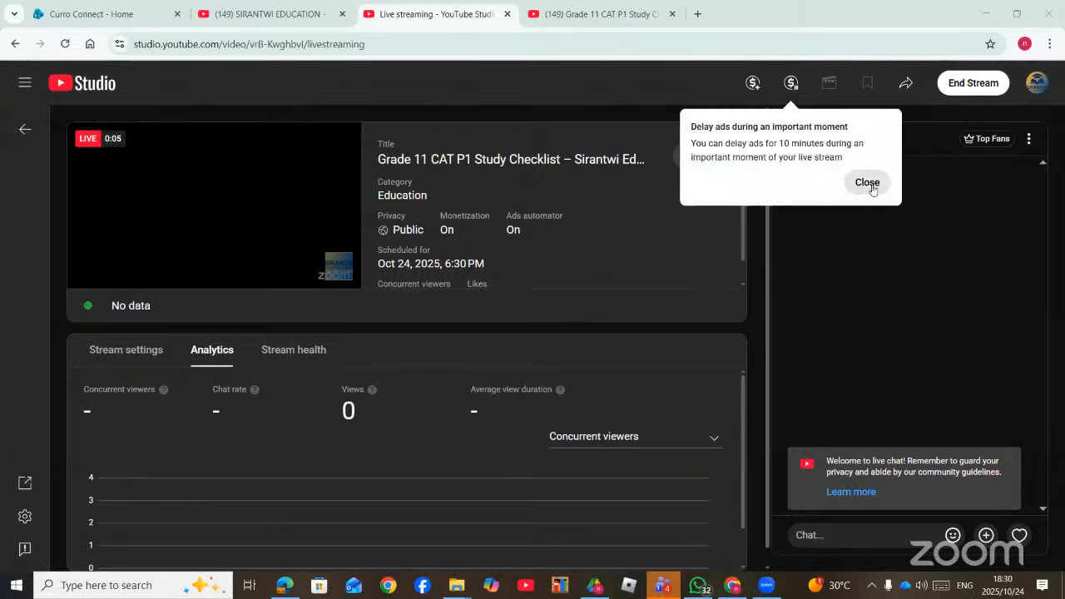
- Dismiss the delay-ads and insert-ads tips and insert an ad break into the live stream
click(868, 183)
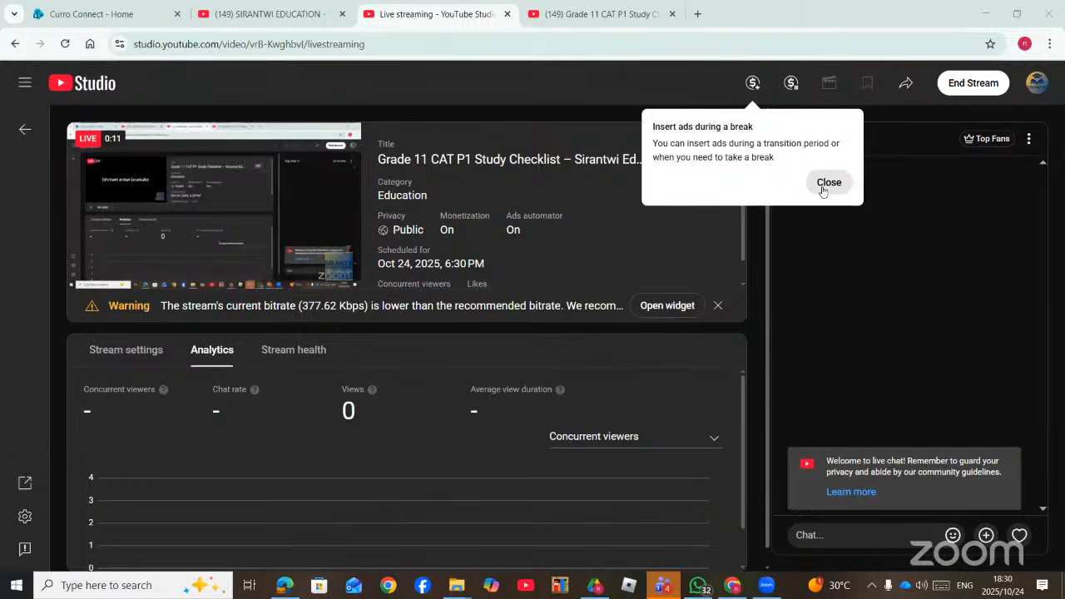
click(828, 183)
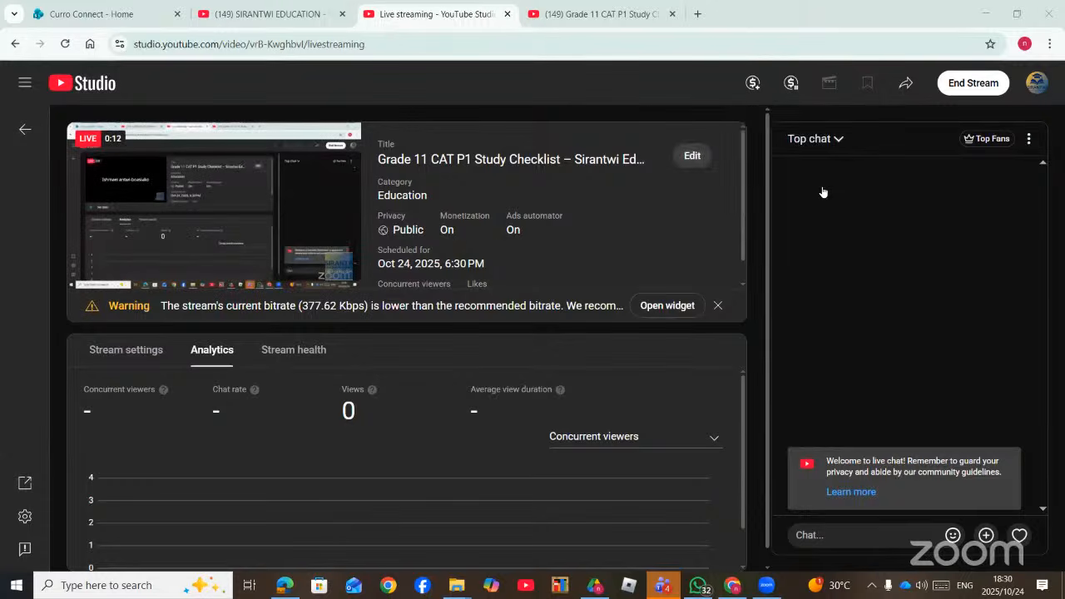
click(752, 84)
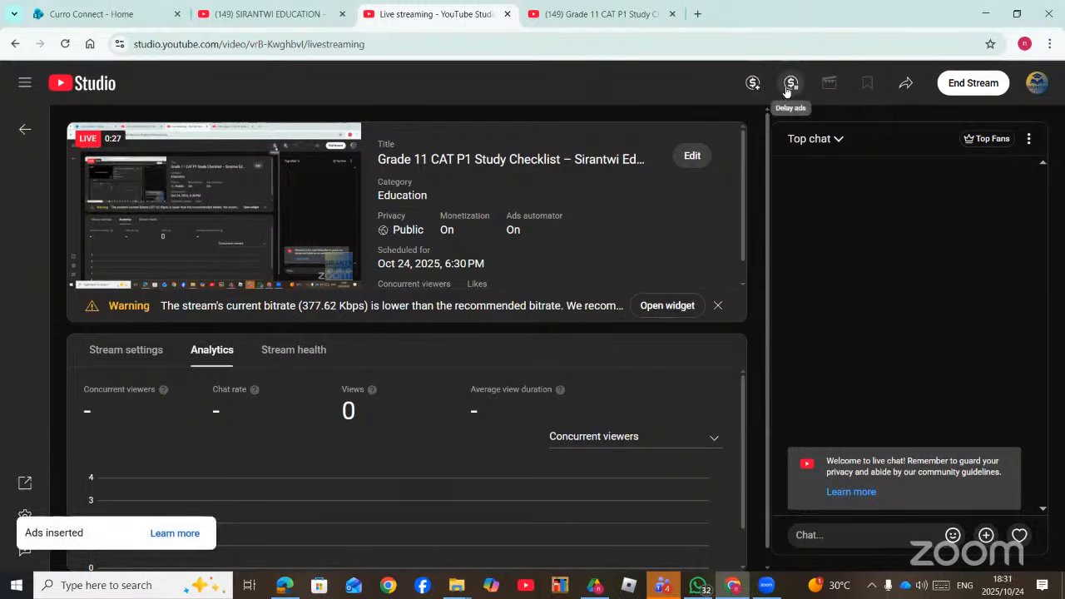
- Cancel the ten-minute ad delay so ads keep running, then switch to the study checklist PDF
click(786, 87)
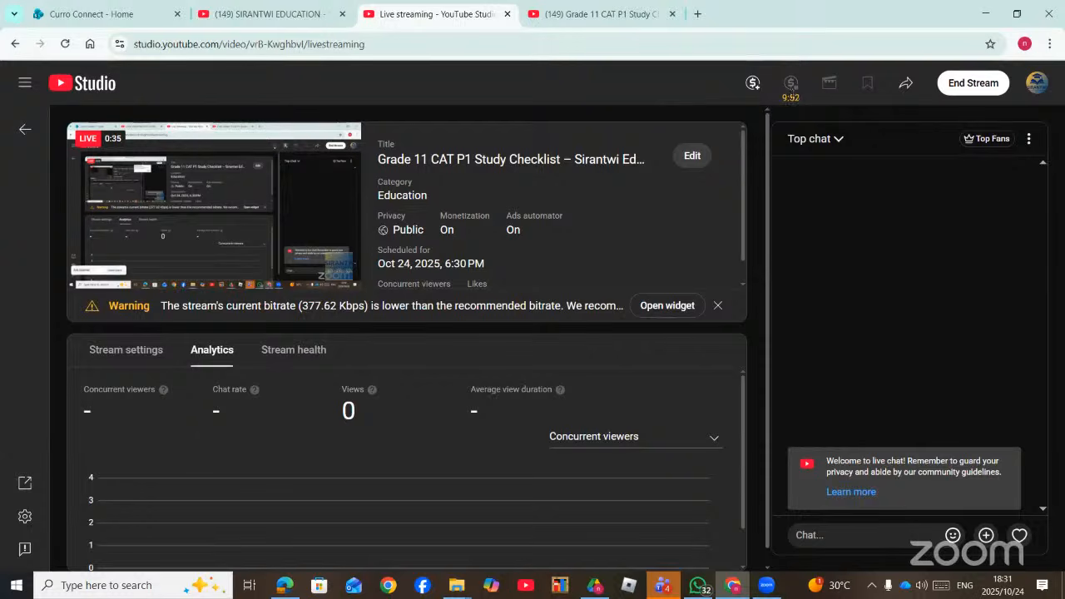
click(791, 95)
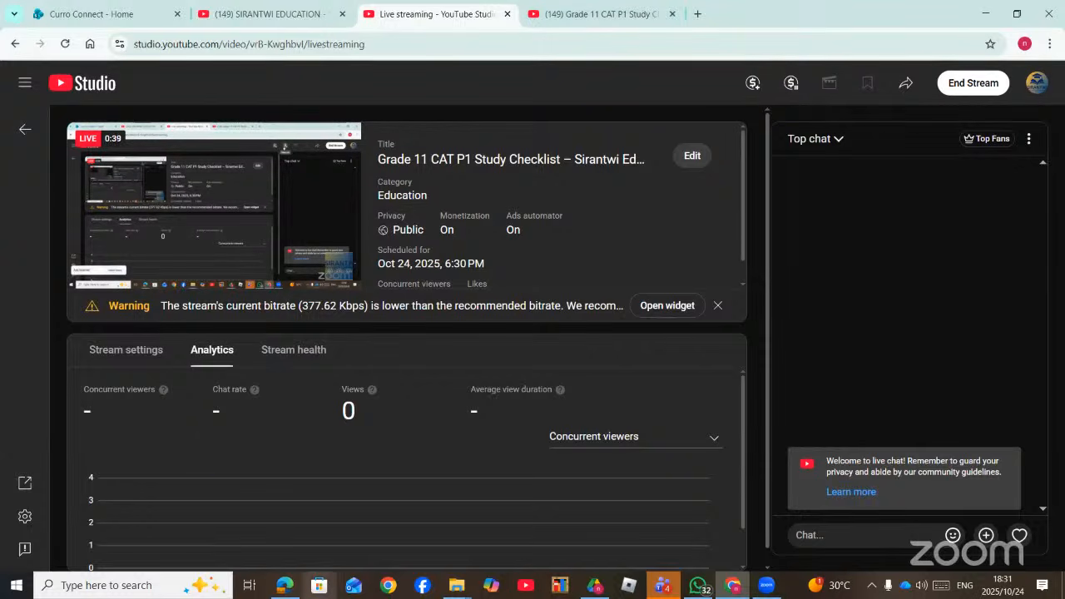
click(281, 585)
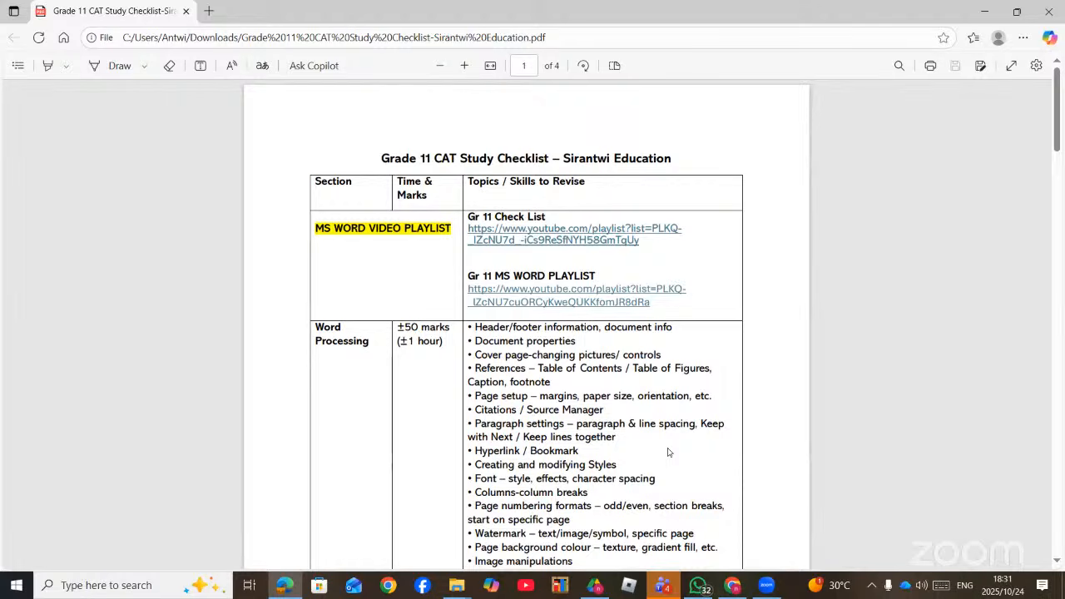
key(XF86AudioRaiseVolume)
scroll(498, 282, down, 1)
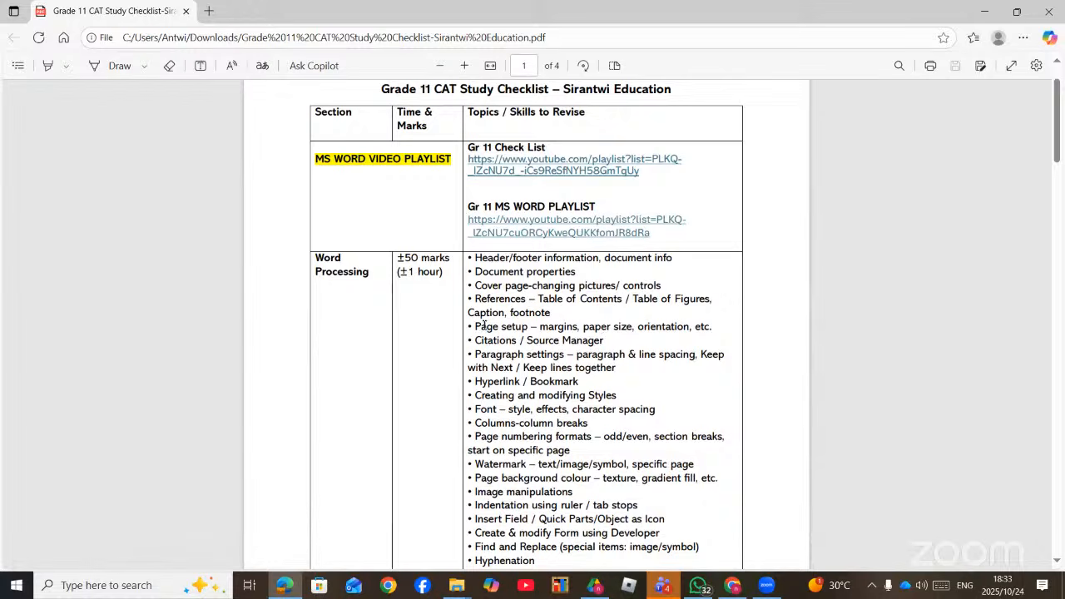
scroll(506, 272, down, 1)
scroll(506, 272, down, 1)
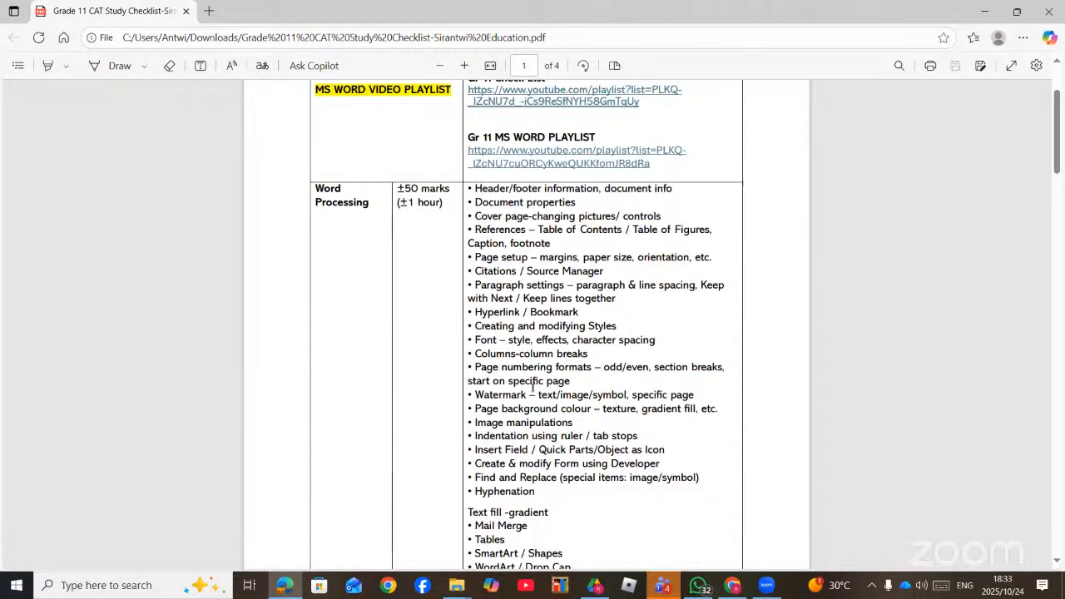
scroll(534, 388, down, 3)
scroll(538, 366, up, 5)
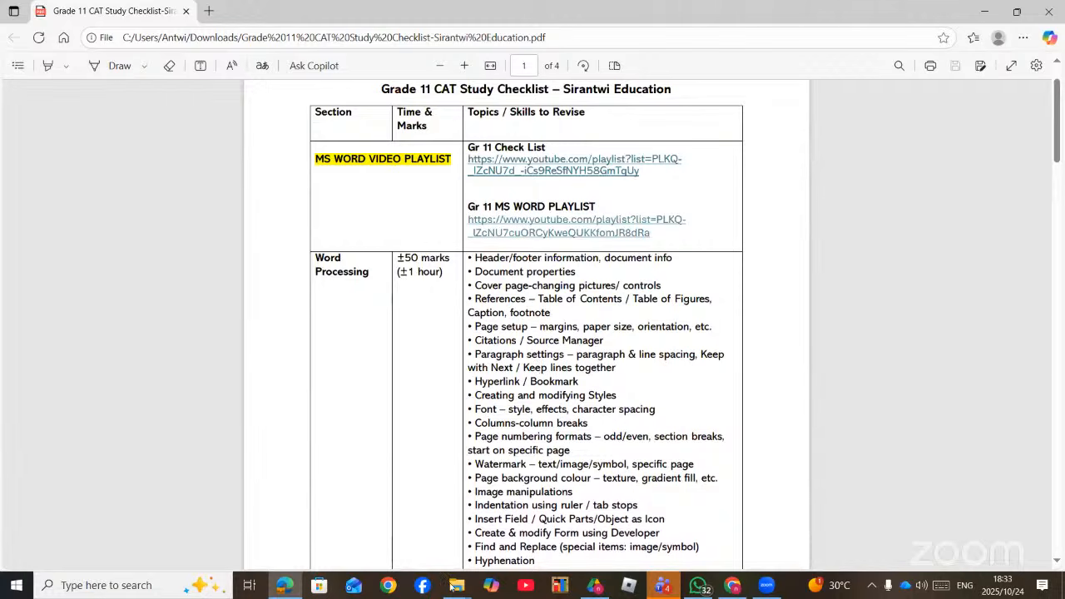
- Close the three extra Downloads explorer windows
mouse_move(451, 587)
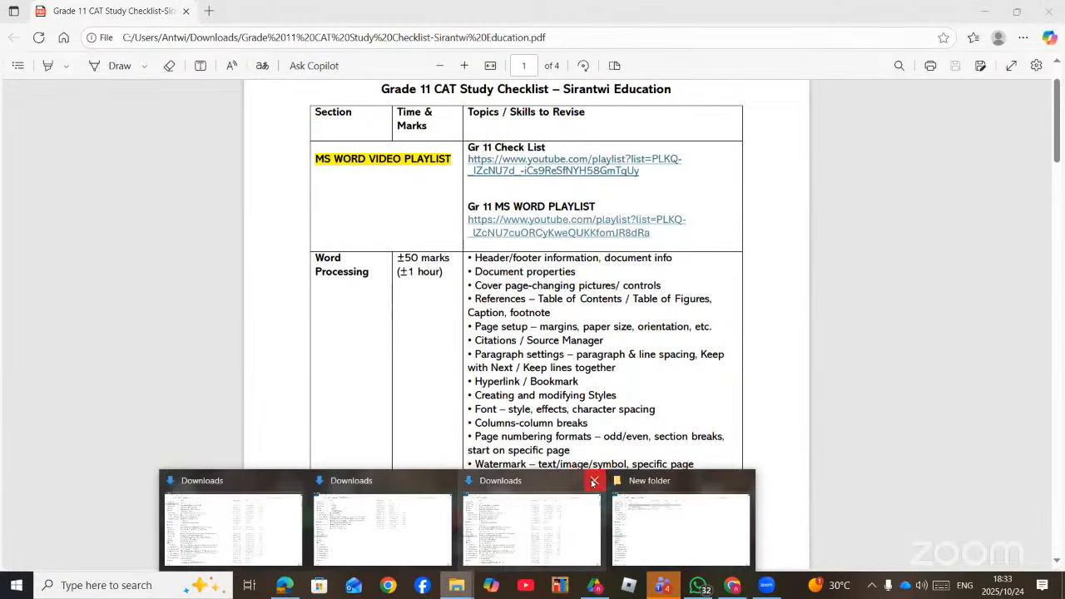
click(592, 480)
click(519, 480)
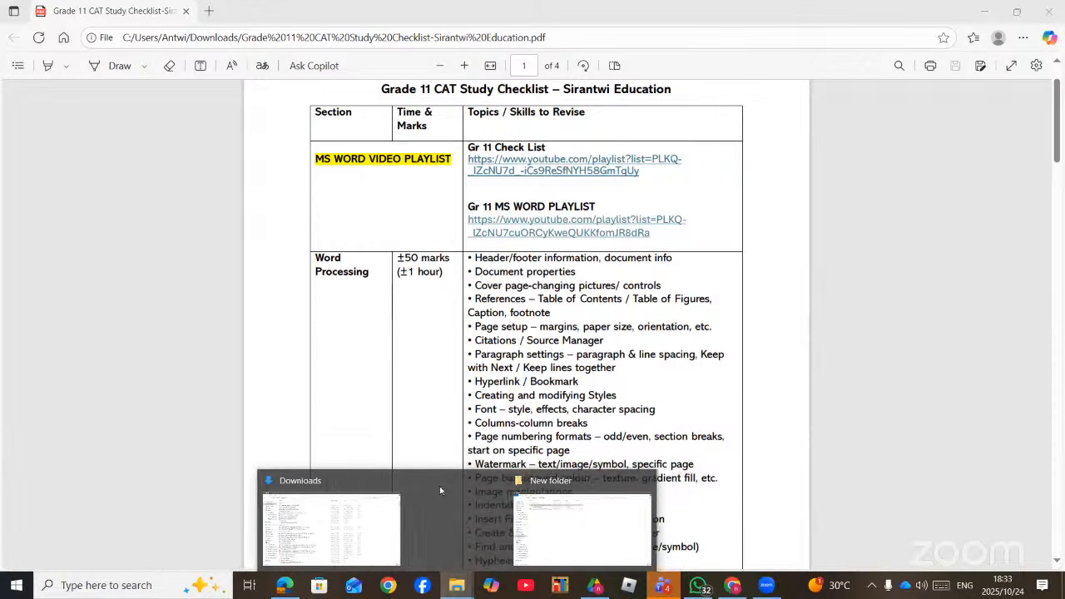
click(444, 480)
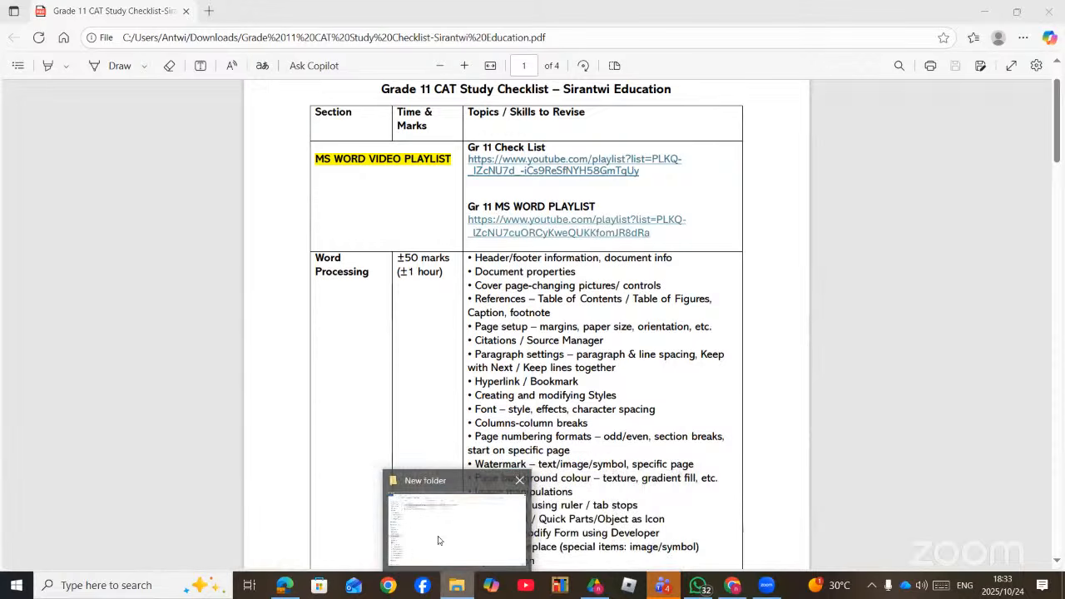
- Open the Grade 11 Practical folder inside GR 11 Documents in Google Drive
click(592, 587)
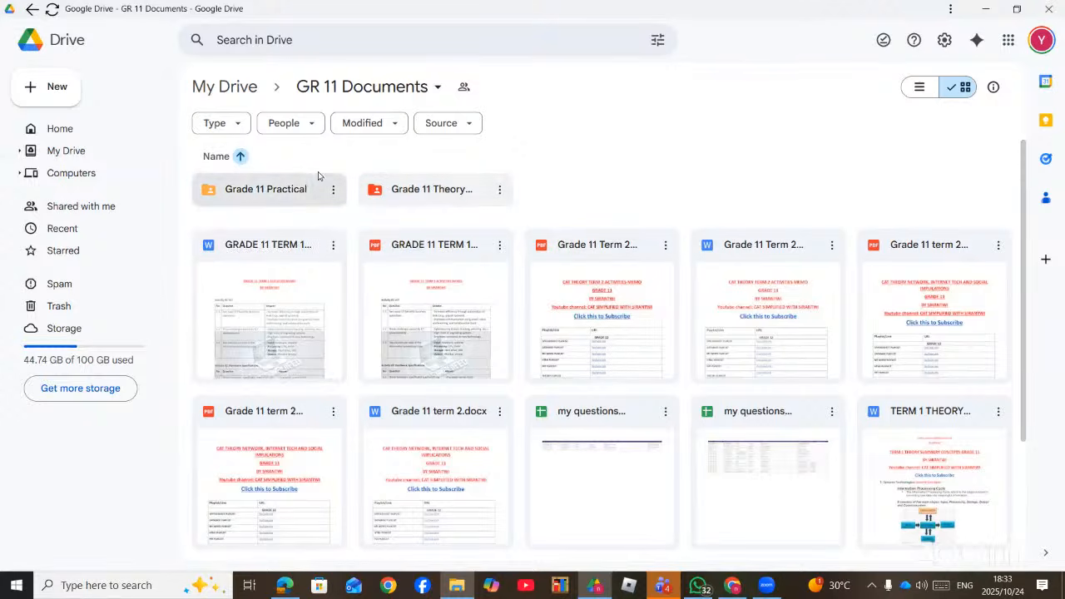
click(254, 196)
double_click(253, 191)
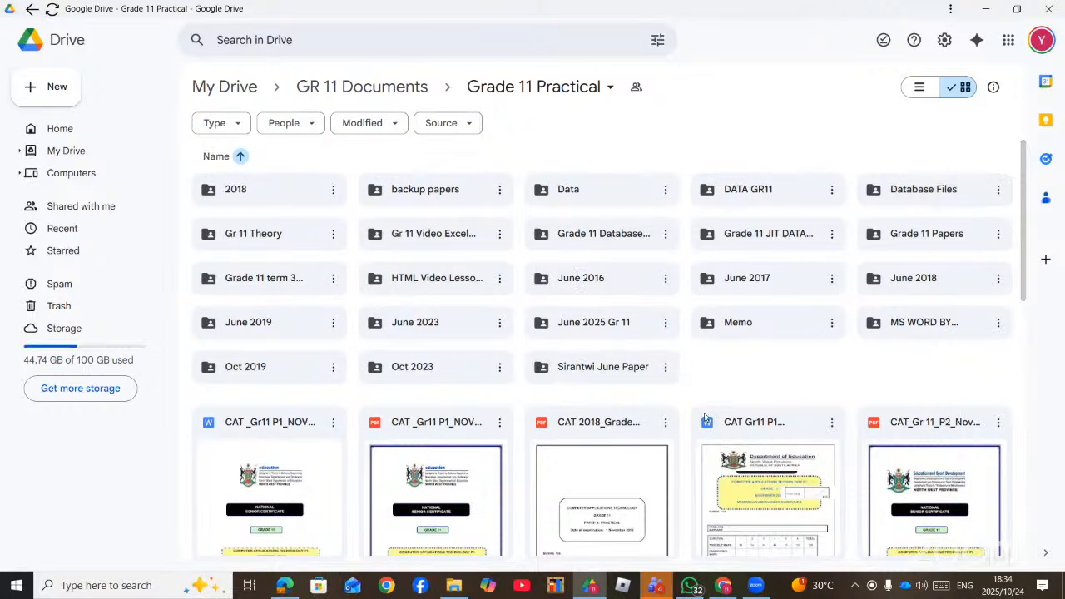
scroll(416, 533, down, 2)
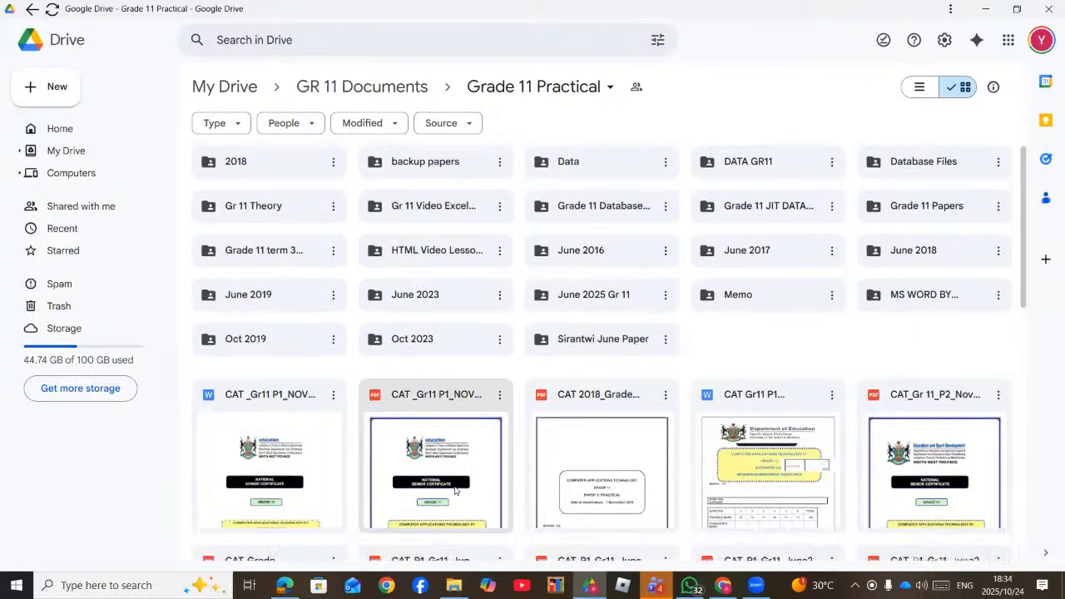
- Open 1CapePoint from the MS WORD tutorials > MS Word folder in File Explorer
click(300, 586)
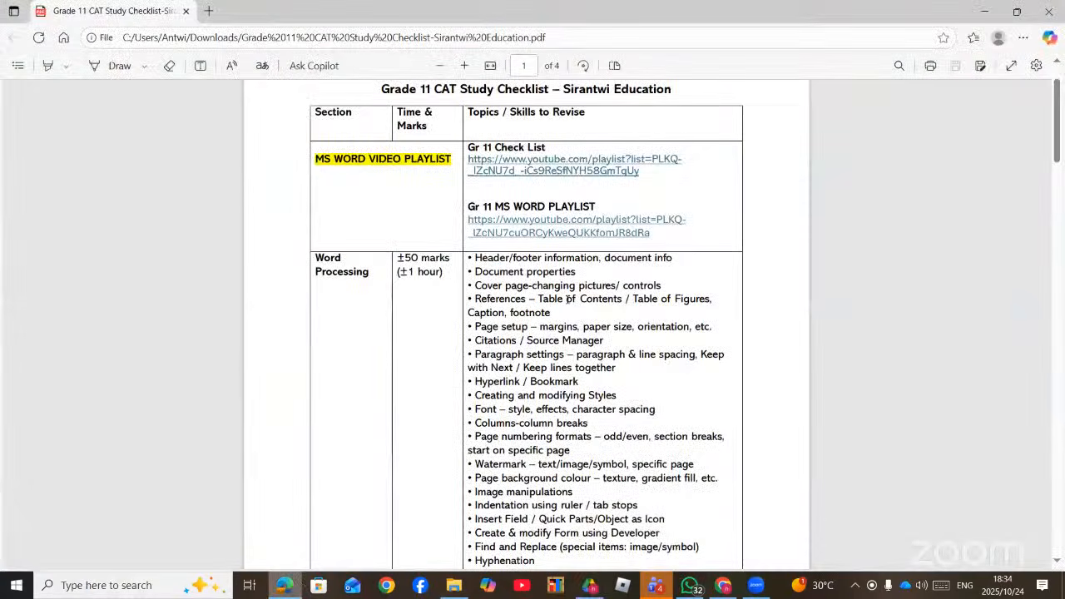
click(283, 585)
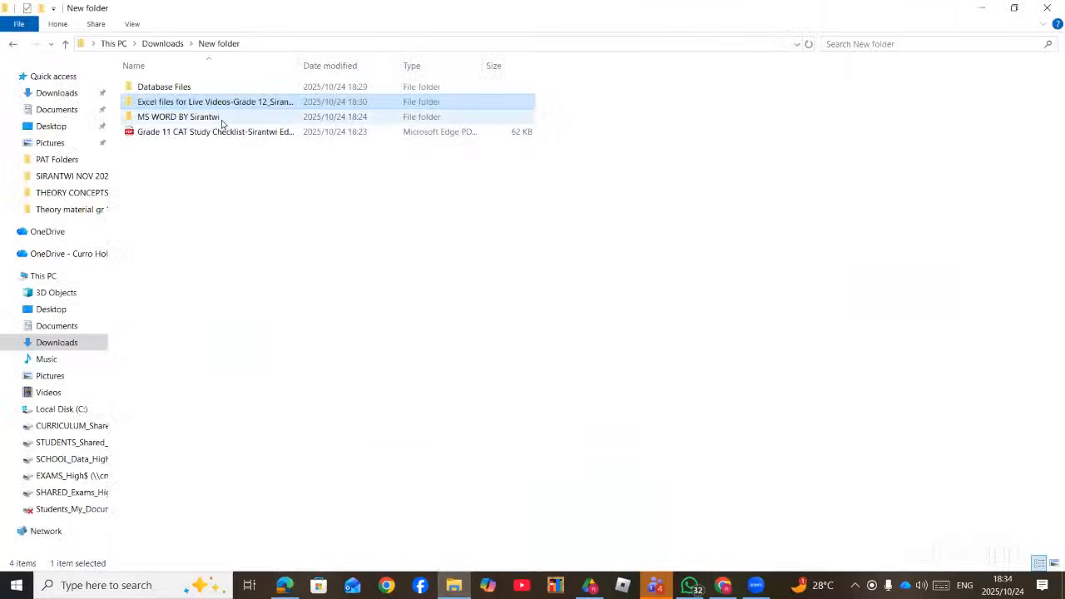
double_click(177, 119)
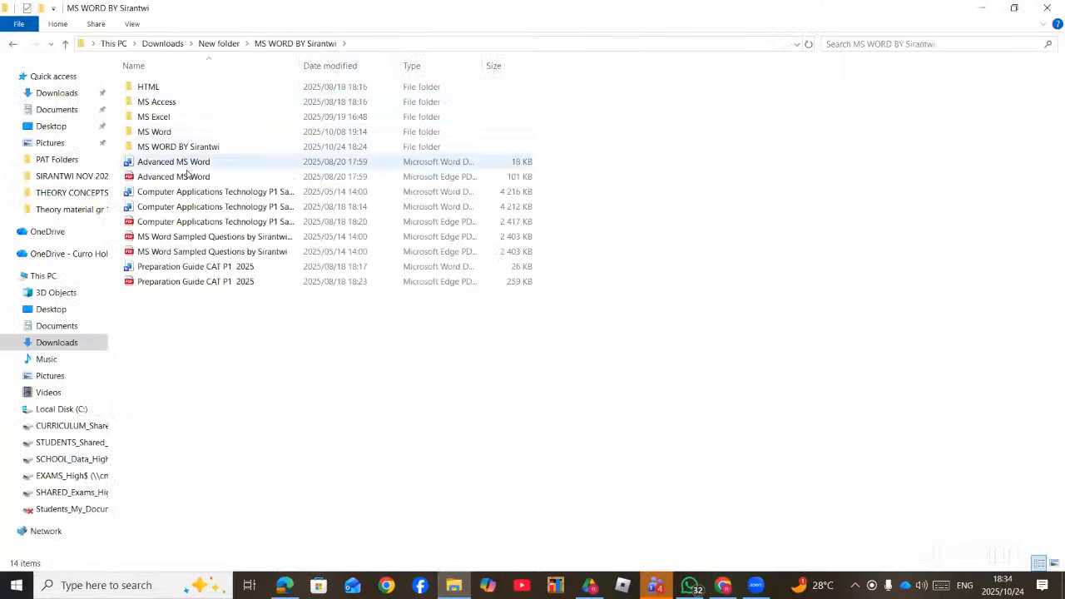
double_click(171, 130)
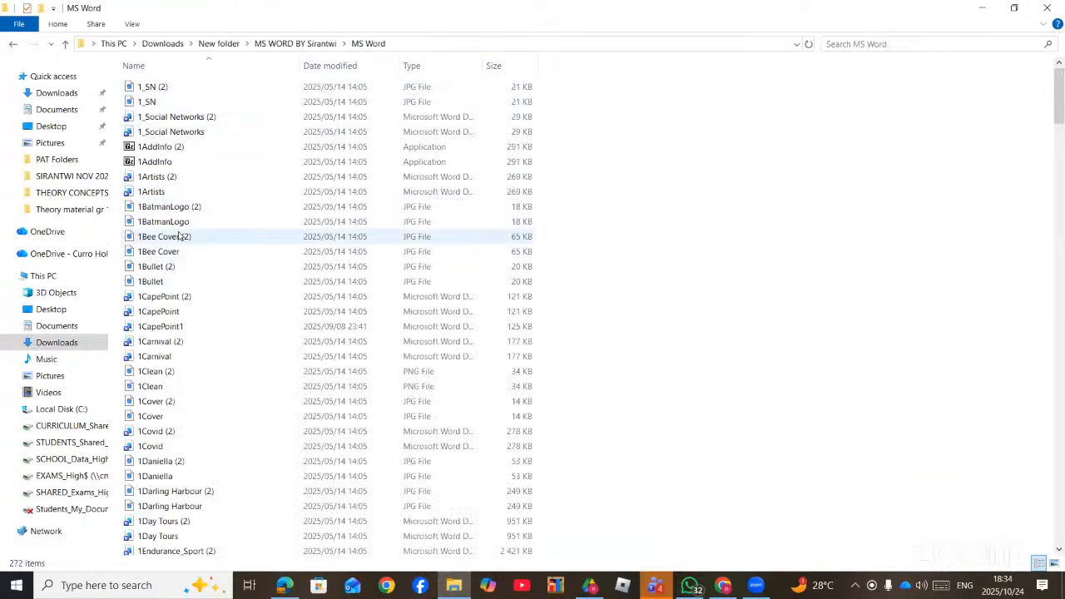
double_click(161, 313)
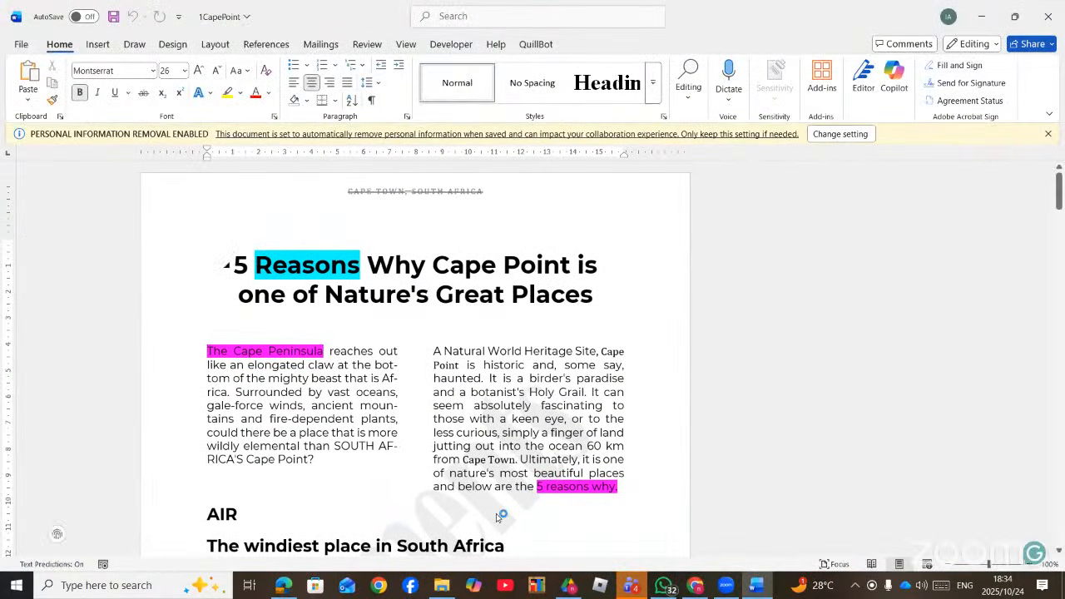
- Return to the 1CapePoint document and close the Grammarly writing assistant
click(283, 586)
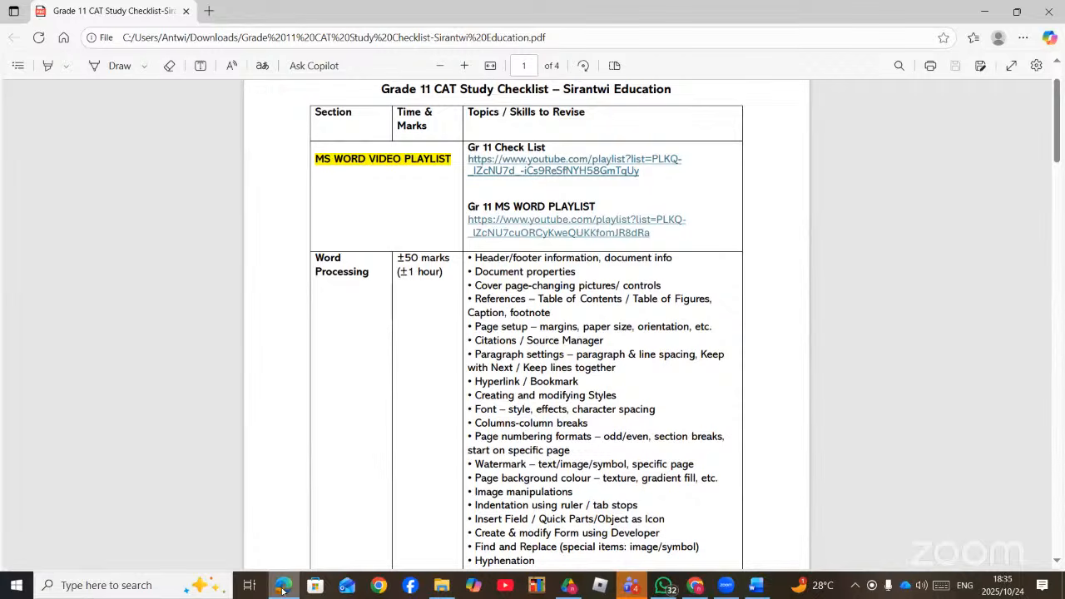
click(282, 590)
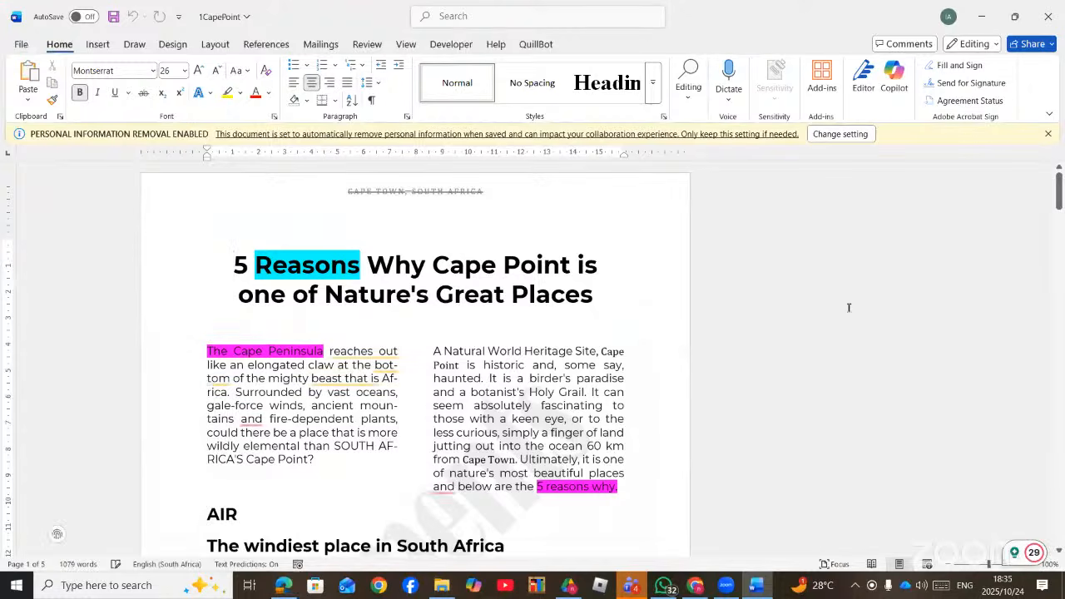
click(1014, 554)
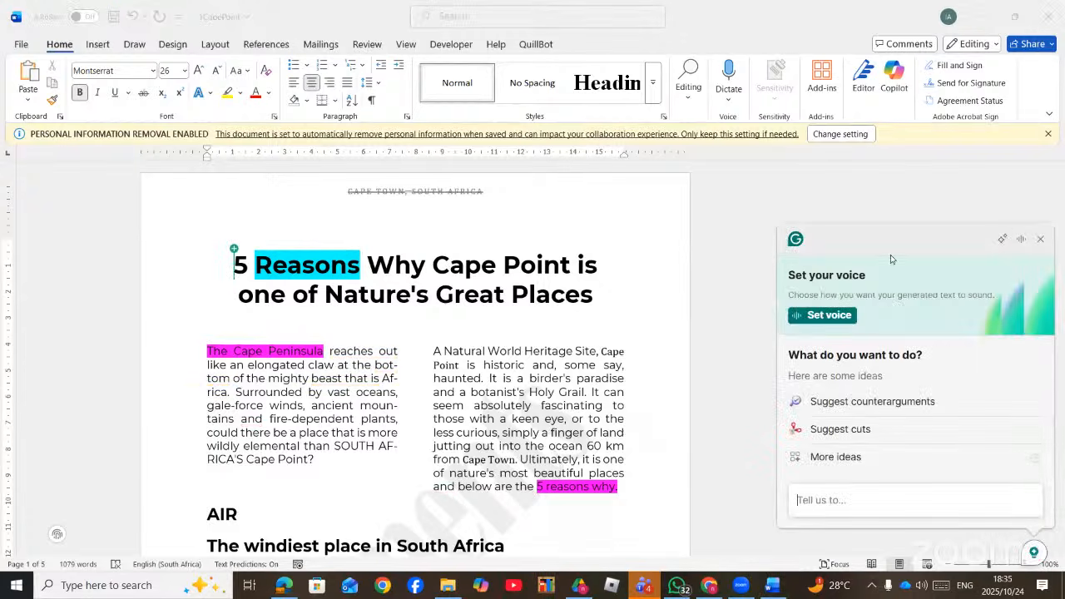
click(750, 501)
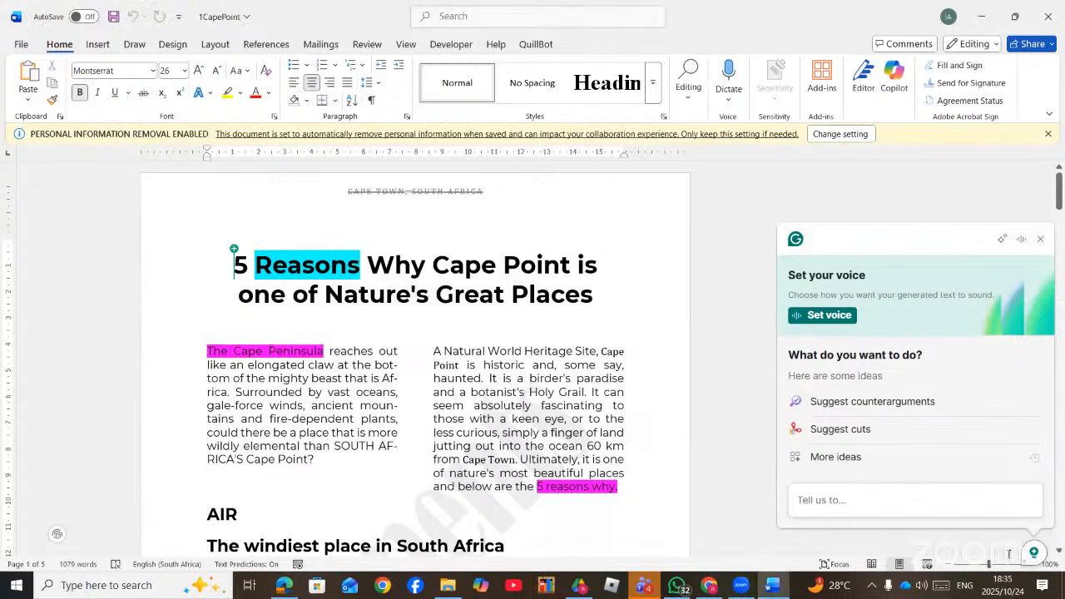
click(1040, 239)
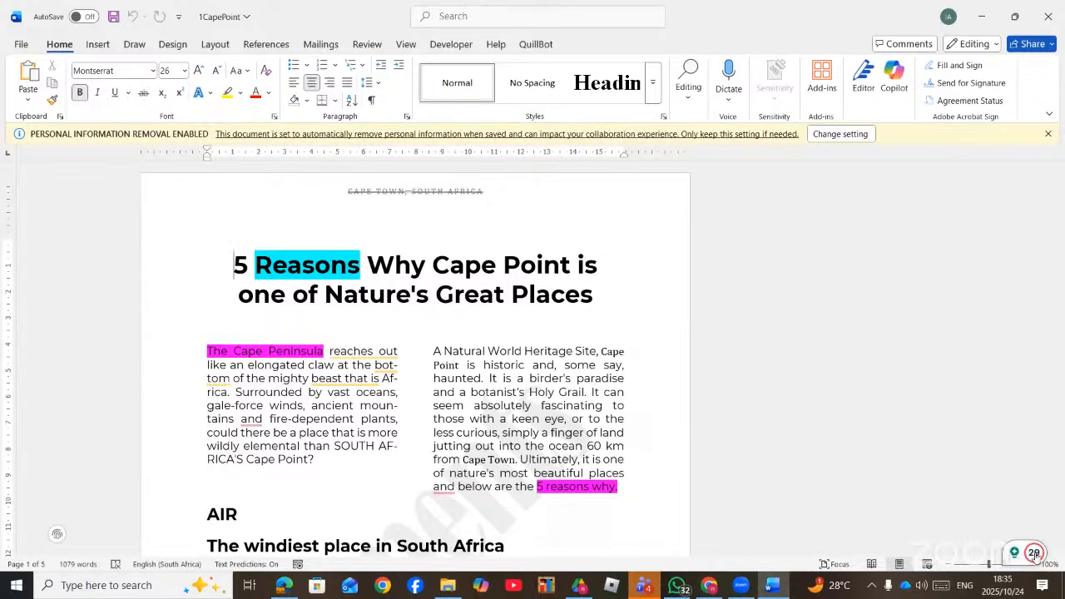
- Turn off Grammarly's suggestions from the Grammarly panel's settings
click(1036, 554)
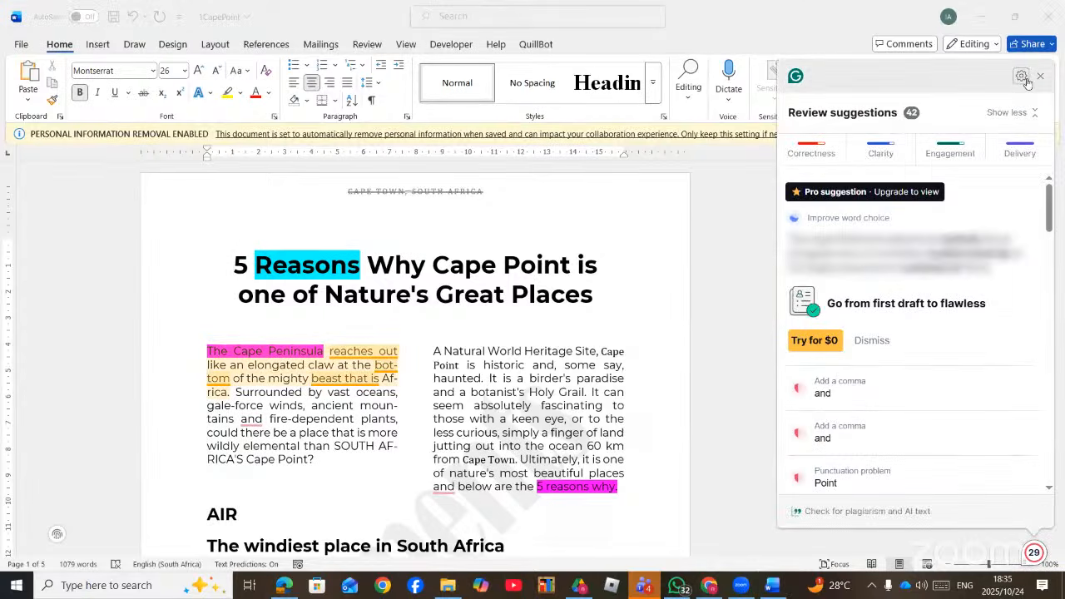
click(1024, 77)
click(942, 114)
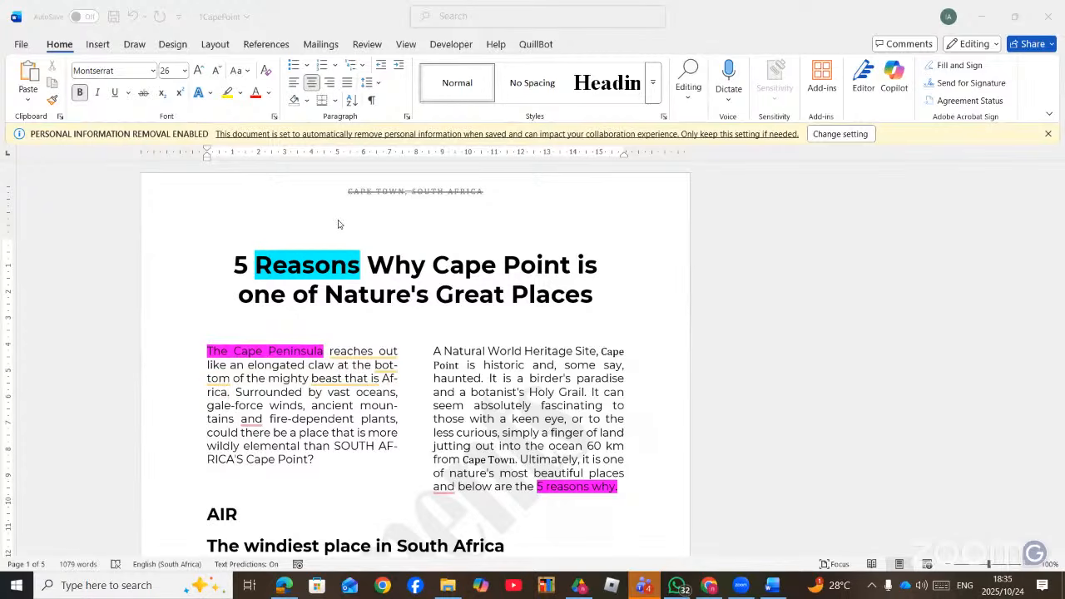
- Open the page-1 header, insert the Author field and undo it
double_click(542, 192)
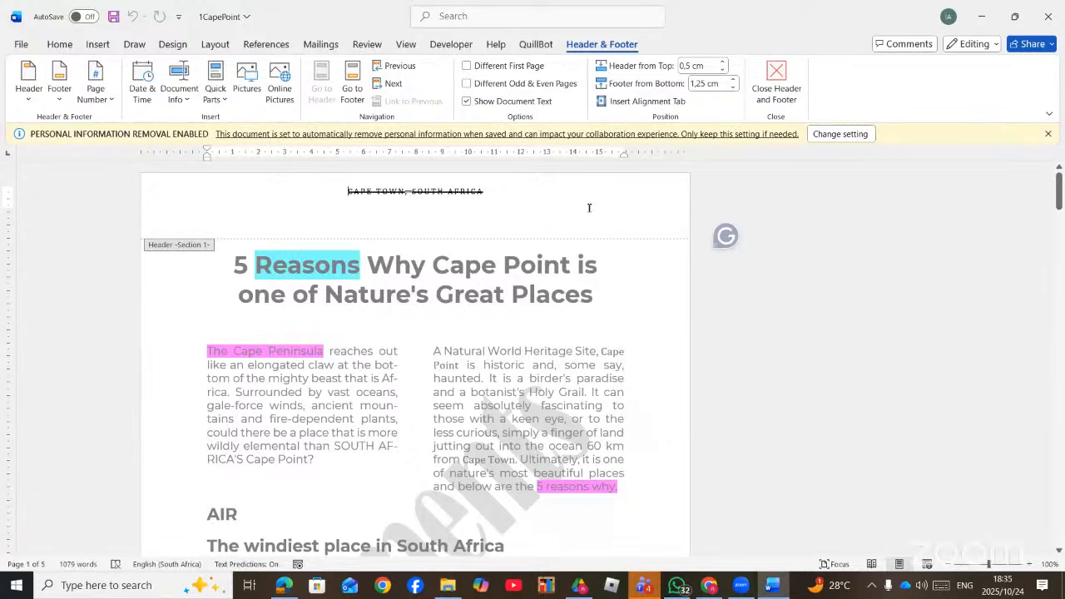
key(XF86AudioRaiseVolume)
click(181, 101)
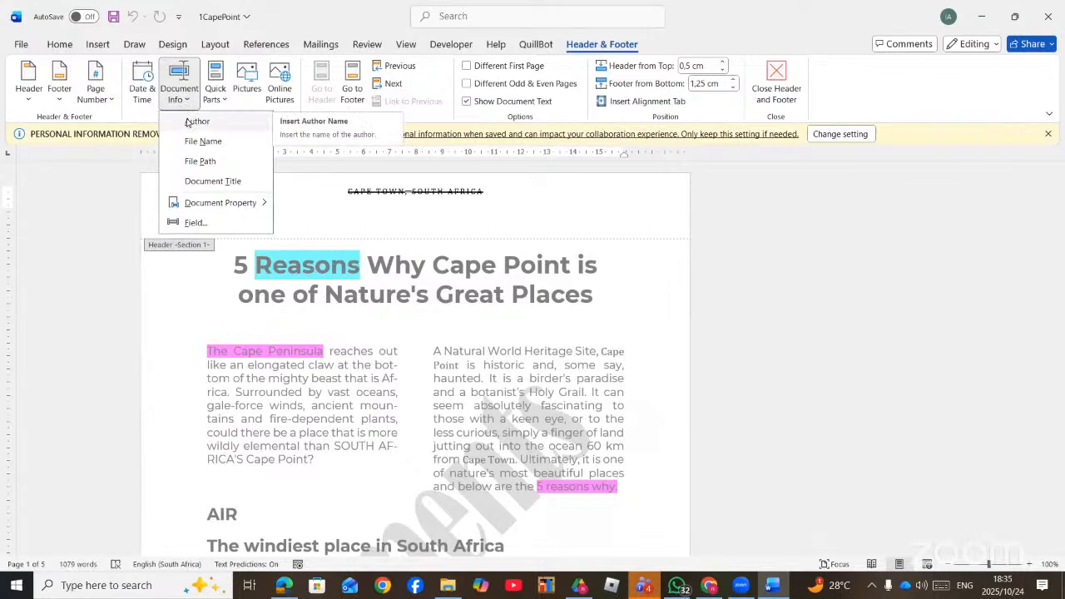
click(197, 122)
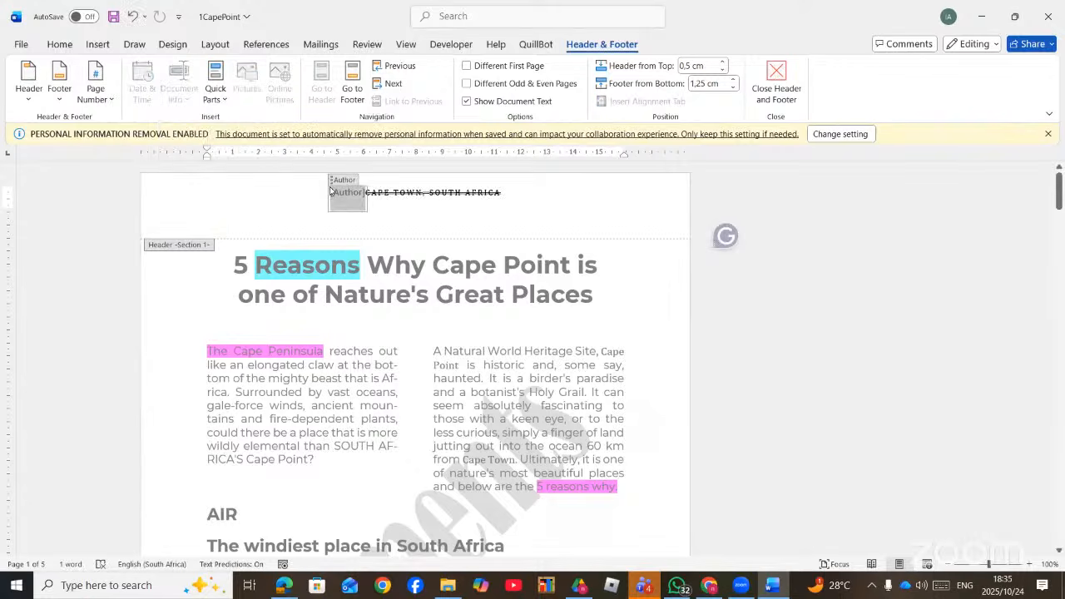
key(ctrl+z)
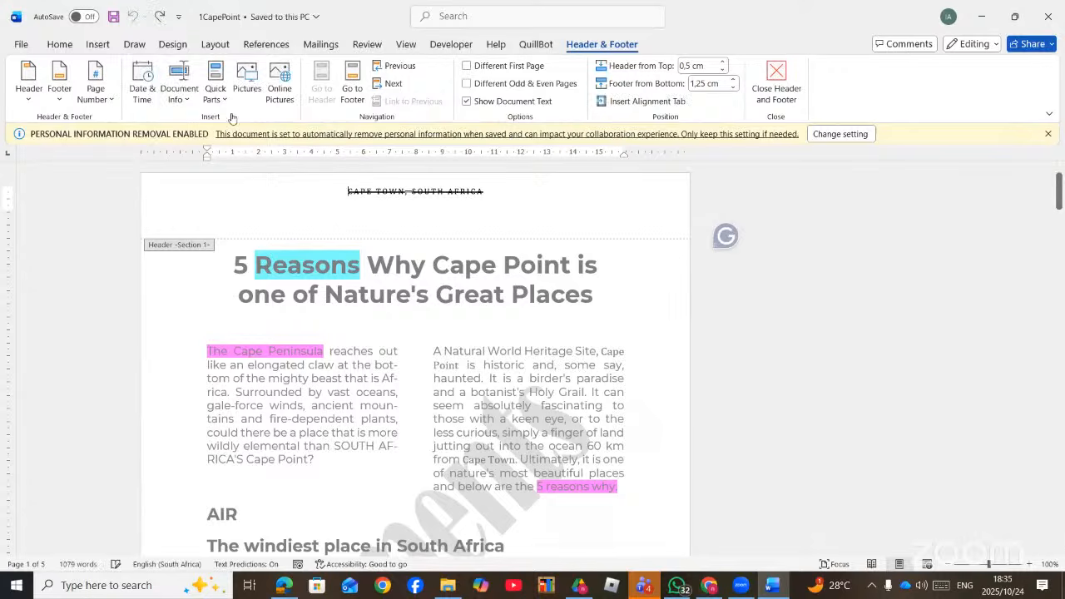
- Insert and undo the File Name field, then delete the 'CAPE TOWN, SOUTH AFRICA' header text
click(180, 109)
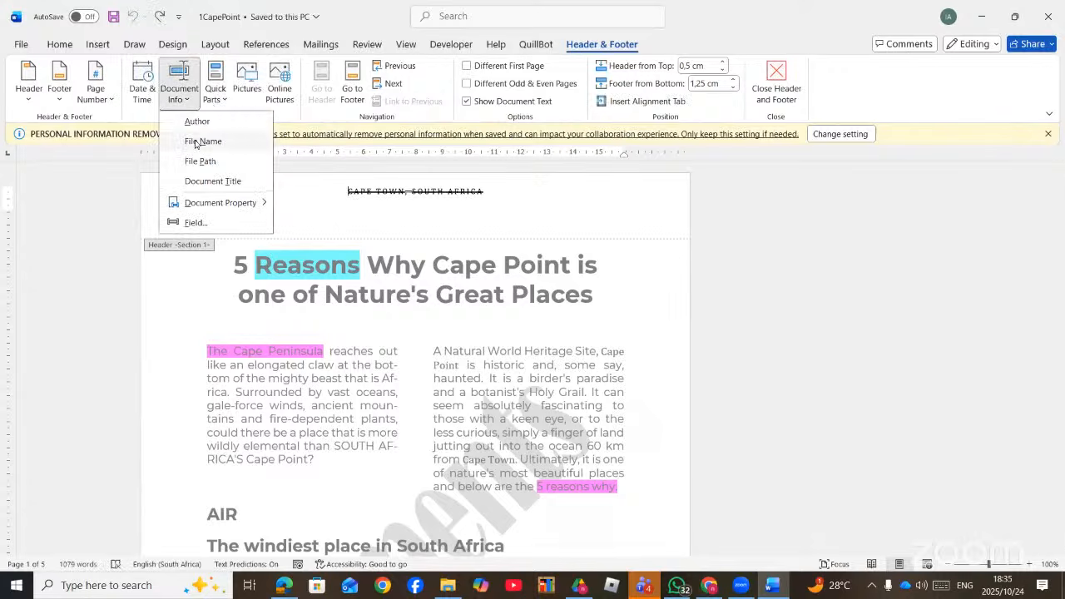
click(195, 141)
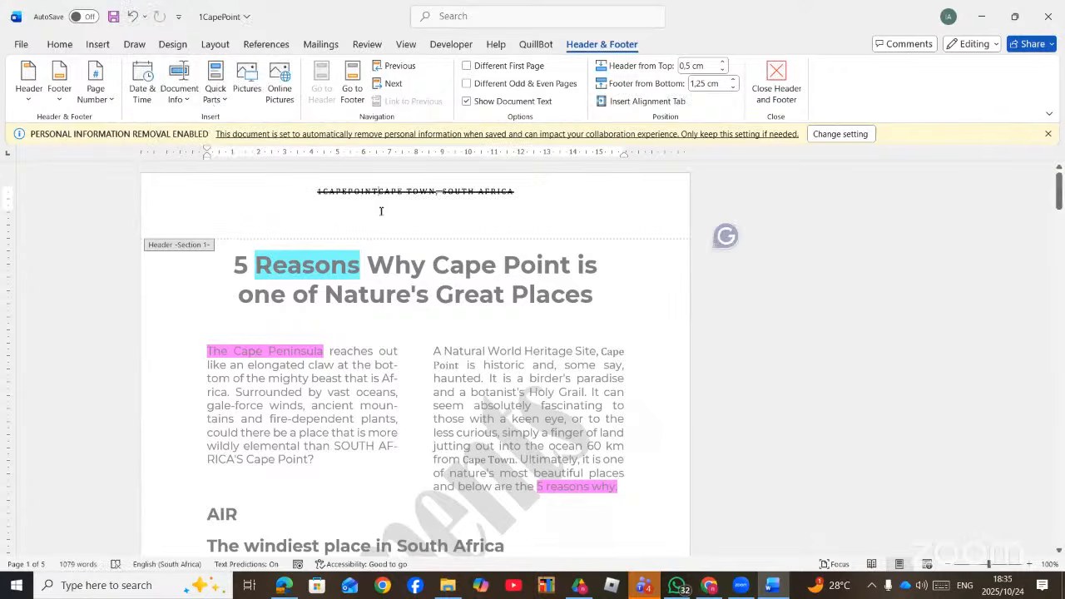
key(ctrl+z)
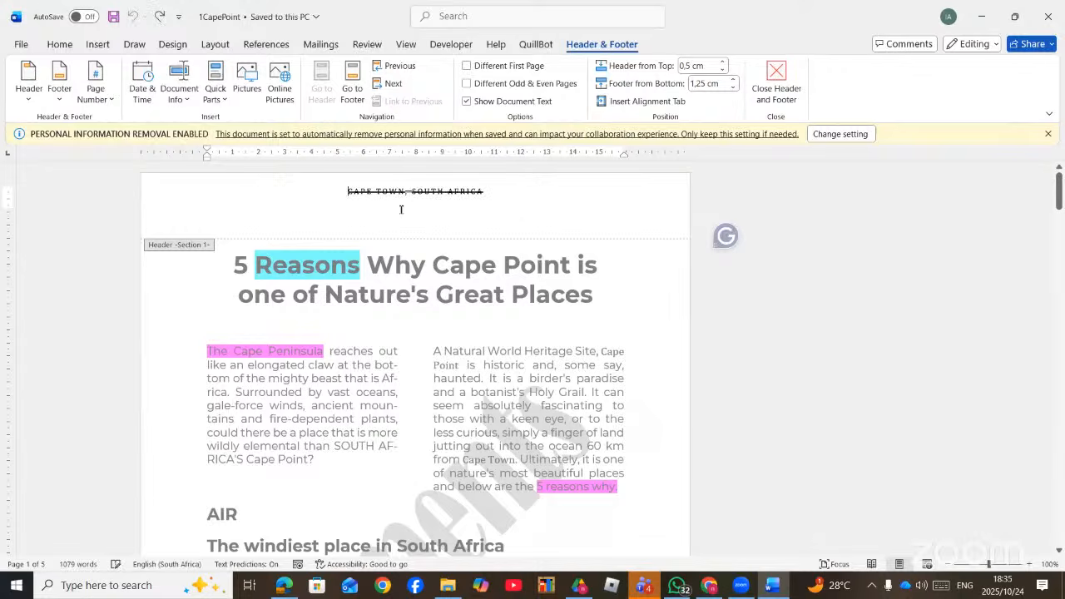
click(466, 194)
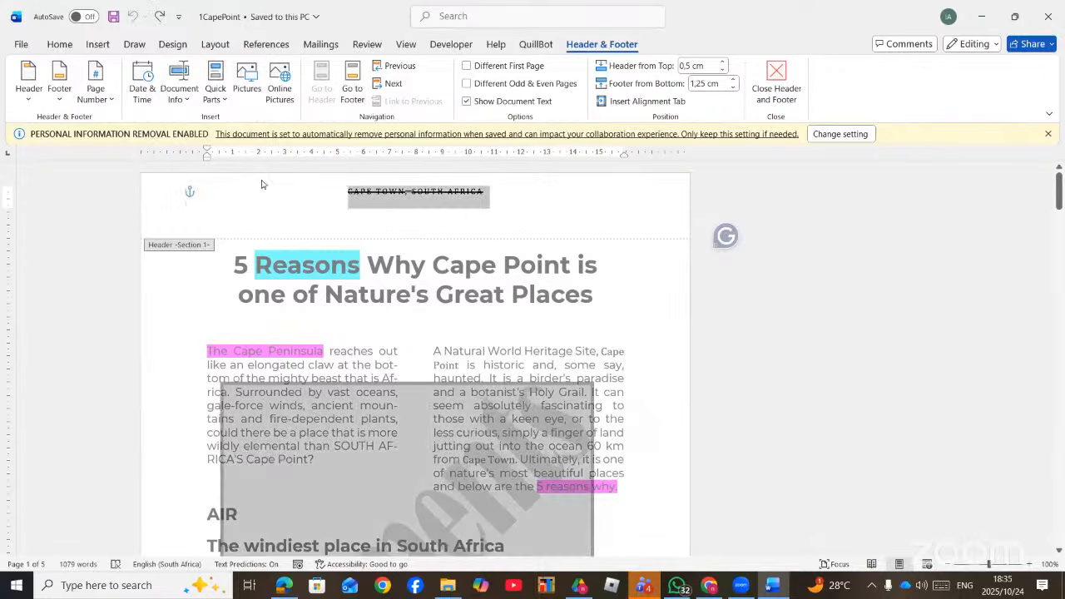
key(Delete)
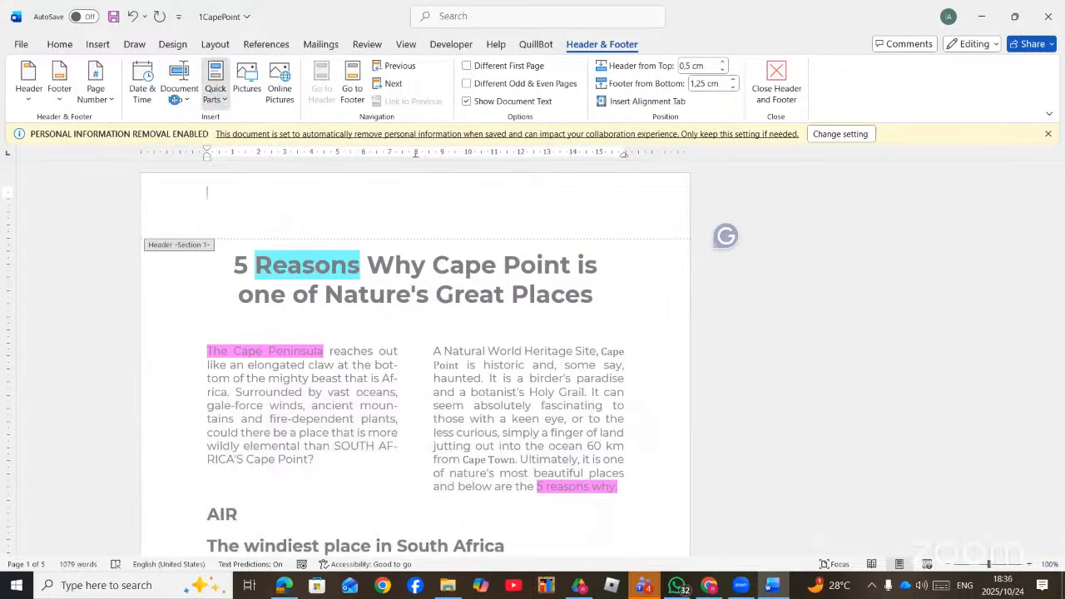
click(177, 98)
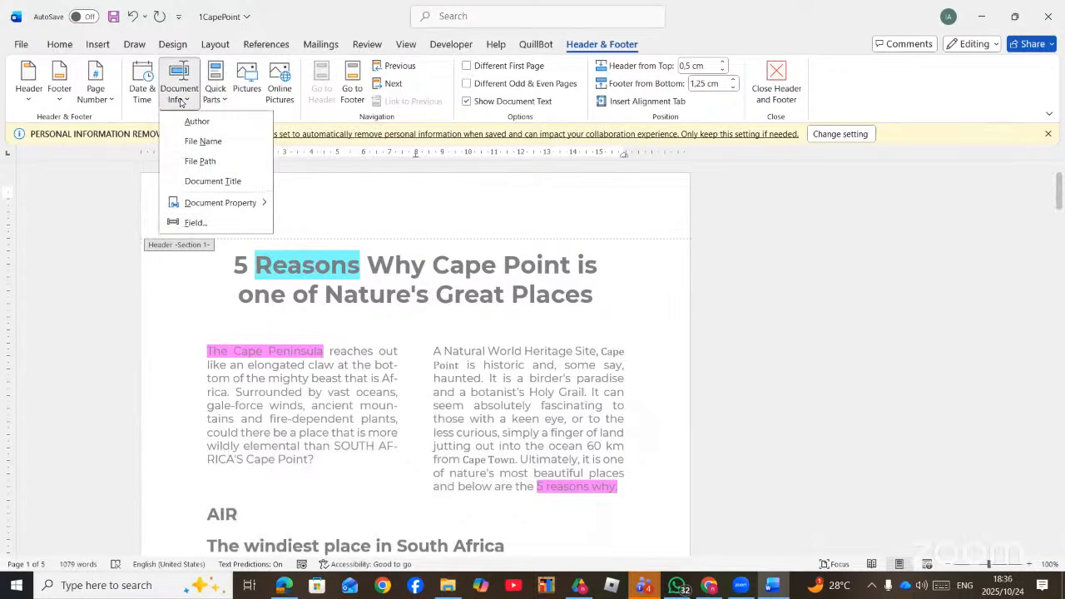
click(204, 160)
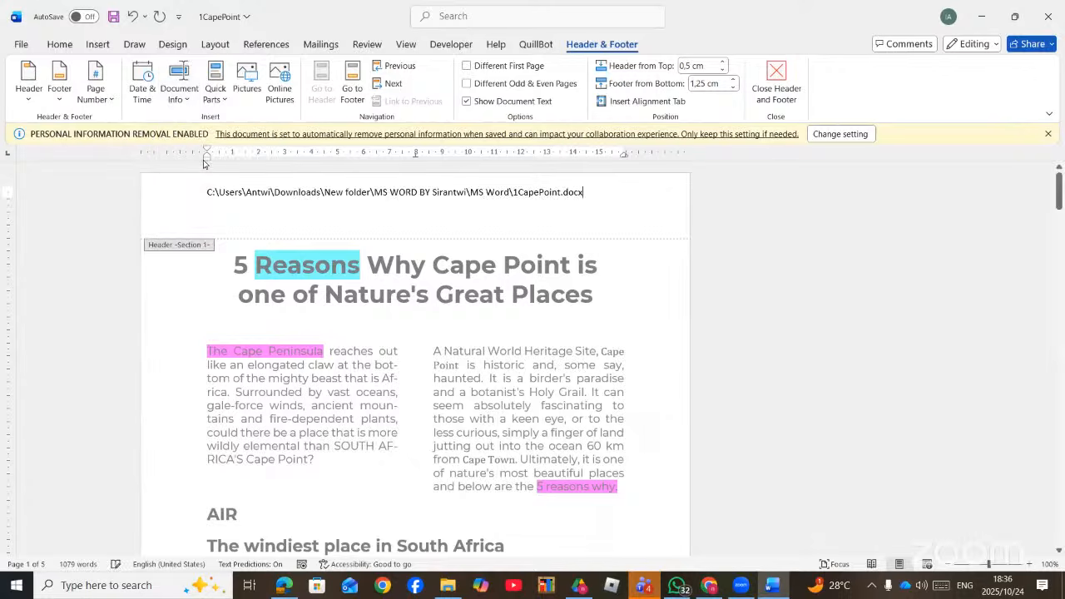
click(184, 101)
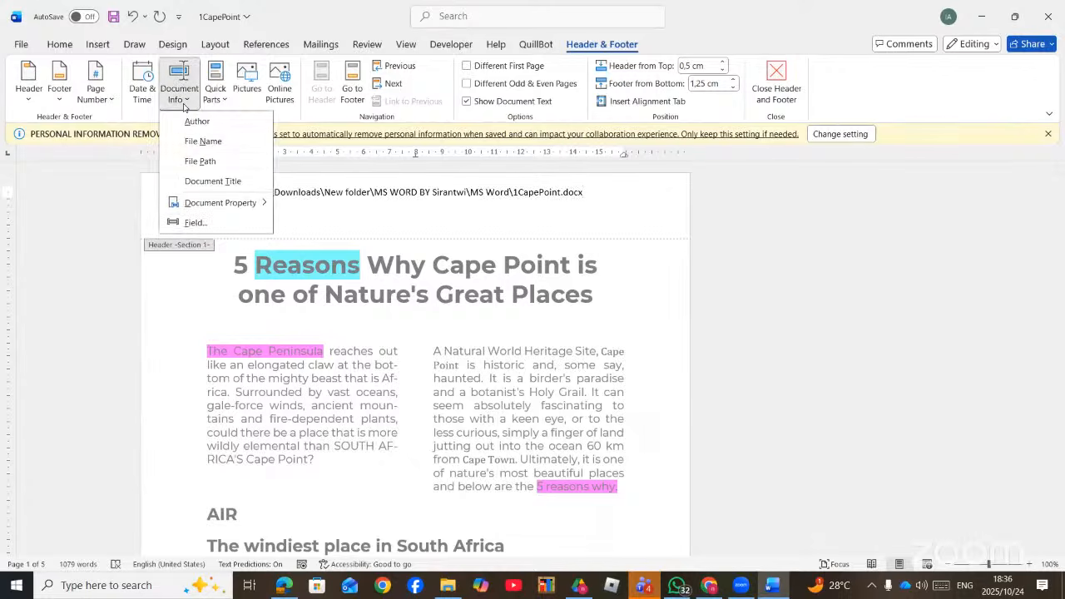
click(215, 180)
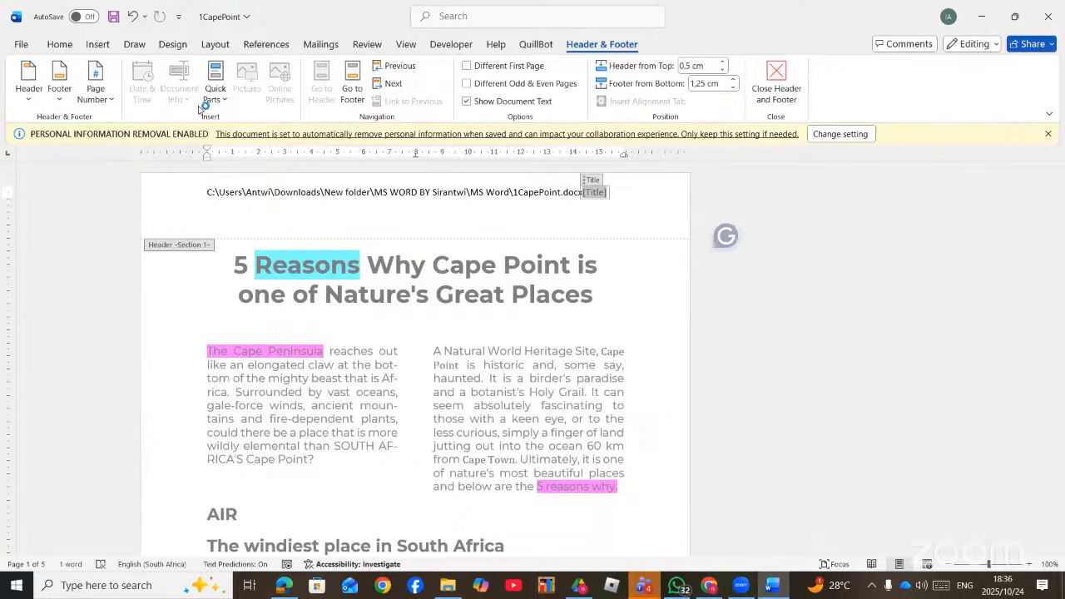
click(326, 192)
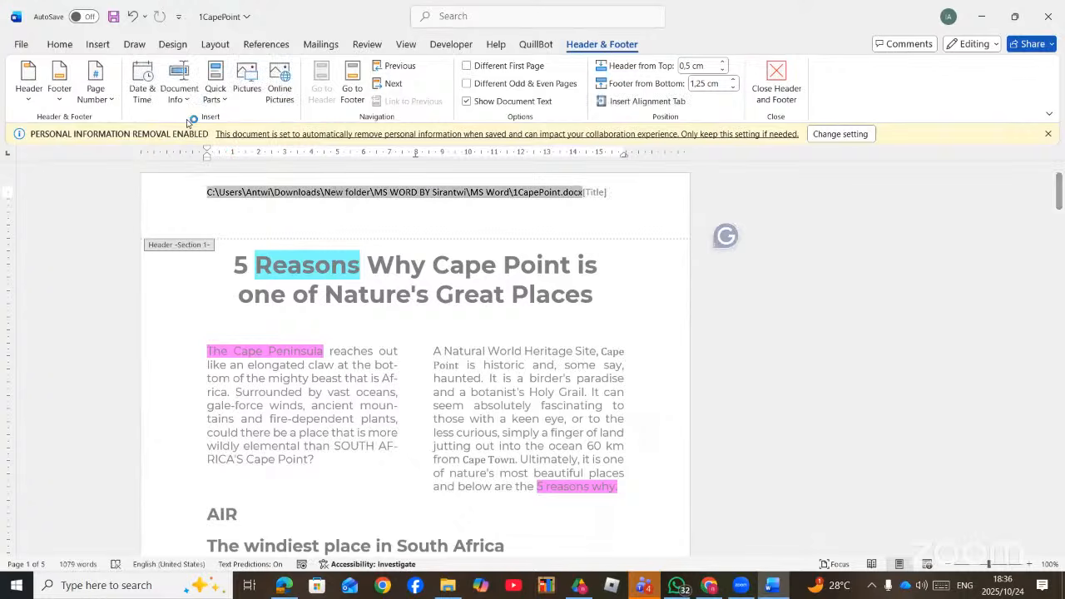
key(Delete)
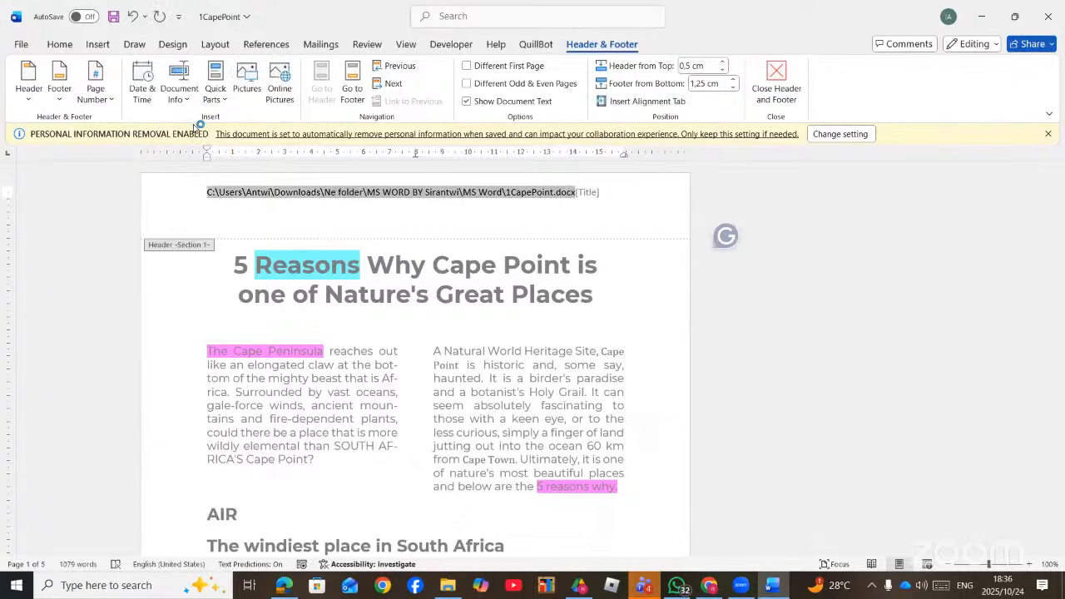
key(Delete)
key(Delete)
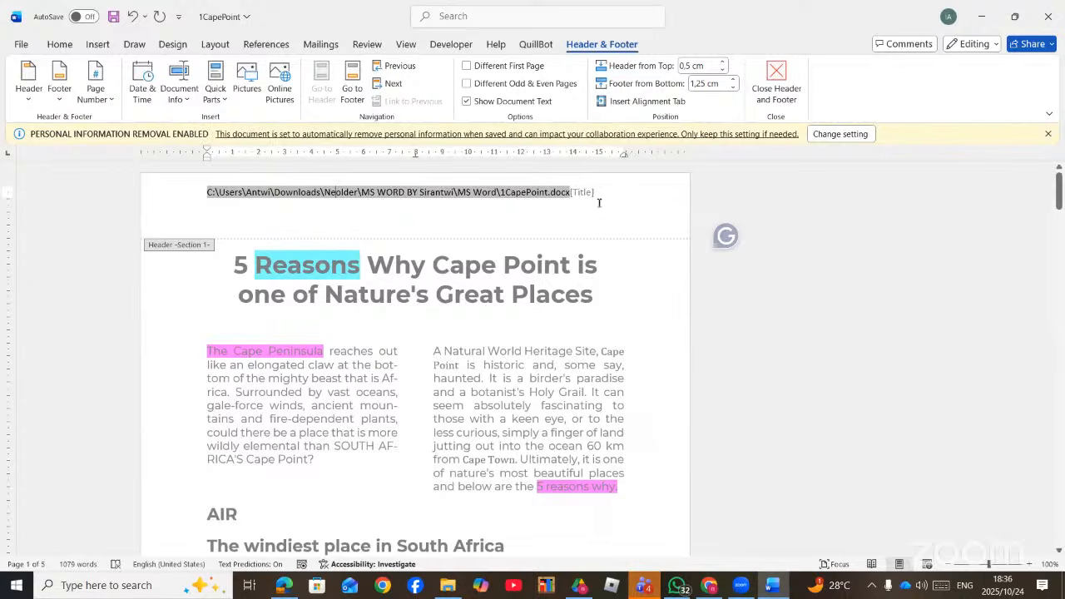
drag(599, 202, 203, 191)
key(Delete)
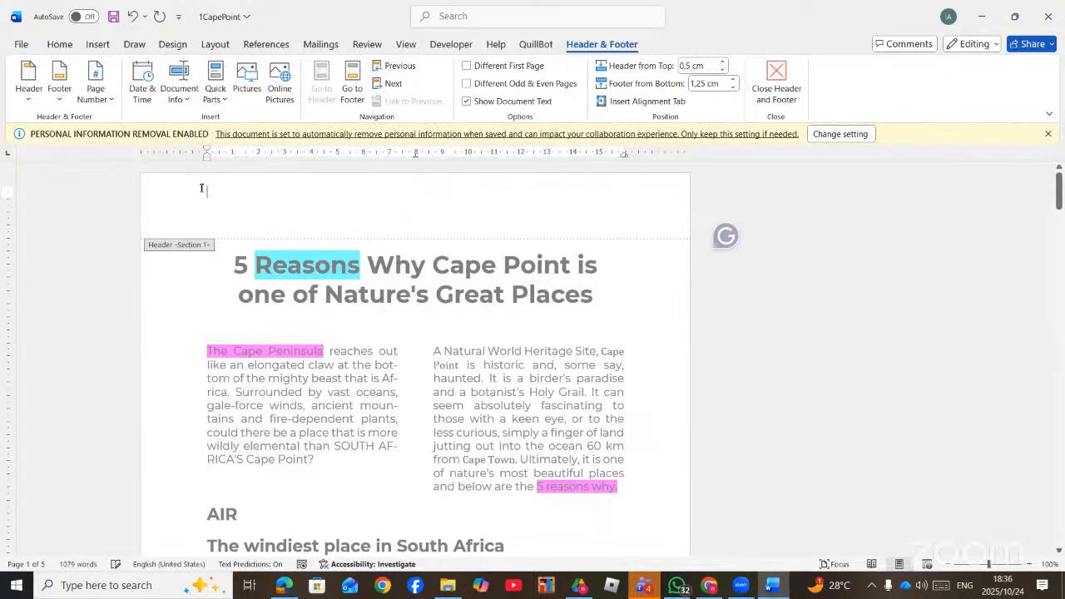
click(182, 93)
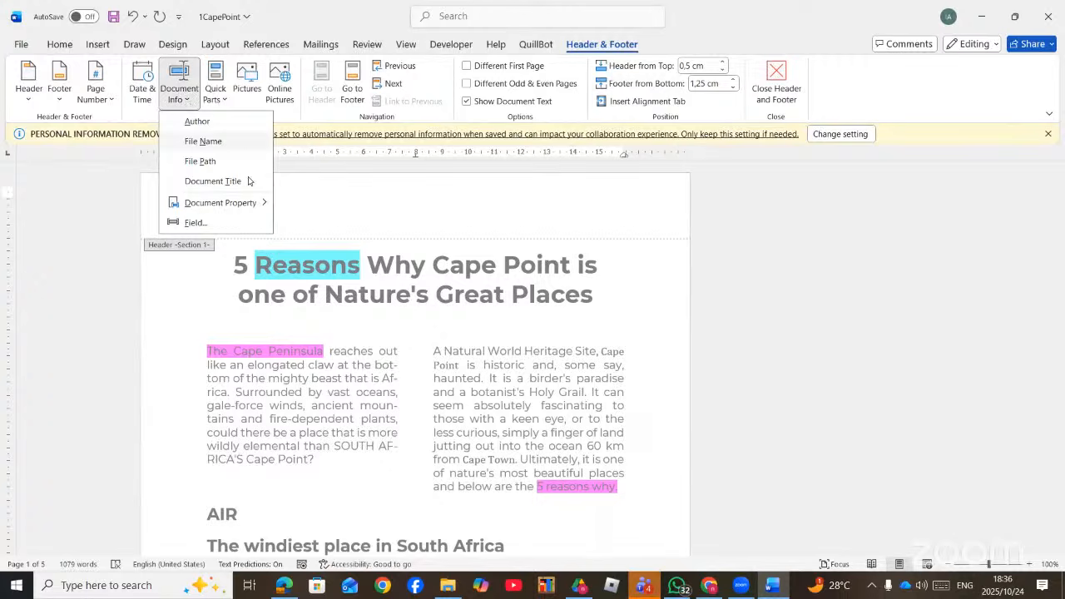
mouse_move(252, 203)
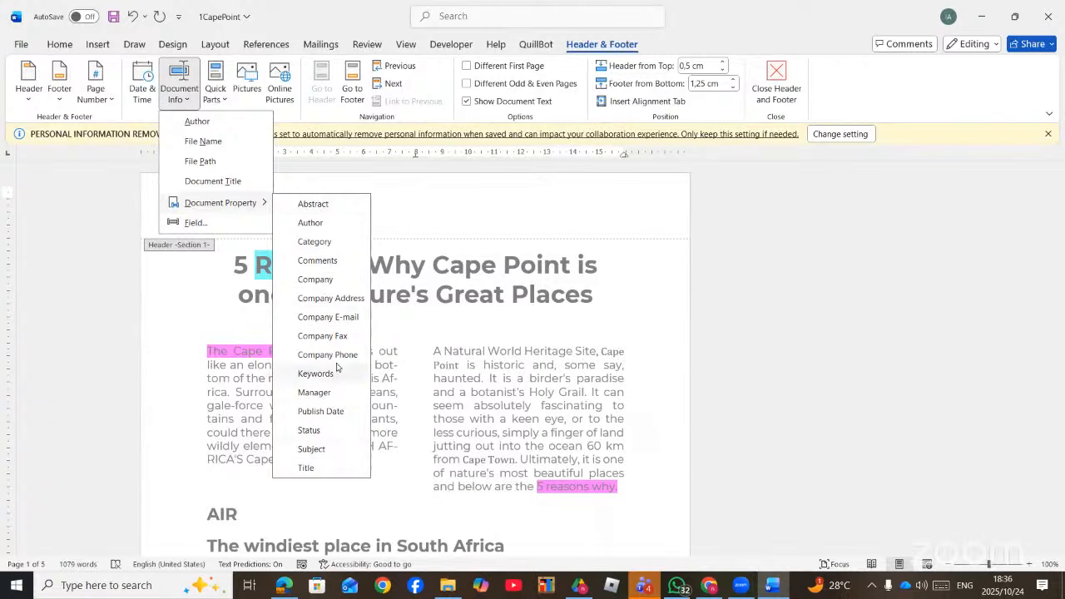
click(425, 203)
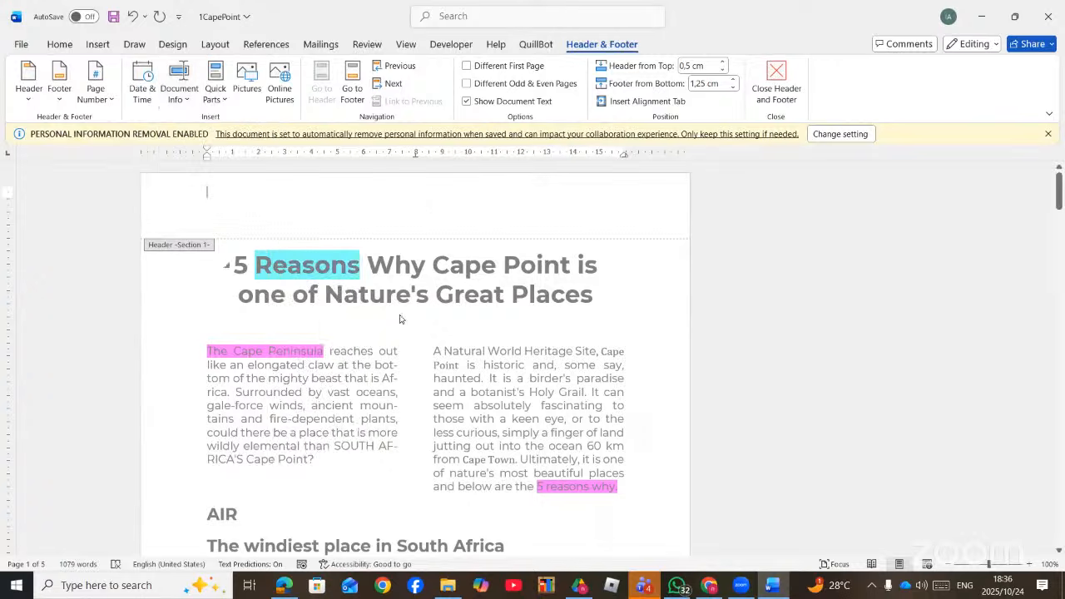
scroll(399, 319, down, 10)
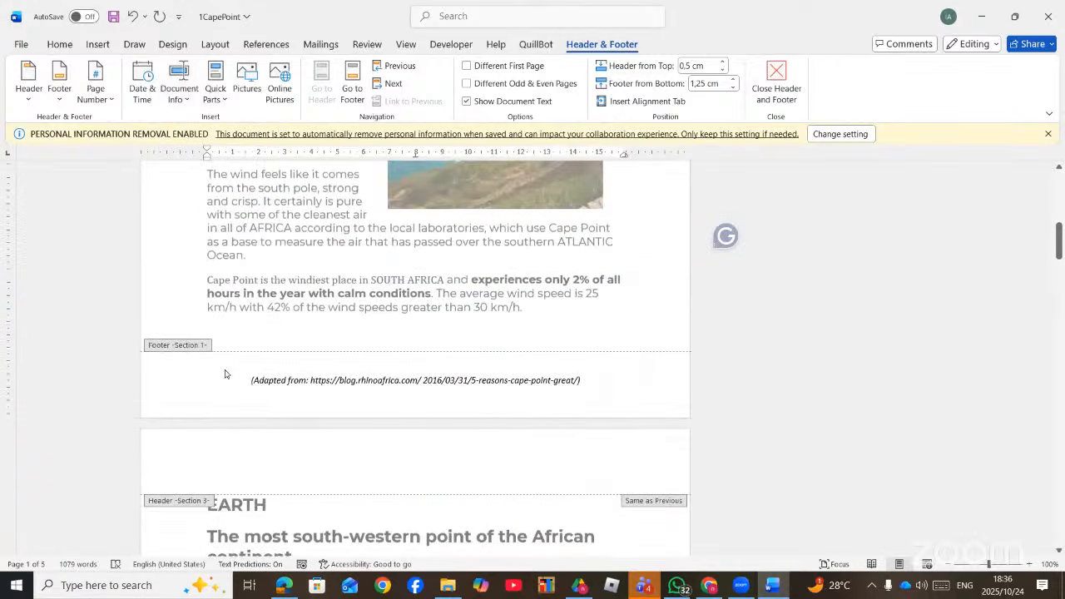
- Insert the date in 25-Oct-24 format at the start of the footer
click(238, 377)
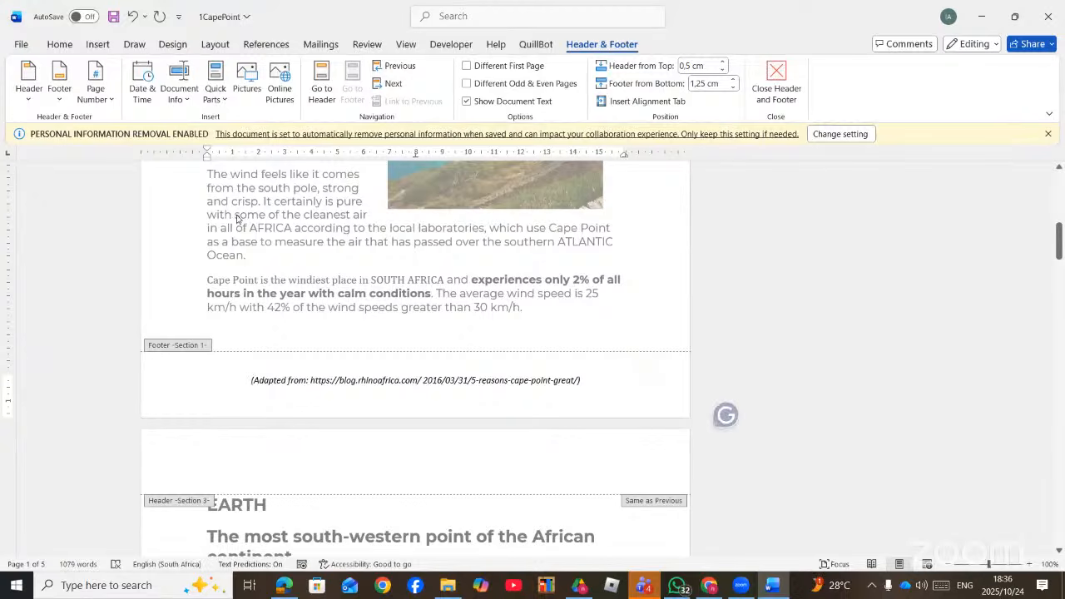
click(143, 91)
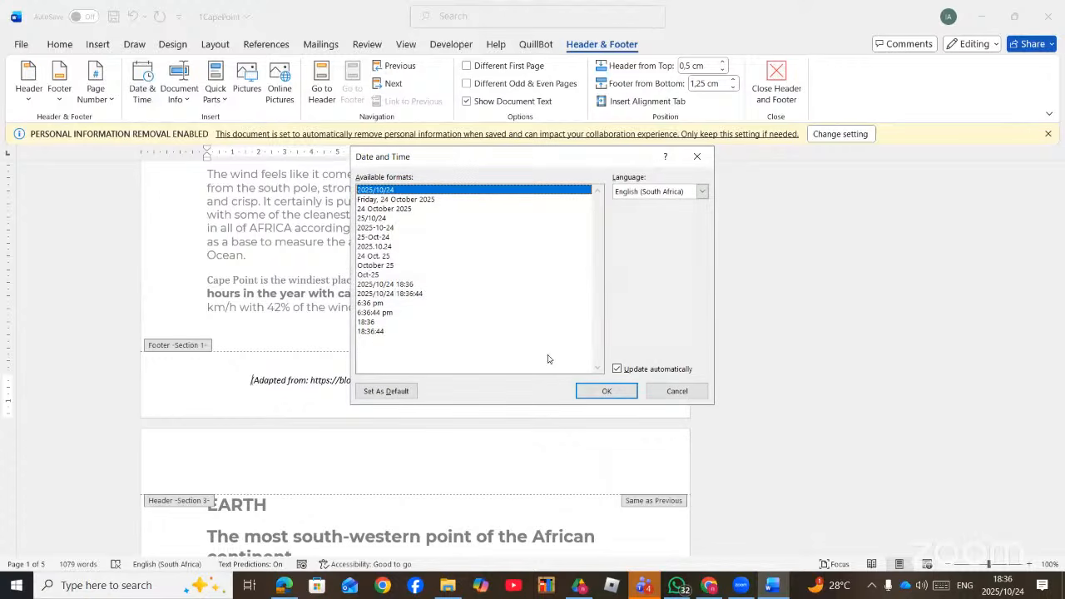
click(372, 237)
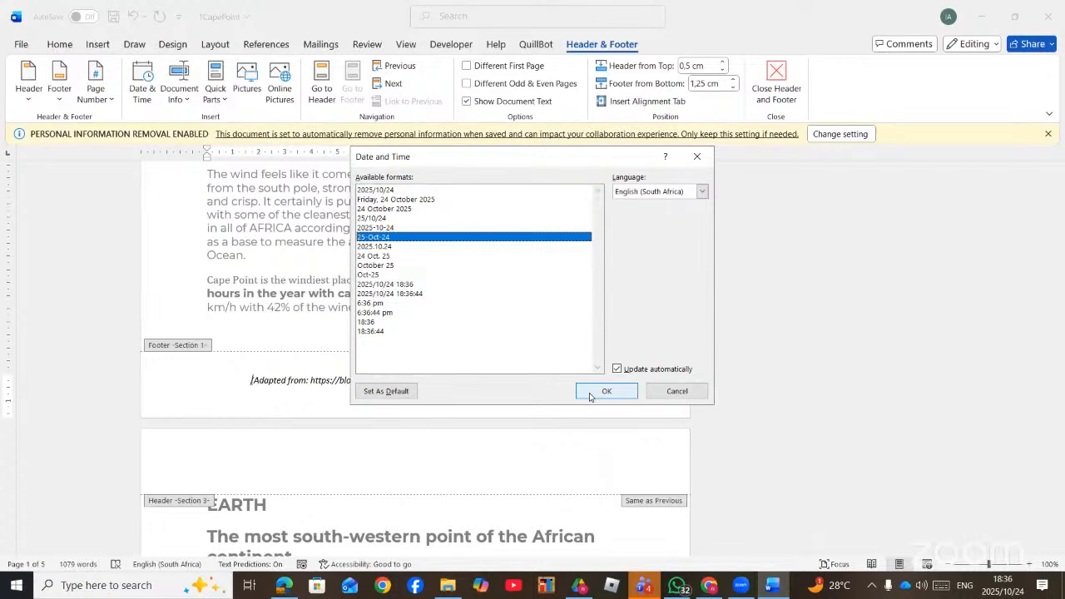
click(592, 396)
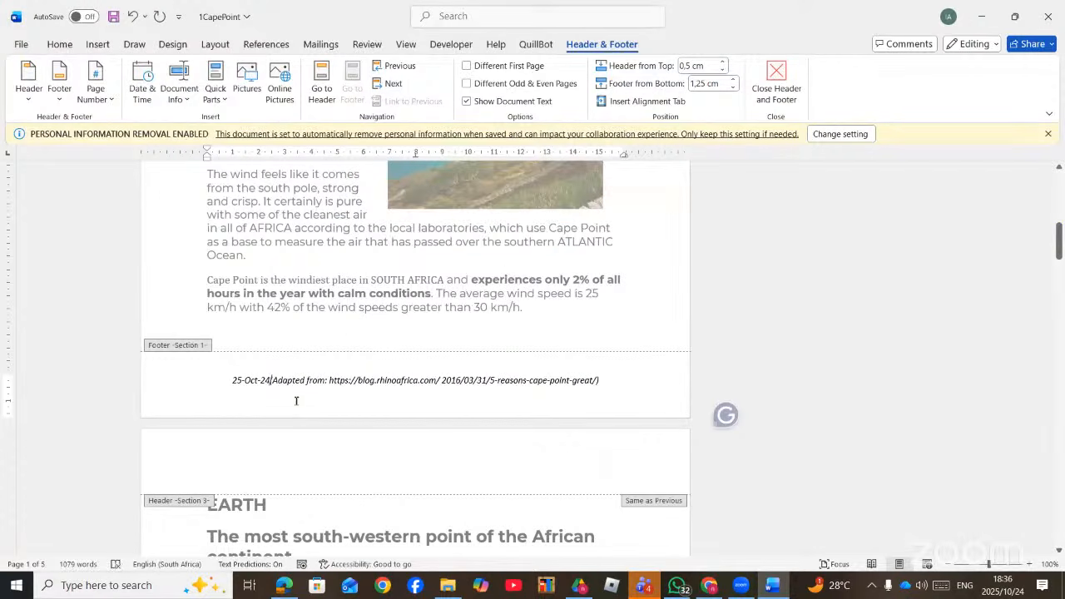
- Place the insertion point in the empty page-1 header
scroll(295, 404, up, 1)
scroll(296, 399, up, 5)
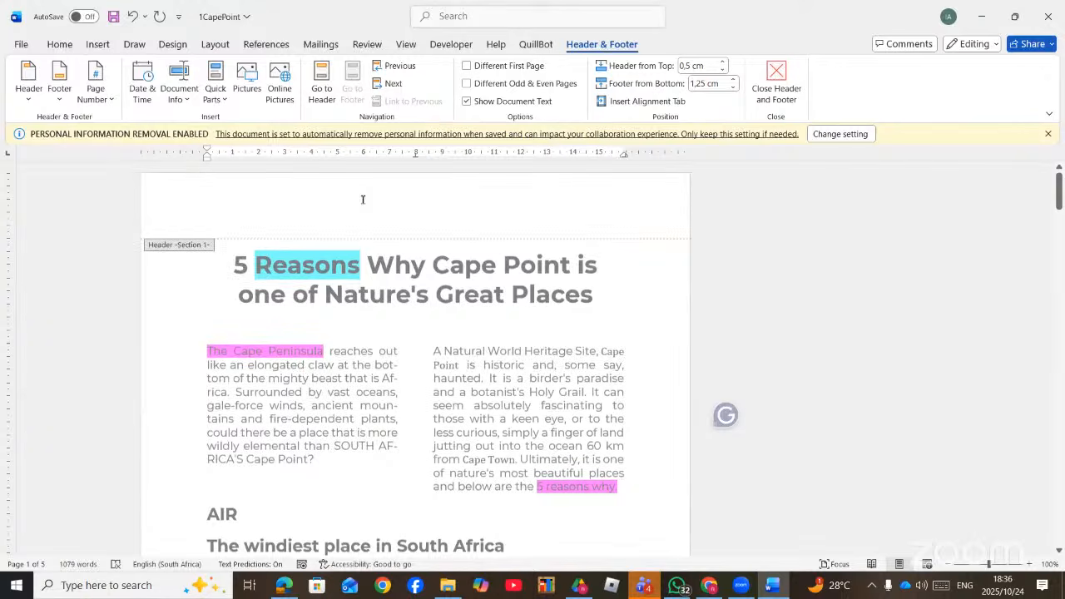
click(363, 204)
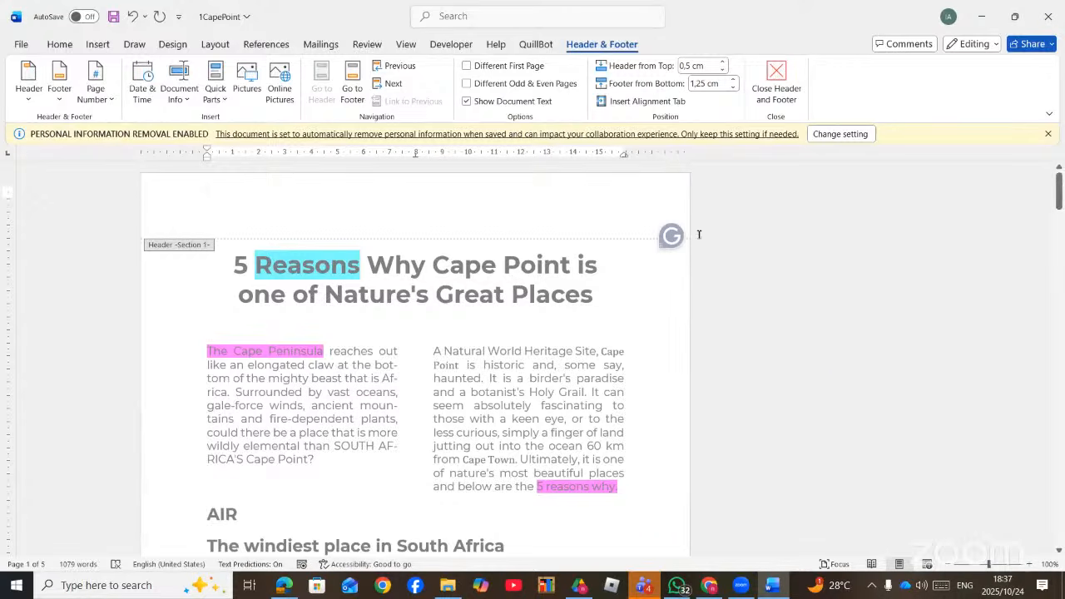
- Insert a Date field with a custom hh:mm format into the header, showing 06:37
drag(674, 238, 963, 568)
drag(674, 238, 670, 378)
drag(679, 240, 1056, 407)
click(186, 104)
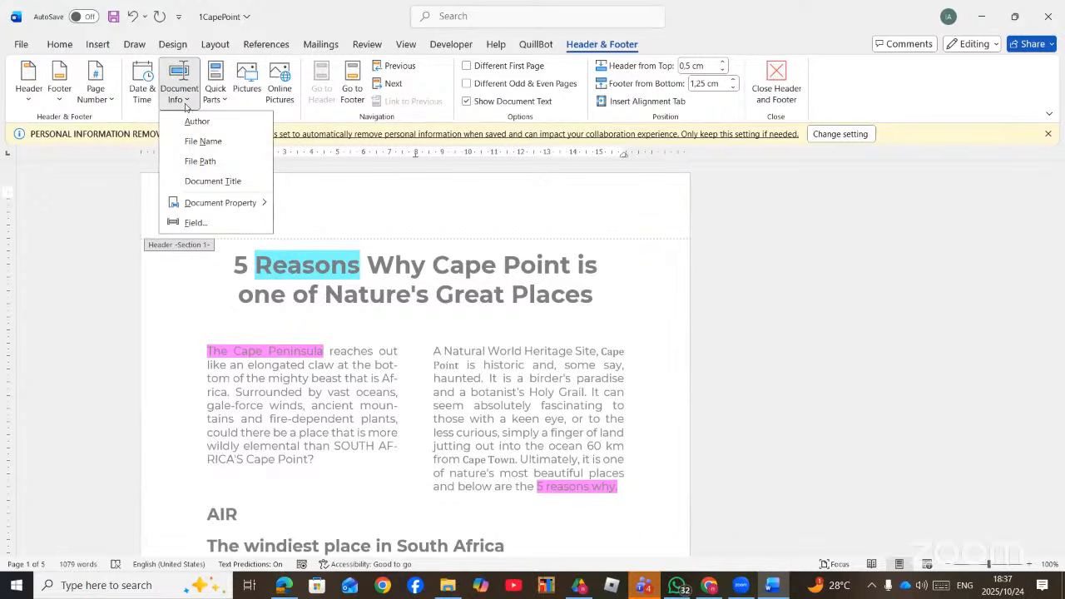
click(194, 223)
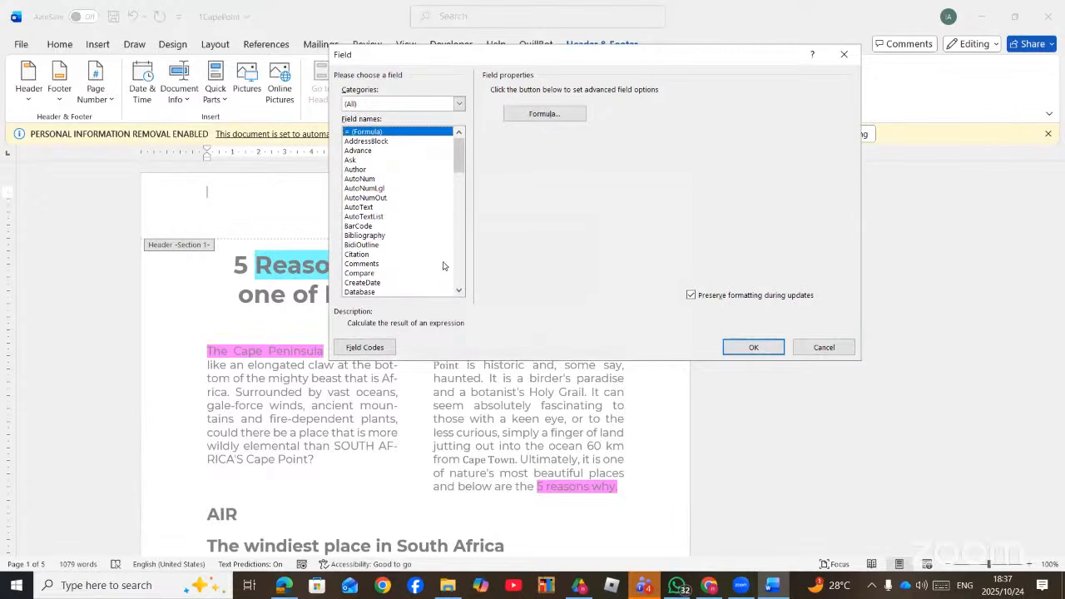
double_click(458, 291)
click(457, 292)
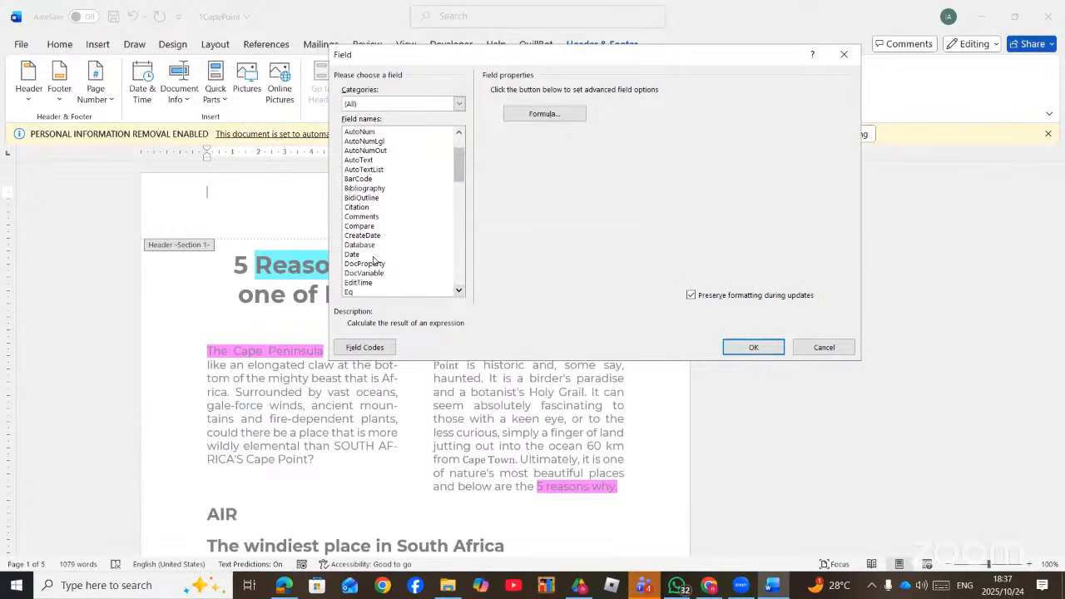
click(354, 254)
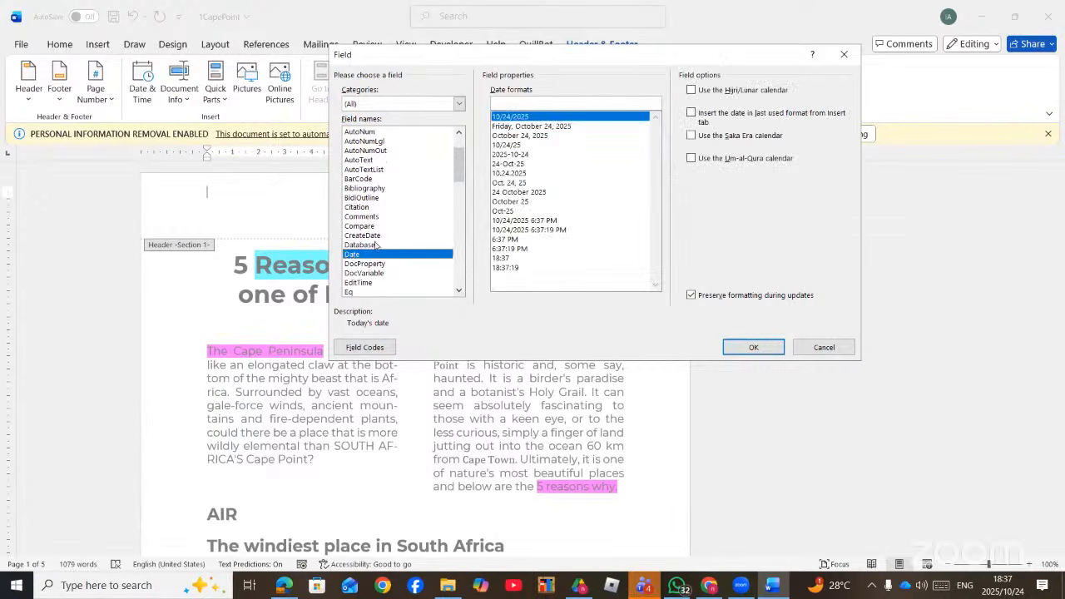
click(514, 106)
click(753, 348)
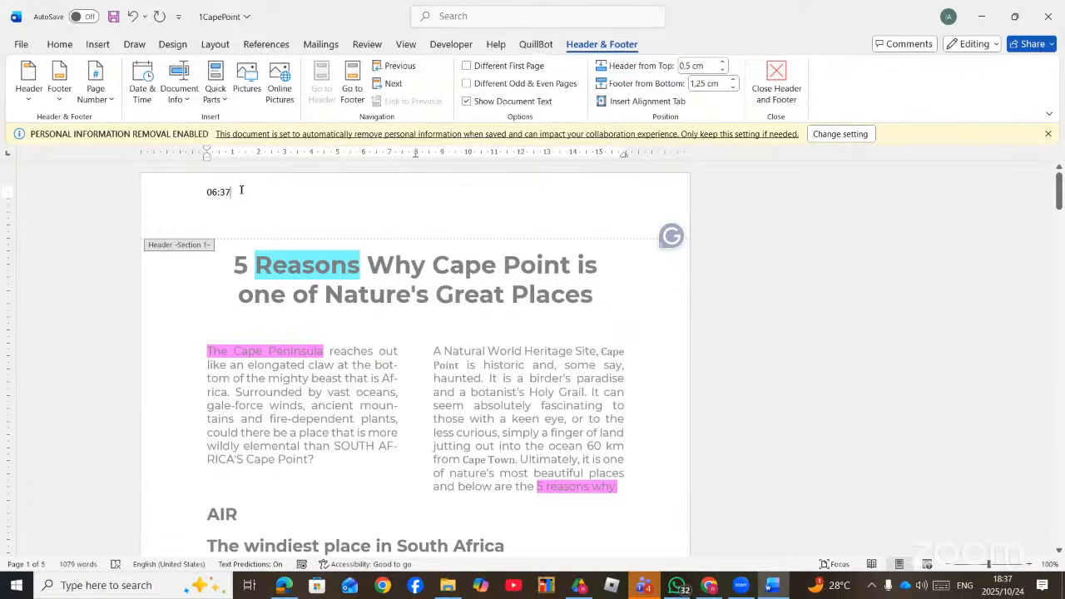
- Open the Field dialog from Document Info and browse down the field names list
click(188, 99)
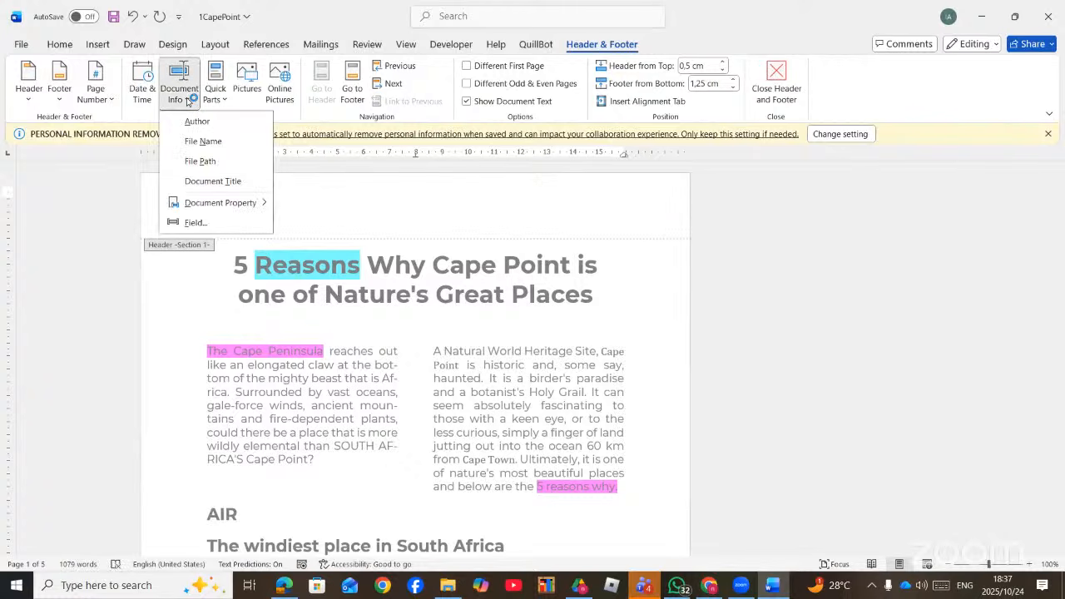
click(196, 222)
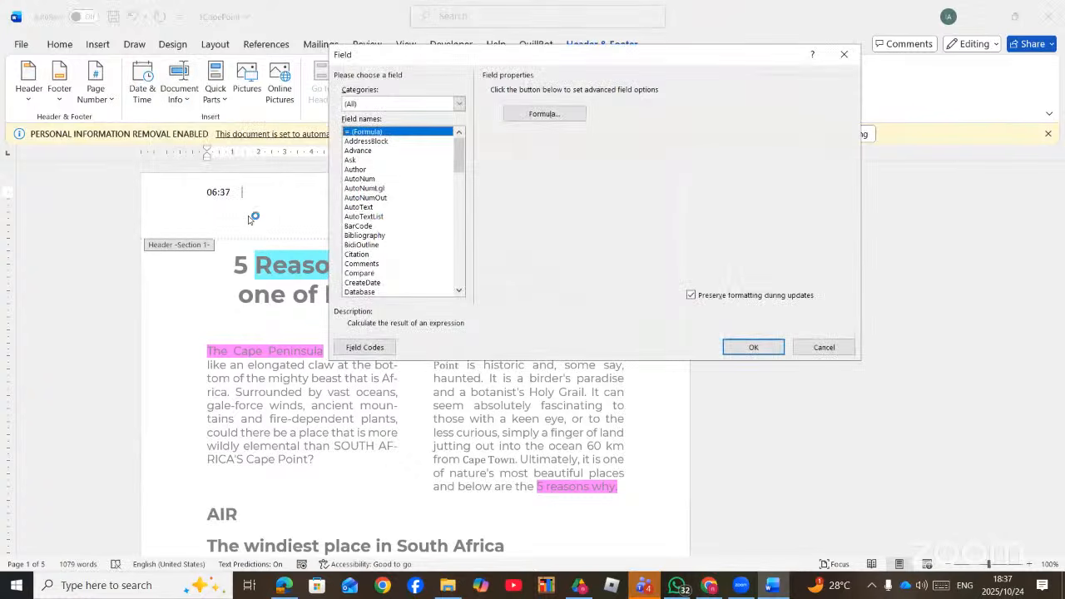
click(460, 293)
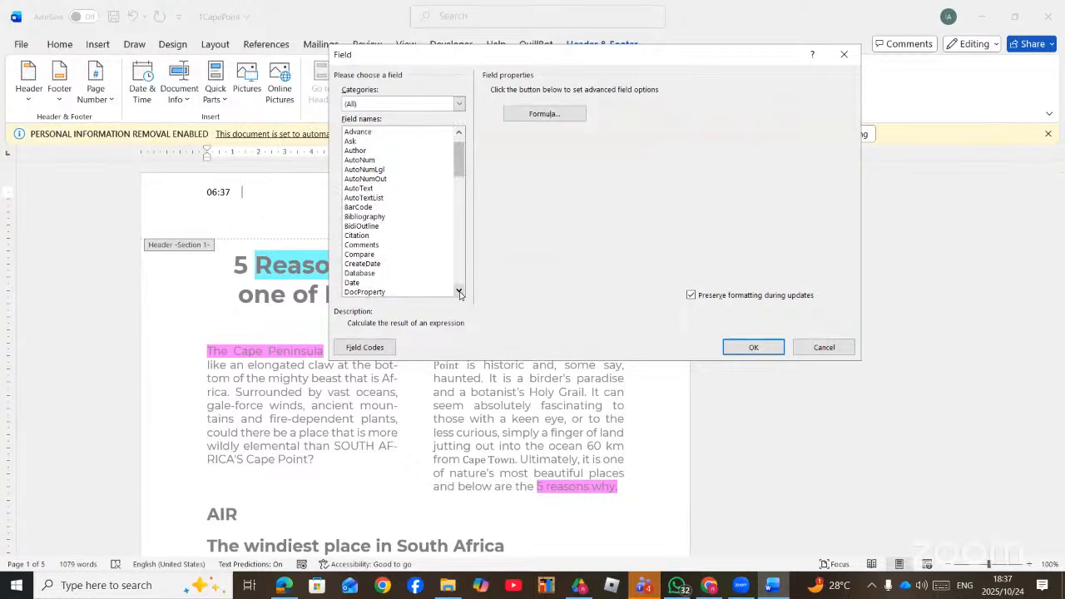
click(460, 293)
click(460, 292)
click(460, 293)
click(461, 293)
click(461, 292)
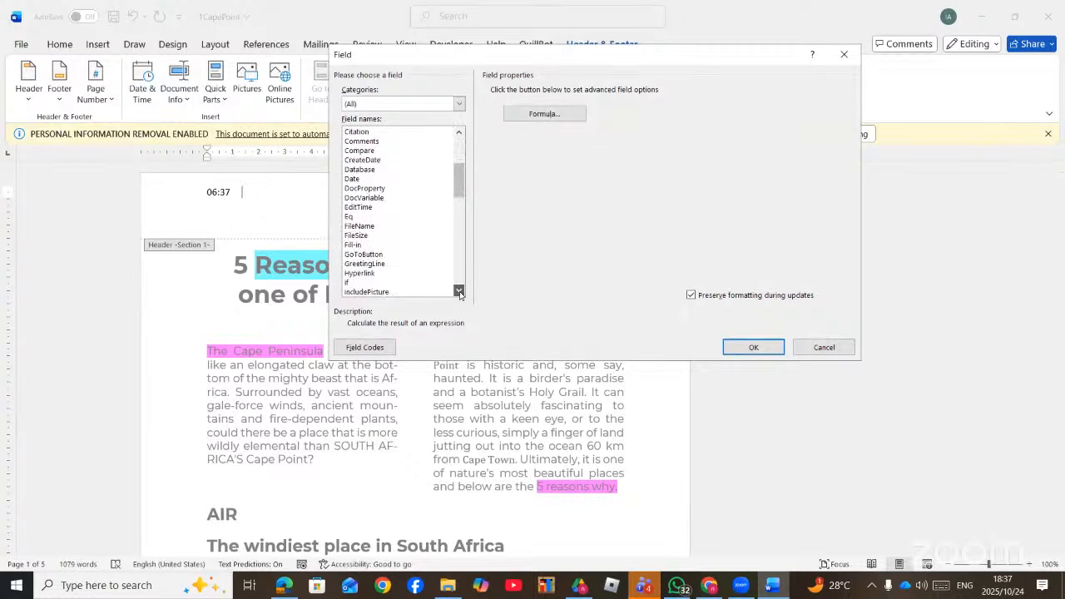
click(460, 293)
click(460, 292)
click(460, 293)
click(458, 291)
click(458, 291)
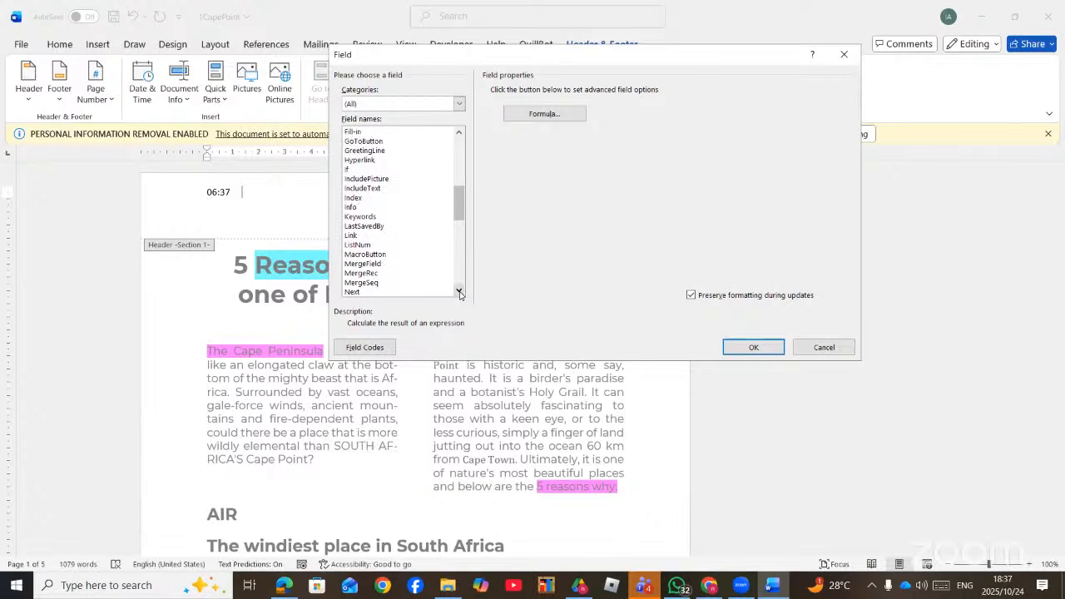
click(458, 291)
click(458, 291)
click(458, 292)
click(458, 292)
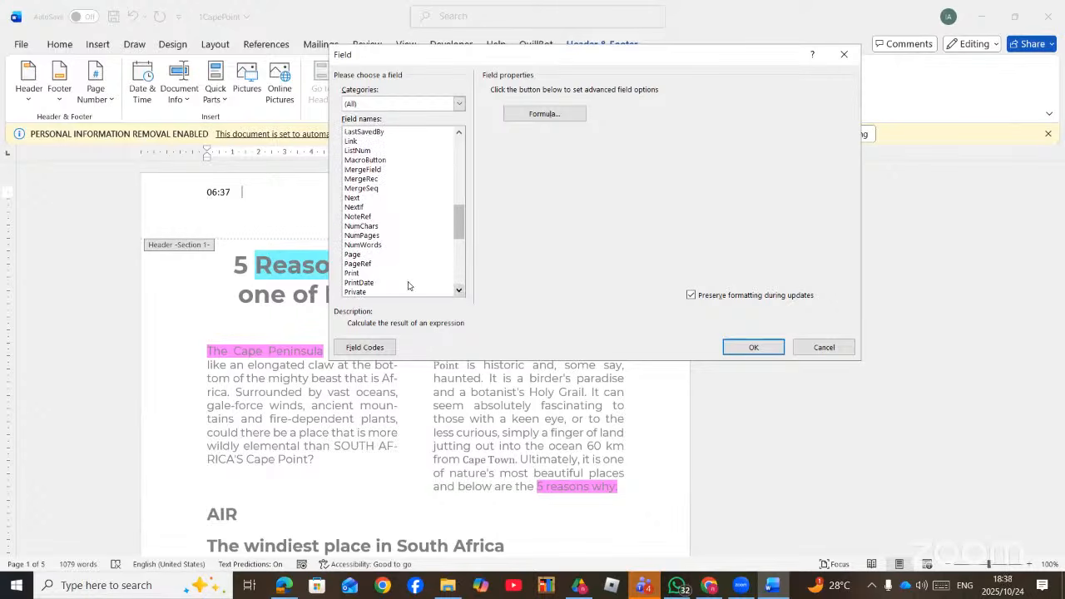
- Insert a NumWords field in ordinal-word format ('one thousand seventy-ninth') and close the header
click(373, 247)
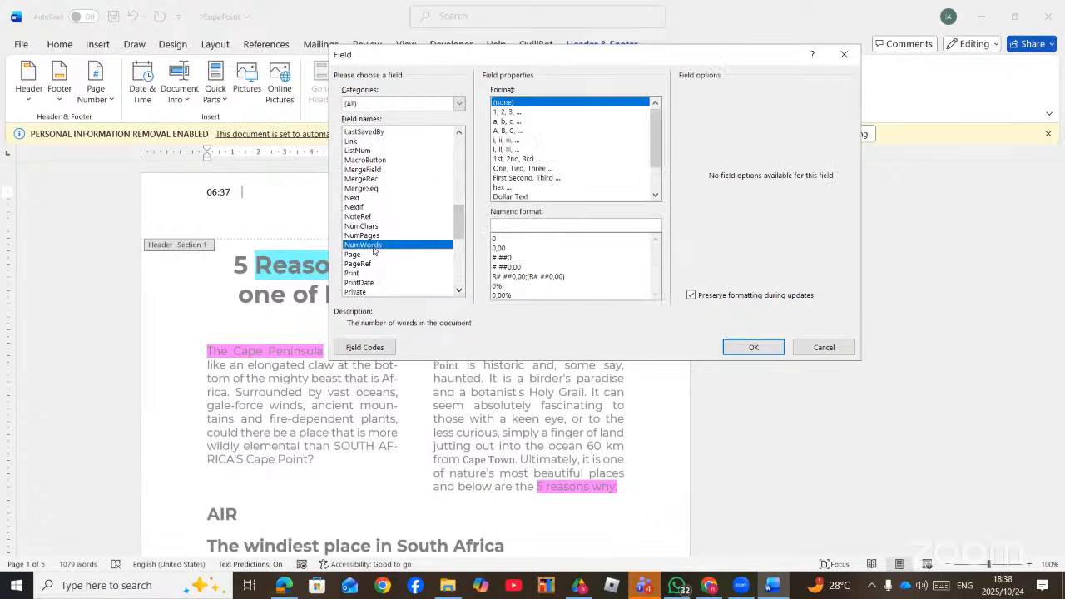
click(516, 168)
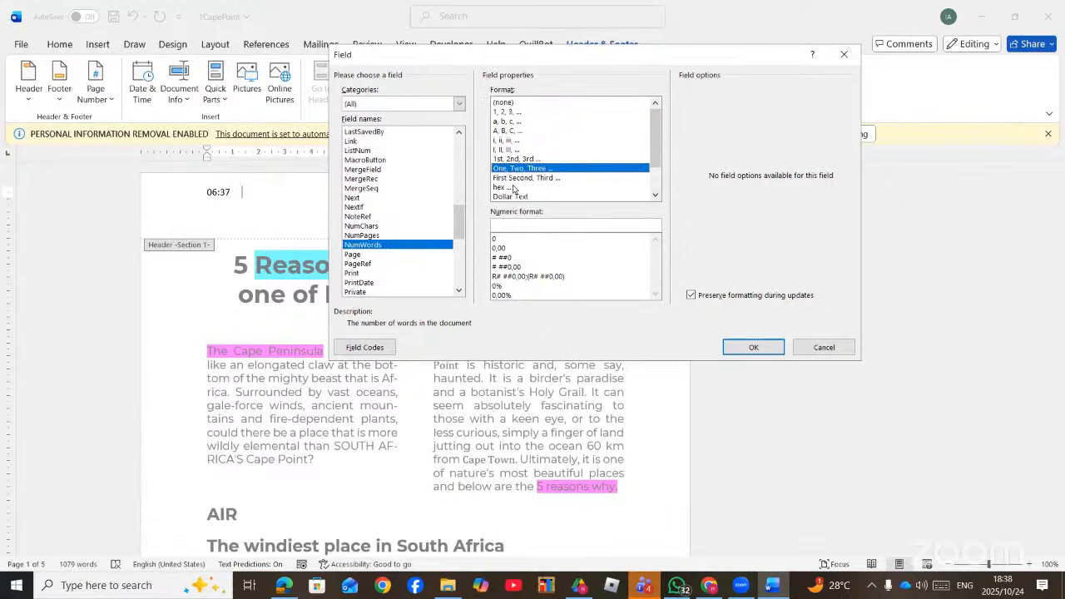
click(516, 178)
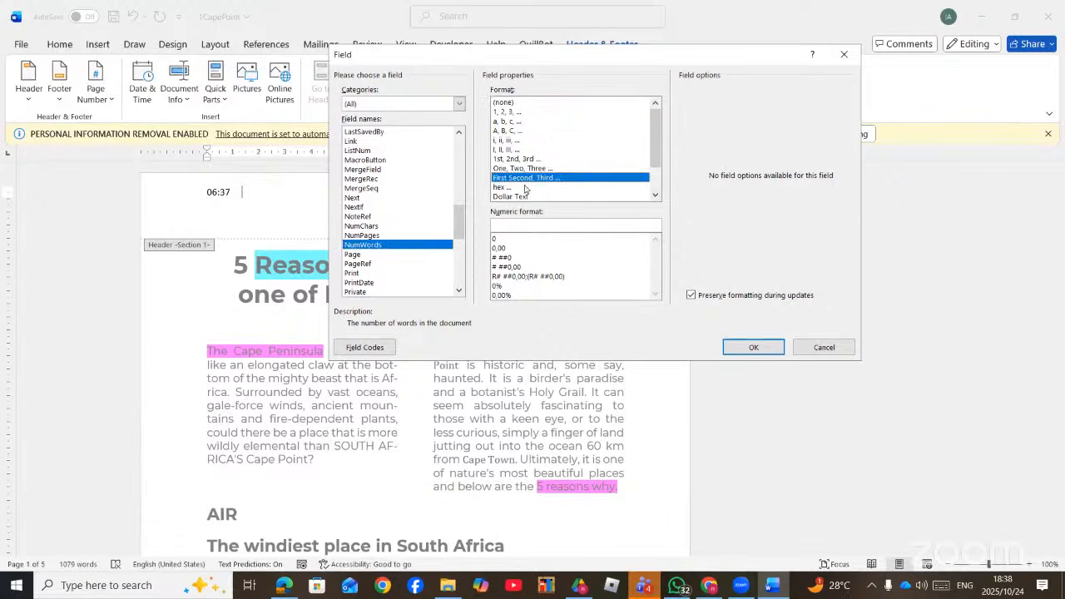
click(753, 348)
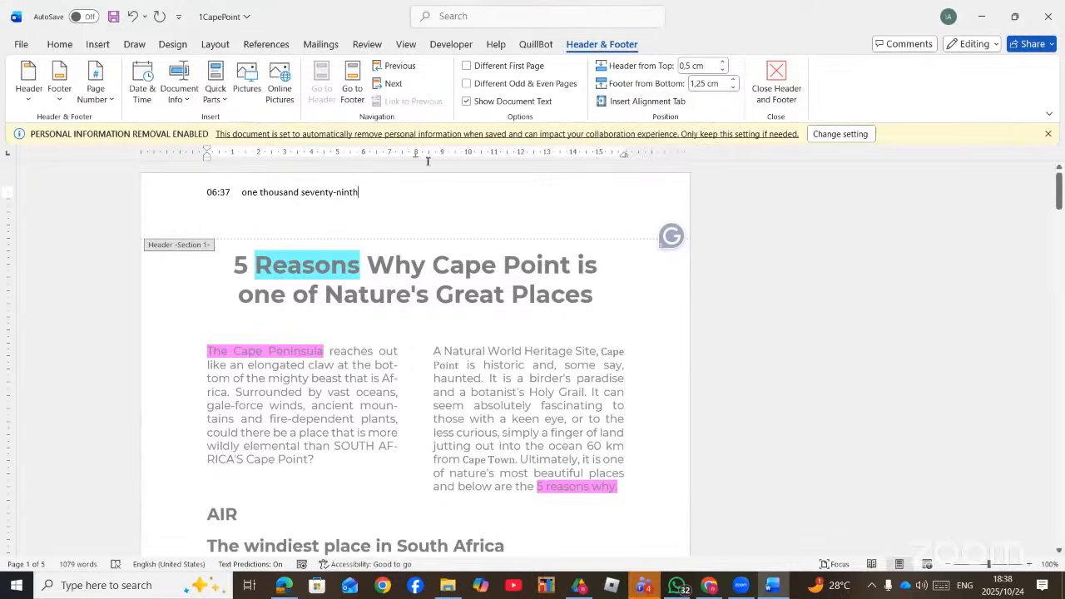
double_click(540, 391)
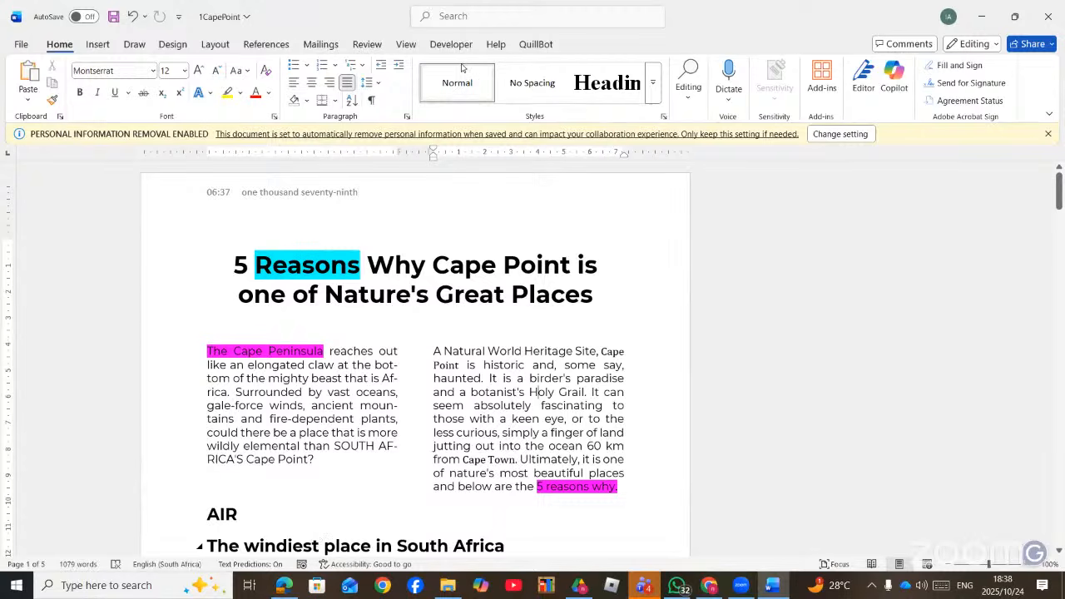
- Underline 'Cover page-changing pictures/ controls' in ink on the checklist PDF, then return to Word
key(alt+Tab)
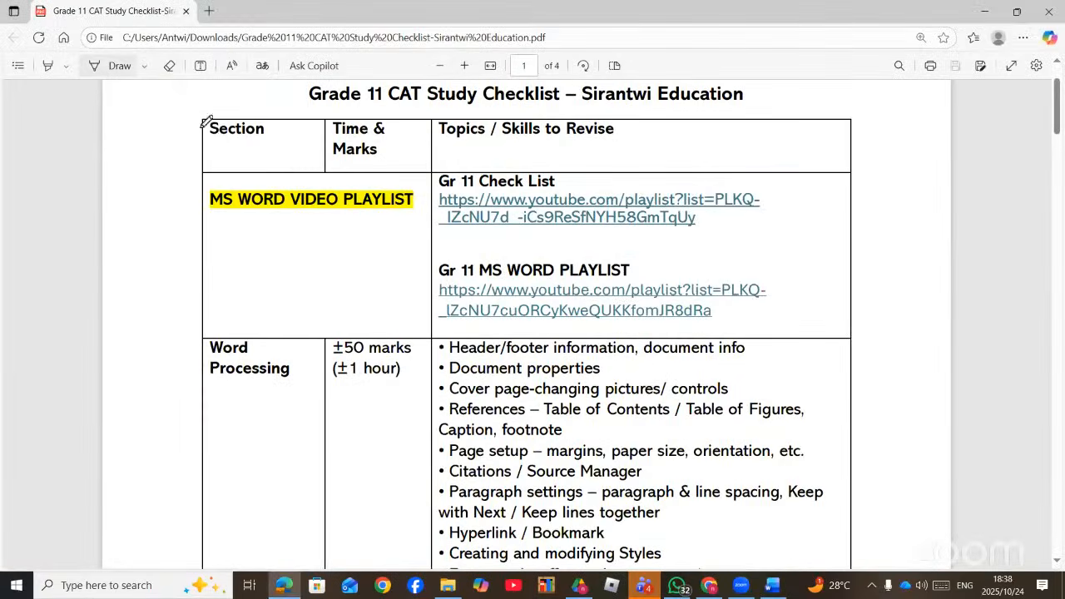
scroll(492, 329, down, 2)
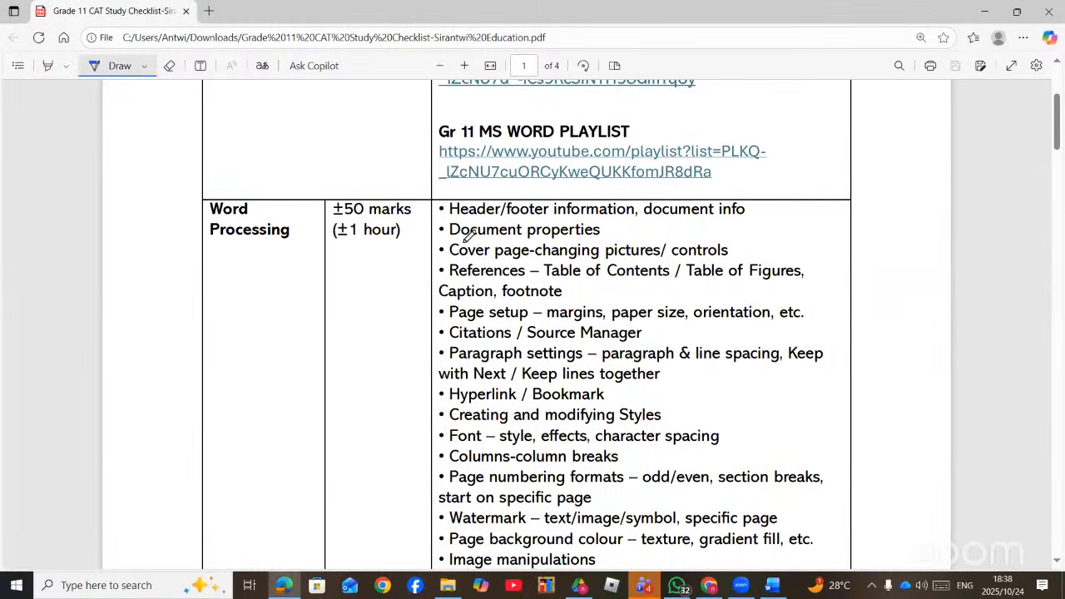
mouse_move(743, 236)
mouse_down()
mouse_move(737, 250)
mouse_move(682, 261)
mouse_move(524, 259)
mouse_move(454, 252)
mouse_move(456, 241)
mouse_up()
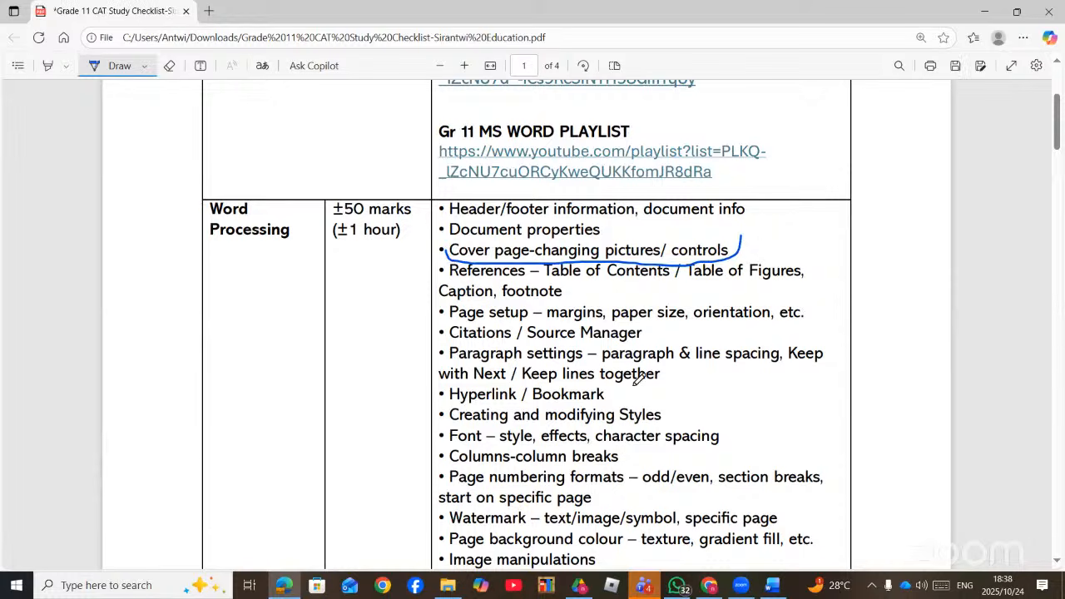
click(772, 585)
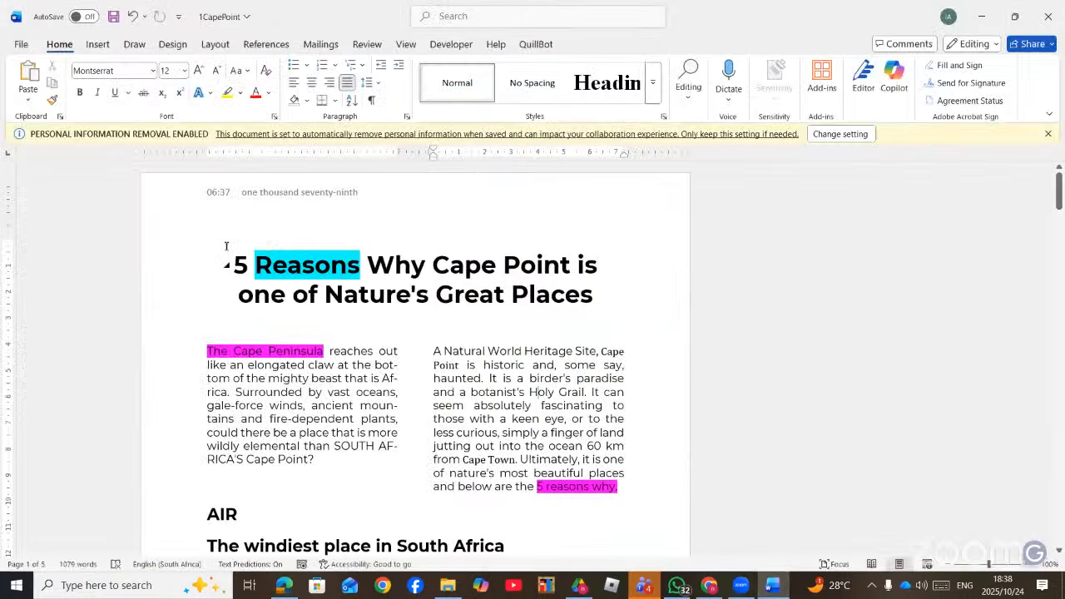
- Add the Motion cover page to the 1CapePoint document
click(225, 248)
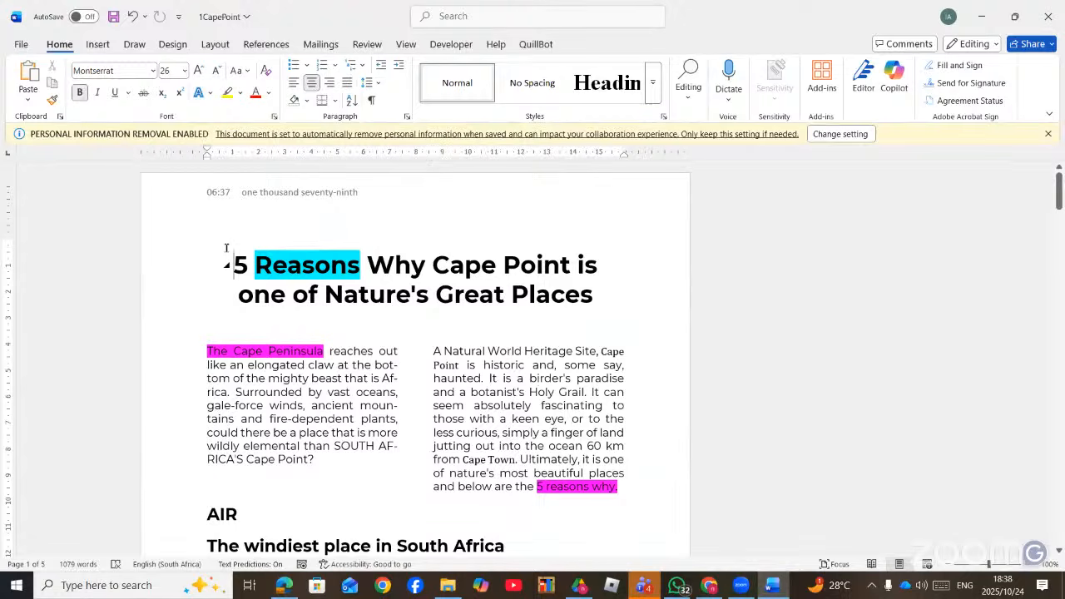
click(97, 44)
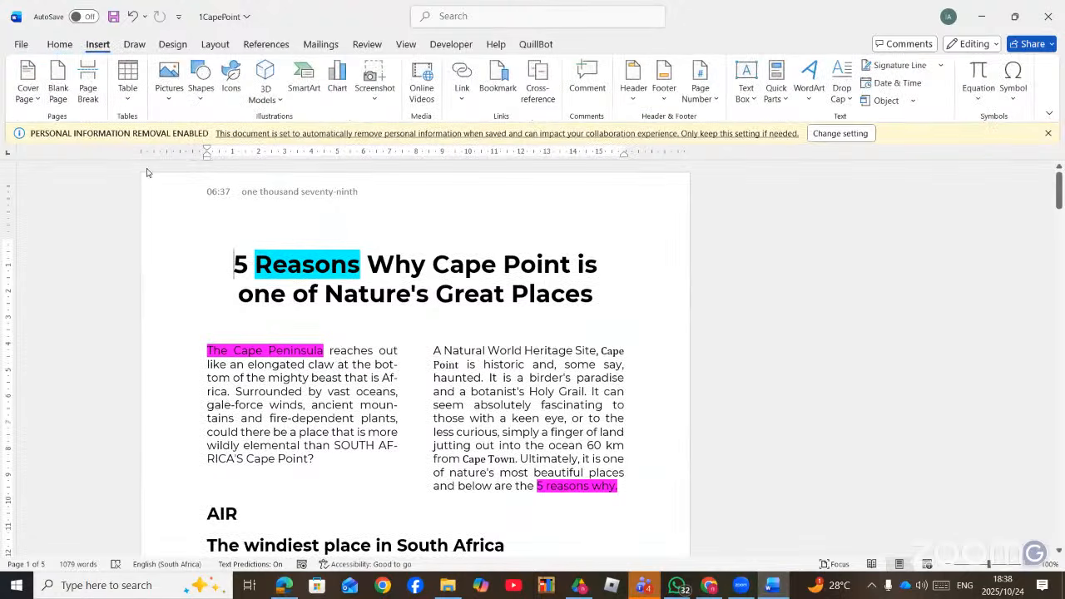
click(30, 96)
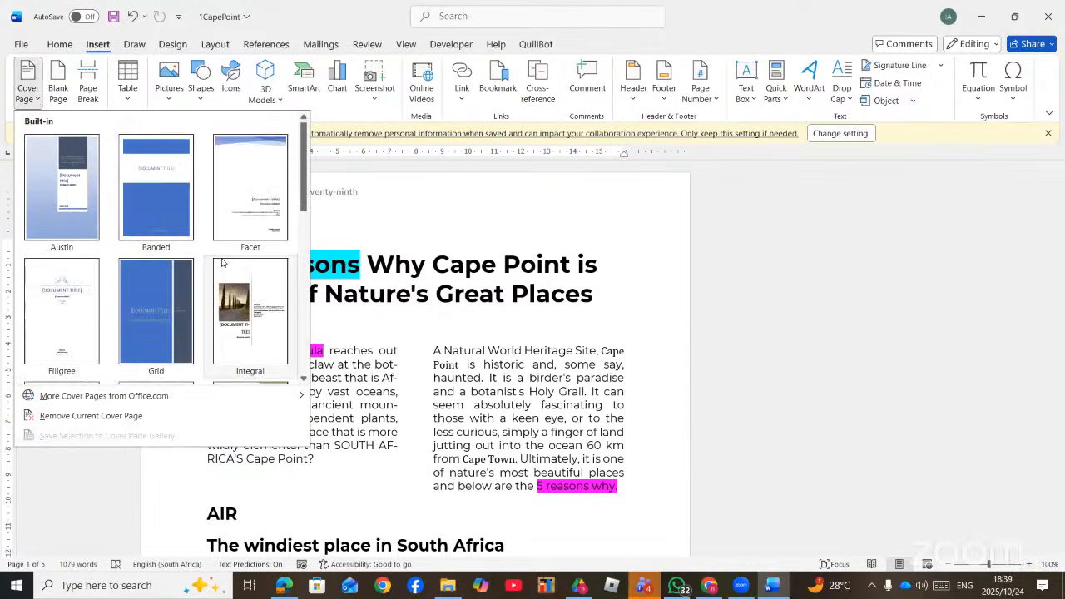
click(304, 381)
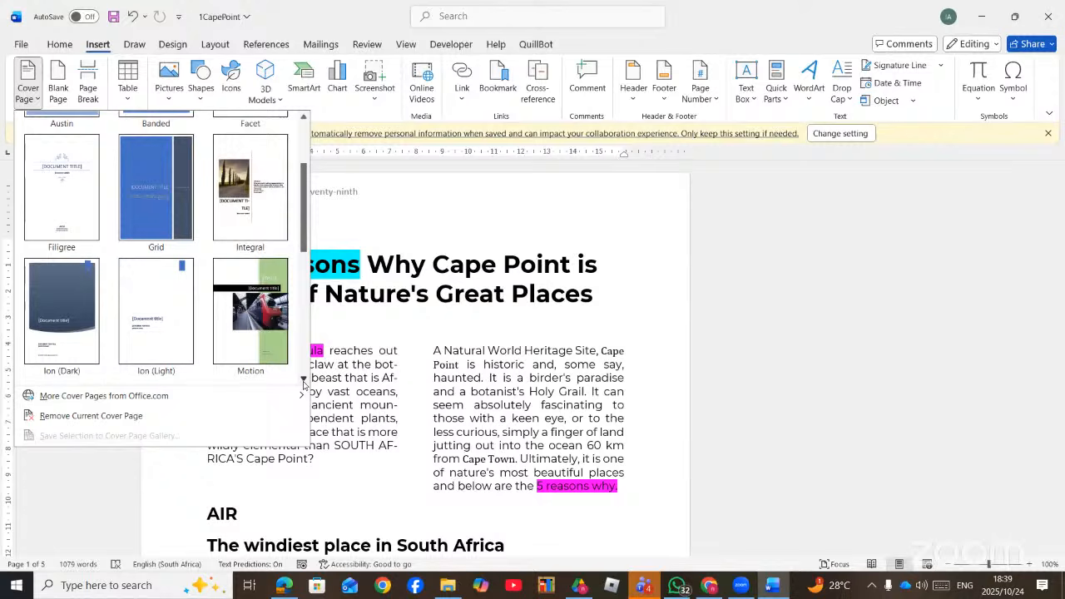
click(257, 306)
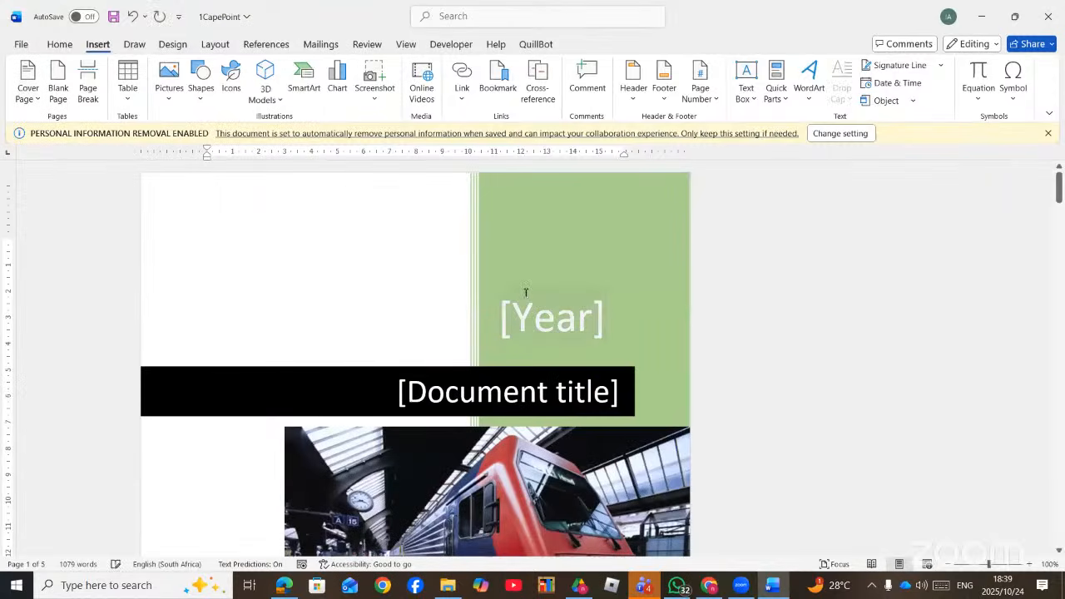
- Set the cover year to 2025 and the title to 'SIRANTWI EDUCATION'
click(585, 321)
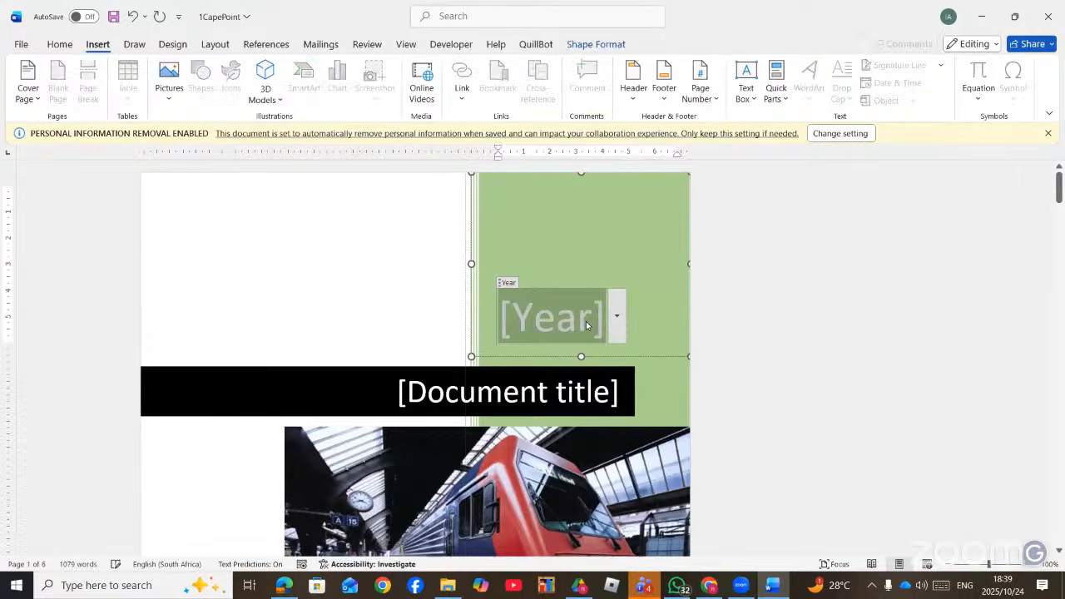
click(617, 317)
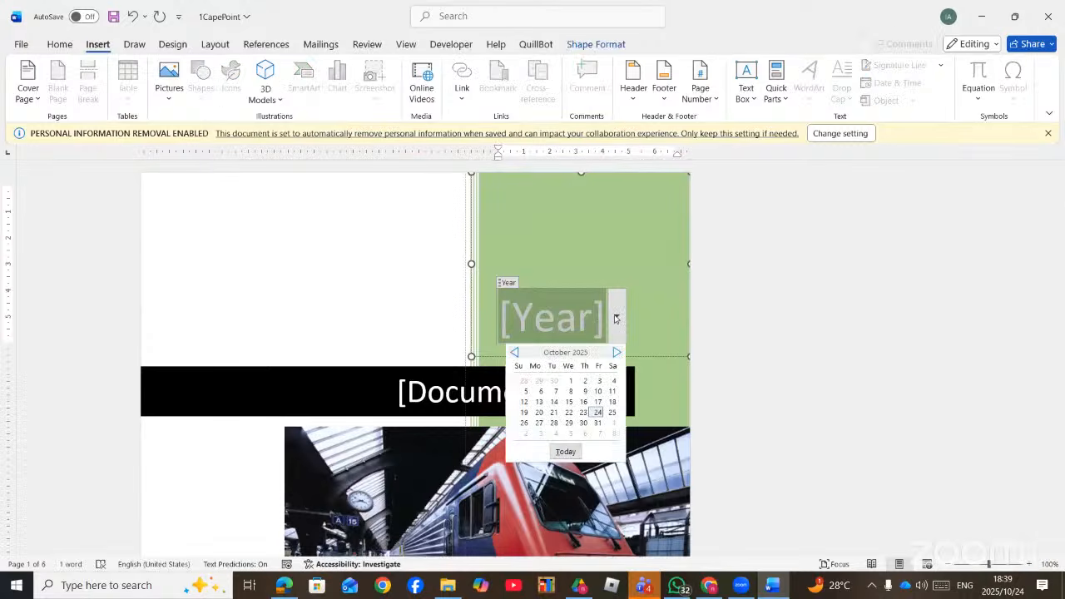
click(561, 388)
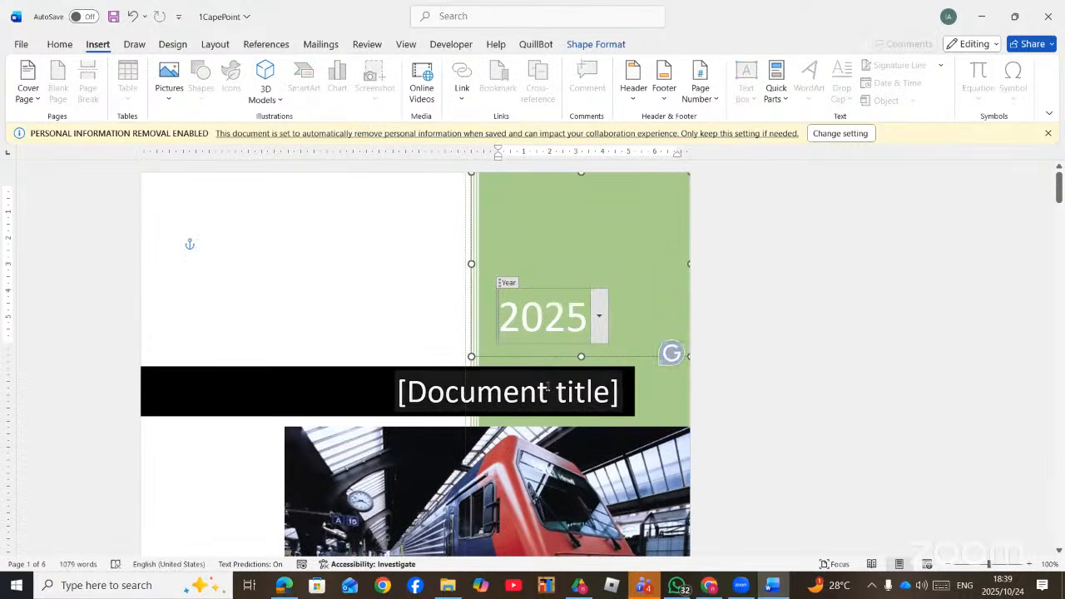
scroll(547, 385, down, 1)
click(610, 331)
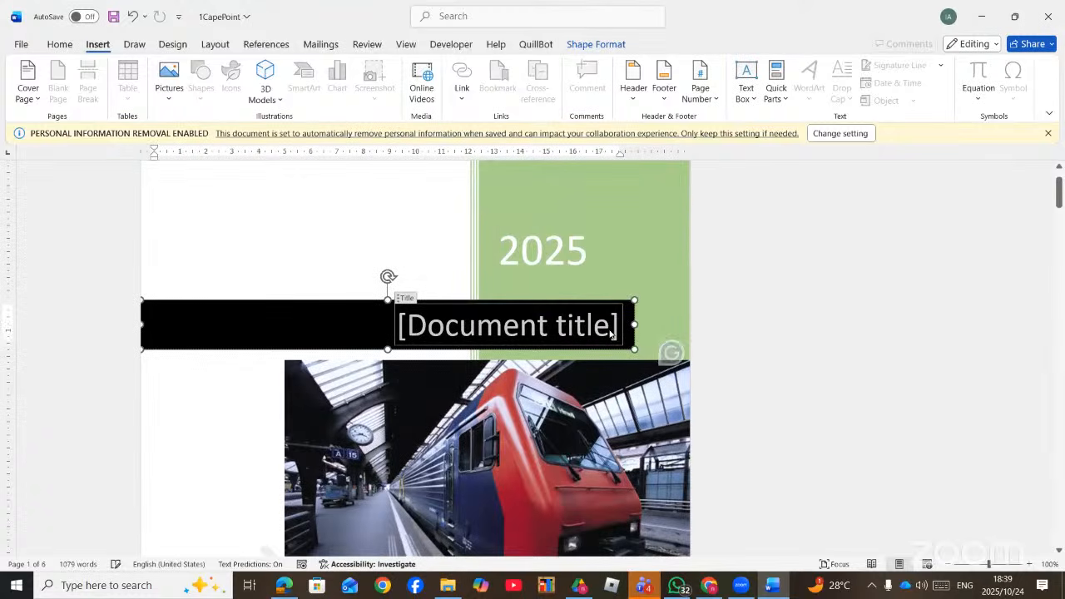
text(S)
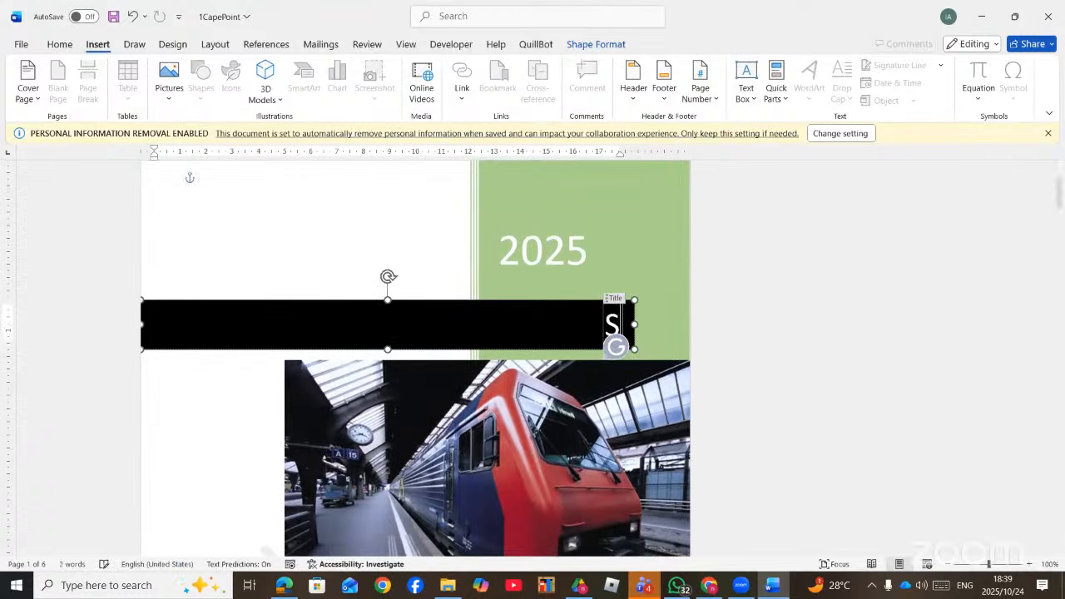
text(IRANTWI)
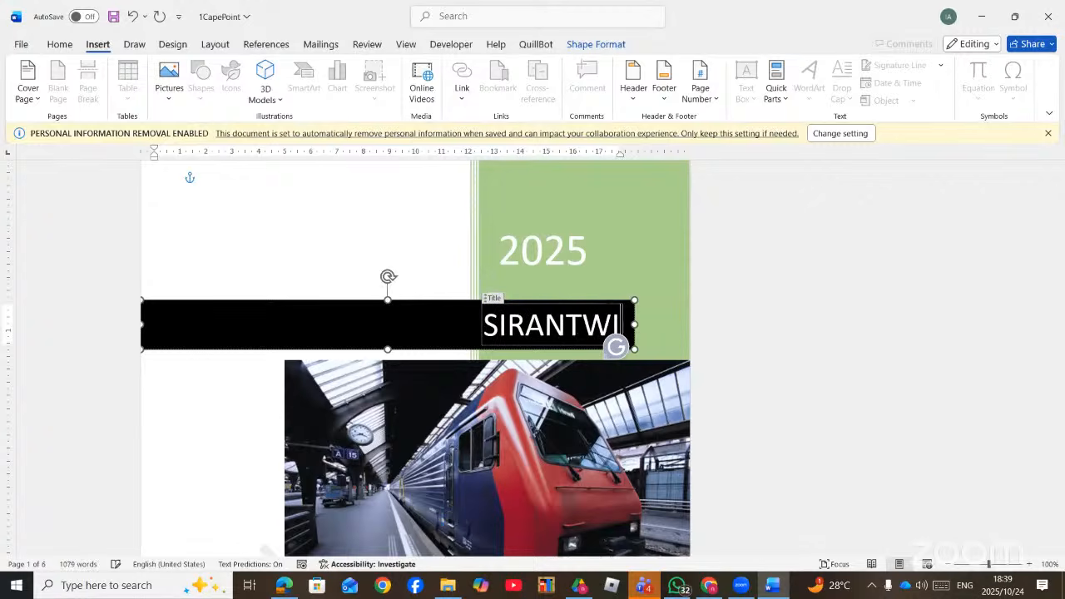
text( EDUCATION)
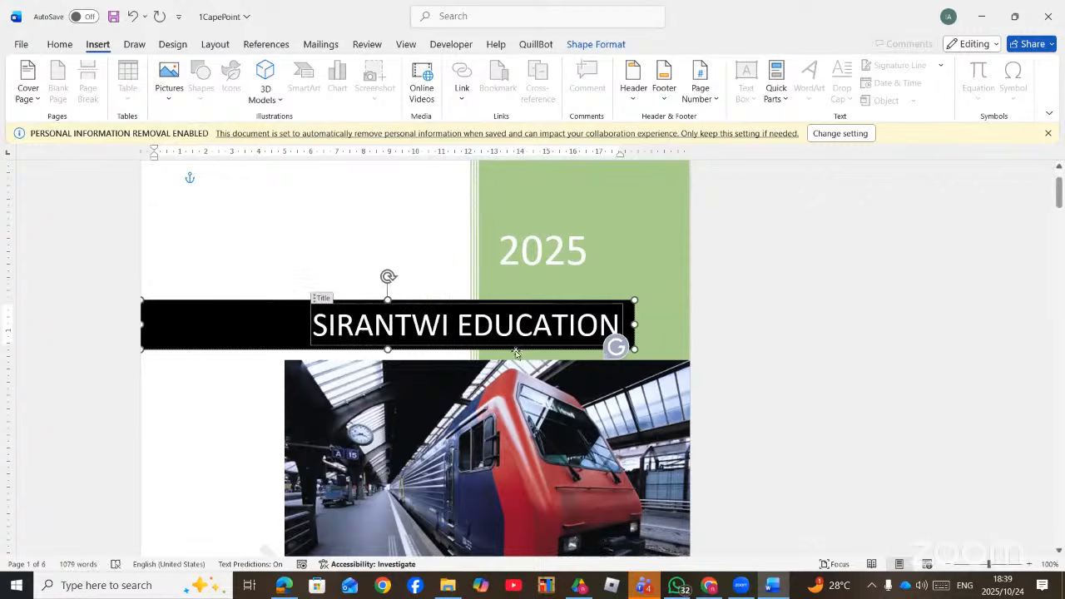
scroll(499, 366, down, 3)
scroll(516, 324, down, 1)
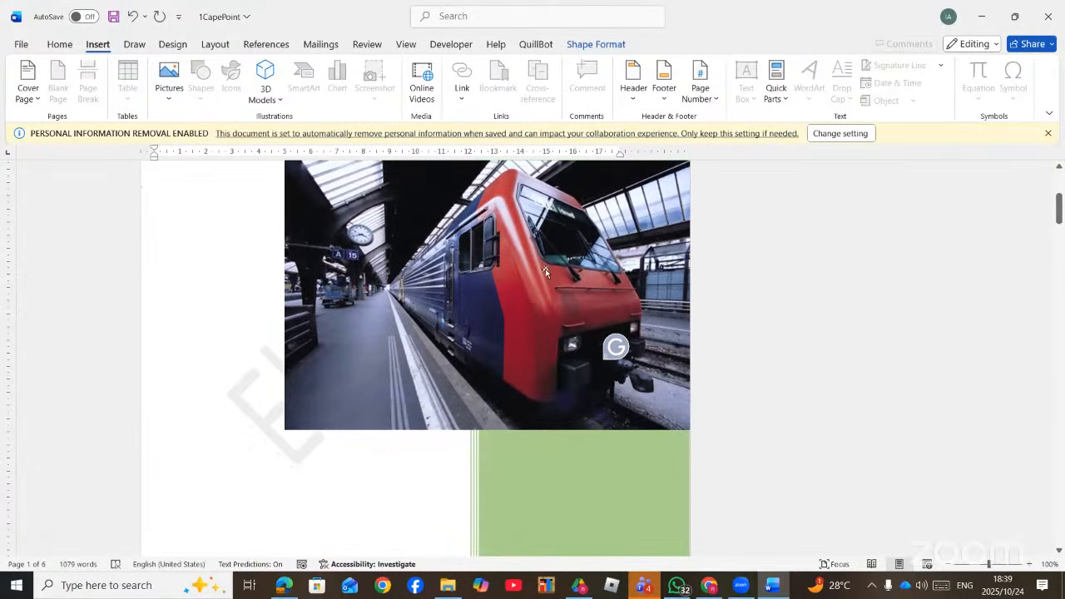
- Select the train picture and bring up the Grammarly panel's settings options
click(545, 271)
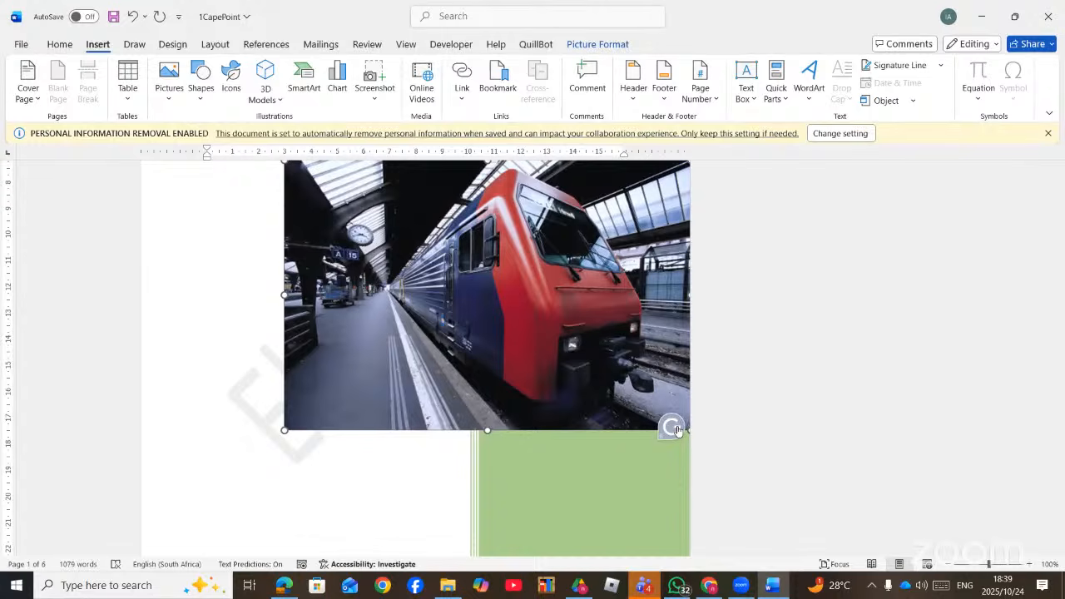
click(673, 428)
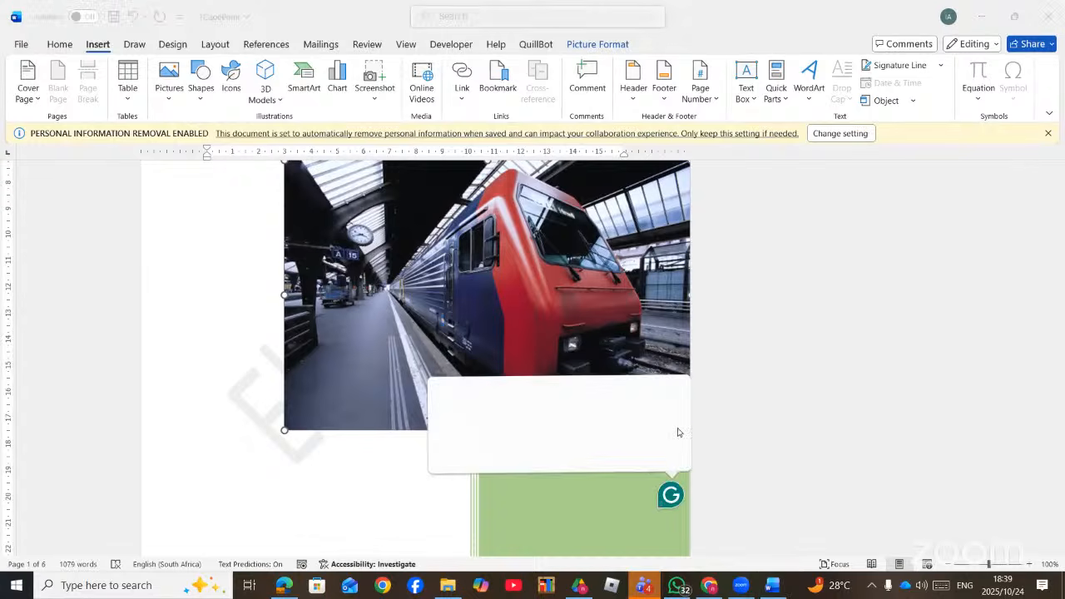
click(661, 24)
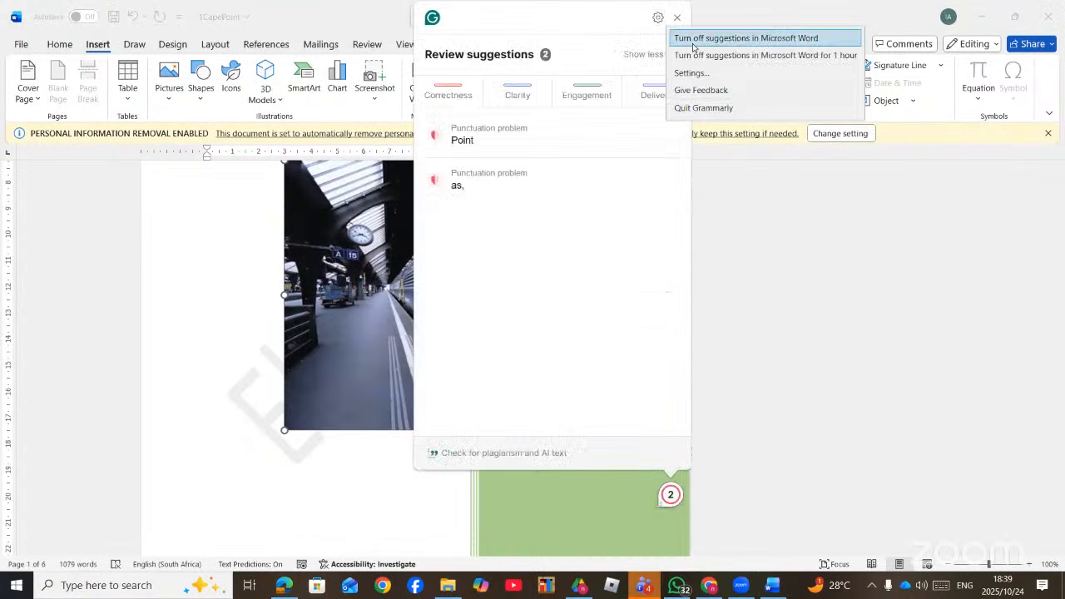
- Turn off Grammarly suggestions in Word and reselect the cover's train photo
click(732, 31)
click(737, 348)
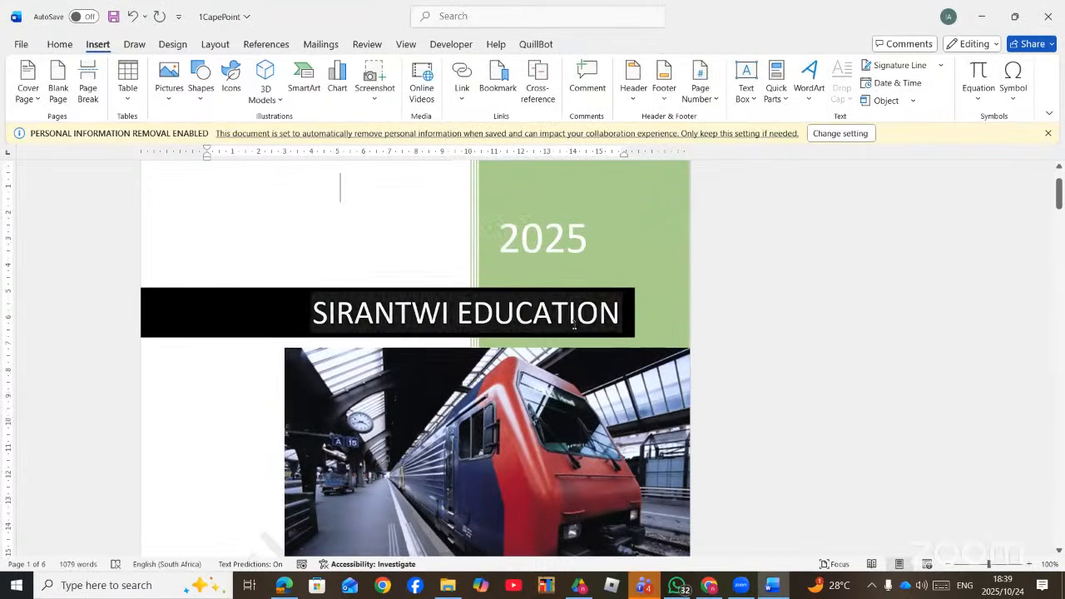
scroll(560, 360, down, 2)
click(560, 360)
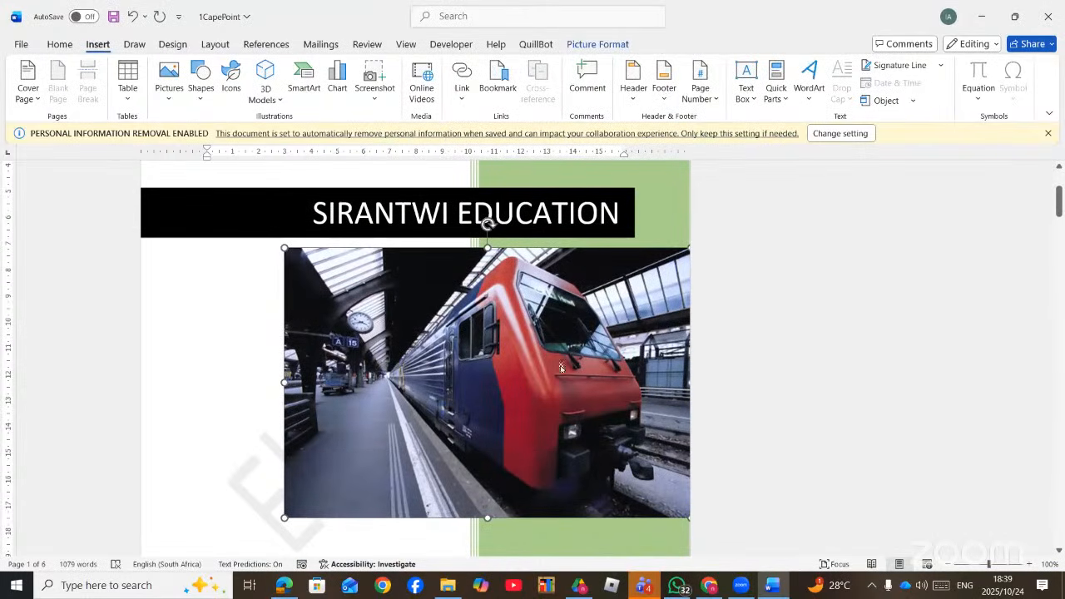
- Choose to replace the train photo with a picture from this device
scroll(532, 324, down, 1)
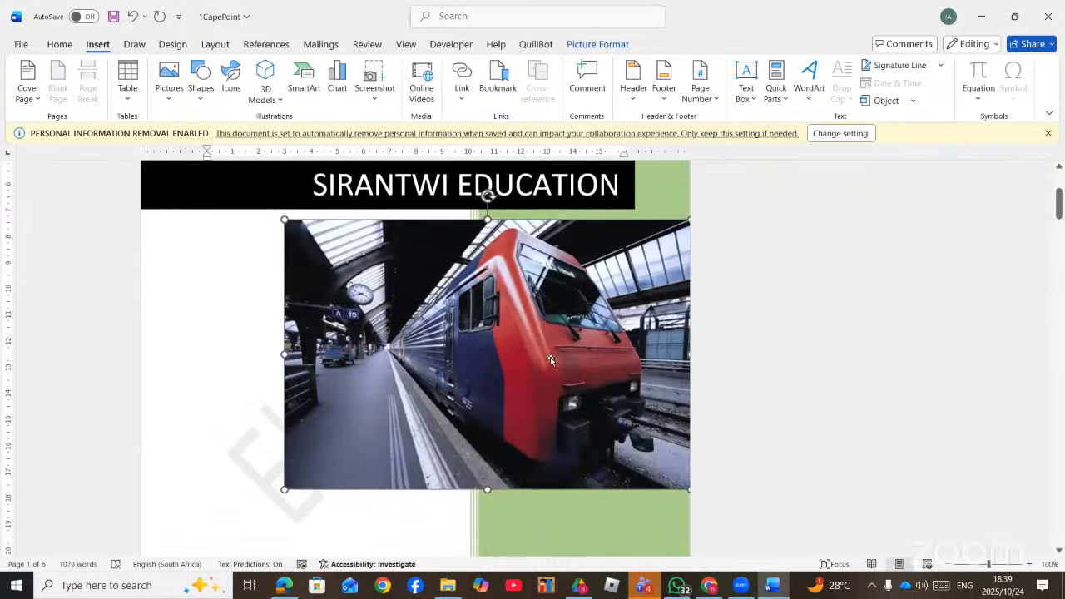
right_click(536, 260)
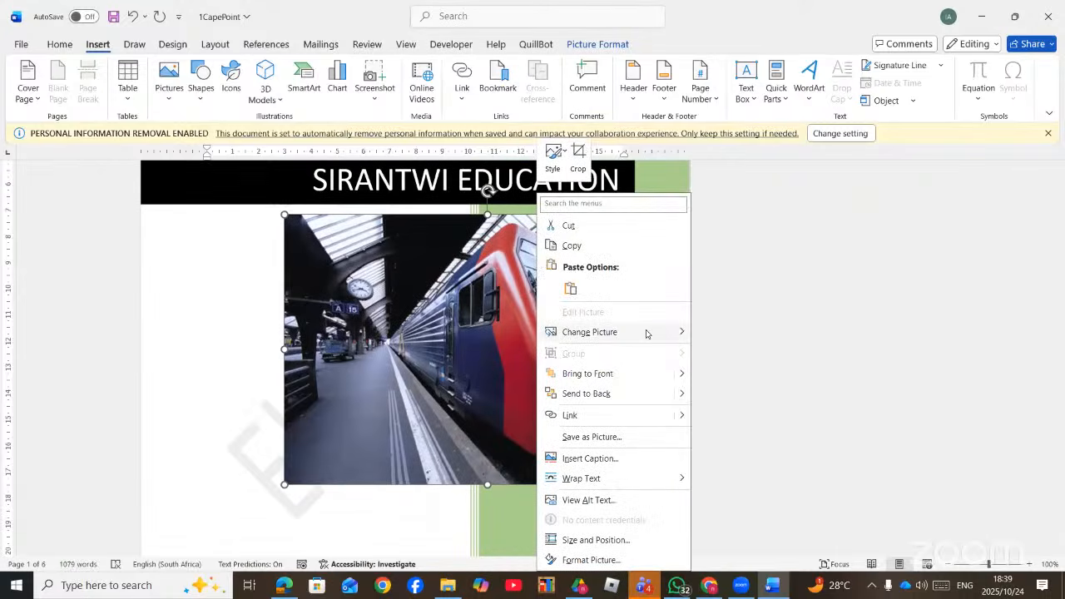
mouse_move(676, 333)
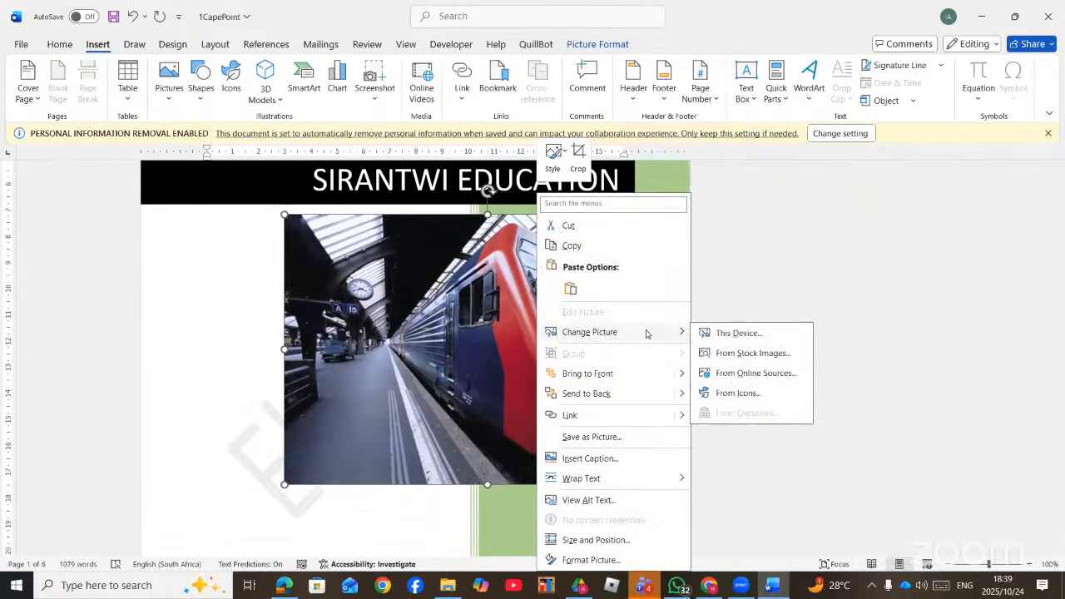
click(745, 333)
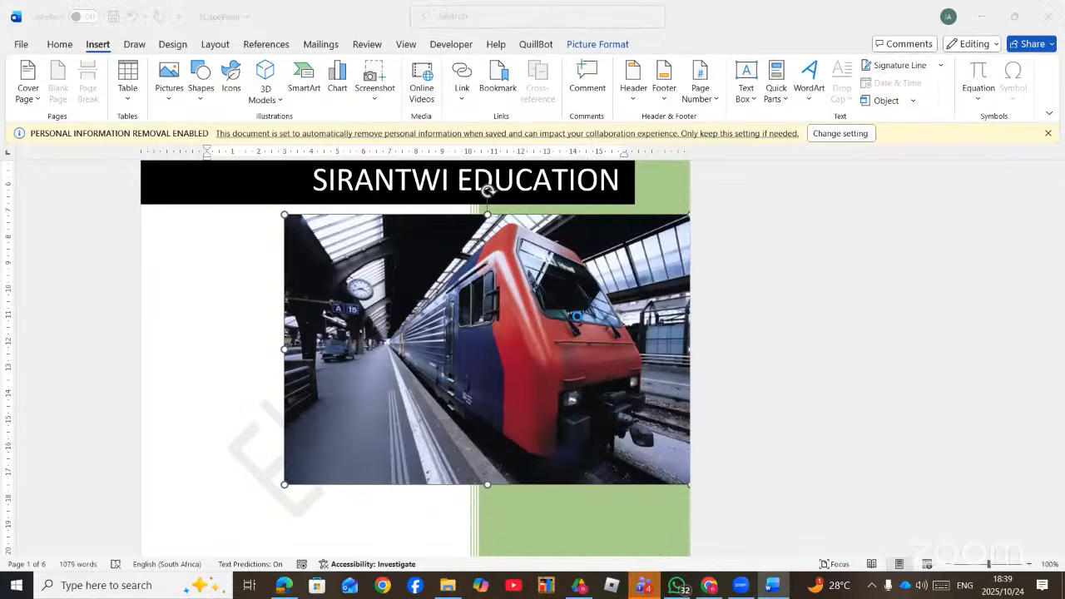
scroll(54, 162, up, 4)
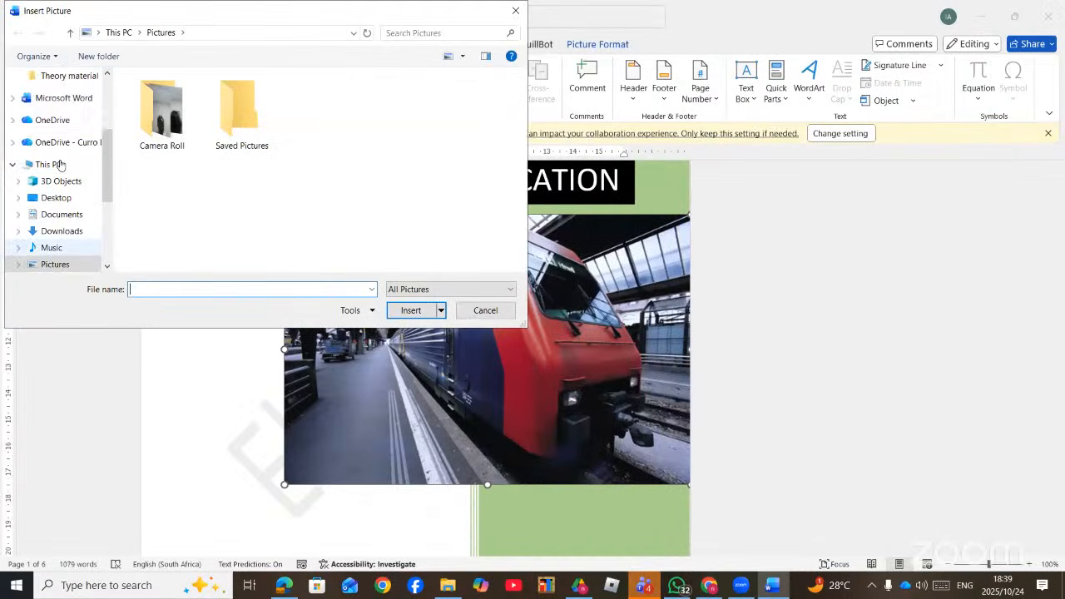
scroll(60, 164, up, 2)
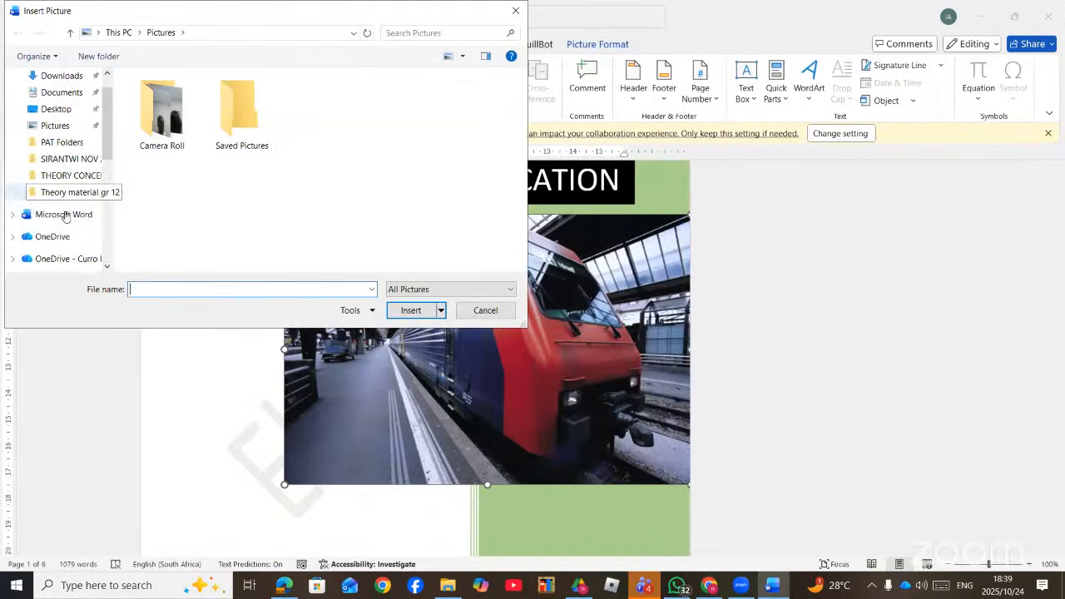
- Insert the 'Clean the AIR for ALL' image from Downloads > New folder > MS Word
click(70, 163)
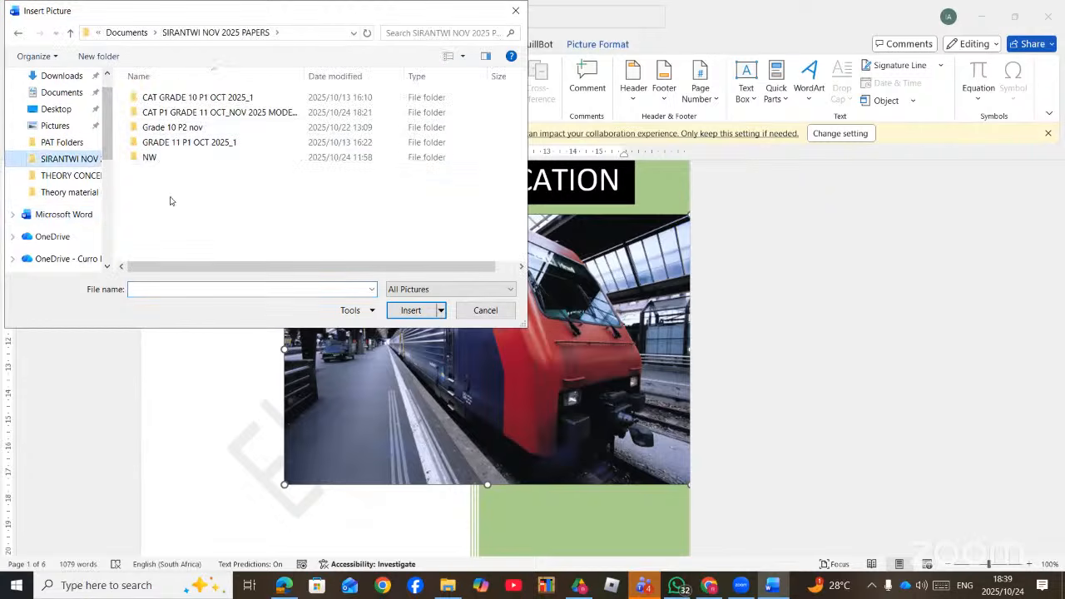
click(67, 193)
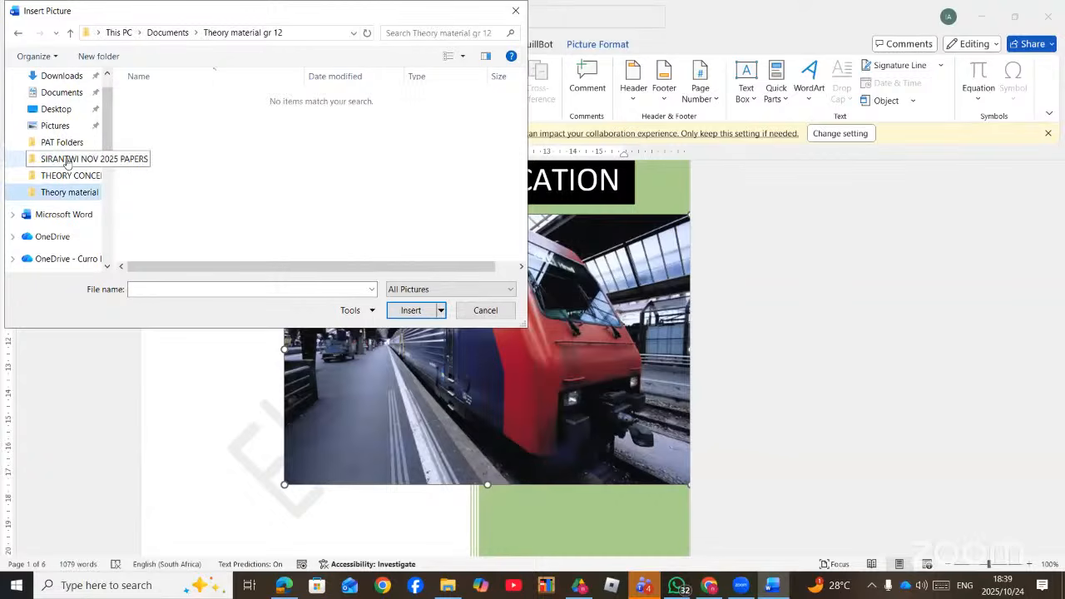
scroll(75, 125, up, 2)
click(73, 104)
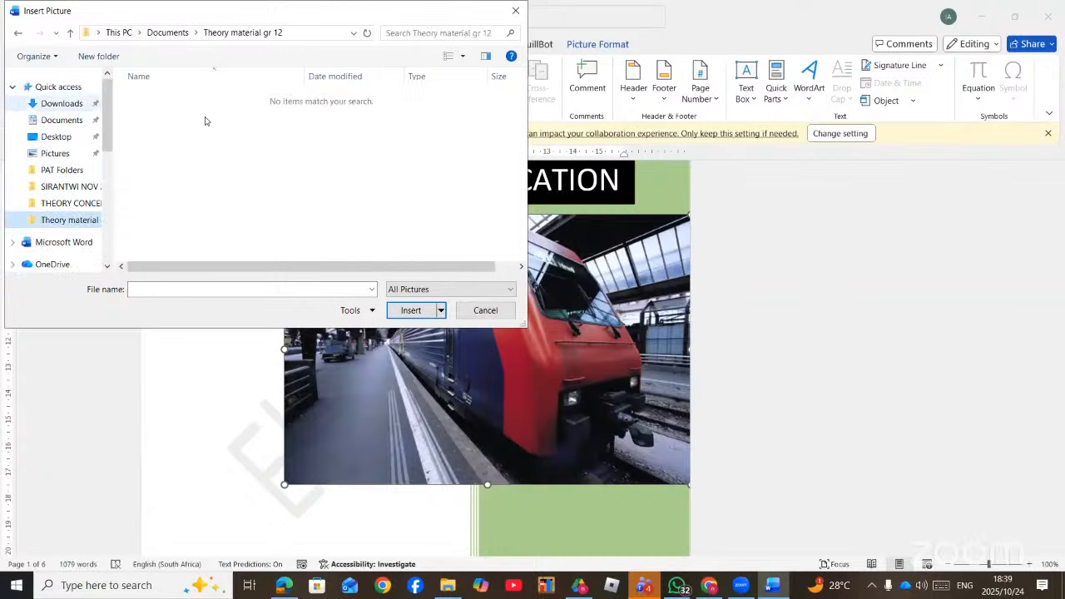
double_click(166, 117)
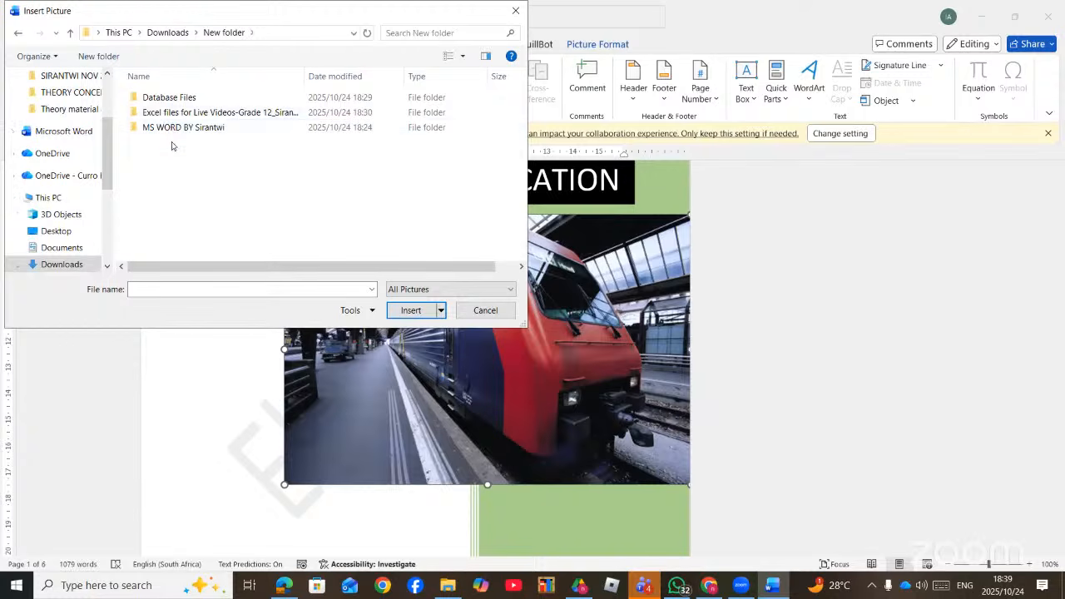
click(177, 134)
double_click(176, 135)
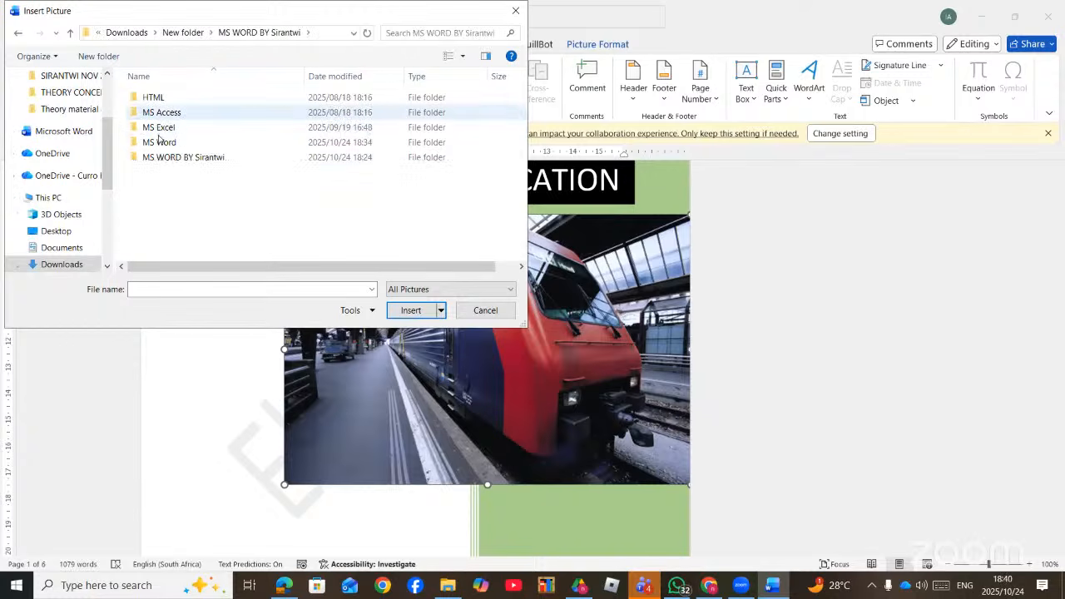
double_click(158, 143)
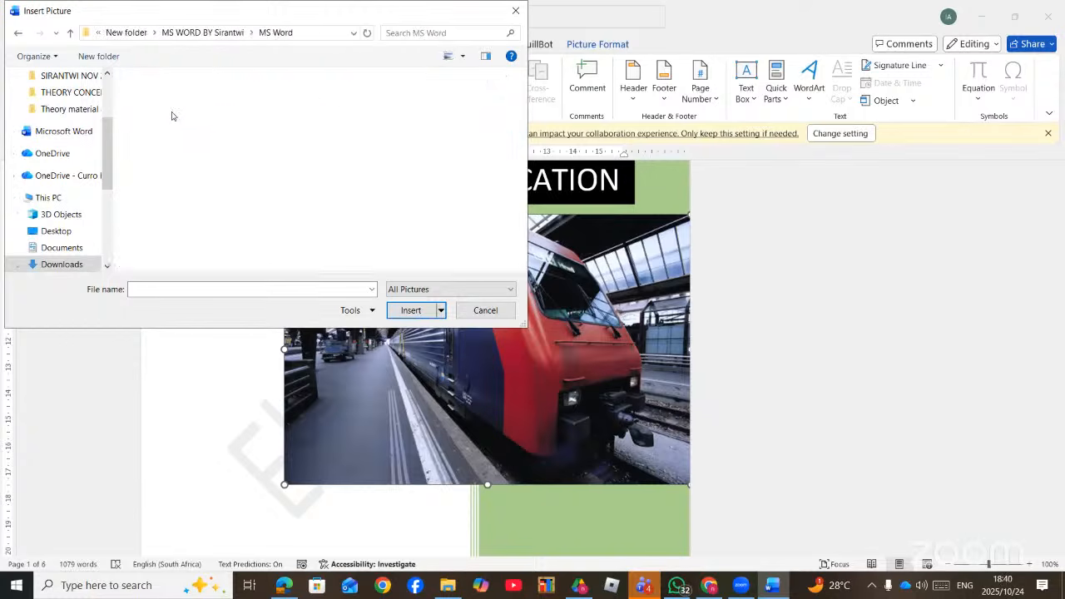
double_click(391, 172)
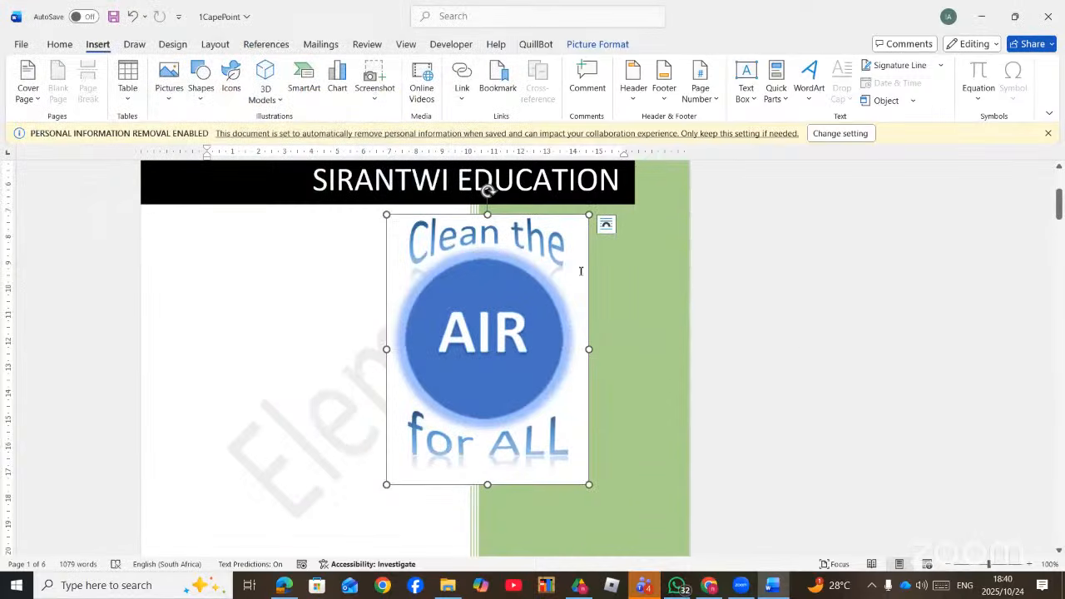
scroll(563, 341, down, 10)
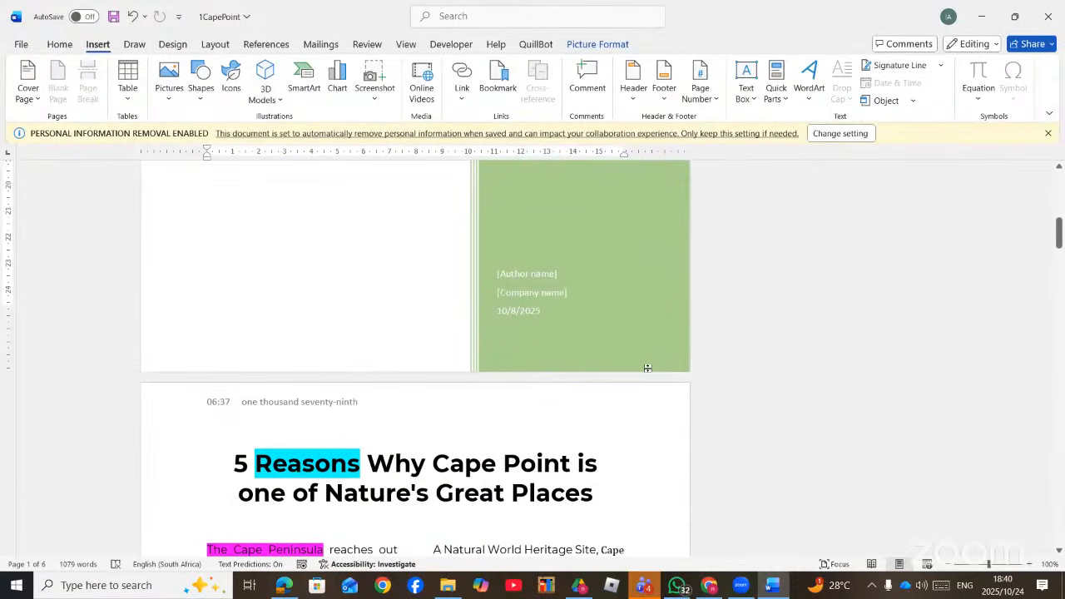
- Delete the [Author name] content control so the green panel shows 2025 above the title
scroll(544, 354, up, 1)
scroll(544, 354, up, 2)
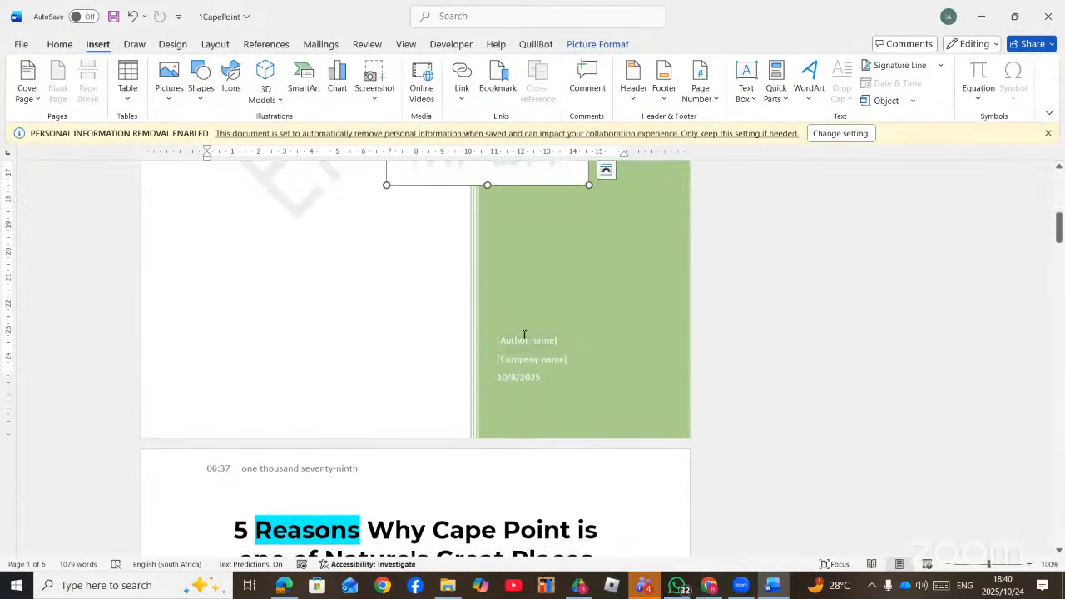
click(512, 331)
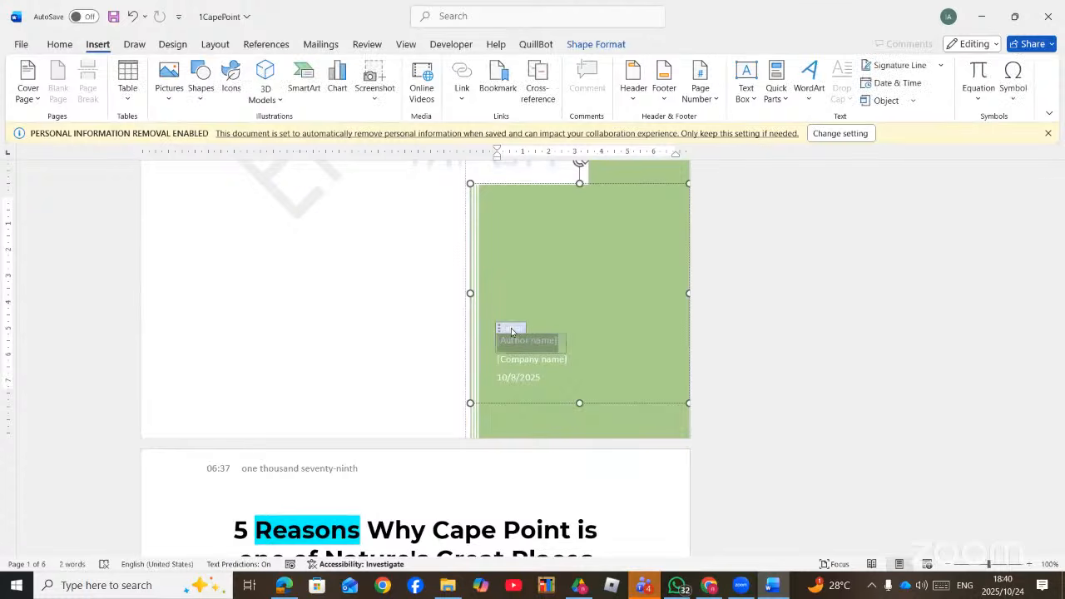
key(Delete)
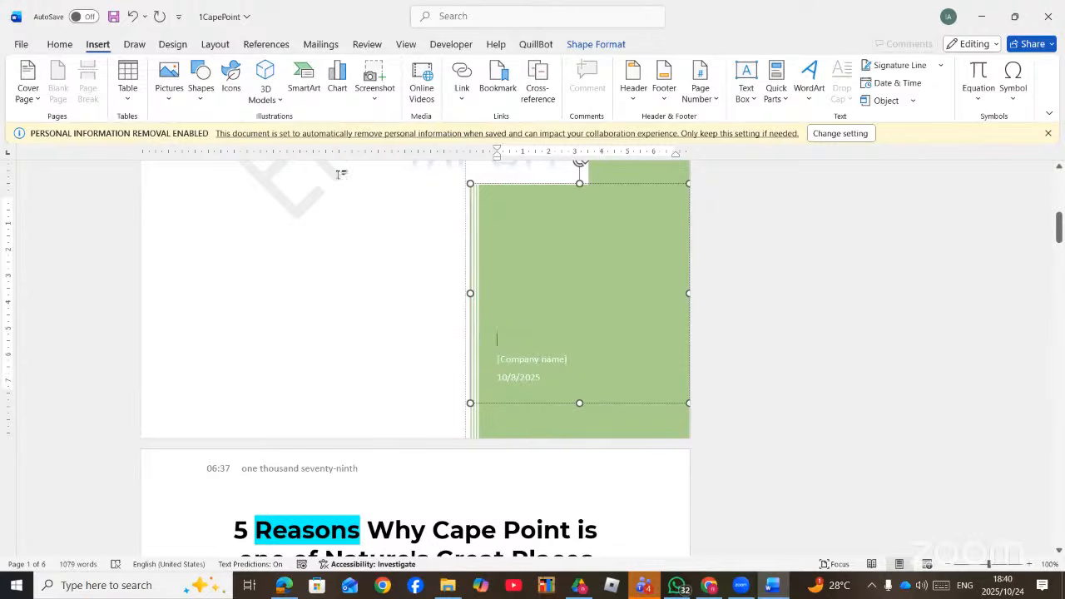
click(324, 243)
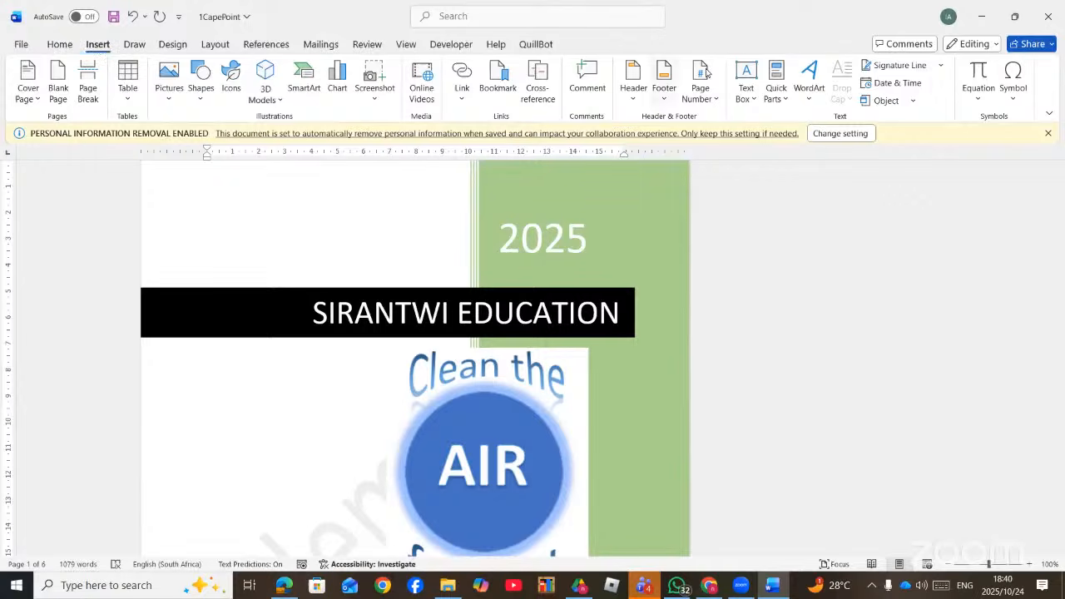
- Insert the Category and Comments document properties into the green panel above Company name
click(782, 99)
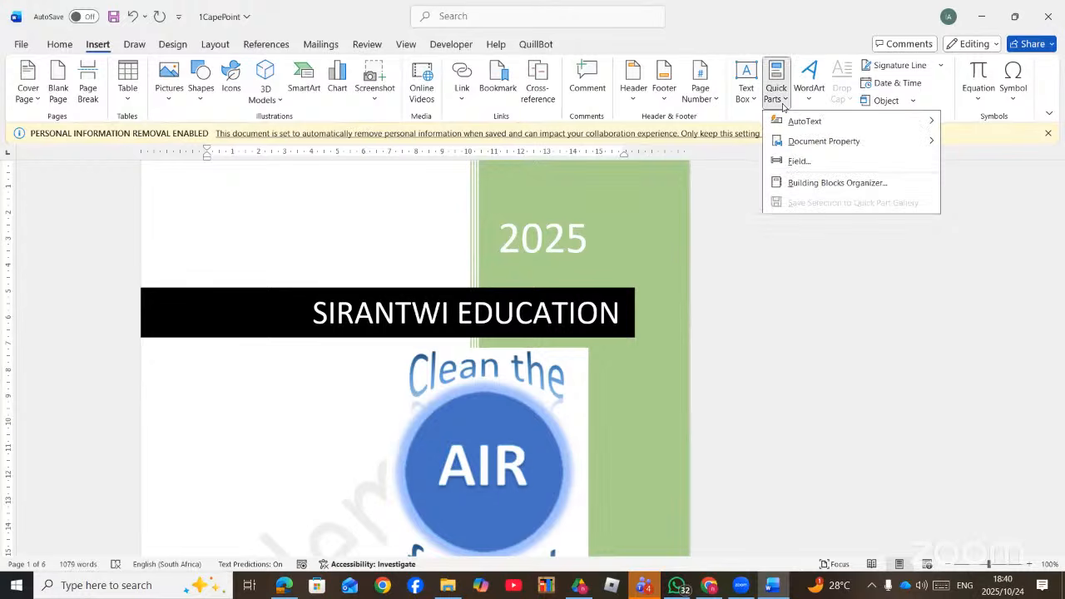
mouse_move(908, 145)
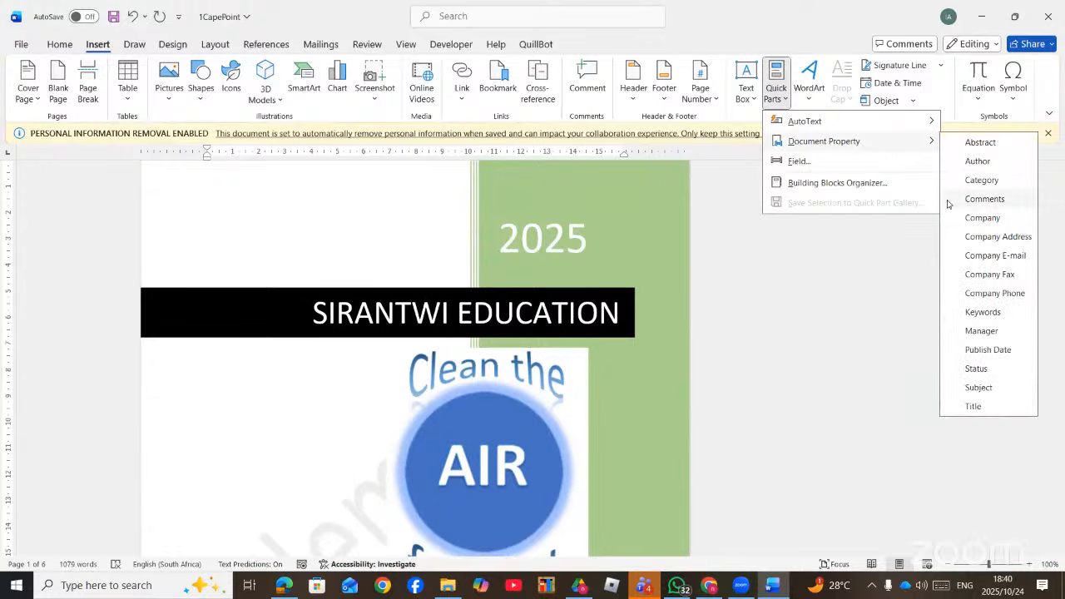
click(994, 180)
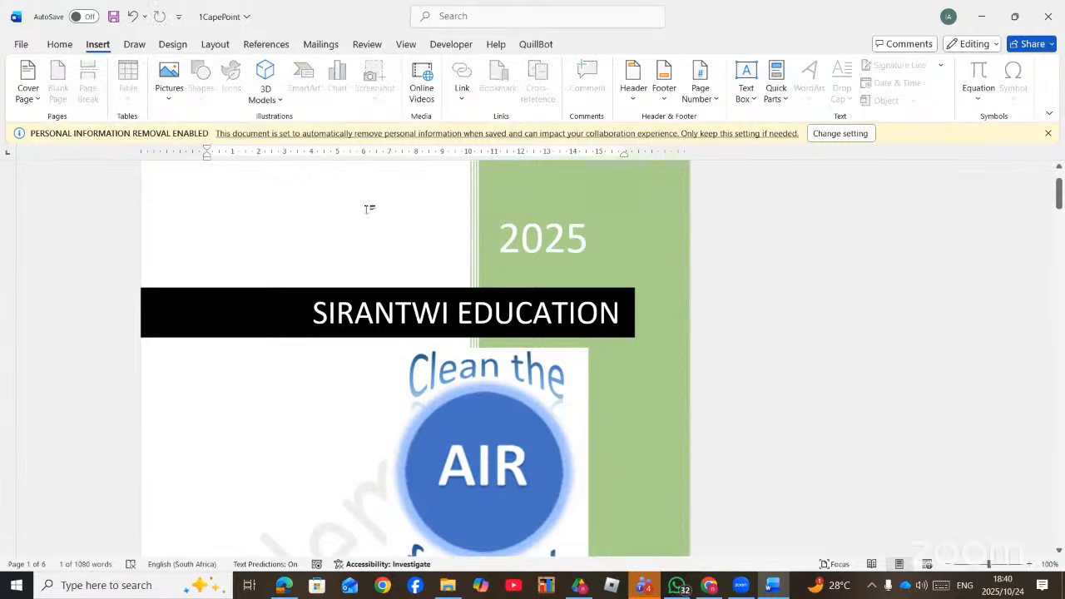
scroll(373, 316, down, 10)
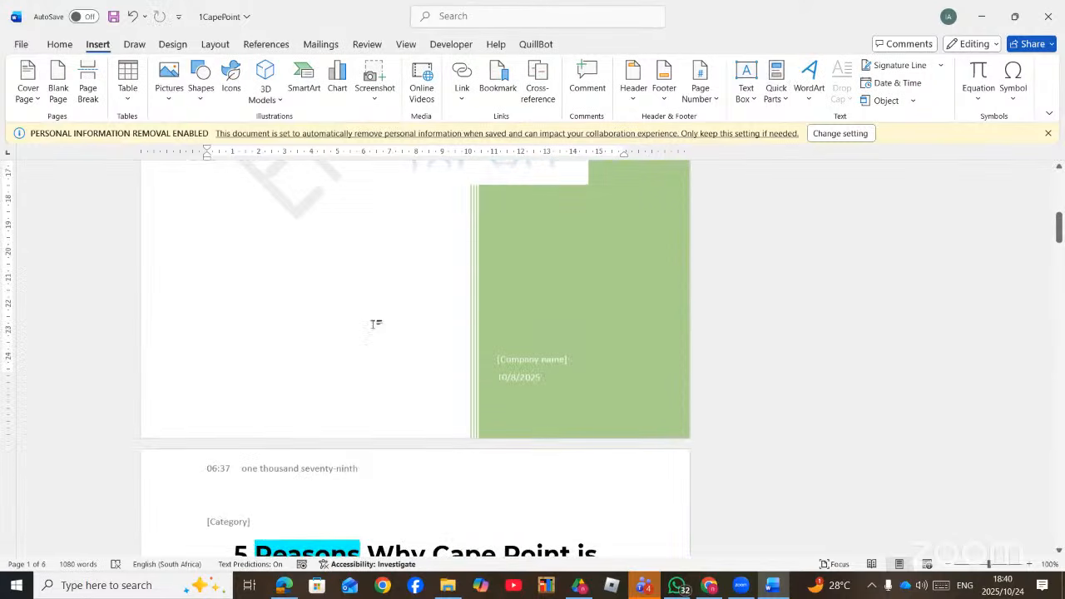
click(542, 311)
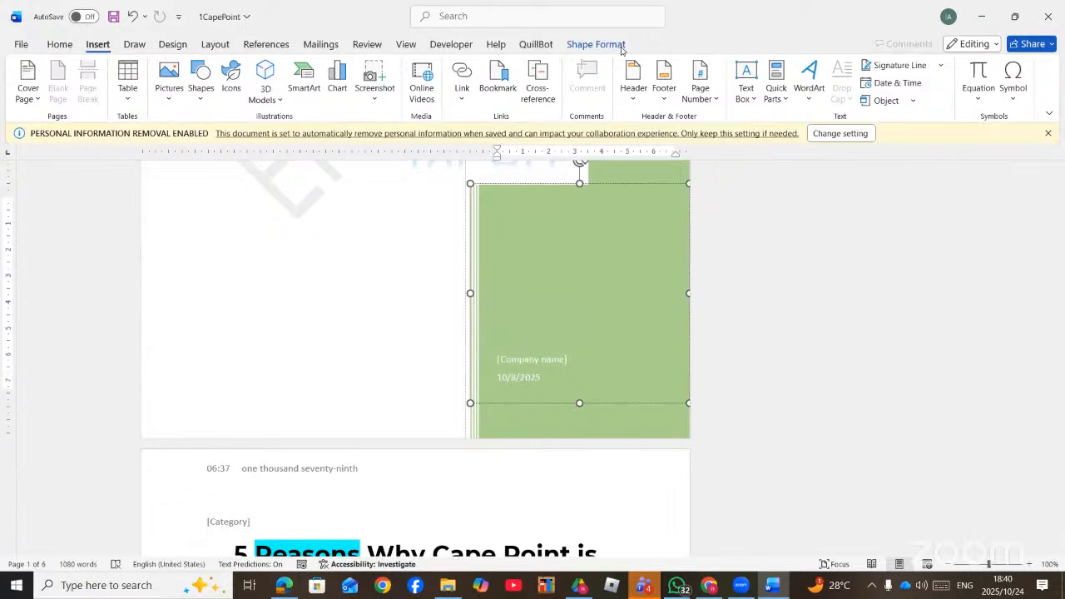
click(785, 105)
mouse_move(892, 148)
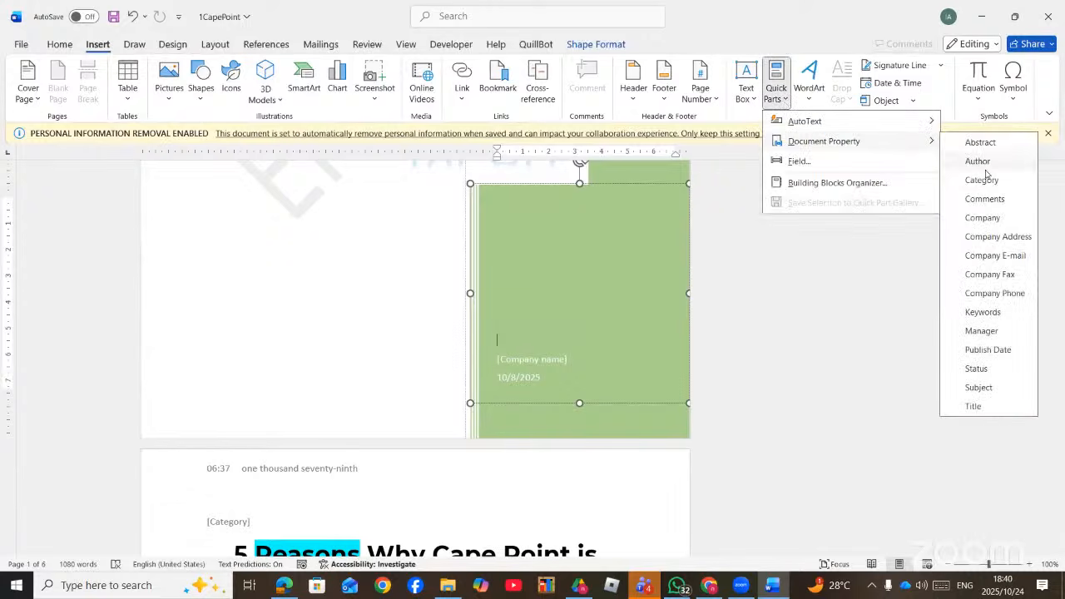
click(984, 199)
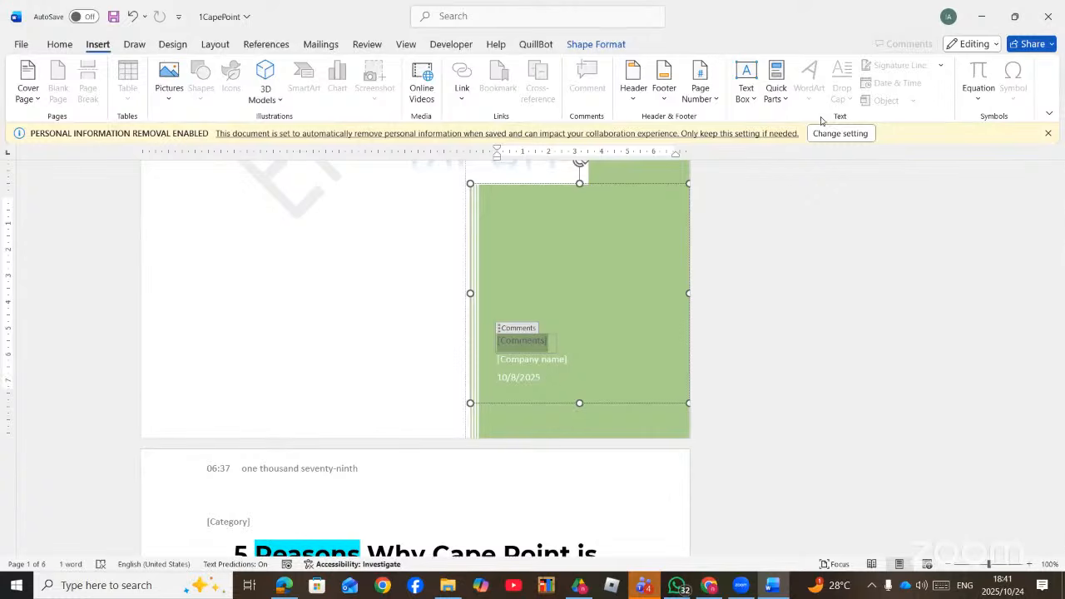
- Dismiss the Quick Parts list, deselect the panel and switch to the PDF checklist
click(778, 96)
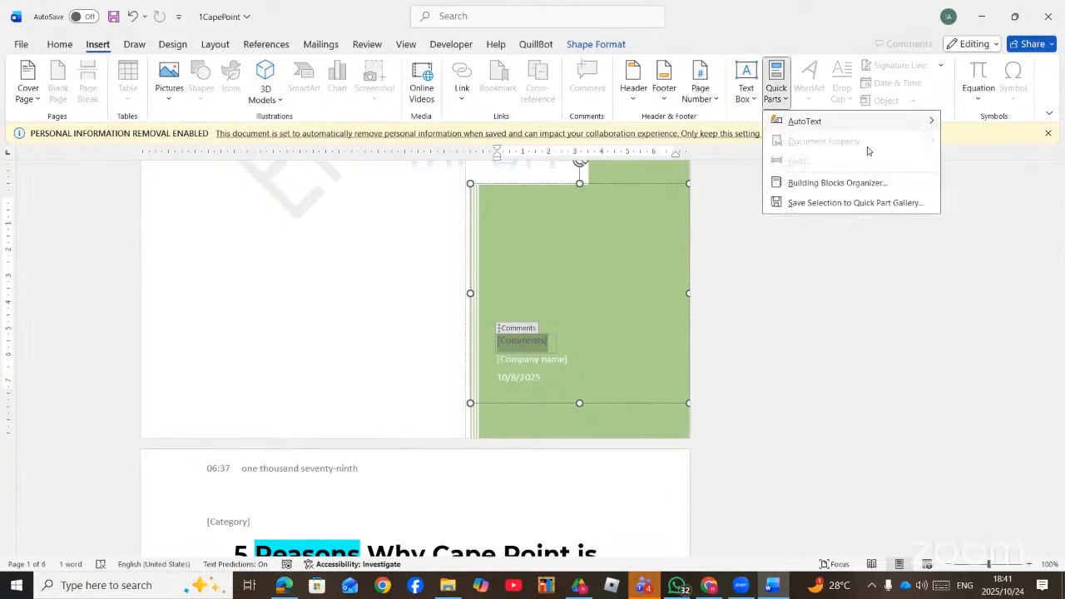
mouse_move(811, 121)
click(586, 388)
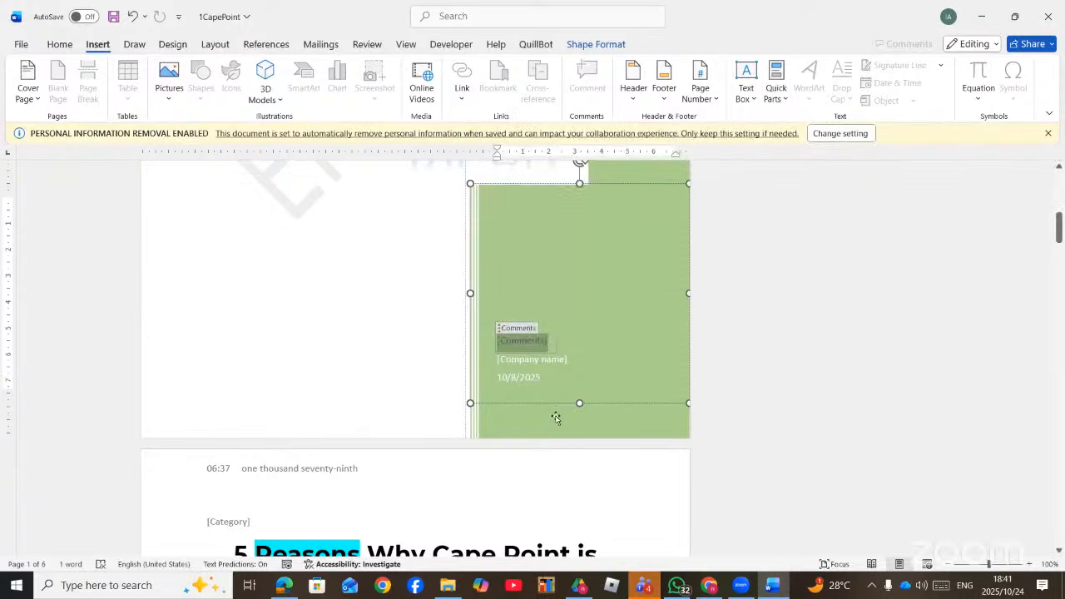
click(366, 367)
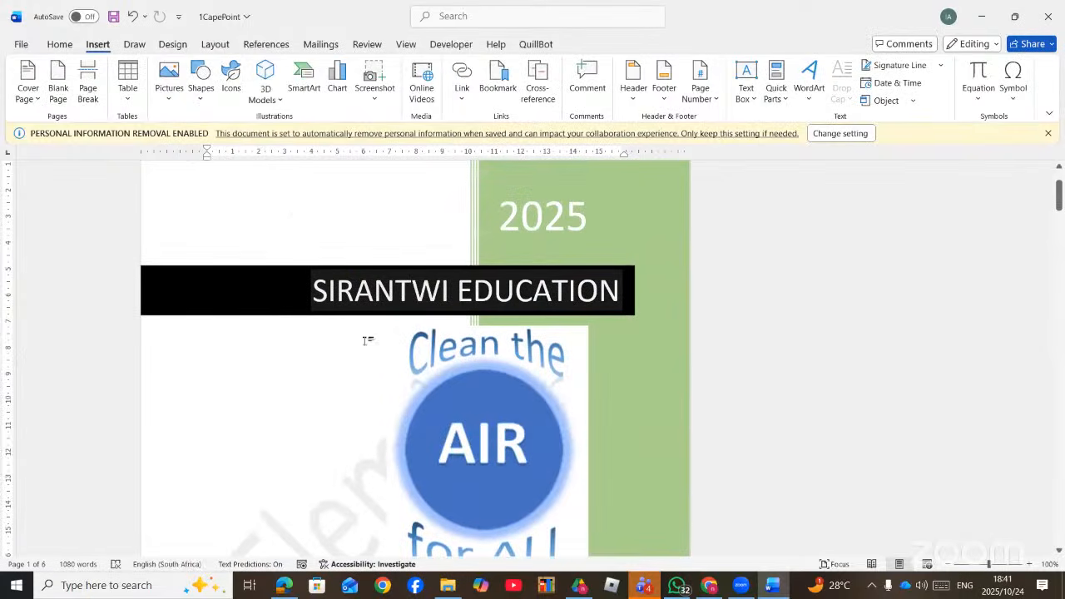
scroll(367, 340, down, 10)
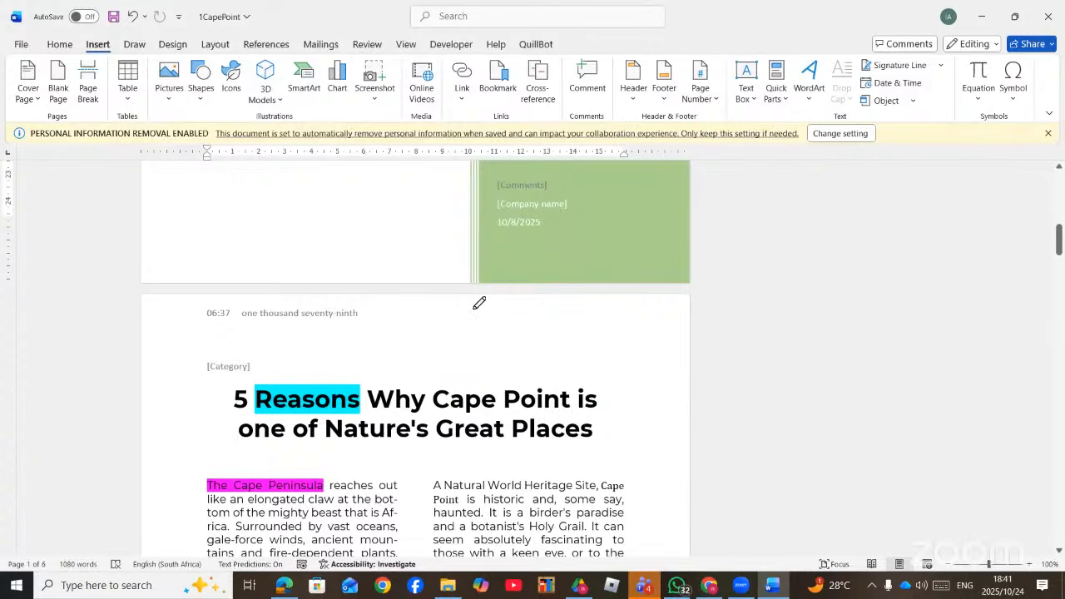
key(alt+Tab)
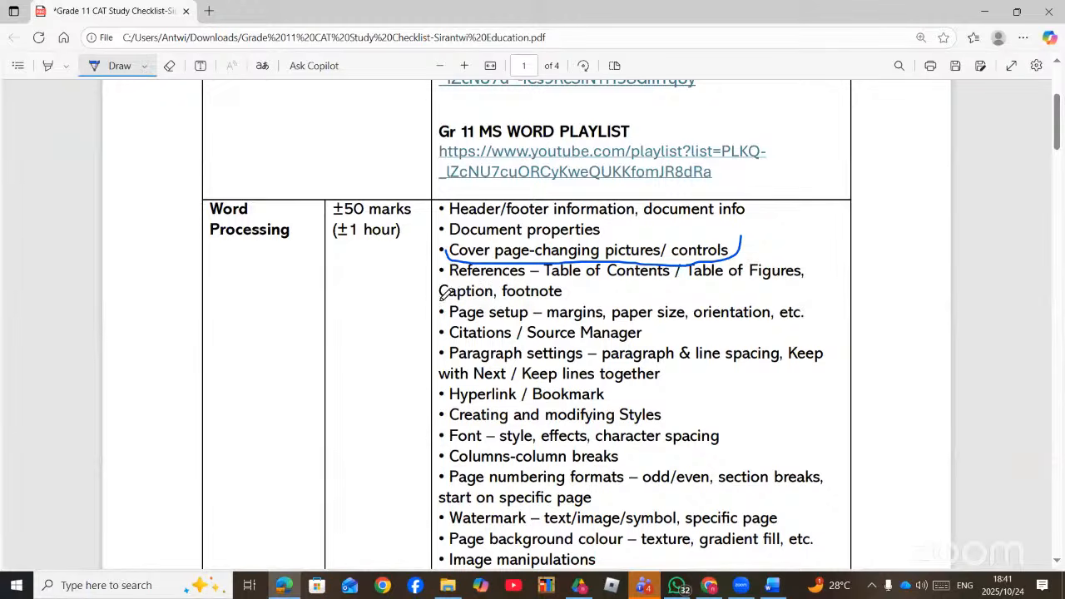
- Circle the 'Page setup' checklist line in ink and return to the 1CapePoint document
mouse_move(443, 301)
mouse_down()
mouse_move(436, 313)
mouse_move(481, 324)
mouse_move(634, 330)
mouse_move(811, 315)
mouse_move(741, 302)
mouse_move(437, 308)
mouse_up()
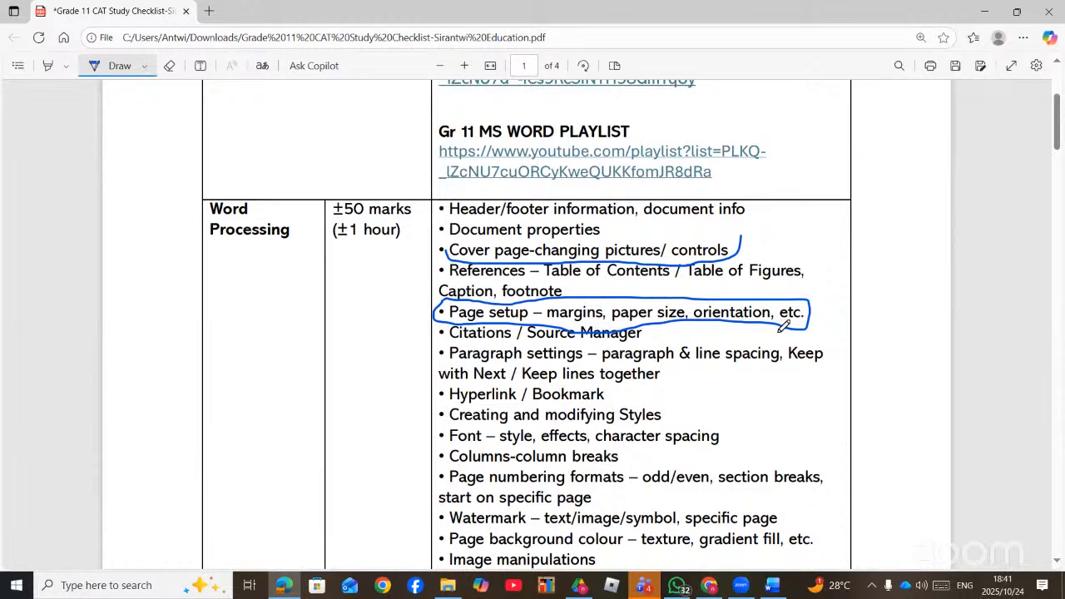
click(765, 587)
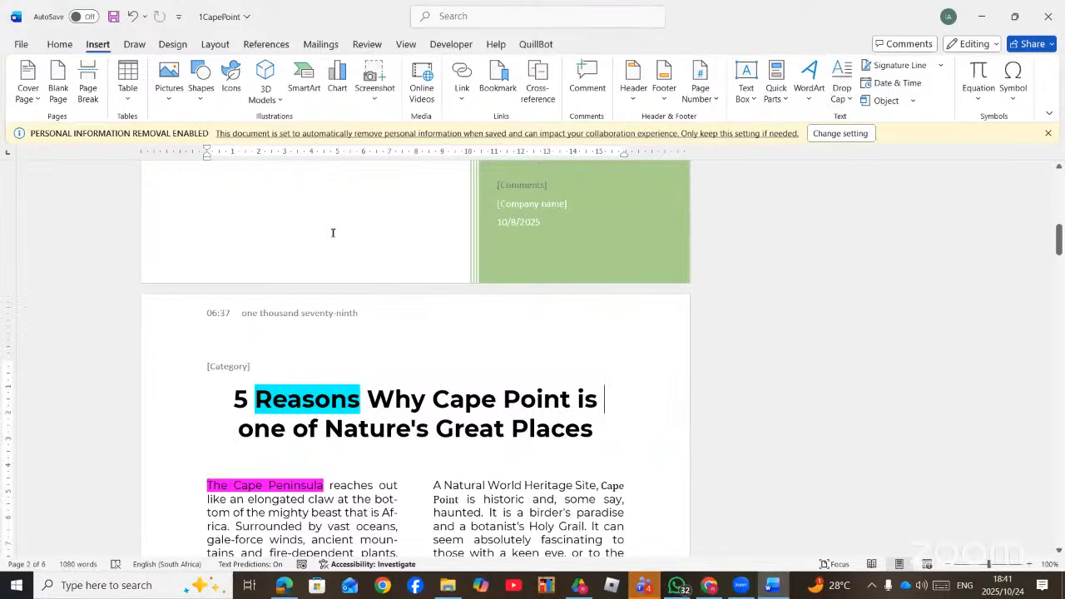
- Apply the Mirrored margins preset to the Cape Point article section
click(214, 46)
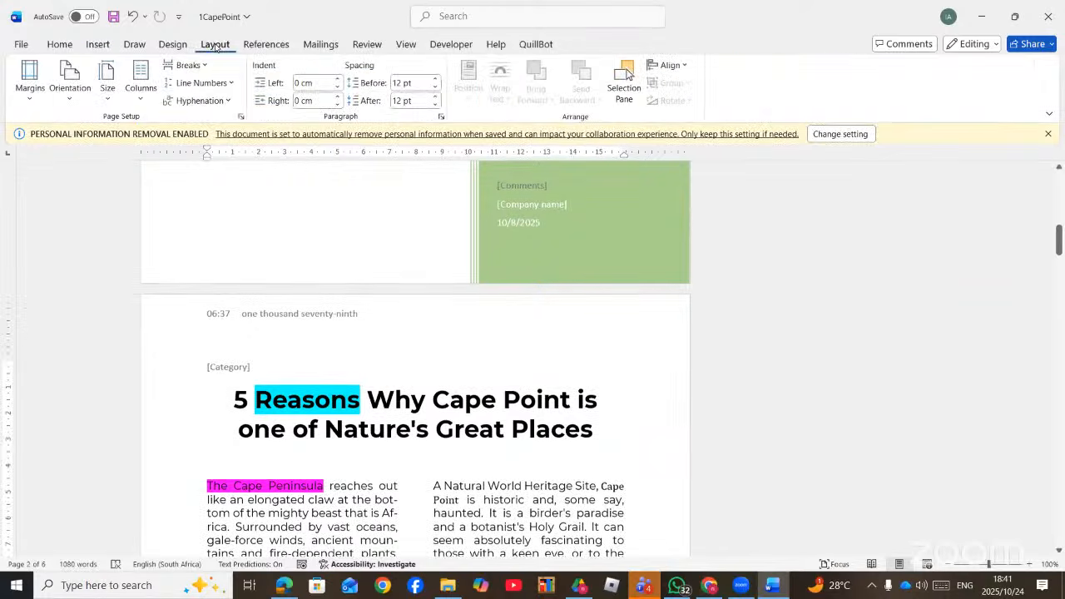
click(25, 98)
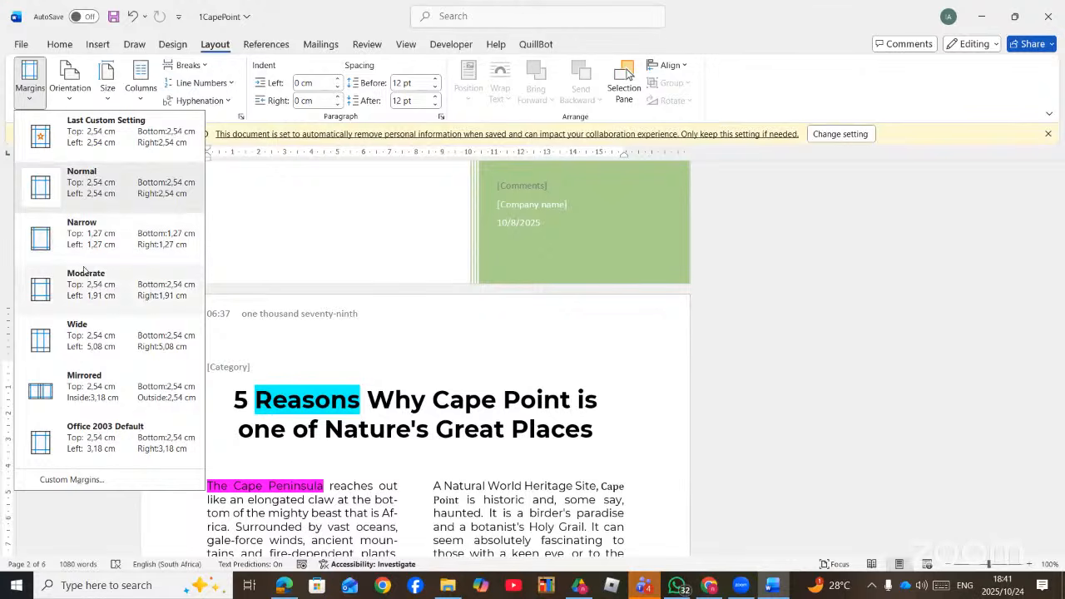
click(94, 396)
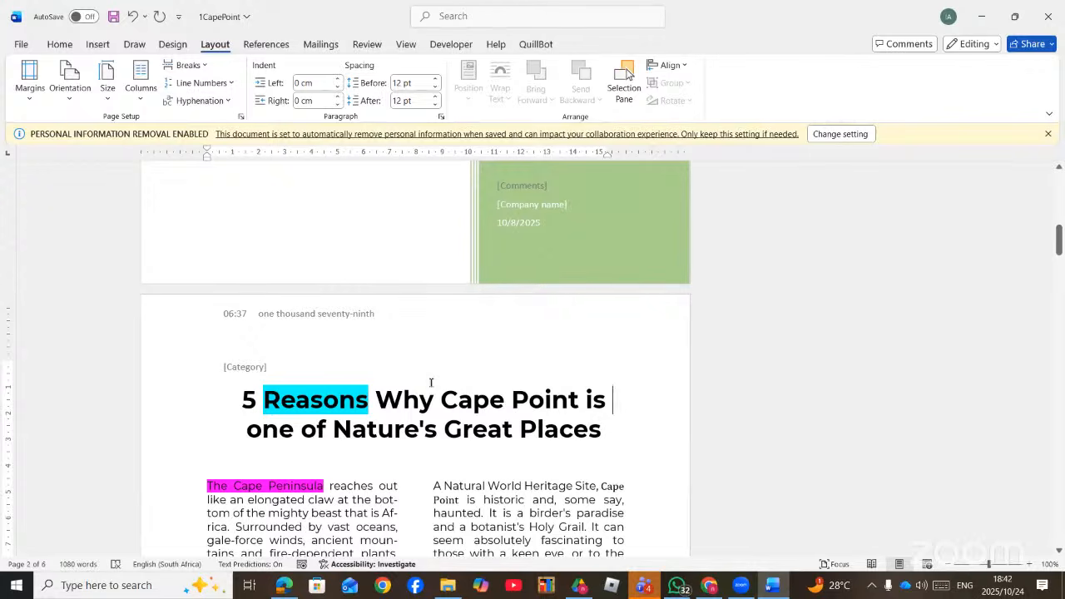
click(421, 430)
scroll(286, 185, down, 3)
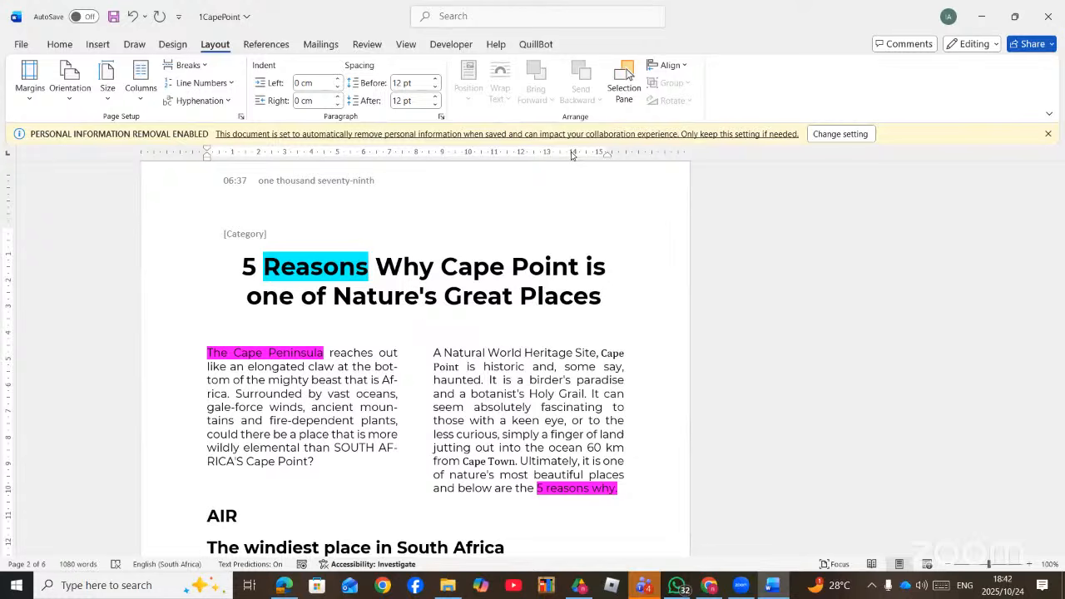
click(405, 47)
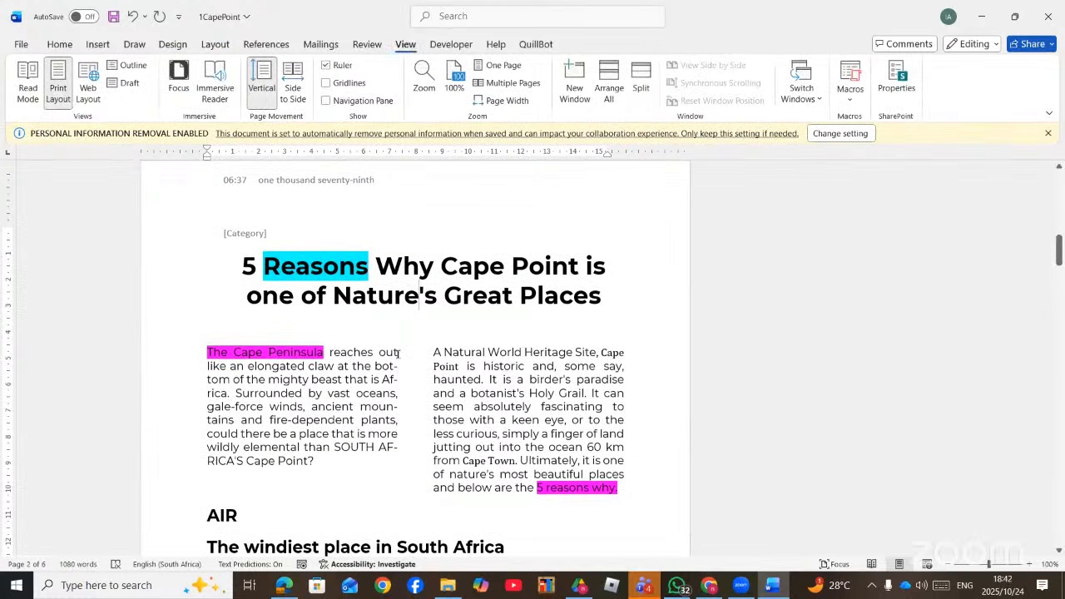
click(491, 419)
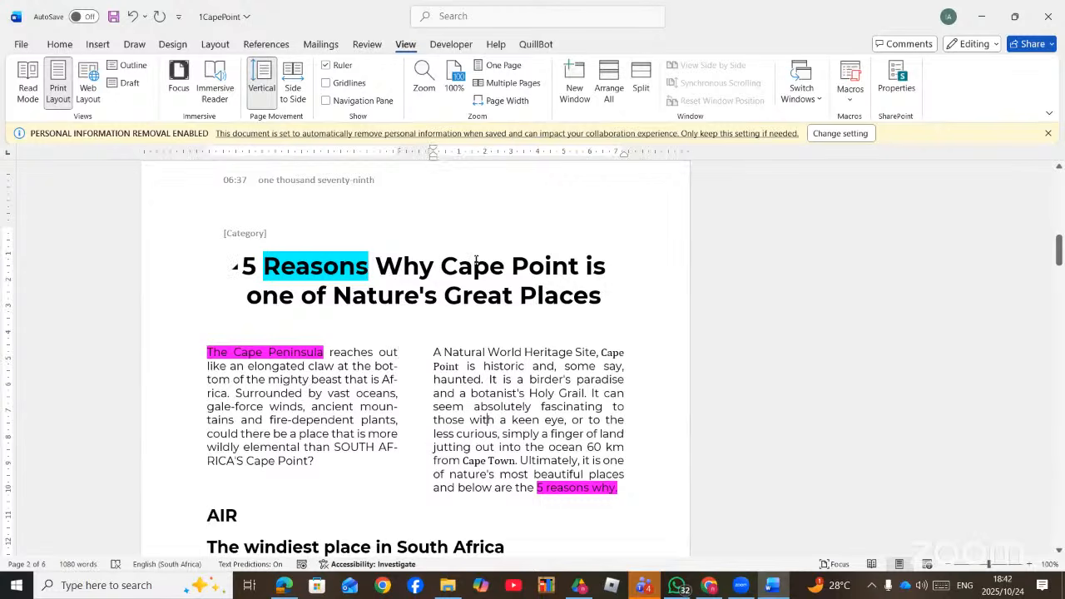
click(474, 258)
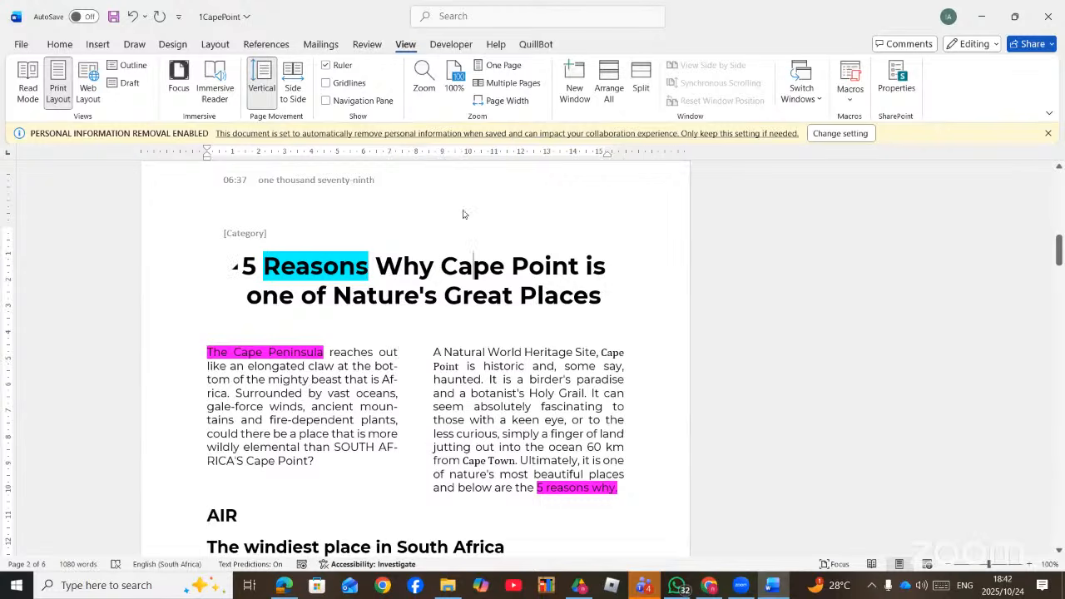
- In Page Setup, set Top 2,5 cm, Inside 2,7 cm and Gutter 0,2 cm
double_click(376, 152)
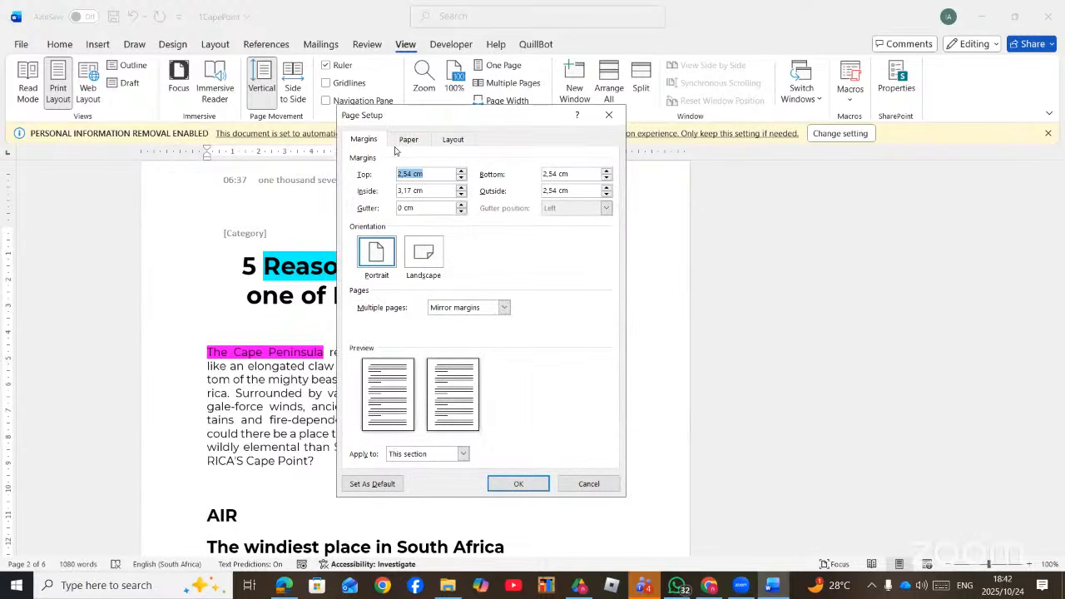
drag(380, 116, 335, 117)
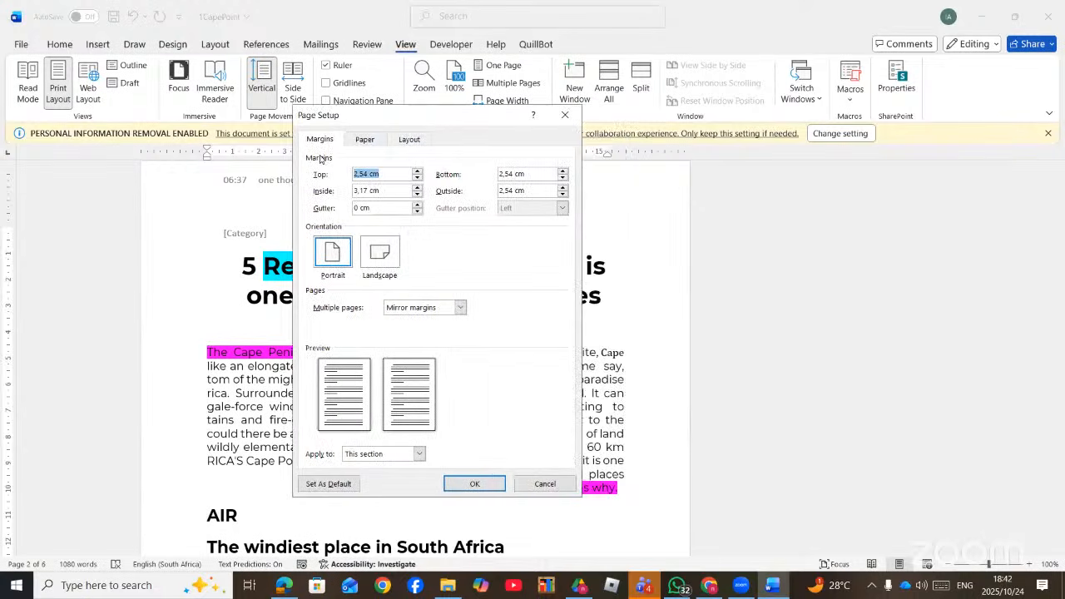
click(321, 141)
click(367, 141)
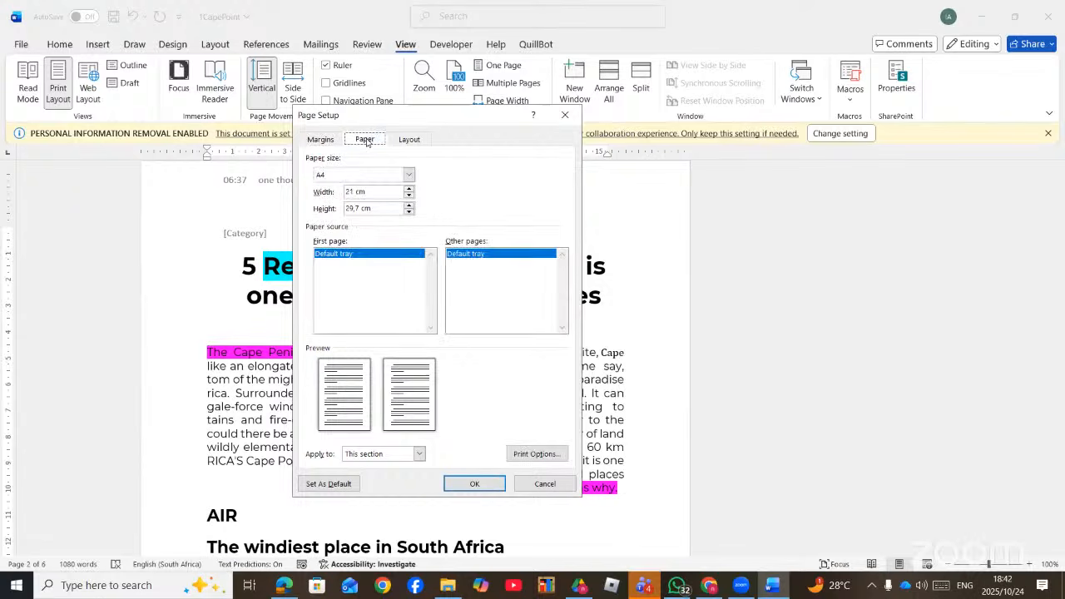
click(410, 140)
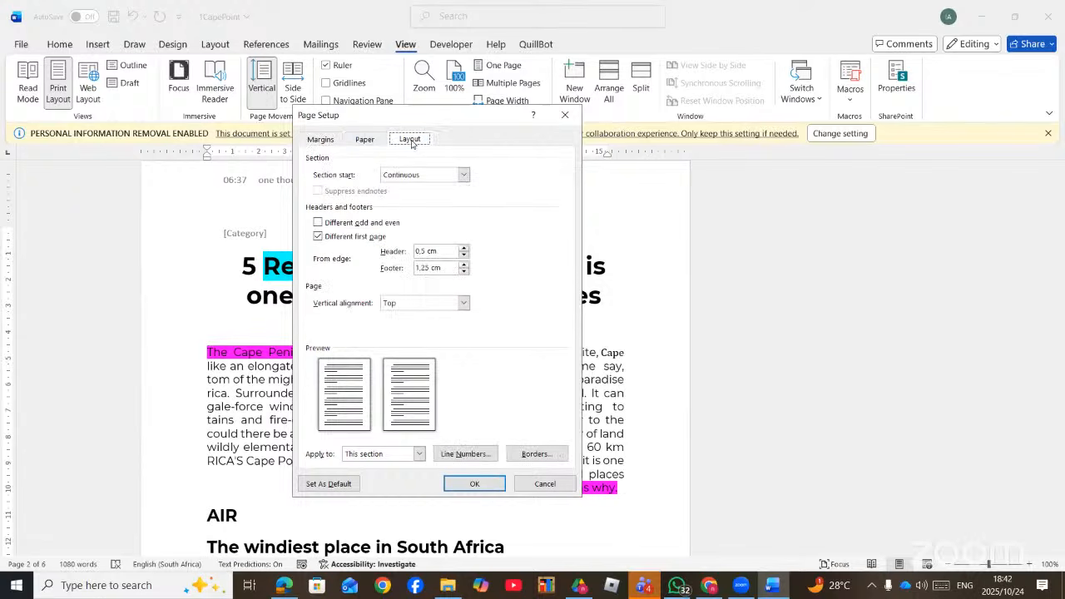
click(319, 141)
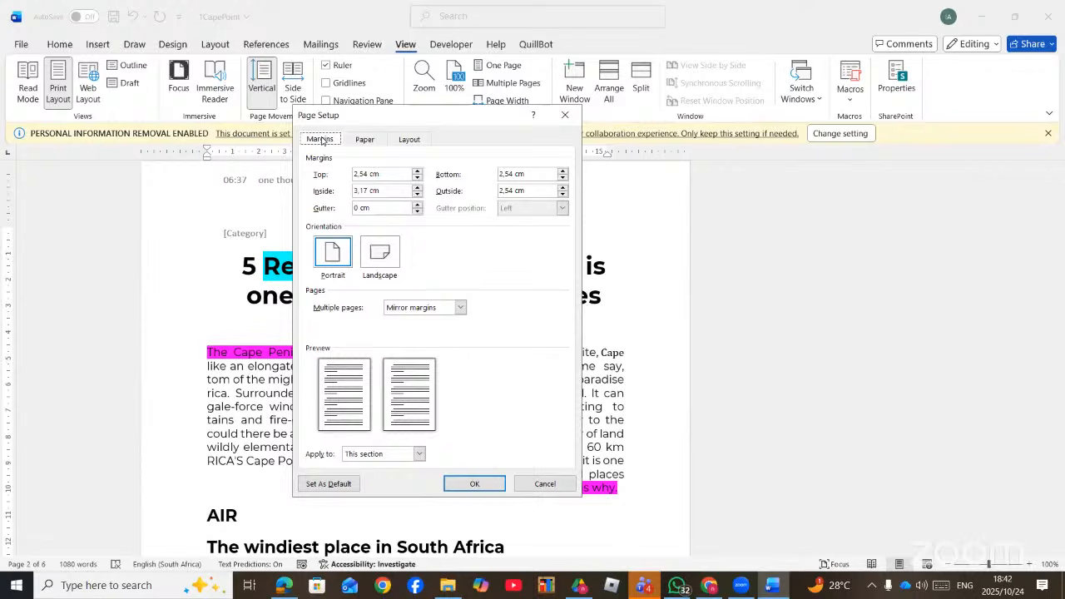
click(417, 195)
click(417, 194)
click(417, 195)
click(417, 195)
click(417, 178)
click(398, 209)
click(418, 206)
click(418, 205)
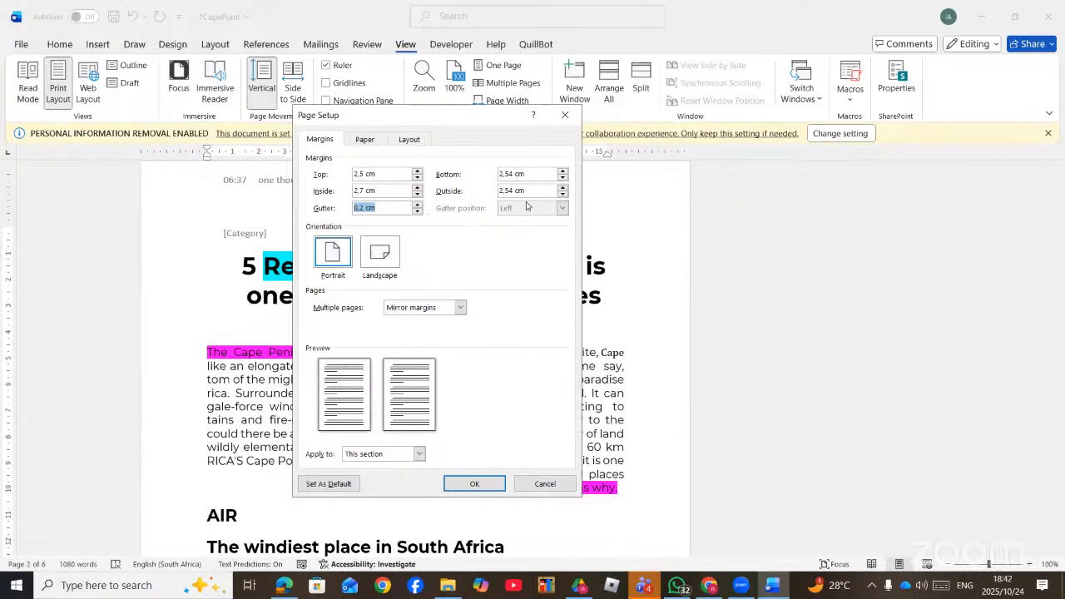
click(474, 481)
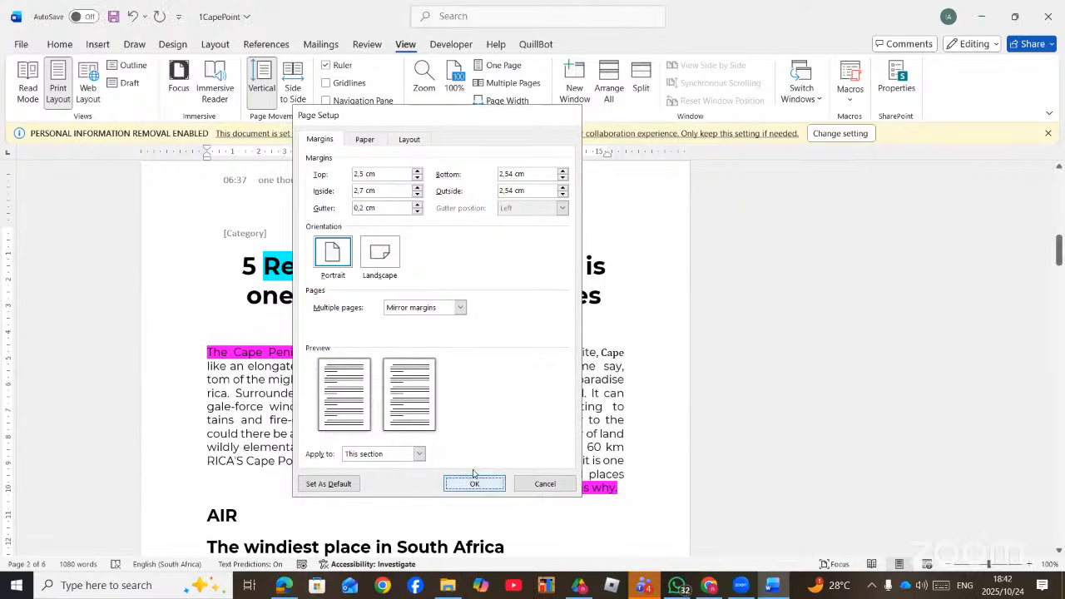
- In Page Setup, change Multiple pages from Mirror margins back to Normal
scroll(463, 408, down, 8)
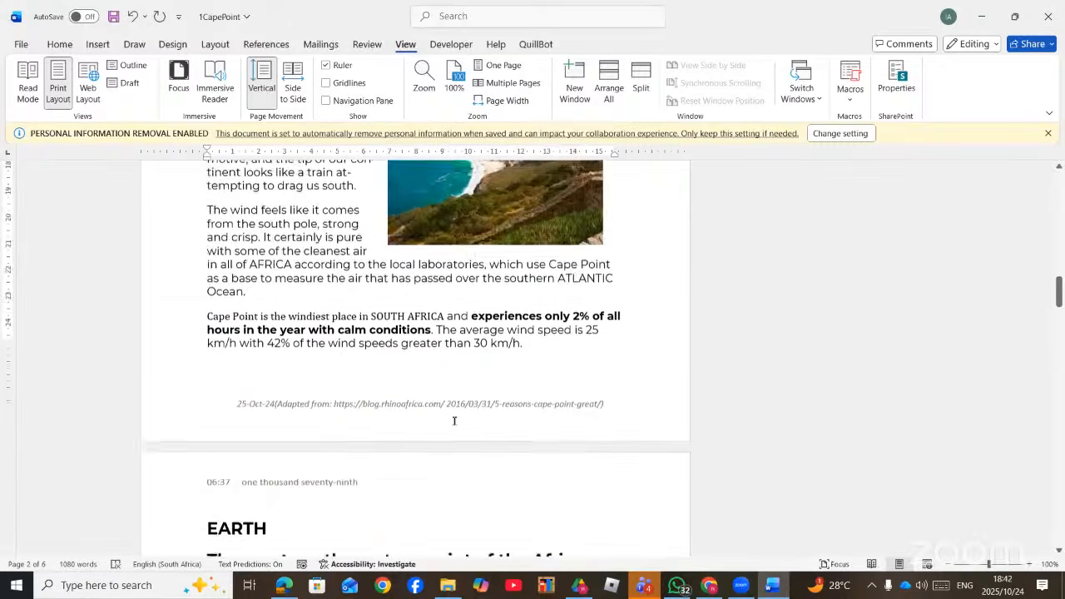
scroll(454, 420, down, 5)
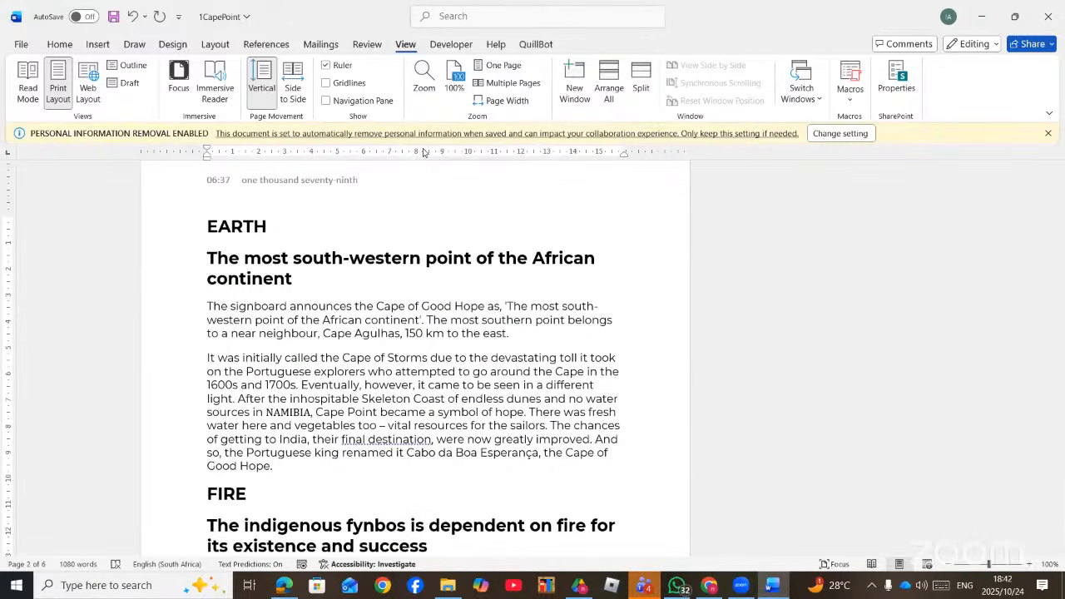
double_click(423, 152)
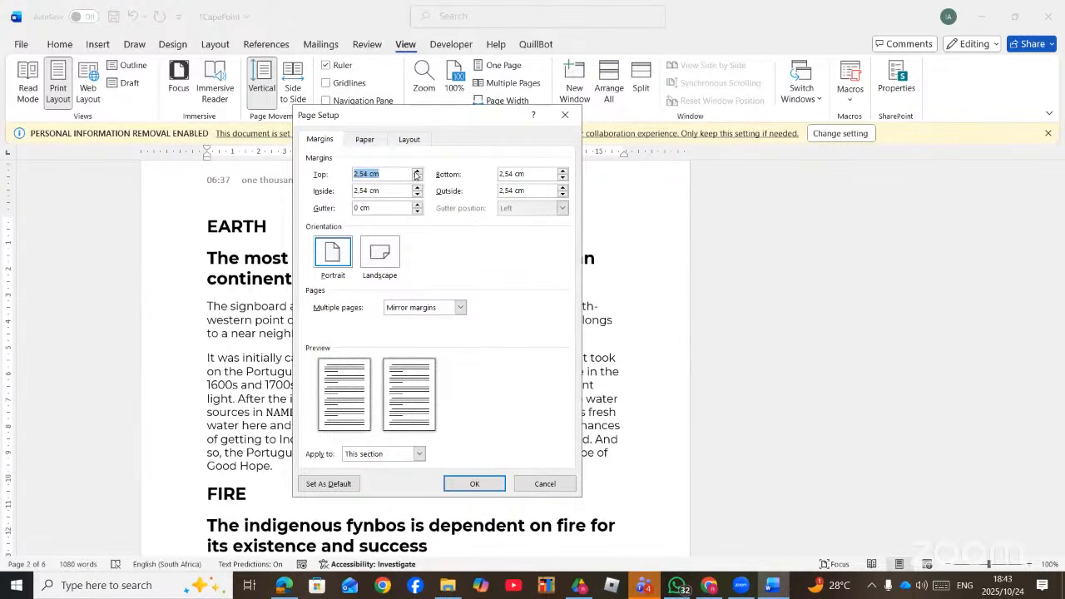
click(409, 192)
click(461, 309)
click(429, 321)
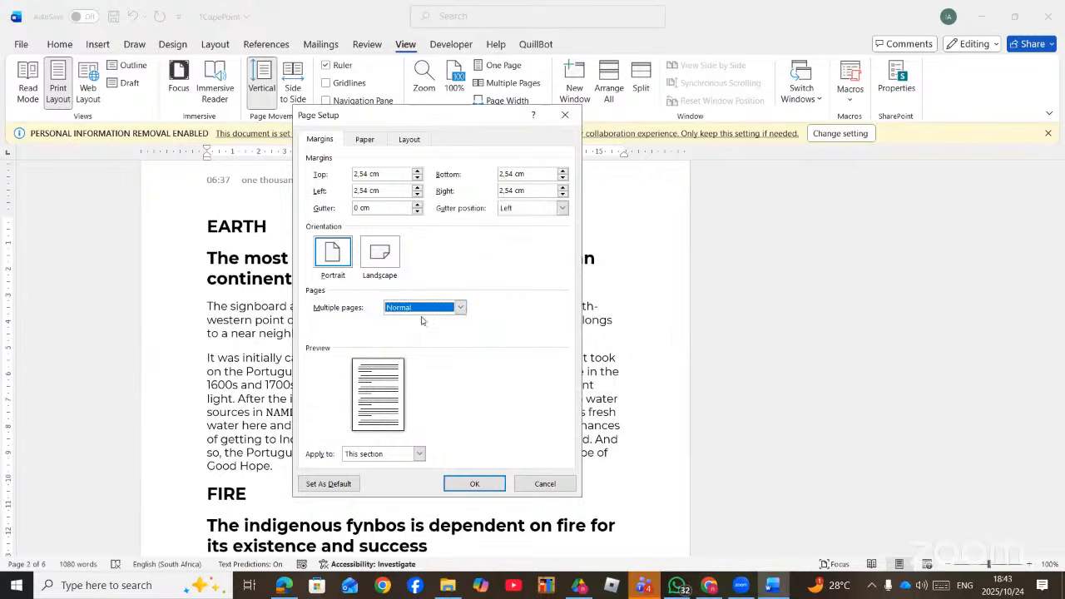
- Set a 0,7 cm gutter positioned at top and apply to the whole document
click(416, 204)
click(416, 204)
click(416, 204)
click(416, 204)
click(417, 204)
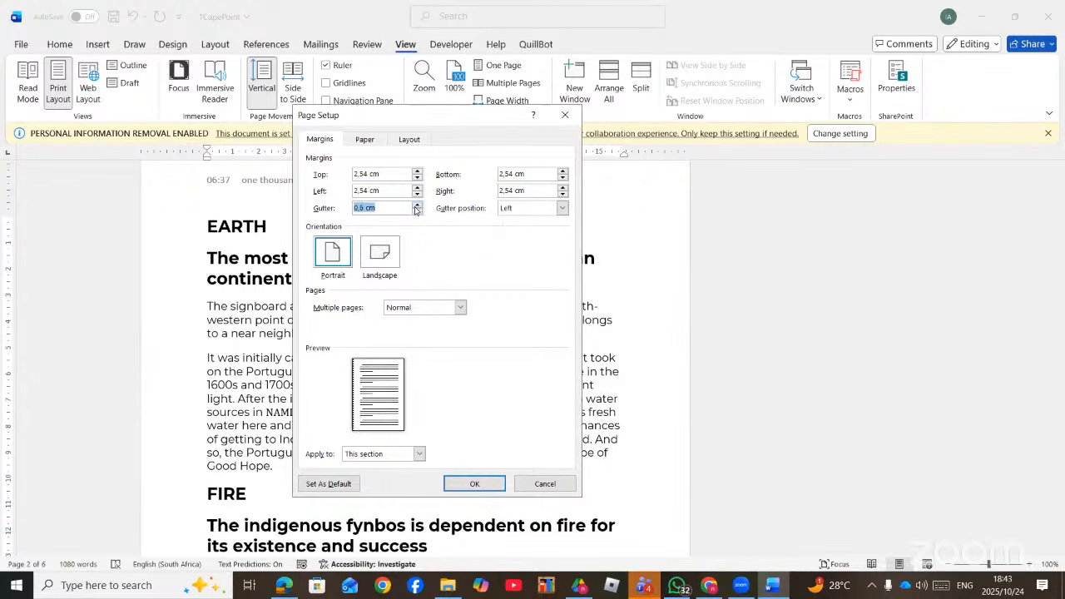
click(562, 208)
click(537, 231)
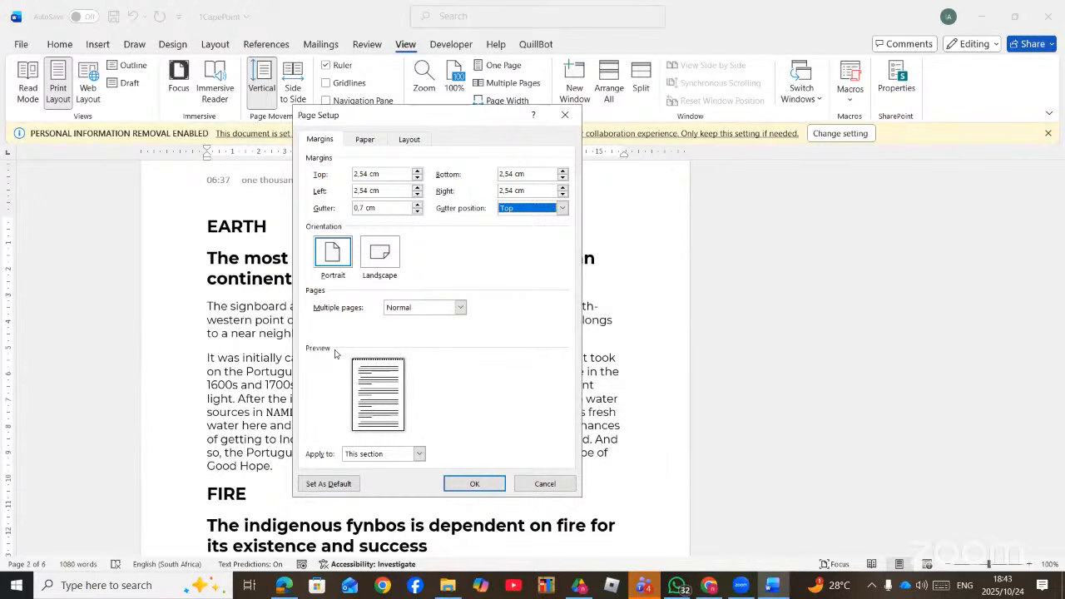
click(419, 455)
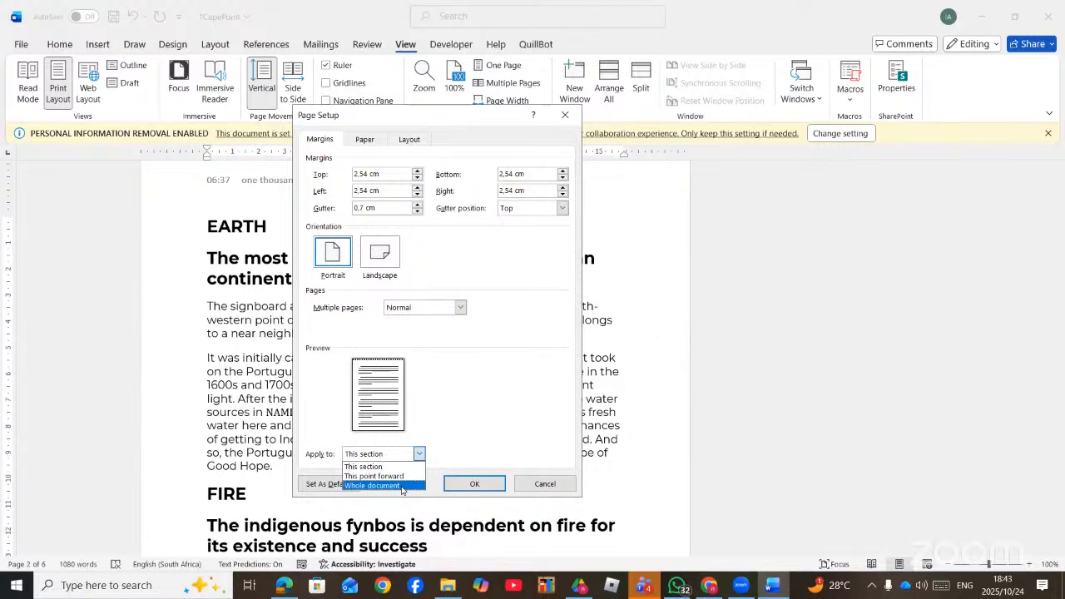
click(402, 489)
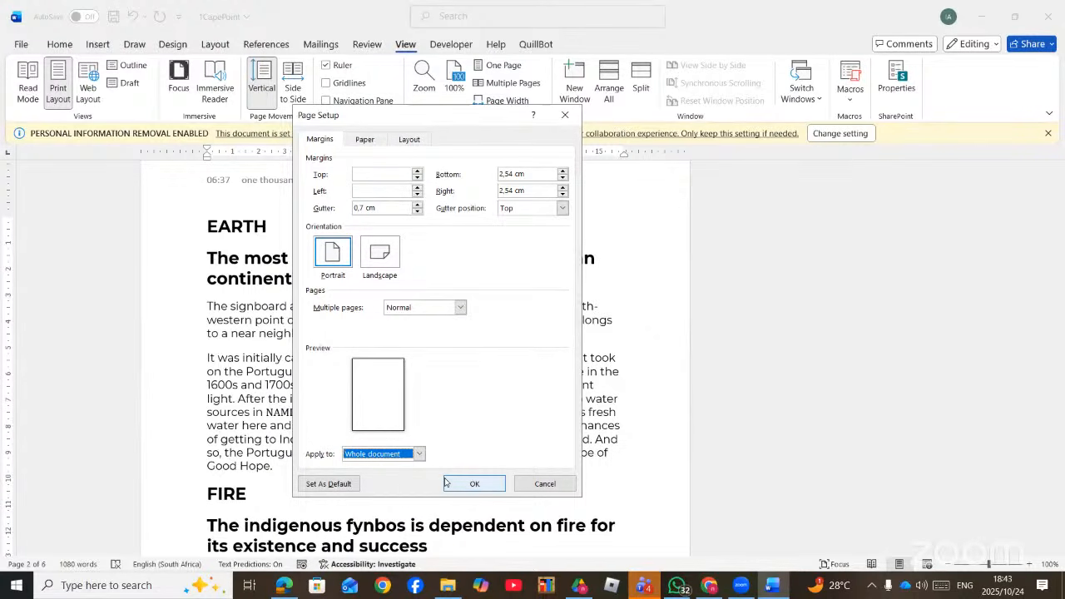
- Set vertical alignment to Center on the Layout tab, closing Borders and Shading unchanged
click(367, 140)
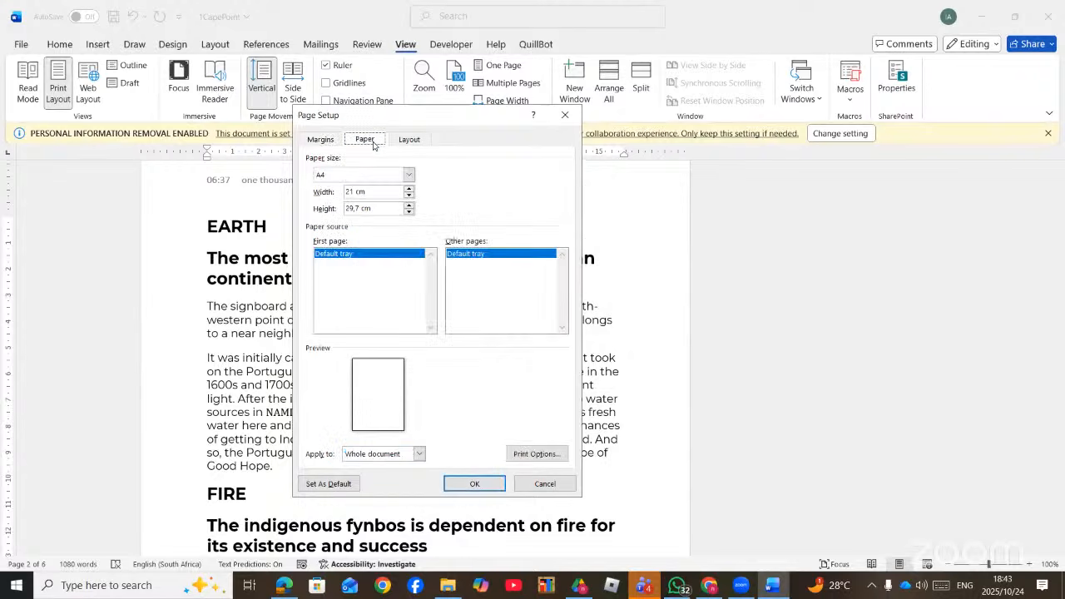
click(409, 174)
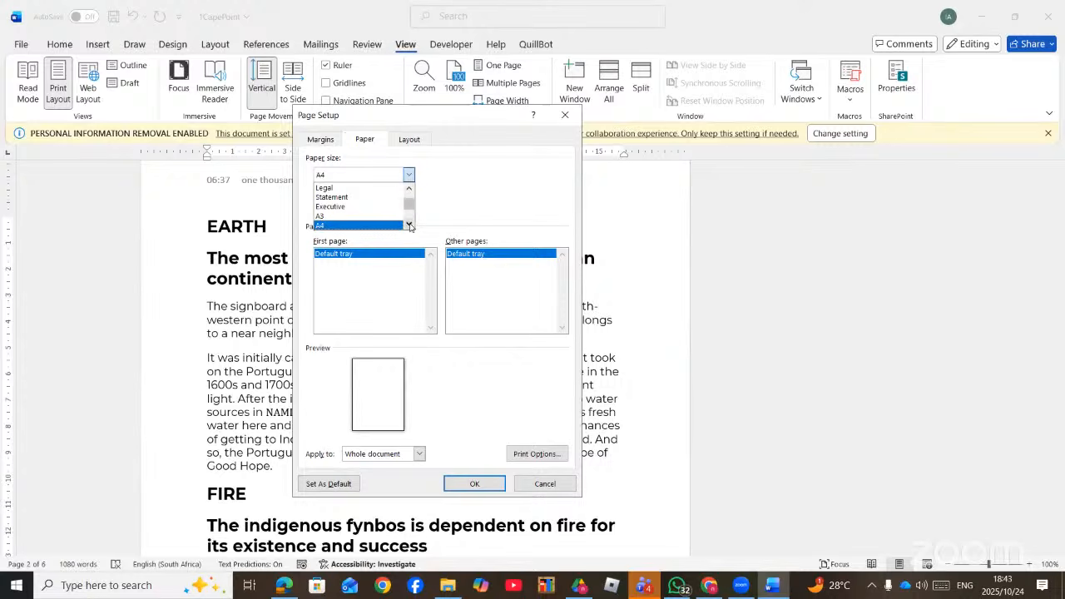
click(410, 140)
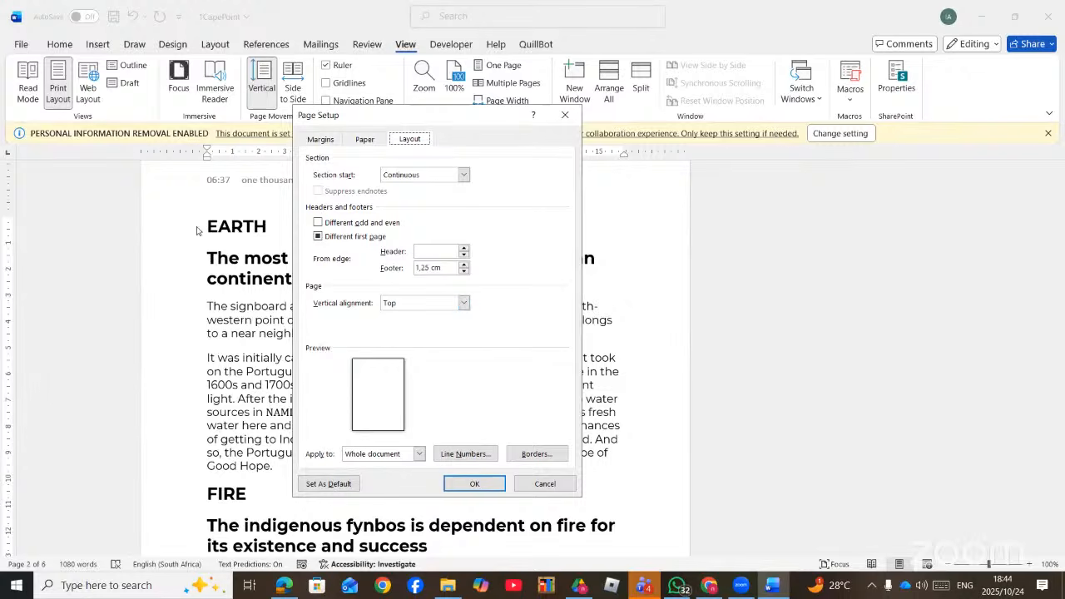
click(462, 304)
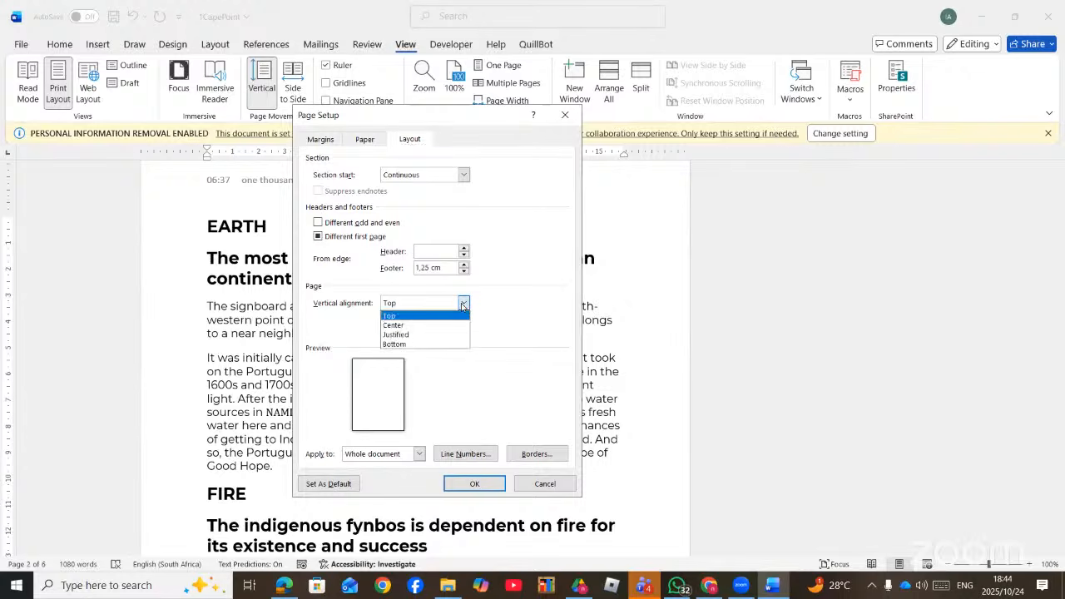
click(413, 326)
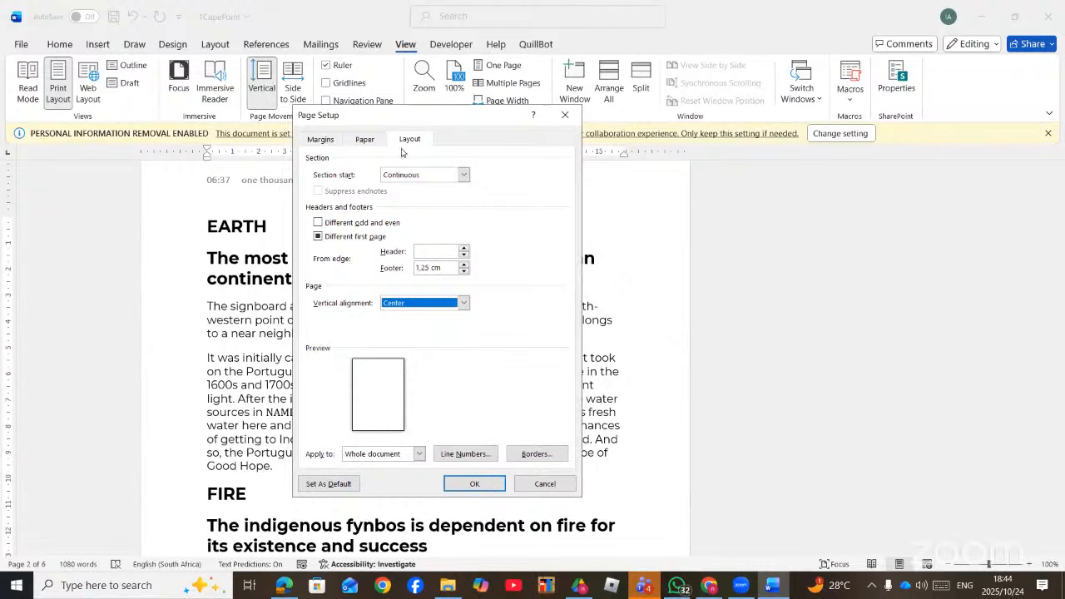
click(537, 454)
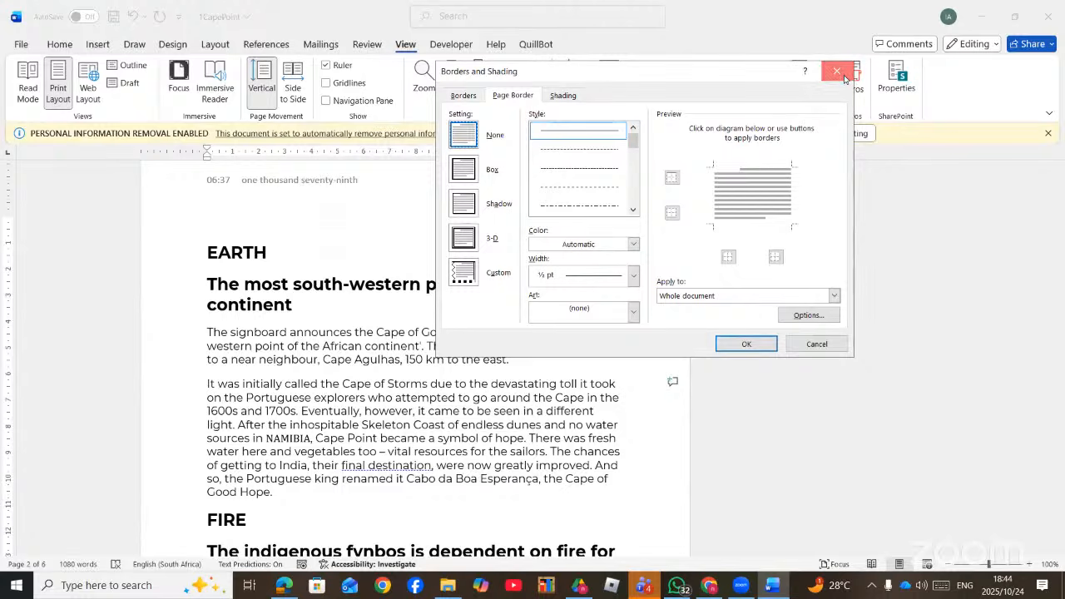
click(844, 77)
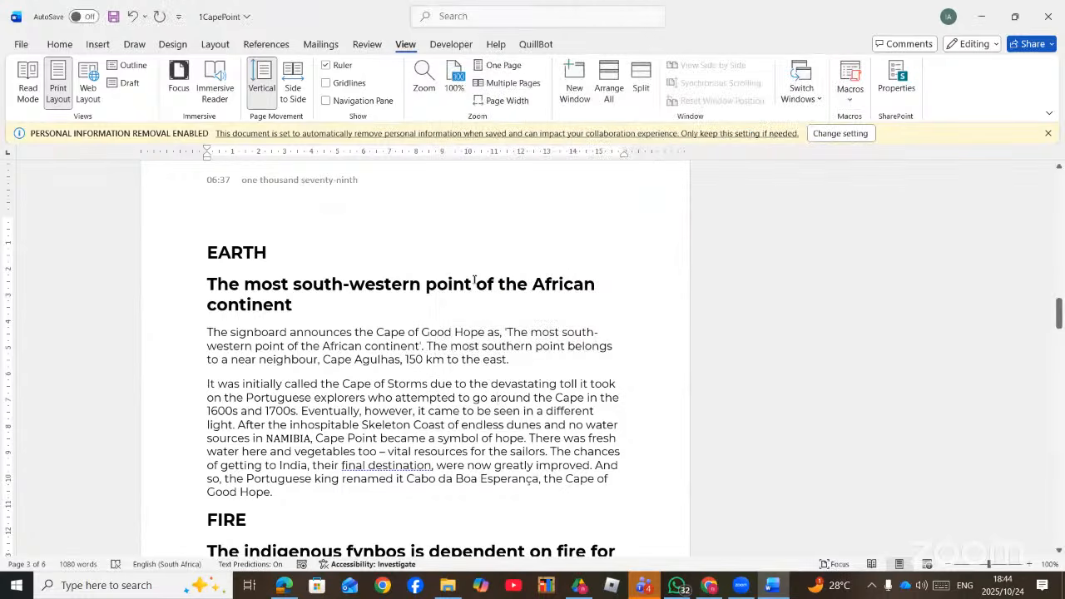
double_click(404, 151)
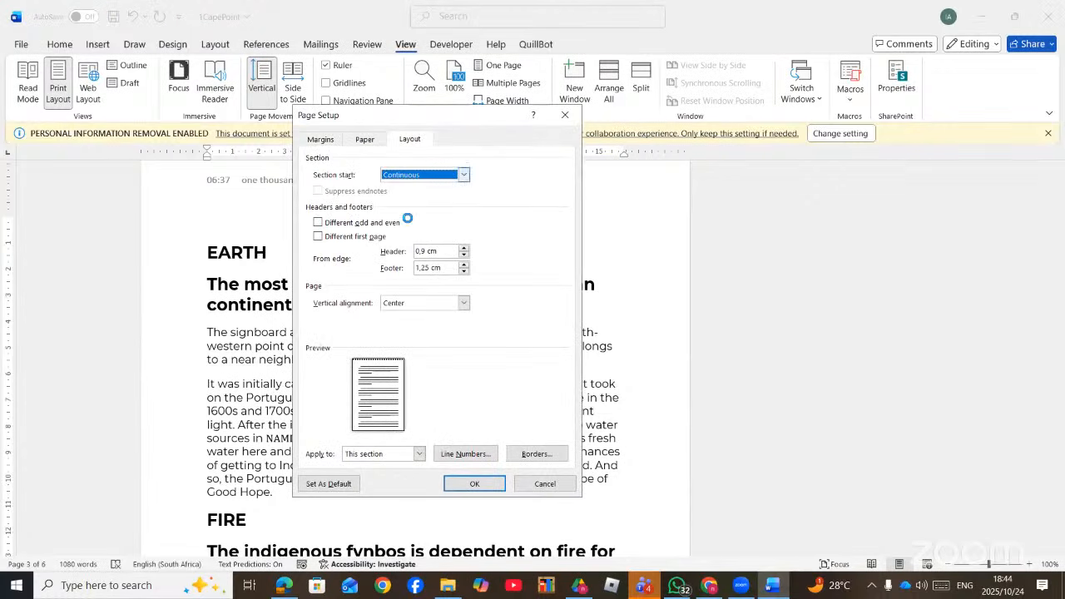
click(320, 139)
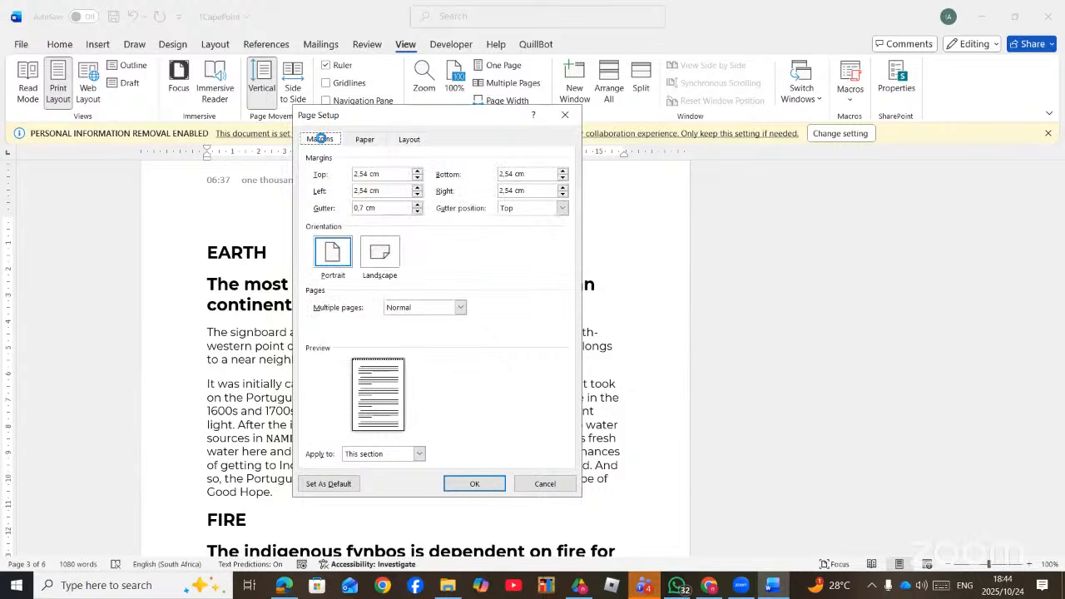
click(364, 138)
click(408, 139)
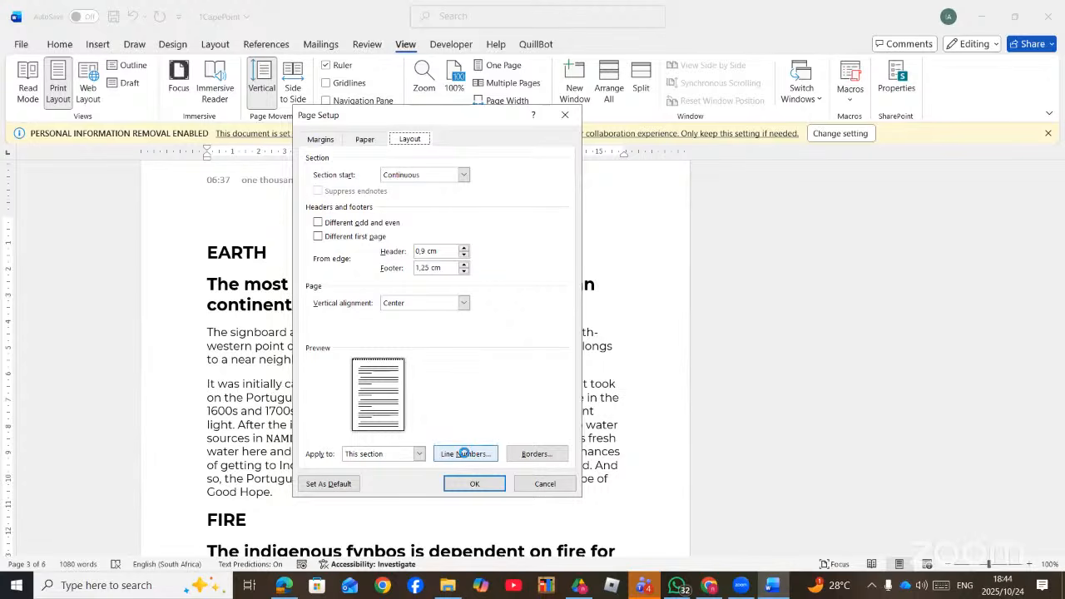
click(549, 484)
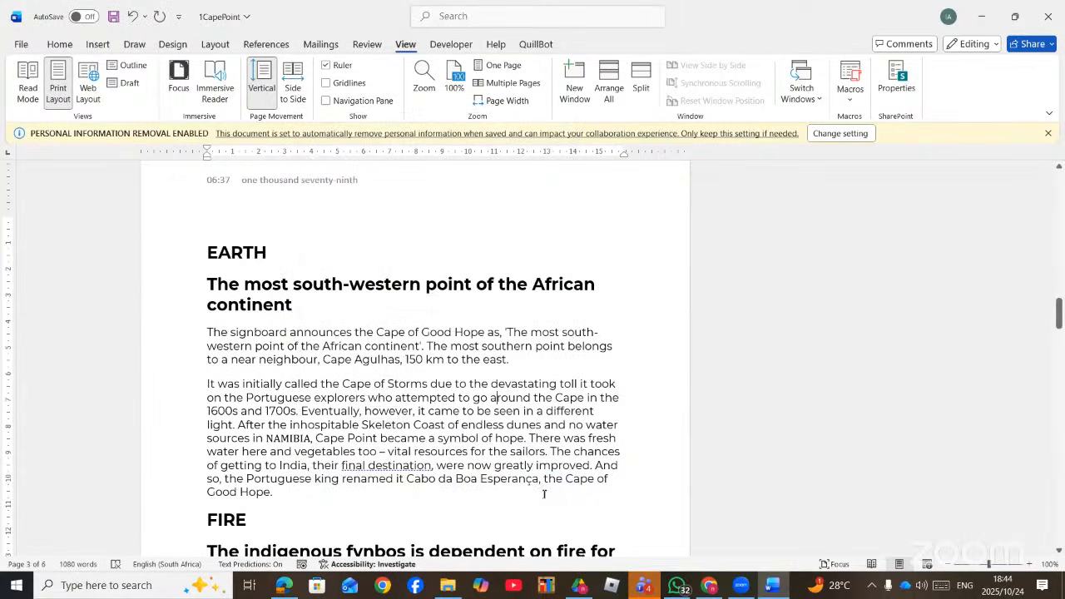
- Search for Page Setup and remove the page break accidentally inserted before 'round'
click(452, 16)
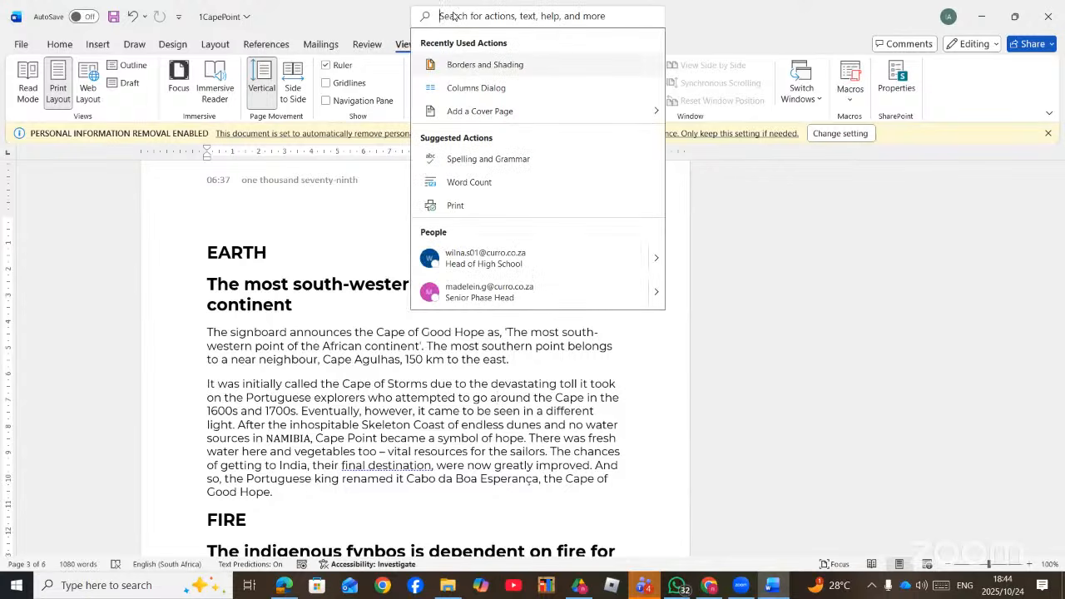
text(PAGE)
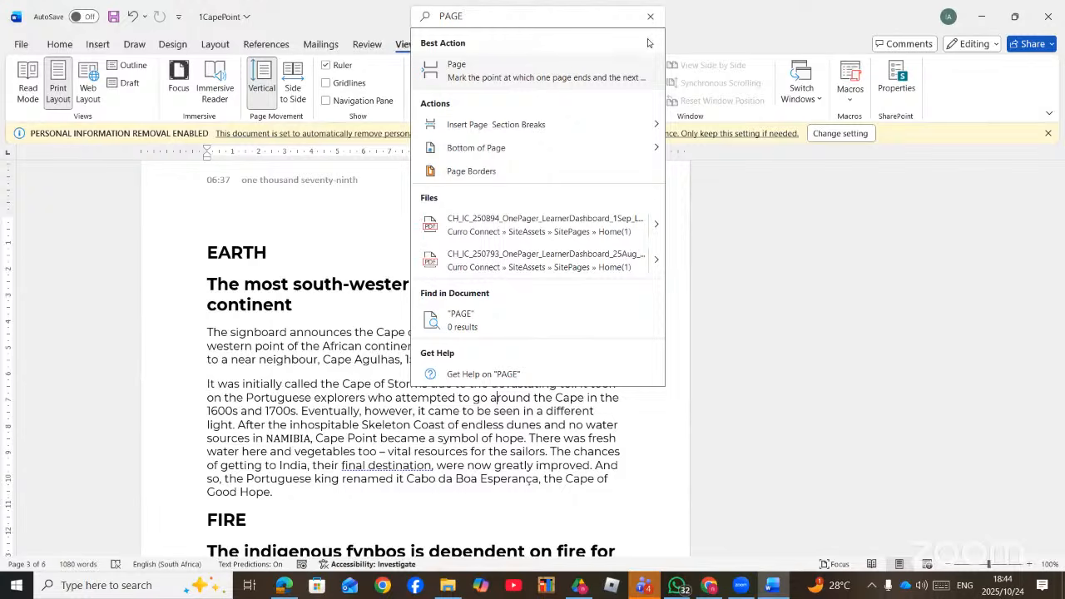
click(502, 77)
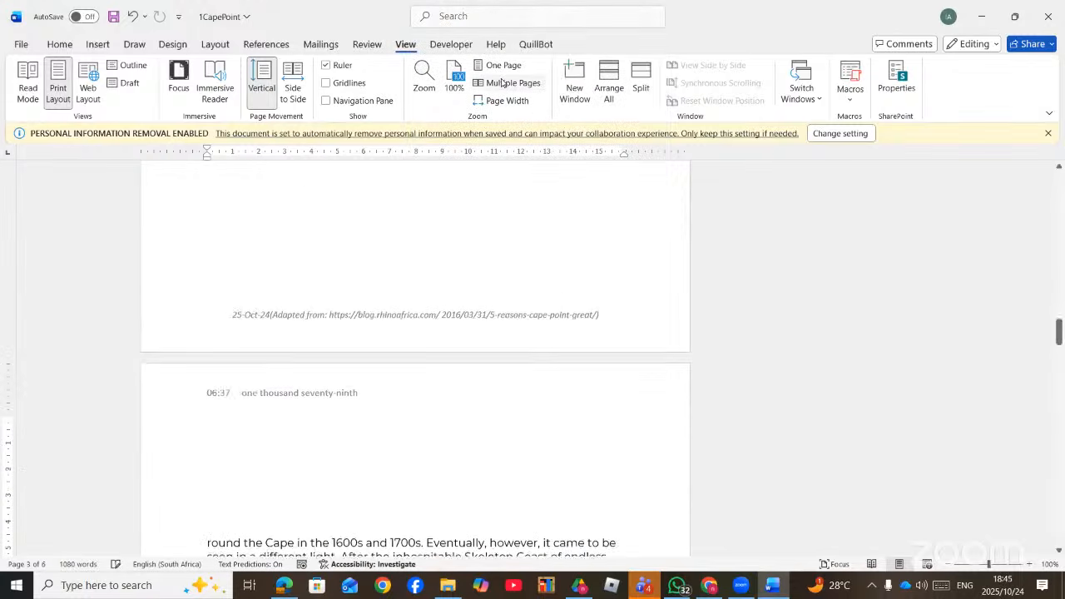
click(516, 15)
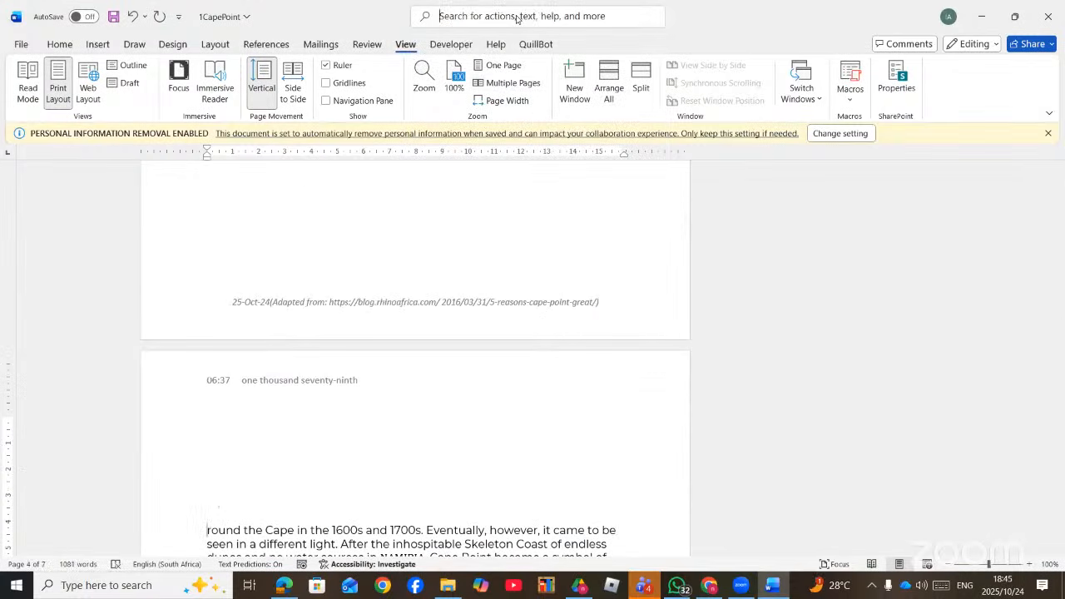
text(PAGE)
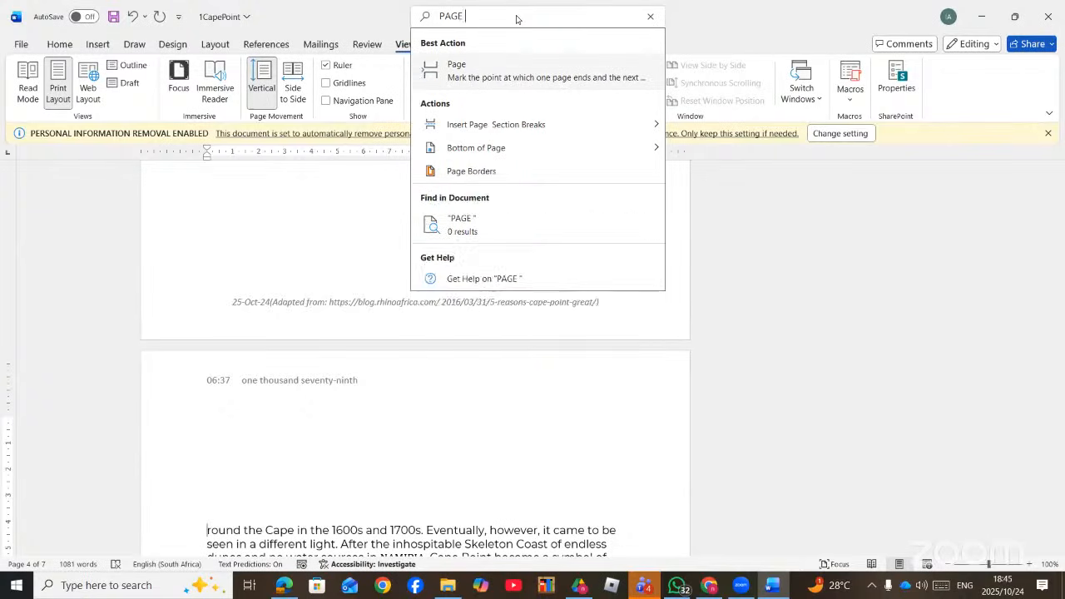
text( SET)
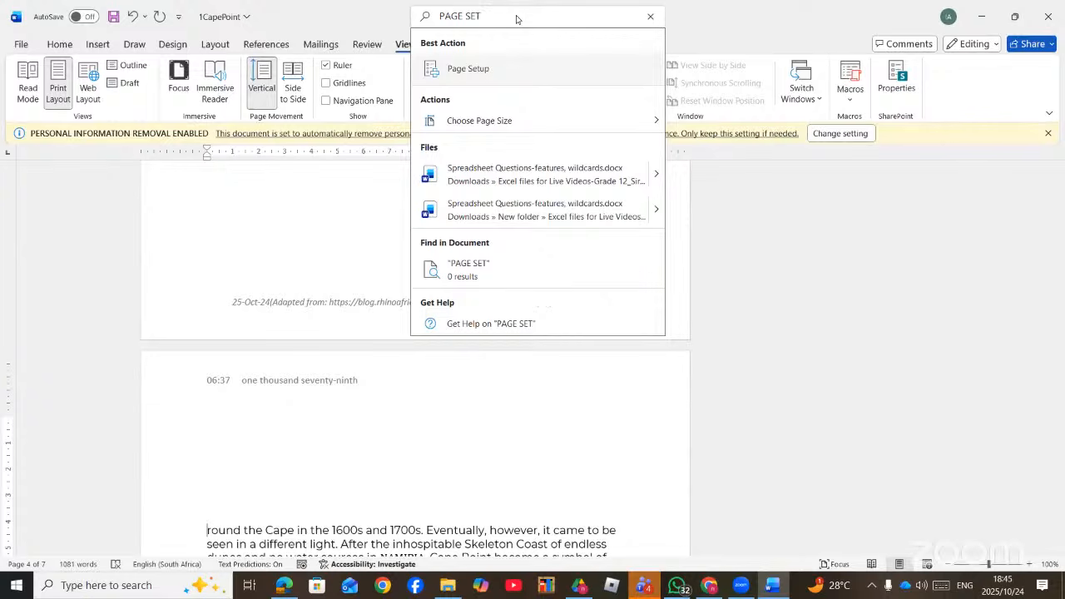
click(512, 67)
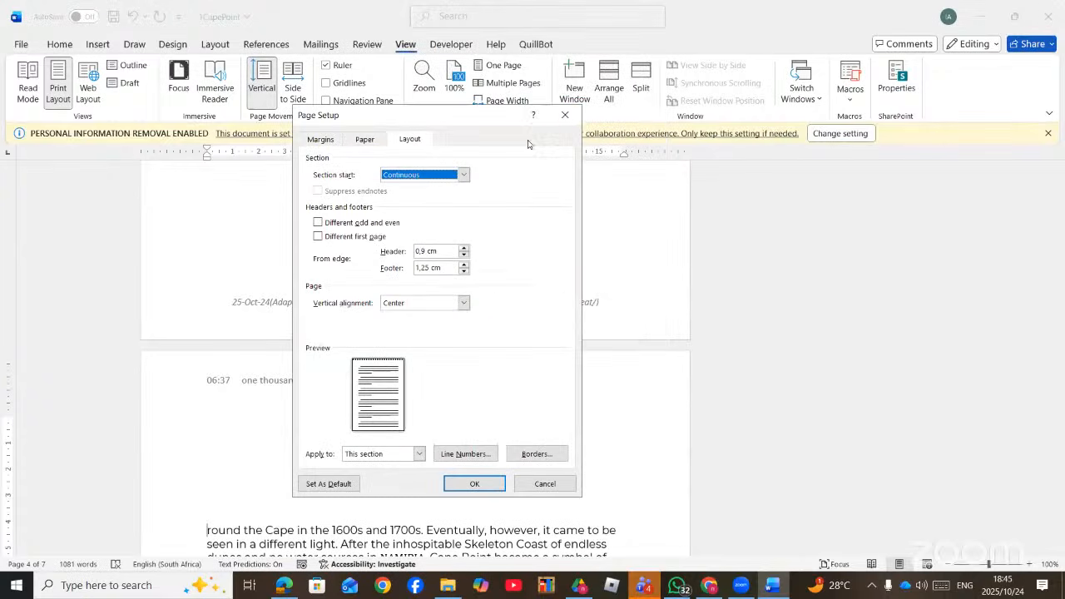
click(566, 116)
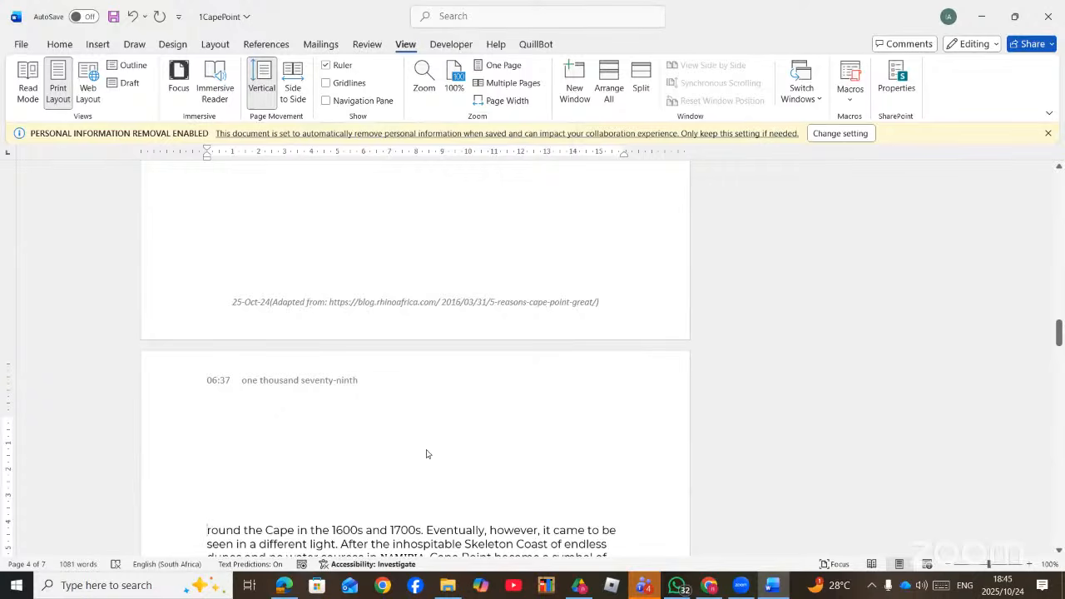
key(BackSpace)
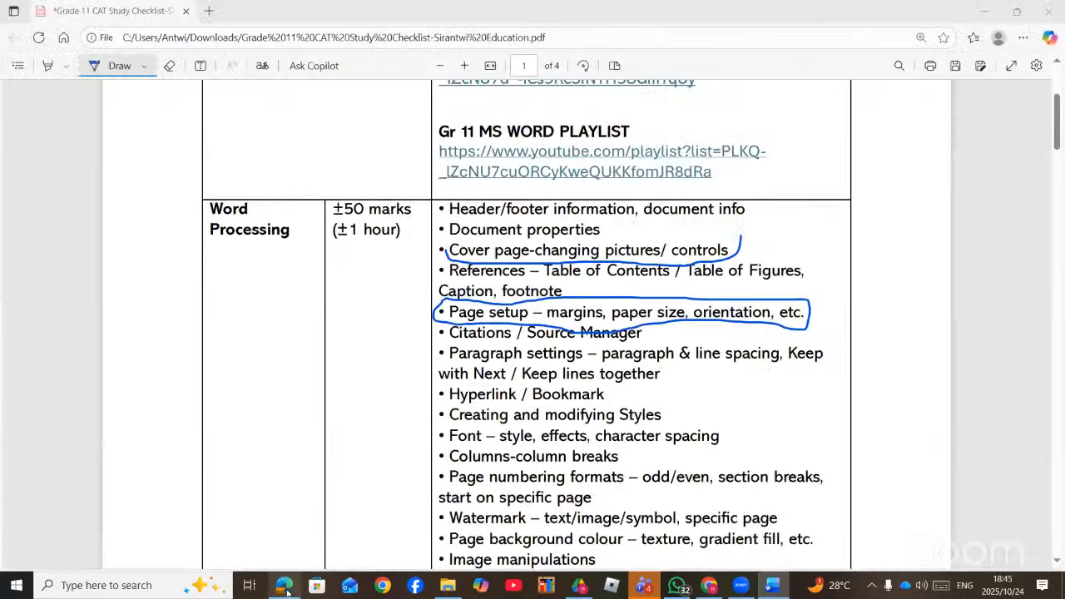
- Check the PDF checklist, then reopen Page Setup on the Margins tab
click(295, 587)
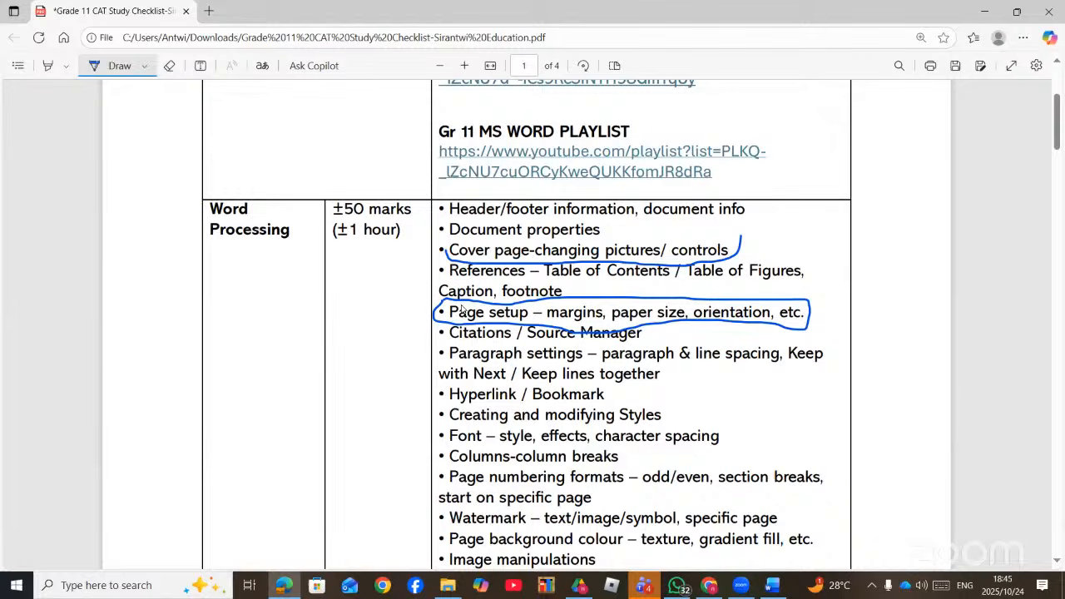
double_click(403, 152)
click(319, 140)
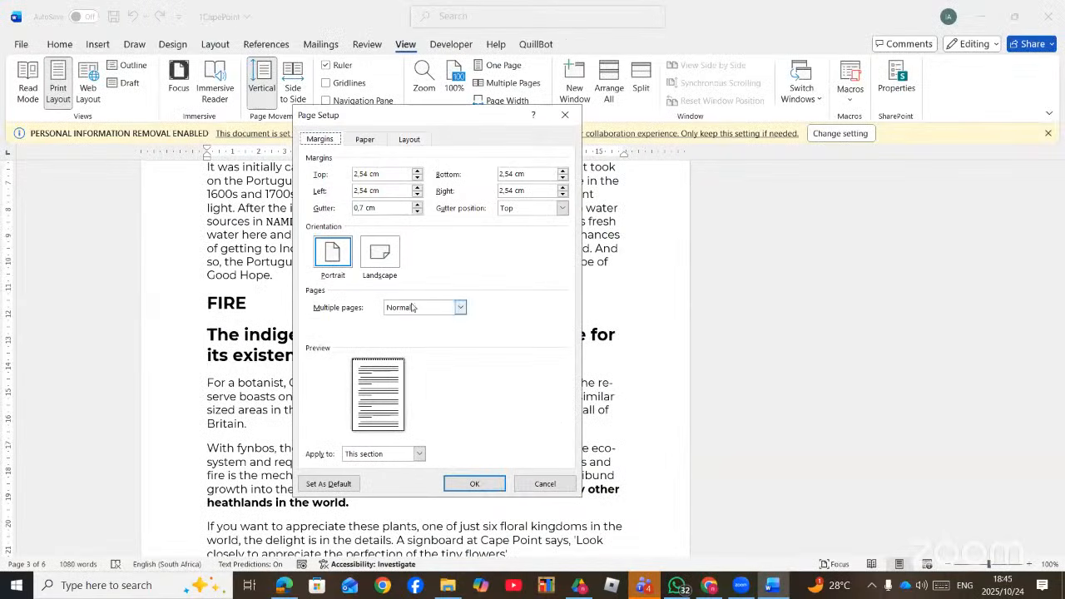
- Try Landscape orientation, then cancel Page Setup to keep the section portrait
click(382, 261)
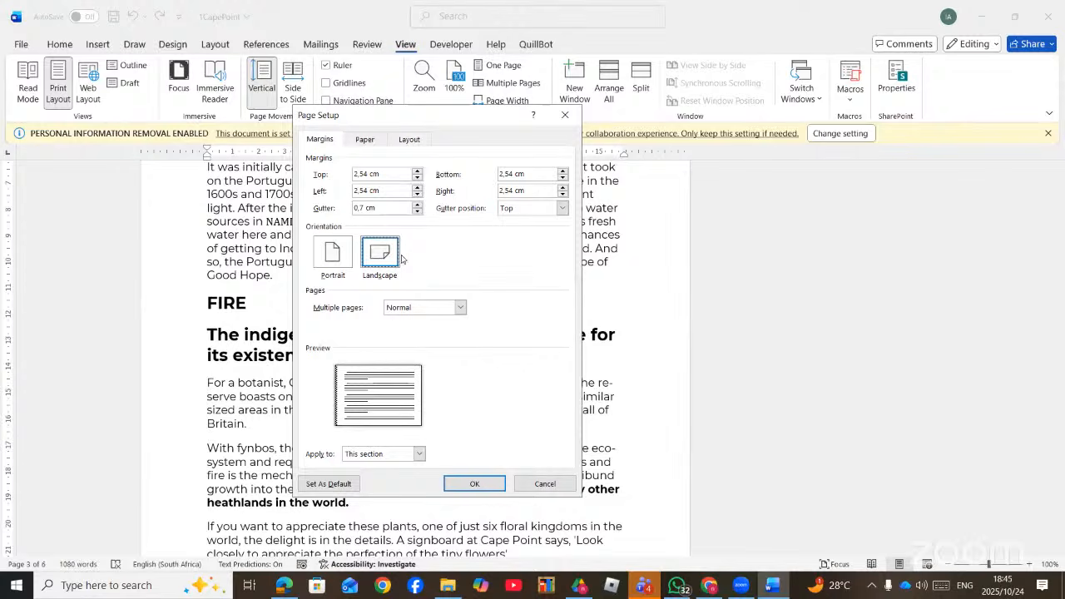
click(544, 484)
scroll(499, 354, up, 20)
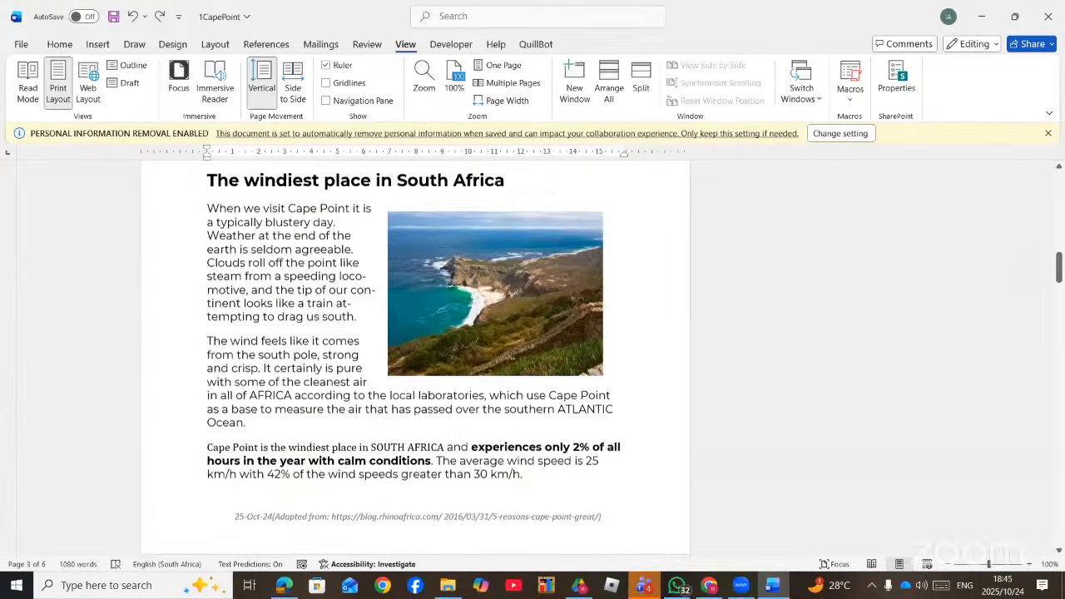
scroll(515, 354, up, 3)
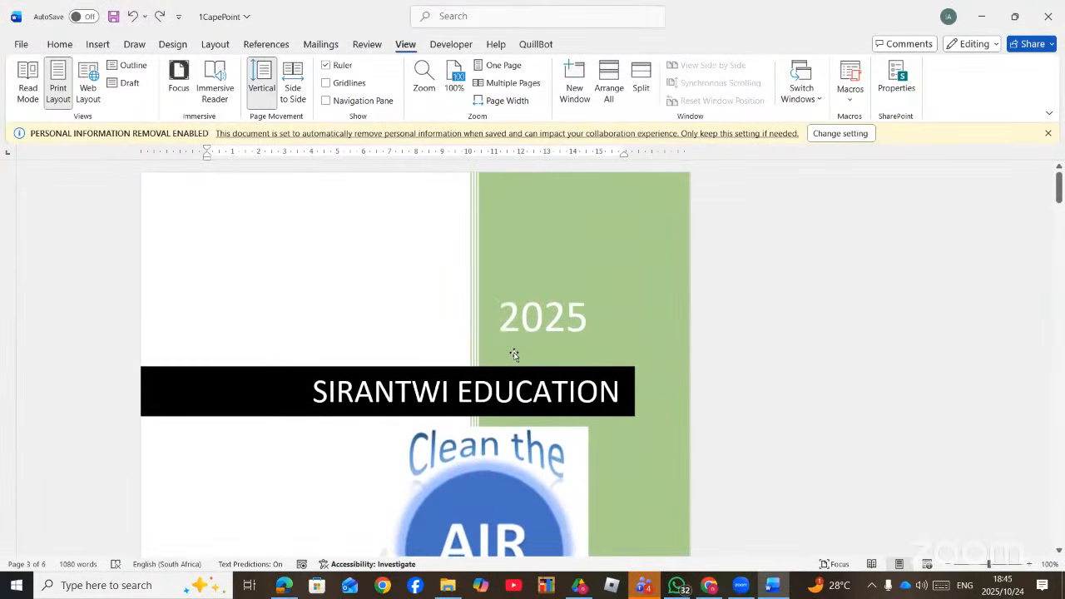
- Place the insertion point just before '5' in the 'Cape Point' title
scroll(514, 354, down, 15)
scroll(510, 325, up, 4)
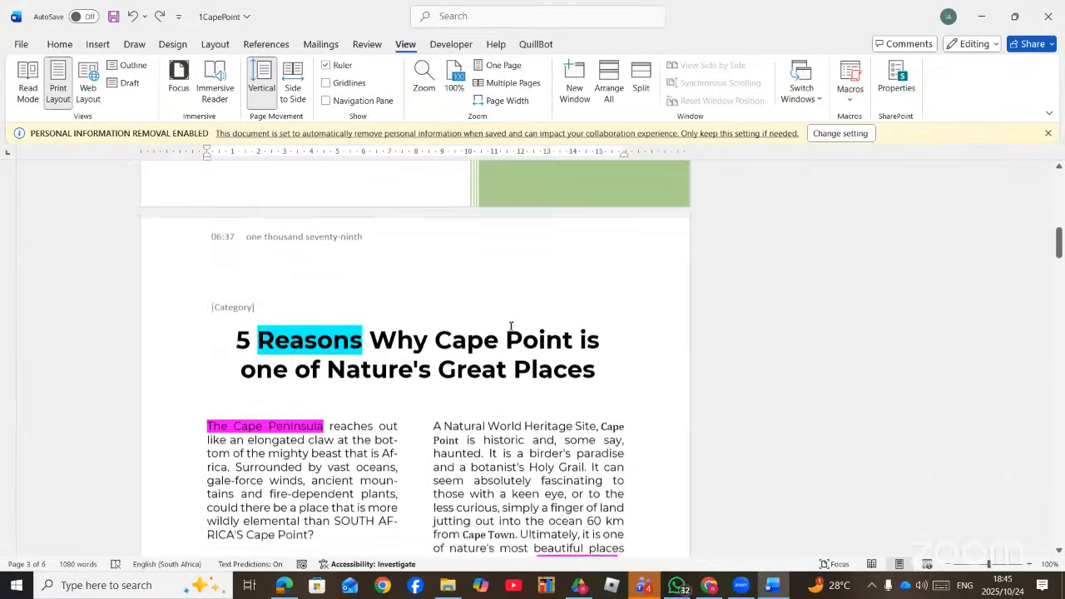
scroll(511, 326, up, 1)
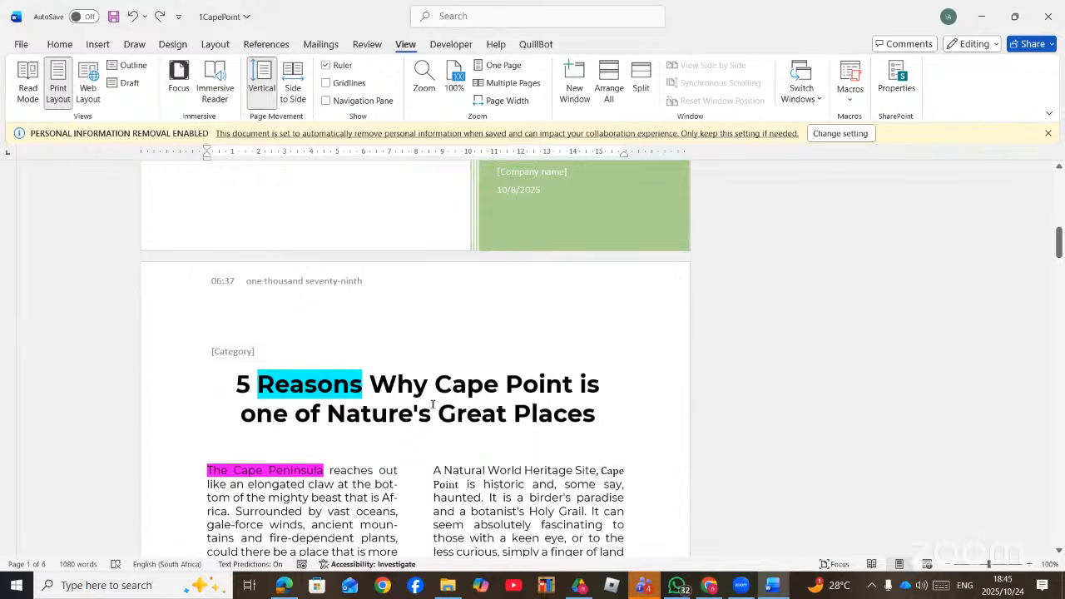
scroll(394, 388, down, 4)
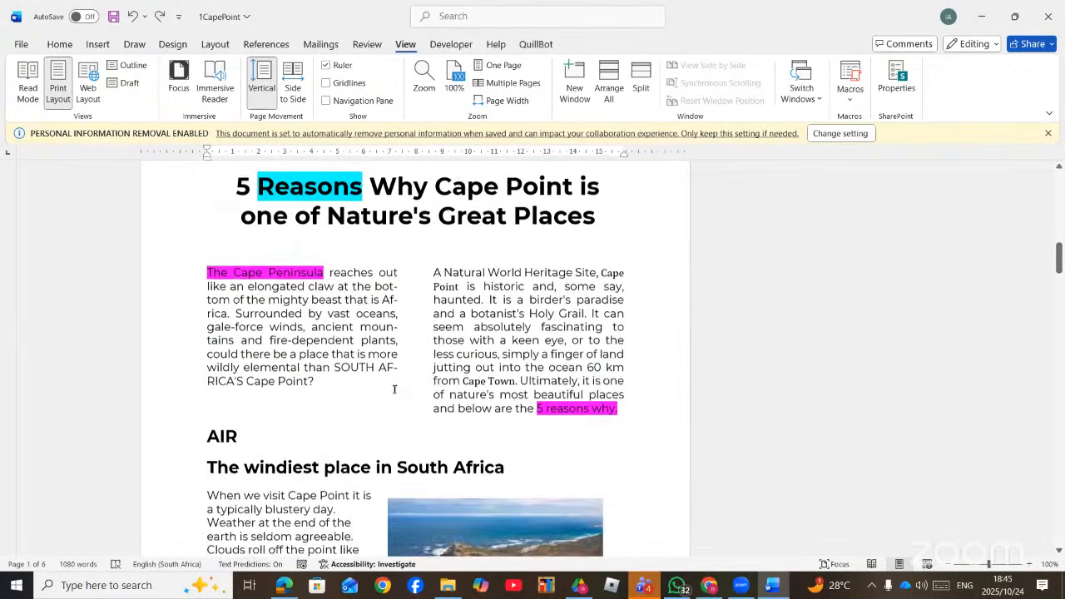
scroll(394, 387, up, 2)
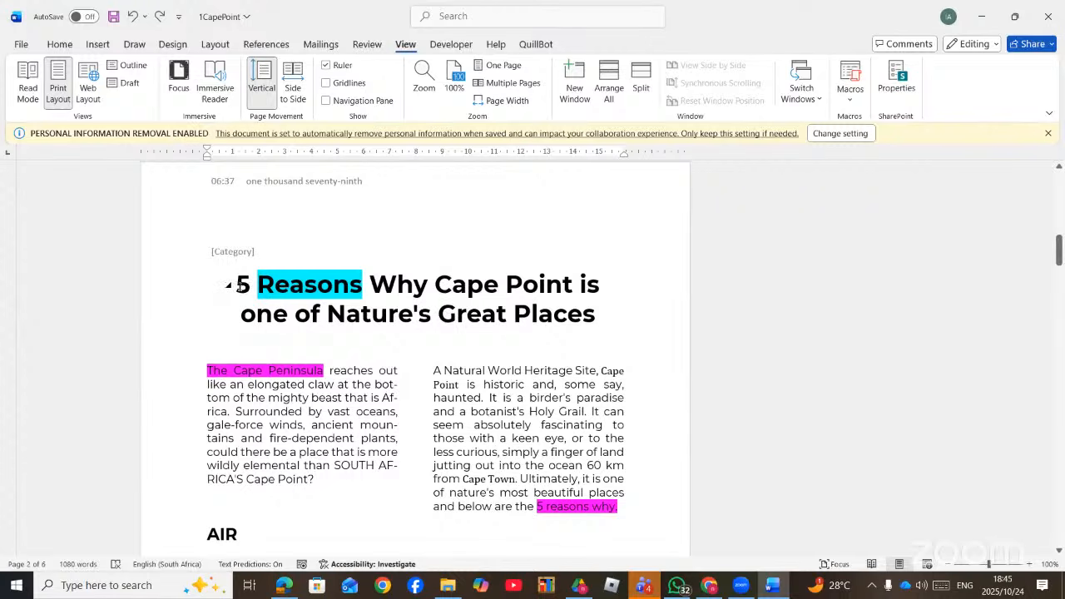
click(237, 283)
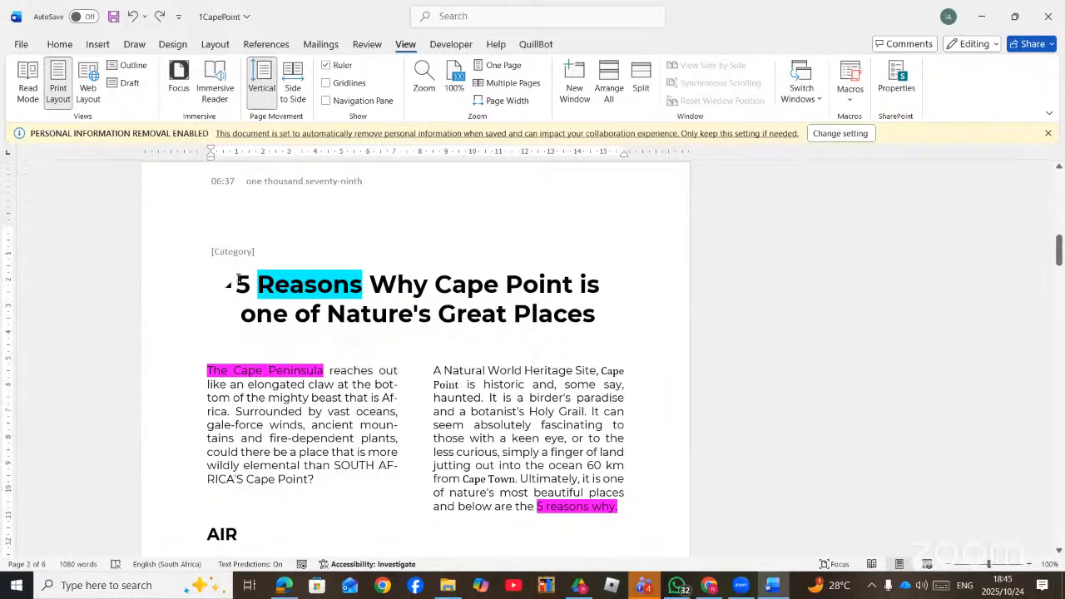
scroll(282, 300, down, 1)
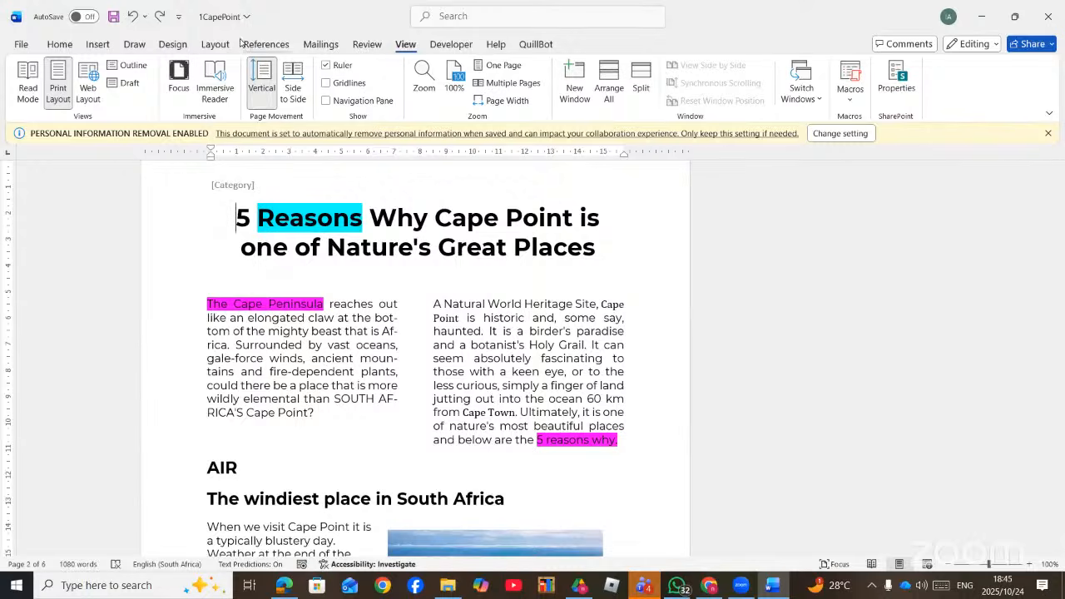
click(213, 44)
- Insert a Continuous section break before the '5 Reasons Why Cape Point' title
click(188, 65)
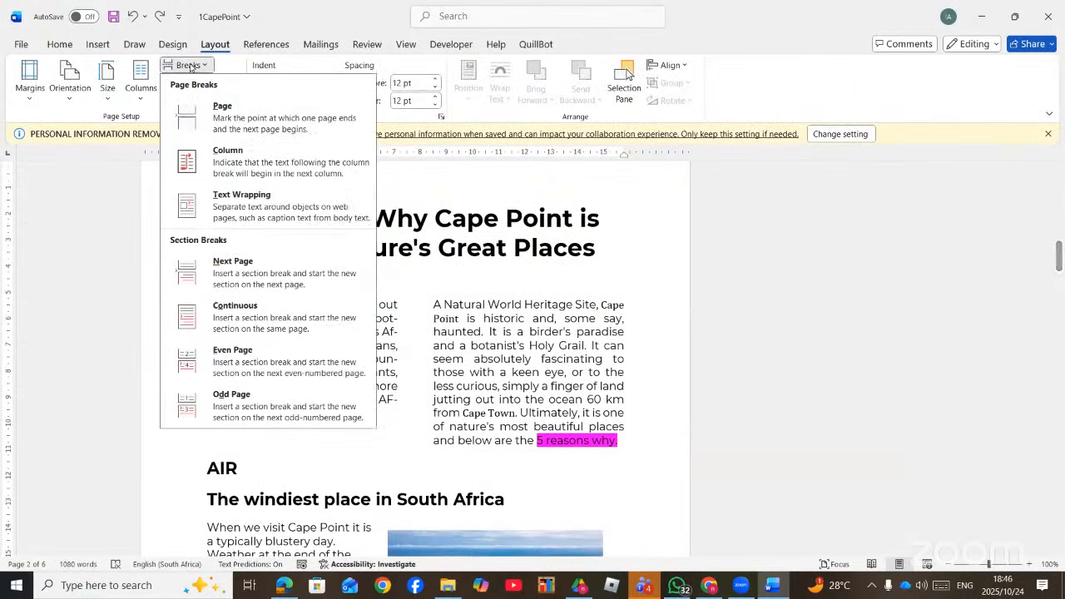
click(254, 321)
scroll(325, 354, down, 10)
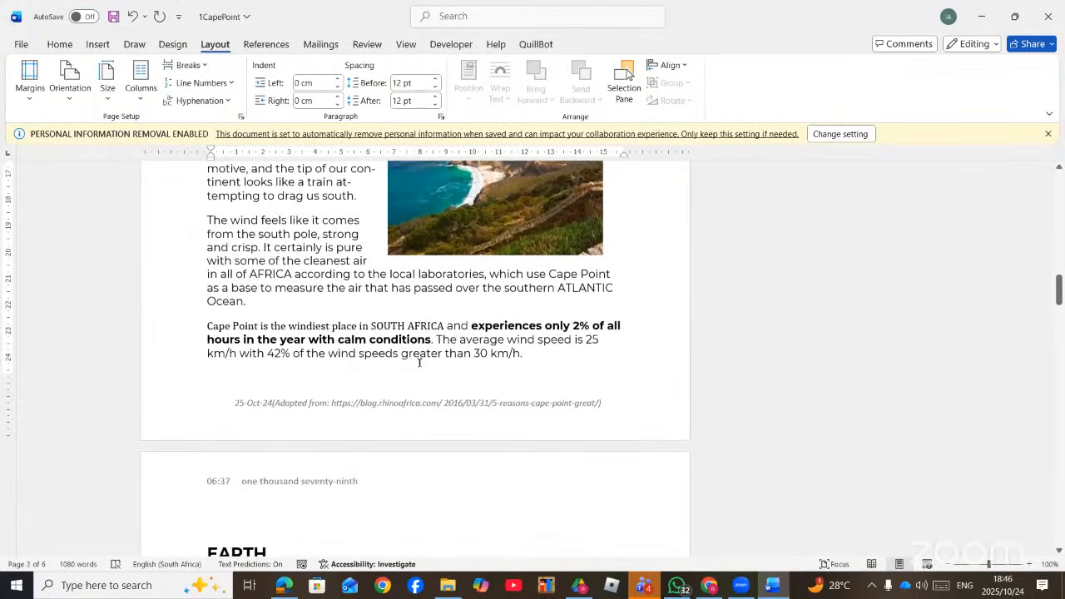
- Insert a Next Page section break after 'km/h.' ending the windiest-place section
click(535, 353)
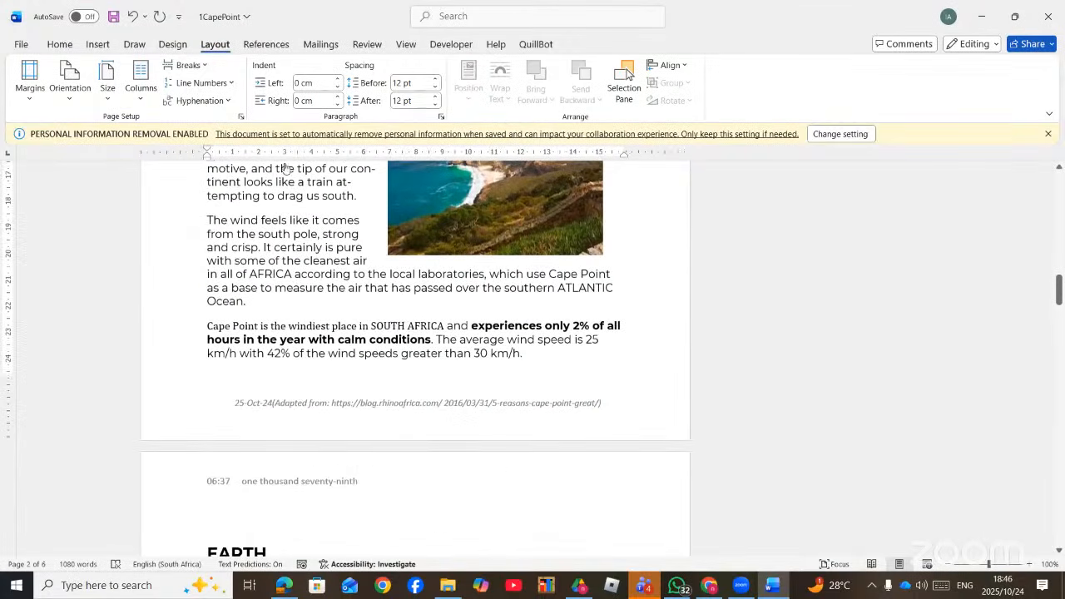
click(181, 66)
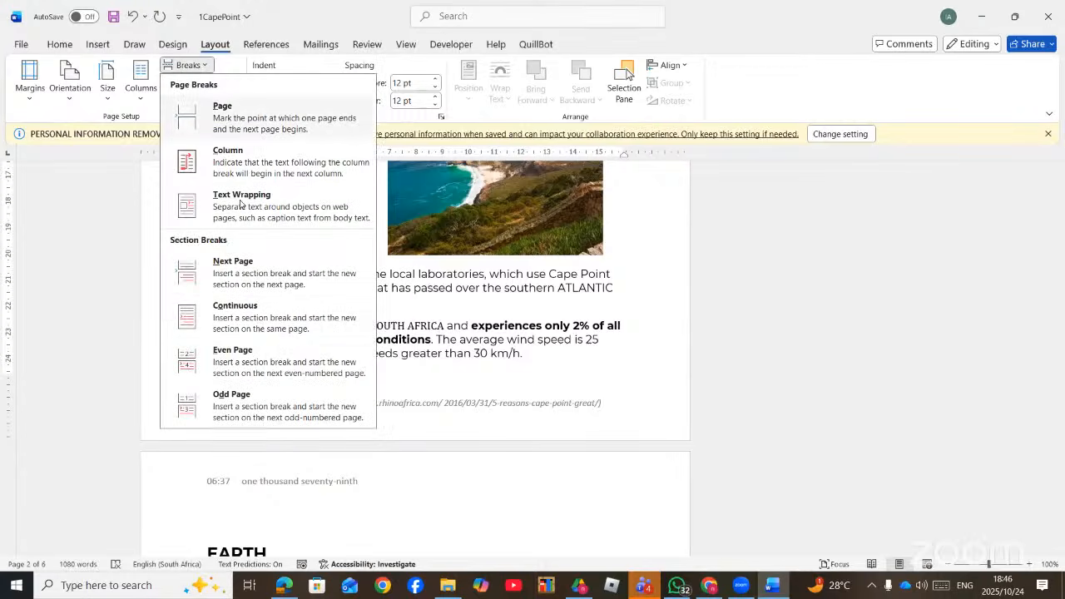
click(261, 325)
scroll(382, 330, down, 4)
scroll(441, 350, up, 8)
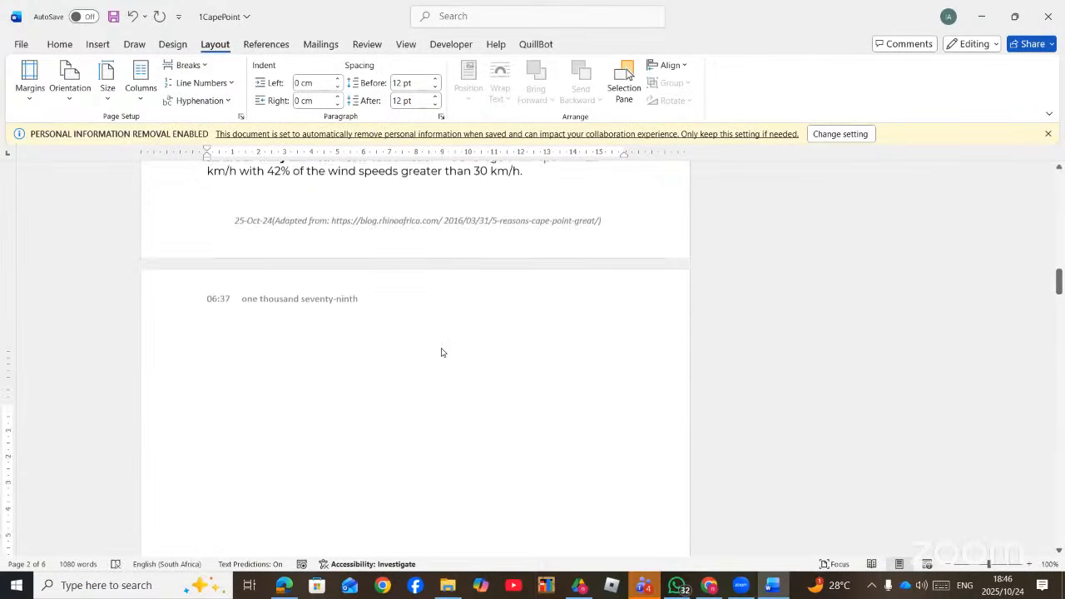
scroll(443, 348, up, 2)
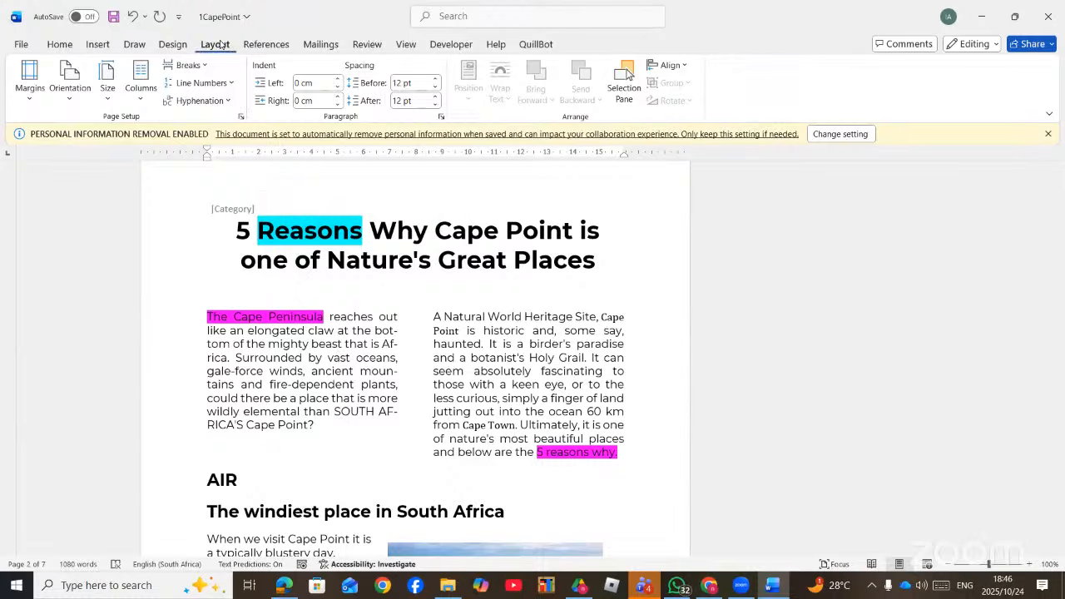
- Switch the new section to Landscape and check that the document grows to 9 pages
click(69, 90)
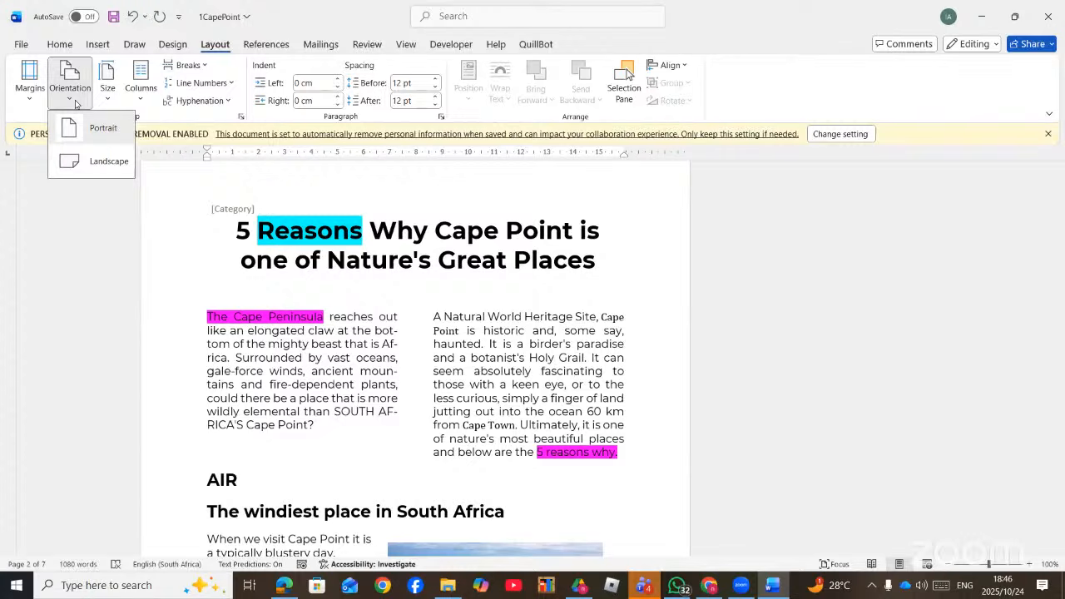
click(109, 163)
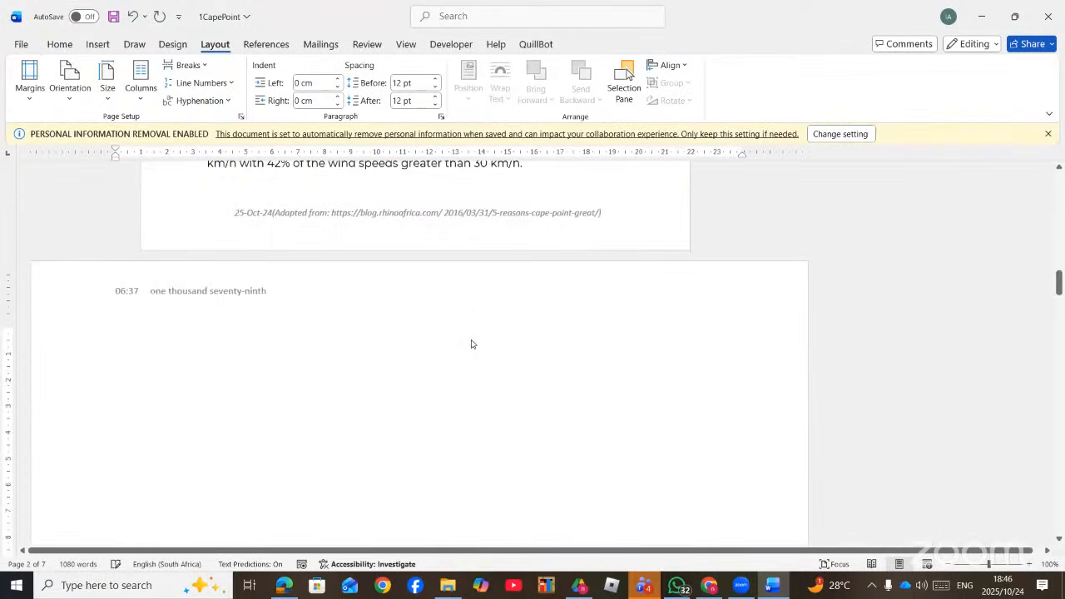
scroll(471, 340, up, 10)
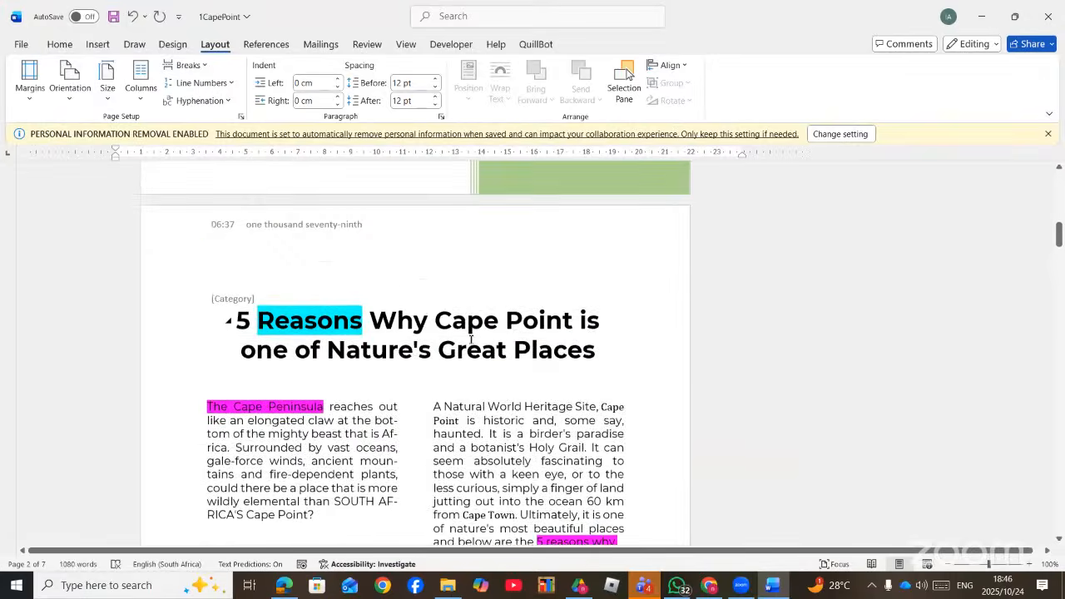
scroll(471, 342, down, 5)
scroll(471, 342, down, 15)
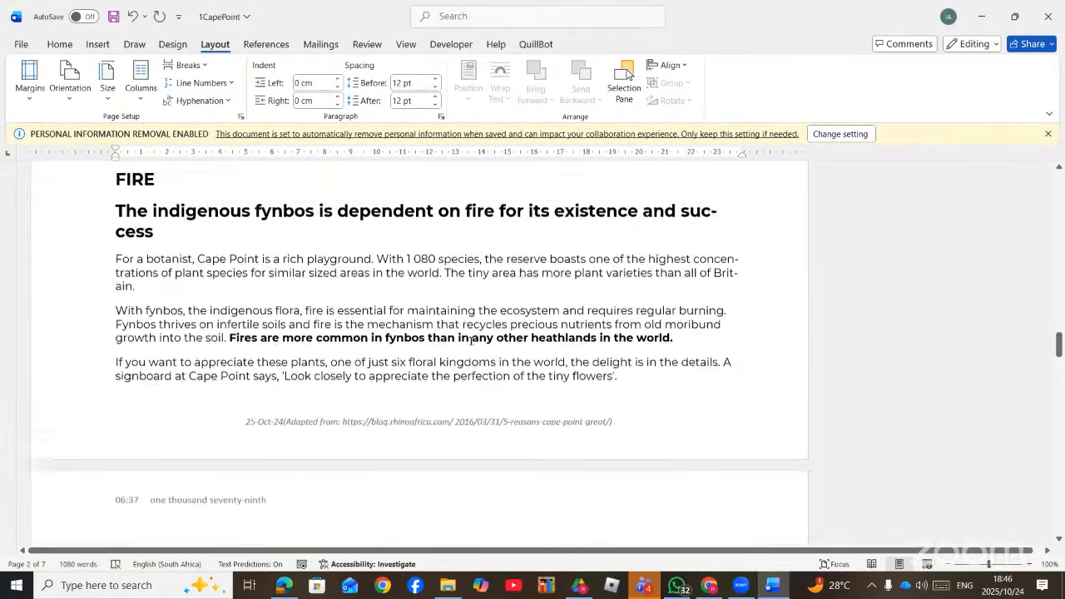
scroll(471, 341, down, 5)
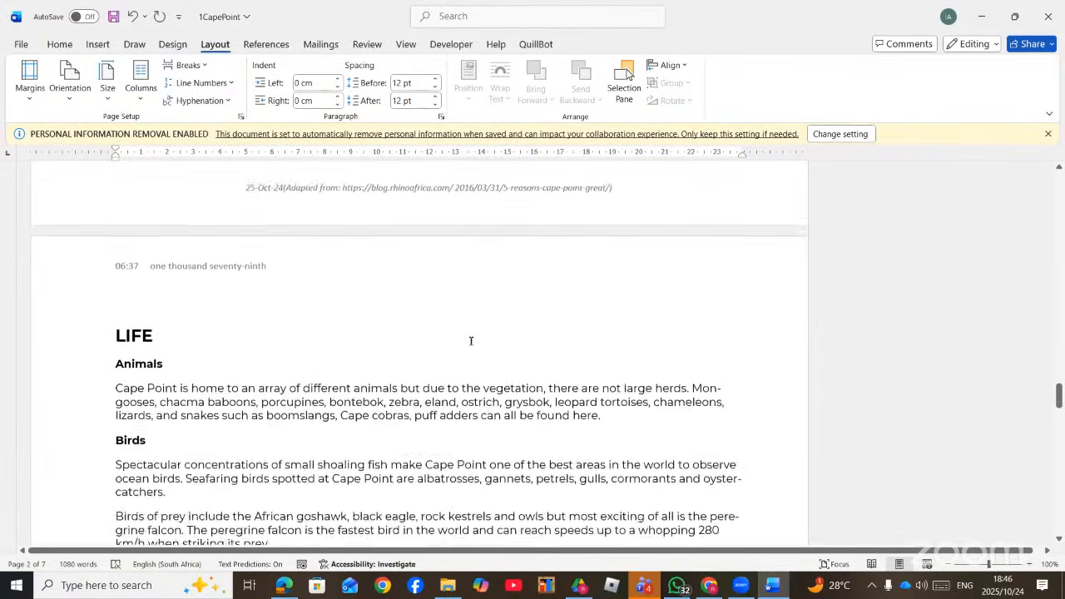
scroll(475, 346, up, 10)
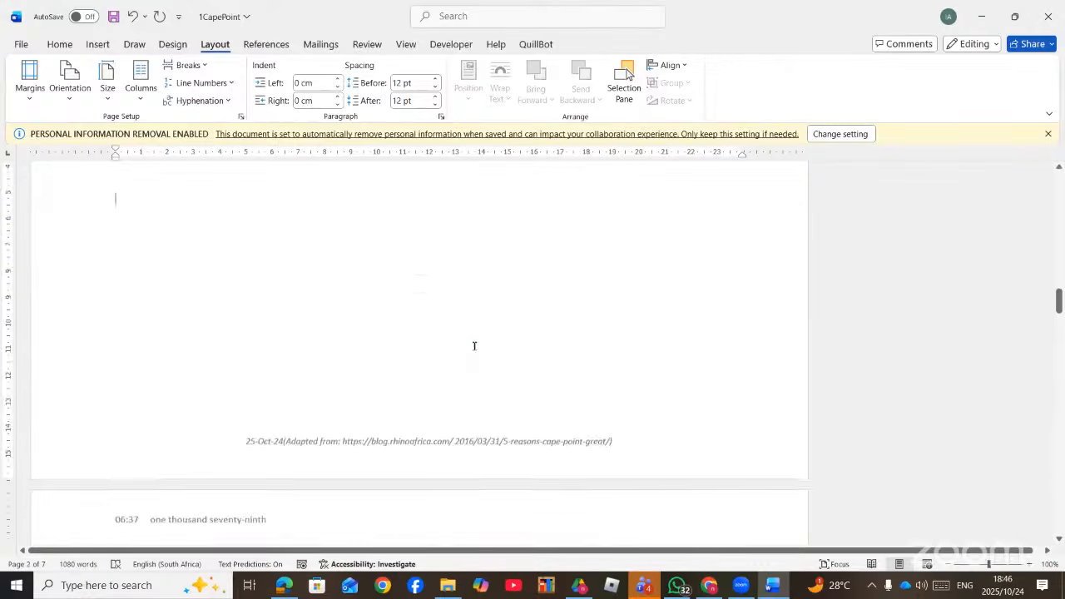
scroll(474, 349, up, 8)
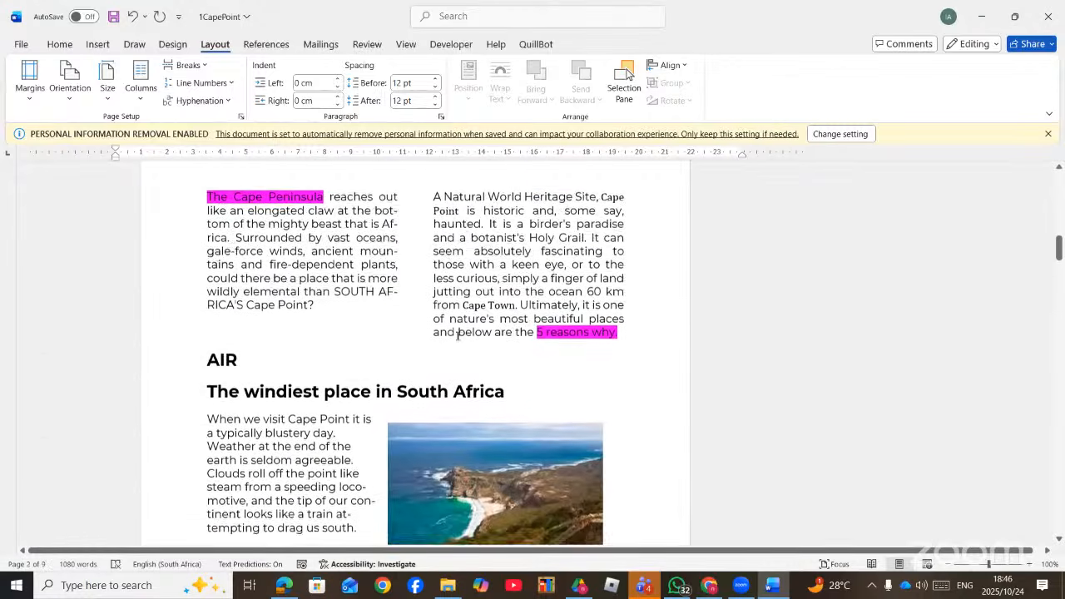
scroll(426, 335, up, 2)
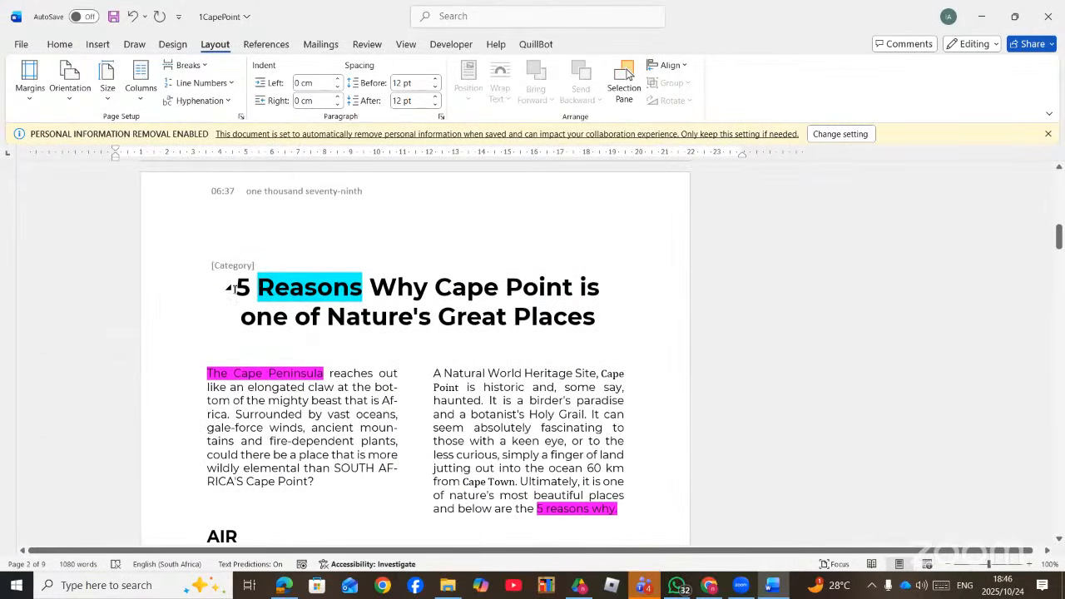
- Turn on Show/Hide ¶ to reveal the section breaks around the title and after the wind text
click(59, 44)
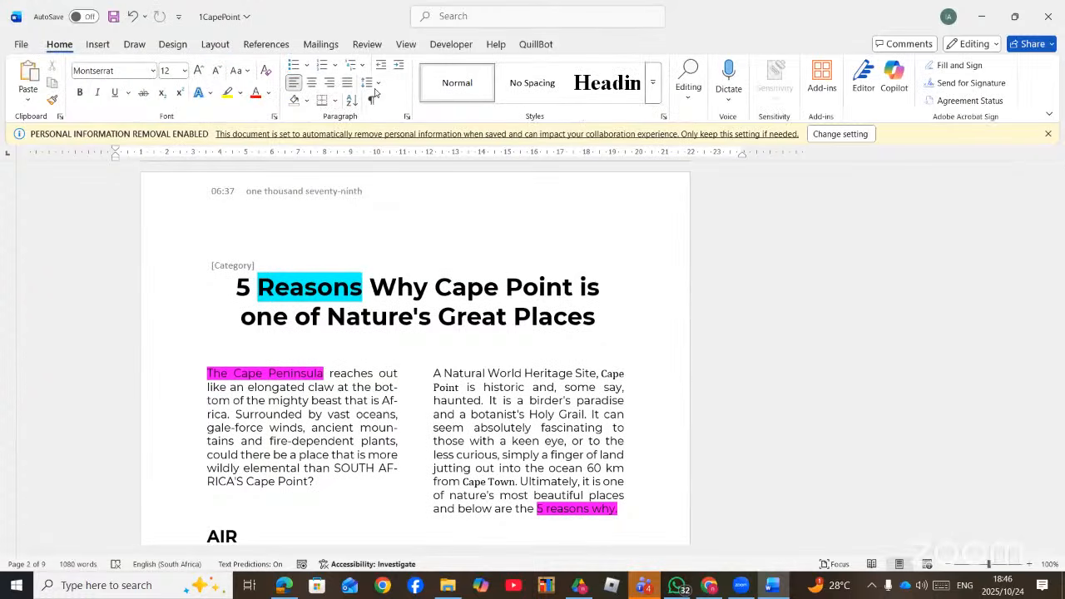
click(371, 100)
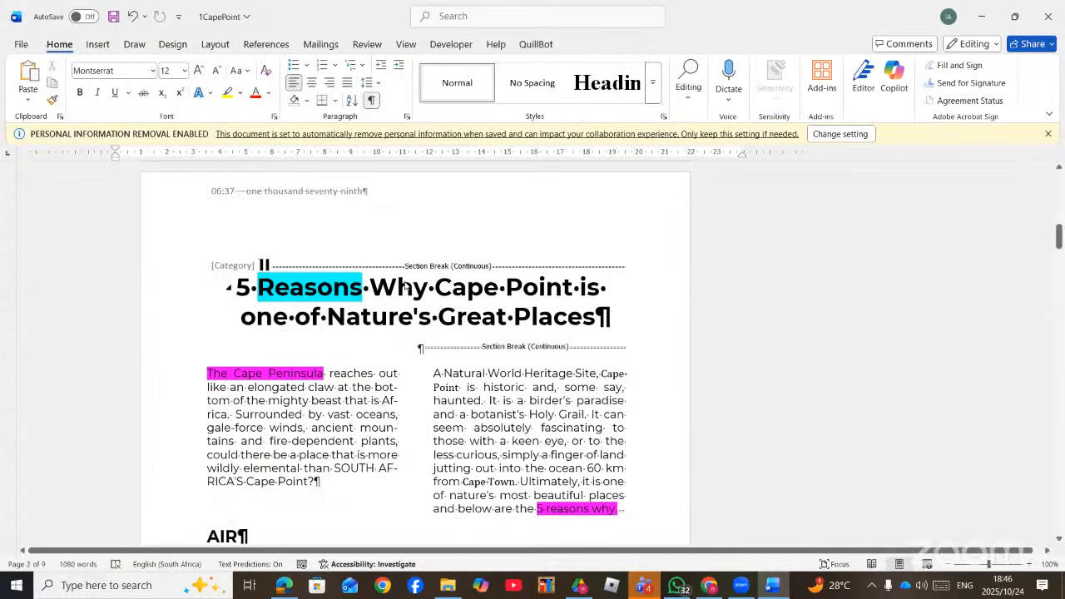
scroll(483, 286, down, 7)
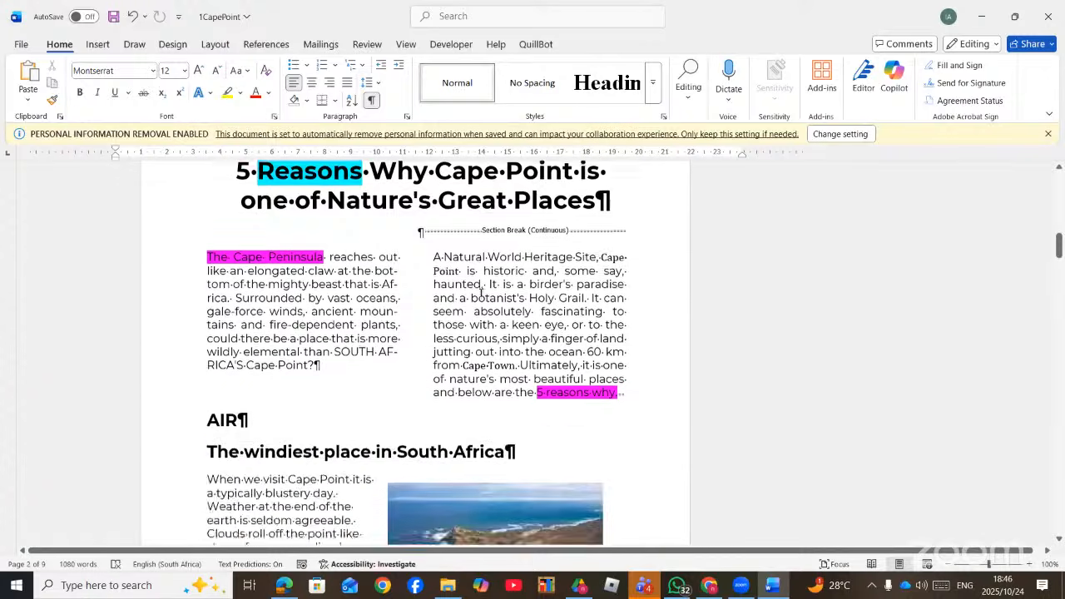
scroll(473, 306, up, 2)
scroll(473, 307, down, 3)
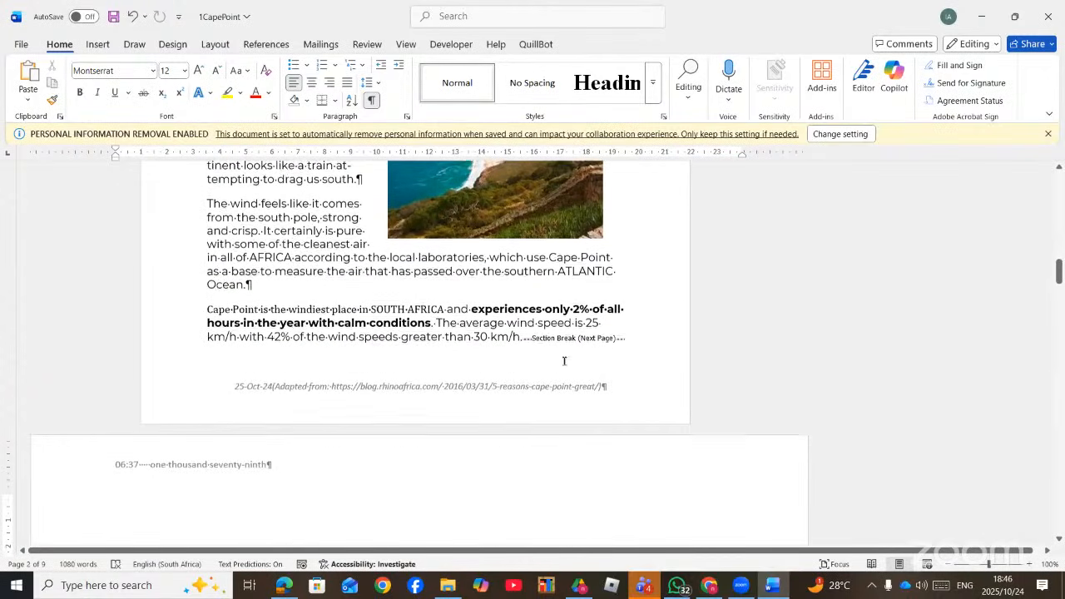
scroll(598, 350, up, 5)
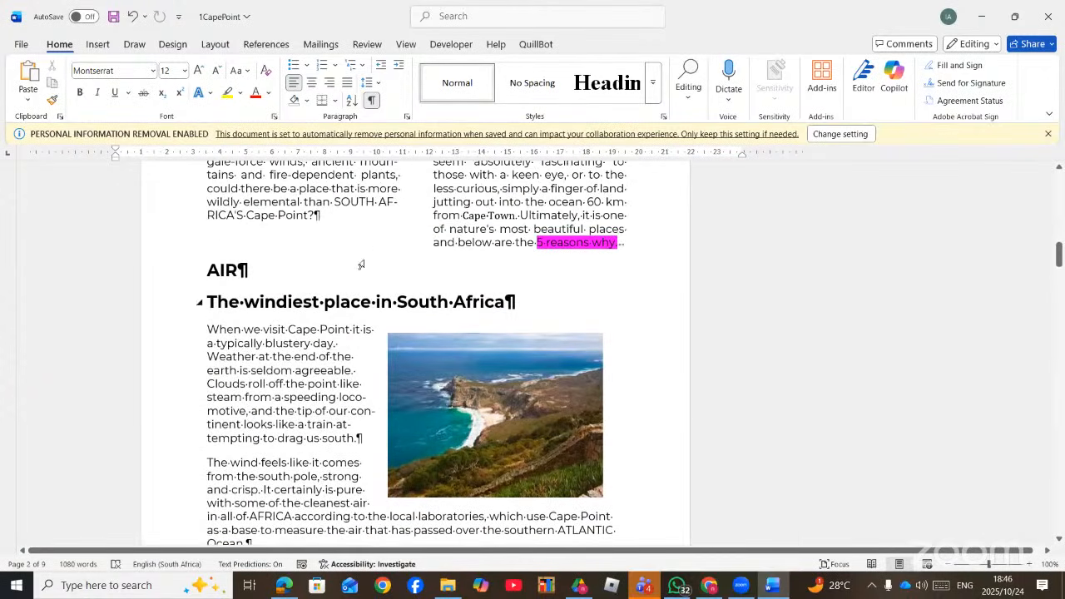
scroll(338, 248, up, 2)
click(339, 248)
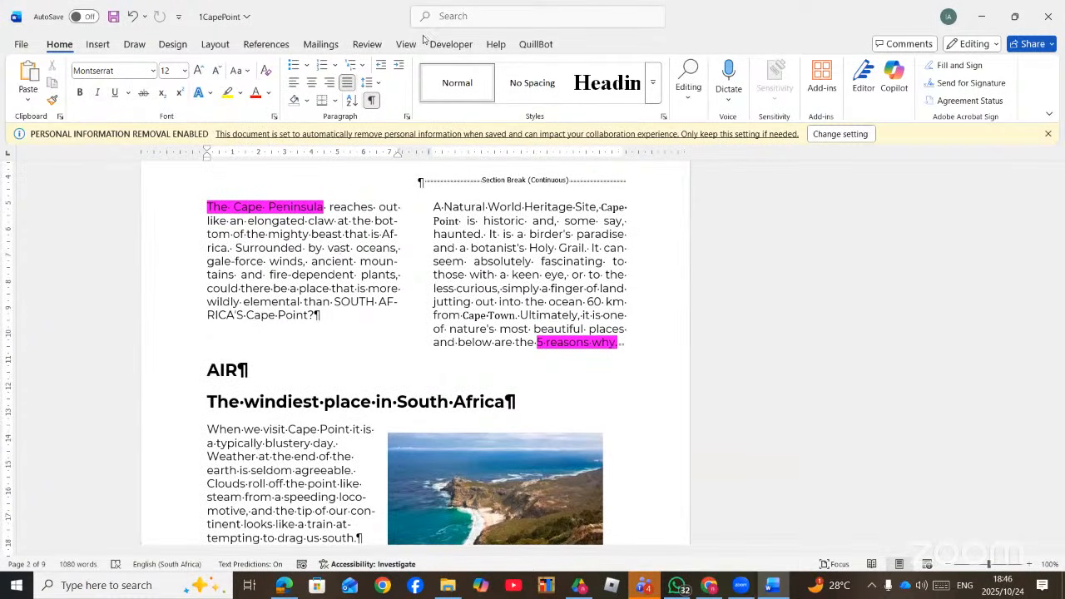
click(214, 44)
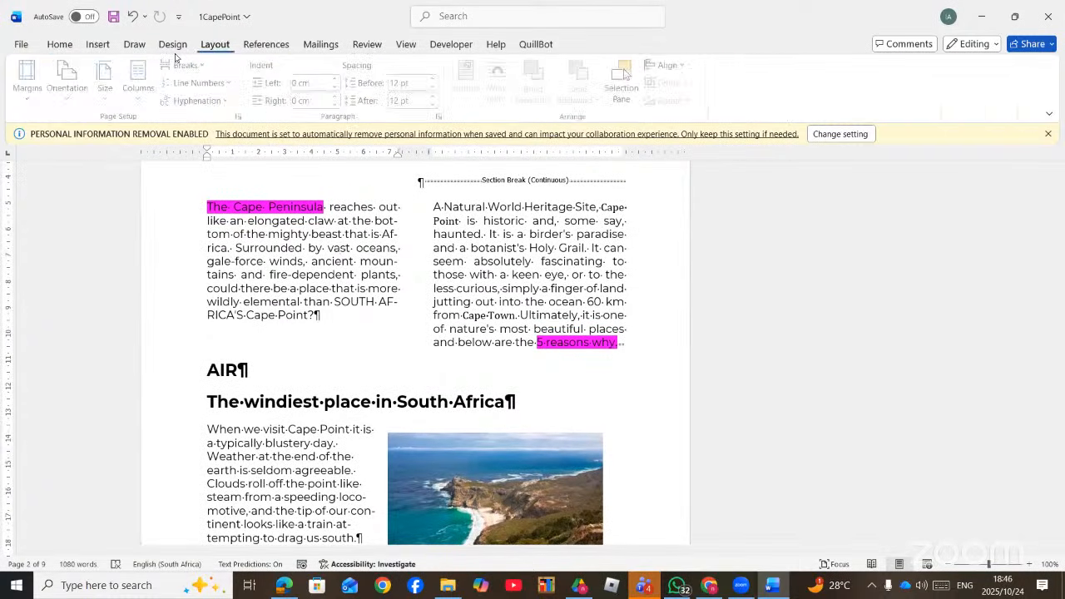
click(65, 98)
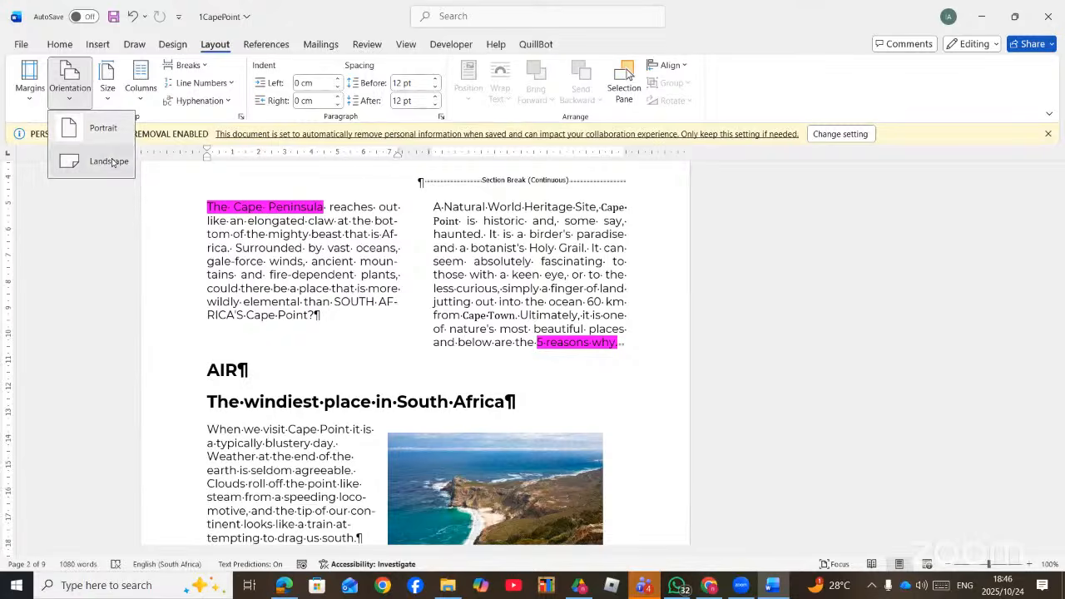
click(107, 162)
scroll(448, 316, down, 5)
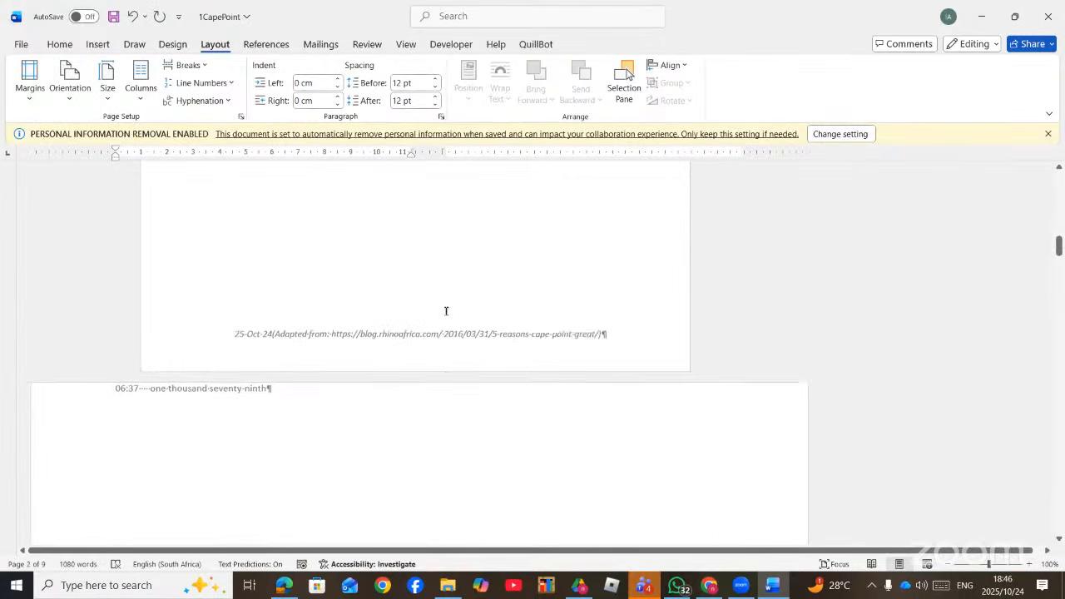
scroll(449, 317, down, 2)
scroll(452, 315, up, 10)
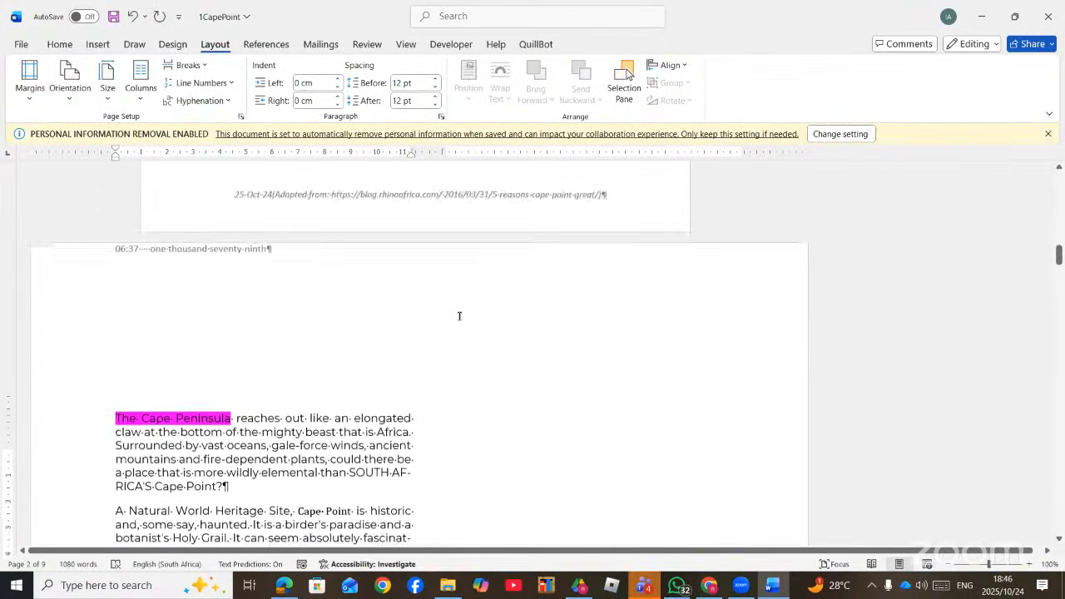
scroll(462, 316, up, 5)
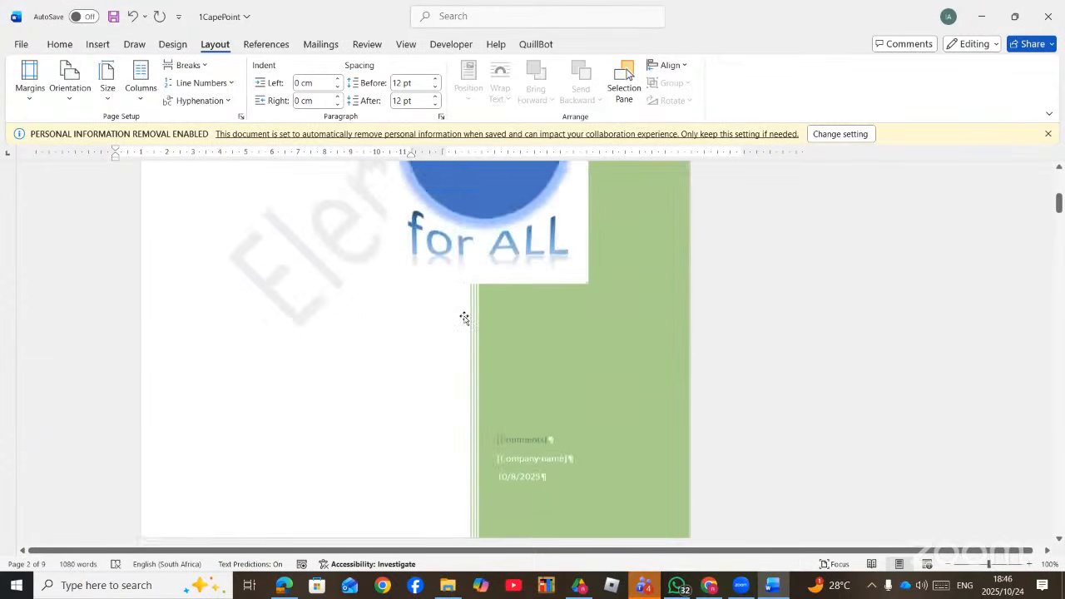
scroll(462, 316, down, 6)
scroll(456, 337, down, 10)
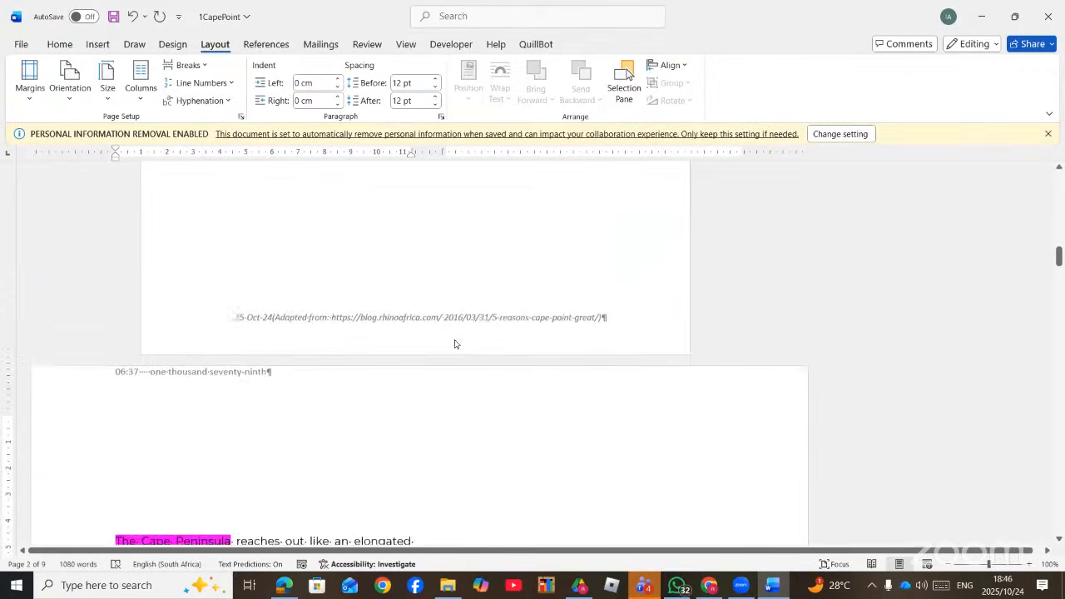
scroll(416, 333, down, 3)
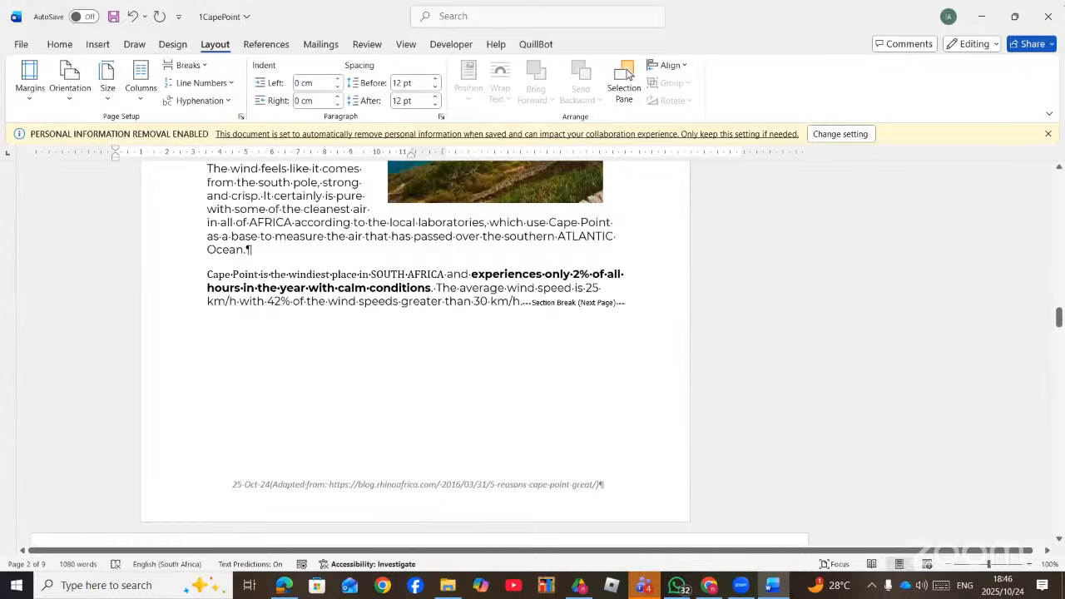
- Close the Cape Point document without saving and open the 1Covid document
click(1047, 16)
click(587, 479)
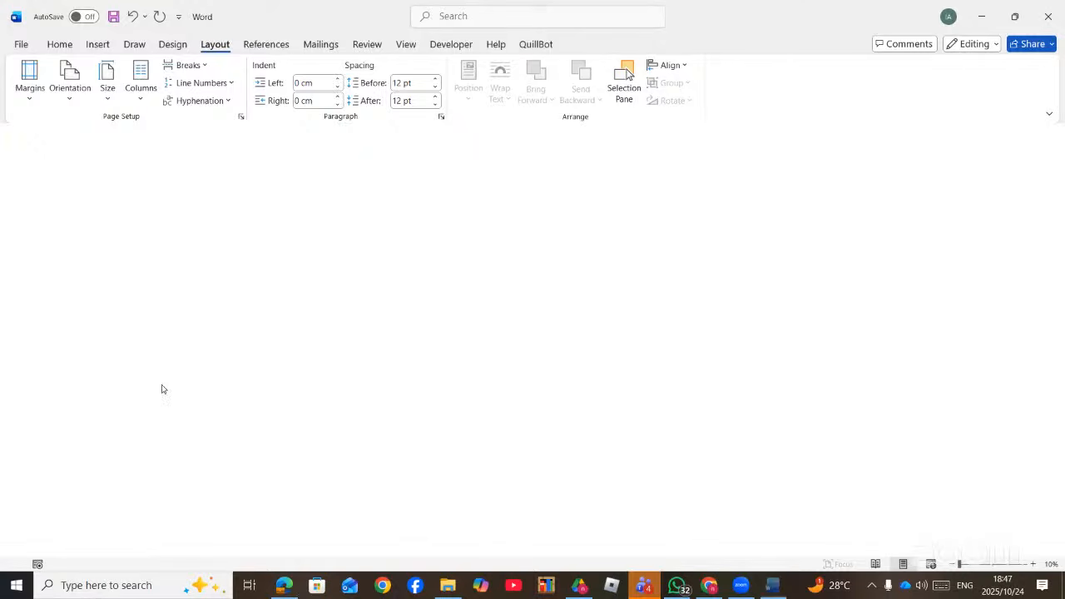
click(153, 449)
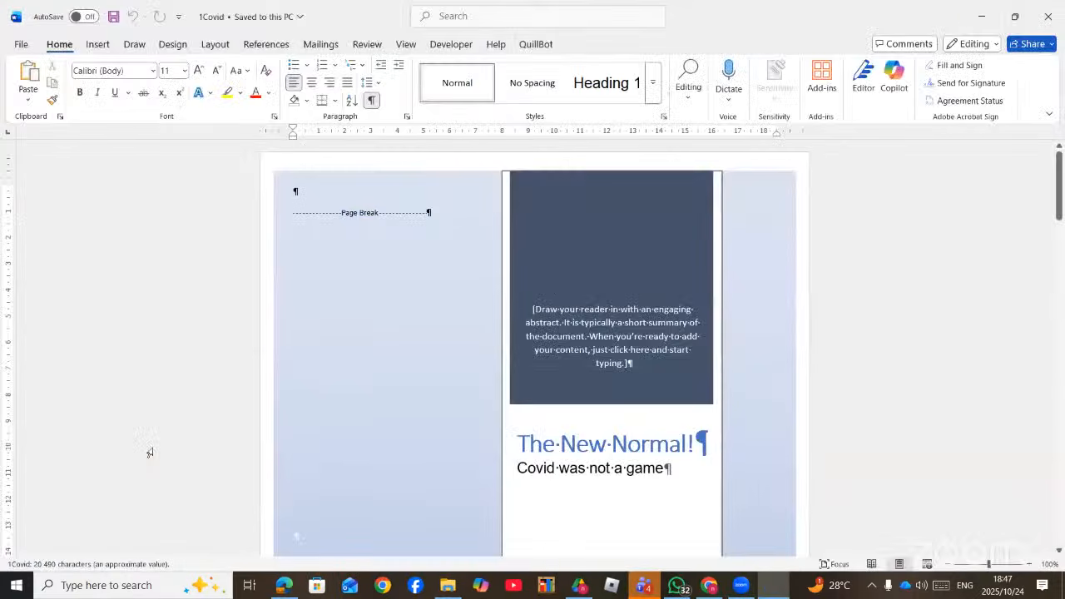
- Scroll down to The journey in 1Covid and hide the formatting marks
scroll(499, 335, down, 20)
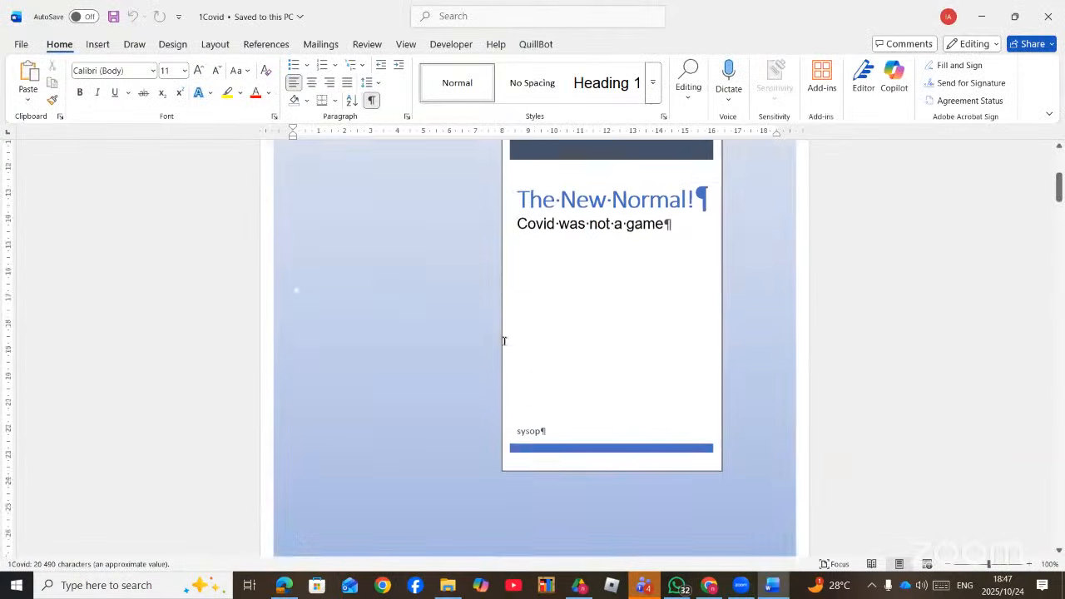
scroll(501, 367, down, 7)
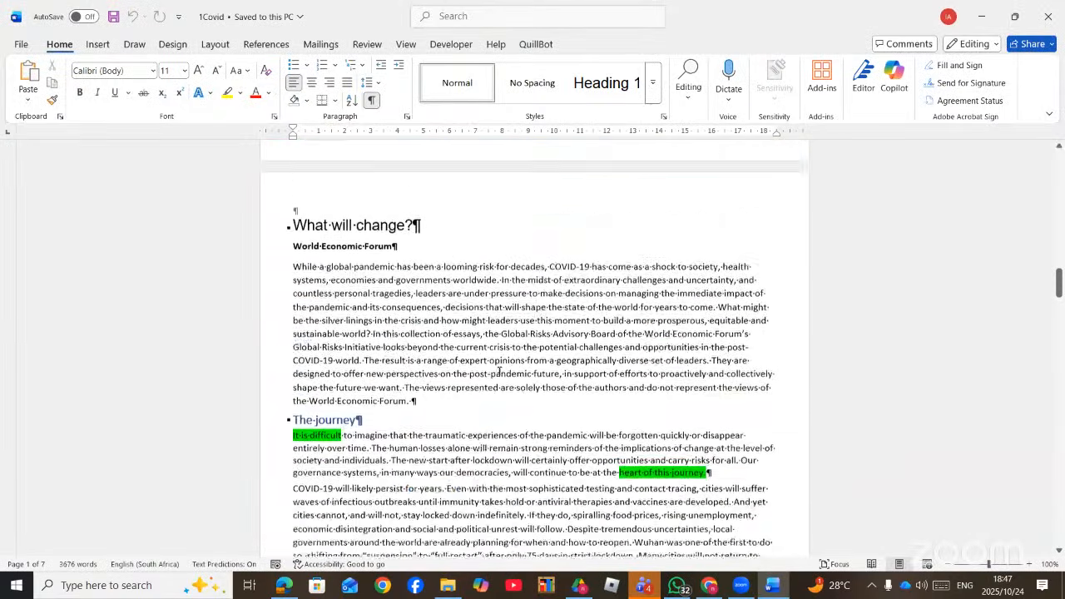
scroll(499, 371, down, 4)
scroll(500, 372, down, 8)
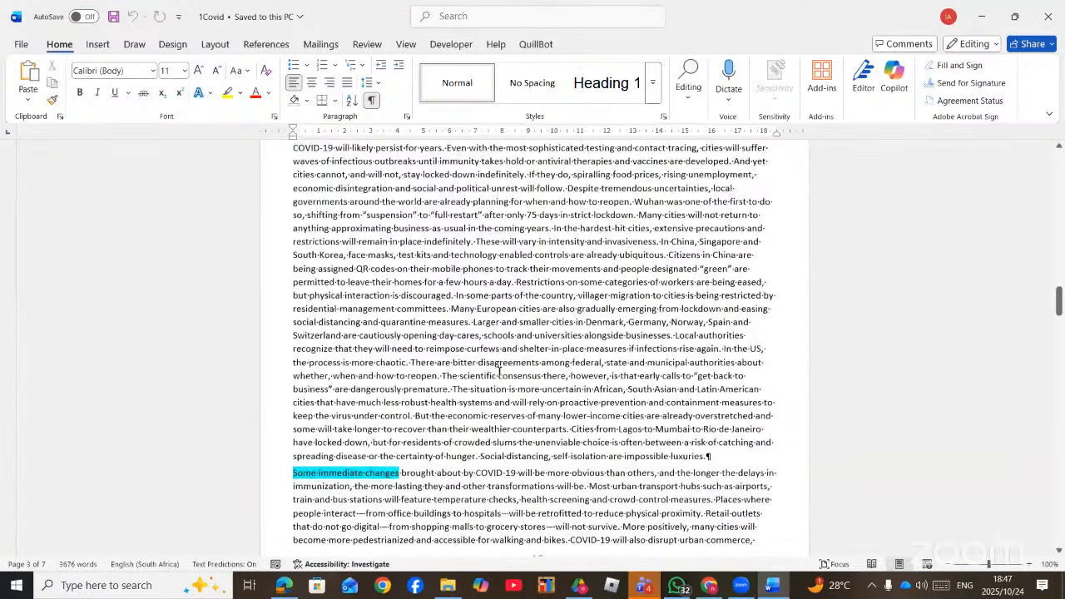
scroll(603, 216, up, 8)
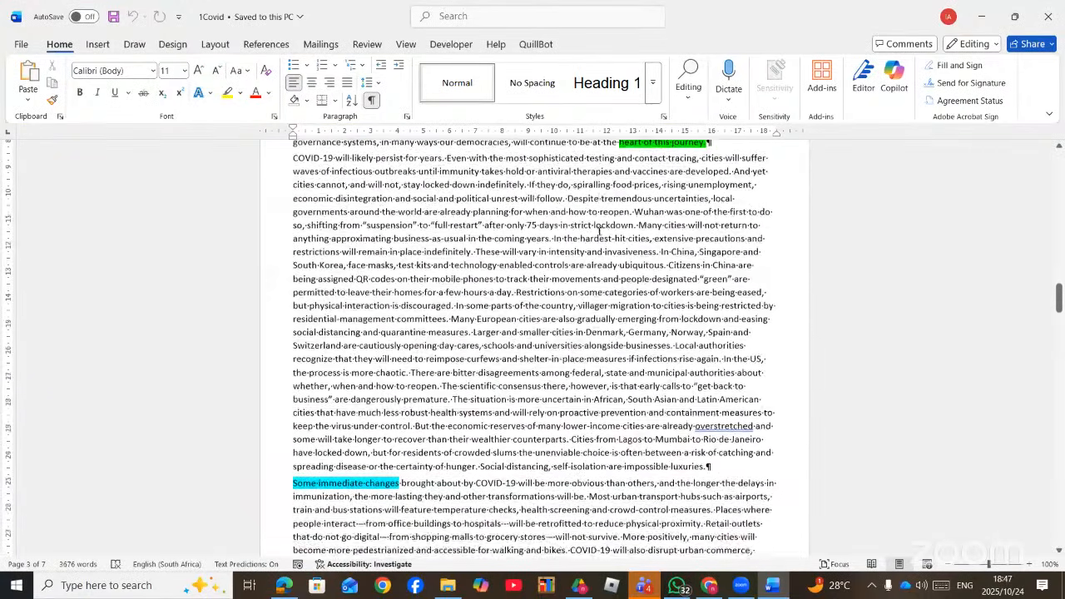
click(377, 106)
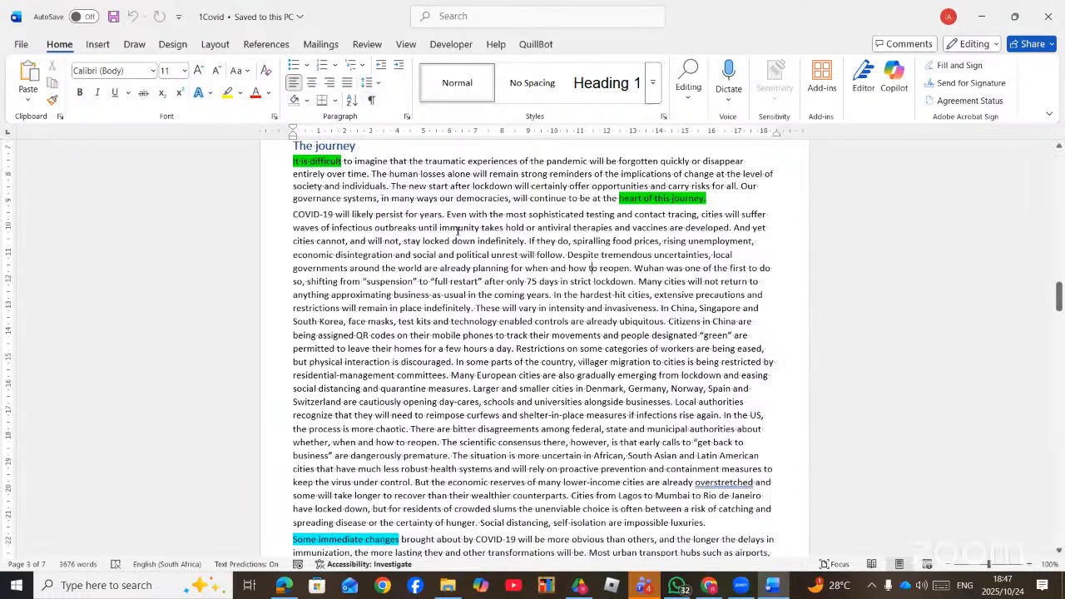
scroll(287, 219, up, 5)
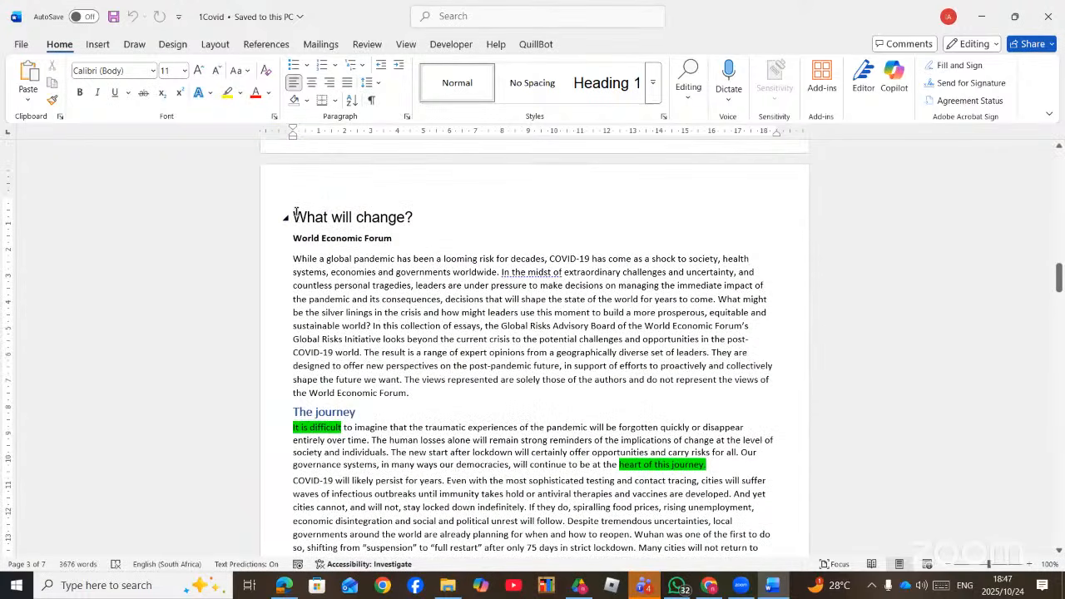
- Insert a continuous section break before the 'What will change?' heading
click(295, 214)
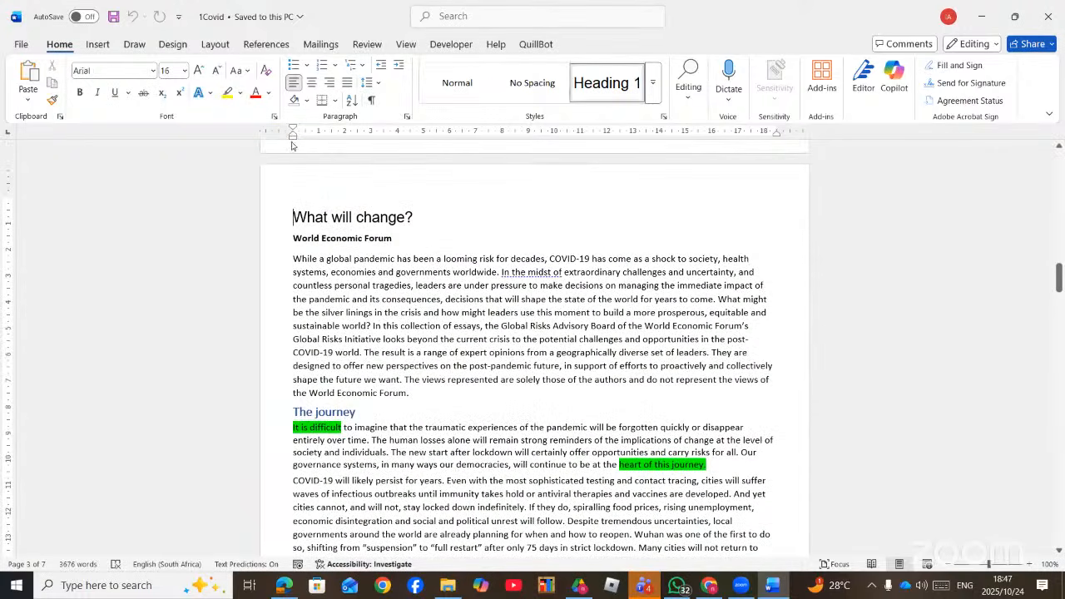
click(214, 43)
click(188, 65)
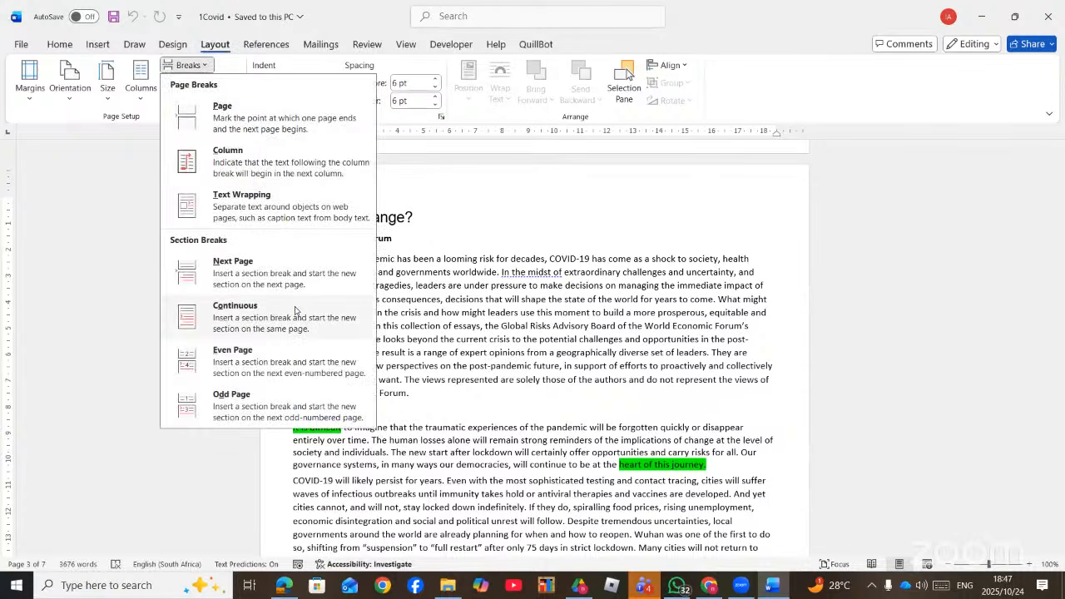
click(259, 320)
scroll(469, 385, down, 8)
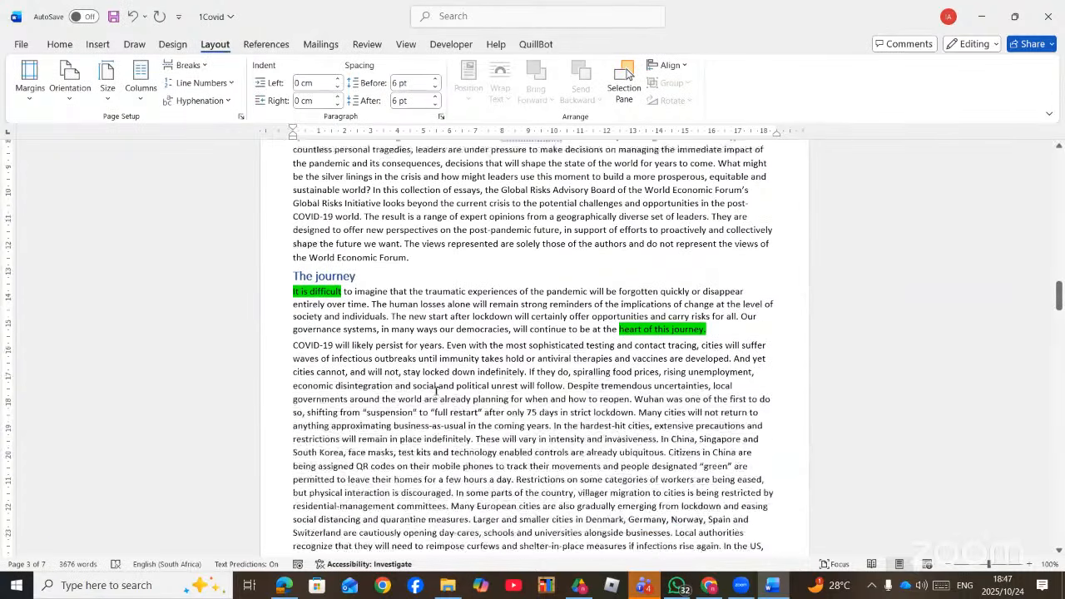
scroll(470, 384, down, 2)
- Insert a second continuous section break after the words 'Retail outlets'
click(784, 407)
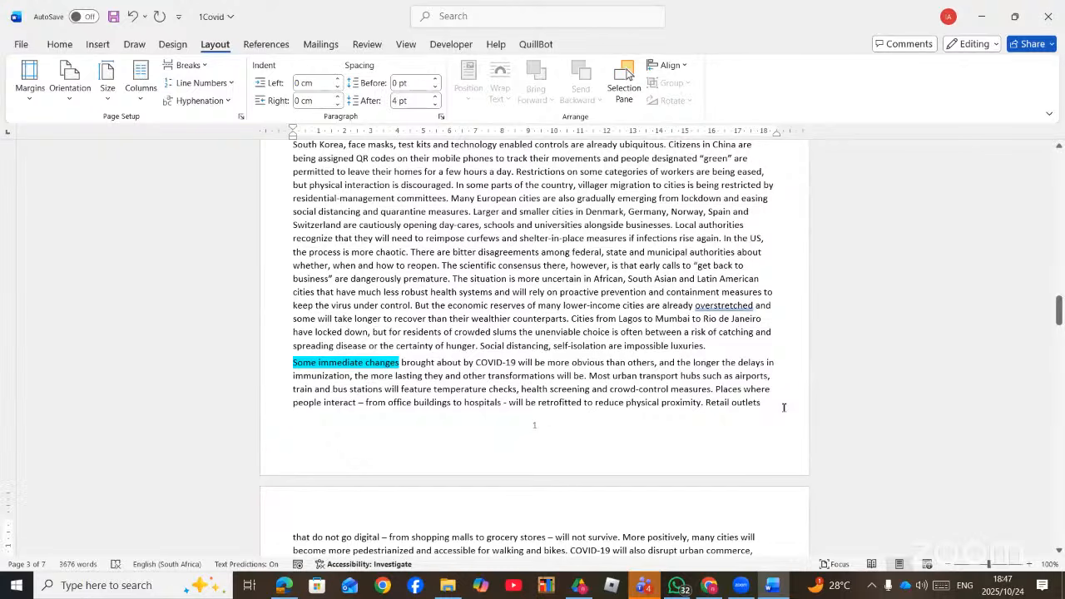
click(188, 65)
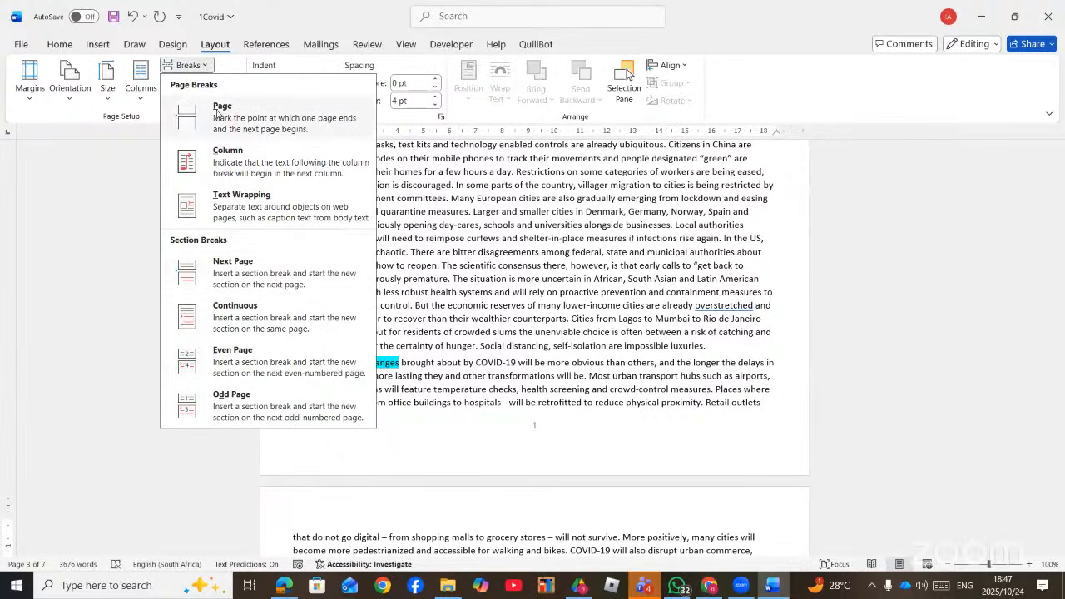
click(247, 307)
scroll(491, 317, up, 3)
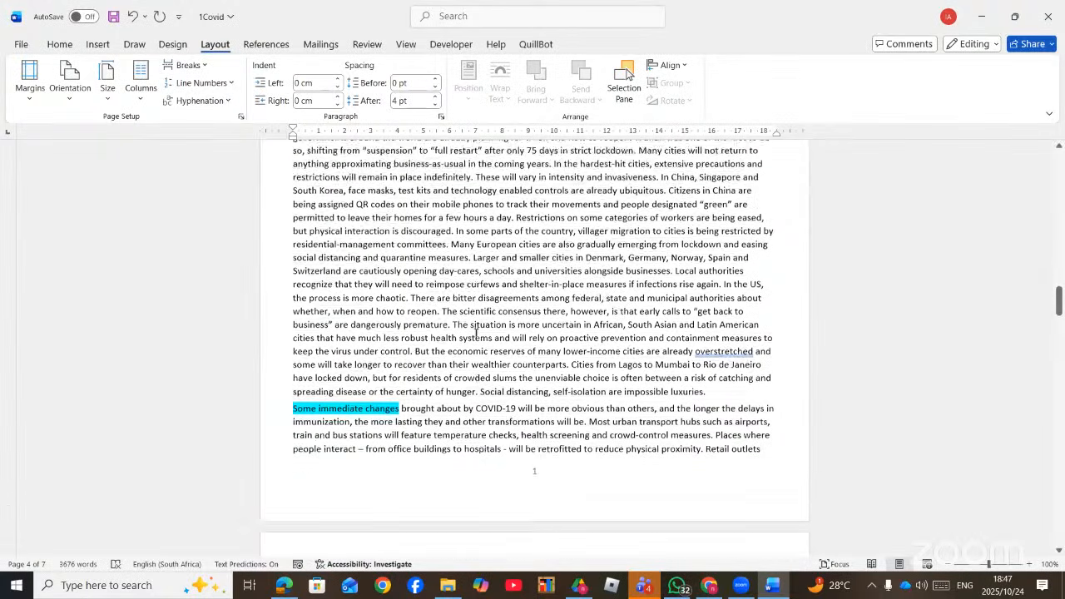
scroll(489, 316, up, 4)
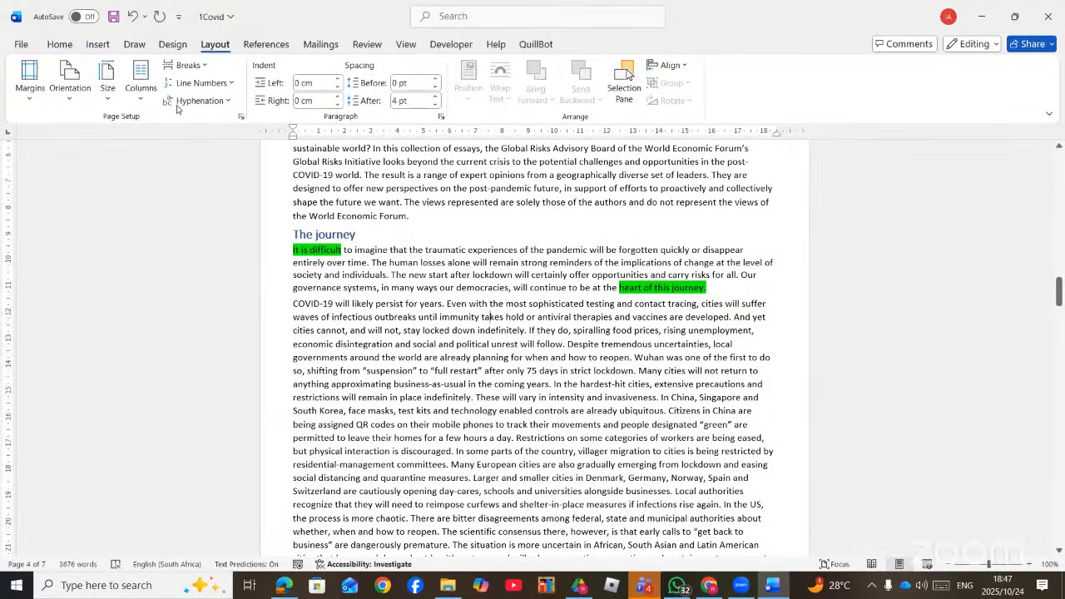
- Make the section between the two new breaks landscape, growing the document to 9 pages
click(61, 103)
click(105, 162)
scroll(506, 327, down, 10)
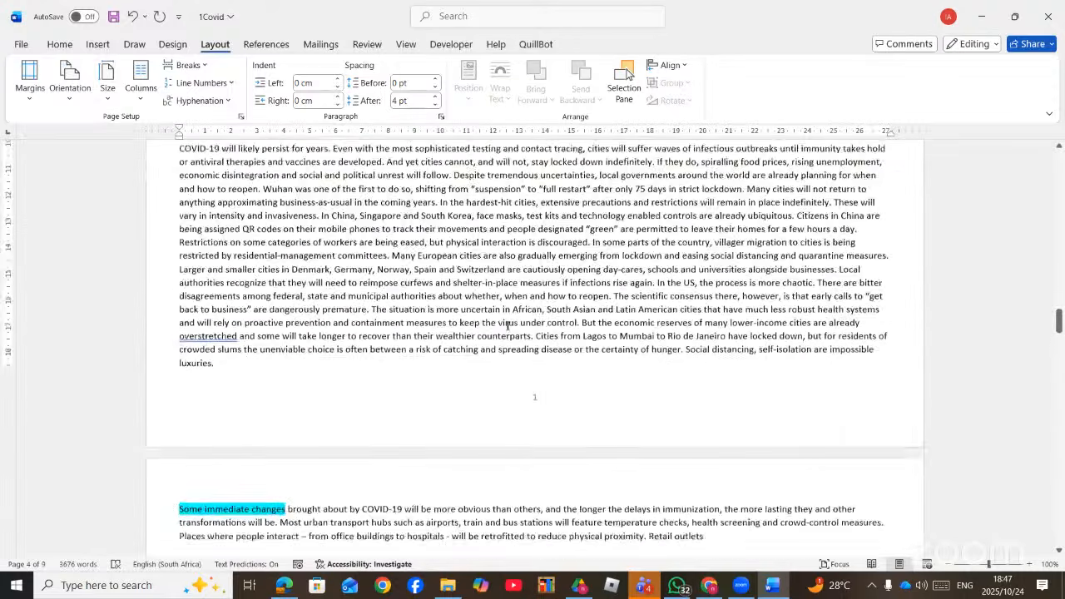
scroll(508, 326, down, 10)
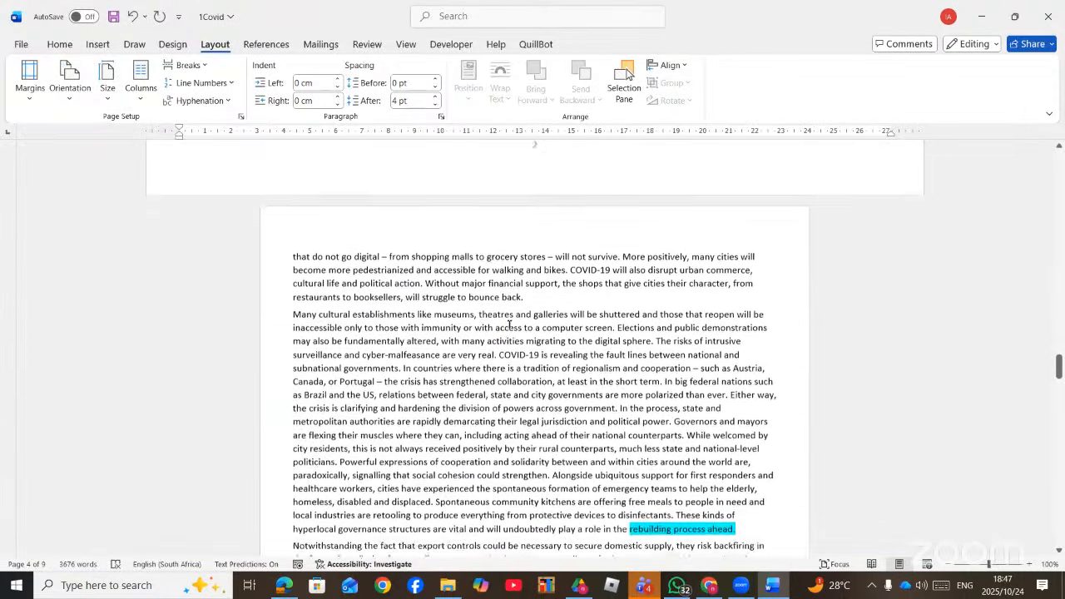
scroll(504, 333, down, 4)
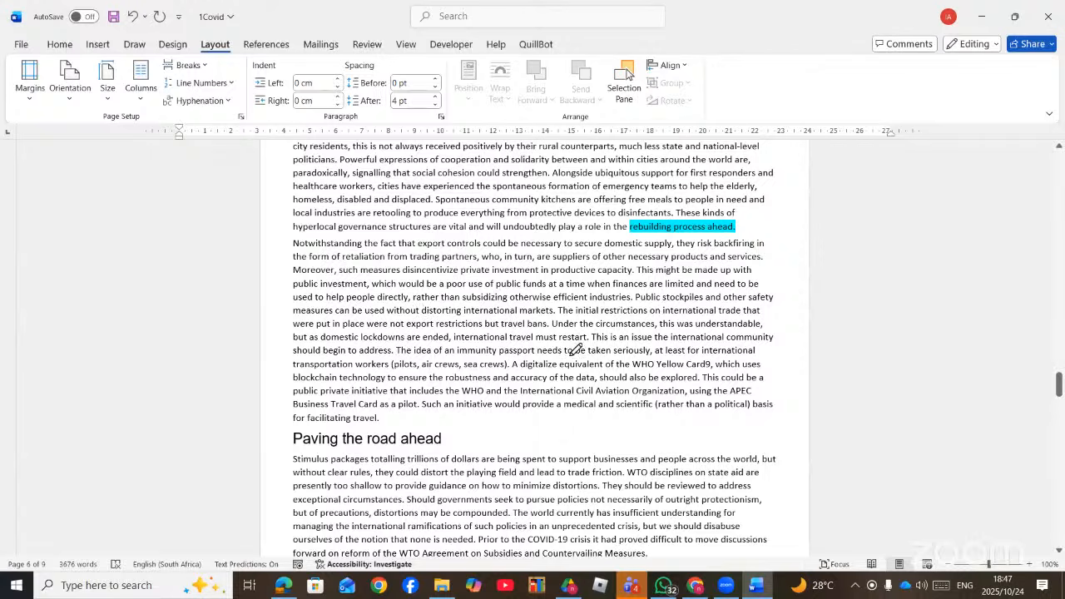
- Switch from Word to the Grade 11 CAT study checklist PDF in Edge
key(alt+Tab)
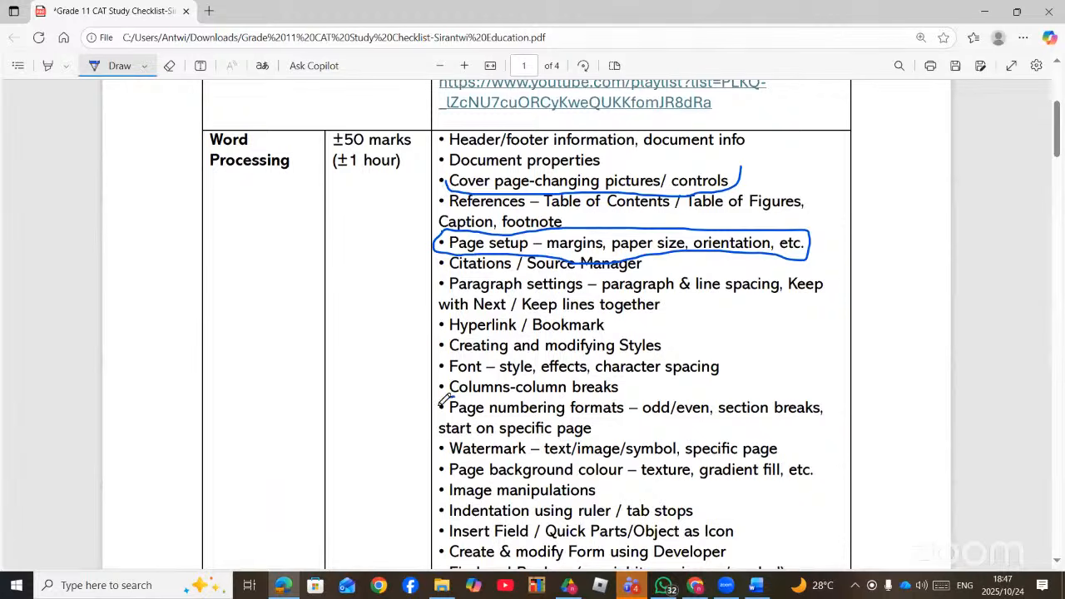
- Circle the 'Page numbering formats' line on the checklist with the Draw pen
mouse_move(441, 401)
mouse_down()
mouse_move(447, 416)
mouse_move(484, 421)
mouse_move(787, 423)
mouse_move(834, 401)
mouse_move(439, 400)
mouse_move(705, 388)
mouse_move(717, 400)
mouse_up()
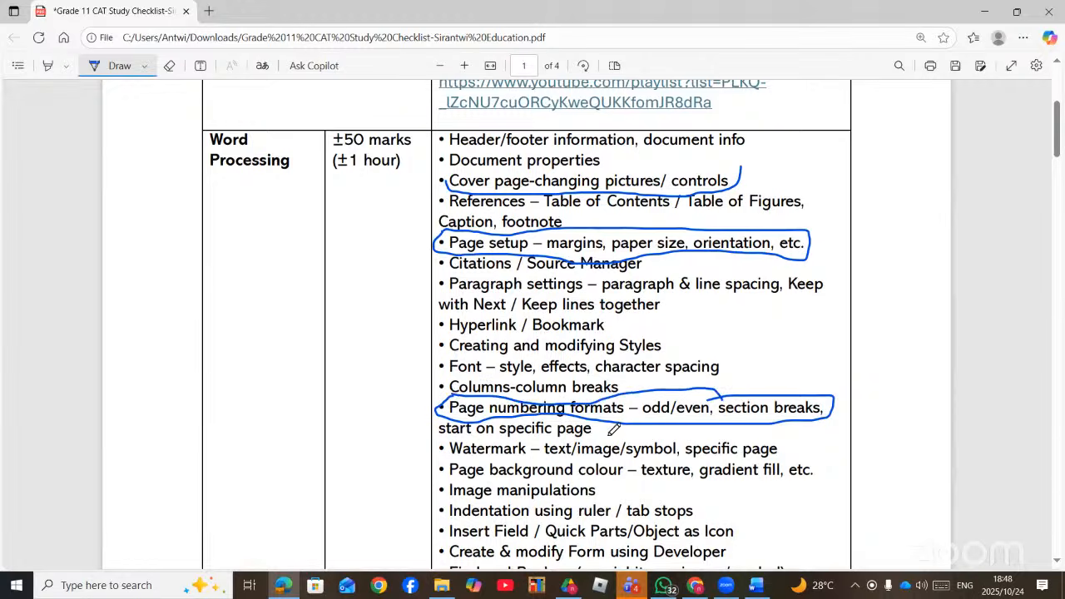
scroll(614, 429, down, 3)
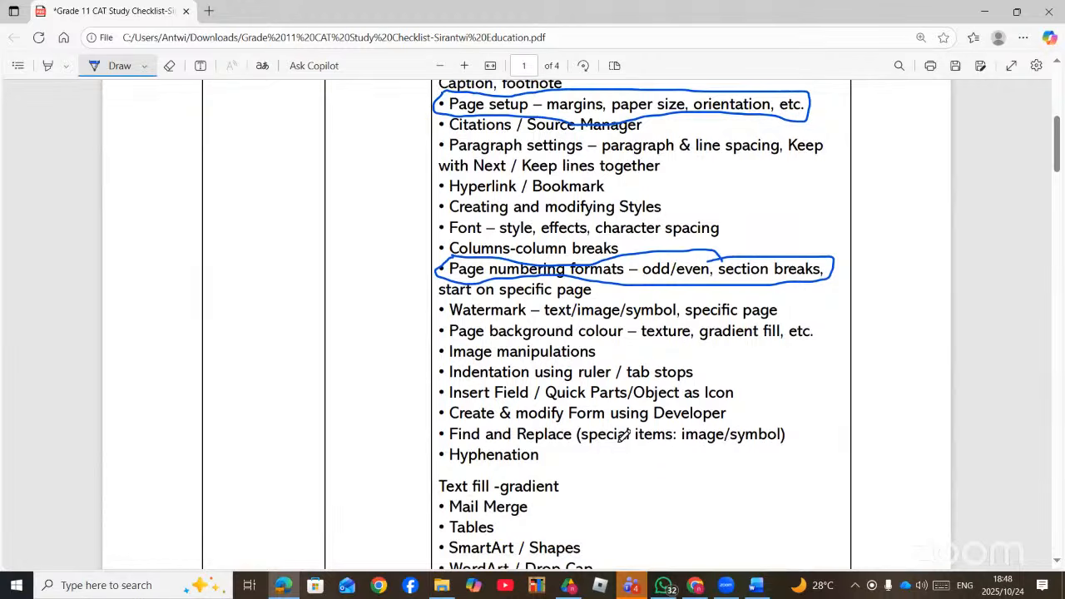
scroll(626, 435, up, 9)
scroll(624, 437, down, 5)
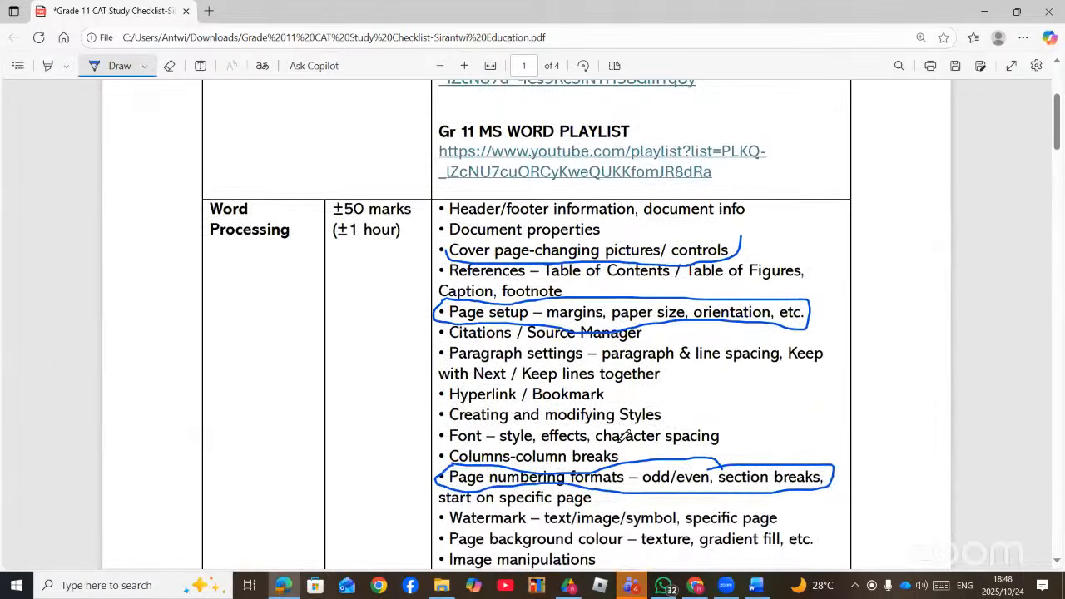
- Back in Word, delete the blank page before the 'What will change?' page
click(755, 585)
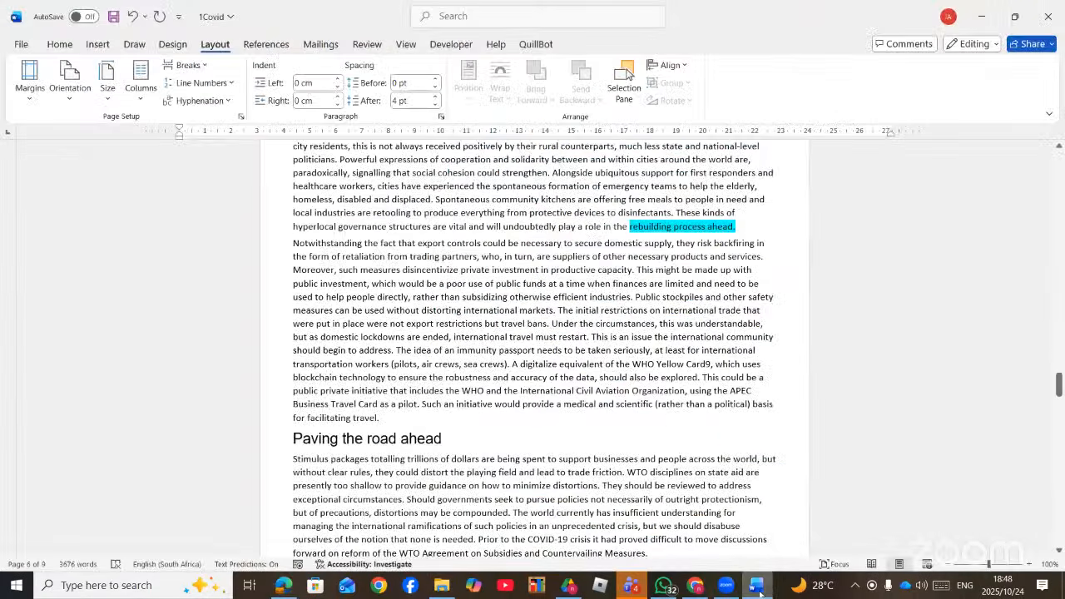
scroll(530, 417, down, 3)
scroll(529, 416, down, 5)
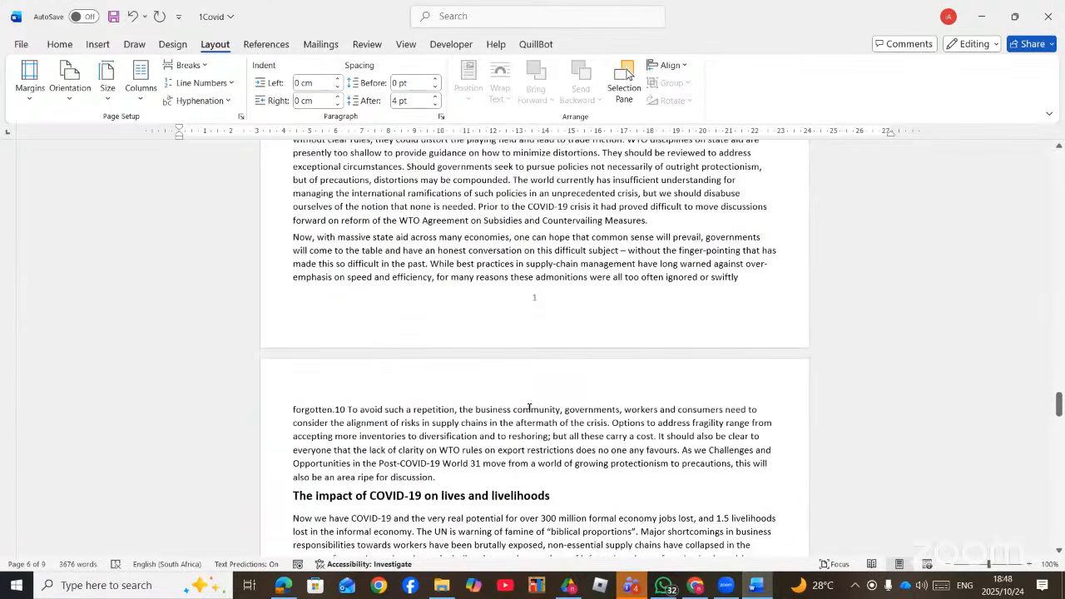
scroll(537, 316, up, 9)
scroll(553, 350, up, 20)
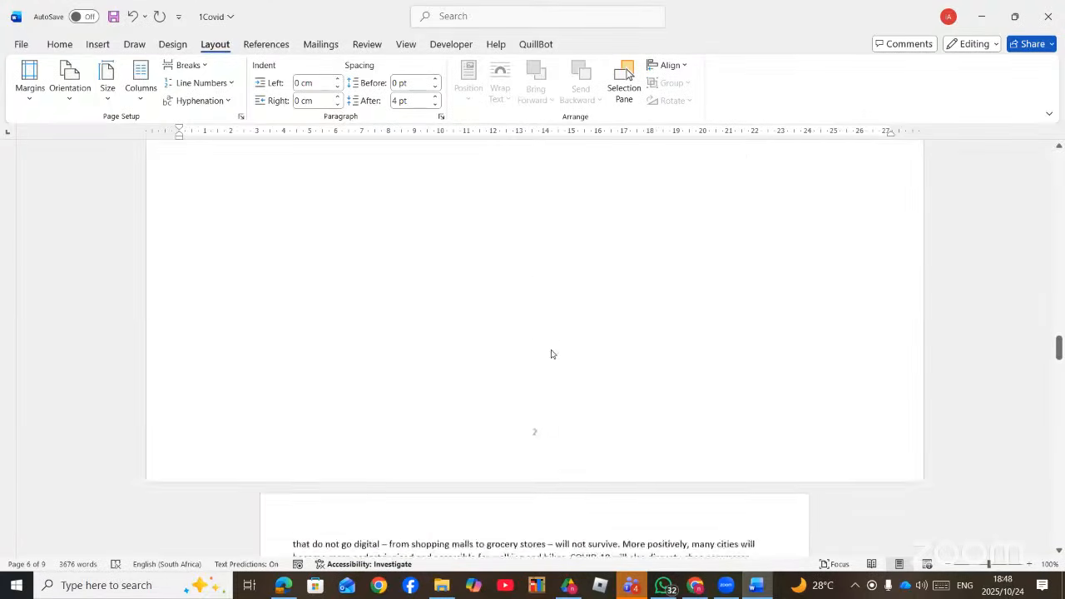
scroll(550, 350, up, 20)
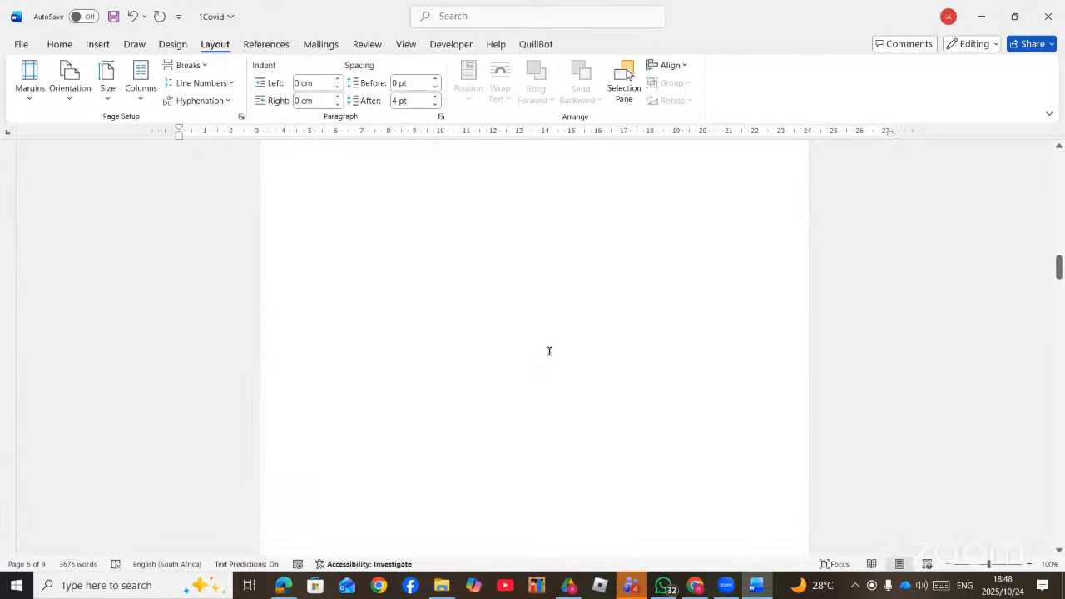
scroll(541, 346, up, 20)
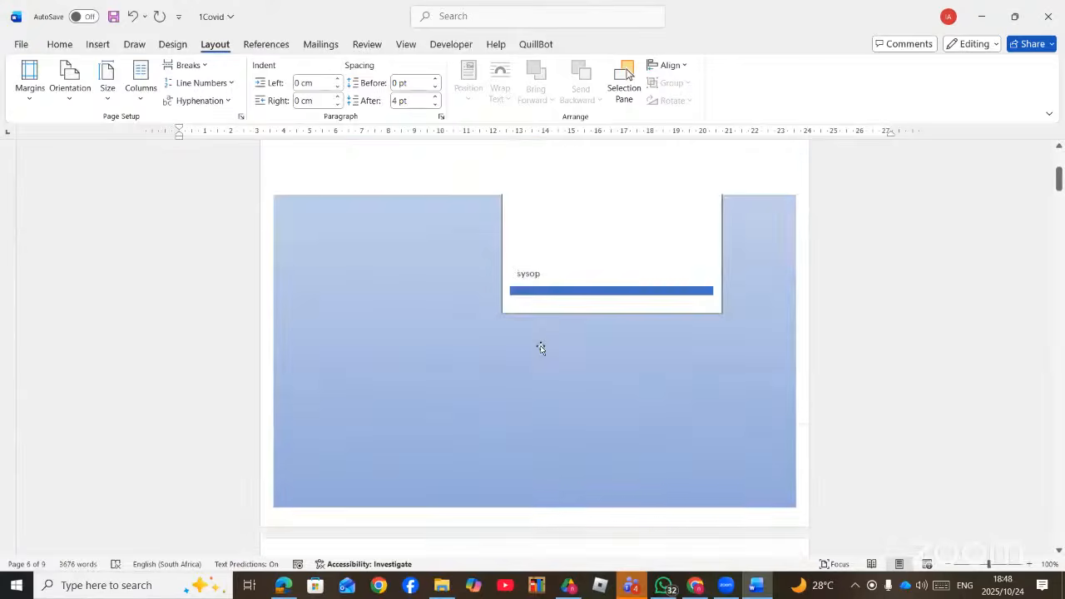
scroll(541, 347, down, 15)
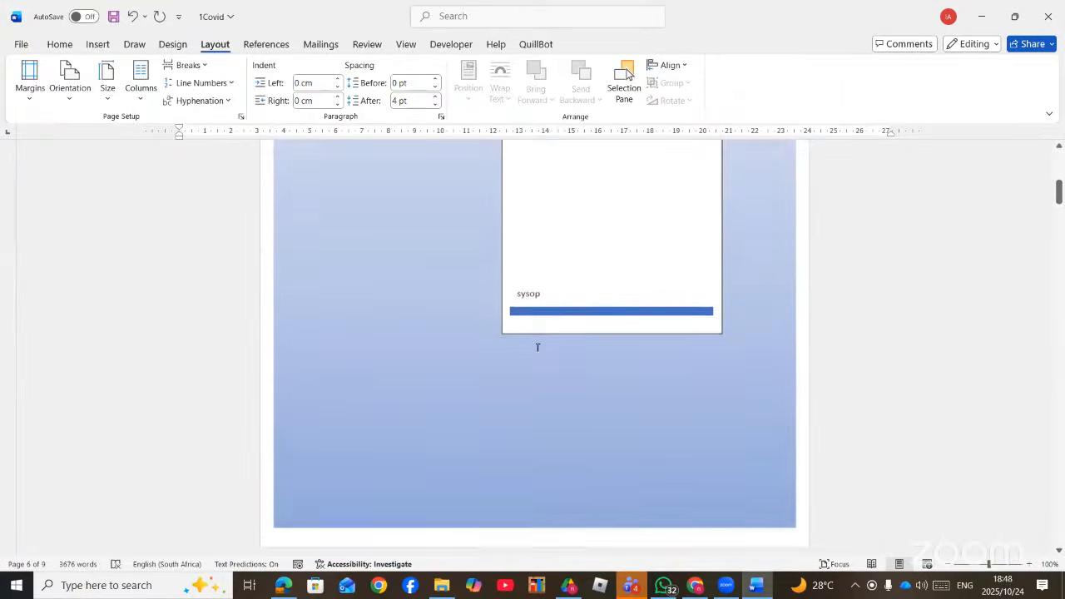
scroll(534, 351, down, 15)
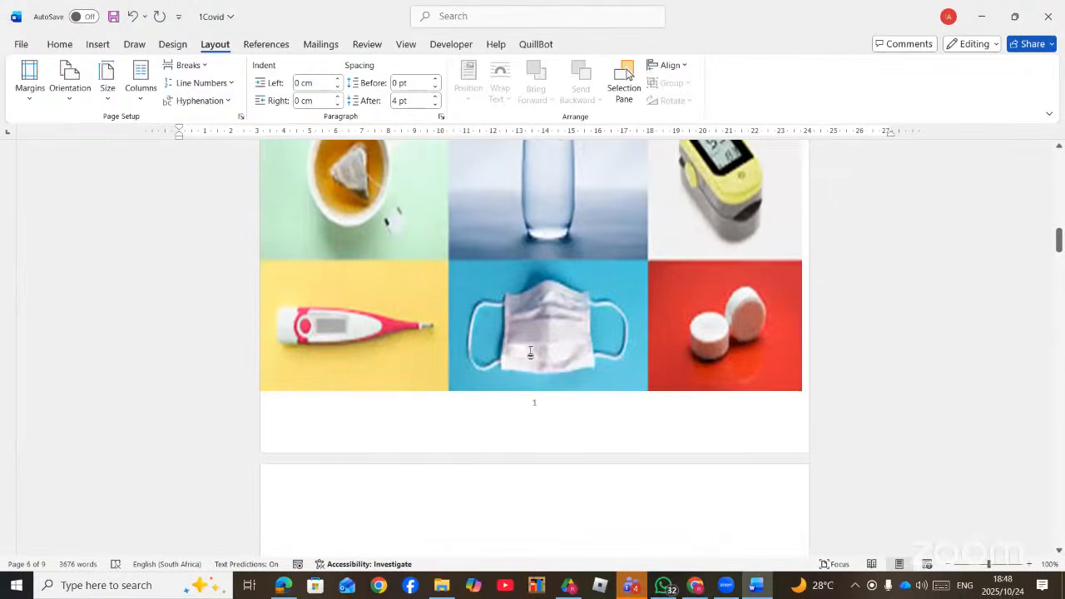
scroll(529, 351, down, 10)
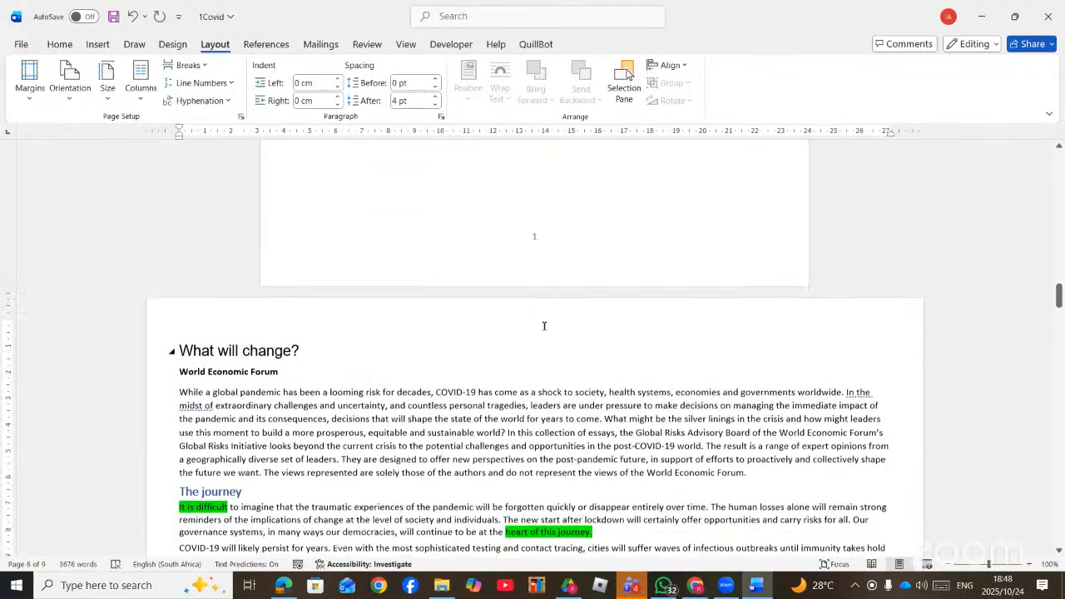
click(546, 231)
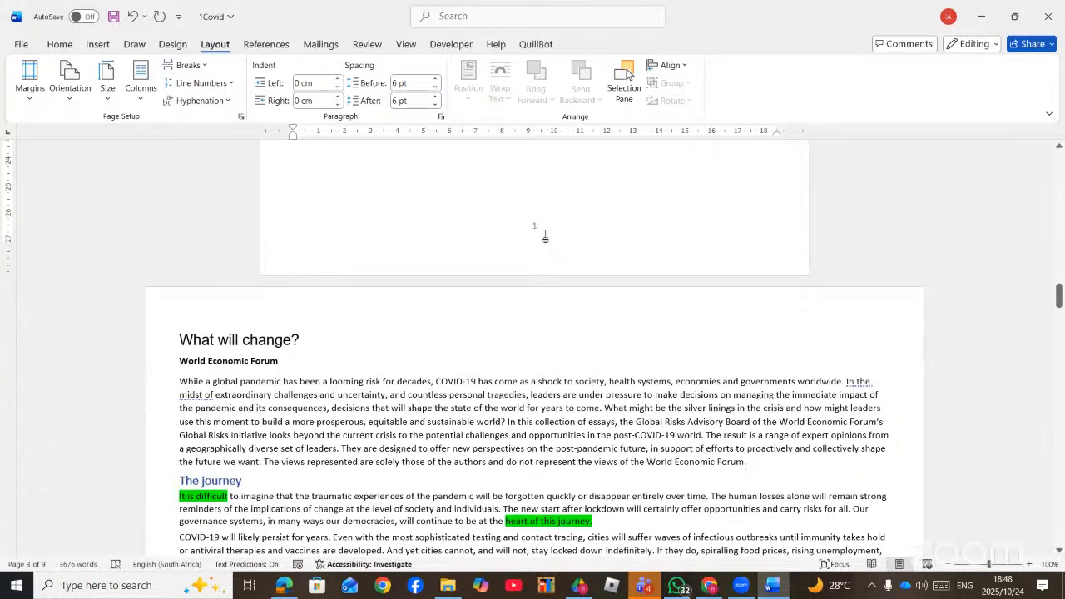
scroll(544, 235, up, 5)
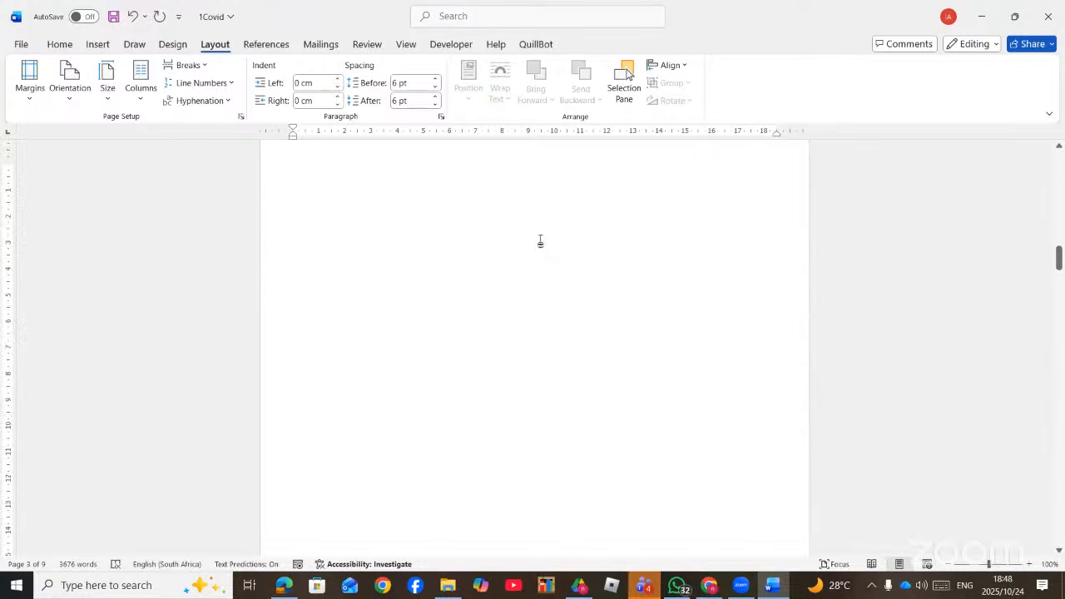
key(Delete)
- Save the 1Covid document and review its 7 pages
scroll(541, 241, up, 4)
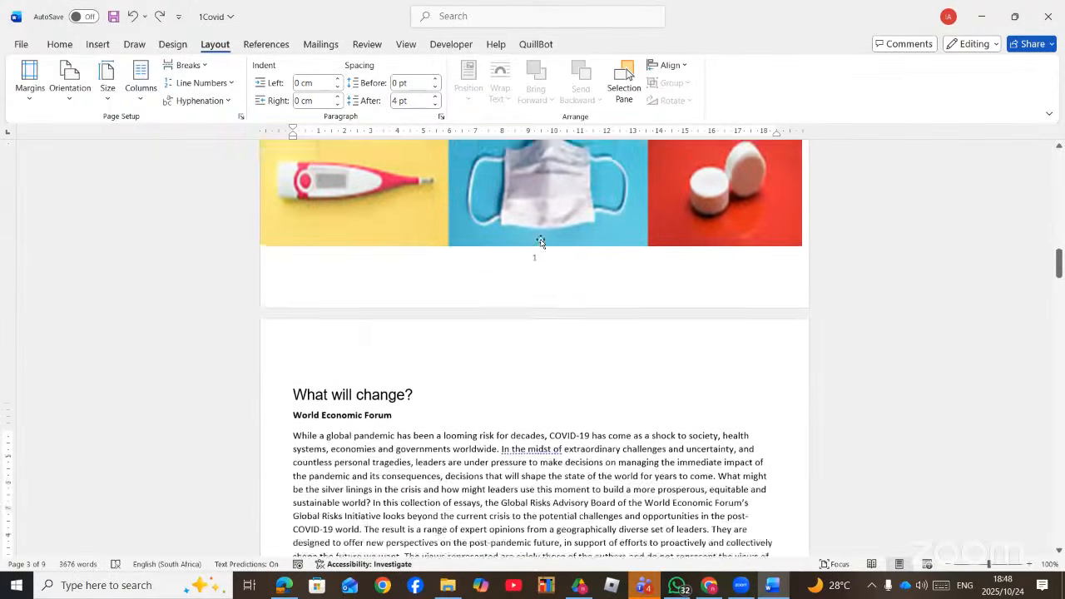
key(ctrl+s)
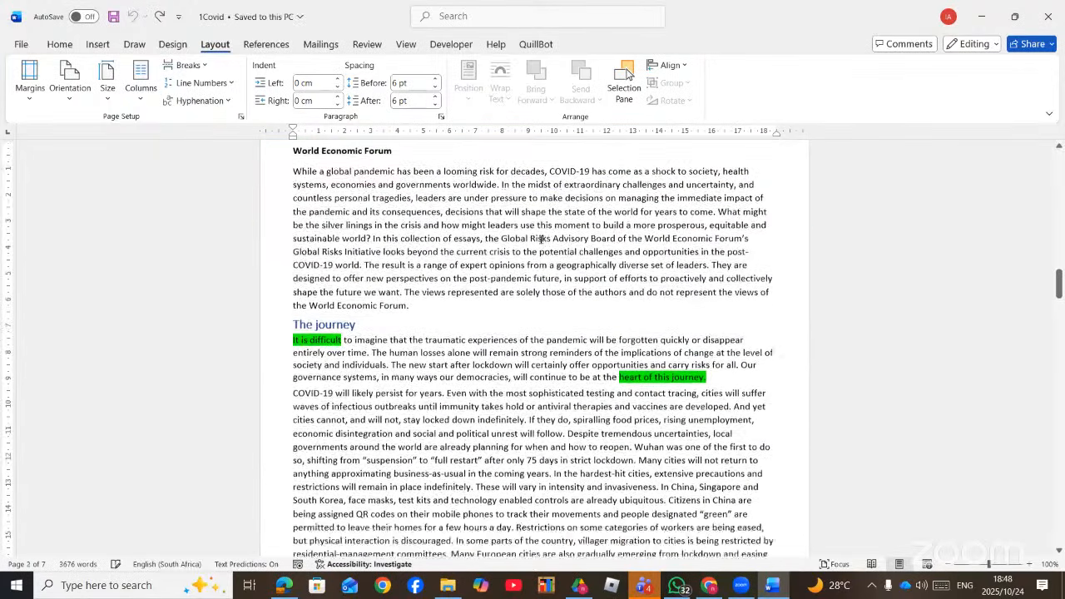
scroll(539, 242, up, 15)
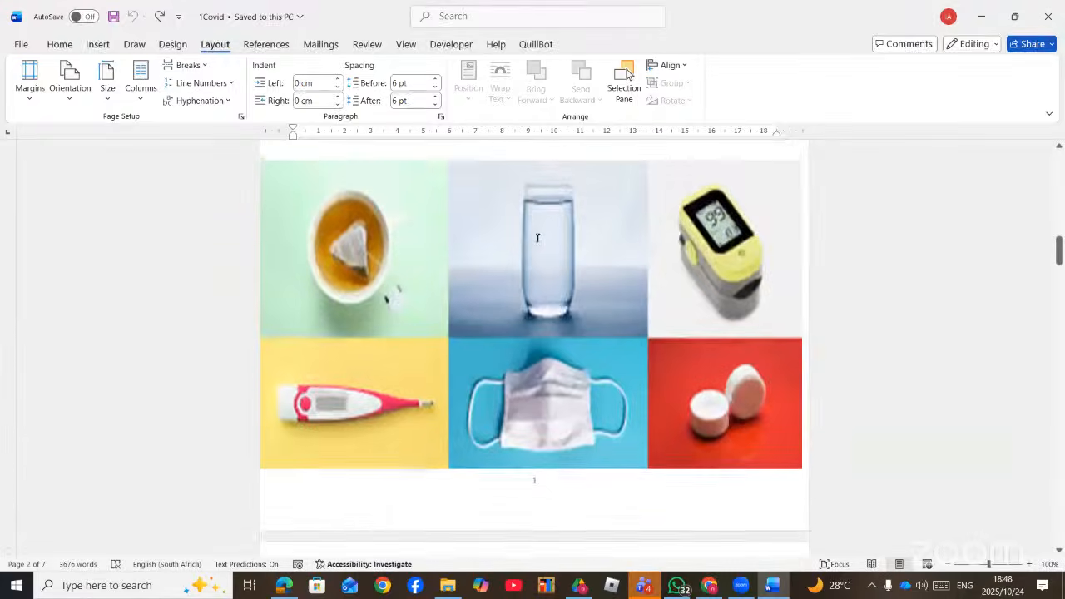
scroll(536, 240, up, 4)
scroll(528, 233, down, 6)
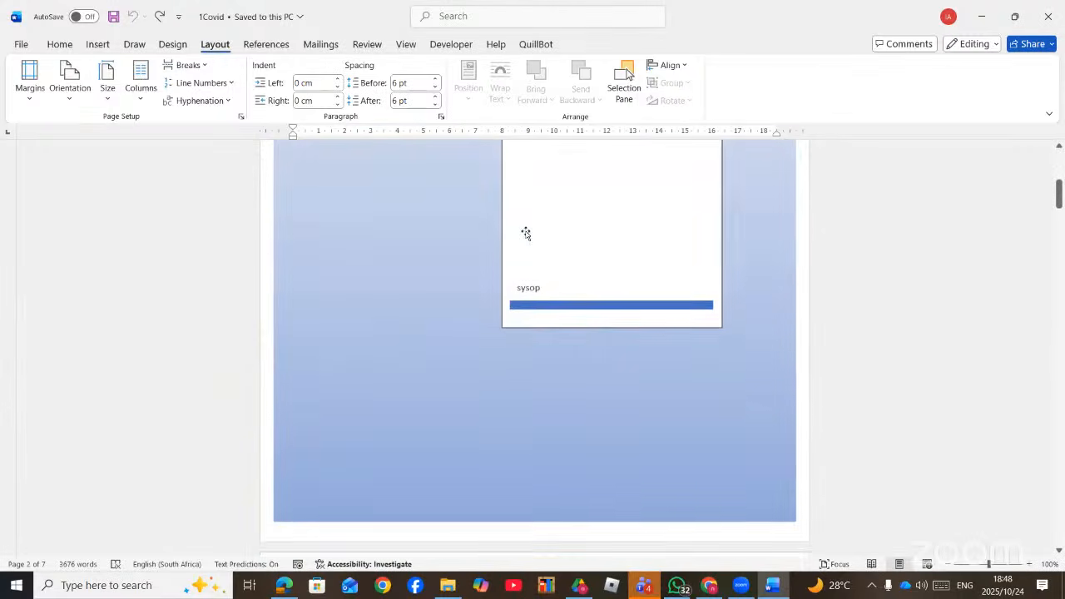
scroll(525, 232, down, 8)
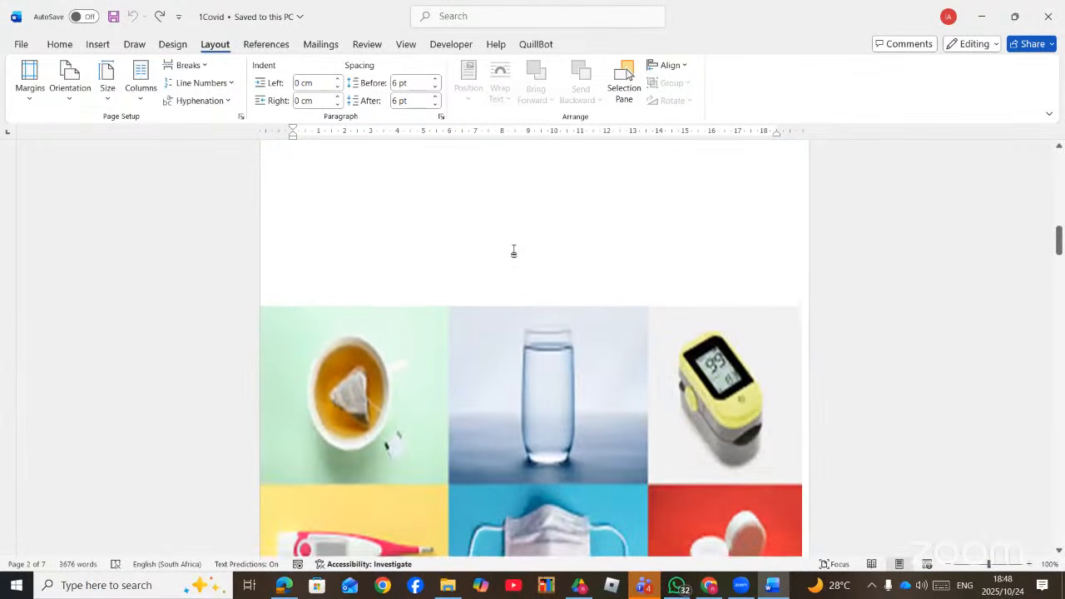
scroll(515, 260, down, 4)
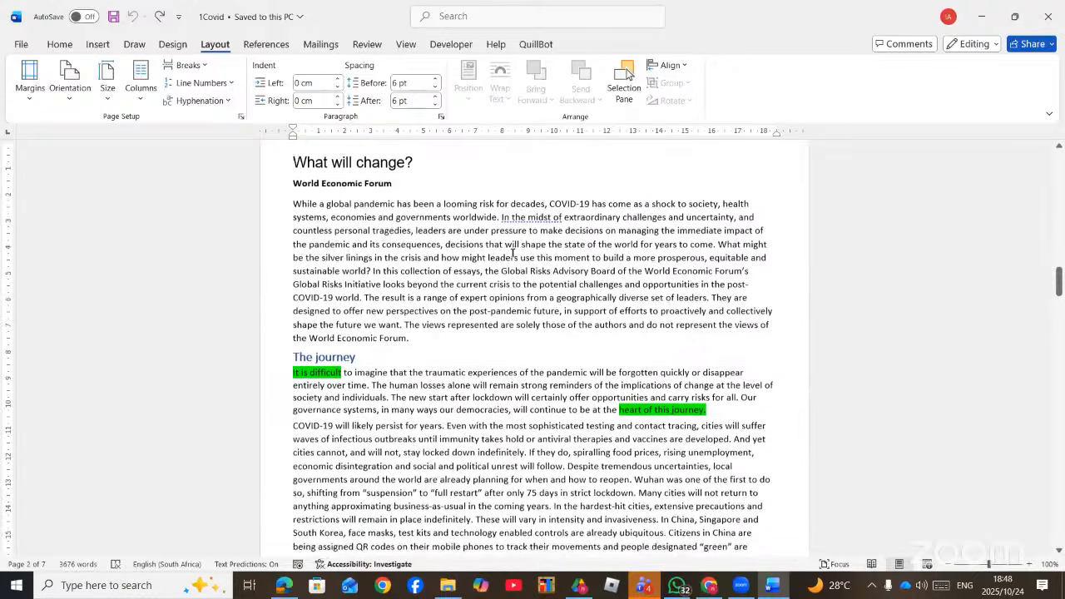
scroll(360, 246, up, 1)
scroll(369, 288, down, 3)
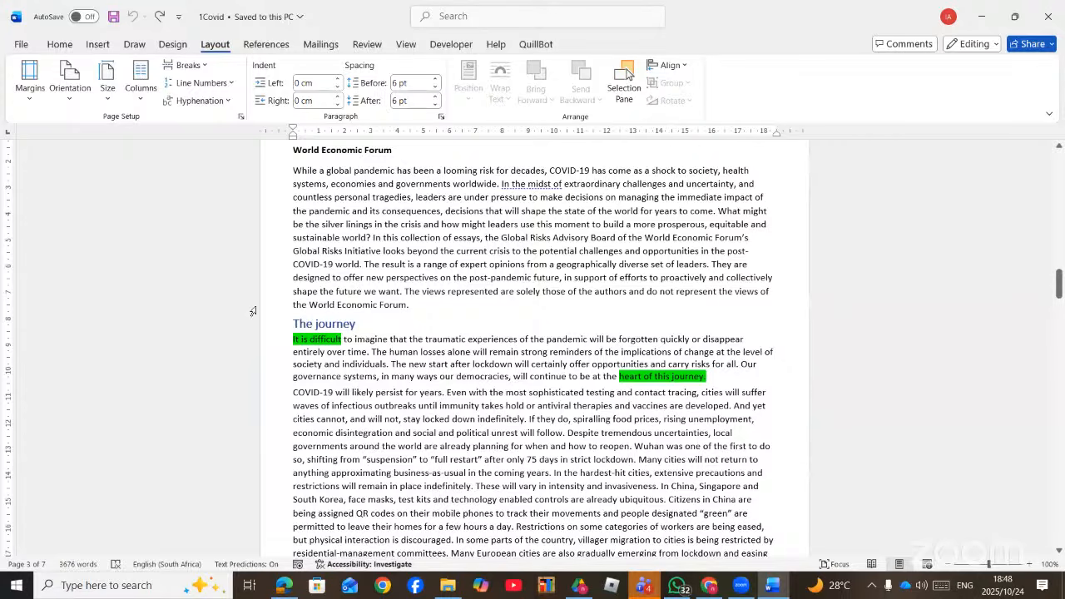
scroll(294, 314, up, 2)
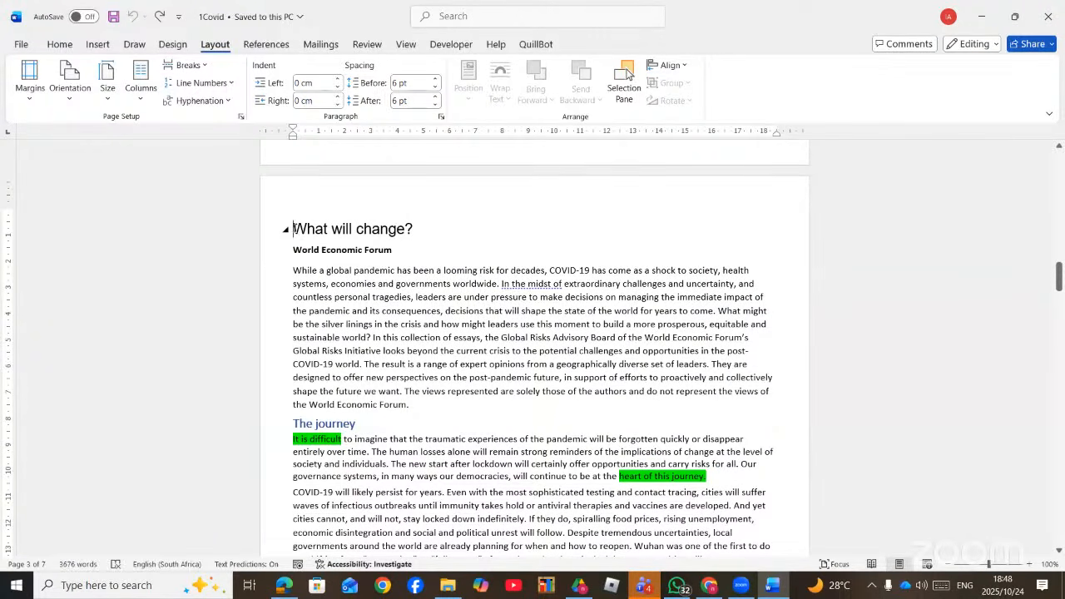
- Insert a continuous break before 'What will change?' and open the page 3 header for editing
click(187, 65)
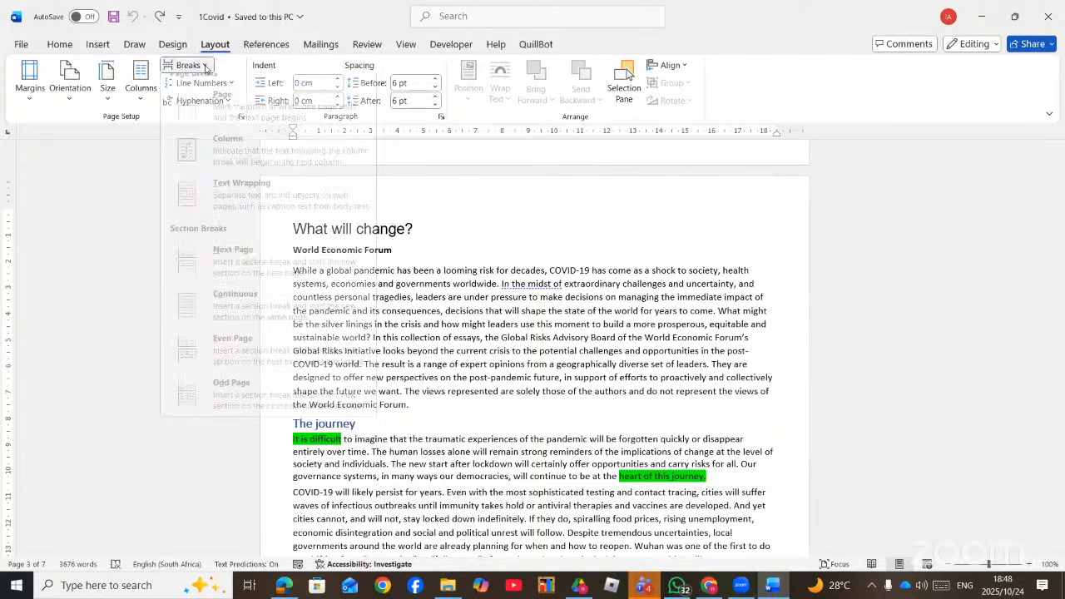
click(258, 317)
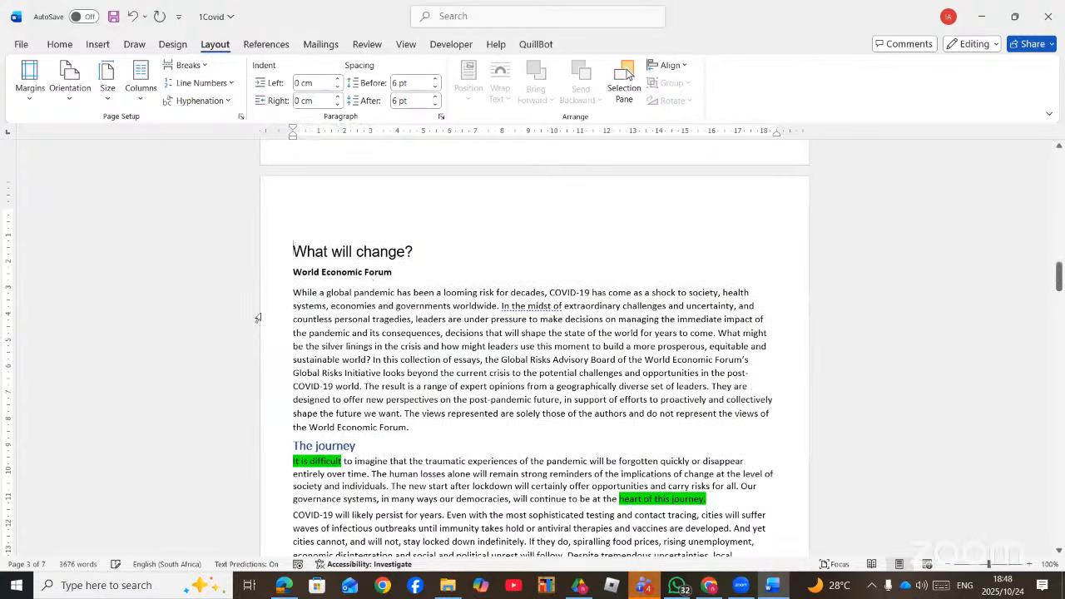
scroll(383, 315, down, 5)
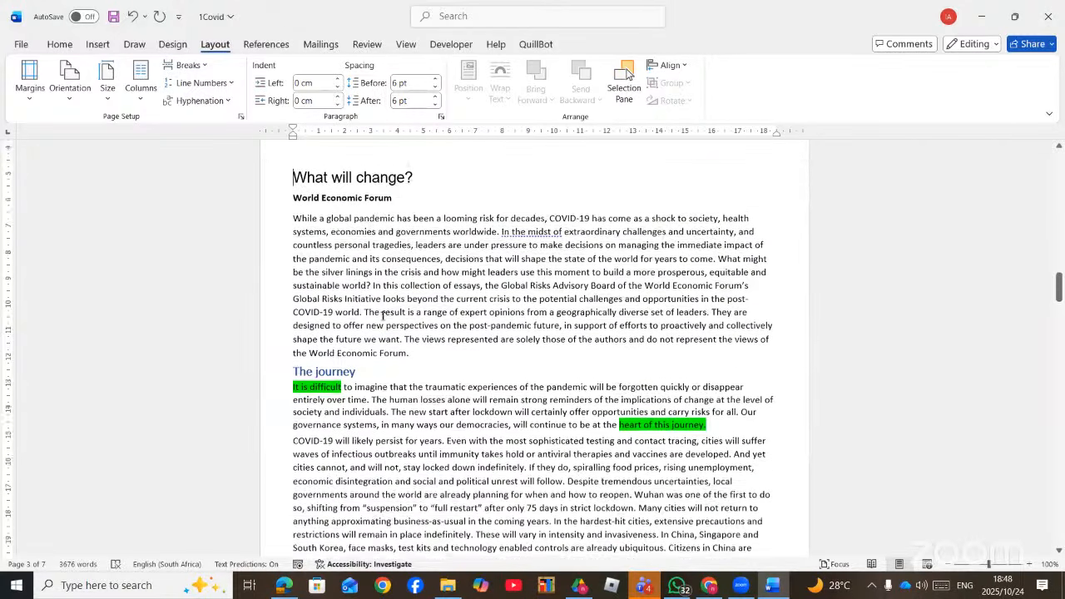
scroll(383, 316, up, 5)
scroll(383, 316, up, 5)
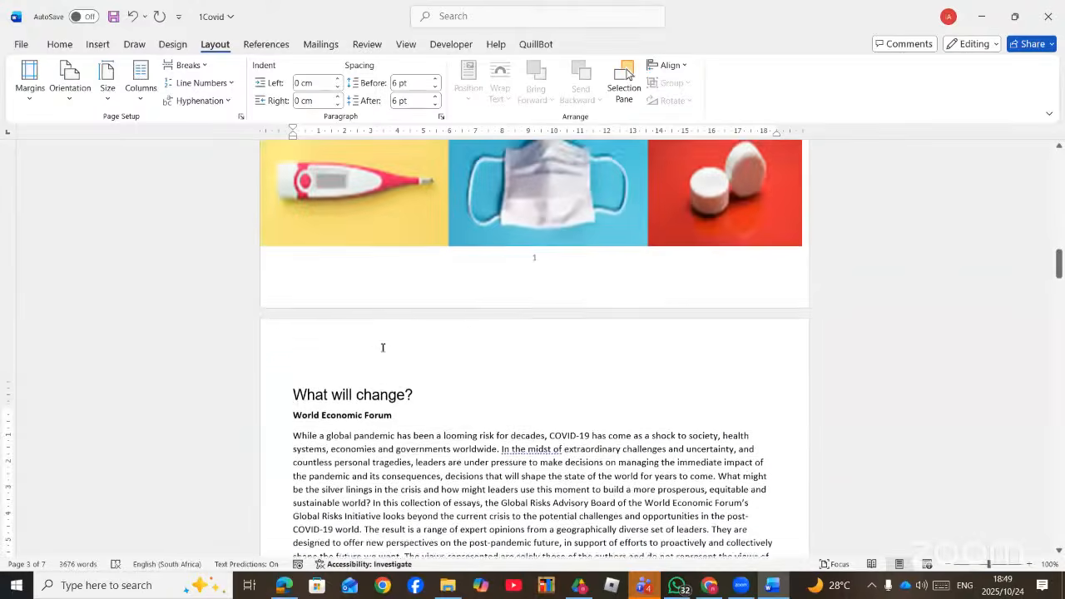
scroll(413, 460, up, 17)
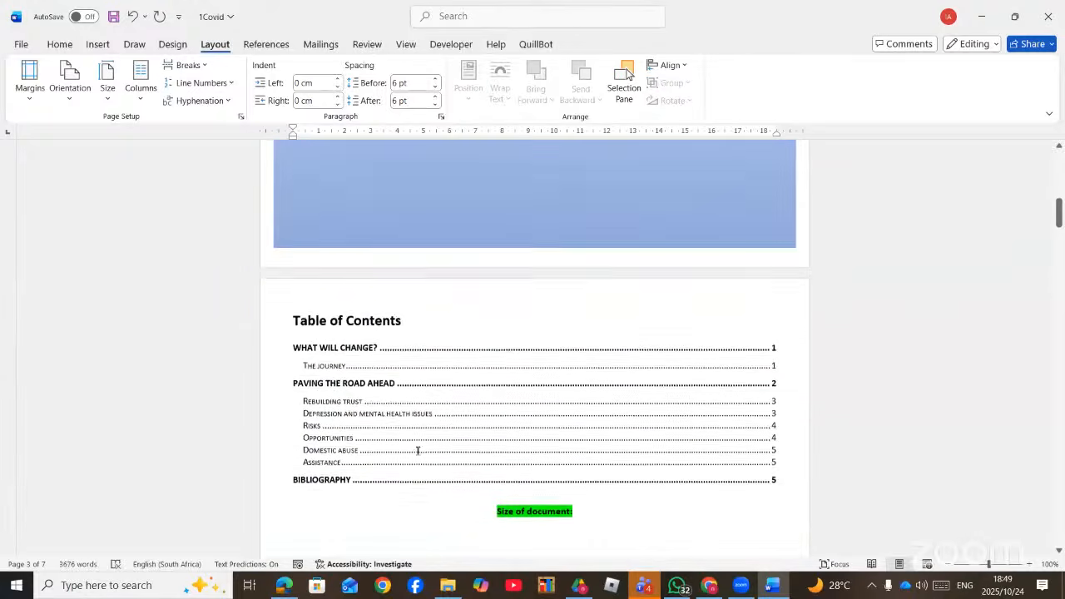
scroll(415, 462, down, 12)
scroll(417, 464, down, 10)
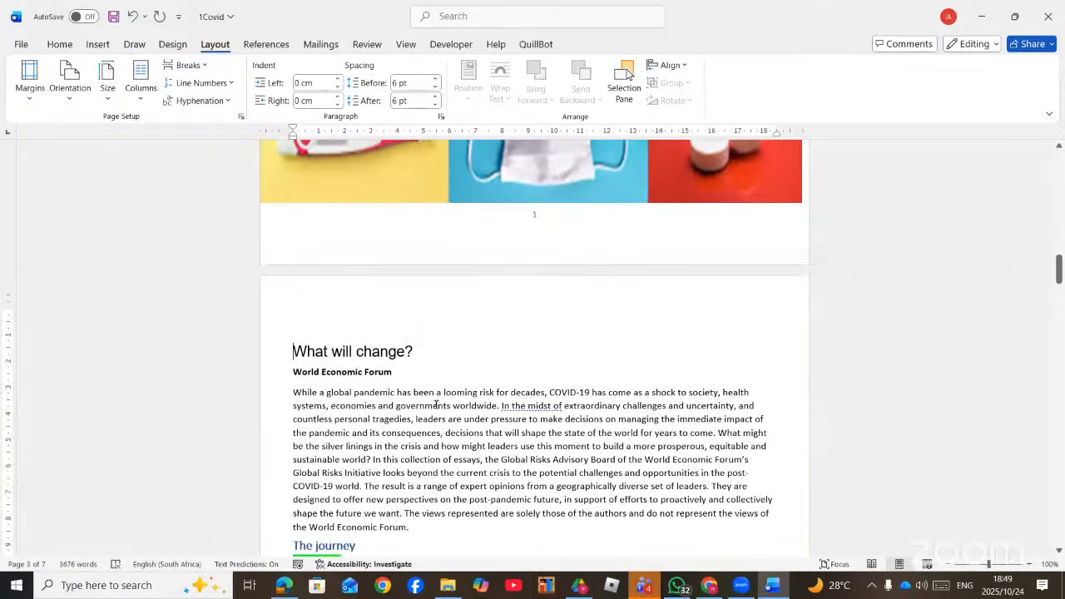
double_click(493, 306)
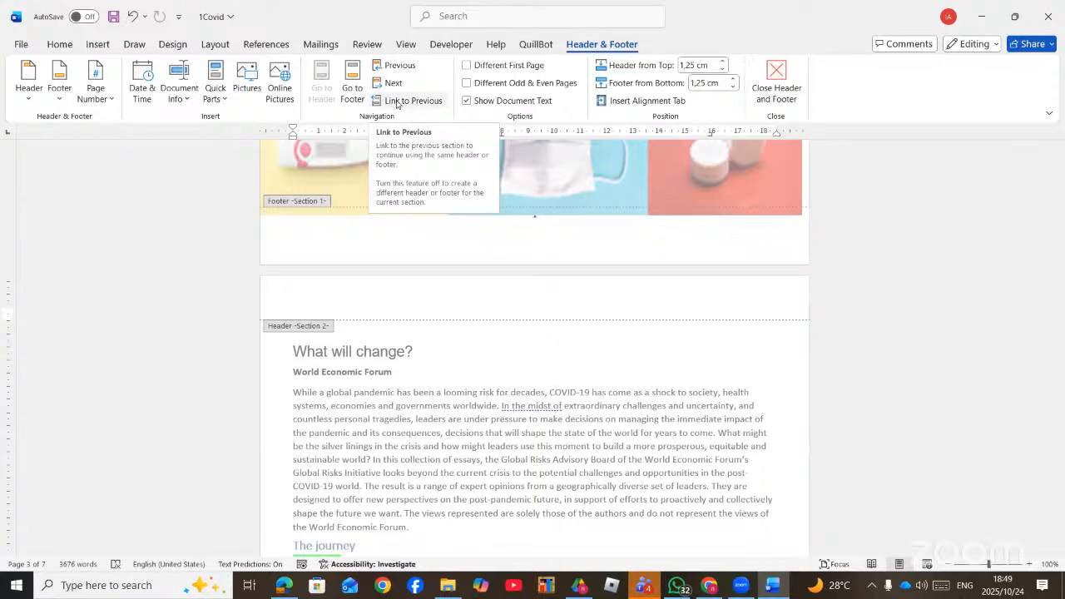
- Turn off Link to Previous for the Section 2 footer
scroll(456, 466, down, 15)
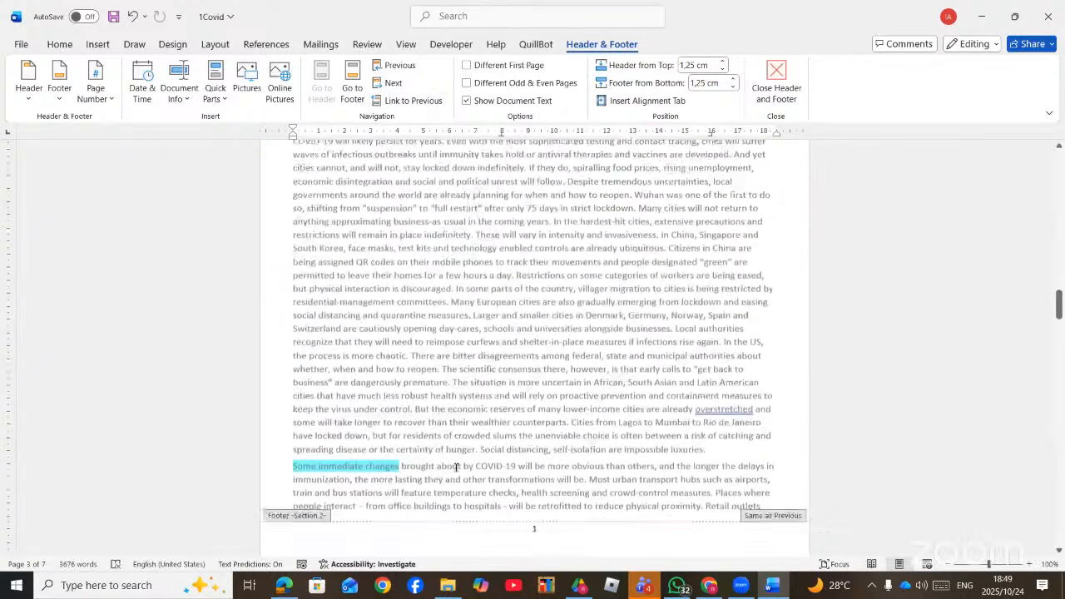
click(454, 395)
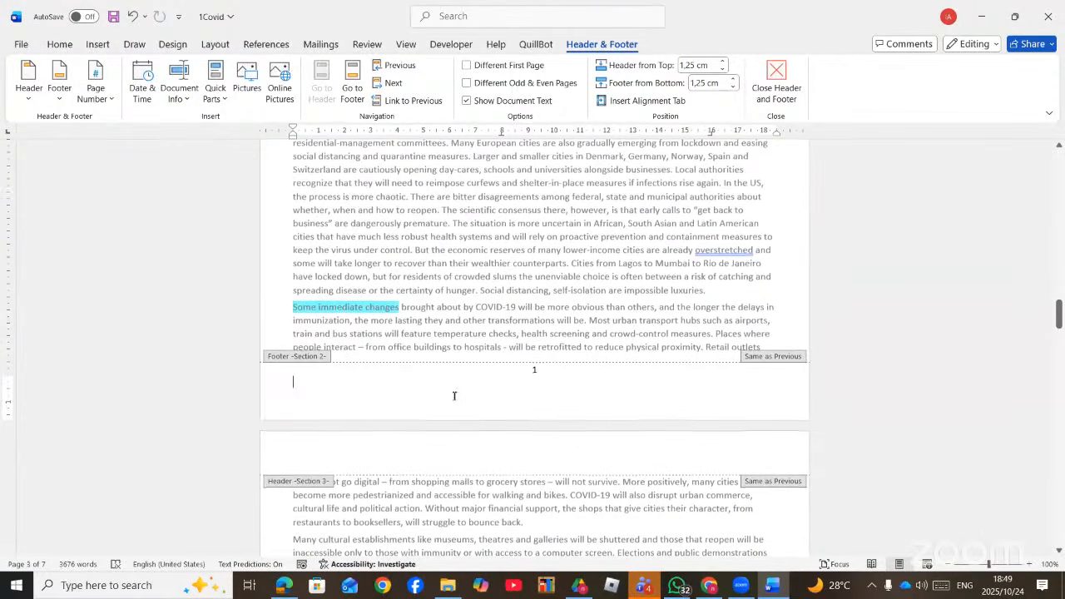
click(412, 101)
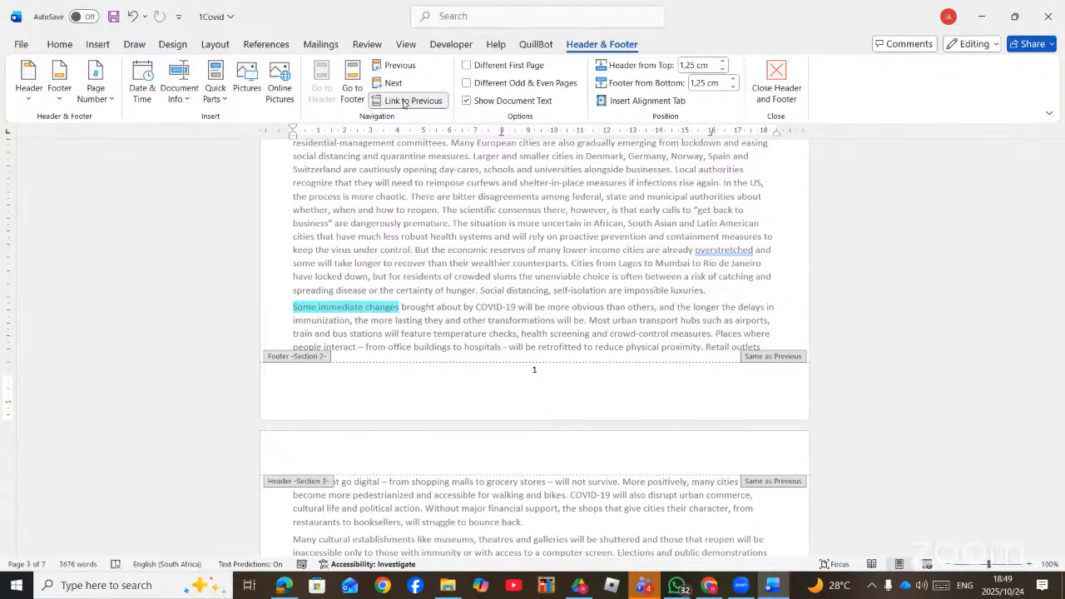
- Turn Link to Previous on for the Section 2 header, confirming Yes to replace it
scroll(527, 341, up, 8)
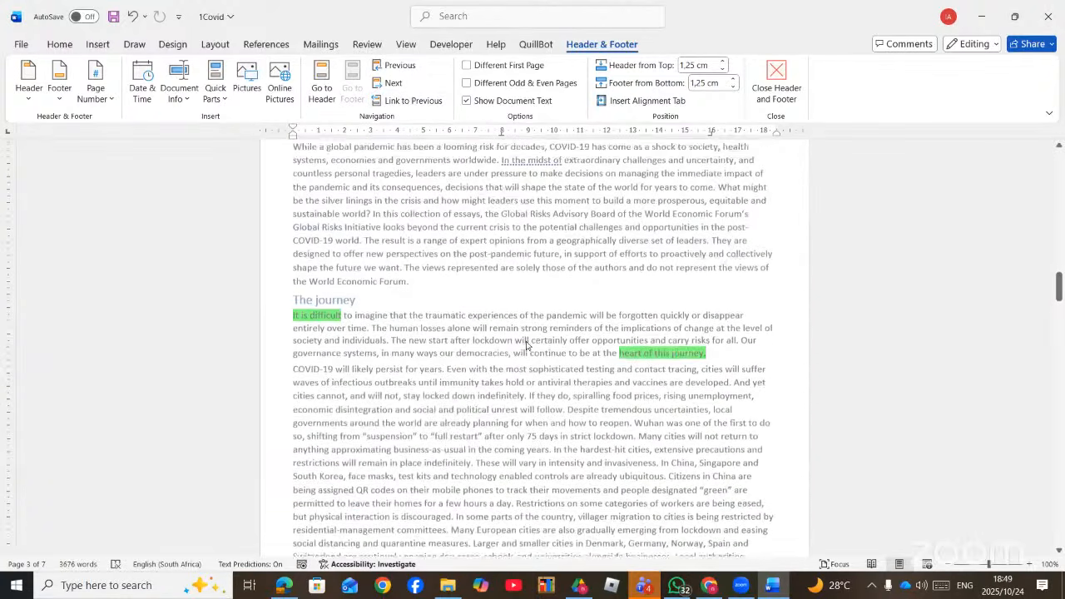
scroll(526, 345, up, 5)
click(463, 295)
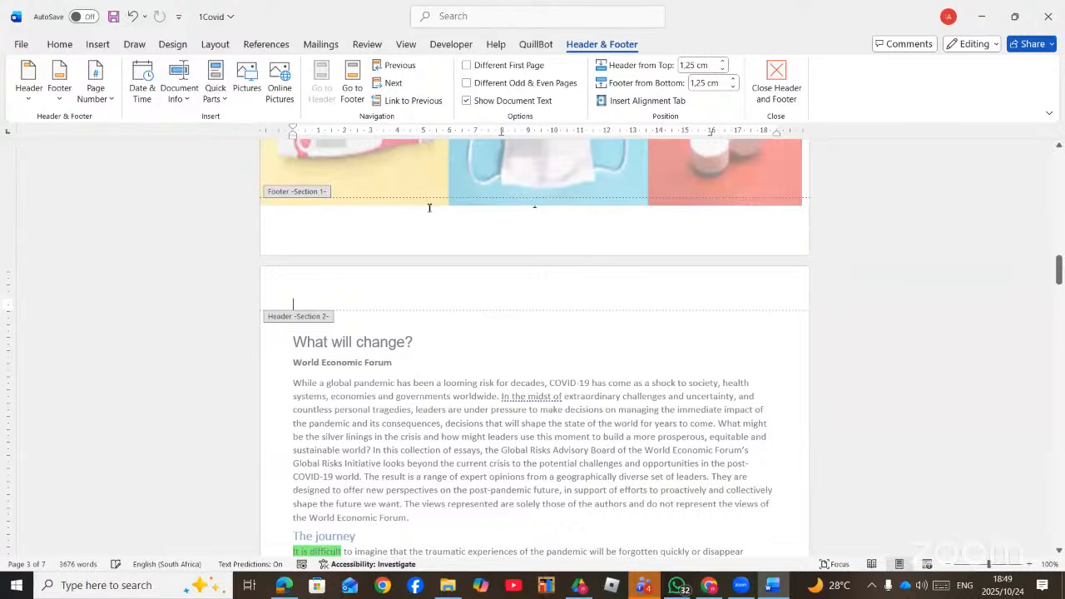
click(407, 100)
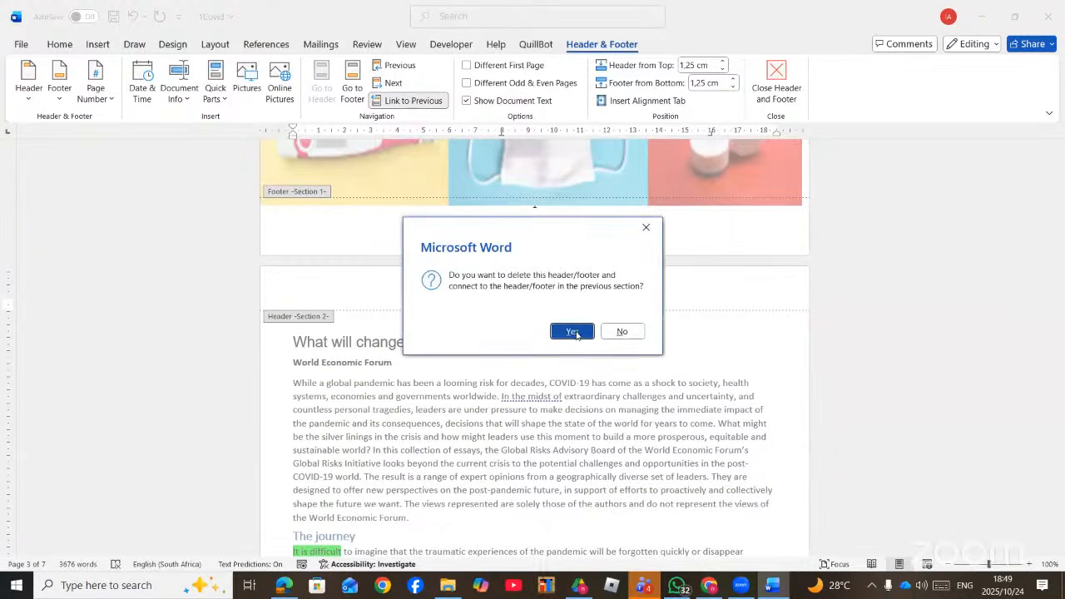
click(573, 332)
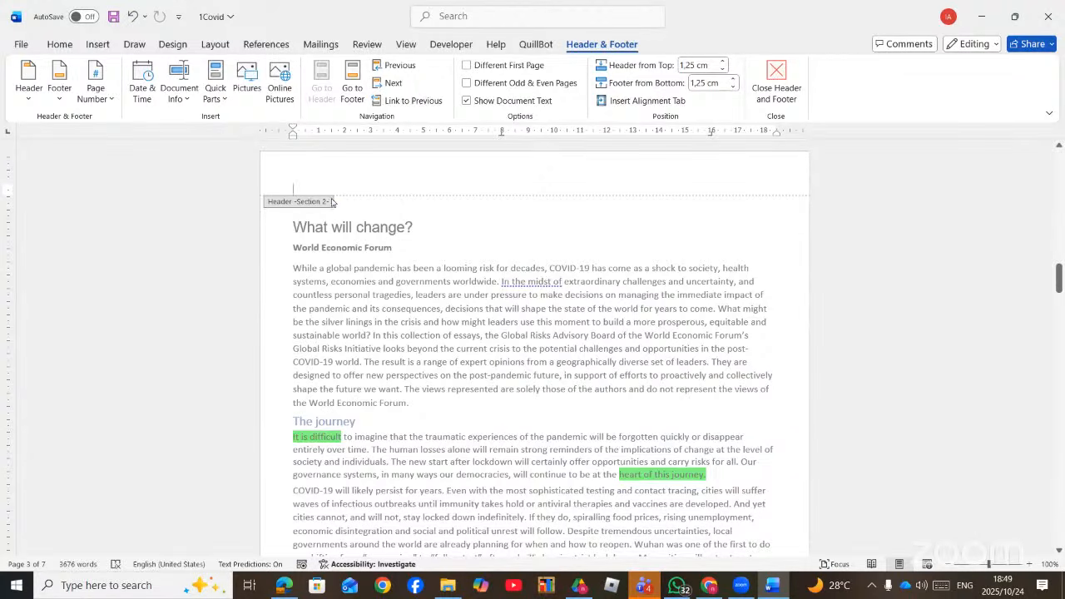
scroll(325, 234, up, 5)
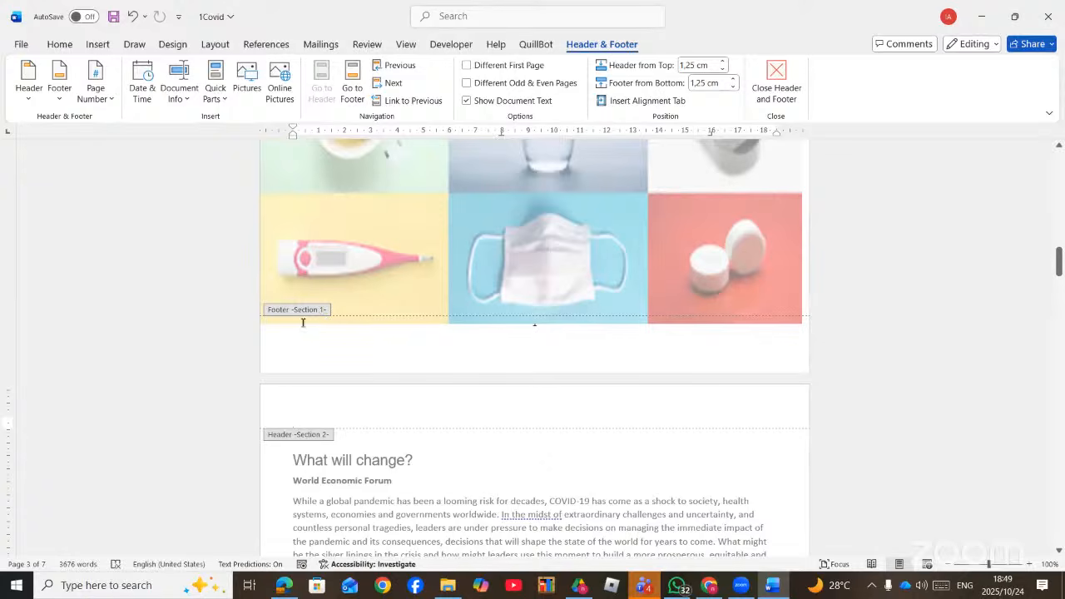
scroll(413, 350, up, 15)
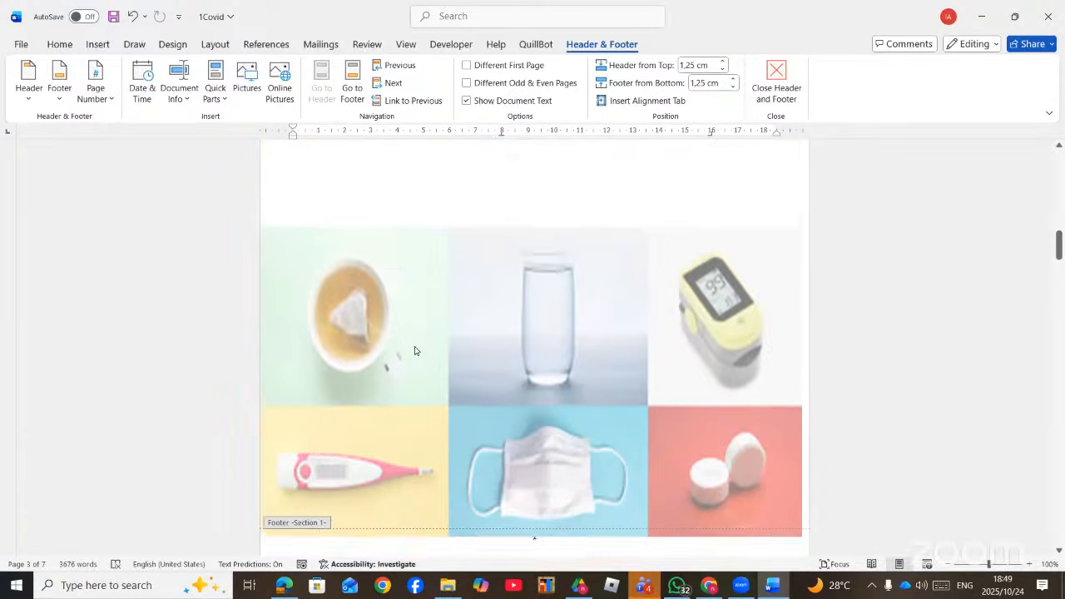
scroll(414, 362, down, 15)
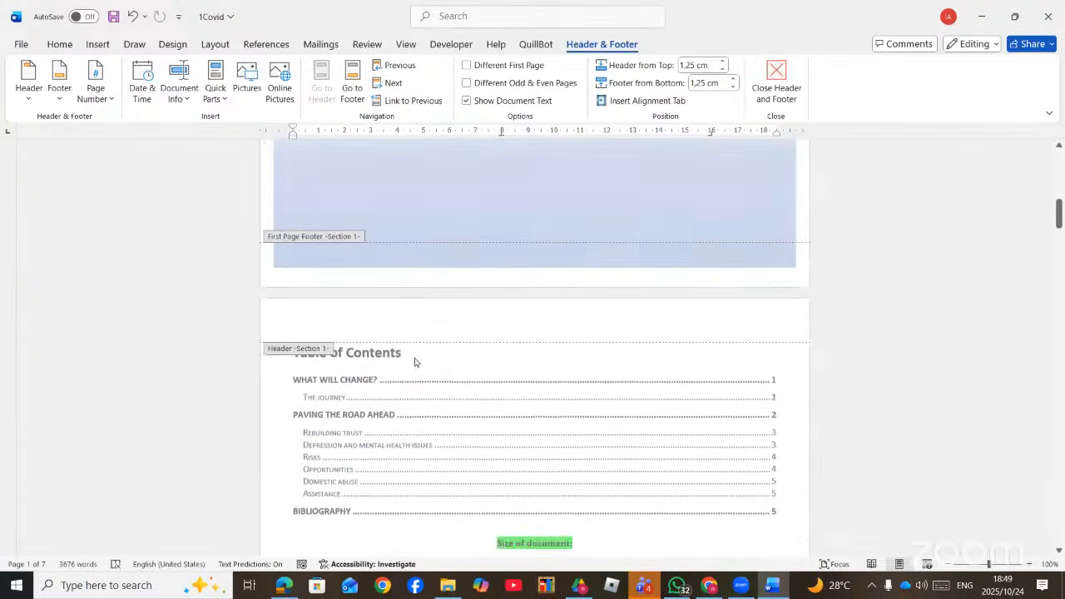
scroll(365, 384, down, 5)
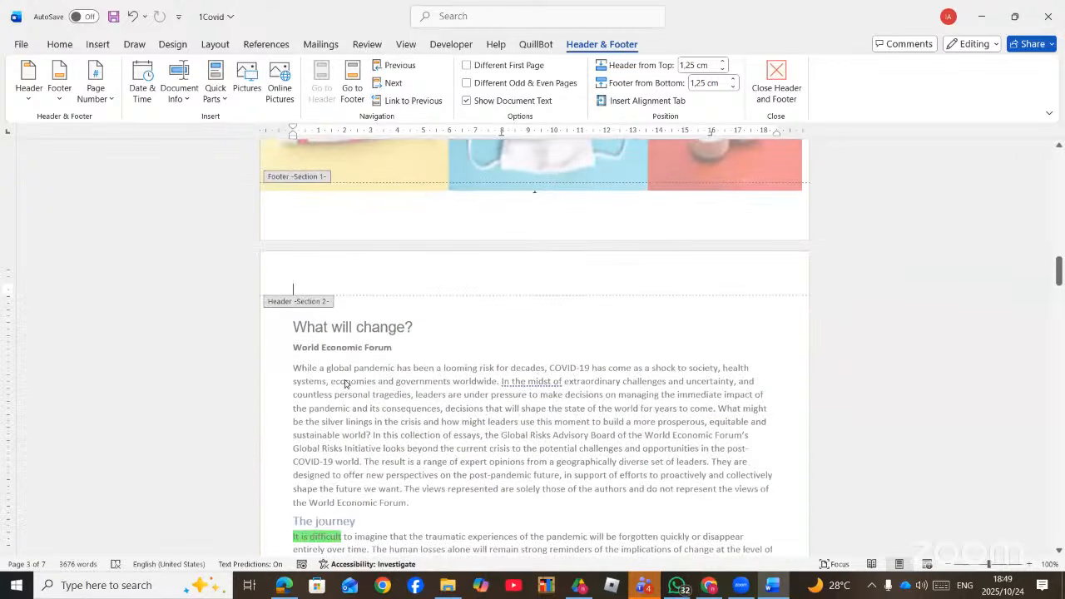
scroll(416, 366, down, 15)
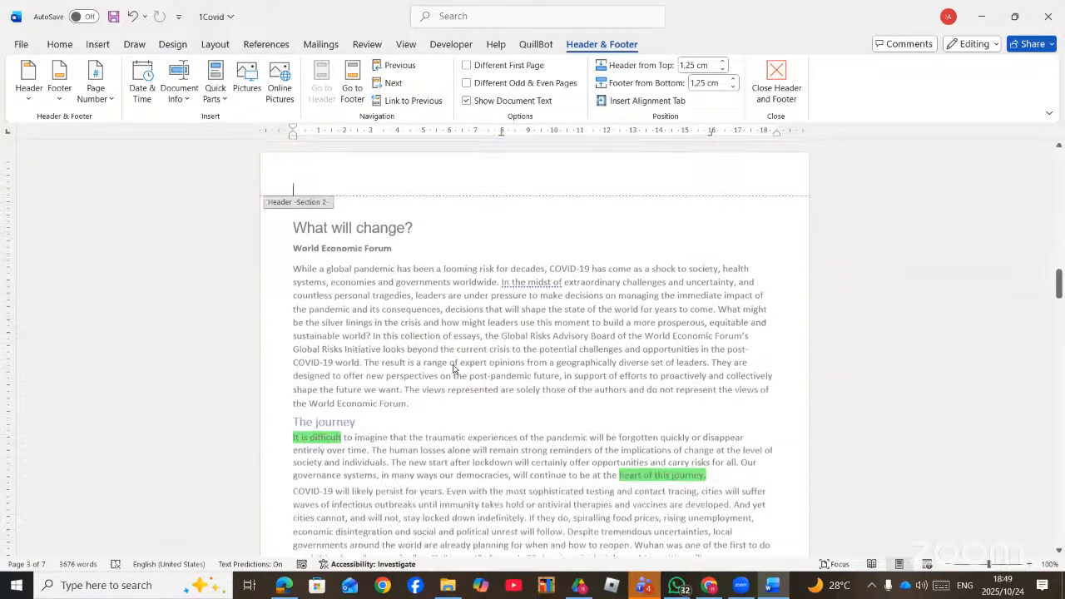
- Replace the Section 2 footer number with Bold Numbers 2, showing a centred 'Page 1 of 6'
click(533, 409)
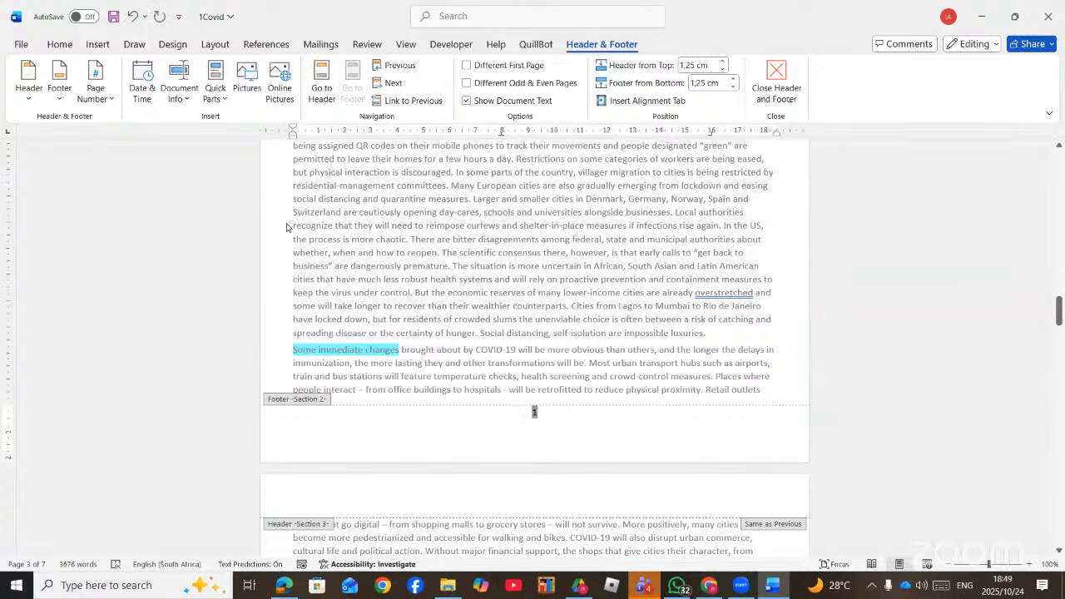
key(BackSpace)
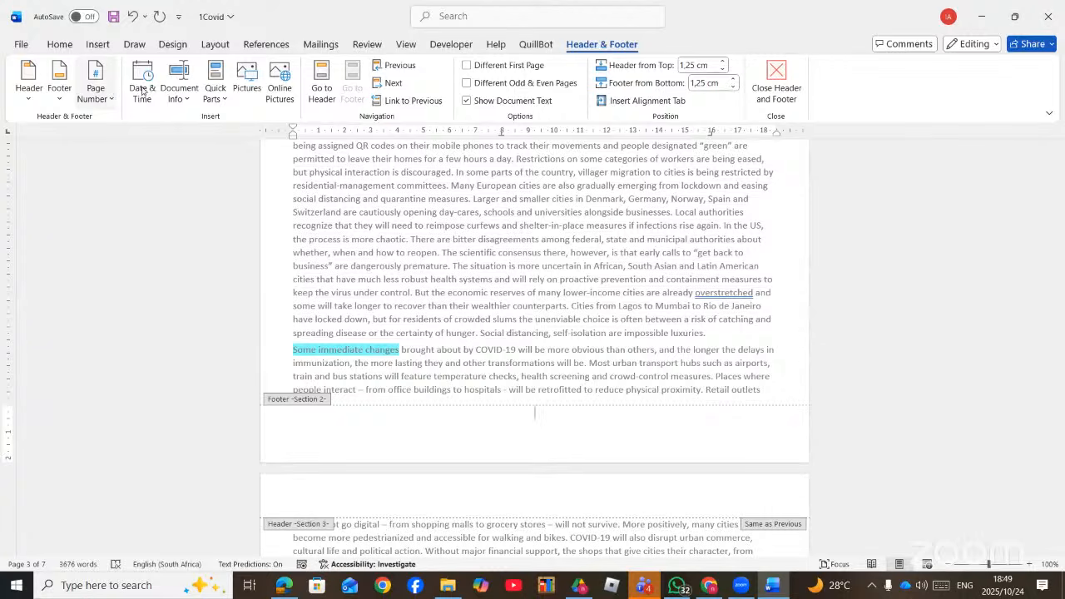
click(96, 93)
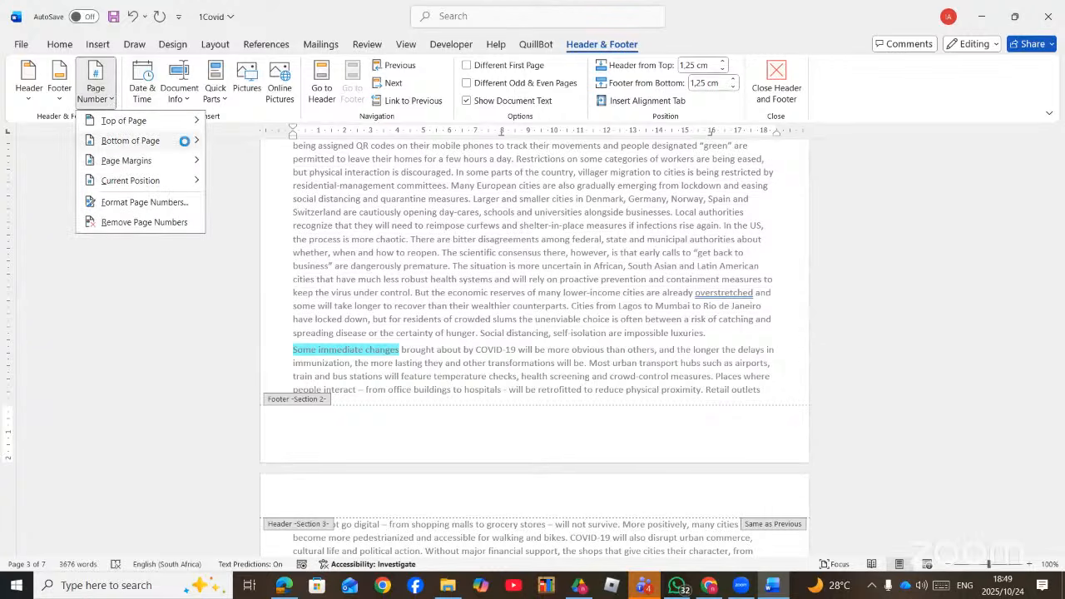
mouse_move(186, 148)
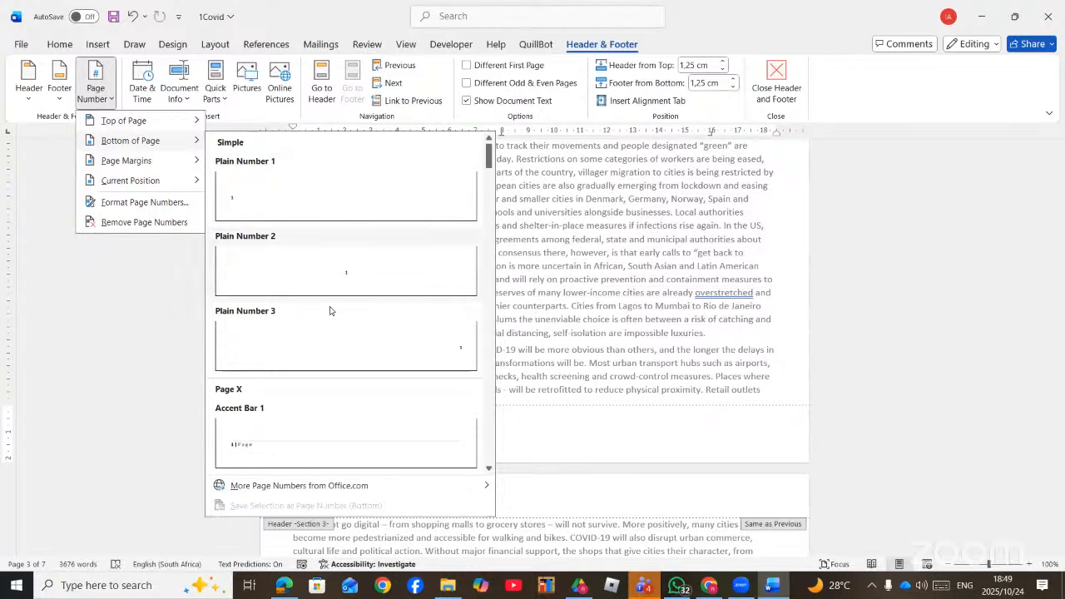
scroll(329, 378, down, 5)
scroll(339, 384, down, 3)
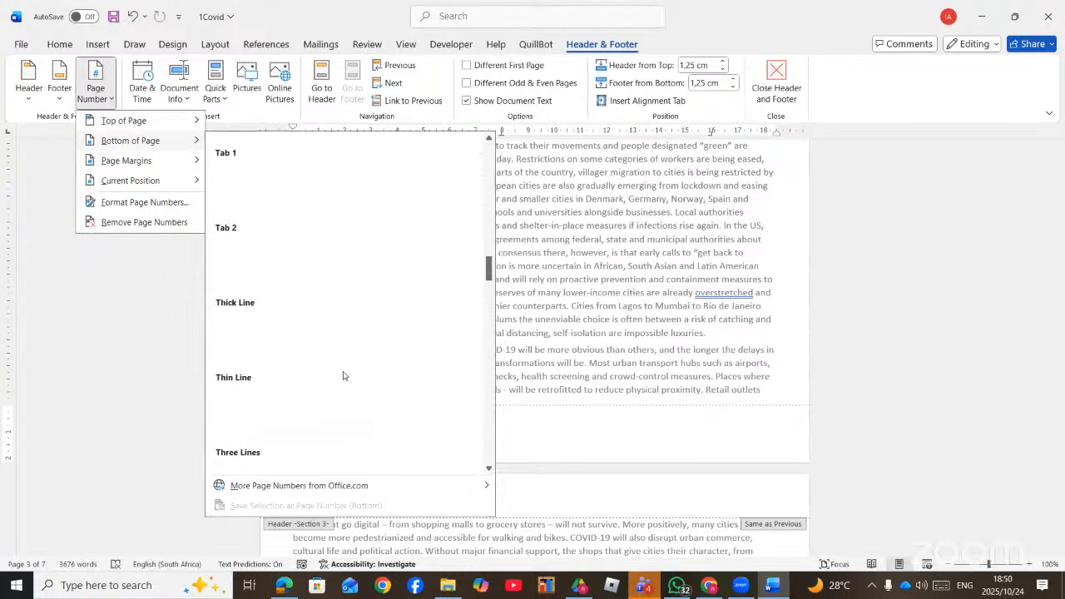
scroll(342, 376, up, 3)
scroll(345, 374, up, 3)
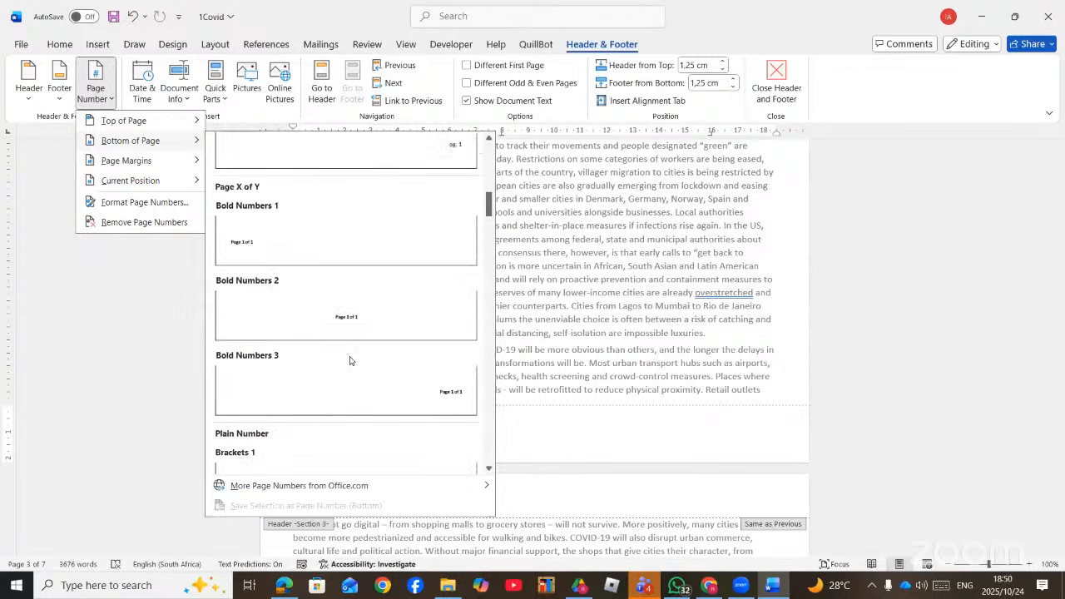
click(357, 320)
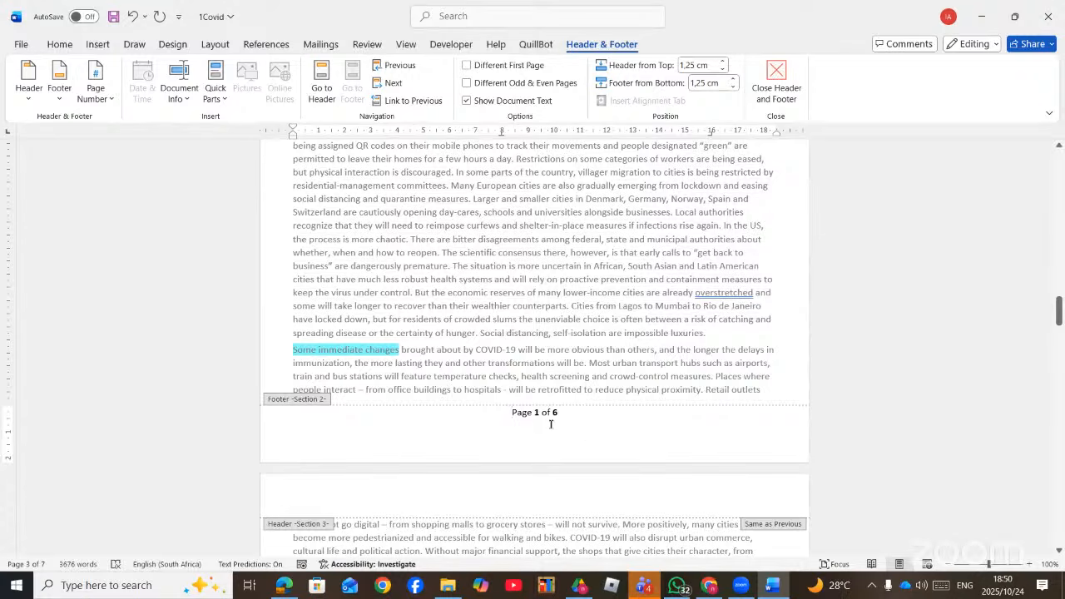
scroll(561, 424, up, 15)
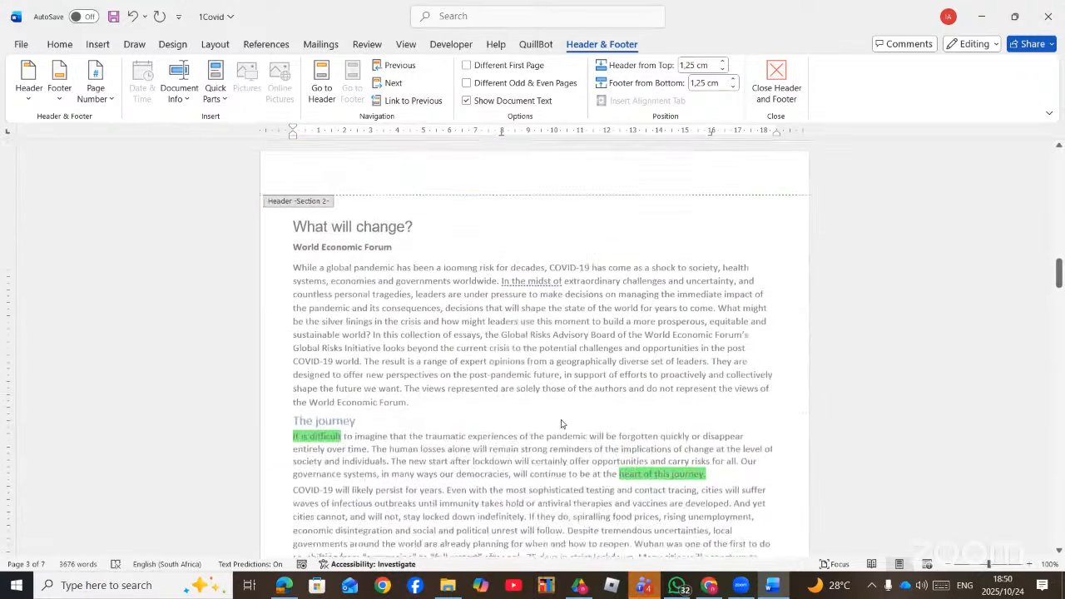
click(544, 436)
scroll(543, 441, down, 10)
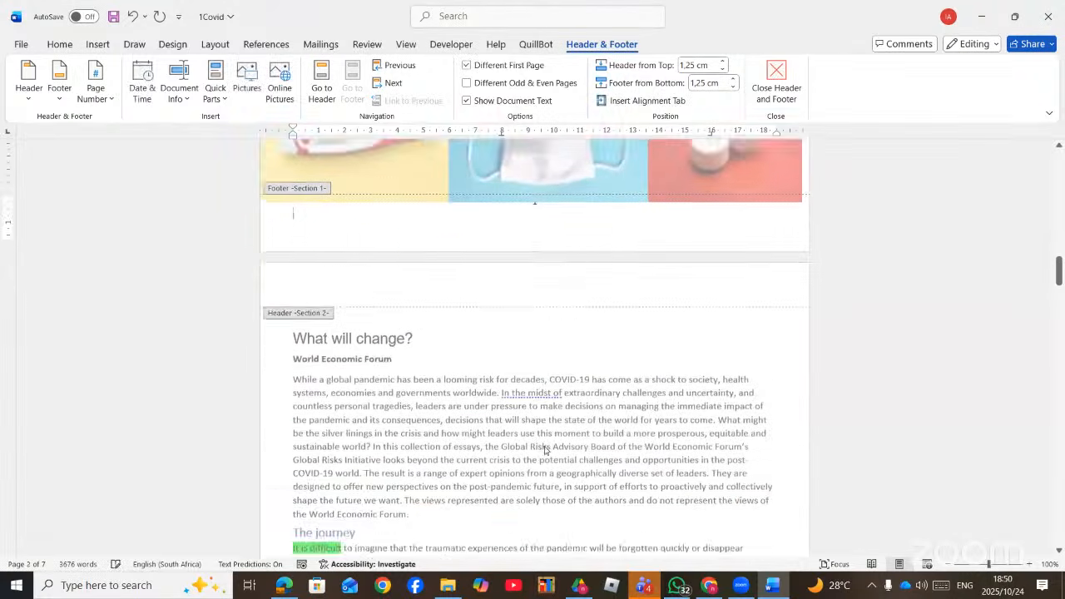
scroll(549, 441, down, 12)
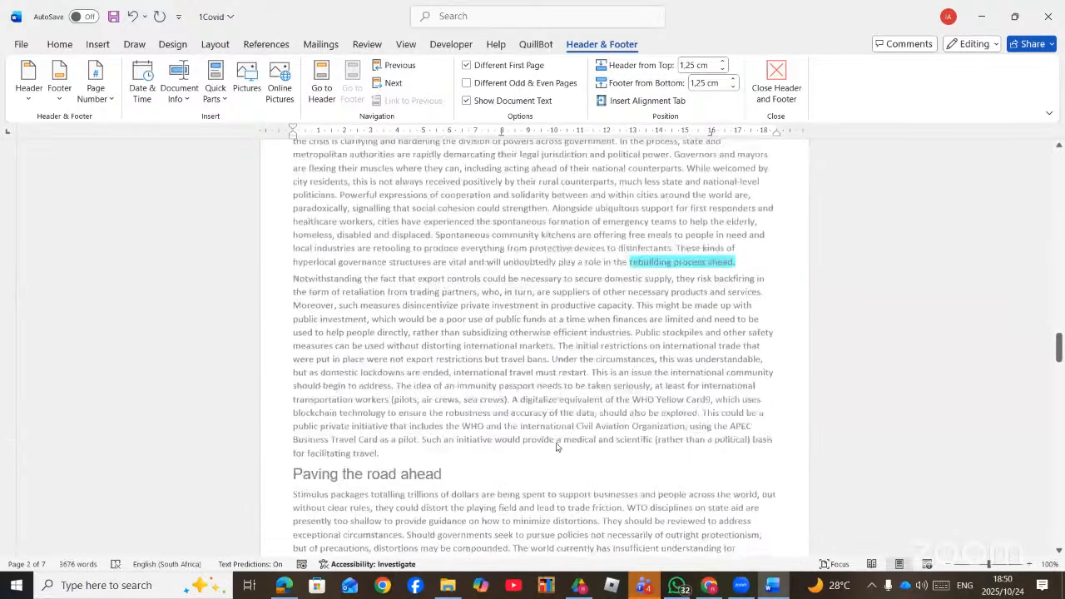
scroll(569, 390, down, 2)
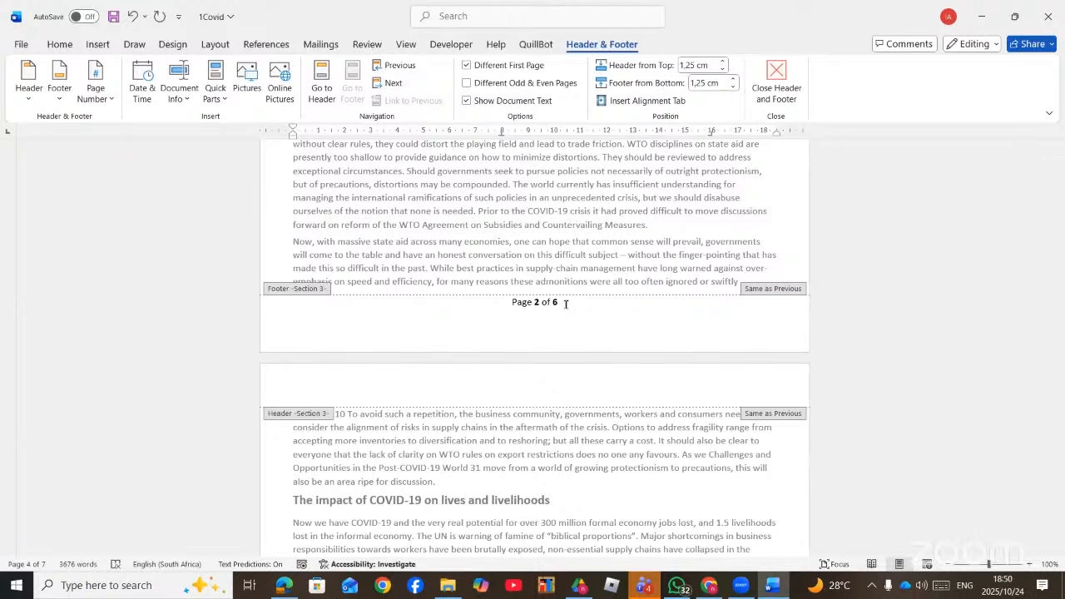
scroll(566, 306, up, 3)
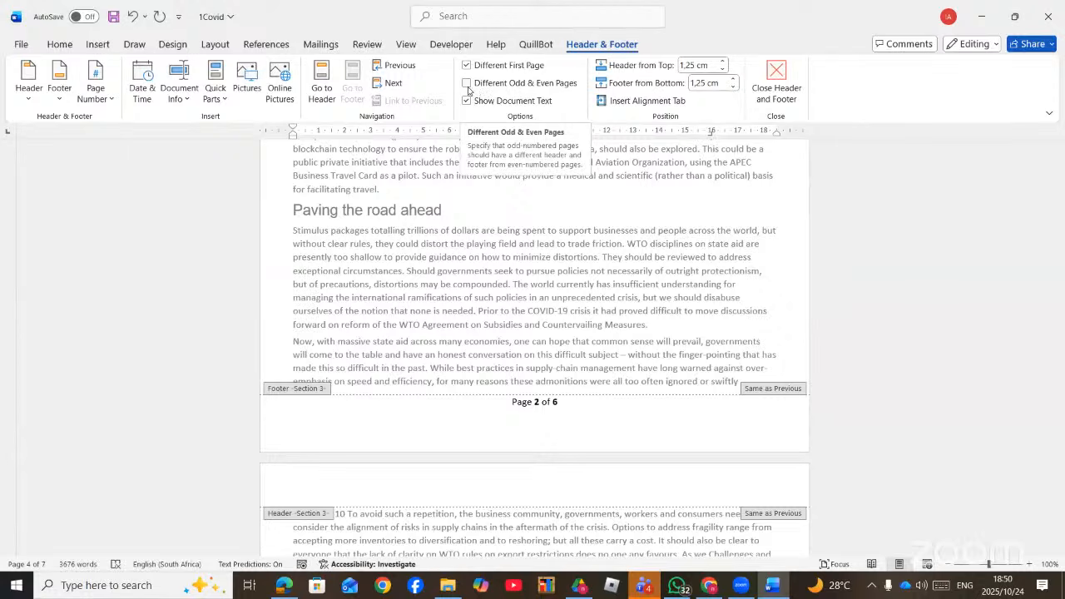
- Turn on Different Odd & Even Pages for headers and footers
click(467, 83)
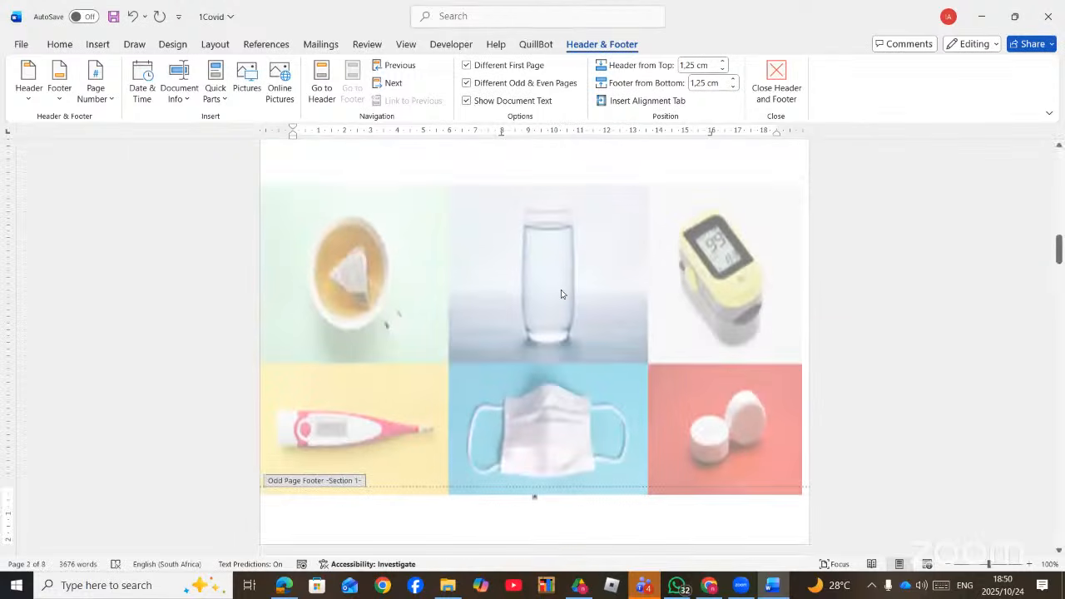
scroll(561, 294, down, 10)
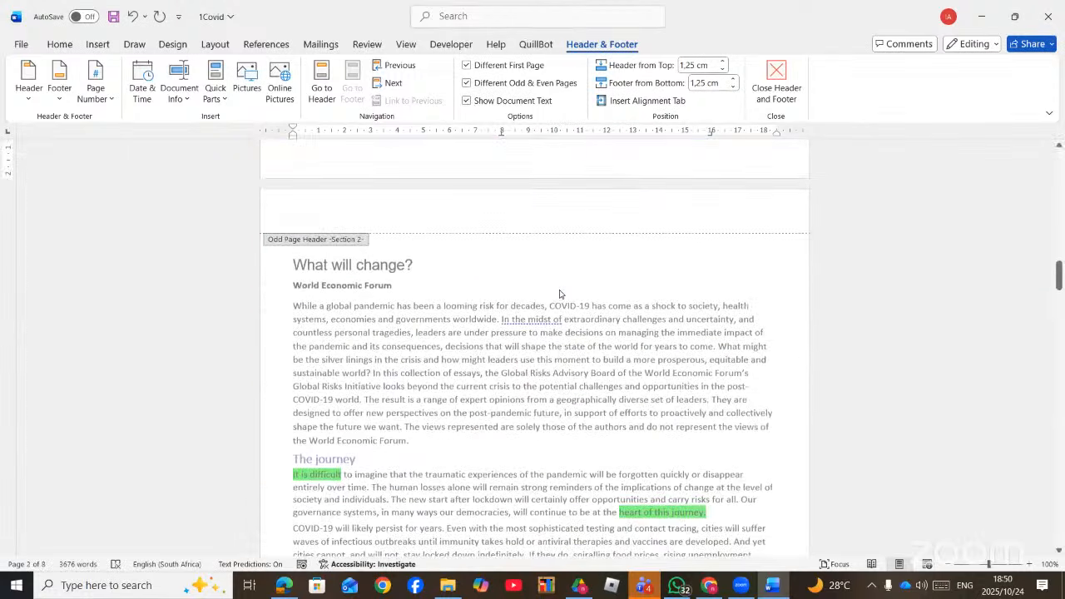
scroll(555, 295, down, 10)
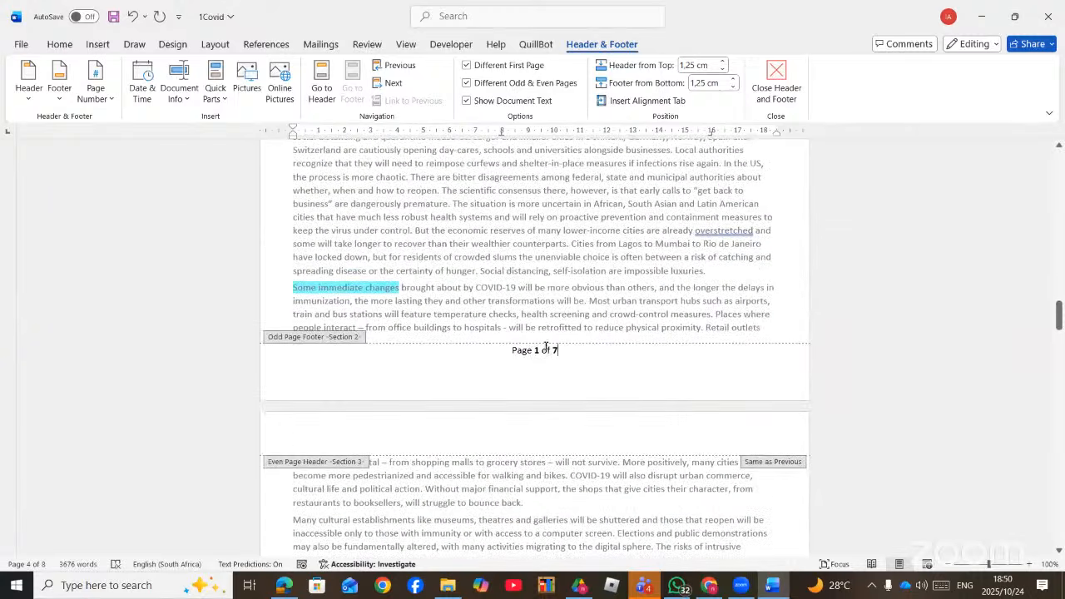
- Left-align the odd-page footer's 'Page 1 of 7' and move into the empty even-page footer
drag(530, 346, 511, 348)
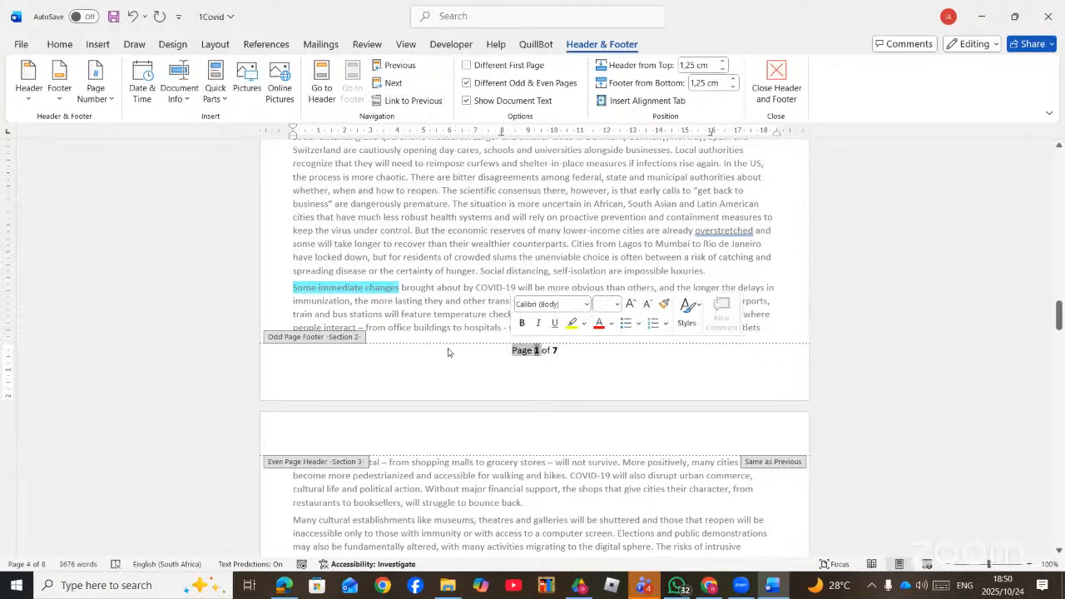
click(60, 44)
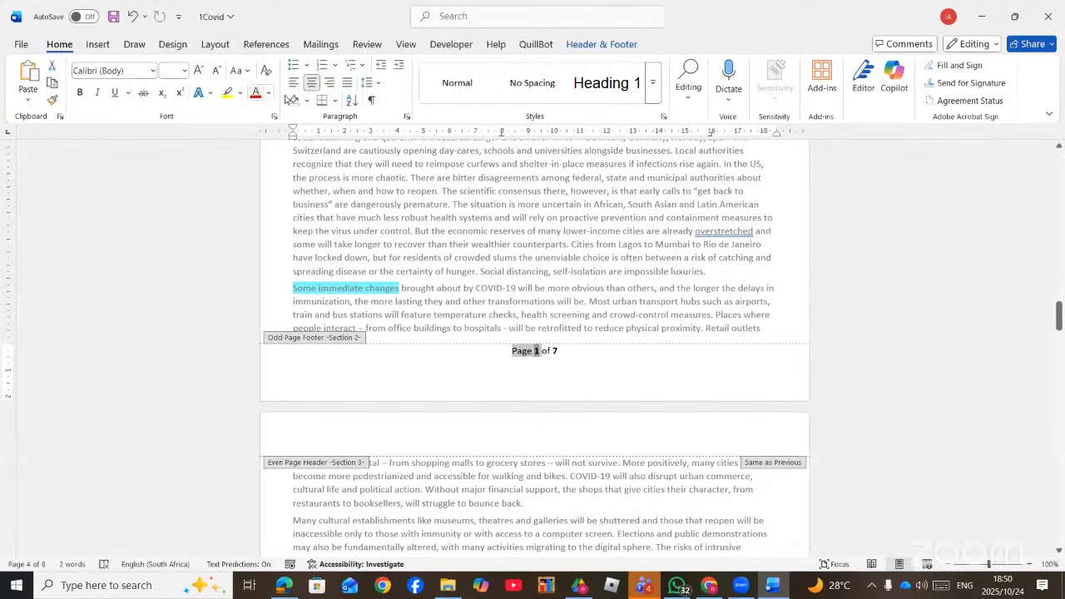
click(293, 82)
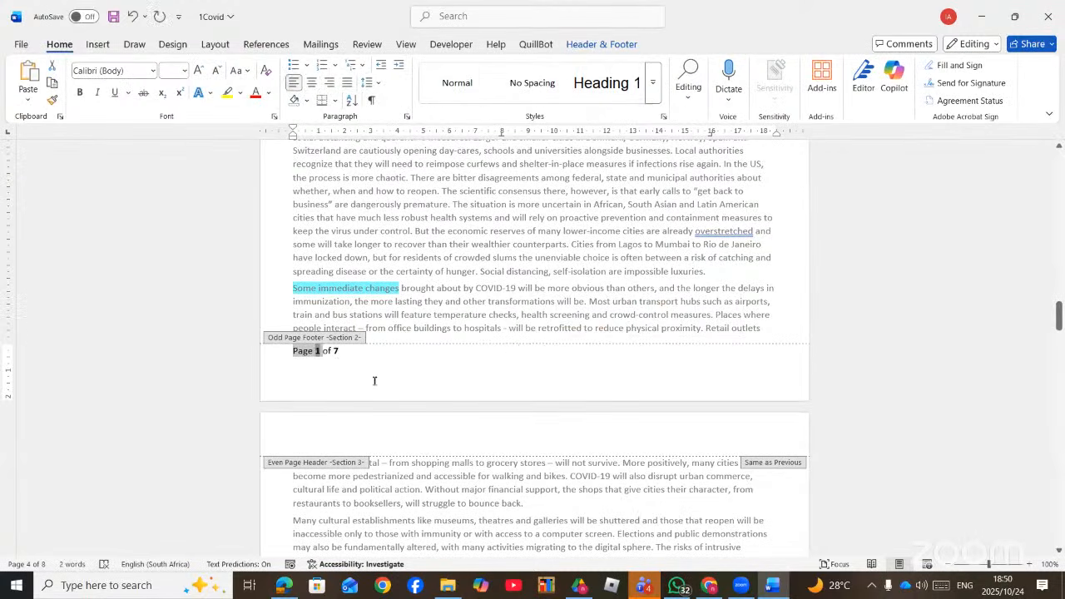
scroll(375, 380, down, 20)
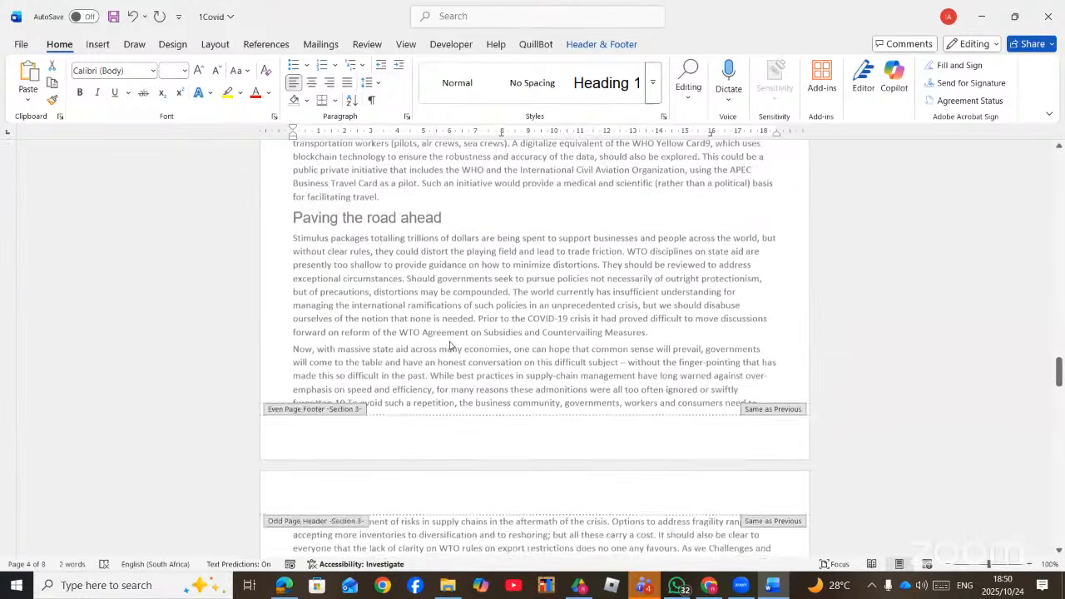
click(484, 357)
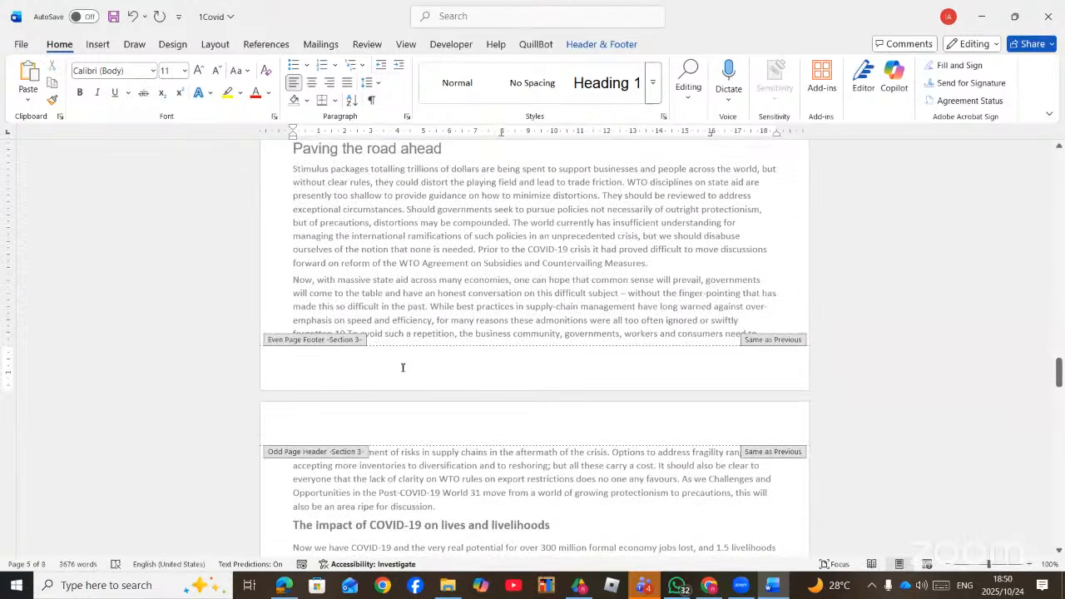
click(612, 46)
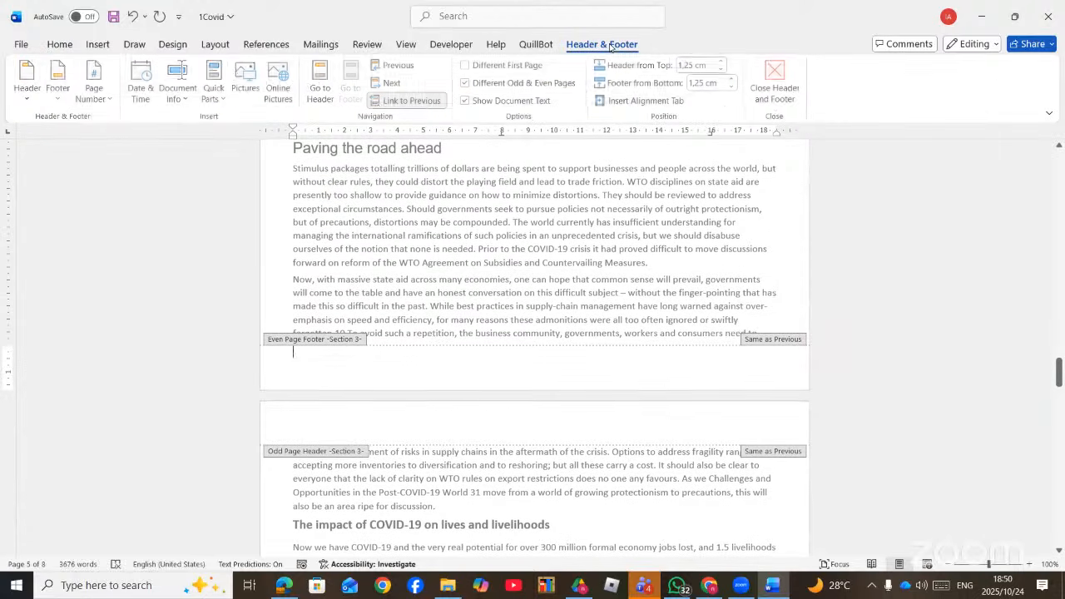
- Add a Bold Numbers 2 page number to the even-page footer, showing 'Page 2 of 7', and select it
click(115, 107)
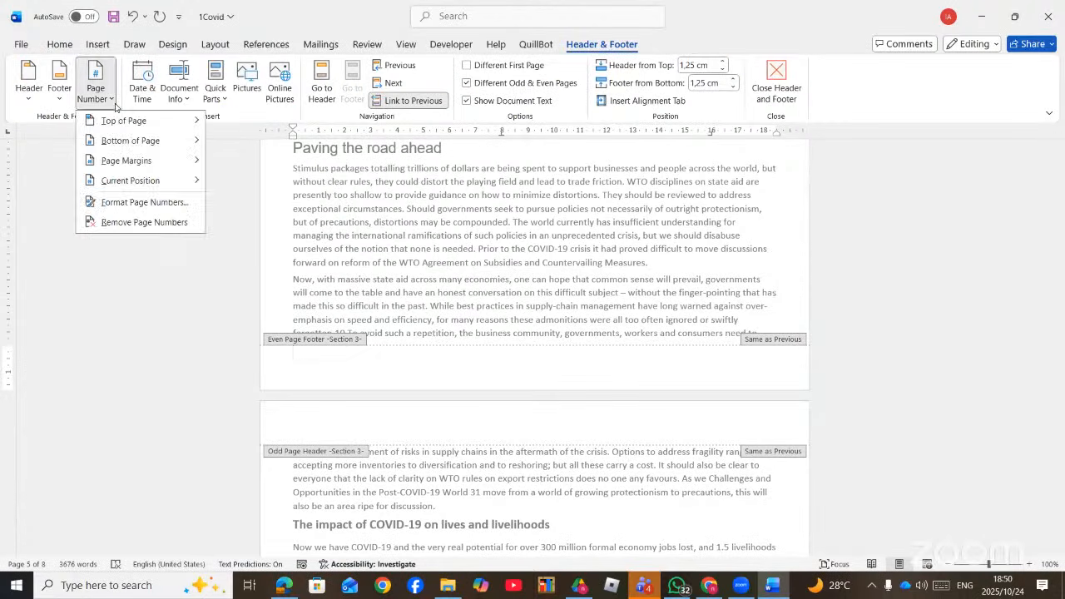
mouse_move(166, 141)
scroll(344, 387, down, 5)
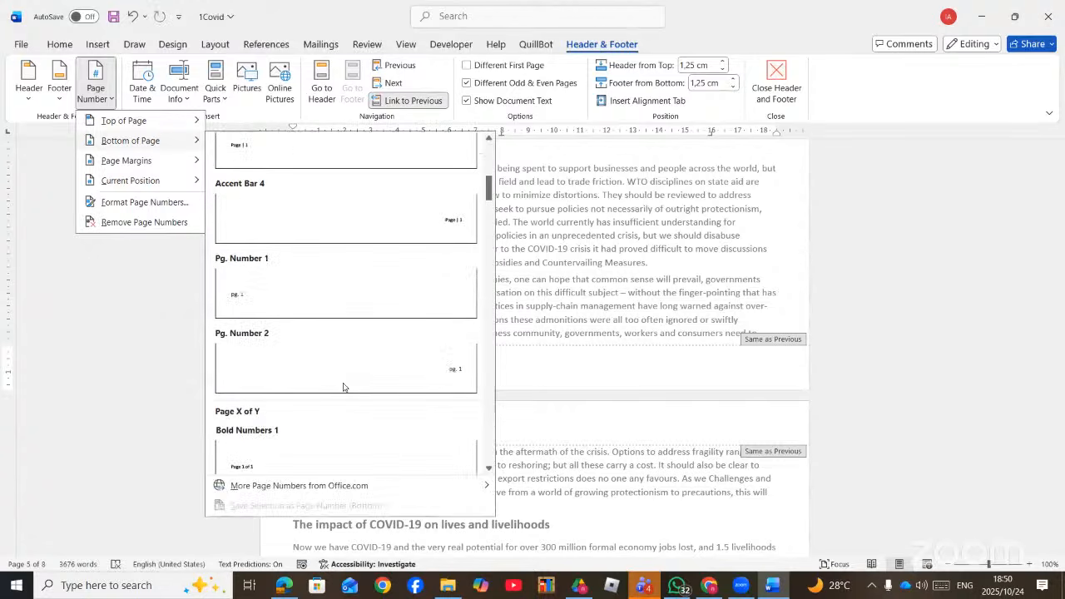
scroll(344, 387, down, 3)
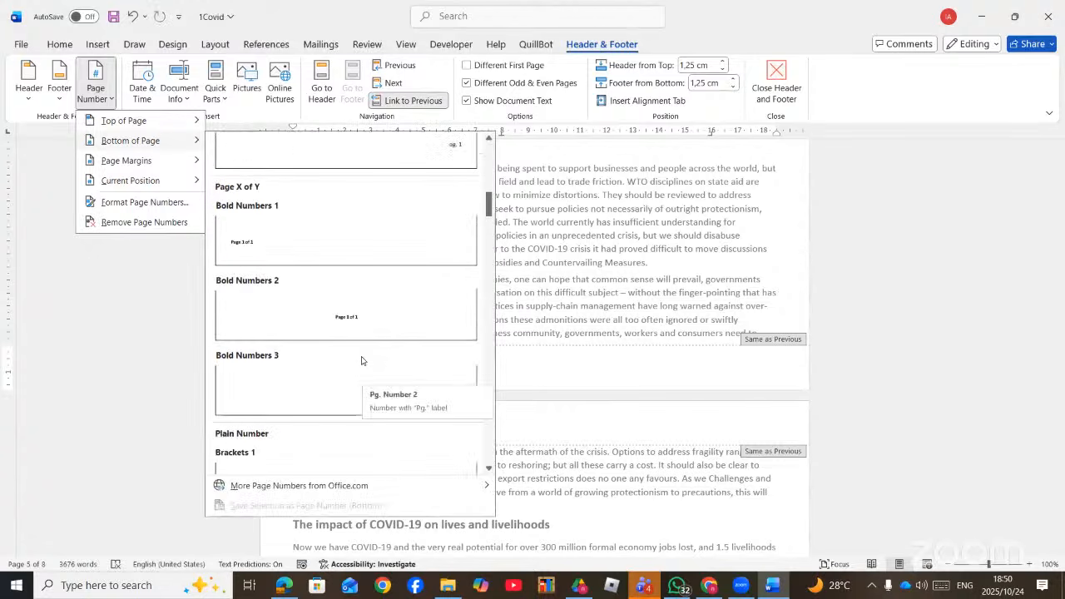
click(363, 310)
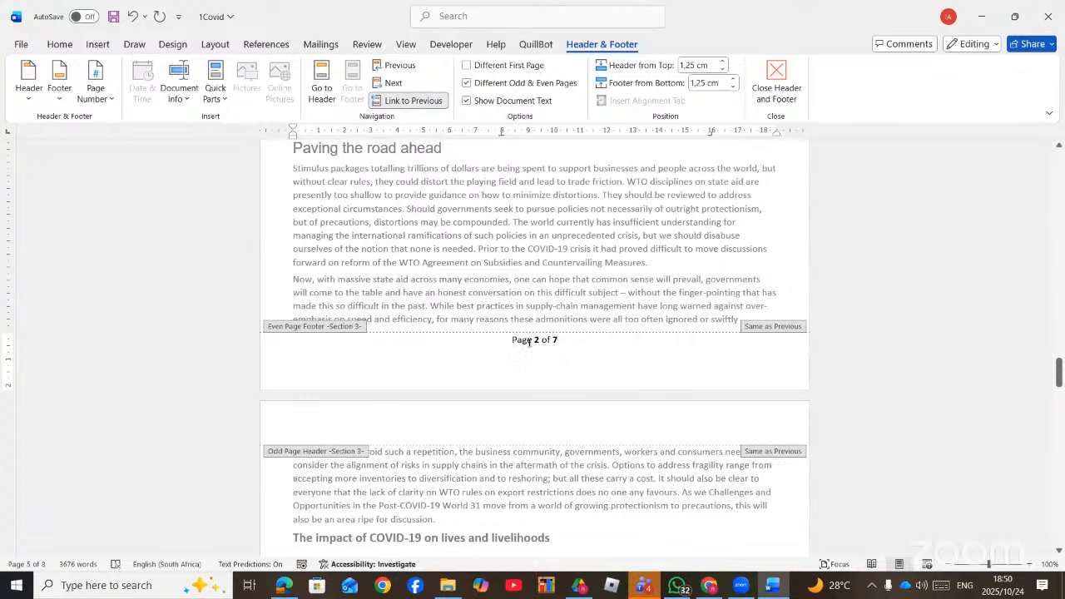
drag(574, 342, 511, 340)
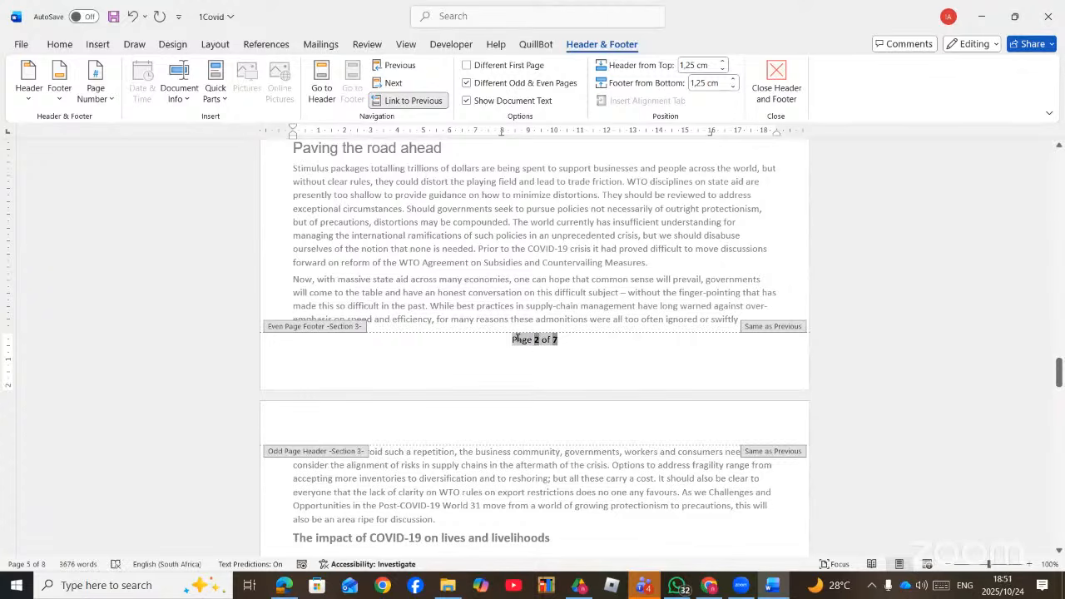
- Right-align the selected 'Page 2 of 7' in the even-page footer
click(60, 46)
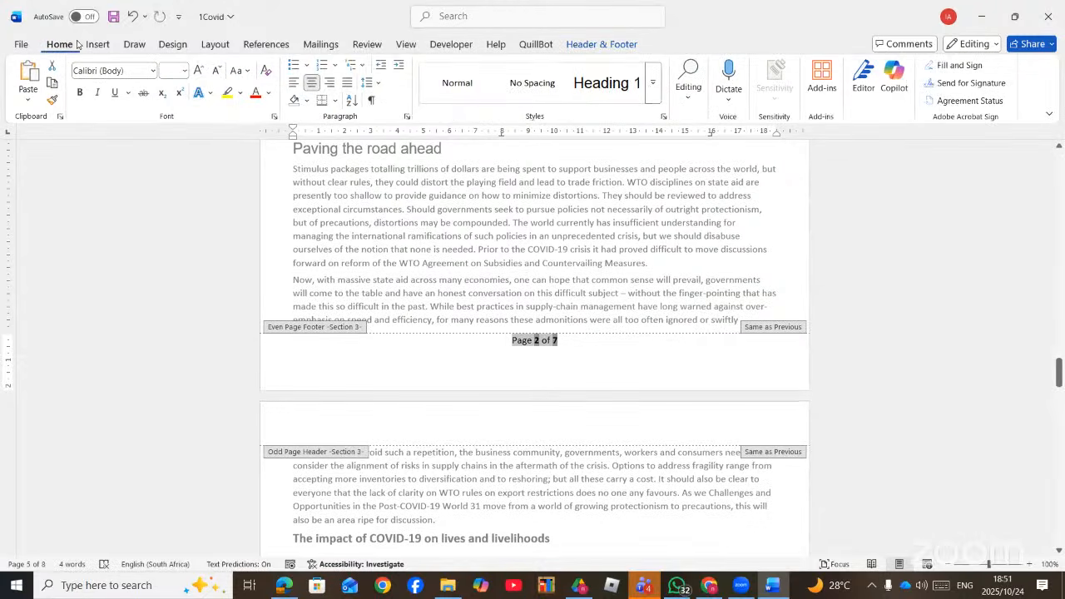
click(330, 82)
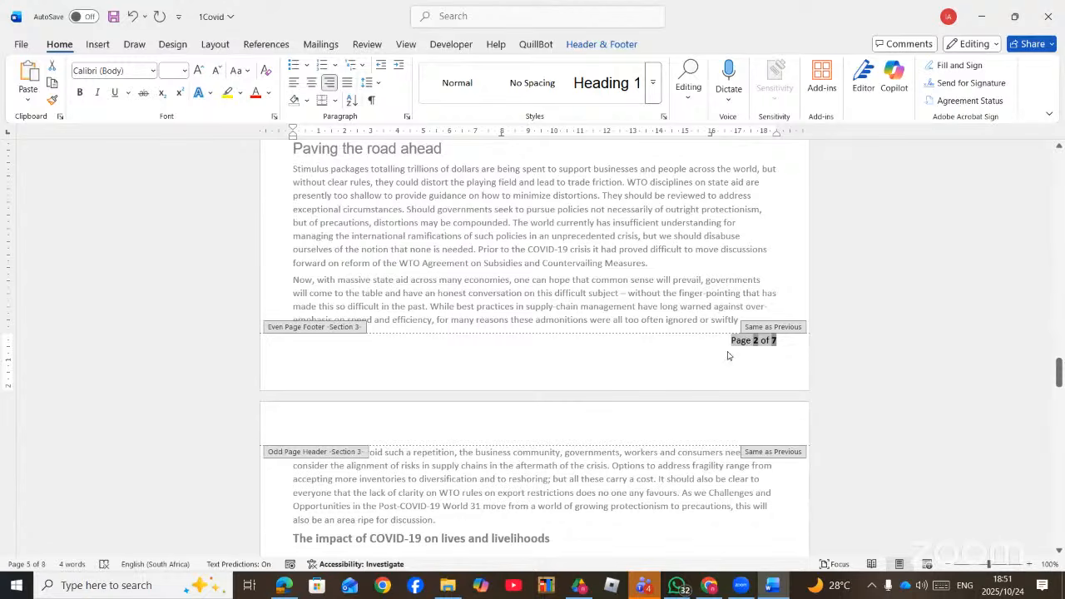
scroll(727, 355, up, 8)
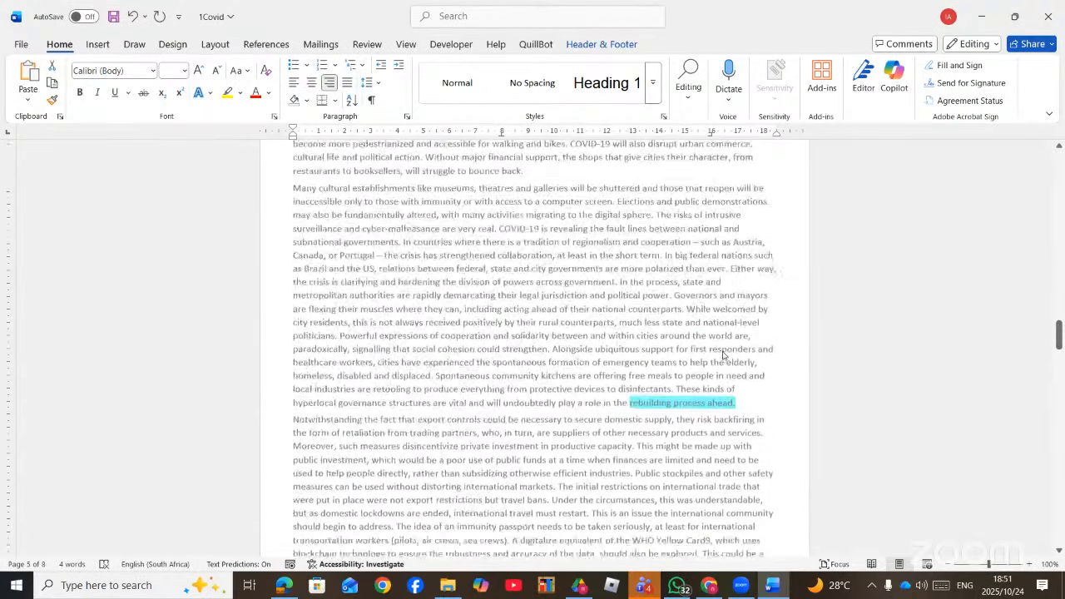
scroll(721, 354, up, 5)
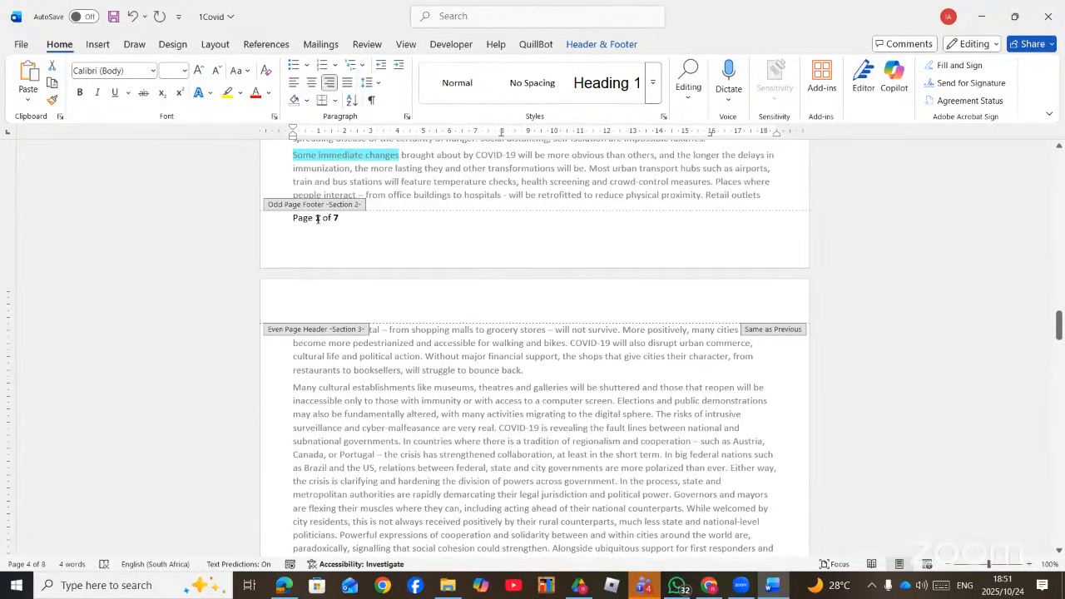
- Check the footer alignment on pages 1 to 3: odd numbers left, even numbers right
click(601, 44)
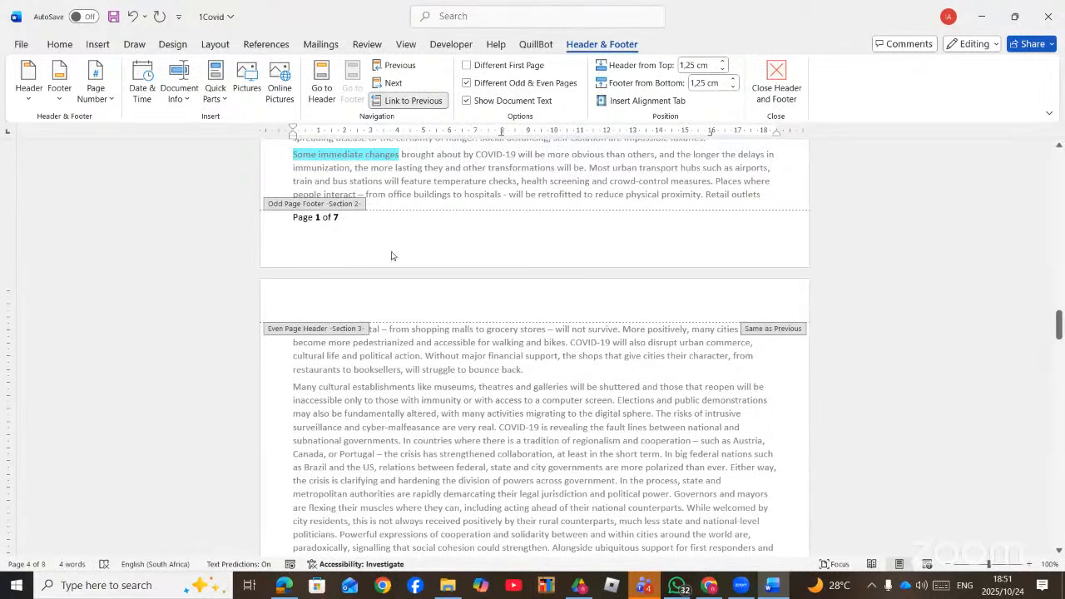
scroll(385, 283, down, 3)
scroll(378, 307, down, 9)
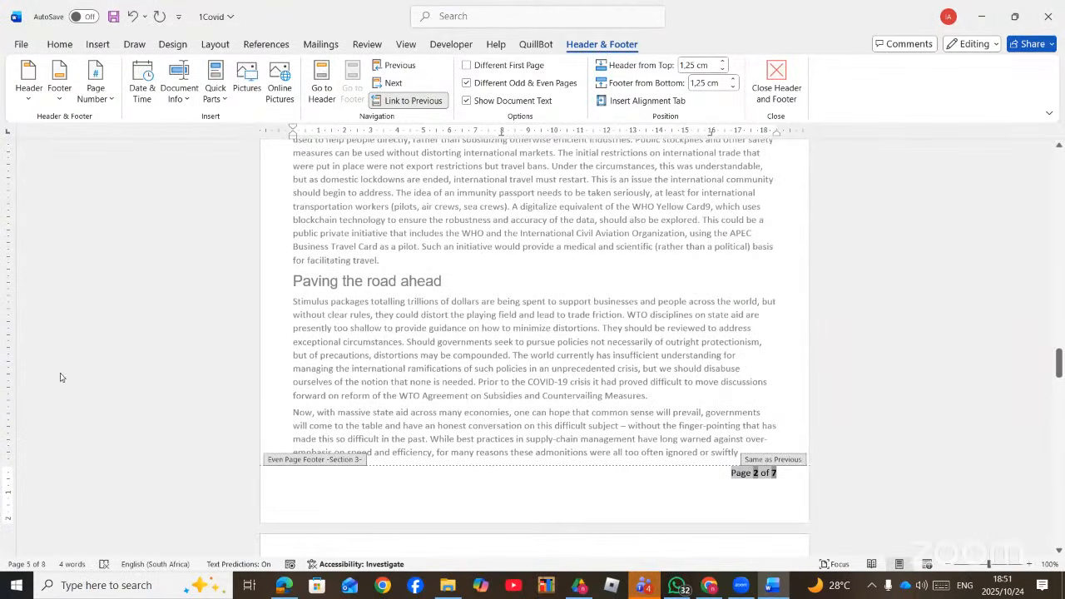
click(58, 46)
scroll(308, 353, down, 2)
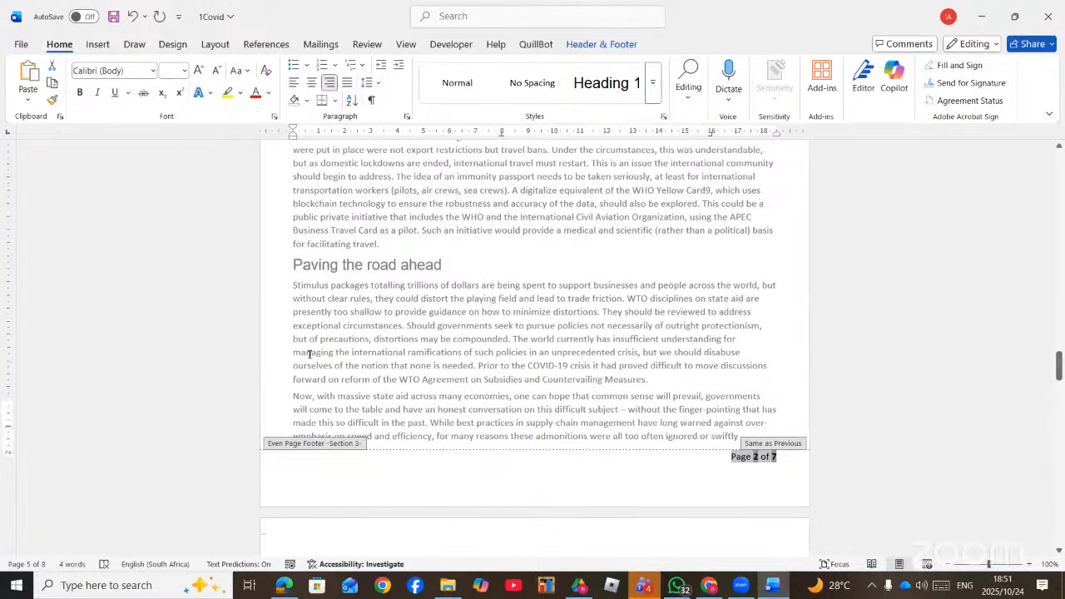
scroll(644, 411, down, 2)
scroll(685, 369, up, 12)
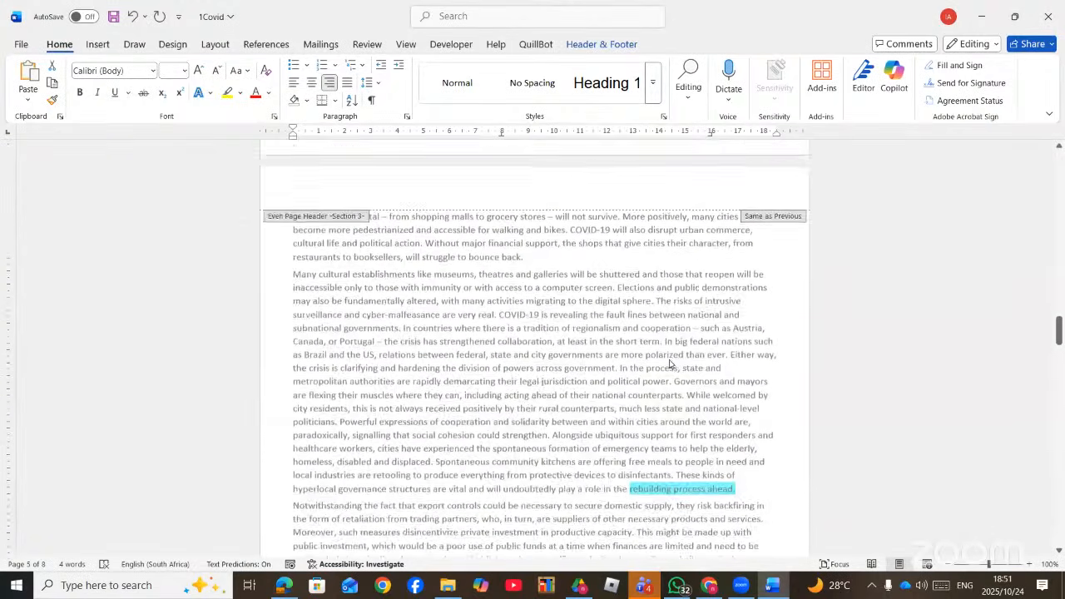
scroll(670, 364, up, 4)
click(286, 284)
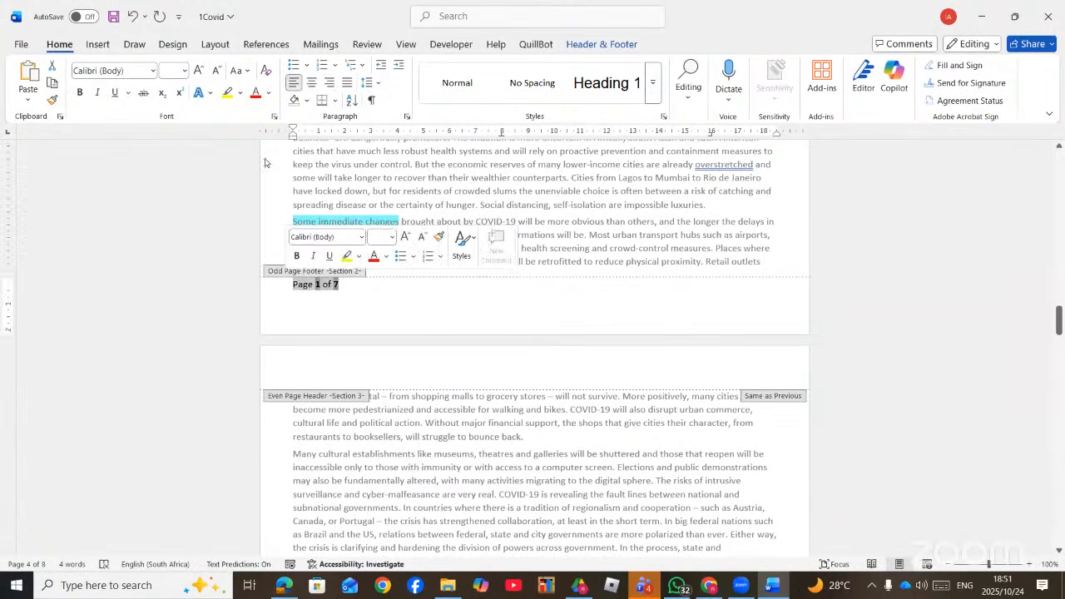
scroll(412, 382, down, 5)
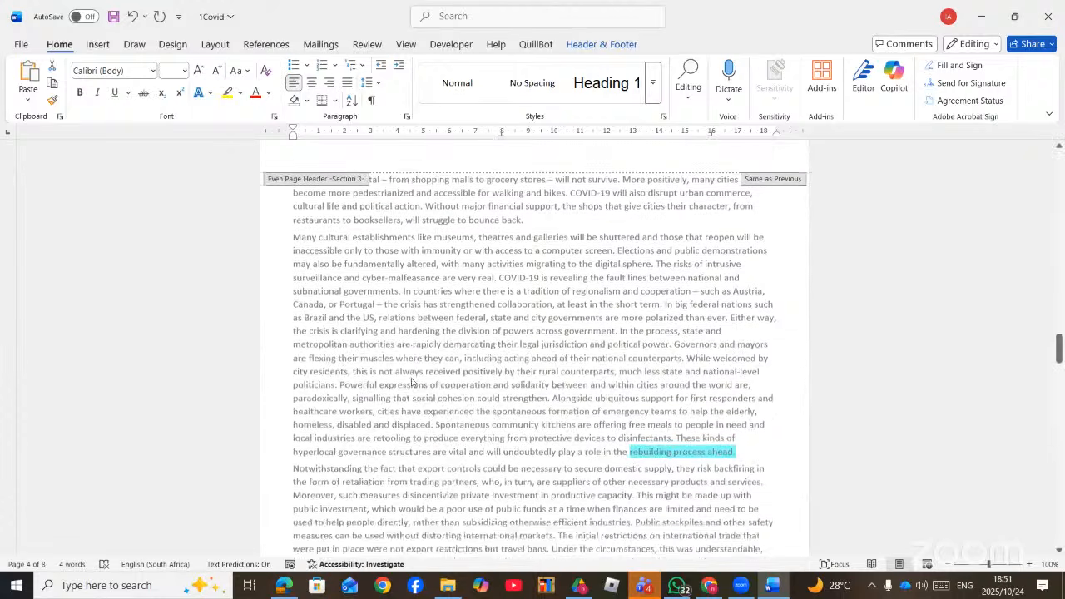
scroll(412, 382, down, 12)
click(541, 343)
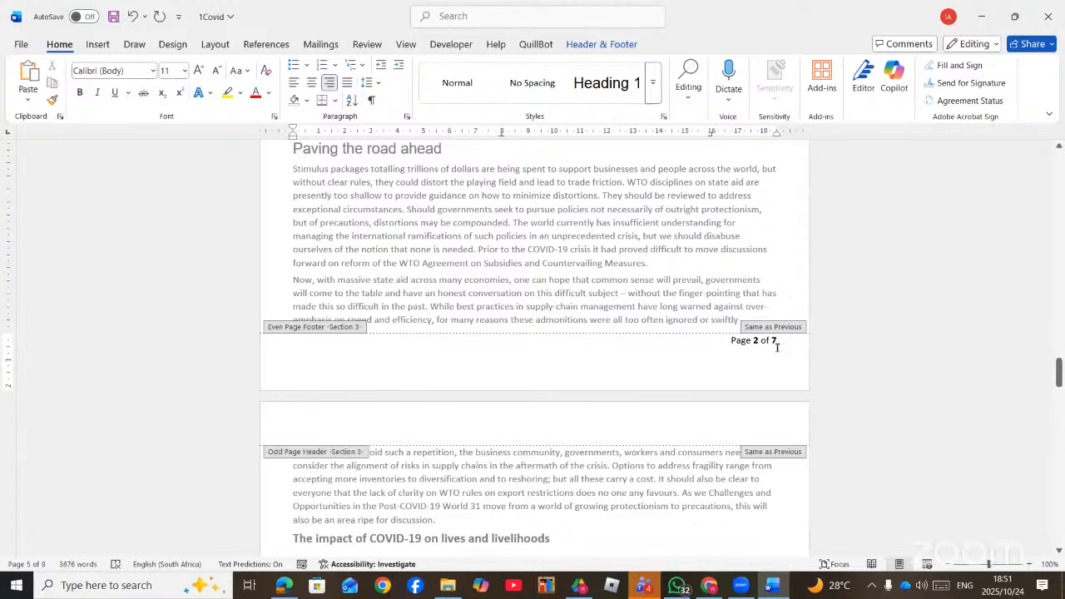
drag(777, 347, 743, 340)
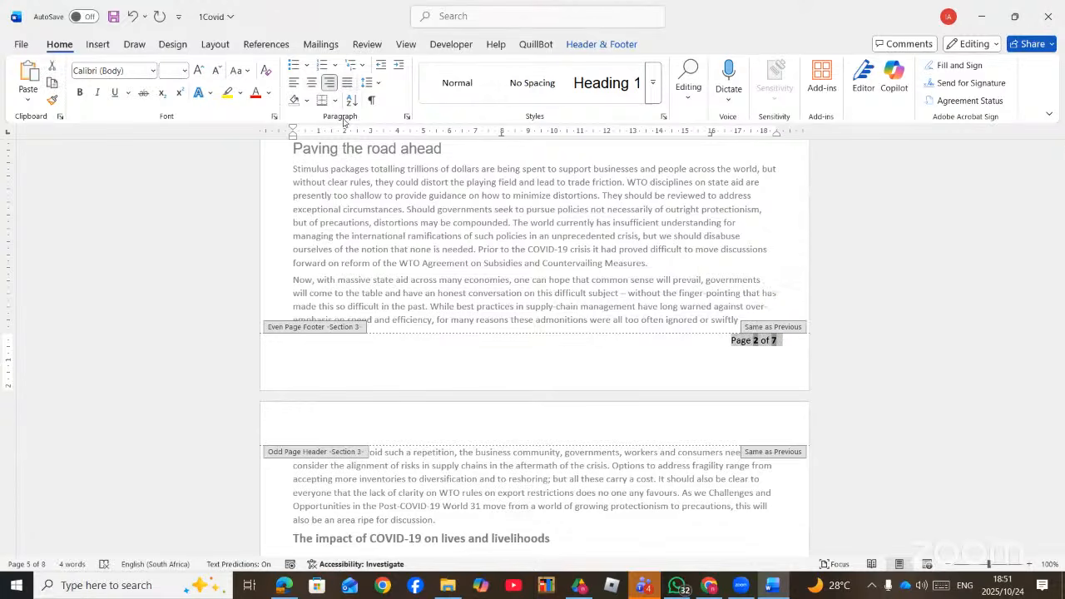
click(422, 369)
scroll(423, 374, down, 18)
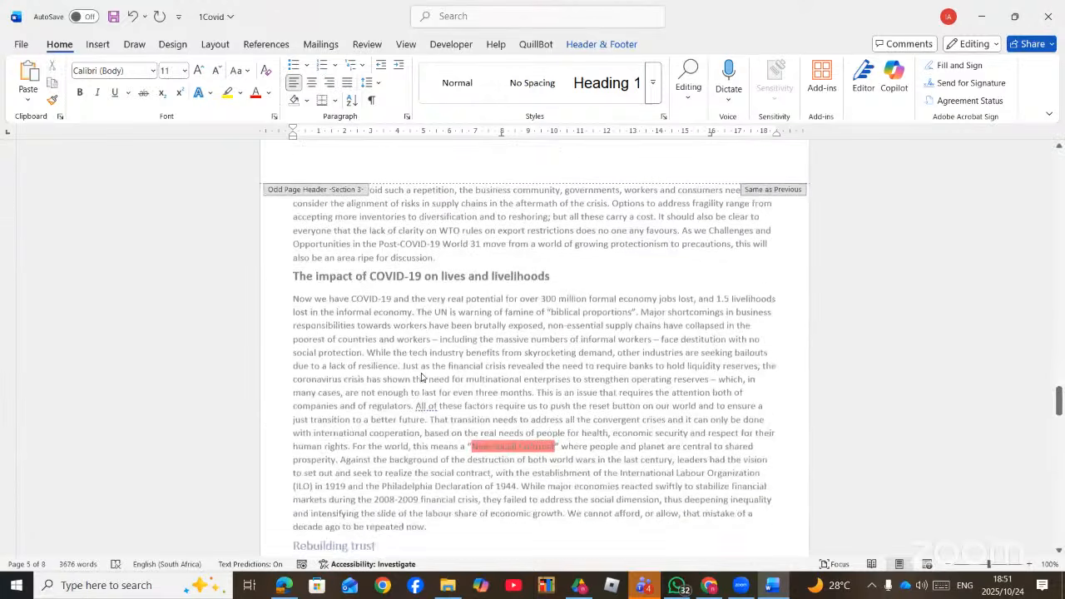
click(363, 297)
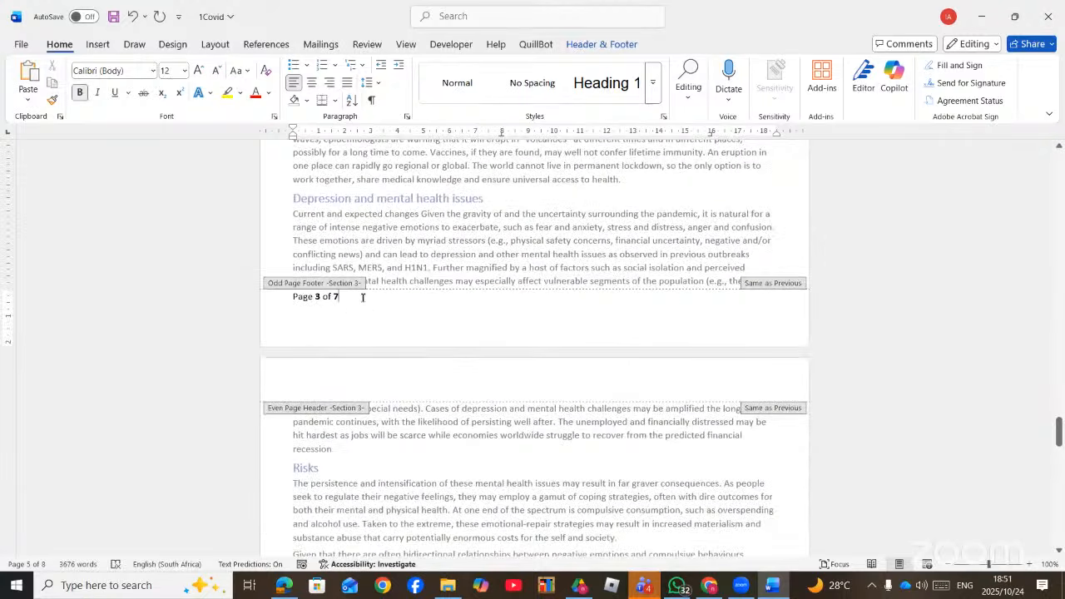
scroll(363, 314, down, 18)
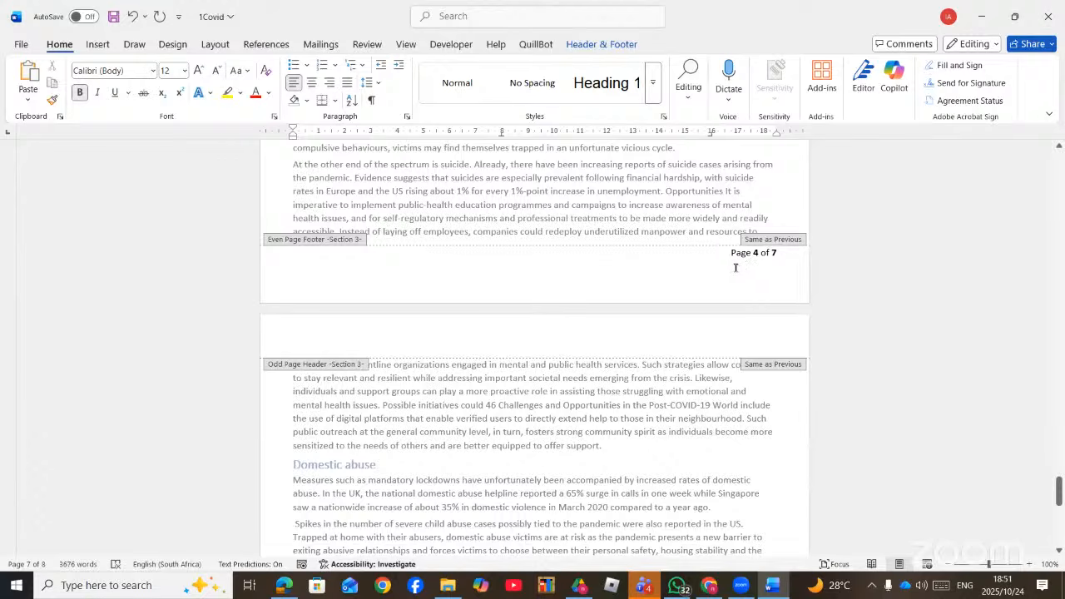
- Close footer editing and return to the top of the body text
click(602, 45)
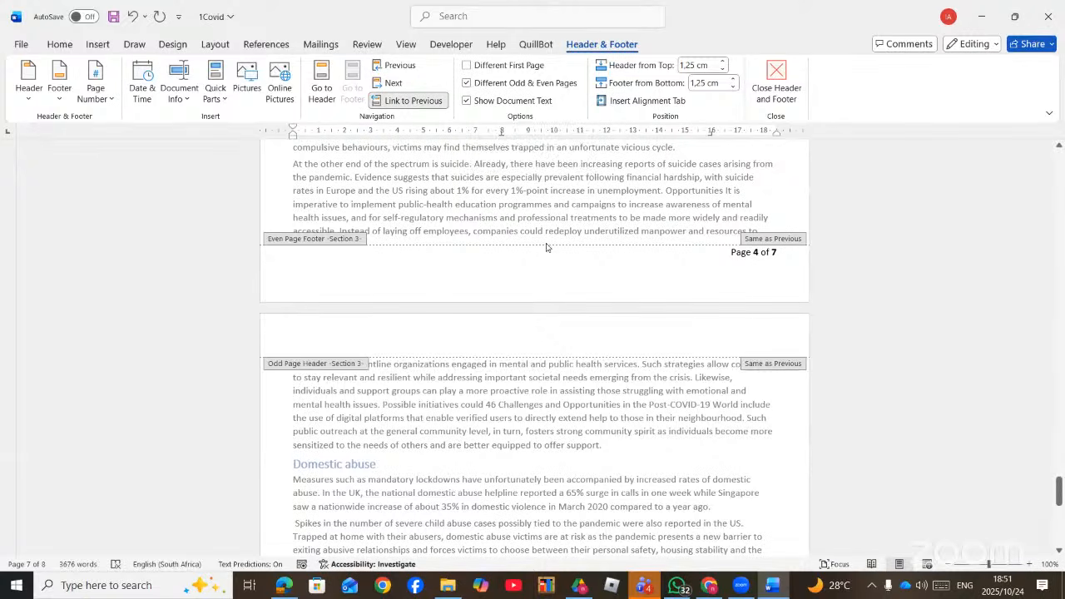
double_click(625, 462)
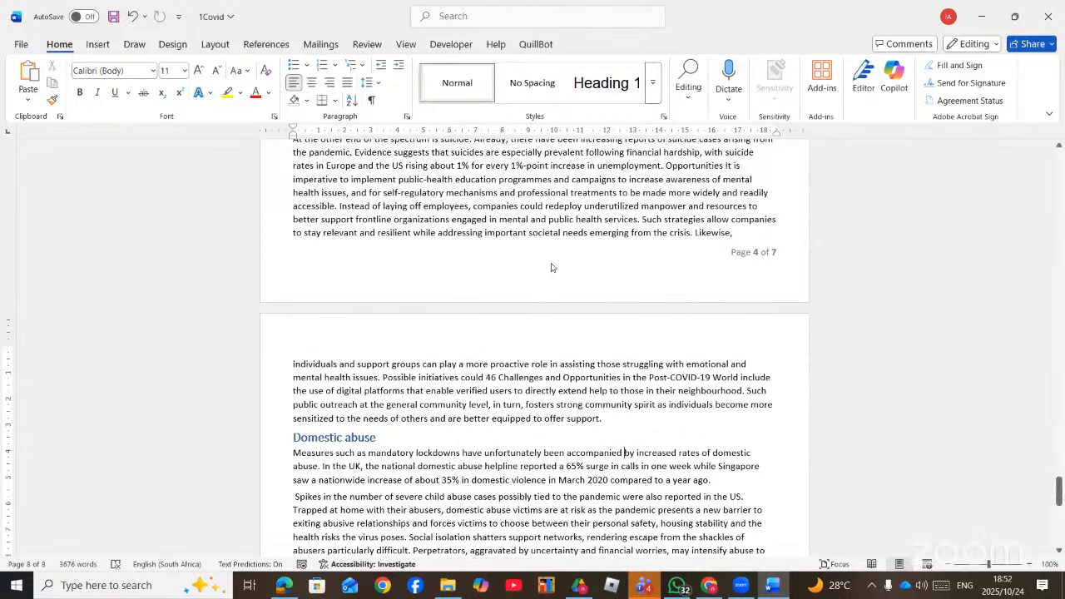
scroll(552, 264, up, 2)
scroll(553, 264, up, 6)
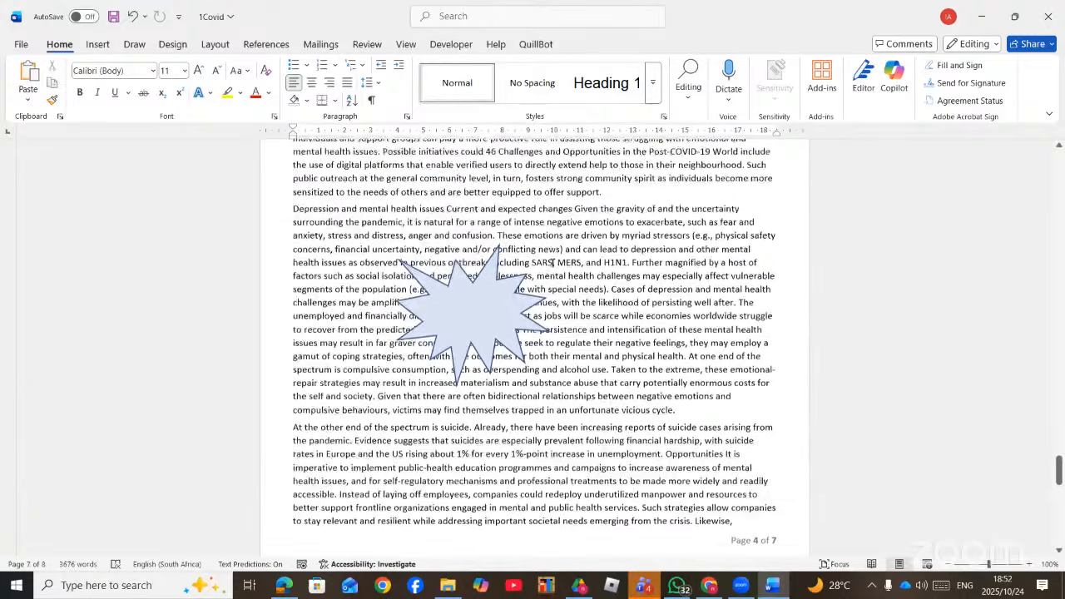
scroll(553, 264, up, 10)
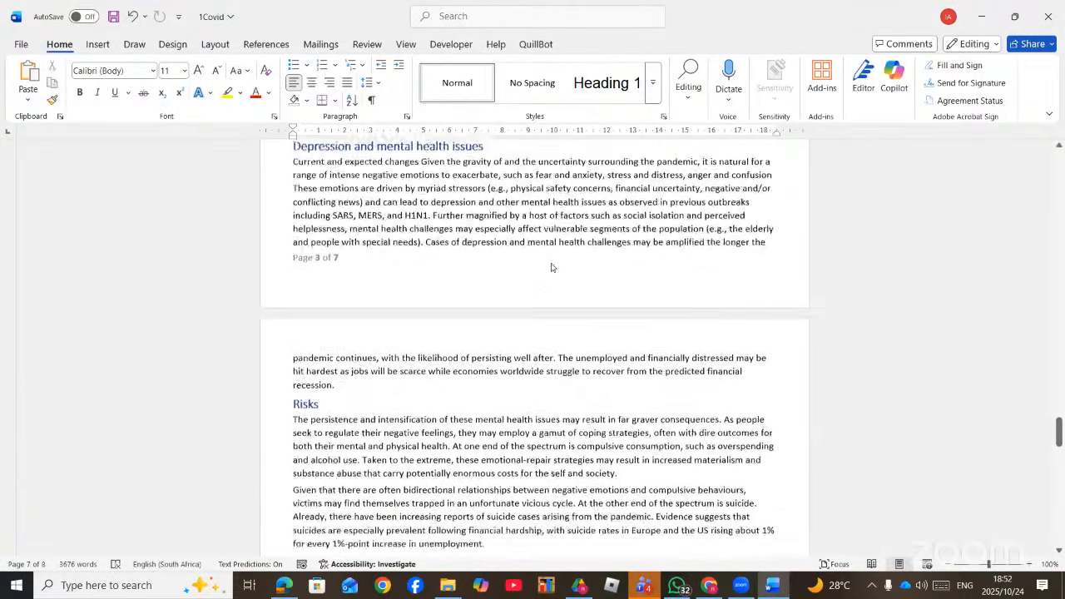
scroll(553, 266, up, 7)
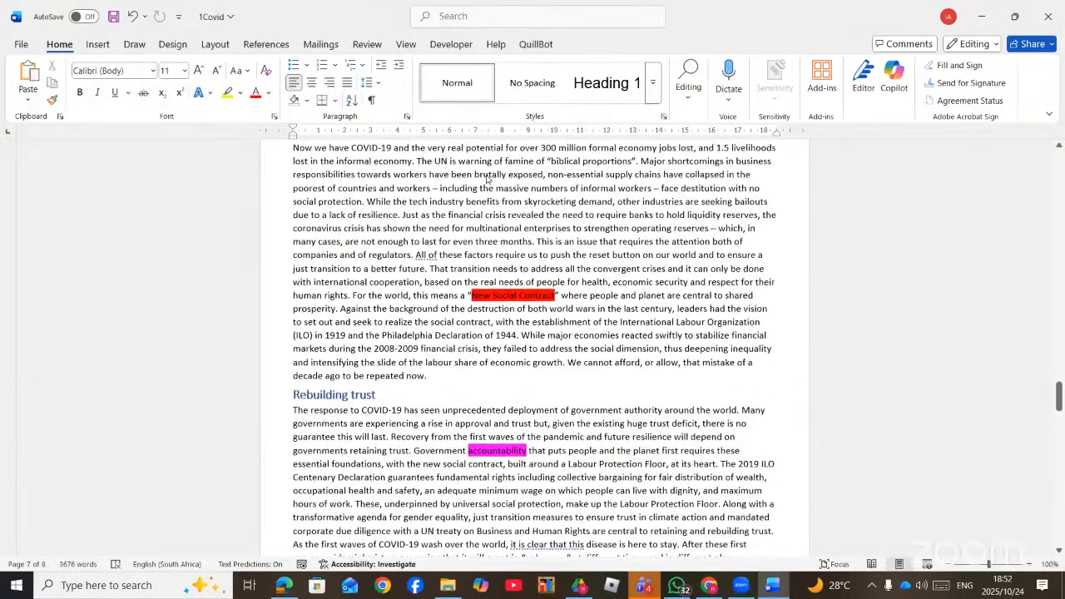
- Open the custom Printed Watermark dialog through the 'WA' command search
click(447, 19)
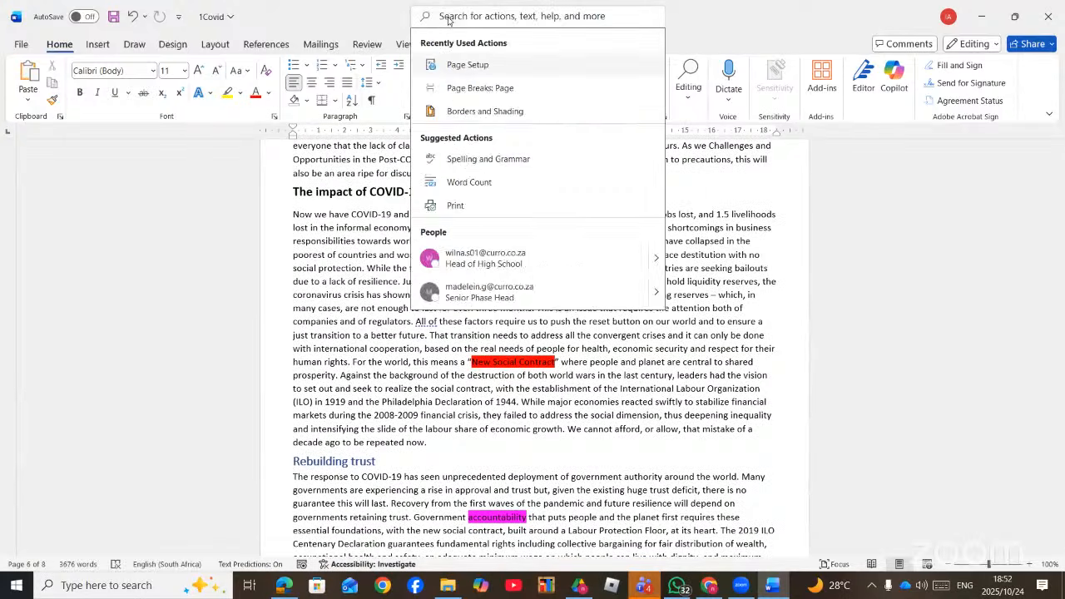
text(W)
key(Return)
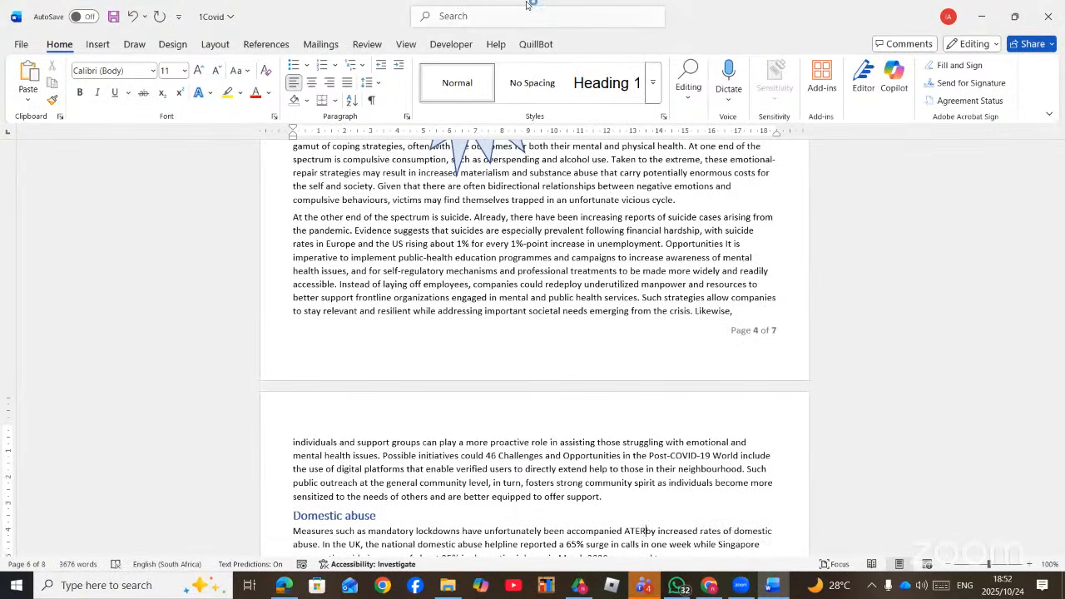
click(476, 10)
text(WA)
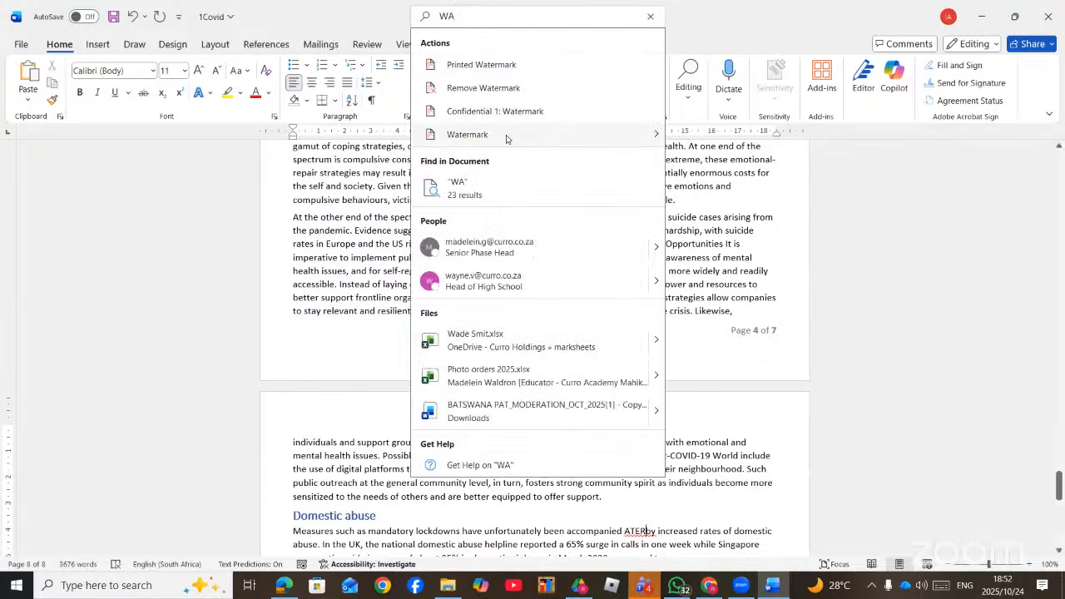
mouse_move(507, 138)
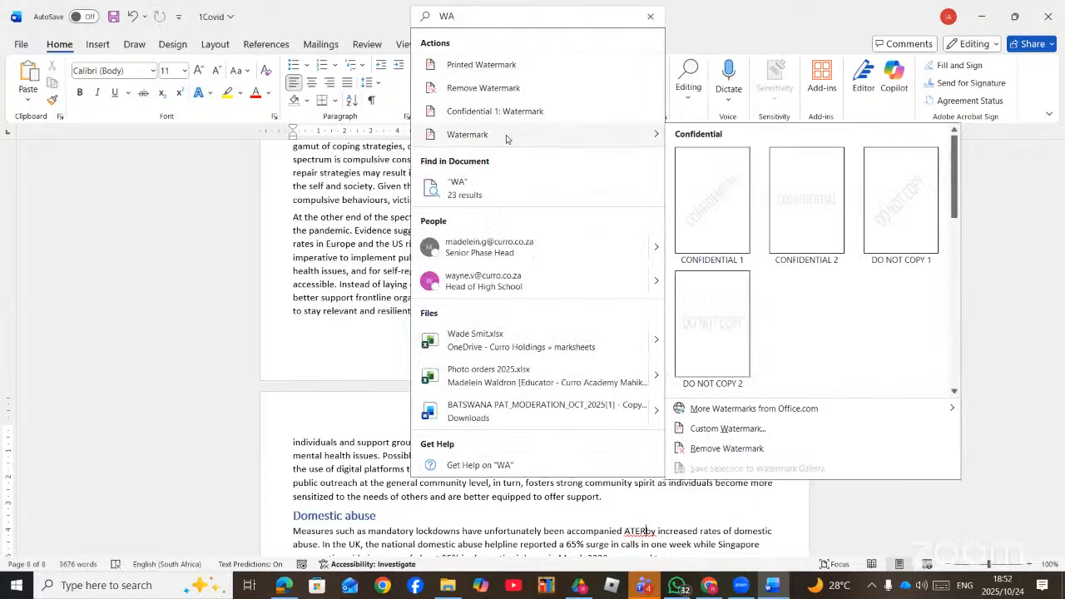
click(727, 429)
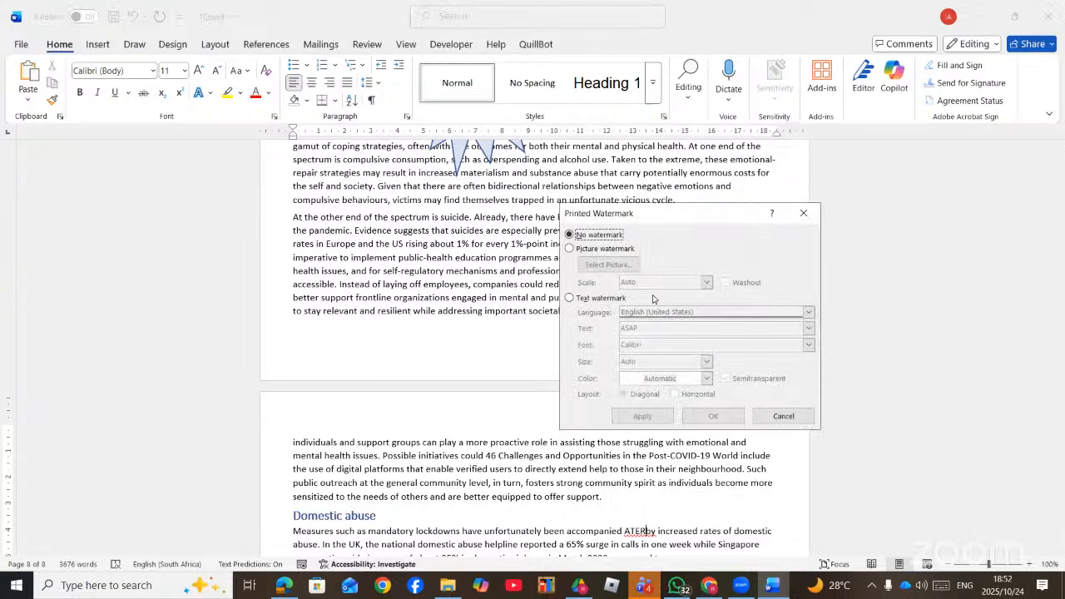
- Apply a text watermark with new text, size 150, red colour and horizontal layout
click(587, 249)
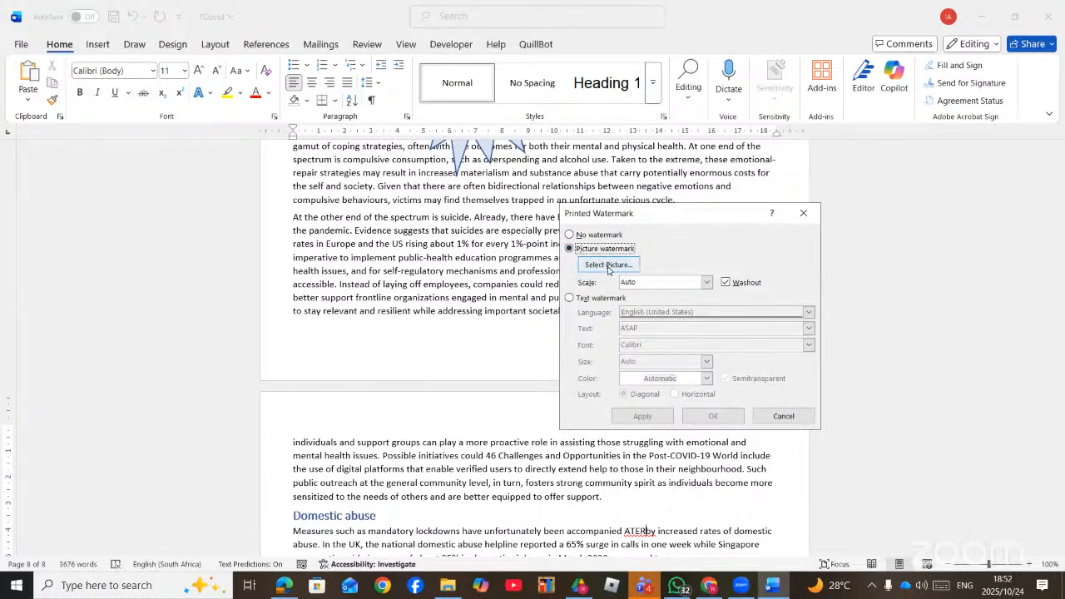
click(582, 302)
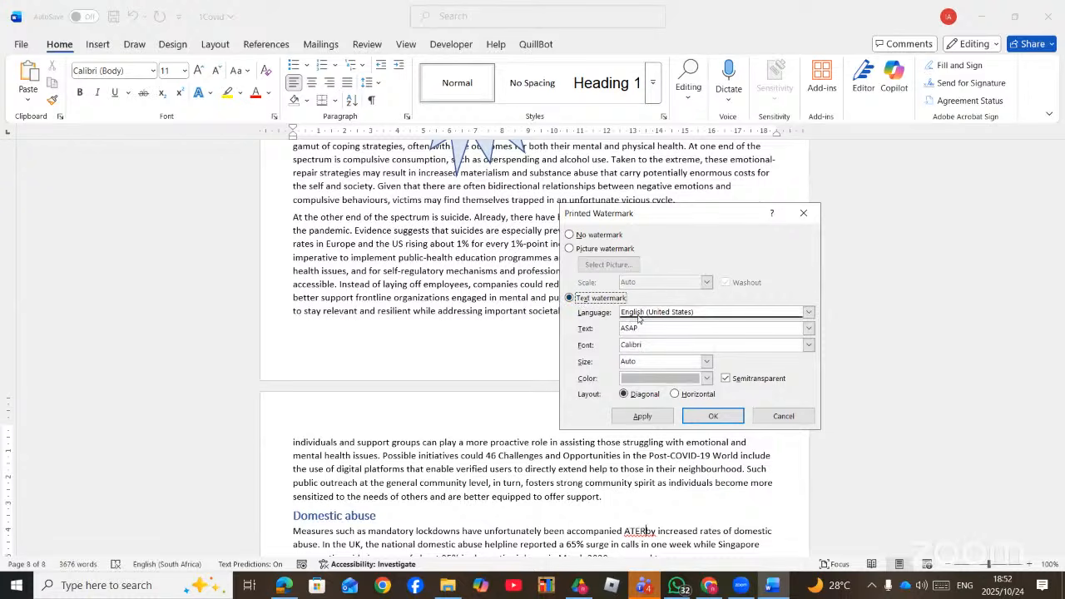
drag(630, 330, 607, 328)
text(SIRANTWI)
click(705, 363)
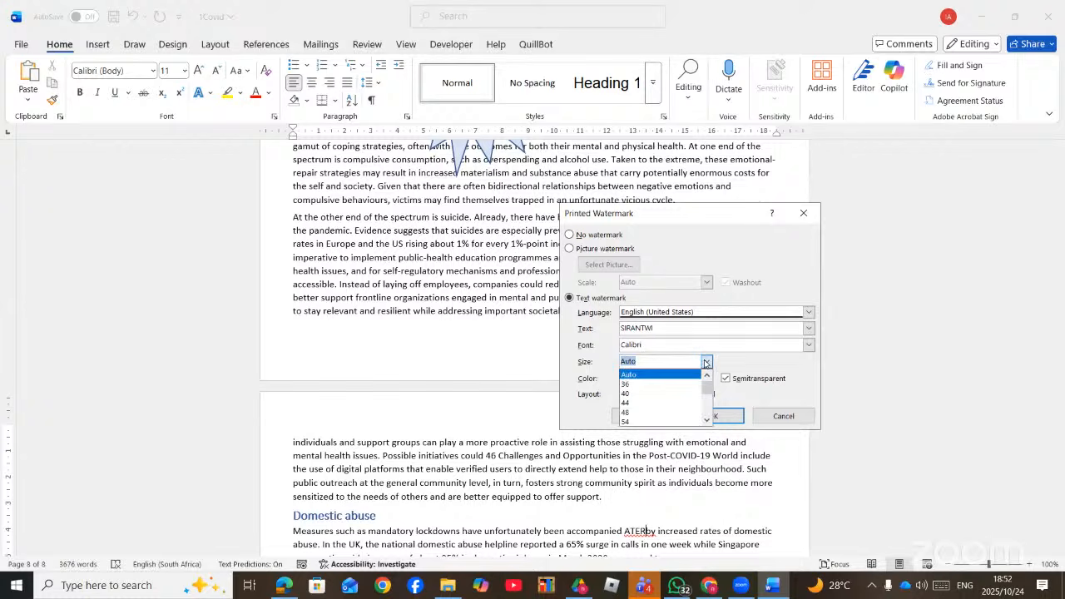
text(150)
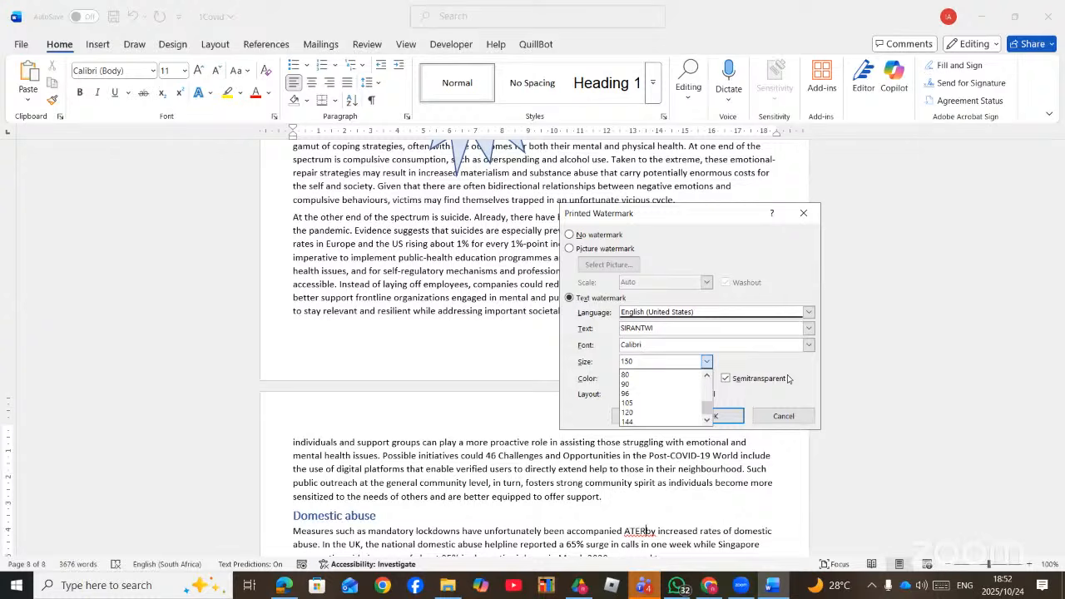
click(793, 380)
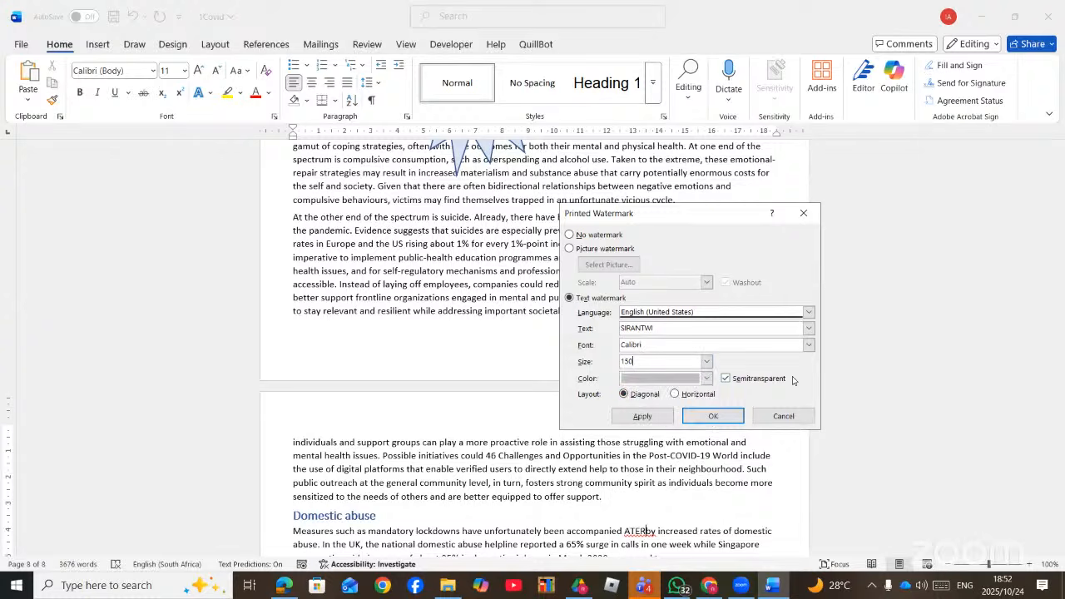
click(706, 377)
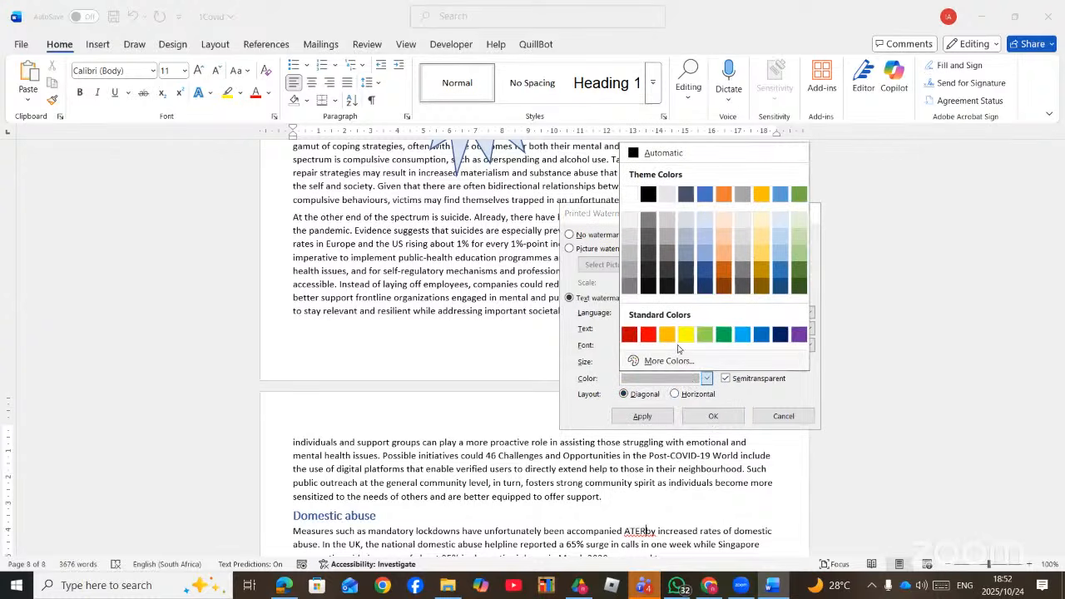
click(648, 336)
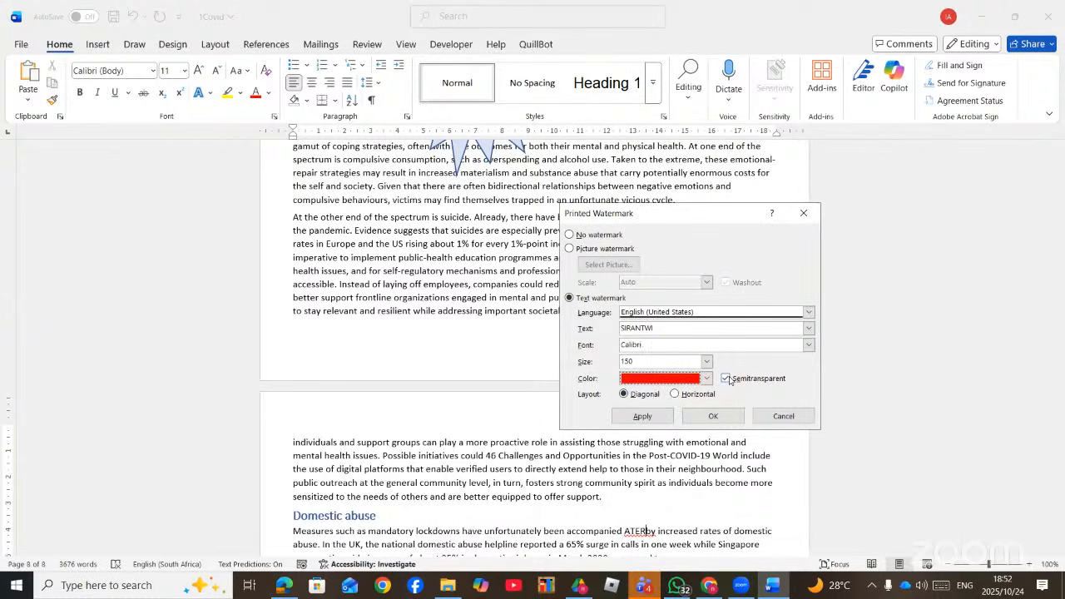
click(675, 394)
click(647, 420)
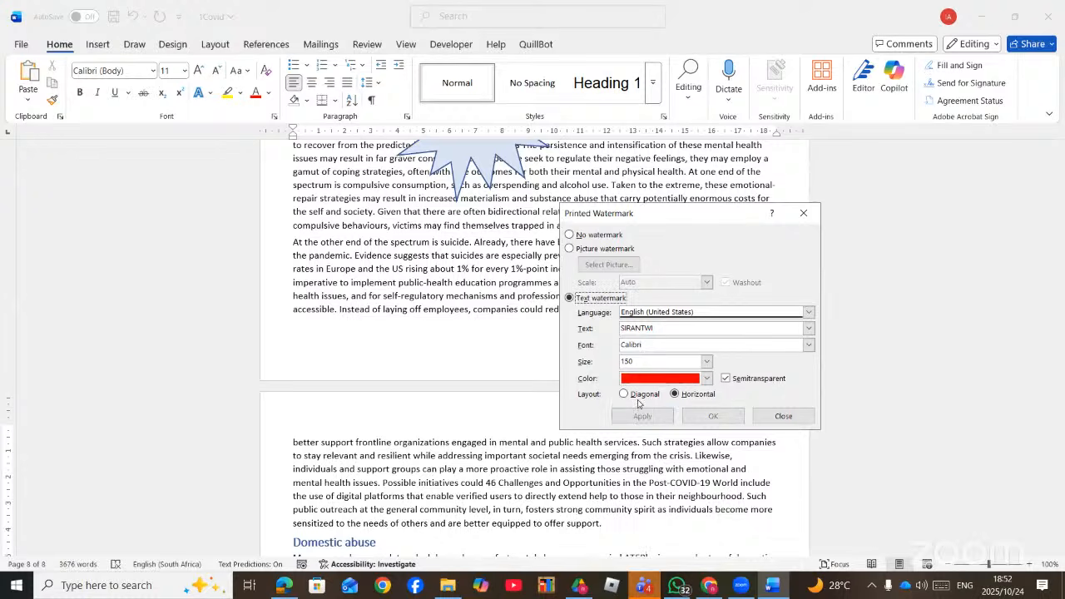
click(773, 416)
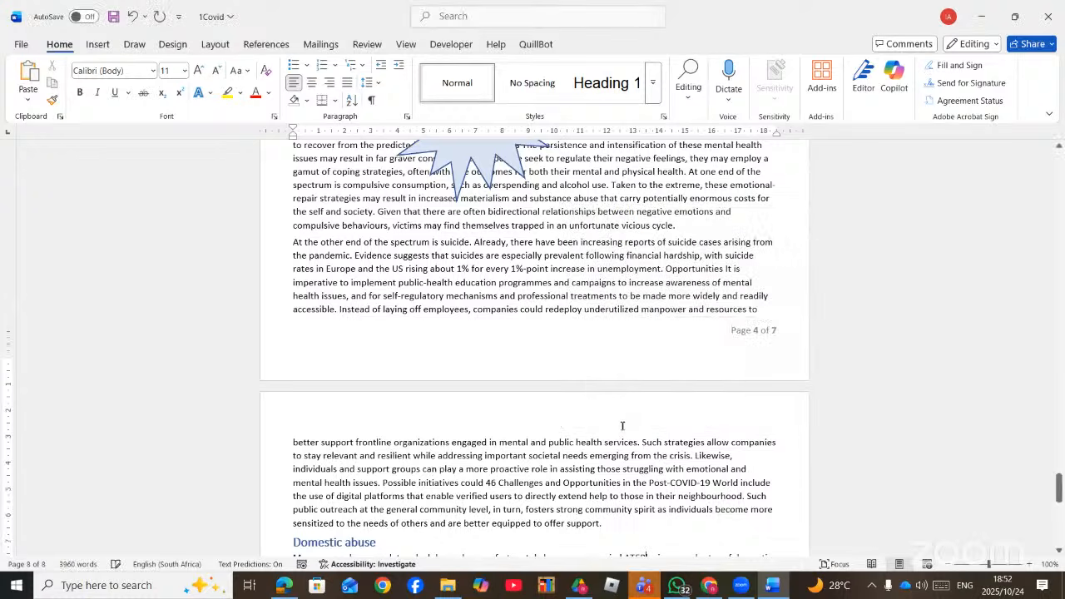
scroll(622, 426, down, 5)
scroll(623, 426, down, 7)
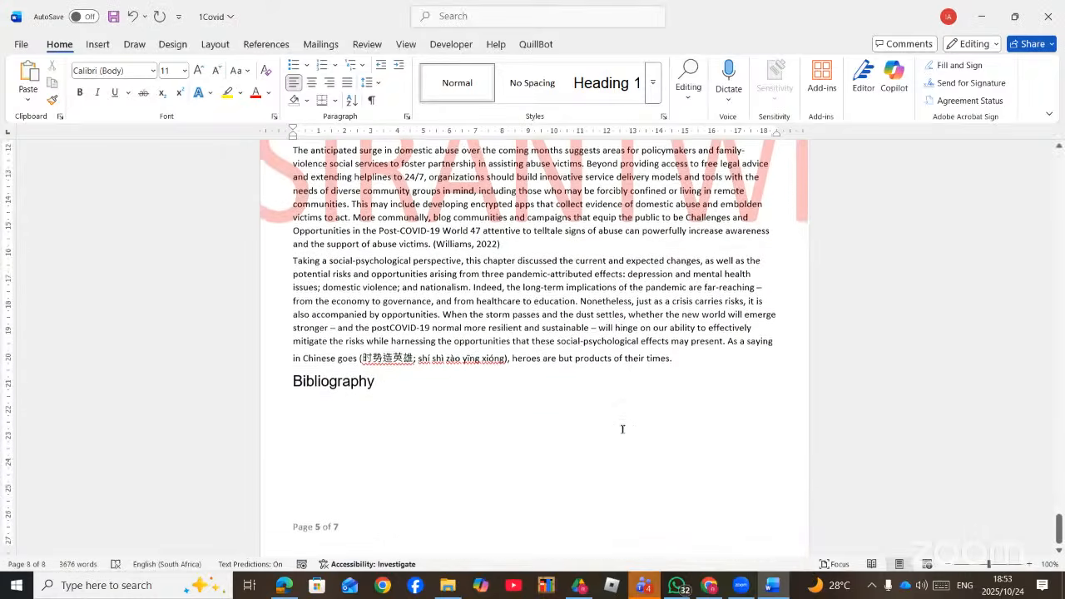
scroll(621, 433, up, 15)
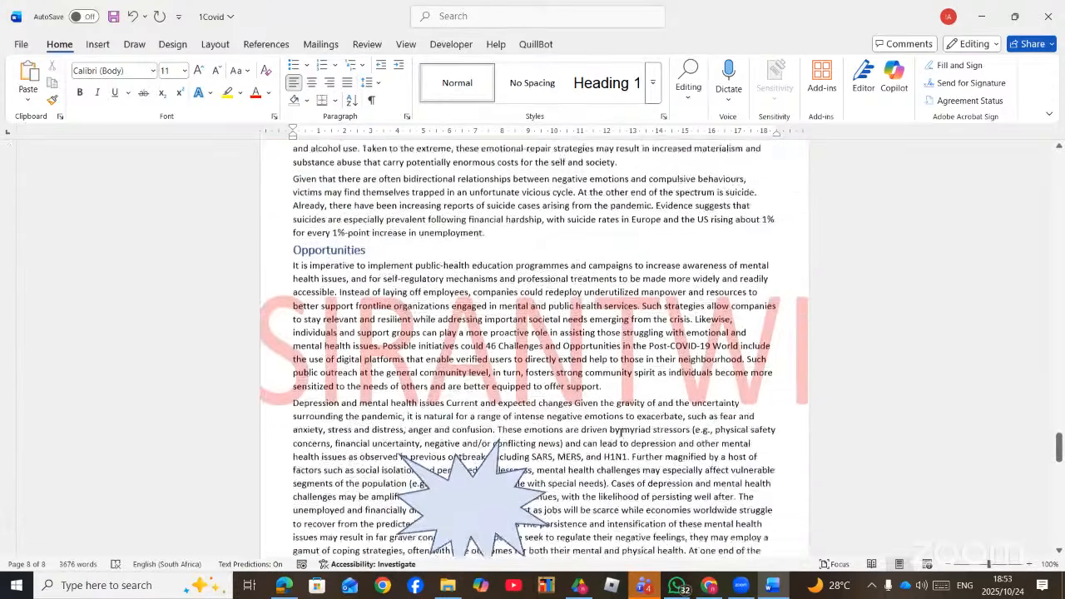
scroll(621, 433, up, 20)
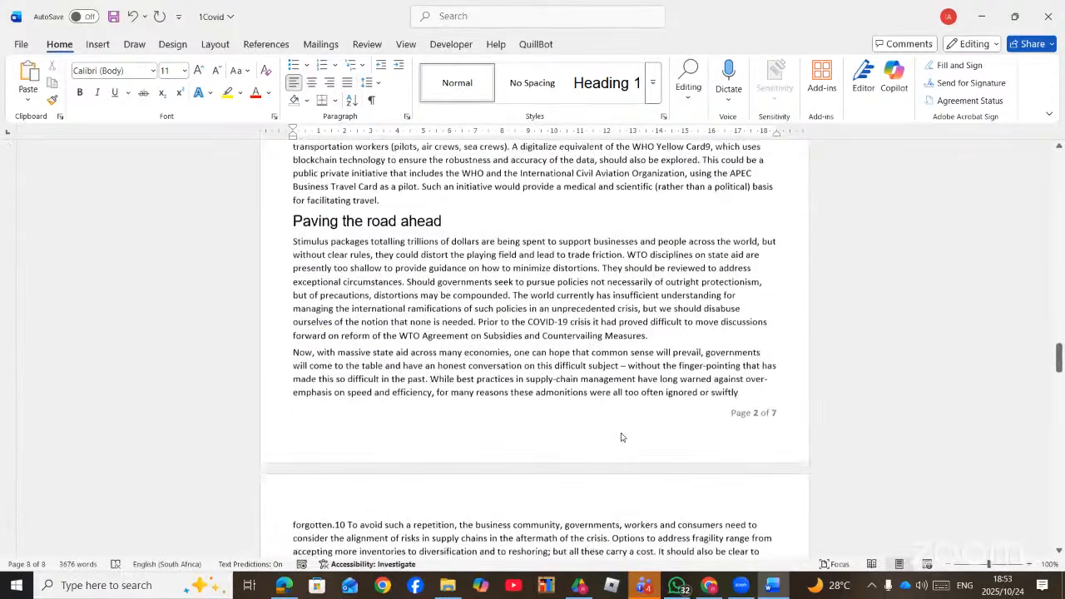
scroll(621, 432, up, 5)
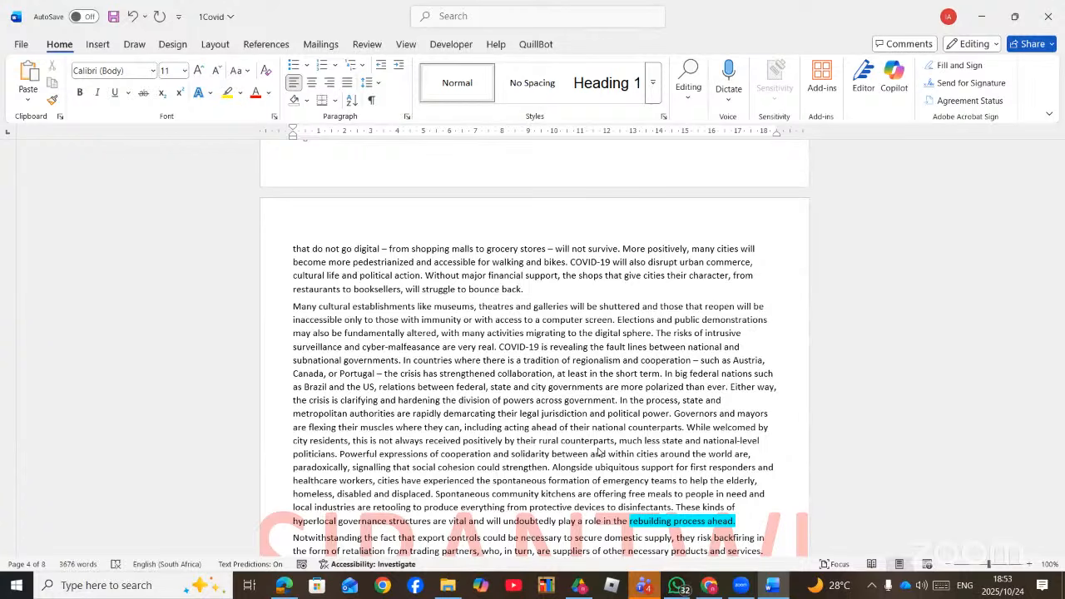
click(576, 294)
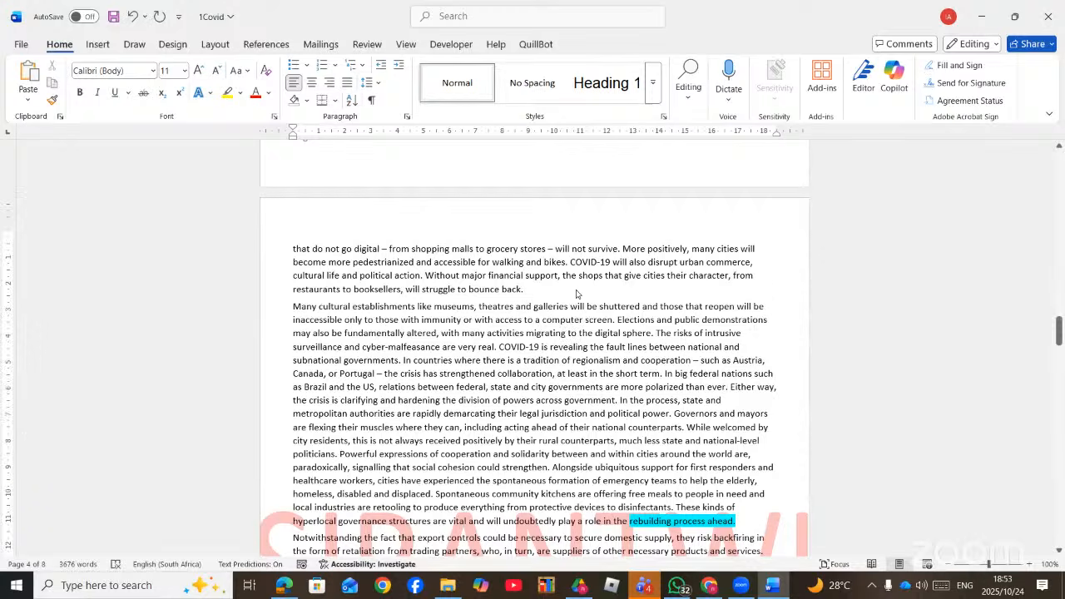
click(97, 45)
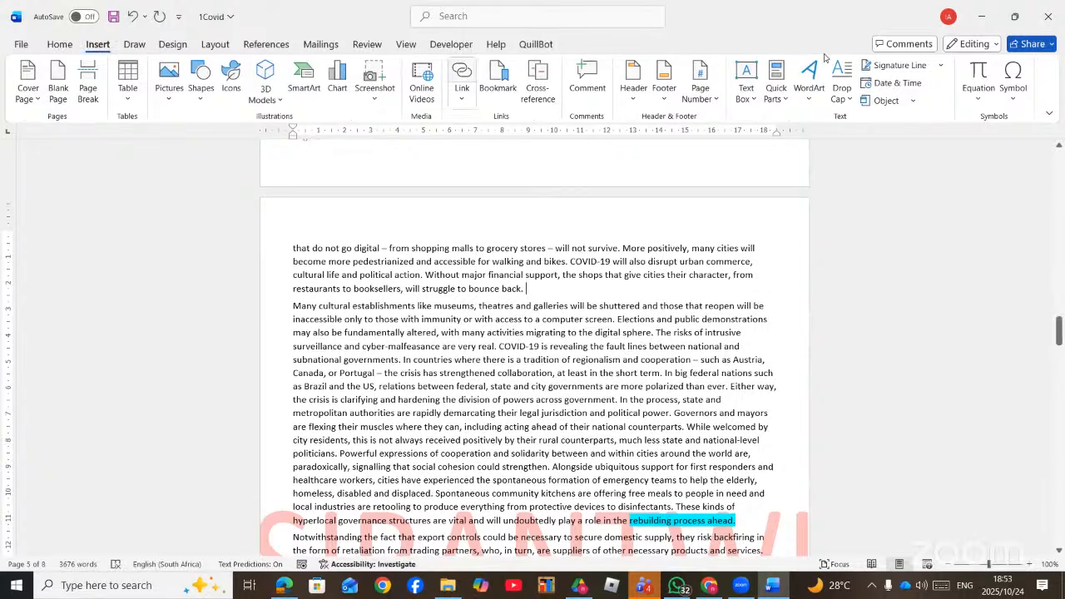
click(1012, 91)
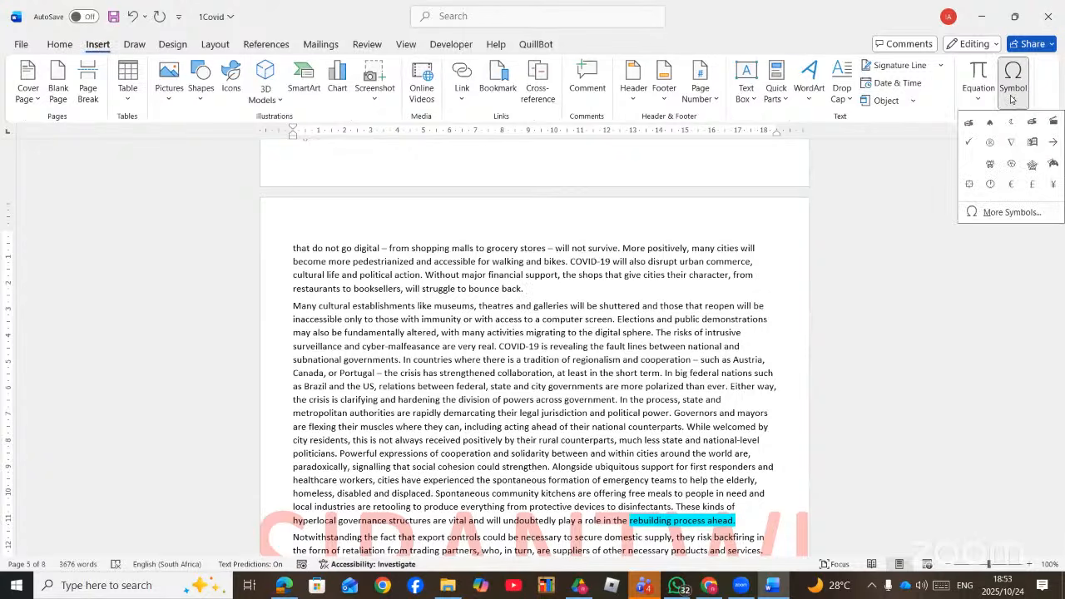
click(1012, 212)
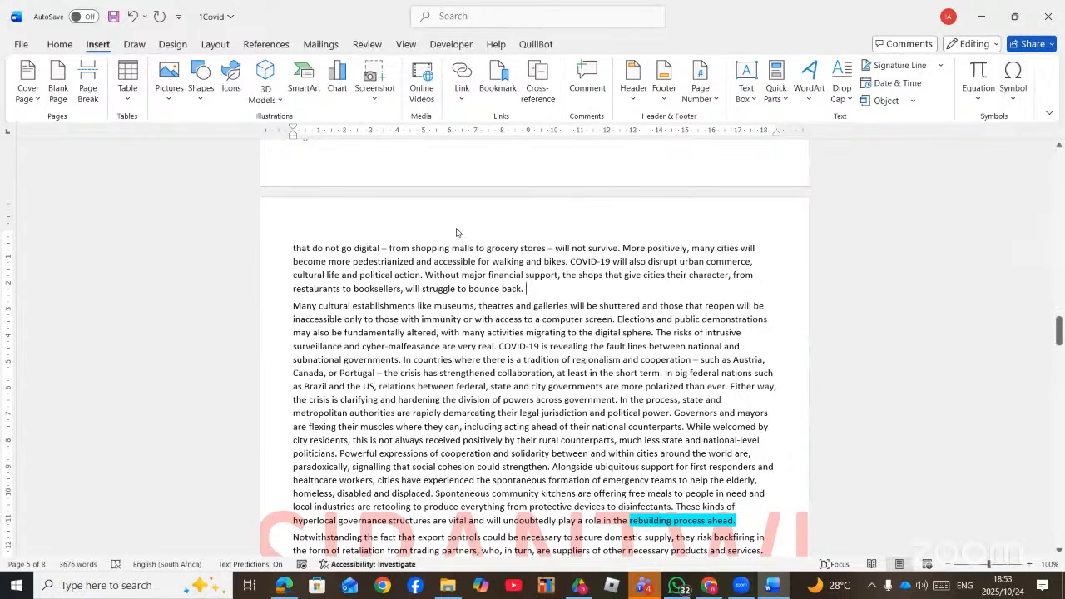
click(510, 190)
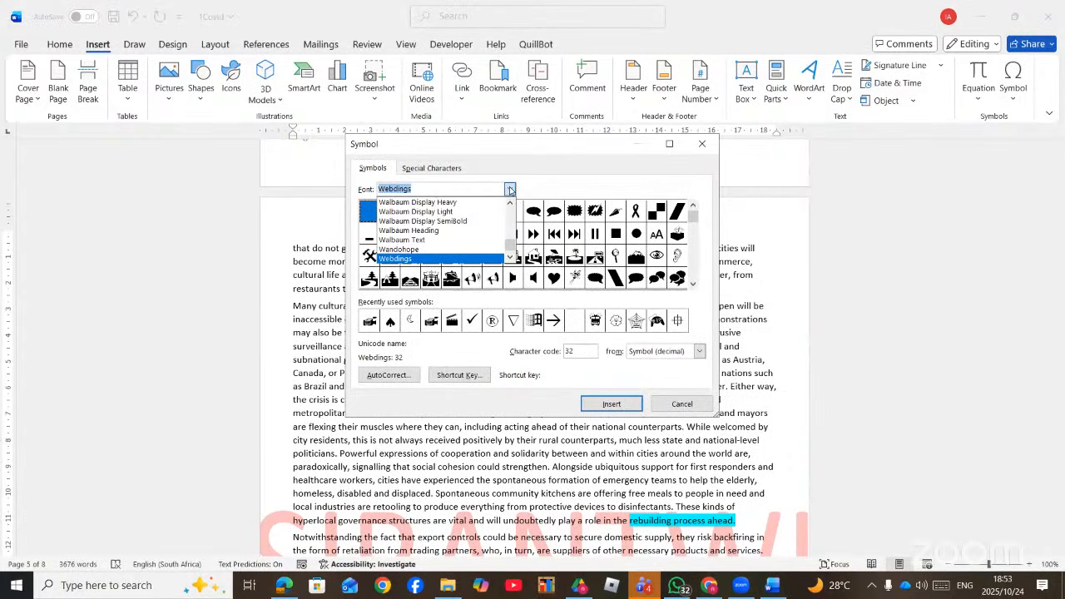
text(WING)
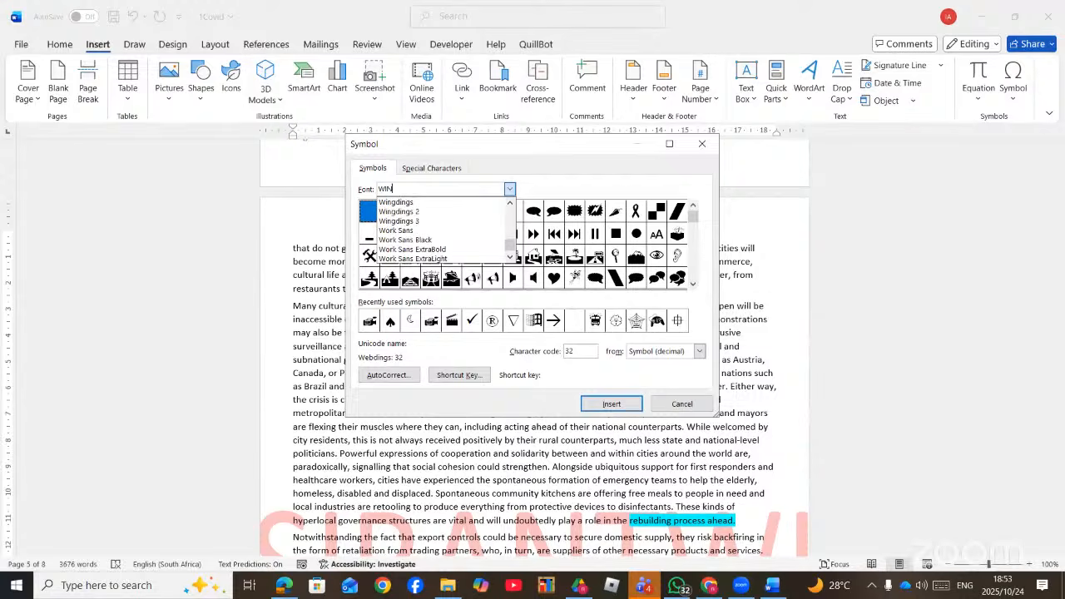
click(458, 202)
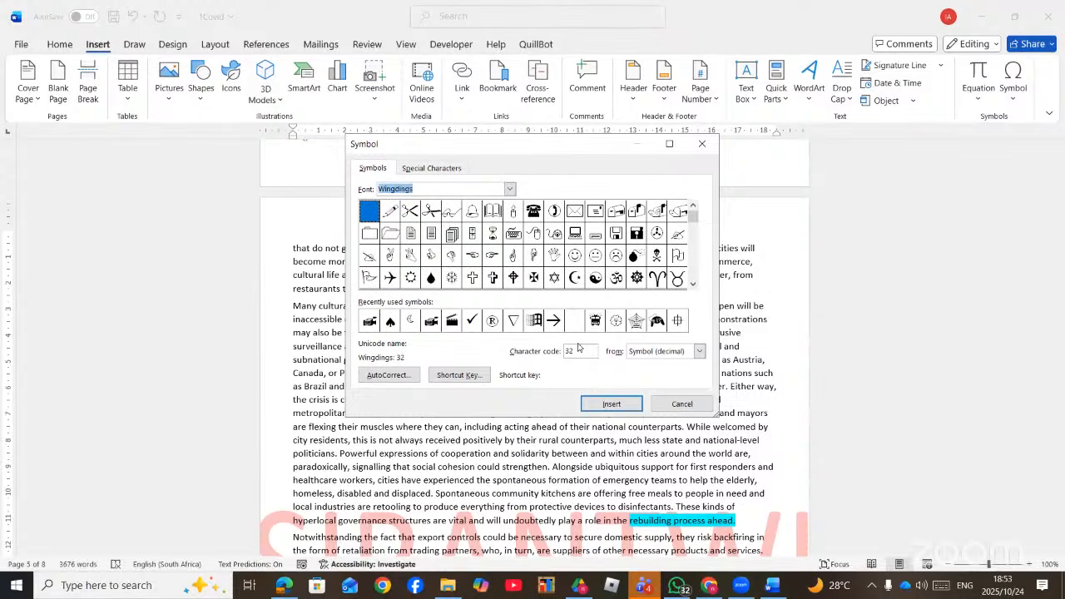
double_click(576, 351)
text(130)
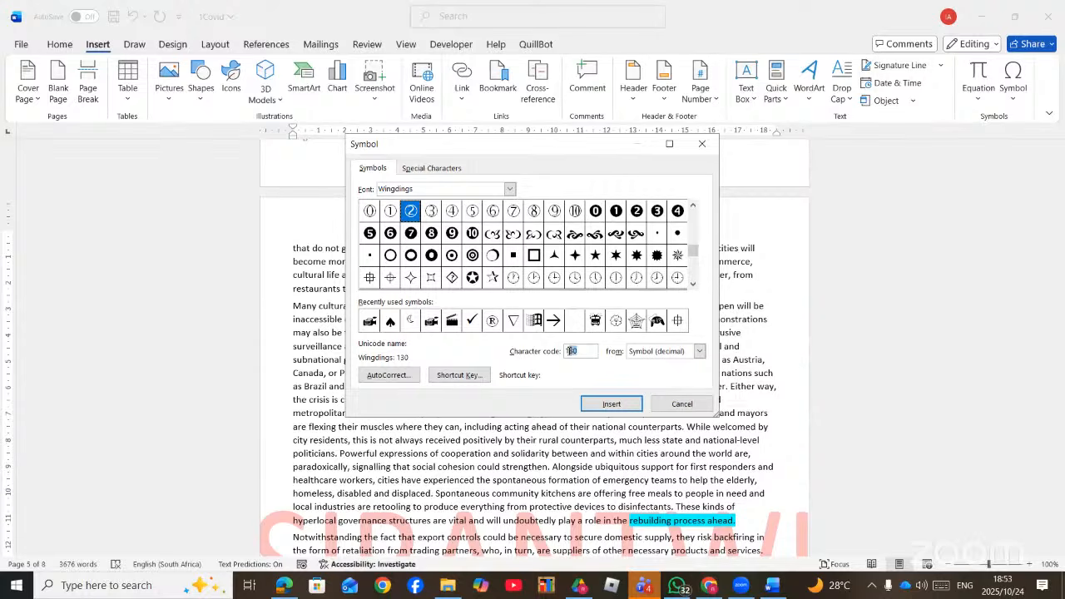
text(184)
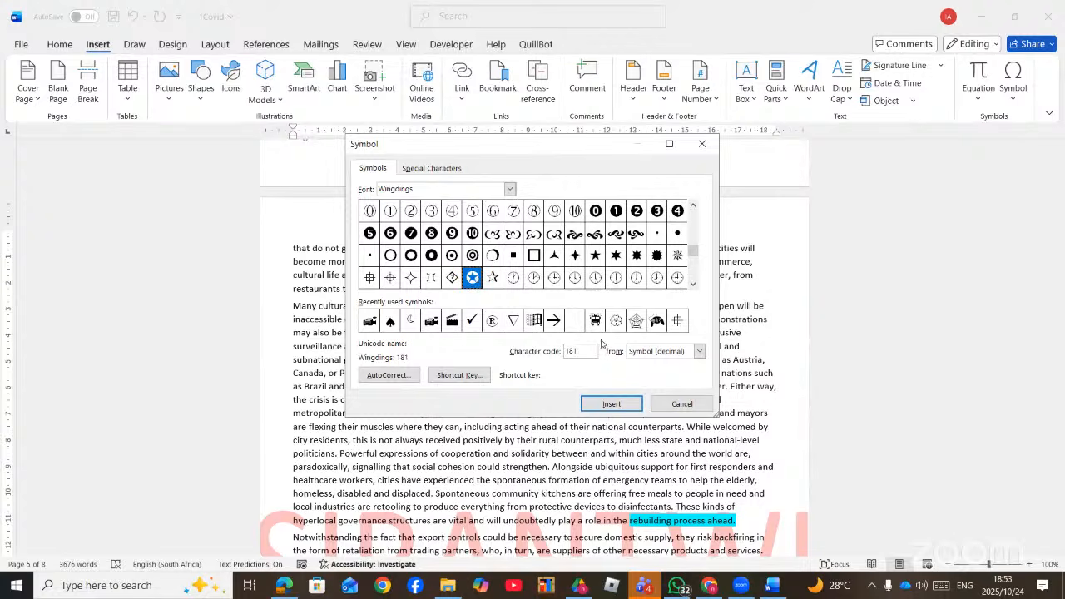
click(606, 404)
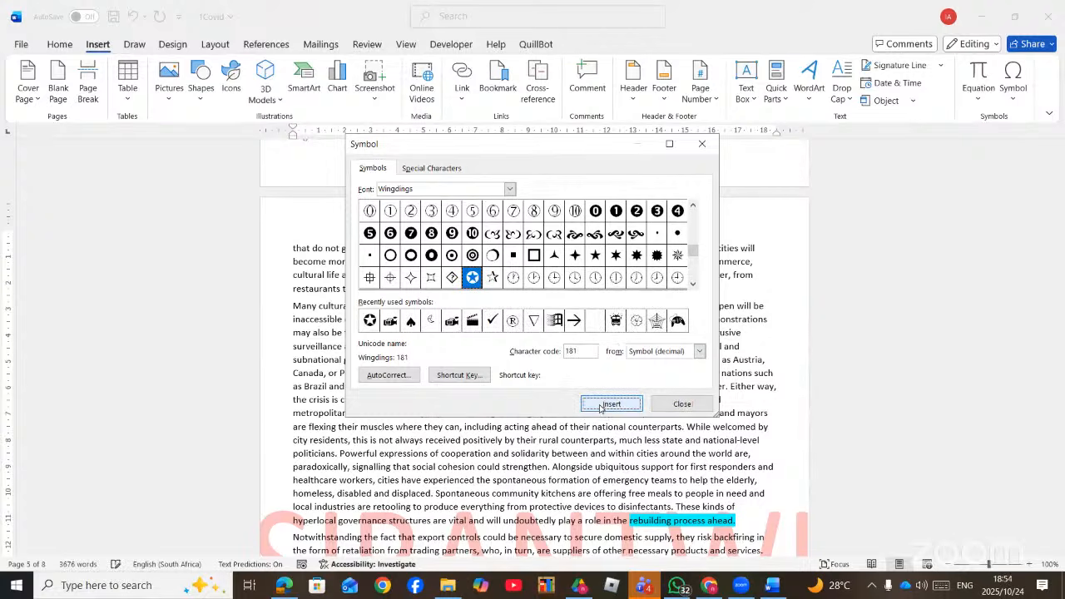
click(683, 404)
drag(540, 290, 525, 289)
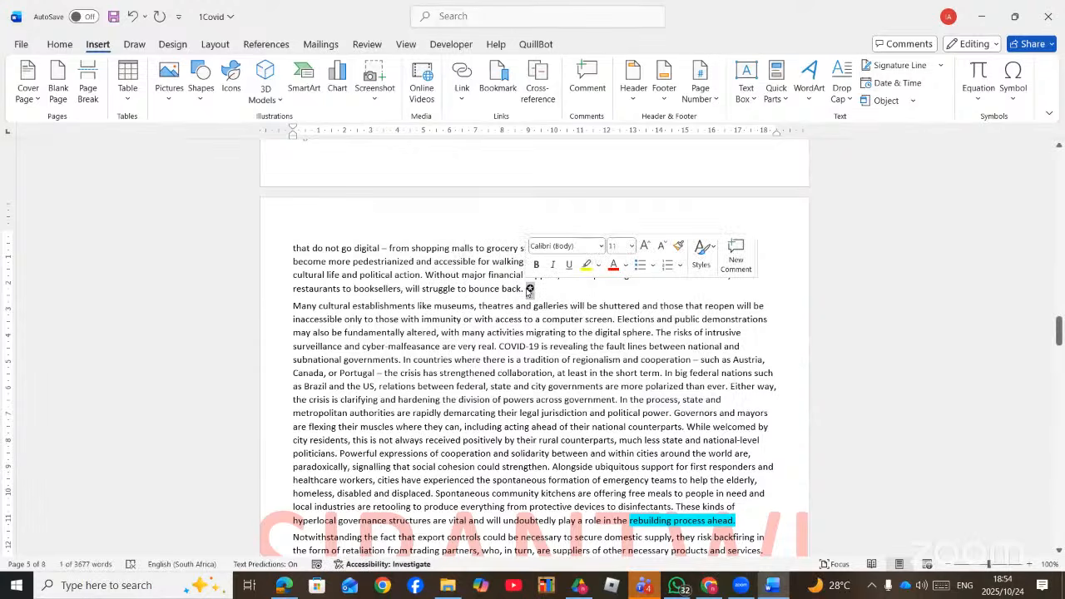
right_click(531, 288)
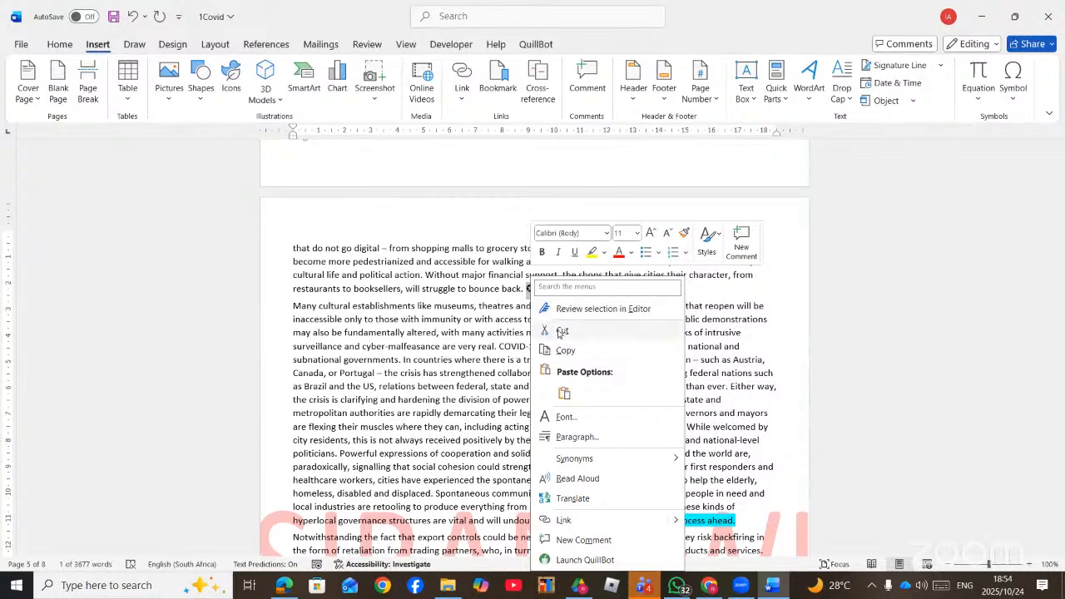
click(558, 330)
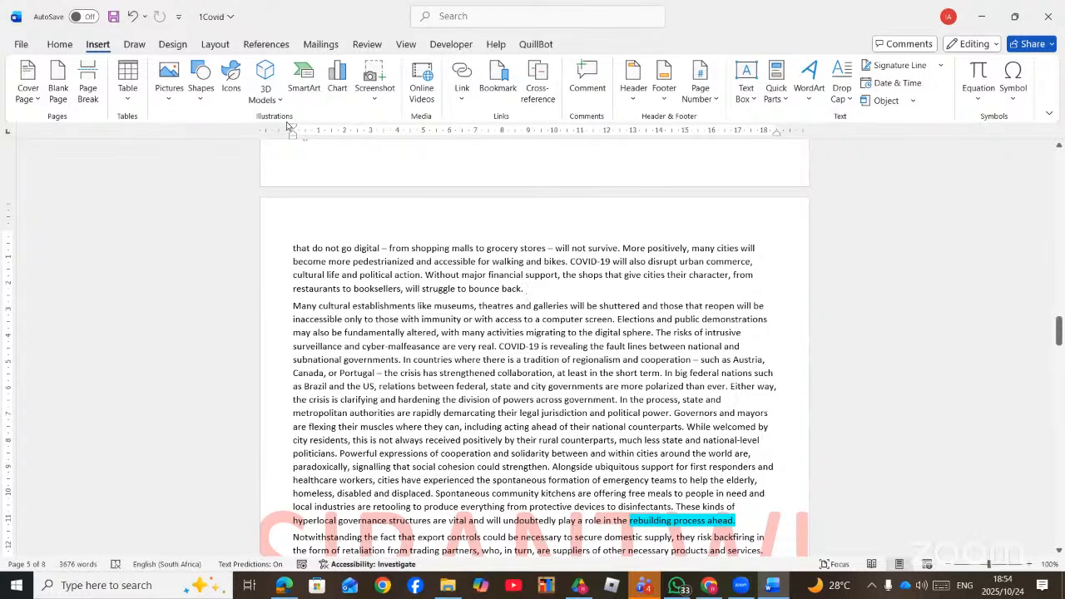
- Replace the watermark text with 'O' in Wingdings, size 150, red, horizontal, and apply it
click(480, 17)
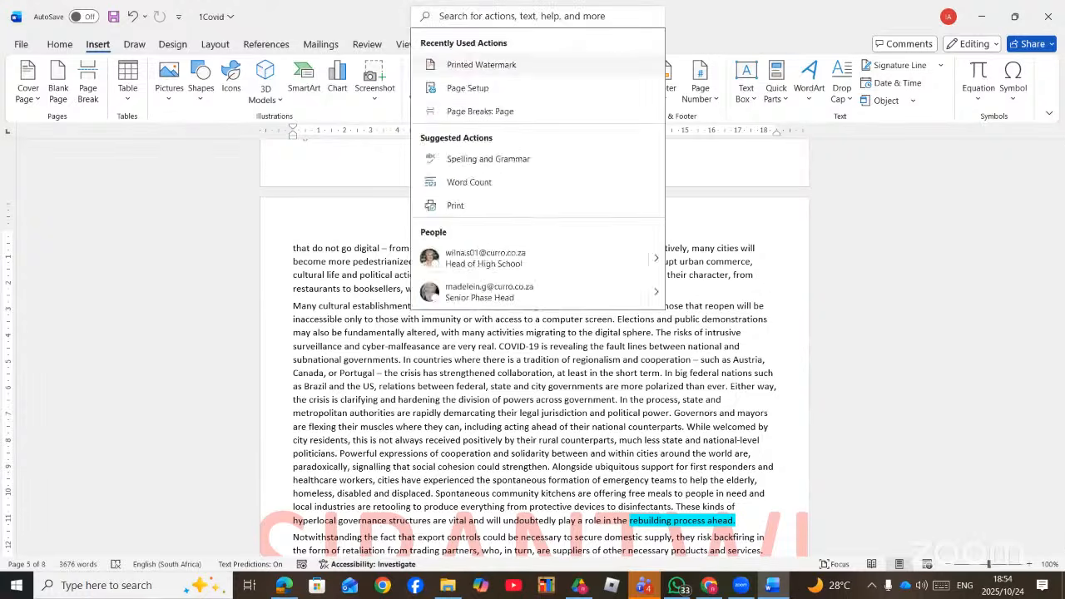
text(WATE)
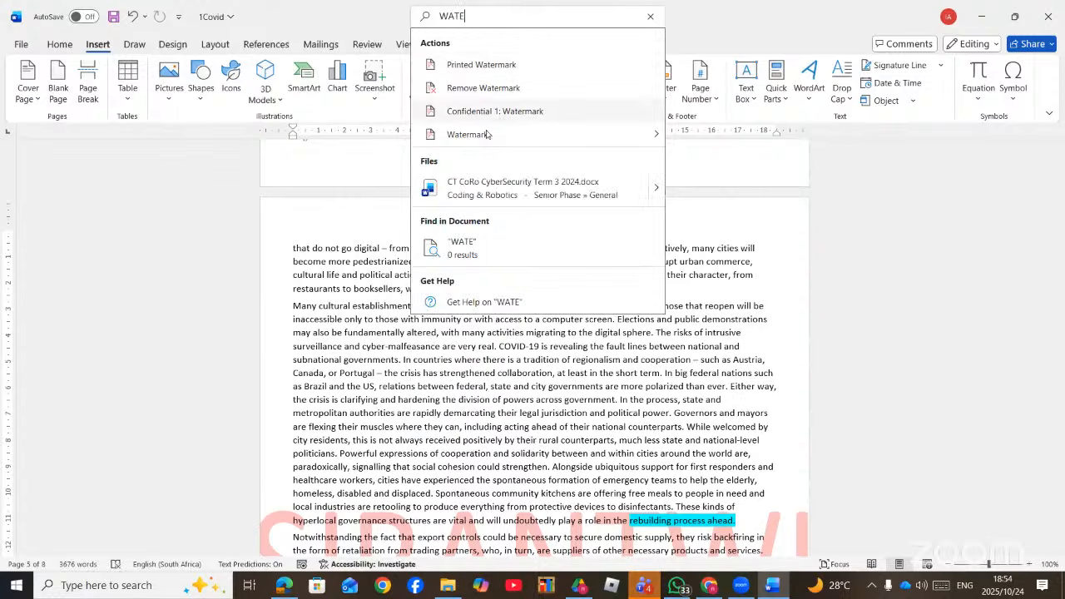
mouse_move(488, 133)
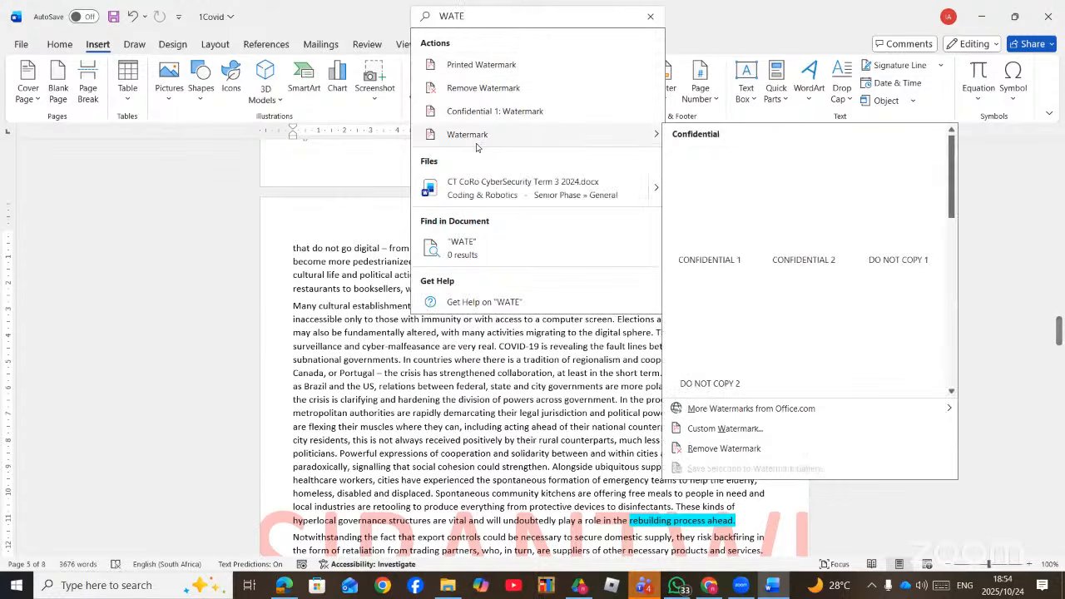
click(726, 428)
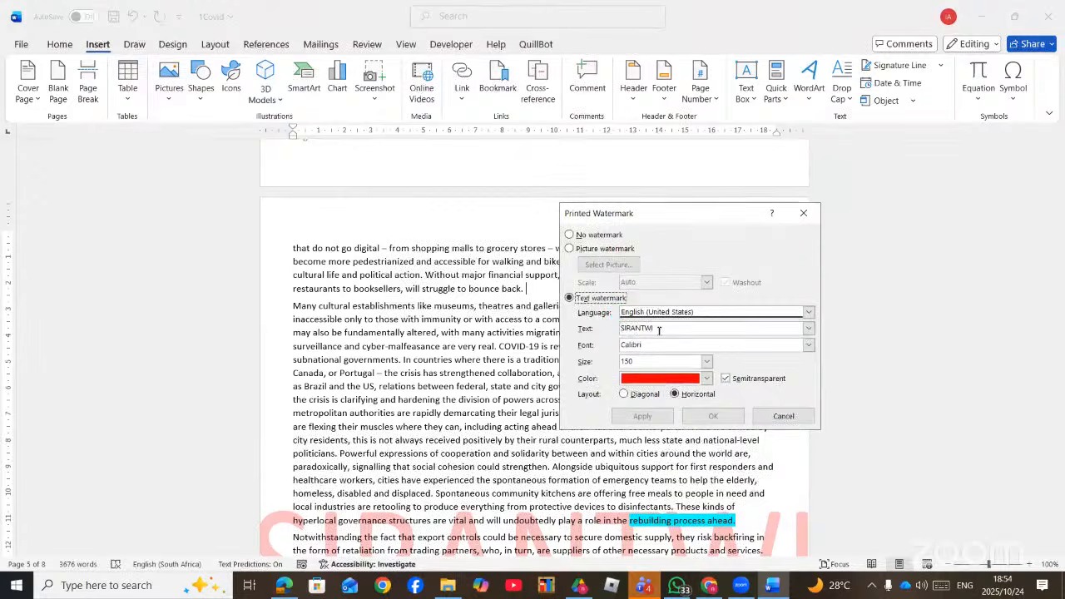
drag(659, 325, 605, 320)
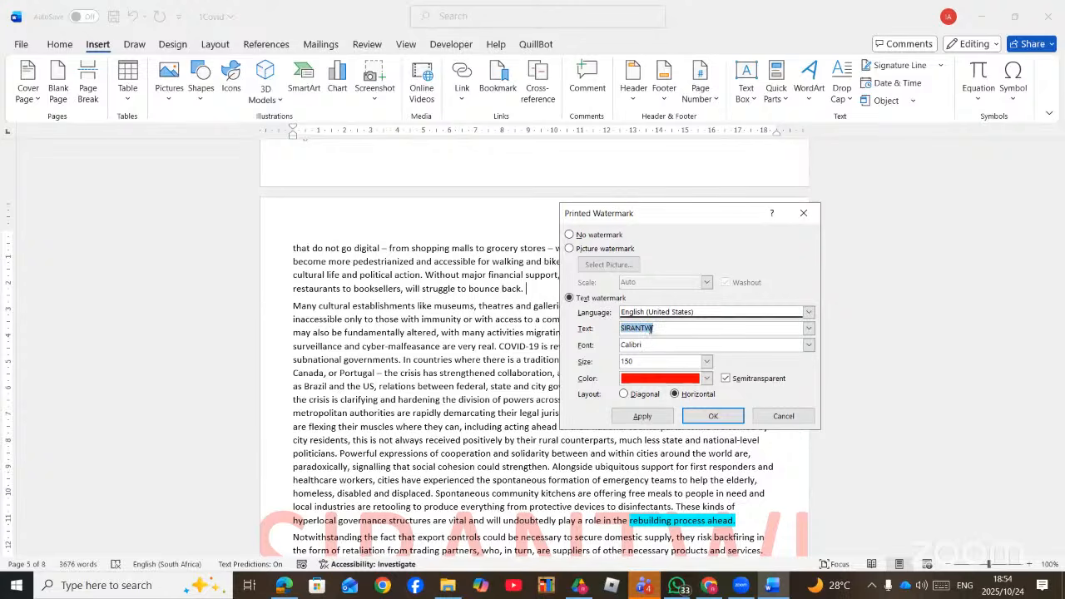
text(O)
click(808, 344)
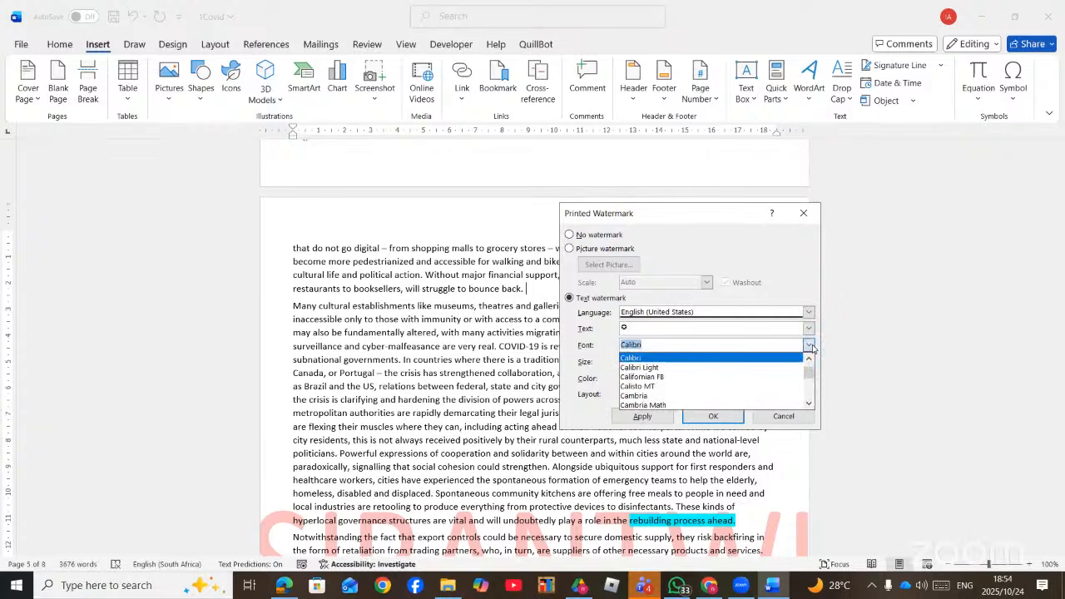
text(WIN)
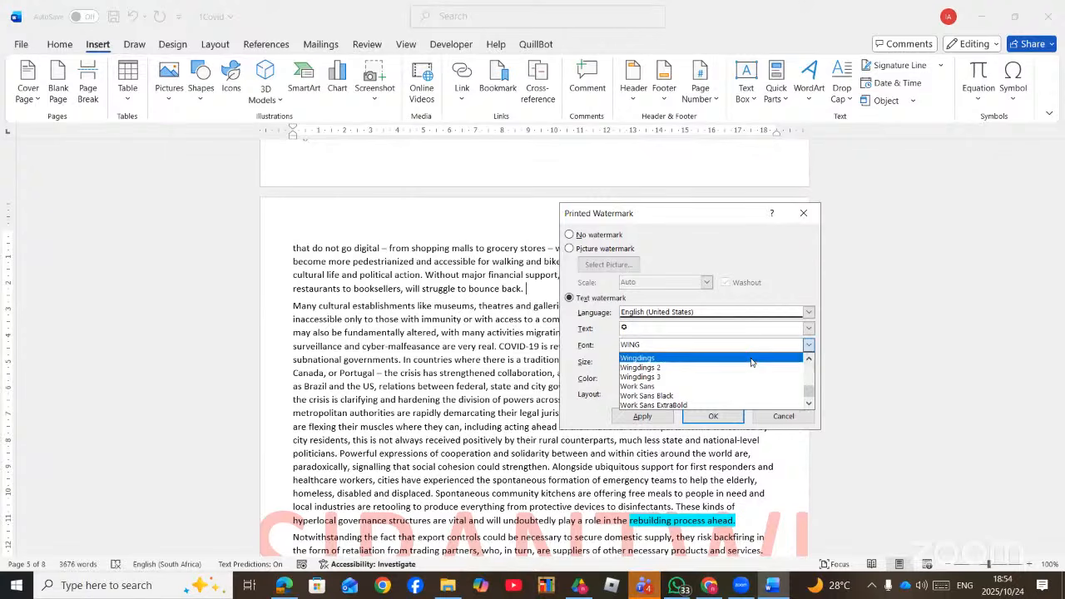
text(G)
click(749, 358)
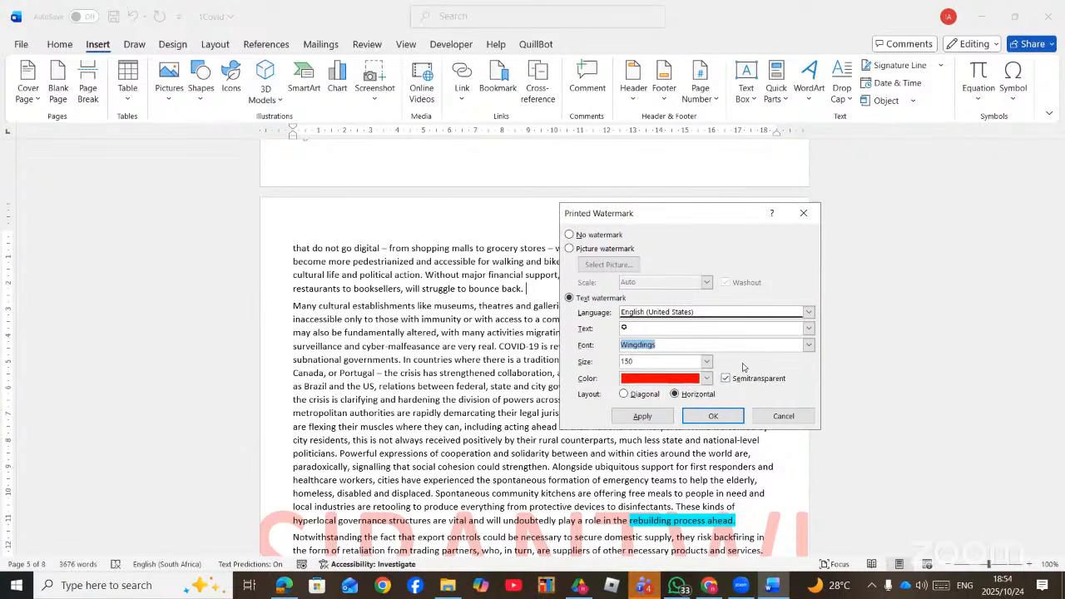
click(661, 418)
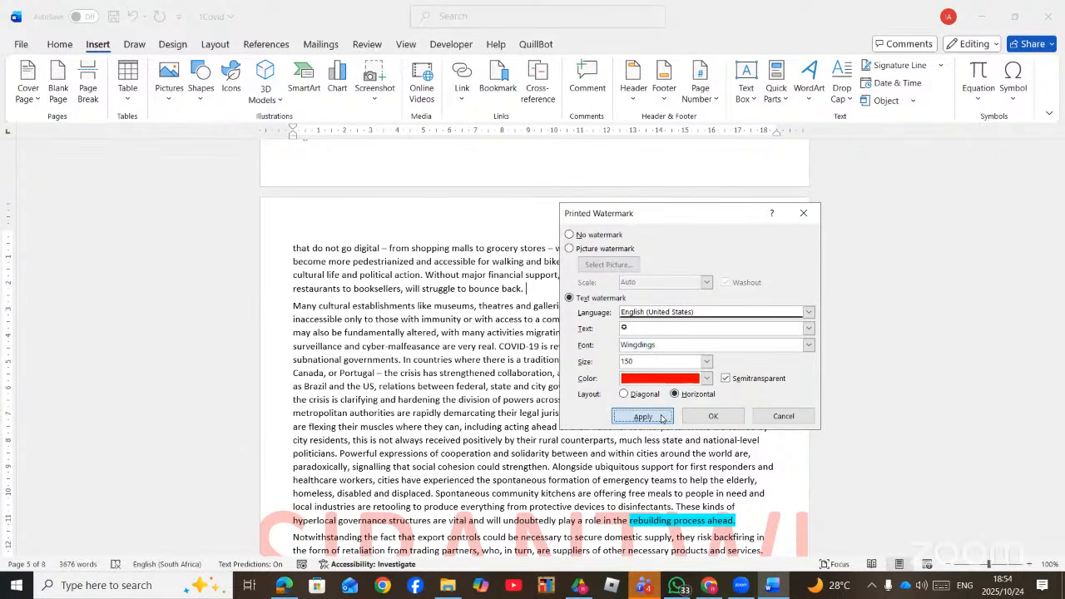
click(783, 417)
scroll(620, 418, down, 6)
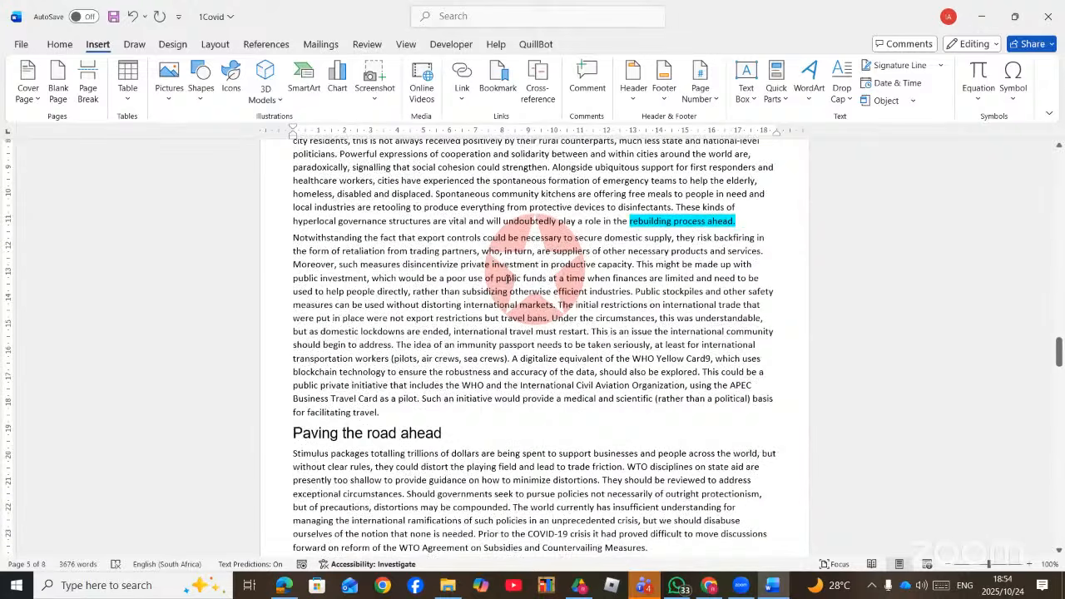
scroll(508, 279, down, 15)
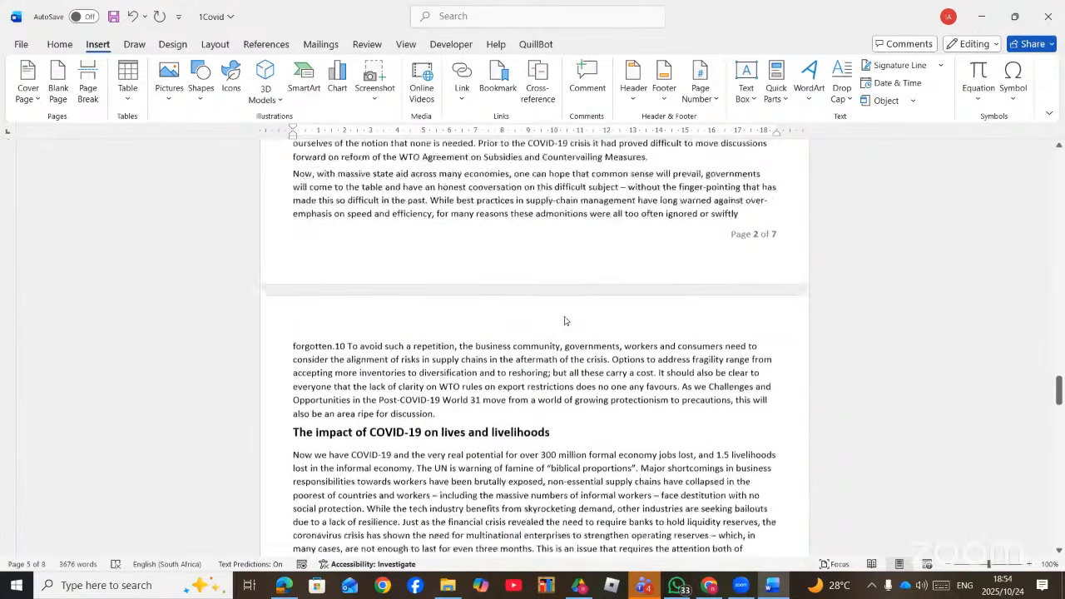
scroll(502, 280, down, 13)
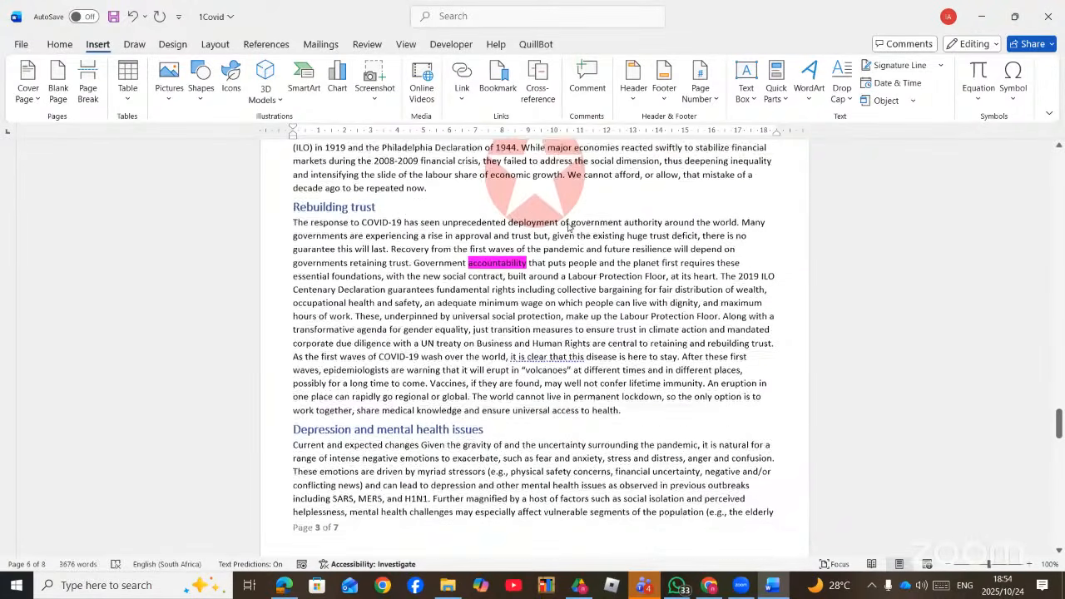
scroll(566, 231, down, 8)
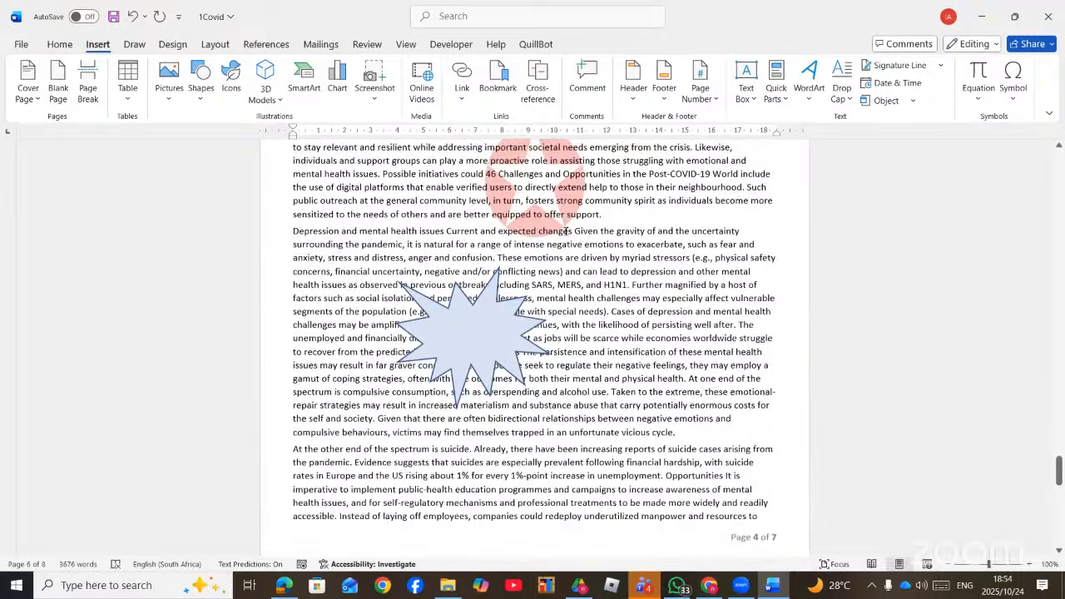
scroll(566, 231, down, 15)
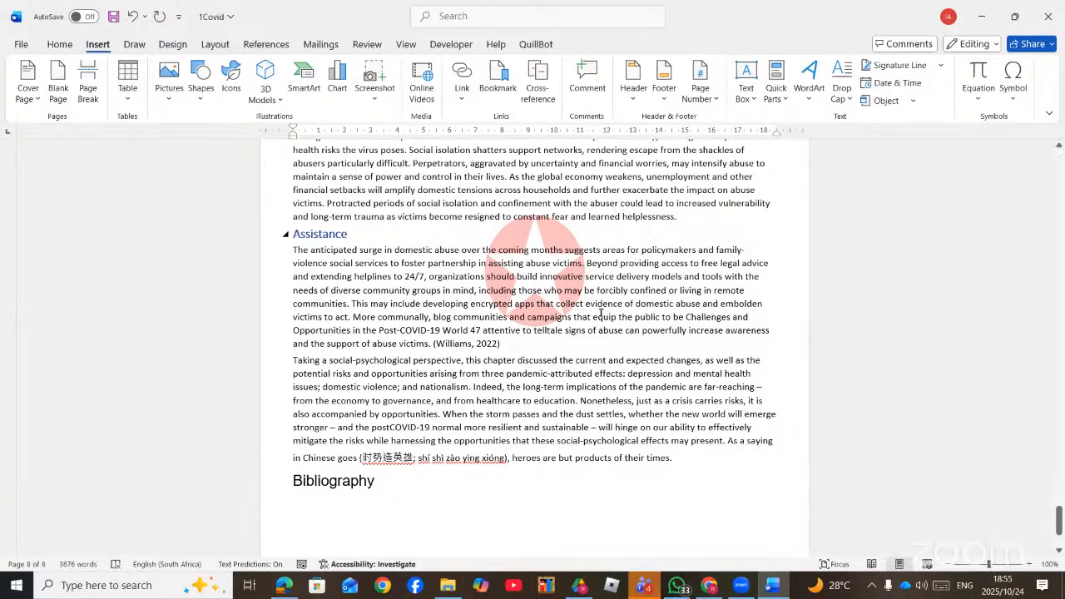
scroll(611, 351, up, 7)
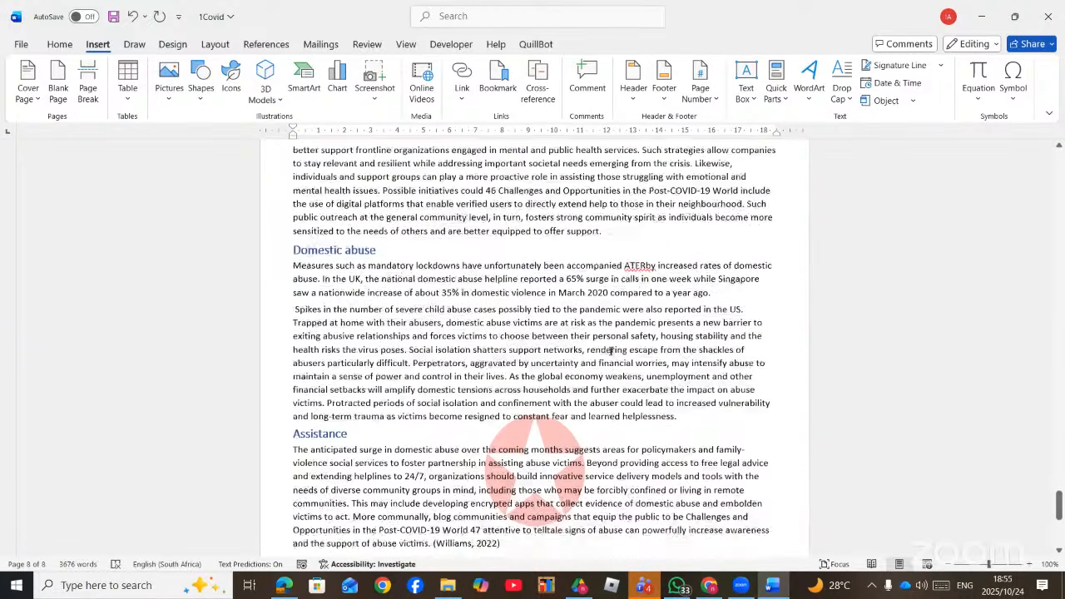
scroll(611, 351, up, 10)
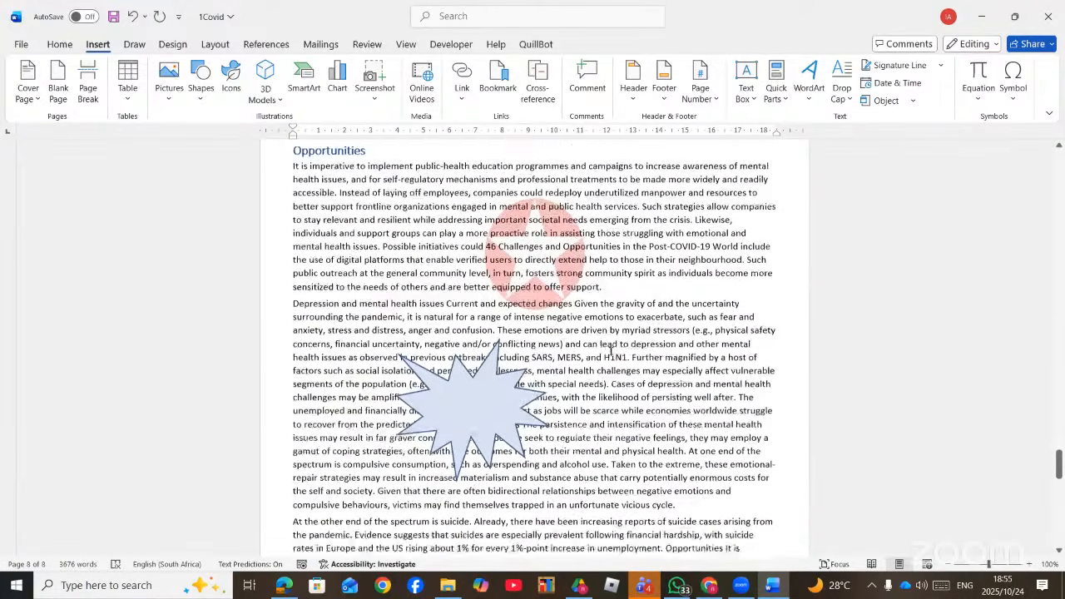
scroll(609, 351, up, 15)
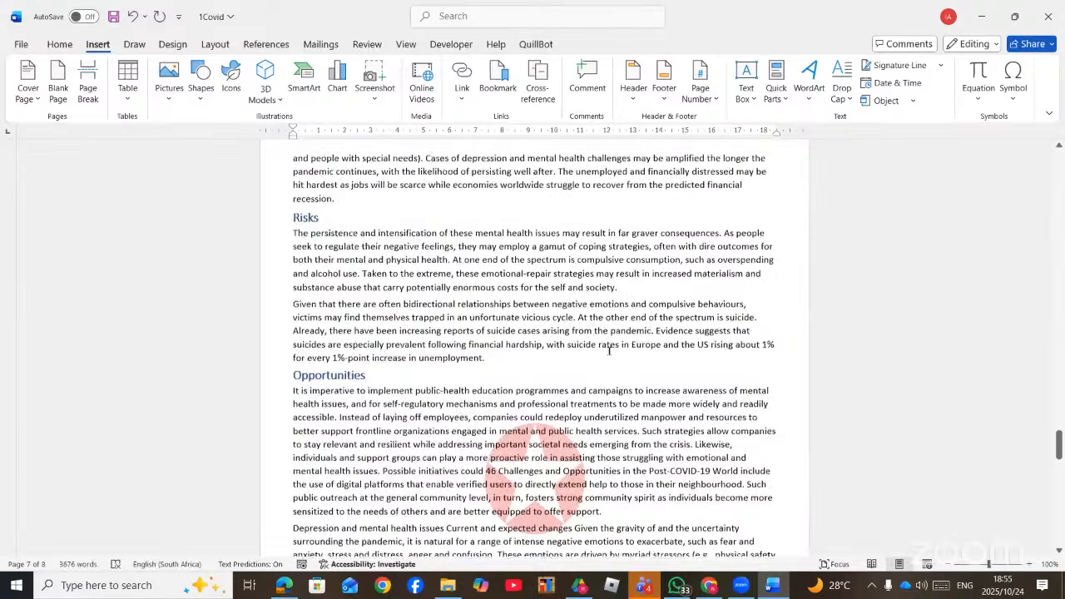
scroll(609, 351, up, 5)
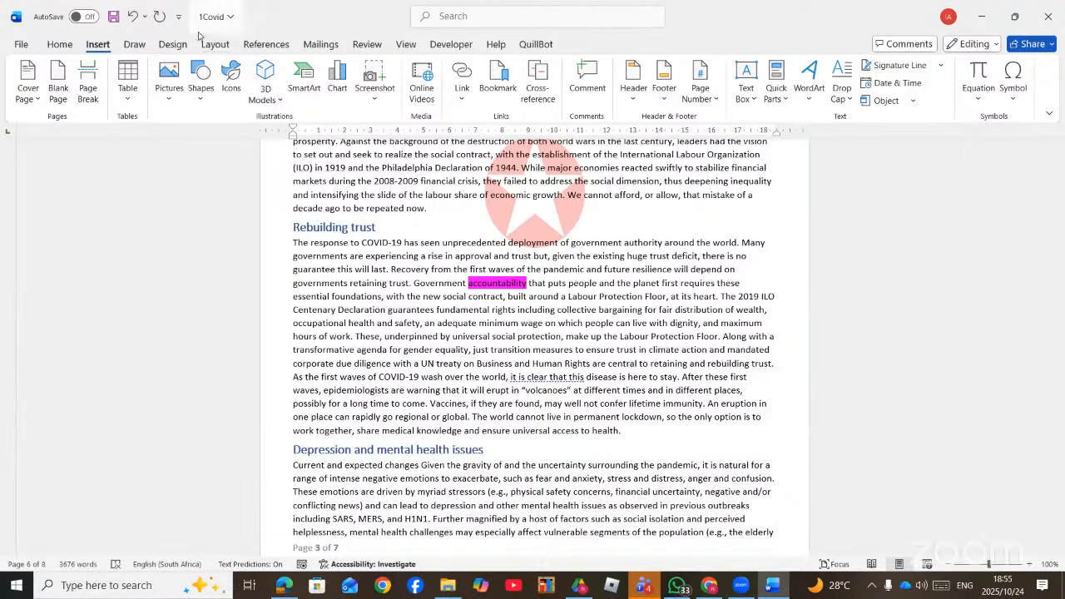
- Set up a two-colour gradient page fill from light peach to orange
click(173, 44)
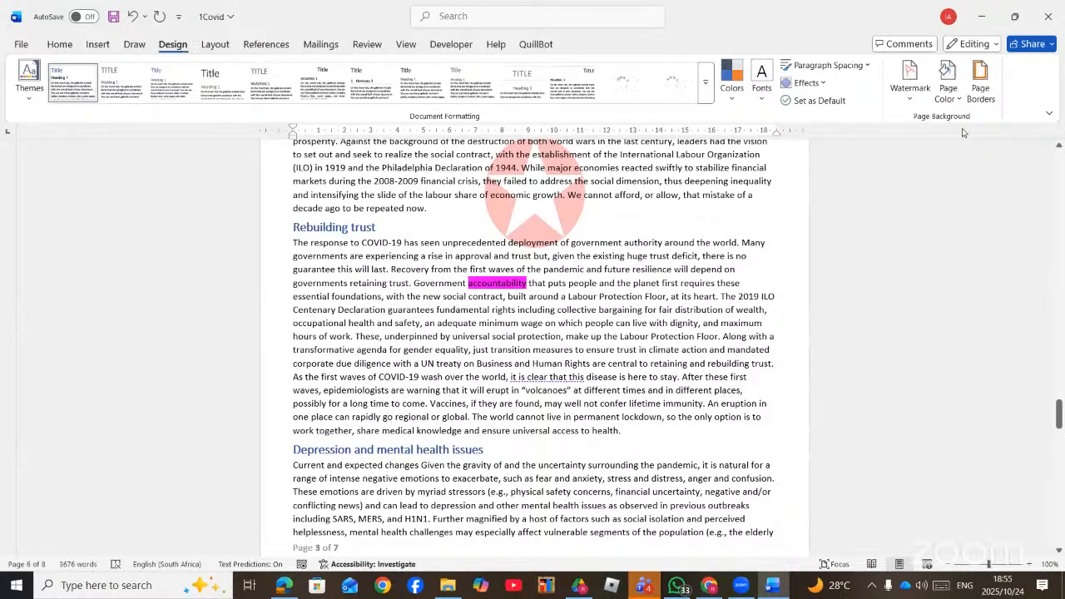
click(949, 87)
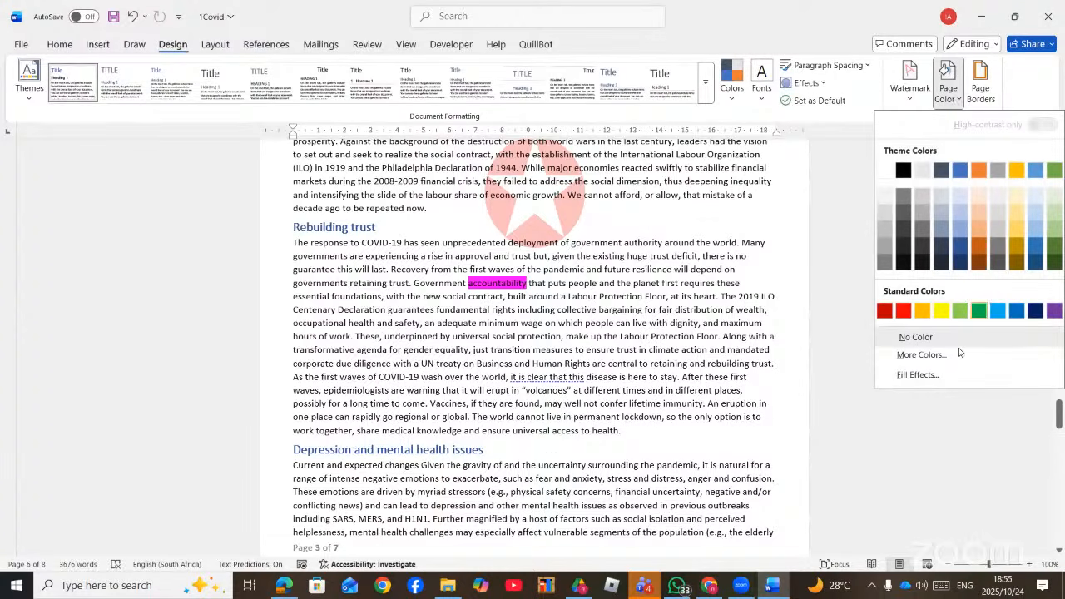
click(918, 375)
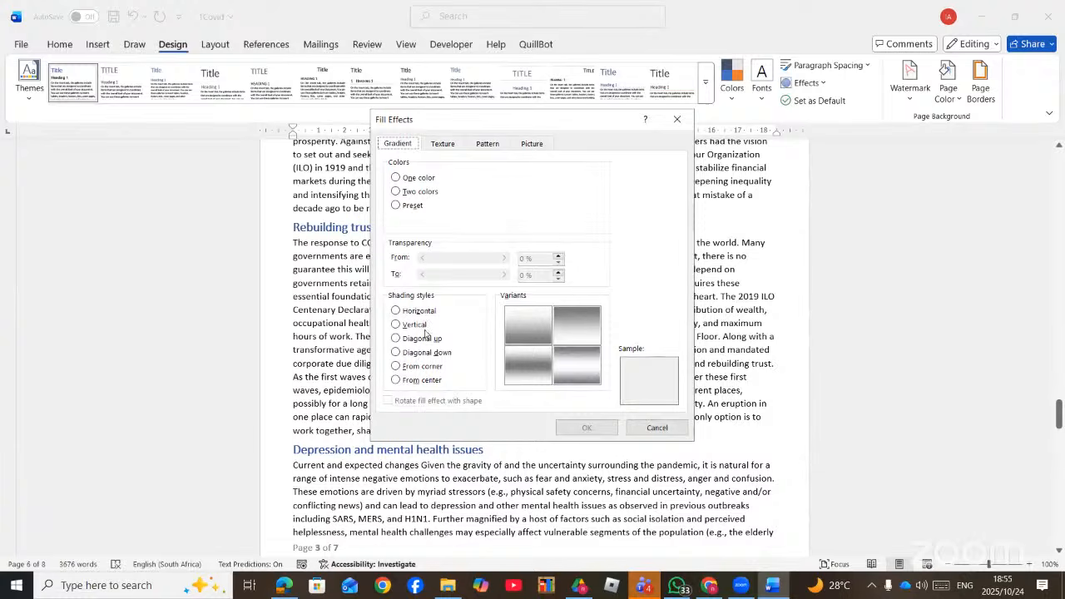
click(406, 191)
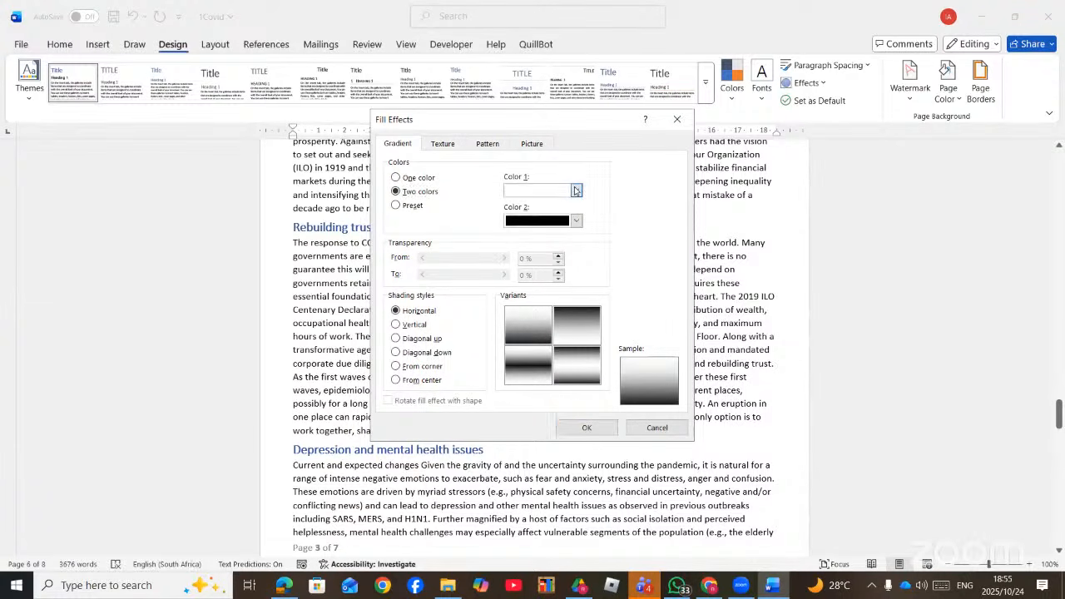
click(576, 192)
click(606, 272)
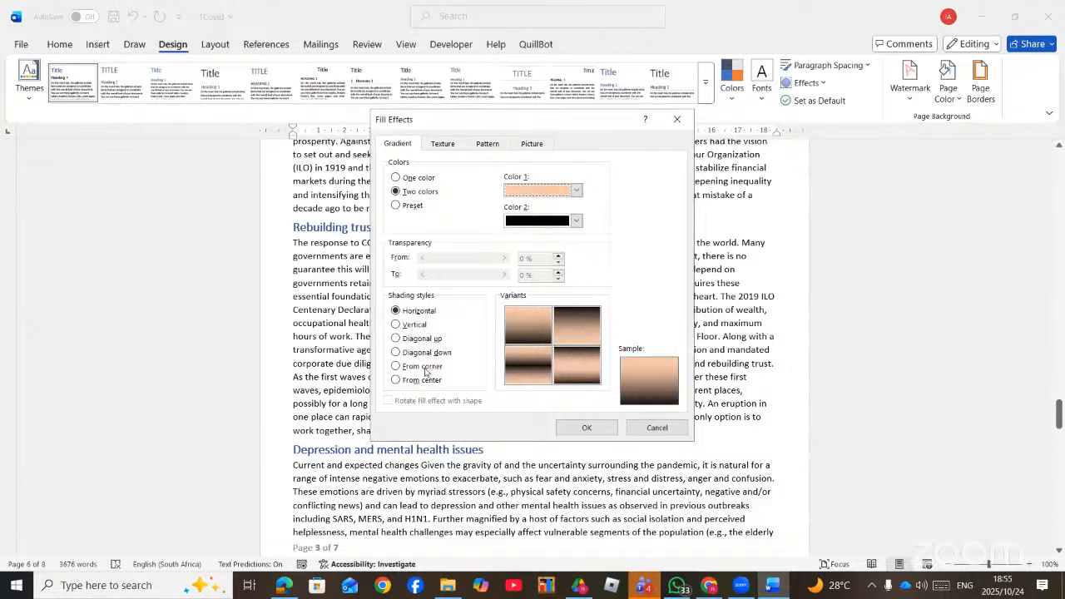
click(576, 221)
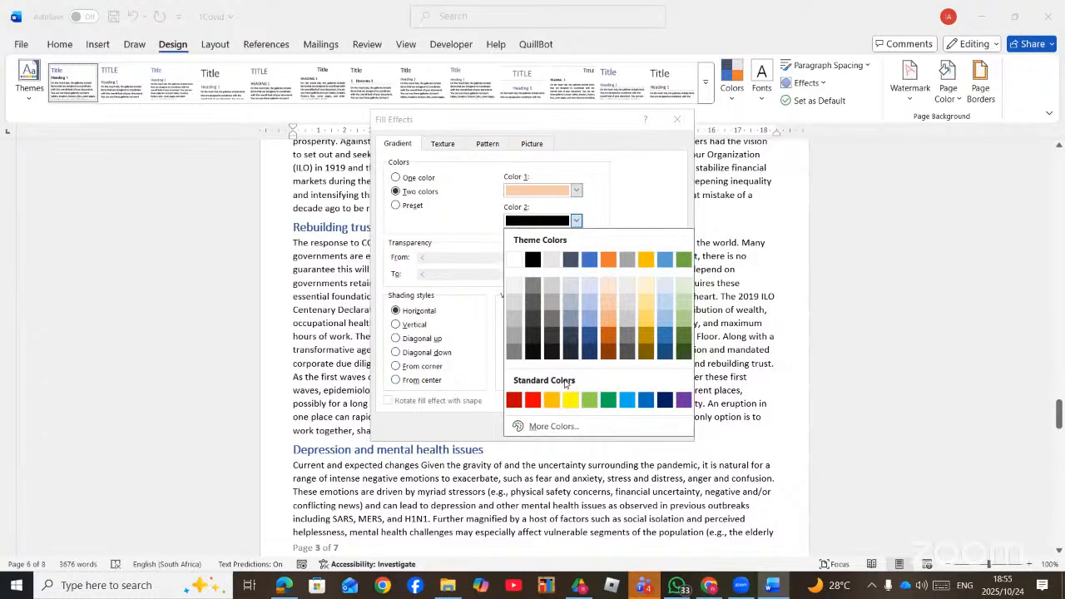
click(551, 401)
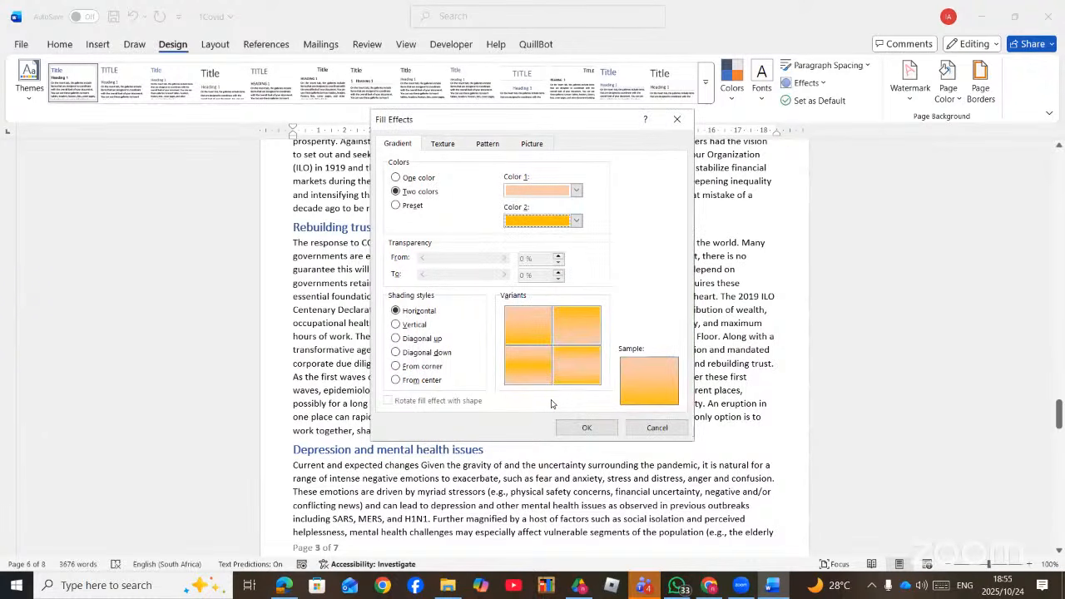
- Shade the gradient outward from the centre and apply it as the page background
click(401, 368)
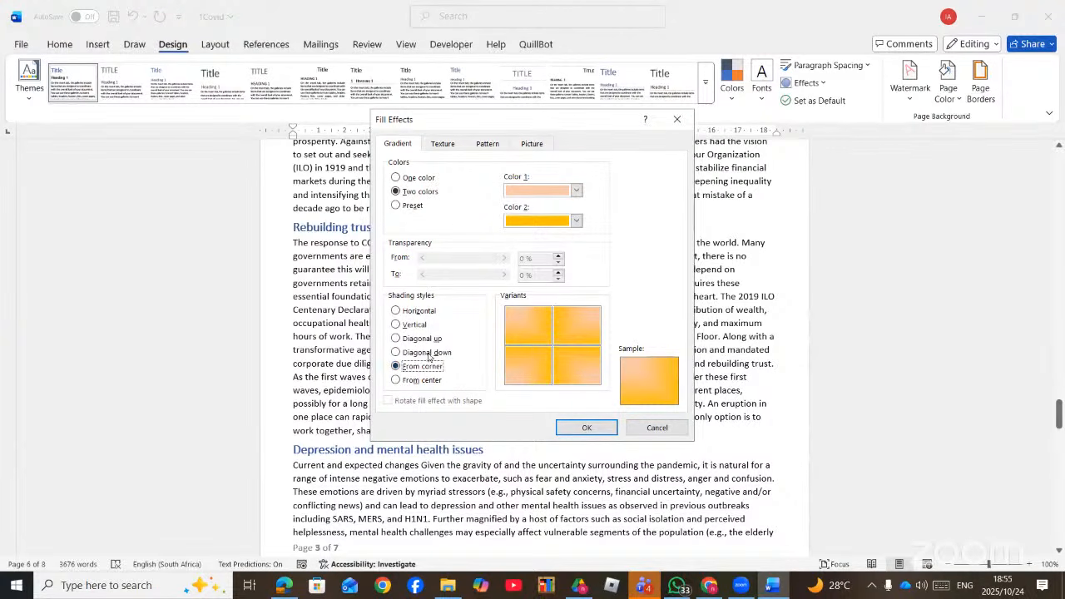
click(425, 353)
click(427, 382)
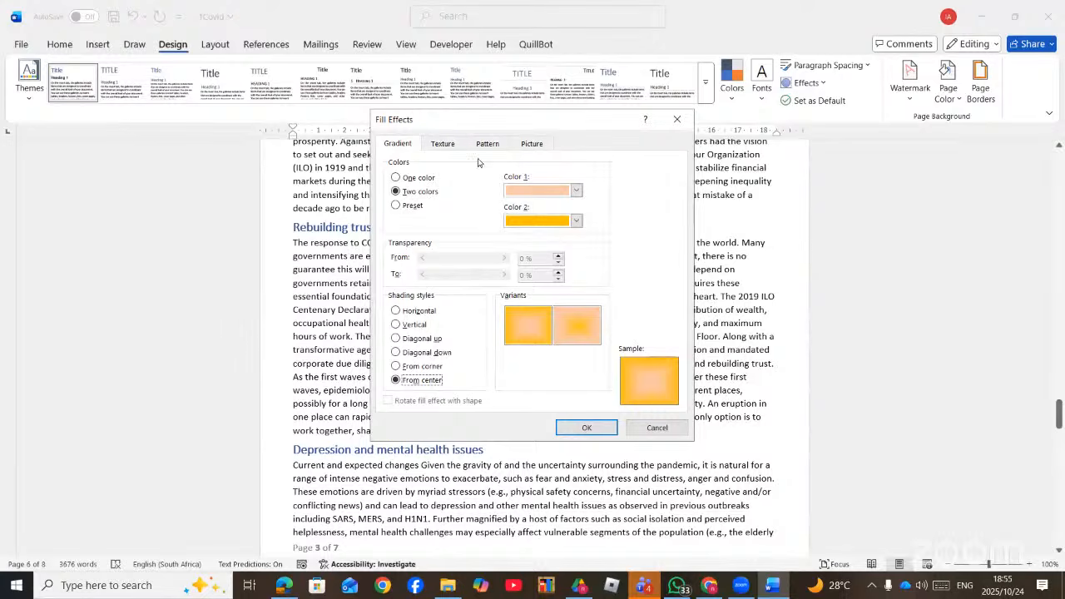
click(441, 145)
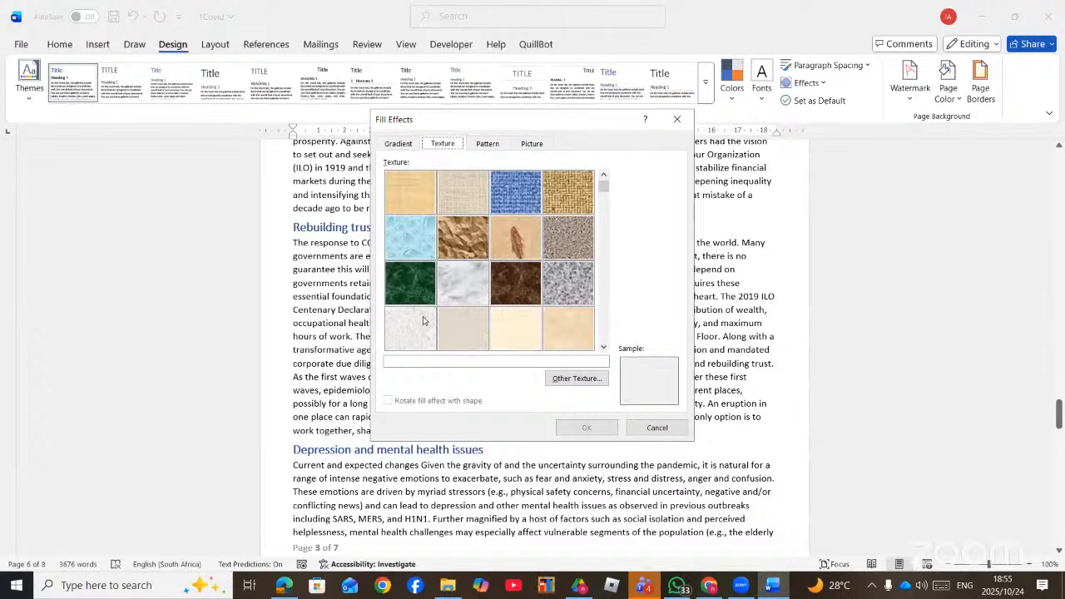
click(487, 143)
click(533, 143)
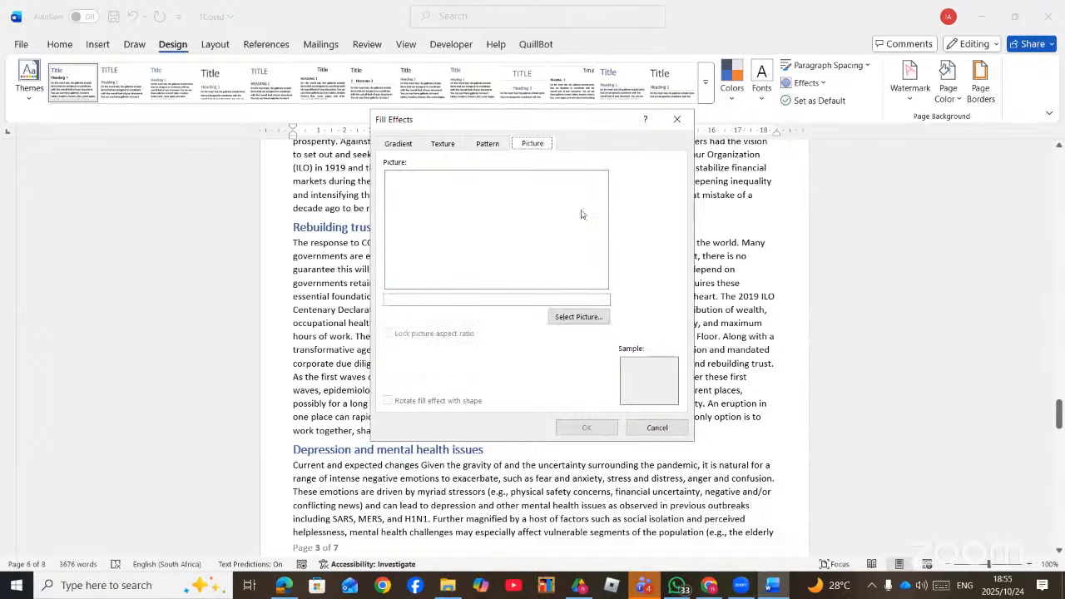
click(397, 146)
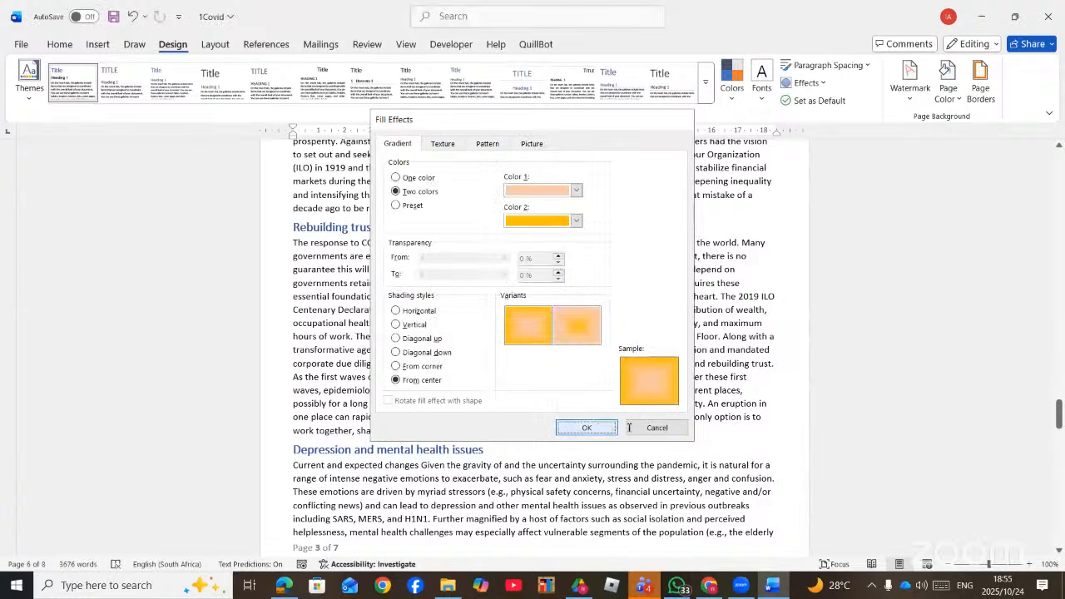
click(603, 427)
- Undo the orange gradient page background, then switch to the study checklist PDF in Edge
scroll(701, 310, down, 3)
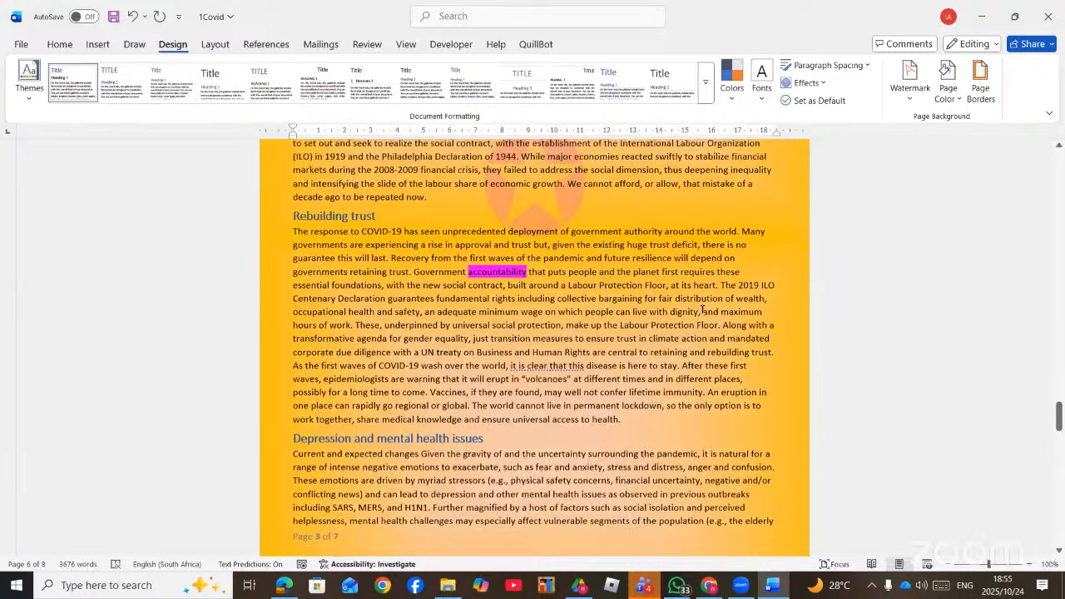
scroll(702, 310, up, 8)
scroll(701, 310, up, 7)
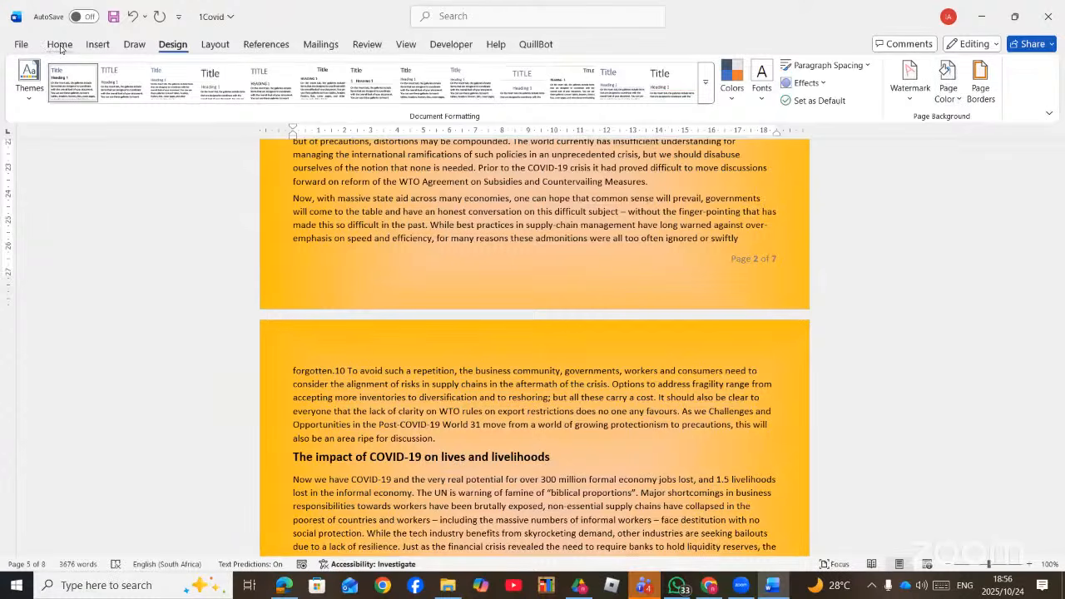
key(ctrl+z)
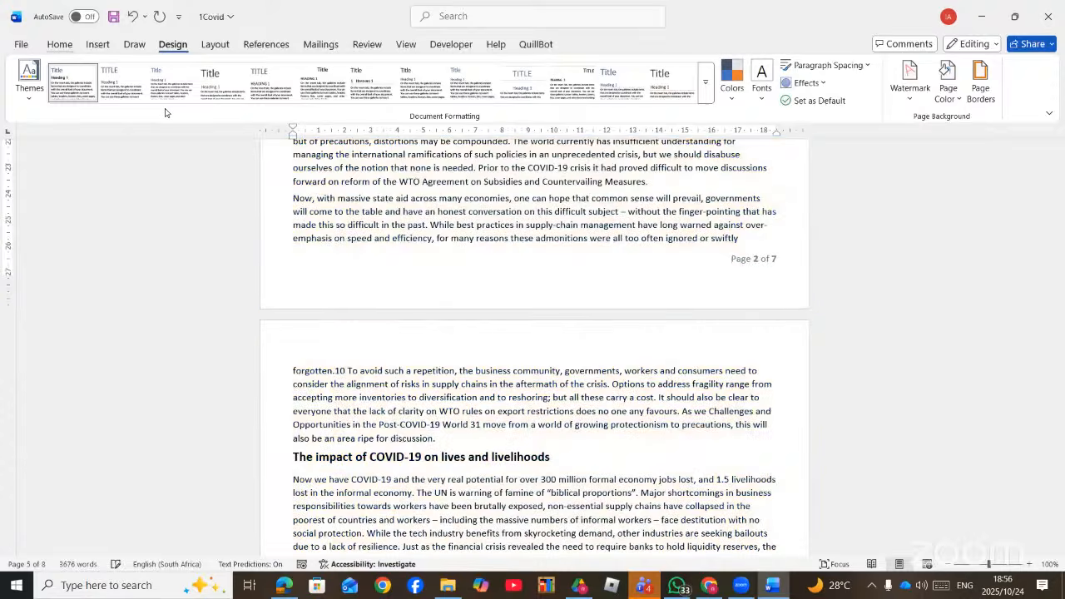
click(283, 586)
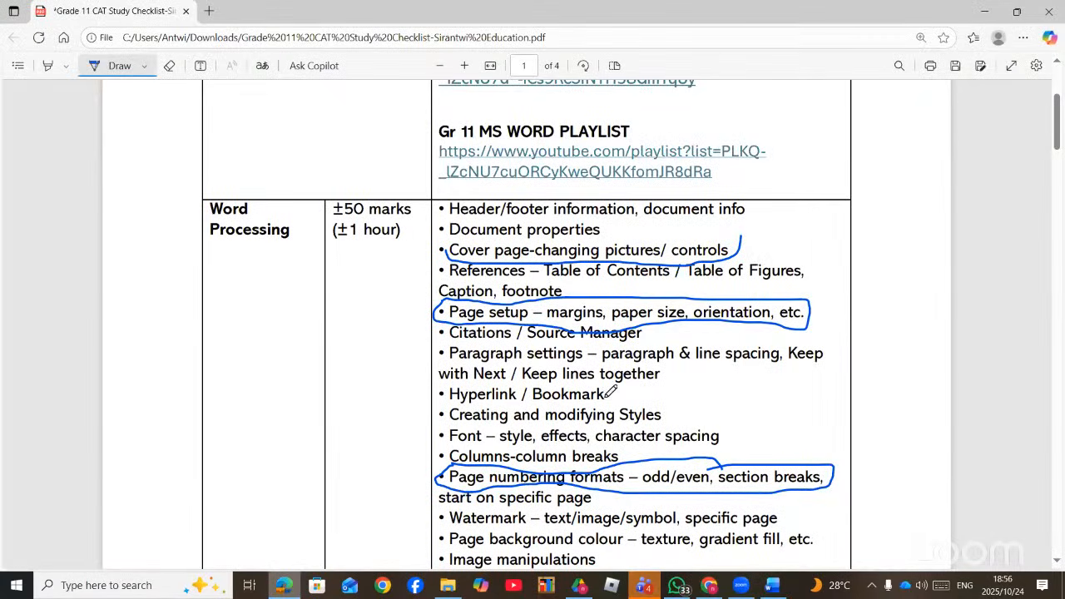
- Circle the Watermark and Page background colour items in the checklist PDF, then switch to YouTube Studio
scroll(607, 409, down, 3)
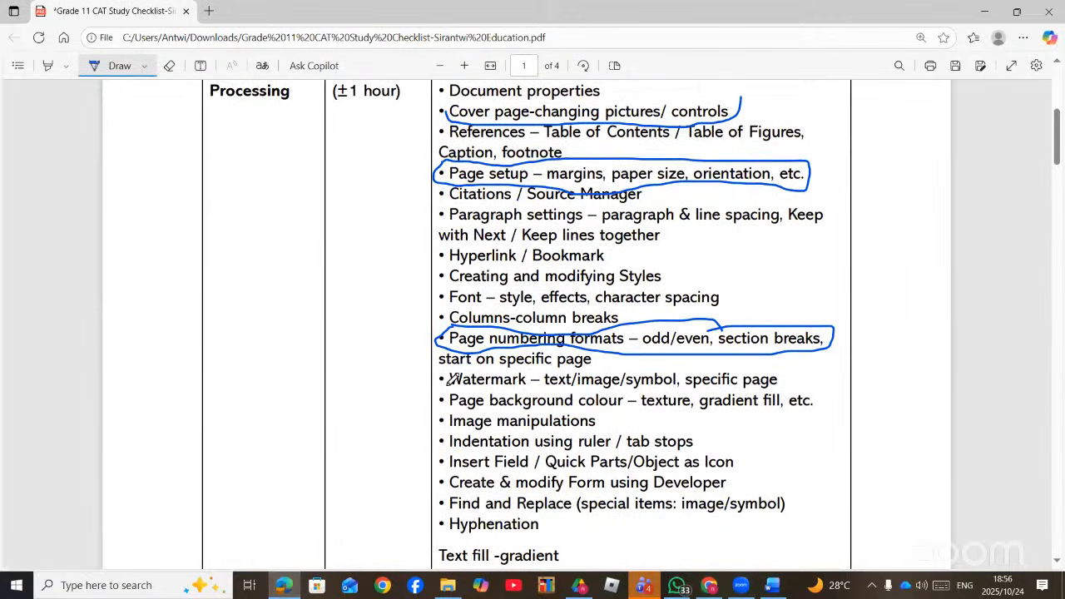
mouse_move(450, 384)
mouse_down()
mouse_move(797, 375)
mouse_move(781, 365)
mouse_move(443, 360)
mouse_move(437, 371)
mouse_move(451, 381)
mouse_up()
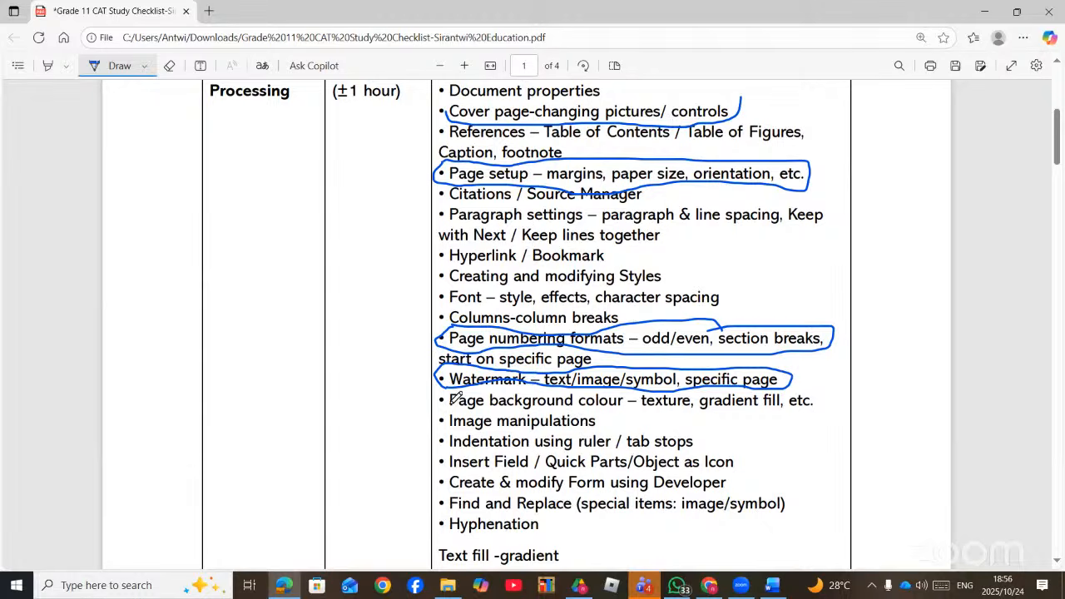
mouse_move(451, 384)
mouse_down()
mouse_move(445, 406)
mouse_move(705, 414)
mouse_move(801, 409)
mouse_move(822, 384)
mouse_move(761, 381)
mouse_up()
scroll(641, 438, down, 2)
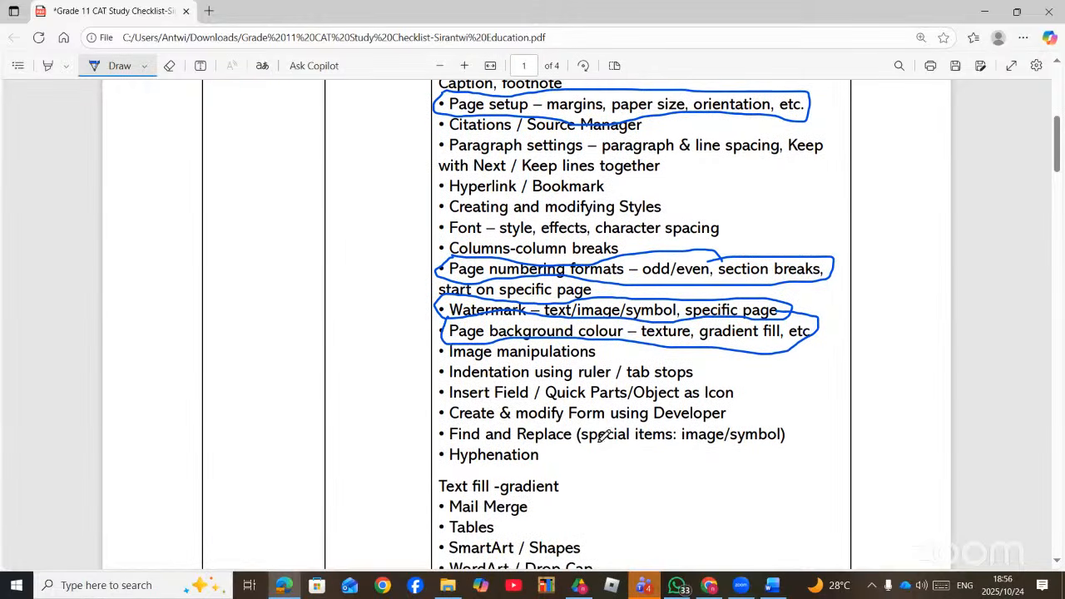
scroll(661, 372, up, 5)
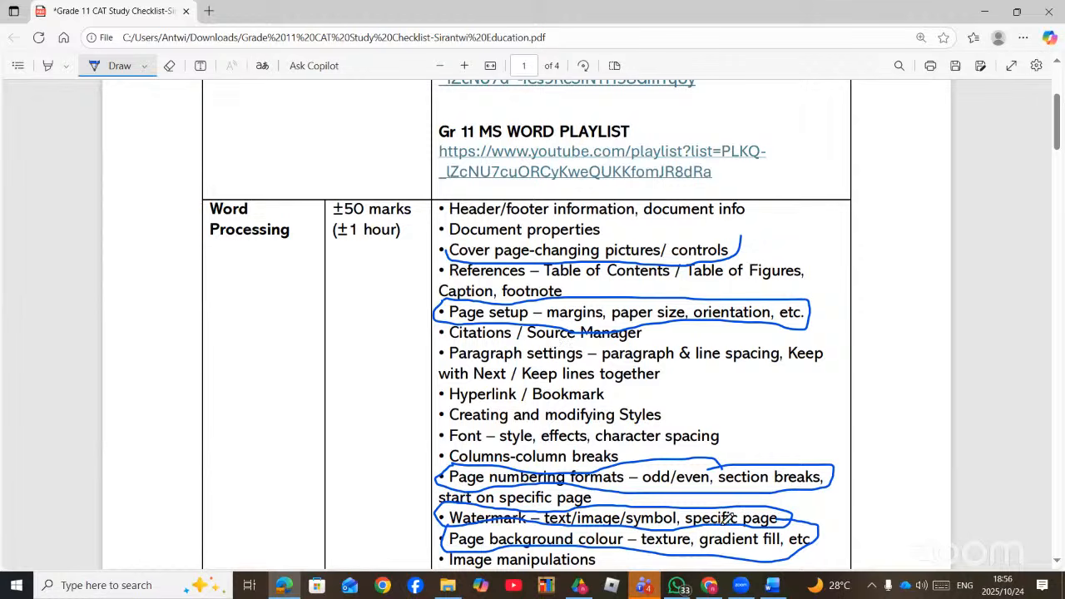
click(711, 586)
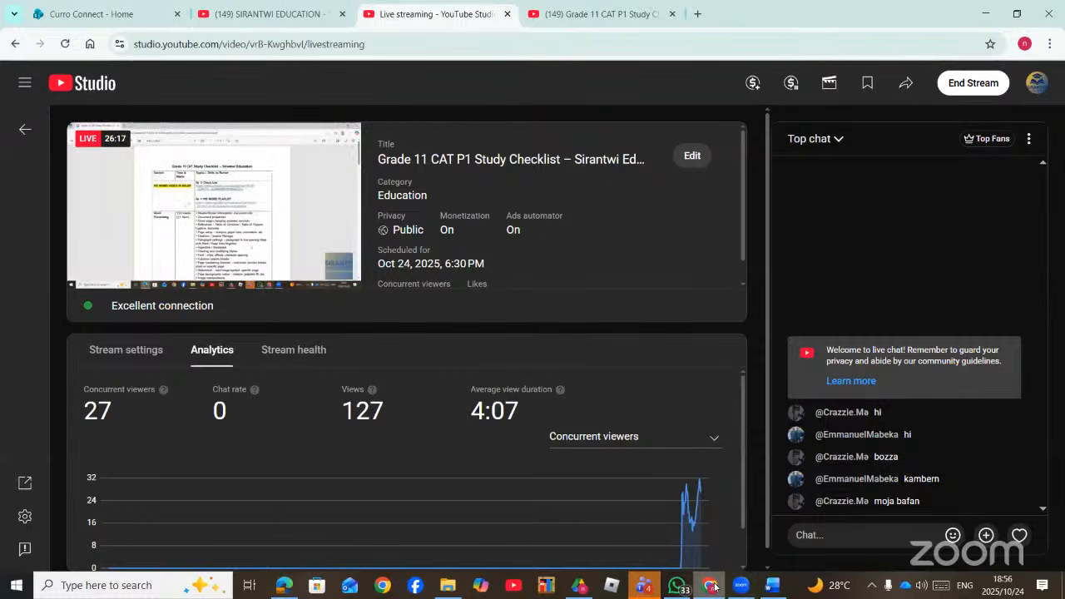
- Minimize YouTube Studio to get back to the annotated checklist PDF
click(713, 587)
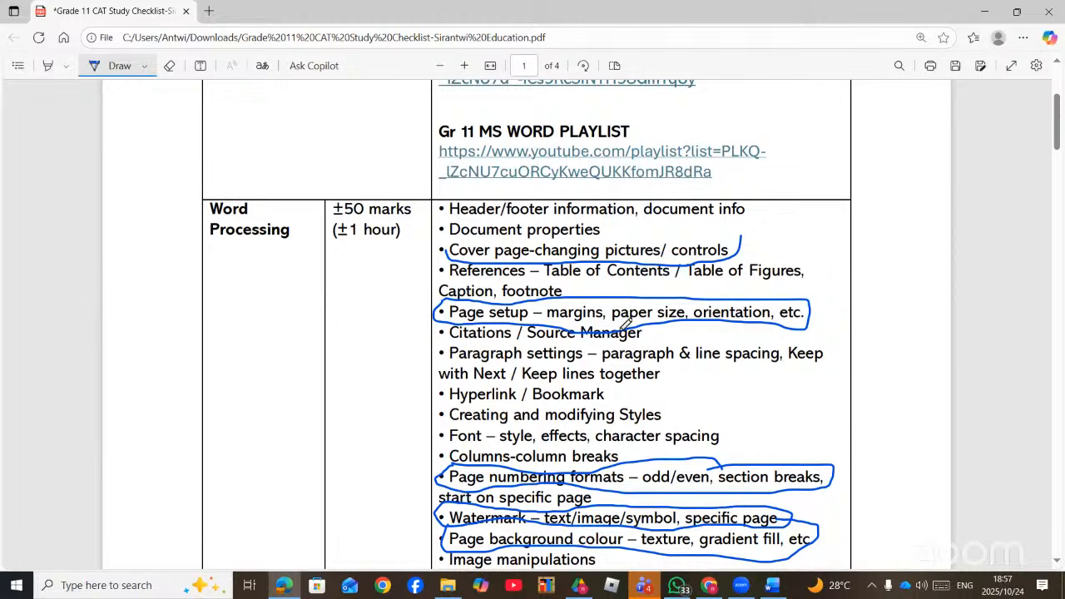
- Circle 'Indentation using ruler / tab stops' in the checklist PDF
scroll(629, 345, down, 1)
scroll(629, 348, down, 2)
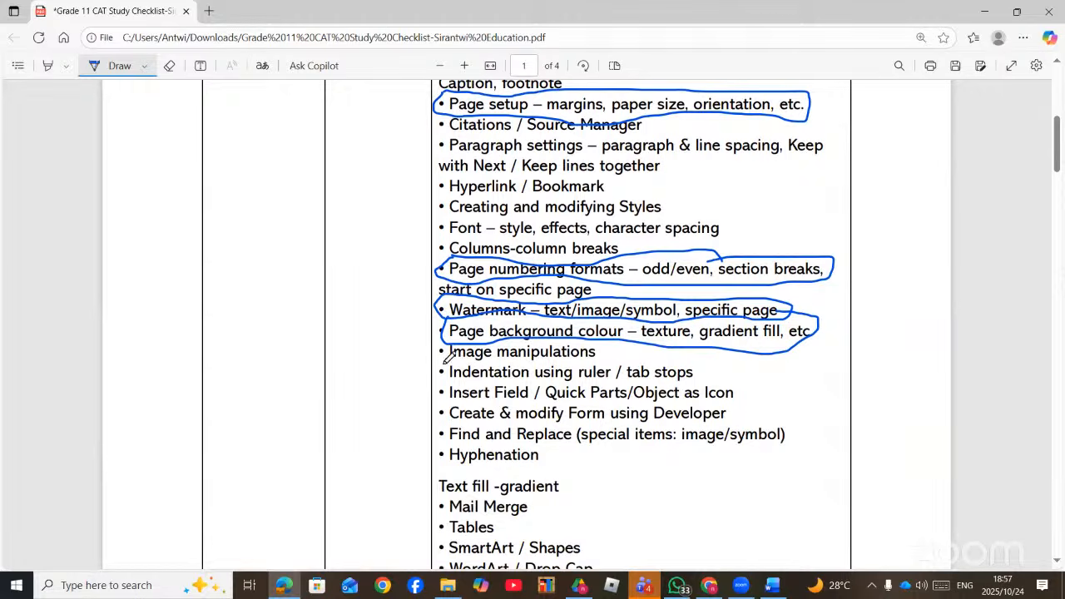
mouse_move(446, 355)
mouse_down()
mouse_move(434, 368)
mouse_move(491, 381)
mouse_move(699, 381)
mouse_move(706, 363)
mouse_up()
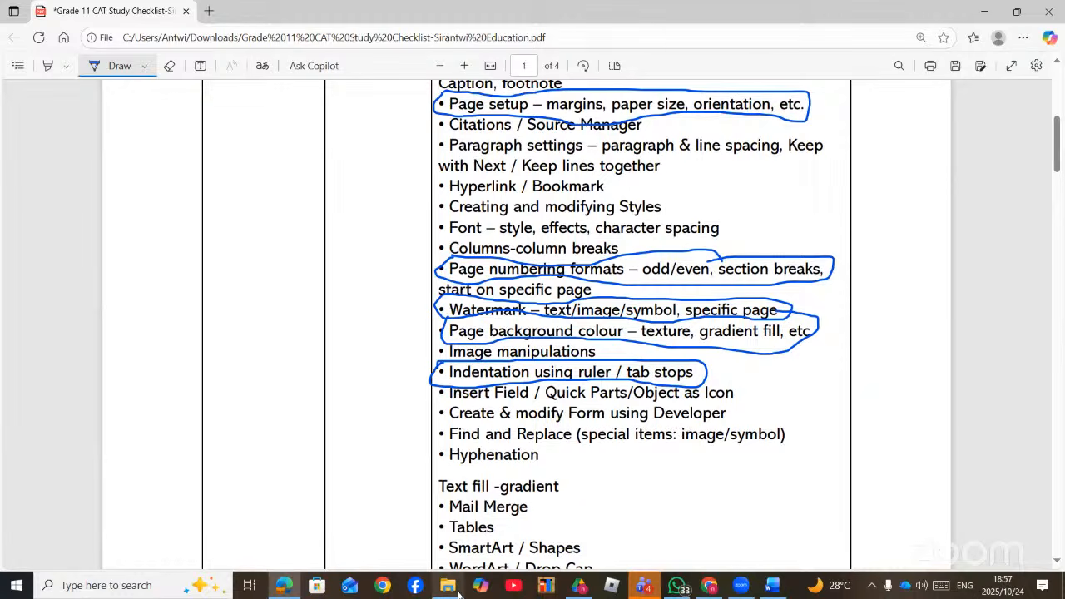
- Bring the 1Covid Word document back to the front
mouse_move(454, 591)
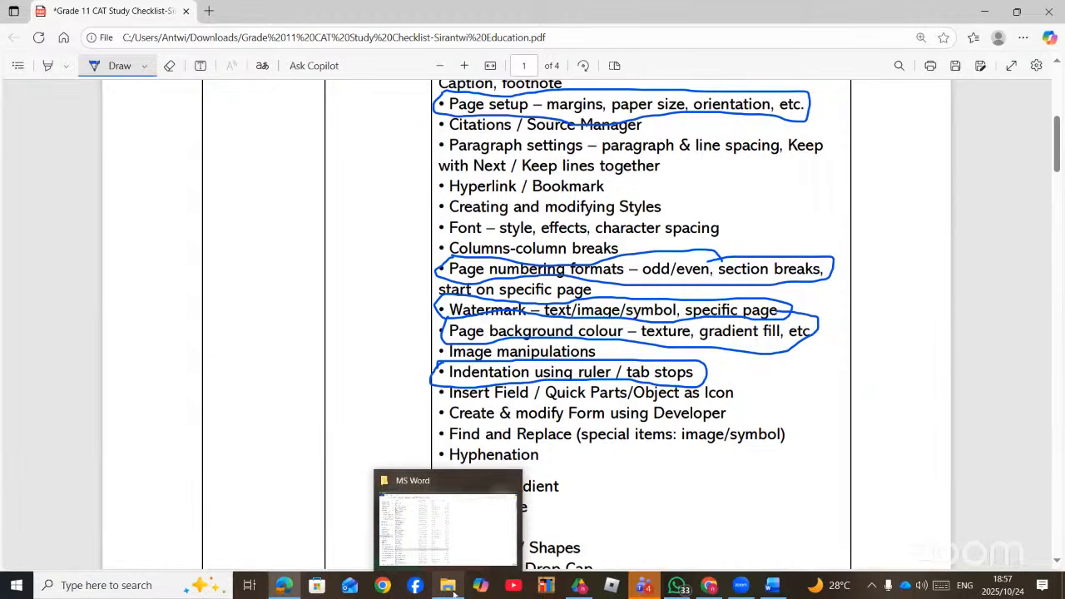
click(455, 594)
click(455, 593)
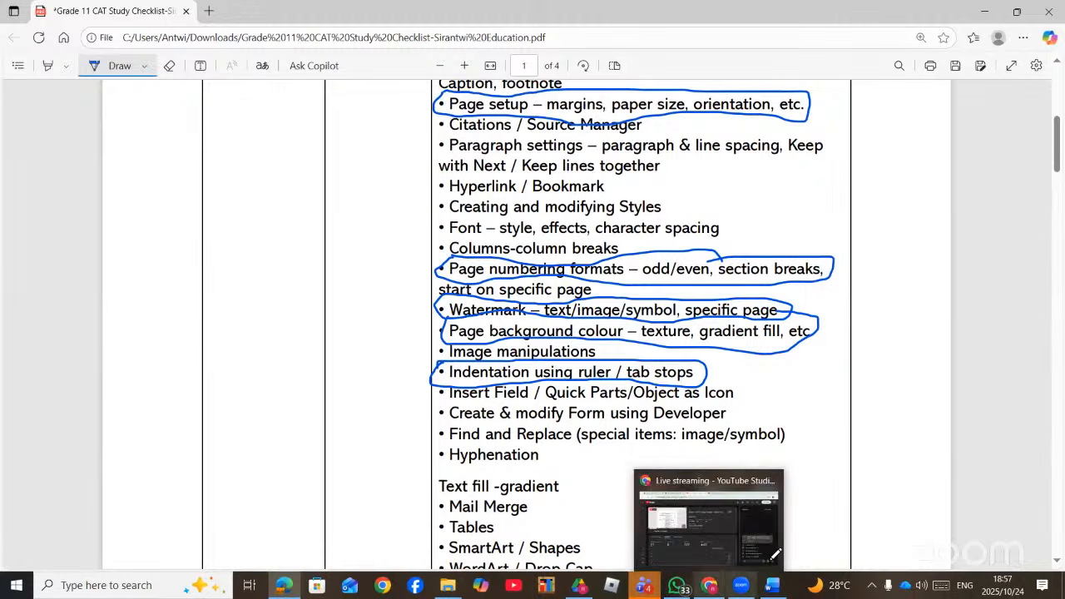
click(773, 585)
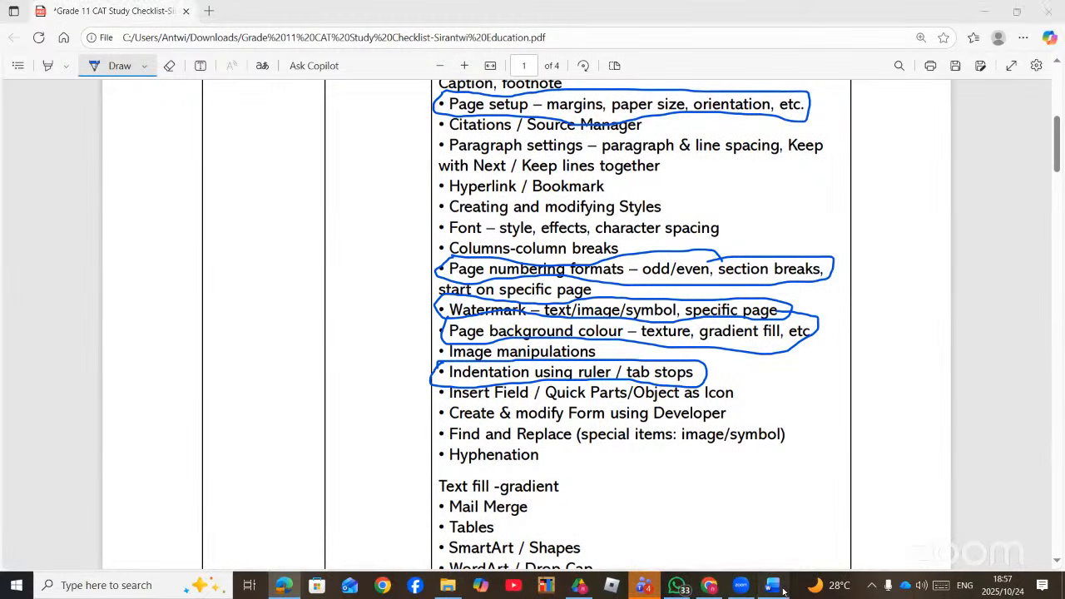
scroll(617, 408, up, 20)
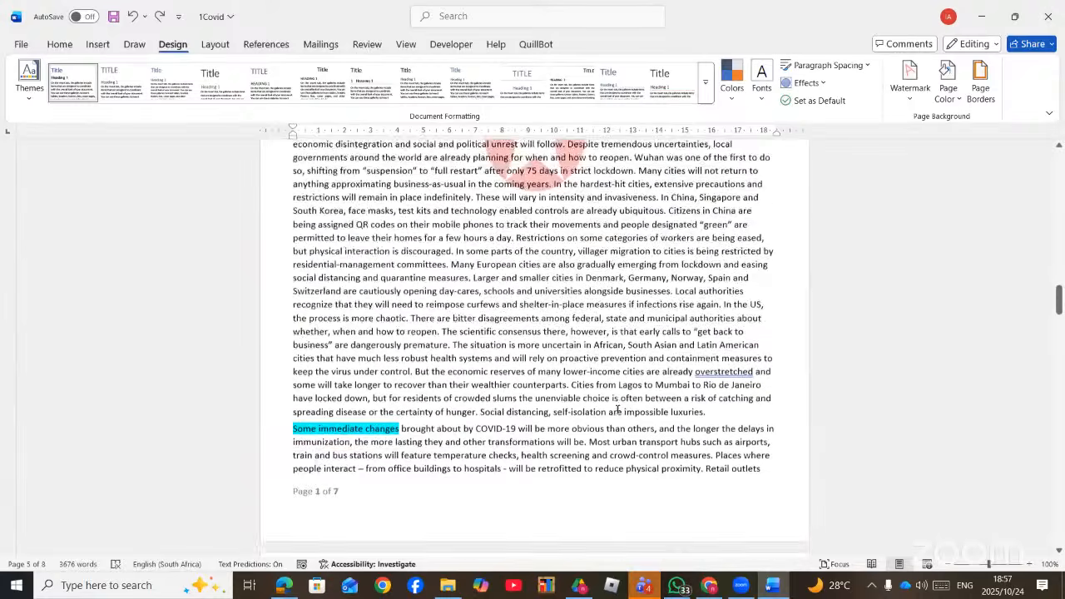
scroll(617, 408, down, 15)
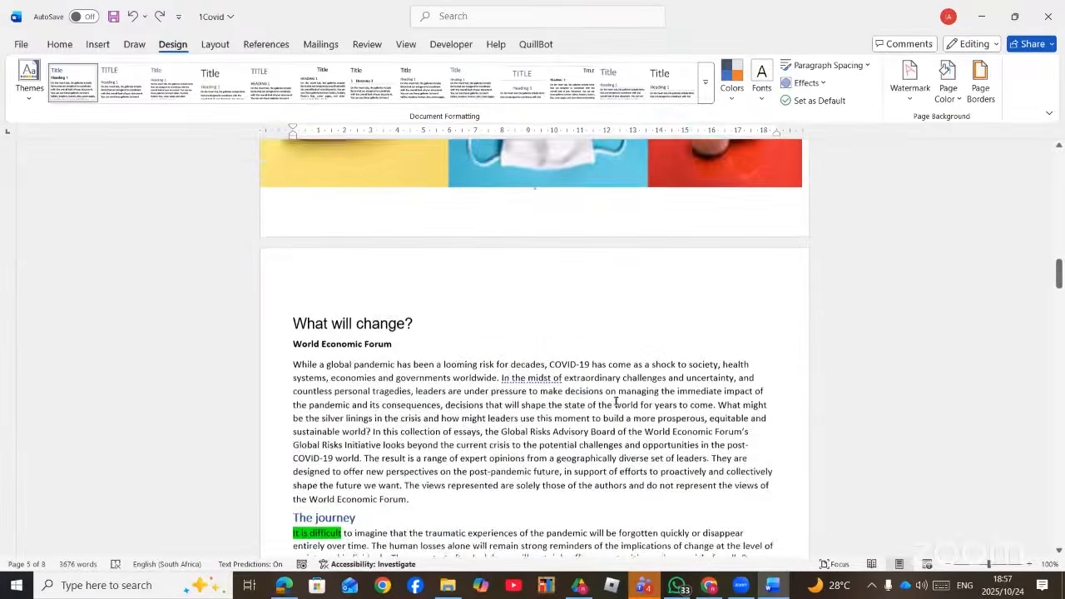
- Give the opening 'While a global pandemic' paragraph a first-line indent using the ruler
scroll(573, 328, down, 2)
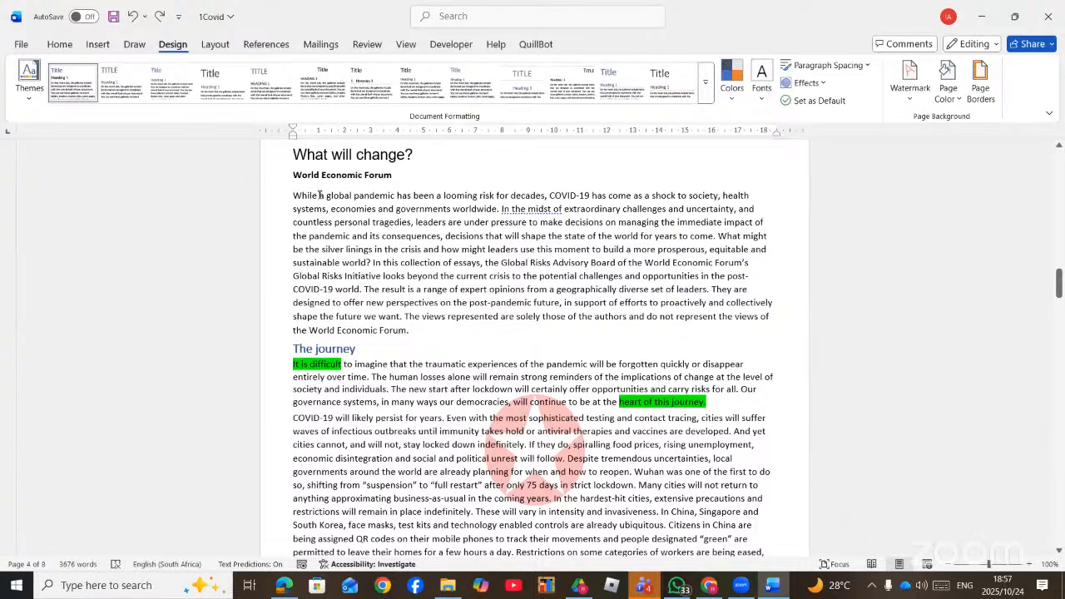
drag(290, 190, 420, 327)
scroll(402, 306, down, 1)
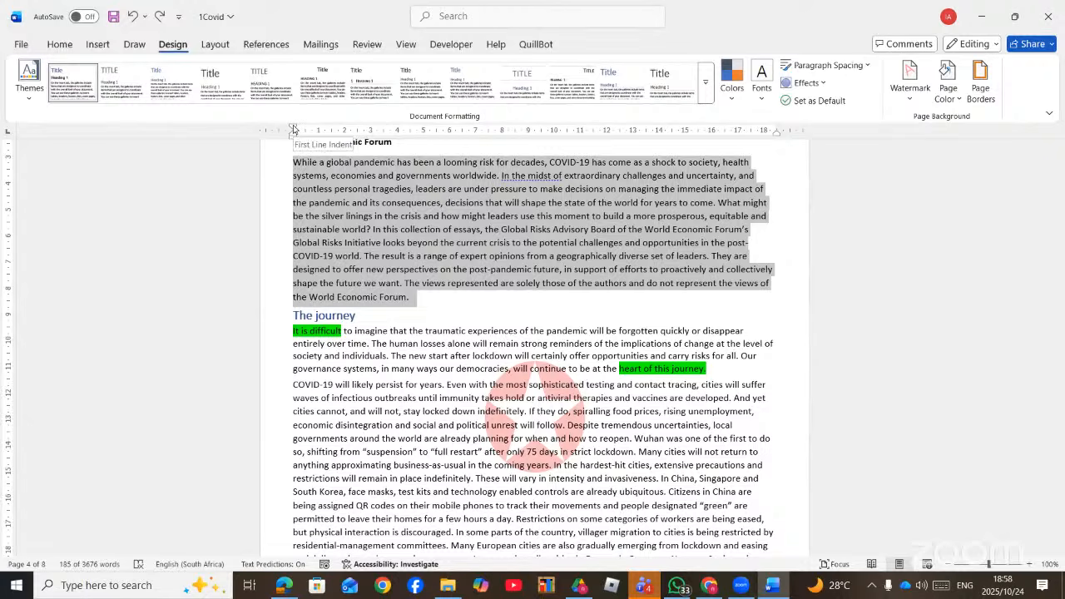
drag(293, 129, 343, 137)
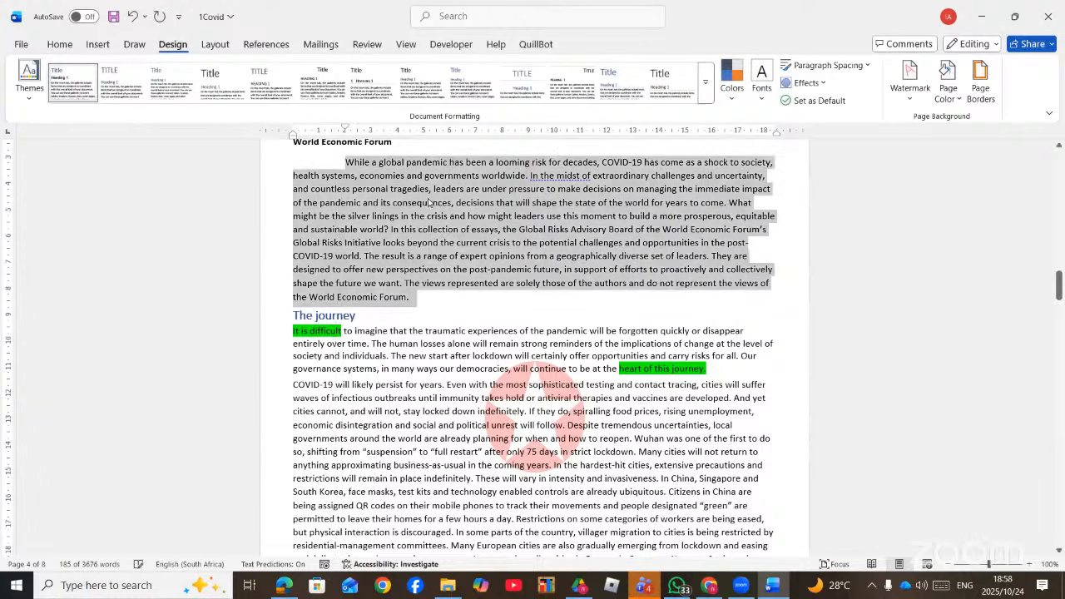
click(472, 229)
- Enlarge the opening paragraph's text two steps to 14 pt
scroll(398, 217, down, 1)
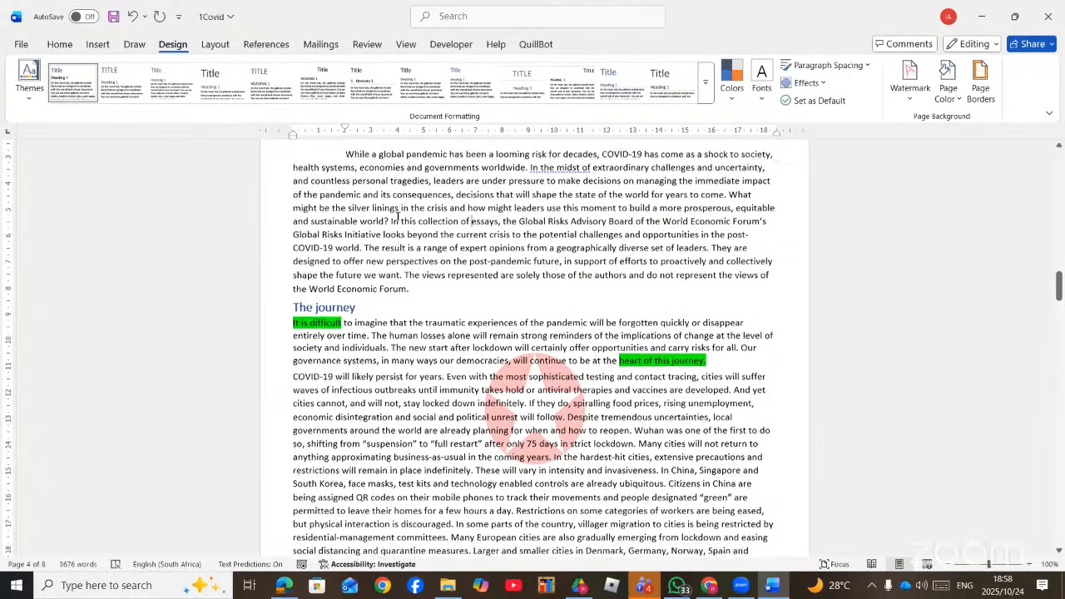
scroll(358, 191, up, 1)
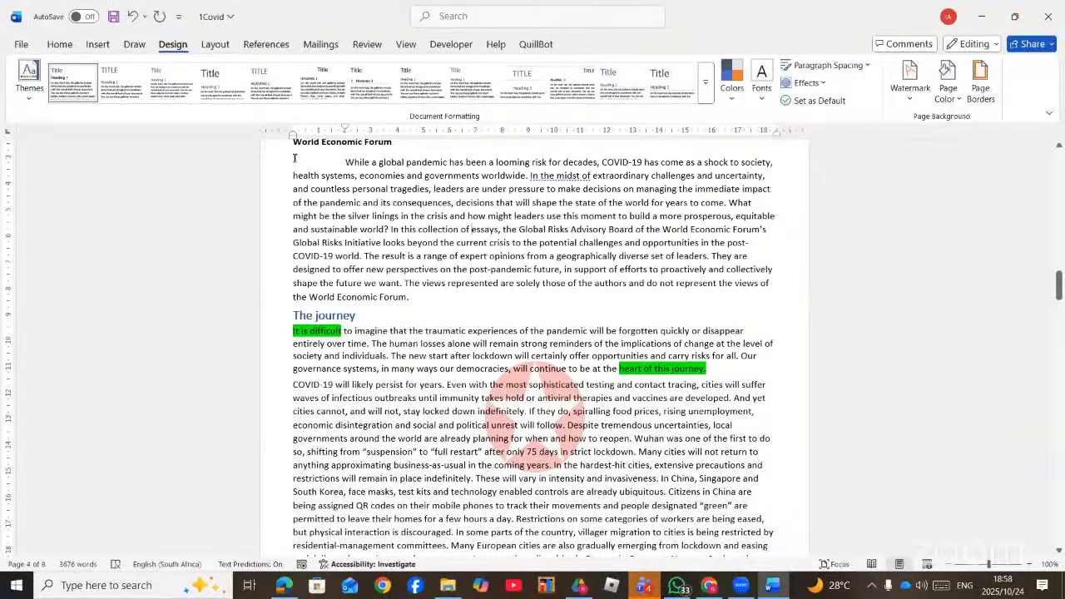
drag(295, 157, 418, 297)
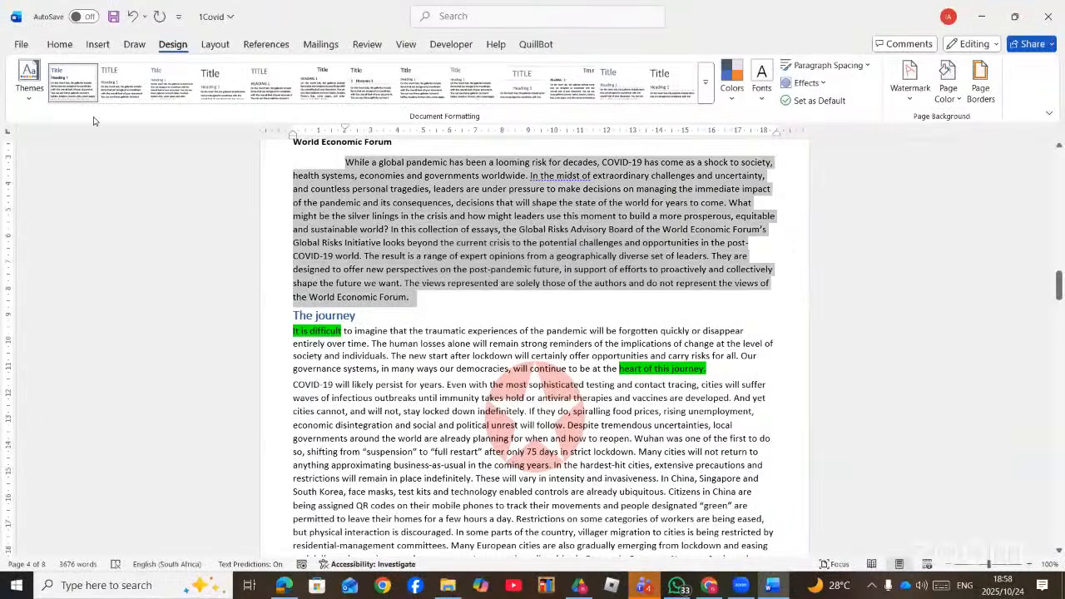
click(59, 45)
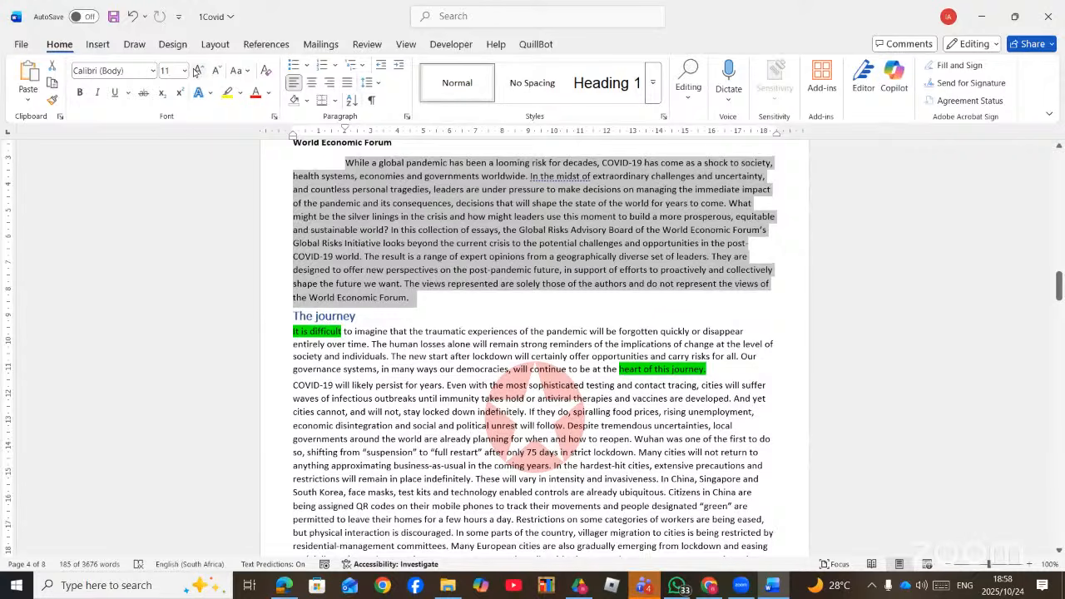
click(198, 70)
click(198, 69)
click(346, 184)
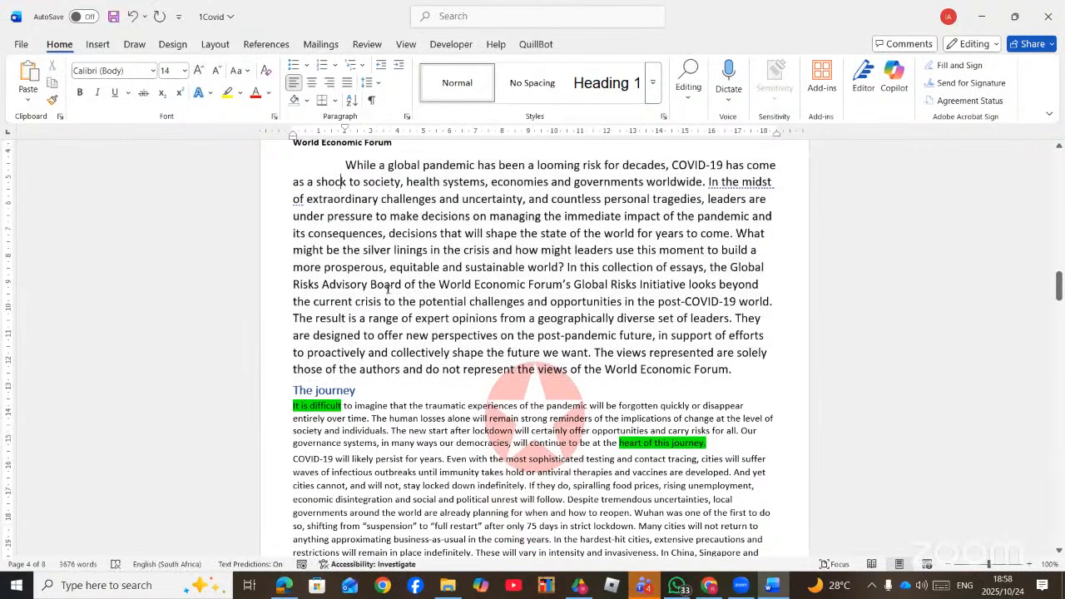
scroll(391, 283, down, 4)
scroll(395, 291, down, 1)
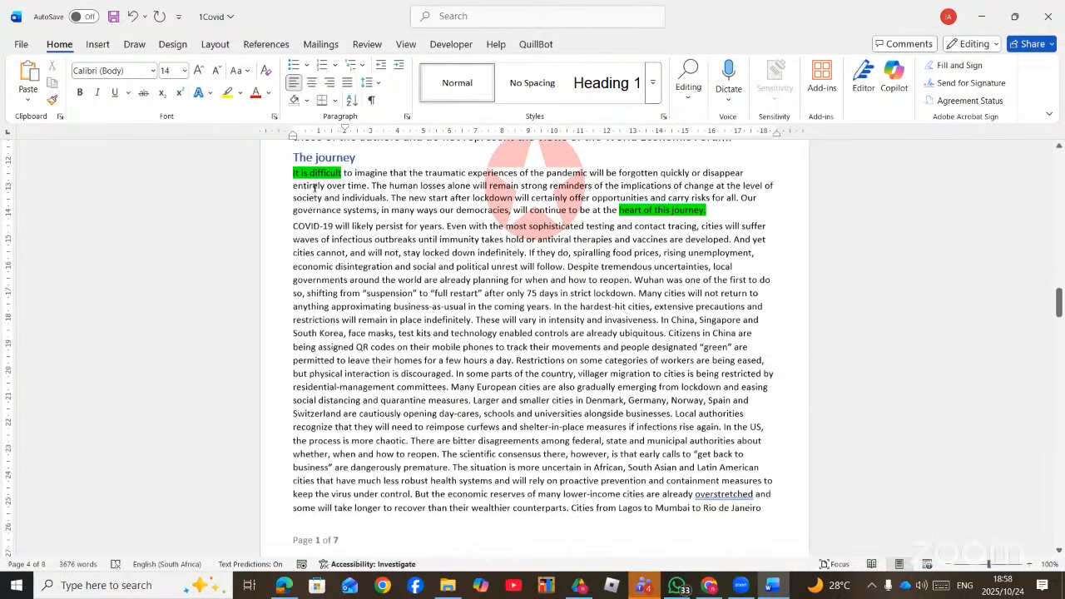
- Give The journey's 'It is difficult…' paragraph a hanging indent on the ruler
click(396, 187)
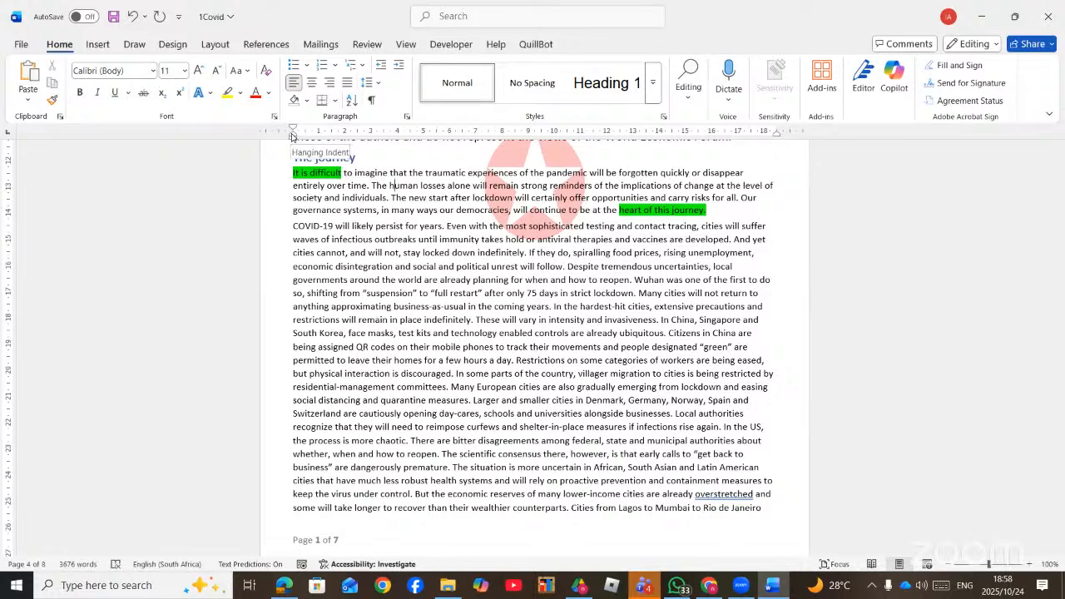
drag(292, 135, 346, 151)
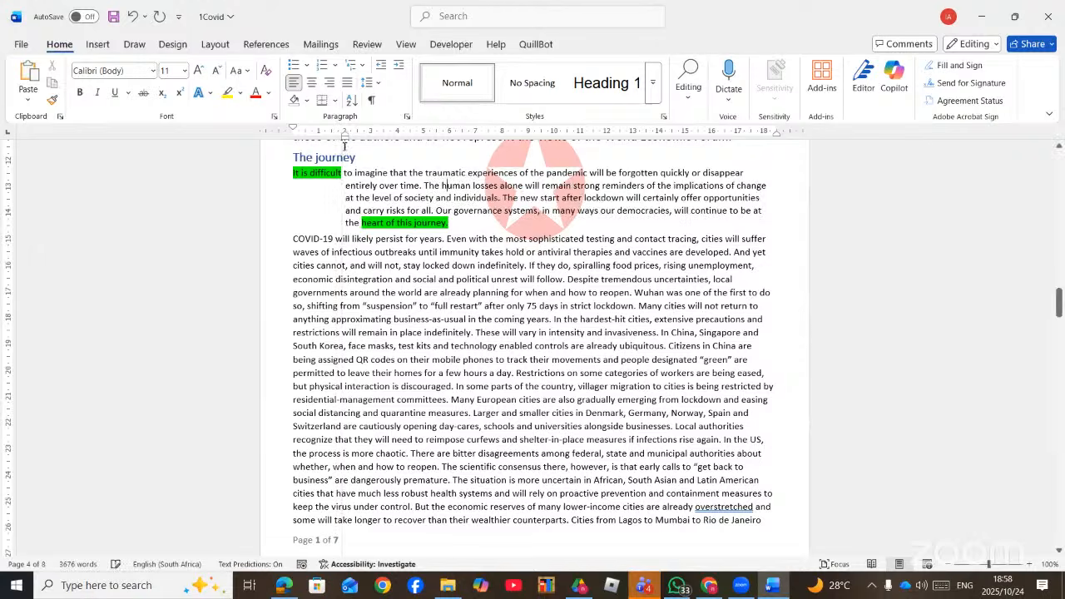
scroll(344, 197, up, 3)
scroll(344, 197, up, 3)
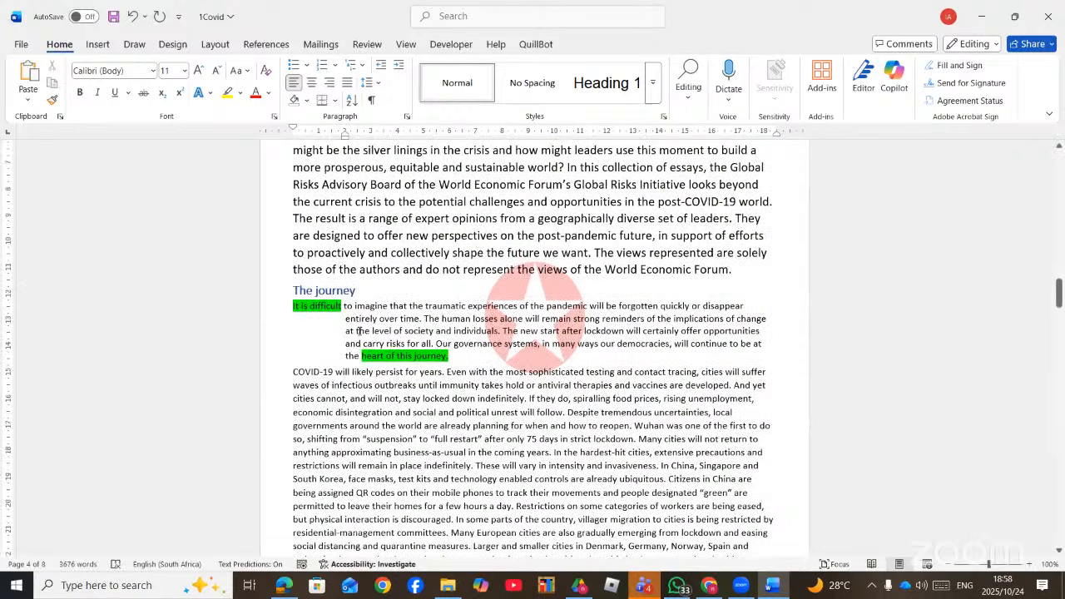
scroll(364, 324, up, 2)
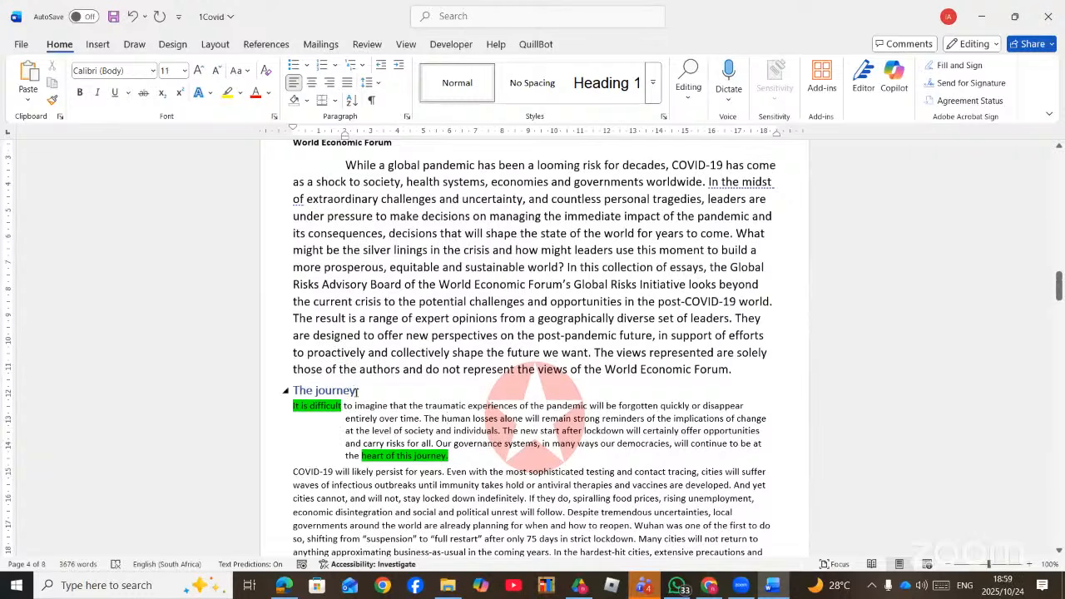
- Compare the ruler indents of the opening paragraph and The journey paragraph
click(358, 165)
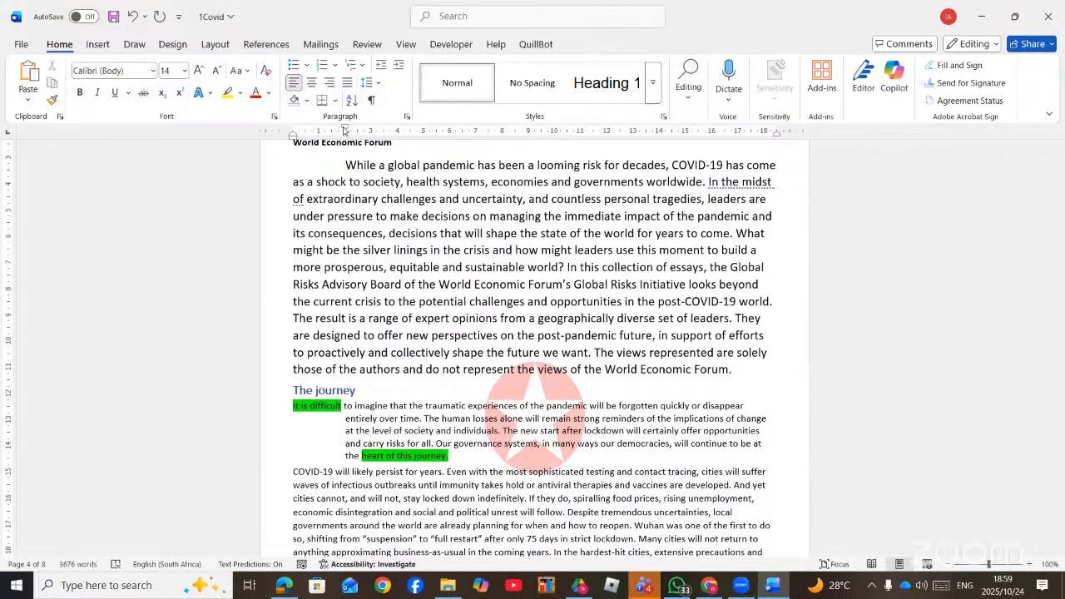
scroll(376, 300, down, 2)
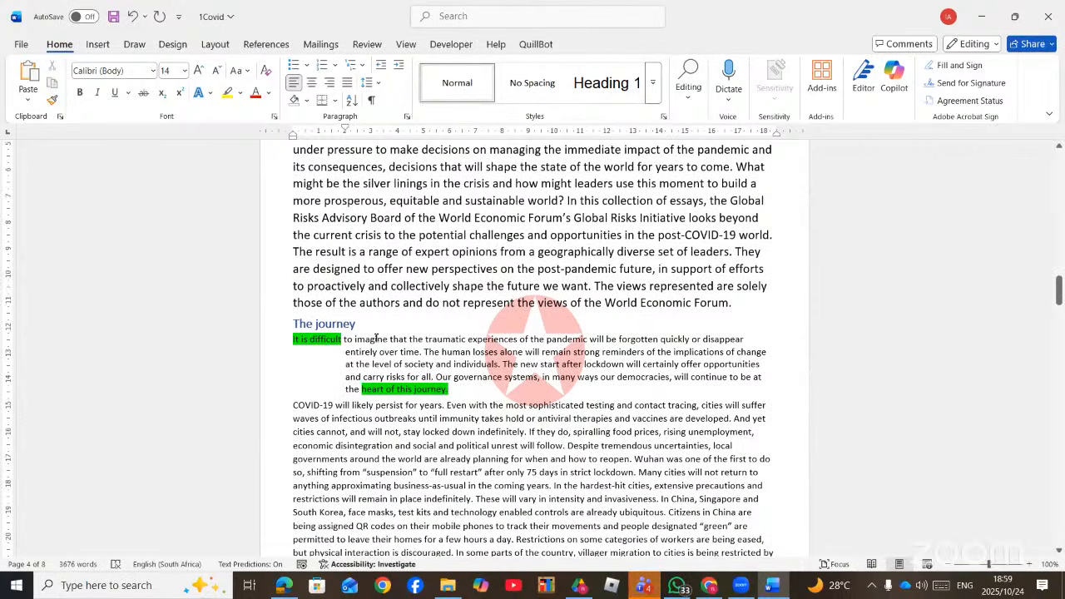
click(360, 351)
click(377, 352)
click(392, 167)
scroll(424, 298, down, 3)
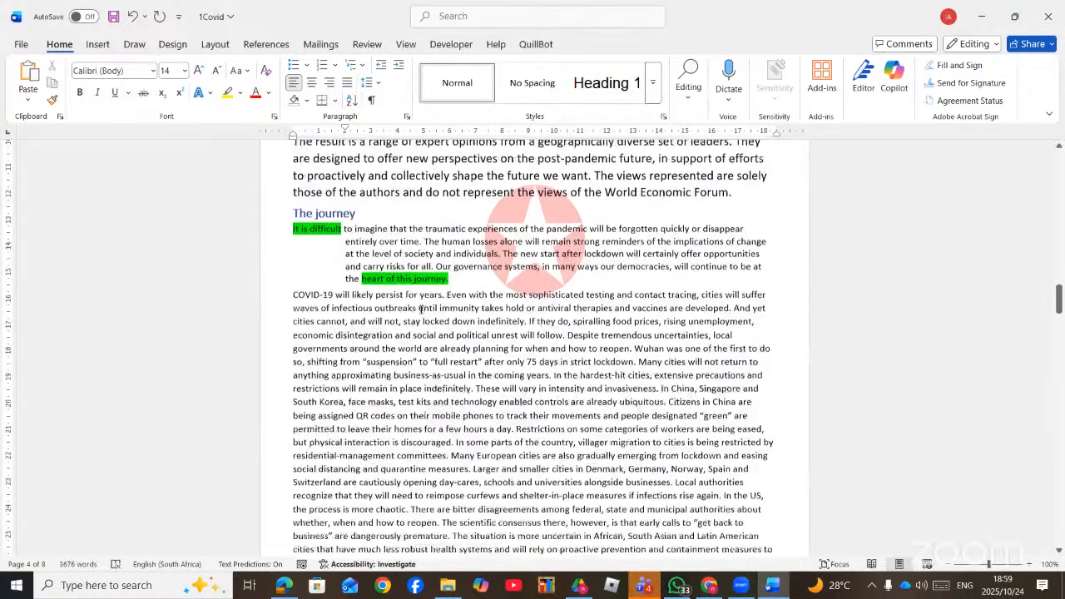
scroll(421, 308, down, 1)
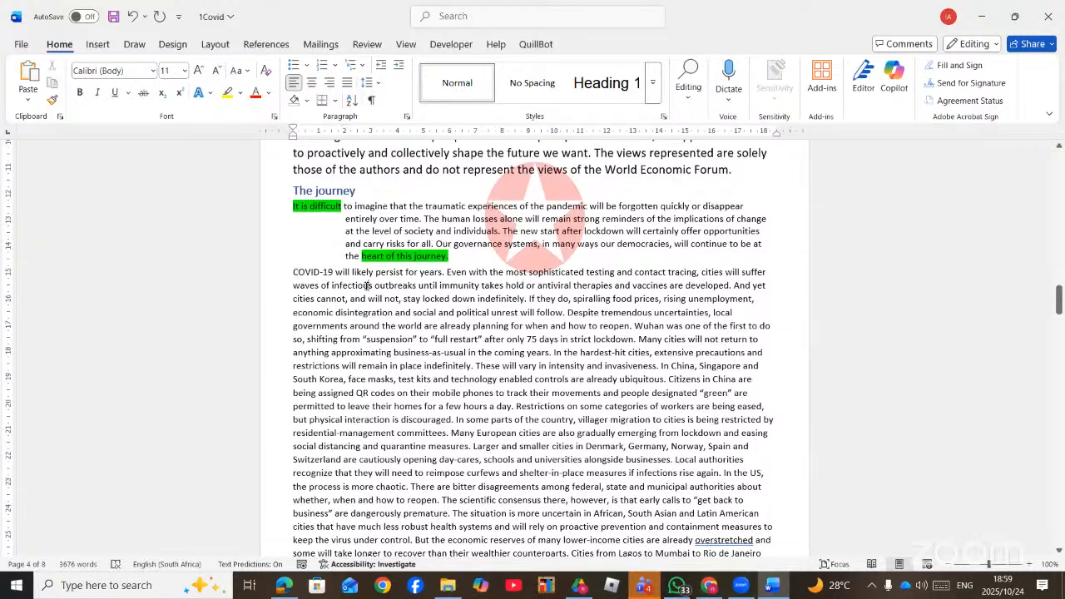
scroll(366, 285, down, 1)
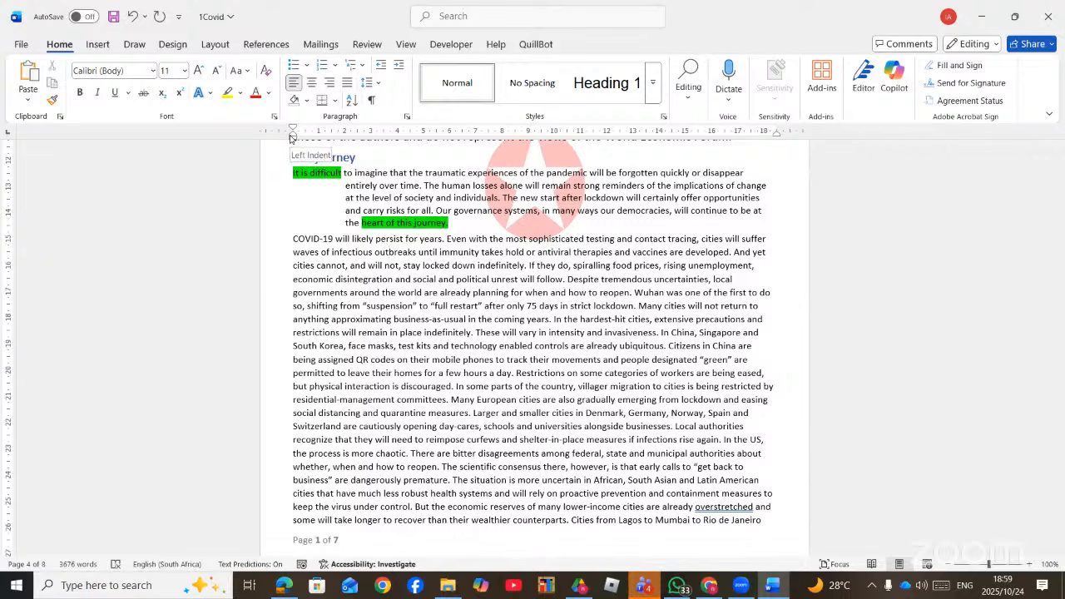
drag(291, 140, 344, 150)
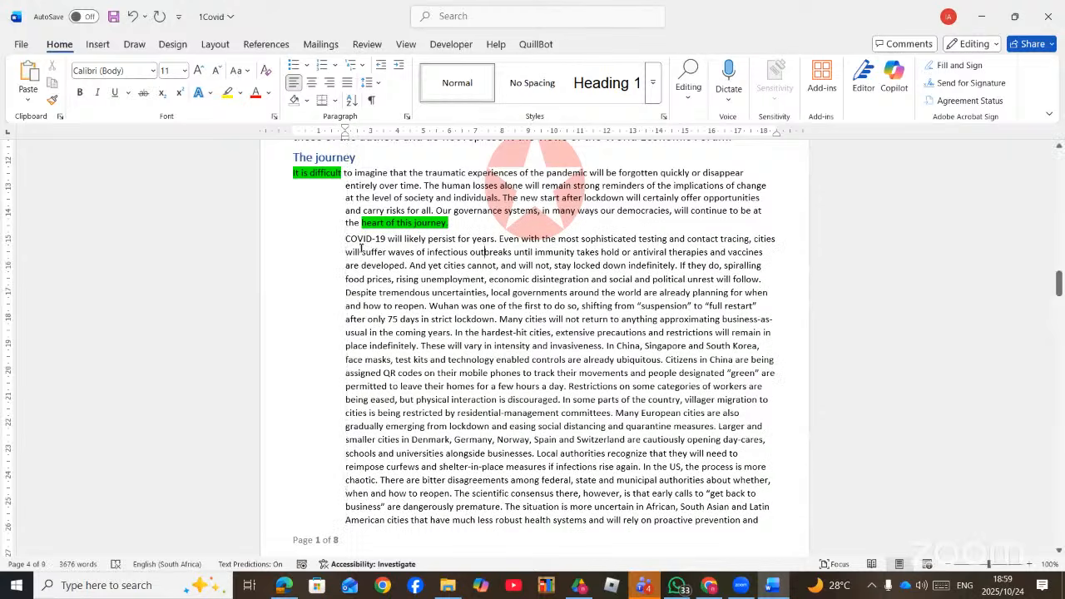
scroll(361, 248, down, 1)
scroll(361, 247, up, 3)
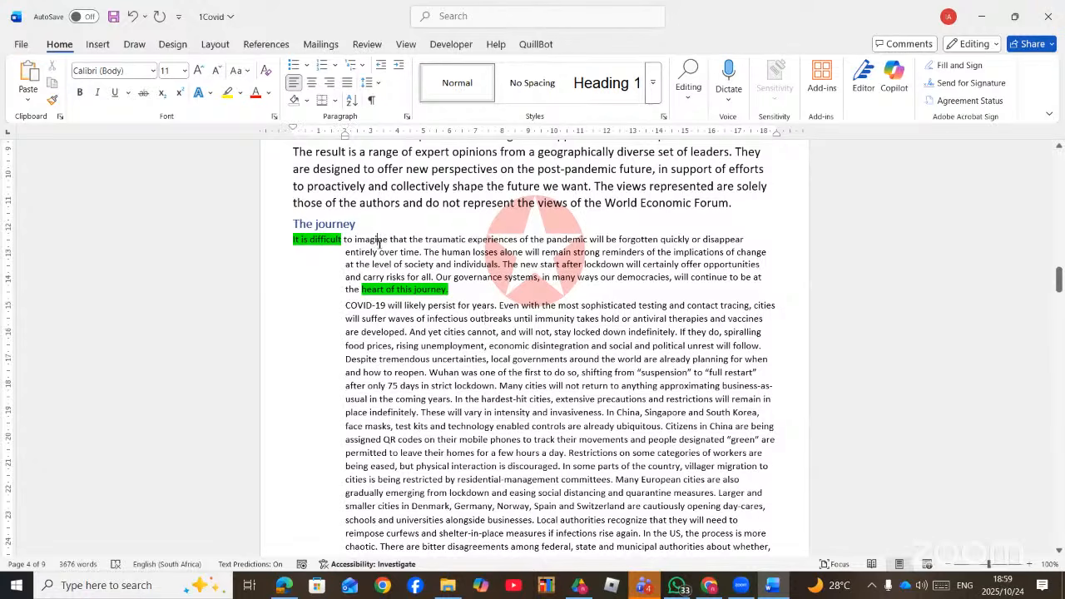
scroll(379, 243, up, 7)
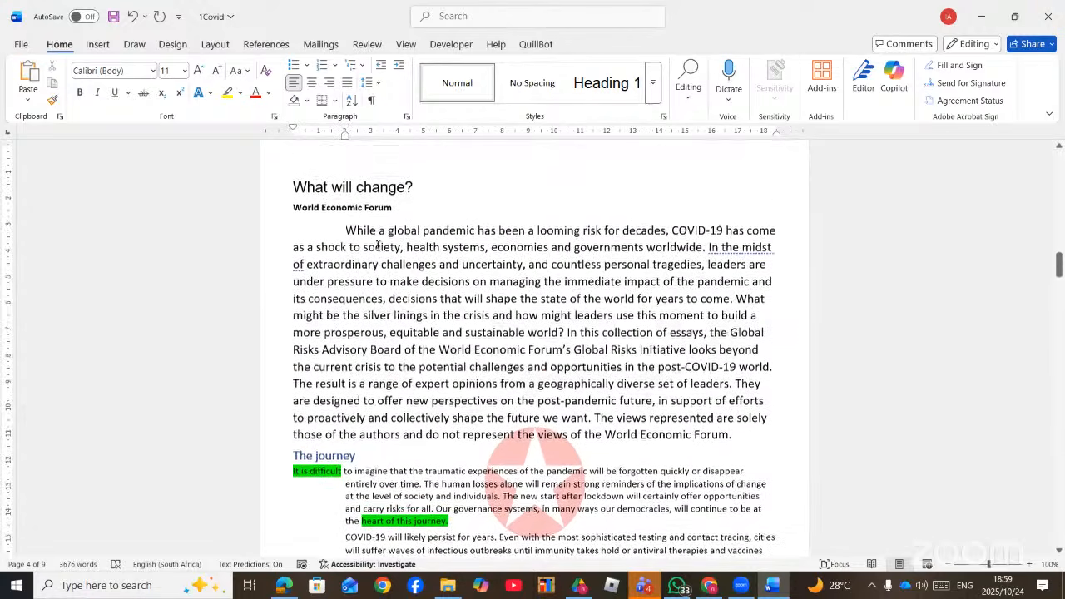
click(379, 240)
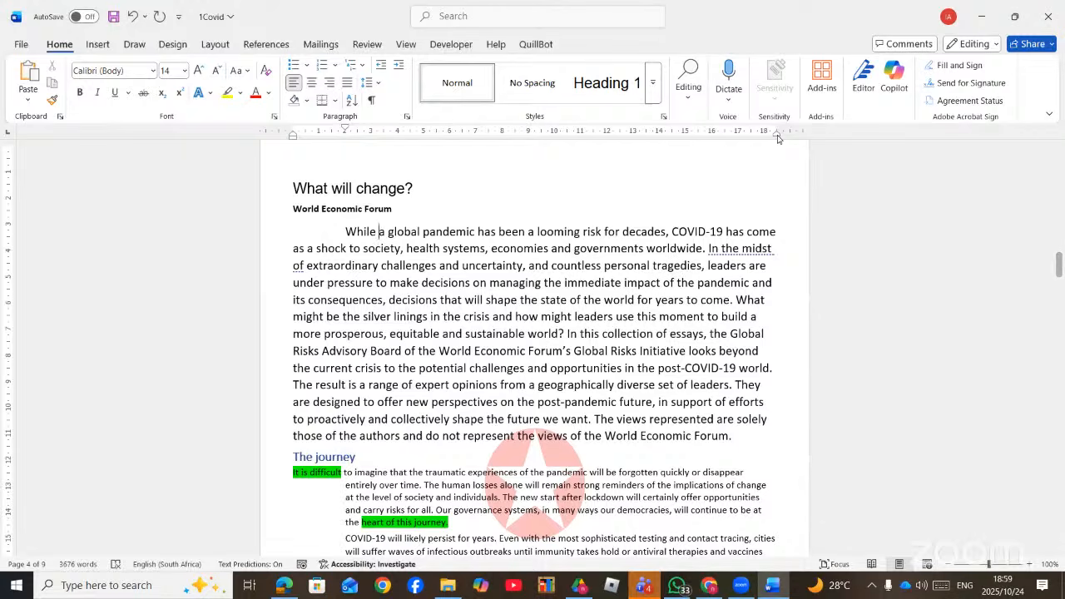
drag(777, 134, 713, 142)
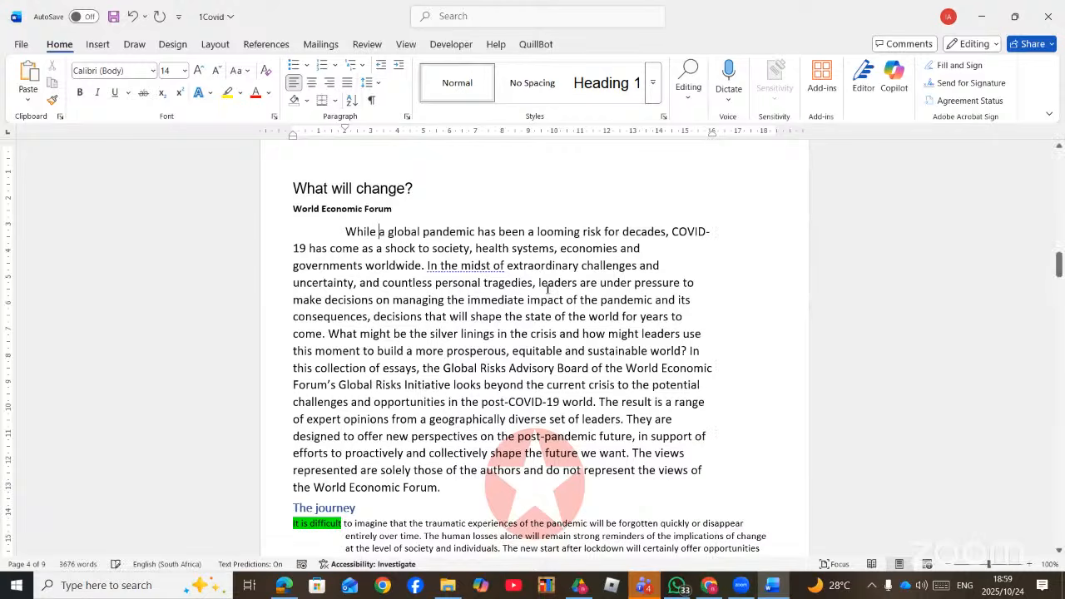
scroll(650, 238, down, 2)
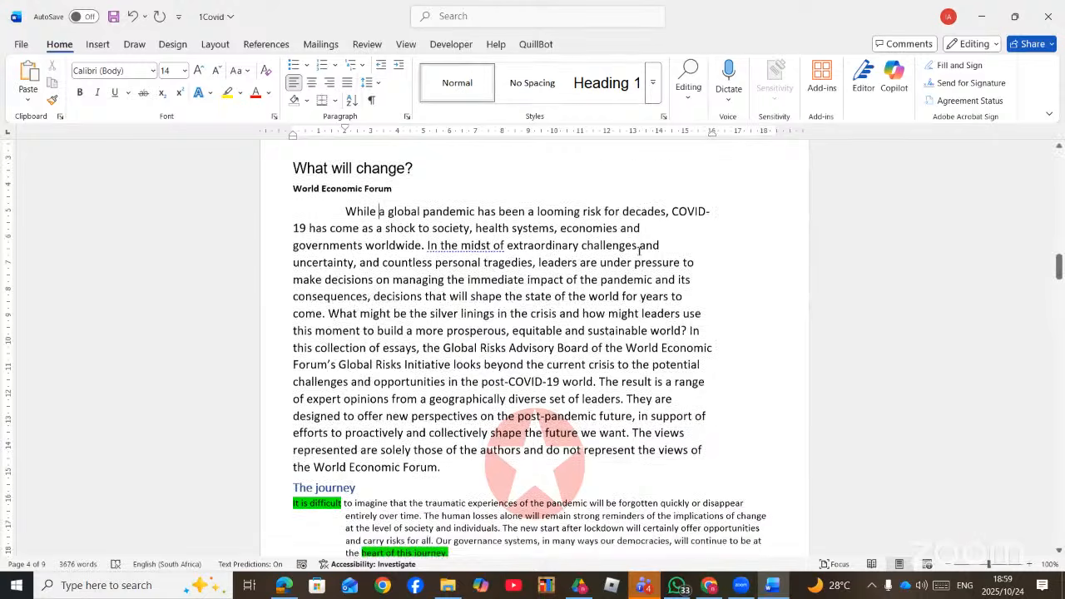
scroll(650, 238, up, 2)
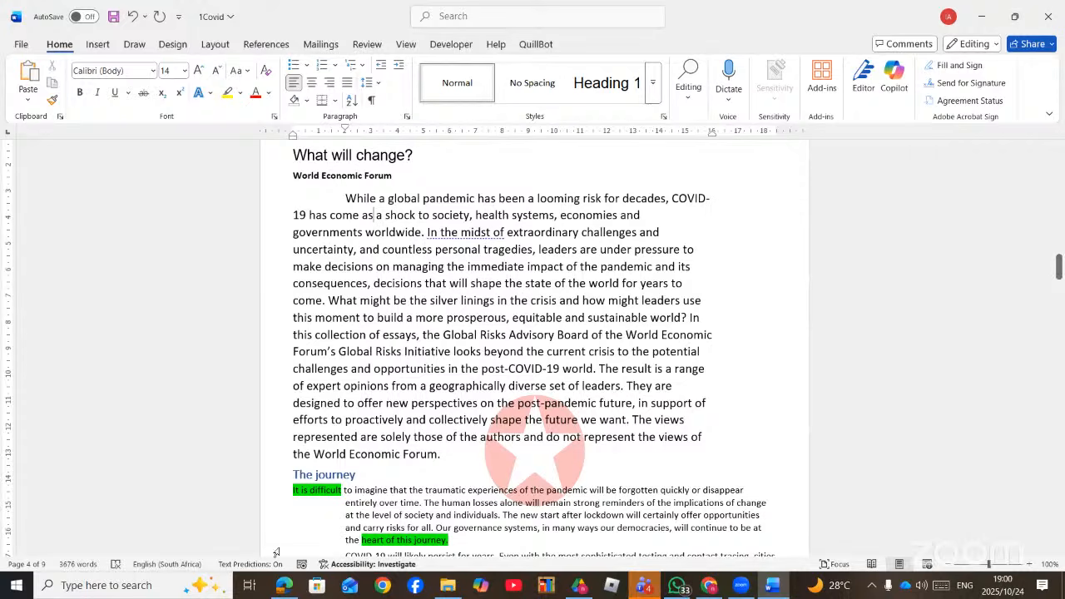
- Go up from the MS Word folder and open the MS Word Sampled Questions PDF
click(441, 587)
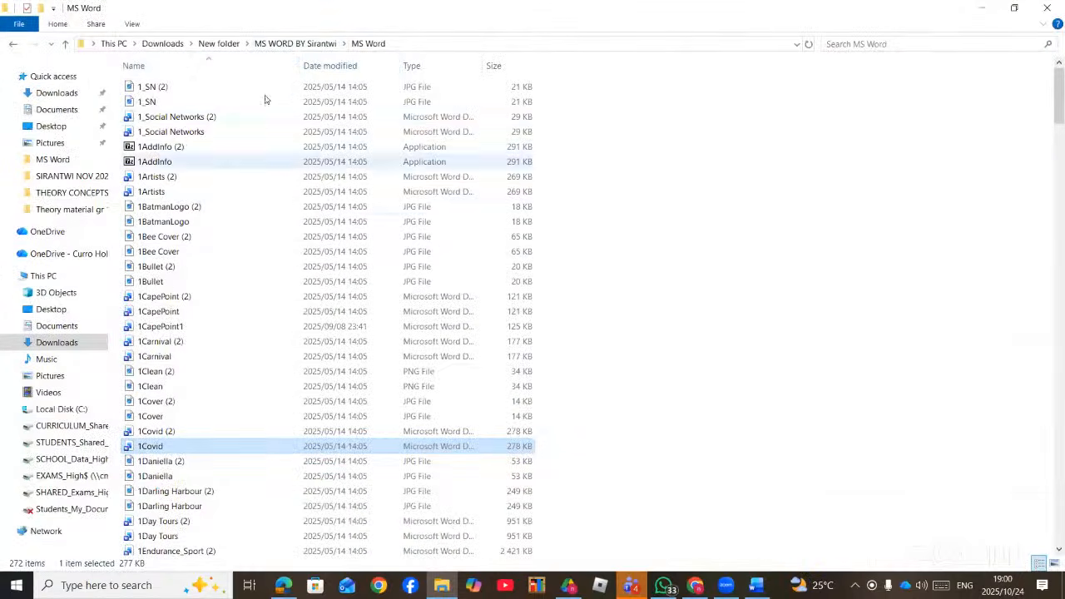
click(269, 45)
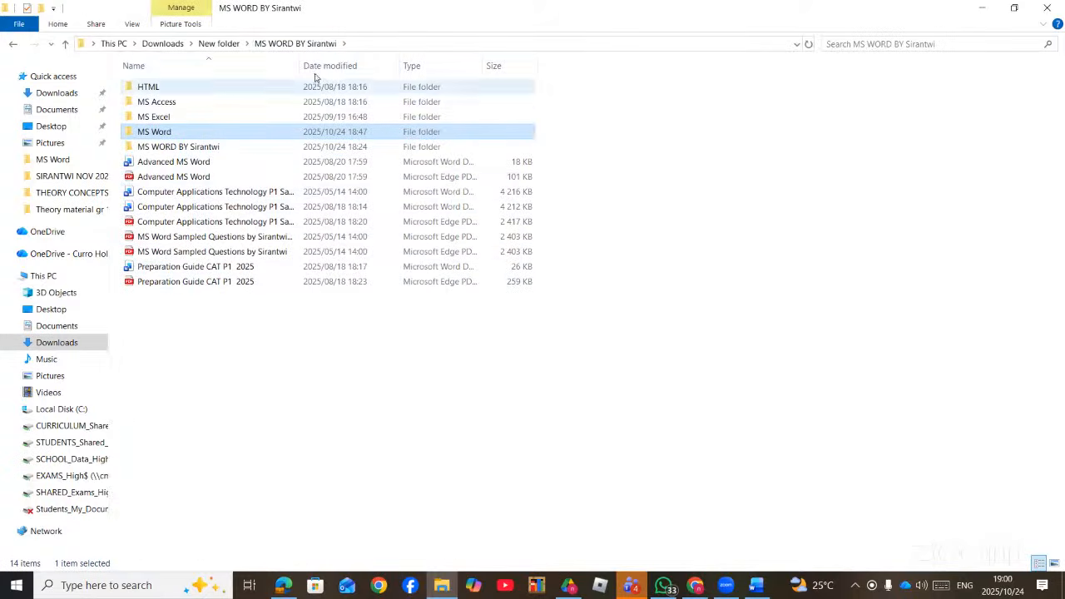
drag(300, 56, 396, 60)
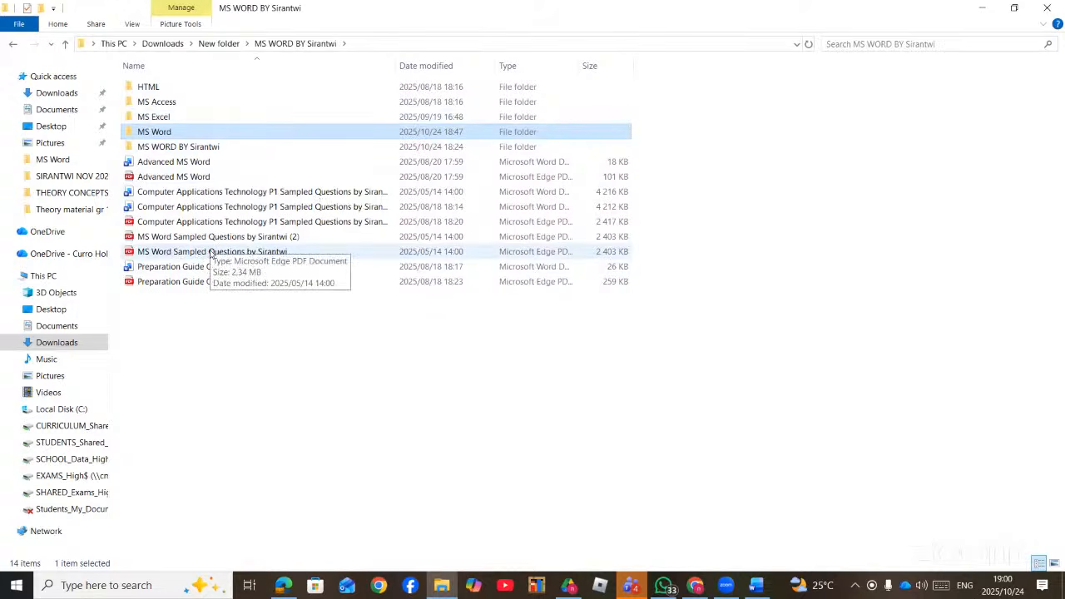
double_click(212, 252)
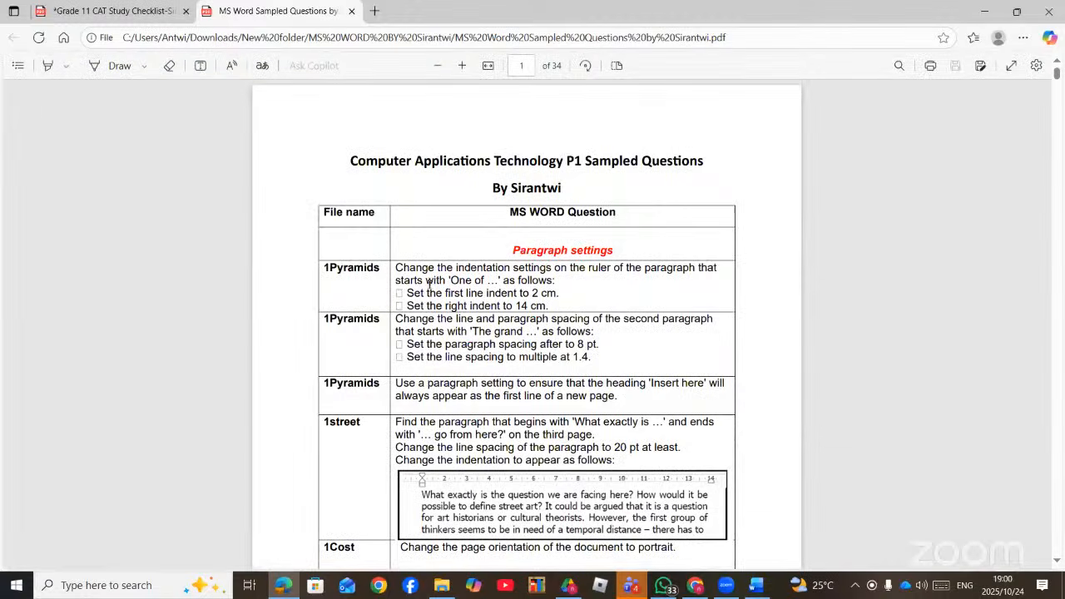
- Zoom the question sheet in two levels and scroll to the 1street indentation task
scroll(429, 283, down, 5)
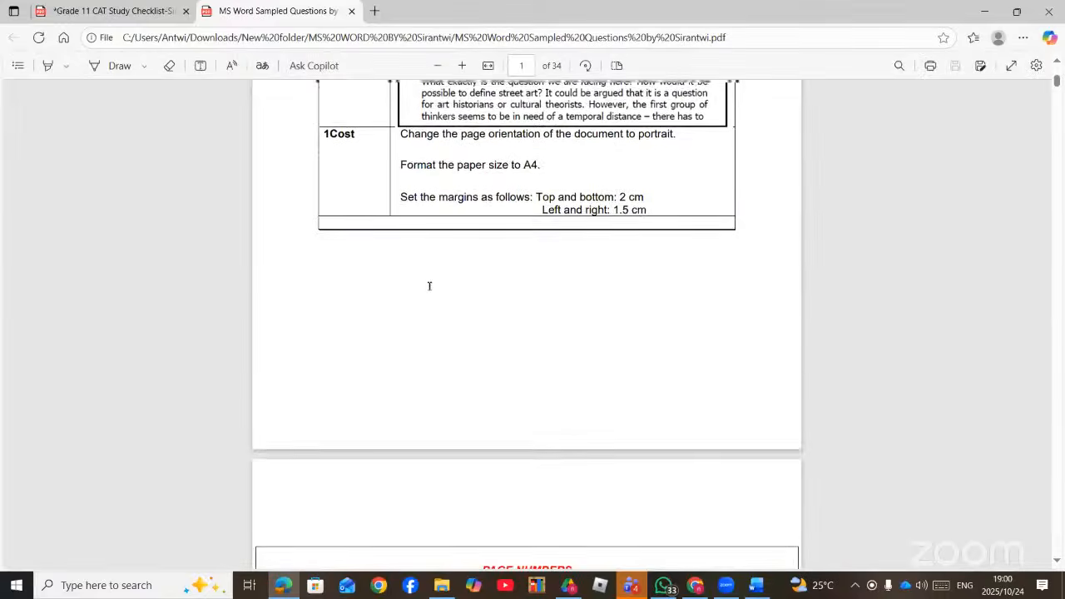
scroll(428, 286, up, 3)
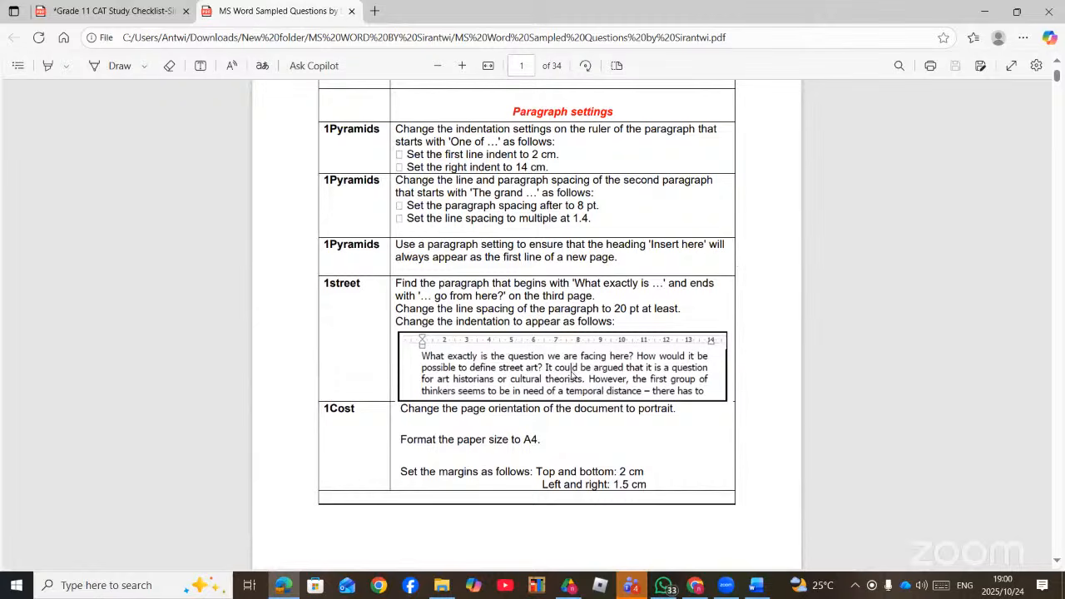
scroll(570, 366, down, 1)
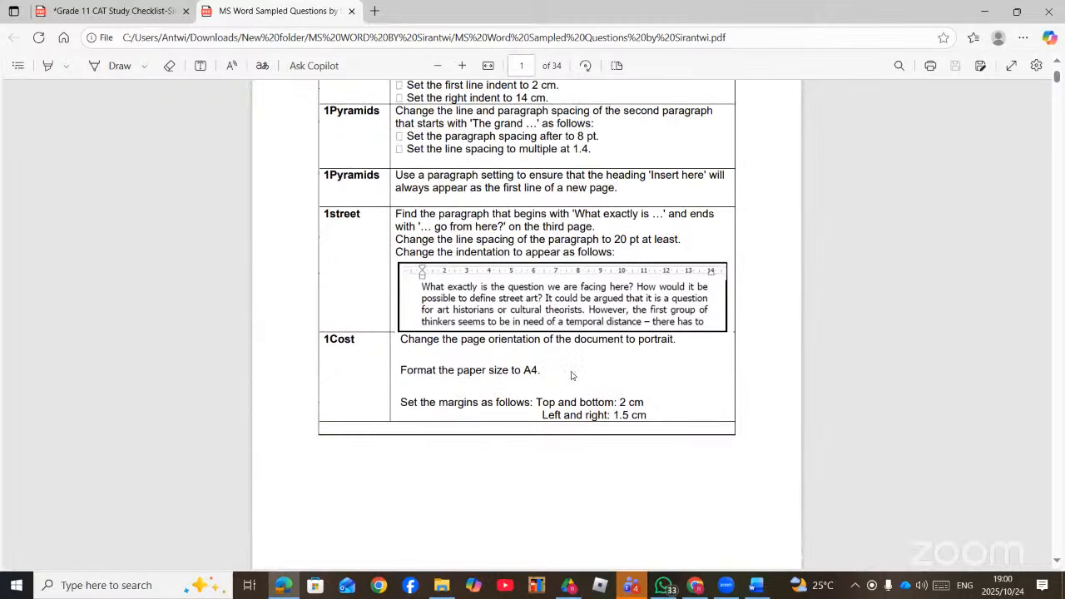
click(462, 65)
click(462, 65)
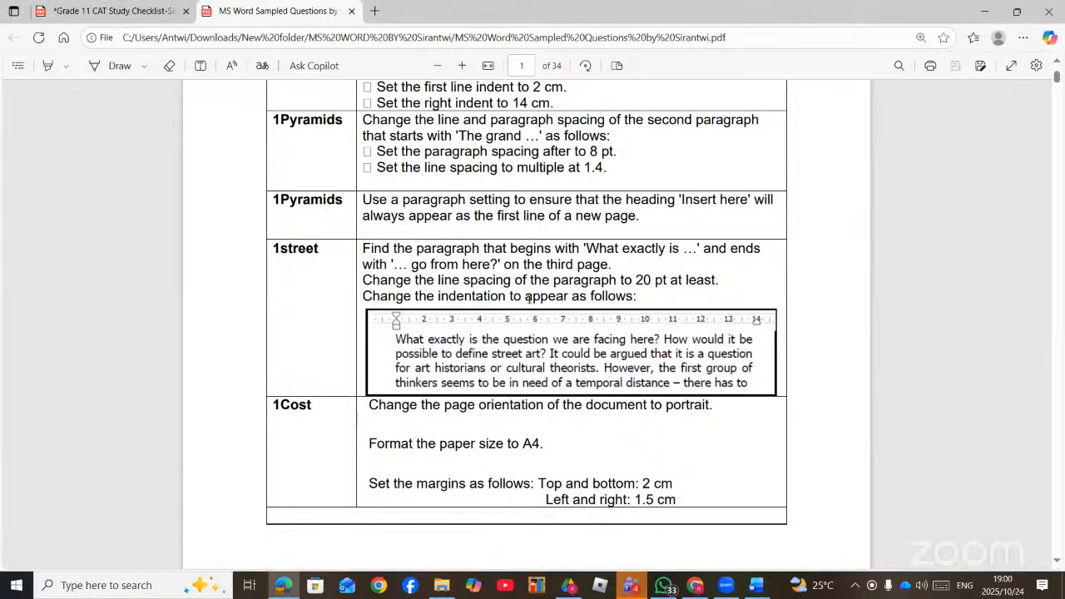
scroll(526, 301, down, 1)
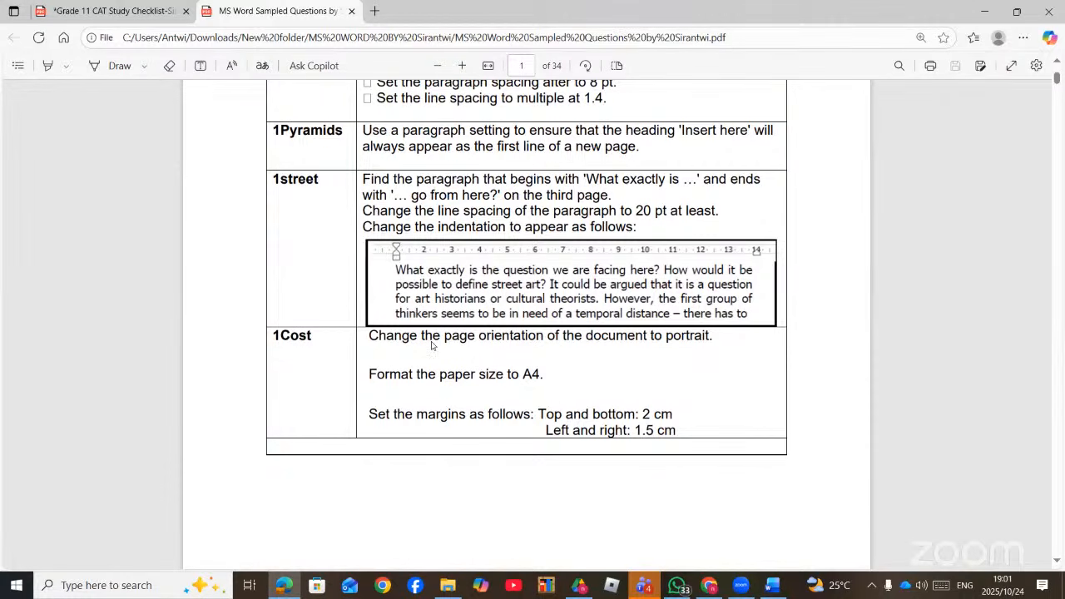
click(22, 588)
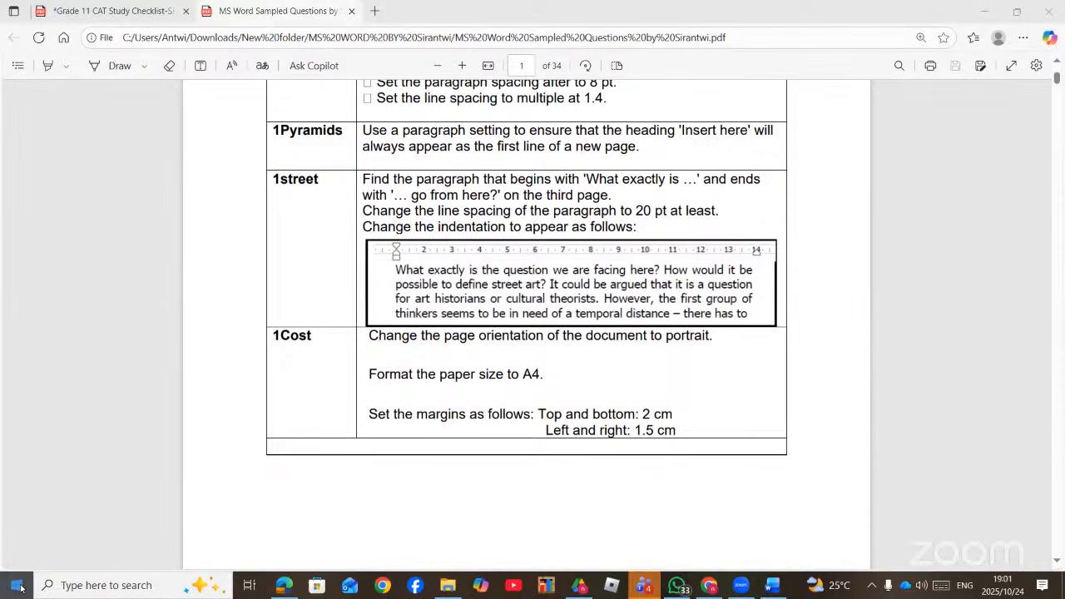
text(1STR)
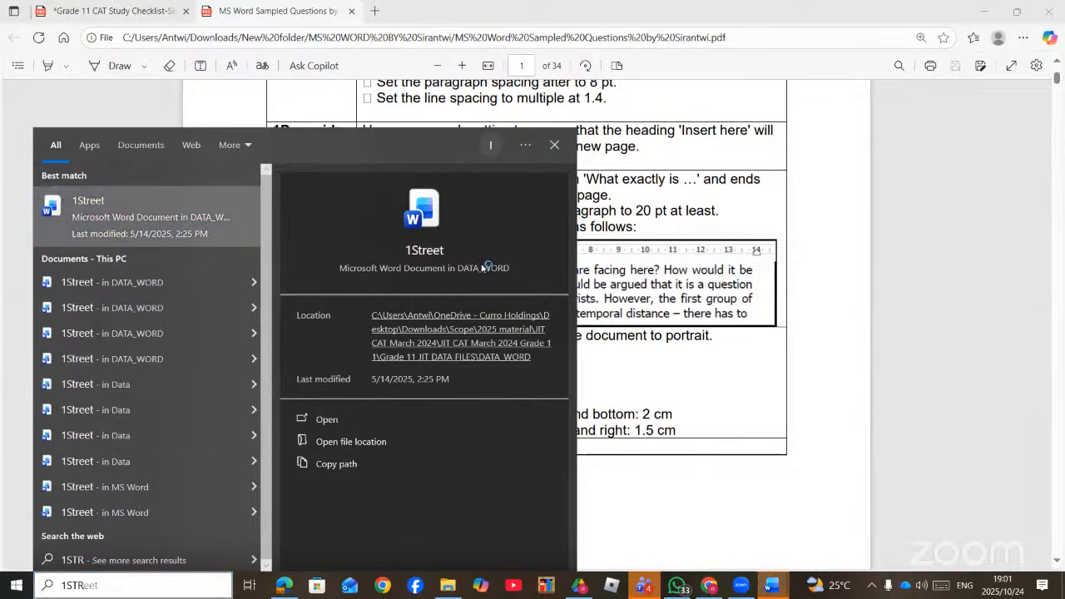
click(778, 589)
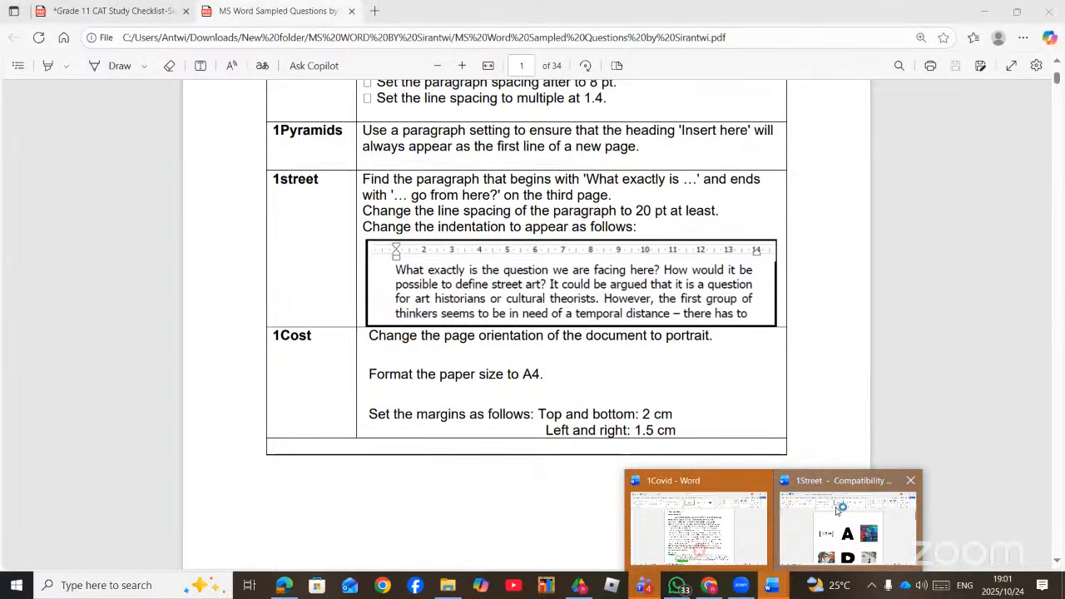
click(839, 510)
scroll(599, 316, down, 10)
scroll(600, 321, down, 3)
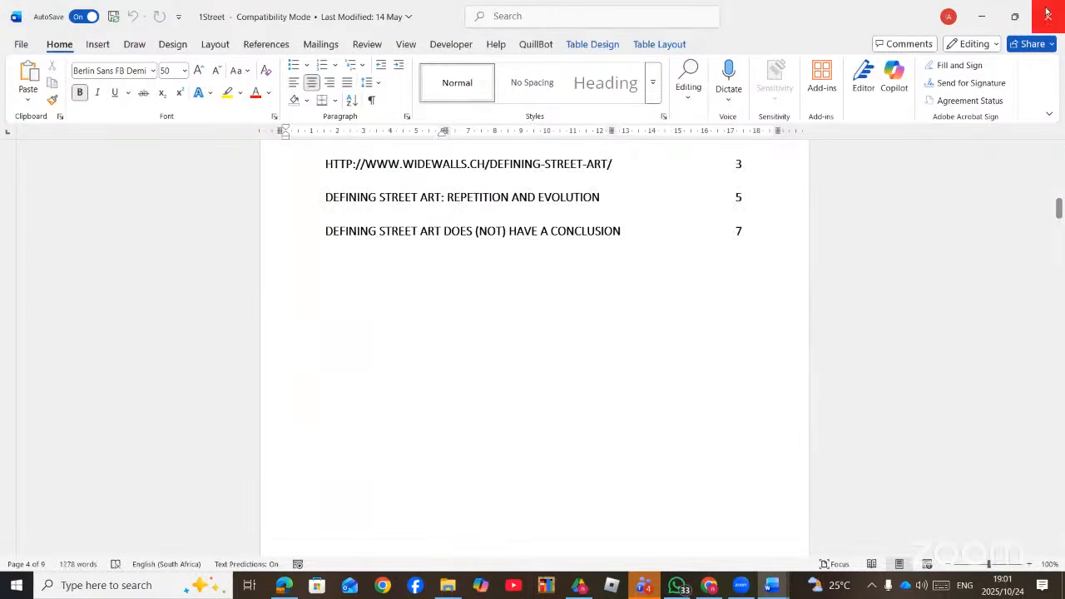
key(alt+Tab)
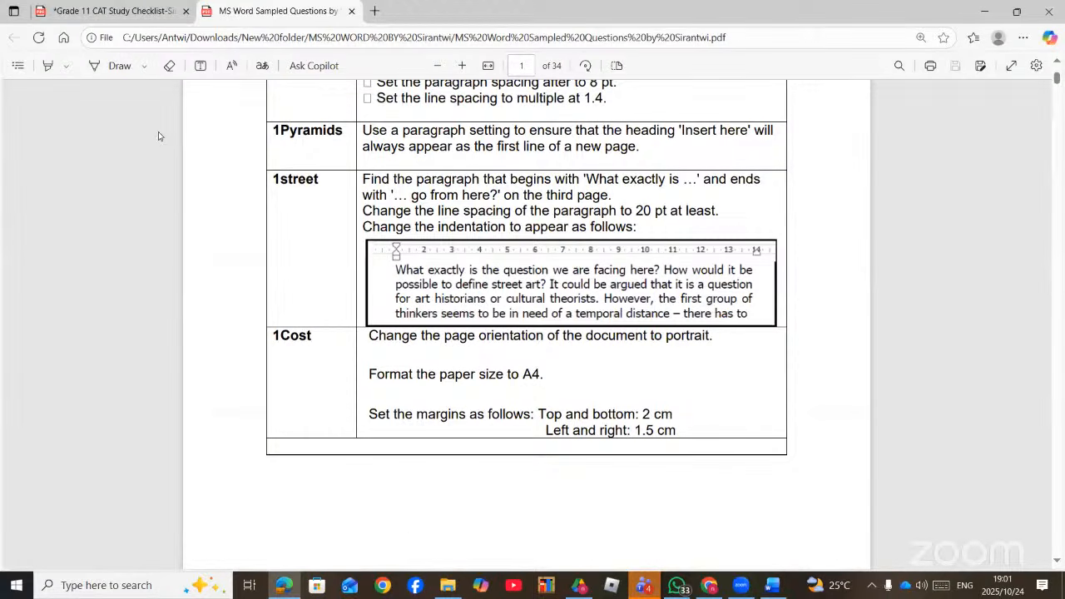
- Switch to File Explorer and open the 1Street document from the MS Word folder
key(alt+Tab)
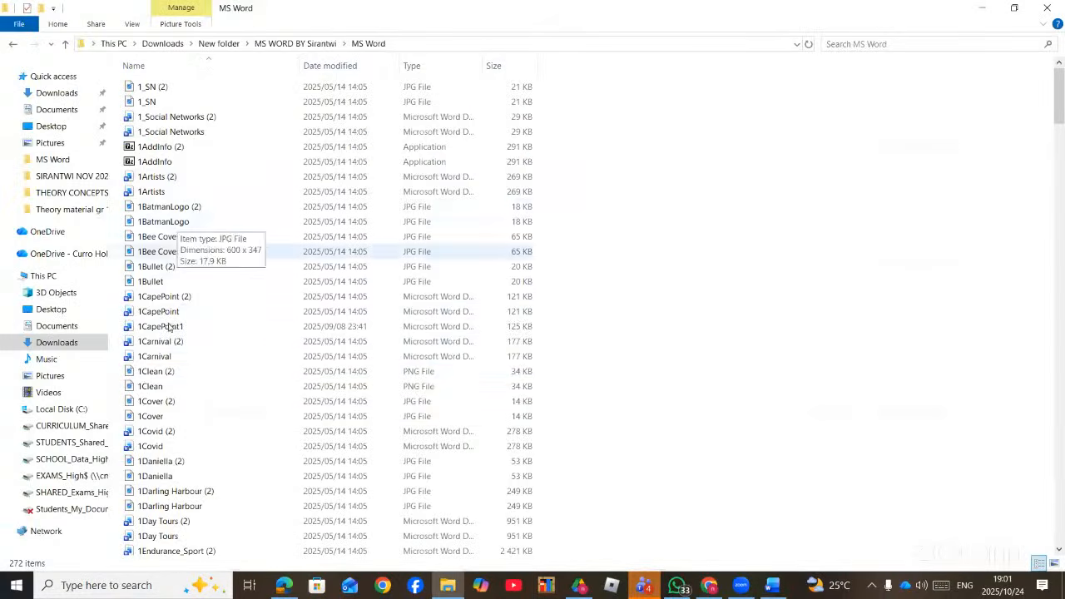
scroll(190, 409, down, 9)
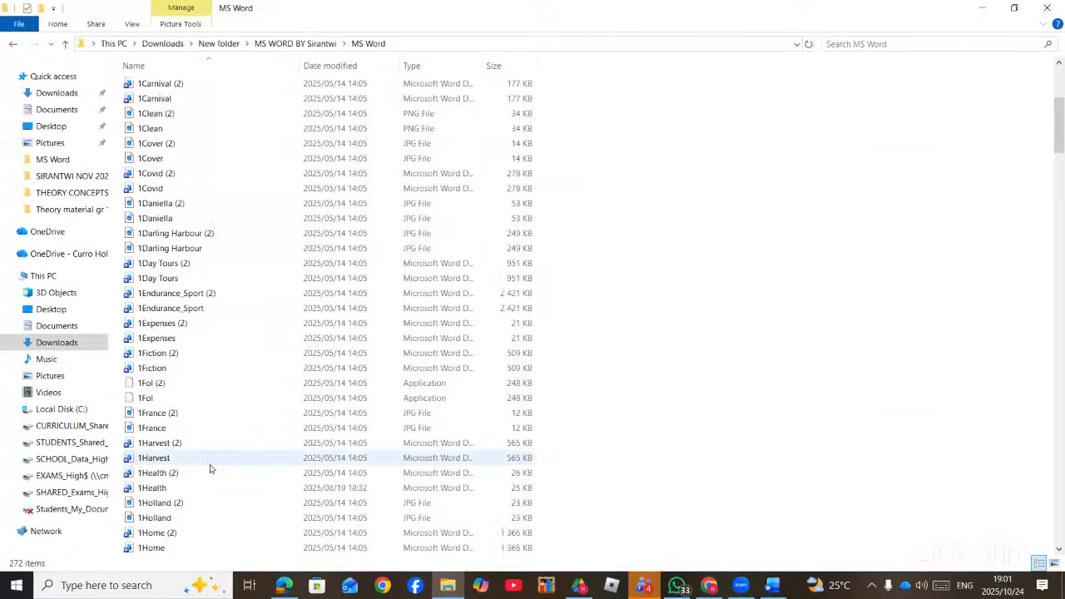
scroll(210, 469, down, 7)
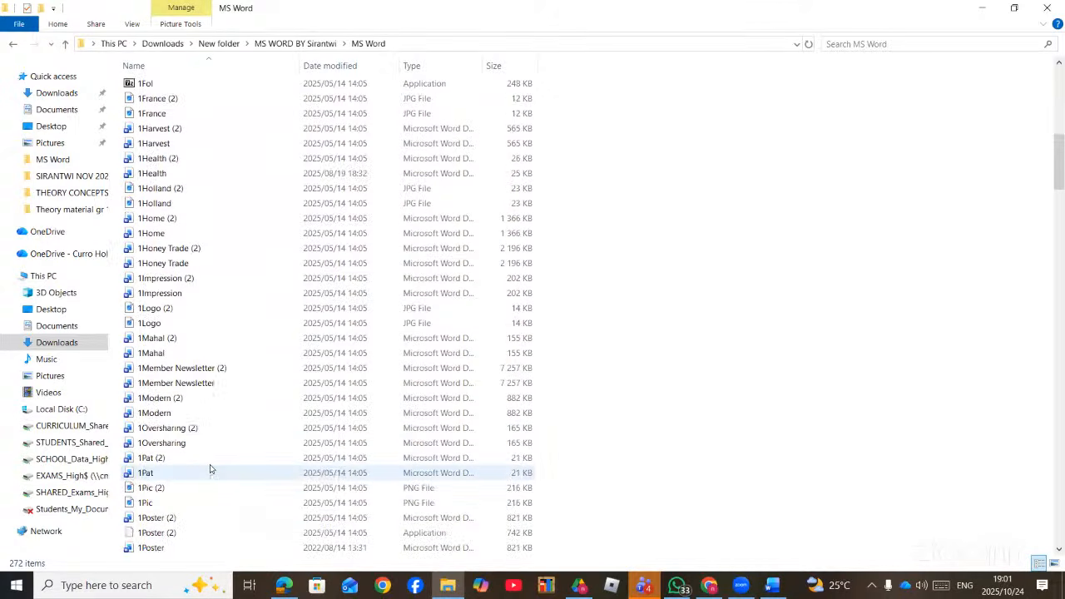
scroll(210, 469, down, 5)
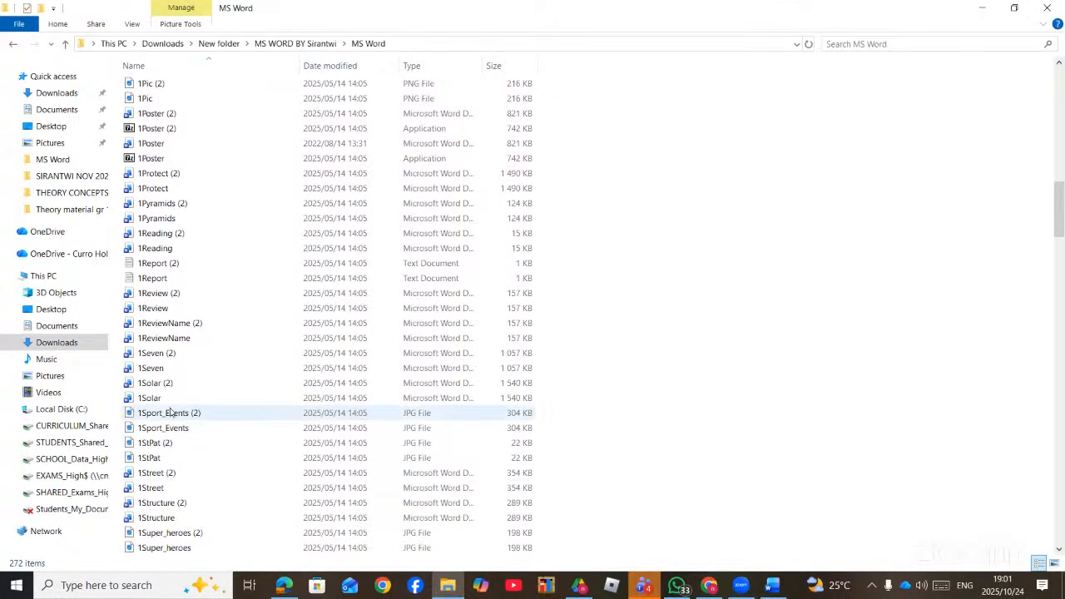
double_click(153, 488)
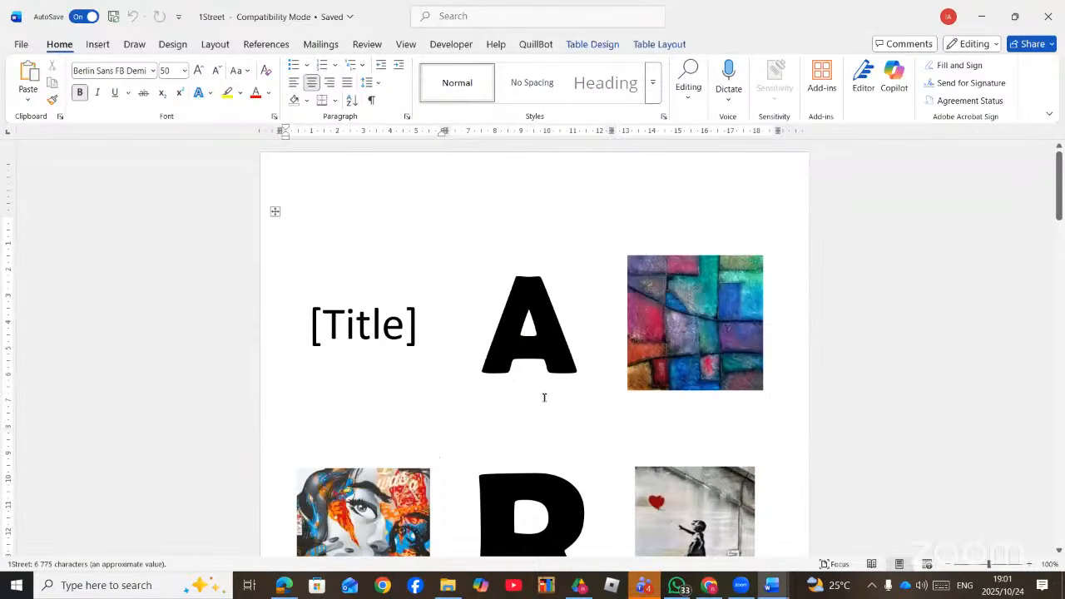
- Scroll to page 3 of 1Street and place the cursor in the 'What exactly is…' paragraph
scroll(544, 400, down, 10)
scroll(545, 413, down, 15)
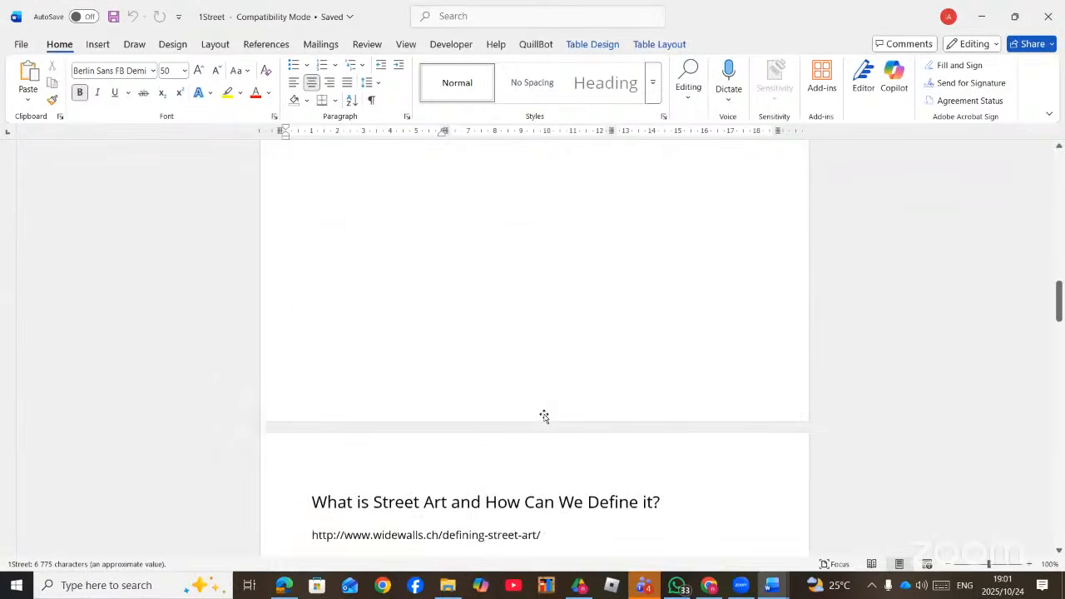
scroll(544, 416, down, 3)
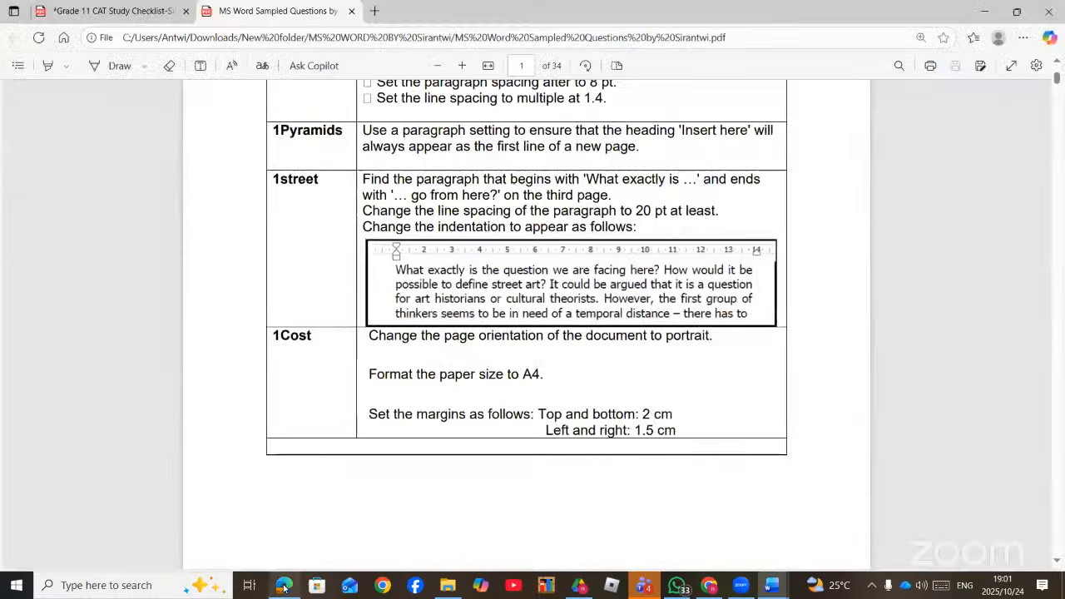
click(284, 586)
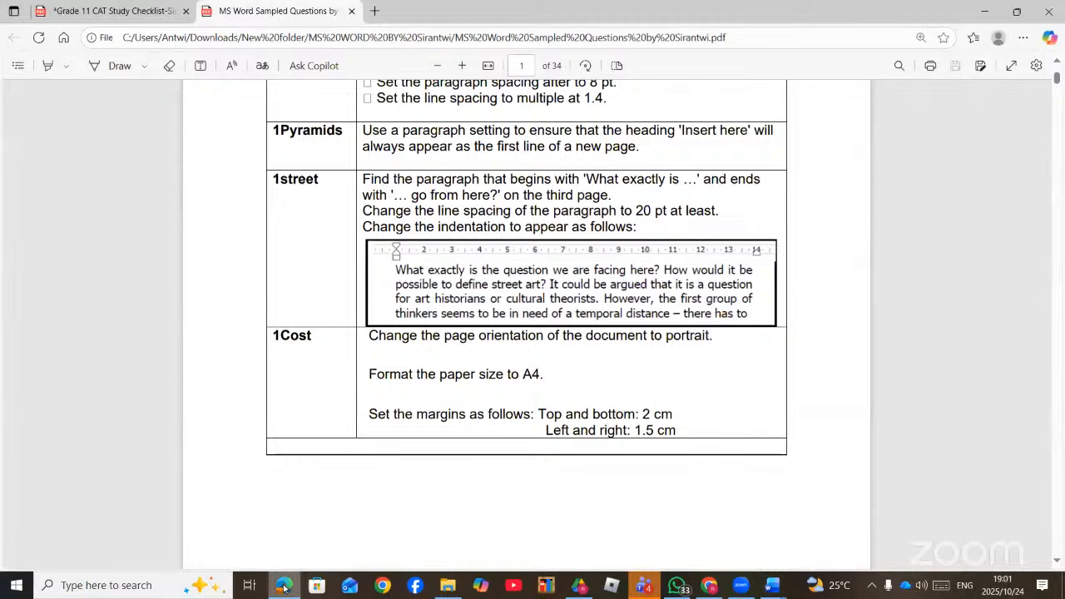
click(284, 586)
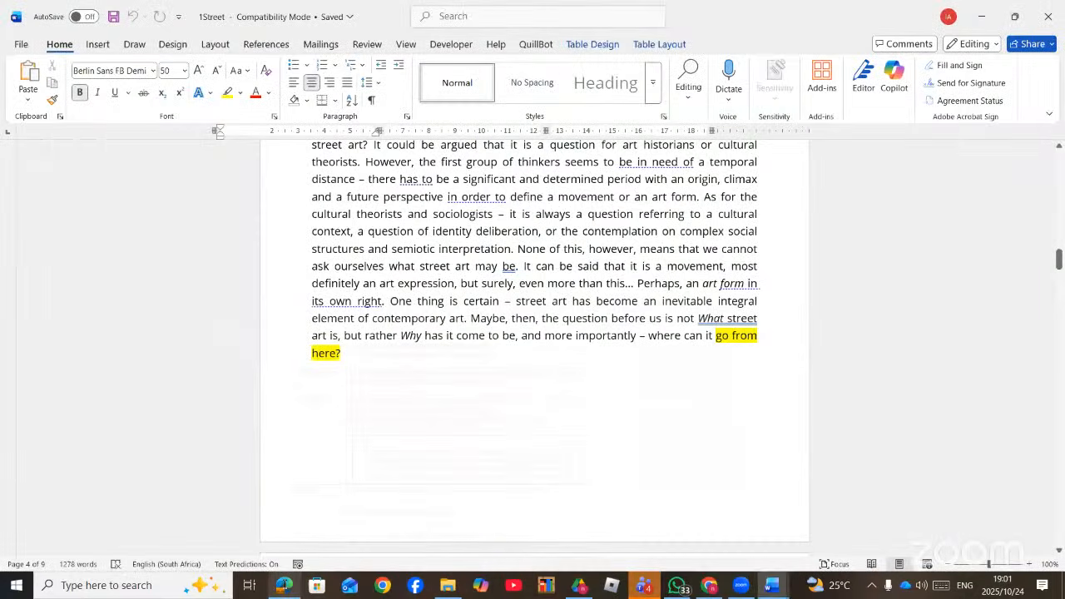
scroll(447, 326, up, 2)
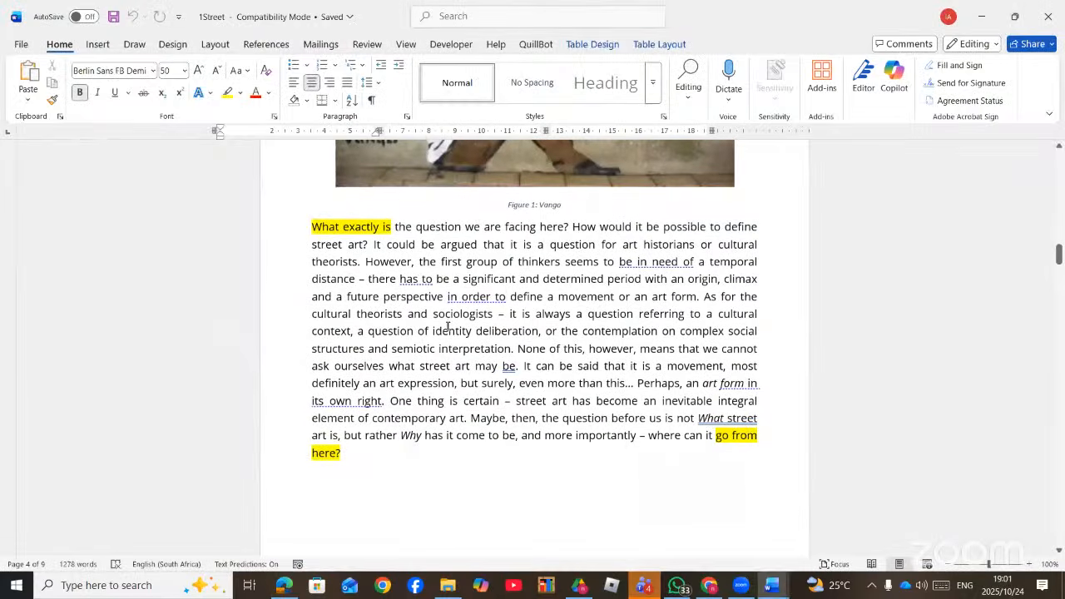
click(498, 242)
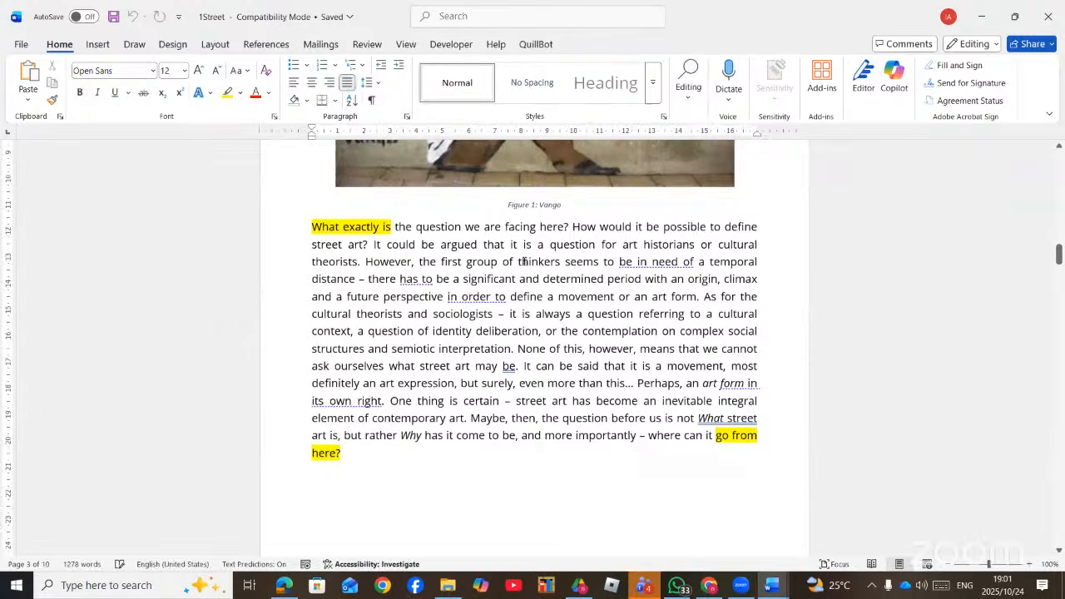
scroll(526, 230, down, 1)
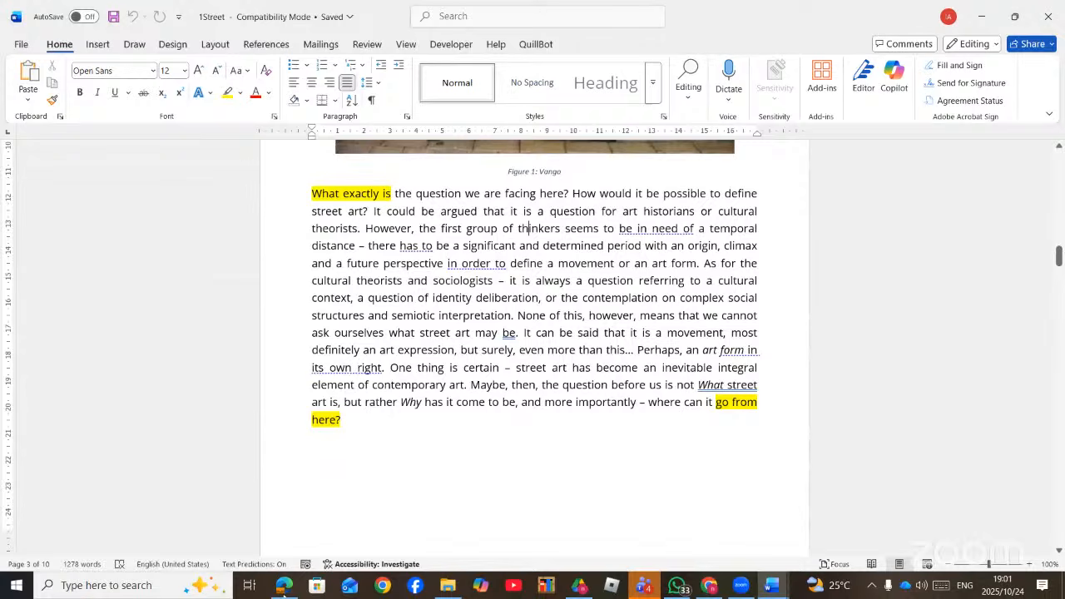
click(284, 585)
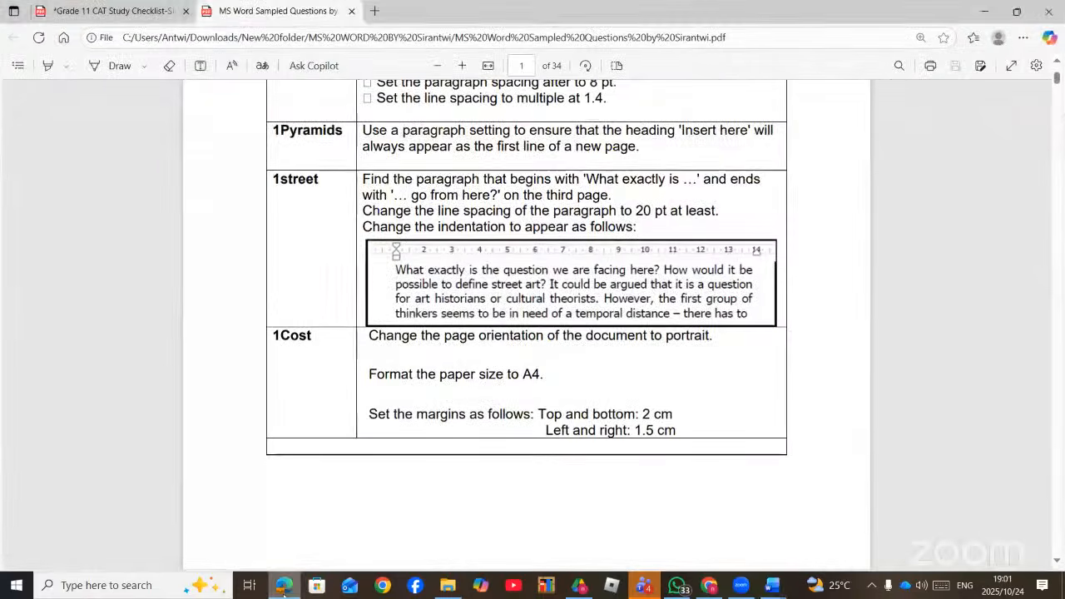
click(771, 585)
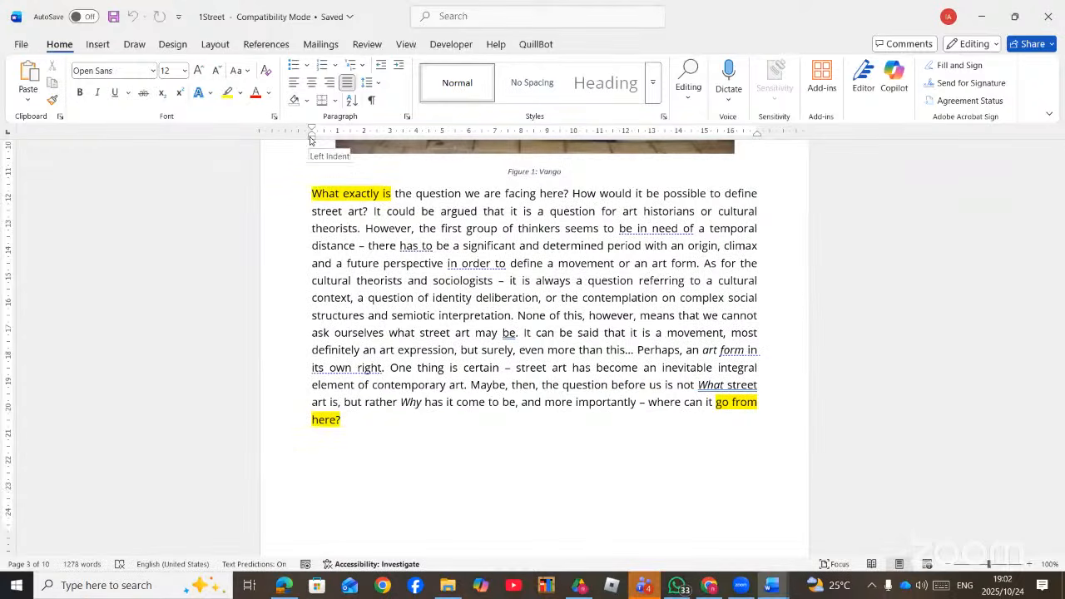
- Drag the paragraph's left indent right and its right indent in to about 14 cm
drag(311, 140, 338, 140)
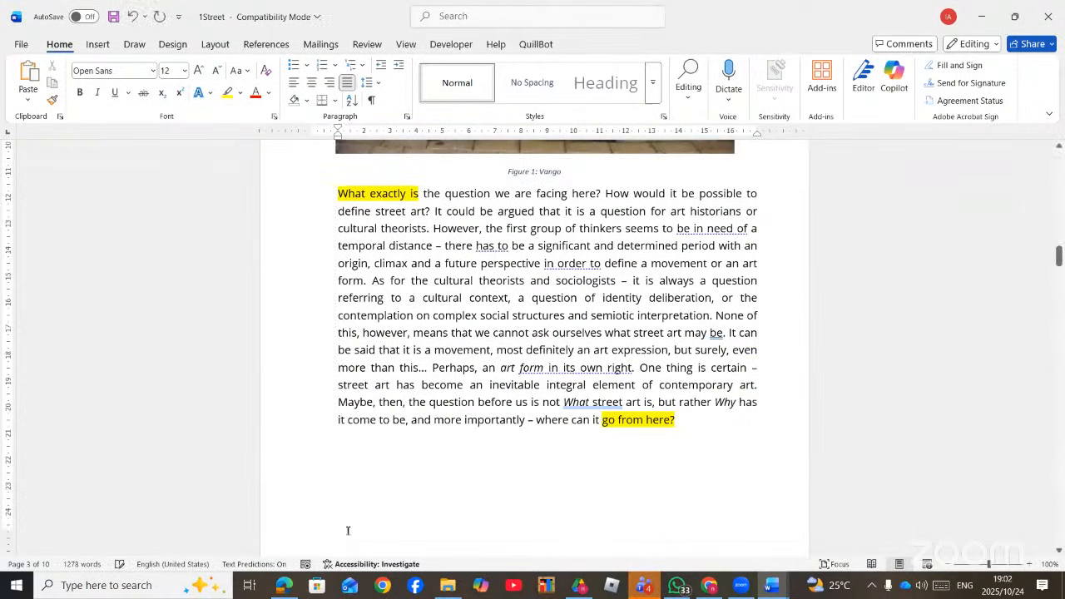
click(298, 592)
click(297, 584)
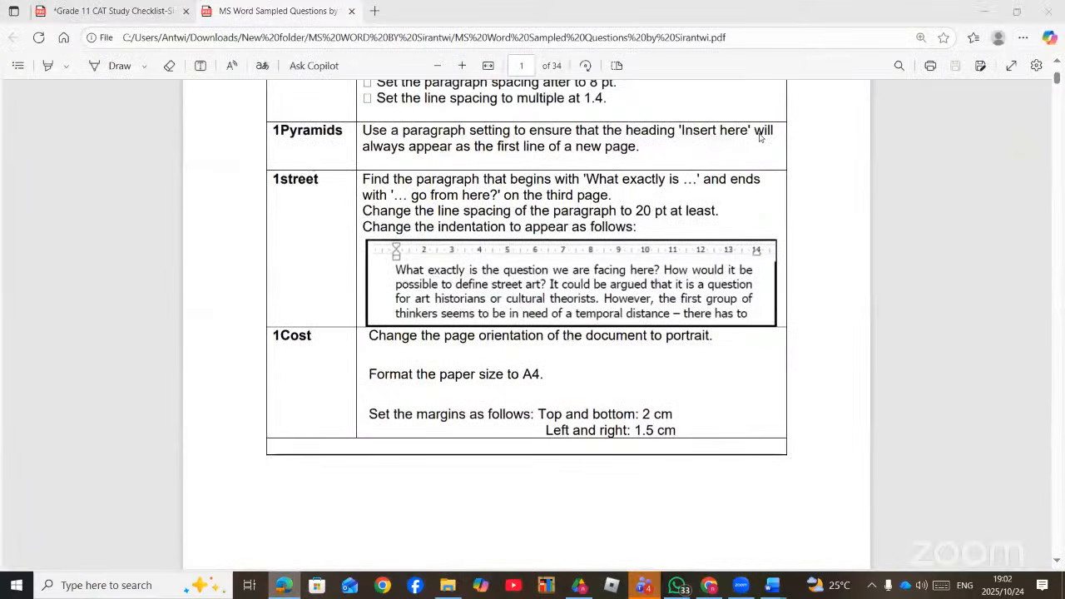
drag(759, 134, 678, 143)
scroll(464, 295, down, 1)
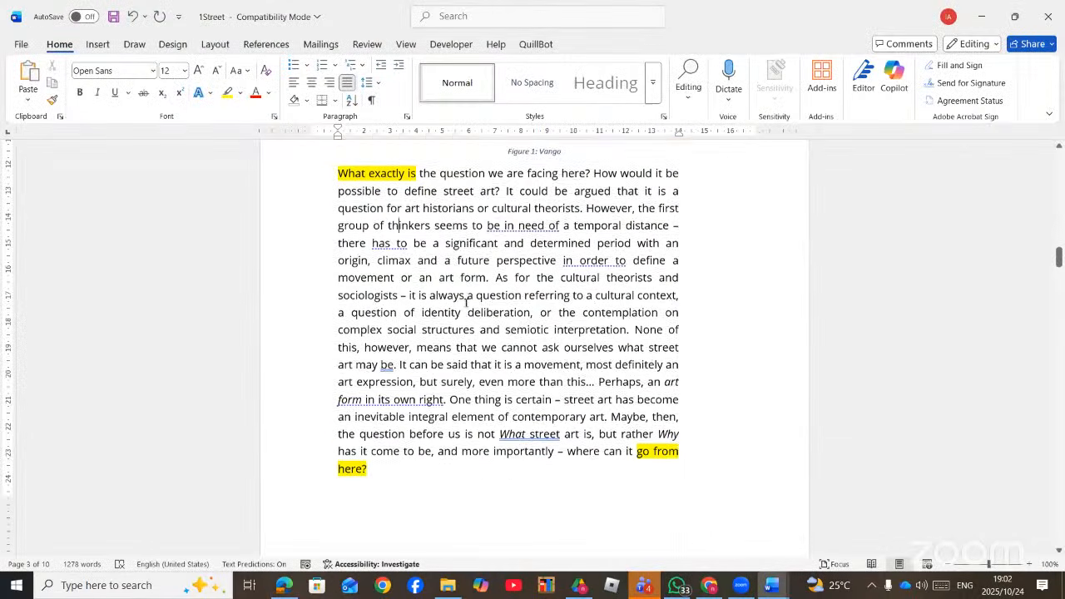
scroll(471, 300, up, 2)
scroll(503, 284, down, 2)
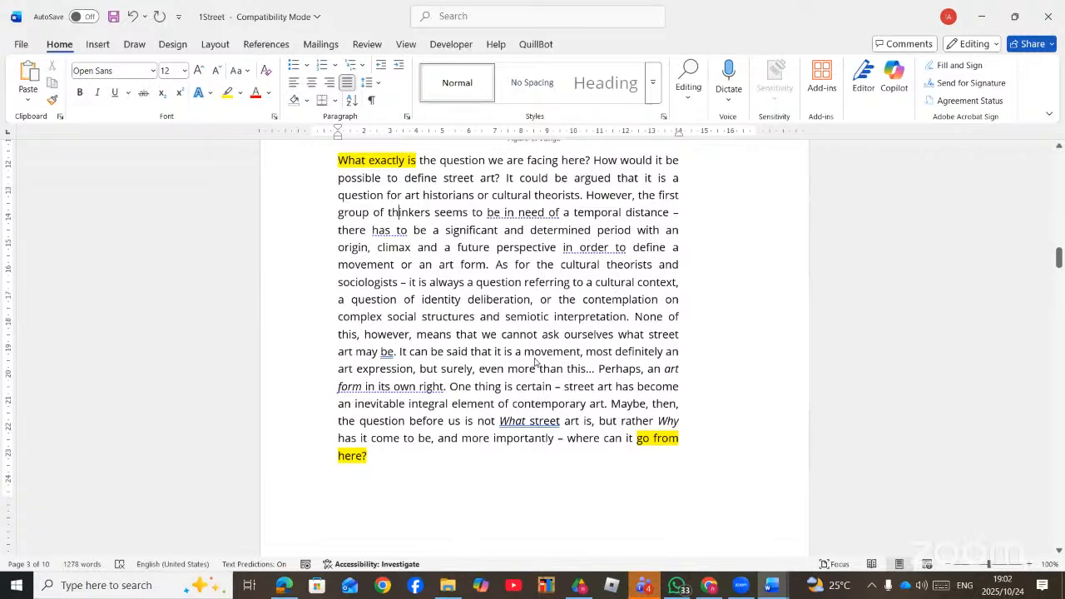
key(alt+Tab)
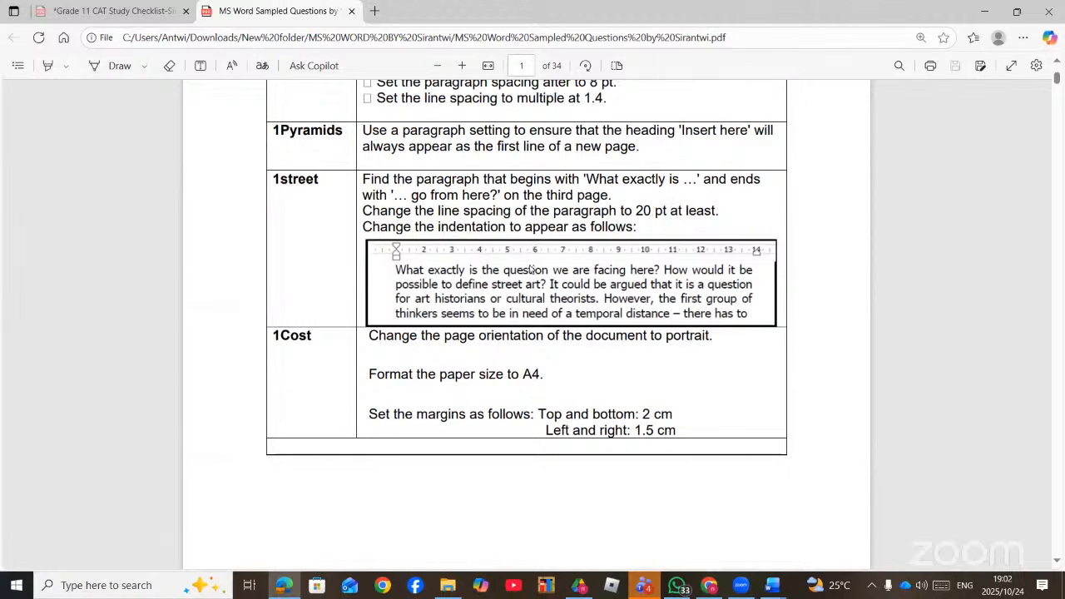
key(alt+Tab)
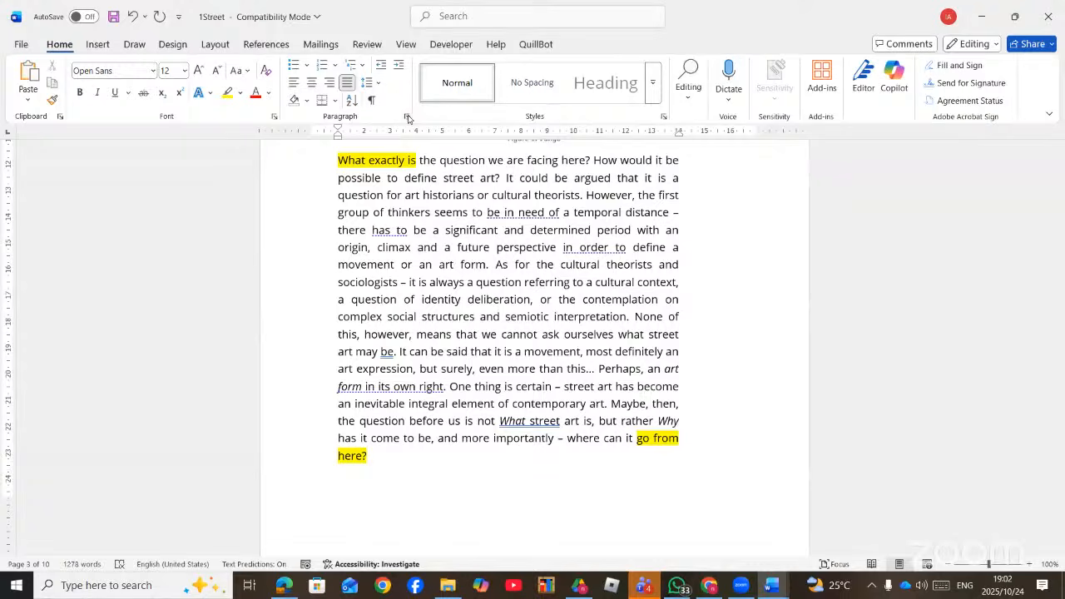
- In Line Spacing Options, set At least 20 pt line spacing and 12 pt space before
click(473, 17)
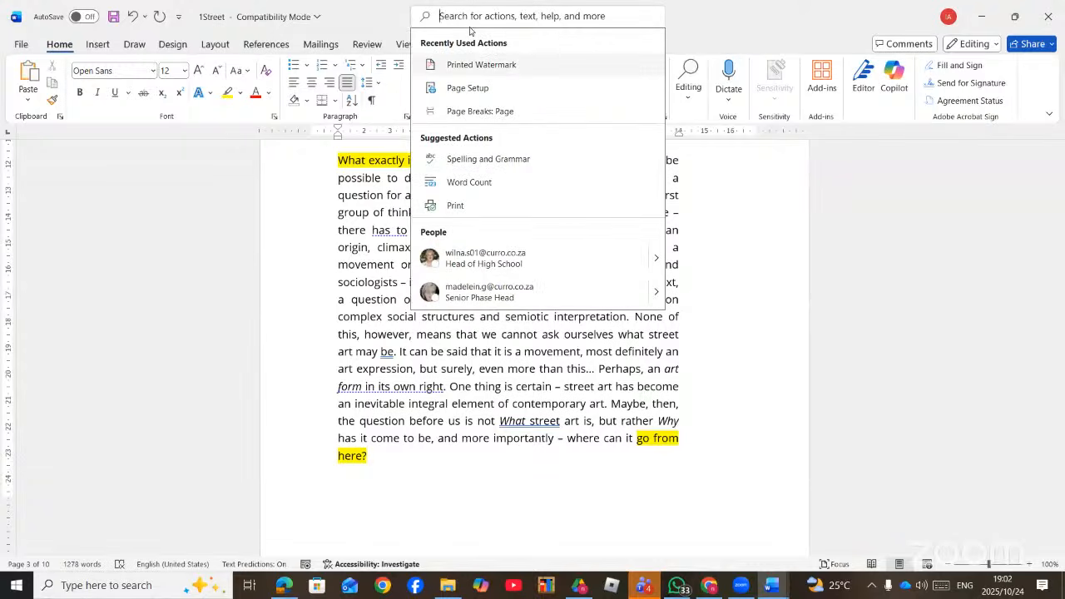
text(LINE)
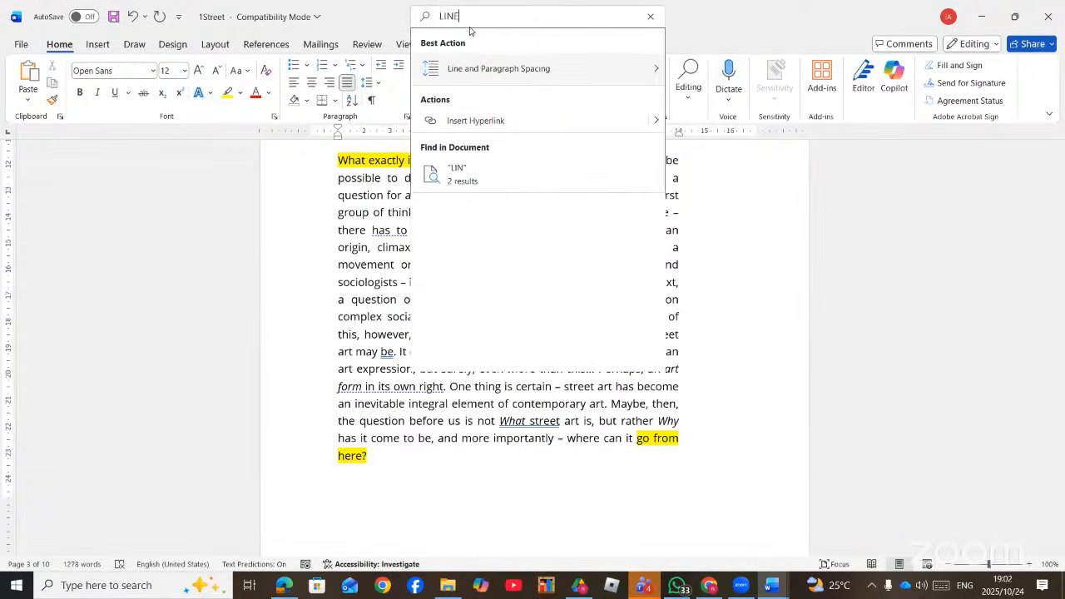
text( SPA)
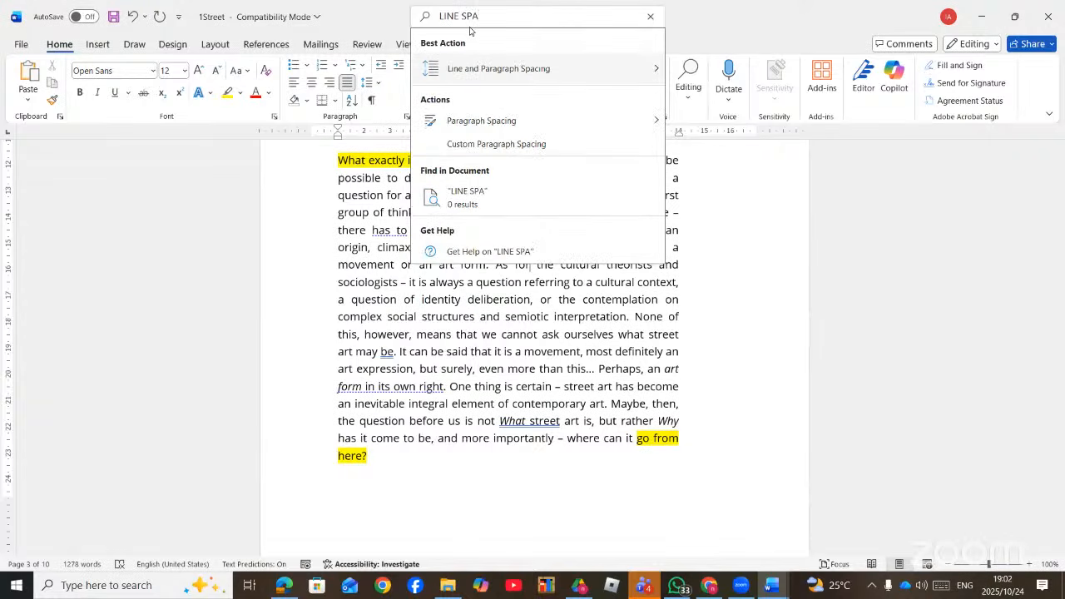
mouse_move(635, 74)
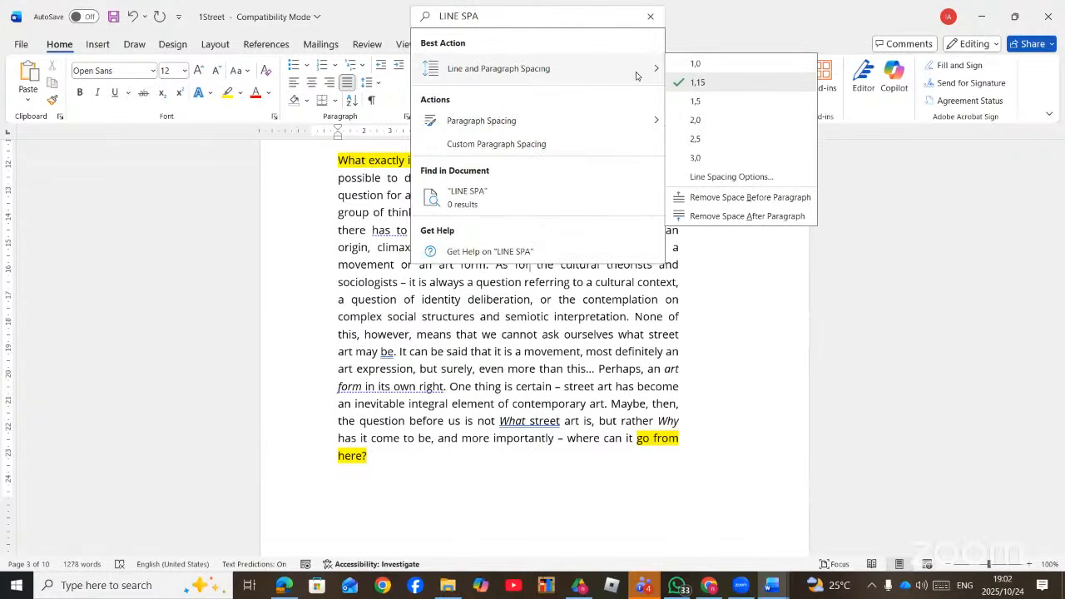
click(729, 178)
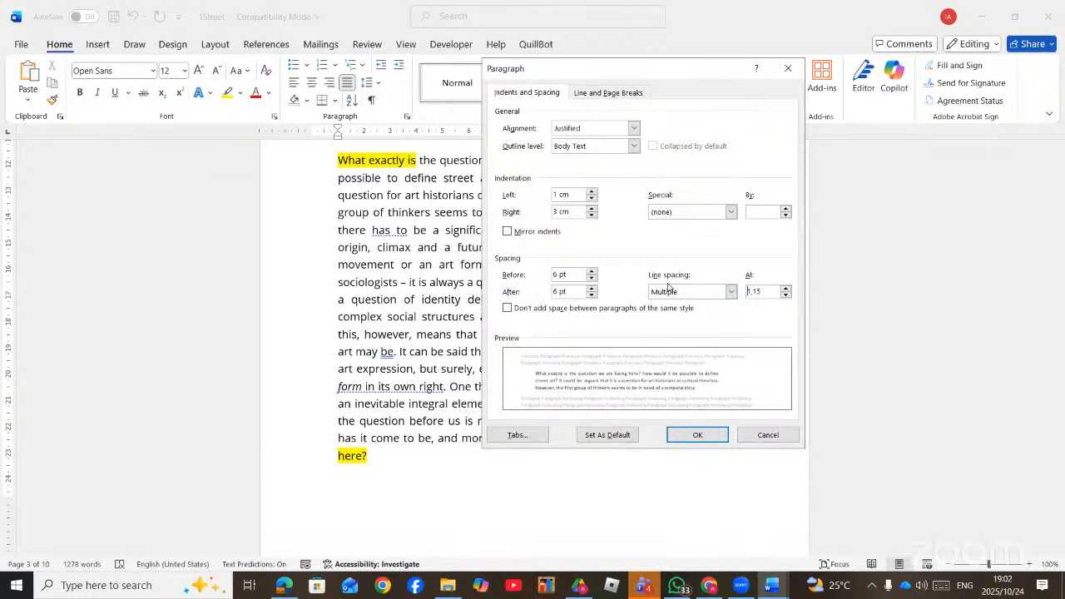
click(729, 295)
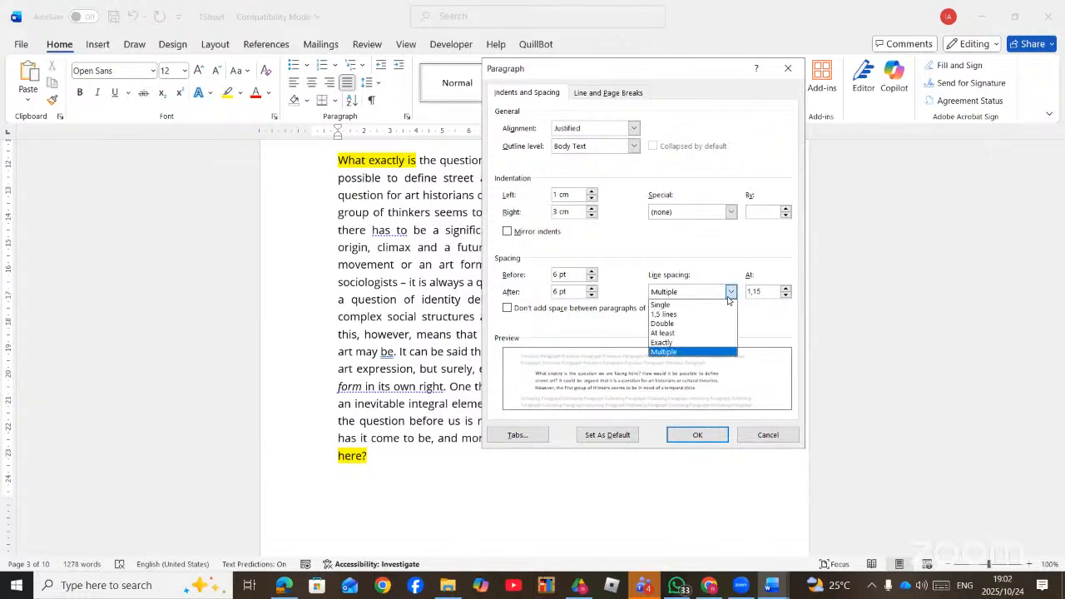
click(674, 333)
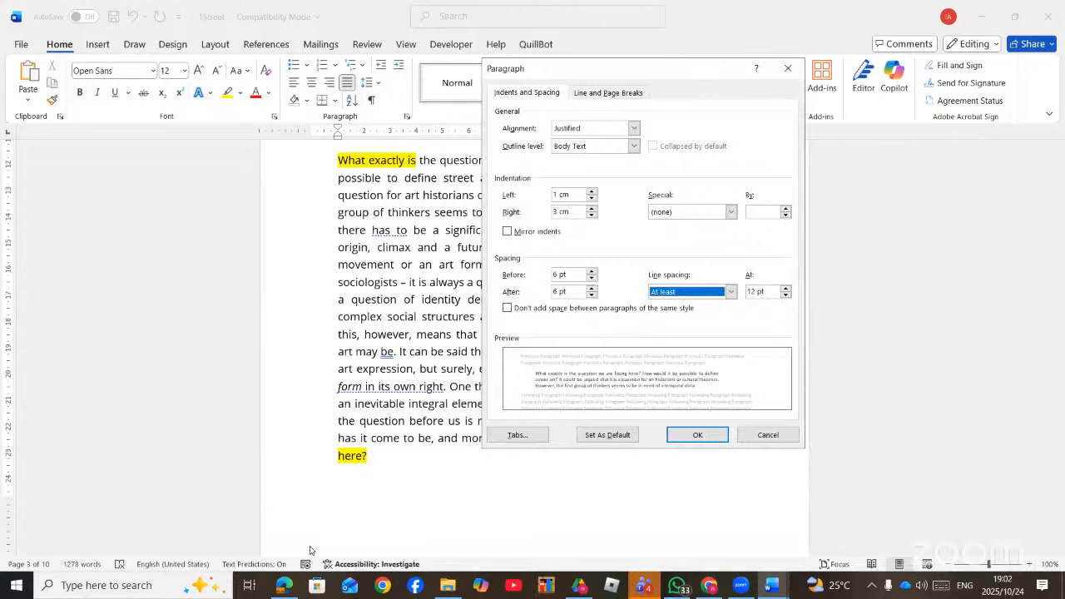
click(283, 588)
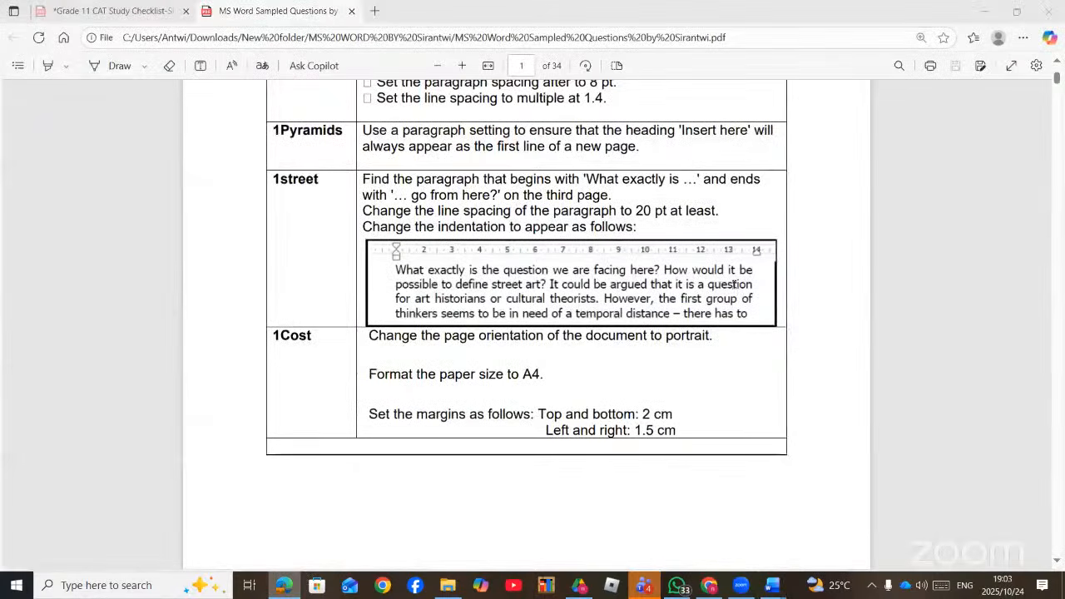
key(alt+Tab)
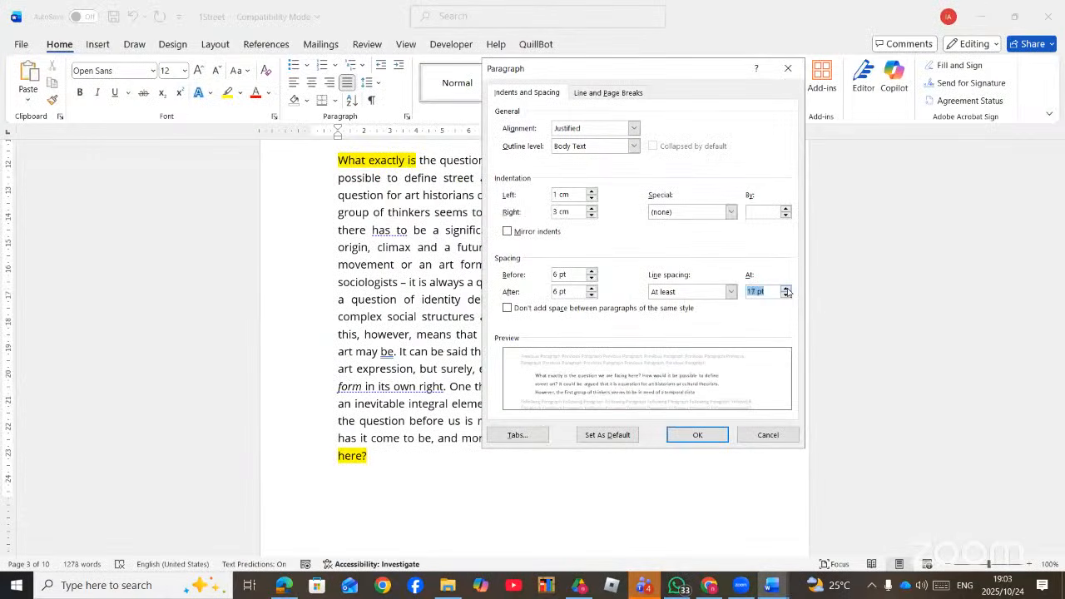
click(786, 288)
click(786, 288)
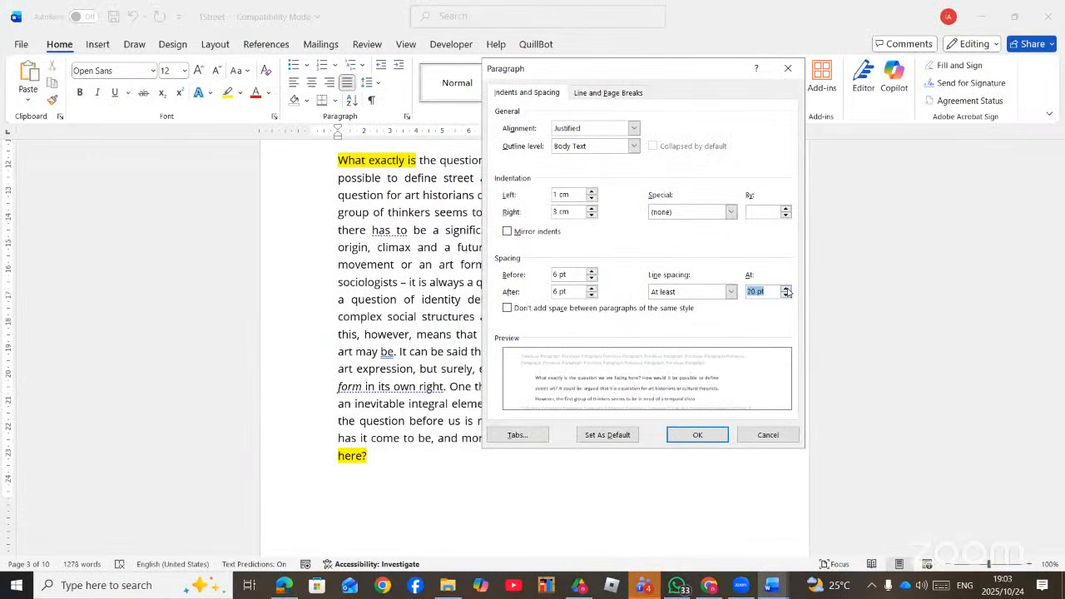
click(730, 292)
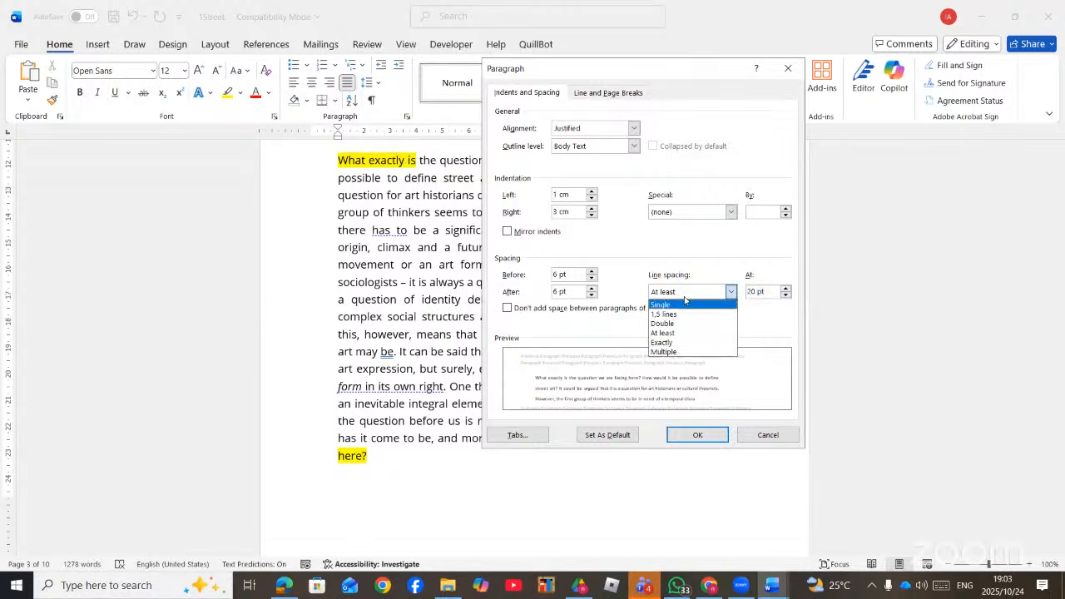
click(663, 332)
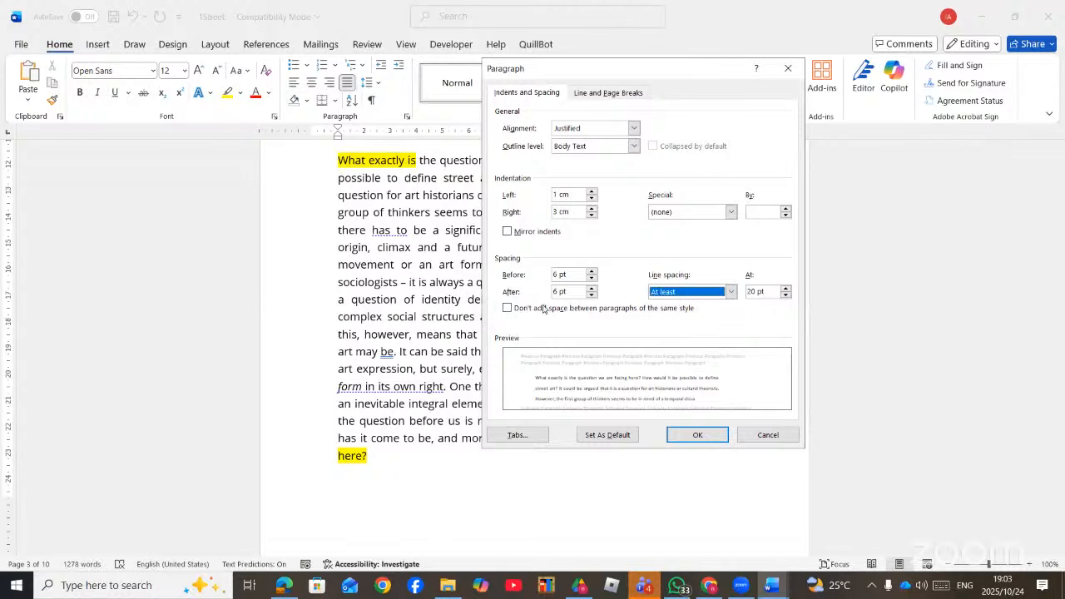
click(592, 273)
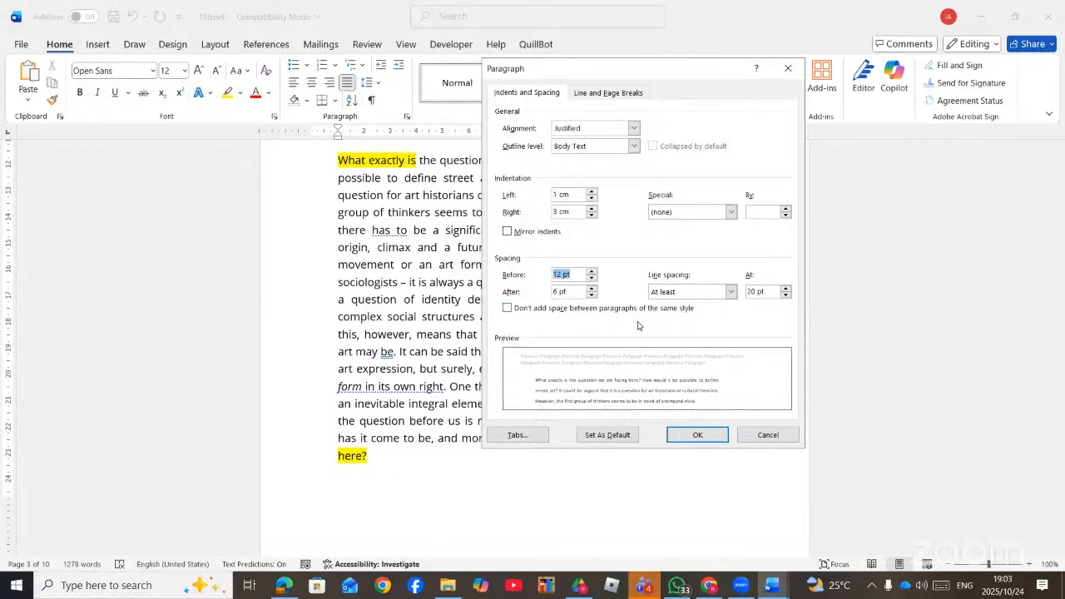
click(694, 436)
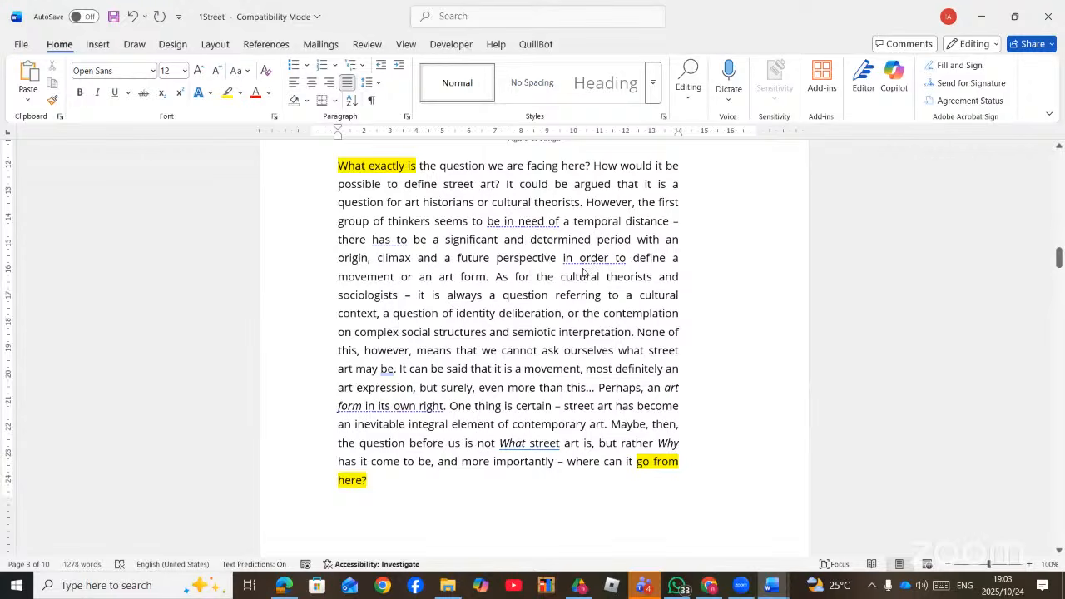
- Scroll the question sheet PDF in Edge to the Page Numbers table on page 2
key(alt+Tab)
scroll(595, 261, up, 3)
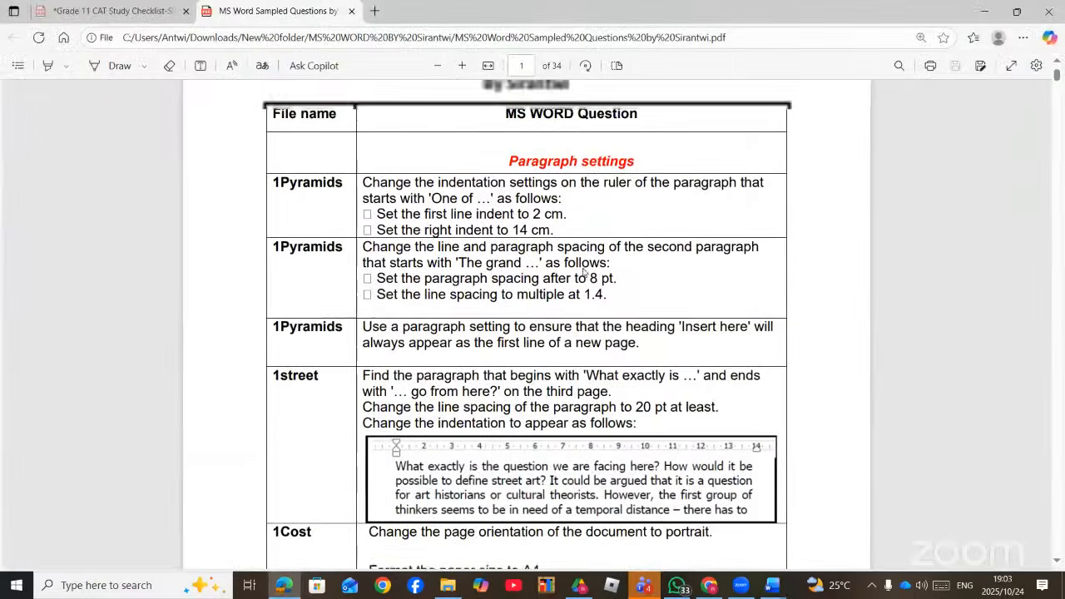
scroll(596, 260, down, 10)
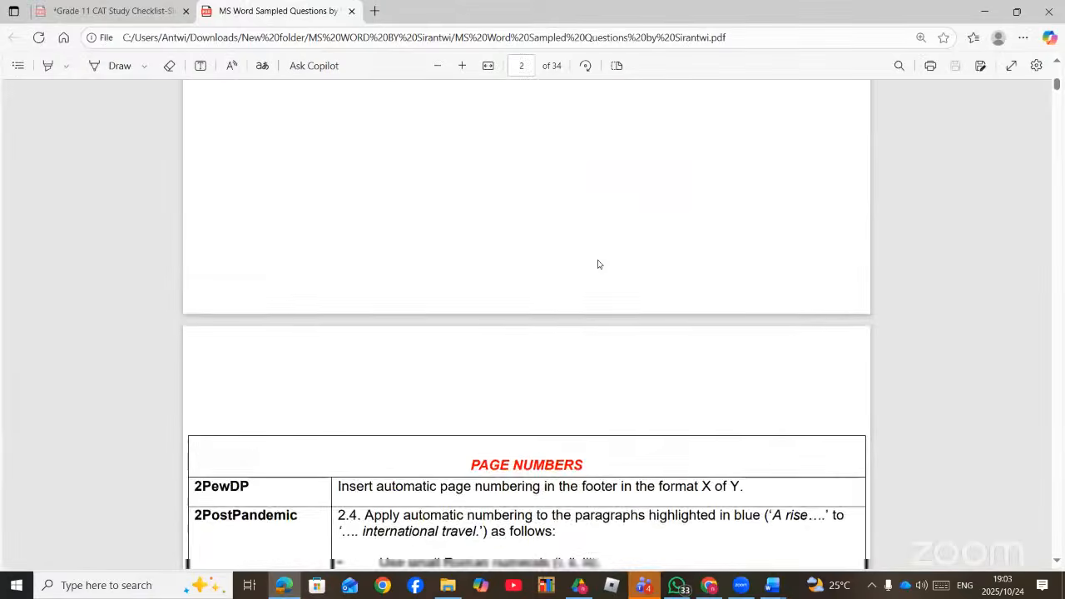
scroll(598, 266, up, 5)
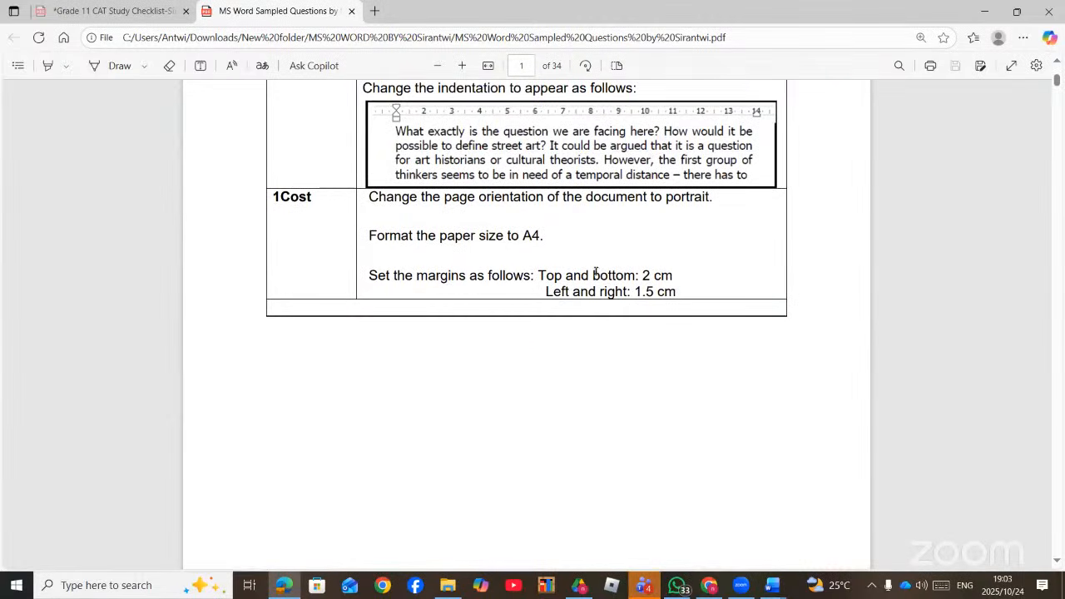
scroll(594, 271, up, 3)
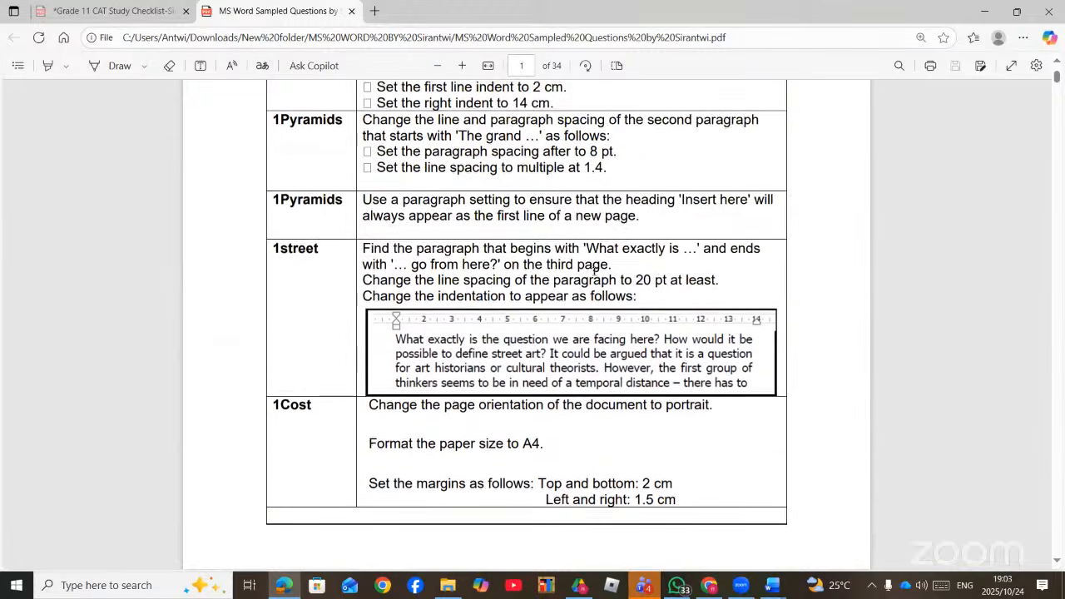
scroll(594, 272, down, 8)
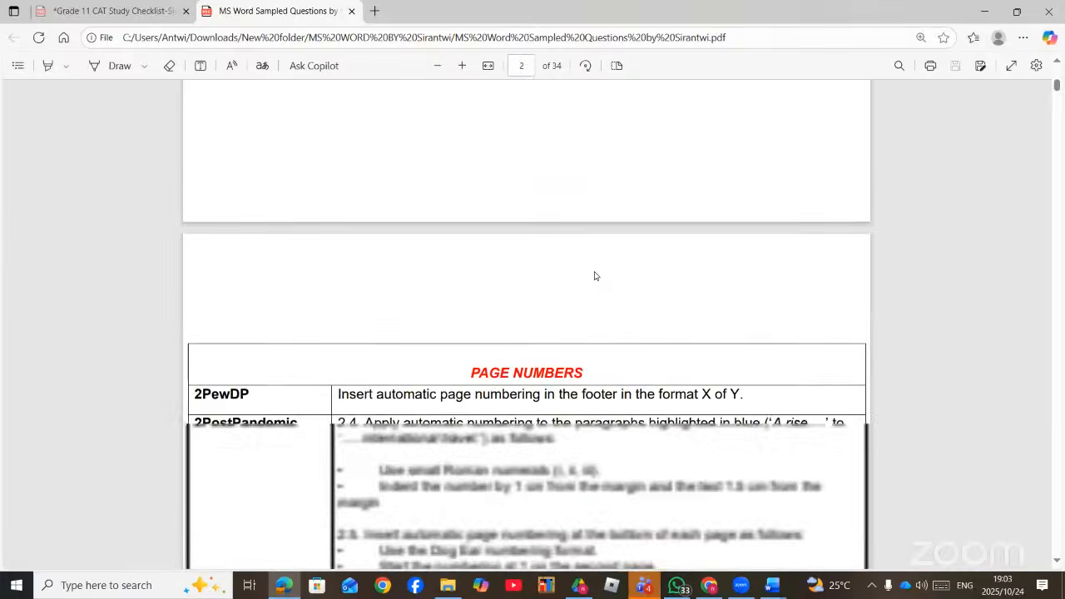
scroll(594, 277, down, 1)
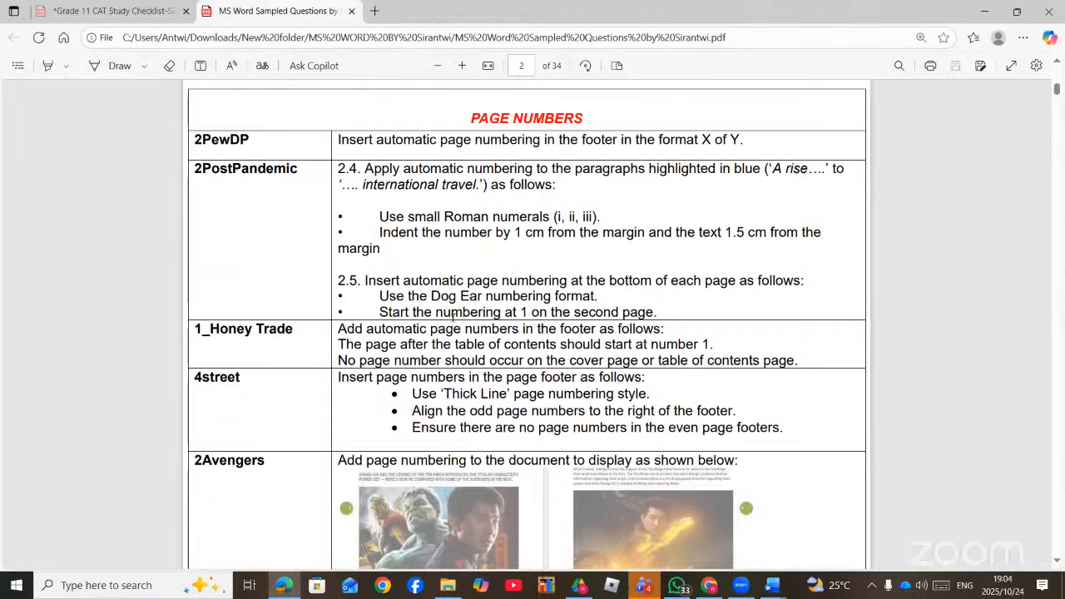
scroll(463, 319, down, 2)
scroll(614, 334, up, 2)
scroll(616, 321, down, 4)
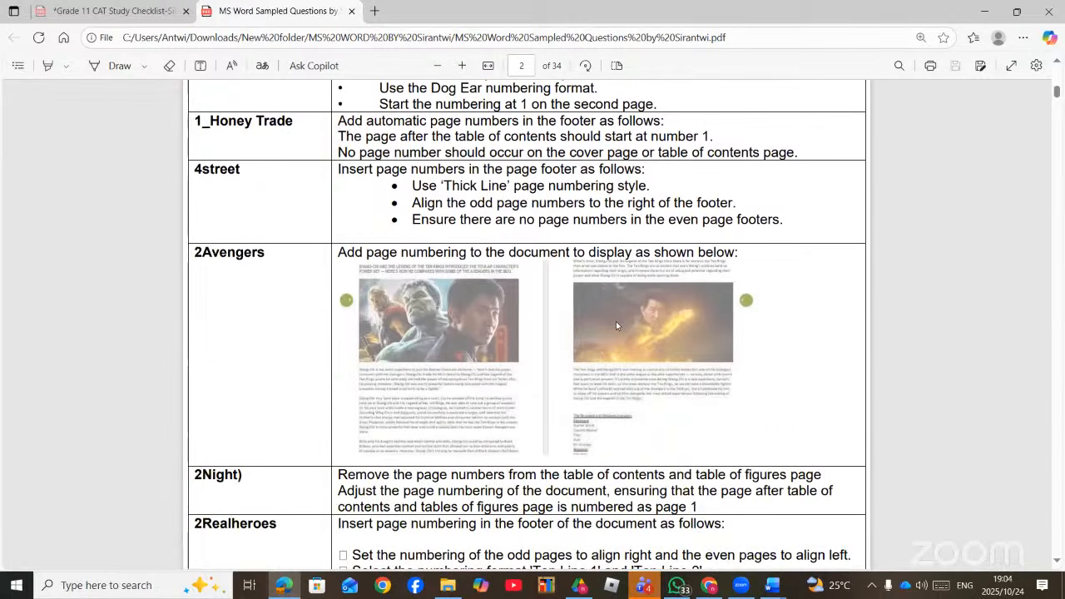
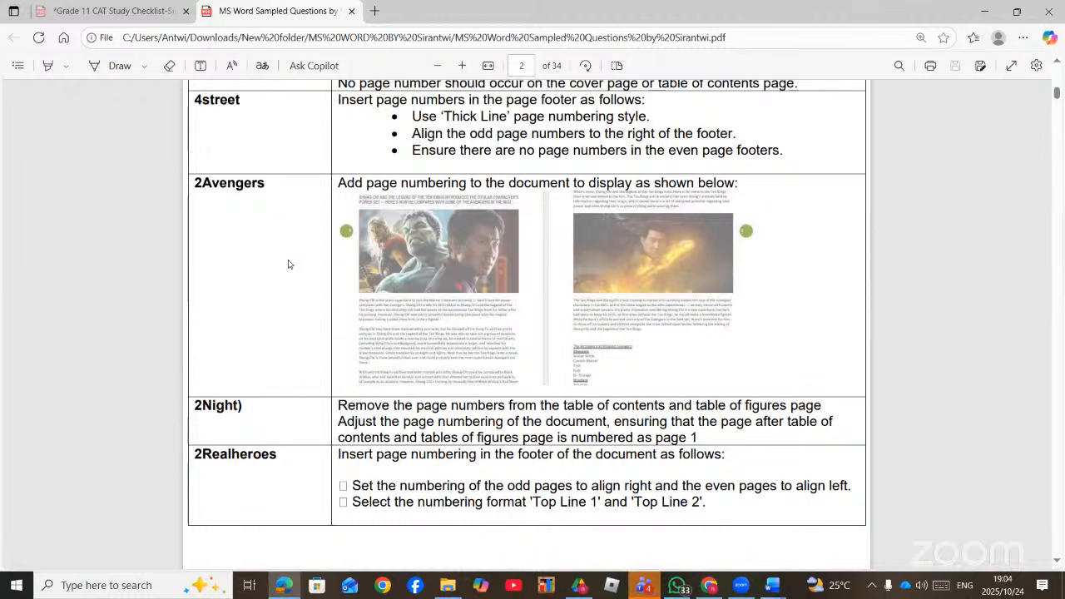
- Switch from the Edge PDF to the '1Street - Compatibility Mode' Word window
mouse_move(776, 589)
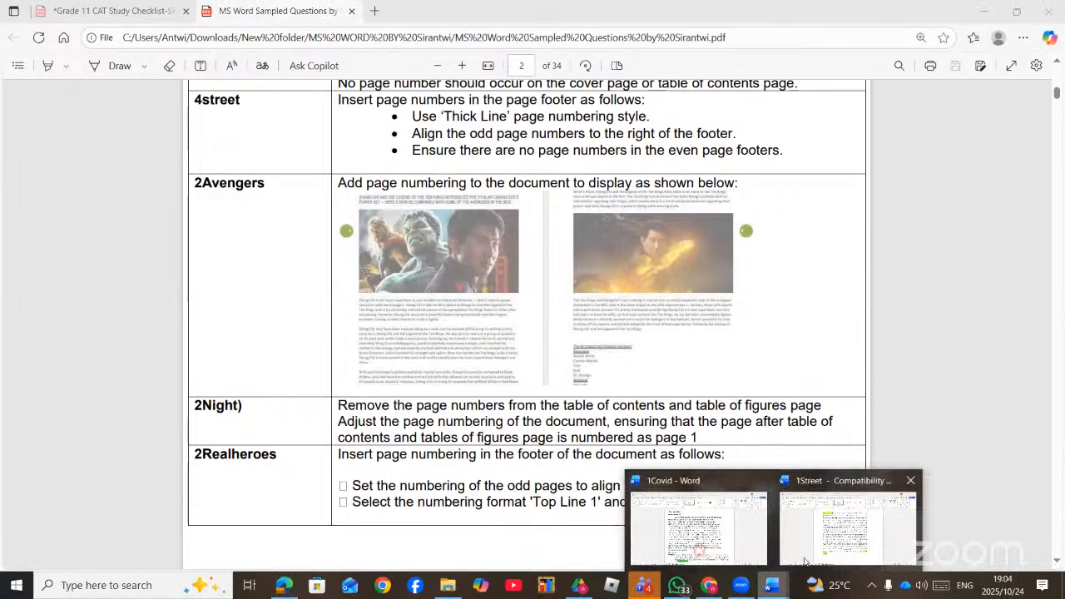
click(775, 501)
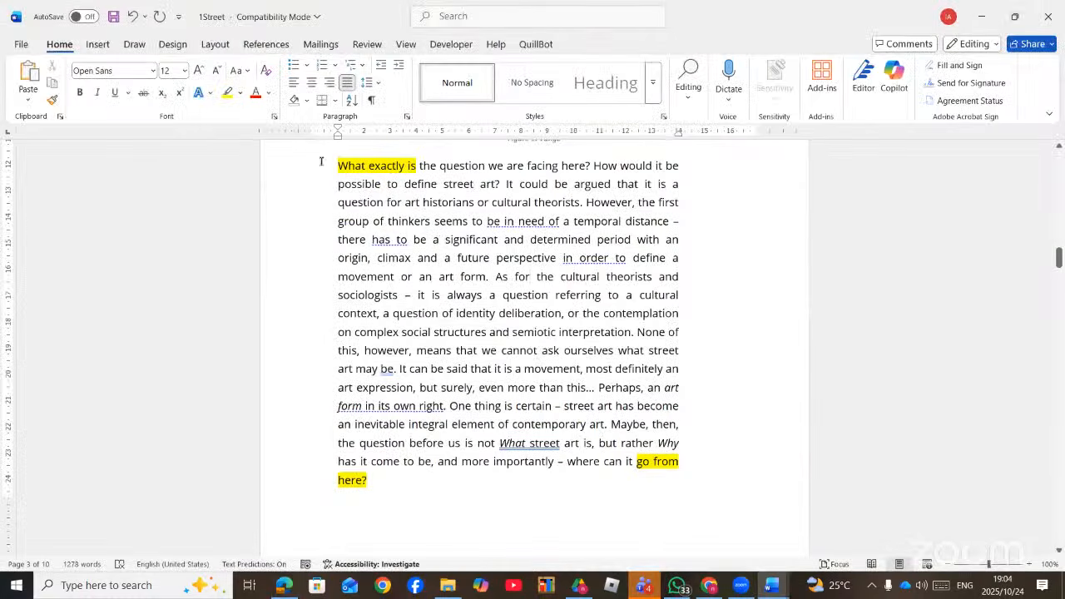
- Insert the Page Margins 'Circle, Left' page number design into the left margin of 1Street
click(97, 46)
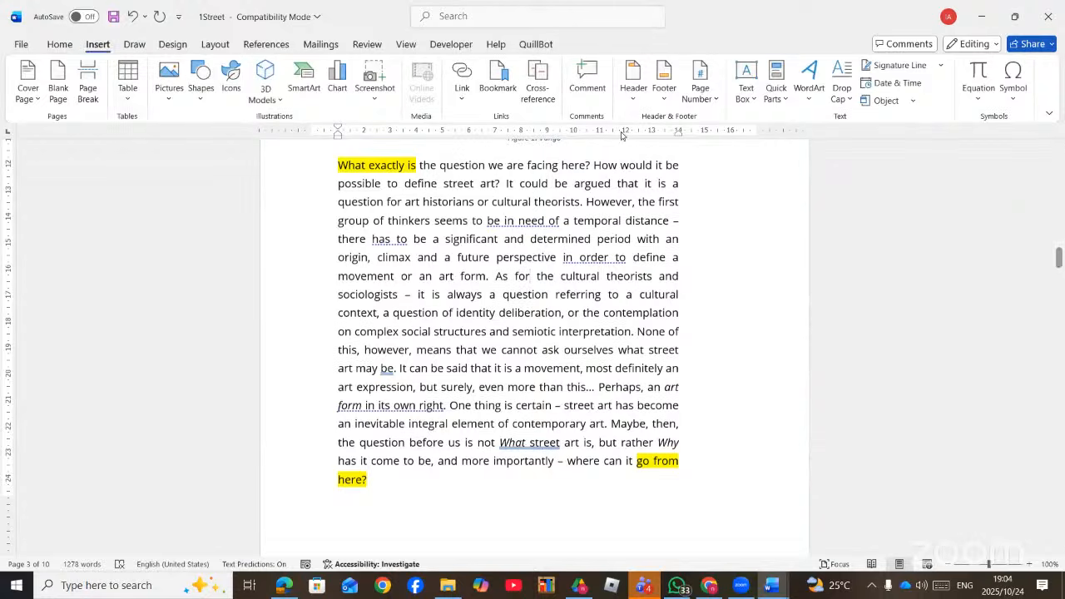
click(716, 100)
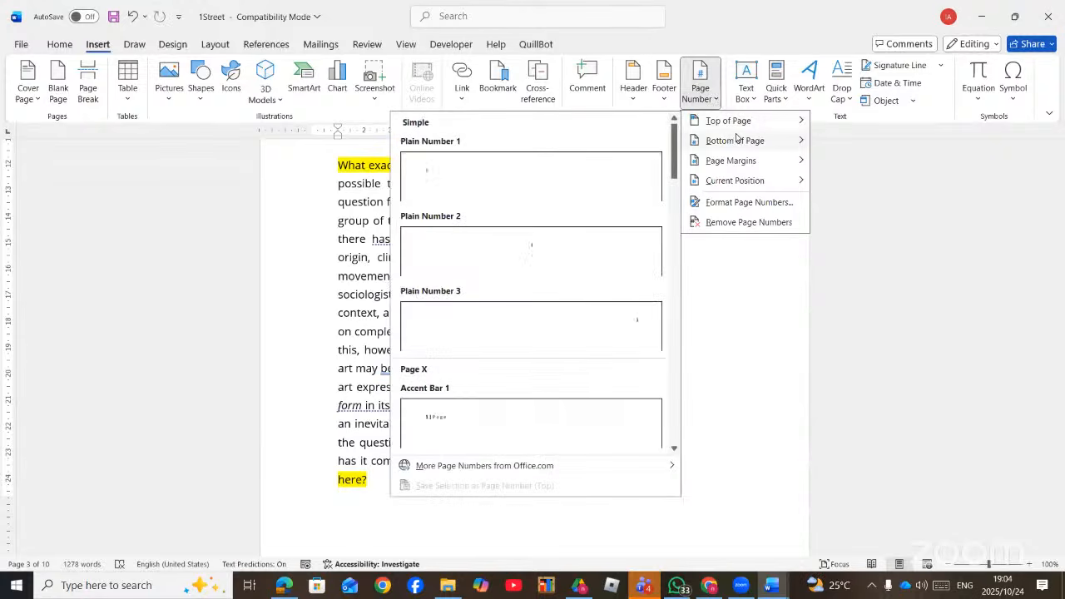
mouse_move(737, 137)
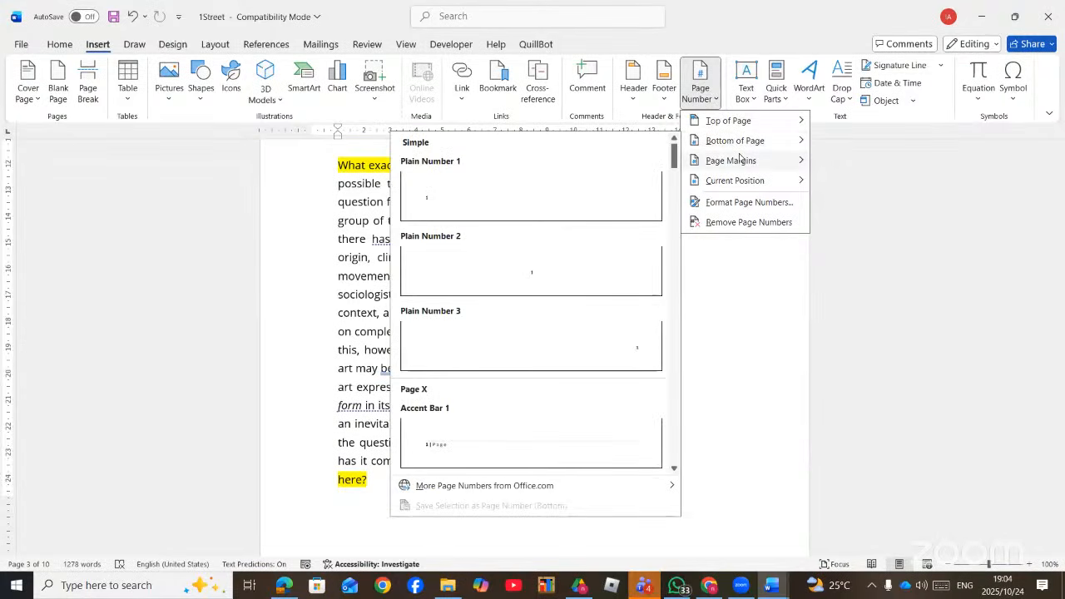
mouse_move(740, 162)
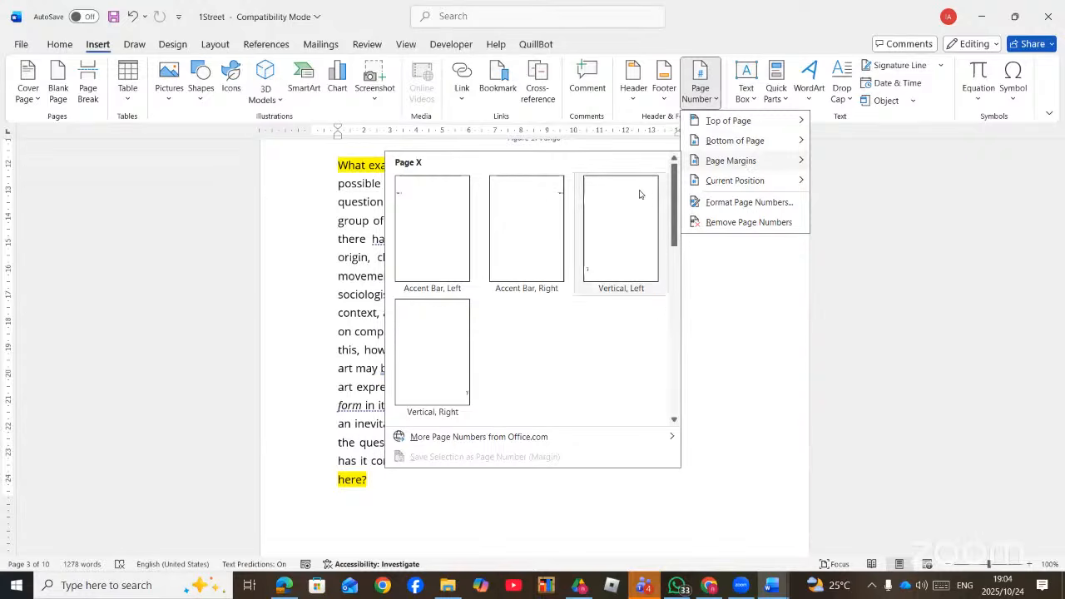
click(675, 420)
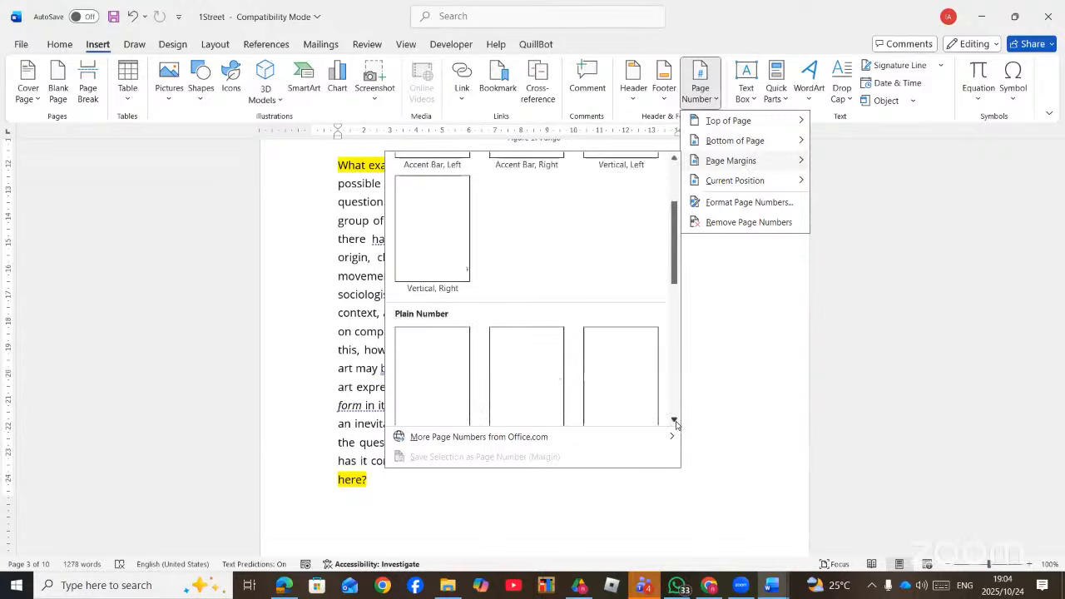
click(675, 420)
click(675, 421)
click(675, 423)
click(675, 421)
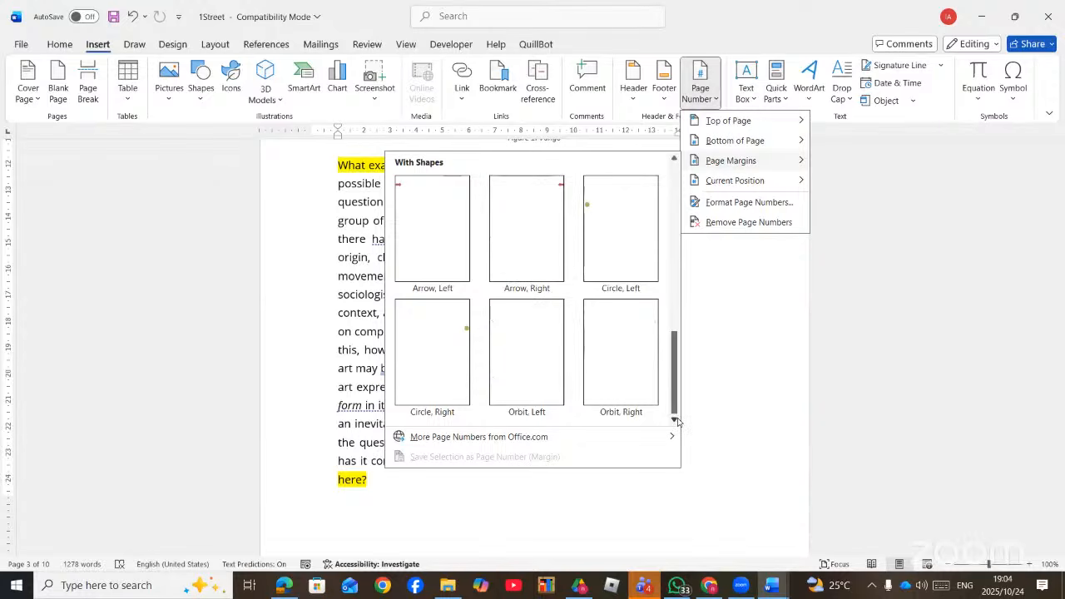
click(604, 217)
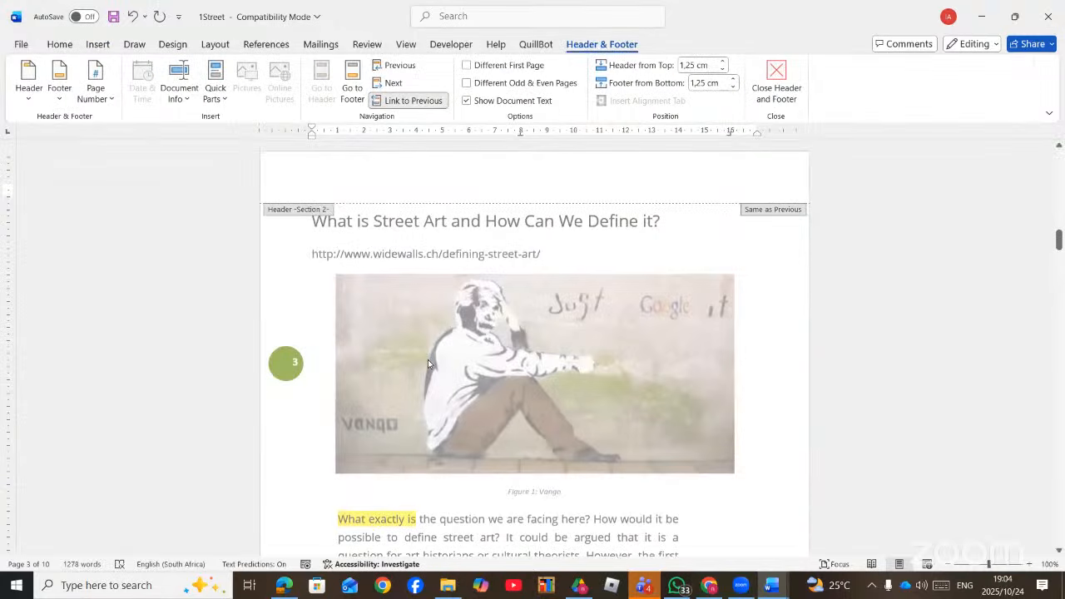
- Turn on Different Odd & Even Pages in the header and footer options
scroll(428, 359, up, 5)
scroll(428, 366, up, 5)
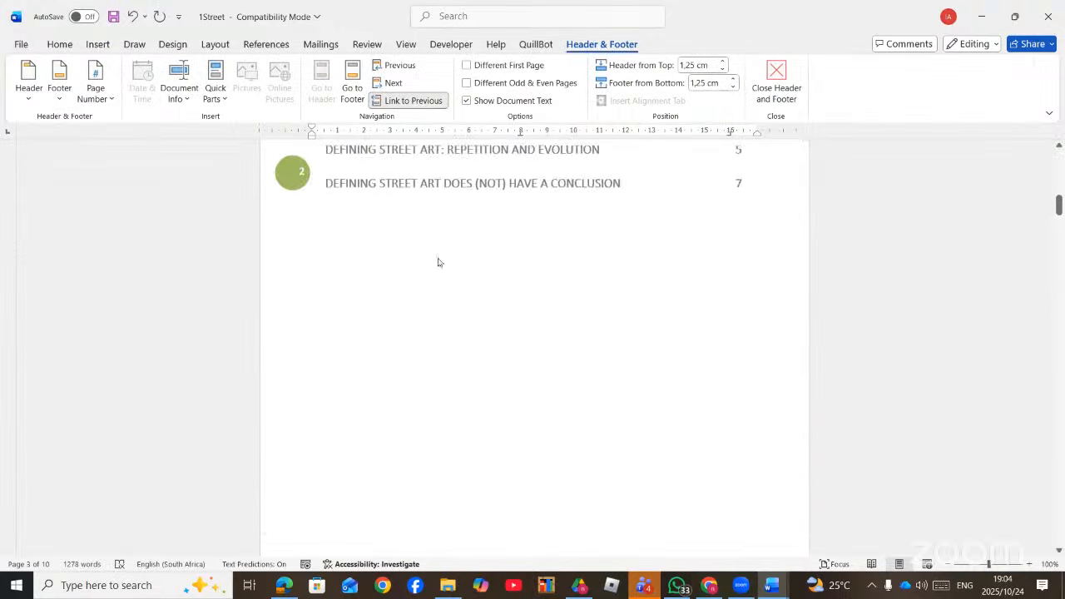
click(467, 85)
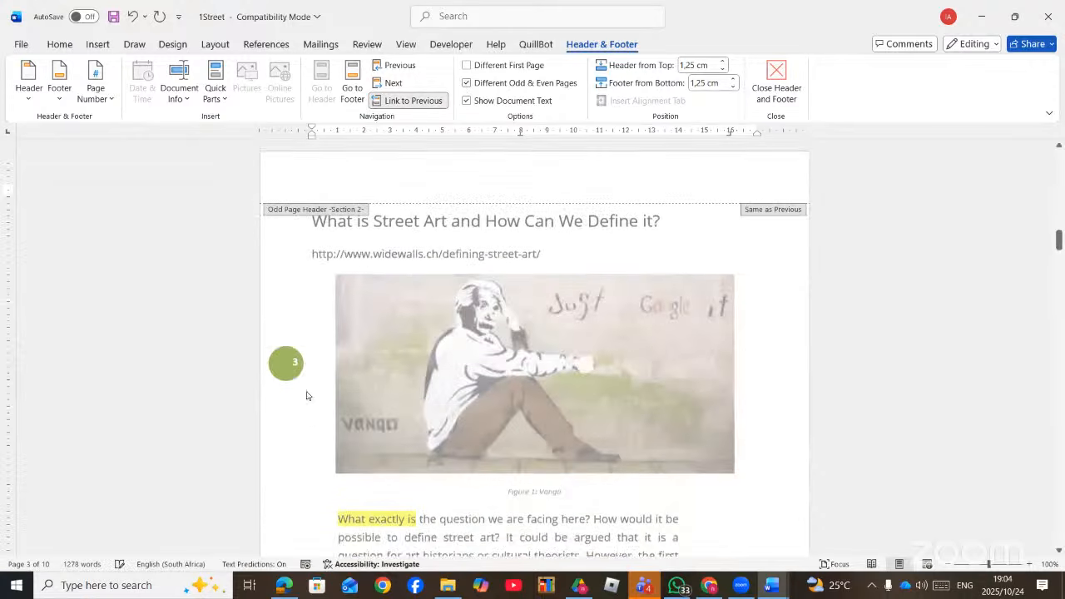
- Scroll to the Even Page Footer and place the cursor in it
scroll(285, 373, up, 15)
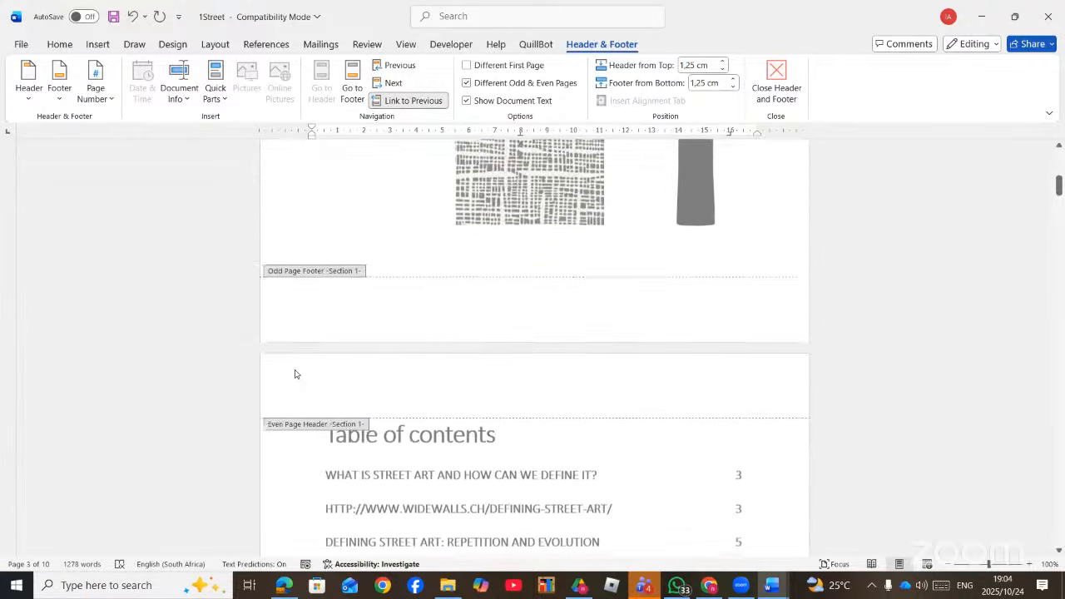
scroll(289, 374, up, 4)
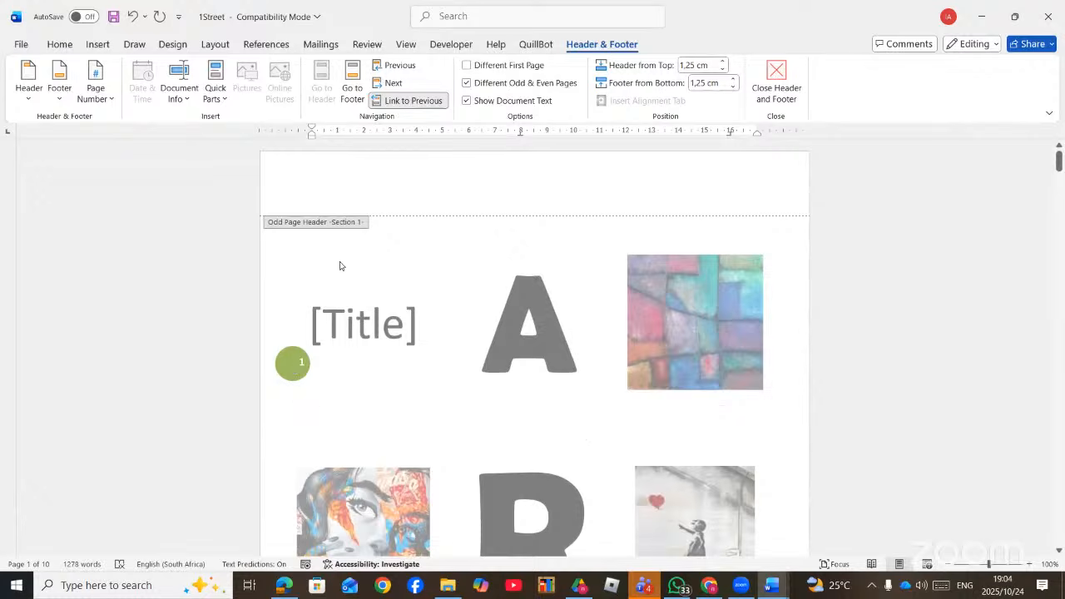
scroll(302, 396, down, 20)
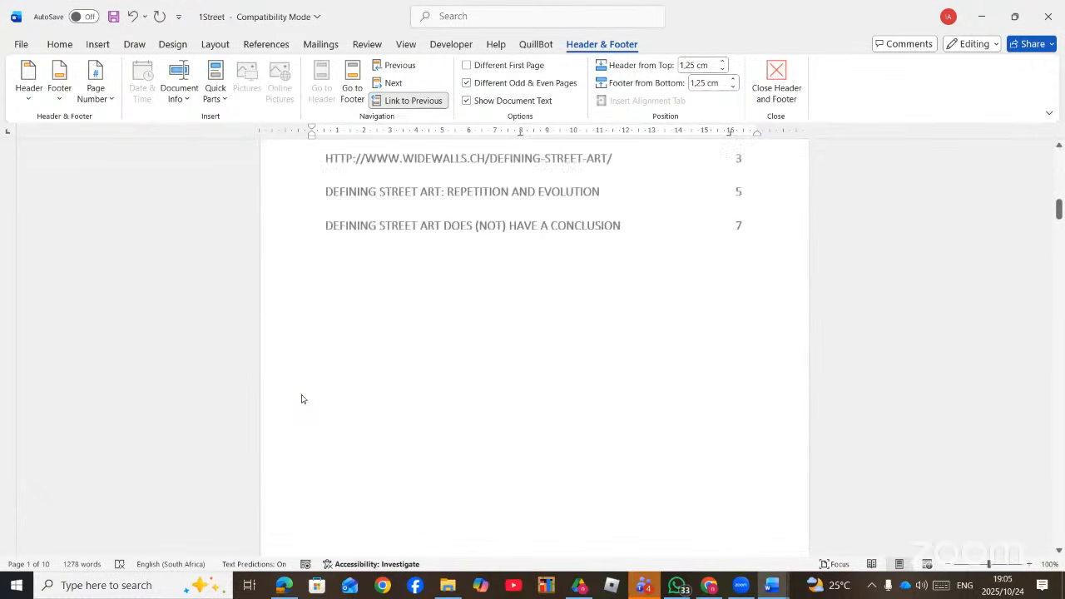
scroll(298, 399, down, 5)
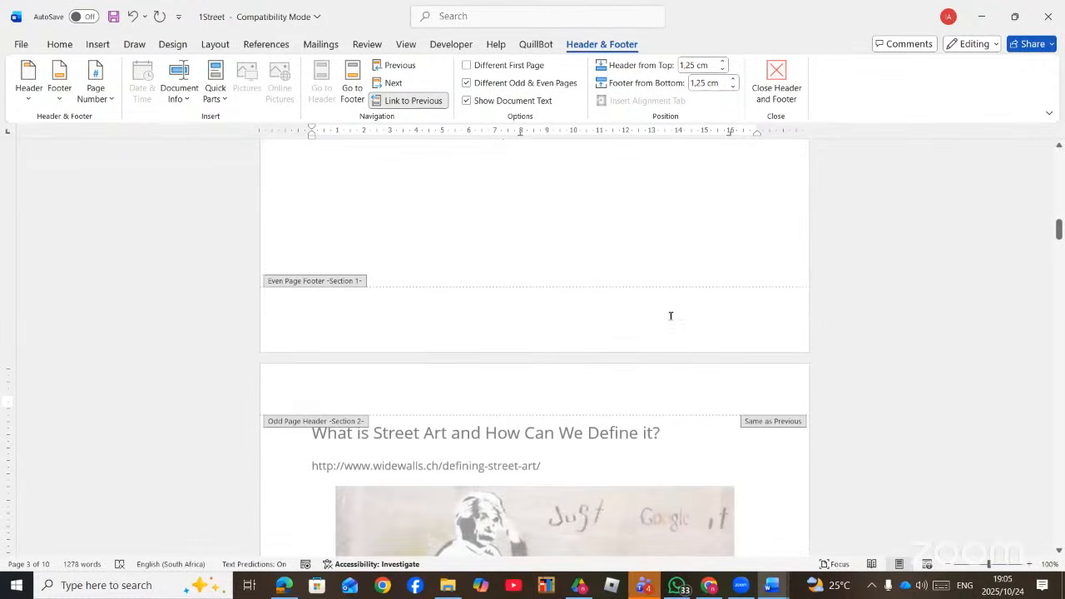
click(698, 319)
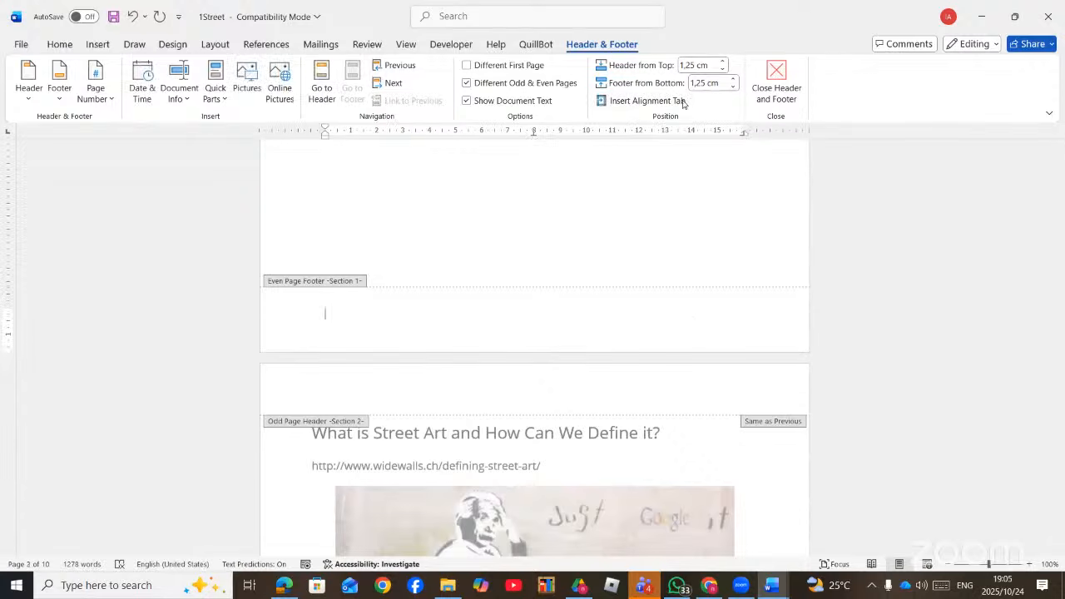
- Add a 'Circle, Right' margin page number to the even pages
click(106, 96)
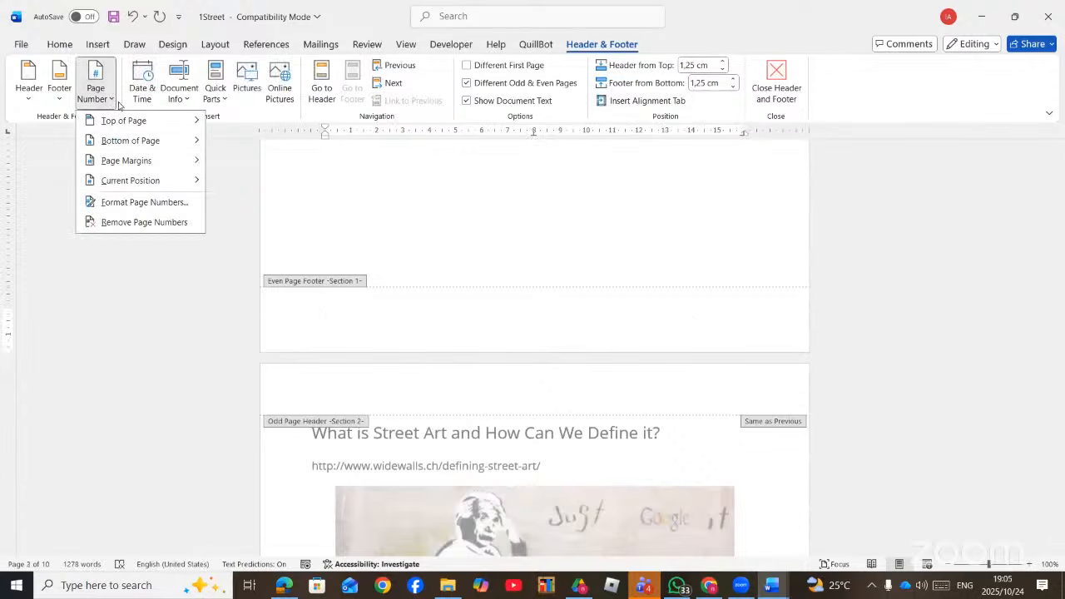
mouse_move(170, 159)
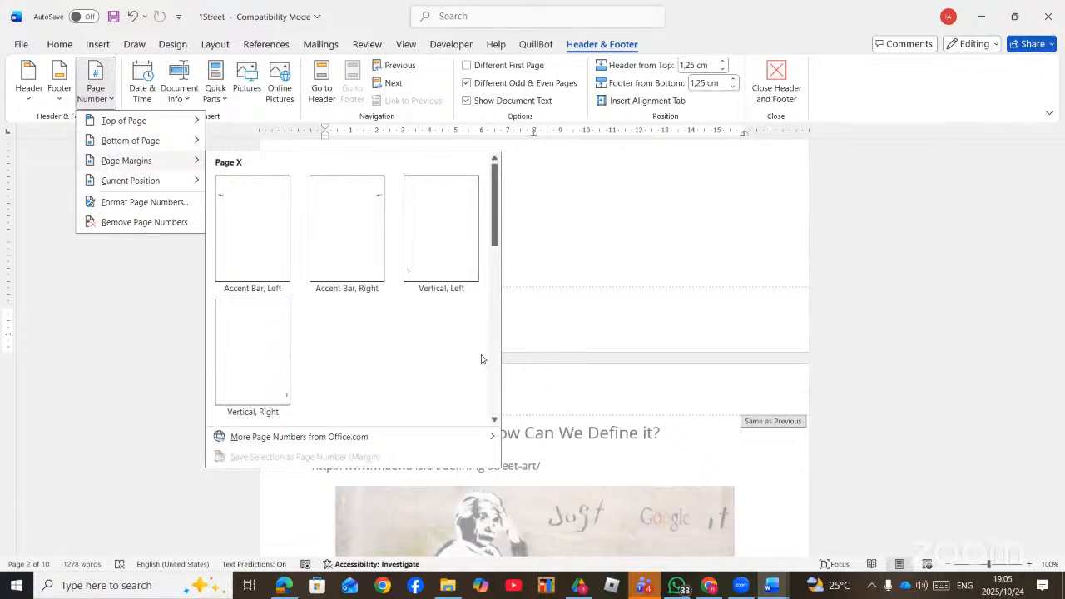
scroll(481, 359, down, 5)
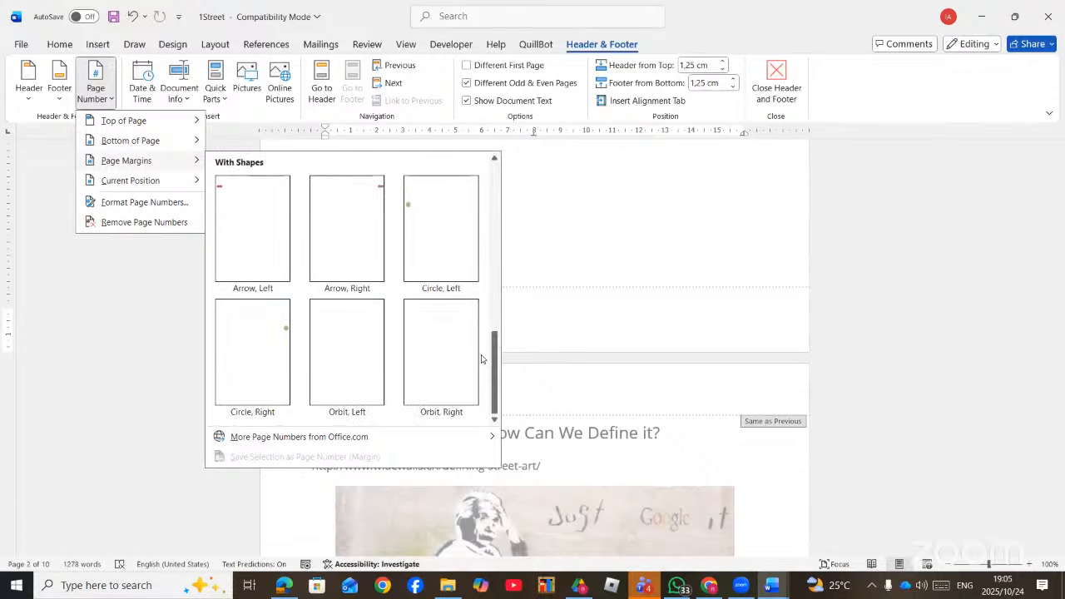
click(264, 360)
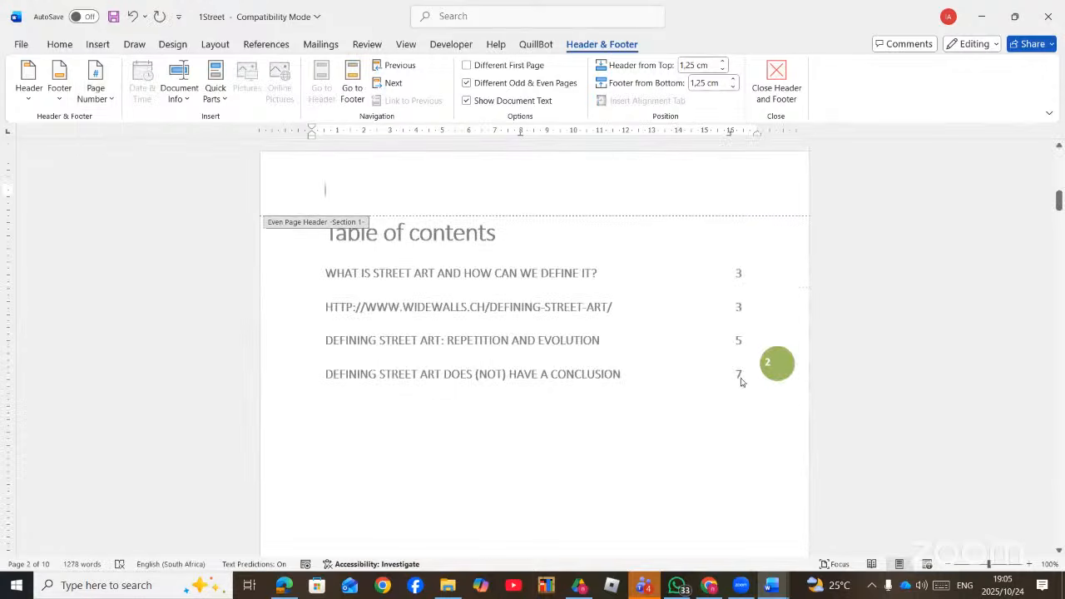
- Scroll through the pages to check the alternating circle numbers, then return to the Edge PDF
scroll(692, 379, up, 4)
scroll(691, 388, down, 7)
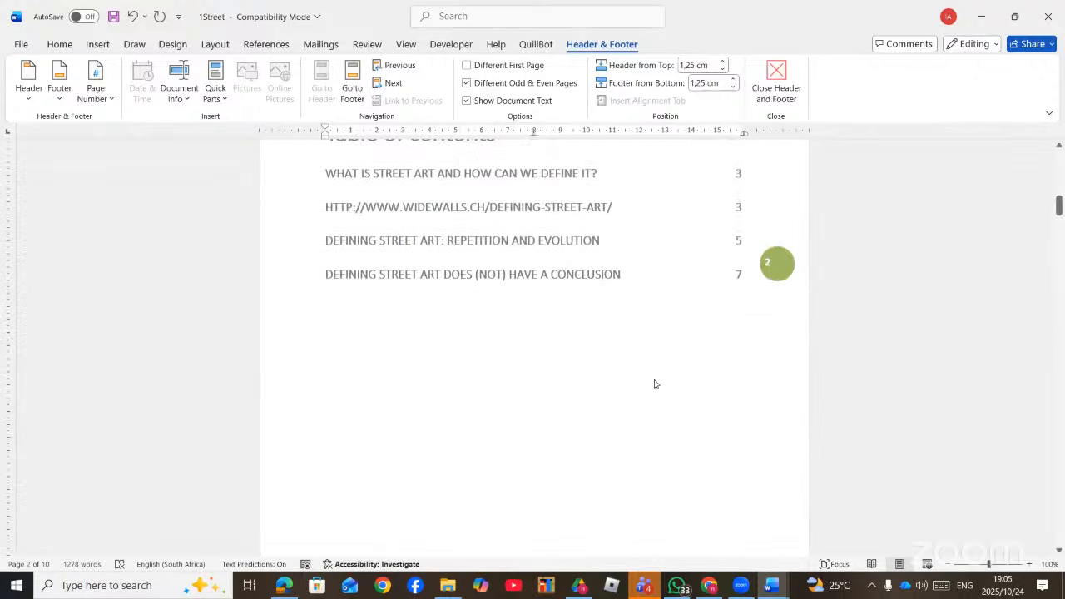
scroll(657, 382, up, 6)
scroll(300, 384, up, 5)
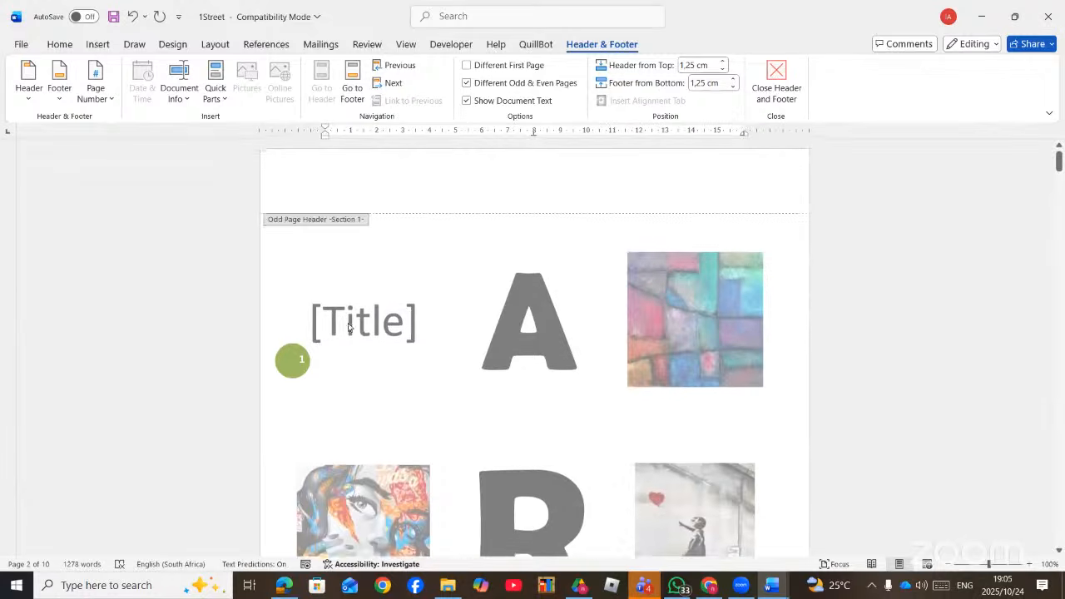
scroll(299, 384, down, 2)
scroll(300, 388, down, 15)
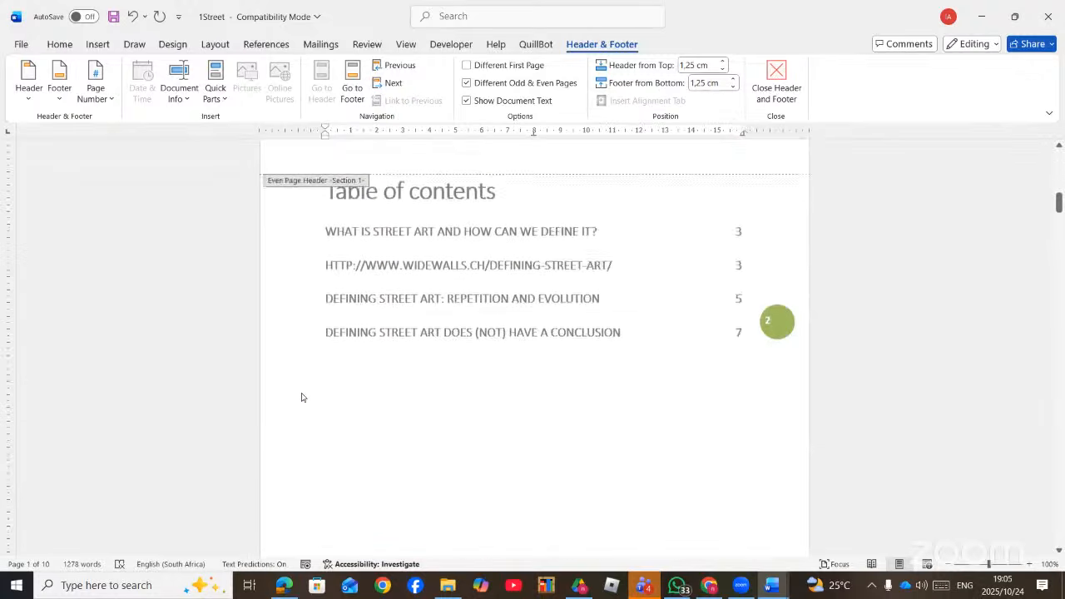
scroll(302, 397, down, 2)
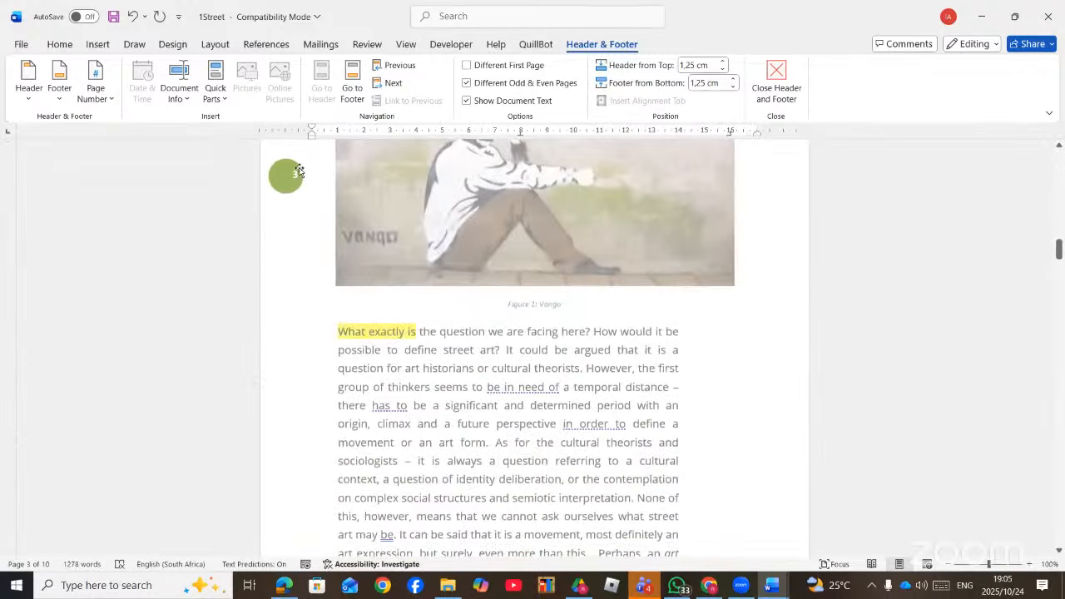
scroll(547, 393, down, 2)
scroll(716, 401, down, 8)
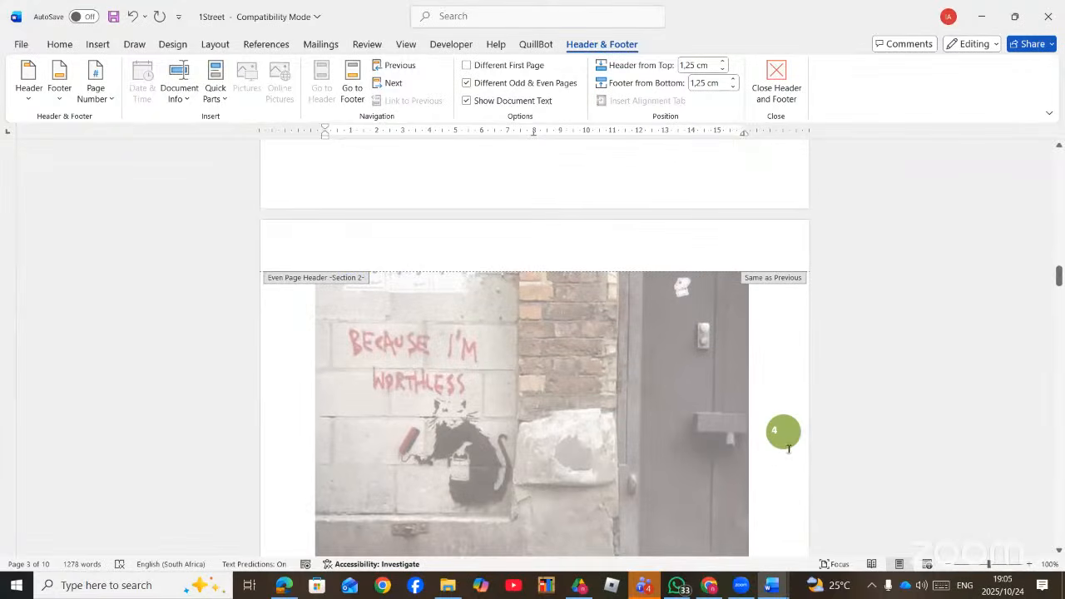
scroll(551, 391, down, 2)
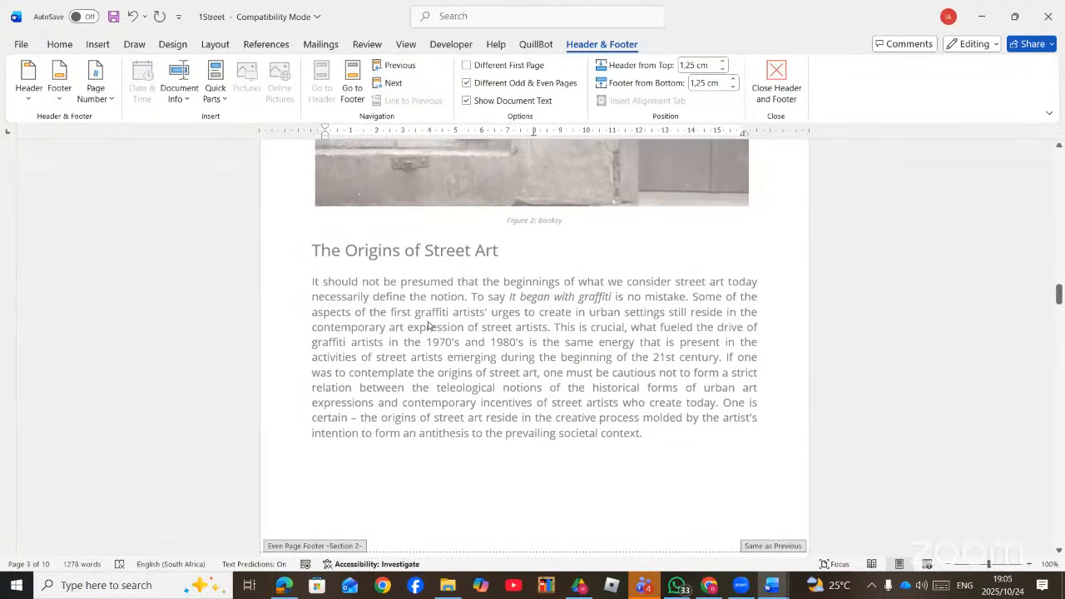
click(296, 589)
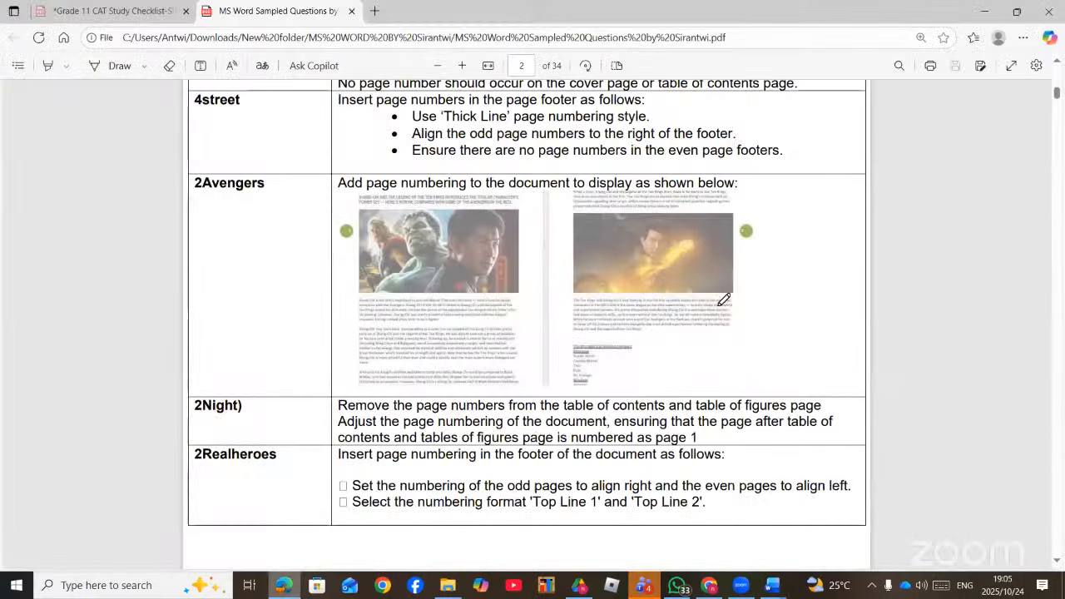
- Read the 2Stadiums ruler-settings question on PDF pages 3–4, then switch to the MS Word folder
key(ctrl+Tab)
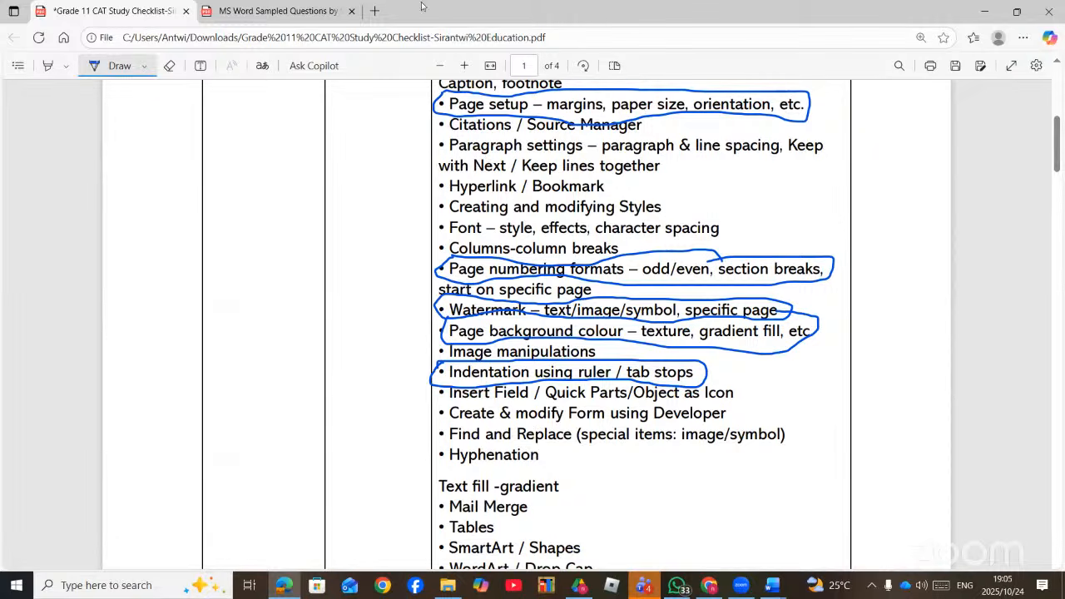
click(320, 10)
scroll(591, 306, down, 5)
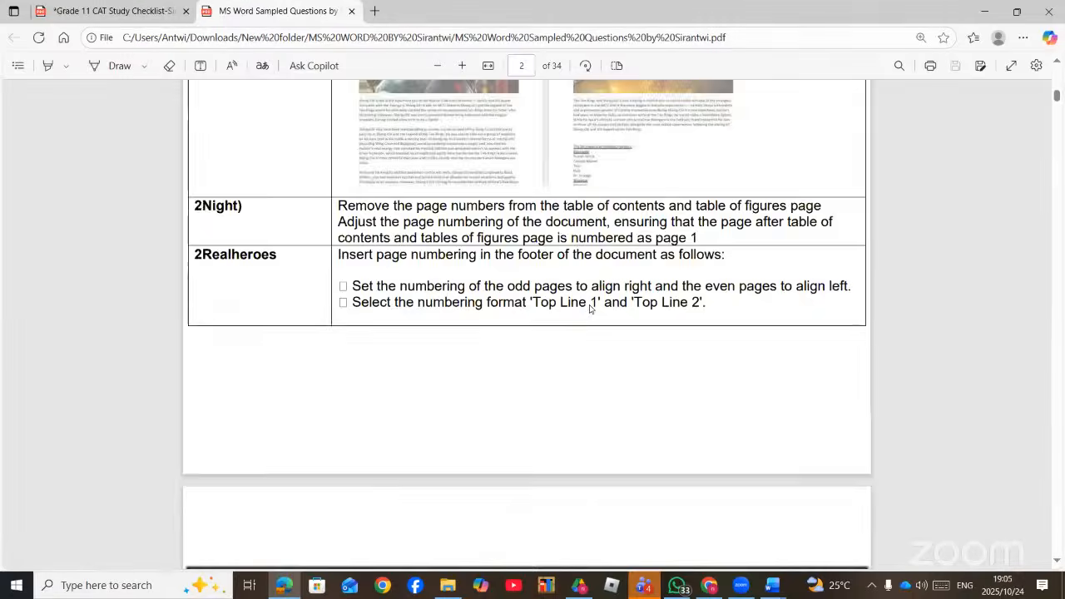
scroll(590, 309, down, 10)
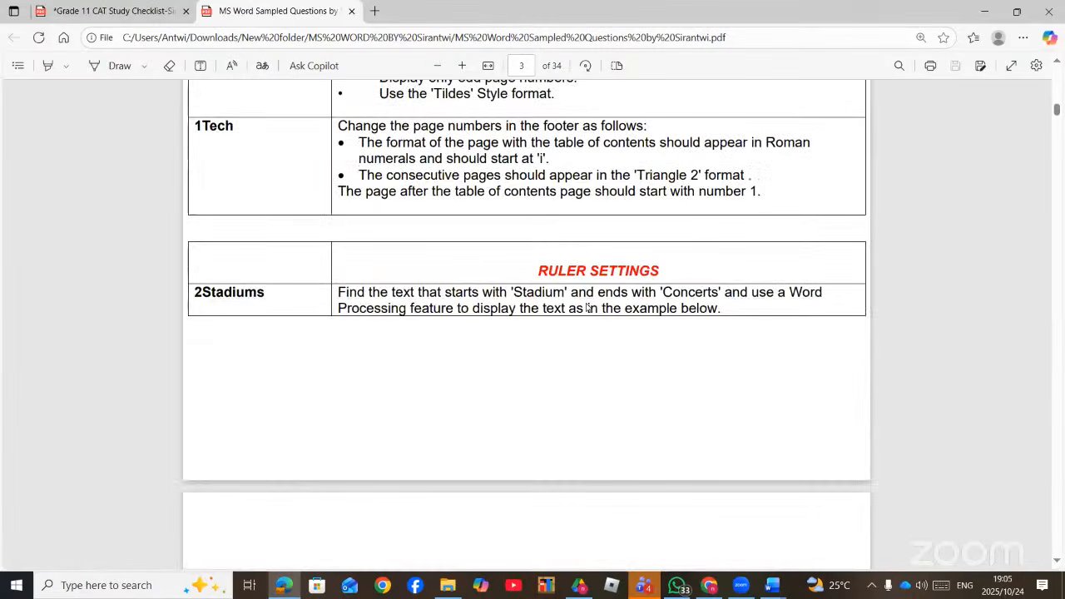
scroll(658, 316, down, 5)
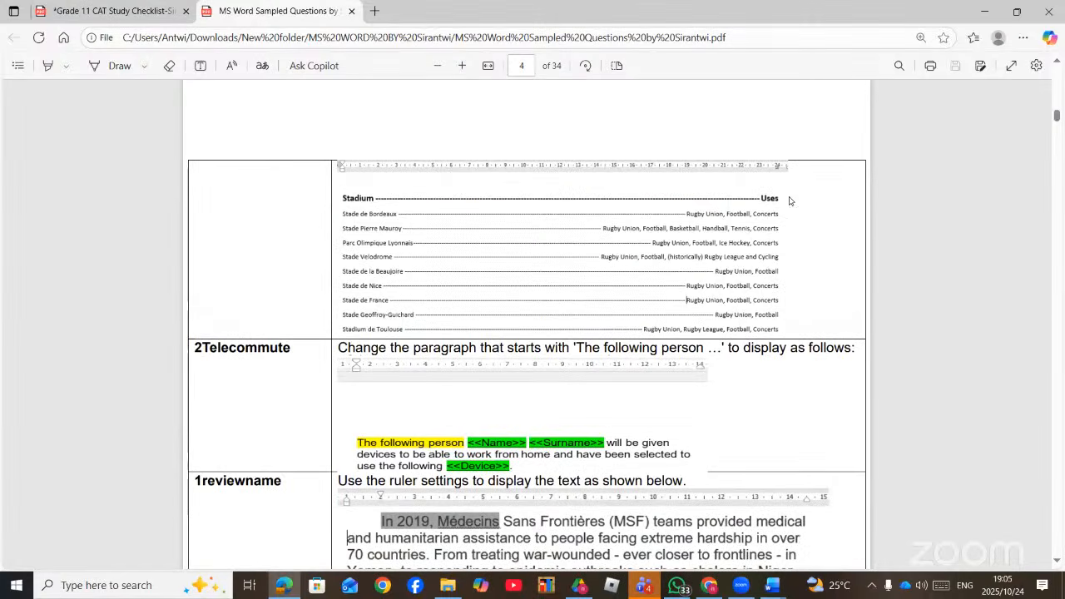
scroll(587, 230, up, 3)
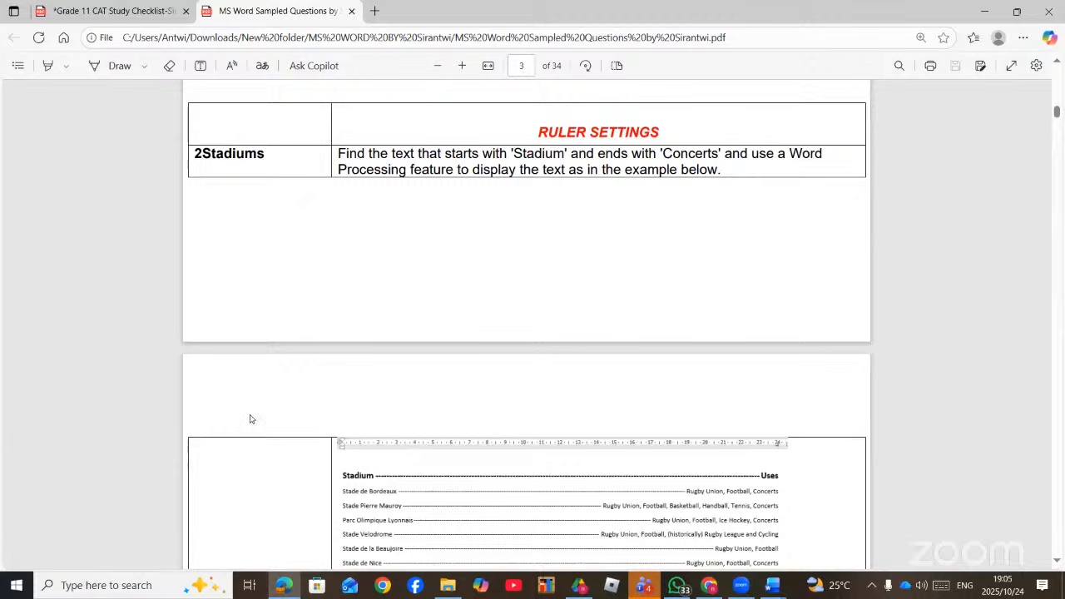
key(alt+Tab)
scroll(251, 426, down, 3)
- Open 2Stadiums from the MS Word folder in Word, then switch back to the question PDF
scroll(181, 432, down, 1)
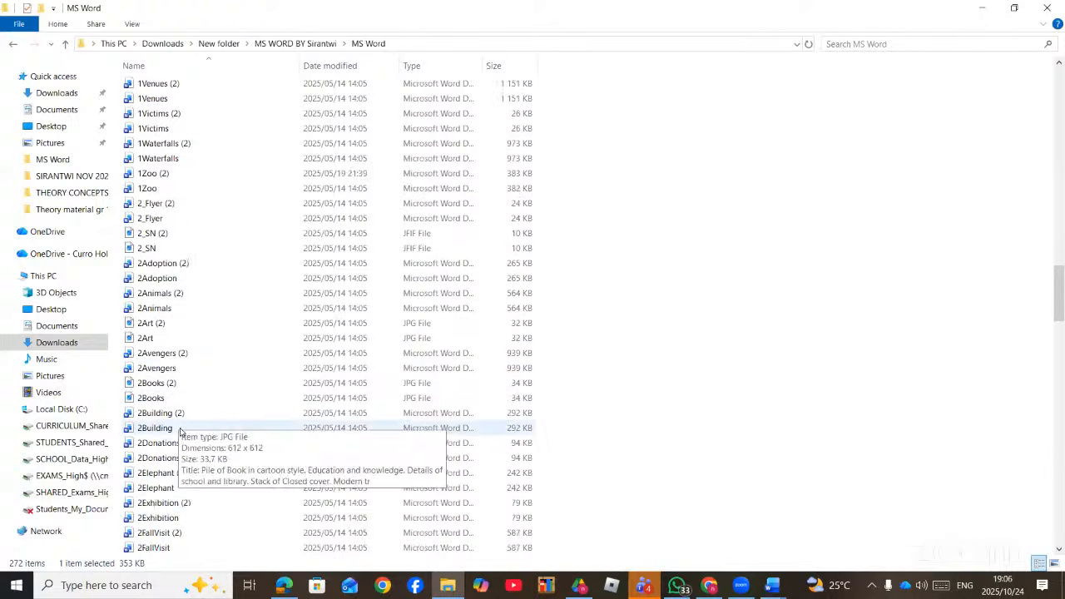
scroll(180, 430, down, 2)
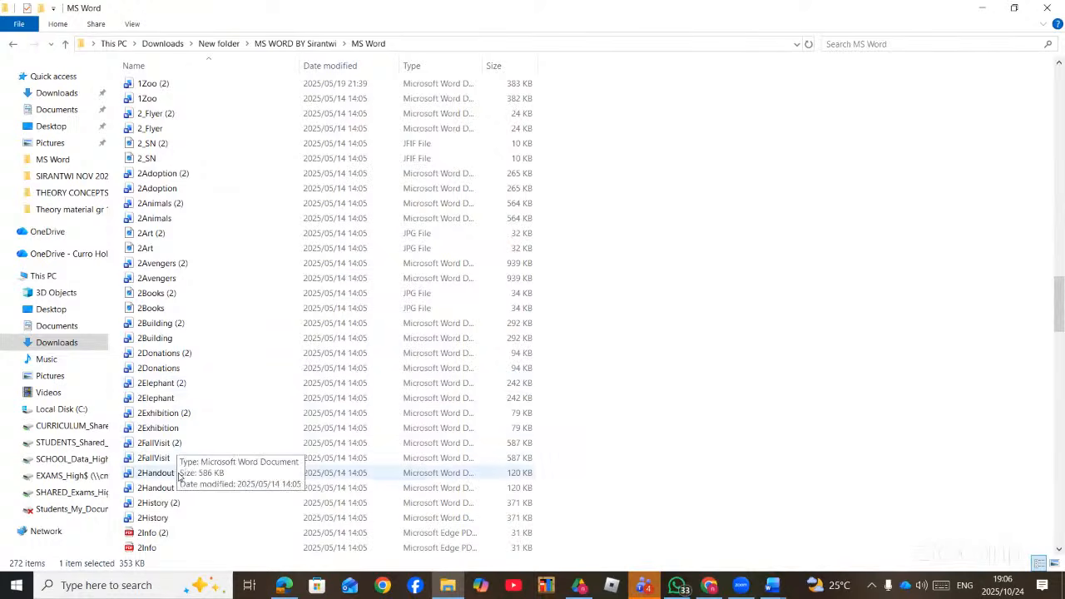
scroll(188, 499, down, 7)
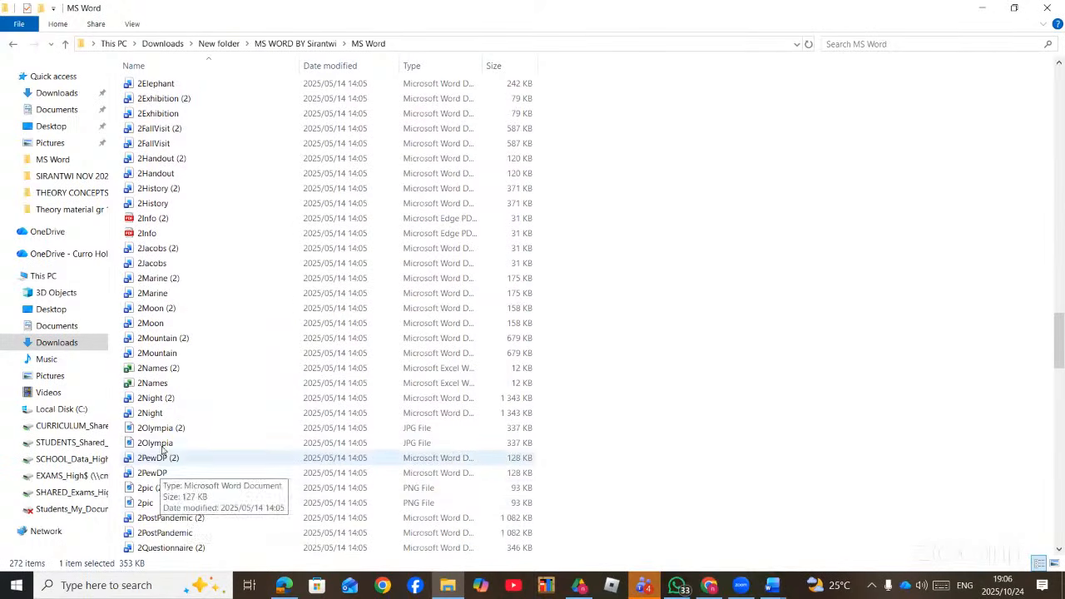
scroll(183, 516, down, 4)
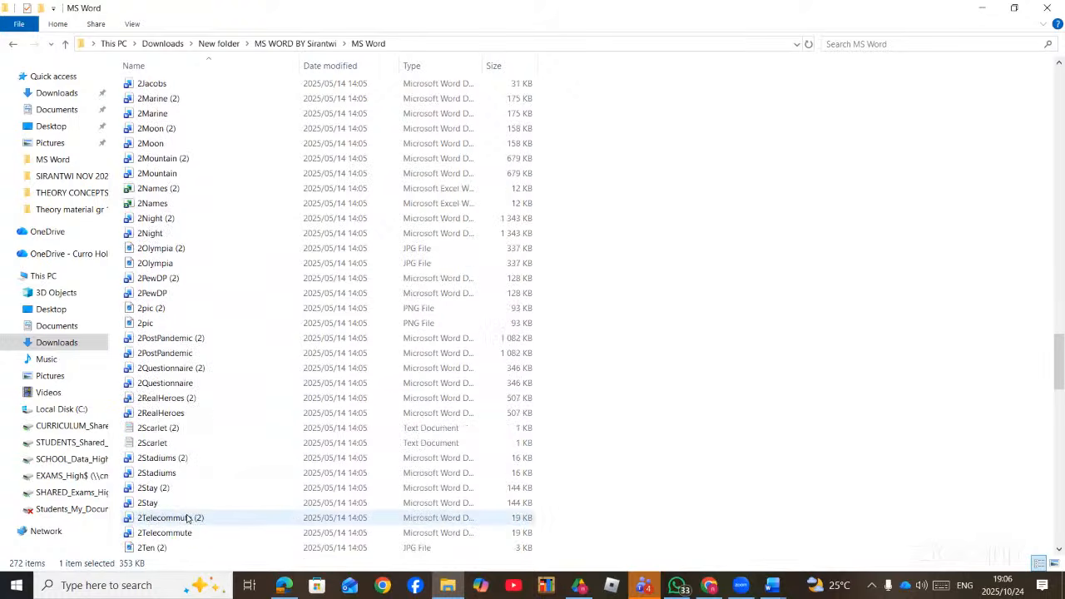
double_click(177, 472)
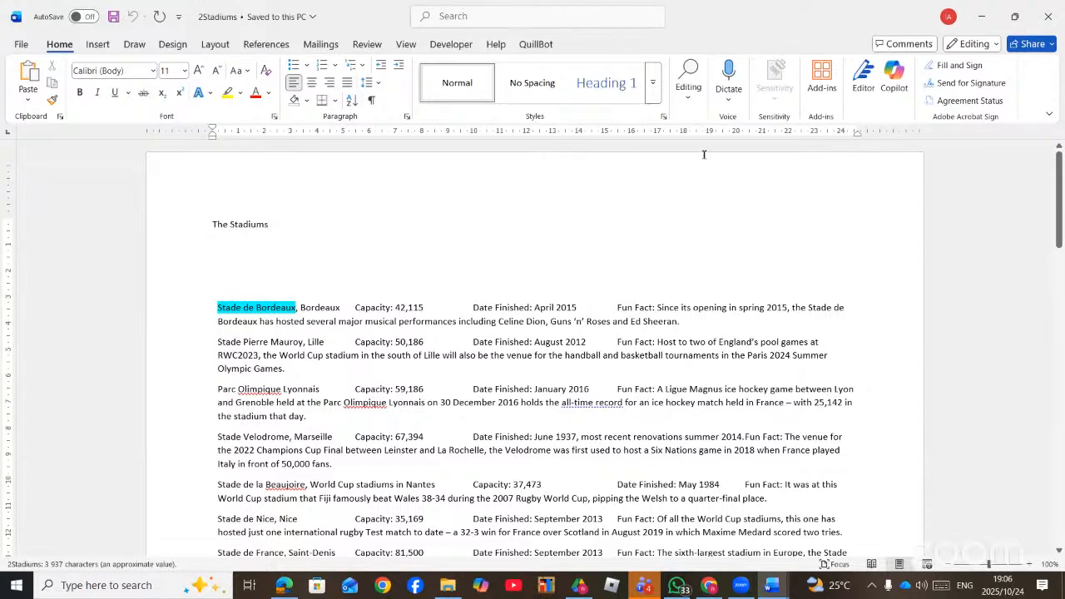
key(alt+Tab)
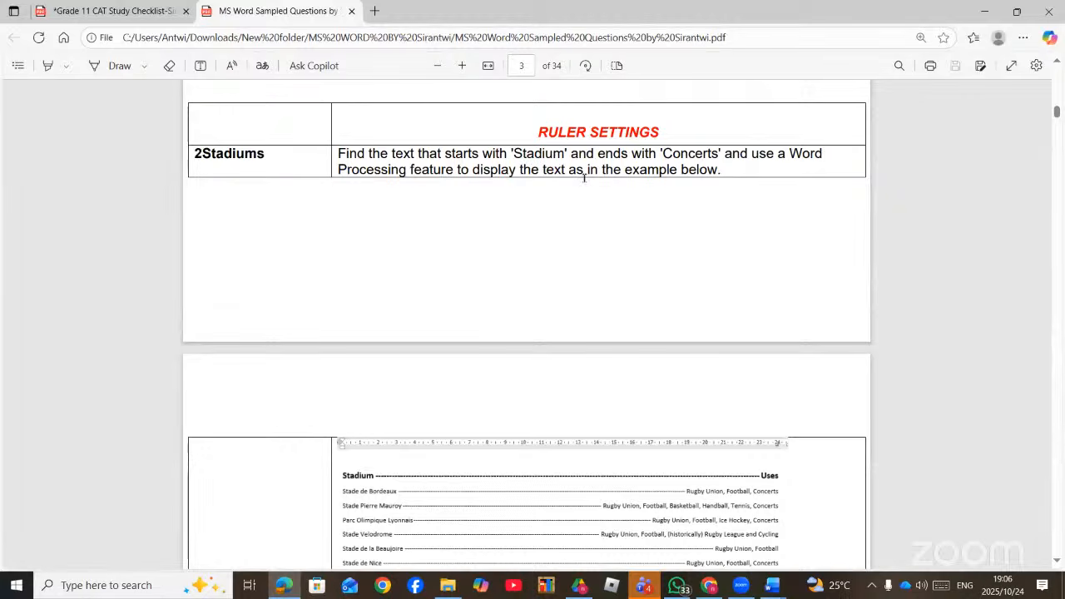
- Zoom into the page 4 stadium example and ink marks on 'Stadium' and a right tab above 'Uses'
scroll(616, 176, down, 5)
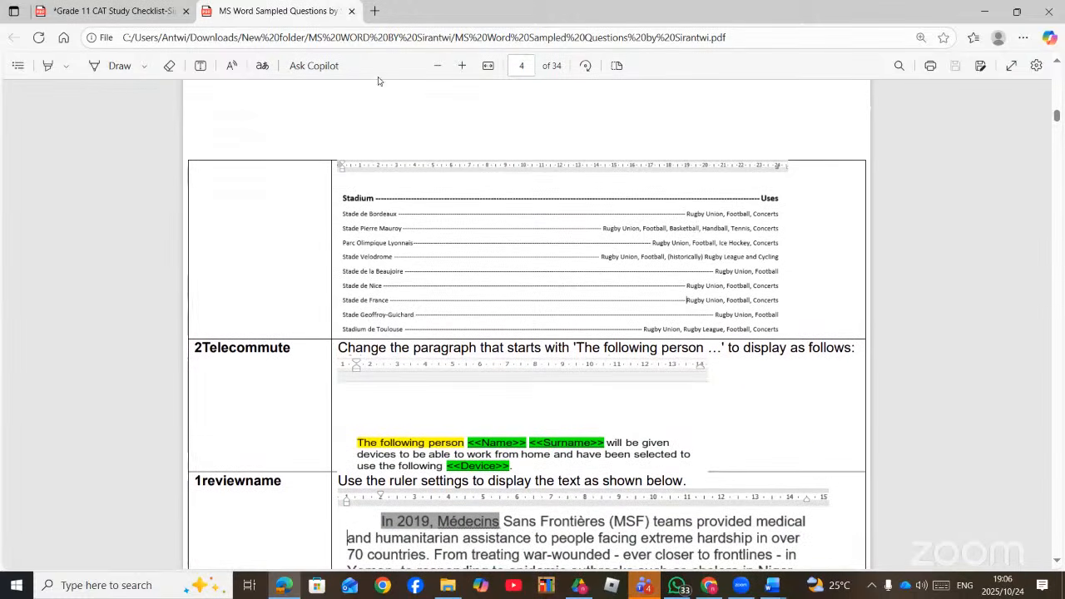
click(463, 65)
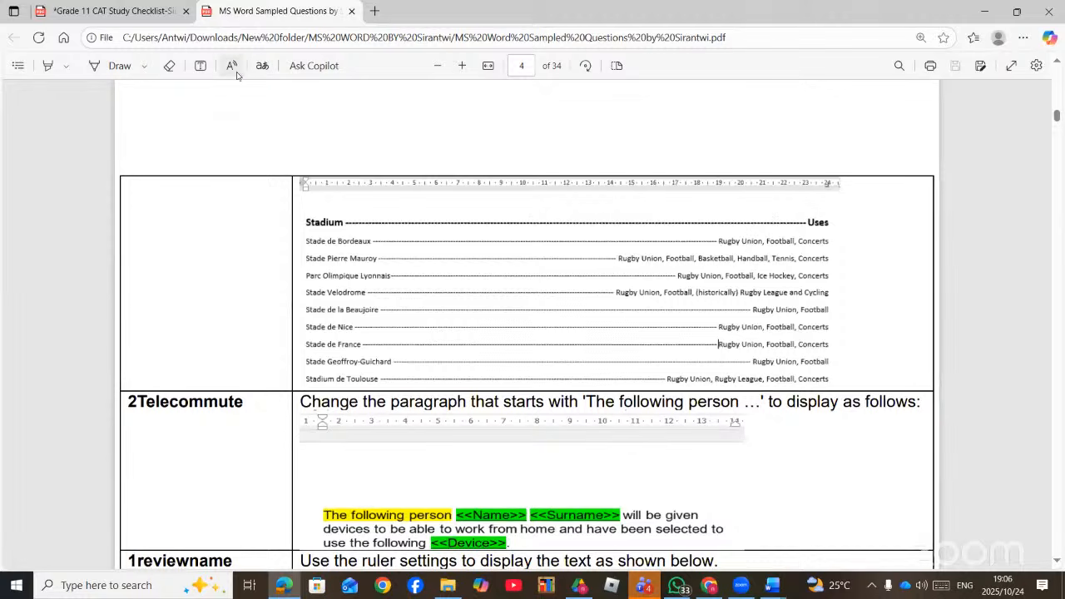
click(113, 67)
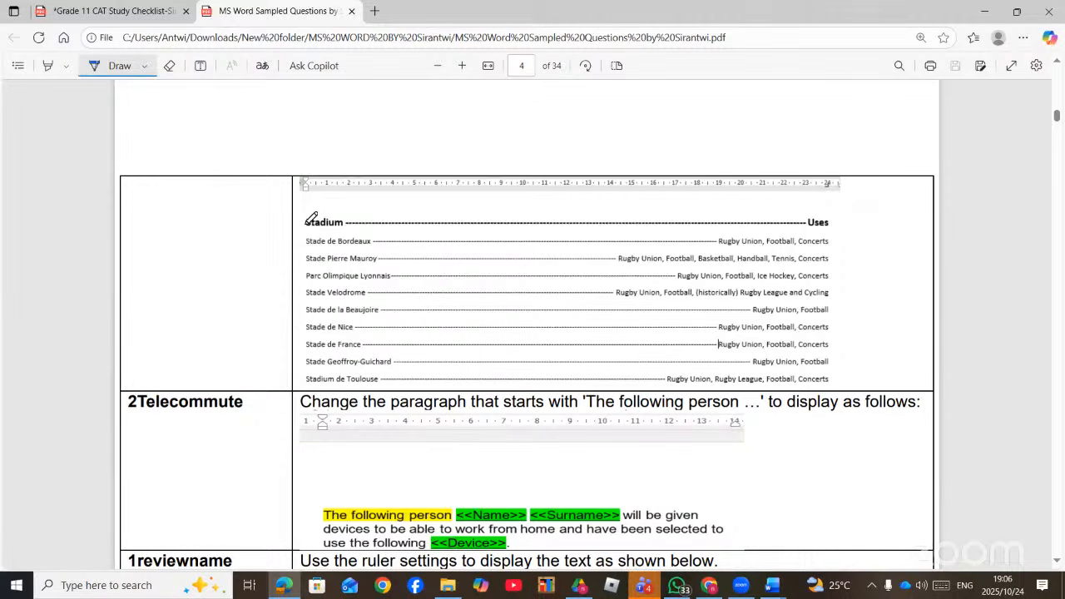
drag(306, 221, 307, 230)
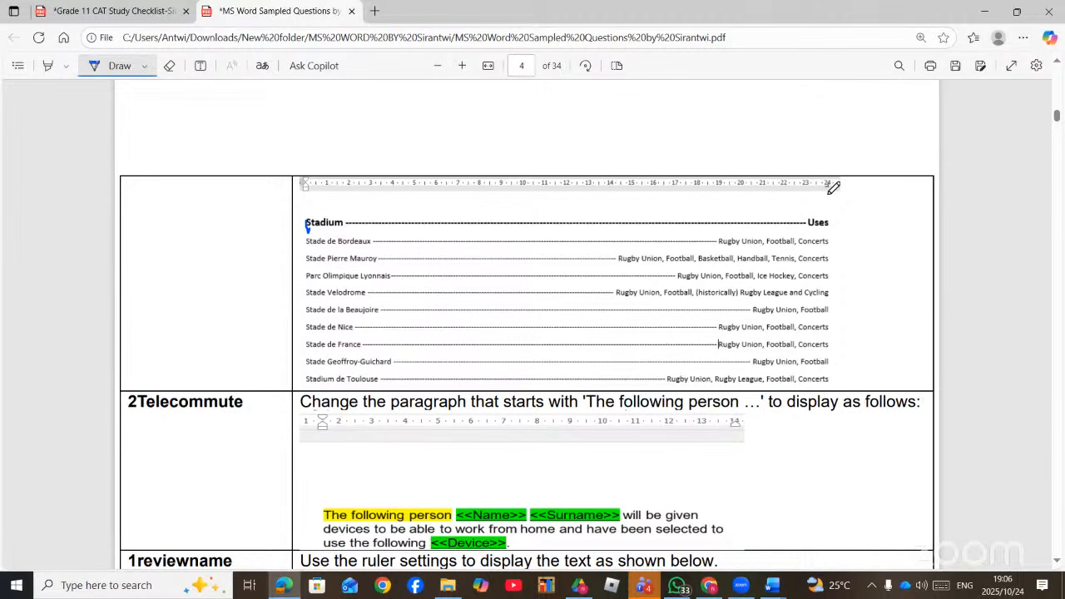
mouse_move(830, 197)
mouse_down()
mouse_move(816, 213)
mouse_move(882, 198)
mouse_move(898, 208)
mouse_move(896, 235)
mouse_move(934, 193)
mouse_move(941, 208)
mouse_up()
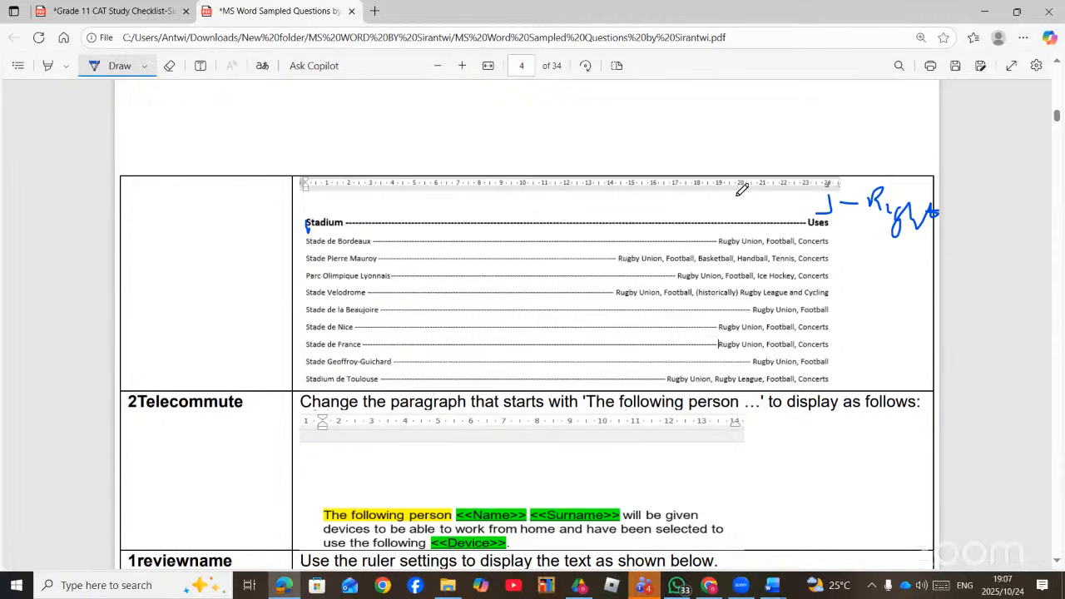
- Sketch left, centre and right tab-stop symbols above the table and label them Left, Centre, Right
mouse_move(750, 100)
mouse_down()
mouse_move(739, 134)
mouse_move(716, 135)
mouse_up()
drag(428, 98, 487, 139)
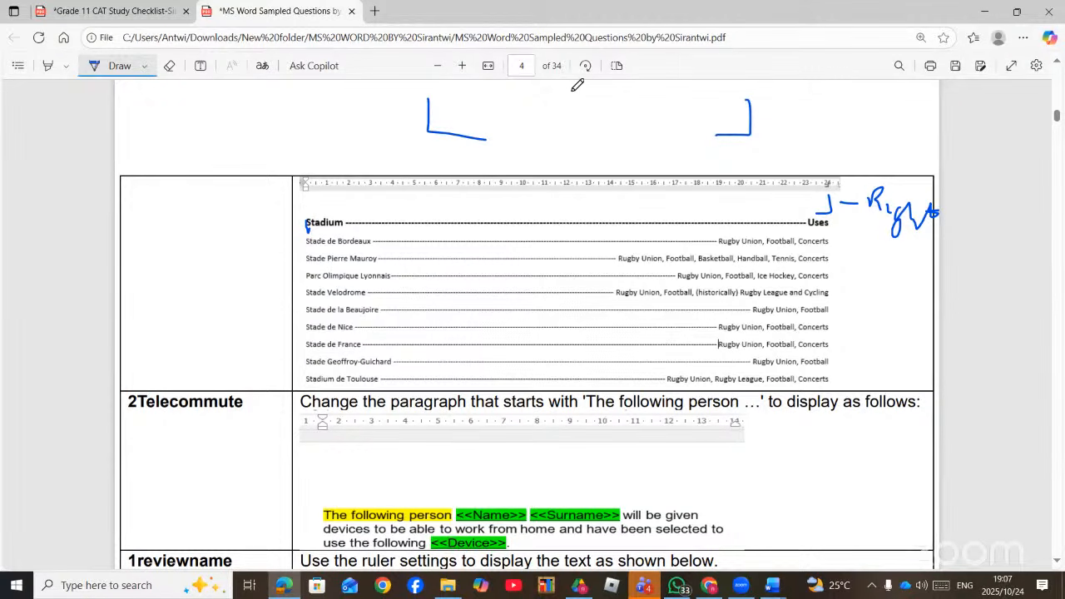
mouse_move(571, 93)
mouse_down()
mouse_move(570, 141)
mouse_move(607, 142)
mouse_move(599, 159)
mouse_move(659, 175)
mouse_up()
mouse_move(669, 166)
mouse_down()
mouse_move(690, 153)
mouse_move(709, 169)
mouse_up()
mouse_move(767, 121)
mouse_down()
mouse_move(811, 122)
mouse_move(824, 141)
mouse_move(836, 110)
mouse_move(841, 139)
mouse_move(869, 160)
mouse_move(855, 166)
mouse_up()
click(844, 118)
mouse_move(879, 116)
mouse_down()
mouse_move(897, 151)
mouse_move(919, 150)
mouse_up()
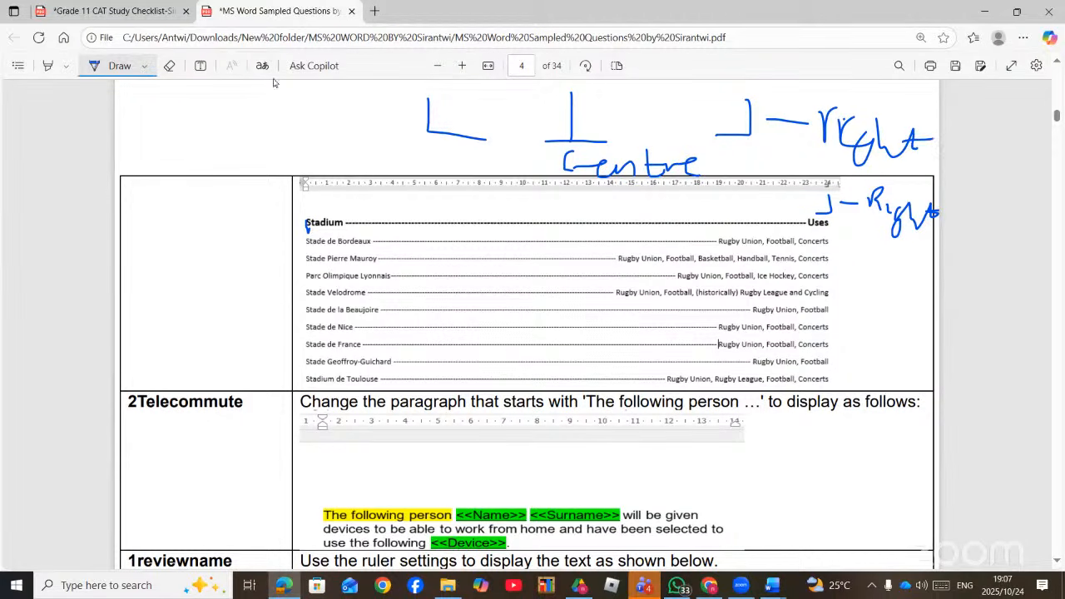
mouse_move(251, 90)
mouse_down()
mouse_move(268, 138)
mouse_move(319, 122)
mouse_move(332, 154)
mouse_move(362, 132)
mouse_move(366, 140)
mouse_up()
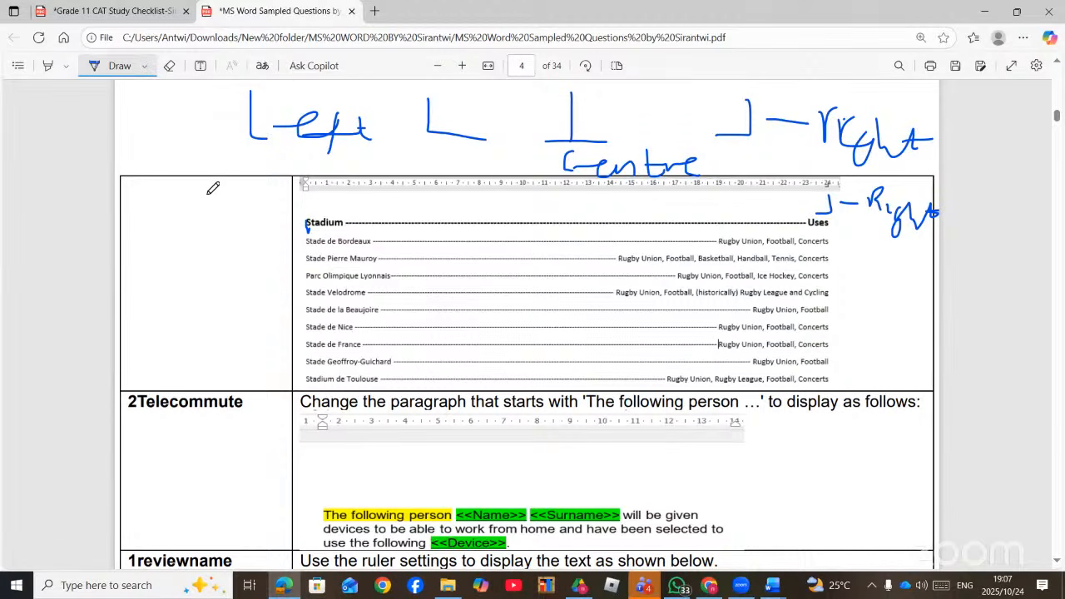
drag(207, 192, 207, 261)
- Zoom in further and ink a dotted leader running from Stadium toward Uses
click(460, 71)
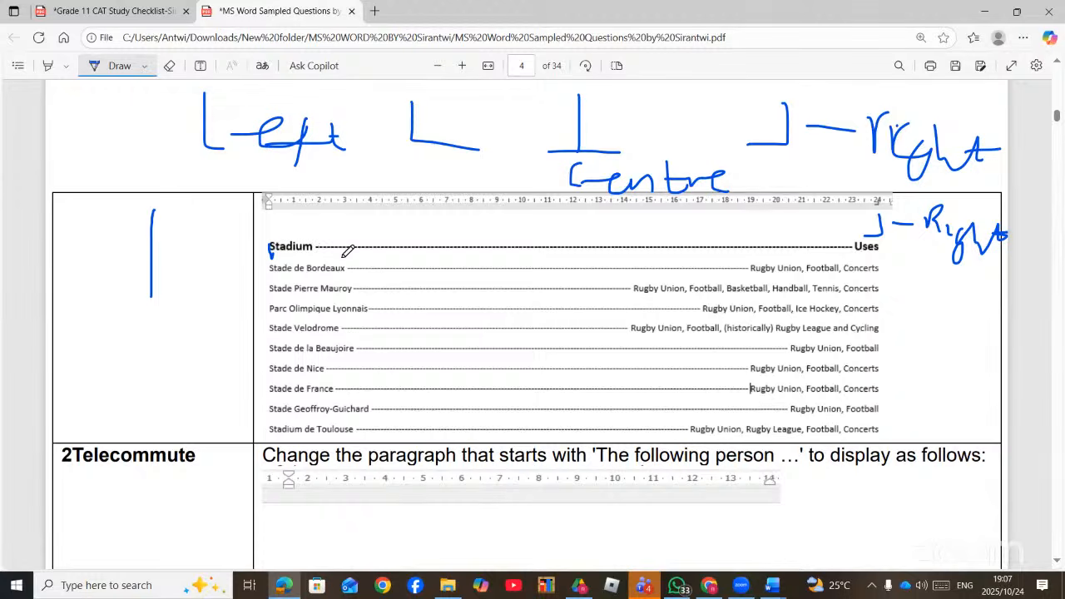
click(369, 252)
click(382, 253)
drag(386, 254, 396, 254)
click(460, 253)
click(489, 251)
click(509, 256)
click(538, 264)
click(562, 270)
click(772, 585)
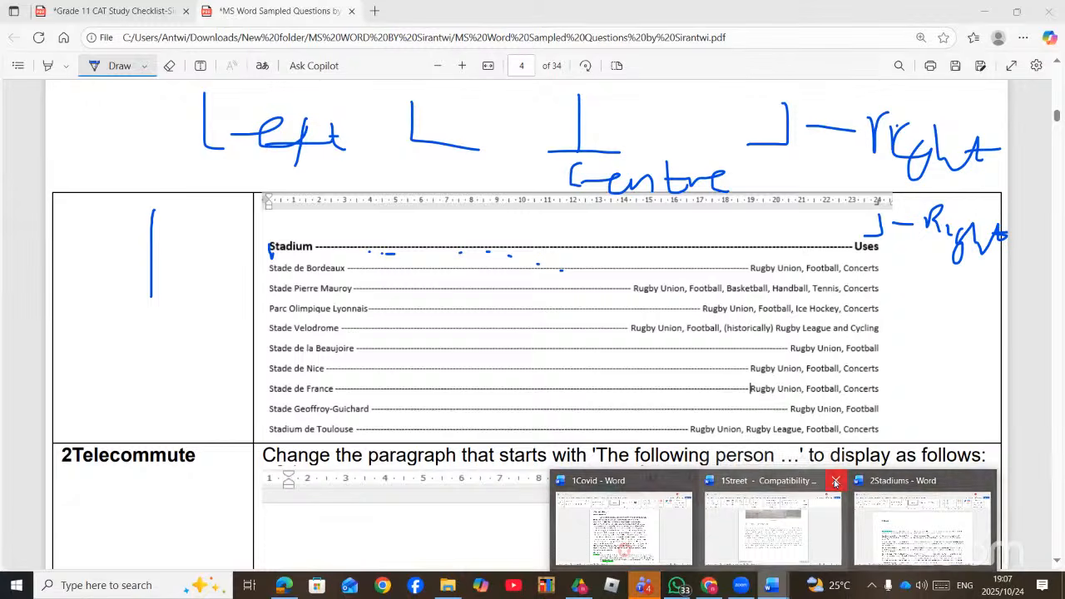
- Close the 1Street and 1Covid documents, choosing Don't Save for each
click(709, 479)
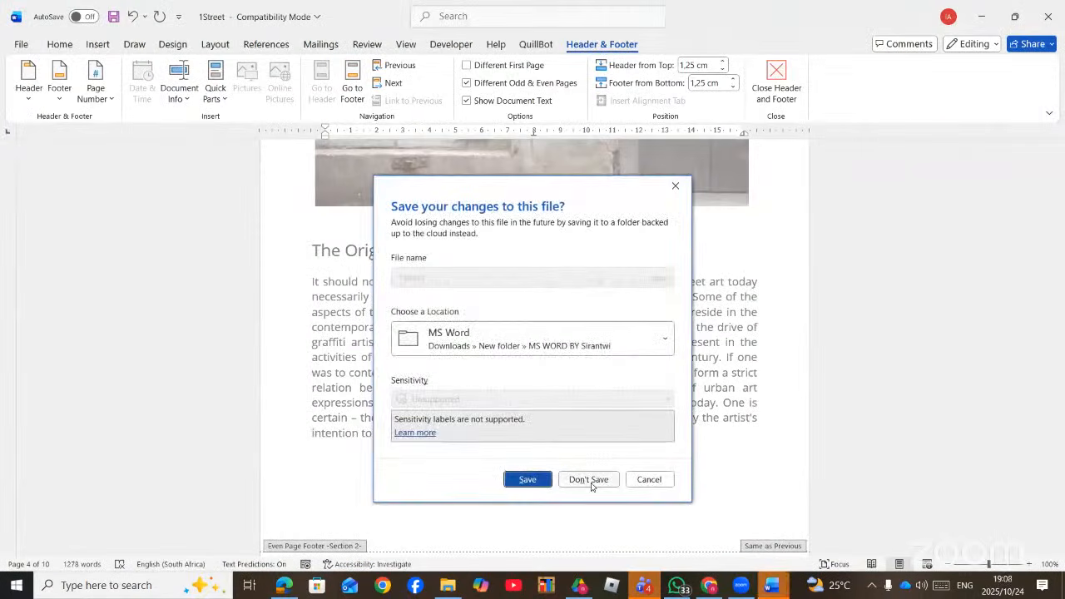
click(591, 479)
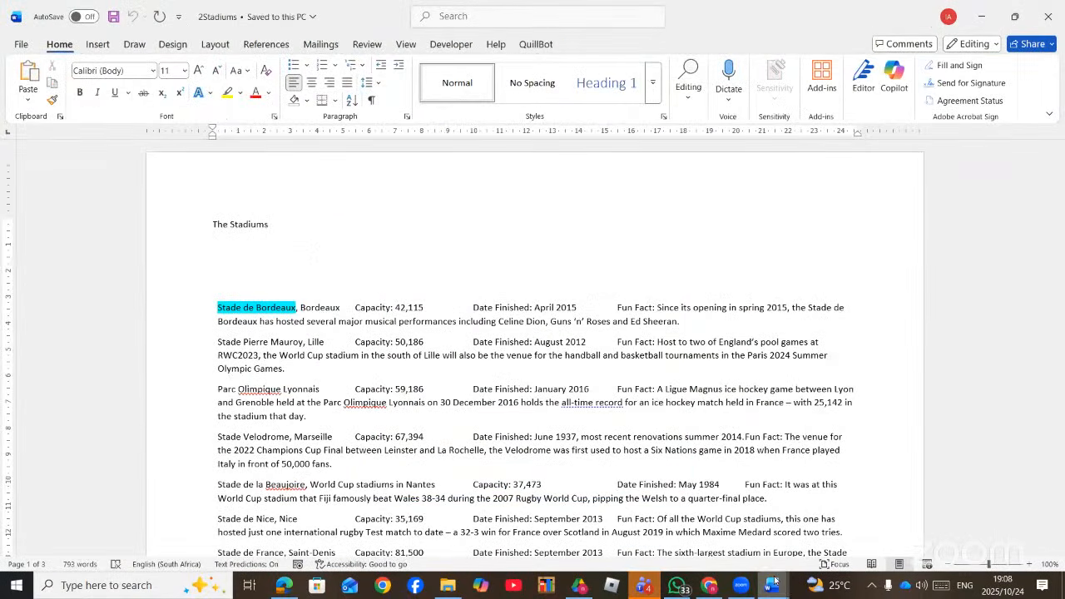
mouse_move(774, 580)
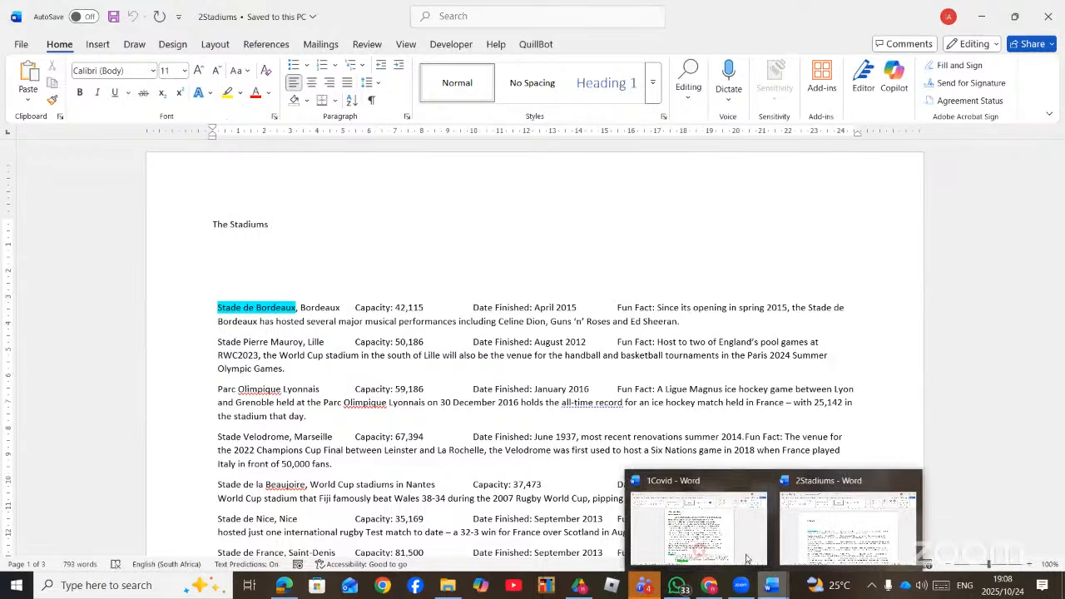
click(717, 520)
click(1048, 16)
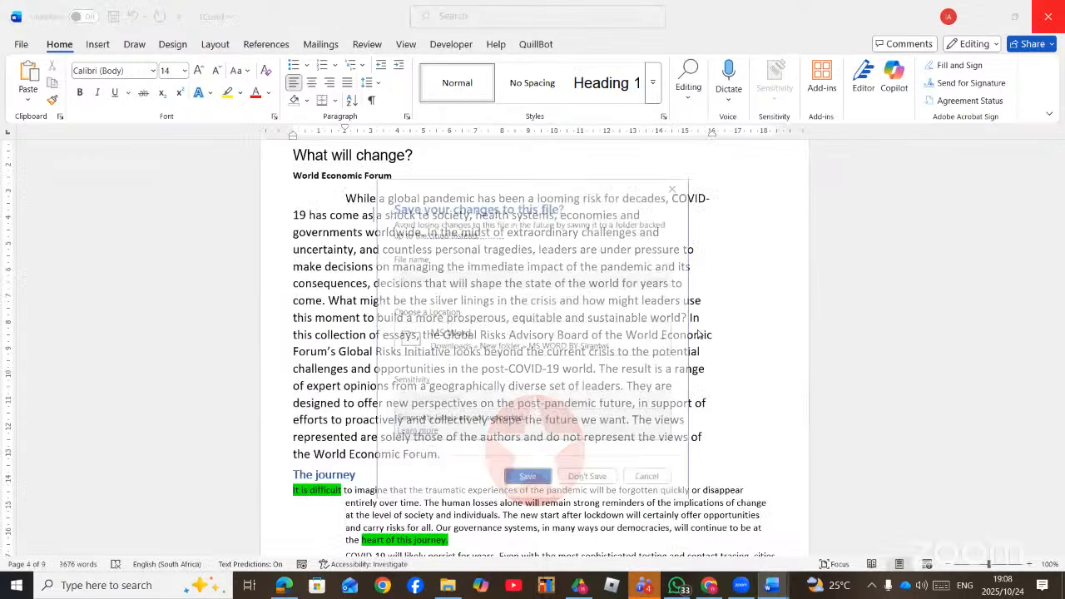
click(608, 480)
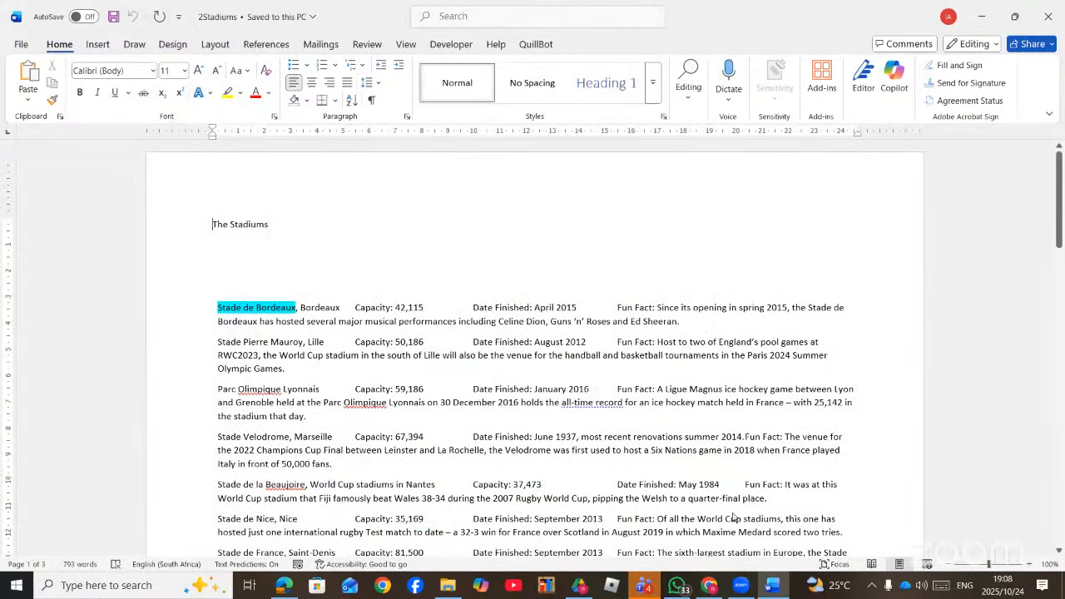
- Select the 2Stadiums stadium list from 'Stadium' down to 'Toulouse'
key(XF86AudioRaiseVolume)
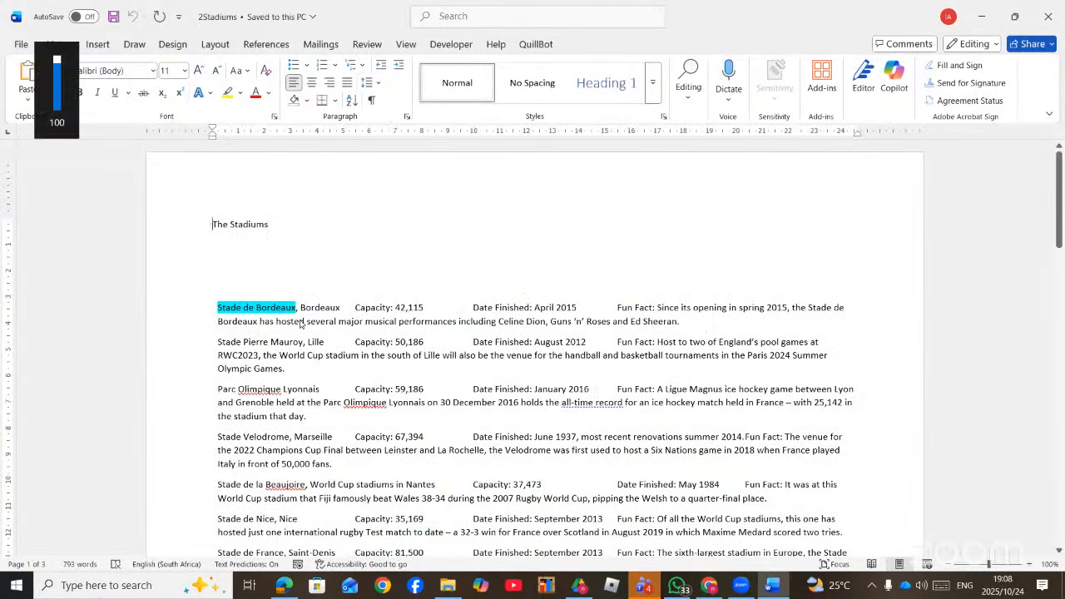
scroll(293, 326, down, 5)
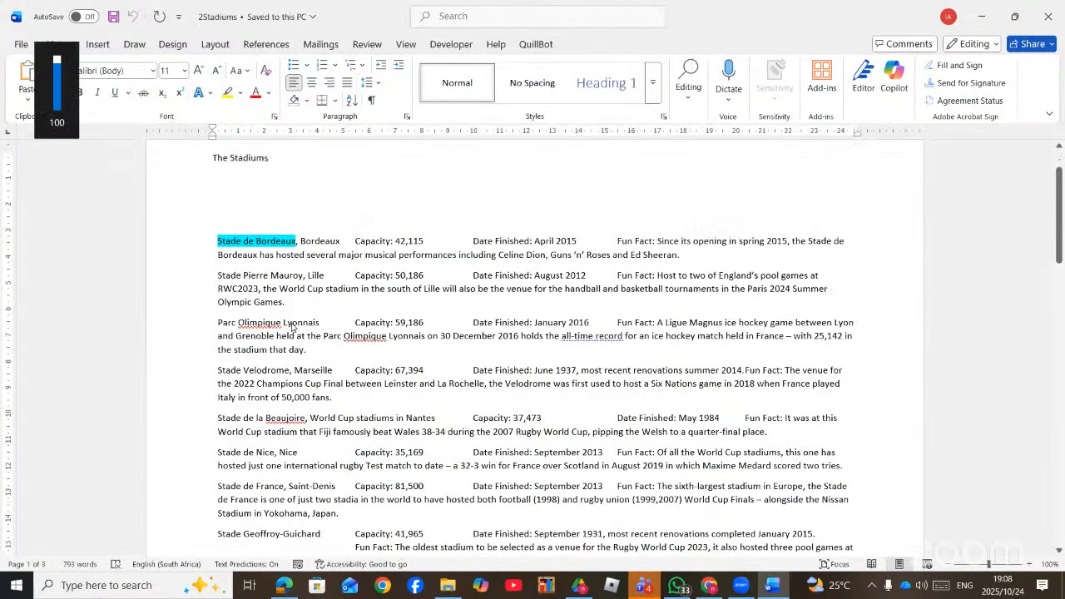
scroll(293, 326, down, 12)
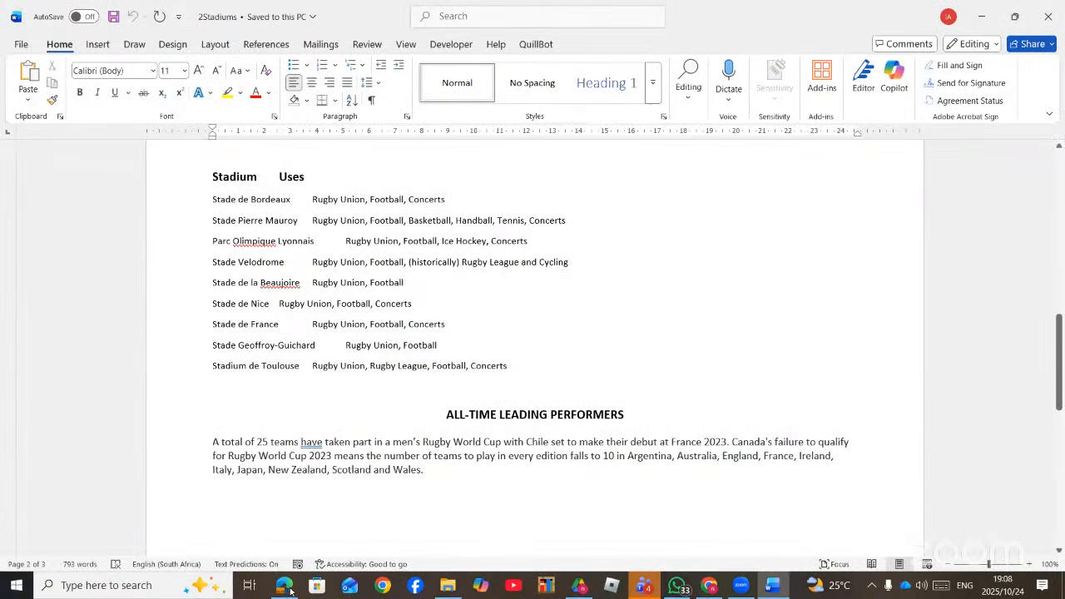
drag(211, 177, 501, 377)
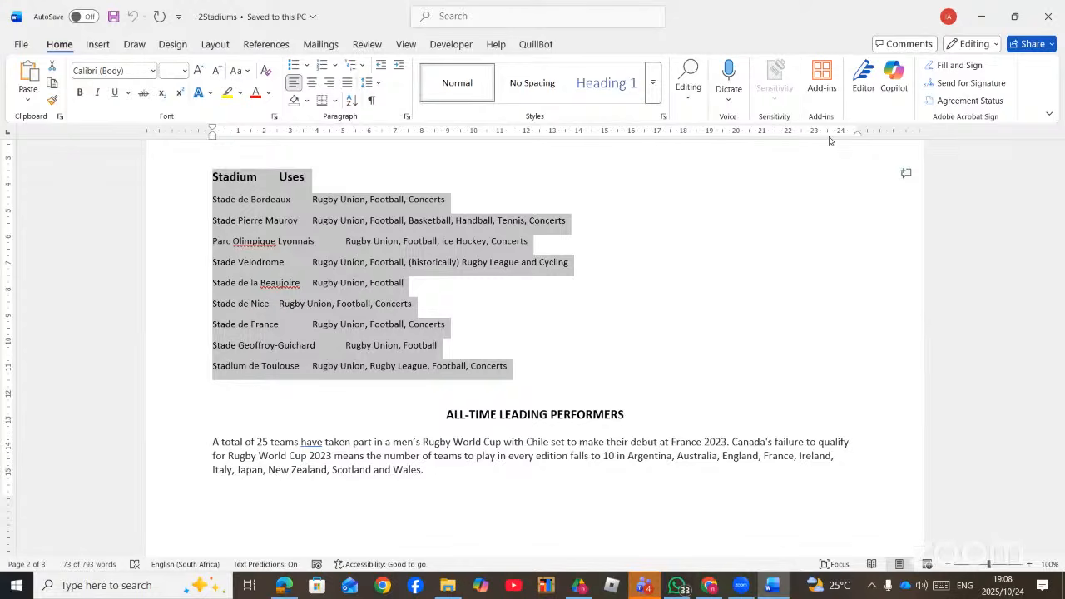
- Open the Tabs dialog from the ruler and make the 24 cm tab stop right-aligned
double_click(648, 133)
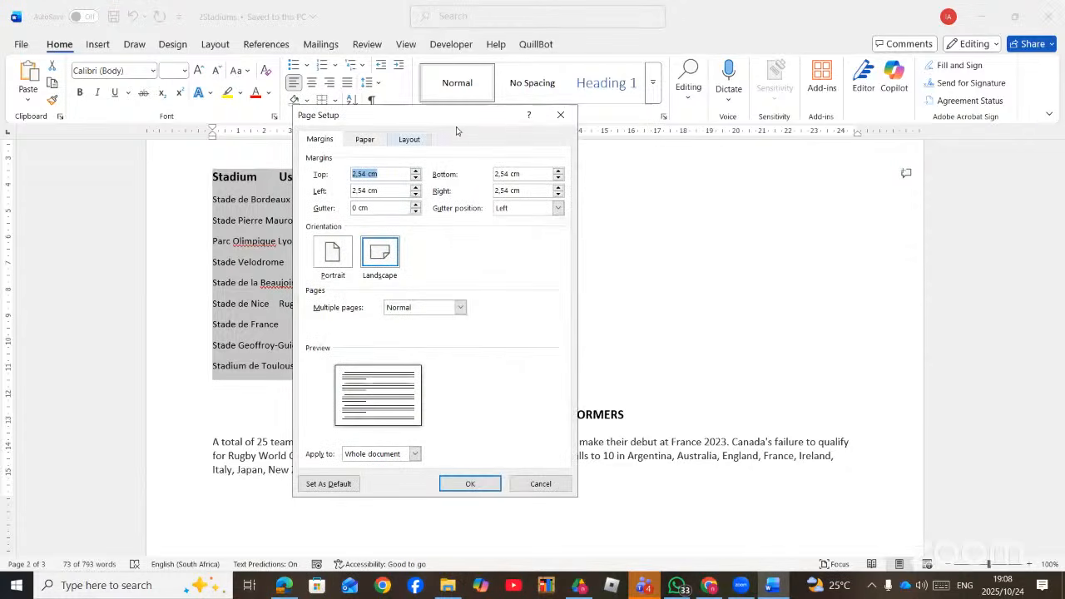
click(557, 117)
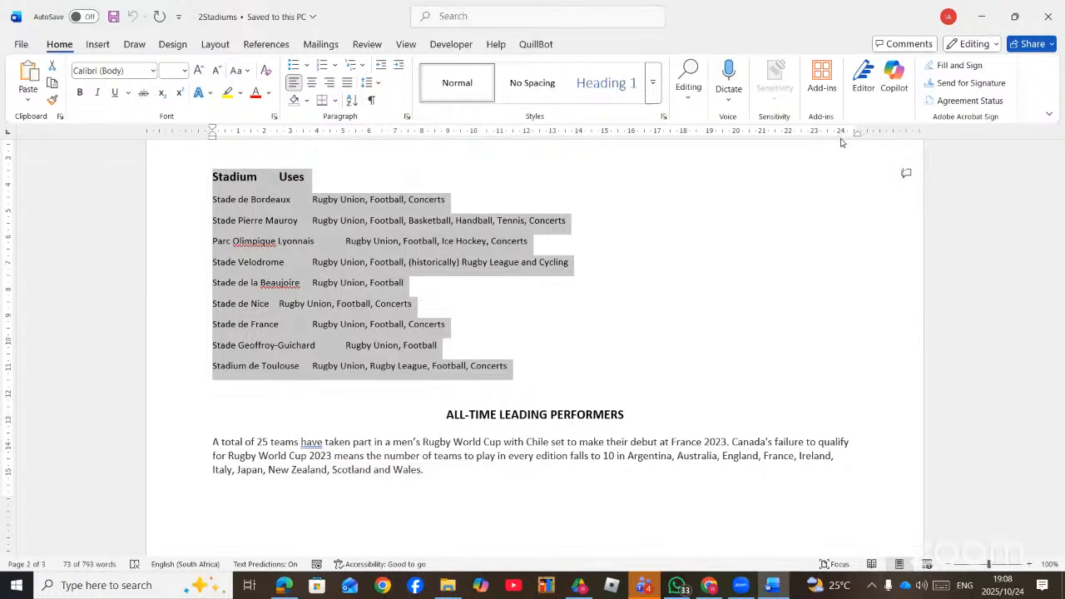
double_click(841, 133)
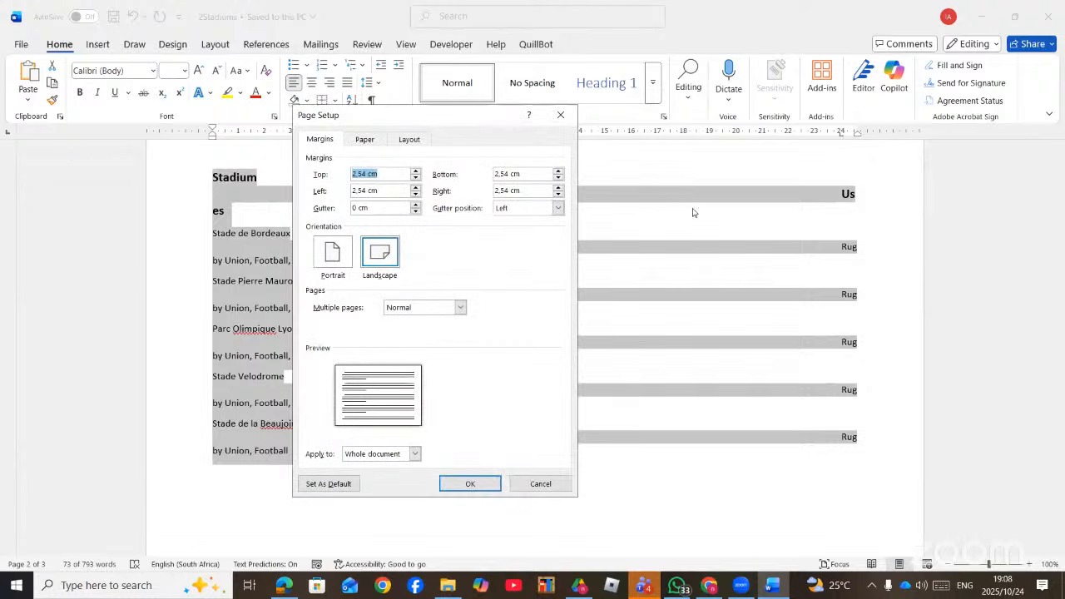
click(563, 116)
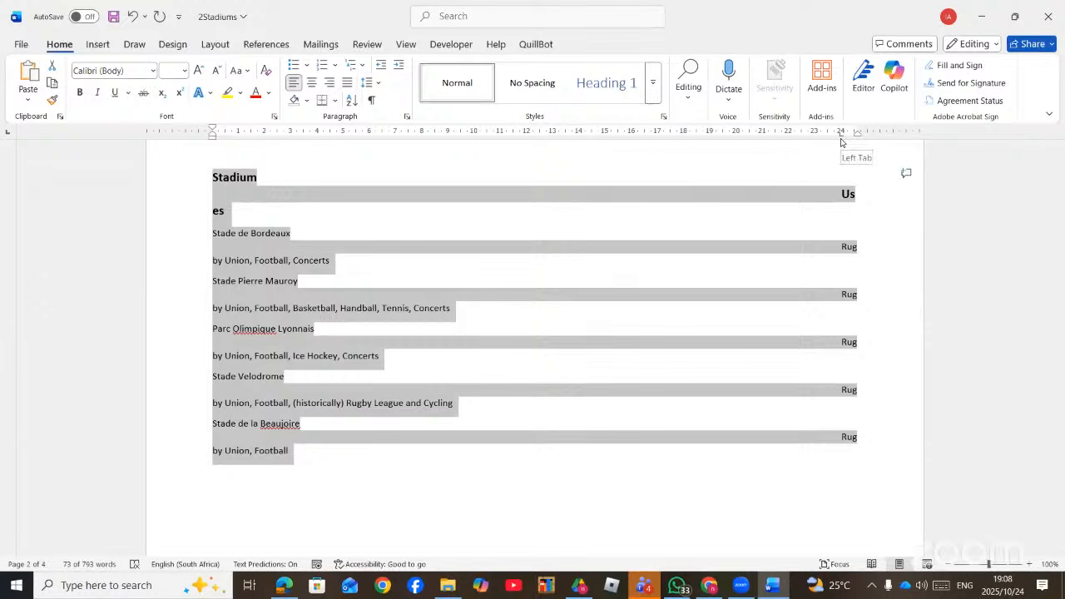
double_click(839, 135)
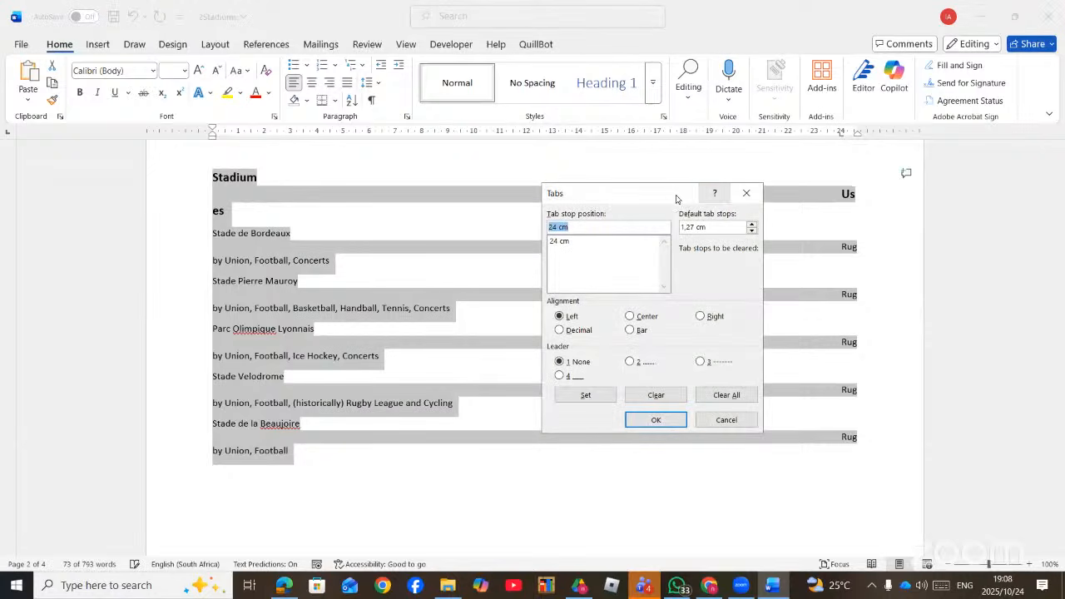
drag(643, 195, 636, 166)
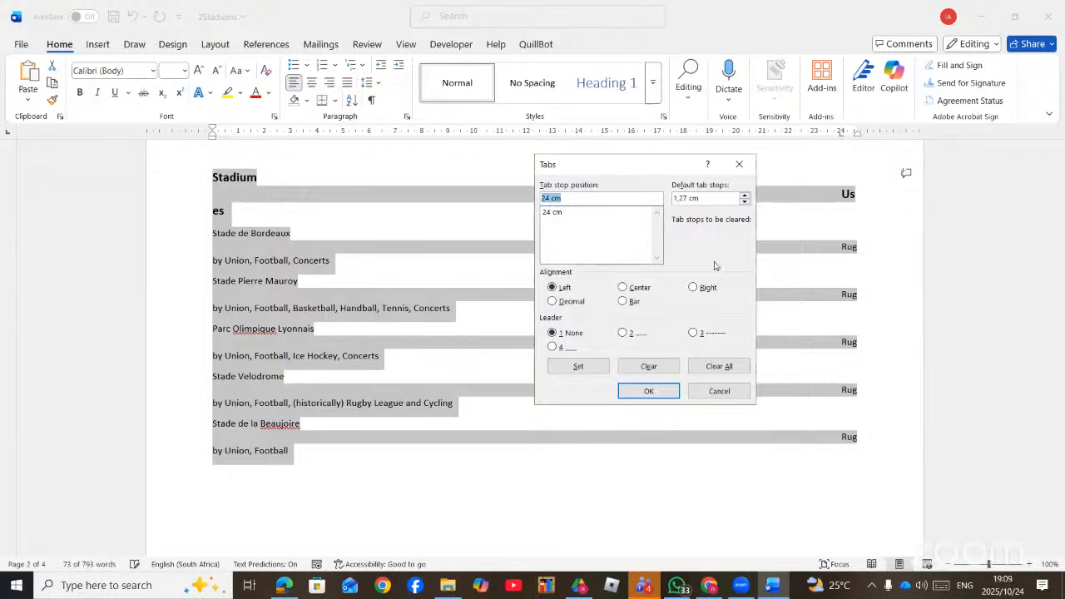
click(693, 287)
click(284, 586)
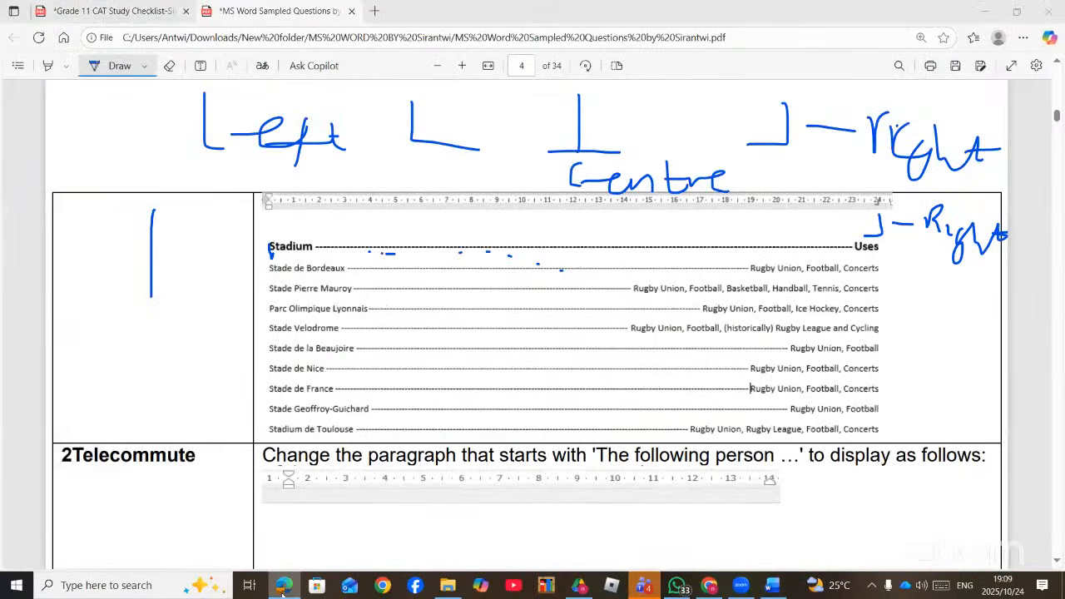
- Give the stadium list a right-aligned 24 cm tab with leader 3 (dashes), then undo it
click(295, 582)
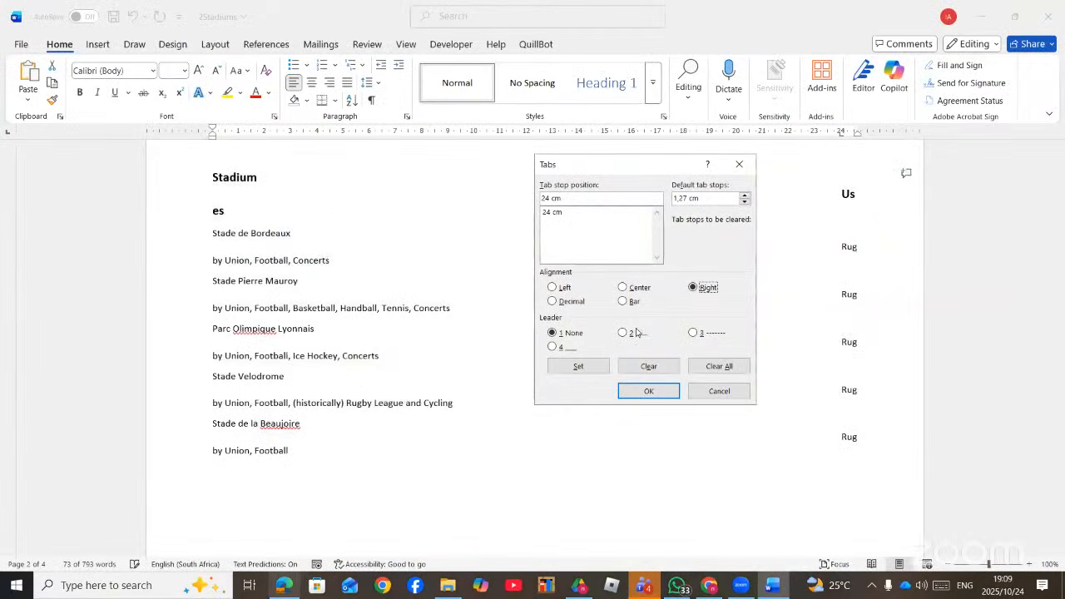
click(693, 333)
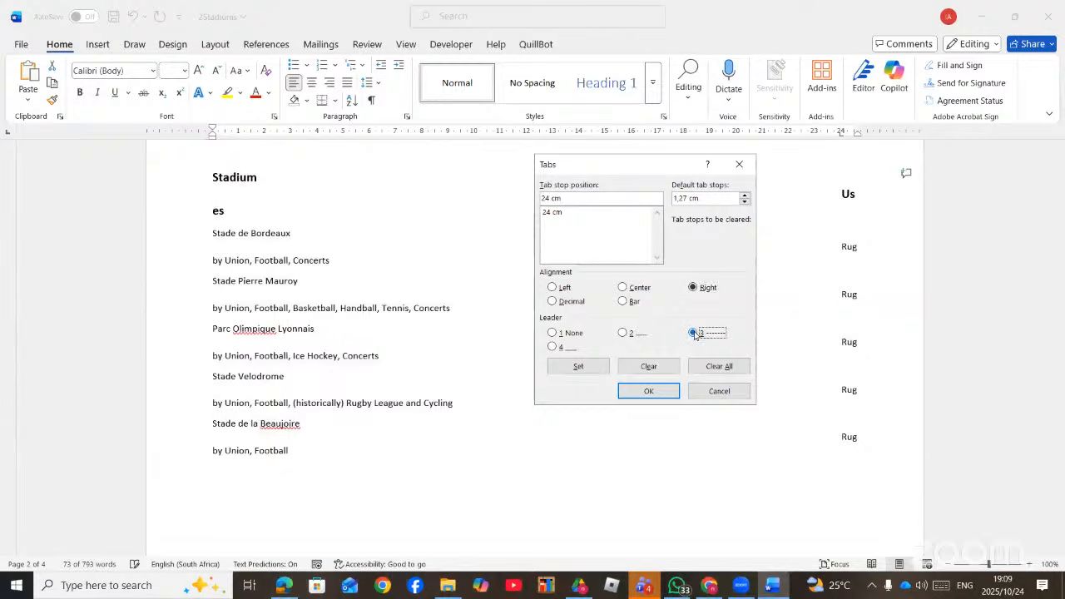
click(592, 367)
click(649, 391)
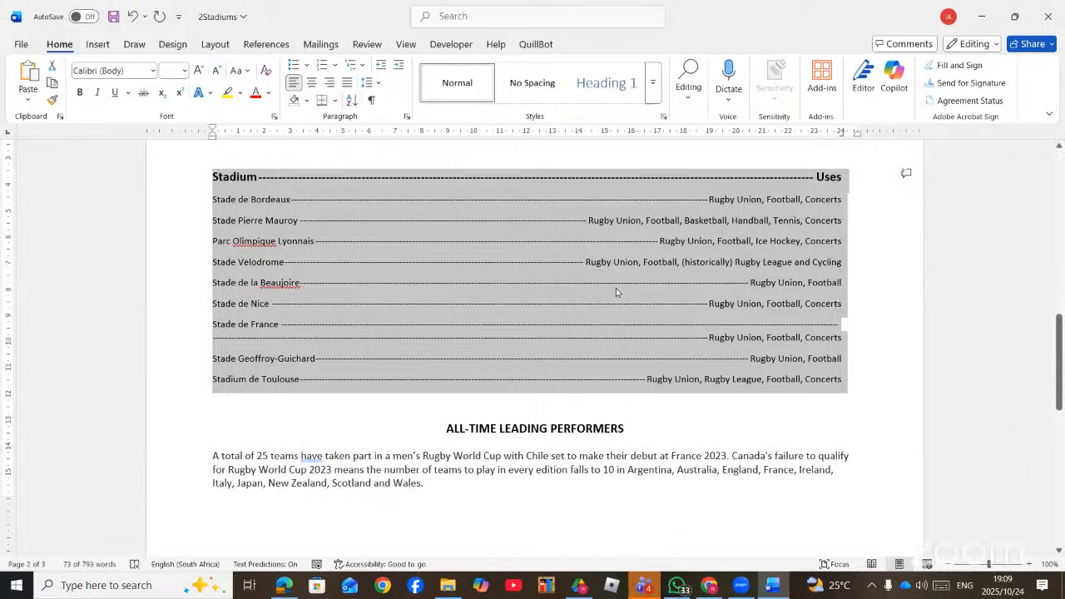
key(ctrl+z)
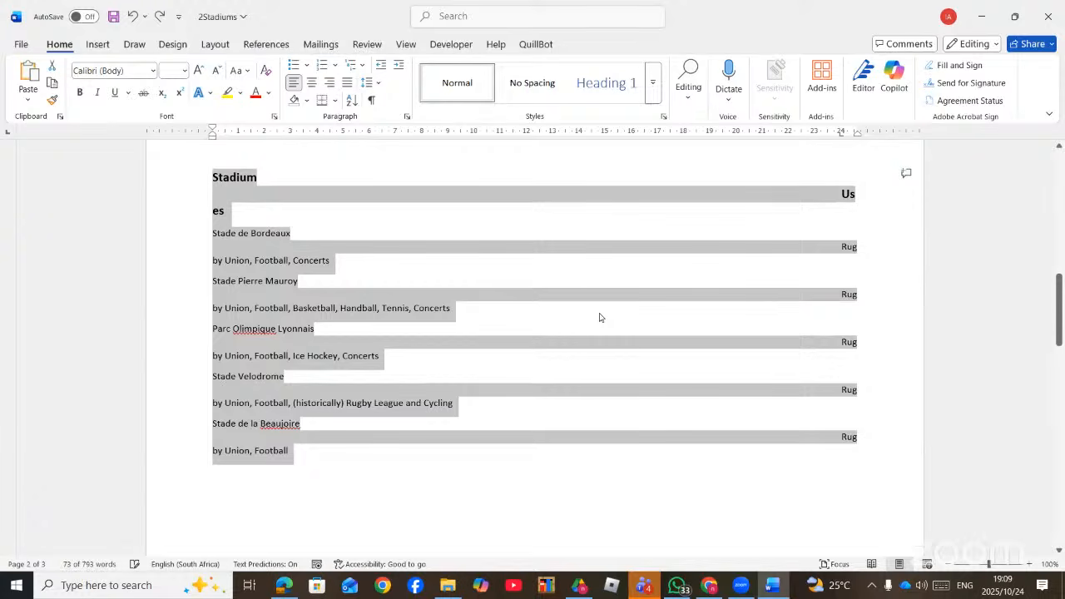
- Undo once more, then add a 13 cm bar tab that draws a vertical line beside the list
key(ctrl+z)
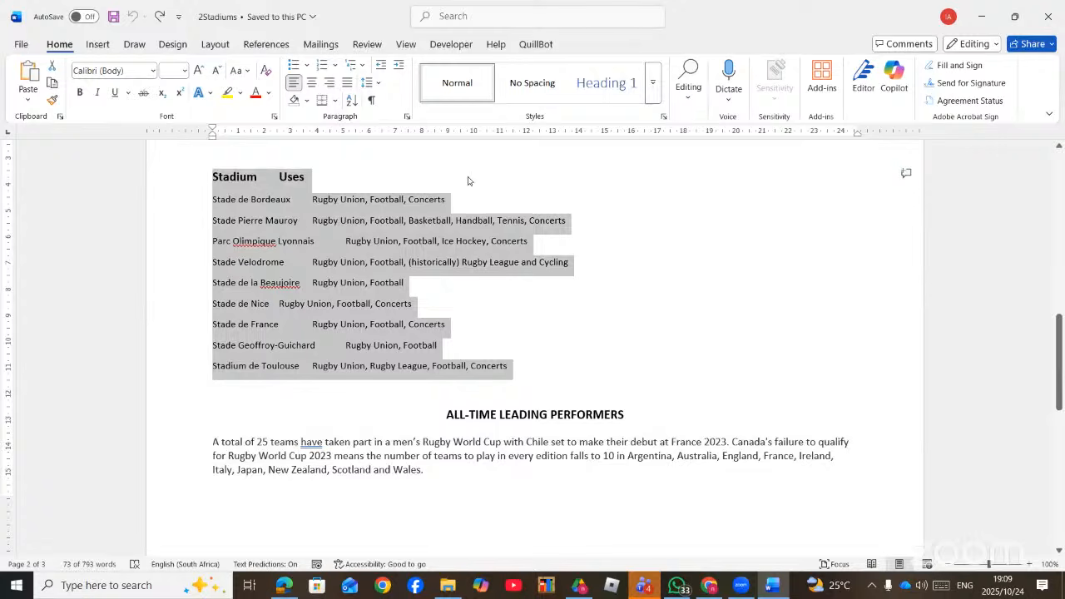
double_click(553, 133)
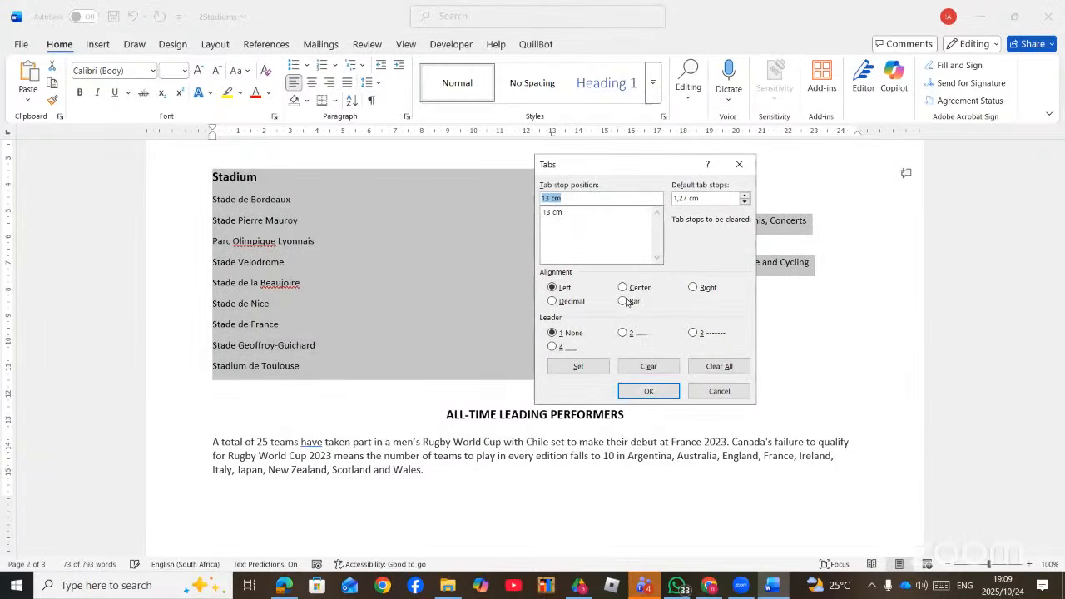
click(625, 303)
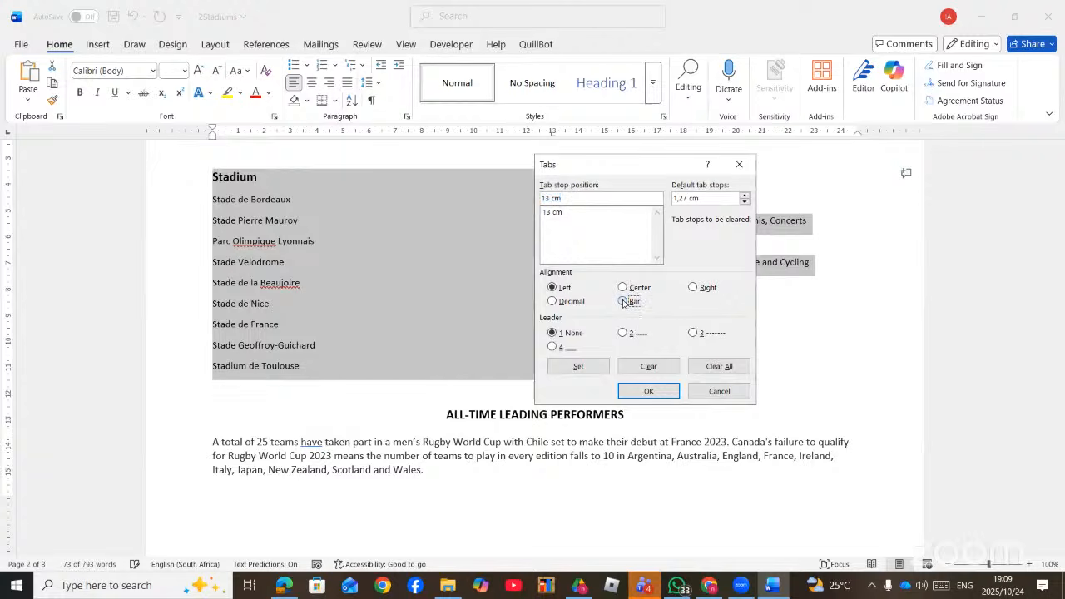
click(596, 368)
click(646, 391)
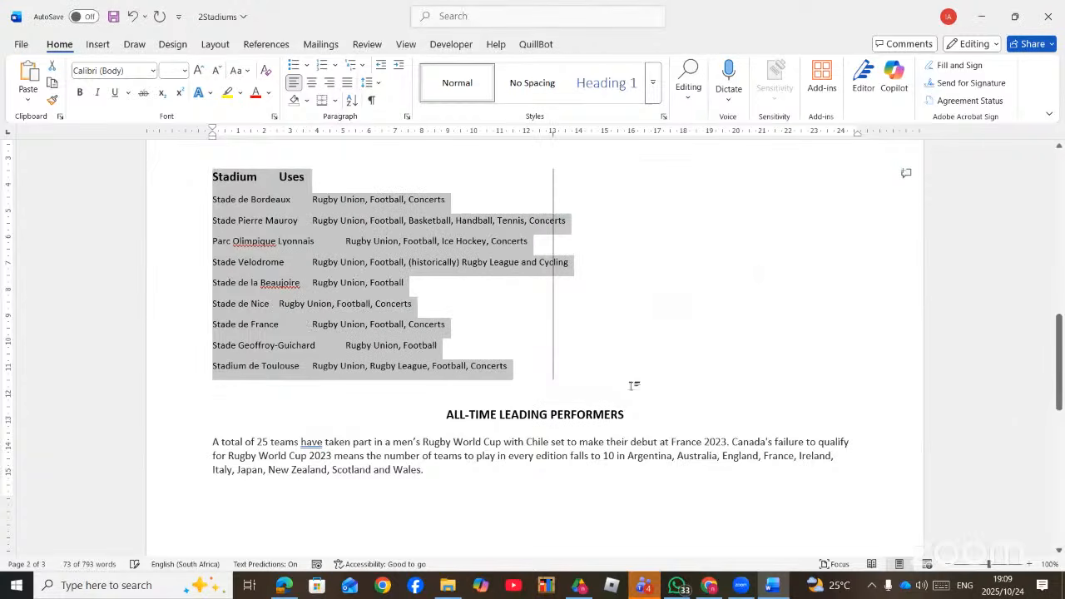
- Tab the Uses heading and the Bordeaux and Pierre Mauroy uses text past the bar line
click(279, 176)
key(Tab)
key(Tab)
key(Tab)
key(Tab)
key(Tab)
key(Tab)
key(Tab)
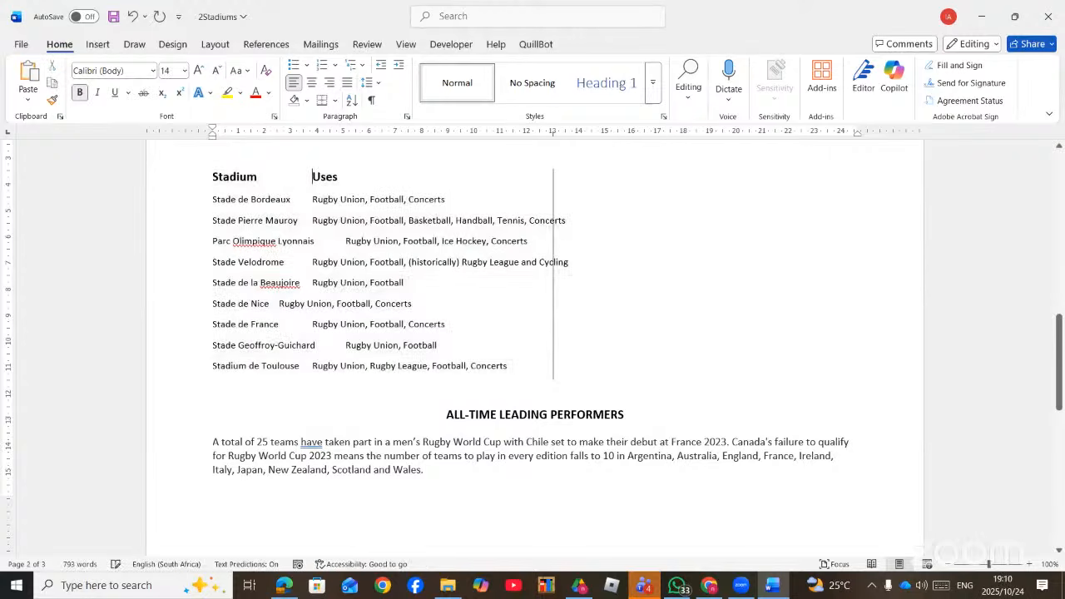
key(Tab)
key(Tab)
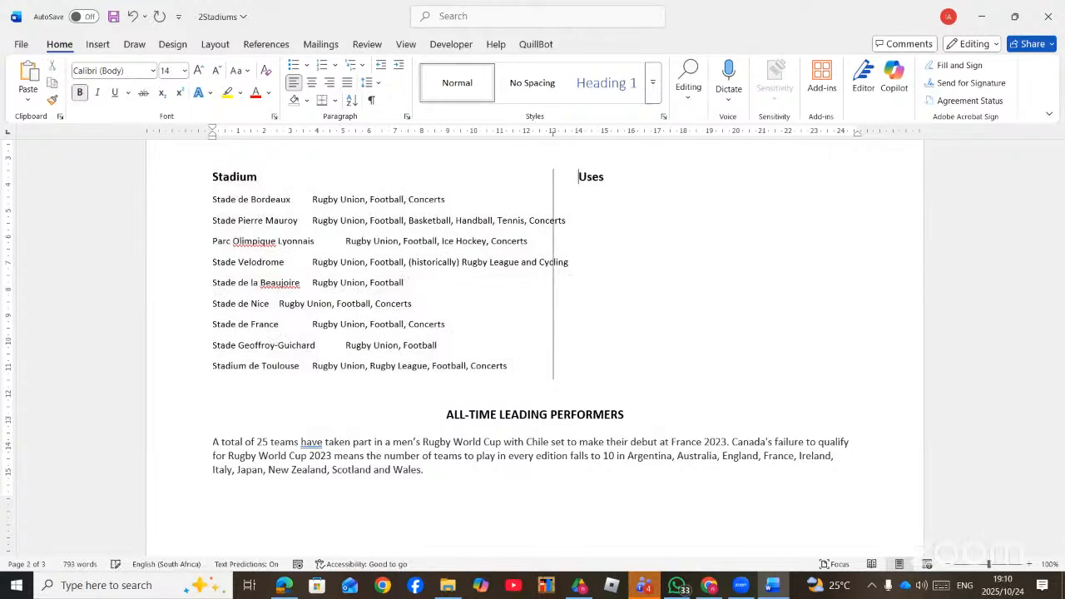
click(312, 199)
key(Tab)
key(Tab)
key(Tab)
key(Tab)
key(Tab)
key(Tab)
key(Tab)
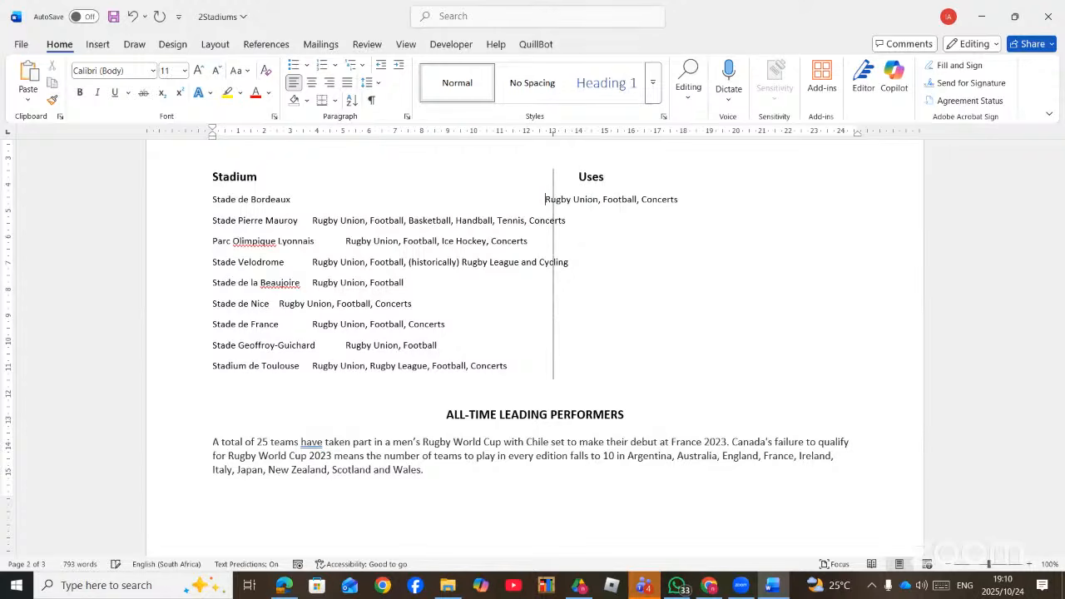
key(Tab)
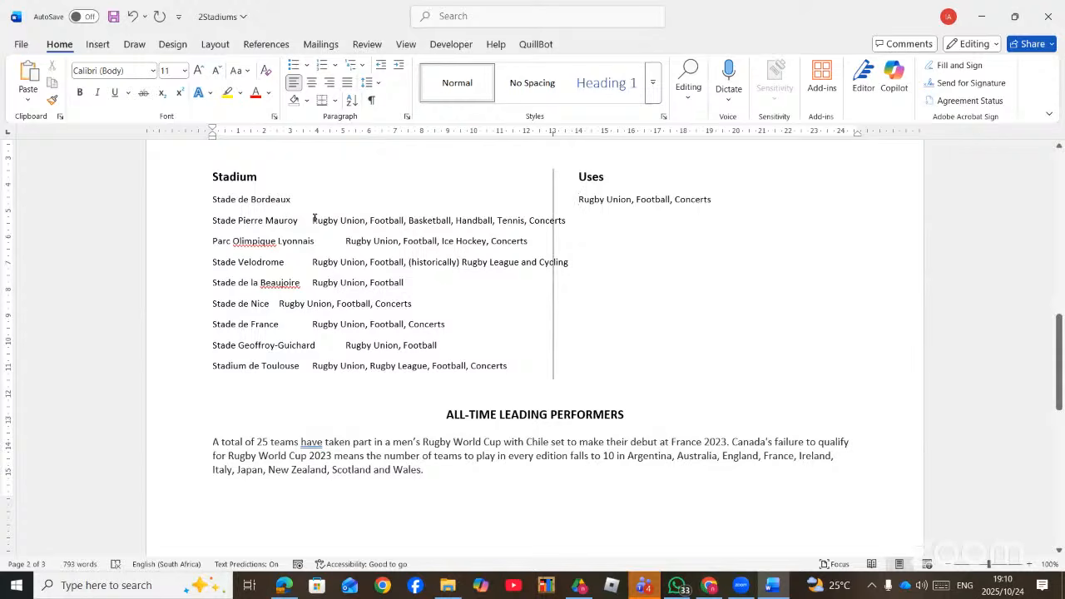
key(Tab)
key(Tab)
key(Tab)
key(Tab)
key(Tab)
key(Tab)
key(Tab)
key(Tab)
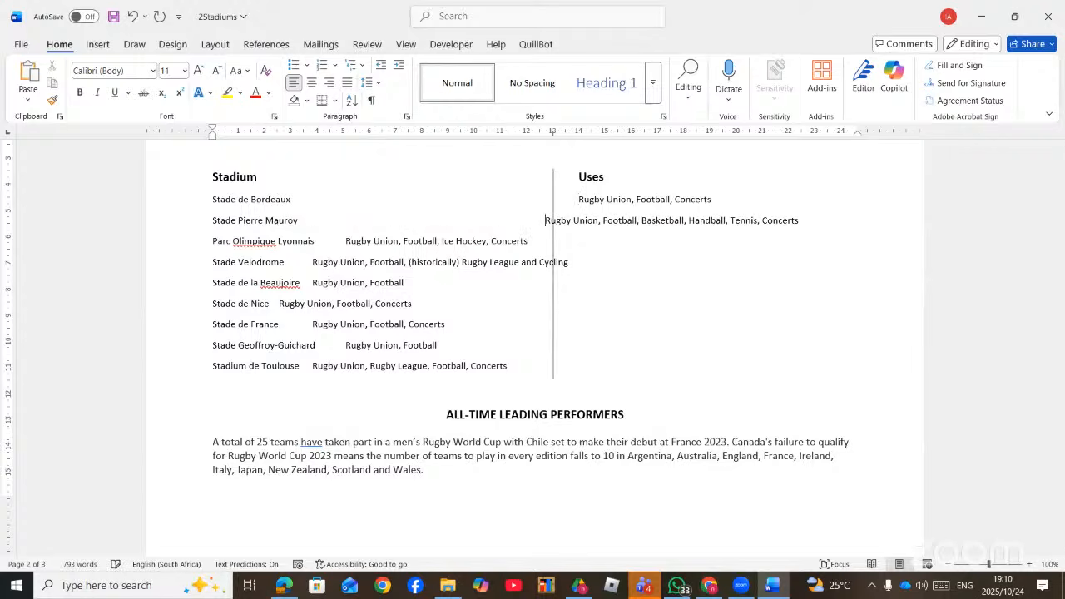
- Tab the Lyonnais, Velodrome, Beaujoire, Nice, Stade de France and Geoffroy-Guichard uses text under Uses
click(345, 241)
key(Tab)
key(Tab)
key(Tab)
key(Tab)
key(Tab)
key(Tab)
key(Tab)
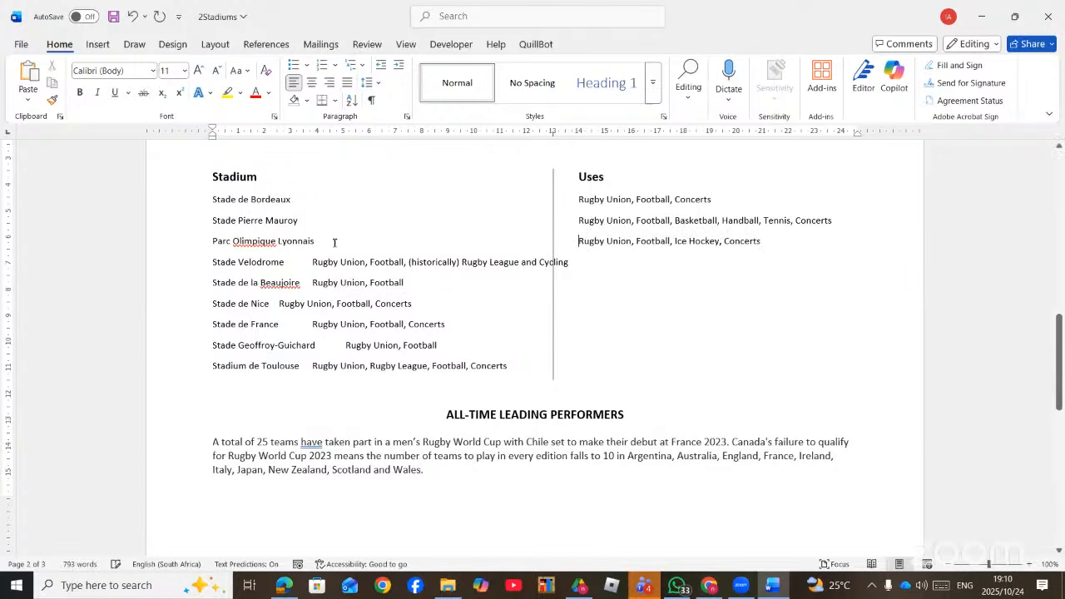
click(313, 261)
key(Tab)
key(Tab)
key(Tab)
key(Tab)
key(Tab)
key(Tab)
key(Tab)
key(Tab)
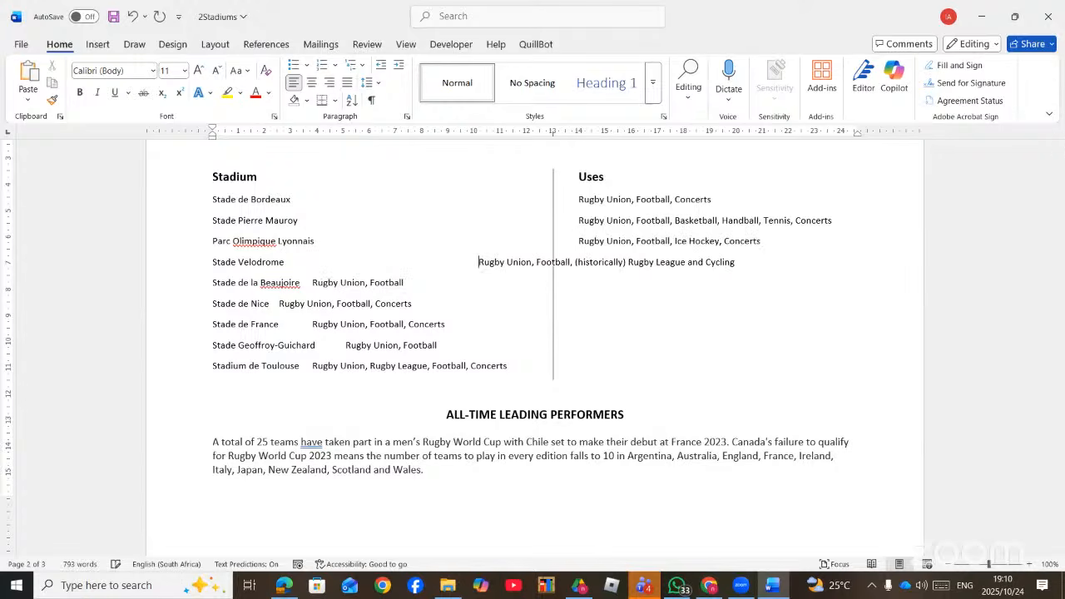
click(312, 282)
key(Tab)
key(Tab)
key(Tab)
key(Tab)
key(Tab)
key(Tab)
key(Tab)
key(Tab)
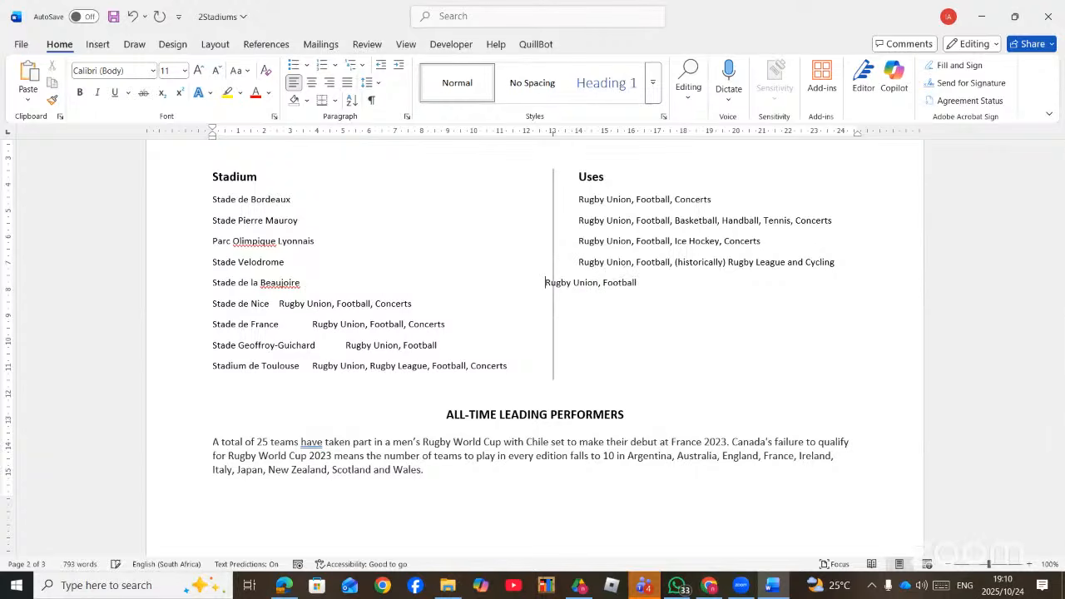
click(280, 303)
key(Tab)
key(Tab)
key(Tab)
key(Tab)
key(Tab)
key(Tab)
key(Tab)
key(Tab)
key(Tab)
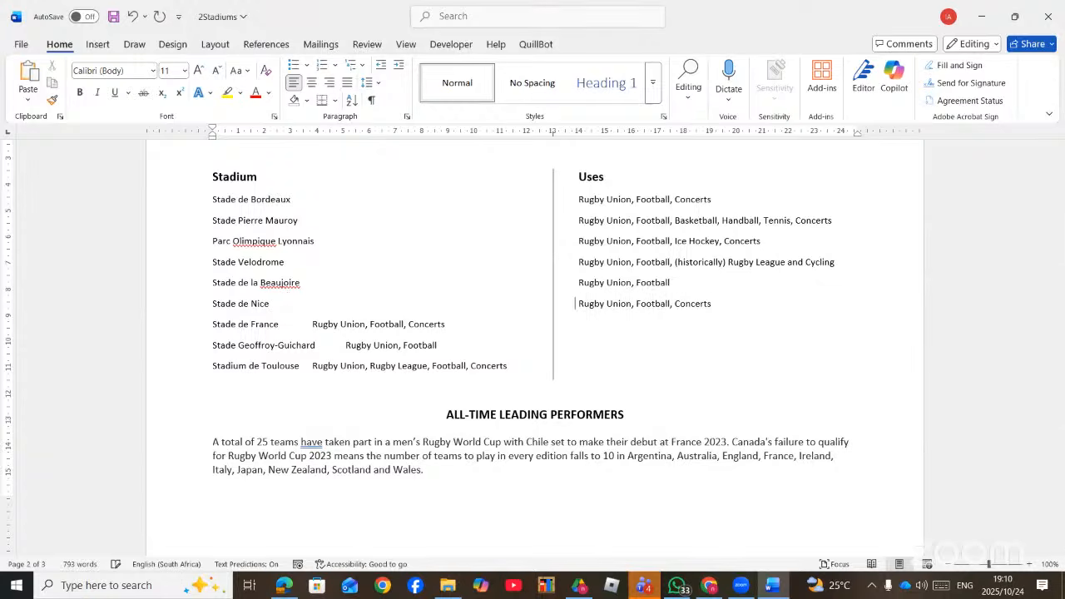
click(313, 324)
key(Tab)
key(Tab)
key(Tab)
key(Tab)
key(Tab)
key(Tab)
key(Tab)
key(Tab)
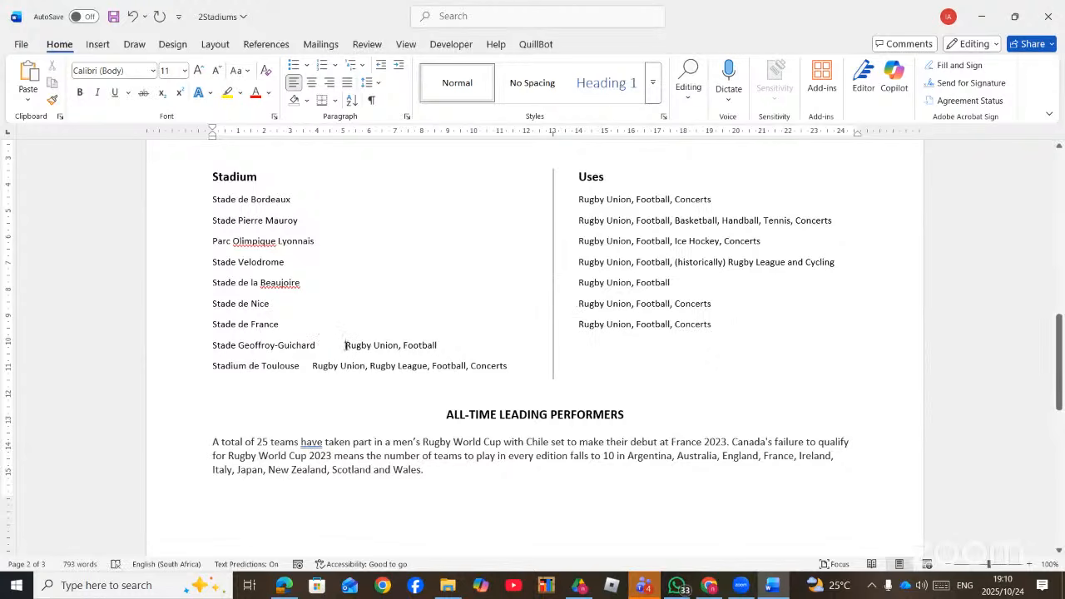
key(Tab)
key(Tab)
key(Tab)
key(Tab)
key(Tab)
key(Tab)
key(Tab)
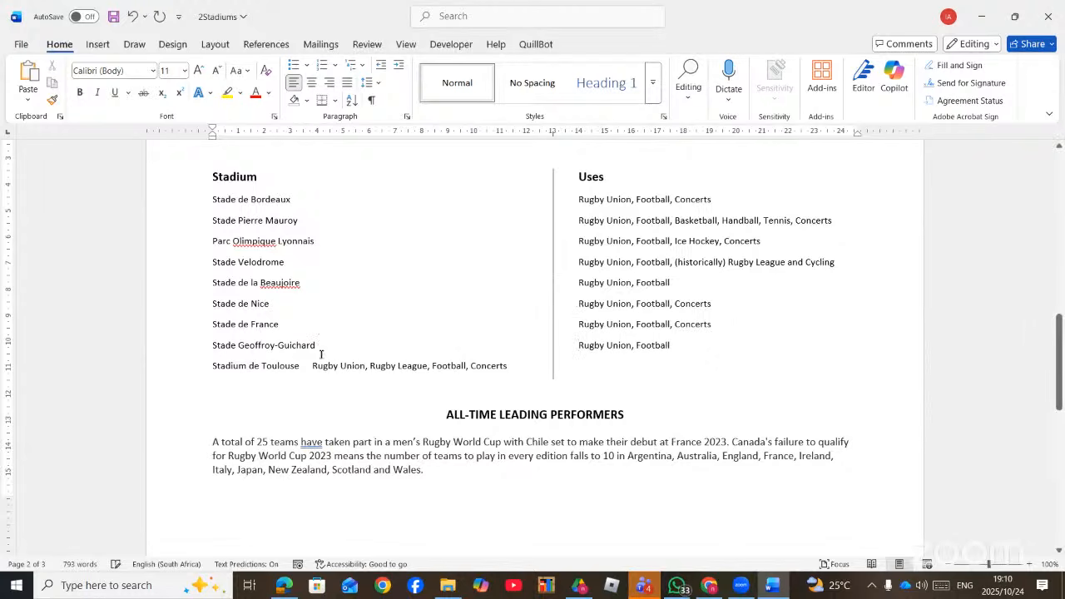
- Line up Stadium de Toulouse's uses text under Uses, pulling back one extra tab
click(312, 365)
key(Tab)
key(Tab)
key(Tab)
key(Tab)
key(Tab)
key(Tab)
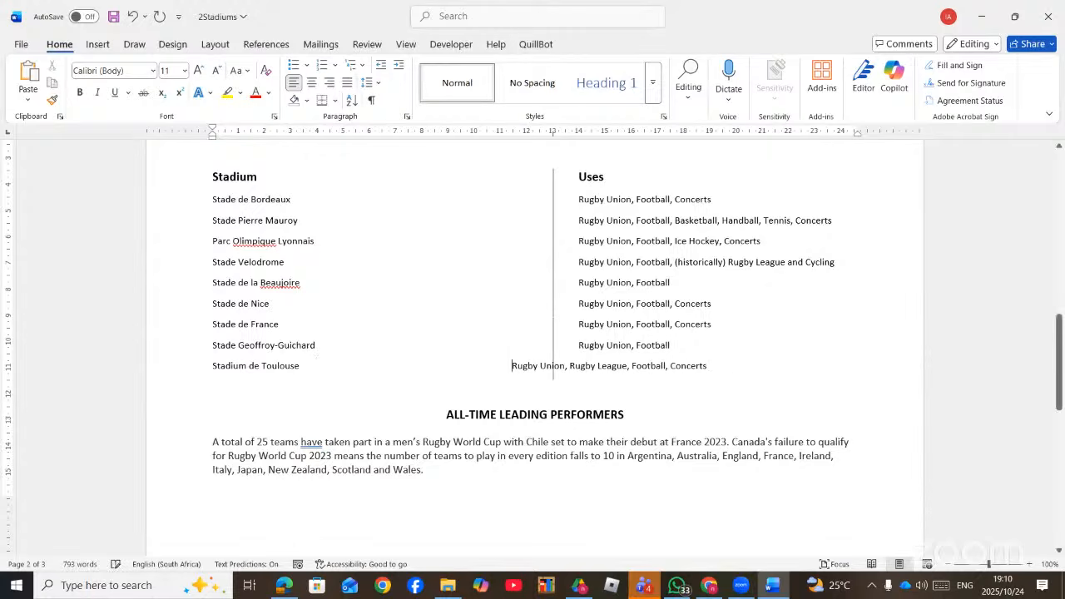
key(Tab)
key(Tab)
key(Tab)
key(BackSpace)
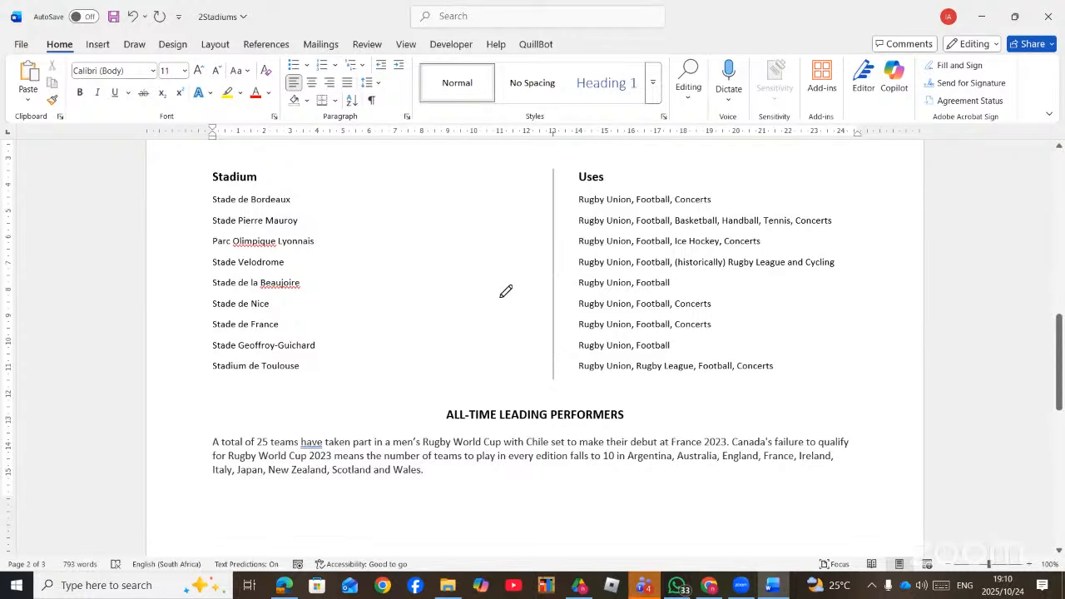
- In the sampled questions PDF, ink-mark the example ruler near the 2 mark and its right indent marker
key(alt+Tab)
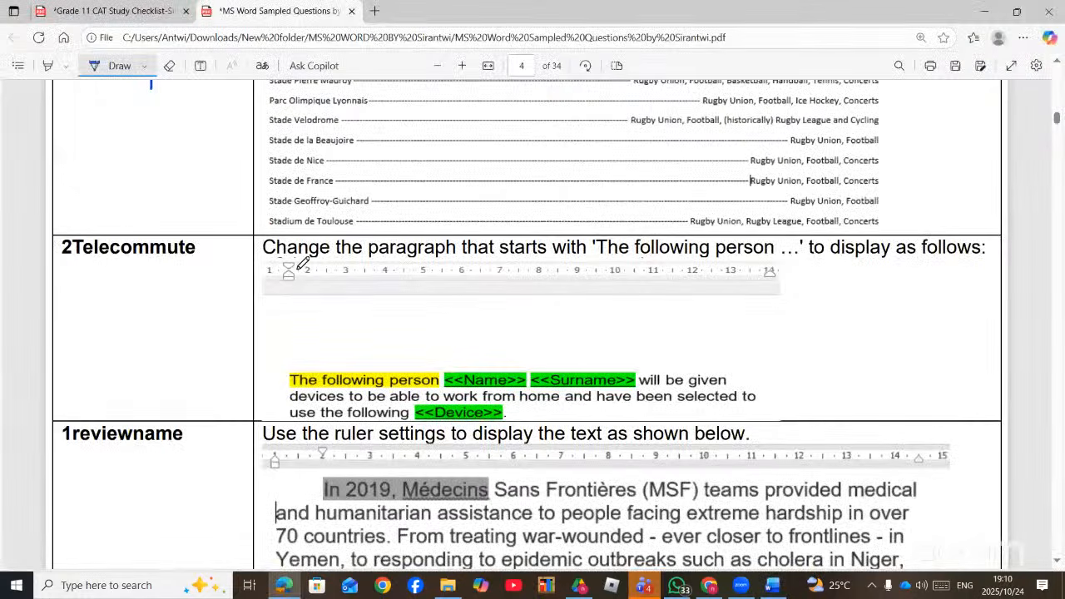
mouse_move(305, 264)
mouse_down()
mouse_move(282, 286)
mouse_move(279, 263)
mouse_move(291, 259)
mouse_move(297, 283)
mouse_up()
scroll(768, 279, down, 3)
scroll(503, 291, down, 1)
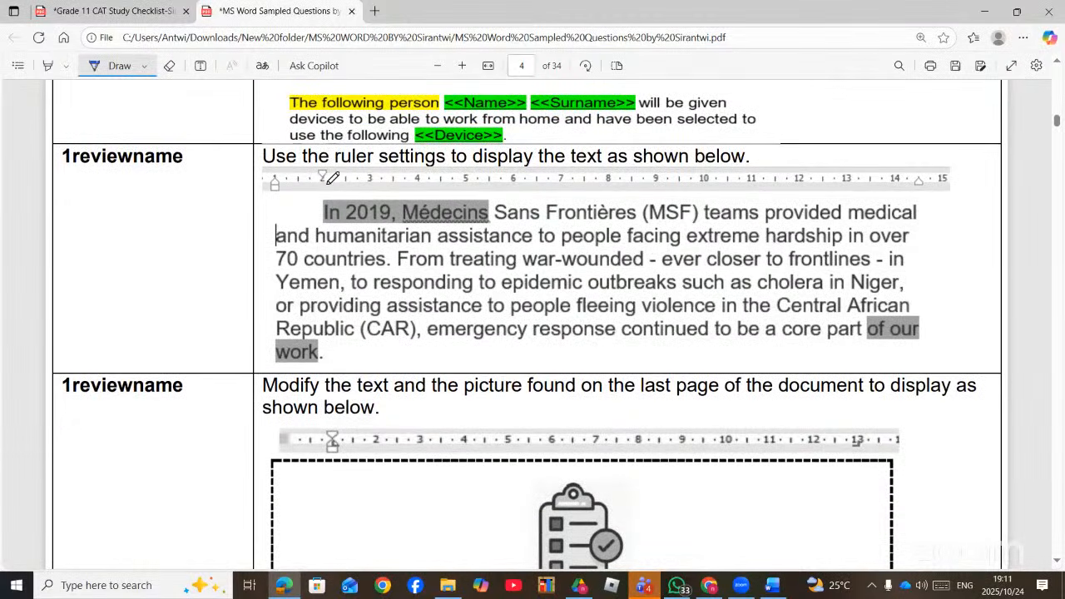
drag(930, 170, 904, 155)
scroll(421, 287, down, 2)
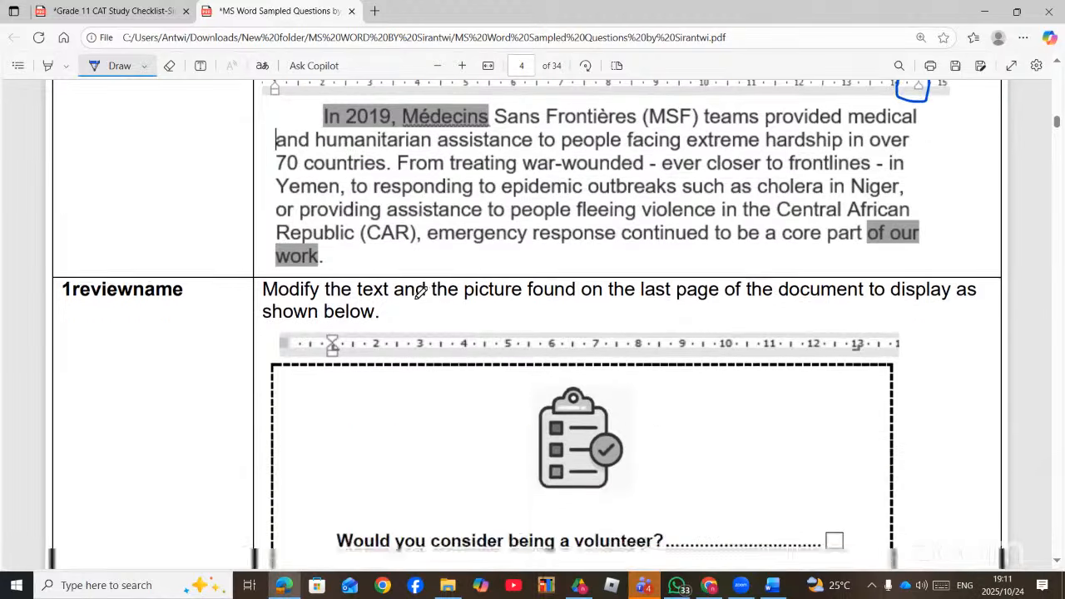
scroll(421, 292, down, 10)
scroll(421, 293, up, 7)
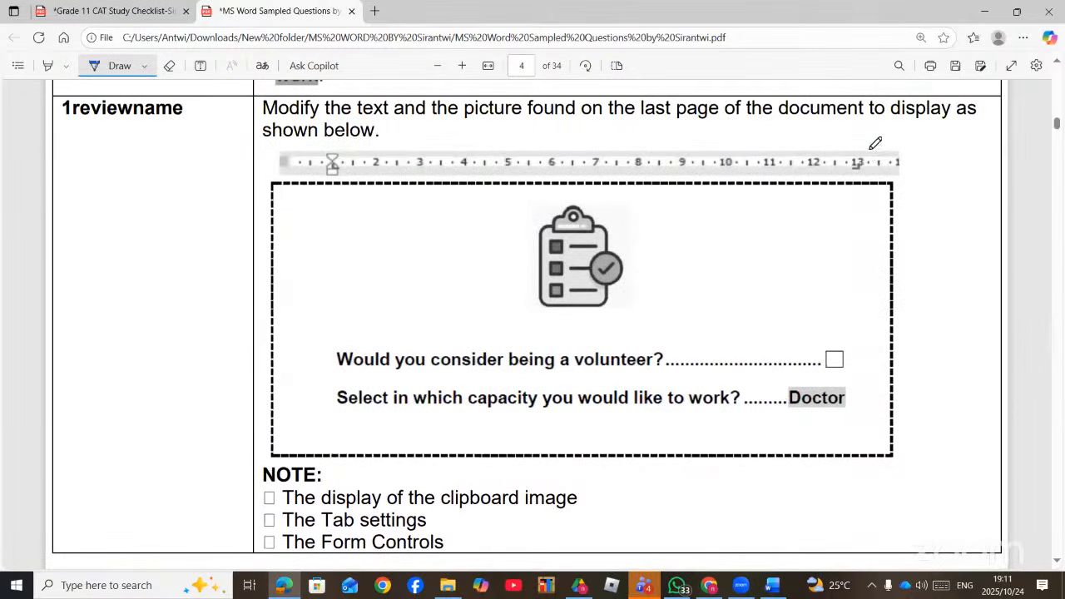
- Mark the tab position at 13 and the left tab marker on the PDF's example ruler
drag(871, 150, 851, 187)
drag(333, 187, 340, 194)
scroll(738, 340, down, 5)
scroll(737, 341, down, 4)
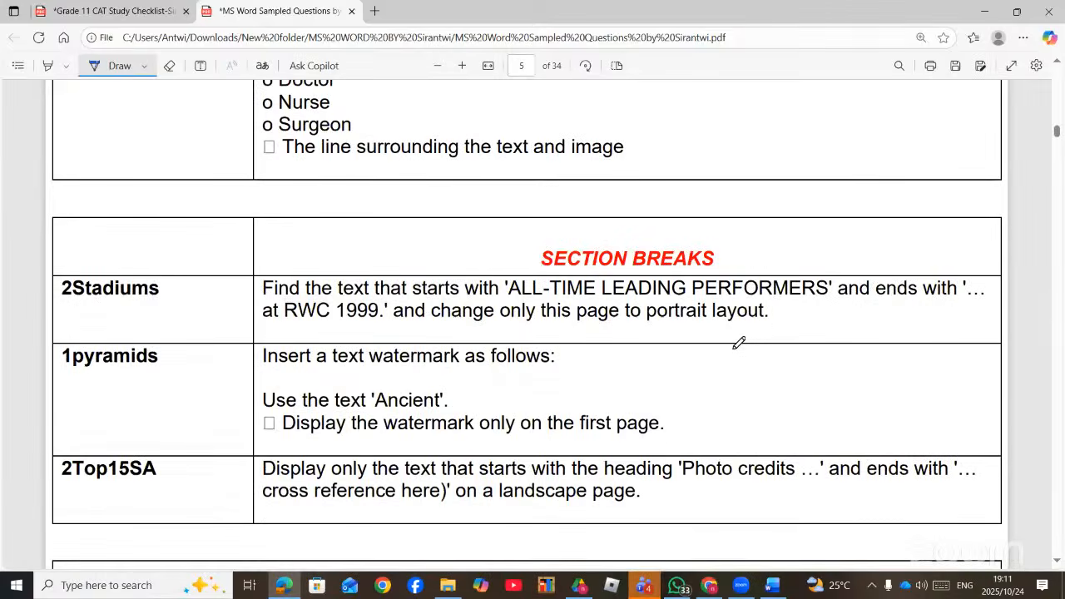
scroll(738, 342, up, 3)
scroll(737, 346, up, 3)
scroll(737, 348, up, 6)
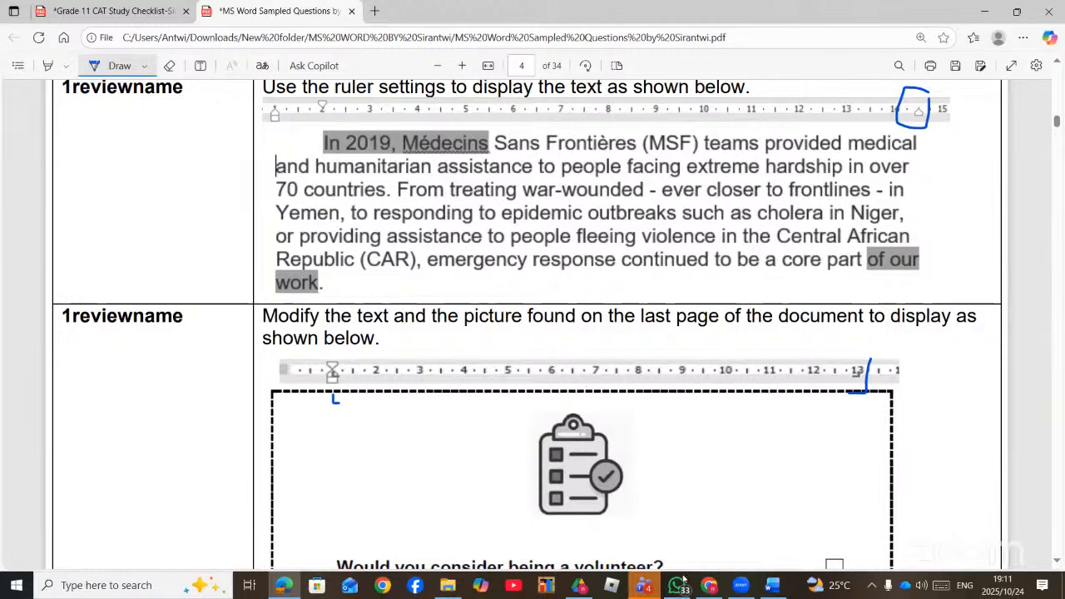
- Check the live stream dashboard and chat, then return to the 2Stadiums Word document
click(708, 585)
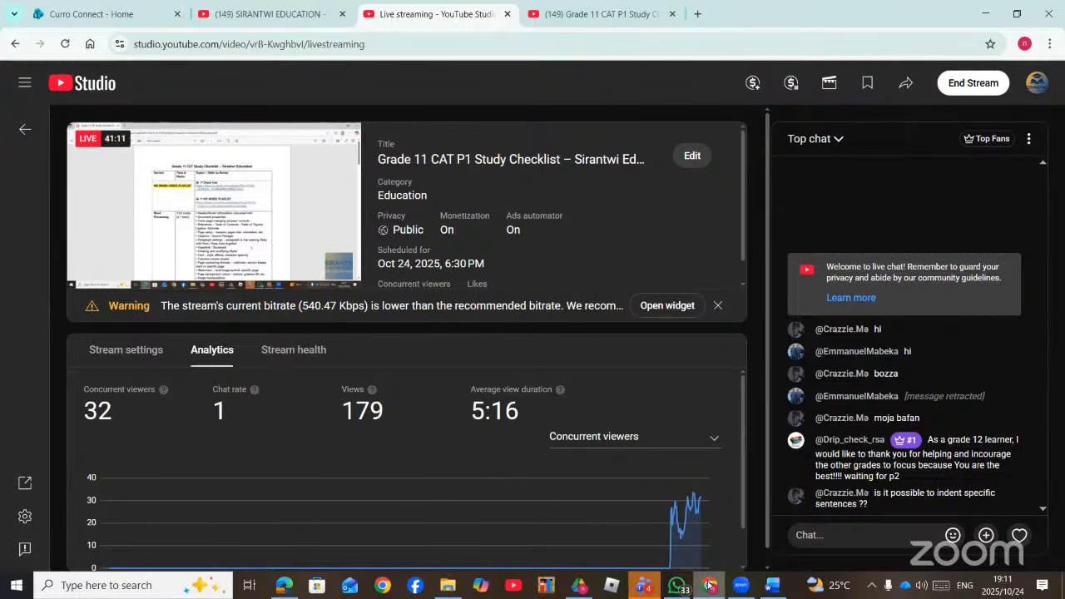
click(710, 585)
scroll(533, 313, up, 4)
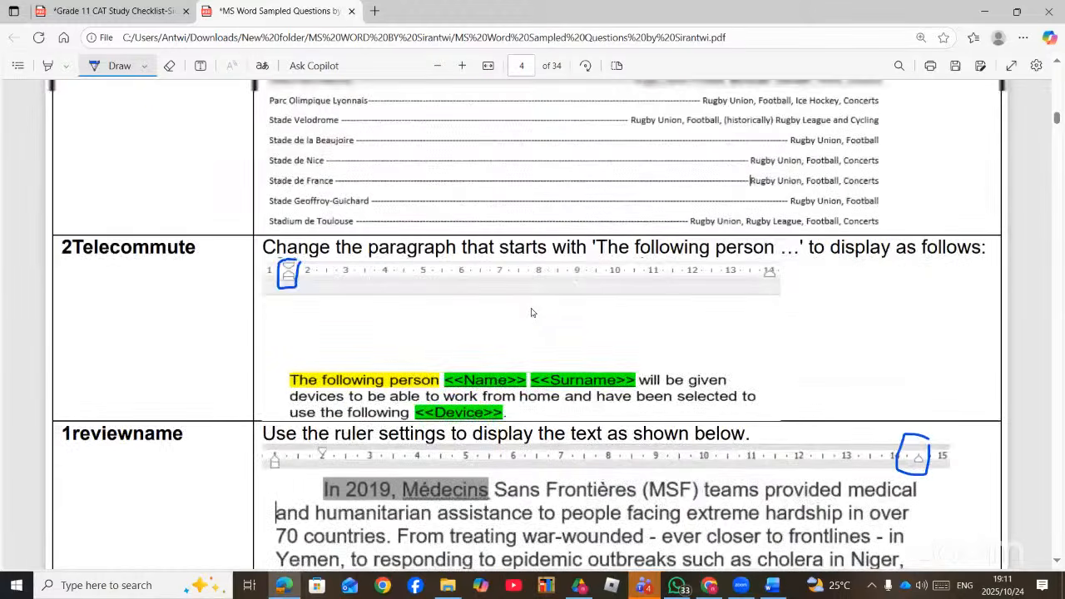
scroll(531, 315, down, 4)
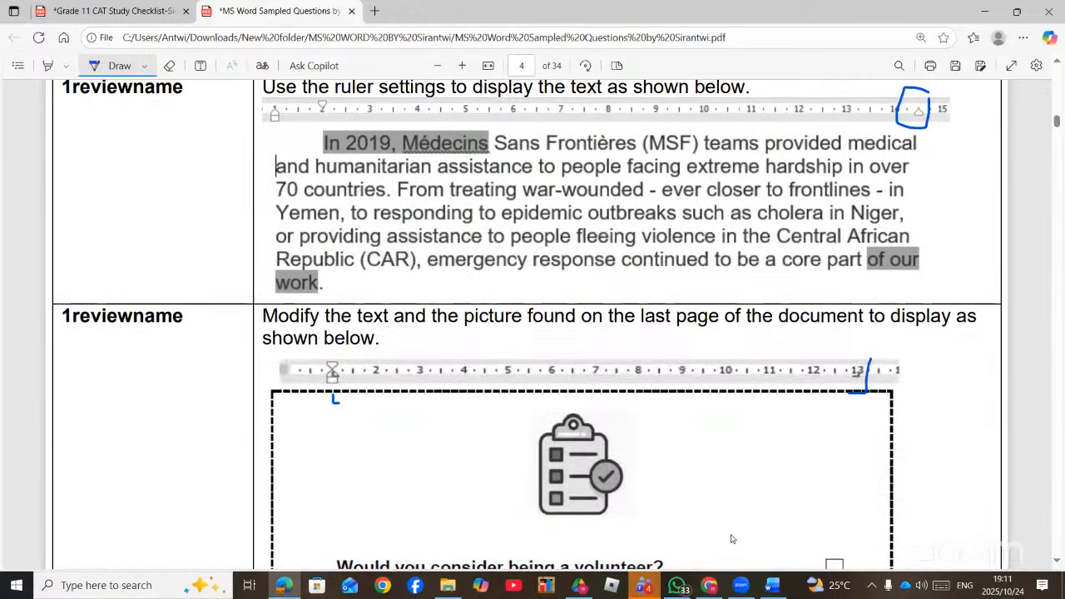
click(774, 587)
scroll(376, 366, down, 2)
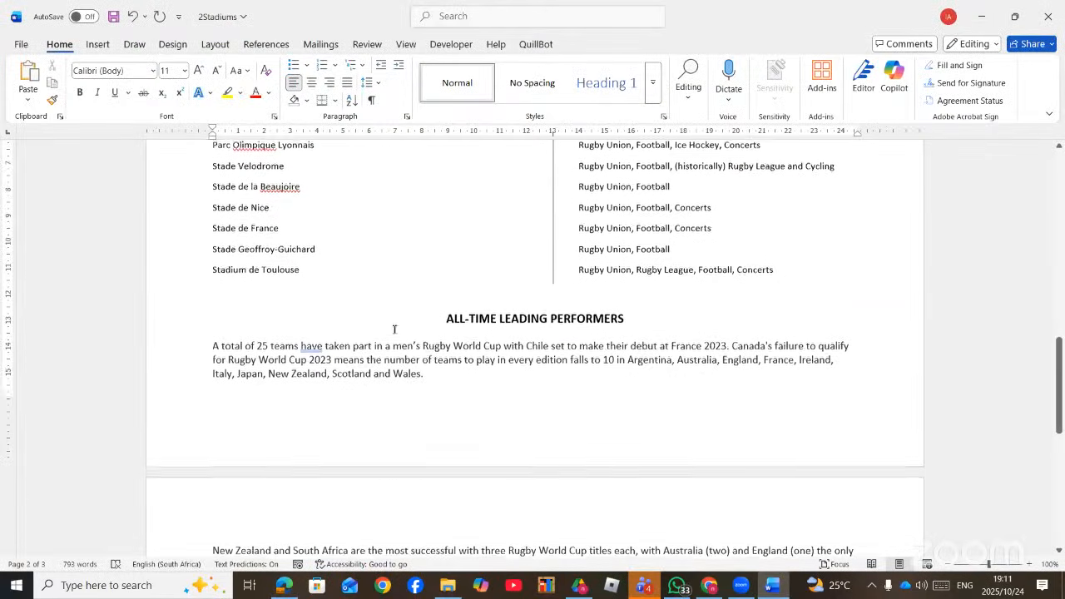
- Select the first line of the 'A total of 25 teams' paragraph and pull its right indent in to 24 cm
click(379, 368)
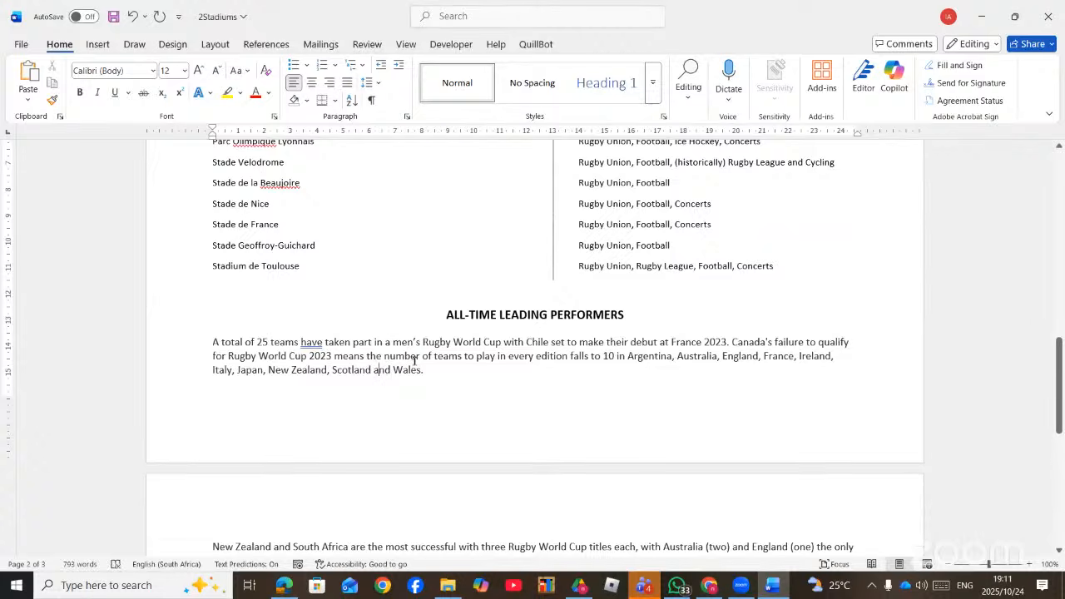
scroll(397, 355, down, 2)
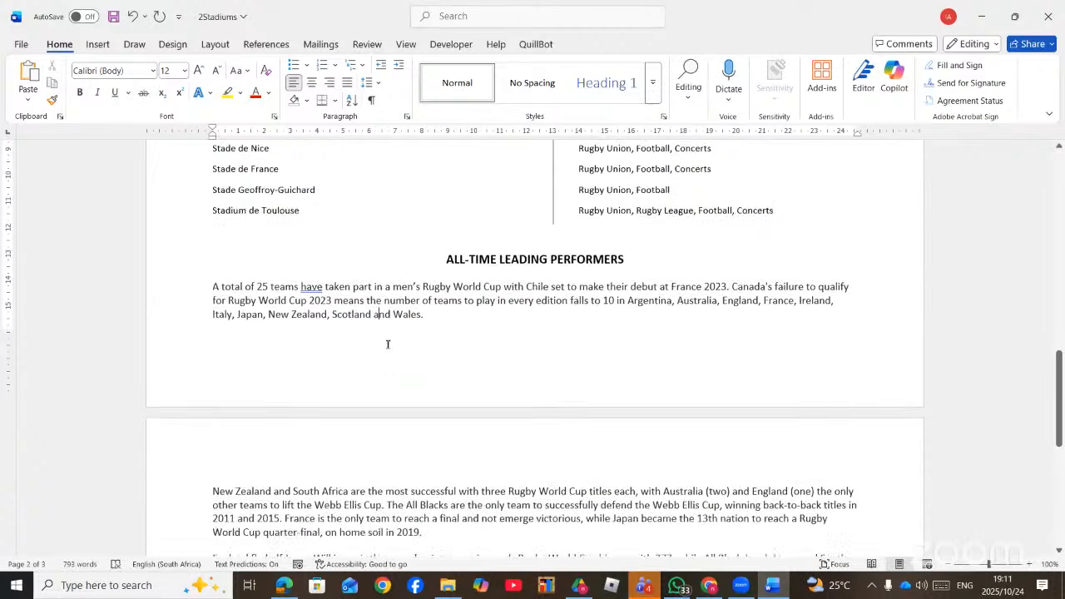
click(406, 275)
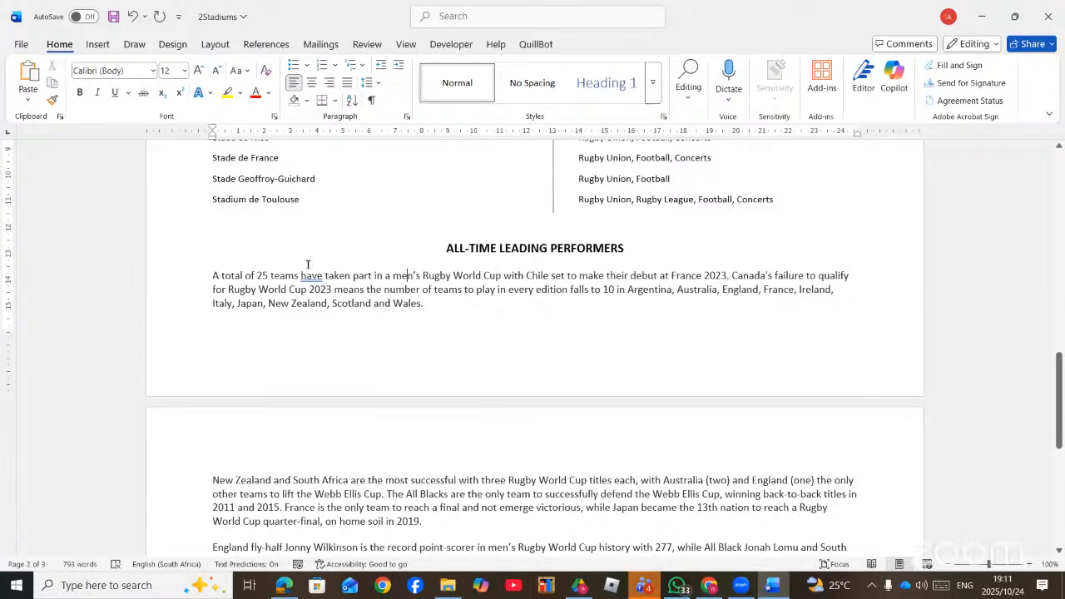
drag(213, 275, 851, 275)
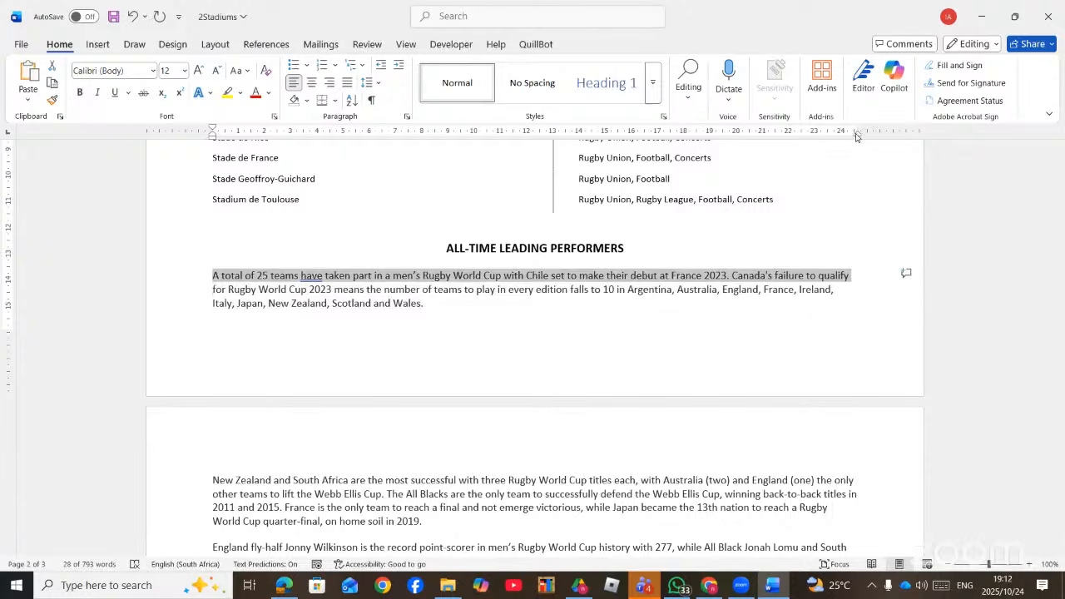
mouse_move(857, 133)
mouse_down()
mouse_move(791, 140)
mouse_move(827, 152)
mouse_move(853, 144)
mouse_up()
click(616, 280)
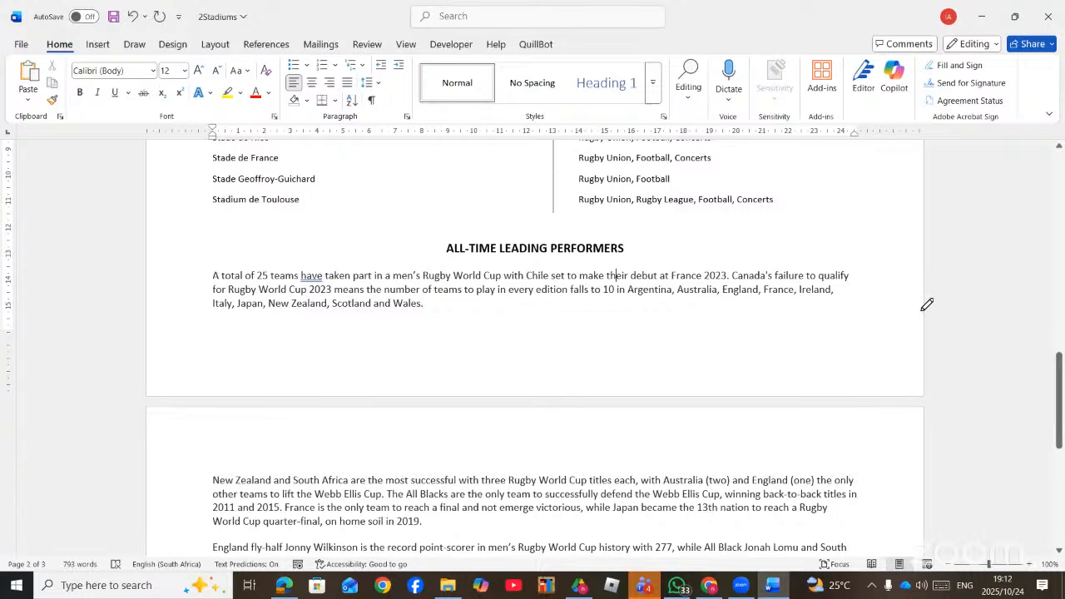
scroll(595, 271, down, 4)
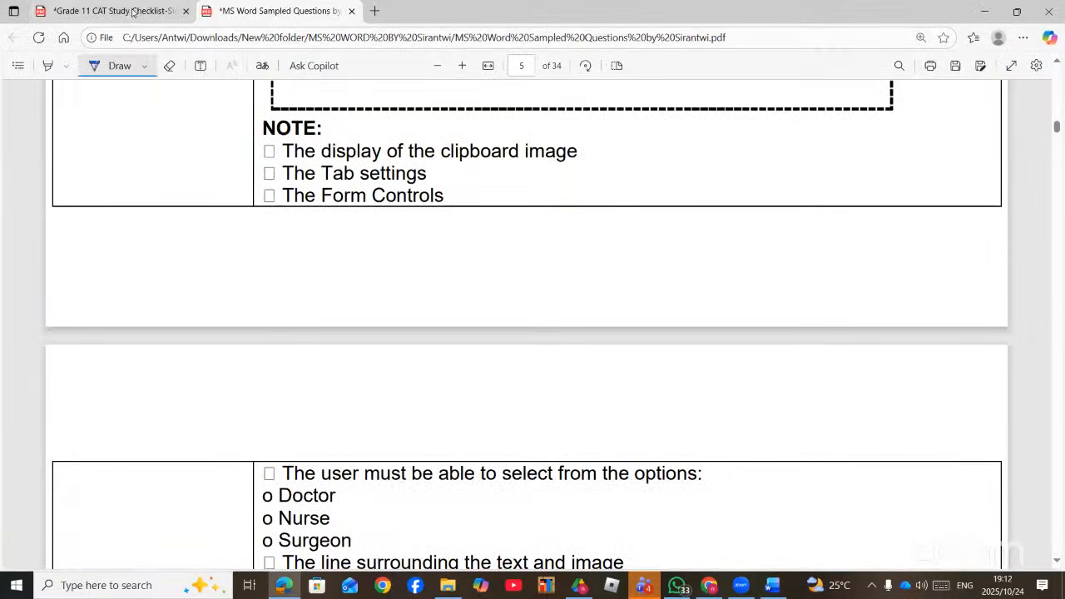
- On the Grade 11 CAT Study Checklist, ink-circle Paragraph settings and underline Keep with Next
click(133, 12)
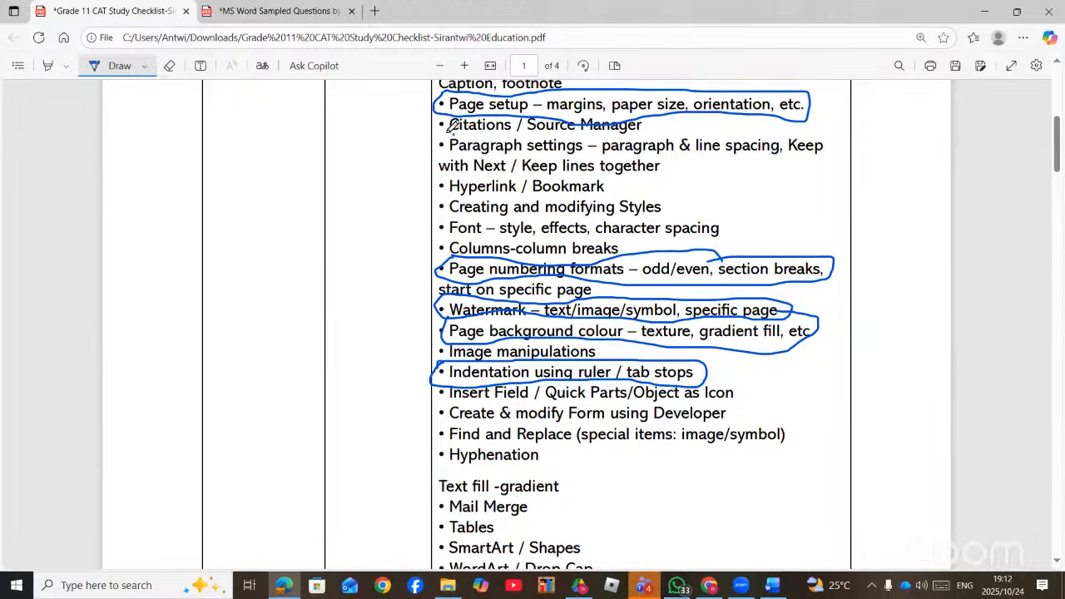
mouse_move(456, 131)
mouse_down()
mouse_move(418, 141)
mouse_move(449, 167)
mouse_move(481, 171)
mouse_move(724, 177)
mouse_up()
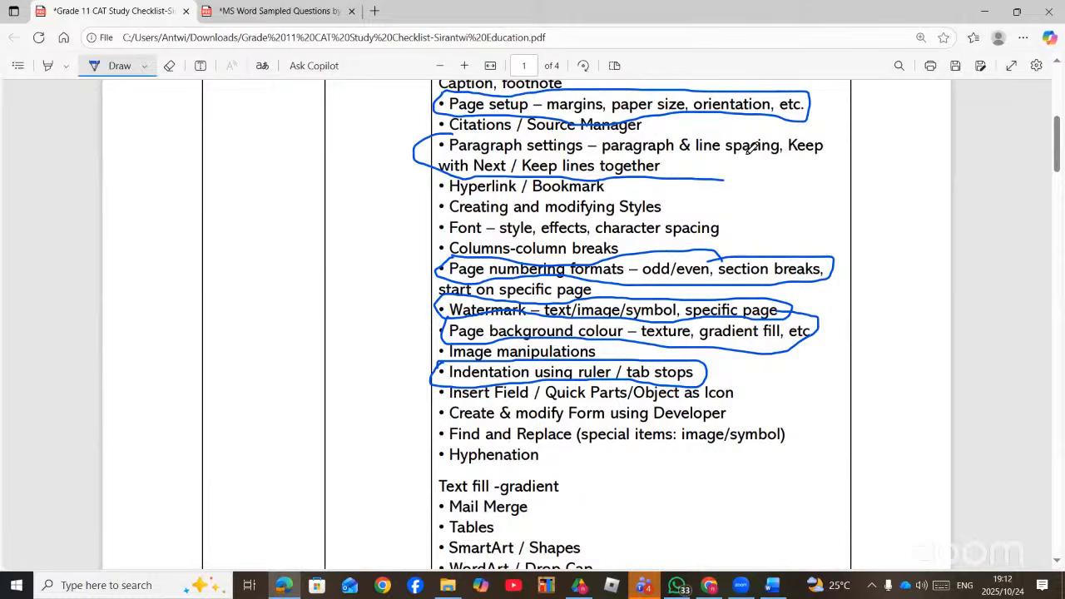
drag(797, 152, 838, 165)
click(773, 586)
- Turn on Page break before for the ALL-TIME LEADING PERFORMERS heading through Paragraph settings, found by searching 'PARA'
scroll(502, 402, down, 3)
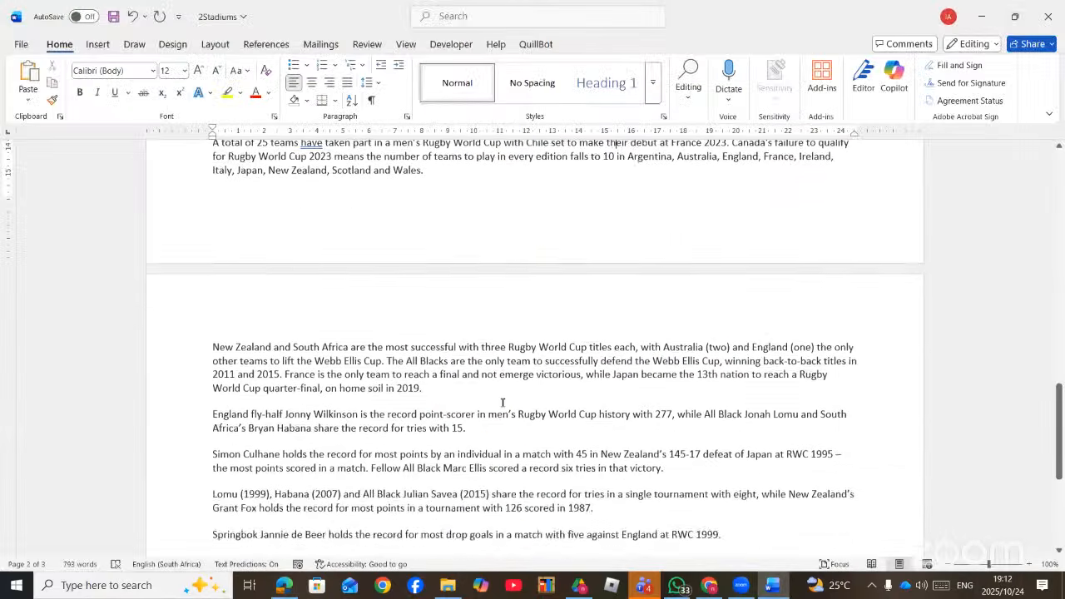
scroll(471, 268, up, 2)
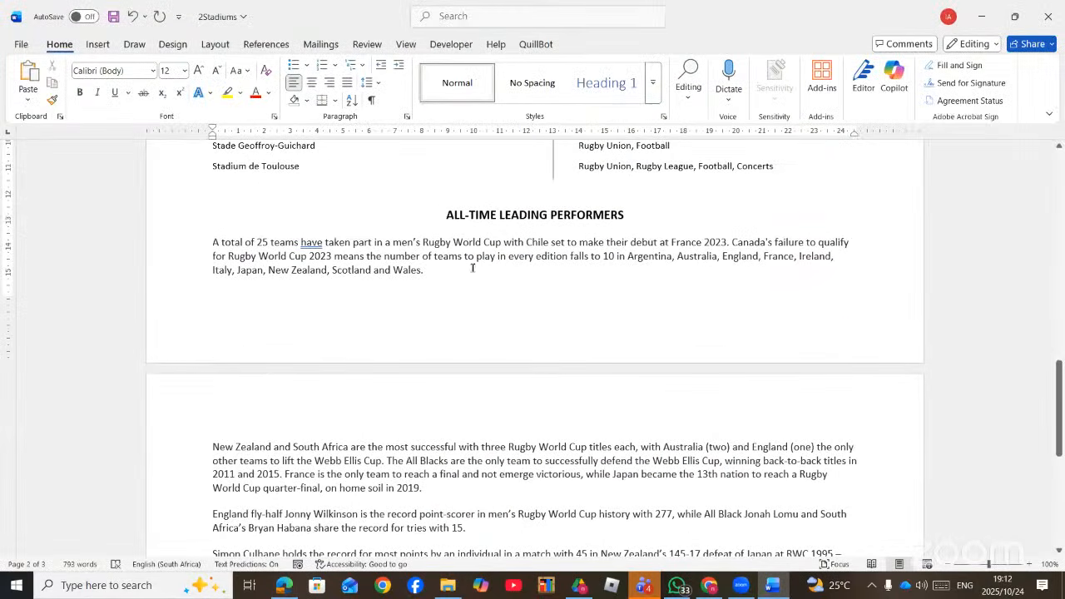
click(446, 213)
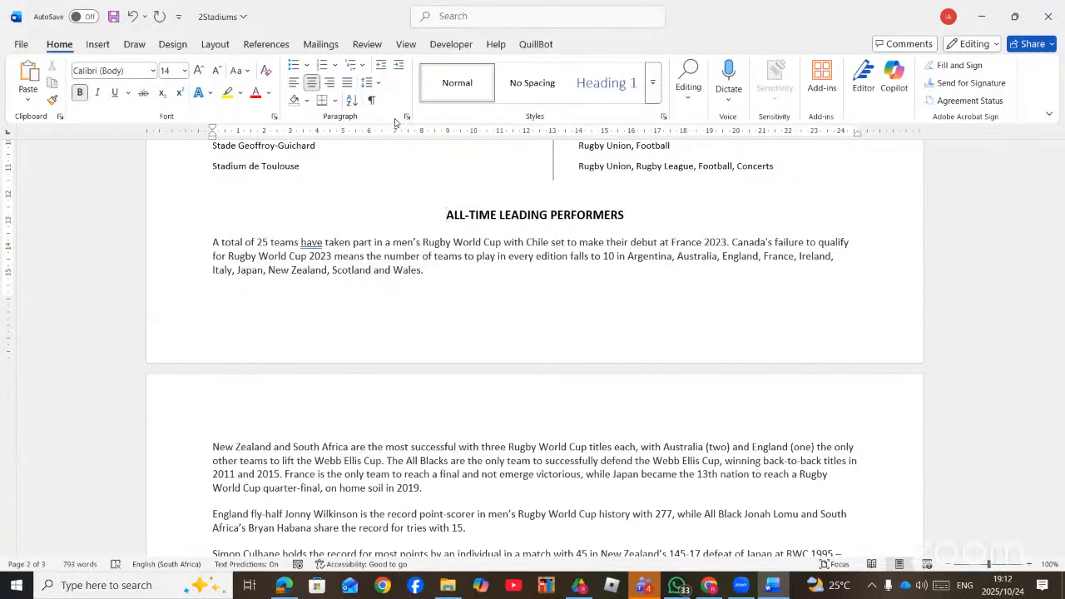
click(456, 19)
text(PARA)
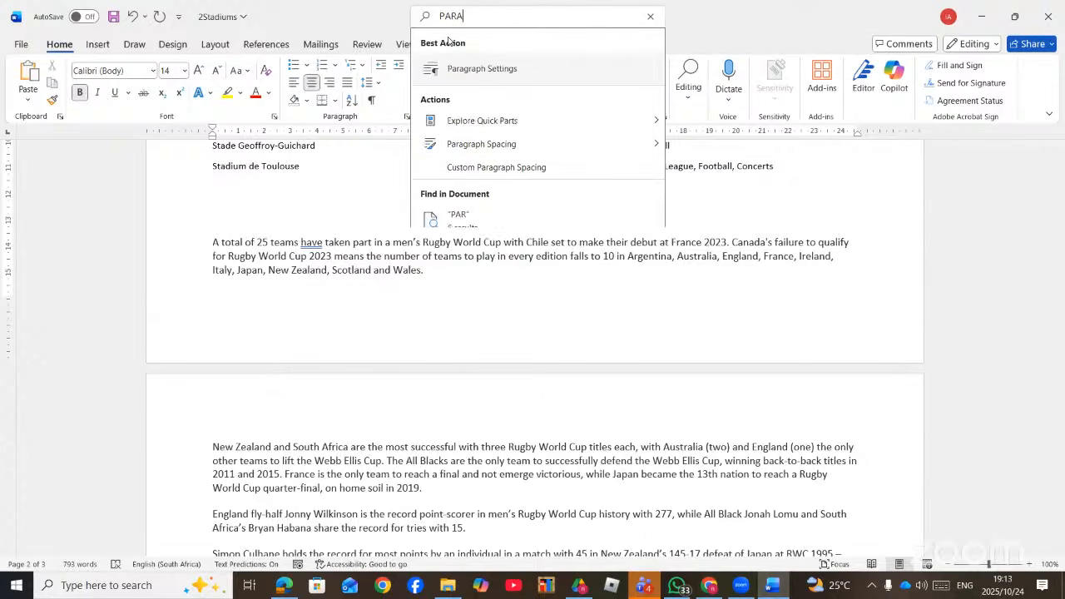
click(504, 73)
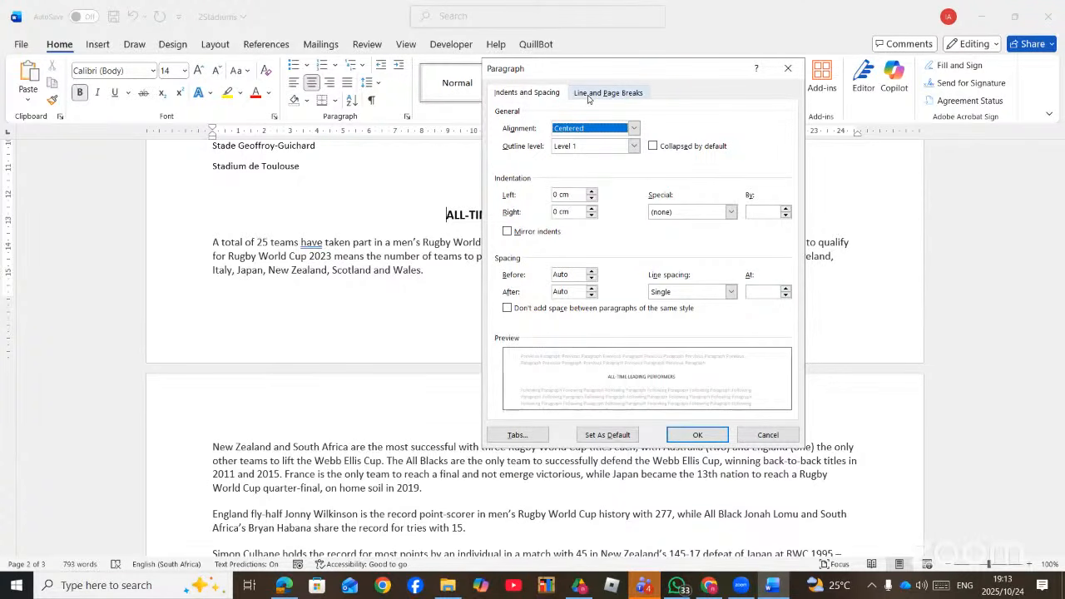
click(616, 93)
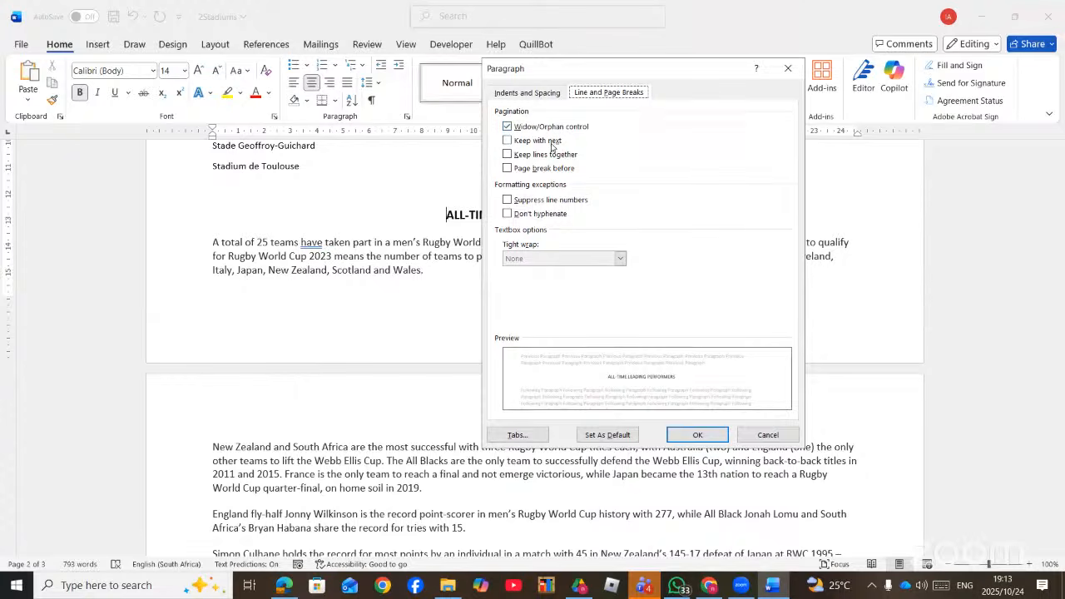
click(510, 170)
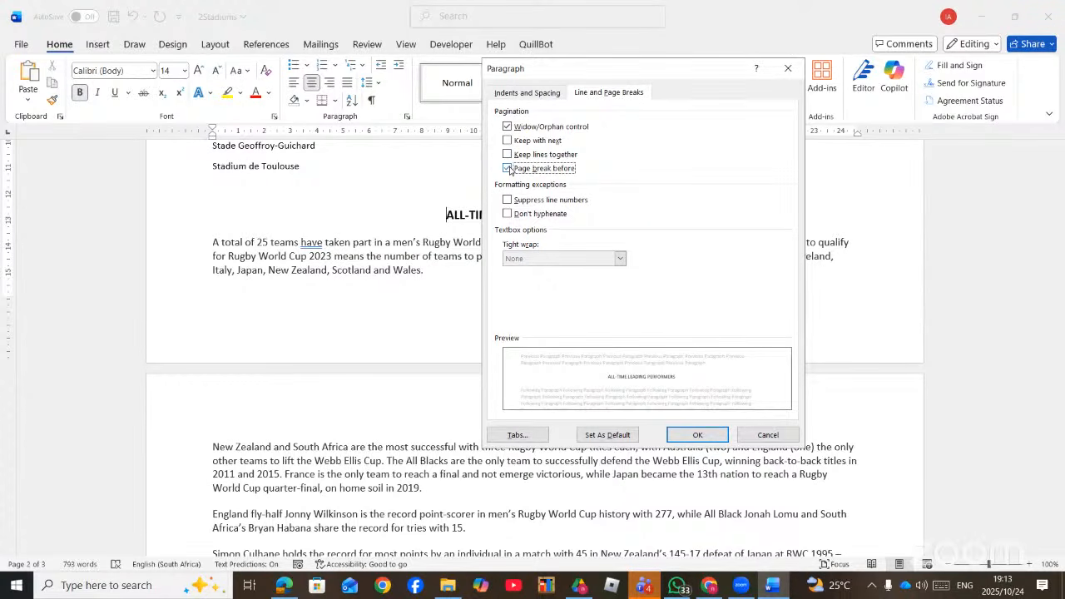
click(694, 436)
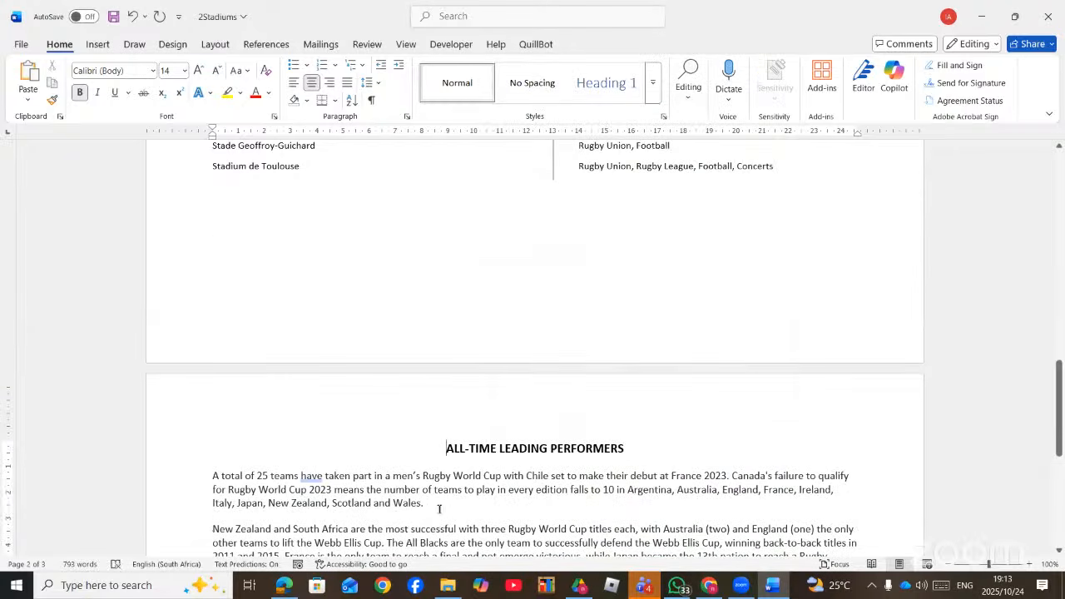
scroll(459, 476, down, 4)
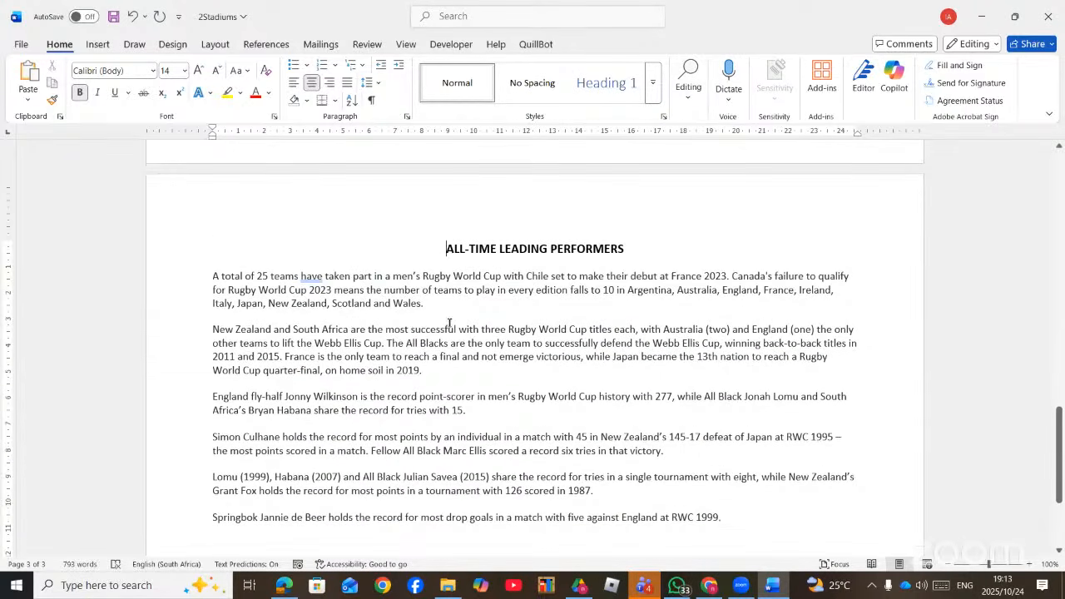
drag(443, 248, 508, 289)
drag(548, 353, 684, 439)
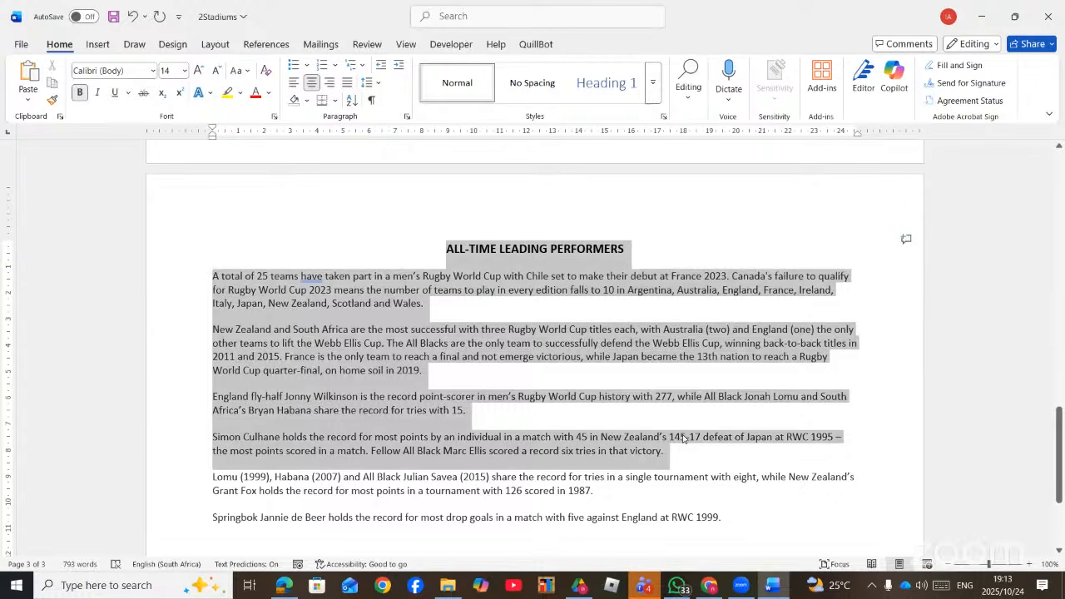
click(408, 117)
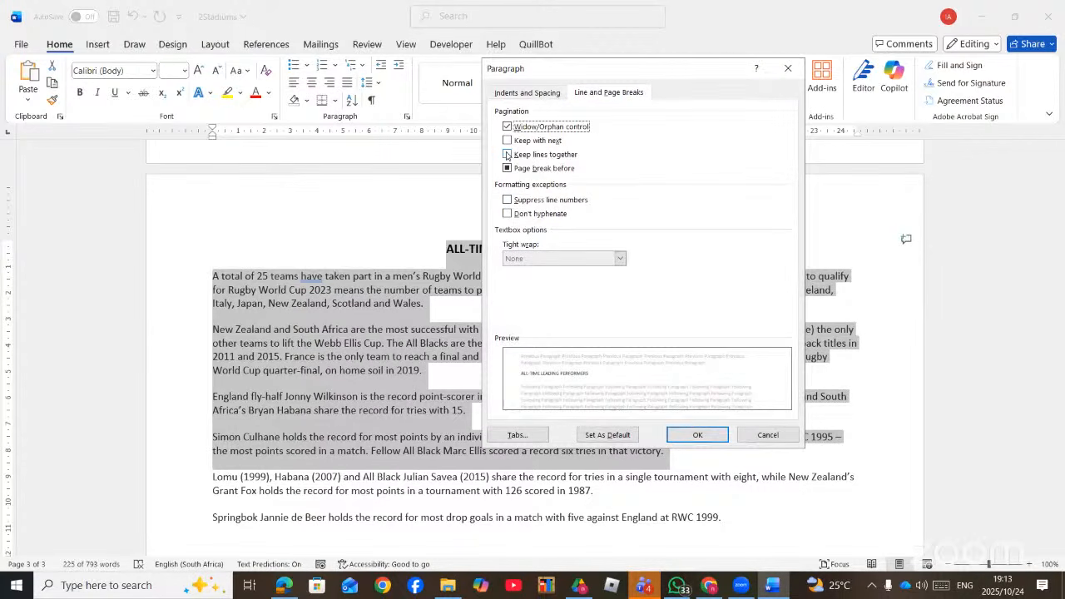
click(507, 154)
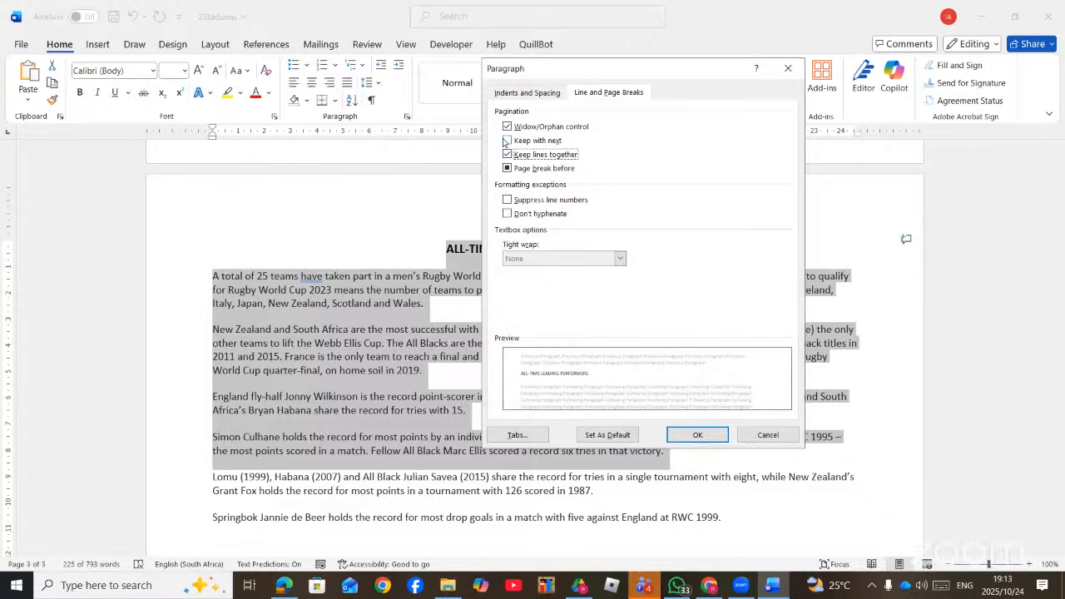
click(704, 434)
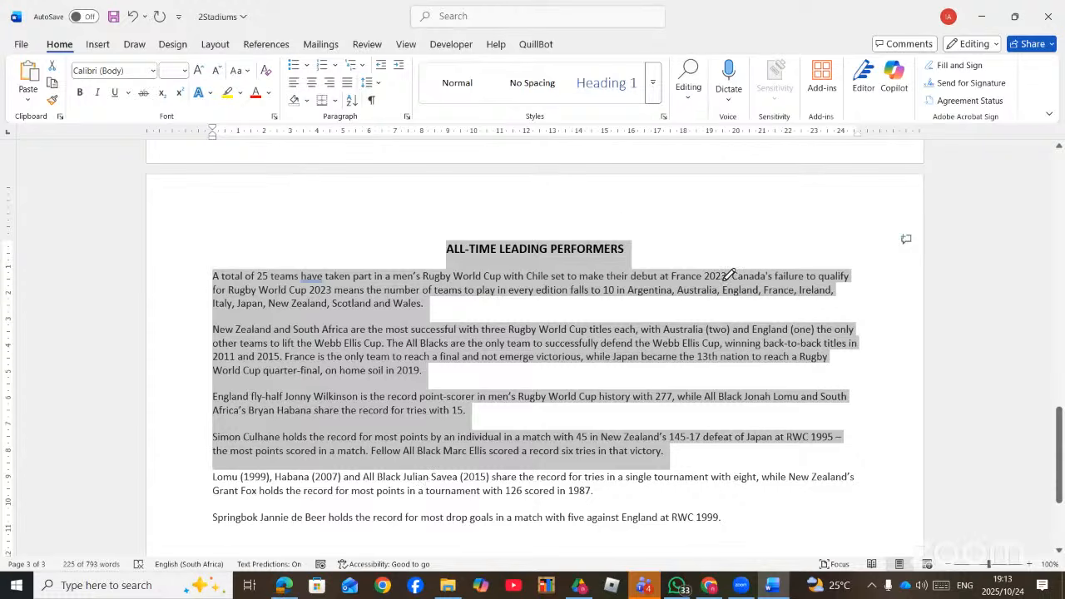
key(alt+Tab)
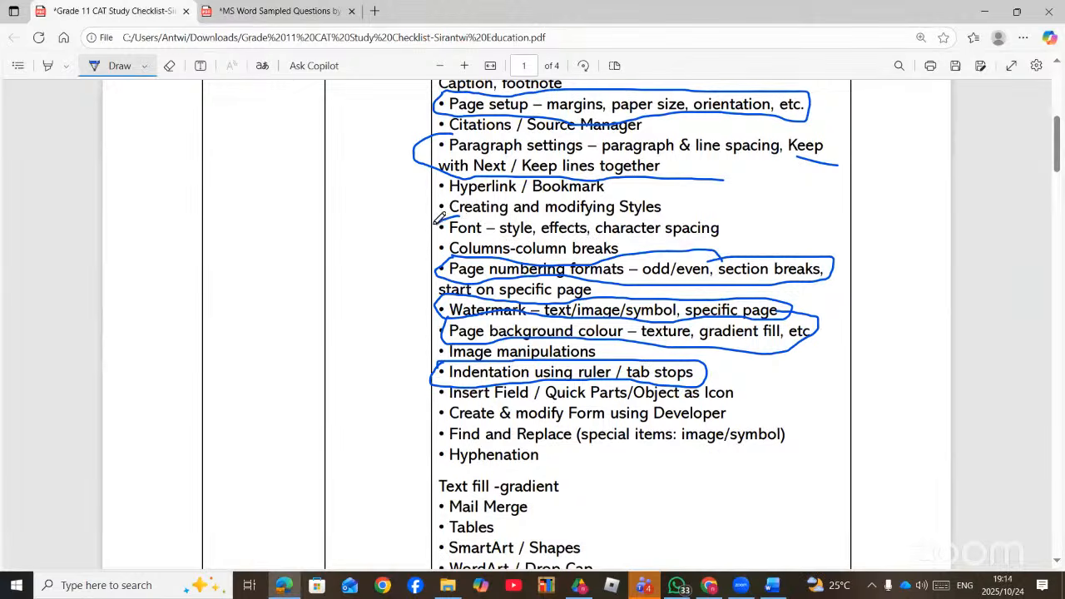
- Ink-circle the checklist's 'Font – style, effects, character spacing' line, then go back to Word
mouse_move(458, 218)
mouse_down()
mouse_move(468, 235)
mouse_move(663, 237)
mouse_move(745, 222)
mouse_move(689, 206)
mouse_move(450, 215)
mouse_move(467, 236)
mouse_up()
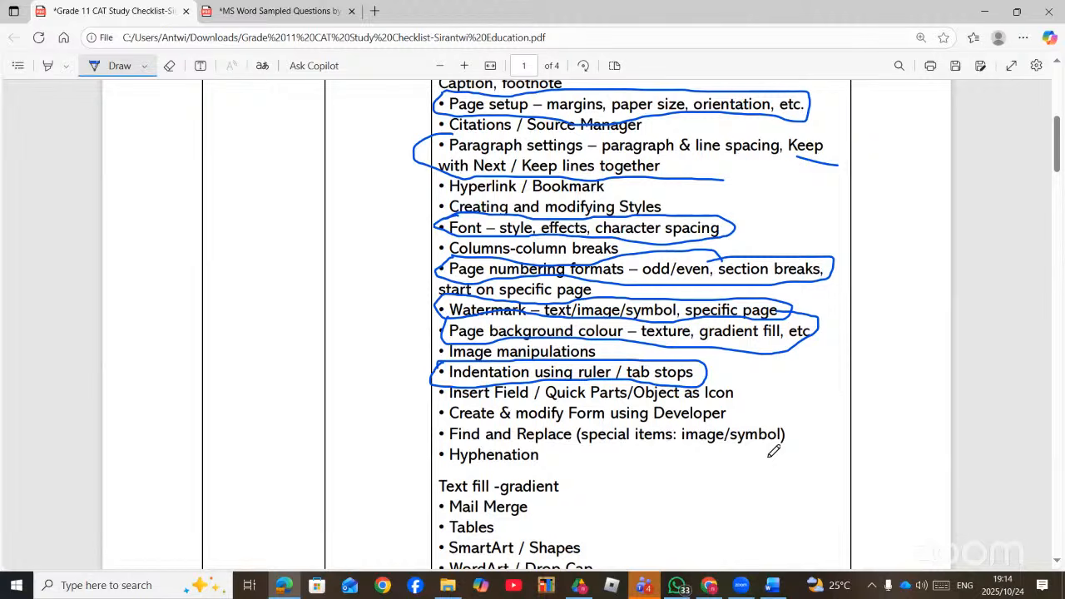
click(772, 587)
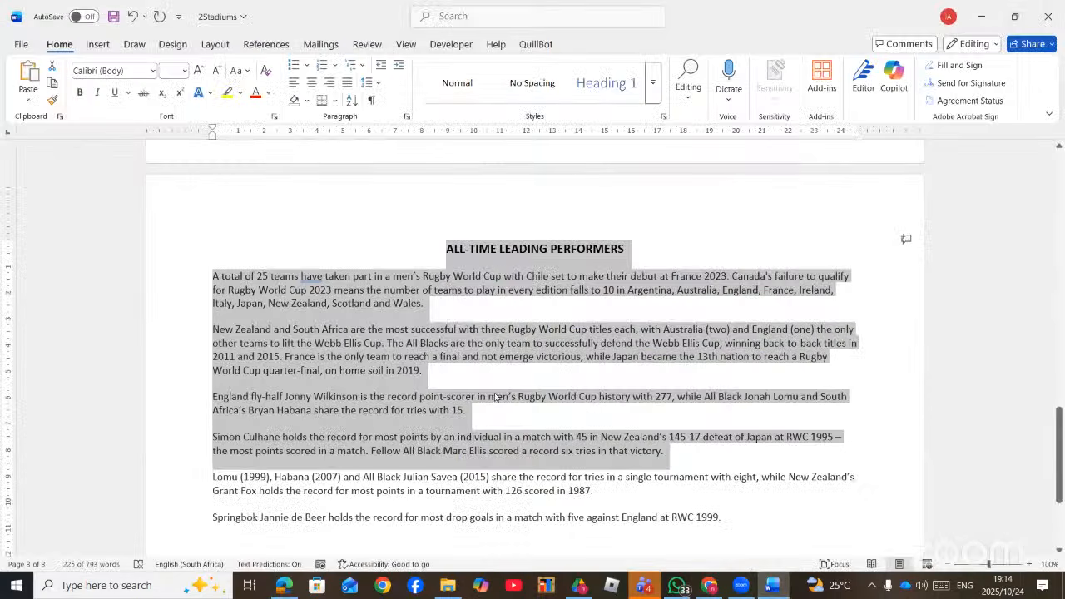
- Select the ALL-TIME LEADING PERFORMERS heading and open the Font dialog's Advanced tab, found by searching 'FON'
click(448, 249)
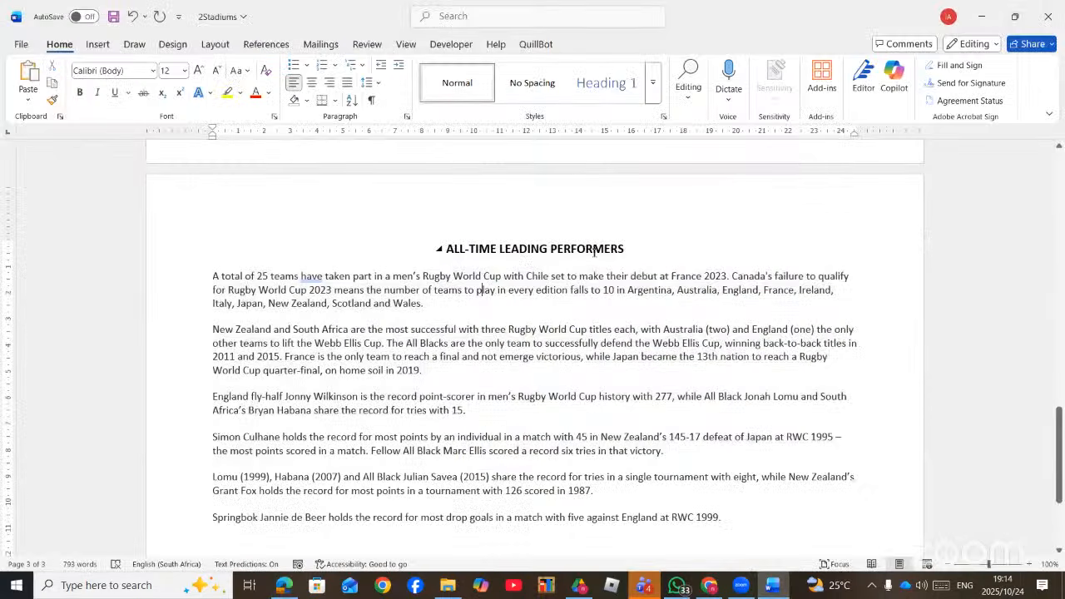
drag(631, 249, 446, 249)
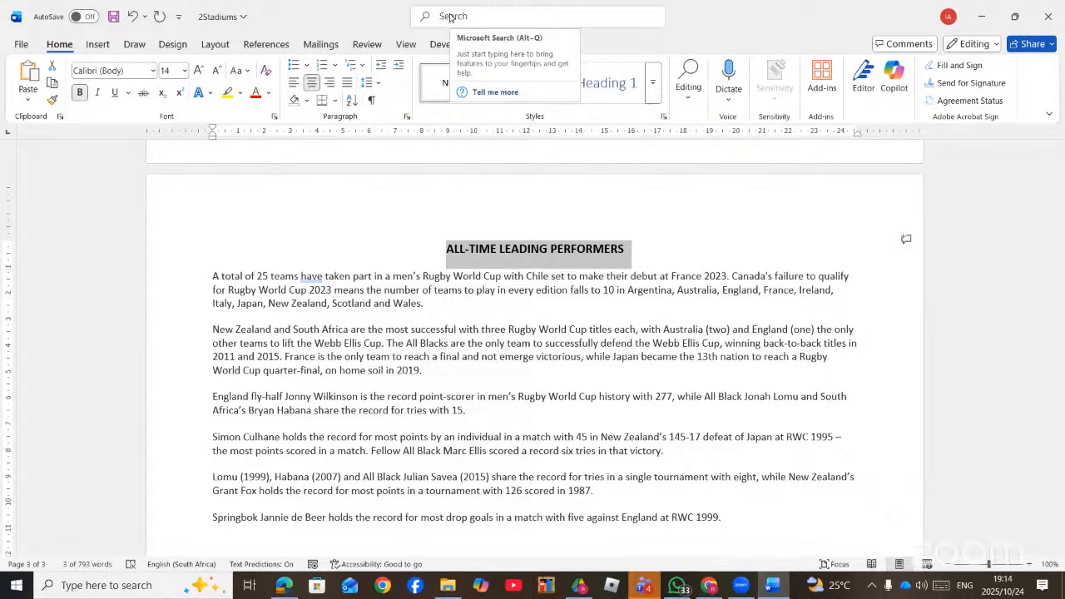
click(275, 117)
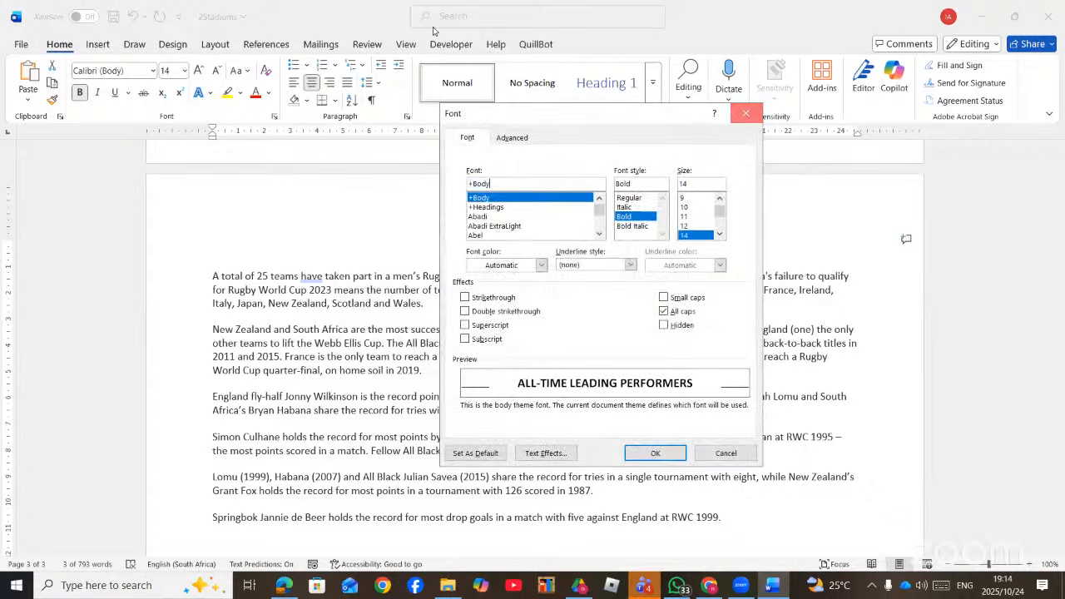
click(757, 112)
click(445, 19)
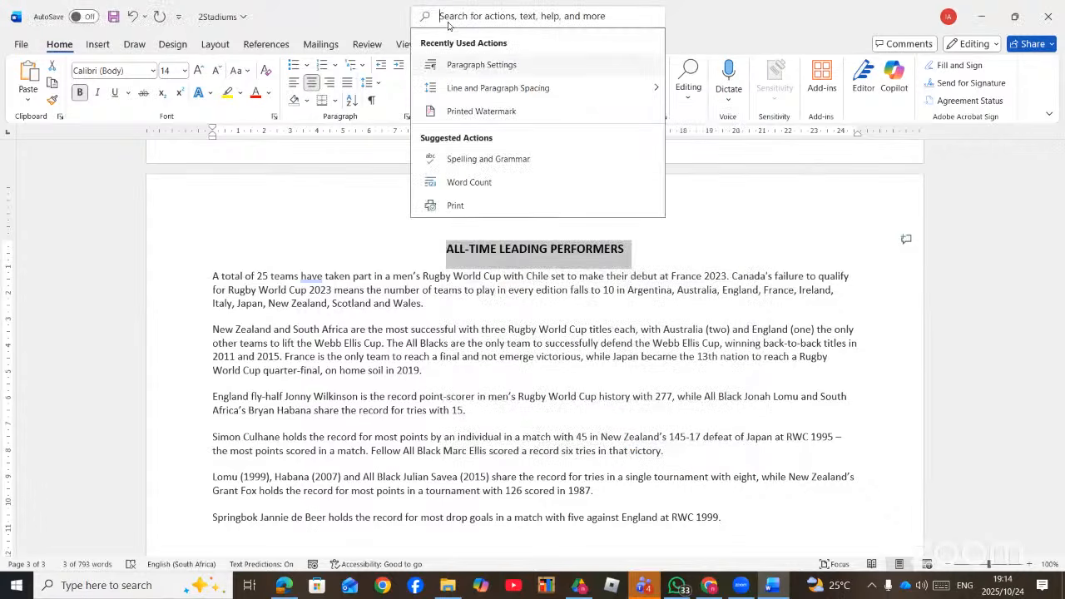
text(FON)
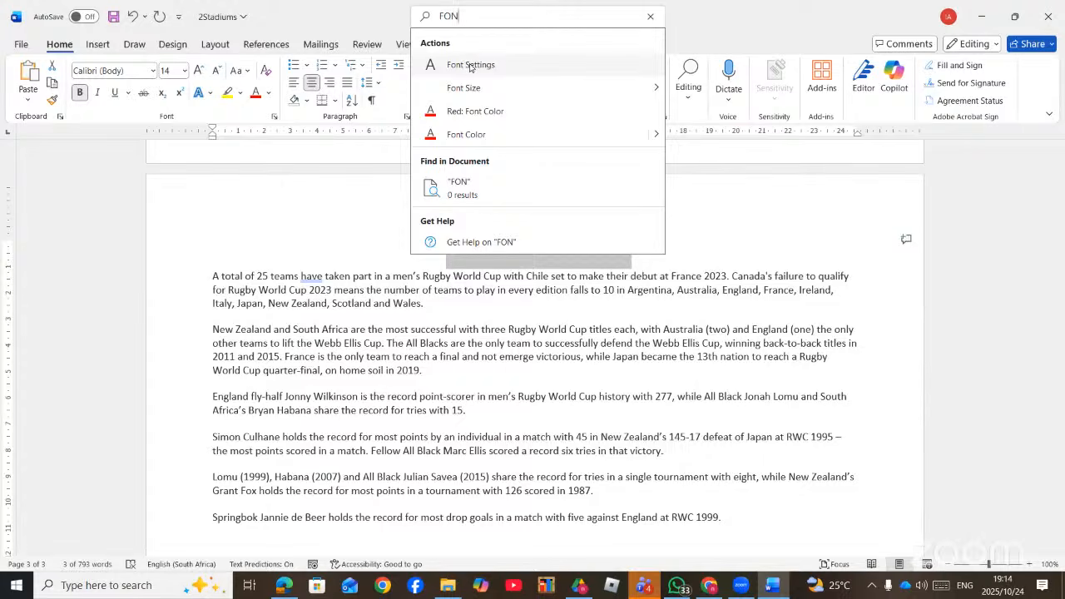
click(472, 66)
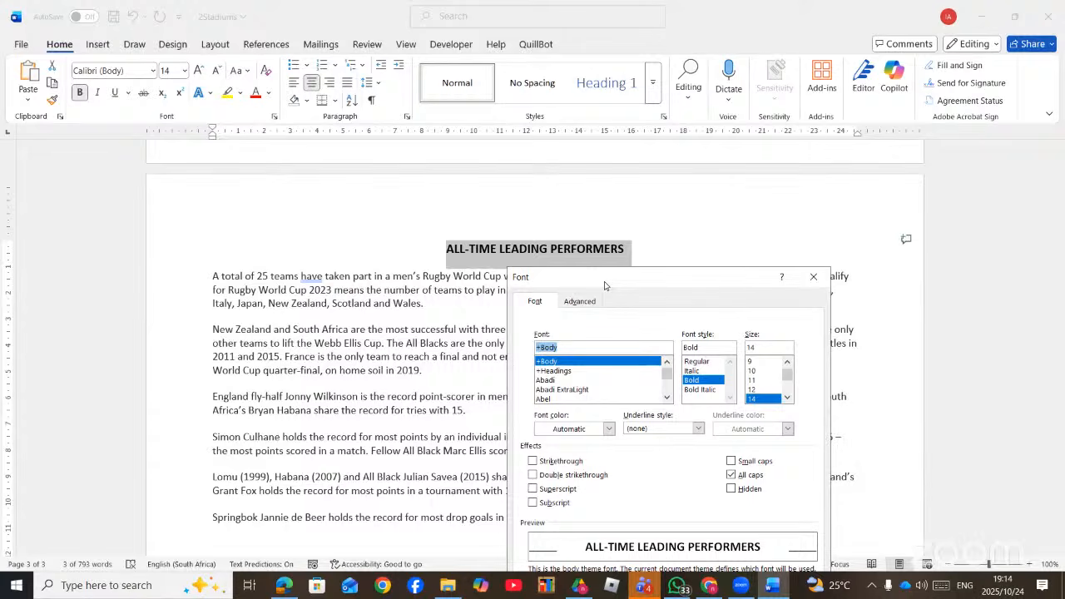
drag(605, 285, 665, 142)
click(640, 158)
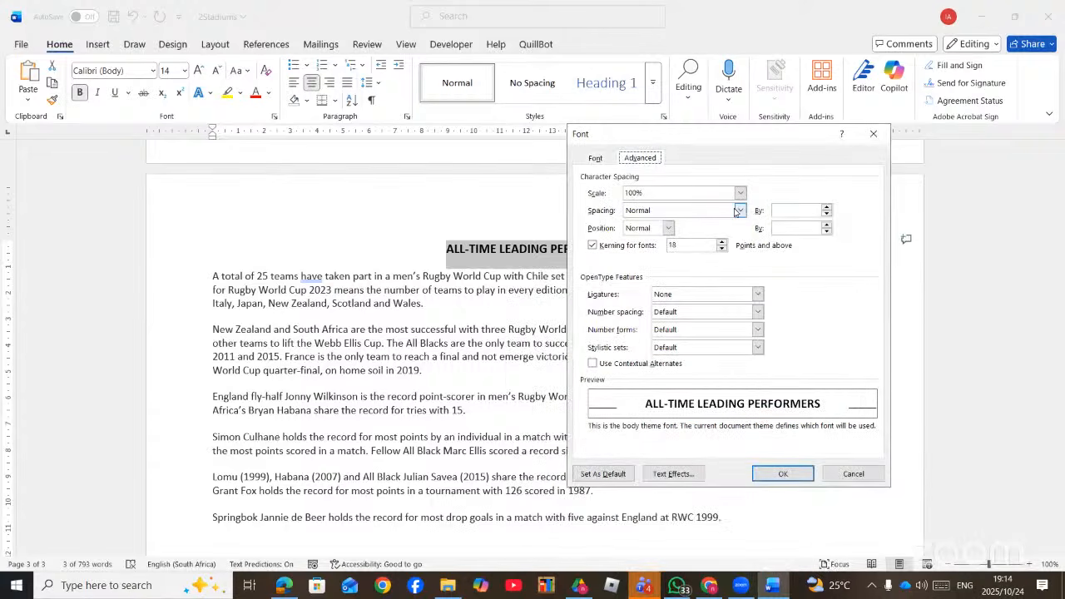
- Set the heading's character spacing to Expanded by 3 pt
click(738, 211)
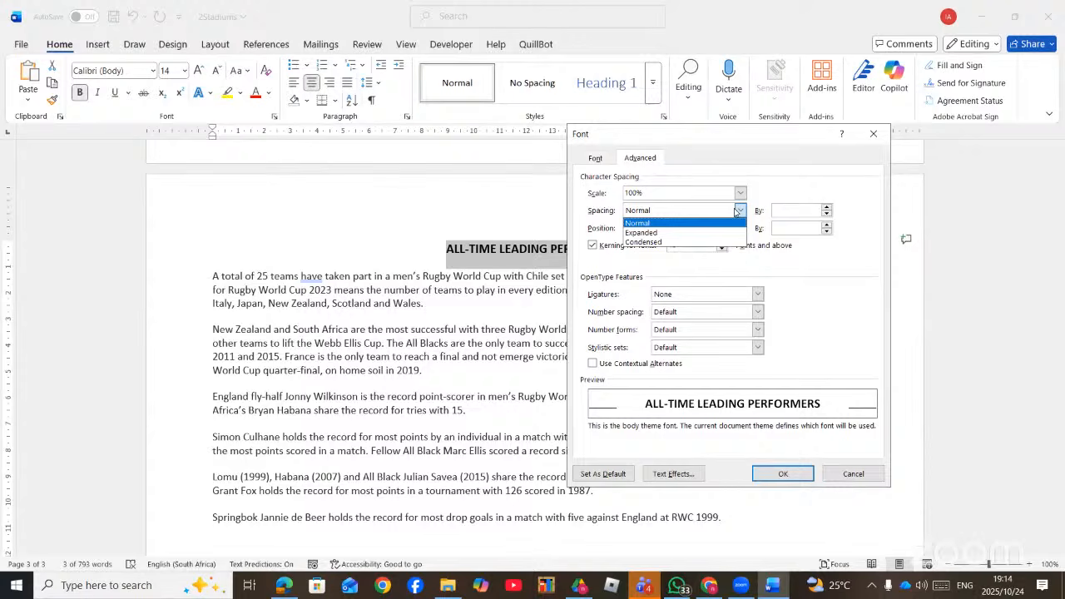
click(657, 234)
click(740, 211)
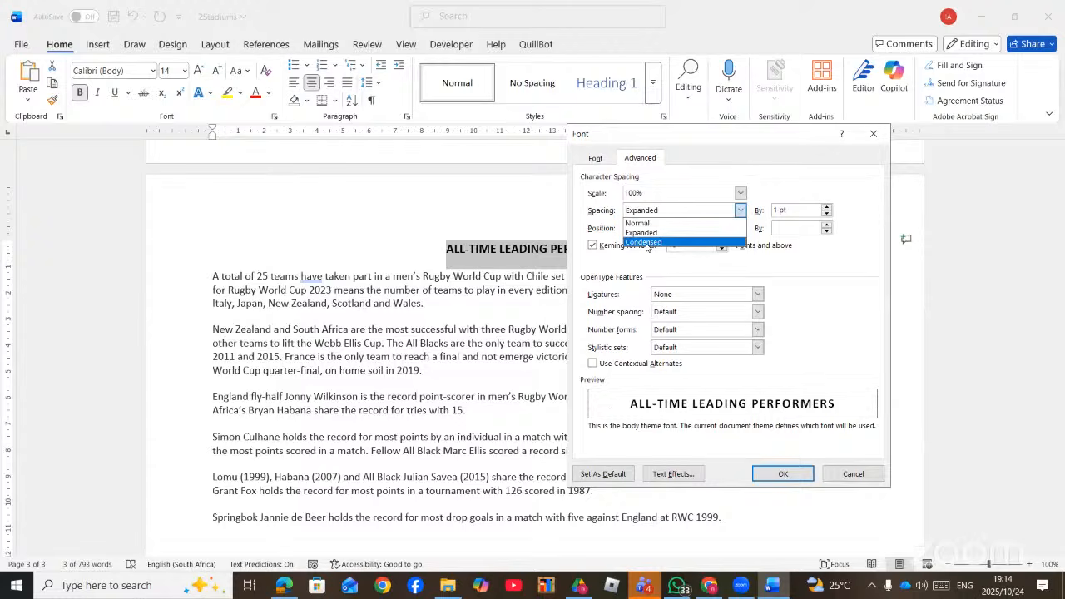
click(647, 242)
click(740, 211)
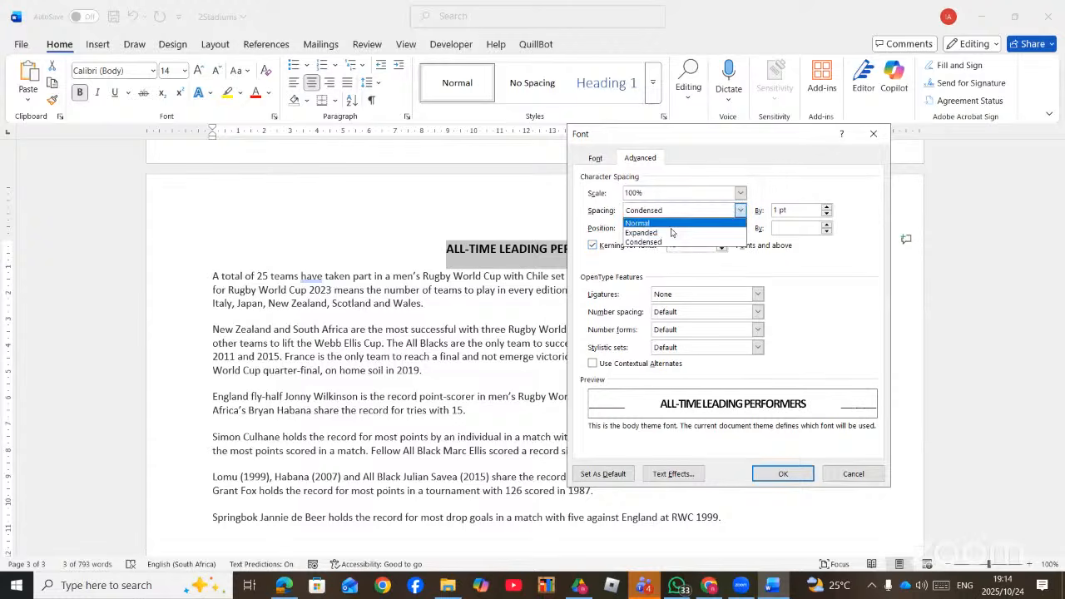
click(652, 233)
click(826, 209)
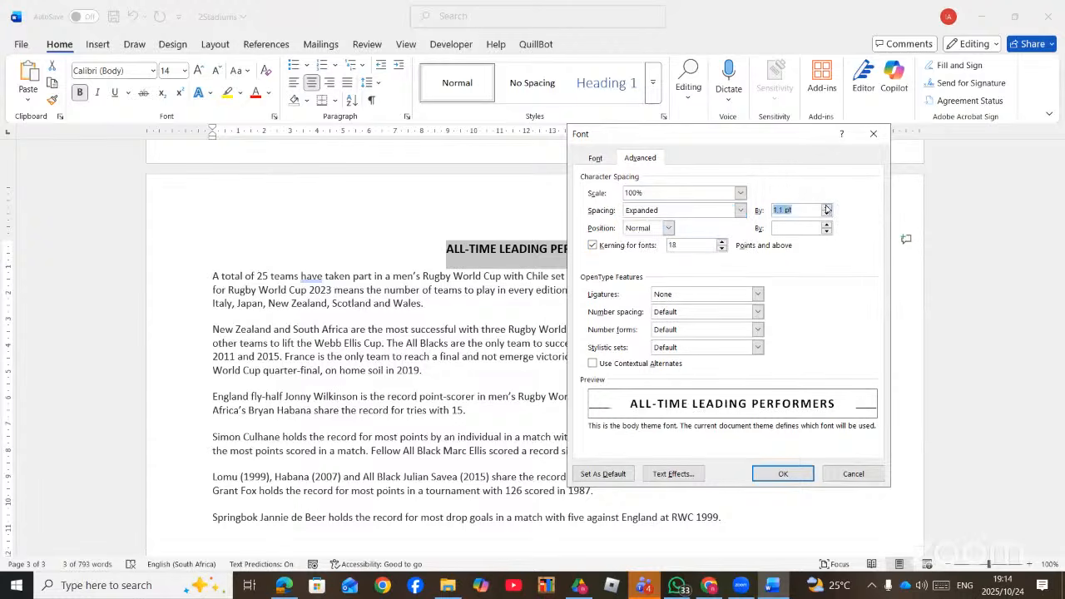
click(826, 209)
click(826, 209)
click(826, 209)
click(827, 209)
click(826, 209)
click(826, 209)
click(827, 209)
click(826, 209)
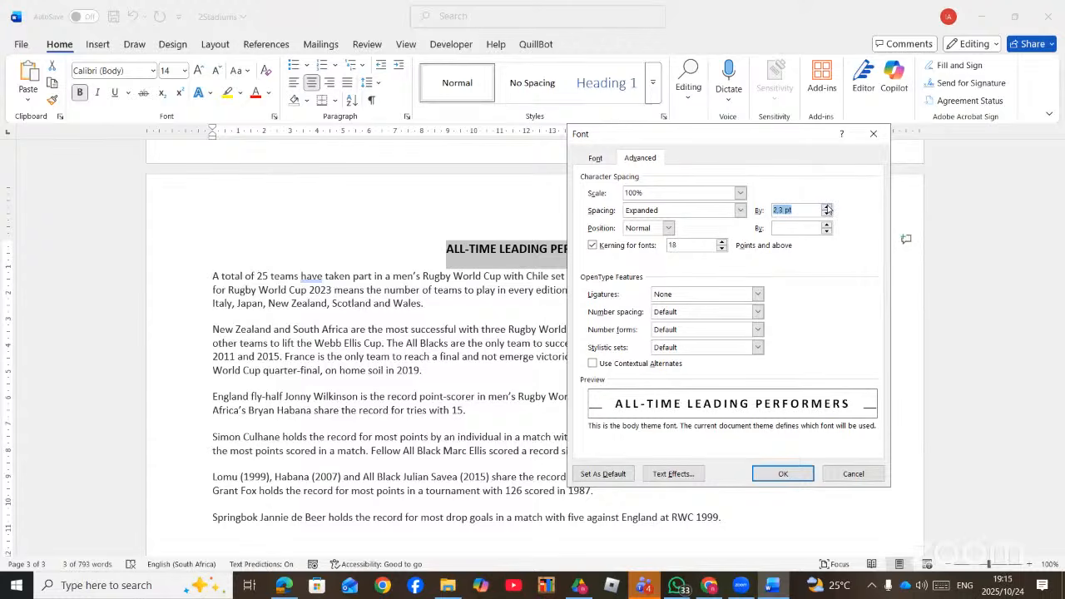
click(826, 208)
click(826, 209)
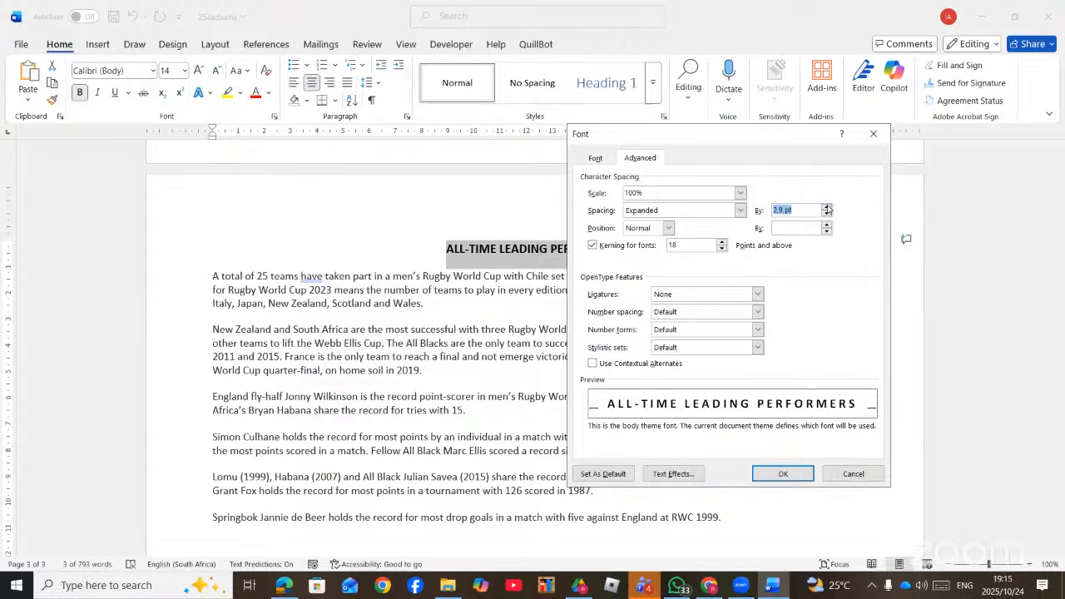
click(827, 209)
click(826, 209)
- Raise the heading text's position by 3 pt and apply the font changes
click(669, 229)
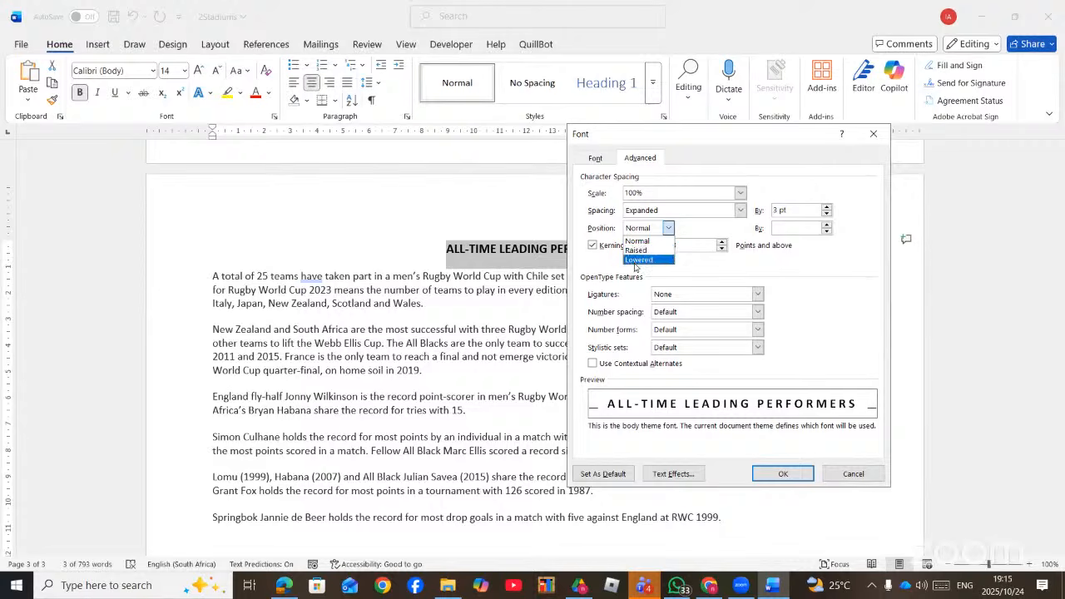
click(642, 251)
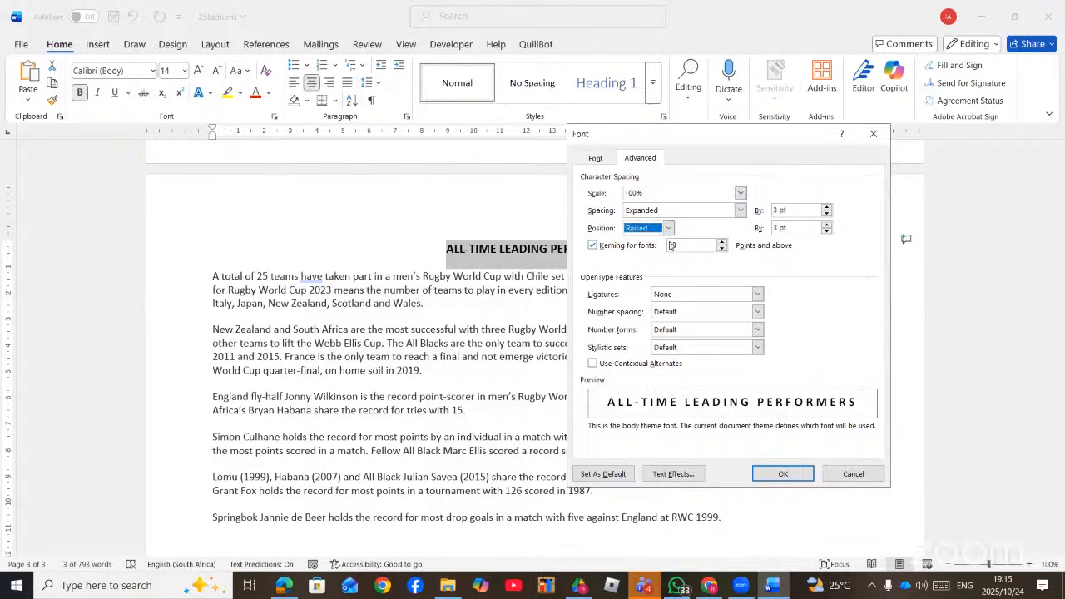
click(781, 474)
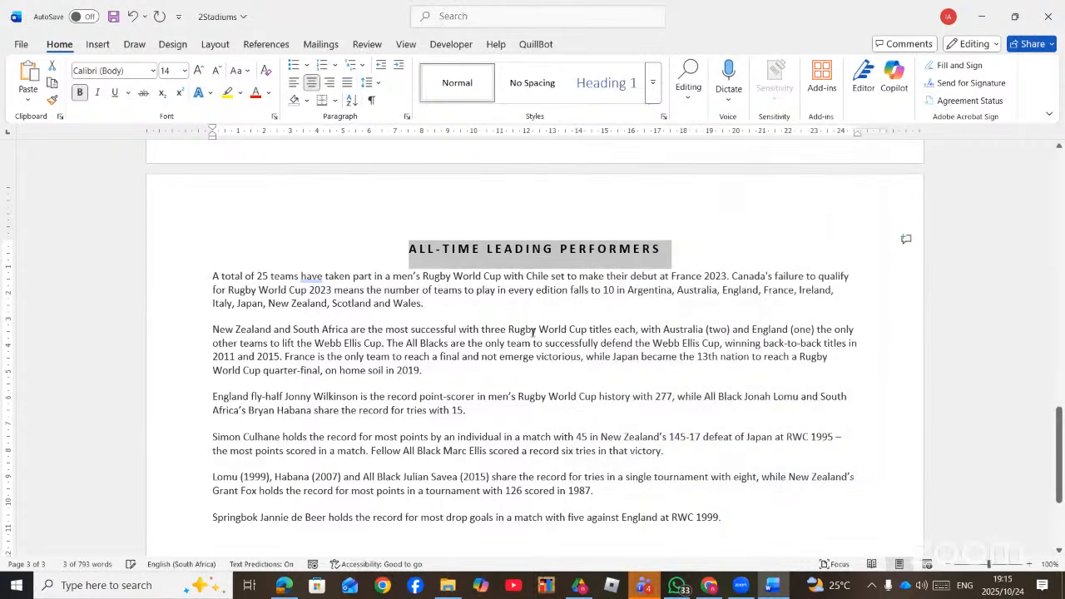
click(407, 115)
- Reopen the heading's font settings with All caps kept on, then go to Text Effects
click(787, 66)
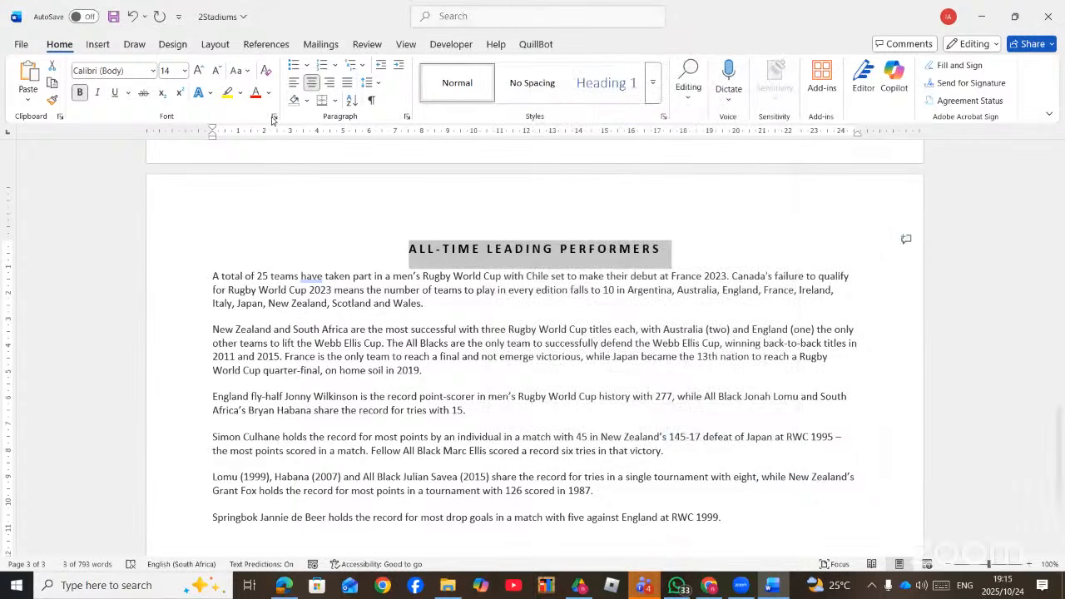
key(ctrl+d)
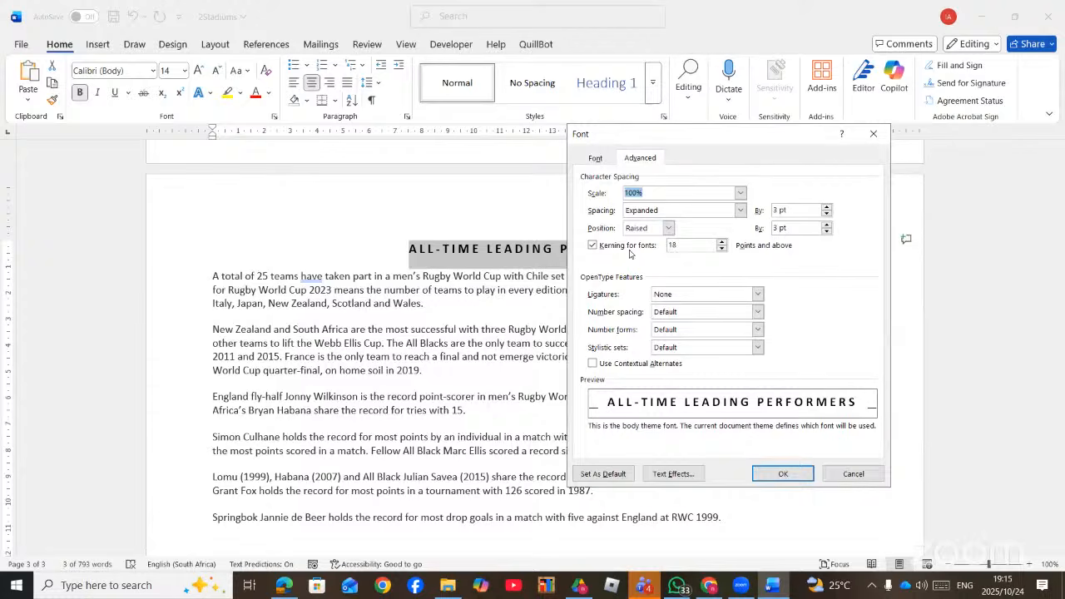
click(595, 158)
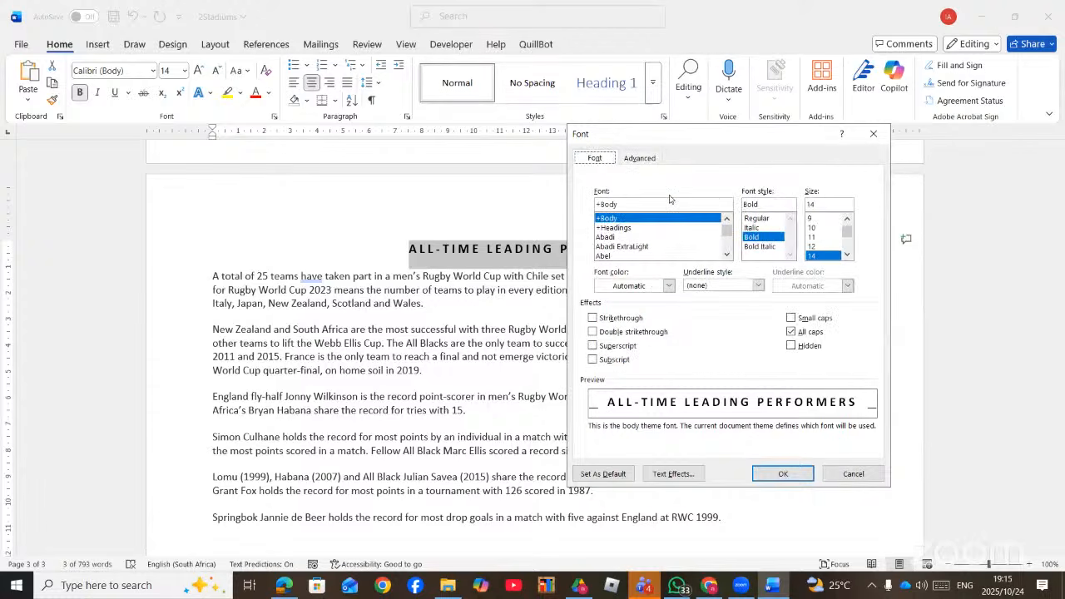
click(792, 319)
click(792, 331)
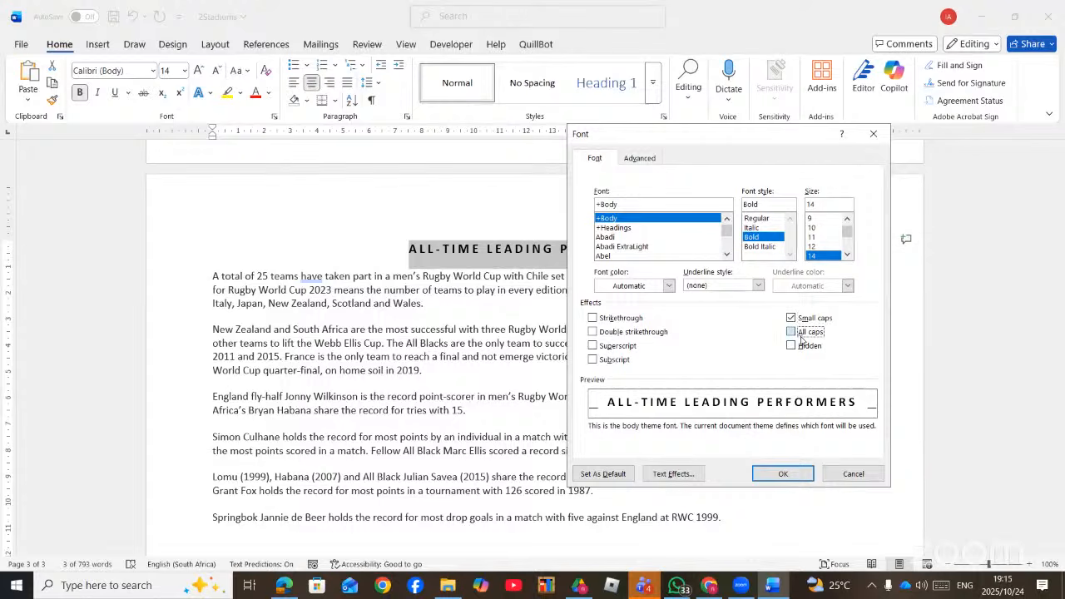
click(664, 474)
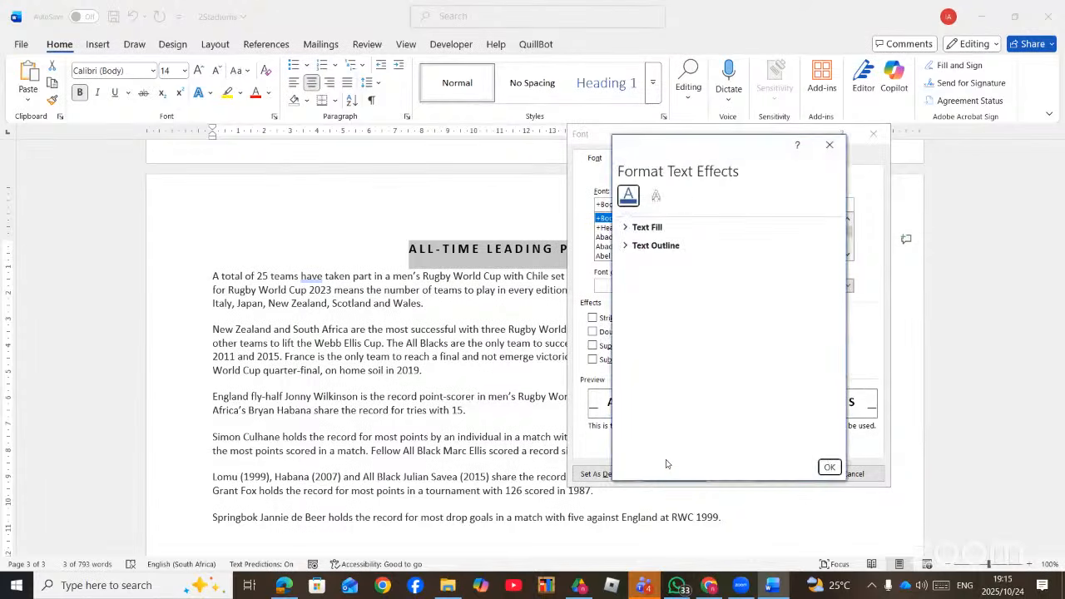
- Apply an orange glow preset to the heading and enlarge it to 11 pt
click(656, 199)
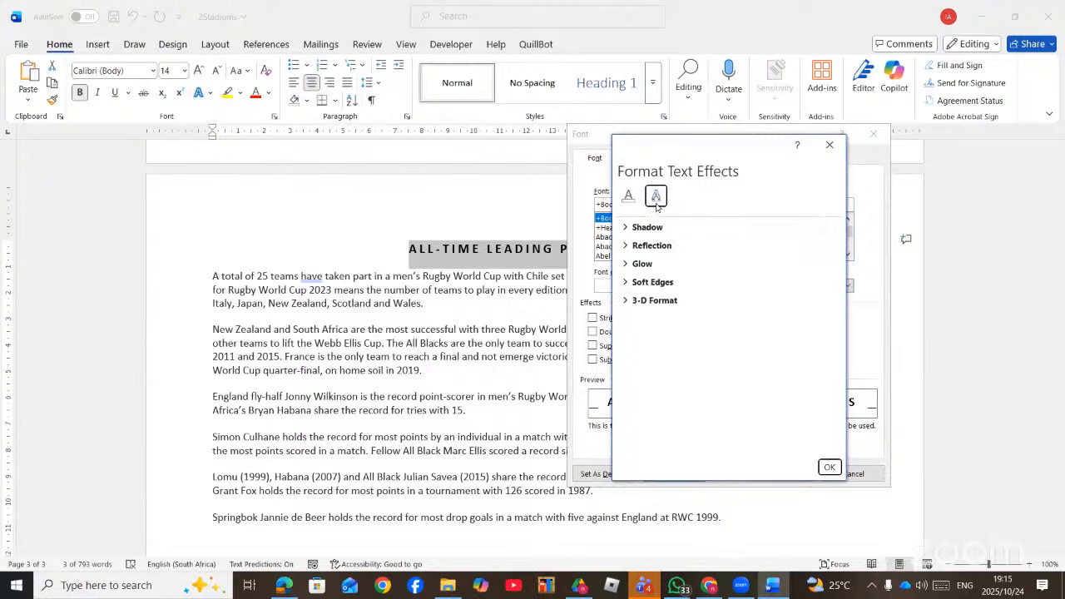
click(623, 264)
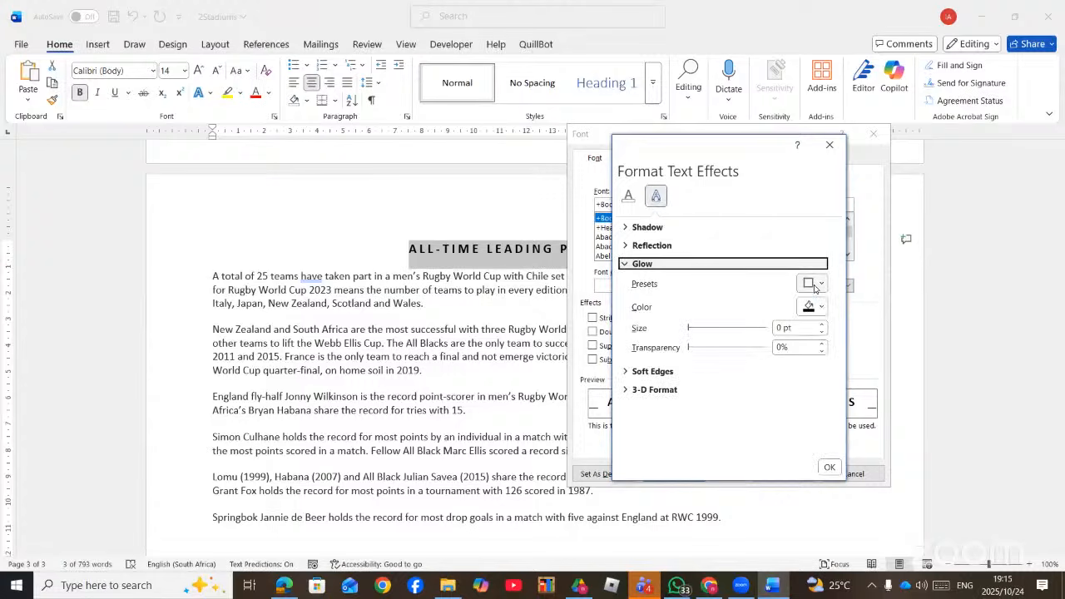
click(813, 283)
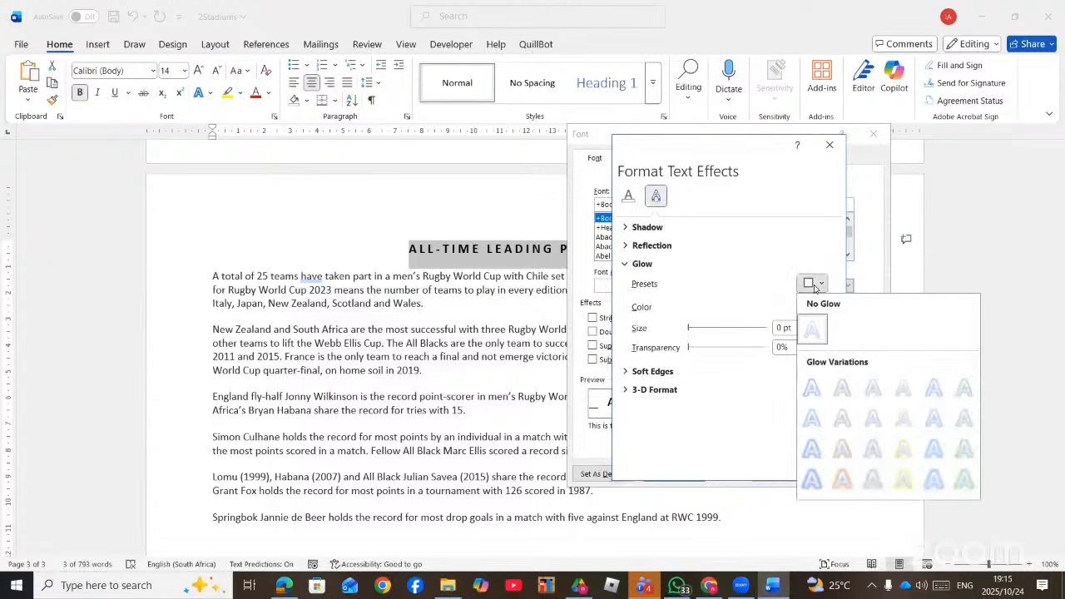
click(840, 389)
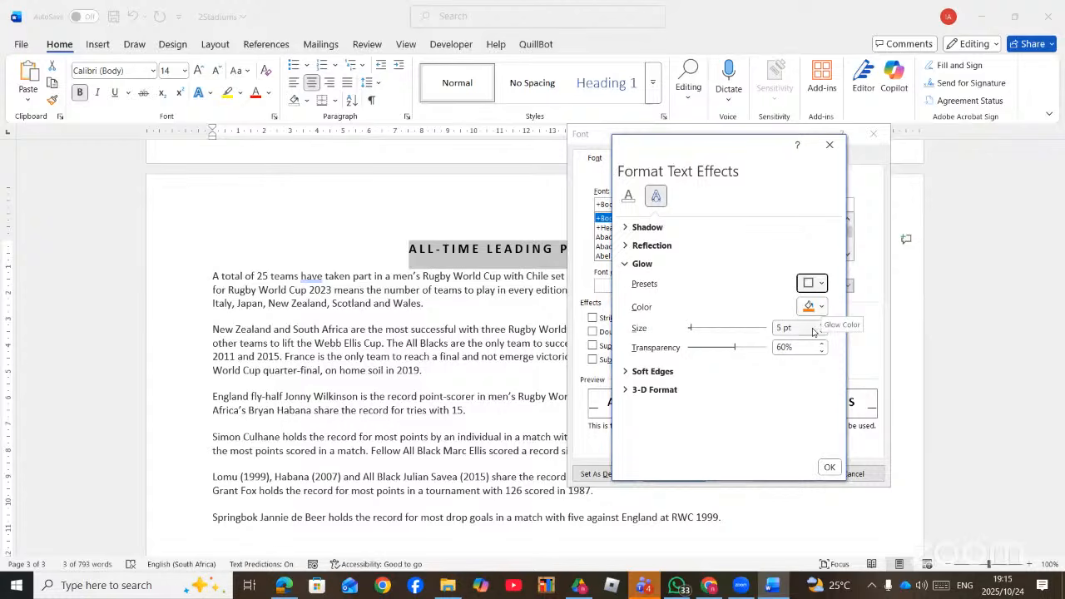
click(820, 325)
click(820, 325)
click(821, 324)
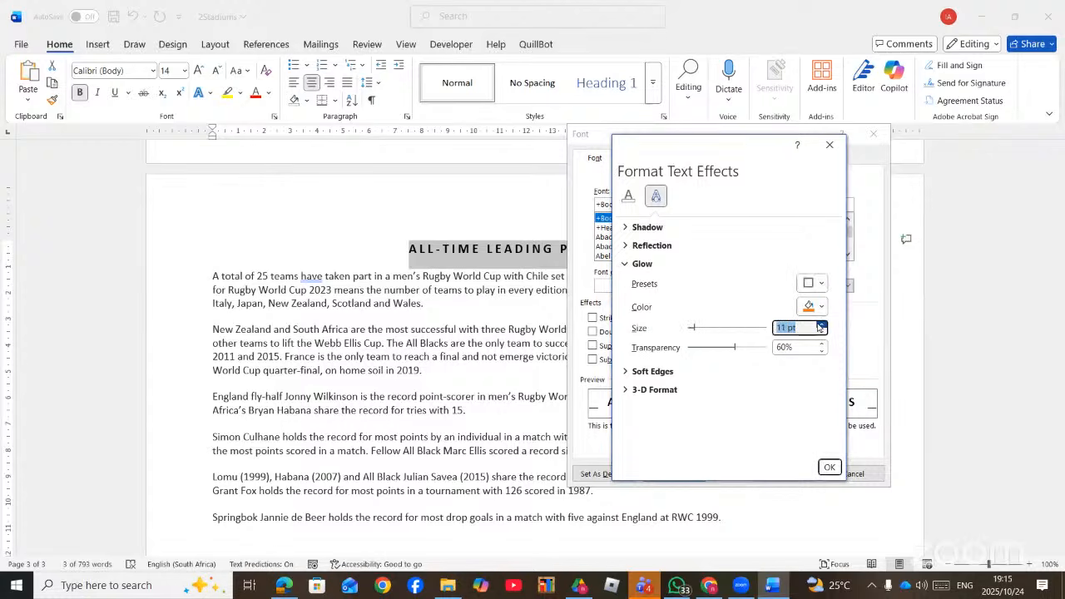
- Expand the Soft Edges and 3-D Format options and look through them
click(626, 373)
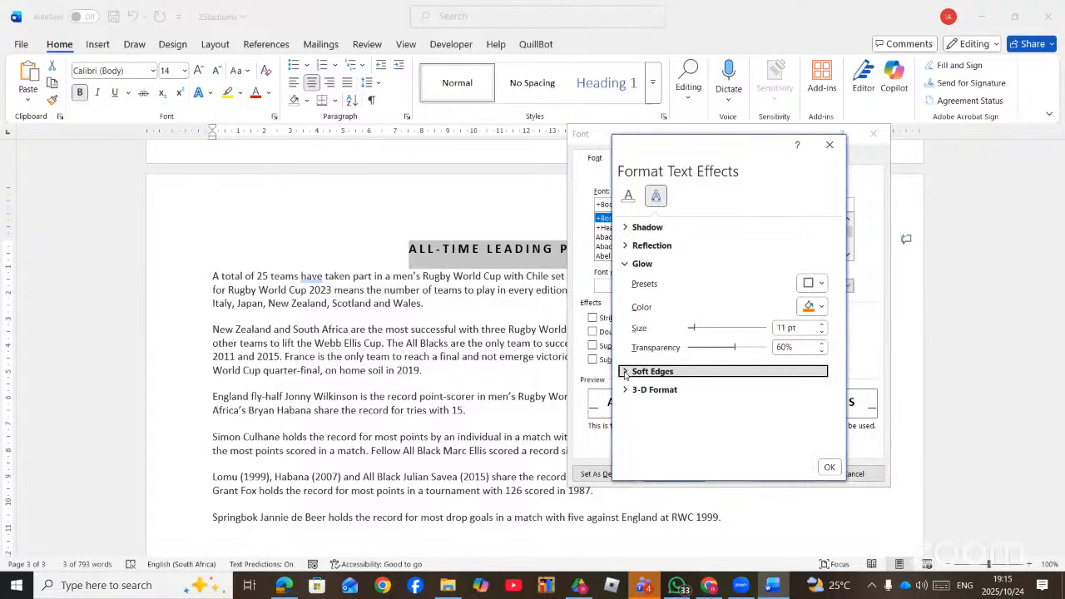
click(629, 375)
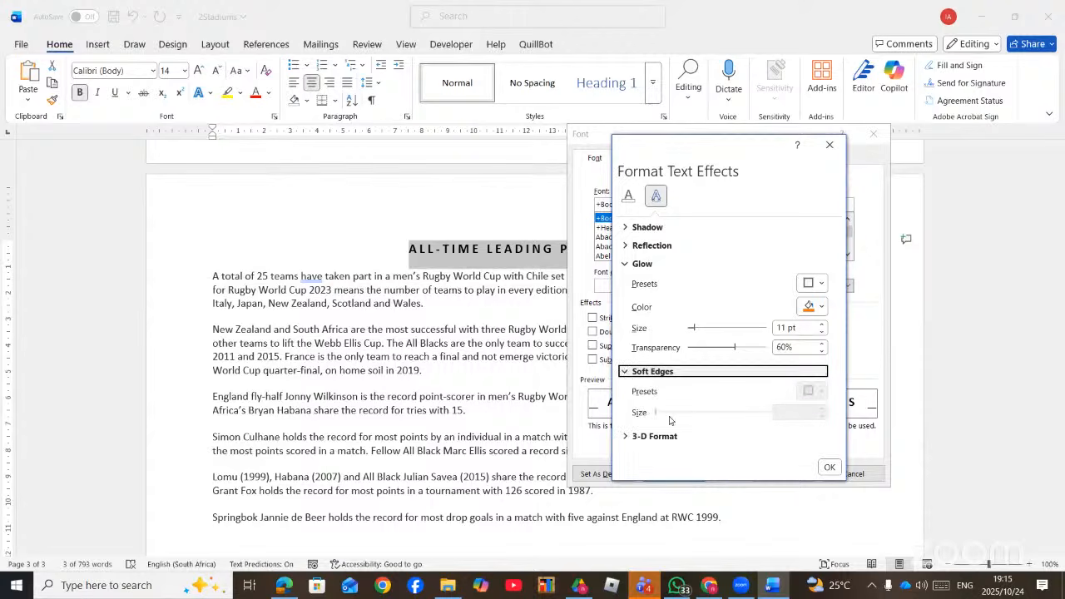
click(626, 437)
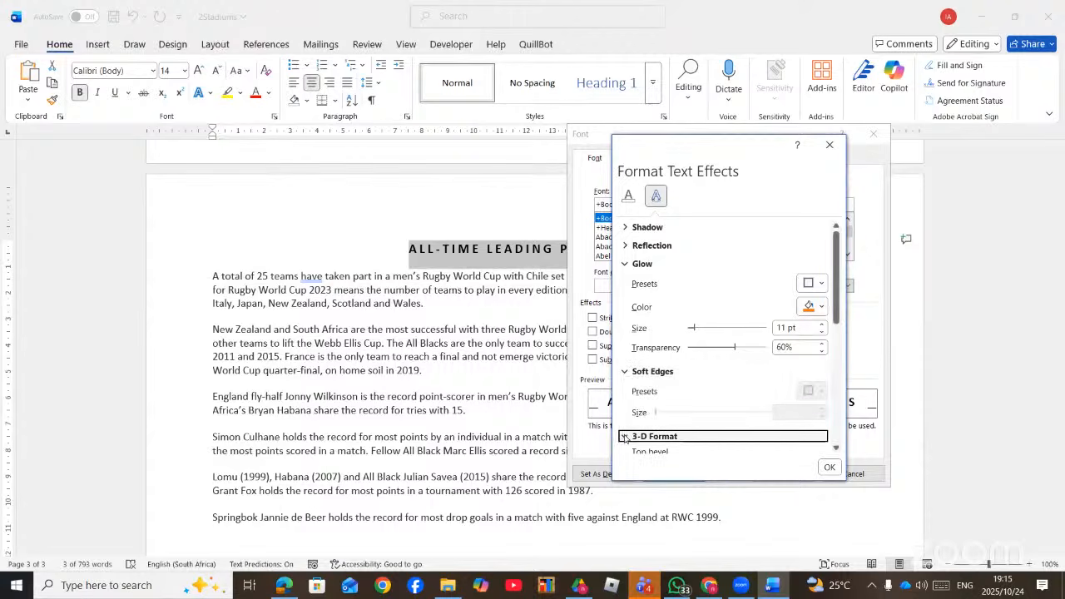
scroll(664, 425, down, 3)
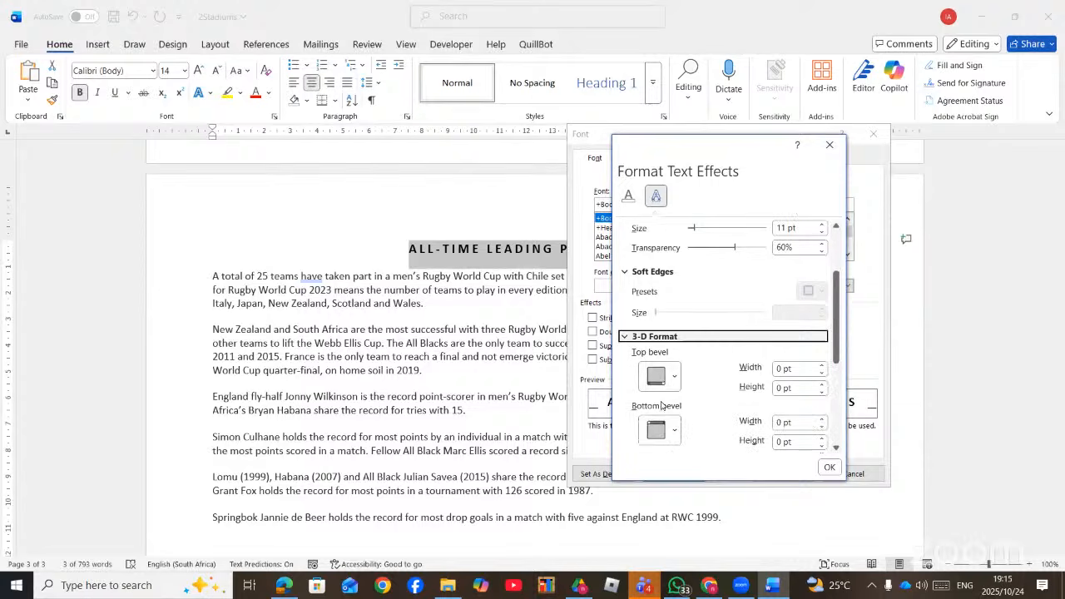
scroll(738, 408, down, 1)
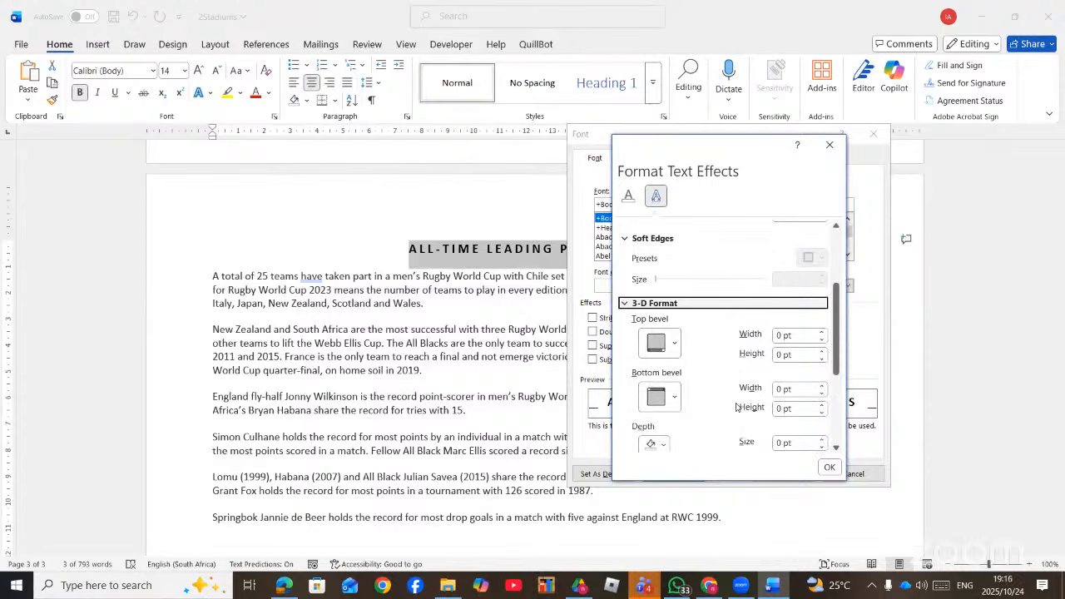
scroll(784, 354, down, 2)
scroll(770, 387, down, 3)
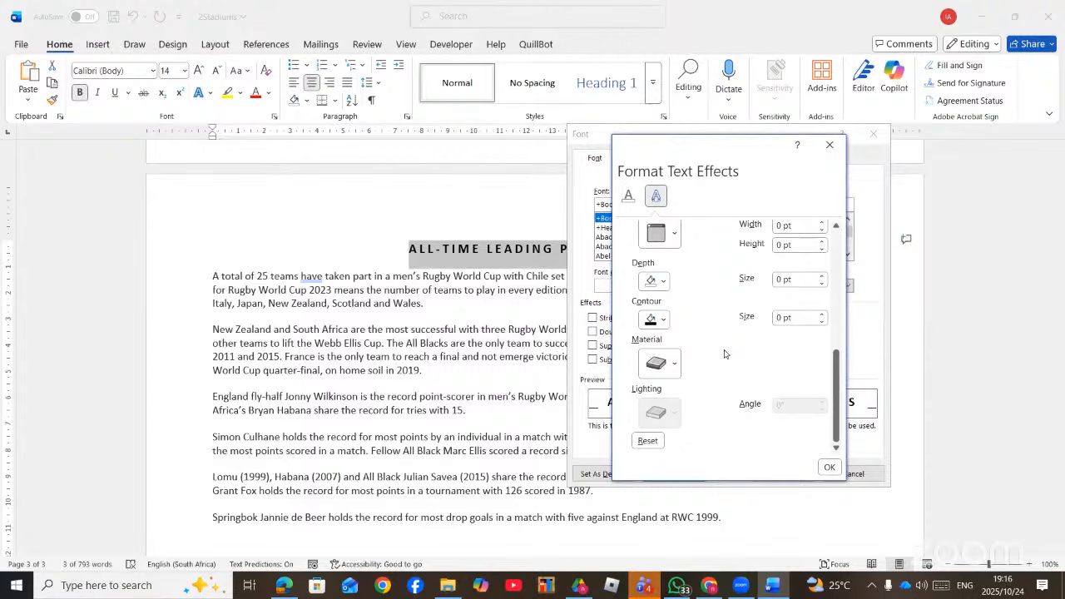
scroll(724, 354, up, 10)
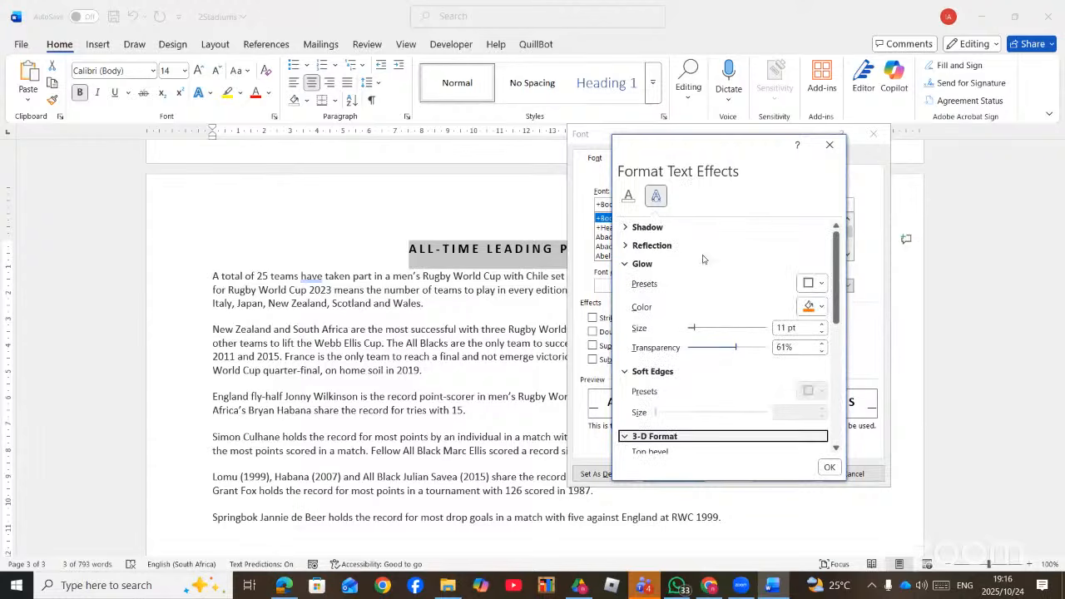
- Give the heading an outer shadow preset, confirm it, and switch to the checklist PDF in Edge
click(626, 228)
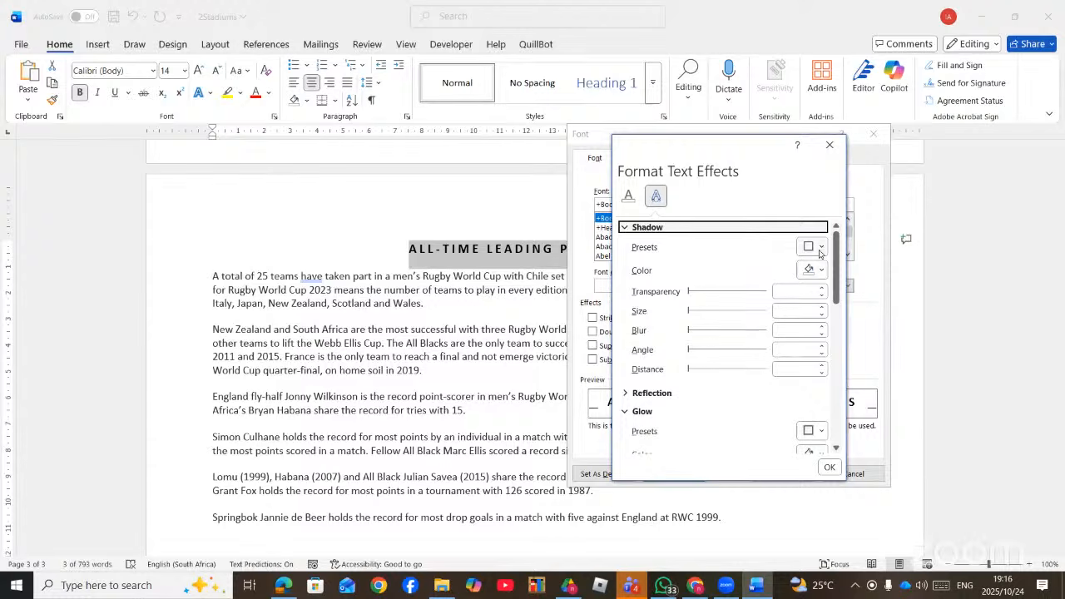
click(820, 247)
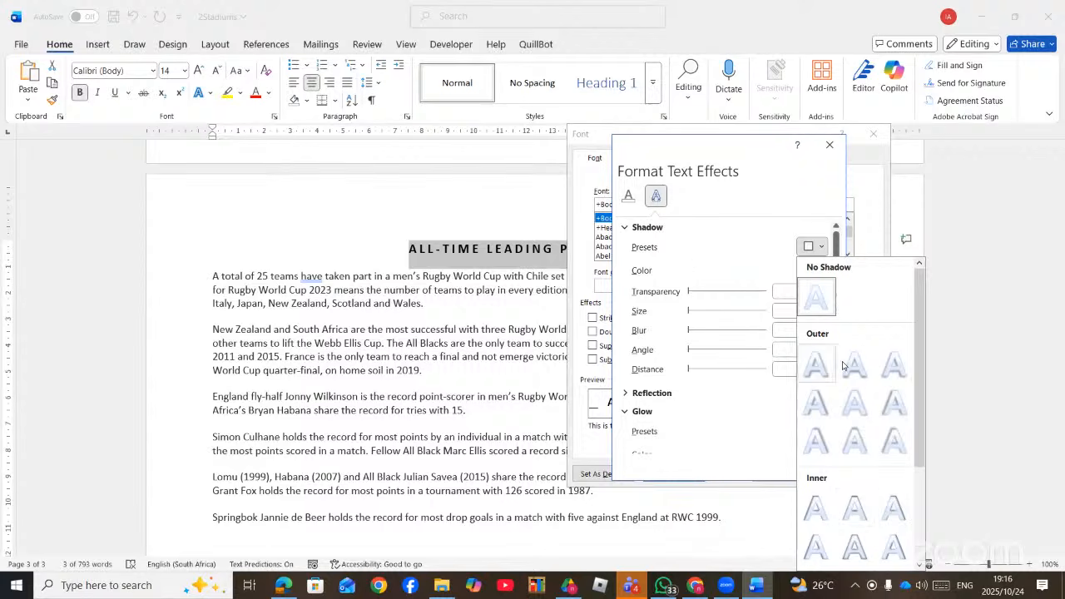
click(851, 366)
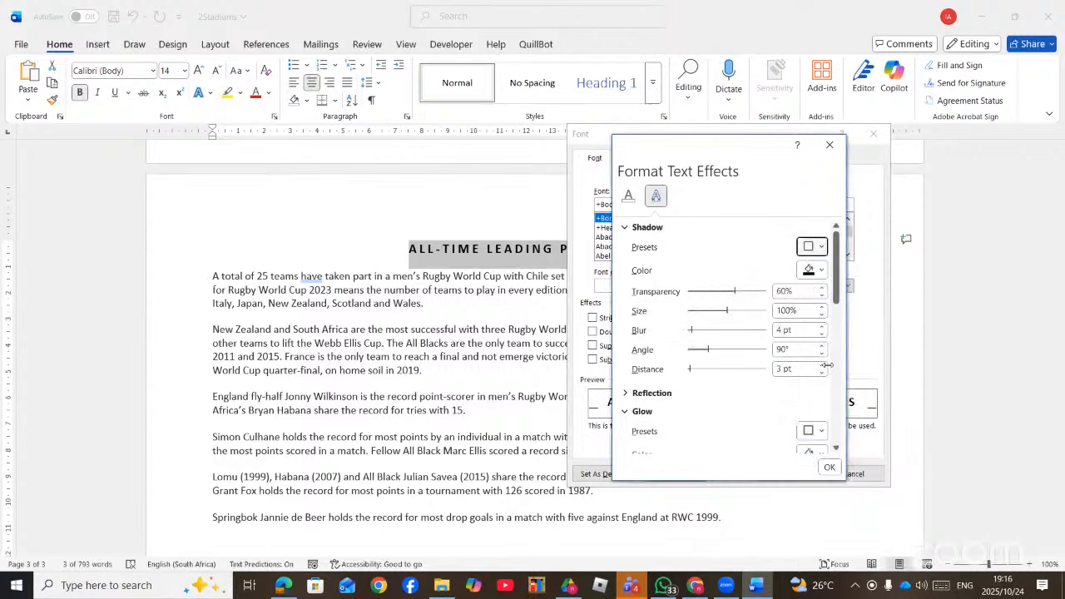
click(830, 466)
click(775, 477)
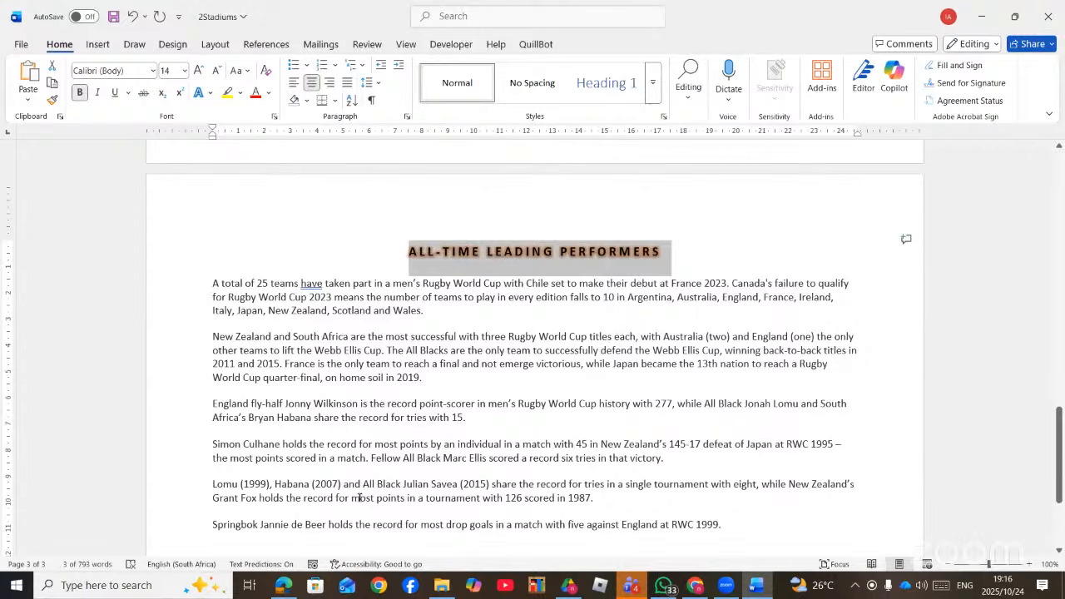
click(280, 588)
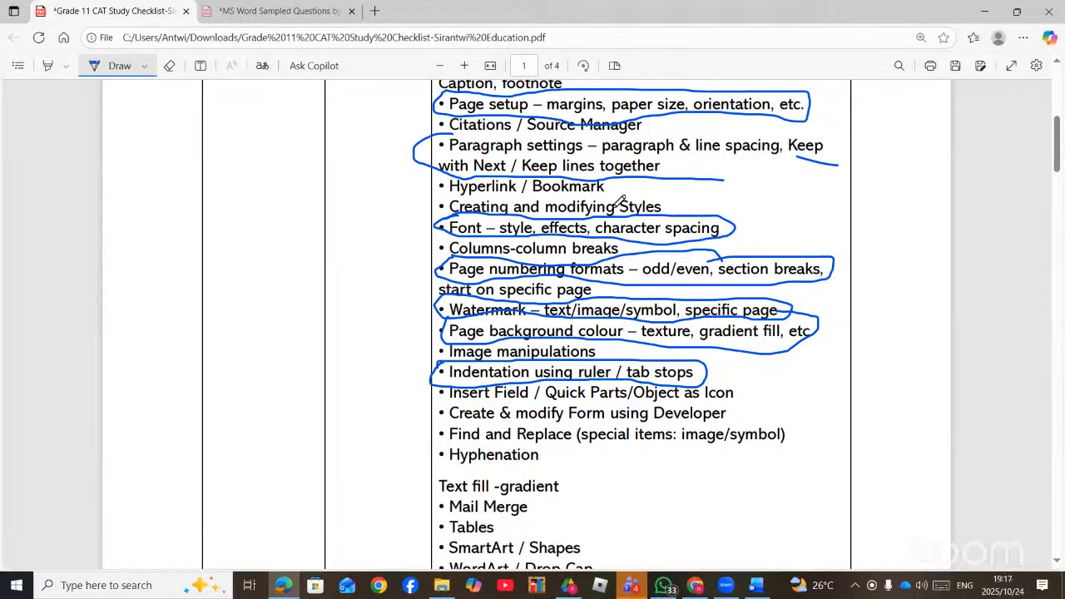
- Circle 'Creating and modifying Styles' in blue ink and return to the 2Stadiums document
mouse_move(689, 177)
mouse_down()
mouse_move(676, 213)
mouse_move(670, 187)
mouse_move(493, 192)
mouse_move(431, 200)
mouse_move(439, 228)
mouse_up()
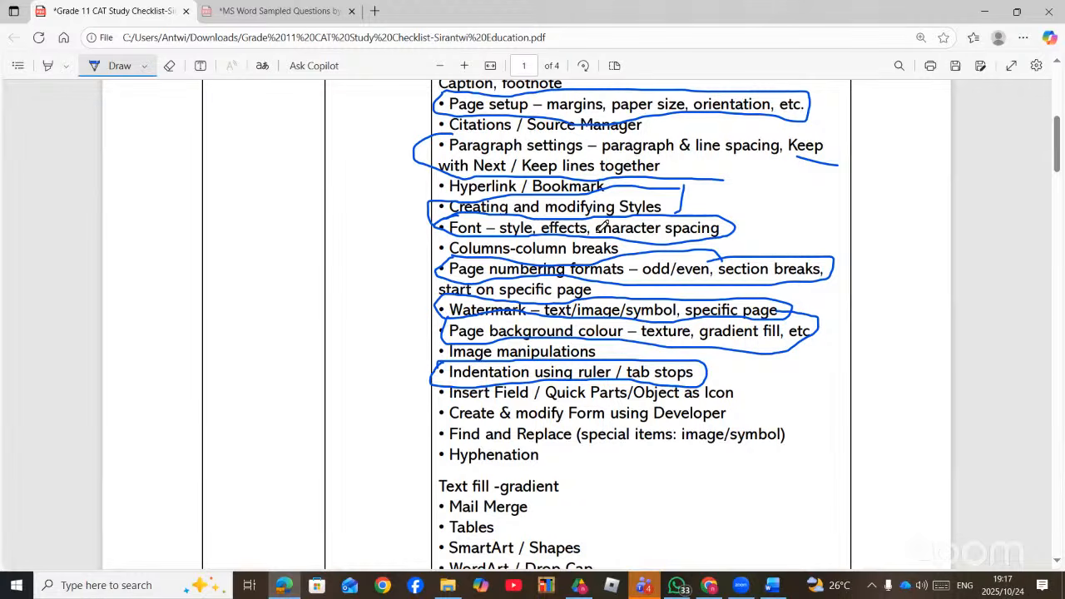
click(774, 590)
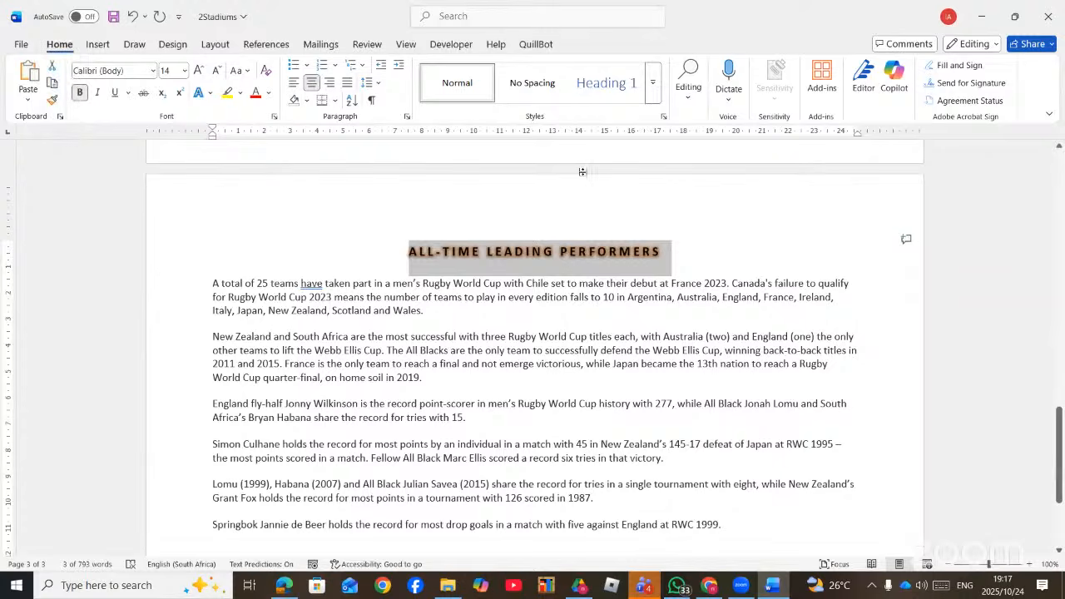
- Browse the Styles gallery without applying anything, then switch to the sampled questions PDF
click(653, 97)
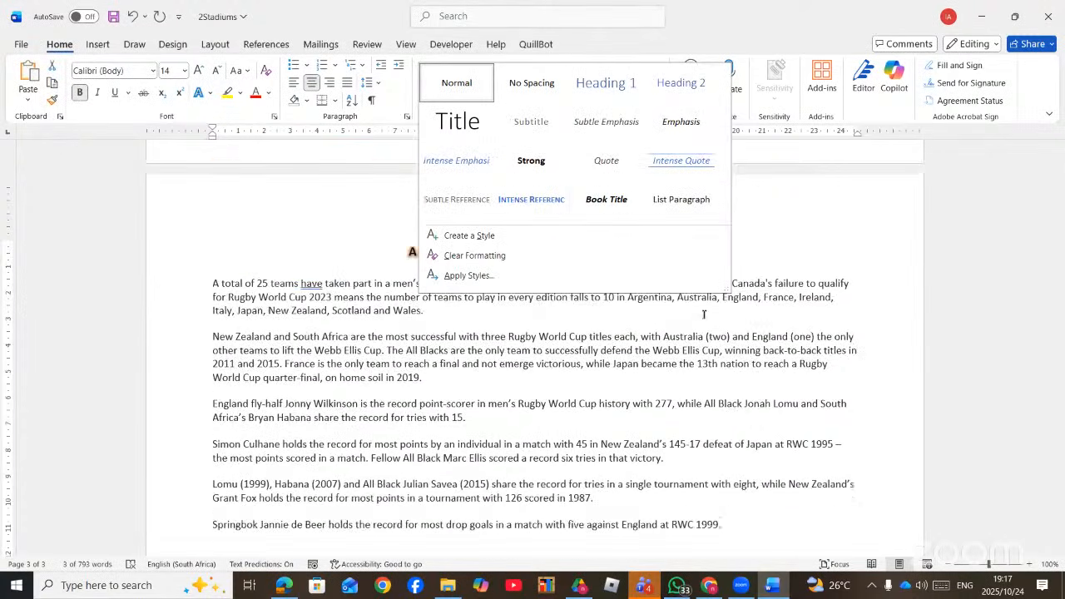
click(408, 378)
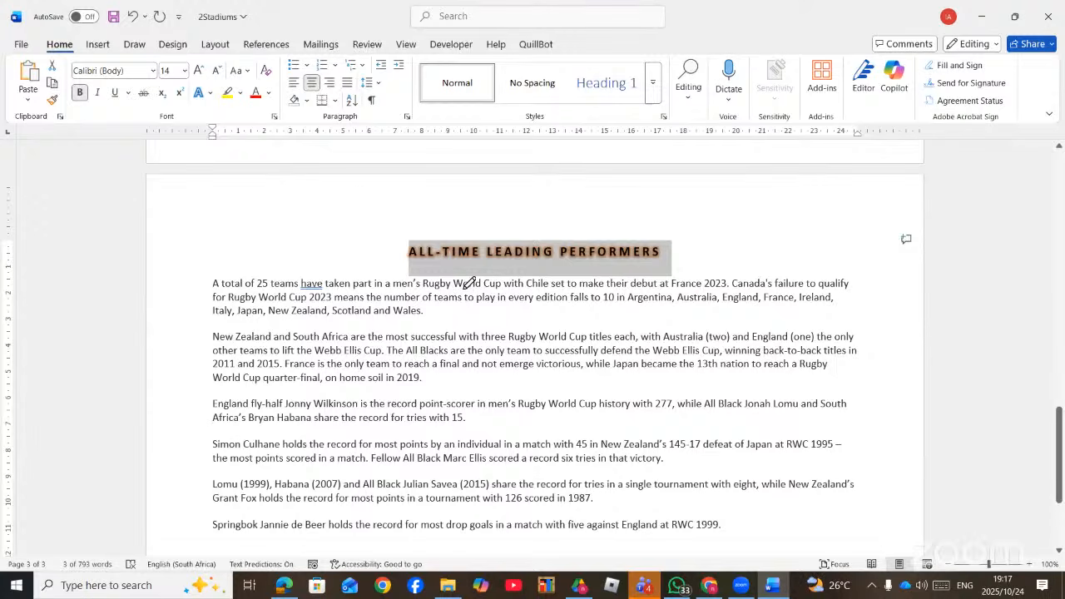
key(alt+Tab)
scroll(470, 295, down, 10)
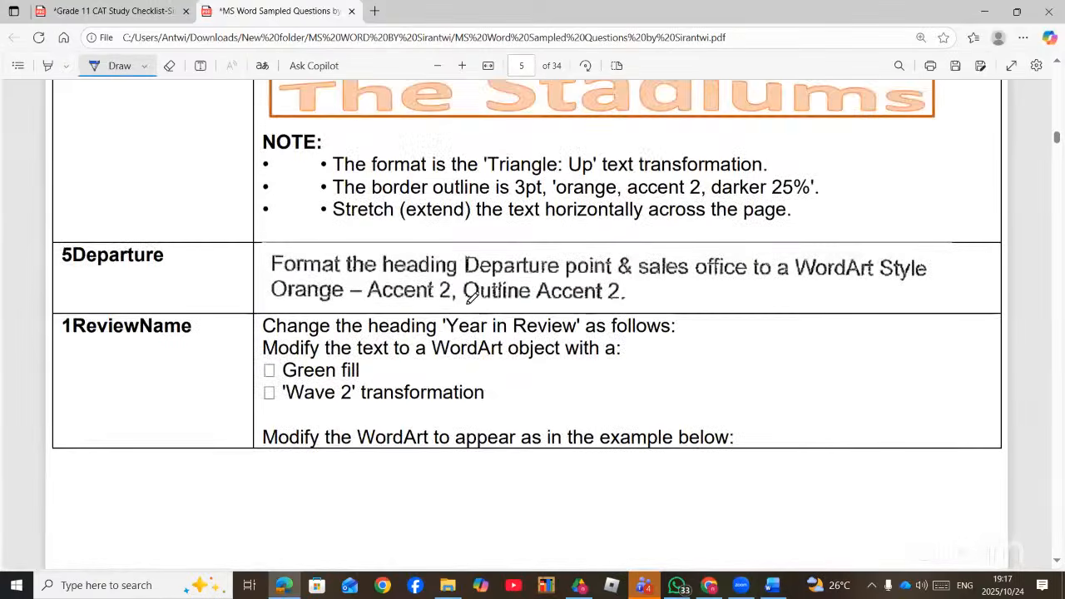
- Scroll the PDF down to page 22's STYLES section showing the 1_social Networks task
scroll(472, 308, down, 5)
scroll(479, 317, up, 7)
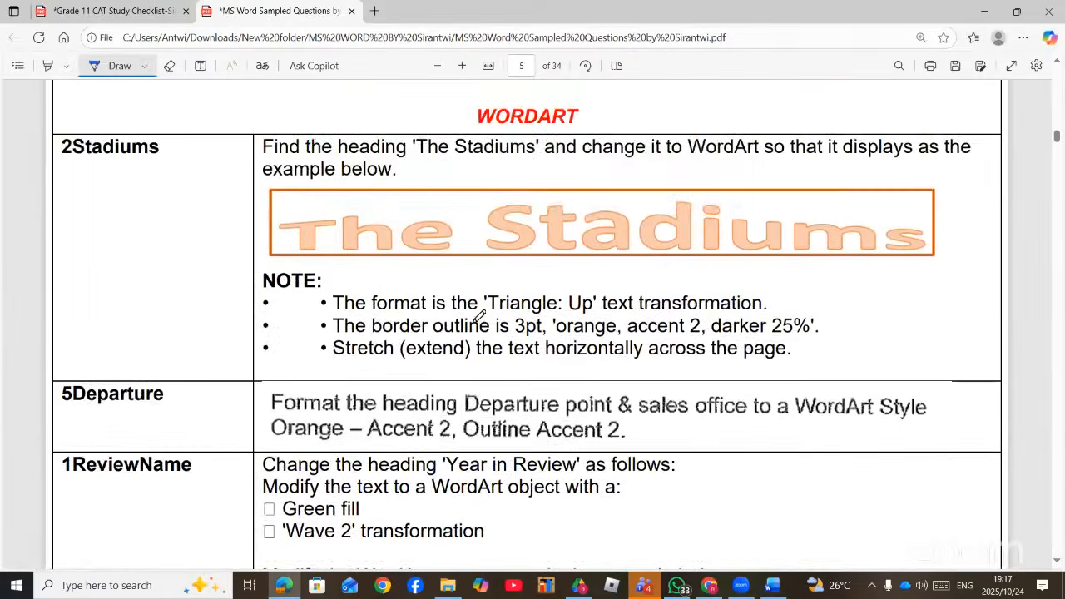
scroll(480, 314, down, 10)
scroll(481, 318, up, 3)
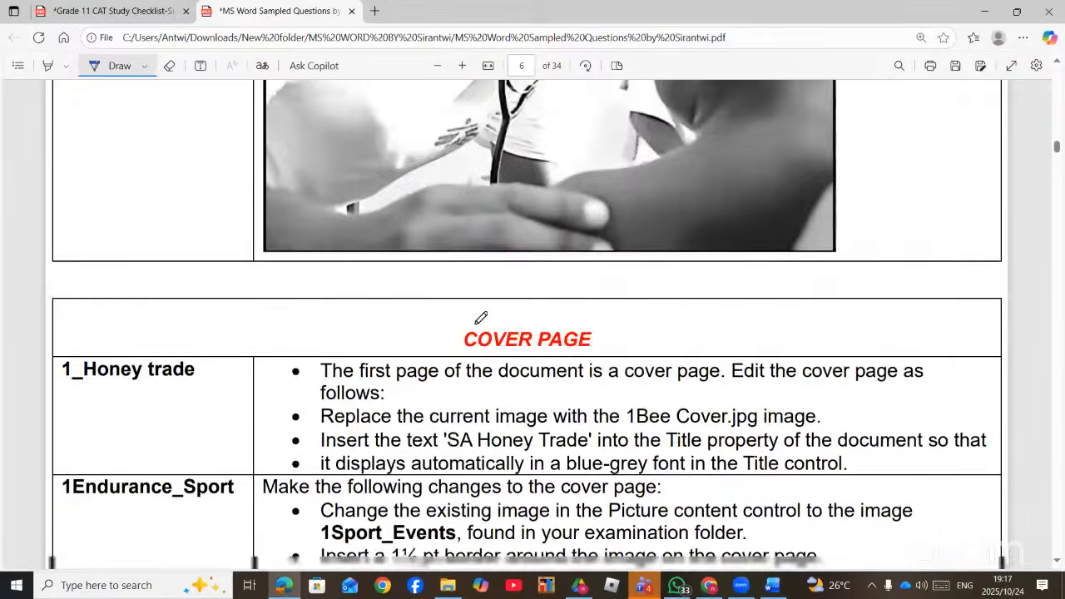
scroll(481, 317, down, 10)
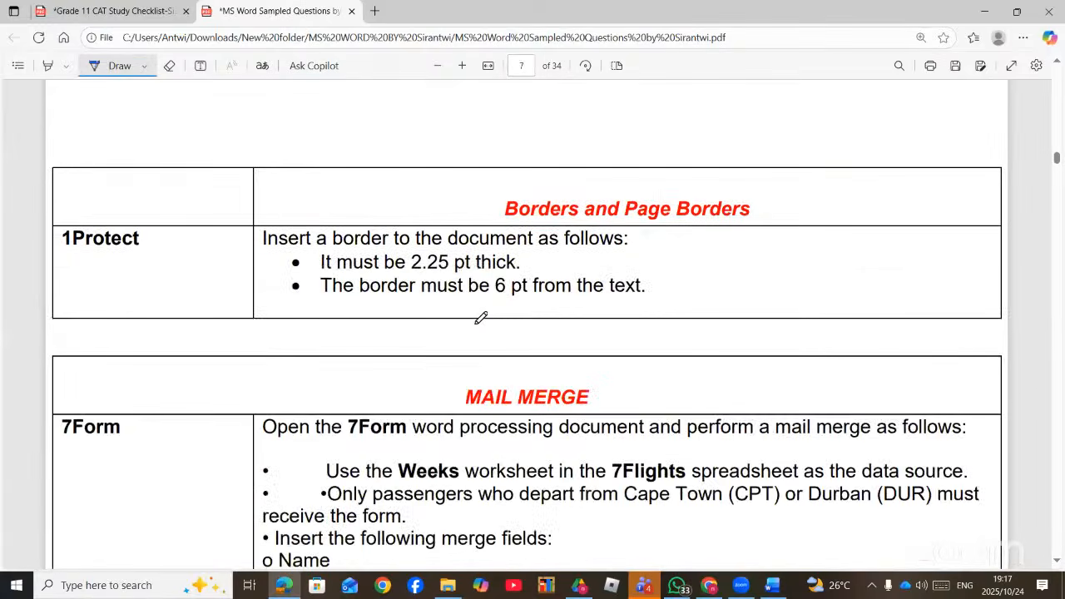
scroll(481, 317, down, 15)
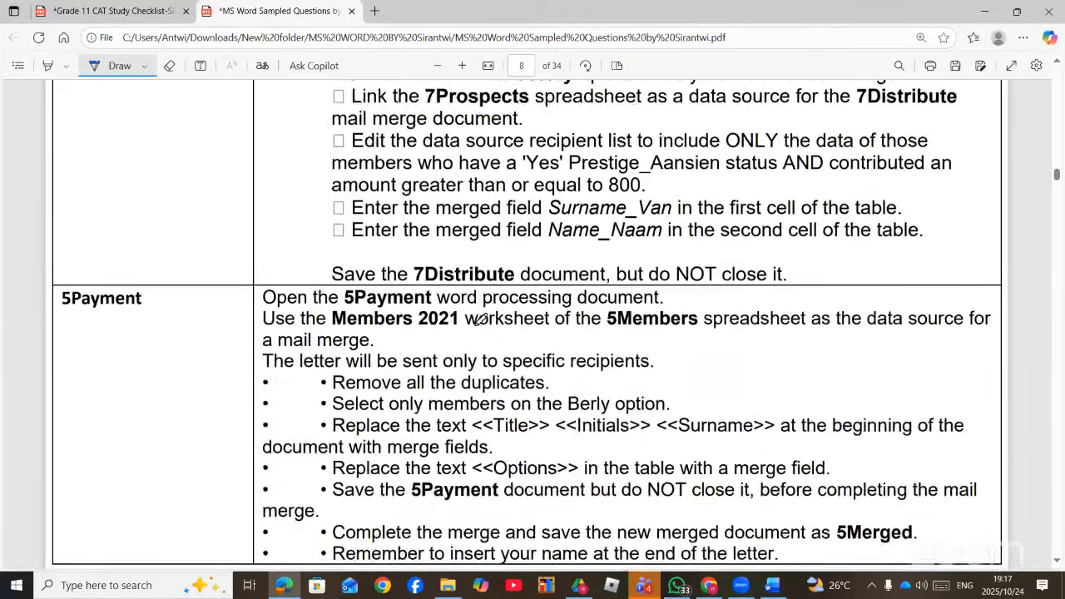
scroll(481, 318, down, 15)
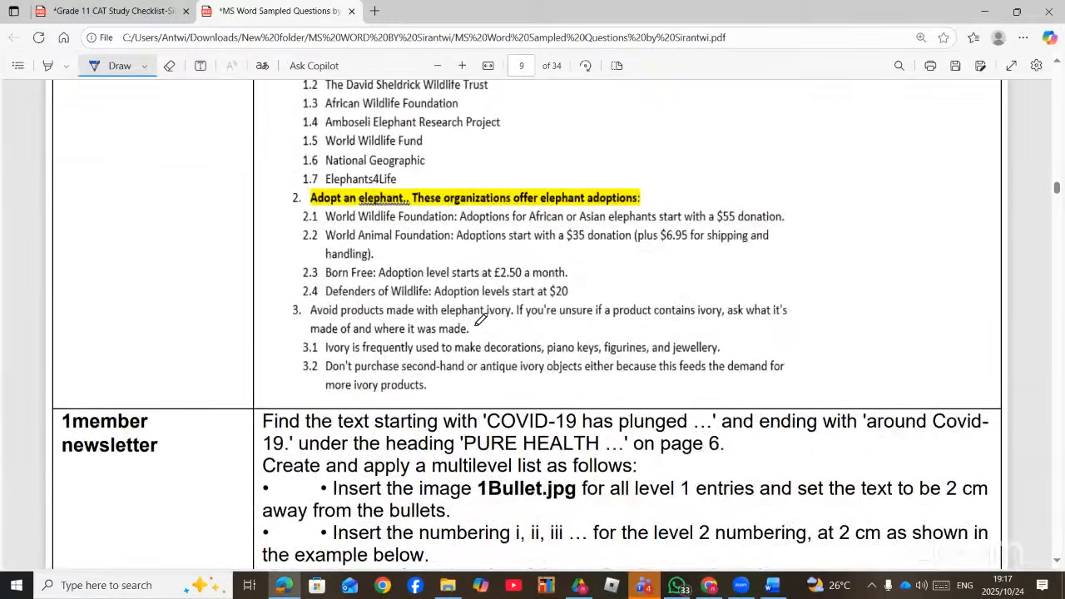
scroll(481, 318, down, 15)
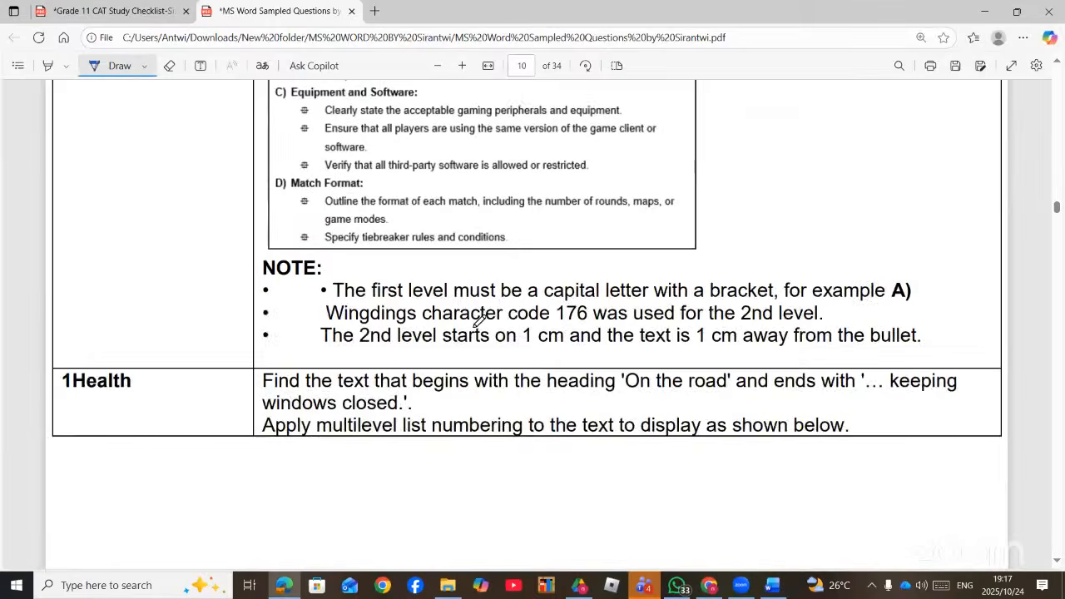
scroll(481, 318, down, 15)
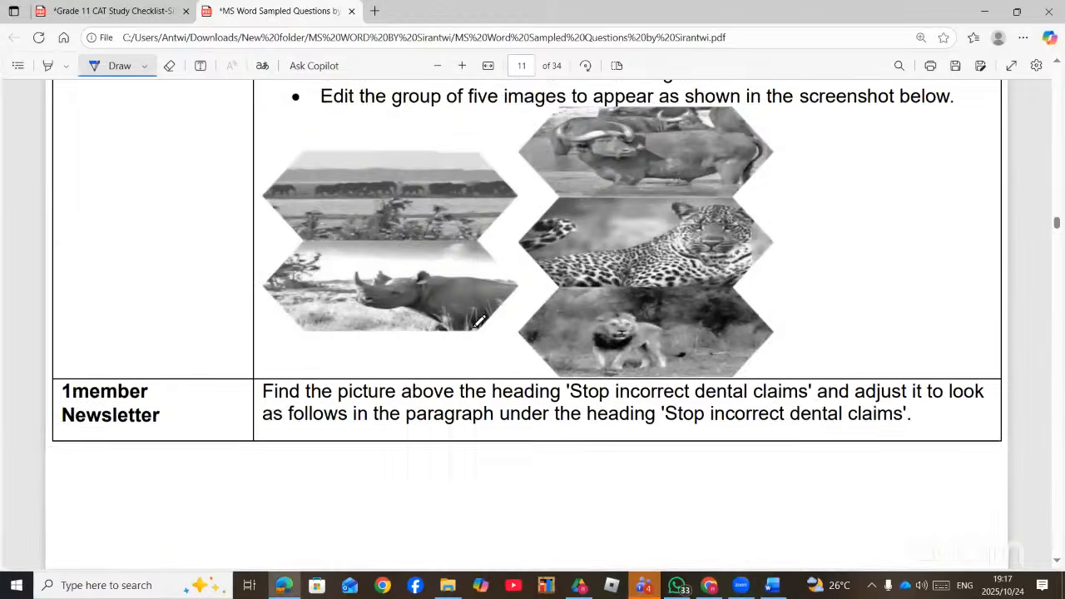
scroll(481, 318, down, 15)
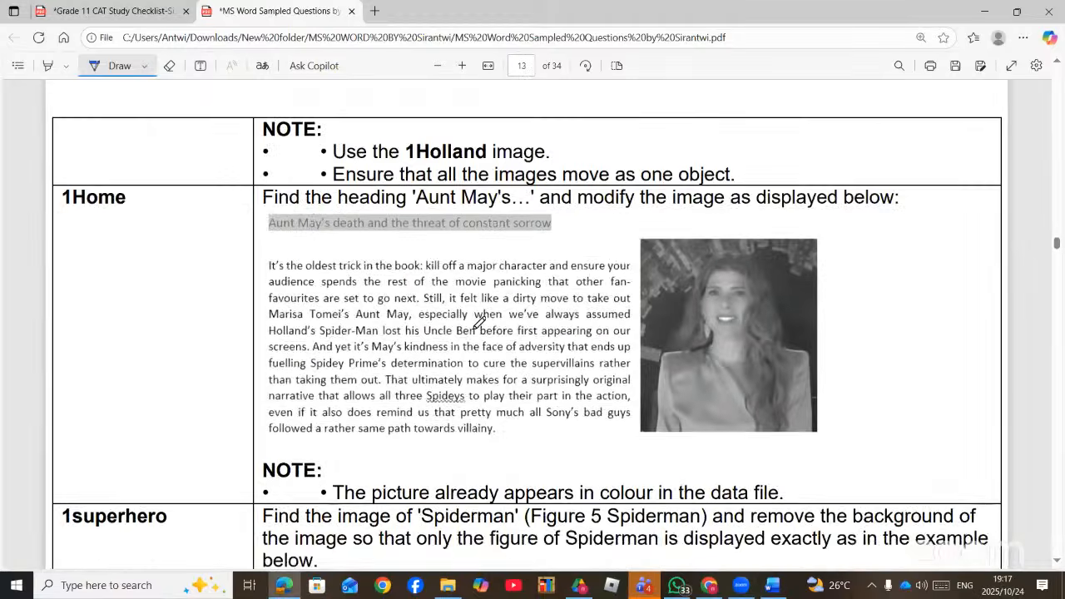
scroll(479, 322, down, 15)
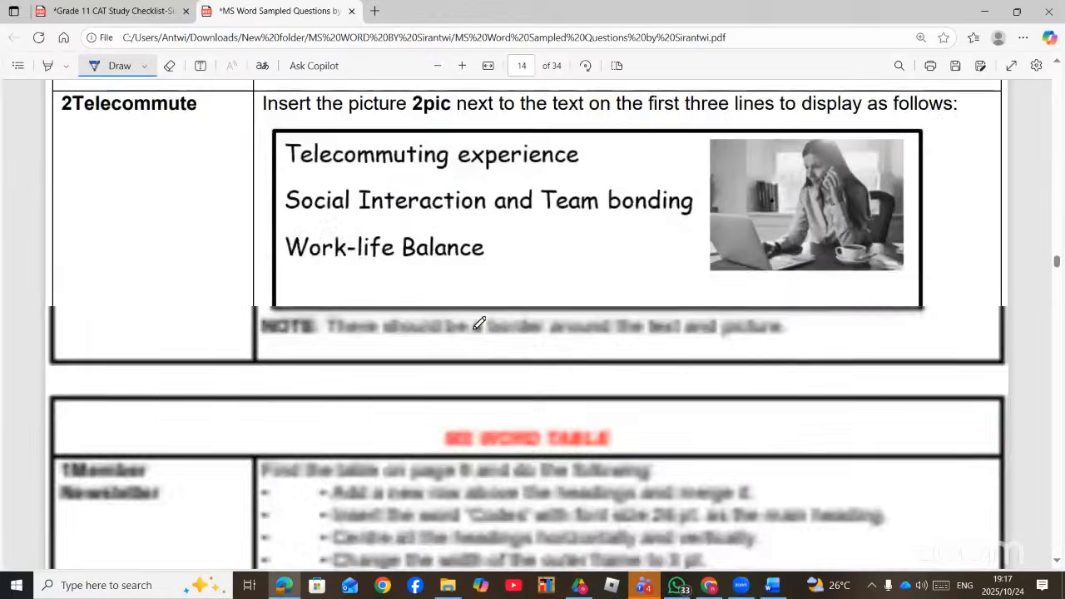
scroll(479, 322, down, 15)
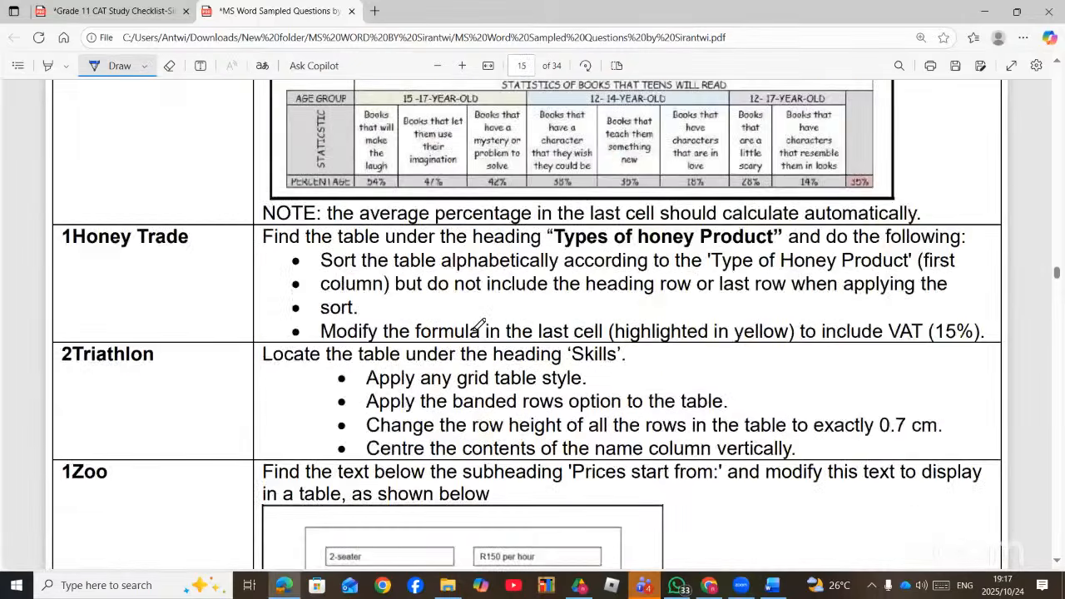
scroll(479, 324, down, 15)
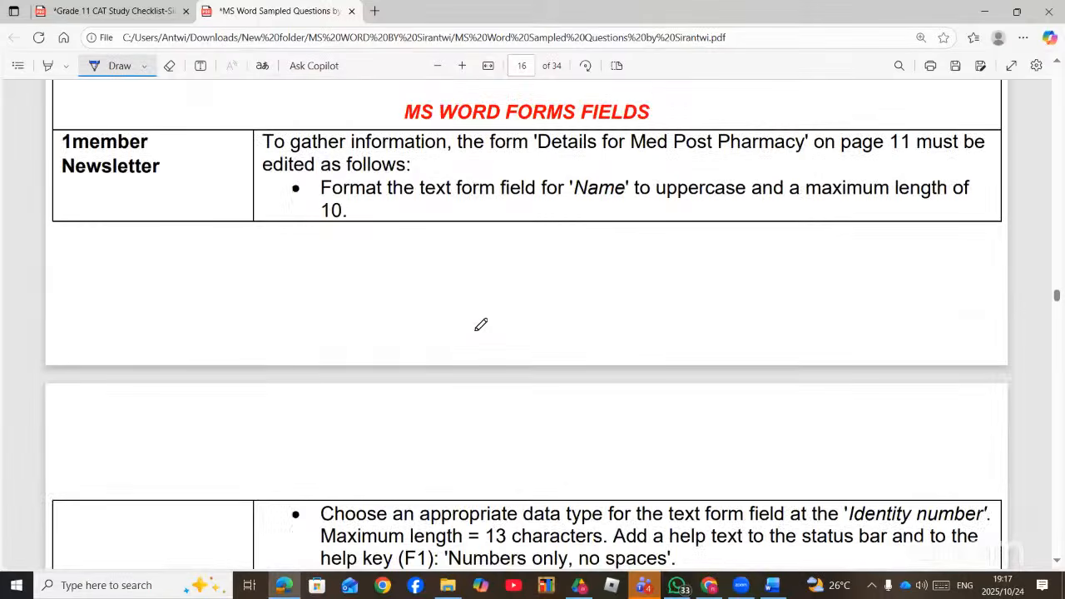
scroll(481, 324, down, 20)
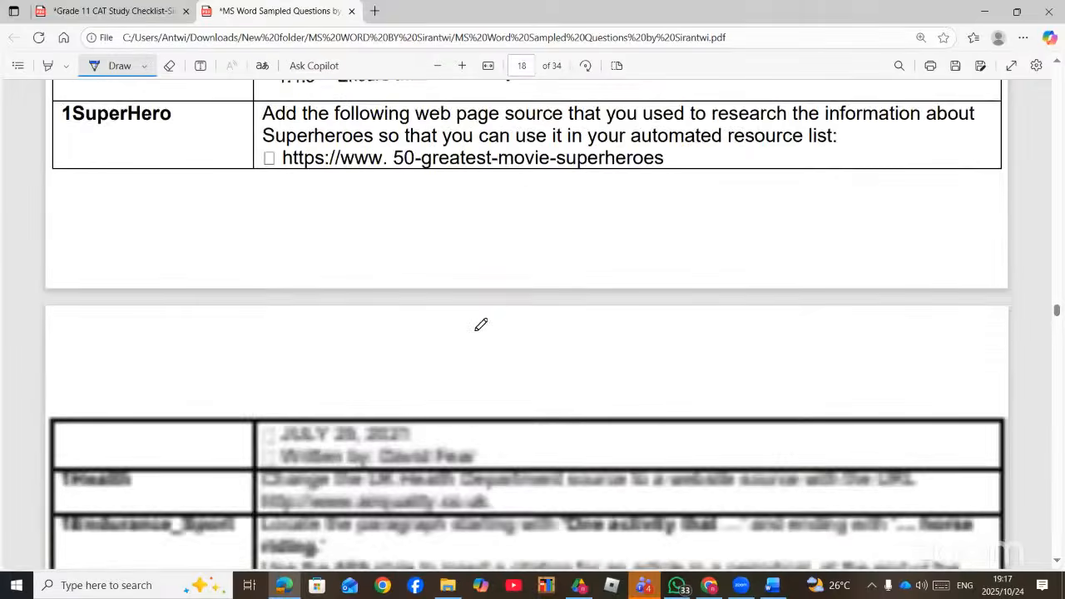
scroll(481, 325, down, 15)
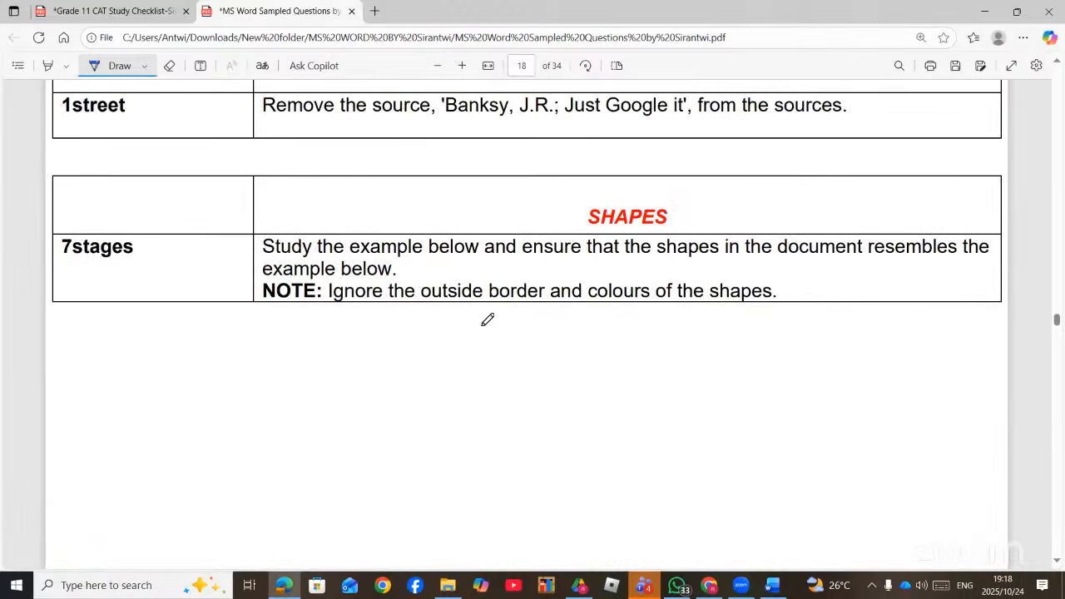
scroll(488, 321, down, 20)
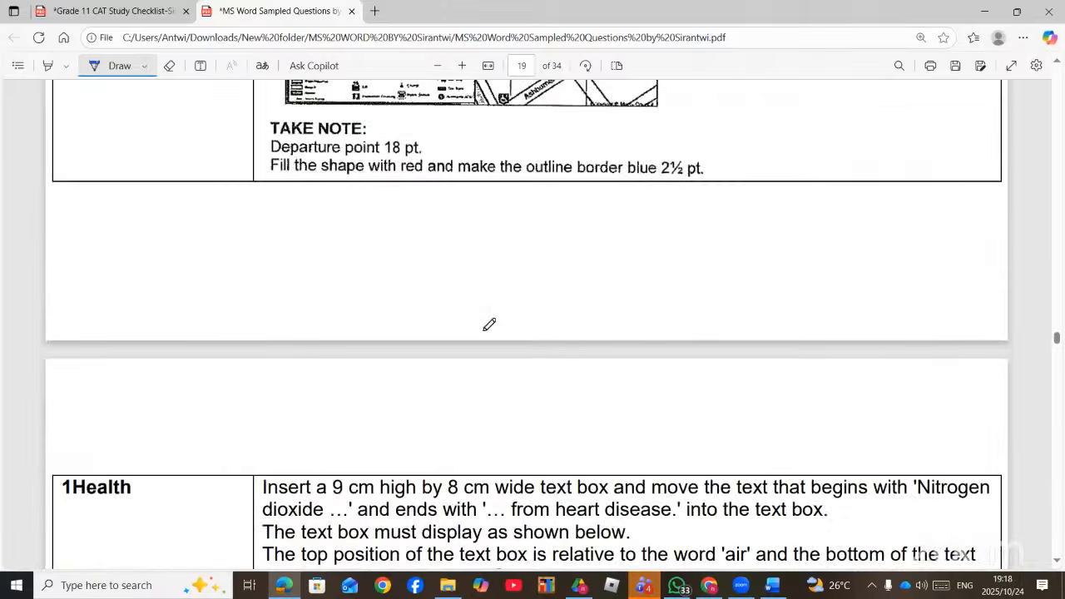
scroll(490, 325, down, 20)
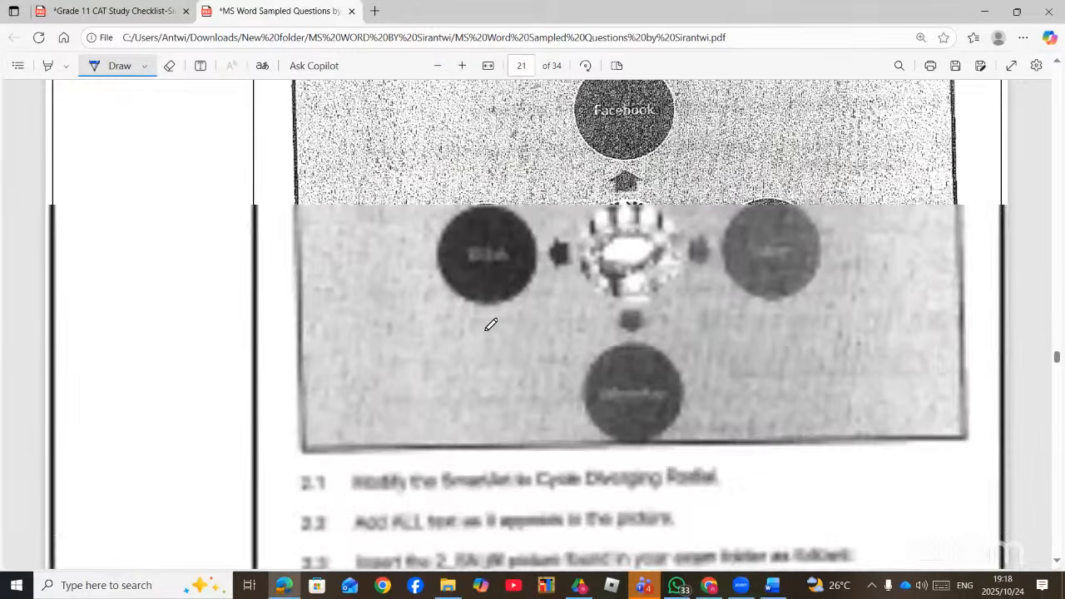
scroll(490, 324, down, 20)
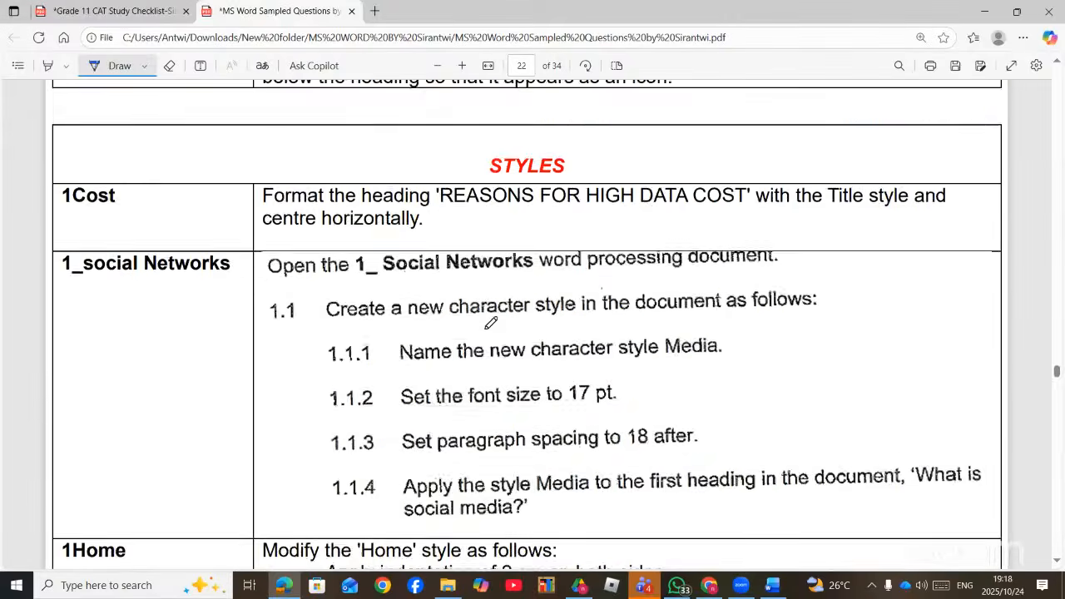
scroll(491, 323, down, 5)
scroll(494, 329, up, 15)
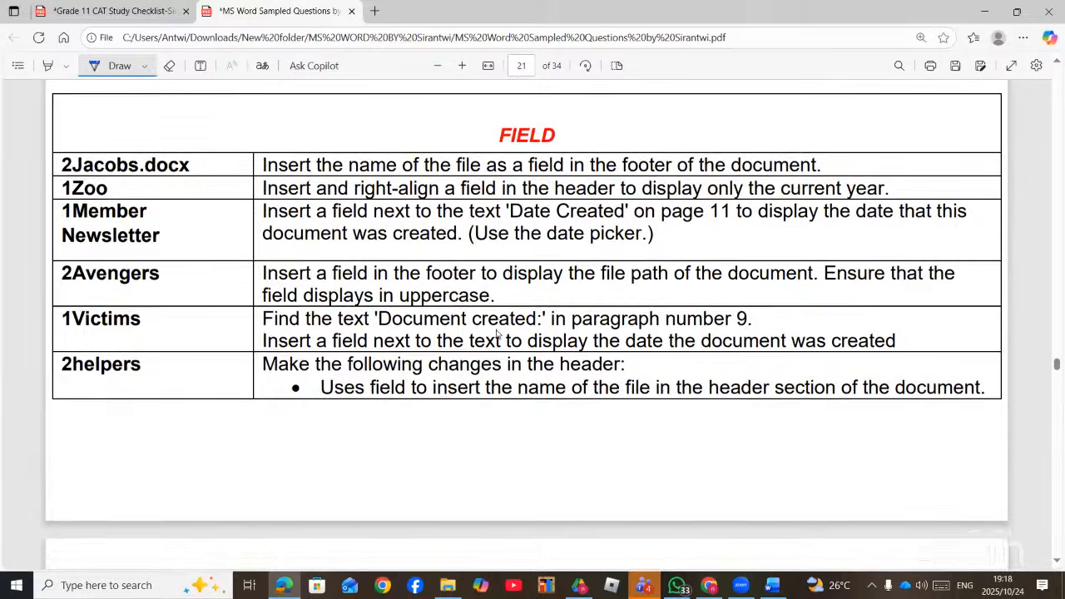
scroll(497, 333, down, 6)
scroll(498, 333, up, 3)
scroll(499, 333, down, 2)
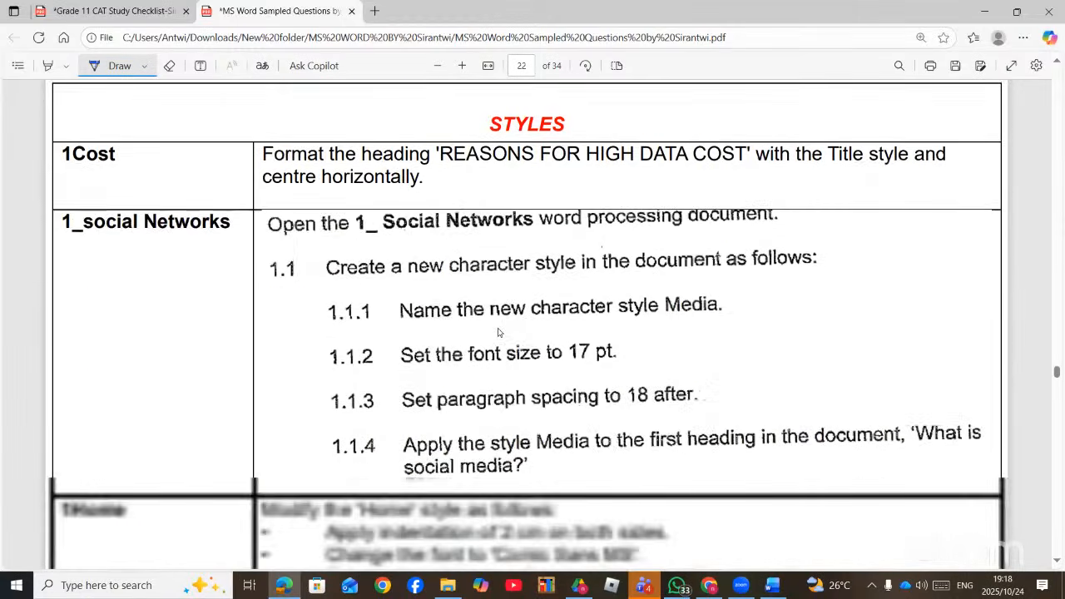
scroll(499, 333, up, 3)
scroll(511, 316, down, 12)
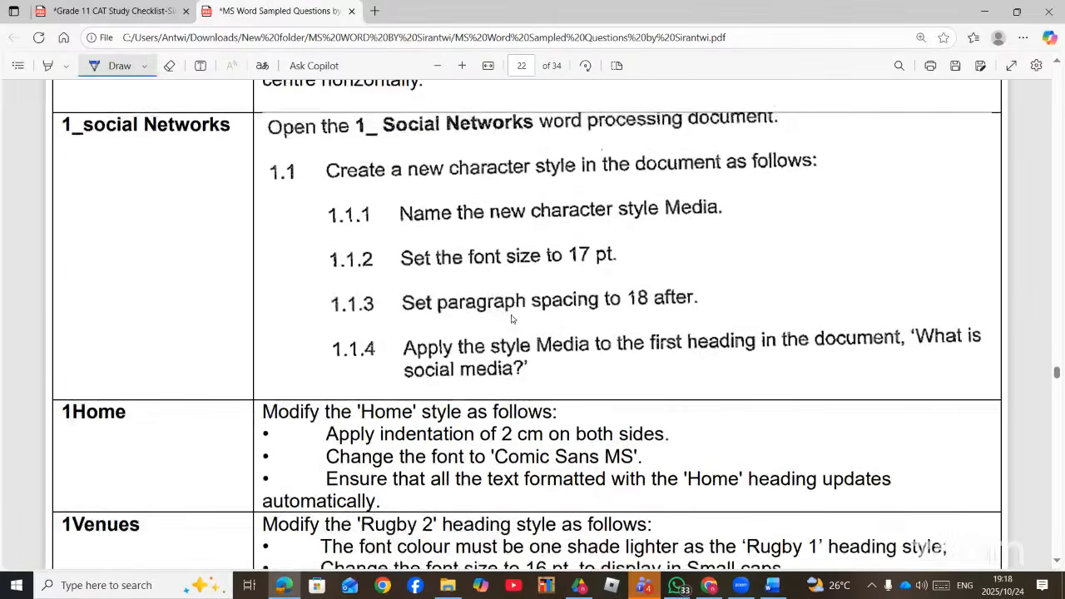
scroll(512, 324, up, 10)
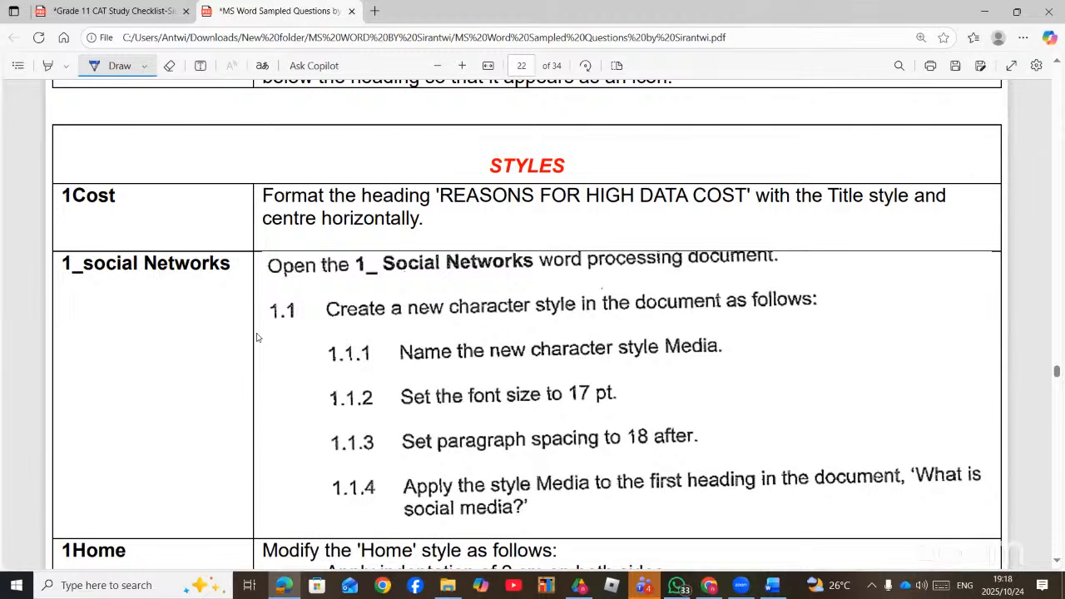
- Underline the 1_social Networks task in ink and open 1_Social Networks from the exam files folder
drag(90, 284, 218, 295)
scroll(385, 310, down, 2)
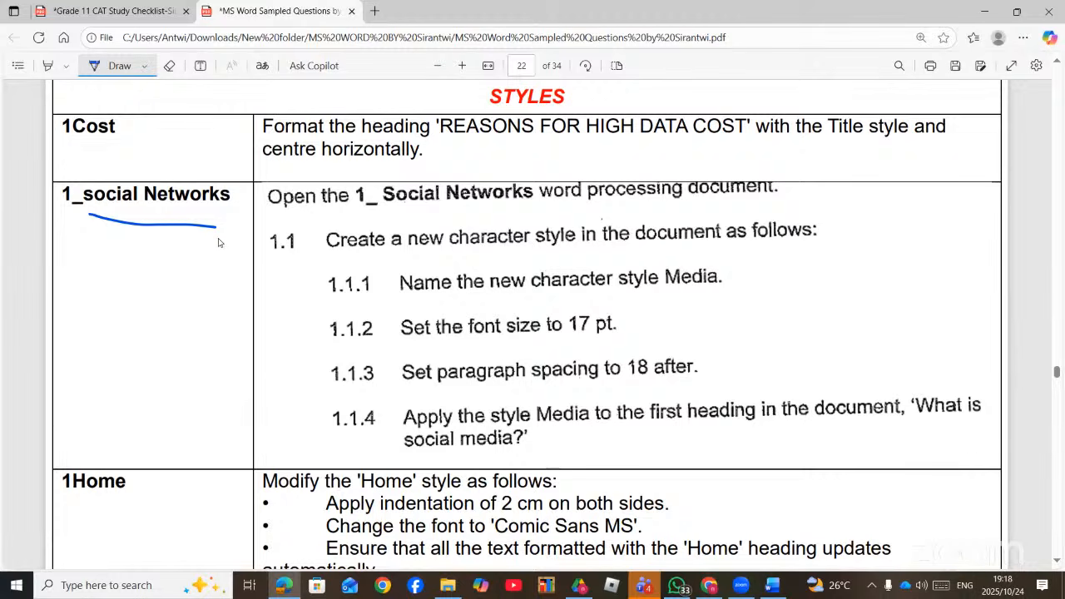
key(alt+Tab)
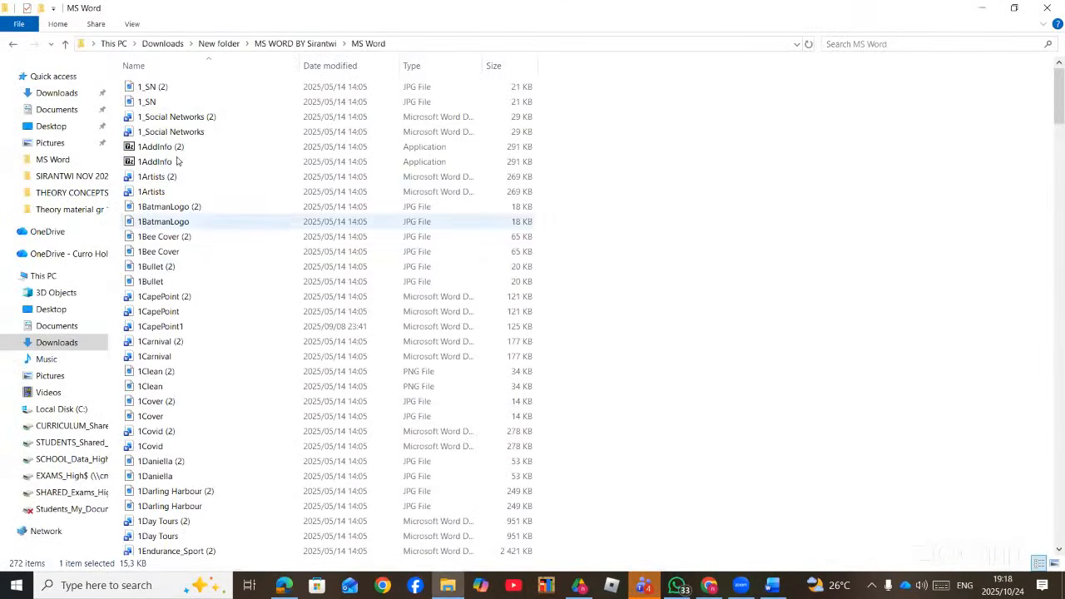
click(185, 132)
double_click(186, 133)
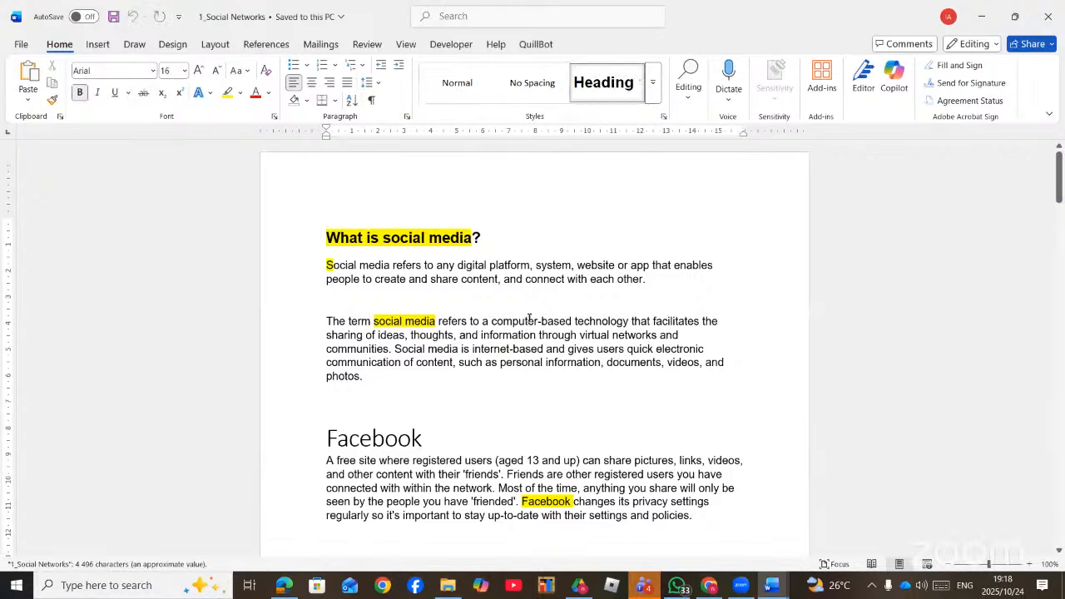
- Find the Styles pane via search, start Create New Style from Formatting, then view the task PDF
click(550, 266)
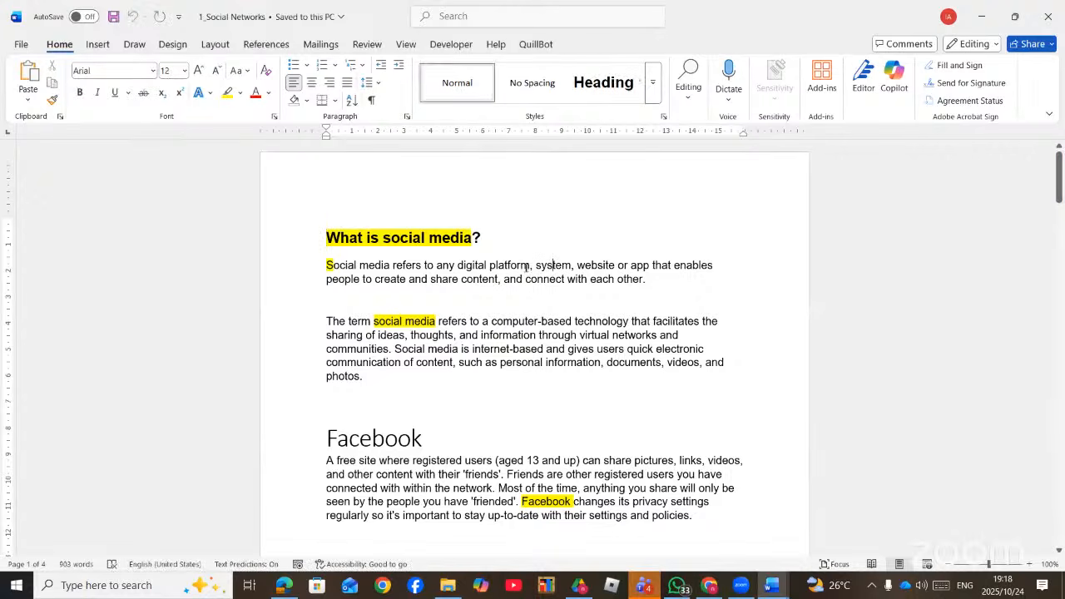
click(455, 17)
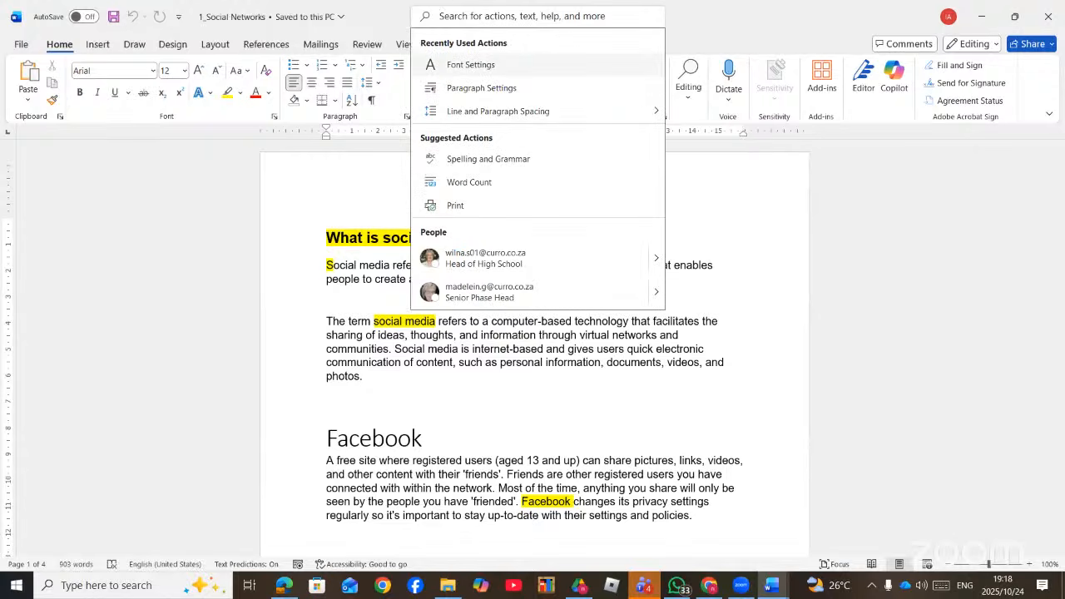
text(STY)
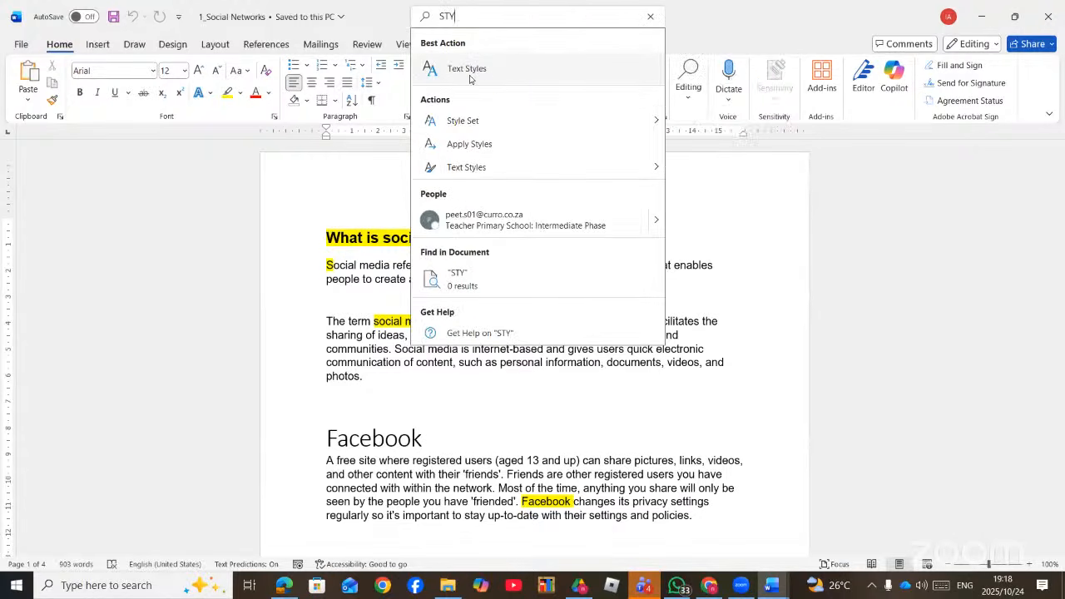
click(469, 71)
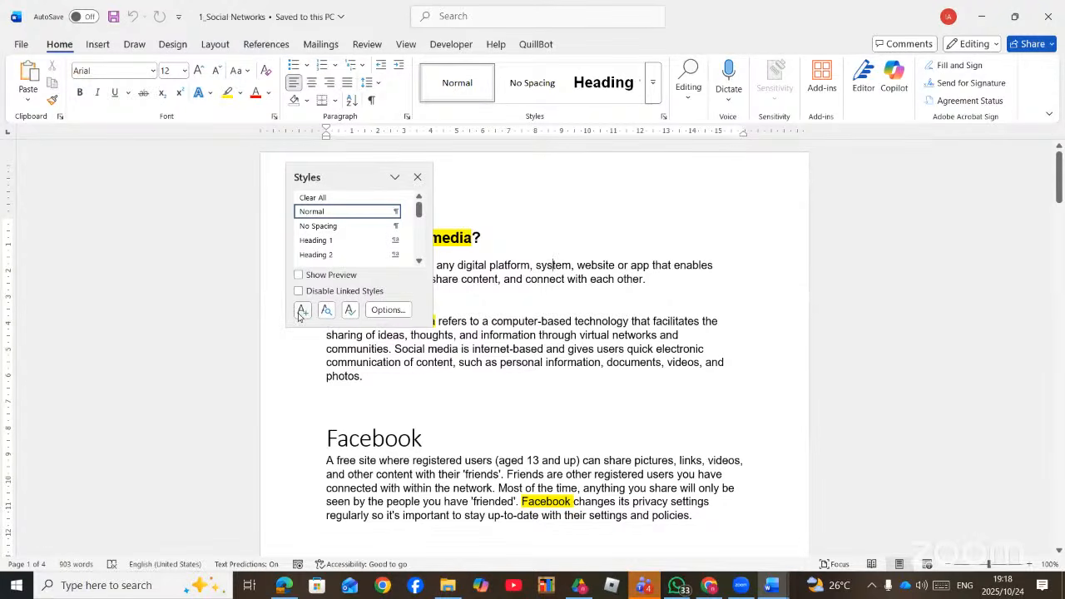
click(301, 313)
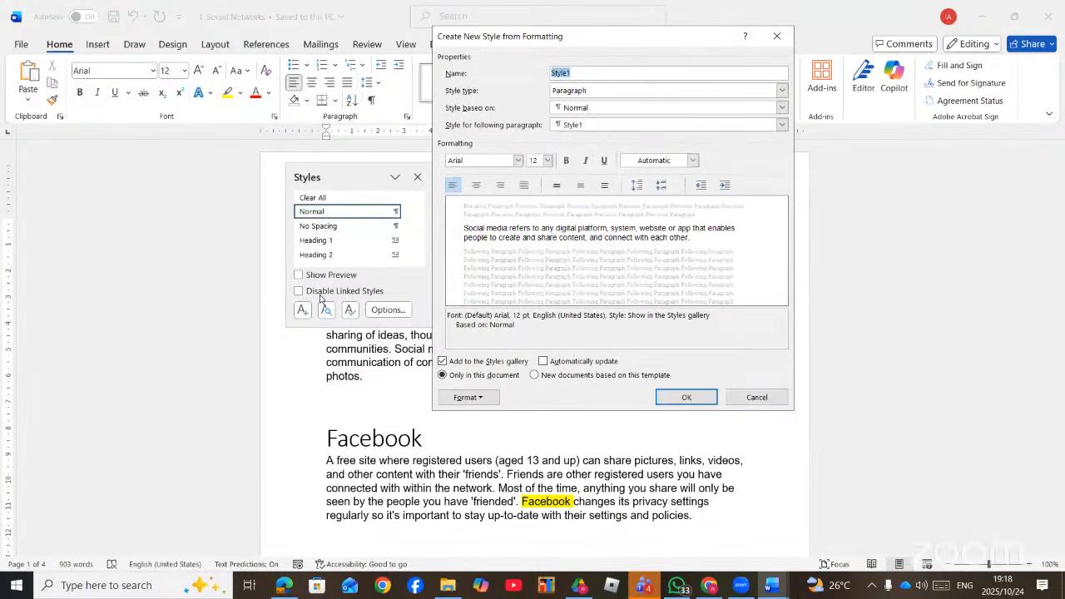
click(776, 37)
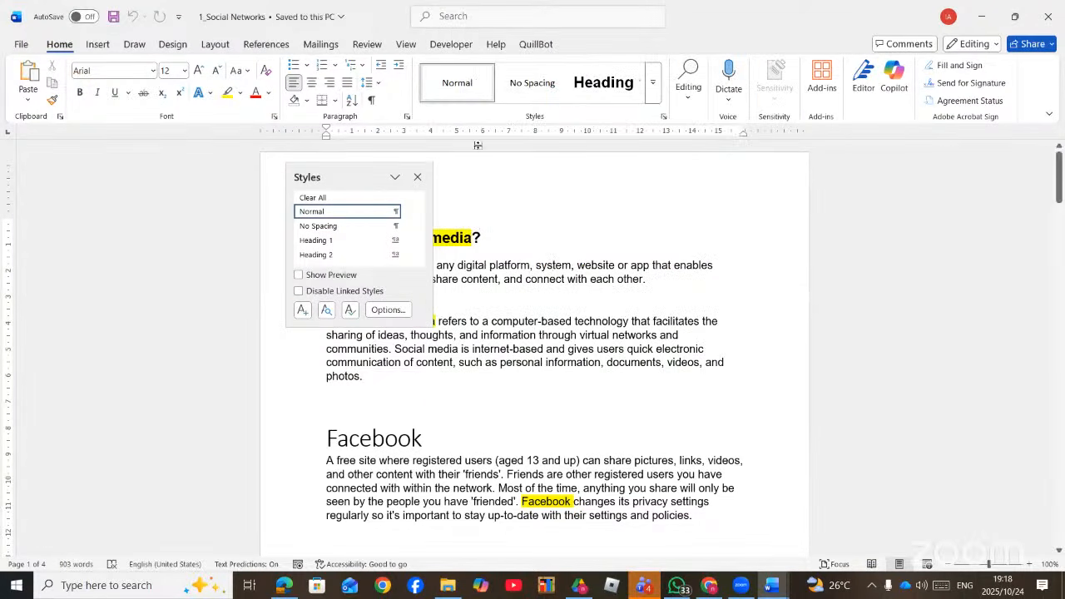
click(417, 176)
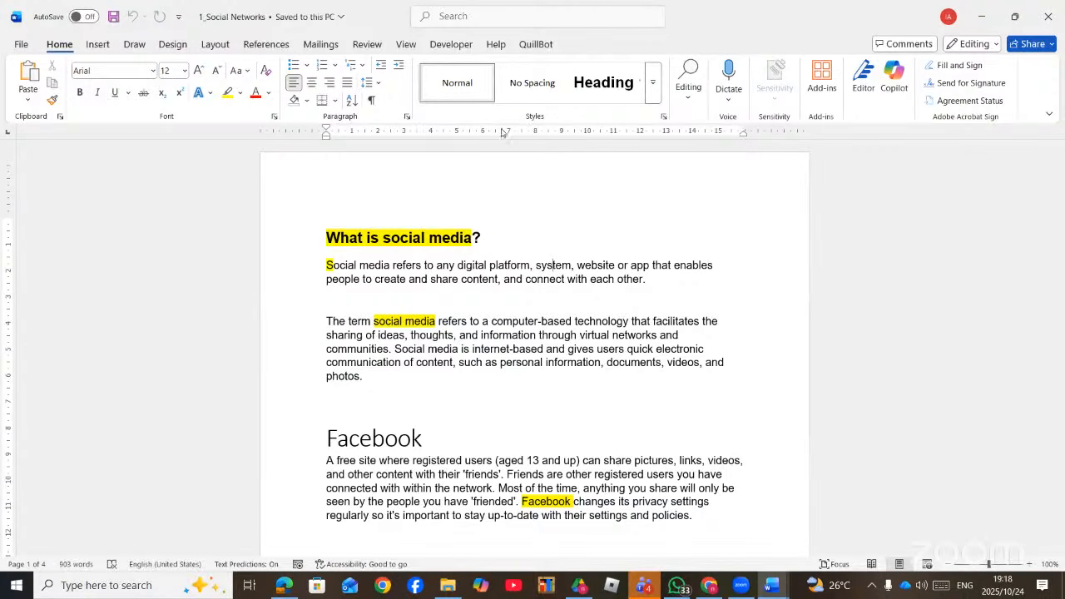
click(663, 118)
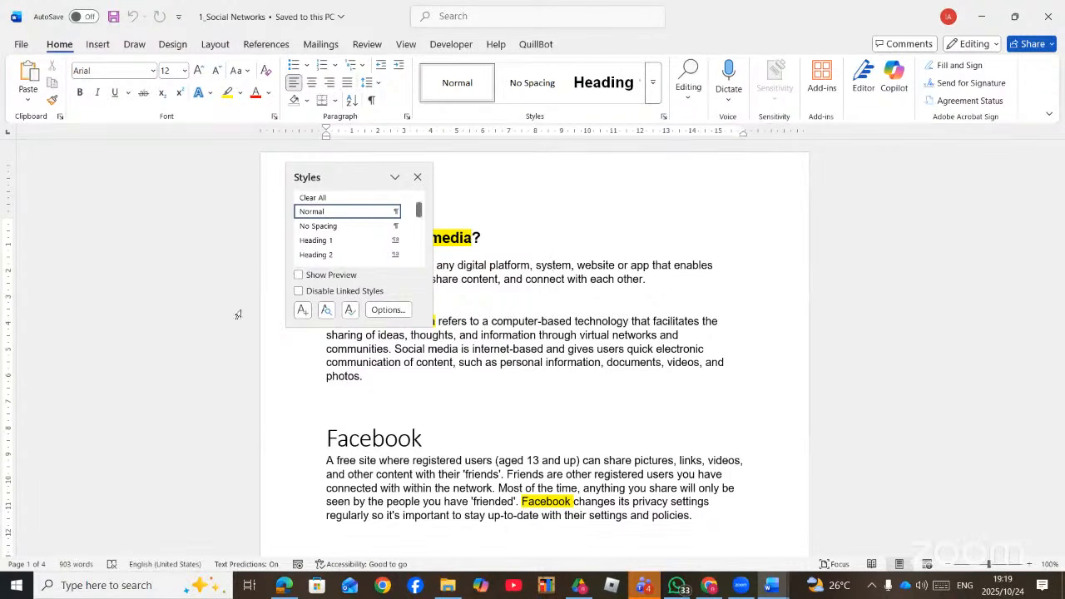
click(303, 310)
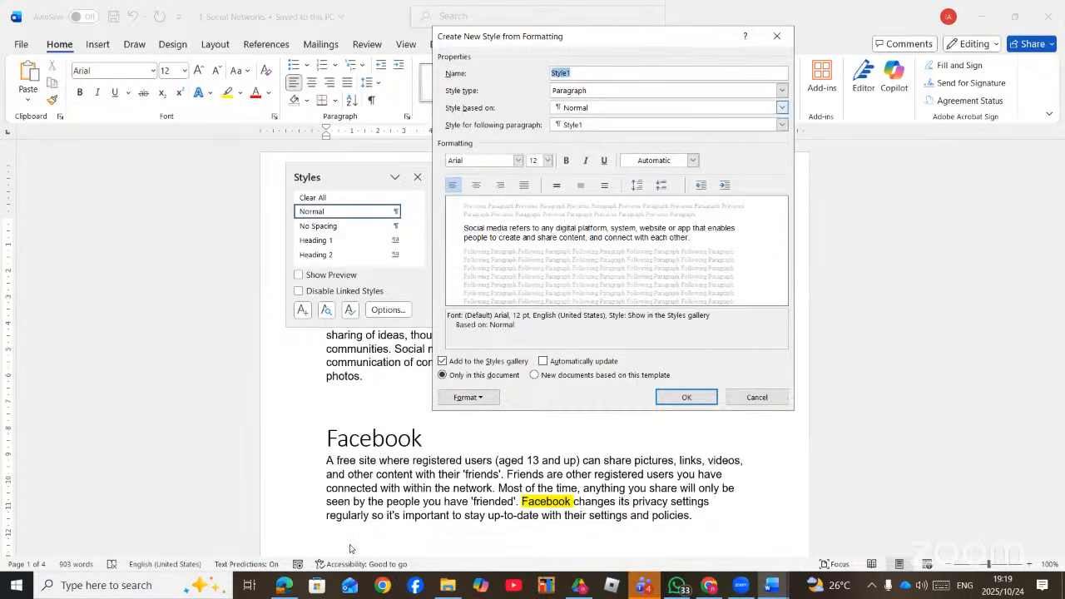
click(283, 586)
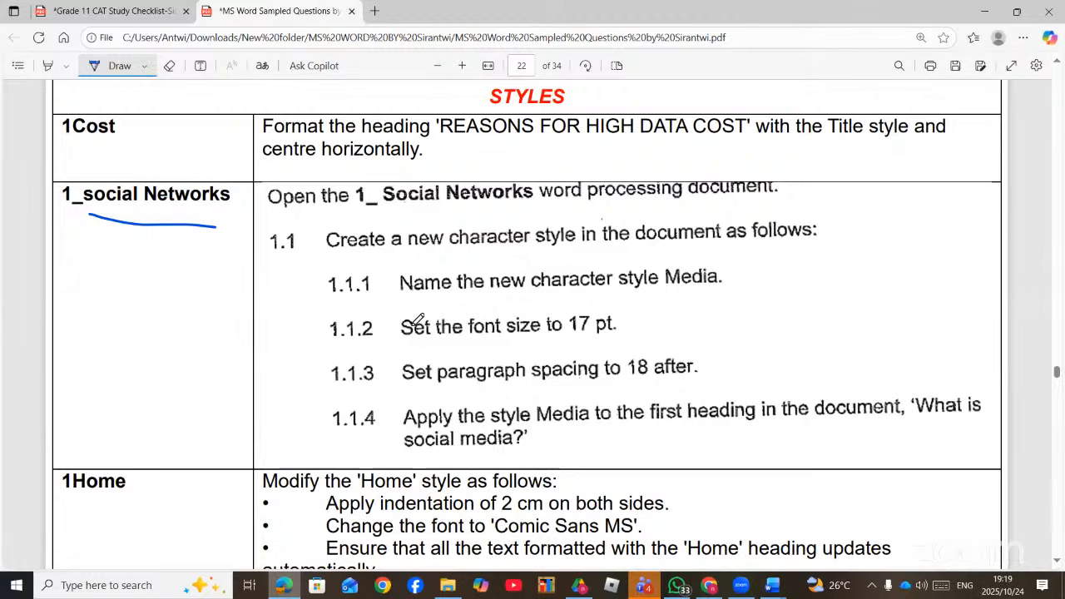
- Underline 'character style' and the style name 'Media' in task 1.1 with the Draw pen
drag(491, 248, 574, 245)
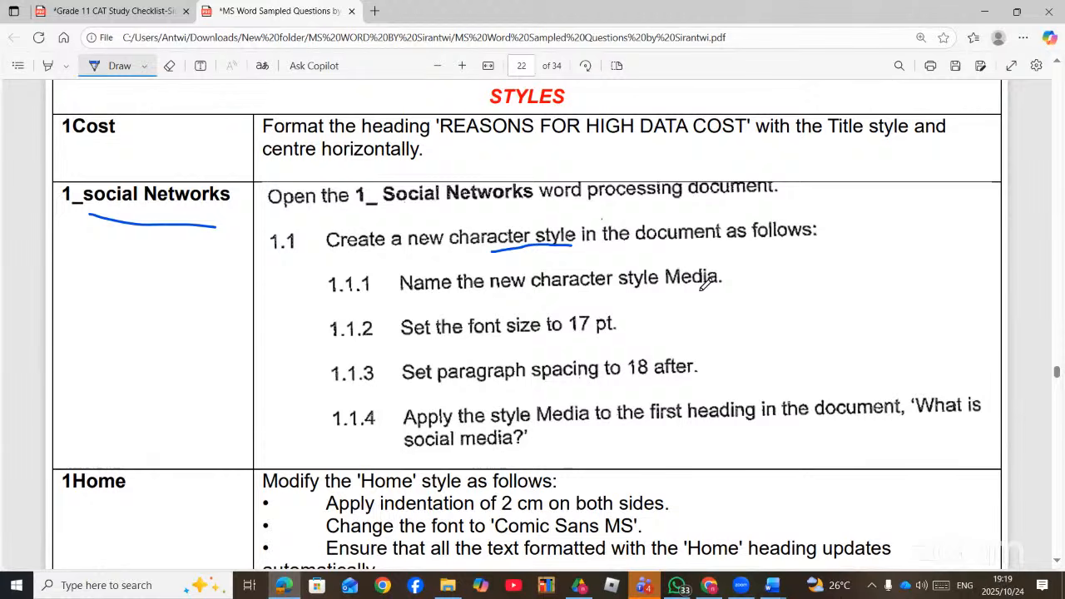
drag(722, 285, 682, 286)
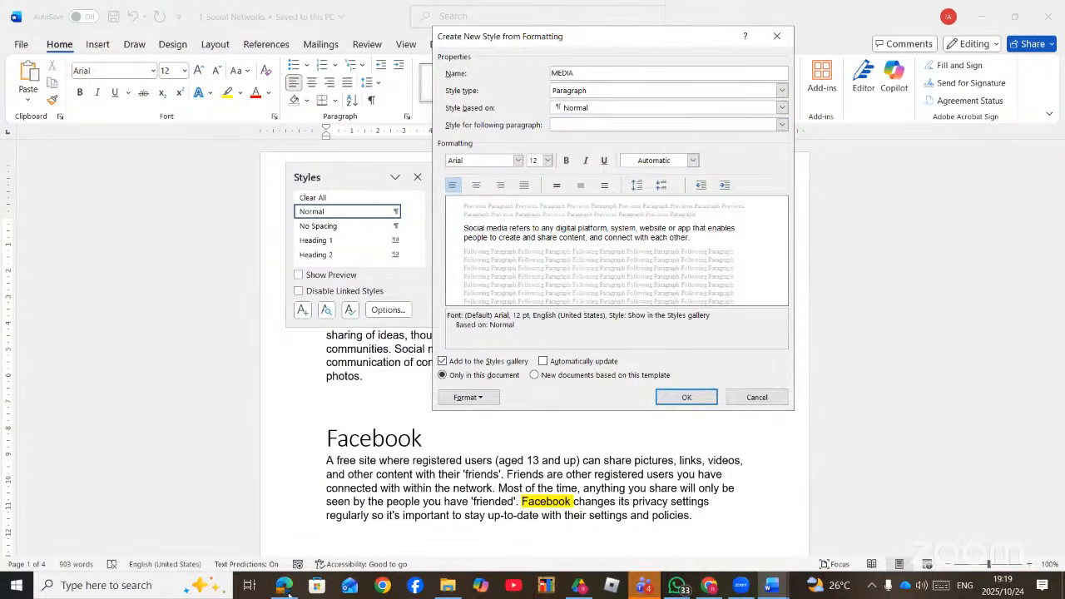
- After checking the task PDF, set the MEDIA style to 17 pt Arial
click(285, 588)
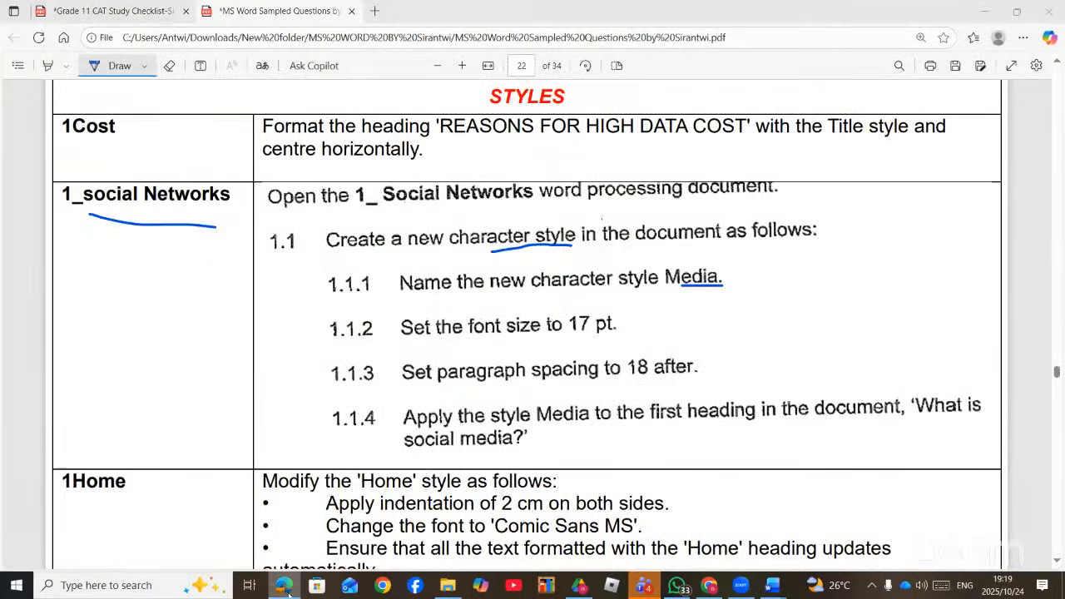
click(287, 586)
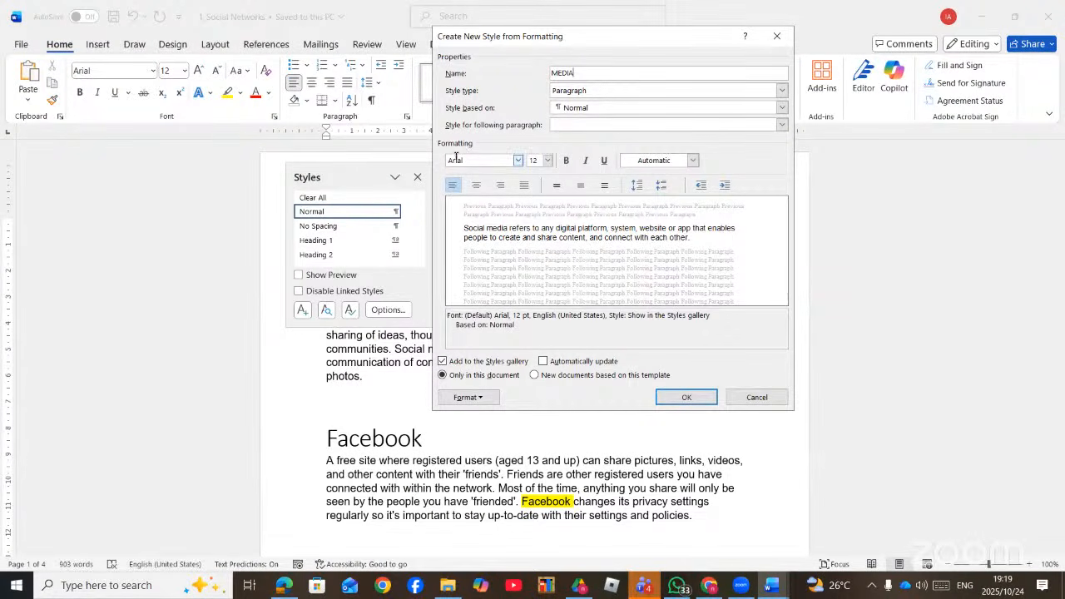
click(517, 165)
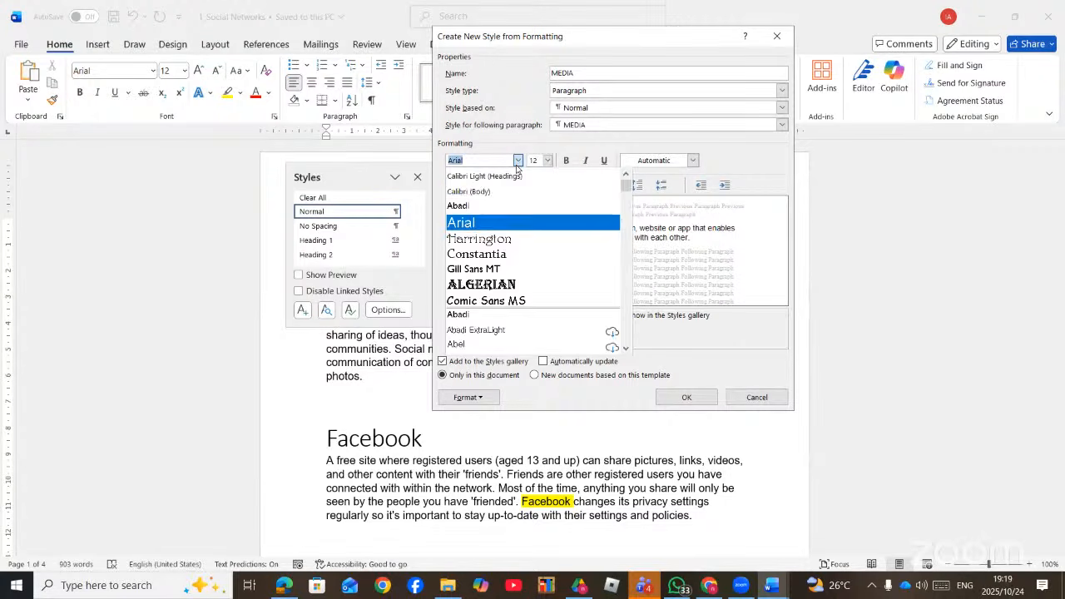
click(516, 166)
click(547, 161)
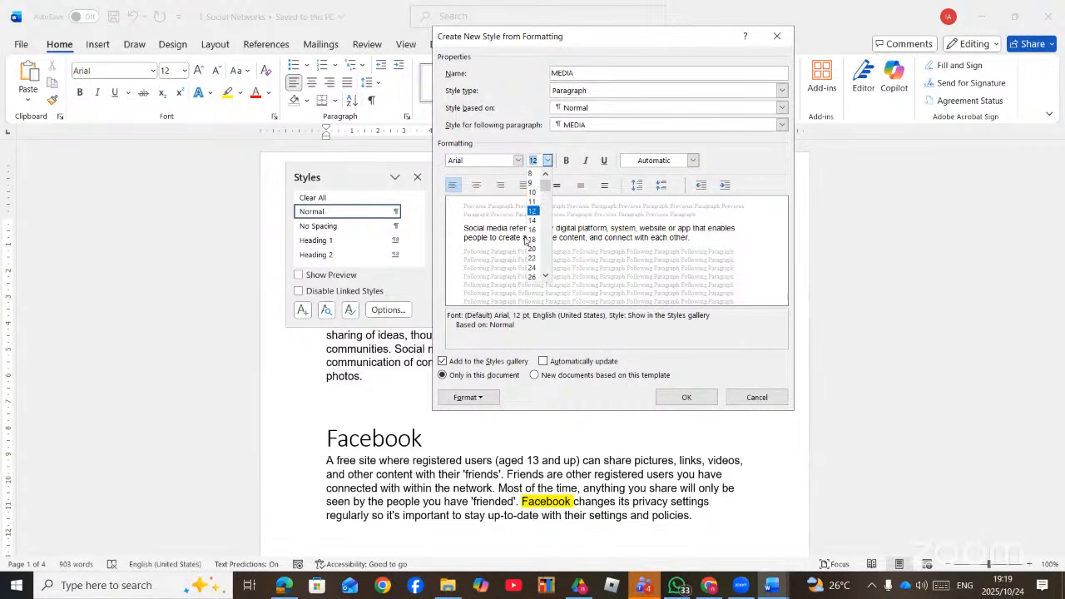
text(17)
click(750, 159)
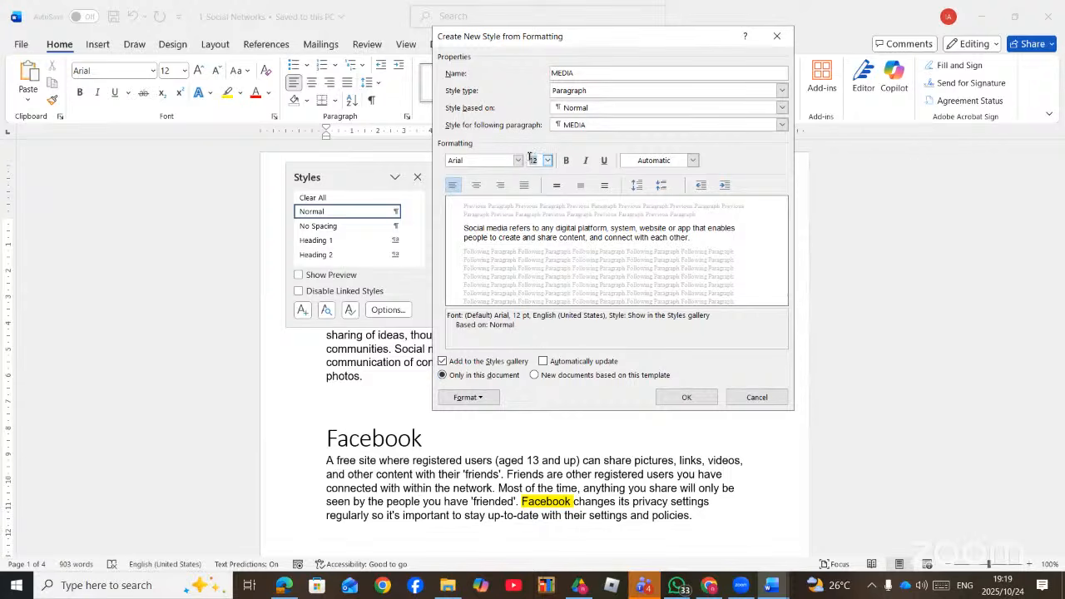
text(1)
click(749, 163)
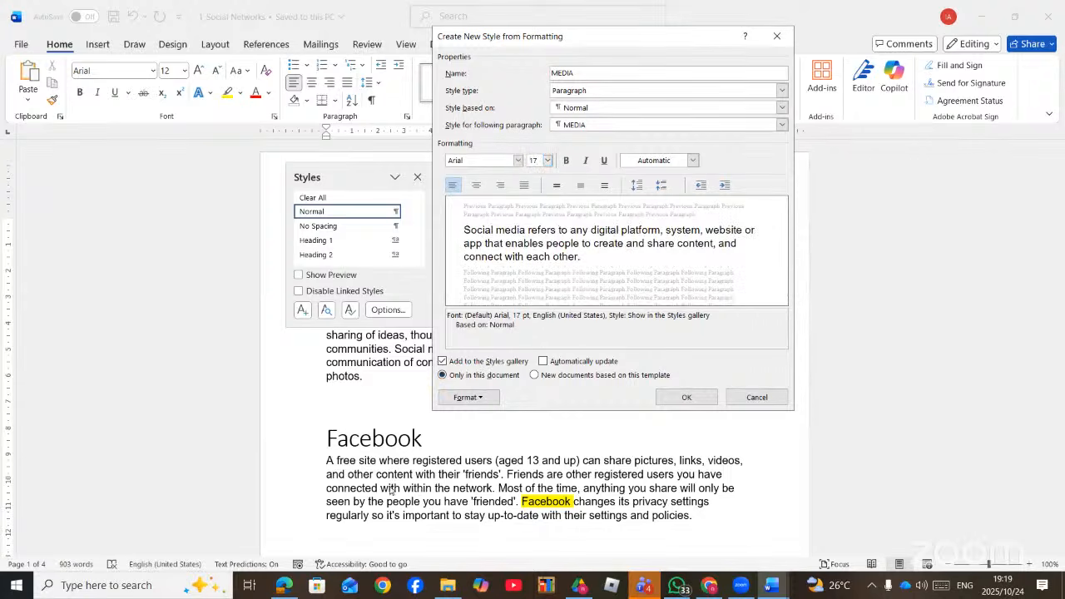
- Set the MEDIA style's paragraph spacing after to 18 pt, then bring up the task PDF
click(283, 587)
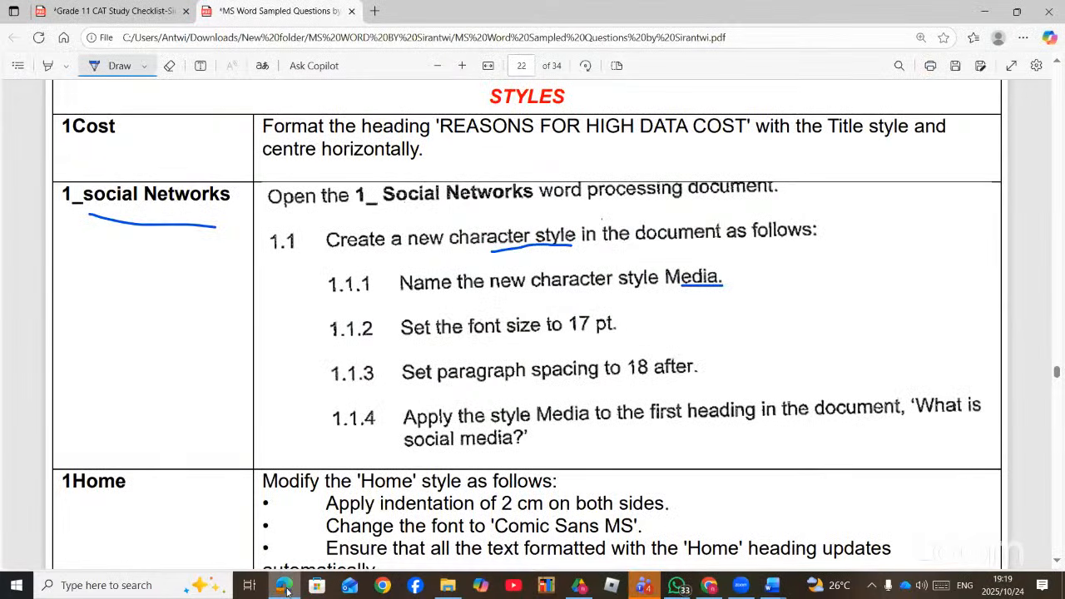
click(291, 590)
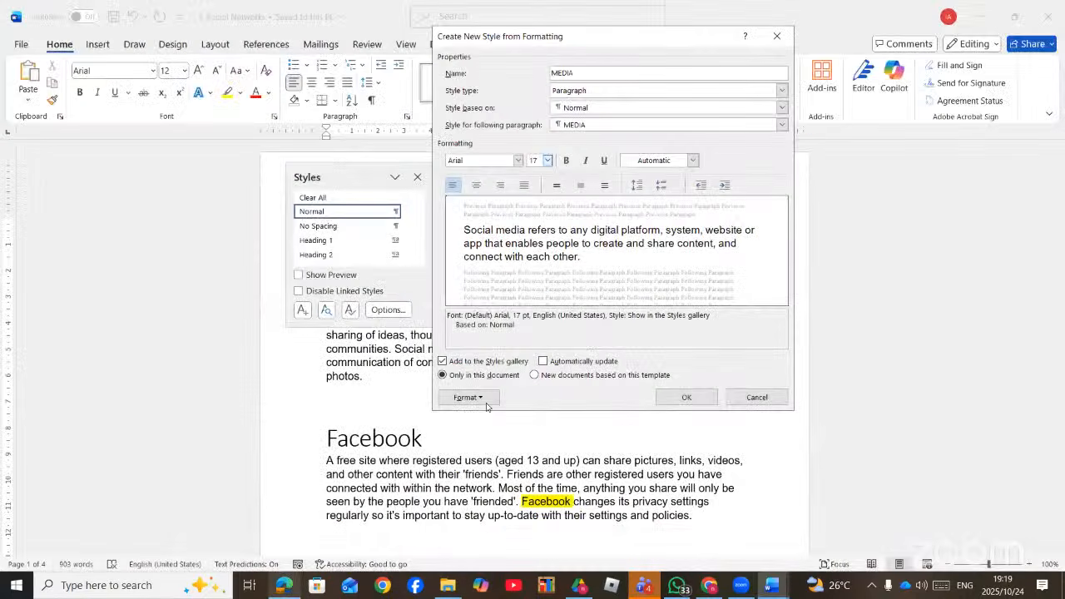
click(486, 399)
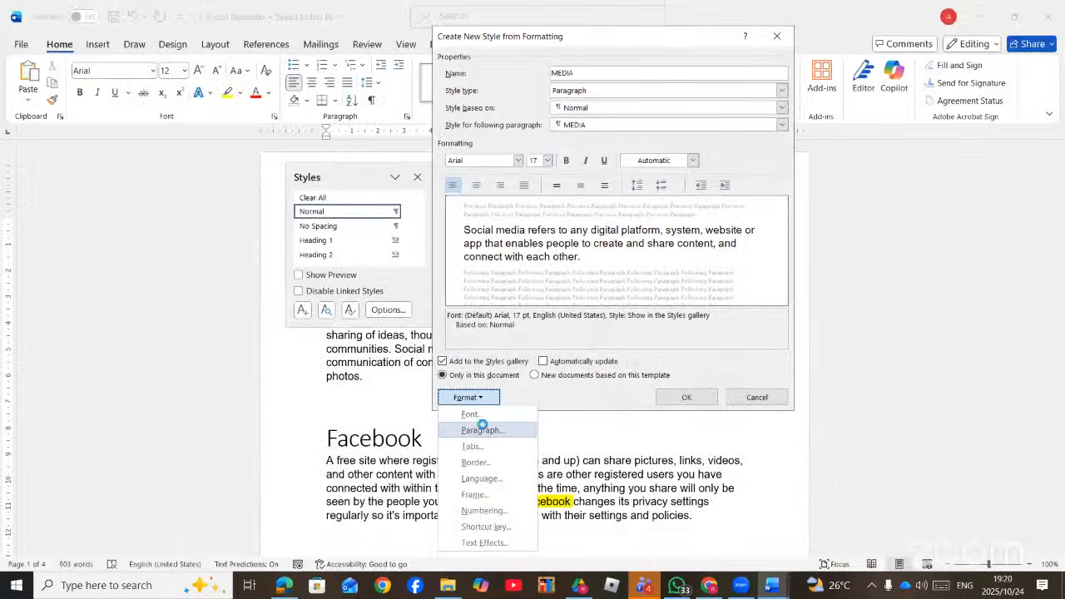
click(483, 430)
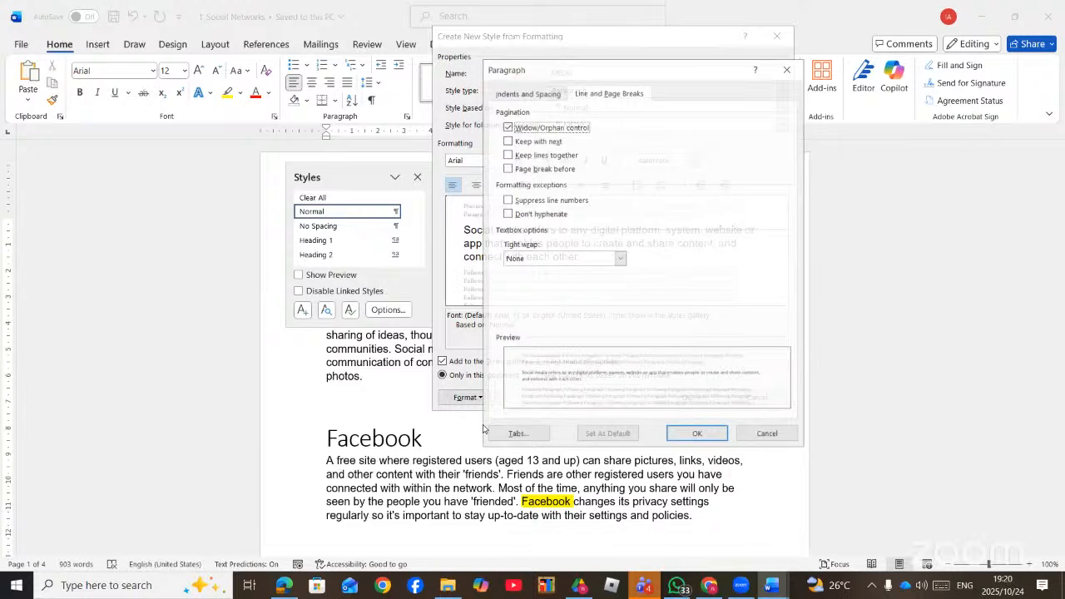
click(524, 93)
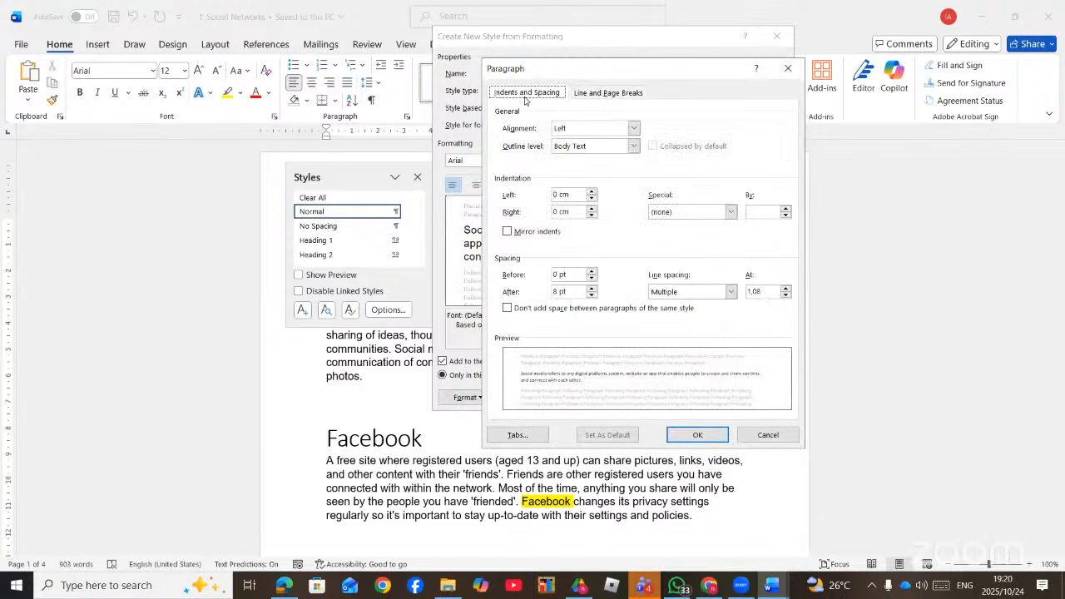
click(590, 288)
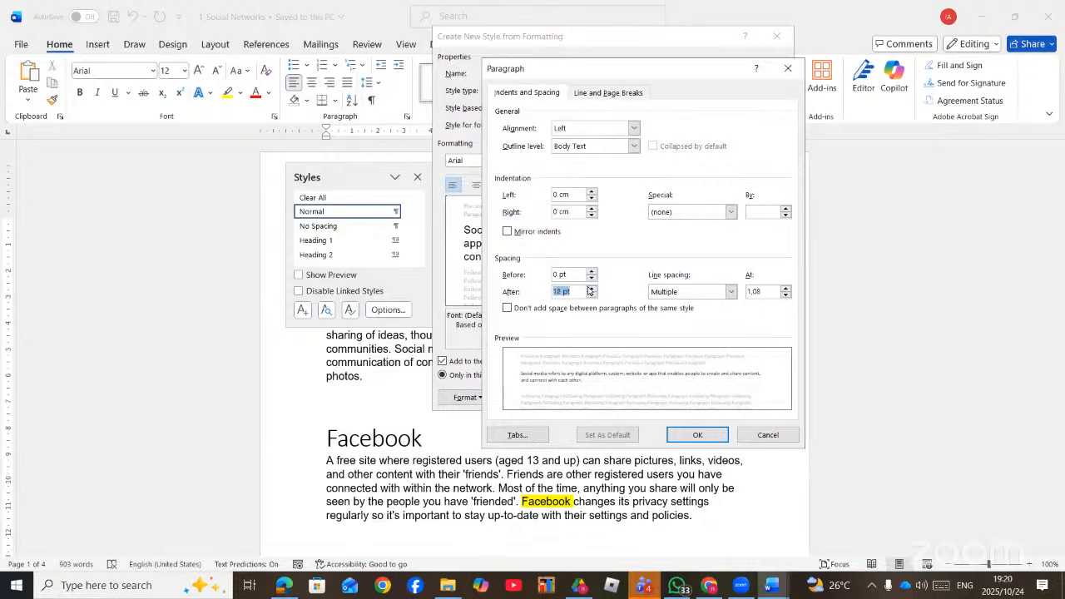
click(686, 436)
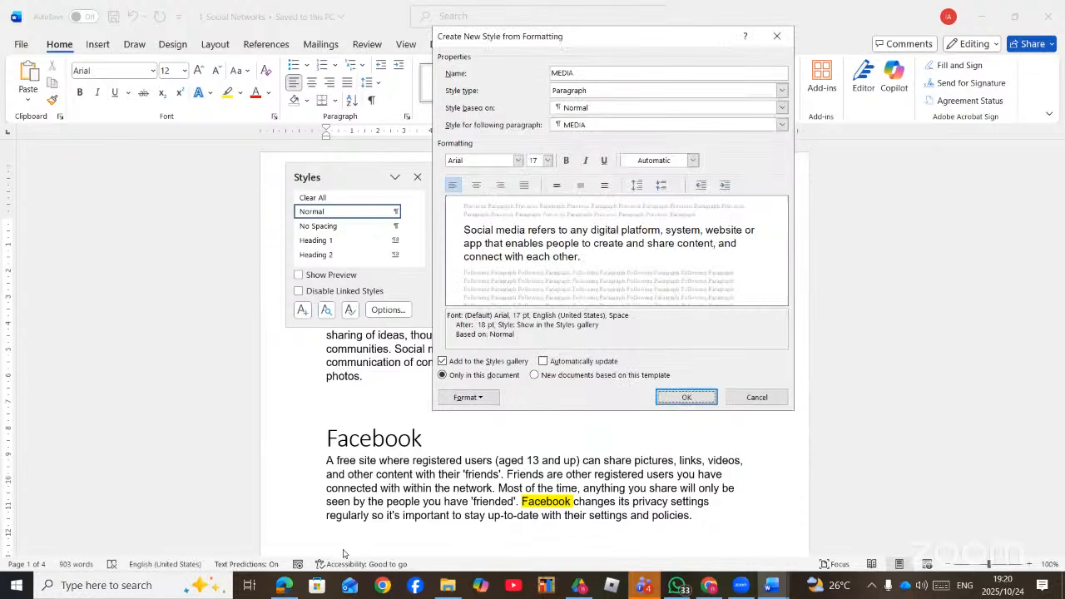
click(283, 586)
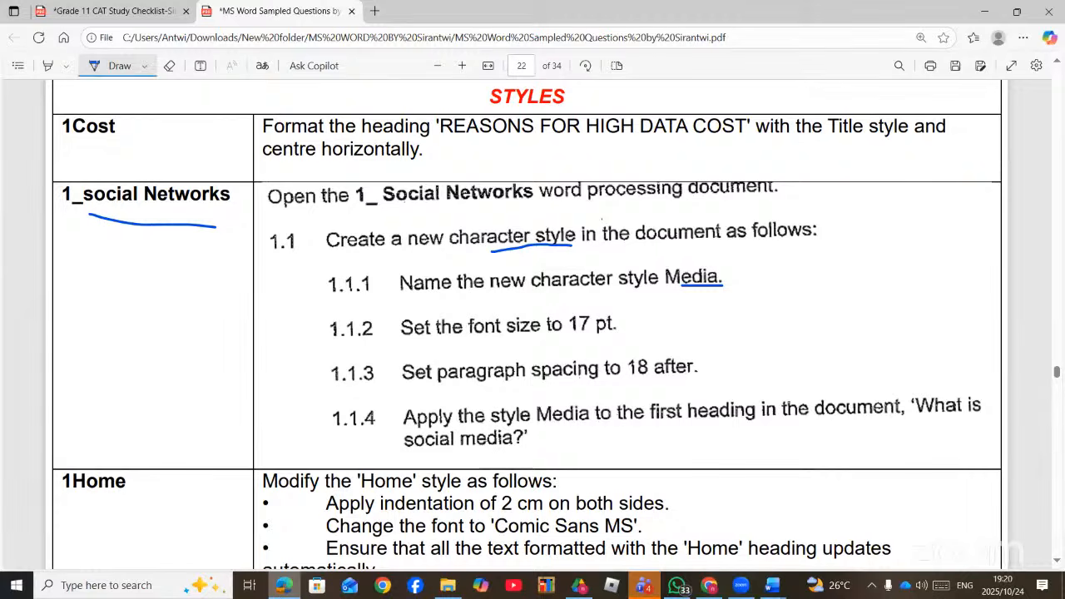
- Reread the Media style instructions, then return to Word's Create New Style dialog with Alt+Tab
mouse_move(284, 587)
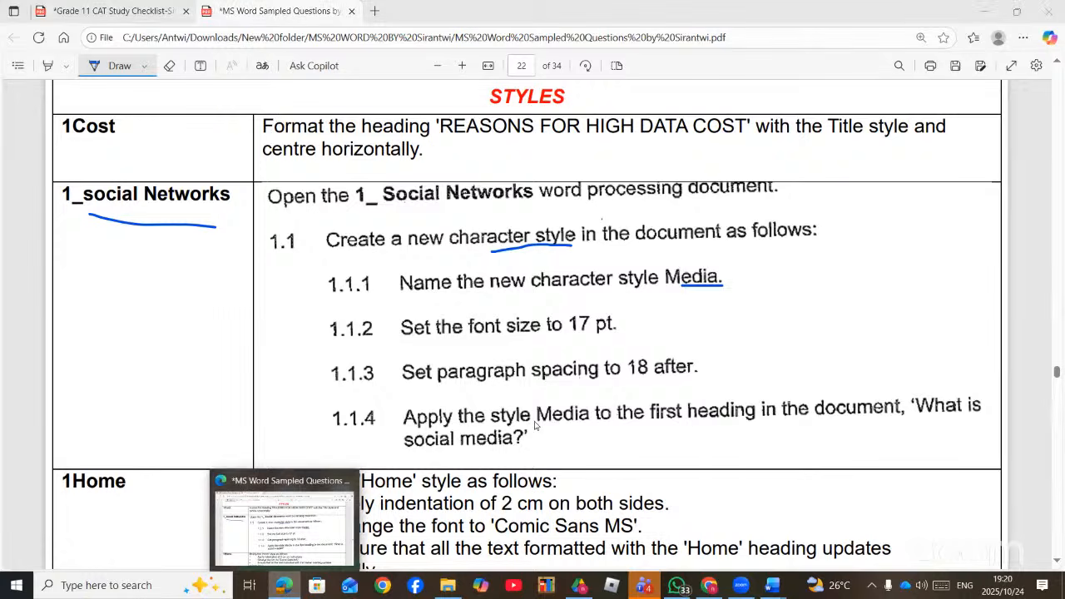
key(alt+Tab)
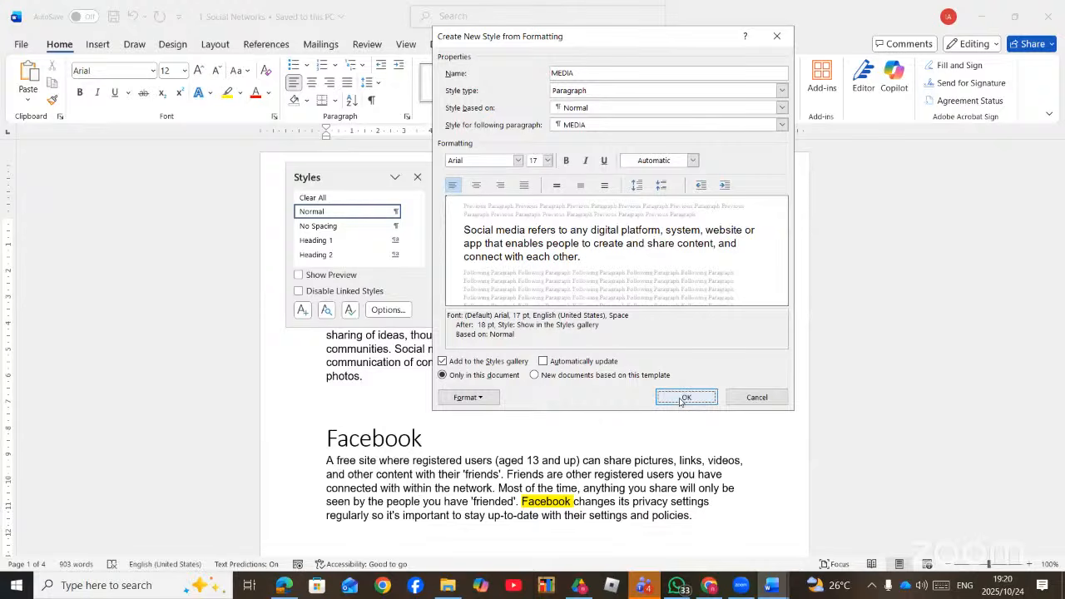
click(543, 363)
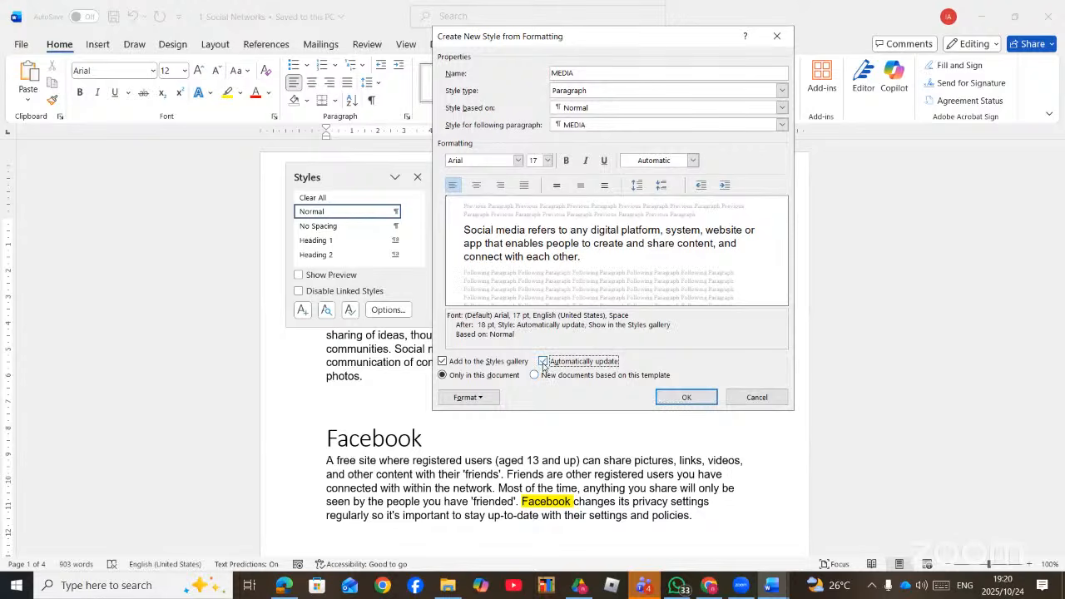
click(684, 397)
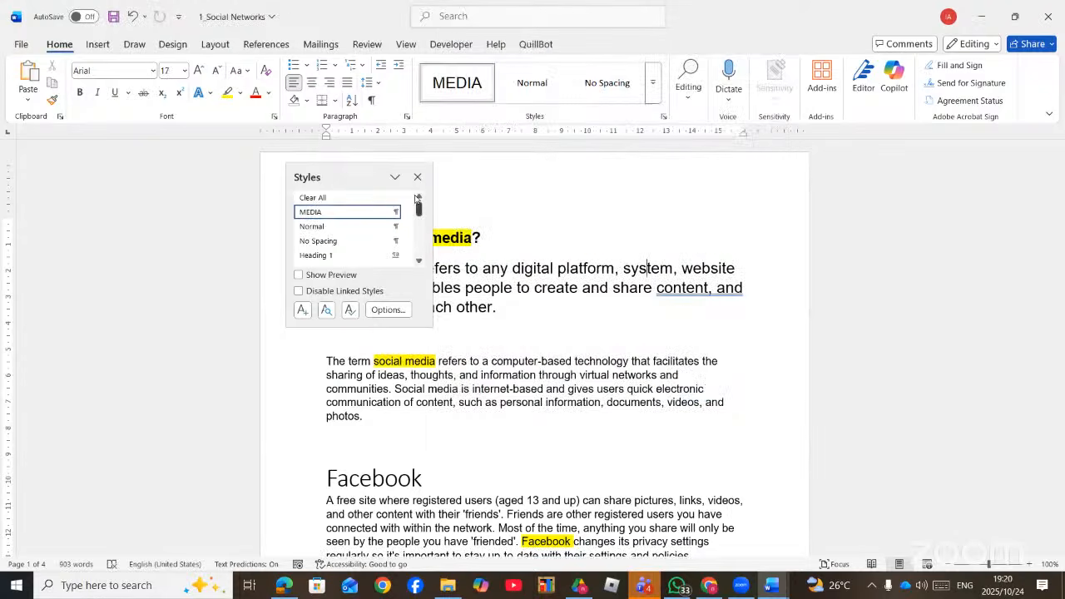
click(417, 177)
drag(489, 234, 327, 226)
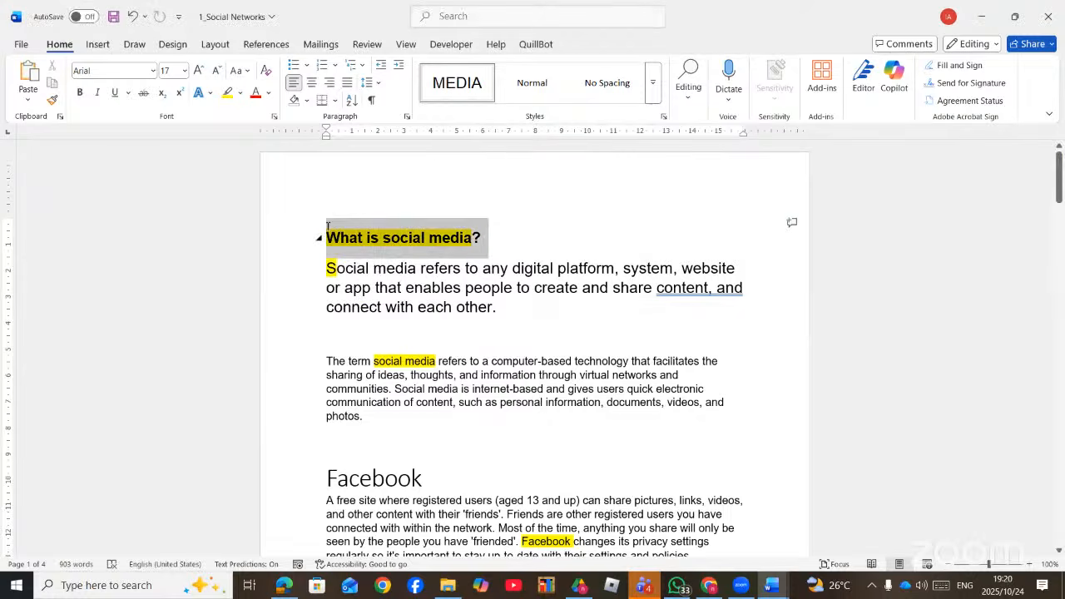
click(653, 83)
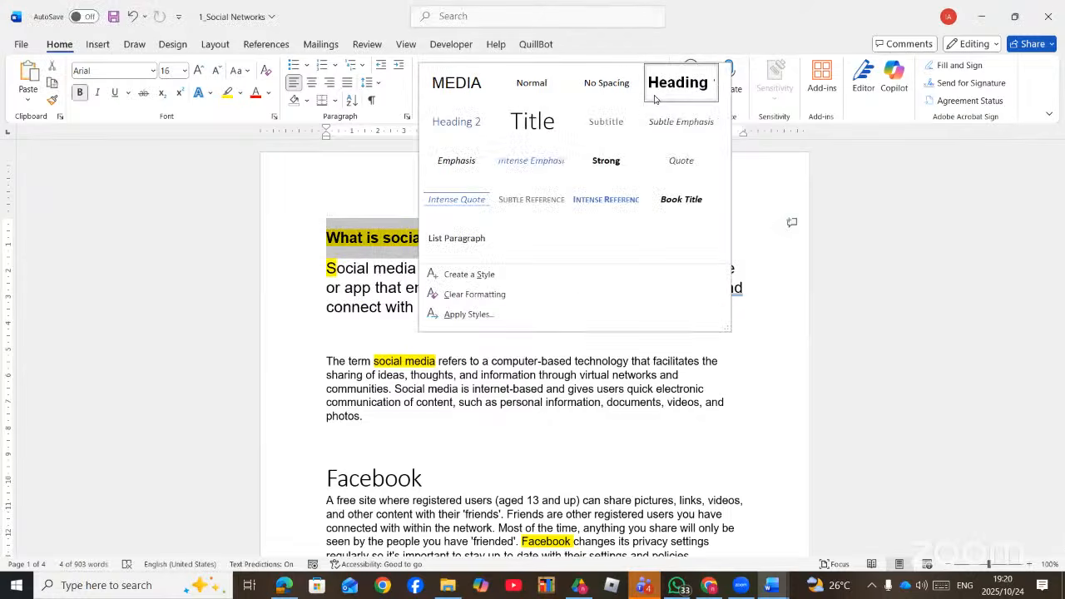
click(458, 90)
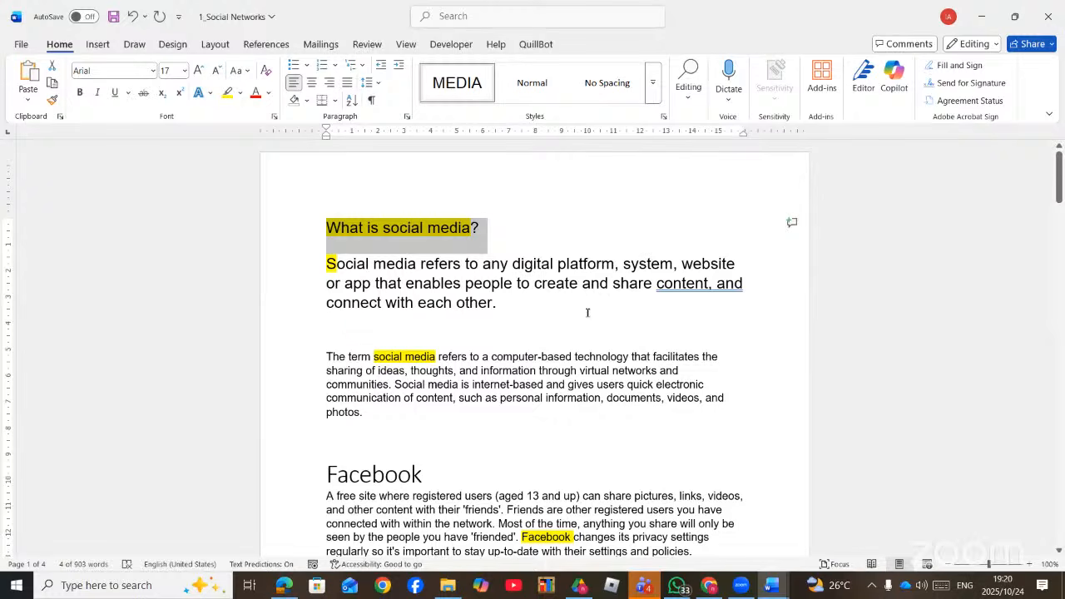
- Give the MEDIA style a 3-D box border, 3 pt wide and green
right_click(440, 84)
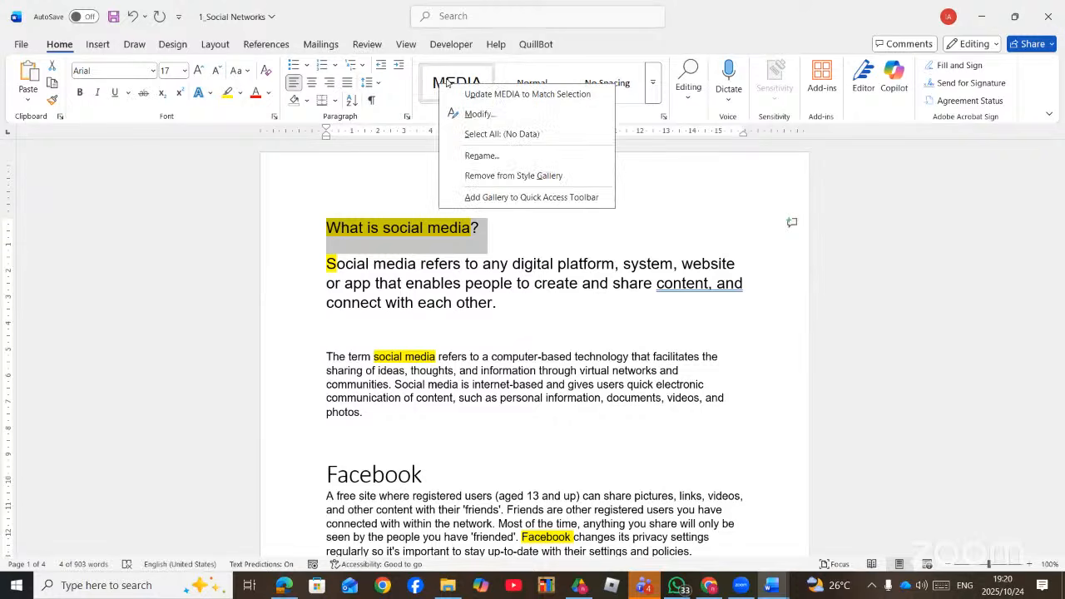
click(494, 115)
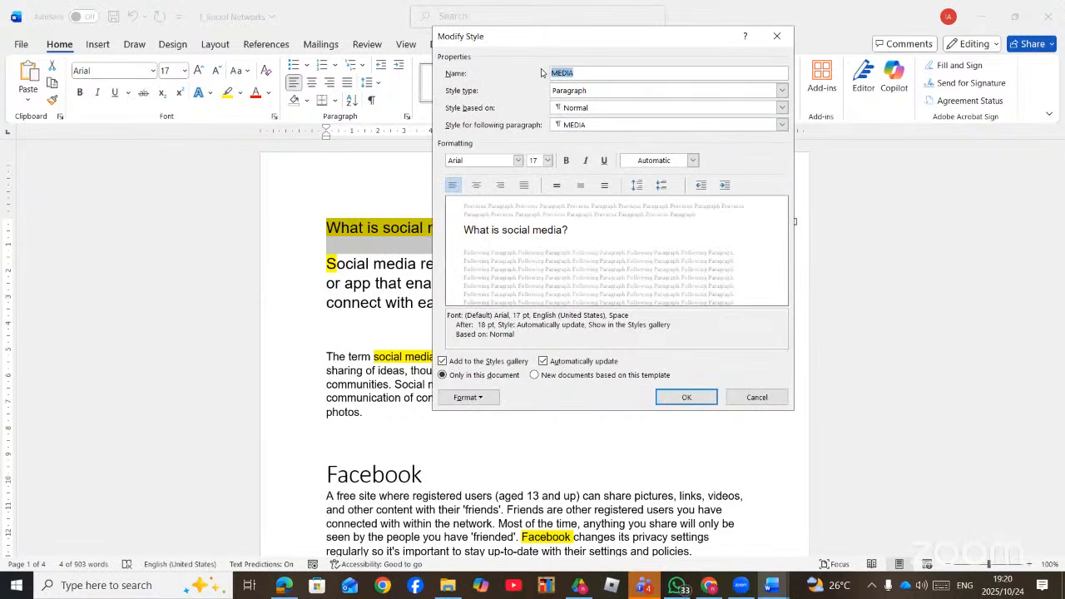
click(483, 398)
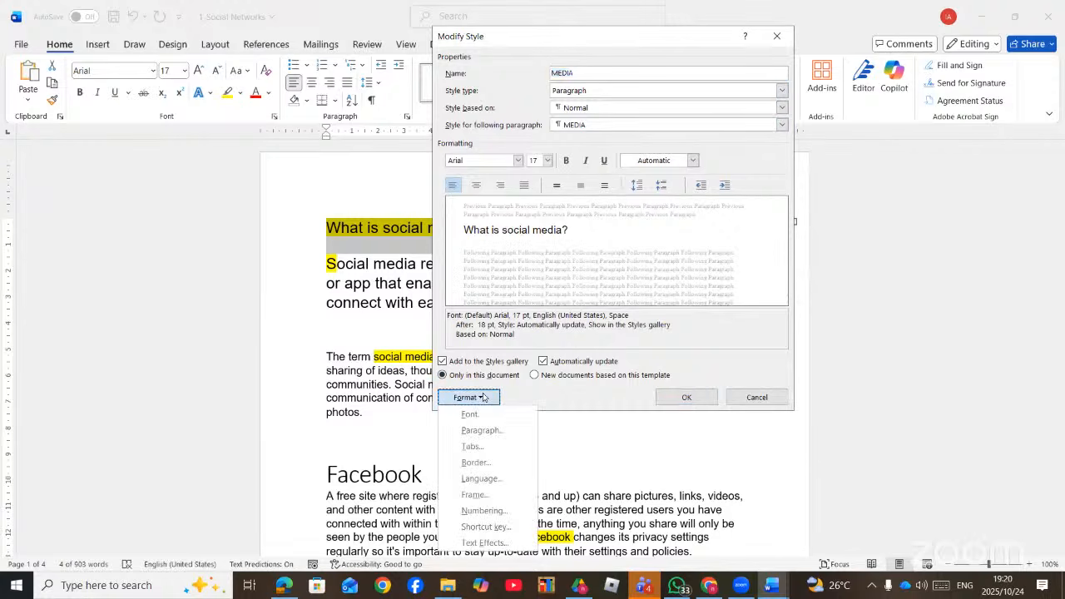
click(493, 463)
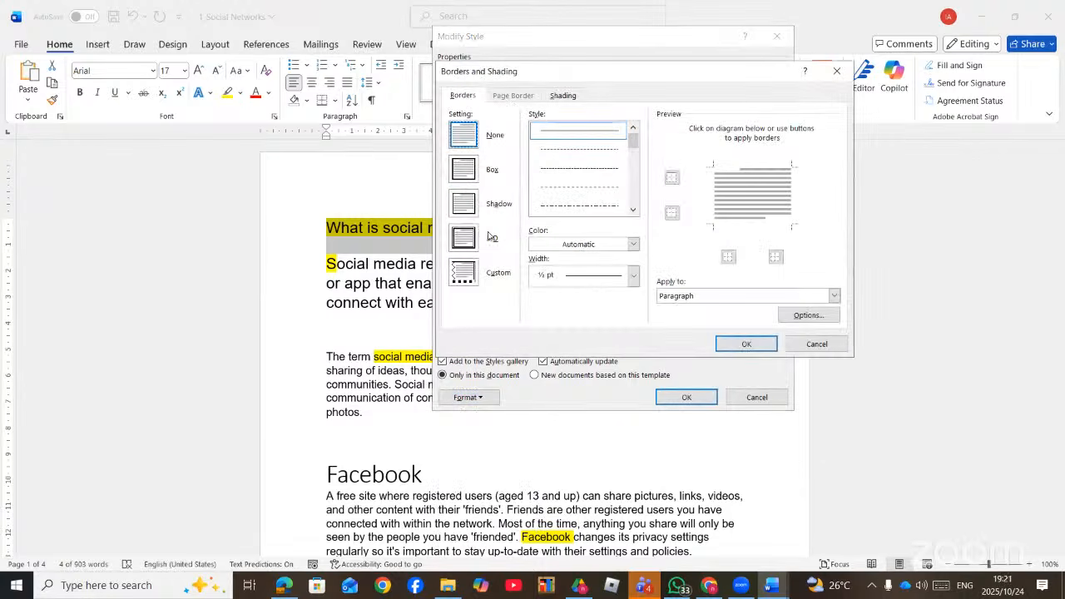
click(473, 244)
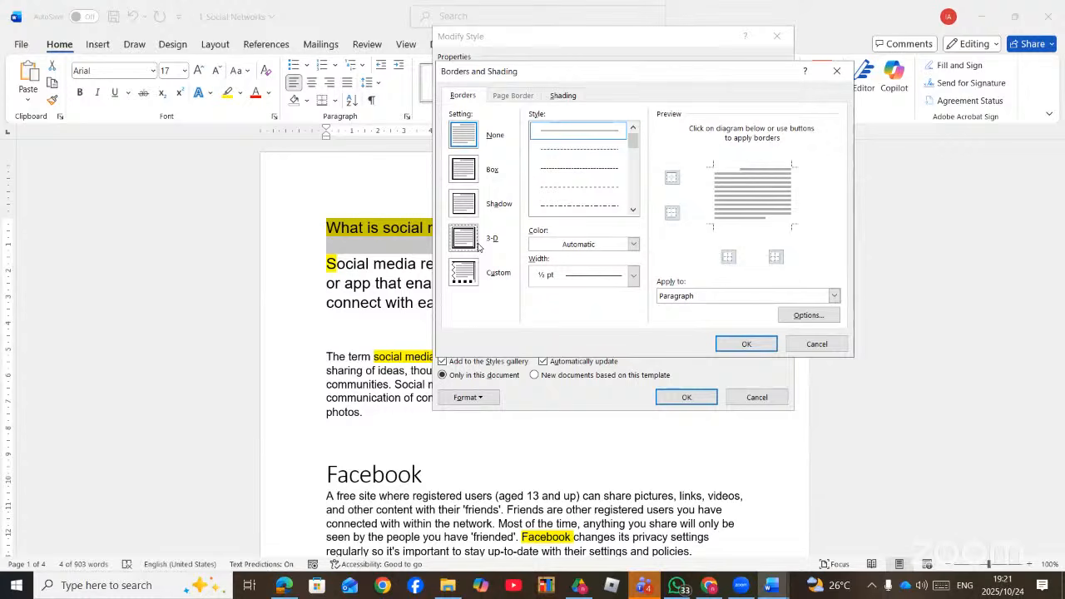
click(626, 277)
click(584, 409)
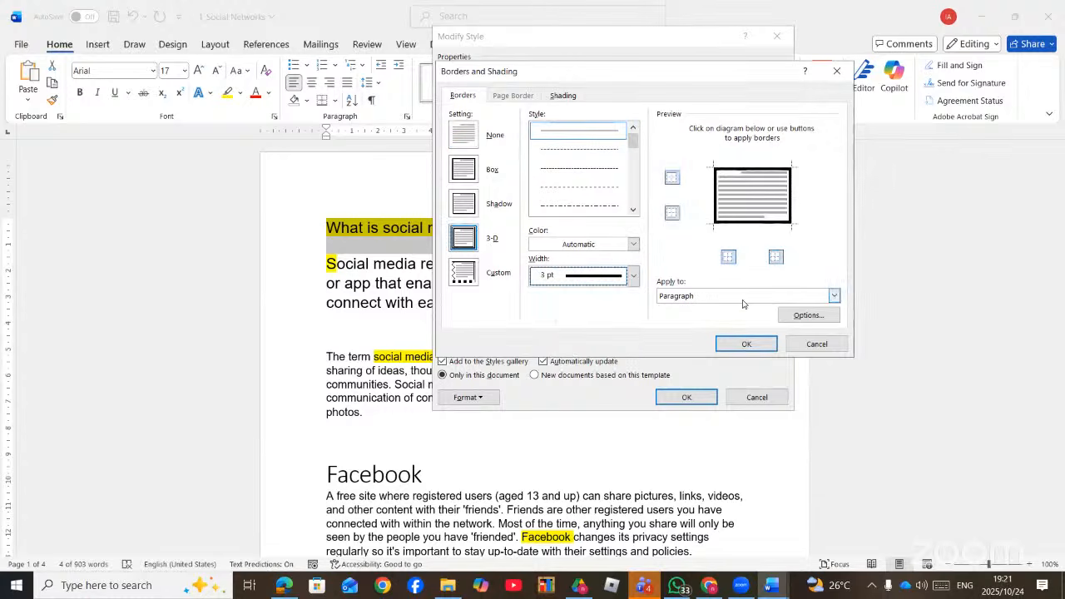
click(611, 244)
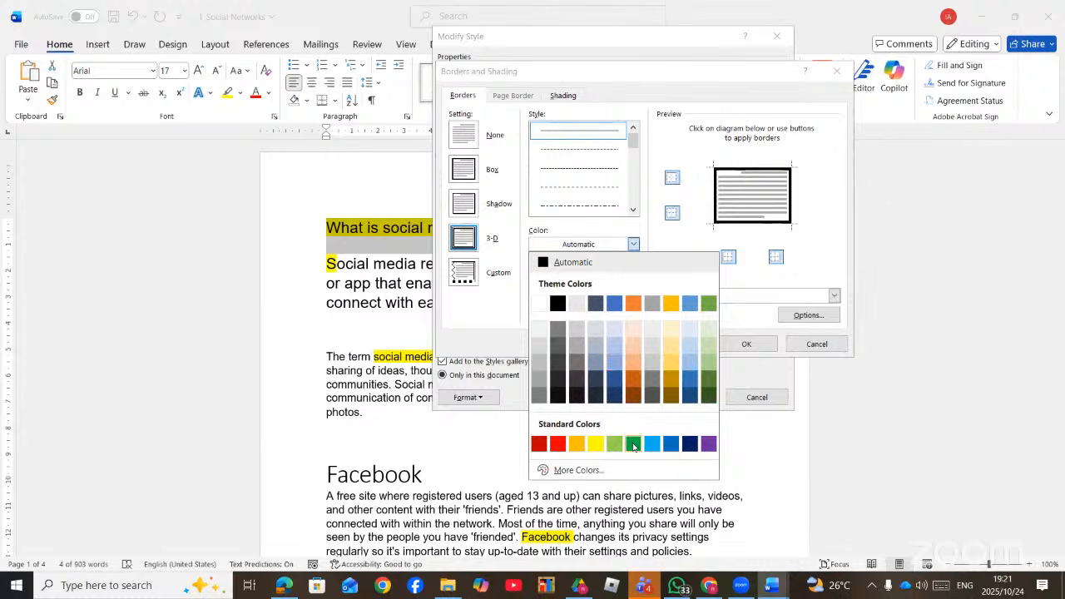
click(634, 447)
click(745, 346)
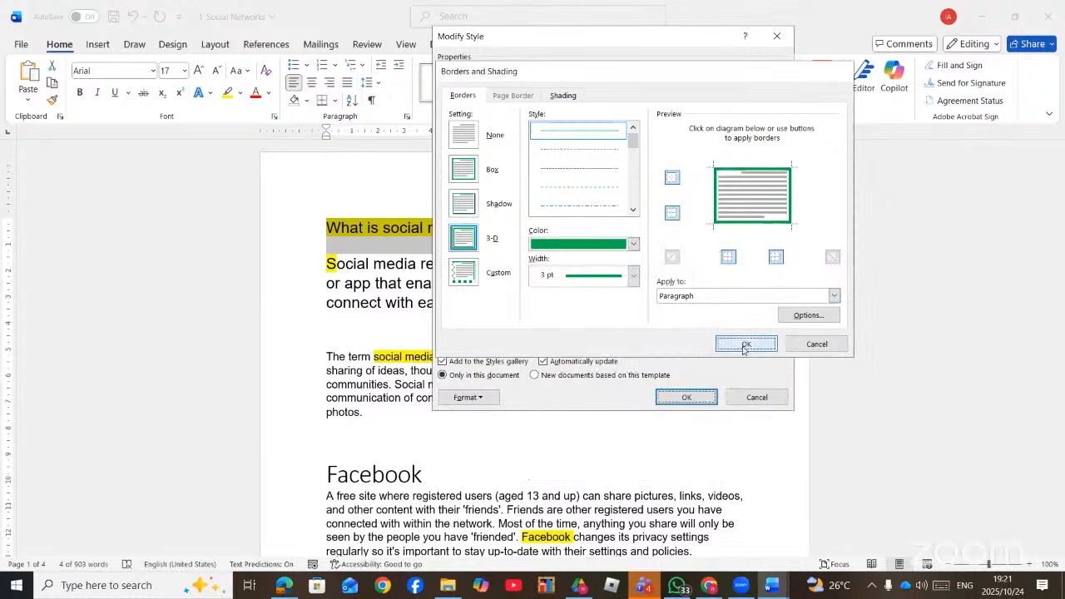
click(493, 398)
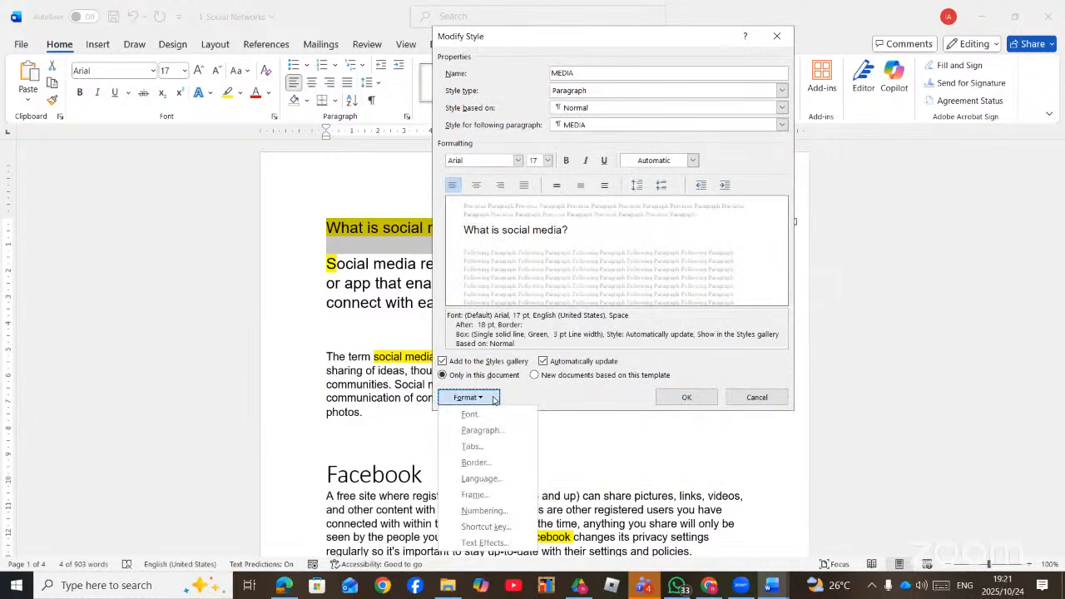
- Add an Offset: Right outer shadow text effect to the MEDIA style
click(488, 543)
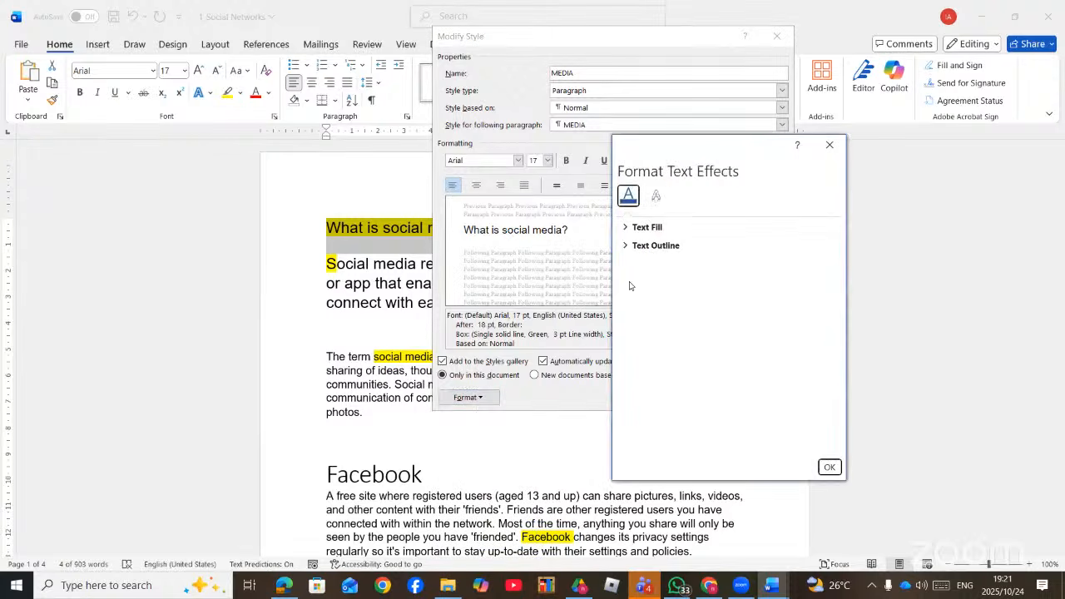
click(657, 197)
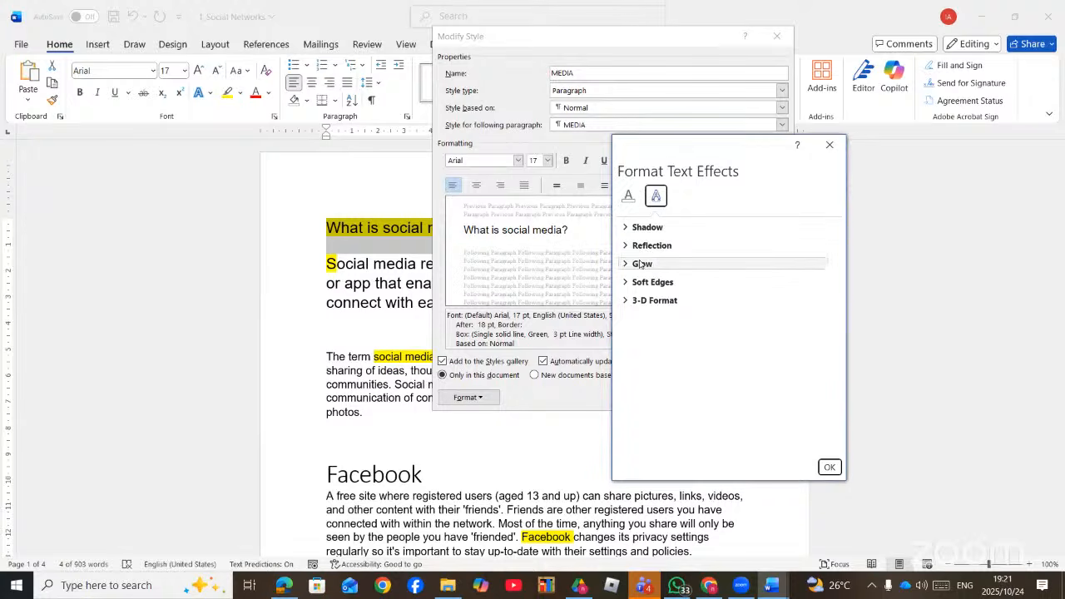
click(639, 228)
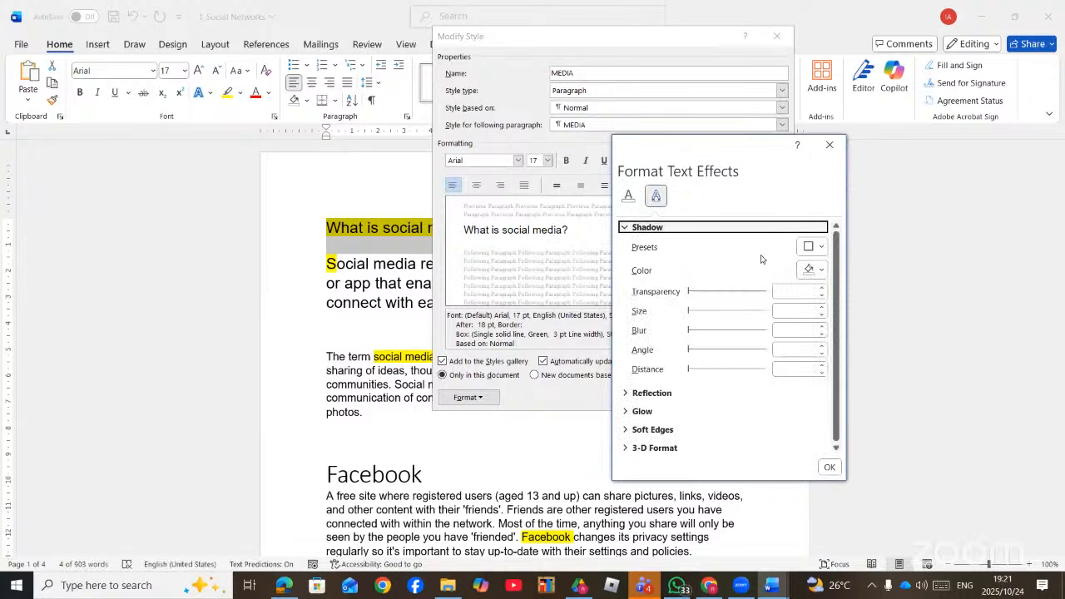
click(808, 247)
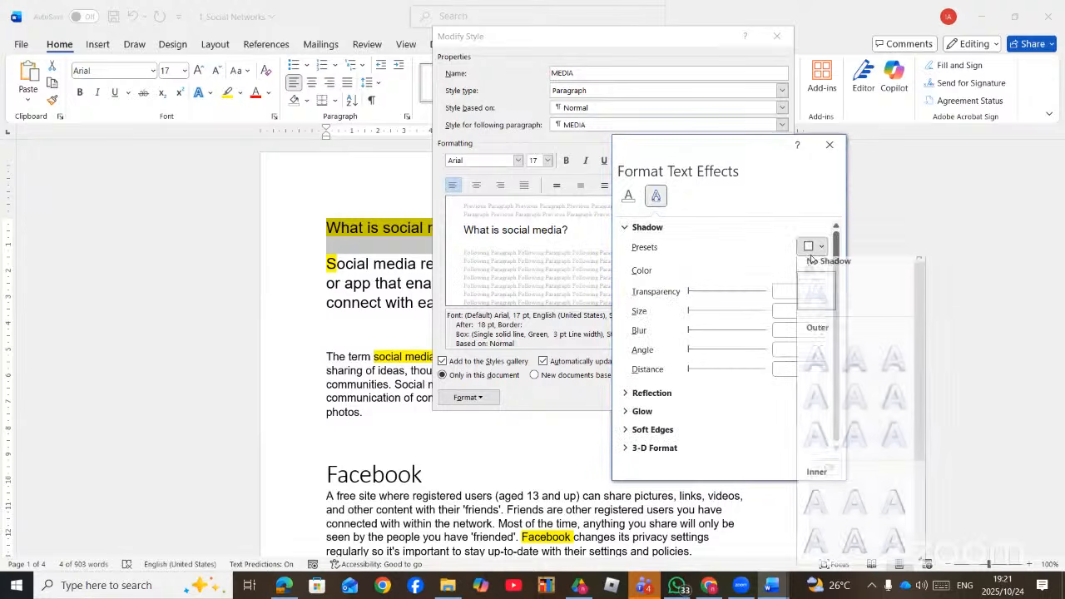
click(819, 408)
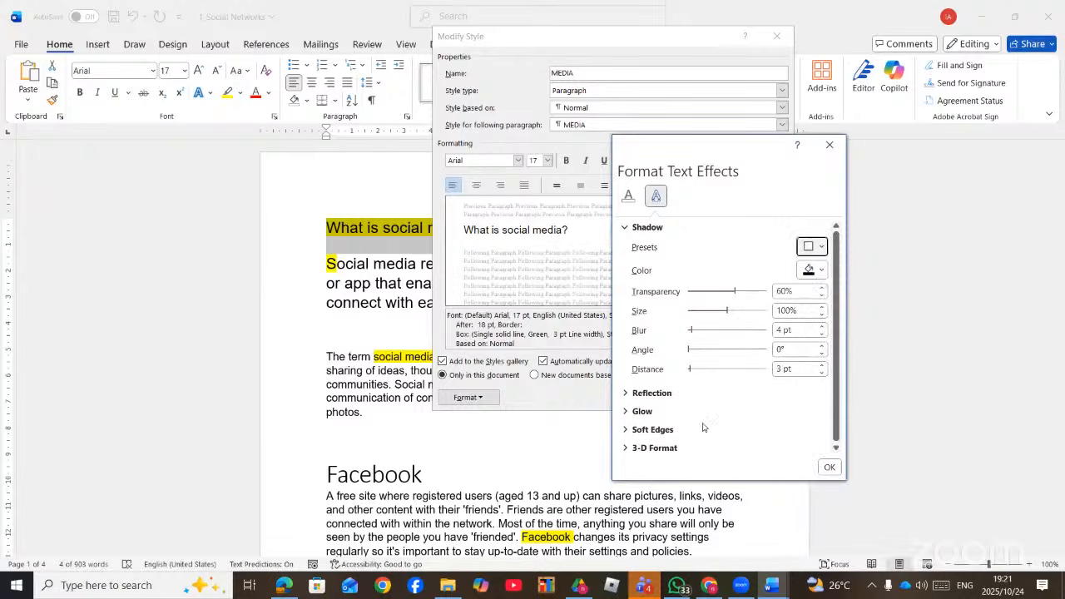
click(830, 467)
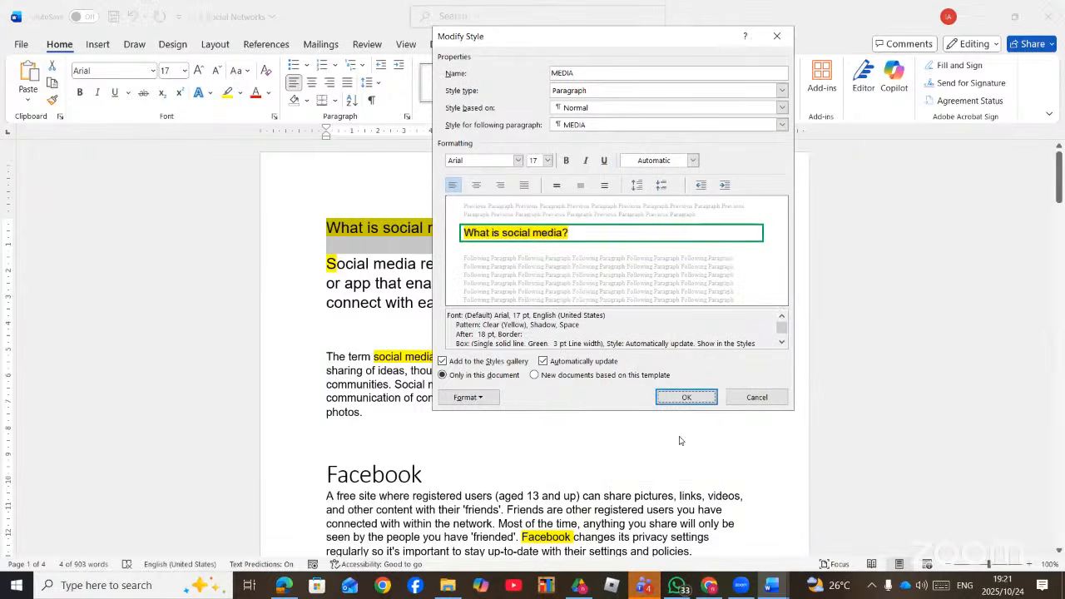
- Define a new 1st, 2nd, 3rd number format for the MEDIA style's numbering
click(493, 401)
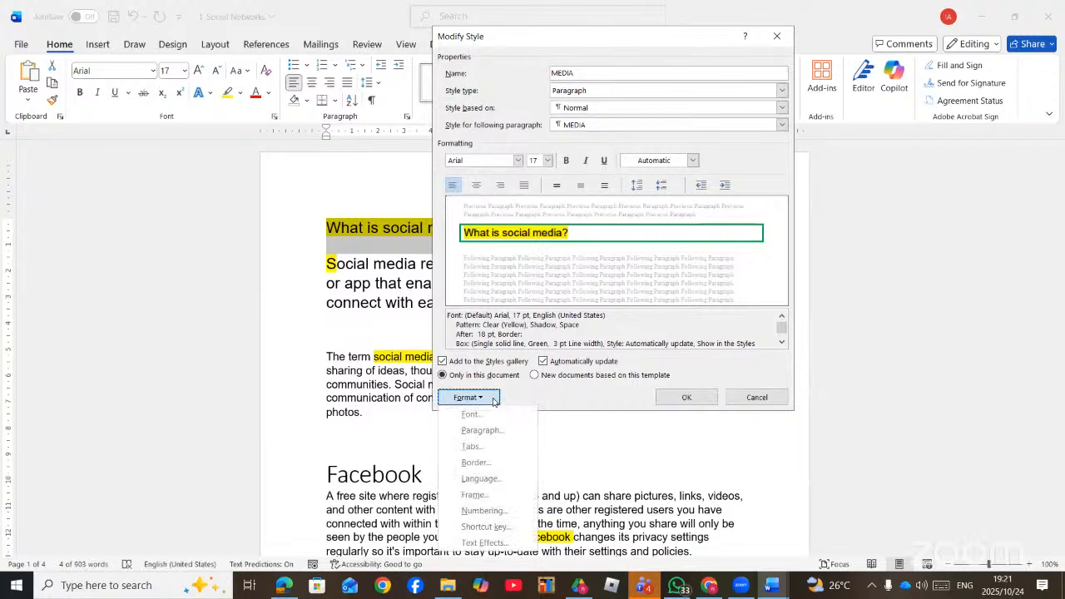
click(483, 511)
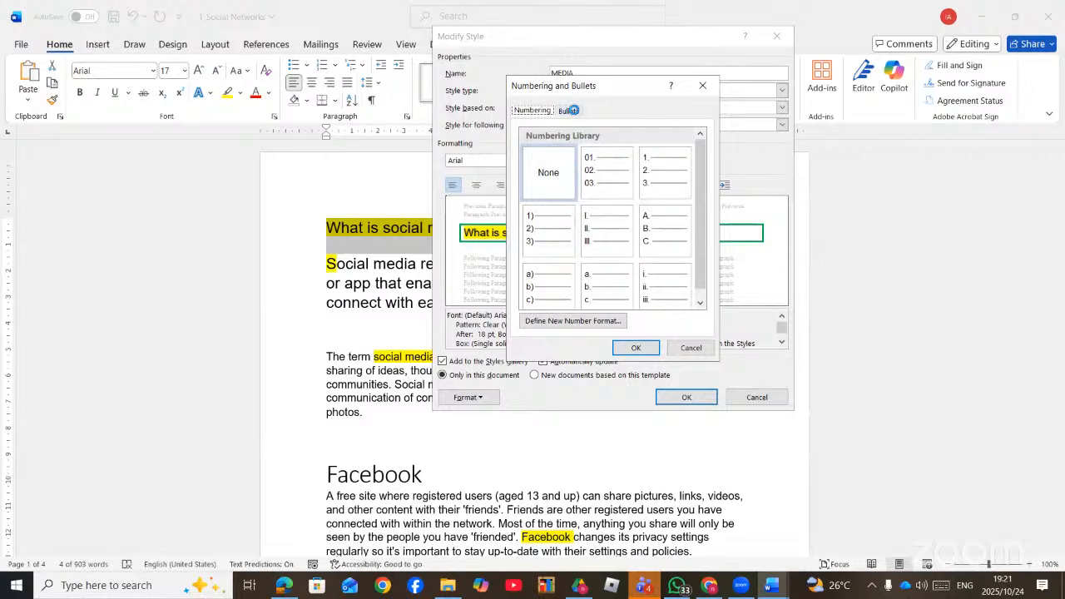
click(650, 171)
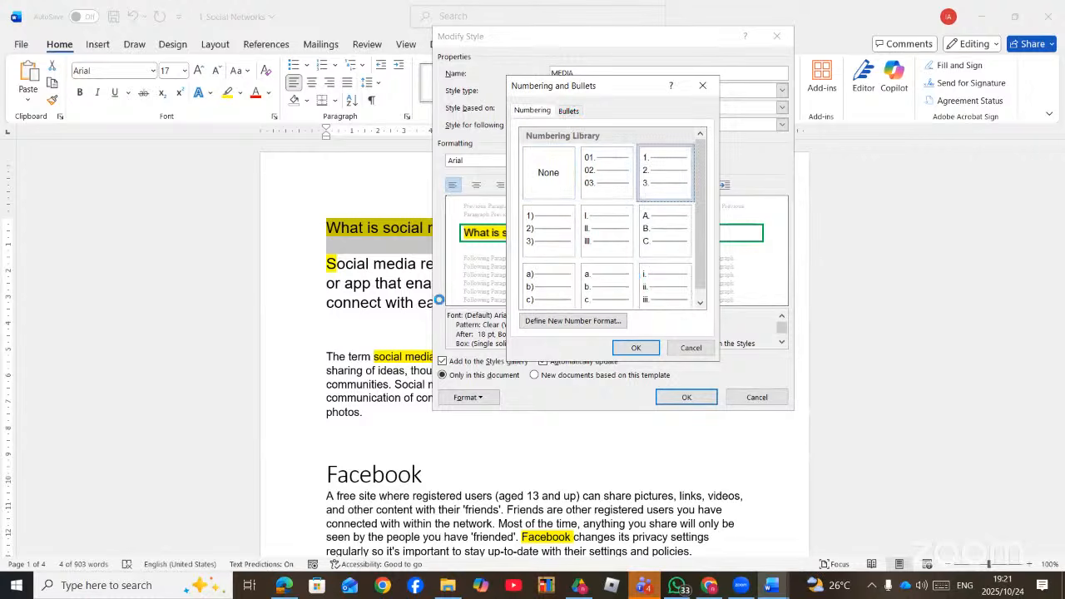
scroll(612, 277, down, 1)
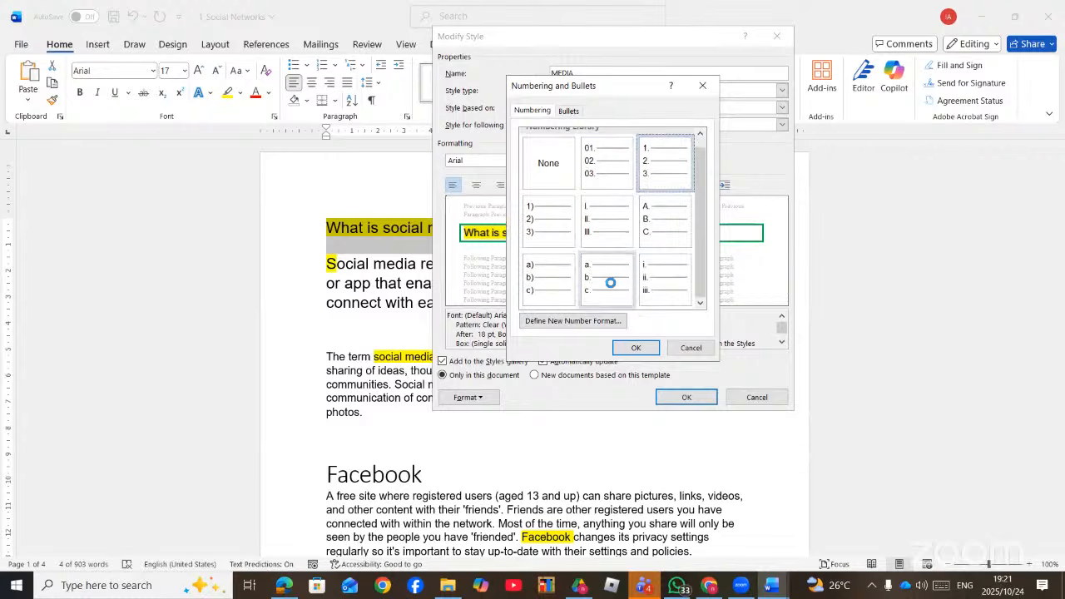
click(565, 321)
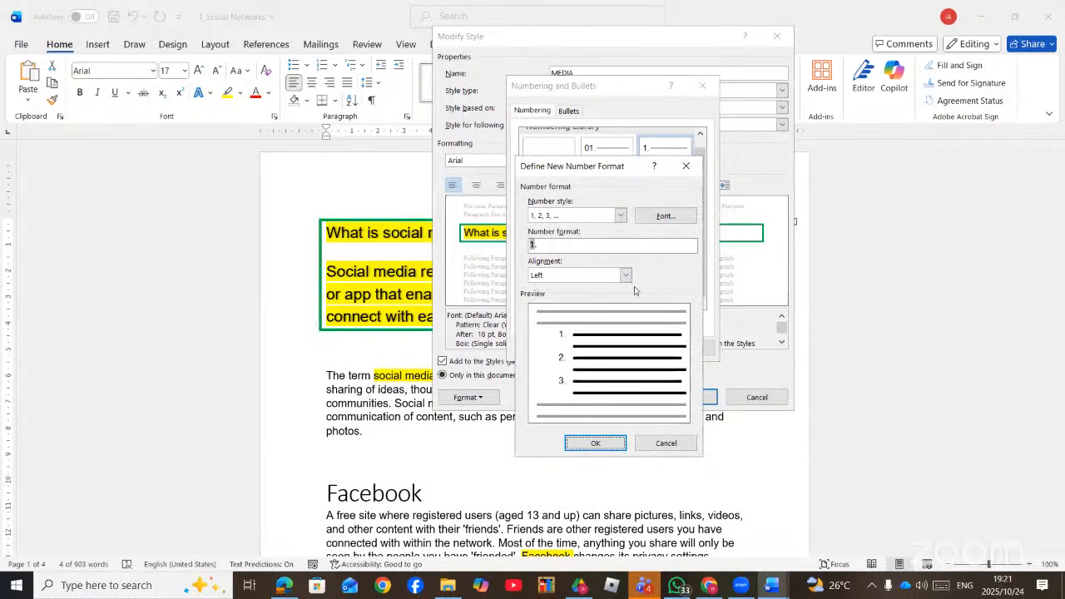
click(620, 215)
scroll(583, 262, down, 1)
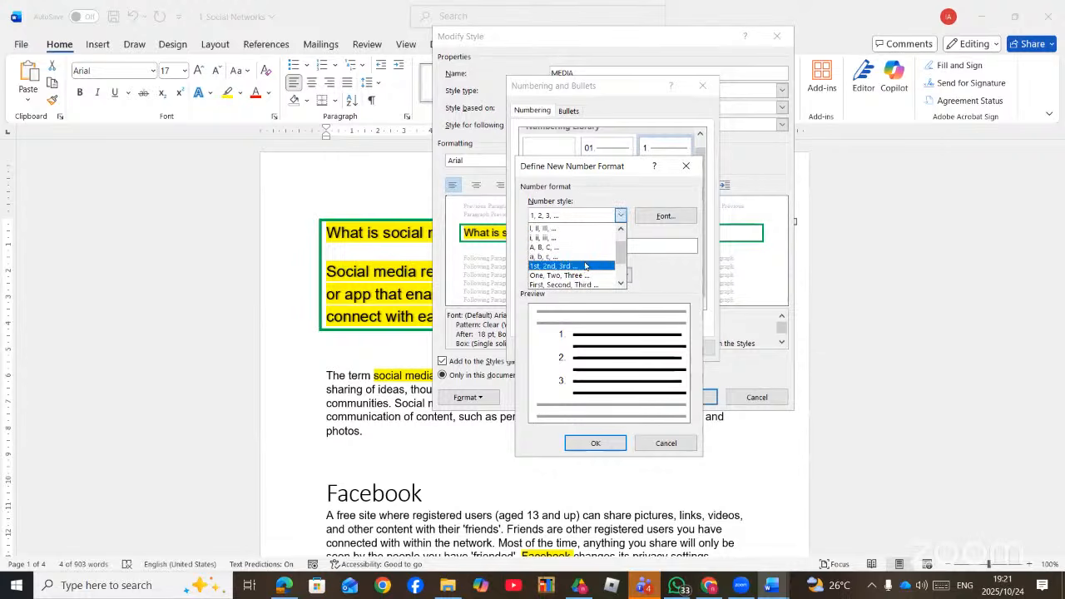
click(580, 266)
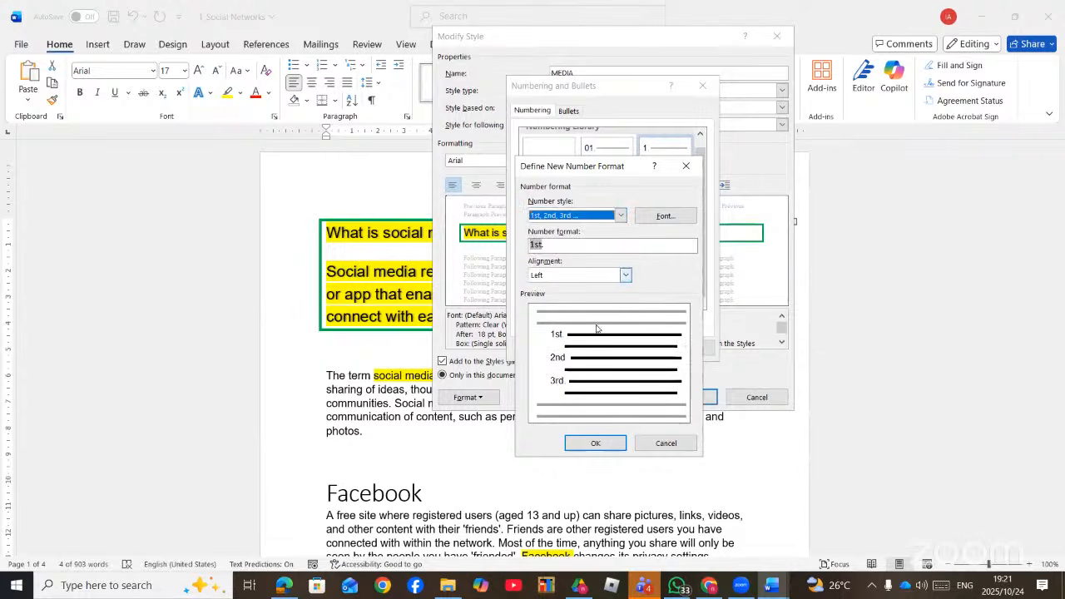
click(596, 443)
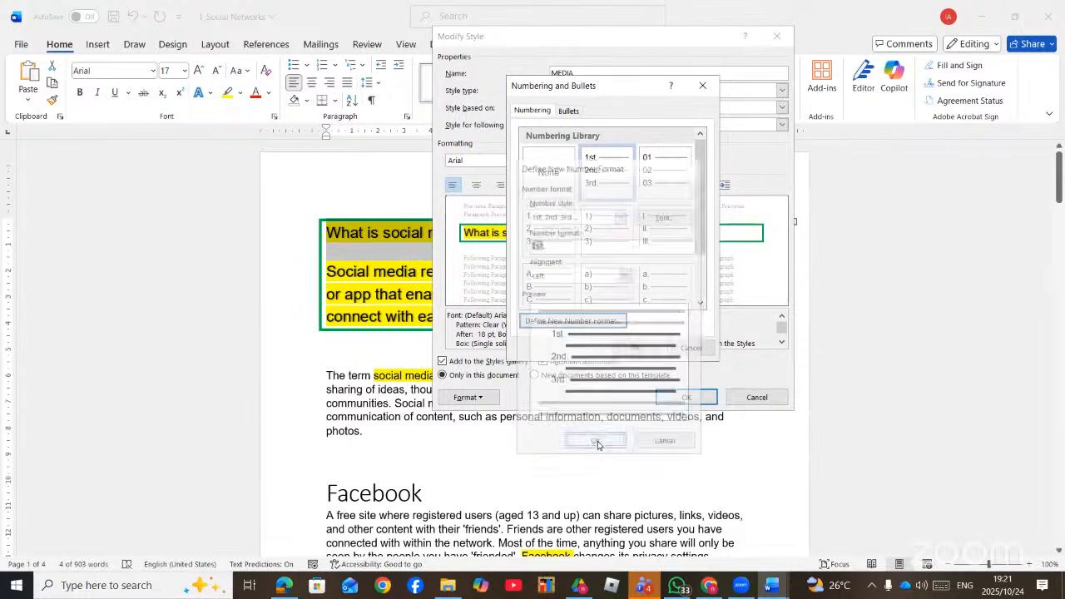
click(567, 110)
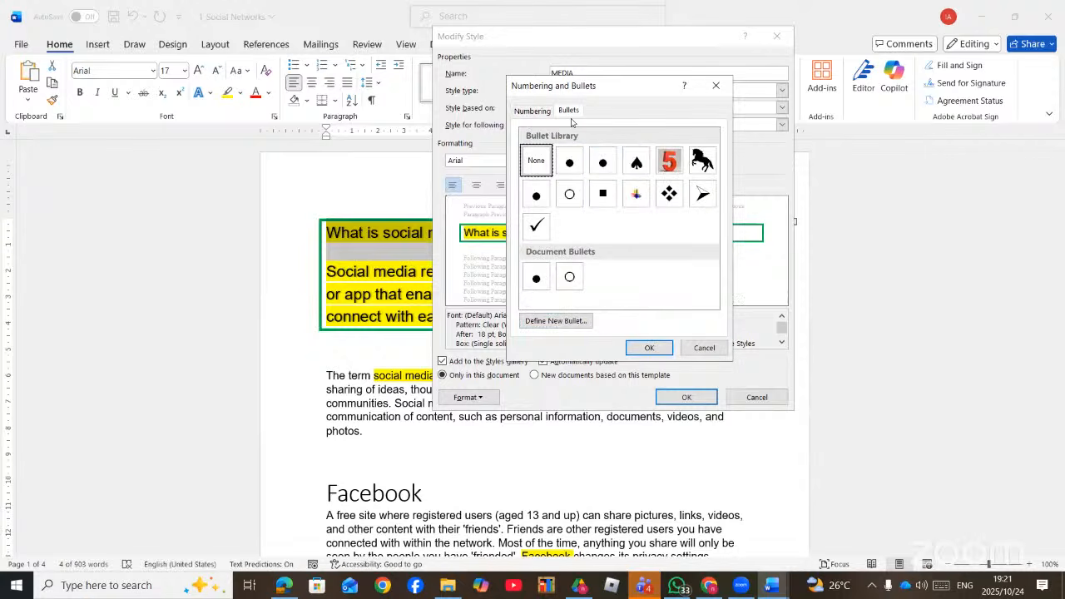
- Confirm the numbering choice and reopen Modify Style's Format list
click(647, 350)
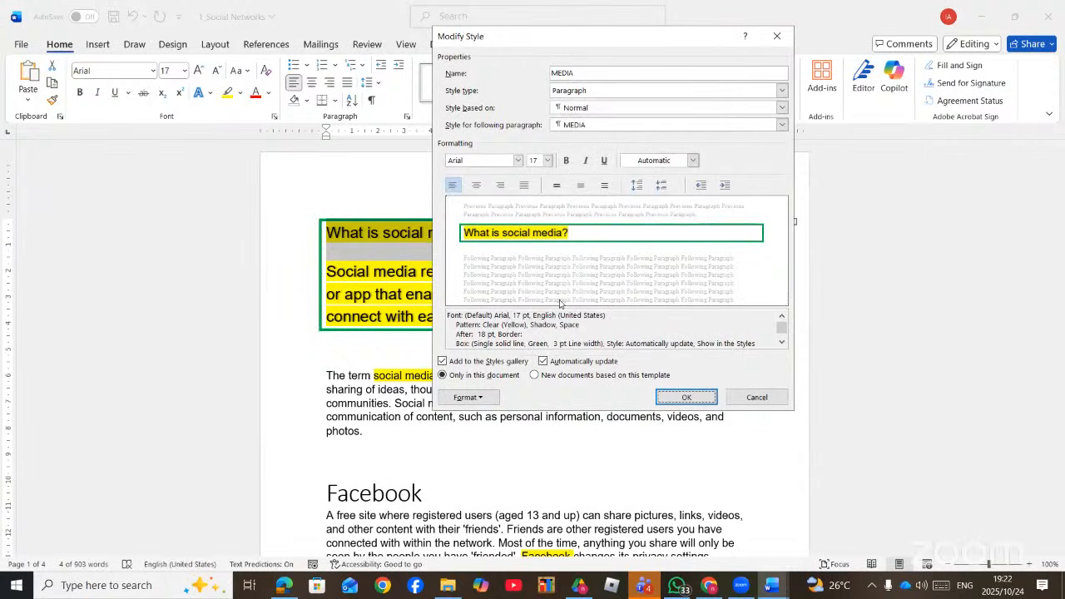
click(494, 399)
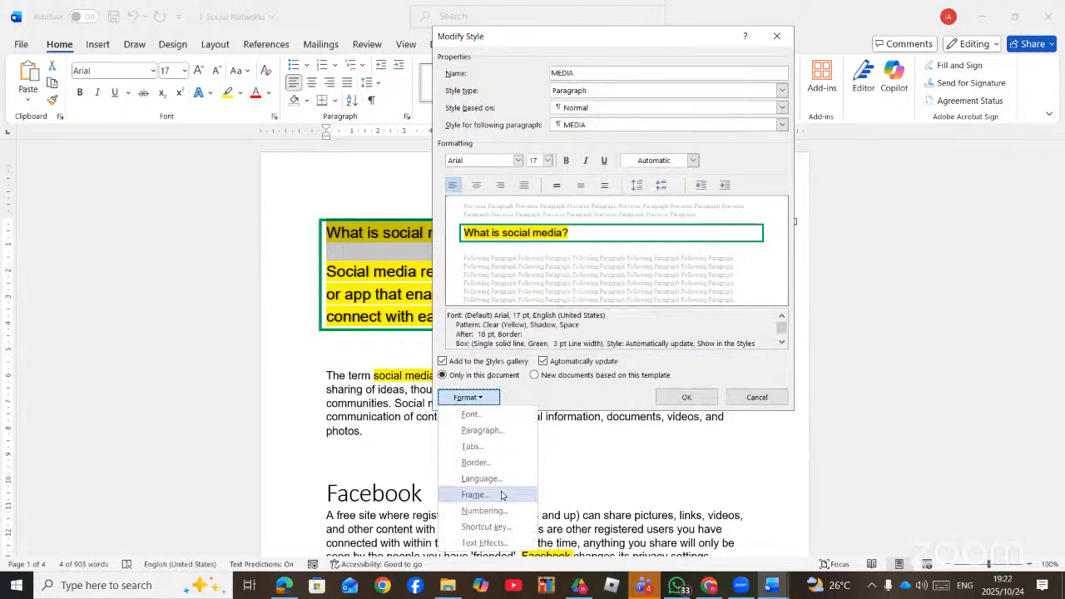
click(240, 97)
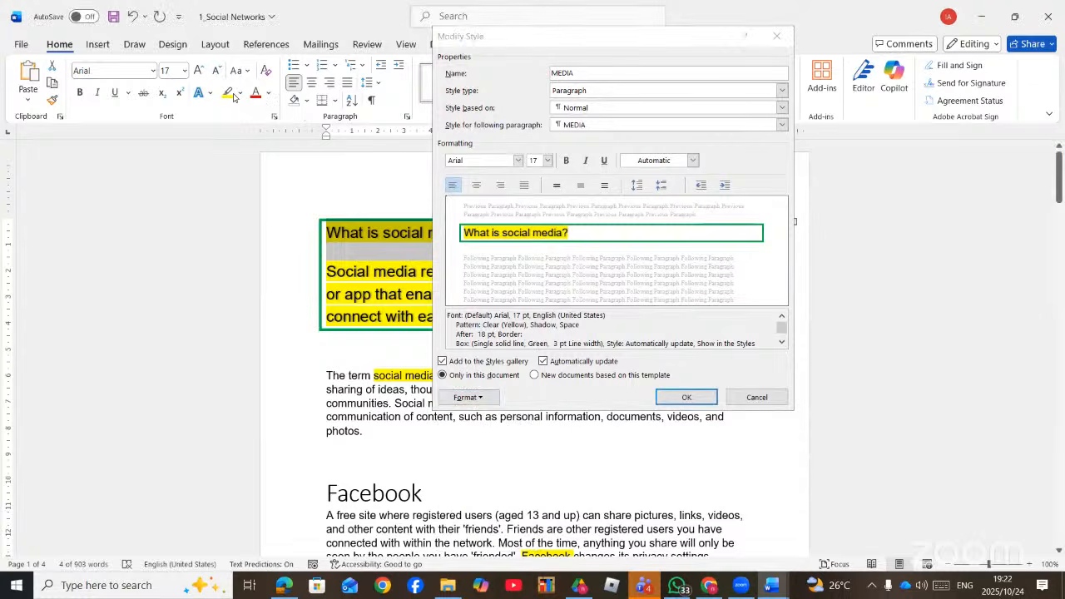
click(486, 398)
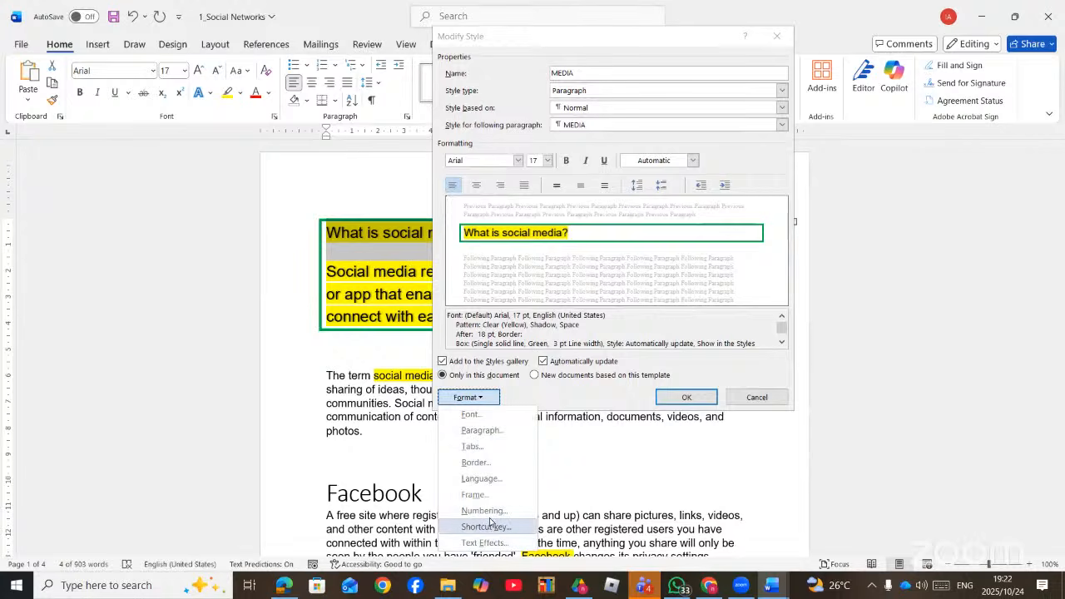
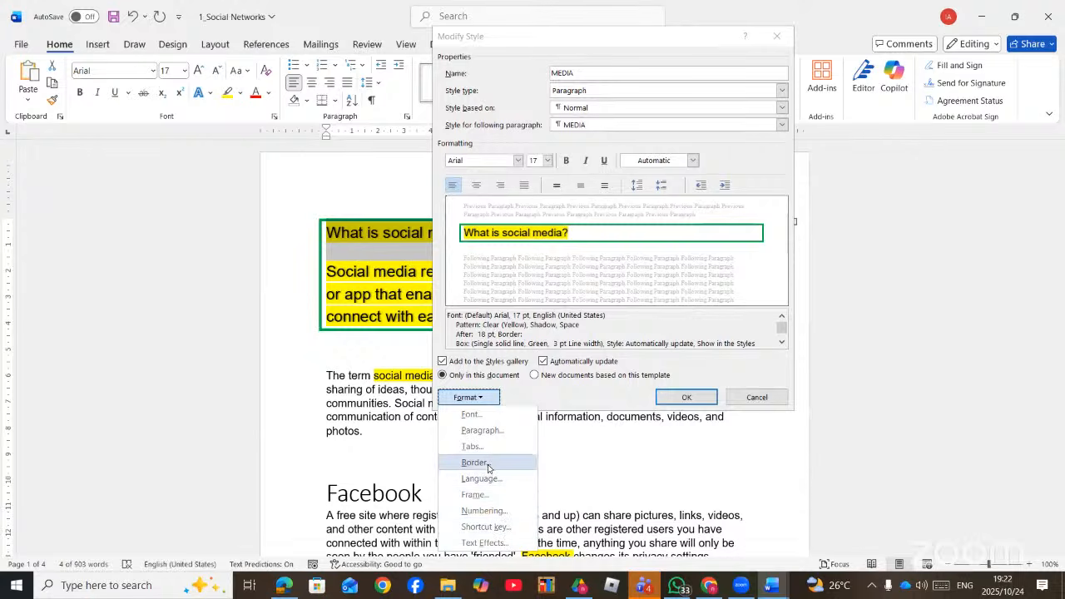
- Expand the MEDIA style's character spacing by 2 pt and save the style
click(489, 419)
click(659, 158)
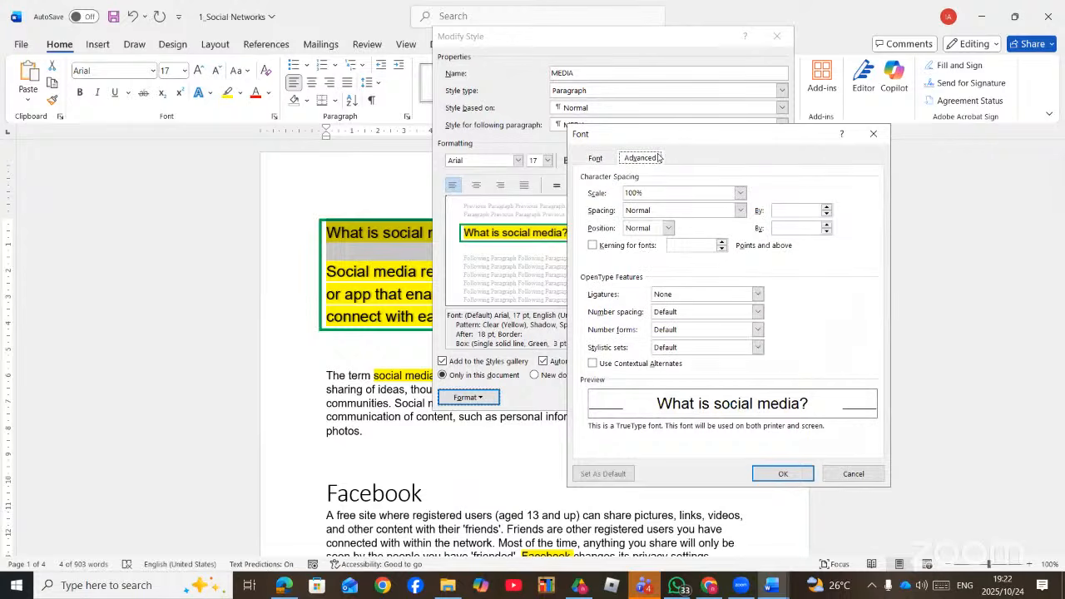
click(745, 213)
click(685, 229)
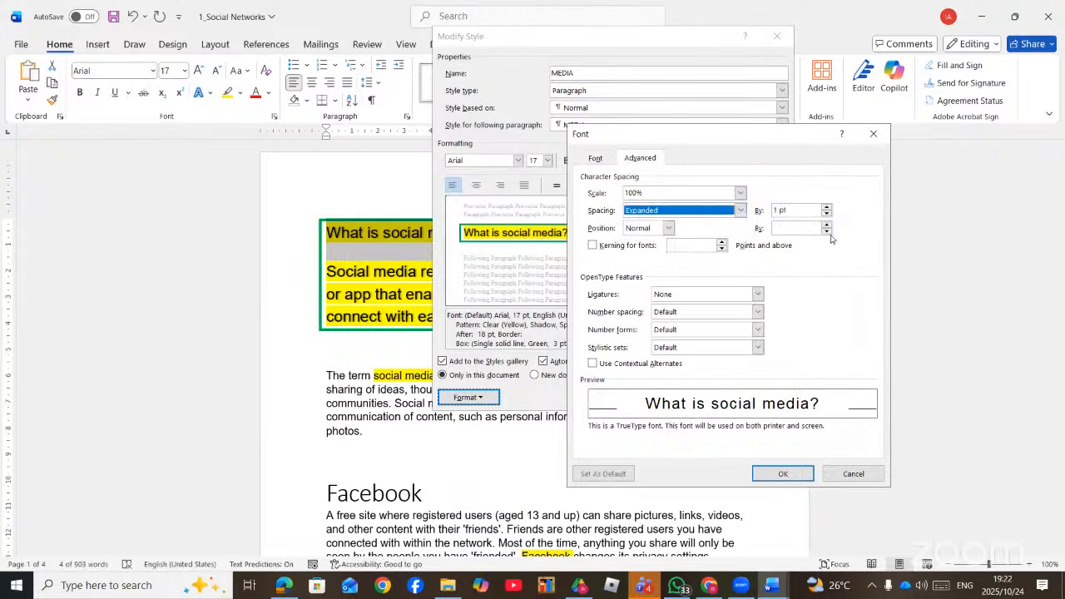
click(827, 208)
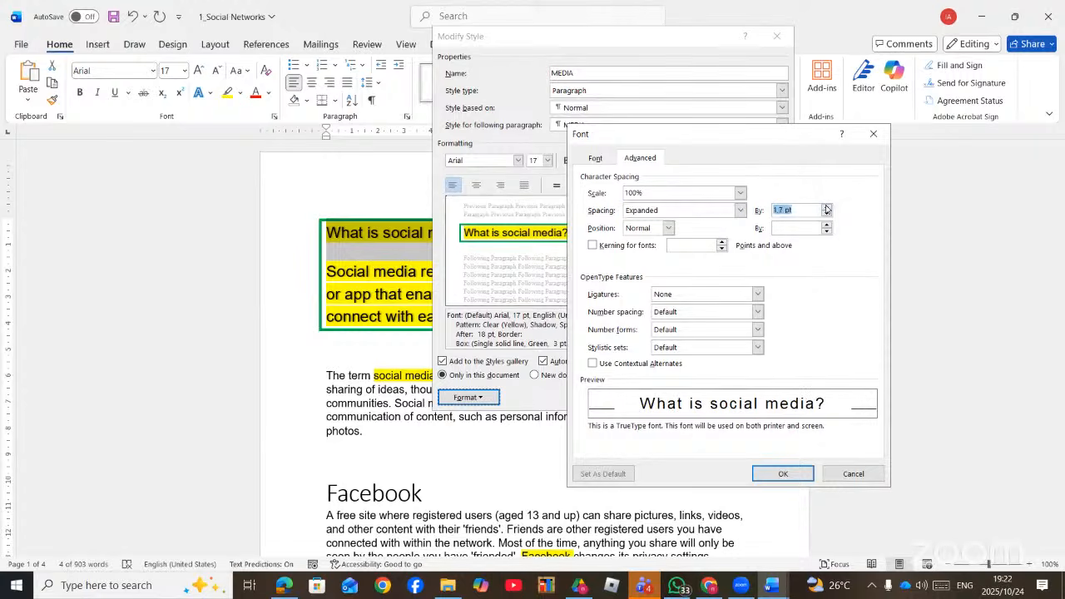
click(826, 207)
click(826, 207)
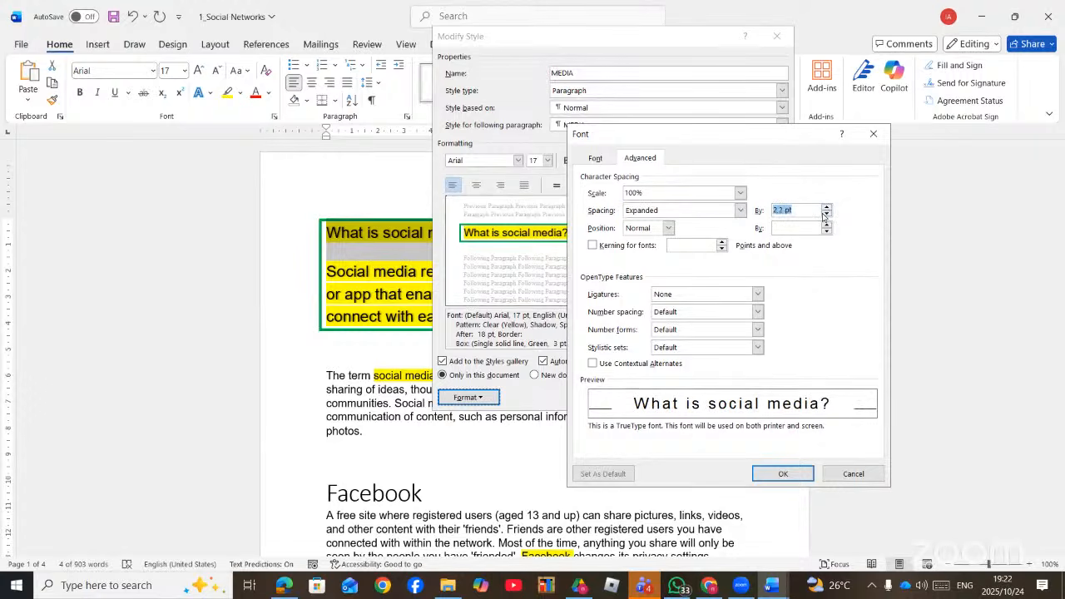
click(826, 215)
click(783, 474)
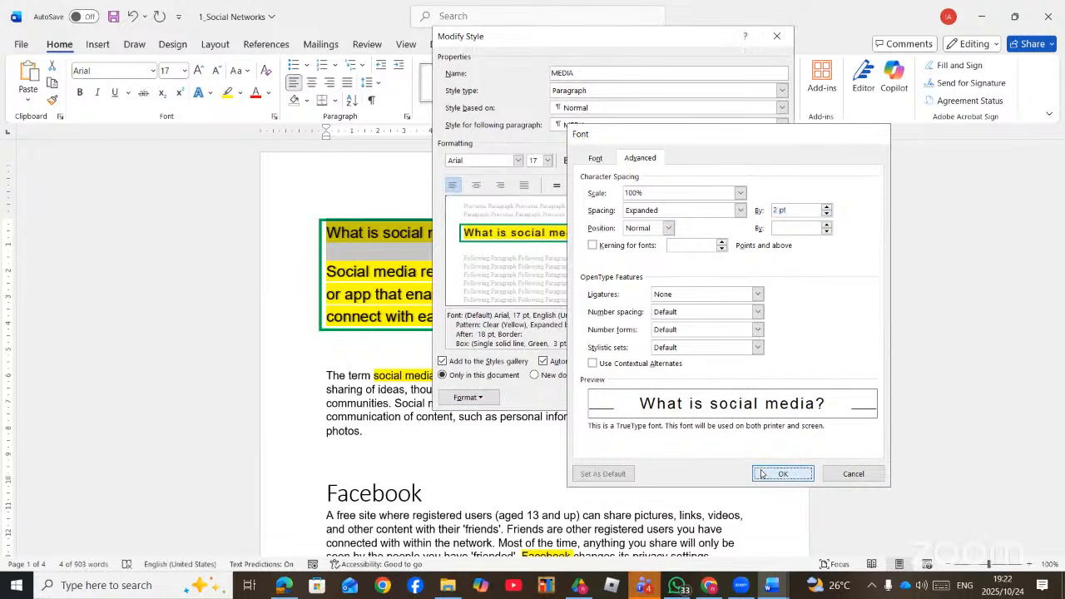
click(687, 397)
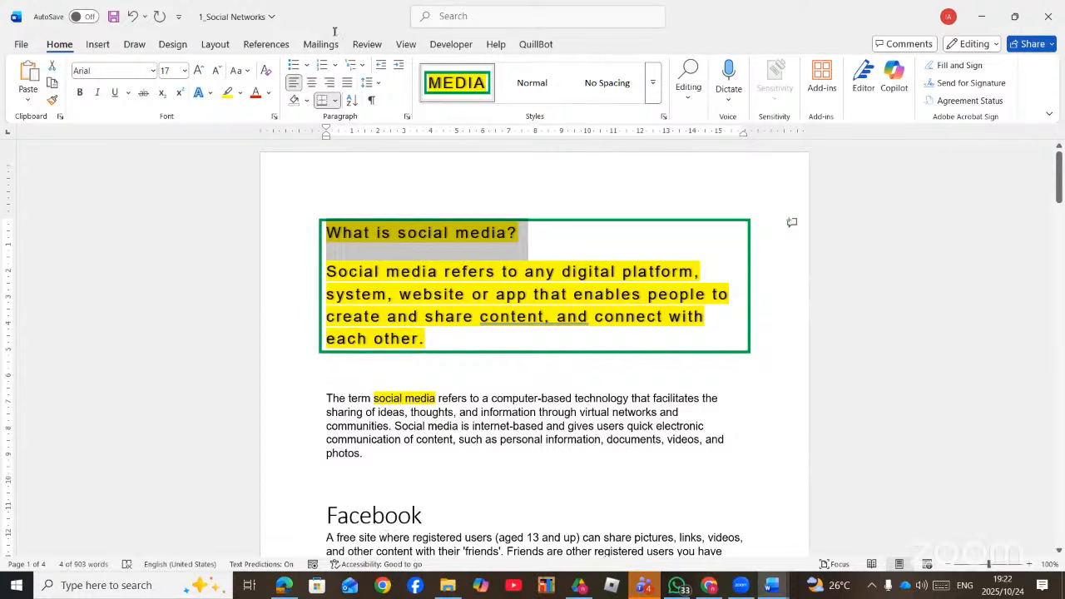
- Bring up the sampled Word questions PDF and underline '2 cm' in blue ink
key(alt+Tab)
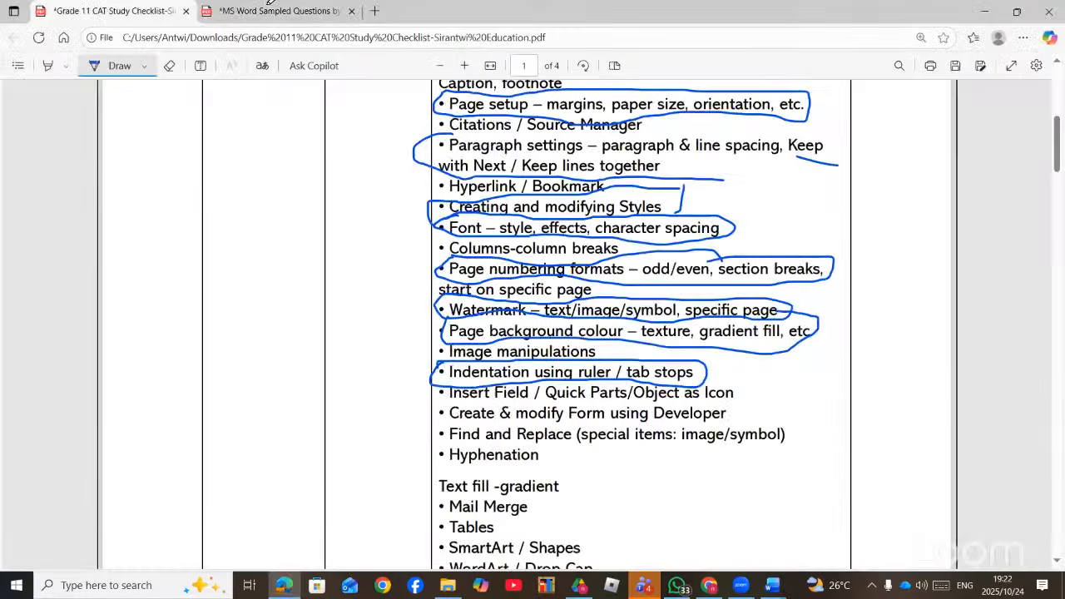
click(298, 12)
scroll(560, 266, down, 2)
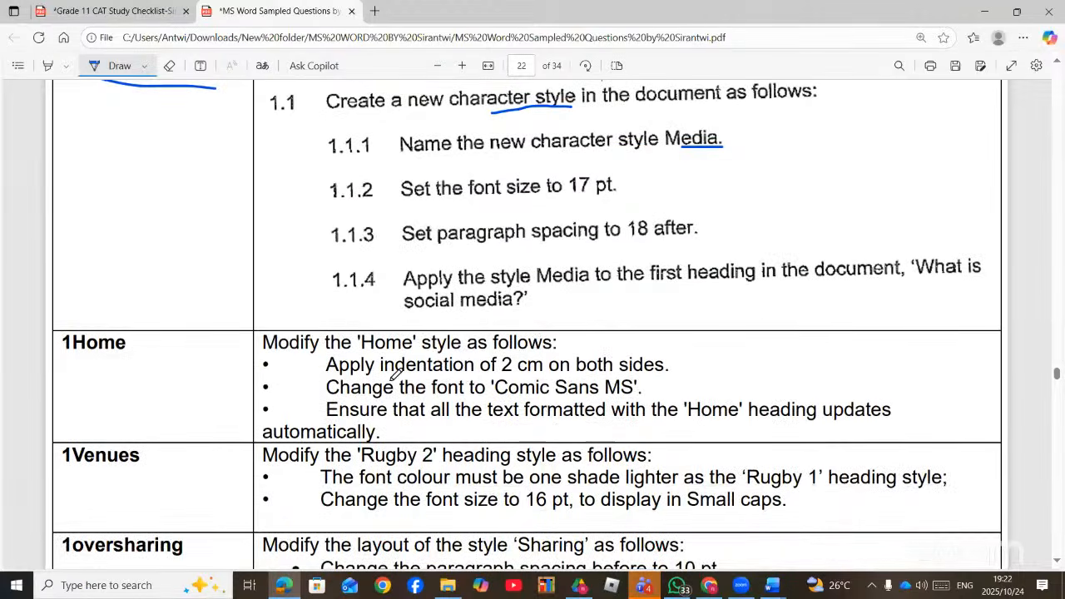
drag(502, 375, 542, 376)
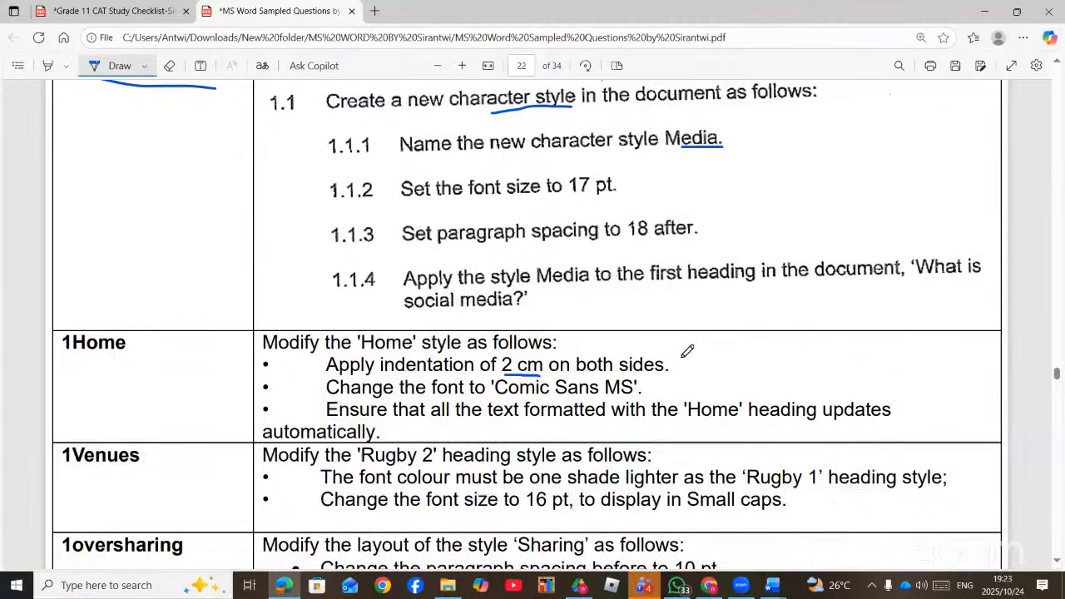
drag(684, 349, 690, 359)
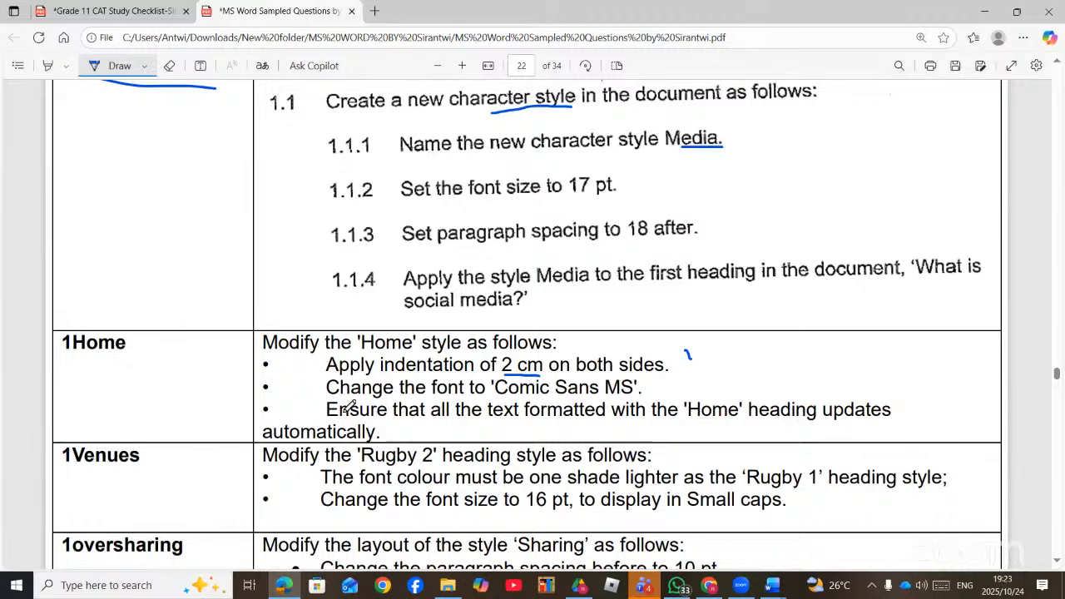
- Underline 'Small caps' and 'the change' in blue ink, moving on to page 22
scroll(349, 405, down, 2)
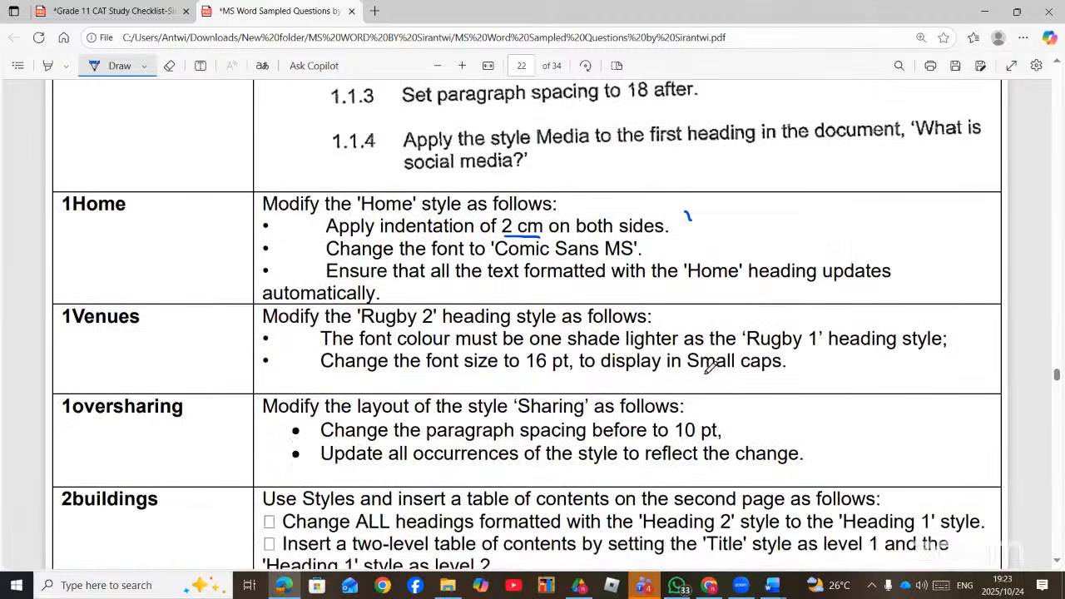
drag(693, 377, 771, 375)
scroll(715, 431, down, 1)
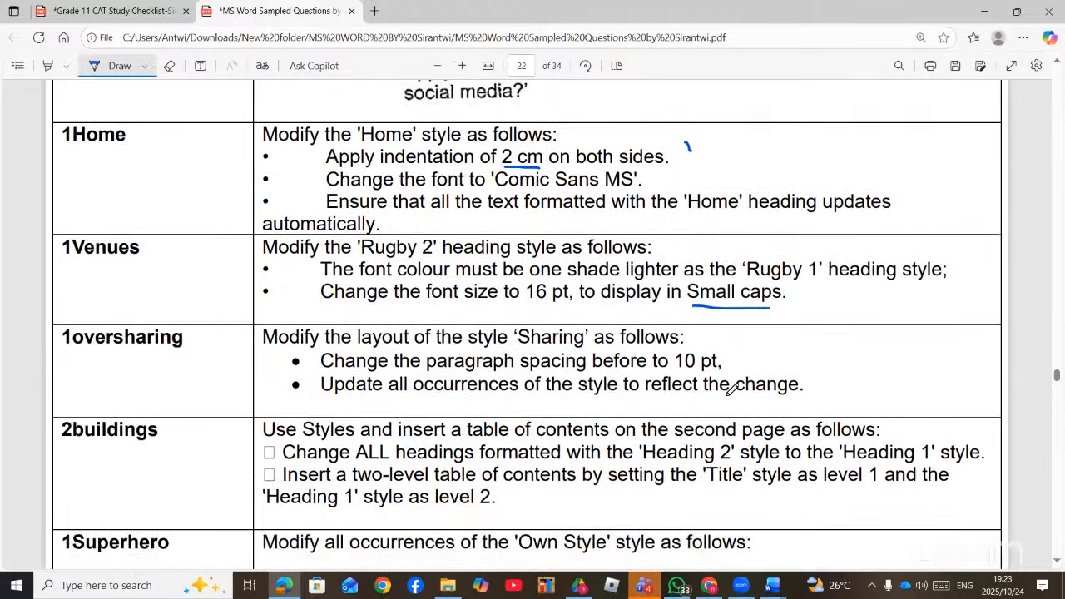
drag(745, 400, 688, 401)
scroll(588, 405, down, 1)
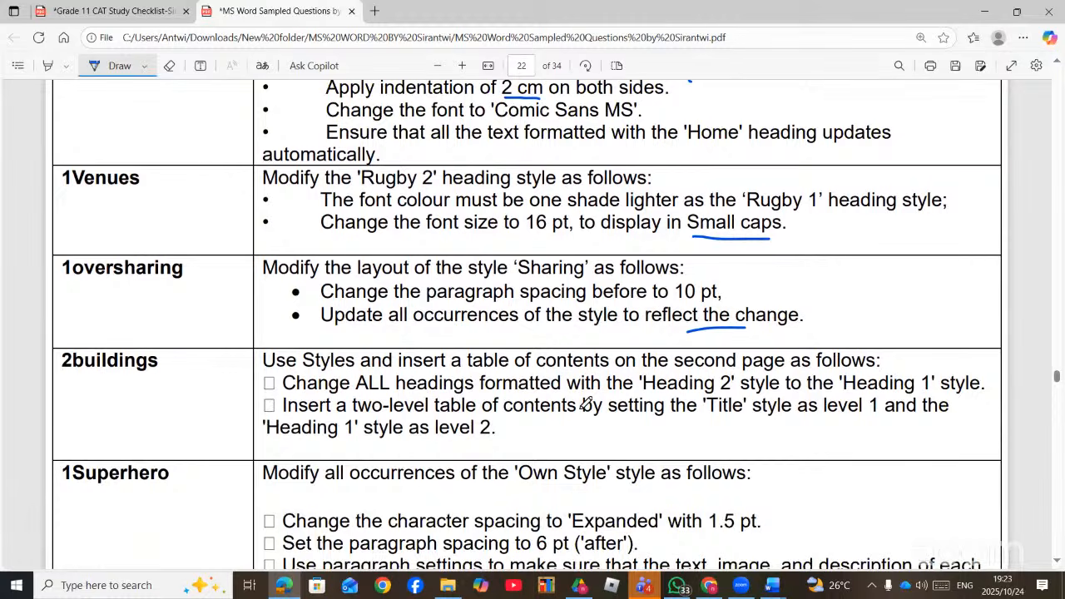
scroll(516, 412, down, 3)
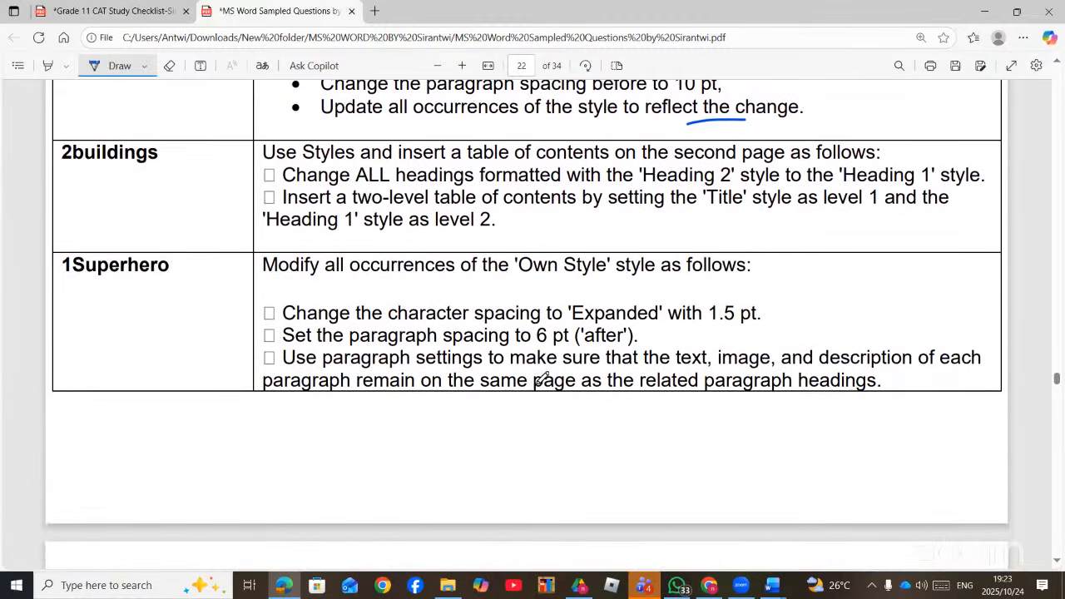
scroll(664, 364, down, 6)
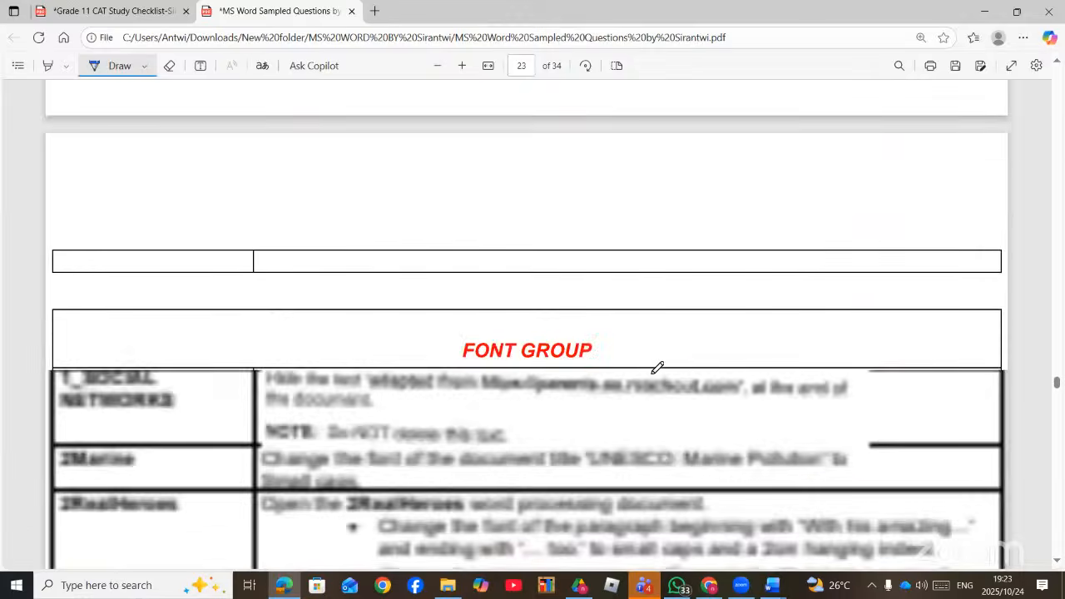
scroll(658, 367, down, 2)
scroll(656, 366, up, 12)
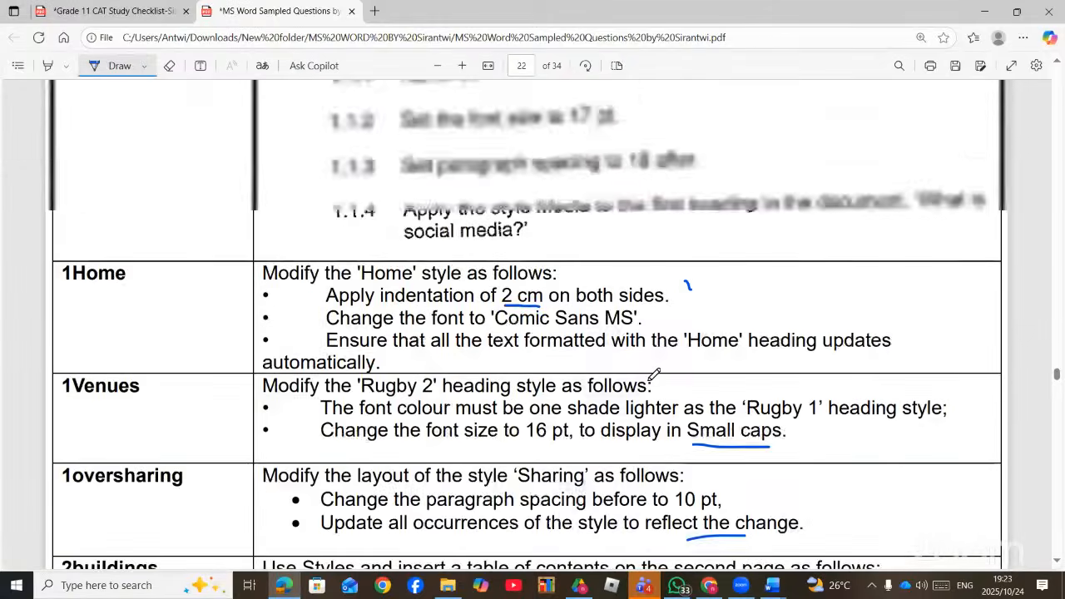
- Return to 1_Social Networks and open the MEDIA style's paragraph settings via Modify Style
mouse_move(774, 585)
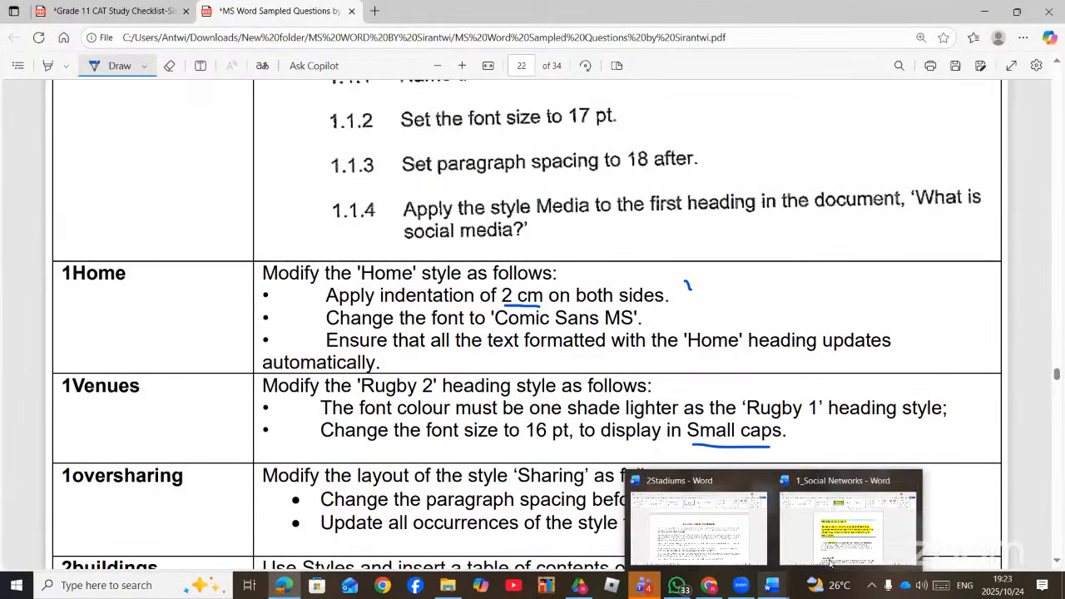
click(845, 541)
right_click(467, 76)
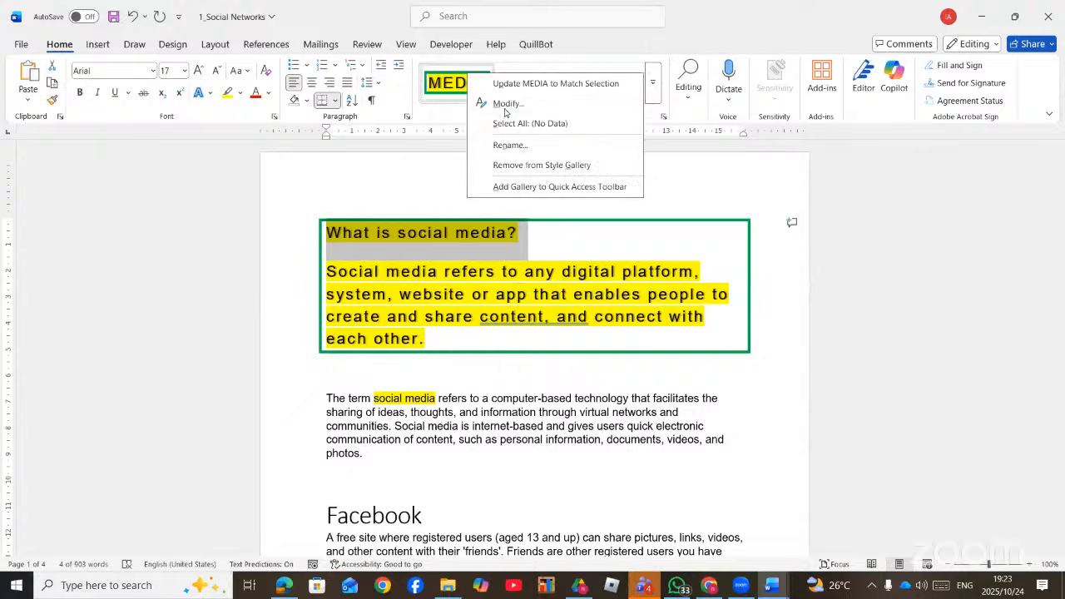
click(511, 105)
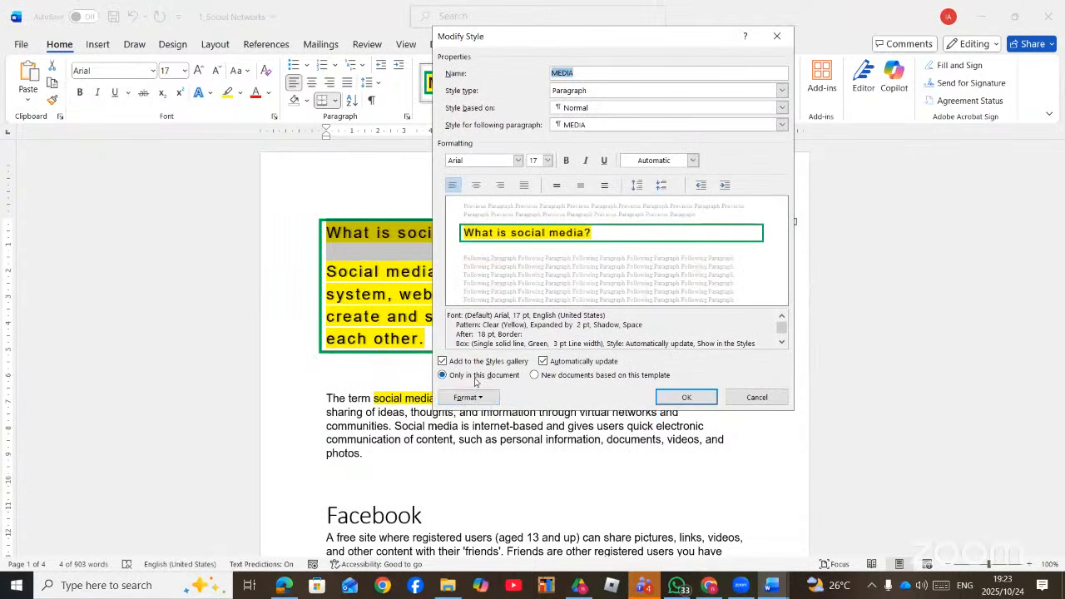
click(468, 397)
click(483, 431)
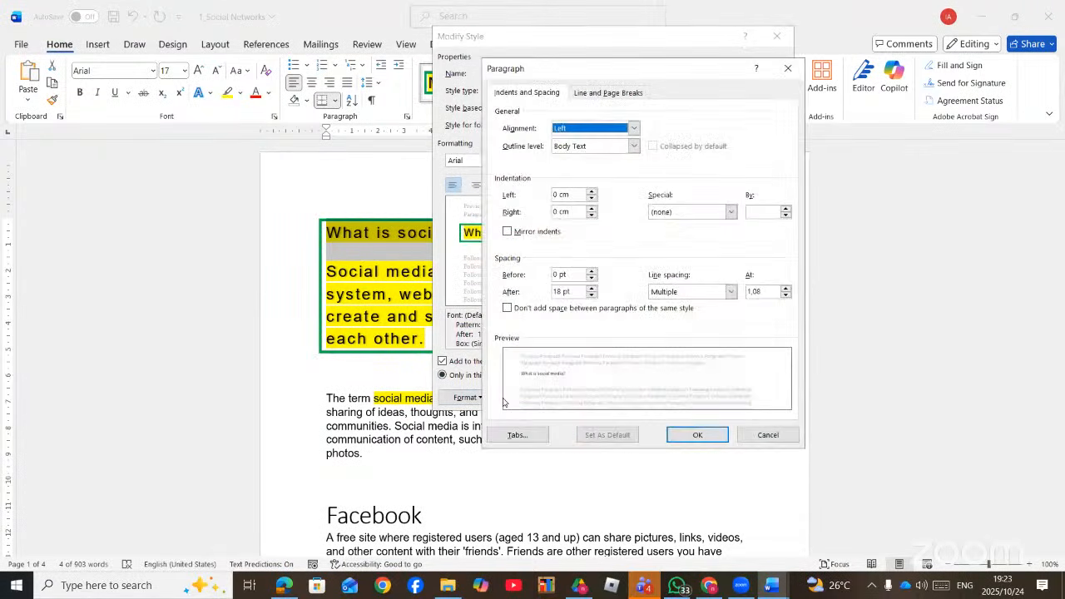
- Set MEDIA's left and right indents to 2 cm and save the style
click(591, 190)
click(590, 191)
click(591, 191)
click(591, 191)
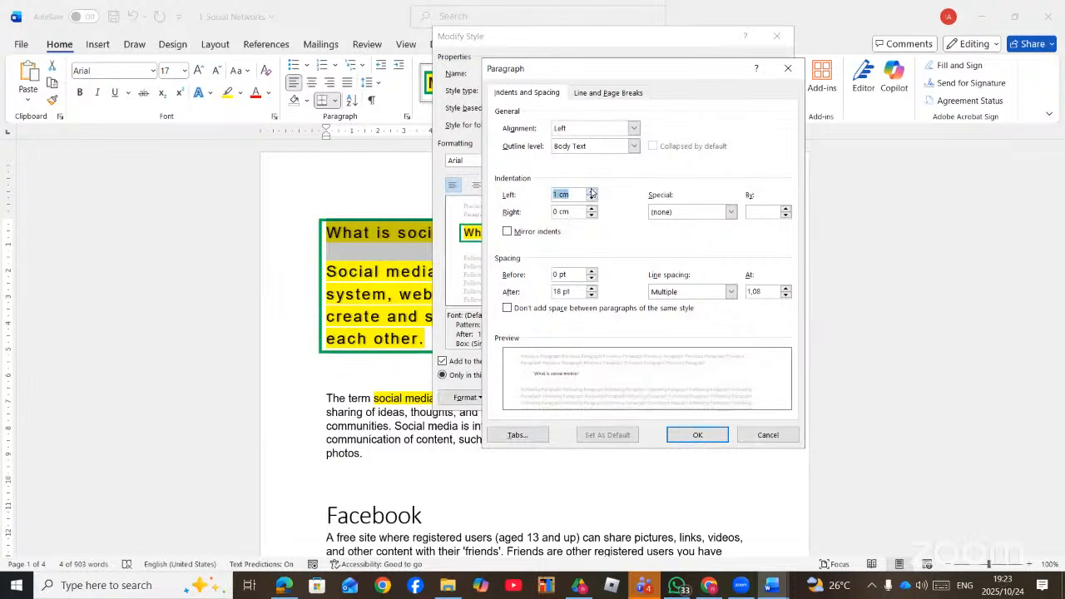
click(591, 190)
click(591, 191)
click(591, 190)
click(591, 190)
click(591, 191)
click(591, 191)
click(591, 191)
click(591, 191)
click(591, 210)
click(591, 210)
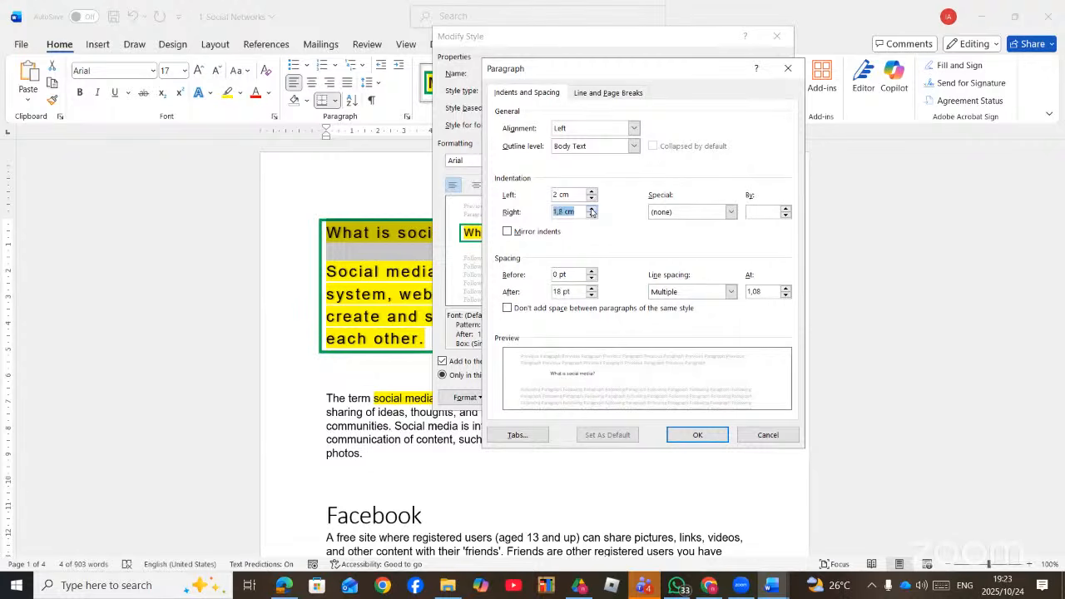
click(681, 434)
click(684, 397)
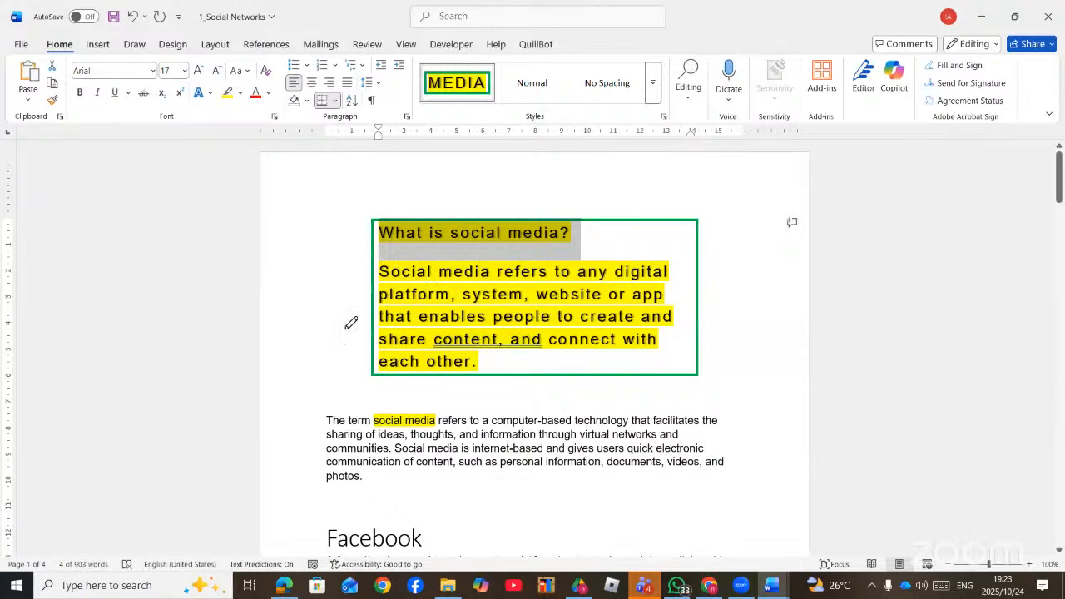
- Ink-mark the character spacing and Columns-column breaks items on the PDF checklist
key(alt+Tab)
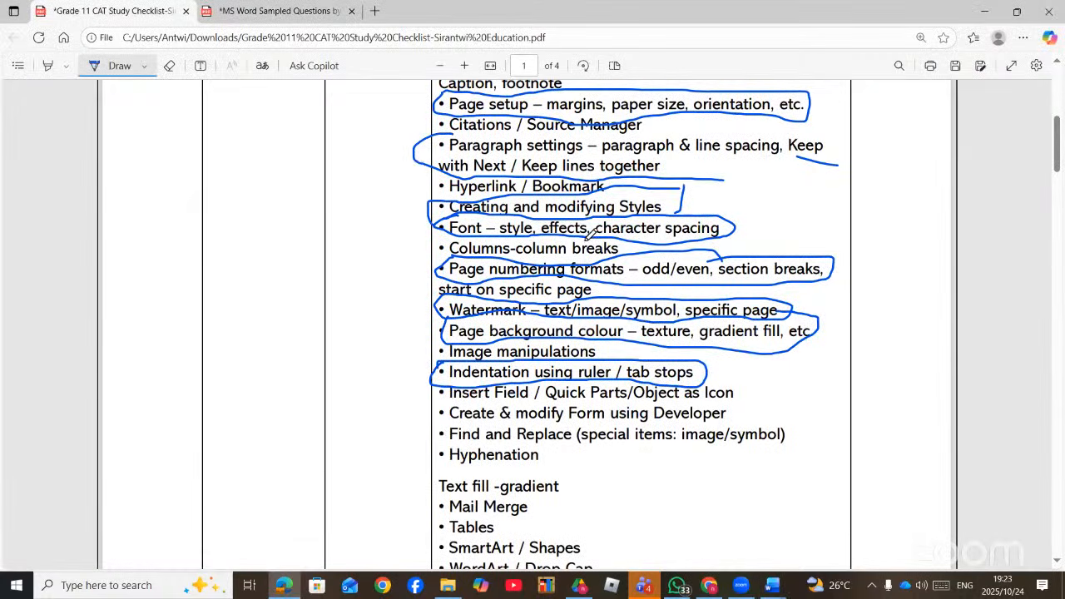
drag(747, 225, 804, 214)
mouse_move(443, 251)
mouse_down()
mouse_move(387, 254)
mouse_move(384, 266)
mouse_up()
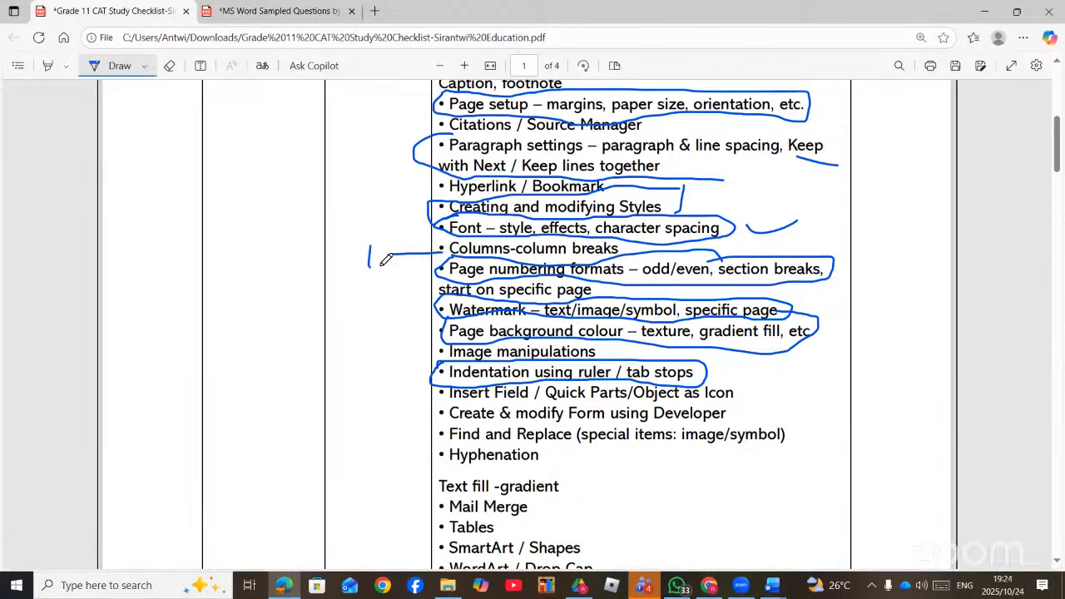
scroll(649, 262, down, 2)
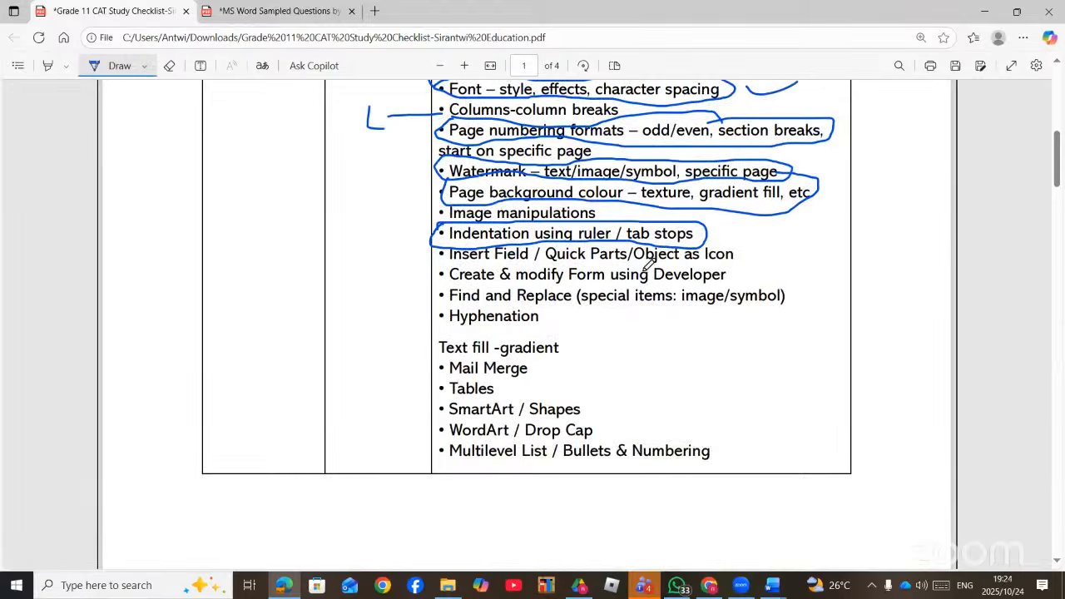
- Scroll the sampled questions PDF down to page 30's 1Modern Achievements tab-stop task
click(236, 11)
scroll(385, 290, down, 15)
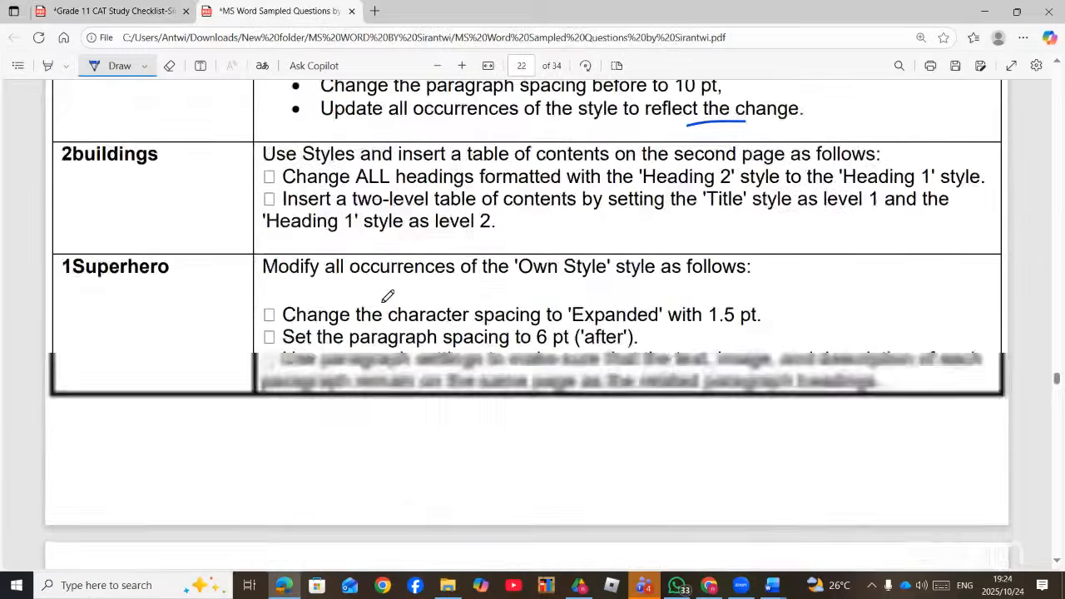
scroll(385, 314, down, 4)
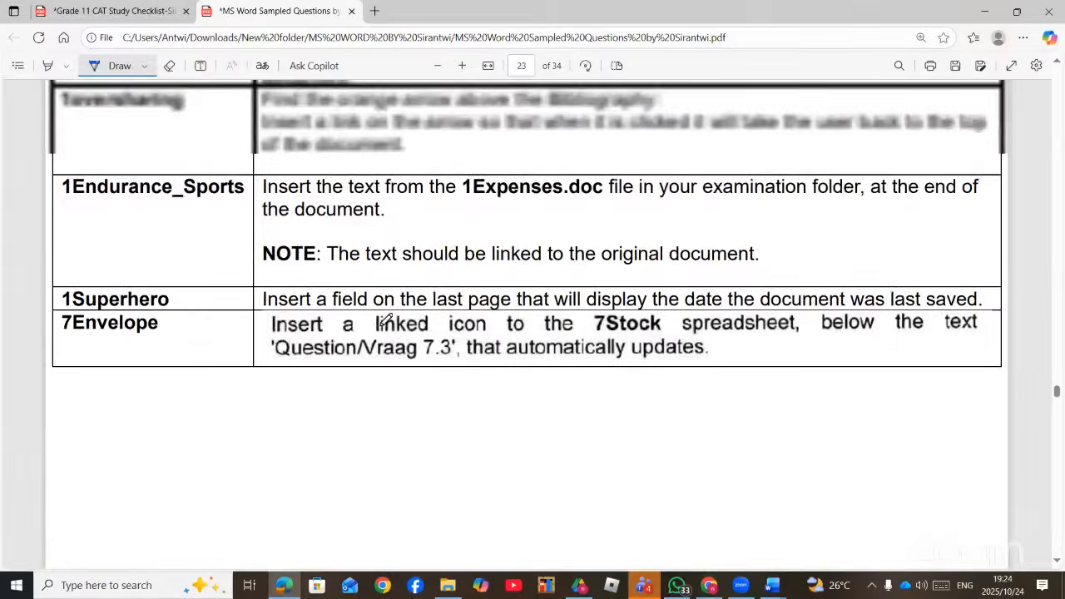
scroll(386, 315, up, 8)
scroll(386, 320, down, 2)
scroll(386, 319, down, 2)
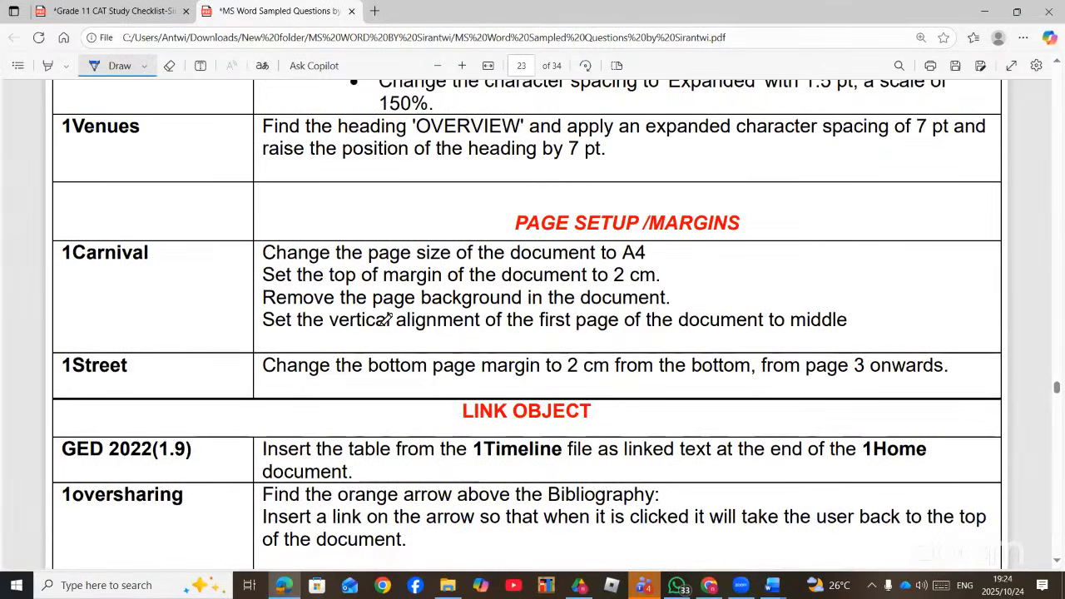
scroll(385, 318, down, 20)
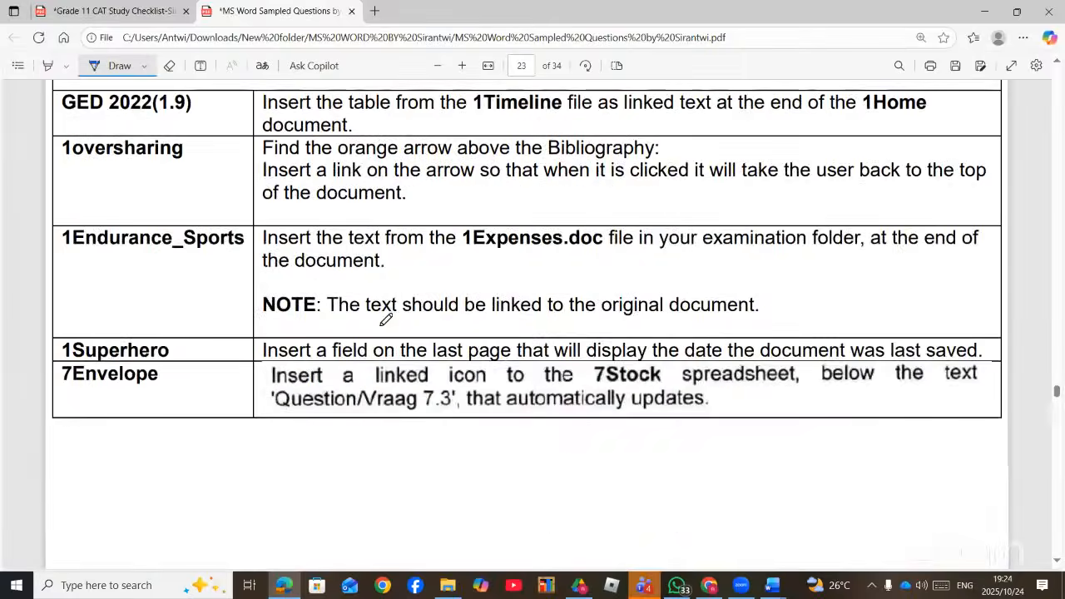
scroll(385, 319, down, 20)
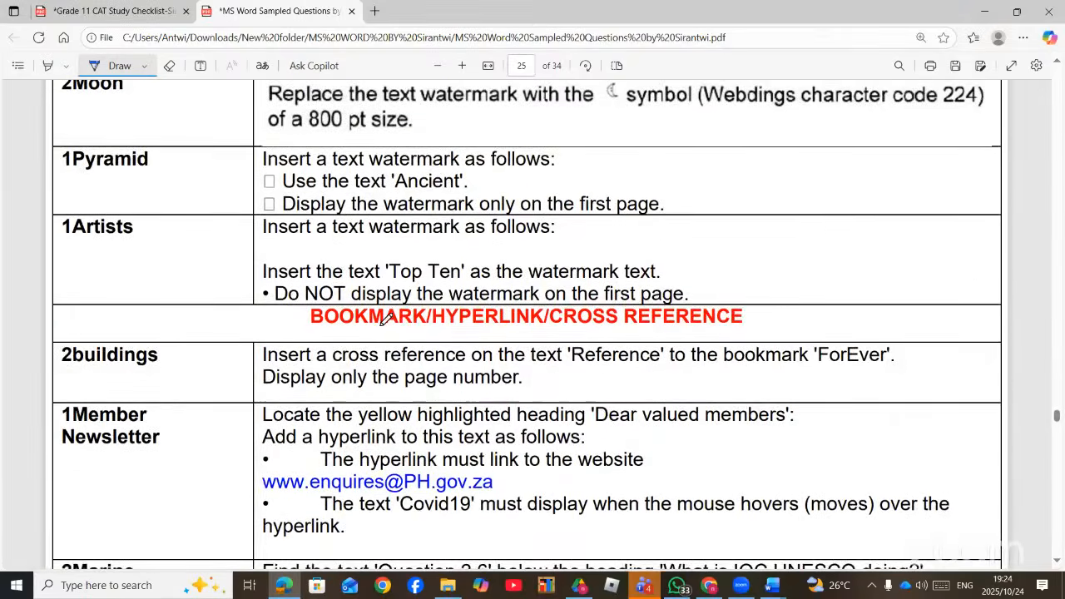
scroll(385, 319, down, 20)
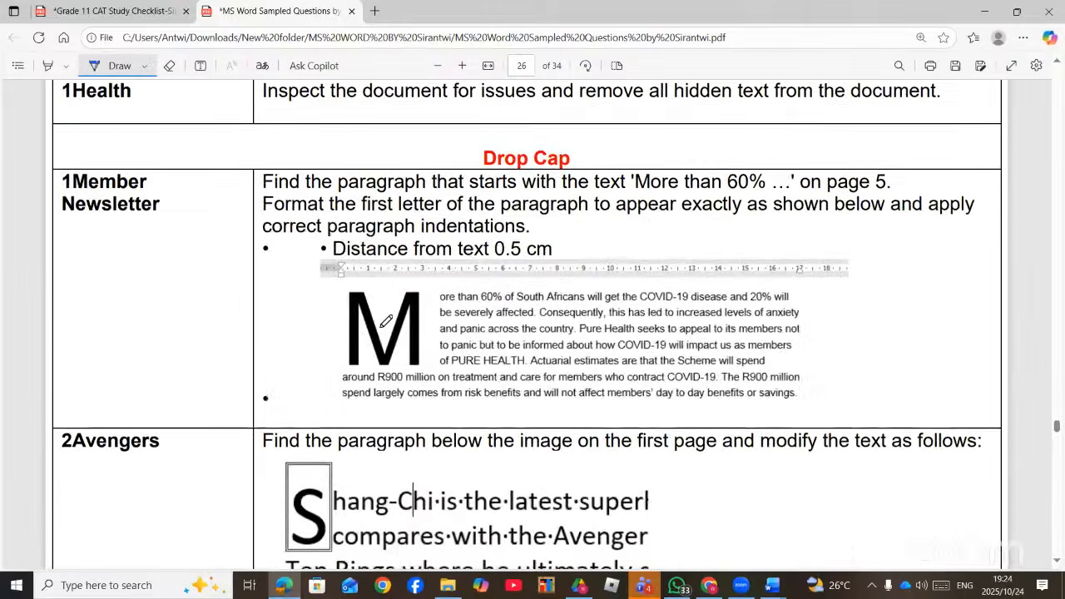
scroll(386, 323, down, 20)
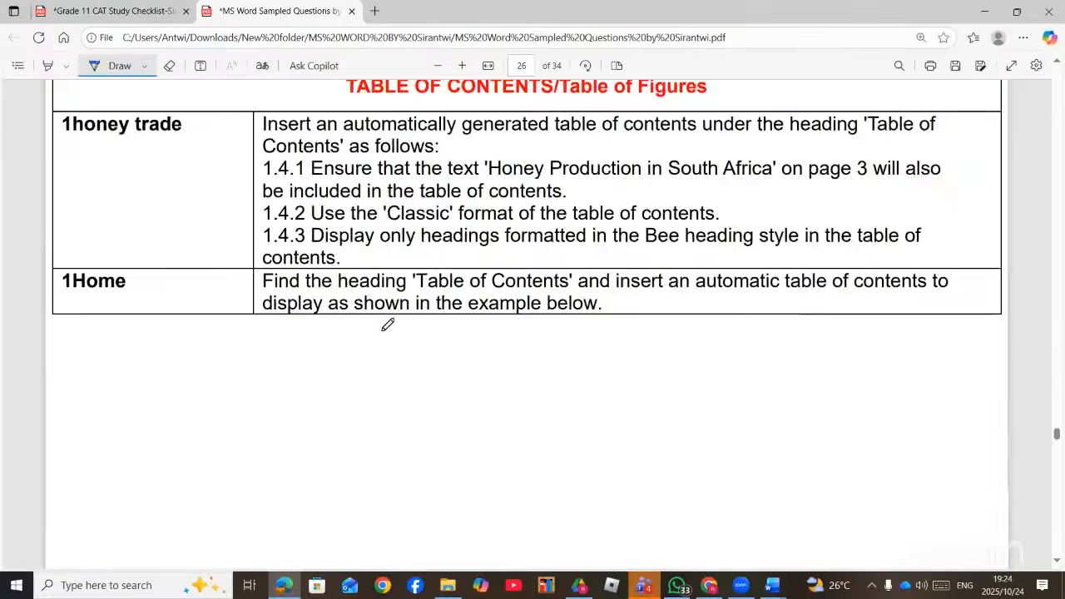
scroll(388, 324, down, 20)
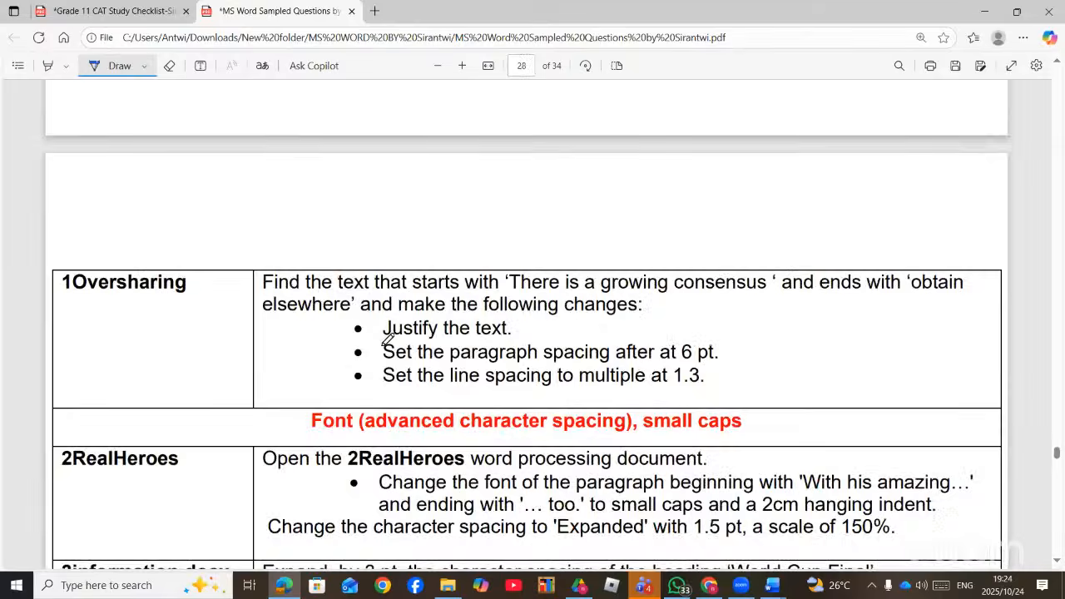
scroll(391, 333, down, 20)
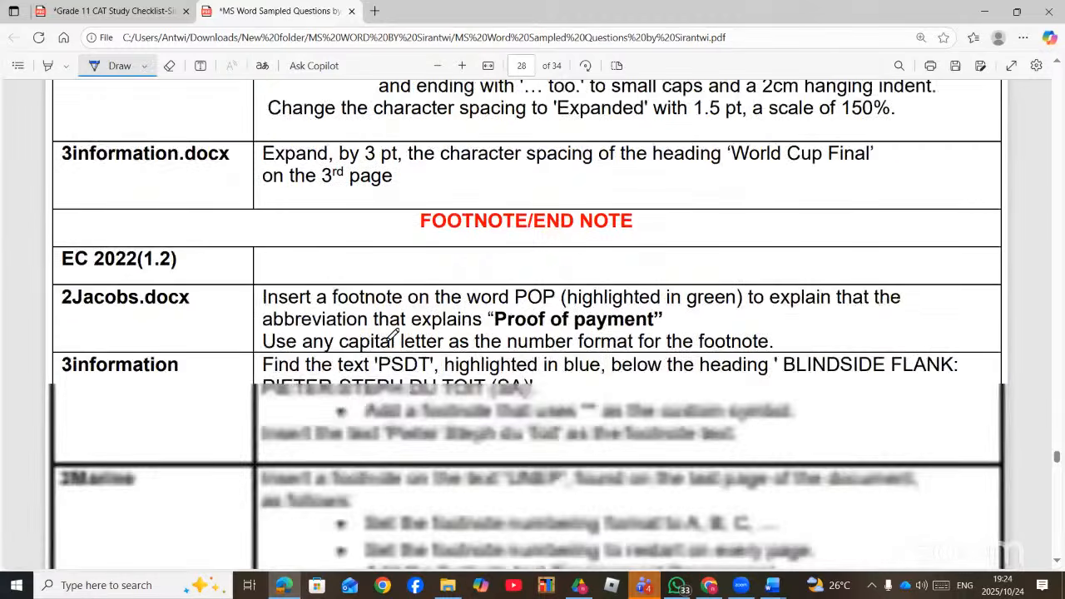
scroll(393, 335, up, 10)
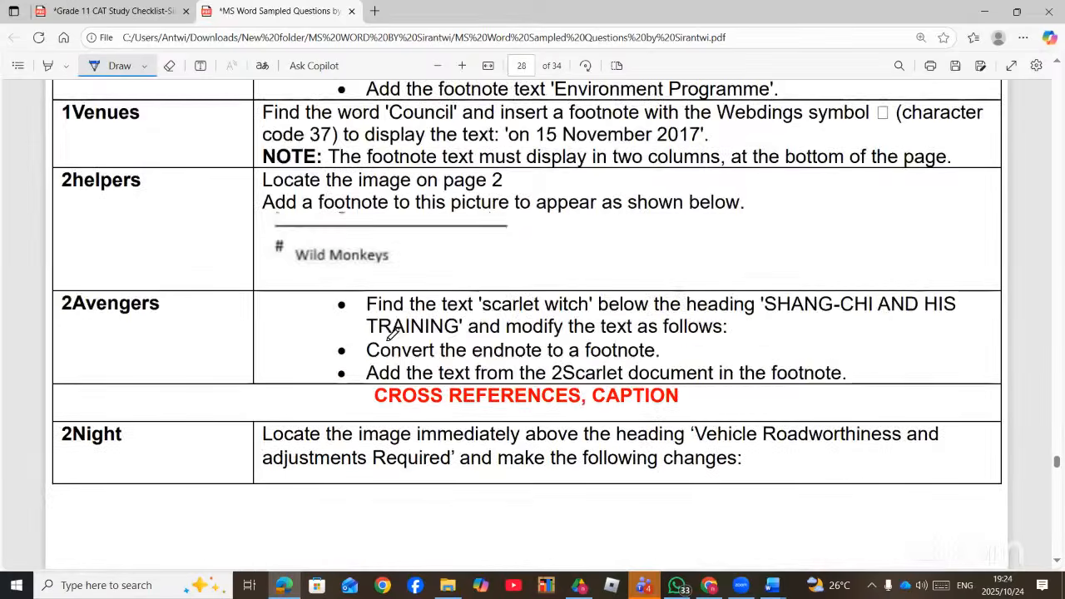
scroll(533, 321, down, 10)
scroll(499, 325, down, 20)
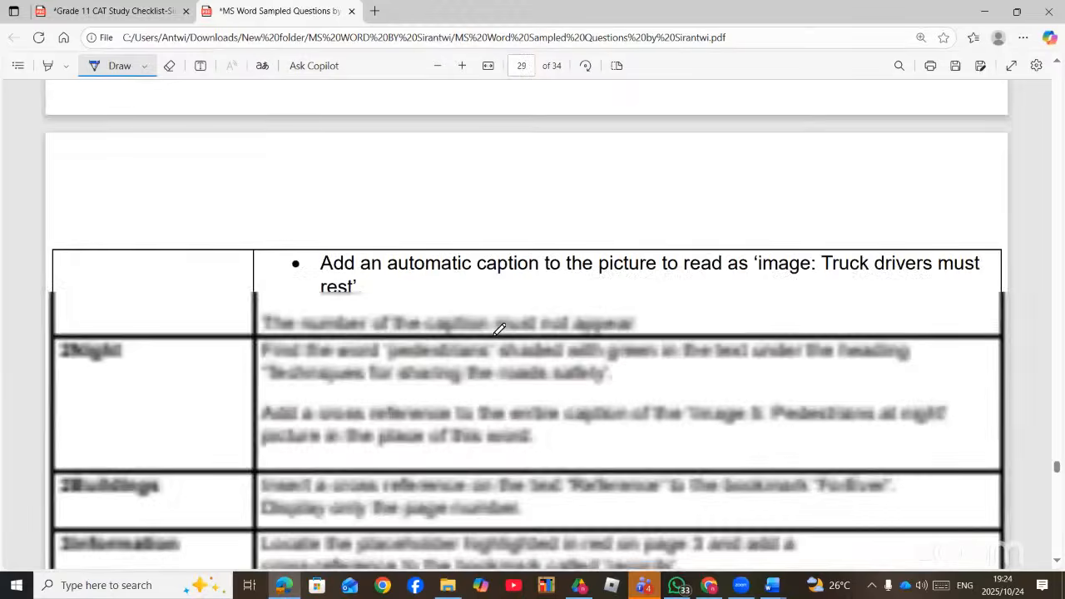
scroll(490, 347, up, 5)
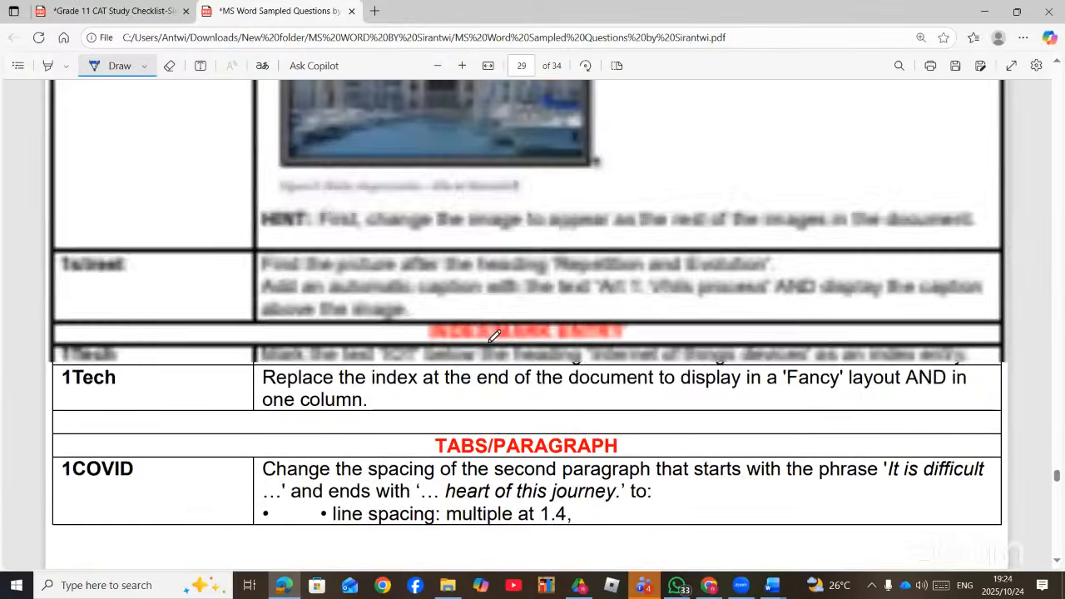
scroll(495, 337, down, 10)
scroll(496, 342, down, 8)
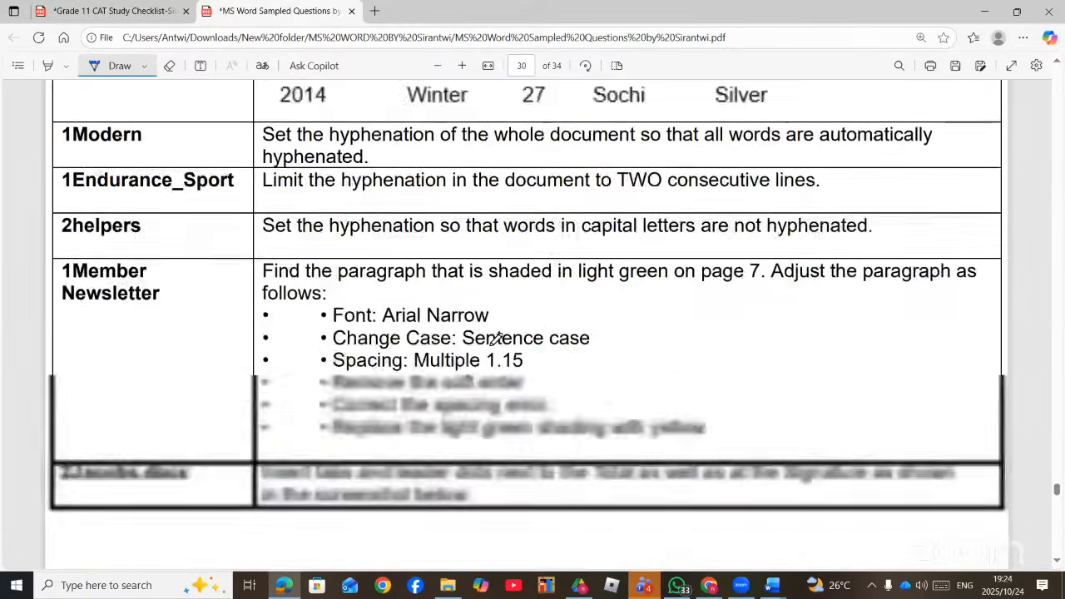
scroll(496, 340, up, 12)
scroll(496, 340, down, 3)
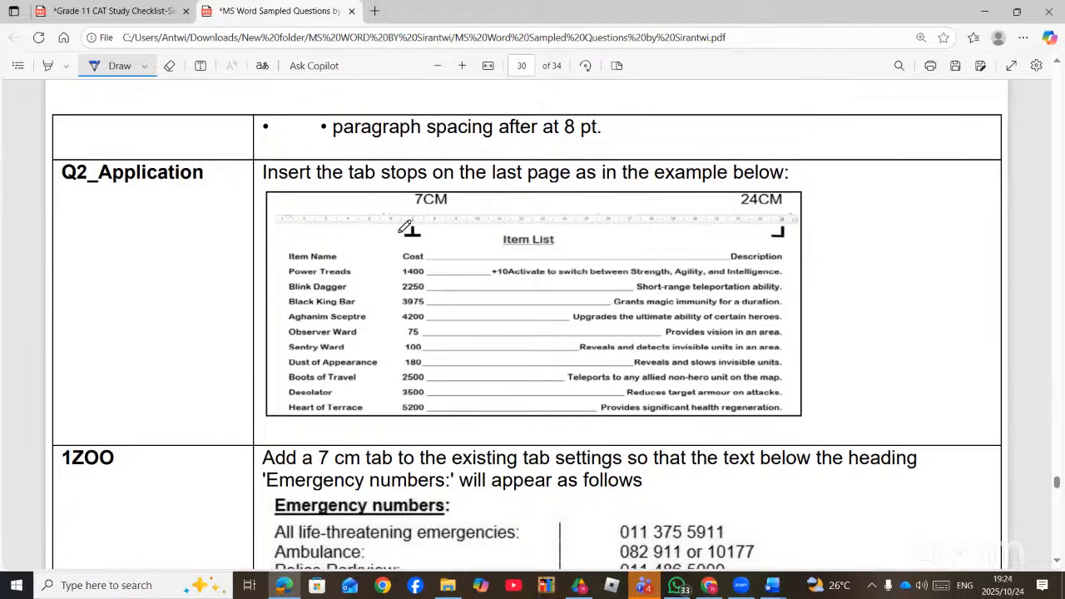
scroll(489, 367, down, 4)
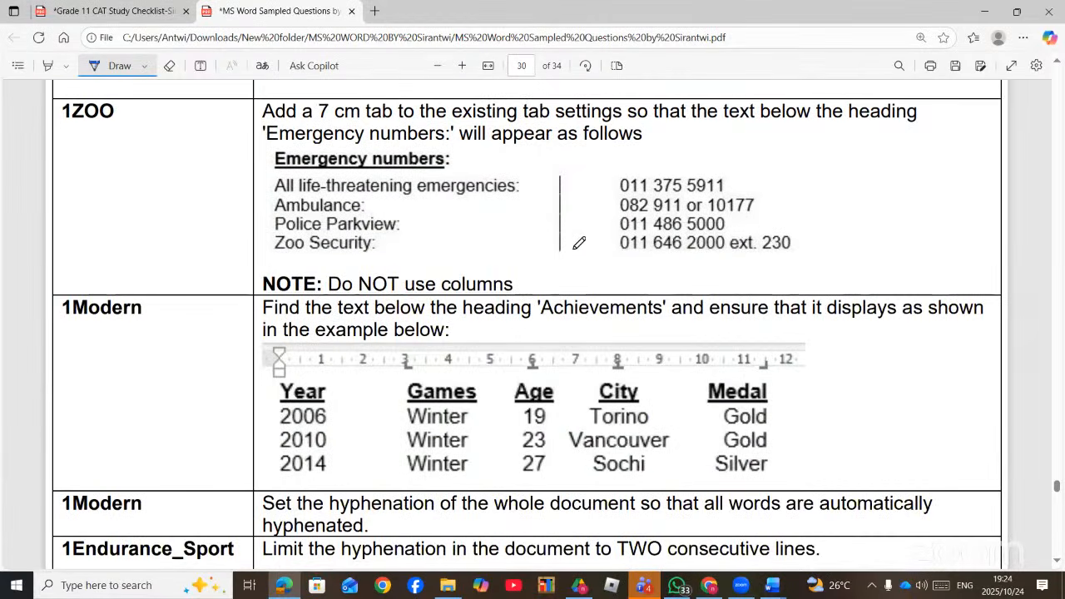
scroll(573, 366, down, 1)
scroll(573, 366, down, 1)
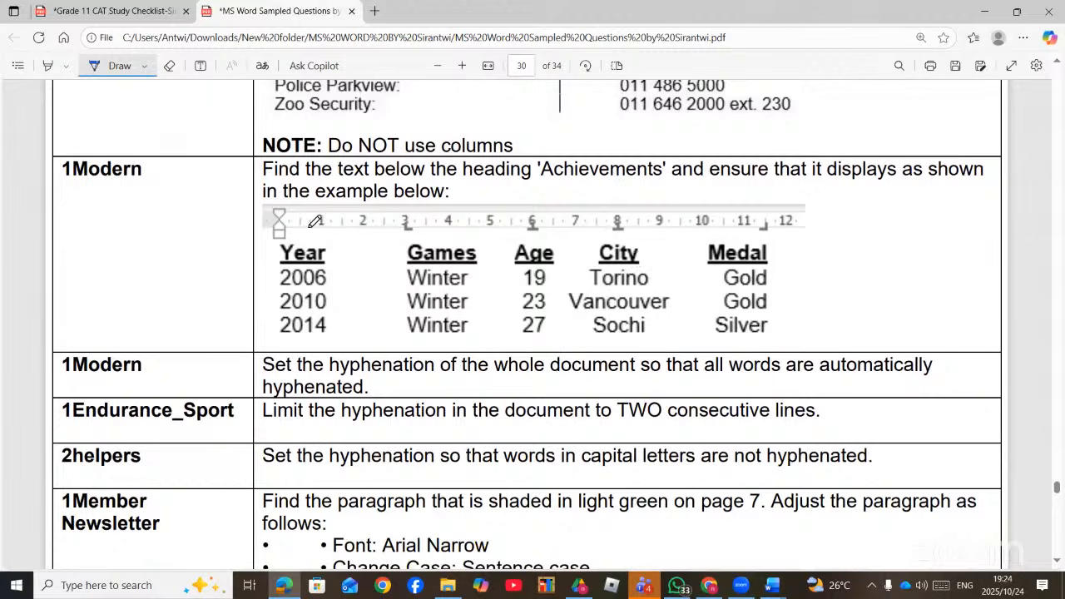
- Ink-mark the example's tab positions at 3, 6, 8 and 12 and draw a tick beside it
click(404, 235)
drag(533, 237, 546, 236)
drag(623, 240, 650, 230)
drag(769, 237, 786, 231)
mouse_move(866, 276)
mouse_down()
mouse_move(941, 240)
mouse_move(872, 207)
mouse_move(948, 292)
mouse_move(960, 188)
mouse_up()
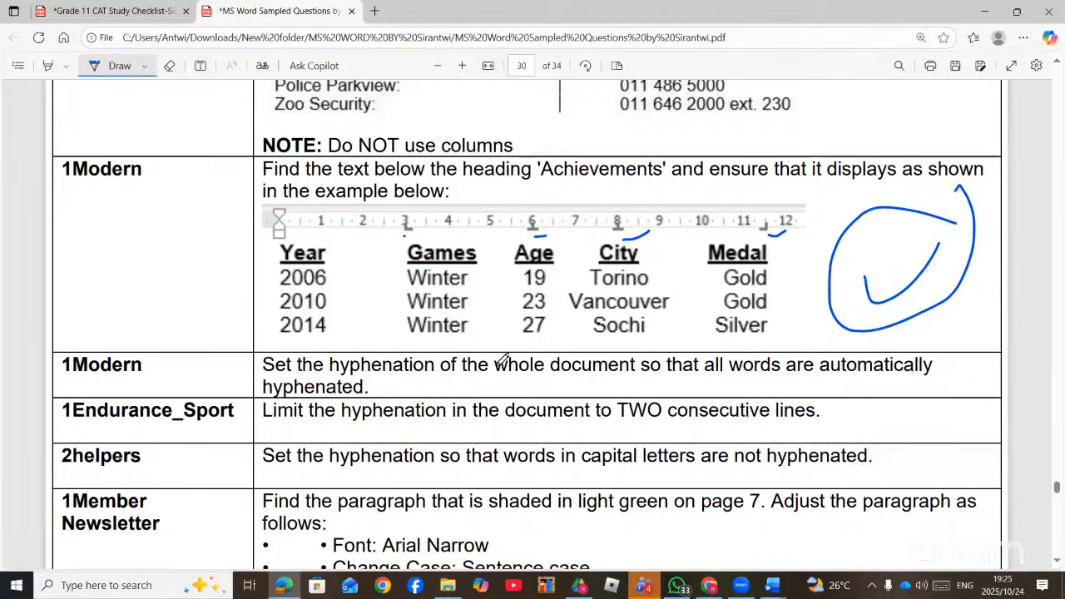
scroll(499, 317, down, 3)
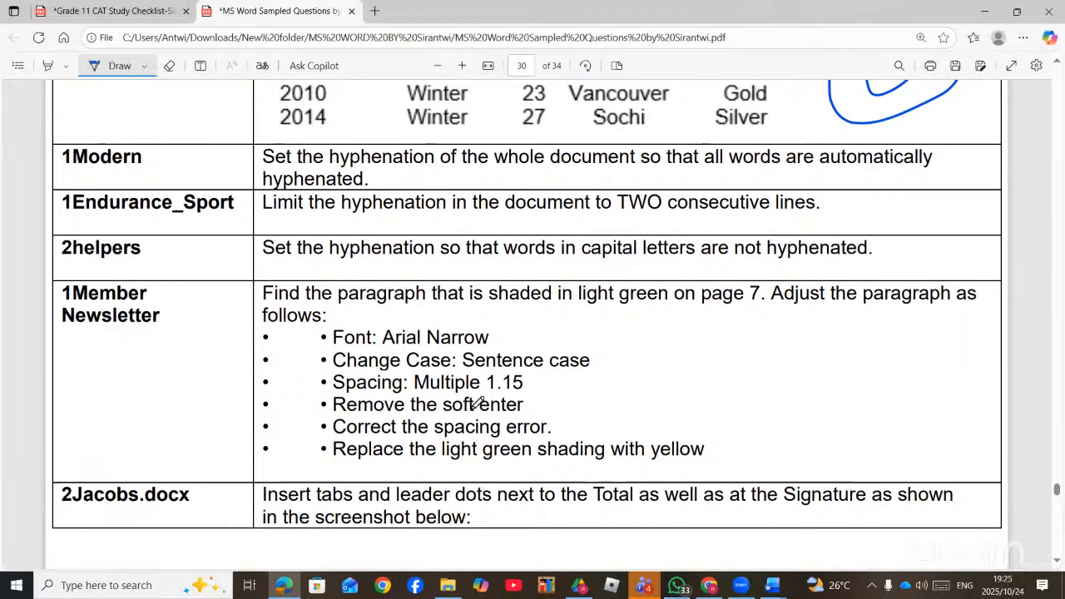
scroll(480, 406, down, 7)
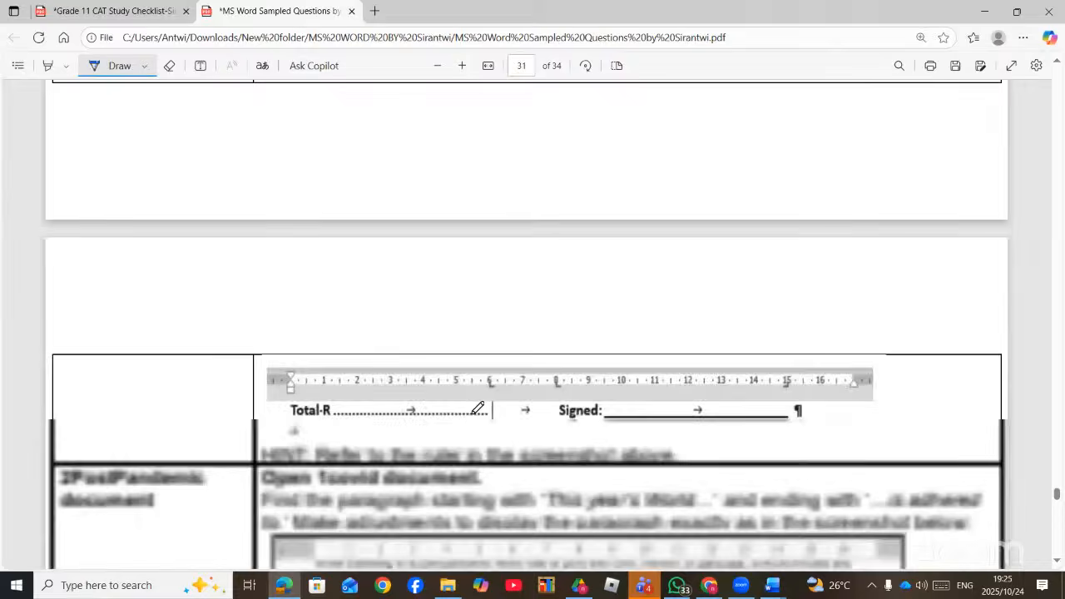
scroll(480, 405, up, 10)
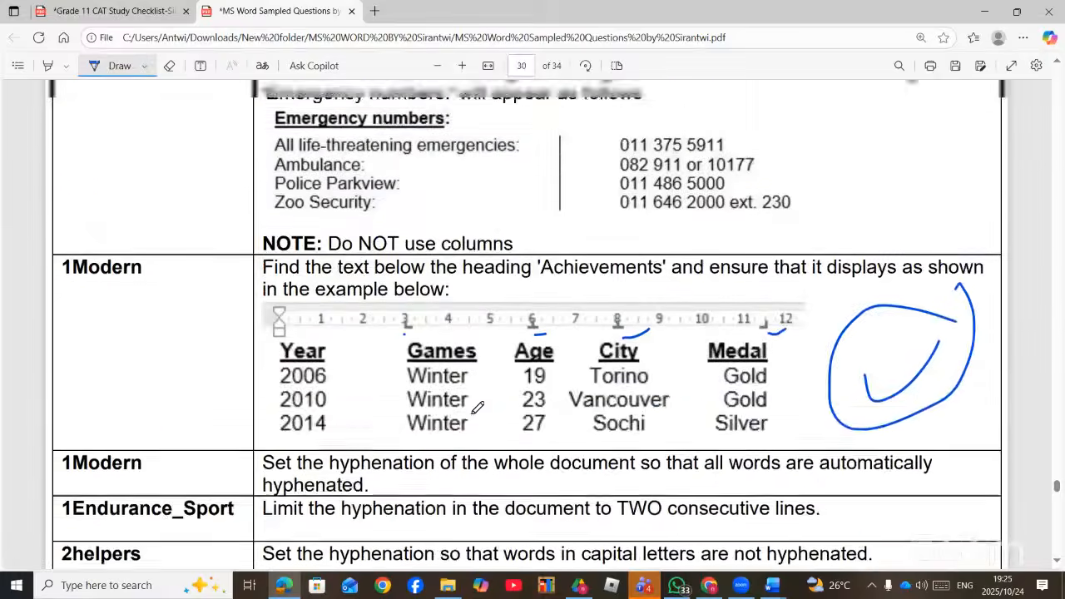
scroll(476, 407, down, 2)
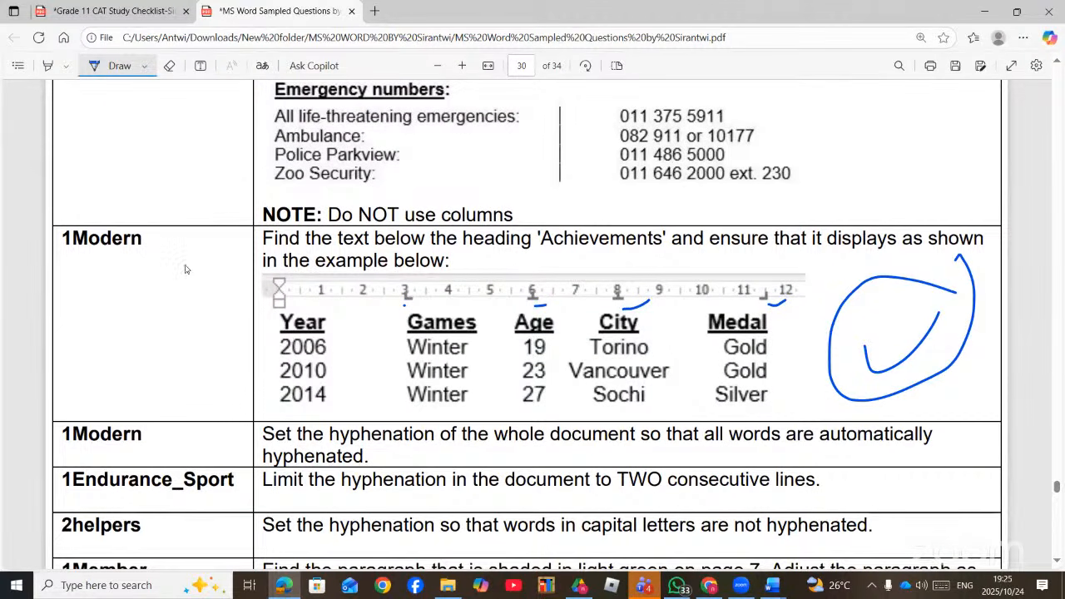
- Open the 1Modern document from the practice documents folder
key(alt+Tab)
scroll(188, 341, down, 10)
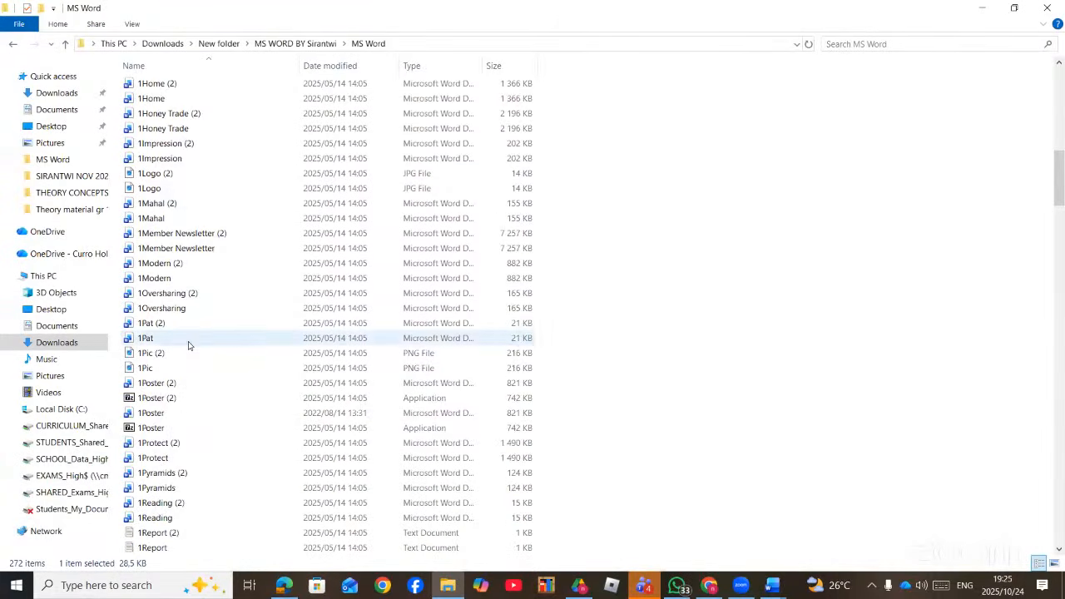
scroll(188, 345, down, 1)
double_click(183, 239)
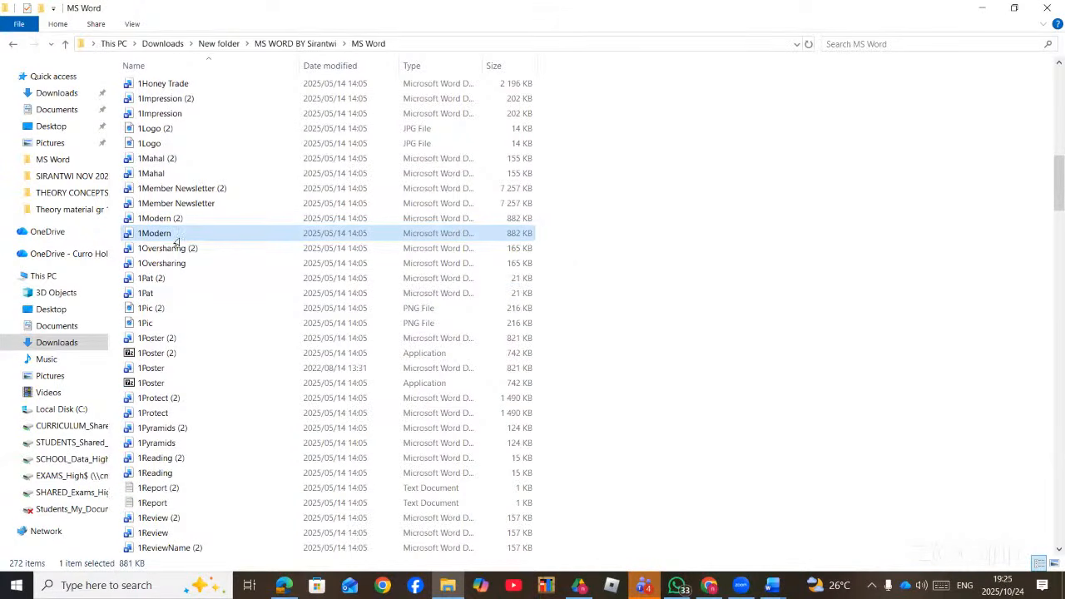
scroll(486, 279, down, 20)
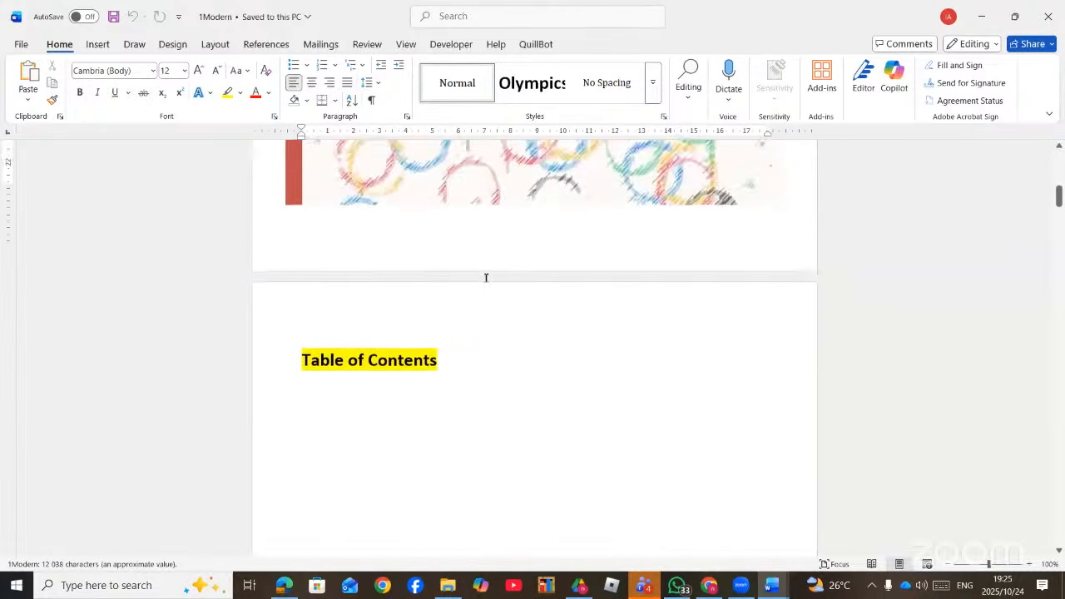
- Scroll 1Modern to Achievements and select the four Year, Games, Age, City, Medal rows
scroll(486, 284, down, 15)
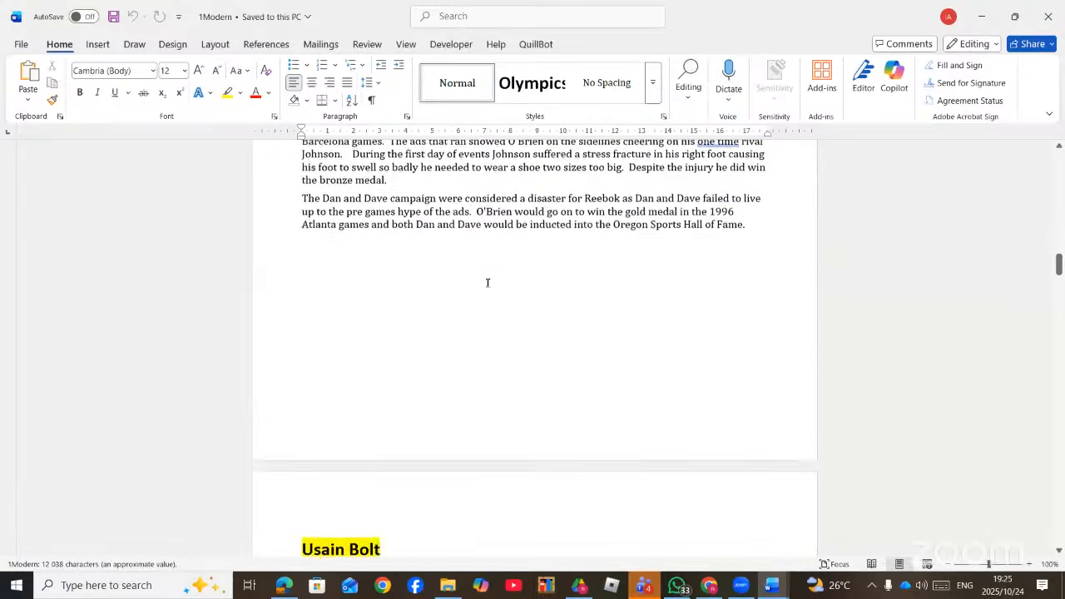
scroll(488, 280, down, 15)
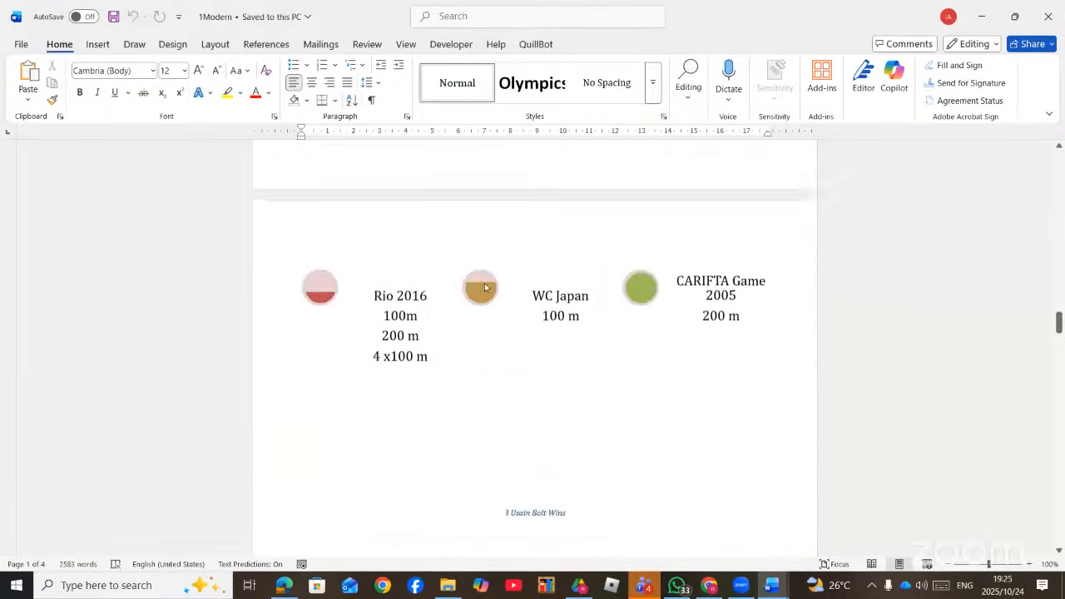
scroll(485, 286, down, 15)
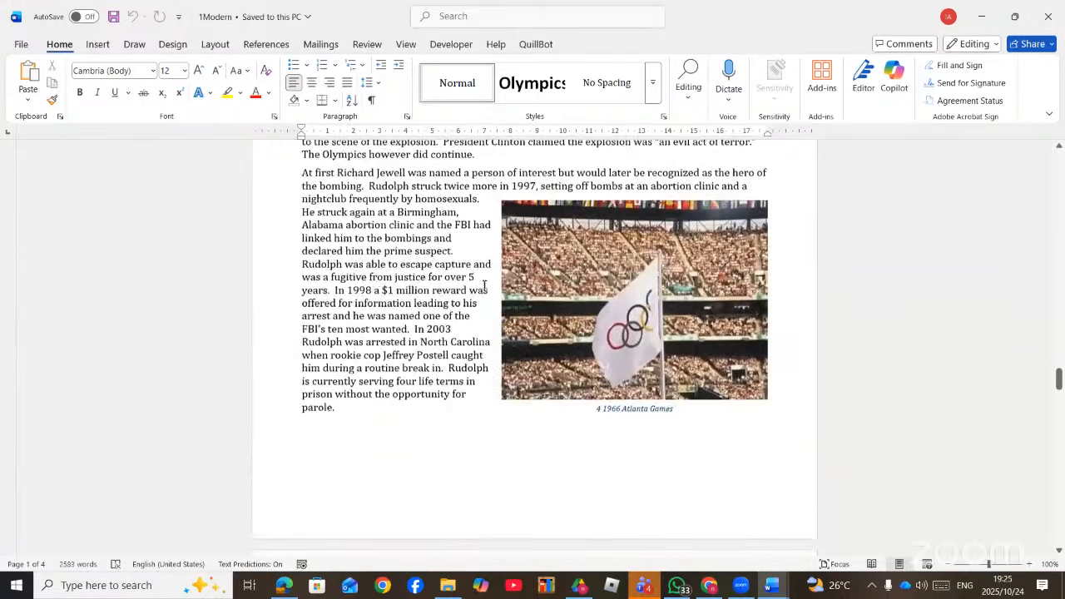
scroll(481, 288, down, 2)
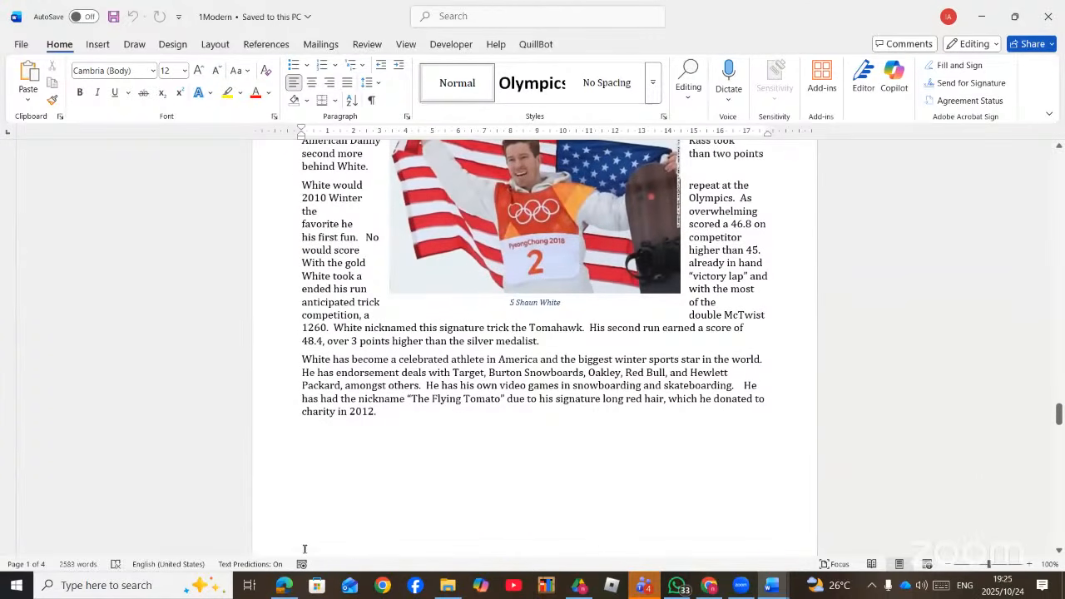
click(284, 586)
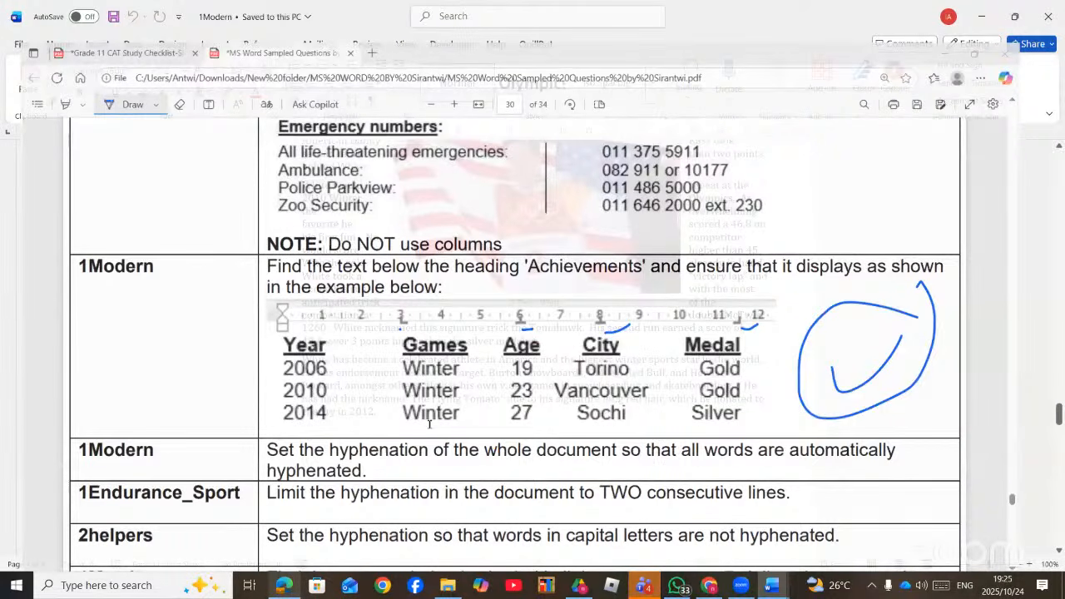
drag(575, 337, 303, 288)
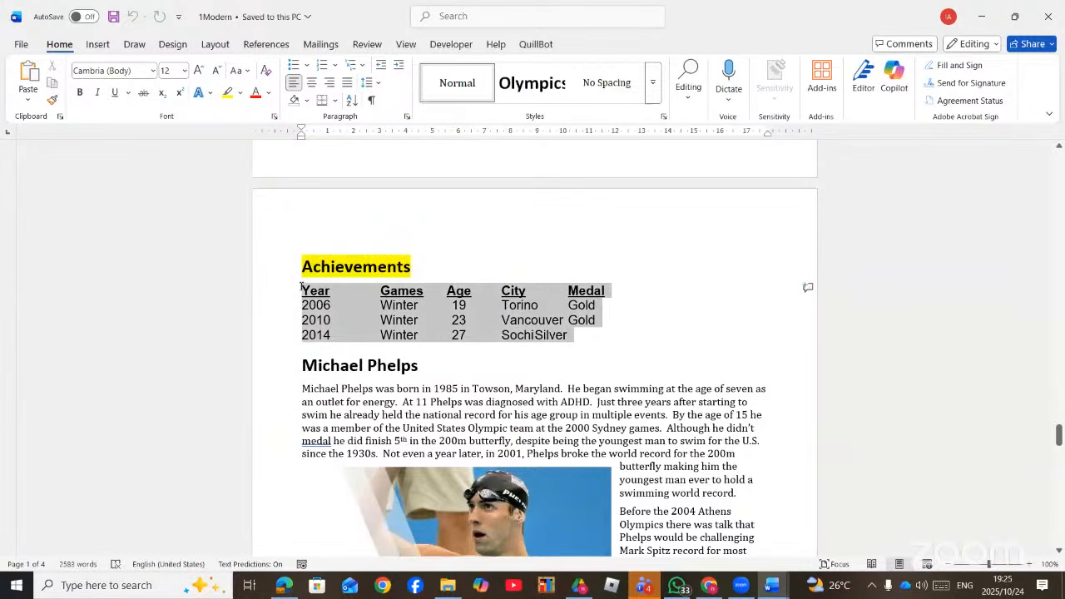
- Check the Achievements example in the questions PDF, marking its Games column, then return to Word
click(284, 586)
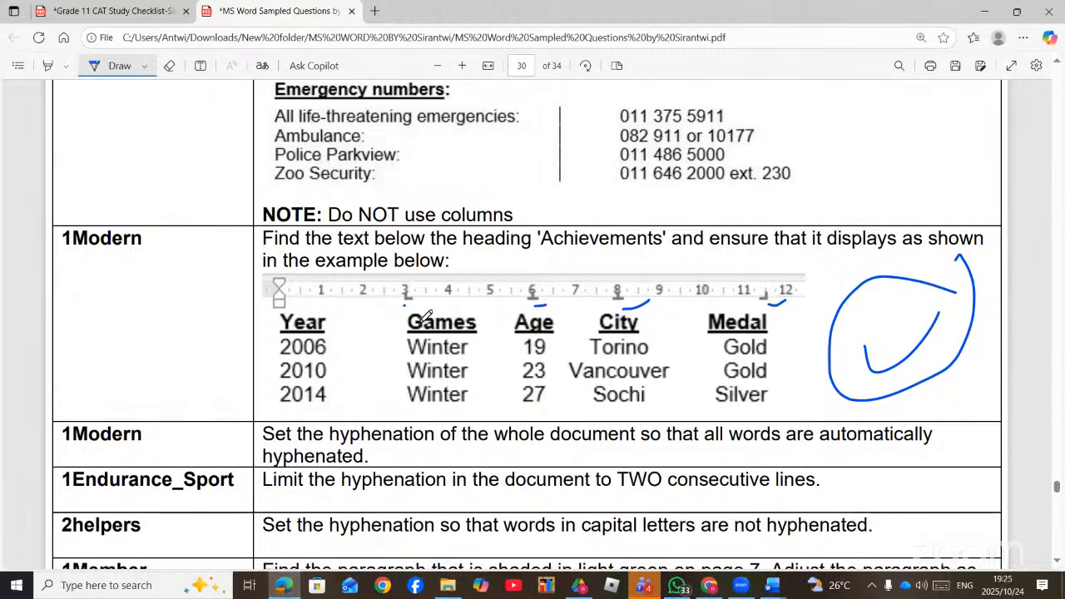
mouse_move(409, 316)
mouse_down()
mouse_move(405, 383)
mouse_move(424, 408)
mouse_move(481, 398)
mouse_move(496, 316)
mouse_up()
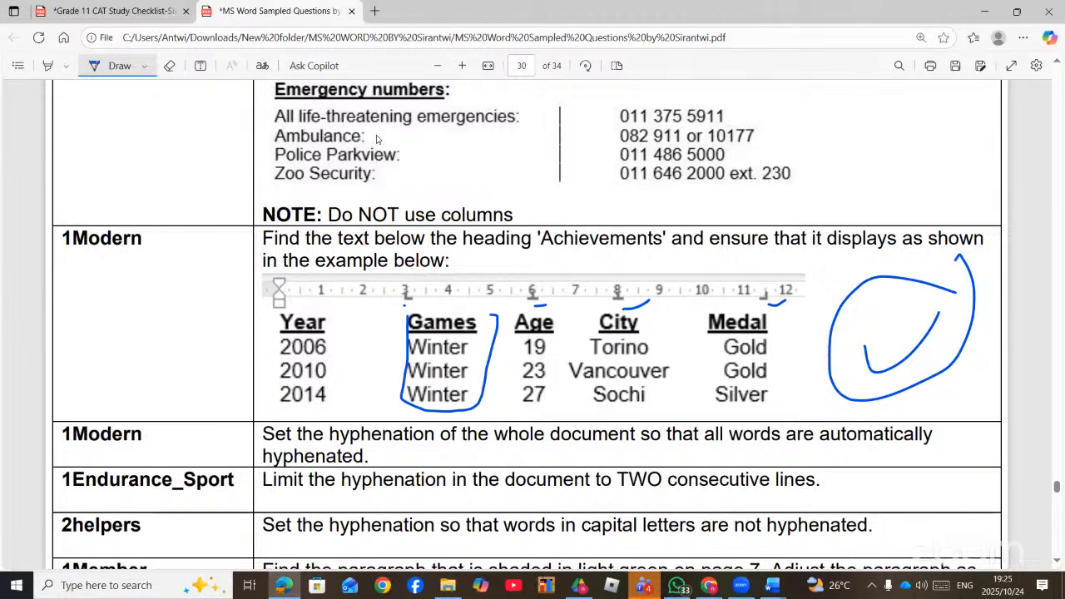
key(alt+Tab)
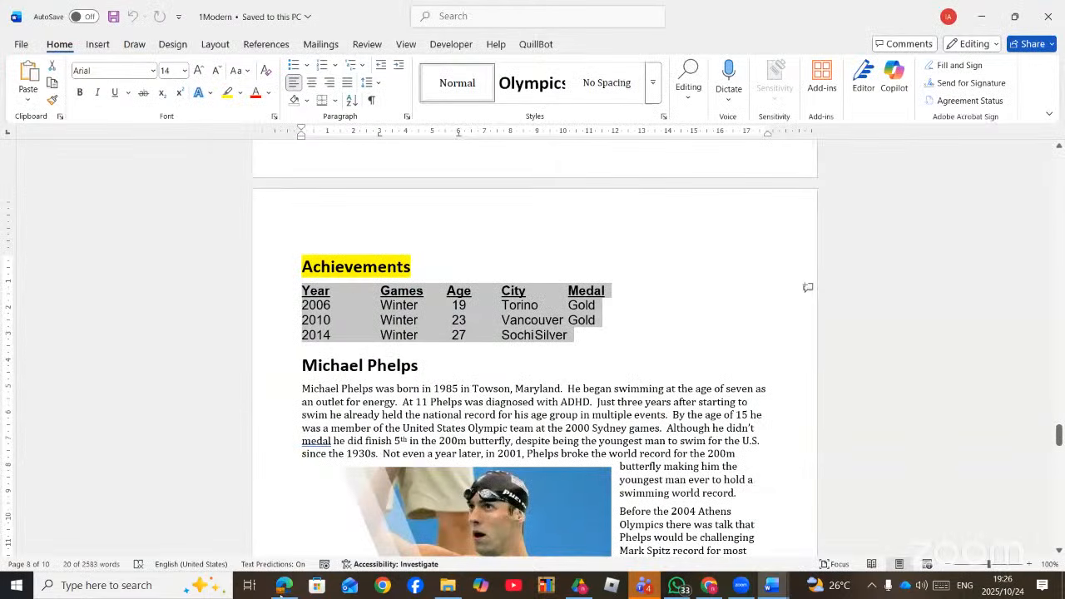
click(275, 587)
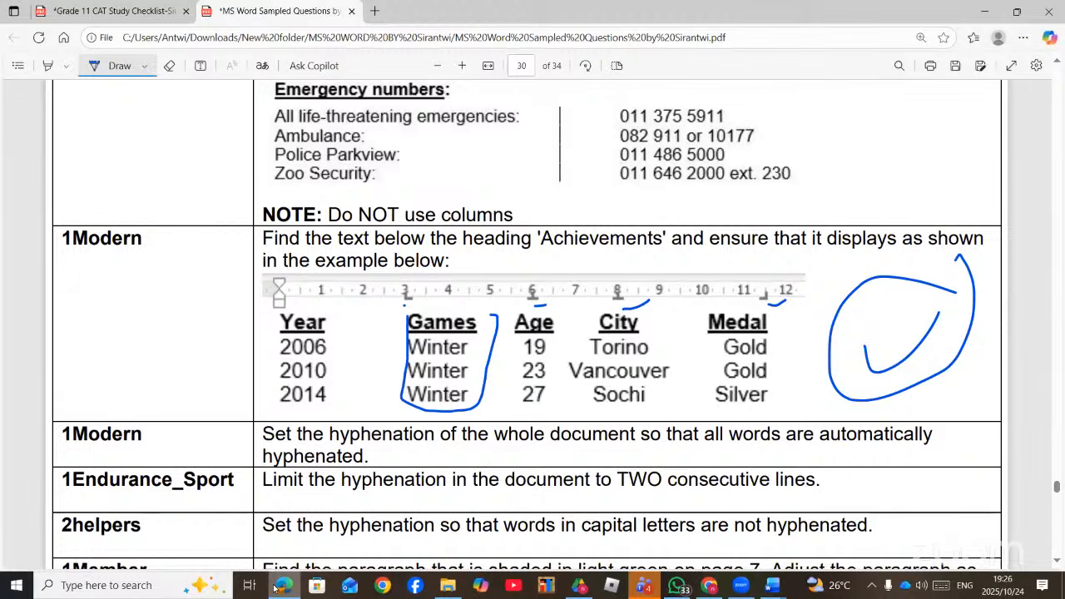
click(274, 587)
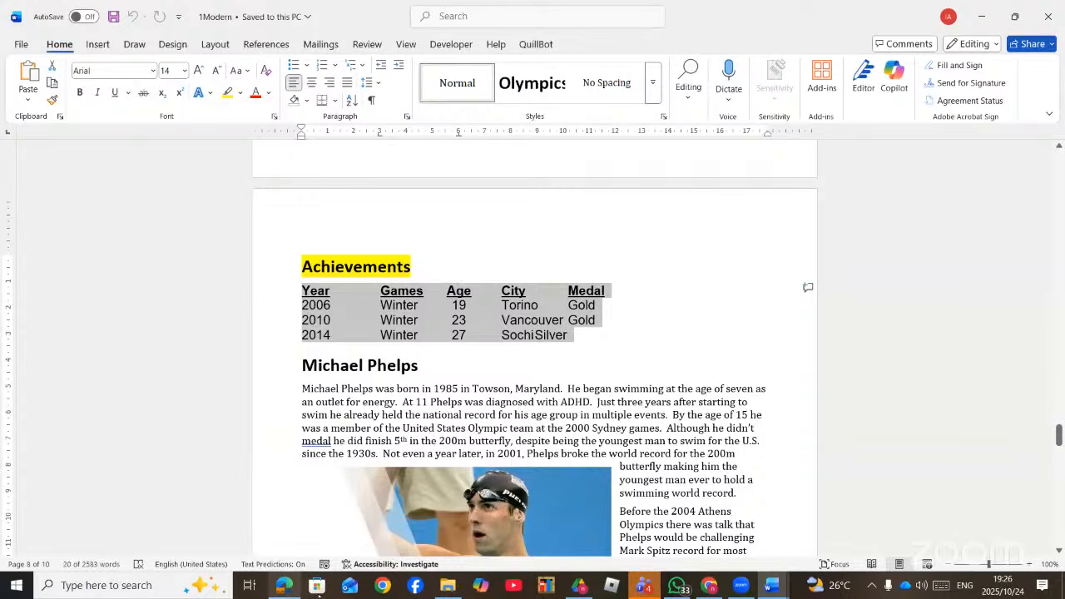
key(alt+Tab)
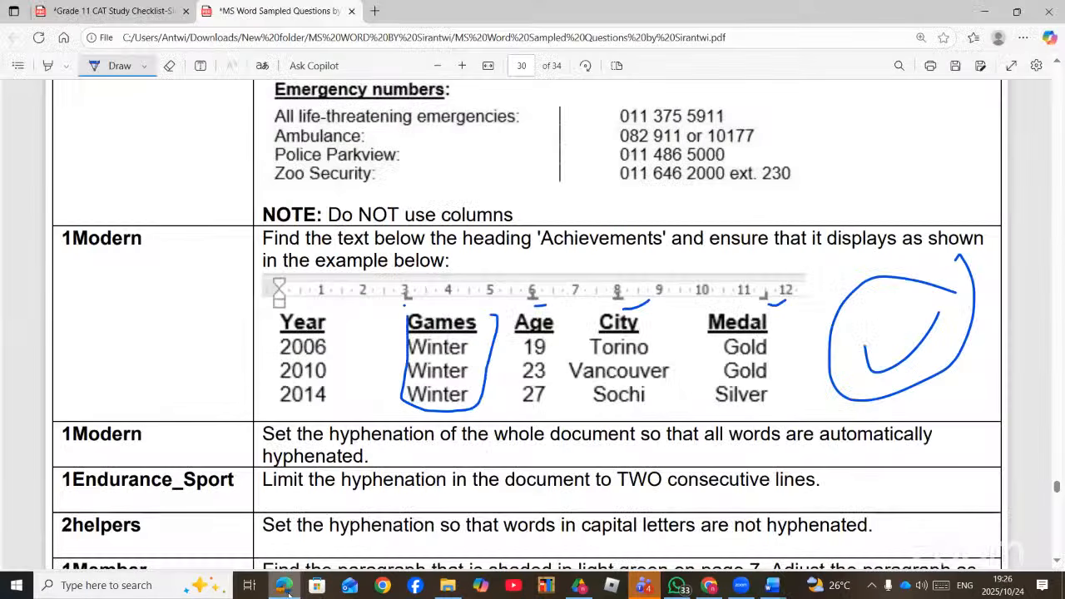
click(296, 588)
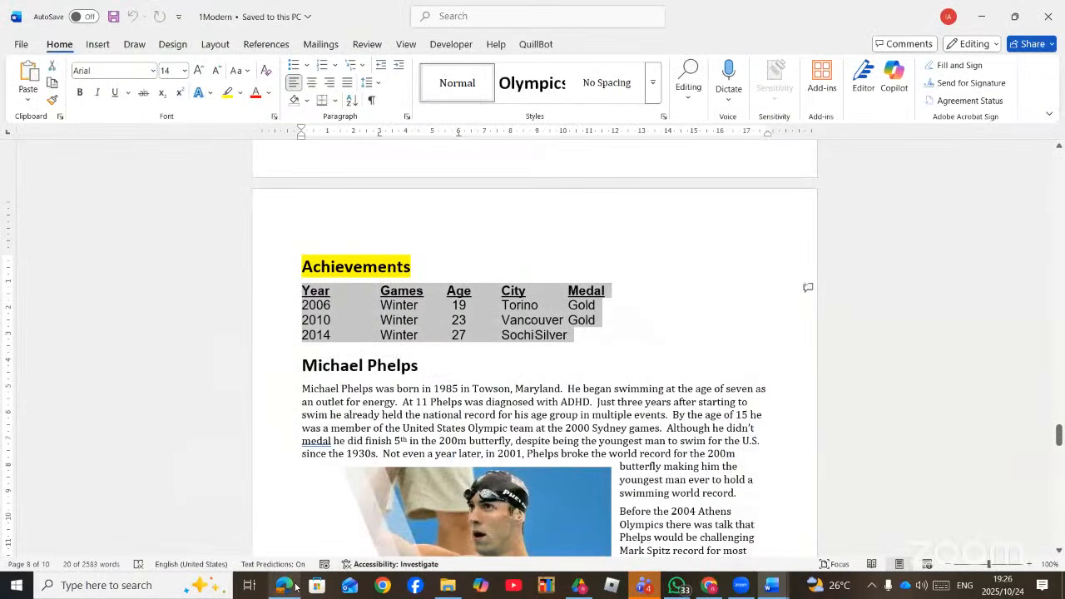
- Make the 8 cm tab stop centre-aligned, marking the example's centred City and right-aligned Medal columns
double_click(511, 133)
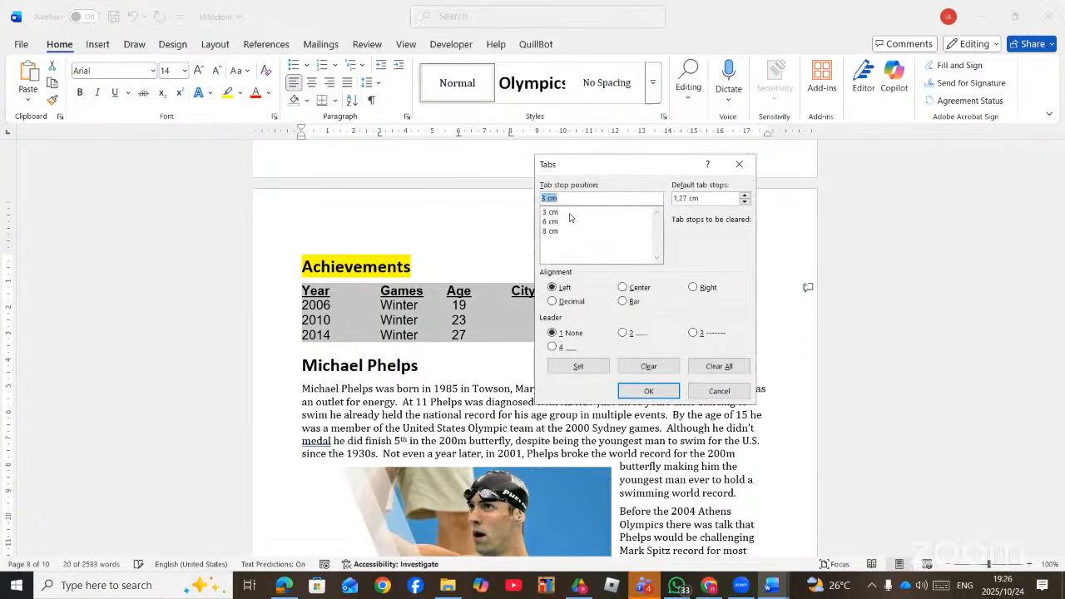
click(544, 233)
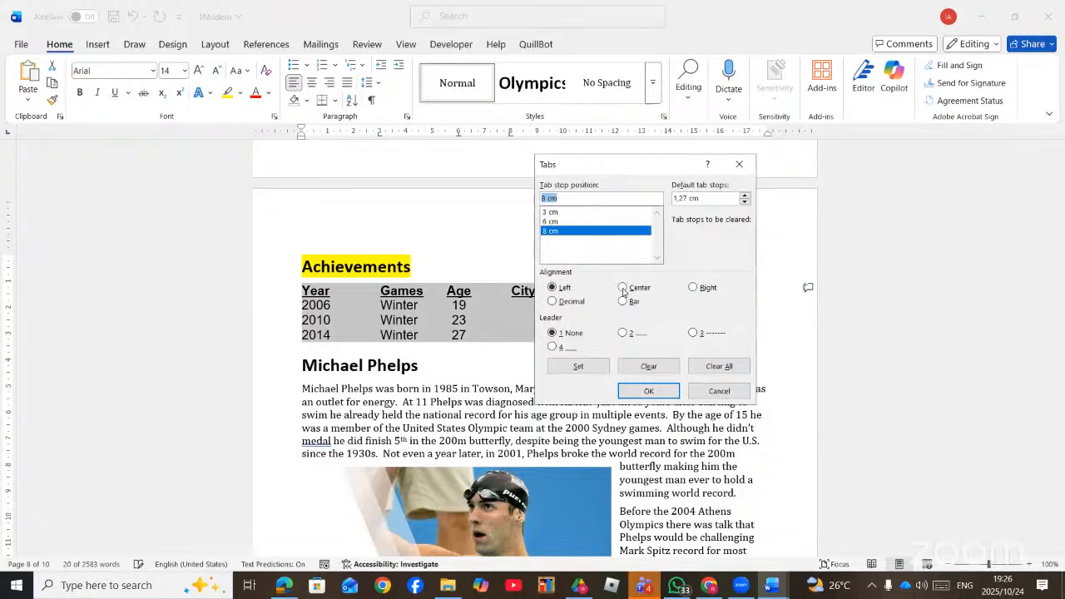
click(623, 289)
key(alt+Tab)
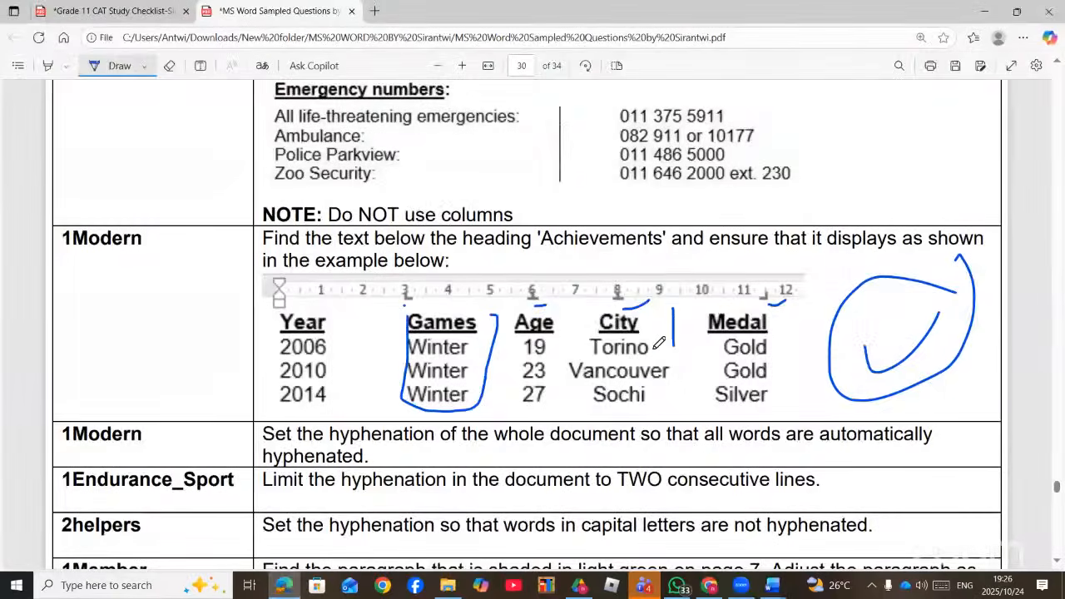
drag(649, 350, 686, 349)
key(alt+Tab)
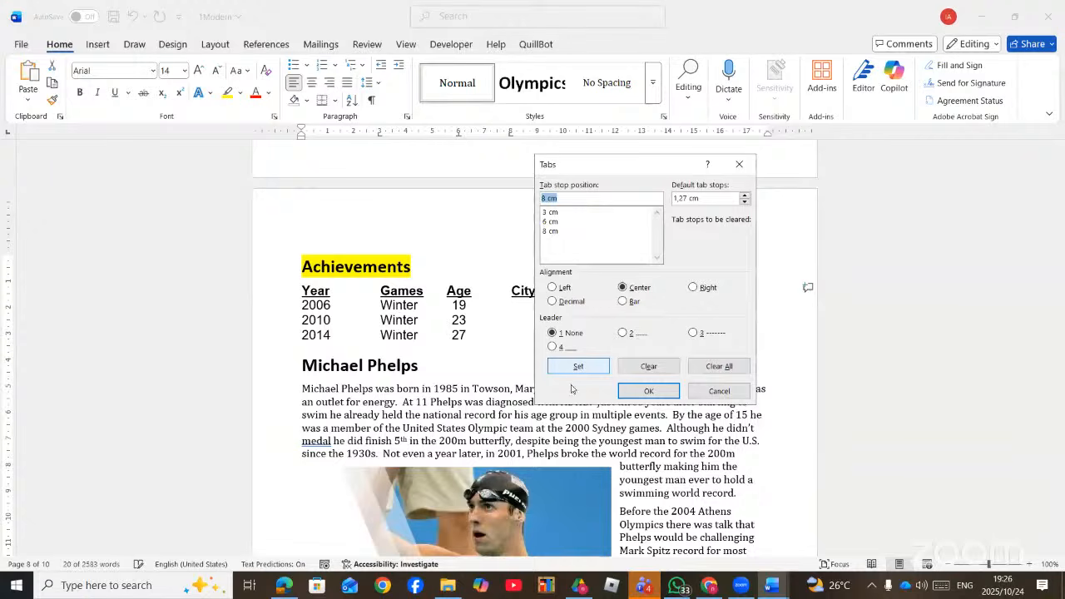
click(291, 588)
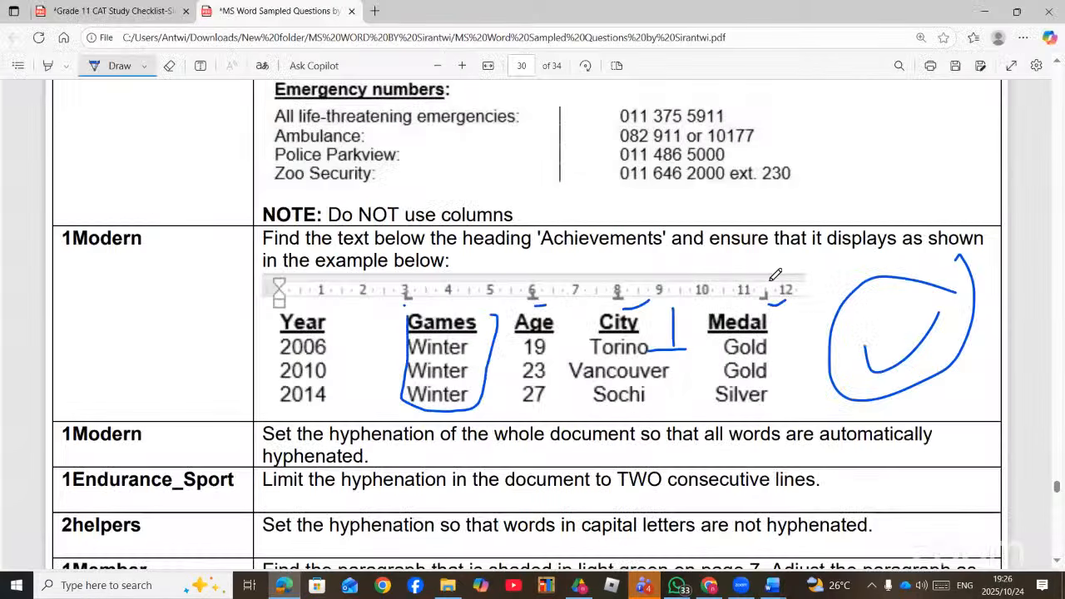
drag(797, 314, 779, 354)
click(296, 591)
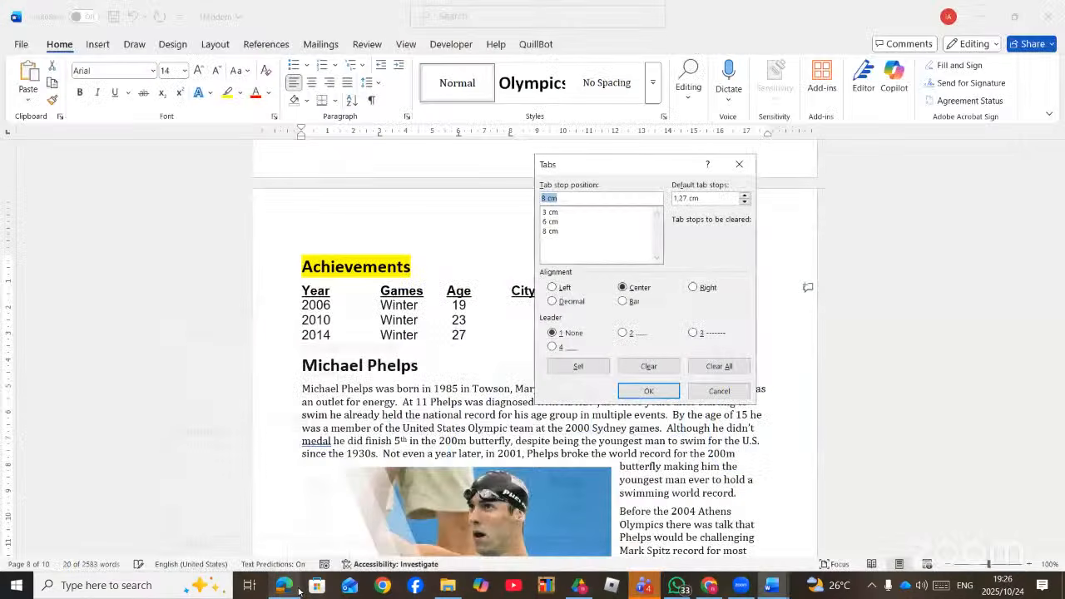
click(648, 391)
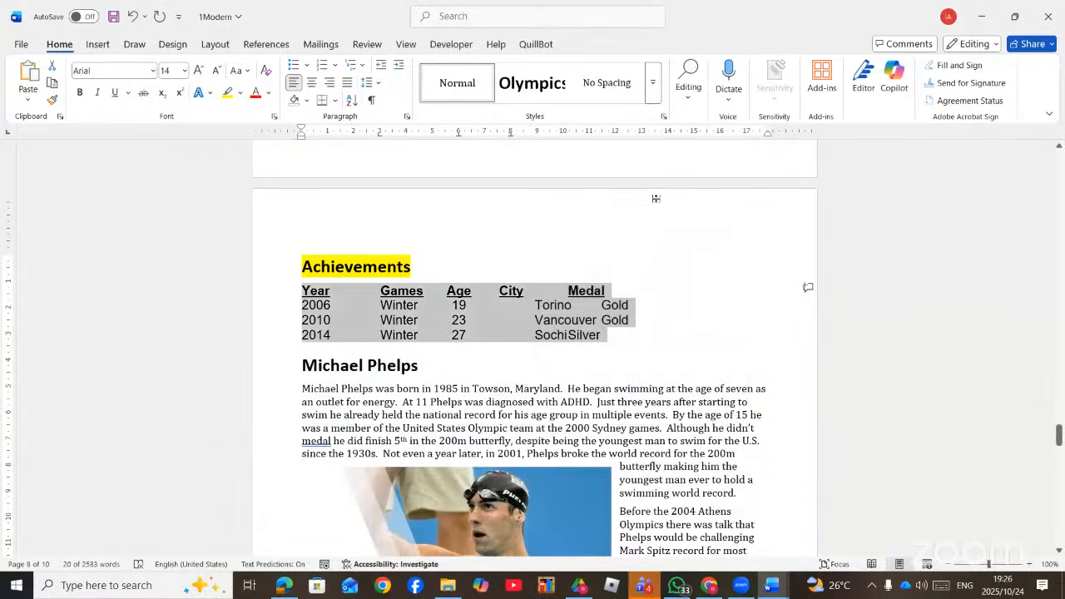
- Add a right-aligned tab stop at 13.5 cm for the Medal column
double_click(654, 136)
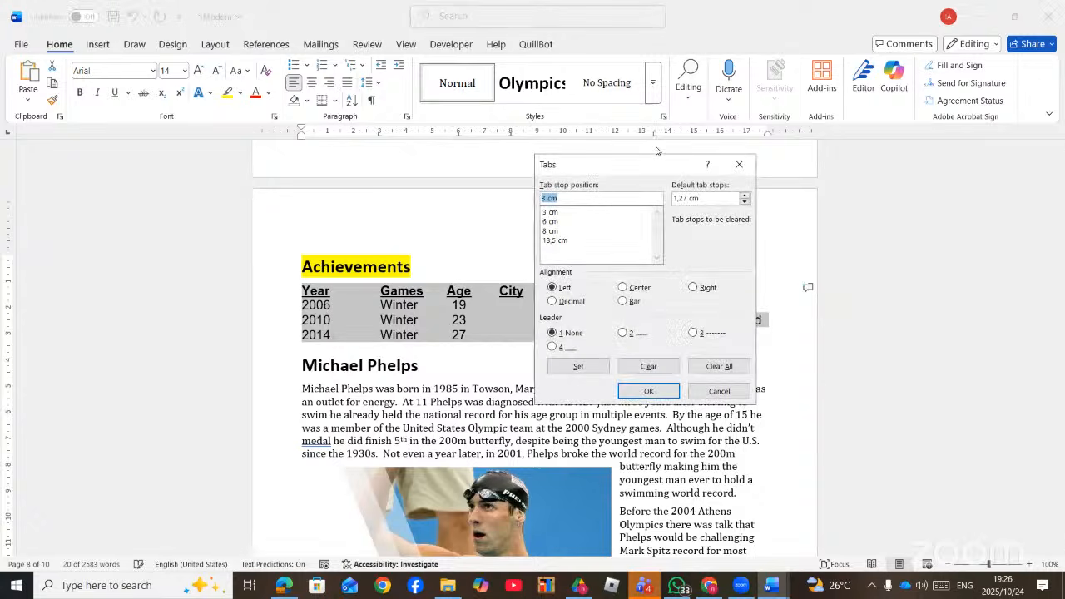
click(693, 287)
click(583, 369)
click(641, 390)
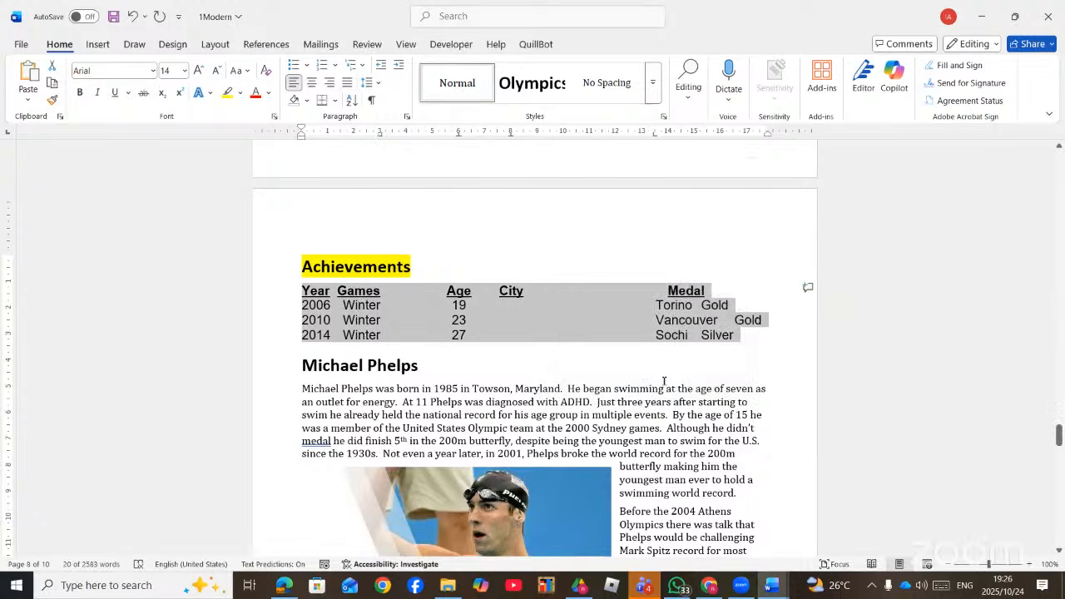
- Remove the extra tab before Torino, Vancouver and Sochi so they sit under City
click(380, 307)
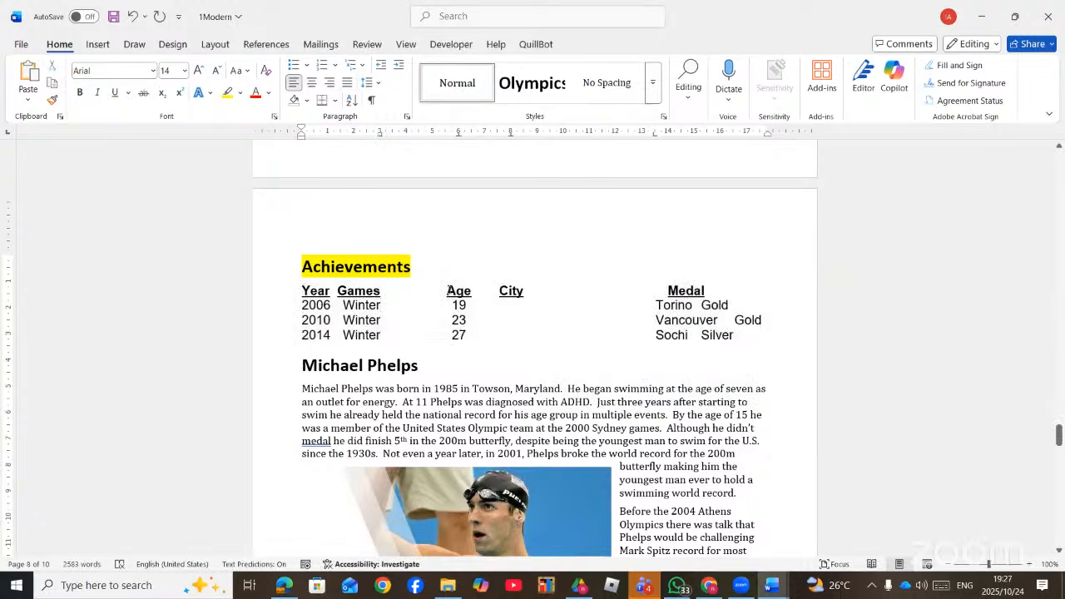
click(656, 306)
key(BackSpace)
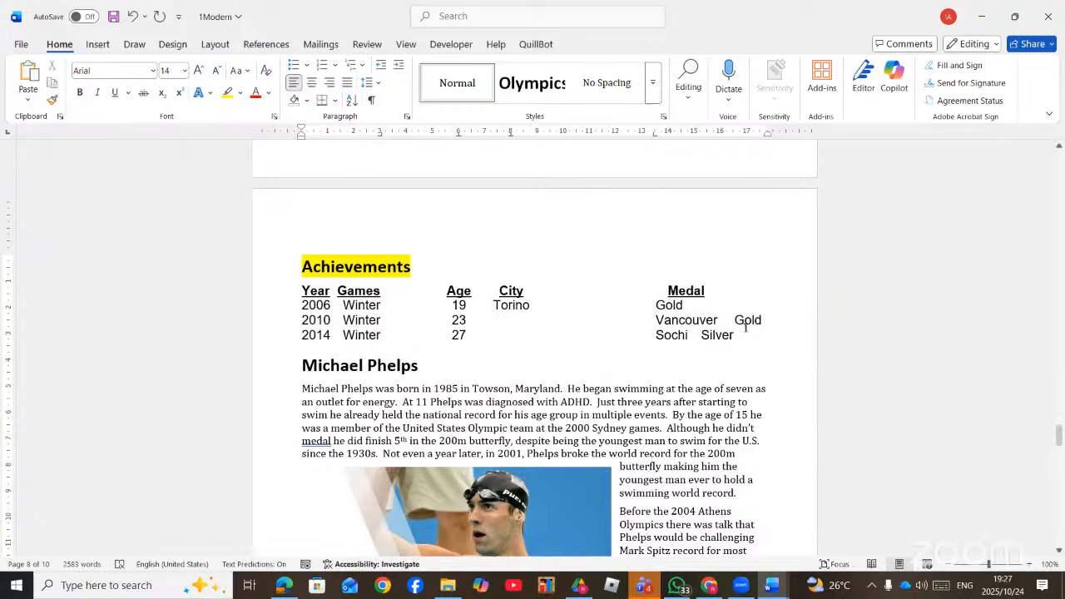
click(654, 321)
key(BackSpace)
click(655, 335)
key(BackSpace)
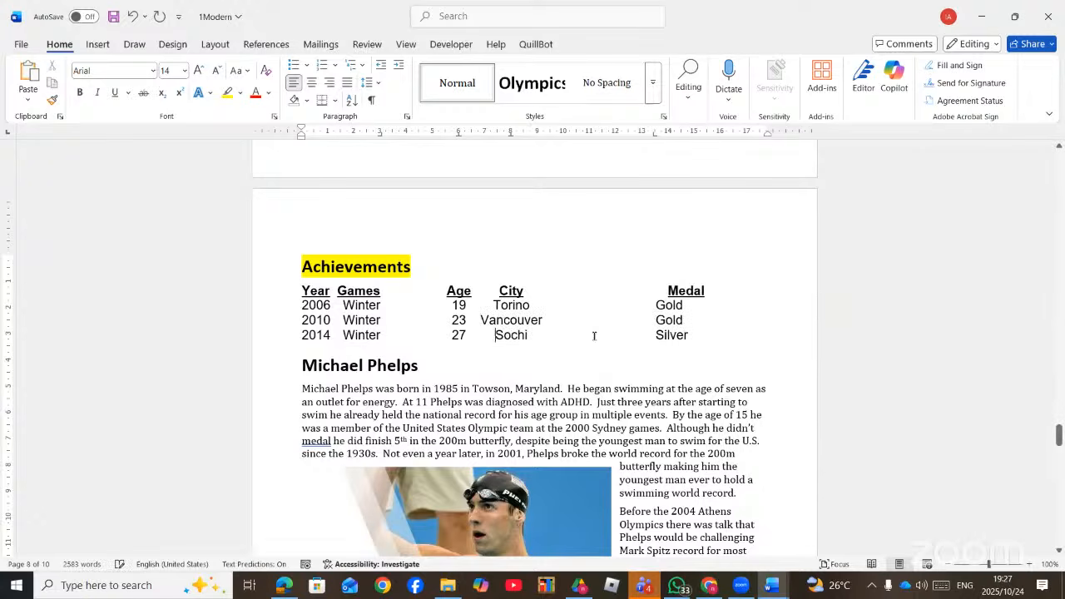
- Scroll the questions PDF through pages 31–34 to the 4street.docx and 2 helpers column tasks
scroll(648, 304, down, 2)
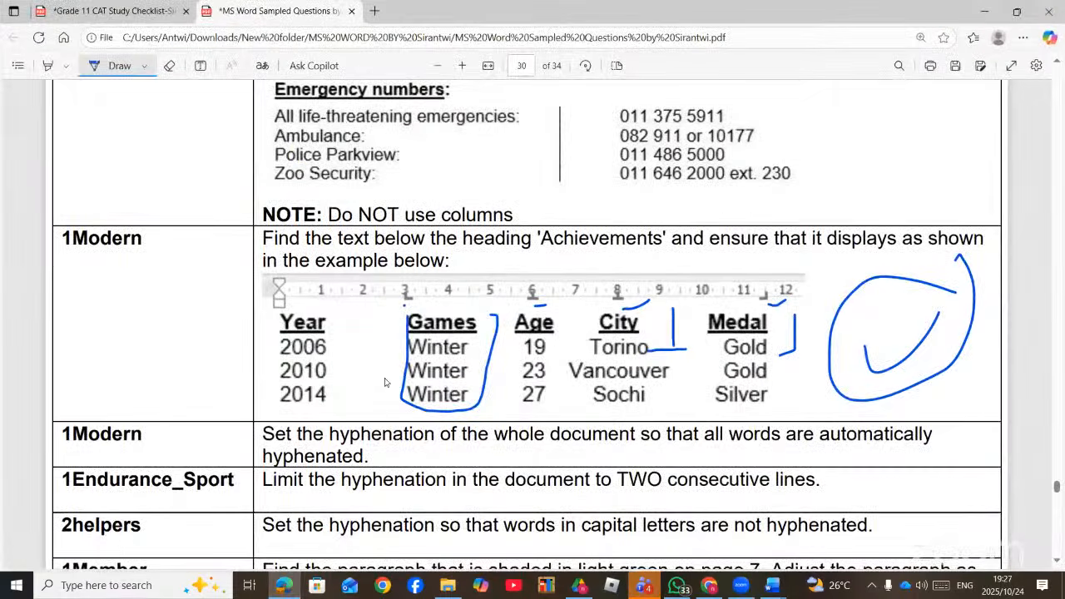
scroll(399, 376, down, 15)
scroll(399, 376, down, 5)
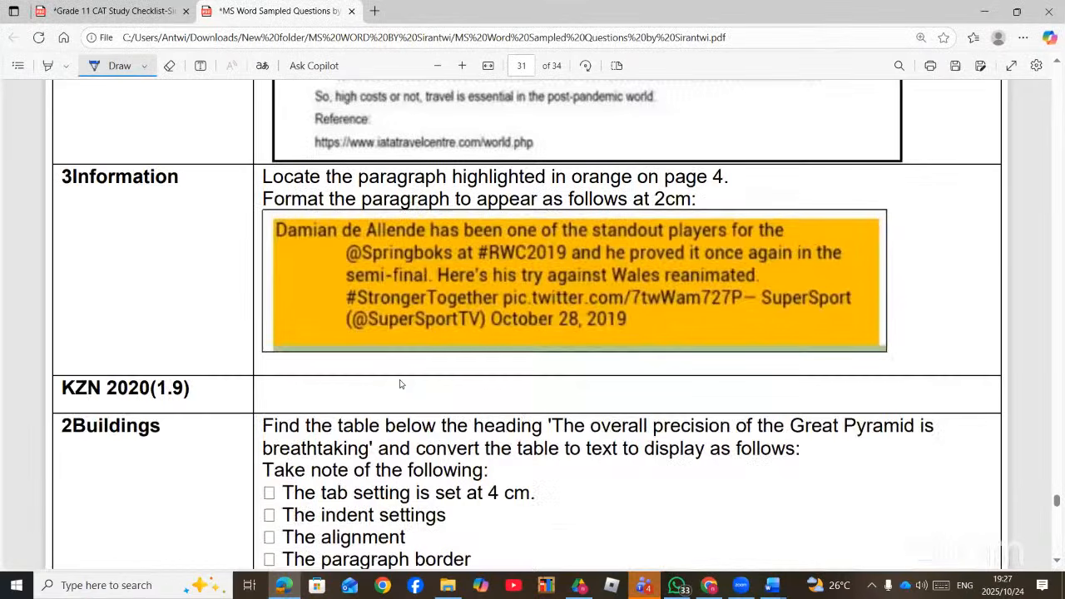
scroll(400, 384, down, 5)
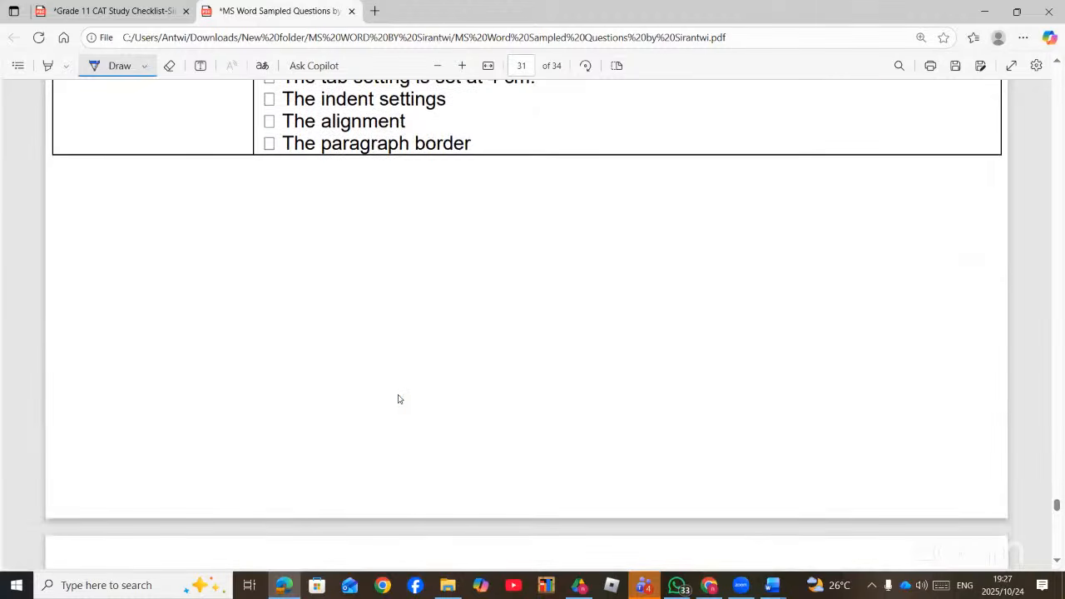
scroll(398, 399, down, 15)
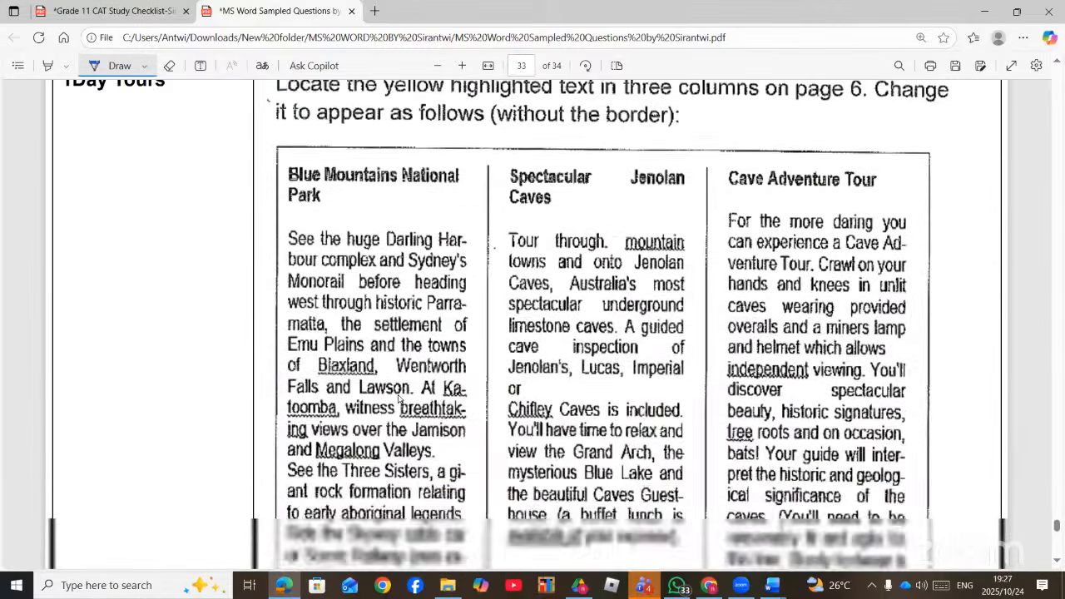
scroll(242, 223, down, 3)
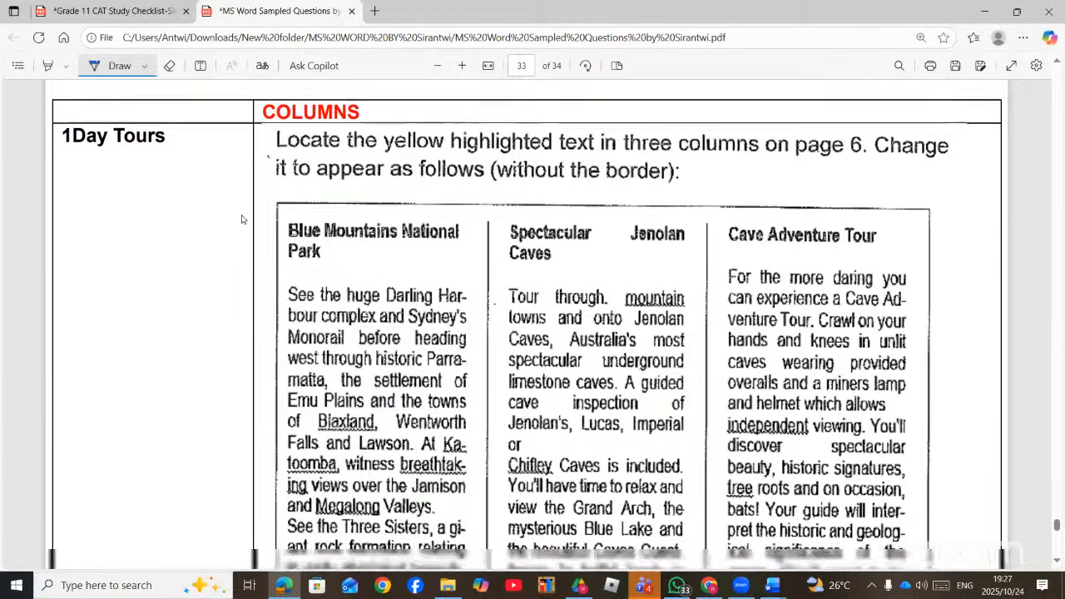
scroll(242, 227, down, 12)
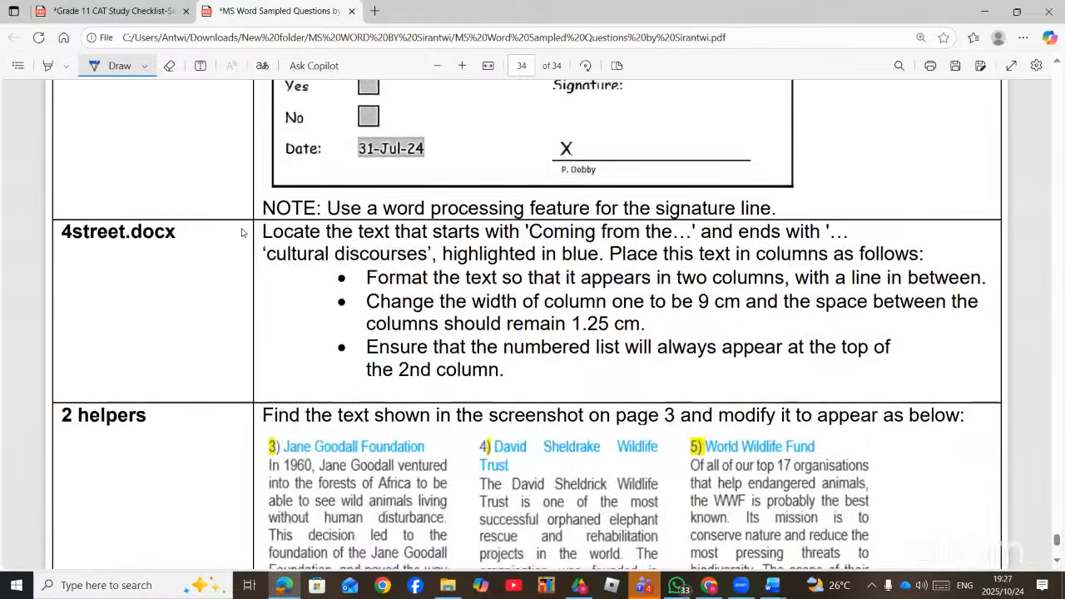
scroll(242, 233, down, 7)
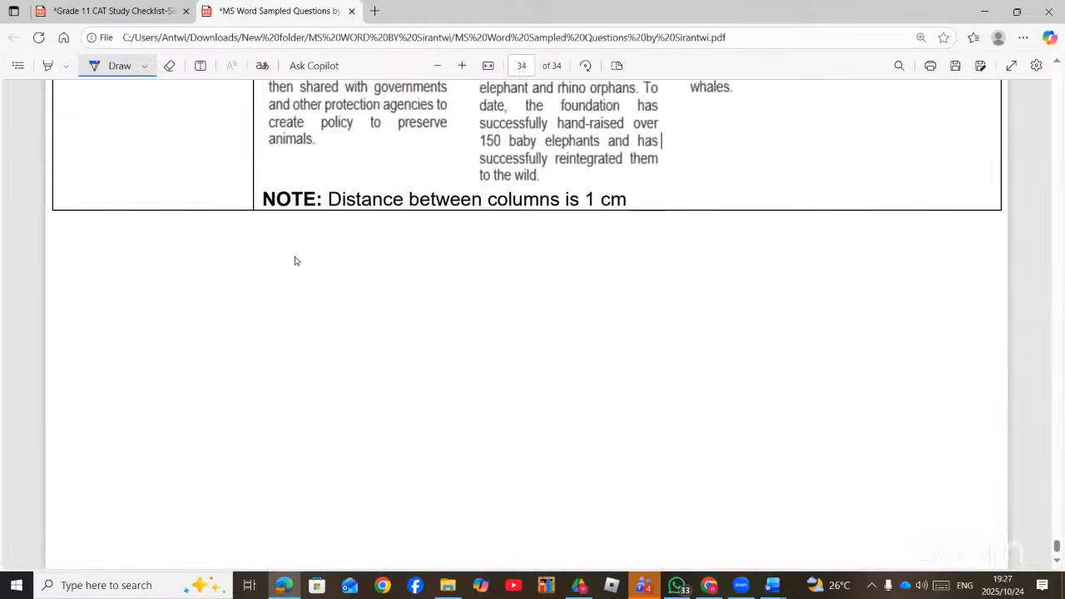
scroll(295, 261, up, 7)
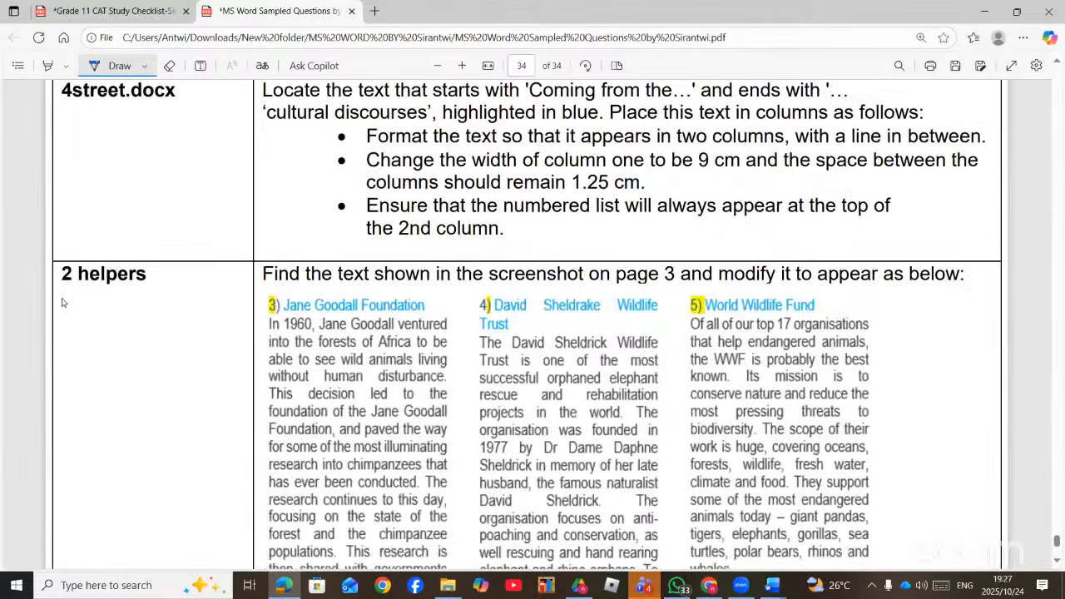
- Circle the '2 helpers' label in ink in the questions PDF, then switch to the MS Word folder
mouse_move(61, 303)
mouse_down()
mouse_move(203, 279)
mouse_move(77, 238)
mouse_move(51, 267)
mouse_move(61, 299)
mouse_up()
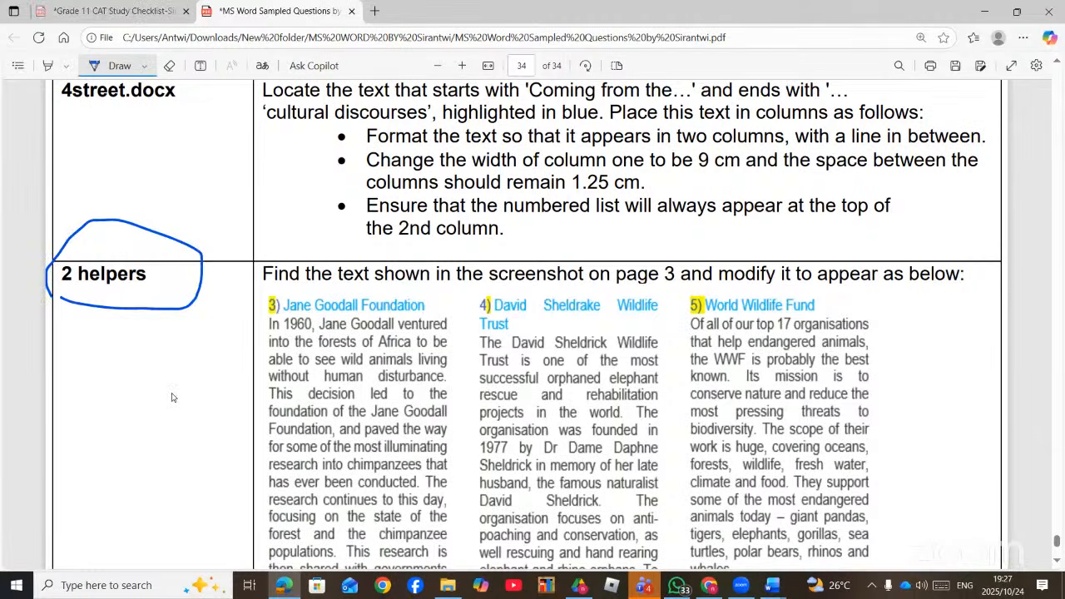
key(alt+Tab)
scroll(172, 450, down, 6)
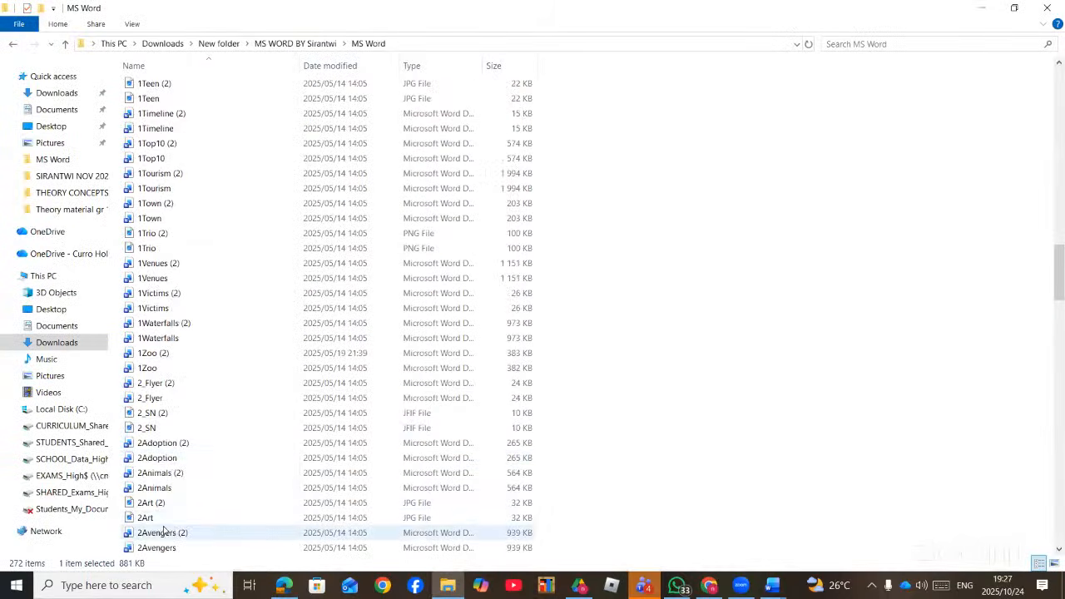
- Open 1Day Tours from the MS Word folder in Word, then show the questions PDF again
scroll(171, 516, down, 2)
scroll(175, 504, down, 2)
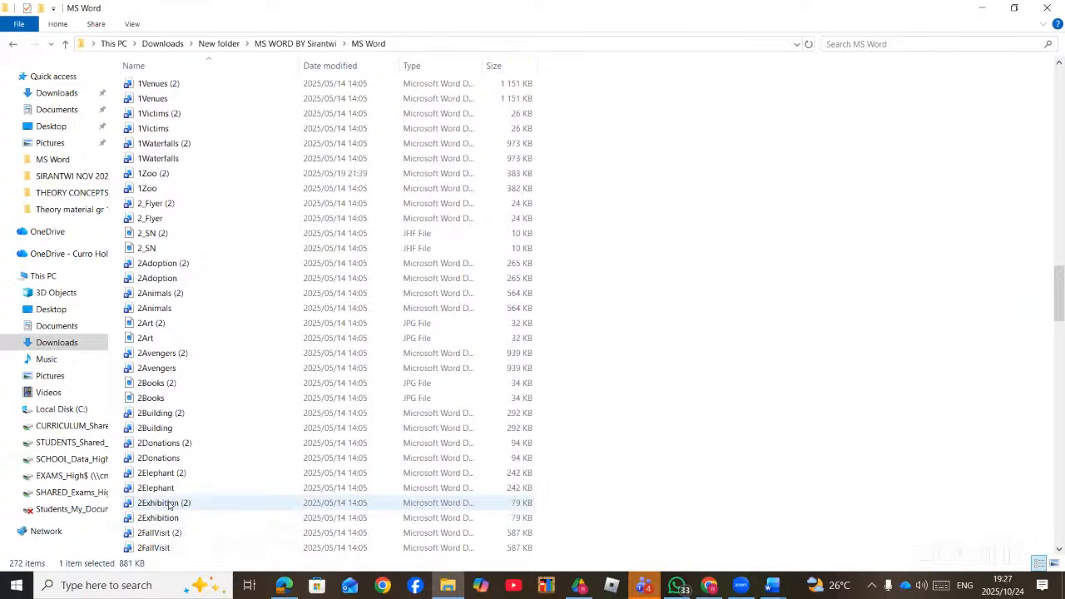
scroll(165, 524, down, 3)
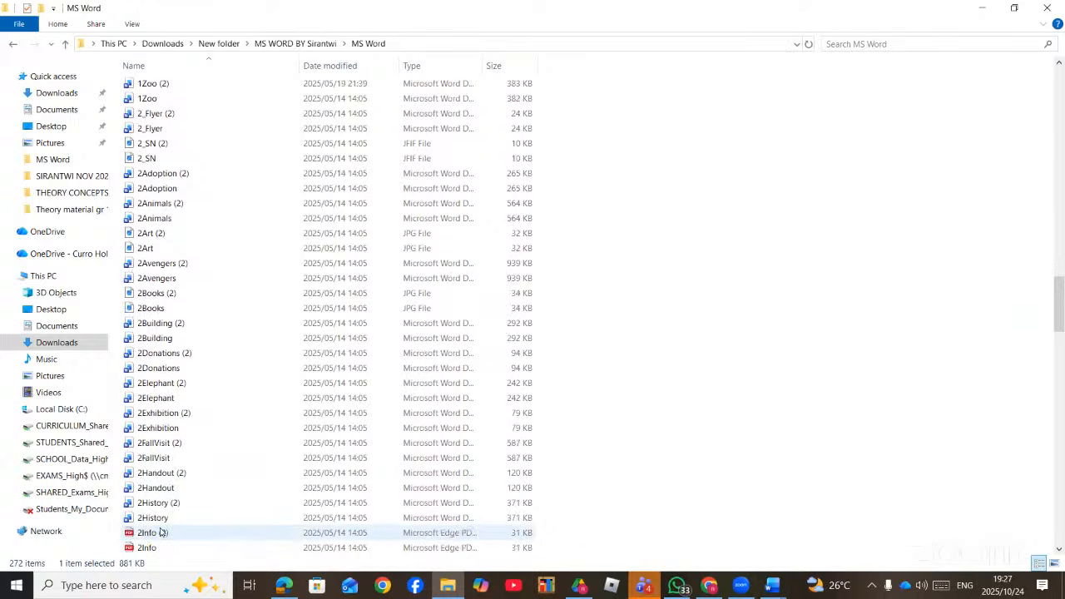
scroll(162, 530, down, 2)
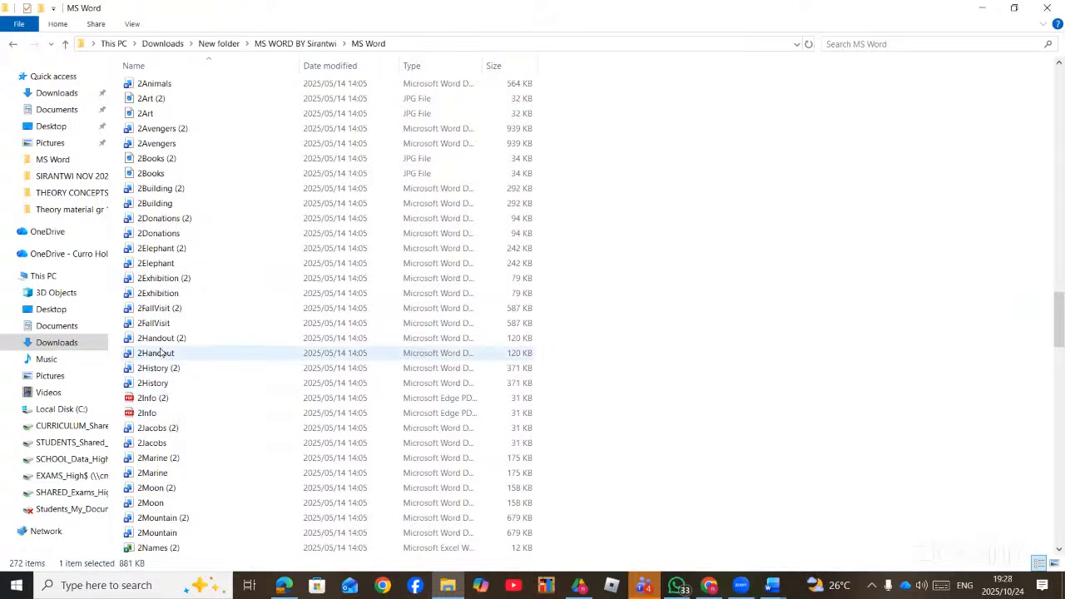
click(287, 591)
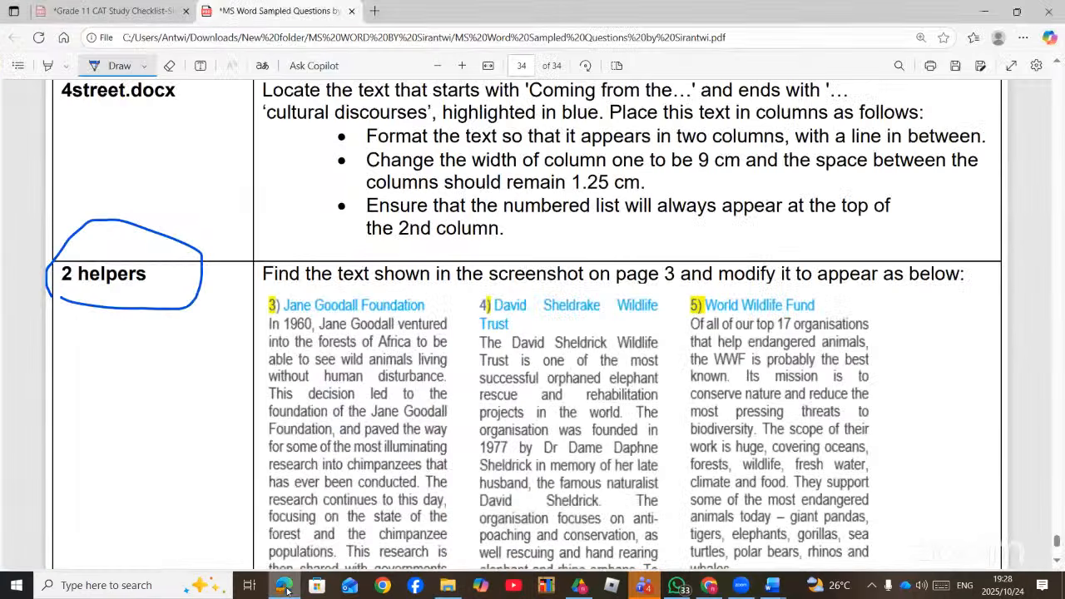
click(284, 588)
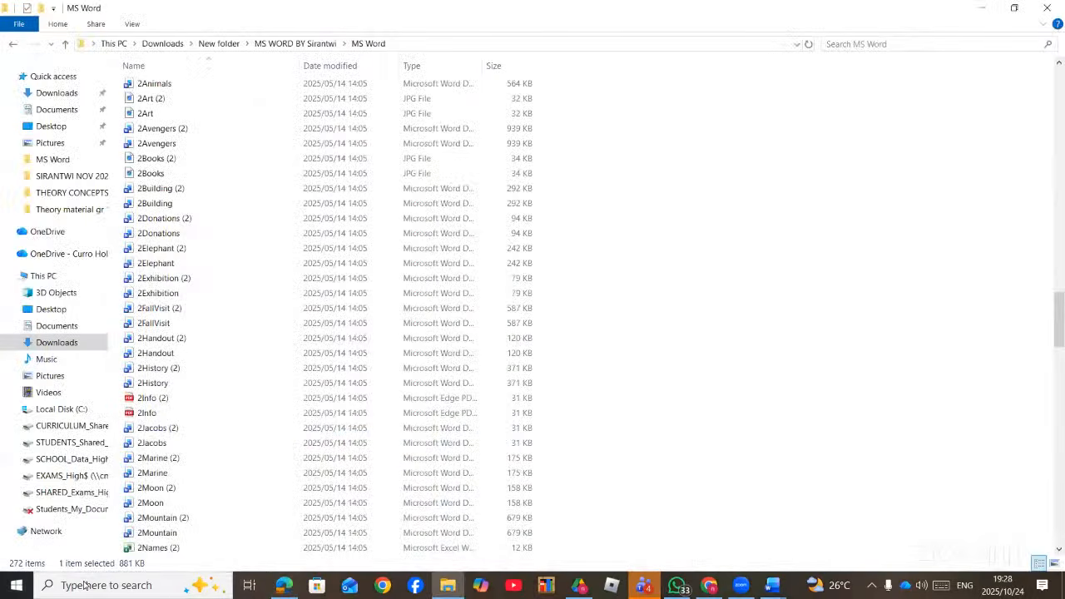
scroll(212, 315, up, 12)
scroll(216, 312, up, 20)
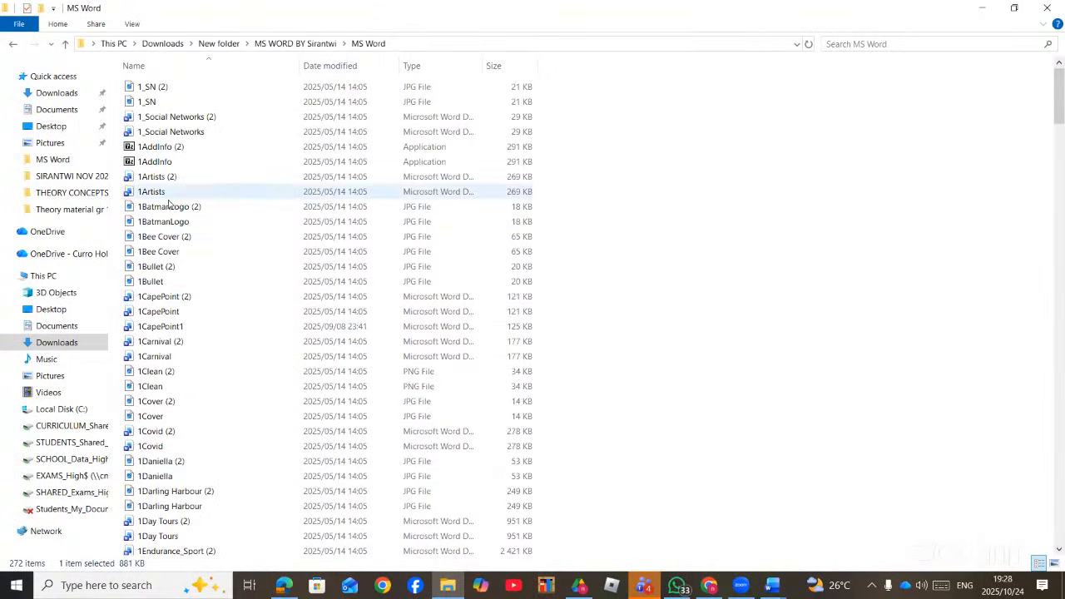
scroll(181, 366, down, 4)
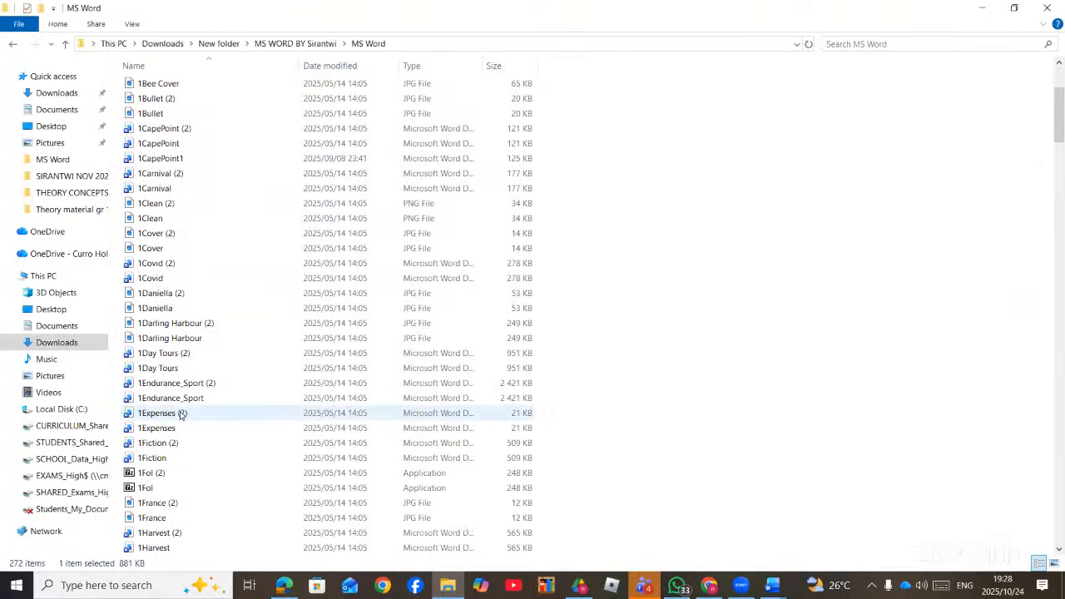
double_click(164, 367)
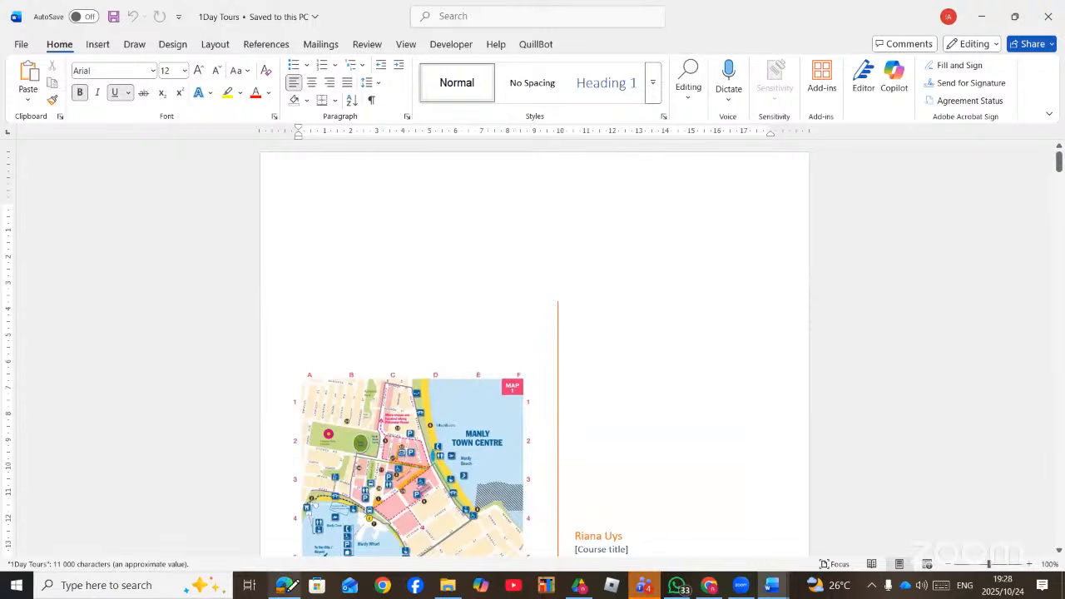
click(285, 585)
scroll(343, 342, down, 1)
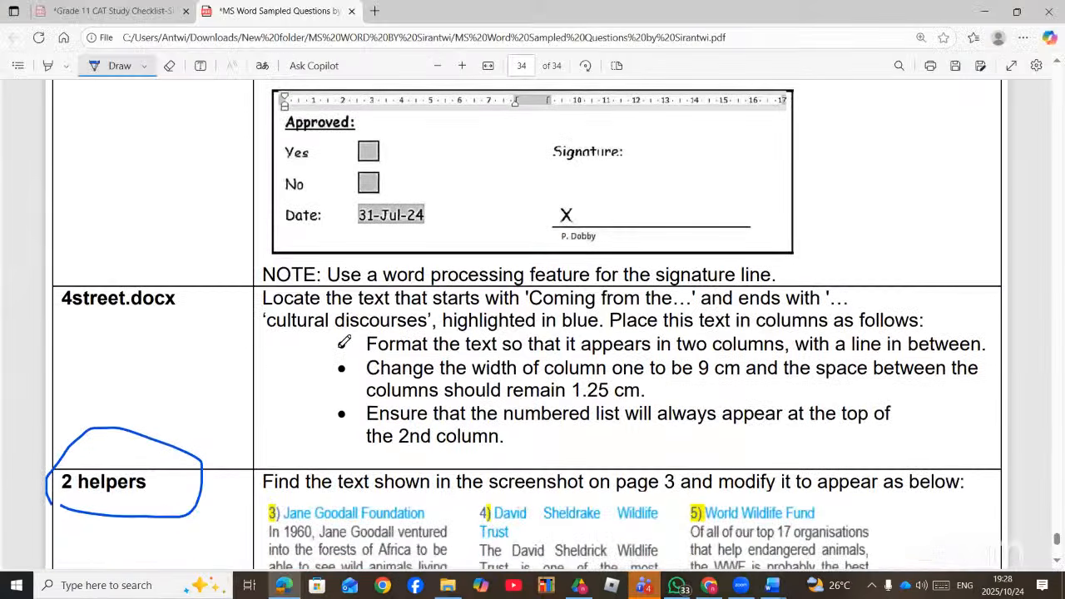
- Underline the Blue Mountains National Park, Spectacular Jenolan Caves and Cave Adventure Tour headings in ink
scroll(343, 341, up, 8)
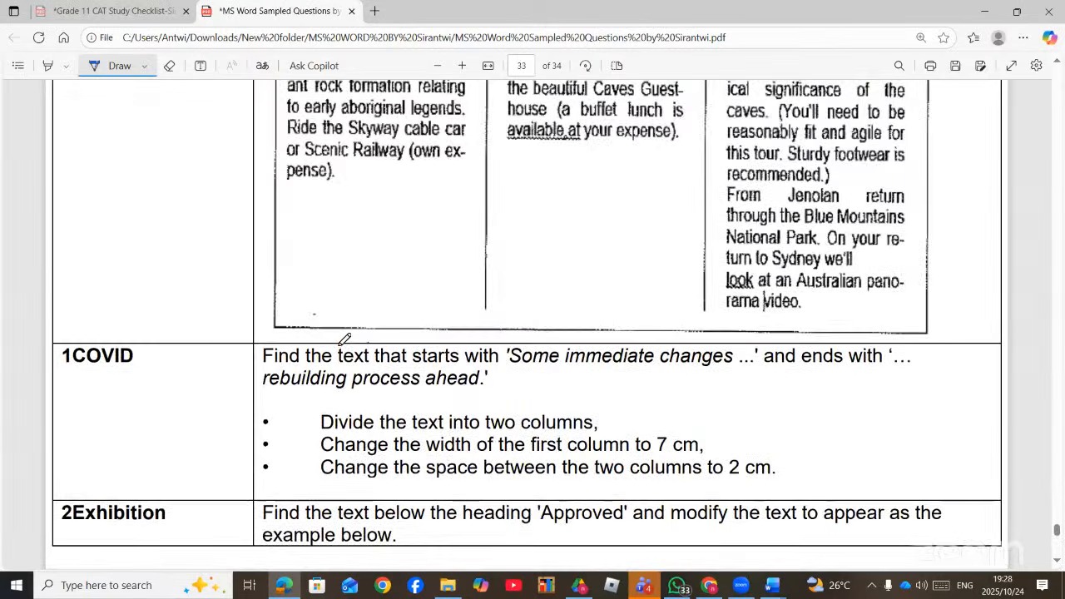
scroll(344, 340, up, 6)
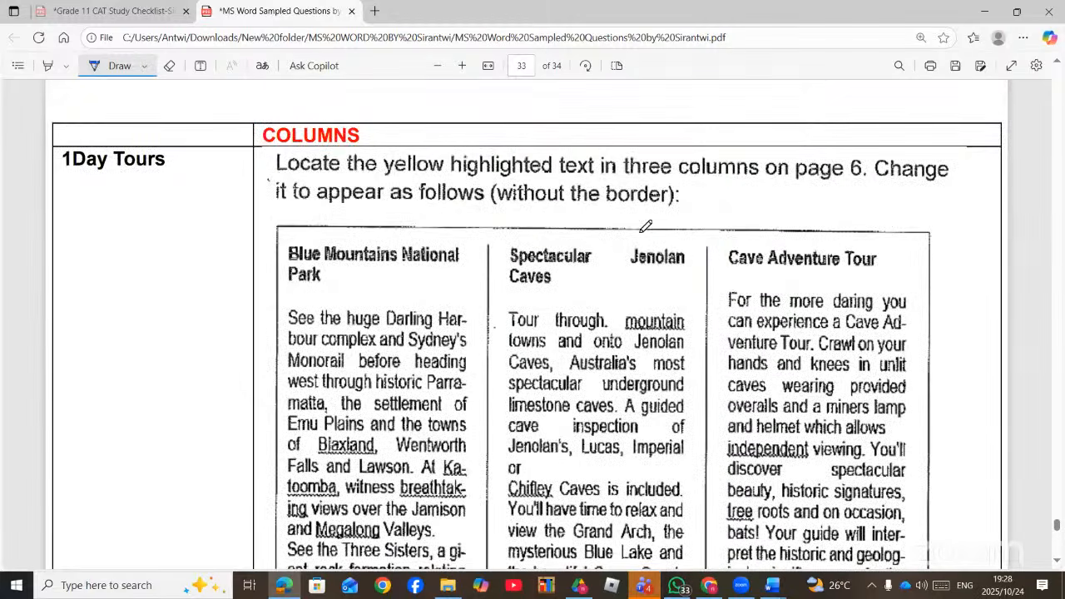
scroll(632, 239, down, 3)
scroll(356, 210, up, 2)
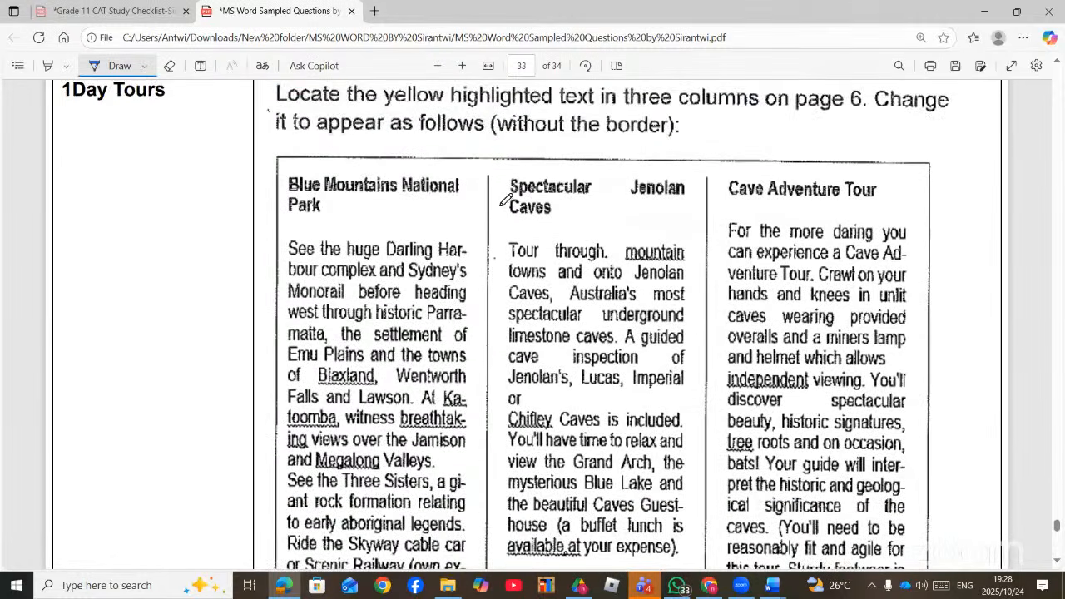
drag(290, 217, 413, 228)
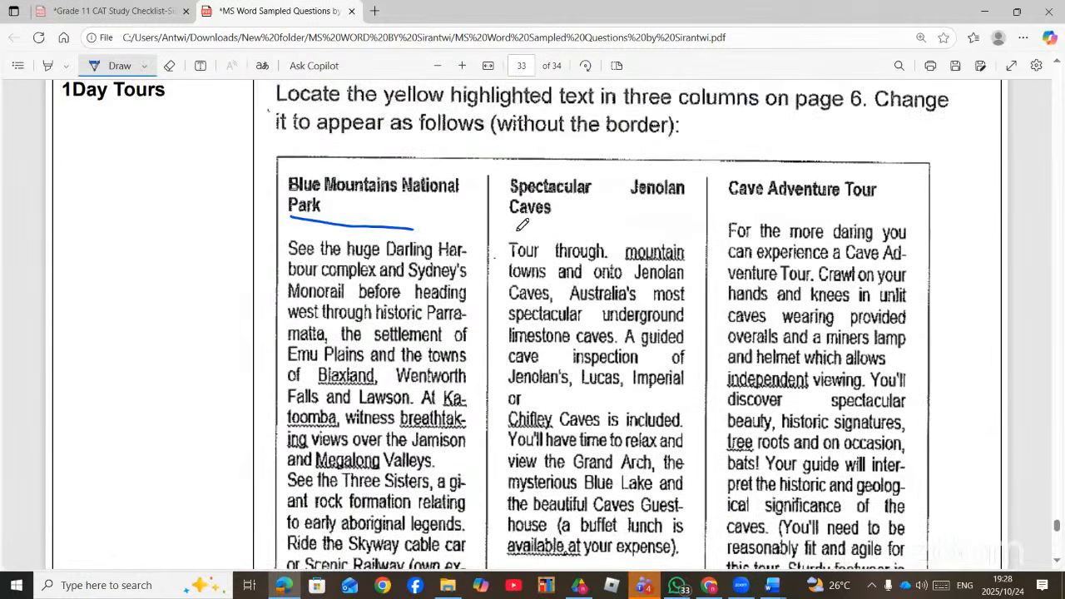
drag(508, 226, 662, 227)
drag(737, 213, 894, 210)
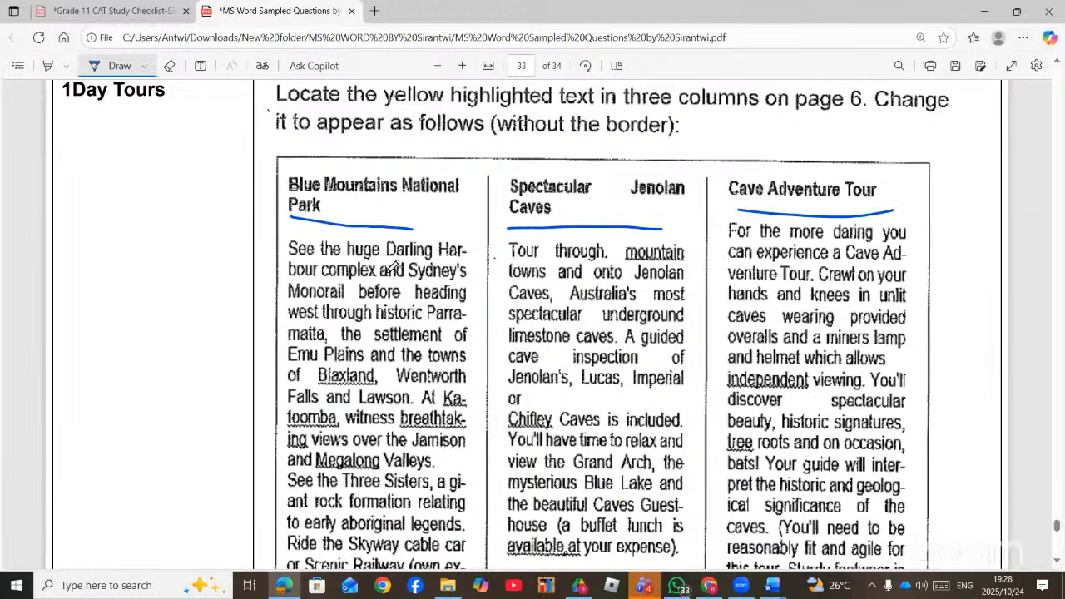
- Write ink numbers 1, 2 and 3 above the three columns, then return to 1Day Tours in Word
mouse_move(399, 146)
mouse_down()
mouse_move(391, 163)
mouse_move(419, 173)
mouse_up()
mouse_move(566, 146)
mouse_down()
mouse_move(546, 159)
mouse_move(574, 178)
mouse_move(650, 185)
mouse_up()
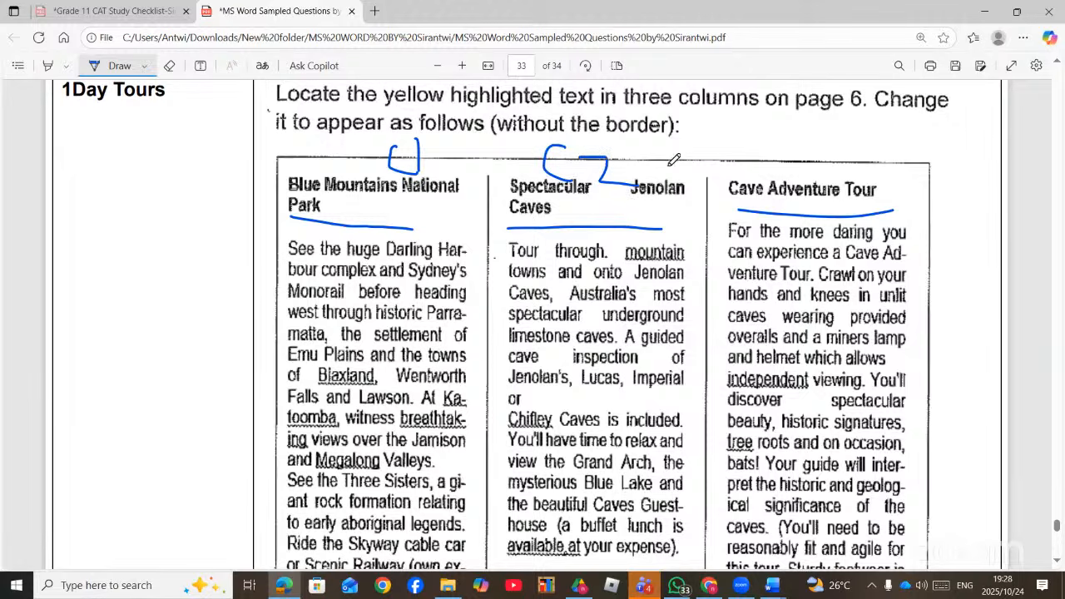
mouse_move(798, 139)
mouse_down()
mouse_move(754, 156)
mouse_move(778, 170)
mouse_up()
drag(803, 144, 815, 181)
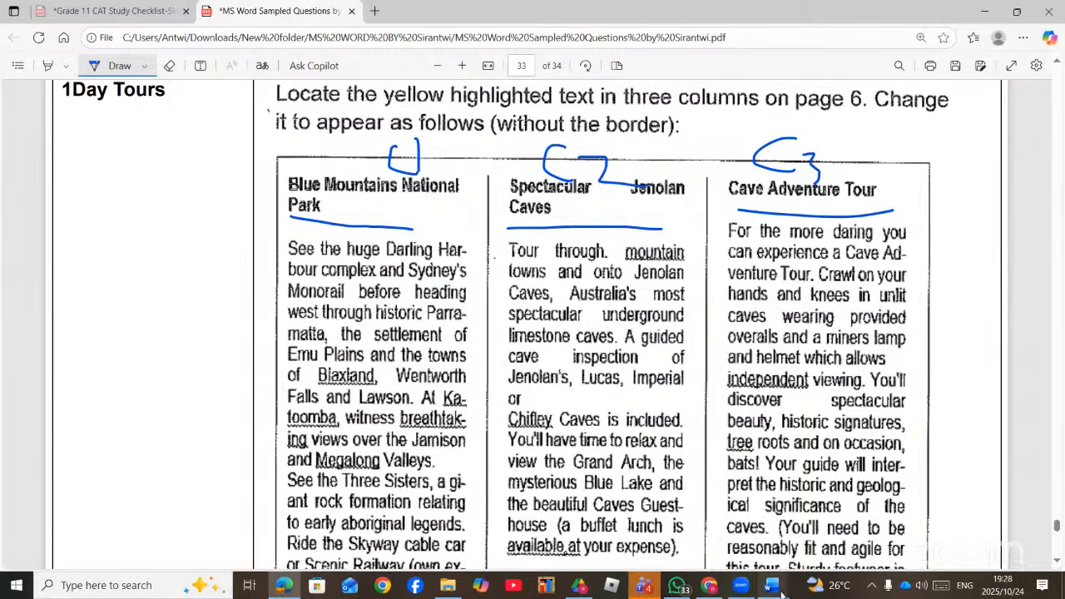
mouse_move(780, 592)
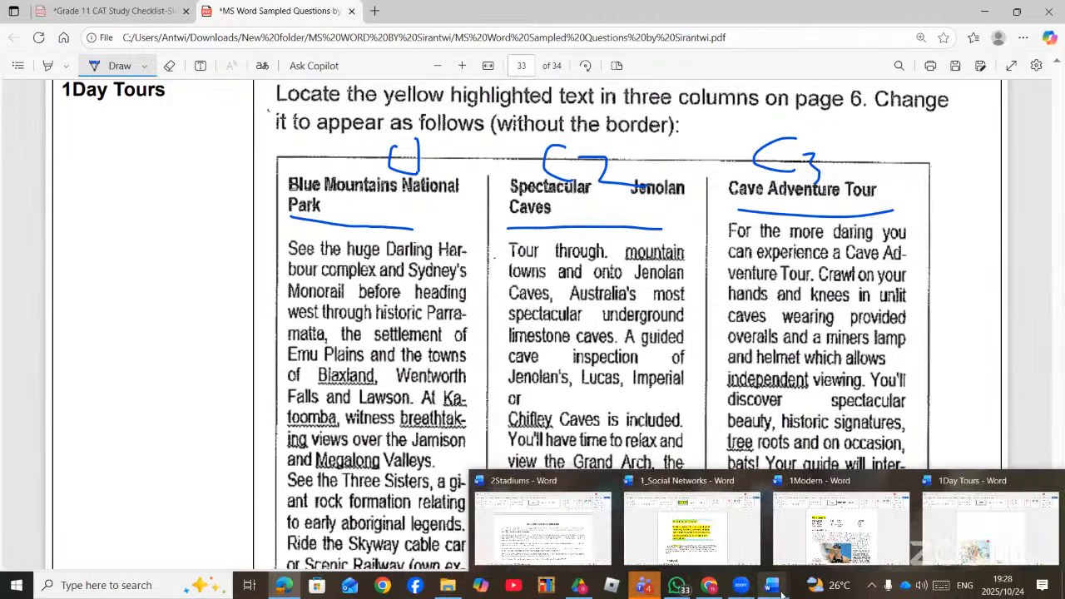
click(967, 526)
- Select the three-column tour text and set it to One column
scroll(598, 412, down, 15)
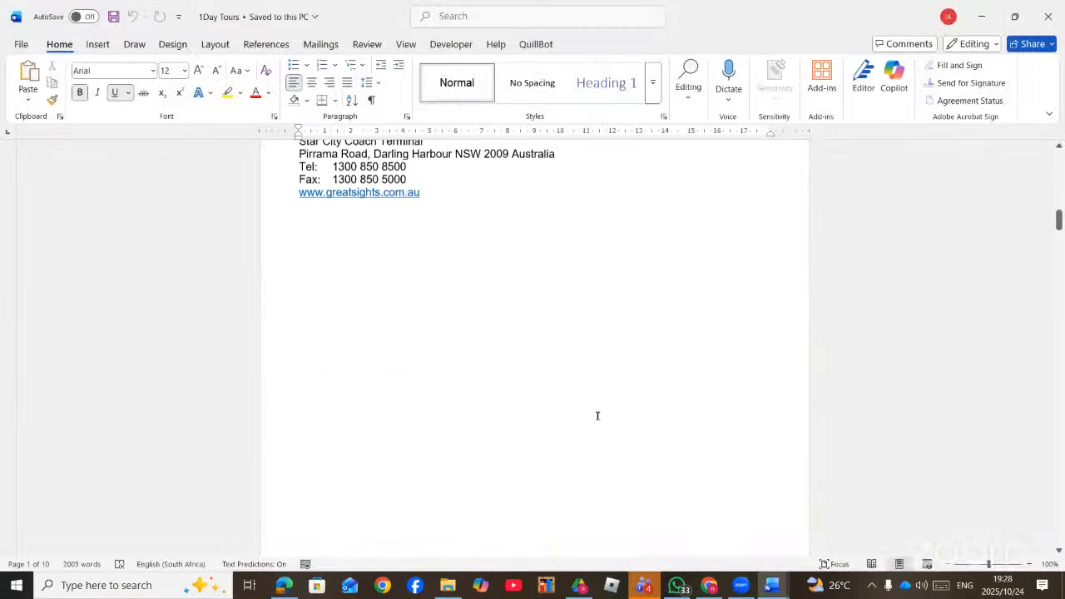
scroll(597, 416, down, 20)
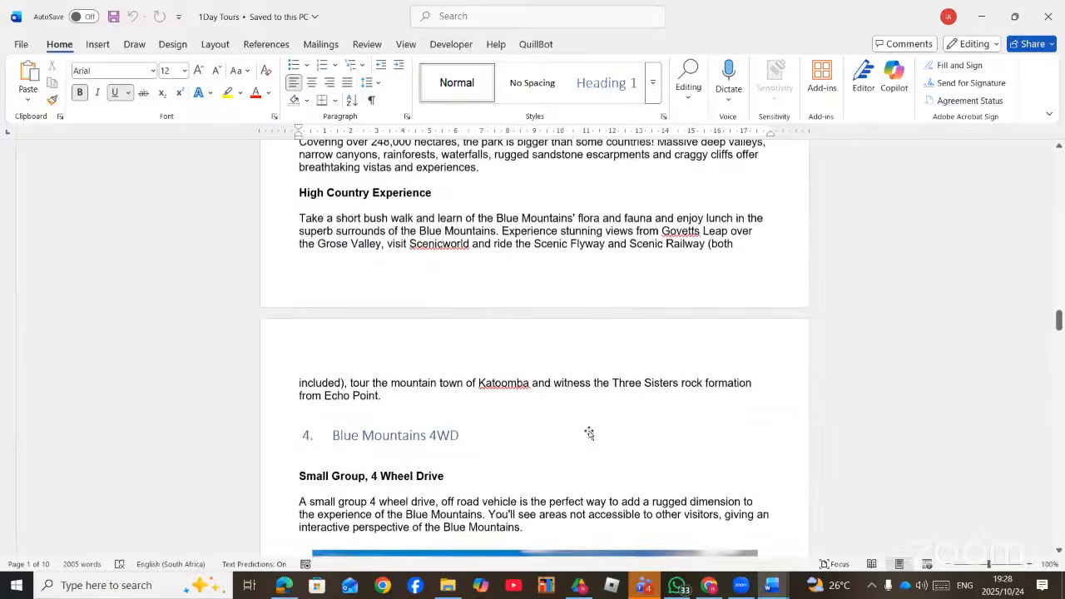
scroll(589, 432, down, 10)
scroll(484, 401, up, 2)
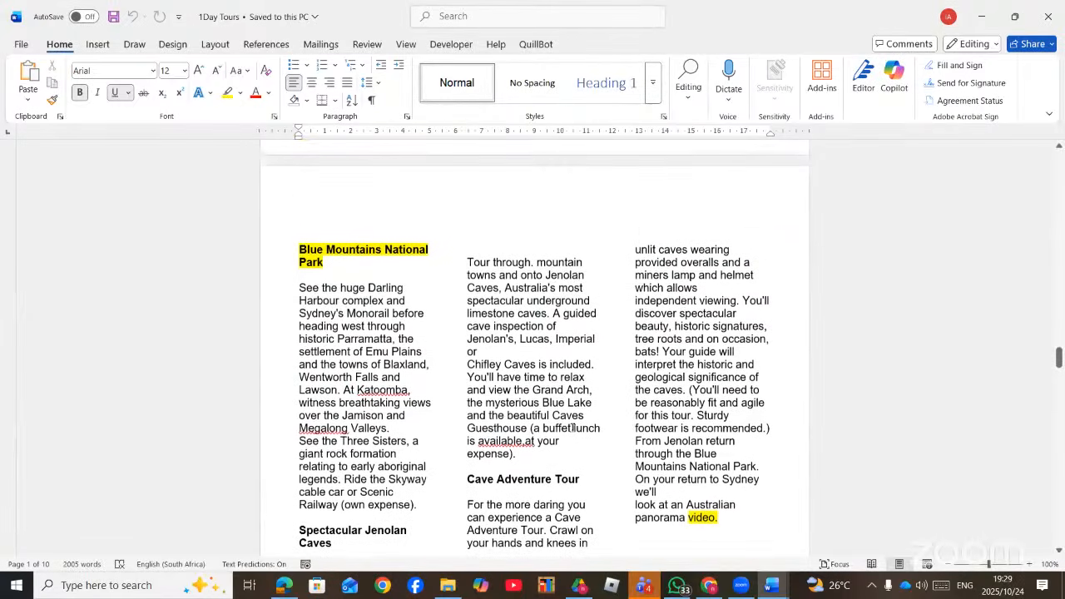
drag(297, 246, 752, 463)
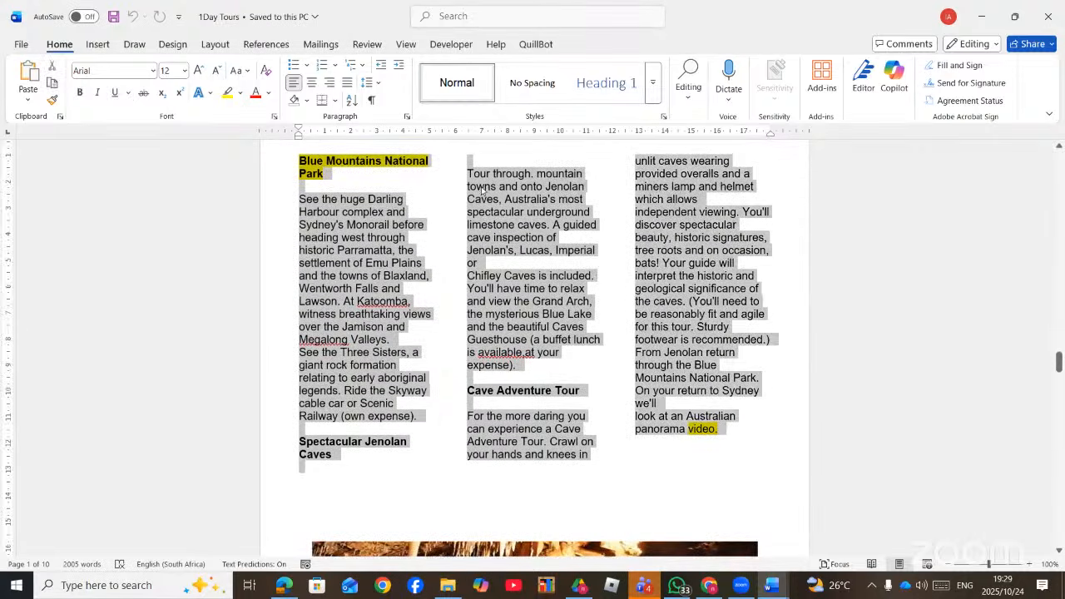
click(214, 44)
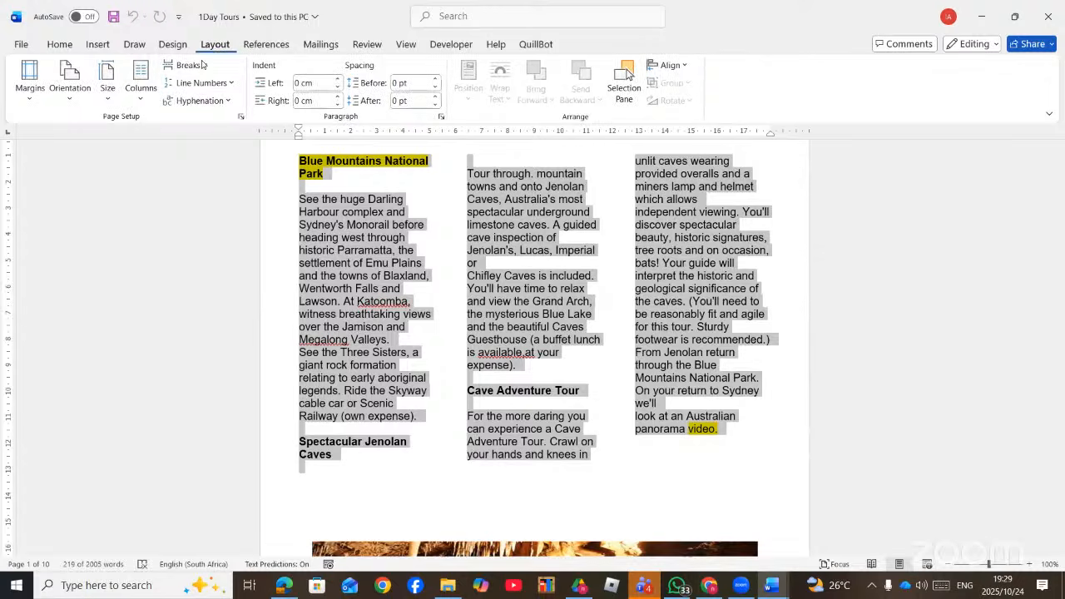
click(140, 88)
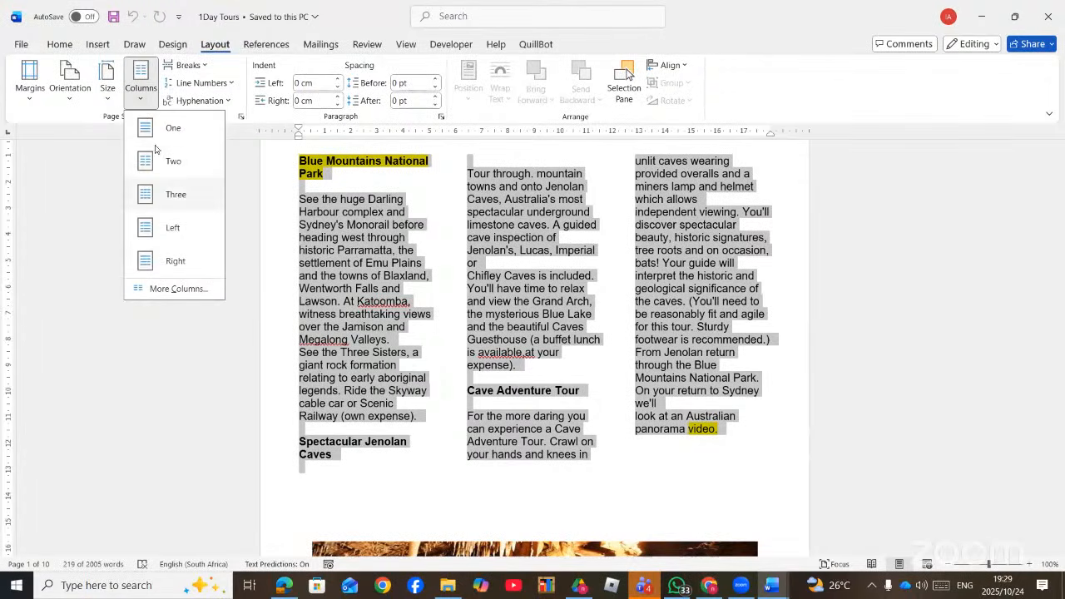
click(170, 127)
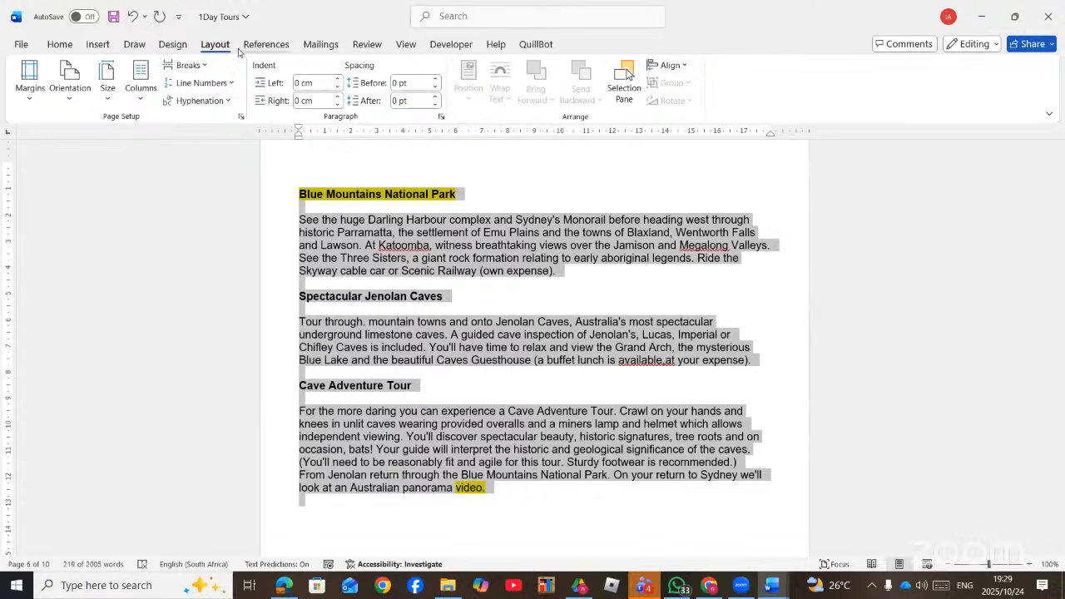
- Search for 'COLU' to reach the More Columns settings
click(138, 93)
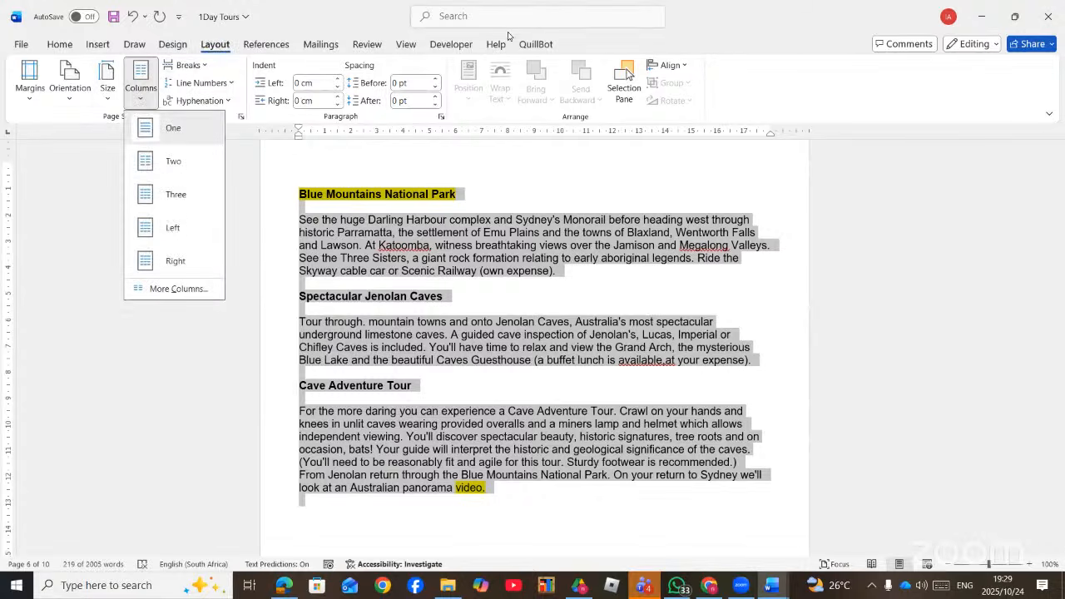
click(469, 17)
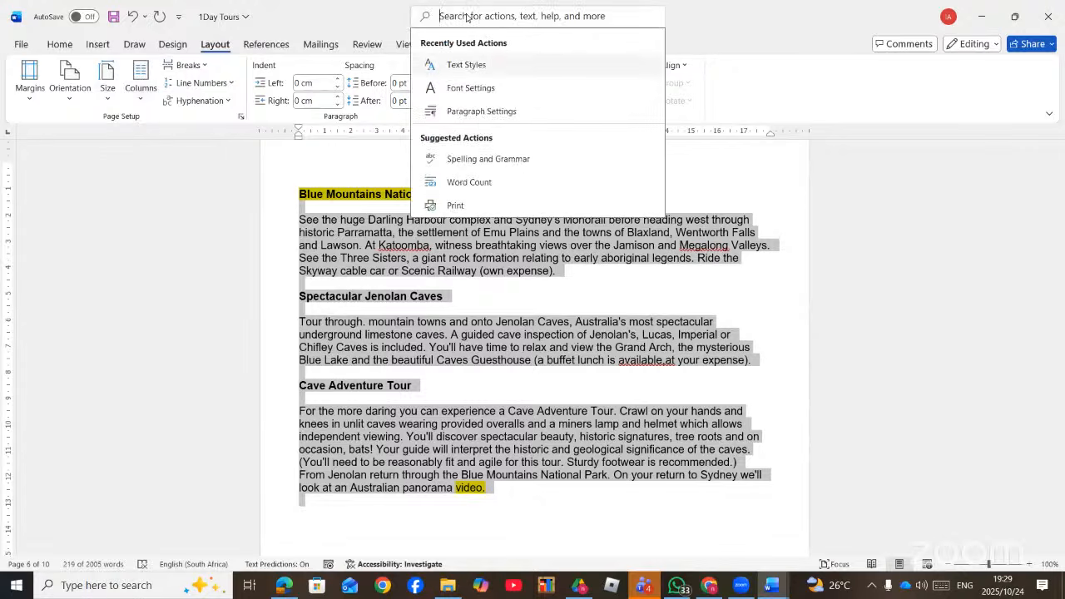
text(COLU)
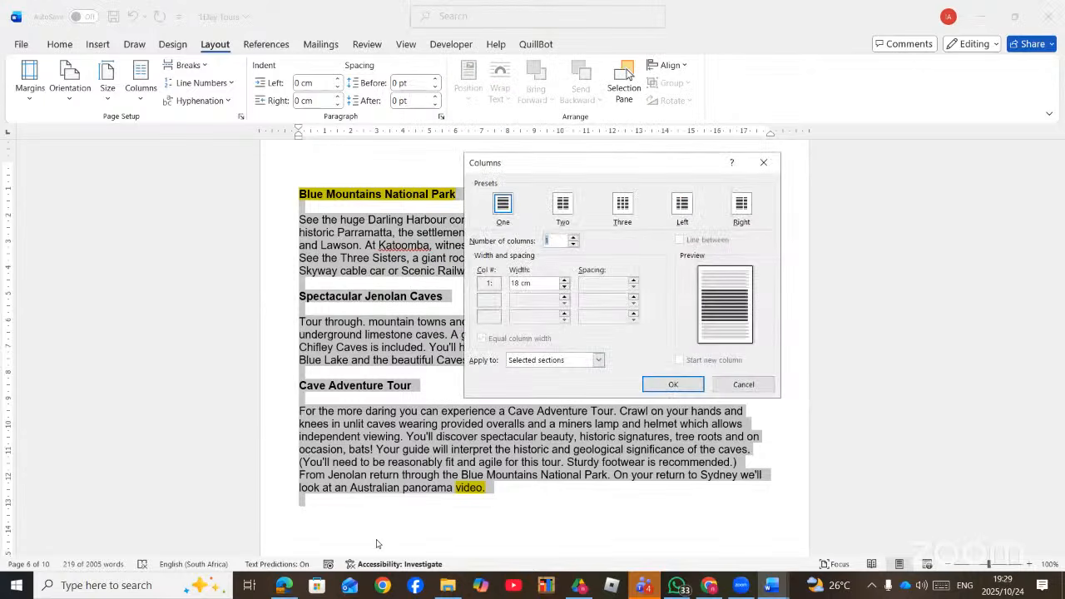
- In the Columns dialog, choose Three columns with Line between
click(291, 589)
click(282, 588)
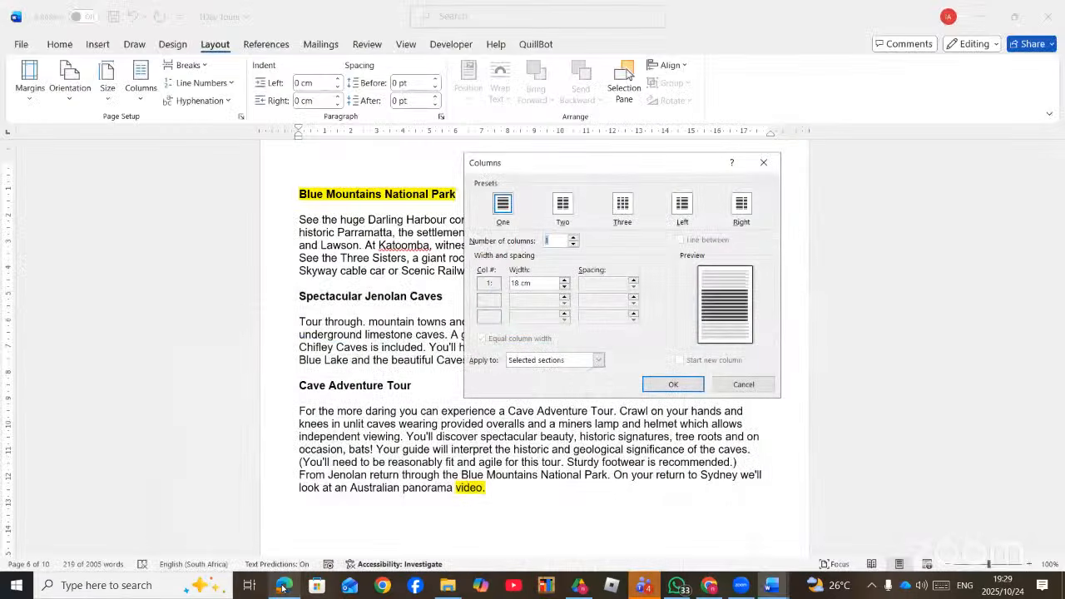
click(623, 218)
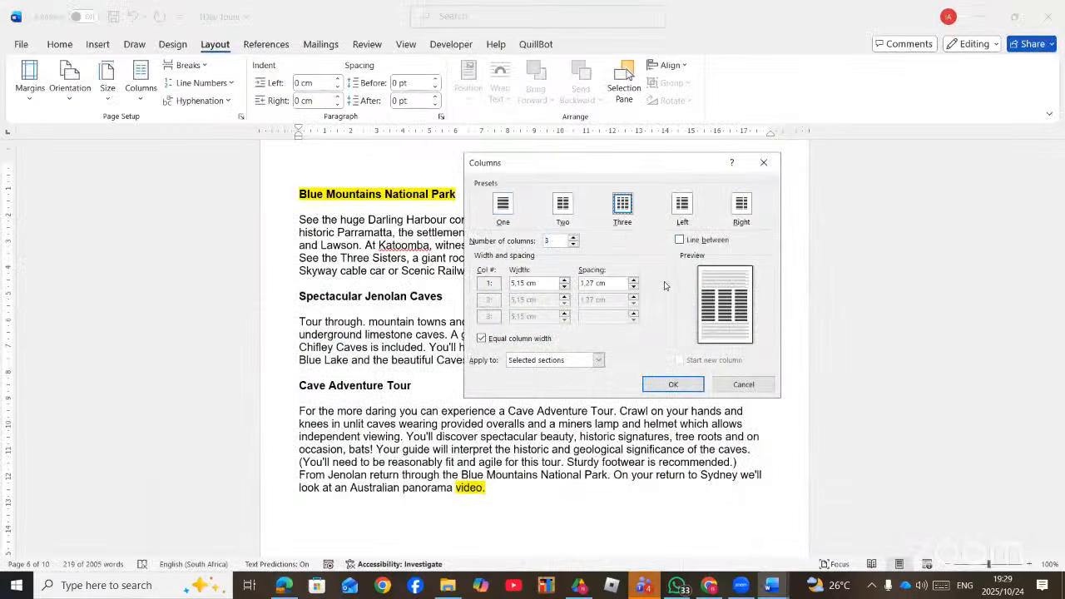
click(681, 240)
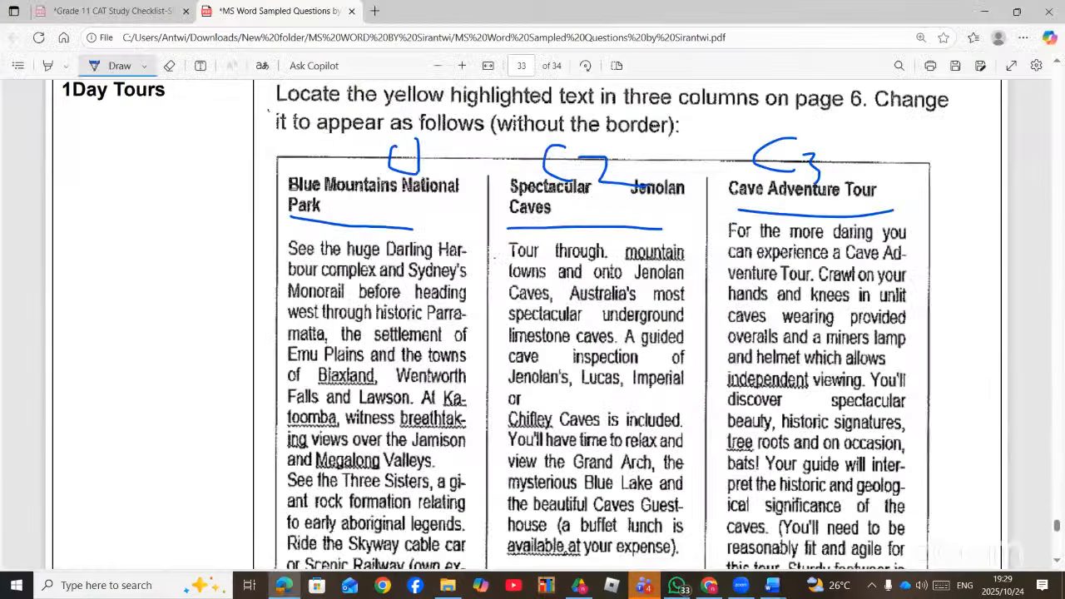
- Set column spacing to 1.5 cm, untick Equal column width, and make column 1 6 cm wide
click(283, 587)
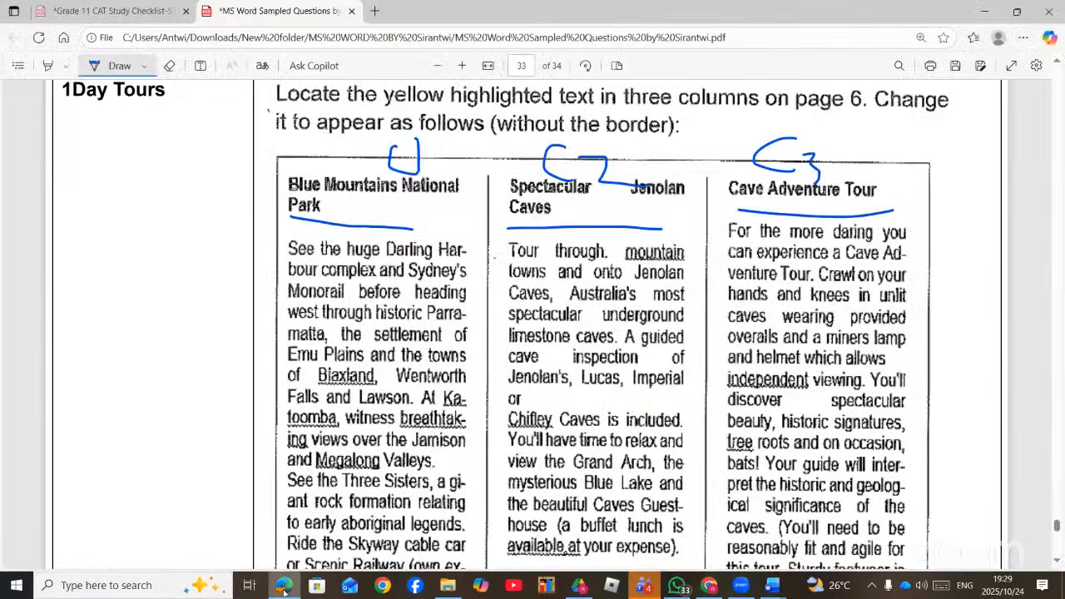
key(alt+Tab)
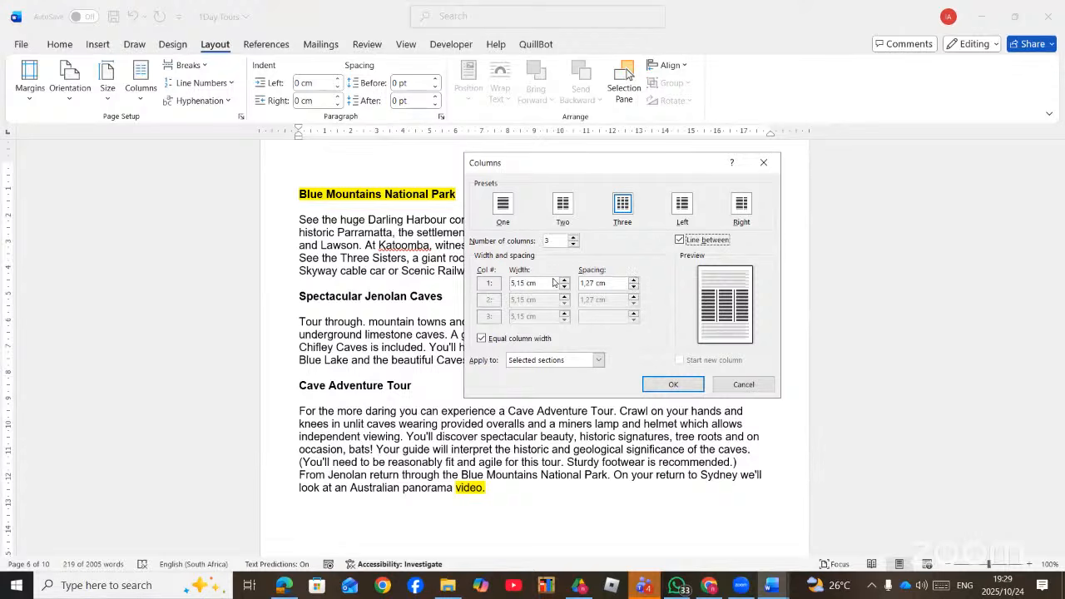
click(633, 280)
click(633, 281)
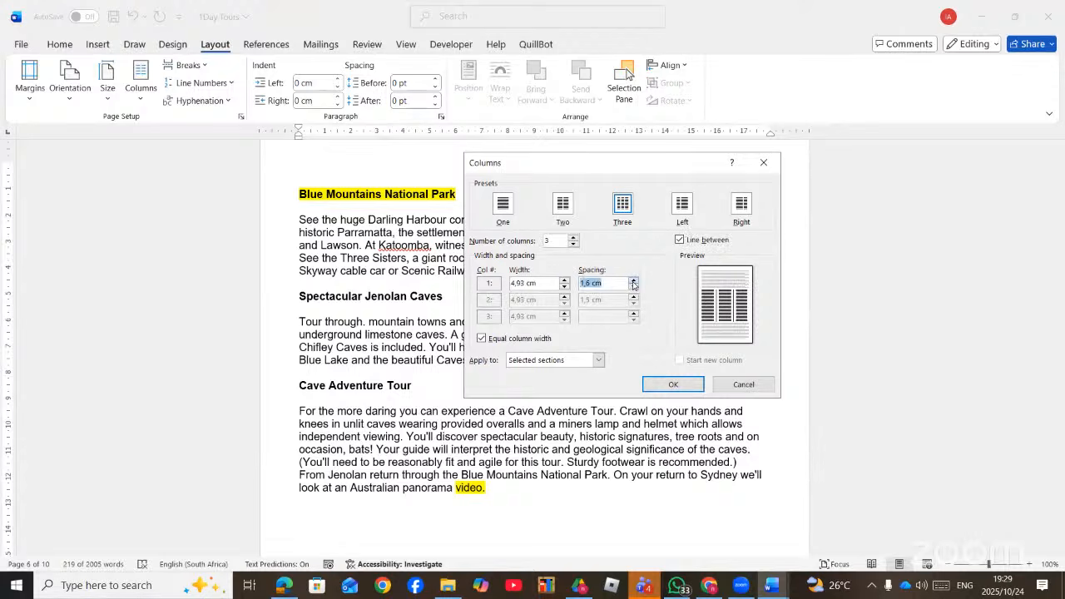
click(632, 288)
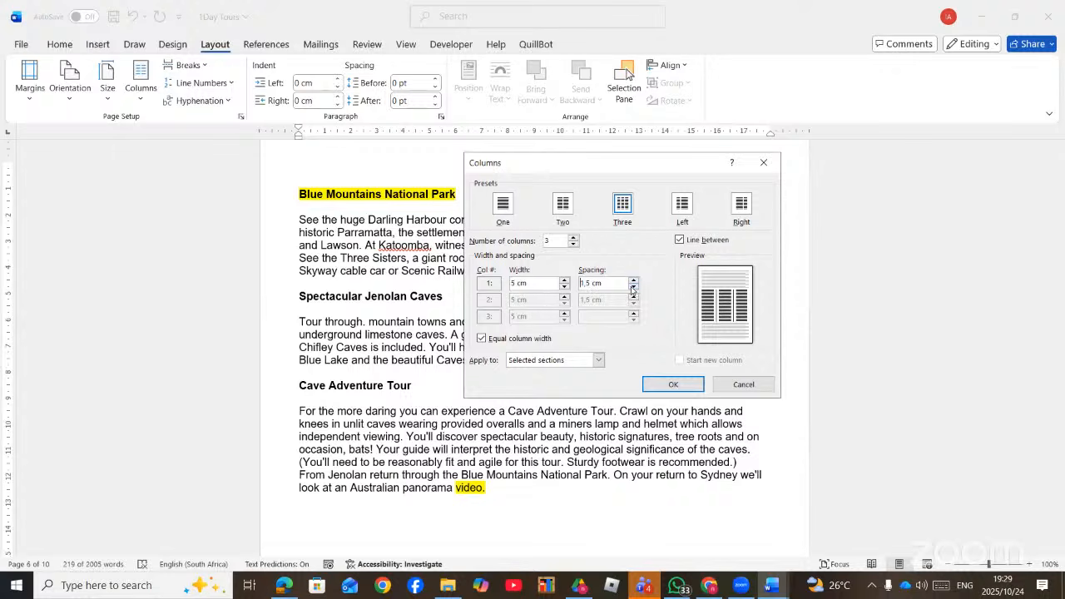
click(482, 340)
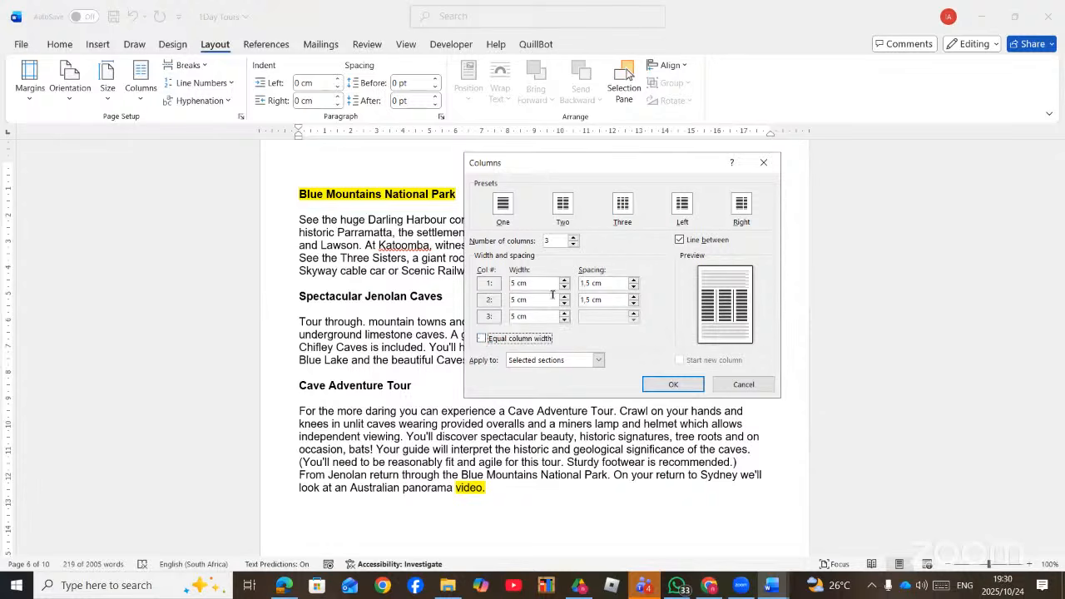
click(514, 283)
- Apply the three-column layout and insert a column break before Spectacular Jenolan Caves
click(647, 385)
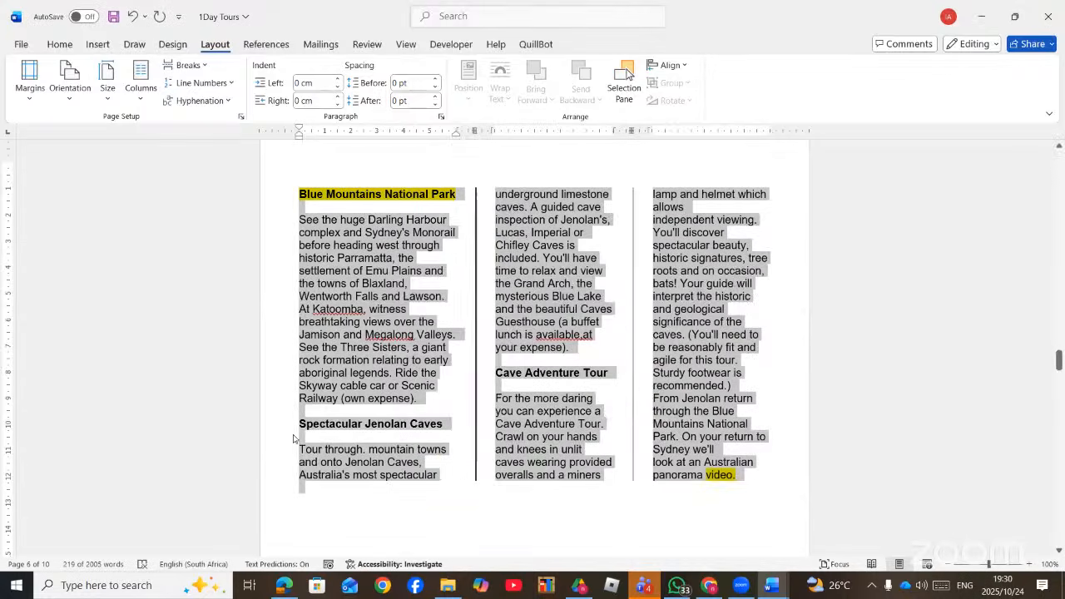
click(599, 273)
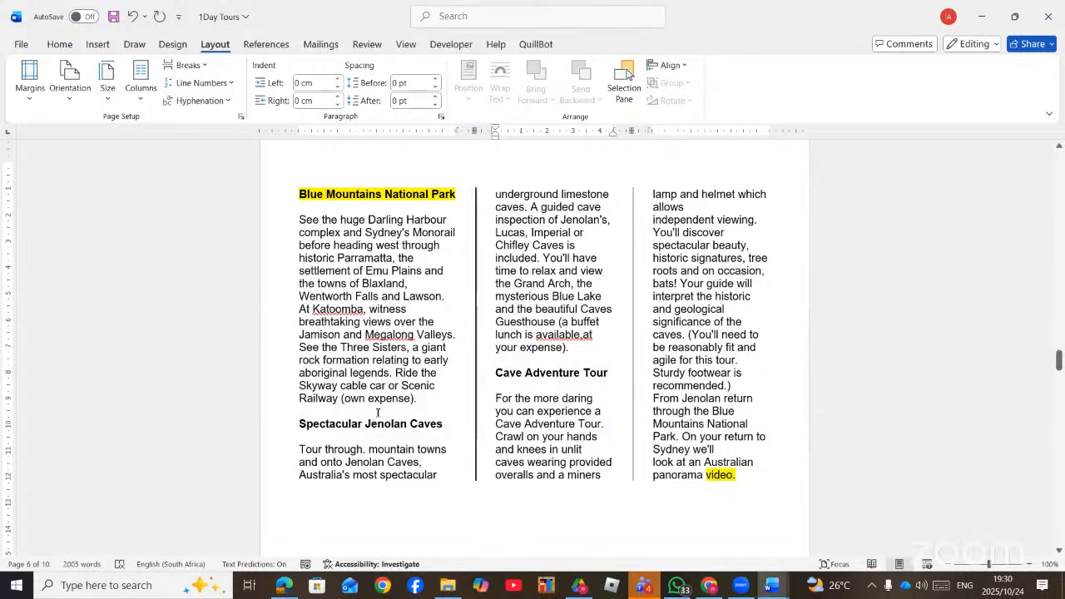
click(299, 424)
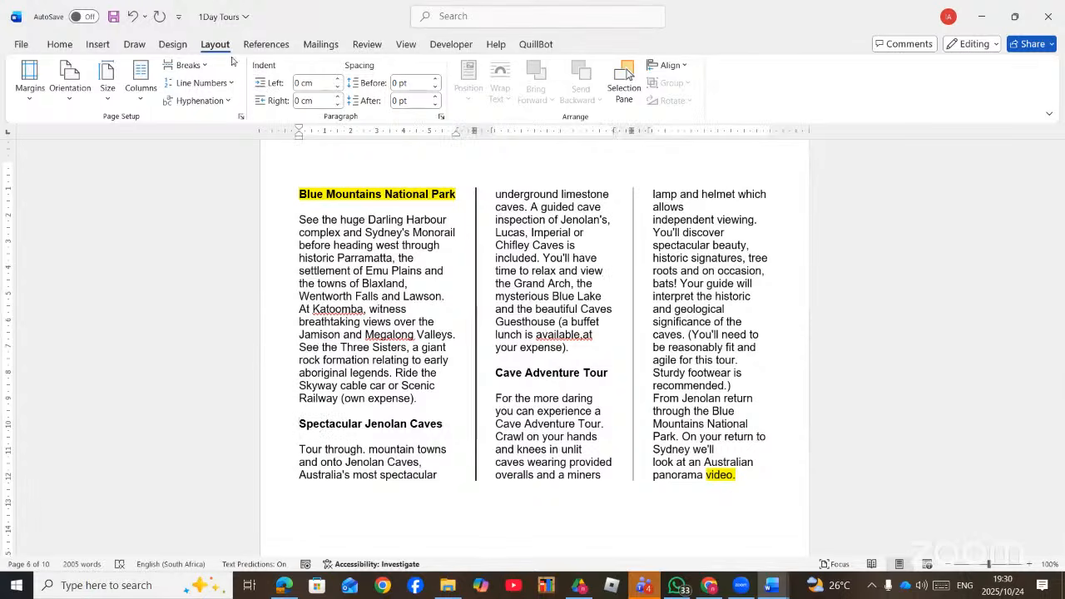
click(189, 64)
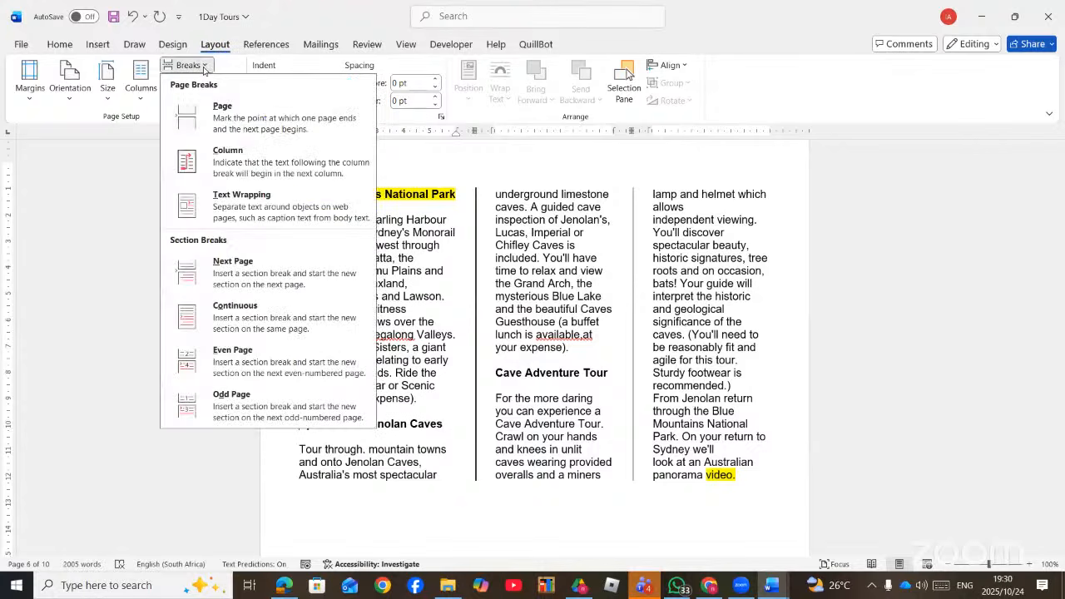
click(263, 164)
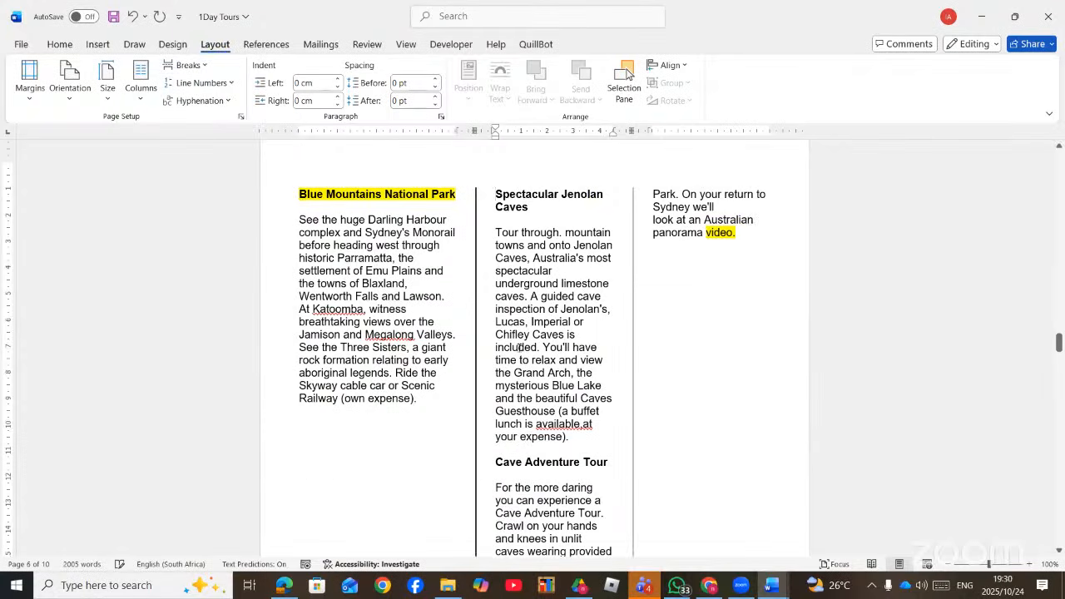
- Insert a column break so Cave Adventure Tour starts the third column
scroll(528, 359, down, 3)
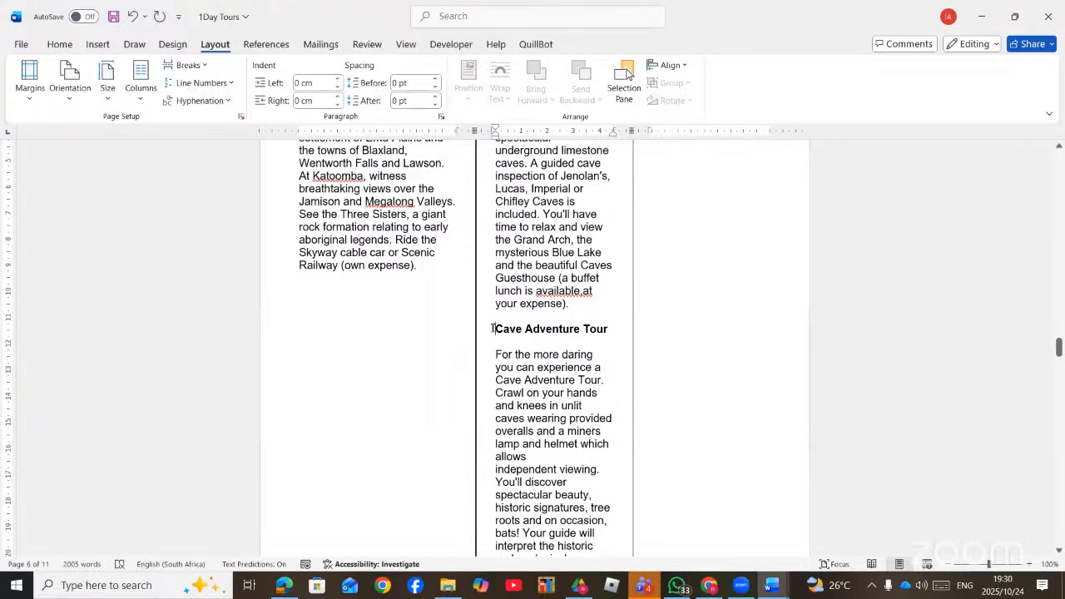
click(189, 65)
click(262, 175)
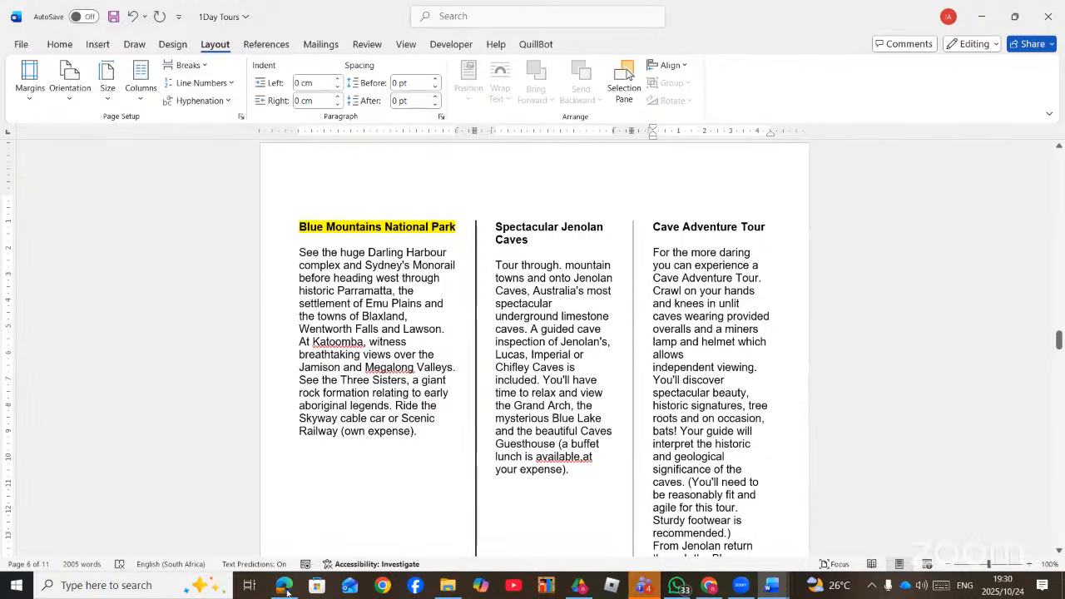
- Underline 'two columns' and the 7 cm column width in the 1COVID task
key(alt+Tab)
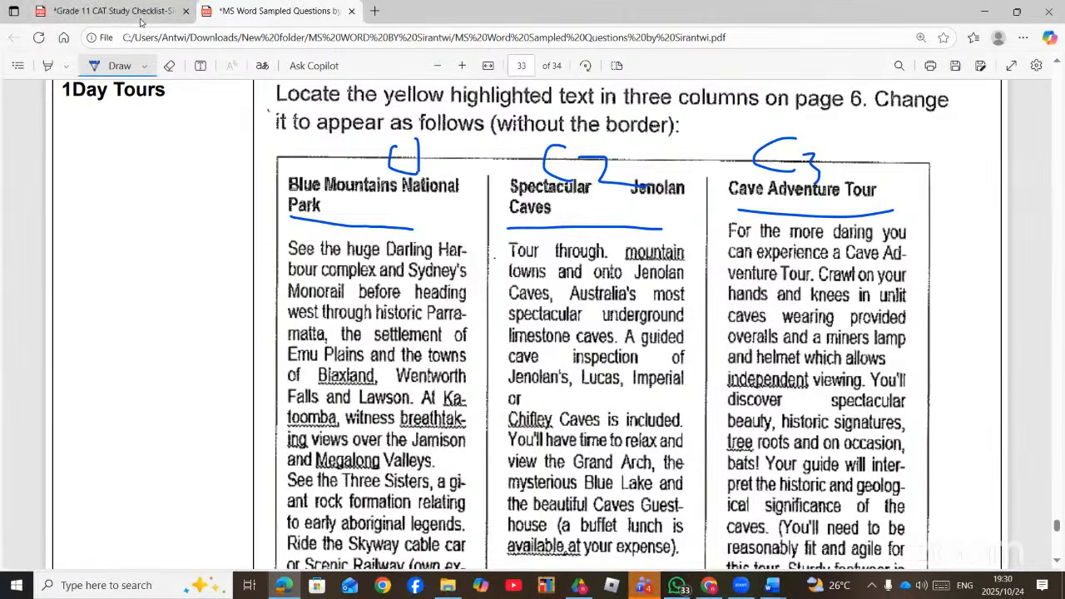
scroll(458, 280, down, 4)
scroll(458, 279, down, 3)
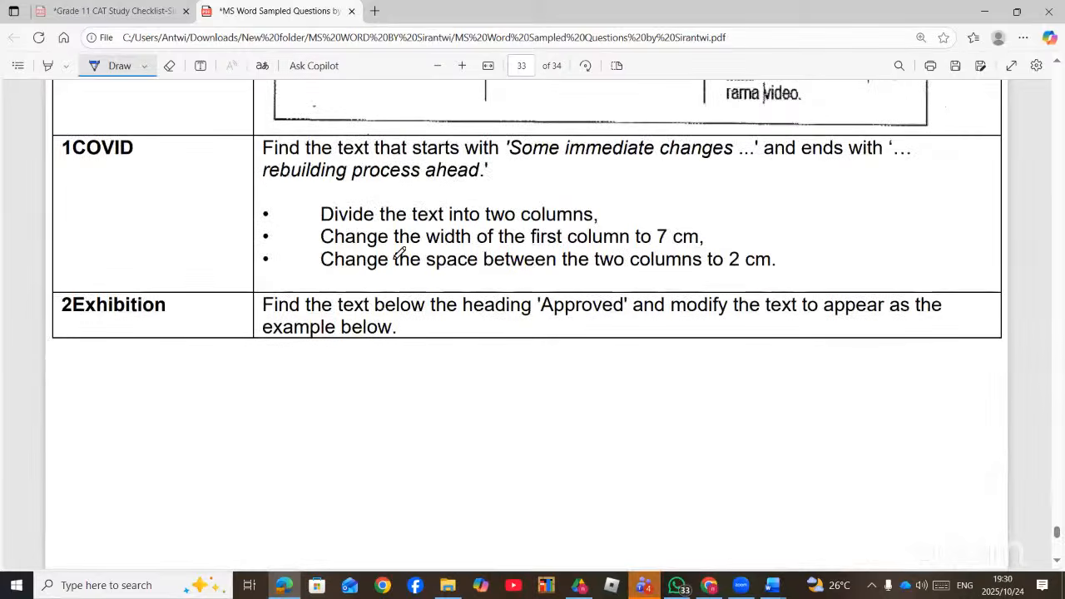
drag(504, 222, 592, 220)
drag(642, 247, 770, 262)
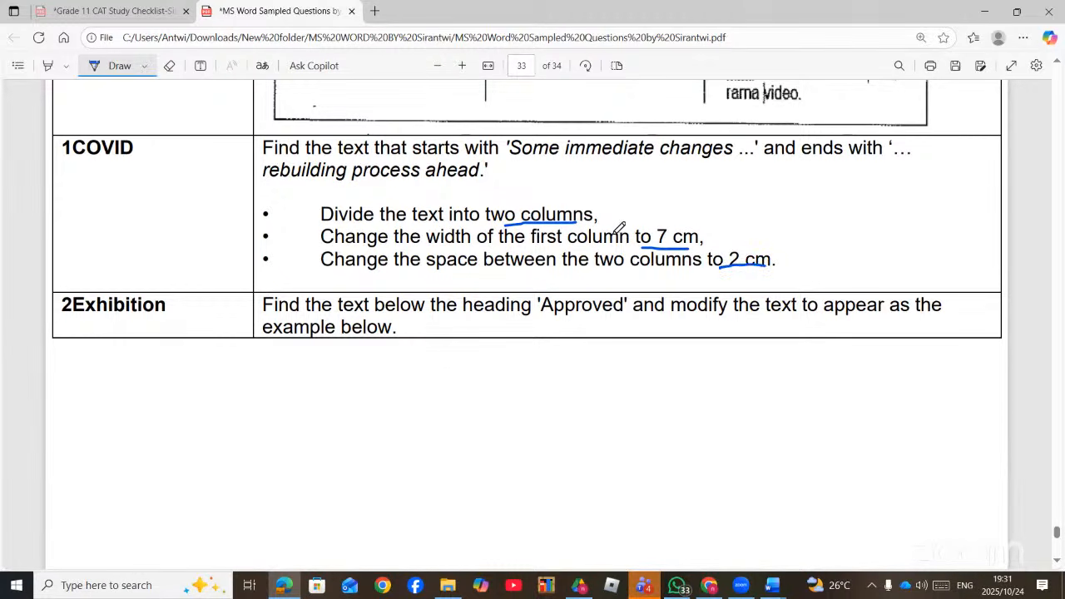
- Underline 'two columns', 'line', 9 cm width, 1.25 cm spacing and '2nd column' in the 4street.docx task
scroll(666, 237, down, 10)
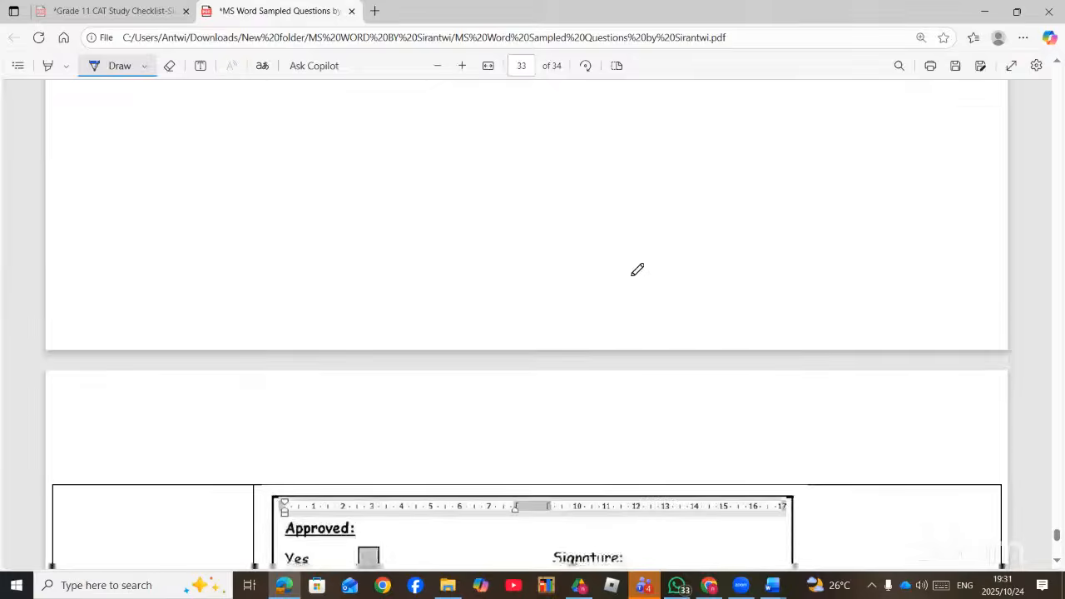
scroll(632, 273, up, 1)
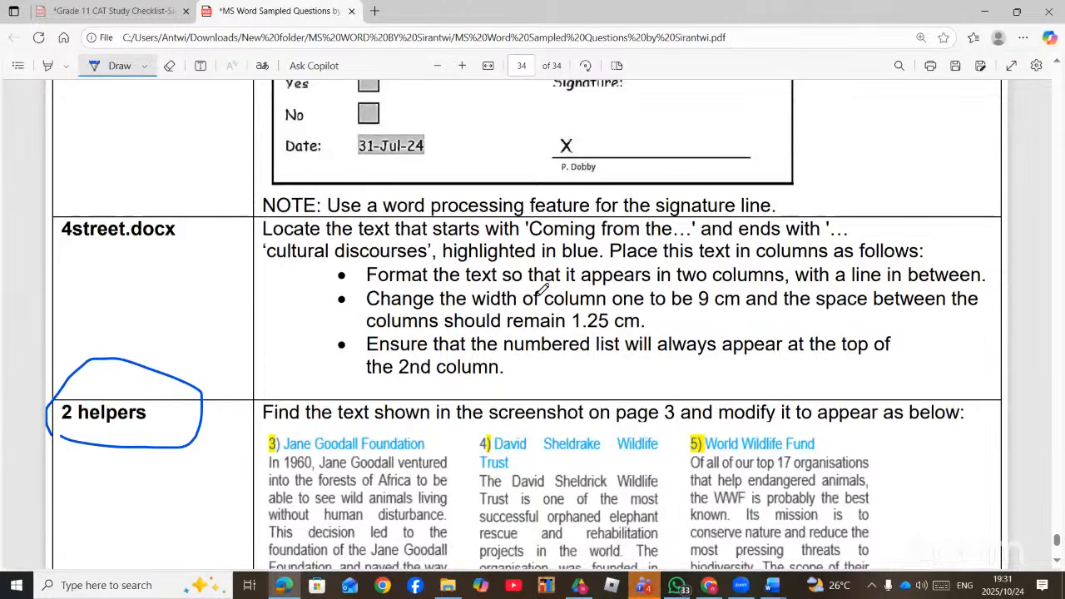
drag(688, 282, 750, 279)
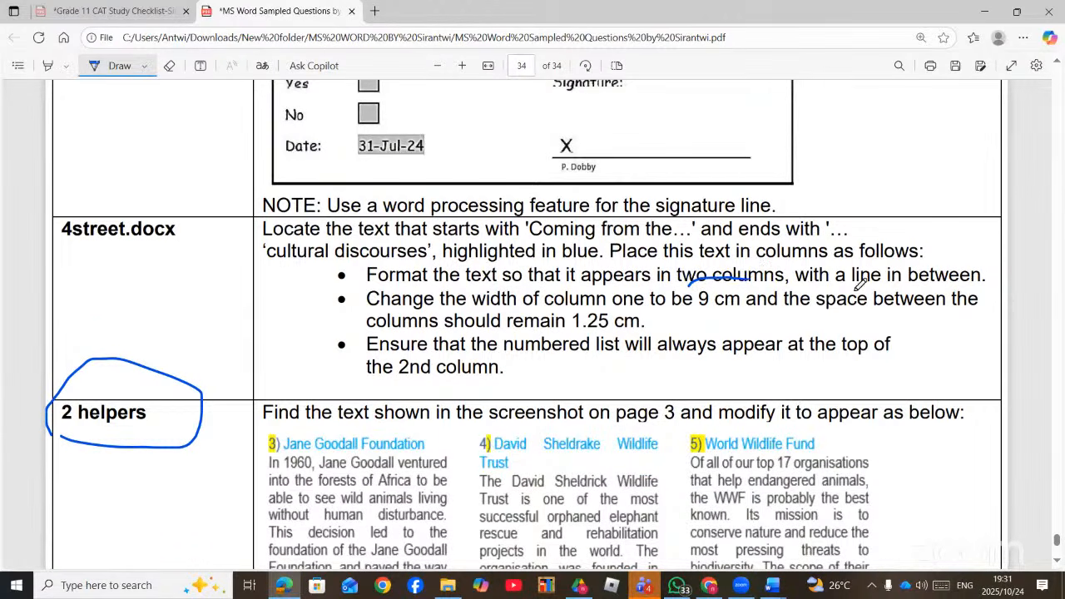
drag(852, 283, 880, 281)
drag(674, 308, 739, 310)
drag(567, 330, 605, 332)
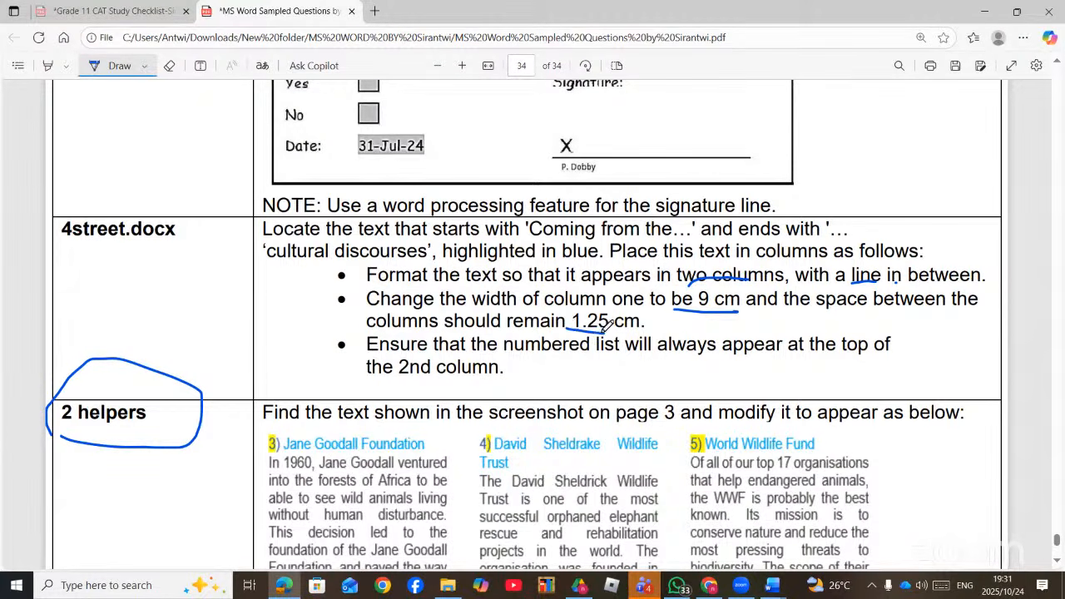
drag(408, 380, 497, 375)
scroll(499, 375, down, 5)
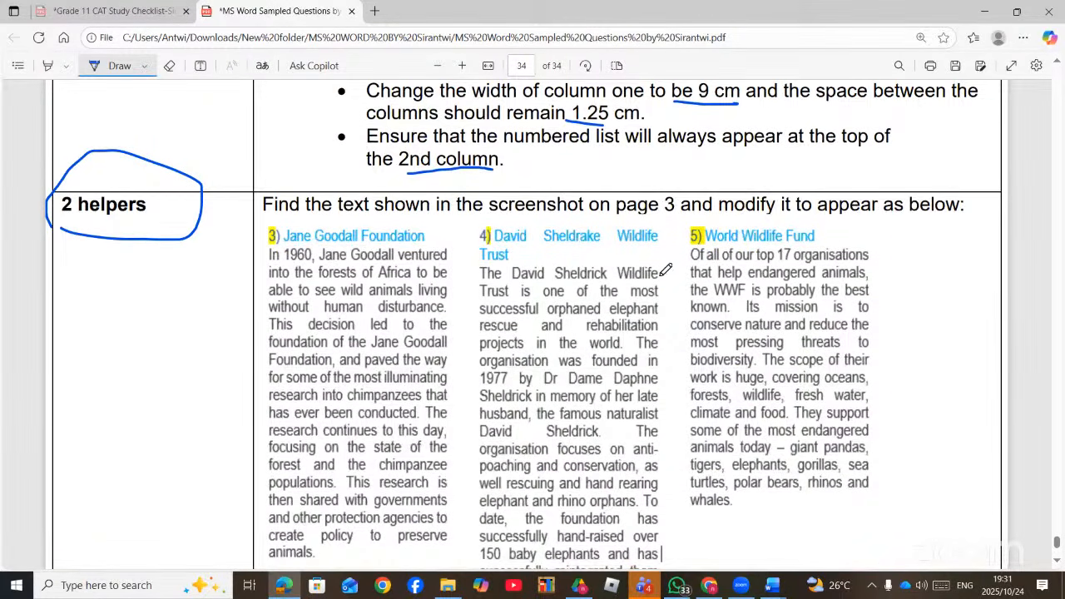
scroll(652, 287, down, 5)
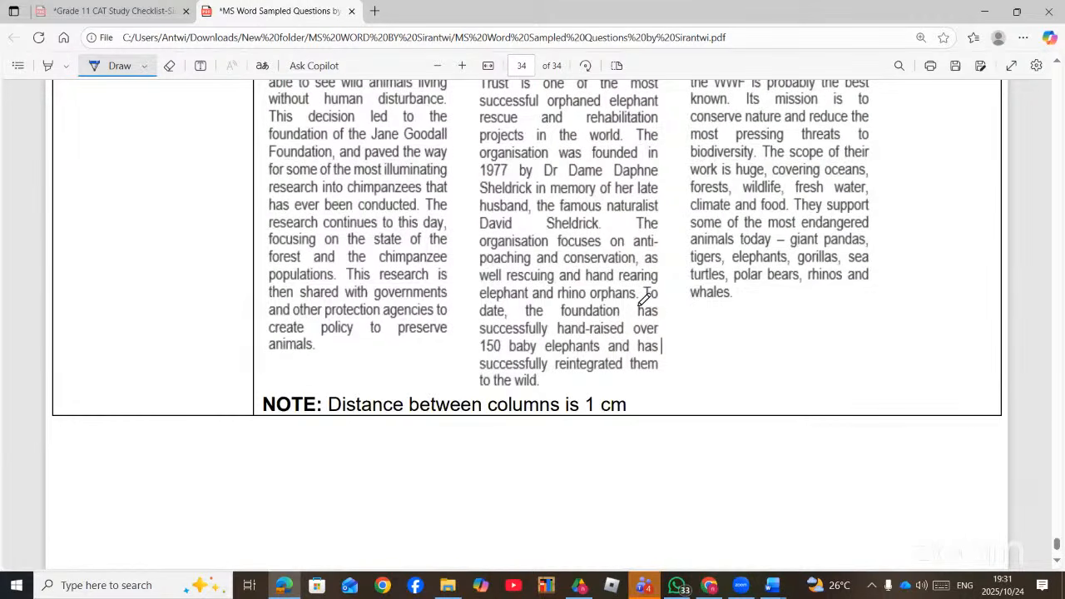
scroll(636, 303, up, 3)
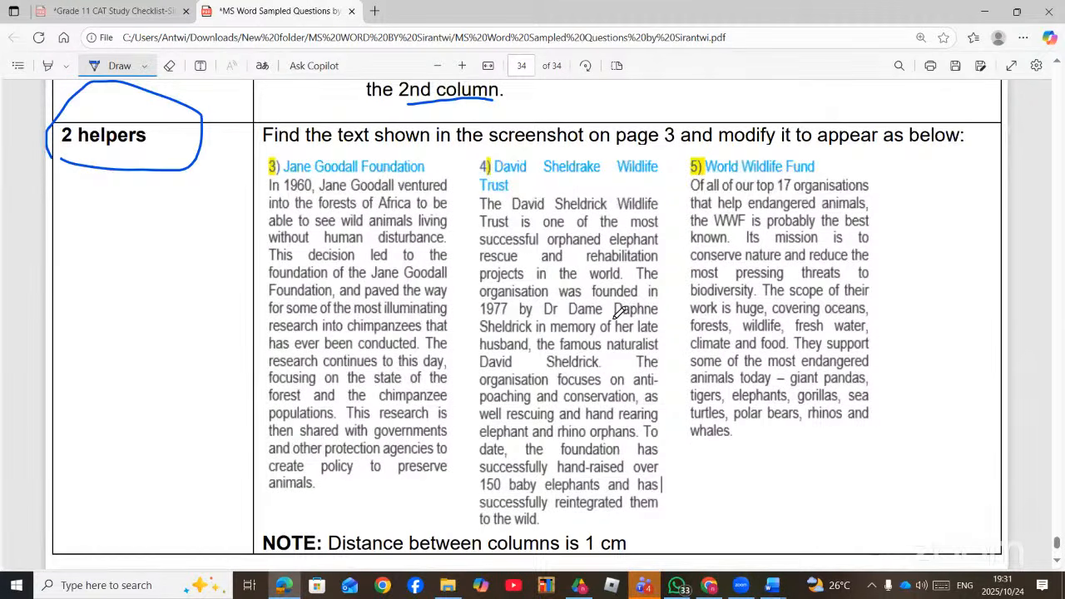
click(145, 14)
- Mark the Mail Merge and Multilevel List / Bullets & Numbering checklist items in ink
scroll(541, 254, up, 3)
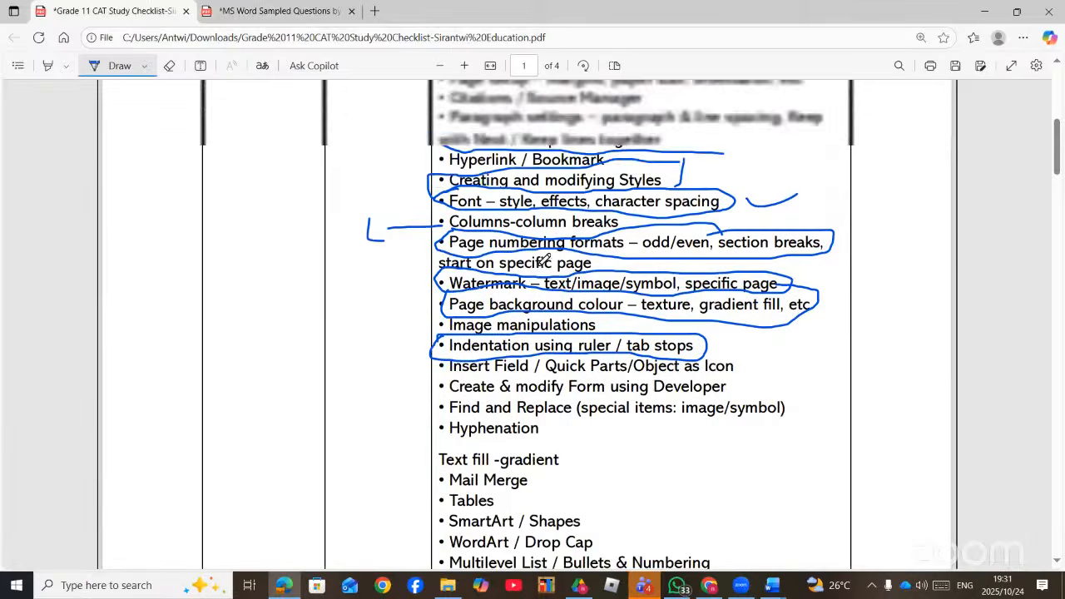
scroll(507, 247, up, 2)
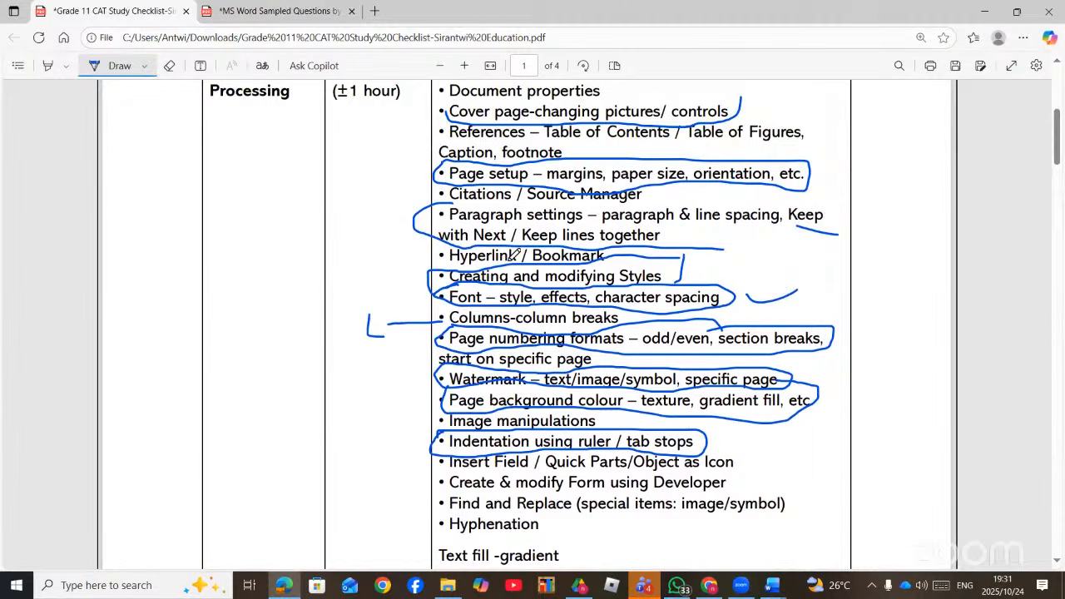
scroll(514, 253, down, 2)
scroll(516, 254, up, 3)
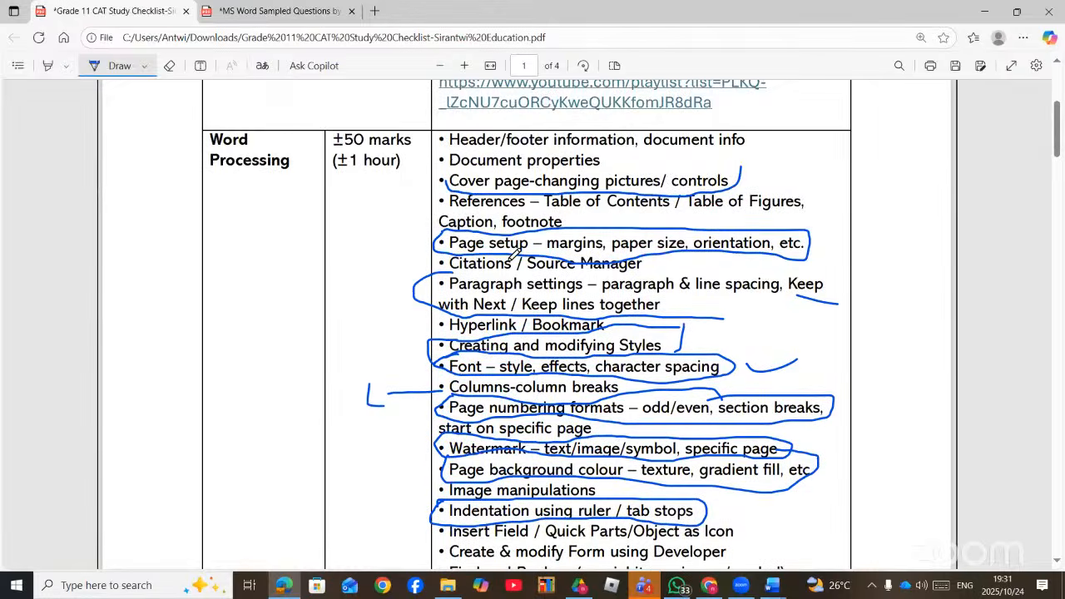
scroll(514, 254, down, 5)
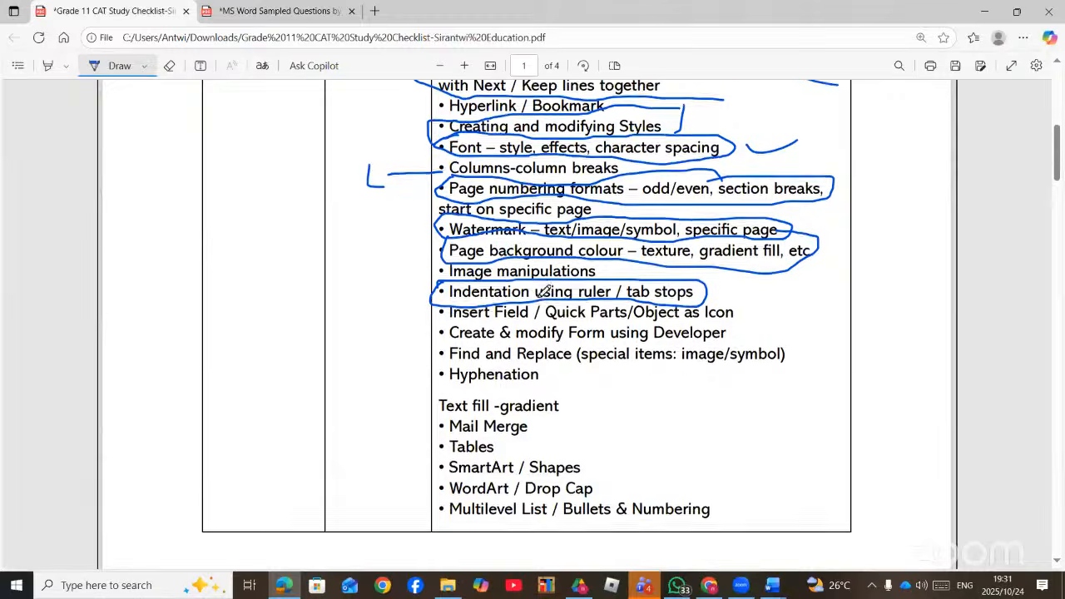
scroll(542, 293, down, 3)
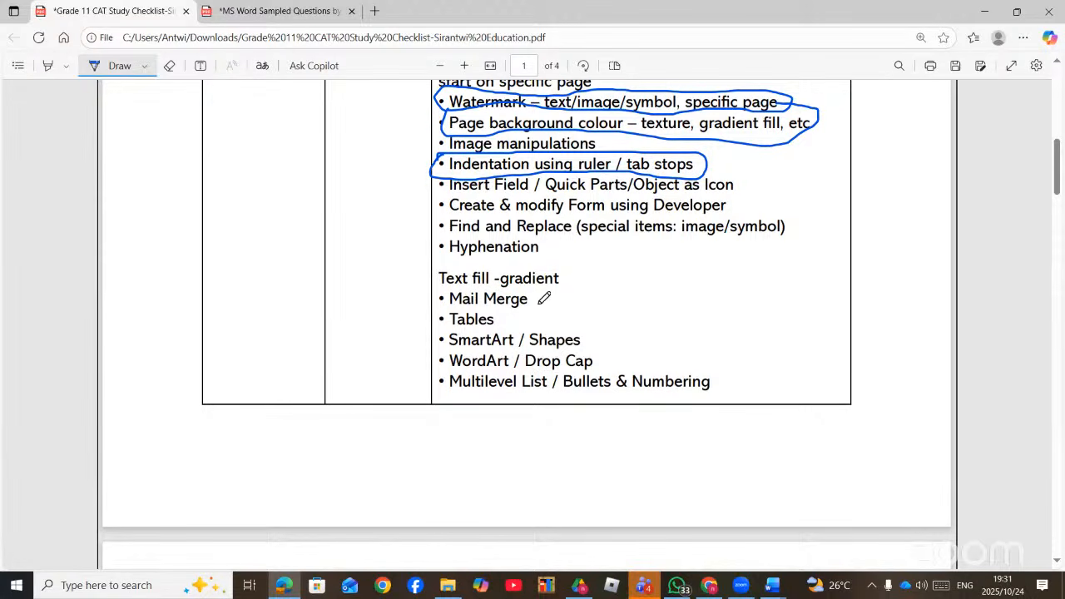
drag(539, 305, 578, 289)
drag(729, 385, 760, 373)
- Scroll back to page 28 of the sampled questions and circle the FOOTNOTE/END NOTE heading
click(279, 11)
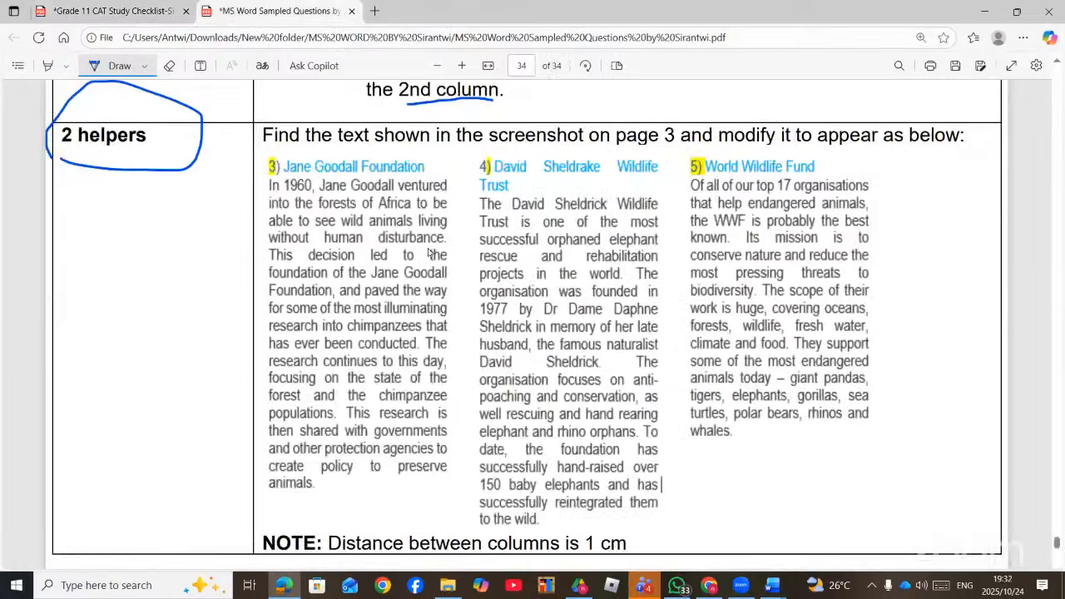
scroll(431, 248, up, 12)
scroll(437, 264, down, 16)
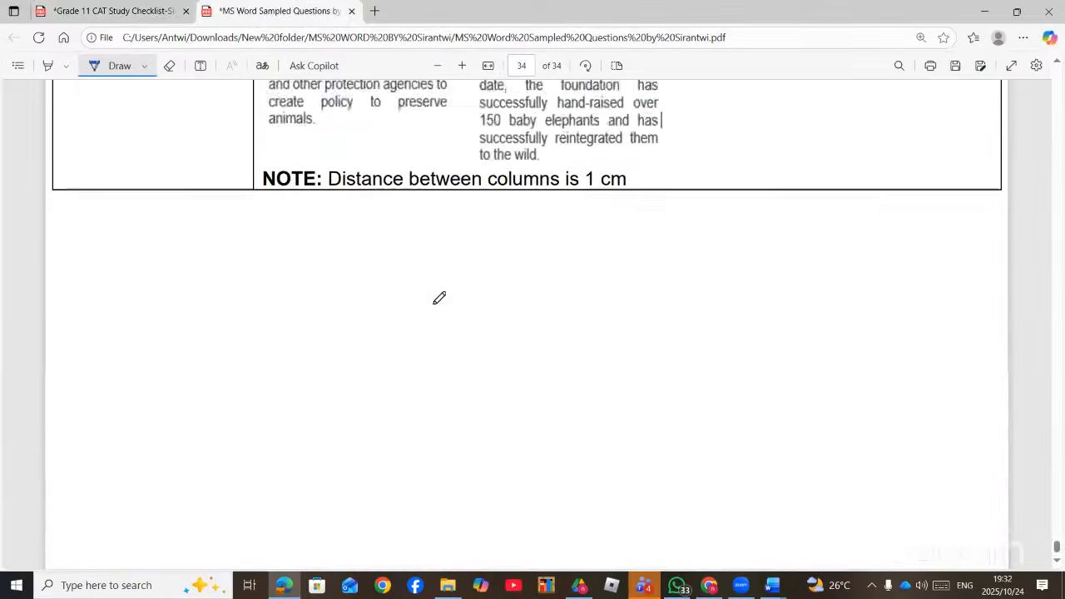
scroll(439, 298, up, 15)
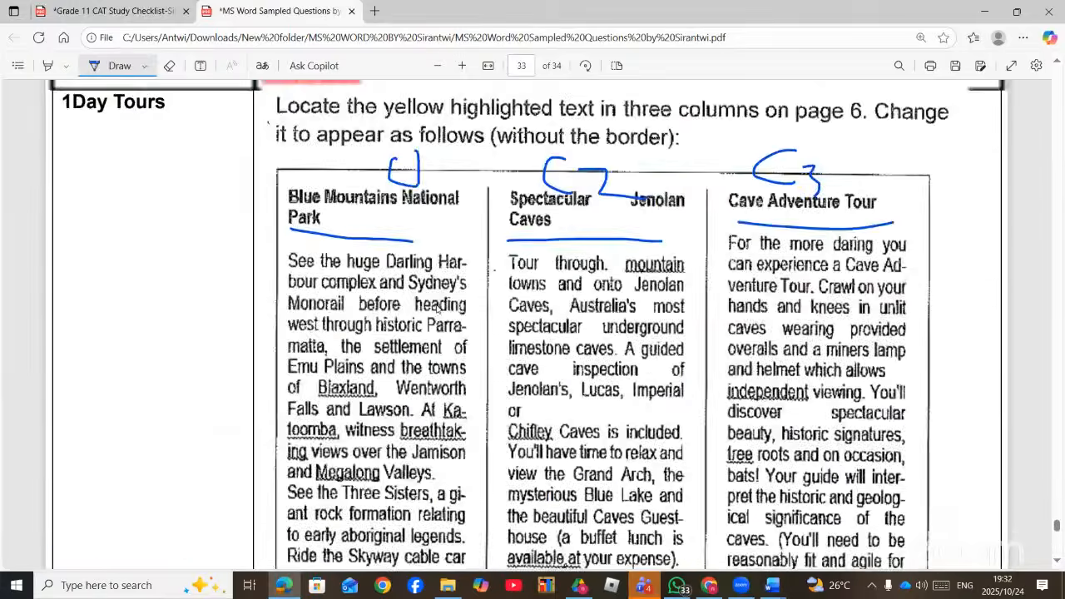
scroll(438, 300, up, 15)
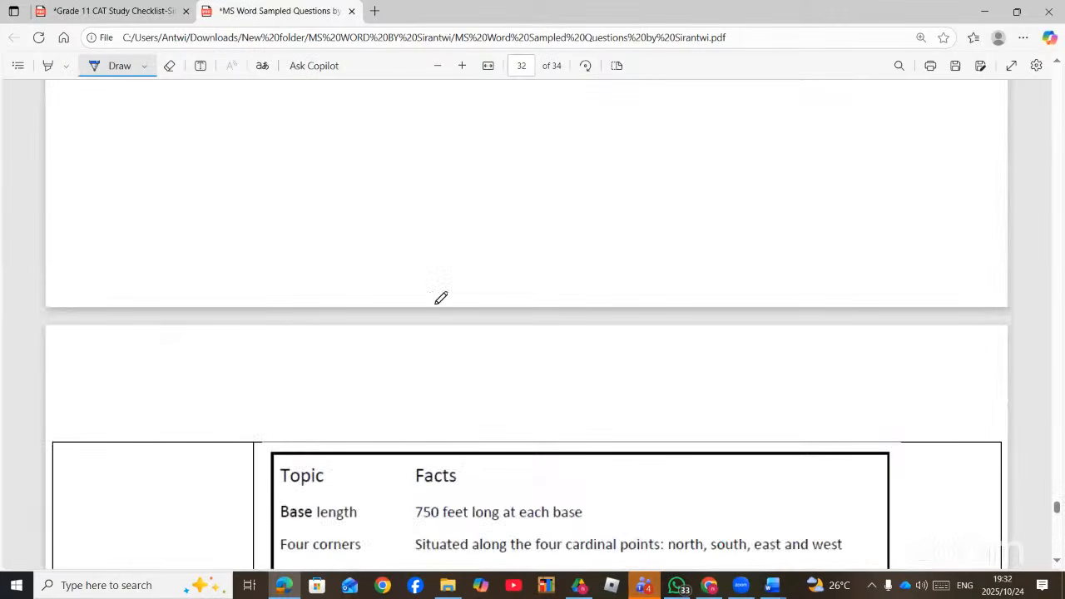
scroll(441, 297, down, 5)
scroll(442, 298, up, 20)
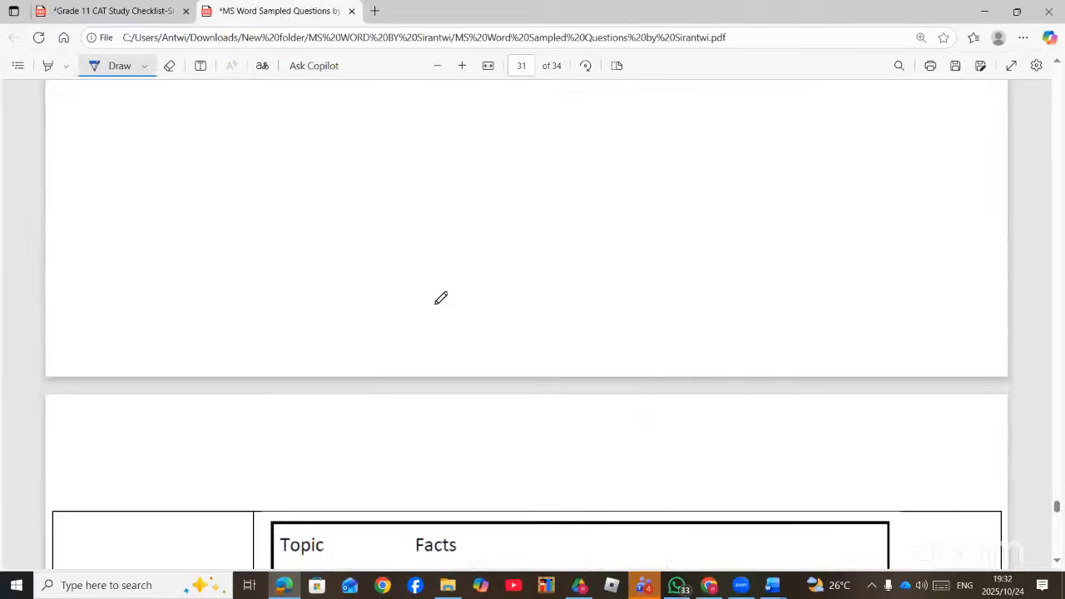
scroll(441, 297, up, 20)
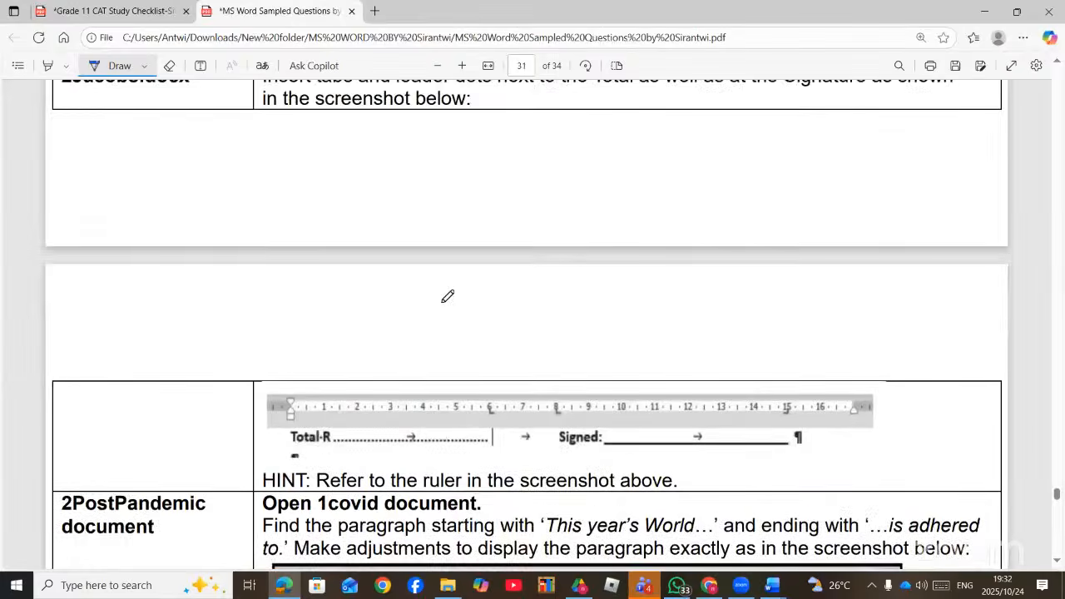
scroll(449, 291, up, 4)
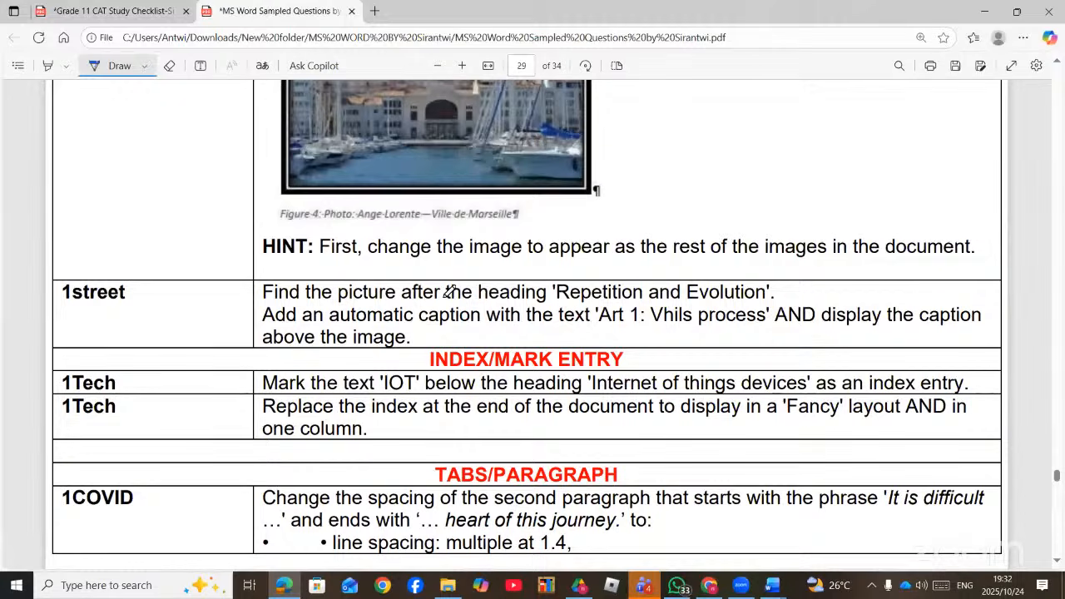
scroll(449, 291, up, 13)
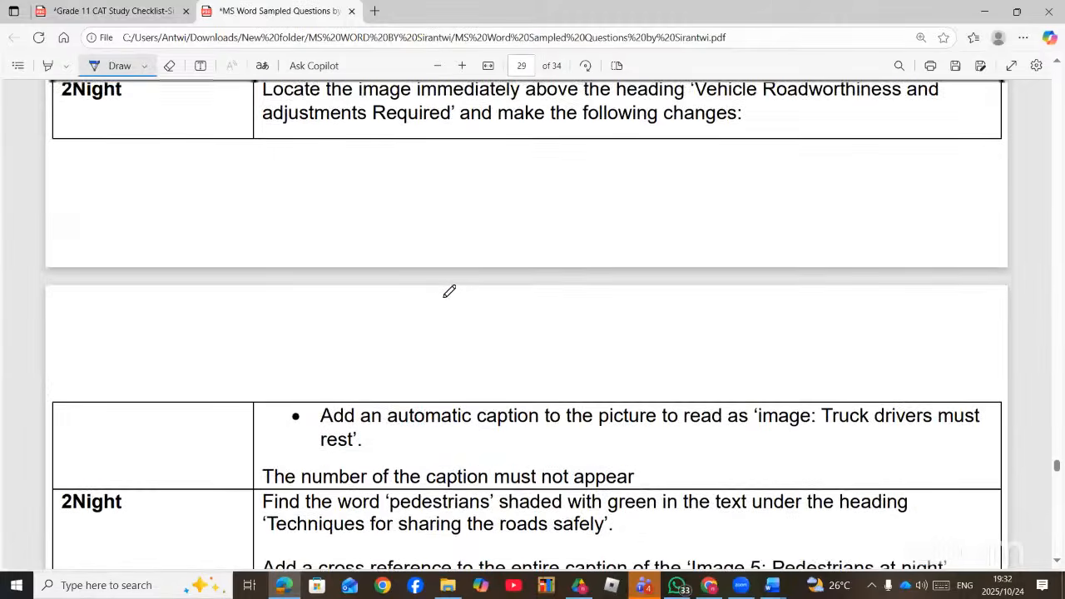
scroll(450, 291, up, 5)
scroll(449, 291, down, 8)
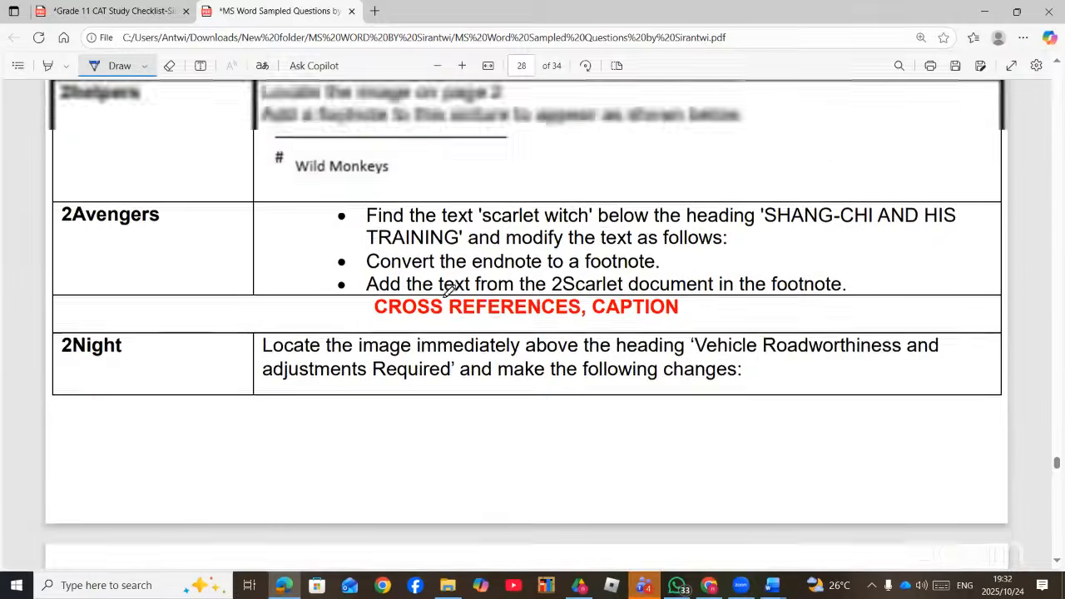
scroll(449, 292, down, 3)
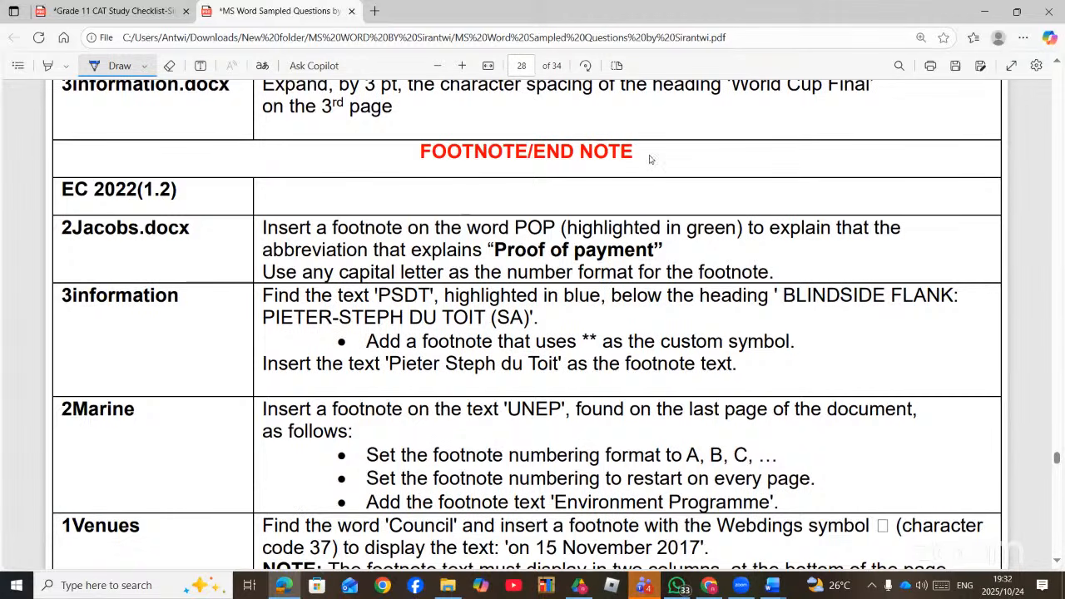
mouse_move(656, 143)
mouse_down()
mouse_move(559, 184)
mouse_move(416, 147)
mouse_move(578, 122)
mouse_move(665, 143)
mouse_up()
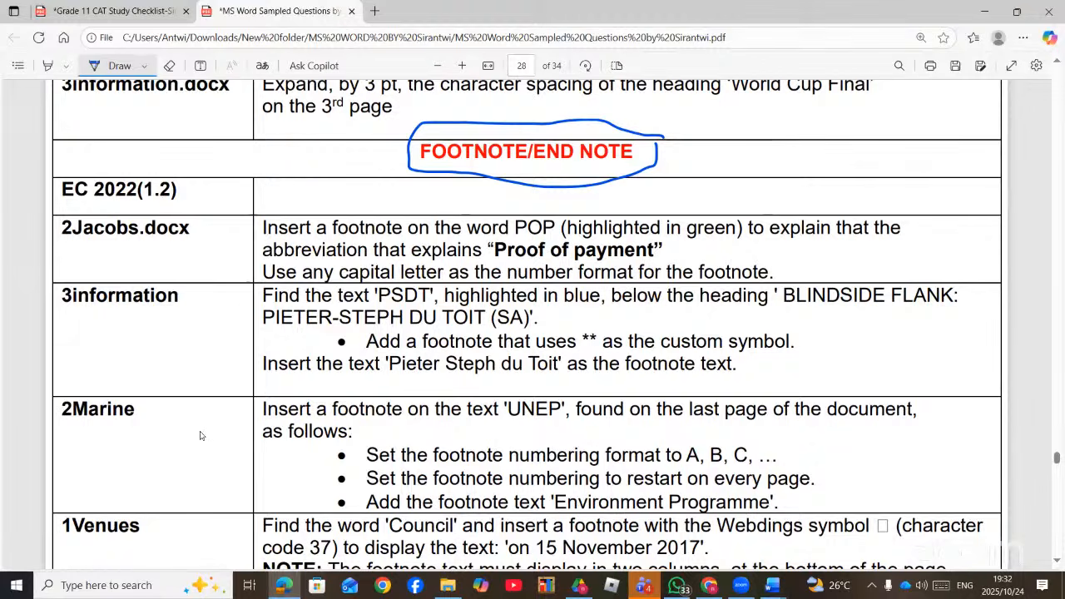
key(alt+Tab)
- Open 2Jacobs from the MS Word folder, then show the questions PDF's POP footnote task
scroll(204, 441, down, 15)
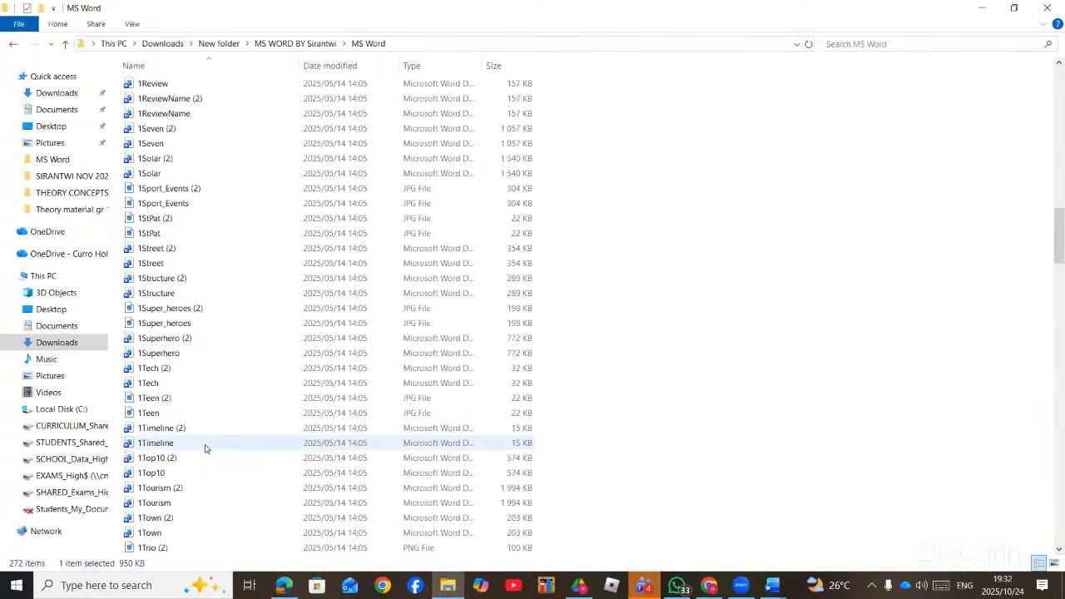
scroll(206, 450, down, 10)
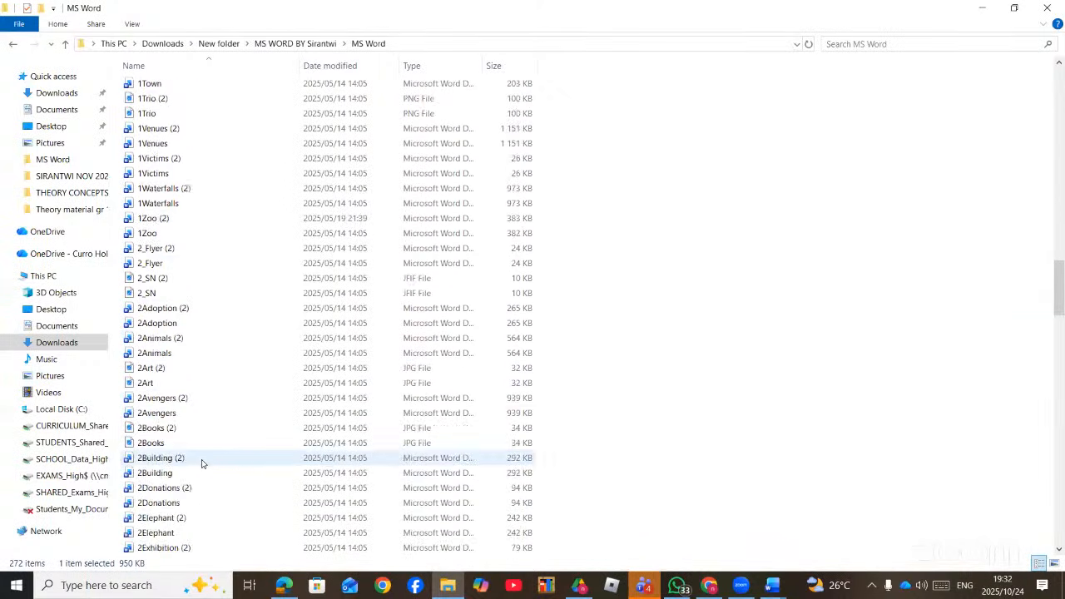
scroll(201, 464, down, 4)
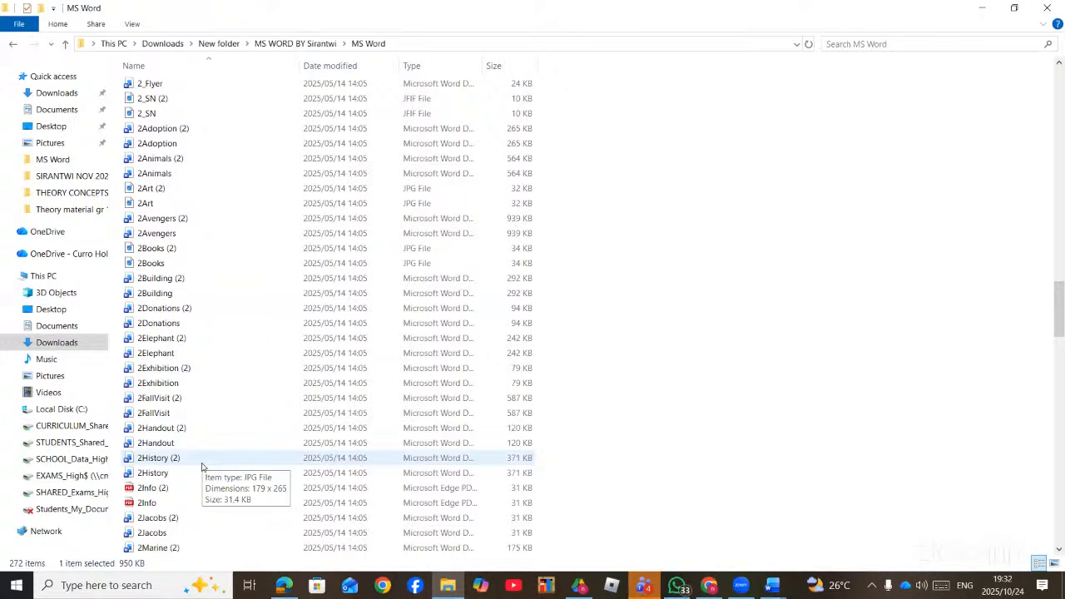
double_click(169, 535)
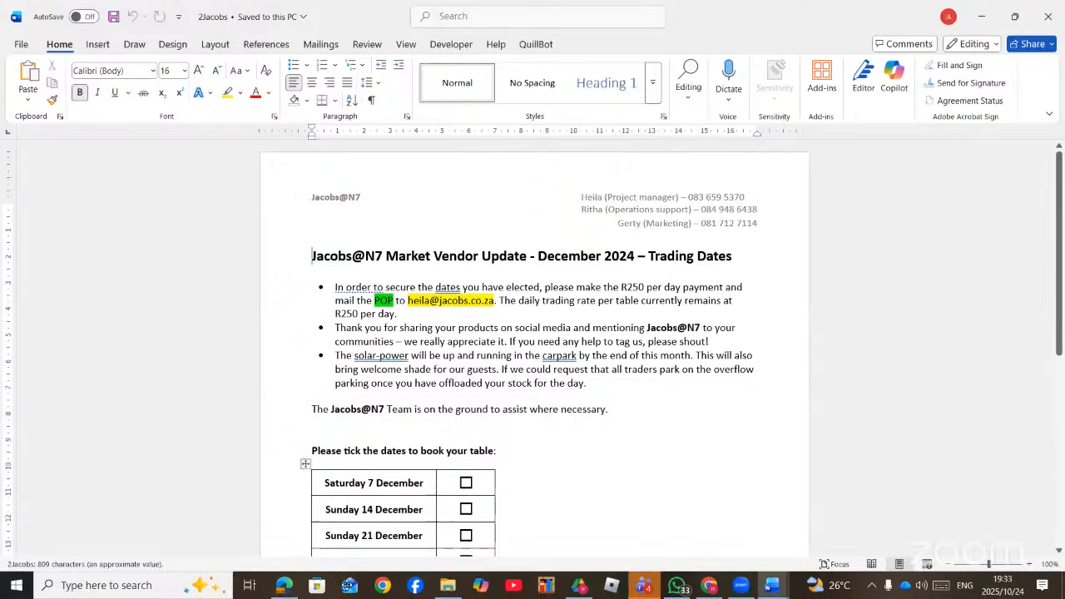
click(283, 585)
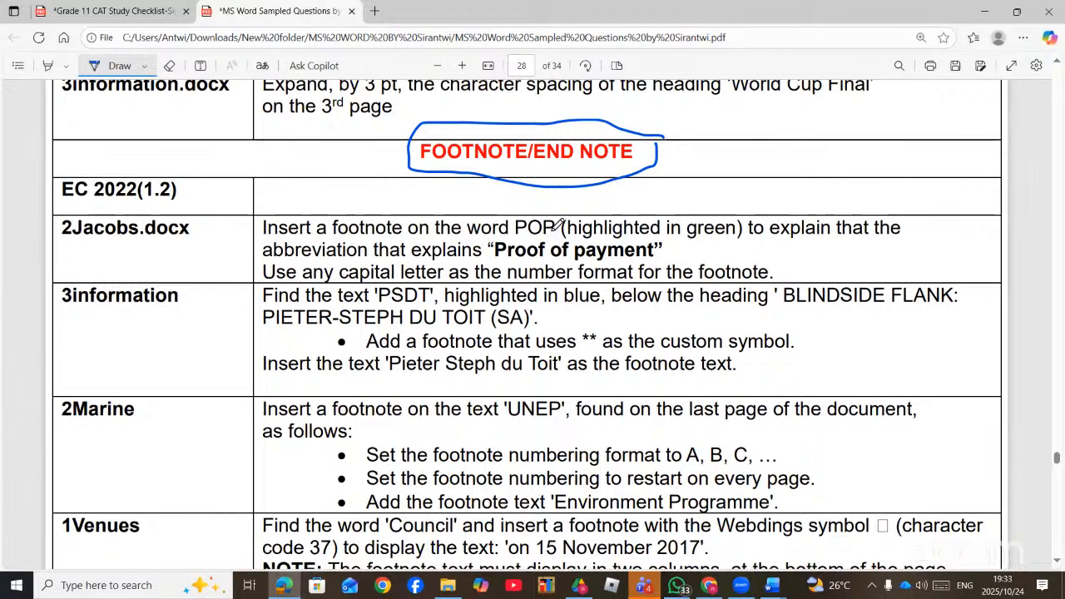
- Ink-underline 'POP' and 'Proof of payment' and mark the capital-letter requirement in the PDF task
drag(483, 239, 556, 235)
drag(494, 263, 659, 251)
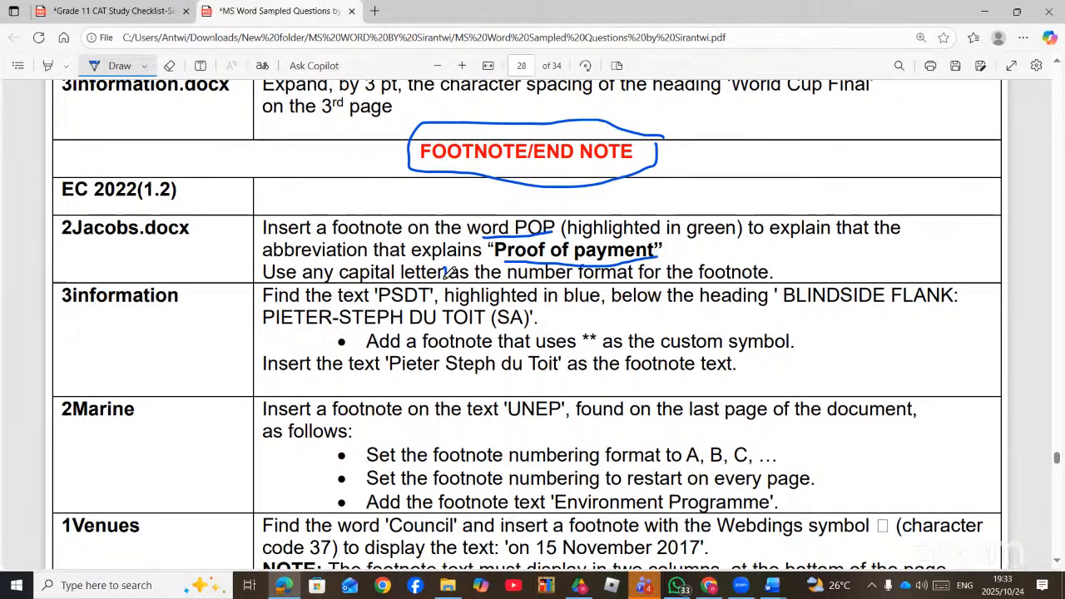
drag(446, 267, 446, 279)
click(768, 588)
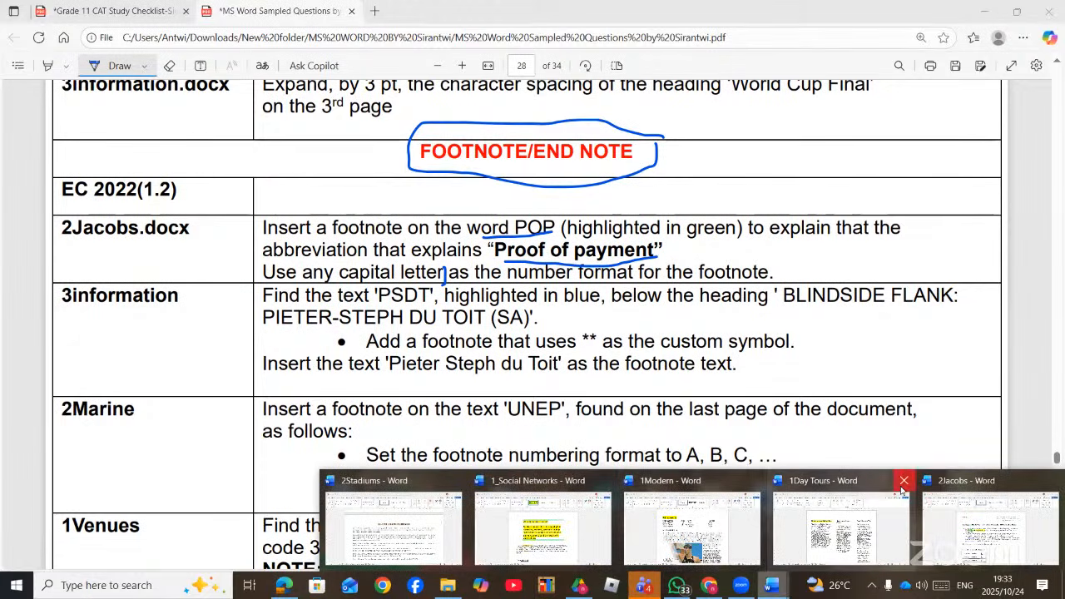
- Close 1Day Tours, 1Modern and 1_Social Networks without saving
click(903, 483)
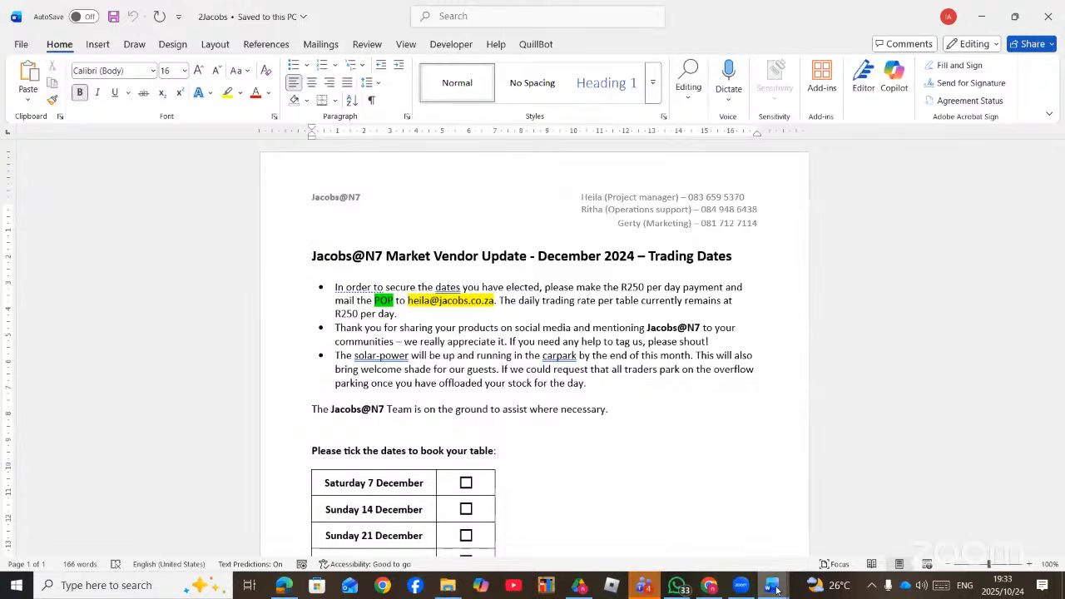
mouse_move(774, 589)
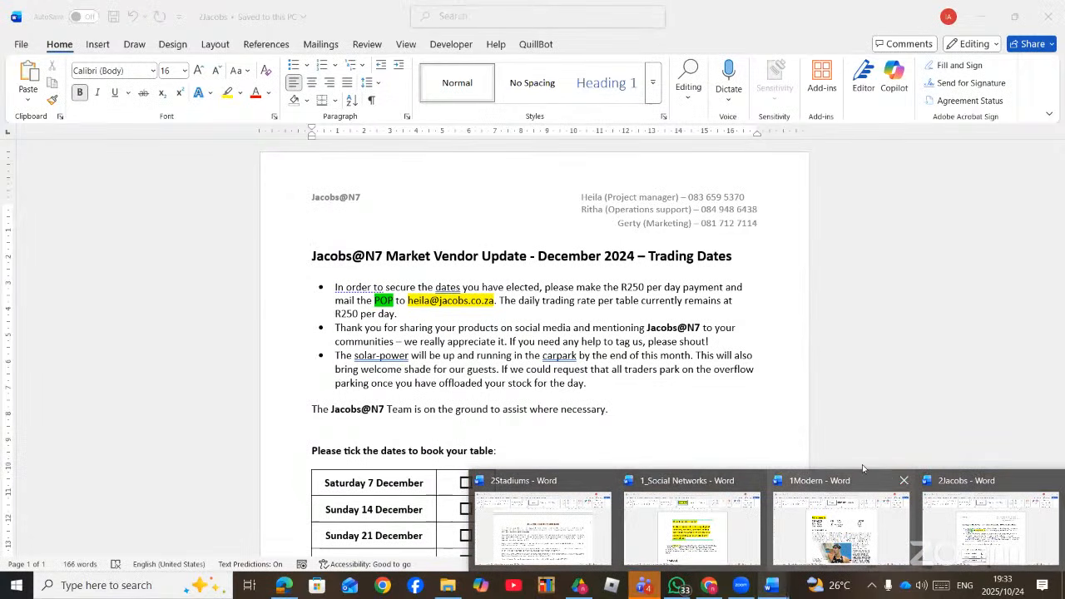
click(903, 480)
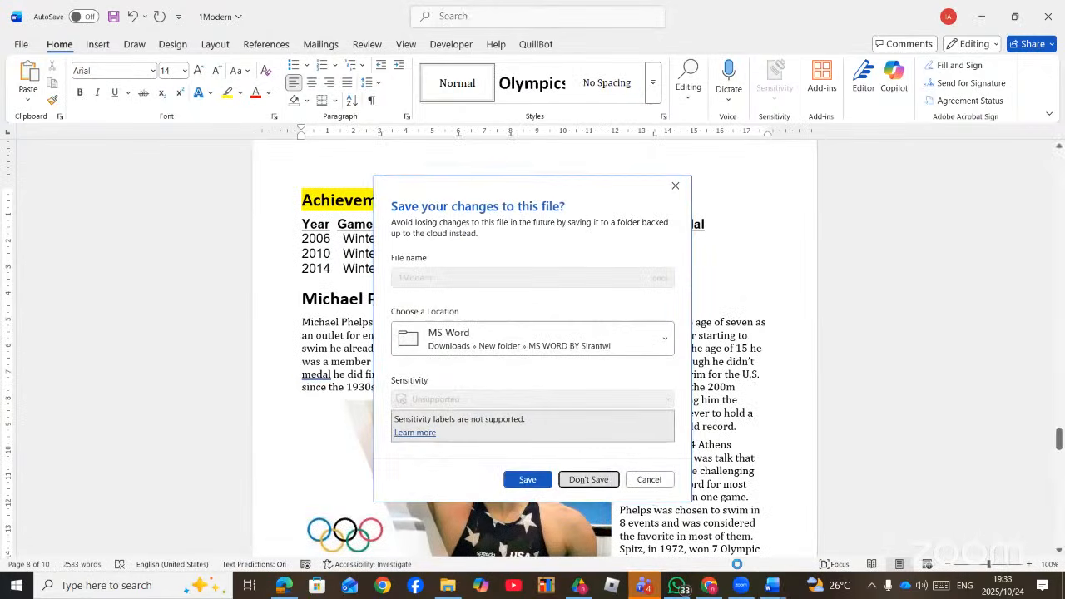
mouse_move(773, 586)
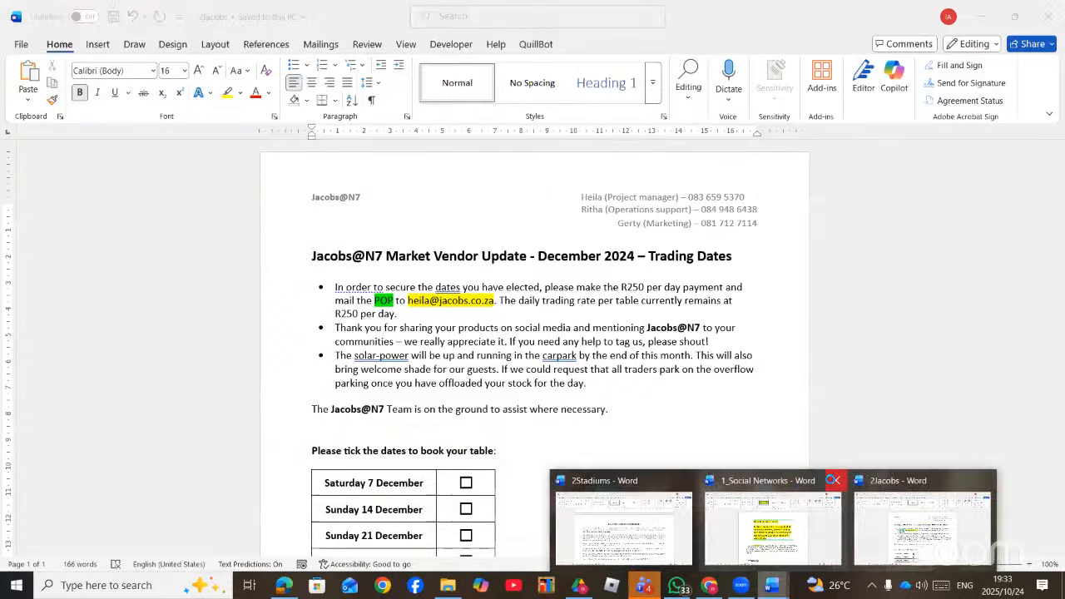
click(833, 480)
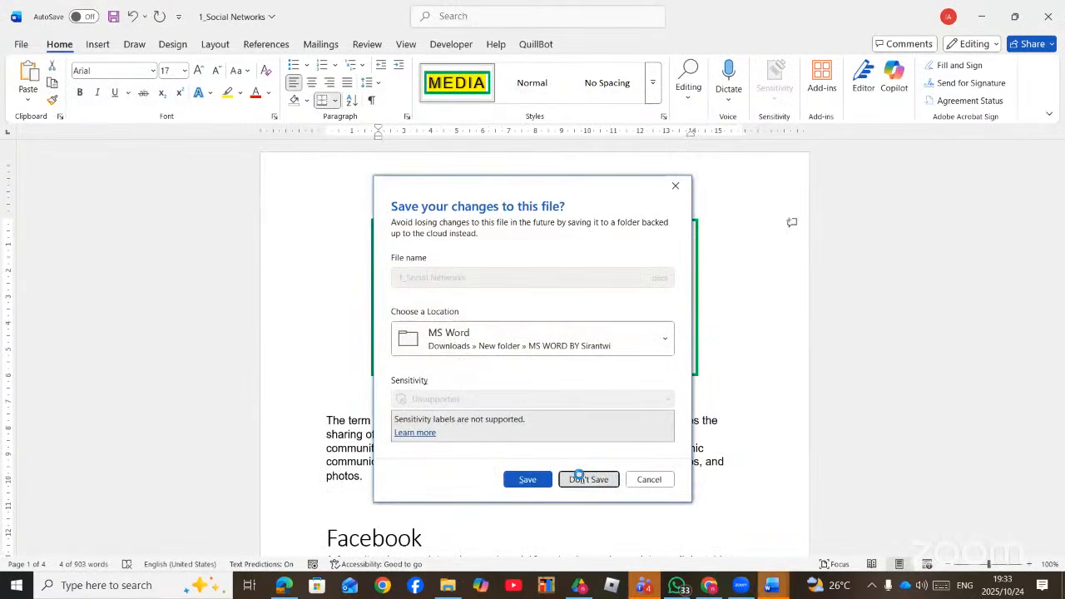
click(580, 477)
- Close 2Stadiums without saving and place the cursor right after POP in 2Jacobs
mouse_move(772, 586)
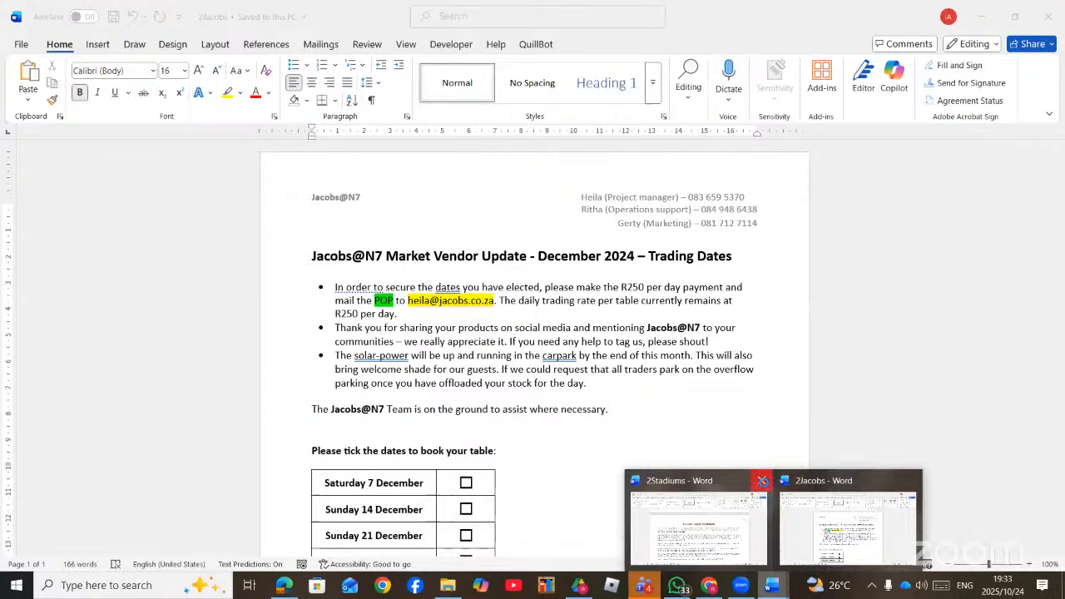
click(762, 480)
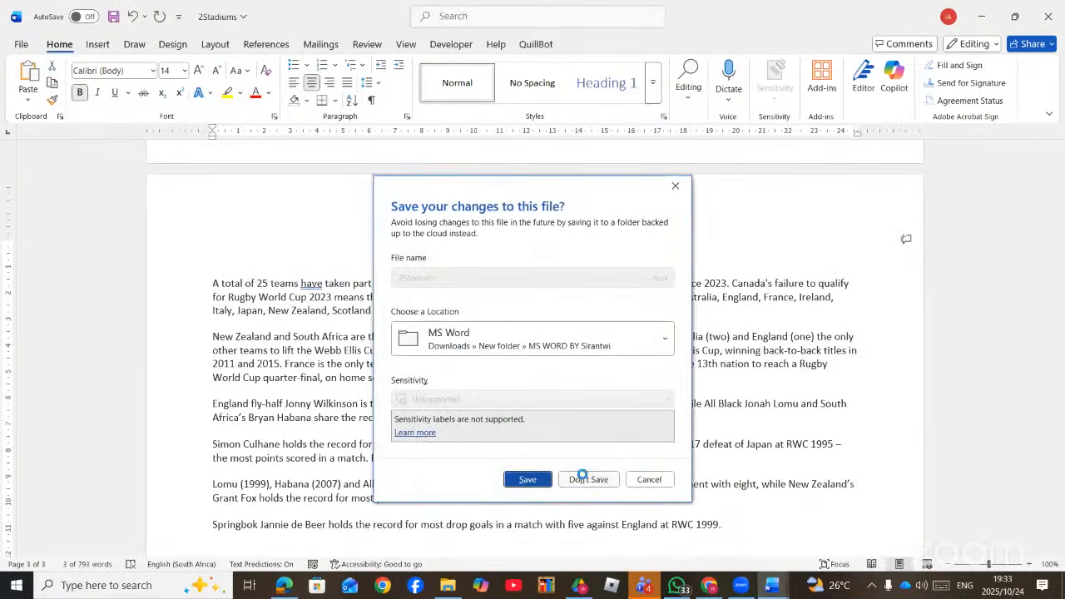
click(588, 477)
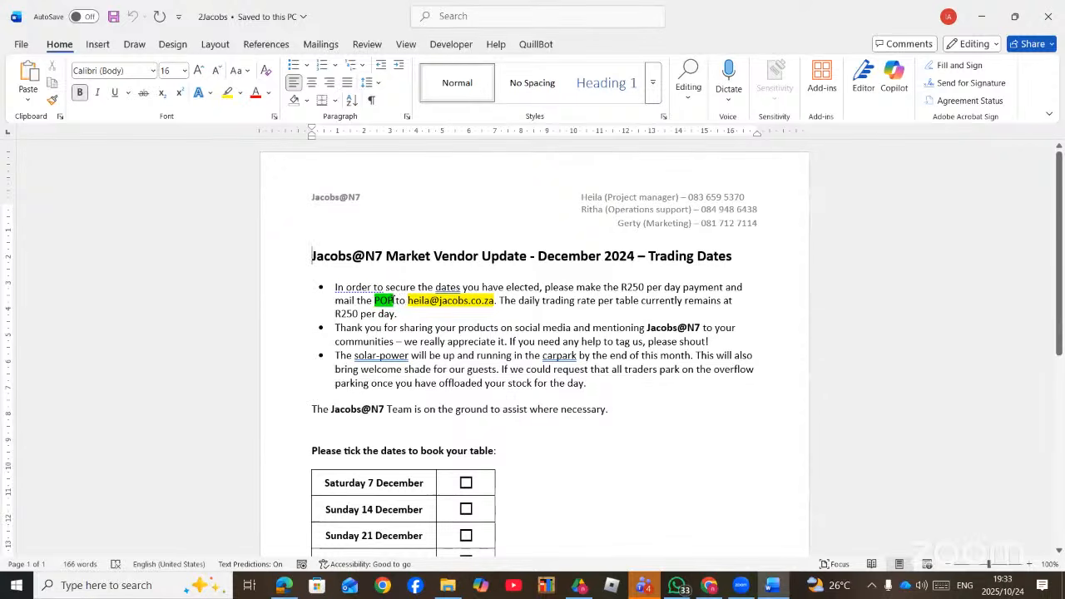
click(393, 300)
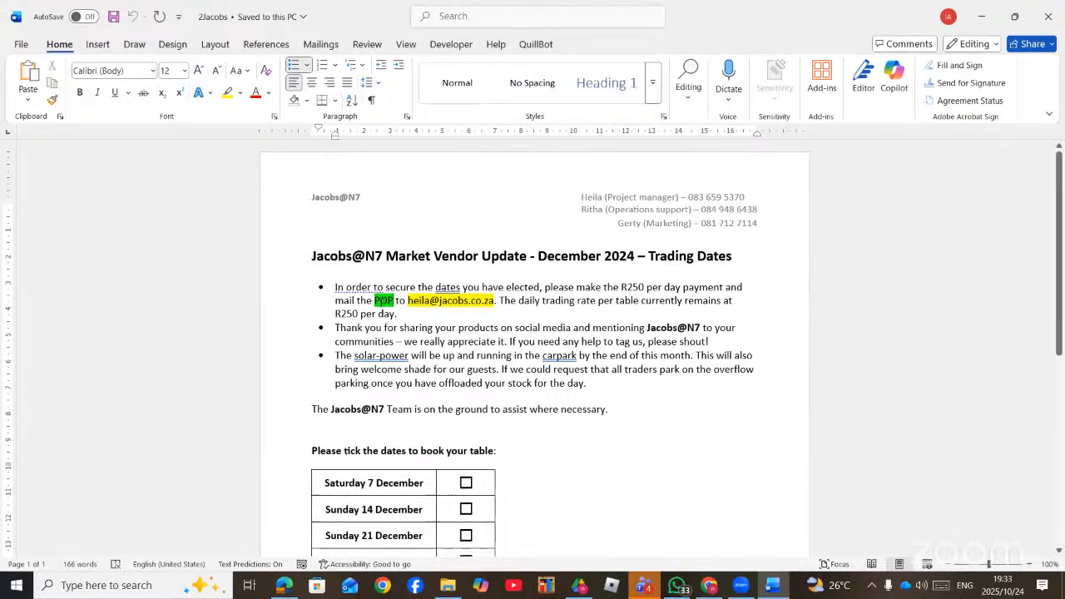
- Open the footnote settings from the References tab, then close them again
click(264, 45)
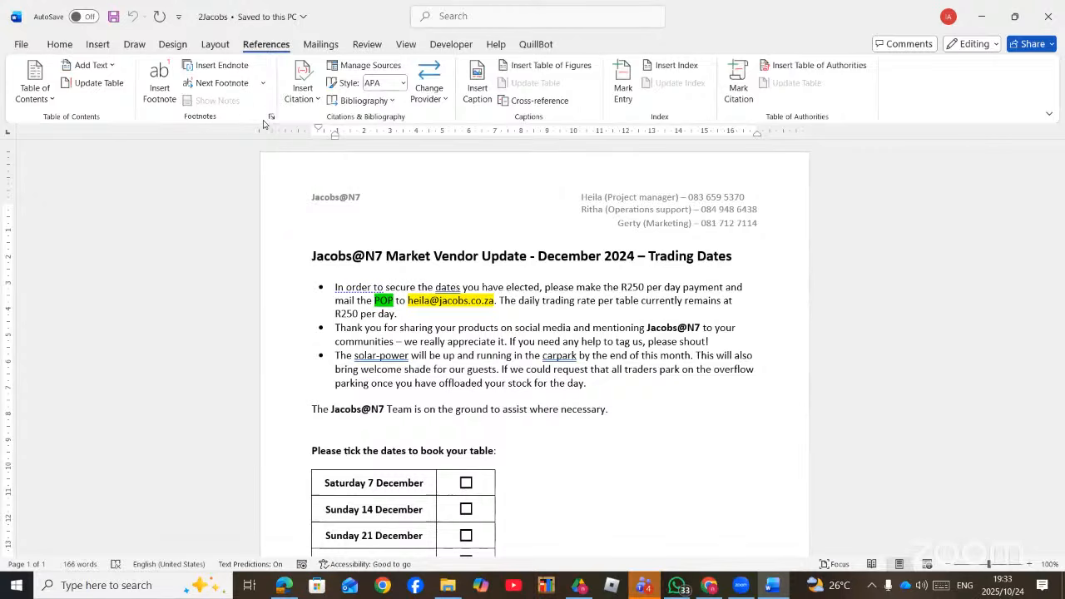
click(271, 118)
click(807, 140)
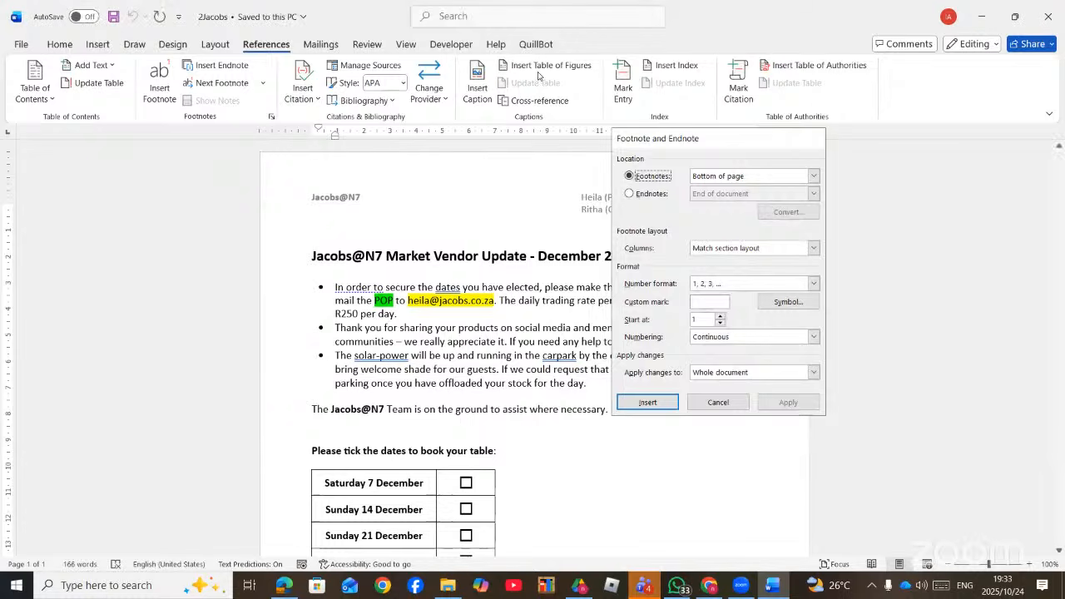
- Search 'FOOTNOTE' in Word's command search and open Footnote and Endnote
click(468, 16)
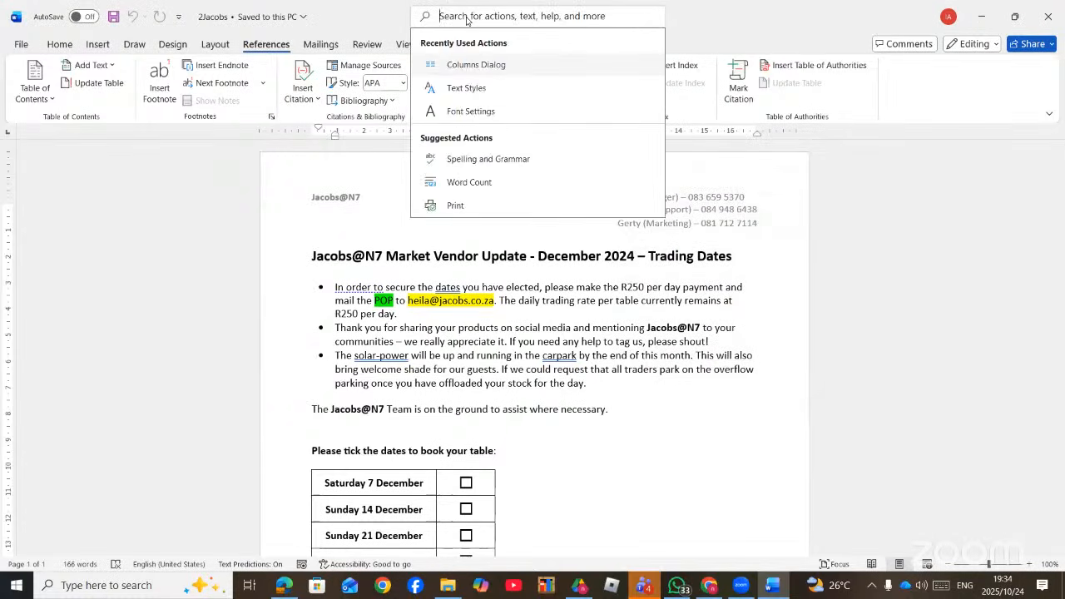
text(FOO)
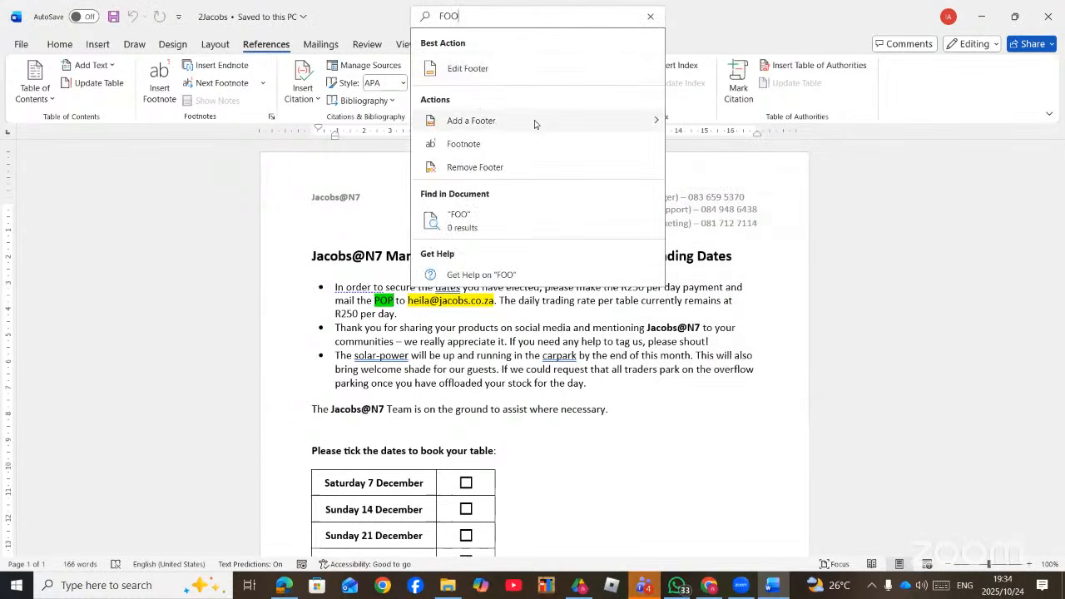
click(486, 167)
click(471, 18)
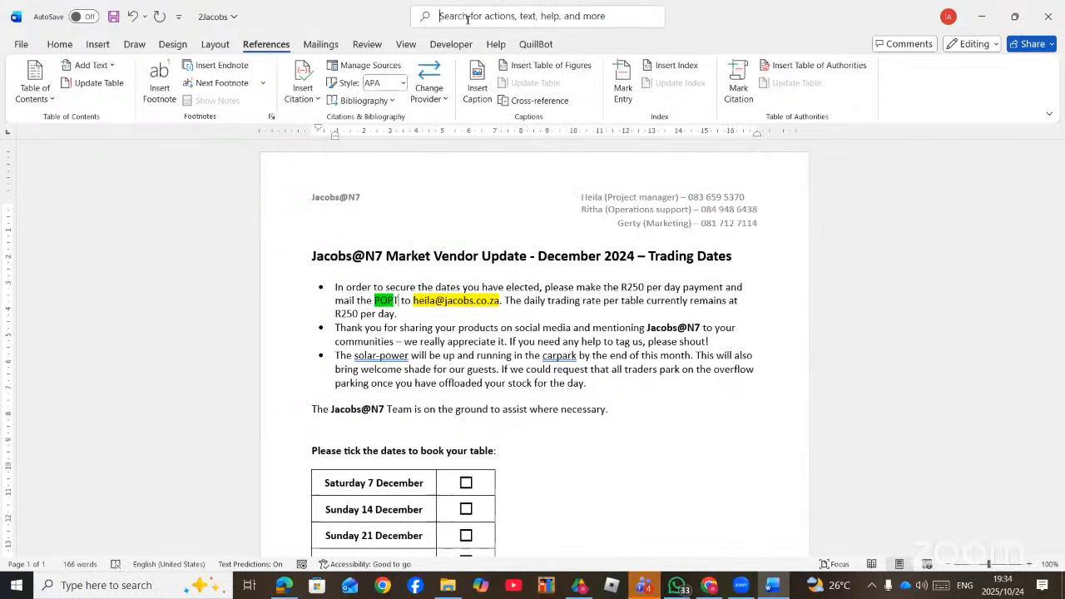
text(FOOT)
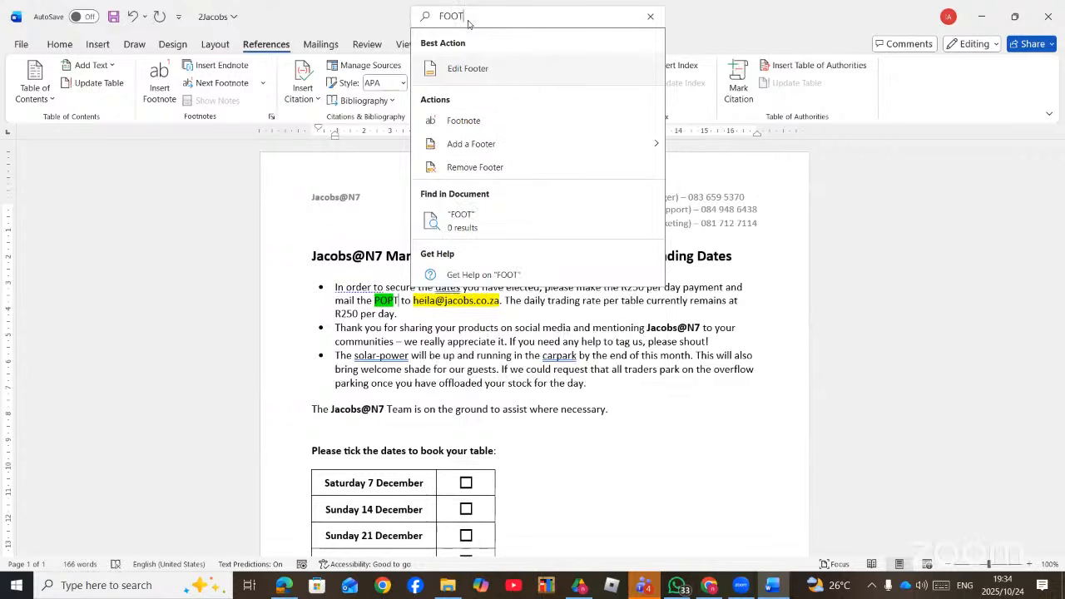
text(NOTE)
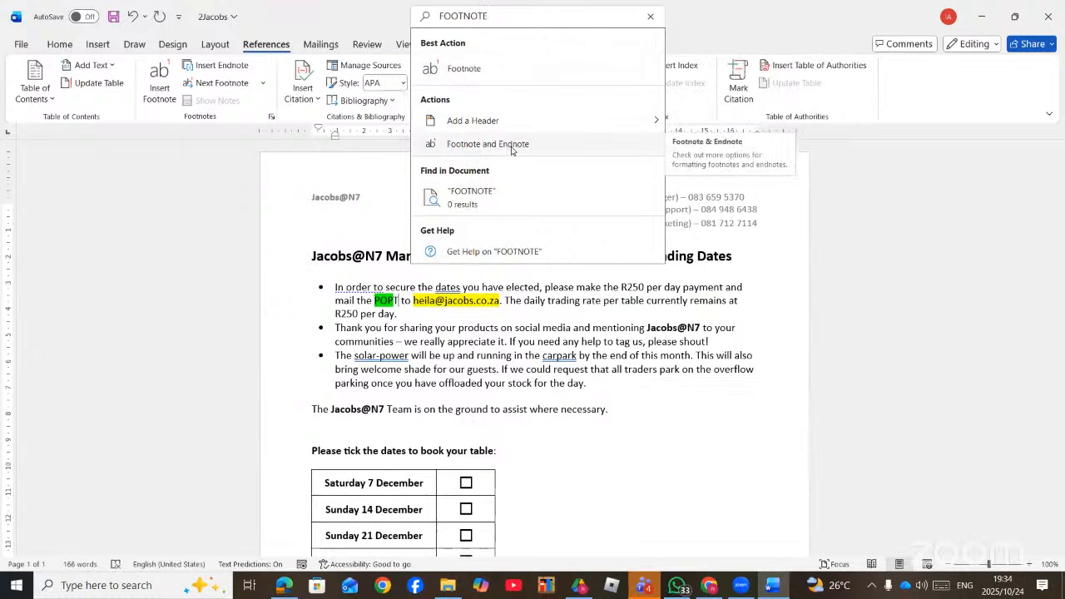
click(511, 146)
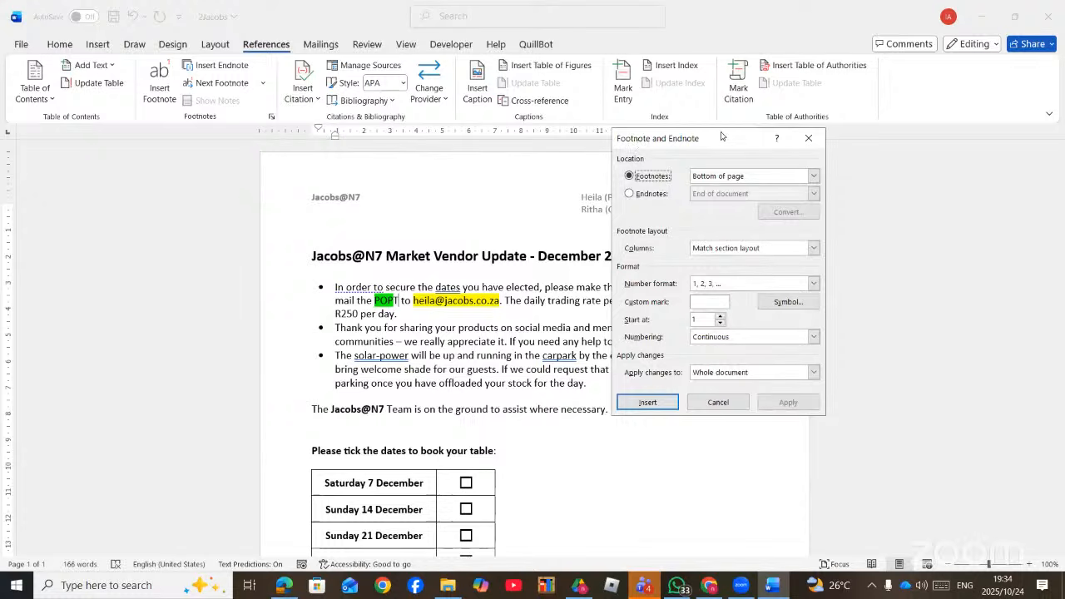
- Move the dialog aside and confirm footnotes stay at the bottom of the page
drag(719, 143, 695, 126)
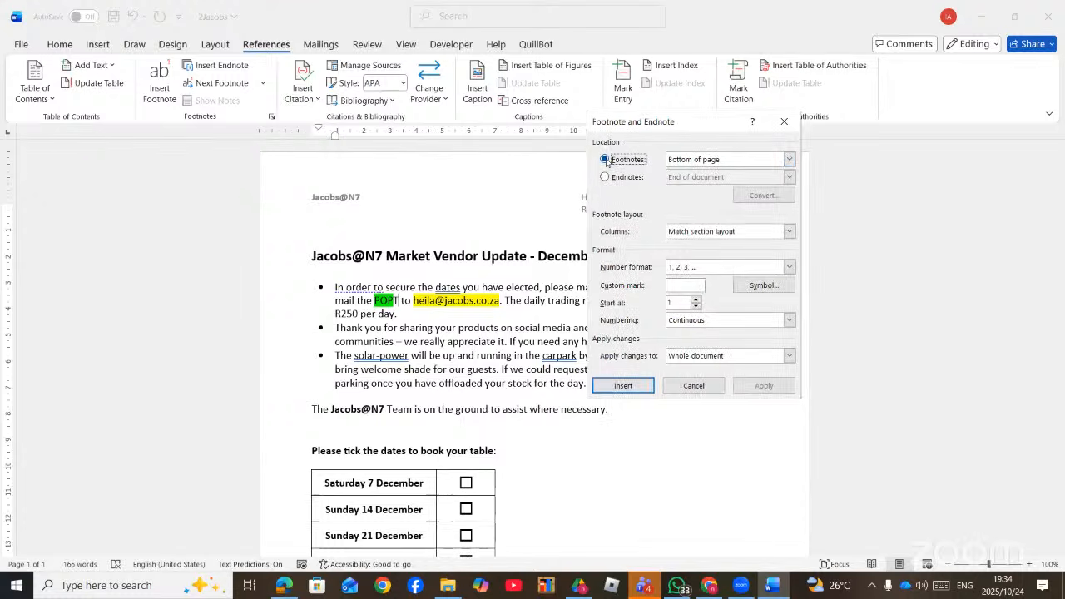
click(604, 177)
click(605, 161)
click(790, 159)
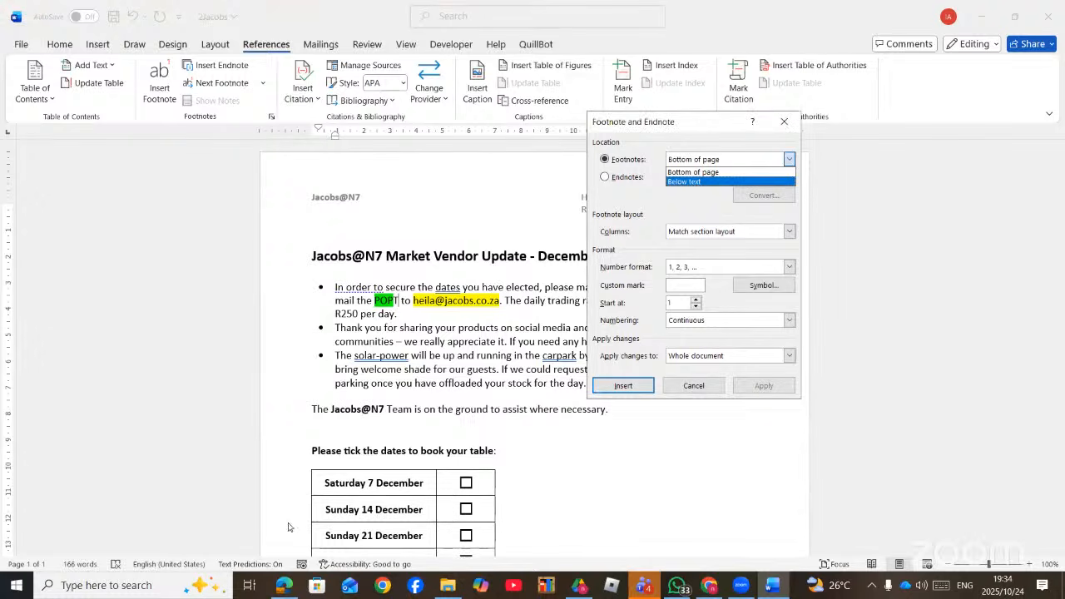
click(698, 173)
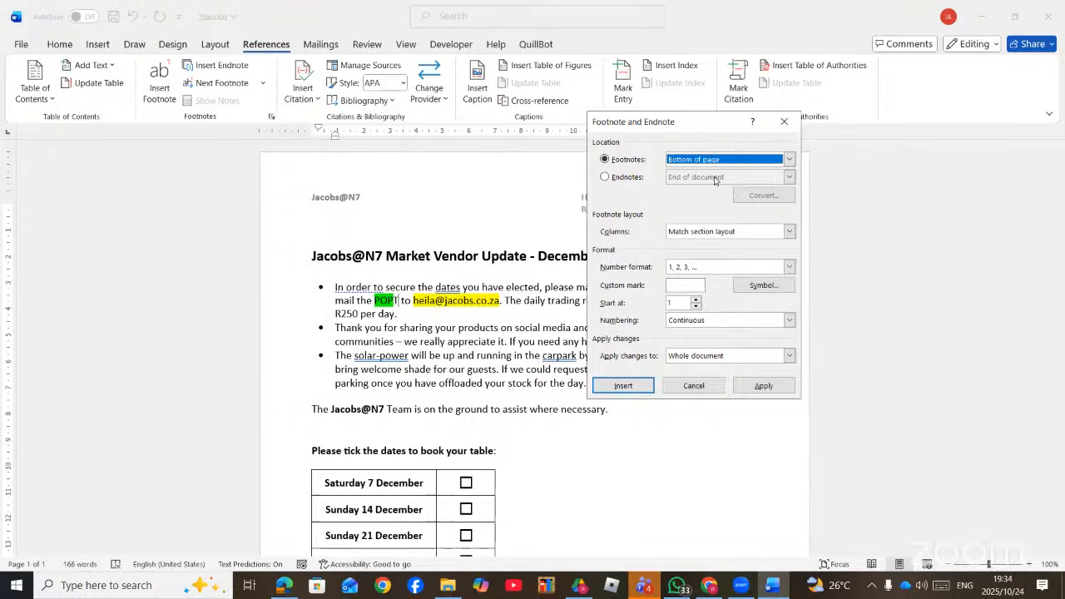
- Check endnotes sit at the end of the document, then reselect Footnotes
click(620, 178)
click(789, 177)
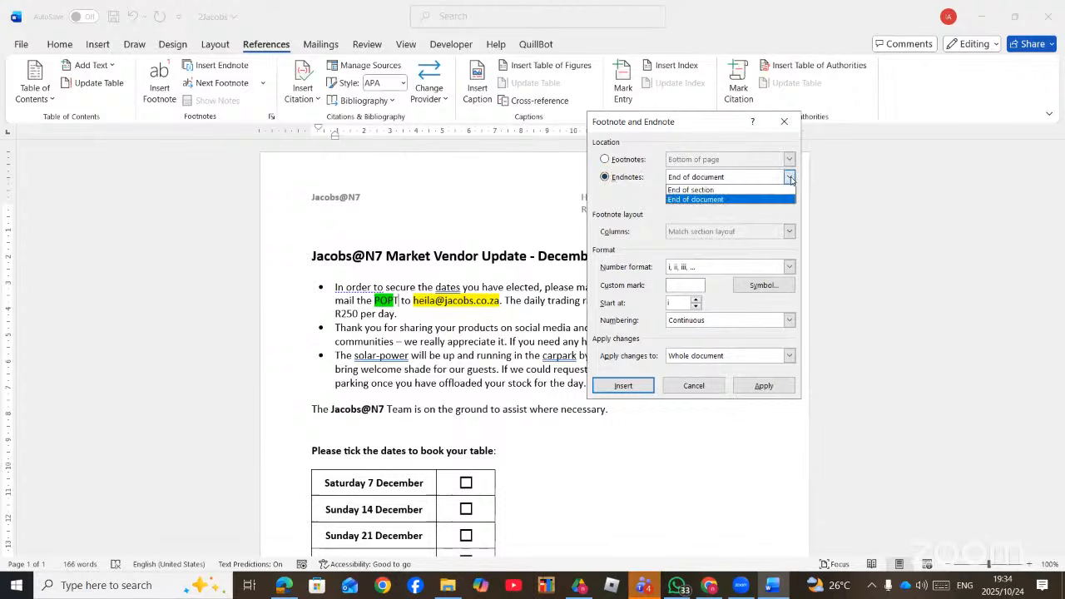
click(692, 200)
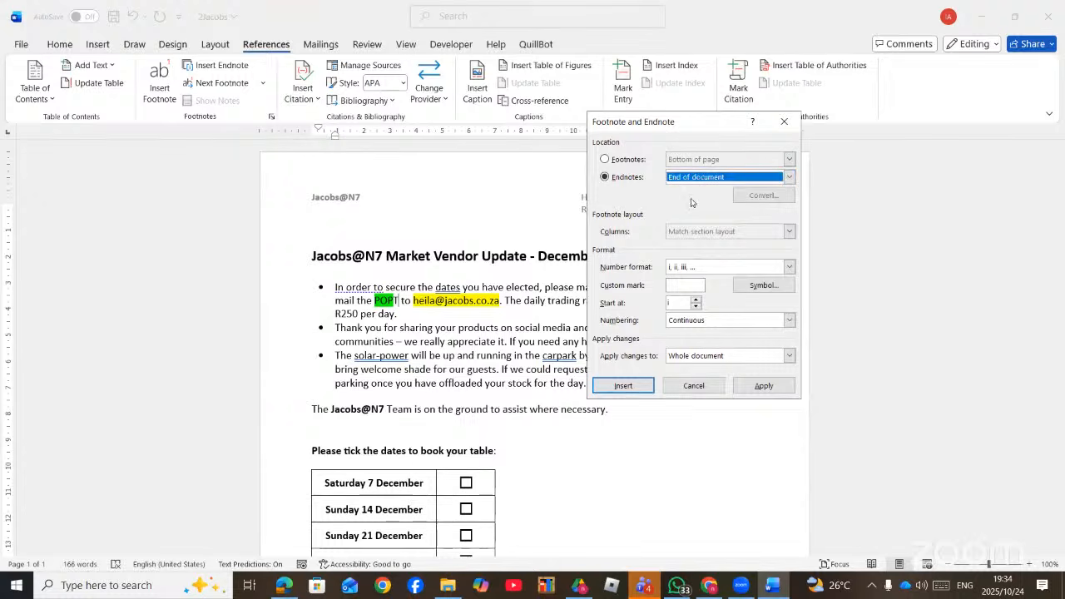
click(626, 160)
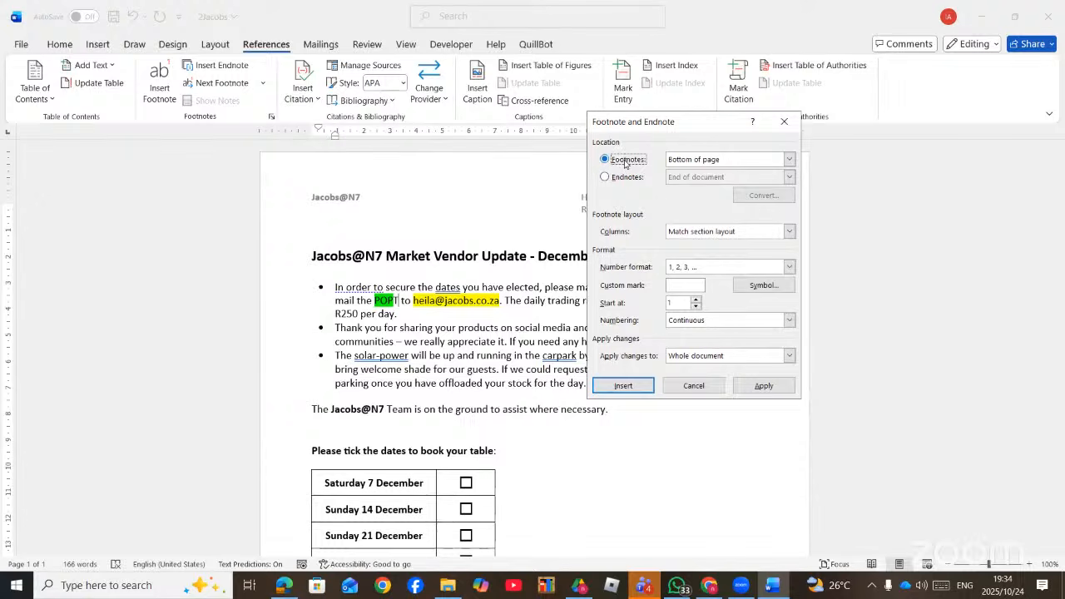
click(295, 593)
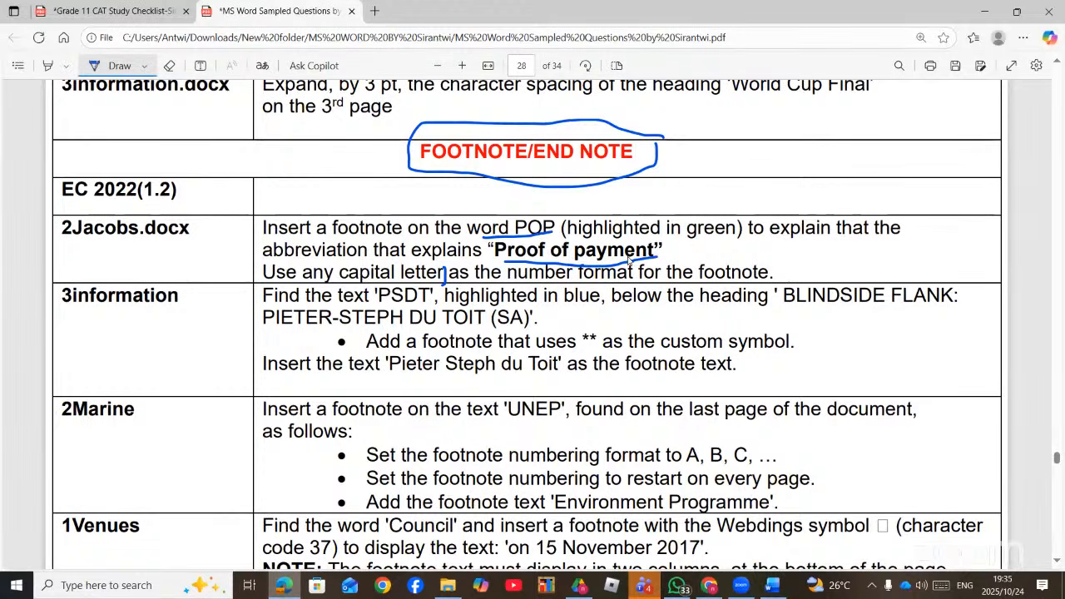
- Insert a footnote on POP numbered A, B, C with continuous numbering
key(alt+Tab)
click(789, 266)
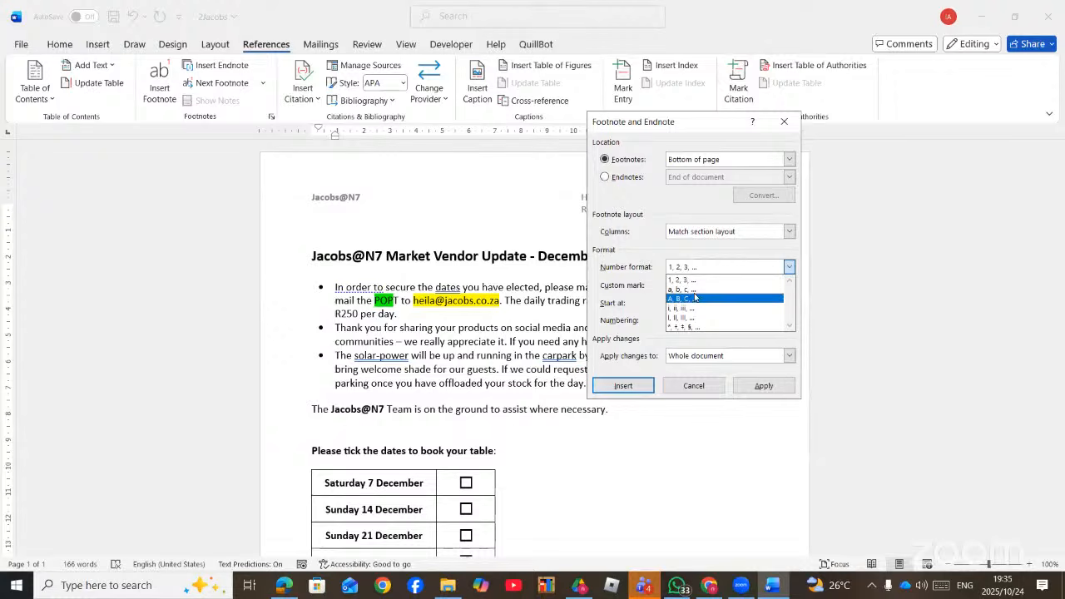
click(688, 302)
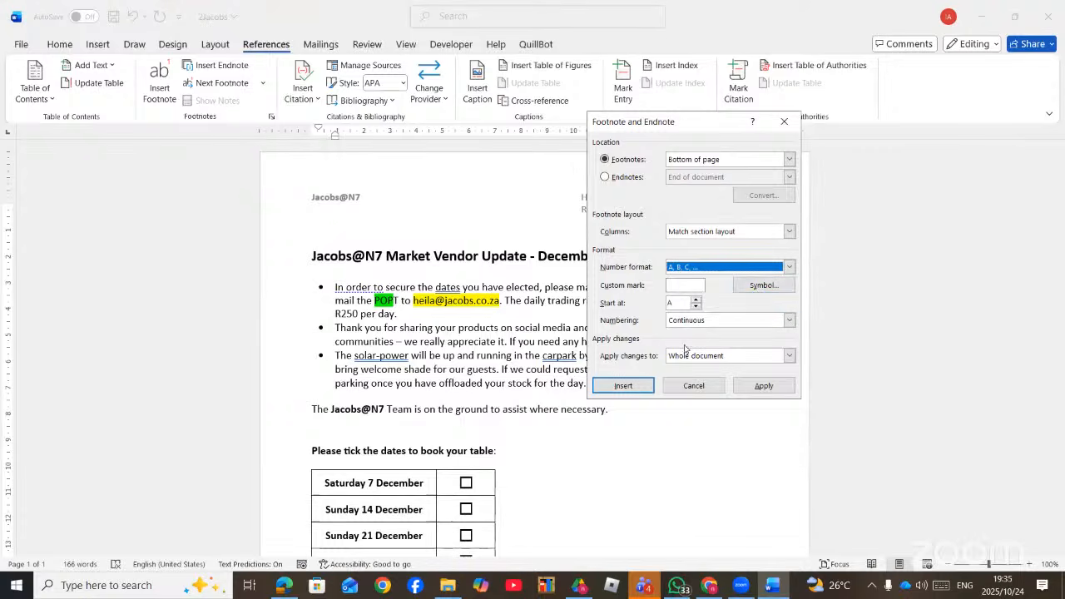
click(789, 322)
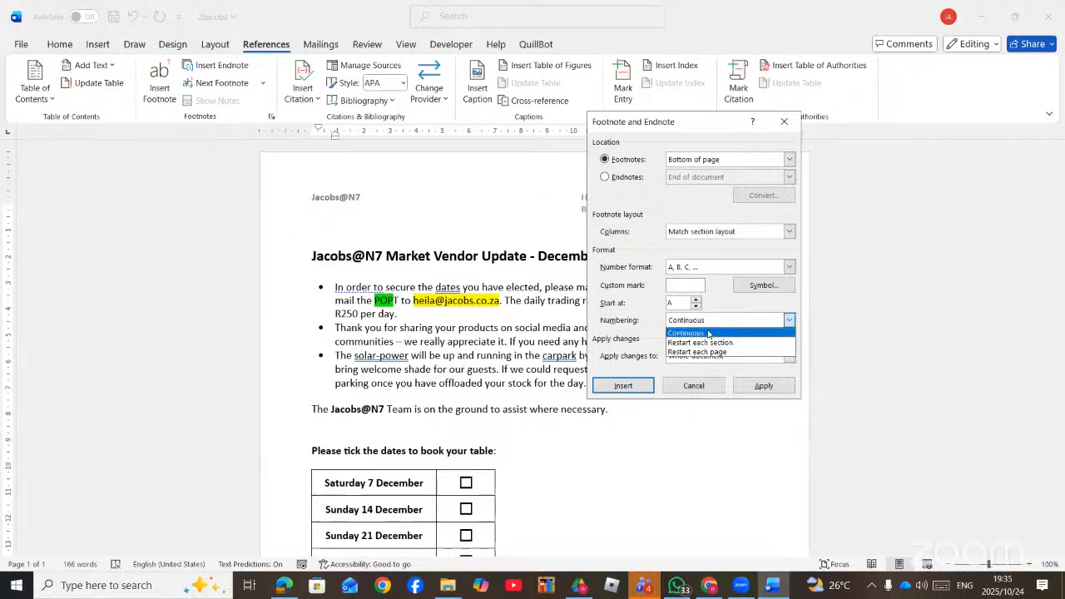
click(641, 320)
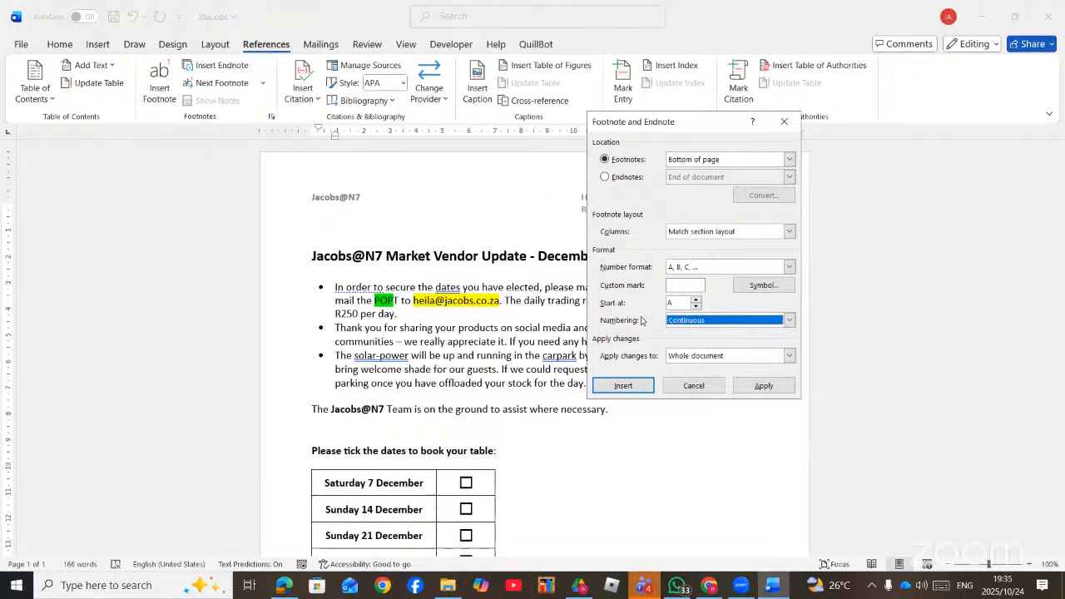
click(623, 386)
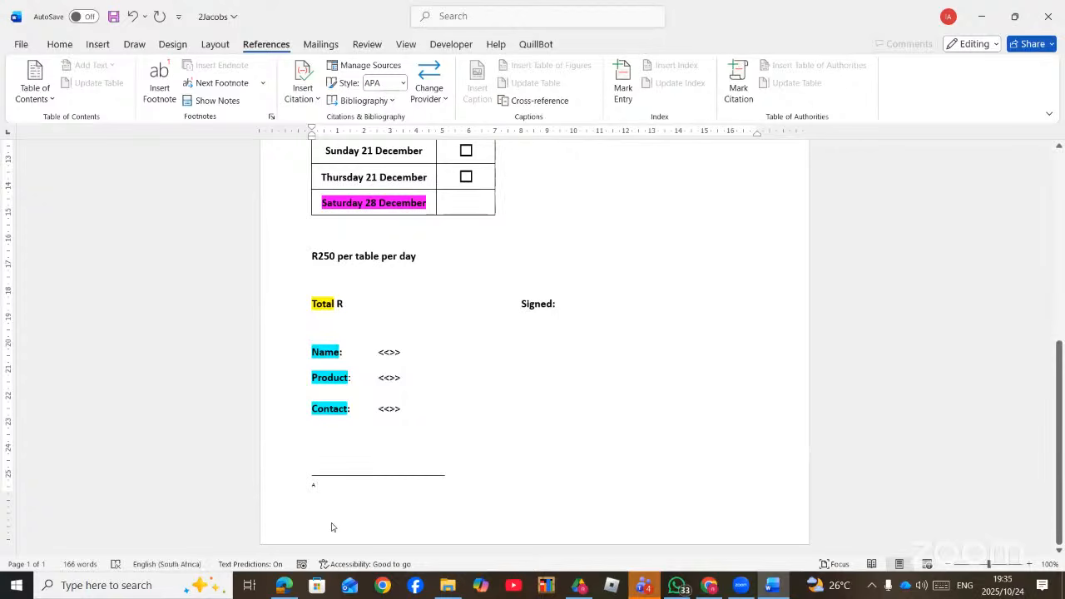
- Type 'PROOF OF PAYMENT' as the POP footnote text and correct its spelling
click(286, 586)
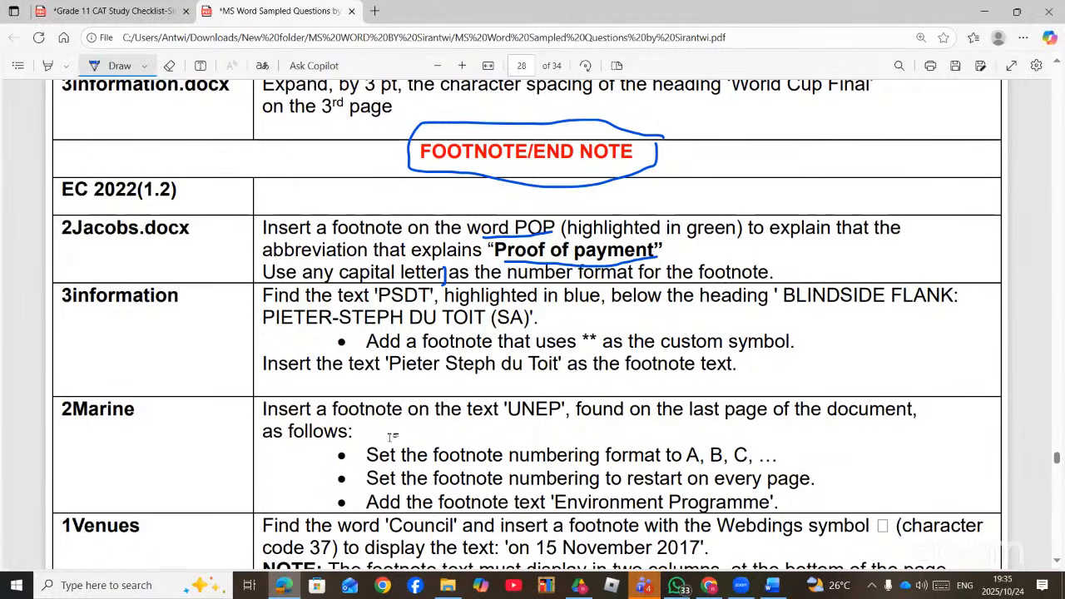
key(alt+Tab)
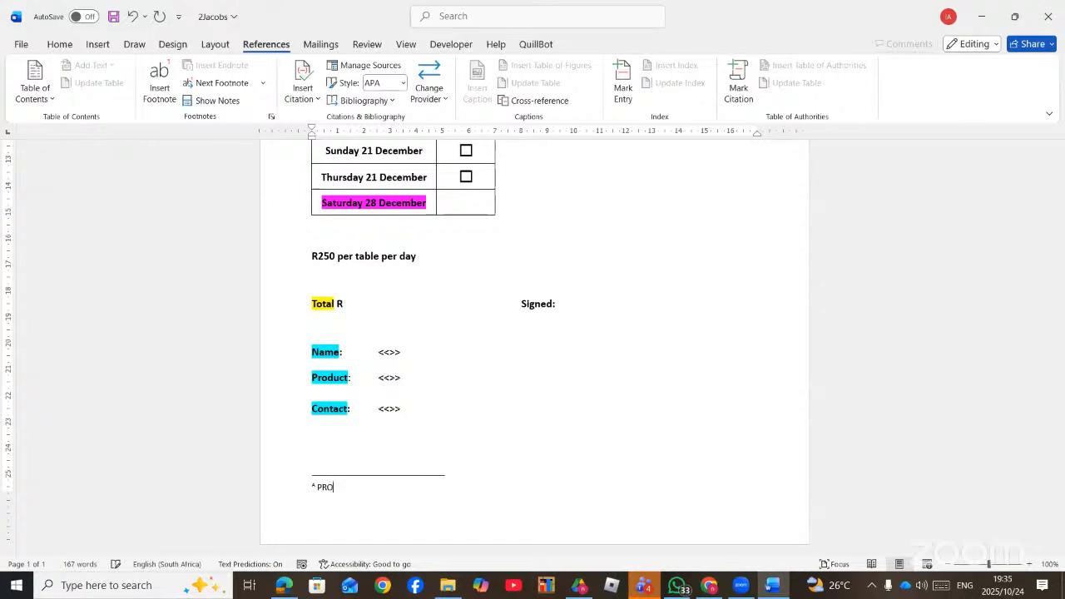
text(ROOF OF P)
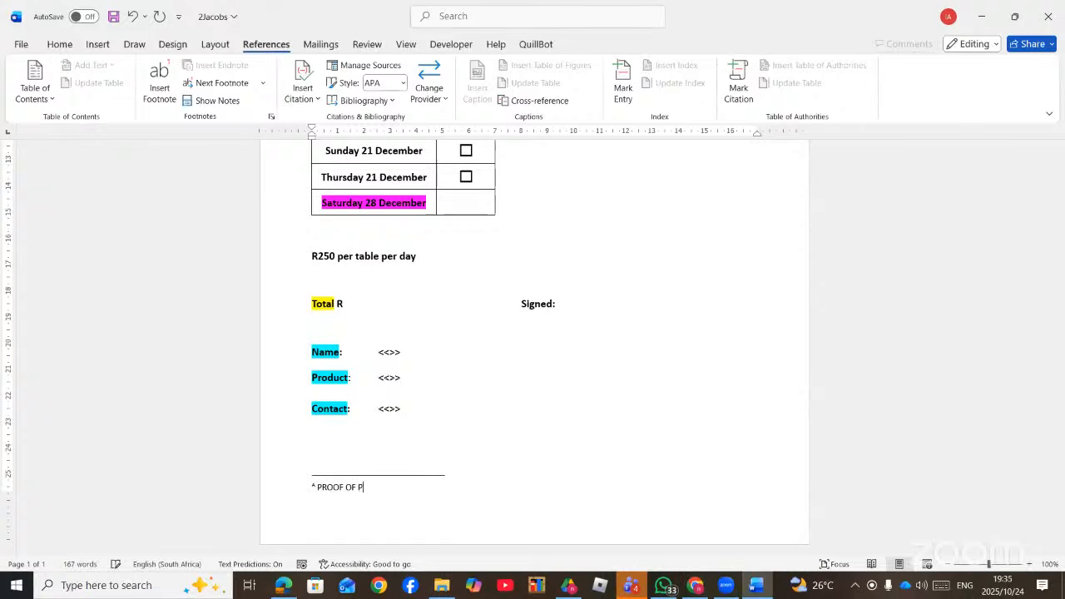
text(AYMENT)
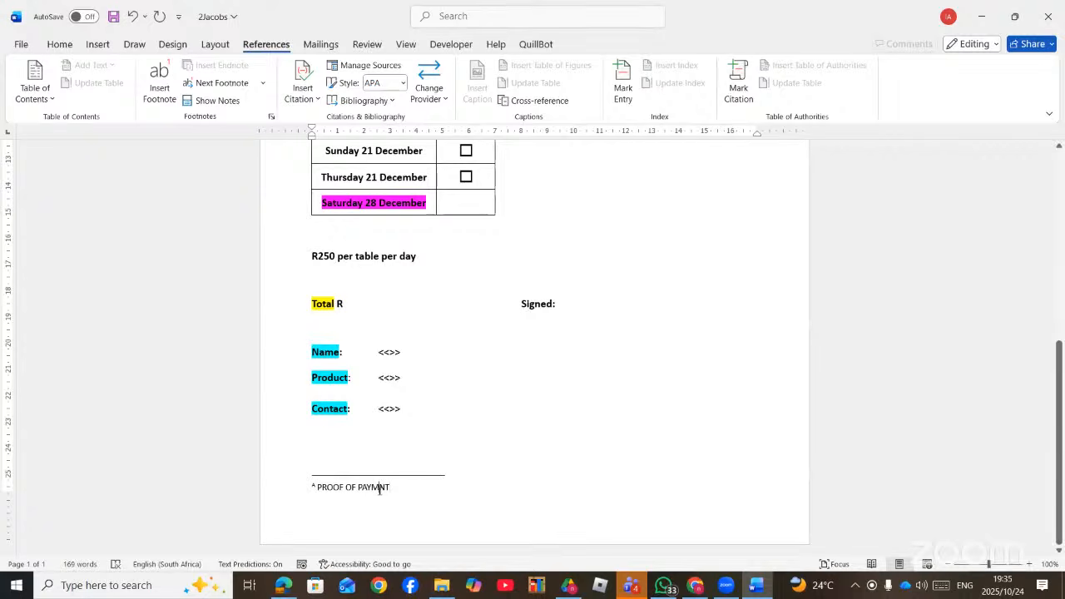
text(E)
click(411, 486)
scroll(441, 451, up, 8)
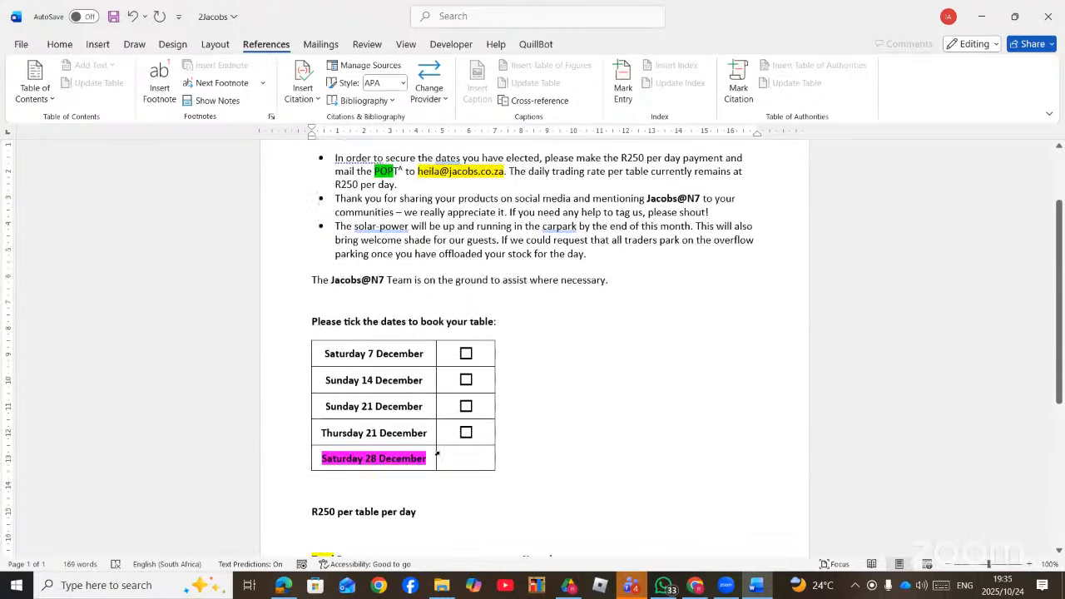
mouse_move(391, 299)
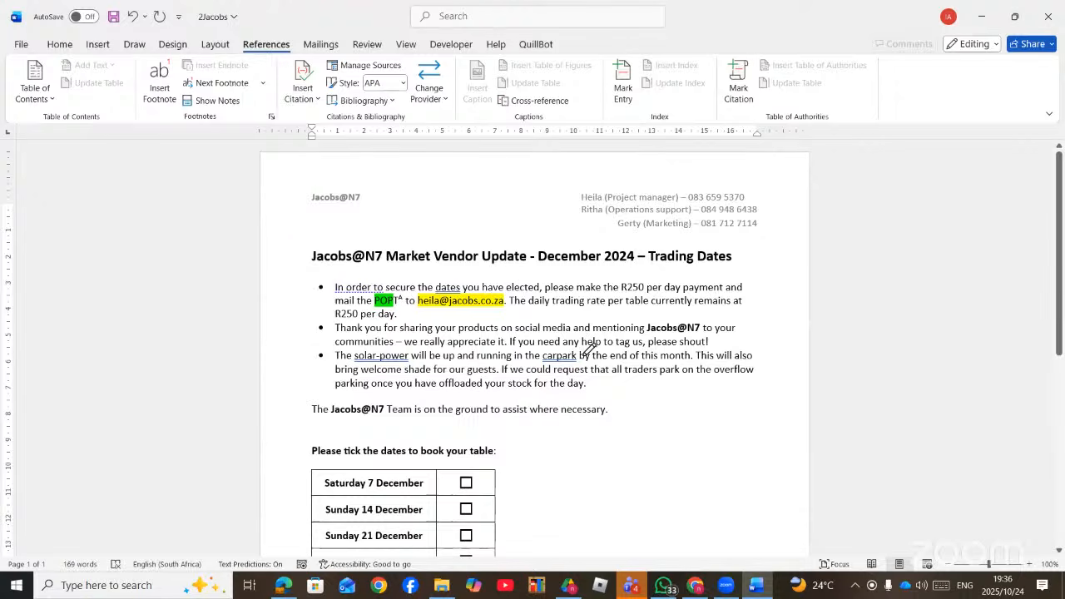
key(alt+Tab)
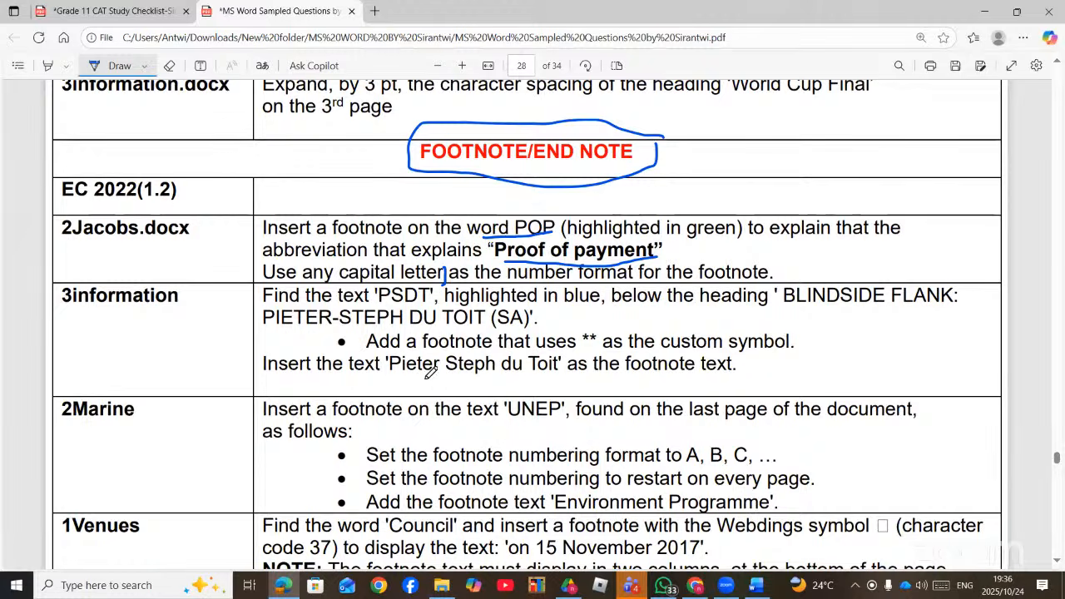
drag(399, 377, 496, 380)
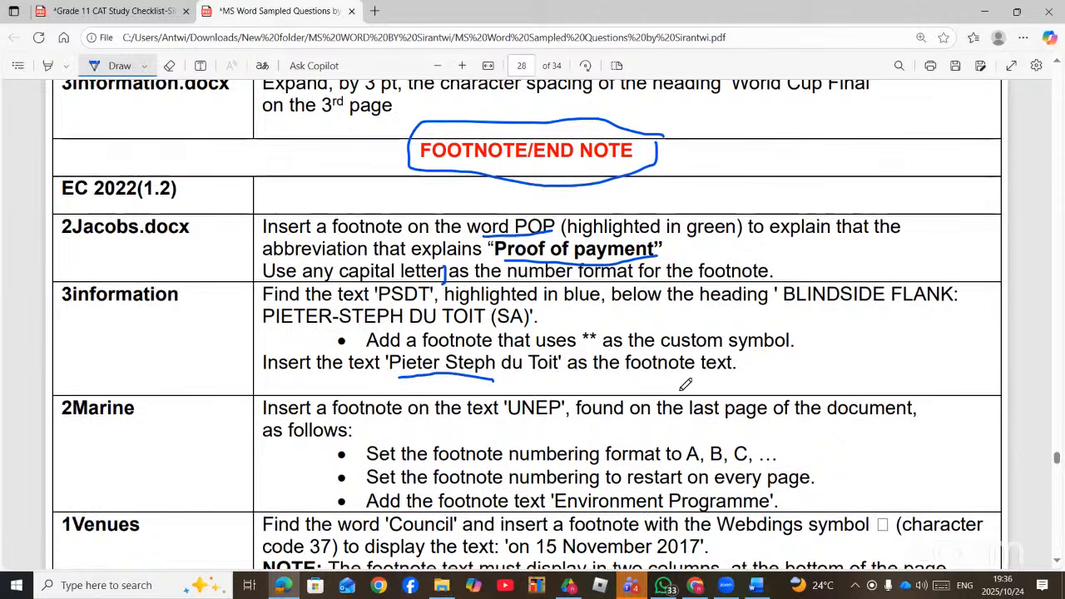
scroll(684, 385, down, 2)
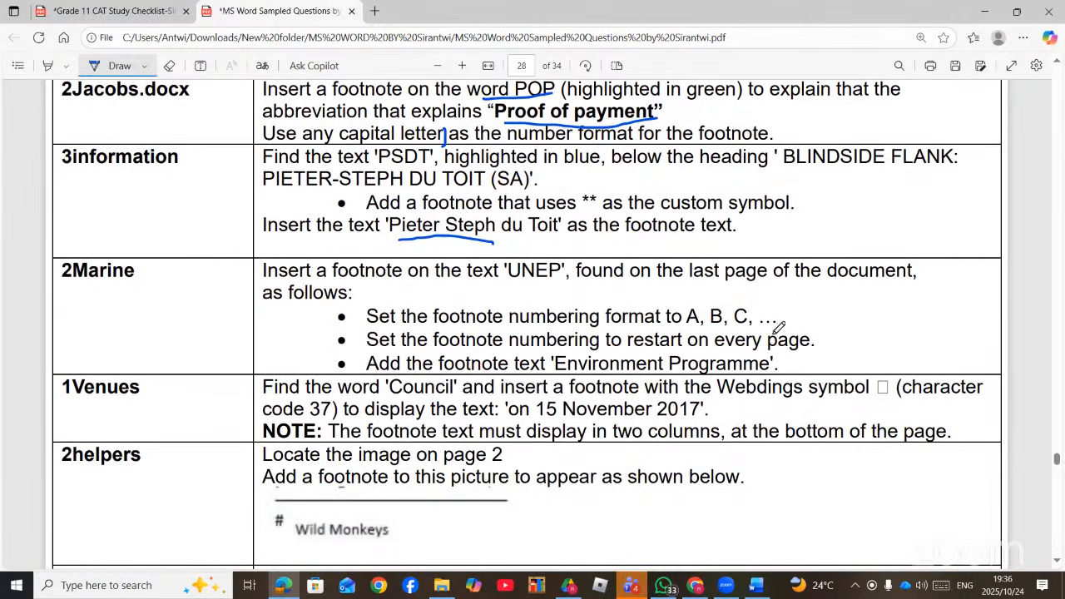
scroll(592, 369, down, 3)
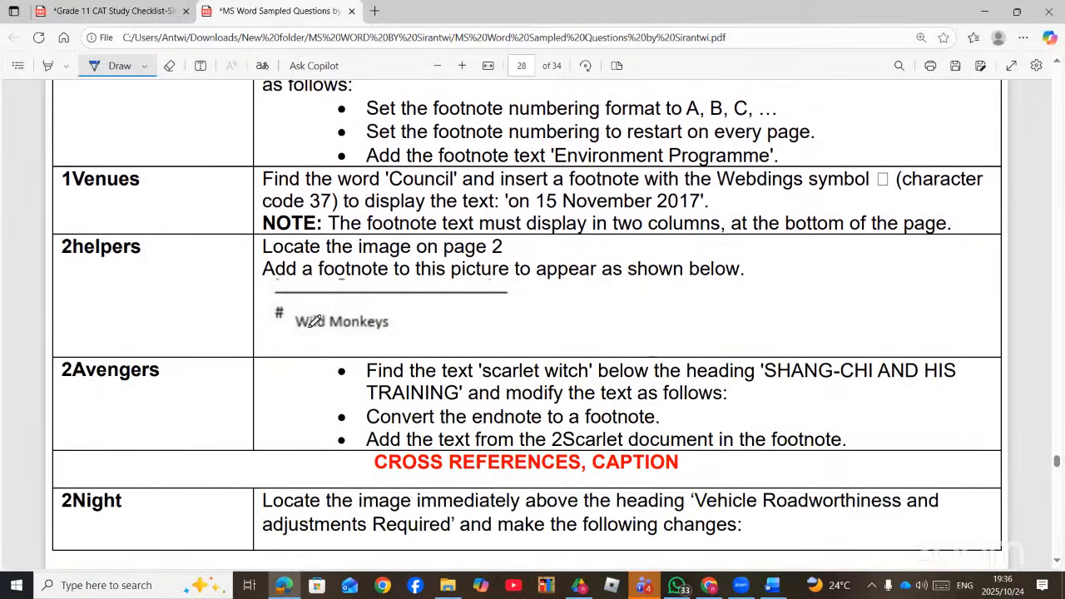
mouse_move(302, 318)
mouse_down()
mouse_move(274, 300)
mouse_move(283, 321)
mouse_up()
scroll(304, 358, down, 1)
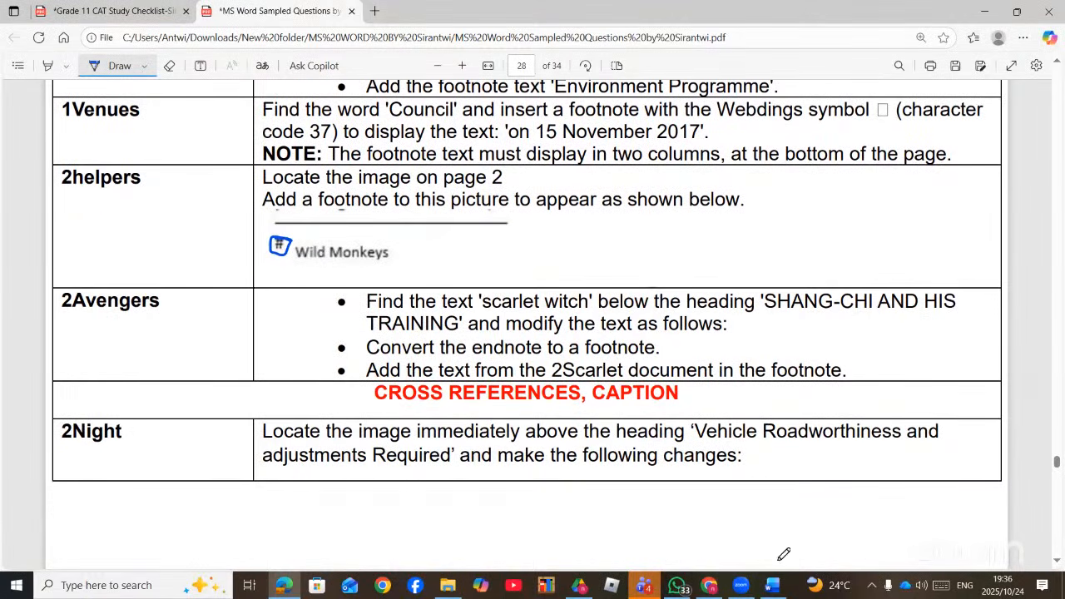
click(772, 585)
- Convert the POP footnote into an endnote
scroll(406, 395, down, 3)
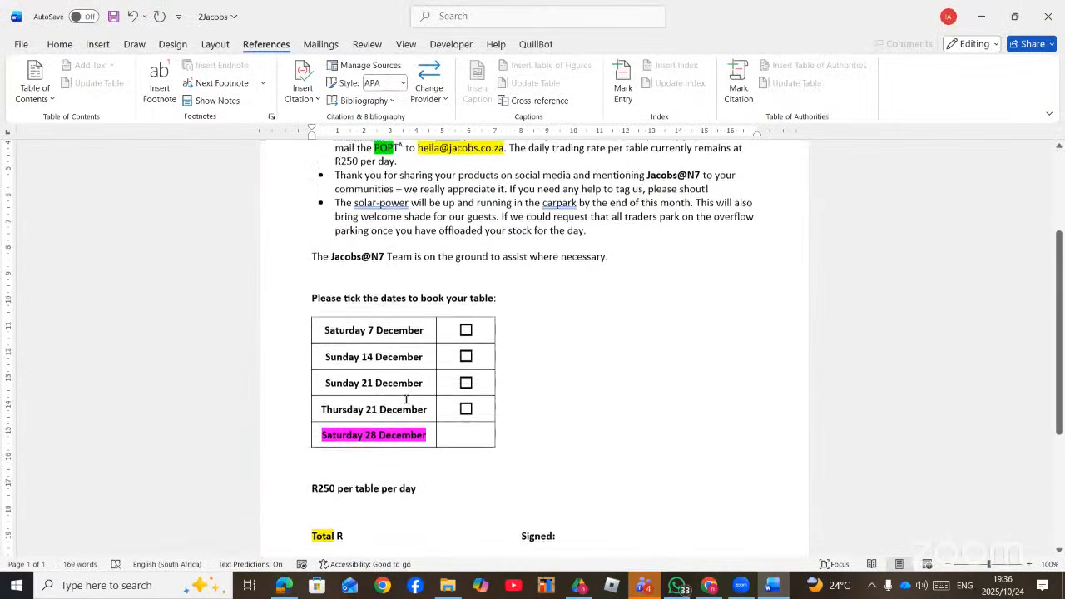
scroll(407, 400, down, 5)
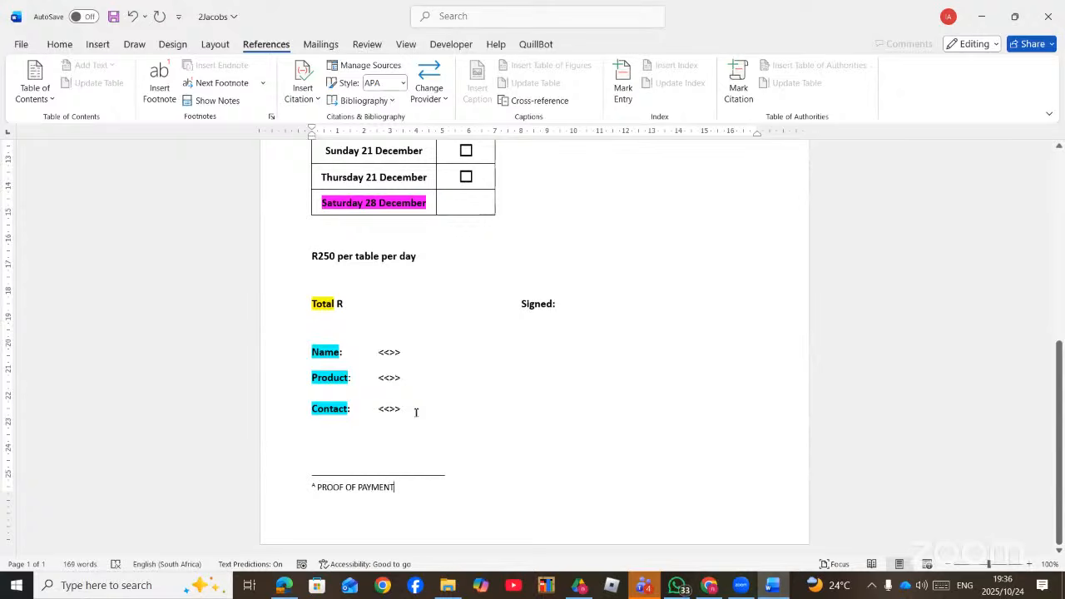
right_click(314, 487)
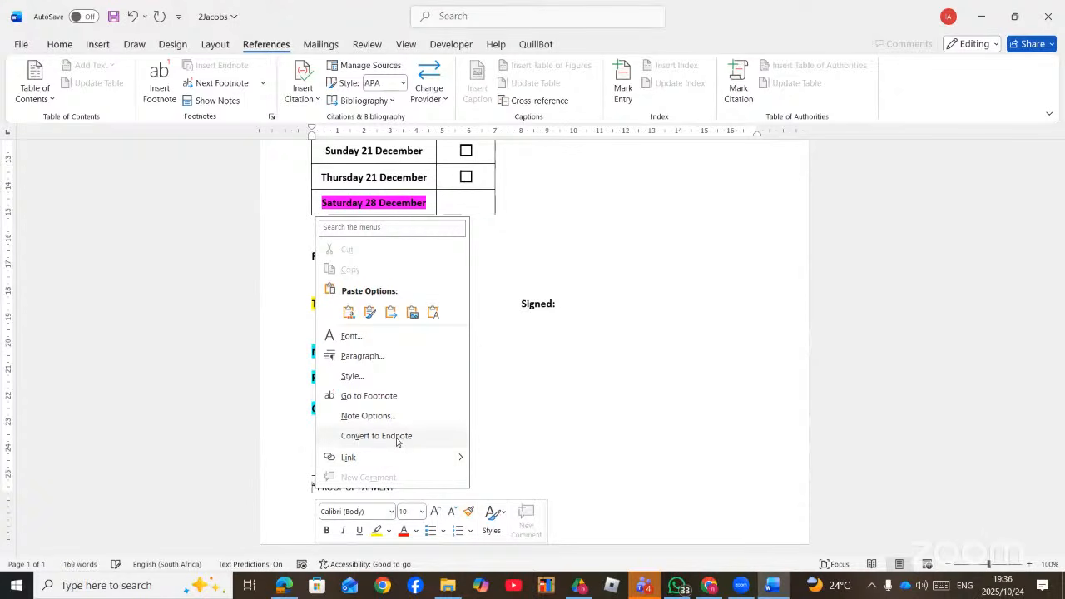
click(396, 436)
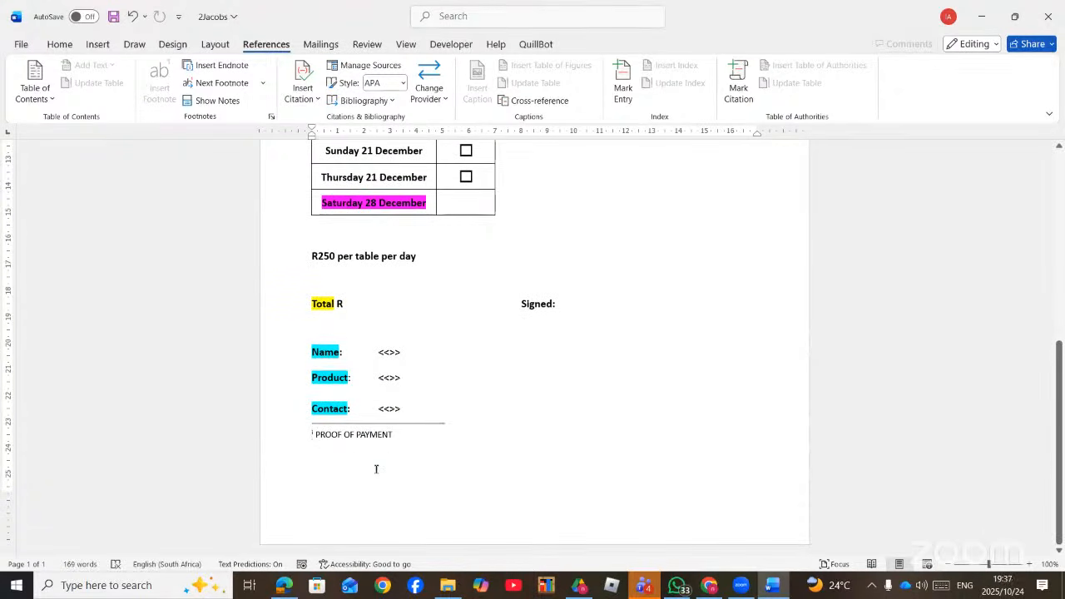
- Apply A, B, C numbering to the endnote through the note settings
right_click(313, 434)
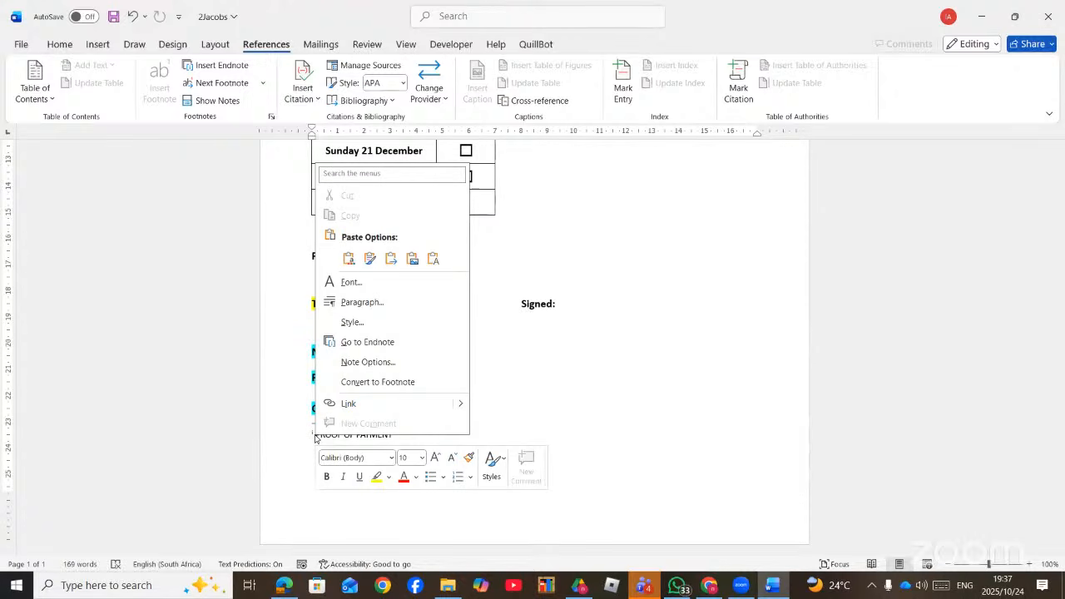
click(355, 364)
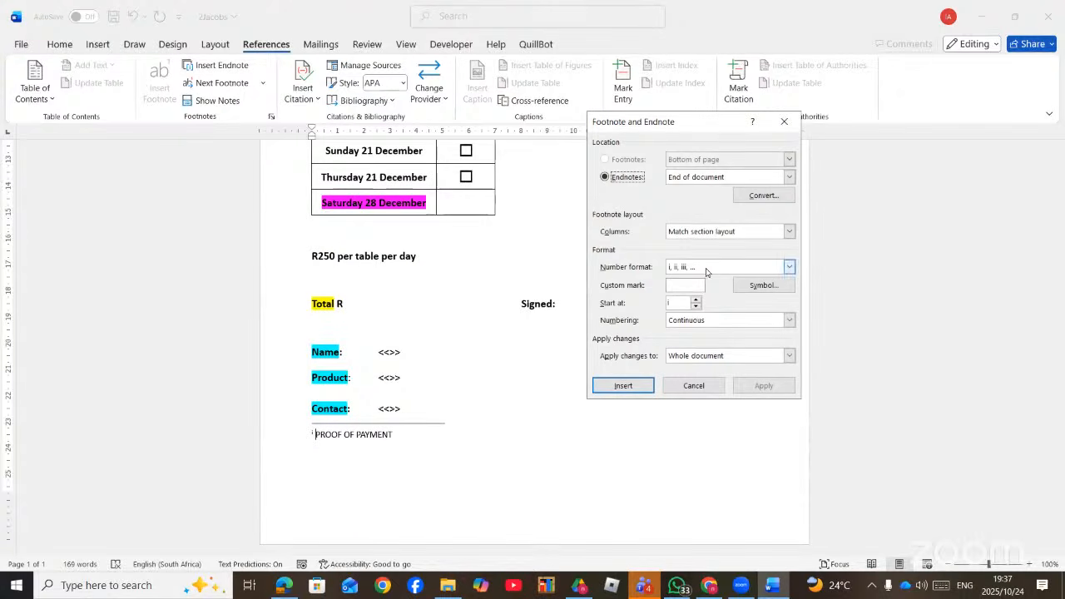
click(789, 266)
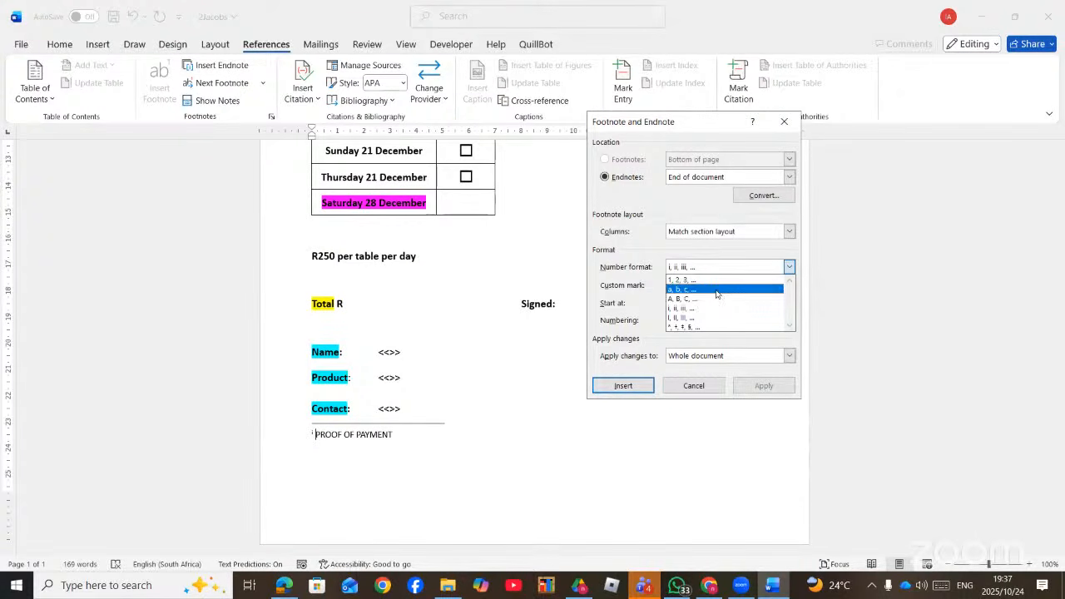
click(700, 301)
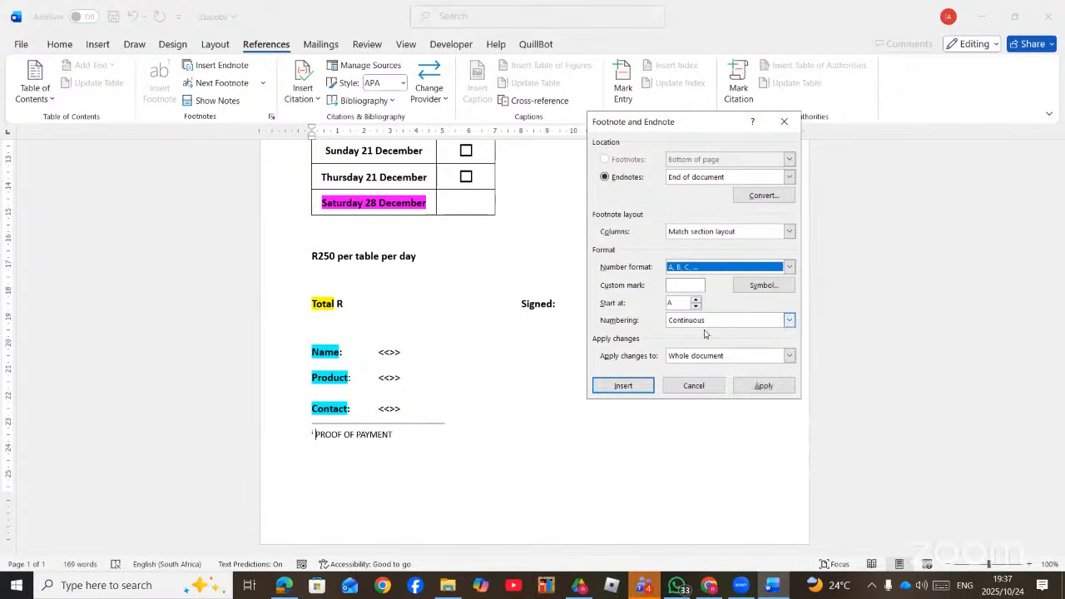
click(763, 384)
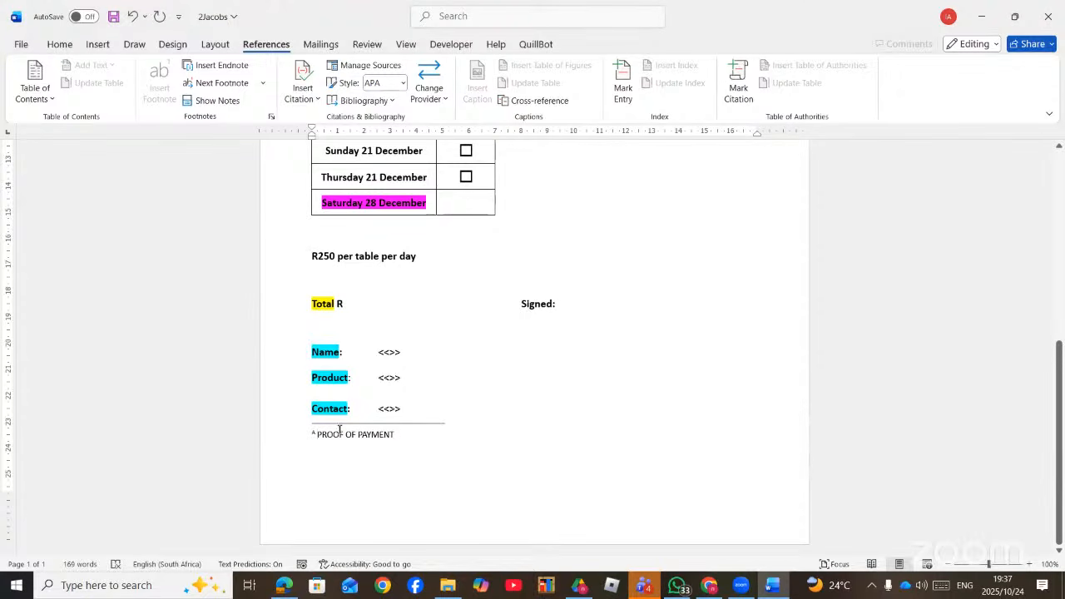
- Insert a note with a heart symbol as its custom mark, then undo it
right_click(316, 431)
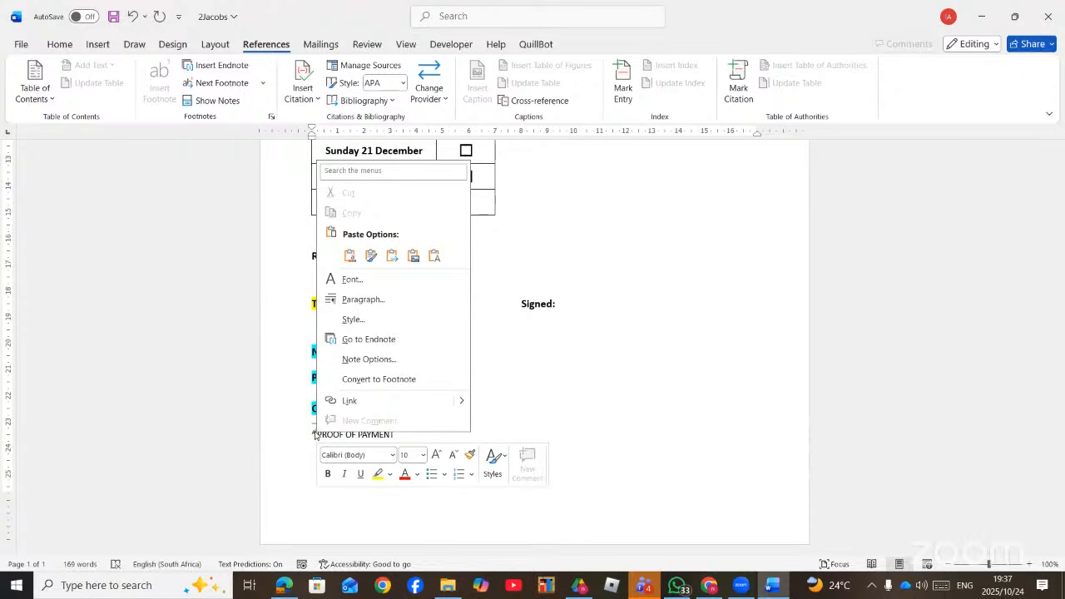
click(369, 358)
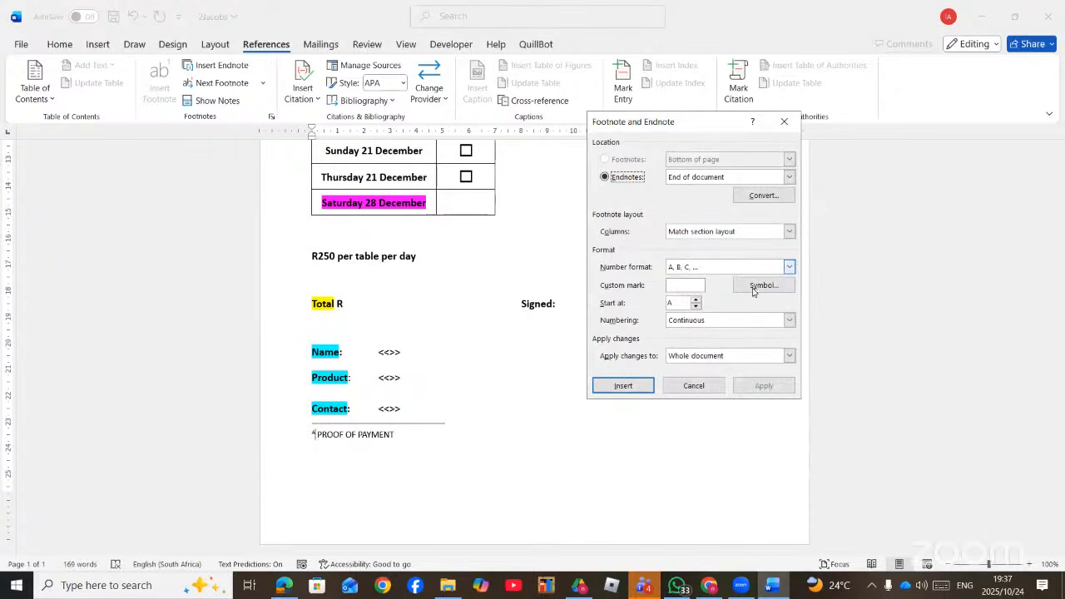
click(756, 285)
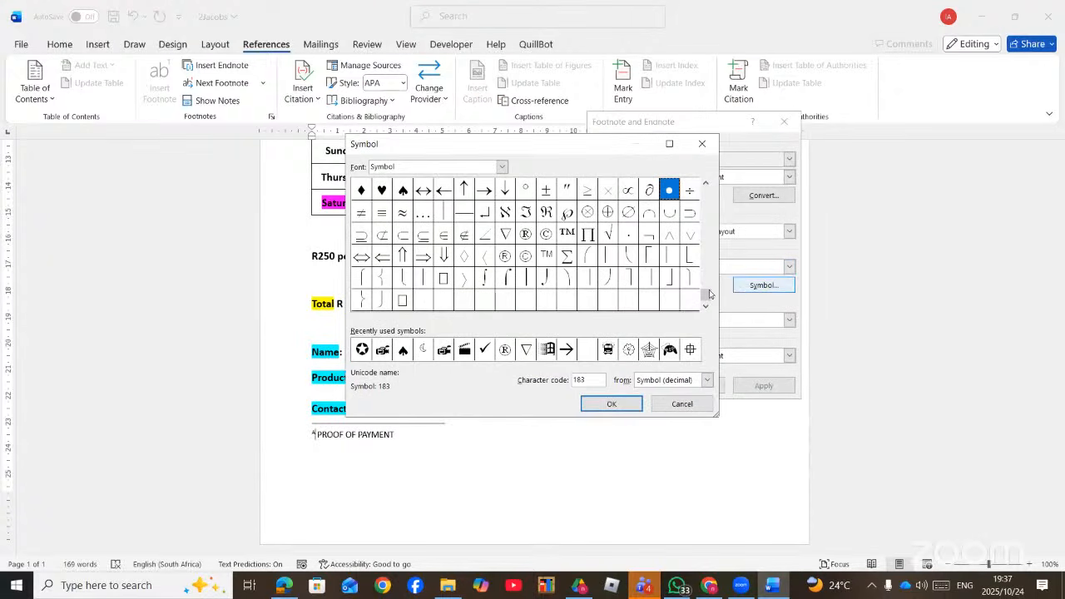
click(382, 190)
click(611, 404)
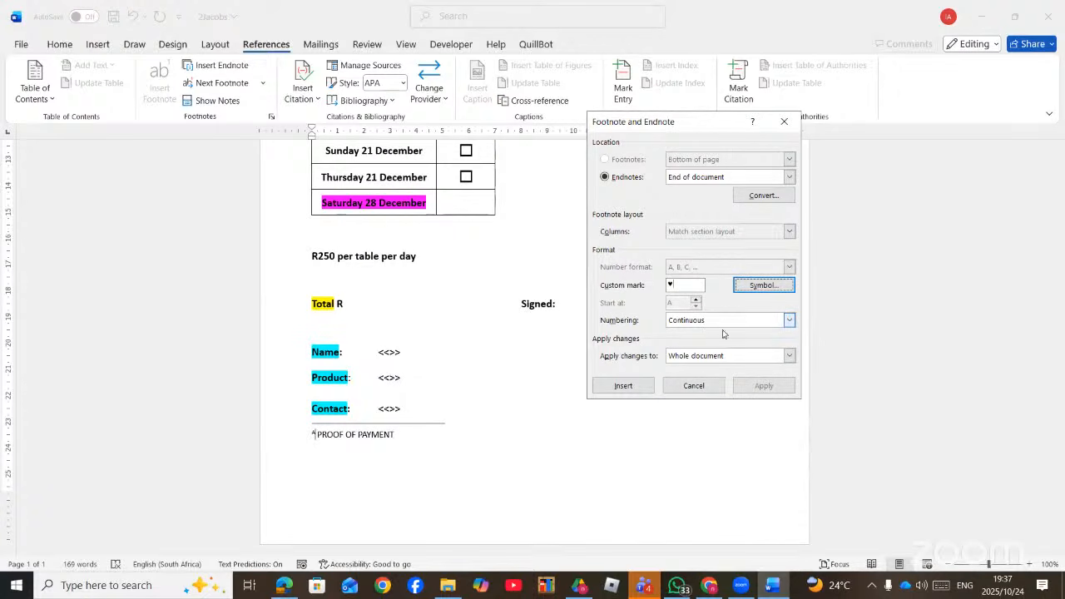
click(634, 385)
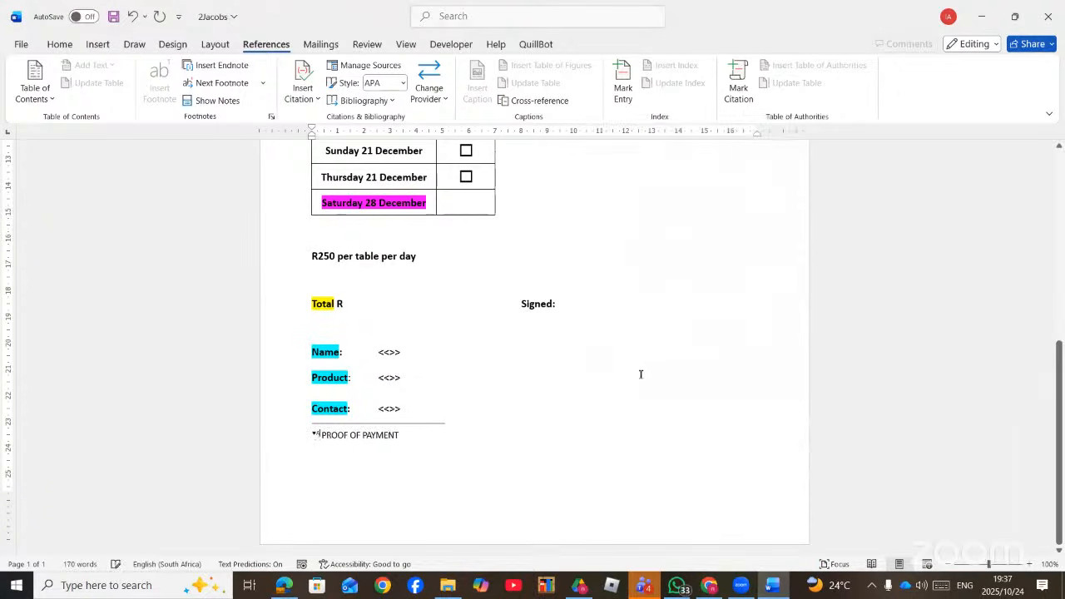
key(ctrl+z)
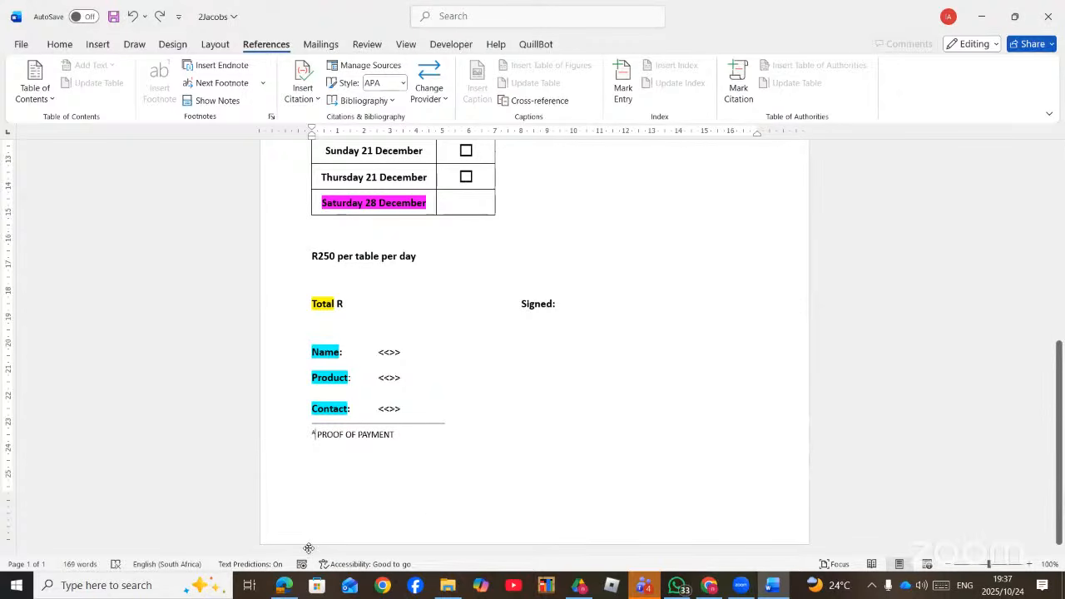
- Ink-underline the CROSS REFERENCES, CAPTION heading in the PDF and scroll through its tasks
click(286, 589)
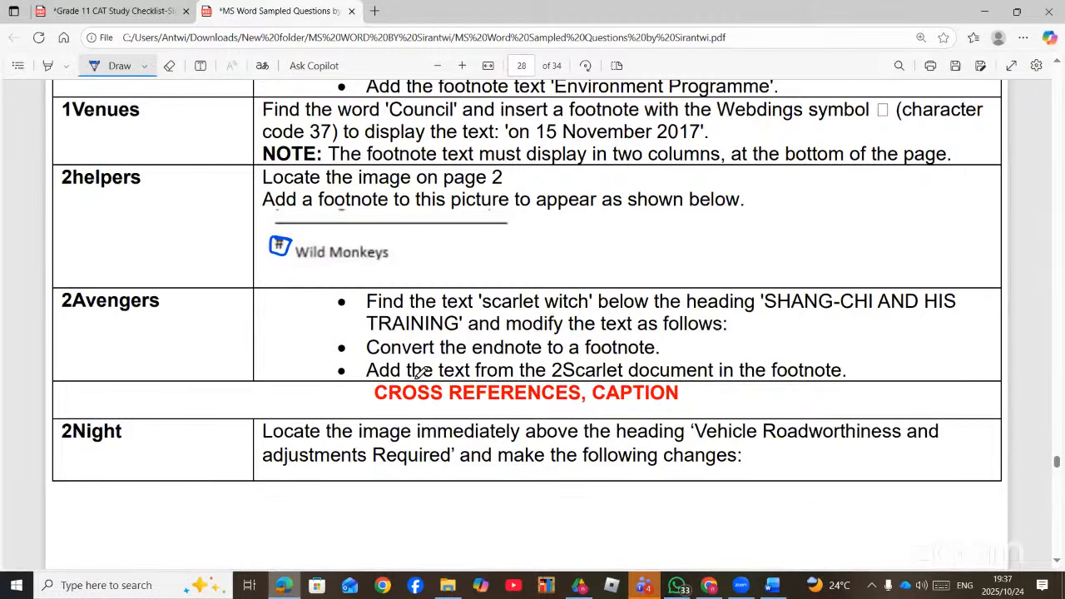
mouse_move(712, 383)
mouse_down()
mouse_move(672, 408)
mouse_move(634, 412)
mouse_up()
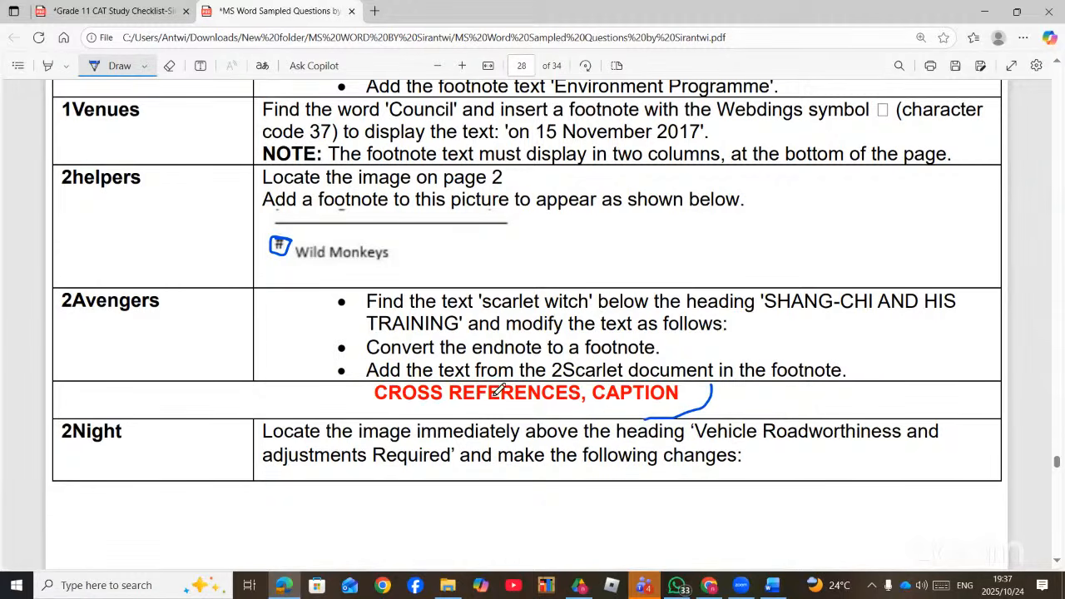
click(773, 585)
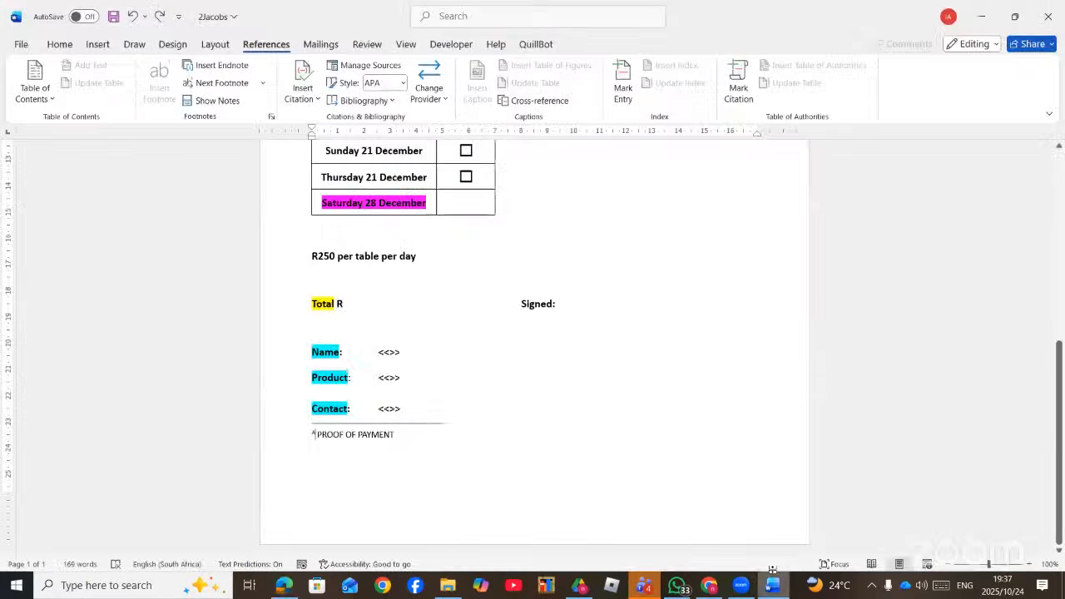
click(778, 592)
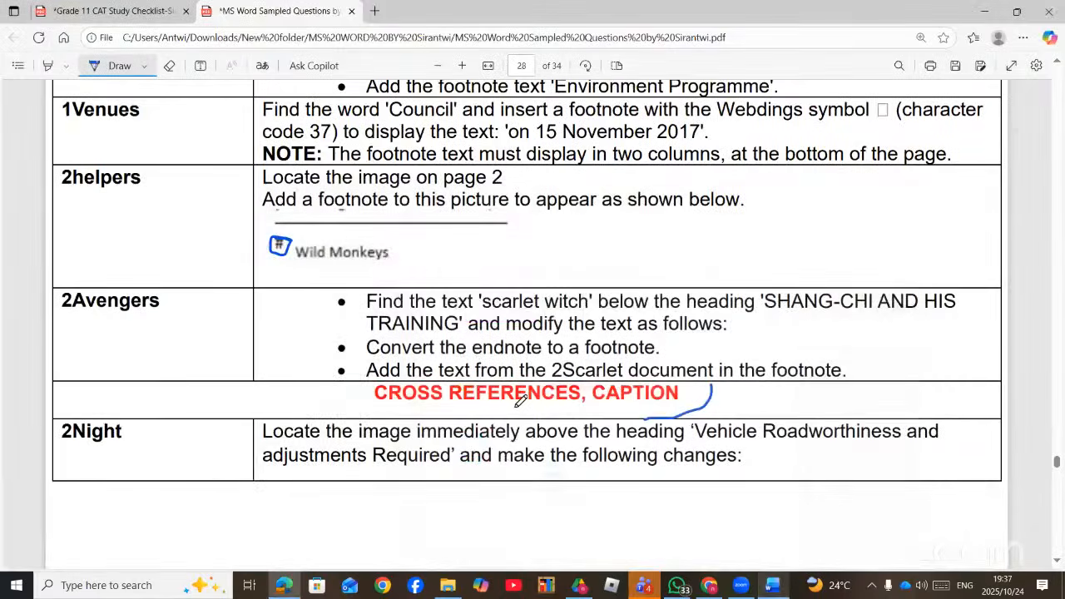
scroll(516, 407, down, 2)
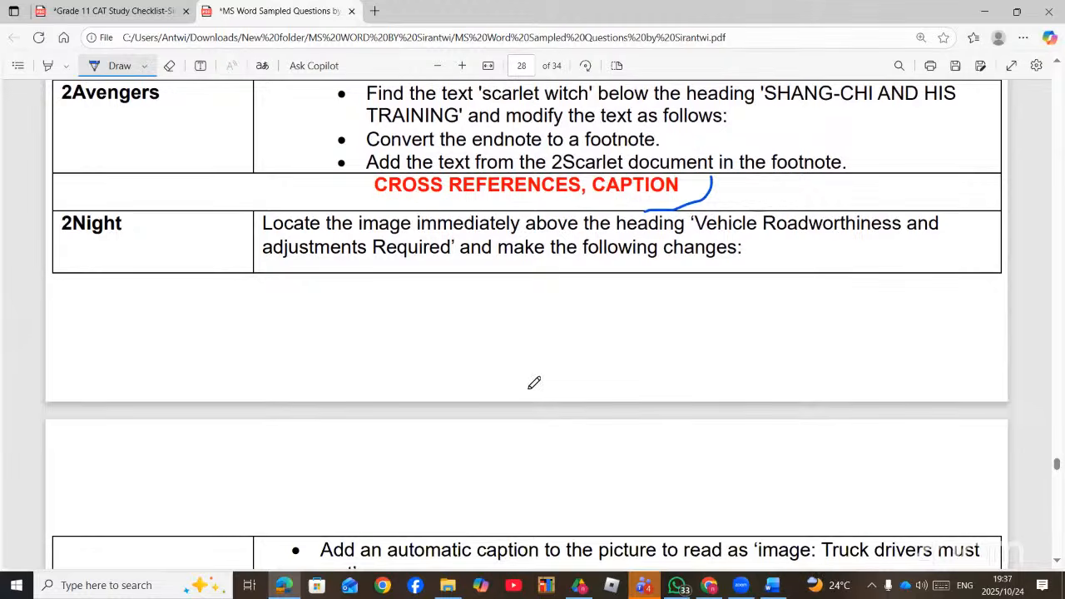
scroll(602, 364, down, 5)
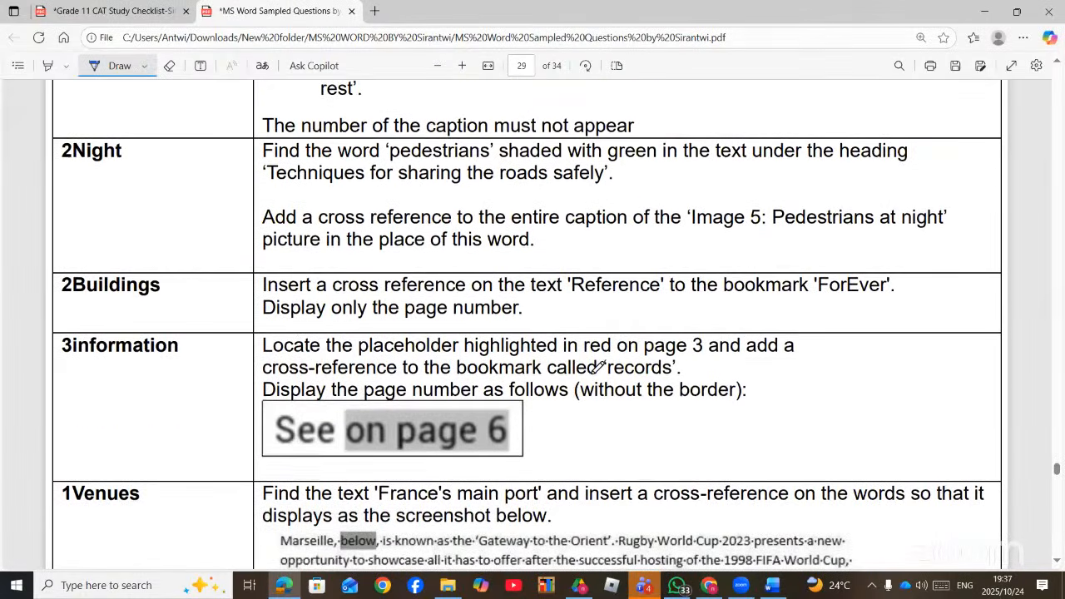
click(772, 585)
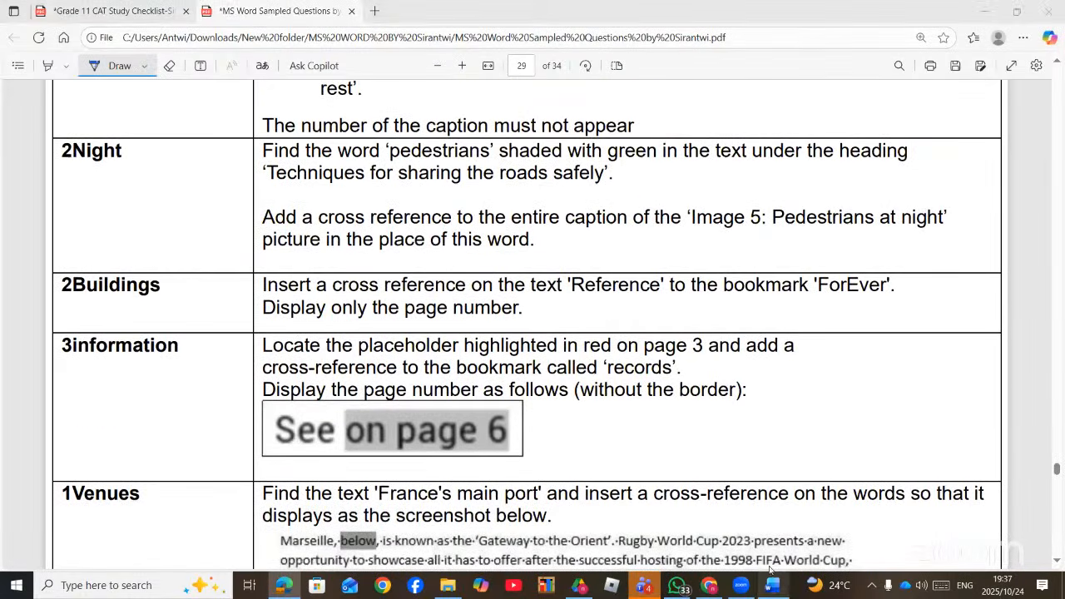
scroll(679, 317, up, 8)
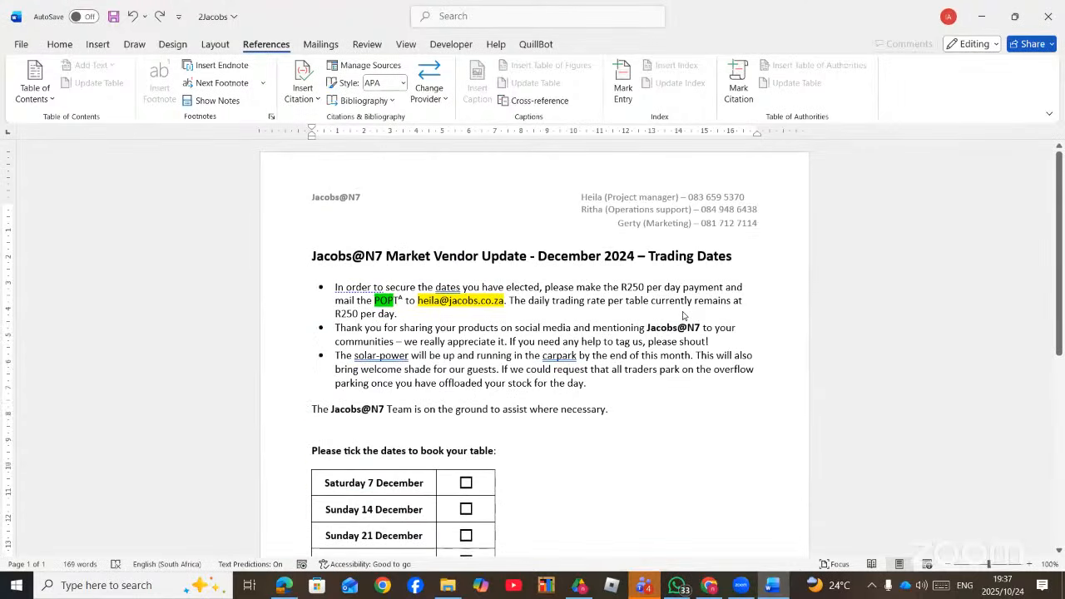
- Insert a 'Table 1' caption followed by the author's name above the dates table
scroll(679, 320, down, 2)
scroll(679, 319, down, 3)
scroll(676, 318, up, 2)
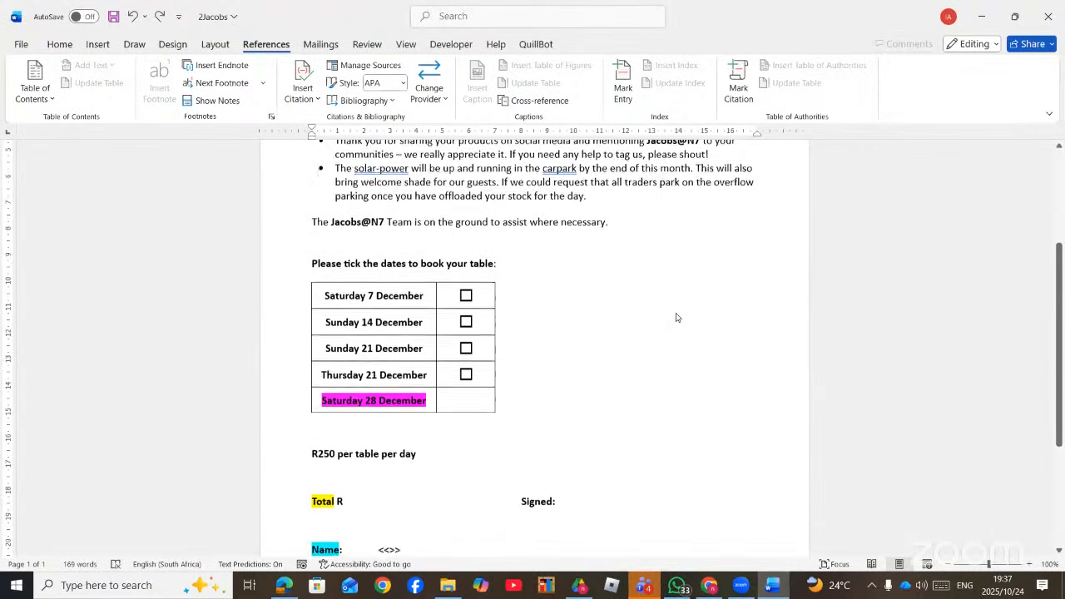
click(427, 297)
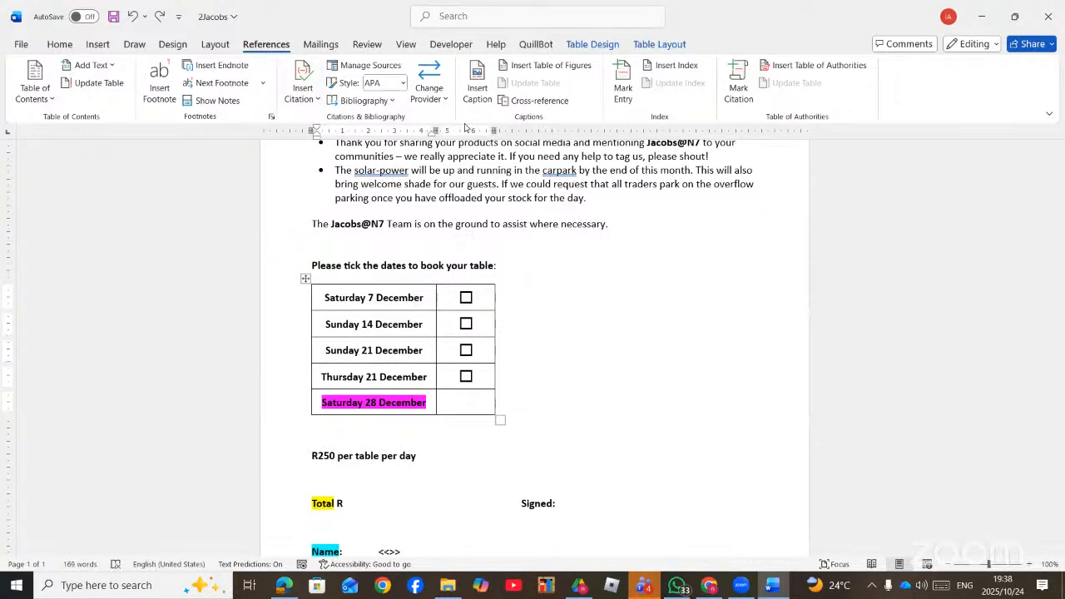
click(479, 83)
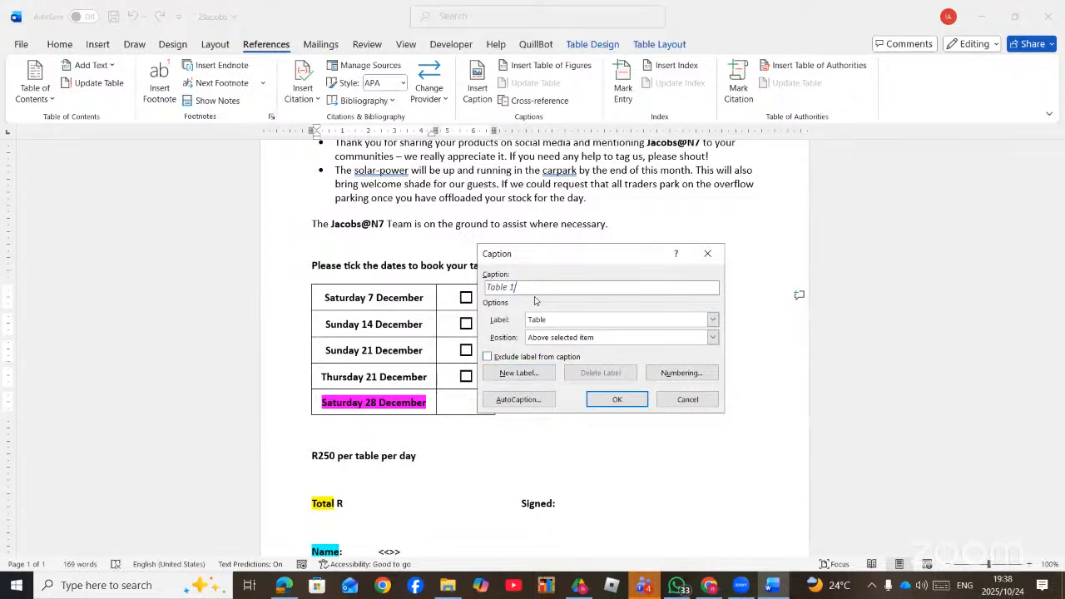
text(SIRANTWI)
click(620, 400)
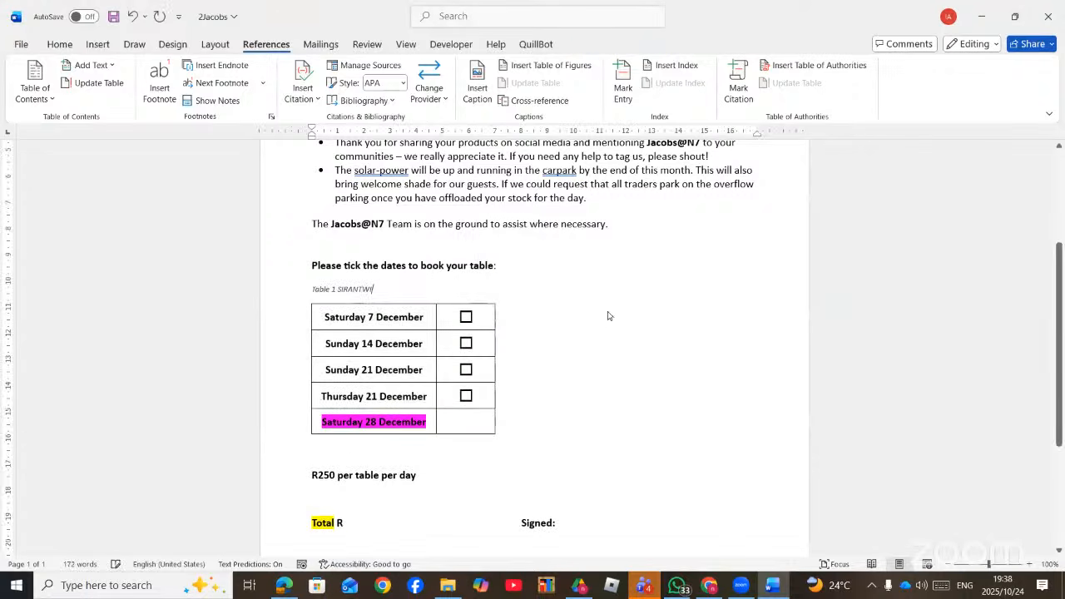
- Close 2Jacobs without saving changes
scroll(561, 307, up, 5)
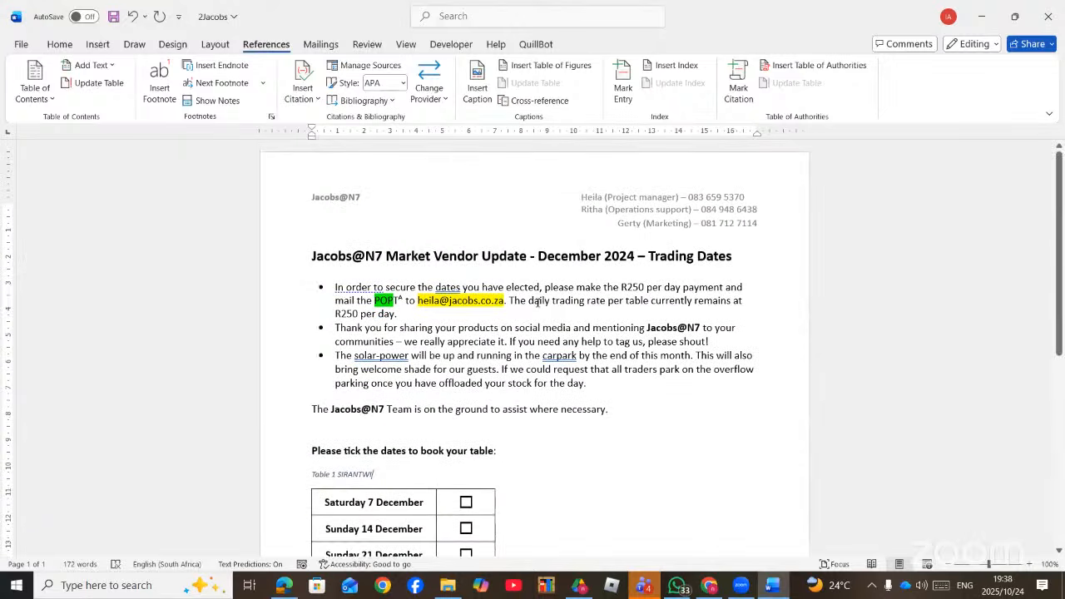
click(1048, 16)
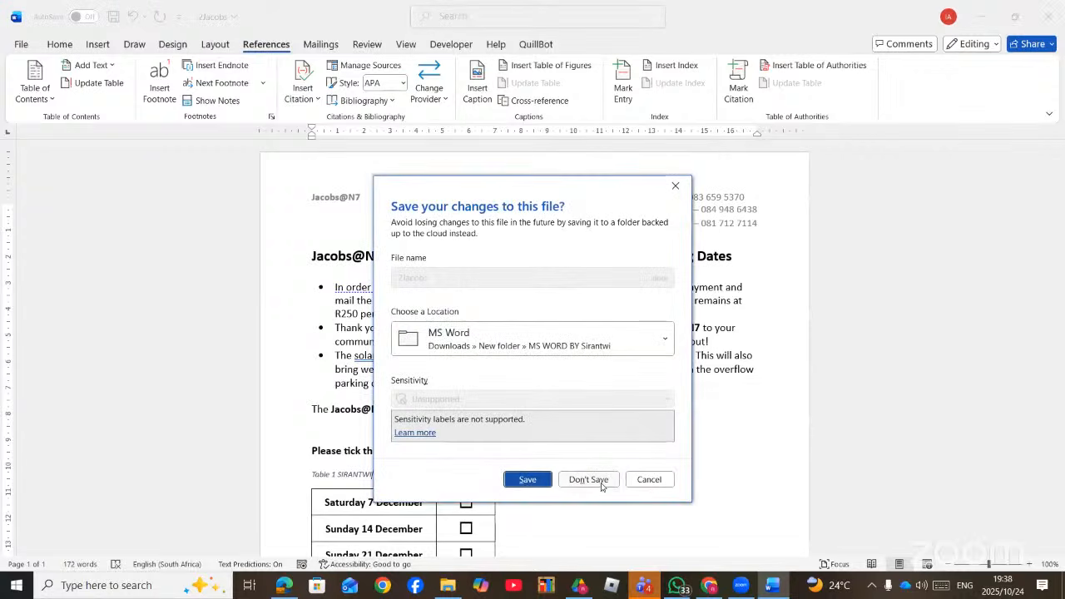
click(601, 481)
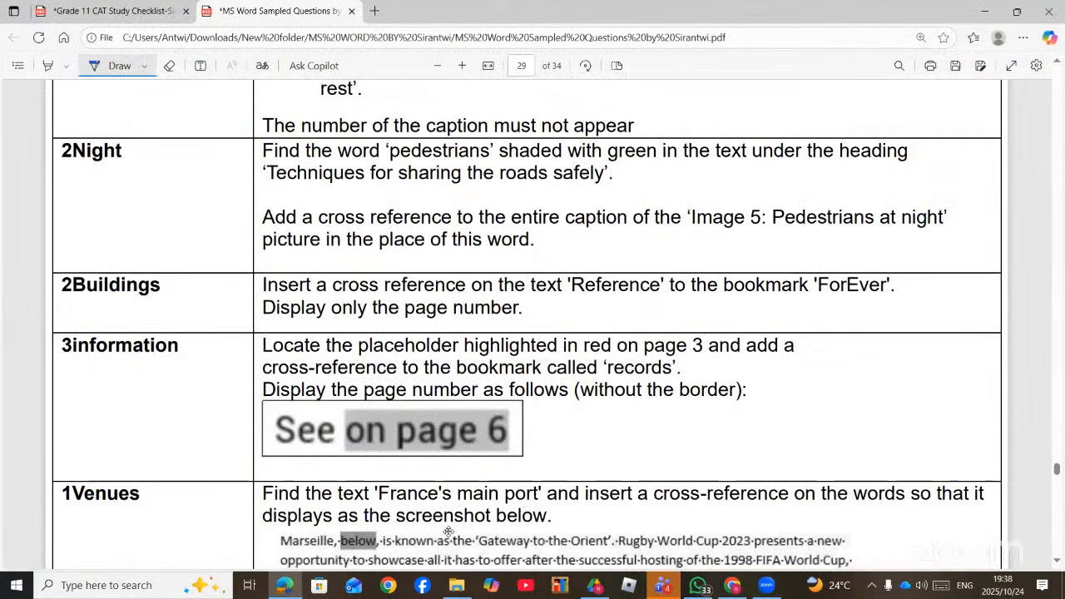
click(288, 586)
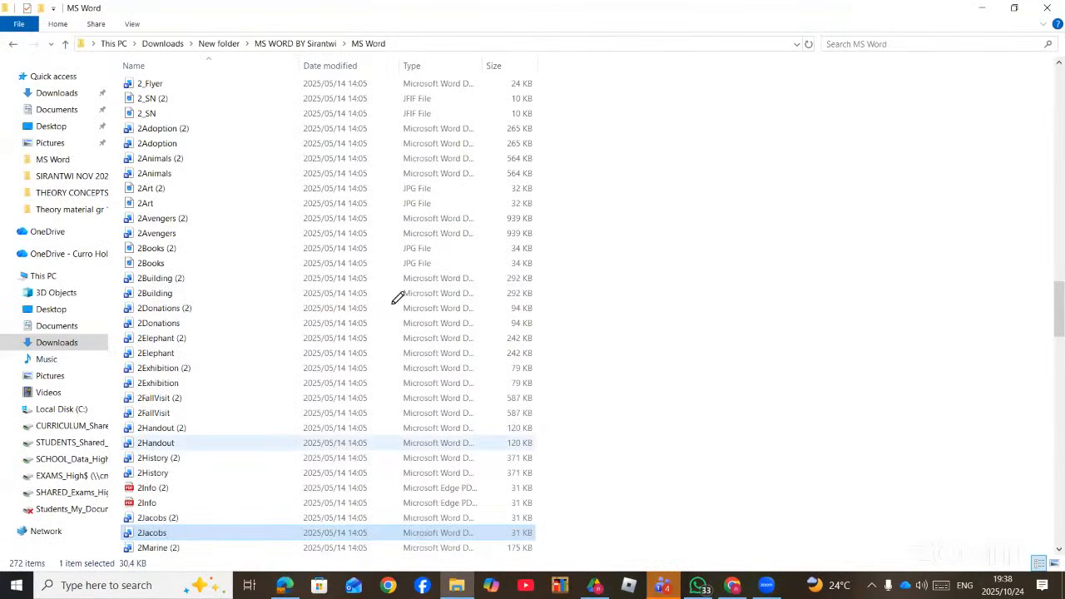
key(alt+Tab)
scroll(423, 309, down, 1)
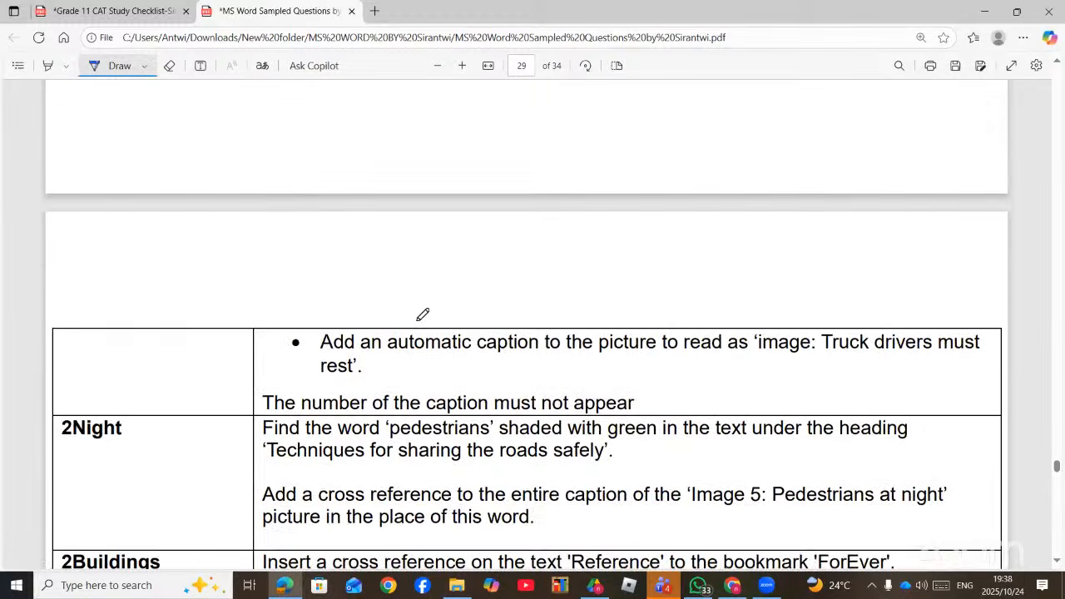
scroll(495, 450, down, 1)
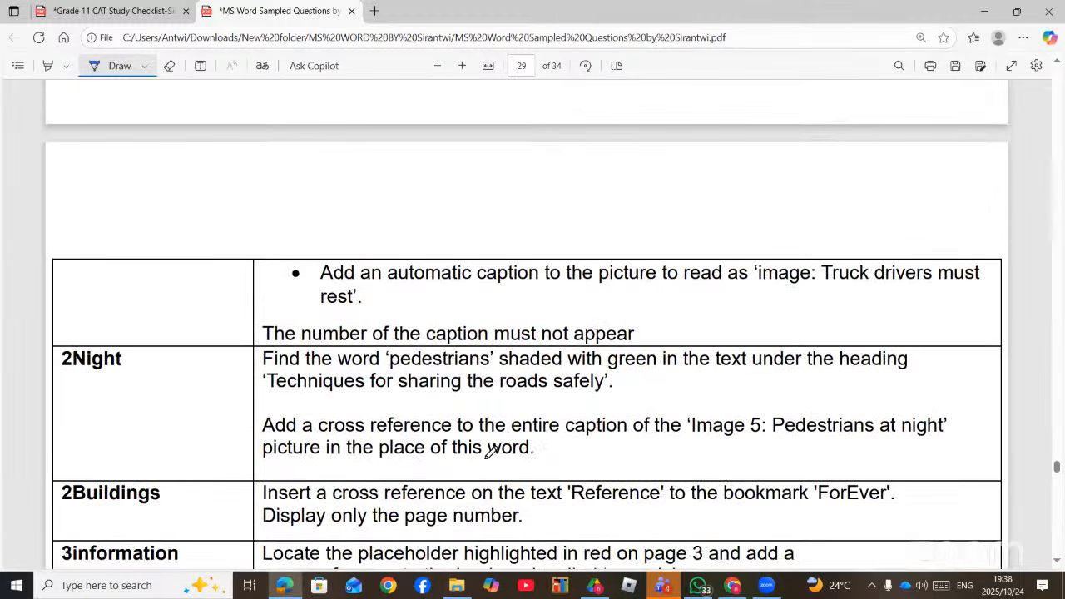
scroll(448, 460, down, 2)
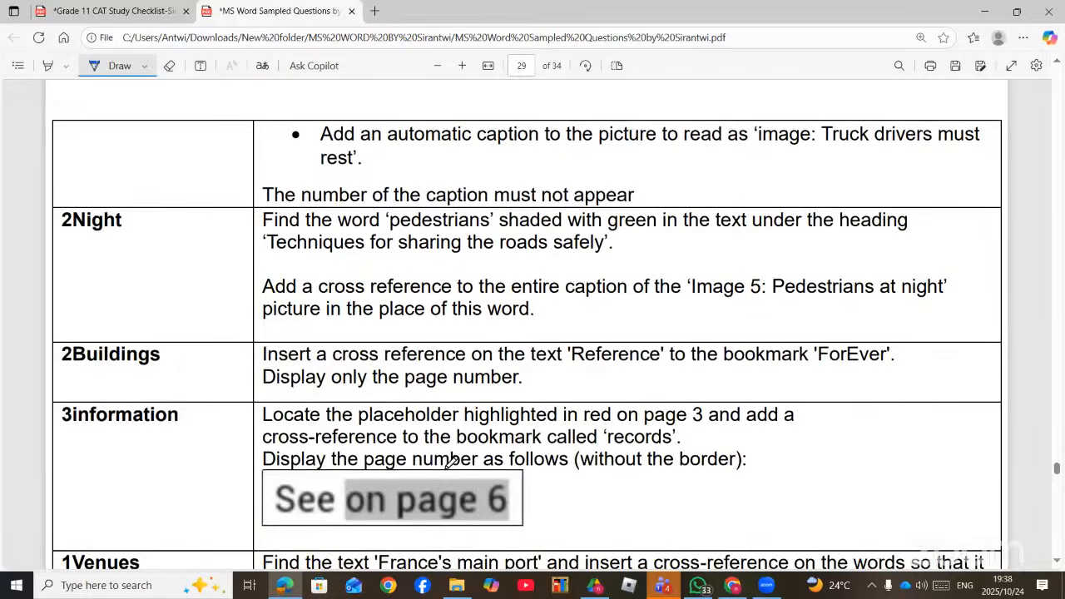
scroll(452, 460, down, 2)
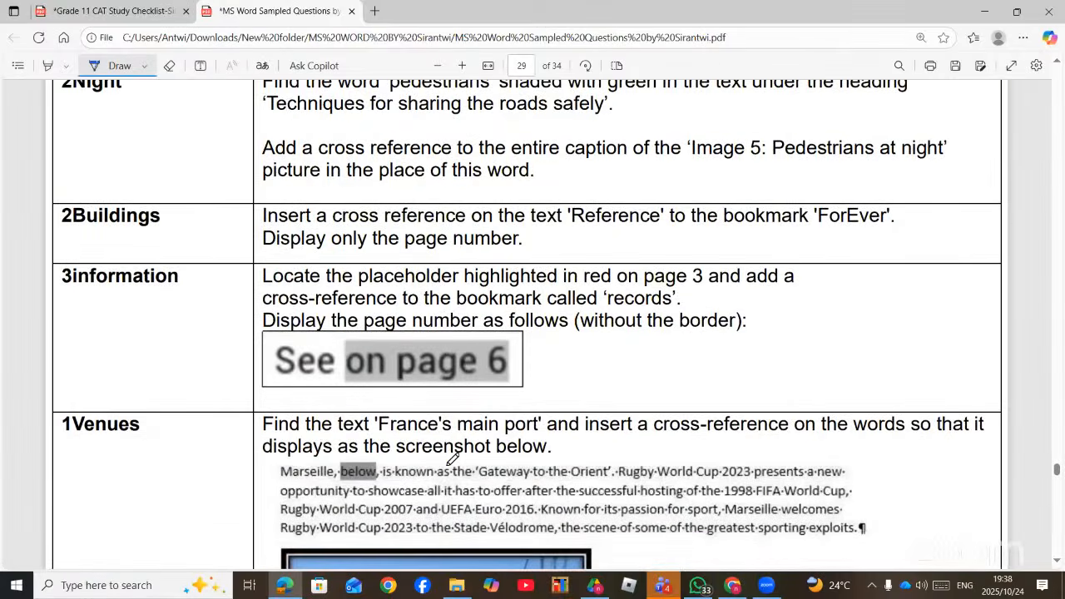
scroll(452, 460, down, 4)
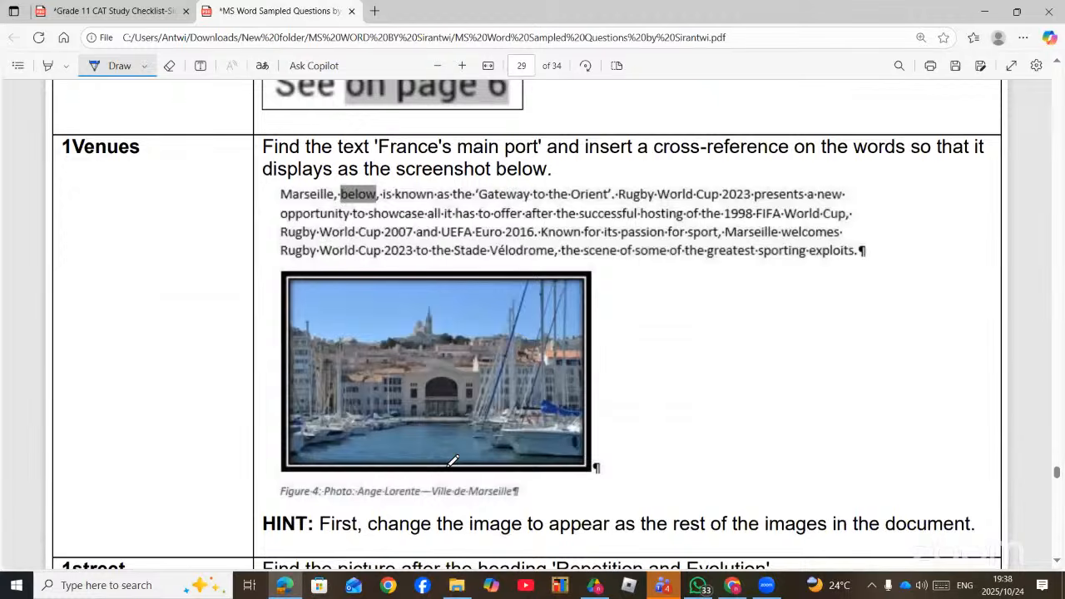
scroll(452, 460, down, 3)
scroll(452, 460, up, 2)
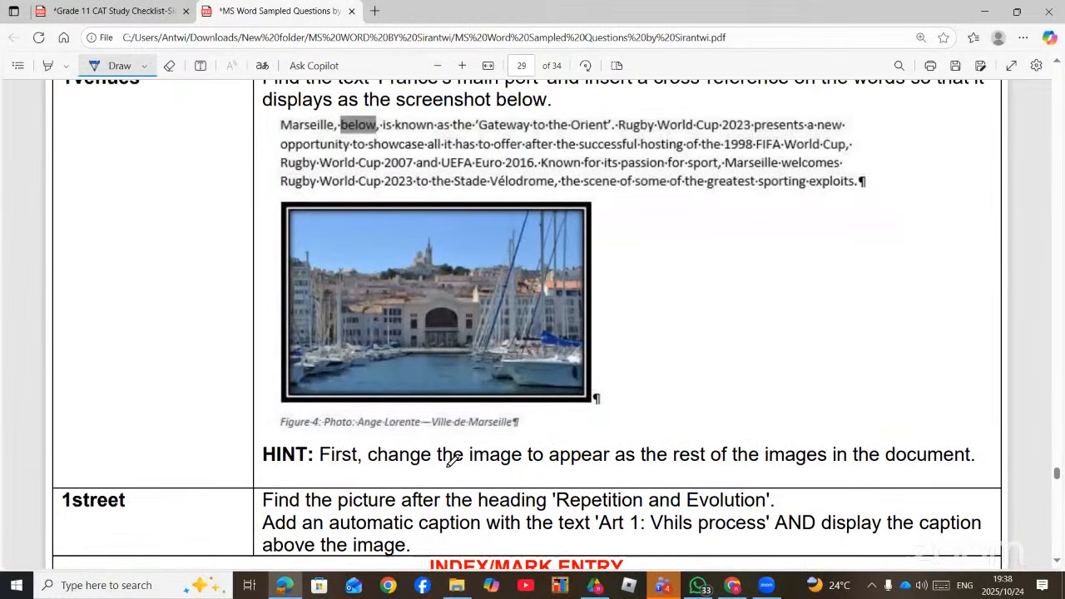
scroll(452, 461, up, 1)
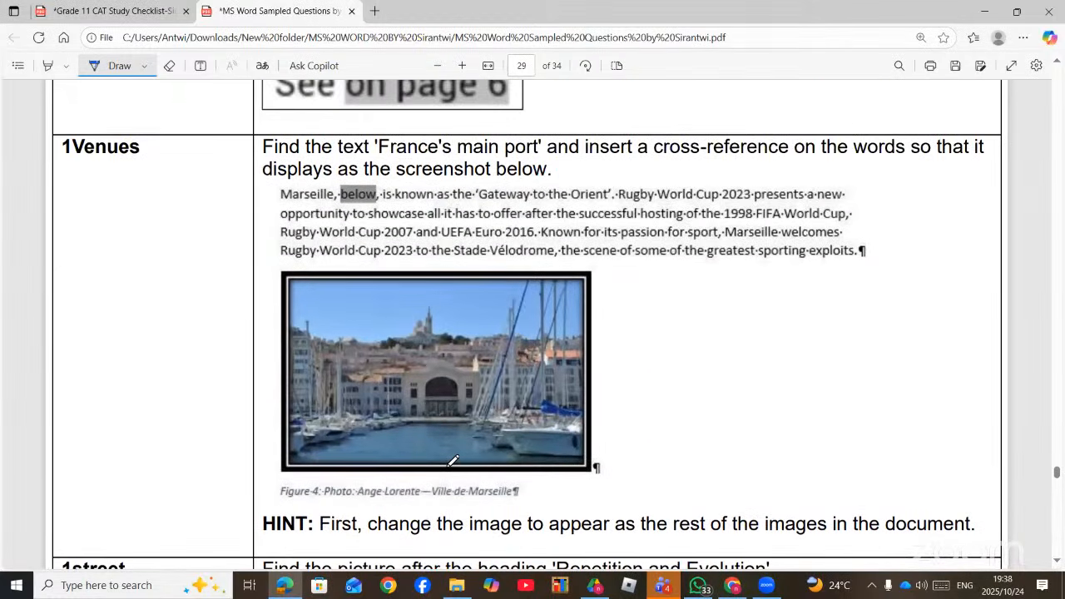
scroll(452, 460, down, 6)
scroll(452, 460, up, 10)
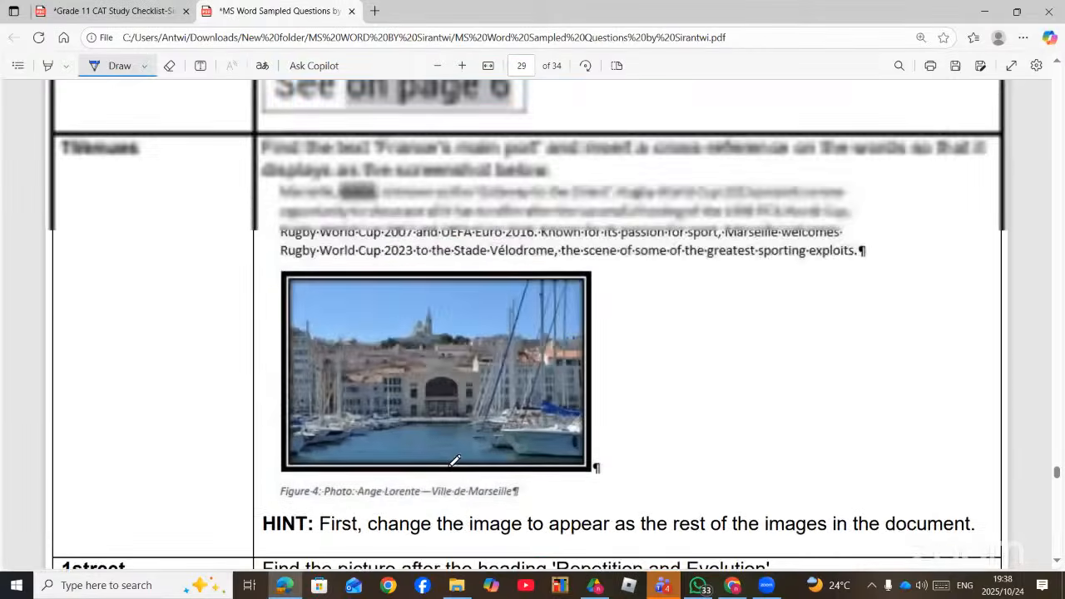
scroll(456, 460, up, 13)
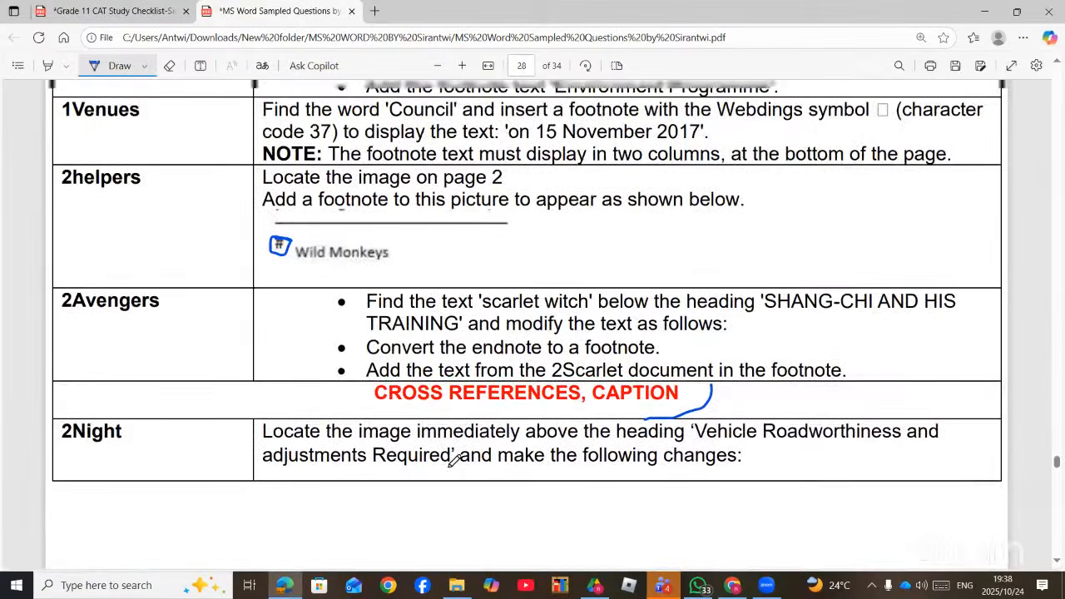
scroll(454, 460, down, 2)
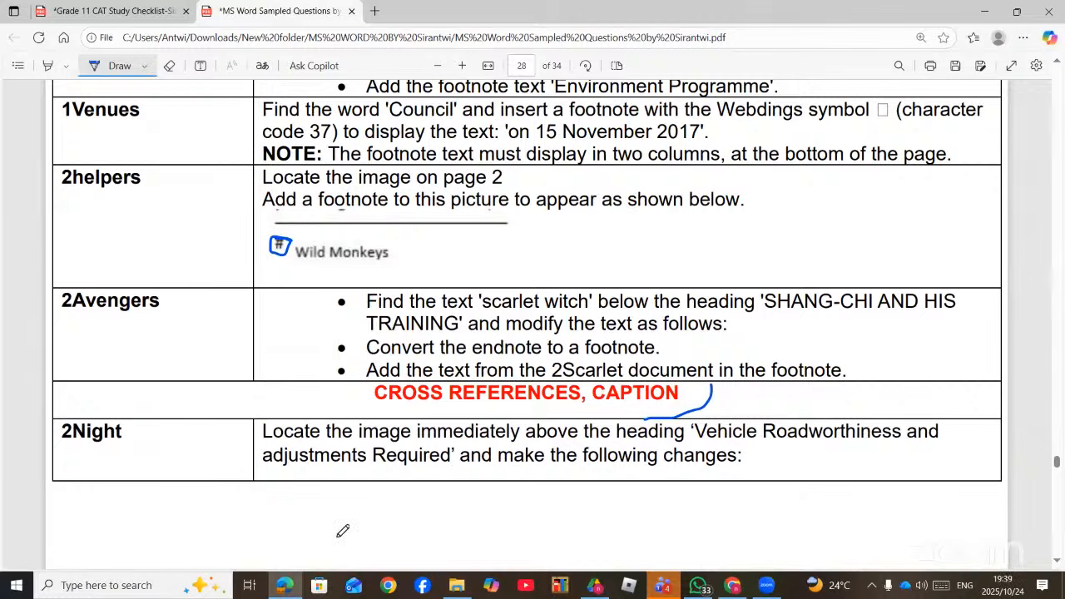
- Switch to the MS Word exercise folder and open the 2Night document
click(453, 586)
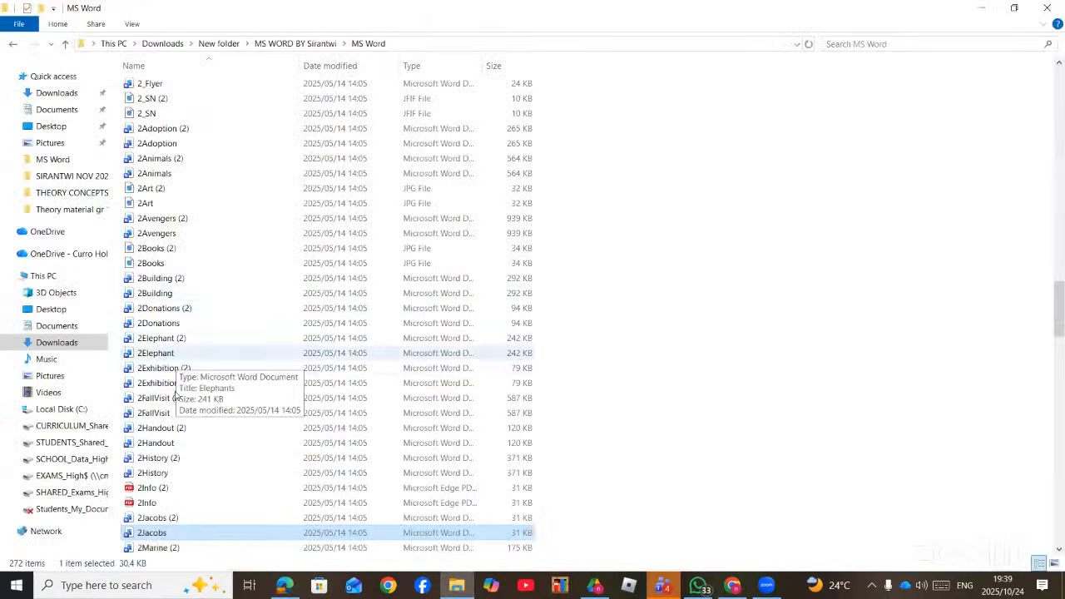
scroll(178, 454, down, 1)
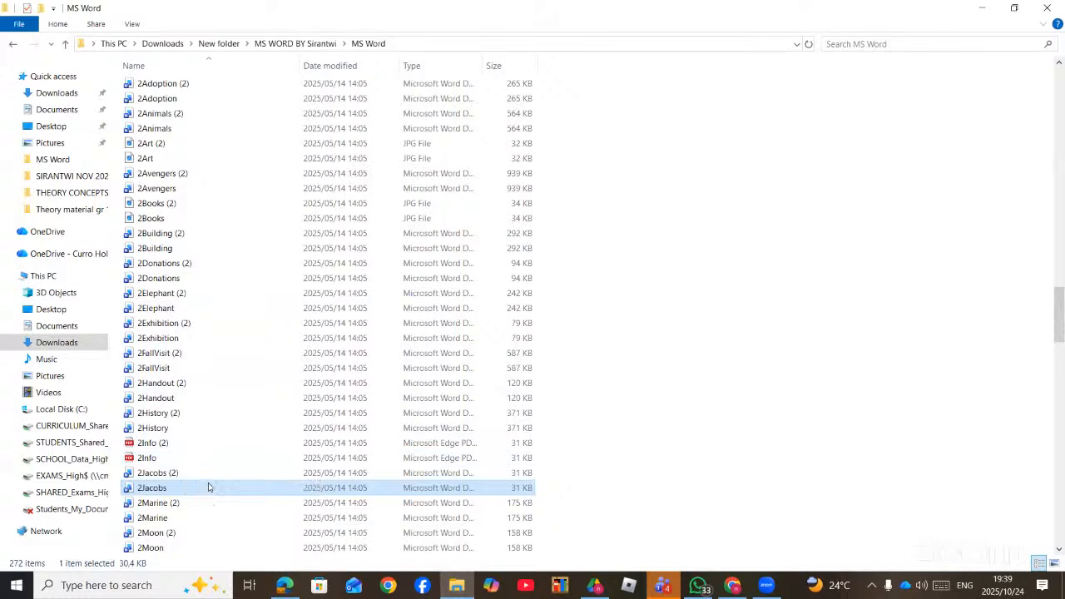
scroll(167, 532, down, 2)
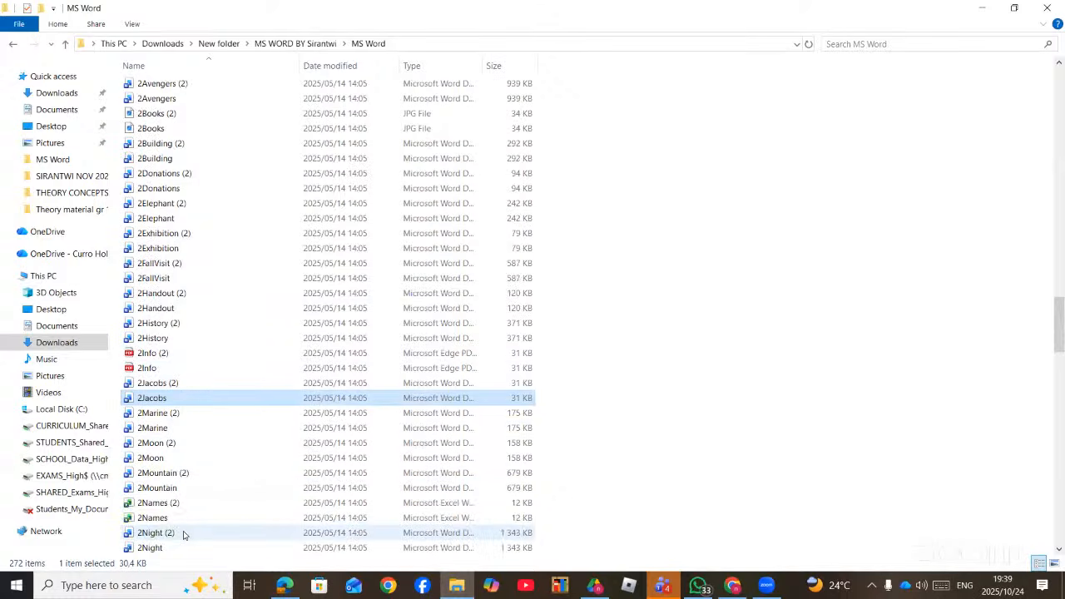
scroll(170, 534, down, 1)
double_click(164, 504)
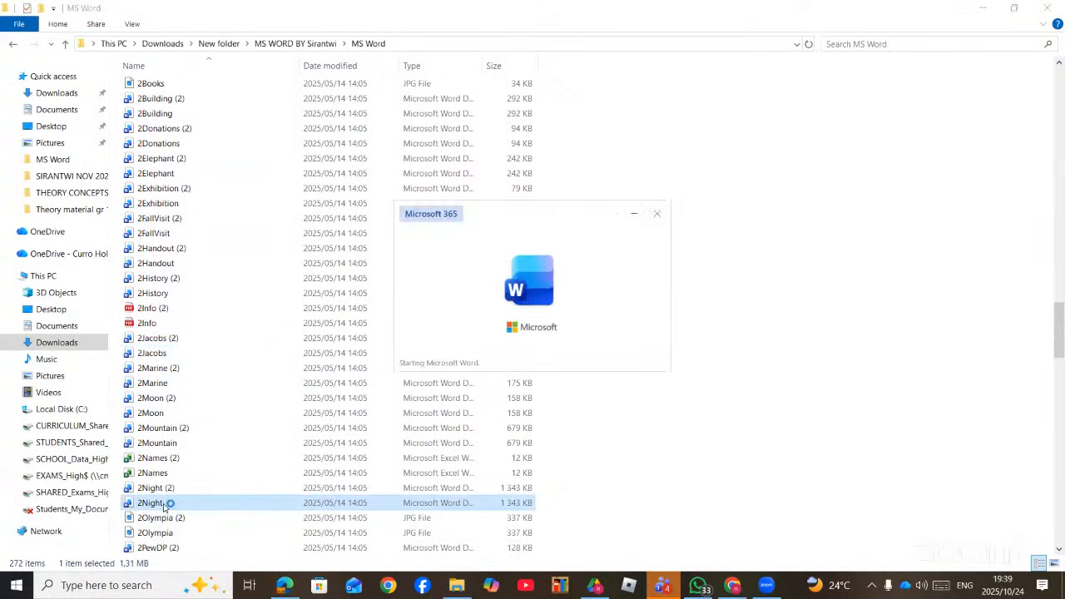
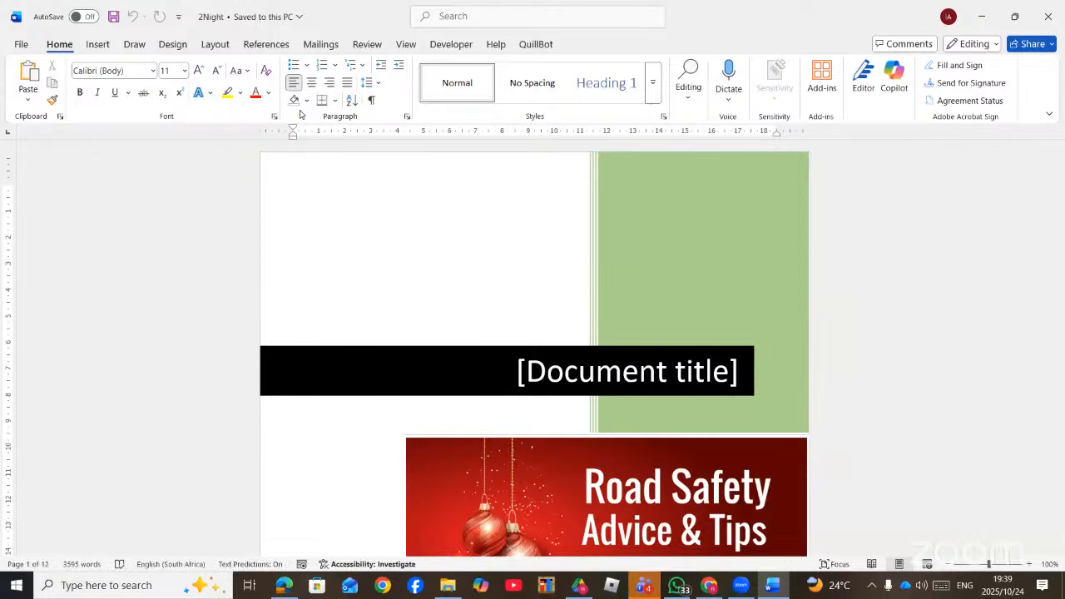
- Scroll to the Night Driving and Road Safety picture on page 2 and select it
scroll(580, 330, down, 15)
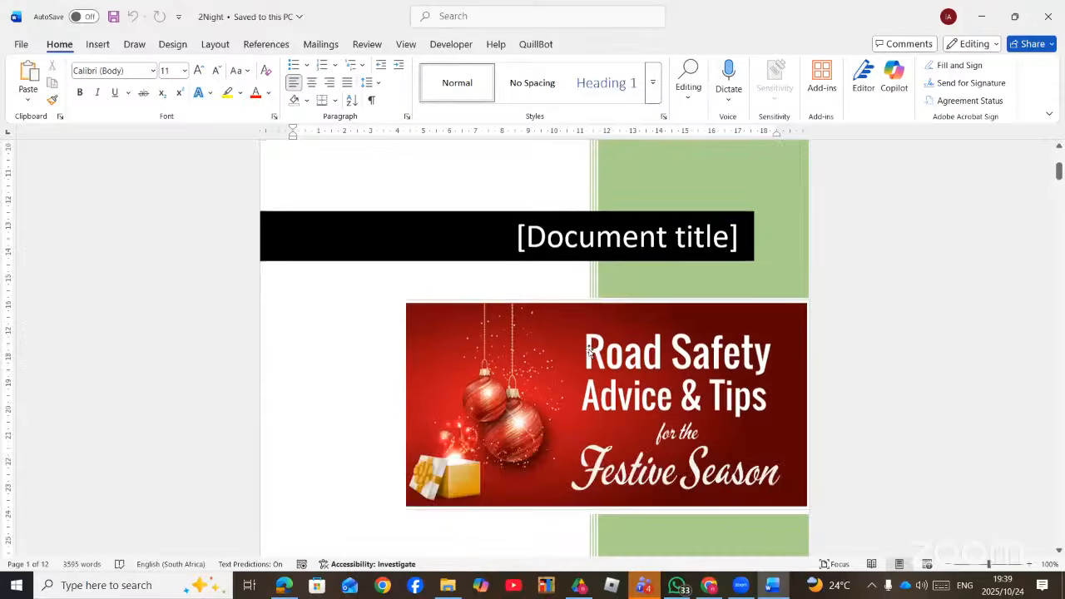
scroll(579, 358, down, 9)
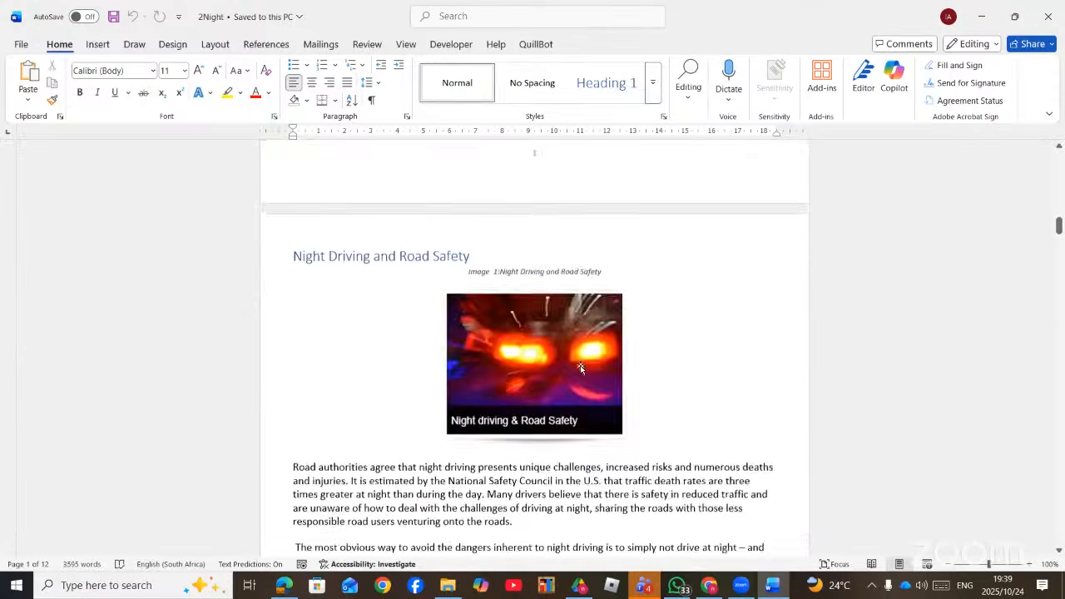
scroll(579, 373, up, 4)
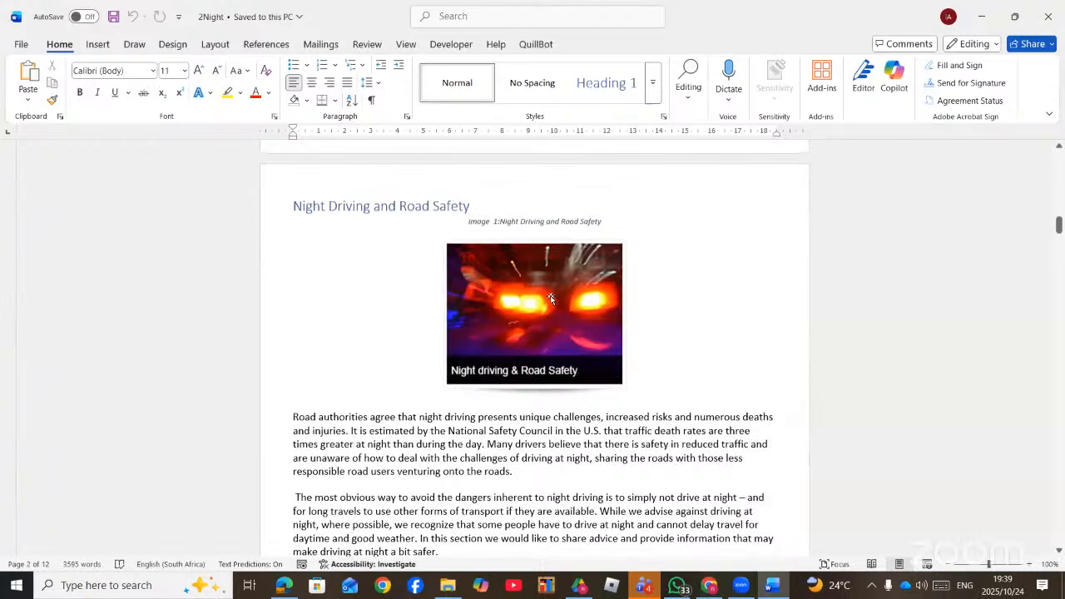
click(556, 299)
- Start a caption for the night-driving picture and create a new IMAGE caption label
right_click(557, 300)
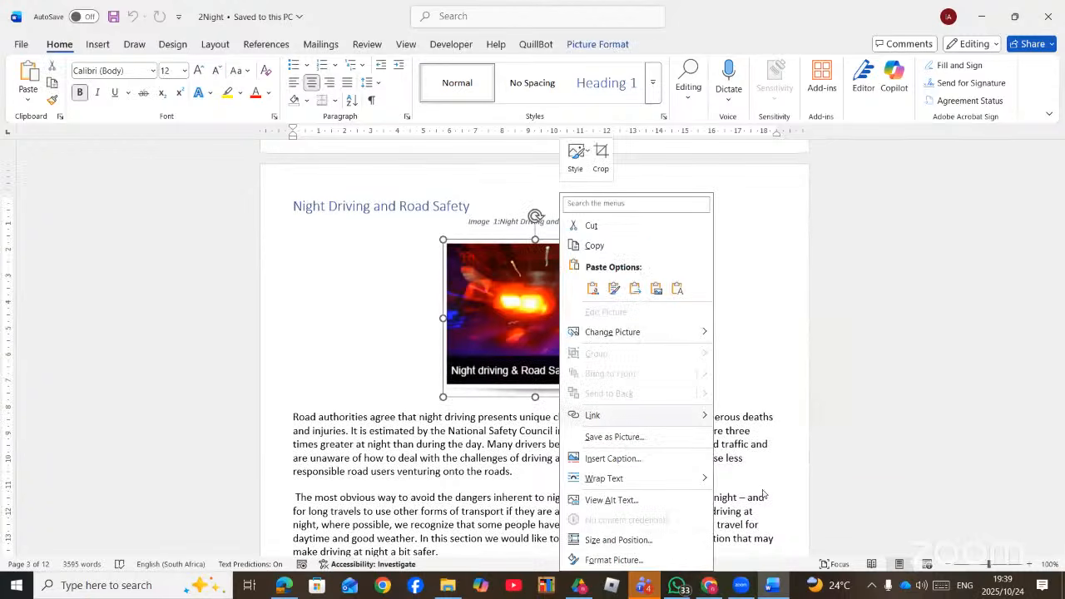
click(631, 460)
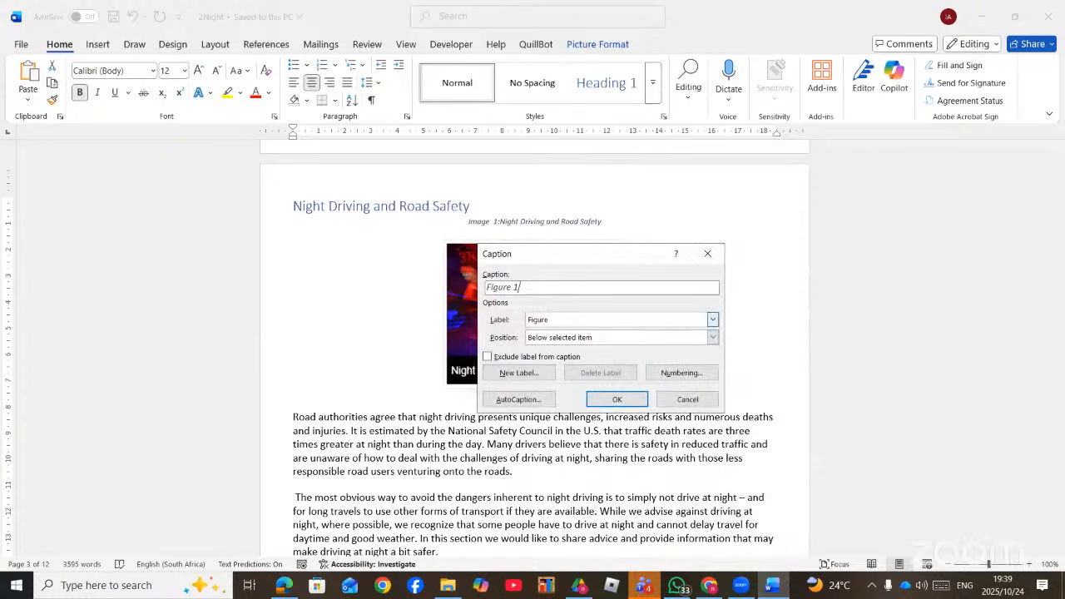
text(GHDVVJH)
click(571, 324)
click(572, 324)
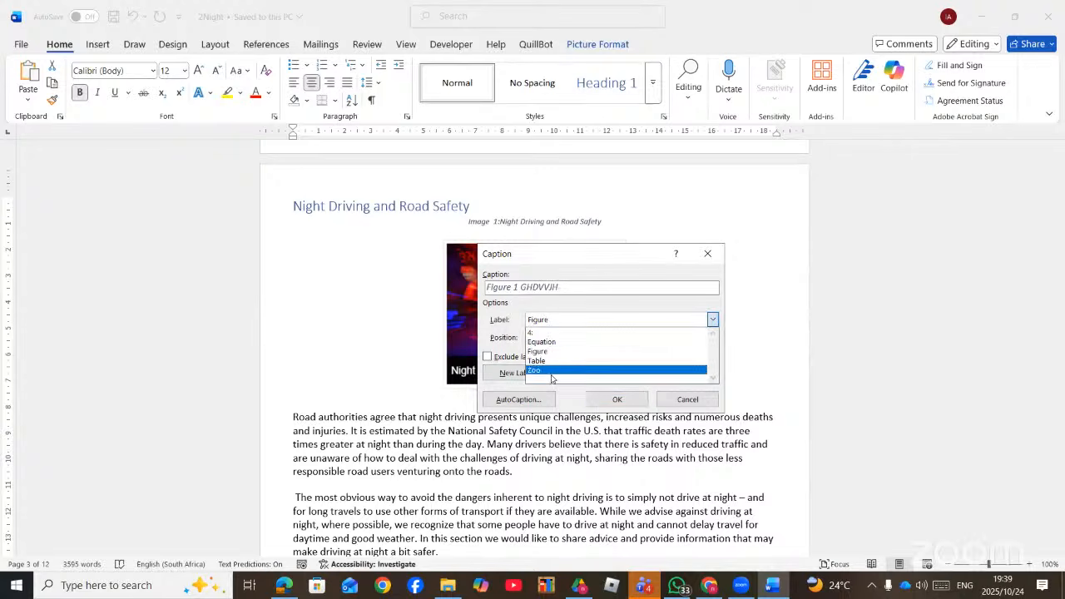
click(507, 333)
click(510, 372)
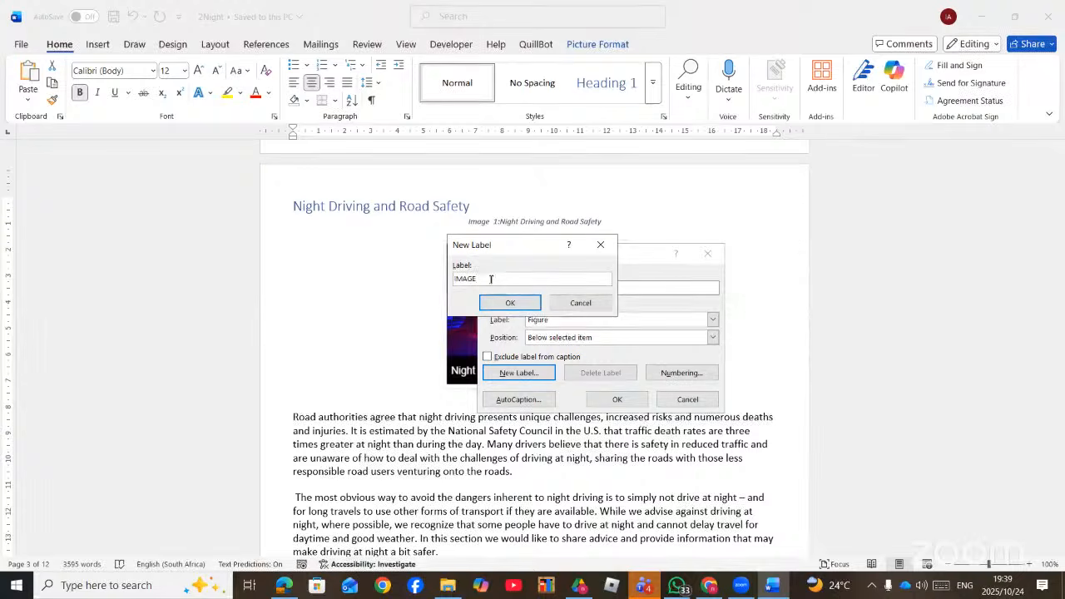
click(524, 302)
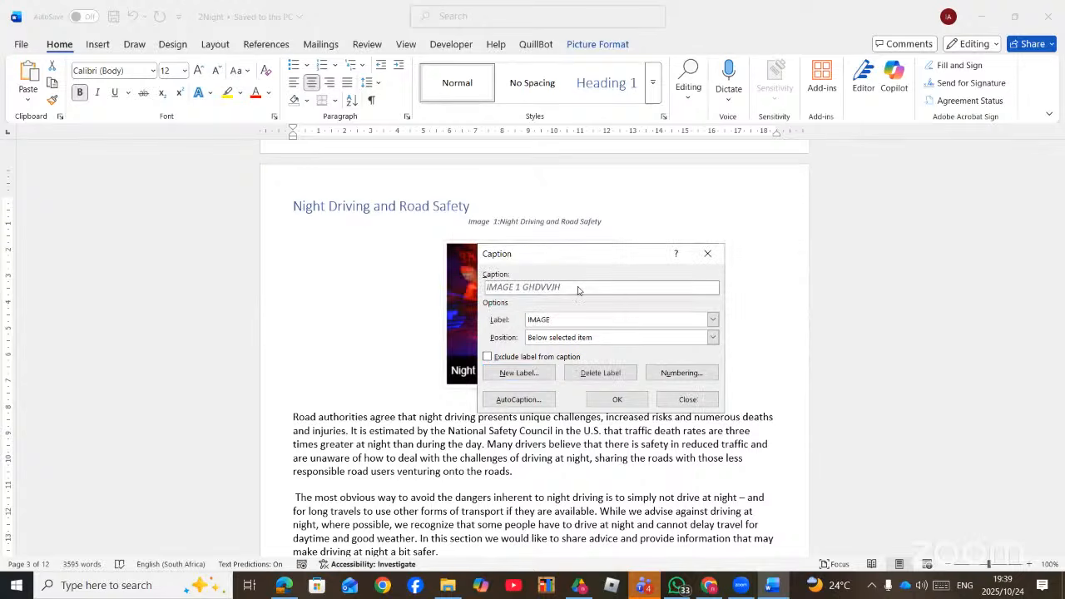
- Correct the caption text to 'IMAGE 1 NIGHT DRIVING' and insert it above the picture
key(BackSpace)
key(BackSpace)
key(BackSpace)
text(NIGHT DRIVING)
click(555, 340)
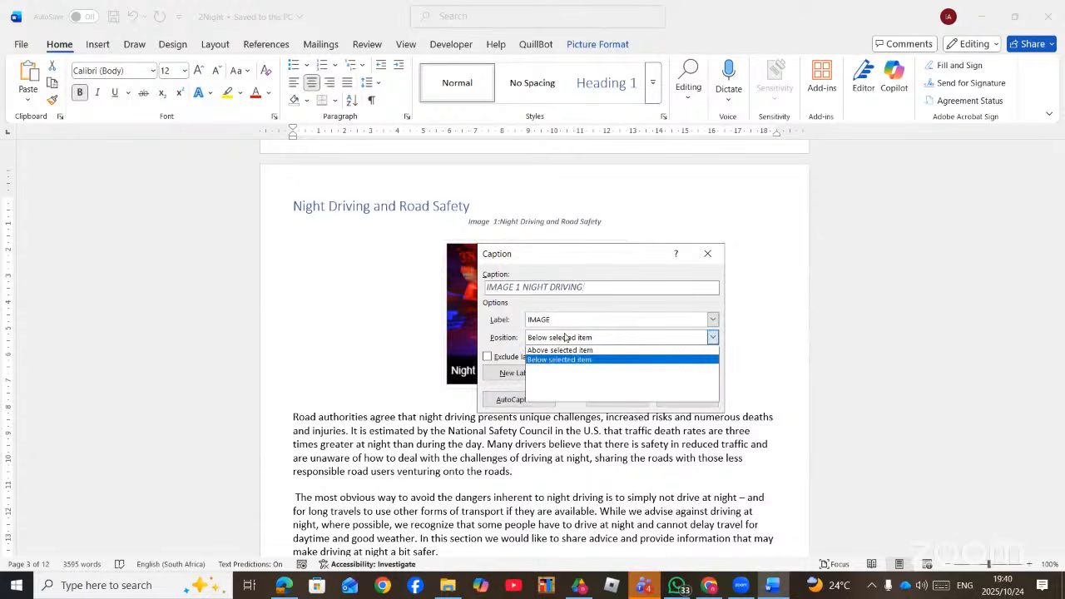
click(556, 349)
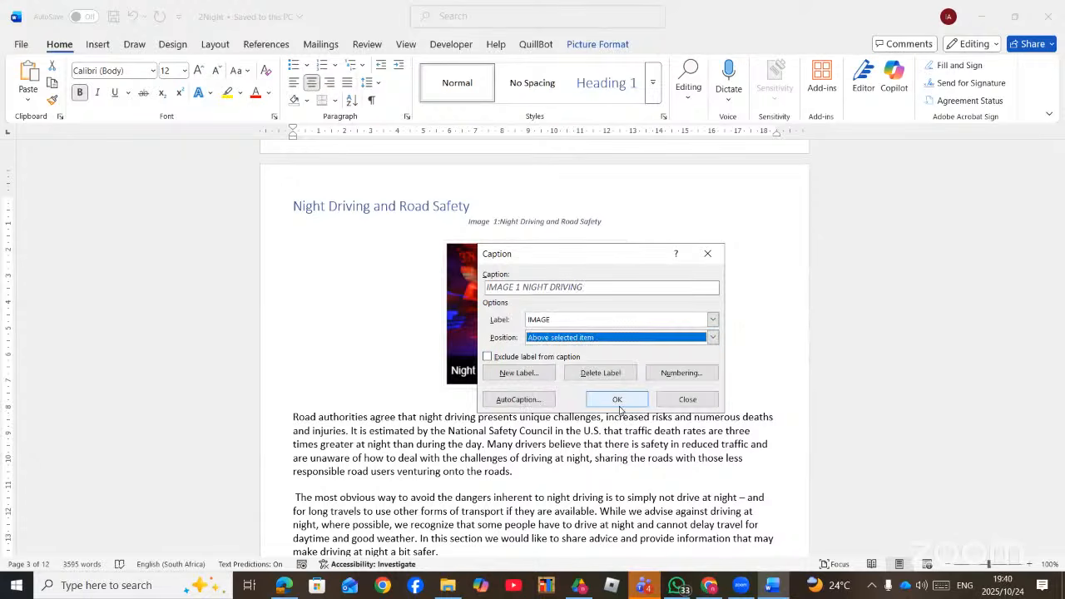
click(617, 401)
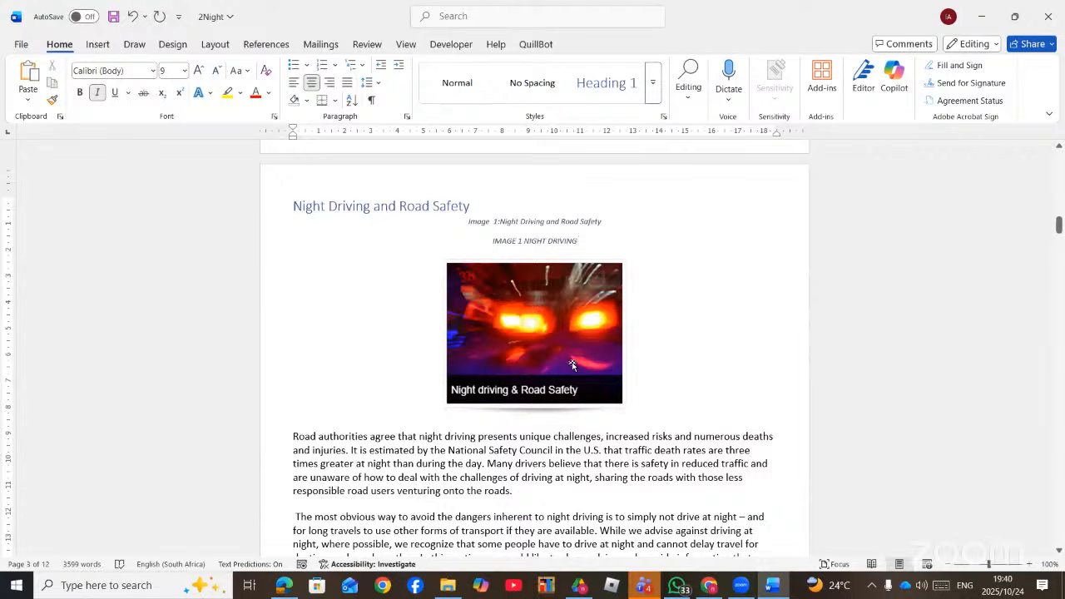
- Place the cursor on the blank line below the table of contents and show the References tools
scroll(572, 365, up, 1)
scroll(572, 364, down, 5)
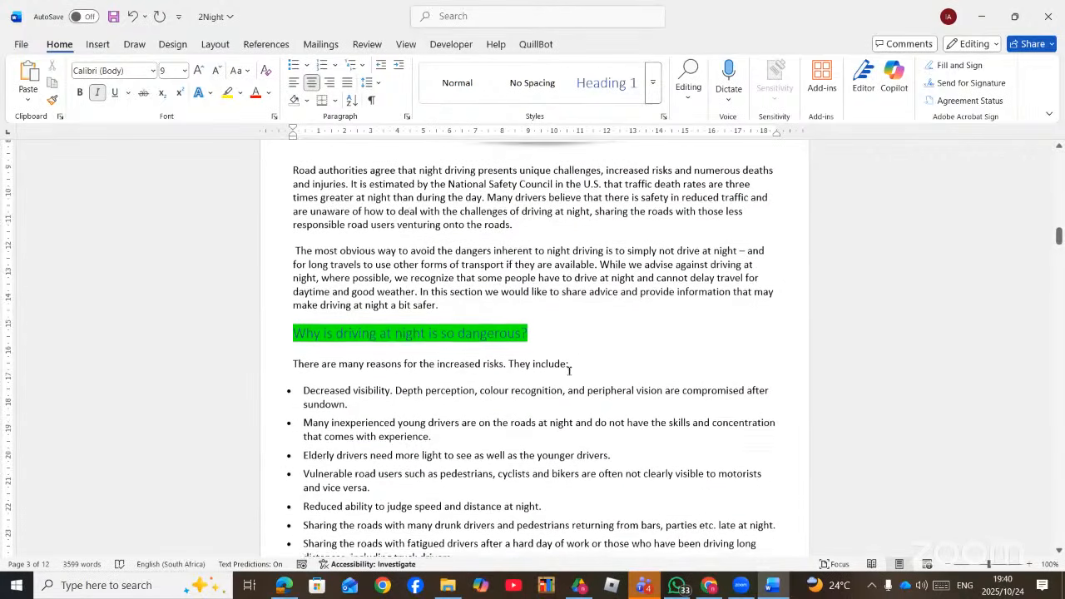
scroll(567, 380, up, 15)
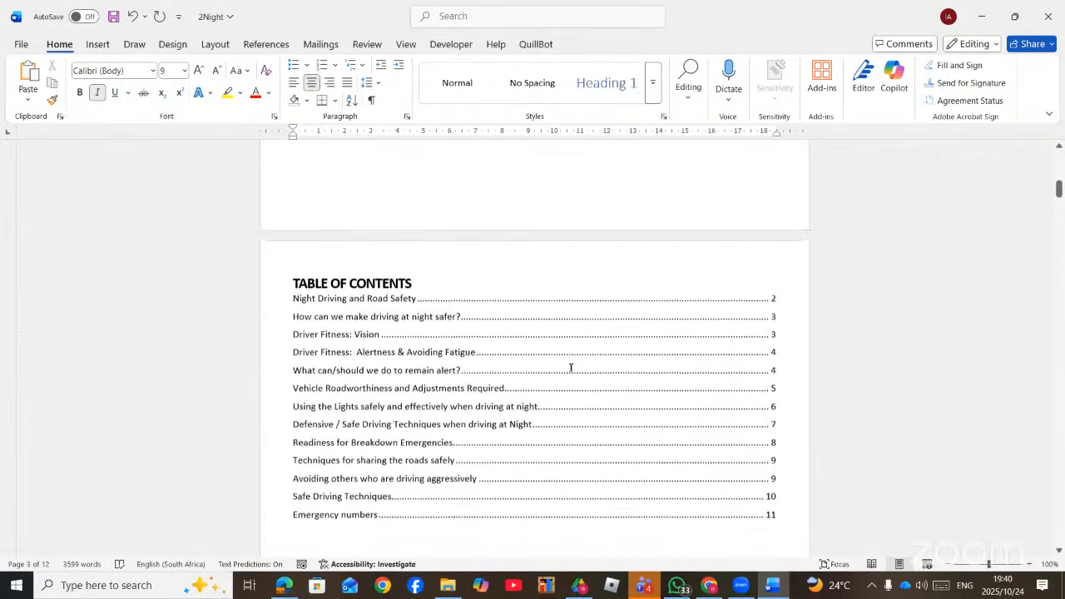
scroll(553, 349, down, 4)
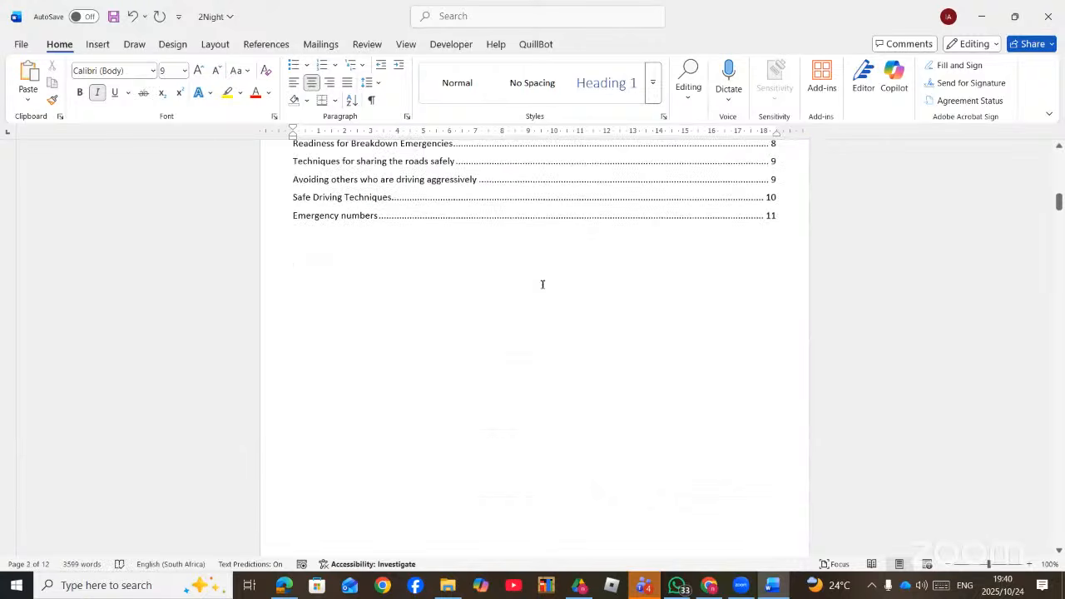
click(540, 286)
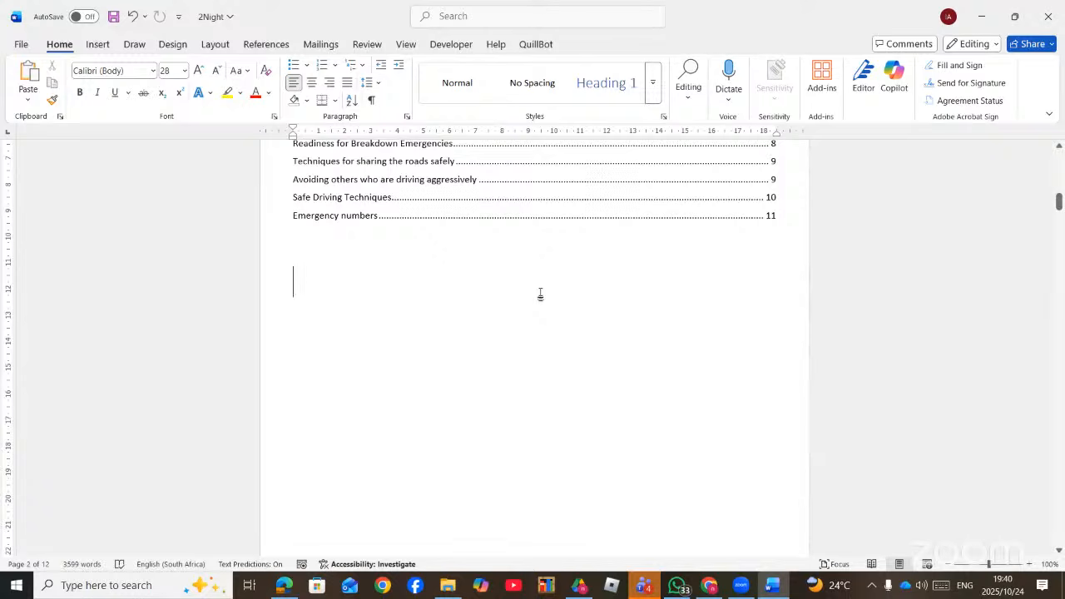
click(265, 44)
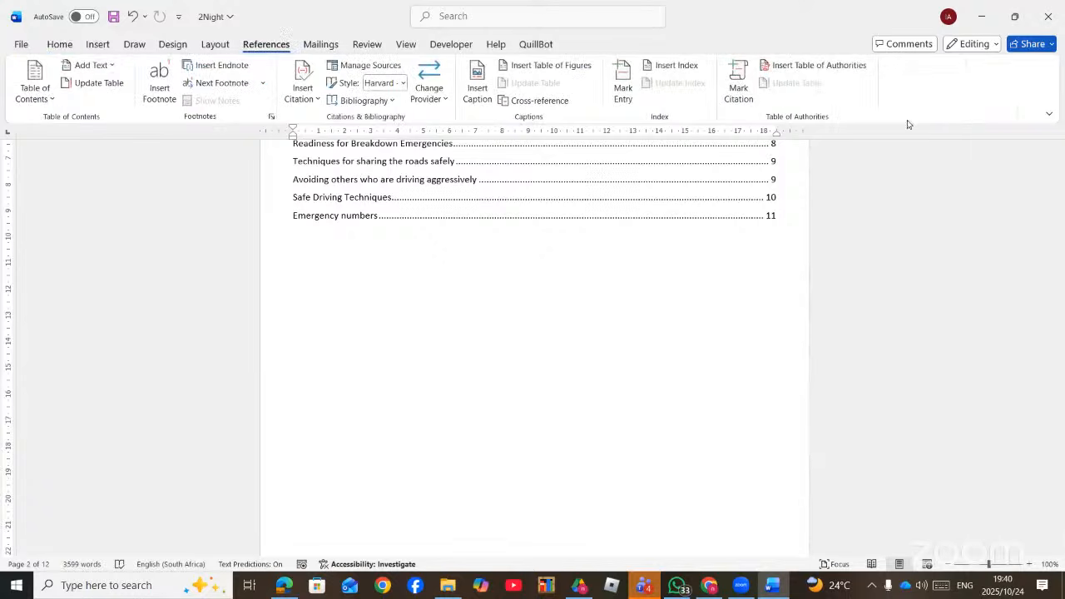
- Insert a Distinctive-format table of figures with underscore tab leaders below the table of contents
click(566, 65)
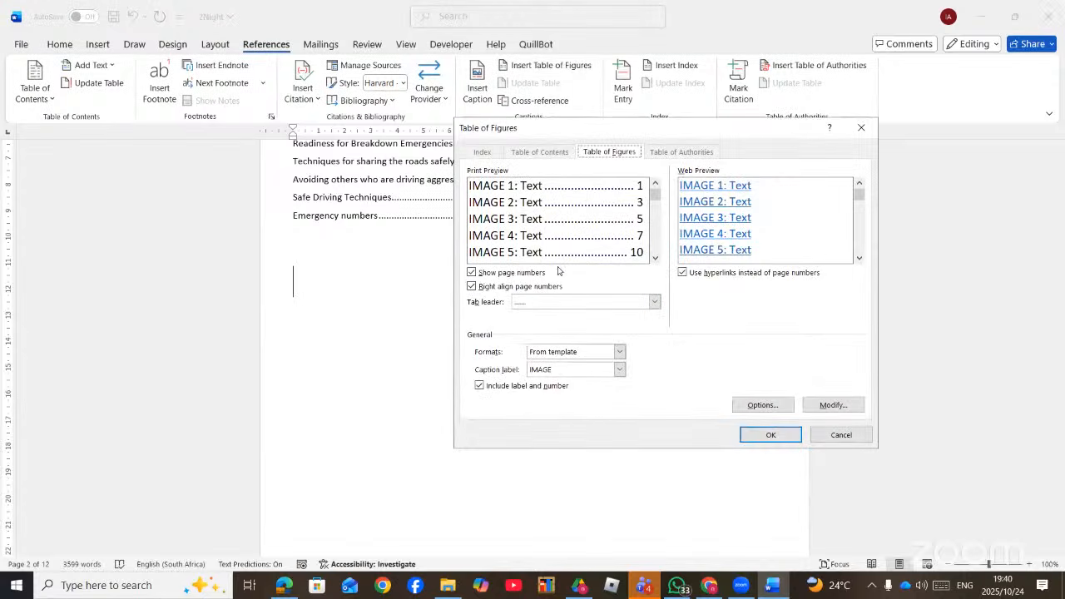
click(491, 276)
click(491, 275)
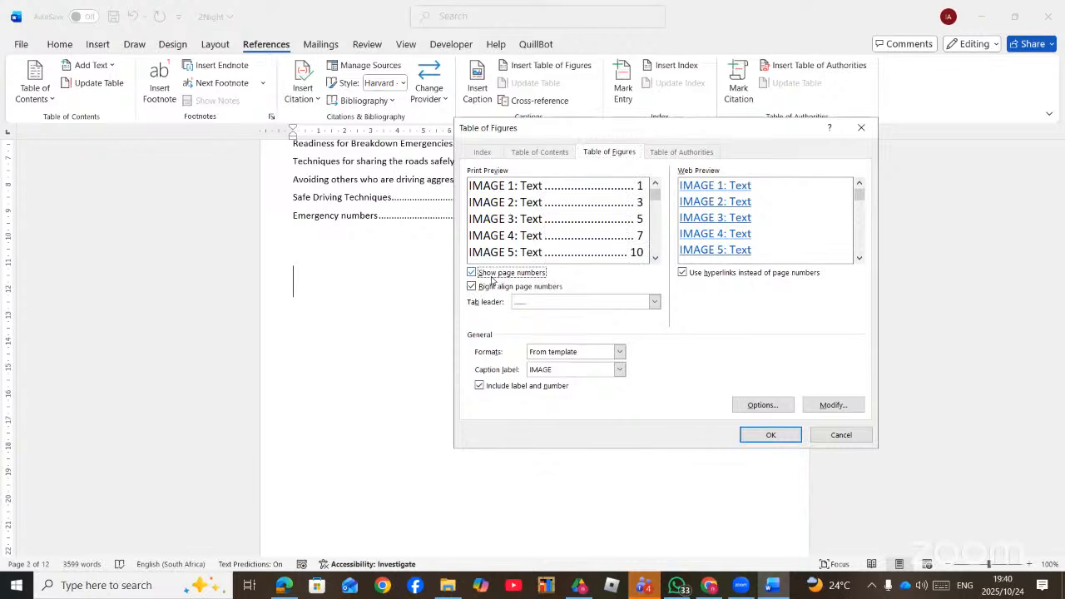
click(653, 303)
click(525, 348)
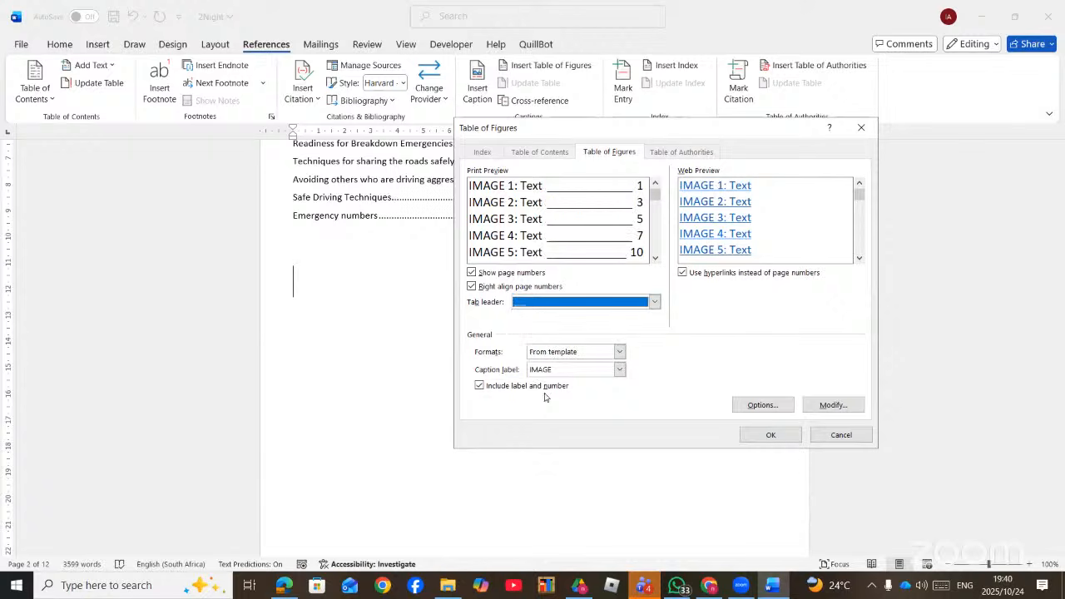
click(620, 370)
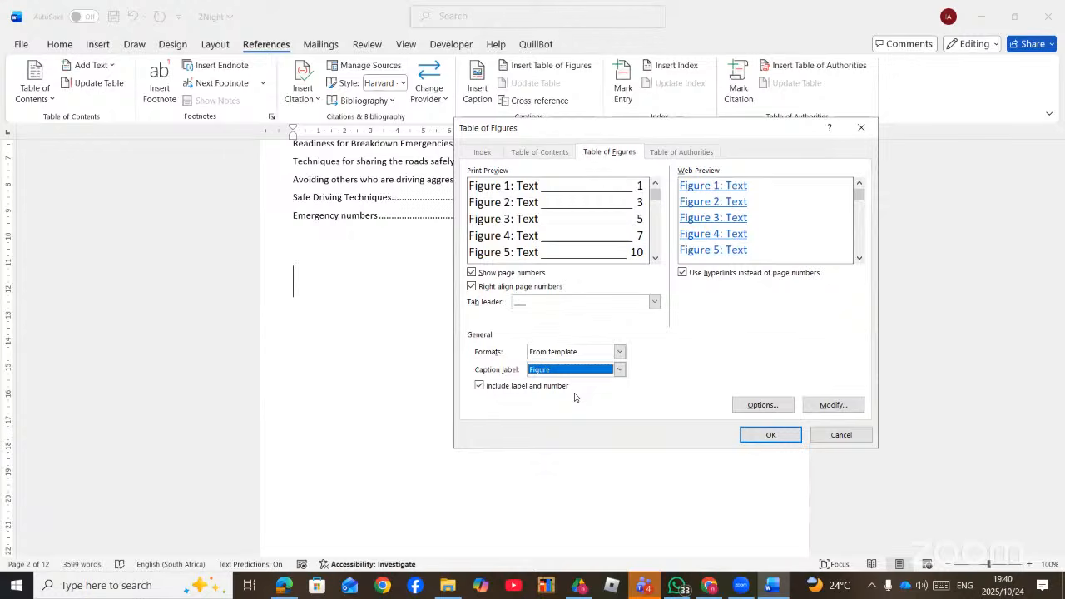
click(619, 352)
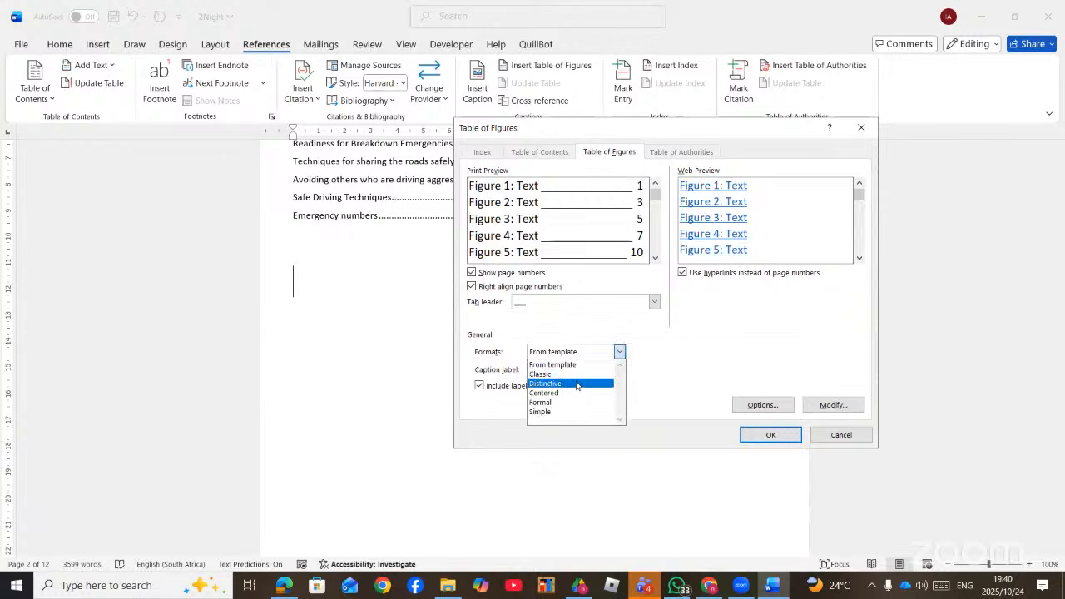
click(577, 383)
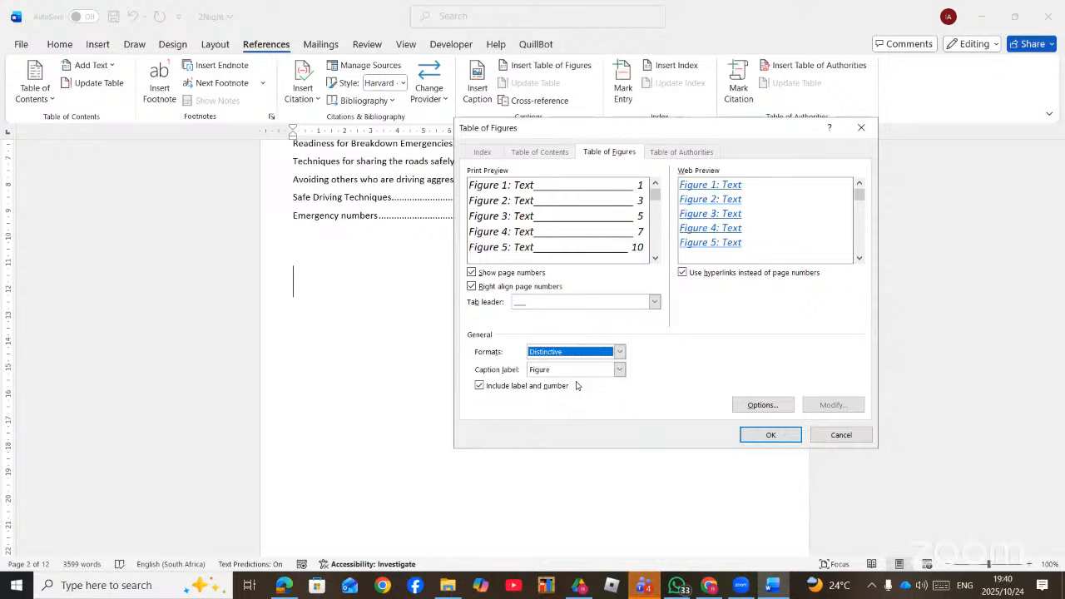
click(769, 434)
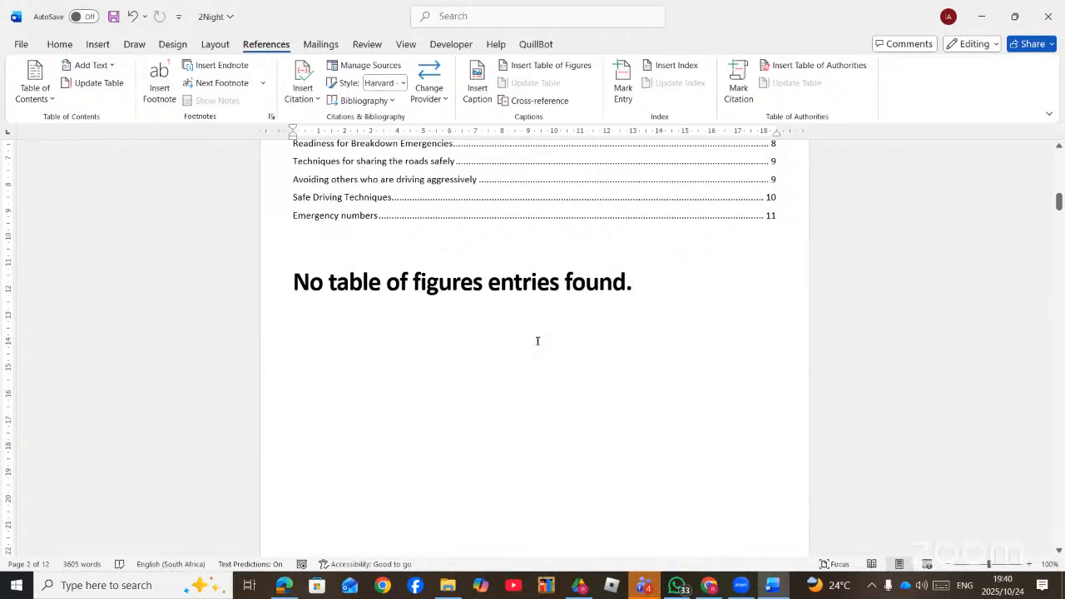
- Undo the empty table of figures and reinsert it for the IMAGE caption label
key(ctrl+z)
click(553, 65)
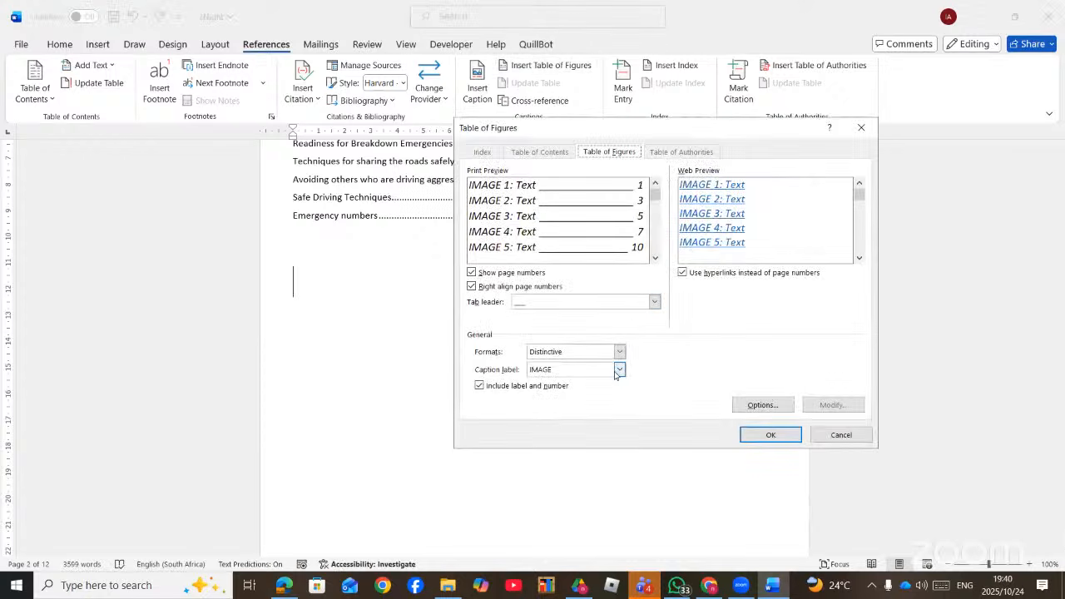
click(769, 434)
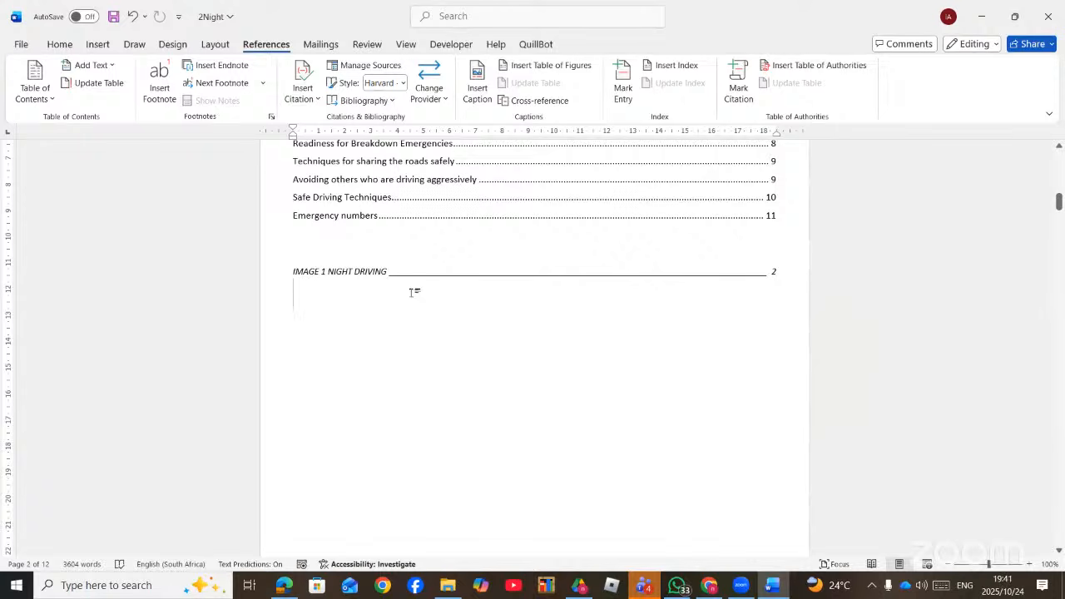
key(ctrl+z)
- Search 'TABLE' to open Custom Table of Contents and adjust its build options
click(460, 15)
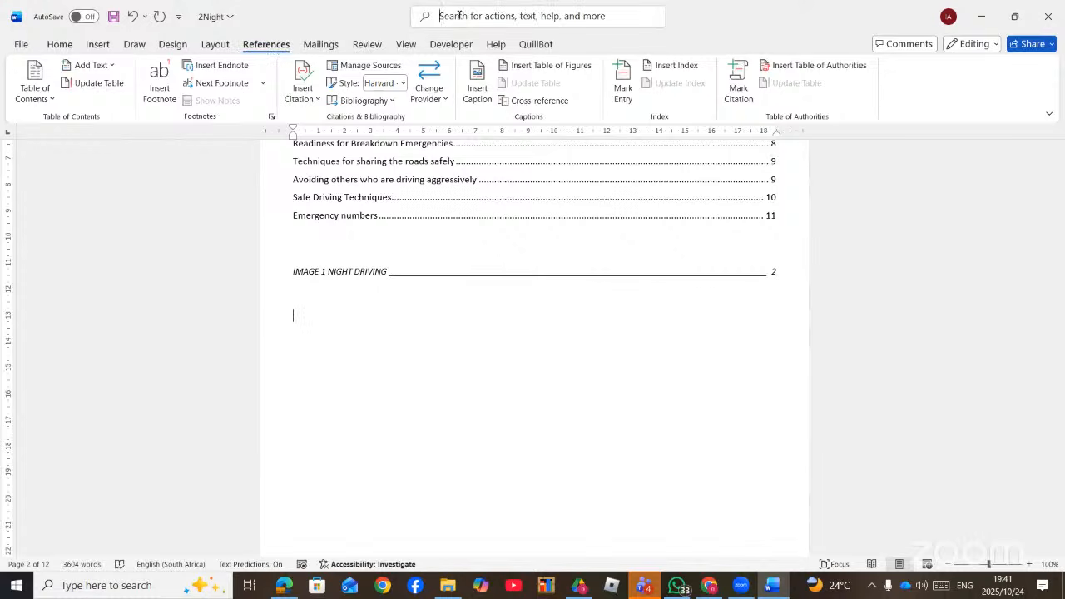
text(TABLE)
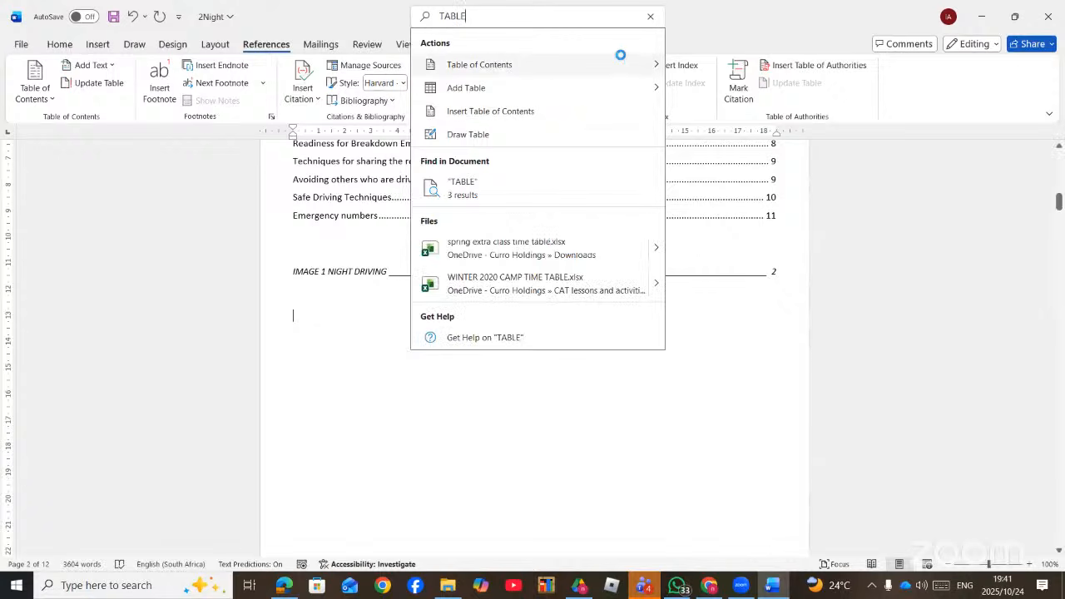
mouse_move(622, 61)
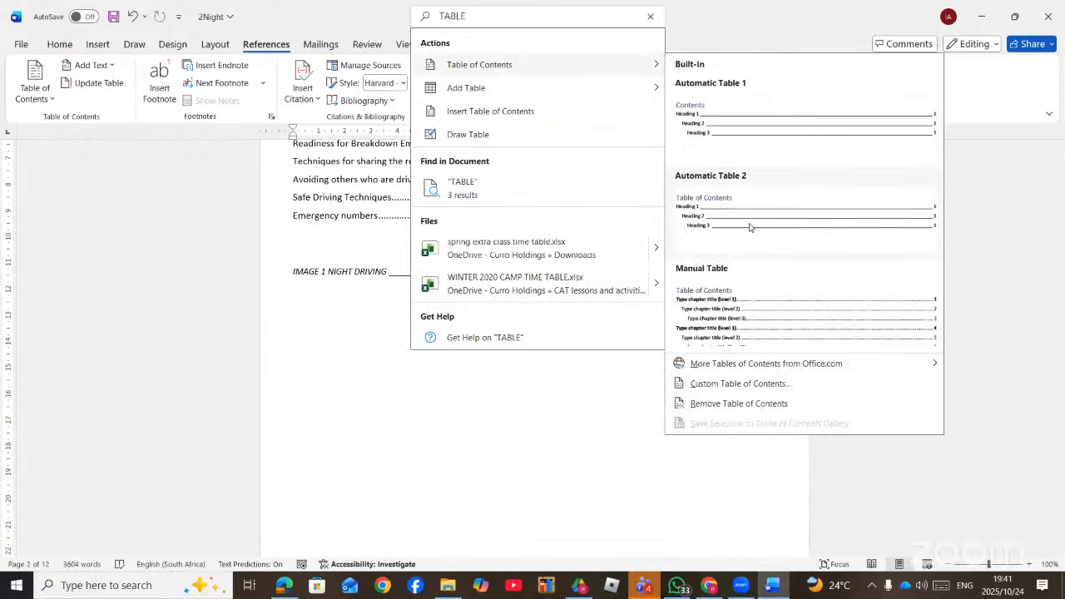
click(731, 385)
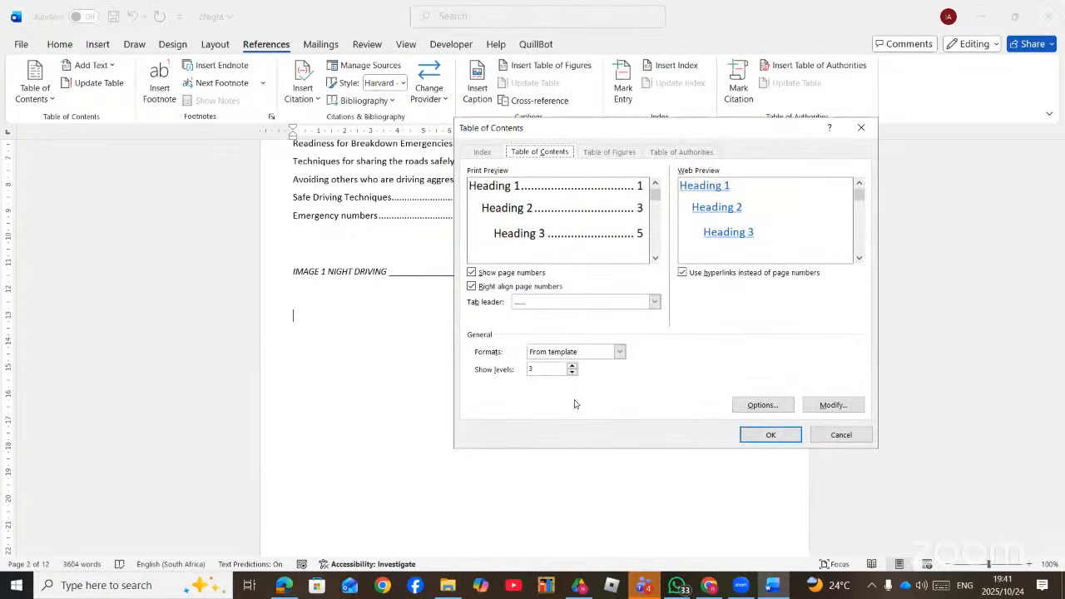
click(760, 406)
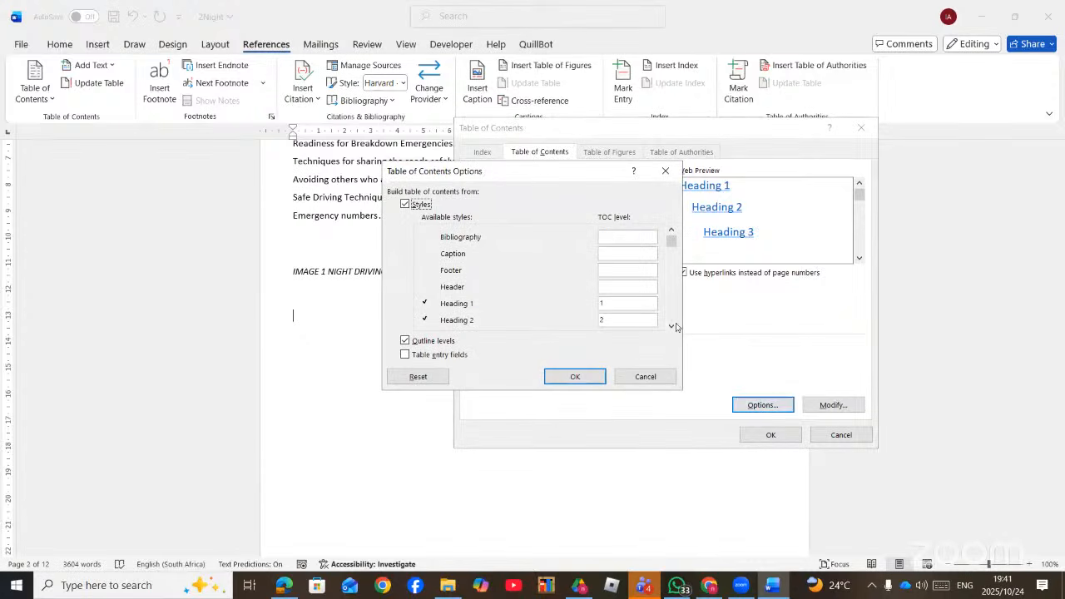
click(672, 328)
click(672, 328)
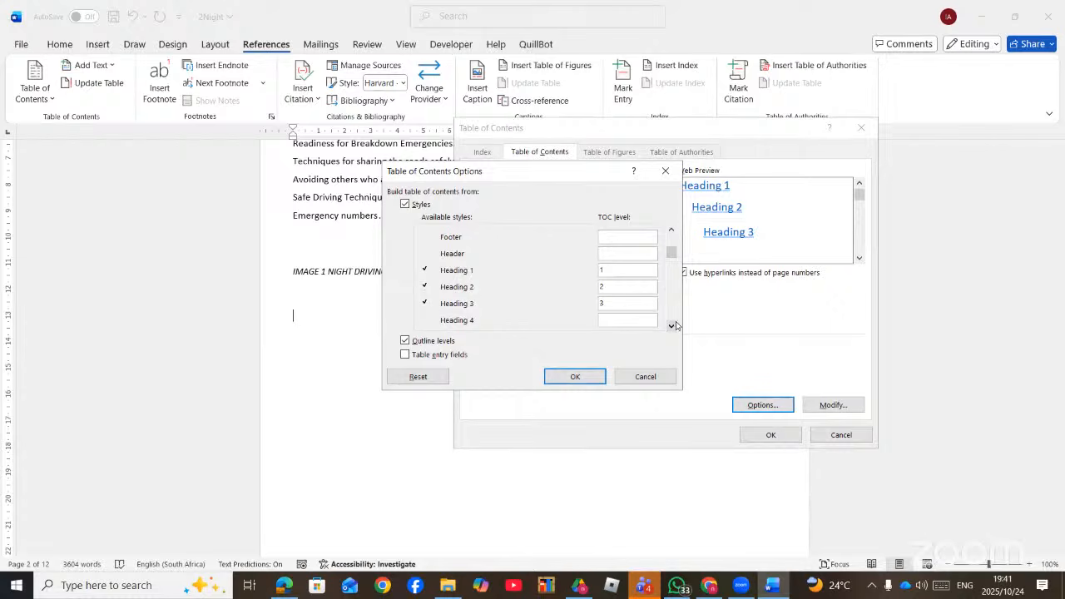
drag(672, 330, 673, 330)
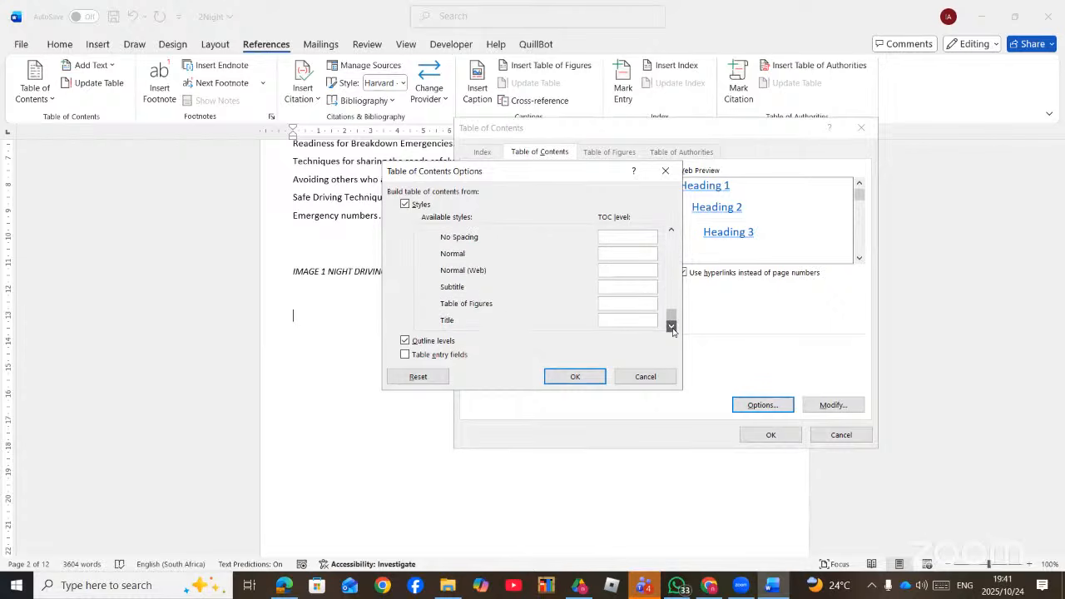
click(672, 233)
click(672, 232)
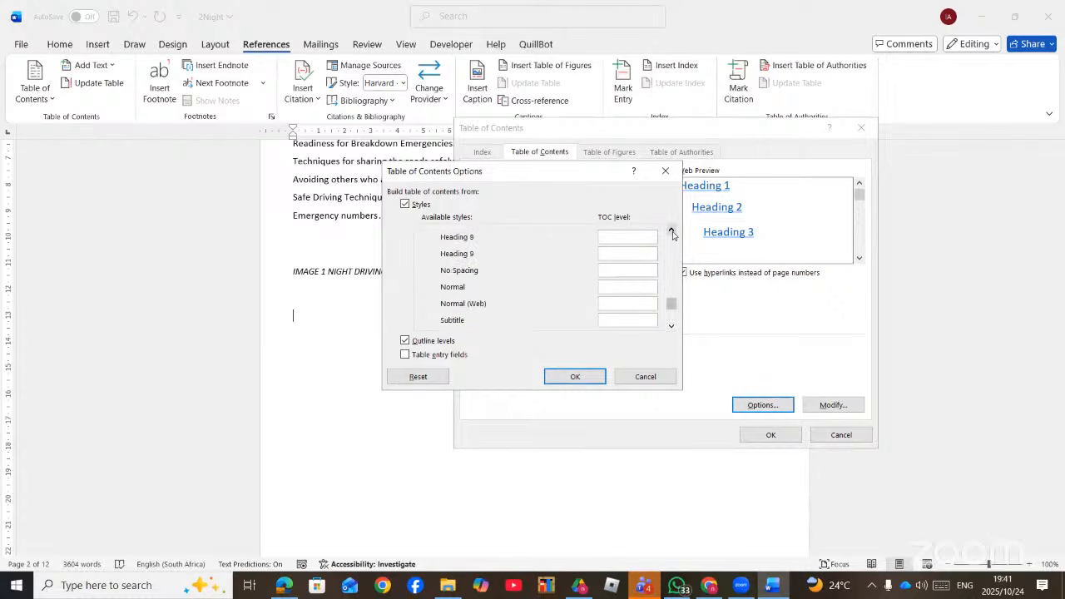
click(673, 232)
click(672, 232)
click(672, 232)
click(601, 374)
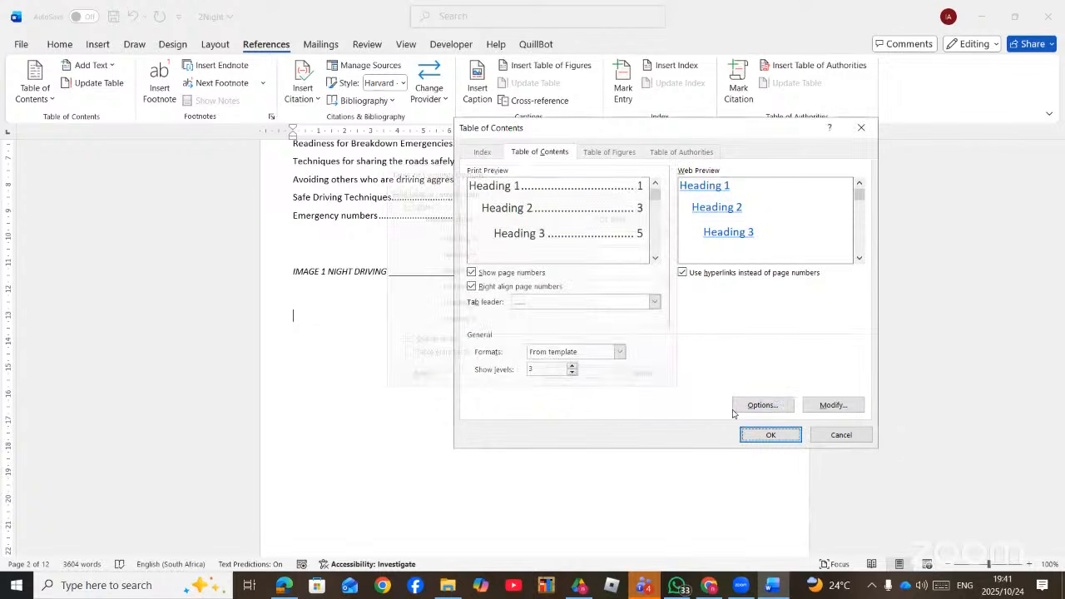
- Replace the old table of contents with the rebuilt one showing Bibliography and subheadings
click(761, 445)
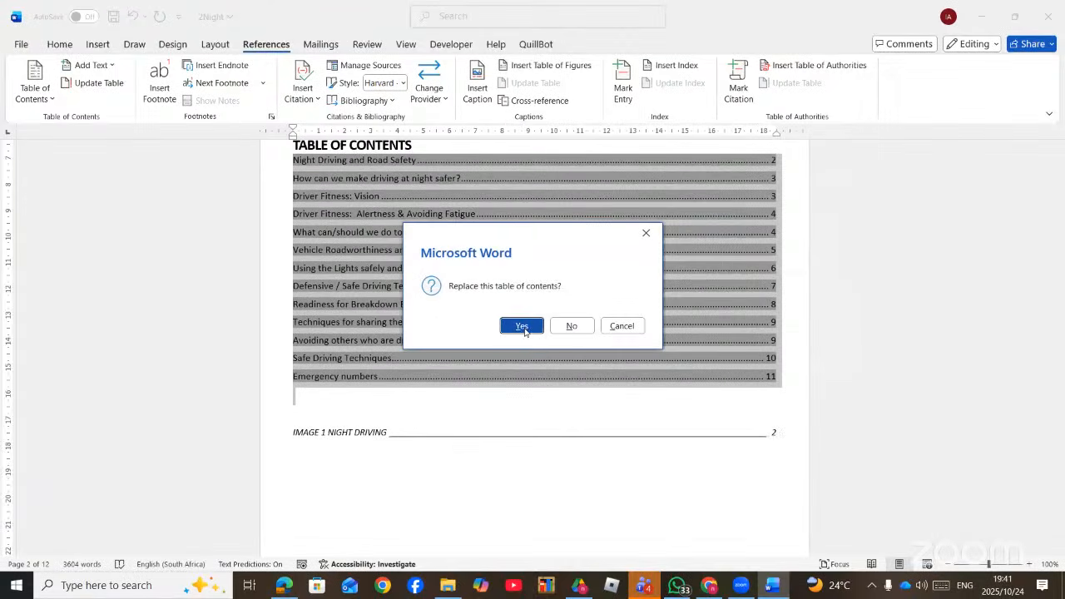
click(521, 326)
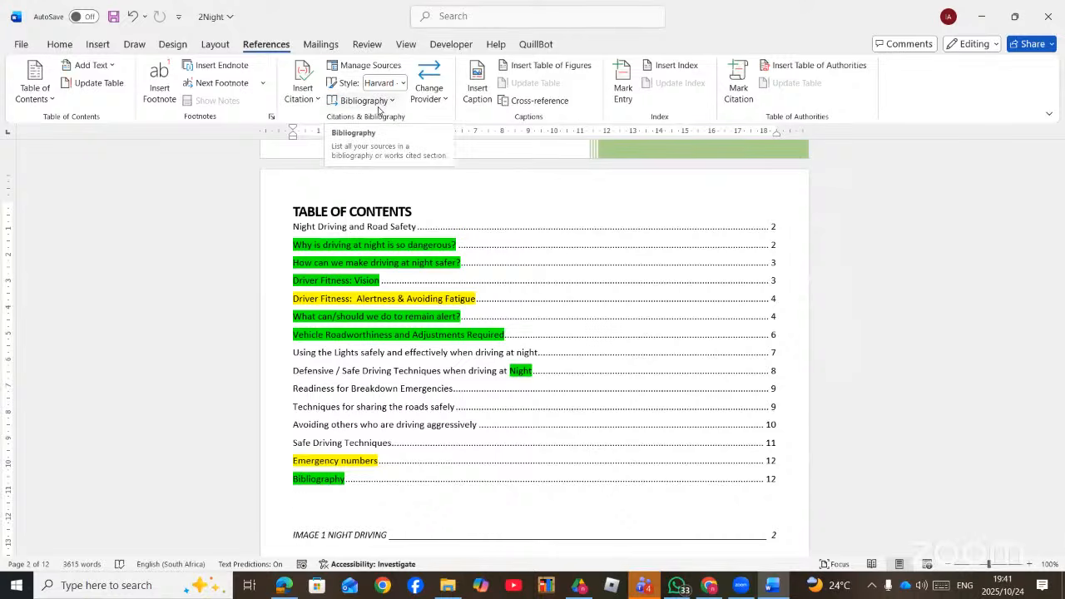
scroll(594, 250, down, 10)
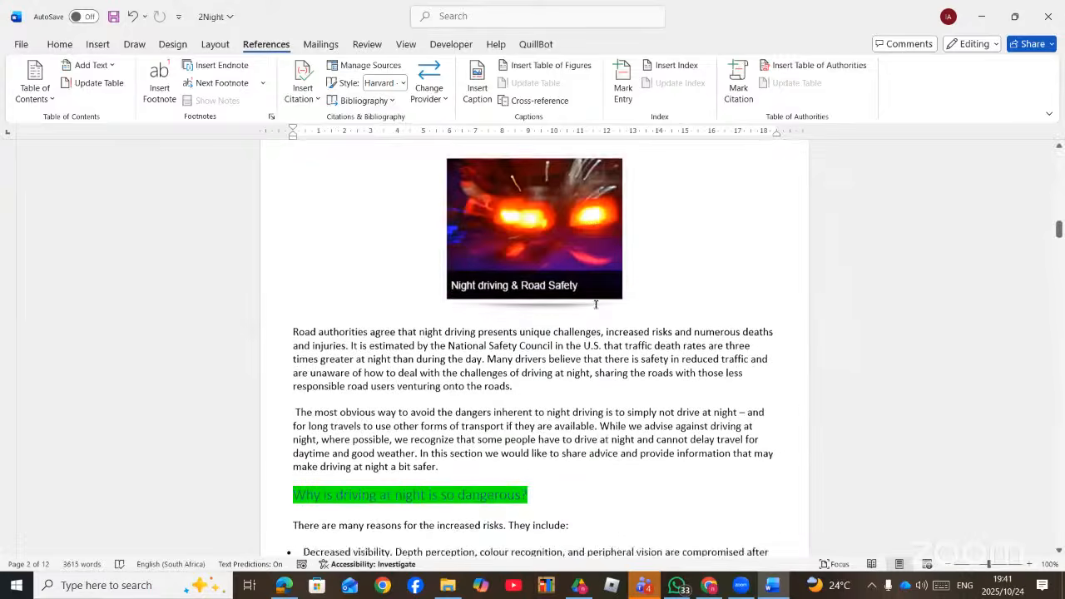
scroll(595, 305, down, 5)
scroll(590, 312, up, 3)
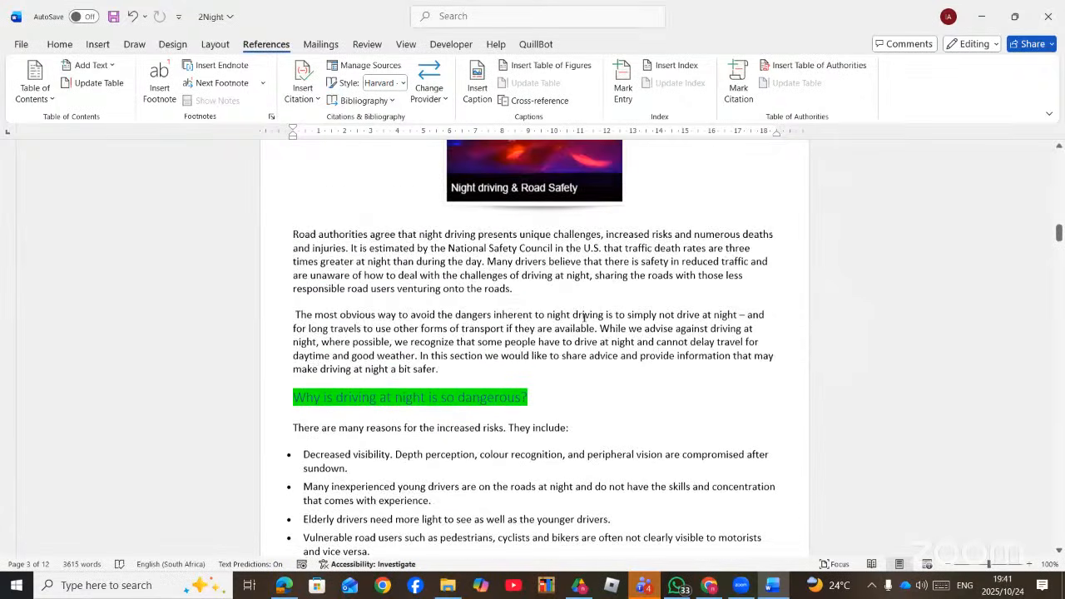
- Put the insertion point at the end of the first body paragraph, after 'roads.'
scroll(541, 318, up, 1)
click(514, 321)
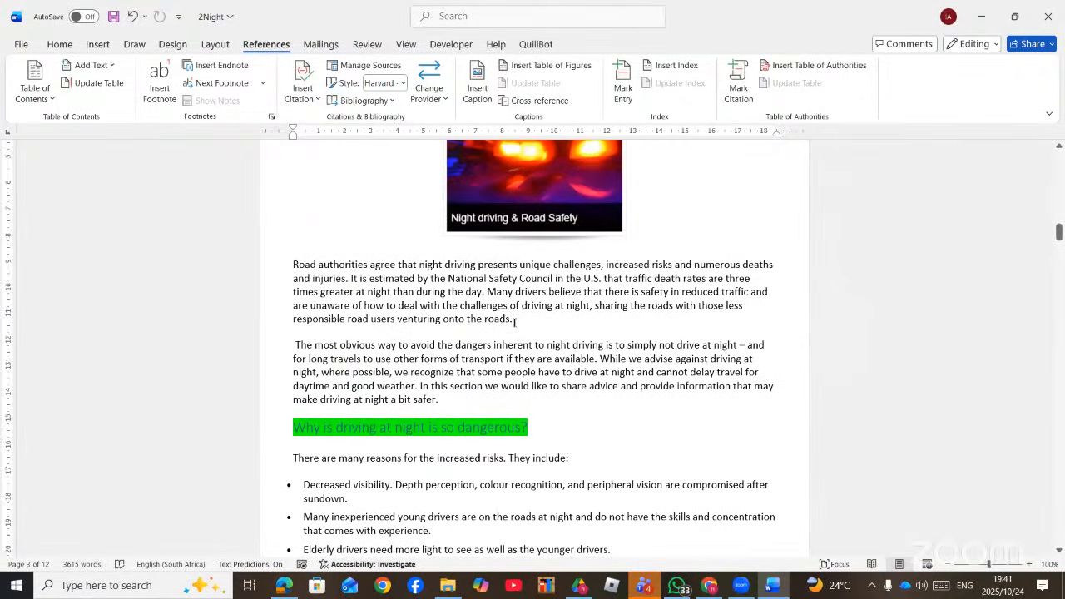
drag(513, 321, 288, 265)
click(352, 293)
click(522, 320)
- Search 'SOURC' to open the Source Manager and start a new source
click(458, 17)
text(S)
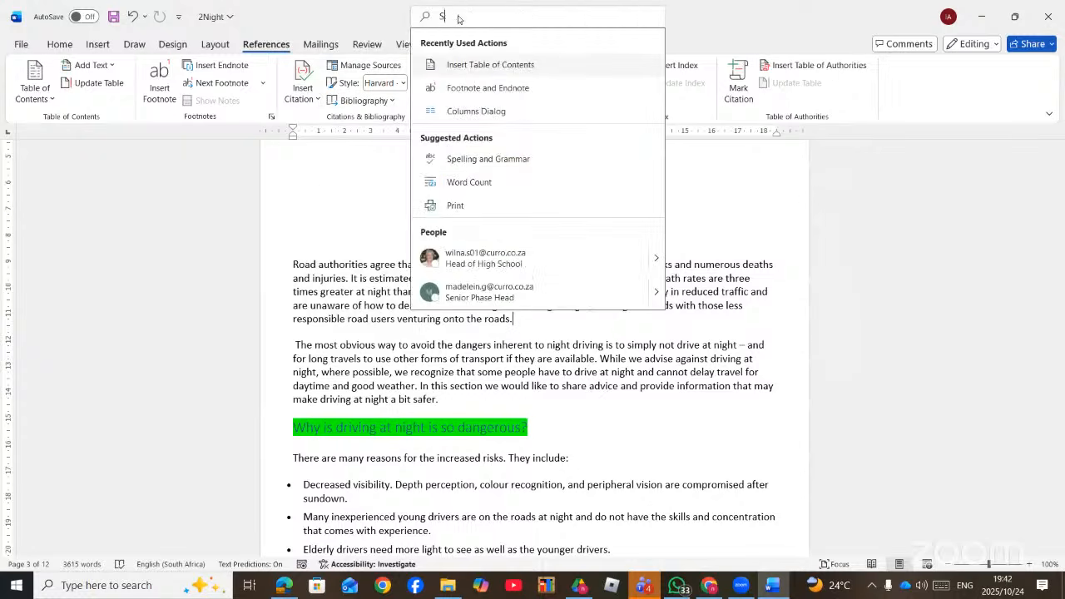
text(OURC)
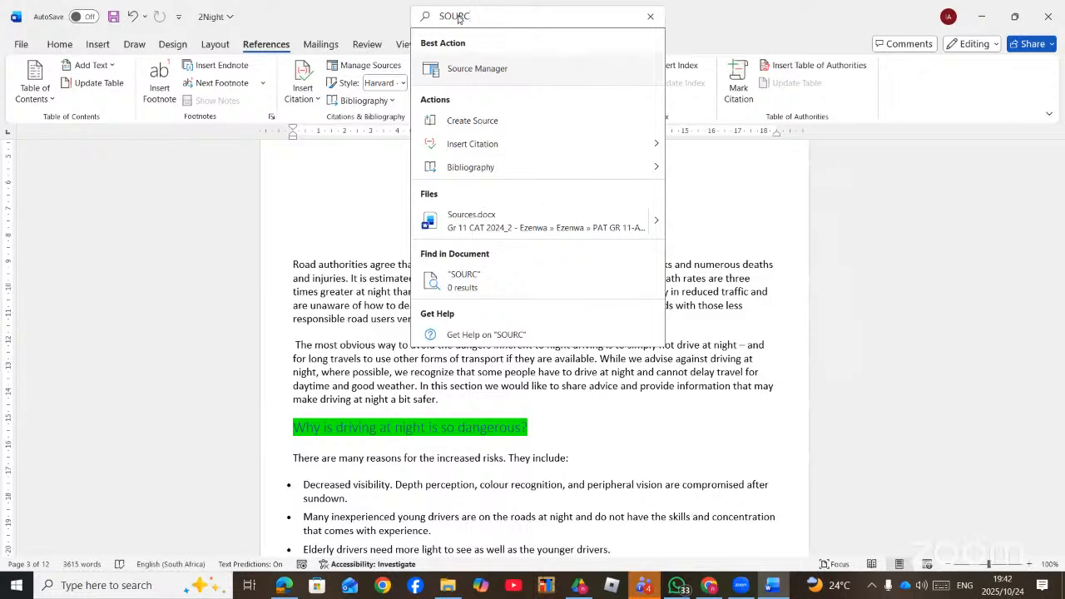
click(493, 72)
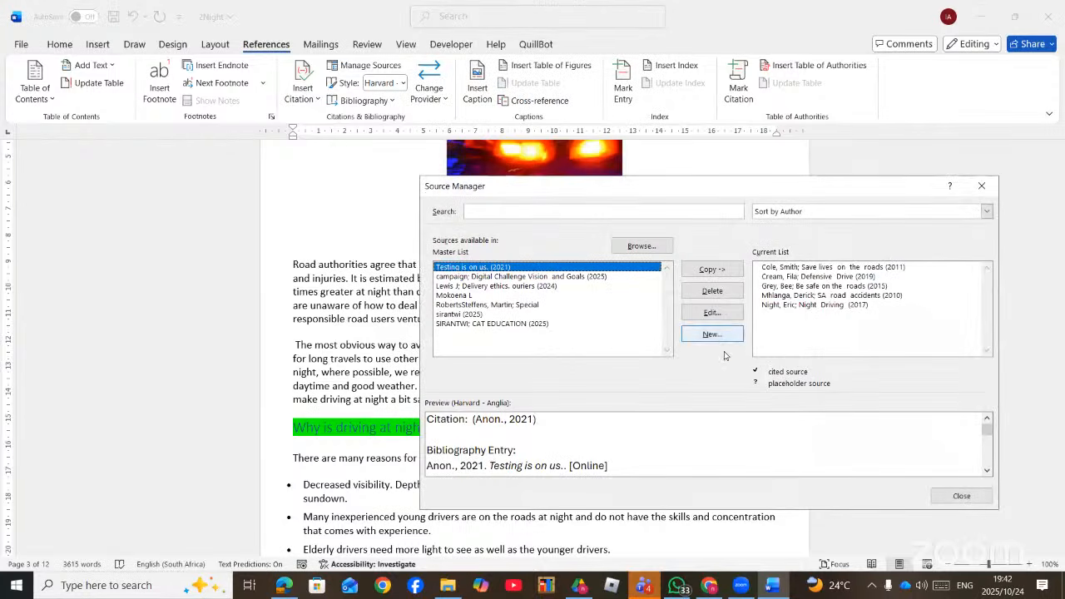
click(712, 335)
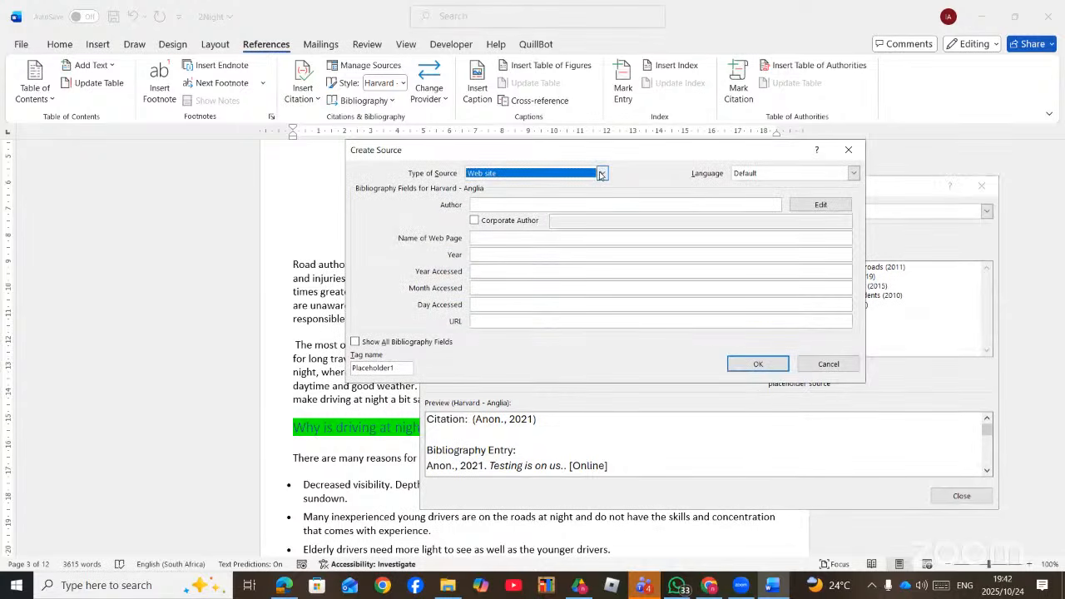
- Enter the author's name, web page name EDUCATION and year 2025 for the web site source
click(530, 202)
text(SO)
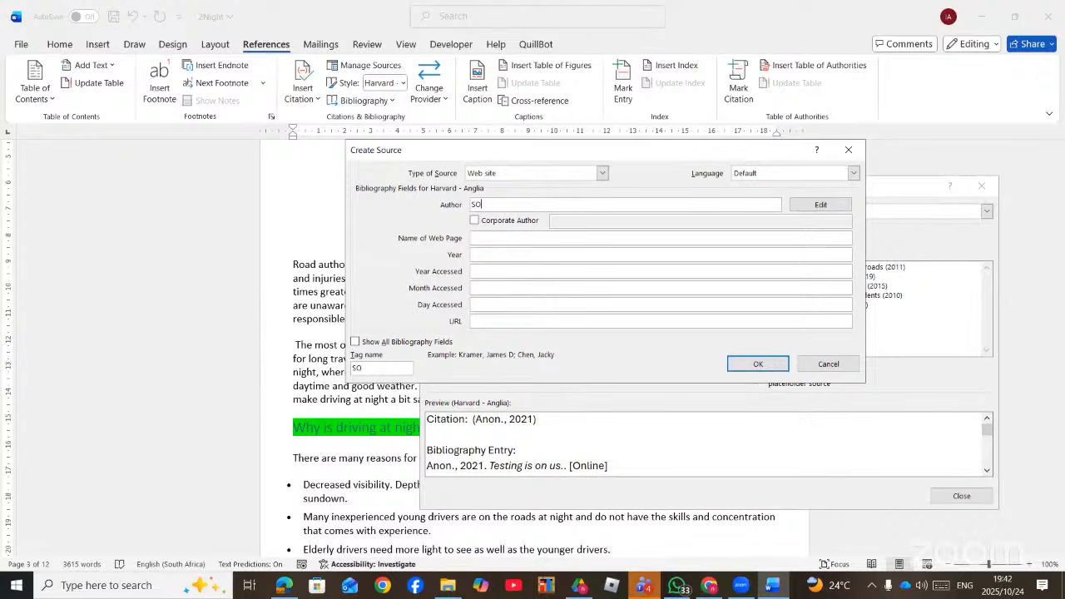
text(IRANTWI)
click(507, 237)
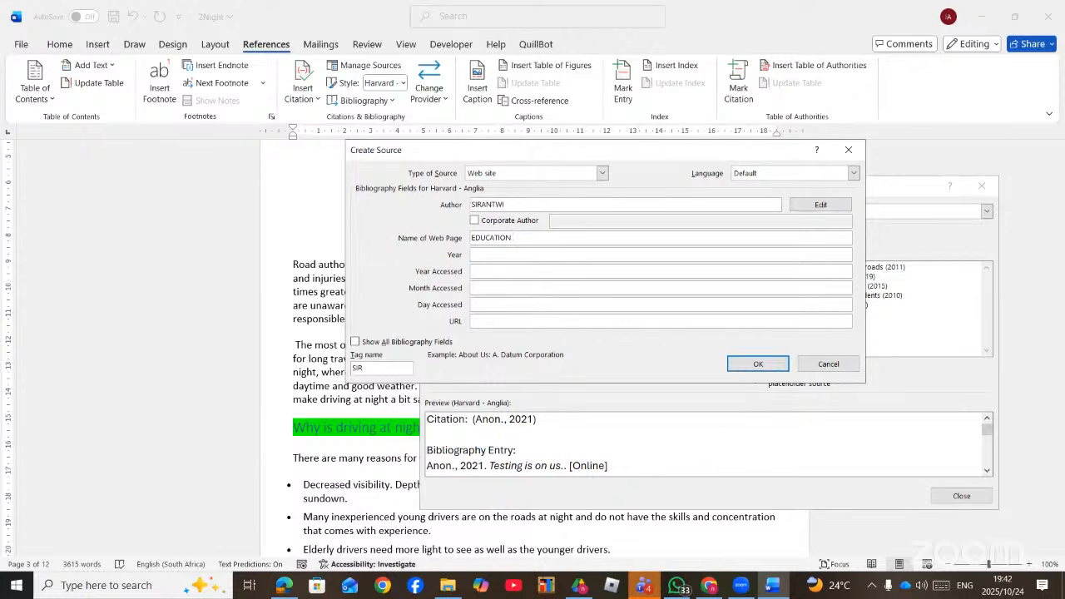
click(498, 256)
text(2025)
click(483, 288)
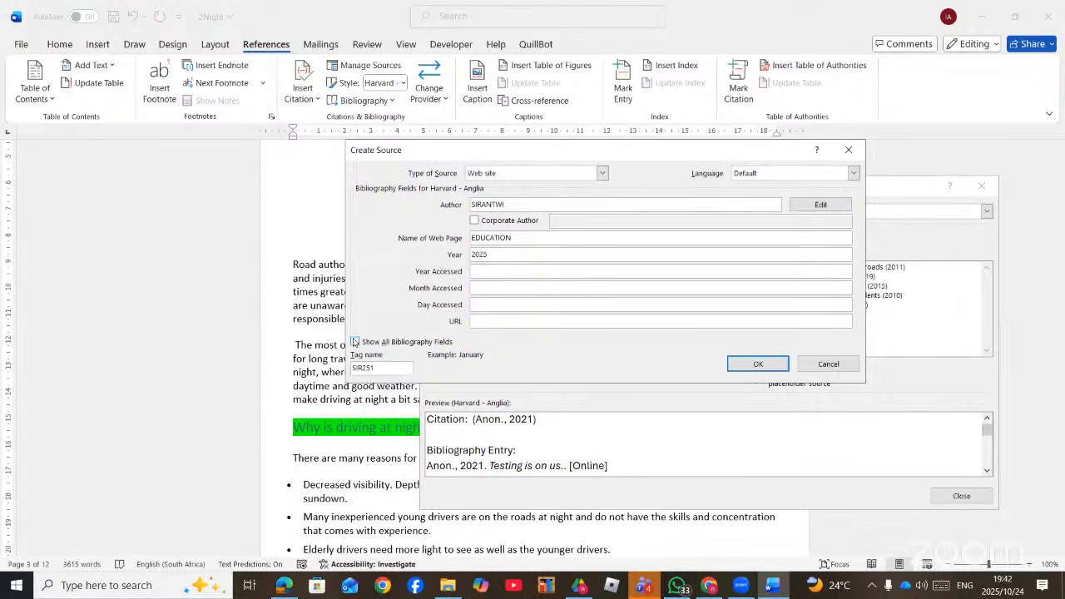
- Show all bibliography fields, keep a personal author, save the source and close the Source Manager
click(357, 342)
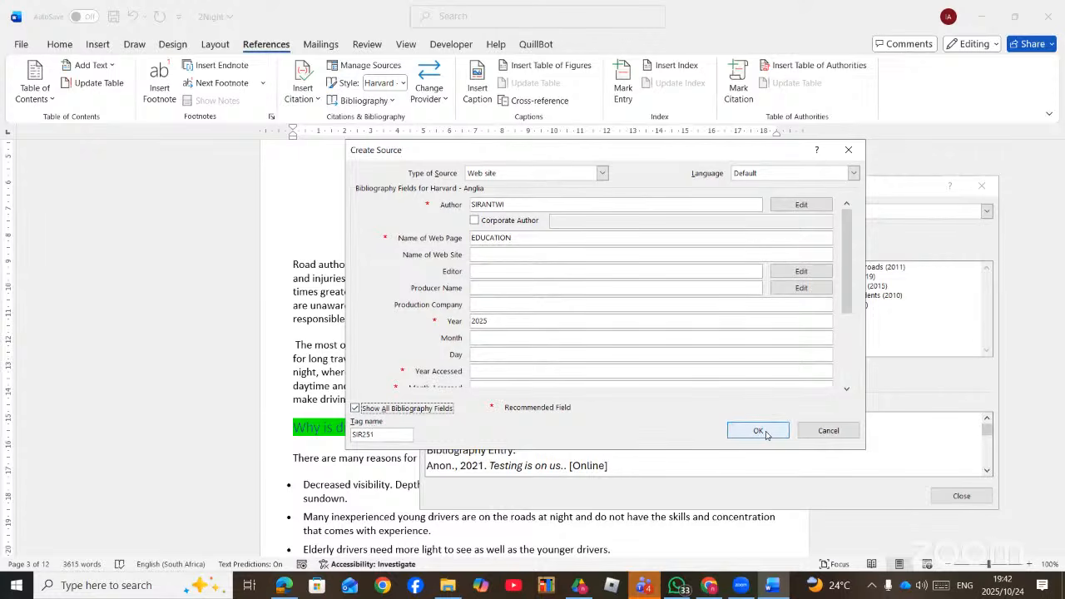
click(477, 222)
click(510, 222)
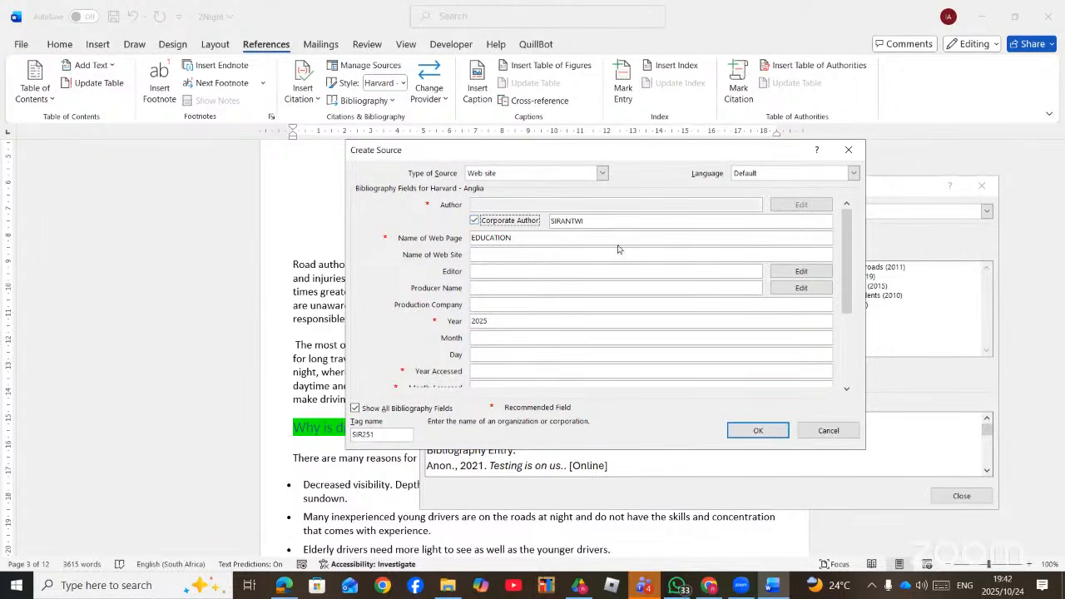
click(476, 221)
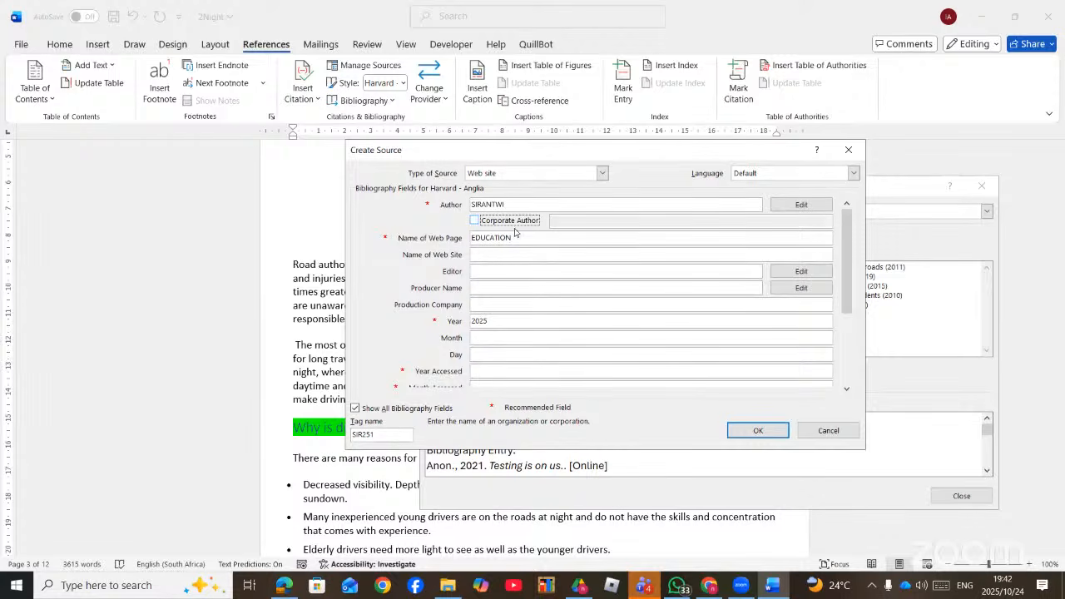
click(732, 430)
click(953, 499)
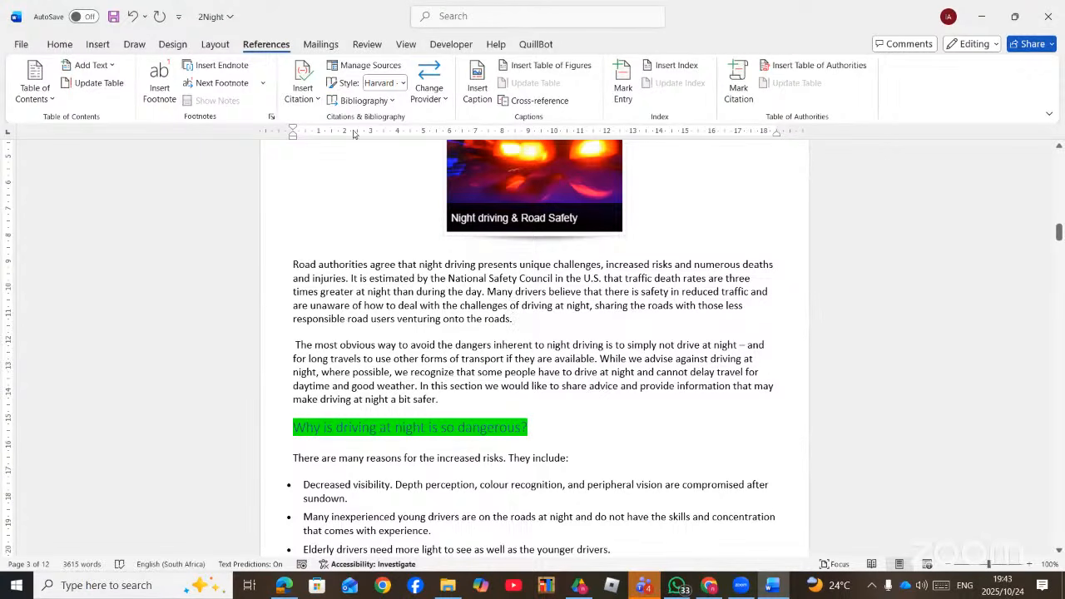
- Cite the 2011 'Save lives on the roads' book after 'roads.' and review its source details
click(313, 100)
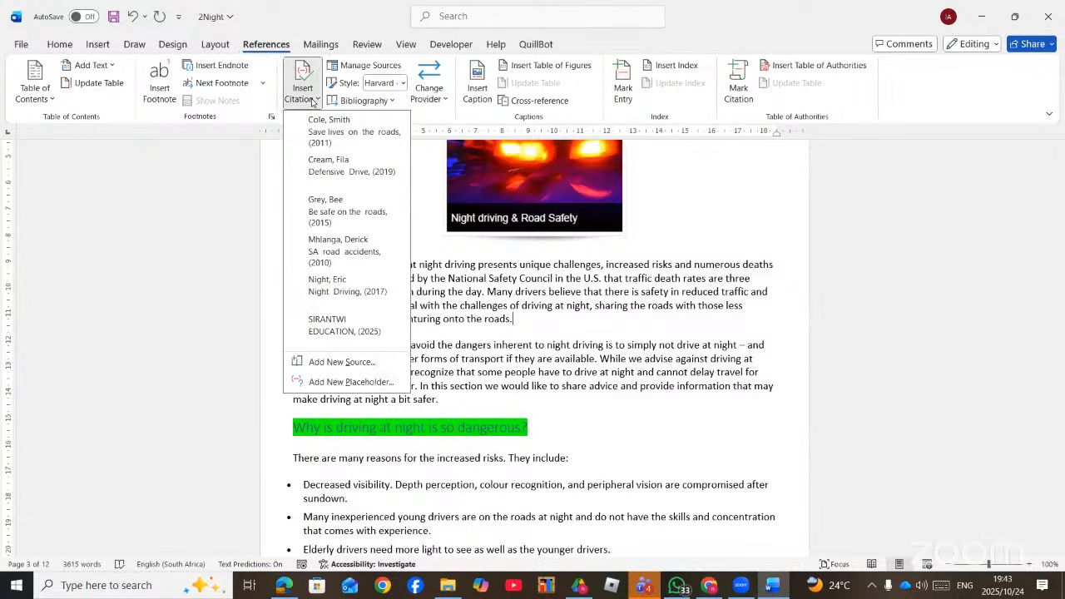
click(345, 138)
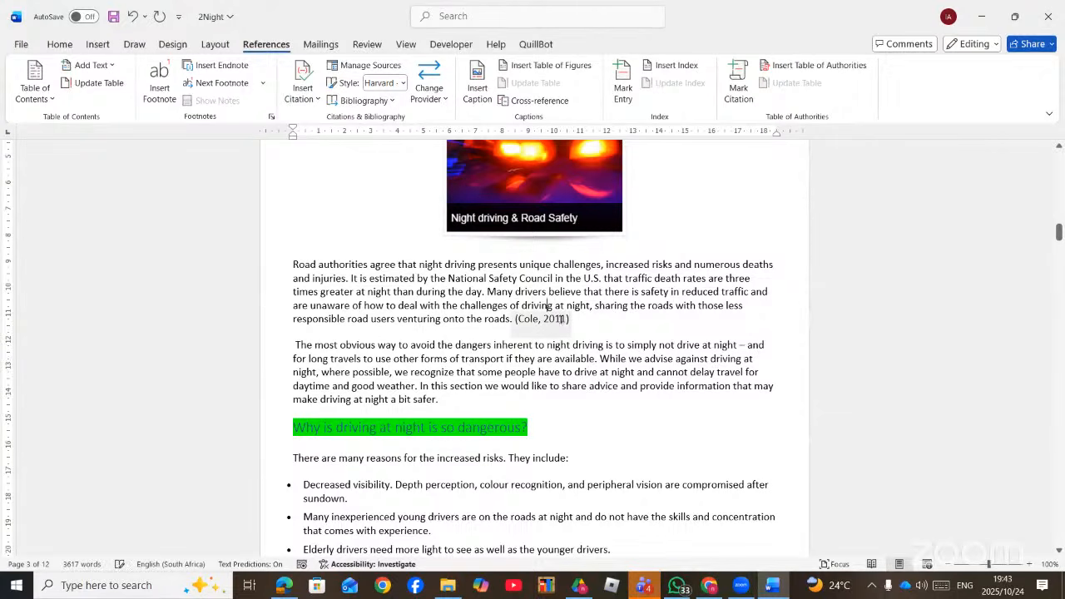
click(562, 321)
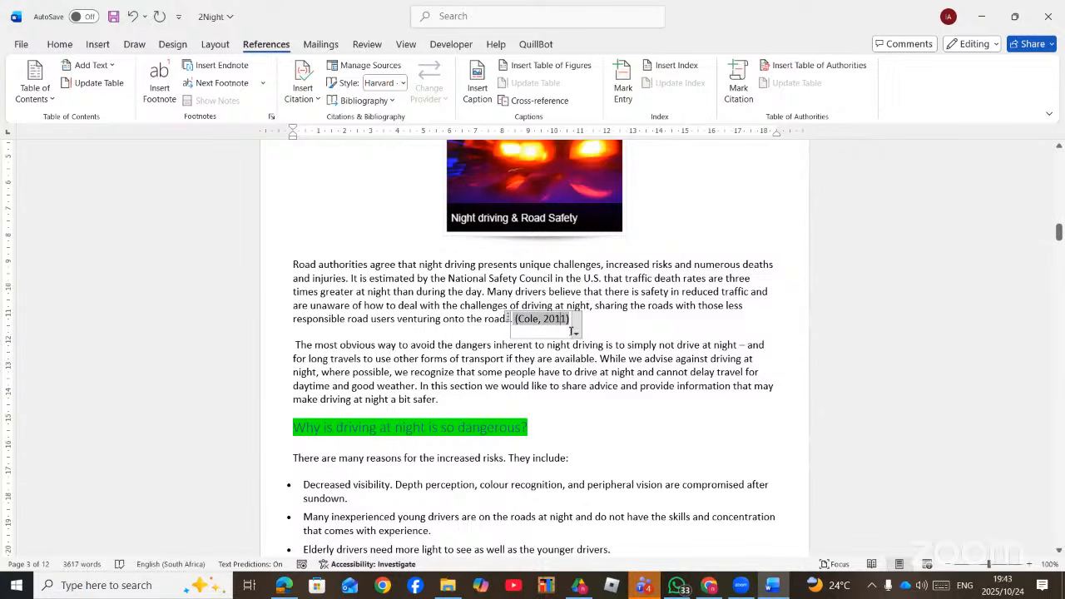
click(573, 332)
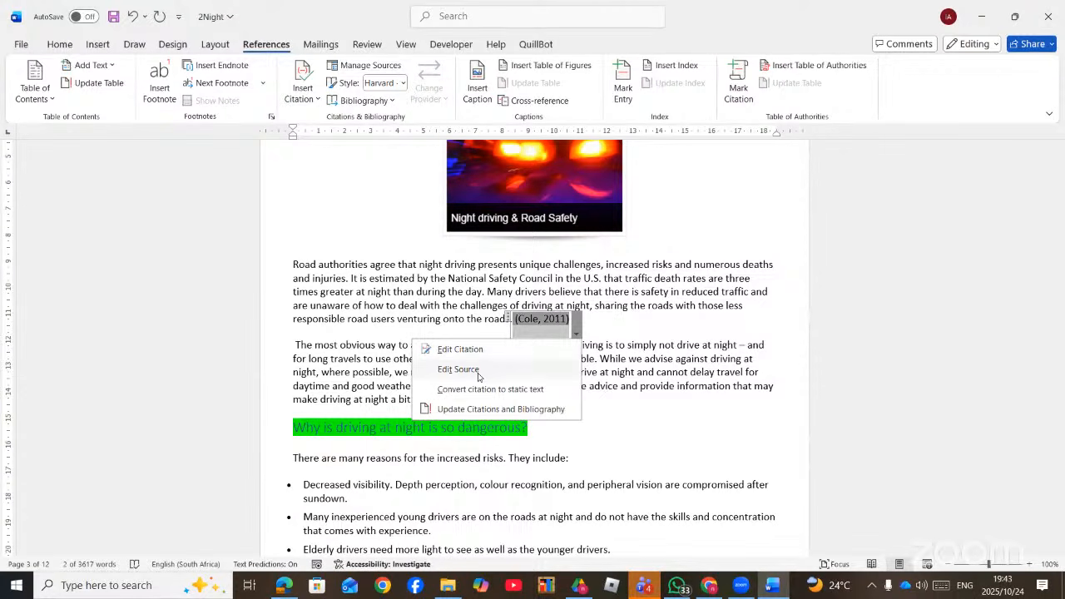
click(459, 369)
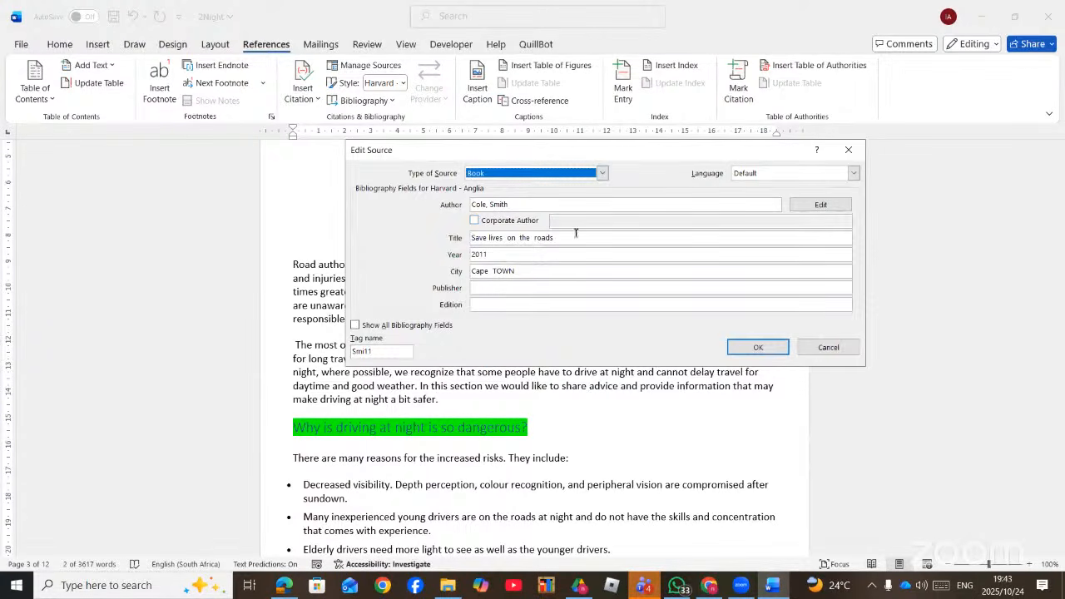
click(828, 348)
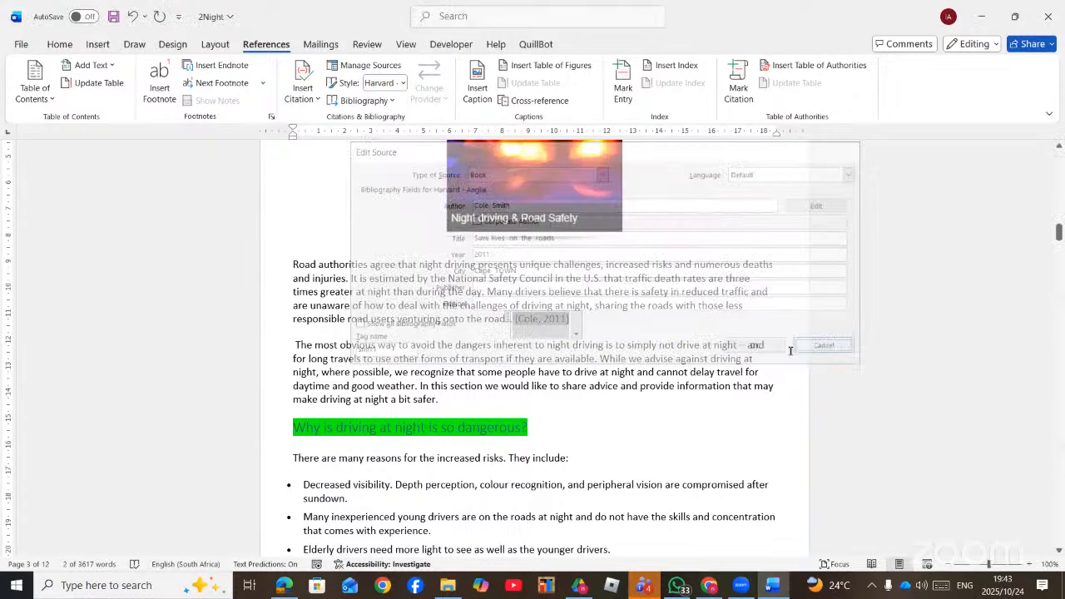
- Edit the Cole citation to show page 10 with the year suppressed
click(573, 333)
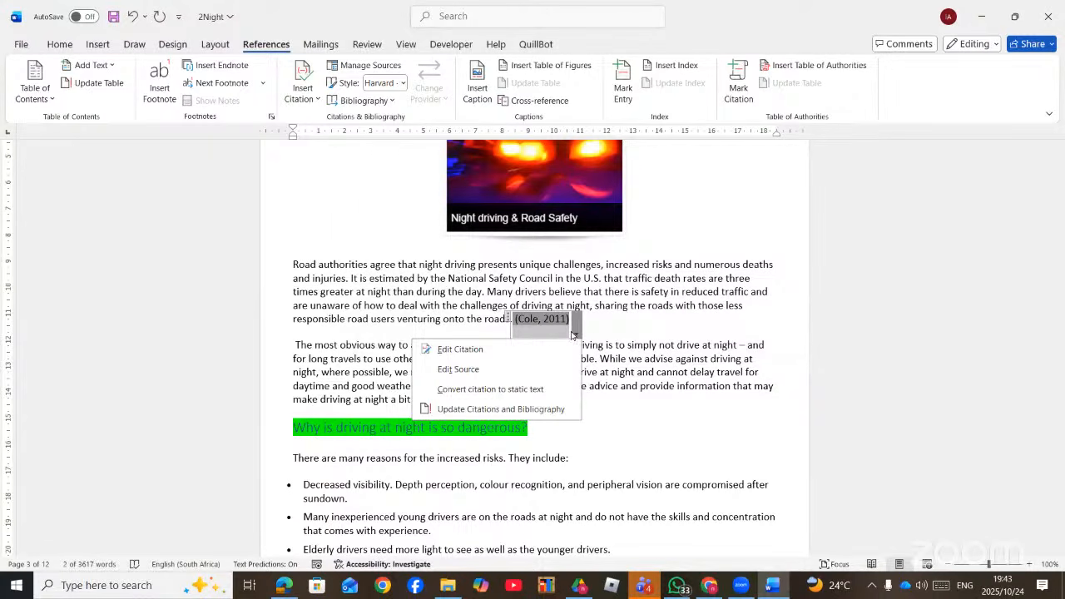
click(483, 350)
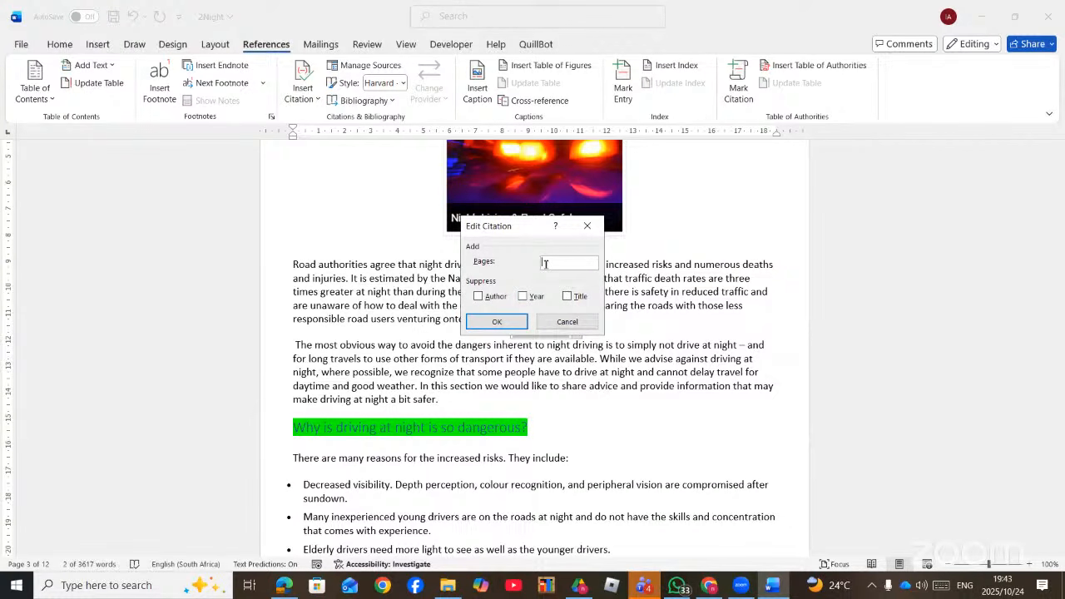
text(10)
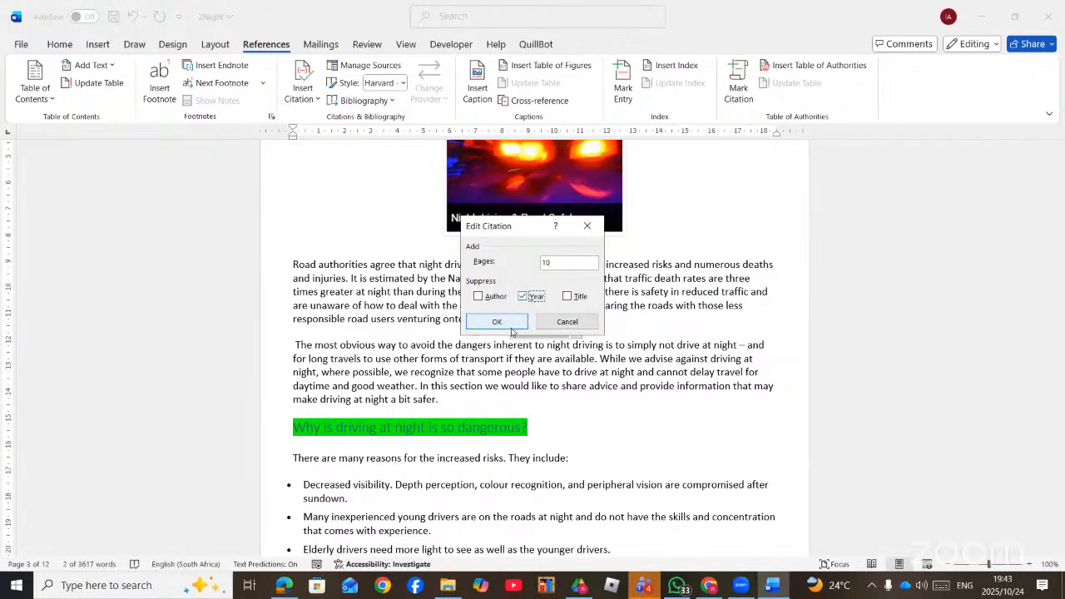
click(499, 323)
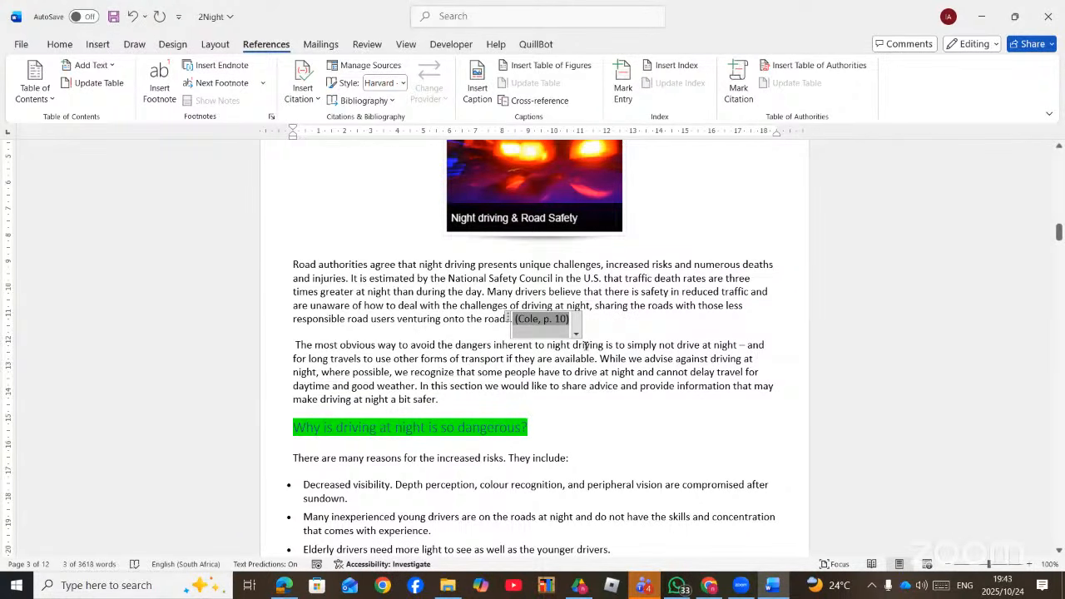
click(571, 358)
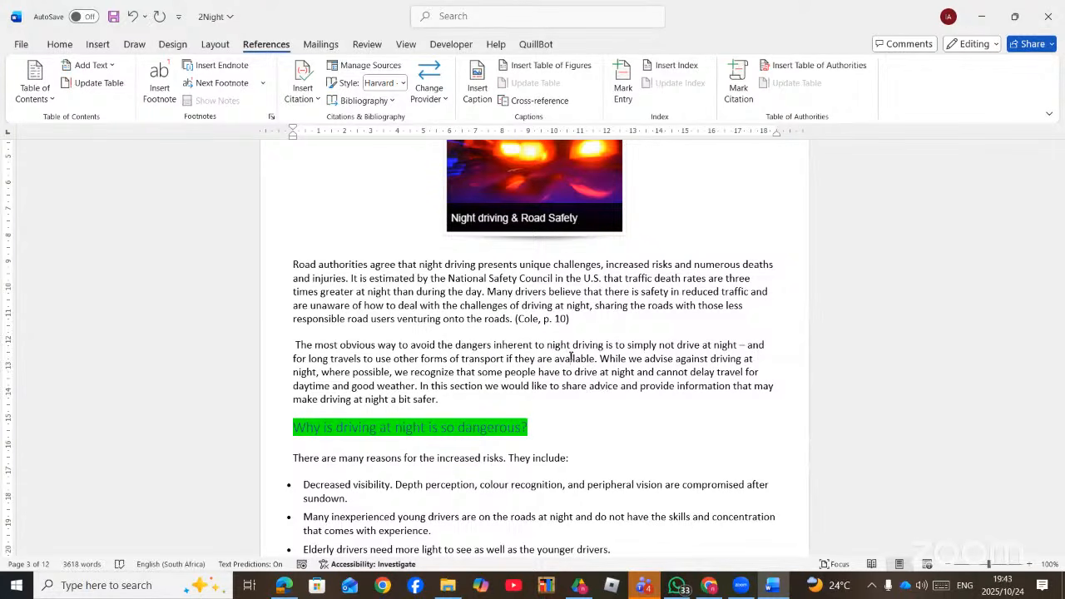
- In a new Explorer window, browse L: > 2025 papers > CAT P1 Nov 2025 DATA and open 1Courses
mouse_move(448, 588)
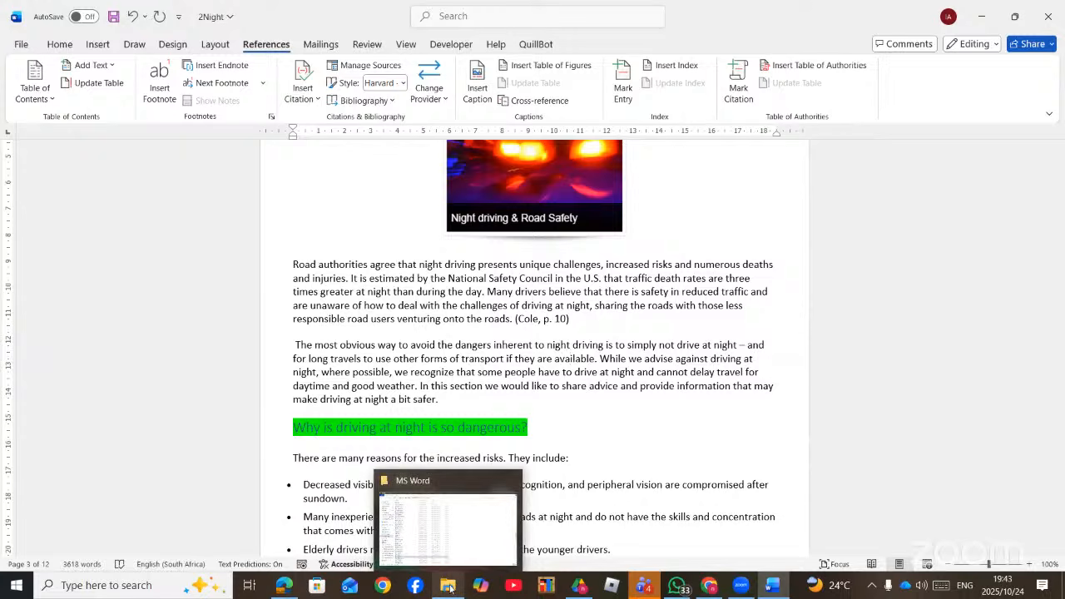
click(476, 526)
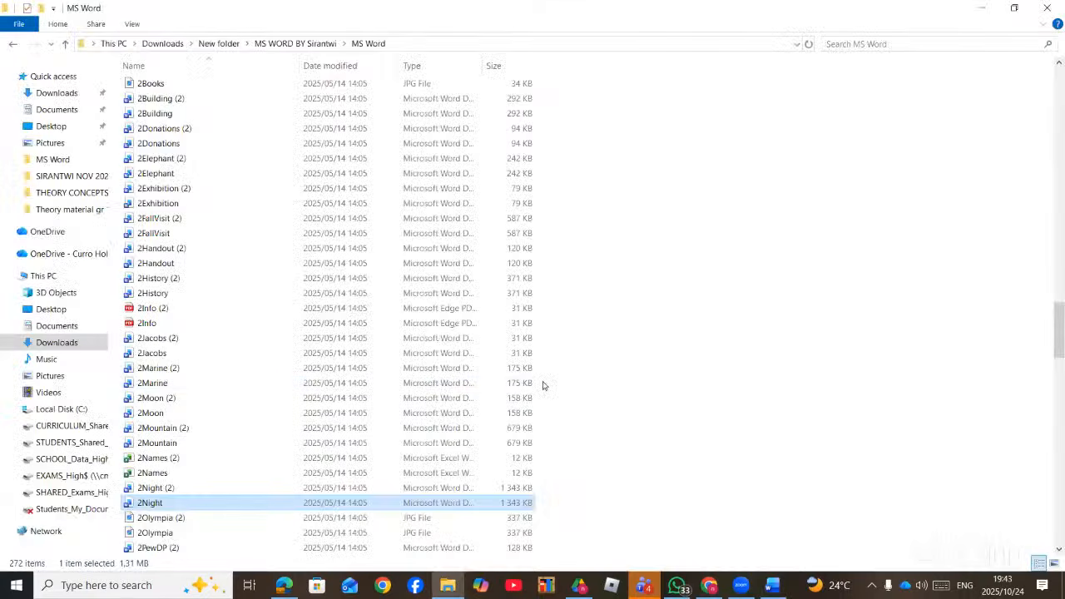
key(ctrl+n)
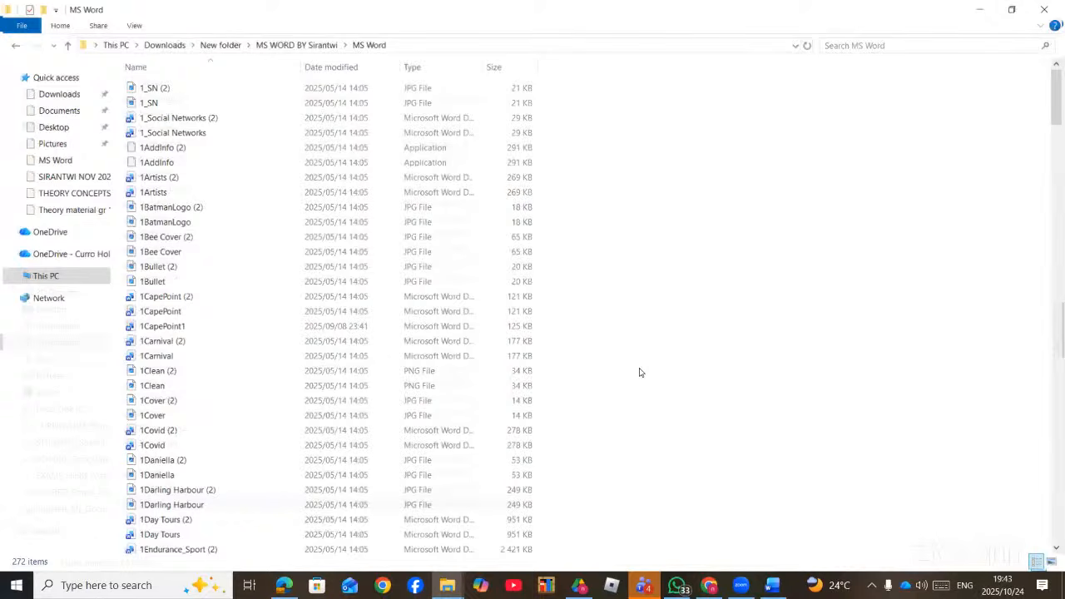
click(79, 448)
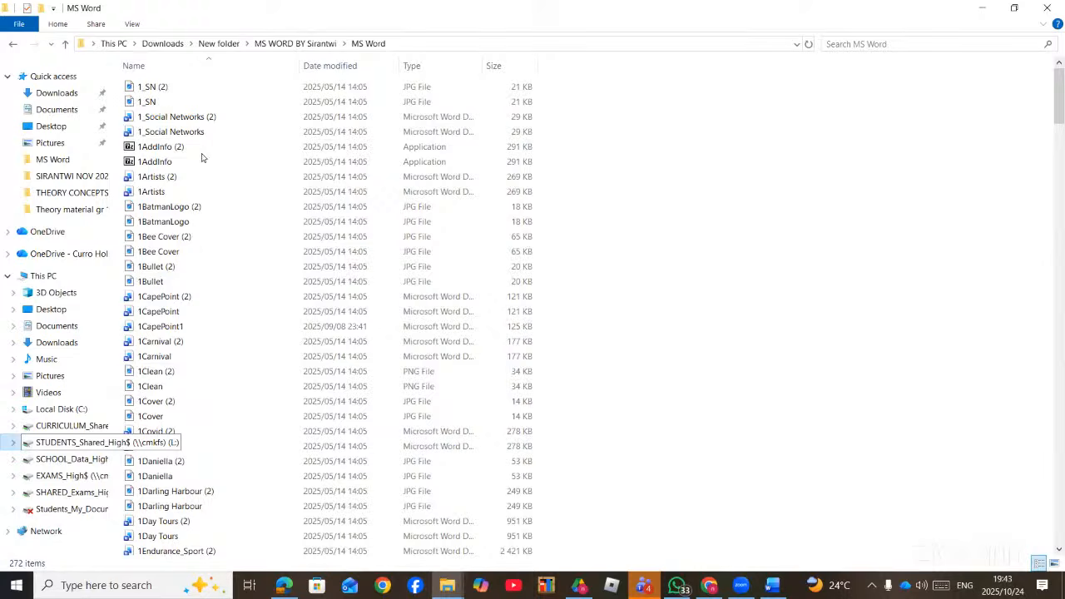
click(62, 410)
click(71, 443)
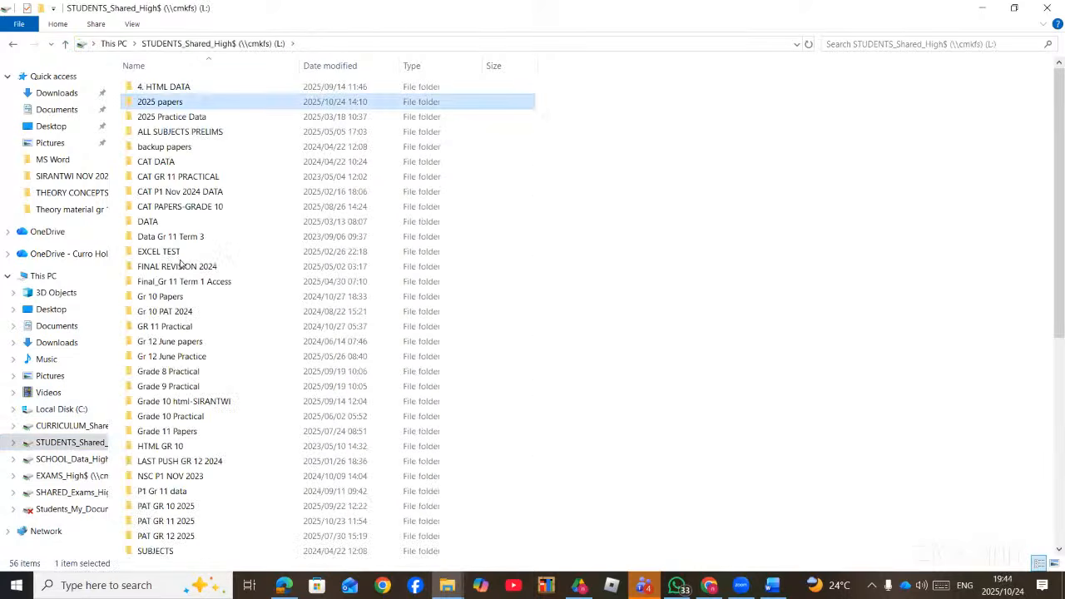
double_click(171, 102)
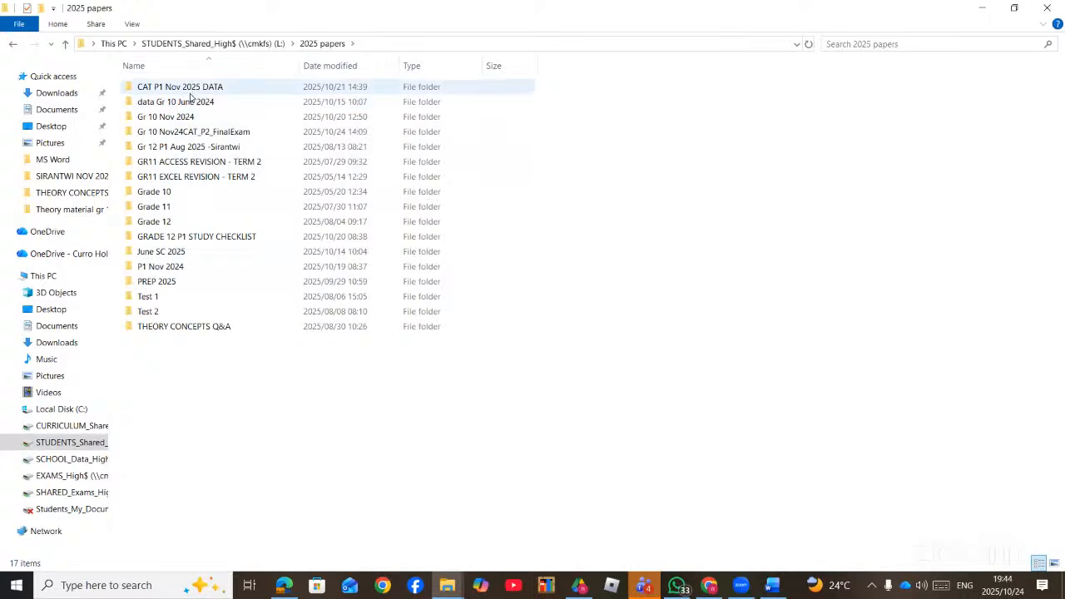
double_click(190, 91)
click(325, 45)
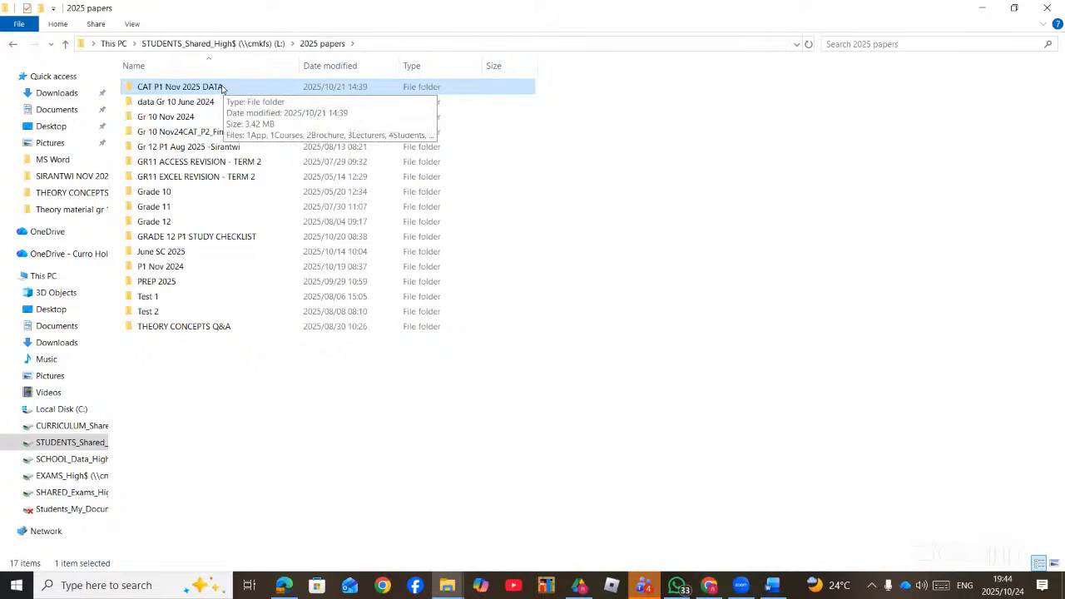
double_click(217, 91)
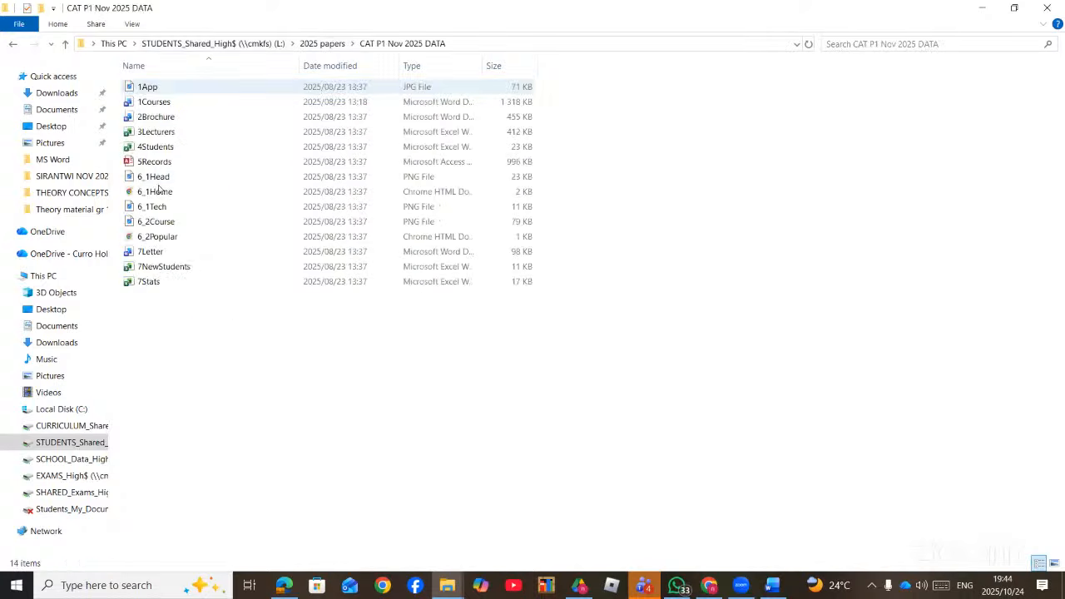
double_click(172, 104)
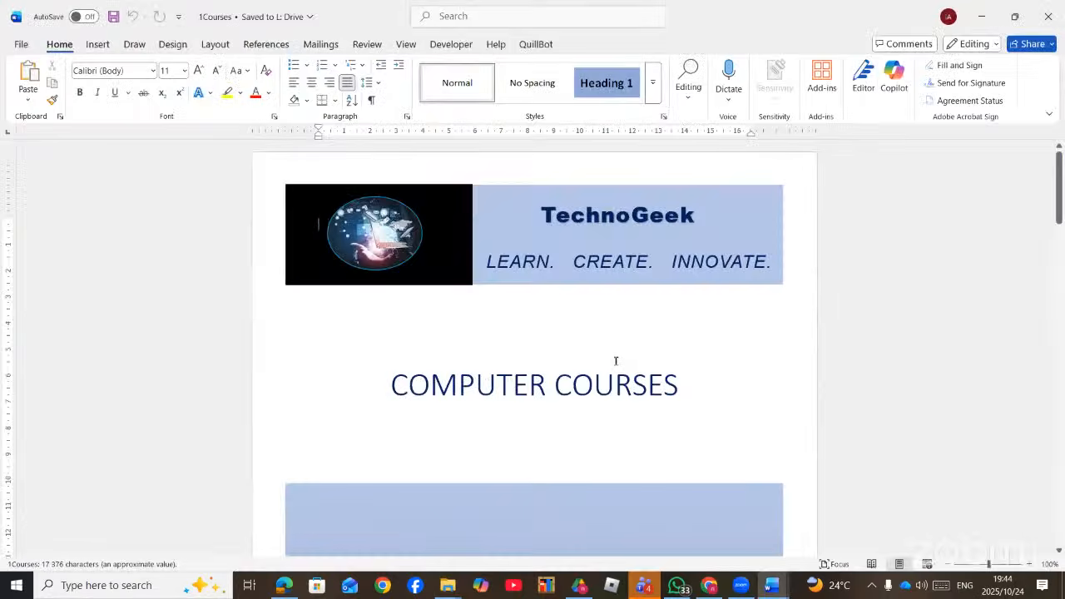
- Scroll through the 1Courses document down to the Data Science section's (Sarker, 2020) citation
scroll(602, 375, down, 15)
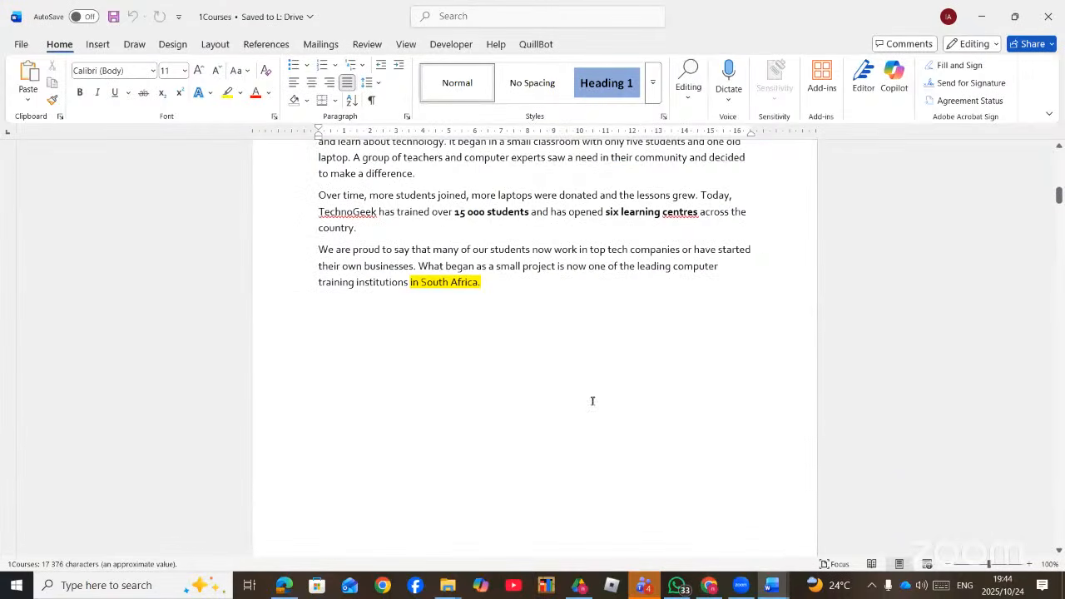
scroll(592, 402, up, 3)
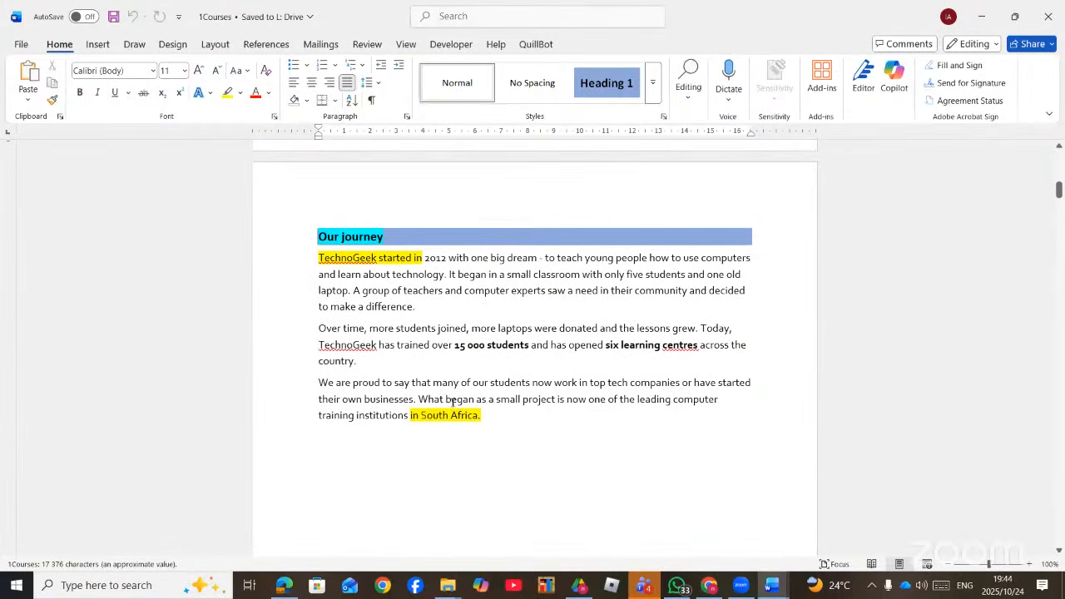
scroll(453, 402, down, 10)
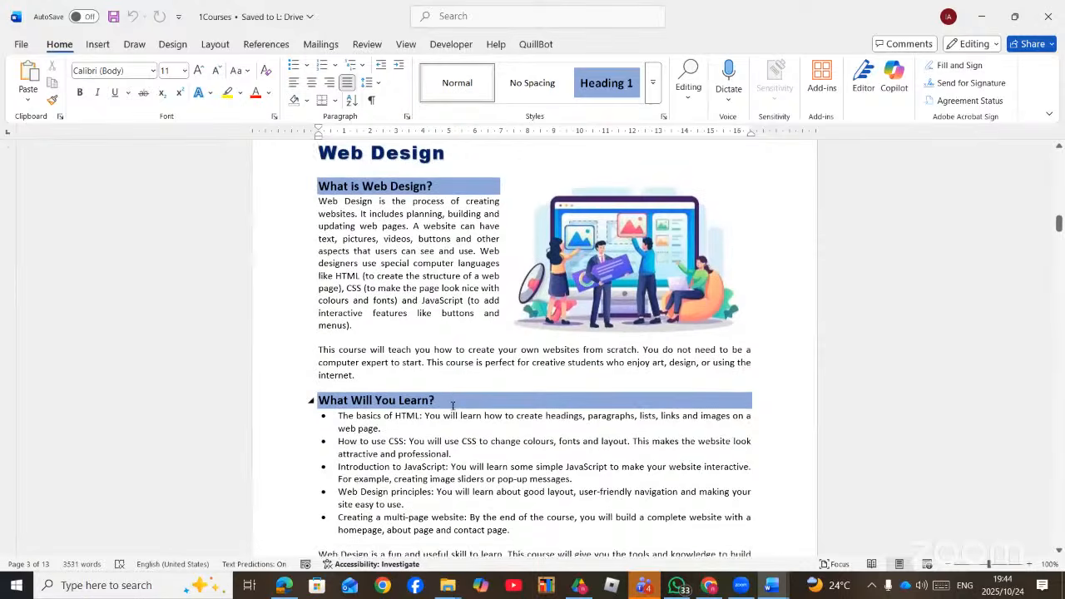
scroll(452, 405, up, 9)
scroll(453, 405, down, 20)
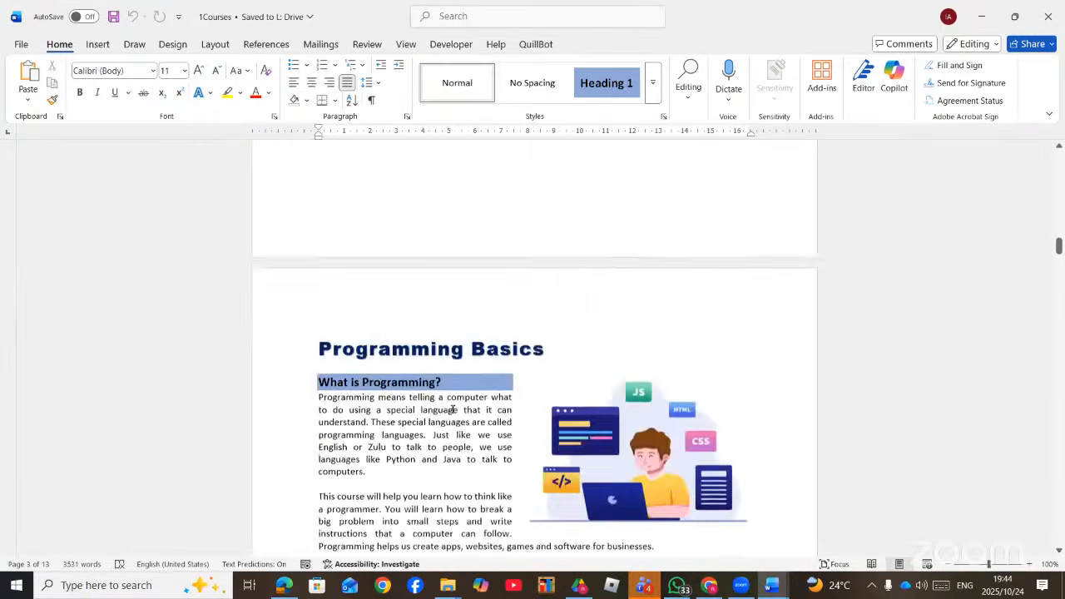
scroll(453, 409, down, 15)
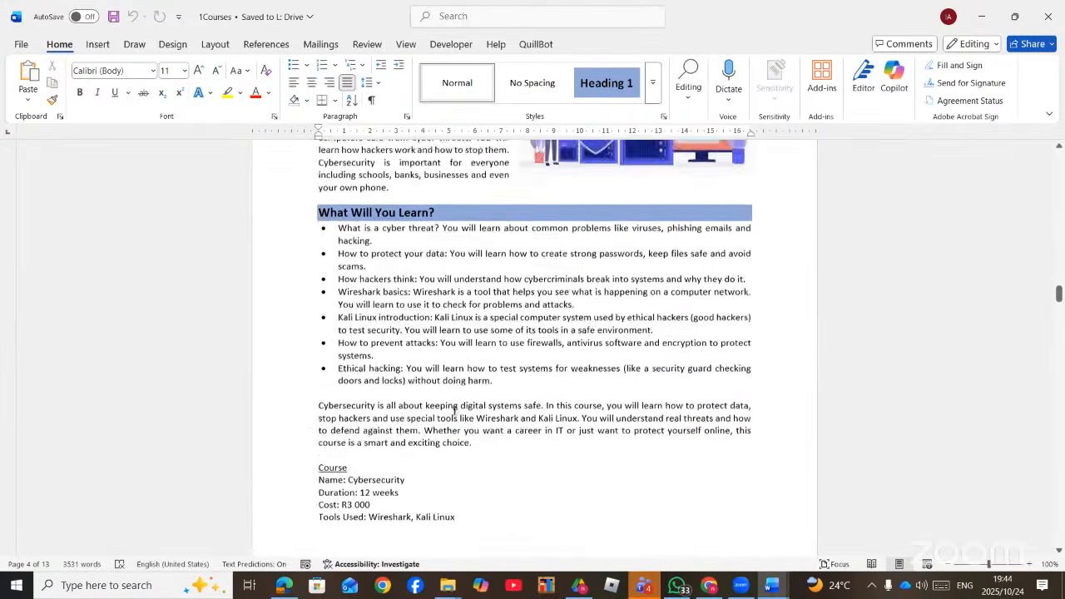
scroll(454, 409, down, 12)
scroll(455, 410, up, 2)
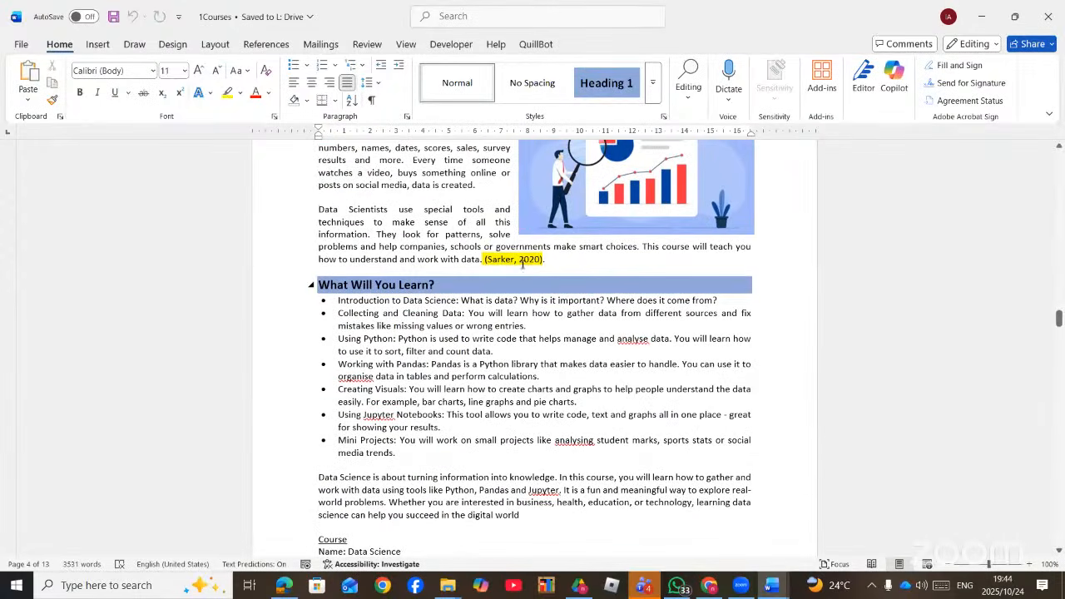
- Edit the (Sarker, 2020) citation to add page 10 so it reads (Sarker, 2020, p. 10)
click(521, 268)
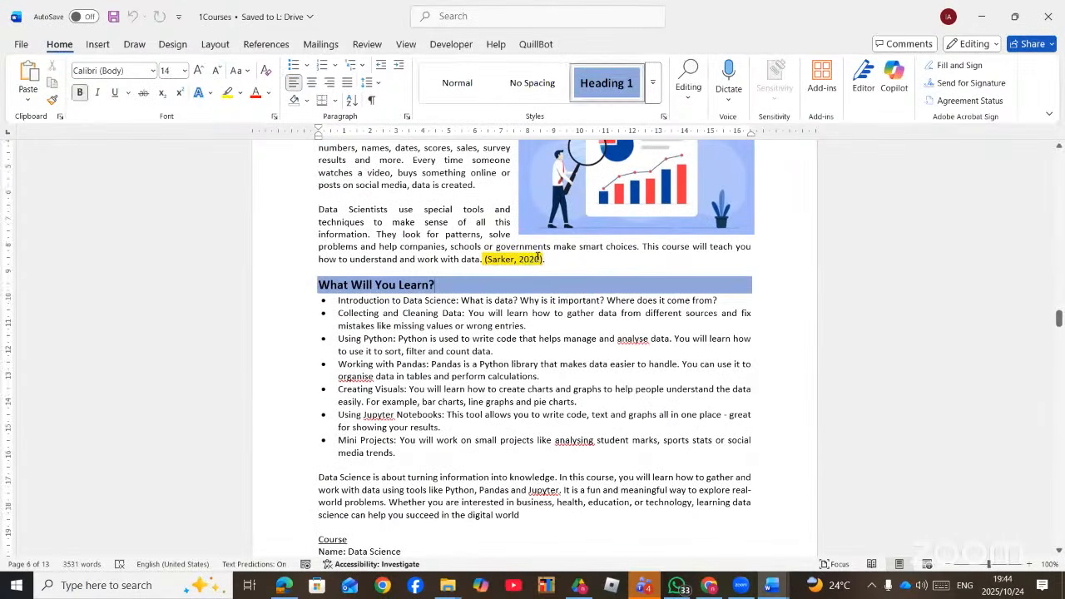
click(529, 257)
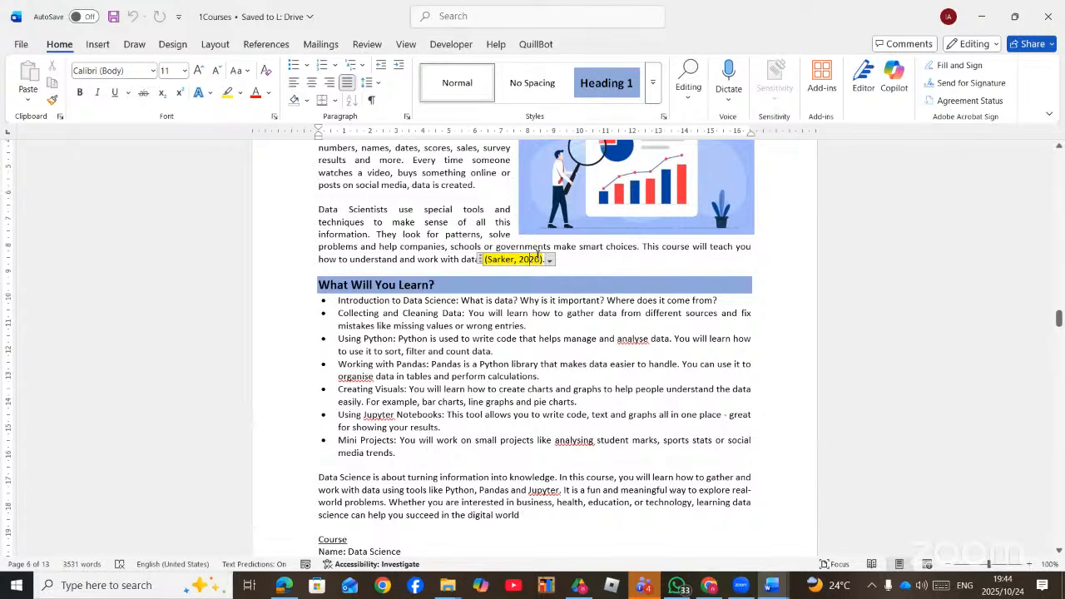
click(549, 261)
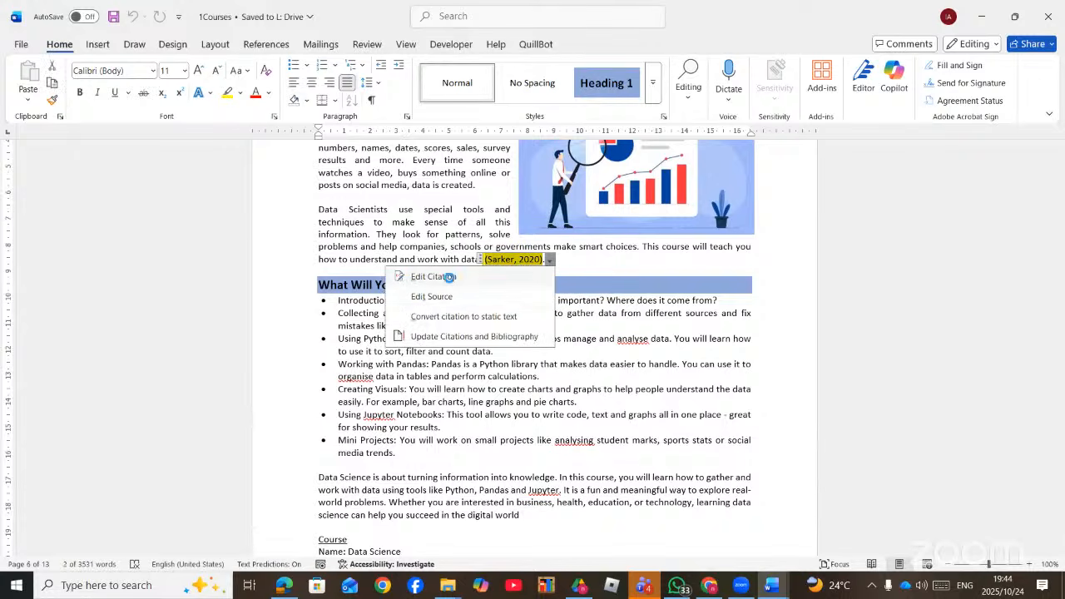
click(439, 276)
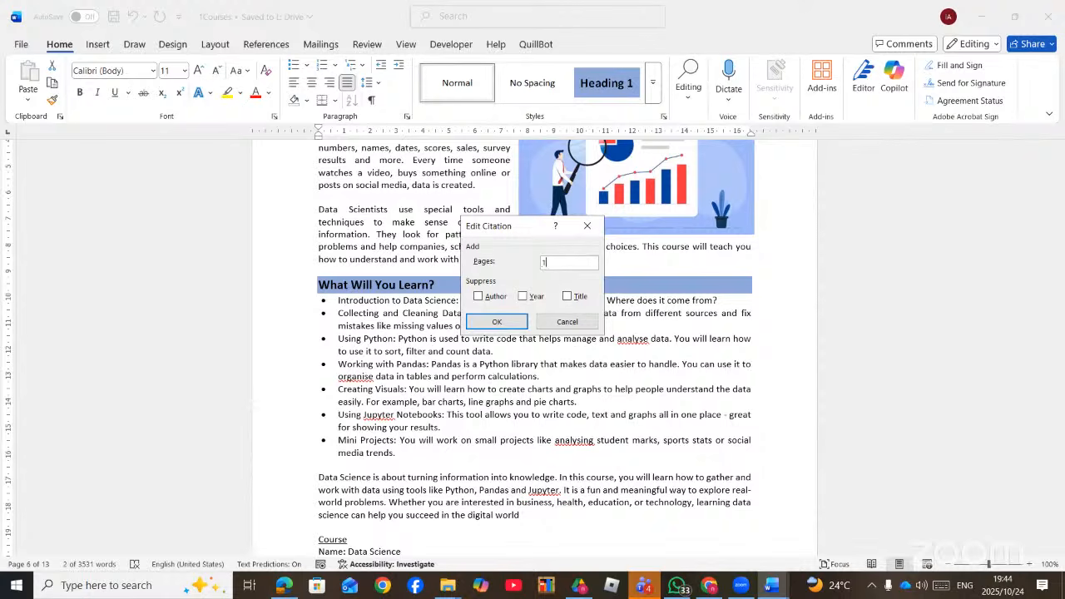
click(516, 324)
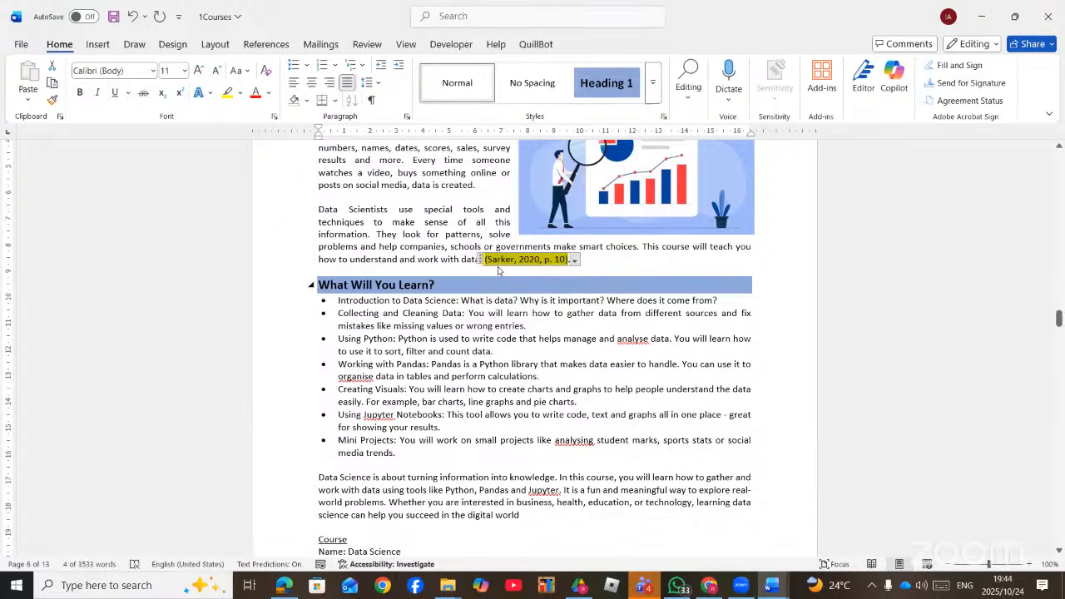
- Select the Cybersecurity picture and view its size, confirming 6 cm high by 9 cm wide
scroll(430, 342, up, 8)
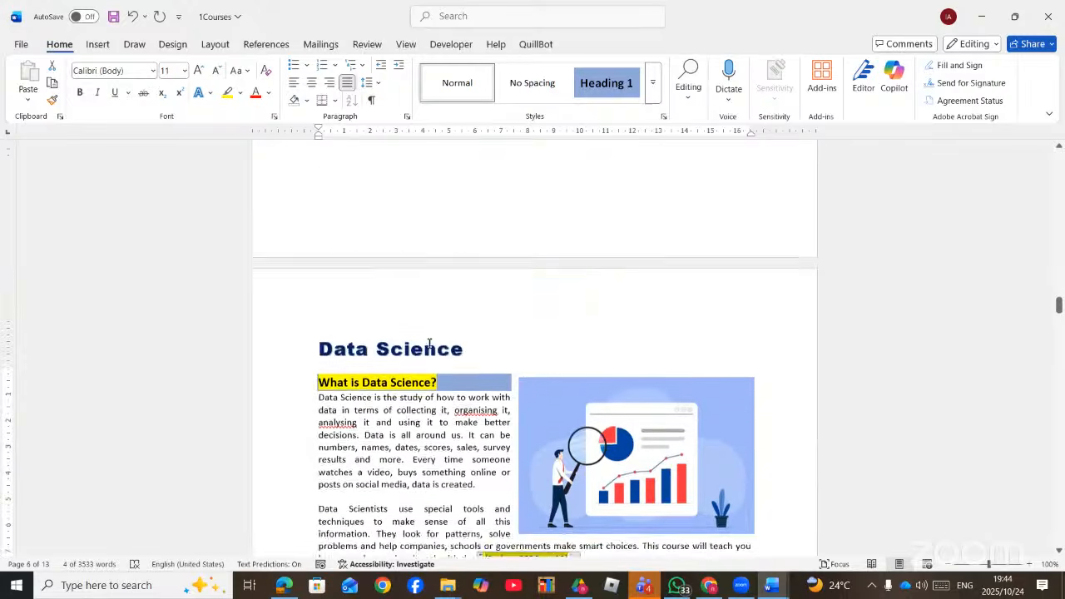
scroll(430, 341, down, 3)
scroll(429, 341, down, 1)
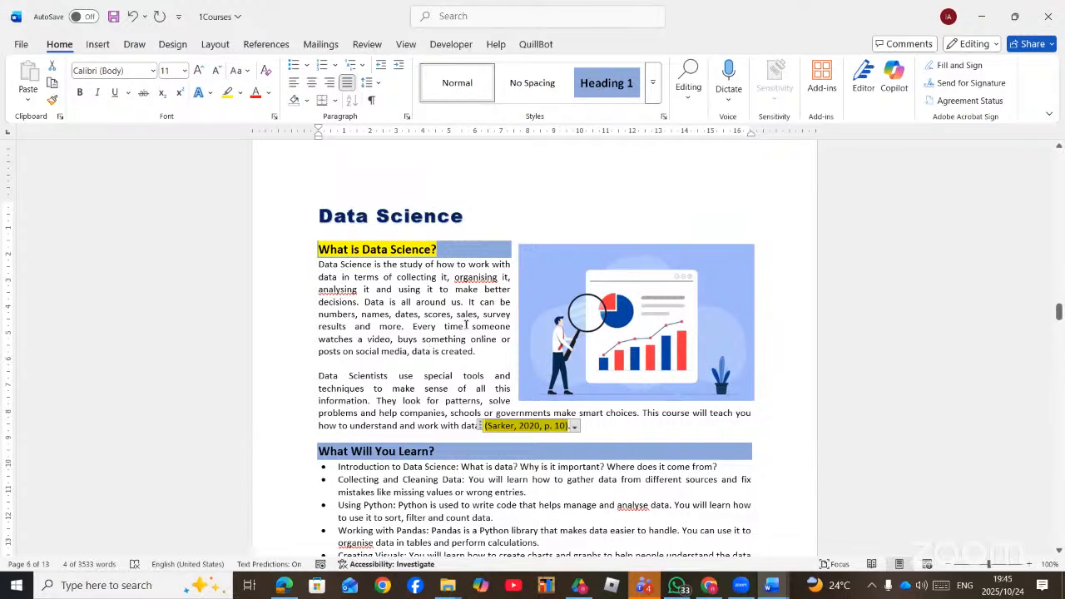
click(596, 338)
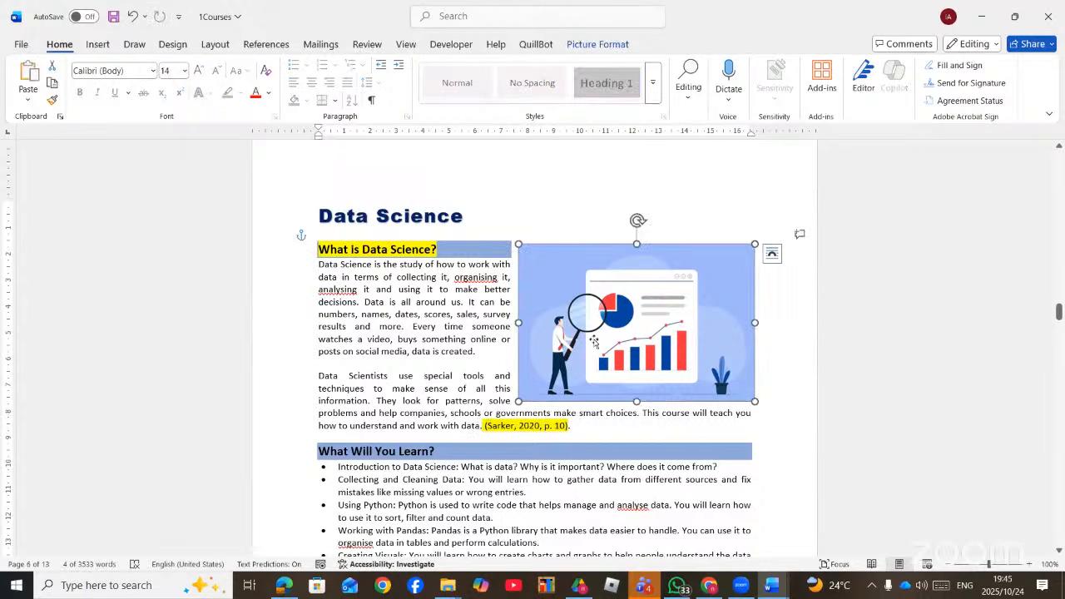
click(360, 340)
click(632, 327)
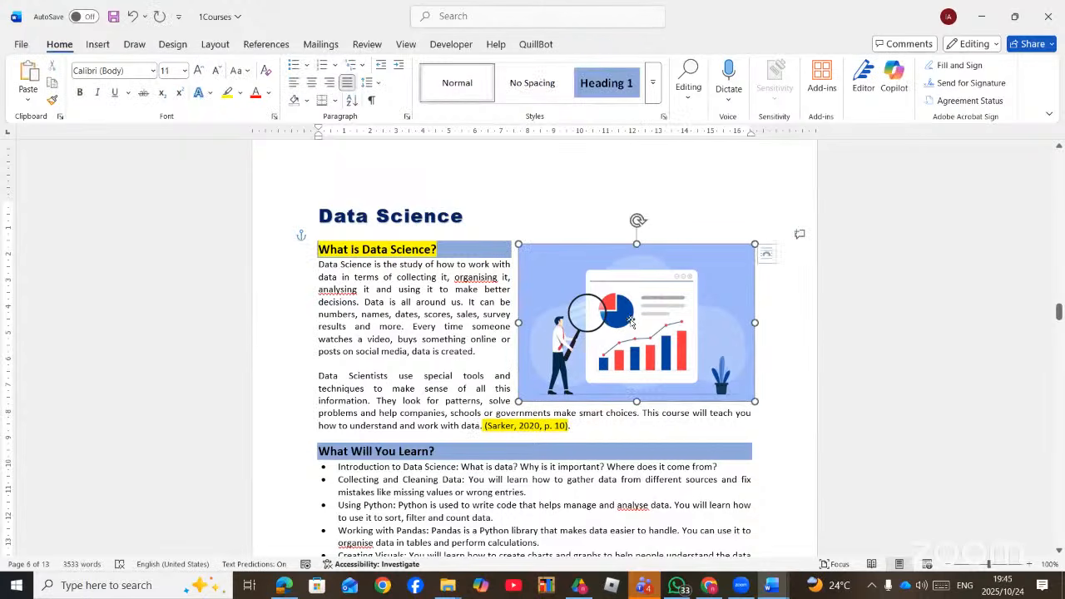
scroll(676, 381, up, 10)
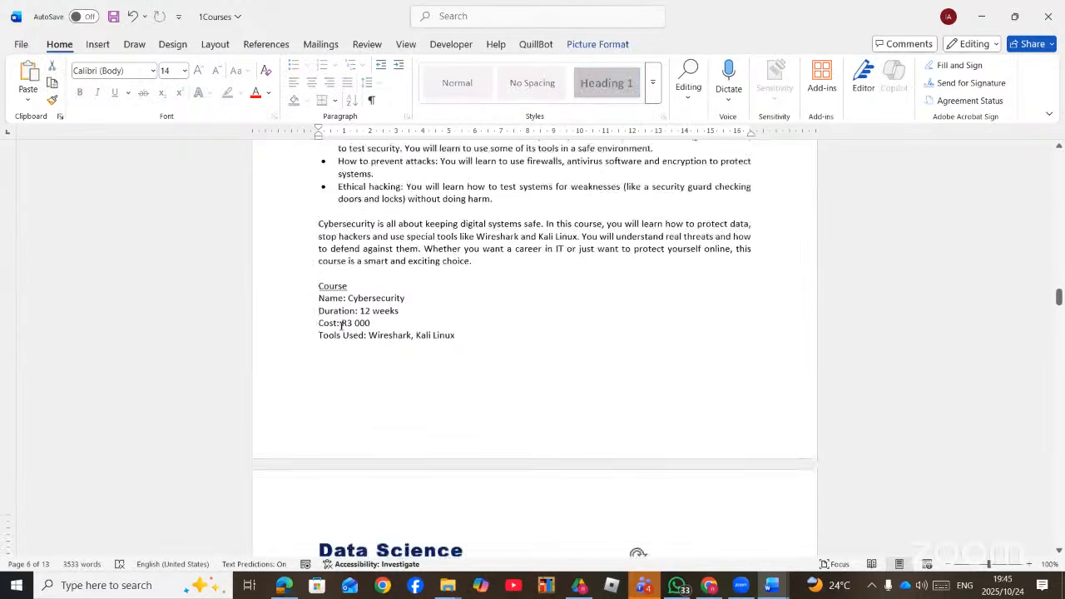
click(689, 356)
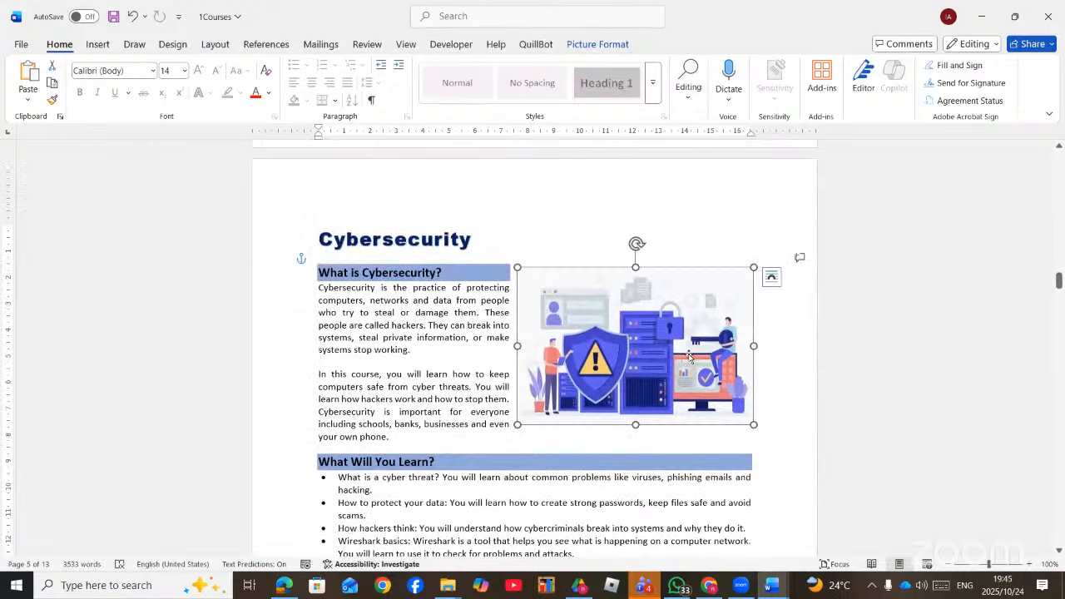
click(402, 327)
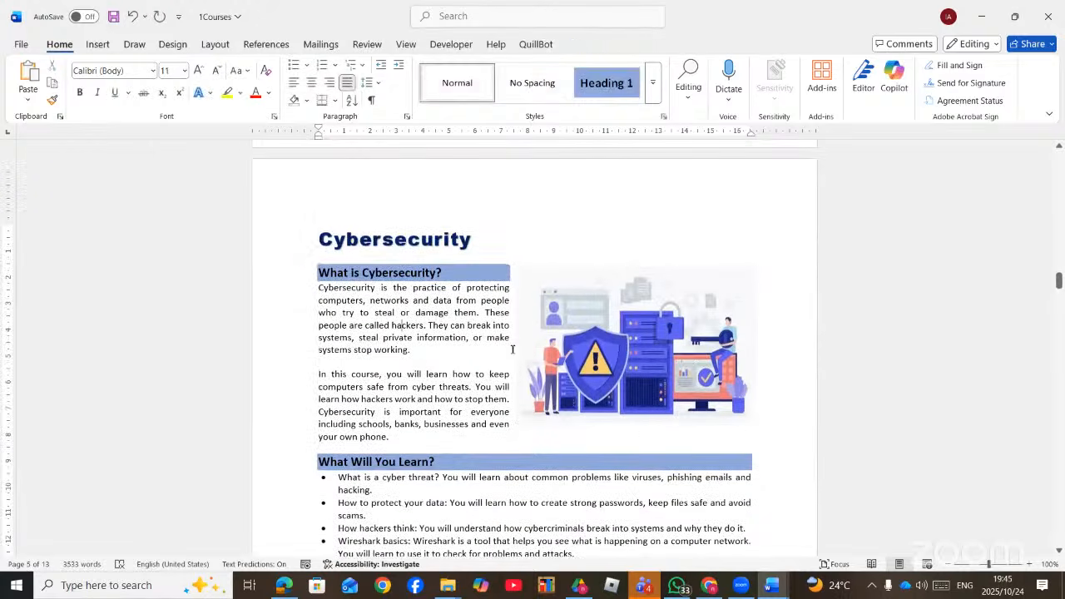
click(593, 342)
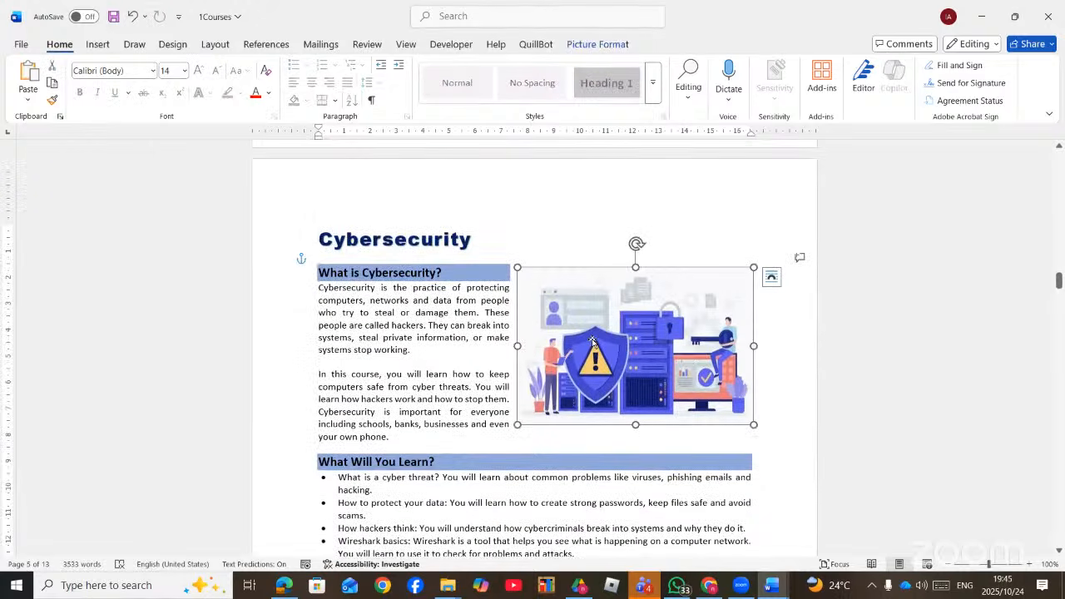
click(586, 46)
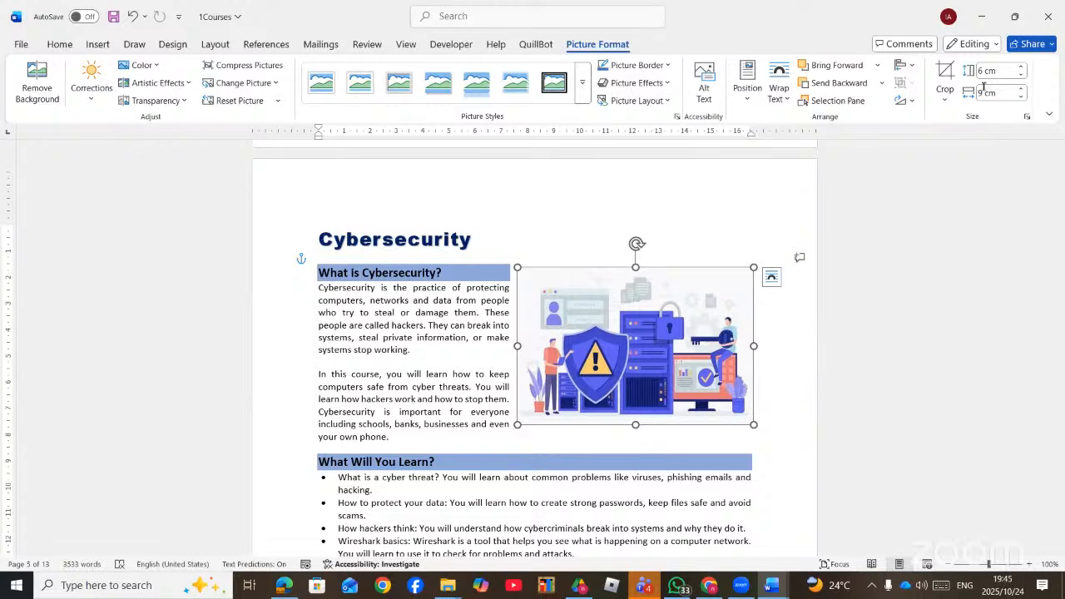
- Select the Data Science picture and confirm its size reads 6 cm by 9 cm
scroll(442, 405, down, 15)
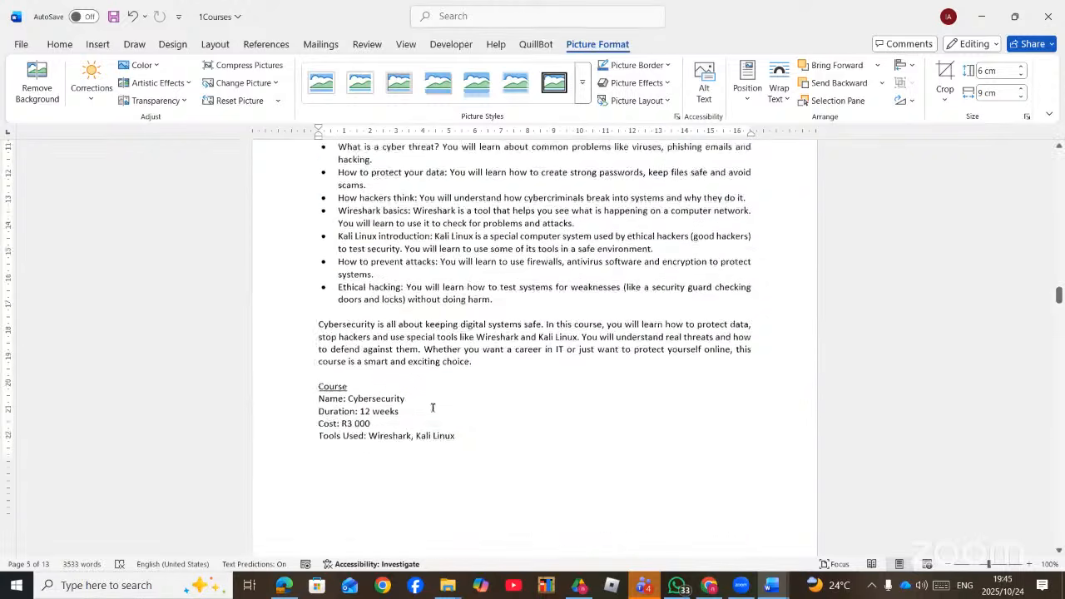
scroll(451, 405, down, 3)
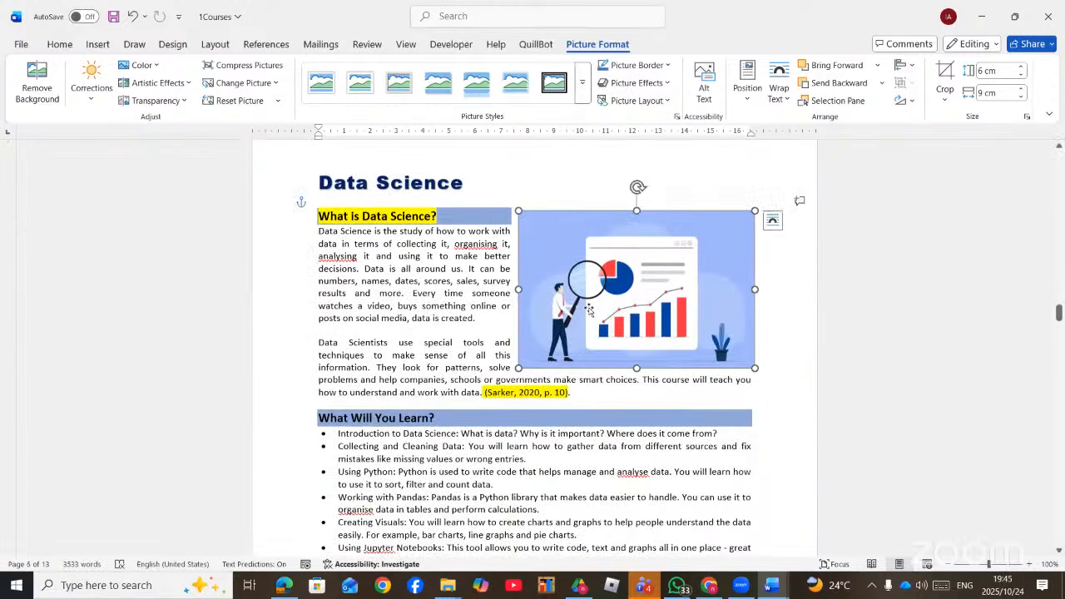
click(430, 320)
click(661, 284)
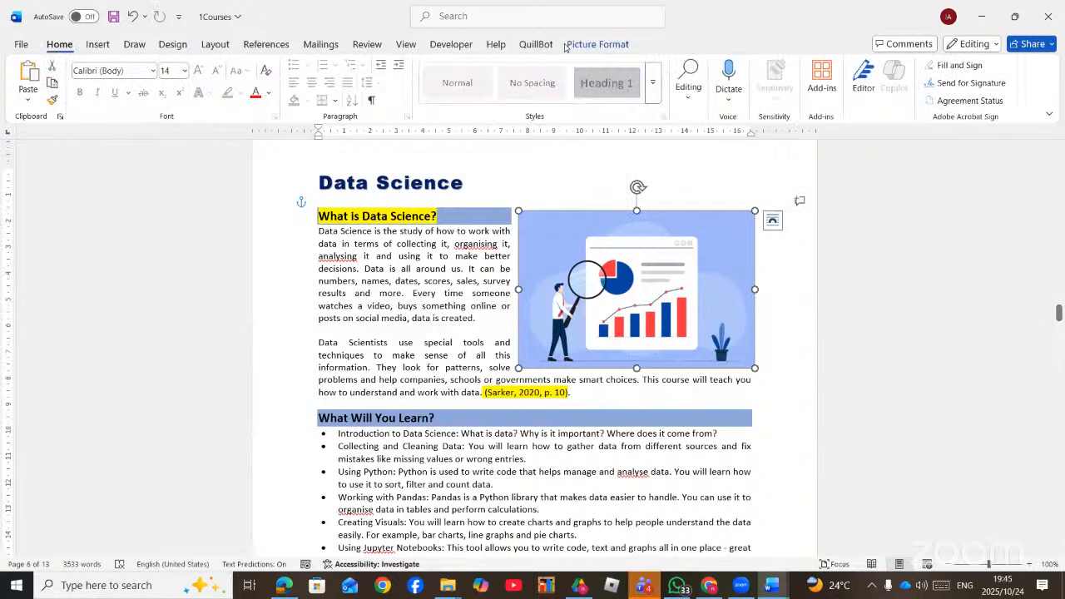
click(592, 46)
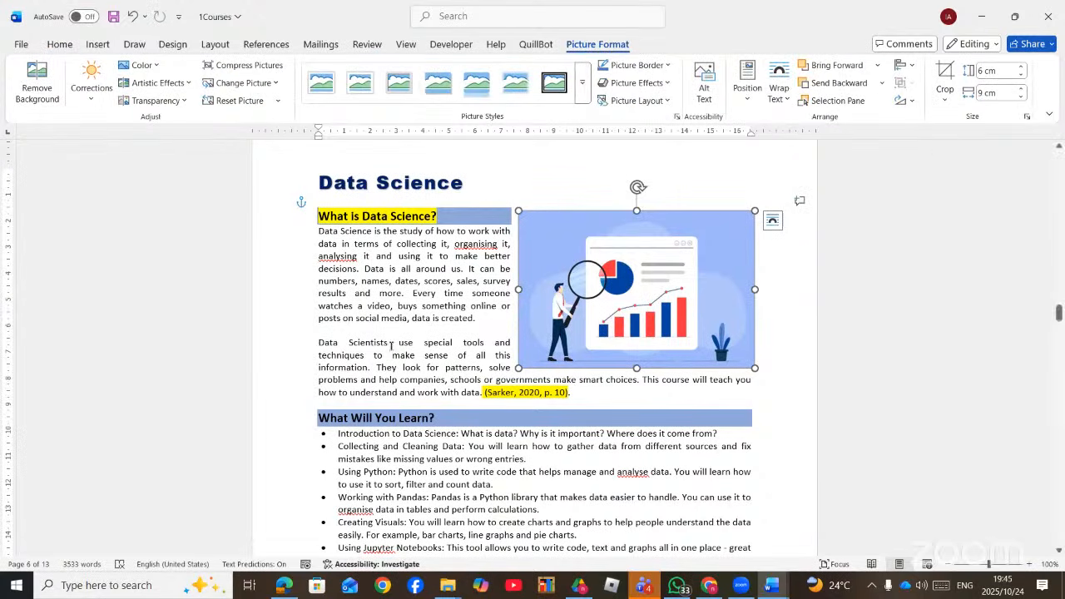
- Select the Computer Literacy laptop picture to check its 6 × 9 cm size
scroll(434, 342, down, 1)
scroll(434, 342, down, 17)
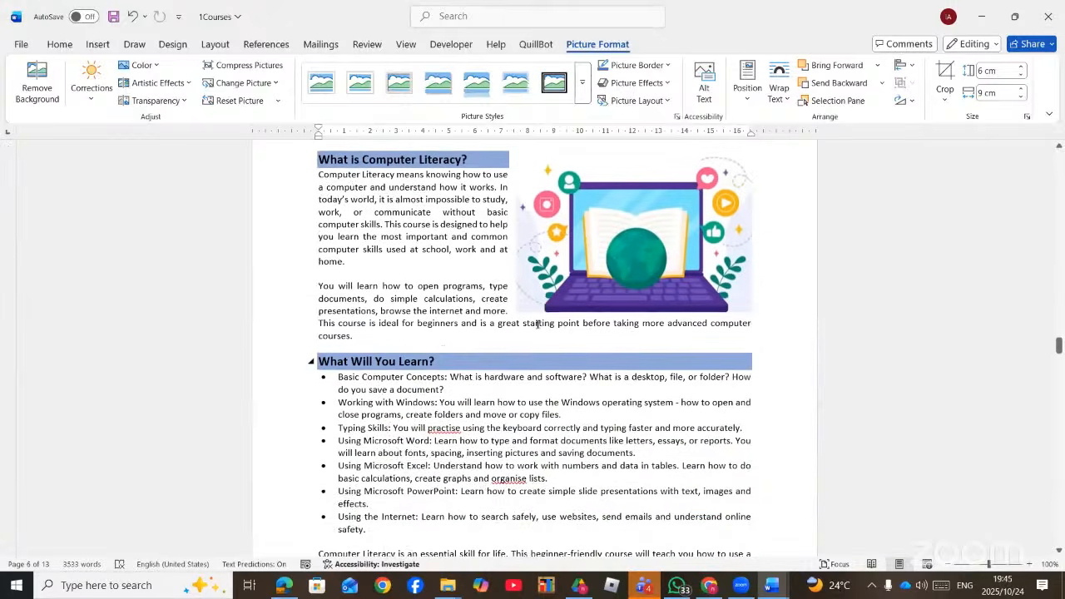
scroll(589, 328, up, 3)
click(588, 331)
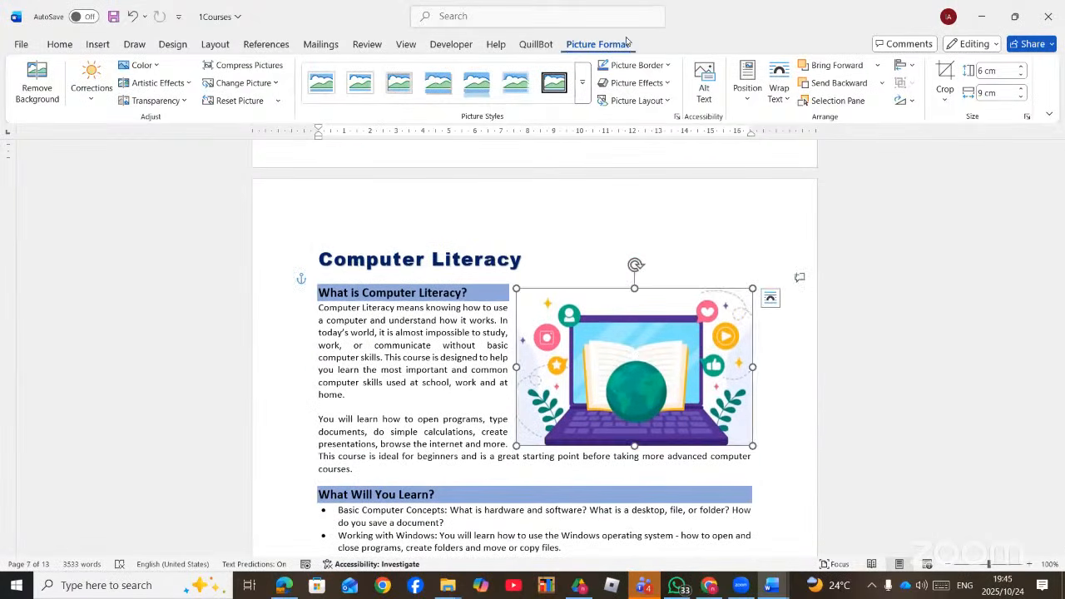
- Confirm the Game Development controller picture measures 6 cm by 9 cm
scroll(581, 423, down, 20)
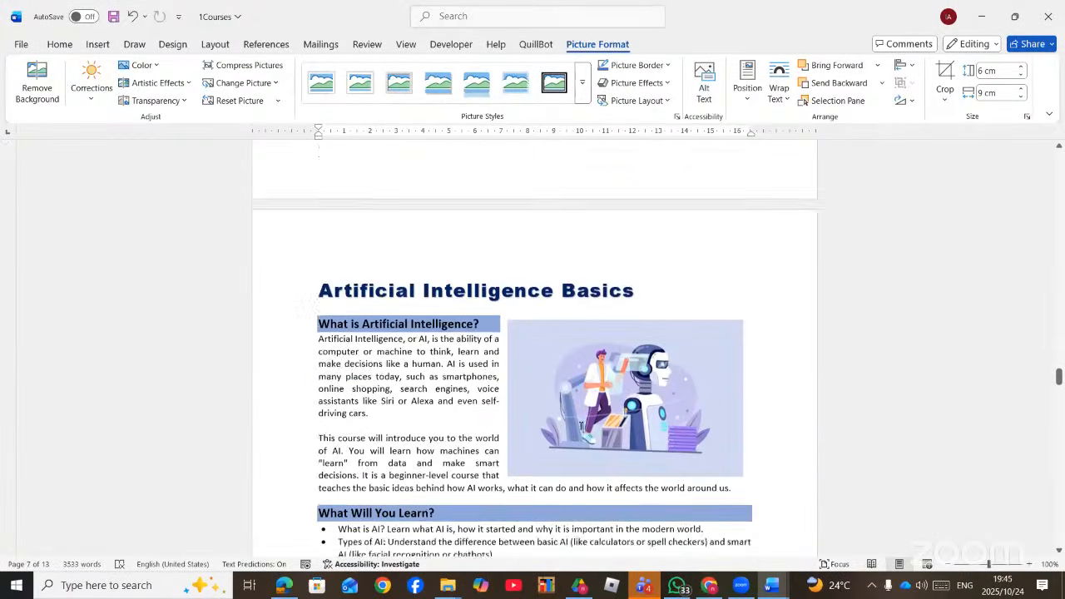
scroll(581, 426, down, 20)
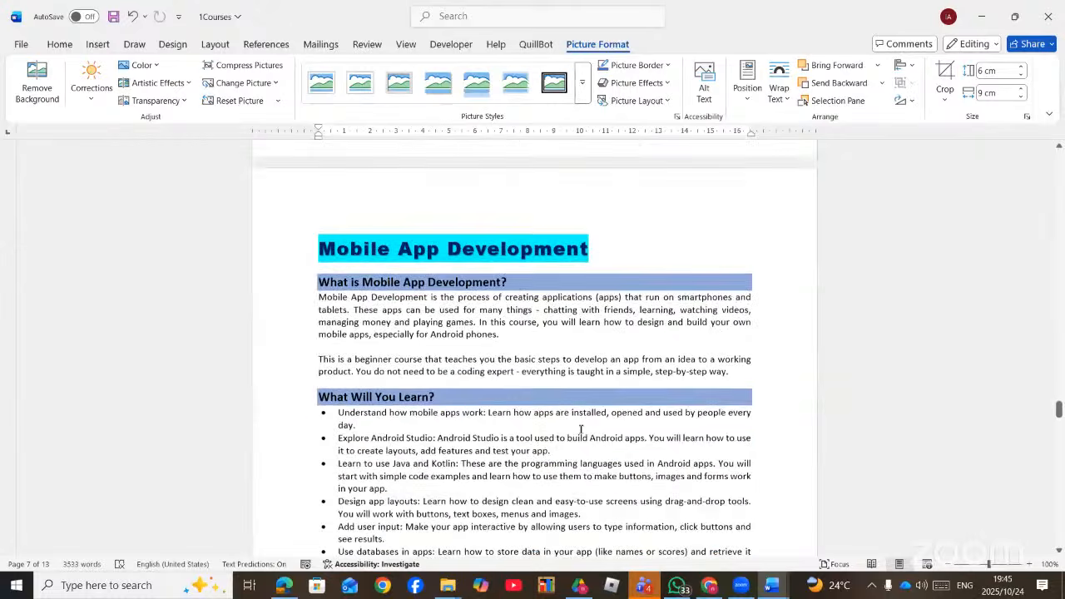
scroll(580, 435, down, 15)
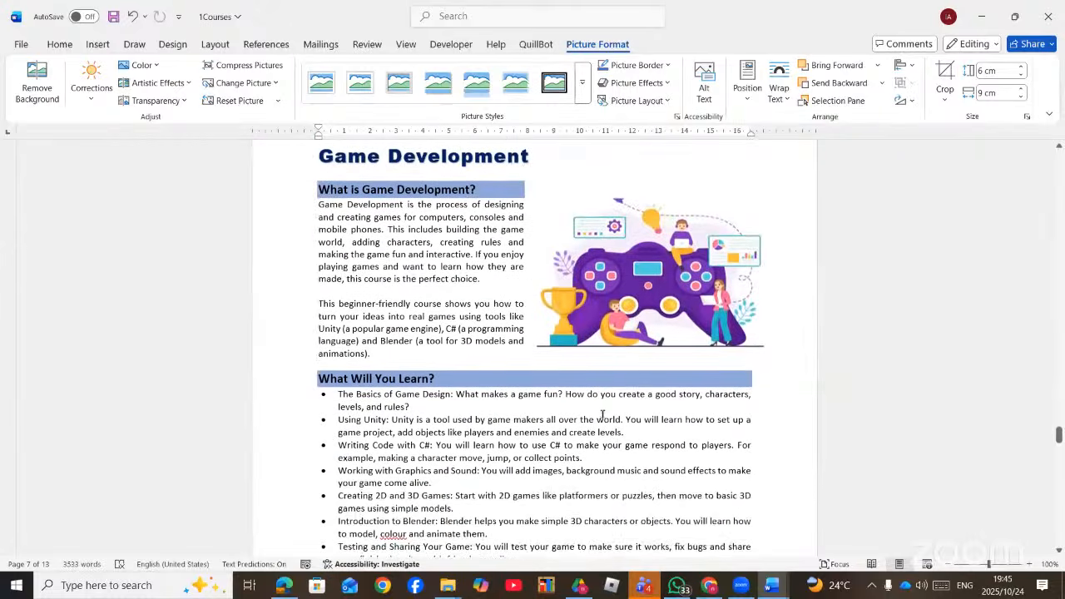
click(698, 378)
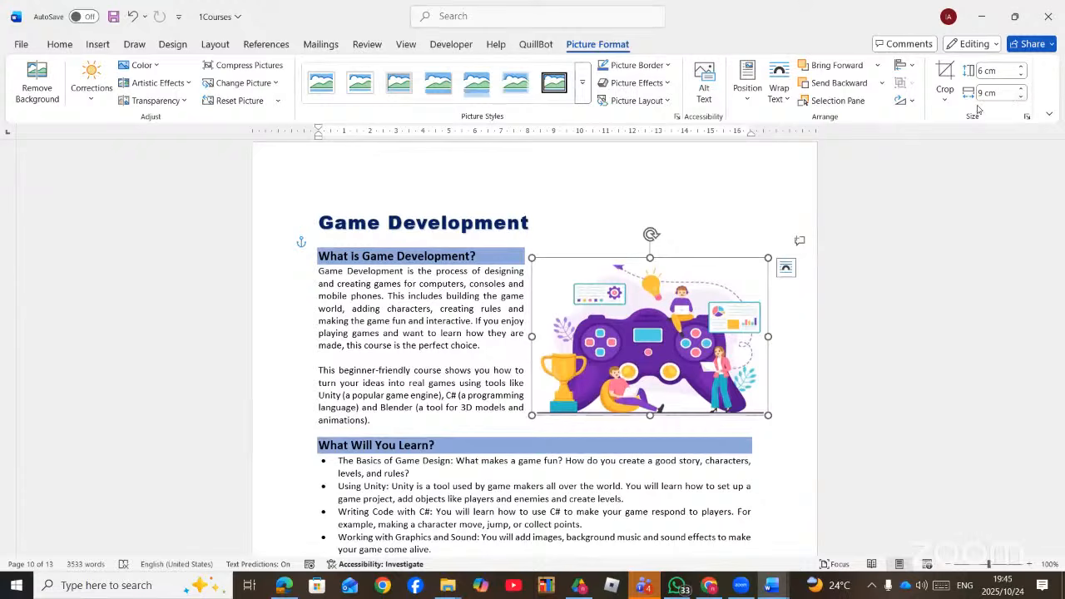
click(721, 242)
click(612, 312)
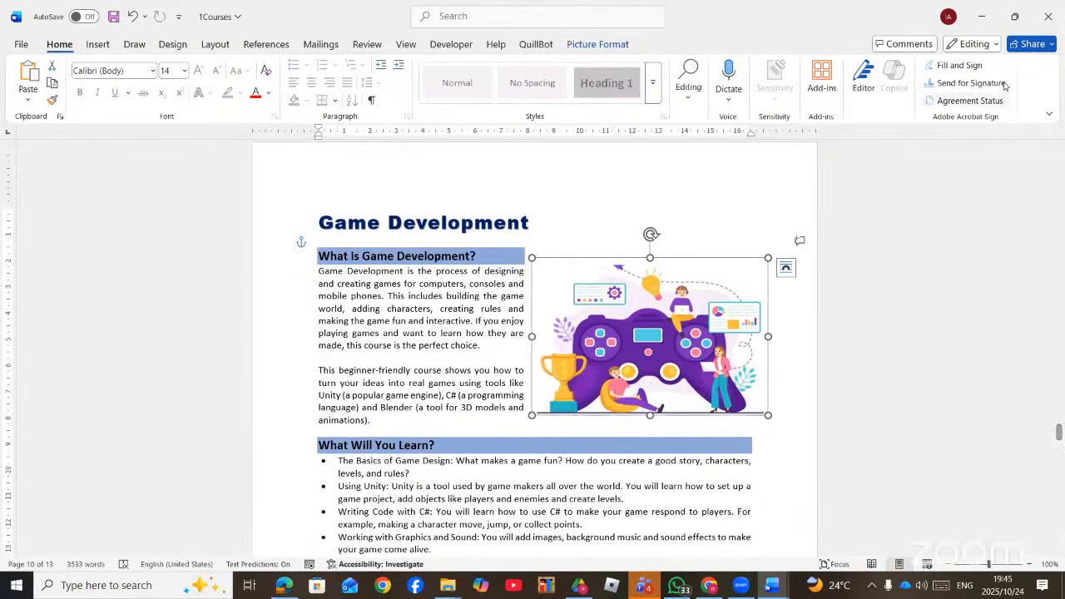
click(598, 45)
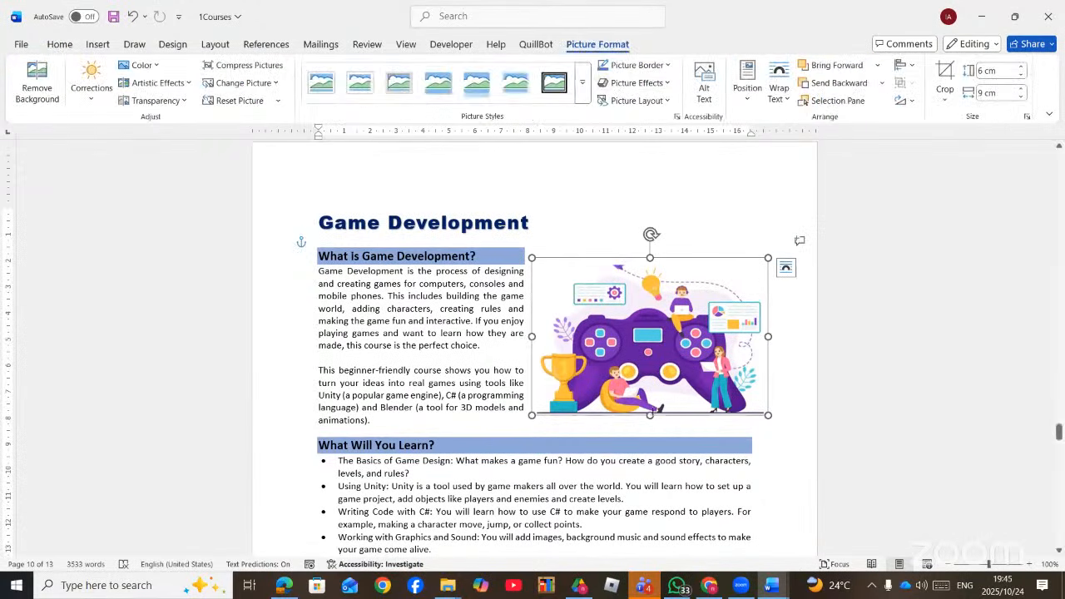
- Select the Networking Fundamentals picture to check its 6 × 9 cm size
scroll(652, 411, down, 5)
scroll(652, 411, down, 20)
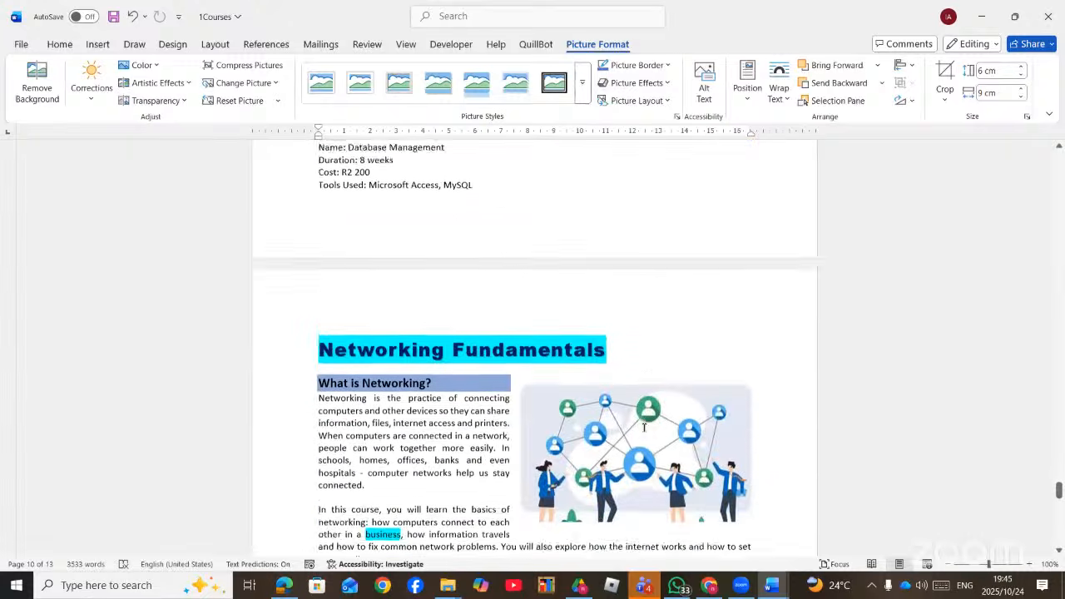
scroll(644, 428, down, 15)
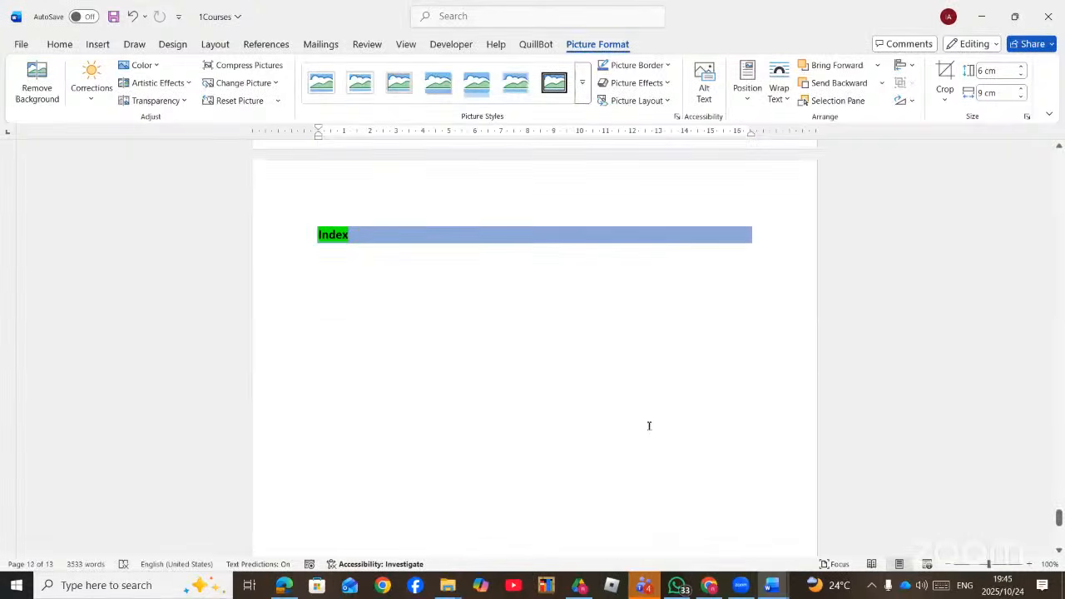
scroll(647, 428, up, 12)
scroll(649, 424, up, 5)
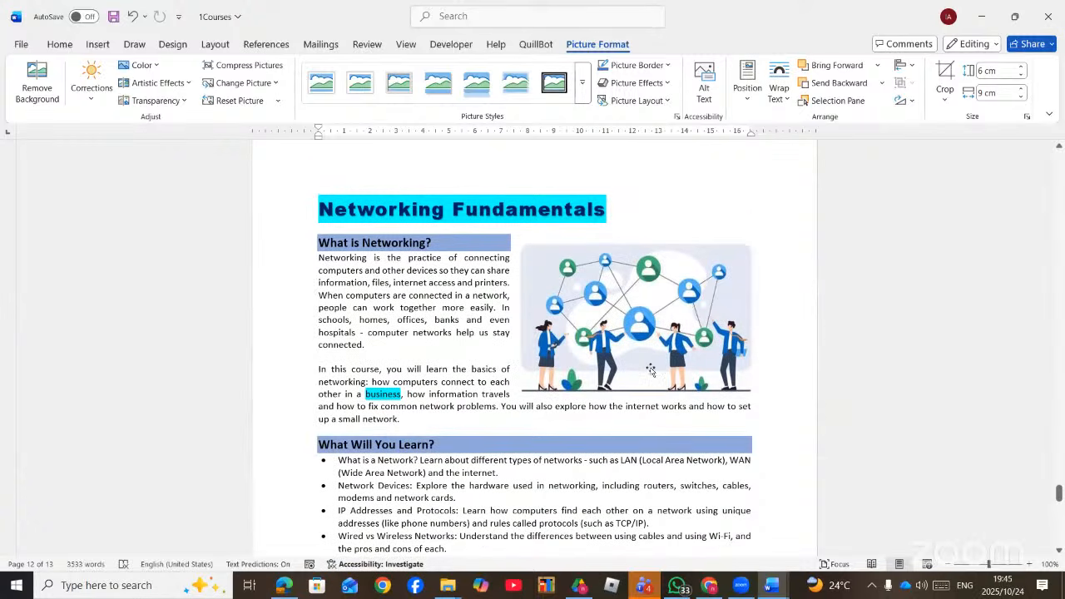
click(651, 367)
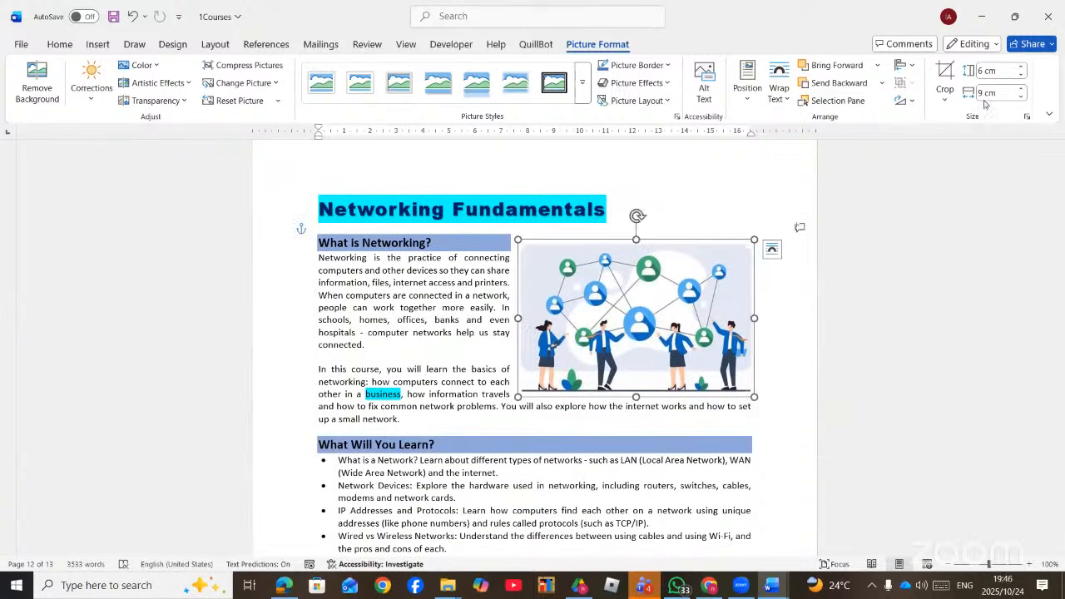
- Check the Database Management picture, then recheck Game Development's 6 × 9 cm size
scroll(587, 346, up, 15)
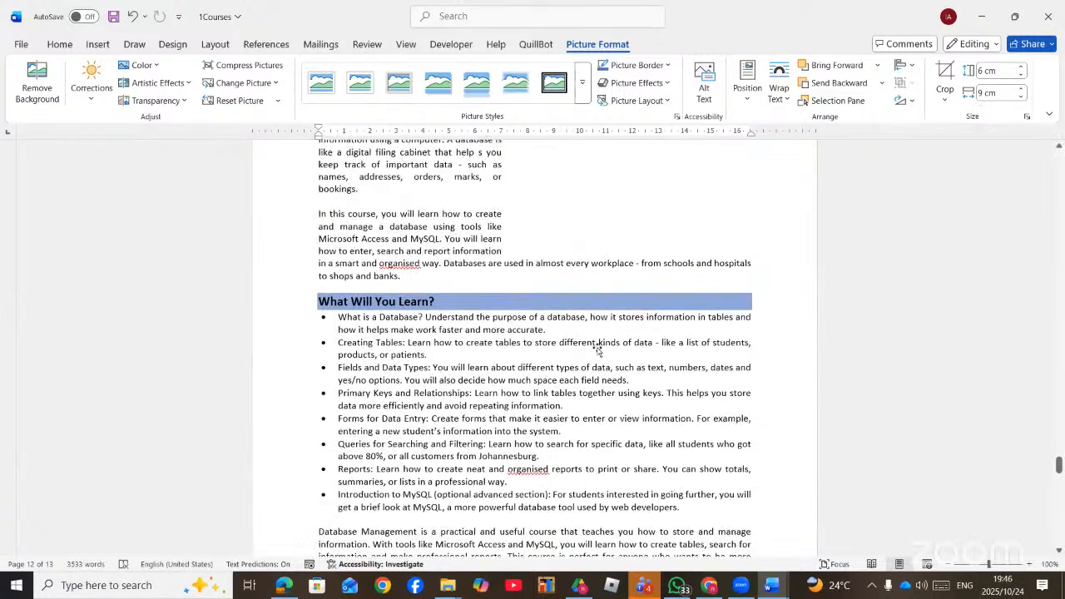
scroll(613, 433, down, 1)
click(634, 391)
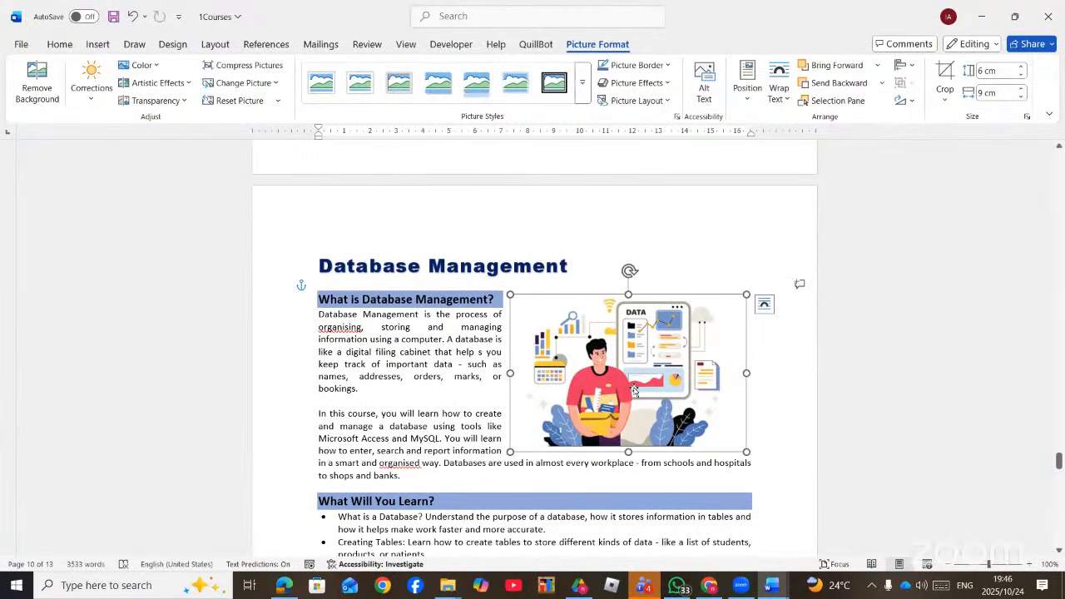
click(442, 344)
scroll(599, 373, up, 8)
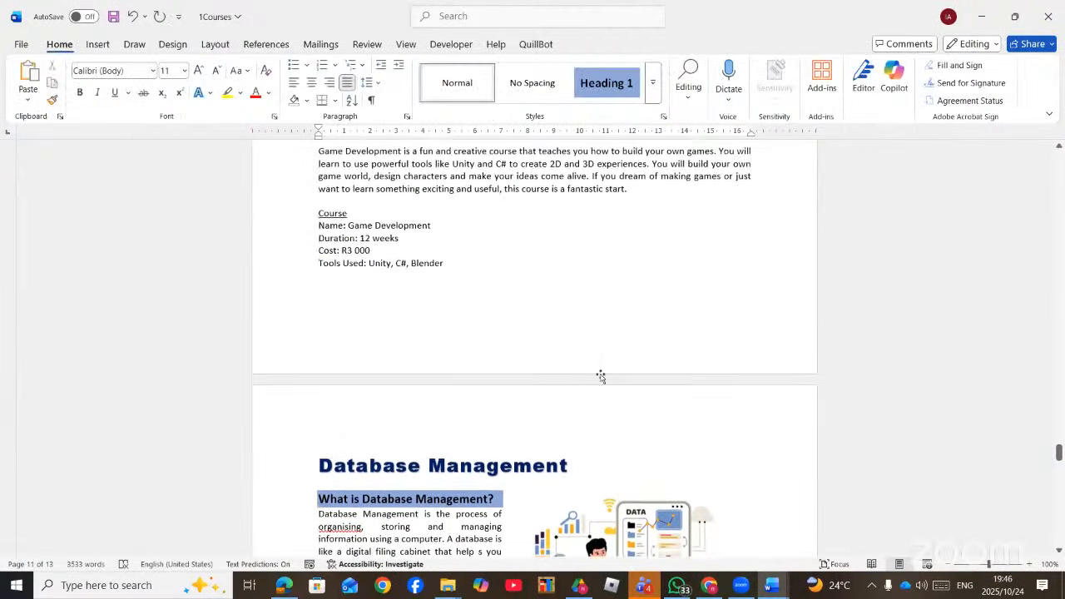
scroll(601, 376, up, 2)
click(601, 375)
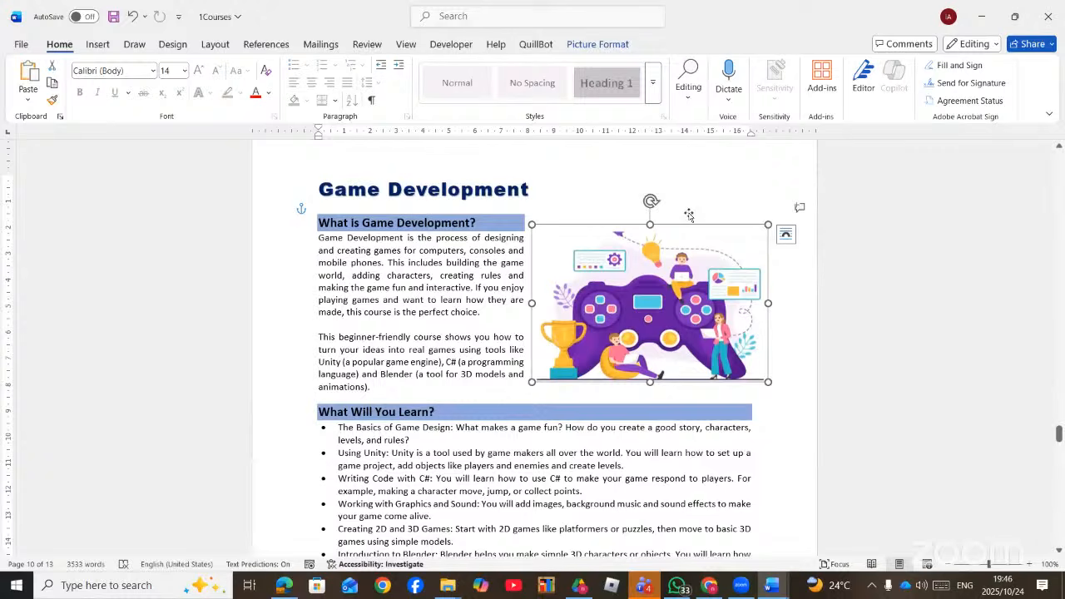
click(598, 46)
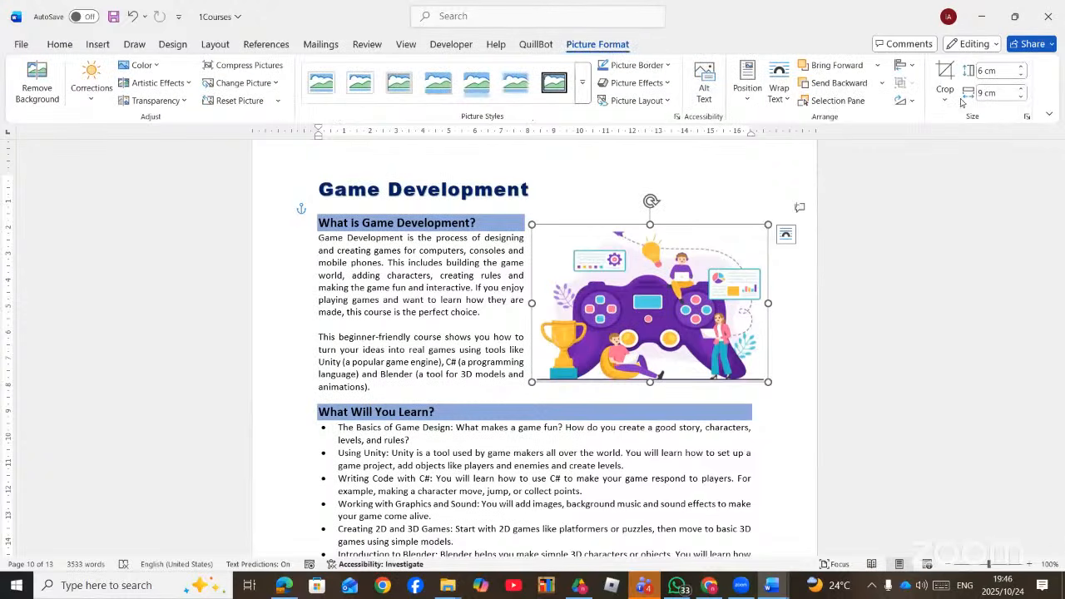
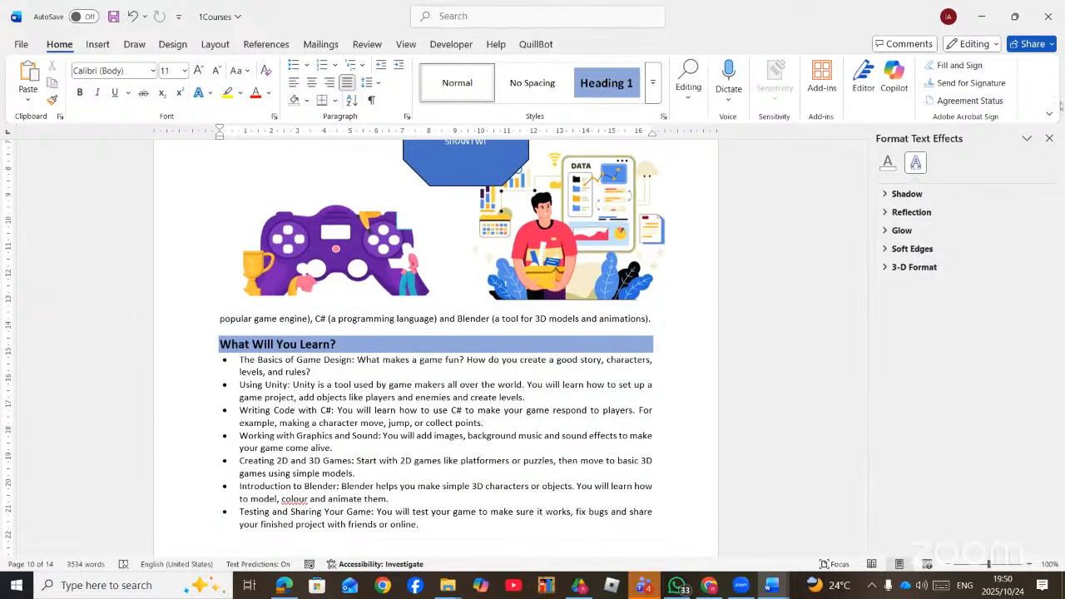
- Close the Format Text Effects pane, then close 1Courses without saving changes
click(1049, 138)
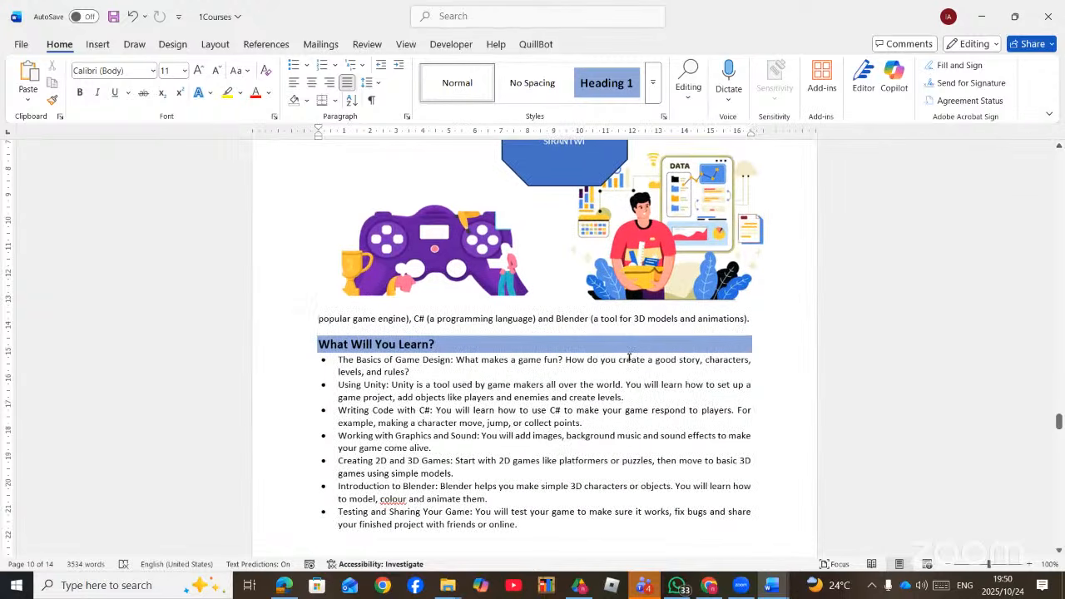
scroll(606, 342, up, 15)
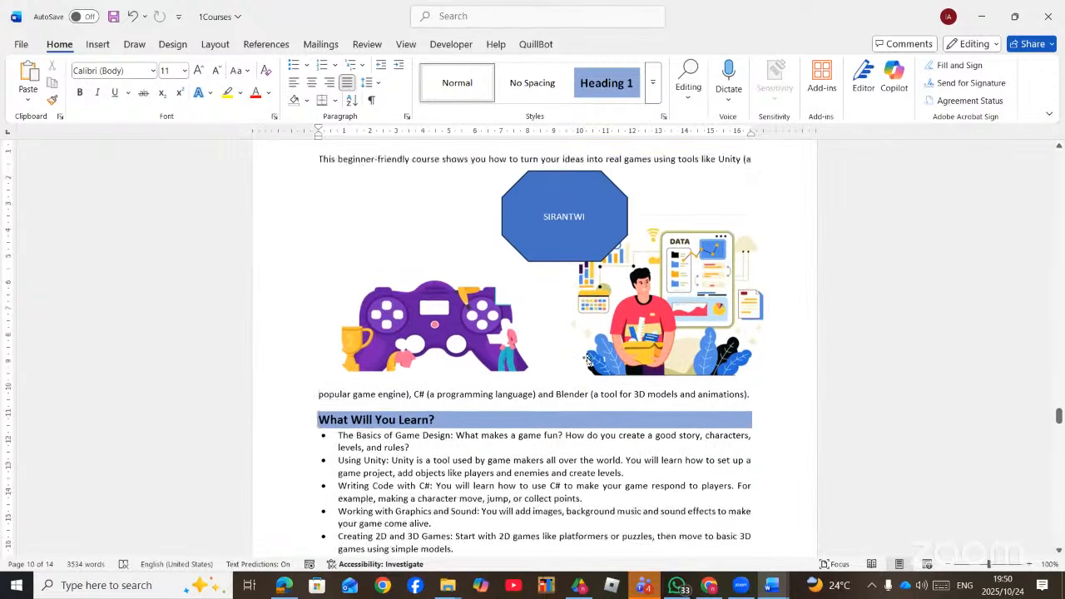
scroll(606, 336, up, 4)
click(1053, 15)
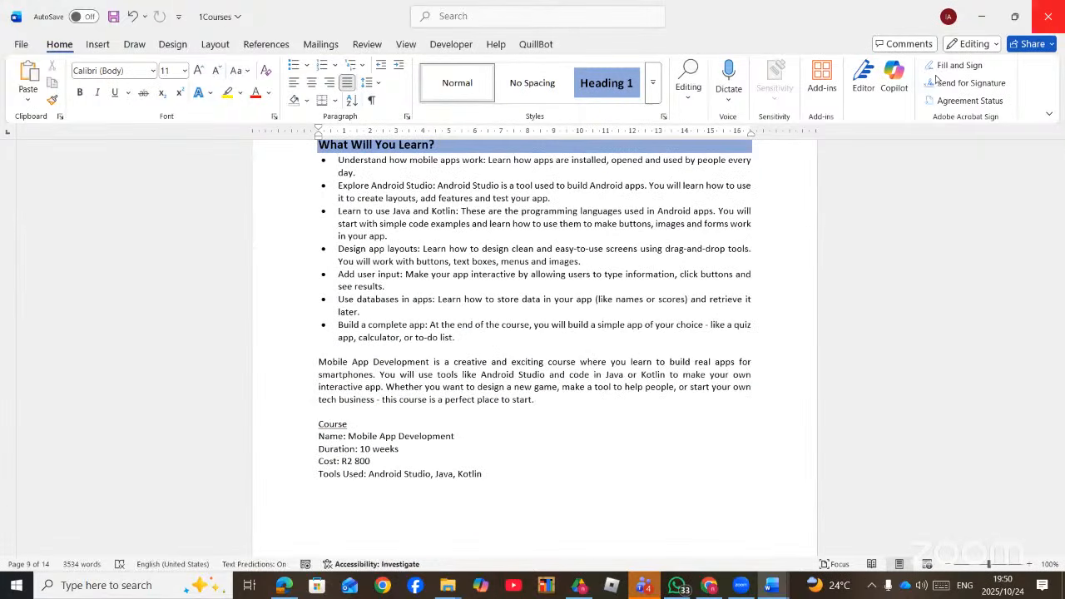
click(591, 484)
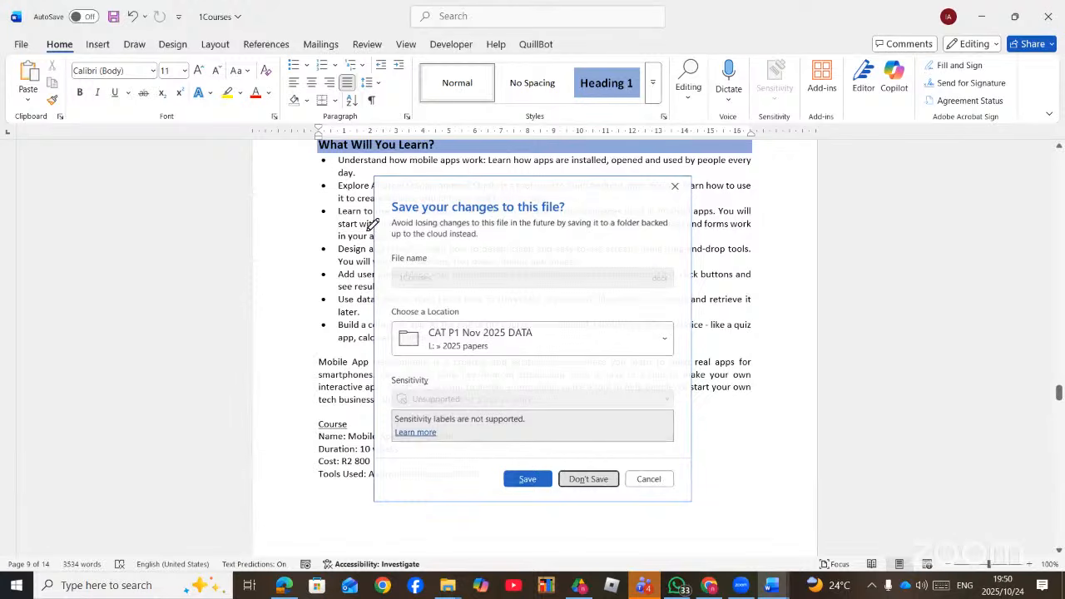
scroll(372, 226, up, 10)
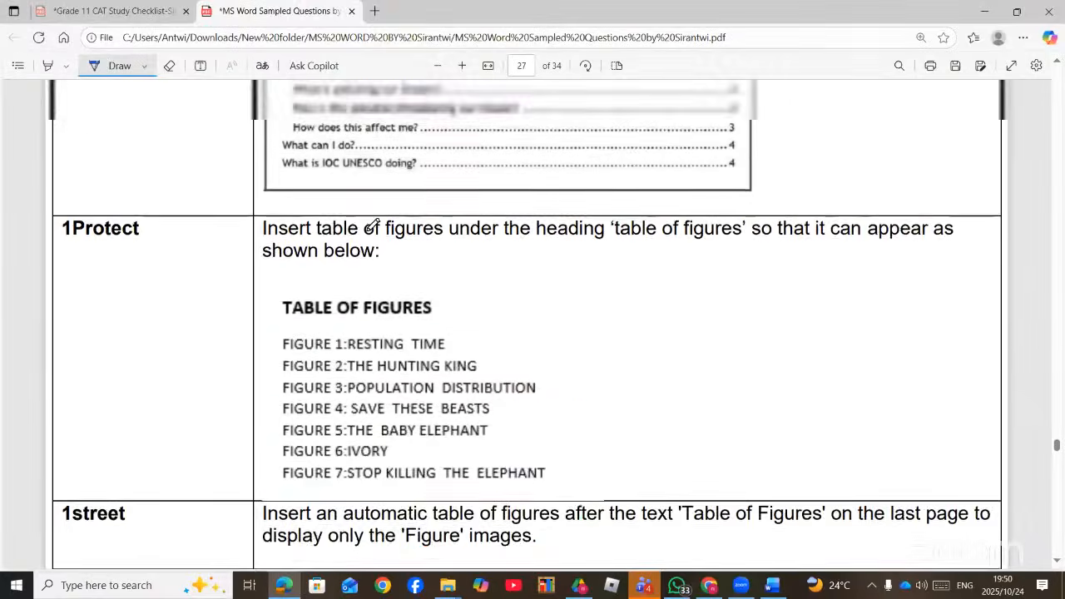
- Underline 'Classic' and draw a tick beside the 1honey trade task in the PDF
scroll(372, 226, up, 15)
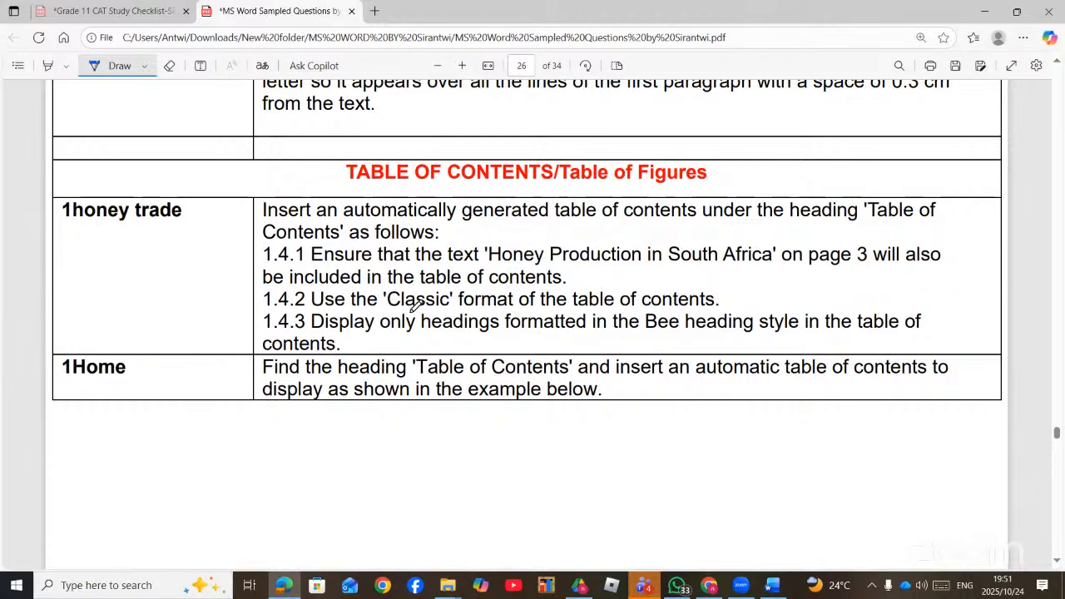
drag(385, 308, 468, 311)
drag(160, 302, 247, 266)
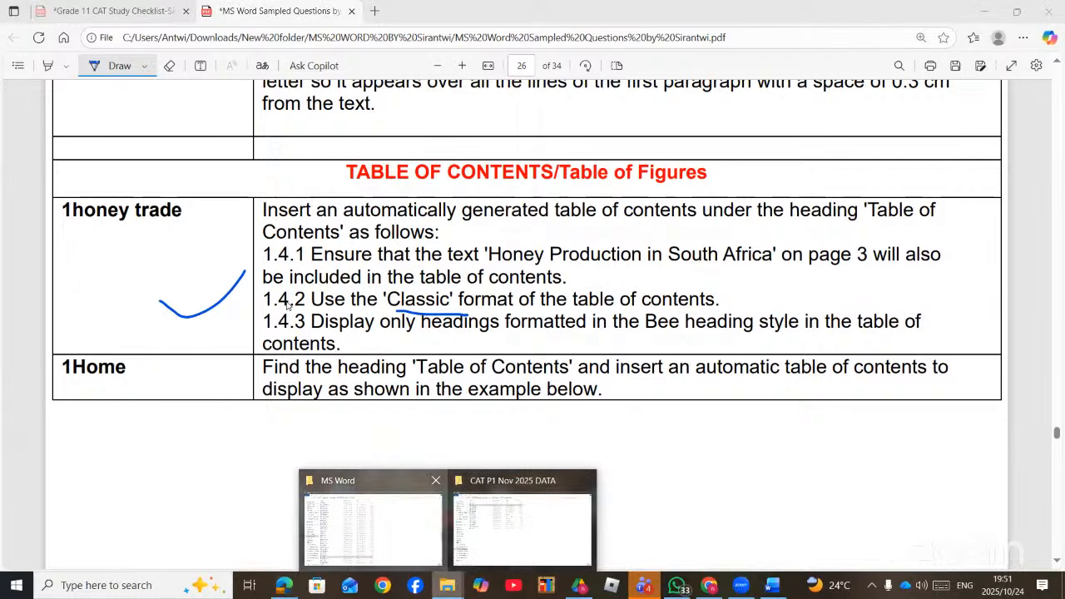
click(375, 526)
- Find and open 1Honey Trade from the MS Word folder's file list
scroll(227, 353, up, 11)
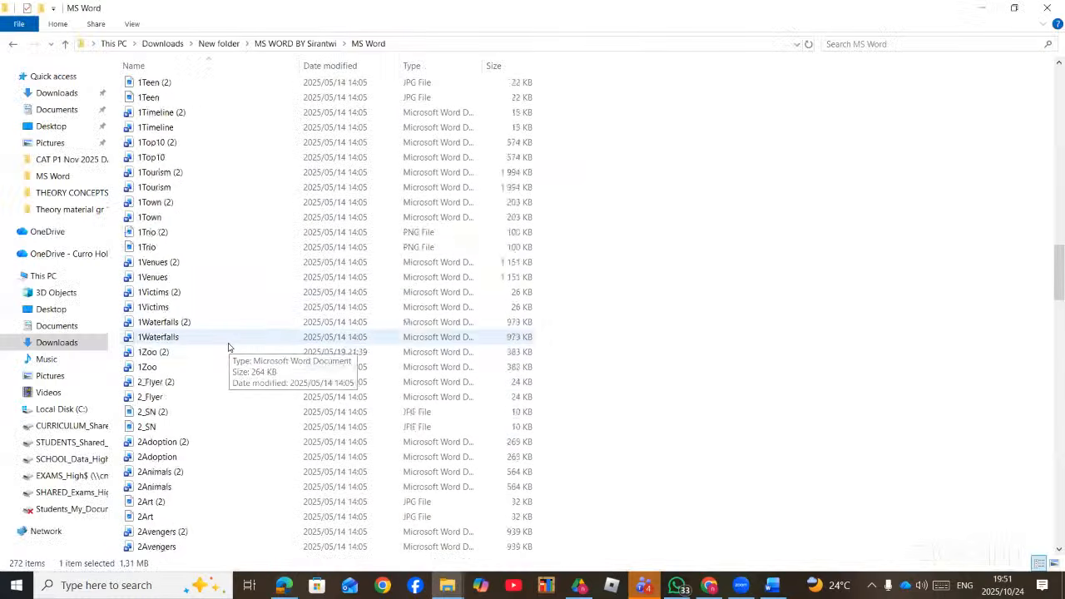
scroll(229, 347, up, 2)
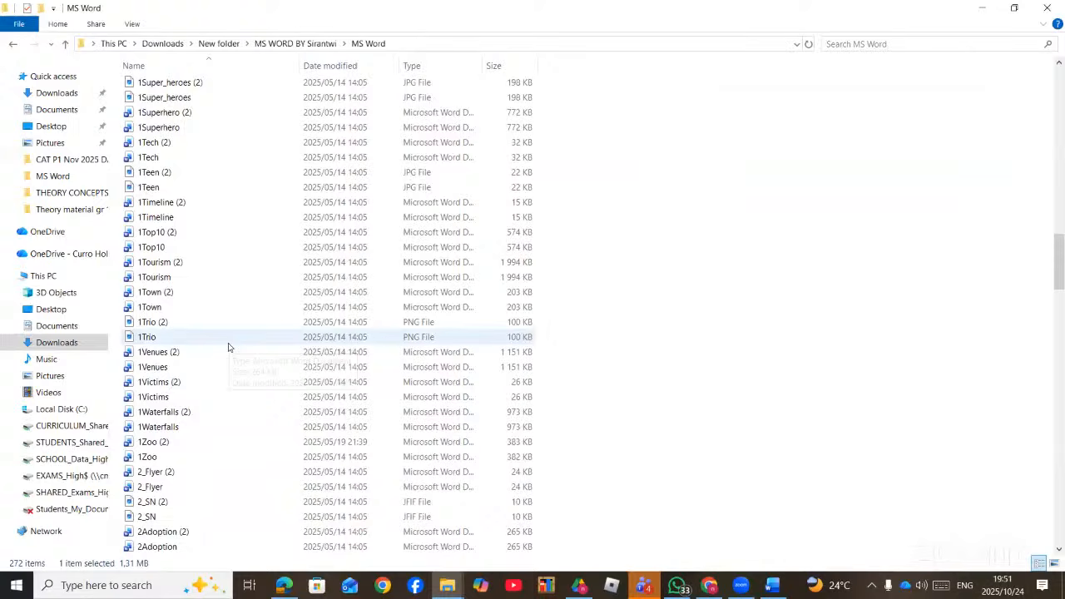
scroll(229, 347, up, 12)
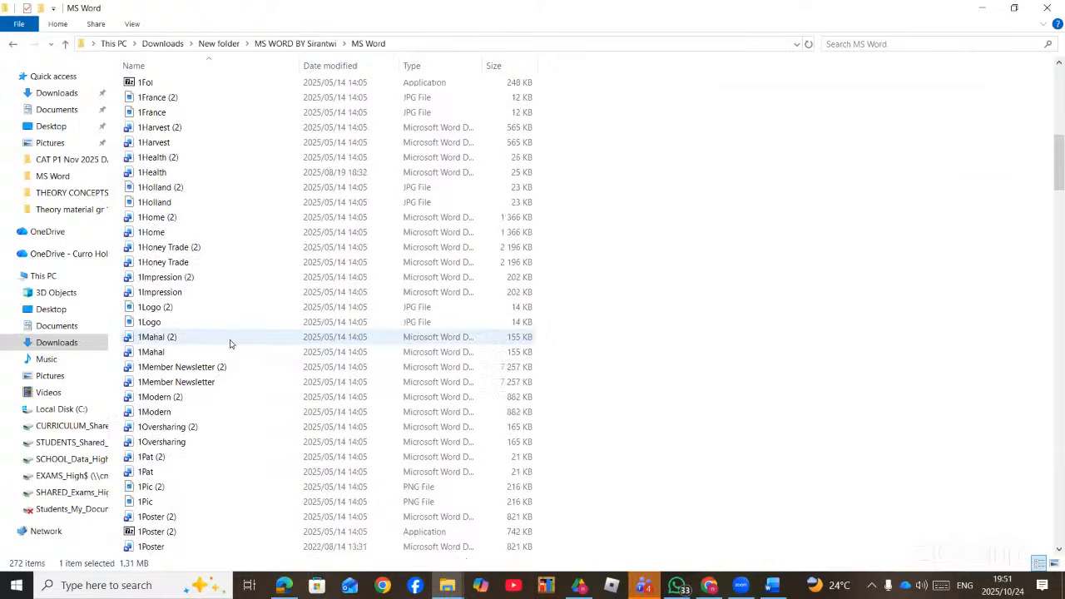
scroll(231, 343, up, 2)
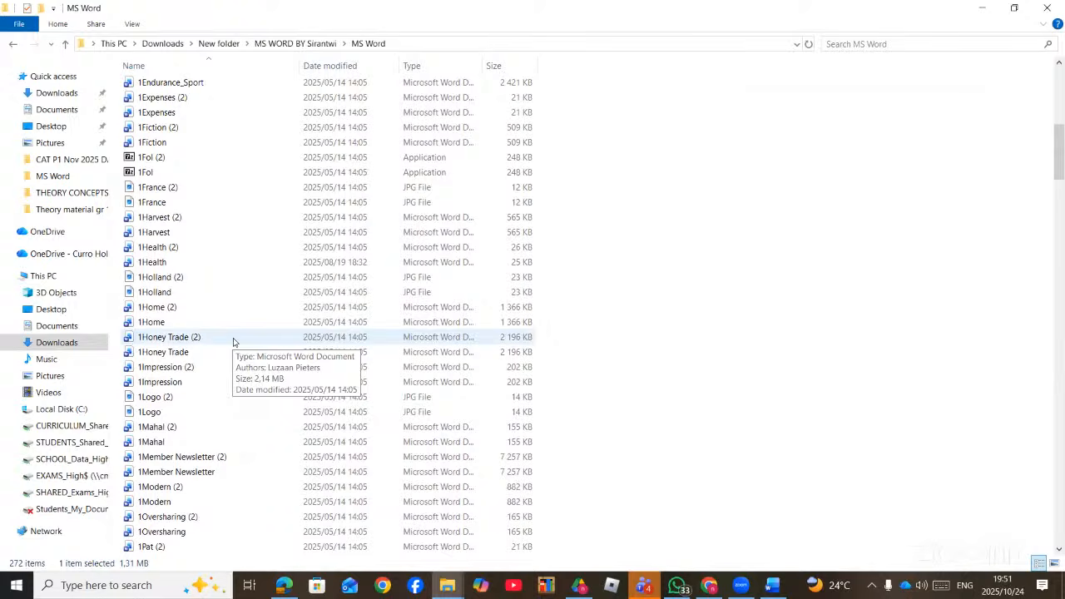
scroll(219, 414, up, 3)
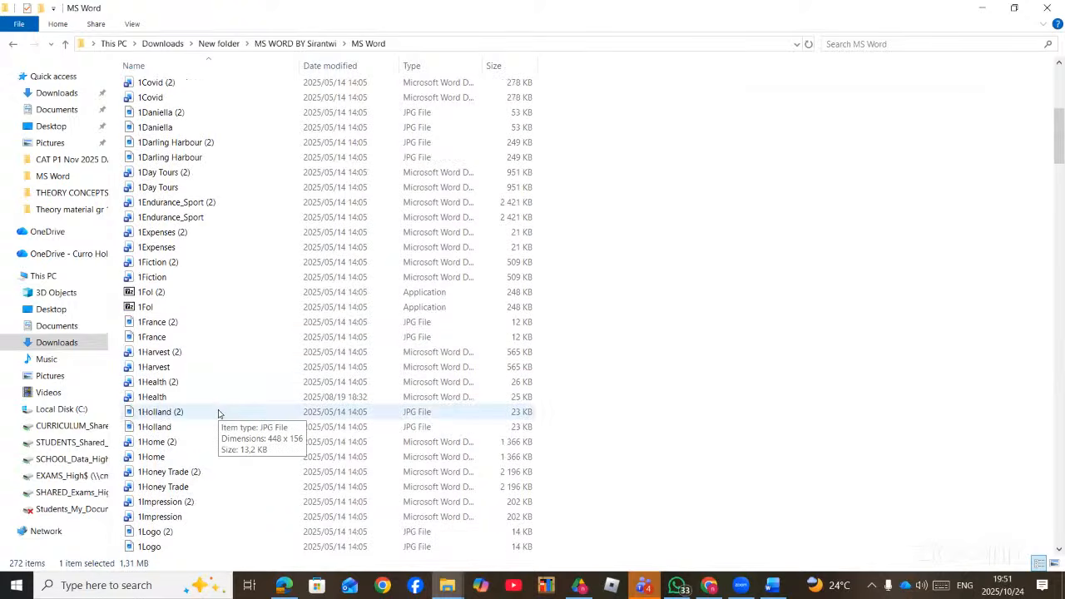
scroll(219, 414, up, 7)
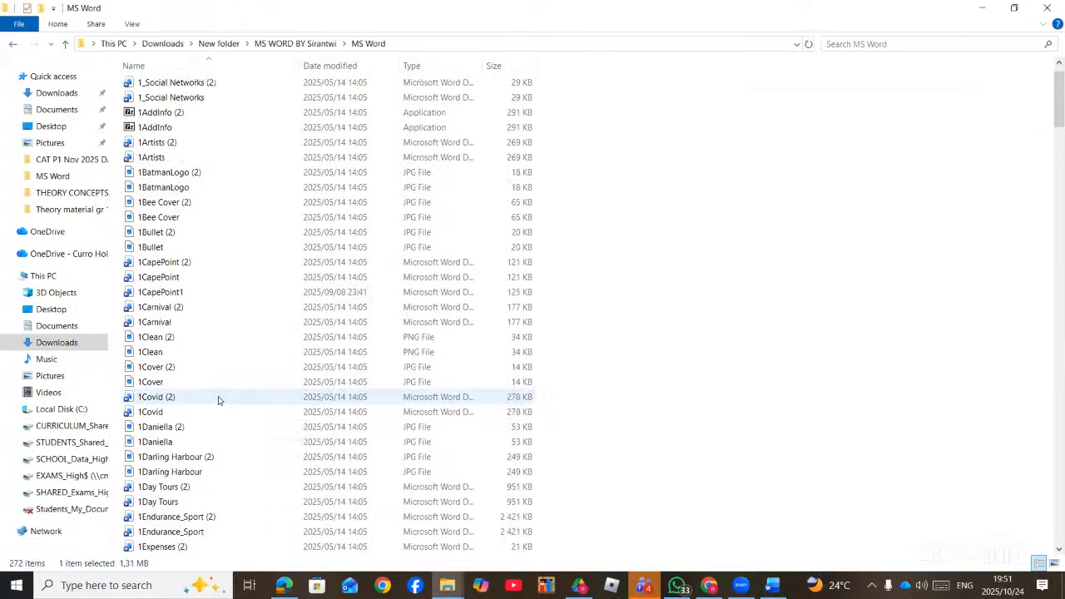
scroll(218, 399, down, 9)
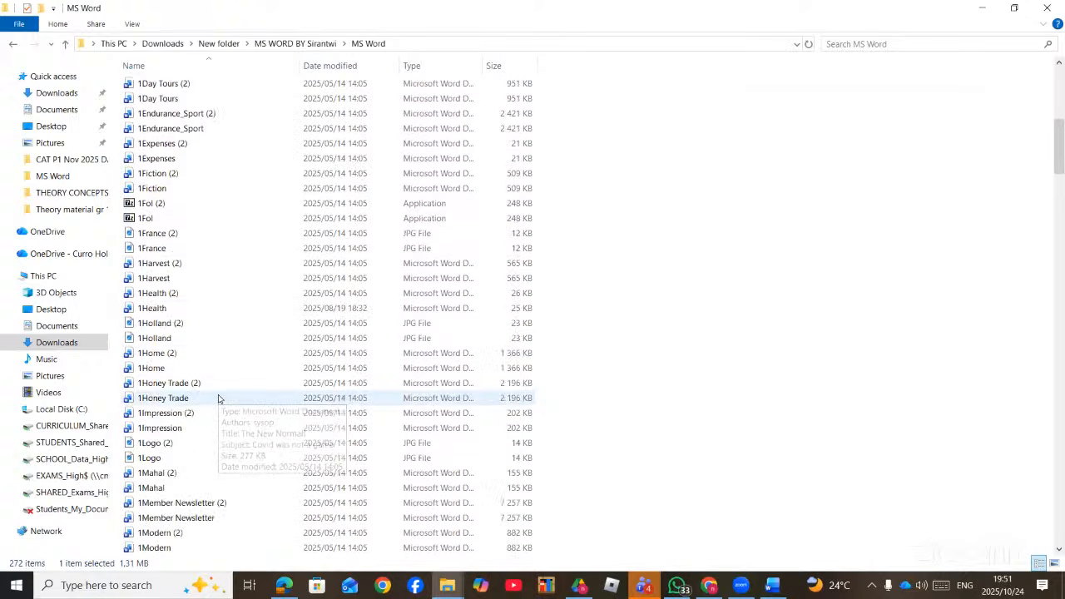
double_click(191, 399)
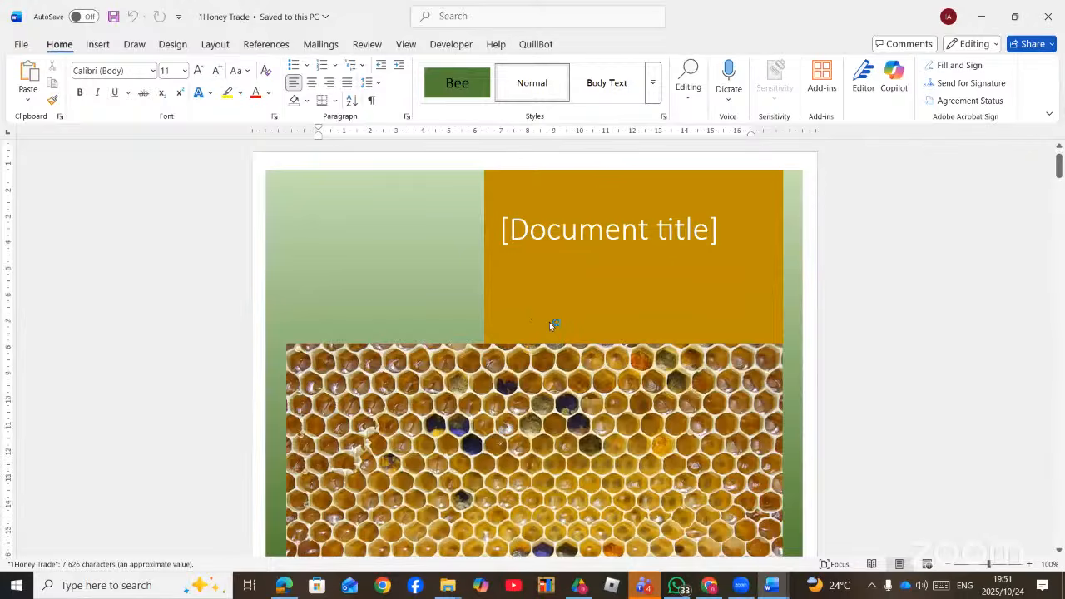
- Scroll down to the Table of Contents heading and check the PDF task instructions
scroll(549, 324, down, 5)
scroll(547, 336, down, 5)
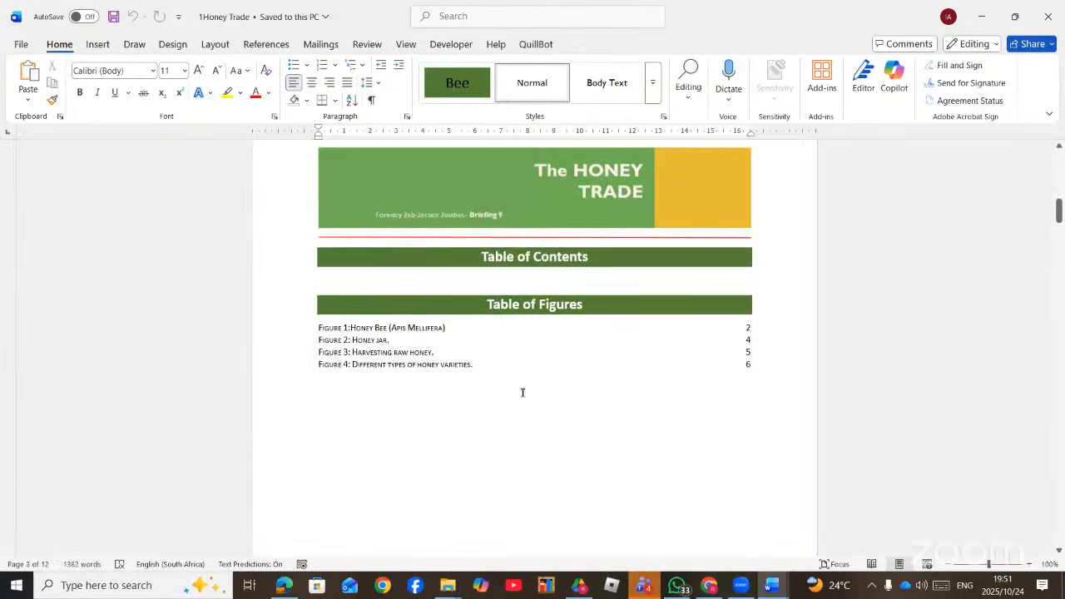
click(550, 272)
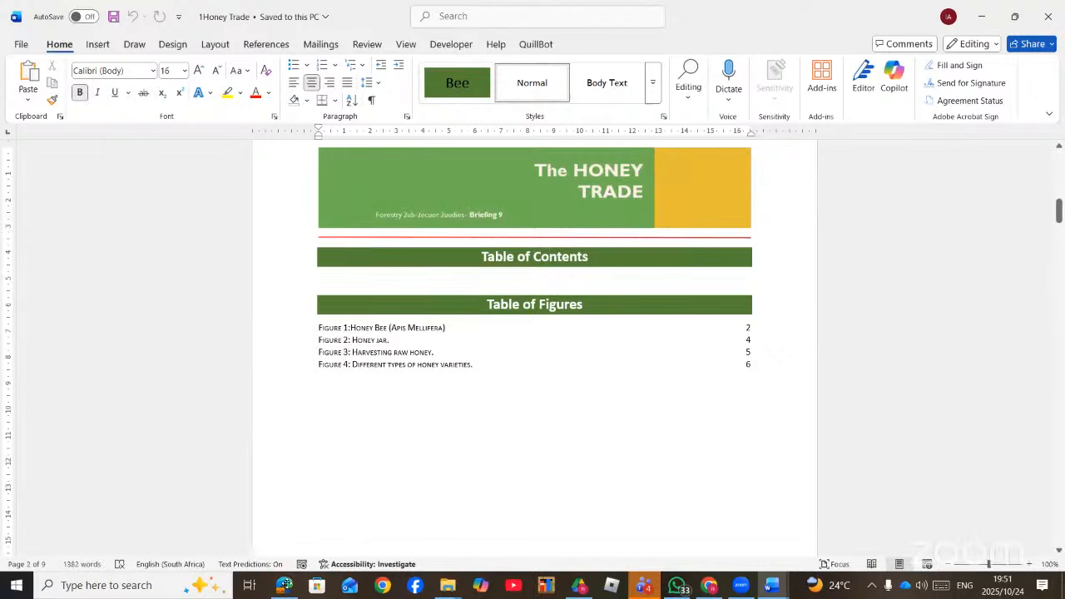
click(284, 587)
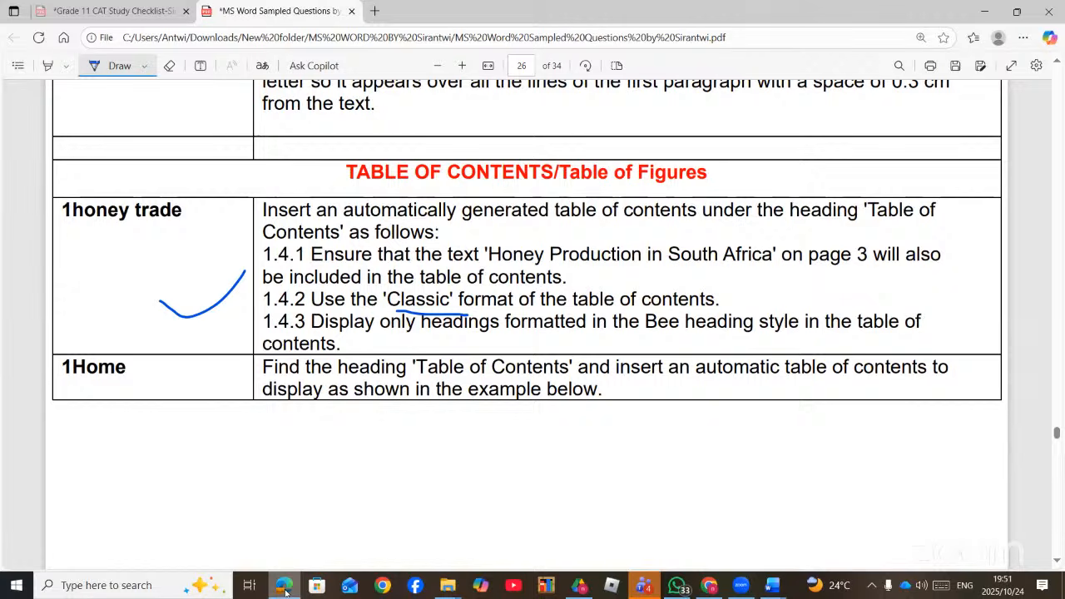
click(285, 587)
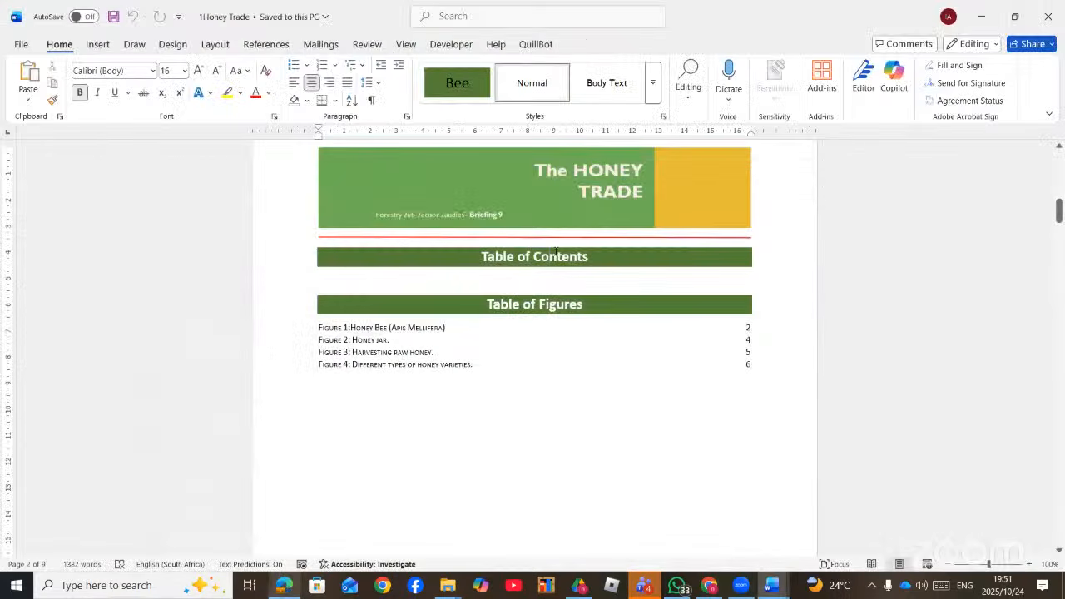
- Place the insertion point directly under the Table of Contents heading on page 2
scroll(556, 258, down, 10)
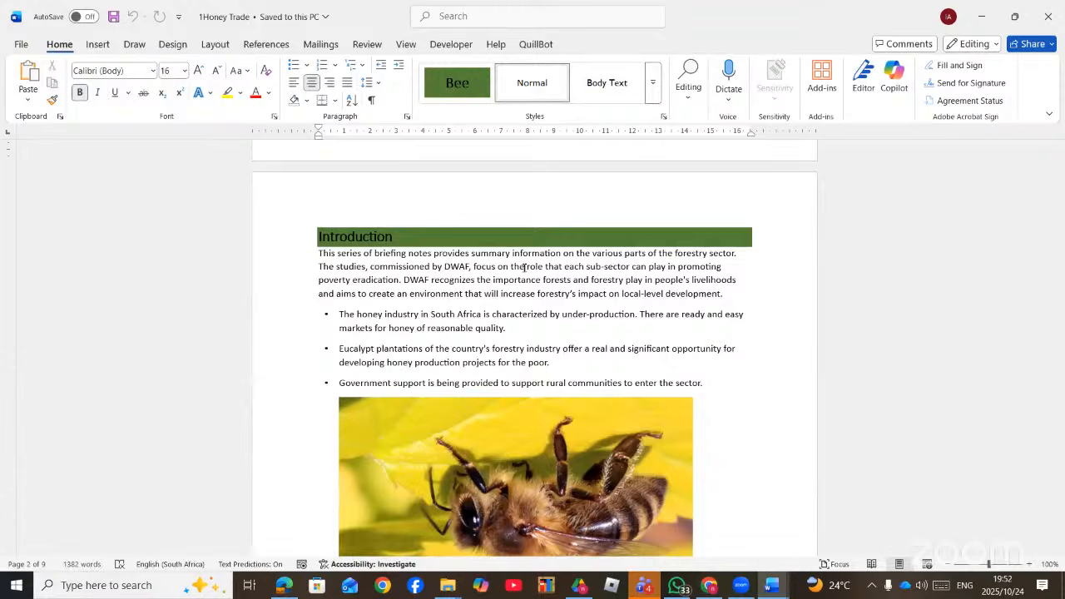
scroll(487, 377, up, 10)
click(492, 307)
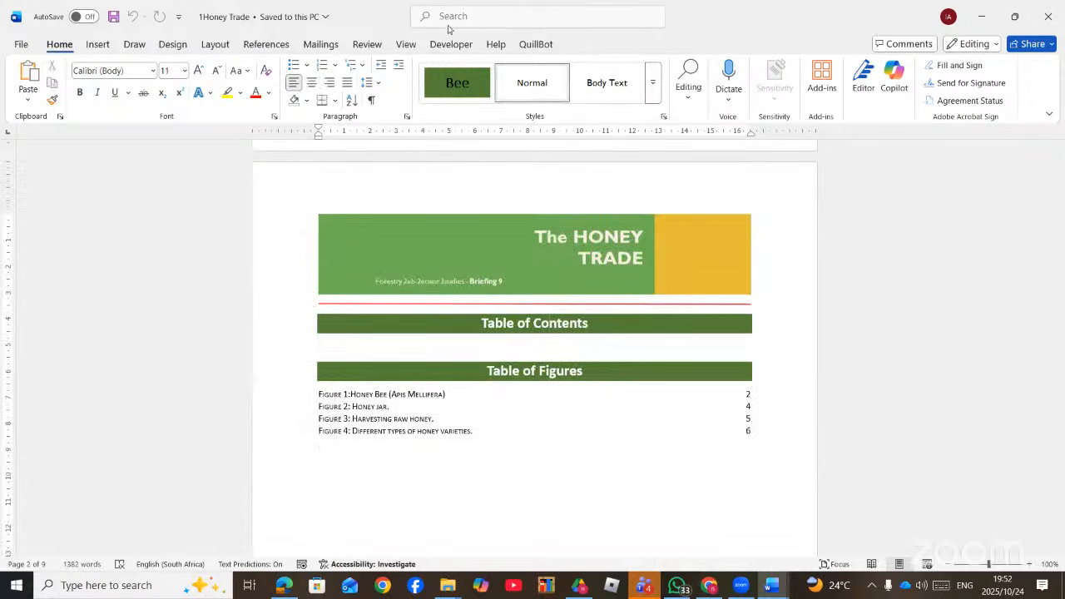
click(474, 15)
- Open Custom Table of Contents via a 'TABL' search and choose the Classic format
text(TABL)
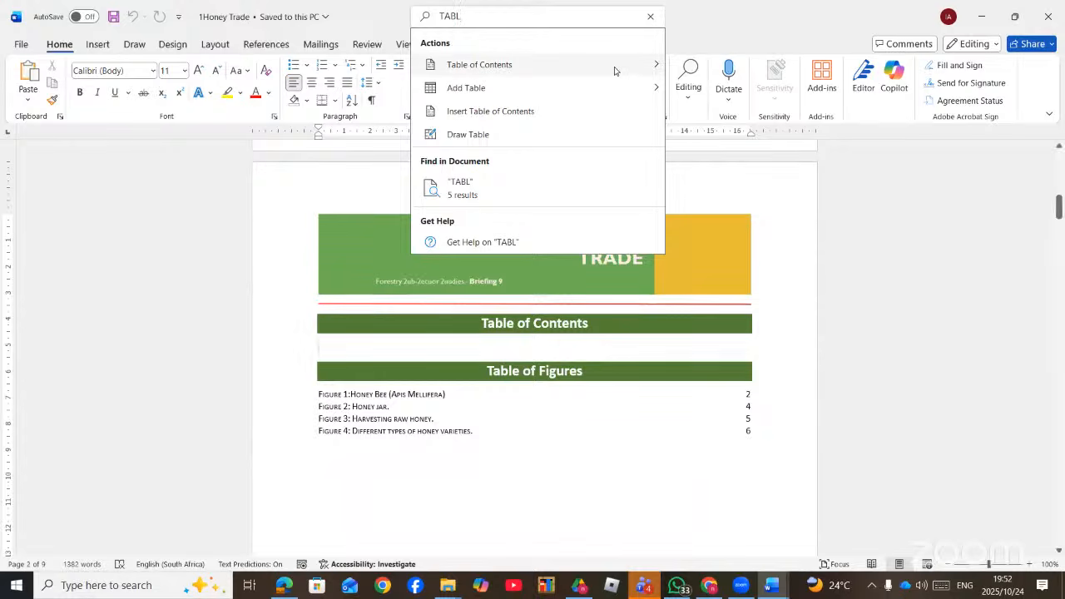
mouse_move(614, 67)
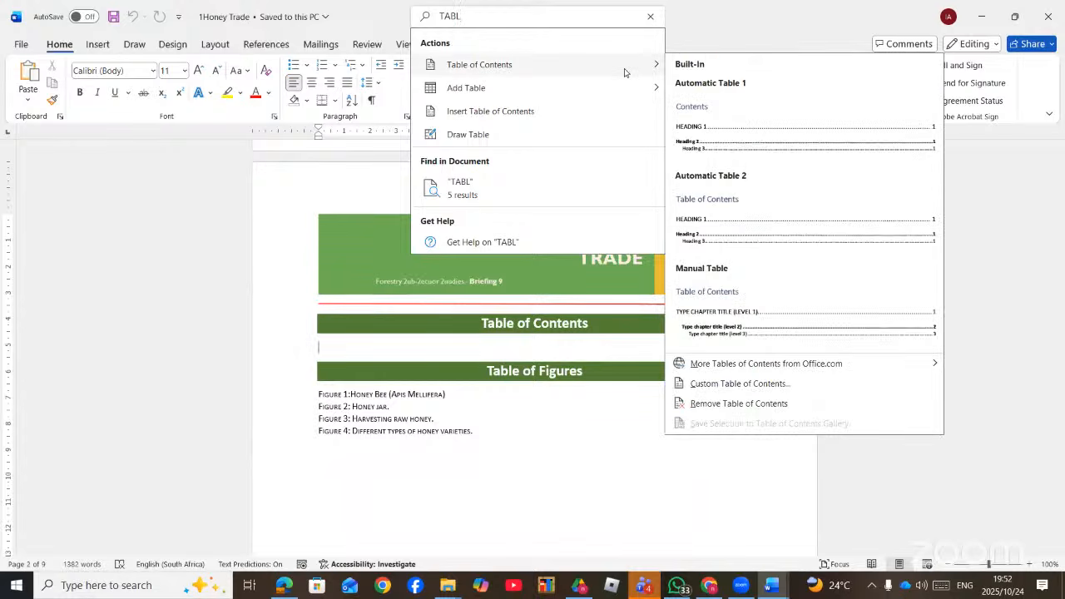
click(740, 384)
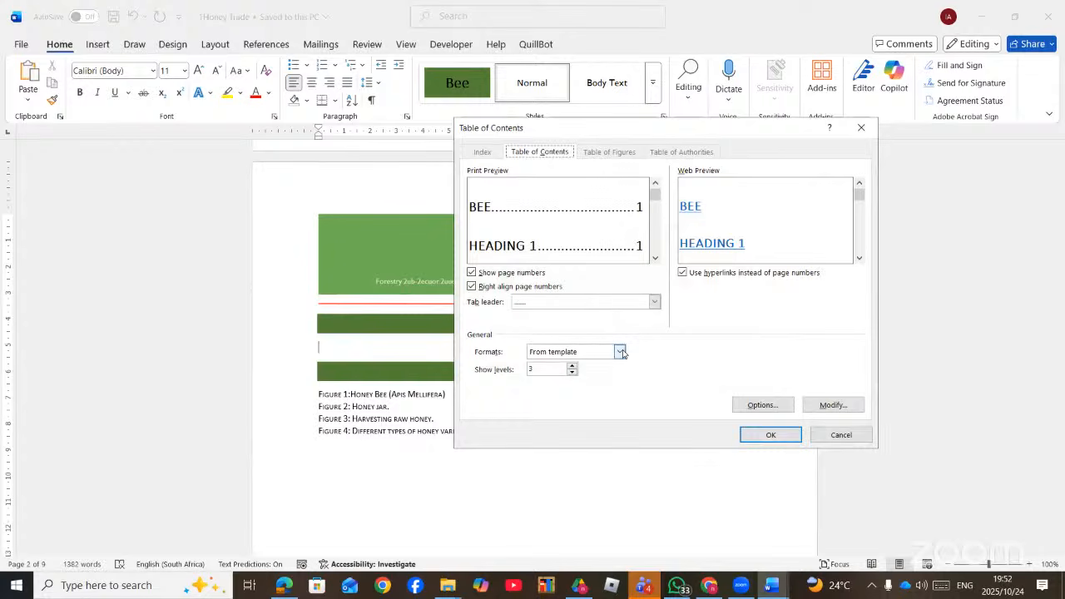
click(284, 592)
click(286, 590)
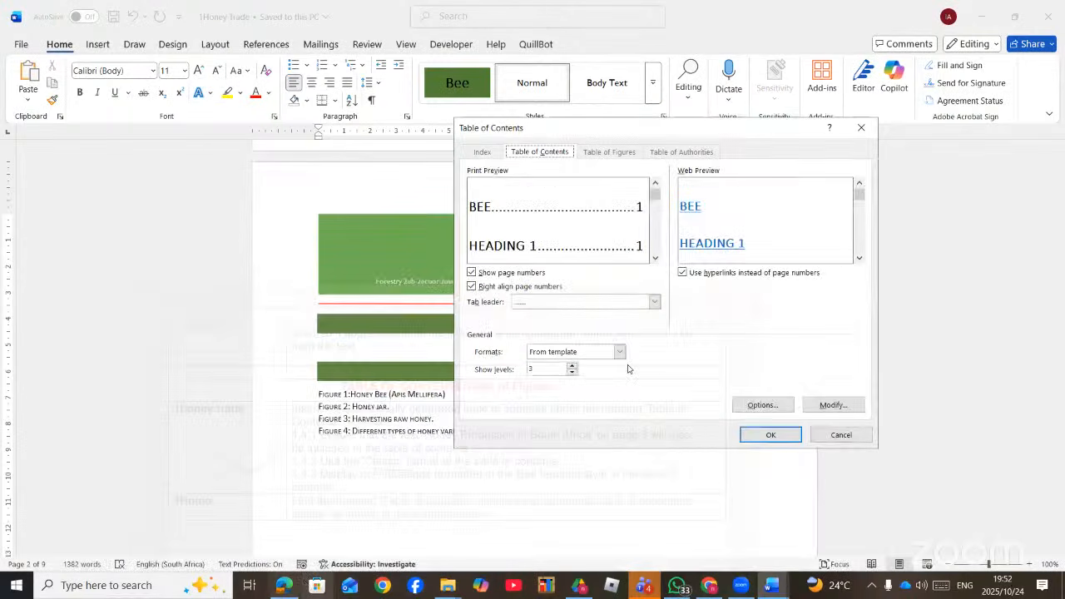
click(573, 375)
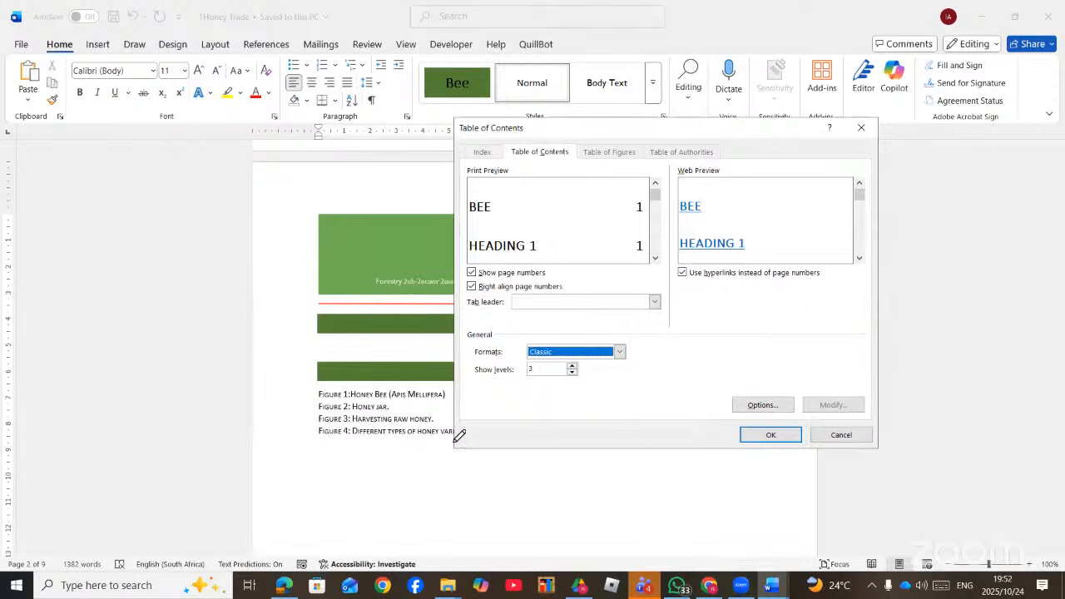
- Underline 'Bee heading style' in the PDF instructions
key(alt+Tab)
drag(647, 336, 781, 332)
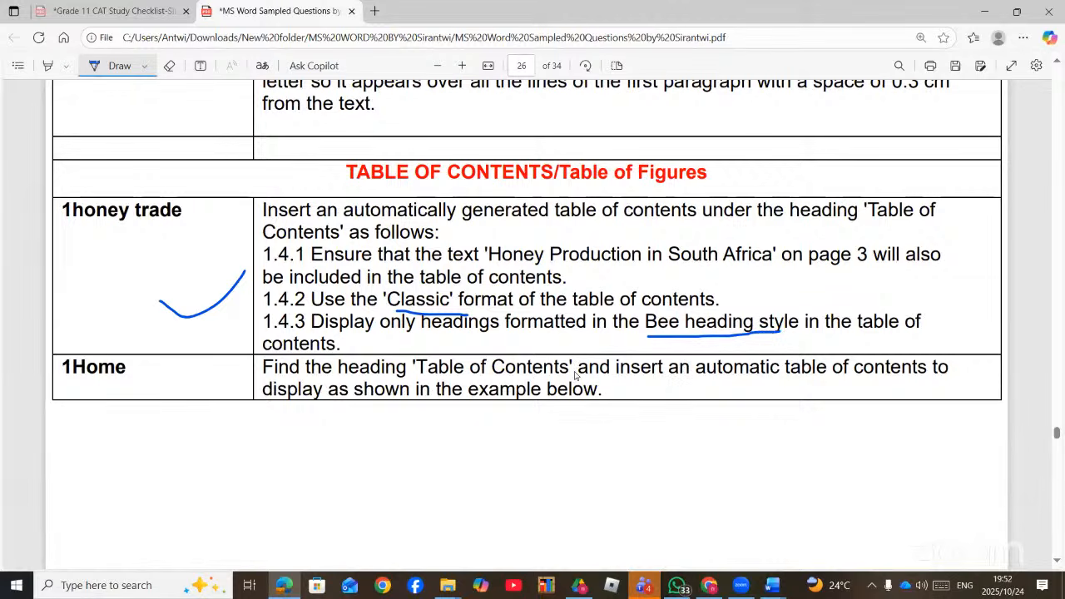
key(alt+Tab)
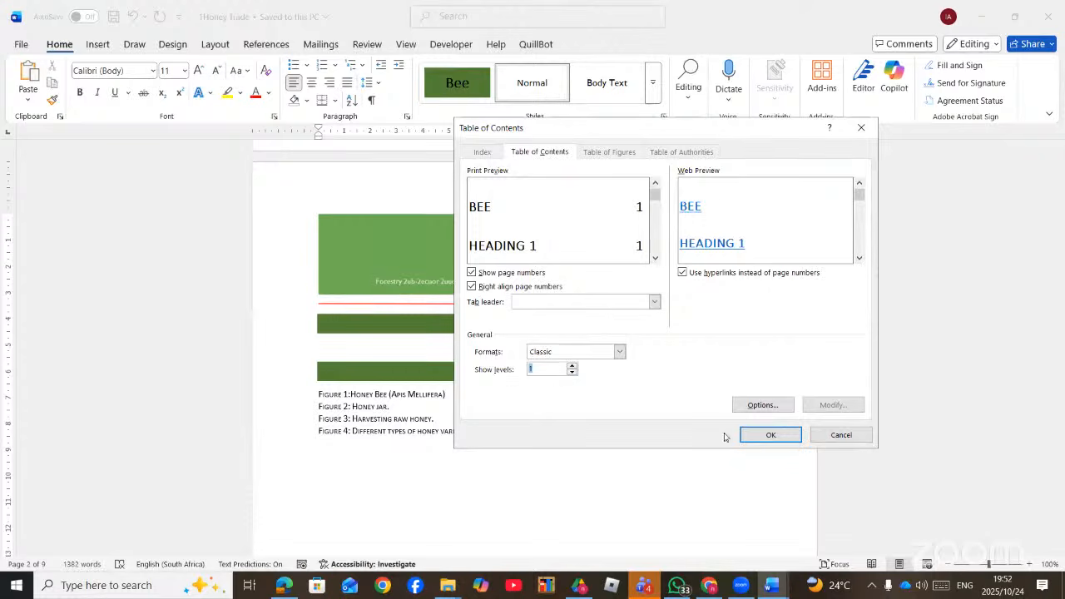
- Build the TOC only from the Bee style at level 1 and insert it in Classic format
click(759, 405)
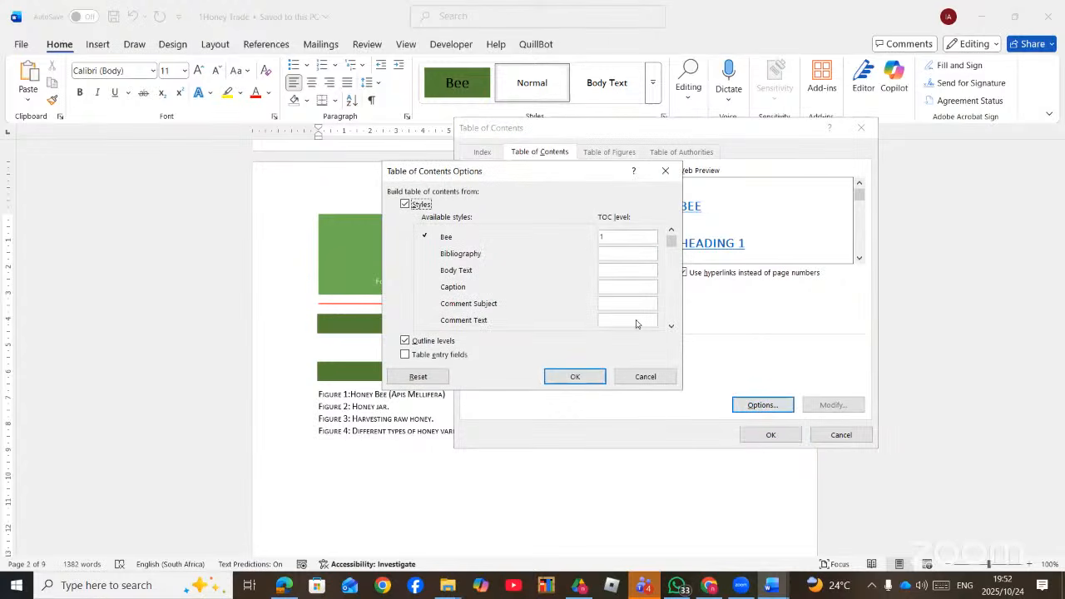
click(606, 236)
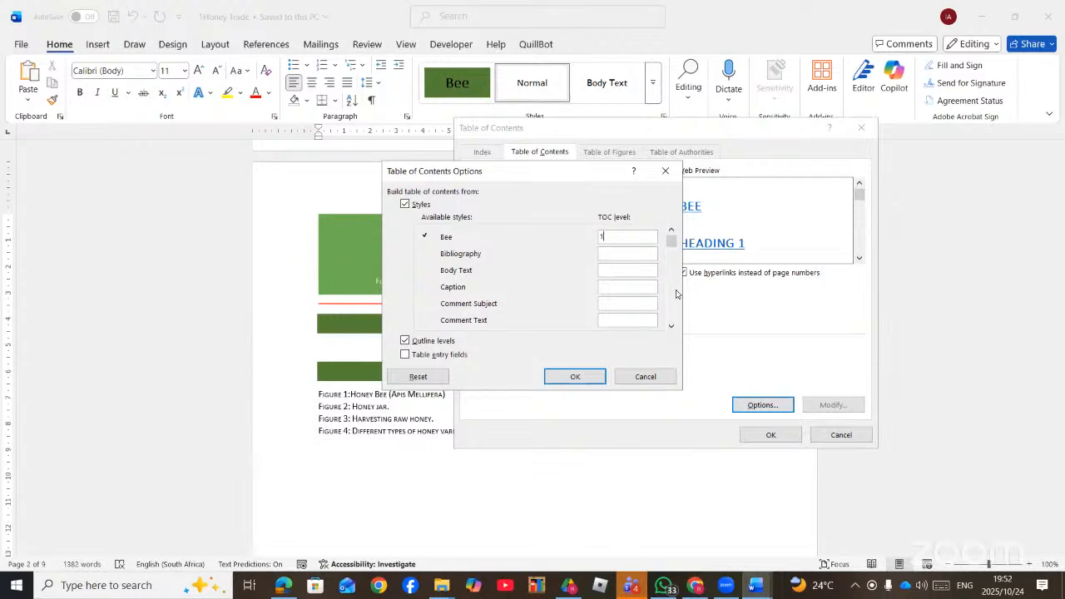
click(671, 325)
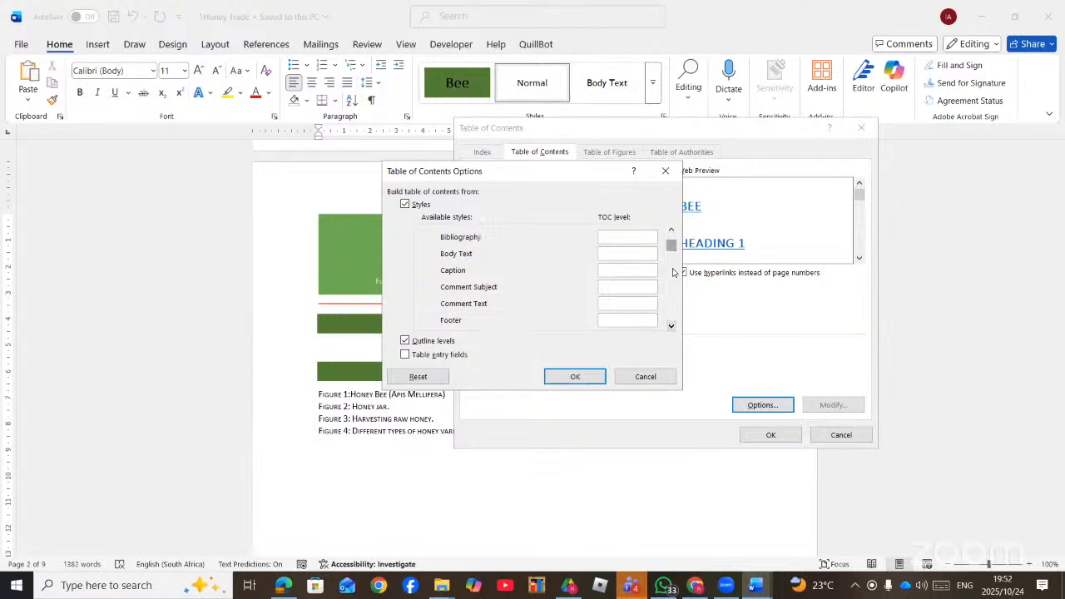
scroll(671, 316, down, 5)
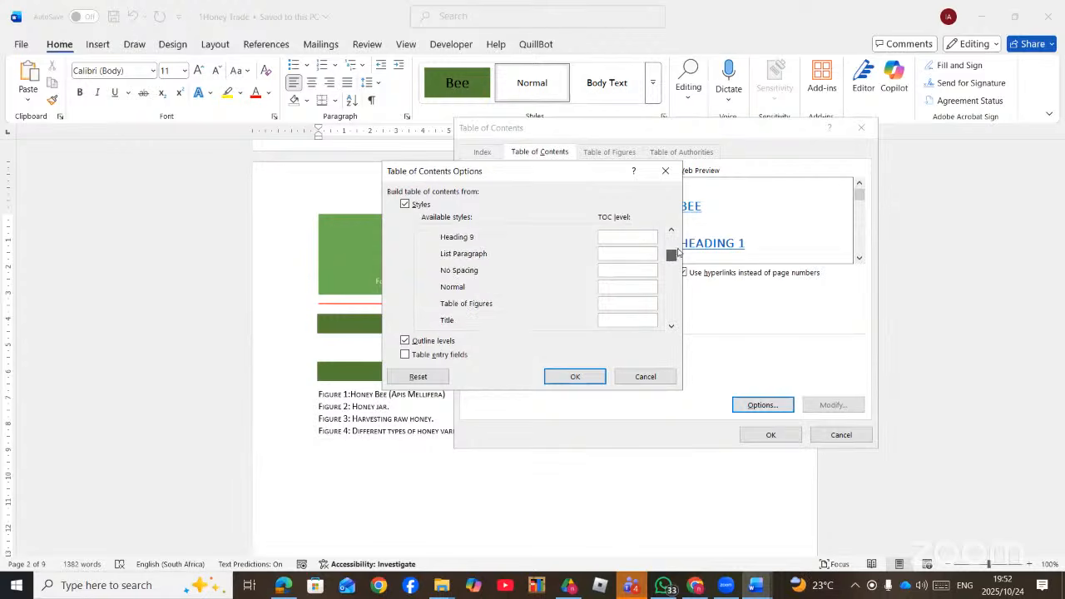
drag(679, 252, 681, 223)
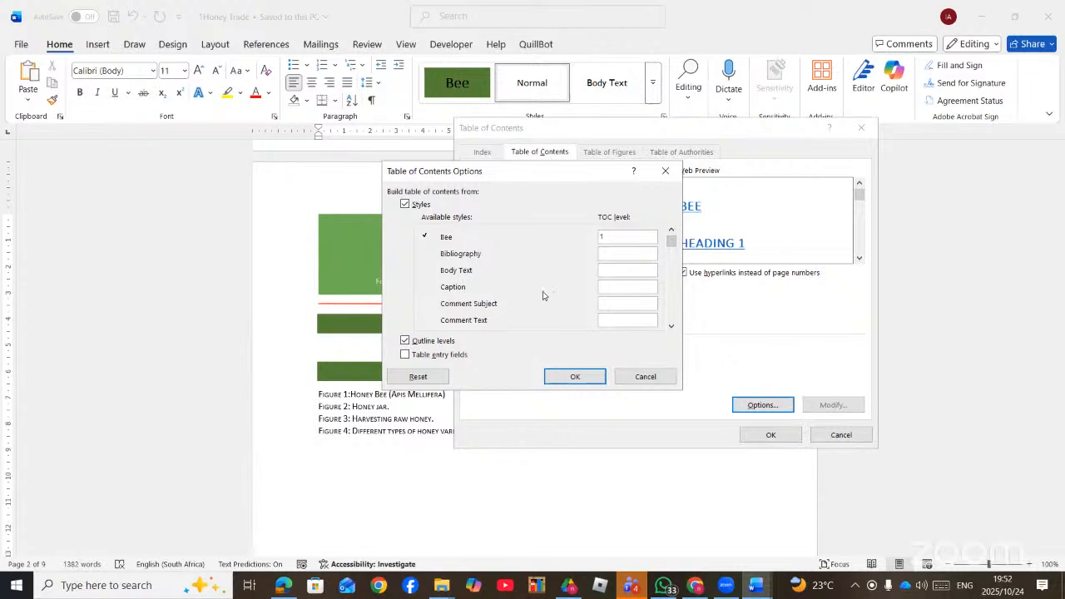
click(589, 376)
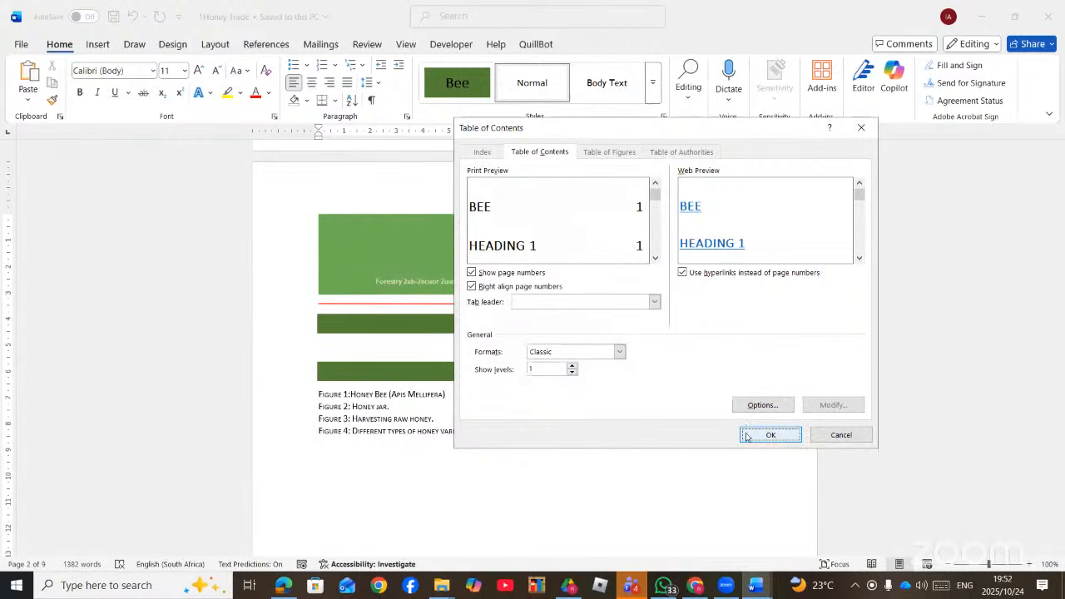
click(774, 436)
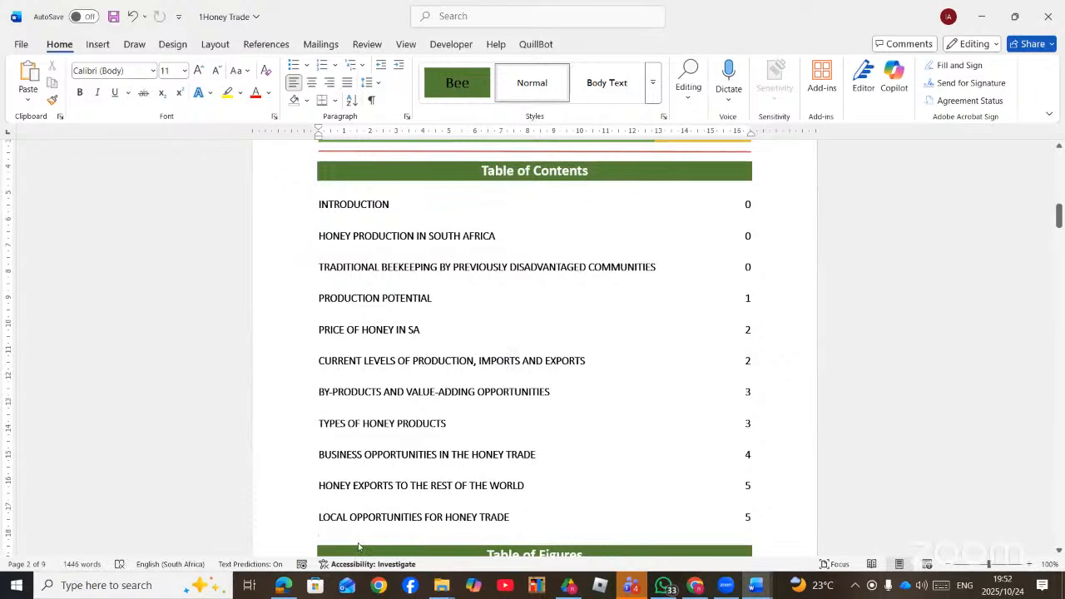
click(283, 586)
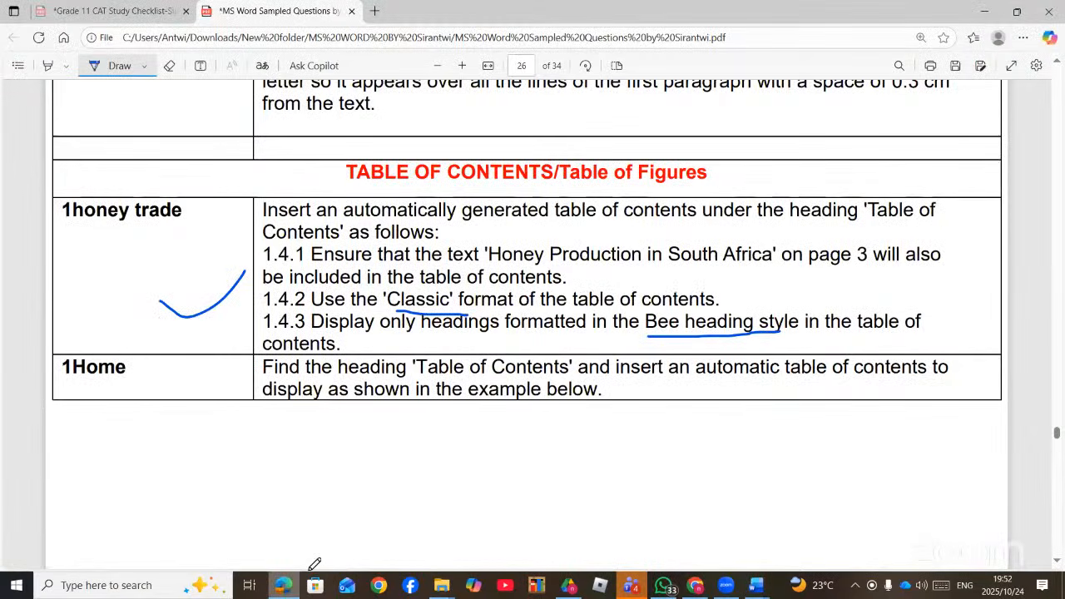
drag(489, 263, 737, 271)
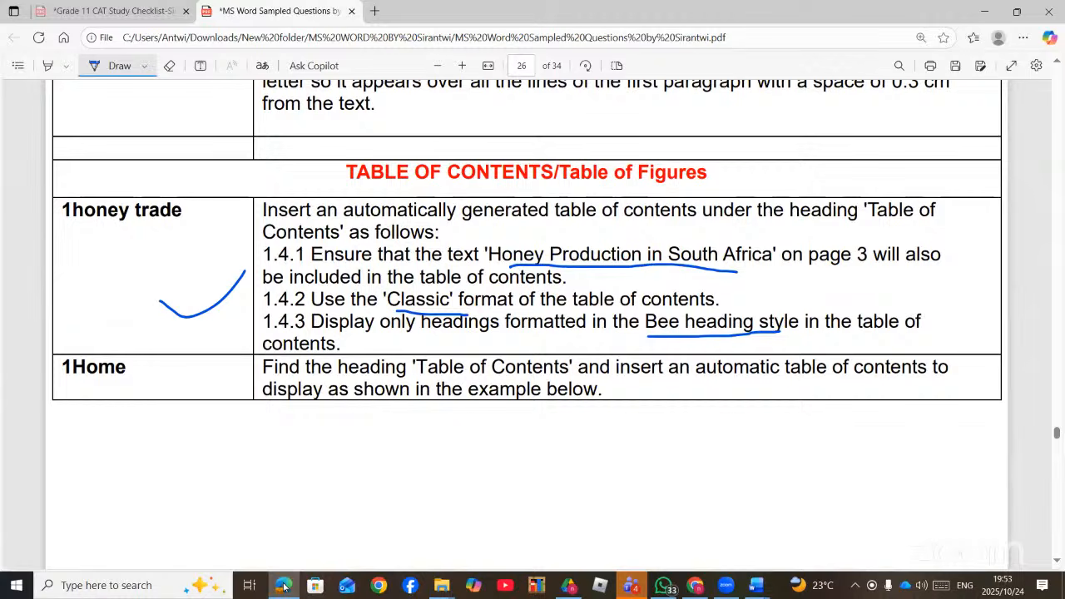
key(alt+Tab)
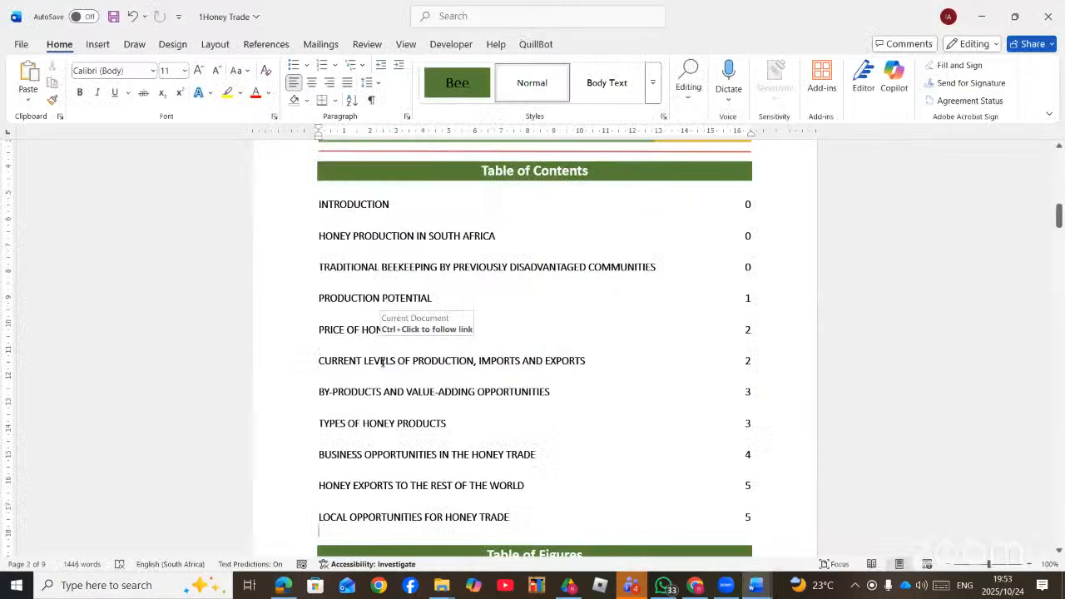
ctrl+click(416, 240)
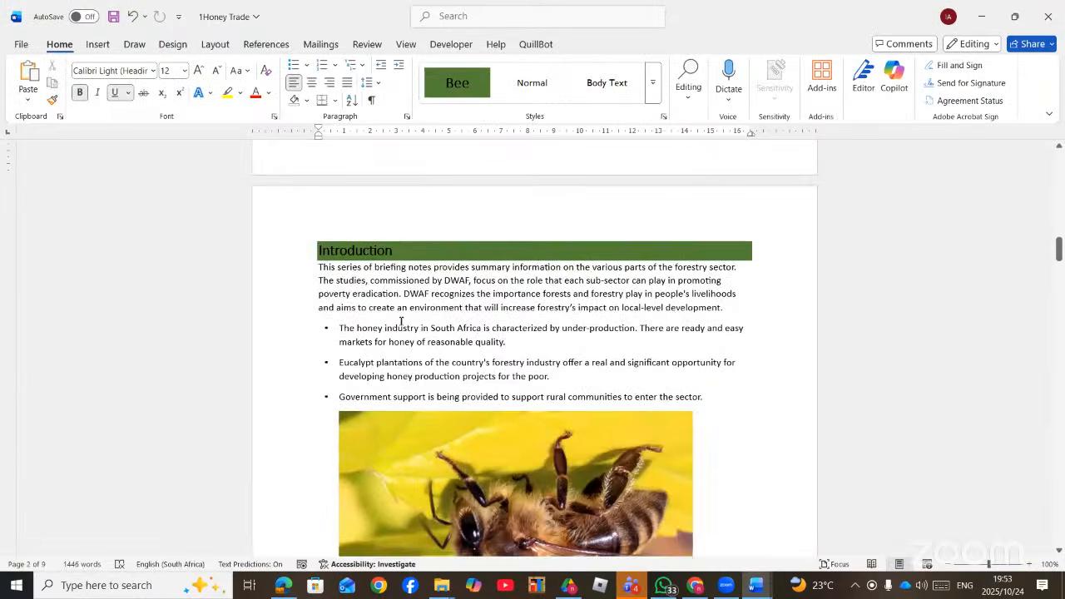
scroll(401, 322, down, 12)
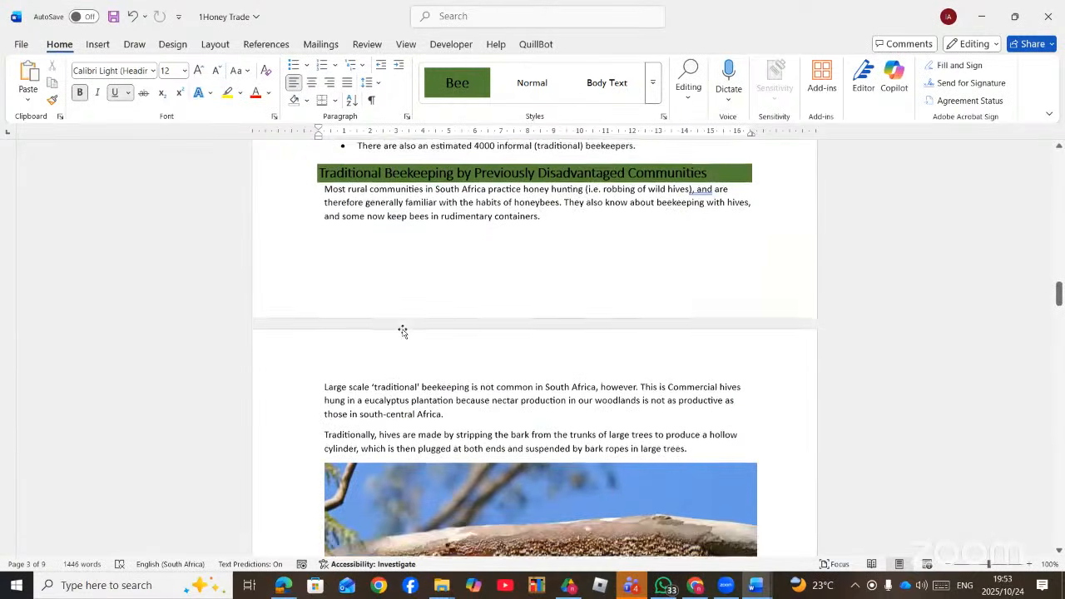
scroll(403, 333, down, 15)
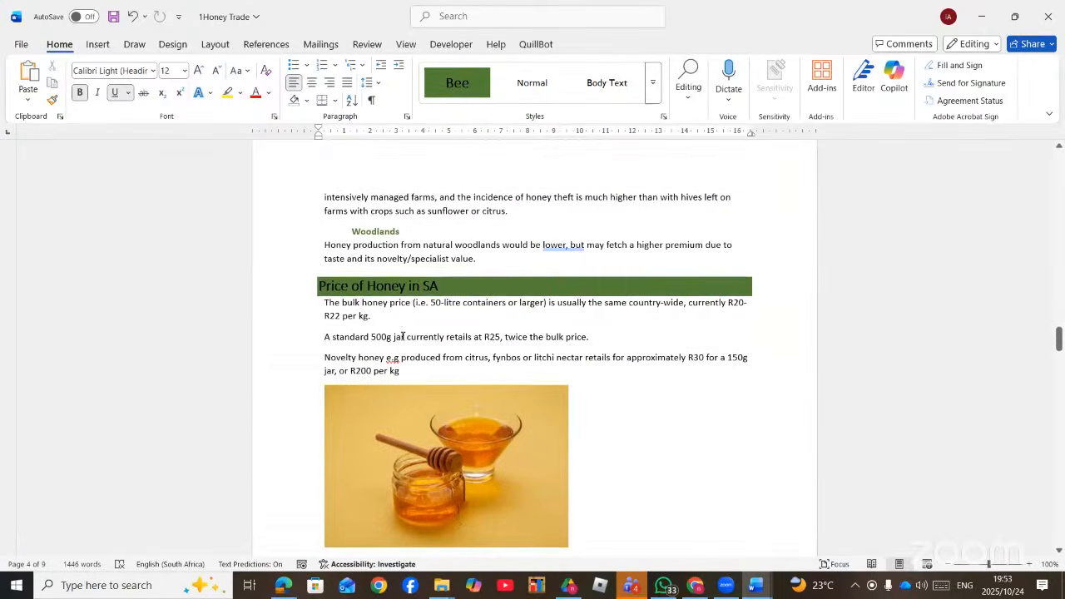
scroll(402, 336, down, 10)
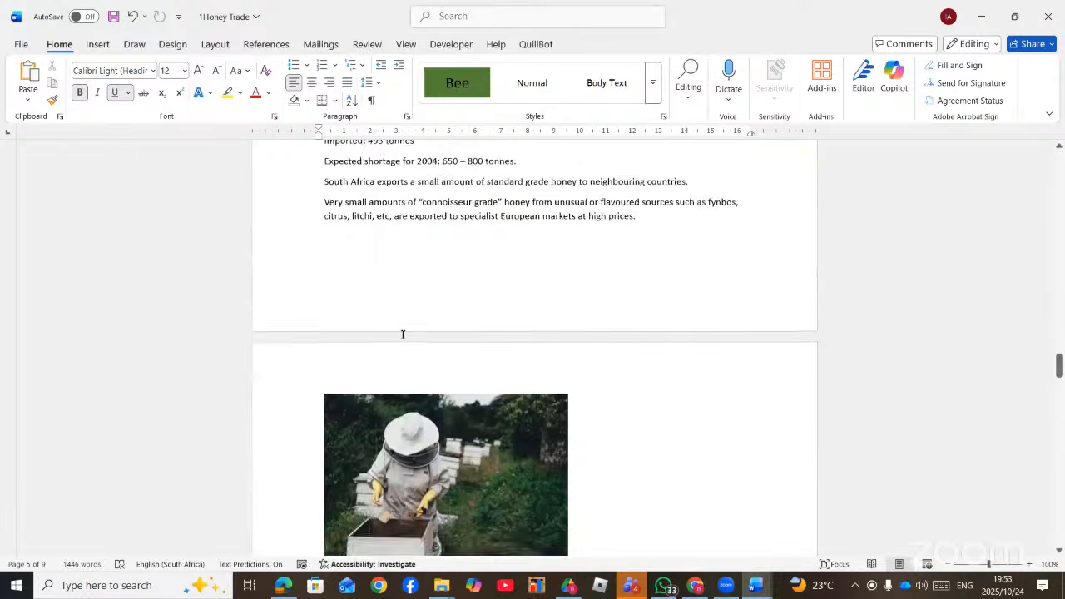
scroll(403, 334, up, 2)
scroll(403, 334, down, 8)
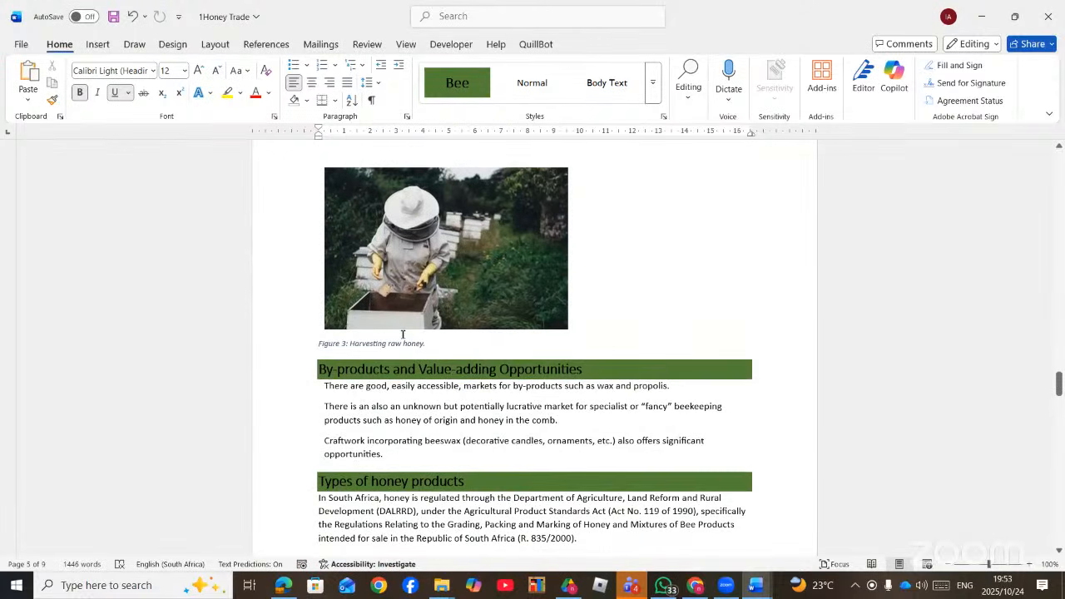
scroll(403, 334, up, 10)
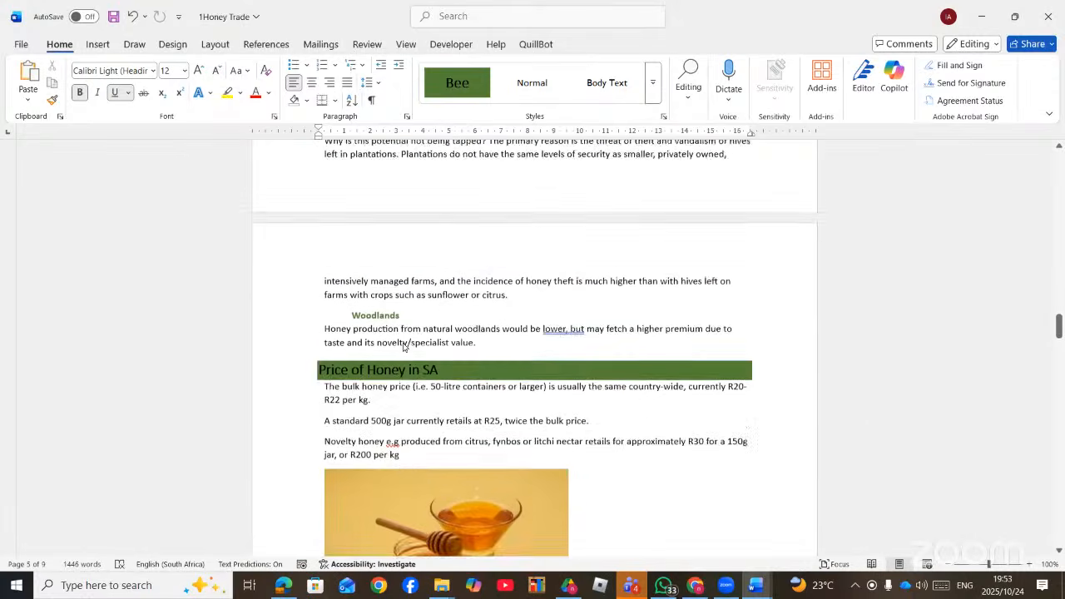
scroll(403, 344, up, 3)
- Apply the Bee style to the 'Current Levels of Production, Imports and Exports' heading
scroll(403, 345, down, 10)
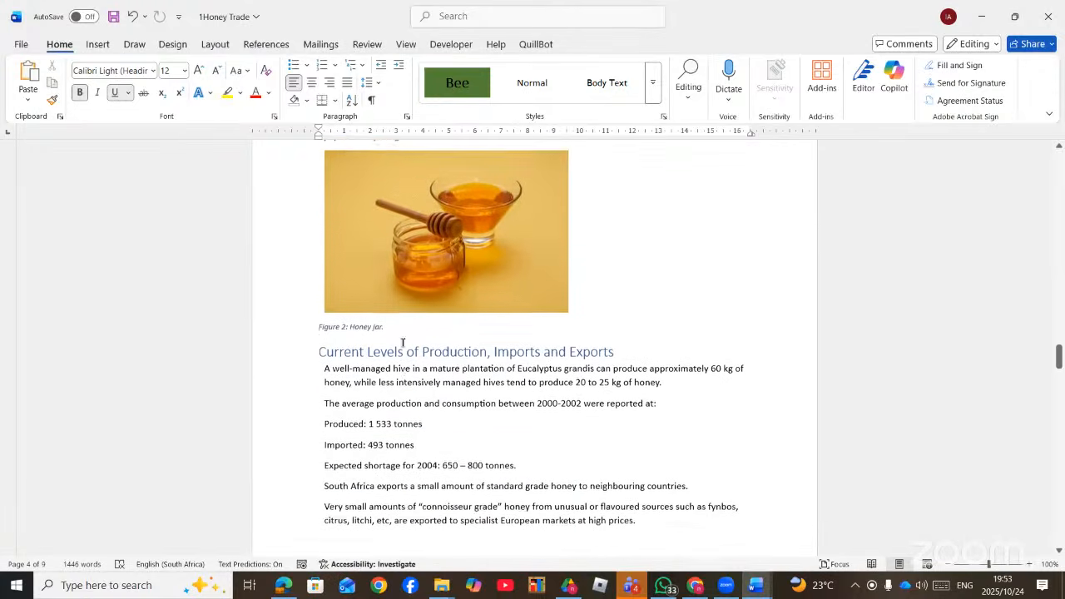
scroll(402, 342, down, 2)
drag(614, 283, 456, 294)
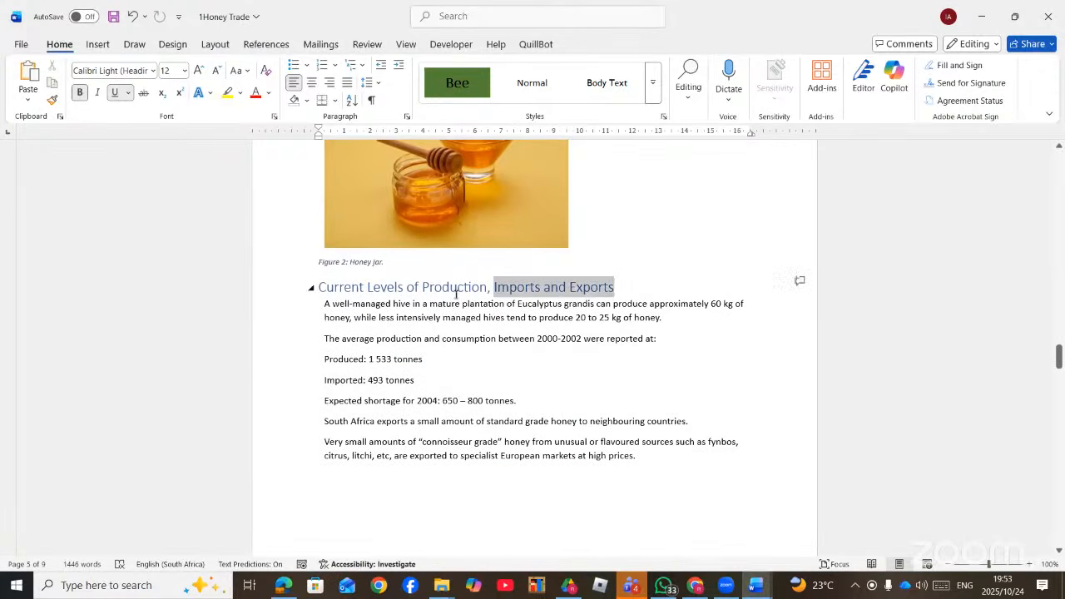
drag(359, 289, 318, 289)
click(457, 83)
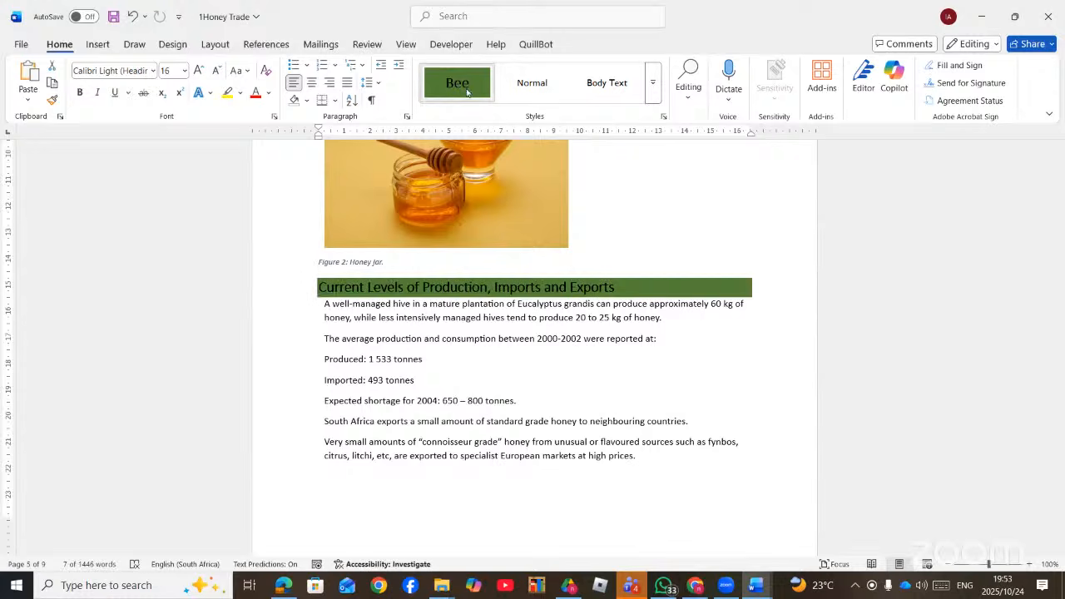
- Update the entire table of contents so it includes the new heading
scroll(623, 339, up, 20)
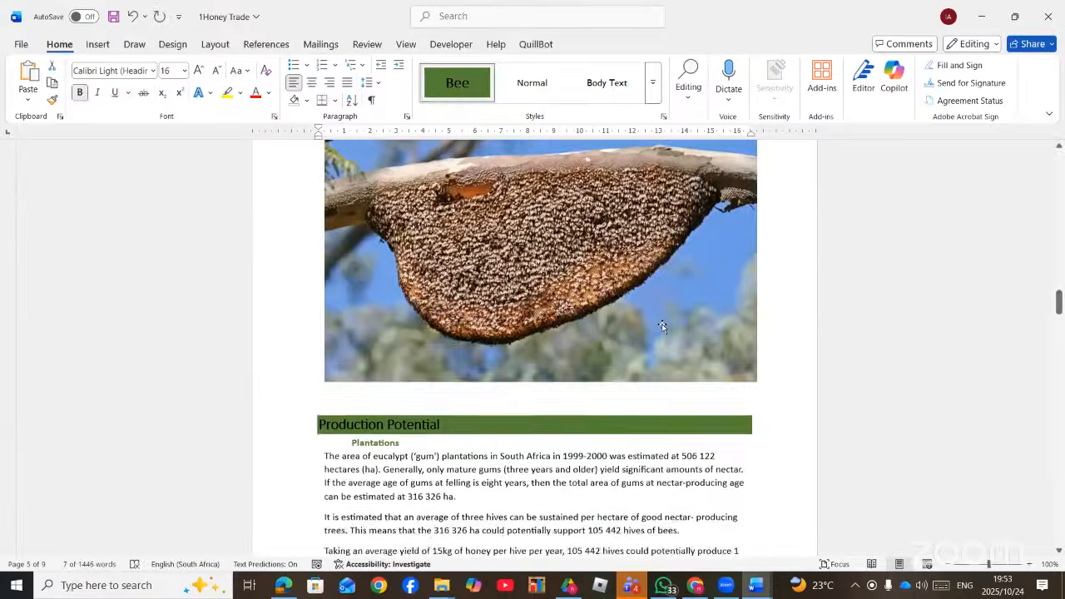
scroll(668, 320, up, 20)
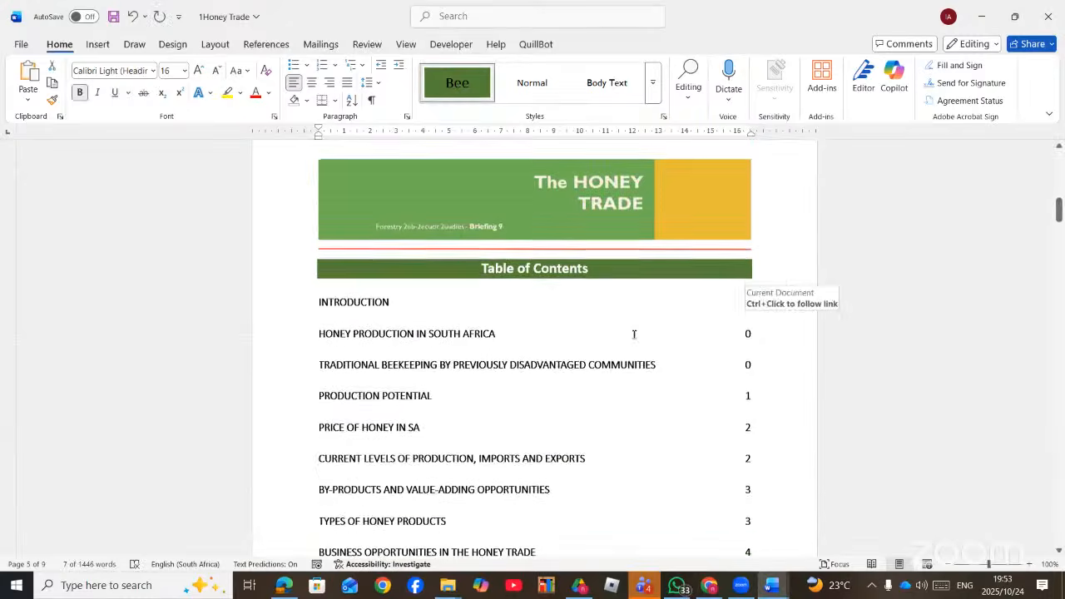
right_click(457, 367)
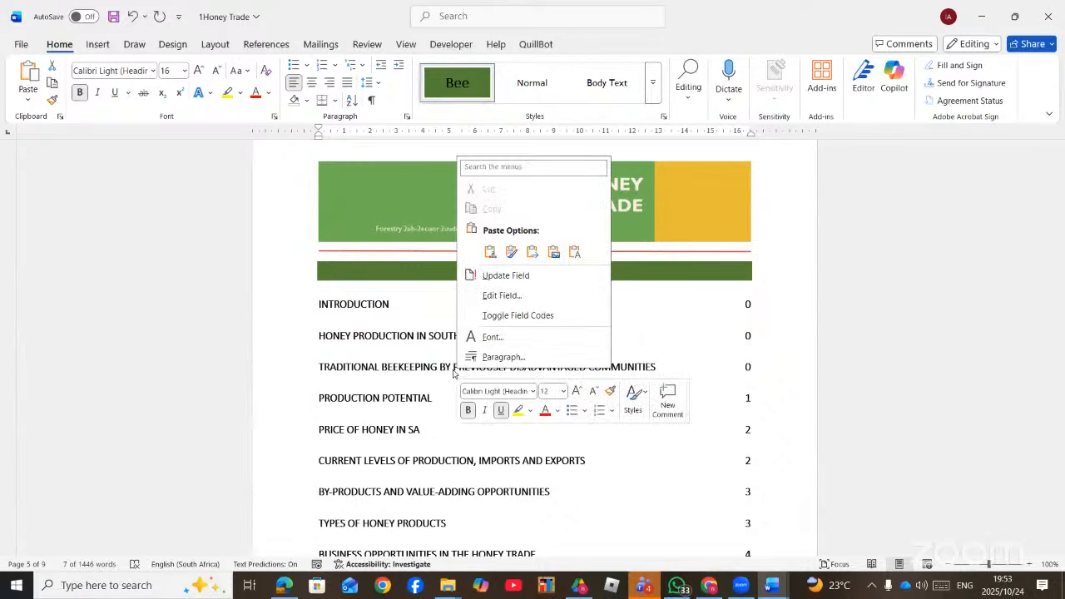
click(508, 274)
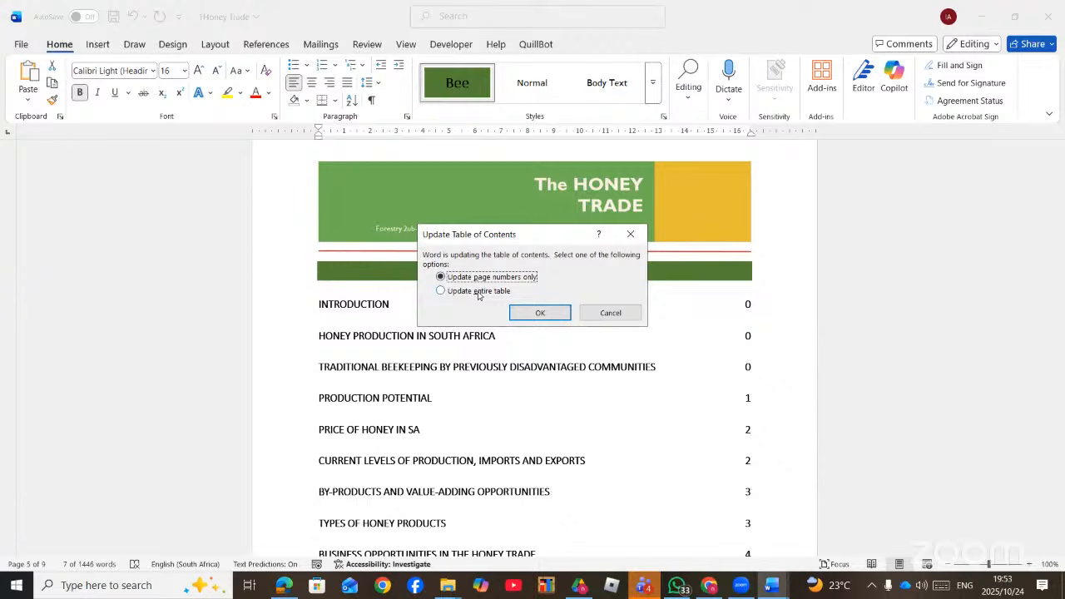
click(479, 296)
click(541, 312)
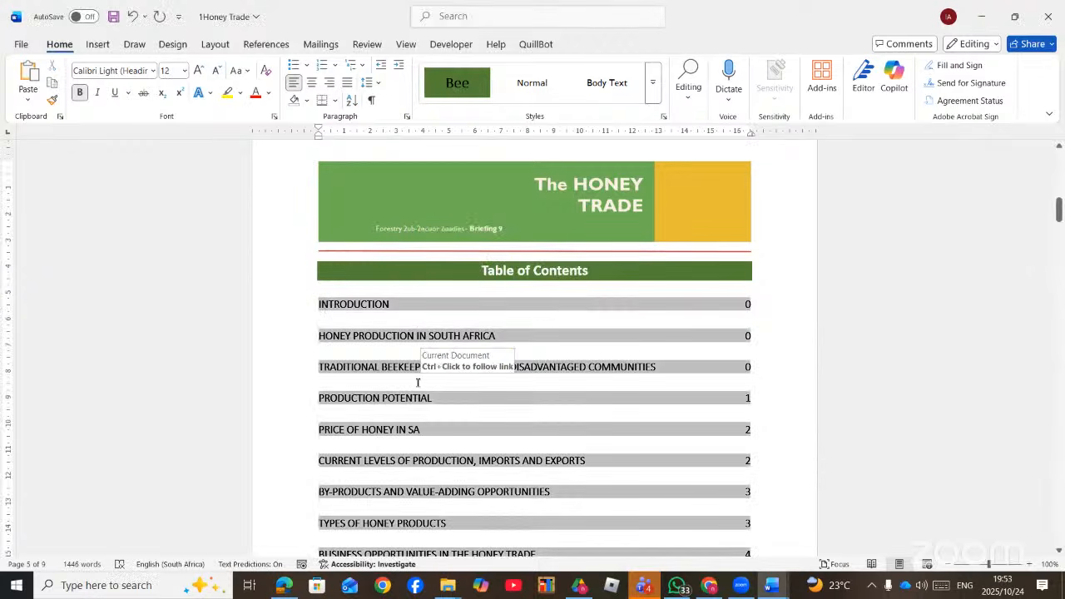
scroll(417, 382, down, 2)
scroll(418, 382, down, 1)
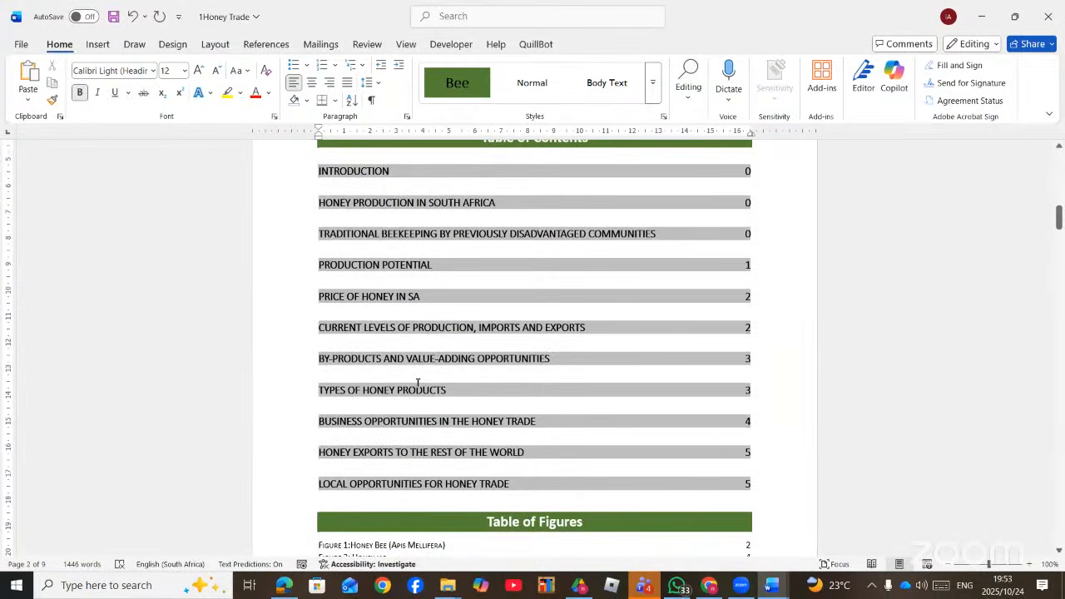
- Close the Honey Trade document and scroll the questions PDF to the Drop Cap tasks
click(1060, 22)
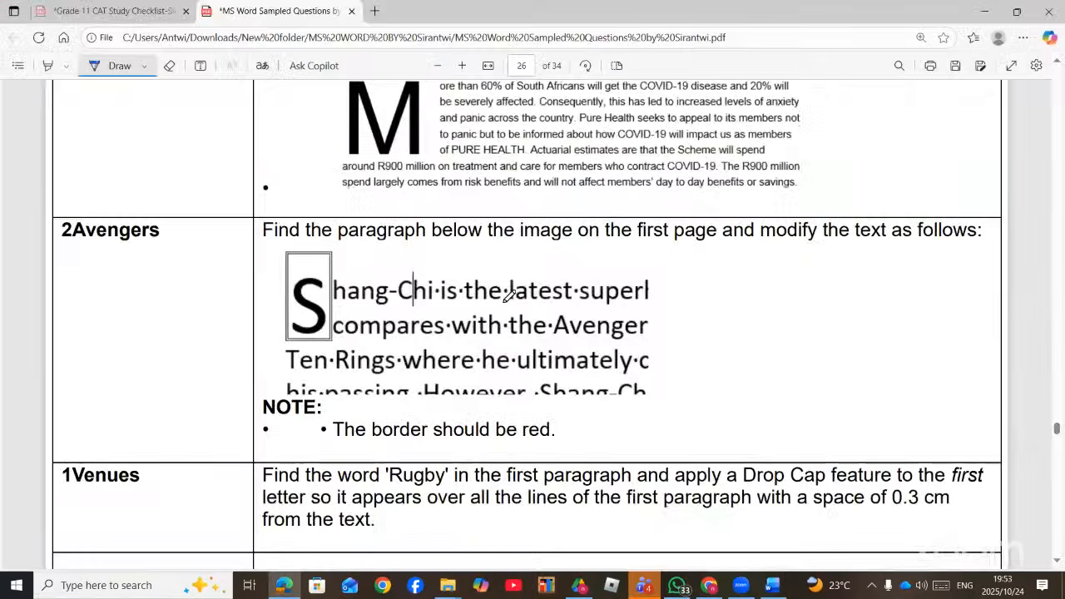
scroll(509, 295, up, 3)
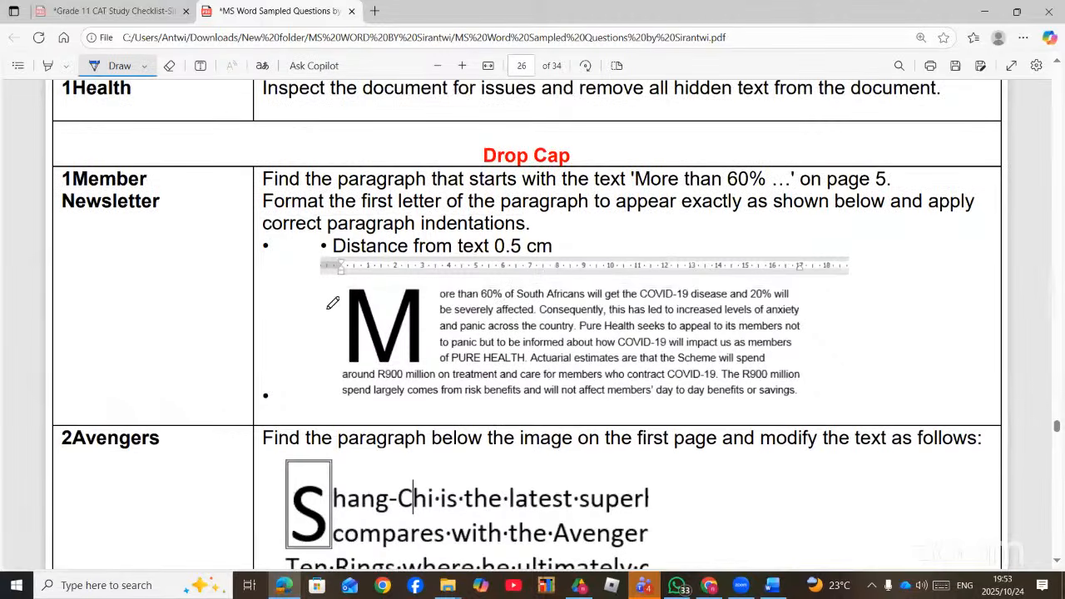
scroll(364, 304, up, 2)
scroll(364, 304, up, 7)
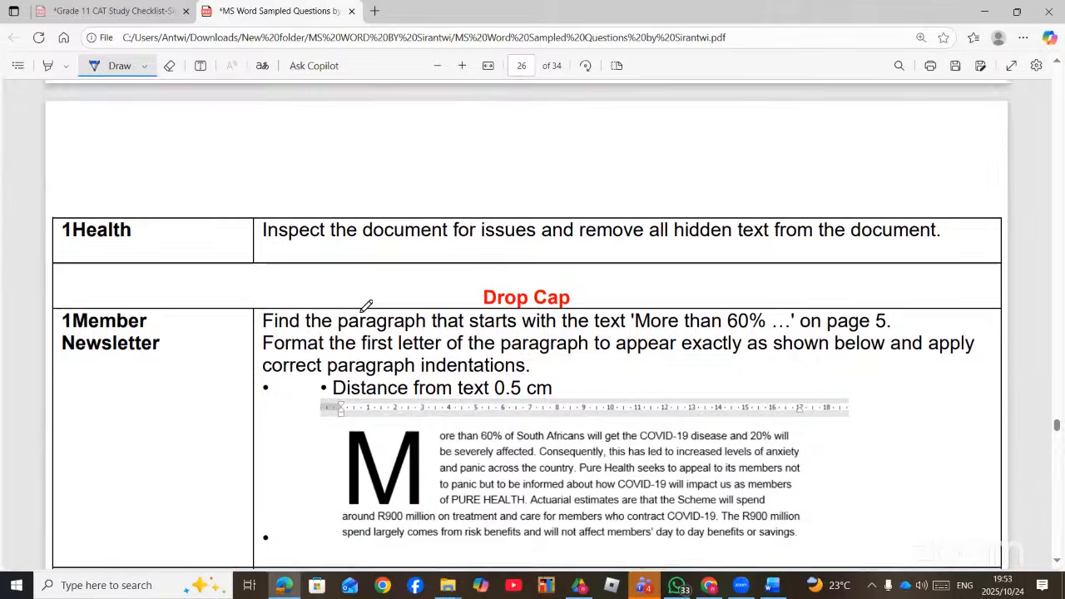
scroll(369, 302, down, 9)
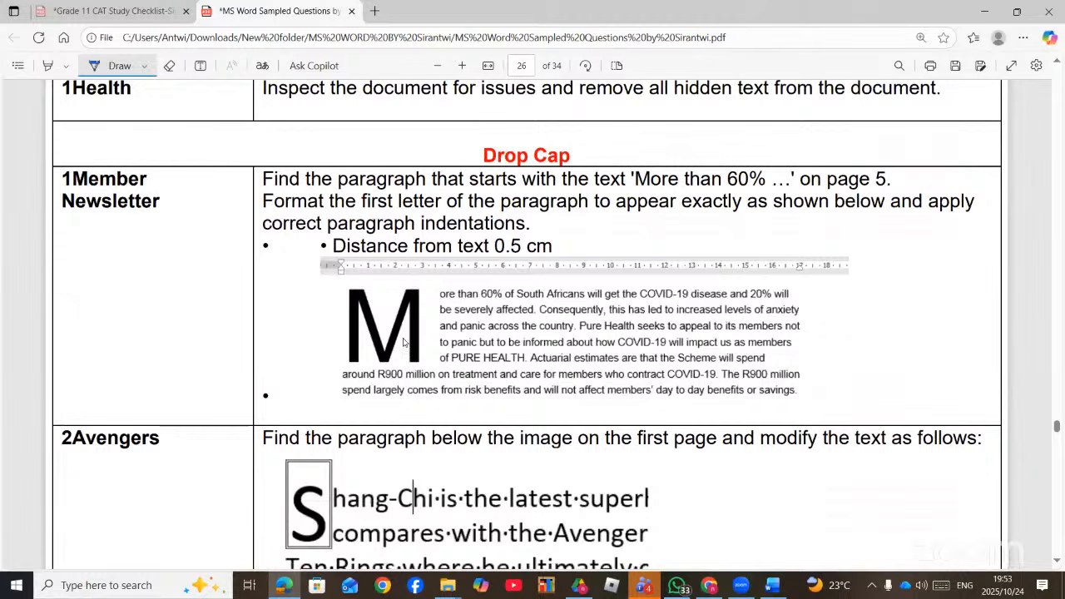
- Check the YouTube Studio livestream page, then bring the 2Night document forward
mouse_move(771, 588)
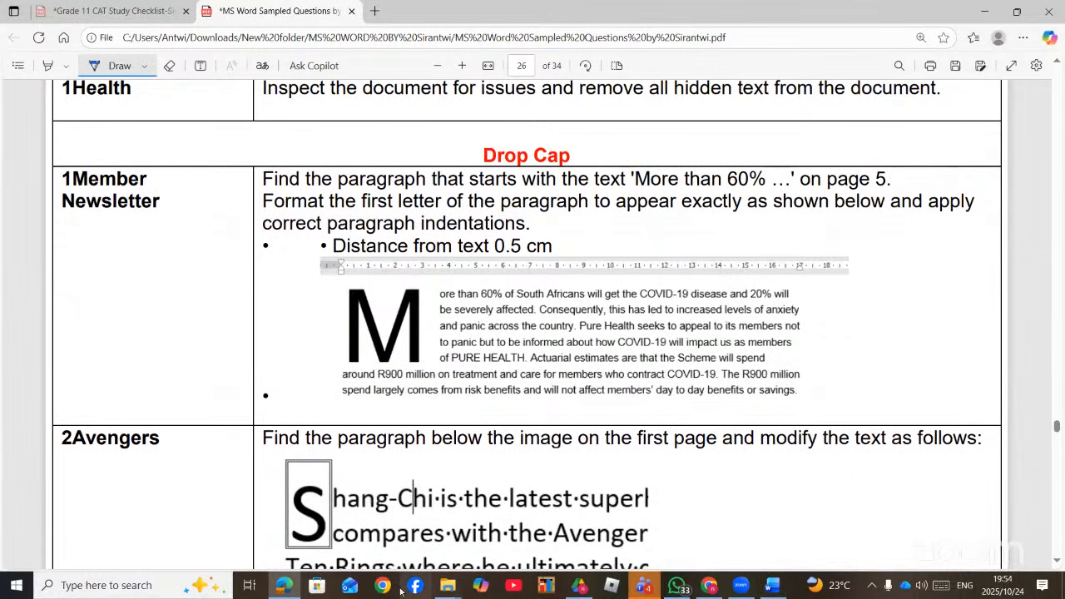
mouse_move(447, 588)
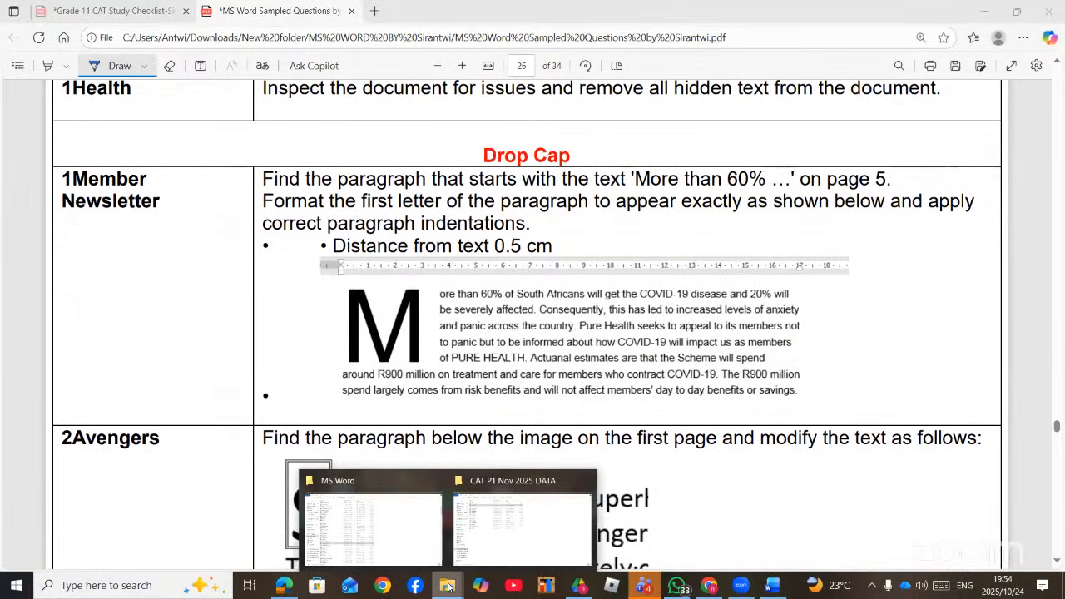
click(709, 587)
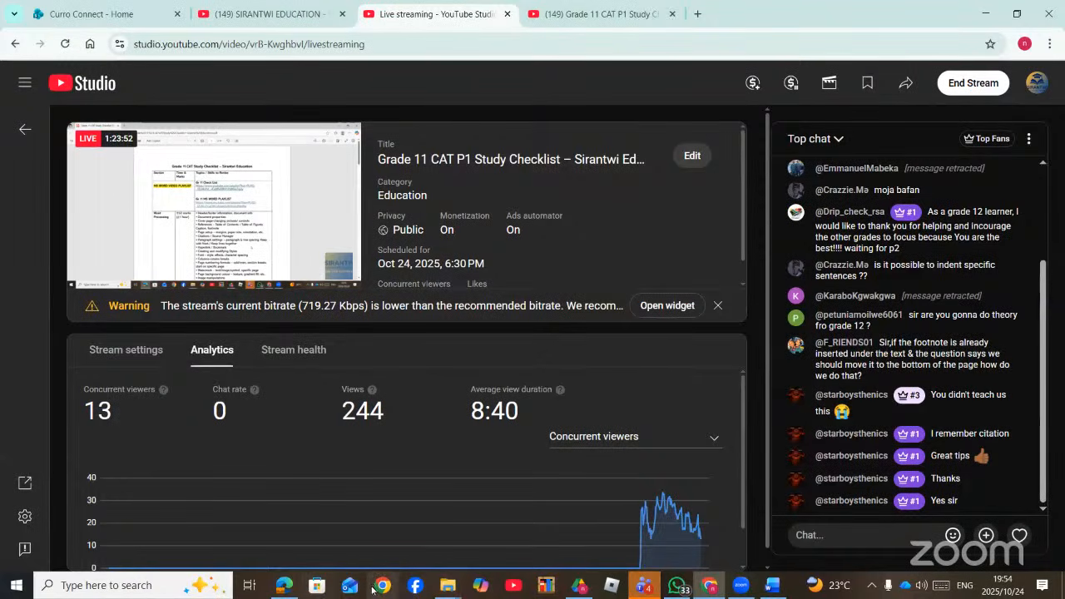
click(284, 585)
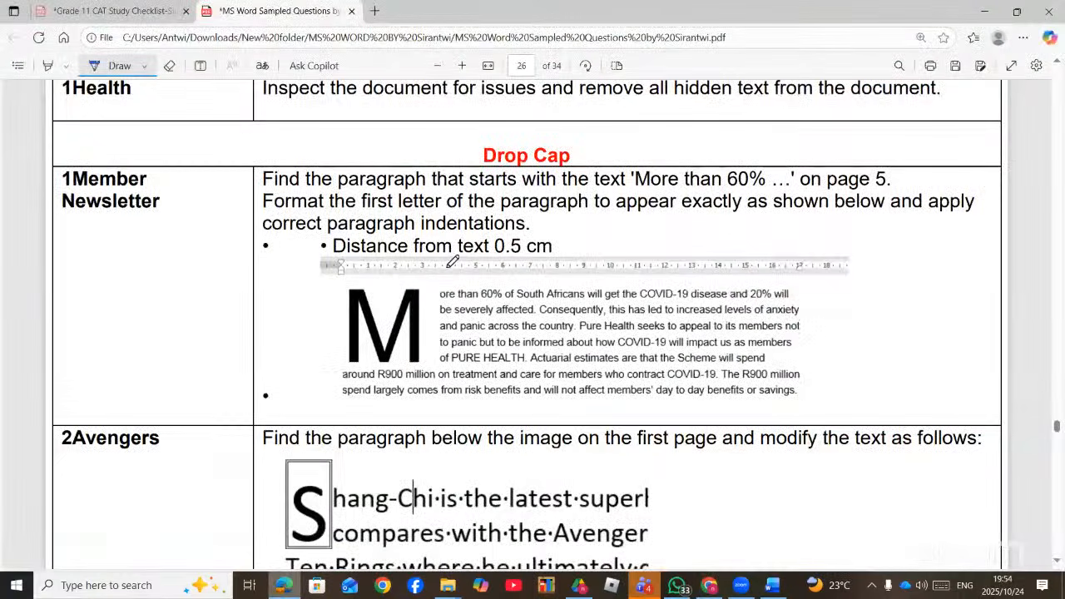
click(772, 585)
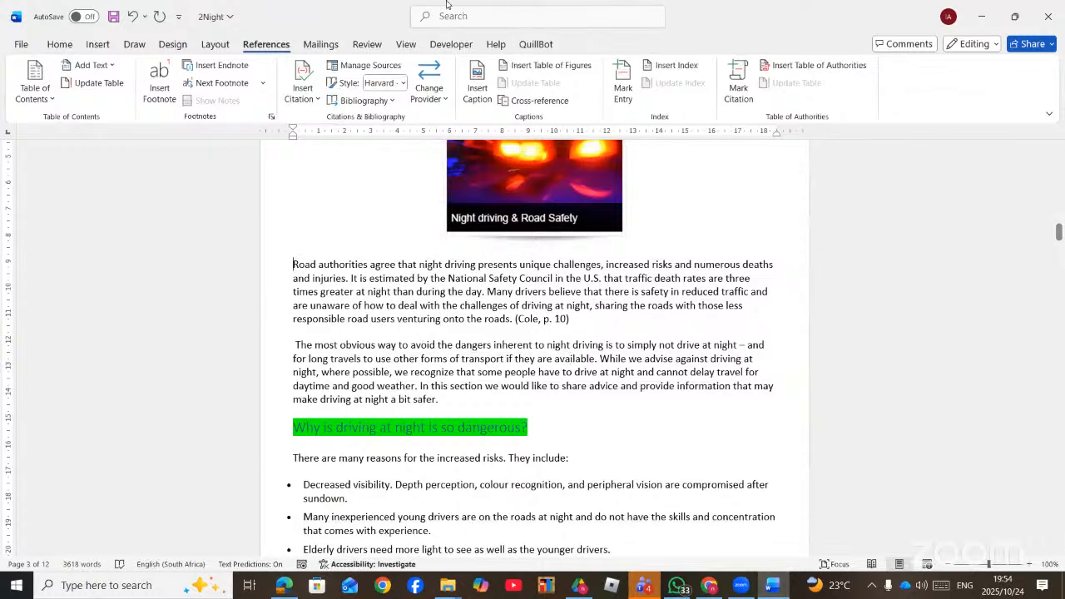
- Give the 'Road authorities agree' paragraph a three-line dropped capital R with adjusted text distance
click(479, 23)
text(DROP)
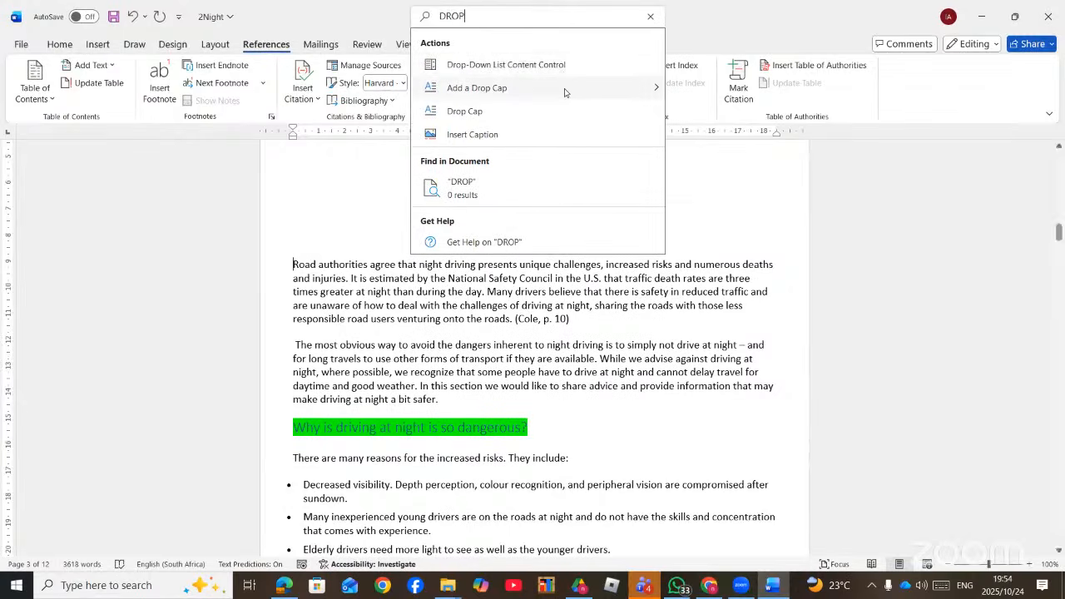
mouse_move(595, 88)
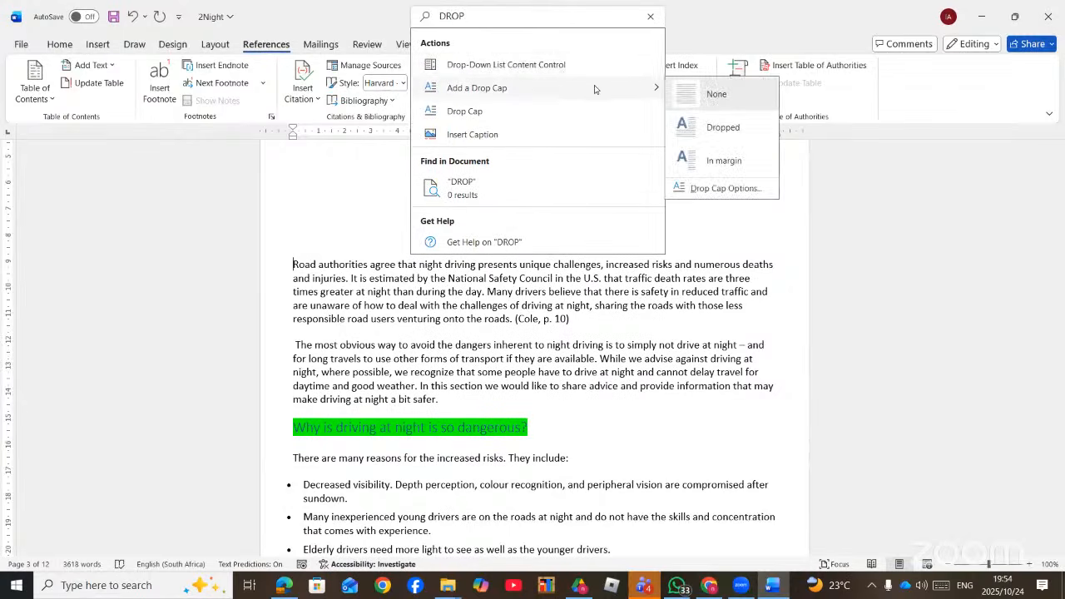
click(710, 189)
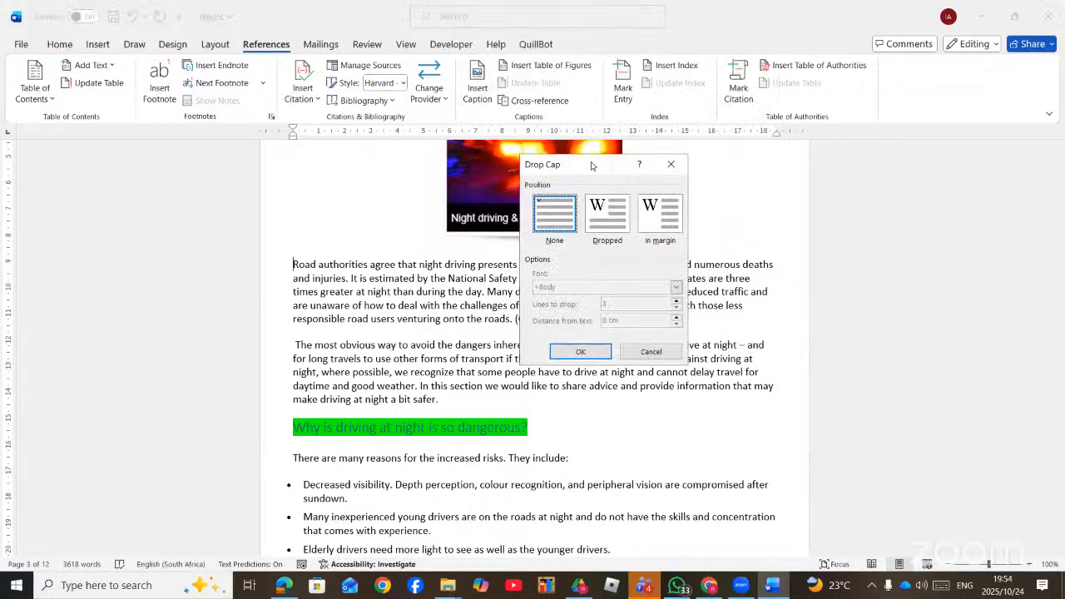
drag(592, 166, 717, 198)
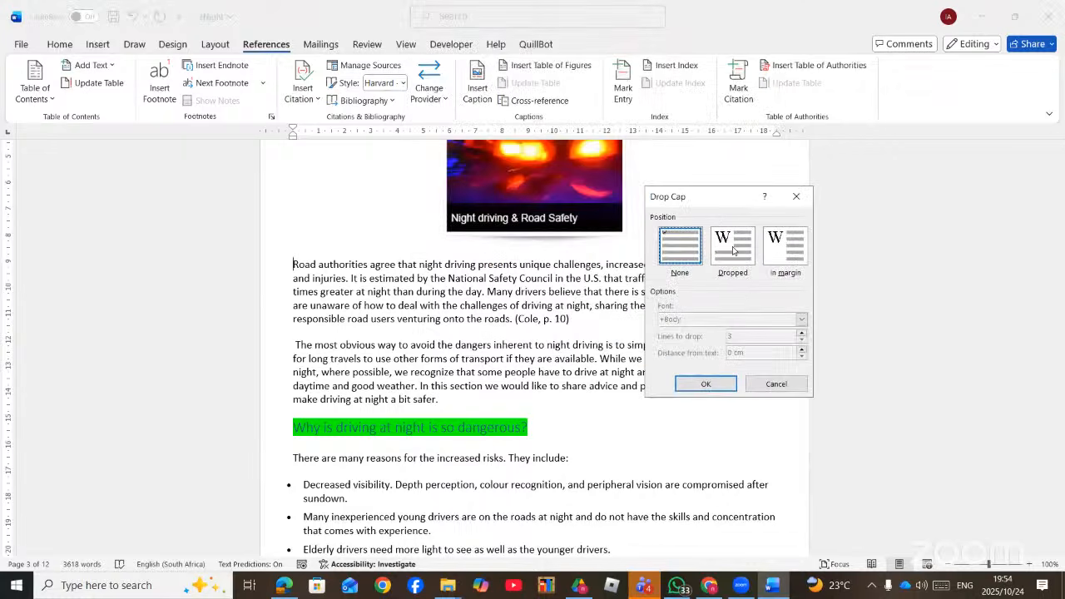
click(726, 249)
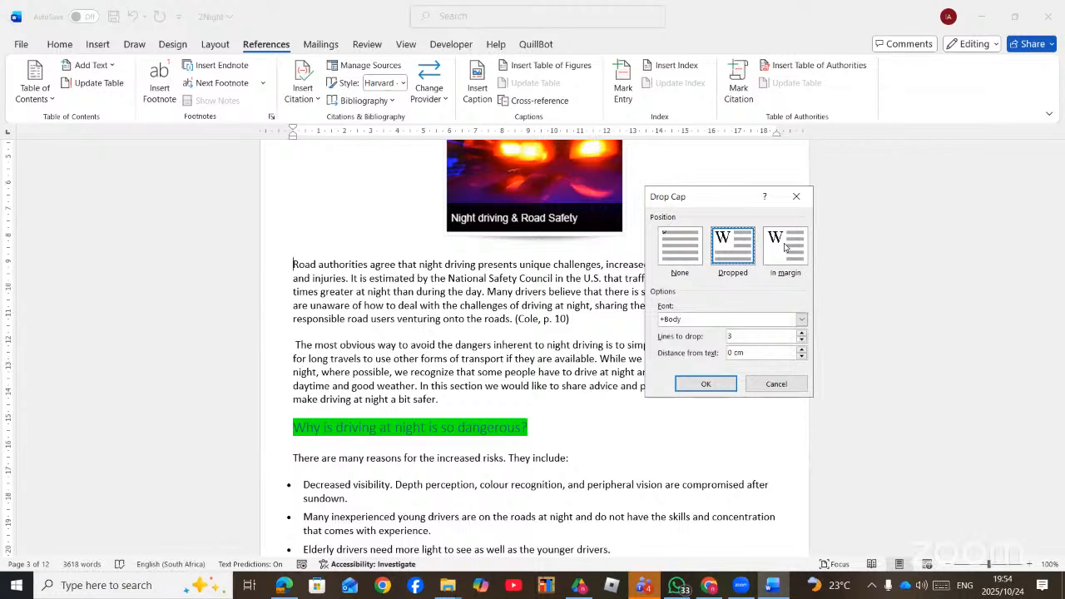
click(786, 245)
click(727, 240)
click(804, 353)
click(706, 383)
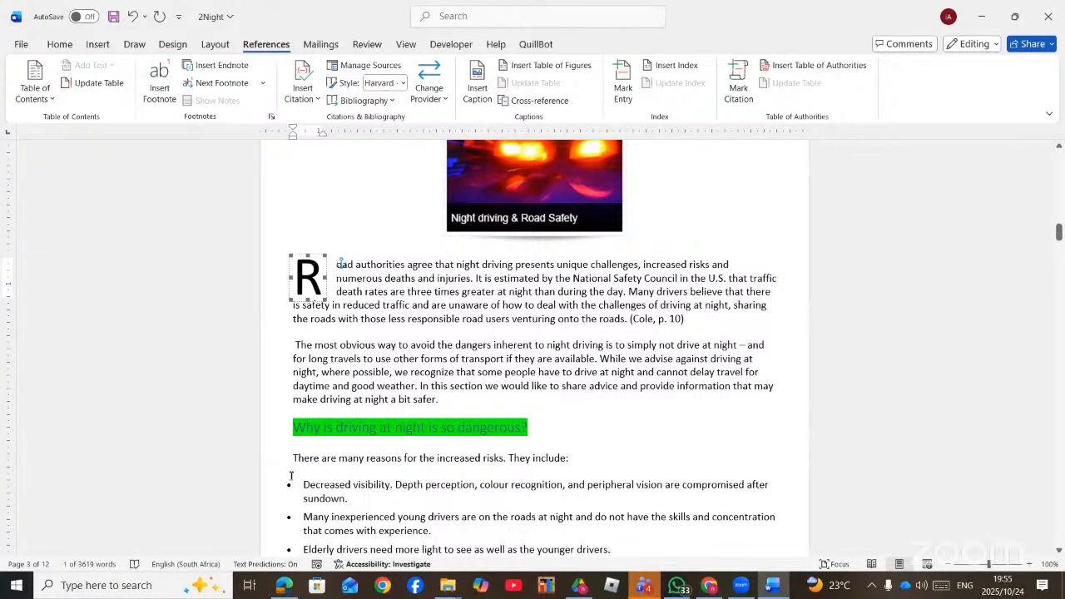
- Circle the drop-cap example in the task PDF
click(296, 585)
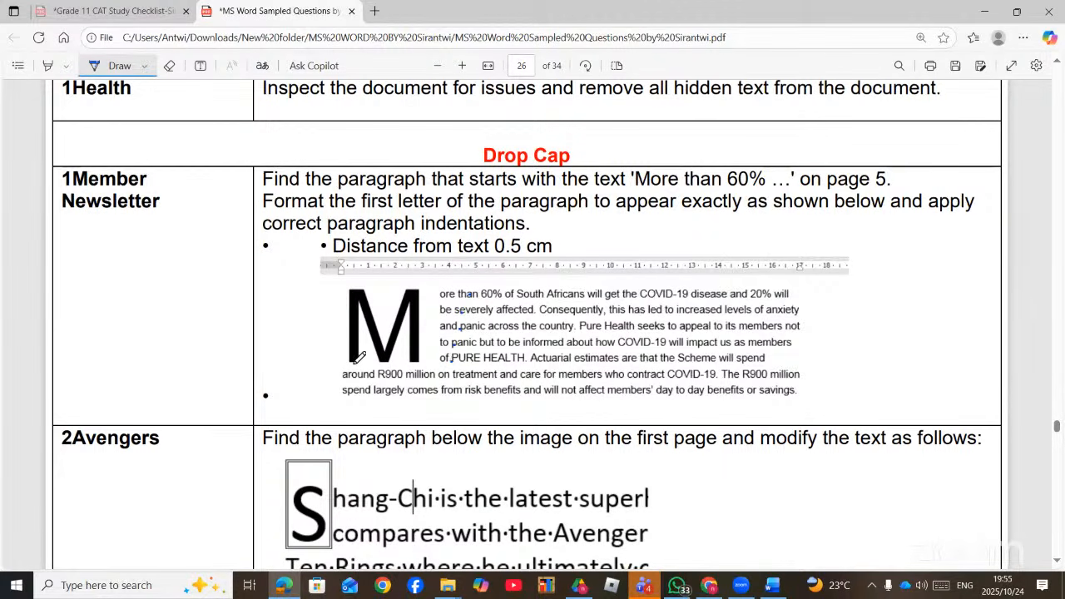
mouse_move(341, 273)
mouse_down()
mouse_move(339, 390)
mouse_move(436, 404)
mouse_move(448, 370)
mouse_move(339, 365)
mouse_up()
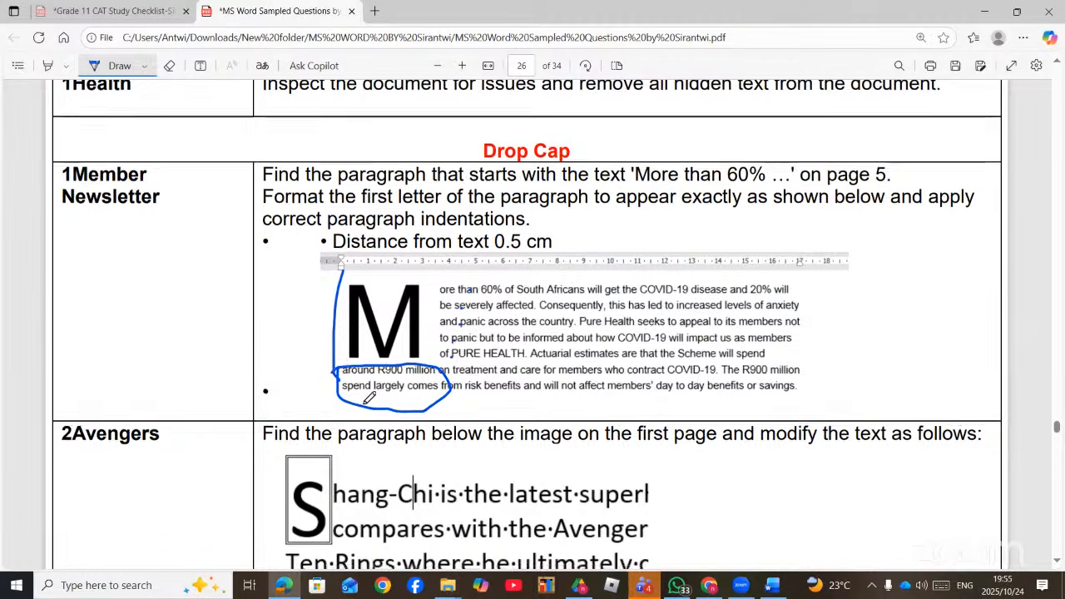
scroll(341, 365, down, 3)
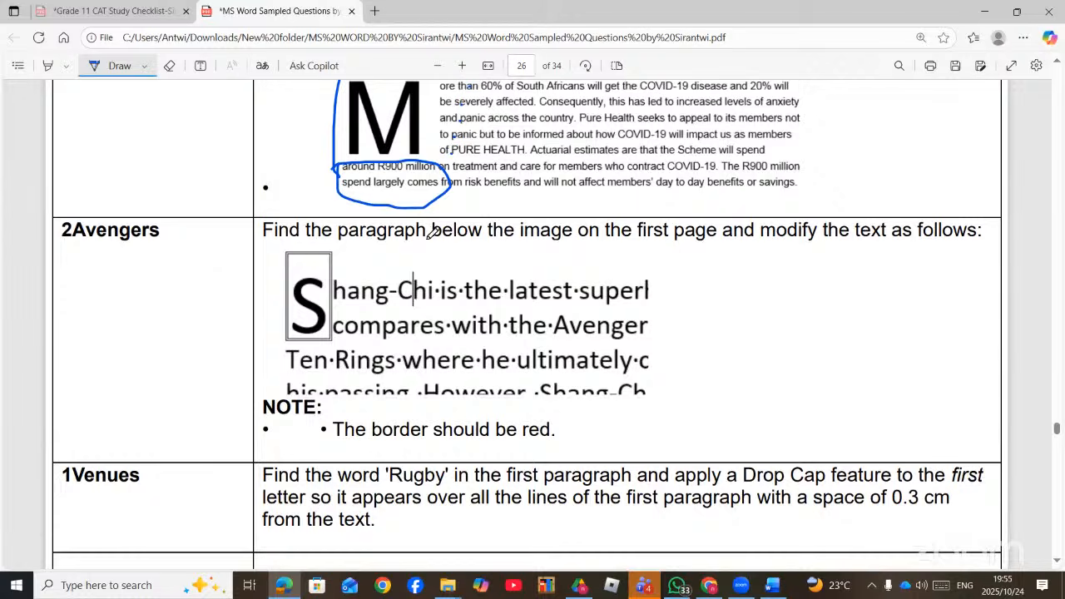
- Review the page-25 bookmark and hyperlink tasks, then go to the MS Word folder
scroll(442, 308, down, 2)
scroll(442, 308, up, 15)
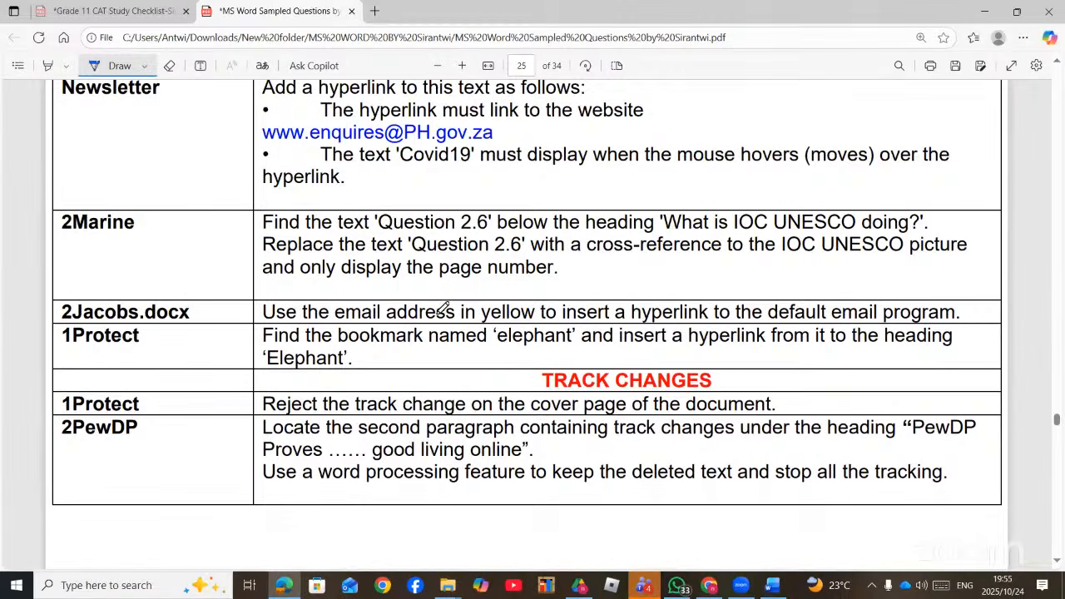
scroll(749, 391, up, 3)
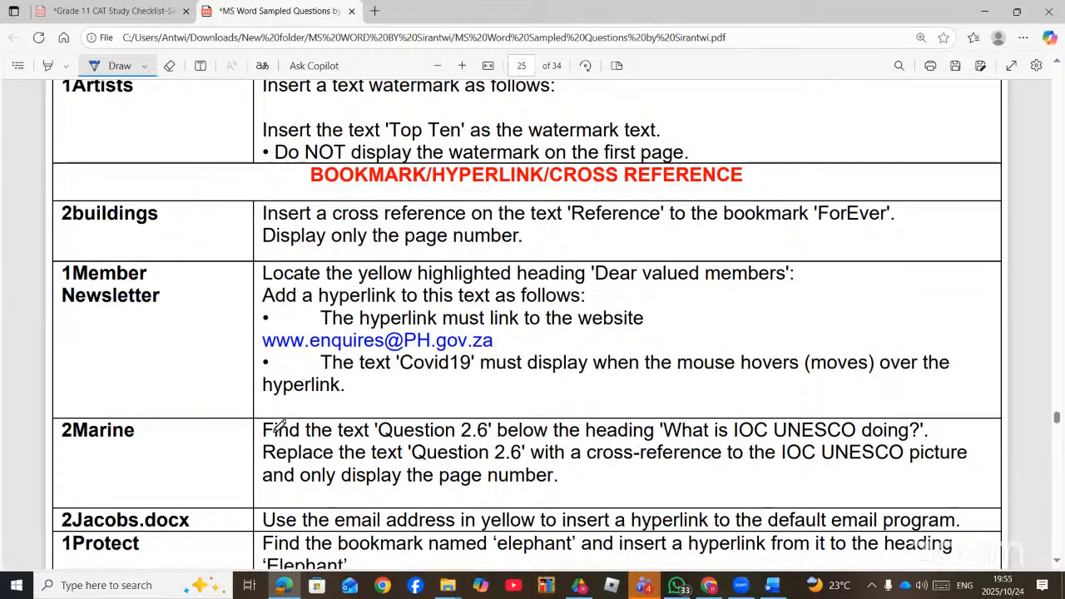
scroll(277, 430, down, 1)
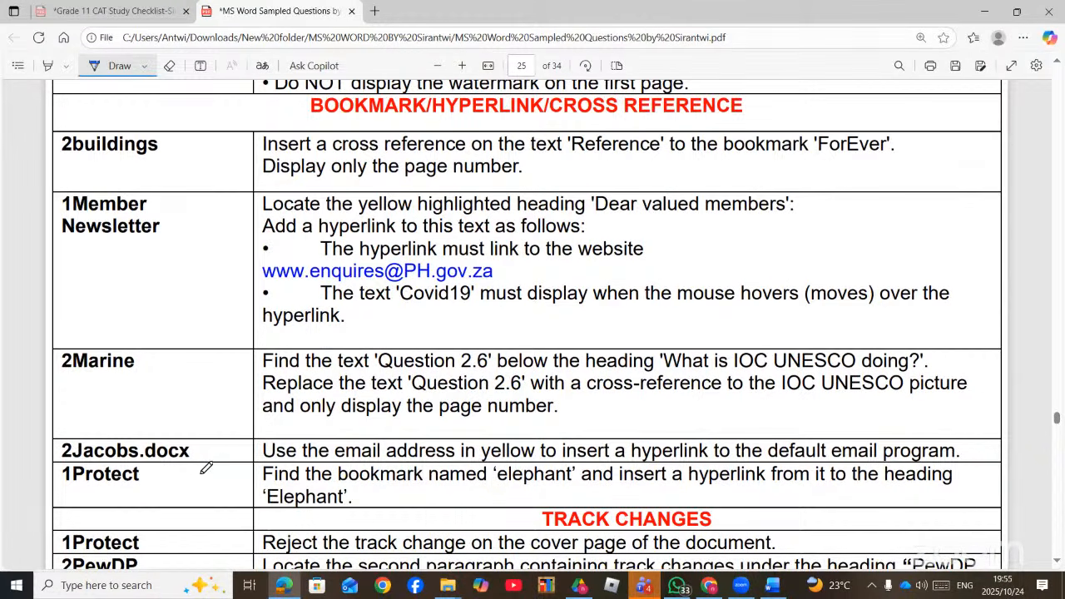
click(447, 585)
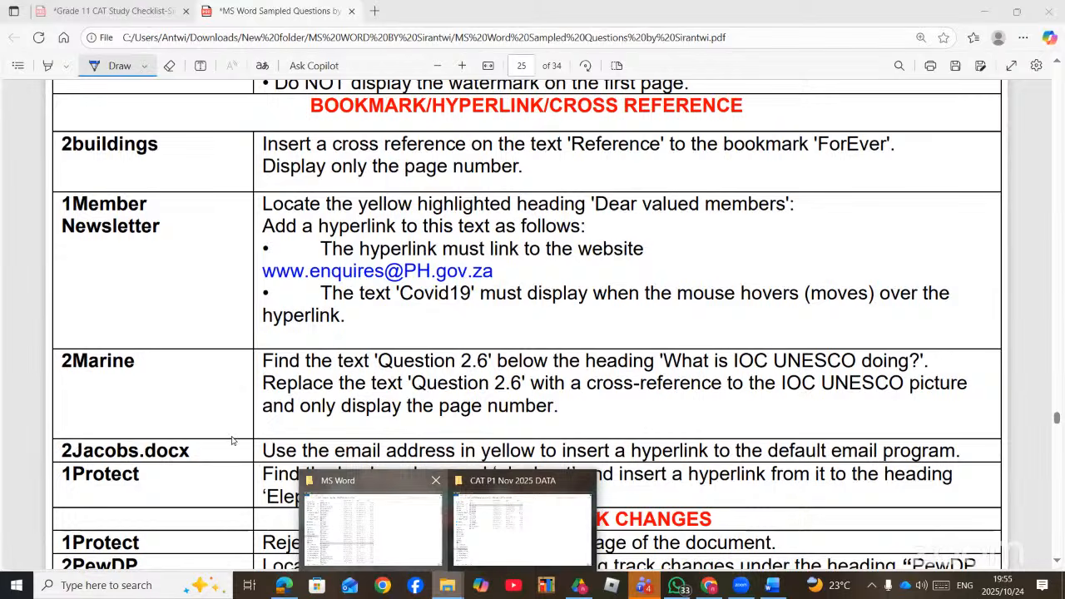
scroll(235, 456, down, 9)
- Scroll the MS Word folder down to 2Jacobs and open it in Word
scroll(233, 464, down, 9)
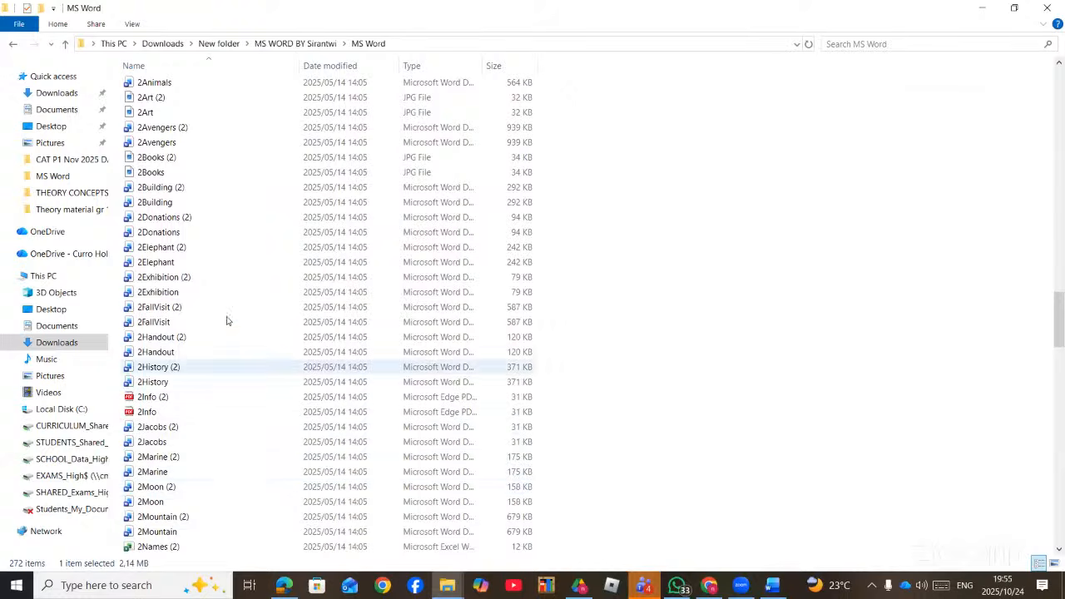
double_click(198, 444)
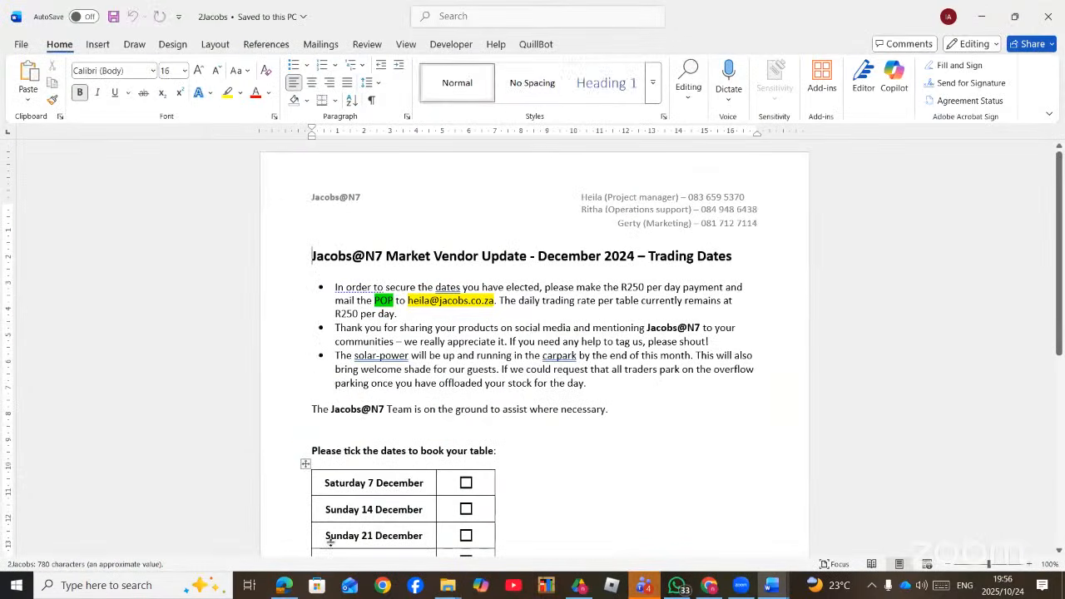
- Reread the 2Jacobs task in the PDF, then select the yellow-highlighted e-mail address in Word
click(284, 586)
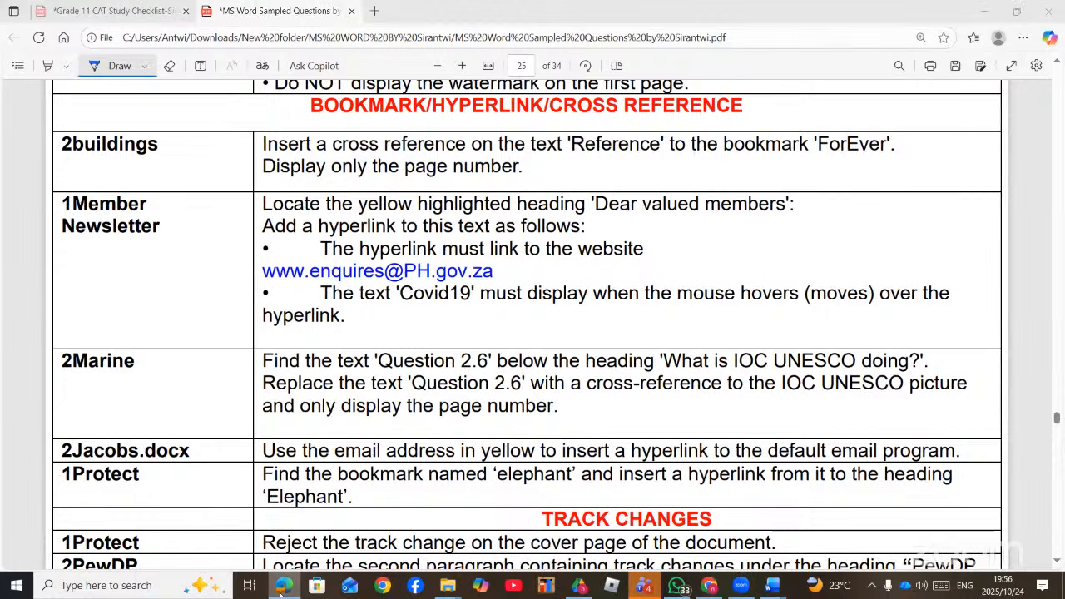
click(772, 585)
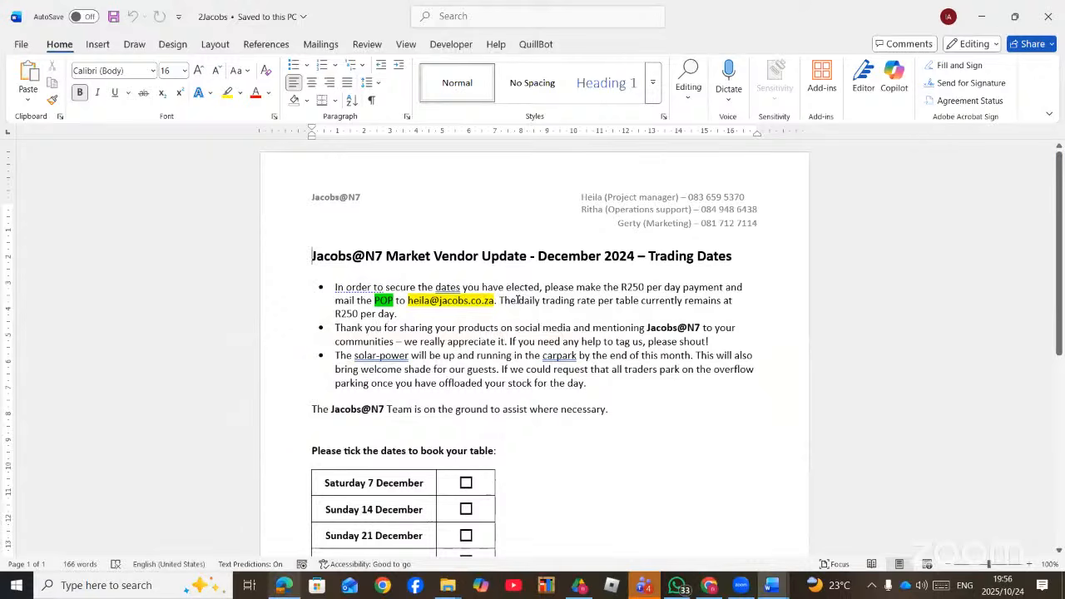
drag(495, 300, 407, 301)
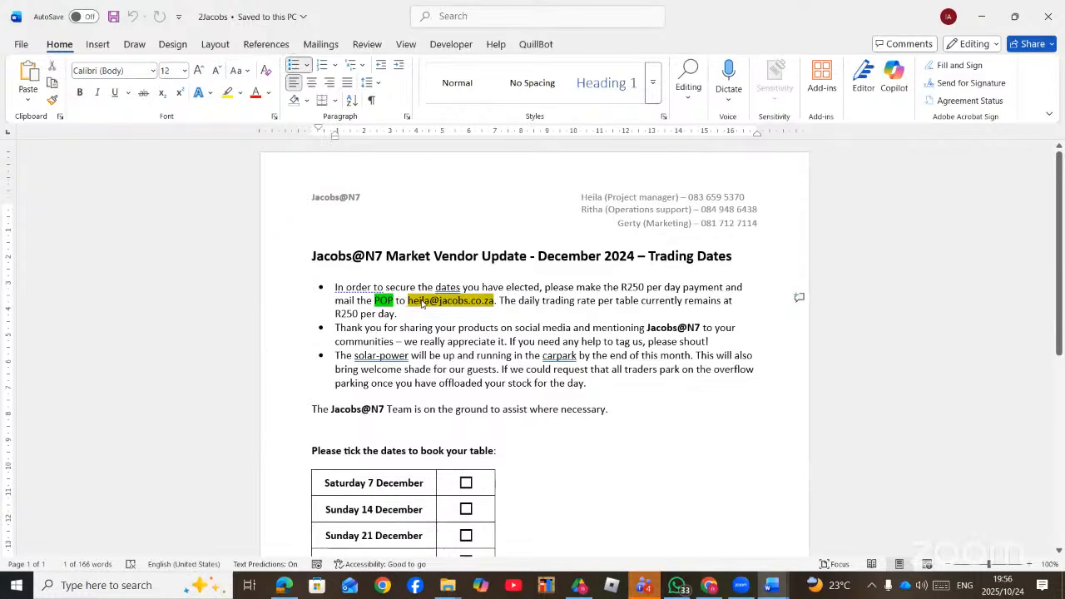
- Start a Link on the selected address, entering the task sheet's web address as its Address
right_click(422, 304)
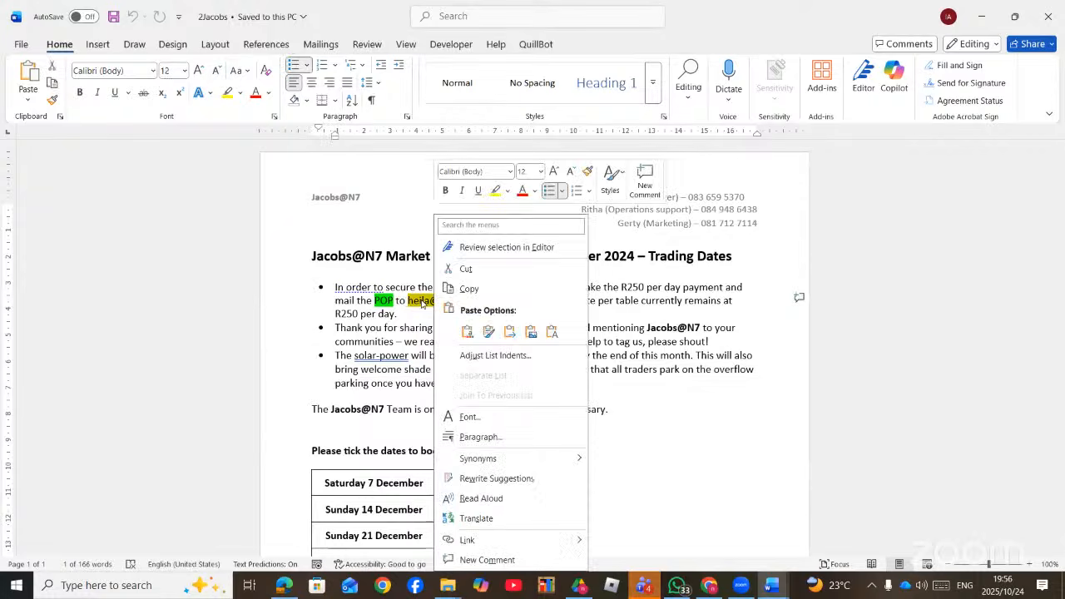
click(467, 541)
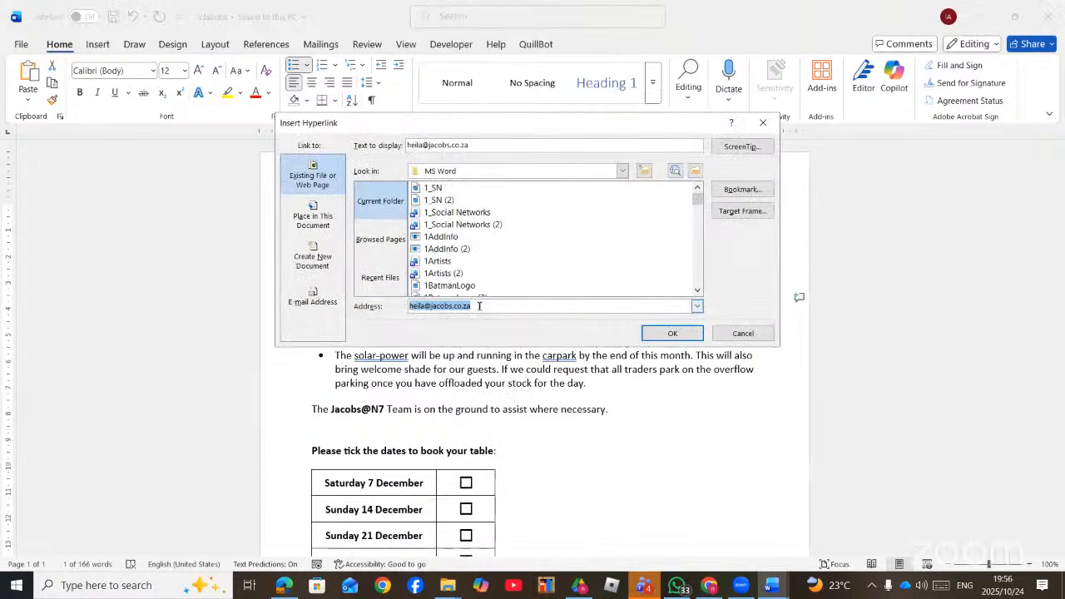
text(WWW)
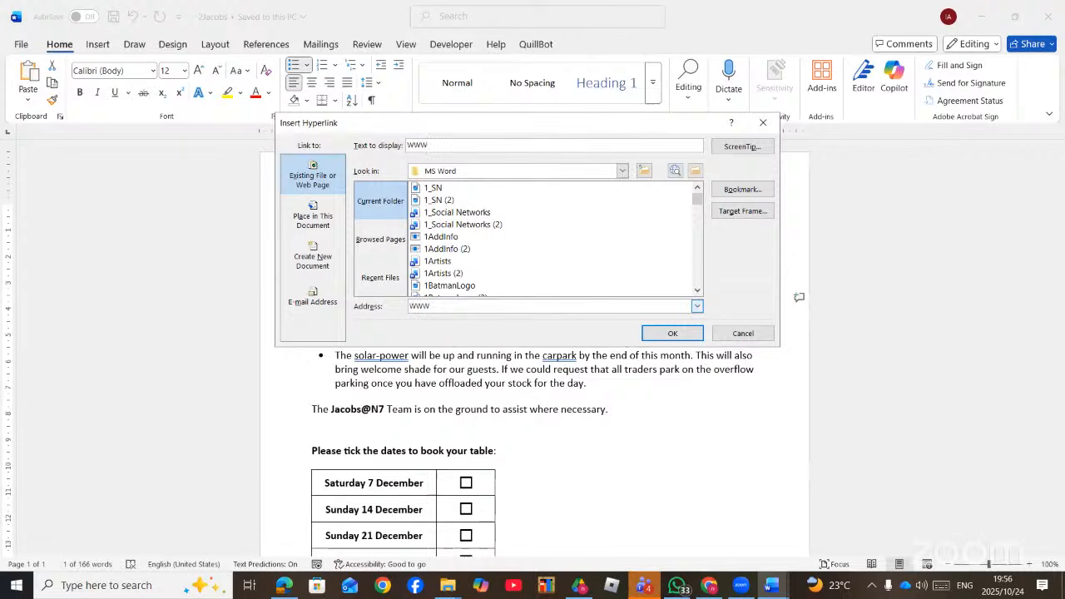
text(.)
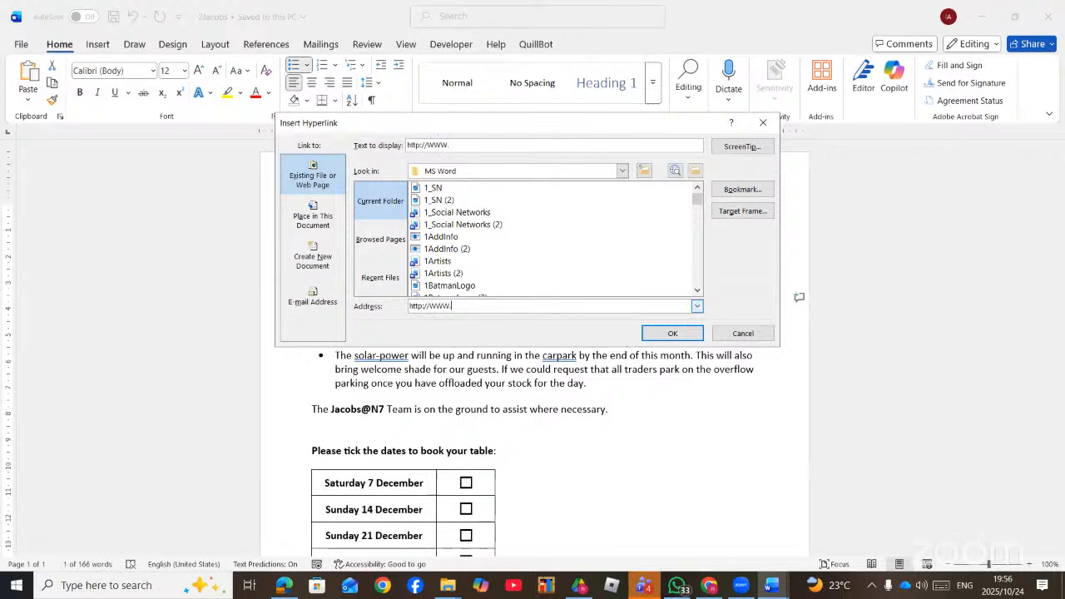
click(284, 586)
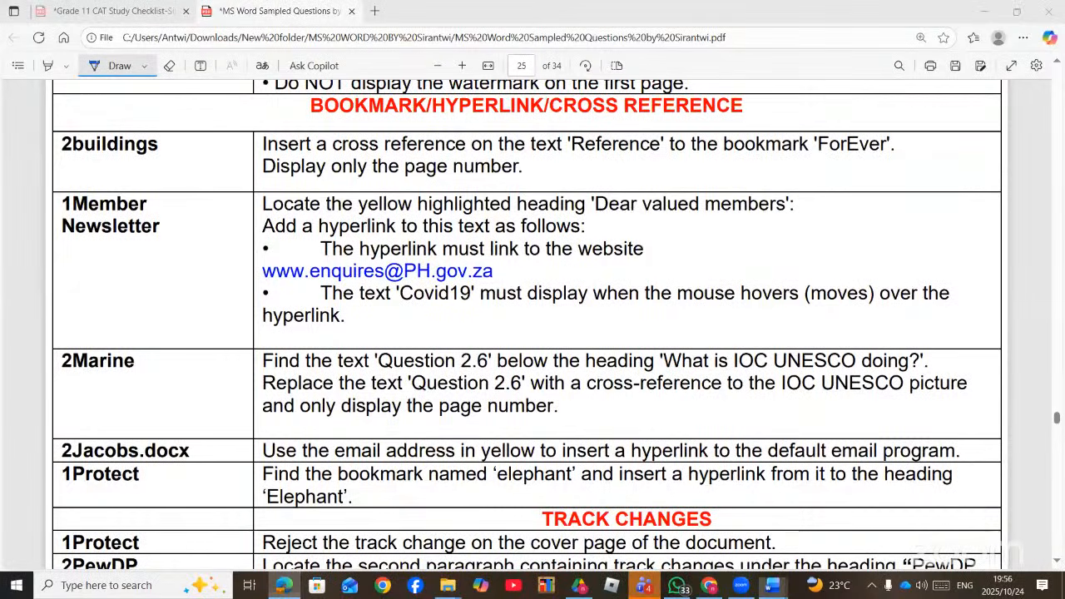
key(alt+Tab)
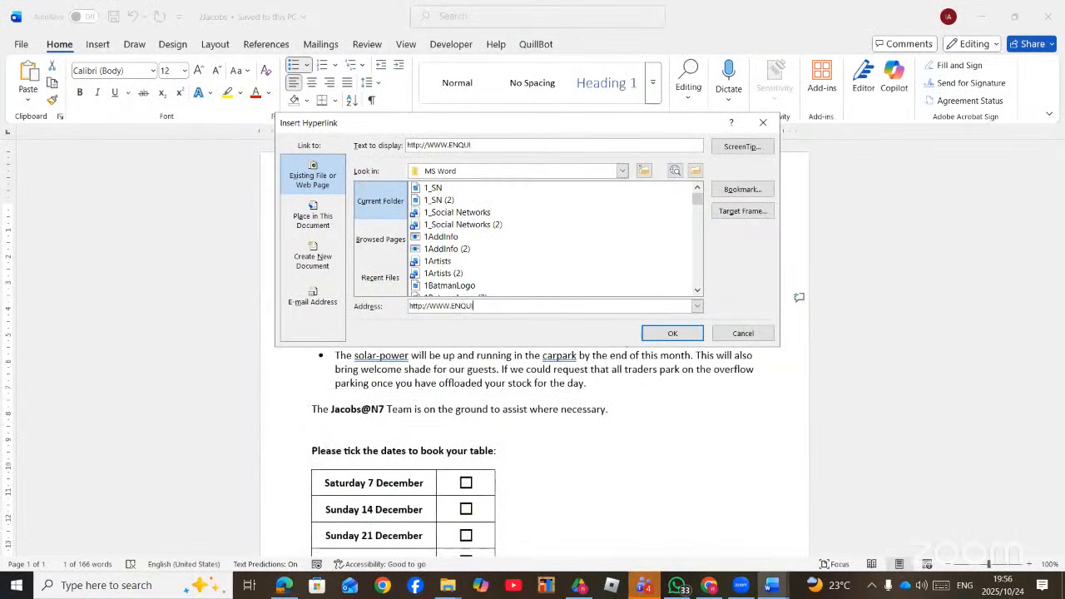
click(284, 585)
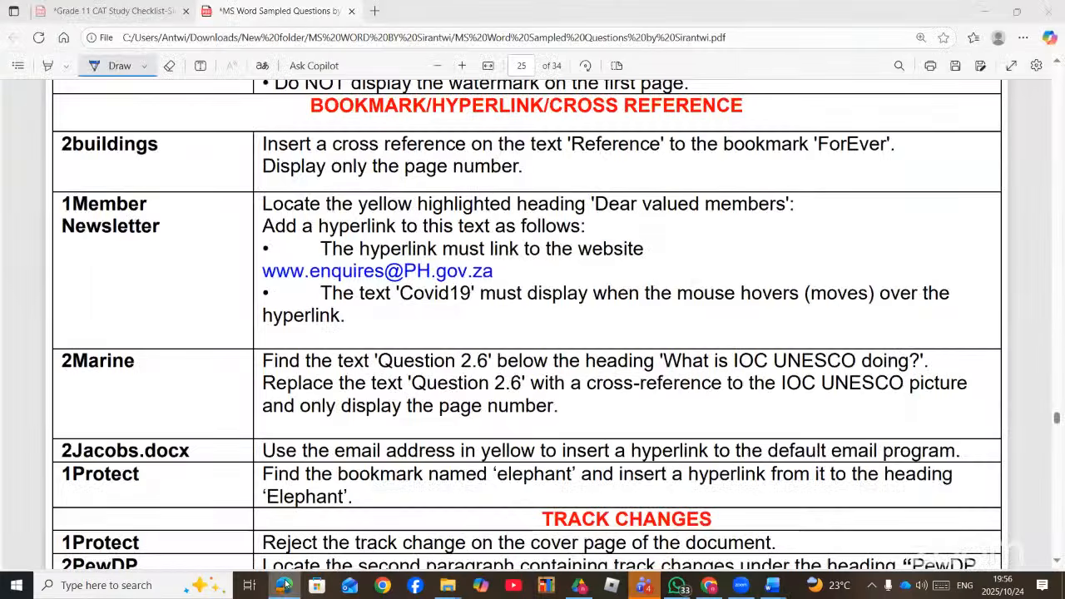
click(284, 586)
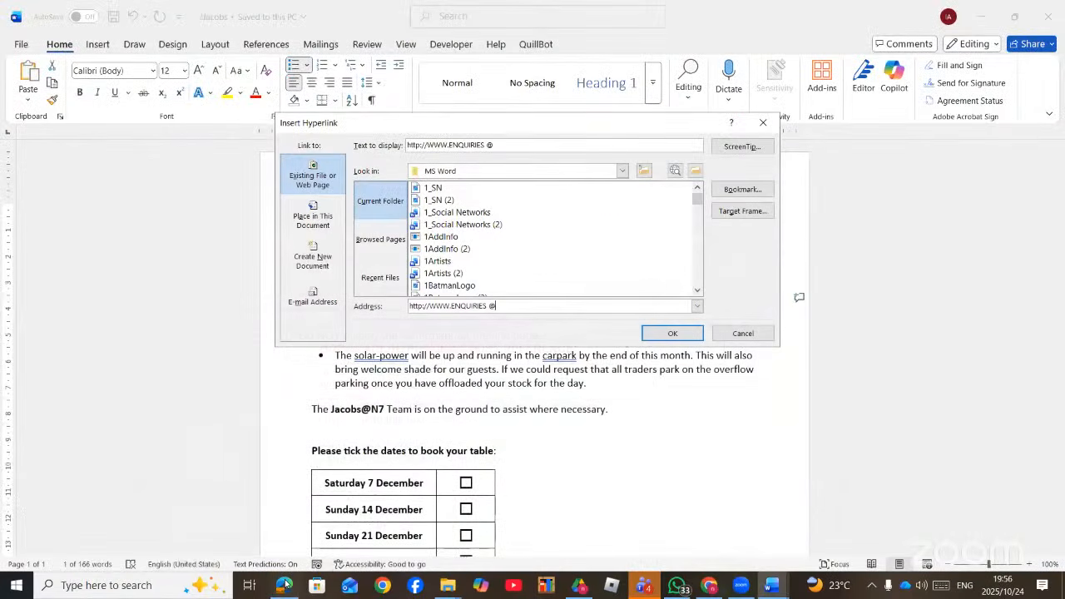
- Give the hyperlink the ScreenTip 'COVID 19', checking the required wording in the task
click(740, 147)
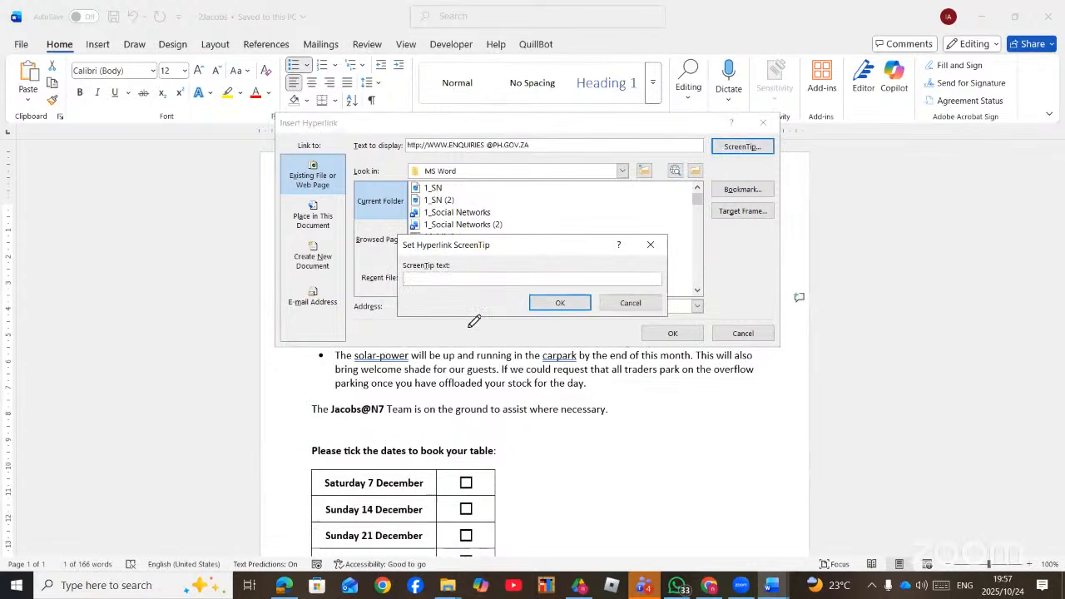
drag(693, 309, 794, 303)
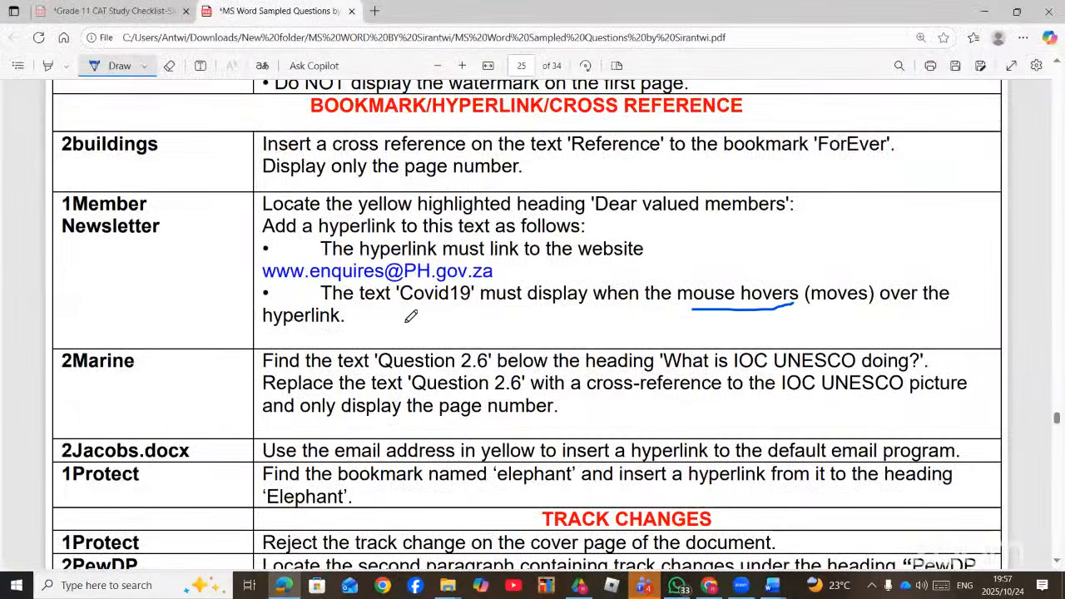
drag(414, 306, 489, 305)
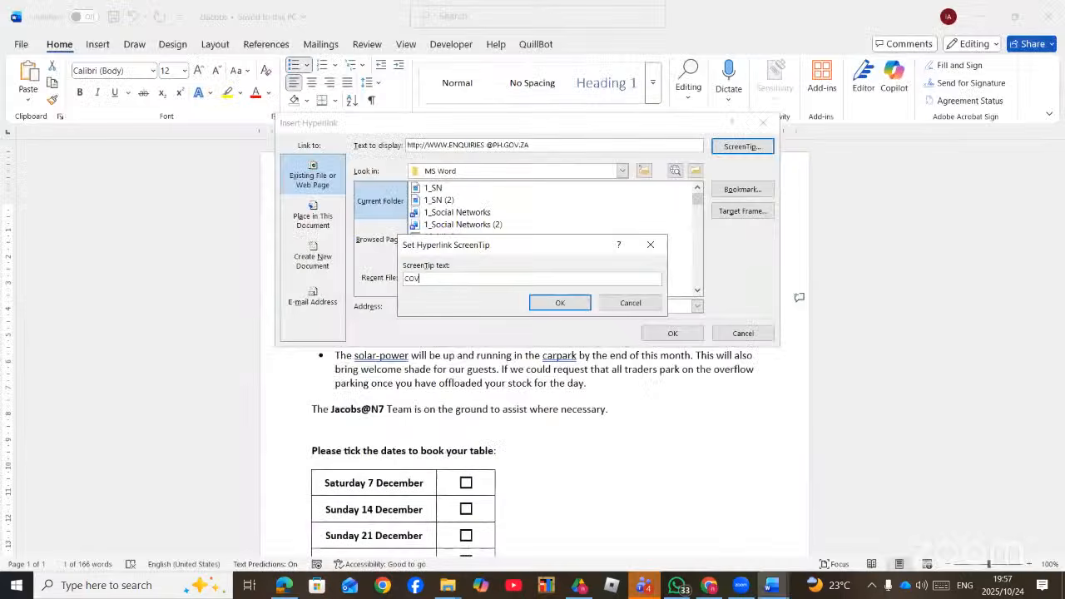
text(VID 19)
click(533, 304)
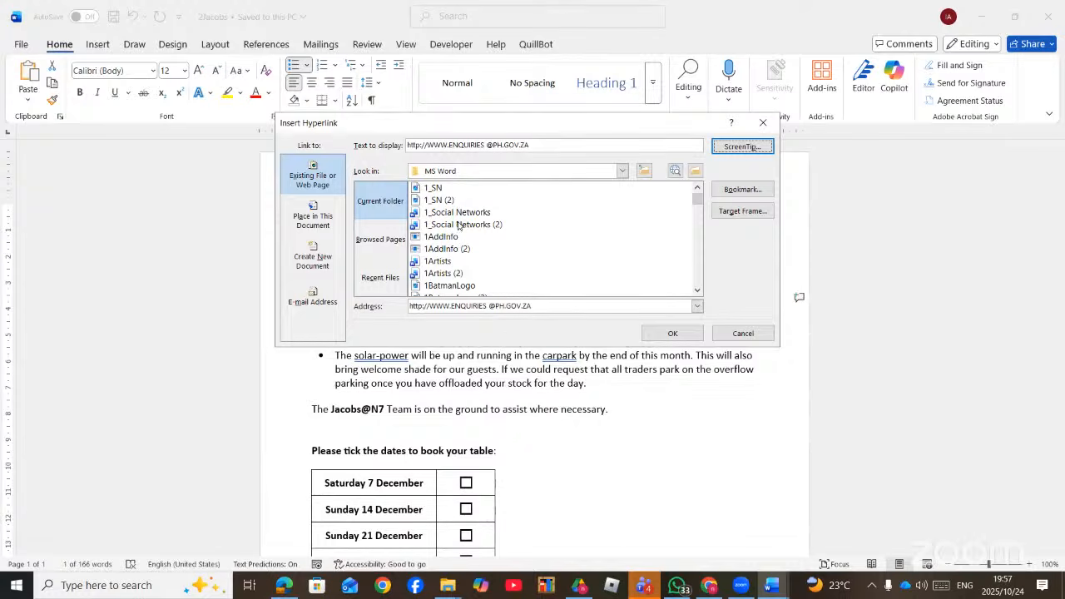
- After trying other files and link types, choose Existing File and pick 1Carnival.docx as the target
scroll(499, 260, down, 2)
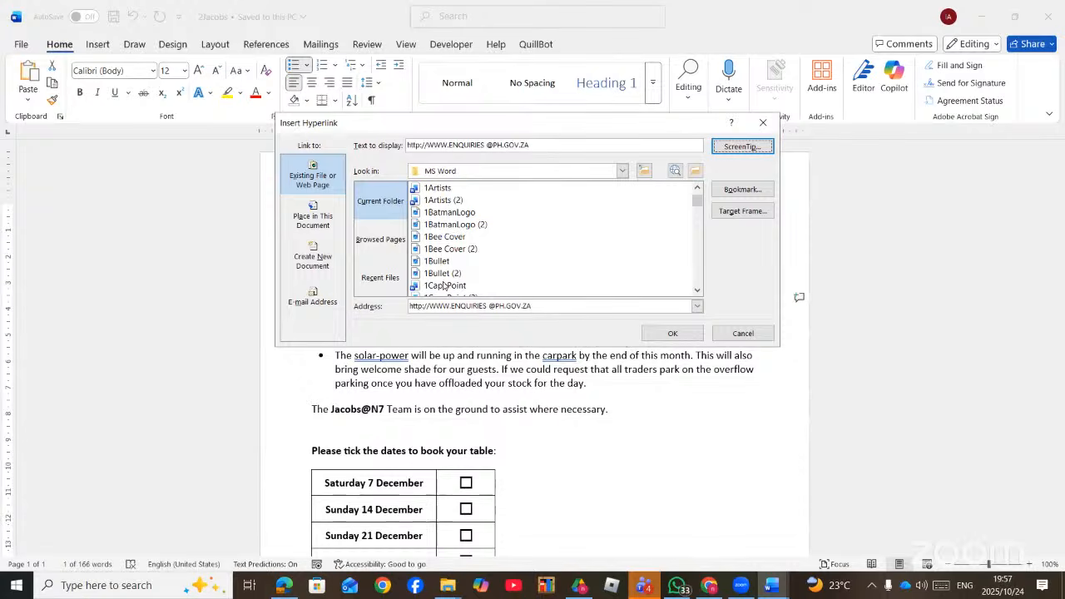
click(451, 263)
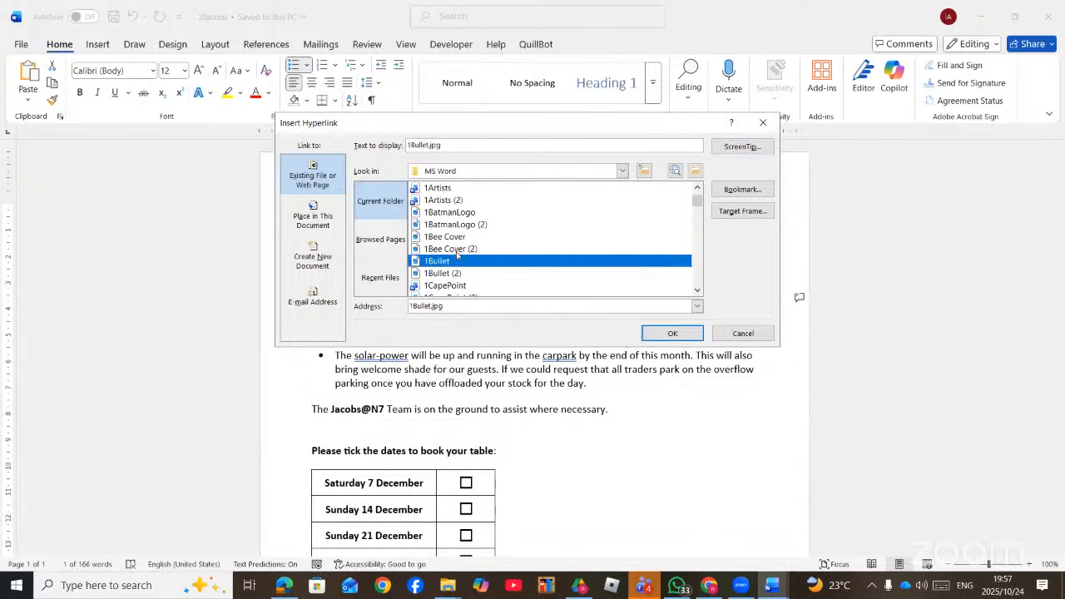
click(457, 250)
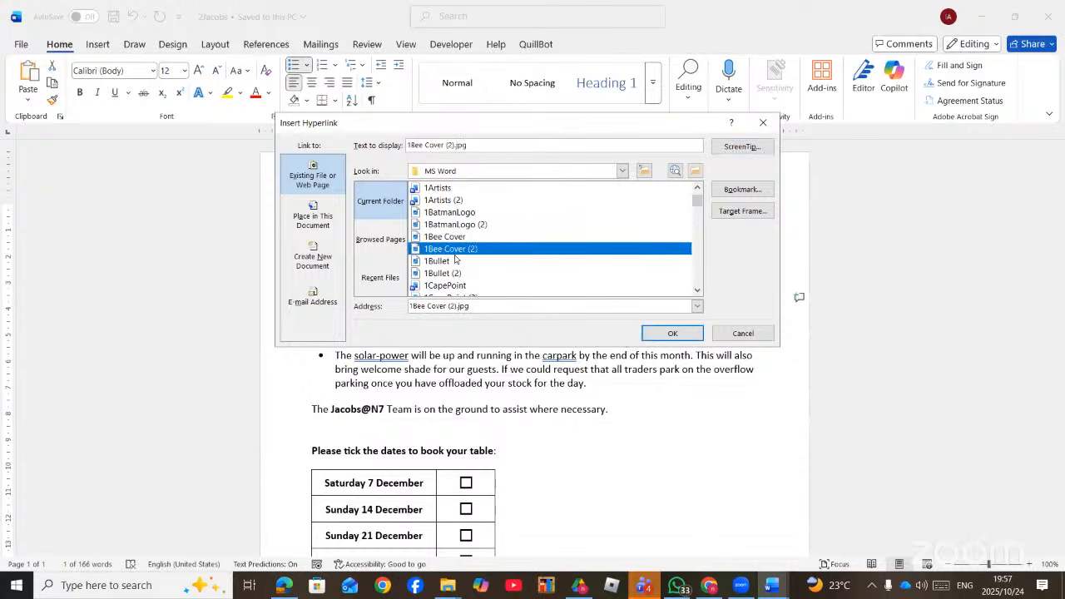
click(316, 231)
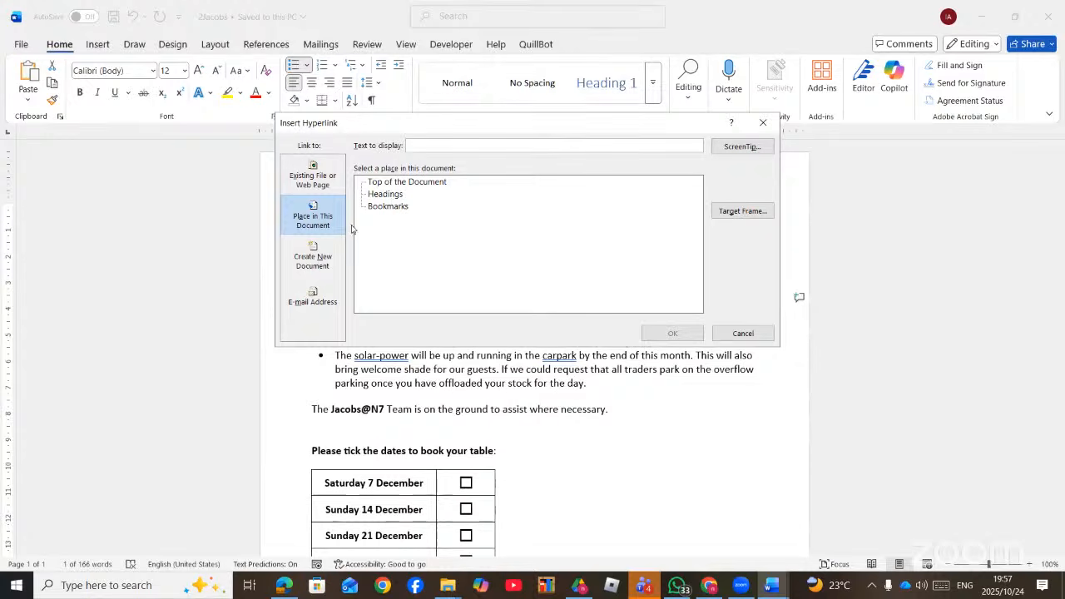
click(316, 305)
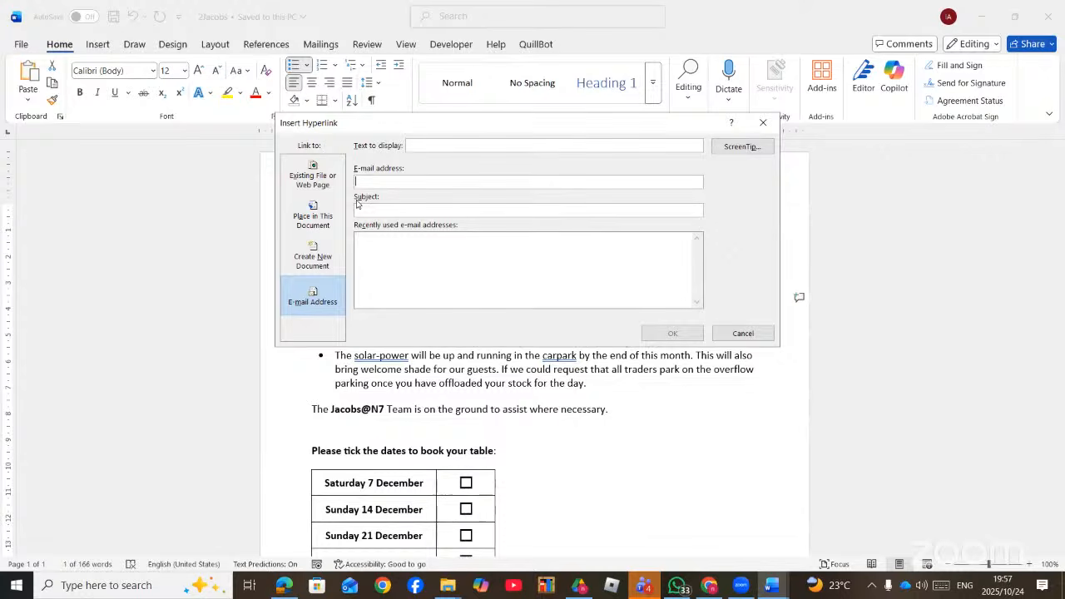
click(324, 173)
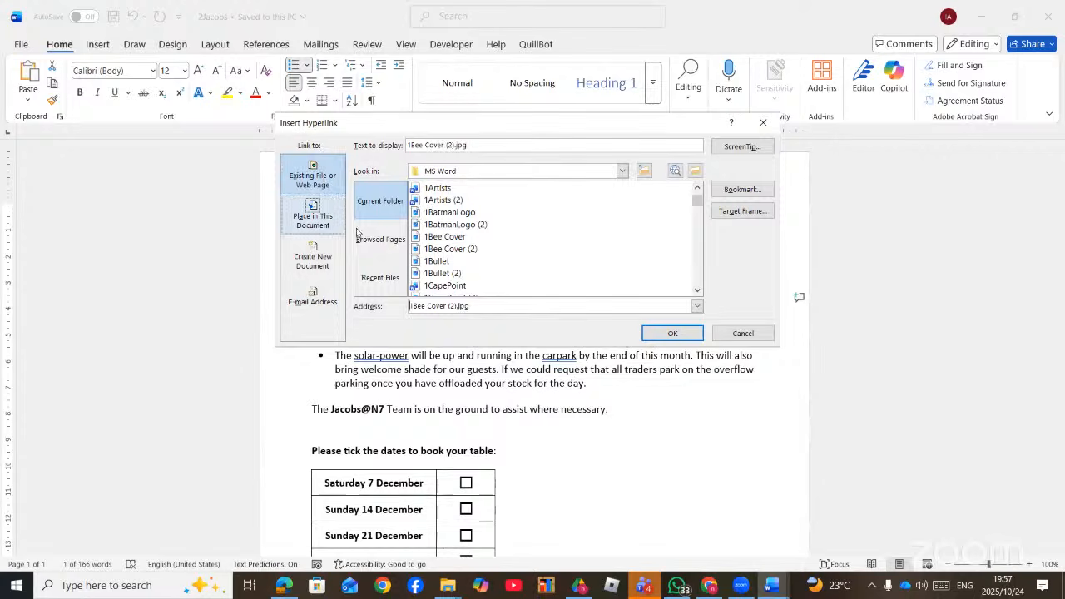
scroll(458, 265, down, 2)
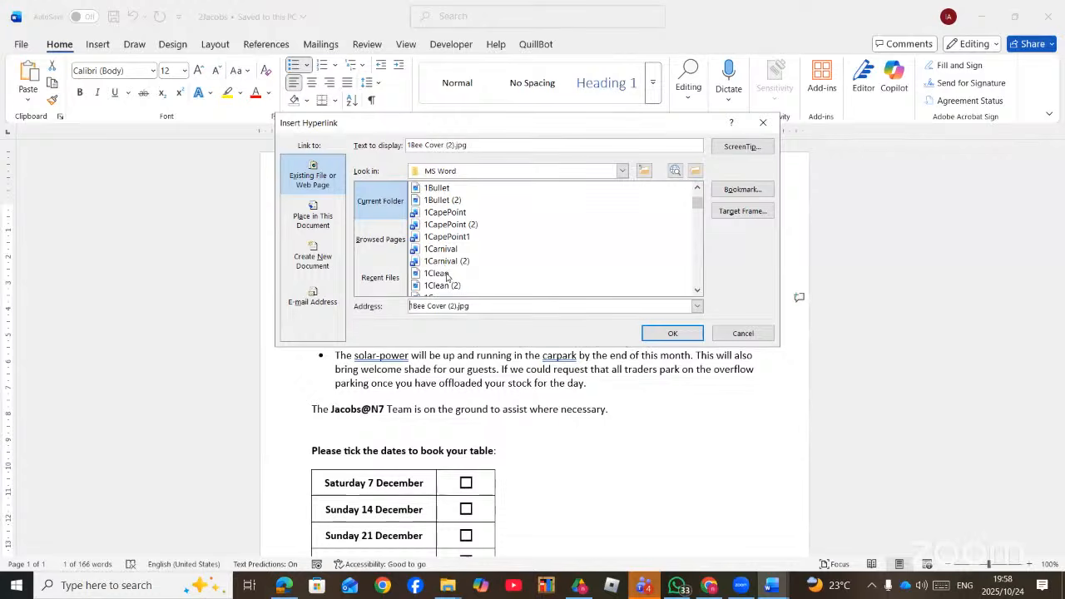
click(448, 249)
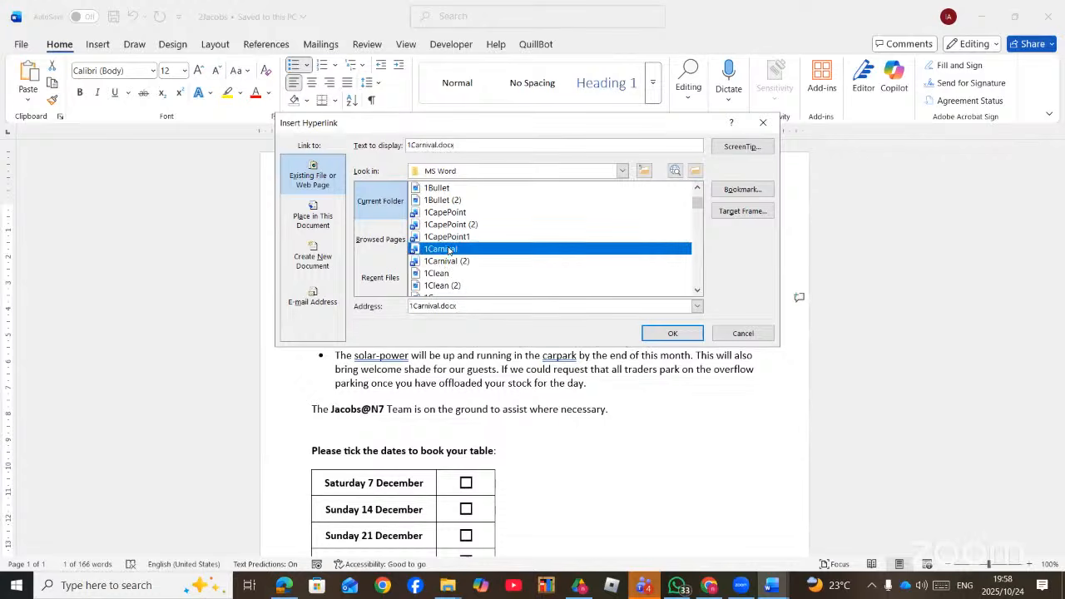
- Check 1Carnival and 1CapePoint1 for bookmarks and find neither has any
click(741, 189)
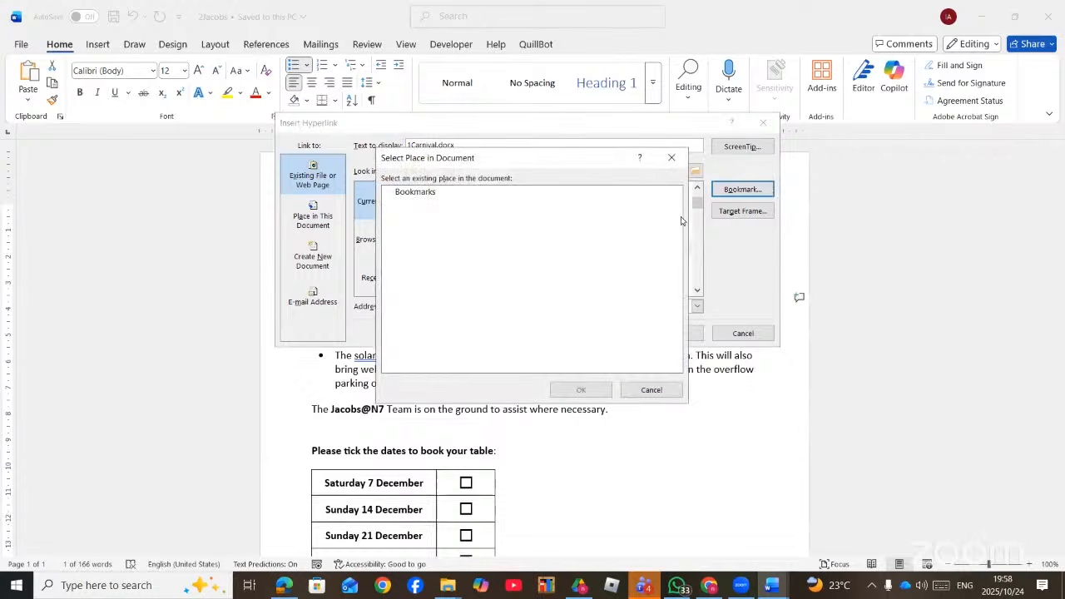
click(672, 157)
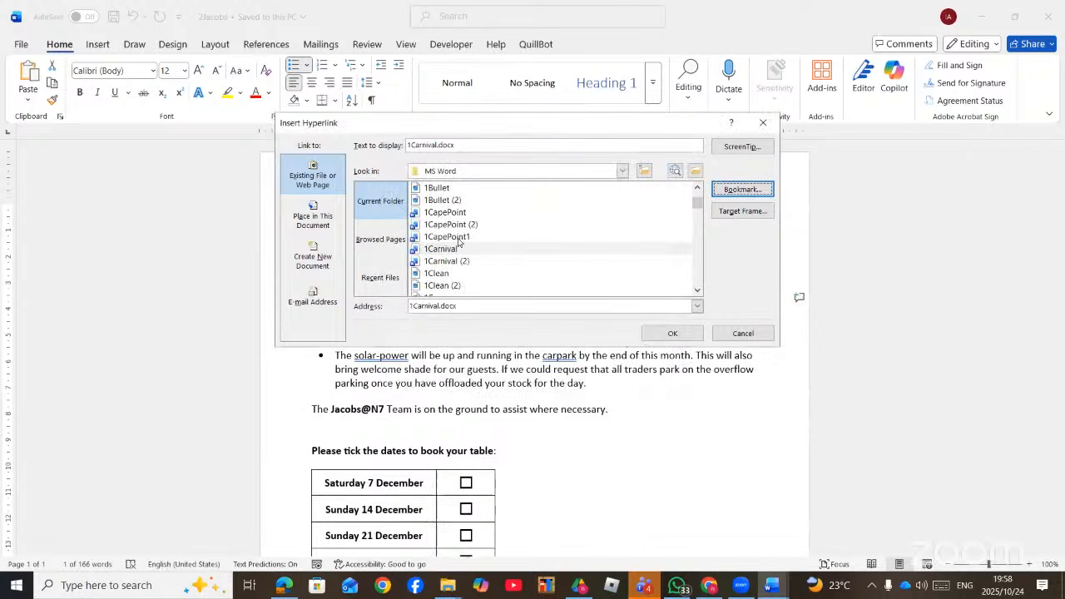
click(453, 237)
click(741, 189)
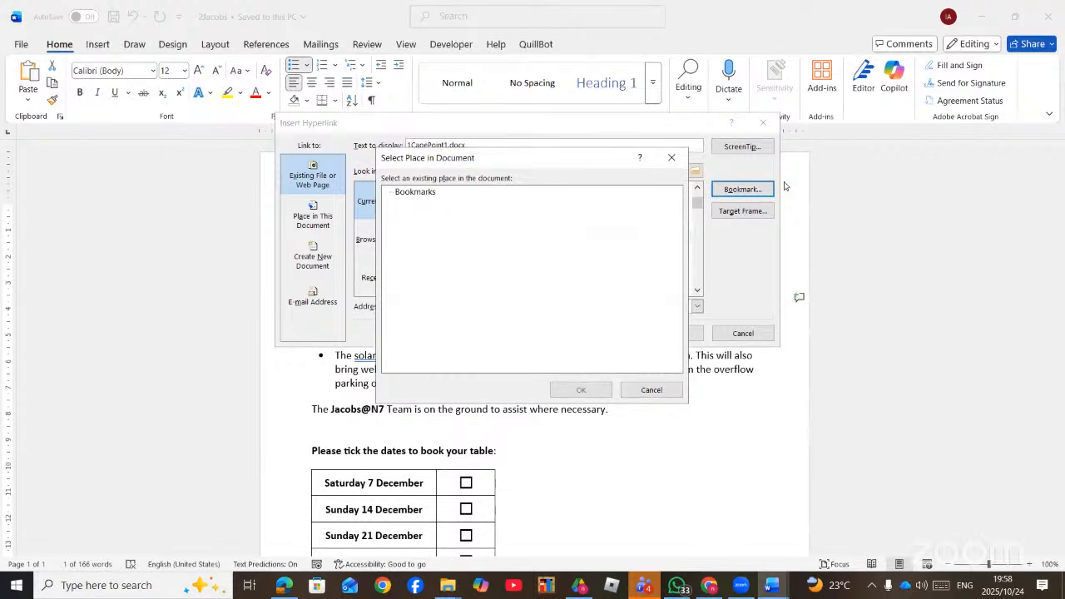
click(672, 157)
scroll(472, 283, down, 3)
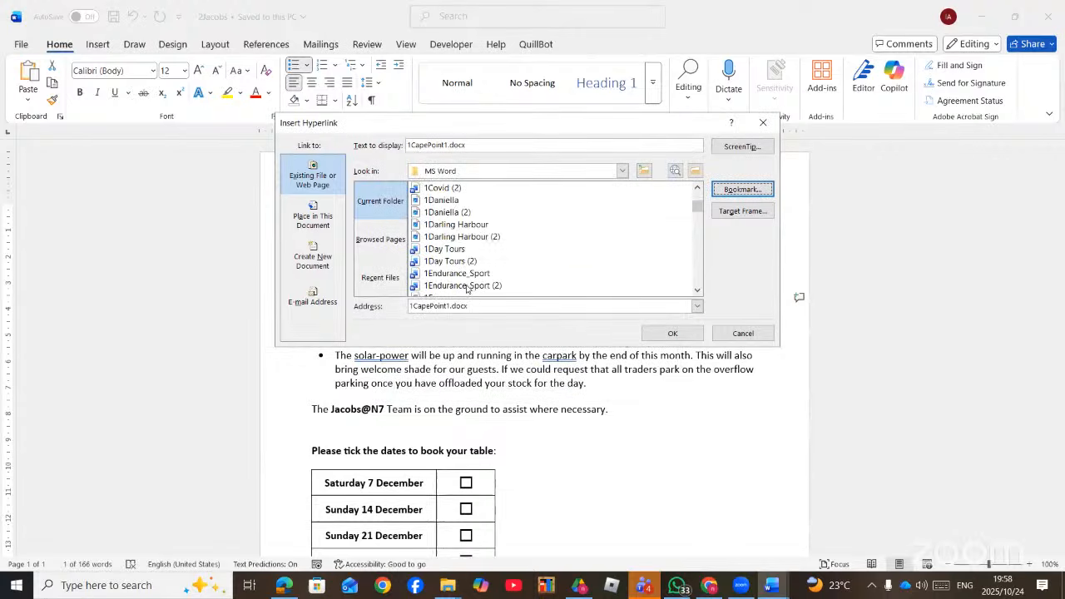
- Link to the CapeEpic bookmark in 1Endurance_Sport (2).docx and insert the hyperlink
click(472, 287)
click(742, 189)
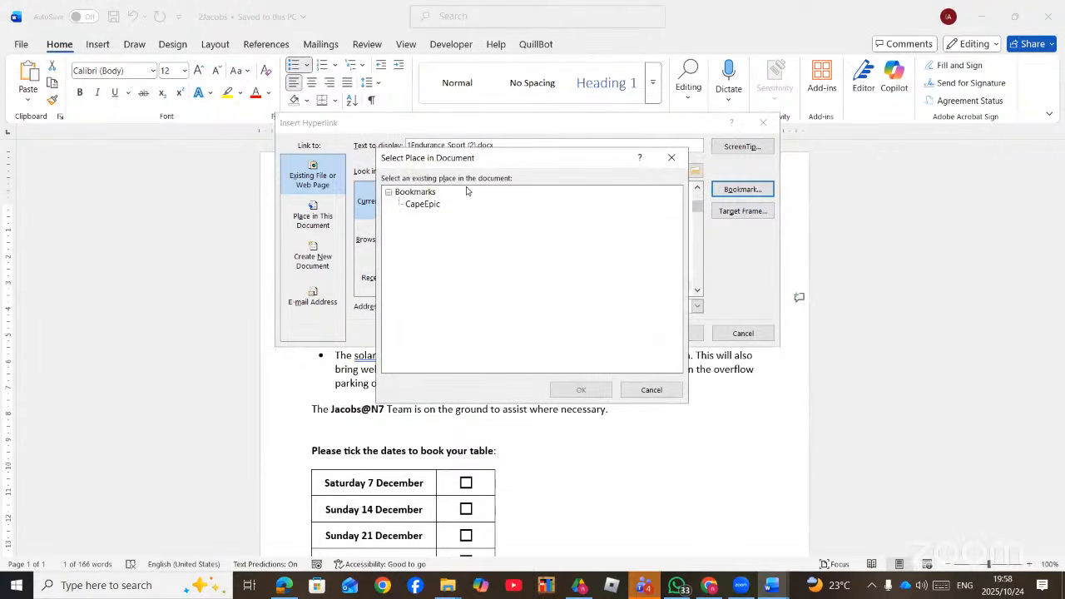
click(426, 206)
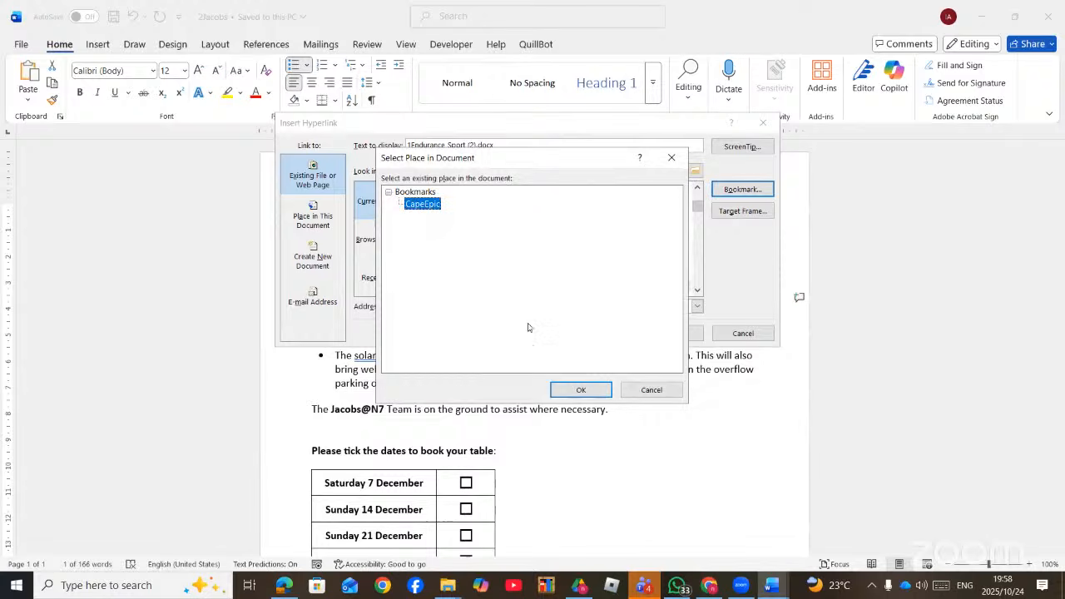
click(580, 390)
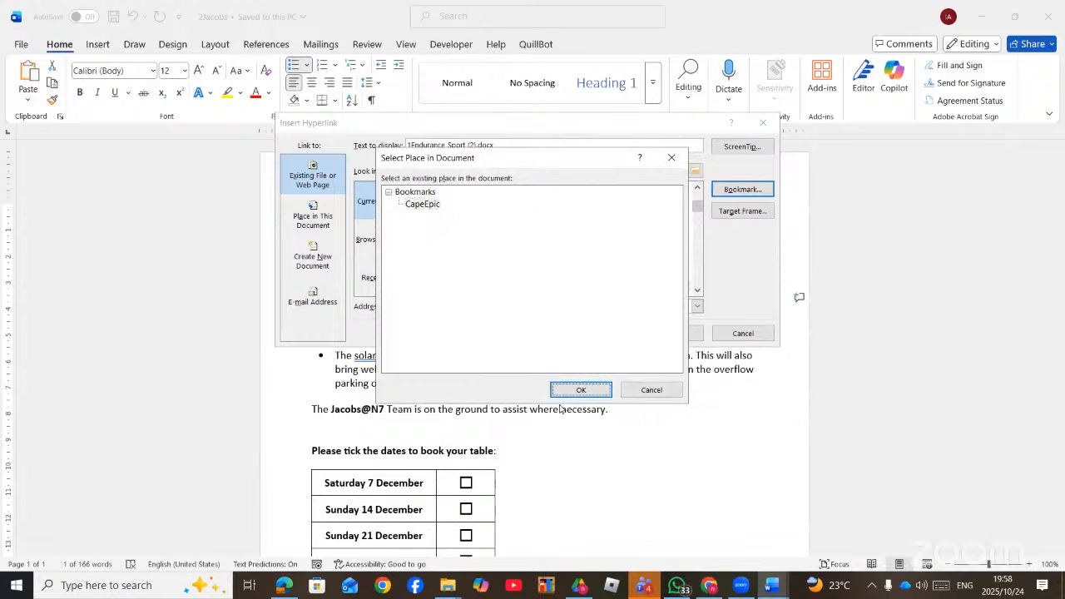
click(582, 390)
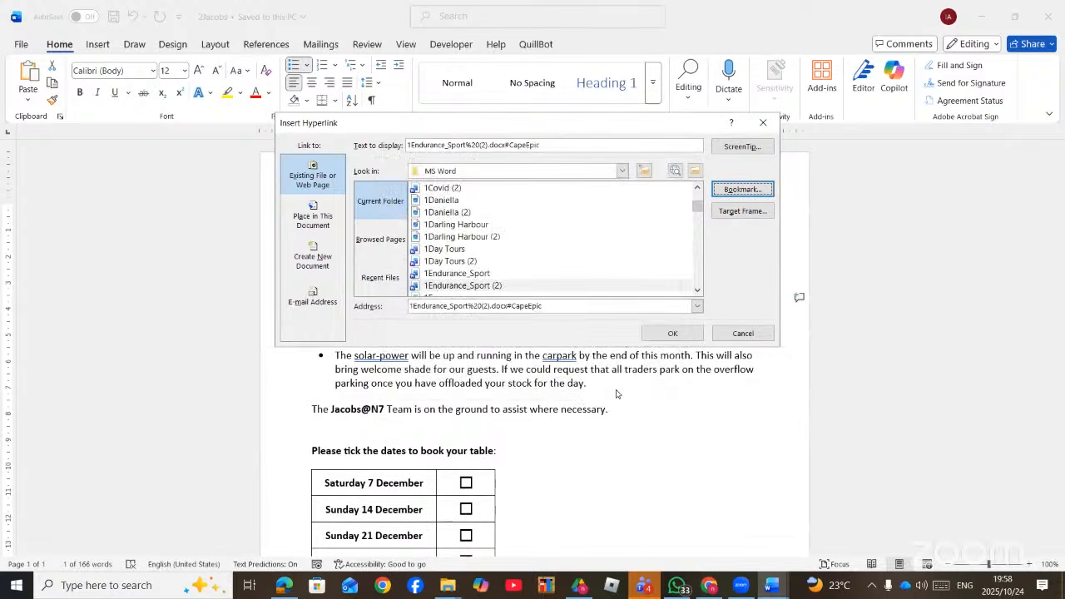
click(670, 334)
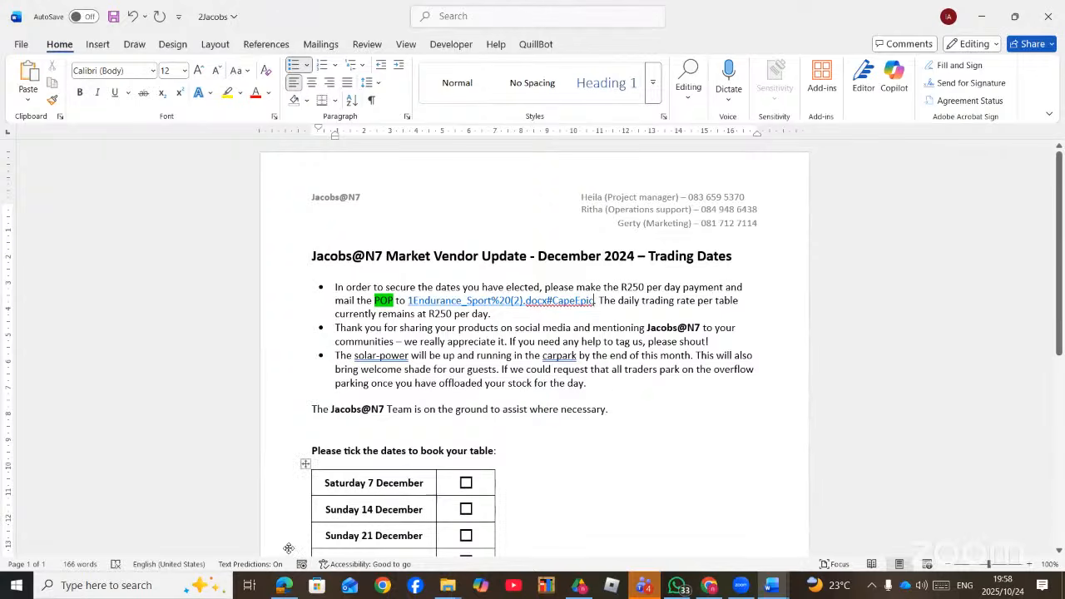
- Scroll the question paper PDF to the FIND AND REPLACE heading and mark it in blue pen
click(285, 588)
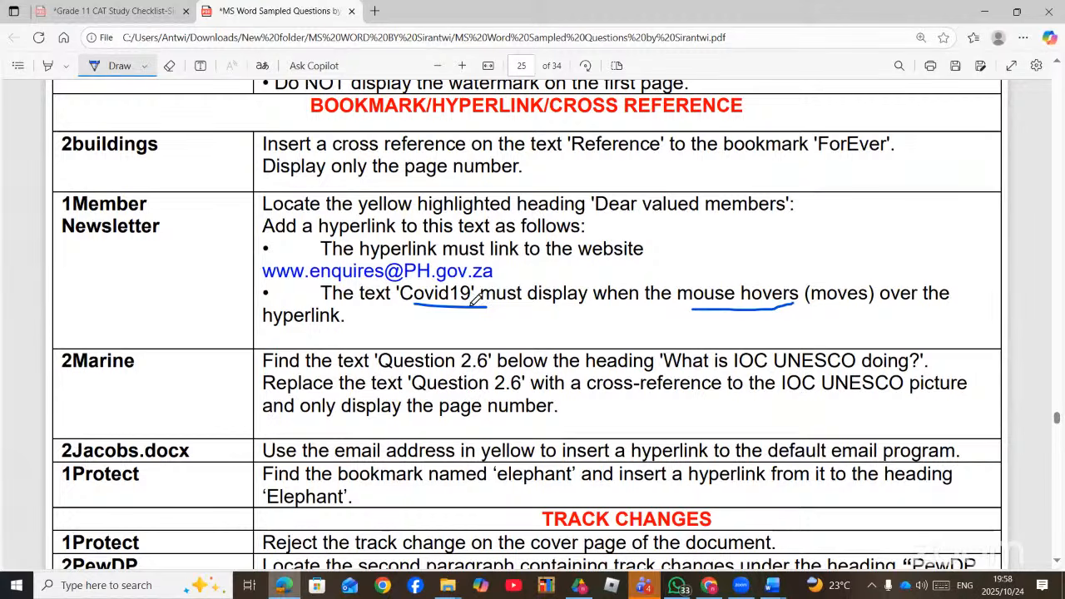
scroll(477, 300, up, 3)
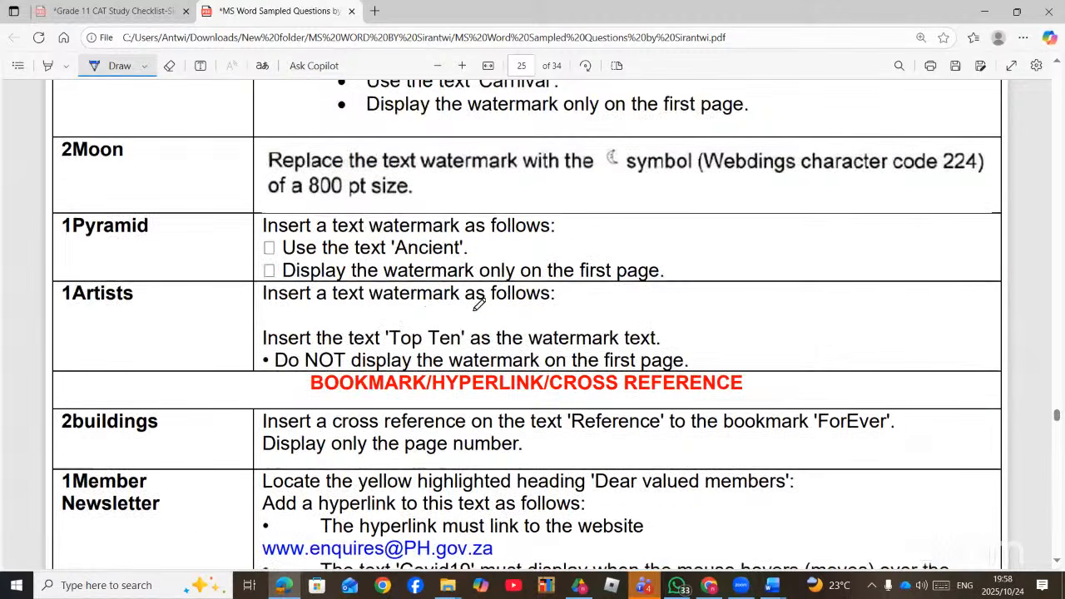
scroll(479, 305, up, 5)
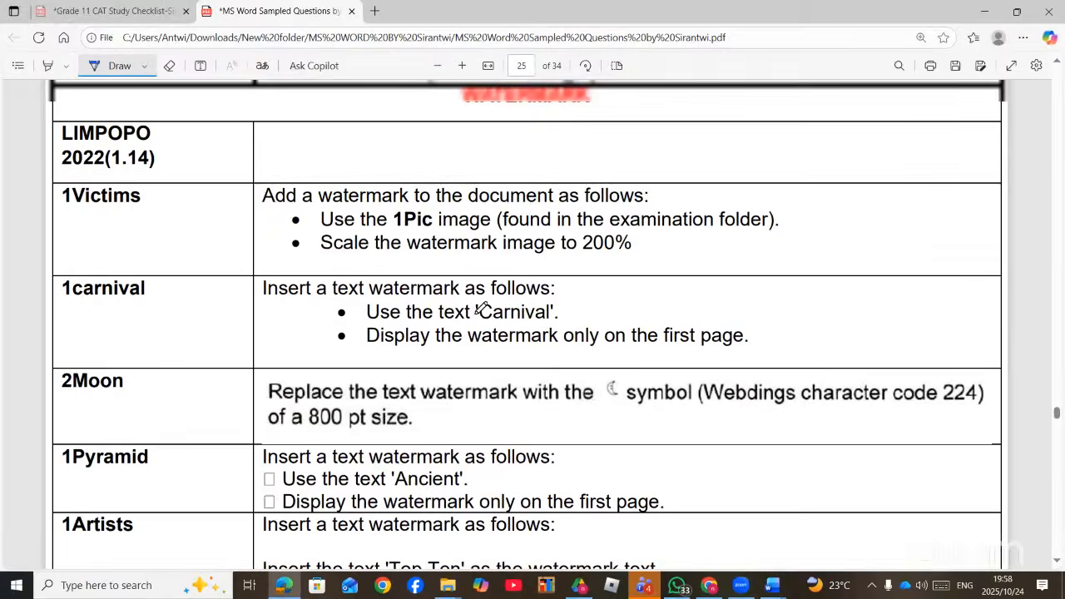
scroll(481, 308, up, 2)
scroll(485, 325, down, 3)
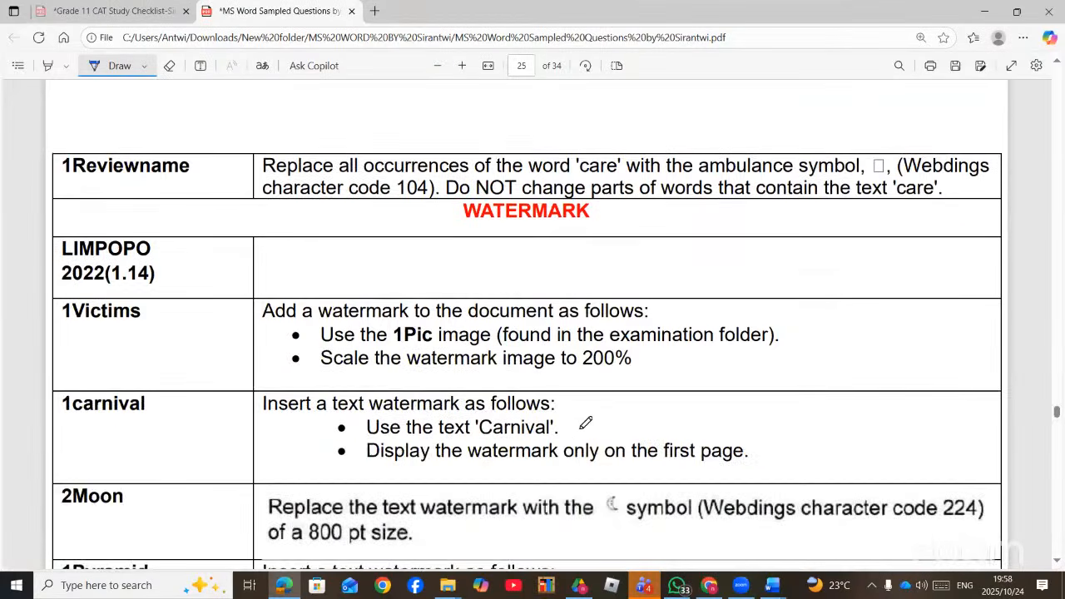
scroll(570, 425, up, 10)
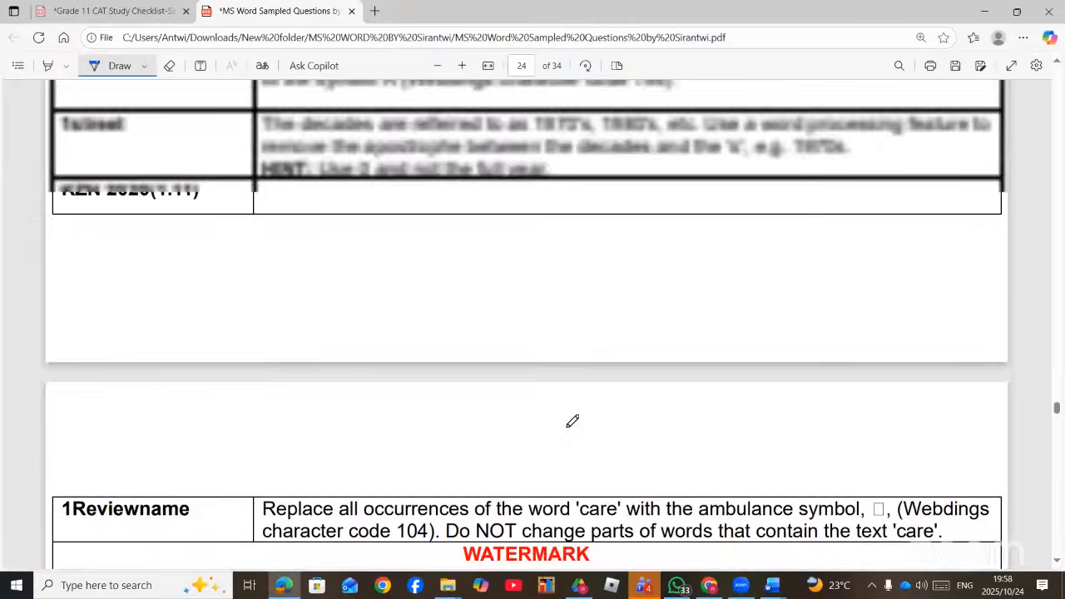
scroll(569, 424, up, 2)
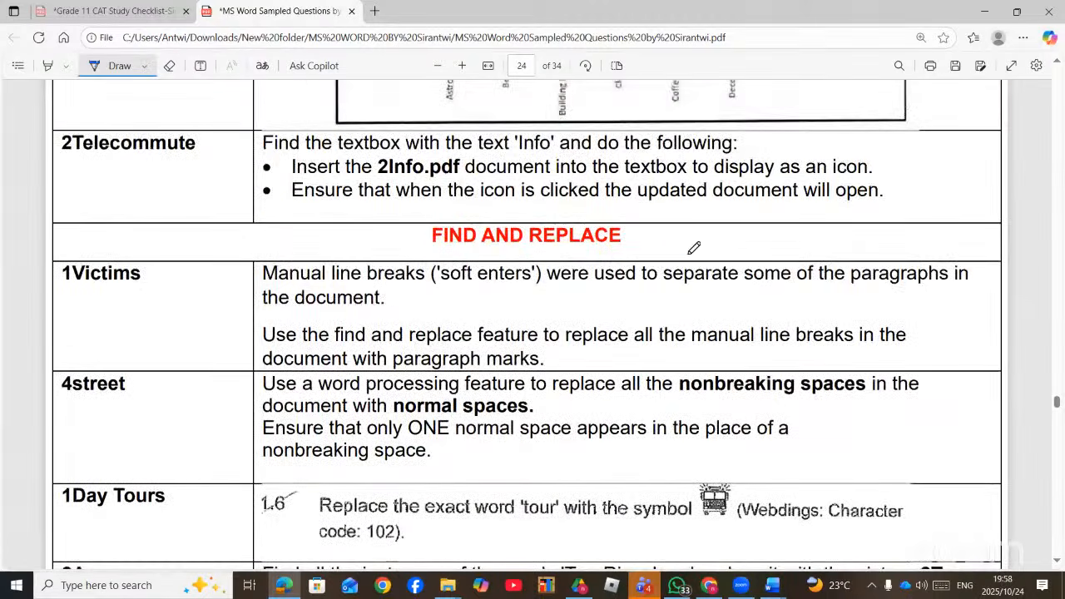
mouse_move(672, 244)
mouse_down()
mouse_move(745, 210)
mouse_move(760, 235)
mouse_move(772, 220)
mouse_up()
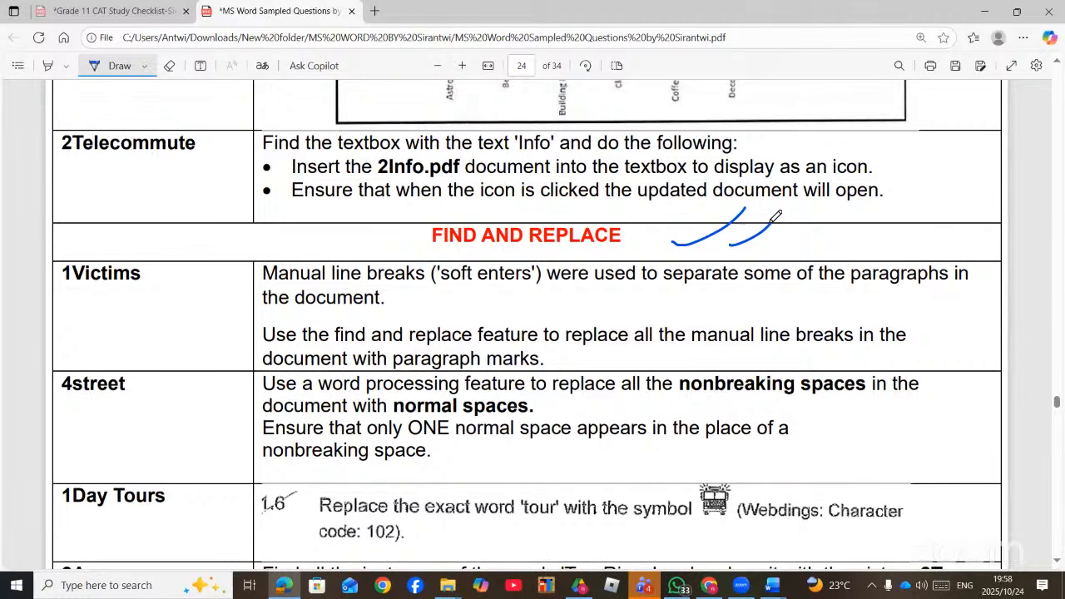
- Scroll through the page 24 Find and Replace tasks to review them
scroll(647, 399, down, 2)
scroll(648, 401, up, 2)
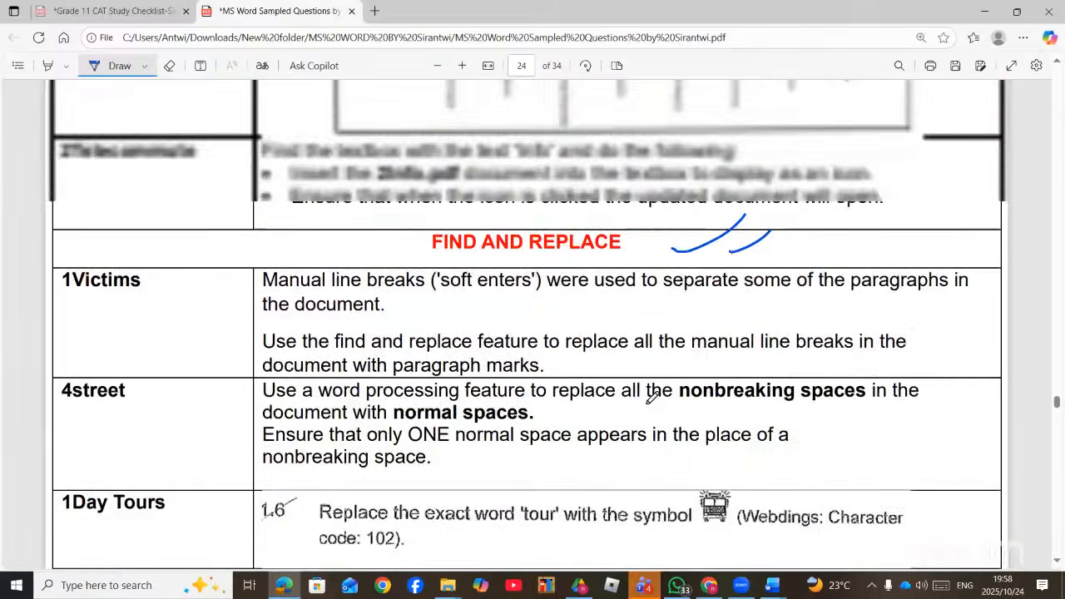
scroll(653, 398, up, 1)
scroll(654, 398, down, 1)
scroll(654, 398, down, 4)
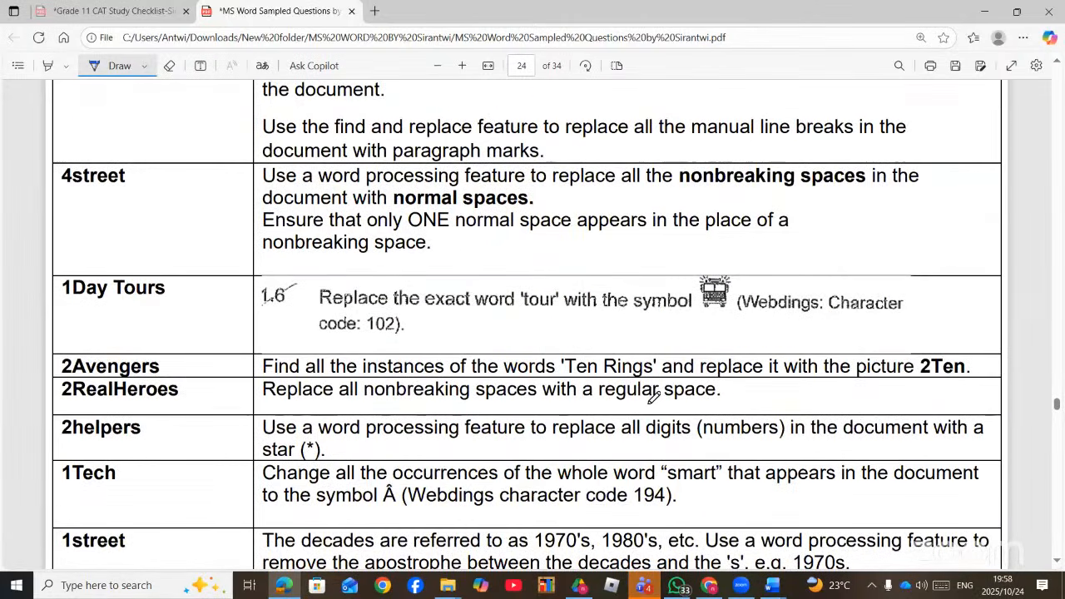
scroll(654, 397, down, 4)
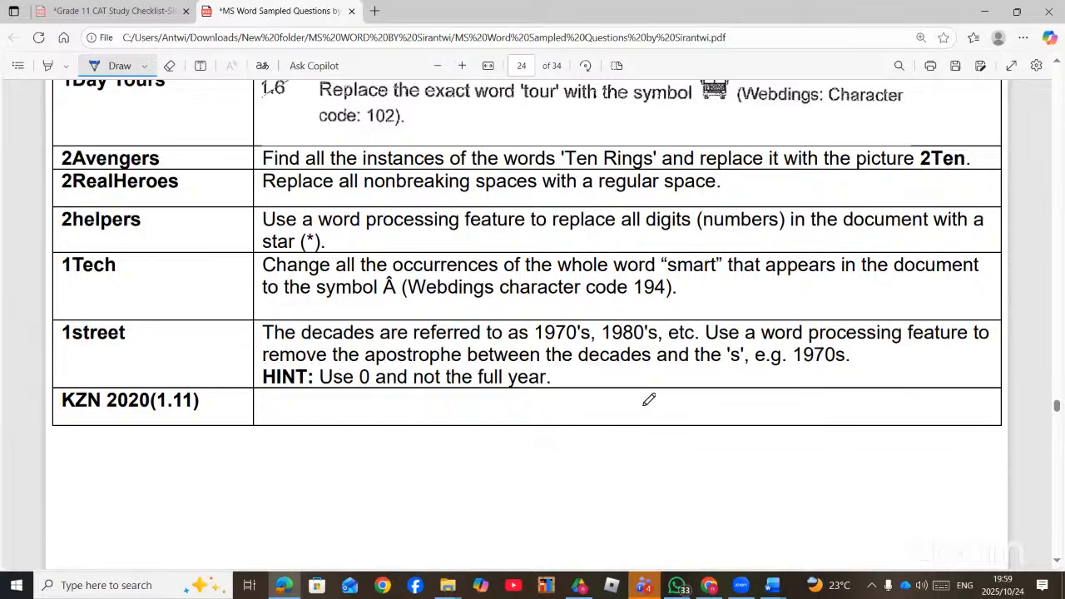
scroll(652, 399, up, 3)
scroll(652, 400, up, 4)
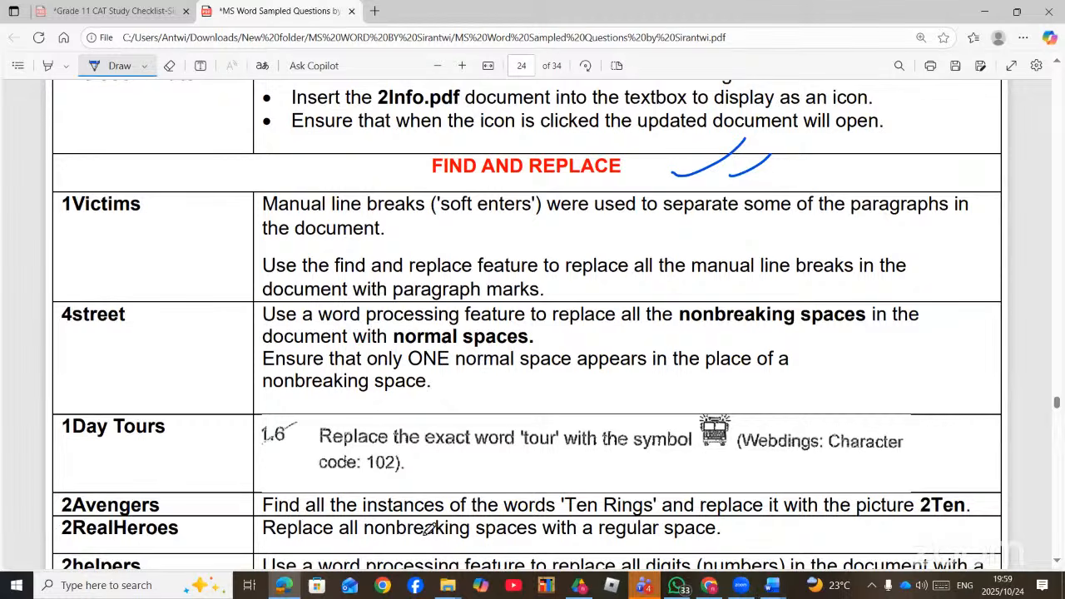
click(447, 585)
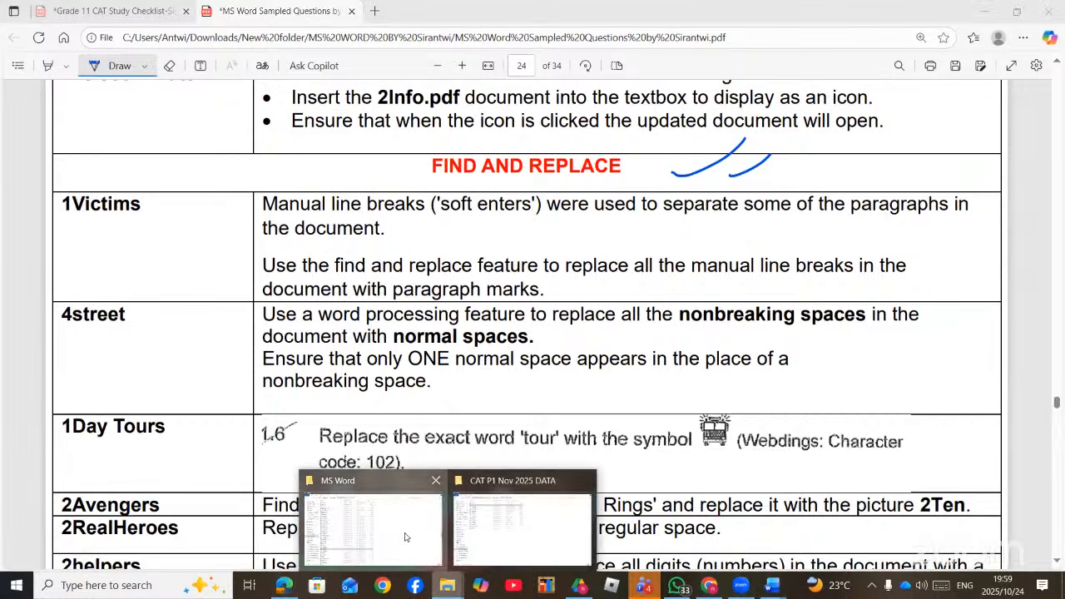
- From the MS Word folder window, scroll to 1Victims and open it in Word
click(407, 536)
scroll(175, 443, down, 3)
scroll(174, 443, down, 1)
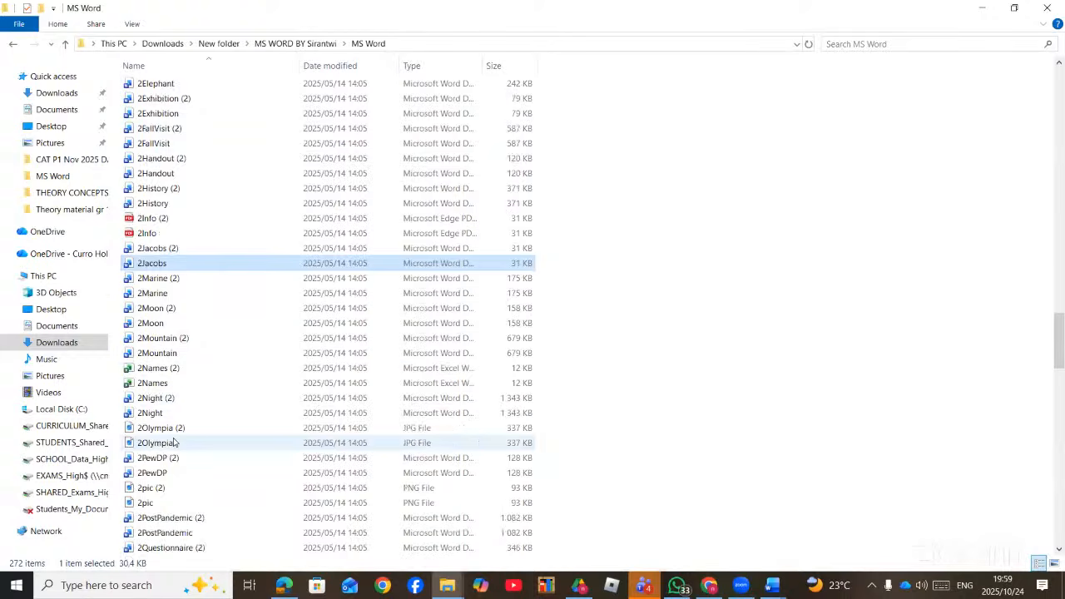
scroll(180, 391, up, 7)
scroll(182, 371, up, 5)
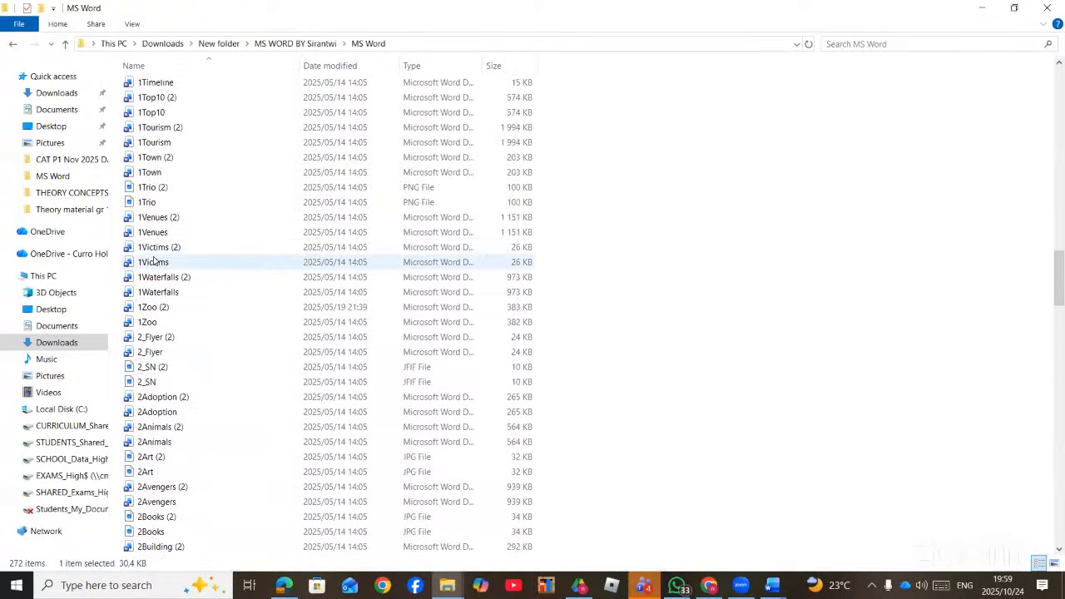
double_click(153, 261)
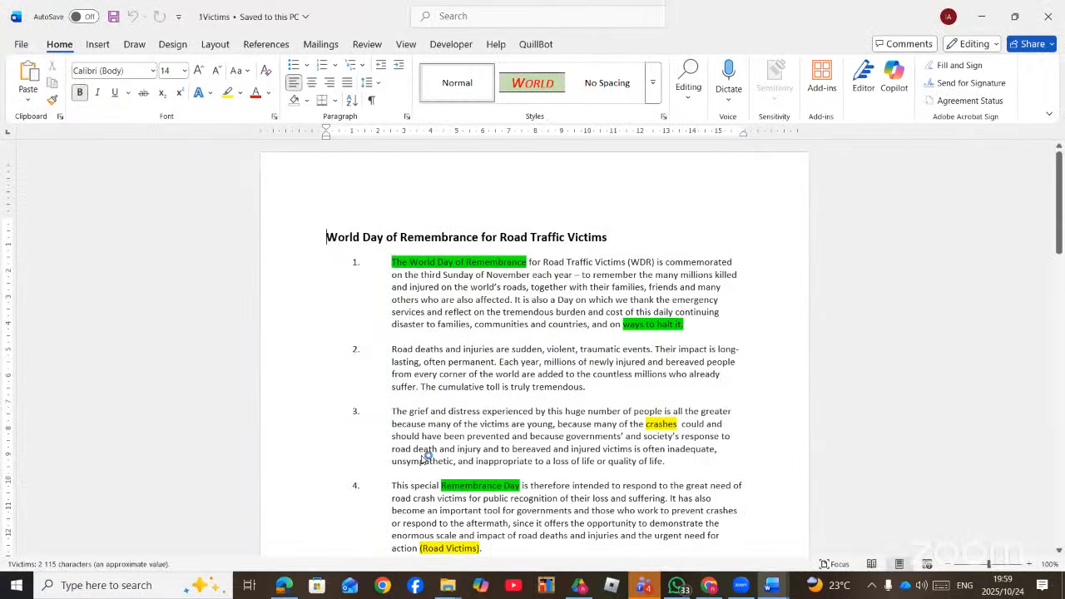
click(285, 587)
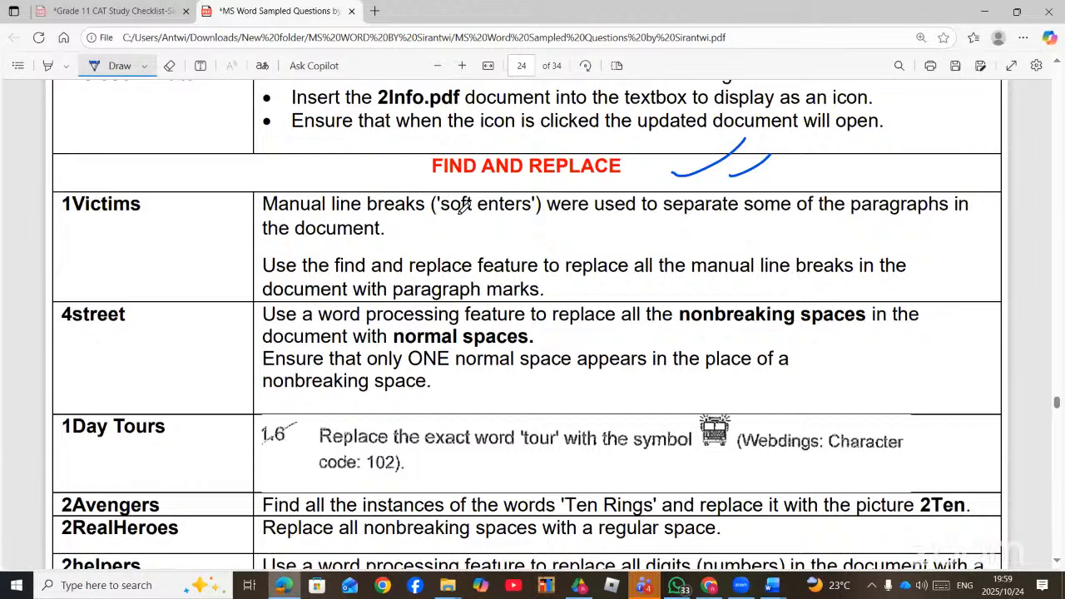
- Underline 'soft enters', 'manual line' and 'paragraph marks' in the PDF task, then return to 1Victims in Word
drag(458, 216, 523, 221)
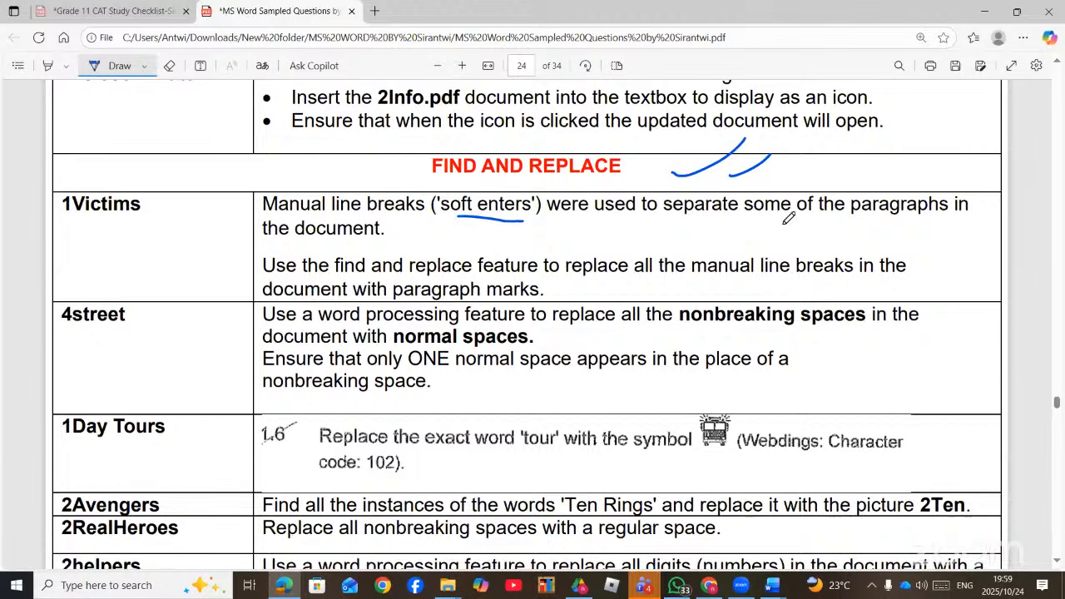
drag(271, 241, 353, 242)
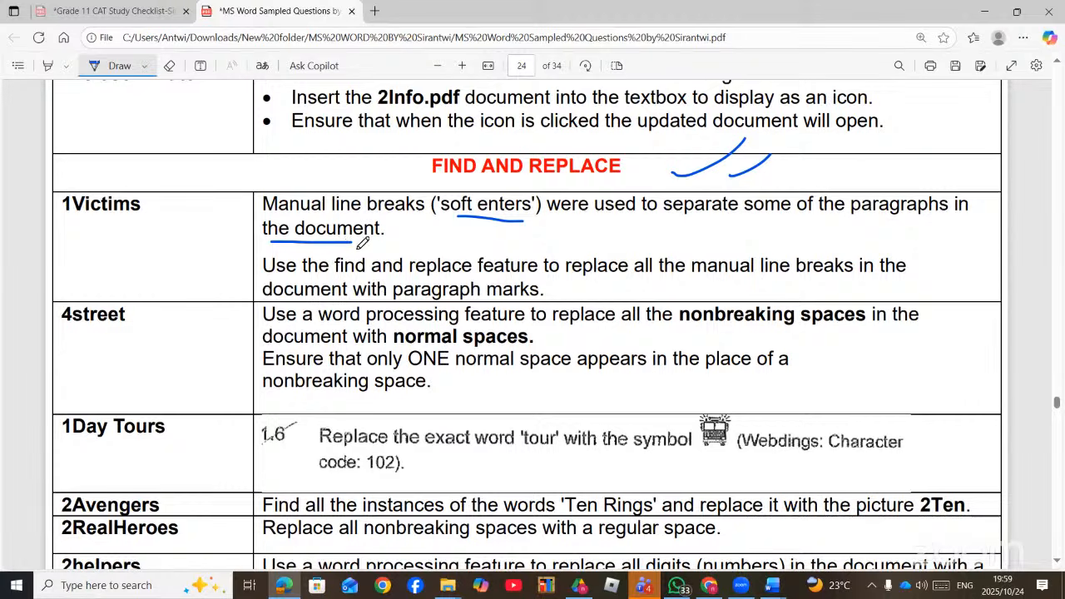
drag(347, 281, 545, 286)
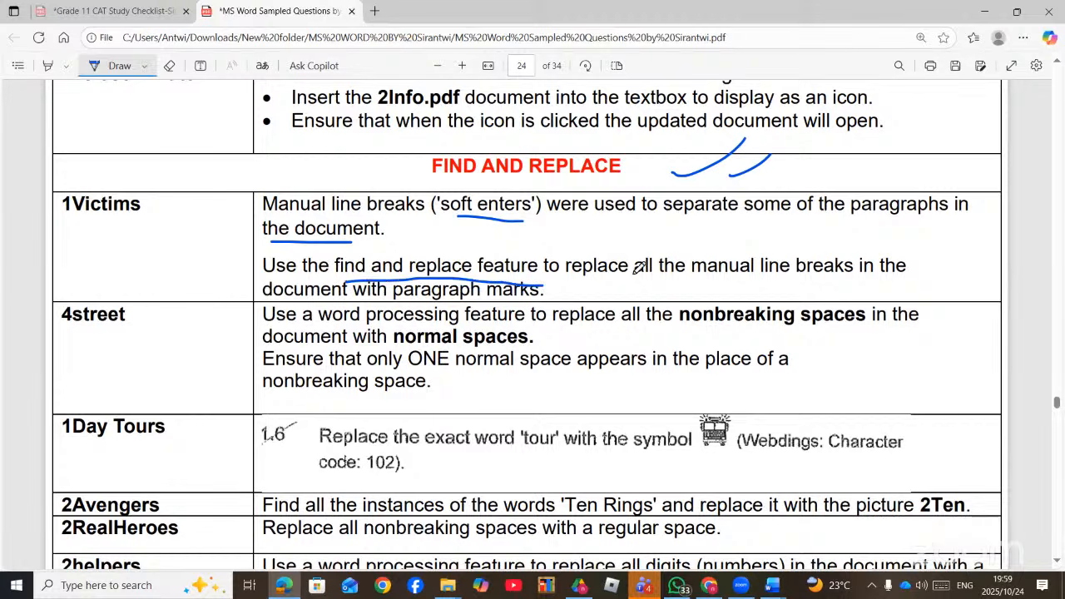
drag(709, 282, 772, 284)
drag(402, 291, 539, 302)
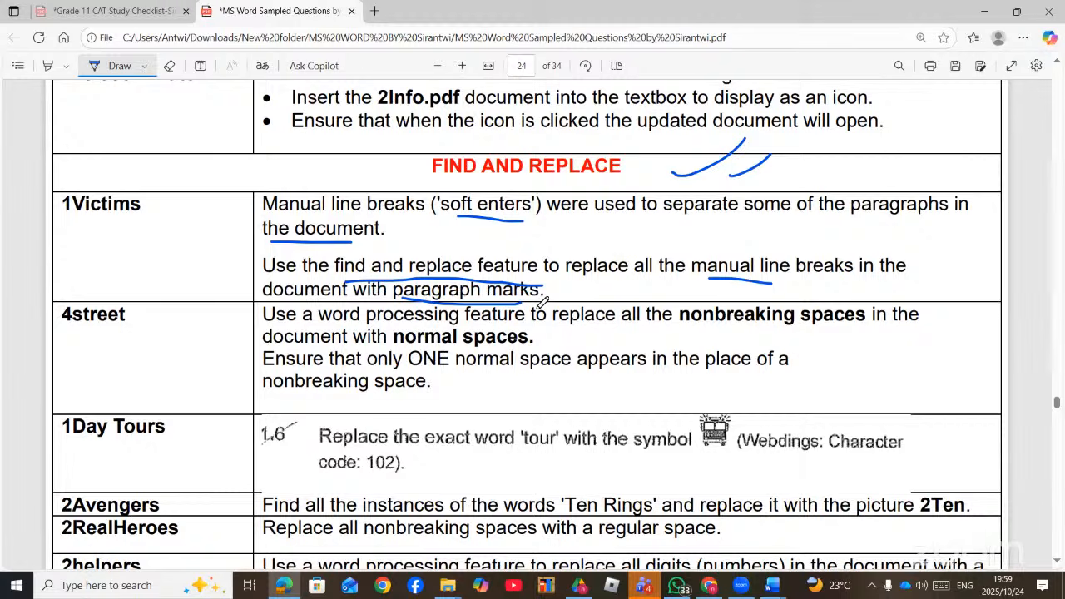
click(772, 585)
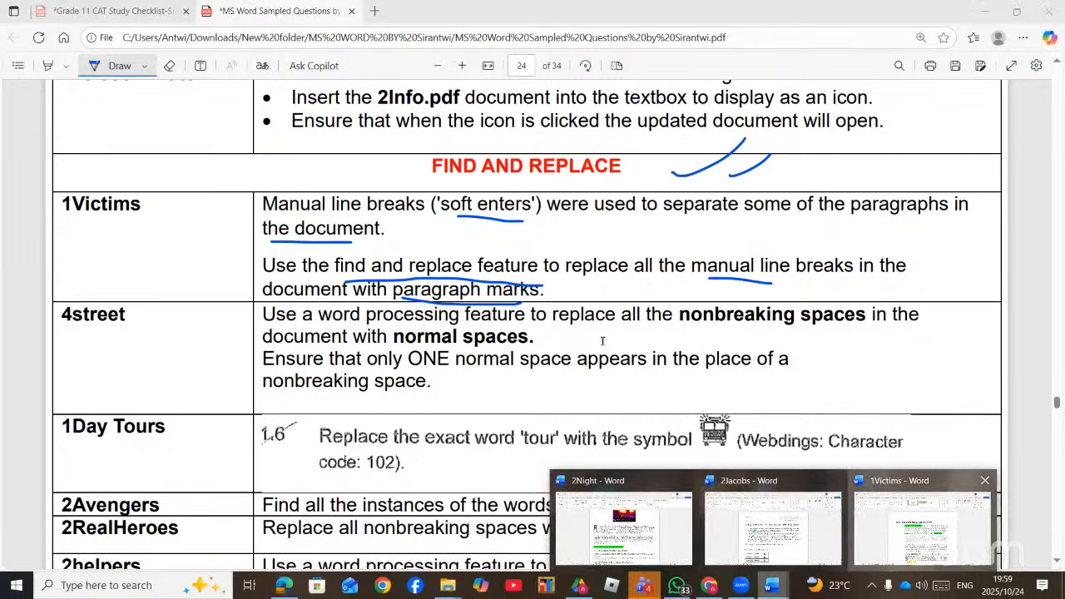
click(922, 525)
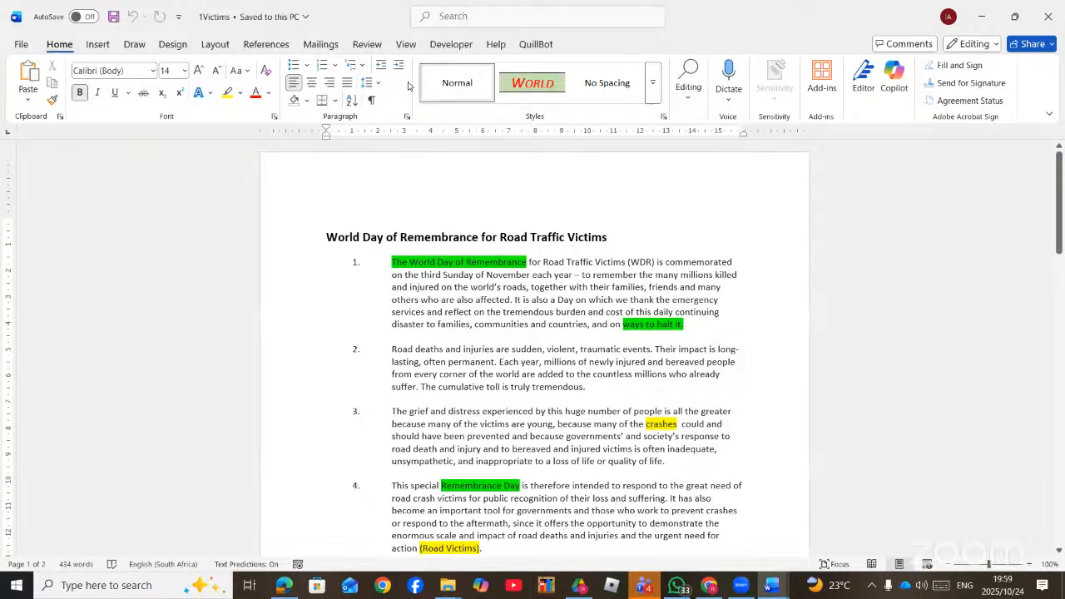
click(445, 28)
- Via REPL, find Special Manual Line Break, replace with Paragraph Mark, and Replace All (4 replacements)
text(REPL)
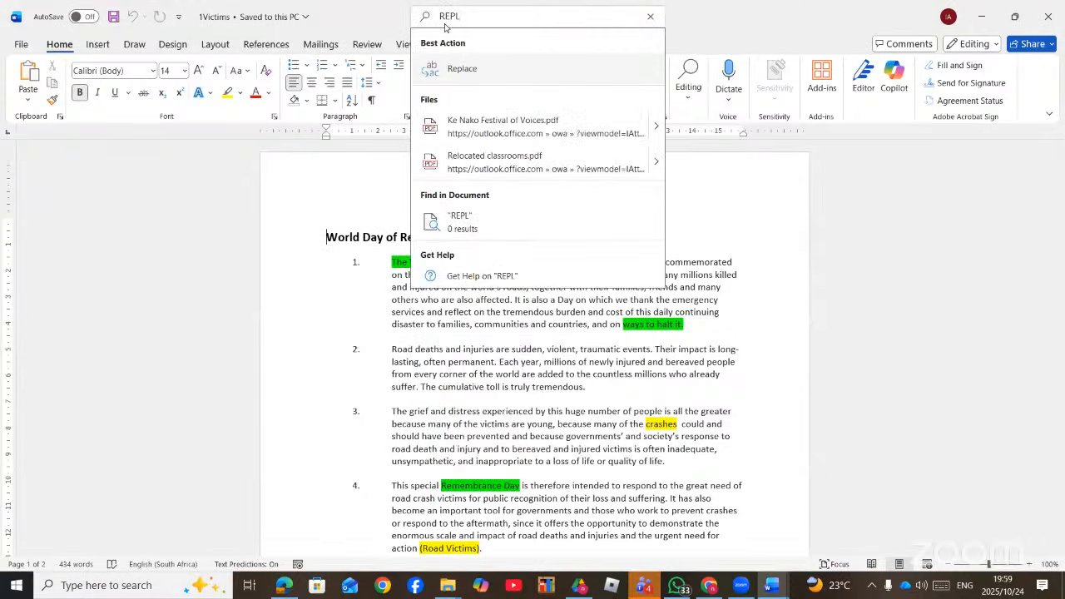
click(463, 69)
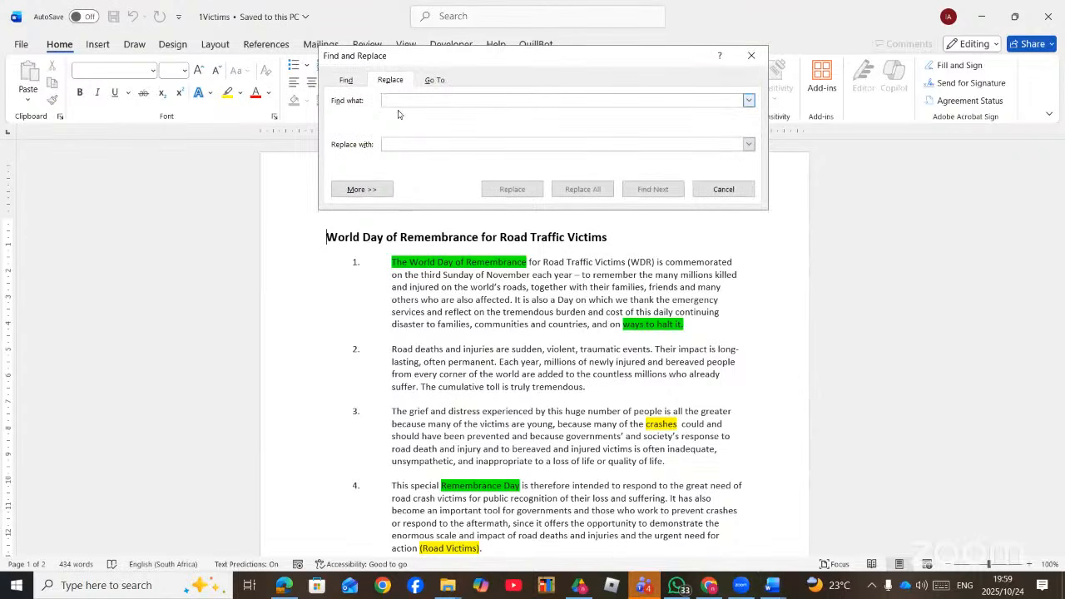
click(361, 189)
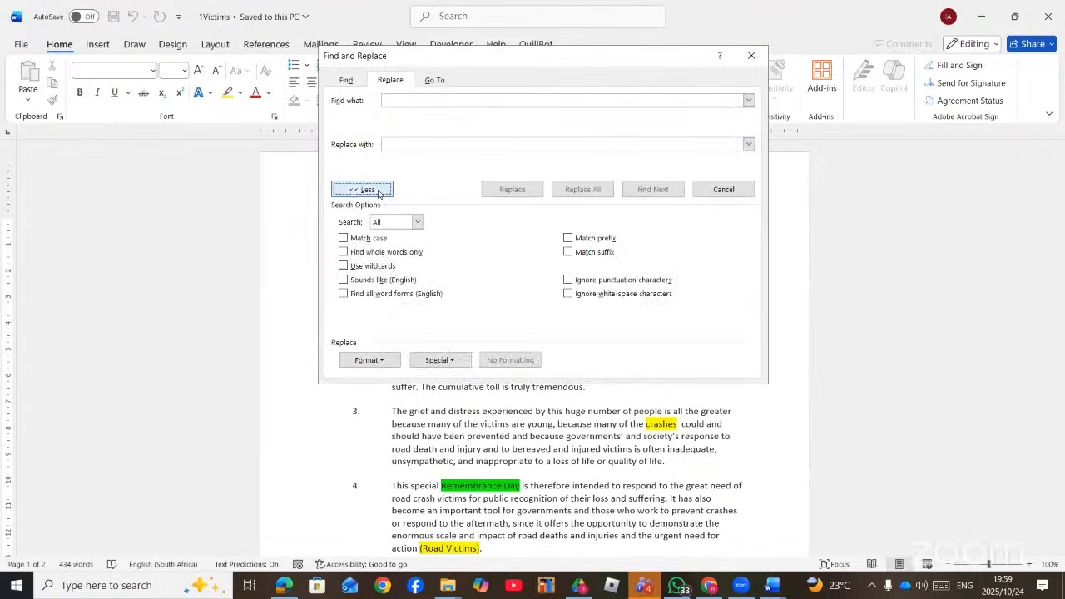
click(461, 362)
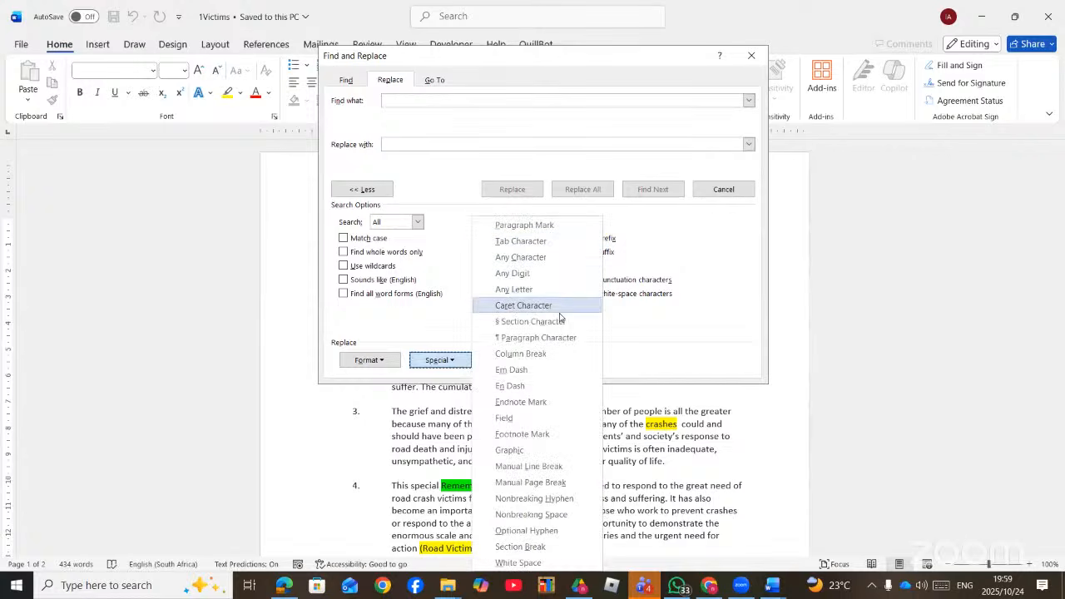
click(545, 471)
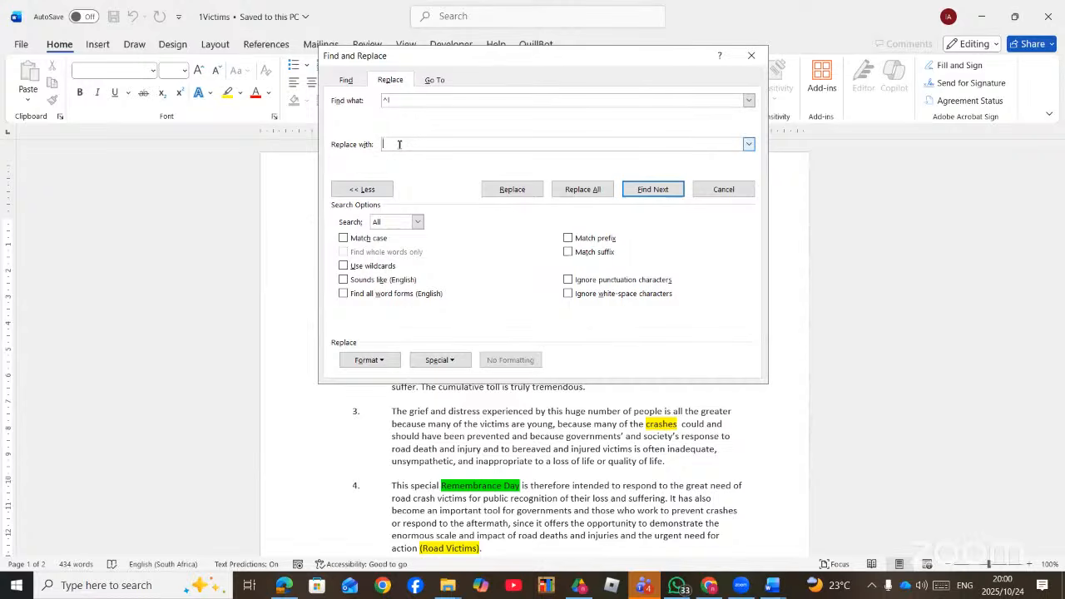
click(457, 364)
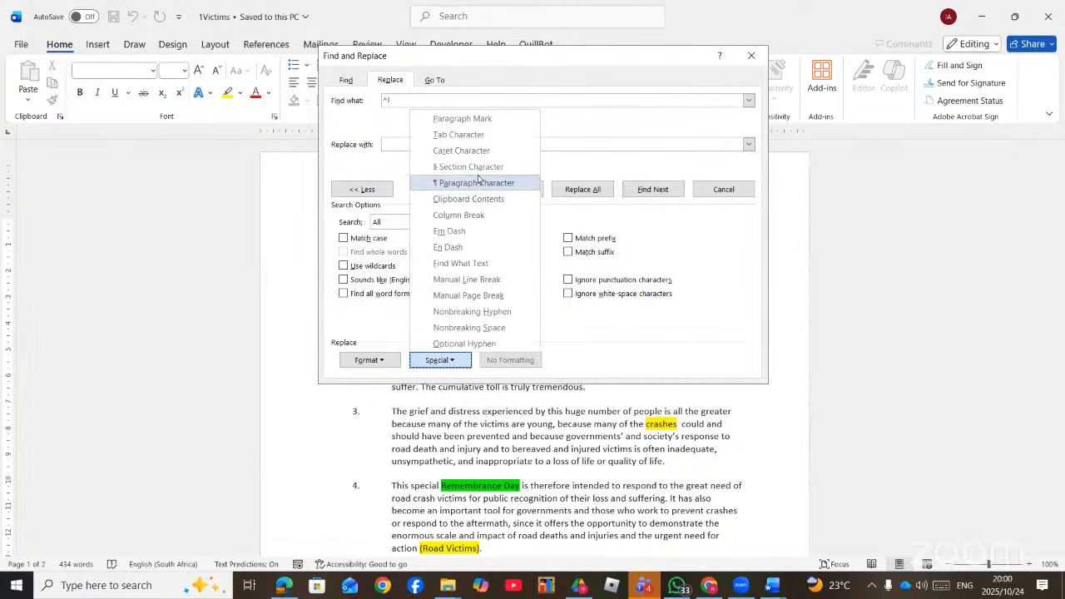
click(484, 119)
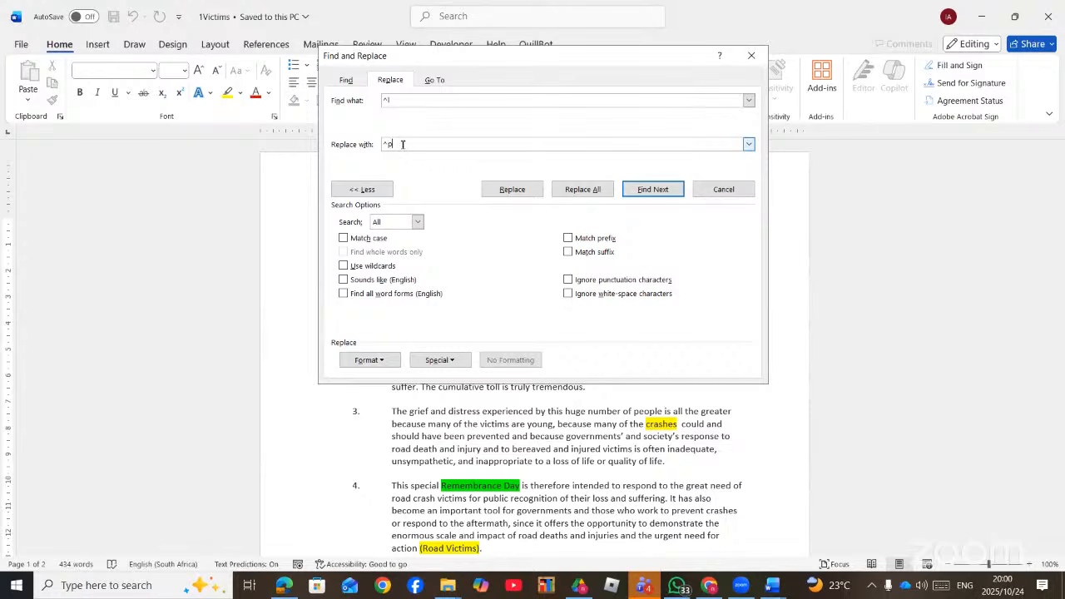
click(580, 190)
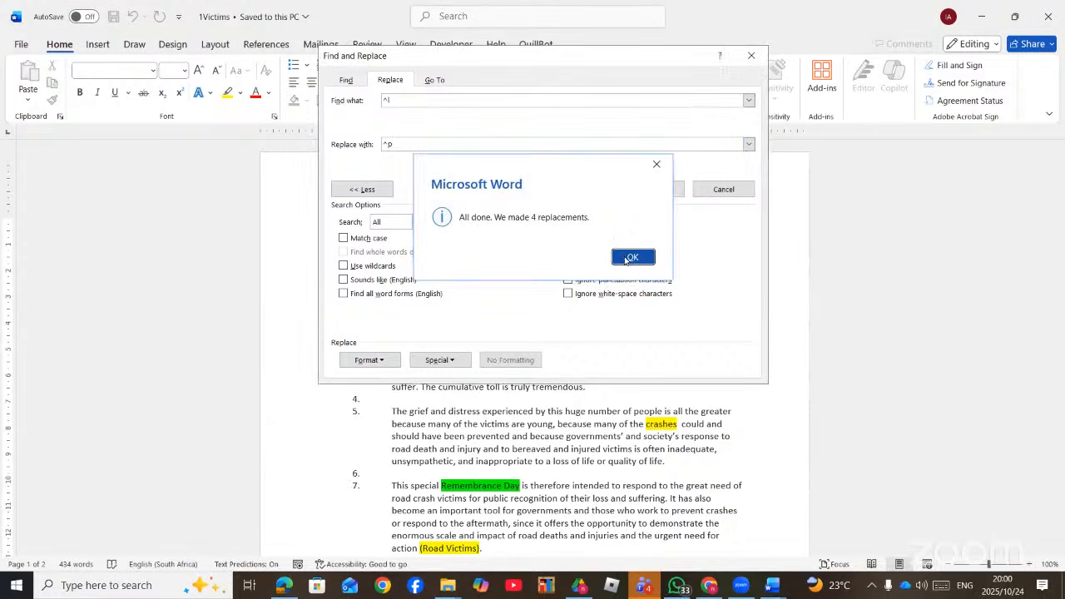
click(631, 258)
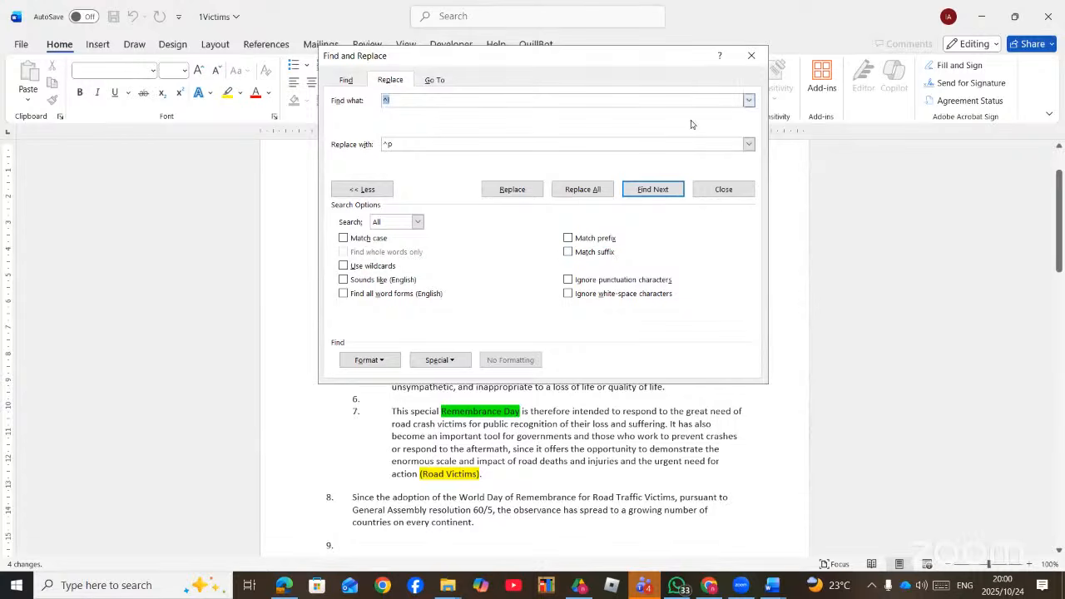
- Close the dialog to check the numbered paragraphs at the top of 1Victims, then reopen Find and Replace
click(752, 55)
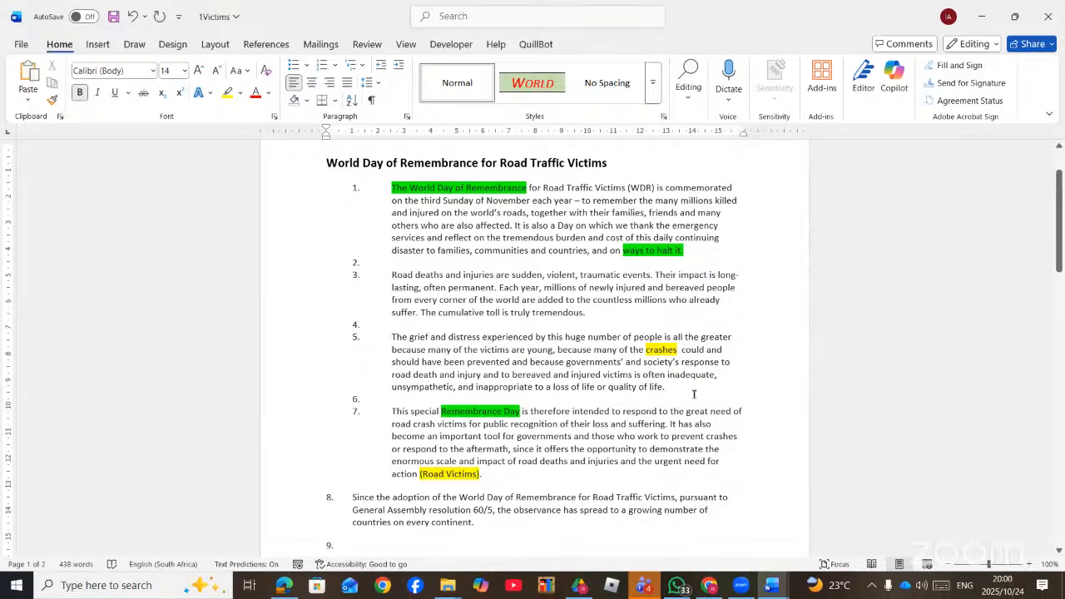
scroll(459, 358, up, 2)
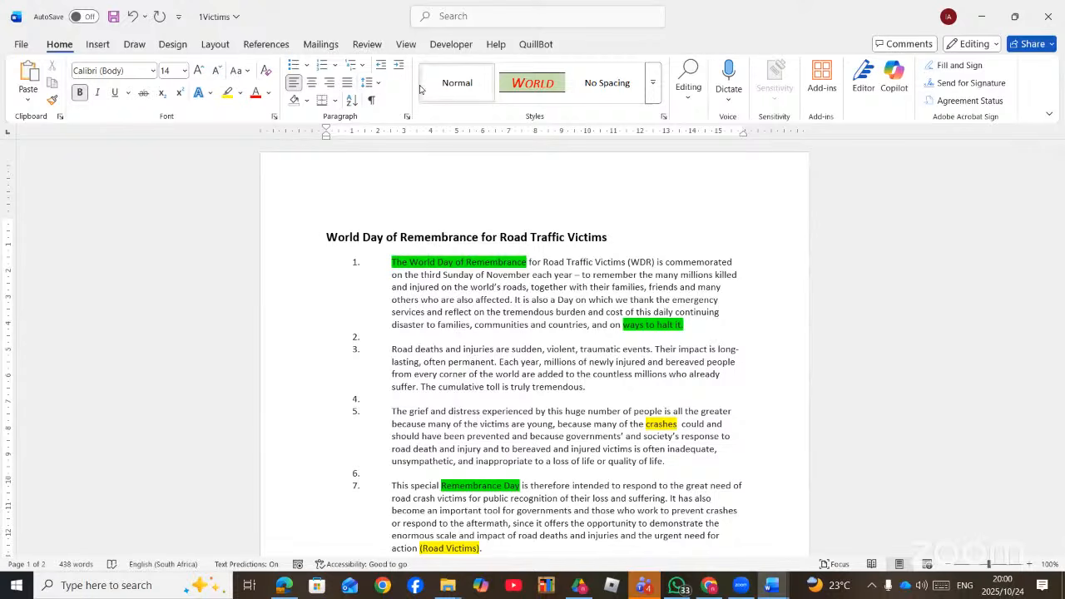
key(ctrl+h)
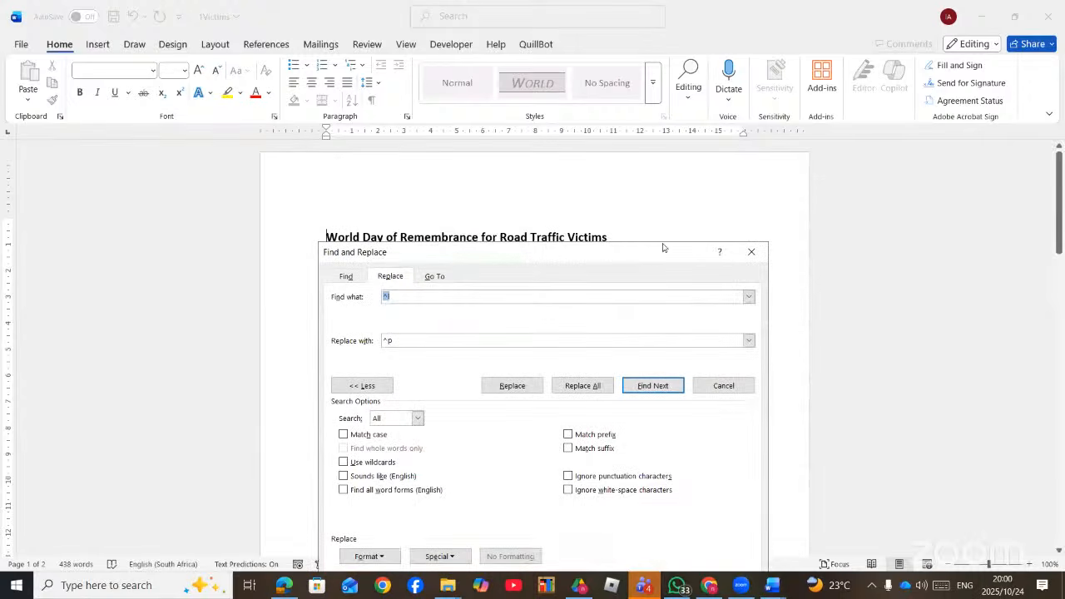
- Search for ROAD and add highlight to the replacement formatting
drag(481, 263, 490, 133)
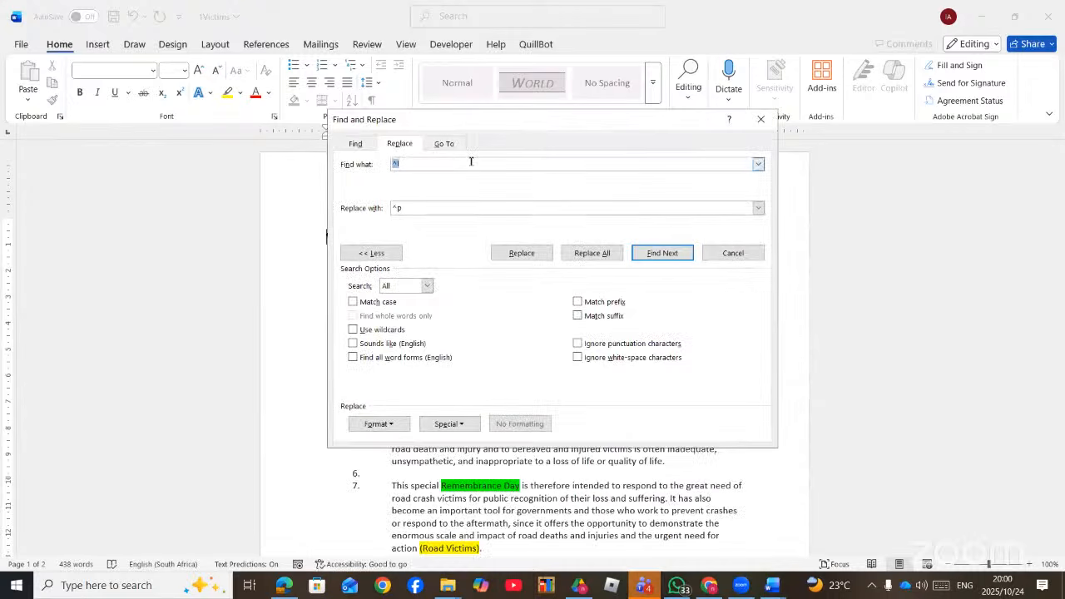
key(BackSpace)
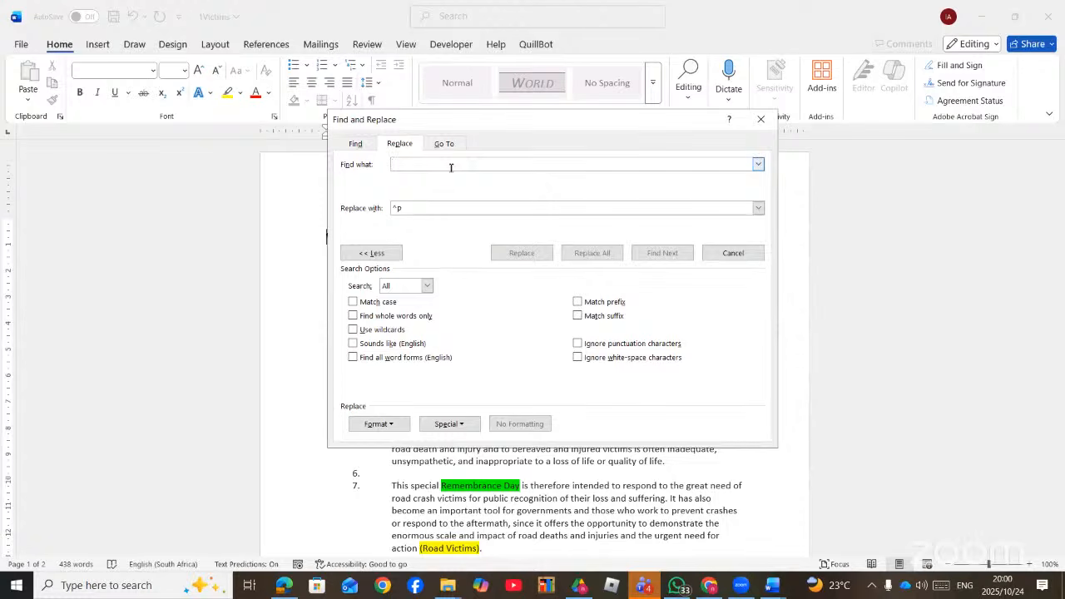
text(ROAD)
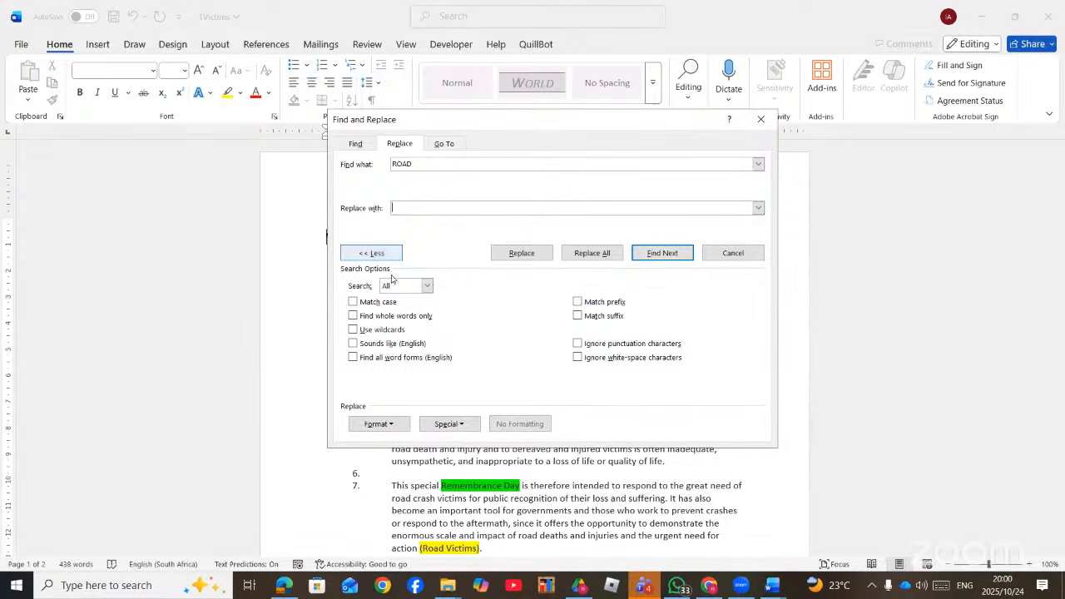
click(398, 425)
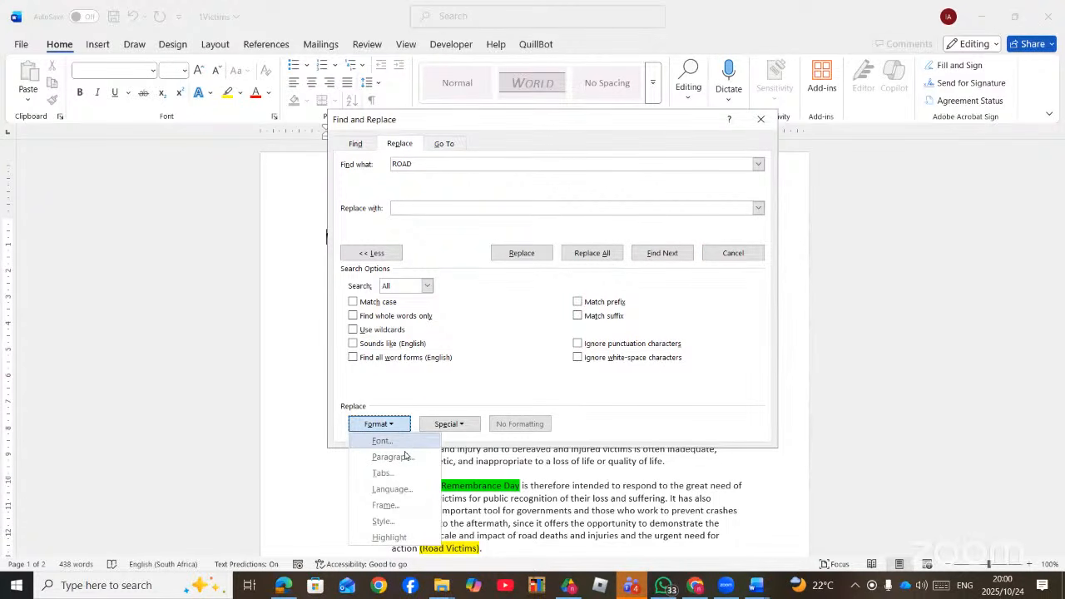
click(385, 538)
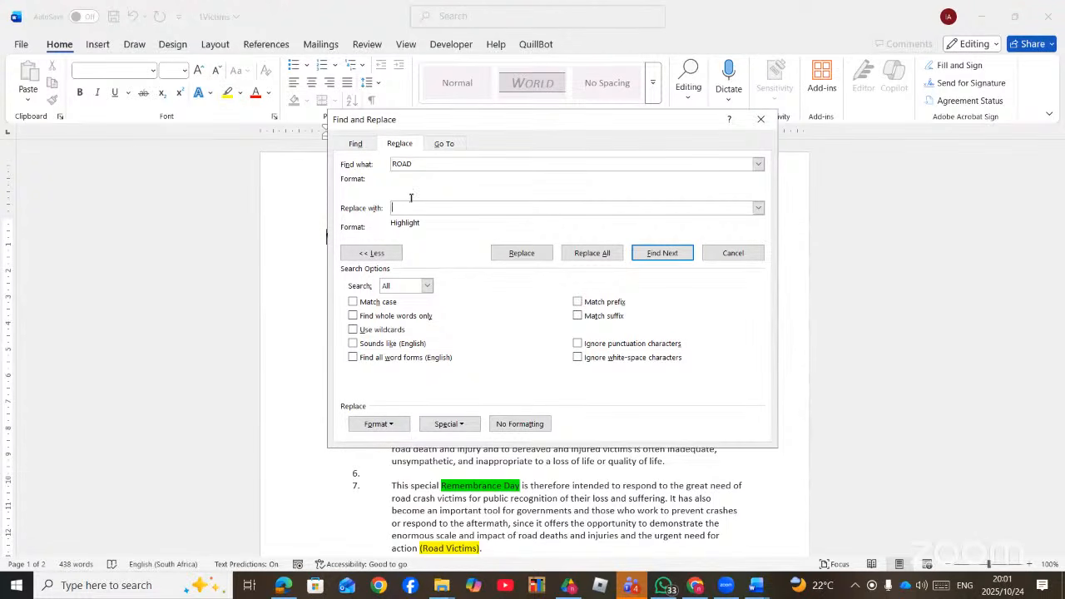
click(241, 97)
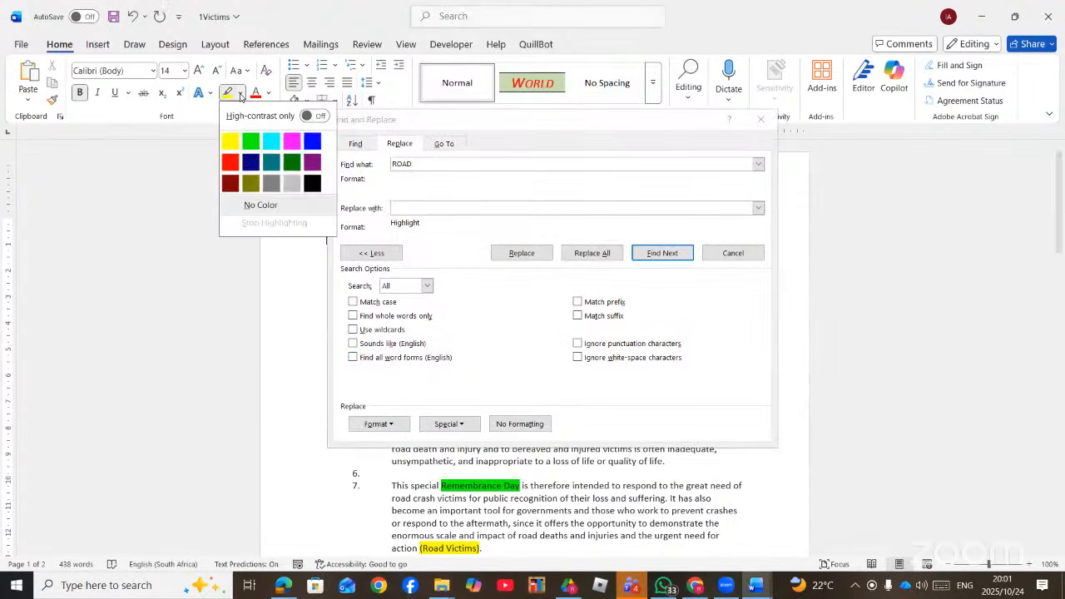
click(318, 142)
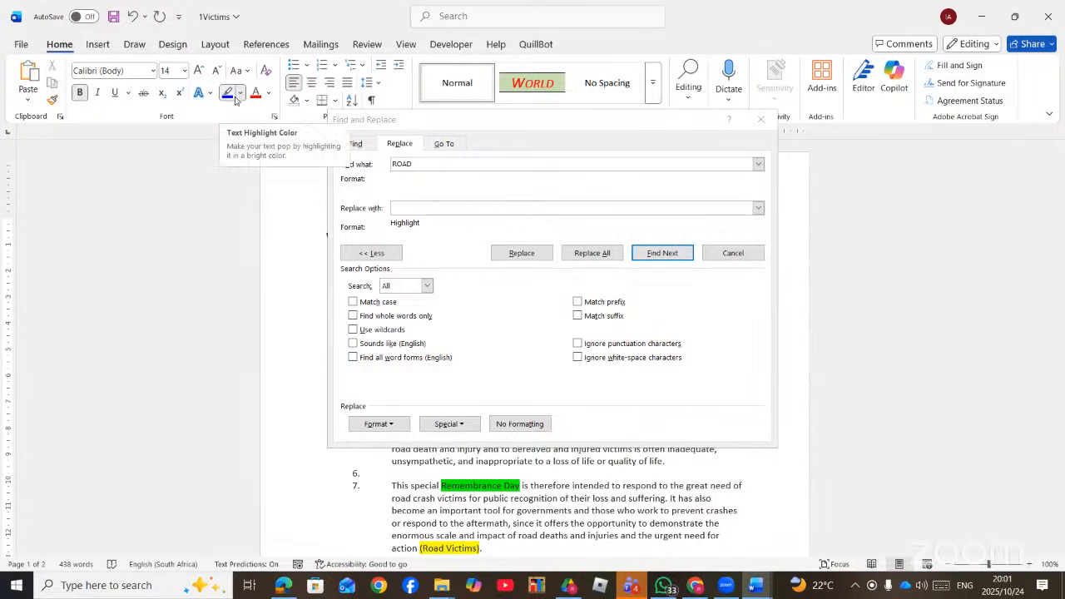
- Give the replacement the World Char style
click(399, 425)
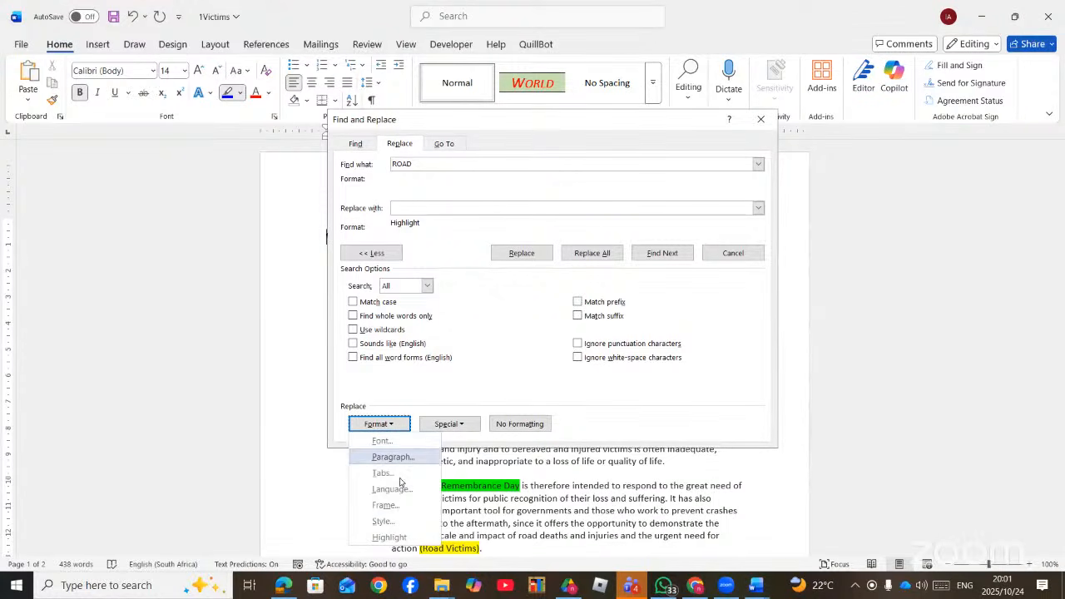
click(383, 522)
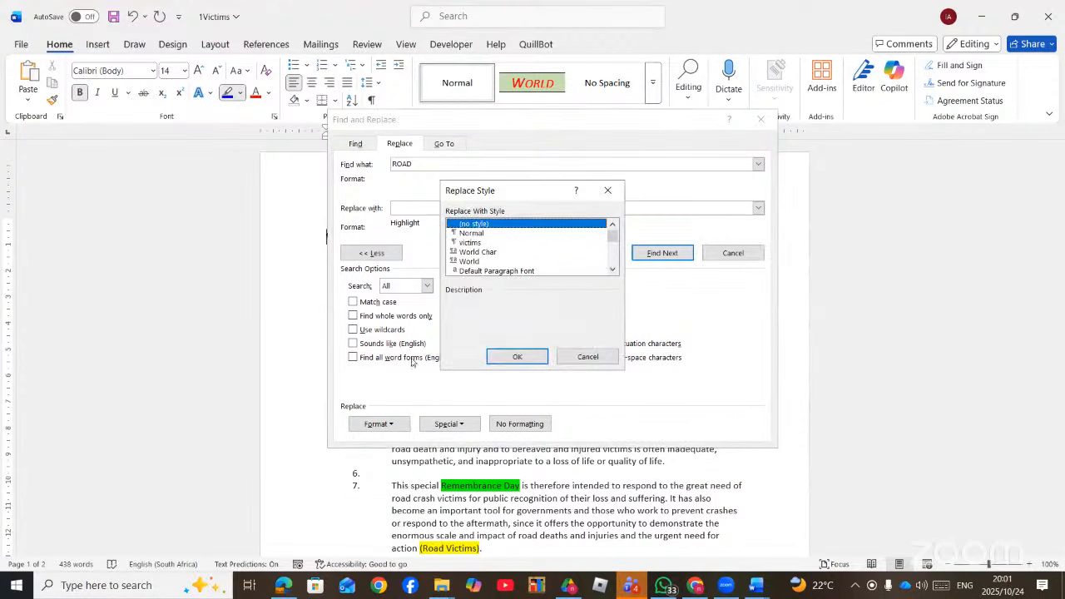
click(483, 252)
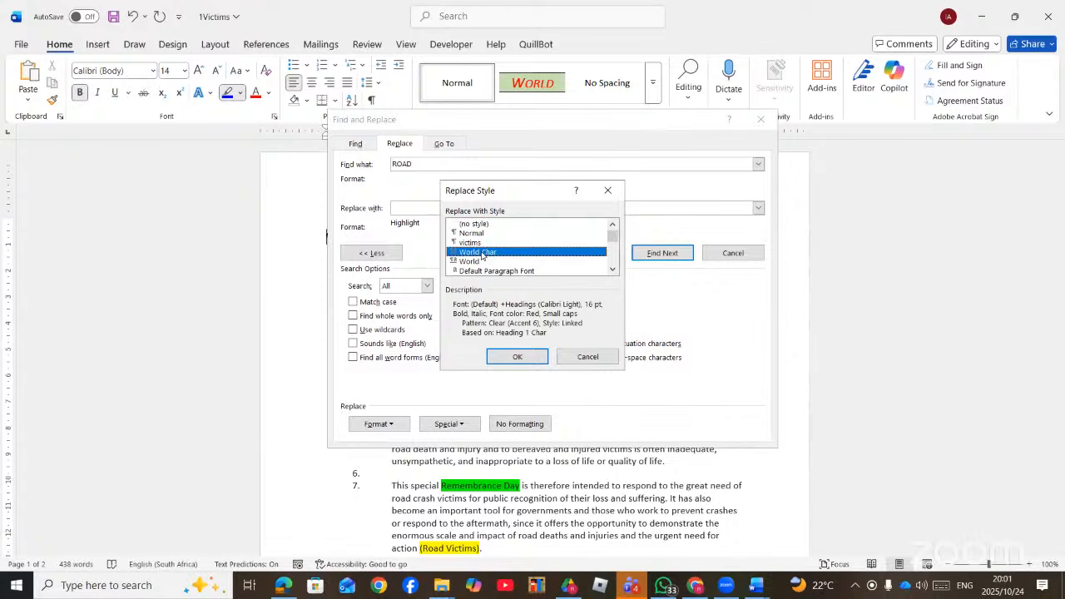
click(517, 357)
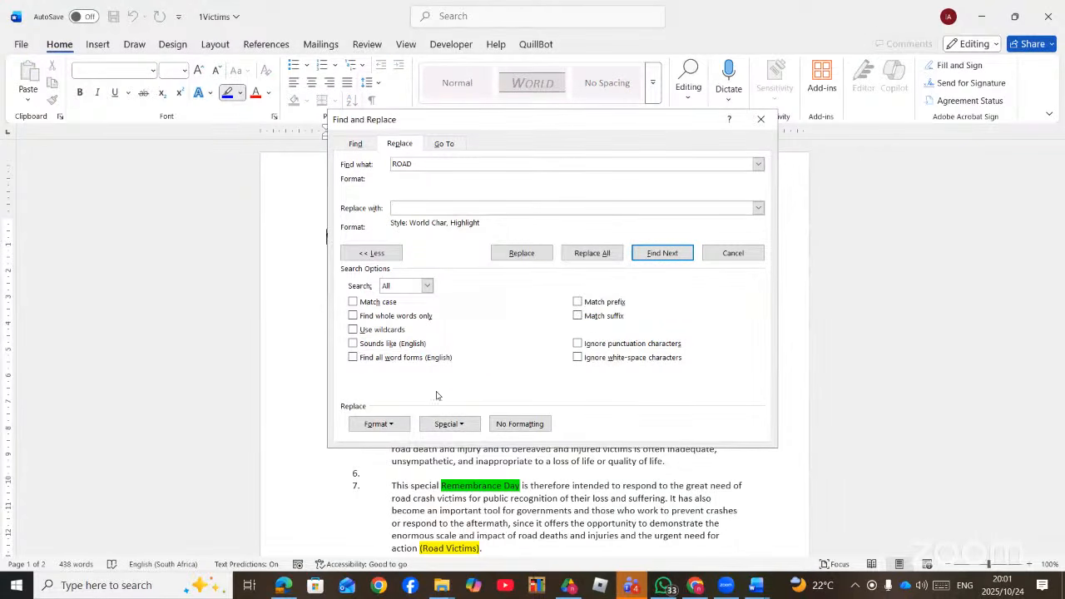
- Set the replacement font's character spacing to Expanded by 1.6 pt
click(403, 424)
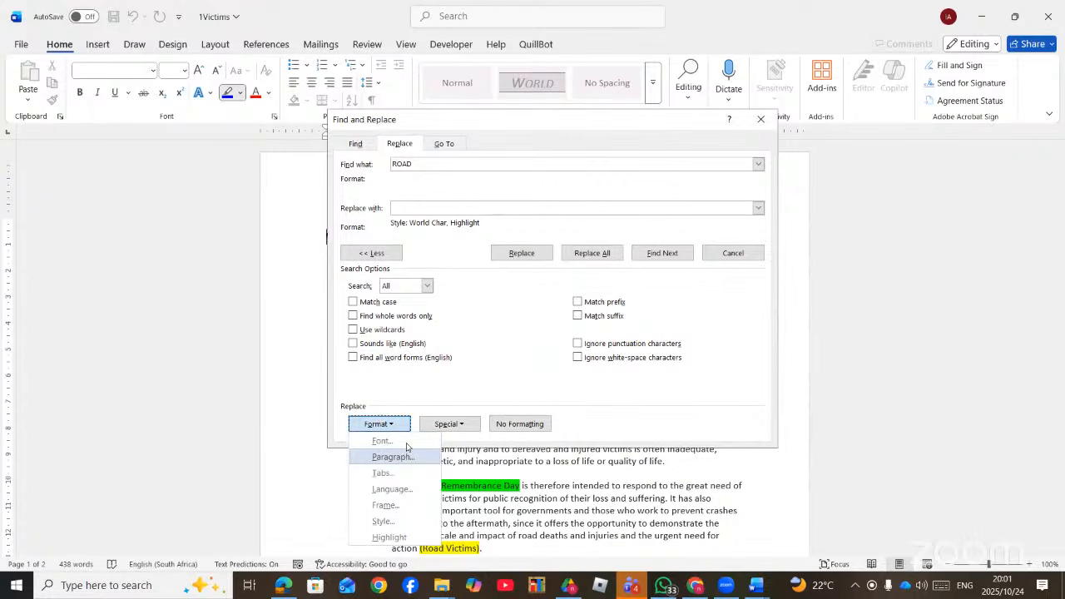
click(381, 441)
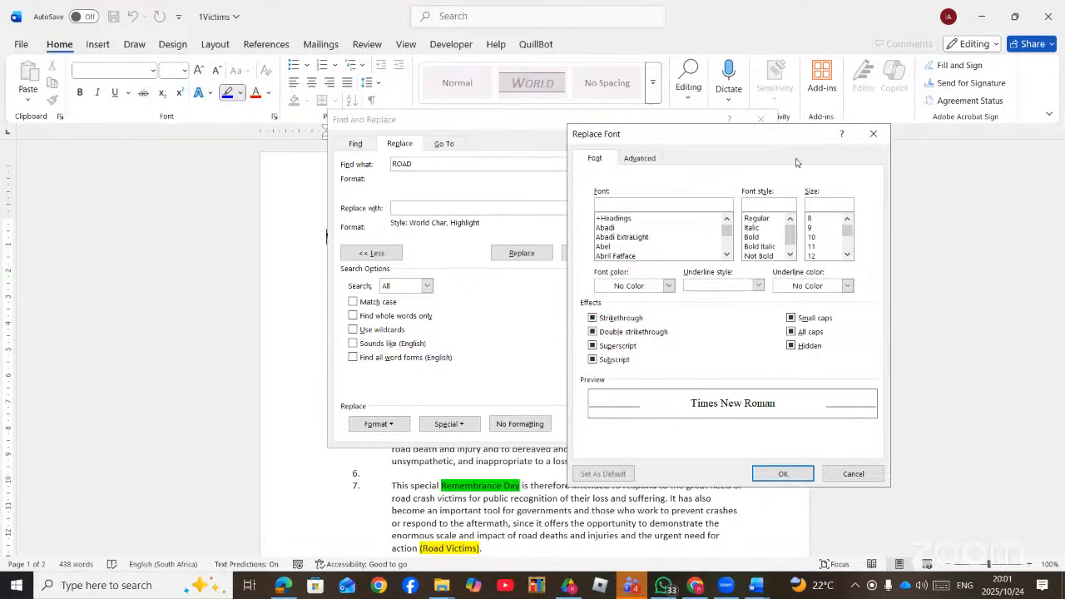
click(646, 157)
click(740, 210)
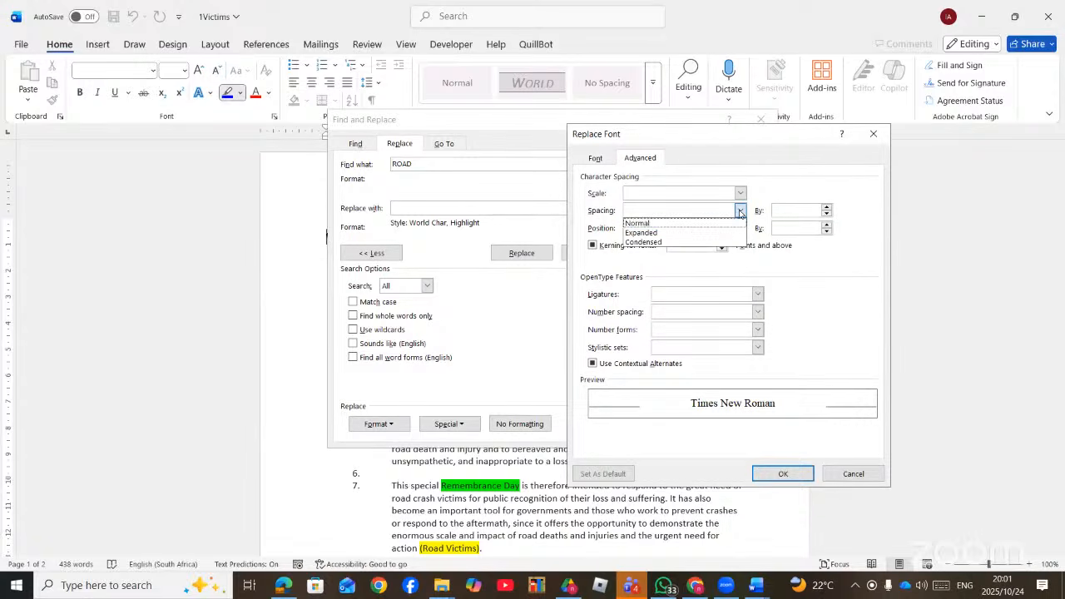
click(690, 232)
click(827, 207)
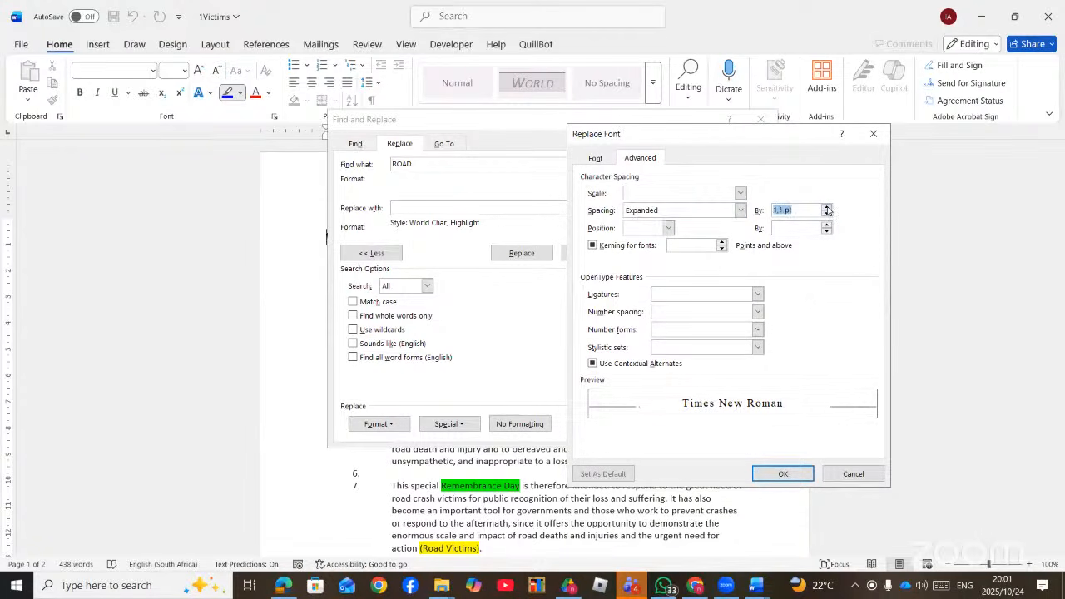
click(826, 208)
click(826, 208)
click(826, 208)
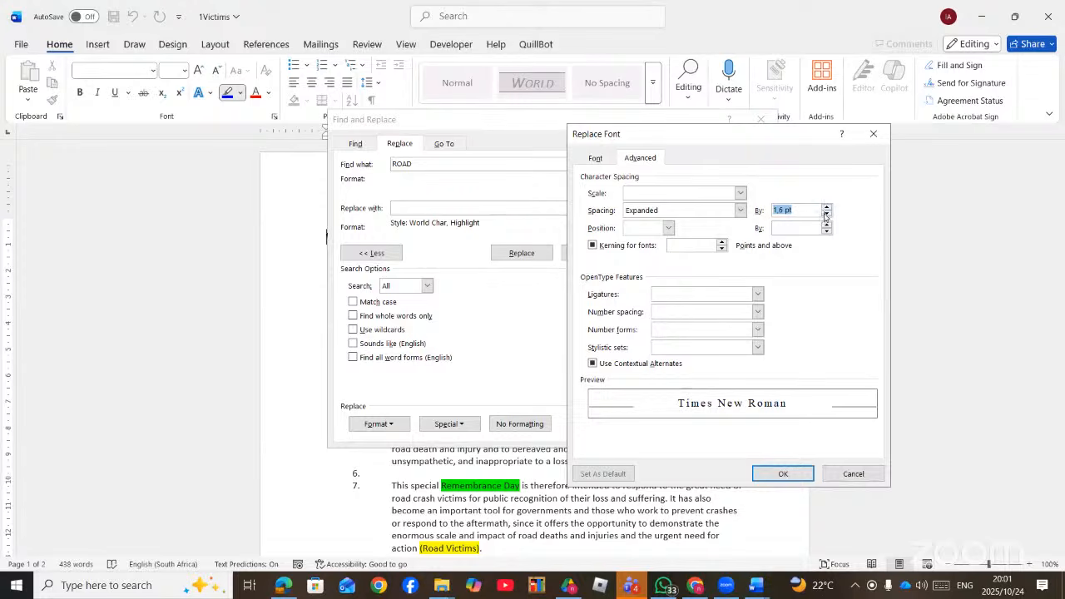
click(783, 474)
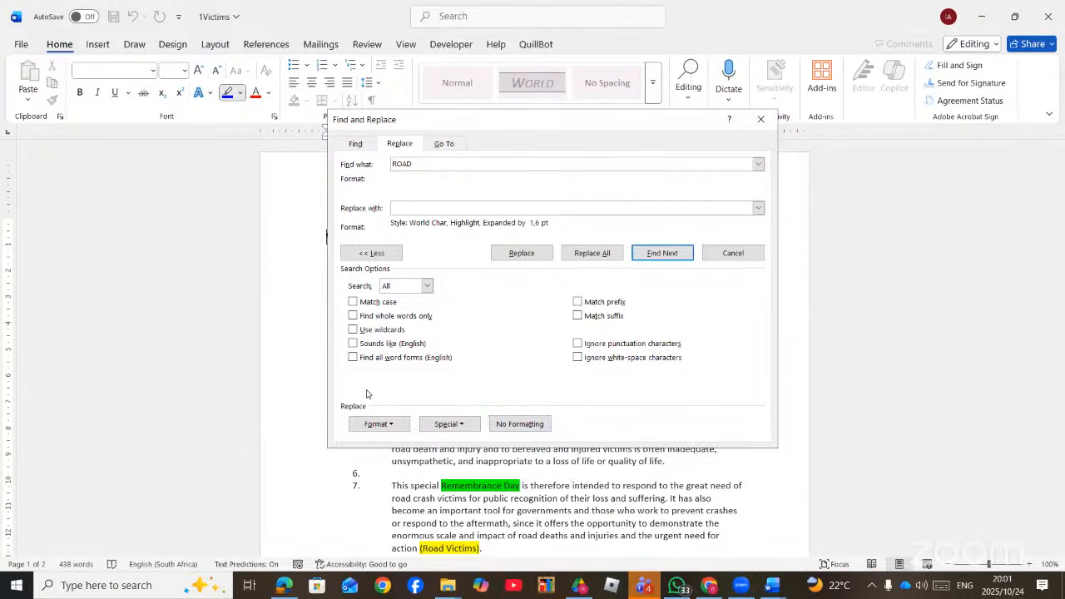
- Replace all 12 ROAD occurrences with the new formatting
click(387, 421)
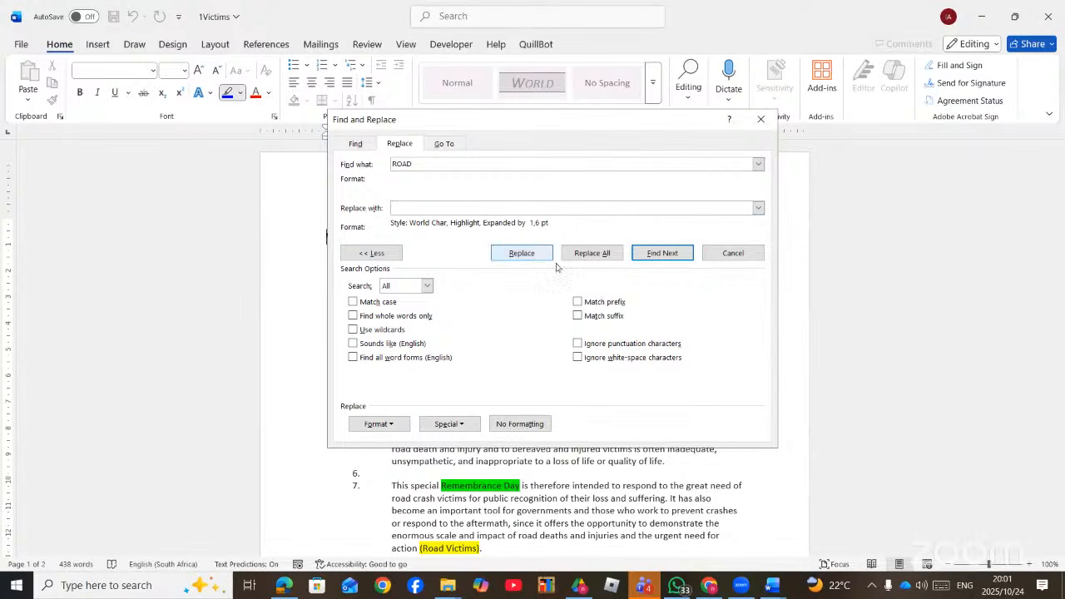
click(590, 253)
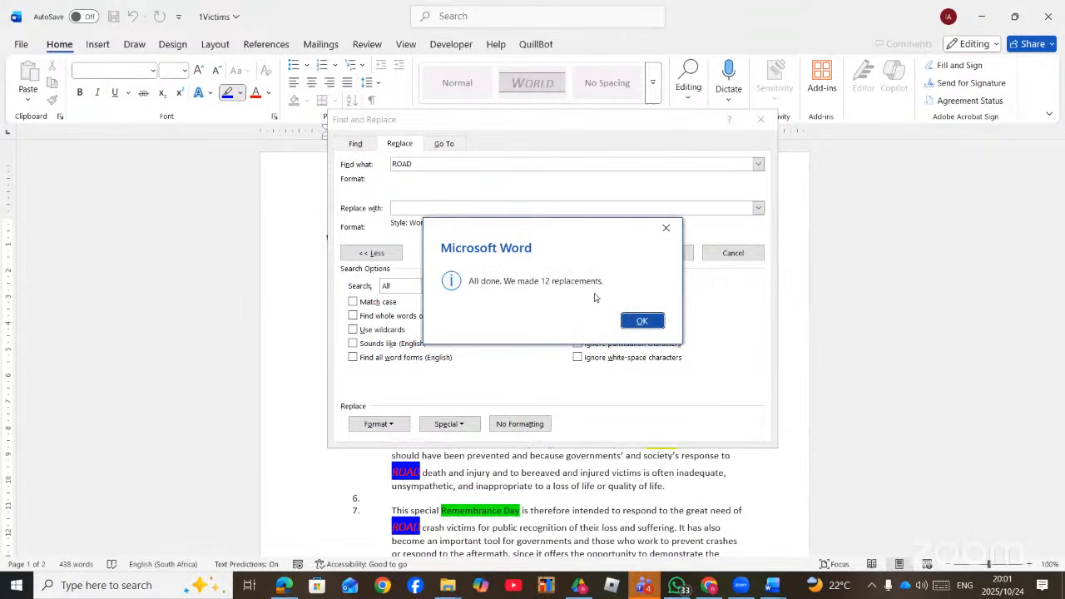
click(643, 322)
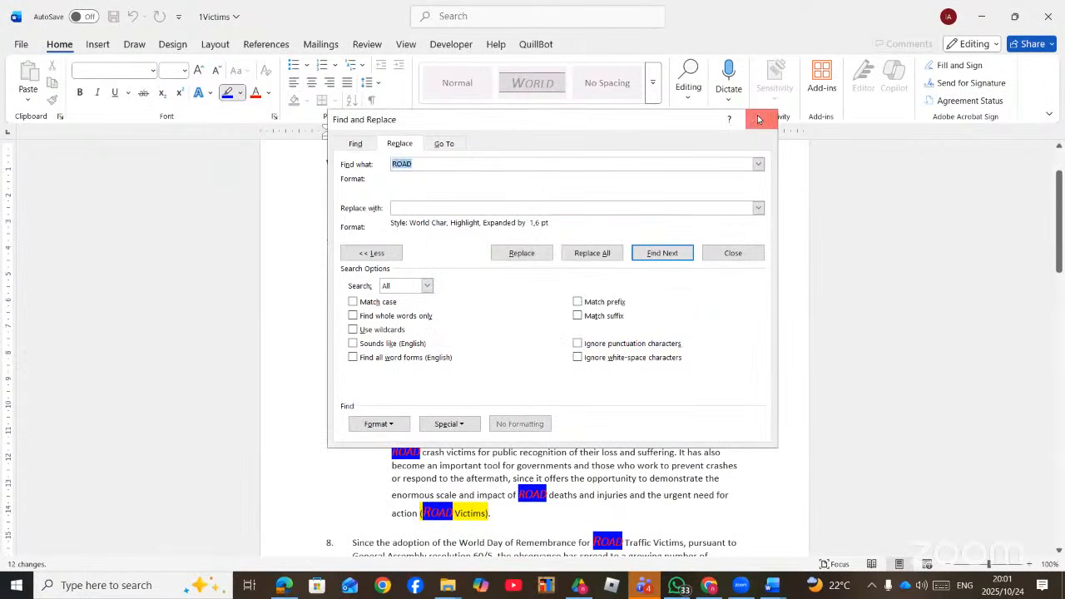
- Dismiss Find and Replace with Escape to see every highlighted World Char ROAD
key(Escape)
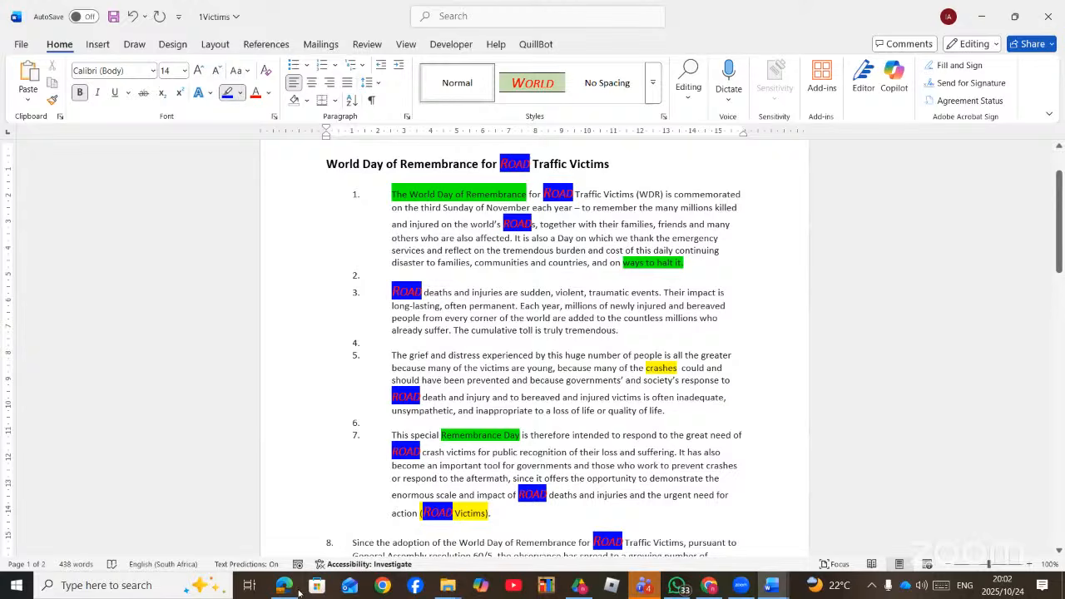
- In the questions PDF, underline 'nonbreaking spaces' in the 4street task, then return to 1Victims
click(285, 589)
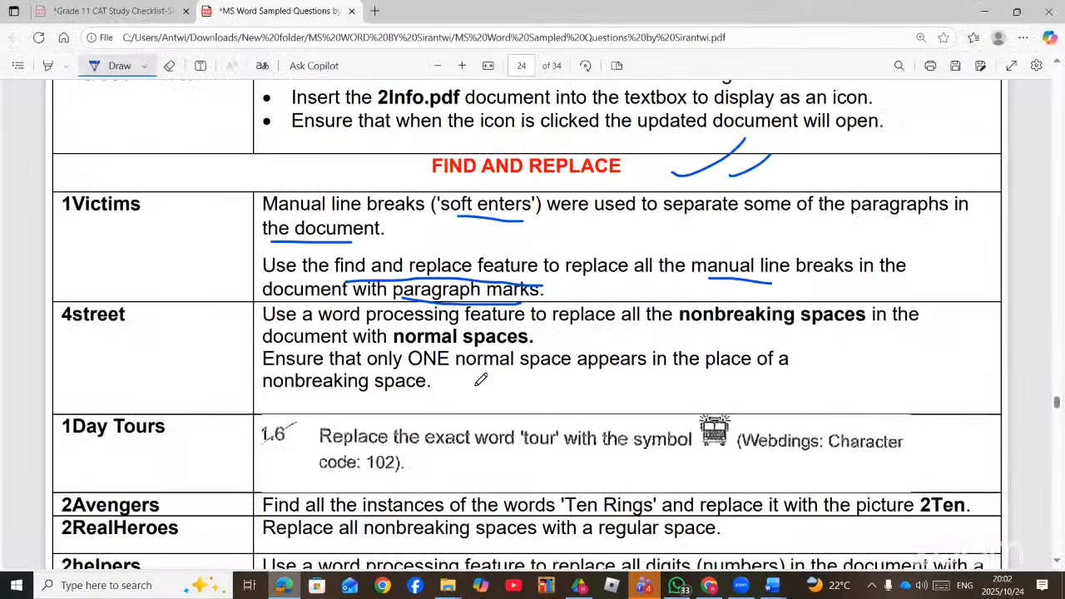
scroll(697, 258, down, 1)
drag(709, 260, 832, 253)
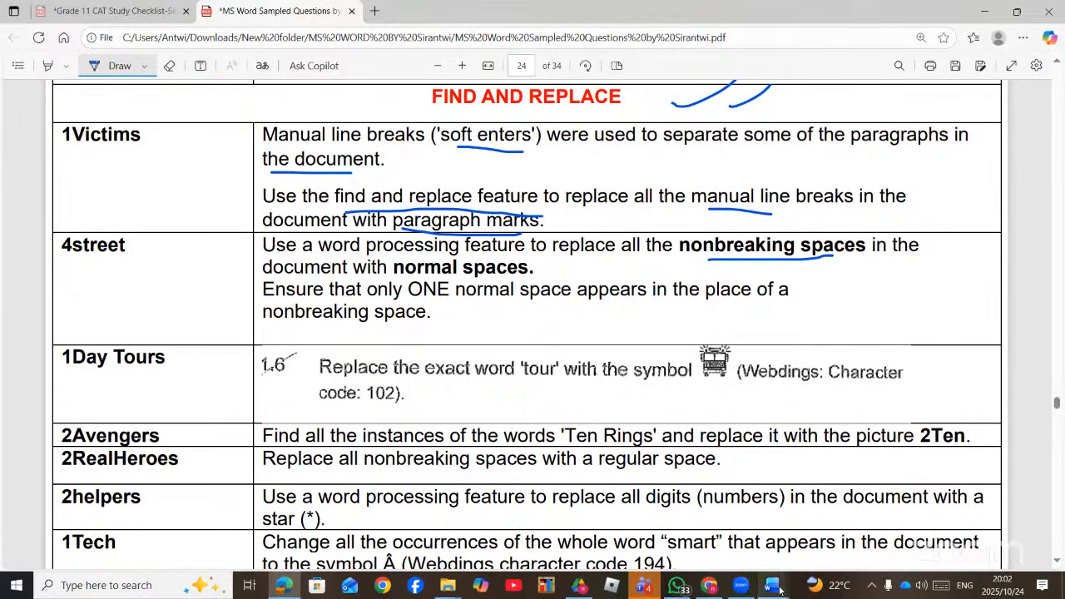
mouse_move(776, 589)
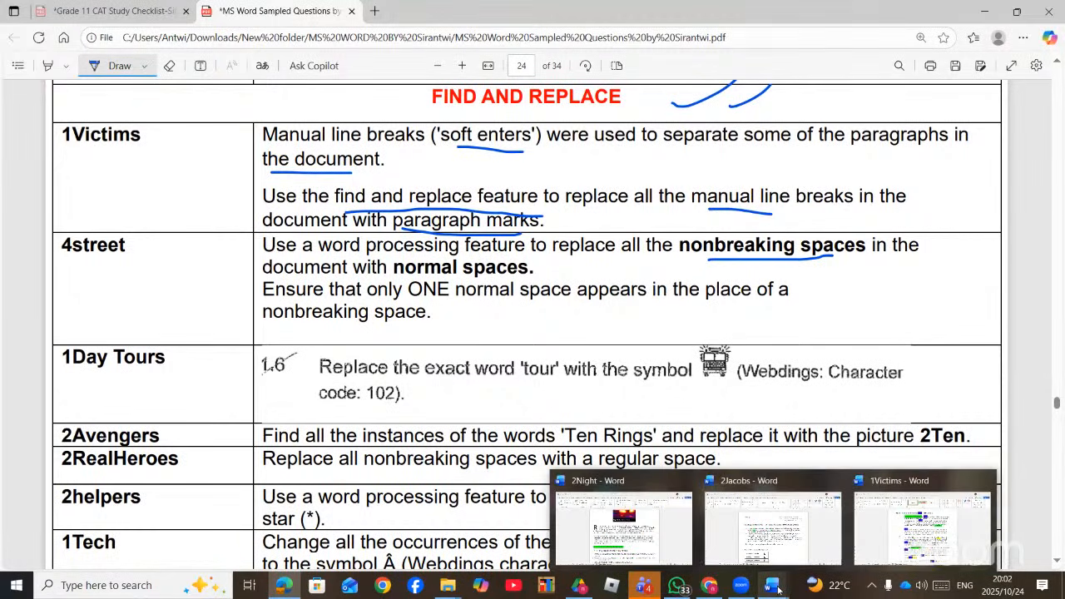
click(916, 520)
- Clear ROAD and its formatting, then search for nonbreaking spaces (^s), yielding 0 replacements
key(ctrl+h)
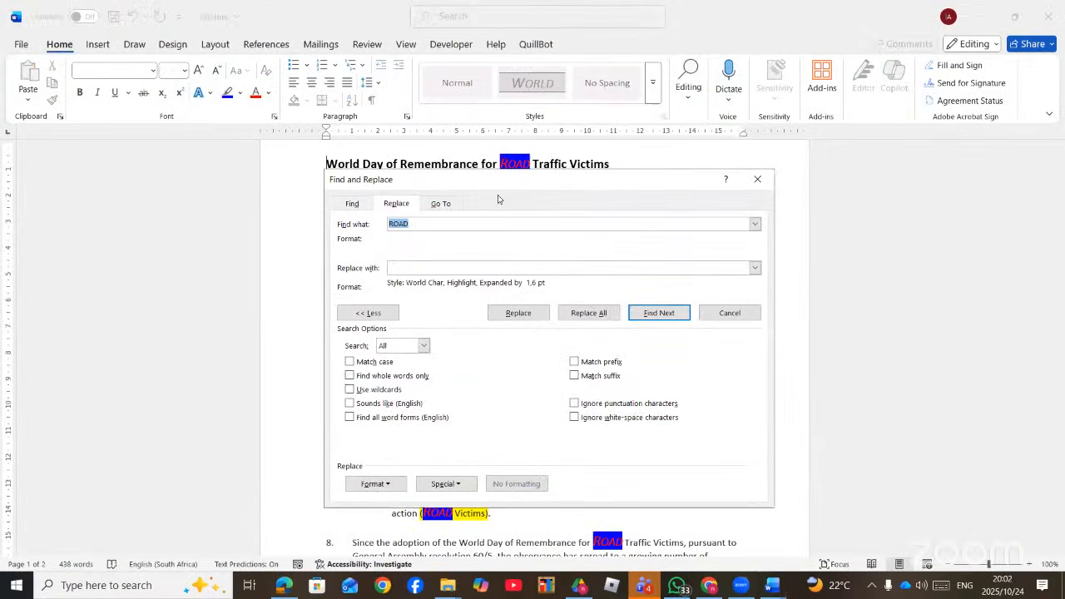
key(BackSpace)
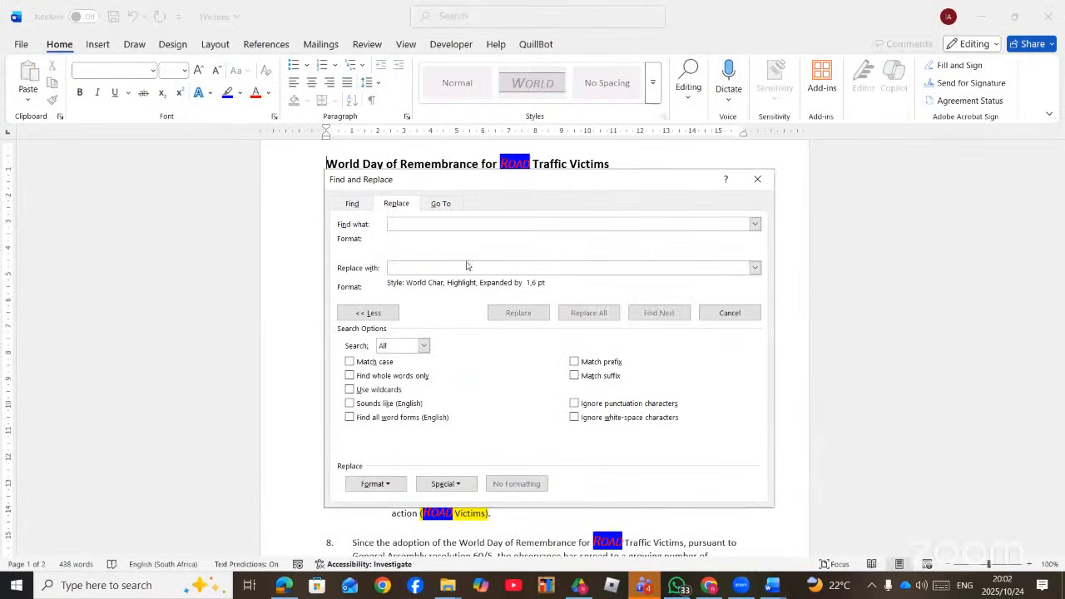
click(451, 263)
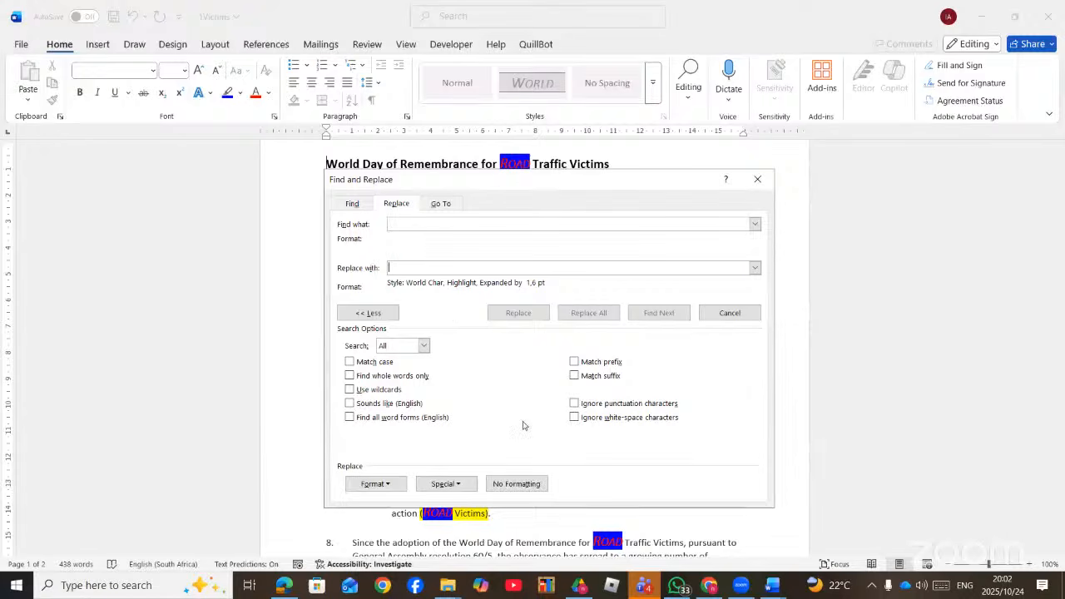
click(521, 483)
click(410, 223)
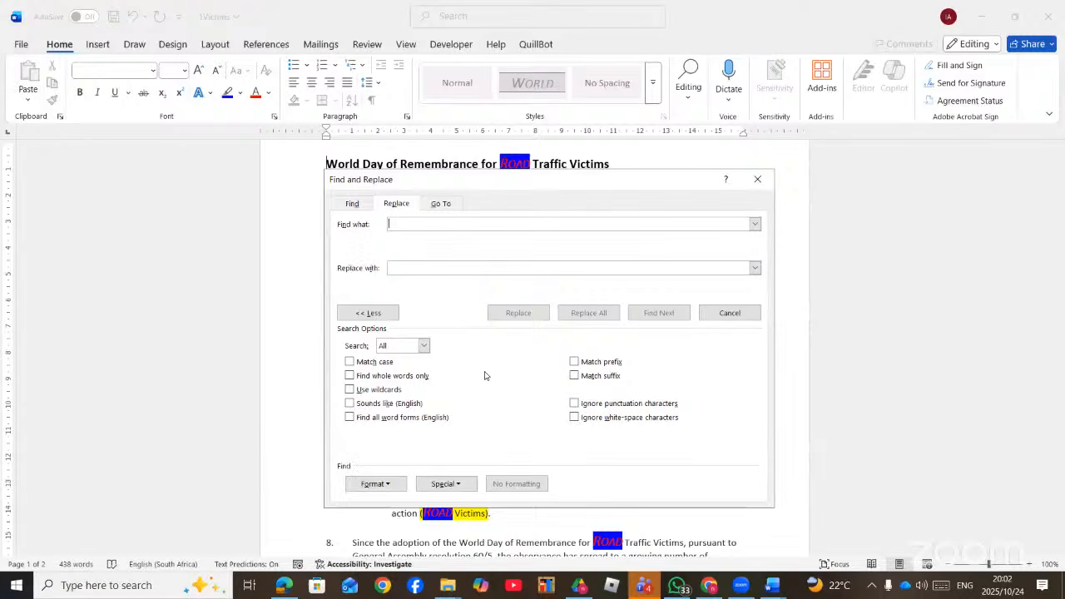
click(461, 484)
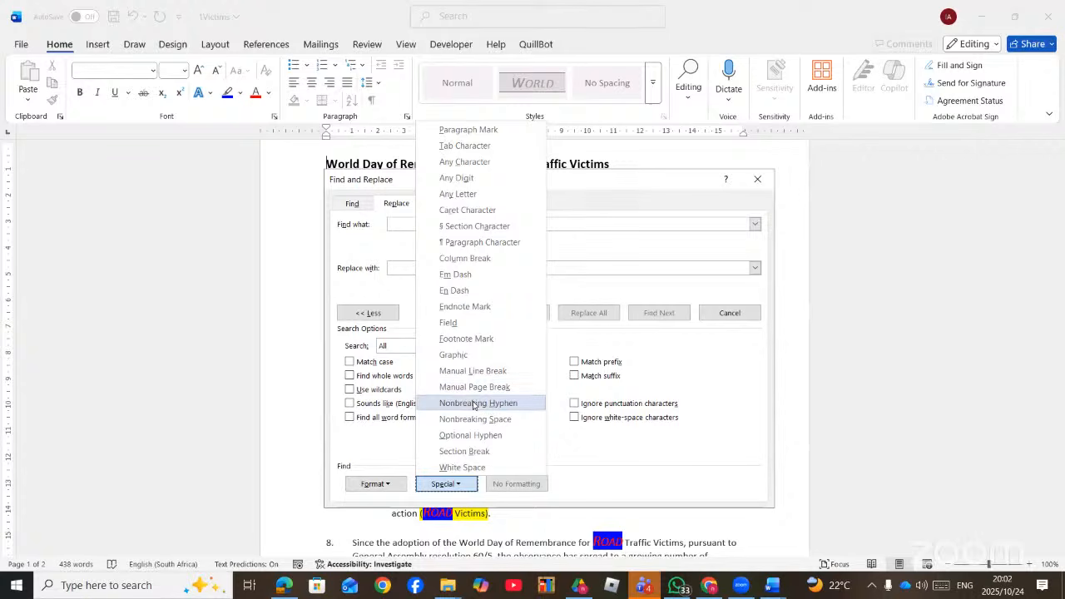
click(475, 418)
click(412, 267)
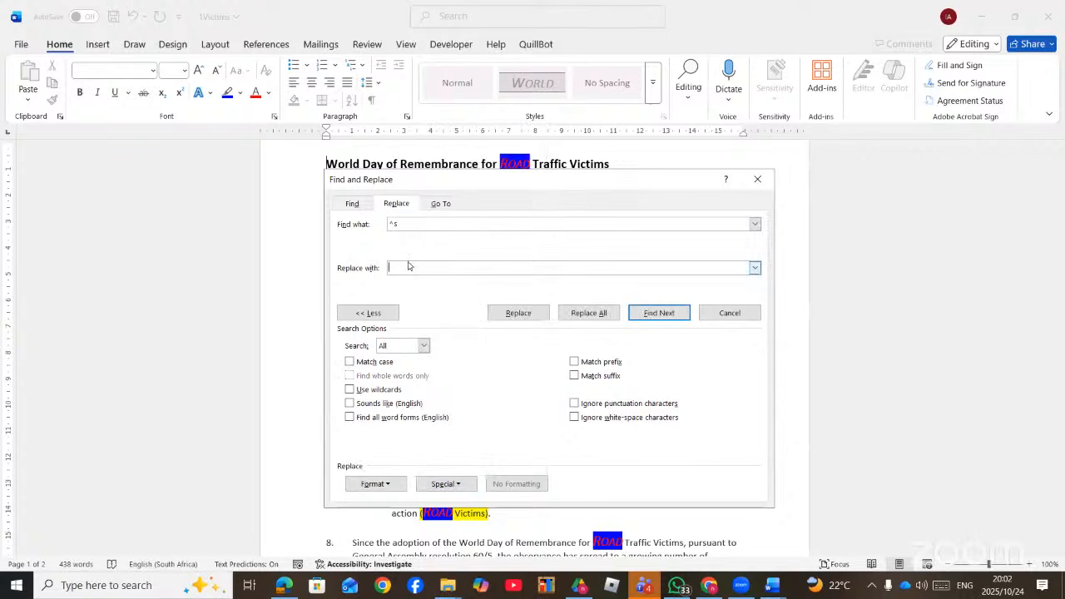
click(589, 312)
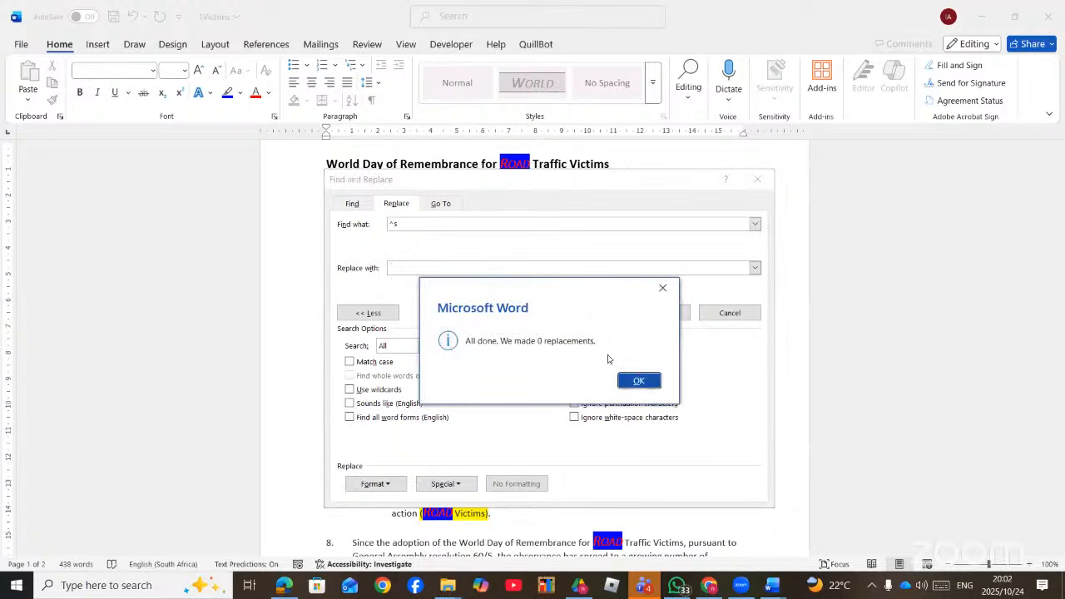
click(662, 288)
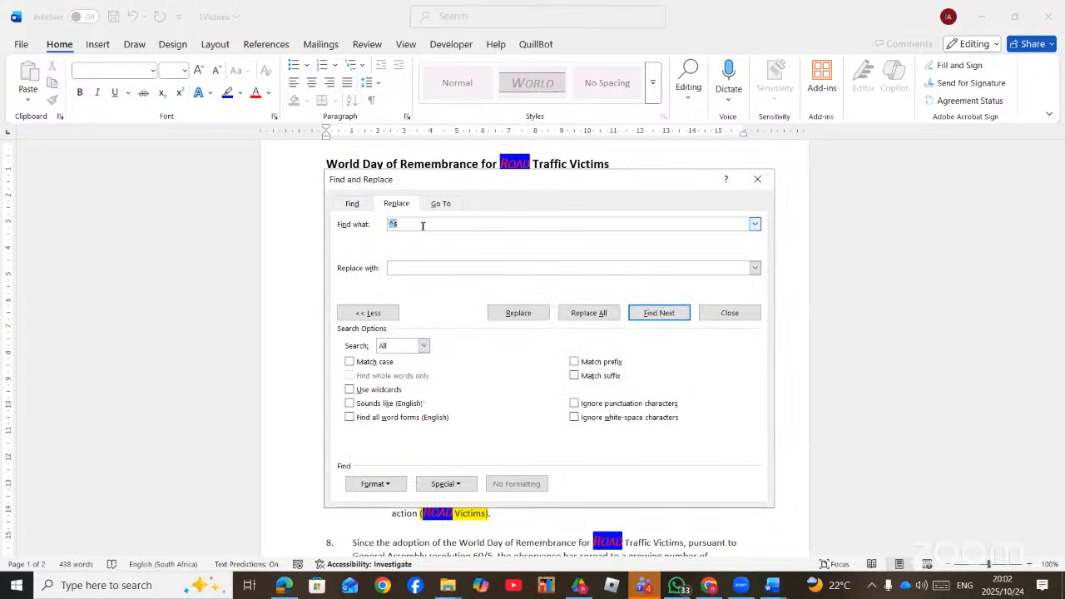
- Make a nonbreaking space (^s) the replacement and Replace All, giving 416 replacements
key(BackSpace)
click(417, 267)
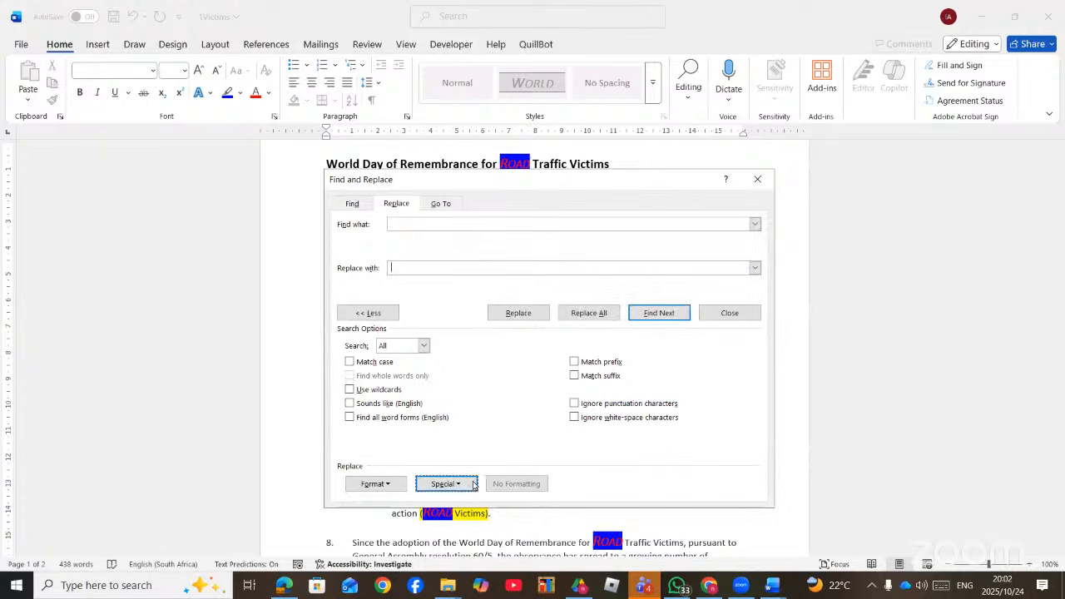
click(468, 484)
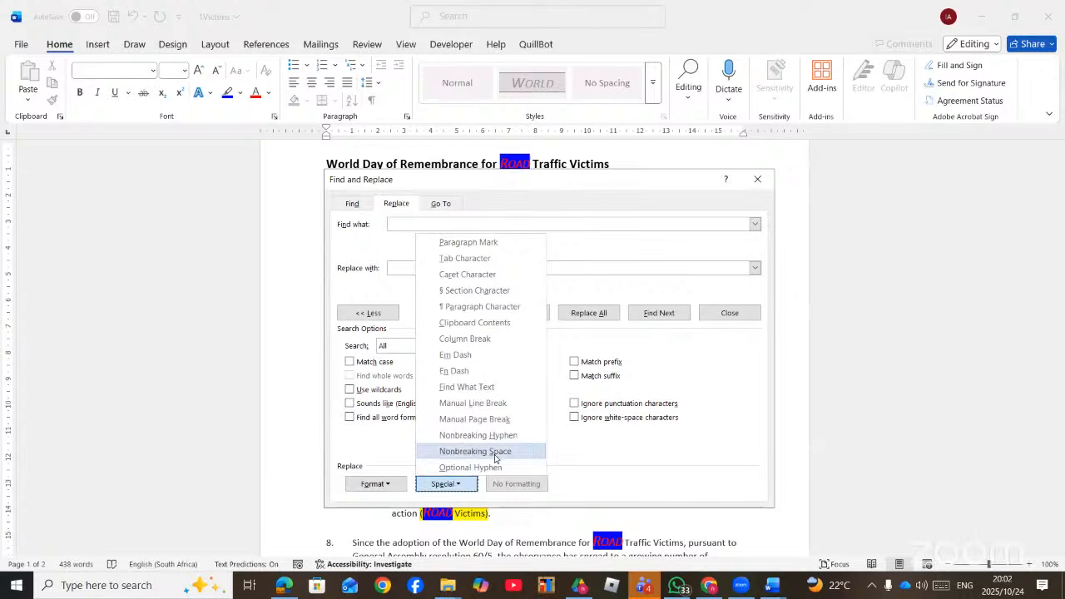
click(494, 452)
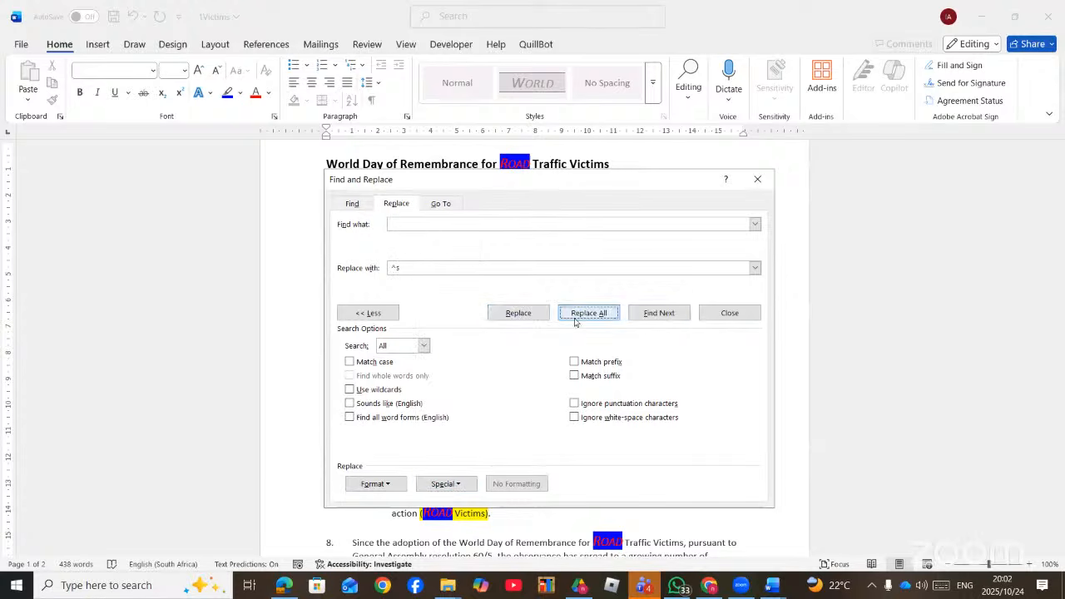
click(585, 314)
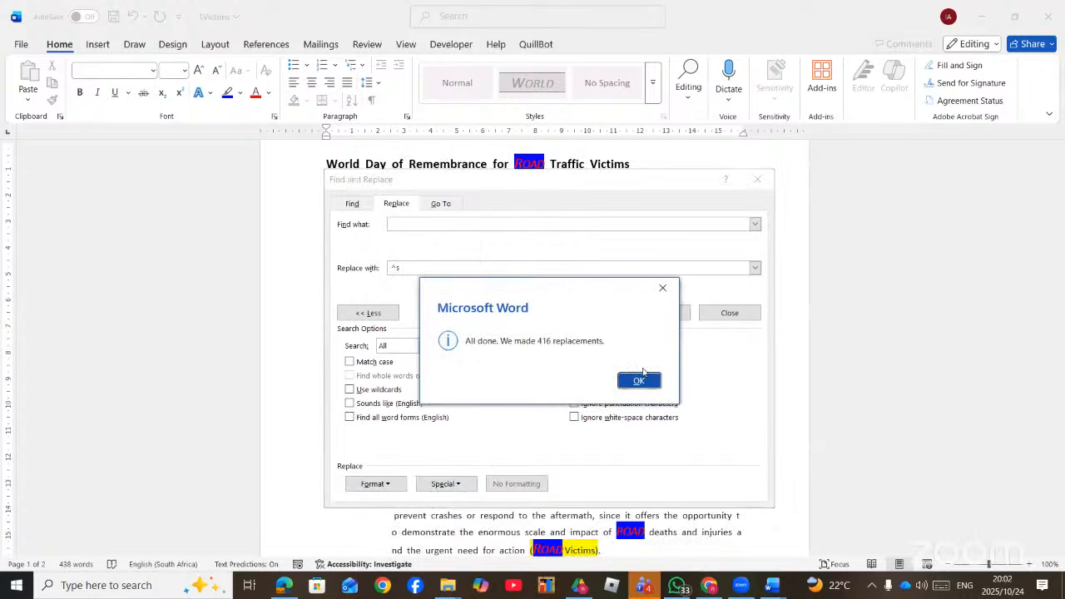
click(639, 381)
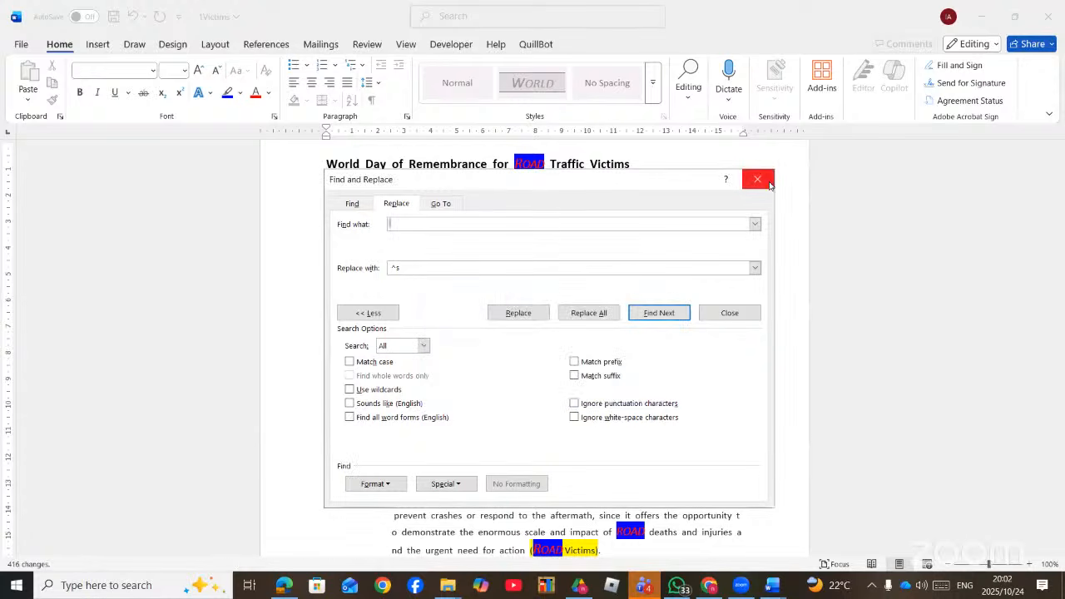
- Insert a Wingdings symbol on empty item 9 of the list
click(757, 180)
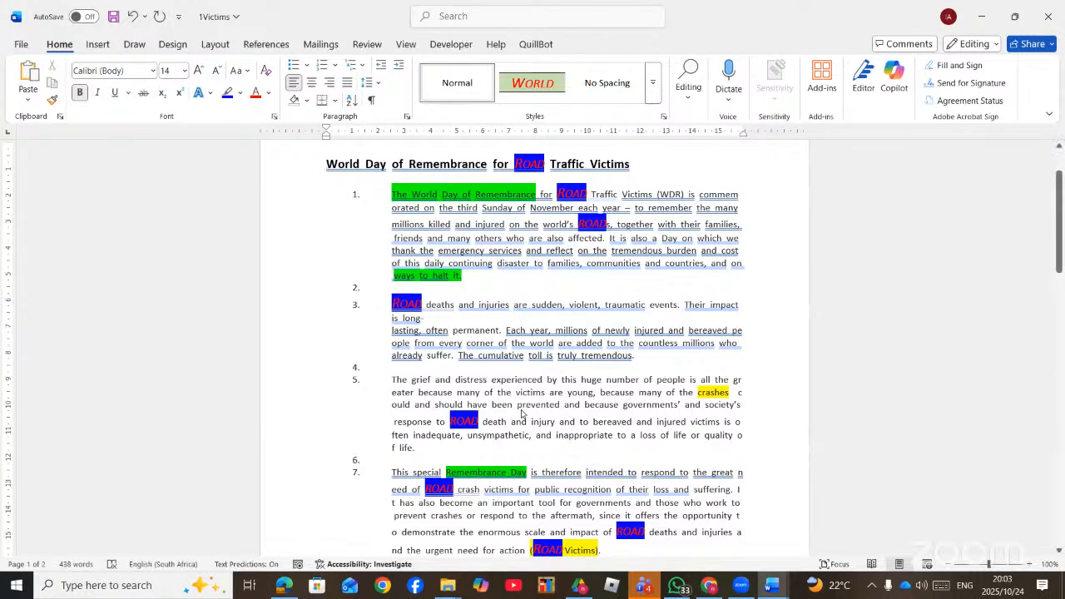
scroll(522, 414, down, 2)
scroll(522, 414, down, 4)
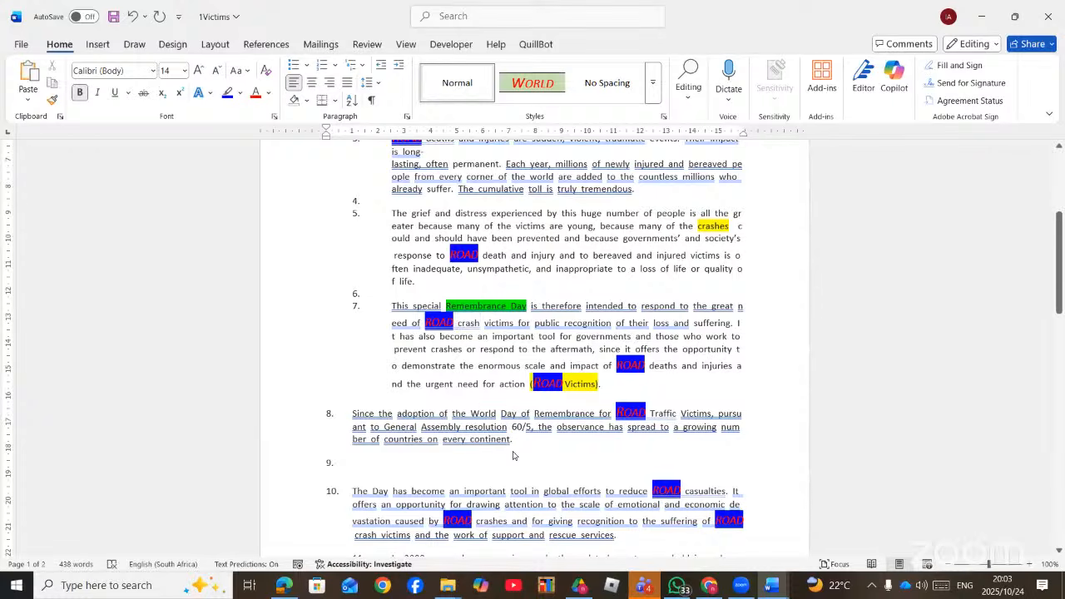
scroll(512, 455, down, 5)
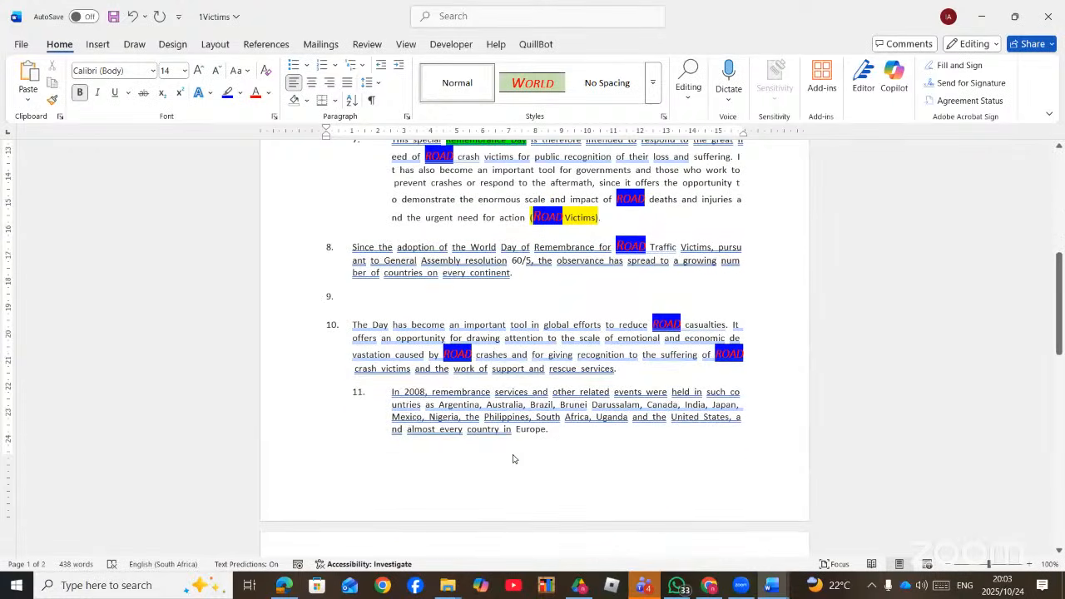
click(521, 287)
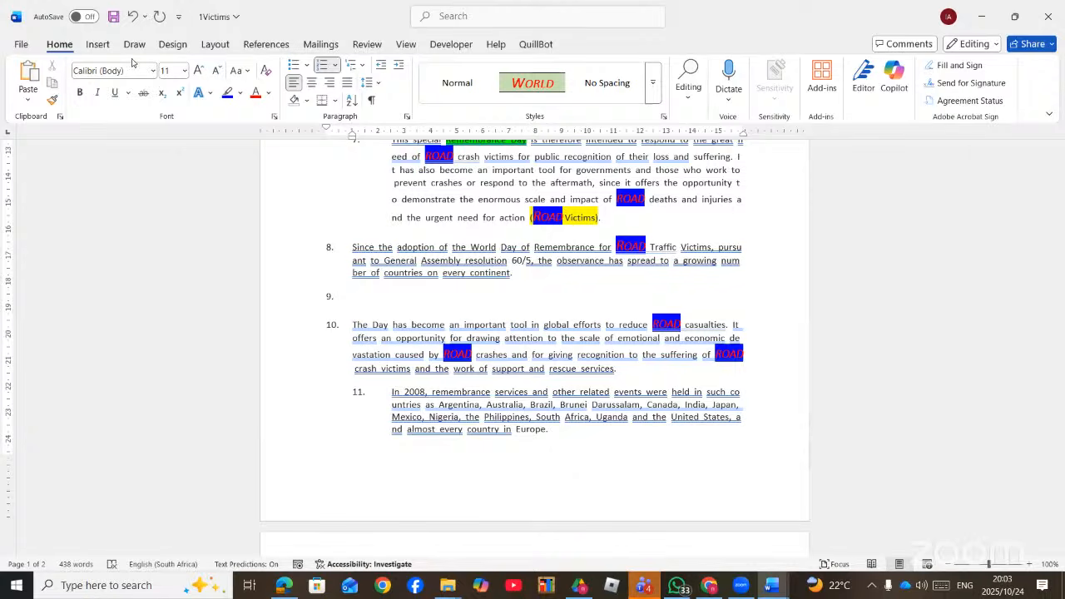
click(97, 44)
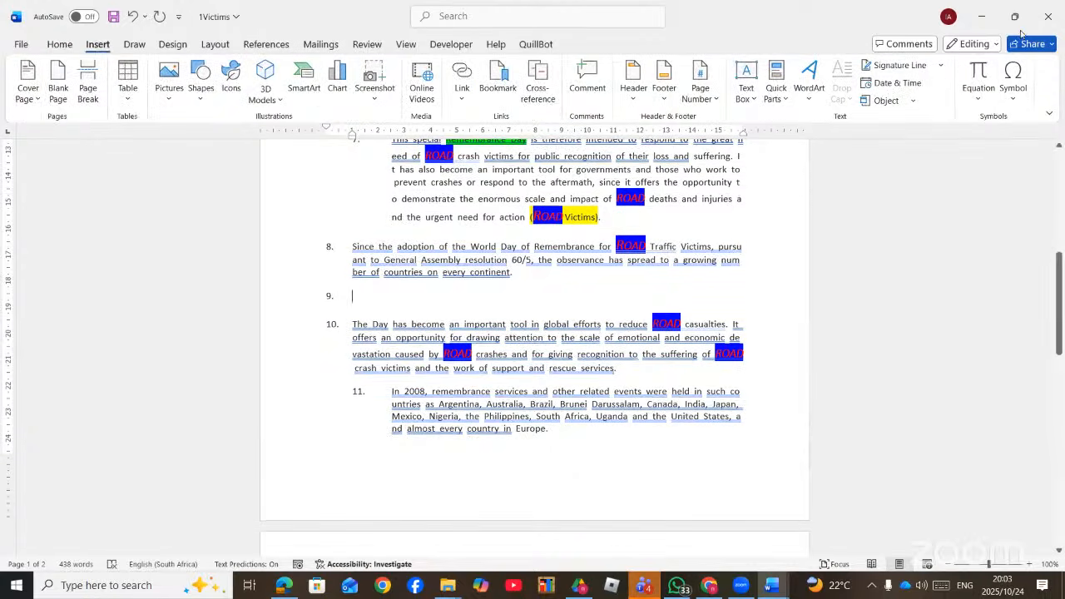
click(1014, 100)
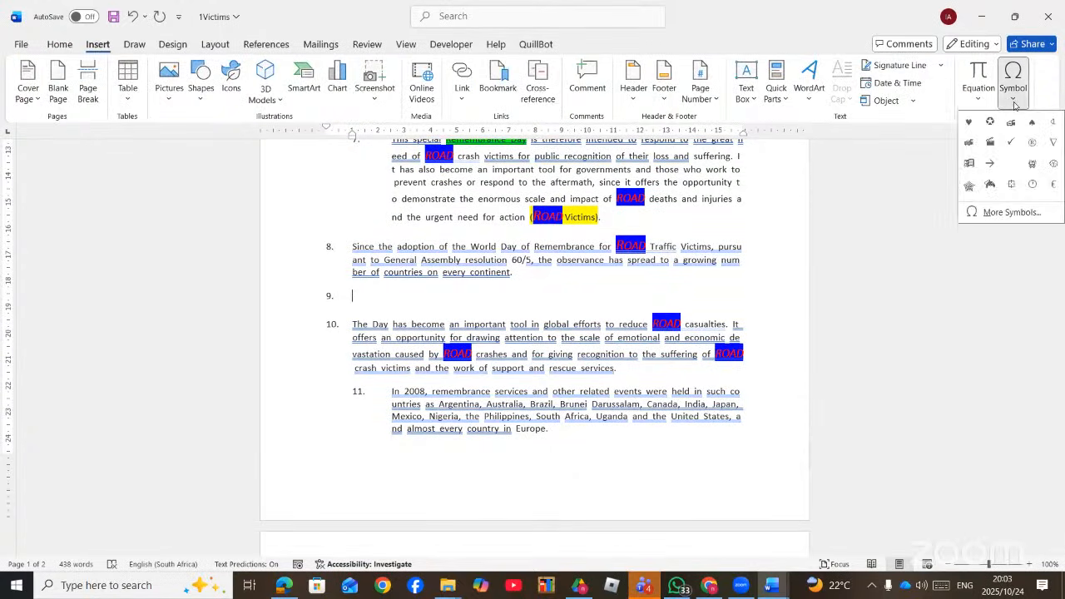
click(969, 163)
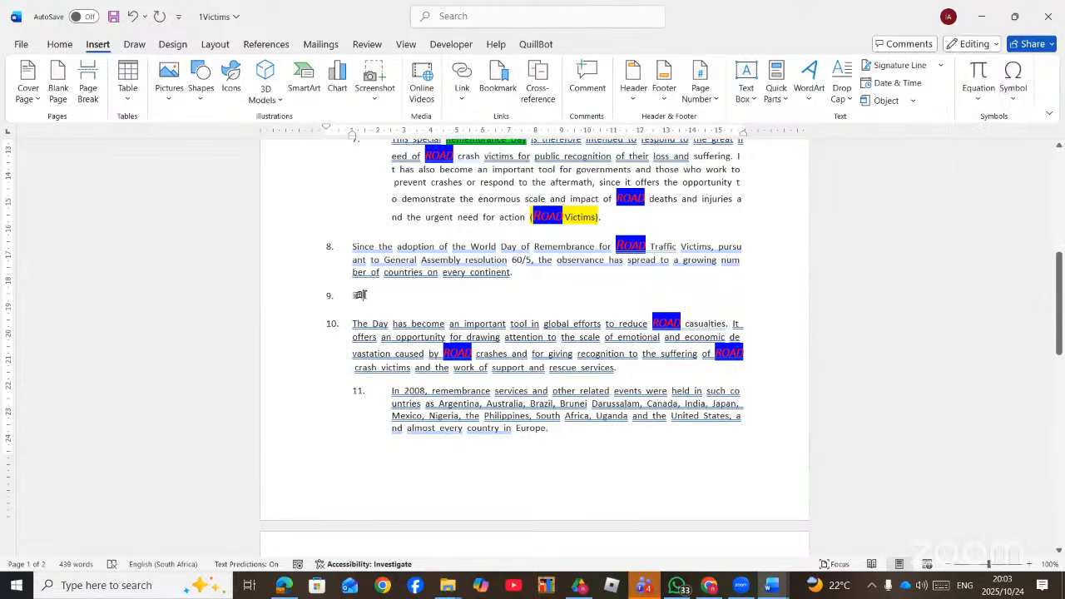
- Cut the Wingdings symbol to the clipboard, removing empty item 9
double_click(363, 294)
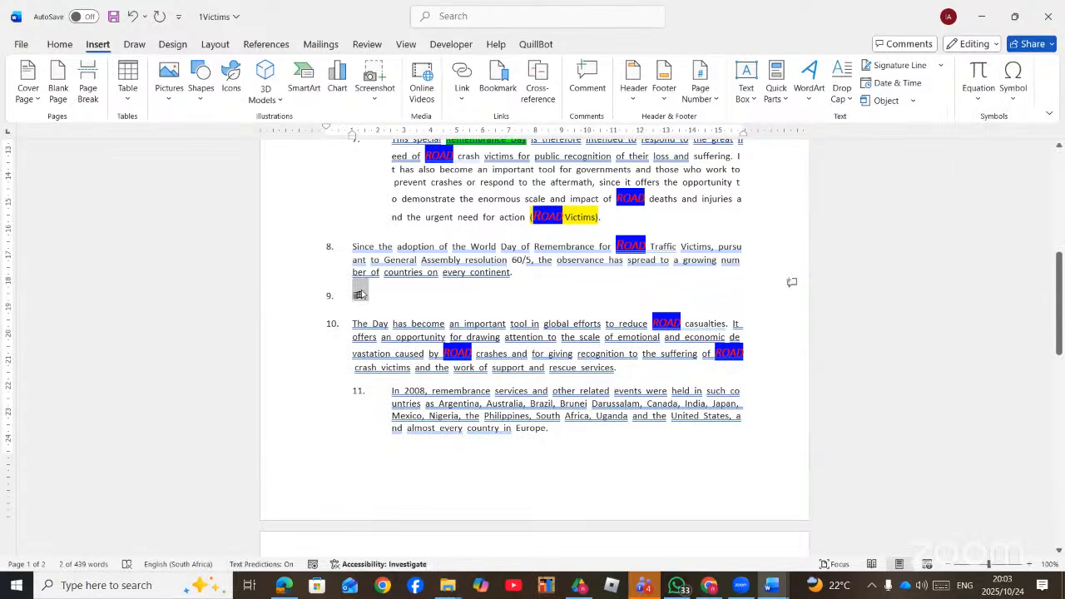
key(Delete)
key(Delete)
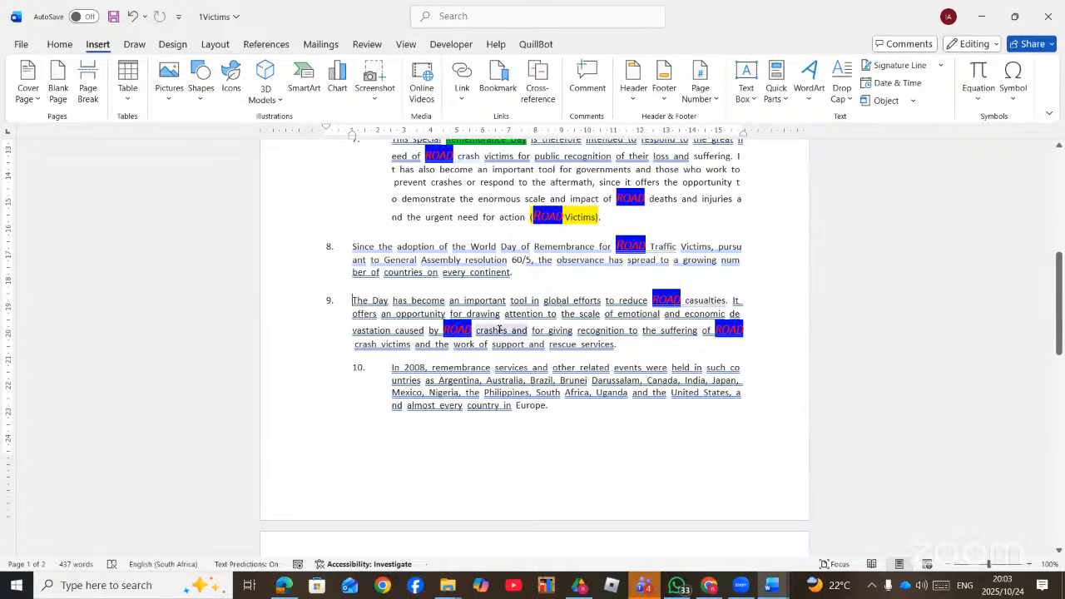
key(ctrl+z)
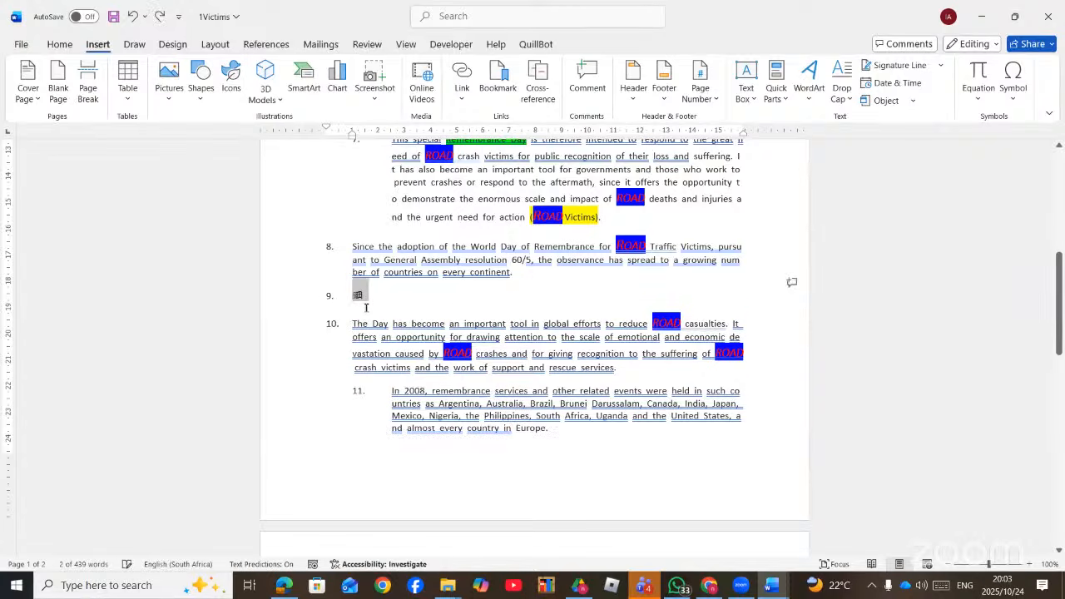
right_click(363, 296)
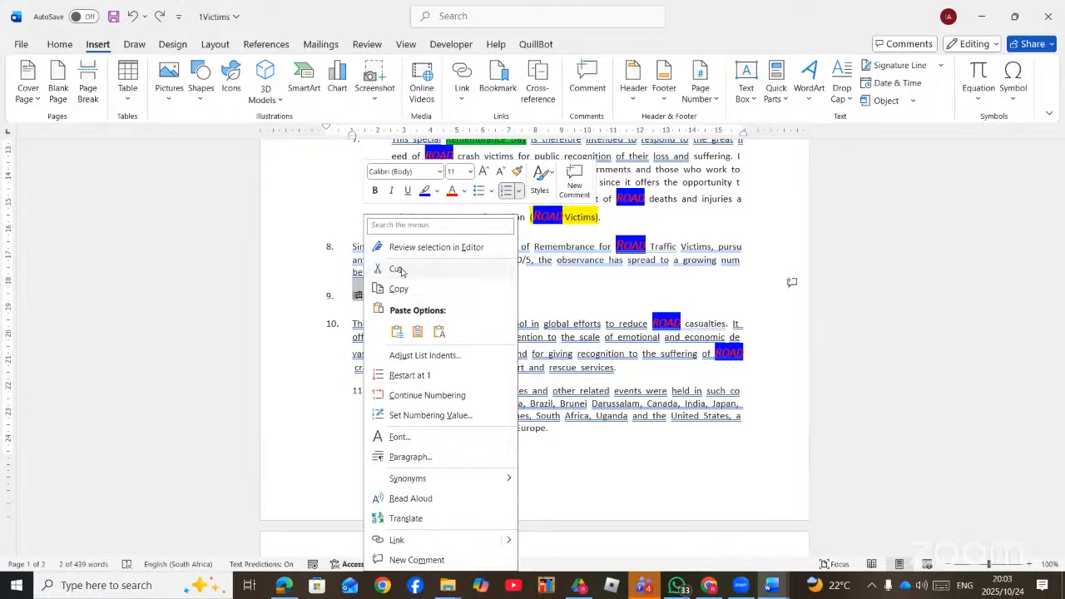
click(399, 268)
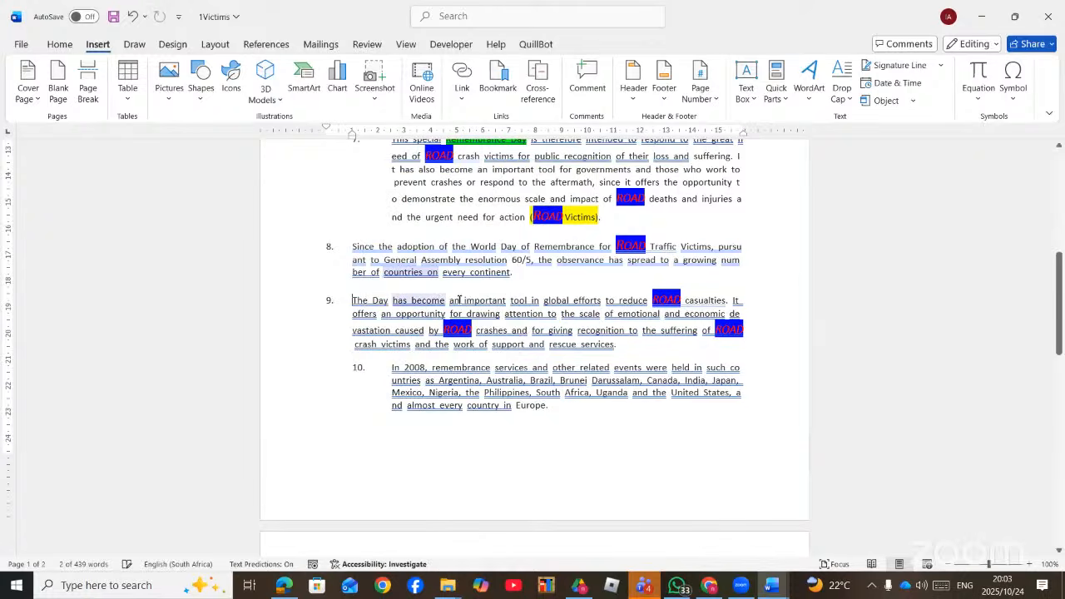
- Open Find and Replace by searching 'REP' and enter DAY as the search term
click(473, 15)
text(RE)
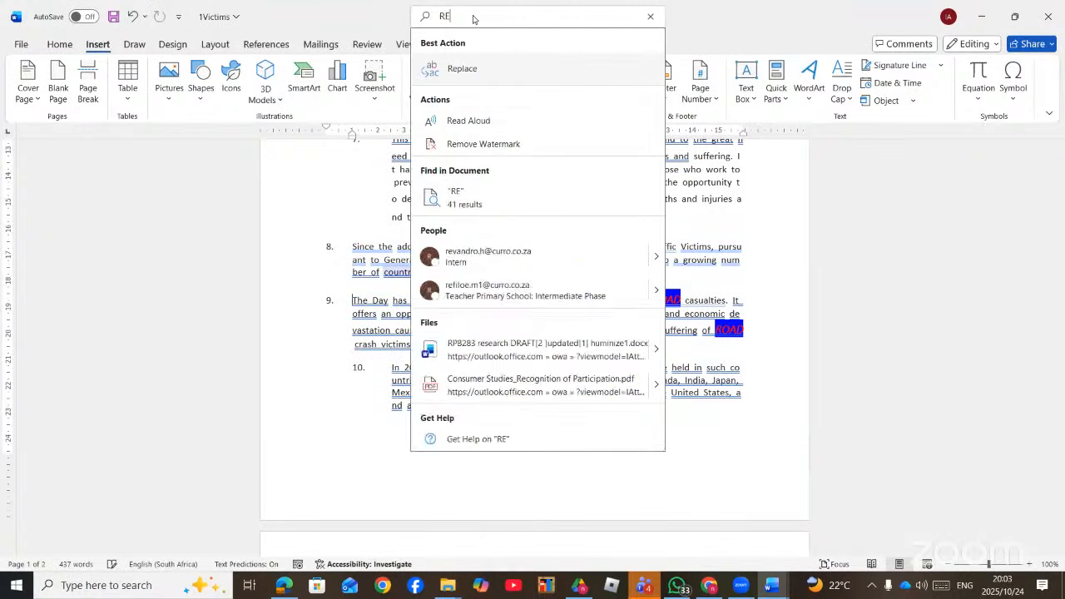
text(P)
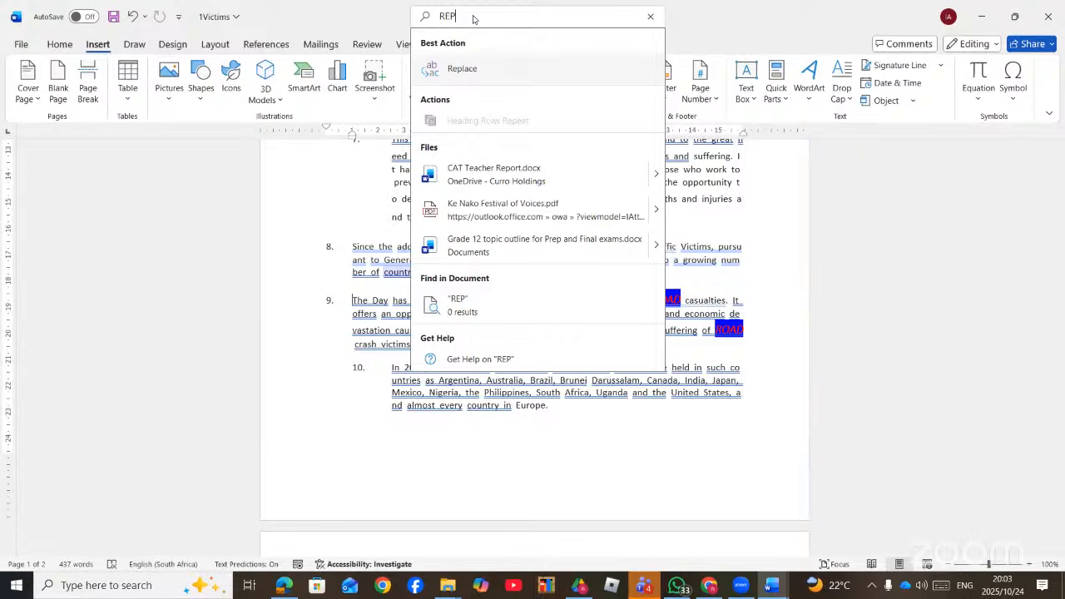
click(473, 70)
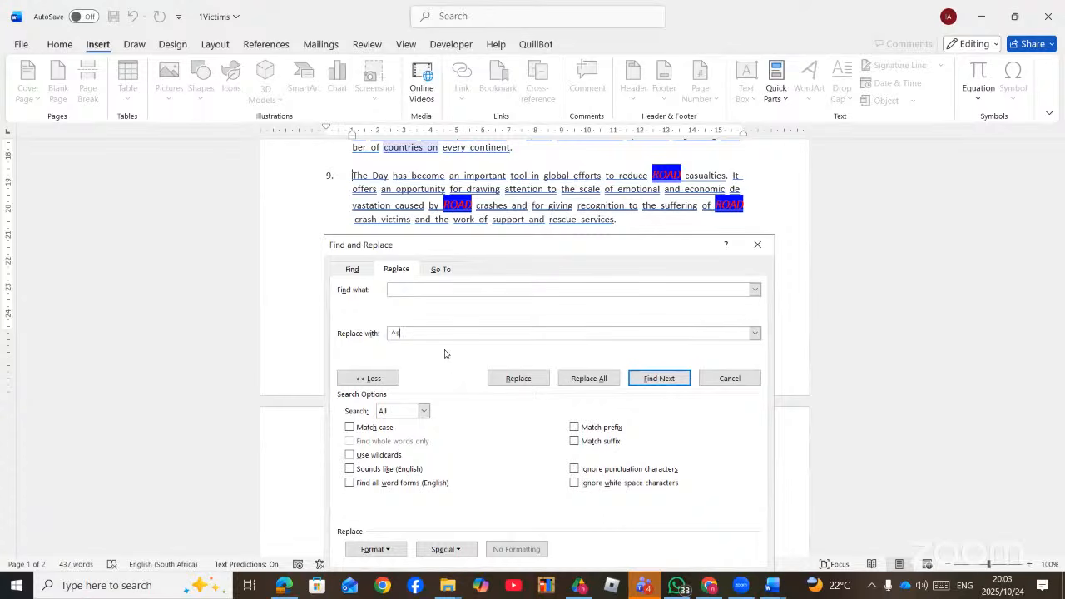
key(BackSpace)
key(BackSpace)
click(422, 289)
key(BackSpace)
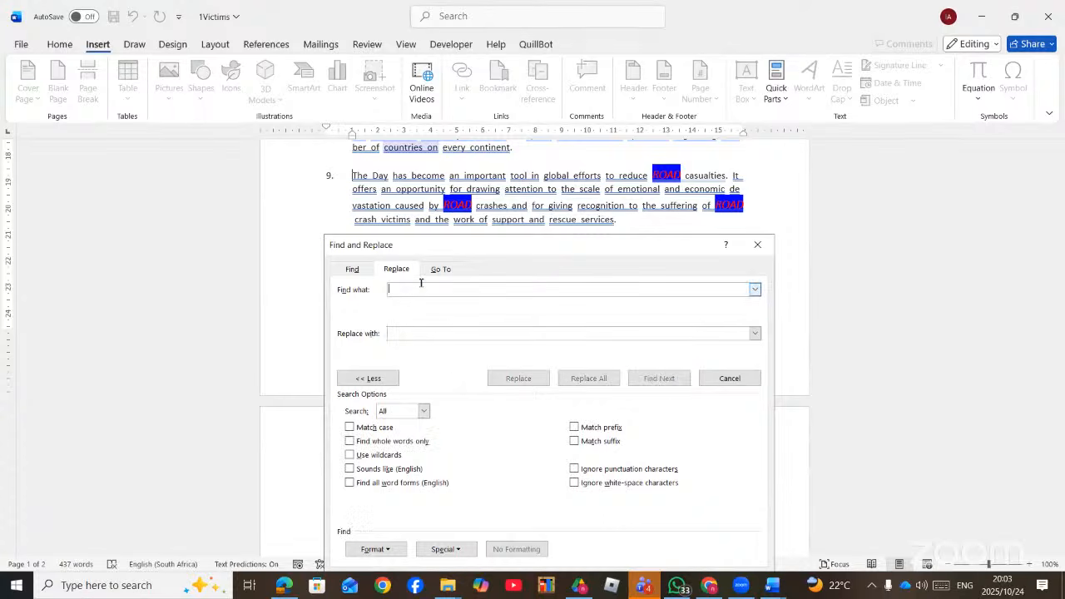
drag(523, 238, 542, 211)
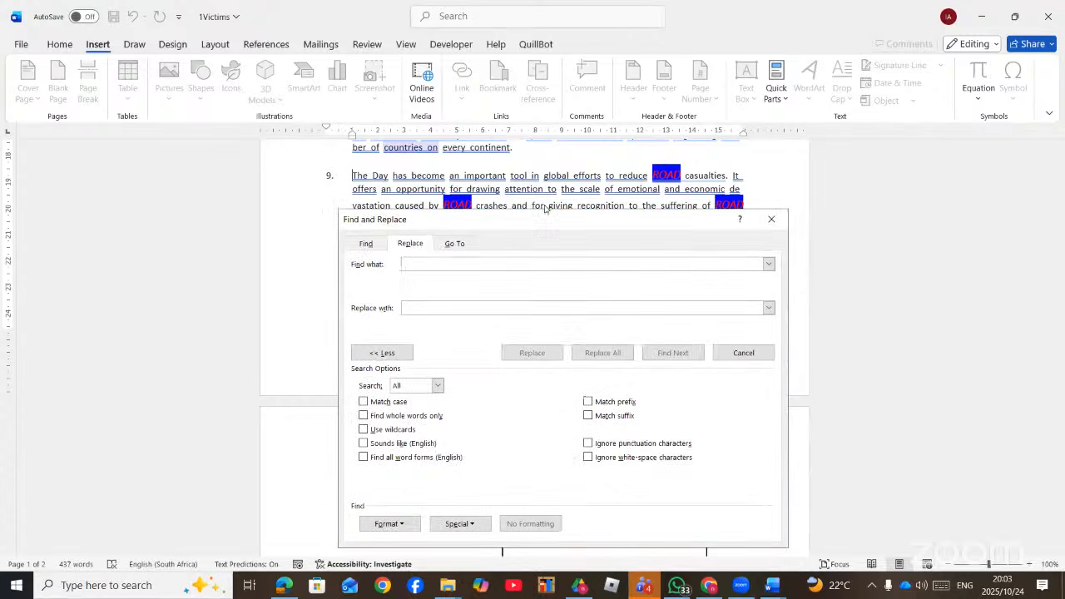
text(DAY)
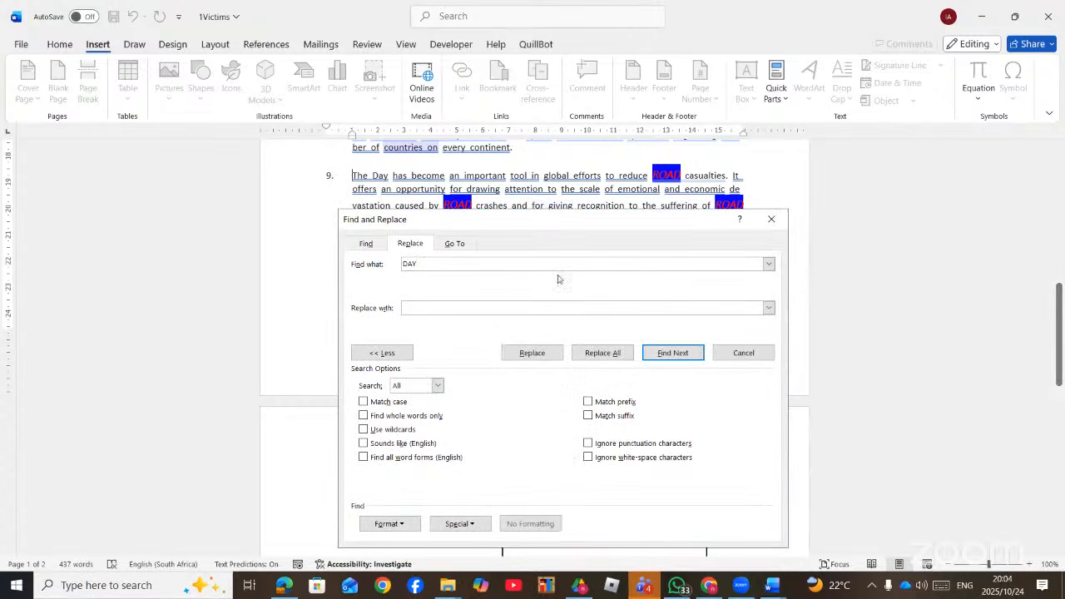
- Replace every DAY with Clipboard Contents (^c), then close the dialog
click(490, 306)
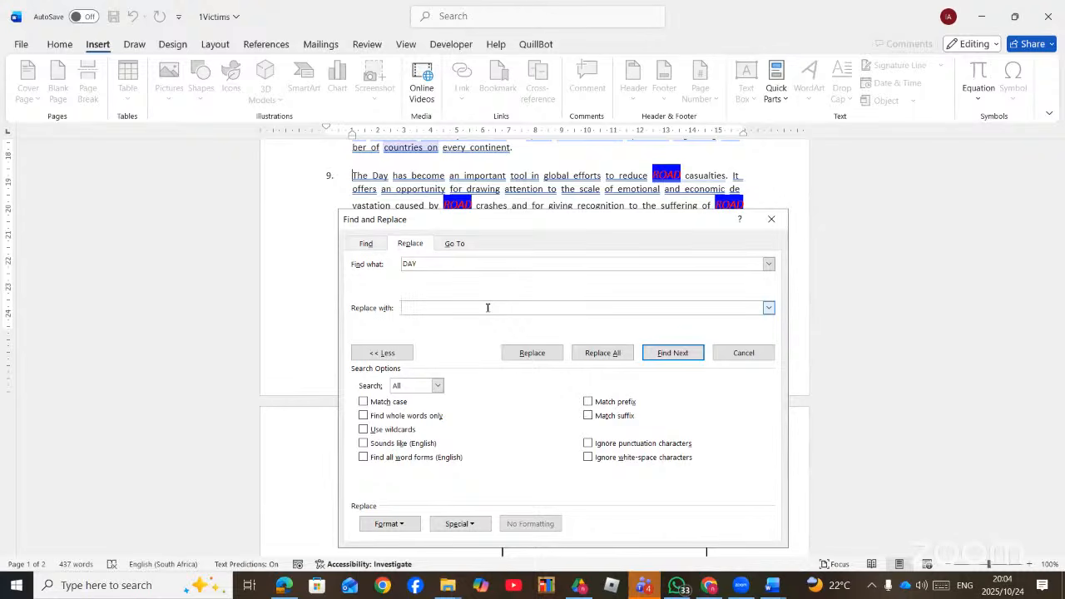
right_click(488, 307)
click(514, 350)
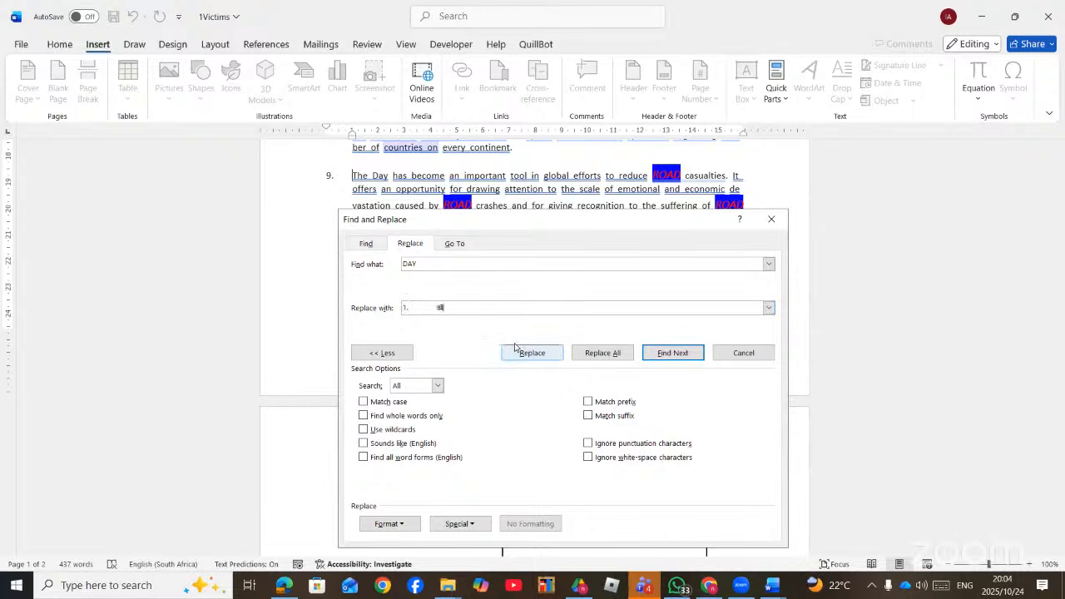
key(BackSpace)
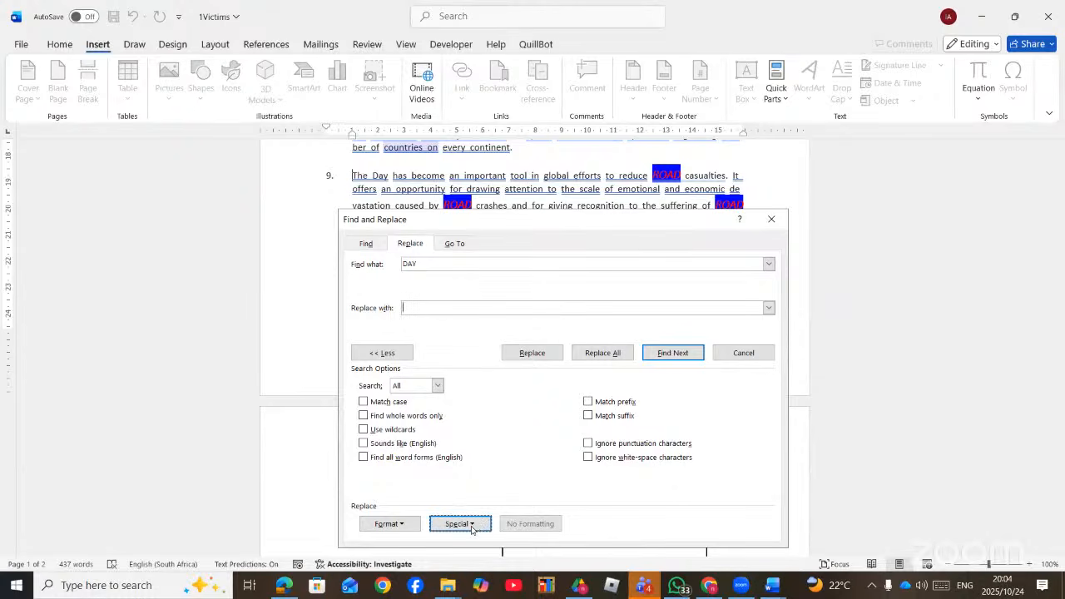
click(460, 523)
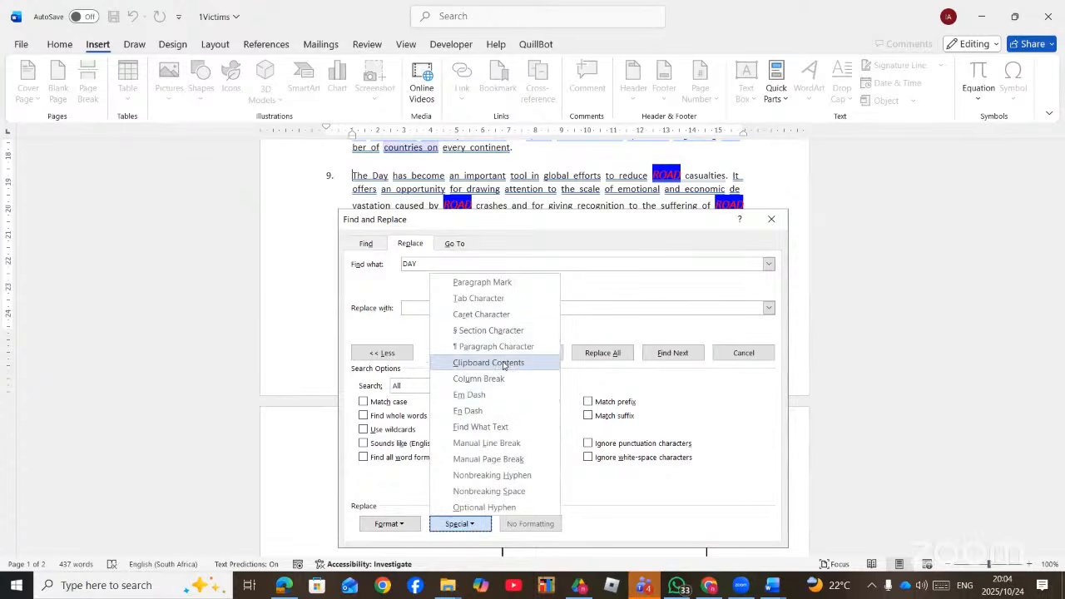
click(504, 364)
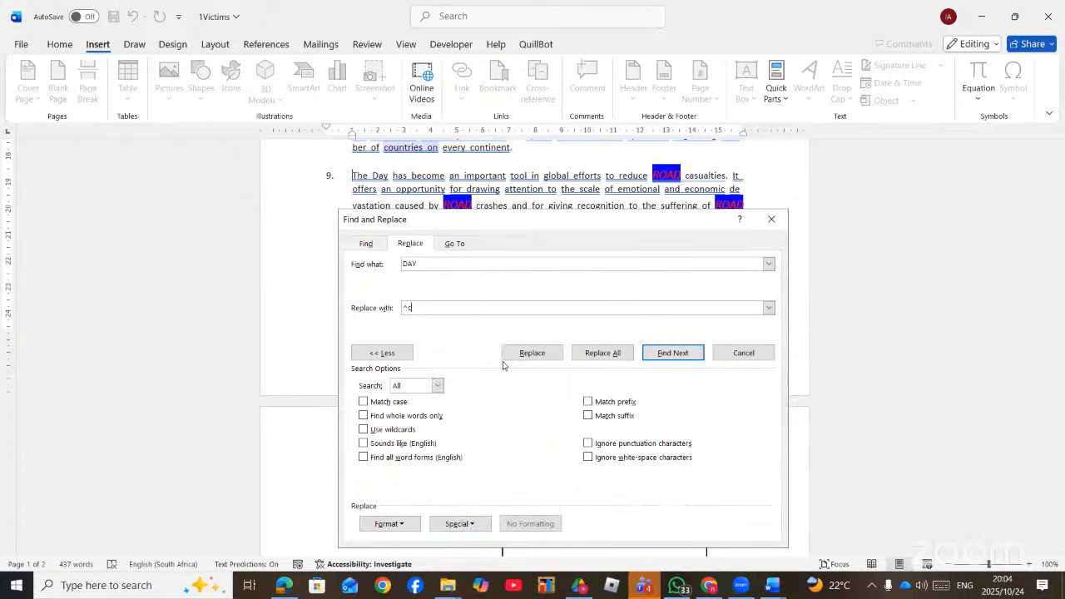
click(608, 351)
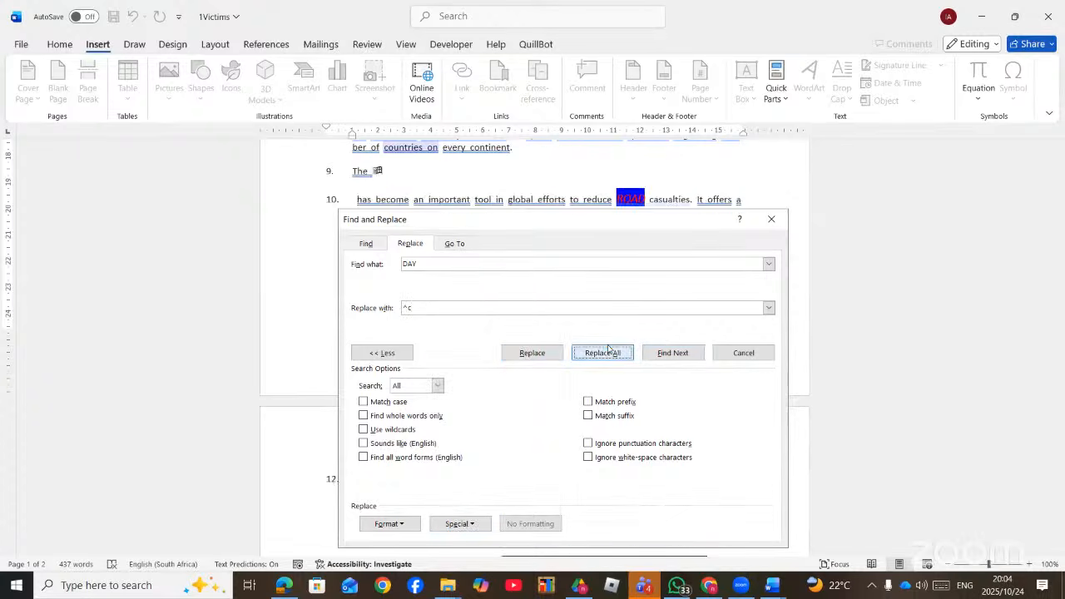
click(655, 421)
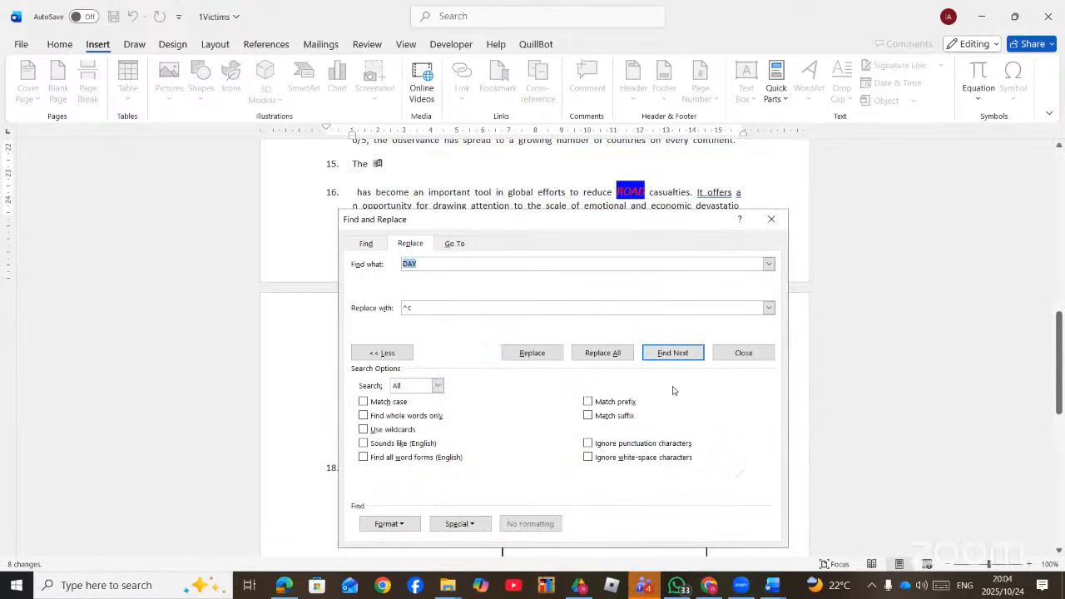
click(771, 219)
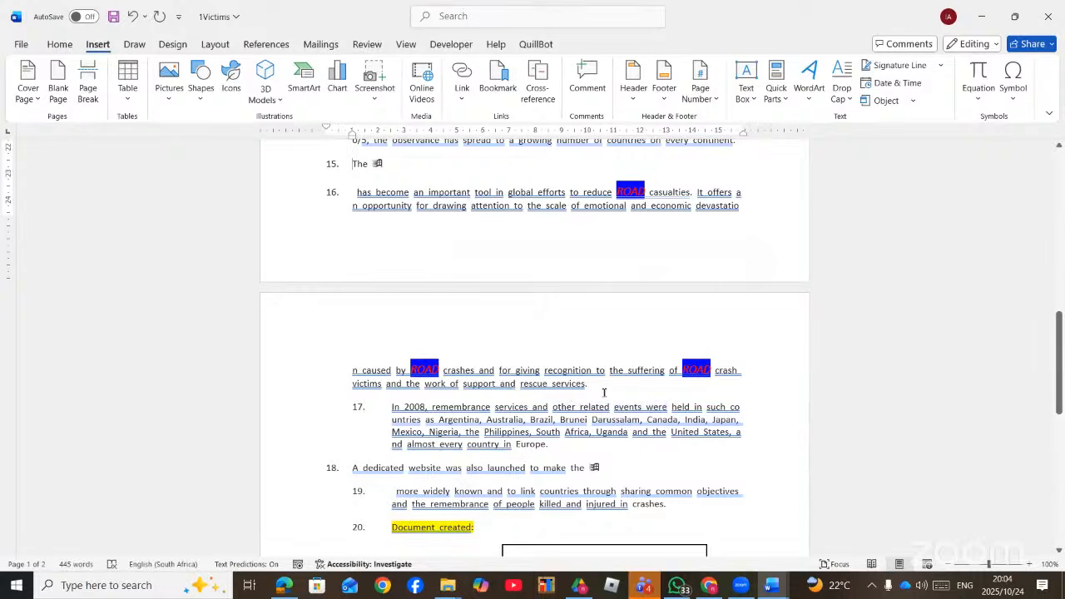
- Set Find and Replace to change WORLD into CONTINENT
key(ctrl+h)
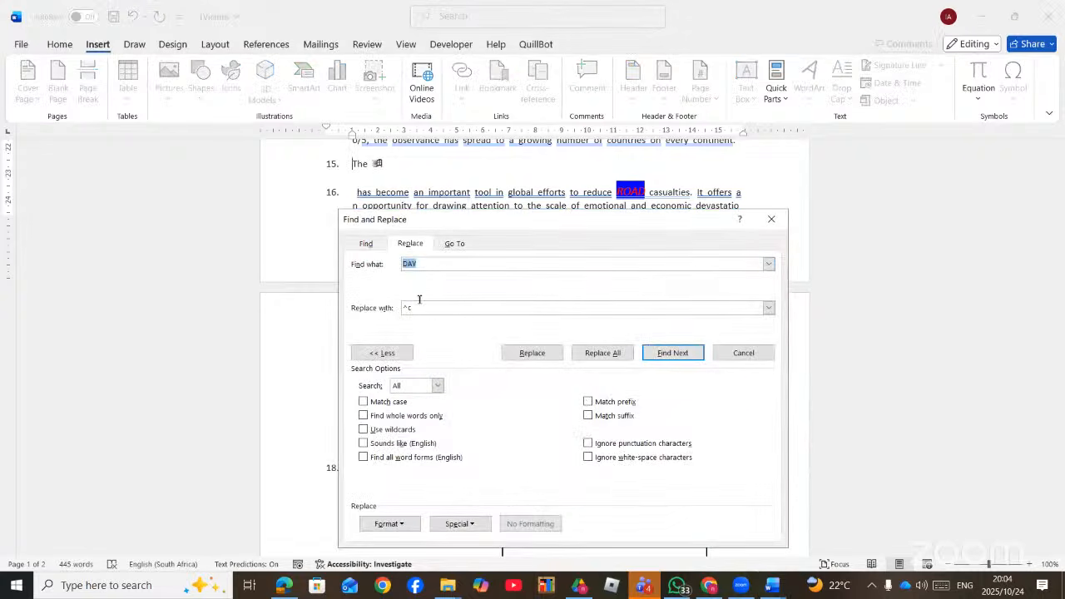
key(BackSpace)
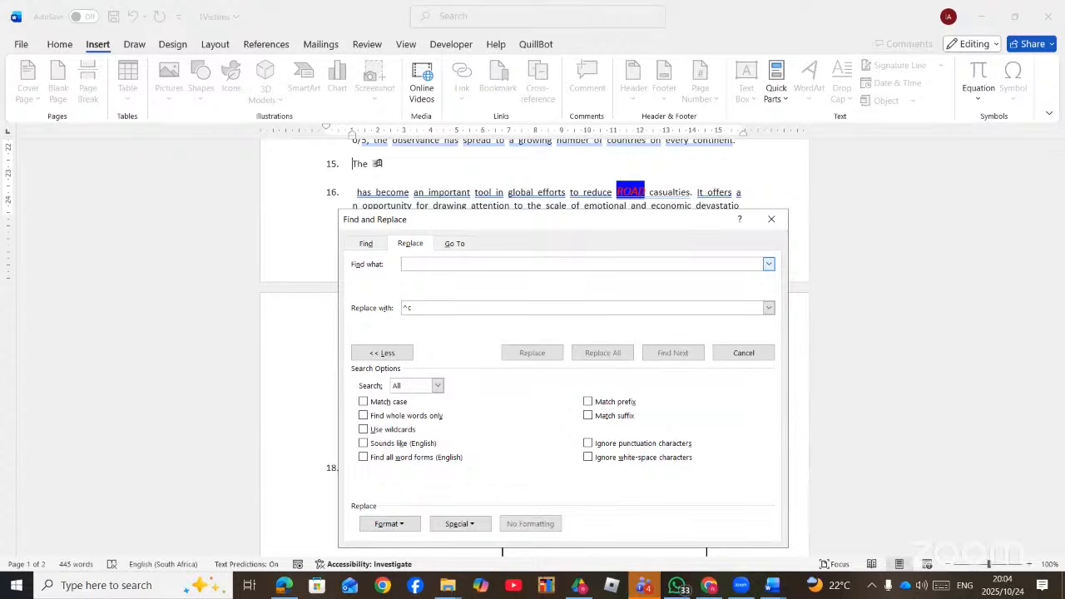
text(WORLD)
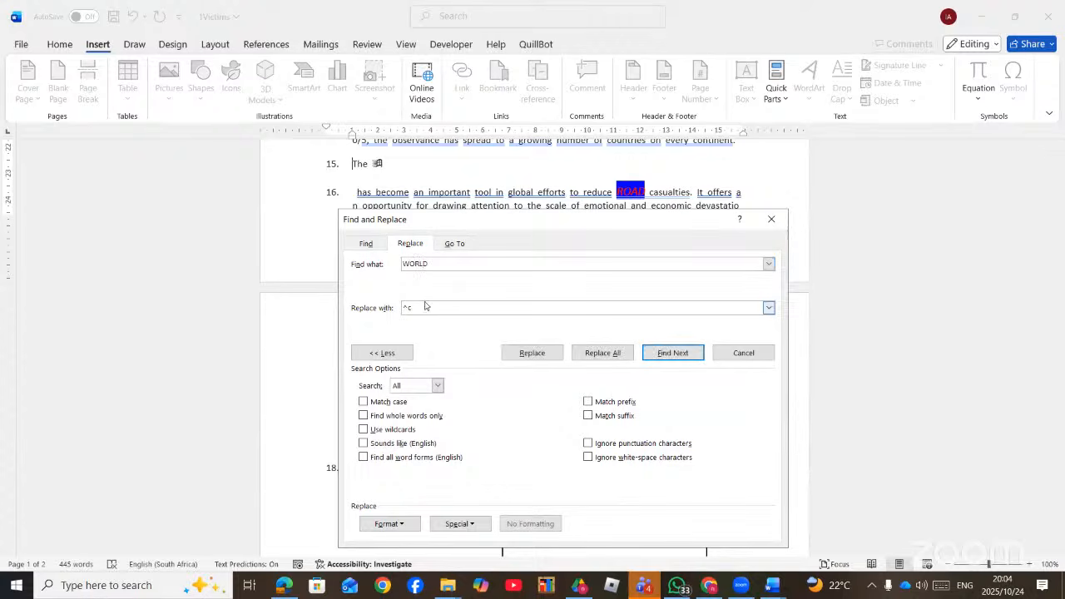
click(425, 304)
text(CONTINENT)
- Format the replacement font as red and All caps
click(420, 528)
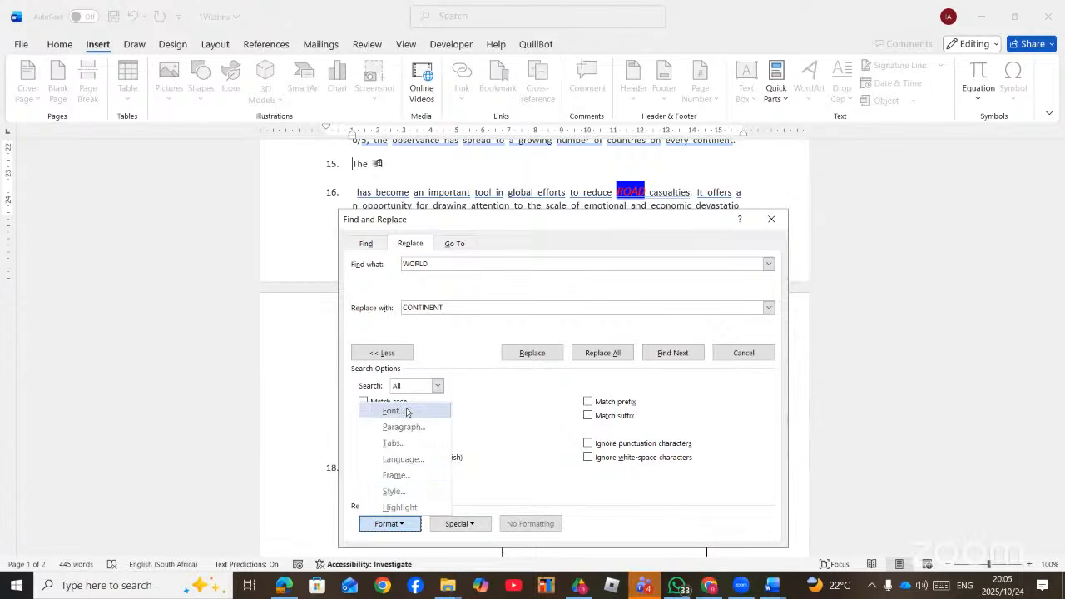
click(407, 404)
click(596, 158)
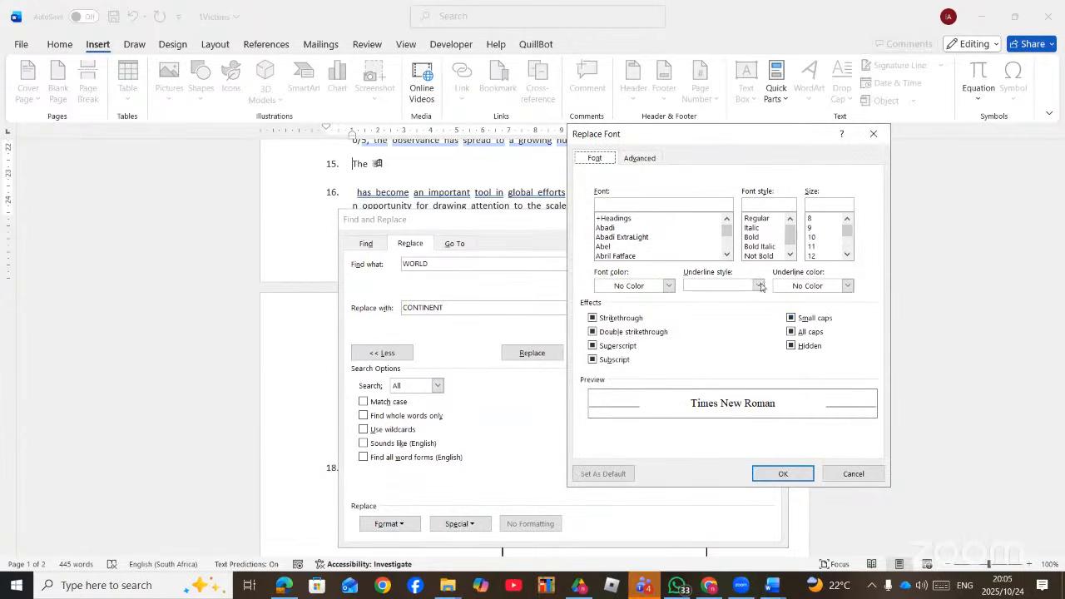
click(811, 332)
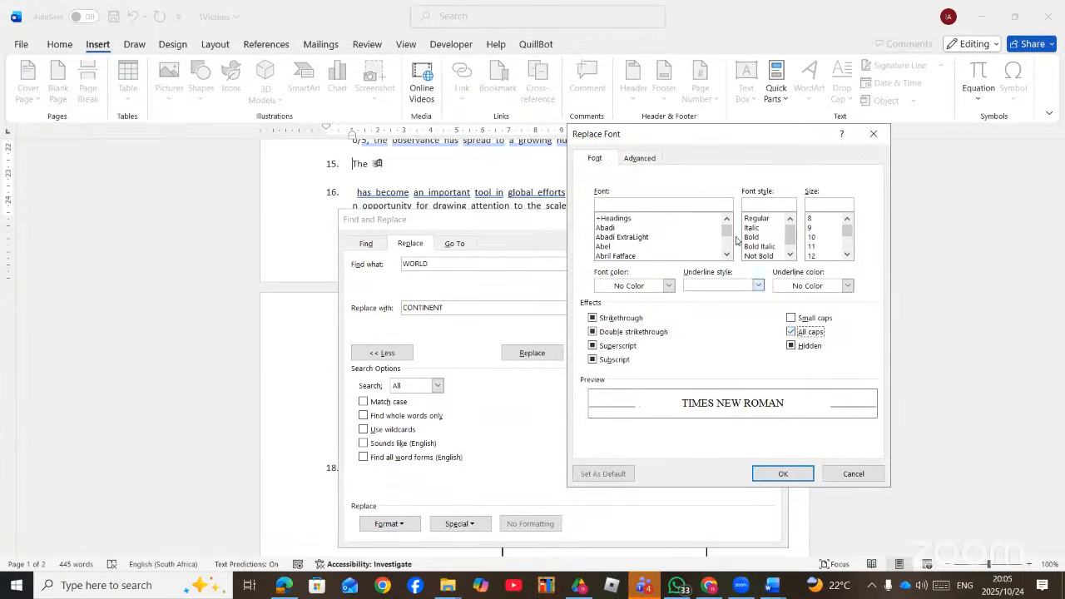
click(669, 287)
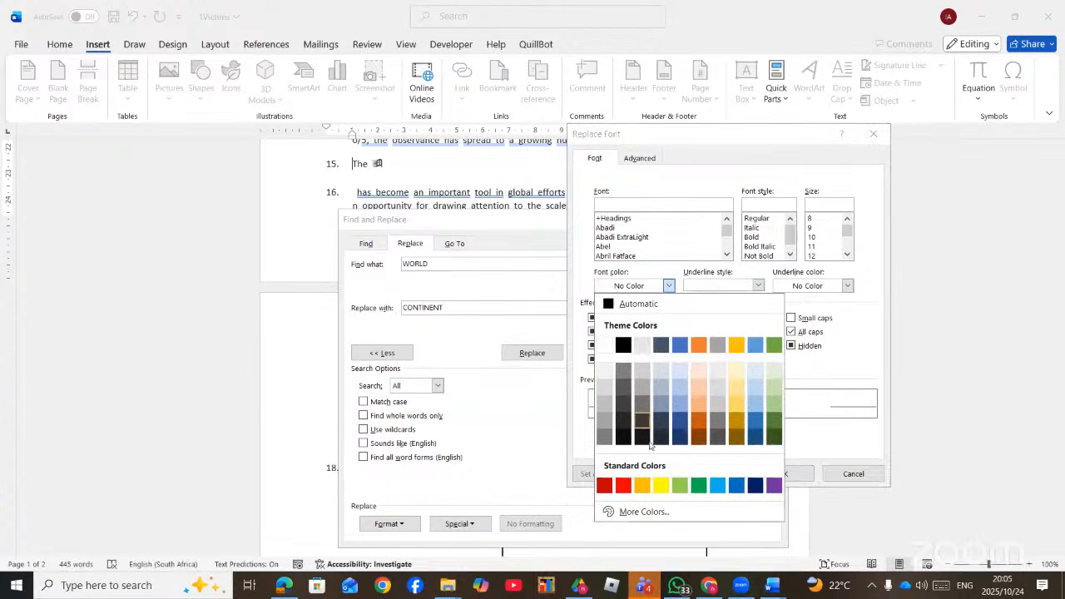
click(624, 485)
click(778, 473)
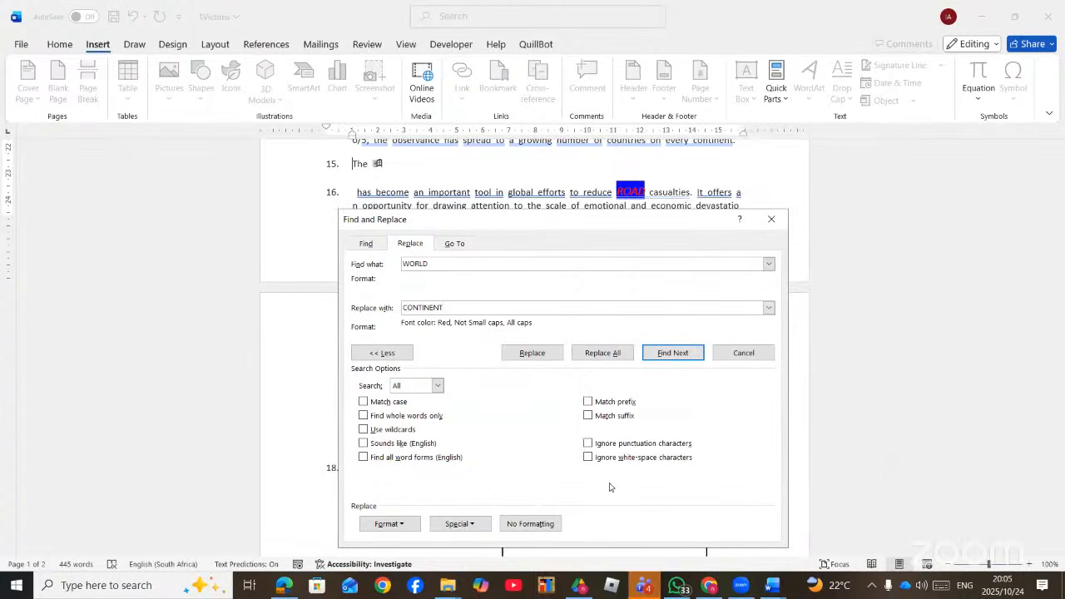
- Replace all 5 WORLD occurrences with red CONTINENT and close the dialog
click(622, 352)
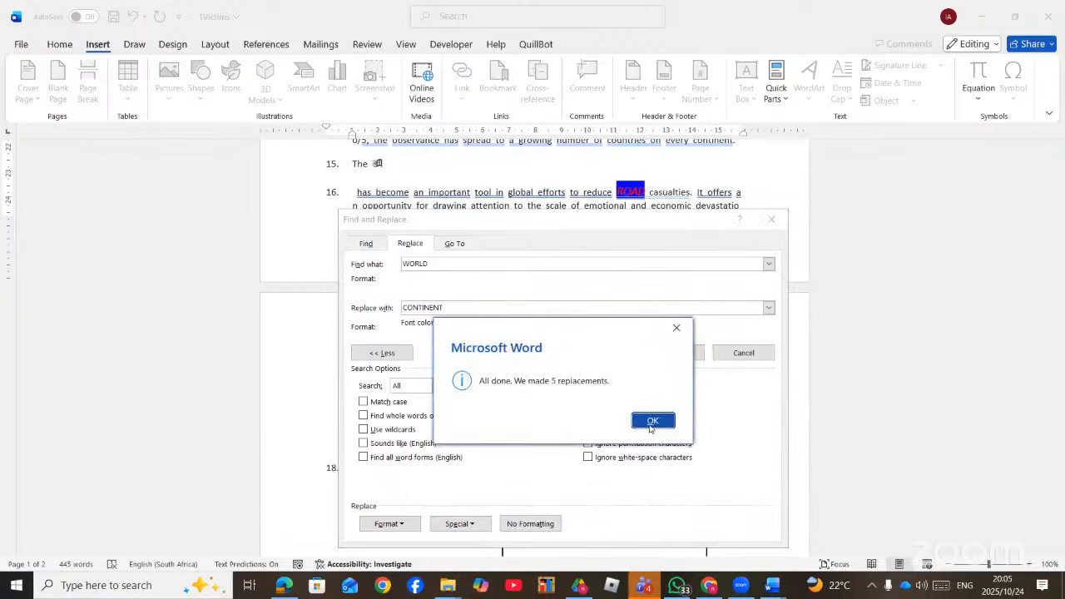
click(651, 420)
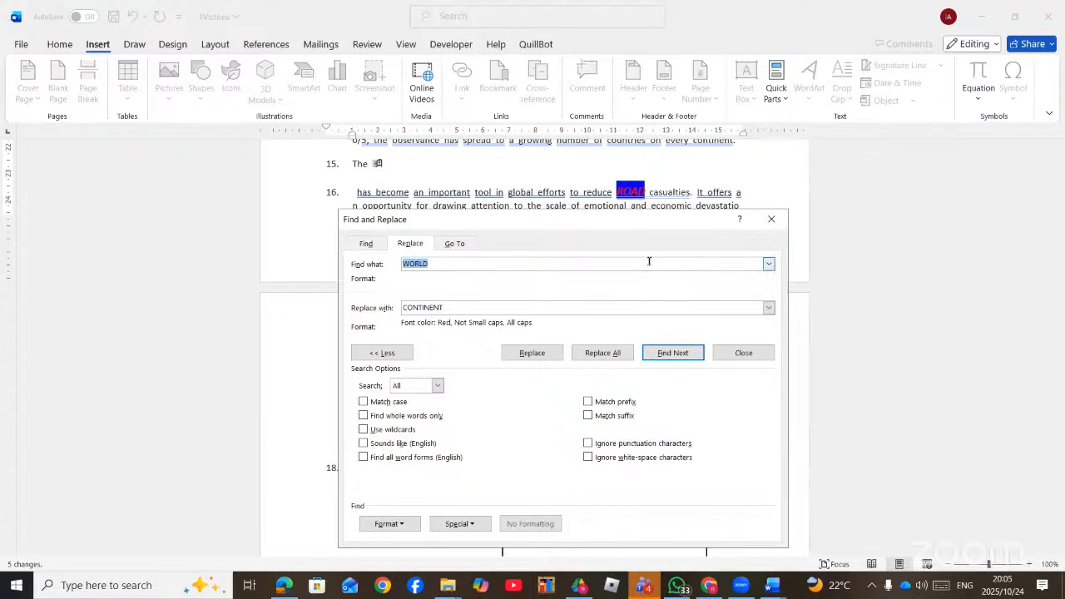
click(771, 218)
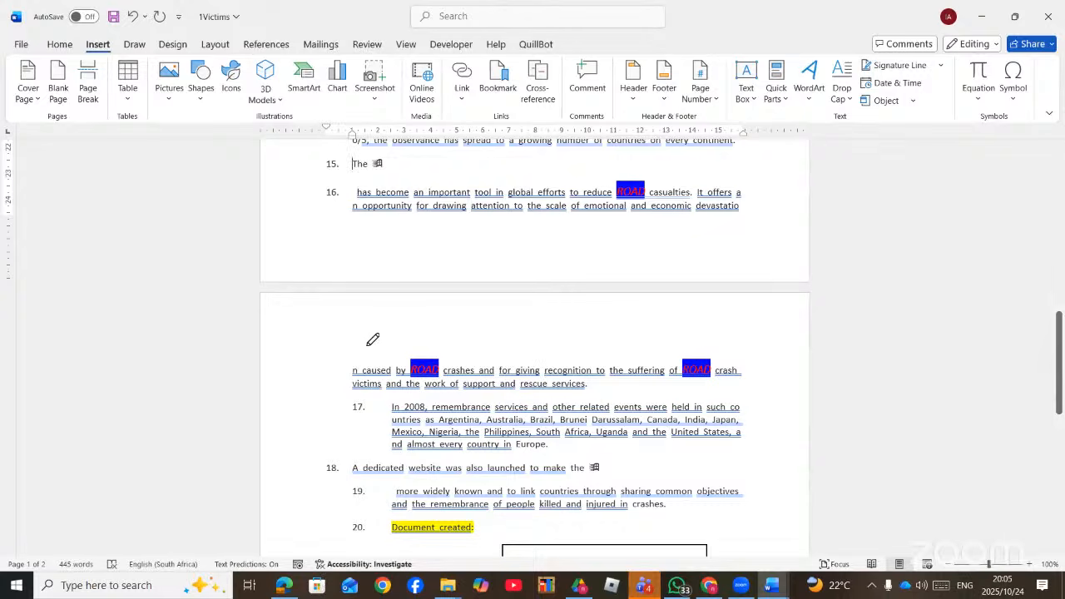
- Back in the PDF, tick the LINK OBJECT heading with the pen
key(alt+Tab)
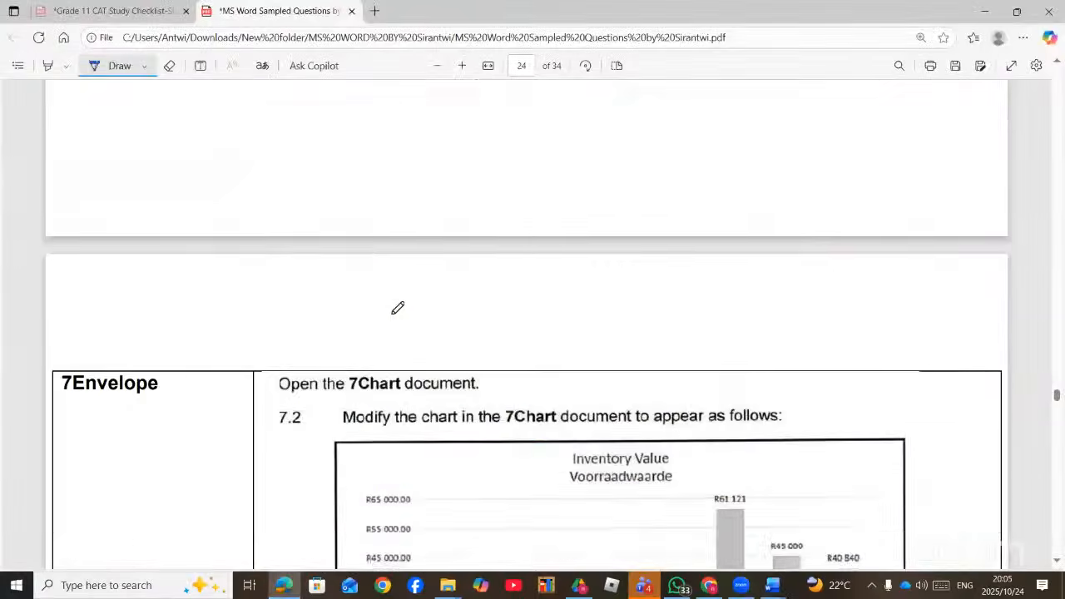
scroll(397, 308, up, 5)
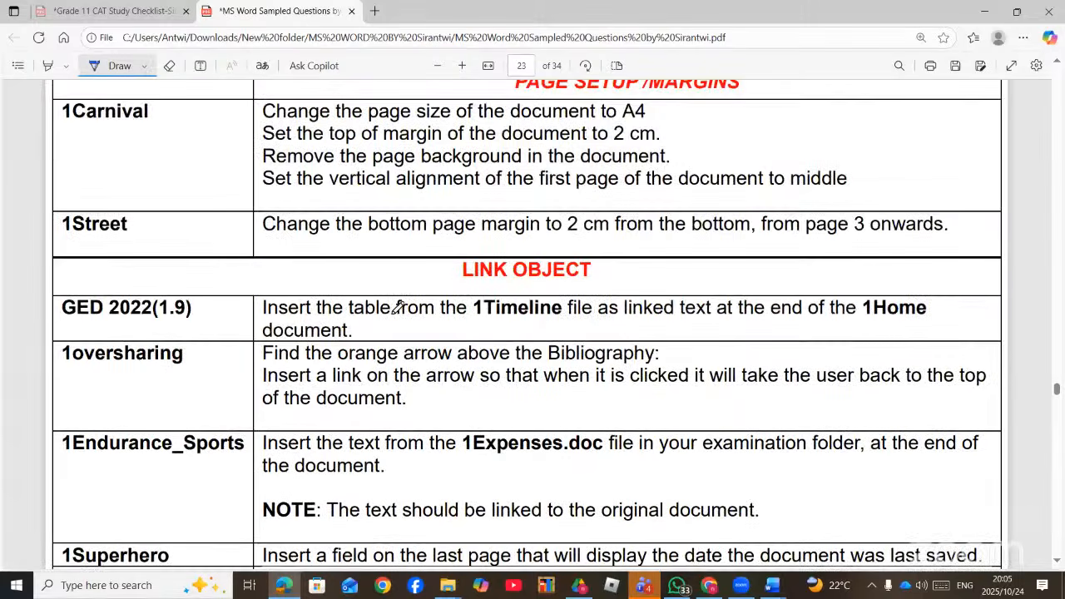
scroll(398, 308, up, 2)
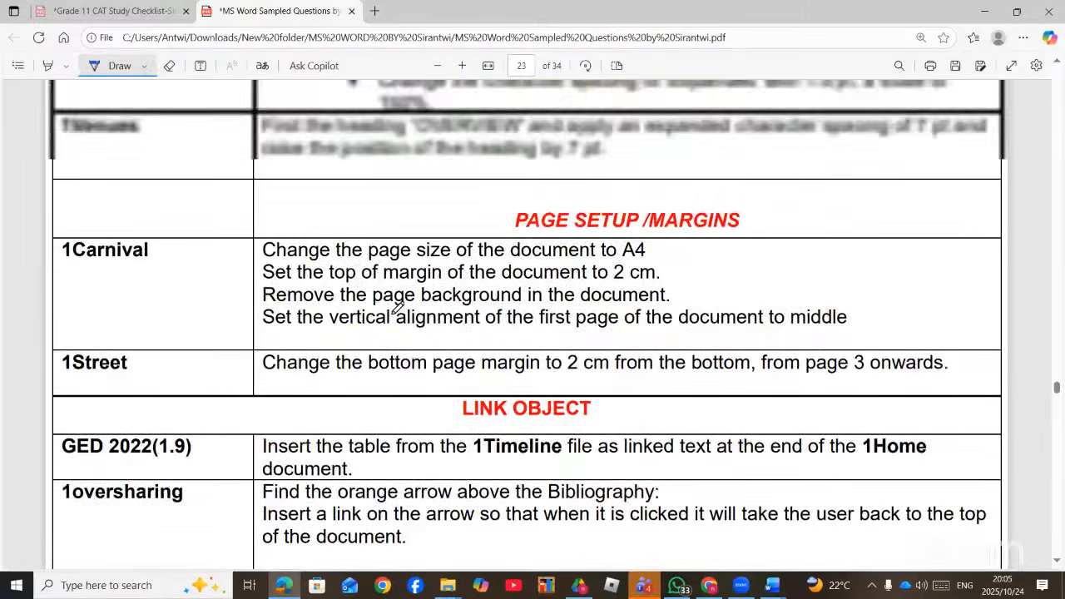
drag(607, 422, 663, 401)
scroll(574, 445, down, 2)
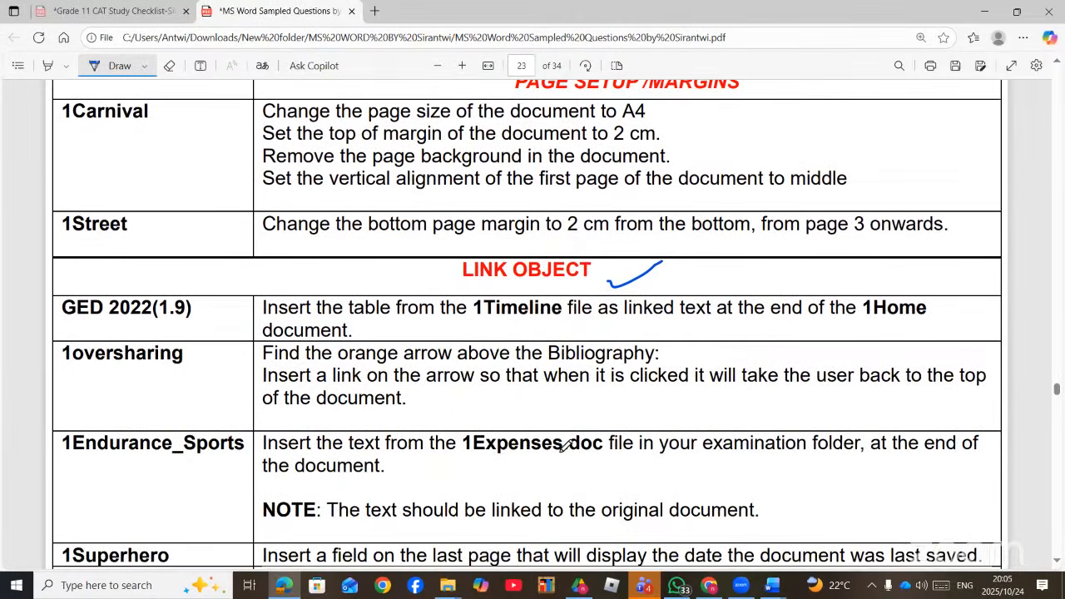
scroll(561, 447, down, 1)
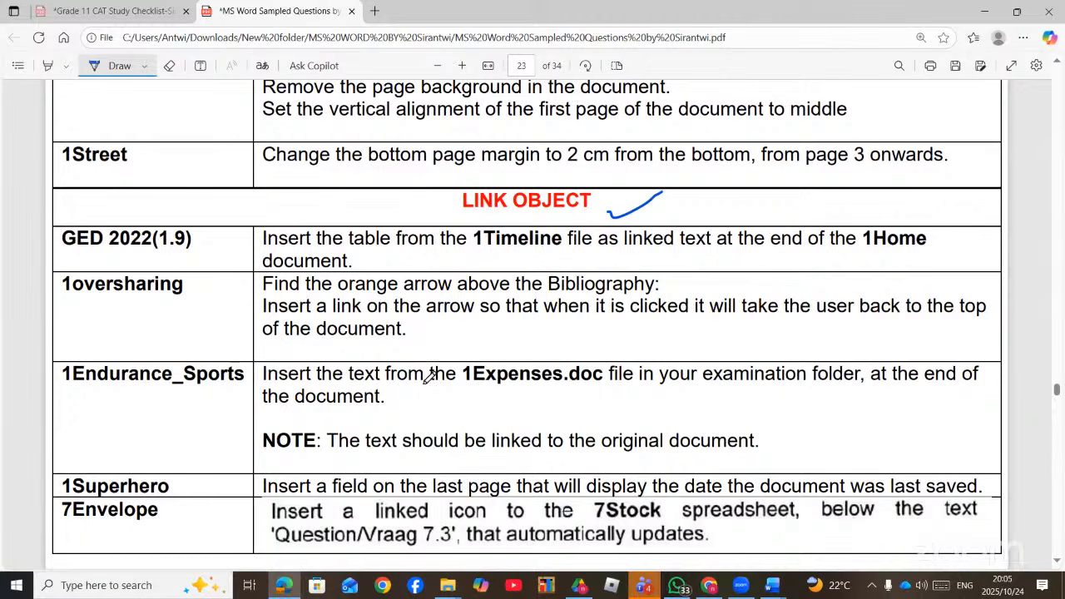
- Underline 1Expenses.doc and the note about linking to the original in the task
drag(464, 386, 603, 382)
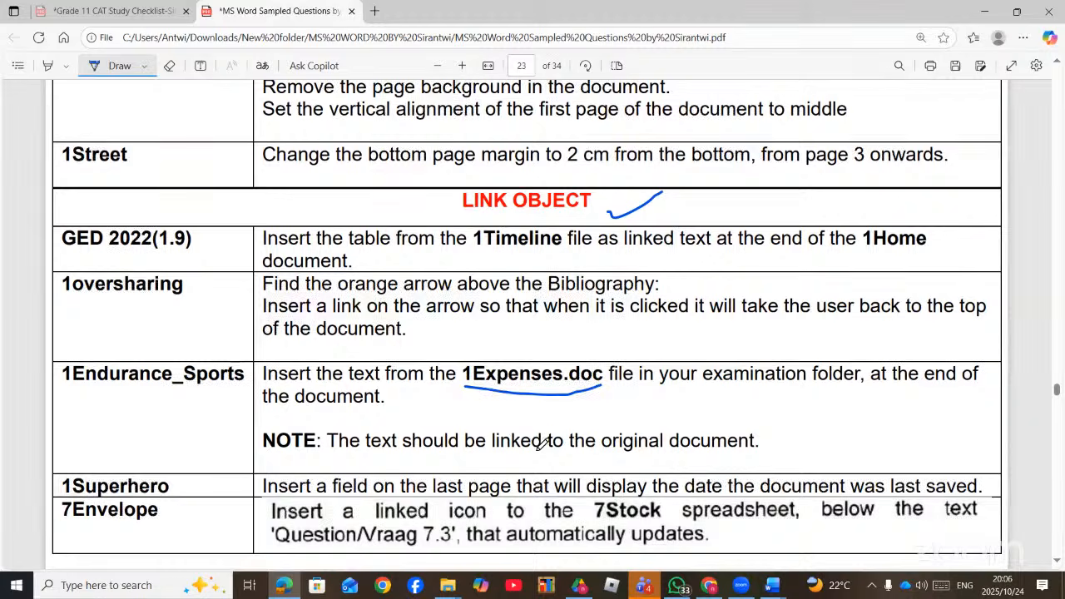
mouse_move(538, 453)
mouse_down()
mouse_move(760, 458)
mouse_move(720, 411)
mouse_up()
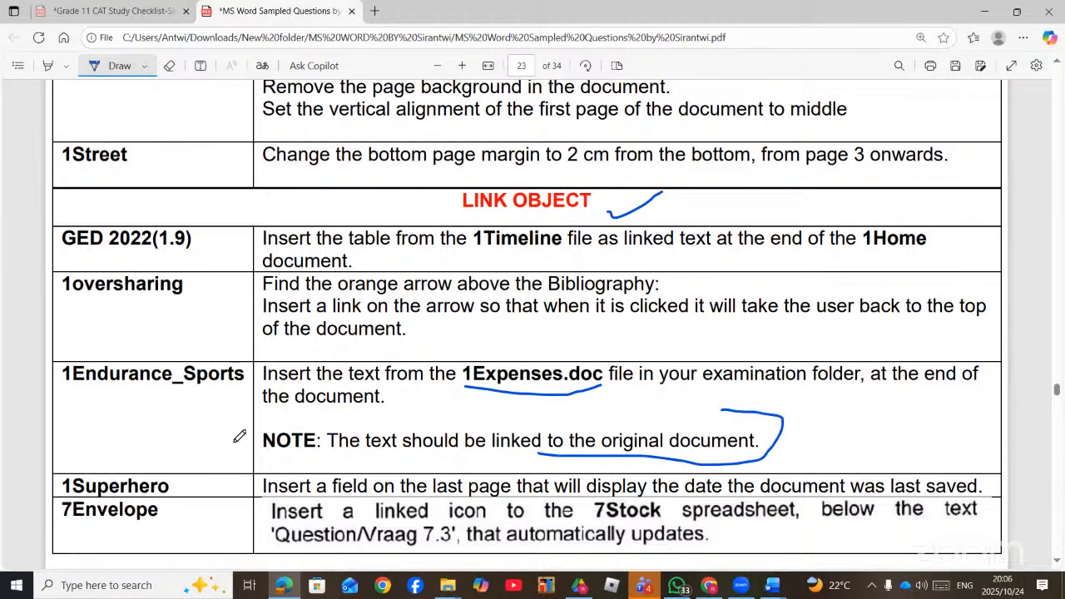
scroll(241, 437, down, 1)
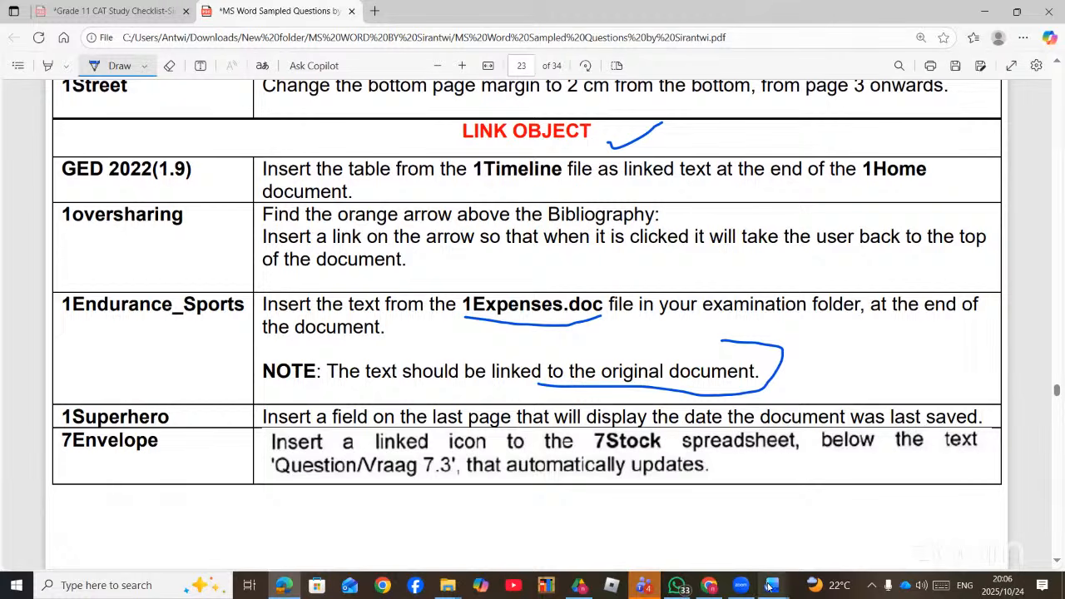
mouse_move(446, 592)
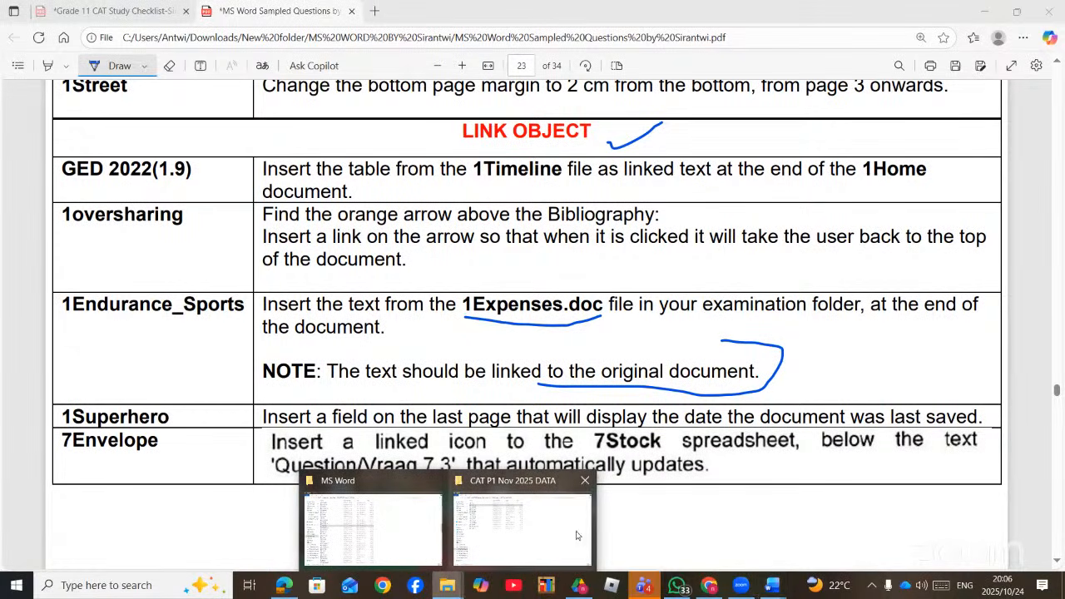
- From the MS Word folder window, open the 1Endurance_Sport document in Word
click(320, 476)
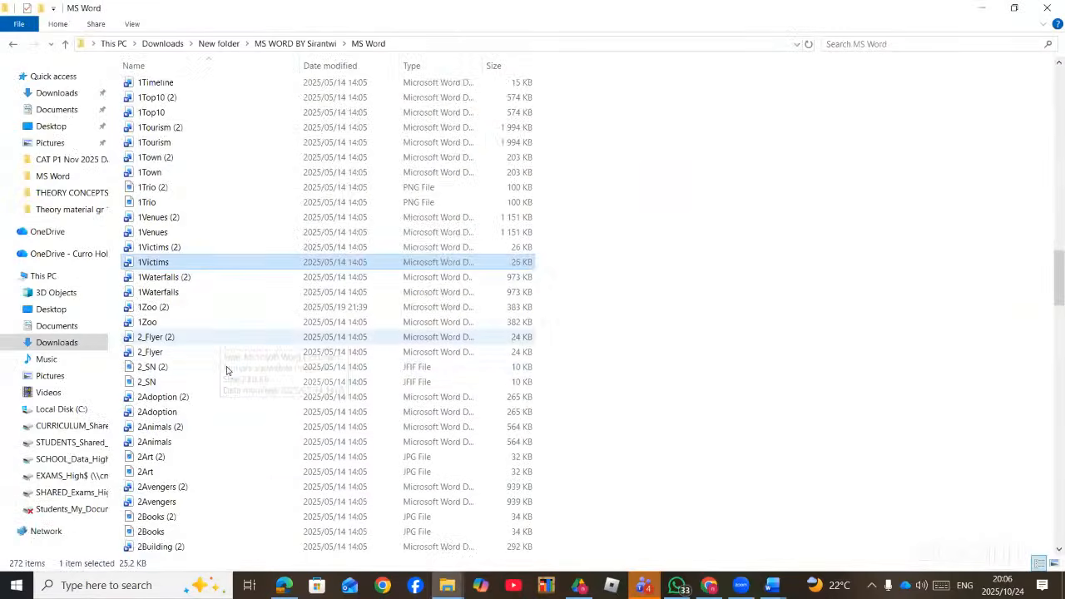
scroll(228, 369, up, 4)
scroll(227, 371, up, 3)
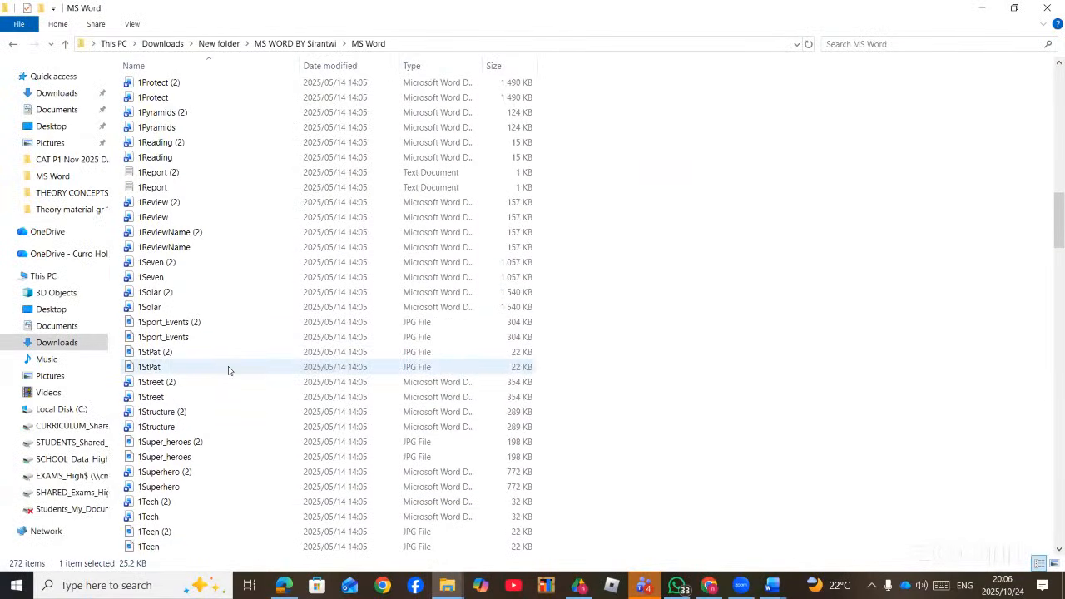
scroll(228, 370, up, 13)
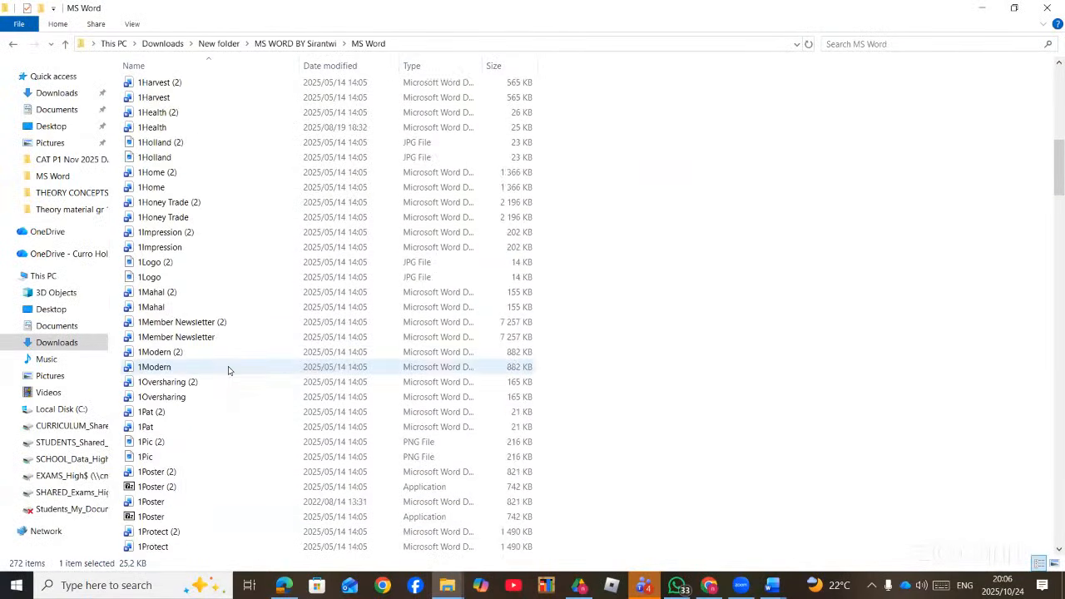
scroll(228, 370, up, 4)
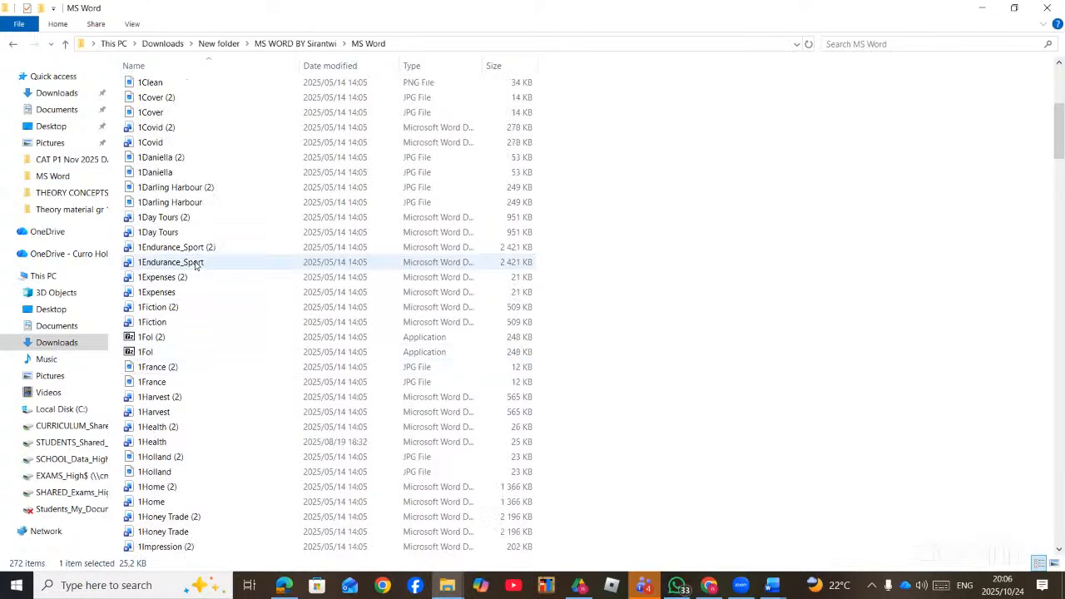
click(197, 263)
double_click(196, 263)
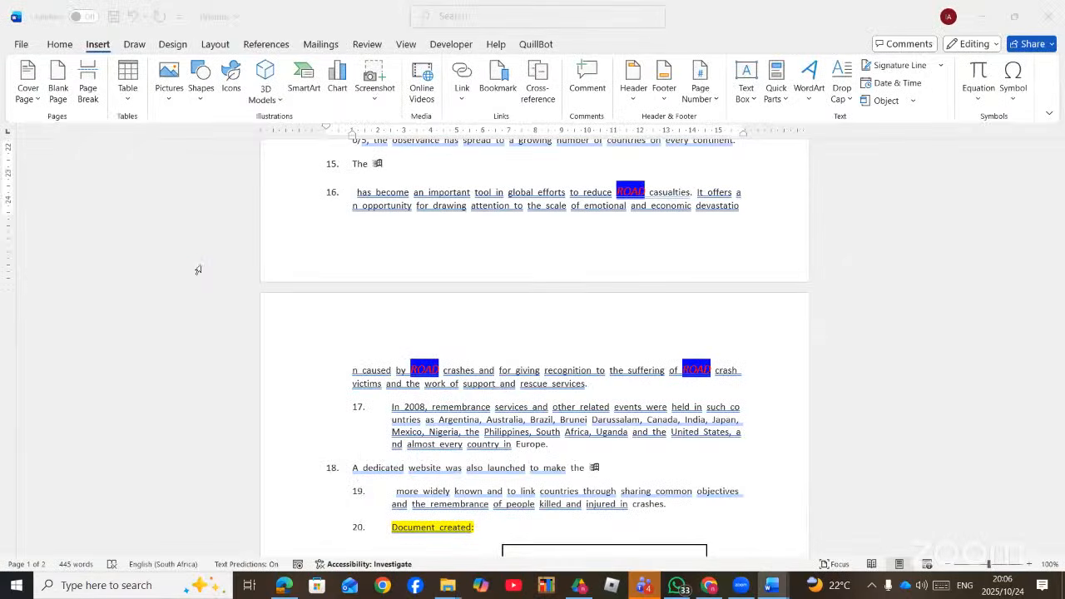
- Jump to page 14 and add an empty paragraph after the TABLE OF FIGURES heading
scroll(426, 326, down, 5)
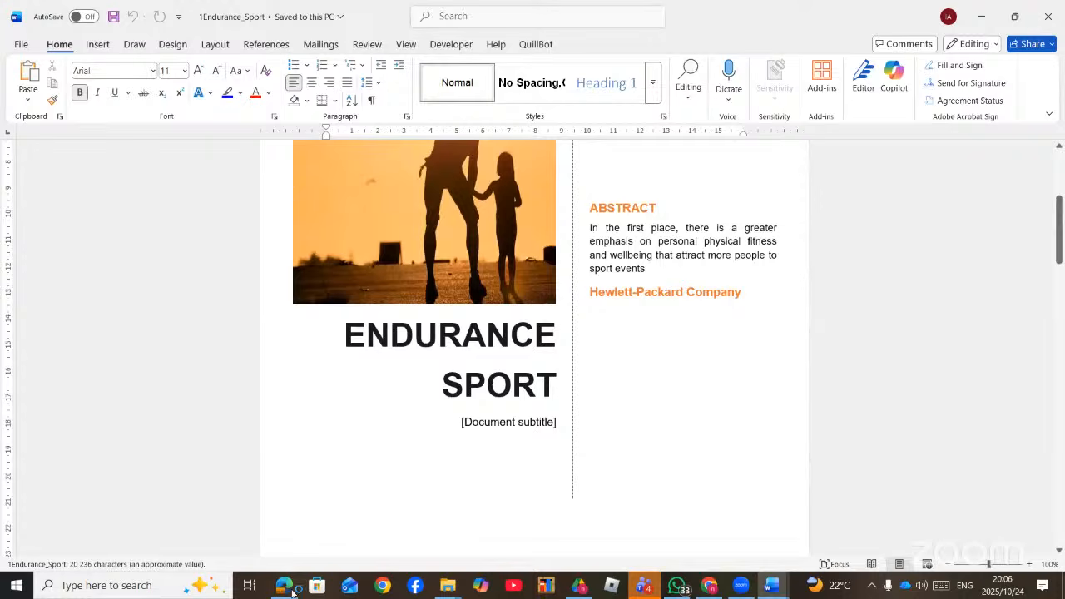
click(292, 591)
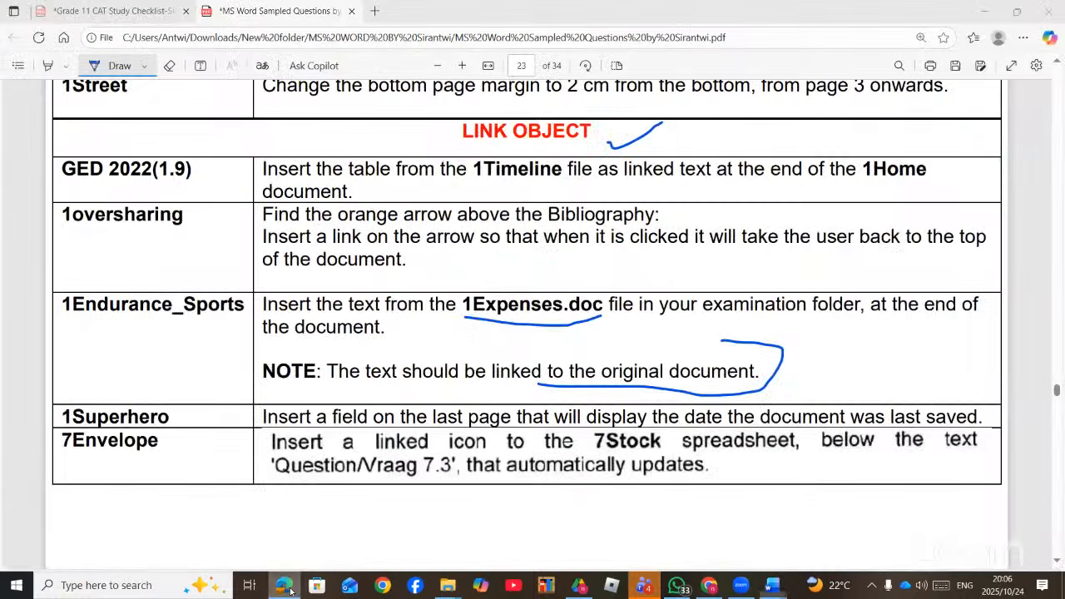
click(773, 585)
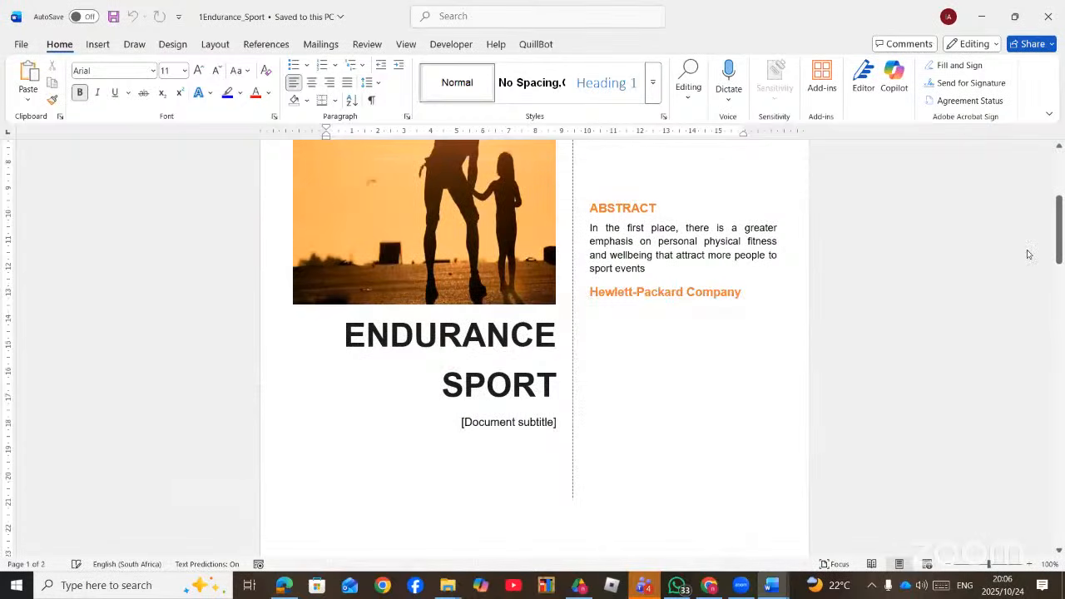
drag(1059, 230, 968, 522)
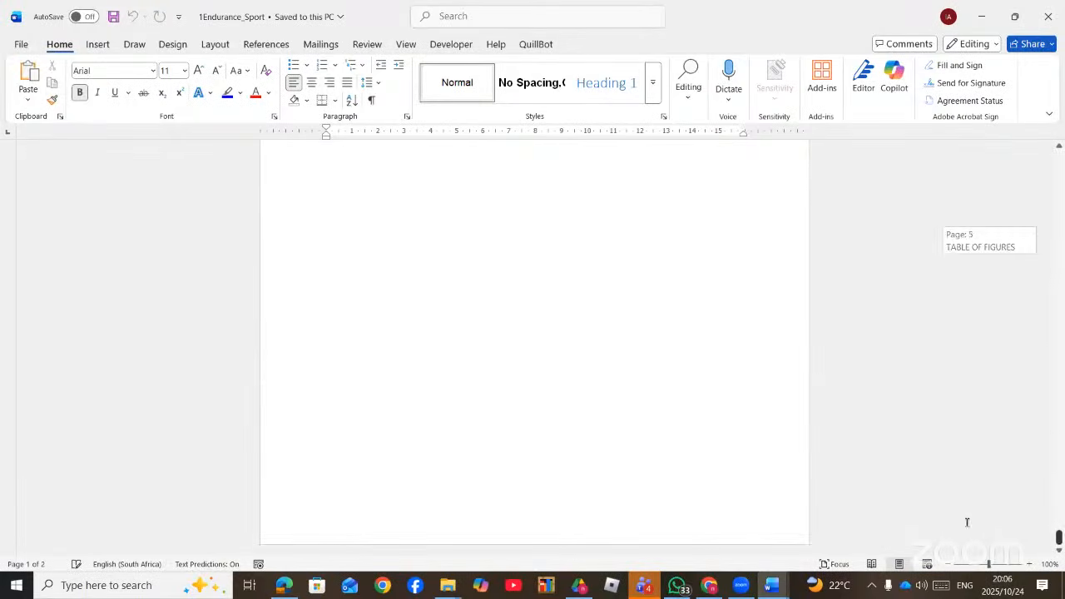
click(603, 260)
scroll(603, 259, up, 1)
scroll(541, 273, up, 4)
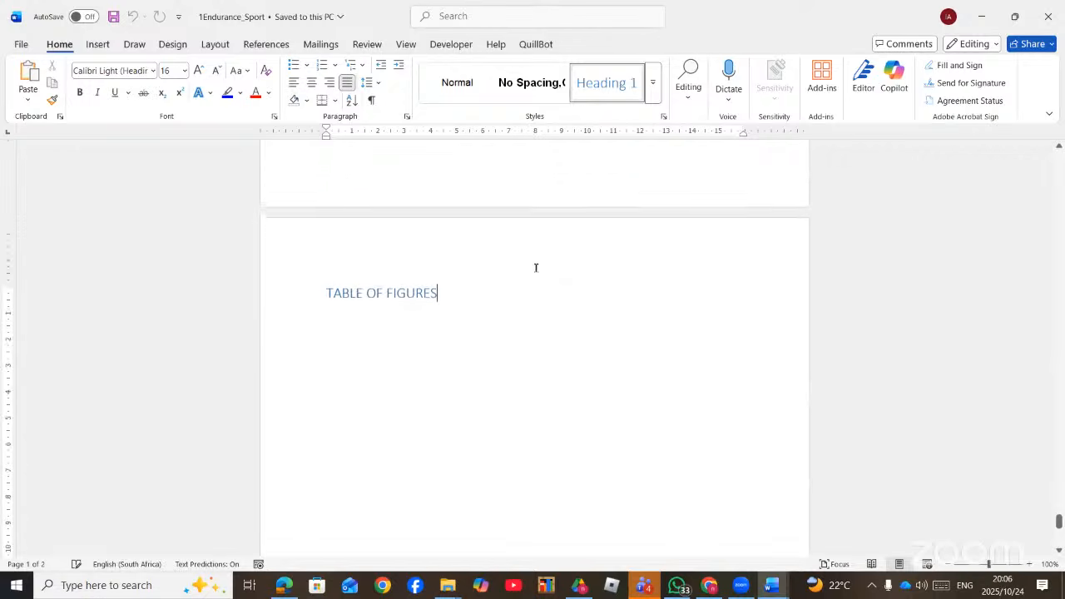
key(Return)
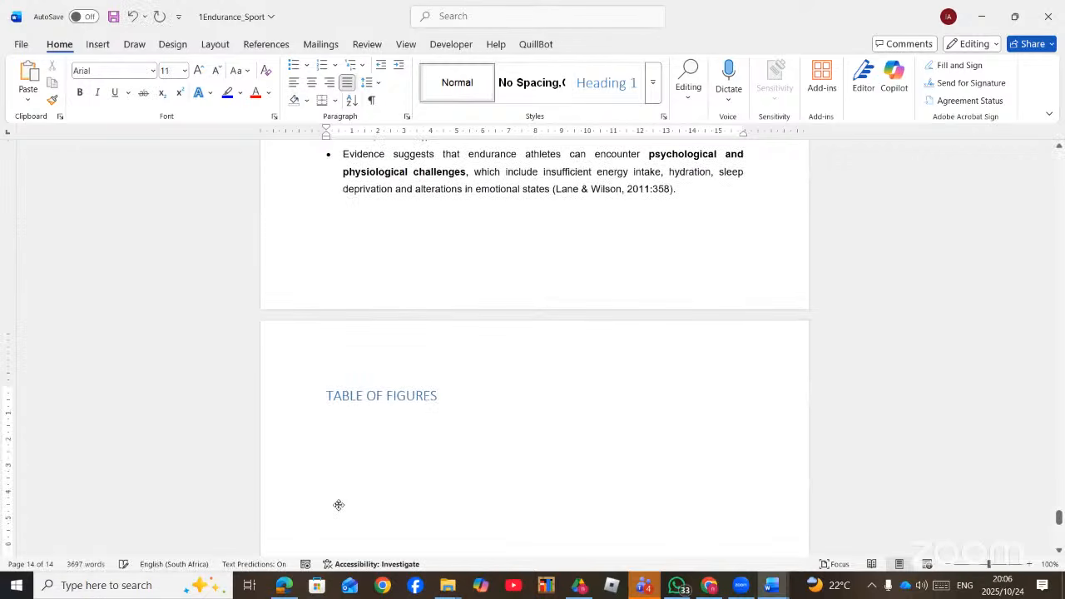
click(280, 589)
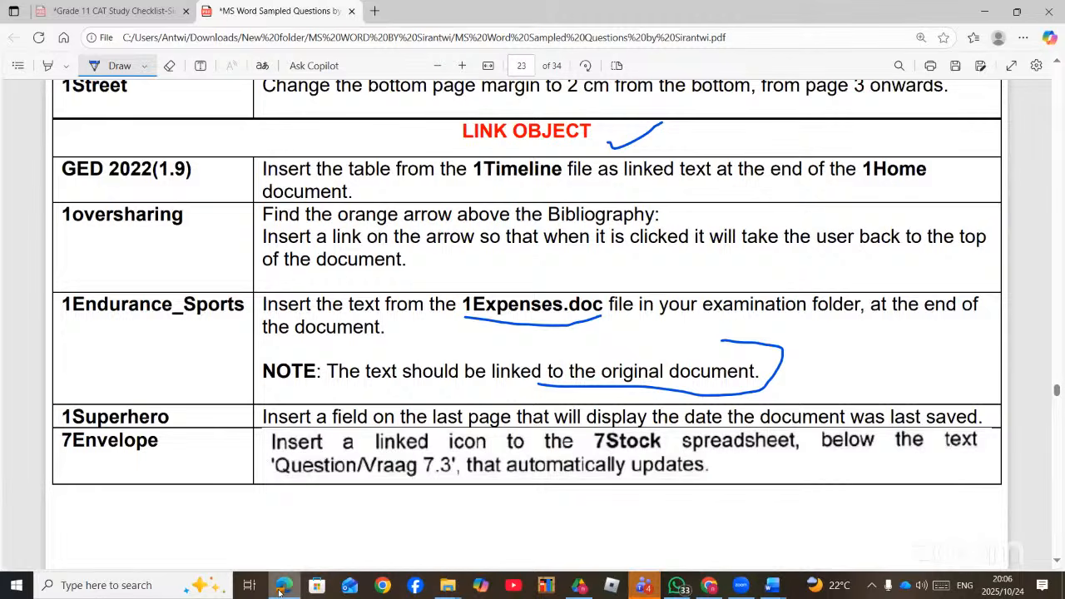
click(280, 589)
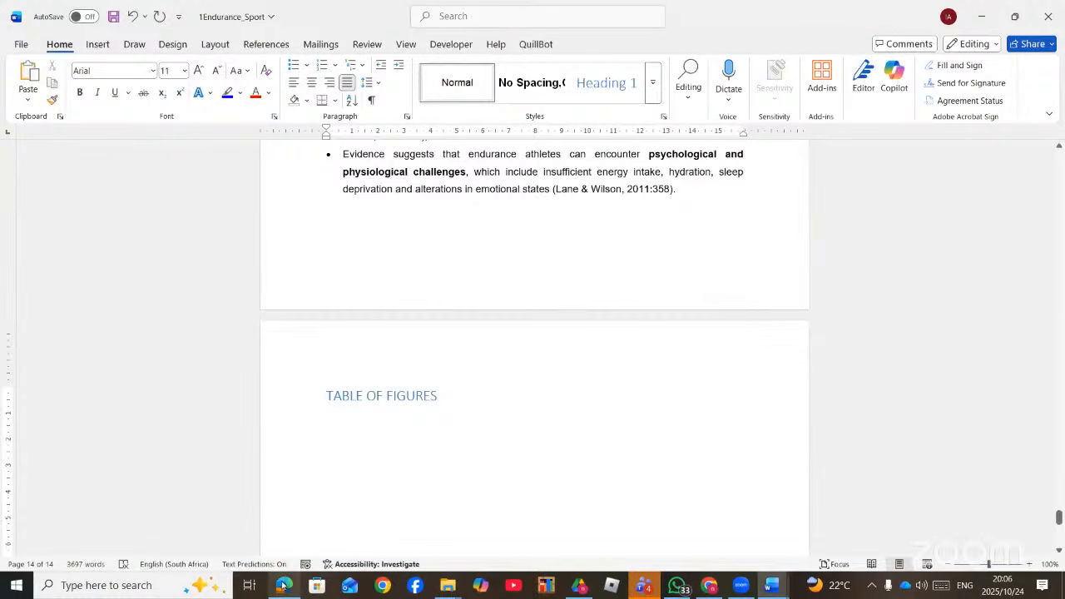
click(97, 45)
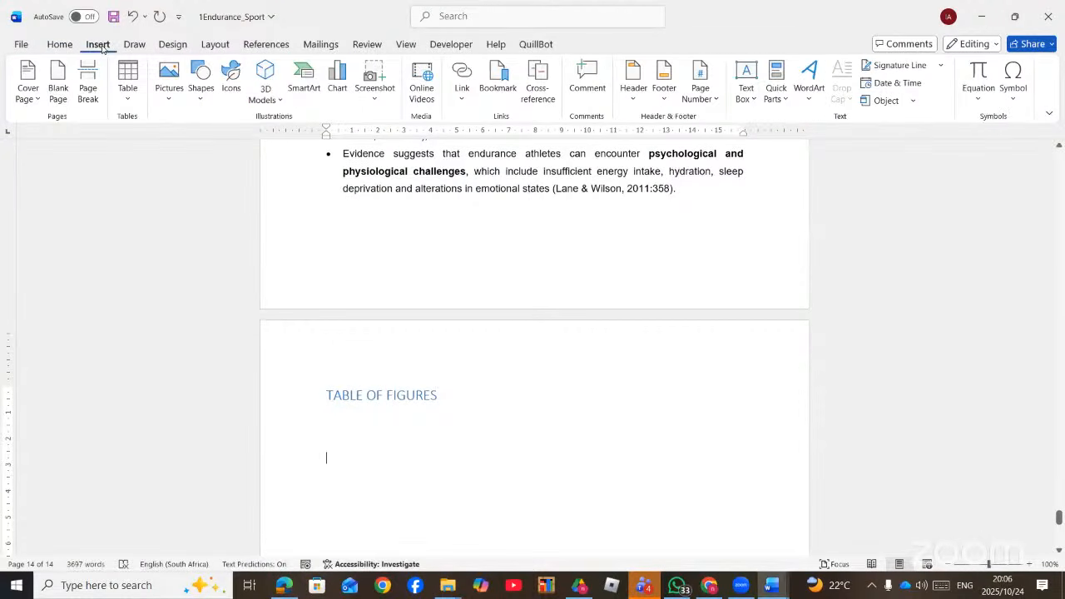
- Insert the text of the 1Expenses file under the heading via Text from File
click(784, 100)
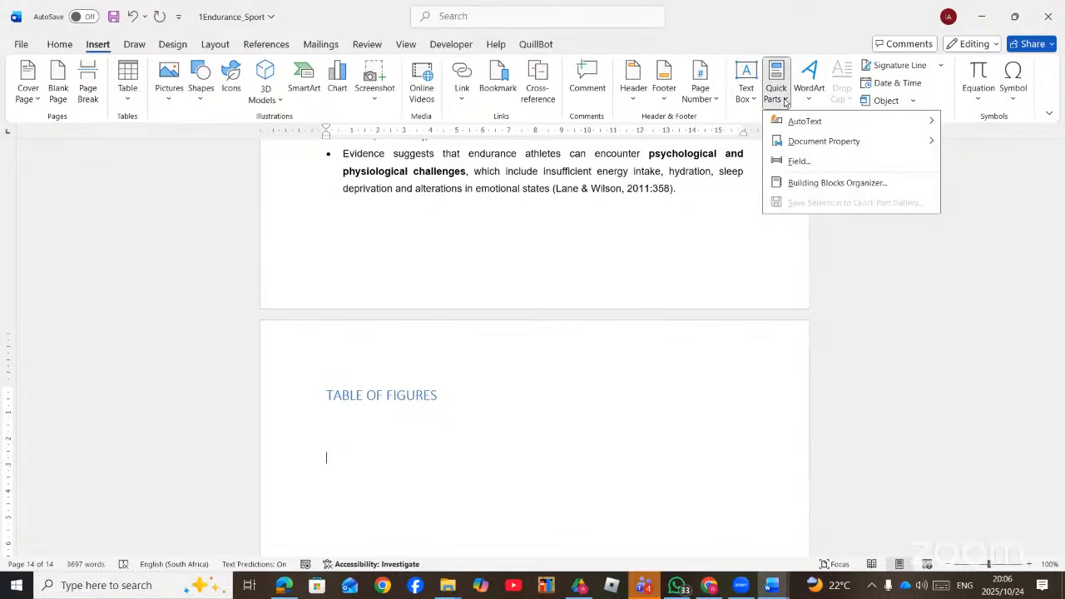
click(913, 101)
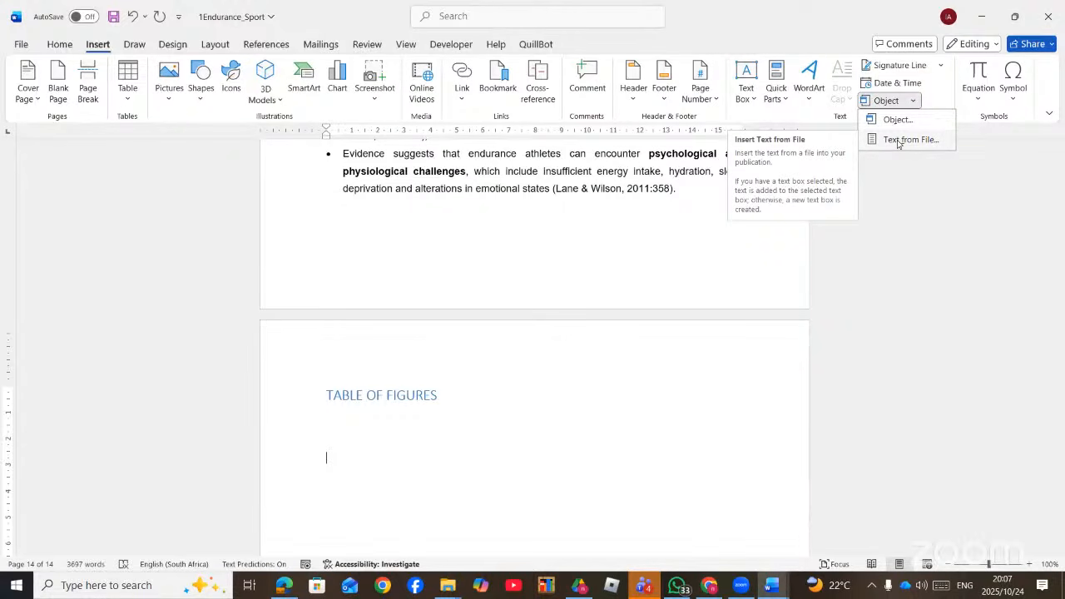
click(898, 139)
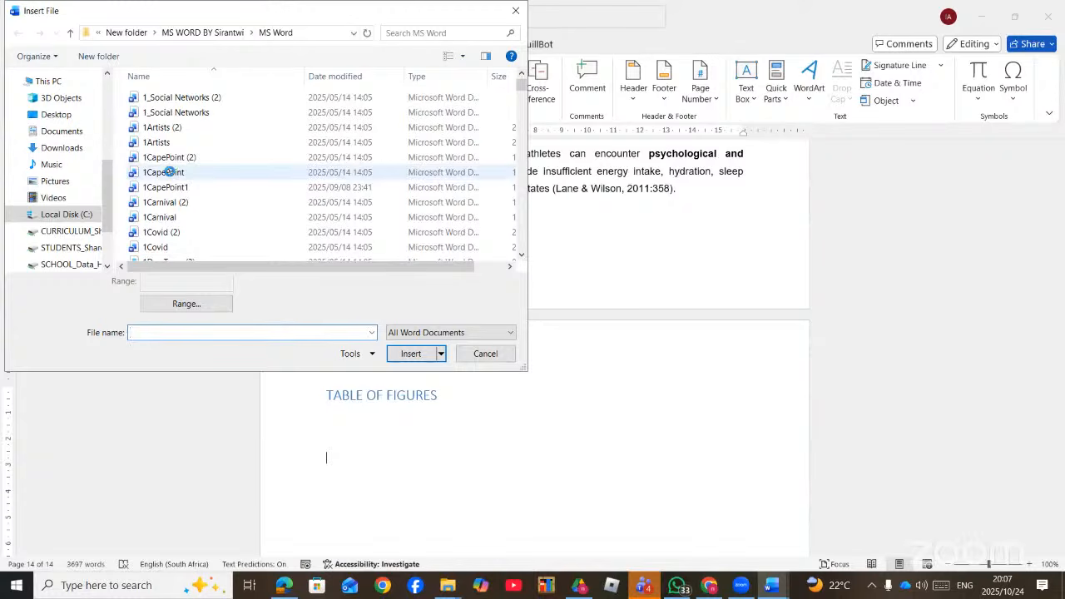
scroll(170, 200, down, 2)
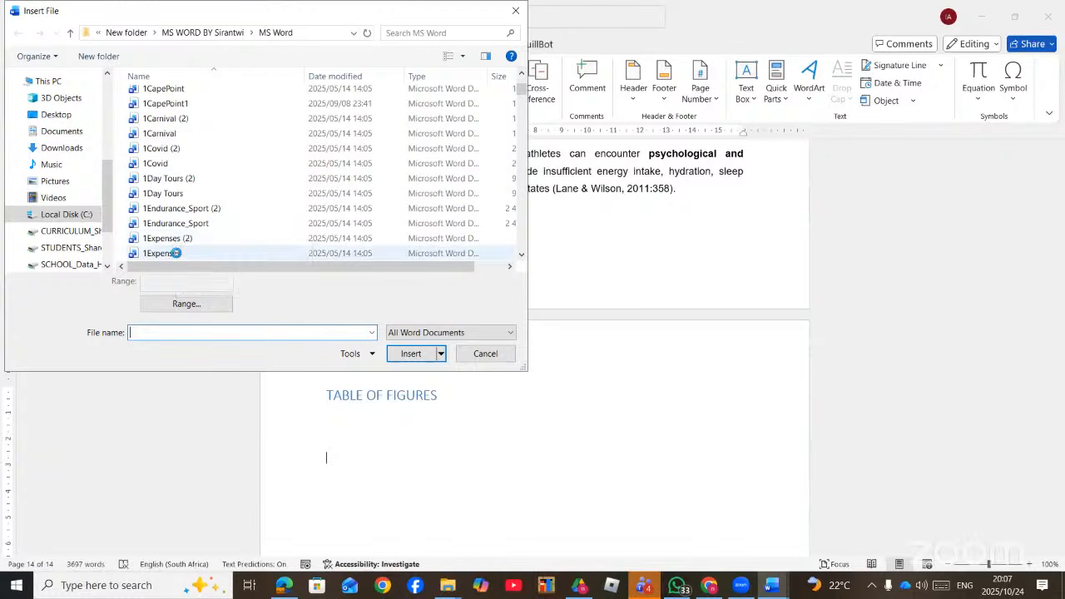
double_click(175, 253)
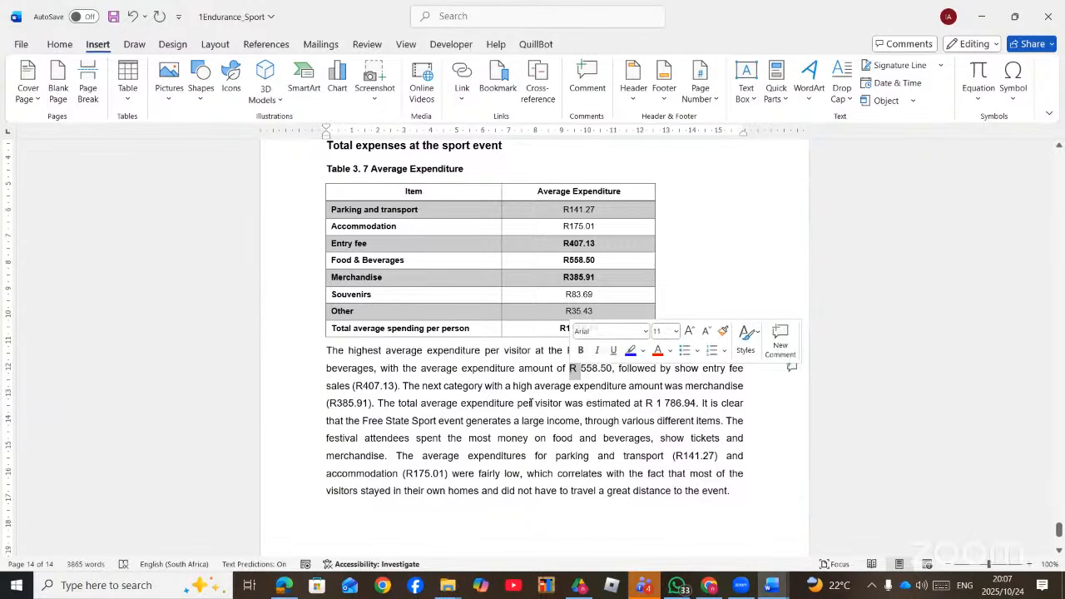
- Undo the stray line break and the inserted expenses text, leaving the line empty
scroll(735, 522, down, 4)
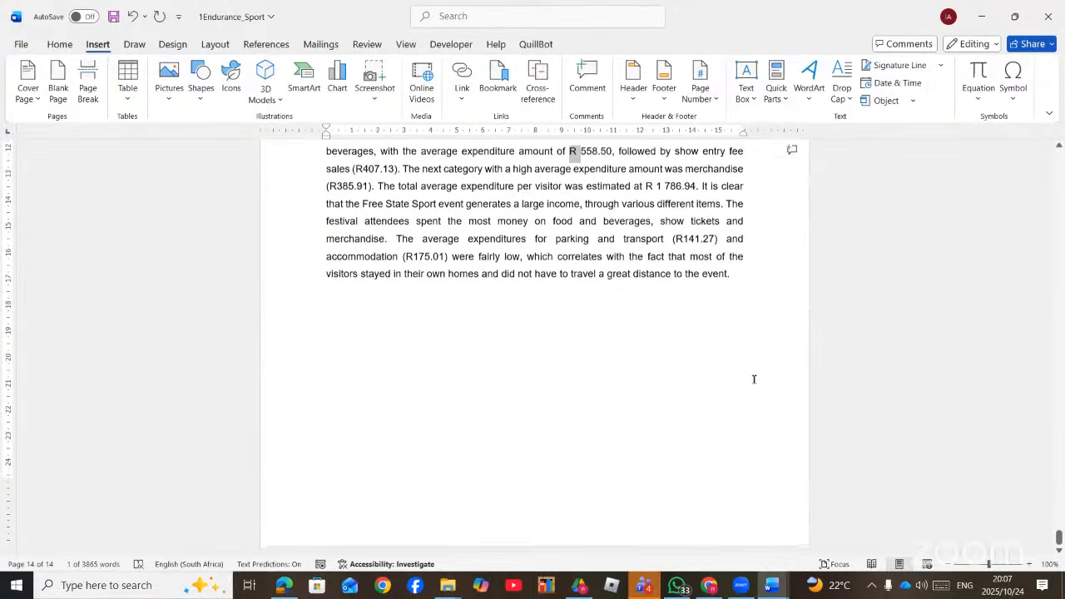
key(Return)
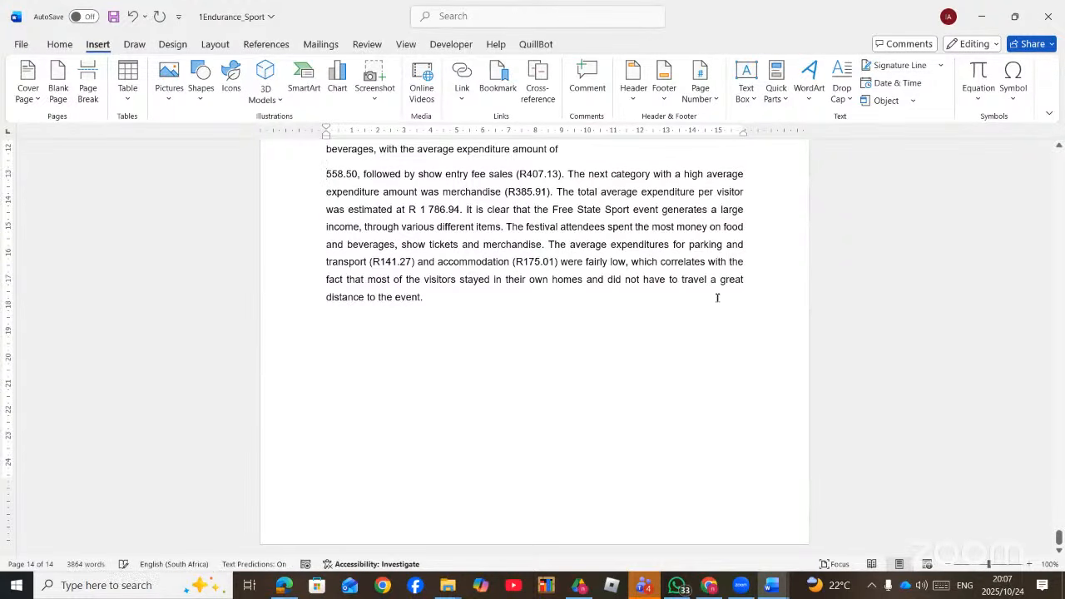
key(ctrl+z)
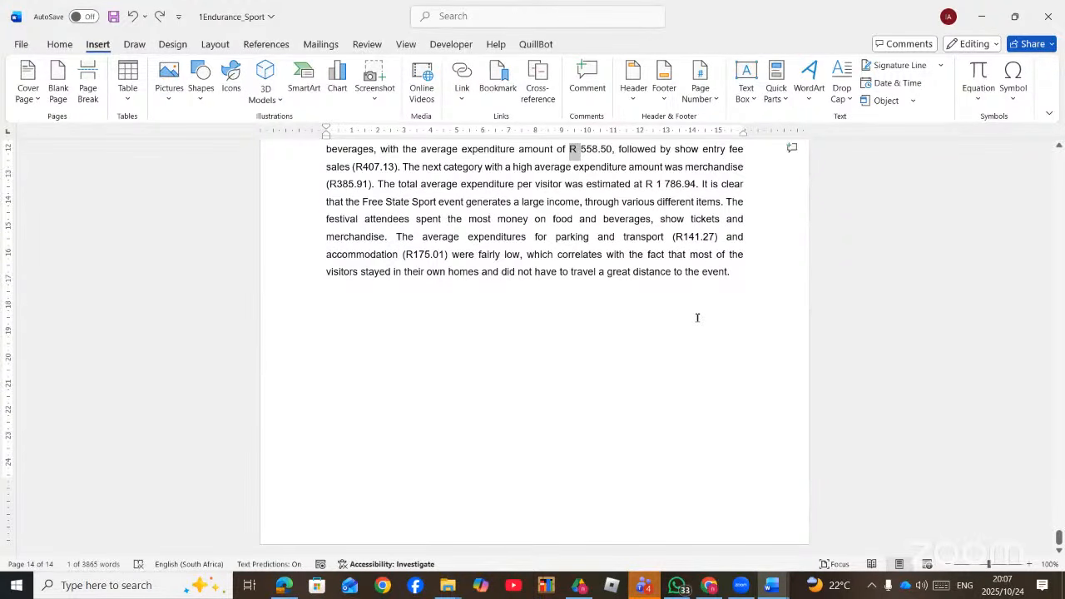
key(ctrl+z)
scroll(690, 321, up, 5)
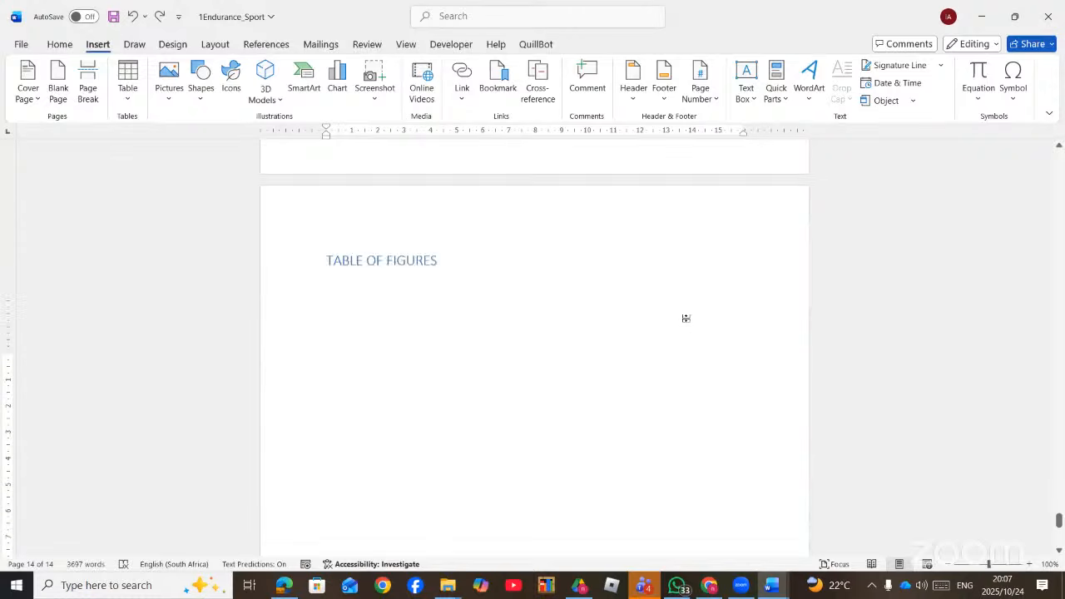
scroll(686, 318, up, 3)
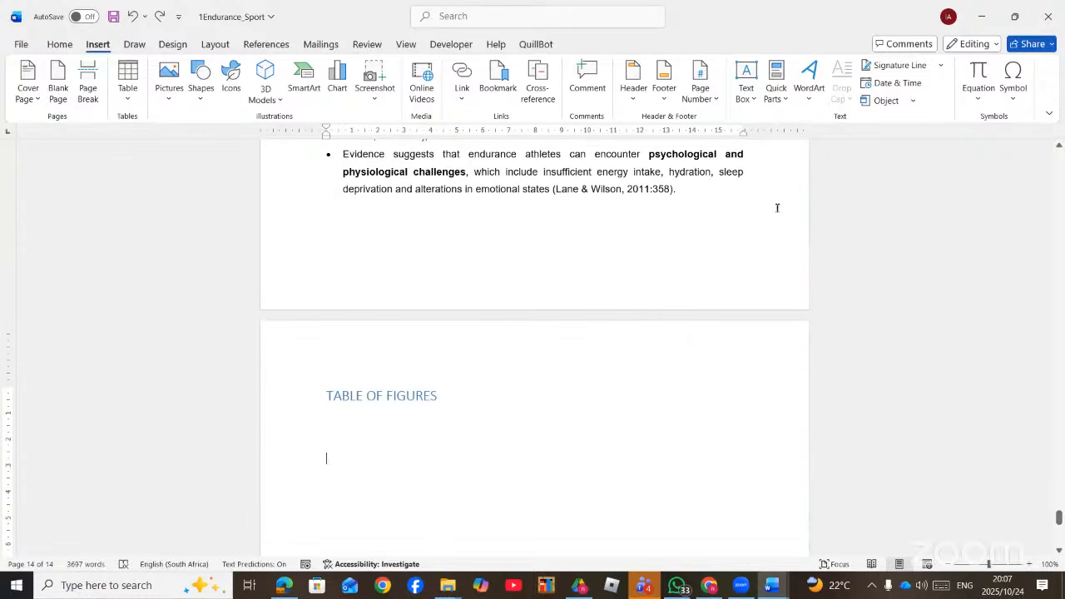
- Insert 1Expenses.docx as an object created from file, with Link to file ticked
click(912, 101)
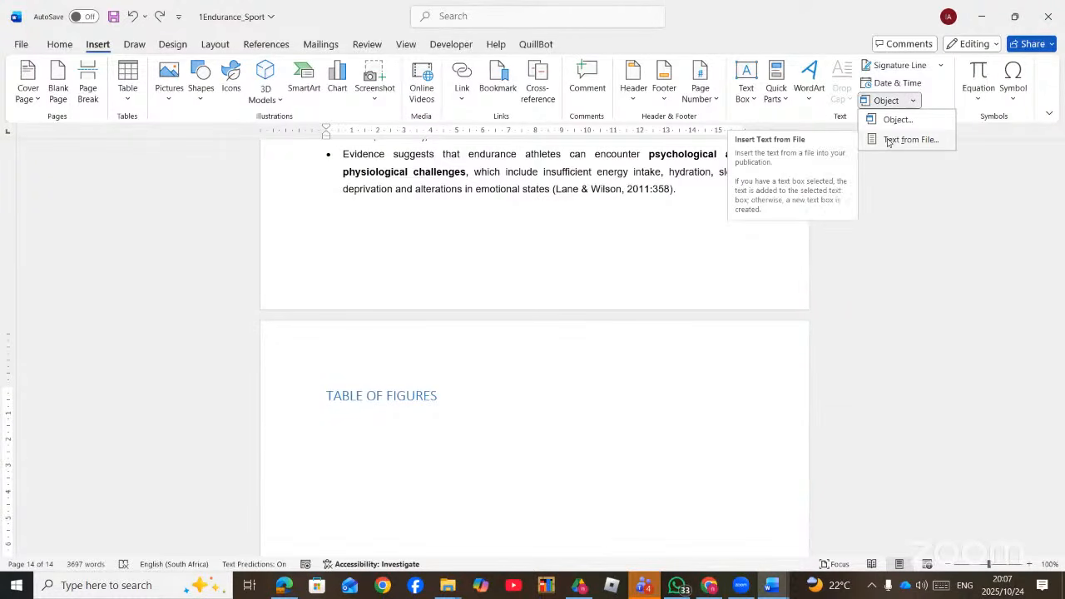
click(892, 119)
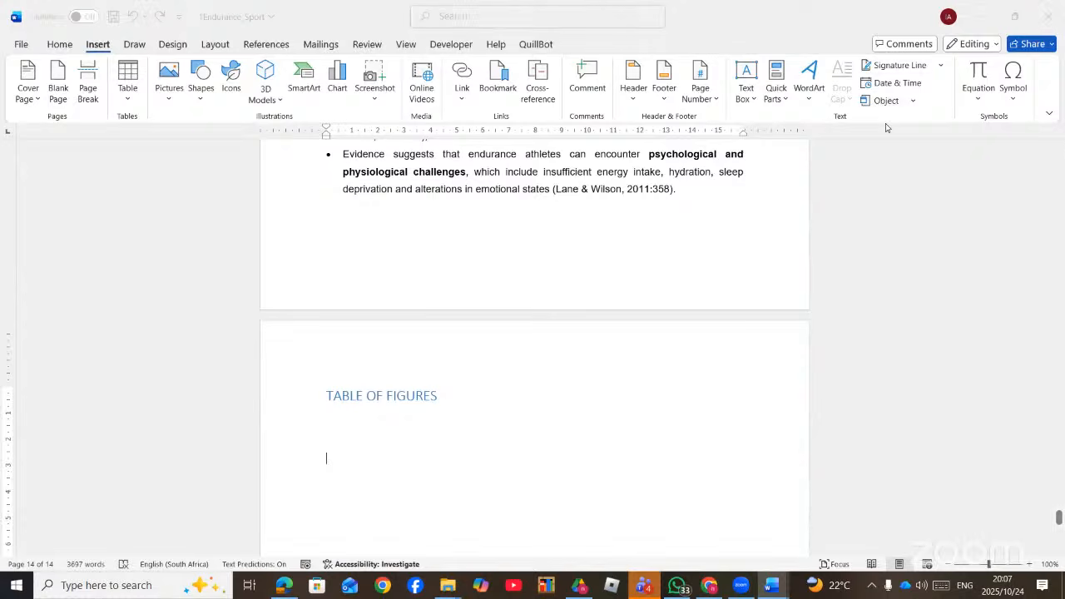
click(563, 193)
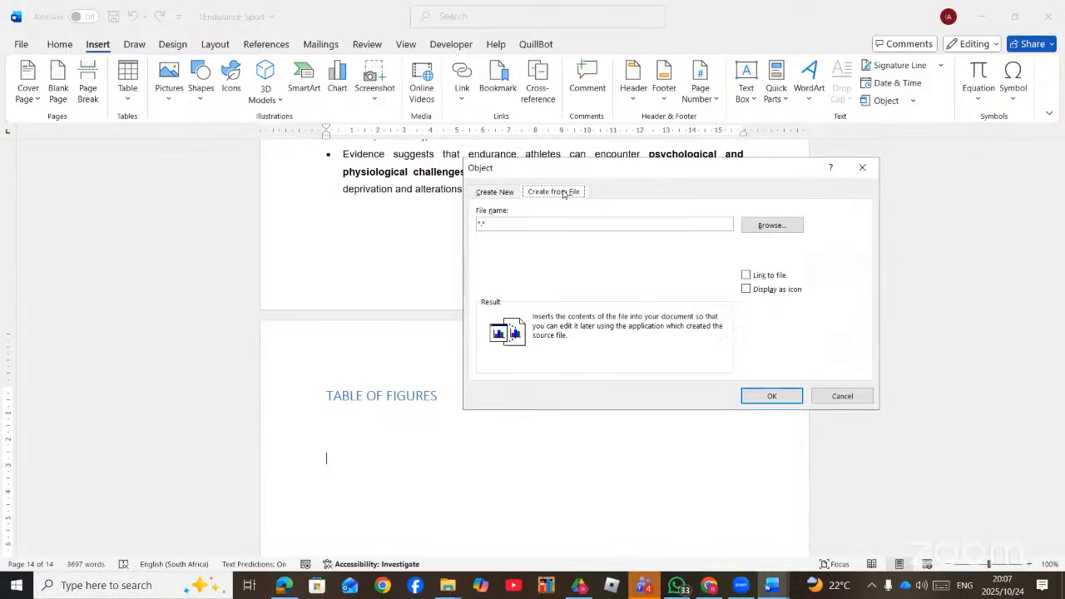
click(773, 227)
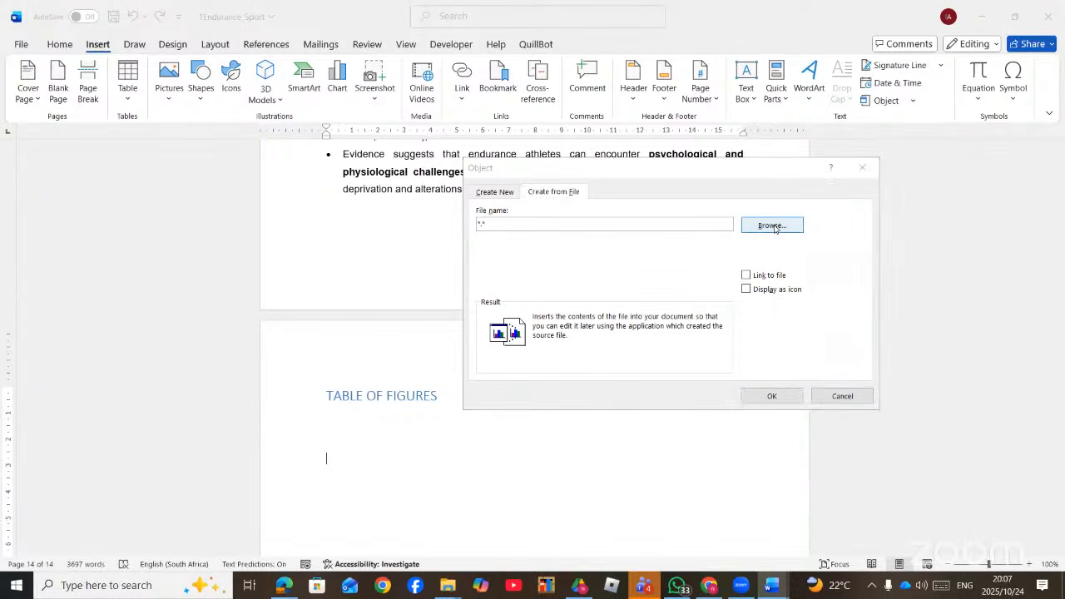
scroll(648, 413, down, 4)
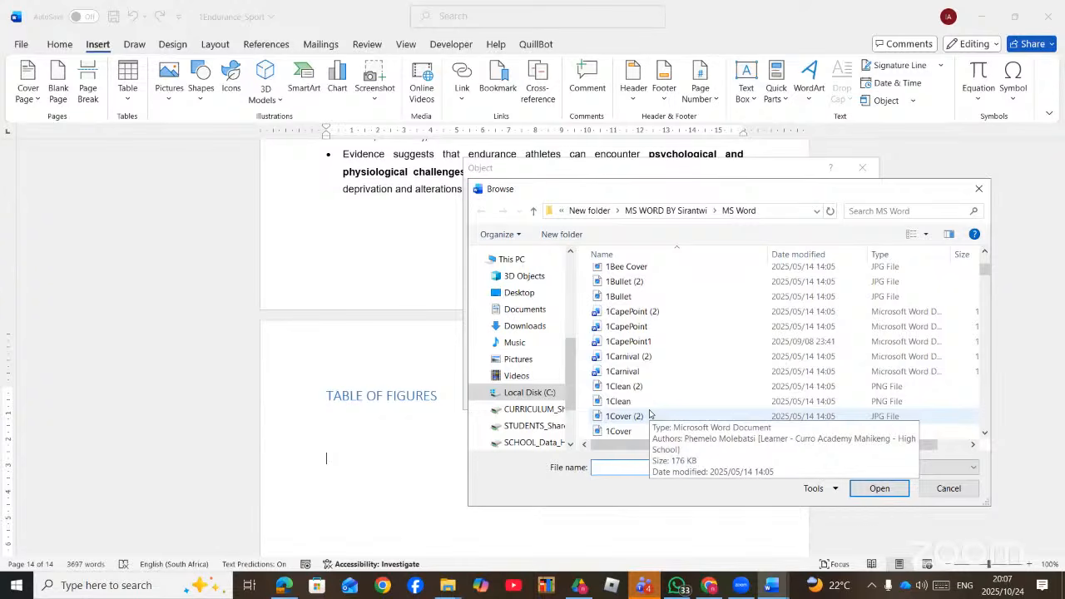
scroll(650, 414, down, 8)
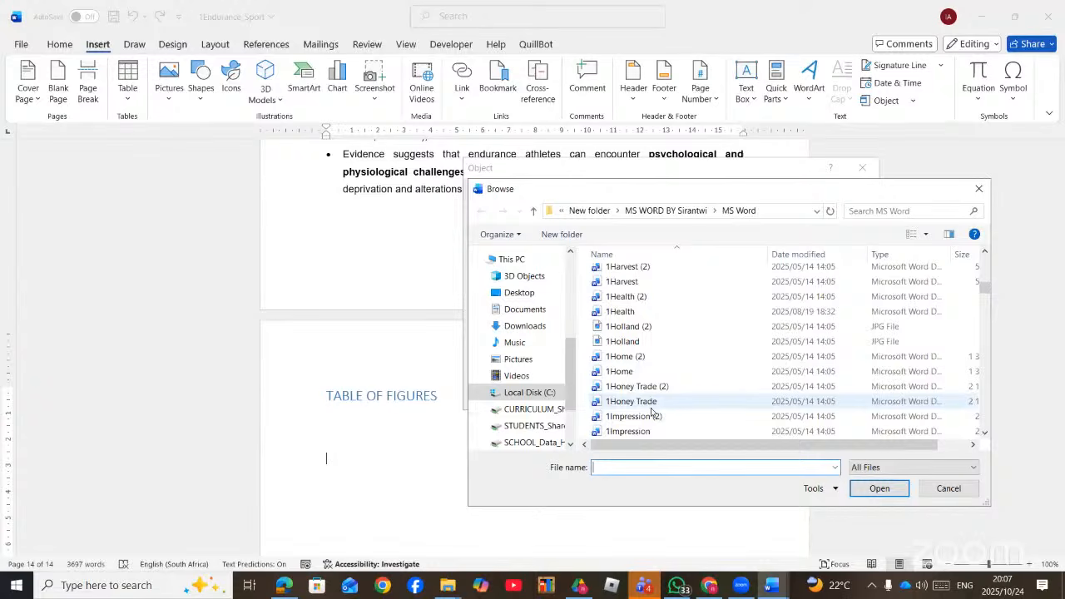
scroll(652, 414, up, 5)
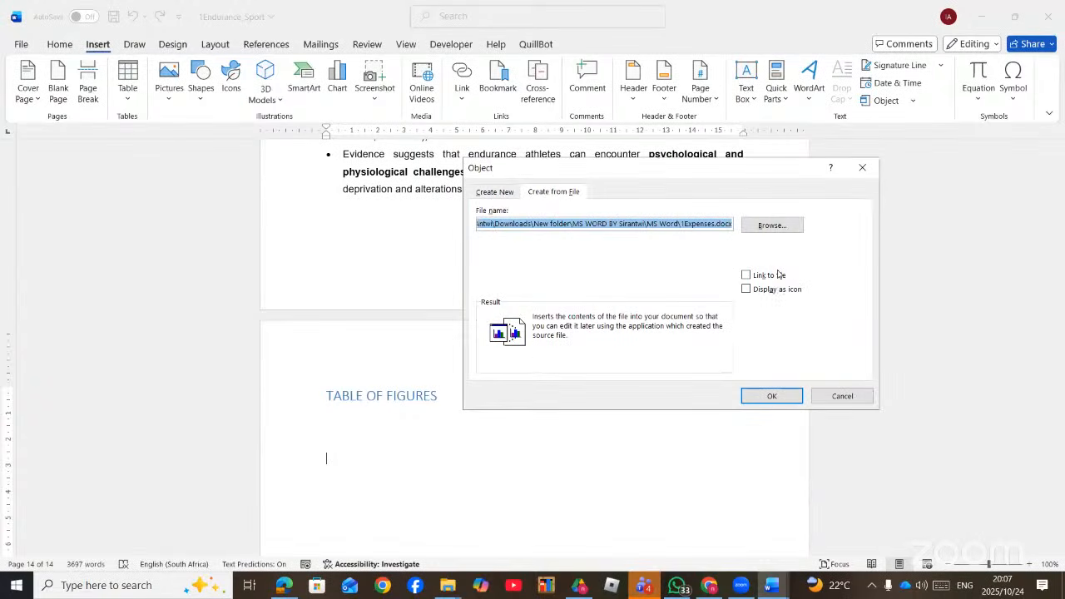
click(745, 277)
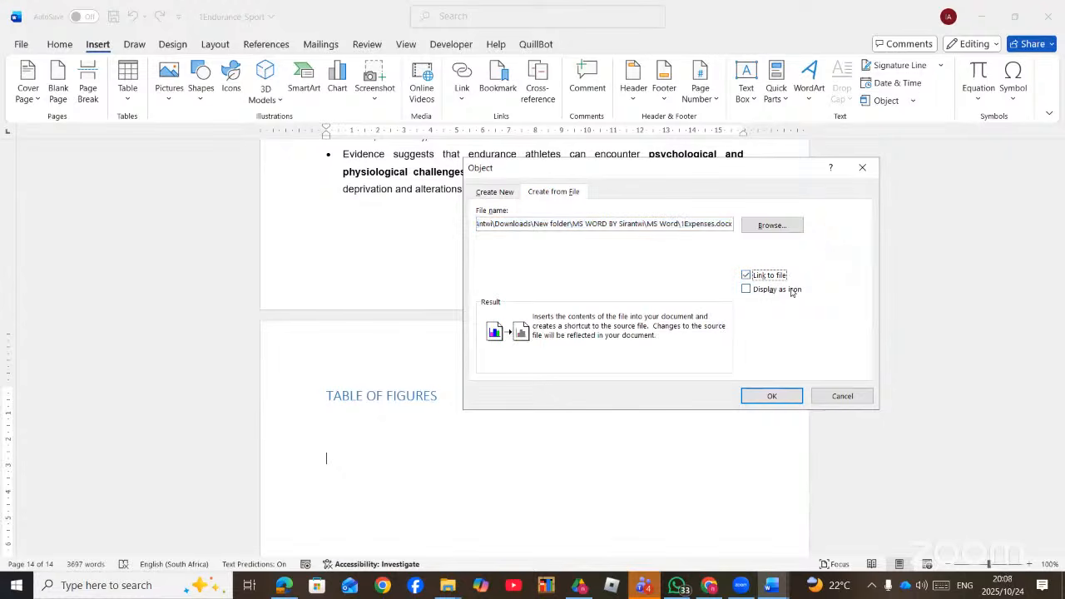
click(760, 396)
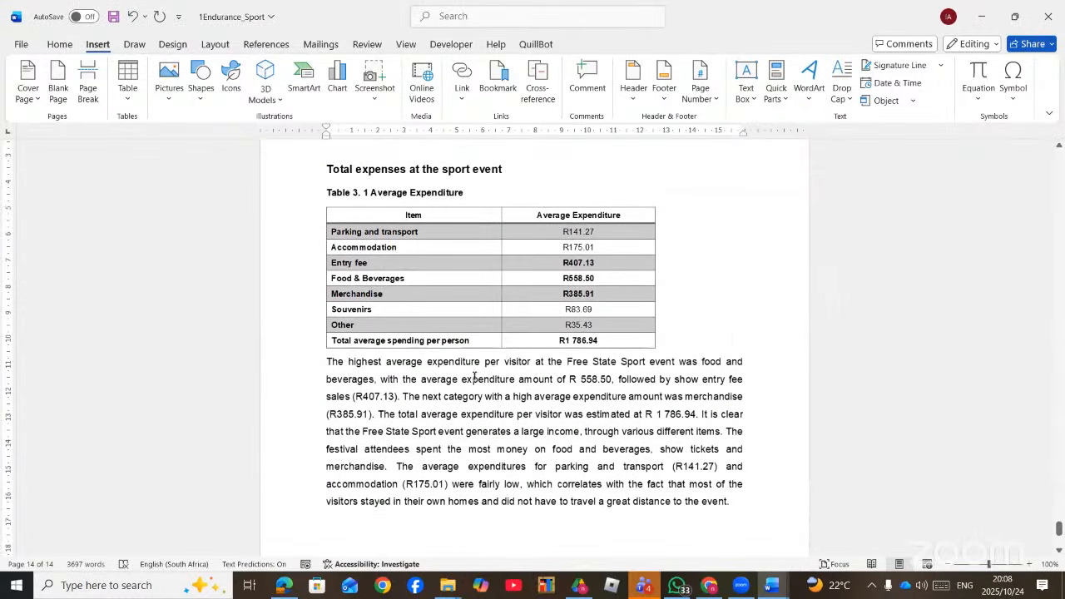
click(466, 350)
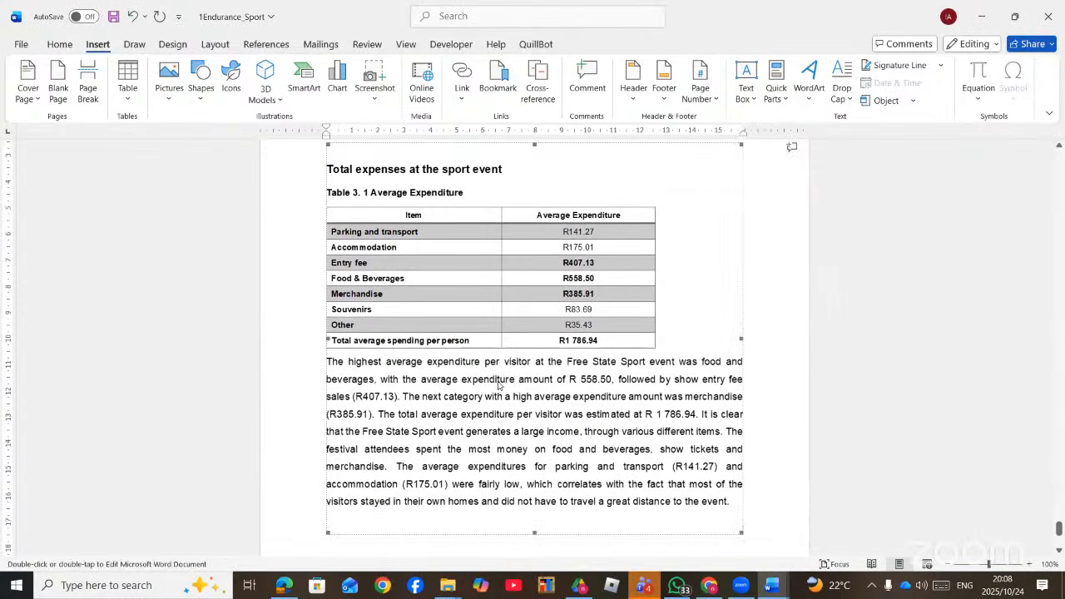
double_click(498, 382)
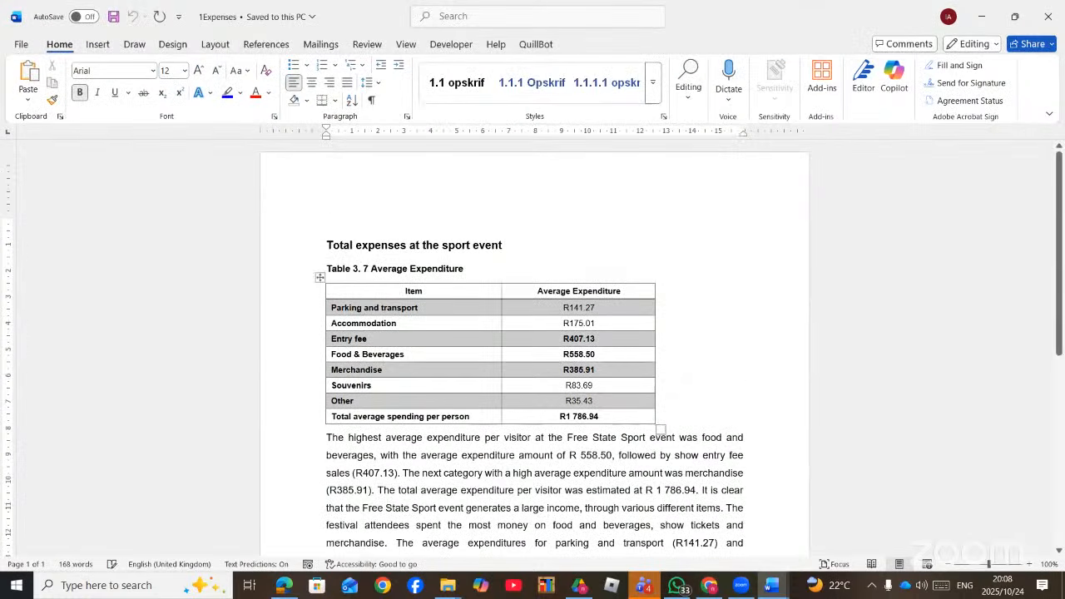
click(1047, 17)
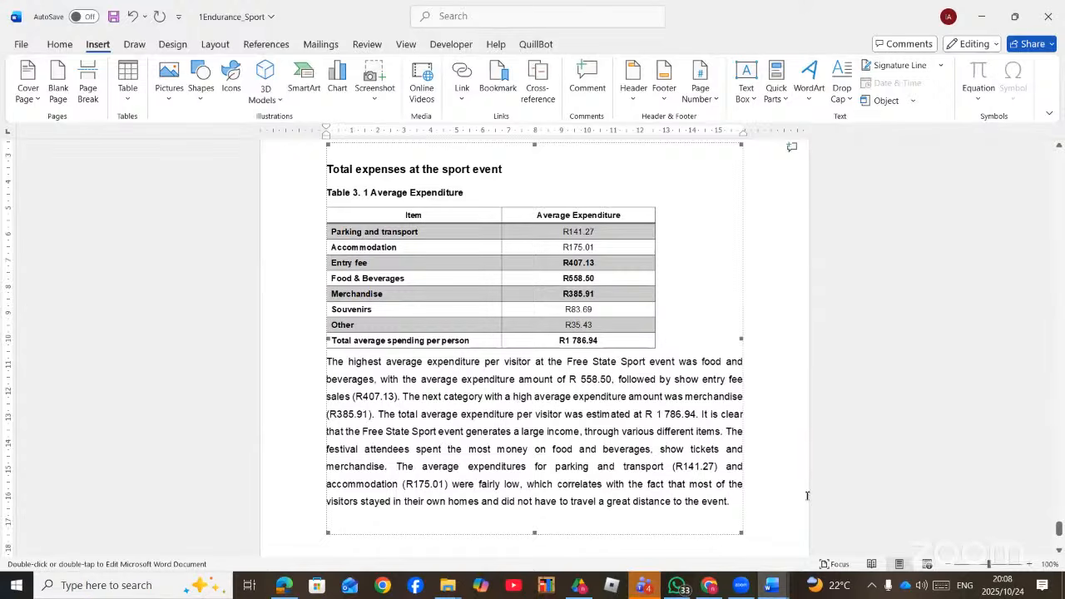
click(762, 524)
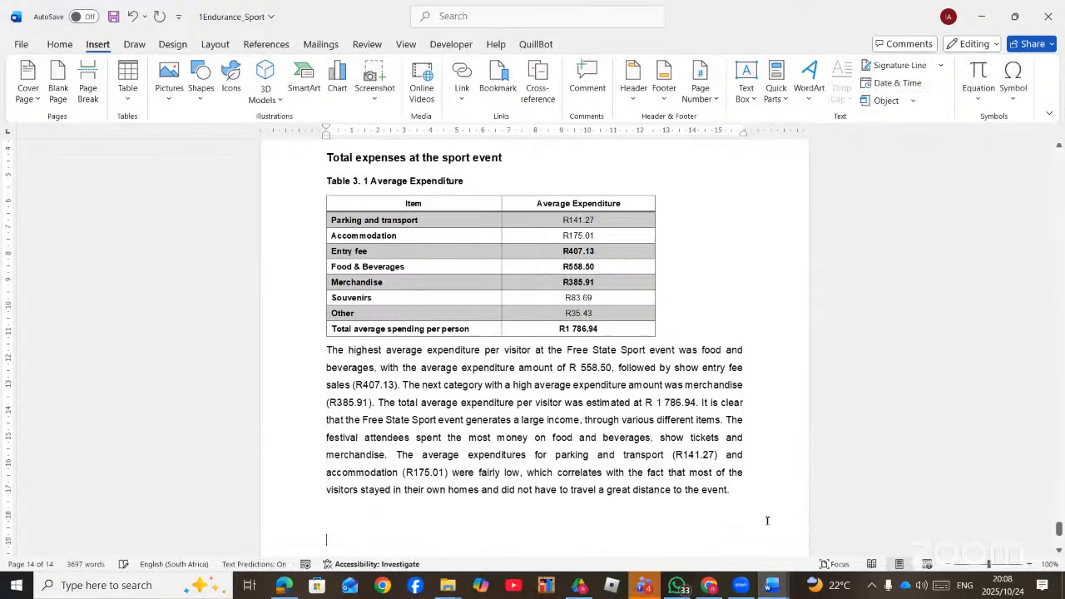
scroll(590, 526, down, 4)
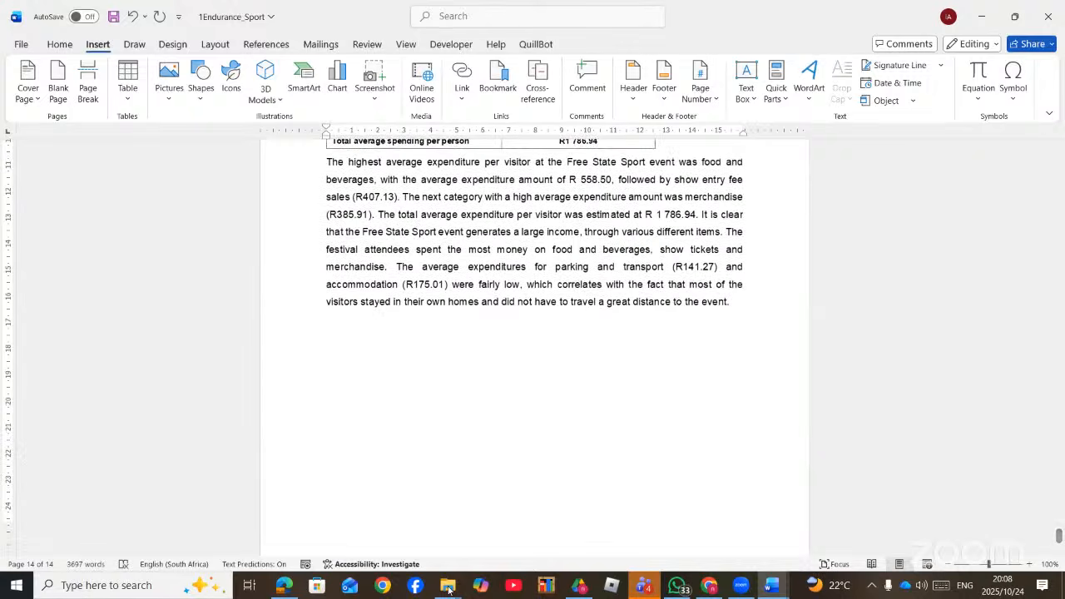
- Drag 1Expenses.docx from the MS Word folder below the paragraph as an icon, then check it opens
click(448, 588)
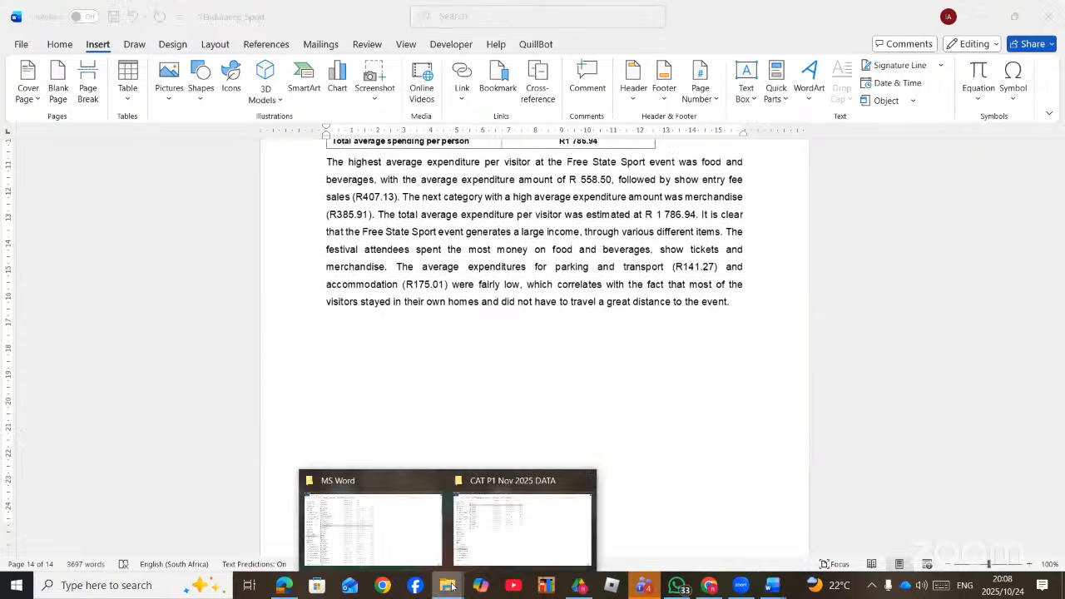
click(398, 530)
drag(152, 293, 479, 397)
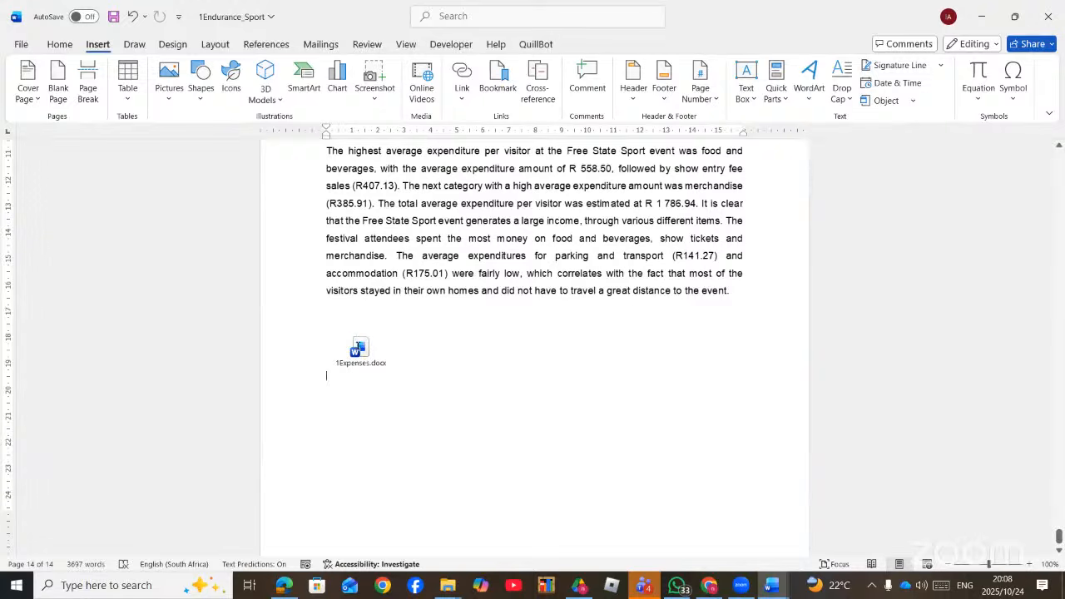
double_click(362, 345)
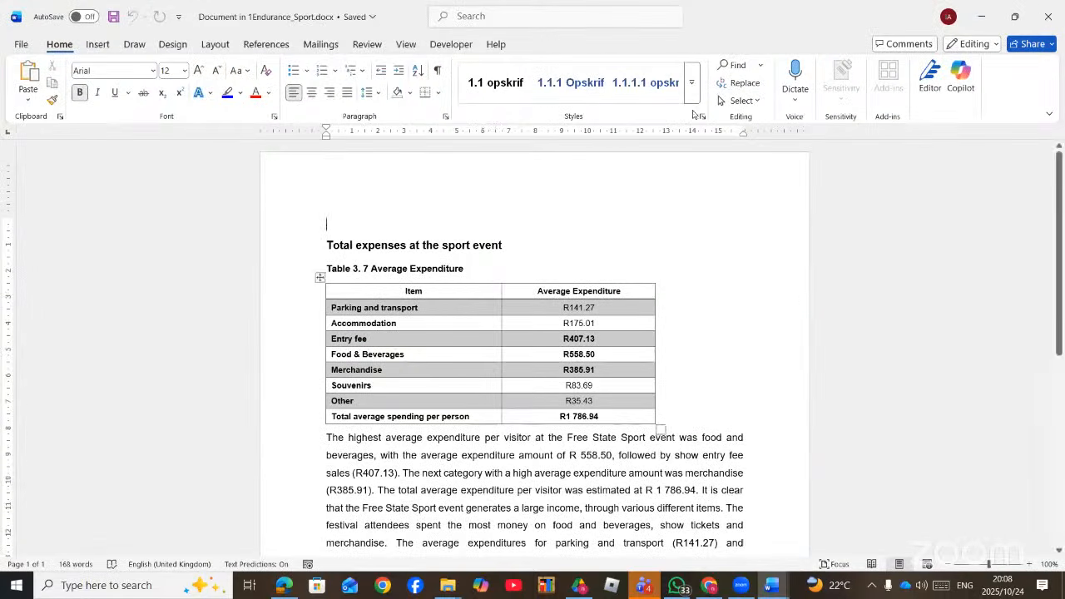
click(1049, 18)
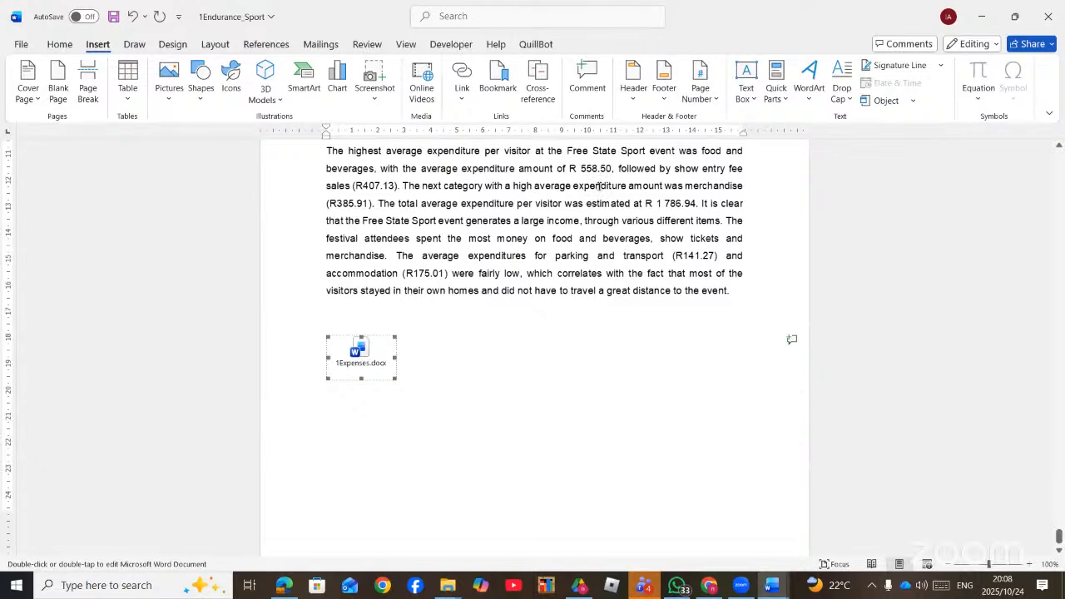
scroll(531, 261, up, 5)
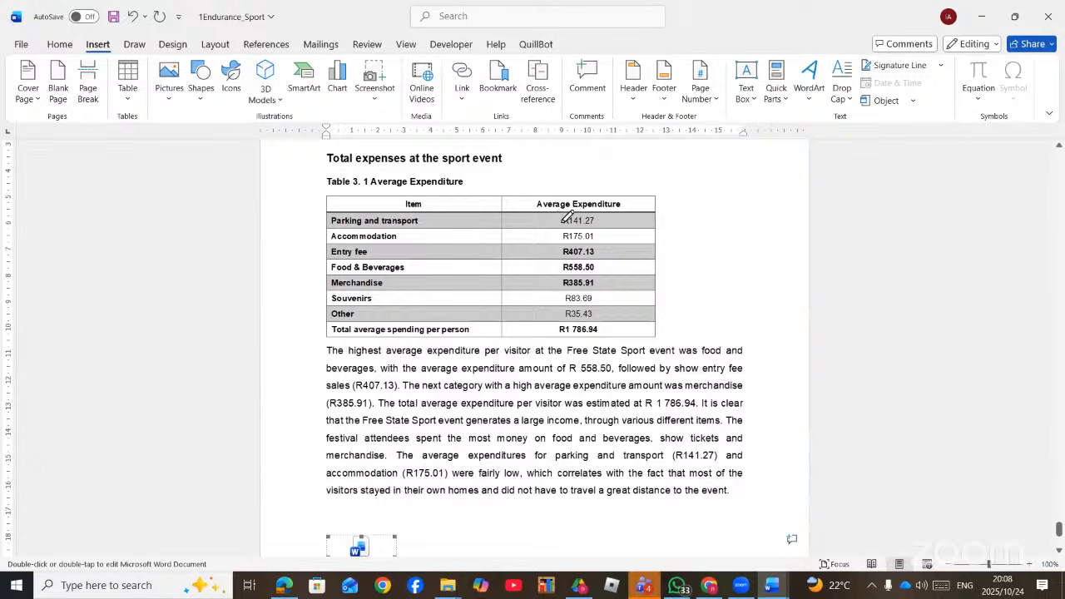
key(alt+Tab)
- Scroll the PDF up to the FIELD task table
scroll(570, 218, up, 10)
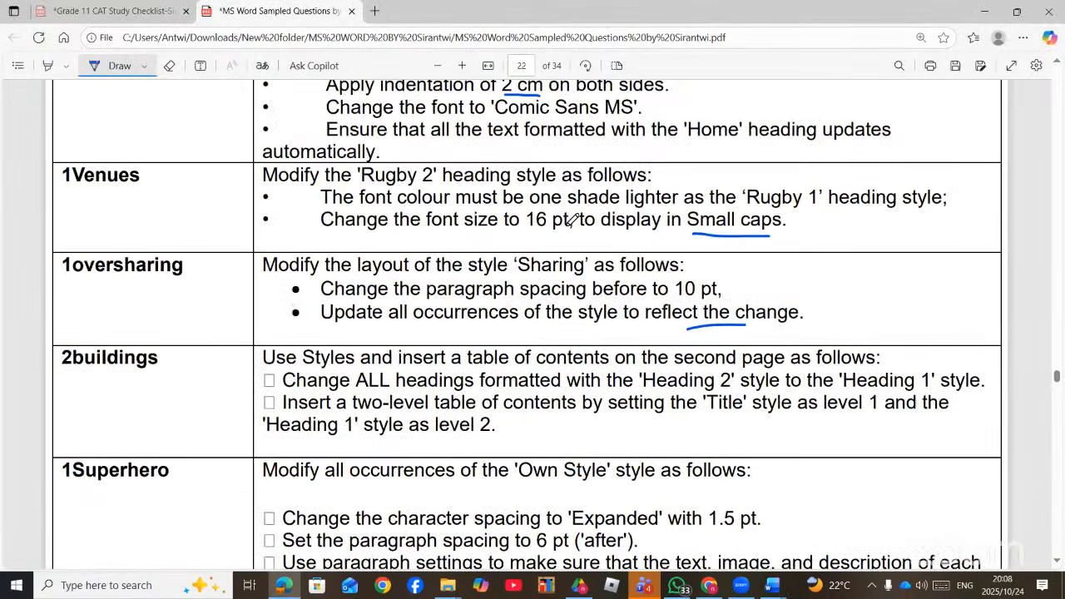
scroll(570, 218, up, 10)
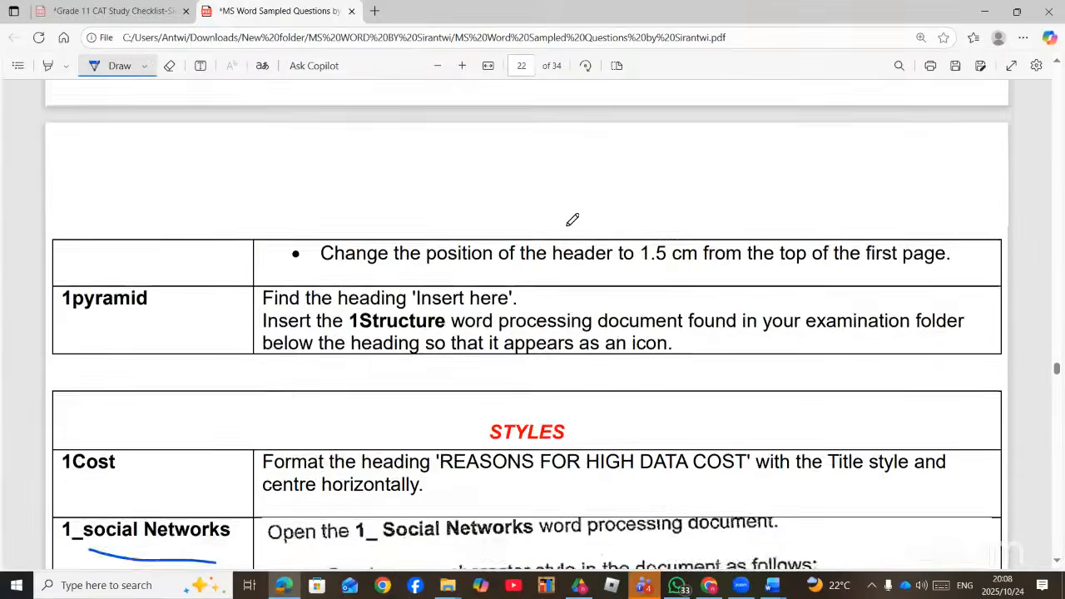
scroll(571, 218, up, 3)
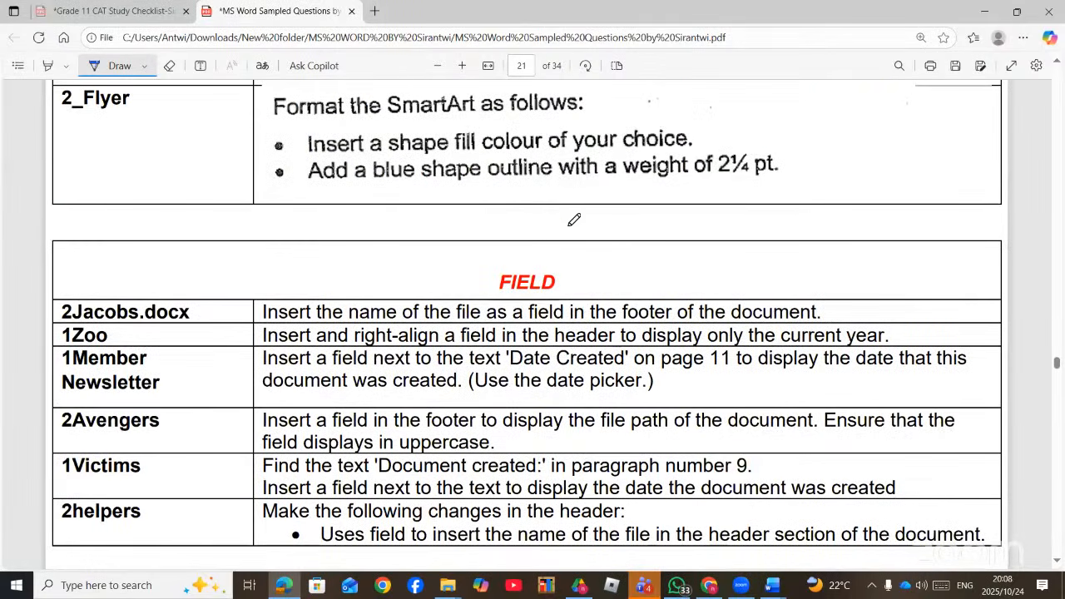
scroll(578, 381, up, 5)
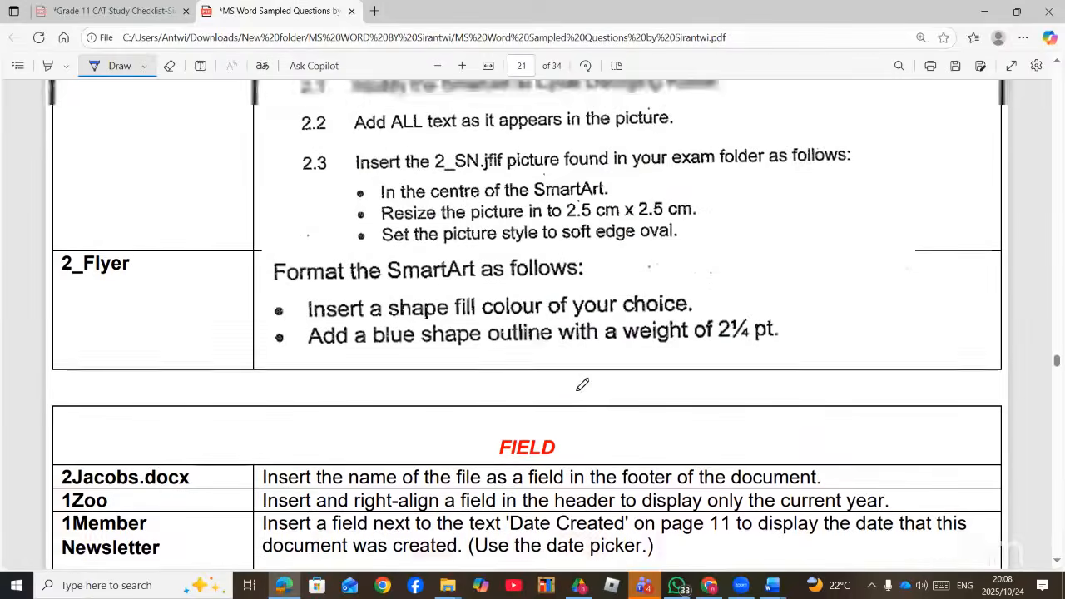
scroll(582, 383, up, 15)
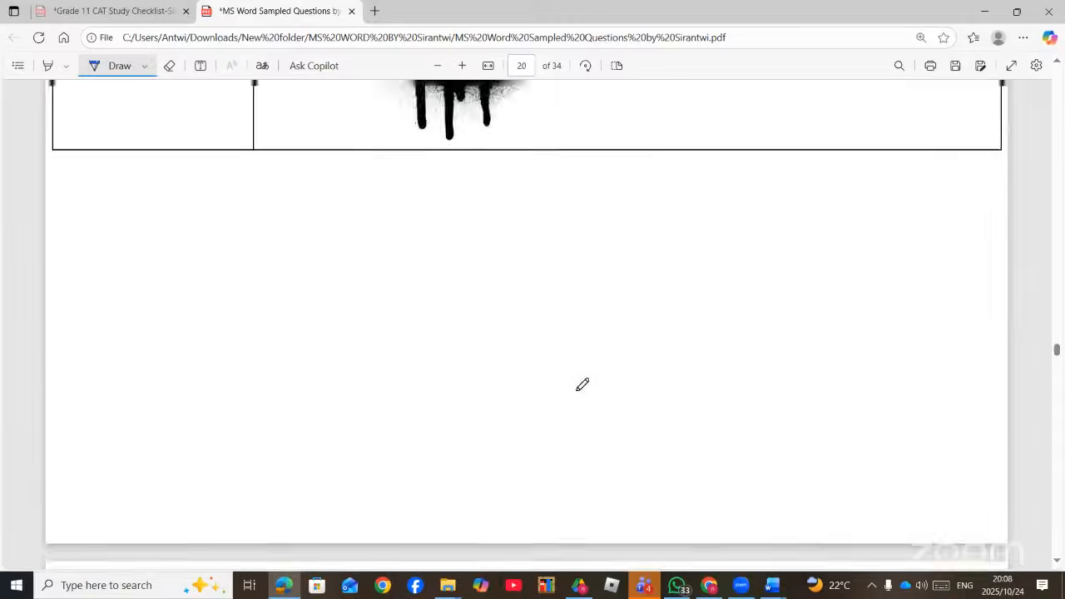
scroll(583, 383, up, 20)
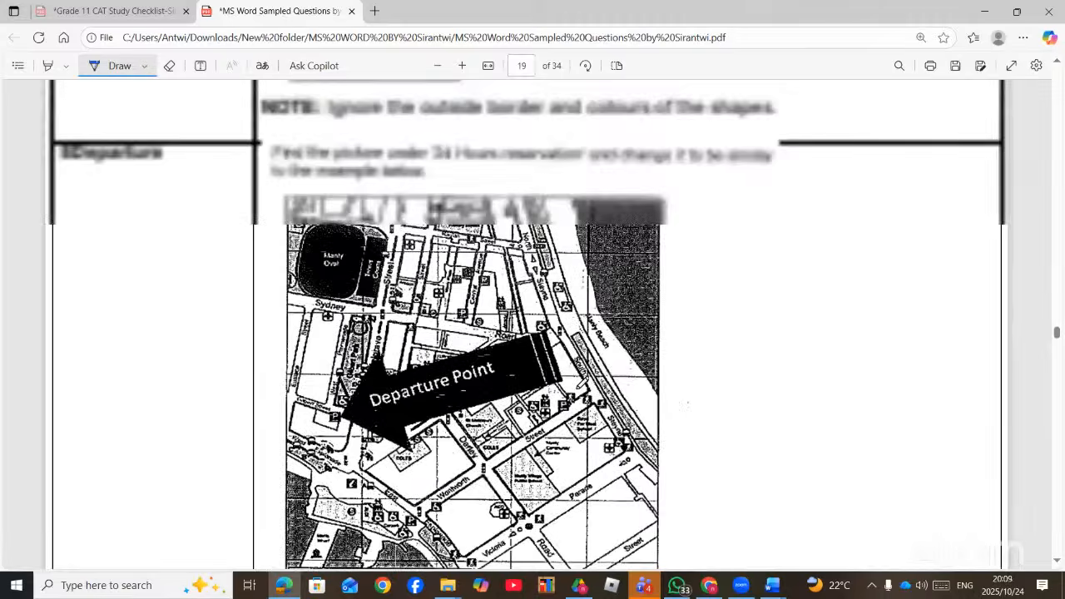
scroll(584, 379, up, 8)
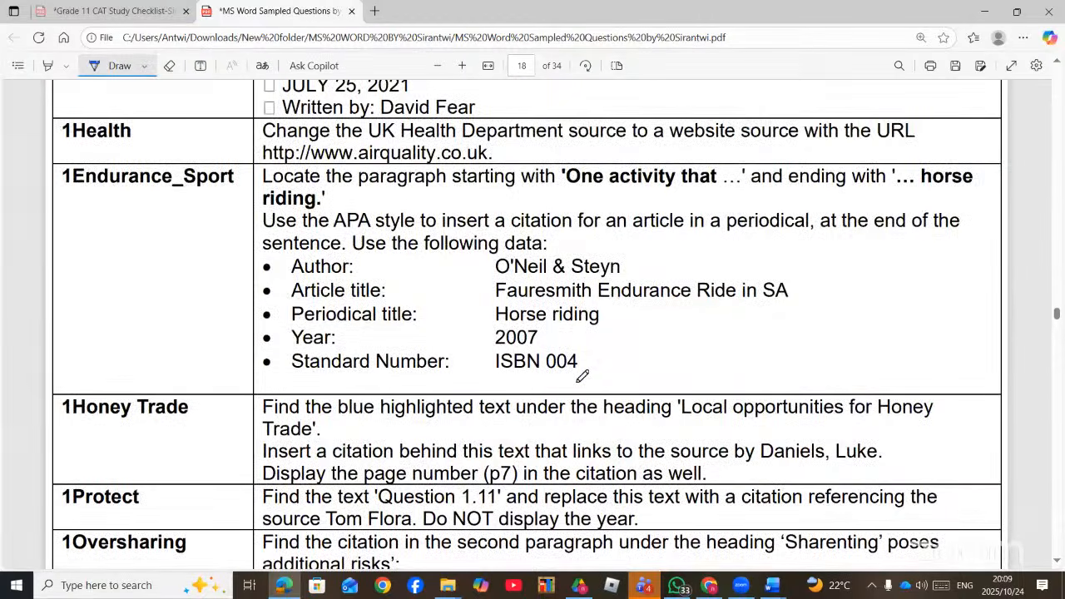
scroll(582, 376, up, 15)
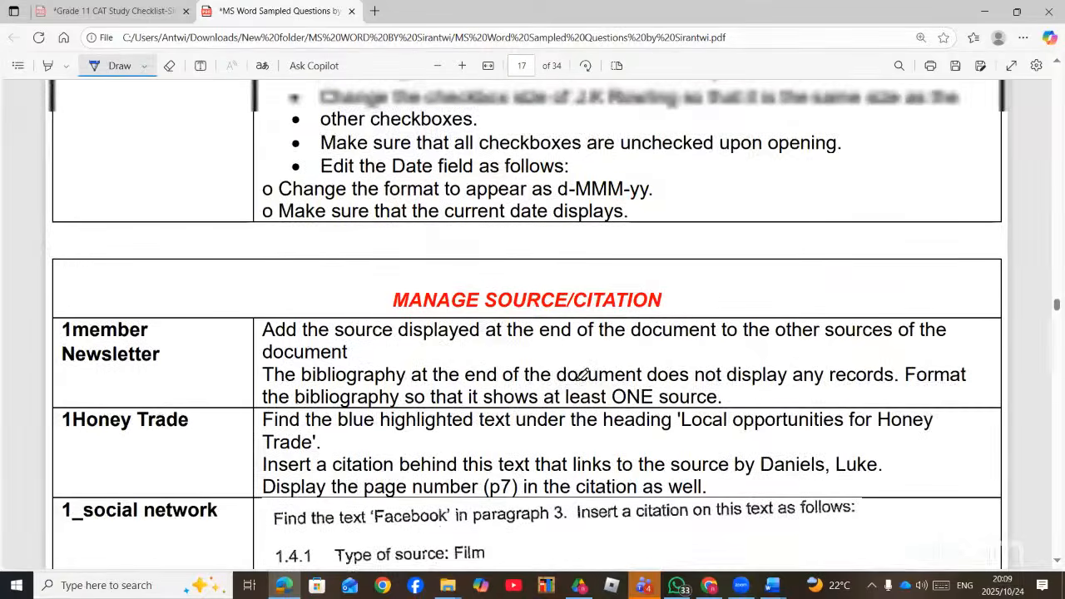
scroll(583, 376, up, 5)
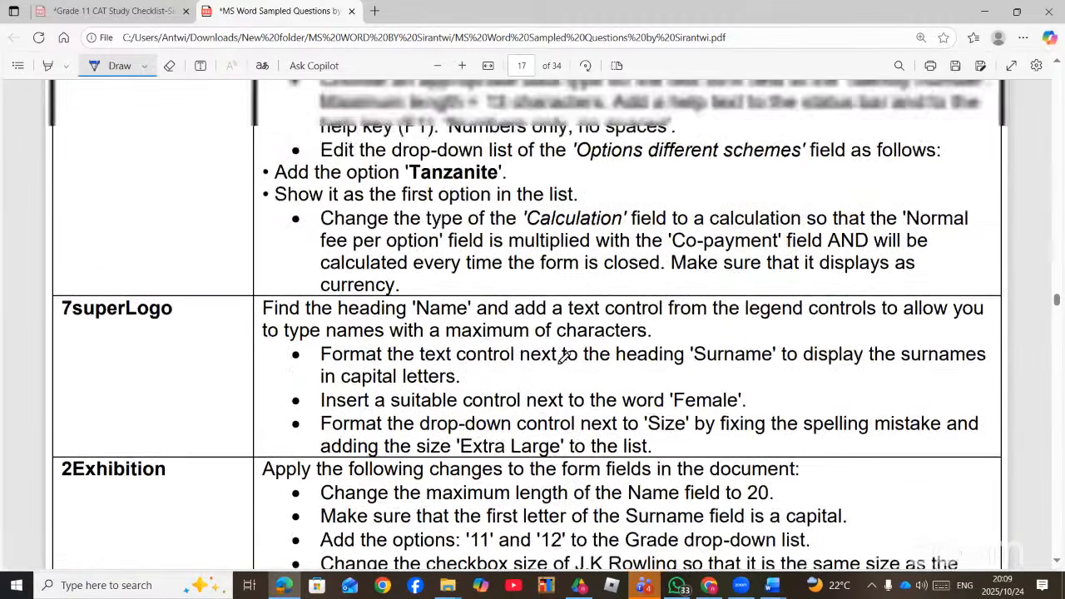
scroll(564, 359, up, 10)
scroll(564, 297, up, 20)
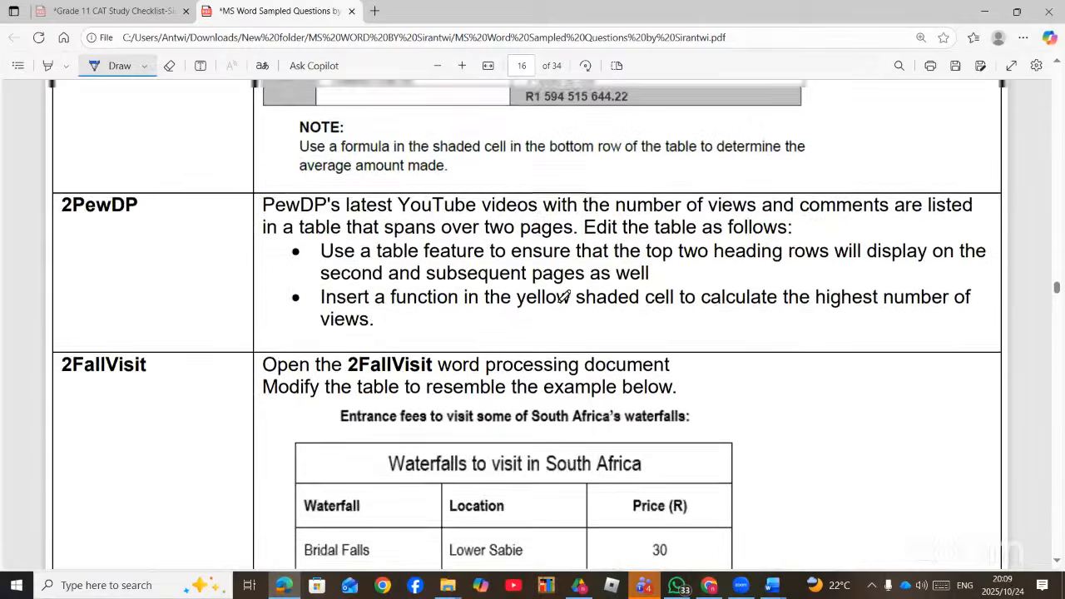
scroll(566, 300, up, 20)
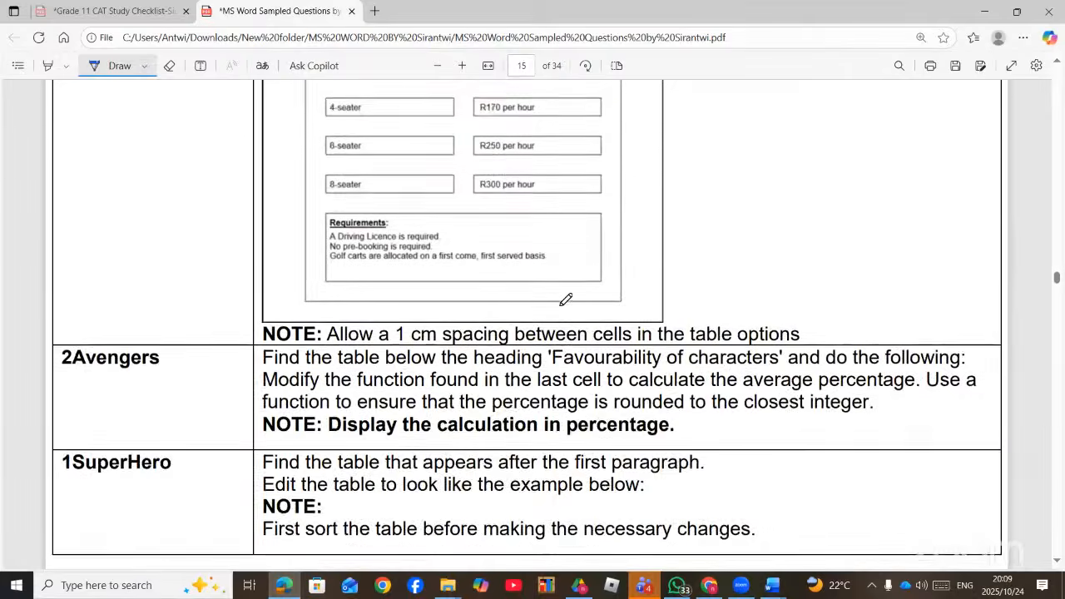
scroll(566, 300, up, 10)
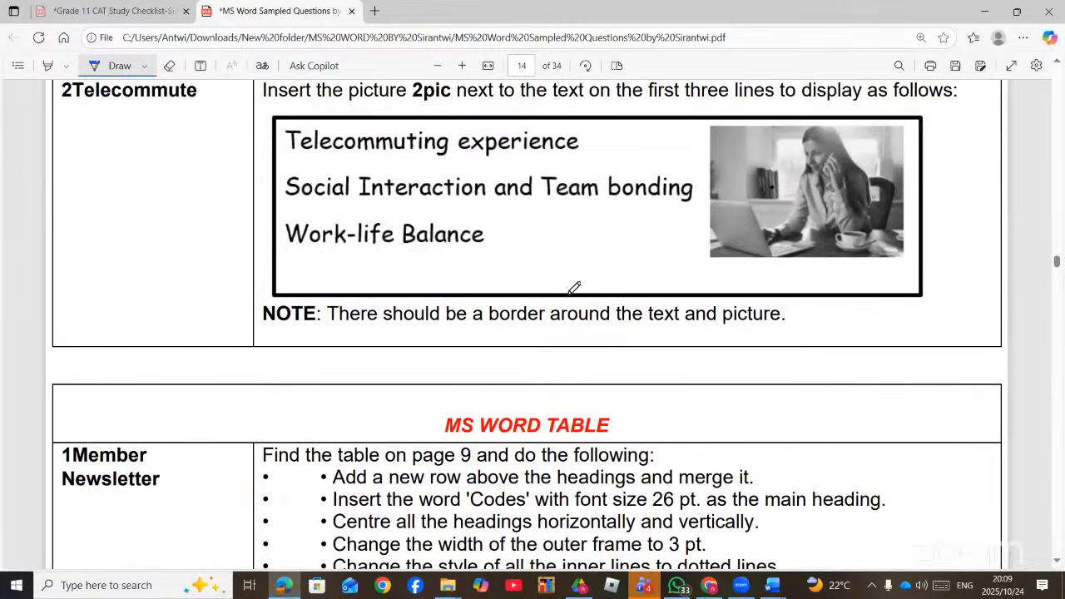
scroll(576, 288, down, 10)
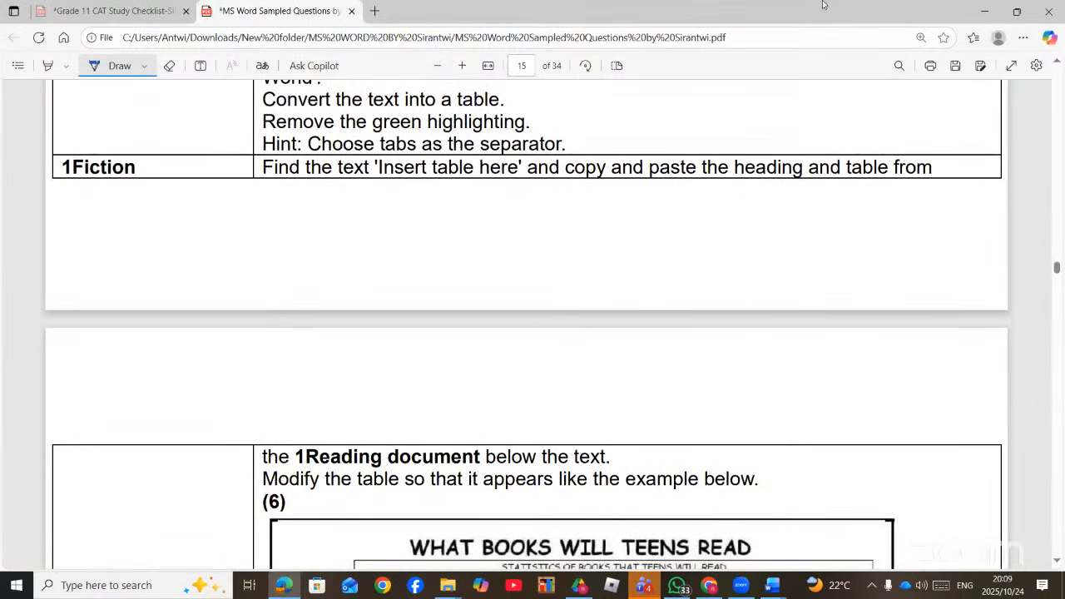
- Close 1Endurance_Sport with Don't Save and switch to the 2Jacobs document
click(772, 585)
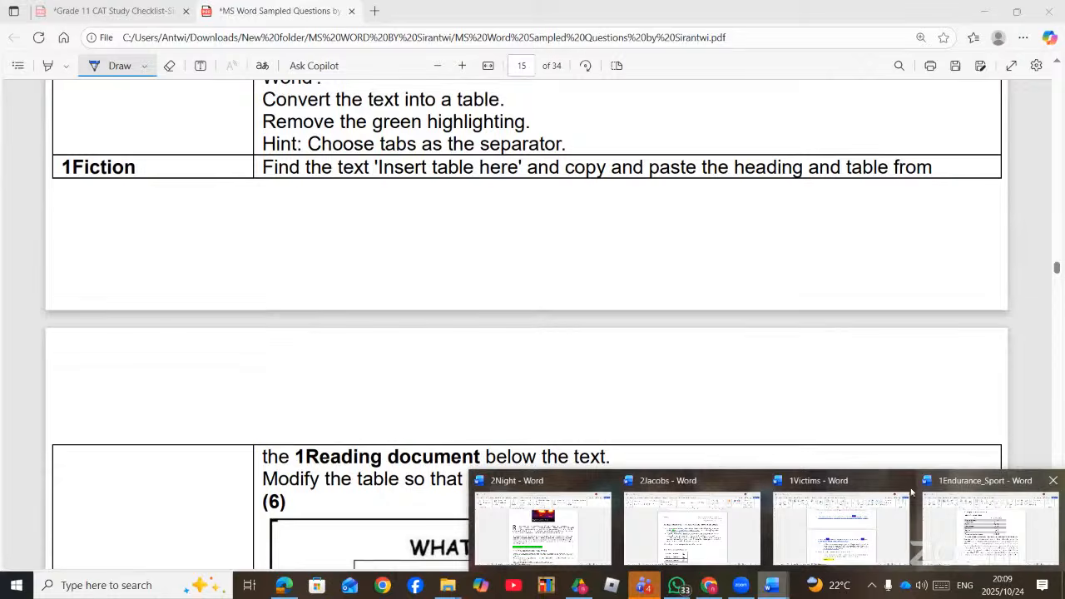
click(1053, 481)
click(589, 478)
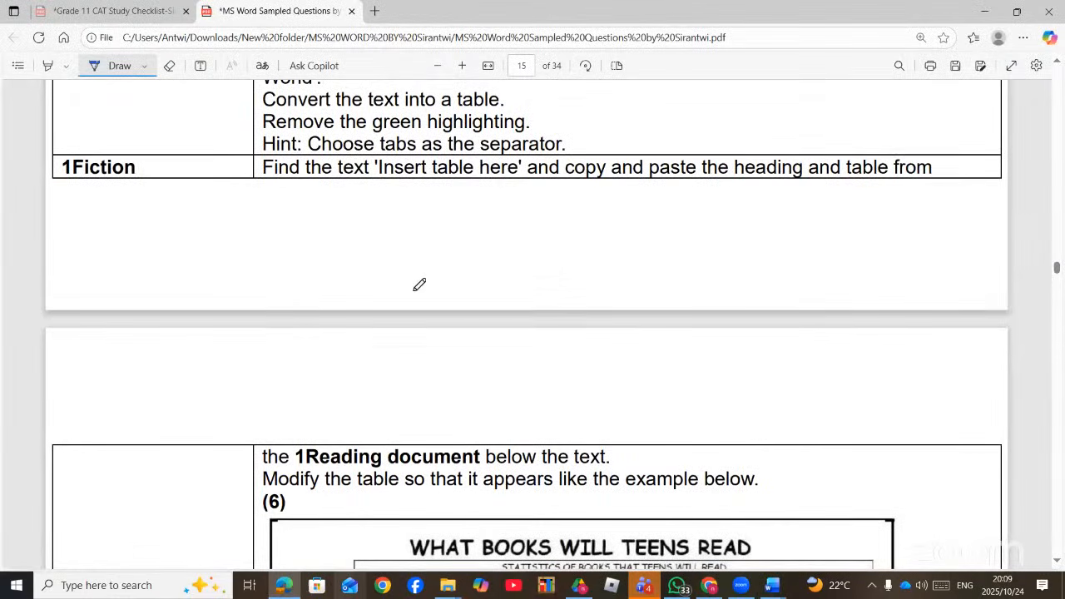
scroll(416, 283, down, 8)
scroll(420, 284, down, 15)
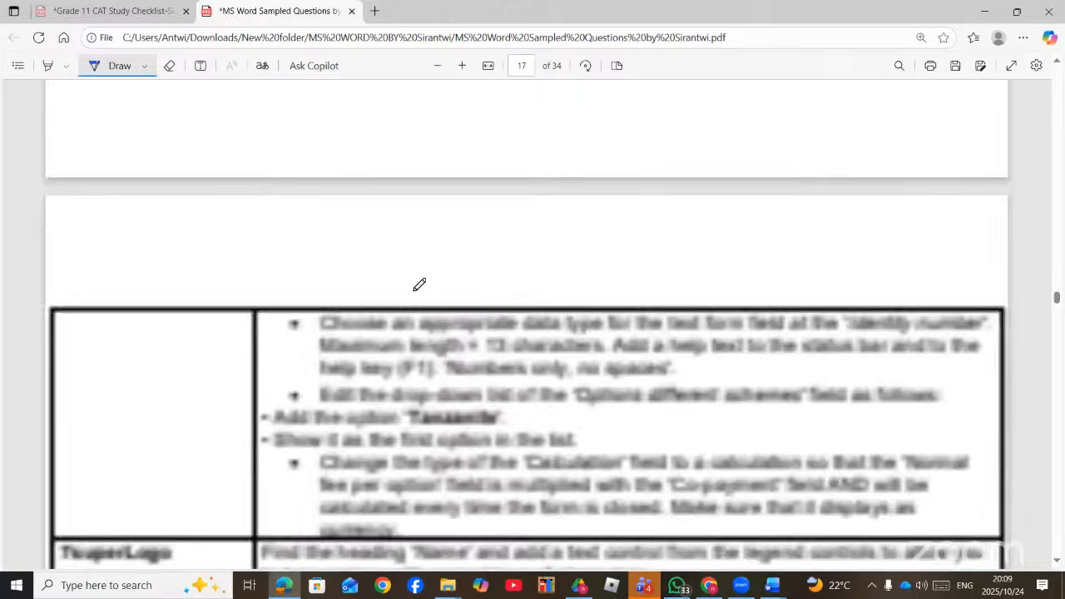
scroll(425, 292, up, 6)
scroll(424, 291, down, 10)
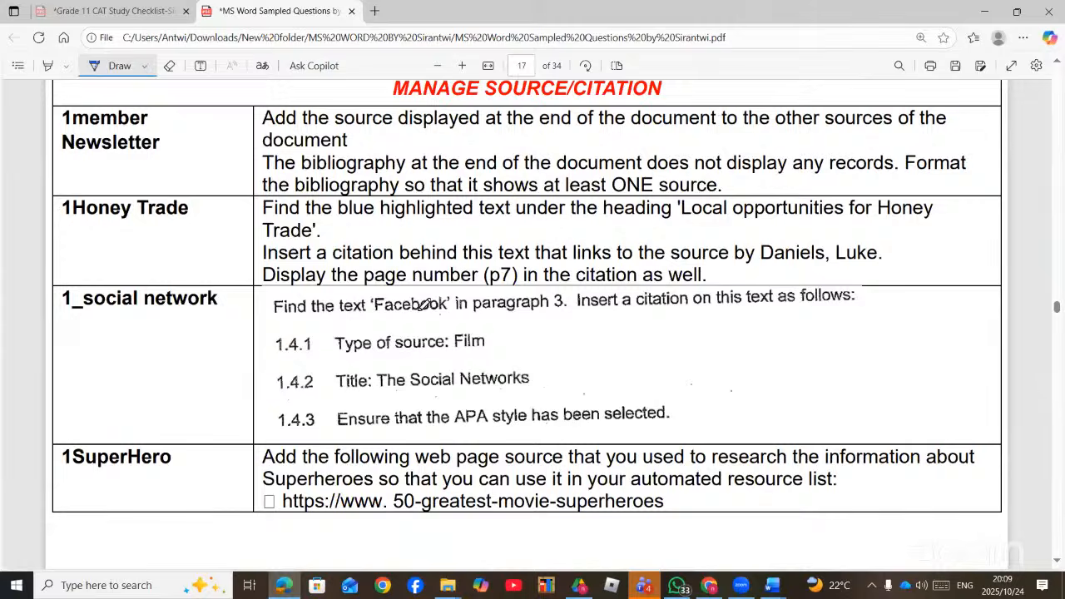
scroll(422, 305, down, 20)
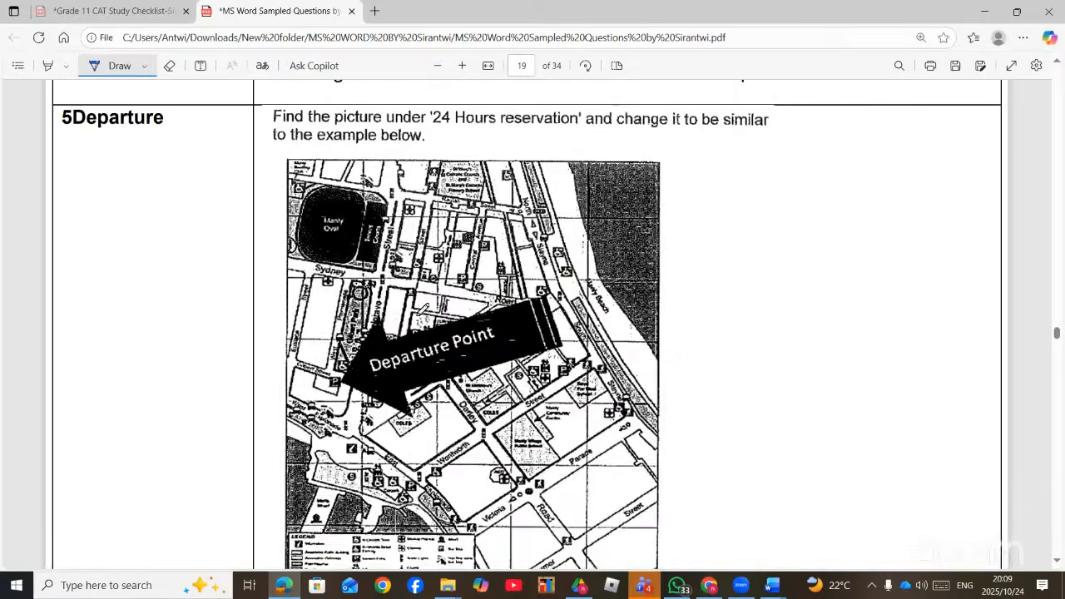
scroll(441, 324, down, 20)
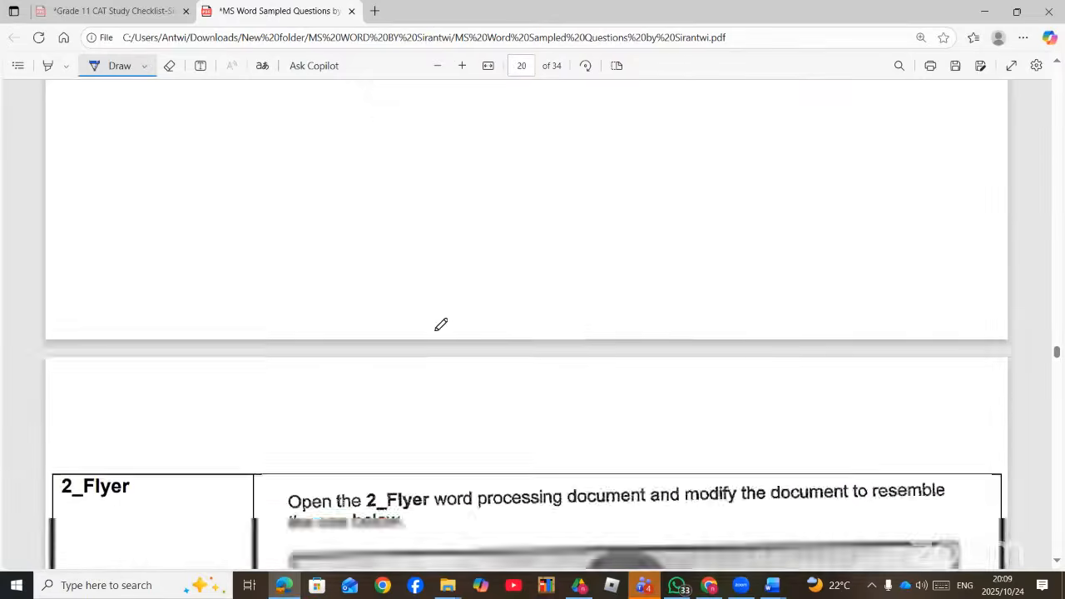
scroll(441, 325, down, 20)
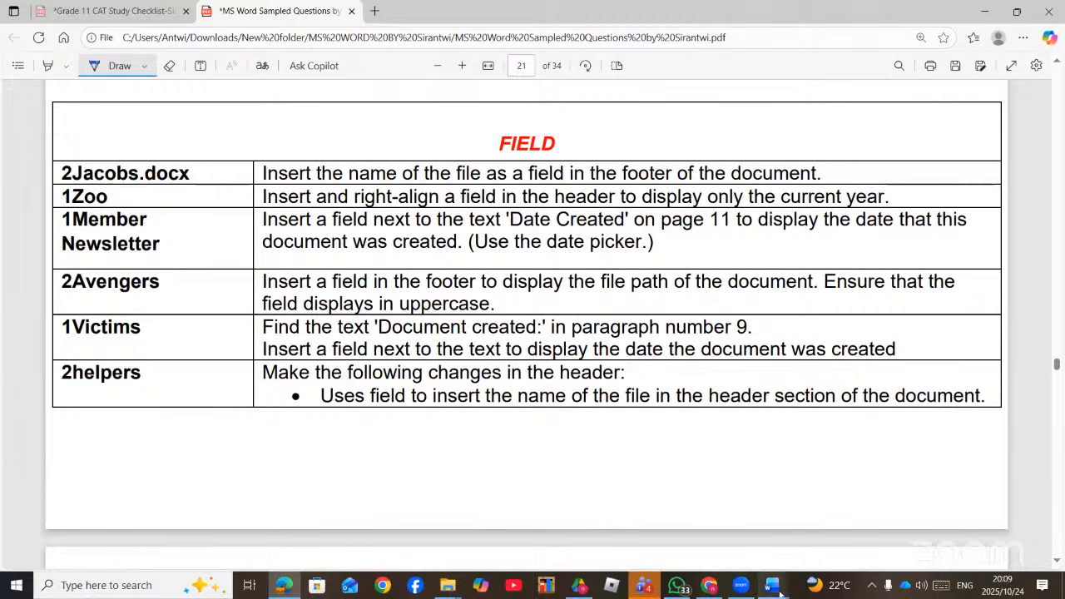
mouse_move(780, 592)
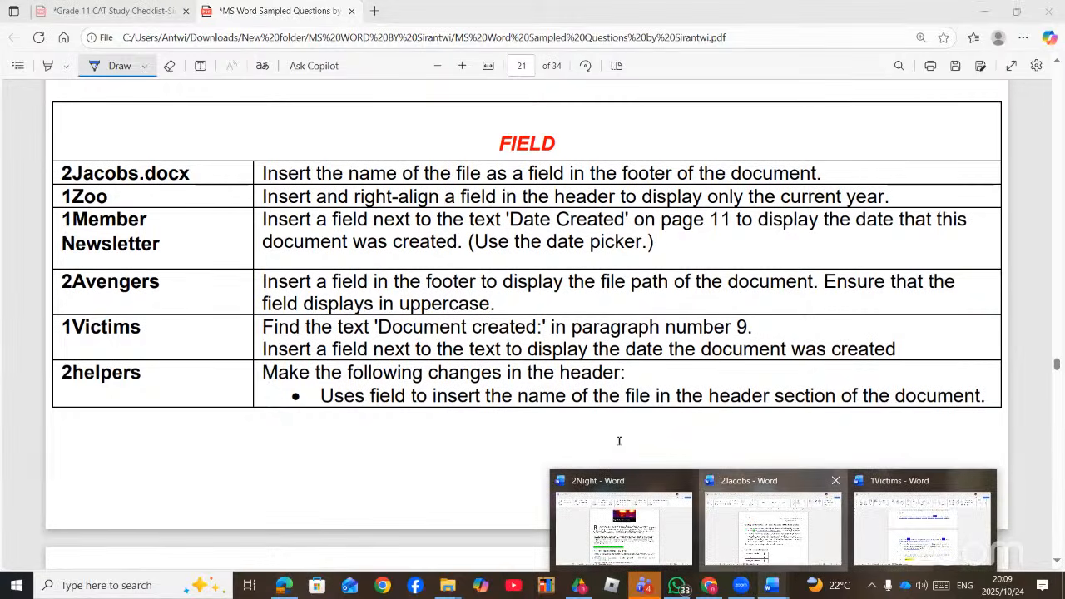
click(772, 524)
- Add File Name and File Path fields to the 2Jacobs footer
scroll(540, 422, down, 10)
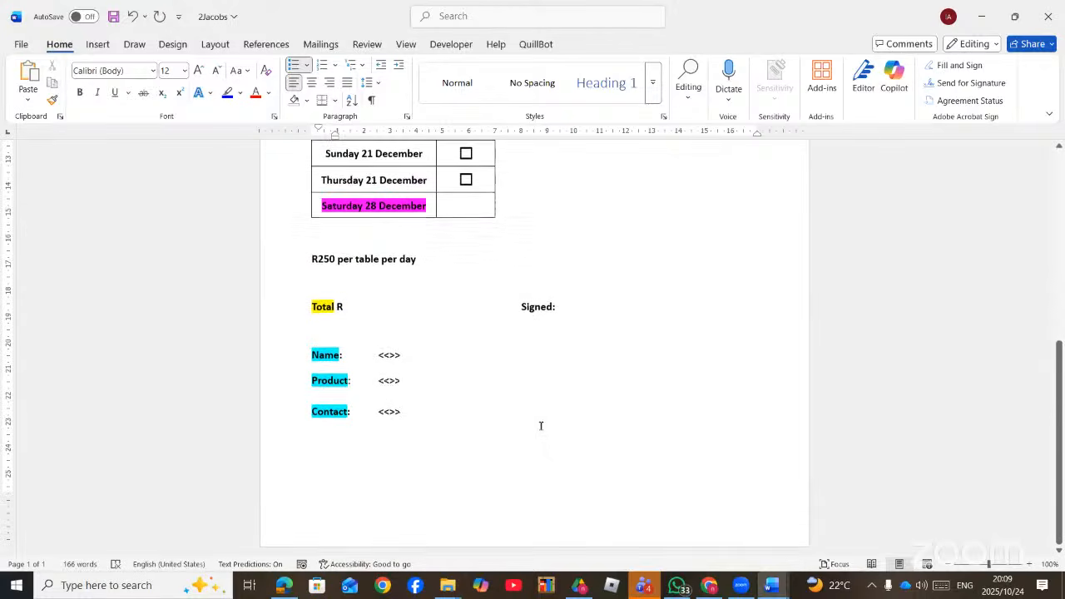
double_click(505, 521)
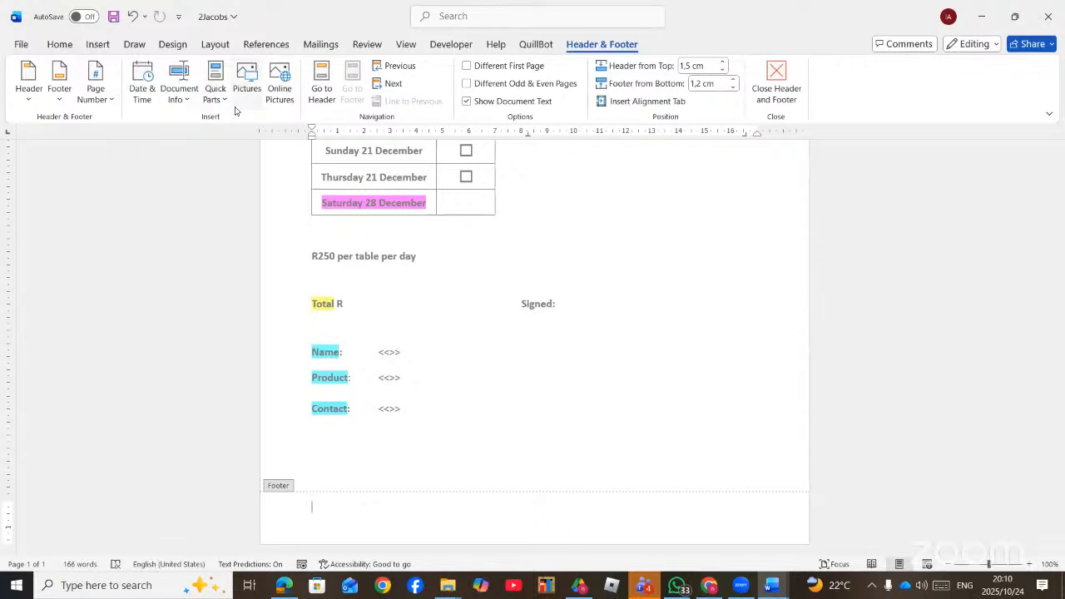
click(185, 103)
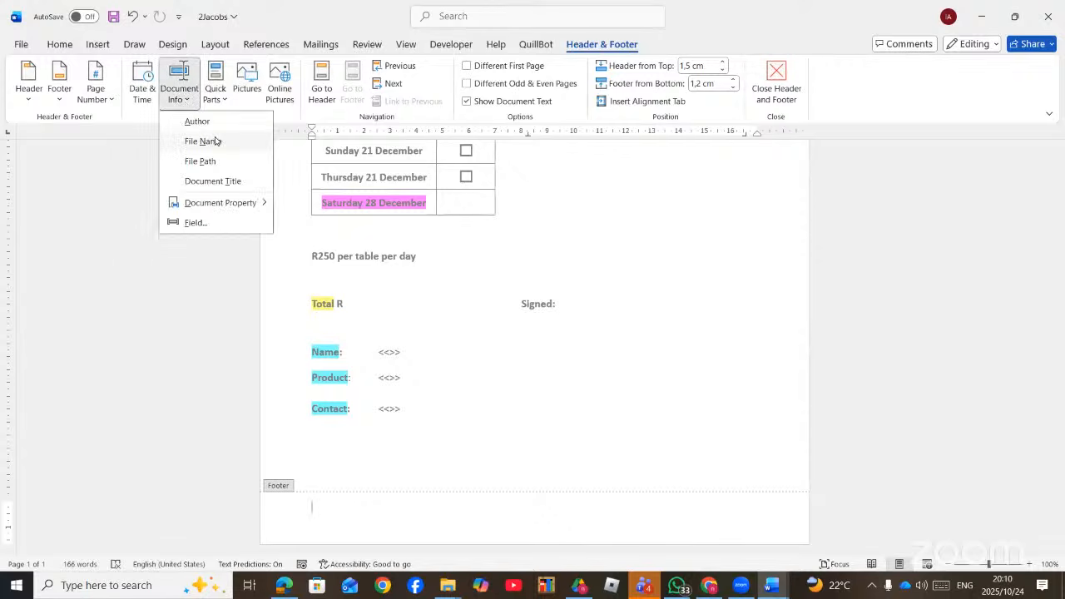
click(203, 140)
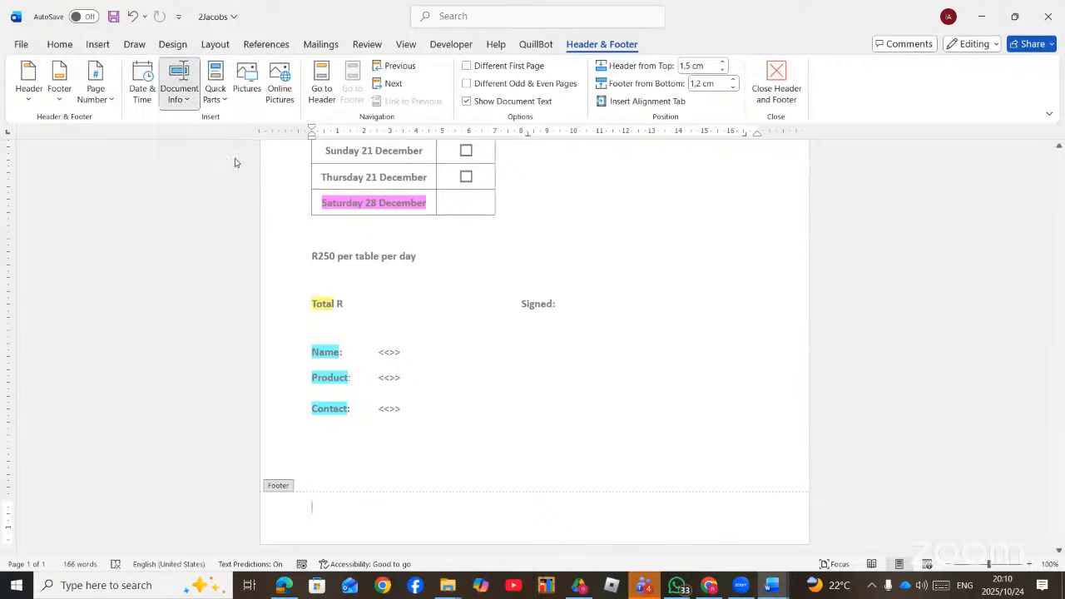
click(183, 98)
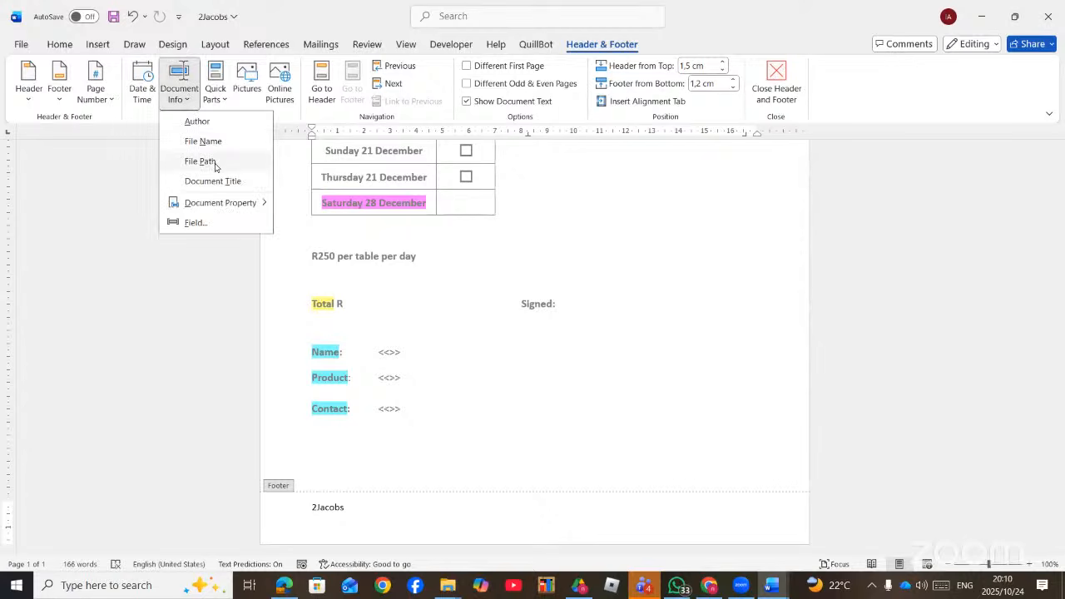
click(215, 163)
double_click(695, 397)
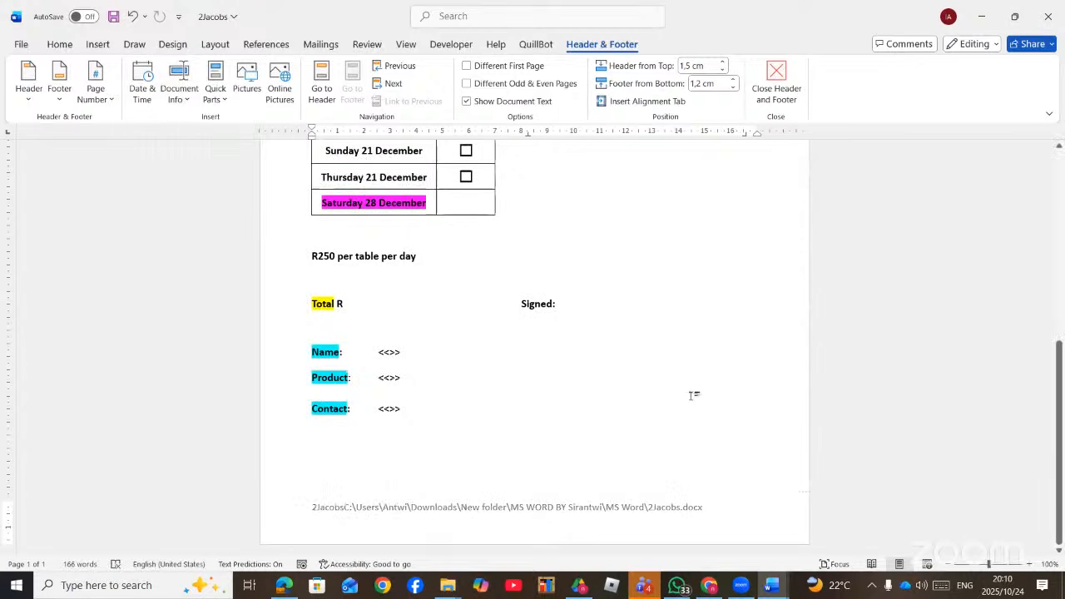
- Recheck the task in the PDF, then reopen the footer with the cursor after its text
click(286, 588)
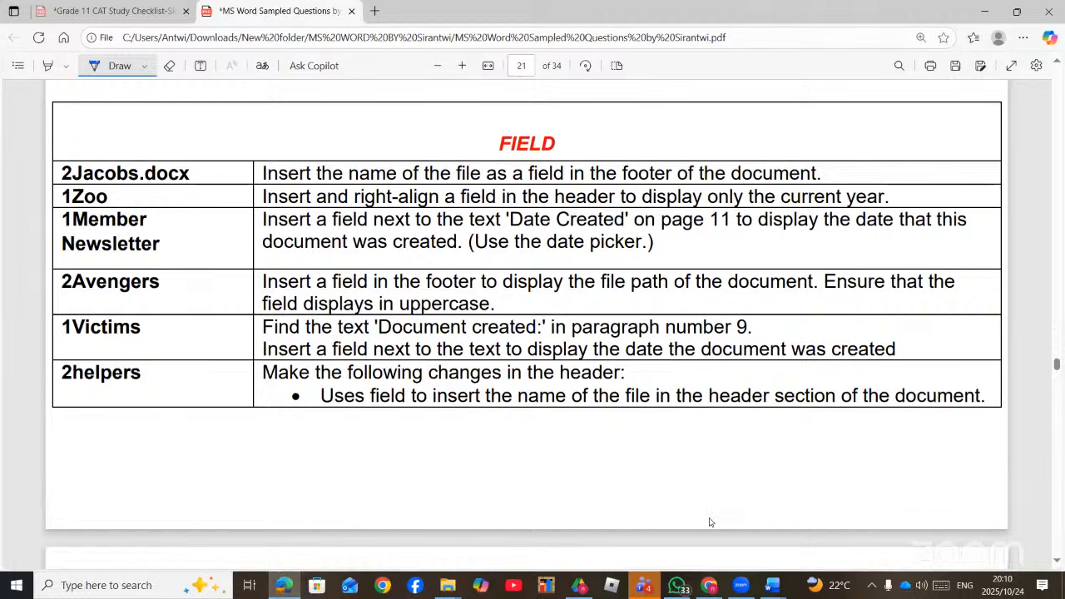
key(alt+Tab)
double_click(435, 506)
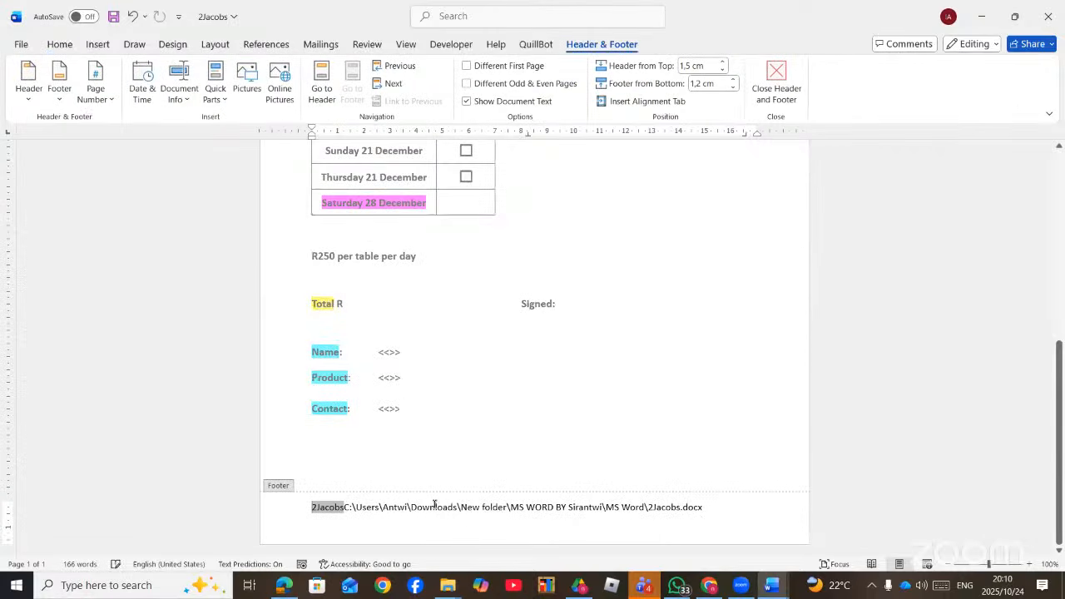
click(725, 509)
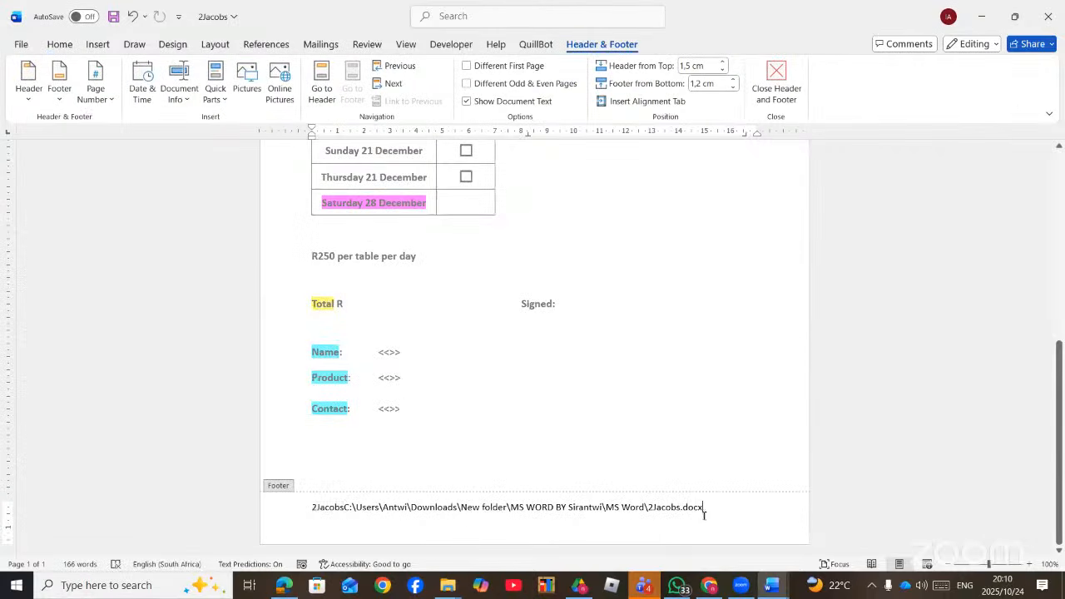
scroll(702, 485, up, 6)
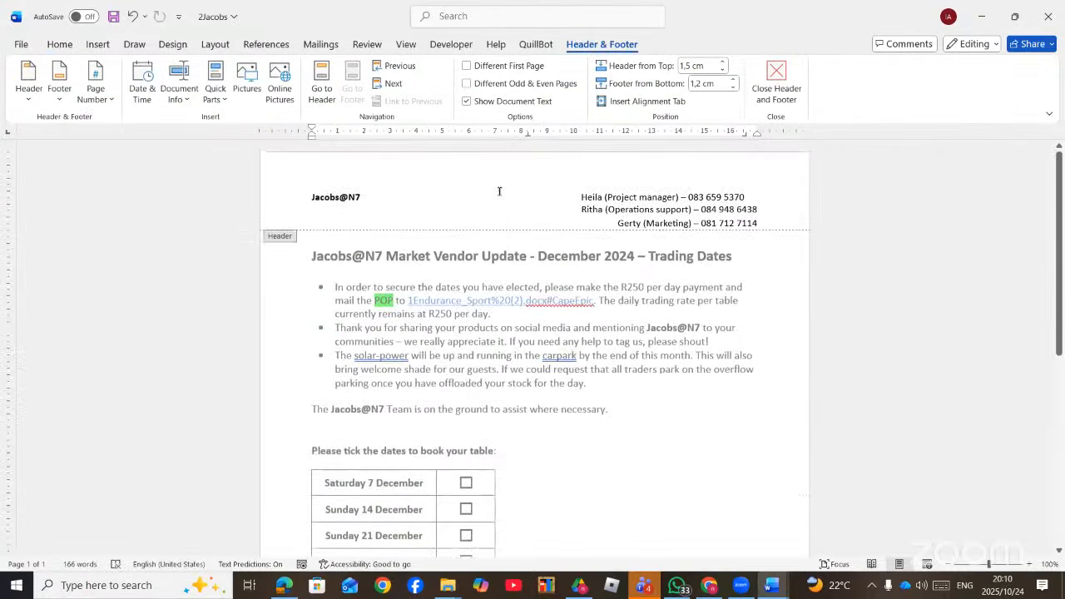
- Insert a Date field formatted YYYY into the 2Jacobs header, showing 2025
click(499, 191)
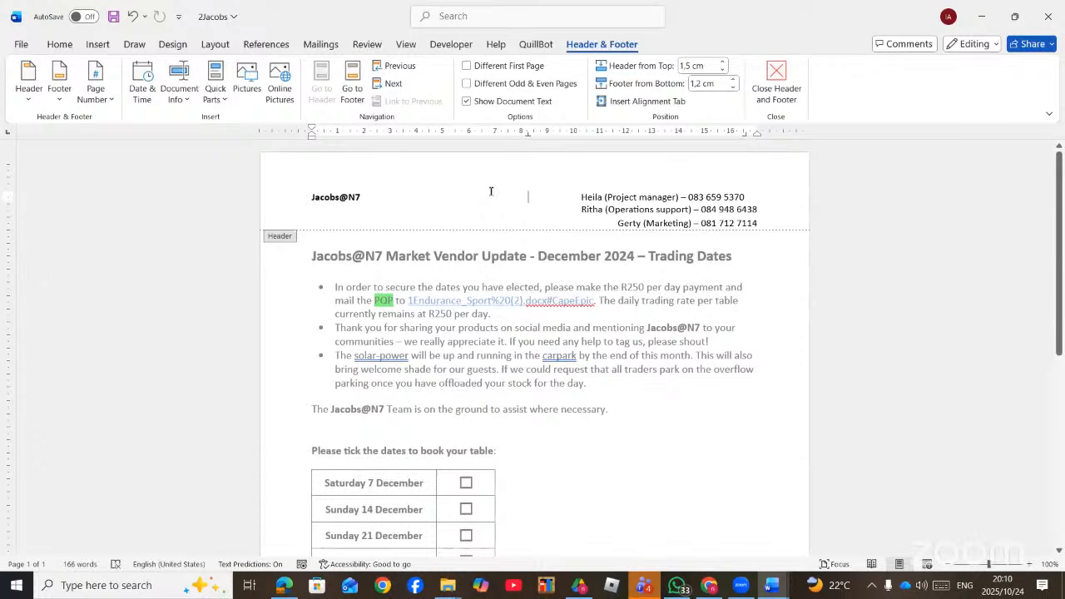
click(185, 105)
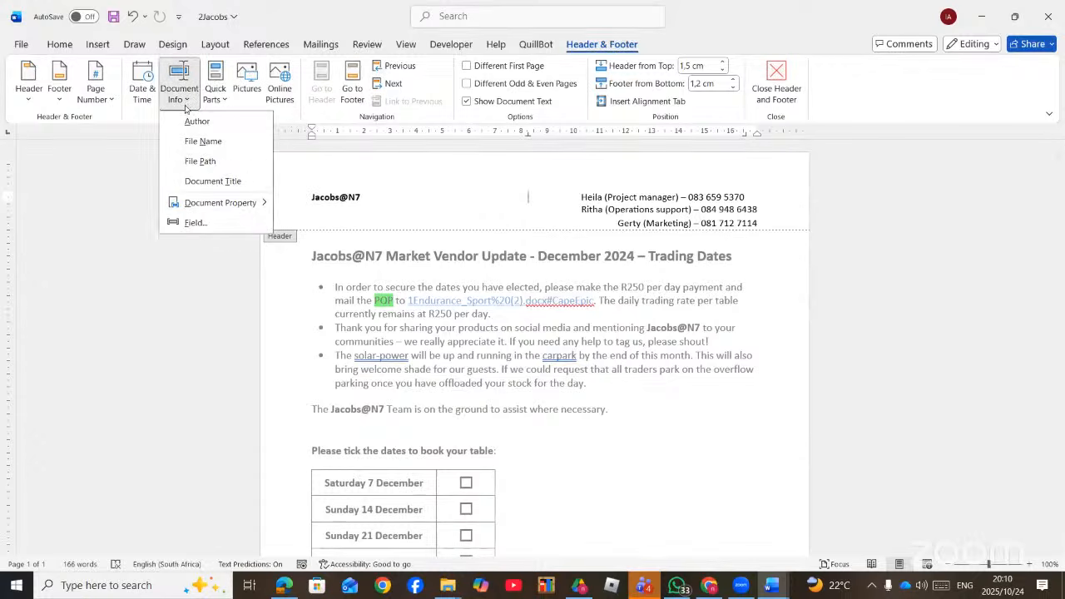
click(195, 223)
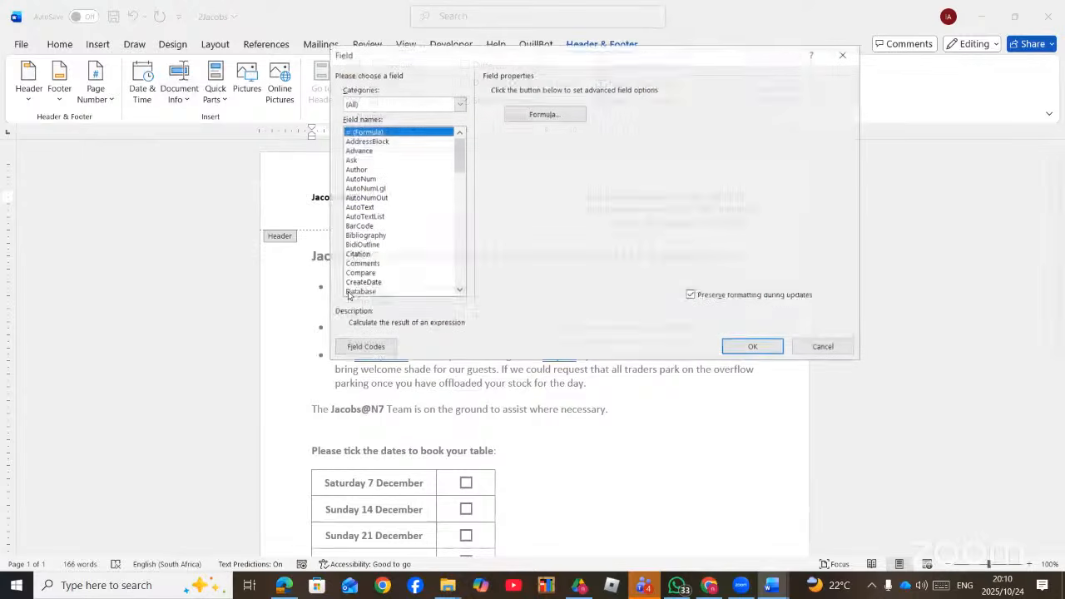
scroll(456, 294, down, 3)
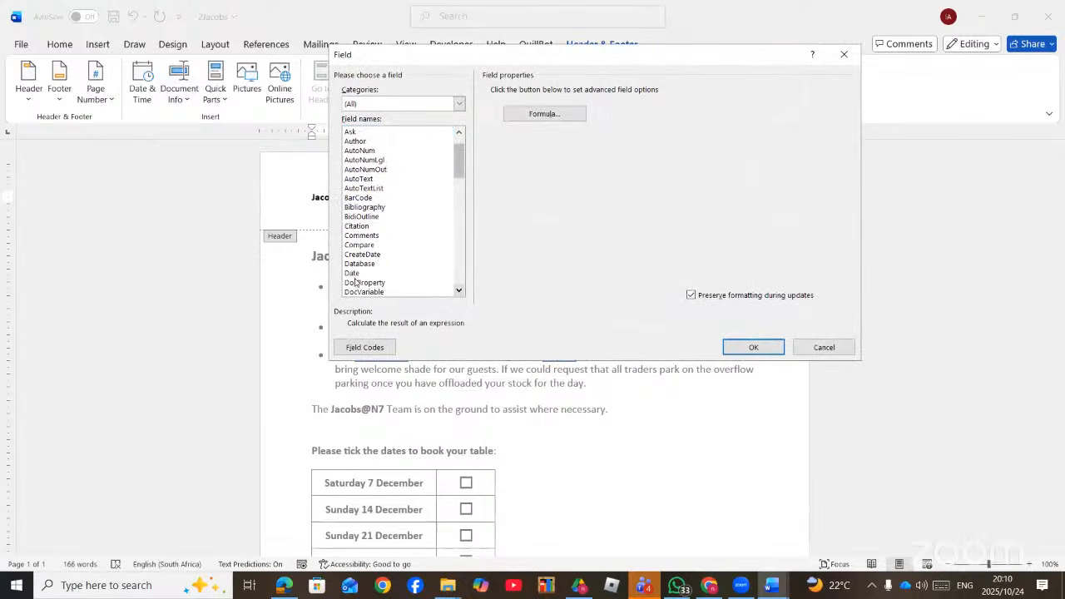
click(356, 274)
click(513, 102)
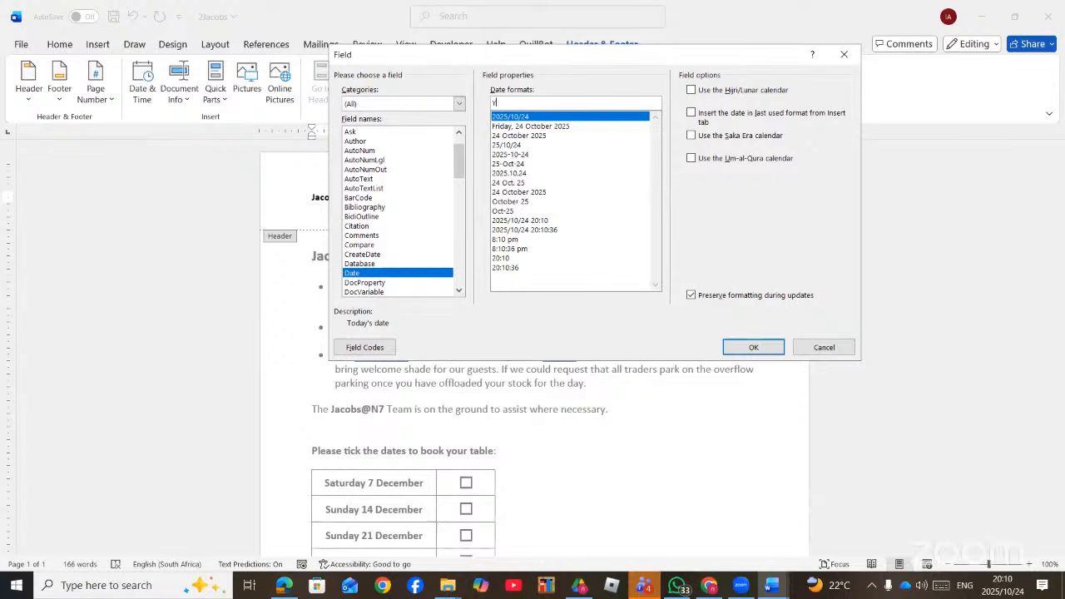
text(YYYY)
click(752, 347)
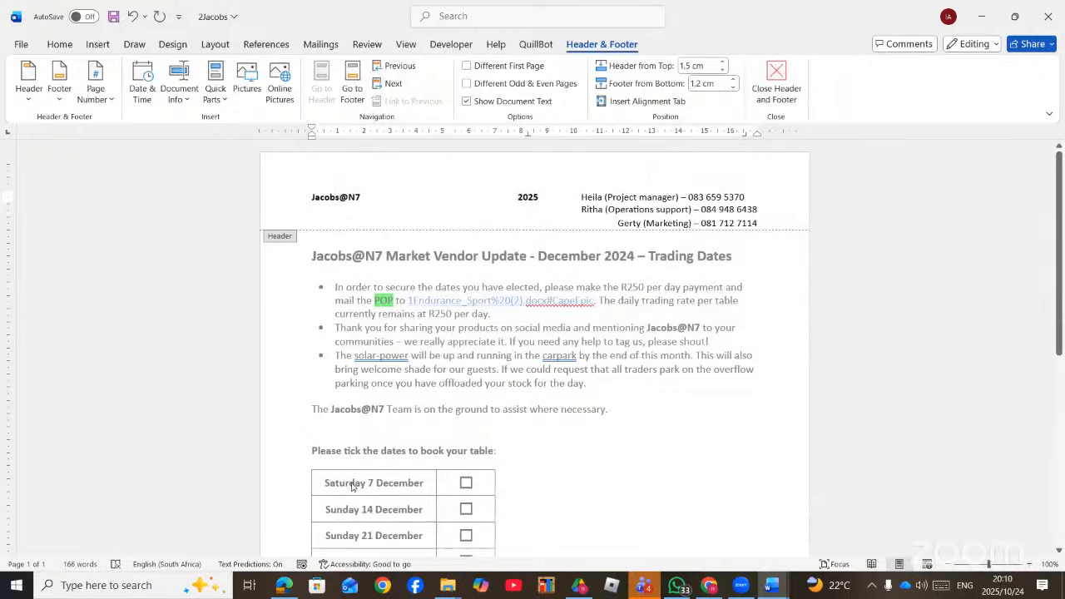
click(285, 586)
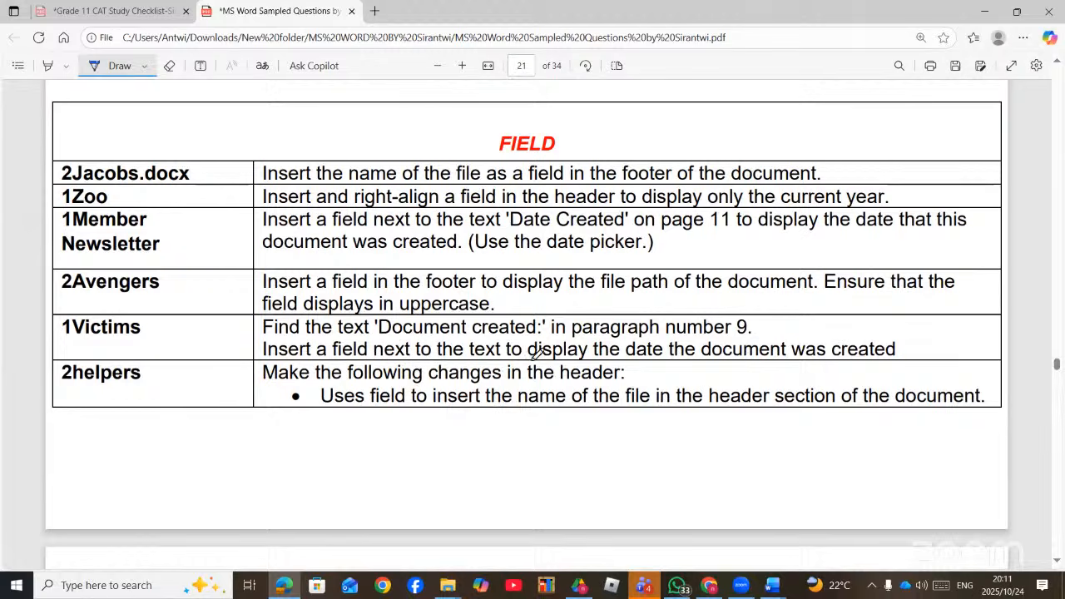
- Switch to the 1Victims document and click inside the empty box under item 20
scroll(634, 403, down, 5)
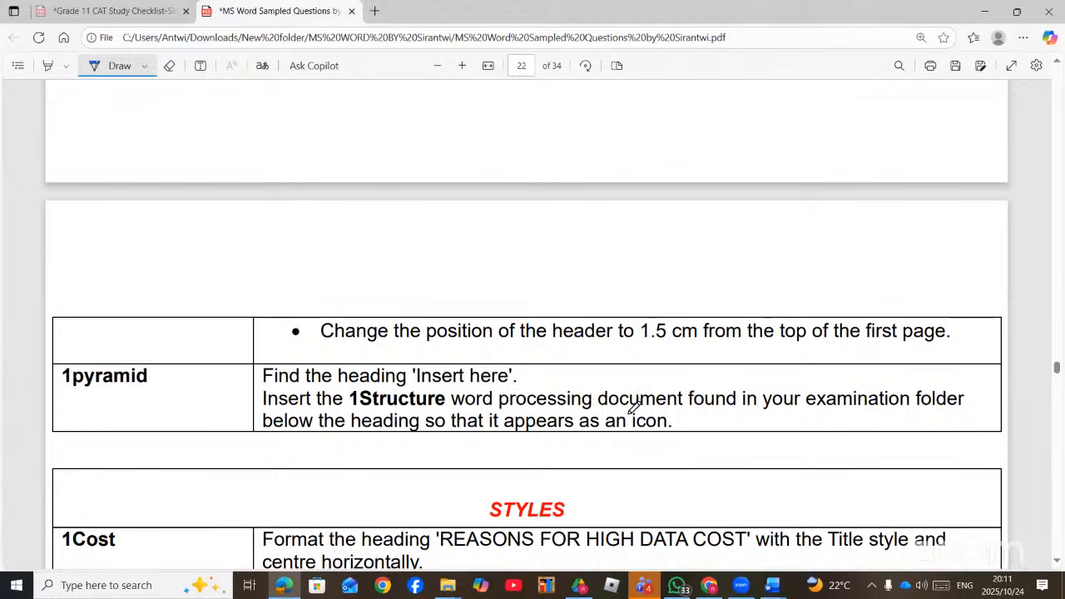
click(773, 586)
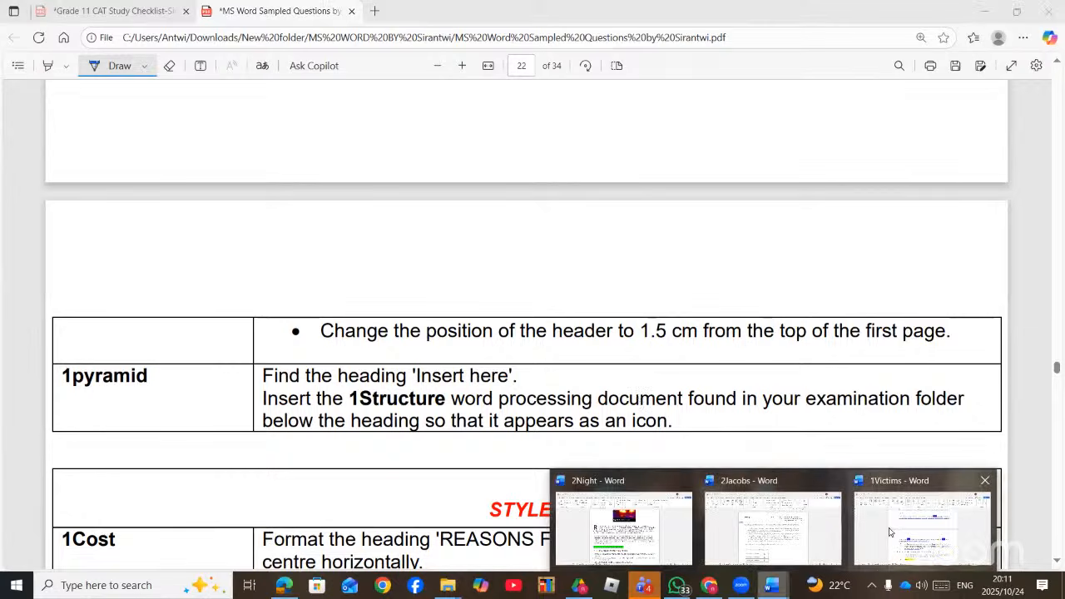
click(889, 527)
scroll(500, 310, down, 6)
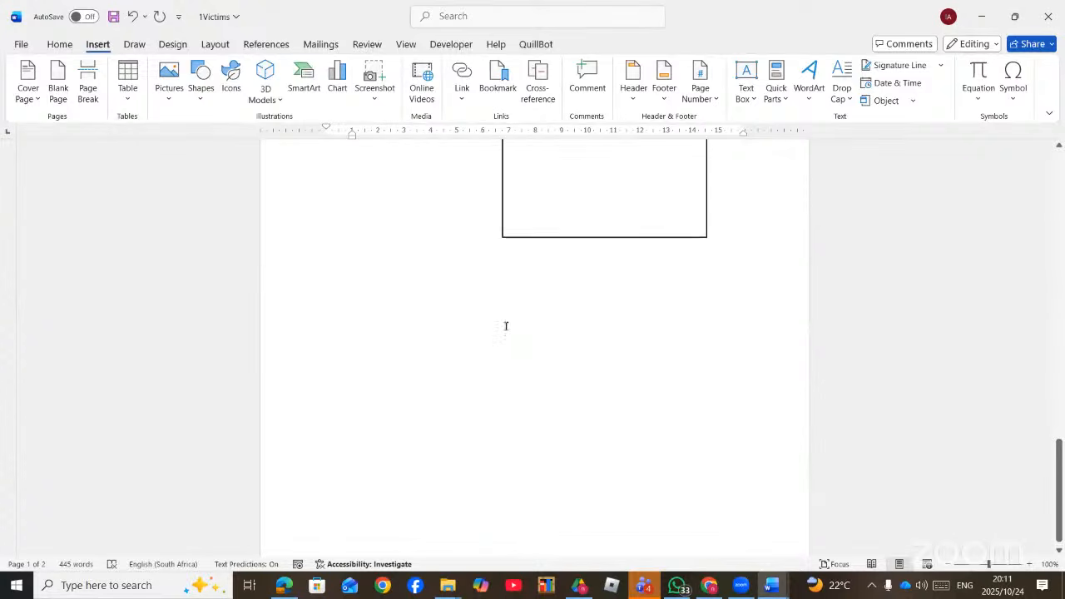
scroll(562, 314, up, 3)
click(595, 302)
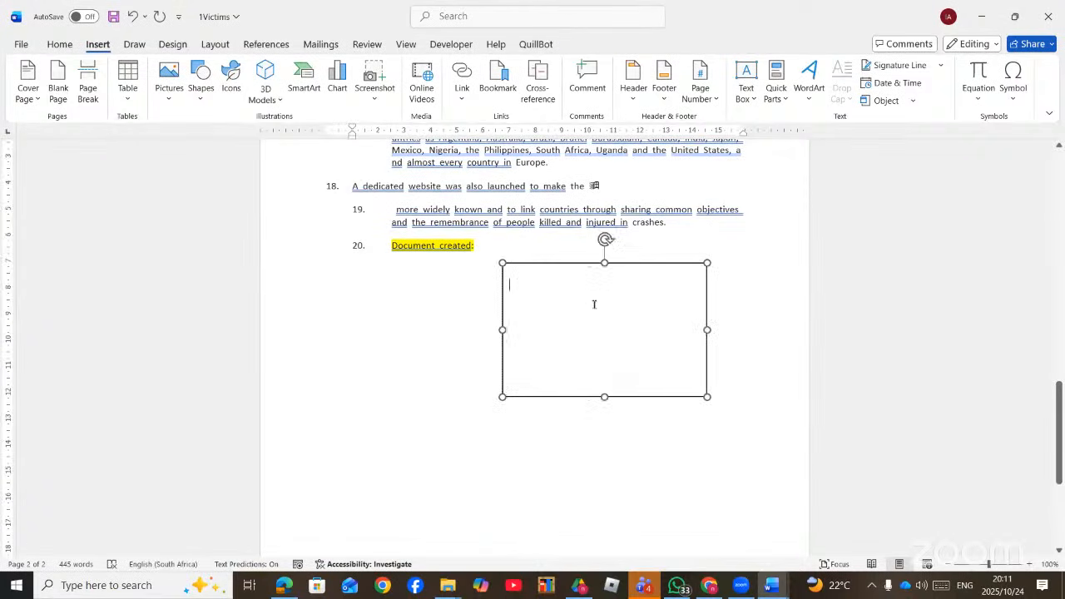
- Insert a NumChars field in 'First, Second, Third' ordinal format into the box below 'Document created:'
click(474, 15)
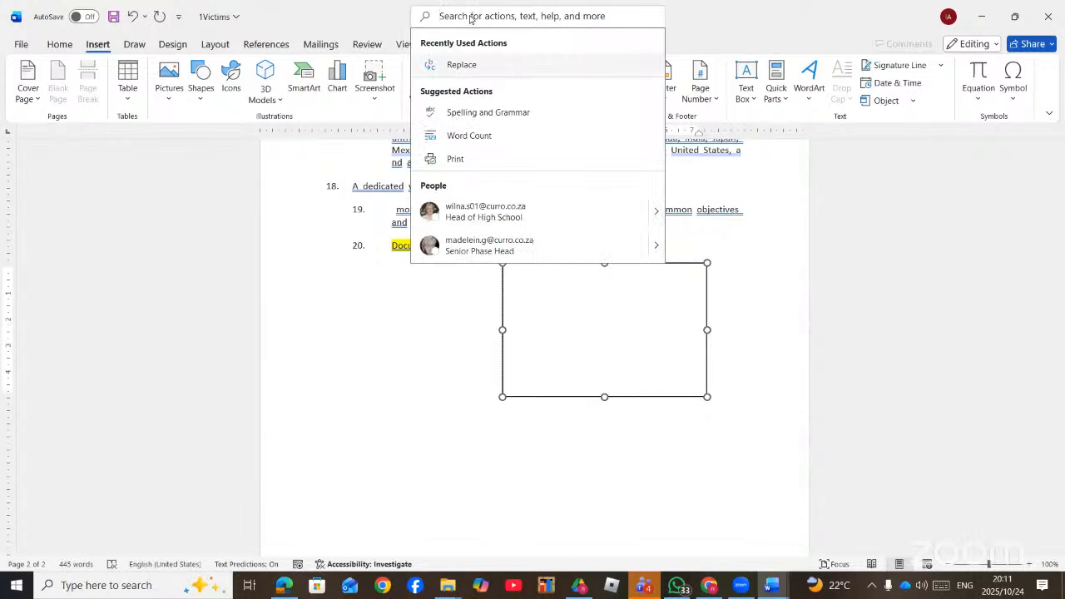
text(FIEL)
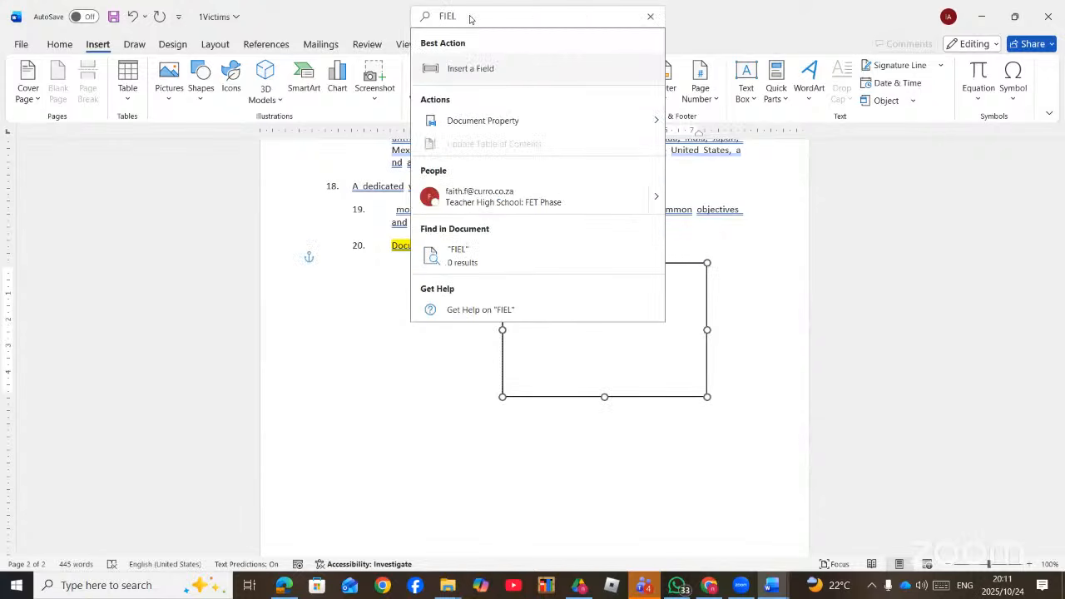
click(470, 72)
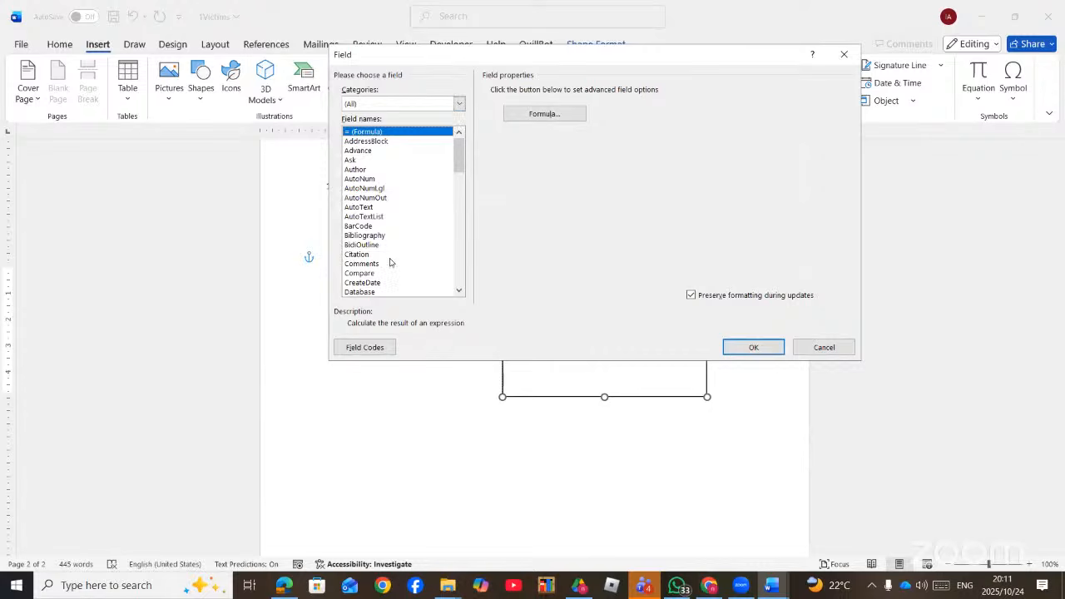
scroll(389, 264, down, 1)
scroll(389, 264, down, 10)
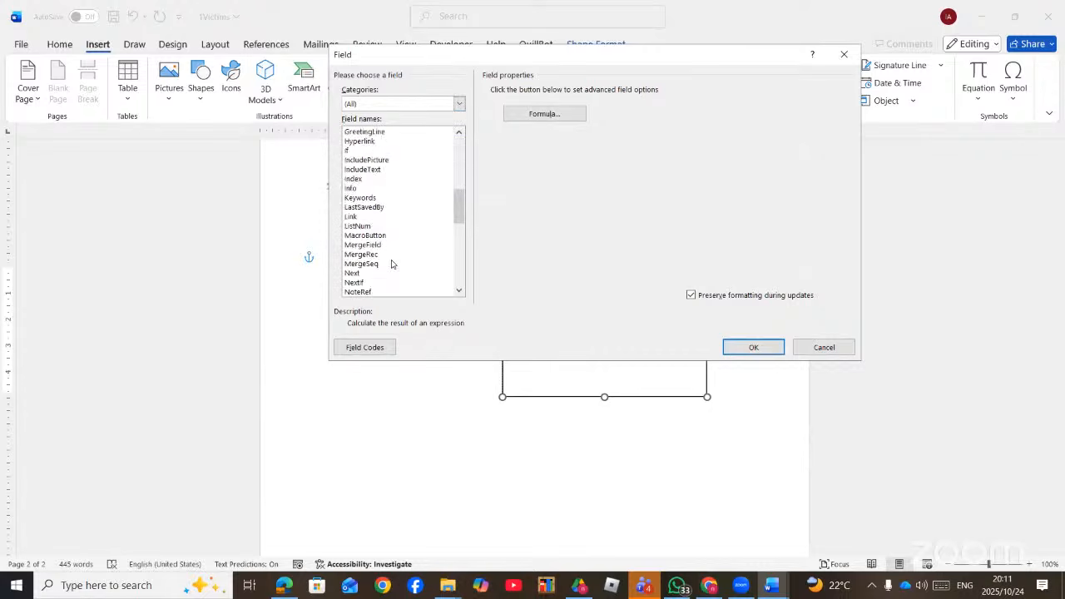
click(375, 218)
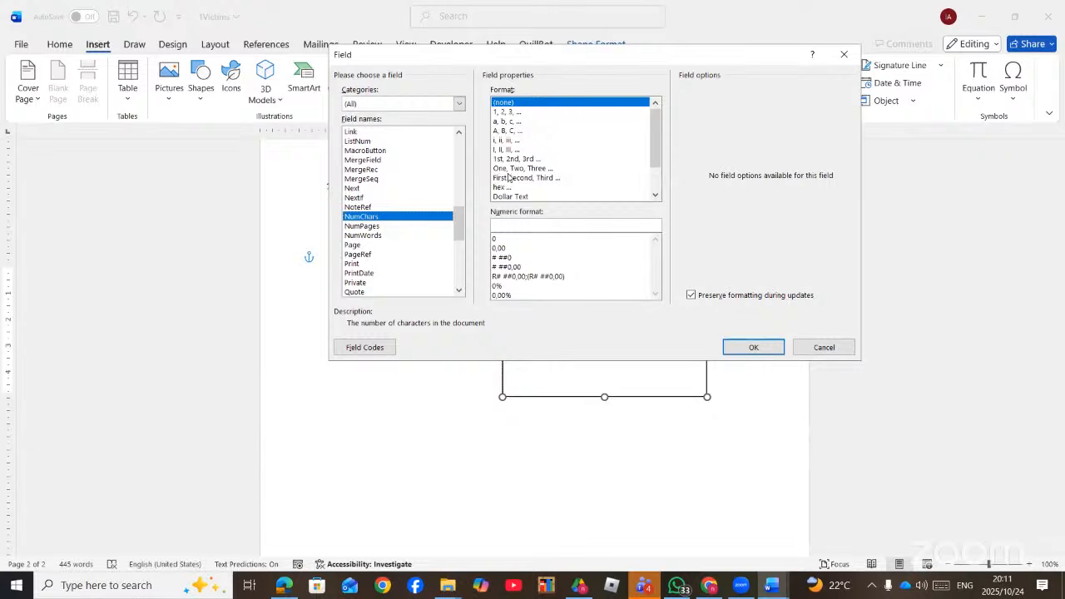
click(510, 178)
click(753, 348)
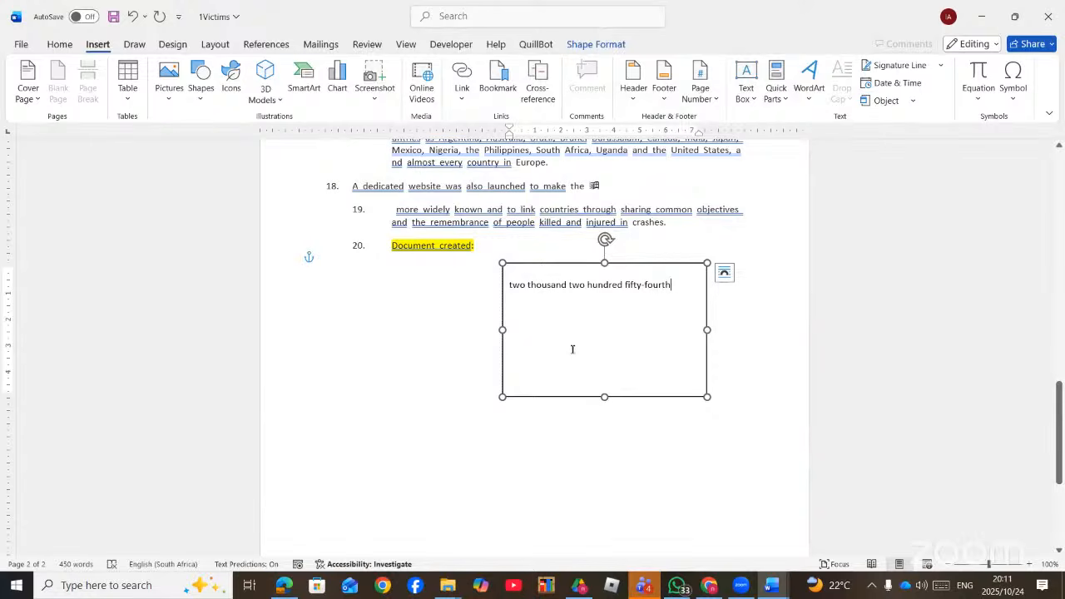
scroll(572, 350, down, 5)
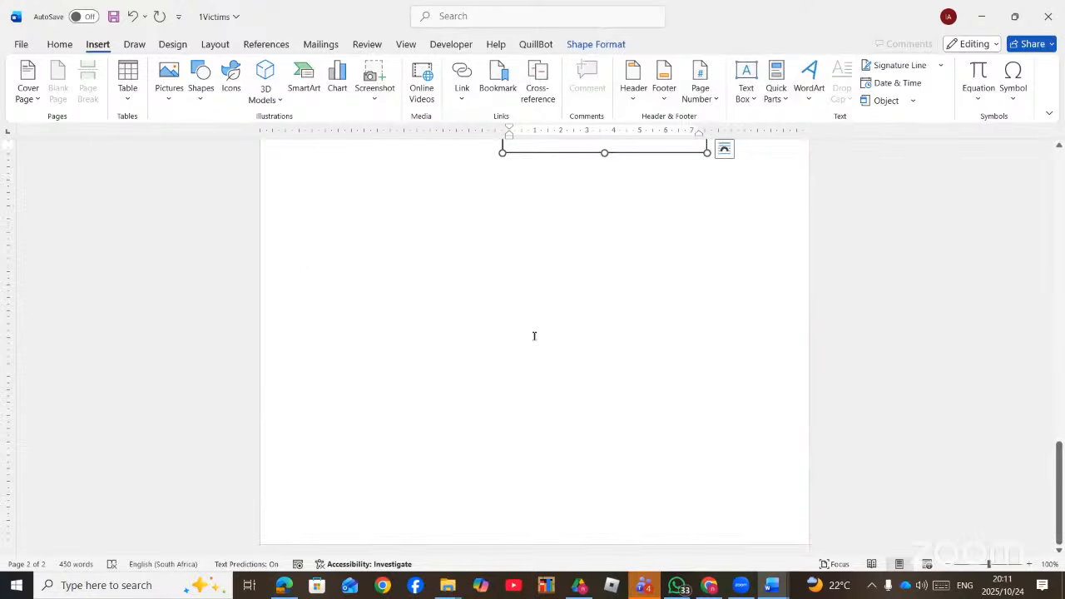
click(534, 336)
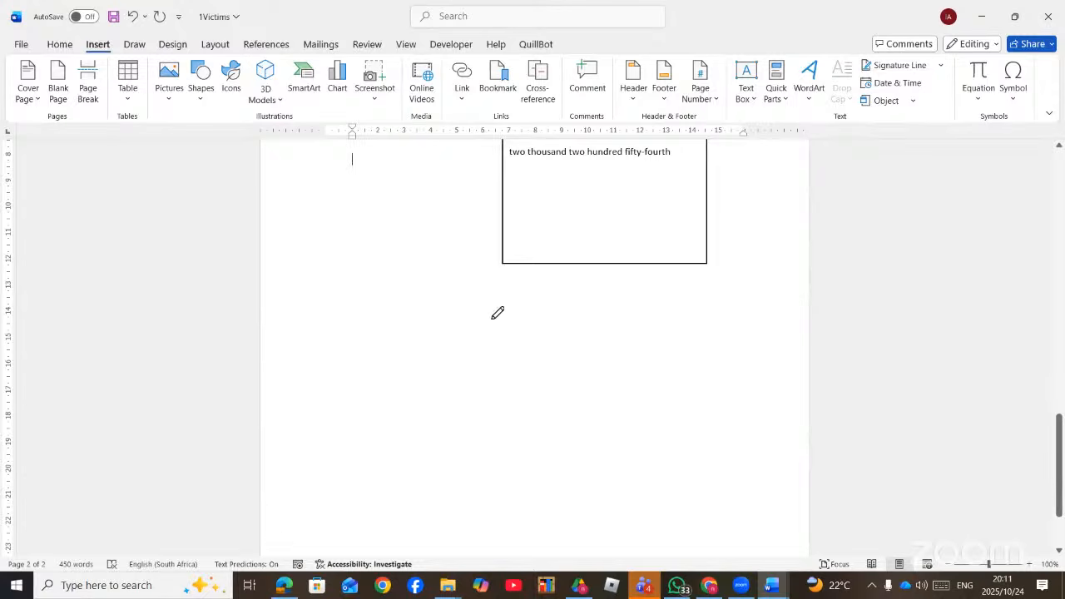
- Tick the MS WORD FORMS FIELDS heading on page 16 of the PDF with ink
scroll(498, 313, up, 12)
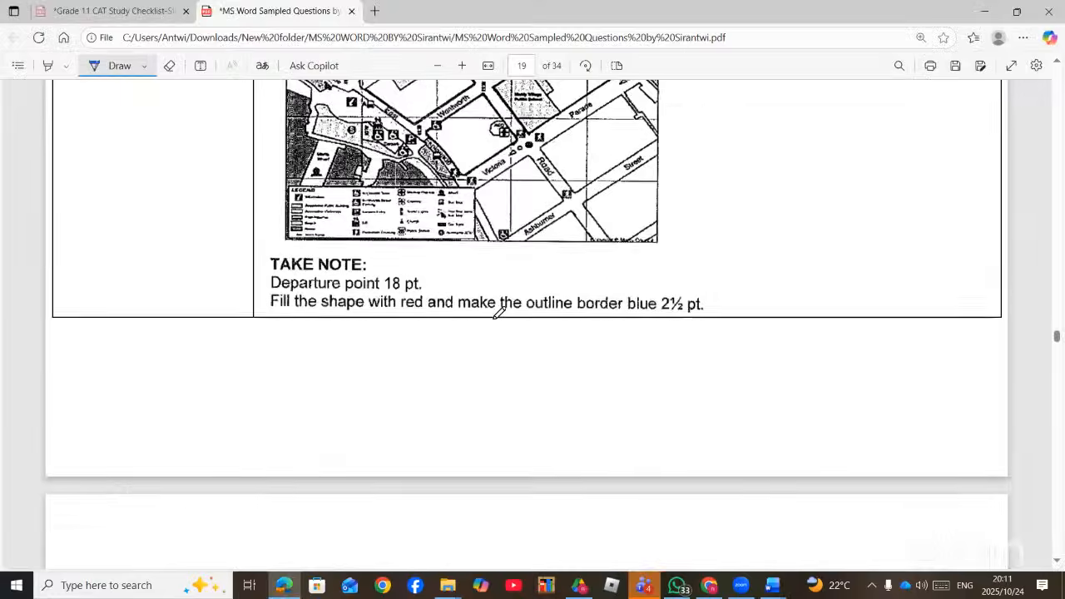
scroll(498, 313, up, 10)
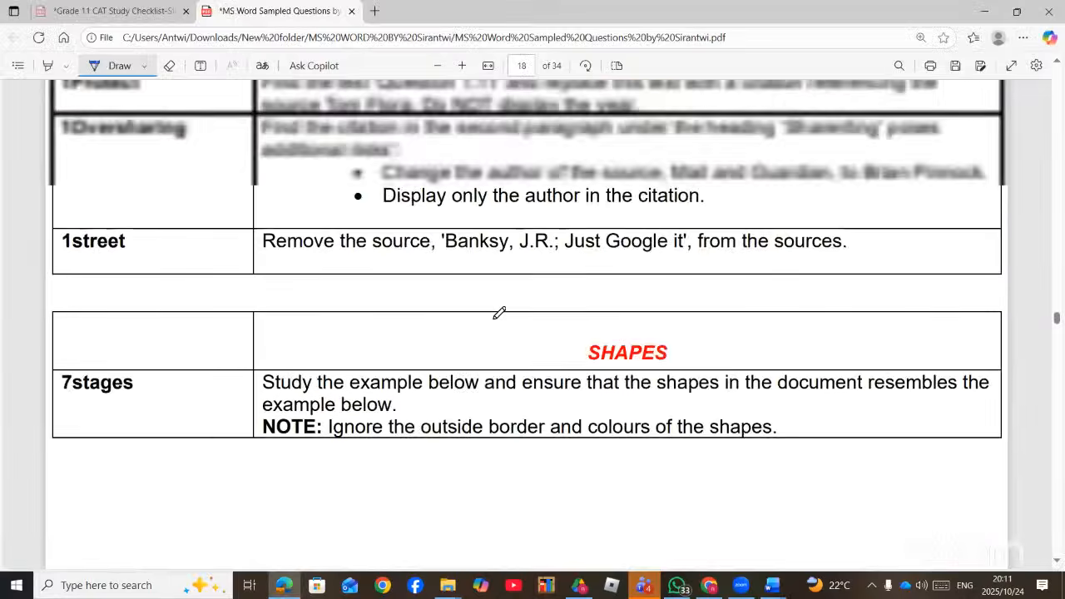
scroll(499, 313, up, 7)
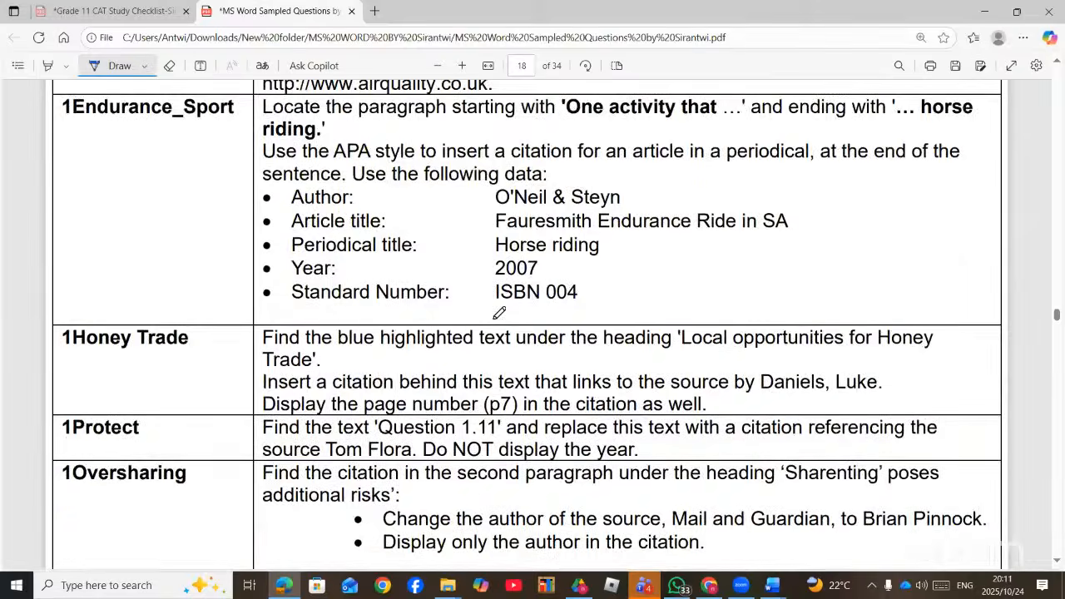
scroll(499, 313, up, 12)
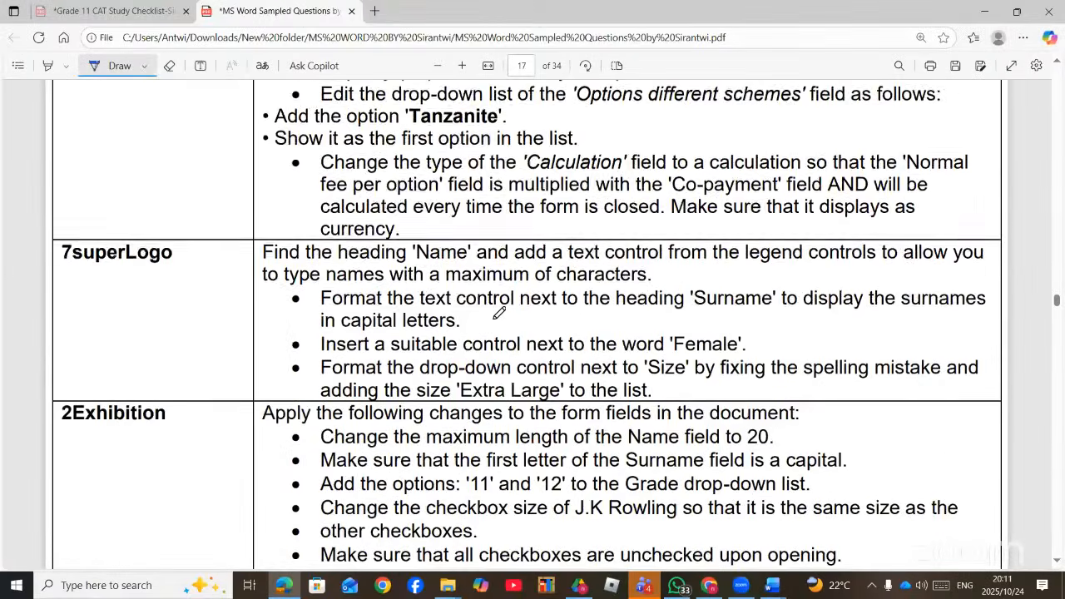
scroll(499, 313, up, 10)
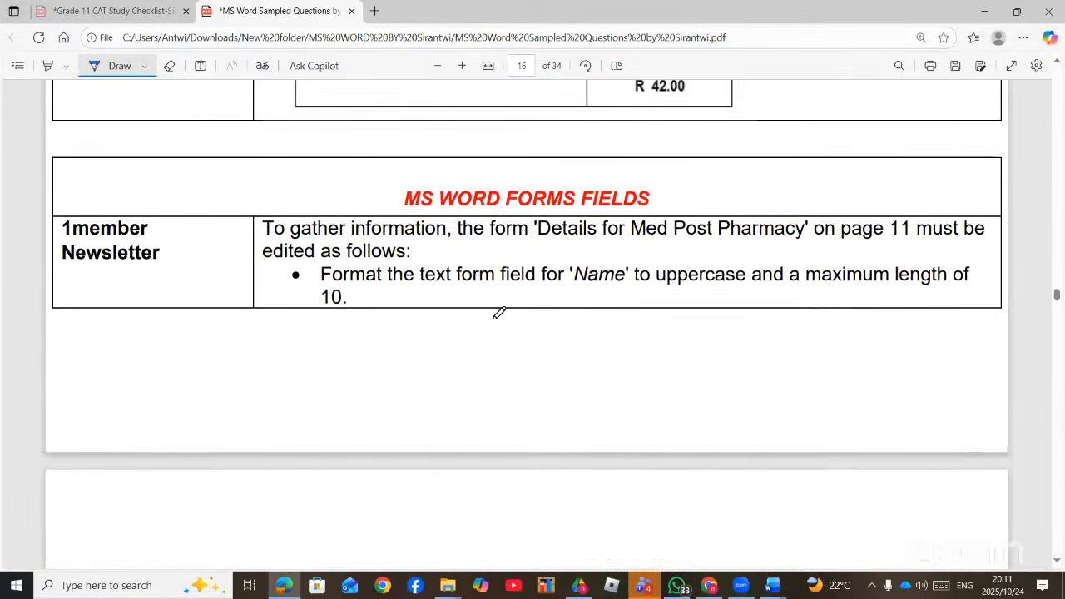
mouse_move(699, 177)
mouse_down()
mouse_move(767, 151)
mouse_move(790, 184)
mouse_up()
click(824, 178)
- Switch to the MS Word folder in File Explorer
scroll(635, 236, down, 1)
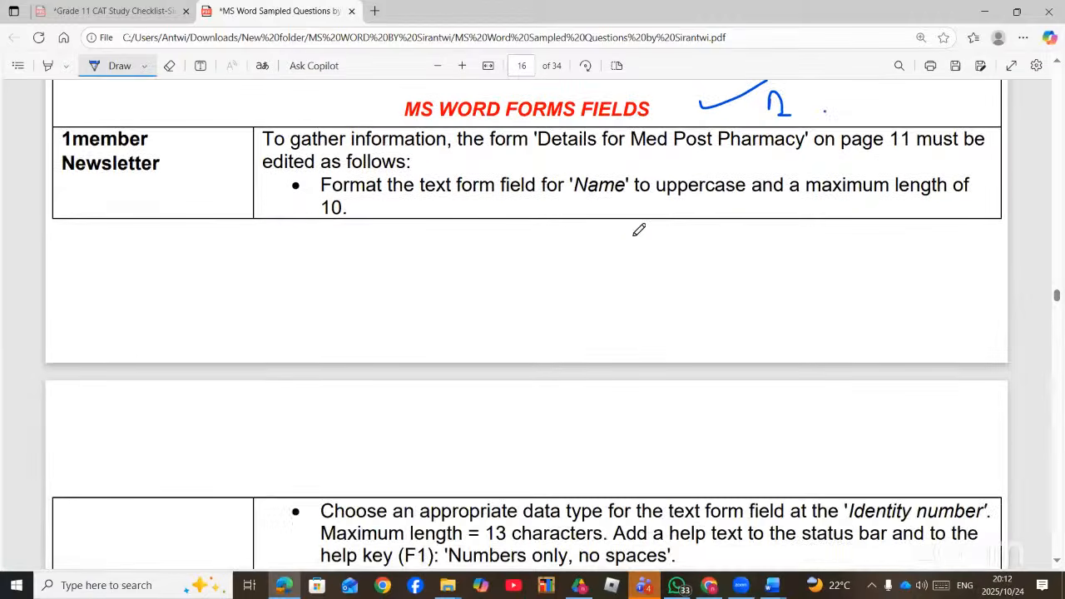
scroll(638, 230, down, 3)
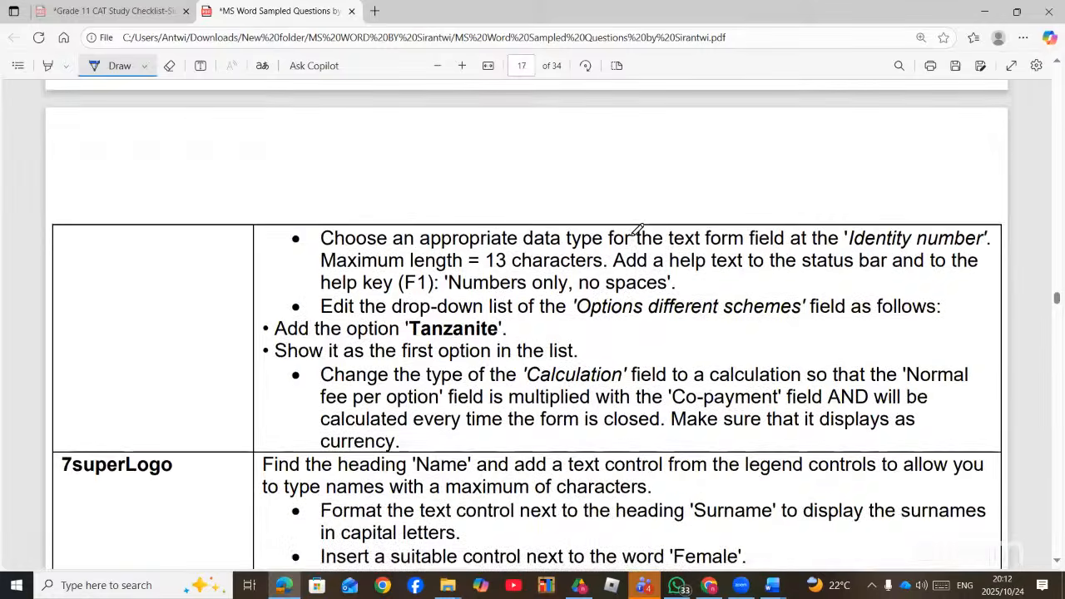
scroll(638, 230, up, 3)
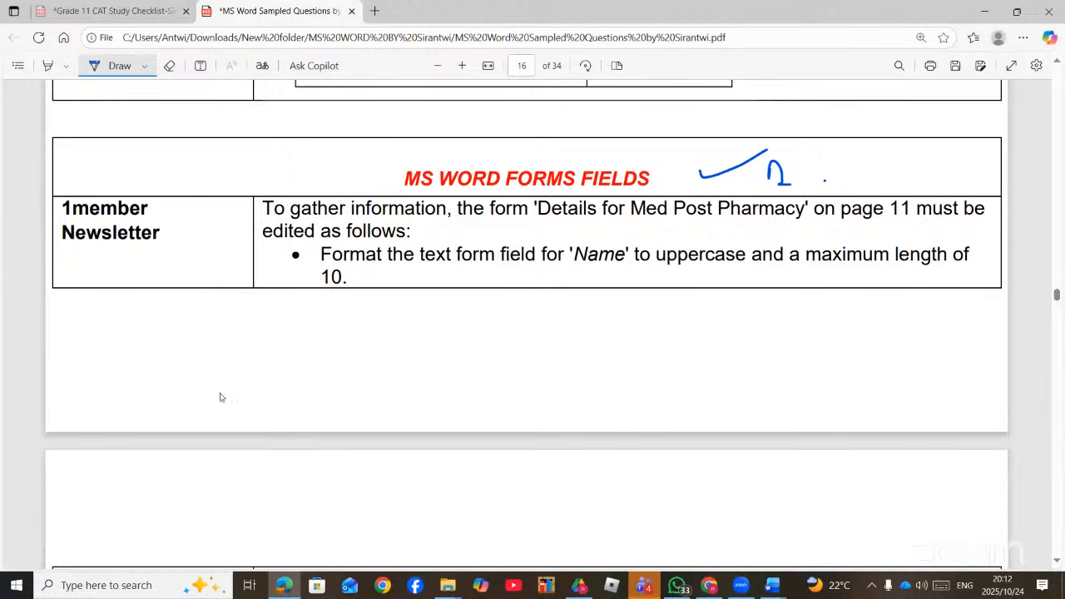
key(alt+Tab)
- Open 1Member Newsletter and scroll down to the Med Post Pharmacy form and price table
scroll(219, 404, down, 2)
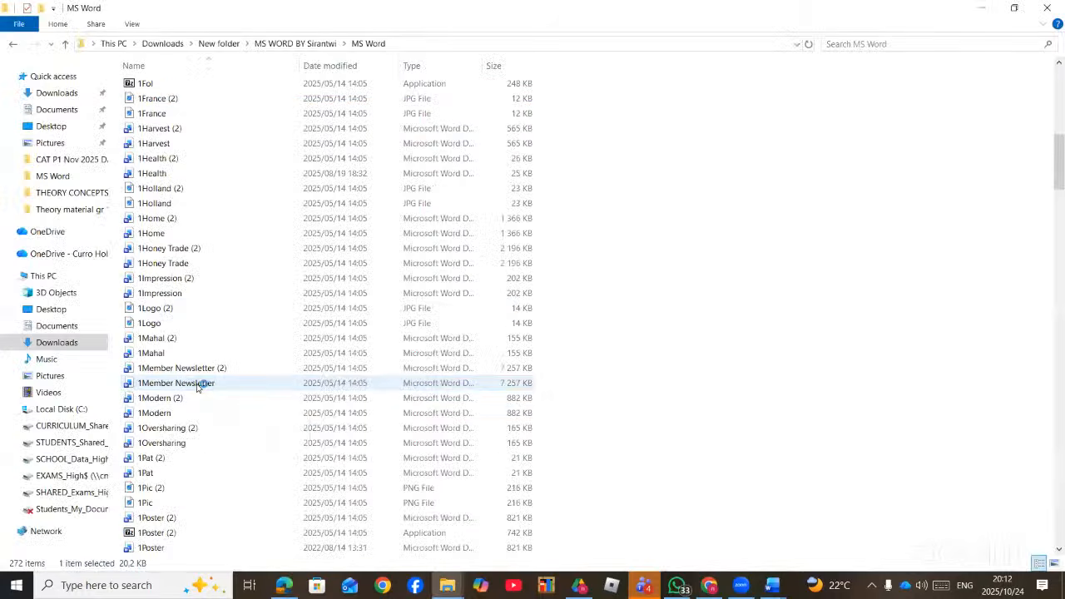
double_click(203, 383)
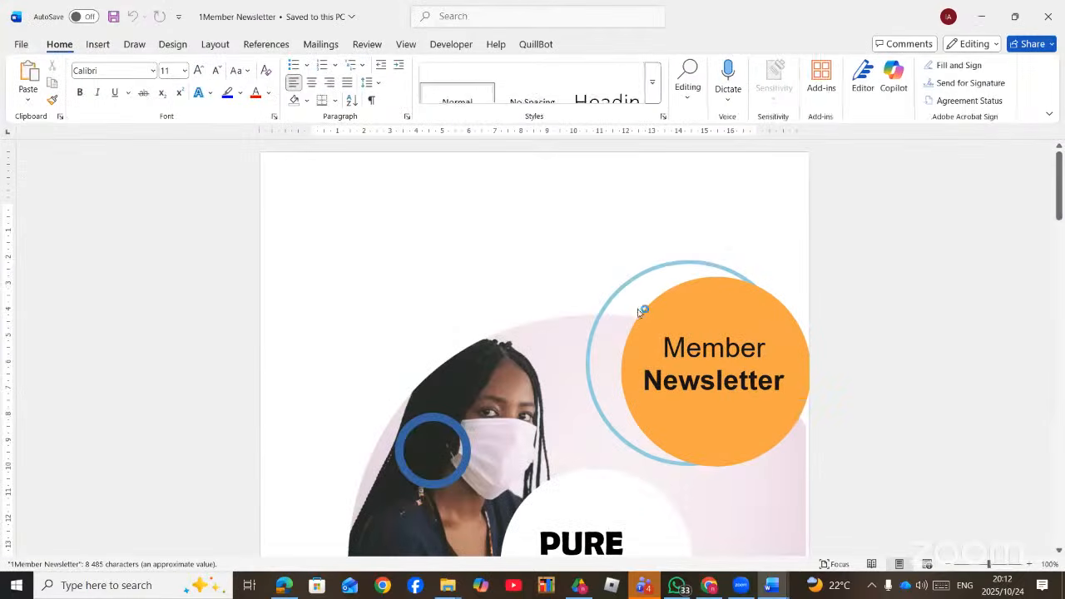
scroll(636, 325, down, 5)
scroll(636, 328, down, 20)
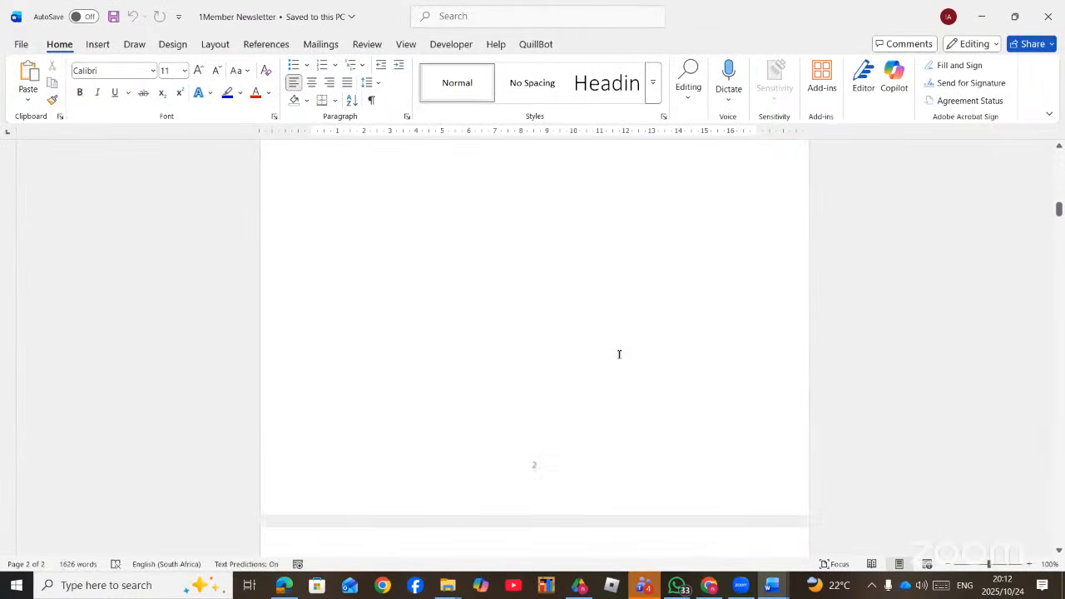
scroll(617, 355, down, 20)
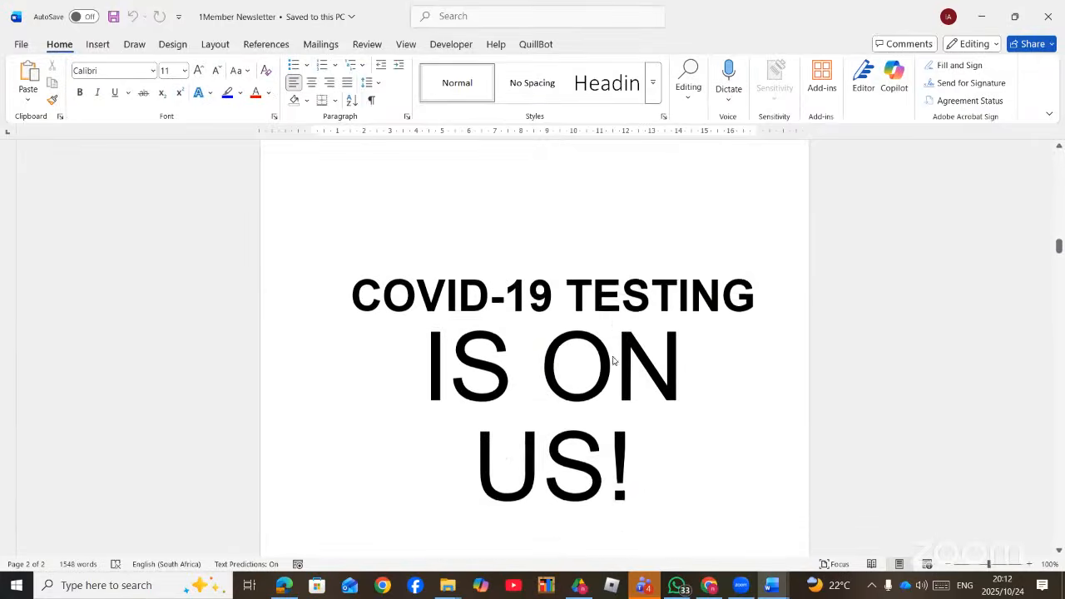
scroll(610, 364, down, 20)
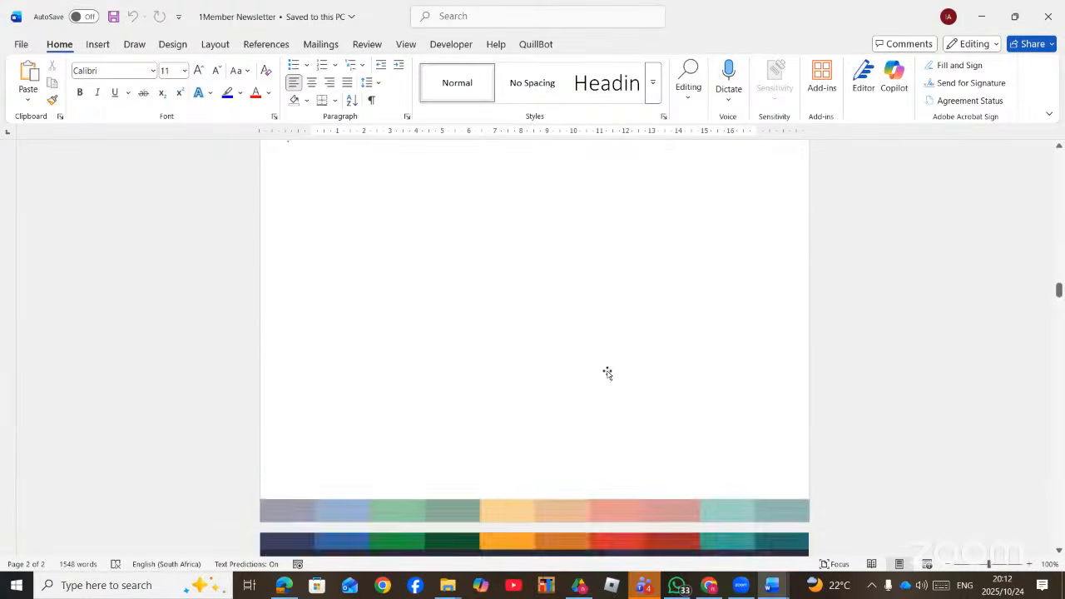
scroll(588, 399, down, 20)
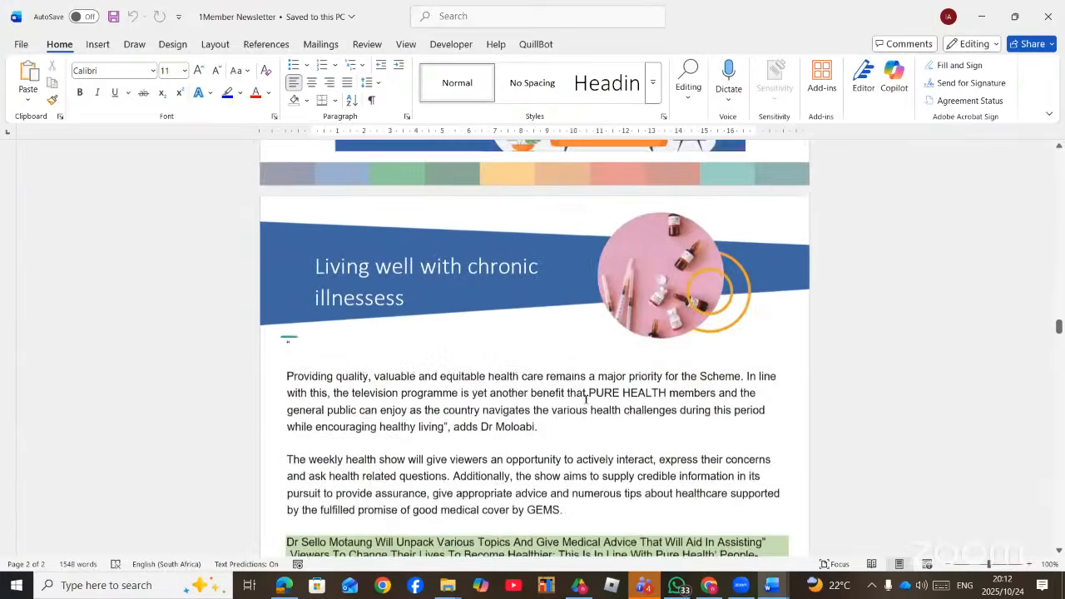
scroll(585, 399, down, 20)
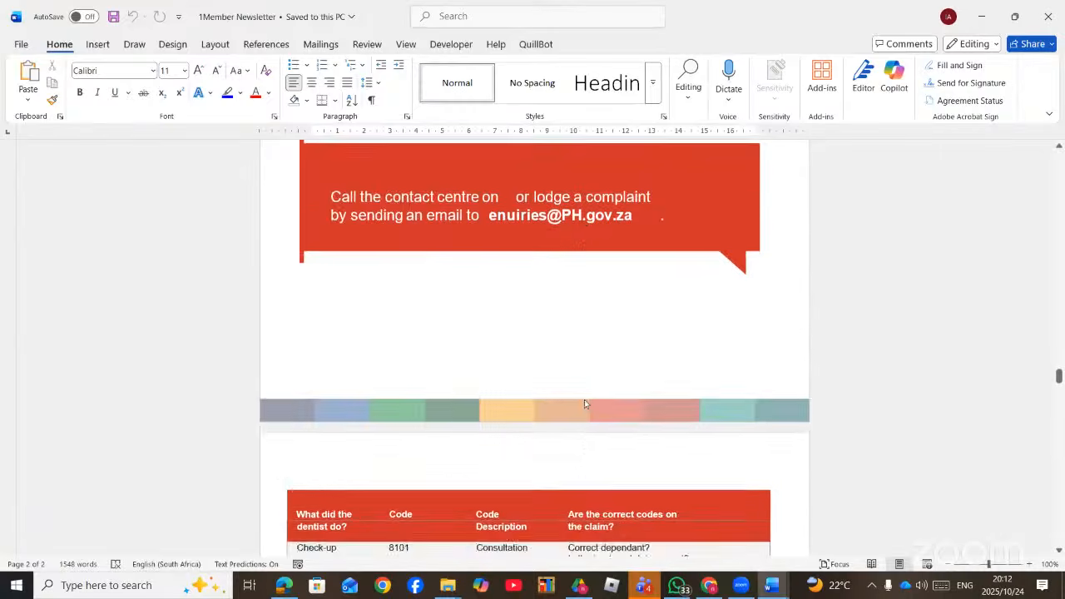
scroll(584, 399, down, 20)
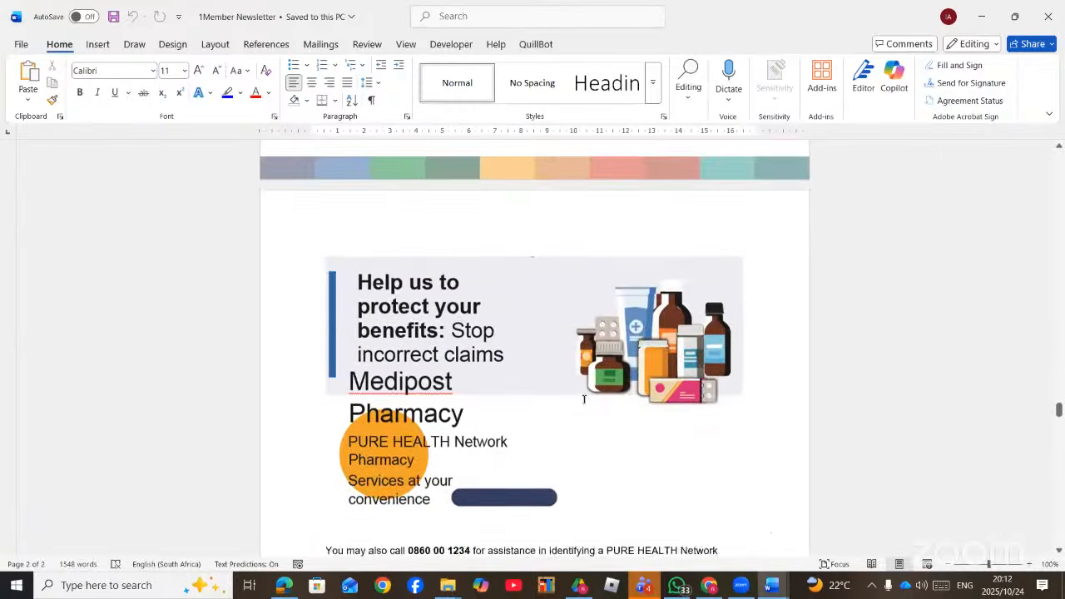
scroll(584, 405, down, 10)
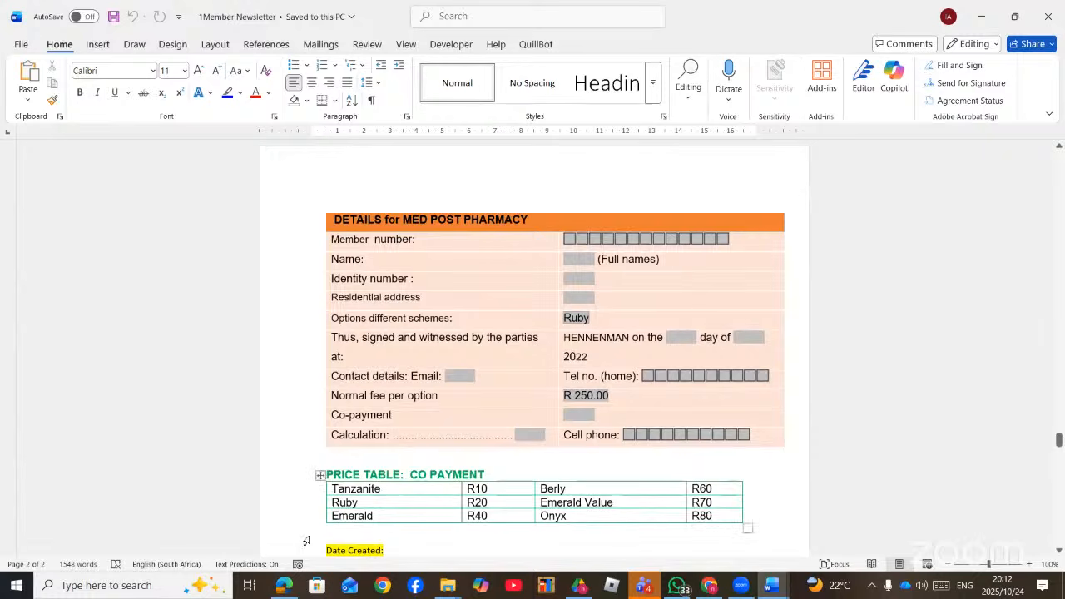
click(284, 586)
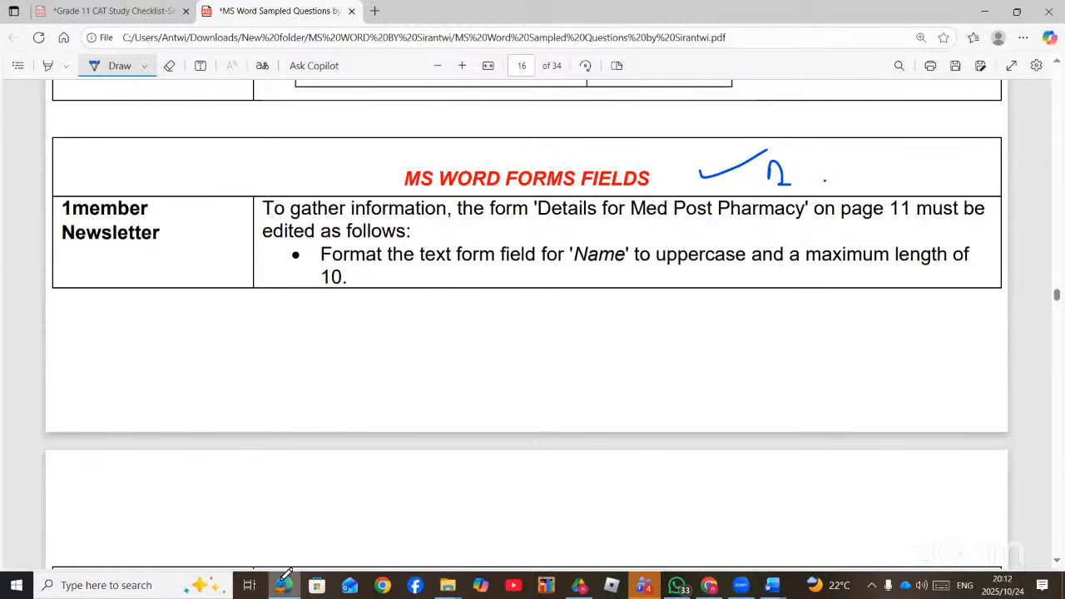
- Underline 'Name', 'uppercase' and '10.' in the forms fields task with blue ink
drag(583, 265, 722, 267)
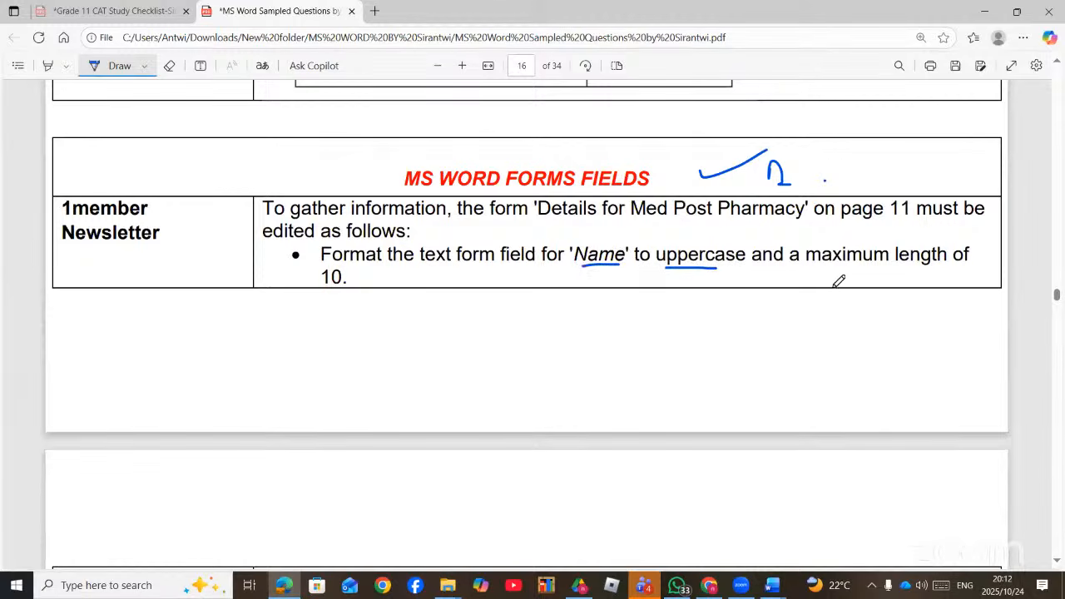
drag(327, 294, 360, 295)
- Set the Name form field to Uppercase text format with maximum length 10
key(alt+Tab)
double_click(580, 258)
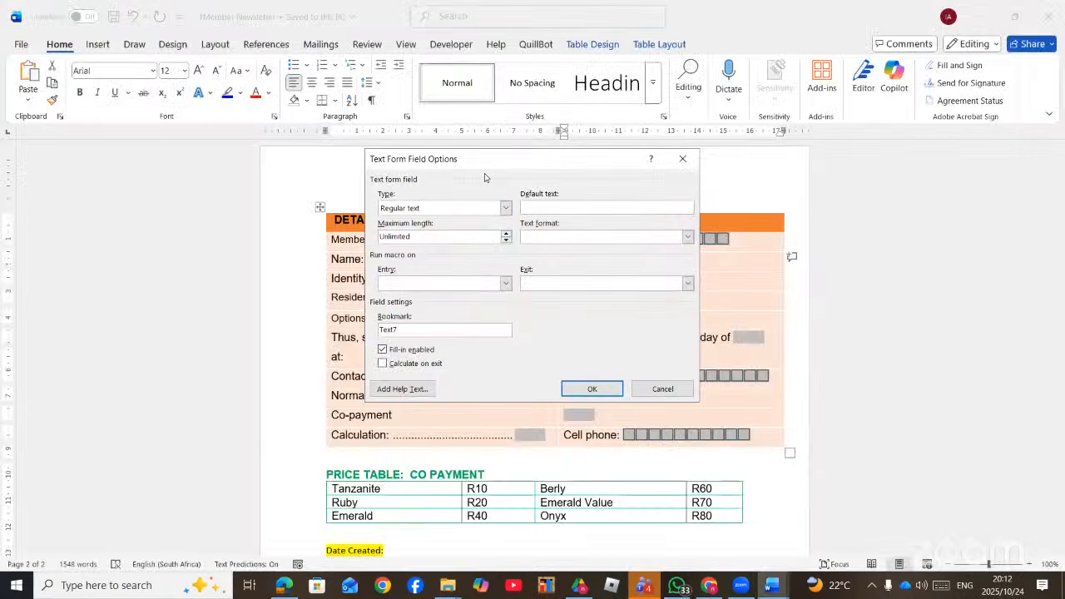
drag(467, 169, 465, 157)
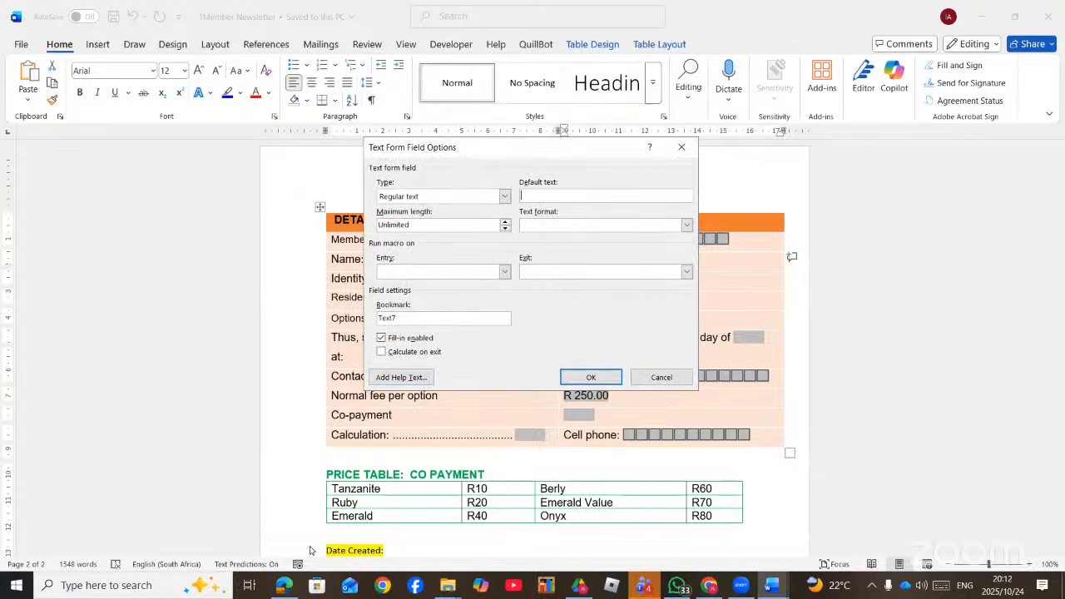
click(286, 590)
click(285, 590)
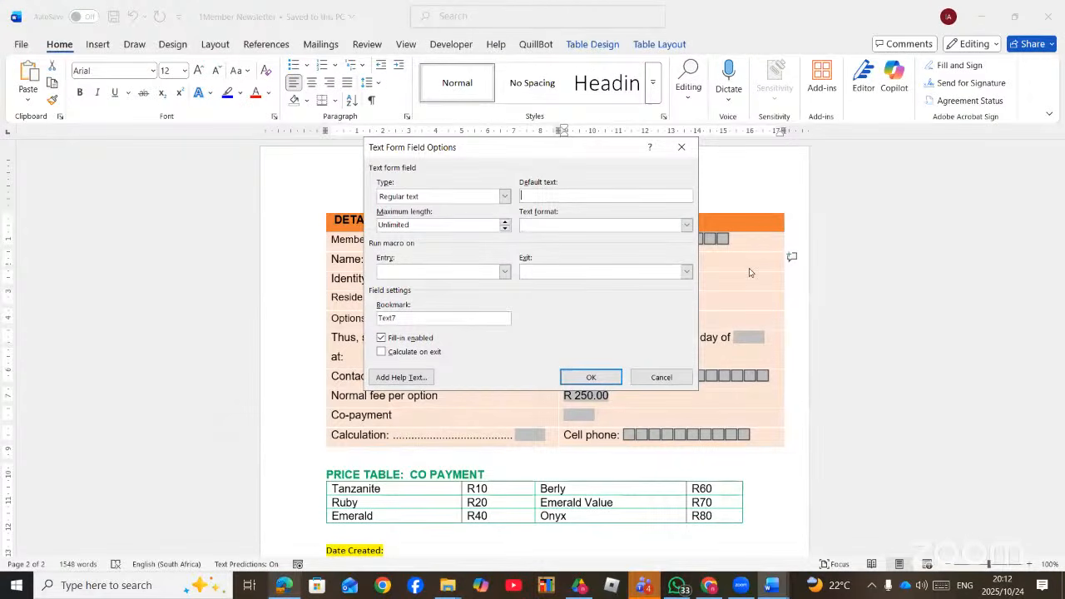
click(616, 225)
click(613, 235)
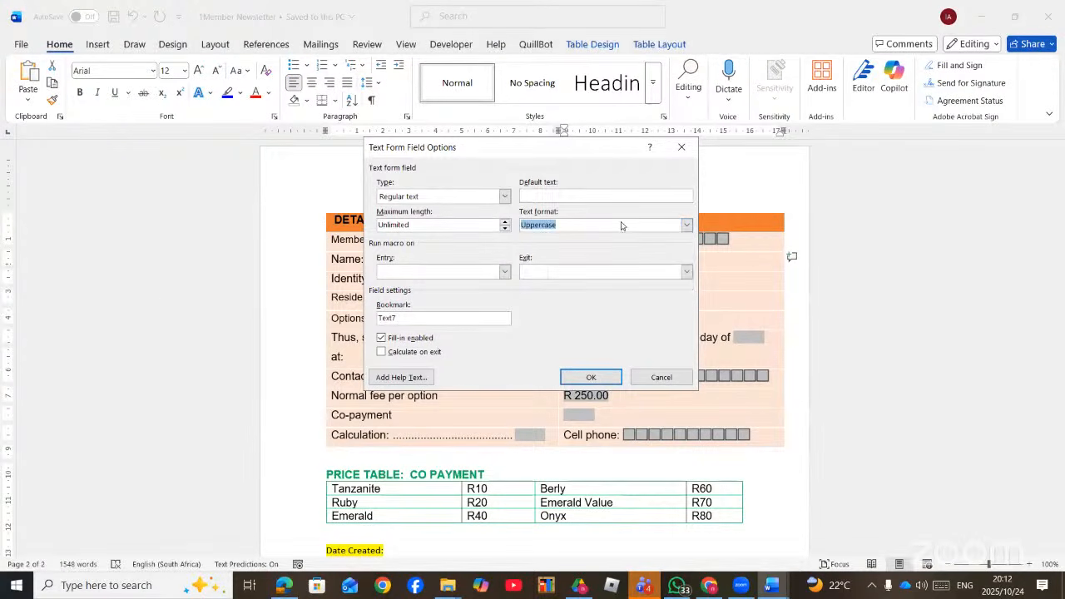
click(289, 590)
click(288, 590)
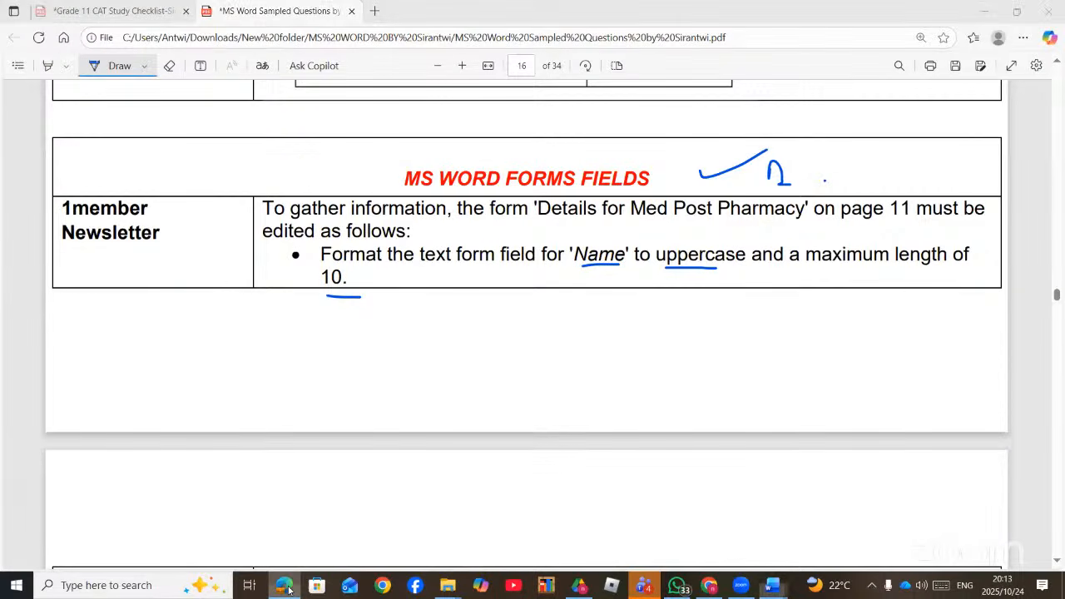
drag(419, 225, 358, 225)
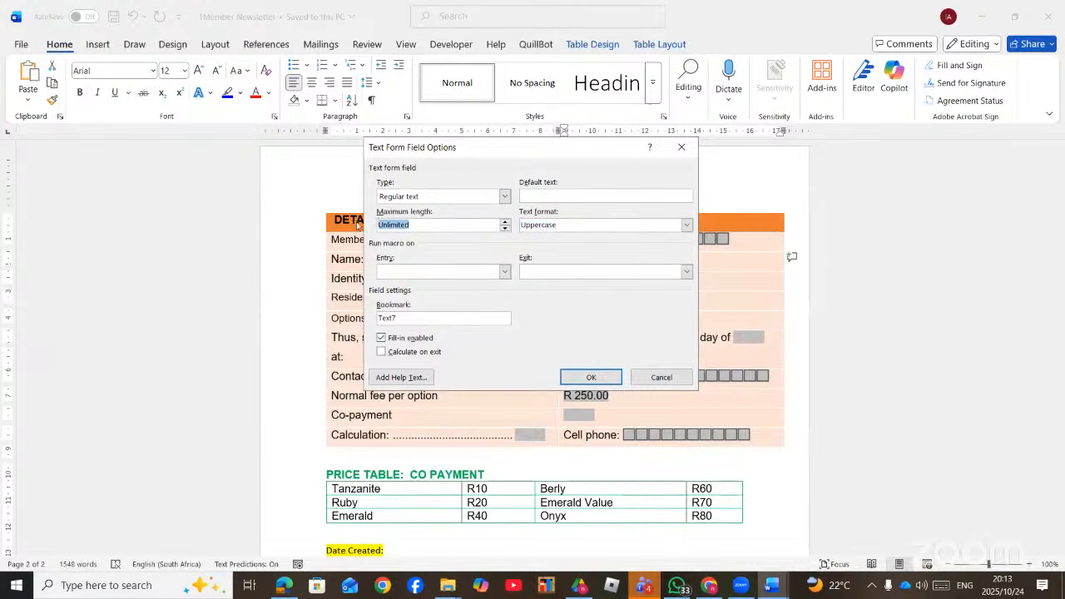
text(10)
click(581, 382)
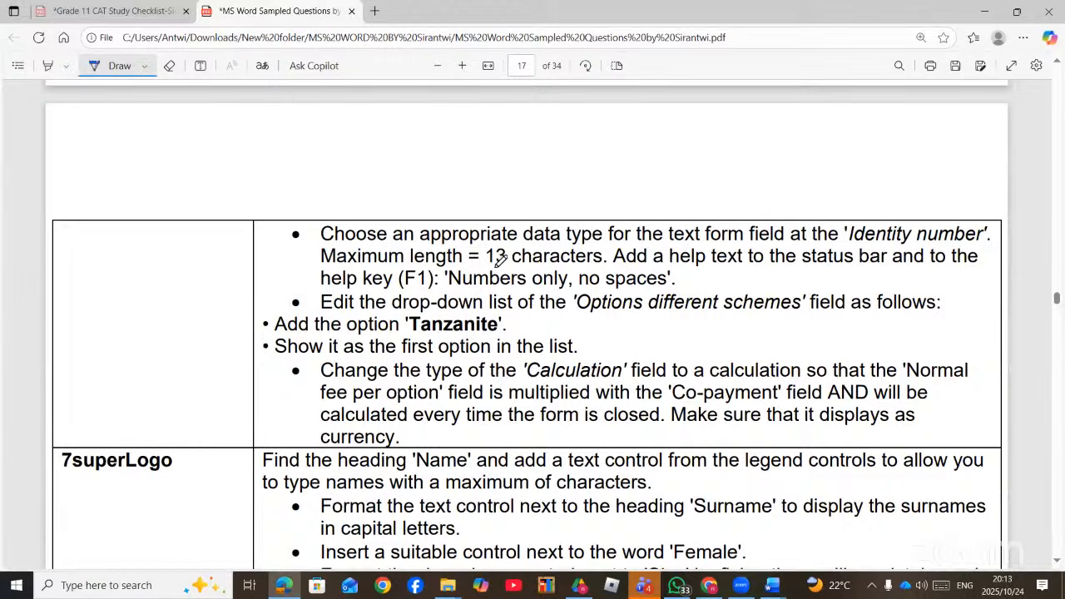
- Make the Identity number field a Number type with maximum length 13
drag(495, 267, 589, 263)
key(alt+Tab)
double_click(580, 281)
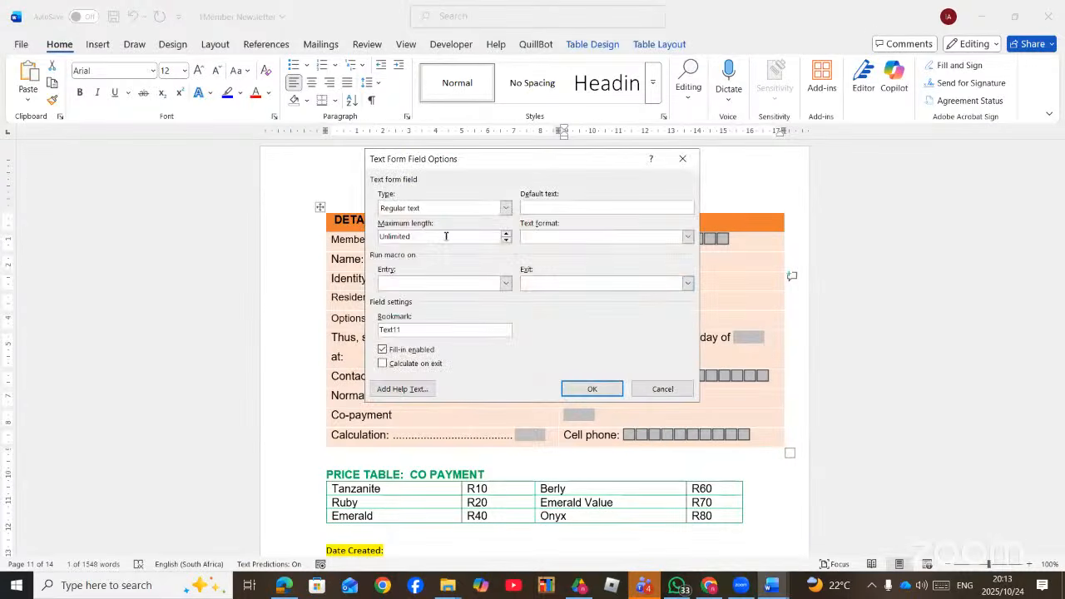
double_click(382, 236)
text(13)
click(506, 208)
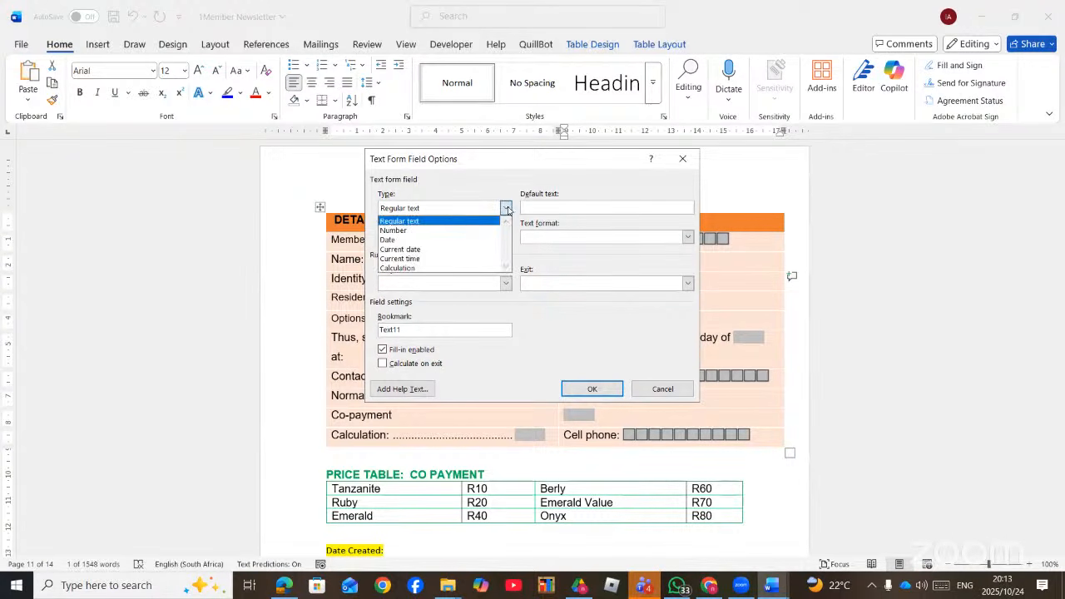
click(449, 231)
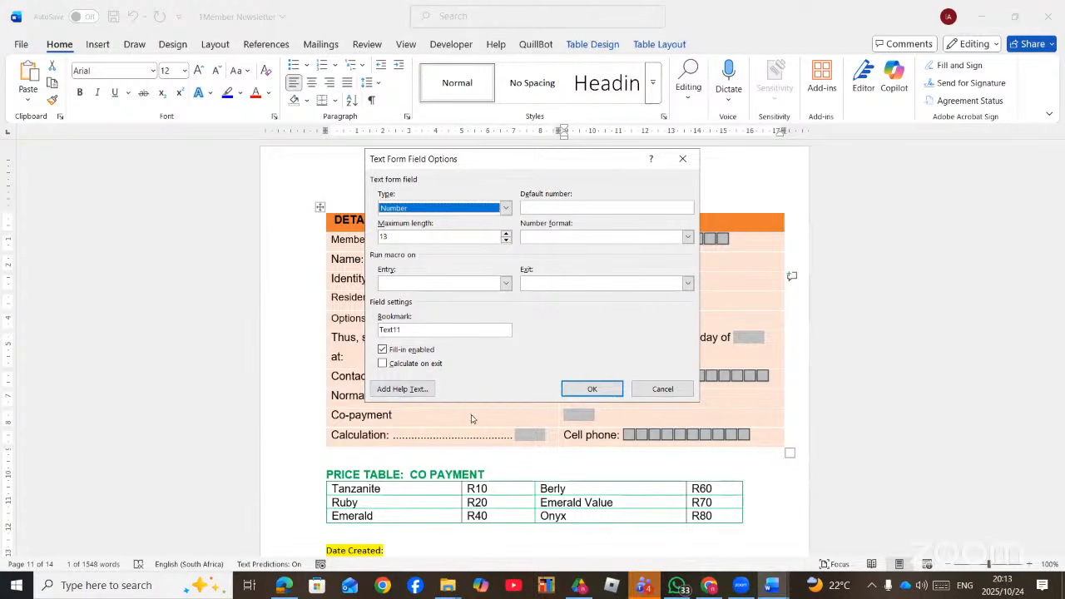
click(591, 388)
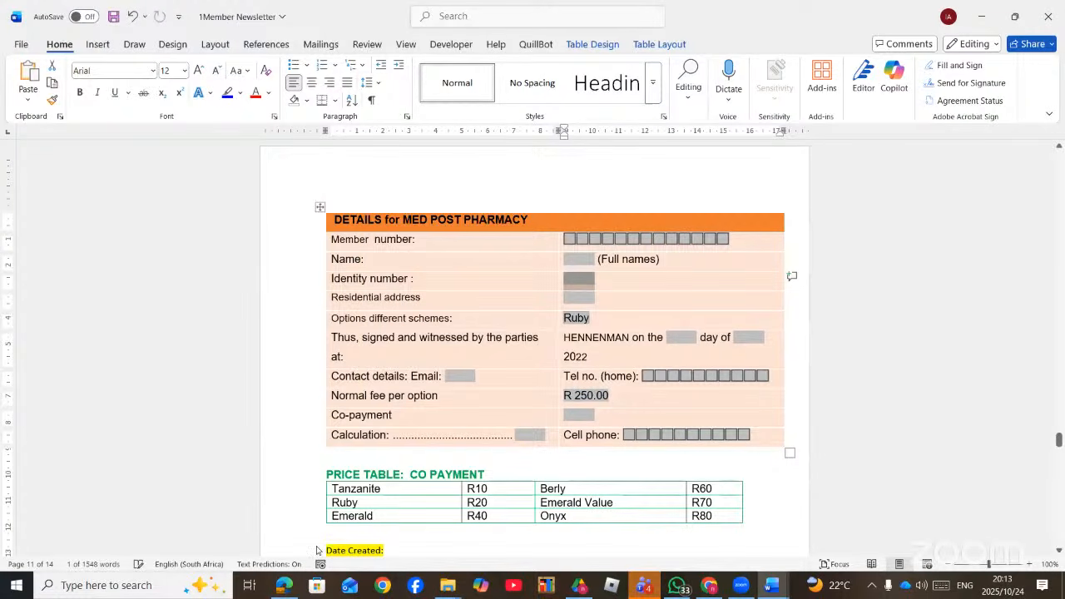
- Add the status-bar help text 'NUMBERS ONLY NO SPACES' to the Identity number field
click(284, 585)
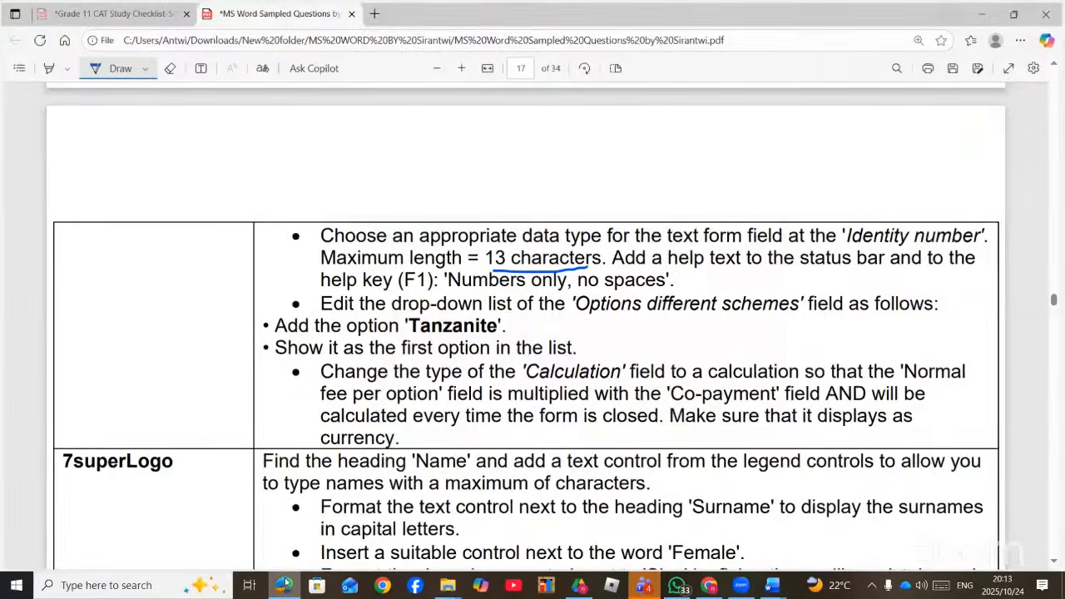
click(284, 586)
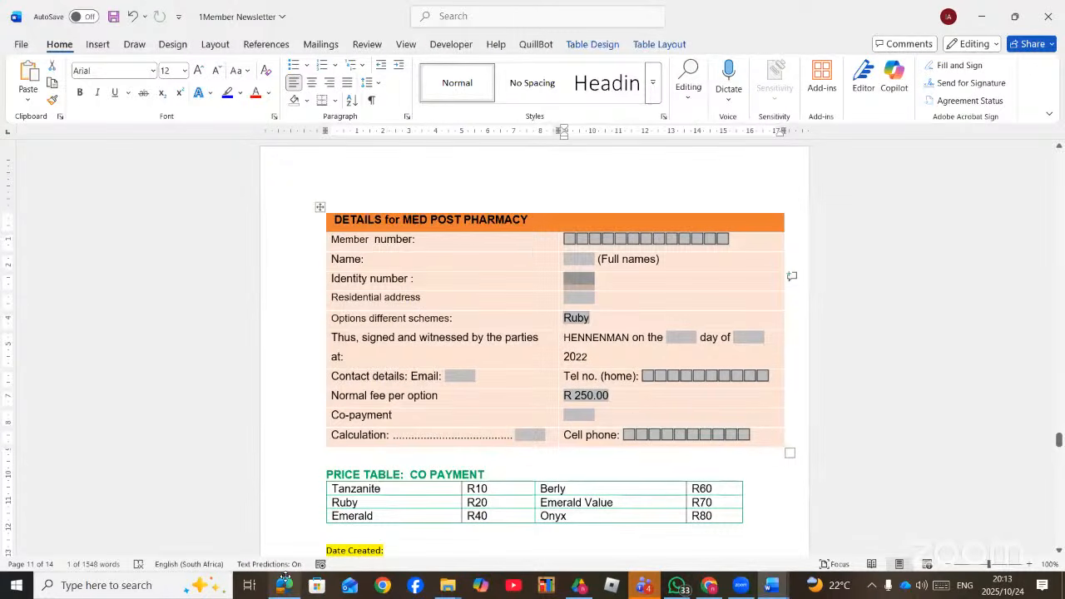
double_click(578, 279)
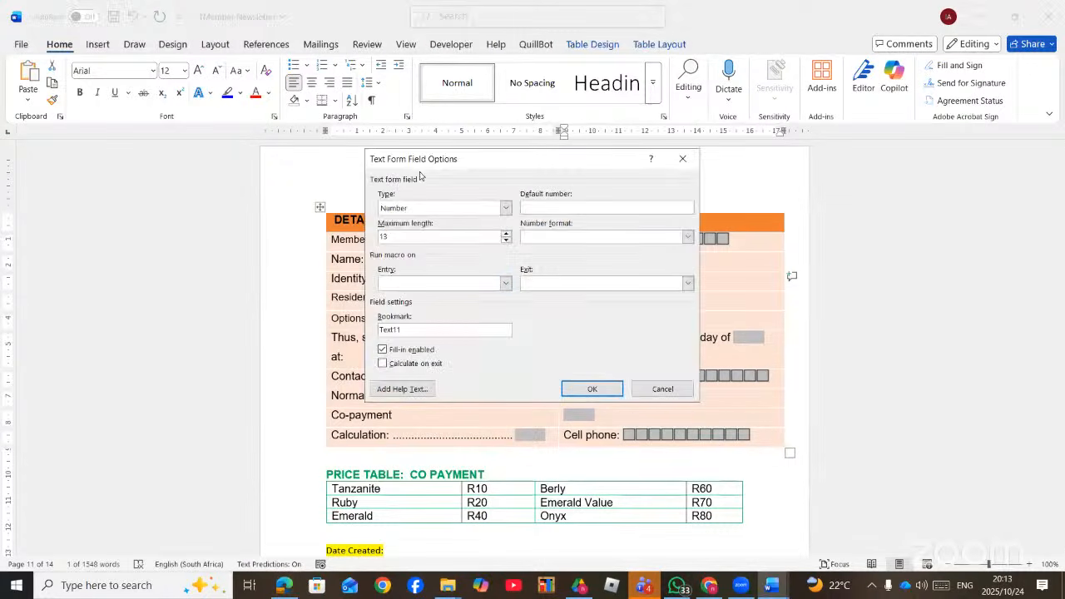
click(396, 389)
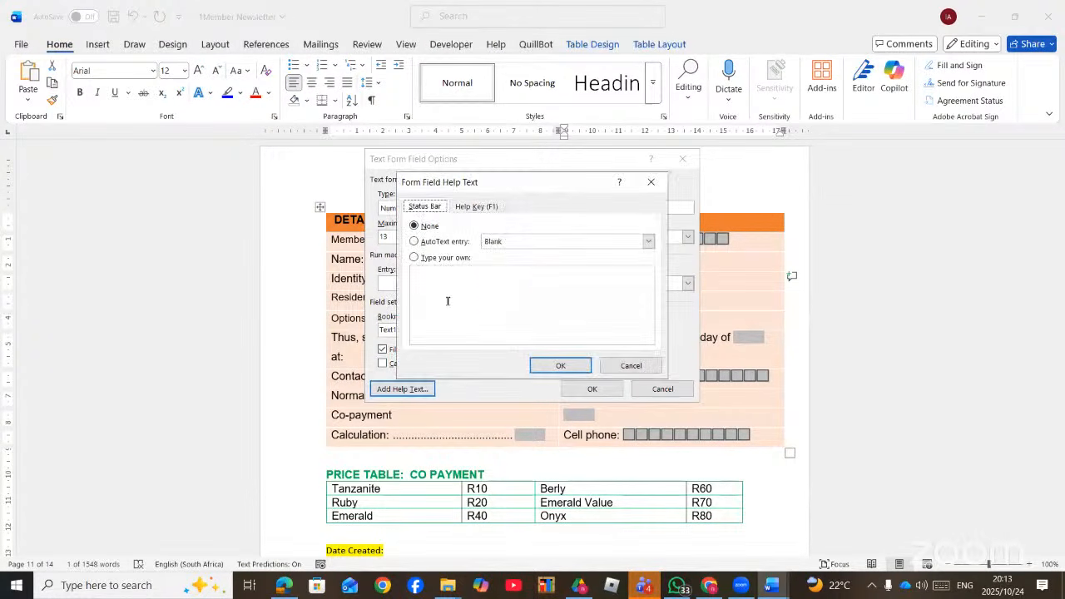
click(451, 281)
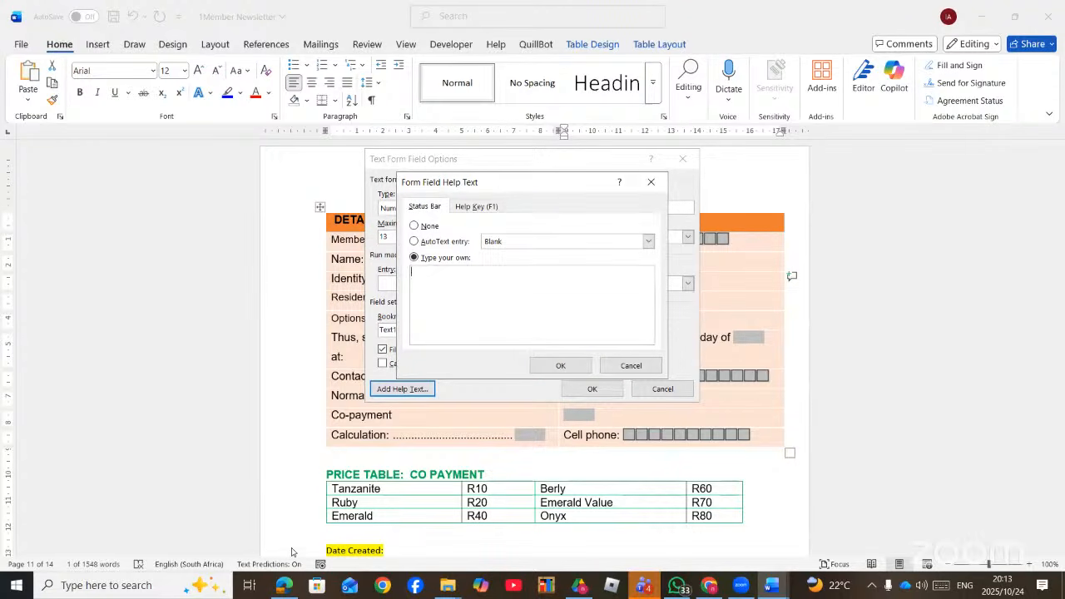
click(286, 587)
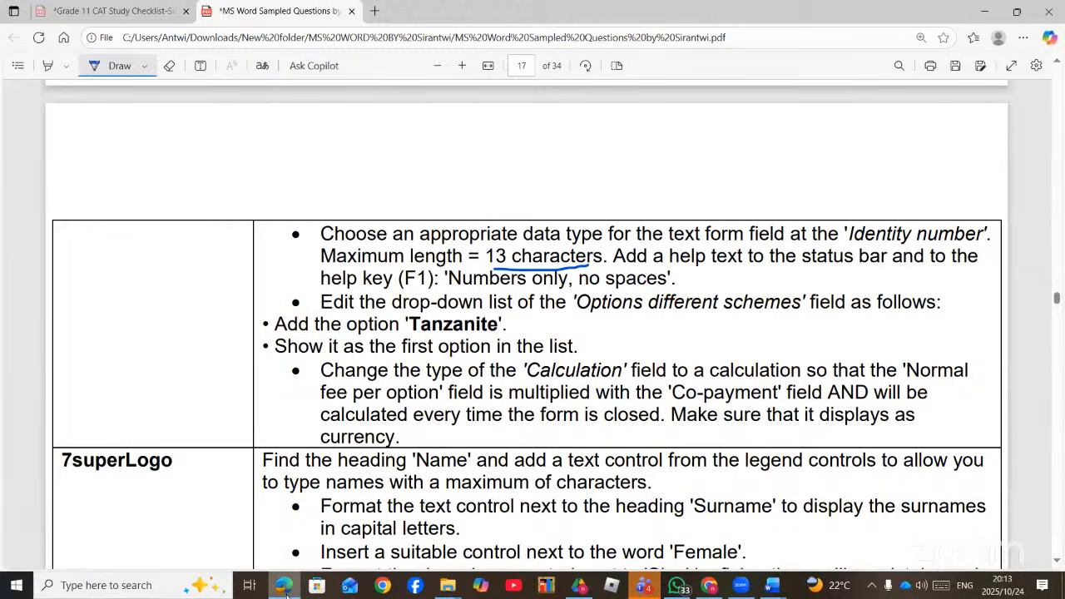
click(286, 587)
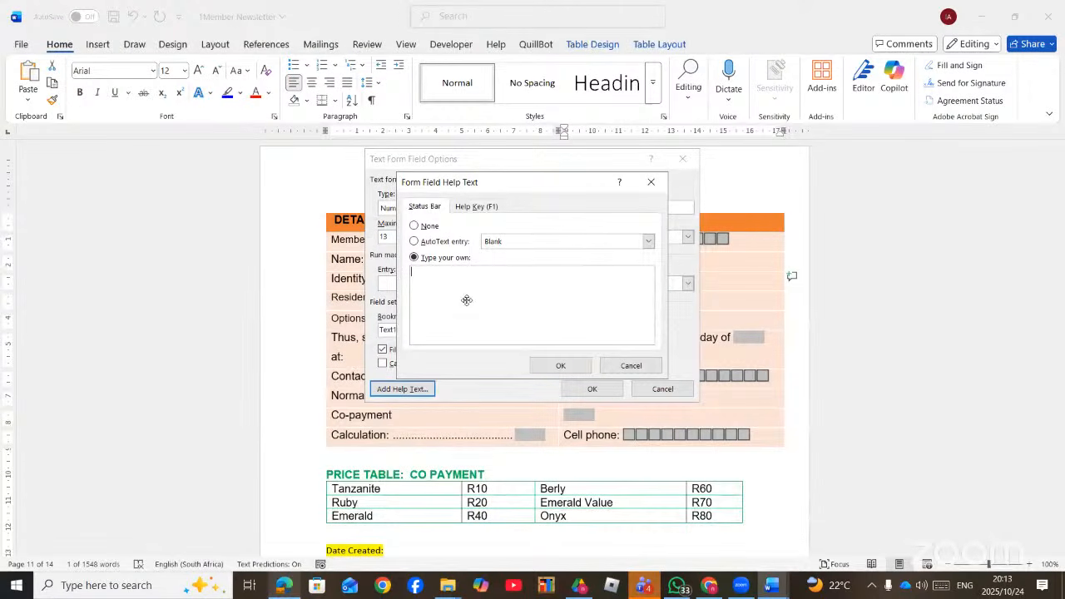
text(NUMBERS)
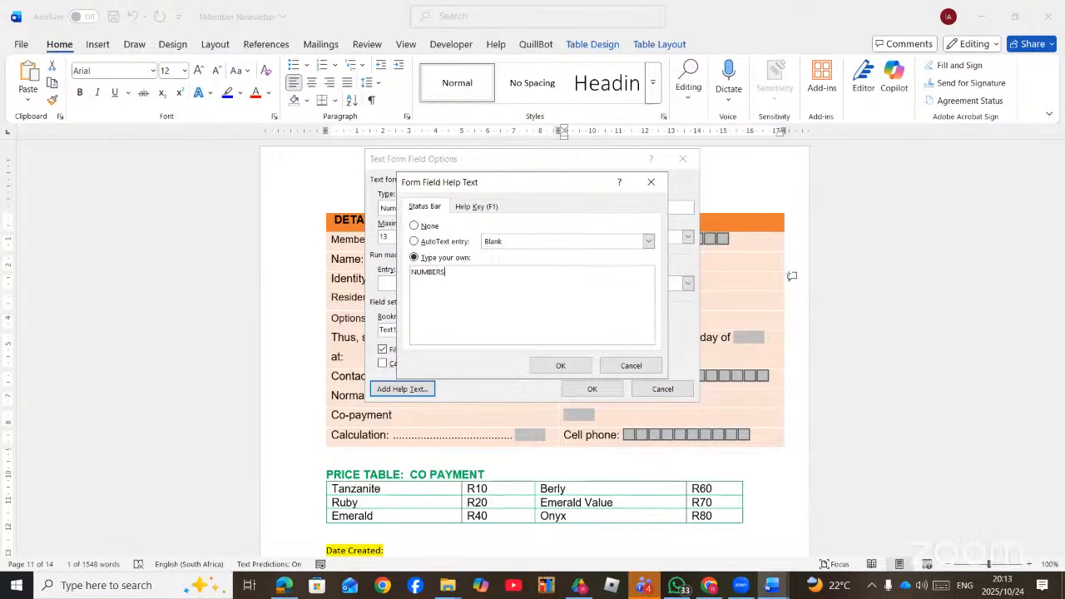
text( ONLY NO SPACES)
click(553, 366)
click(593, 389)
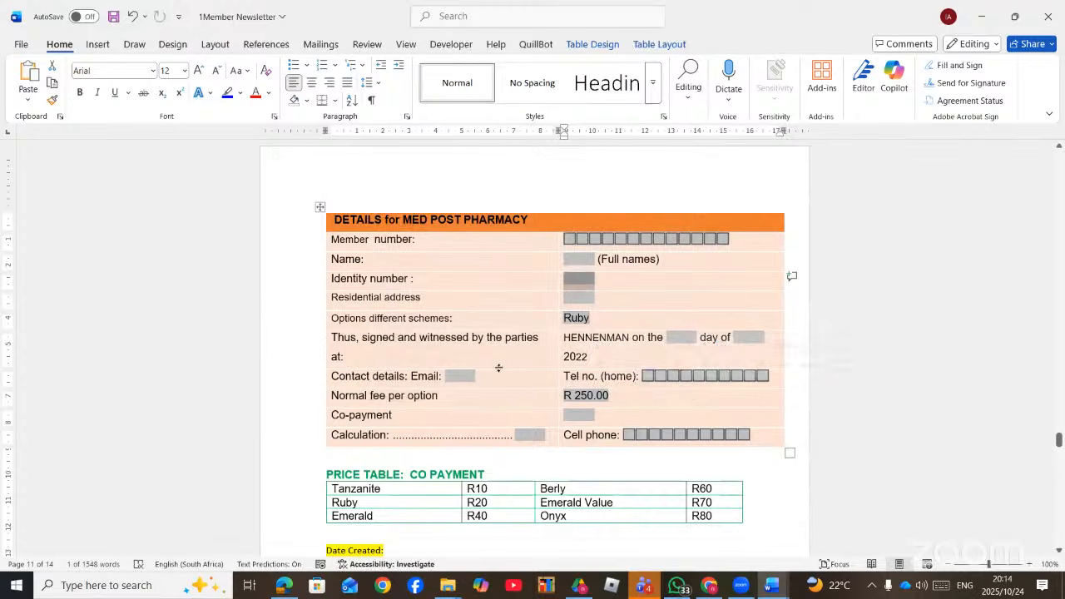
- Add TANZANITE as an item in the Options different schemes drop-down field
click(284, 586)
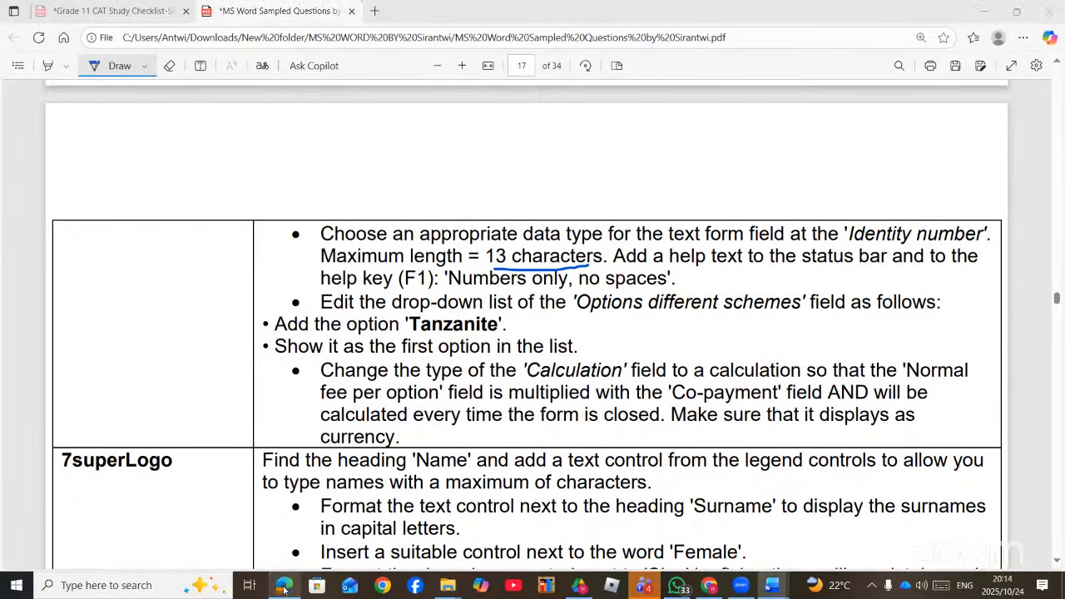
click(283, 586)
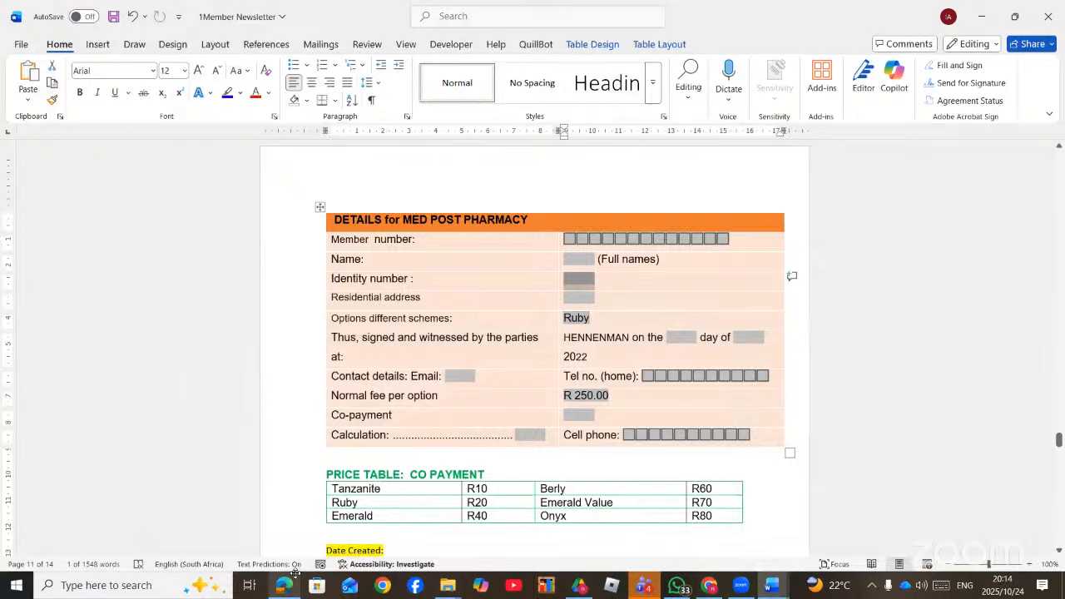
double_click(576, 317)
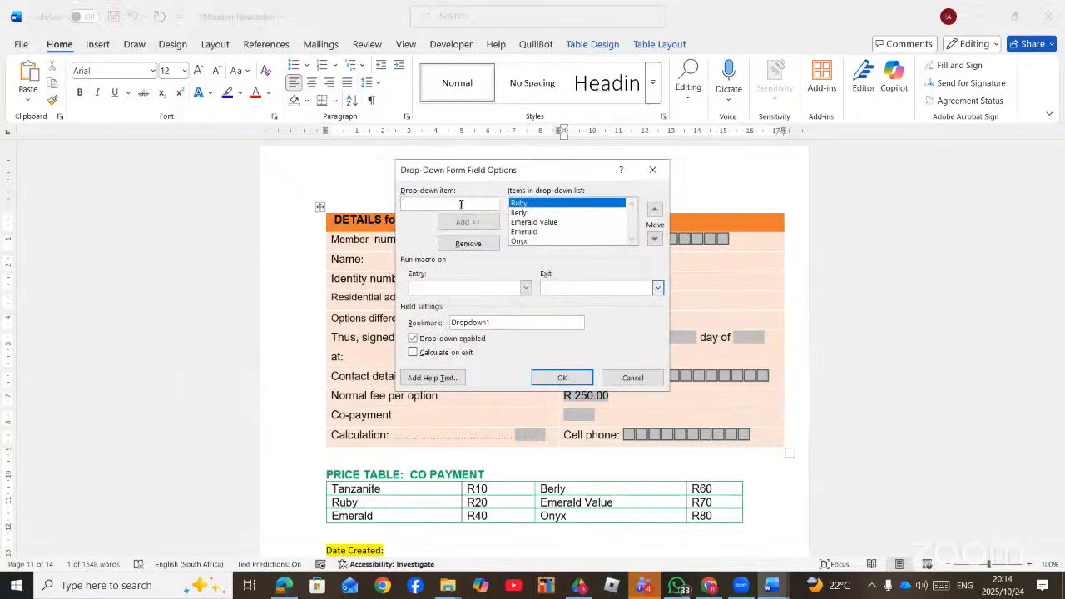
text(TA)
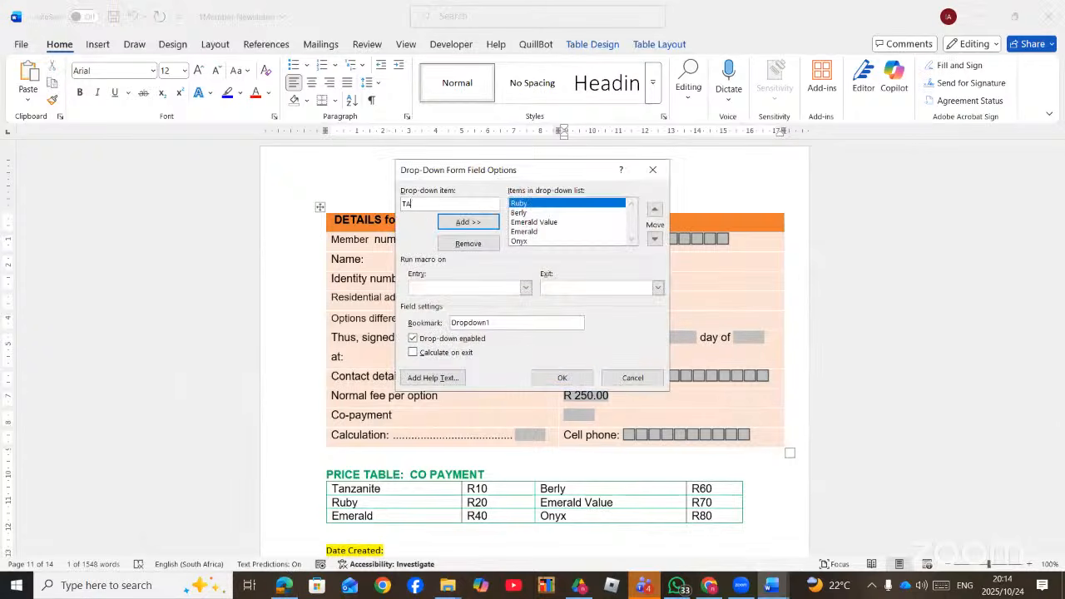
text(NZANITE)
key(Return)
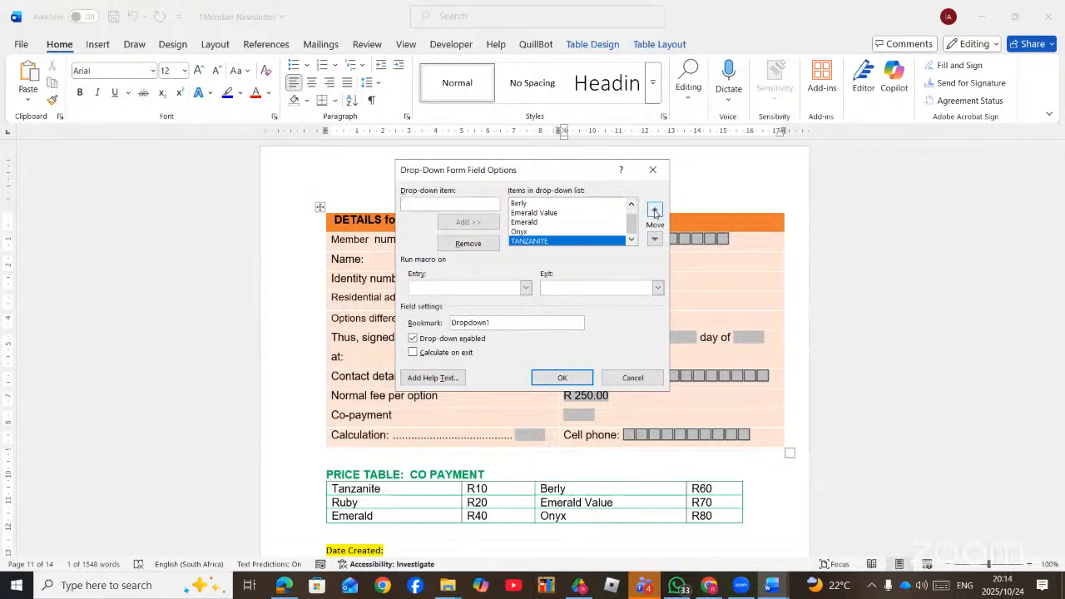
- Move TANZANITE to the top of the drop-down list and deselect the field
click(654, 211)
click(654, 210)
click(654, 211)
click(654, 210)
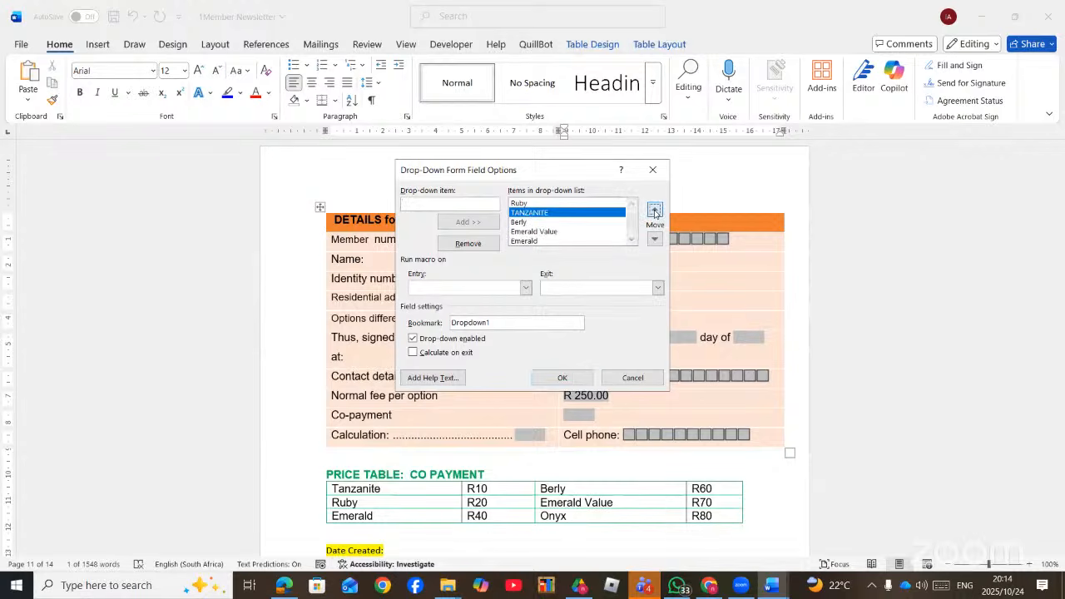
click(654, 211)
click(654, 210)
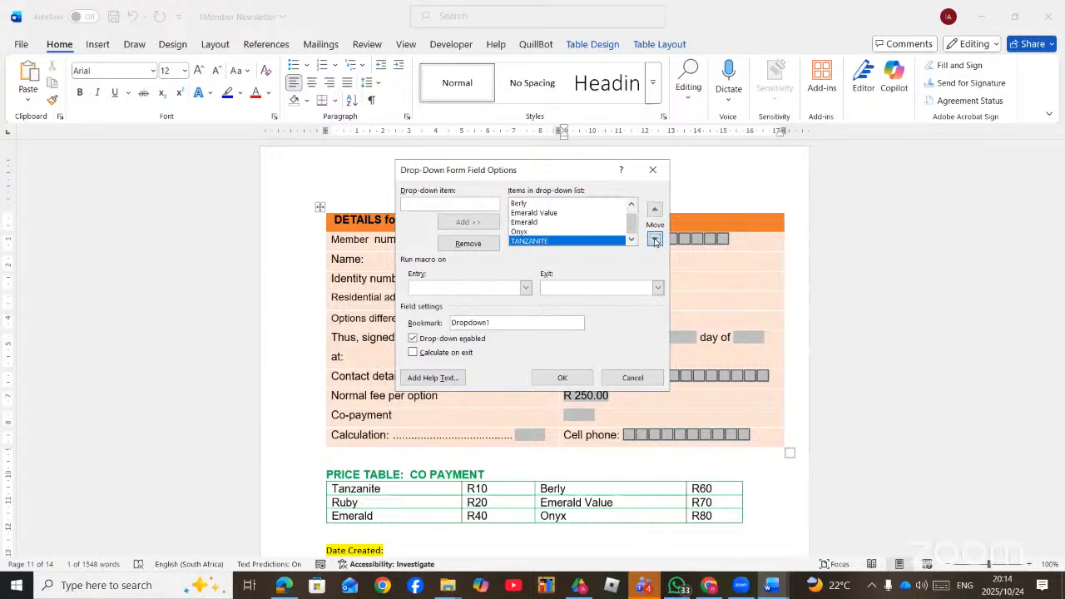
click(654, 239)
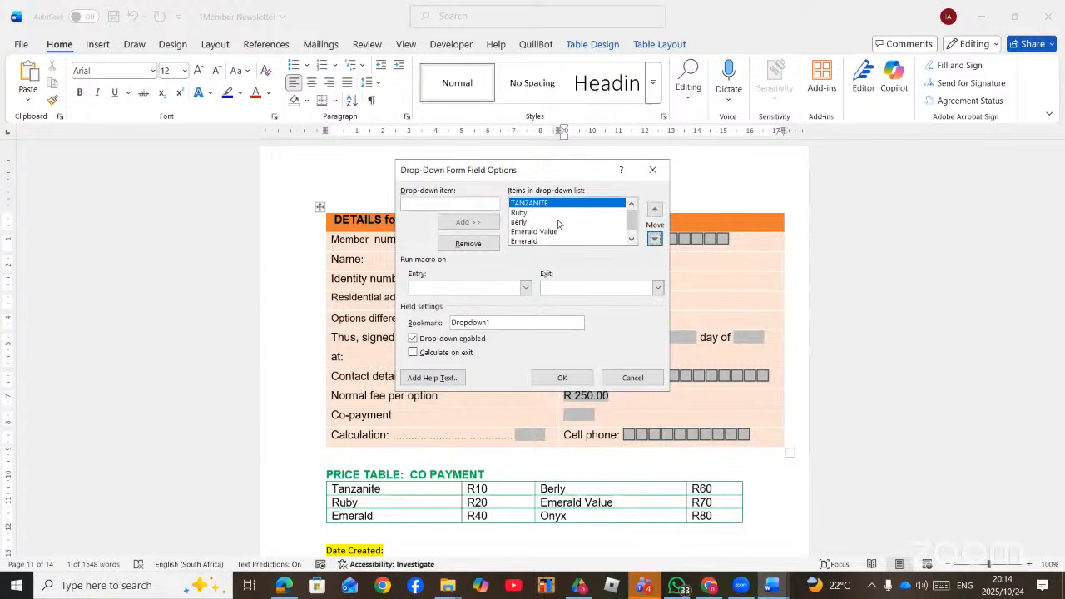
click(561, 378)
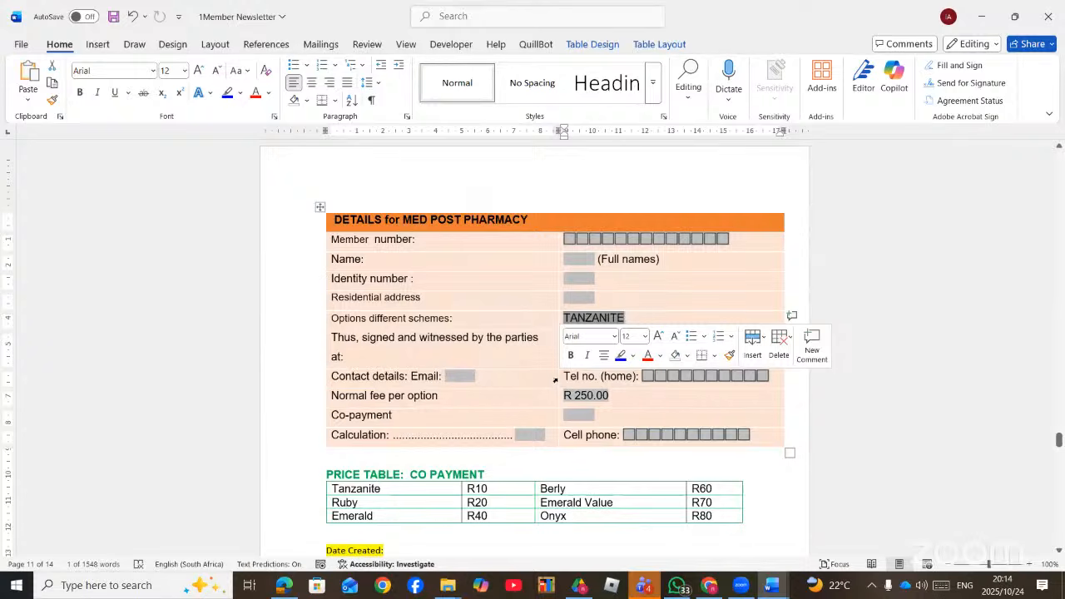
click(634, 291)
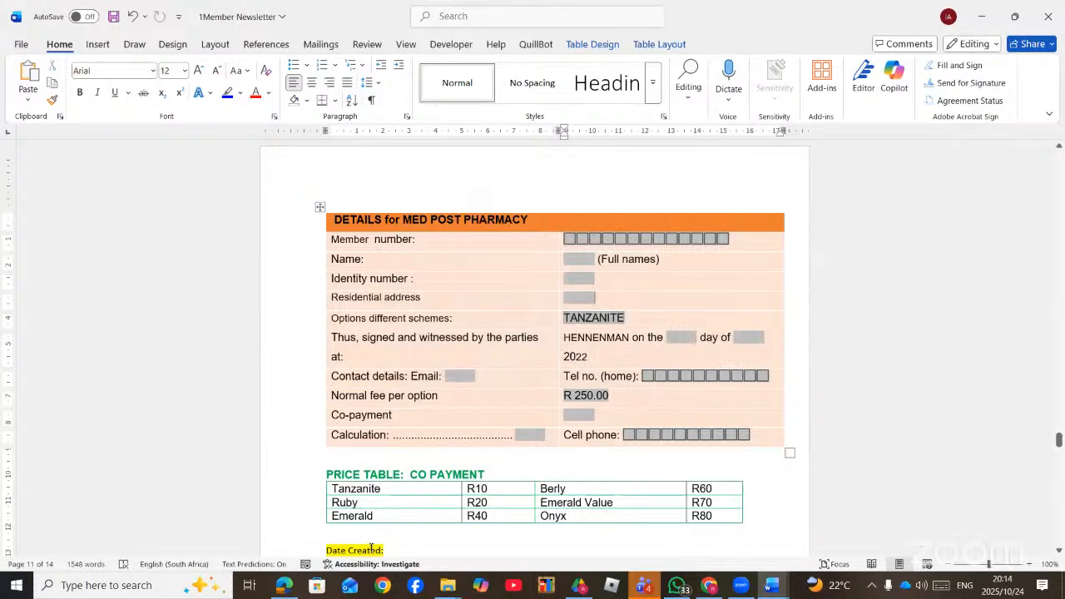
- Circle the Calculation field instruction in the PDF, then return to 1Member Newsletter
click(284, 586)
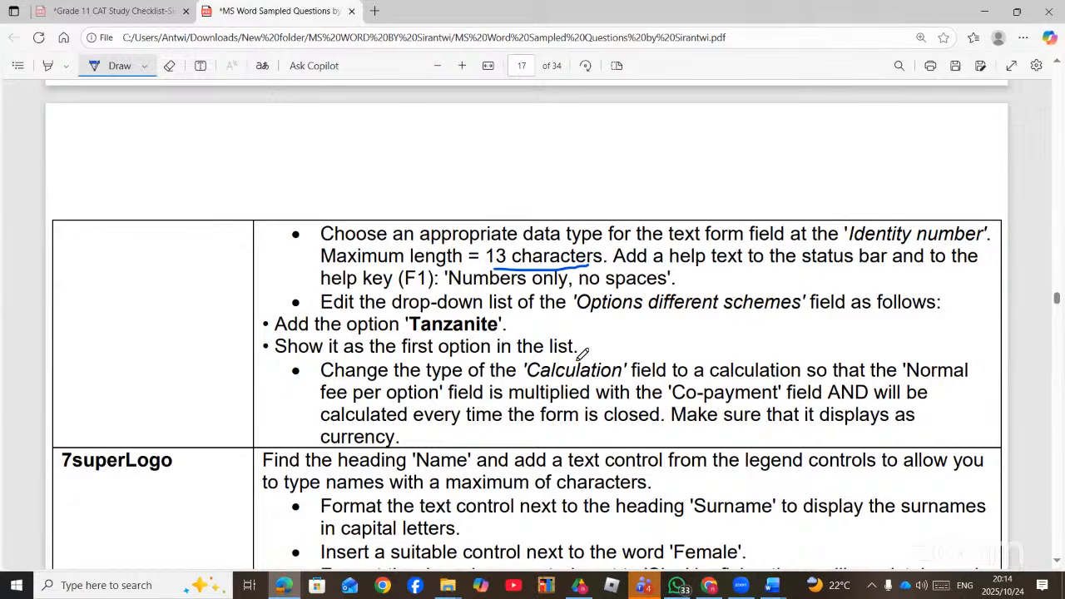
mouse_move(975, 348)
mouse_down()
mouse_move(981, 404)
mouse_move(707, 436)
mouse_move(320, 456)
mouse_move(283, 371)
mouse_move(293, 360)
mouse_move(499, 343)
mouse_move(643, 356)
mouse_move(975, 349)
mouse_up()
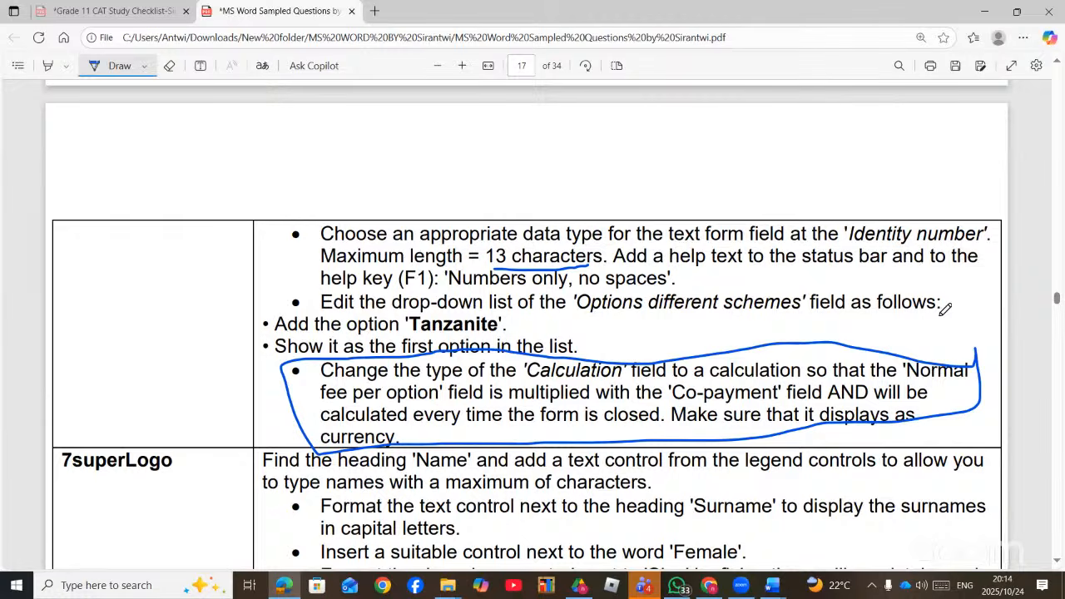
click(771, 587)
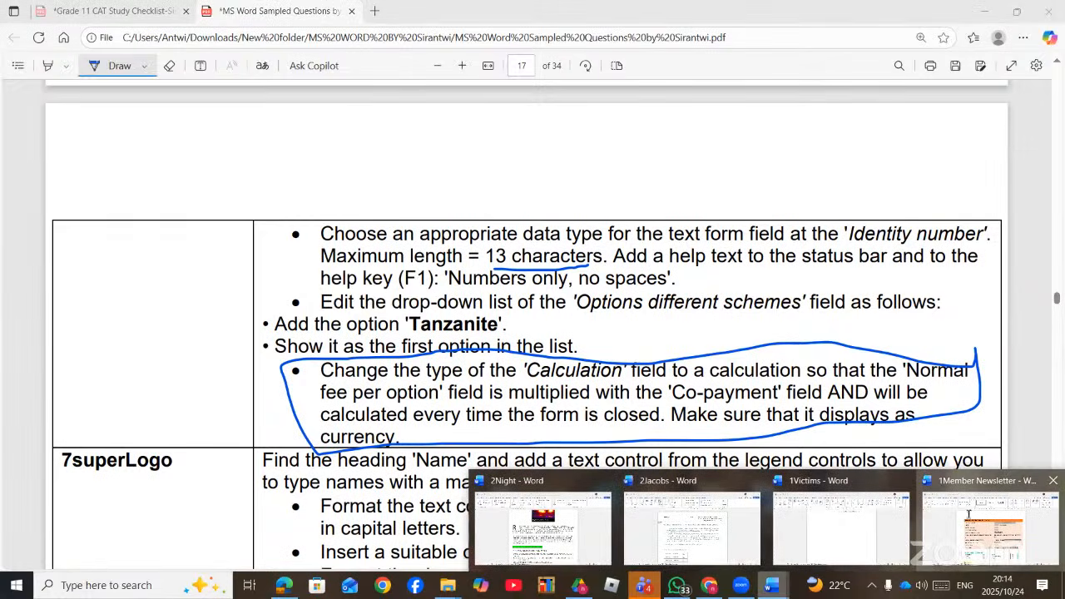
click(970, 516)
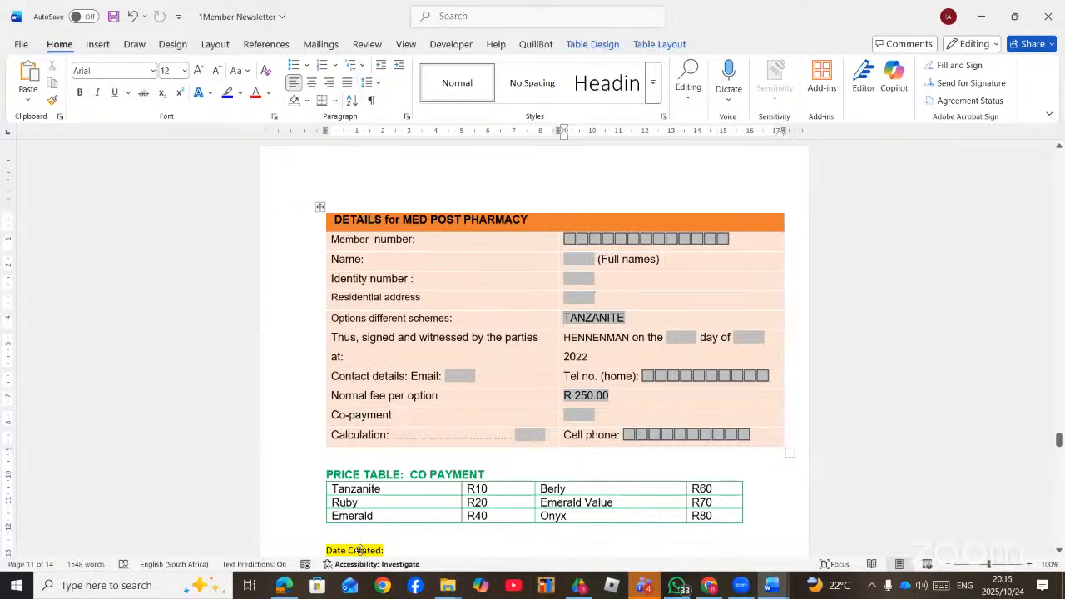
click(283, 589)
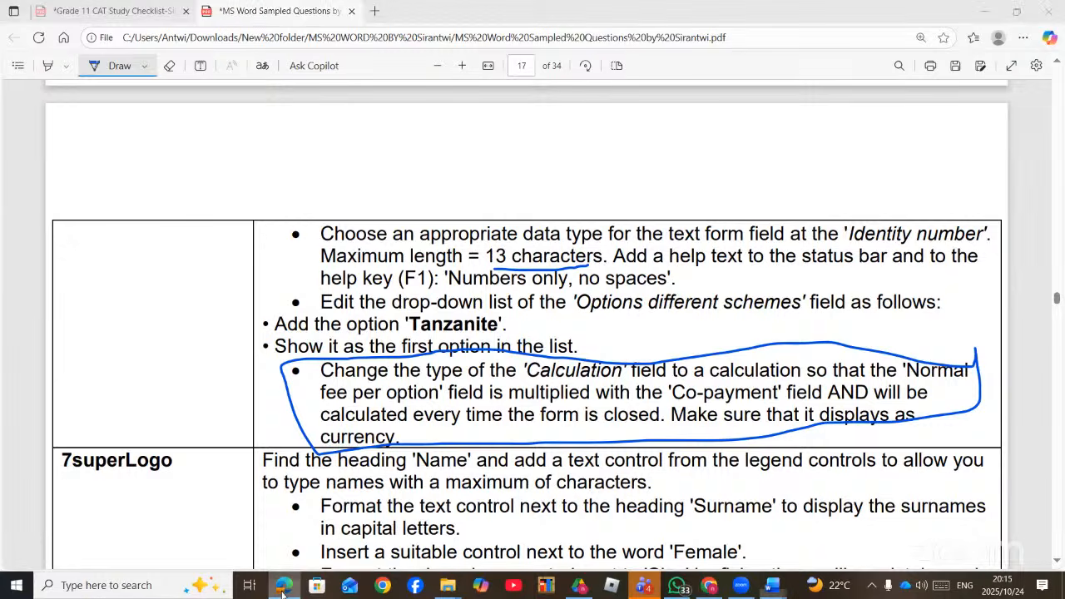
click(290, 585)
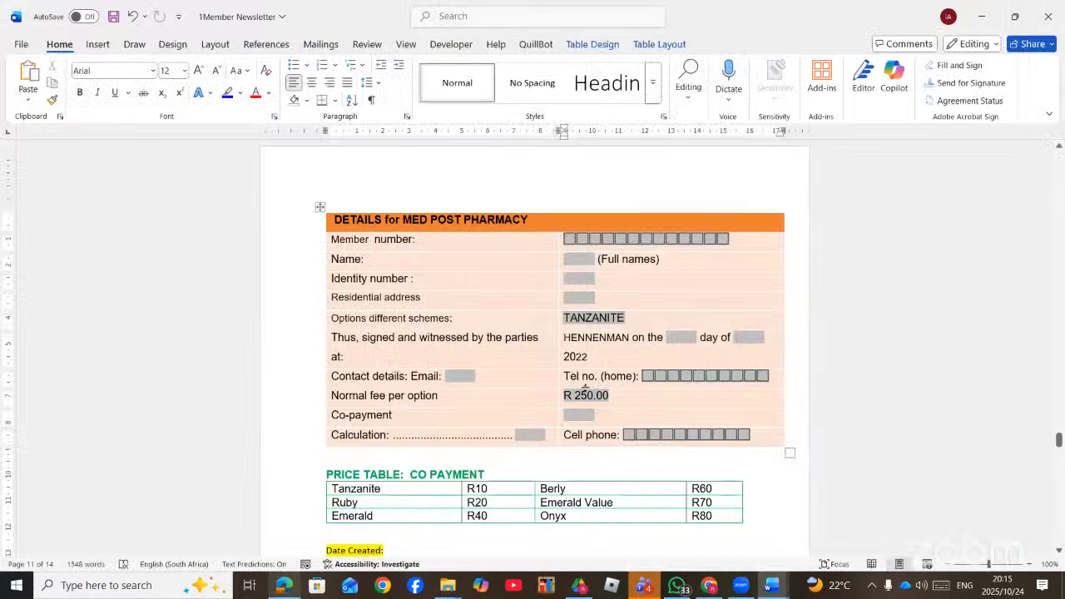
- Inspect the settings of the Calculation, R 250.00 fee and Co-payment form fields
double_click(534, 432)
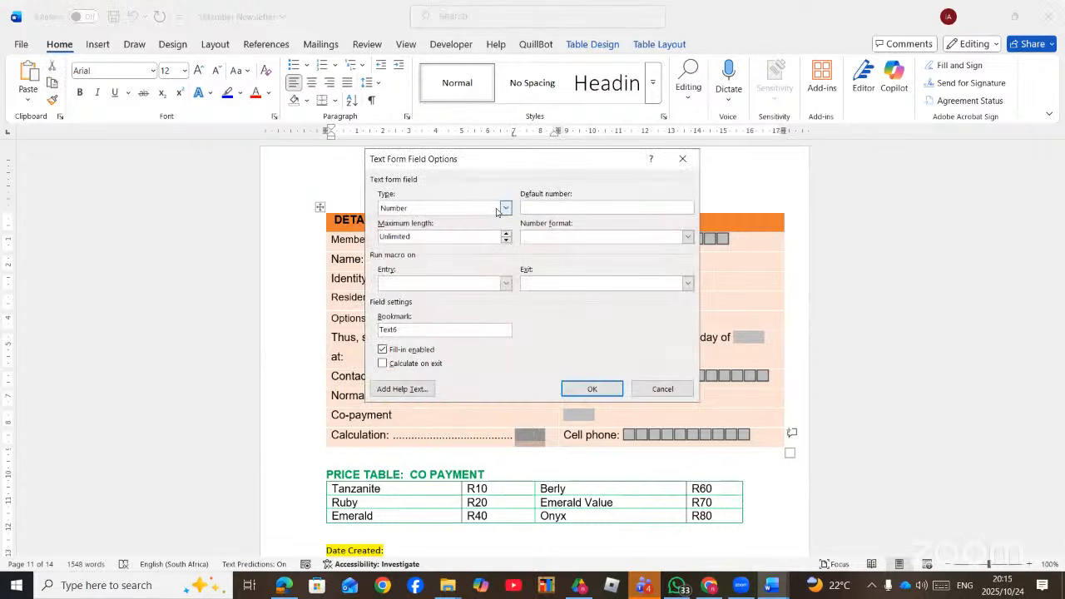
click(505, 208)
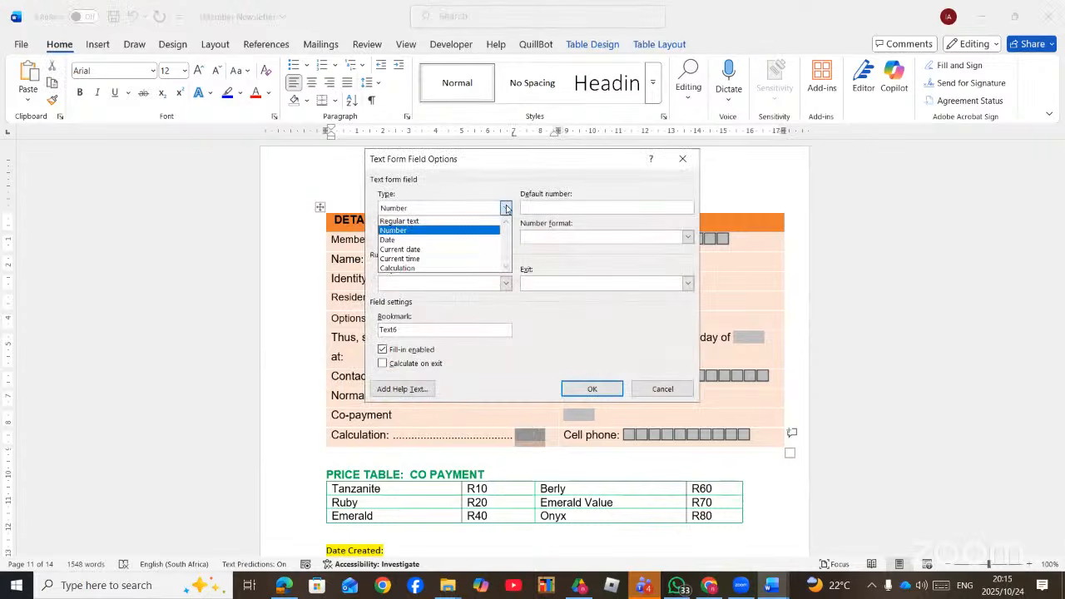
click(454, 268)
click(663, 389)
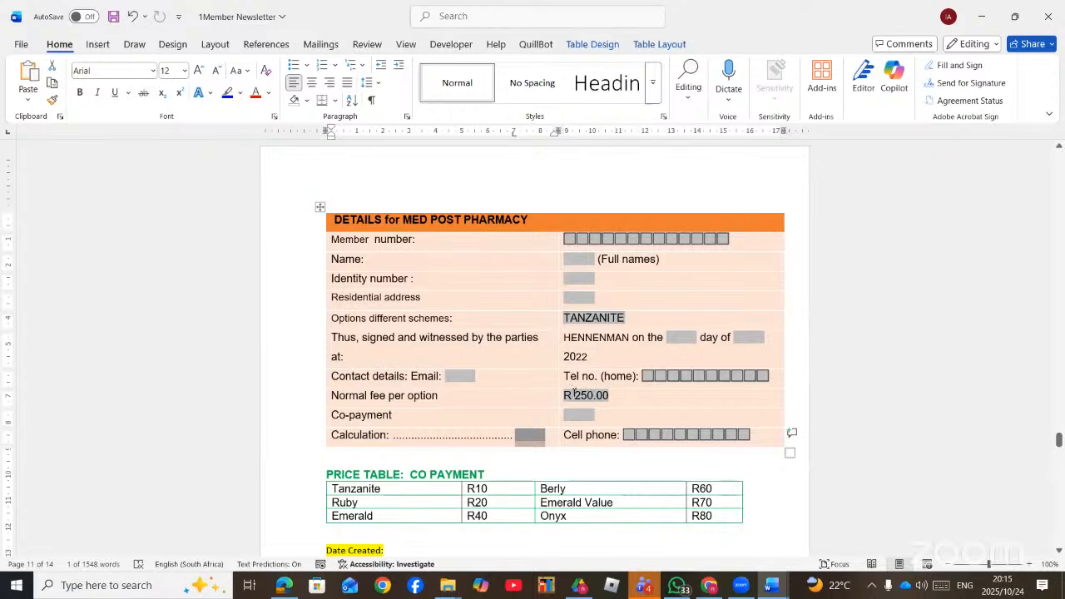
double_click(576, 396)
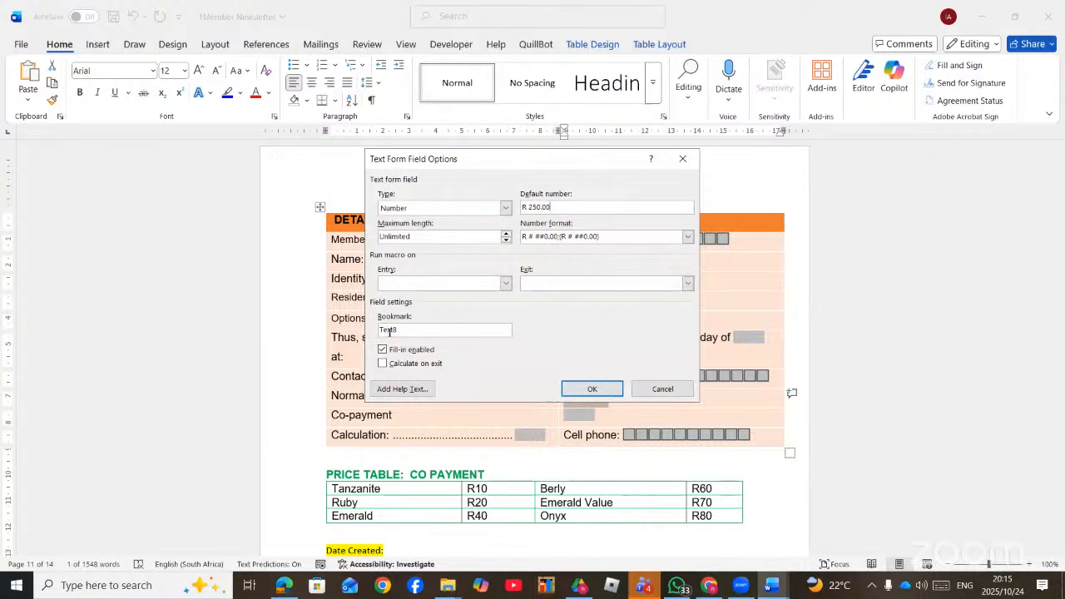
click(587, 390)
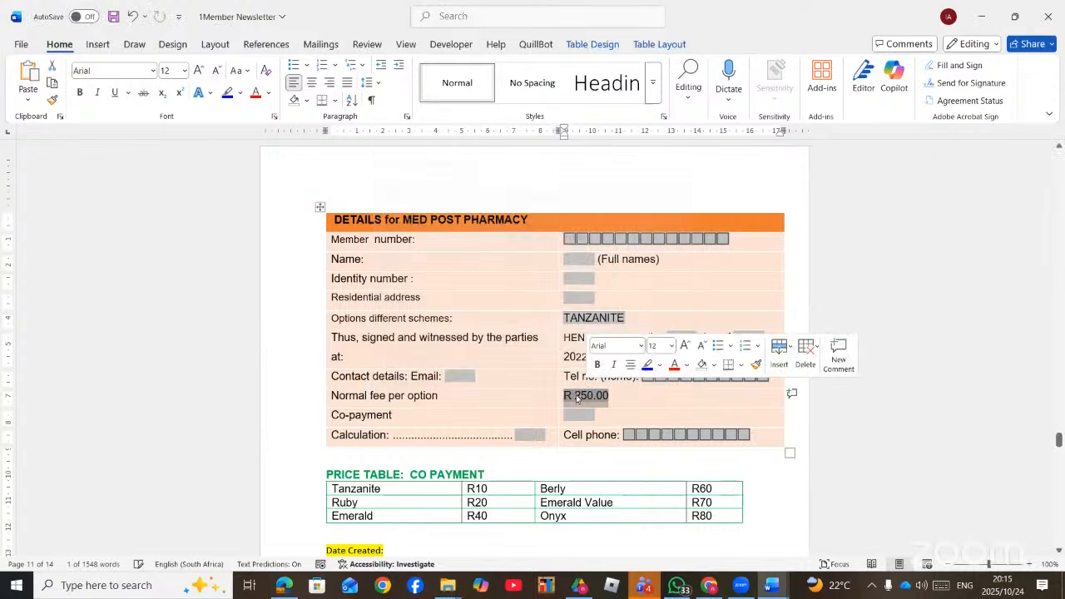
click(572, 416)
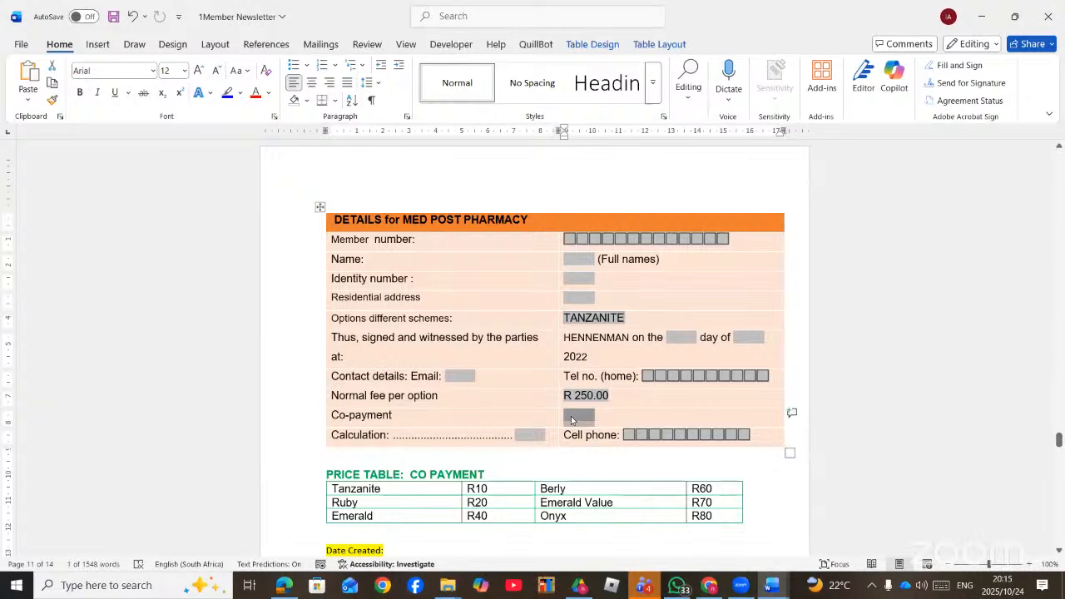
double_click(573, 414)
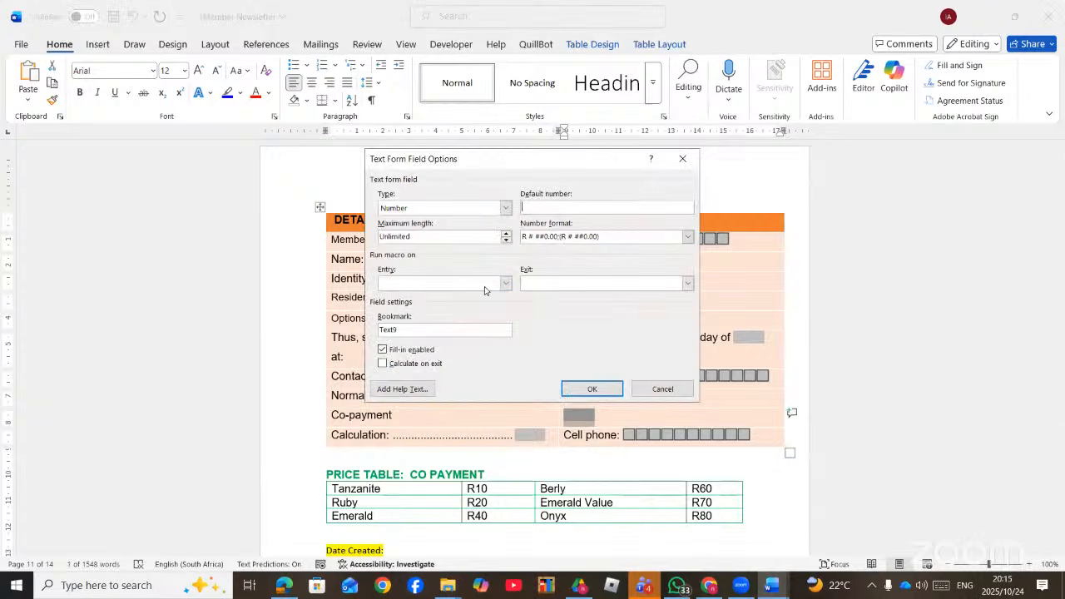
click(661, 389)
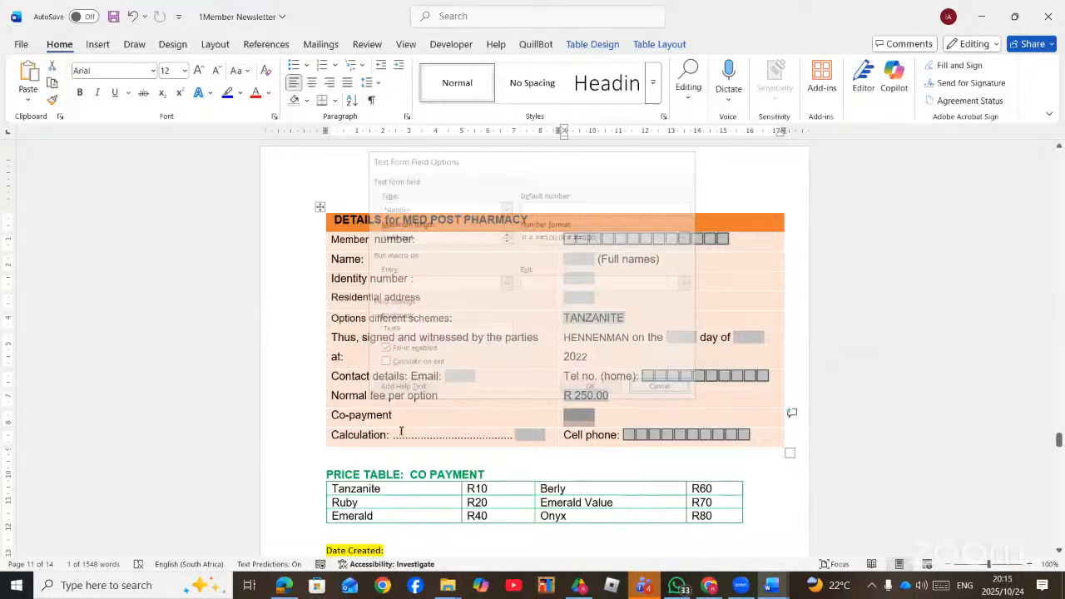
- Set the Calculation field to Calculation type with expression =TEXT8*TEXT9
double_click(527, 433)
click(505, 208)
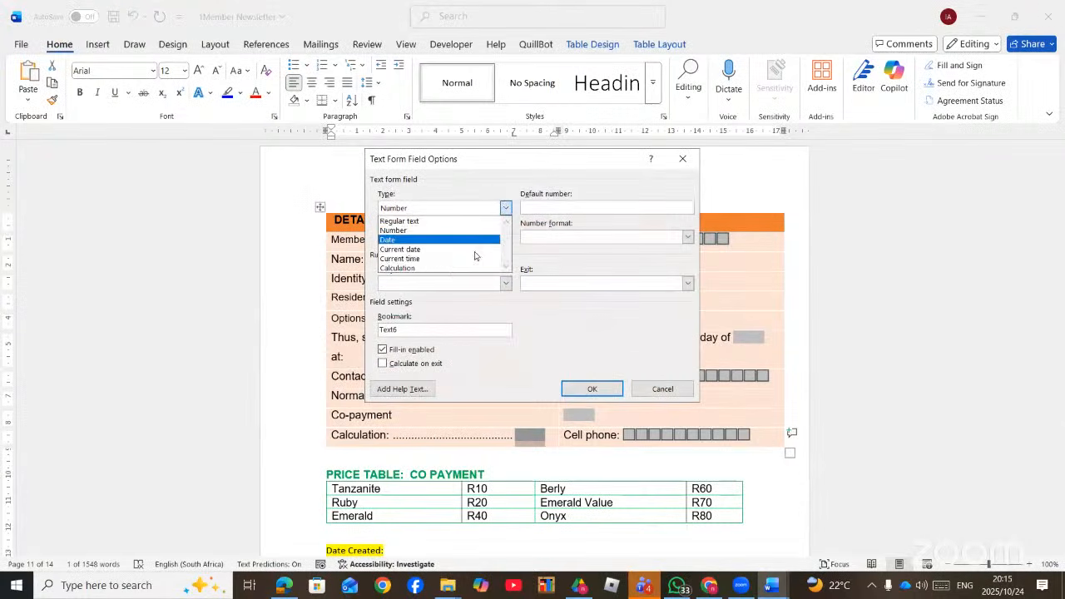
click(452, 267)
click(528, 208)
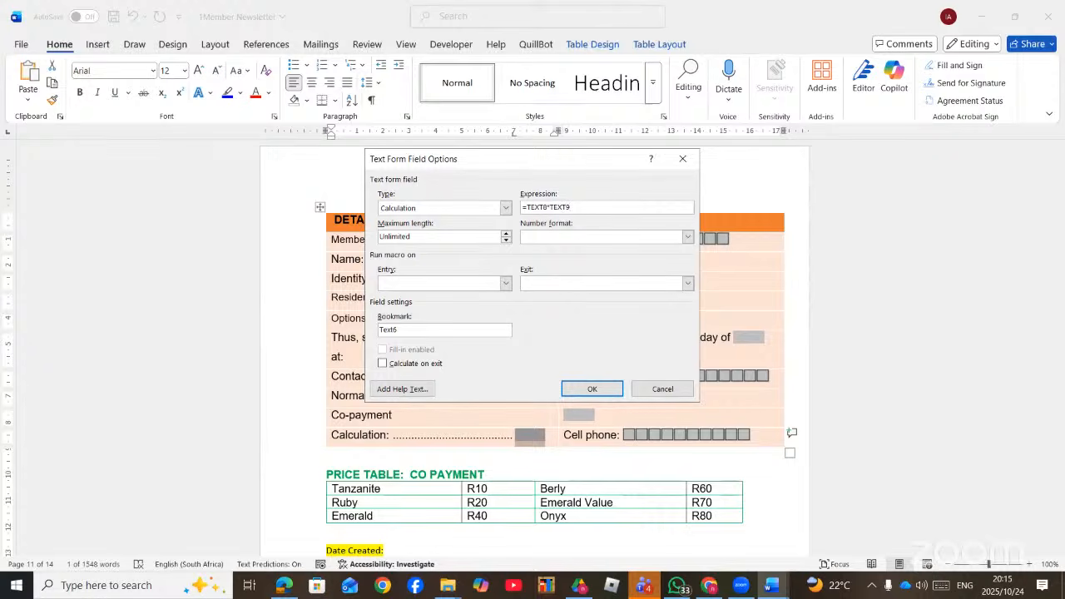
click(603, 388)
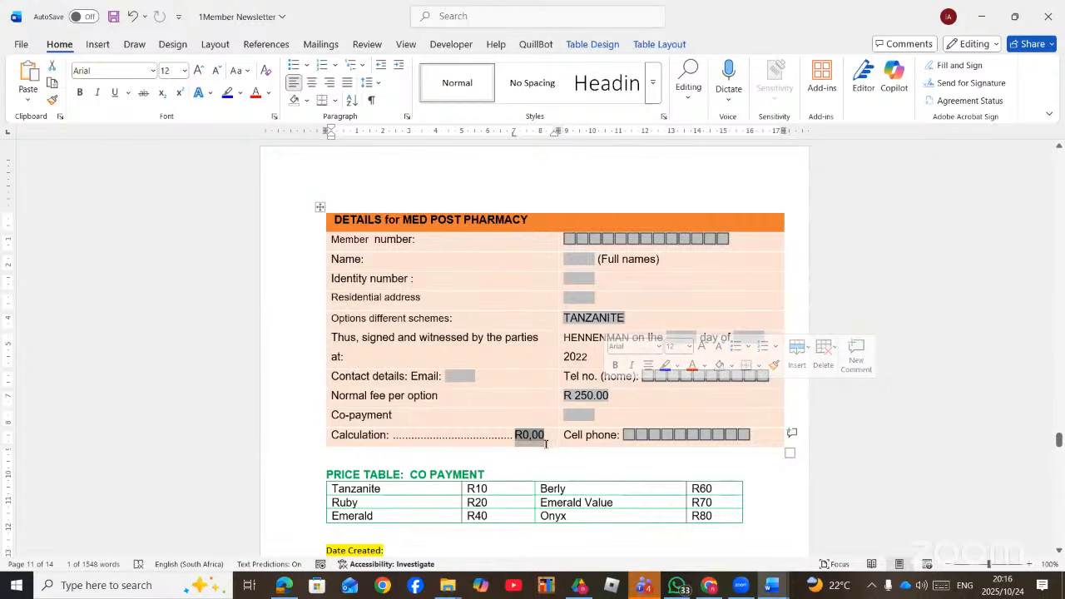
- Type the CURRENT DATE label below the table and add a Current date form field after it
click(532, 461)
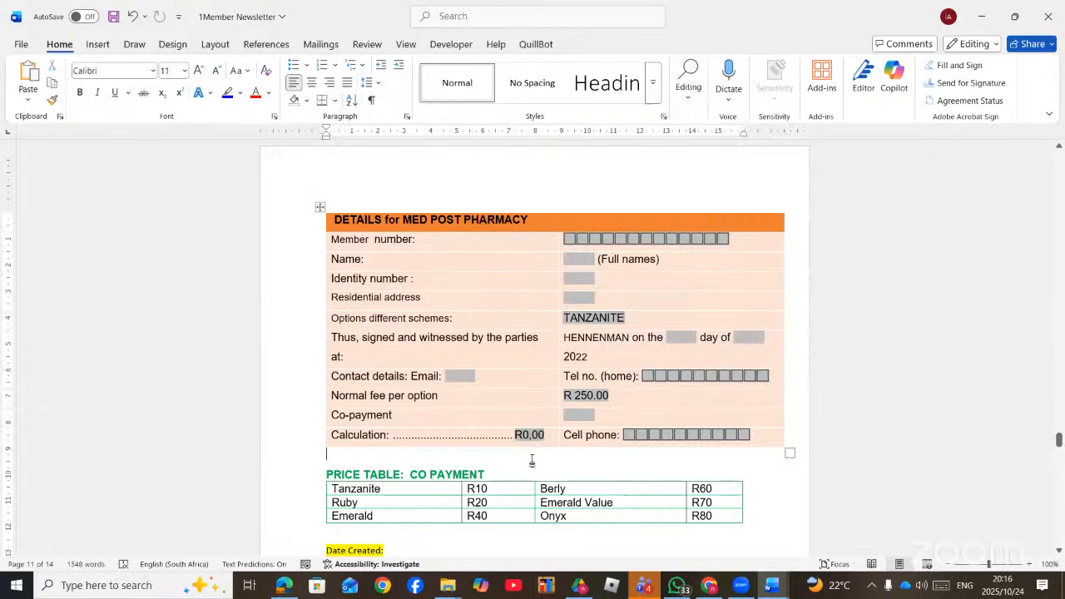
text(curr)
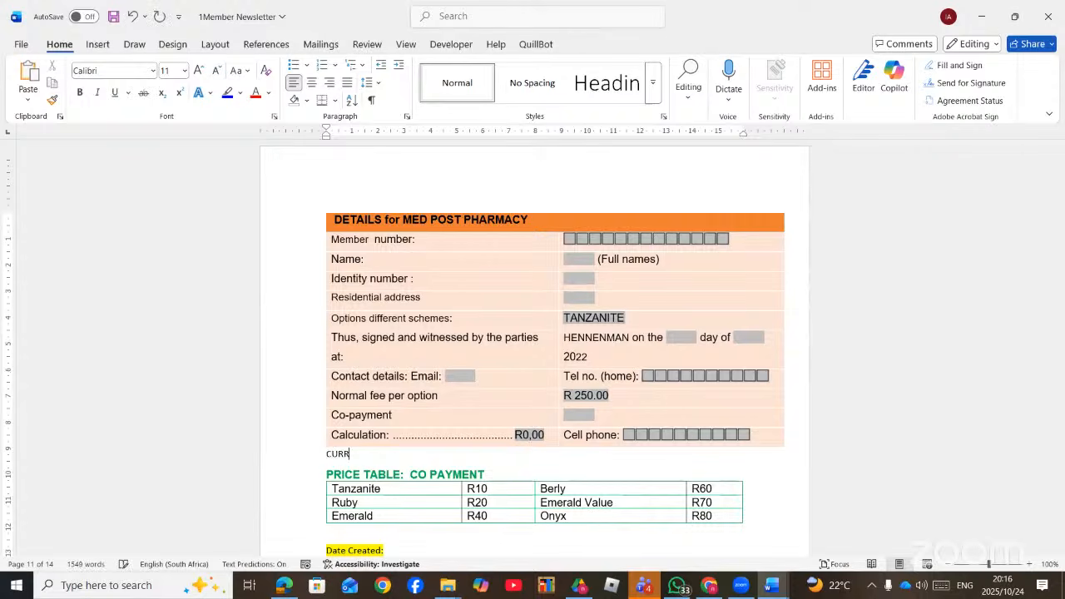
text(ent DAT)
click(444, 47)
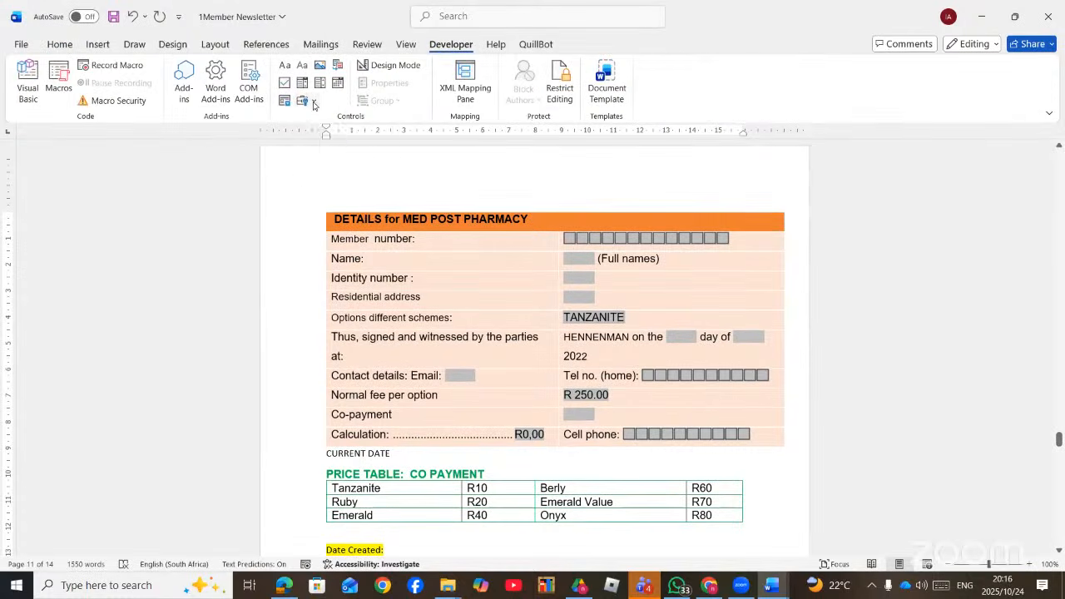
click(314, 101)
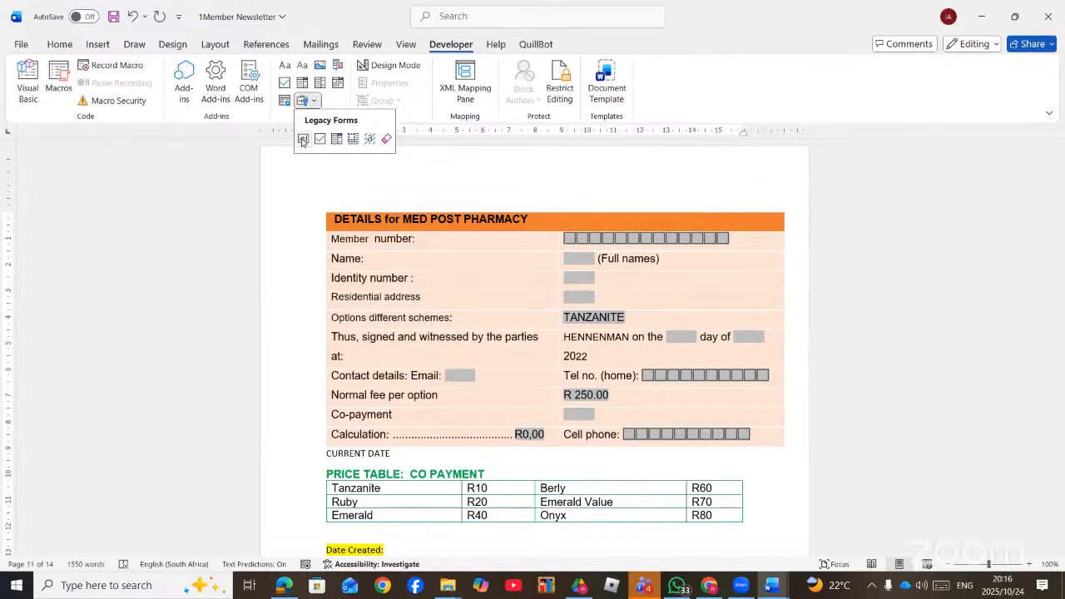
click(302, 139)
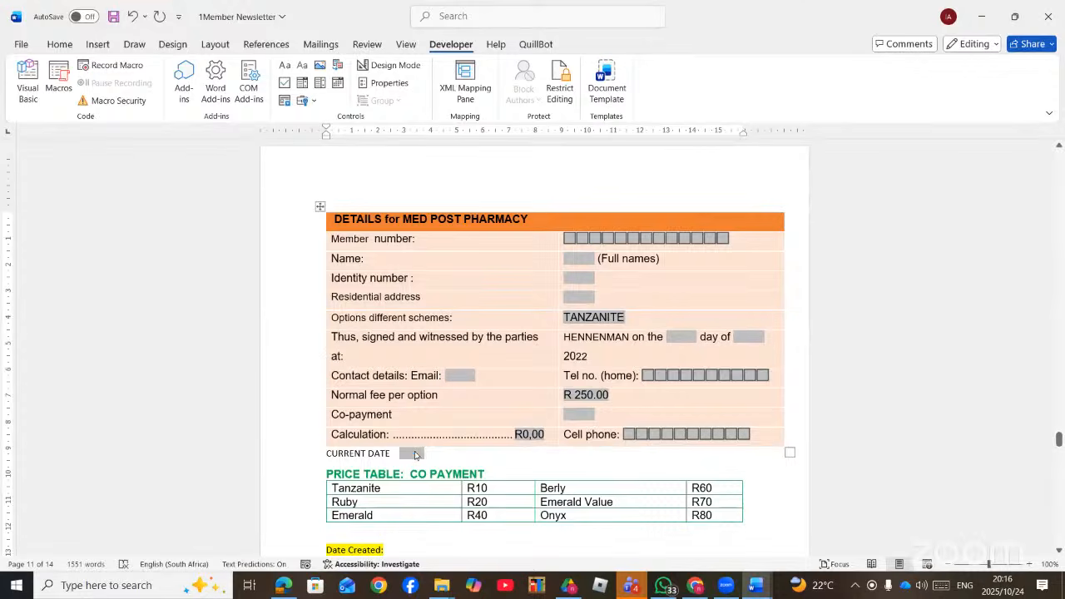
double_click(415, 455)
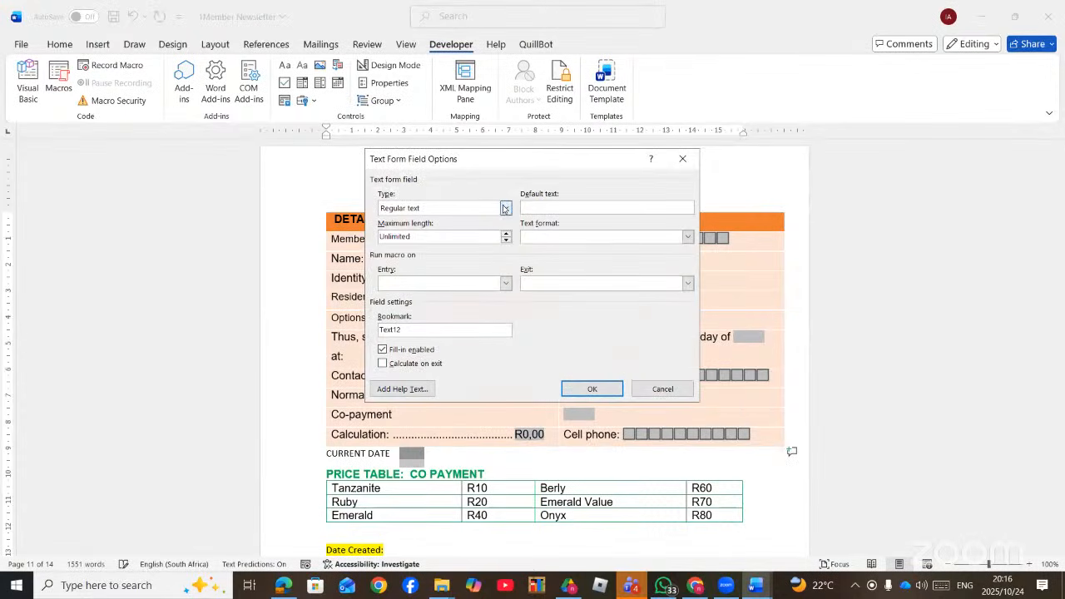
click(505, 209)
click(436, 251)
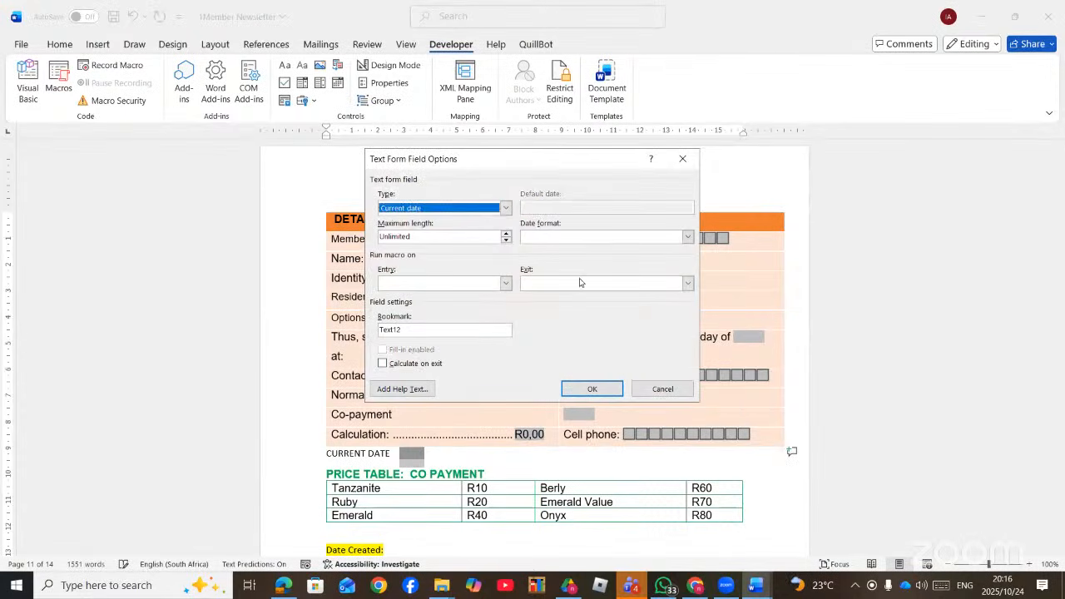
click(592, 388)
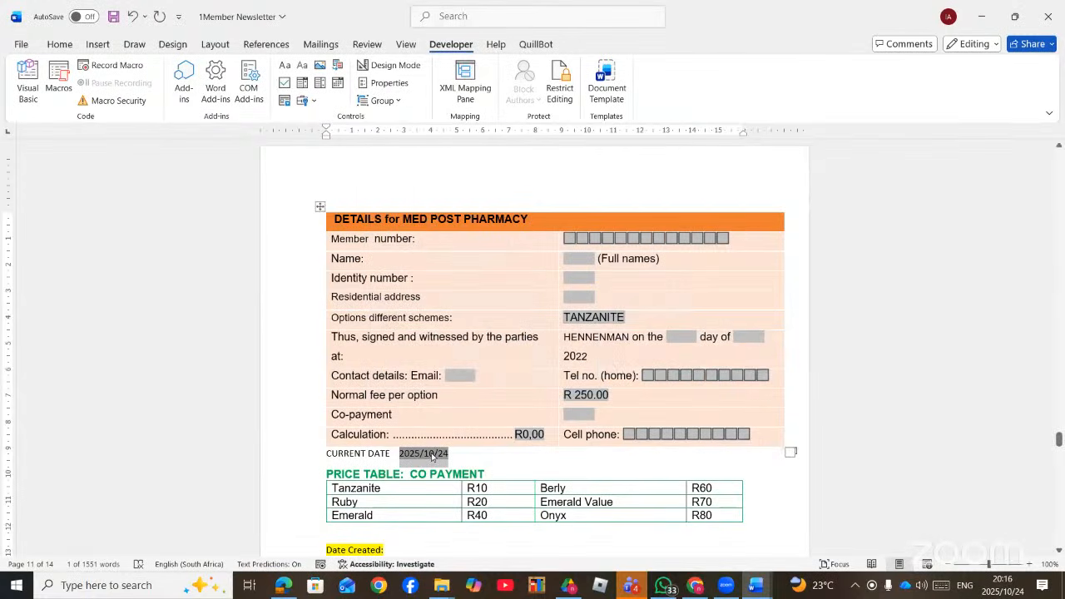
- Give the date field format YYYY/MM/DDDD so it shows 2025/10/Friday
double_click(432, 457)
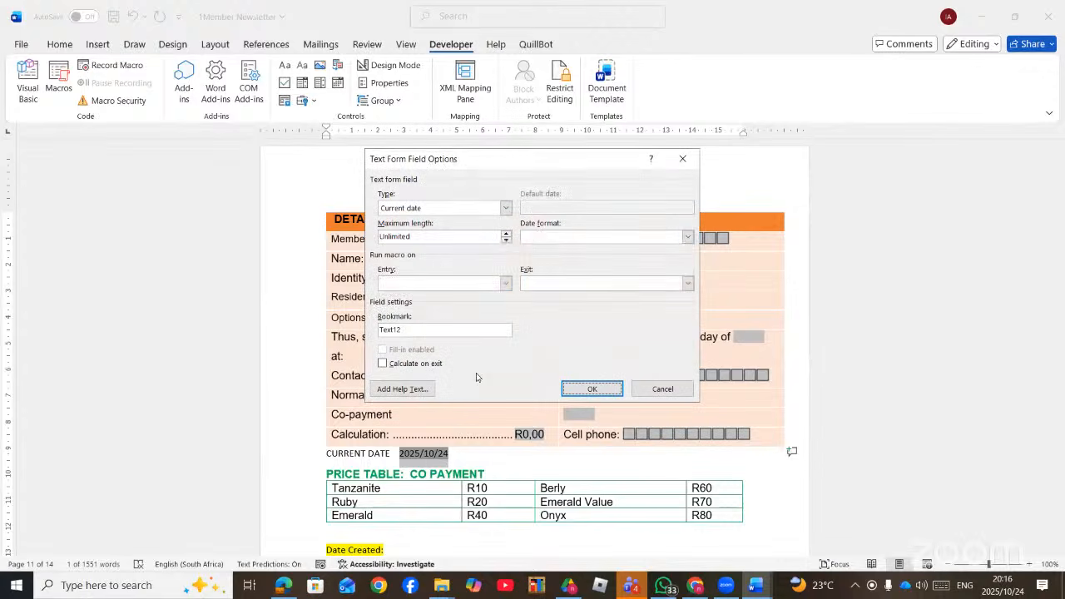
click(537, 236)
text(YYYY/MM/DDDD)
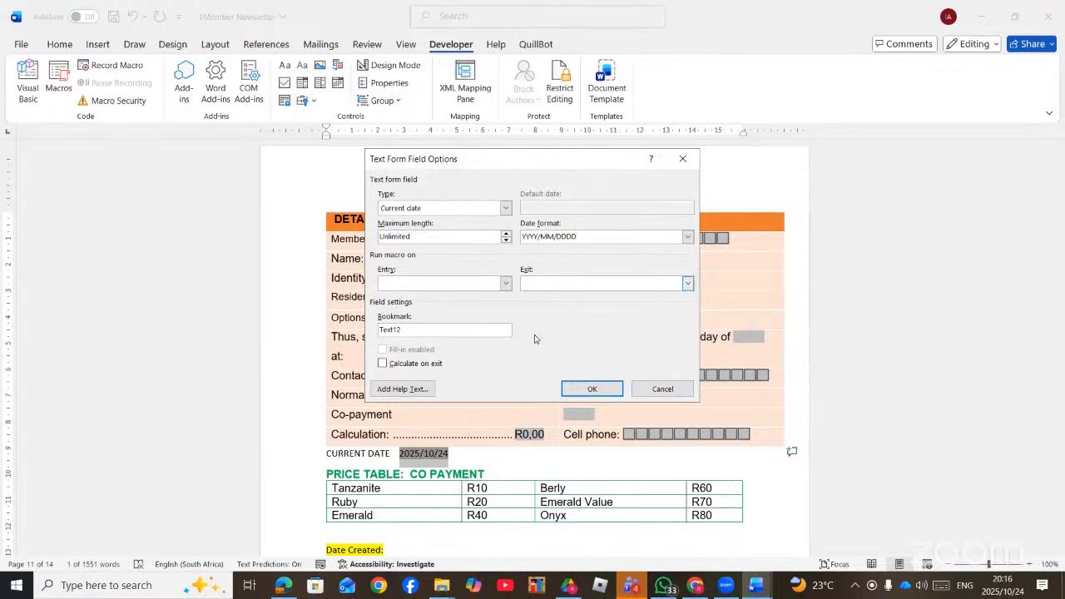
click(600, 396)
click(501, 451)
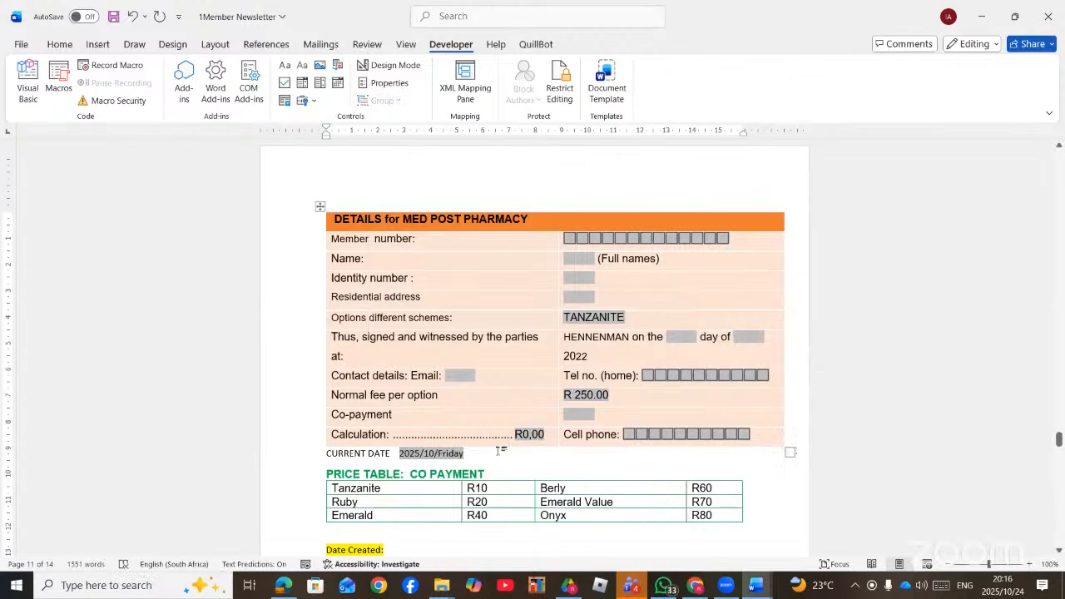
drag(989, 564, 996, 566)
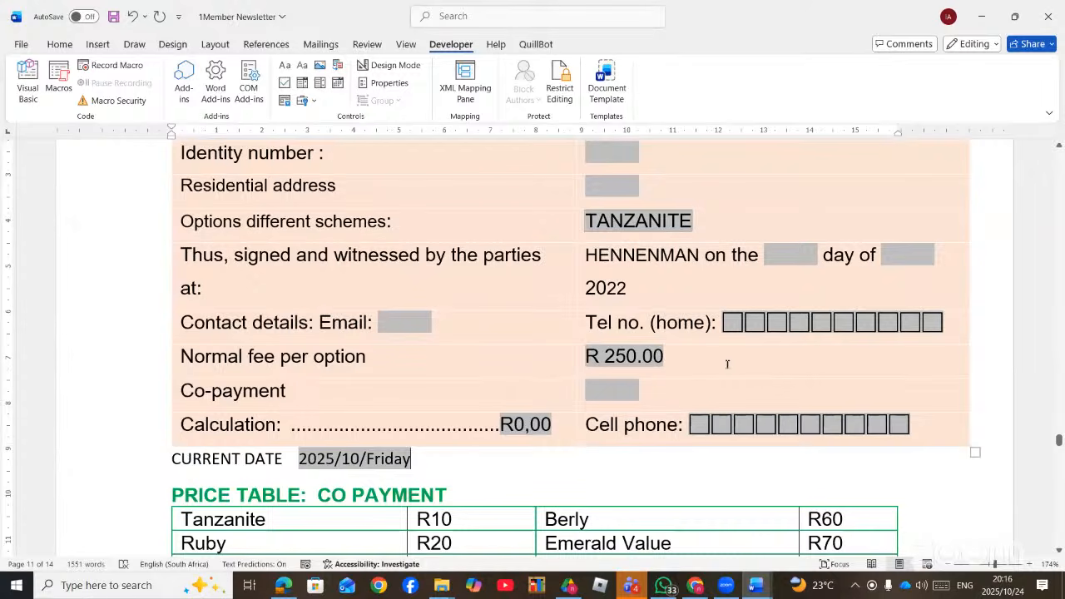
- Insert a legacy check box form field right after the current date
click(466, 458)
click(314, 102)
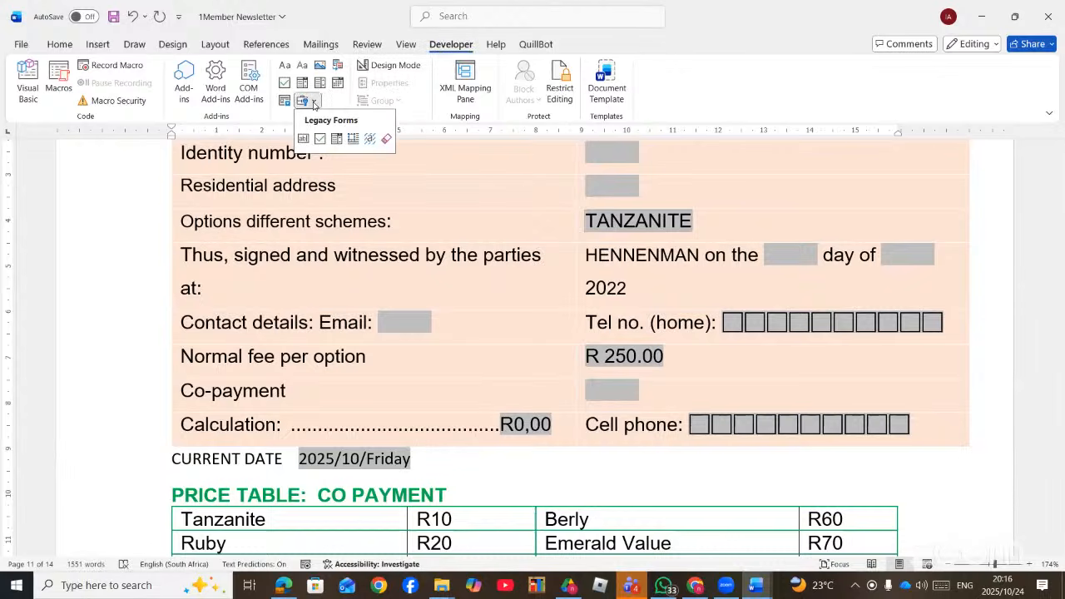
click(319, 138)
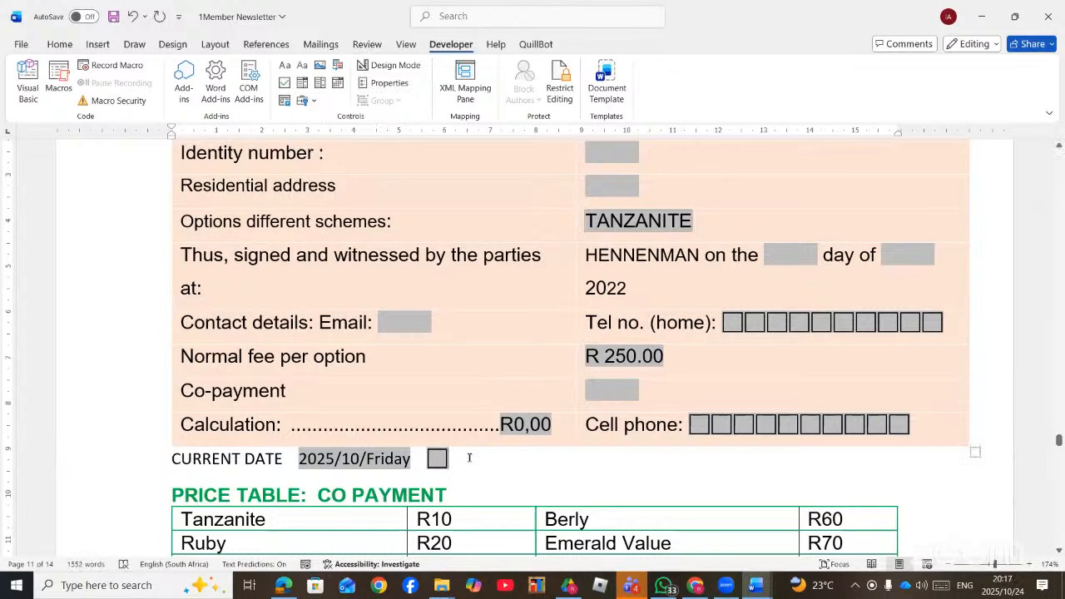
- Size the check box exactly 20 pt, then select the form from Identity number to the date
double_click(433, 458)
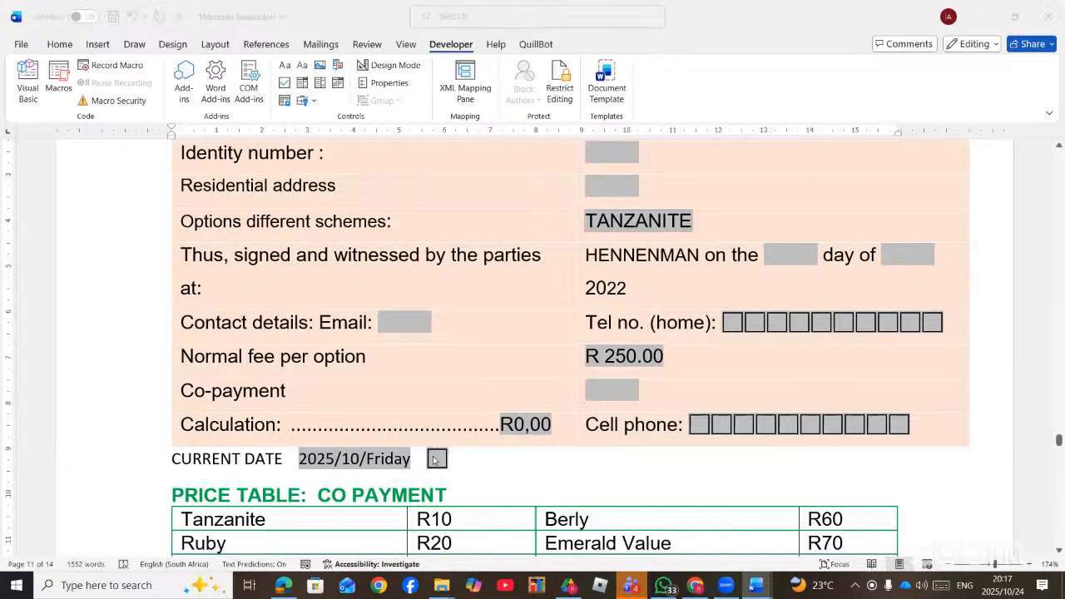
click(414, 208)
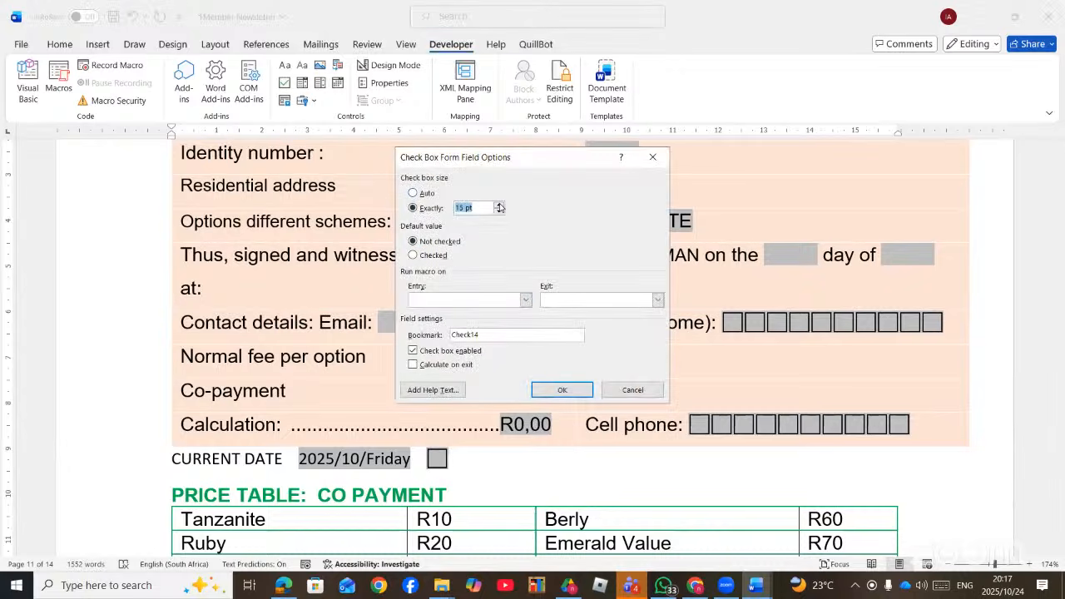
click(500, 205)
click(500, 205)
click(500, 204)
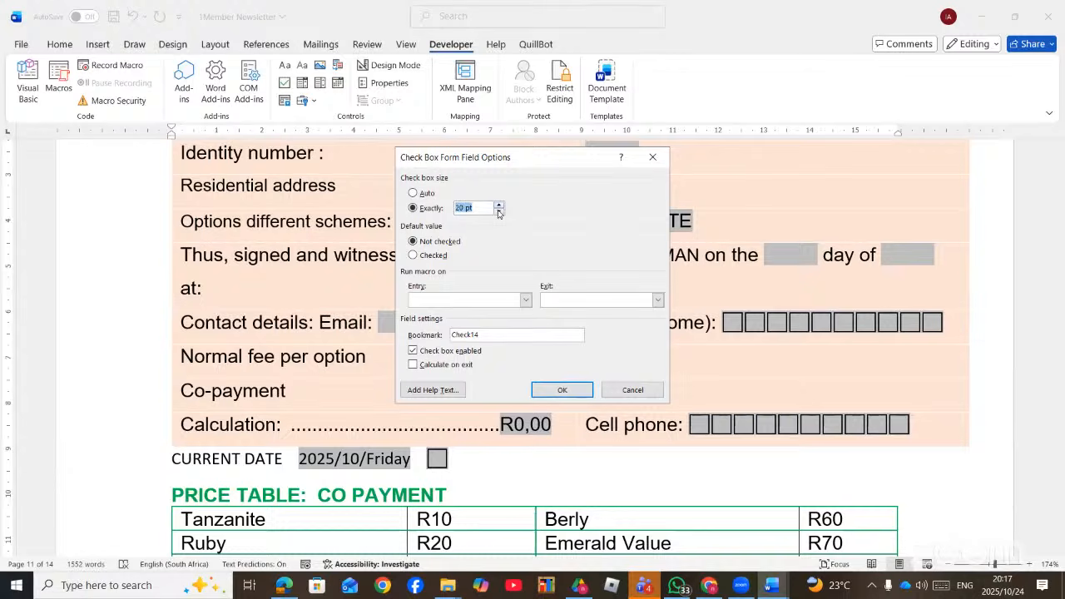
click(560, 390)
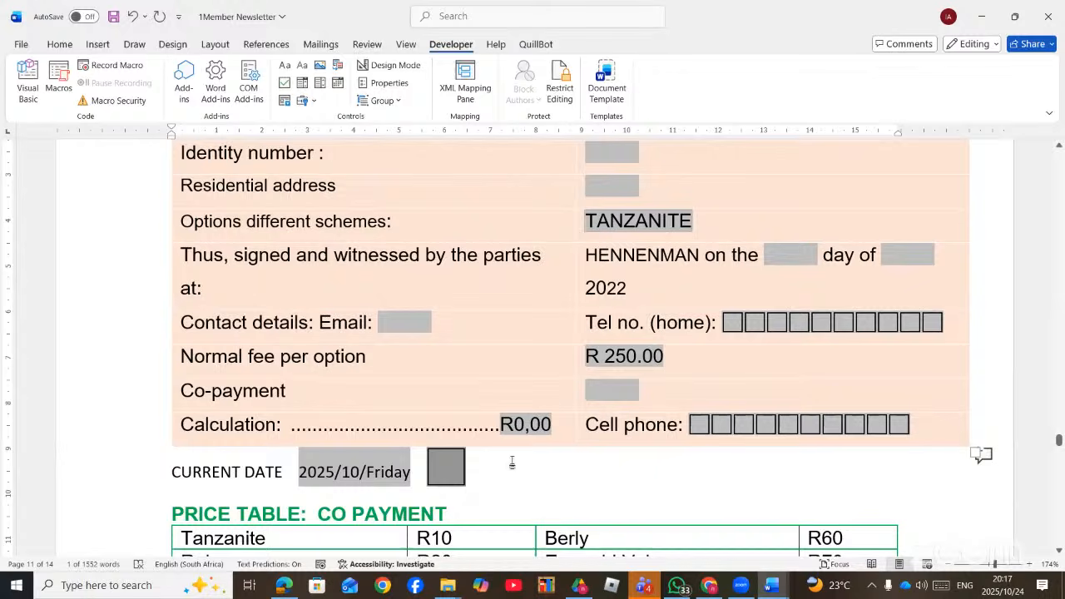
drag(511, 464, 209, 154)
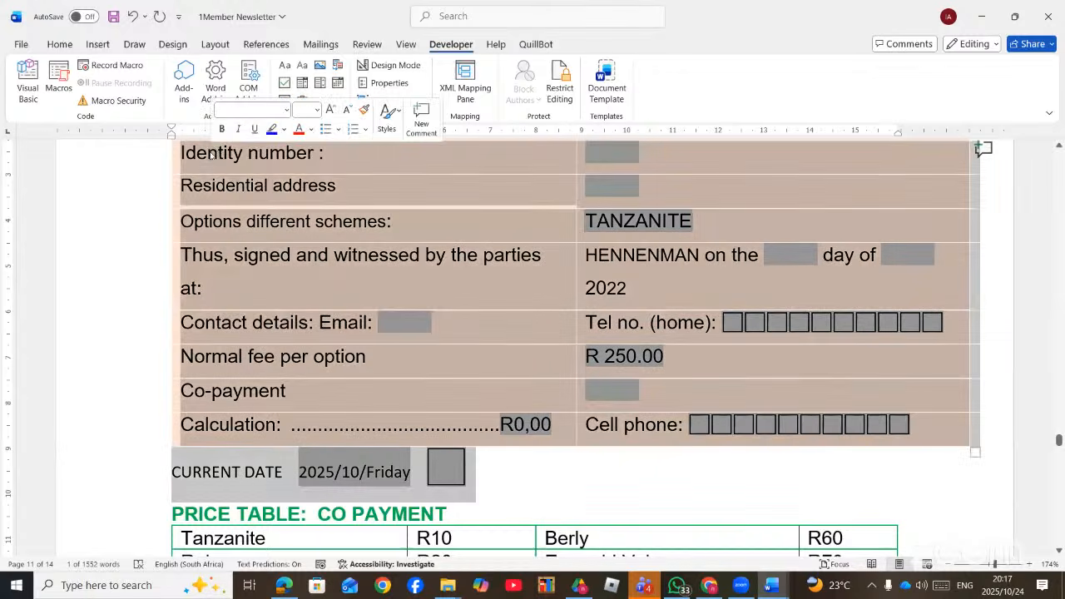
click(561, 88)
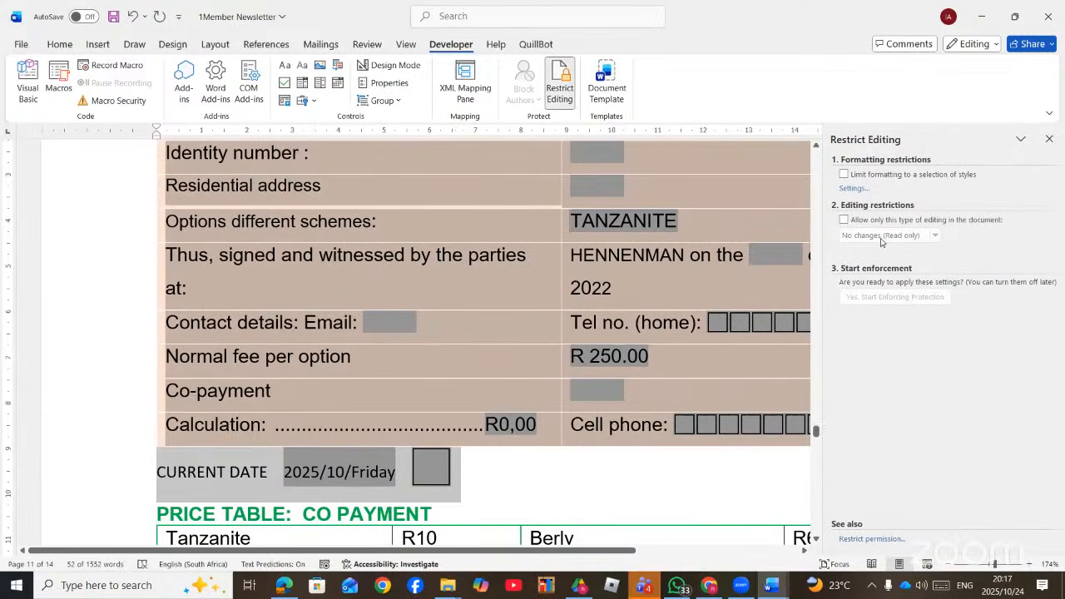
- Restrict editing to filling in forms only and enforce protection without a password
click(875, 223)
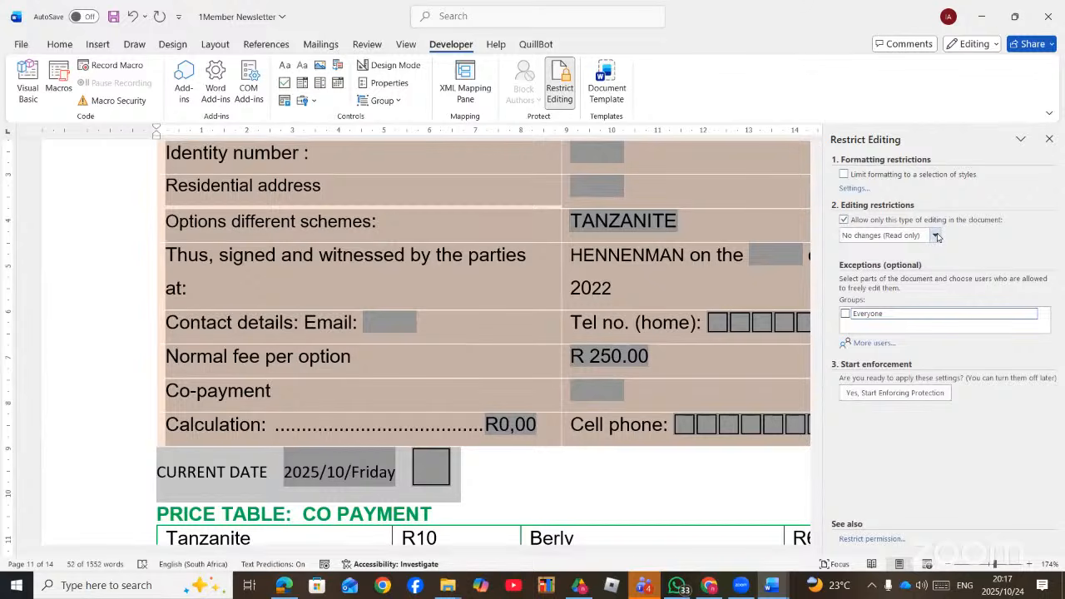
click(937, 237)
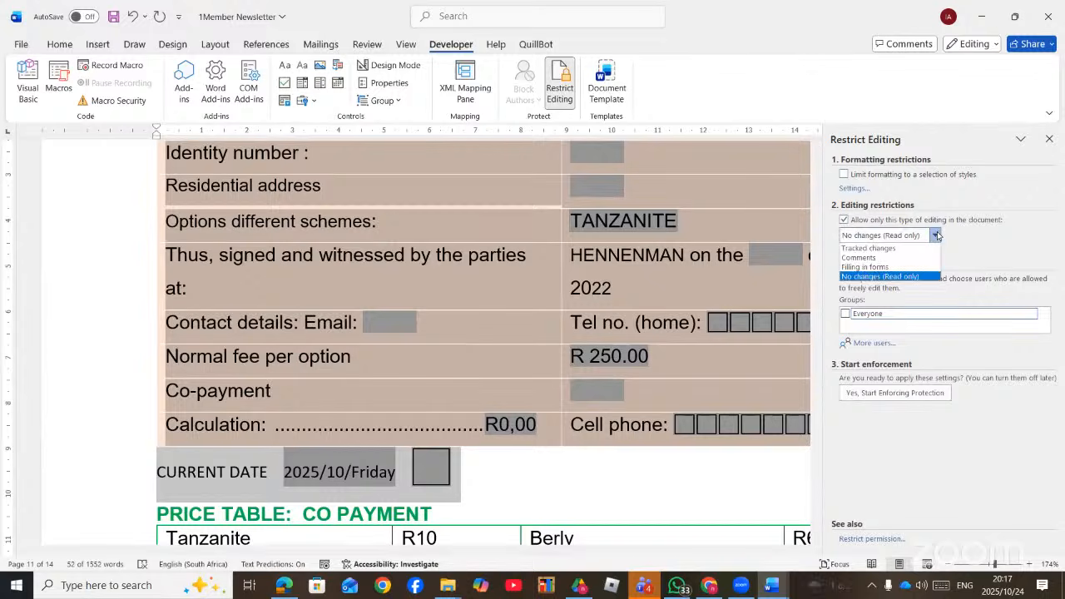
click(891, 268)
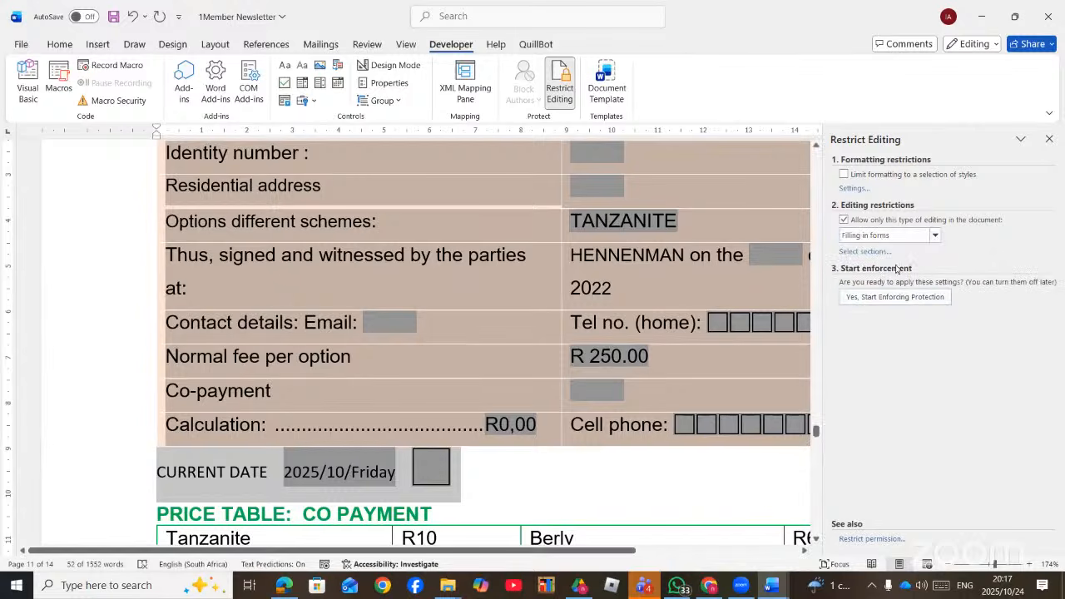
click(900, 297)
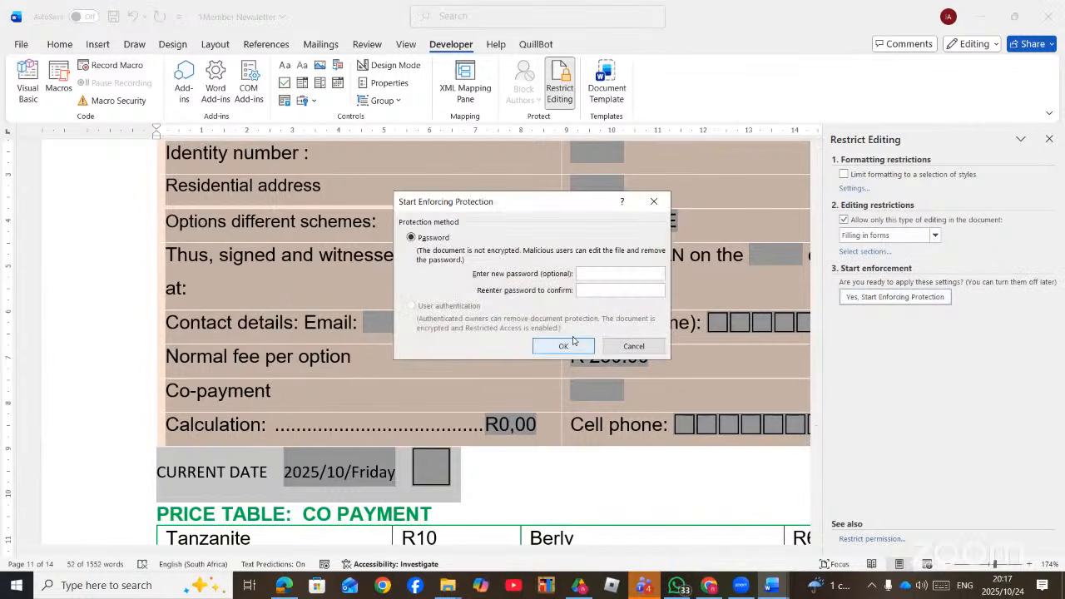
click(565, 346)
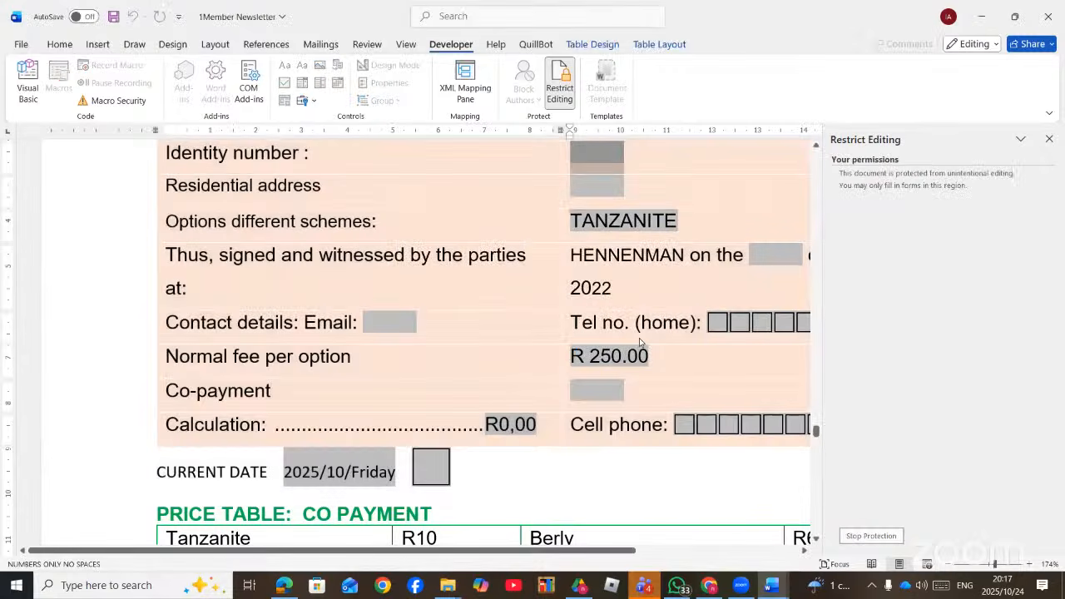
- Test that the Tel no. (home), R 250.00 fee and blank HENNENMAN fields accept input
click(643, 342)
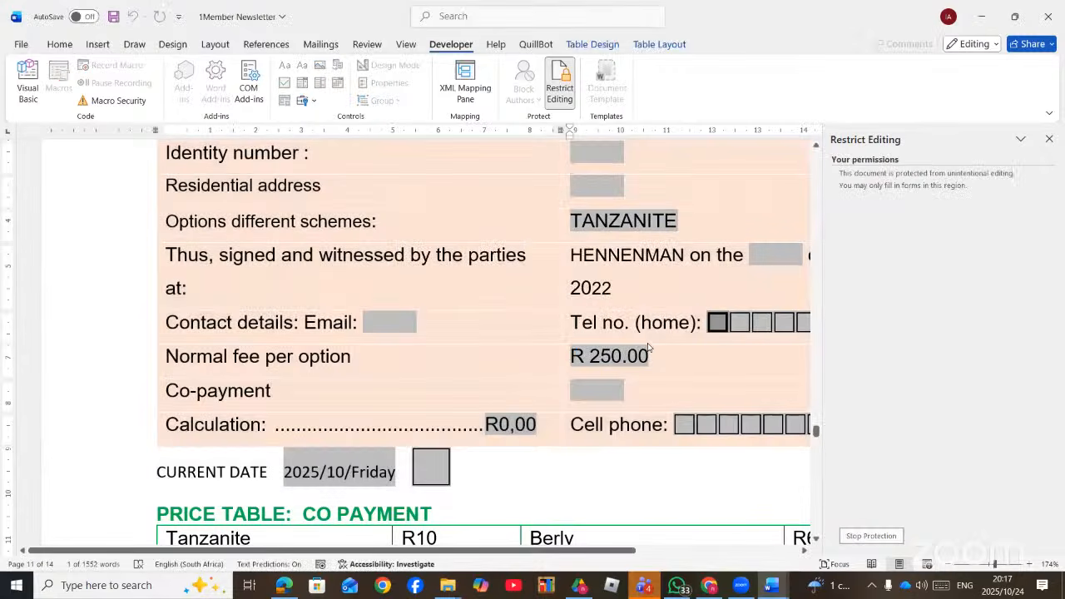
click(387, 354)
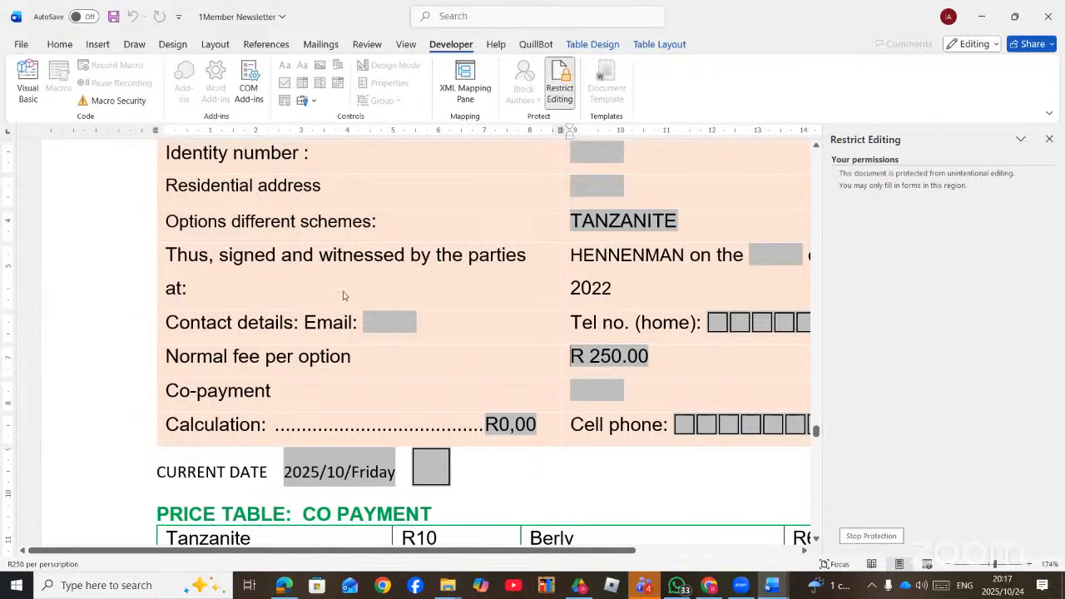
click(375, 308)
click(383, 254)
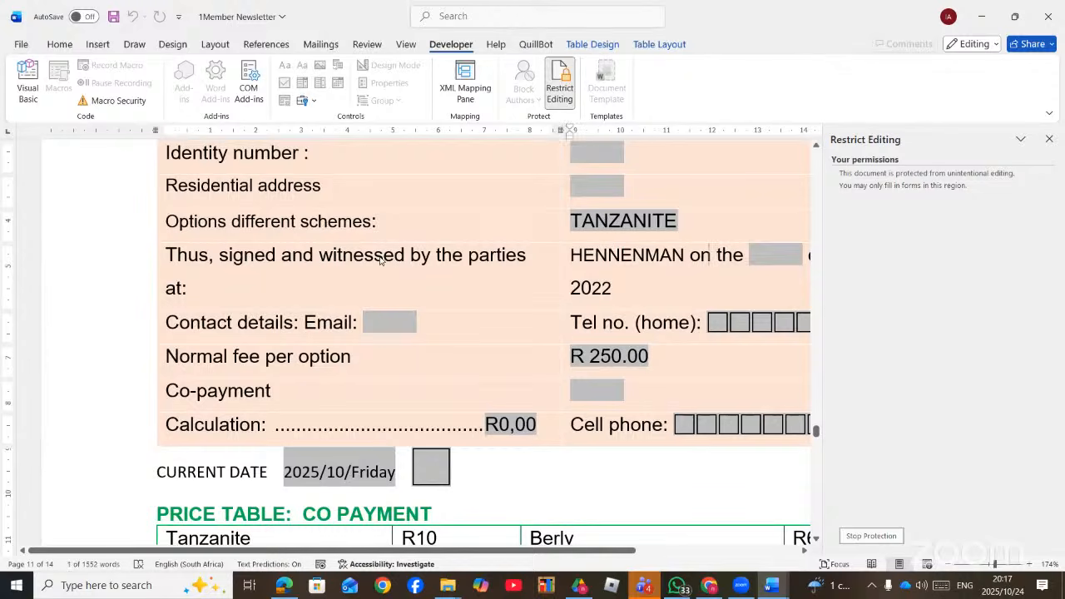
- Stop protection on the 1Member Newsletter form
click(560, 83)
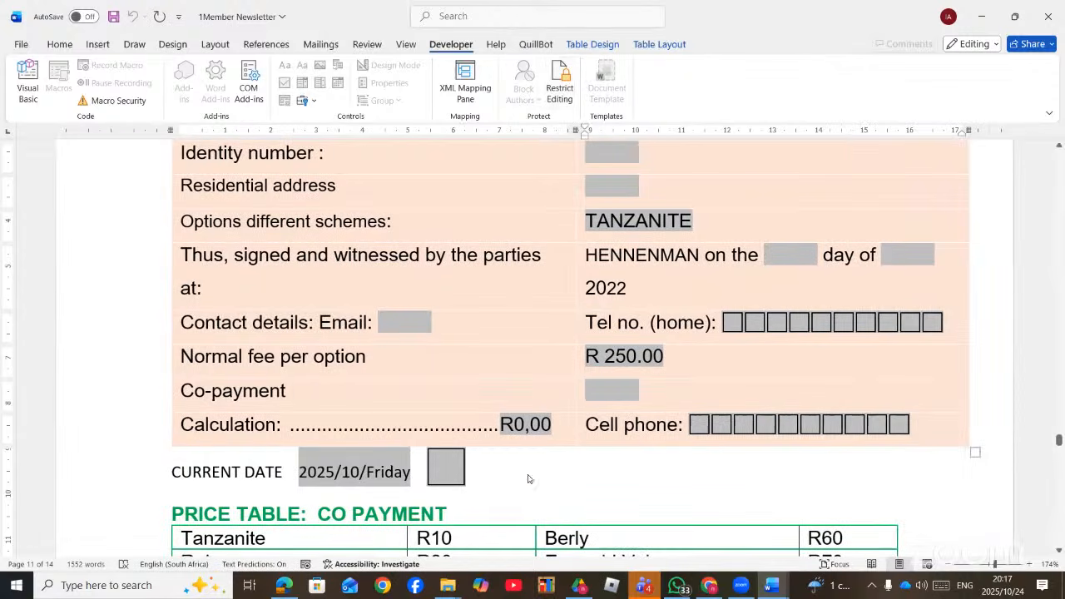
scroll(513, 445, up, 20)
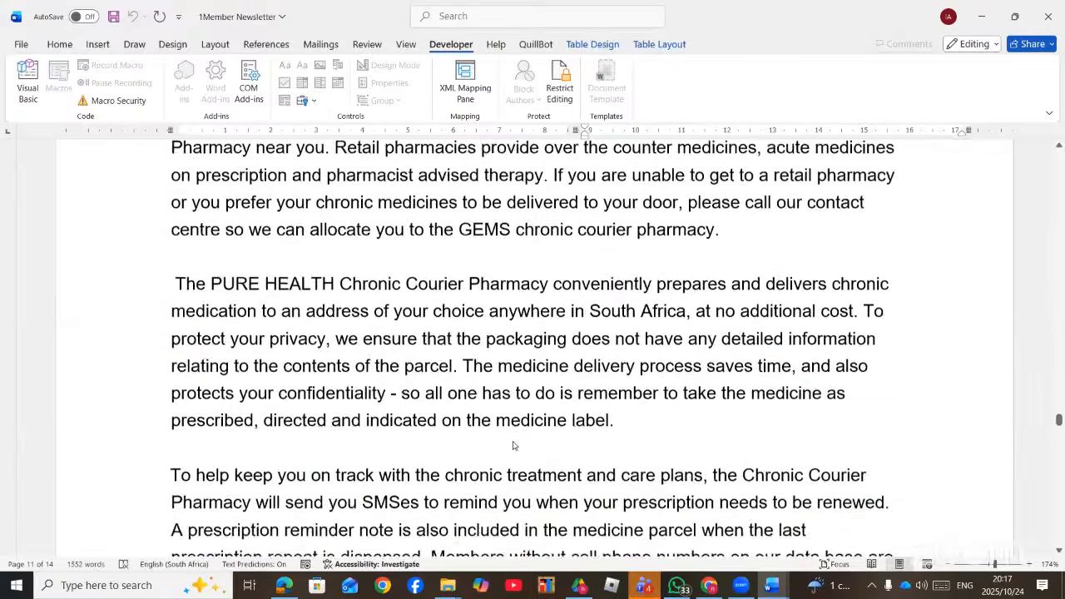
scroll(512, 445, down, 15)
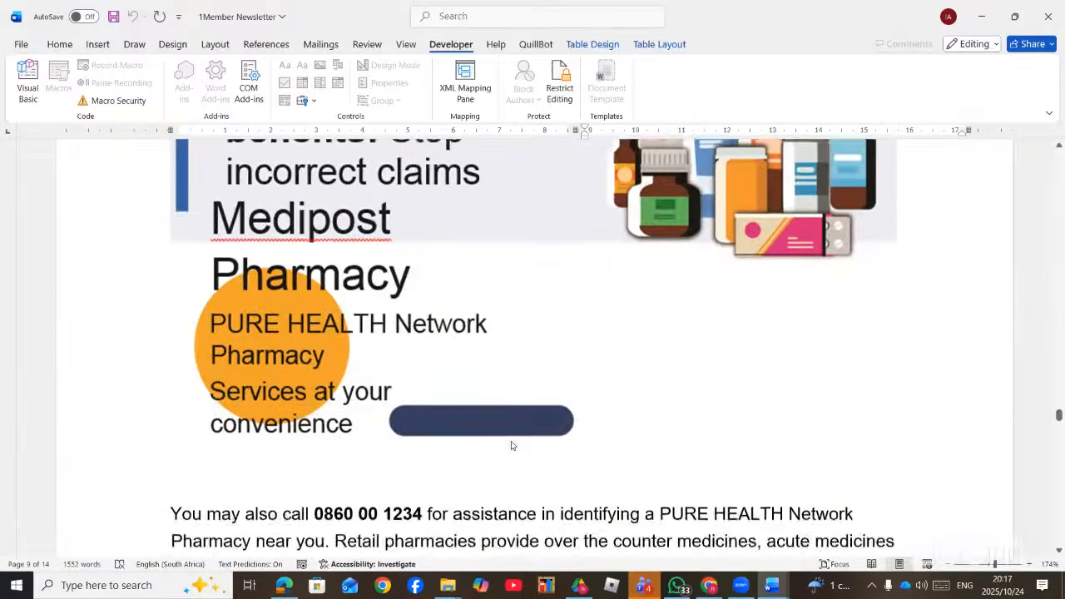
scroll(506, 454, down, 20)
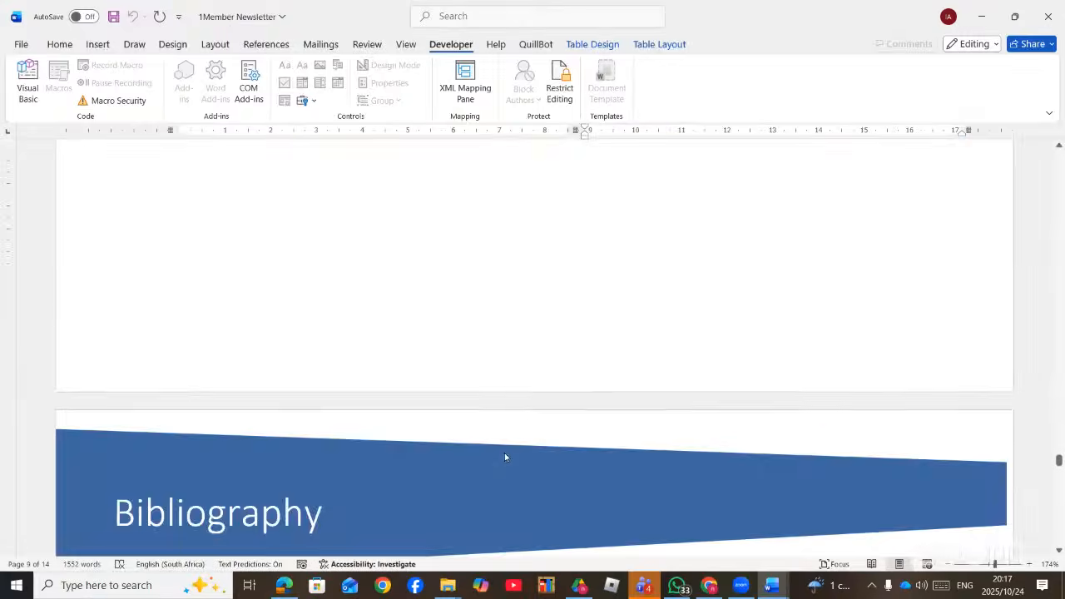
scroll(503, 460, up, 10)
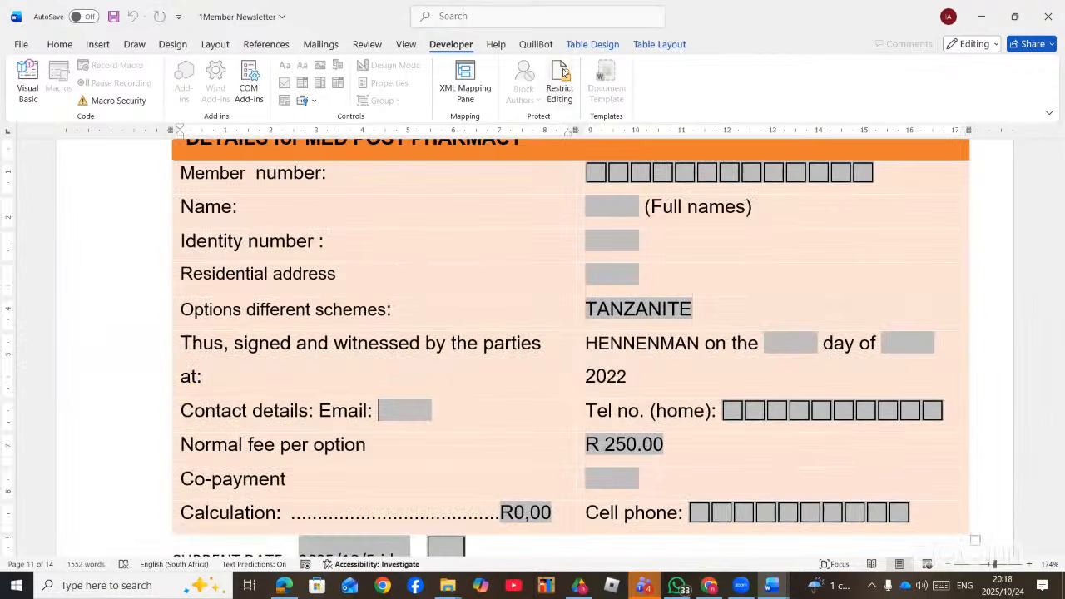
click(559, 90)
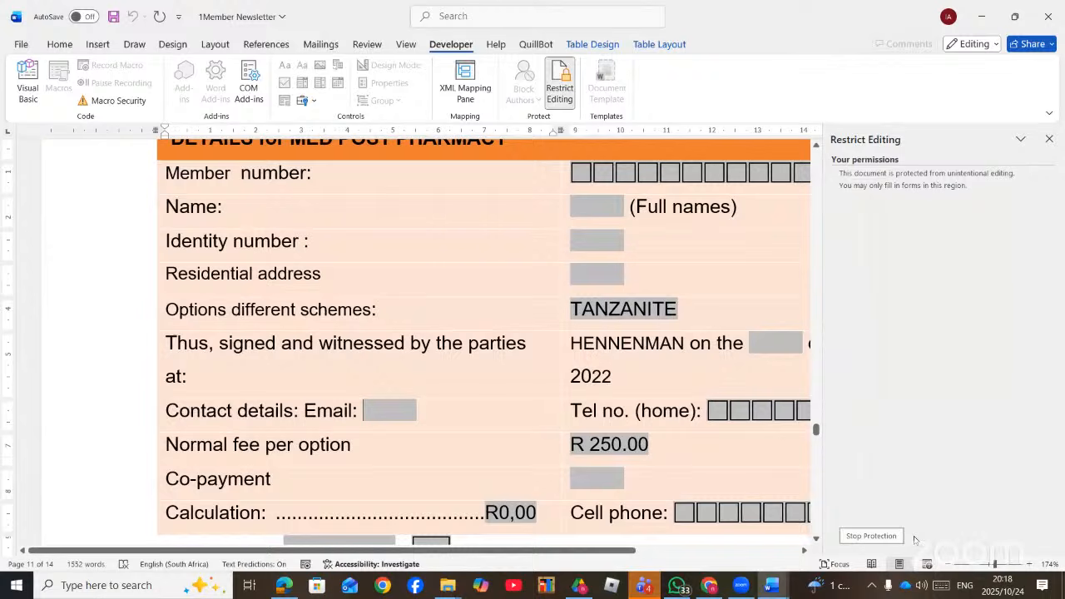
click(866, 536)
- Close the Restrict Editing pane with the insertion point in the price table
scroll(501, 411, down, 10)
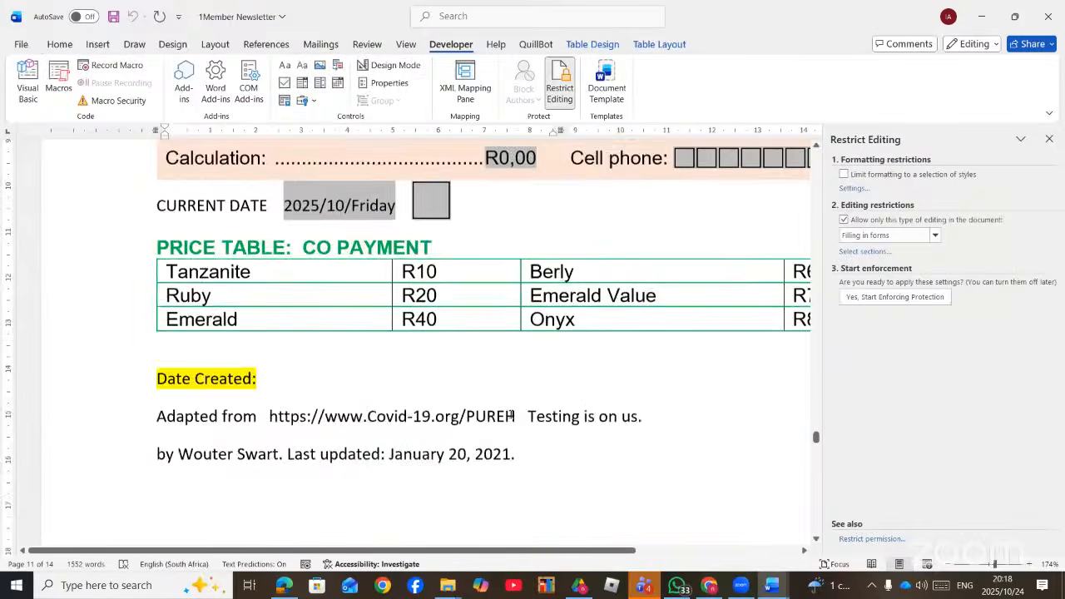
scroll(514, 425, up, 6)
scroll(515, 427, up, 1)
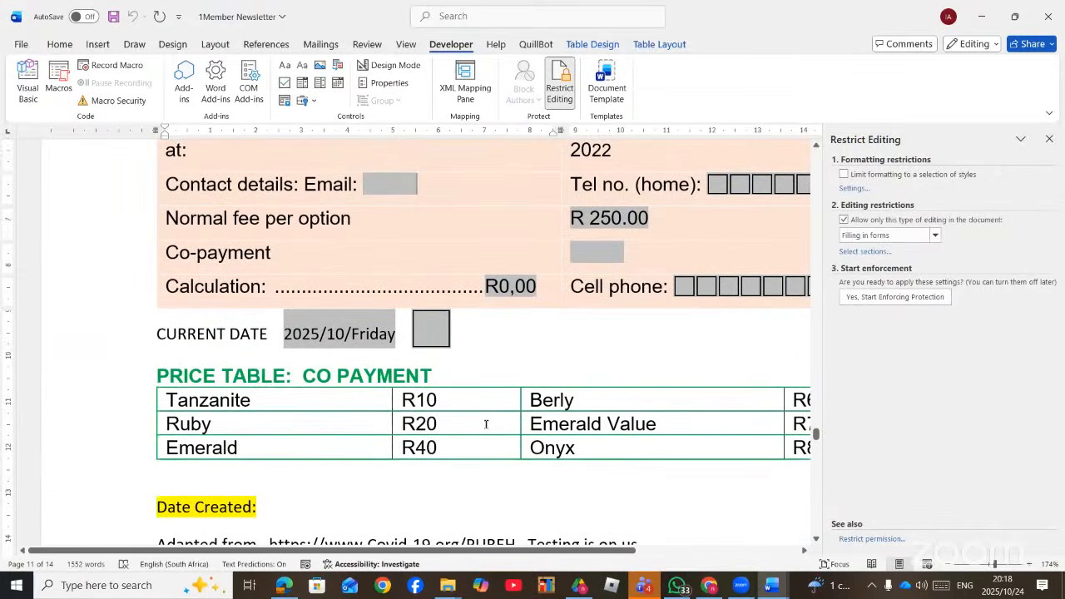
click(486, 426)
click(1047, 140)
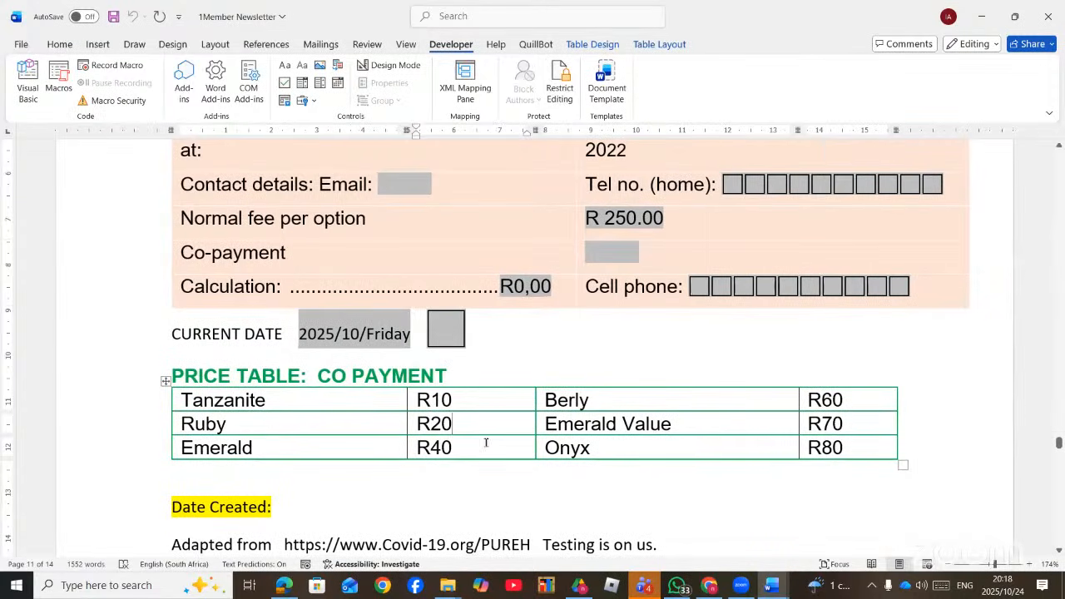
- Select the whole price table and fill its cells with light green shading
click(164, 381)
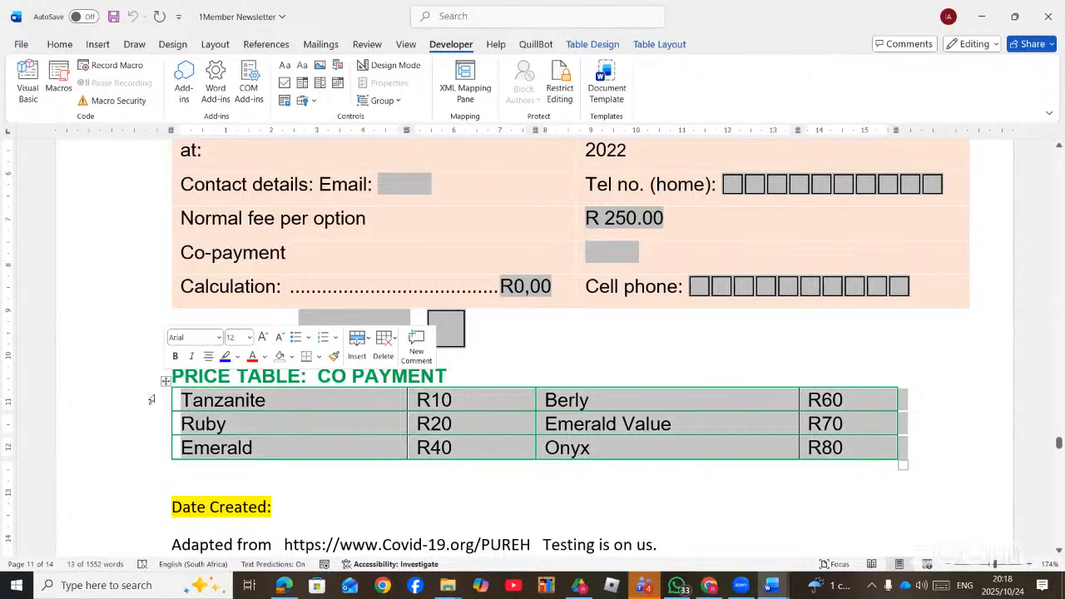
click(674, 45)
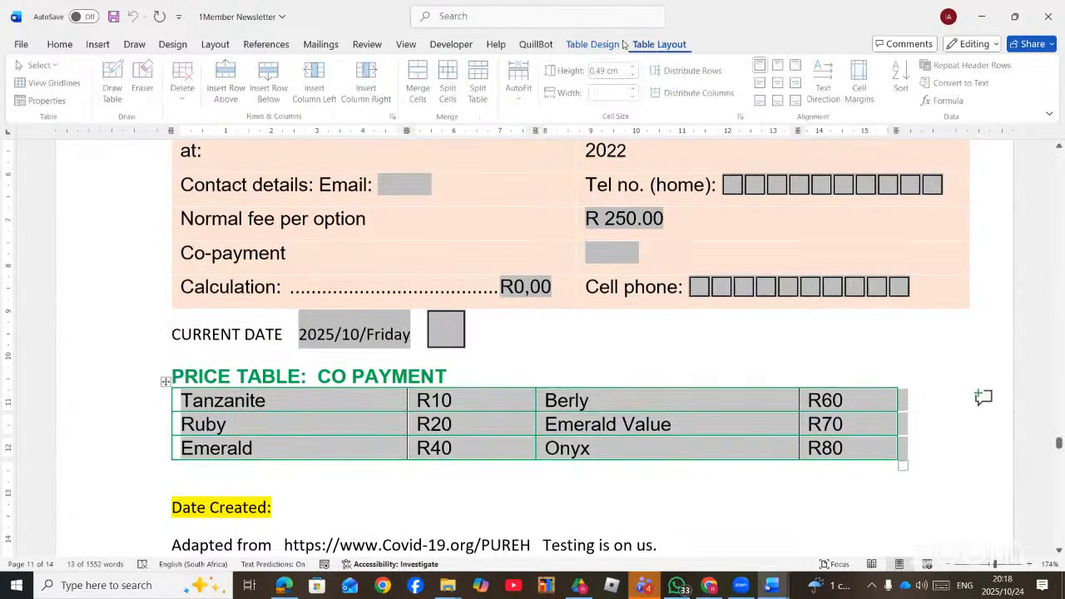
click(595, 46)
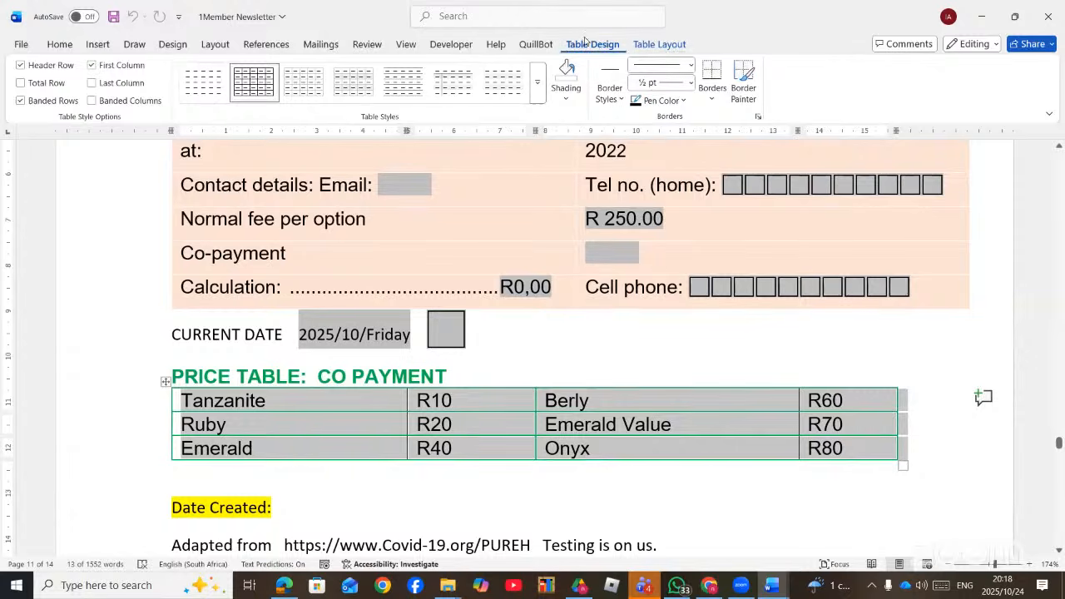
click(571, 99)
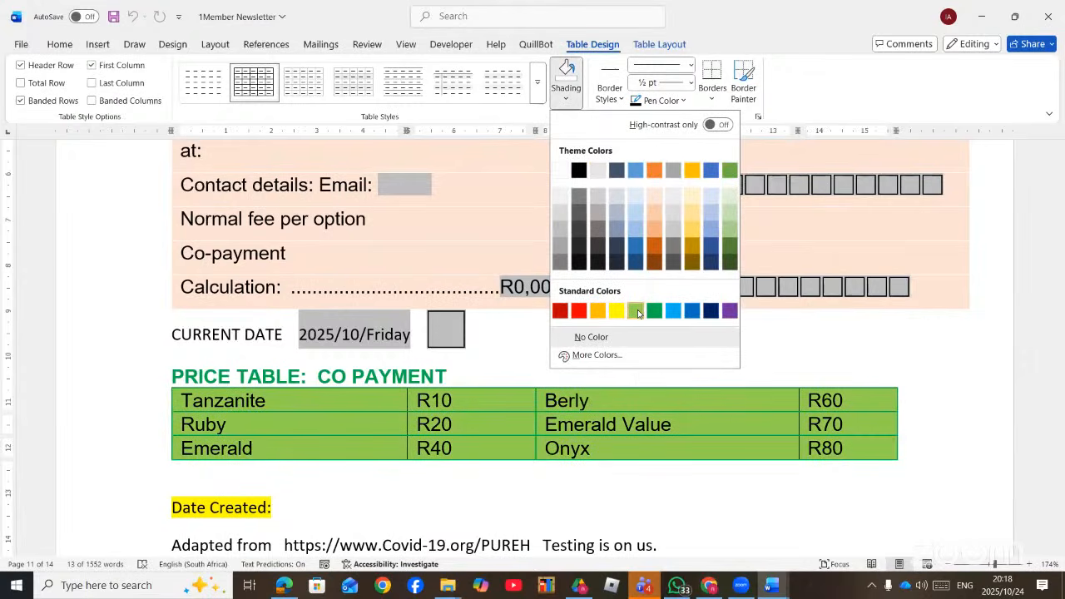
click(638, 312)
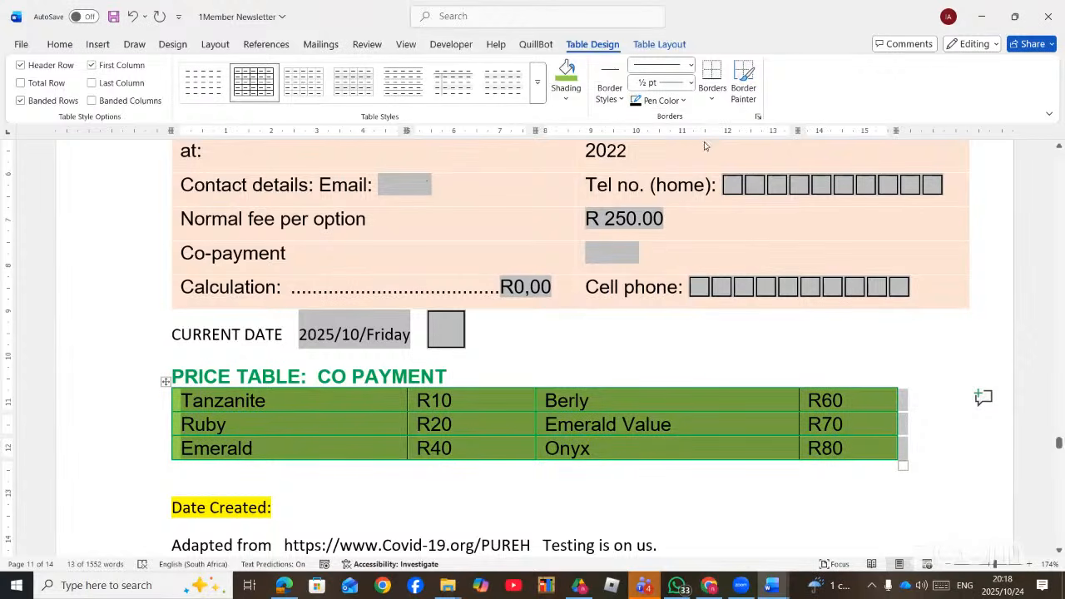
- Apply a red triple-line 2¼ pt border to the price table's outside edges
click(690, 67)
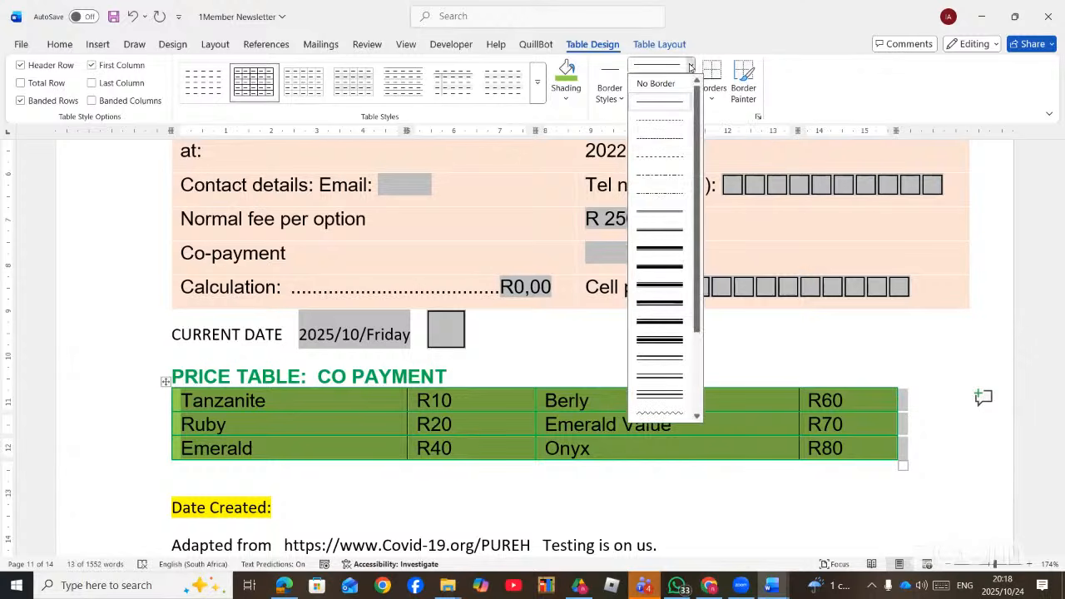
click(661, 240)
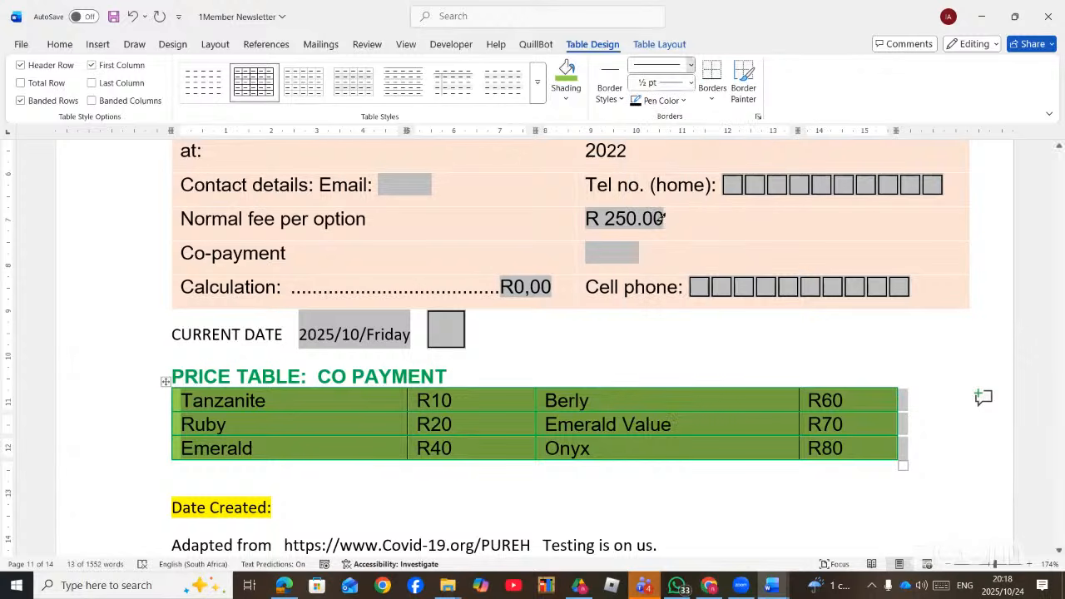
click(689, 83)
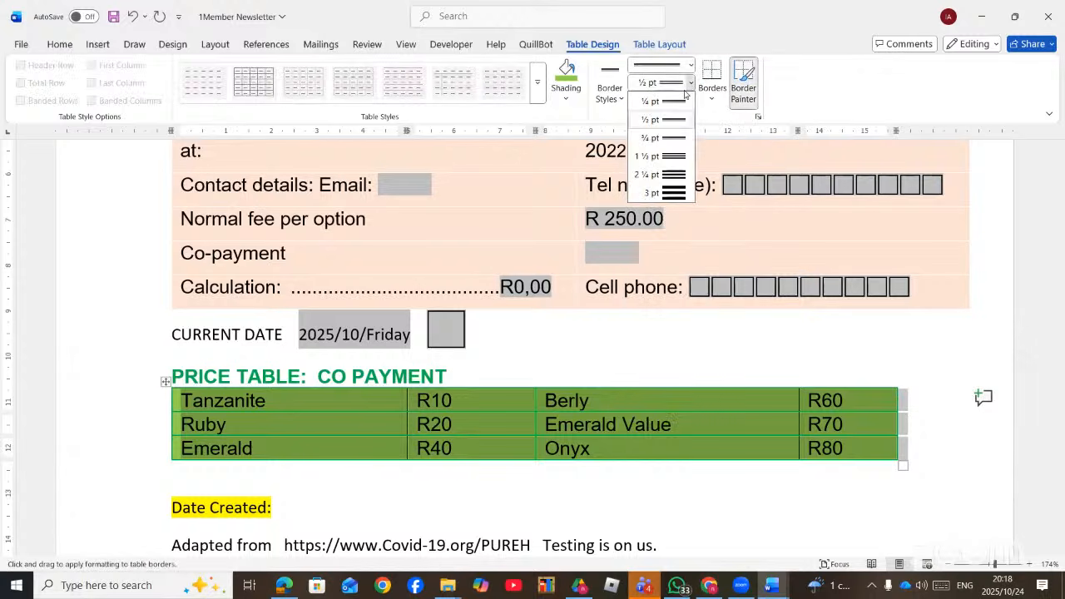
click(678, 159)
click(689, 83)
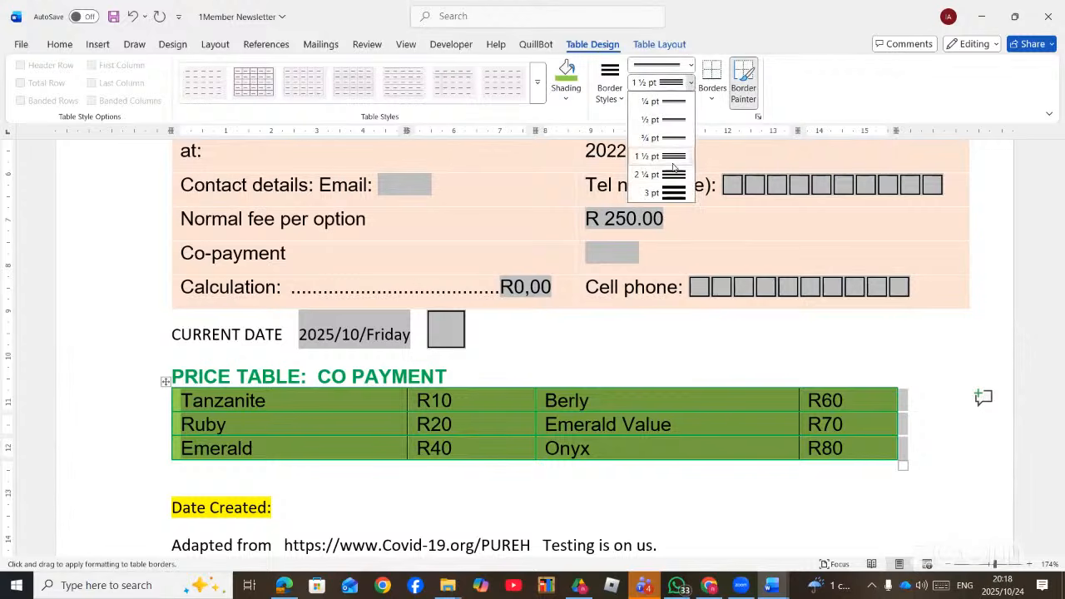
click(673, 174)
click(682, 100)
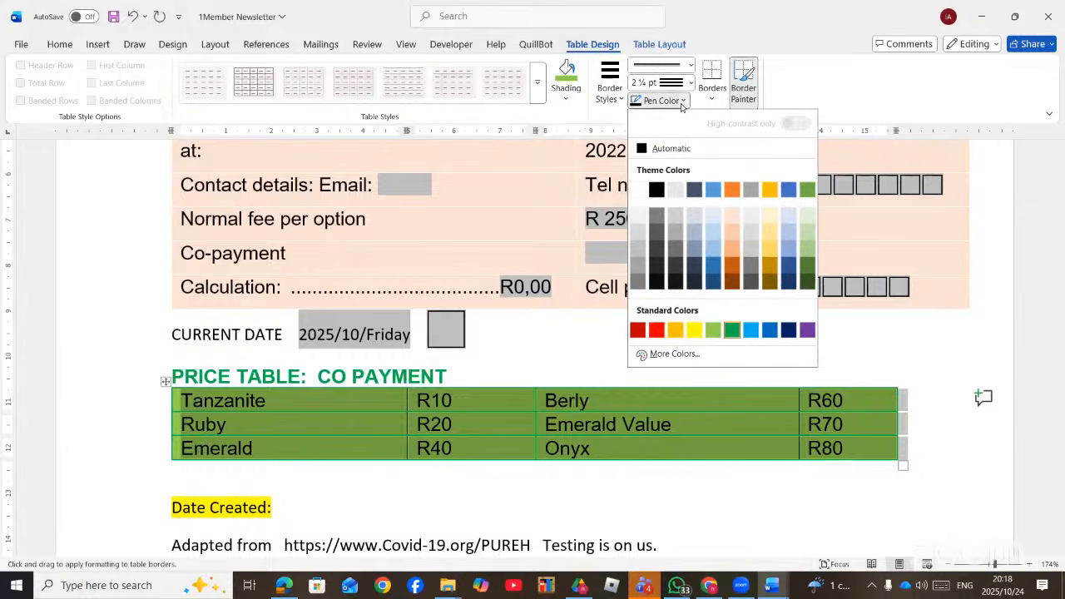
click(657, 329)
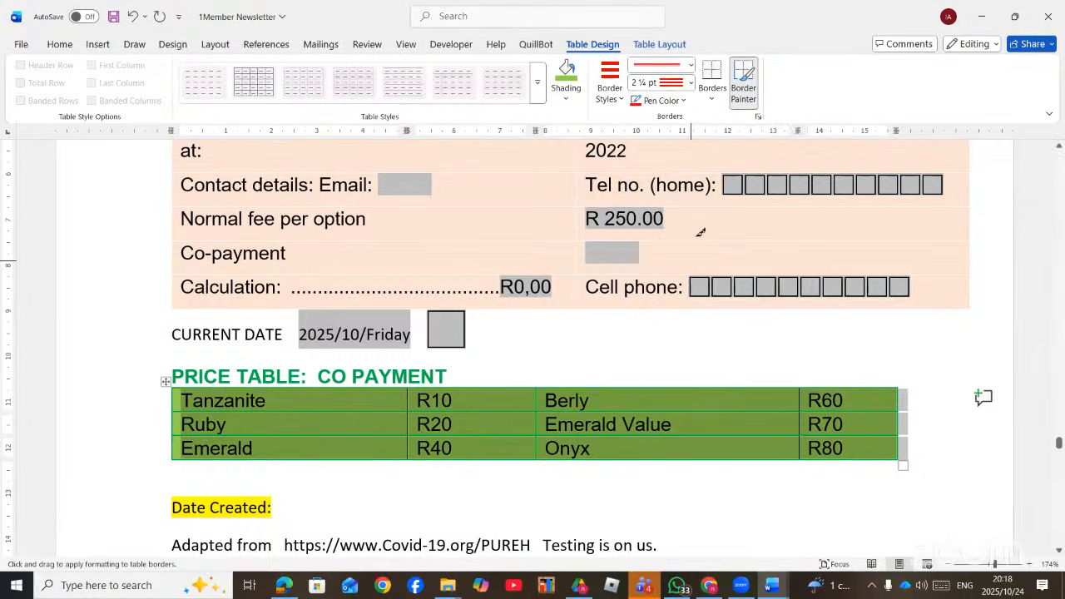
click(713, 101)
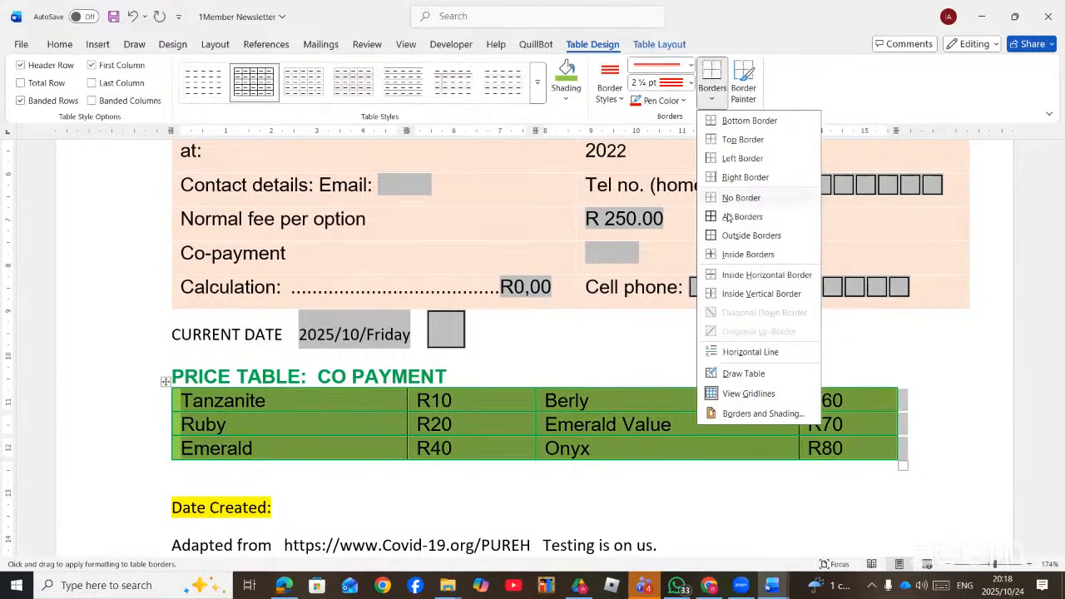
click(677, 259)
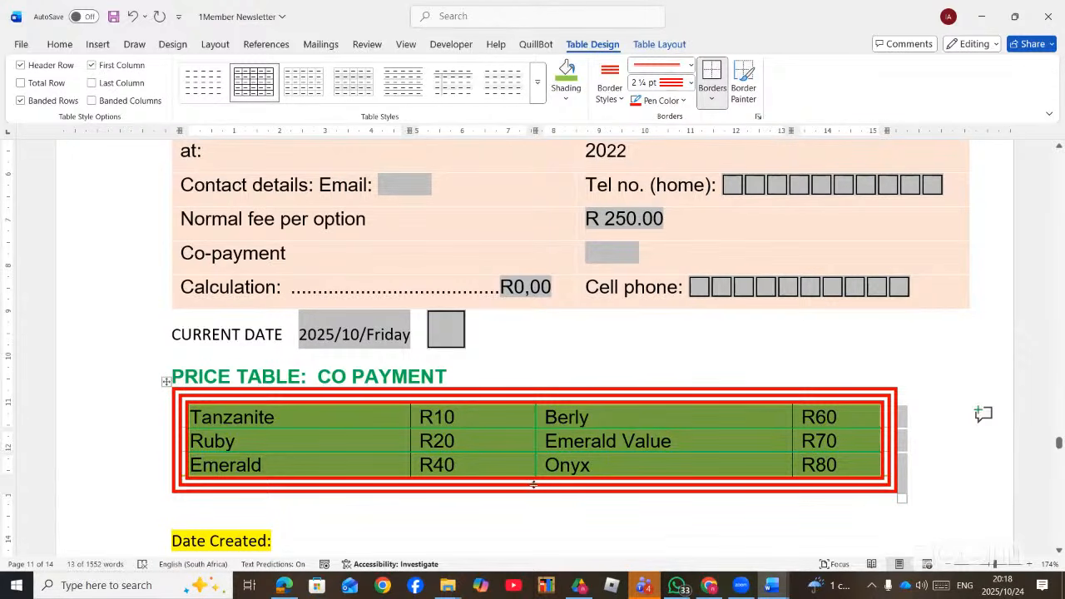
- Make all the price table's inside borders purple 3 pt dashed lines
click(690, 66)
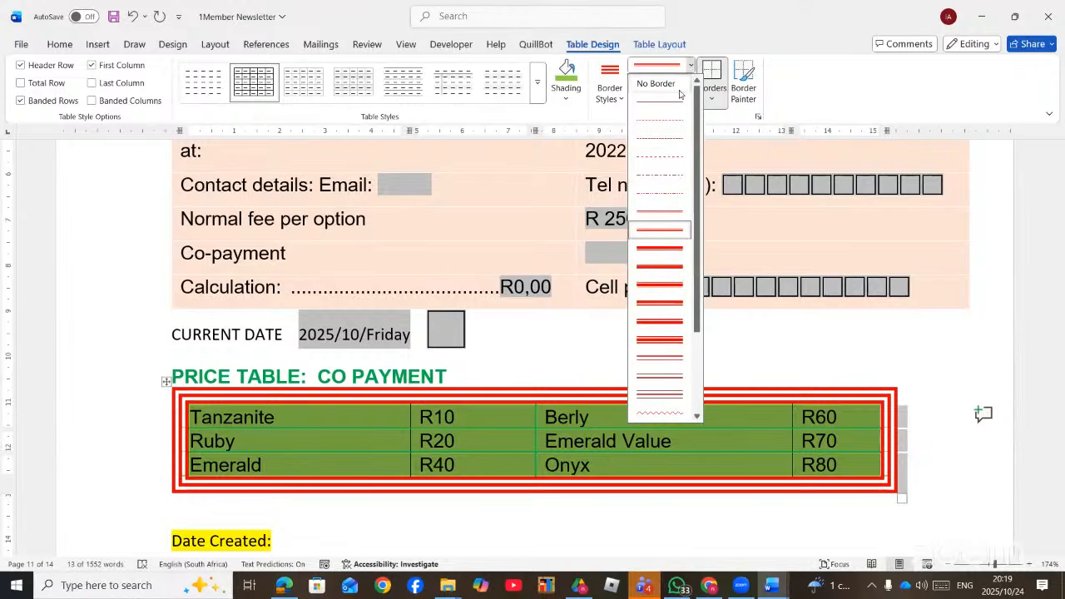
click(672, 192)
click(690, 82)
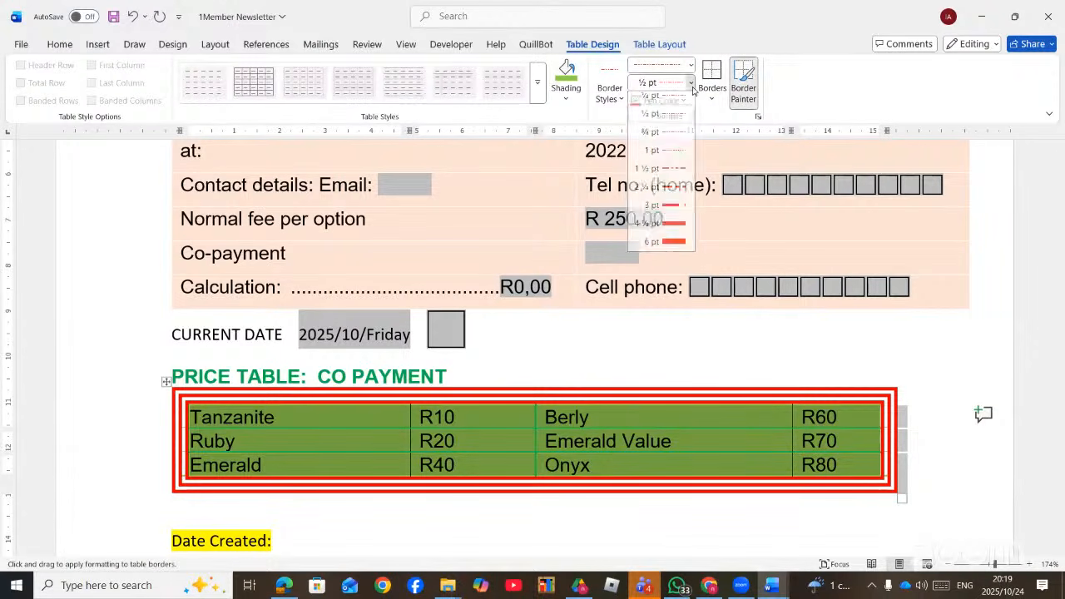
click(679, 211)
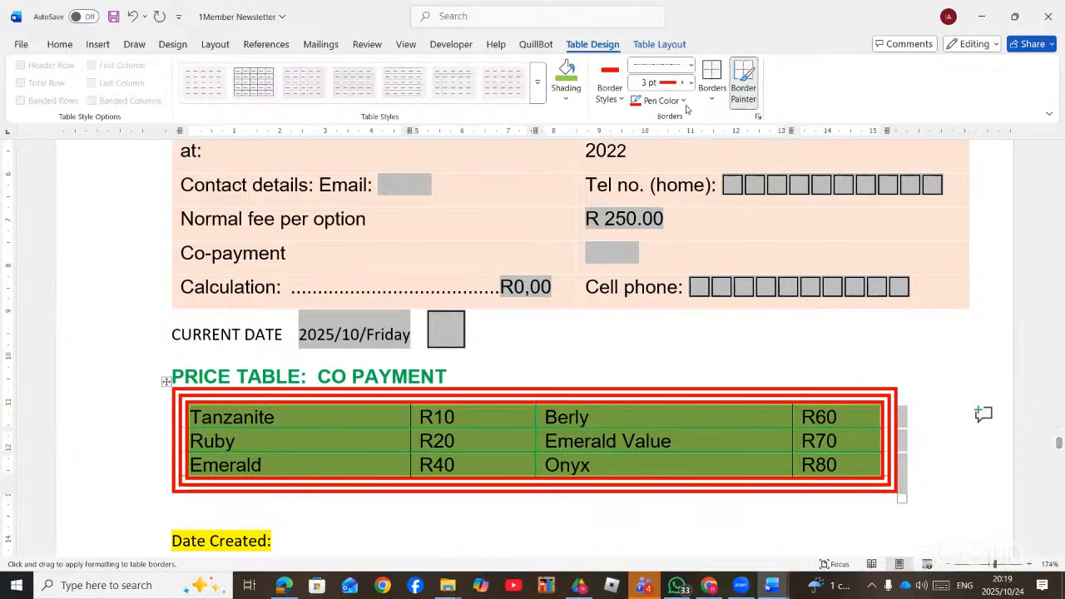
click(712, 99)
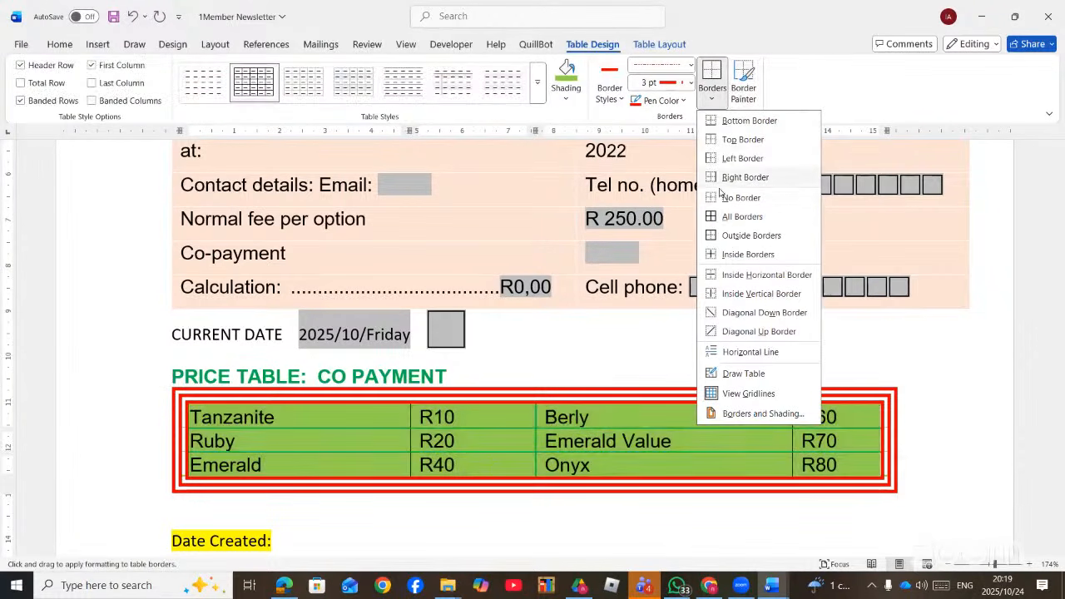
click(711, 255)
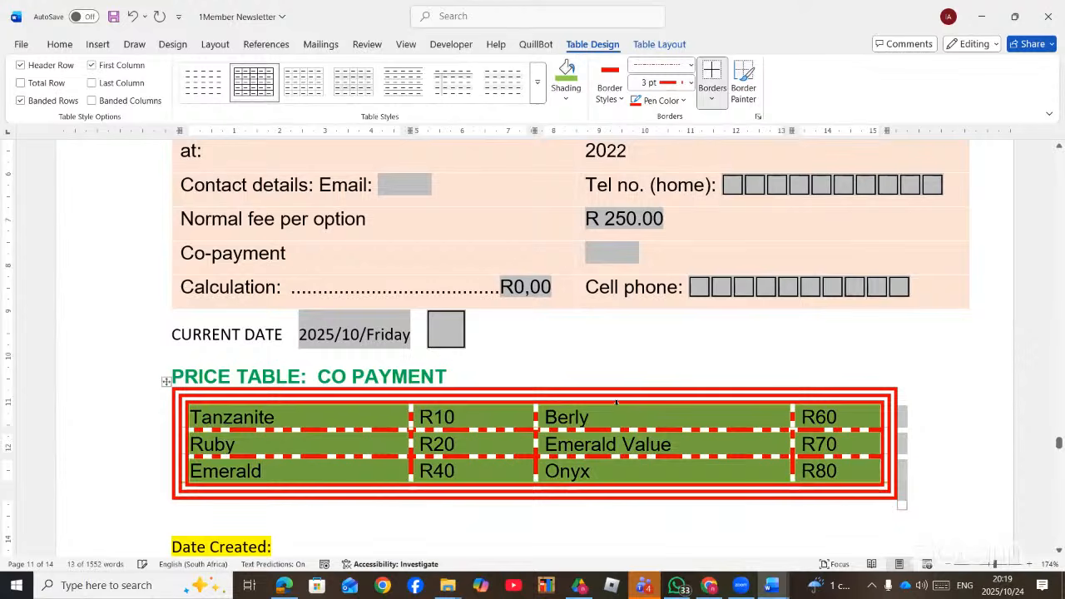
click(684, 101)
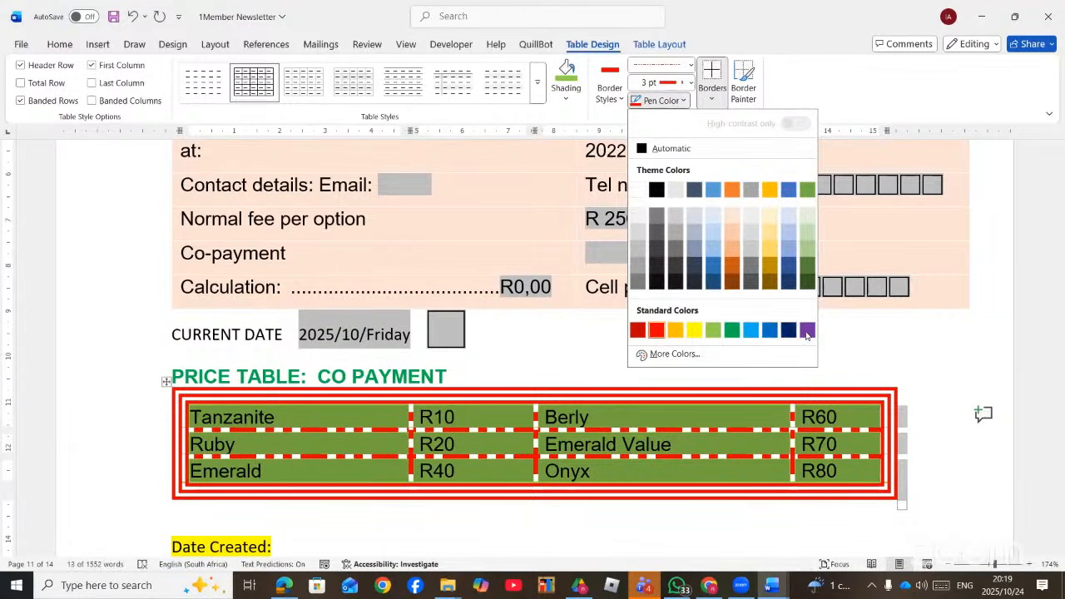
click(806, 330)
click(712, 100)
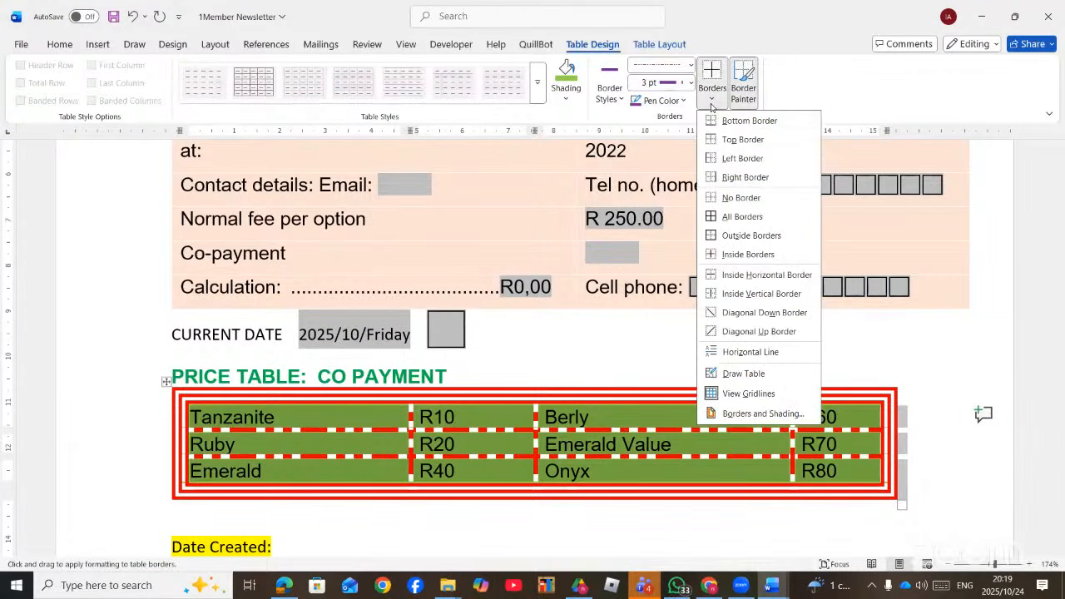
click(733, 254)
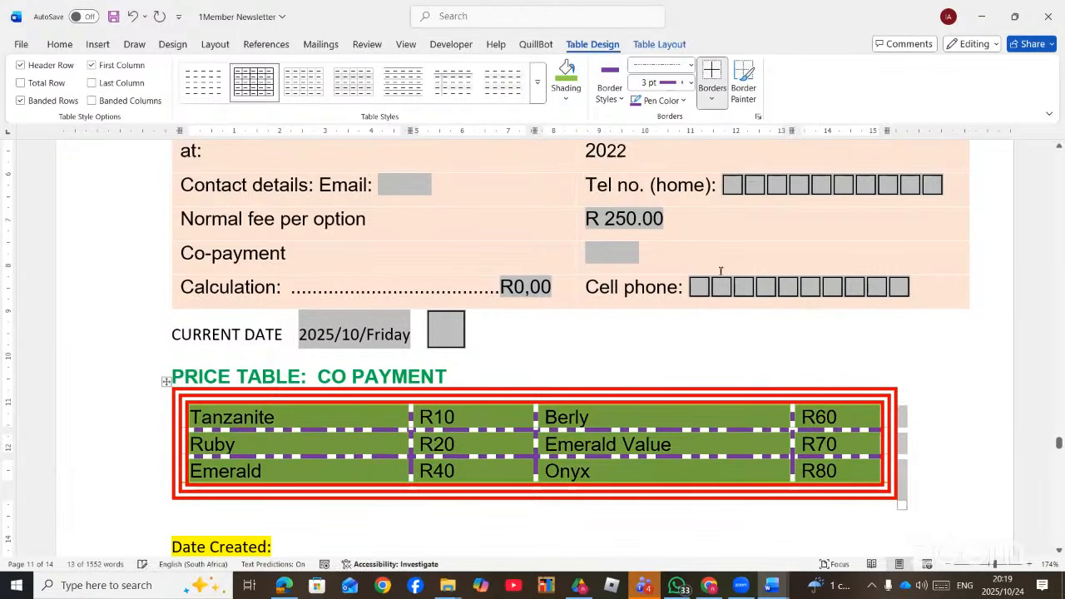
click(914, 451)
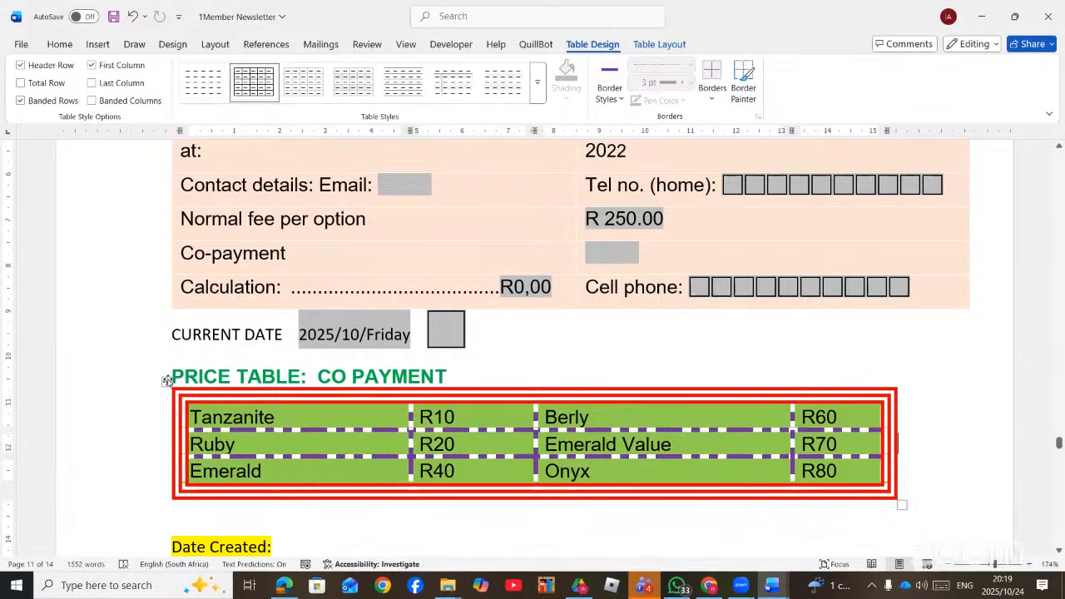
- Insert a merged row above the Tanzanite row and type 'SIRANTWI' into it
scroll(388, 463, down, 3)
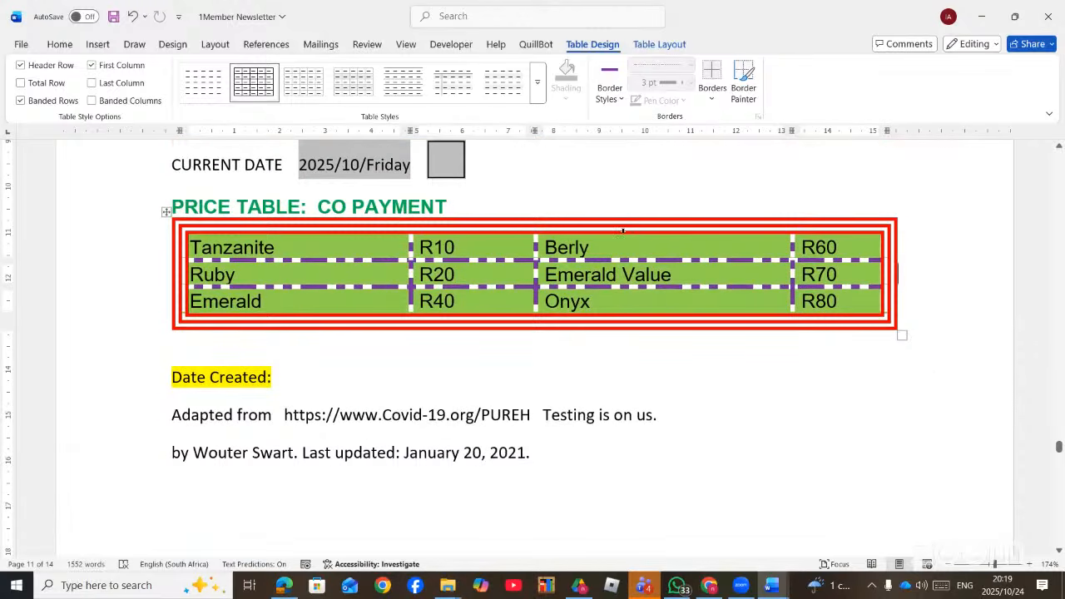
click(618, 247)
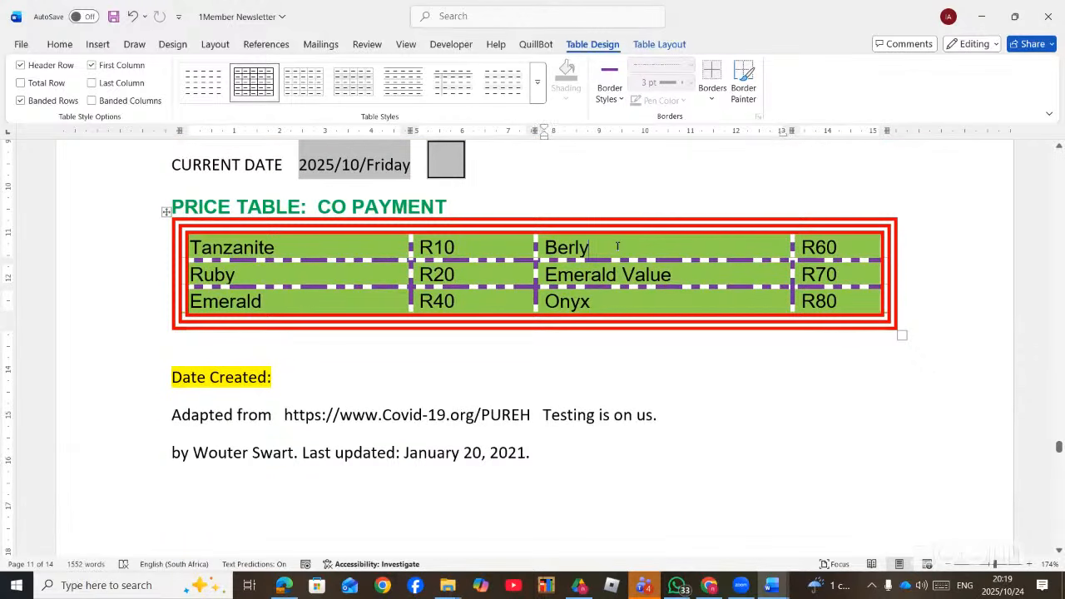
click(659, 44)
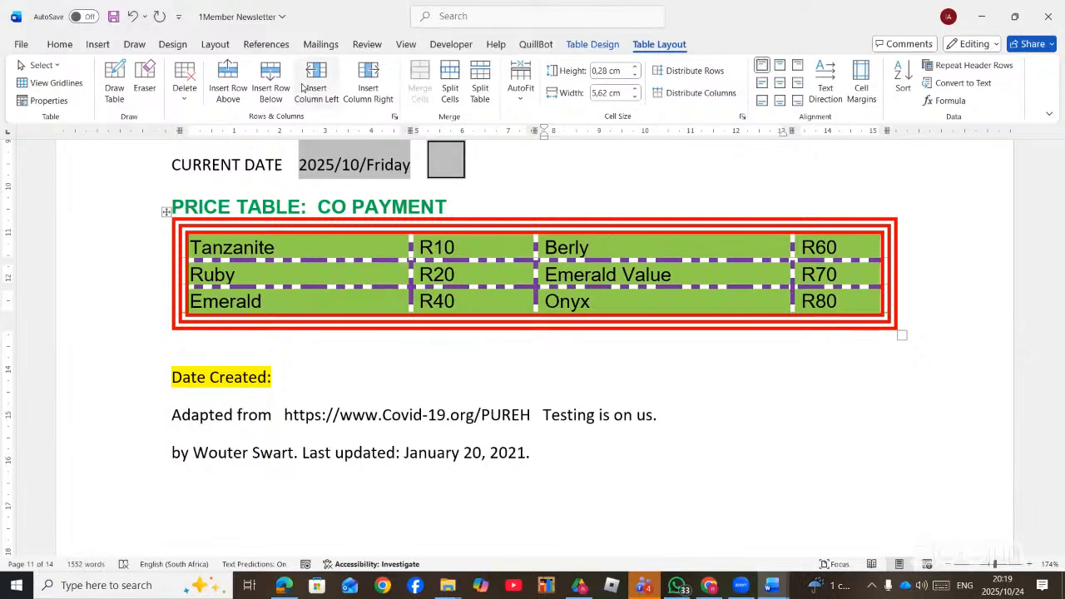
click(227, 79)
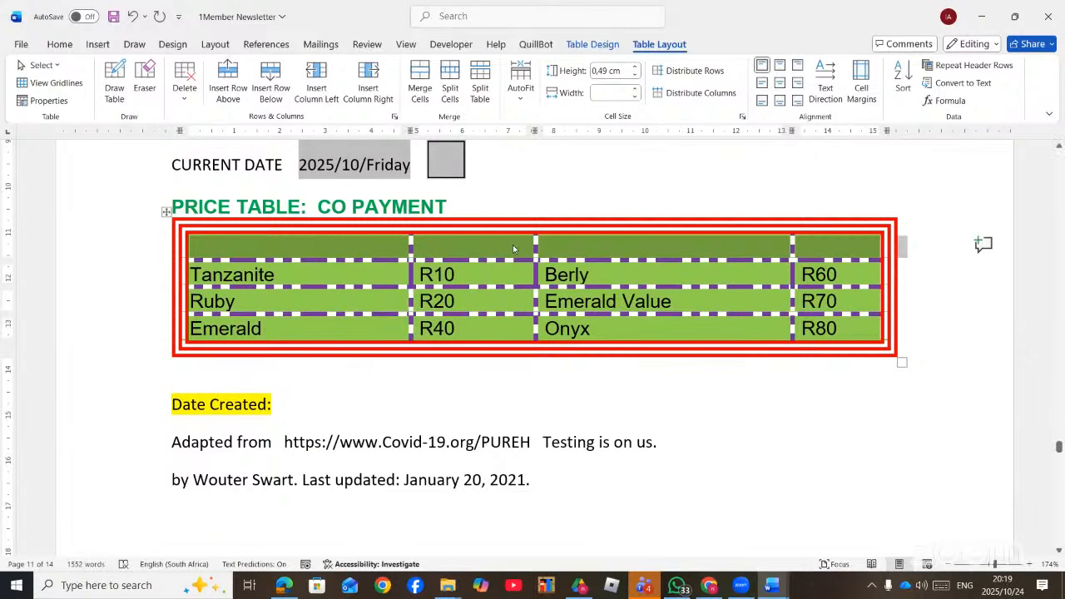
click(419, 83)
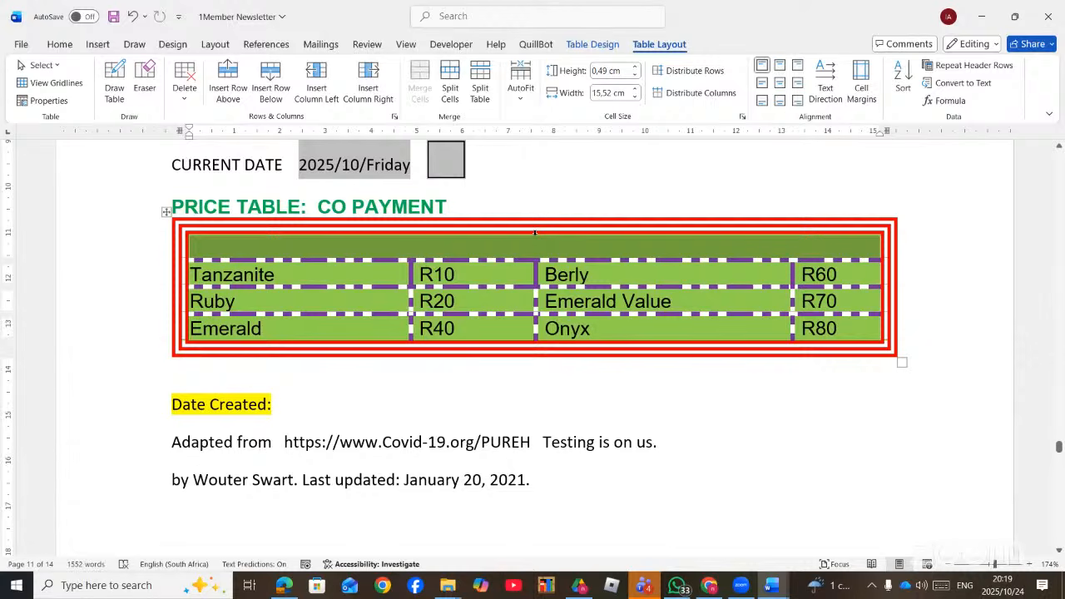
text(SIRANTWI)
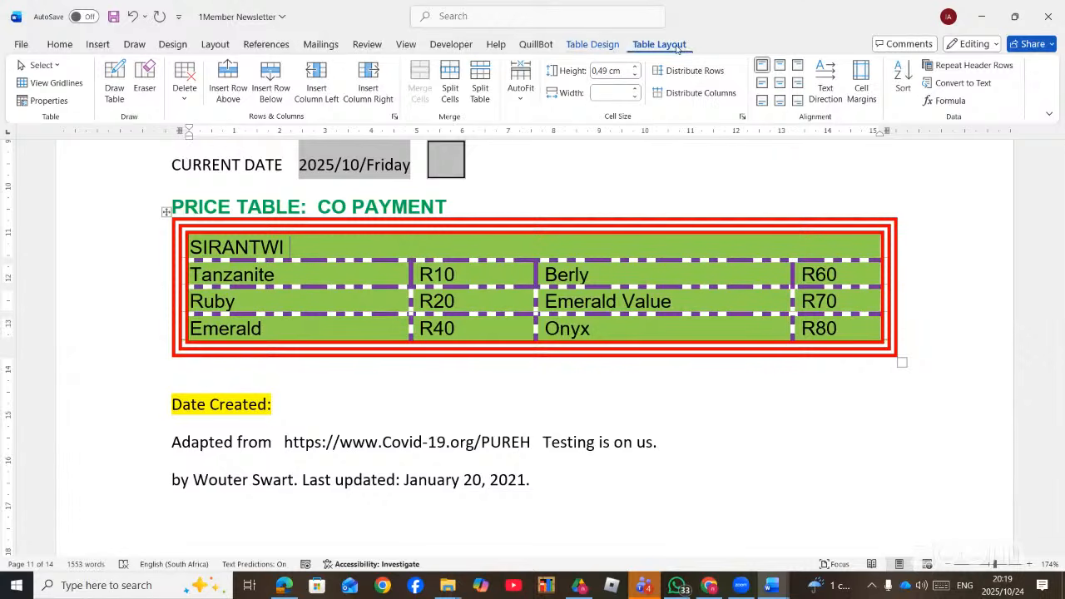
- Cycle the SIRANTWI cell through its text directions and centre it in the cell
click(825, 81)
click(825, 81)
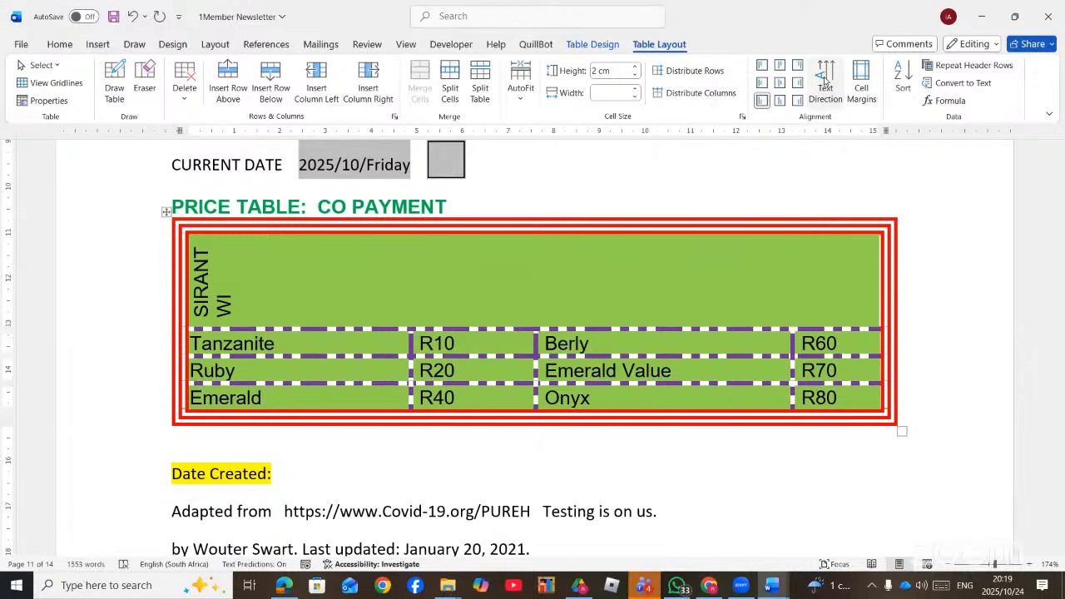
click(825, 81)
click(823, 80)
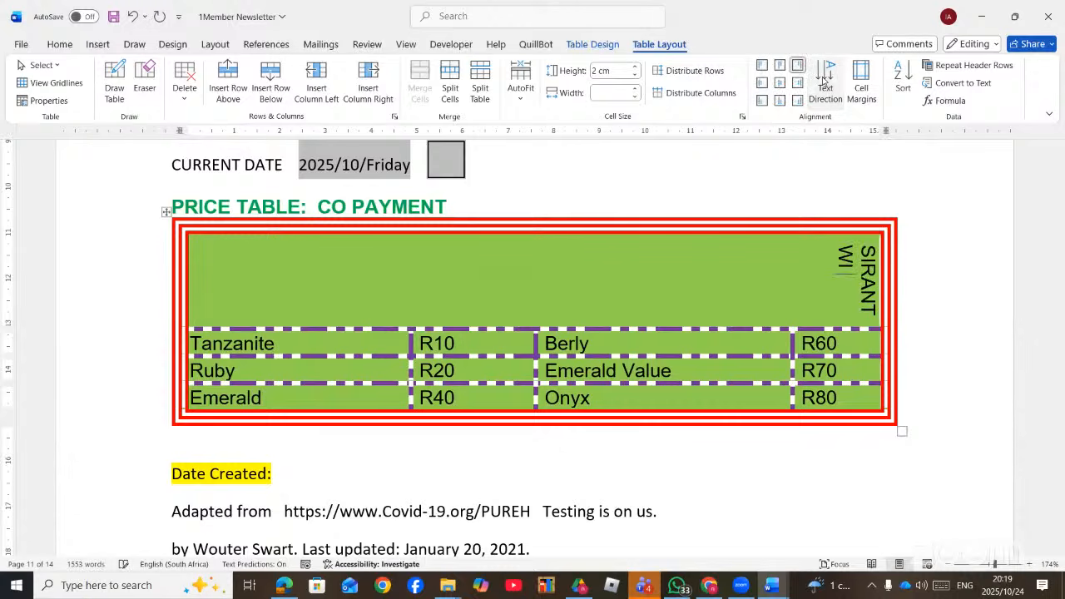
click(823, 80)
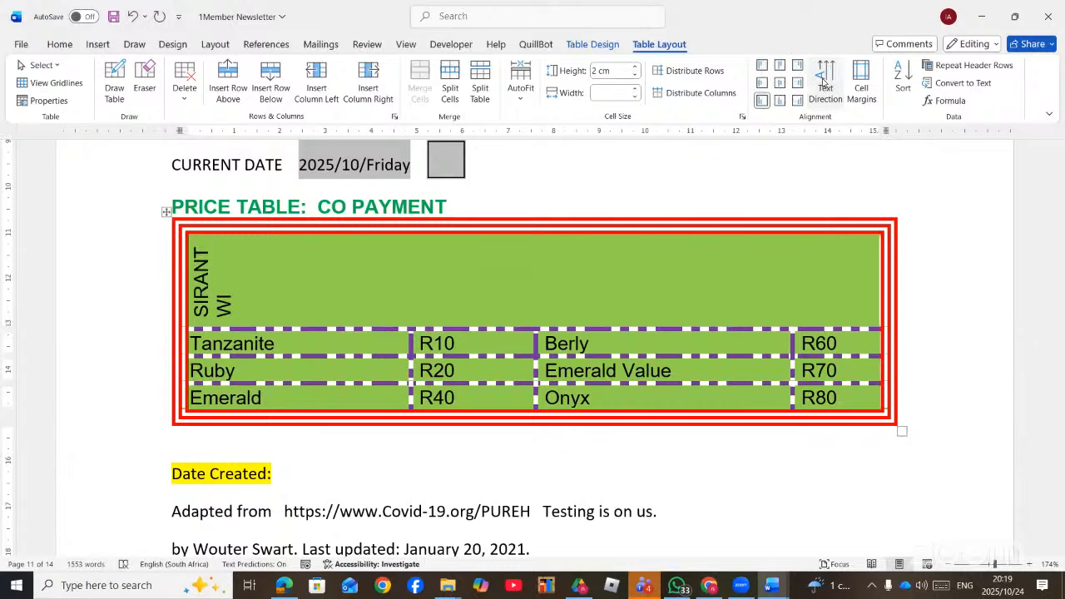
click(824, 81)
click(824, 82)
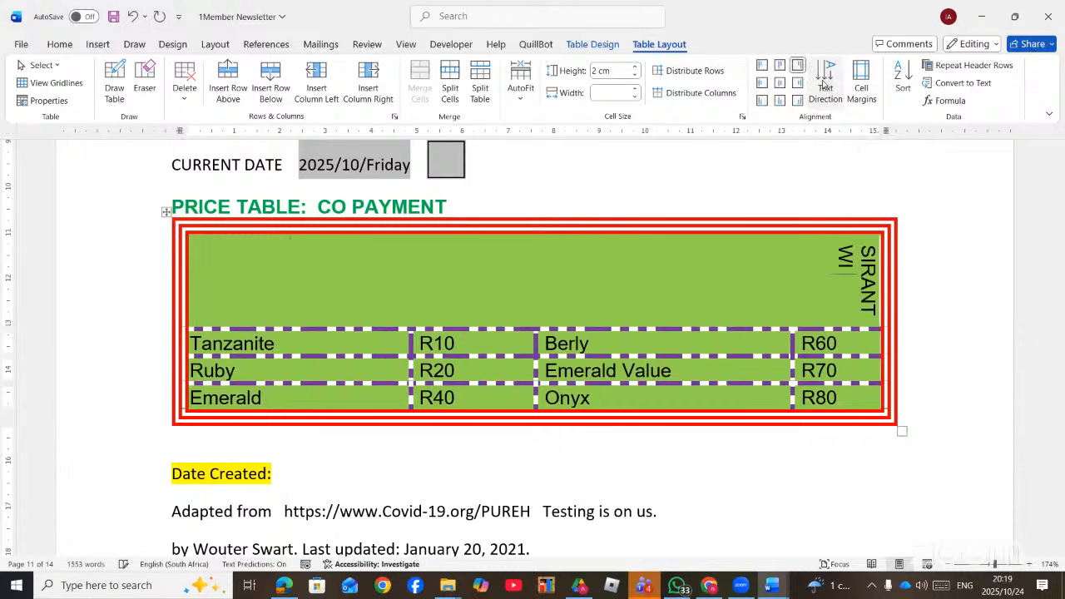
click(779, 83)
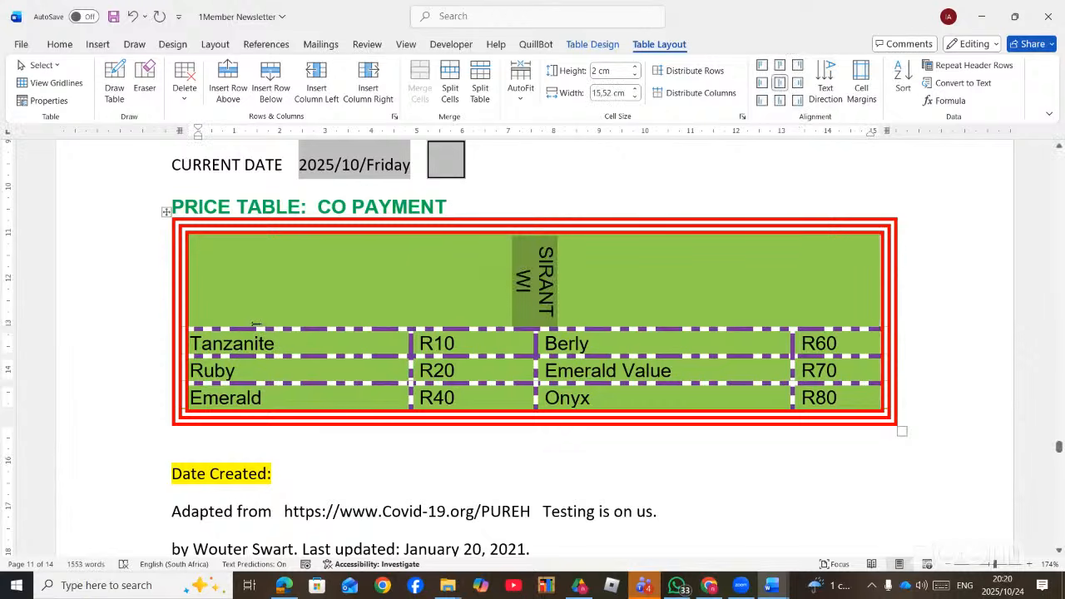
- Make the SIRANTWI title row taller, about 2,93 cm
click(261, 366)
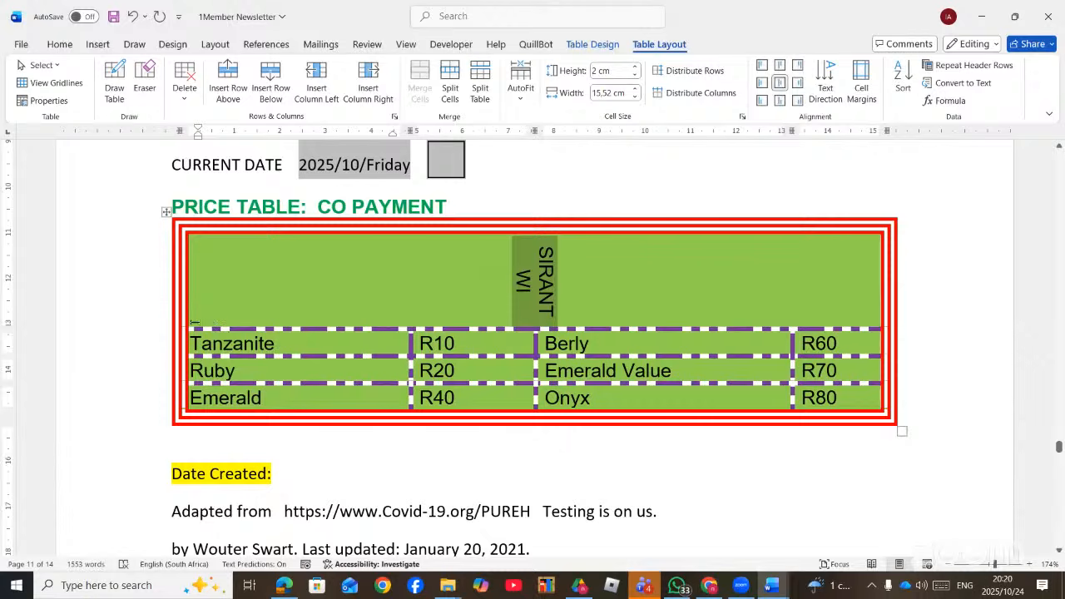
drag(195, 347, 198, 366)
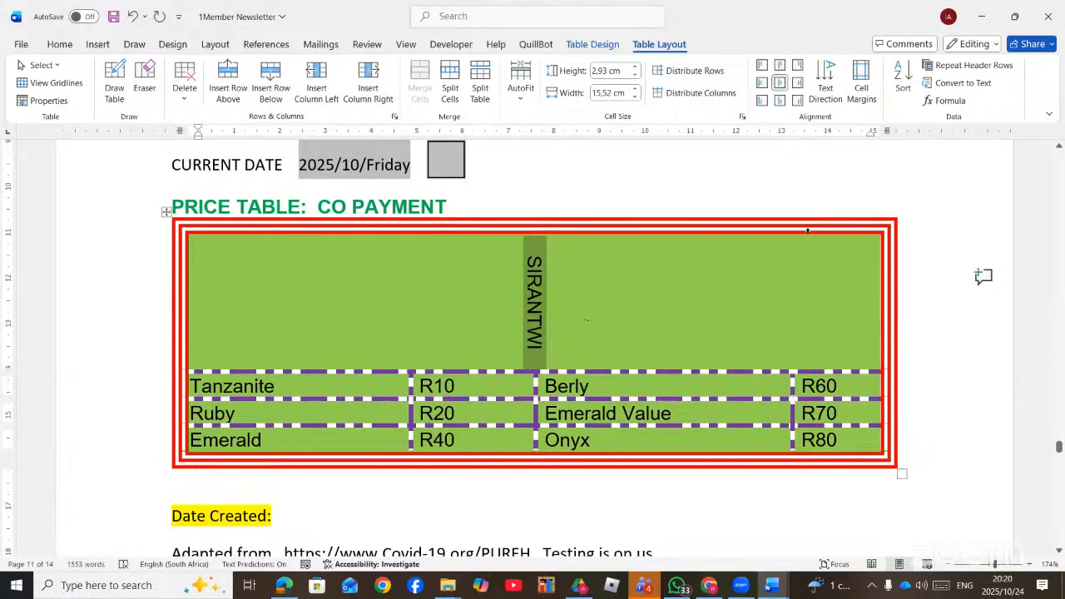
scroll(780, 273, down, 2)
scroll(780, 274, up, 2)
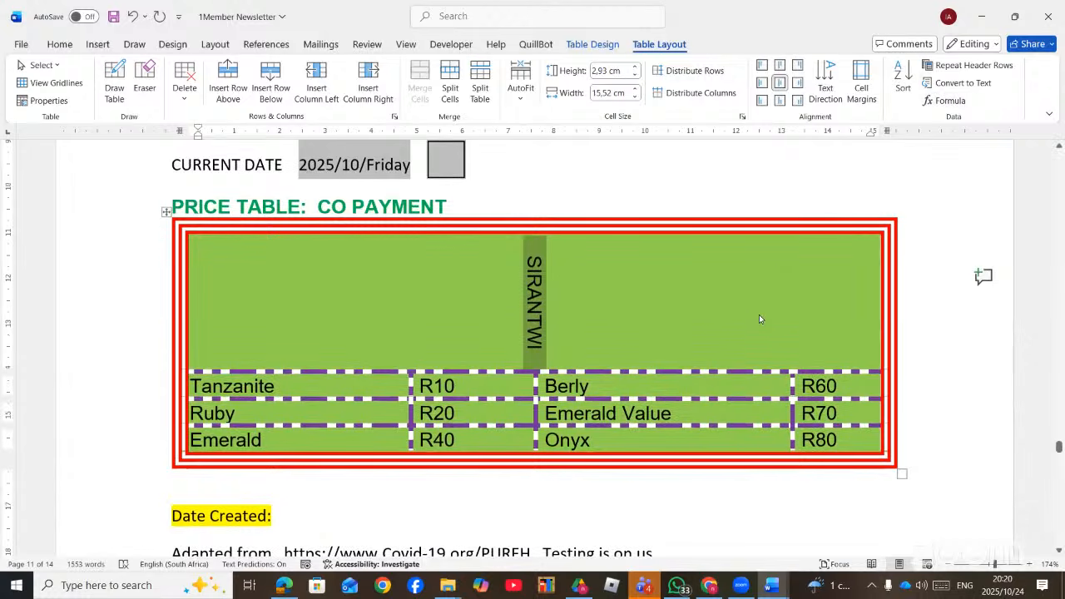
- Undo the title row changes until the empty top row is removed
key(ctrl+z)
key(ctrl+z)
key(ctrl+z)
key(ctrl+z)
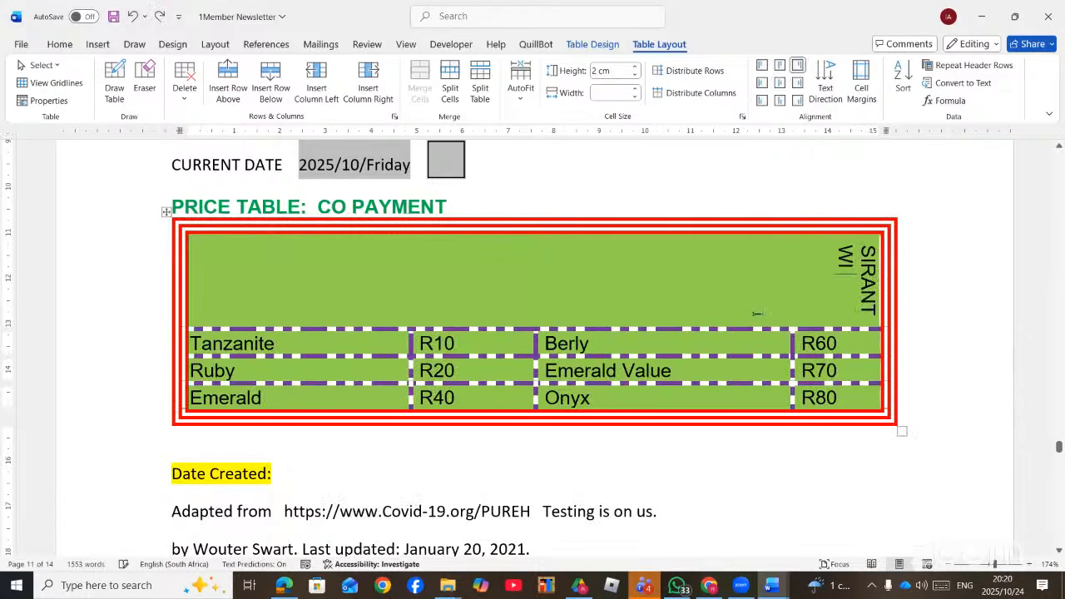
key(ctrl+z)
key(ctrl+z)
key(ctrl+z)
key(ctrl+z)
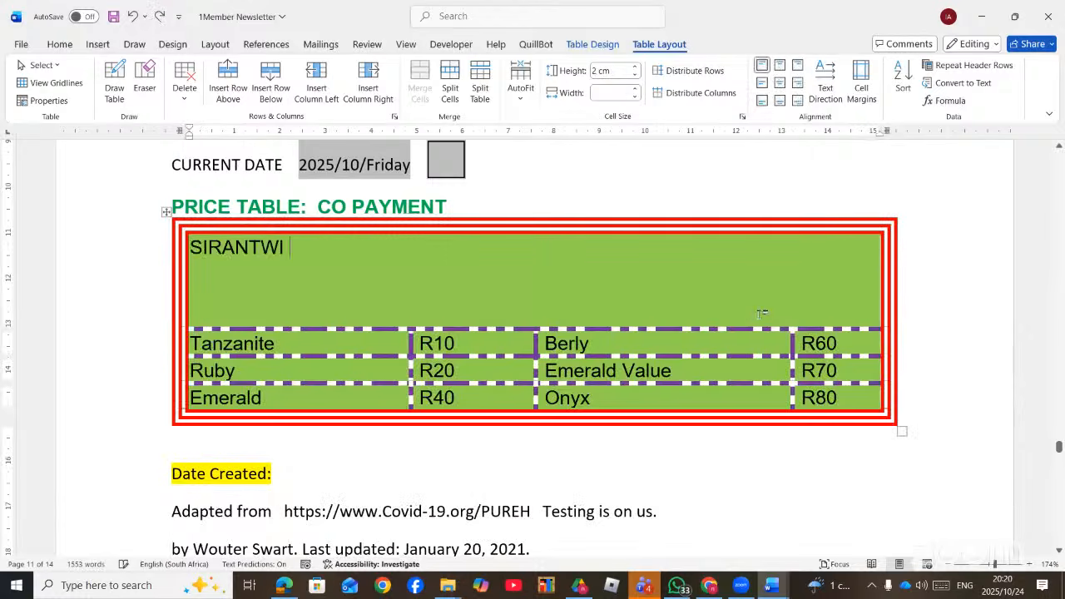
key(ctrl+z)
key(ctrl+z)
key(ctrl+z)
key(ctrl+z)
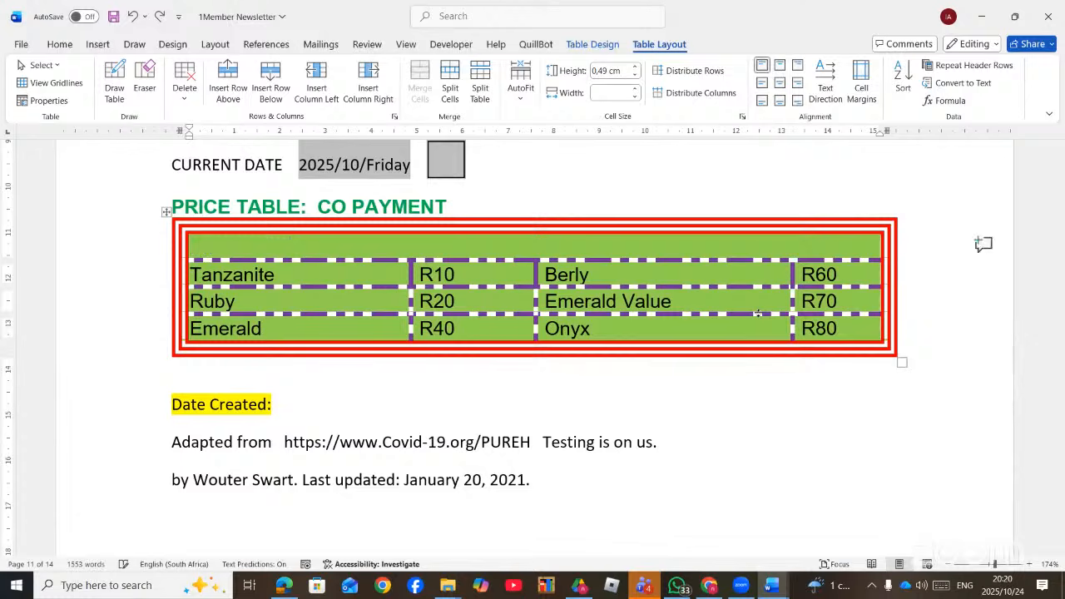
key(ctrl+z)
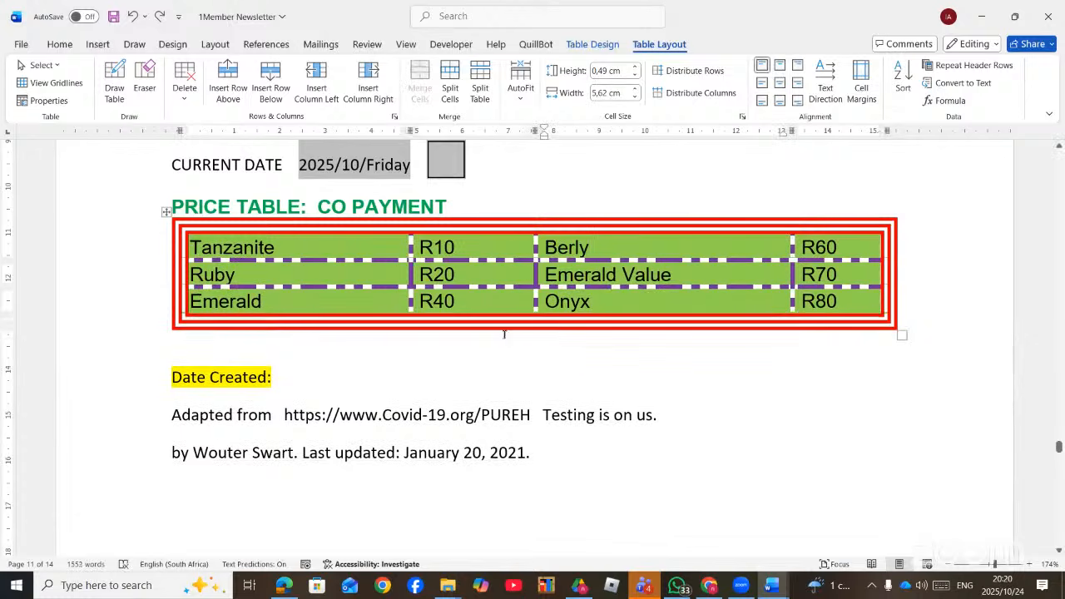
- Sort the whole price table by Column 1 in ascending order
click(166, 211)
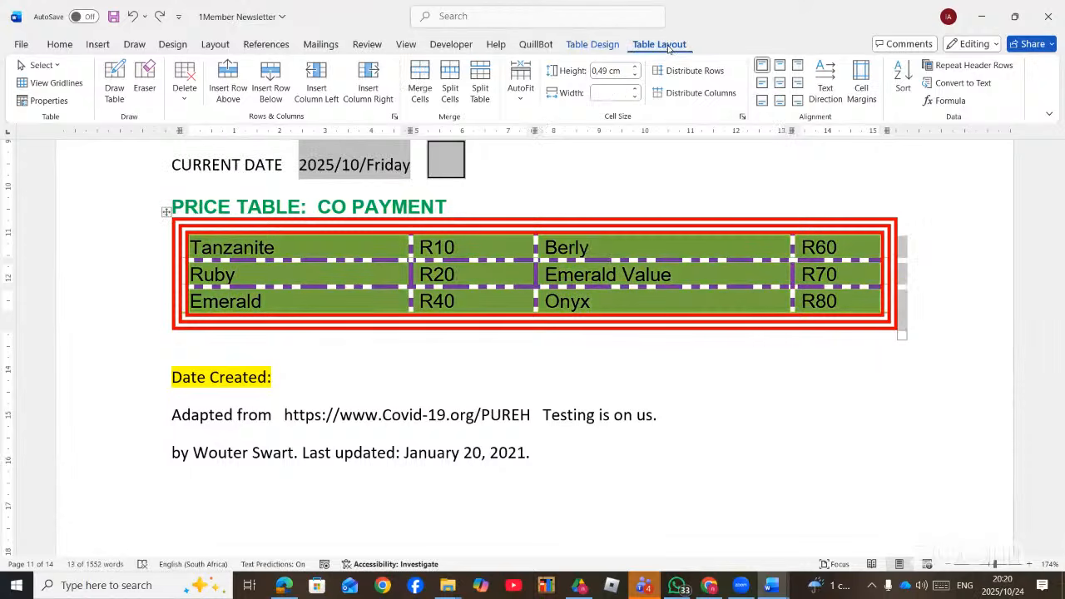
click(902, 83)
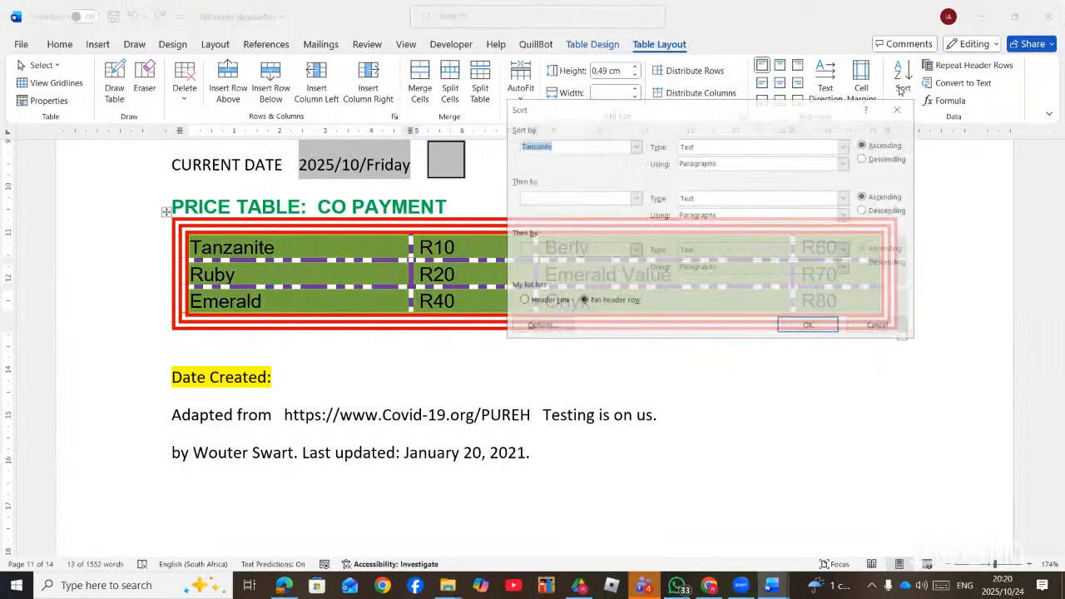
click(636, 147)
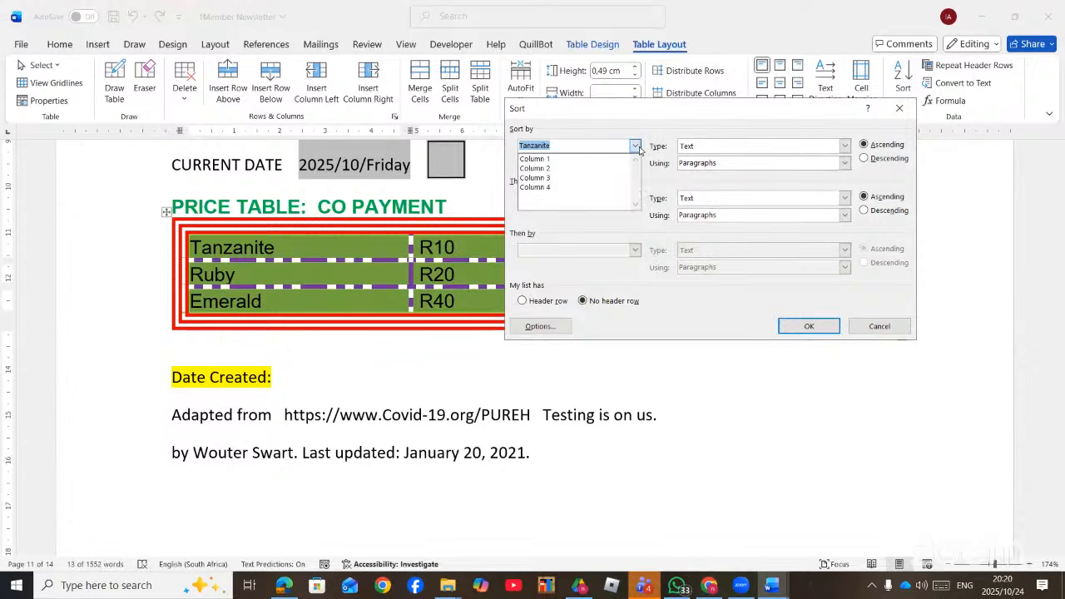
click(541, 159)
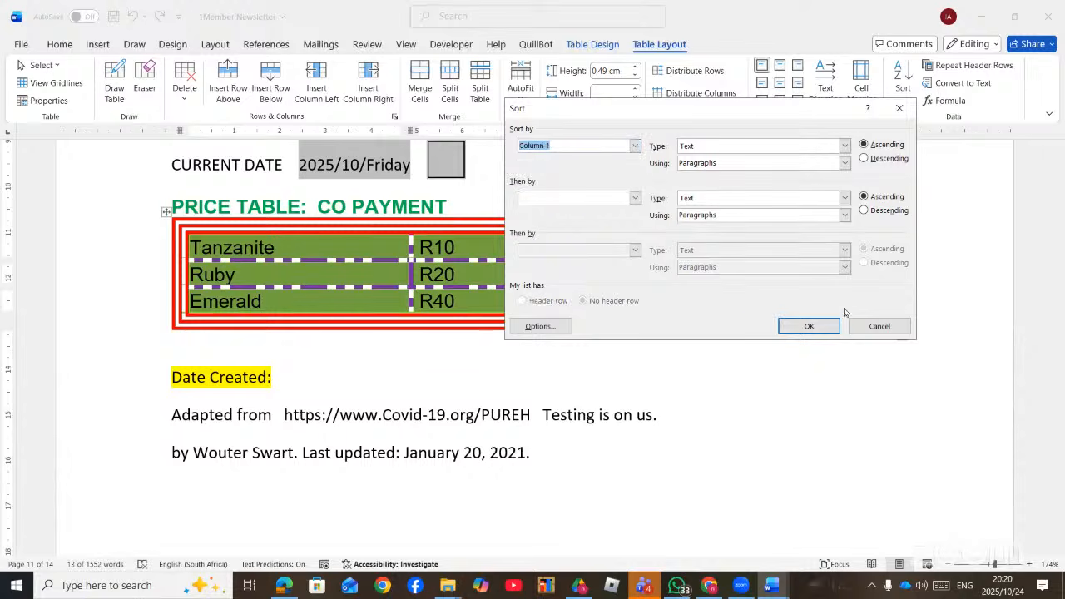
click(809, 327)
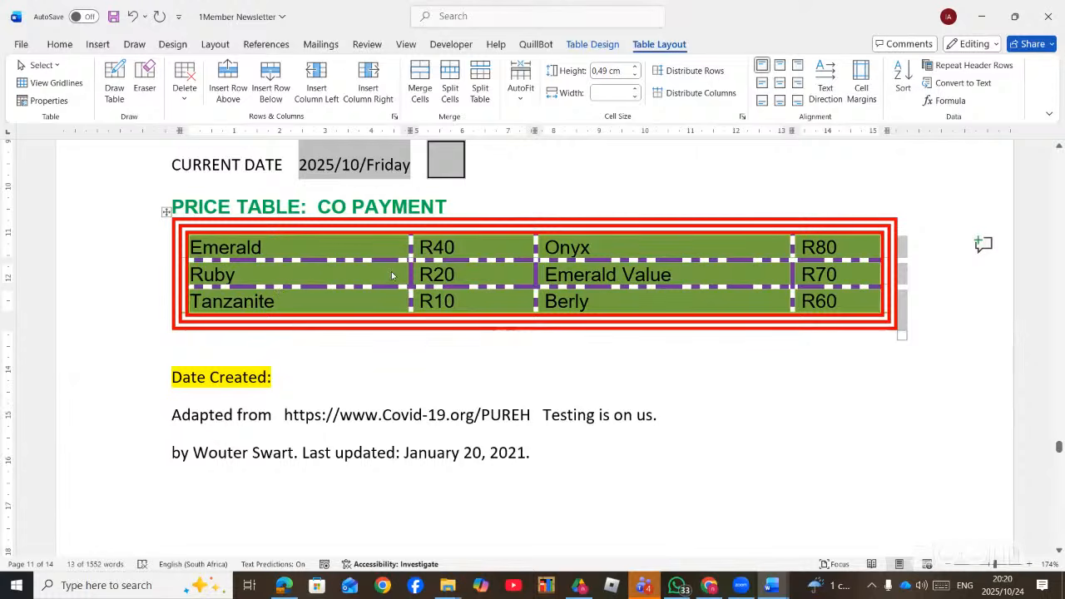
- Allow spacing between cells in the table's cell margin options and set it to 1 cm
click(861, 94)
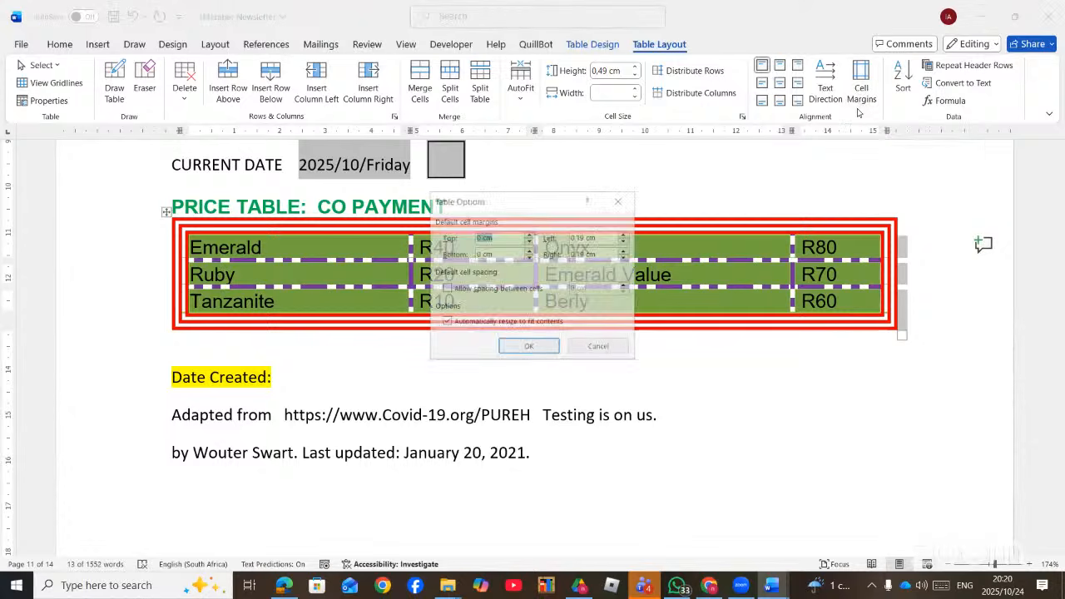
click(472, 289)
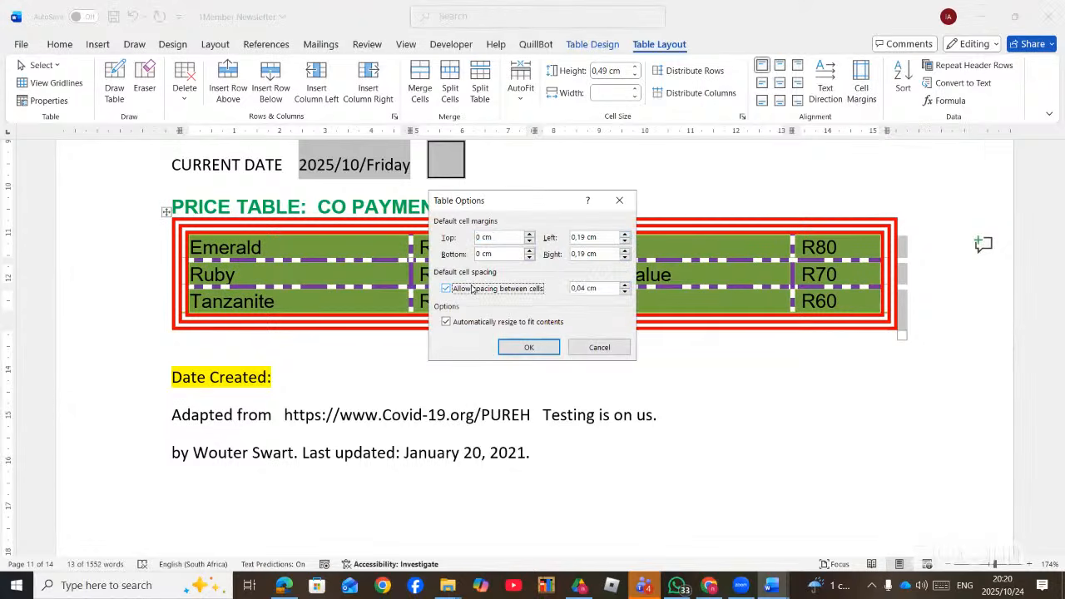
click(626, 284)
click(626, 285)
click(627, 285)
click(627, 284)
click(627, 285)
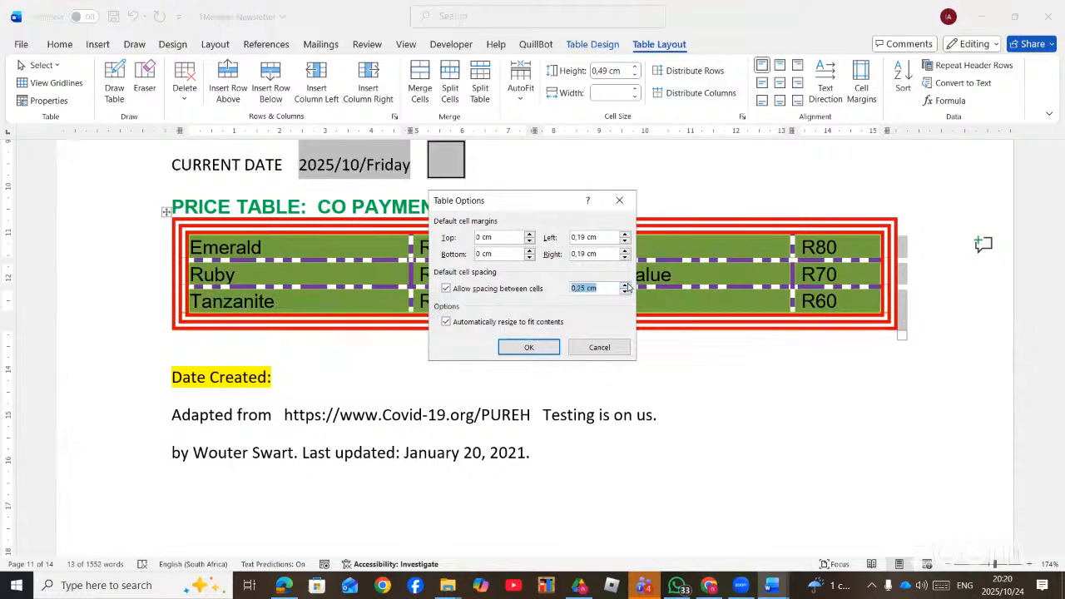
double_click(627, 285)
double_click(627, 285)
click(626, 284)
click(627, 285)
click(626, 284)
click(627, 285)
click(625, 285)
click(625, 284)
click(625, 284)
click(625, 285)
click(625, 285)
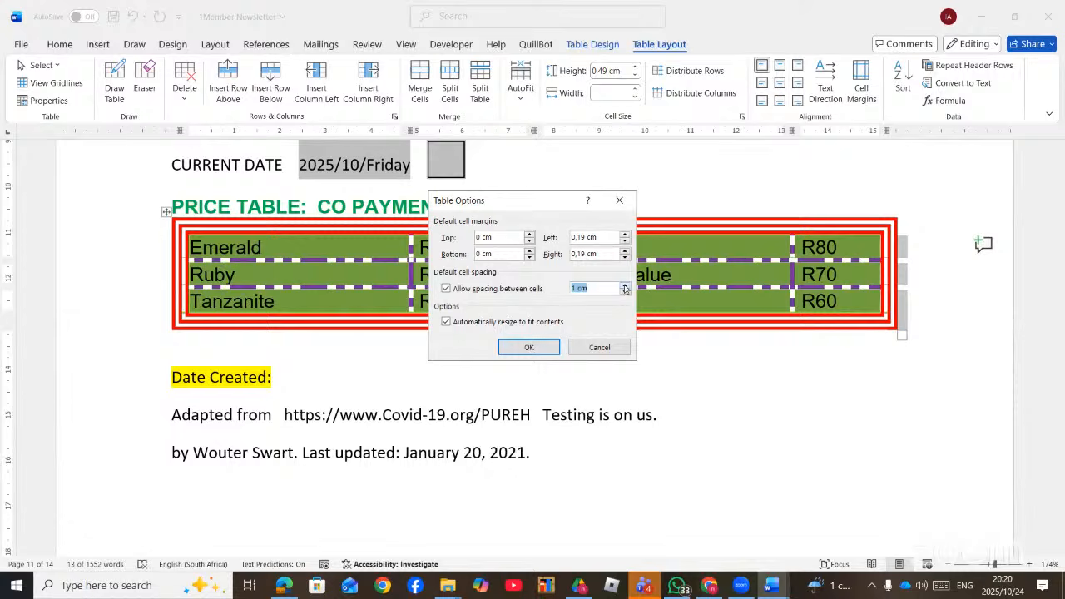
click(532, 347)
scroll(761, 278, down, 2)
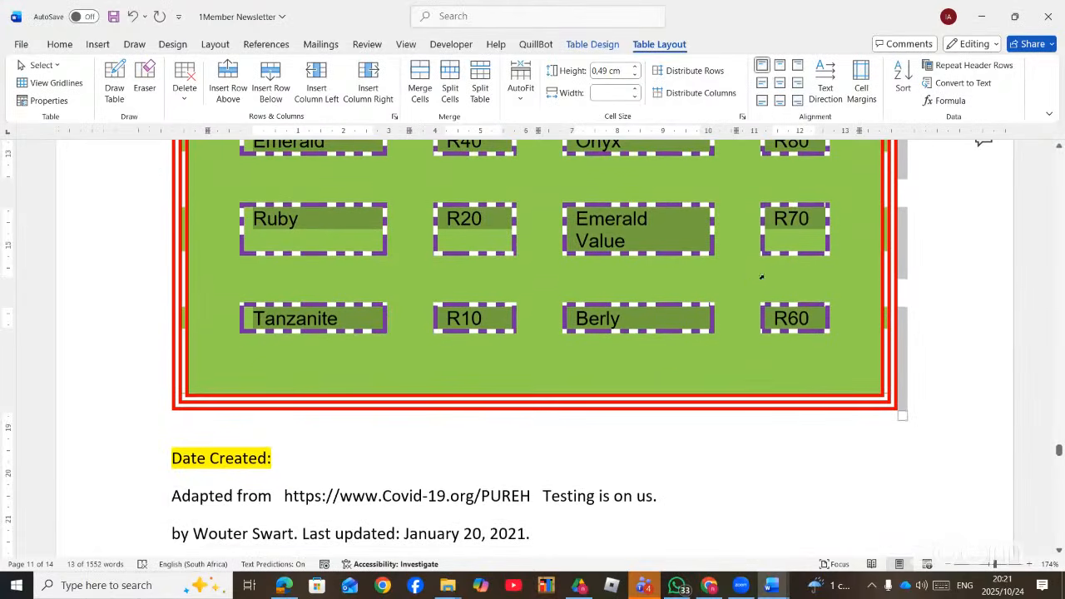
scroll(765, 304, up, 3)
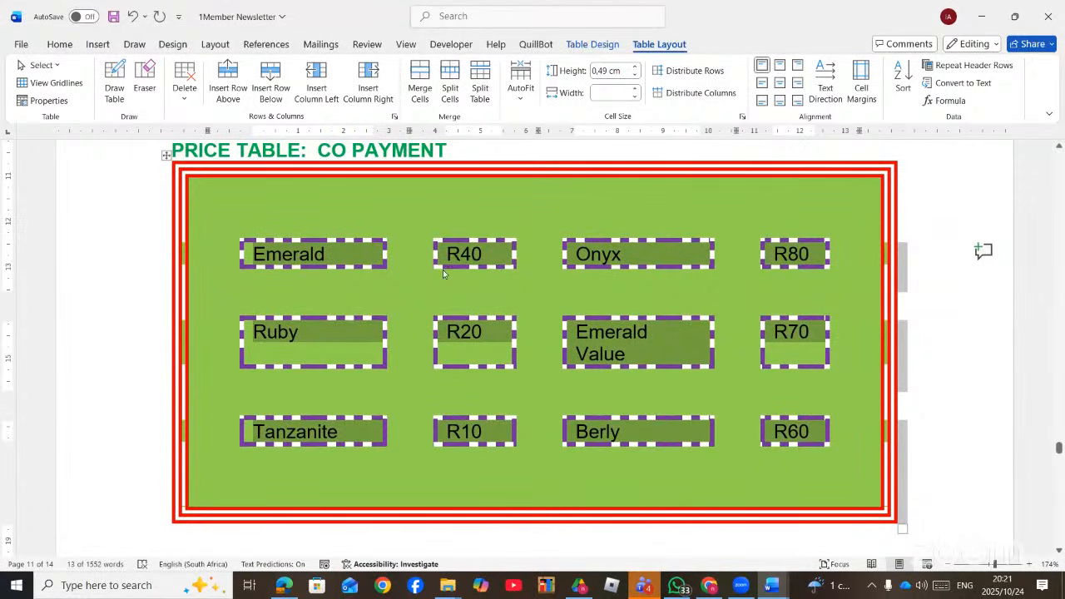
click(817, 435)
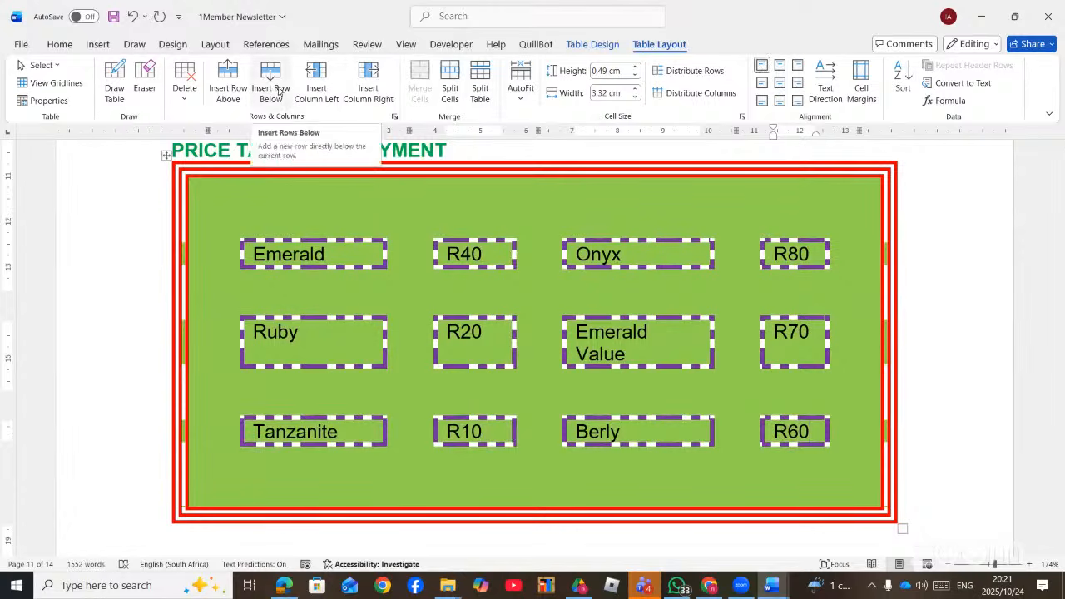
- Add a new bottom row and insert a SUM(ABOVE) formula in its last cell
click(258, 98)
scroll(765, 424, down, 2)
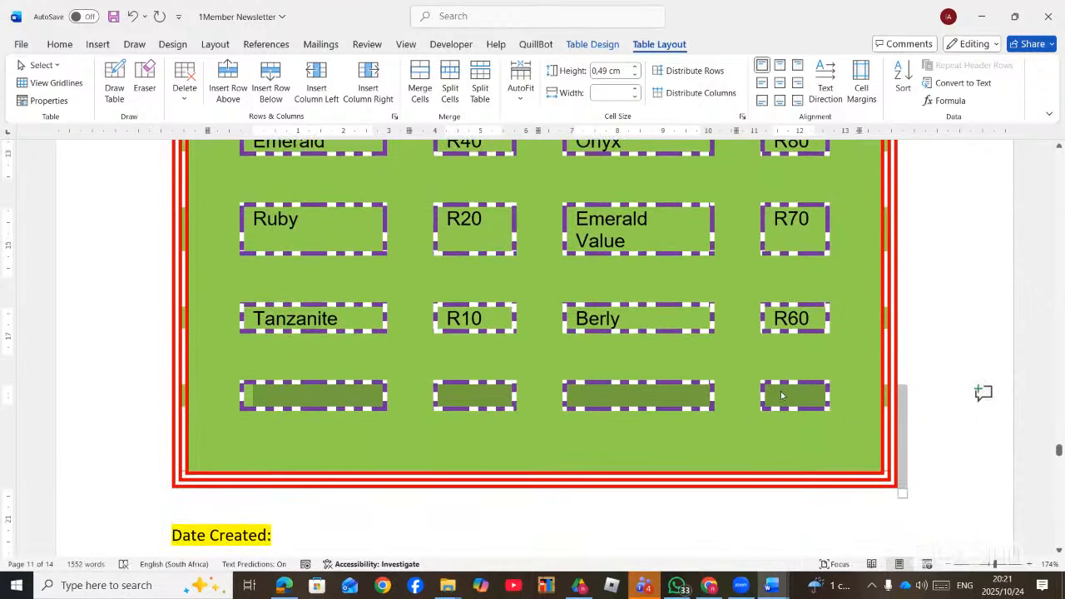
click(780, 395)
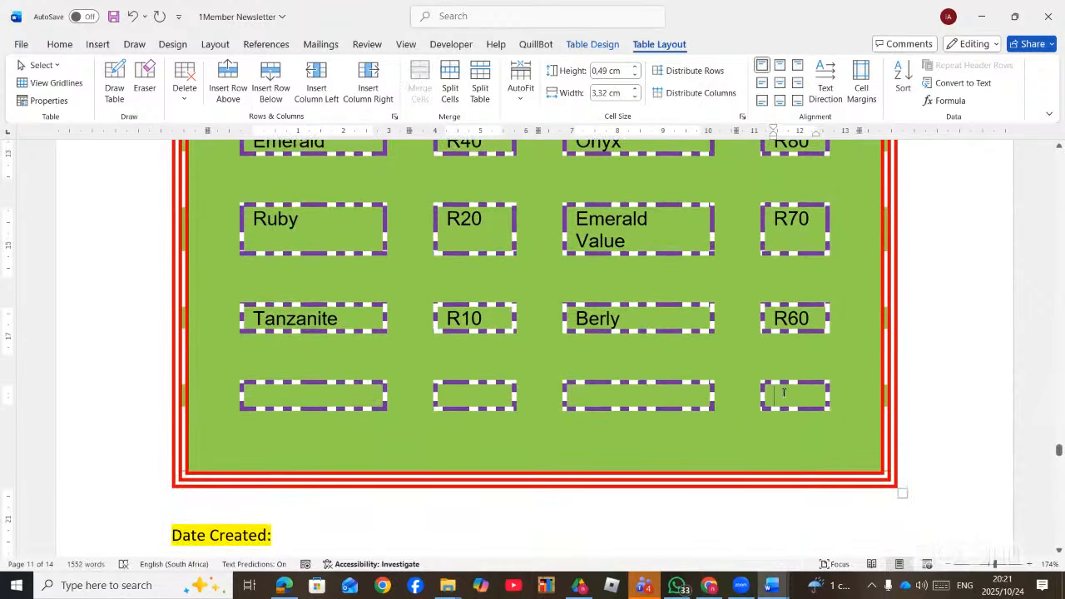
click(957, 103)
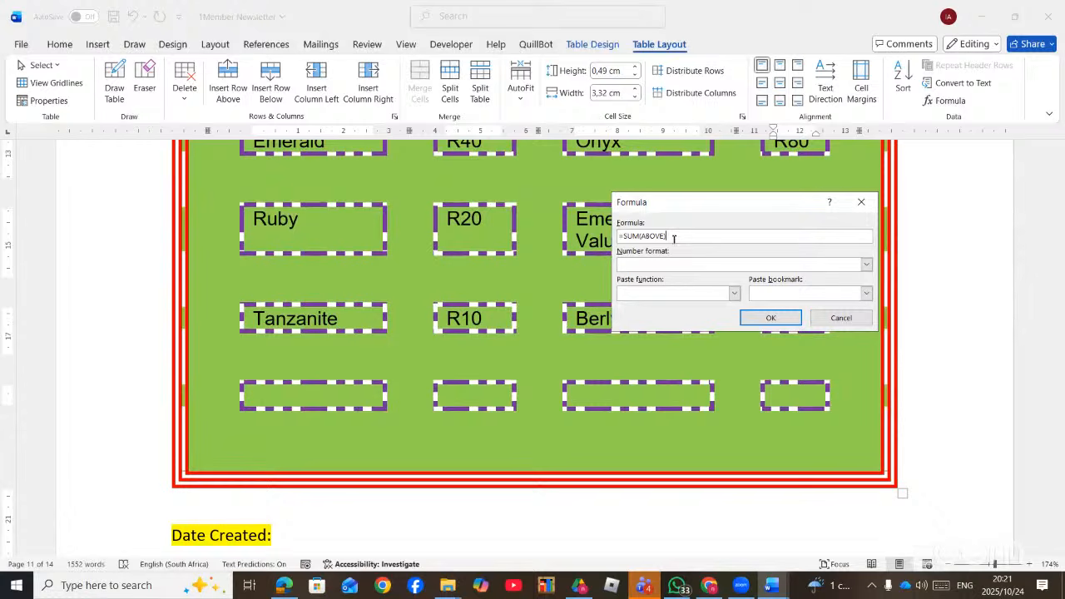
click(767, 319)
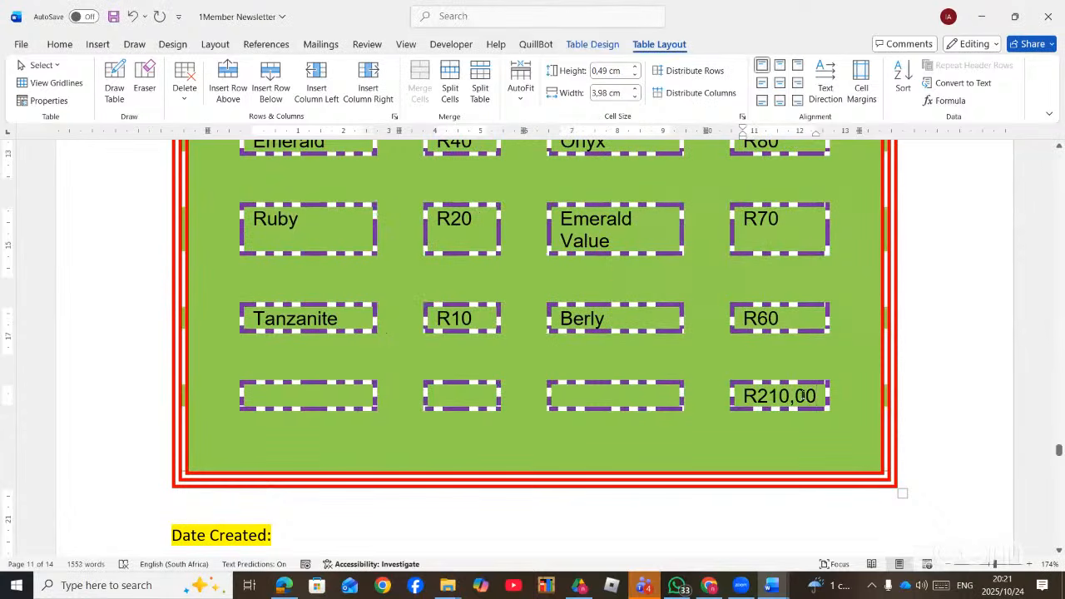
- Change that cell's formula to =AVERAGE(ABOVE)*2 so it shows R140,00
click(948, 101)
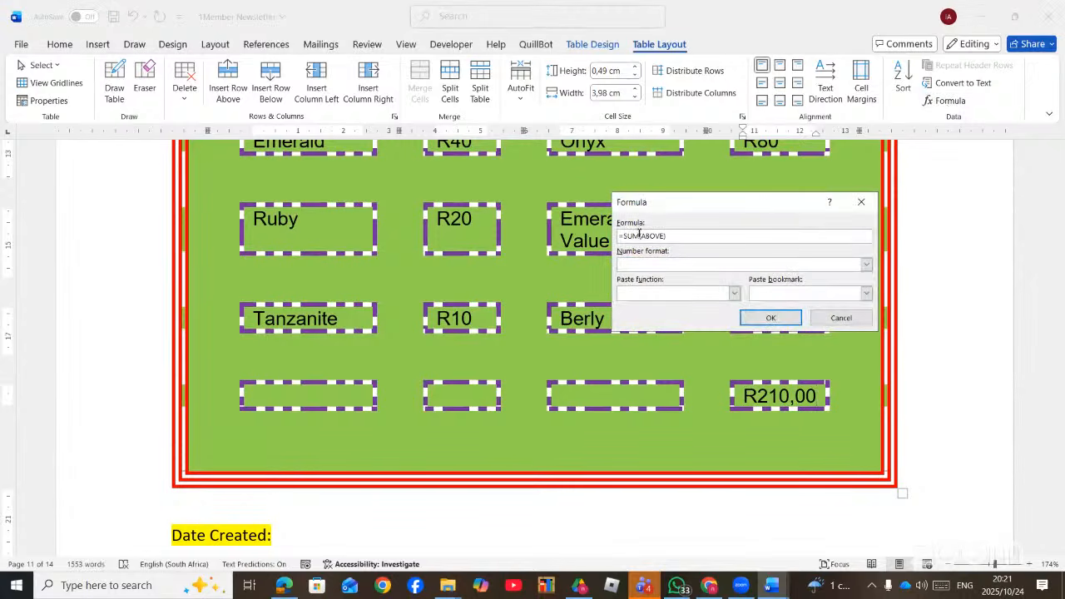
key(BackSpace)
key(BackSpace)
key(BackSpace)
text(AVERAGE)
click(771, 318)
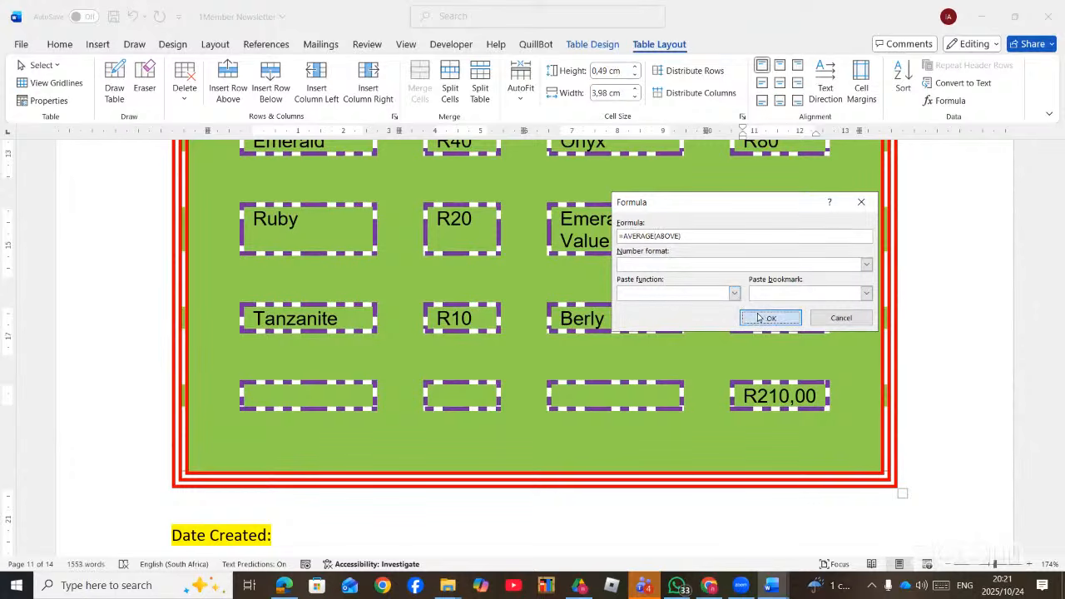
scroll(797, 370, up, 3)
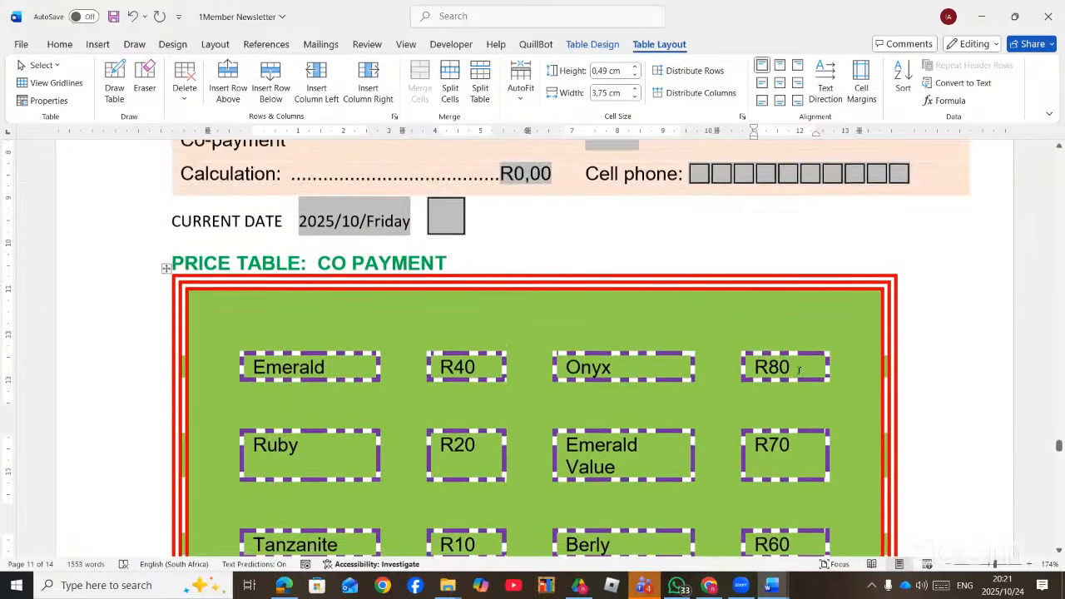
scroll(804, 369, down, 2)
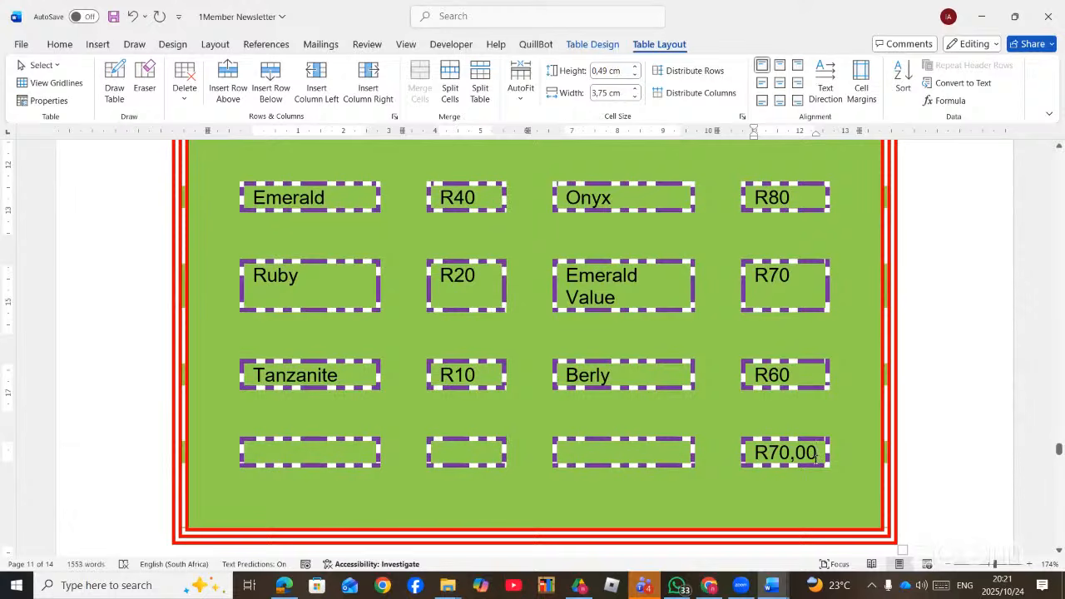
click(945, 101)
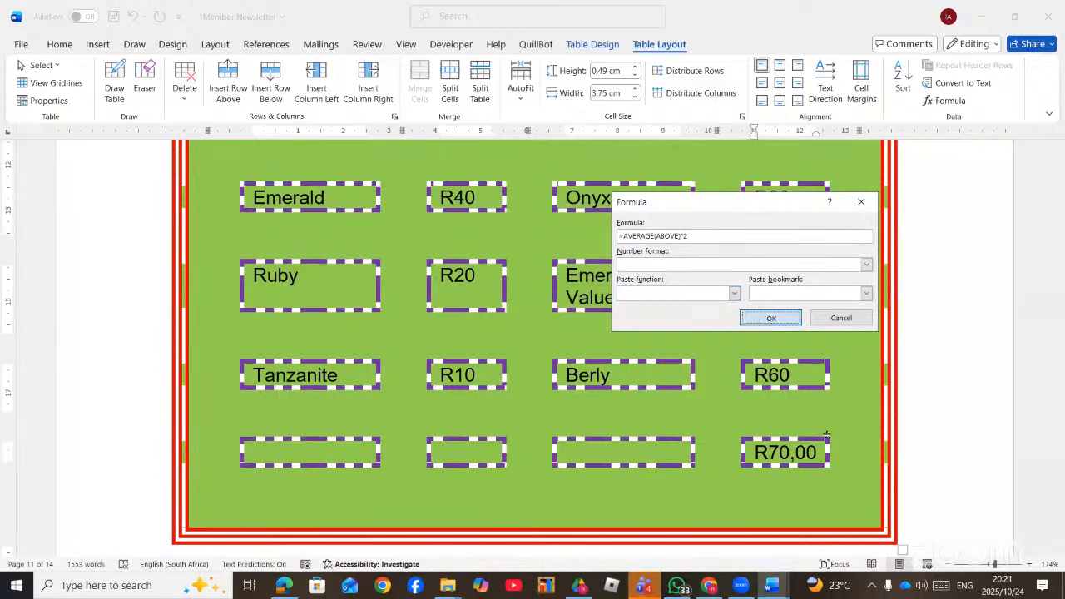
click(756, 320)
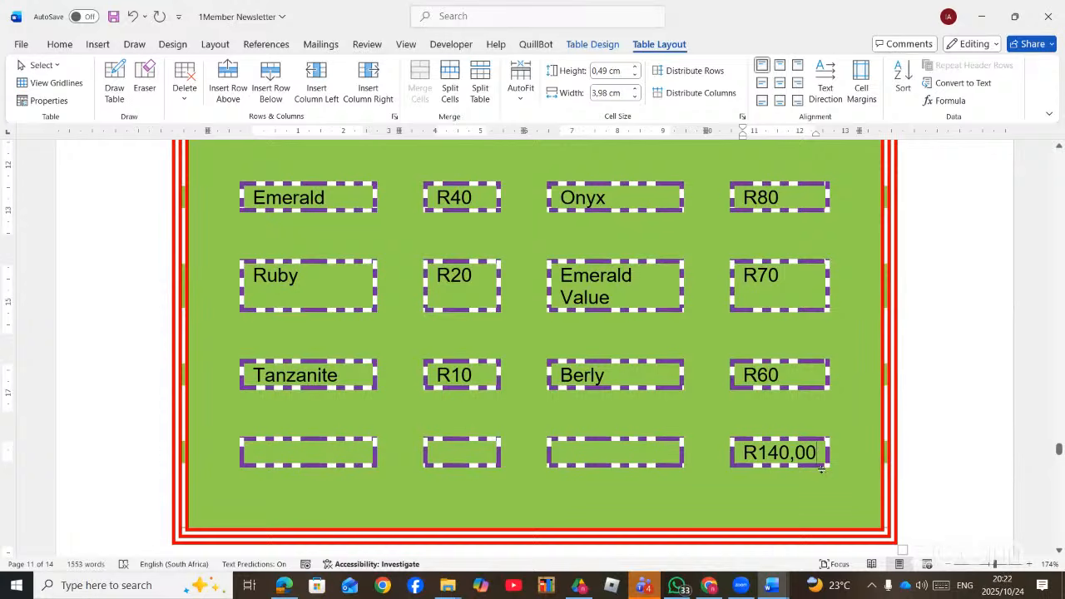
scroll(705, 410, down, 10)
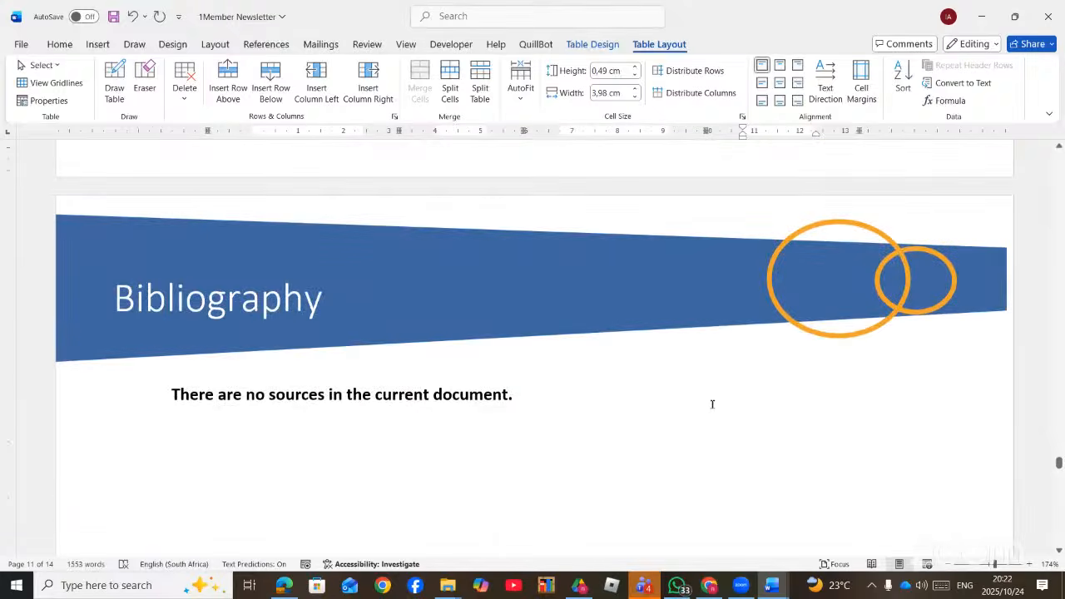
- Insert the CreateDate field after 'Date Created:', showing 2021/08/10 12:05:00
scroll(714, 406, up, 3)
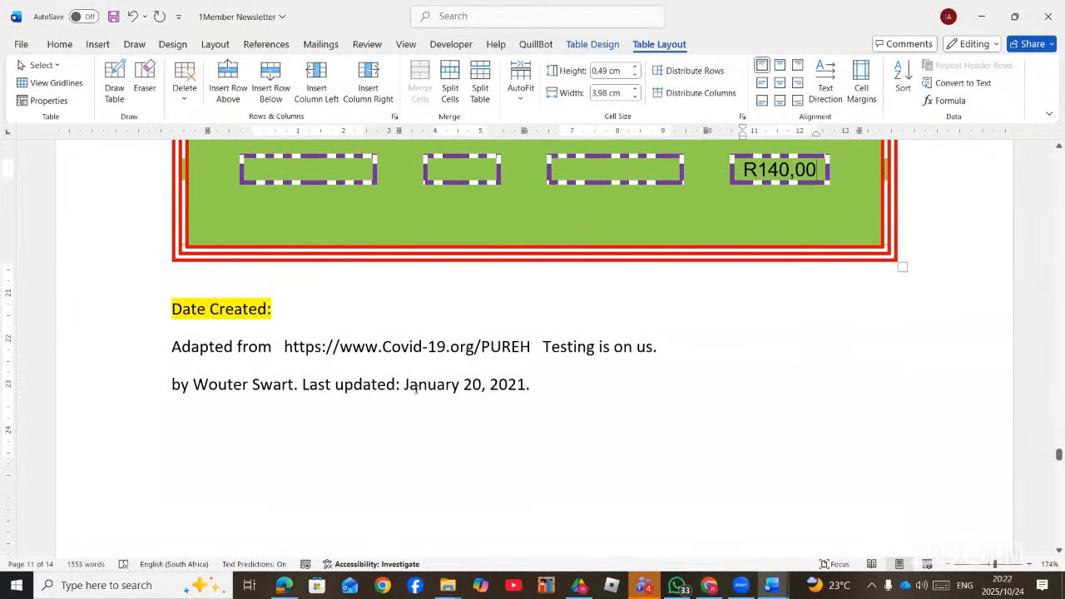
click(275, 309)
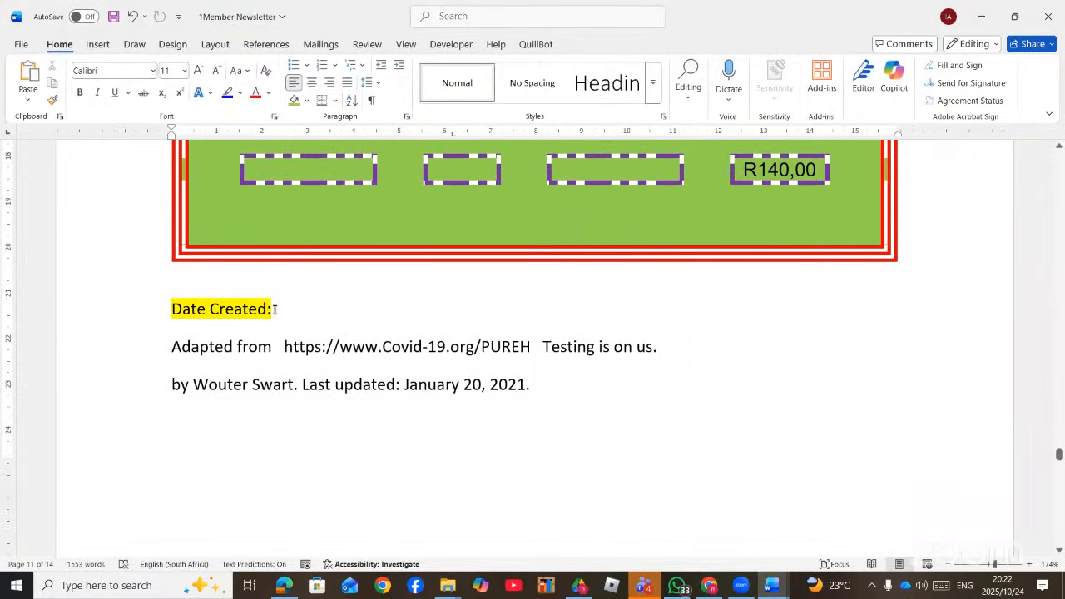
click(483, 18)
text(FIEL)
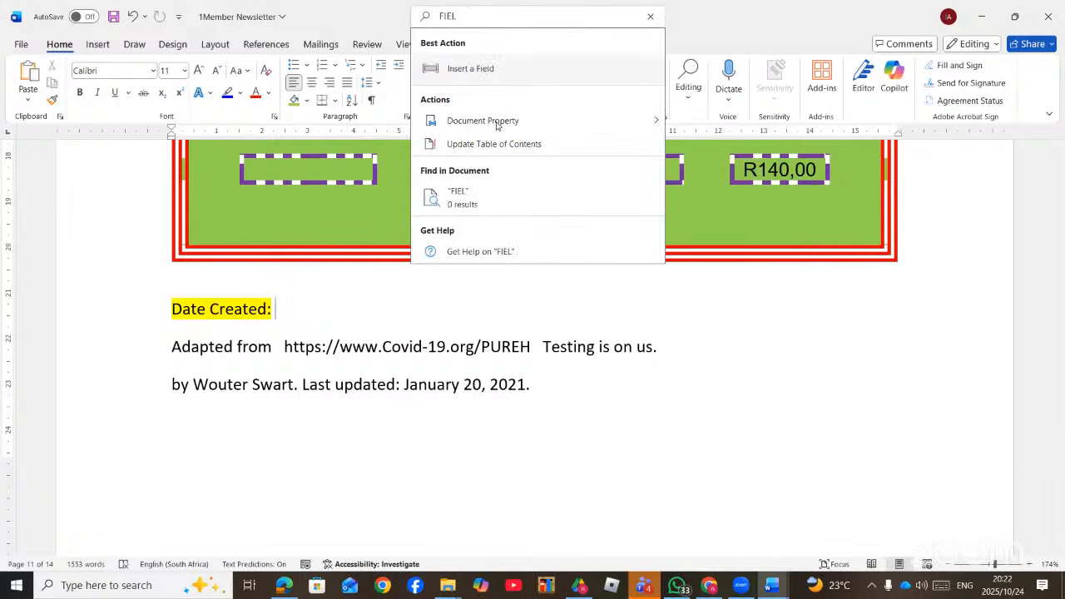
click(528, 69)
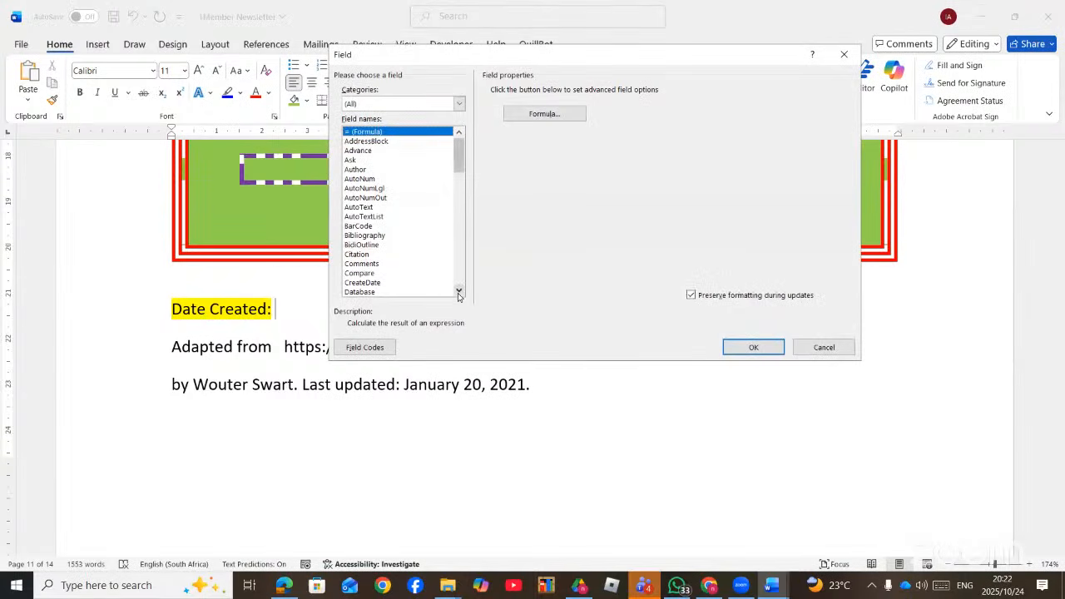
click(378, 283)
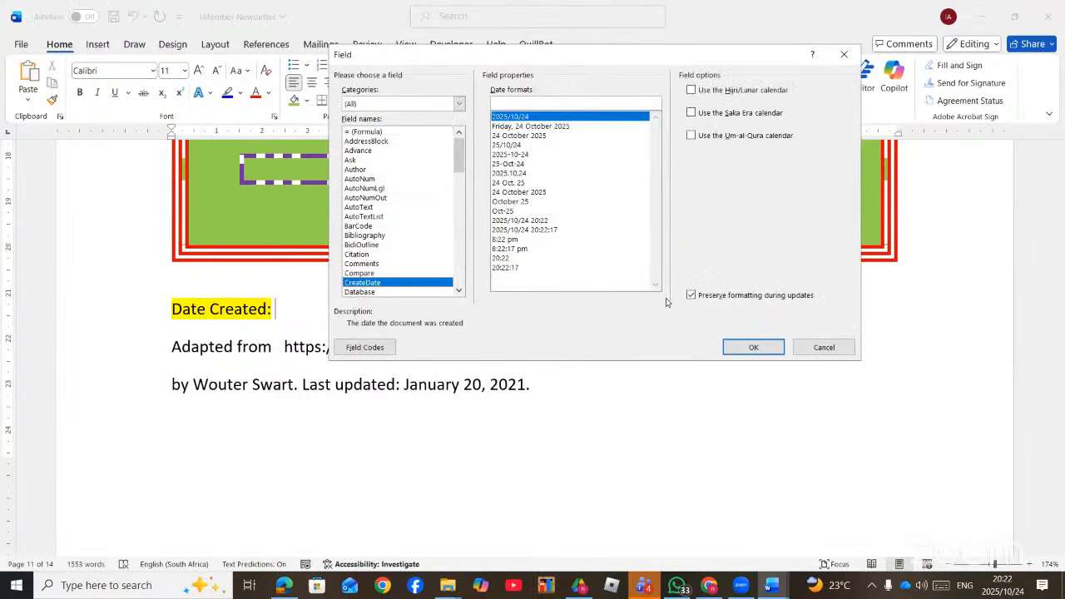
click(754, 348)
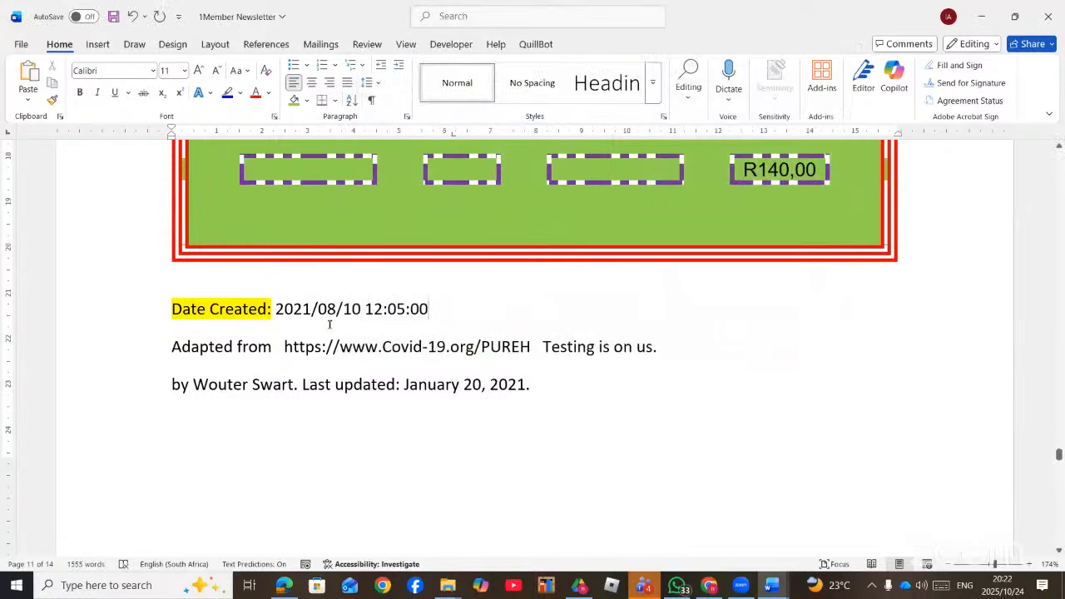
- Click into the bibliography placeholder line below
scroll(441, 343, down, 10)
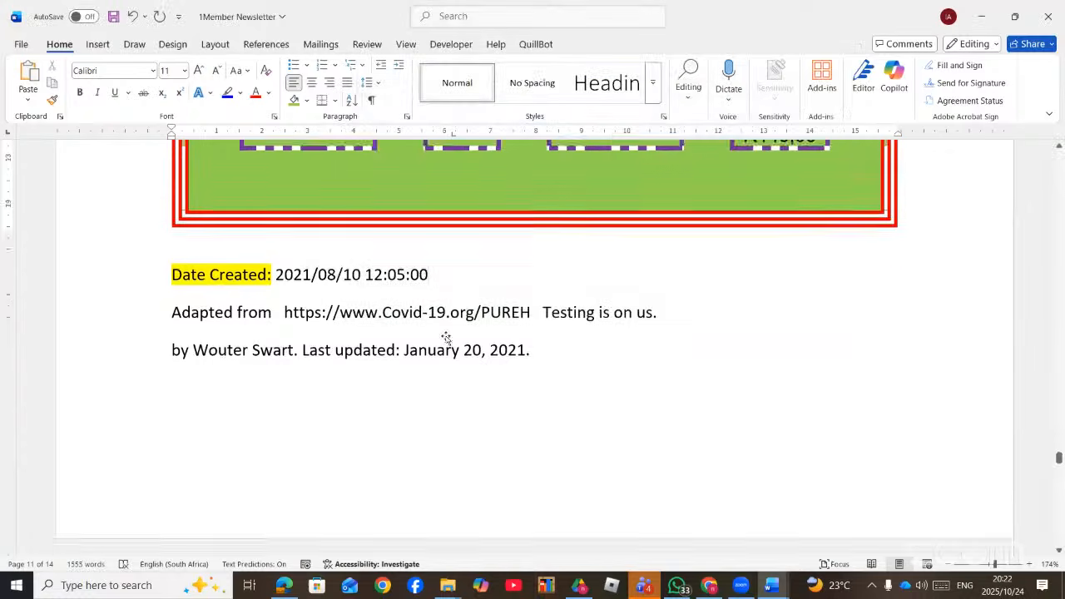
scroll(450, 341, up, 5)
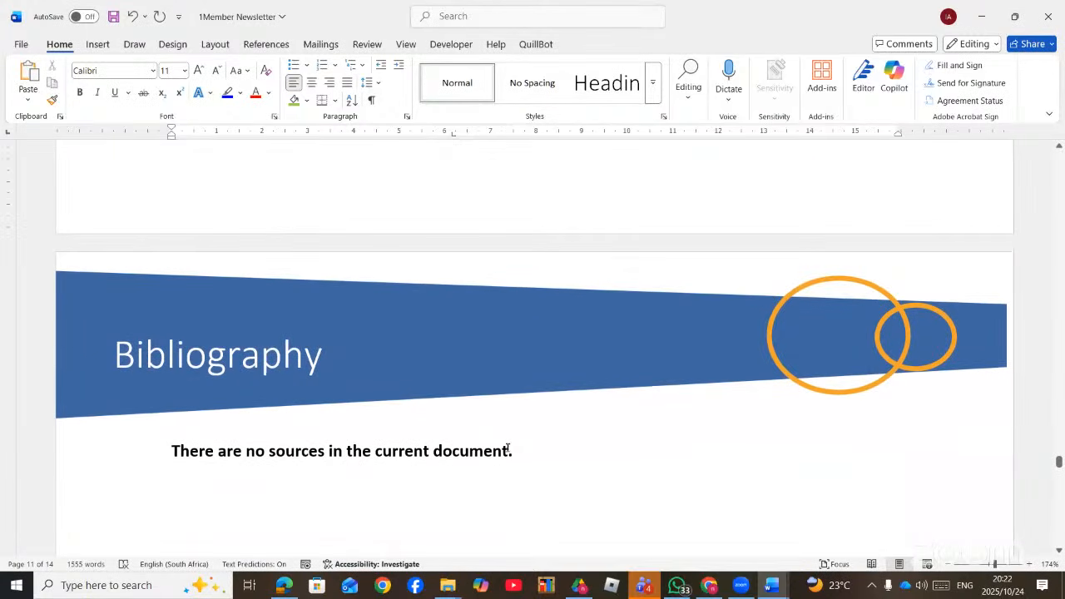
click(507, 449)
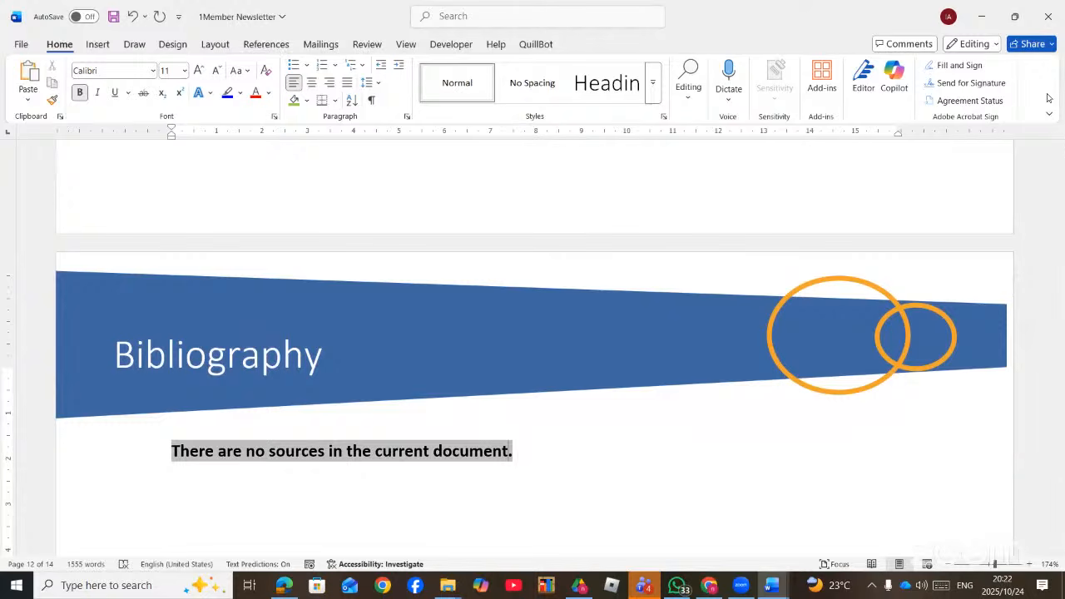
- Close the newsletter document and bring the sampled questions PDF to the front
click(1060, 20)
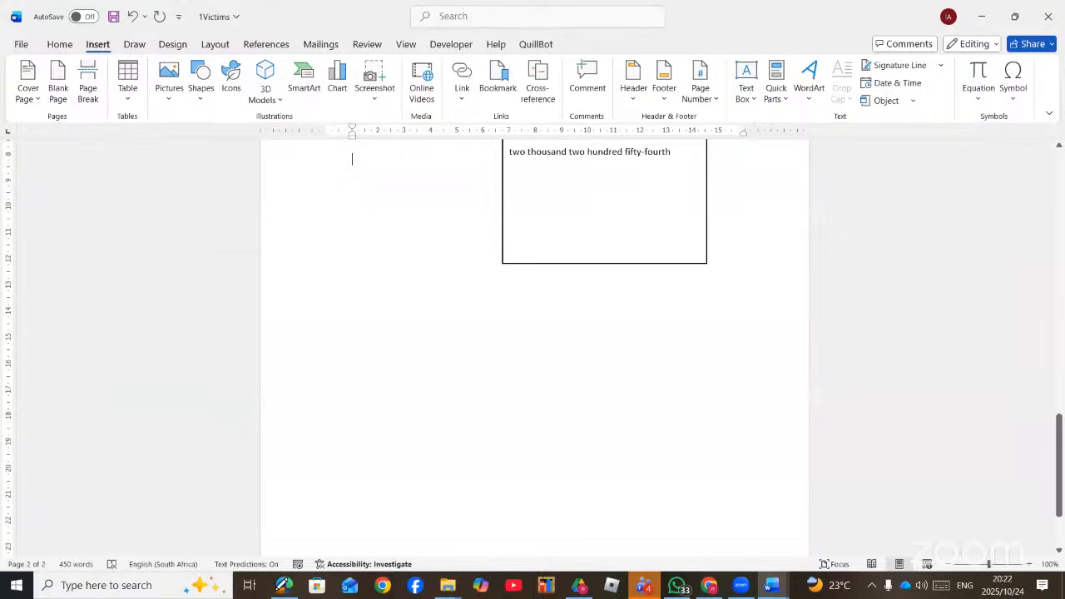
click(279, 588)
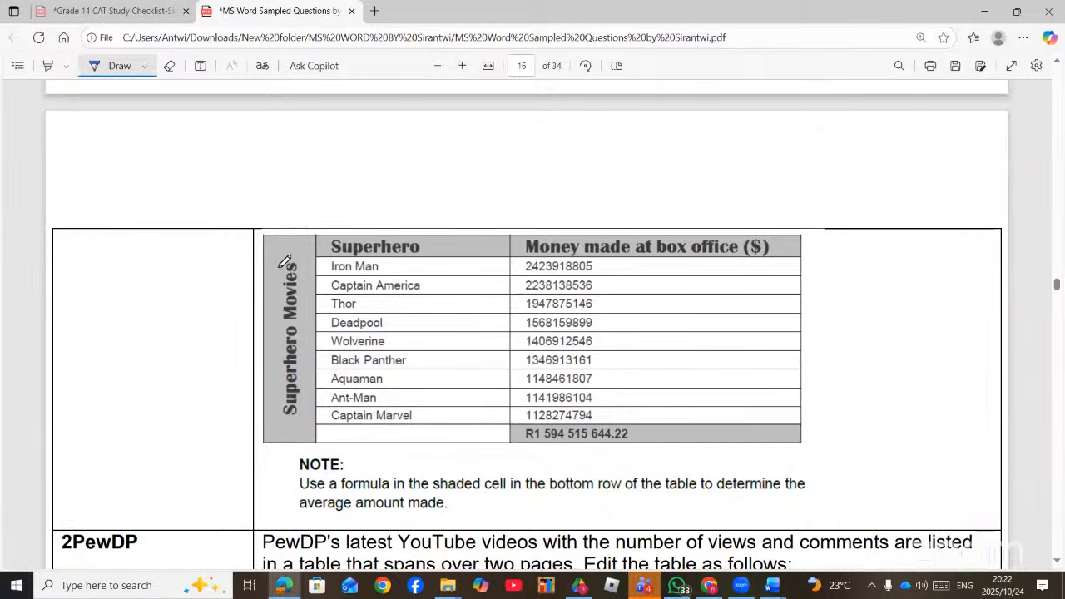
- Scroll up the PDF to the 2Building task about formatting the pyramids picture
scroll(324, 362, up, 6)
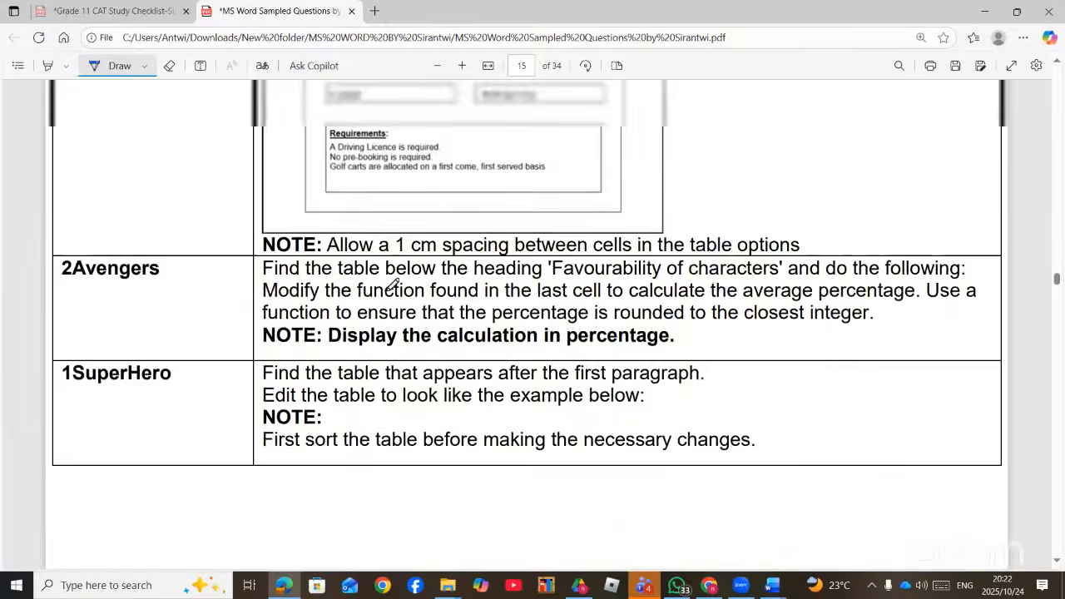
scroll(393, 284, up, 10)
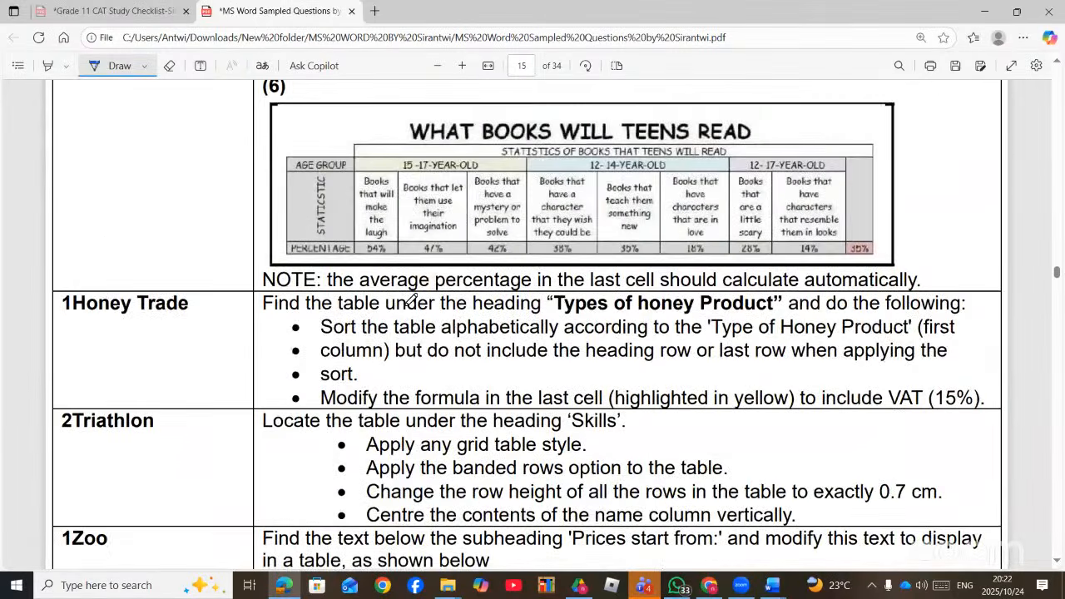
scroll(411, 300, up, 5)
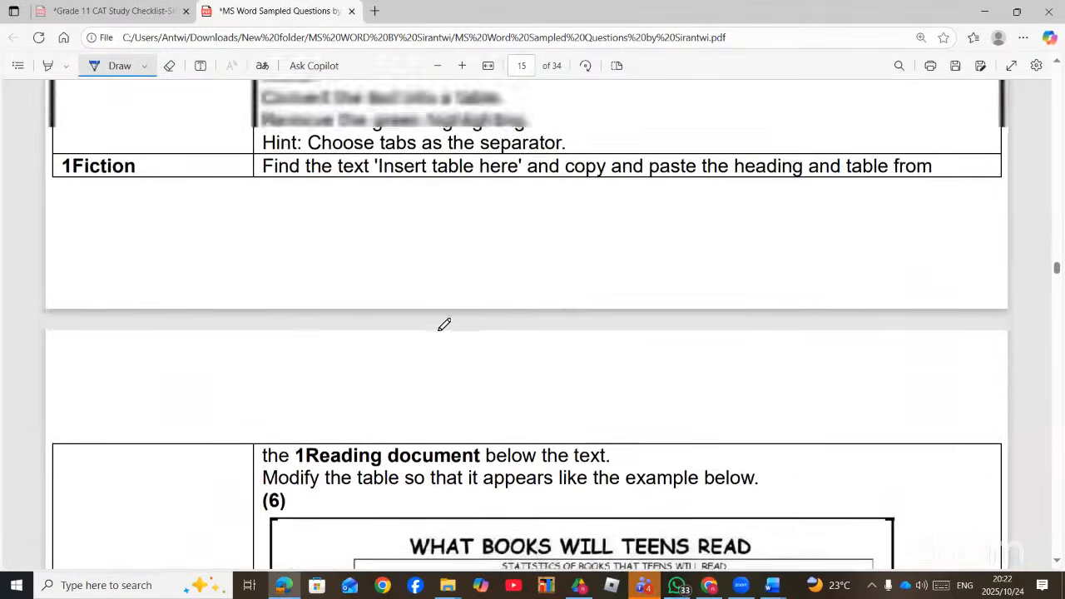
scroll(444, 325, up, 13)
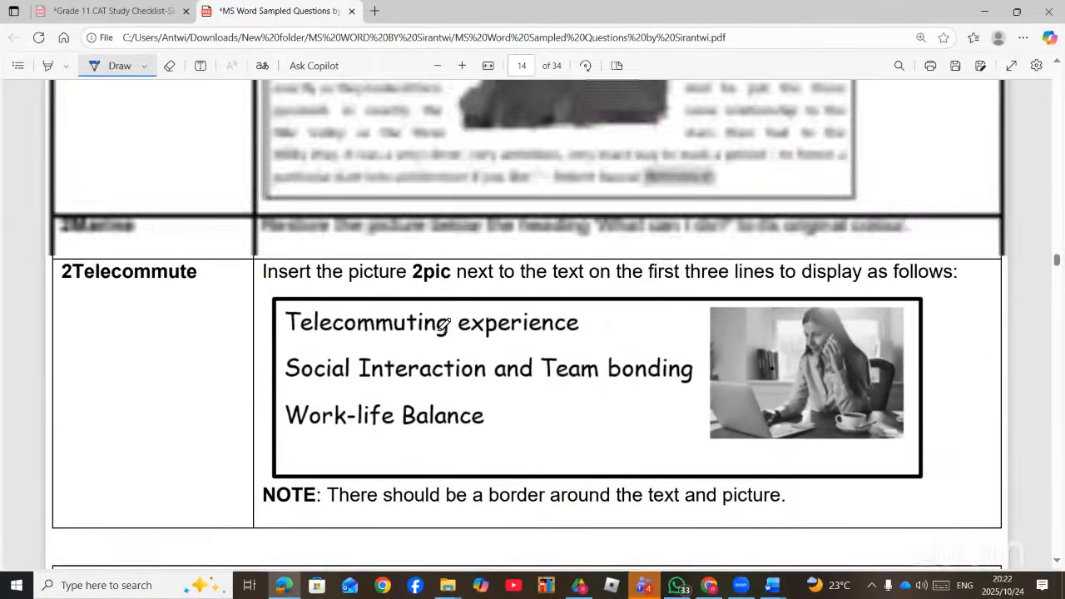
scroll(444, 324, up, 5)
scroll(445, 325, down, 3)
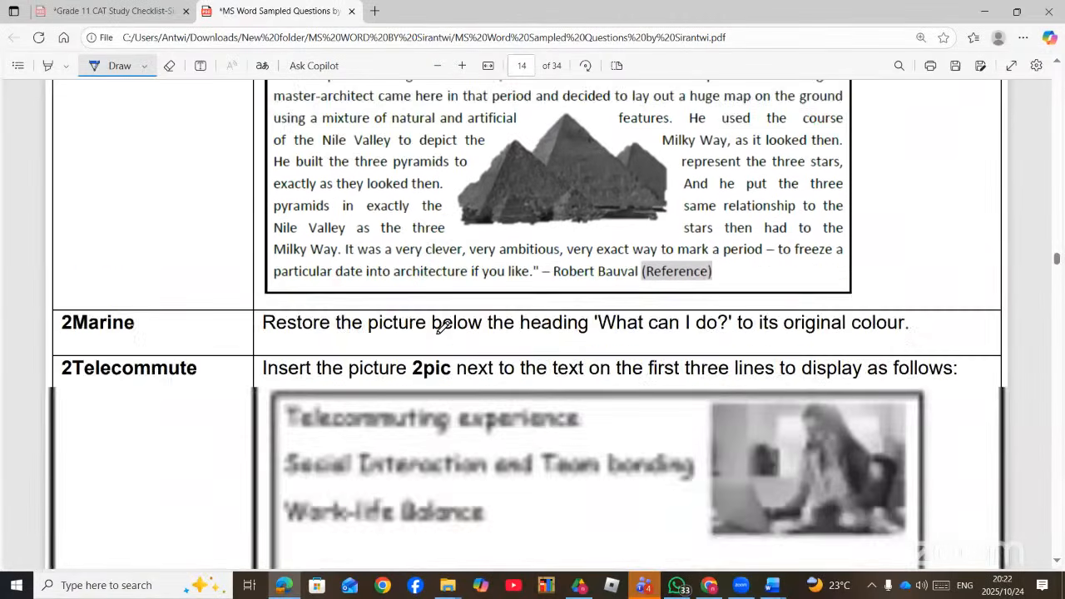
scroll(445, 327, up, 2)
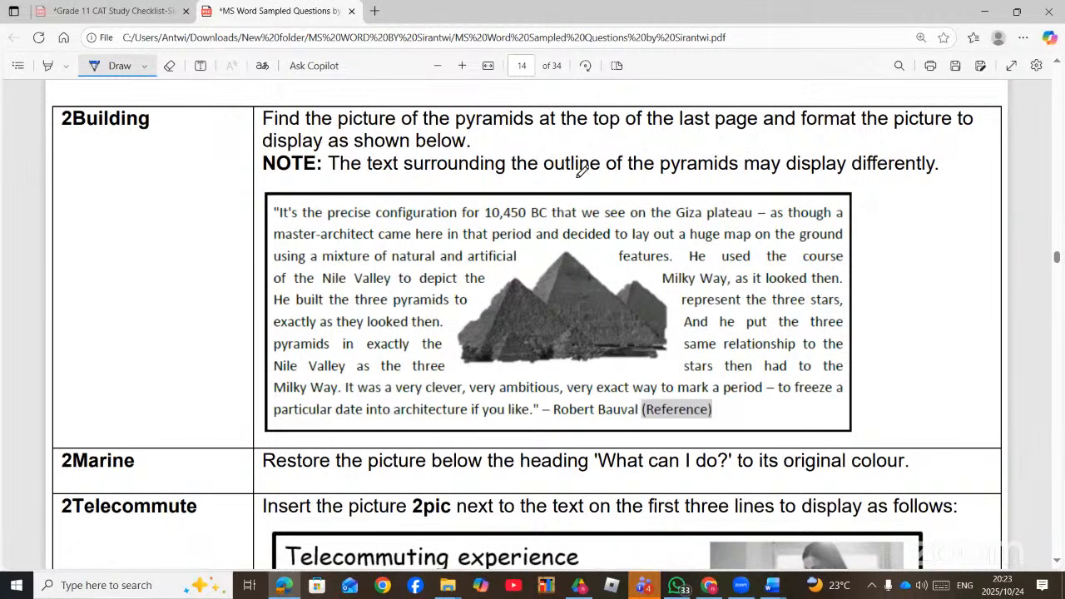
scroll(406, 231, up, 2)
scroll(406, 231, down, 1)
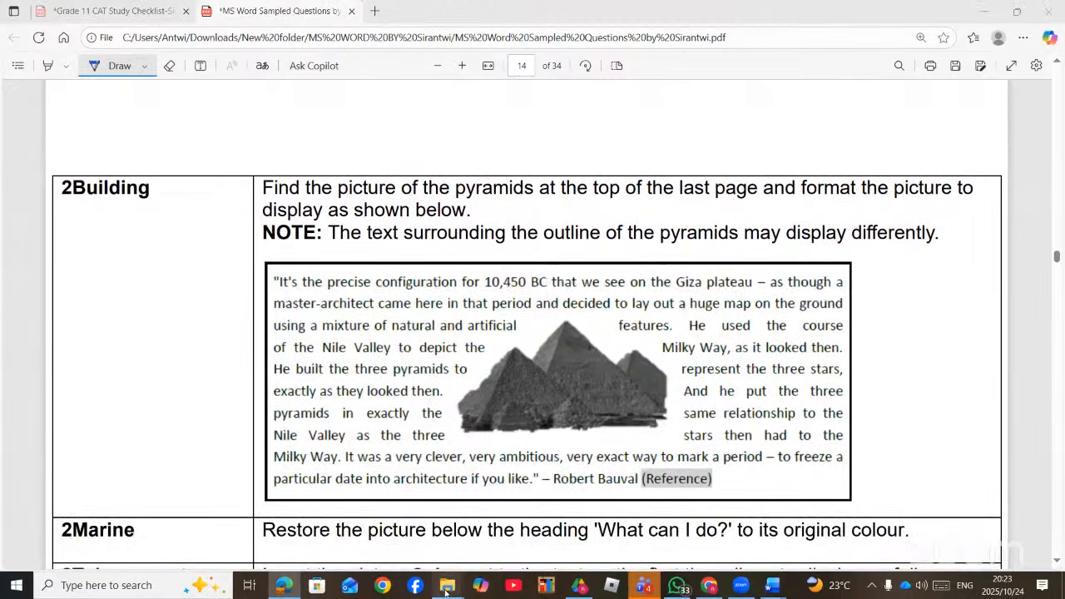
- Bring up the MS Word folder and open 2Building from its file list
mouse_move(448, 585)
click(379, 533)
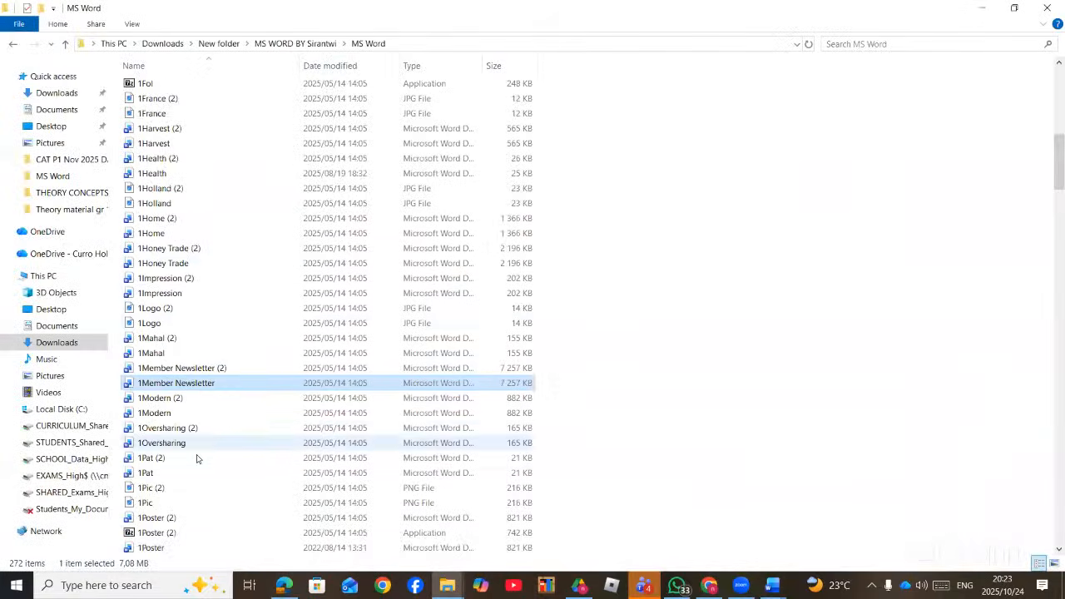
scroll(197, 458, down, 20)
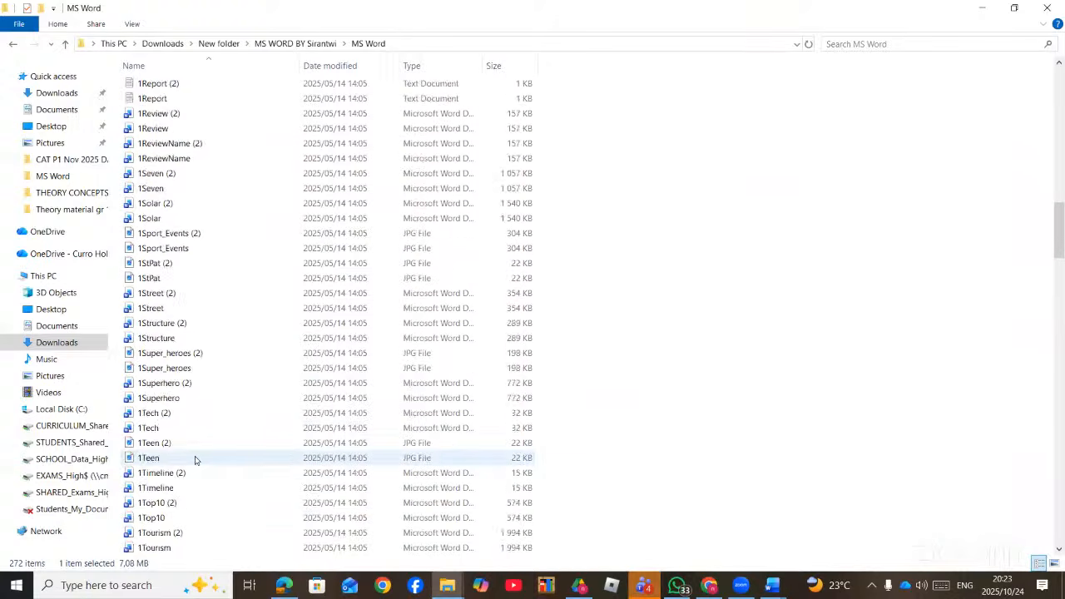
scroll(191, 466, down, 5)
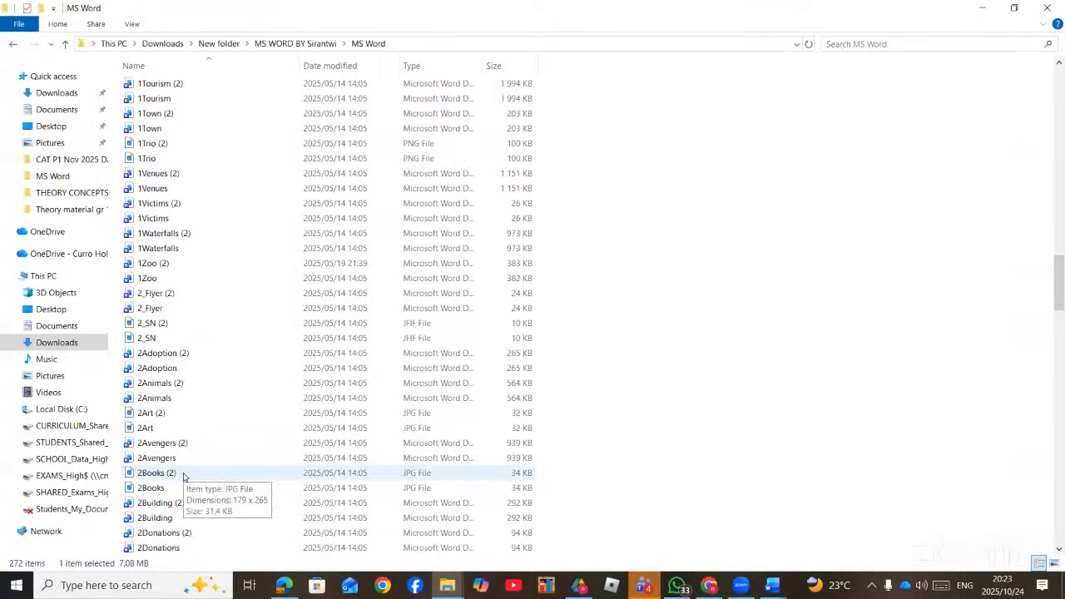
scroll(179, 489, down, 1)
double_click(190, 468)
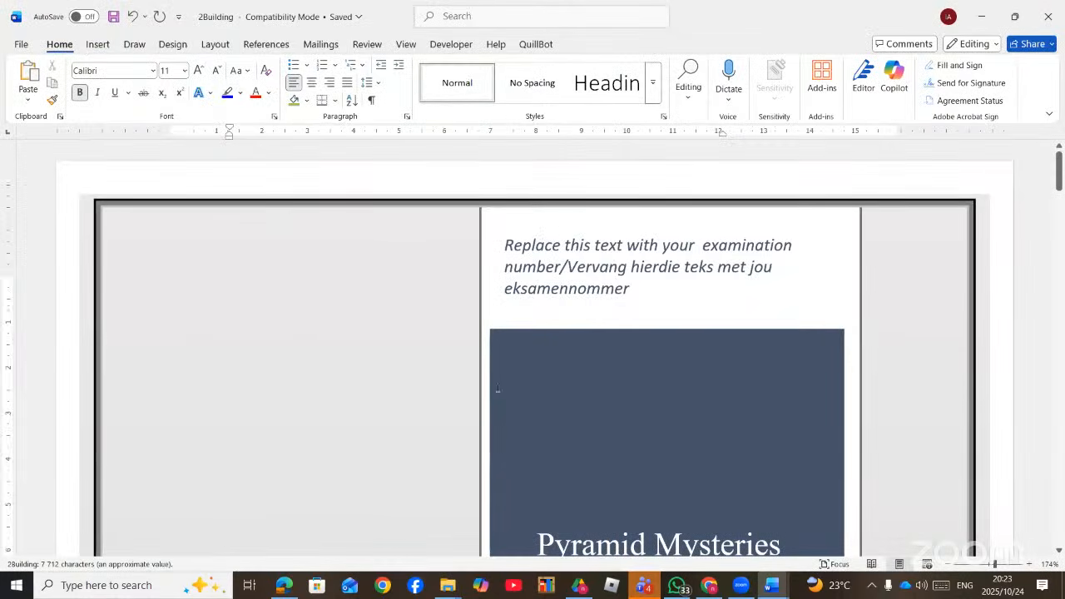
- Scroll to the pyramids picture above the Robert Bauval quote, rechecking the task in the PDF
scroll(508, 414, down, 20)
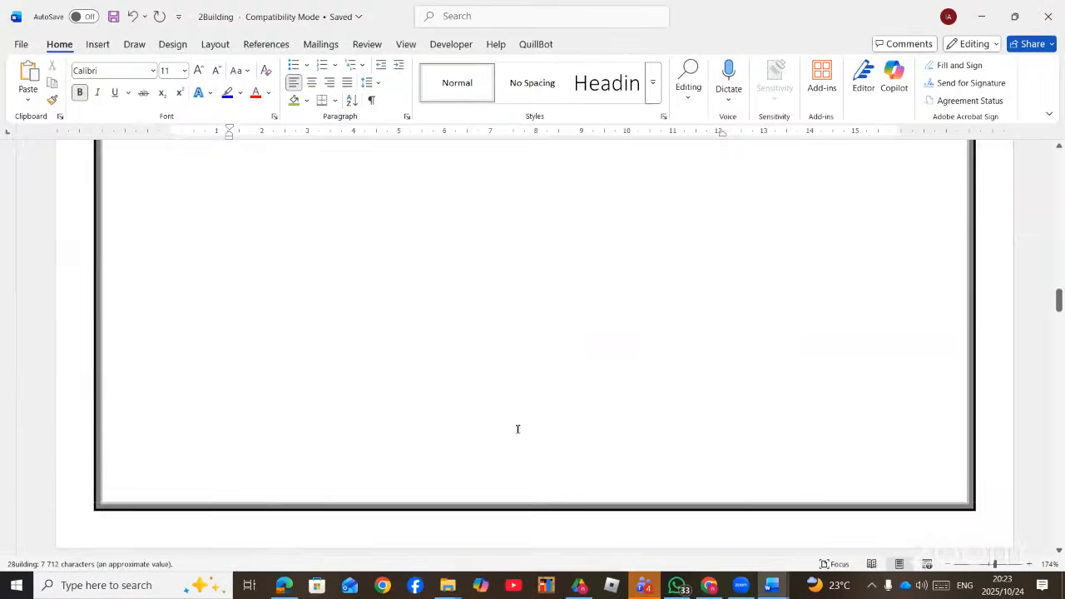
scroll(518, 429, down, 12)
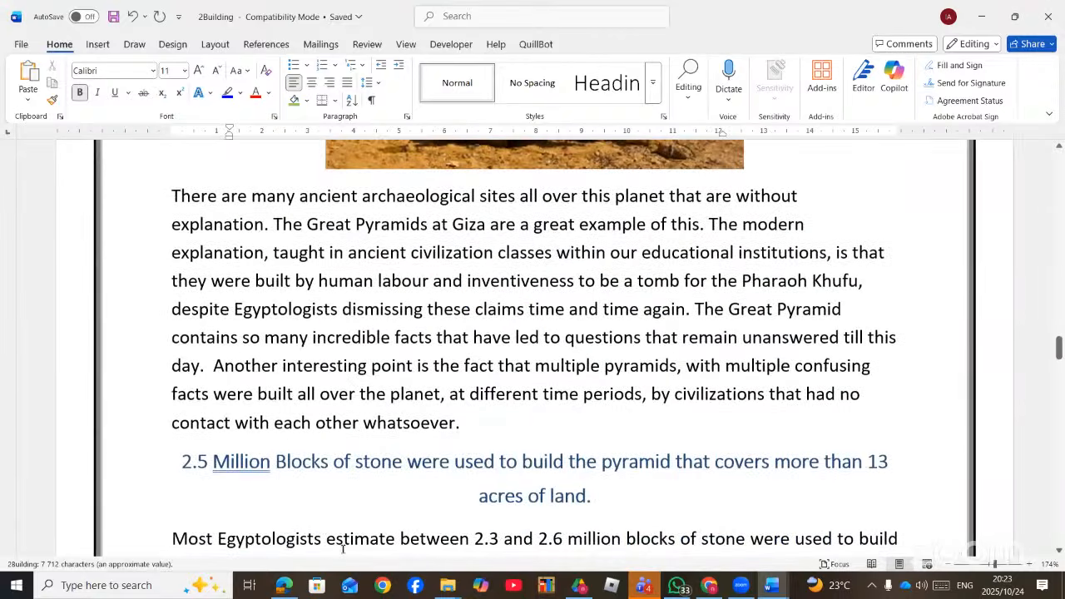
click(284, 585)
click(291, 587)
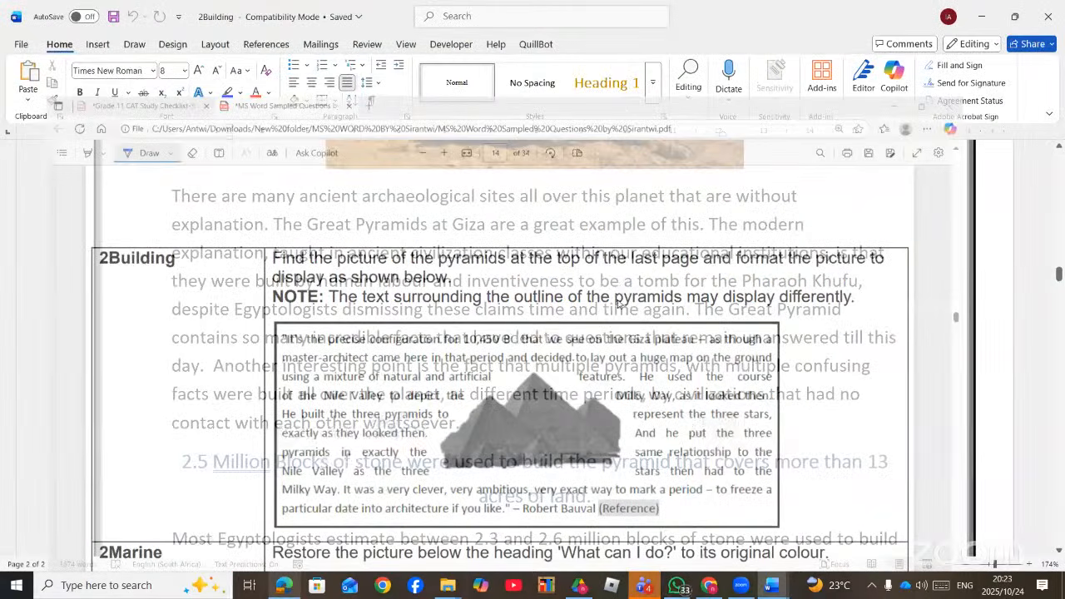
scroll(616, 291, down, 20)
scroll(617, 306, down, 20)
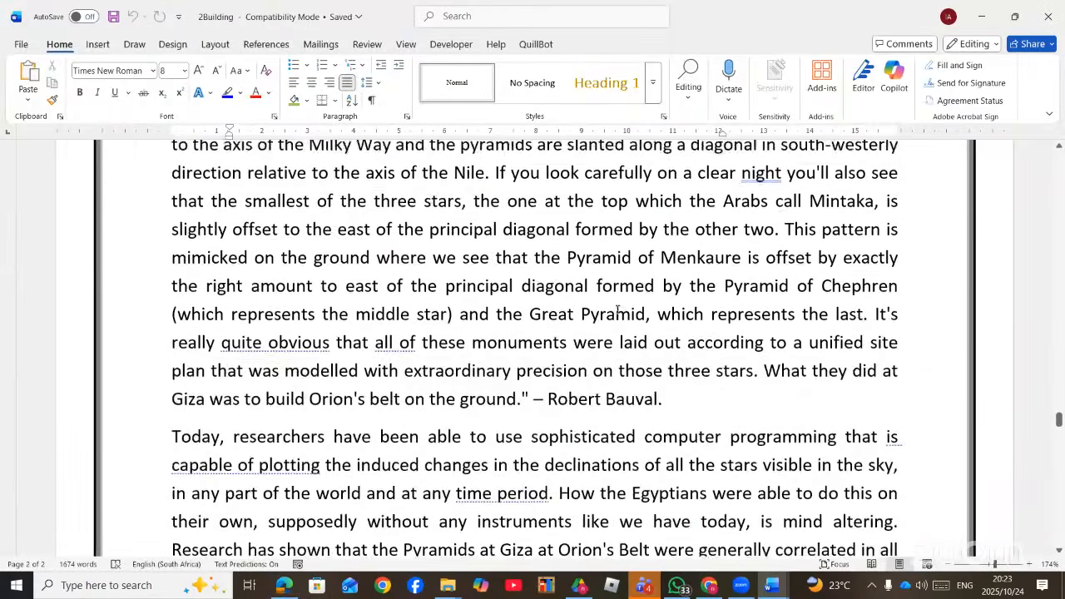
scroll(617, 308, down, 15)
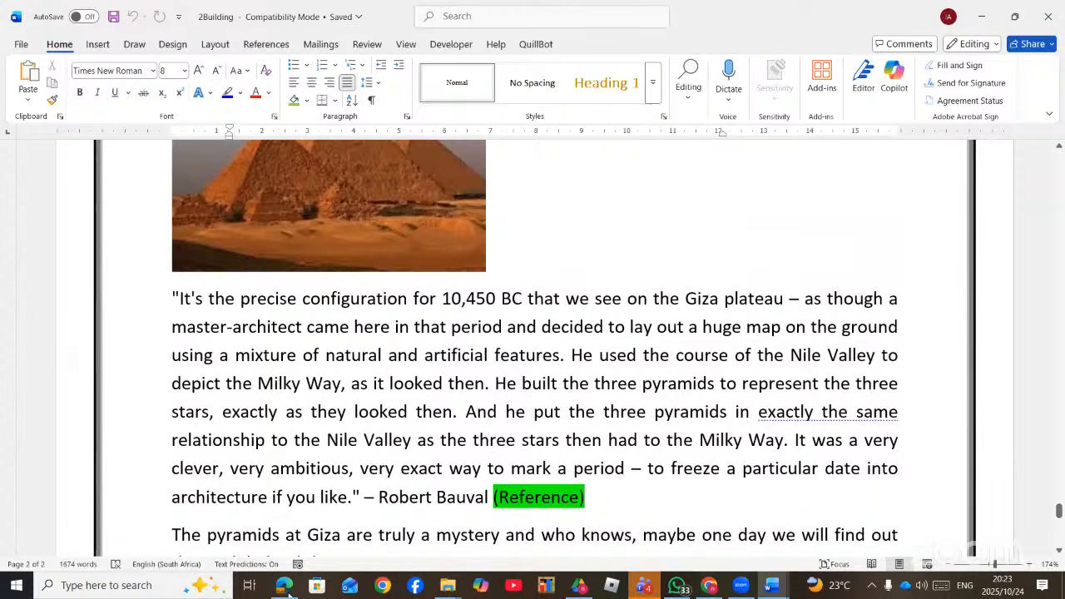
click(288, 591)
click(292, 585)
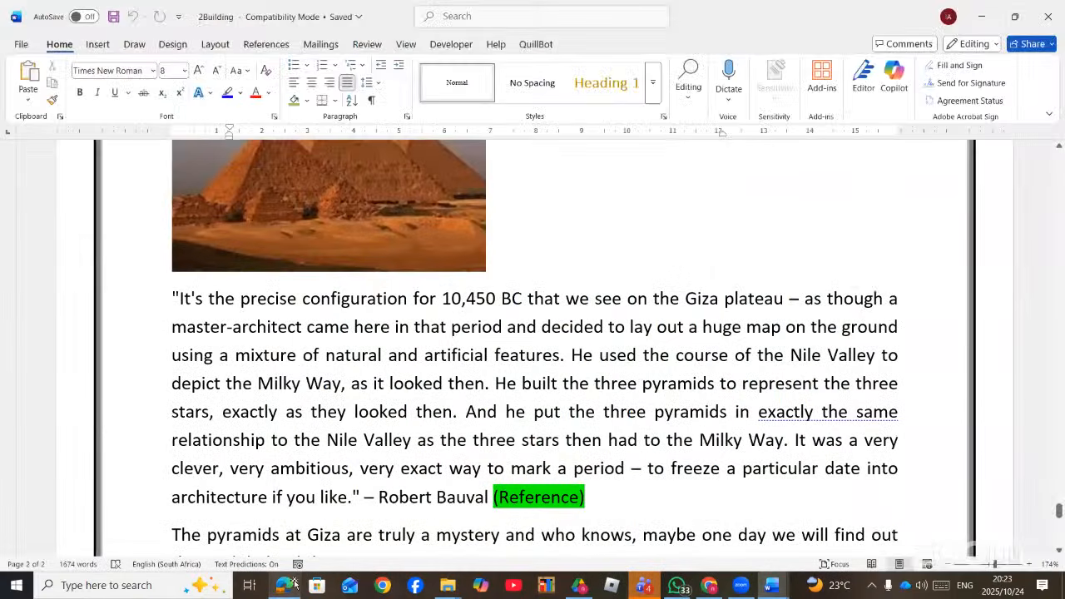
scroll(430, 284, up, 4)
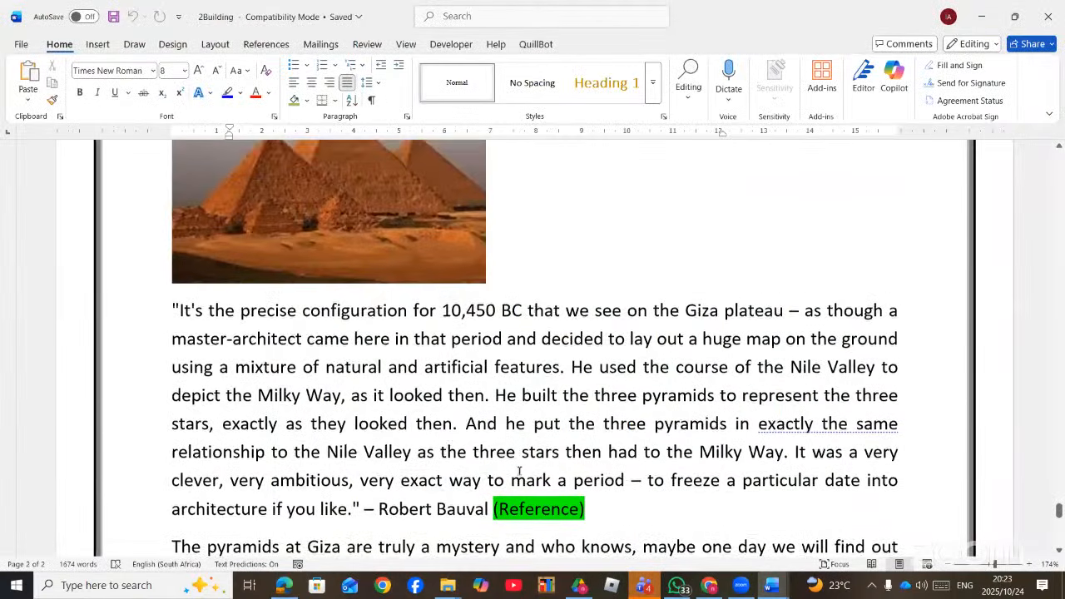
- Set the pyramid photo to Square wrapping and move it into the middle of the quote
click(436, 298)
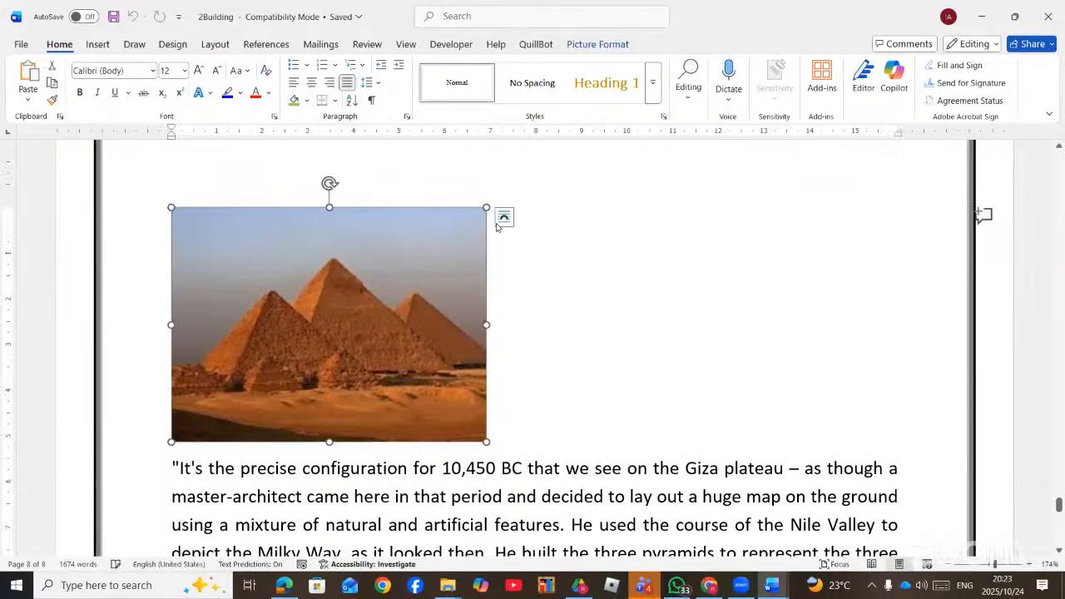
click(504, 216)
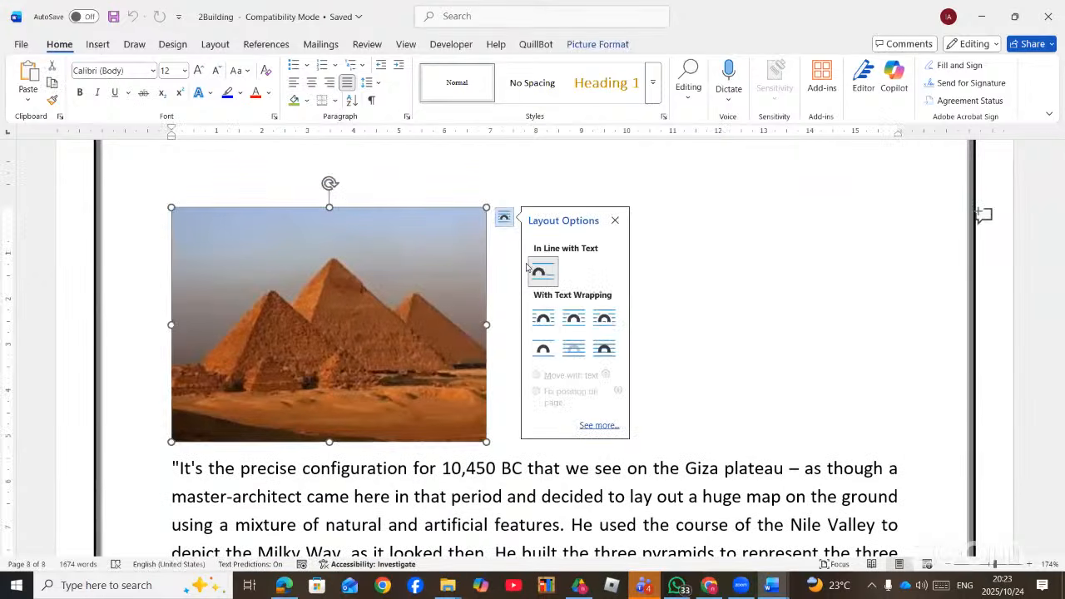
click(542, 324)
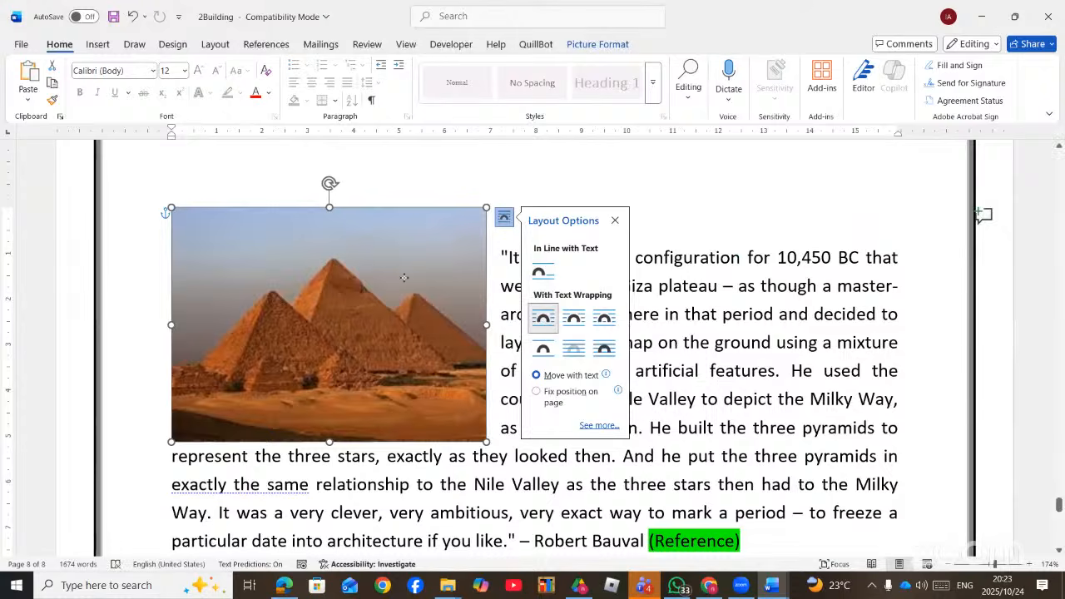
drag(404, 277, 600, 352)
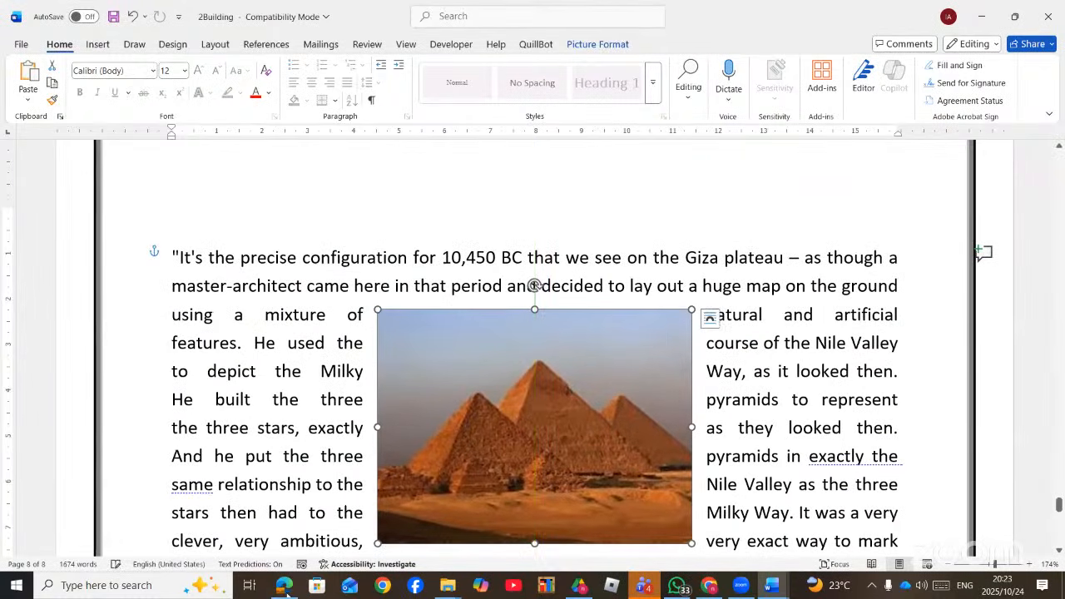
- Compare the picture layout with the PDF's sample and nudge the photo slightly right
click(286, 588)
click(285, 588)
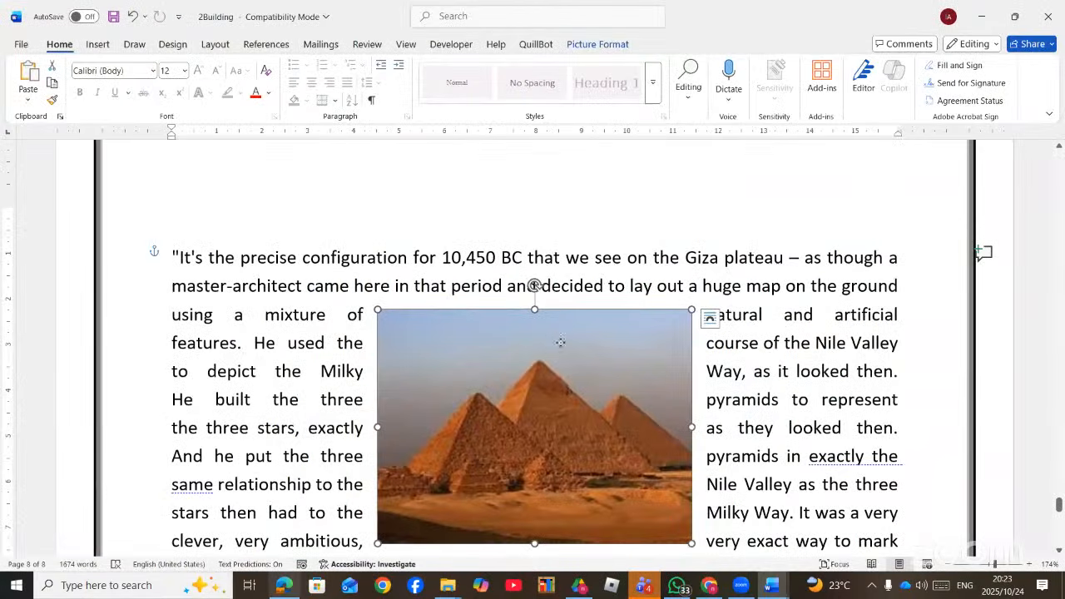
scroll(561, 342, down, 1)
mouse_move(552, 343)
mouse_down()
mouse_move(562, 358)
mouse_move(564, 343)
mouse_up()
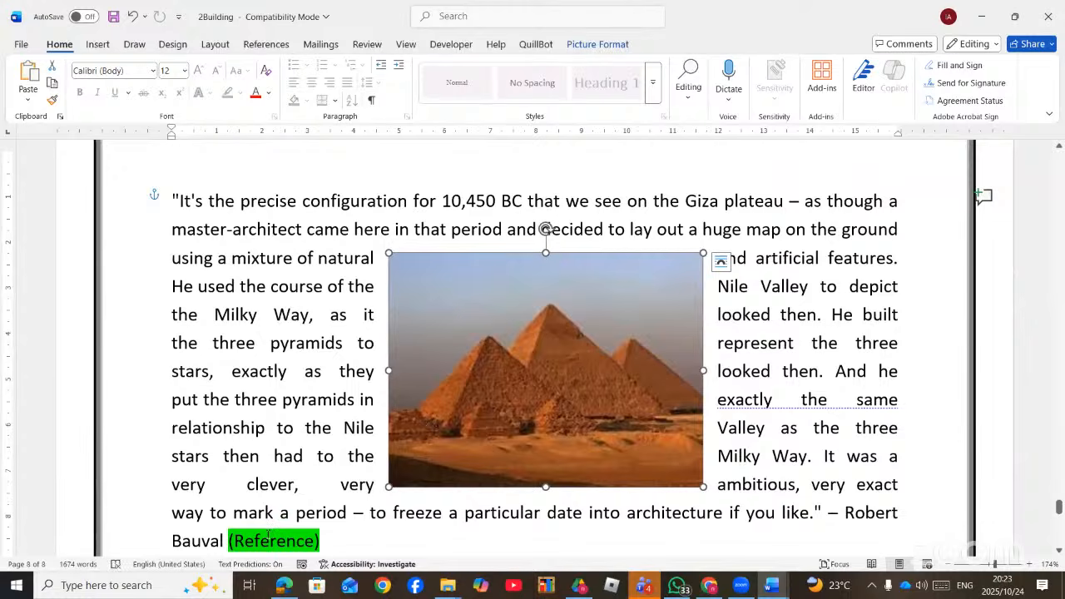
click(285, 585)
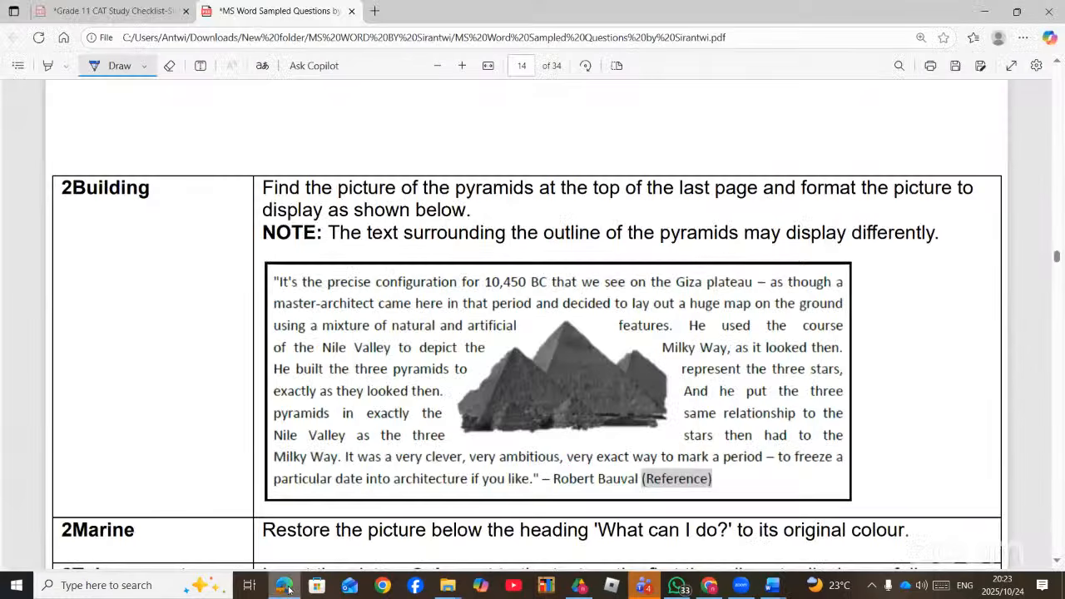
click(285, 586)
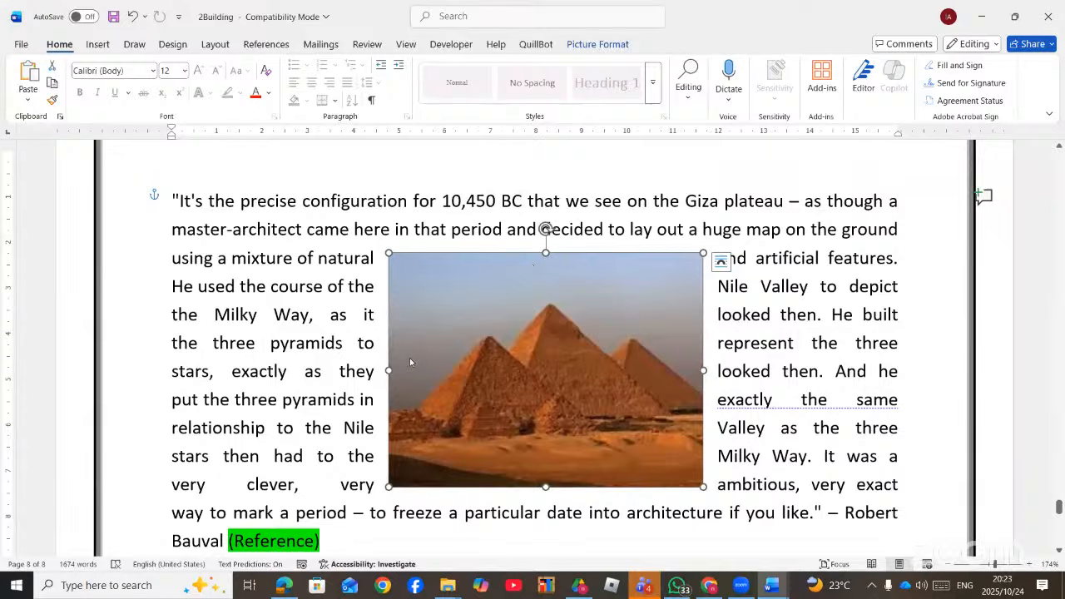
click(284, 585)
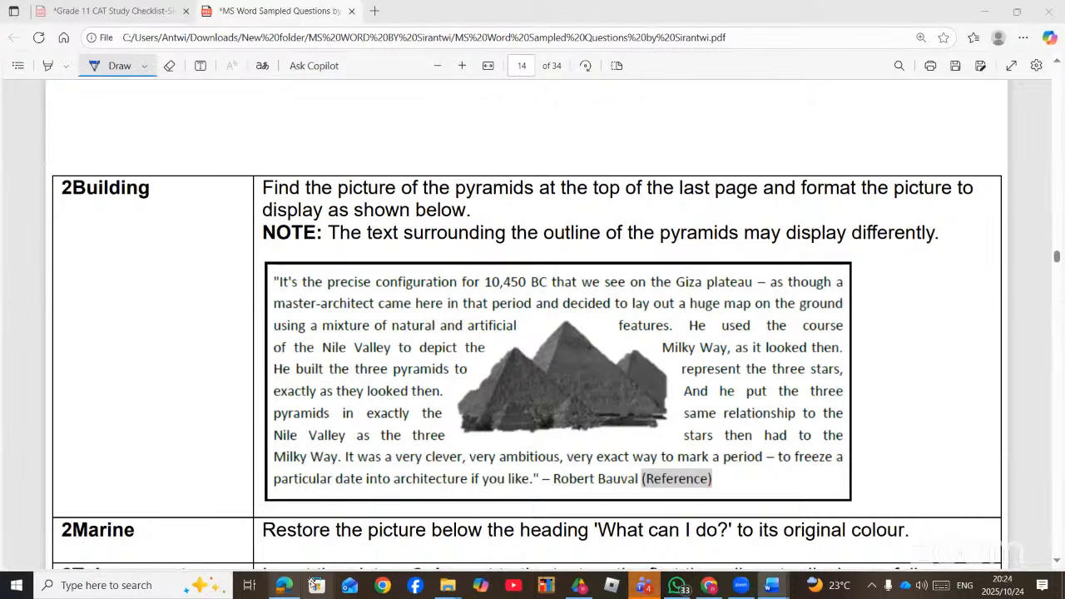
- Remove the pyramids photo's sky and sand background, keep the changes, and check the result
key(alt+Tab)
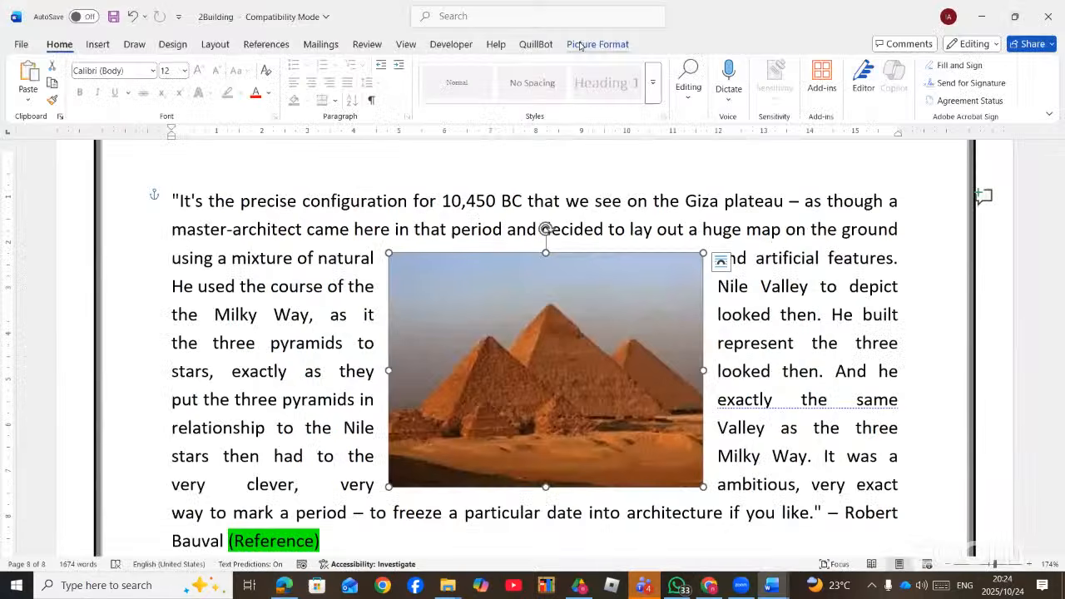
click(583, 46)
click(37, 81)
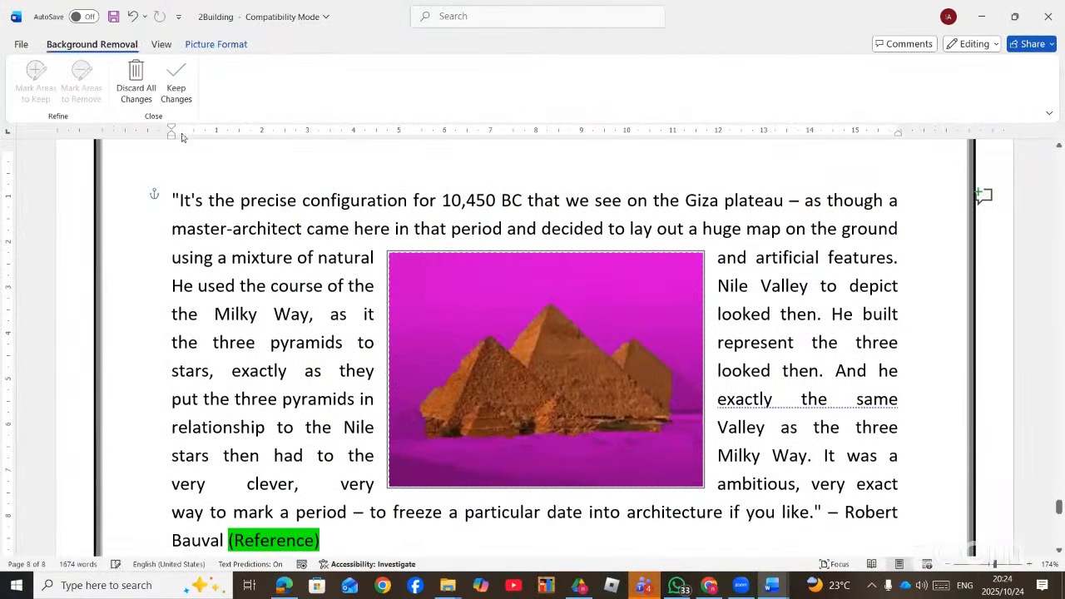
click(175, 79)
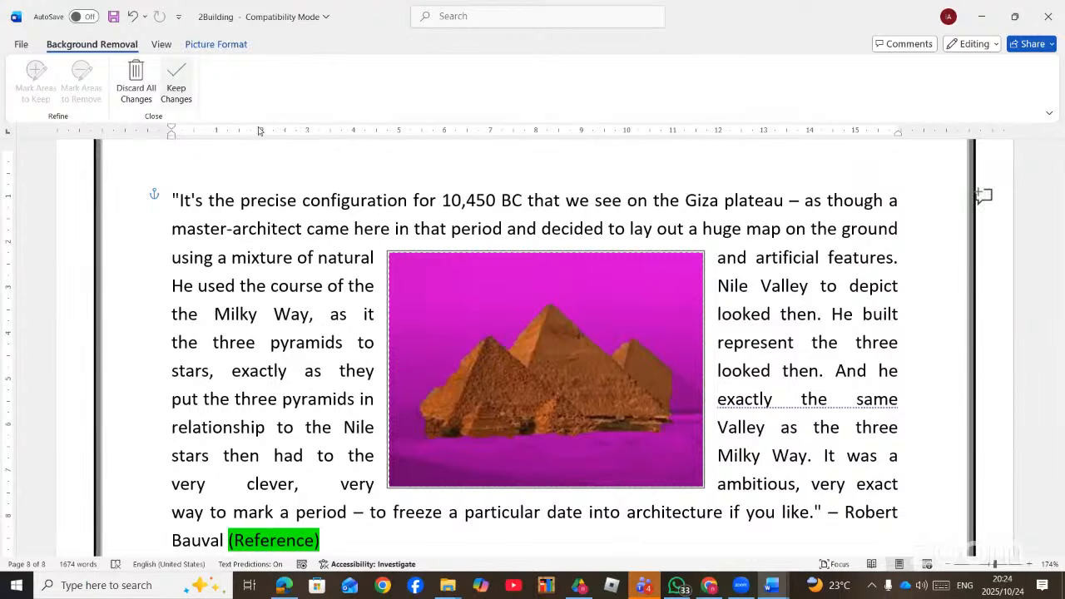
click(799, 313)
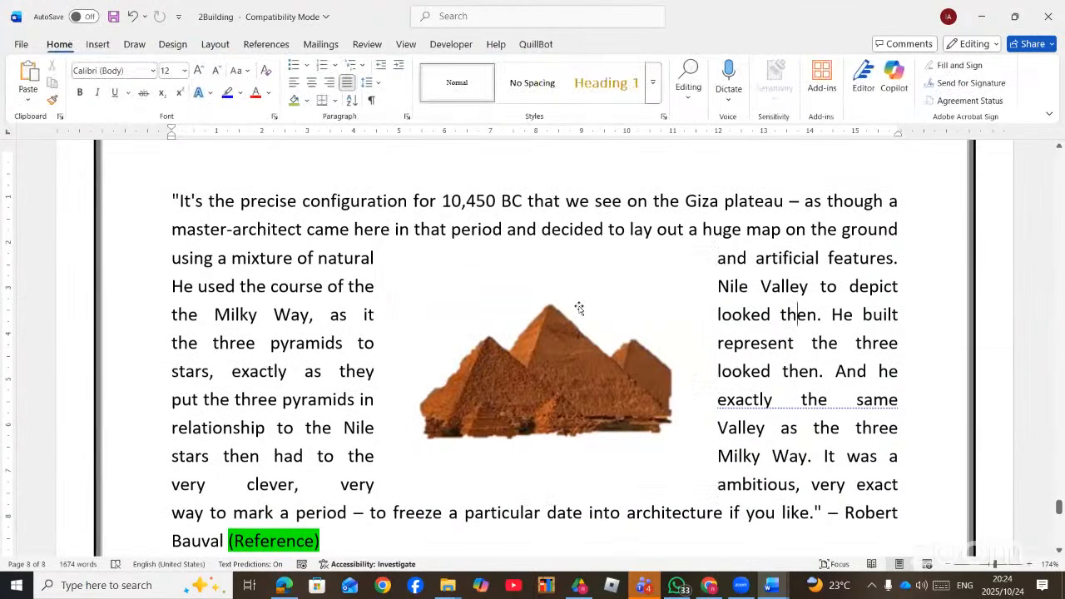
click(579, 309)
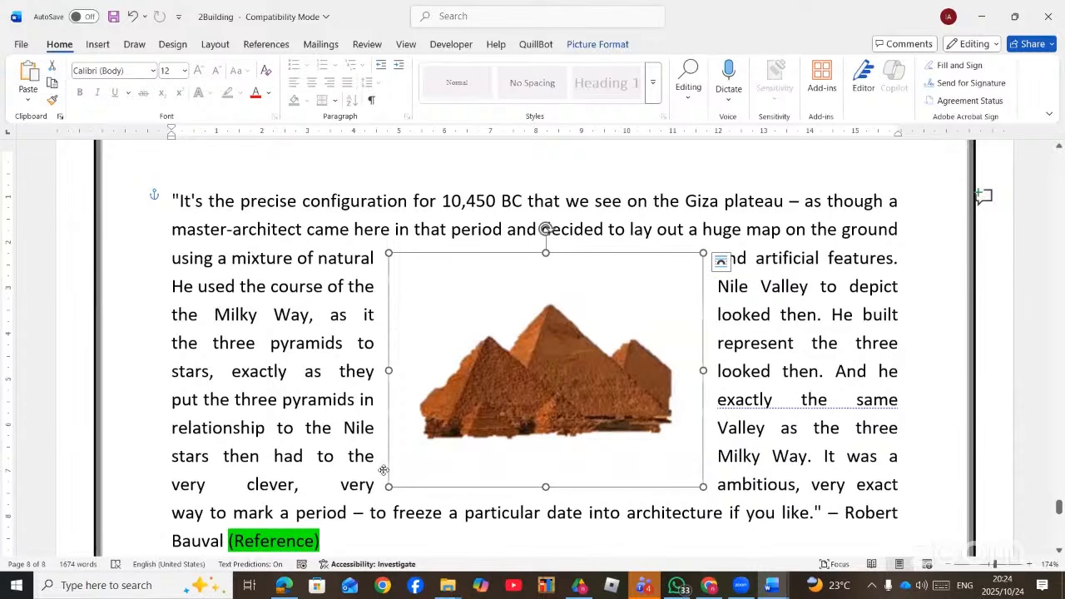
click(754, 371)
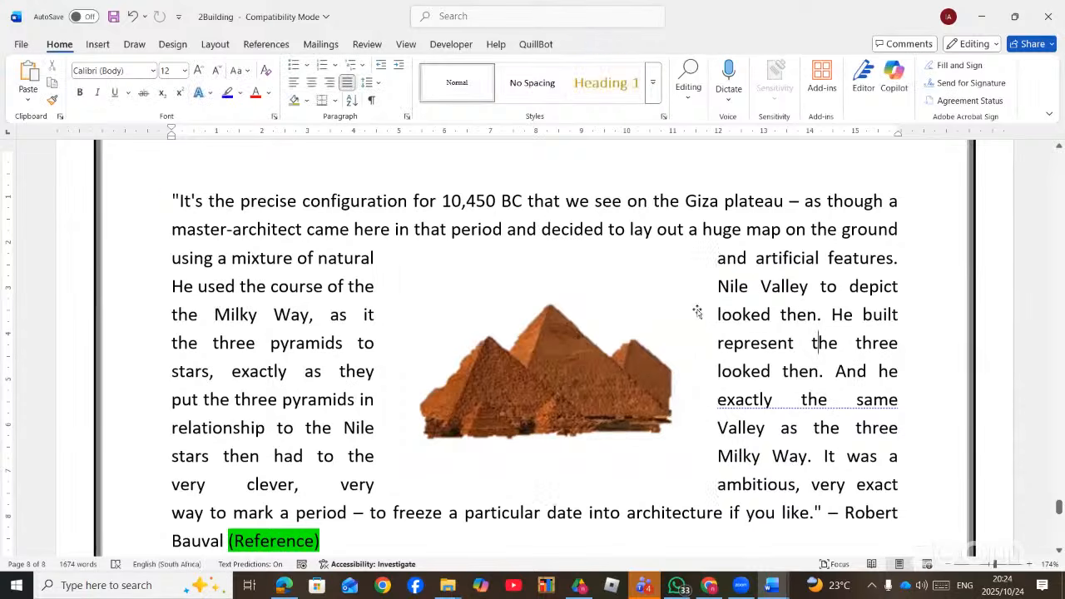
scroll(584, 324, down, 2)
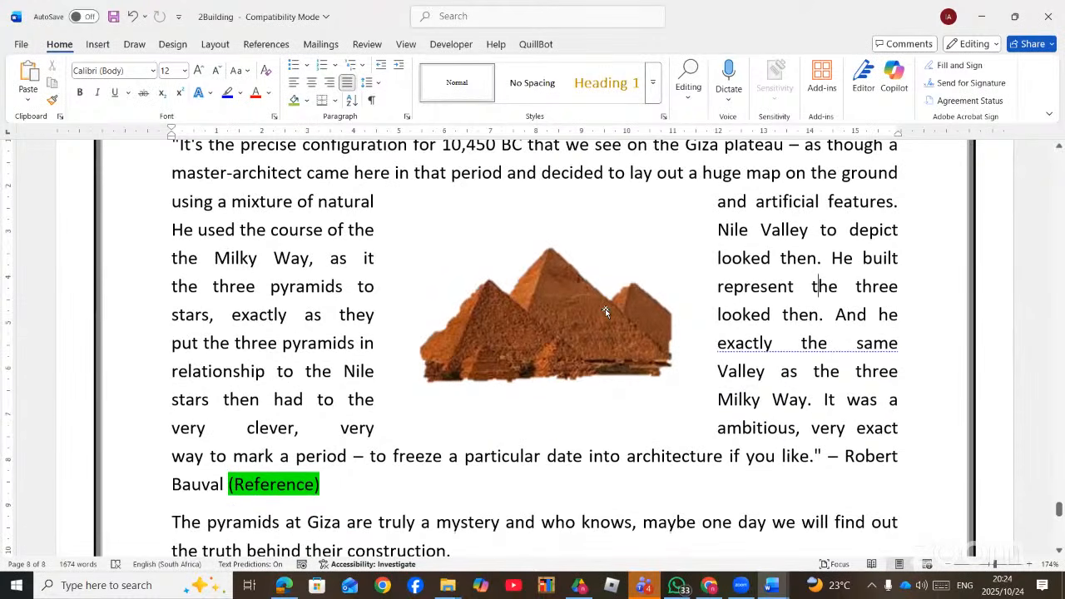
scroll(818, 332, up, 2)
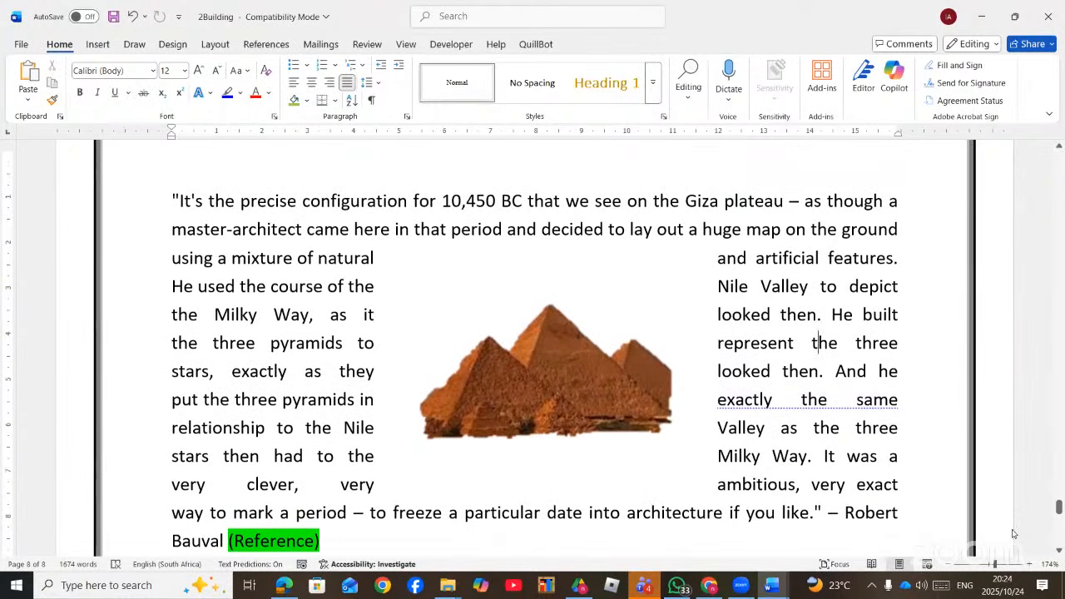
- Draw a text box covering the Robert Bauval quote and the pyramids picture
drag(992, 566, 997, 565)
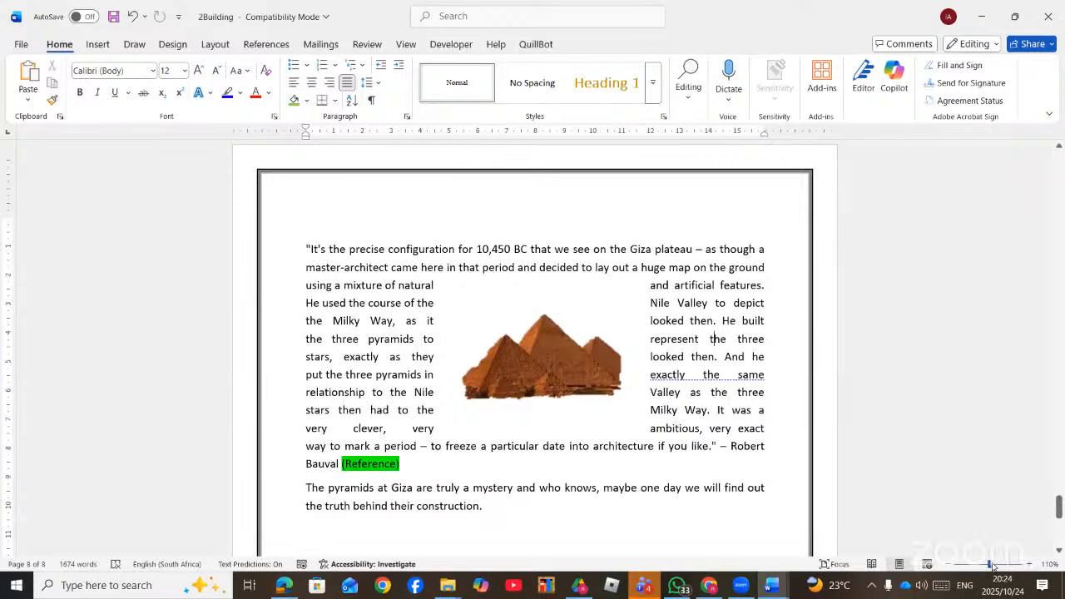
click(992, 565)
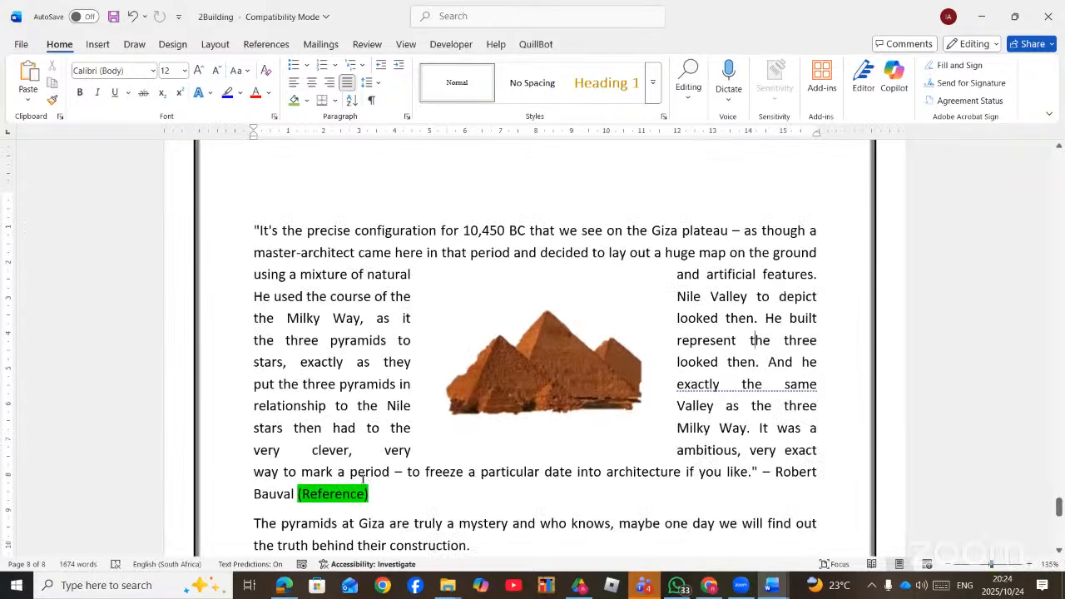
click(97, 45)
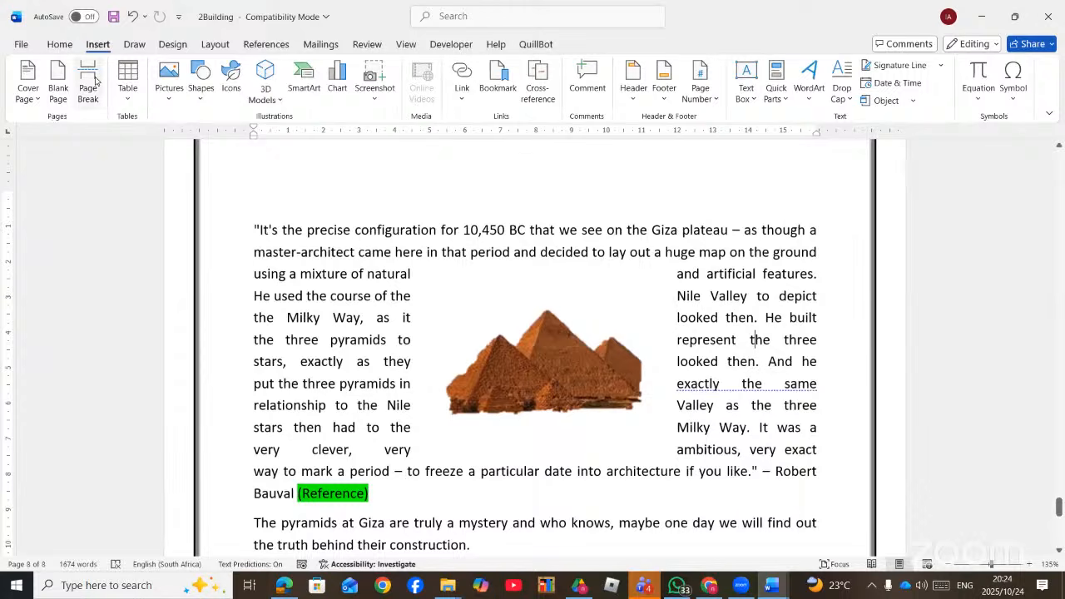
click(200, 92)
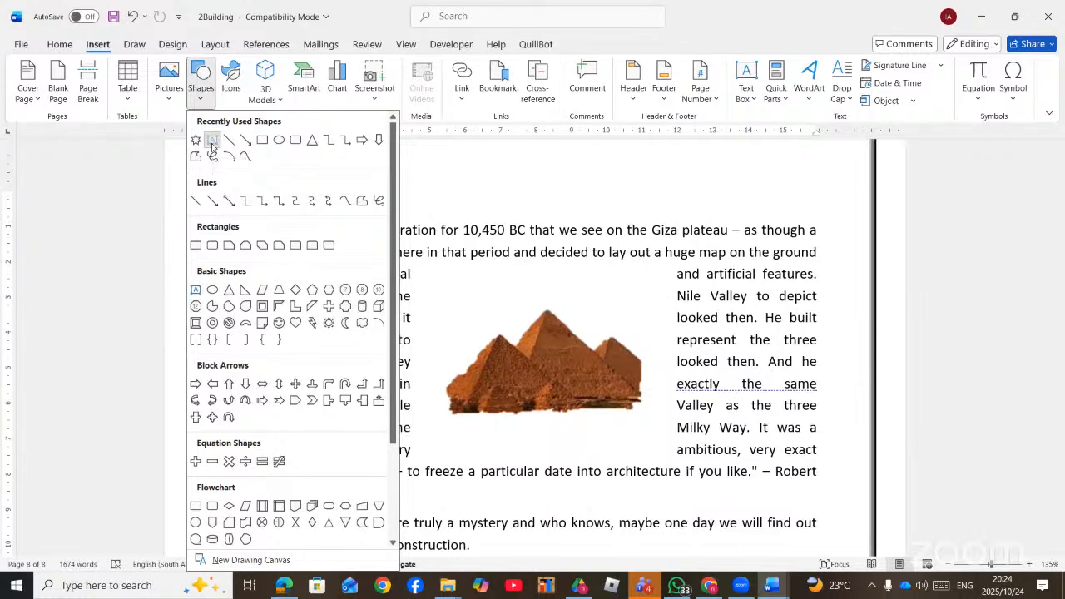
click(212, 142)
drag(233, 201, 830, 504)
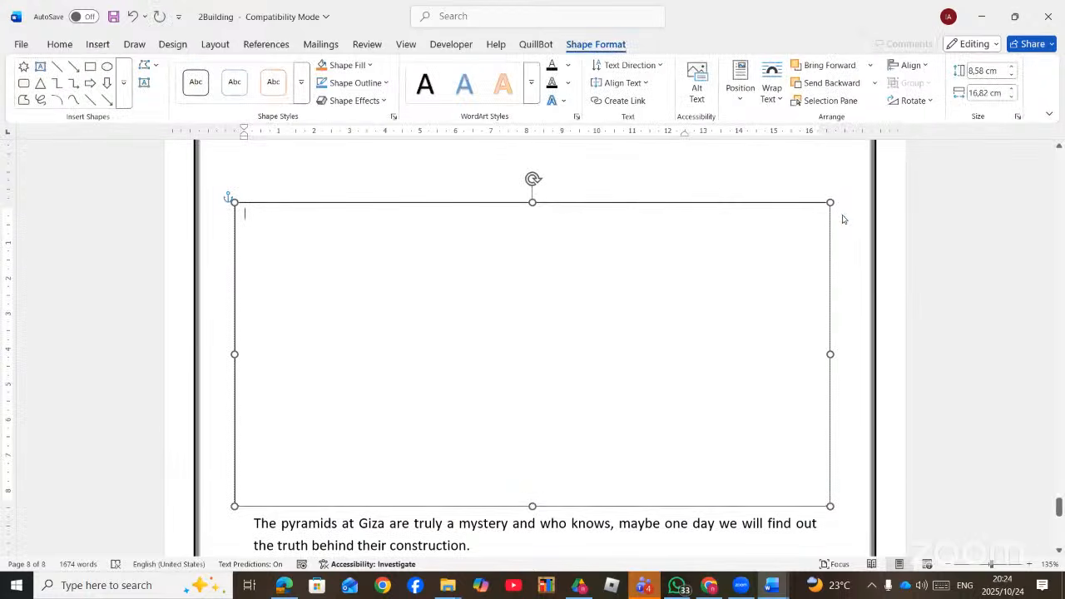
- Set the text box to Behind Text and give it a thick black outline
click(845, 215)
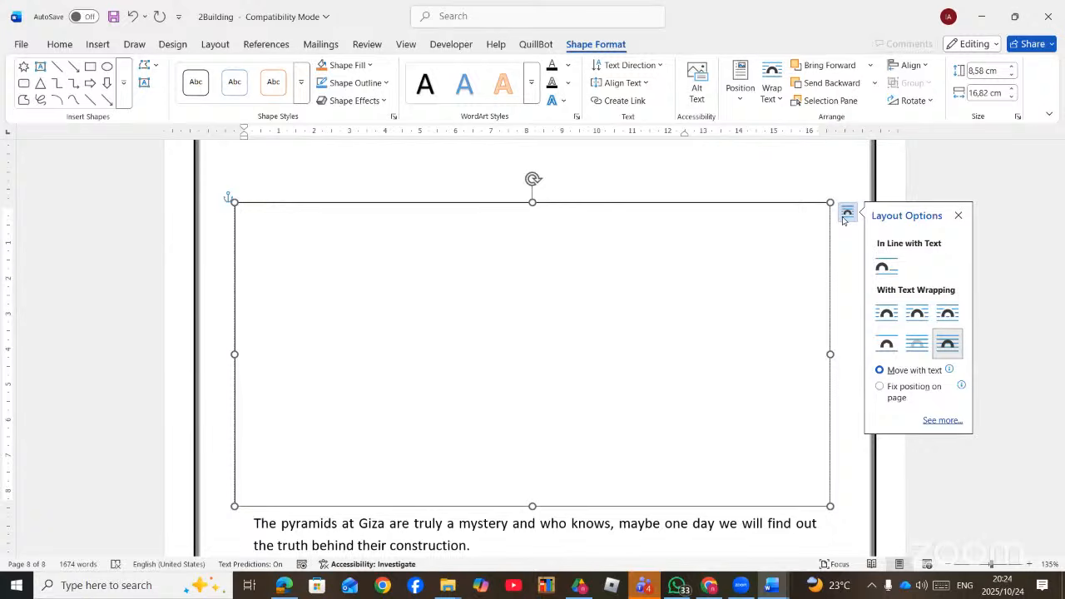
click(915, 344)
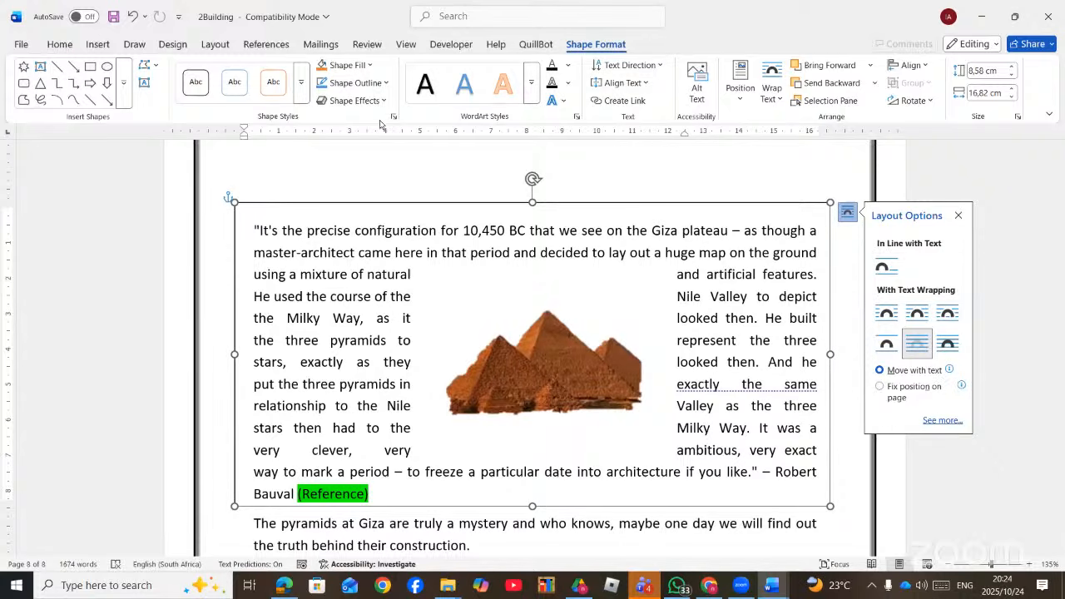
click(387, 83)
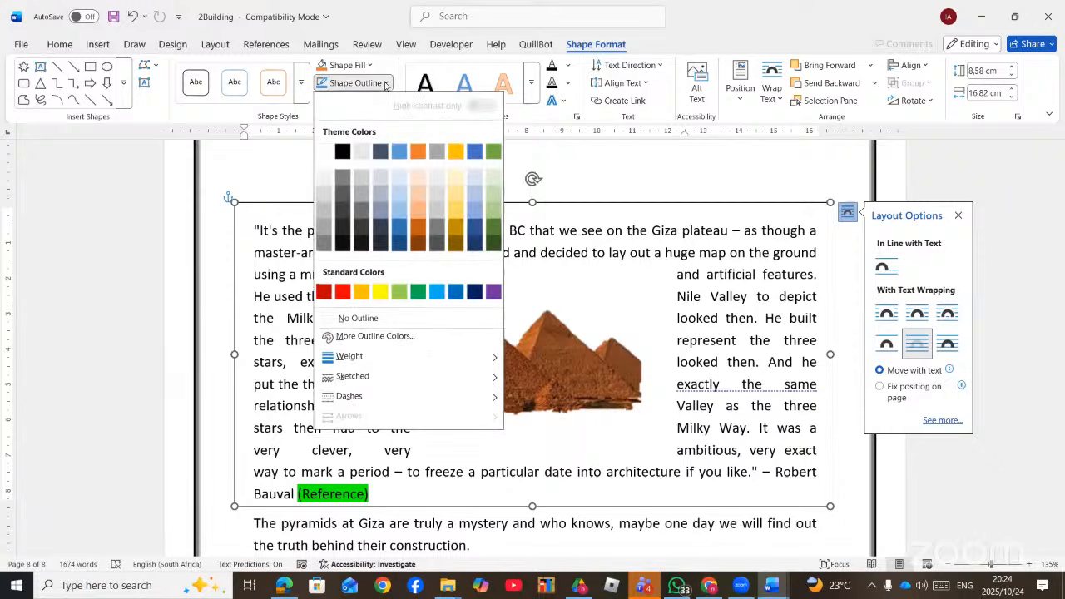
mouse_move(426, 356)
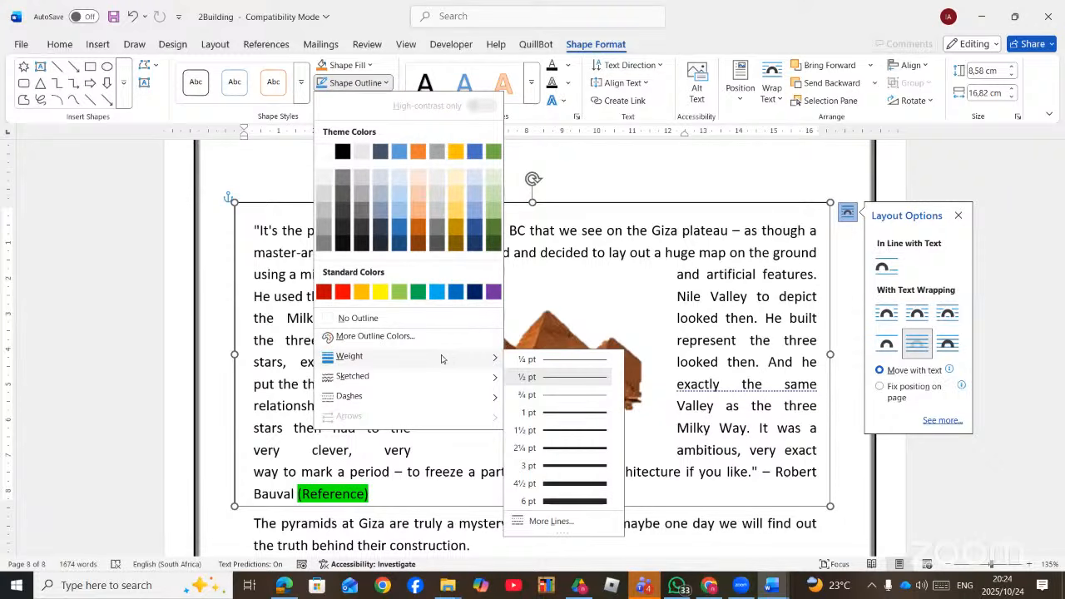
click(554, 464)
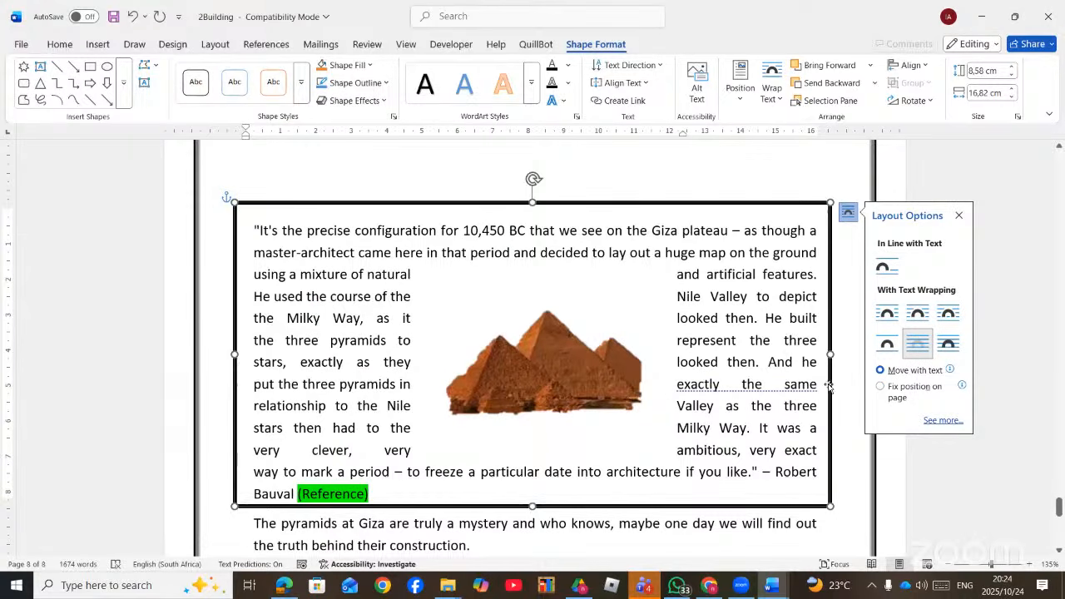
click(845, 405)
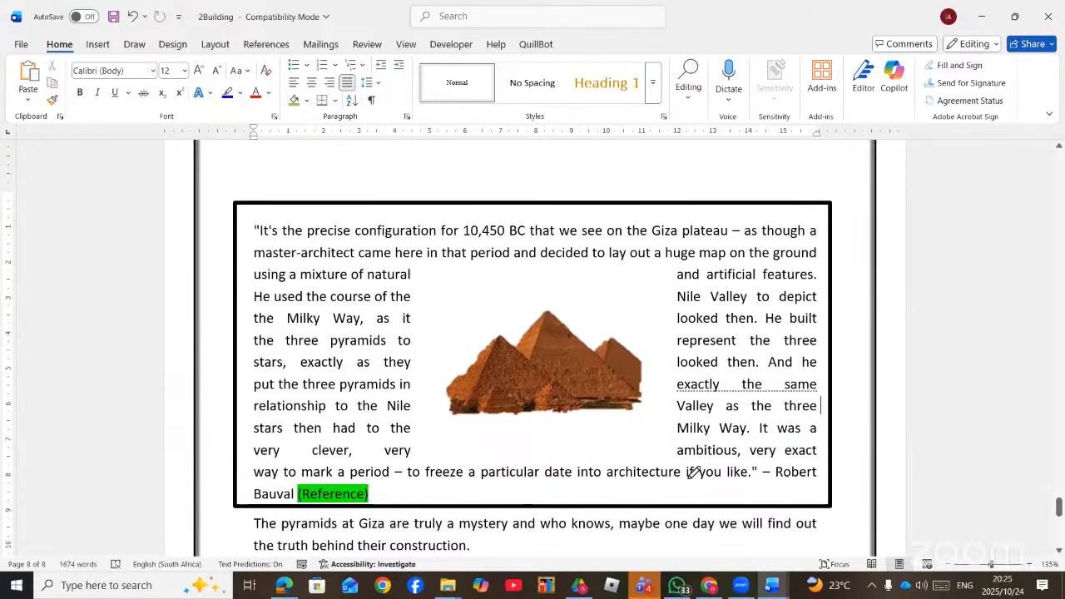
- Scroll up the question PDF and ink a loop around the Olympia picture example
key(alt+Tab)
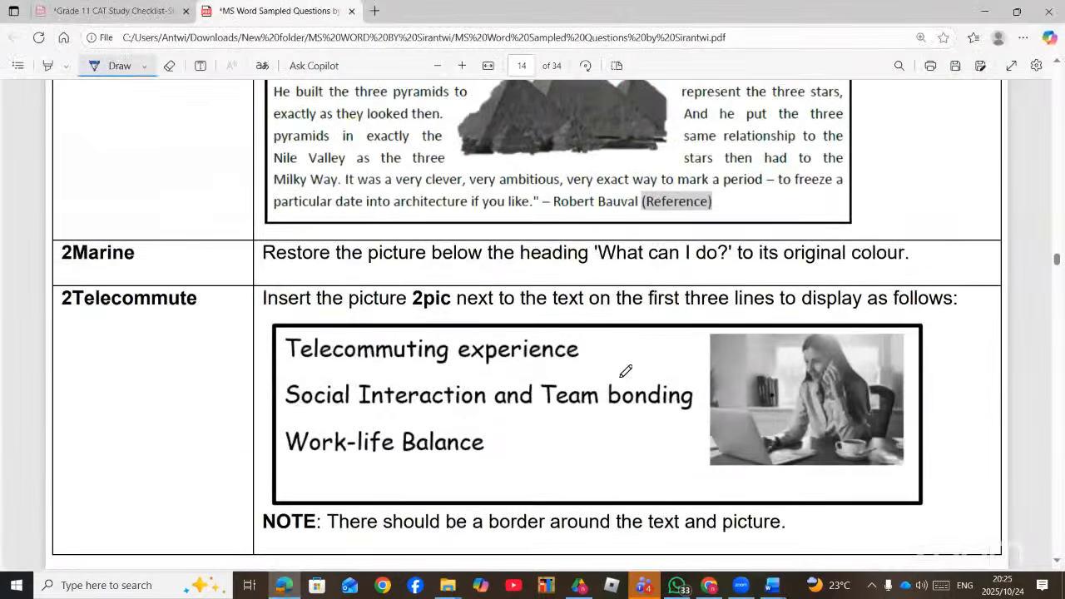
scroll(618, 360, down, 3)
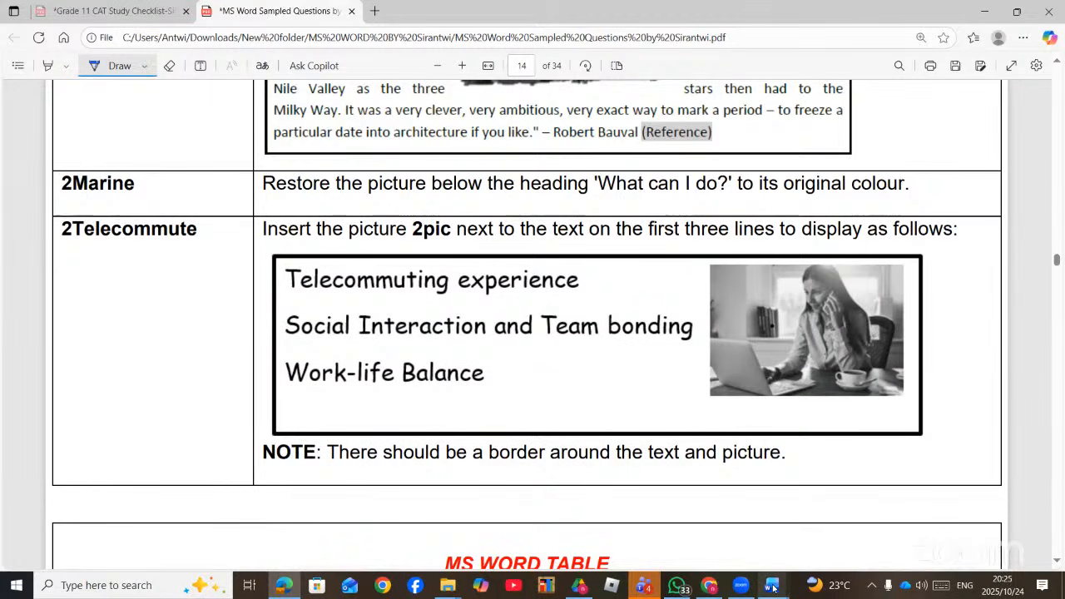
mouse_move(772, 588)
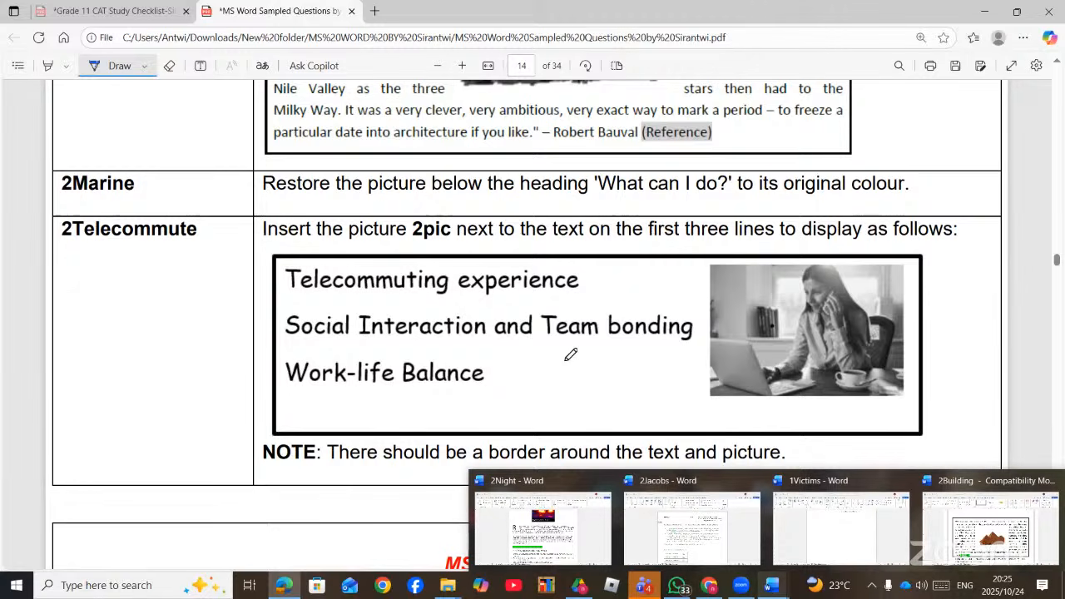
scroll(579, 366, up, 15)
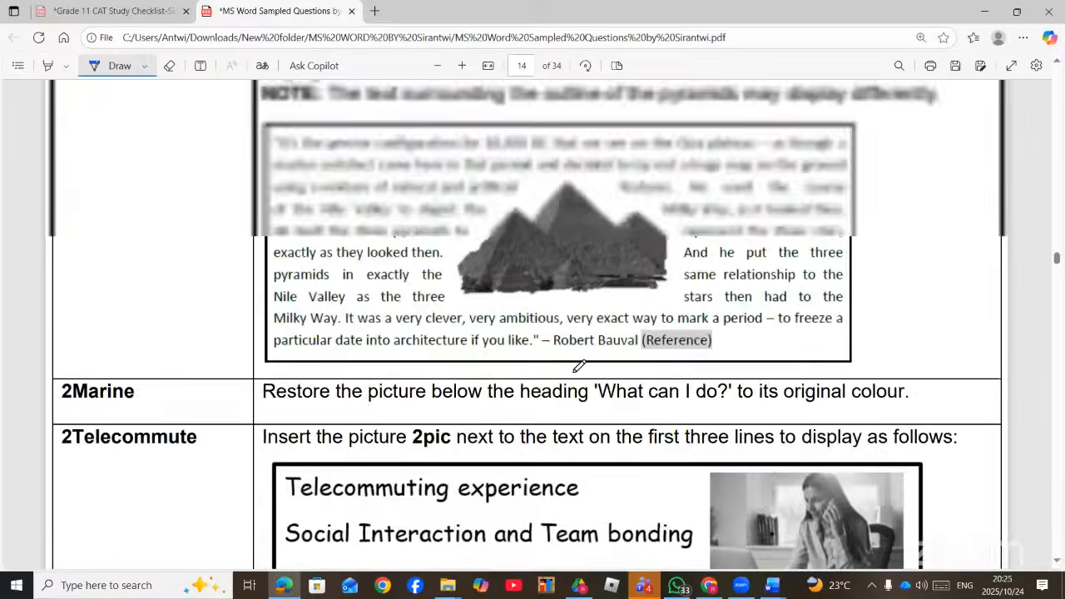
scroll(583, 356, up, 12)
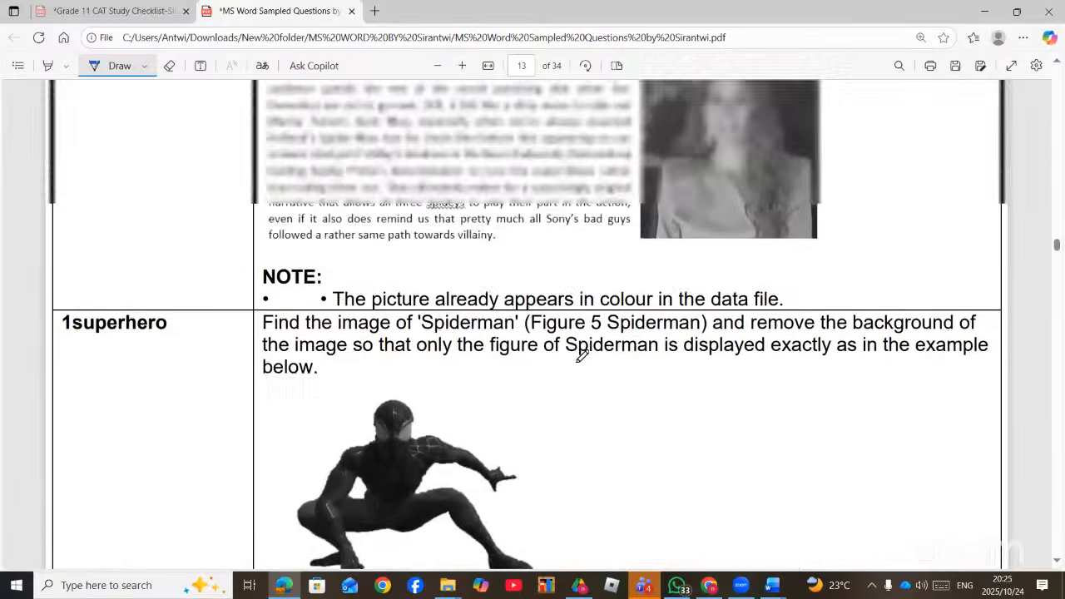
scroll(582, 354, up, 5)
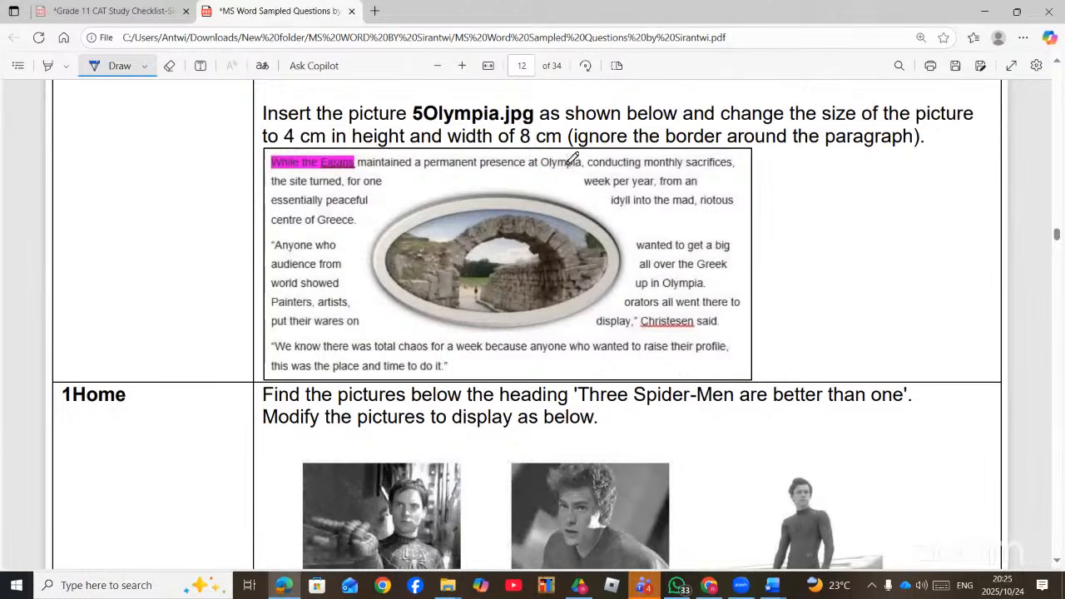
mouse_move(568, 162)
mouse_down()
mouse_move(392, 197)
mouse_move(487, 324)
mouse_move(631, 231)
mouse_move(526, 158)
mouse_move(532, 164)
mouse_up()
scroll(540, 237, up, 5)
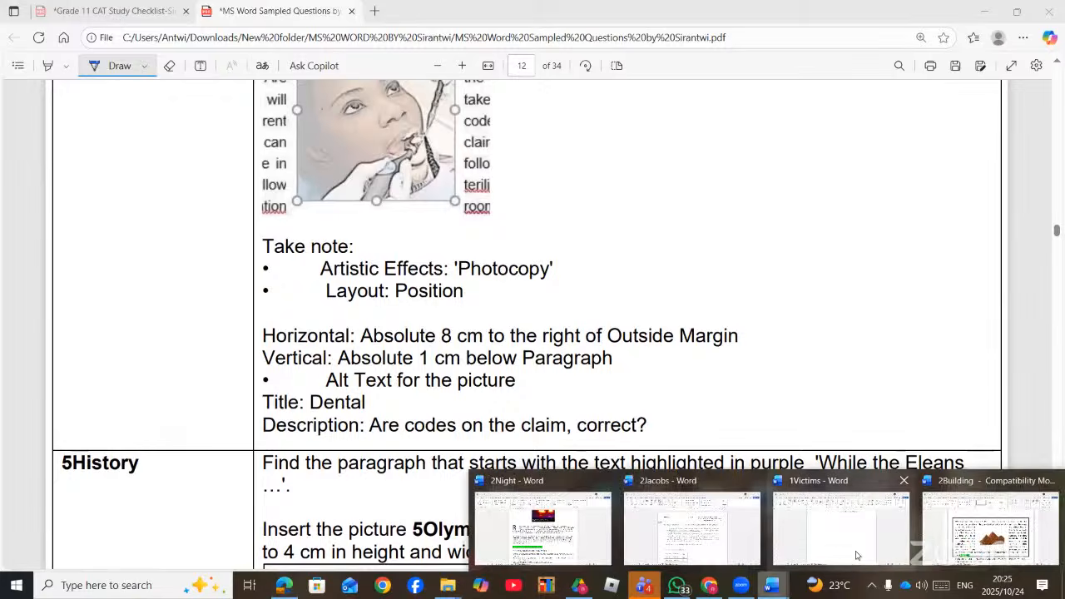
- Switch to the 2Building document and crop the pyramids picture to an Oval shape
click(982, 525)
click(578, 357)
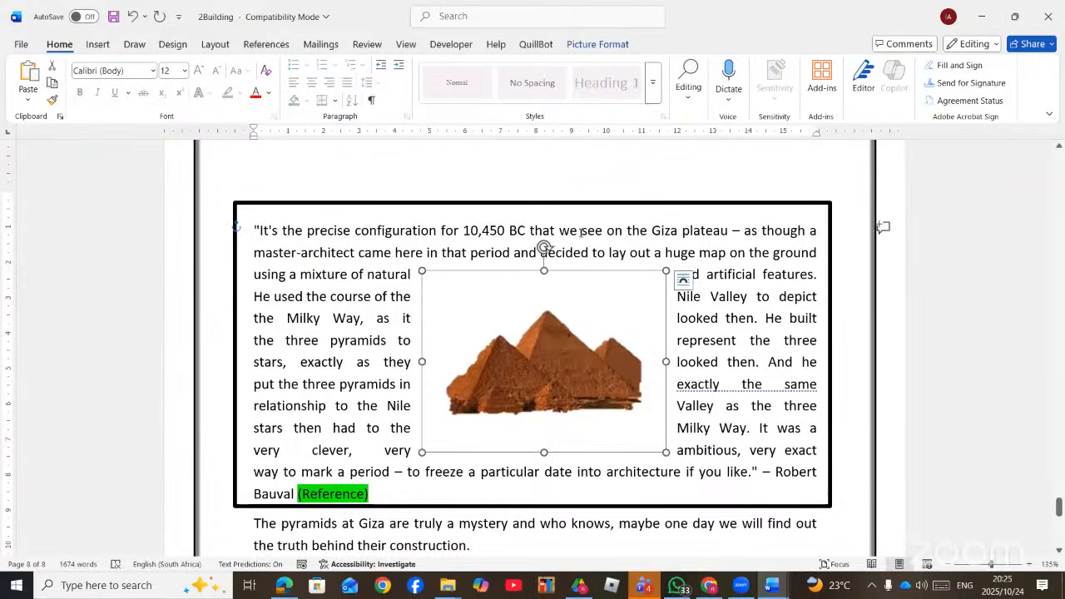
click(611, 49)
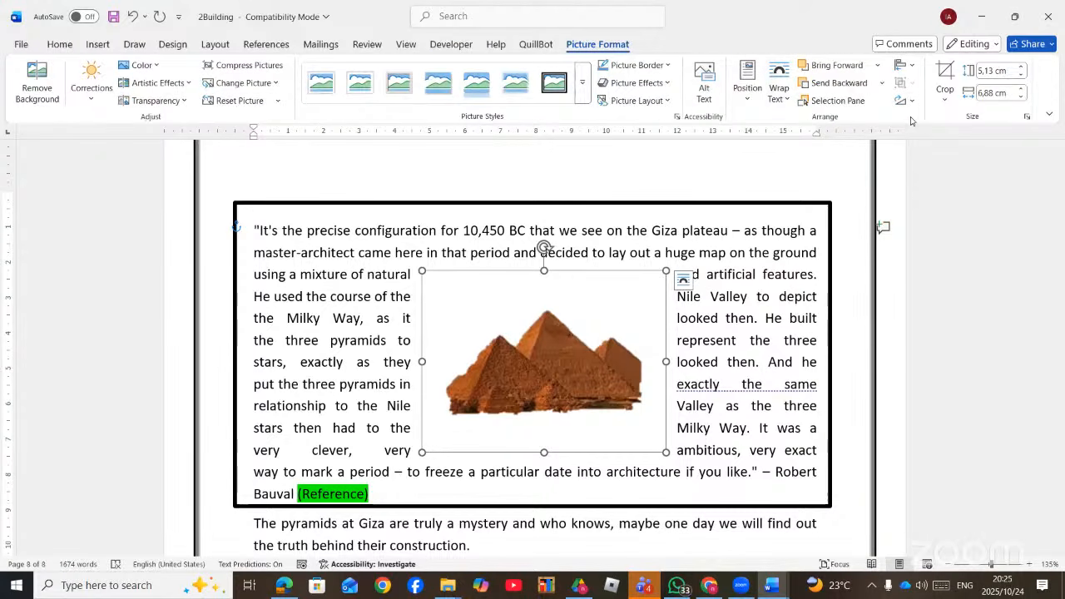
click(937, 102)
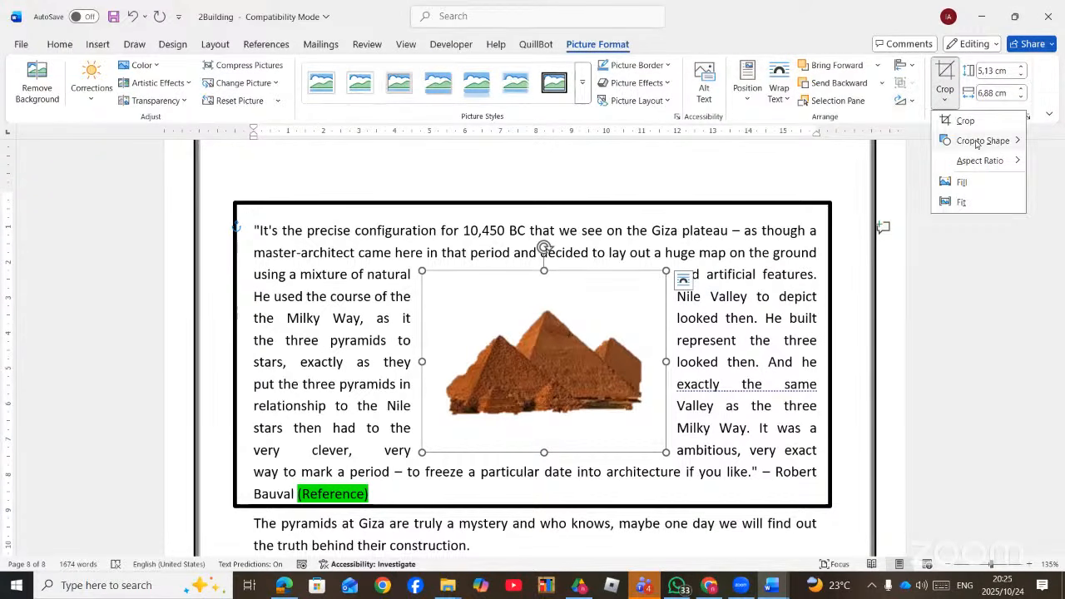
mouse_move(973, 143)
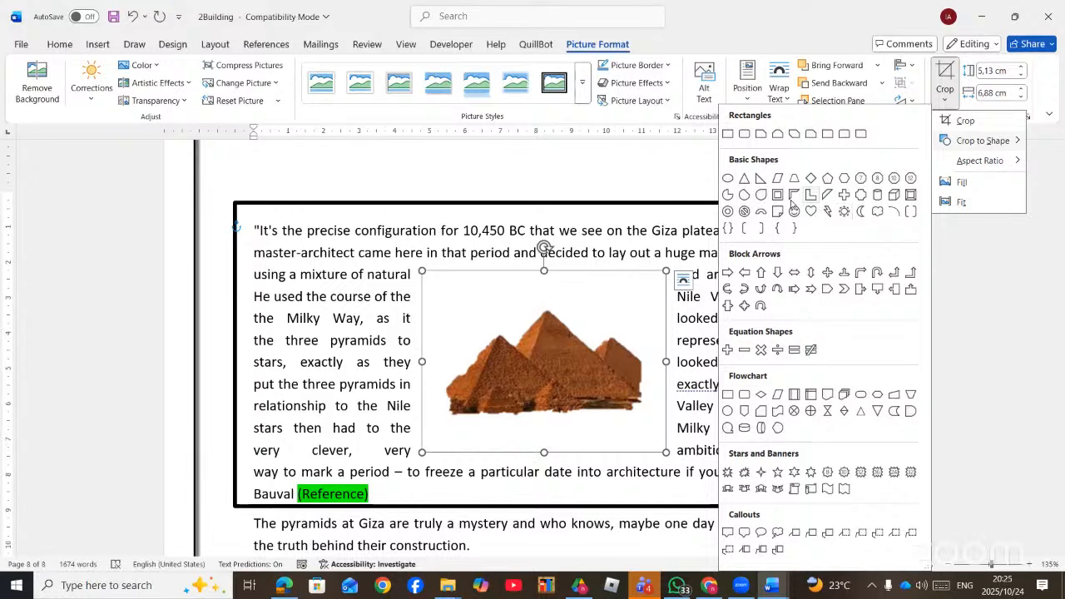
click(727, 181)
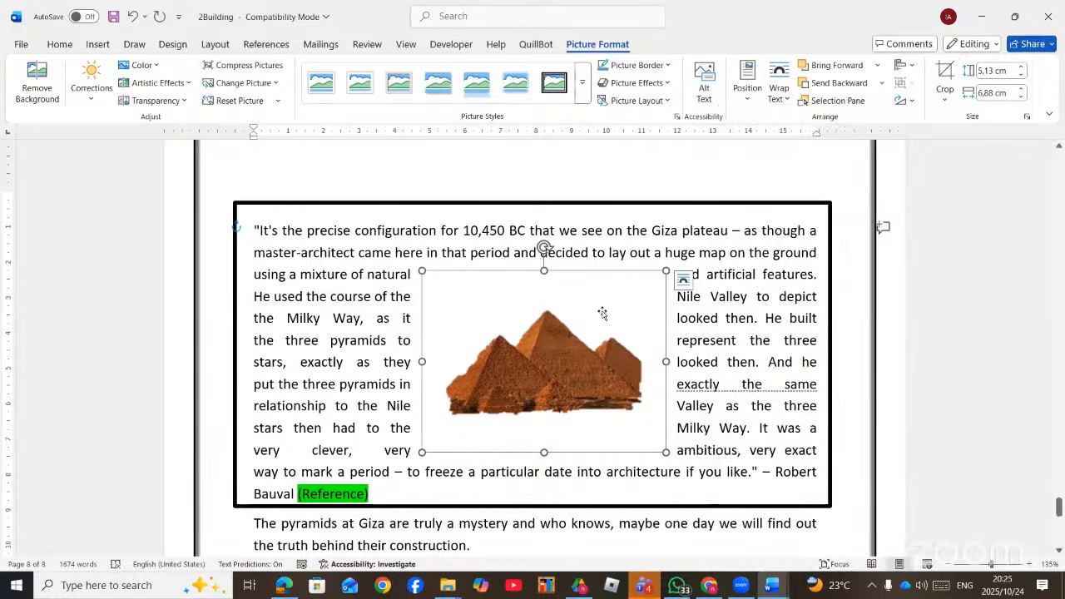
click(732, 288)
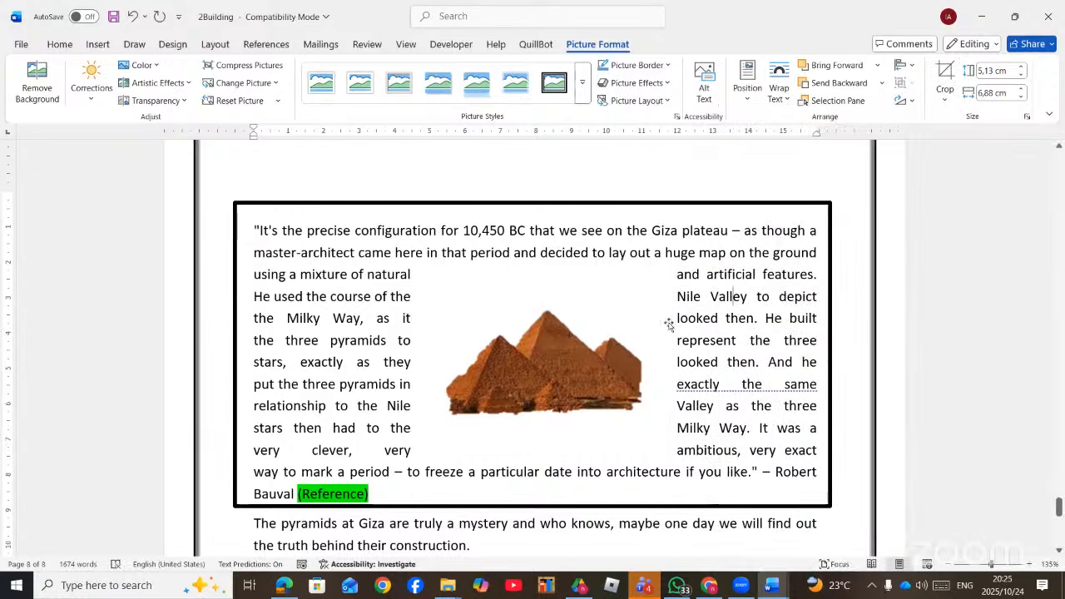
- Reapply Crop to Shape > Oval to the pyramids picture and check the result
click(560, 356)
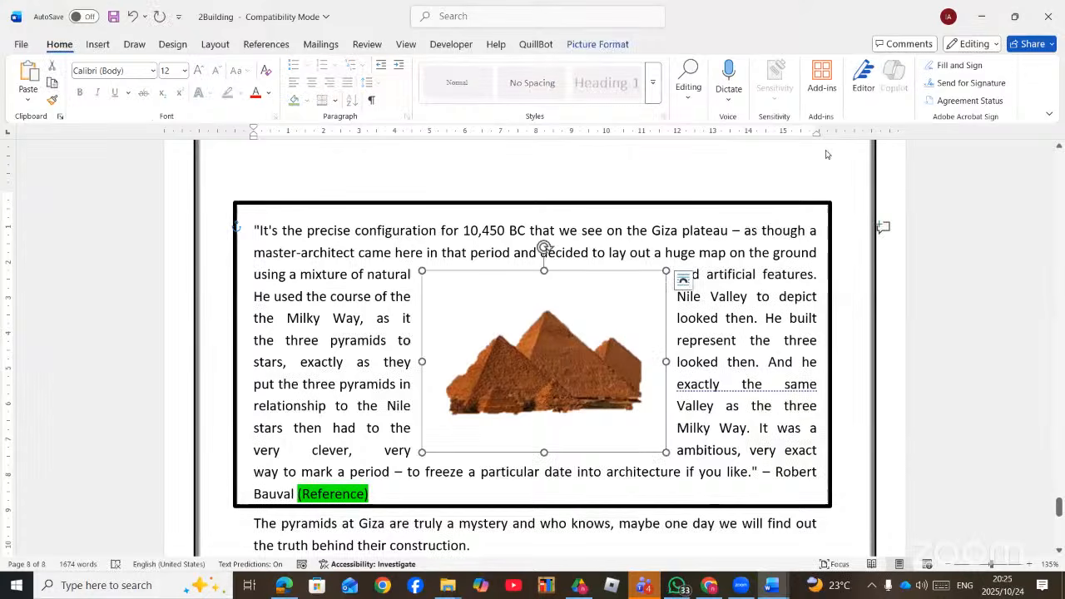
click(597, 44)
click(945, 93)
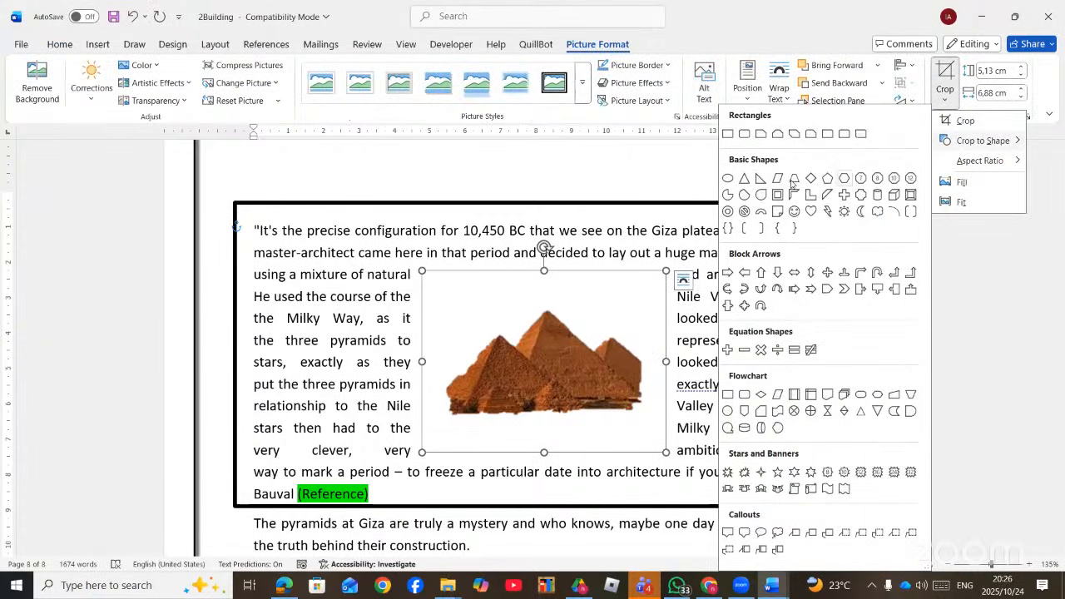
click(729, 178)
click(649, 254)
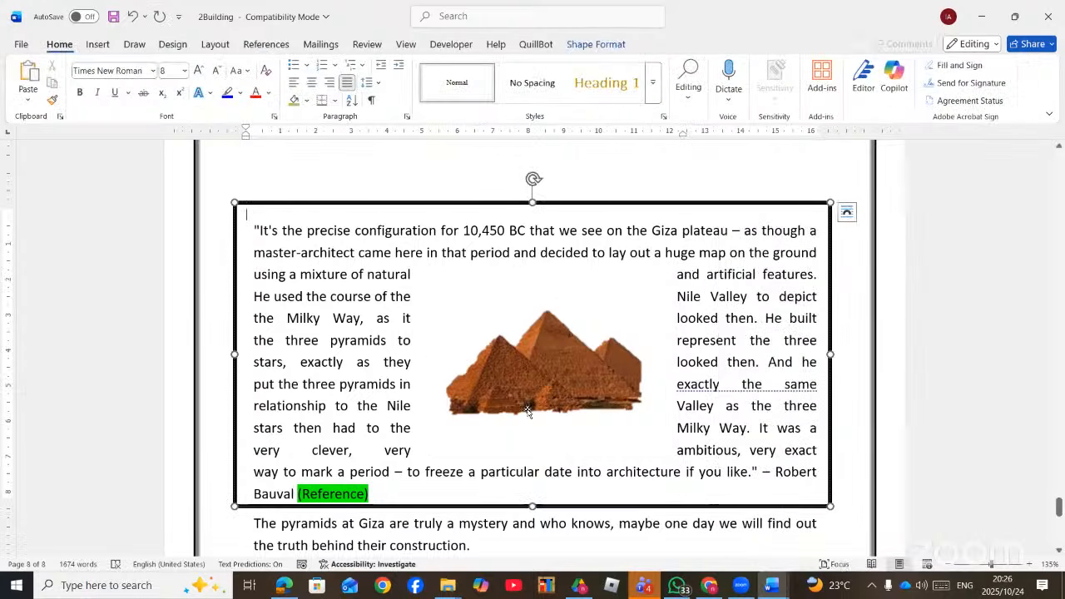
click(540, 383)
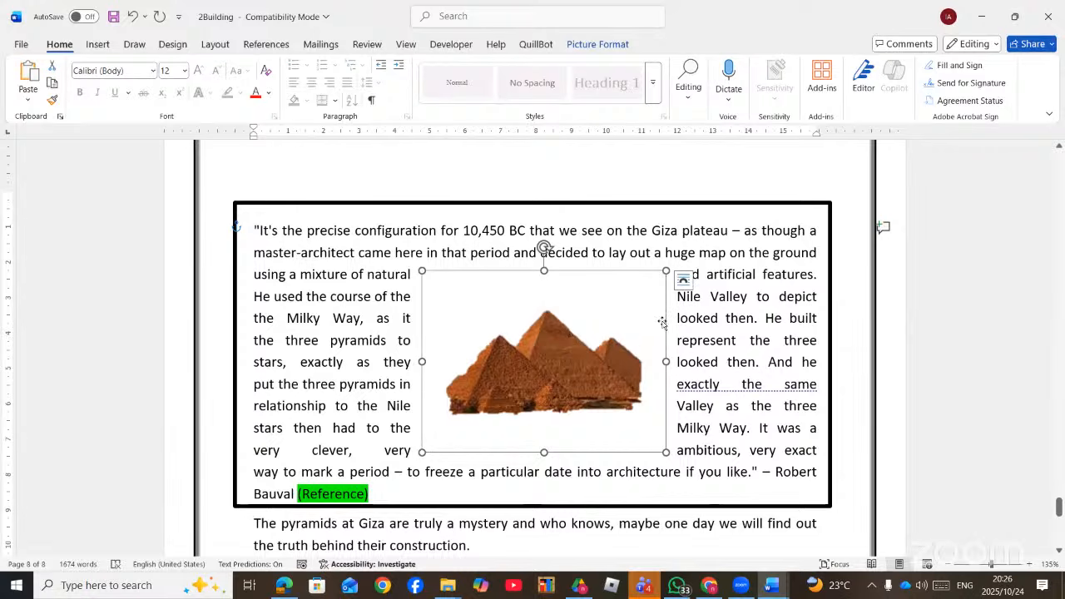
- Crop the Great Pyramid diagram to an Oval shape
scroll(610, 336, up, 10)
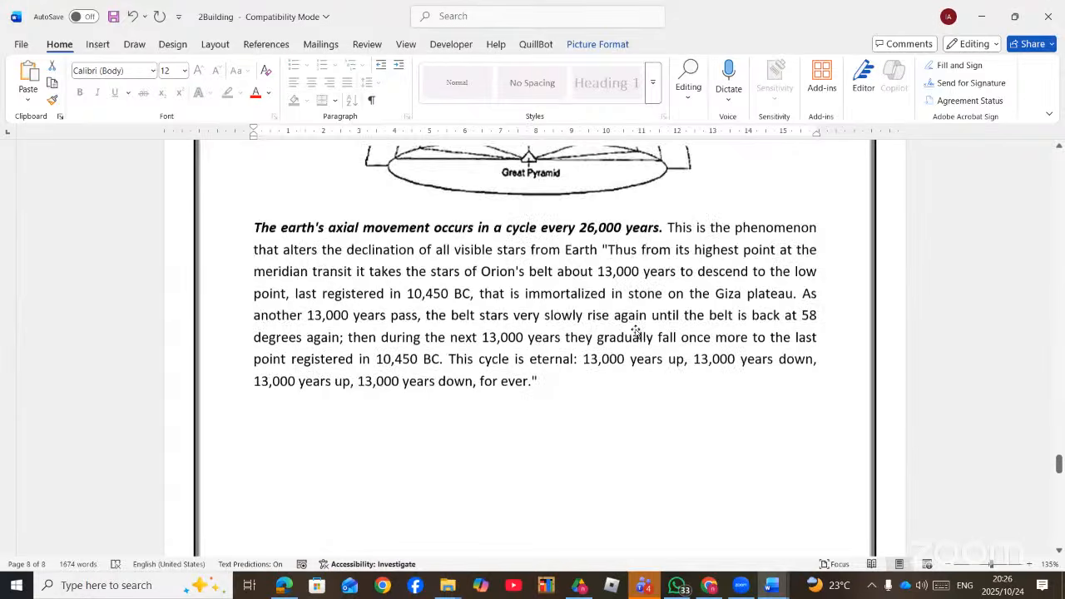
click(610, 274)
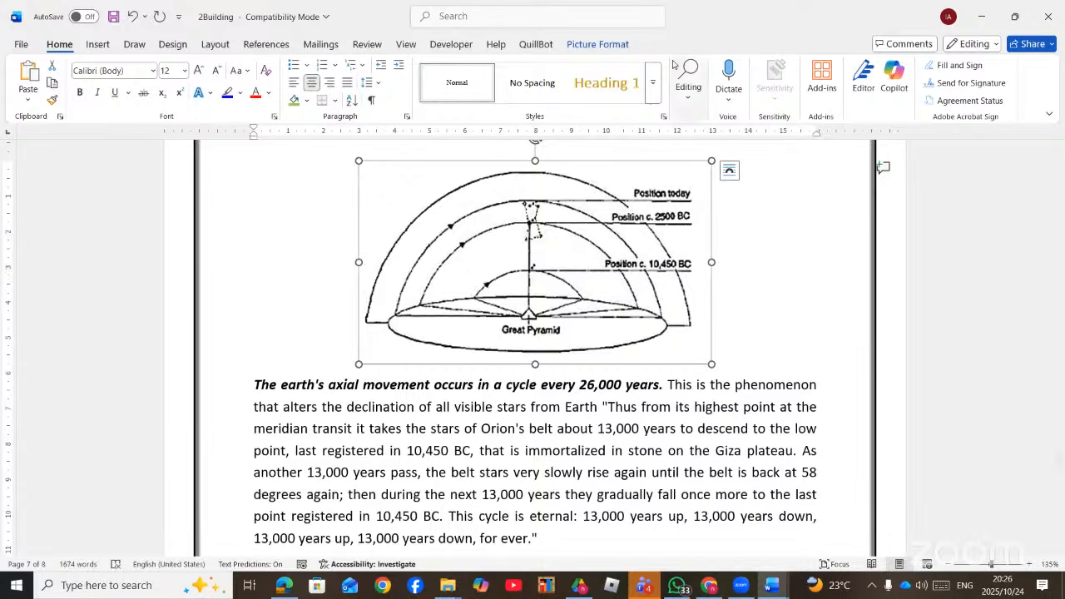
click(618, 50)
click(945, 97)
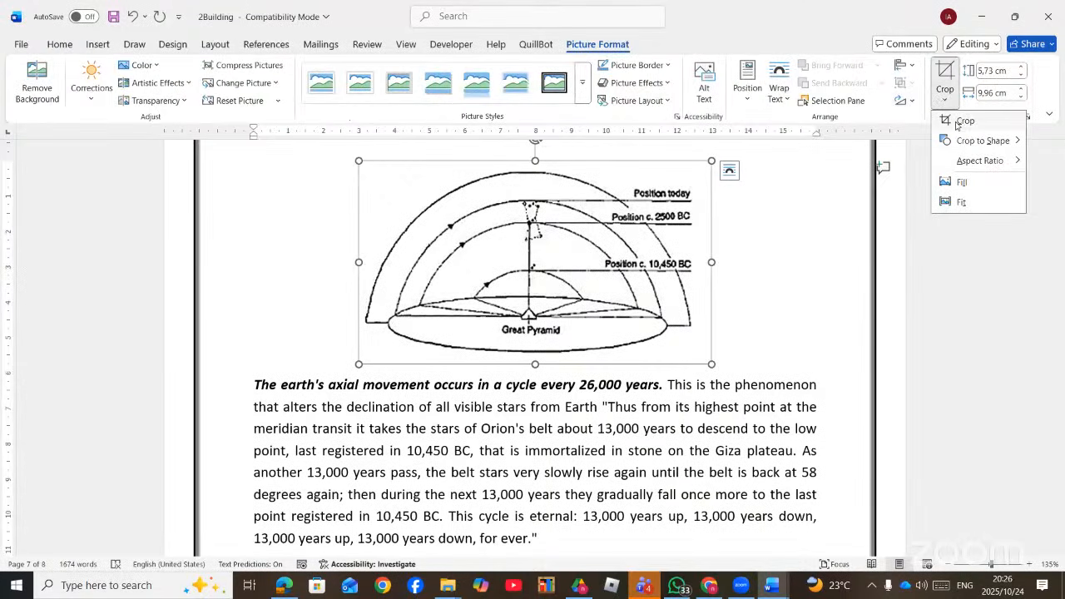
mouse_move(973, 141)
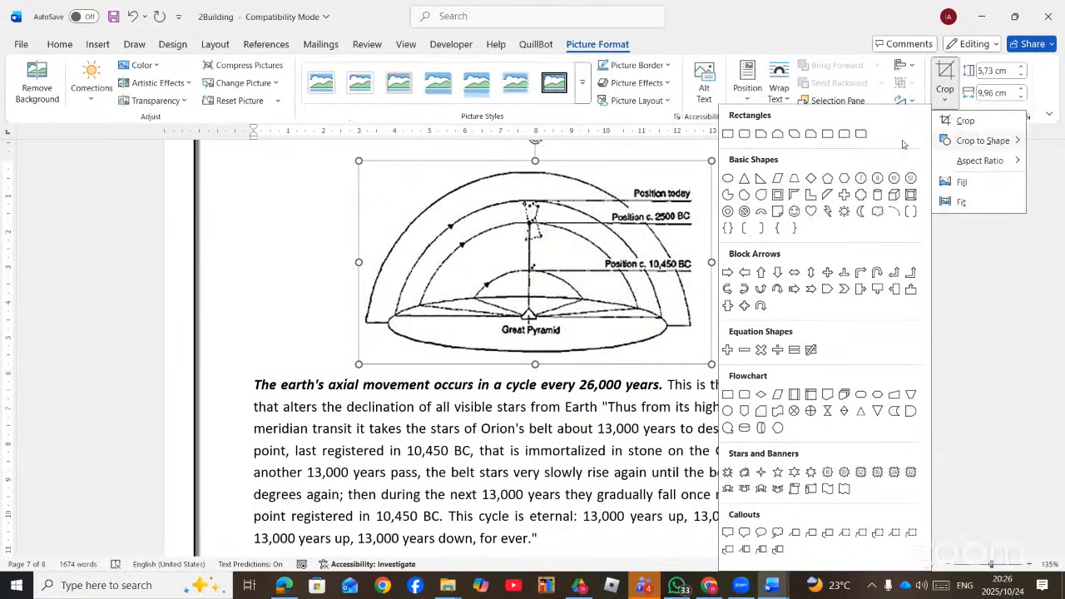
click(730, 181)
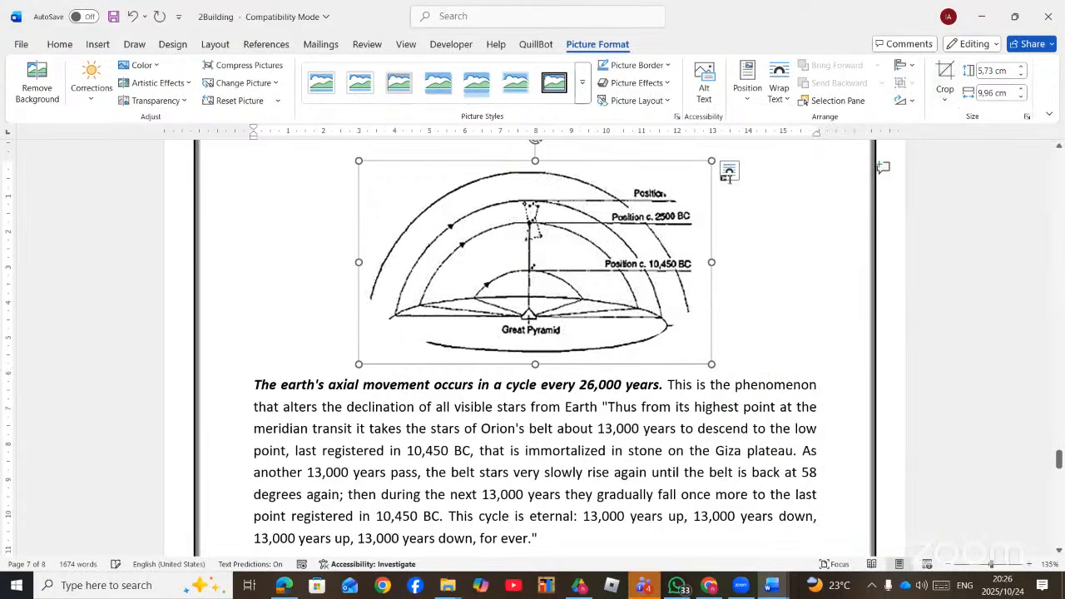
click(796, 240)
- Close the 2Building document without saving its changes
scroll(789, 341, up, 15)
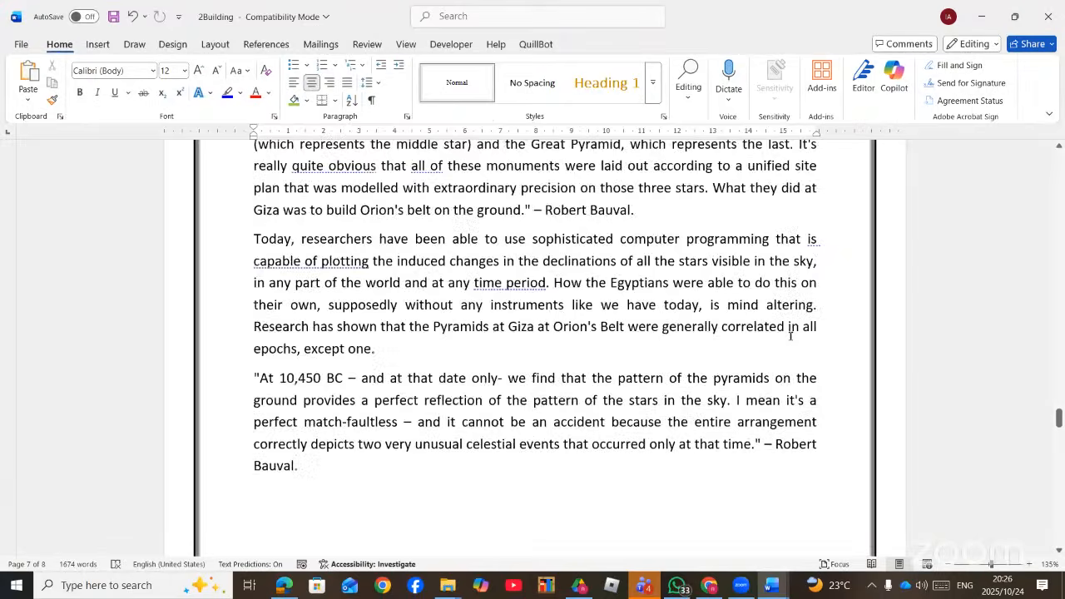
scroll(790, 334, up, 15)
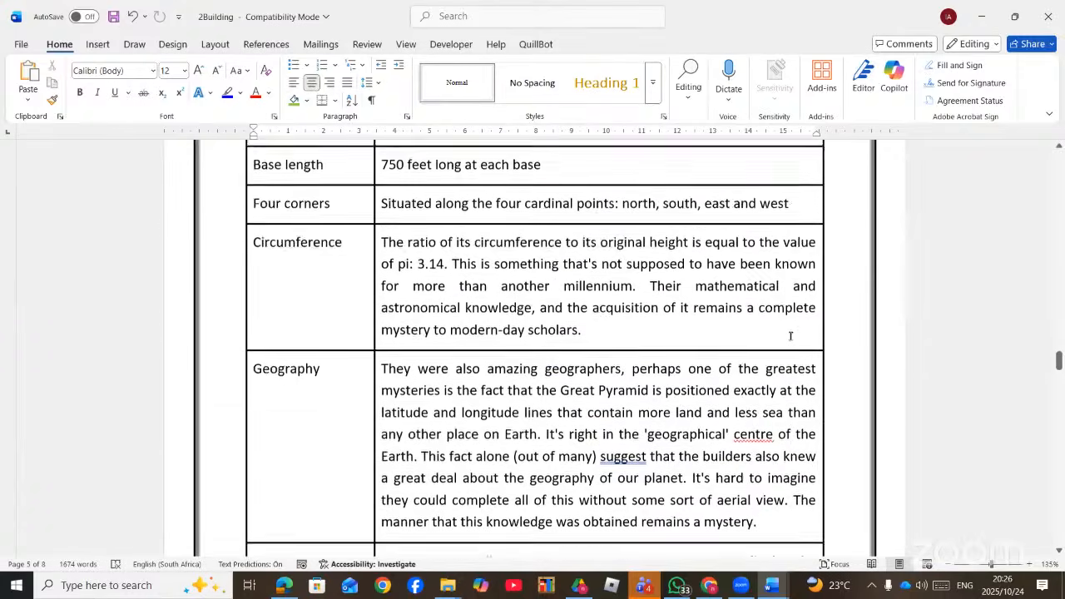
scroll(791, 340, up, 15)
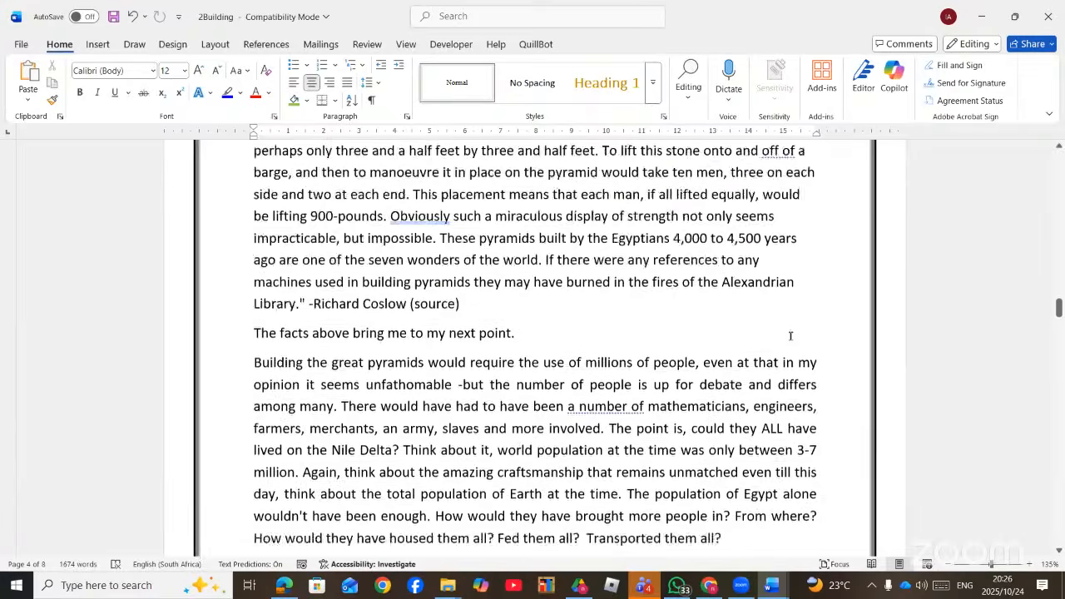
scroll(790, 335, up, 15)
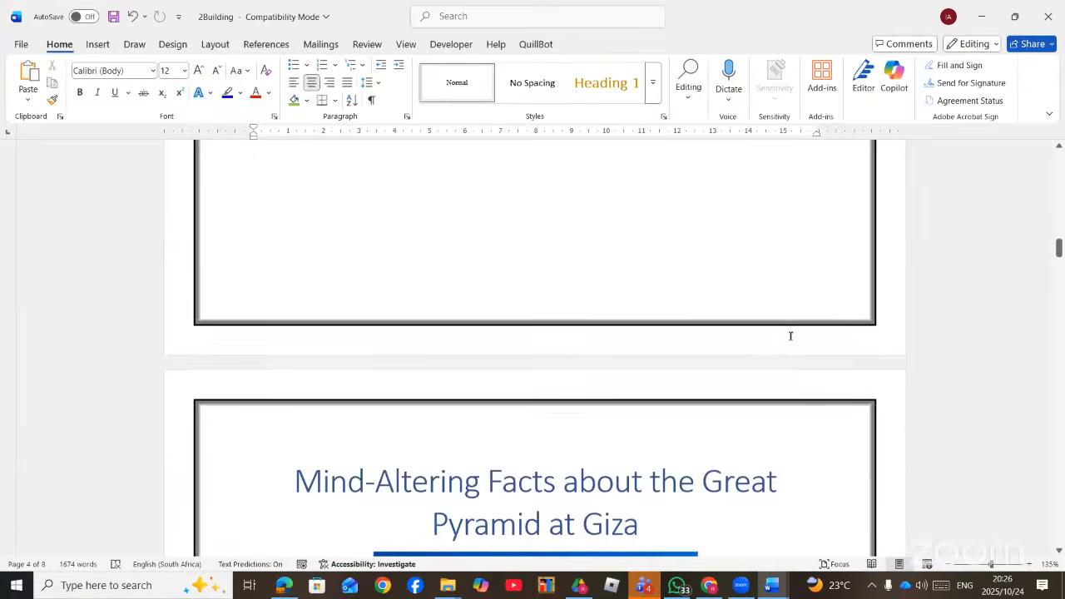
scroll(791, 335, up, 10)
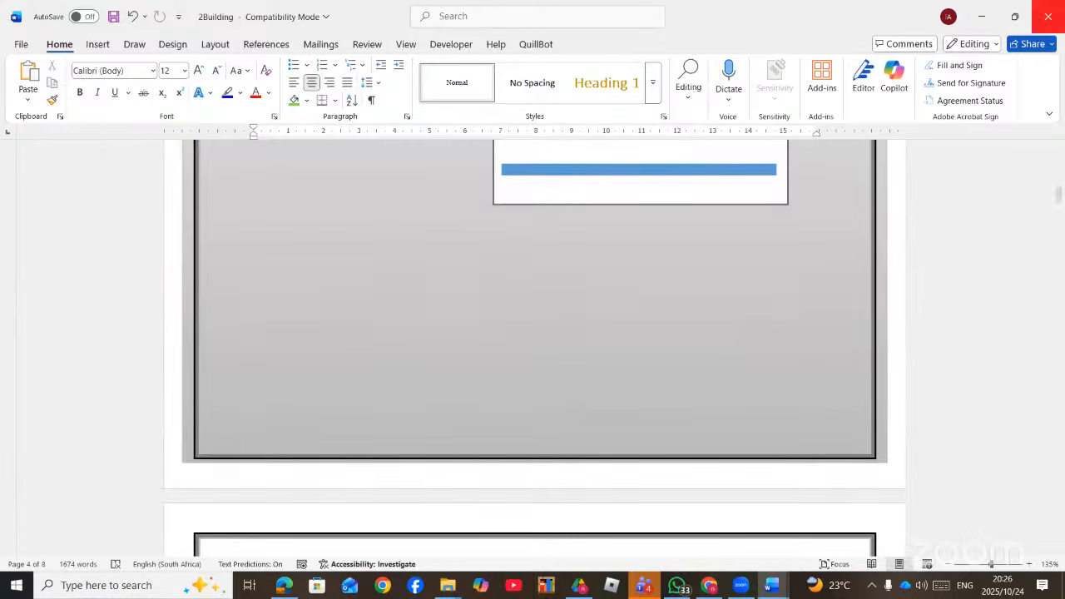
click(1058, 18)
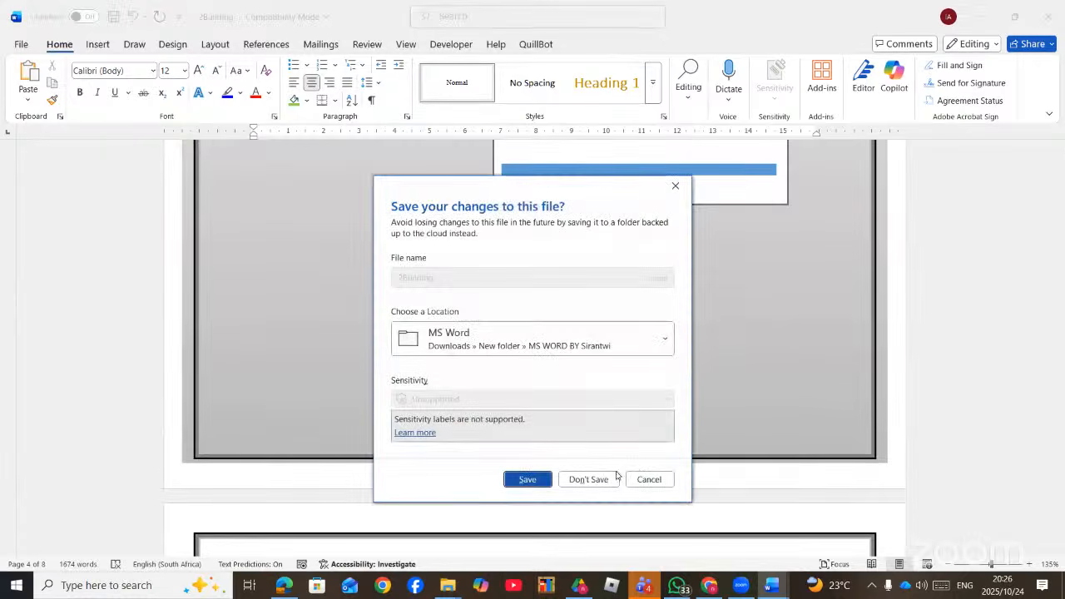
click(596, 488)
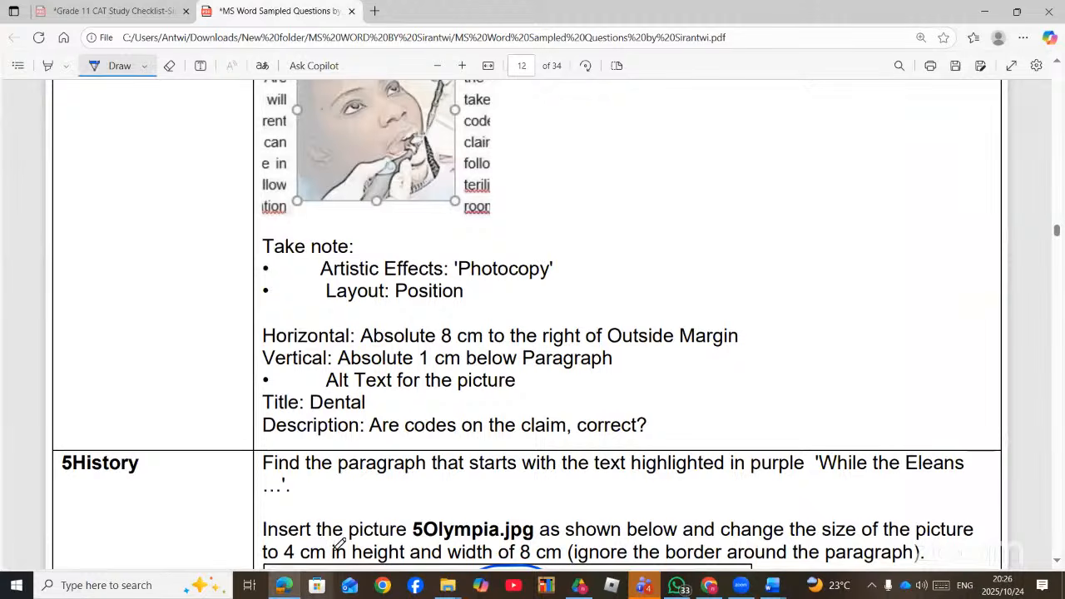
- Find the page 9 1member newsletter task in the question PDF, then show the taskbar windows
scroll(486, 286, up, 10)
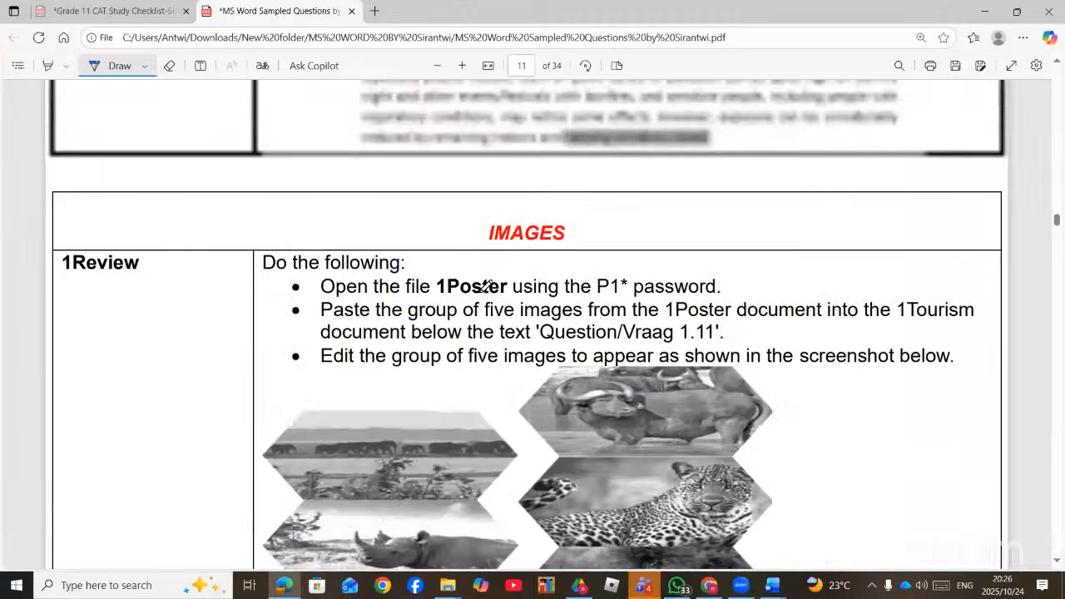
scroll(512, 321, down, 3)
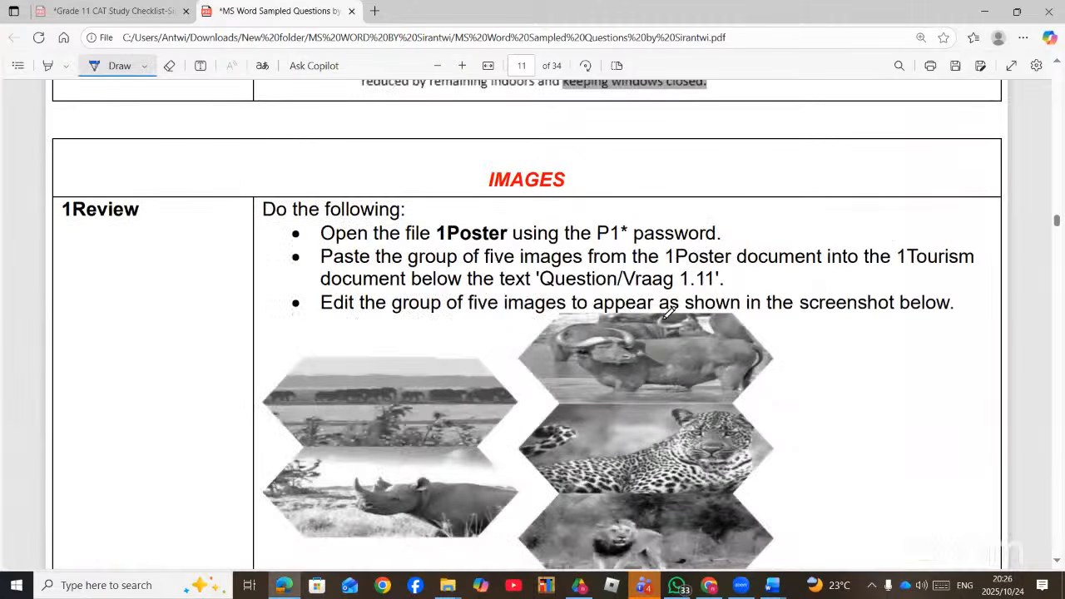
scroll(669, 311, up, 5)
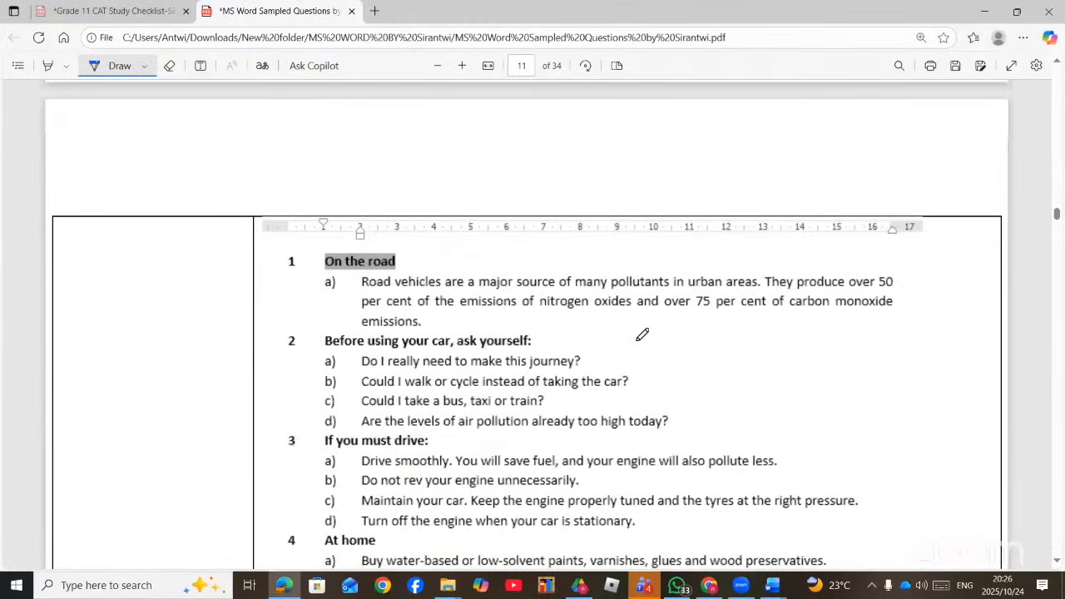
scroll(642, 335, up, 15)
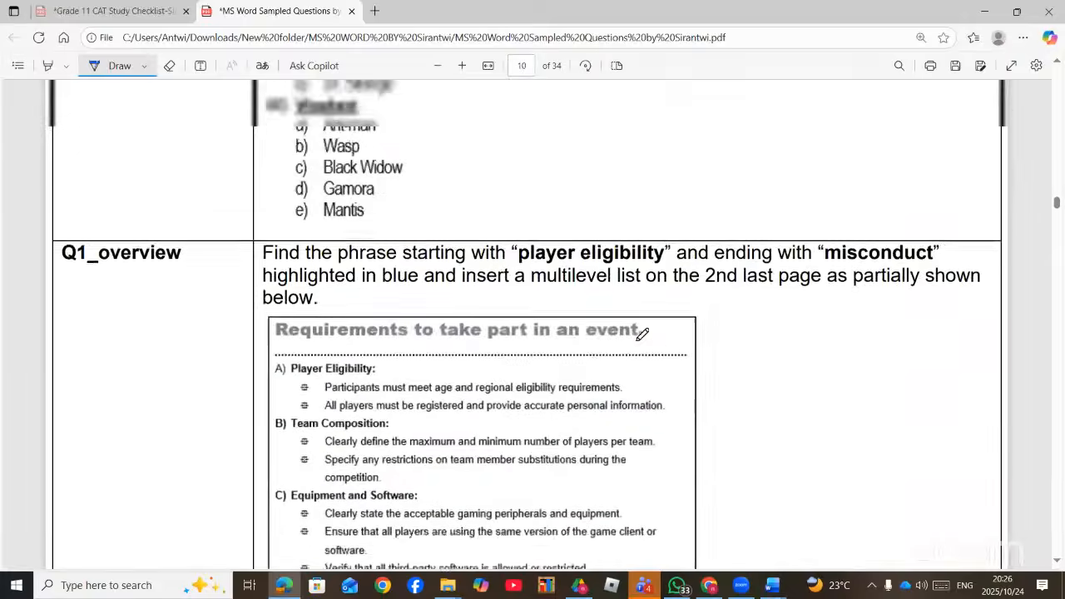
scroll(642, 335, up, 7)
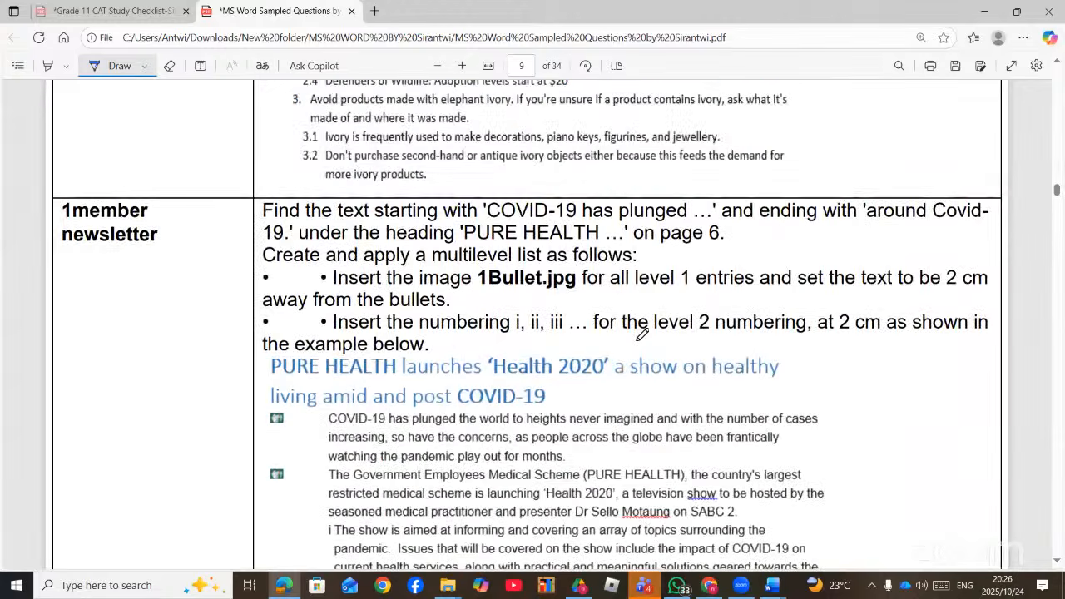
scroll(643, 335, up, 2)
scroll(642, 335, down, 4)
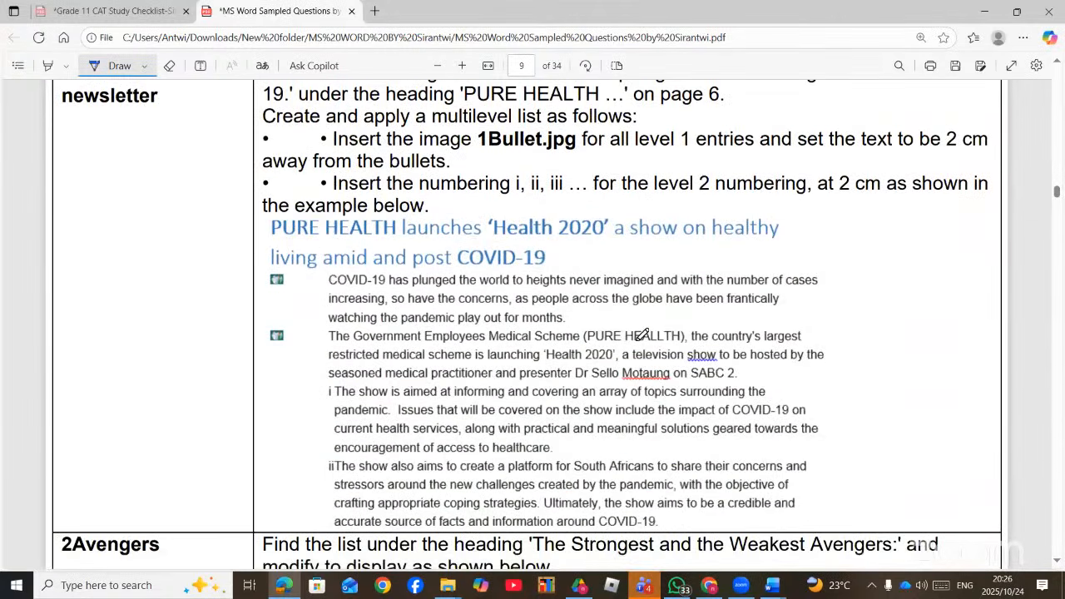
scroll(643, 335, up, 12)
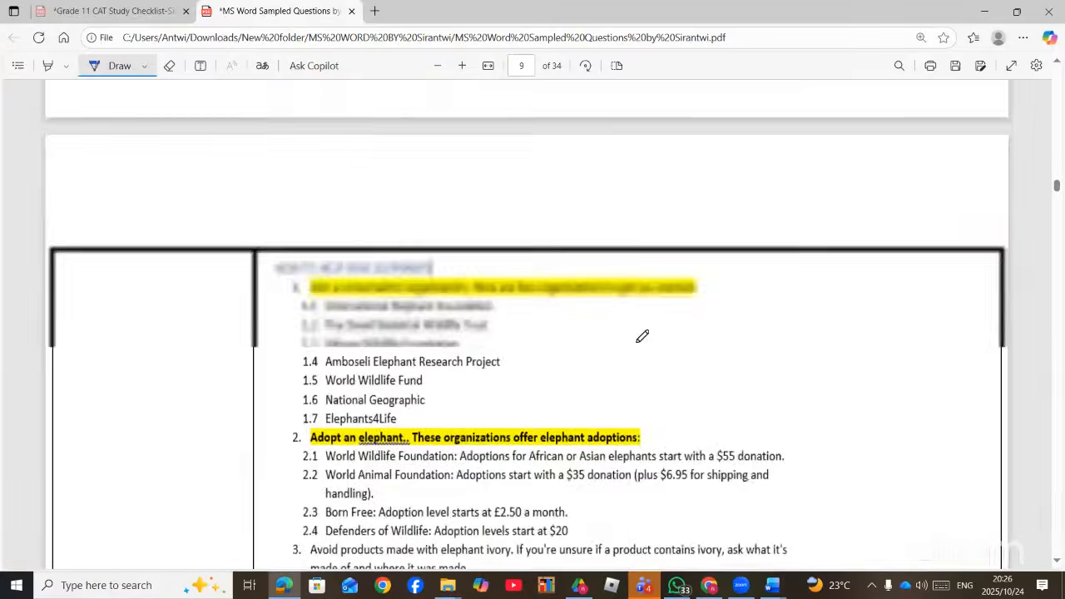
scroll(642, 335, up, 1)
scroll(642, 335, down, 3)
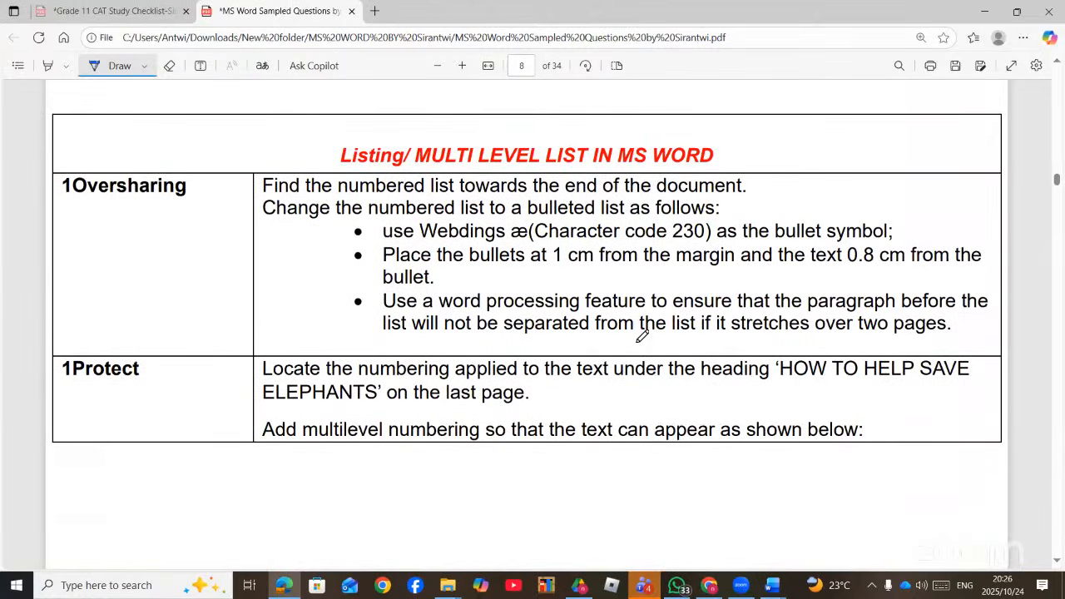
scroll(642, 334, down, 10)
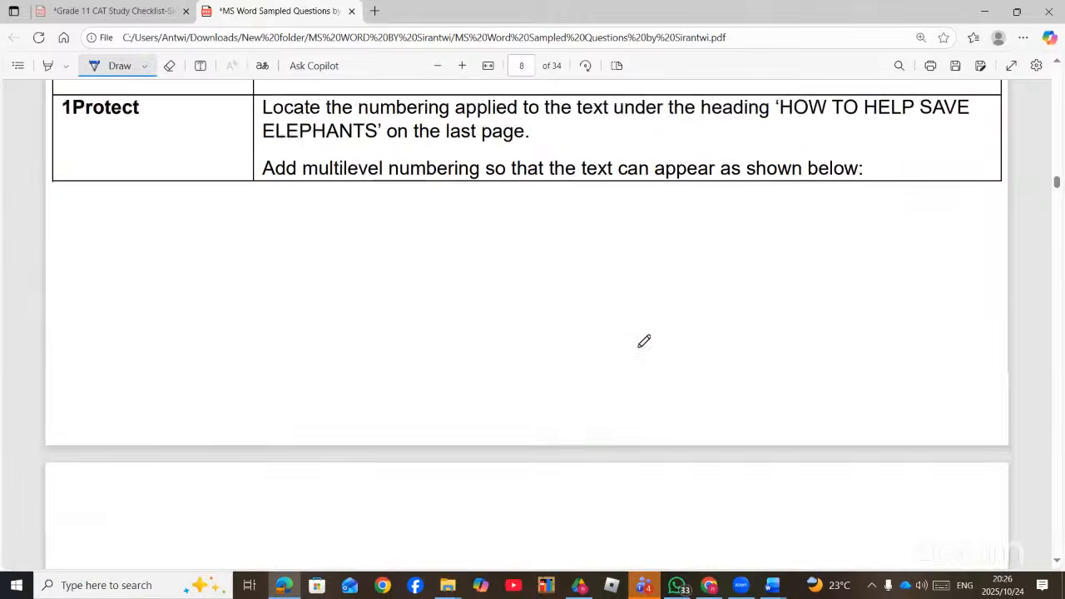
scroll(644, 341, up, 3)
scroll(645, 341, down, 10)
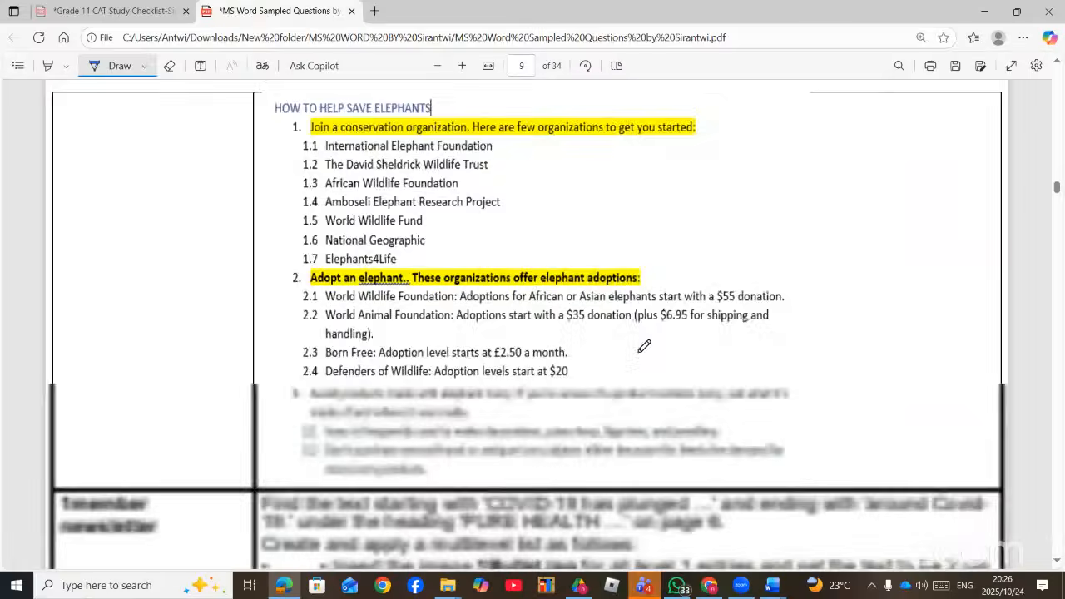
scroll(644, 345, up, 1)
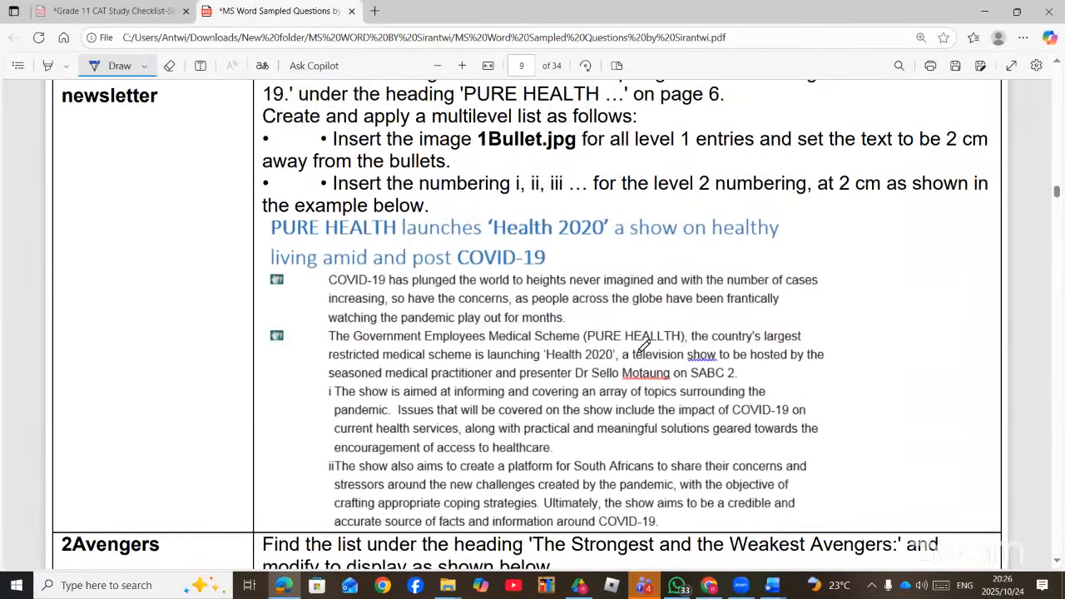
scroll(644, 344, up, 2)
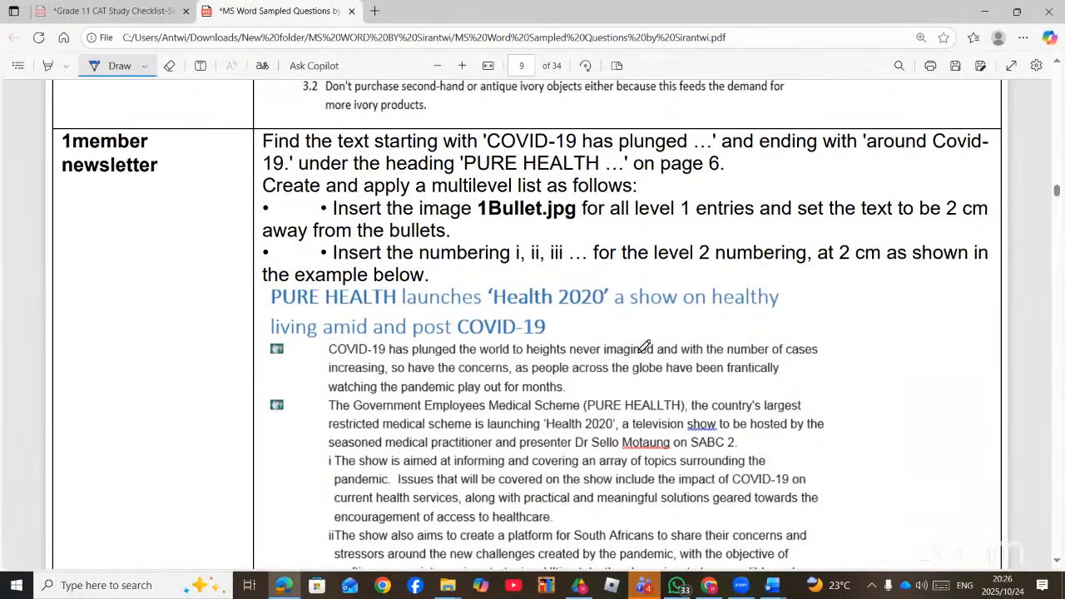
click(774, 587)
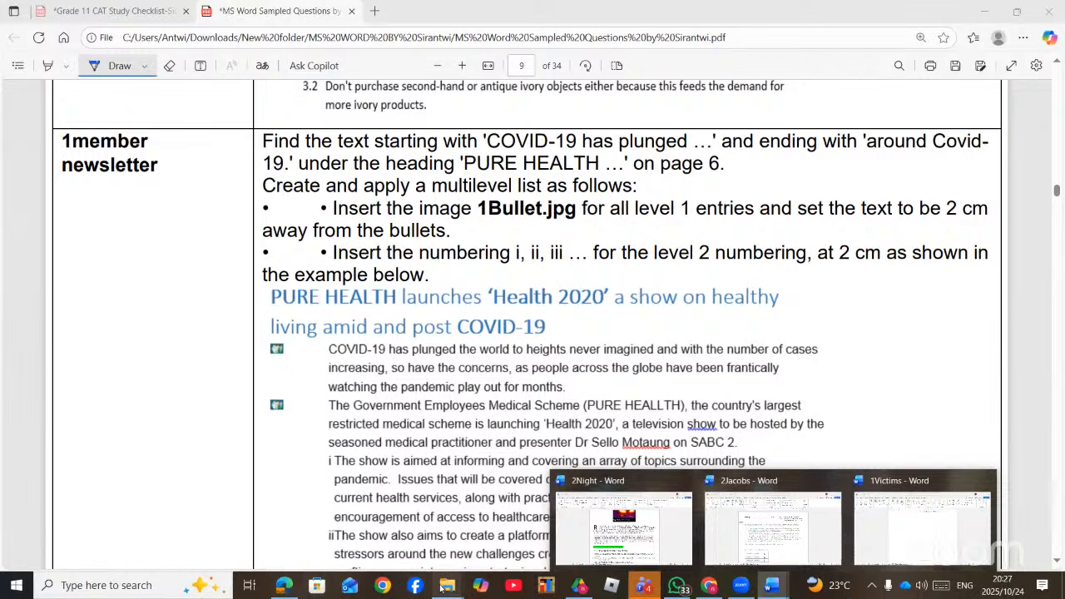
- Bring the MS Word folder forward and open 1Member Newsletter from it
click(404, 528)
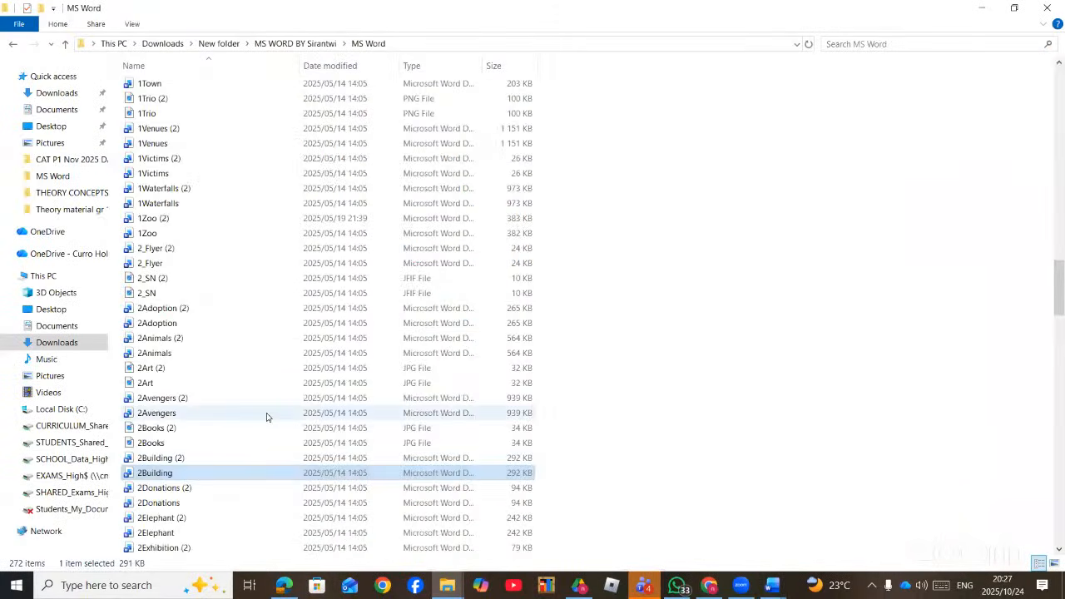
click(273, 424)
scroll(274, 425, up, 10)
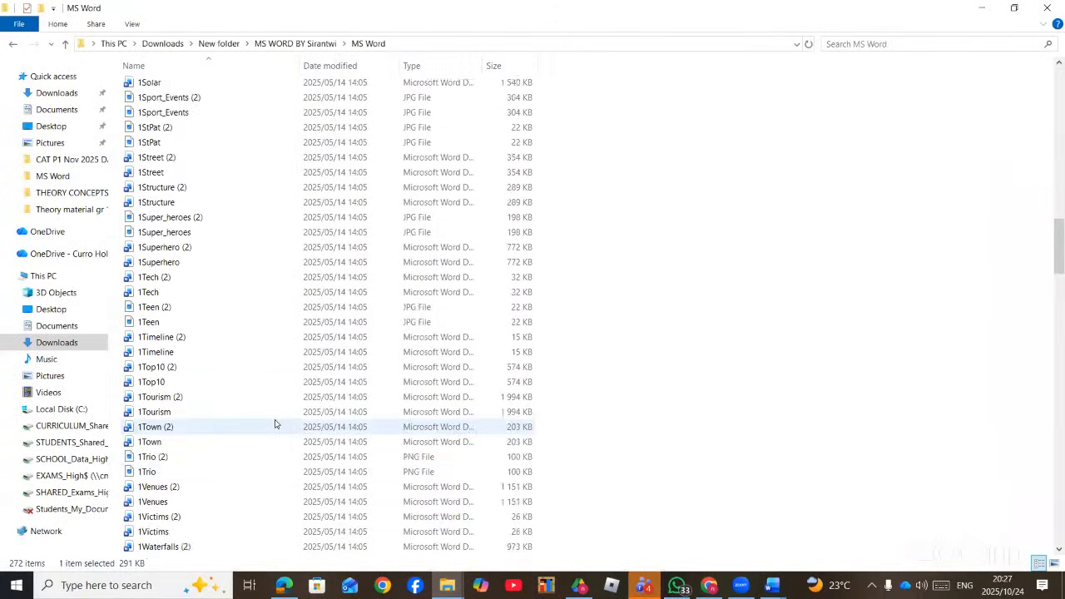
scroll(275, 424, up, 8)
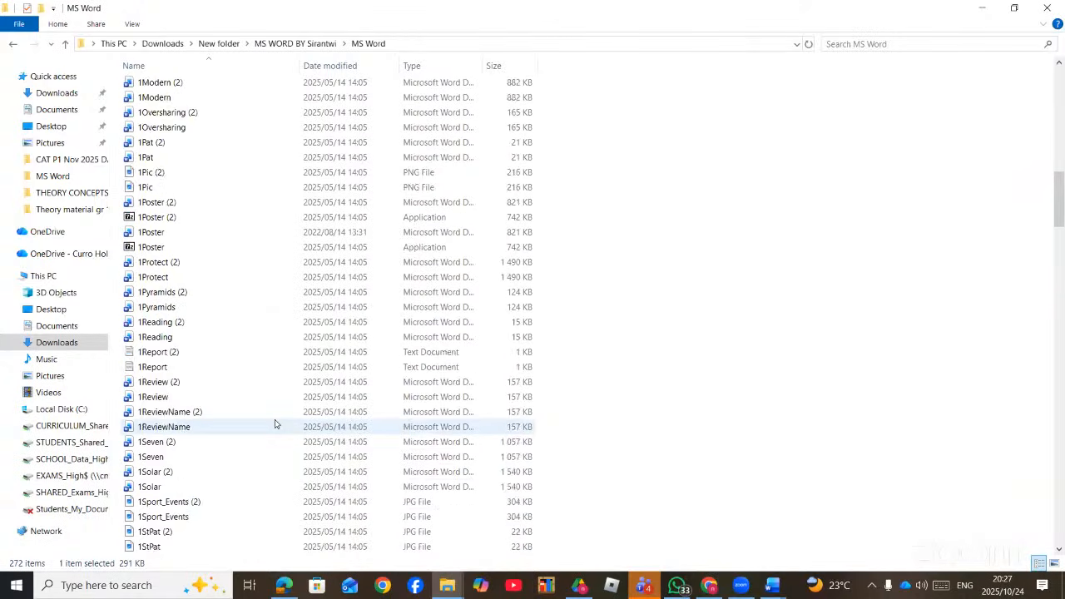
scroll(275, 425, down, 4)
scroll(275, 424, down, 10)
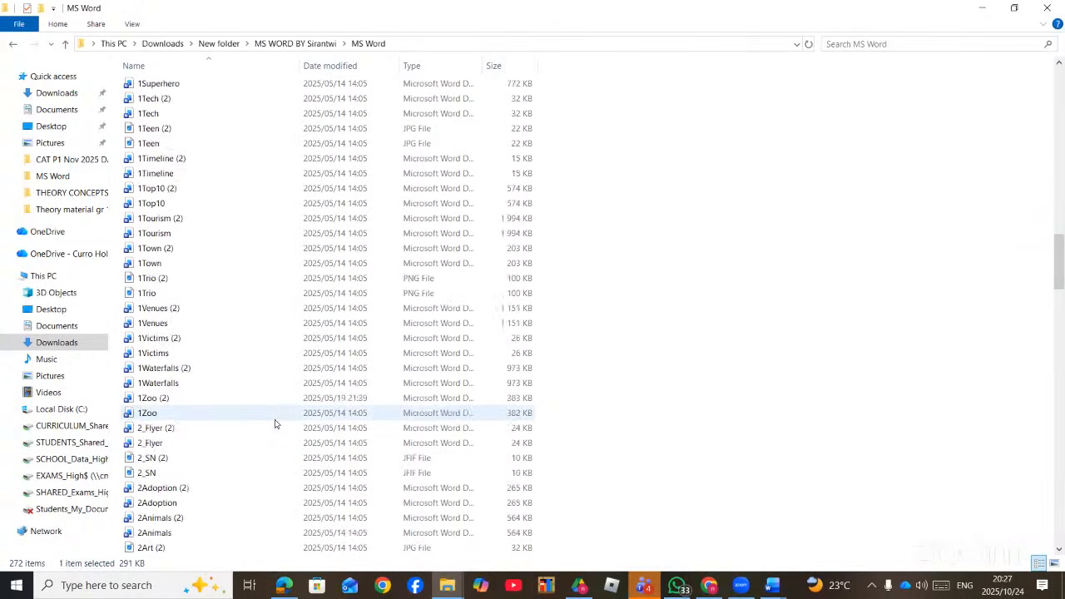
scroll(276, 425, up, 15)
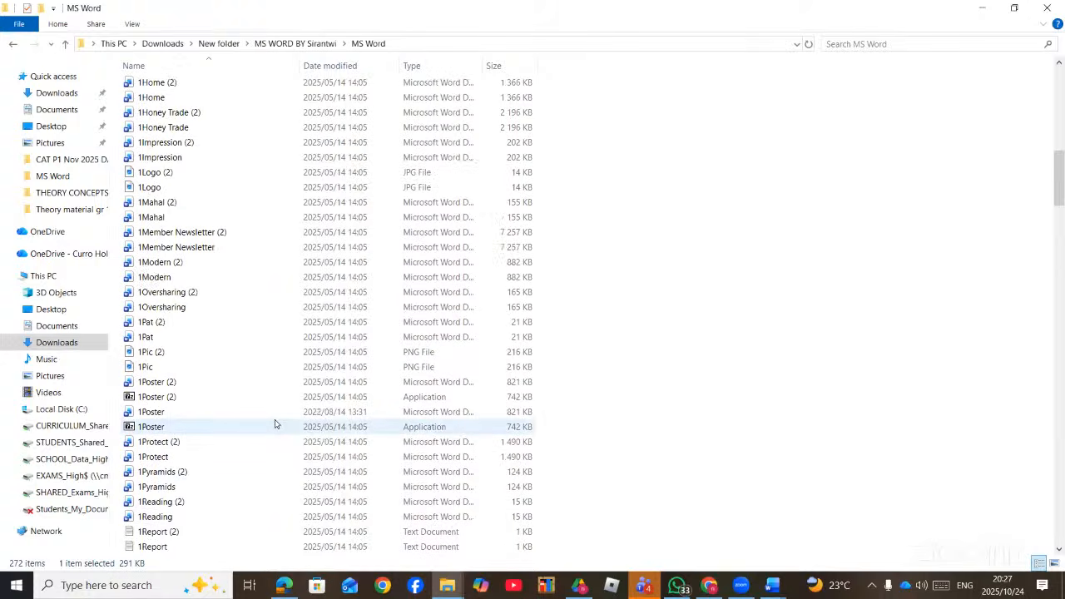
double_click(224, 248)
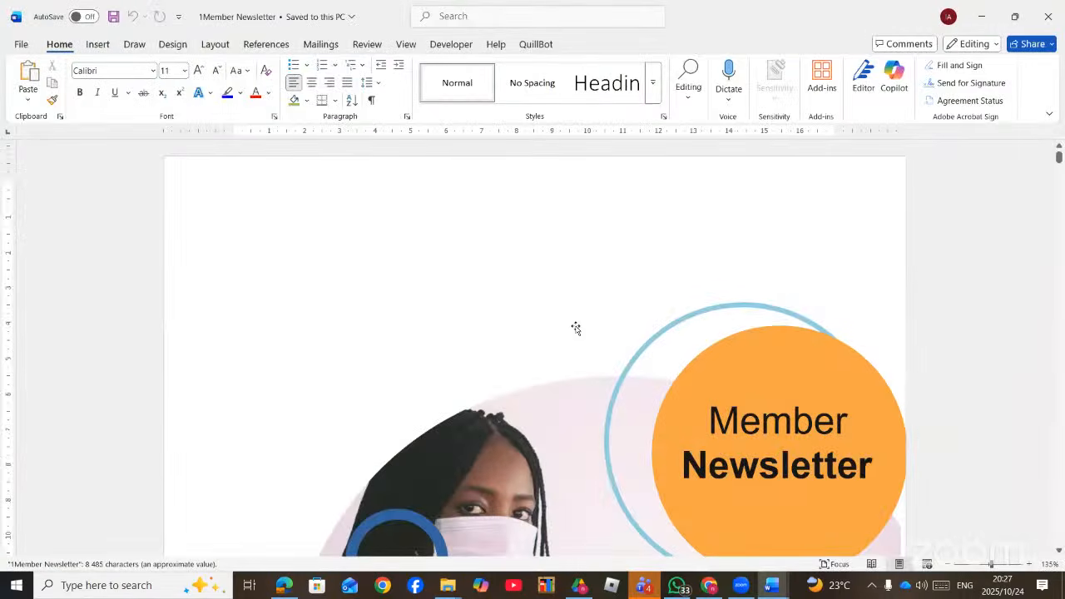
- Scroll the newsletter to the PURE HEALTH 'Health 2020' list, then return to the question PDF
scroll(582, 327, down, 5)
scroll(587, 327, down, 15)
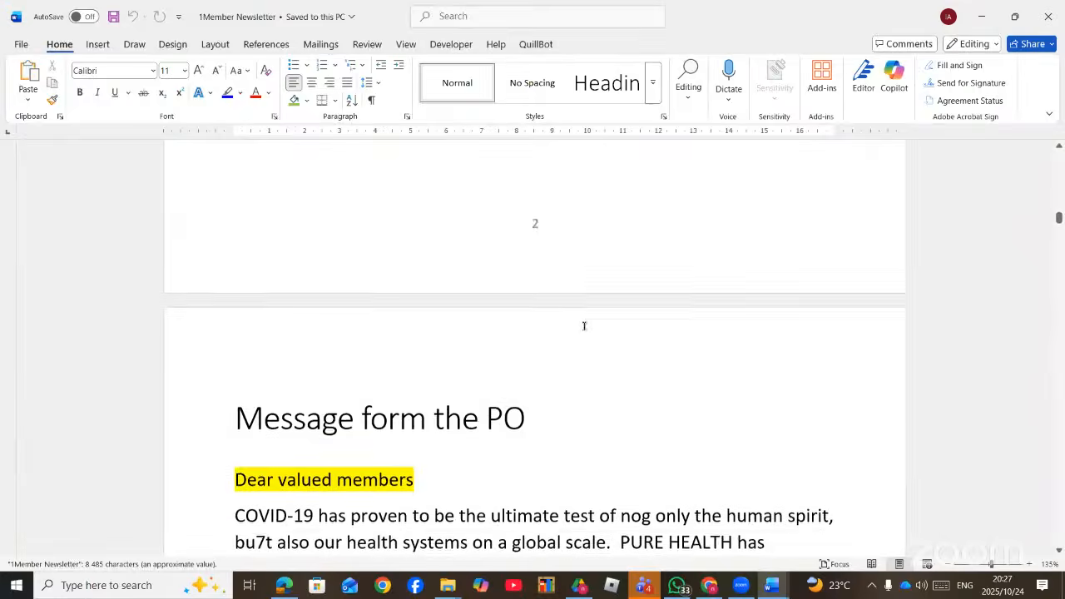
scroll(583, 330, down, 1)
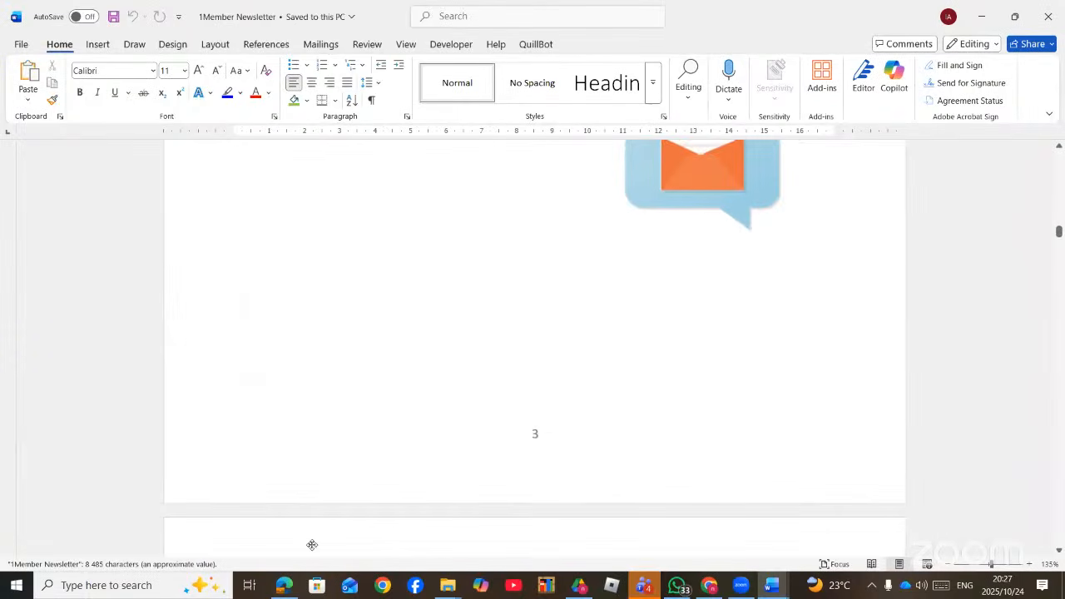
click(285, 586)
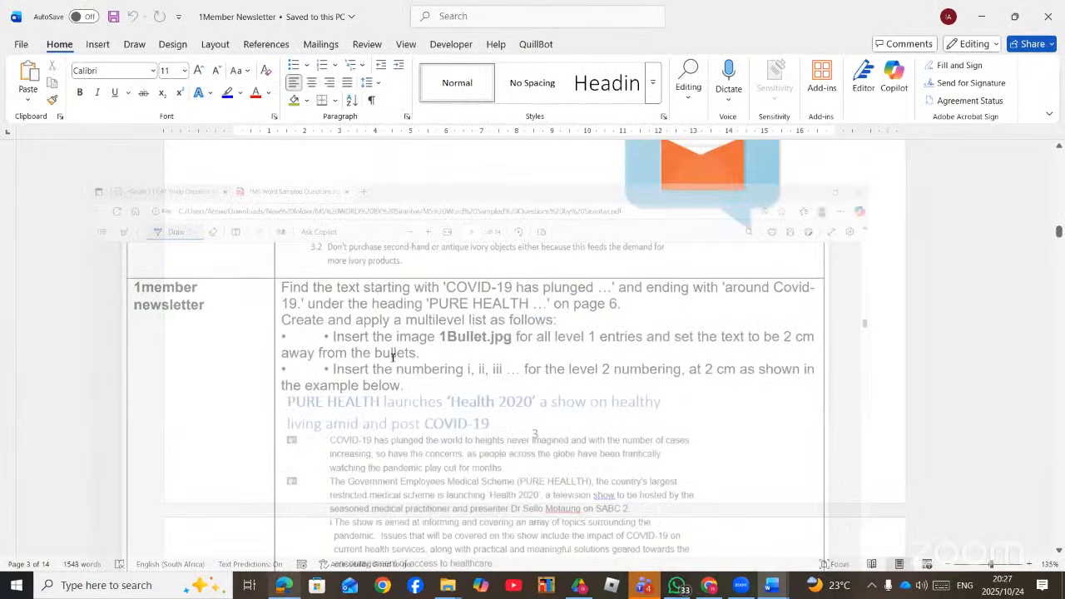
scroll(392, 366, down, 5)
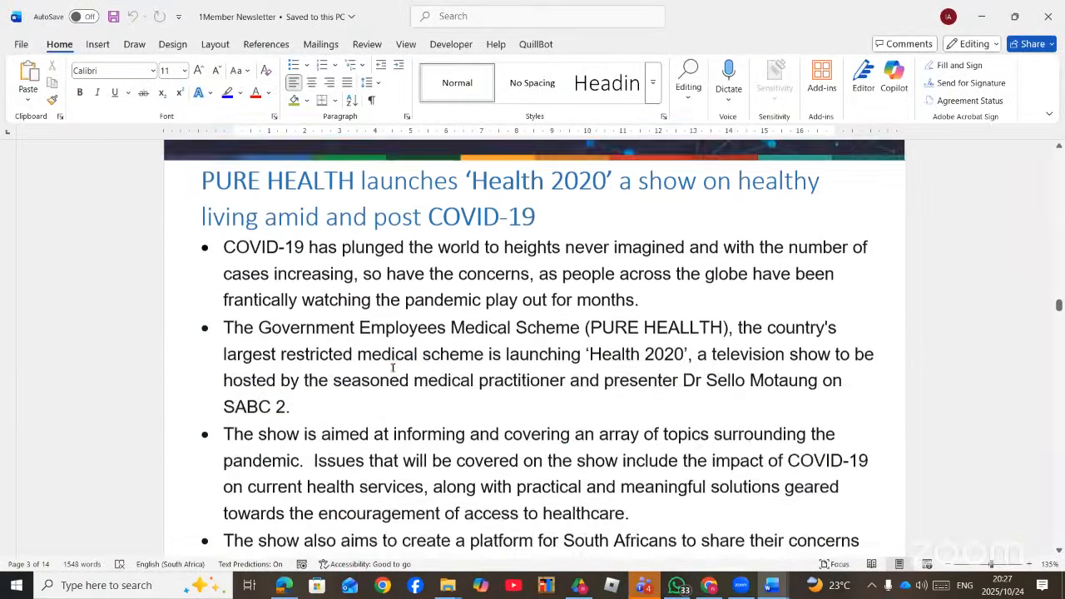
scroll(393, 366, up, 1)
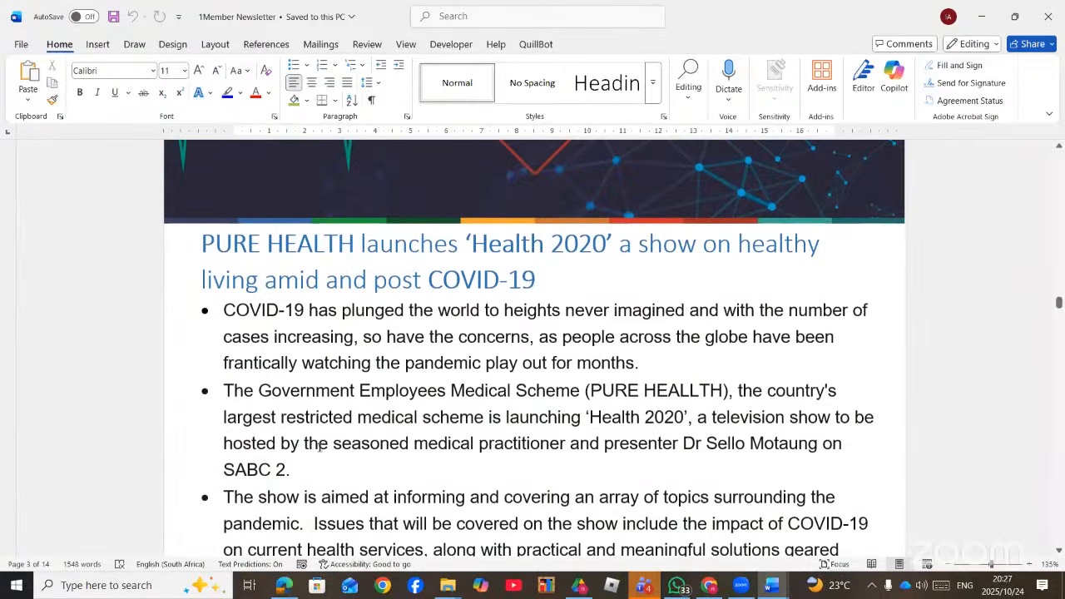
click(284, 587)
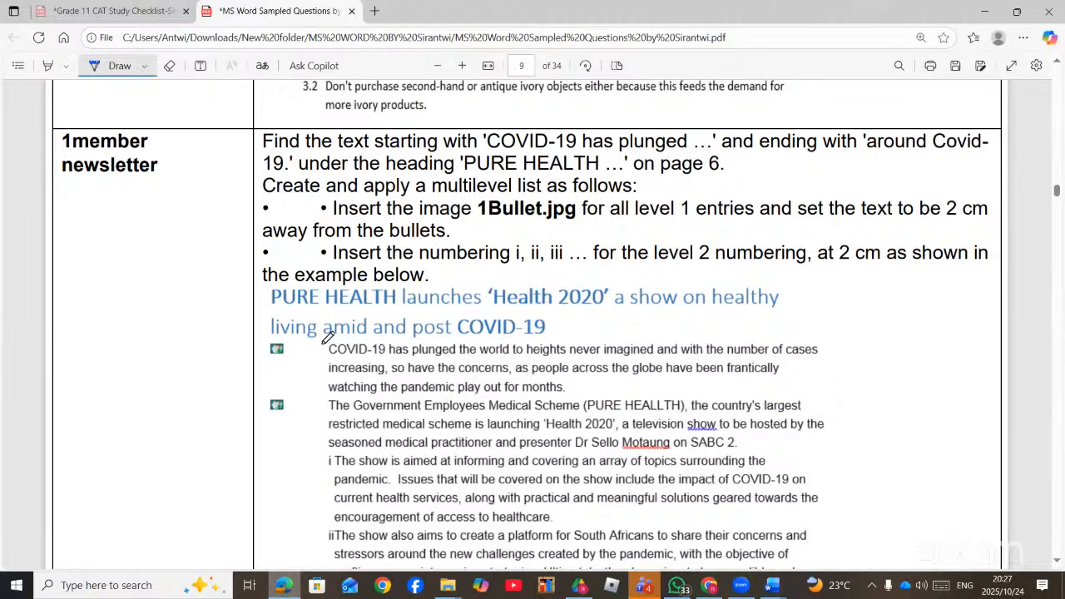
- Circle the picture bullet and 'i' numbering, underline 1Bullet.jpg, then return to 1Member Newsletter
scroll(314, 333, down, 2)
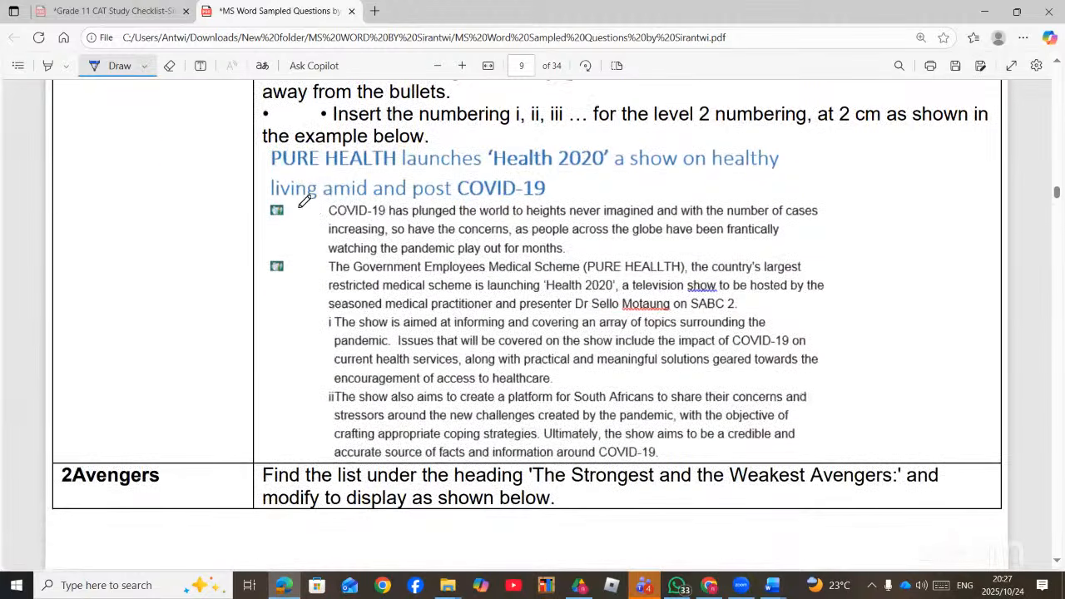
mouse_move(299, 208)
mouse_down()
mouse_move(285, 224)
mouse_move(258, 206)
mouse_move(300, 209)
mouse_up()
mouse_move(318, 318)
mouse_down()
mouse_move(360, 308)
mouse_move(317, 320)
mouse_up()
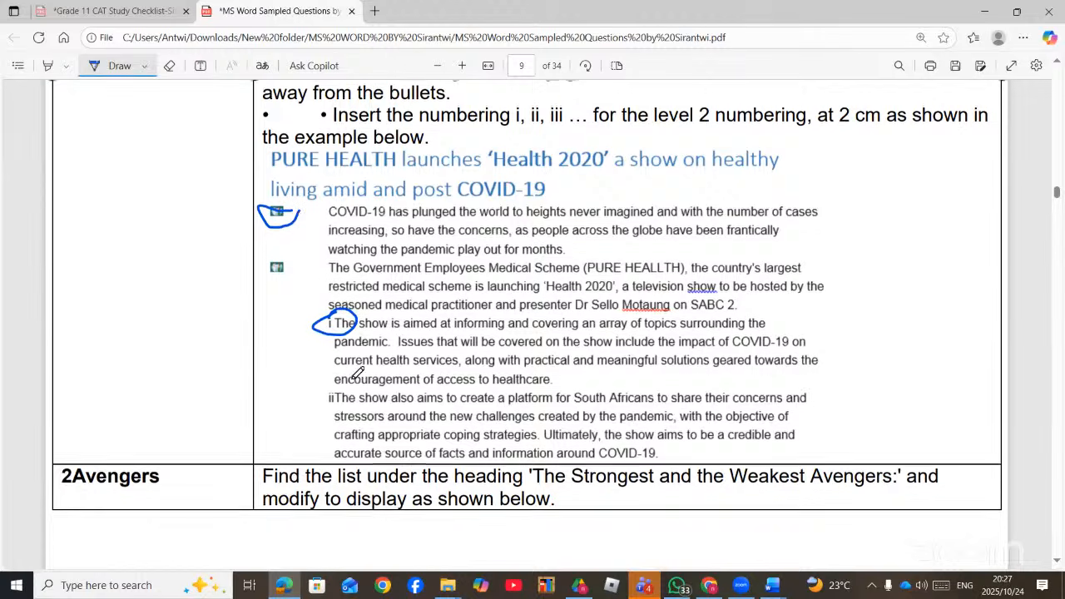
scroll(358, 374, up, 3)
drag(483, 223, 585, 218)
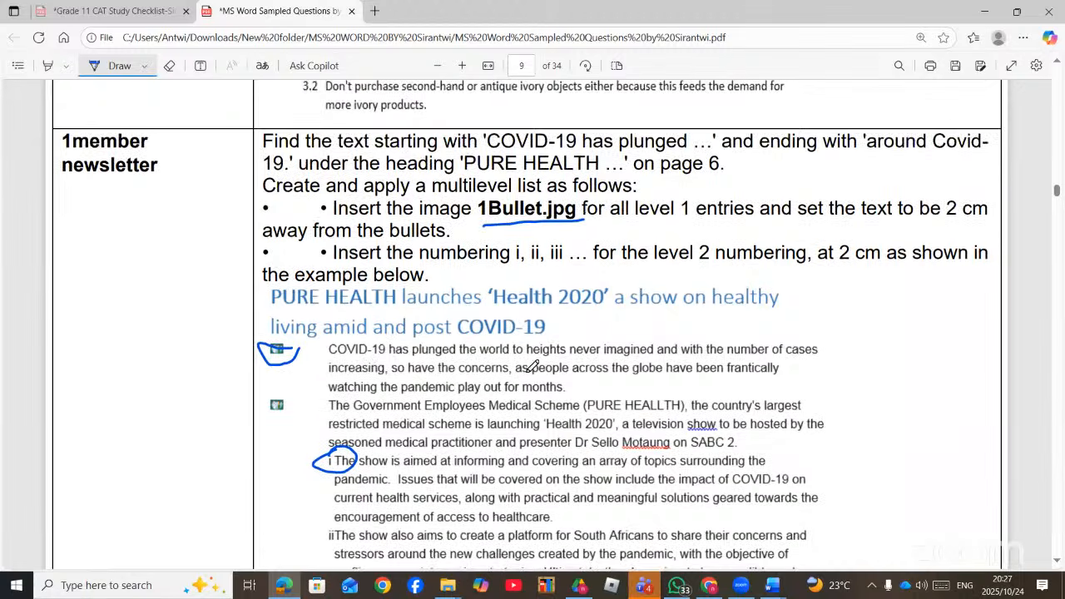
click(772, 585)
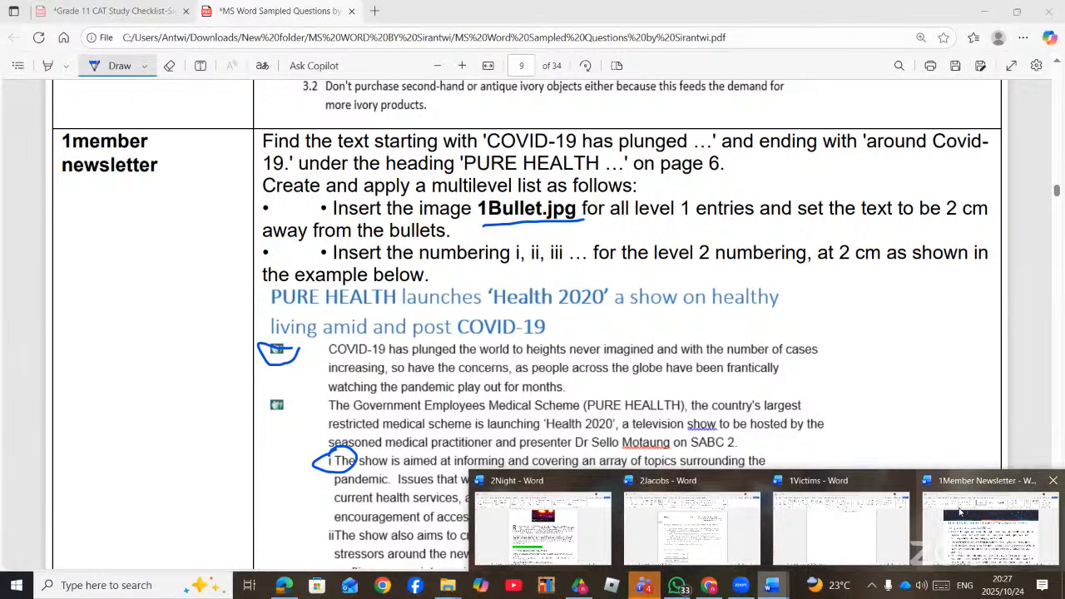
click(960, 511)
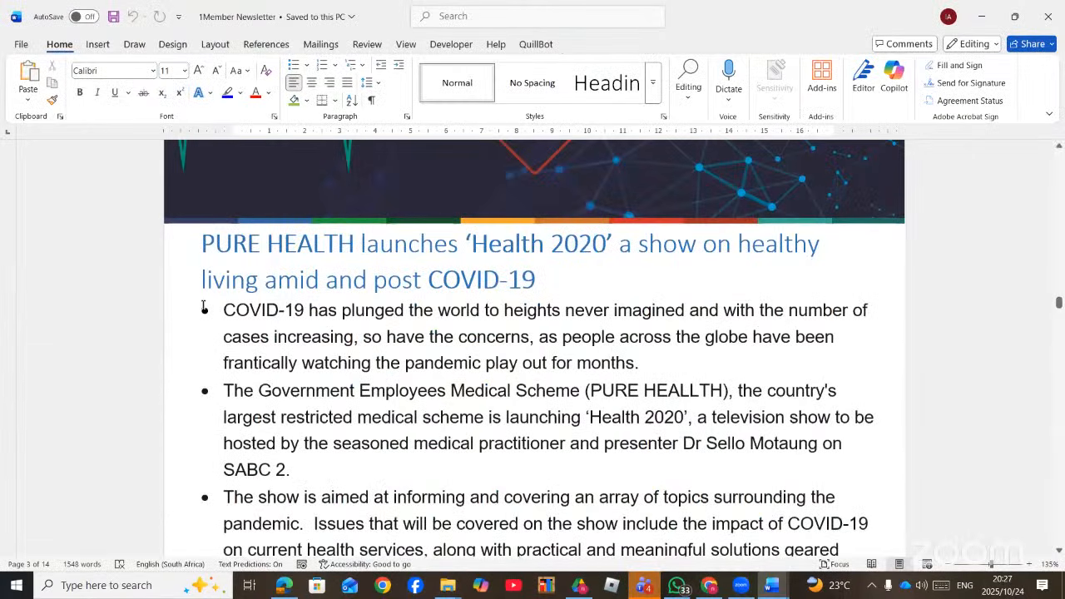
- Select the PURE HEALTH bulleted paragraphs
click(204, 308)
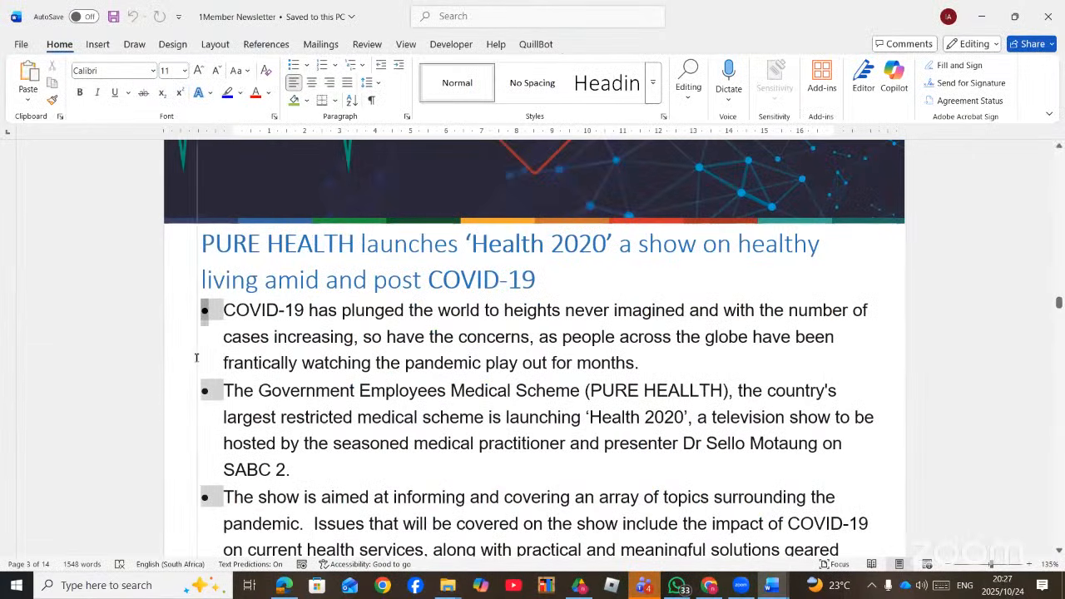
drag(219, 306, 797, 218)
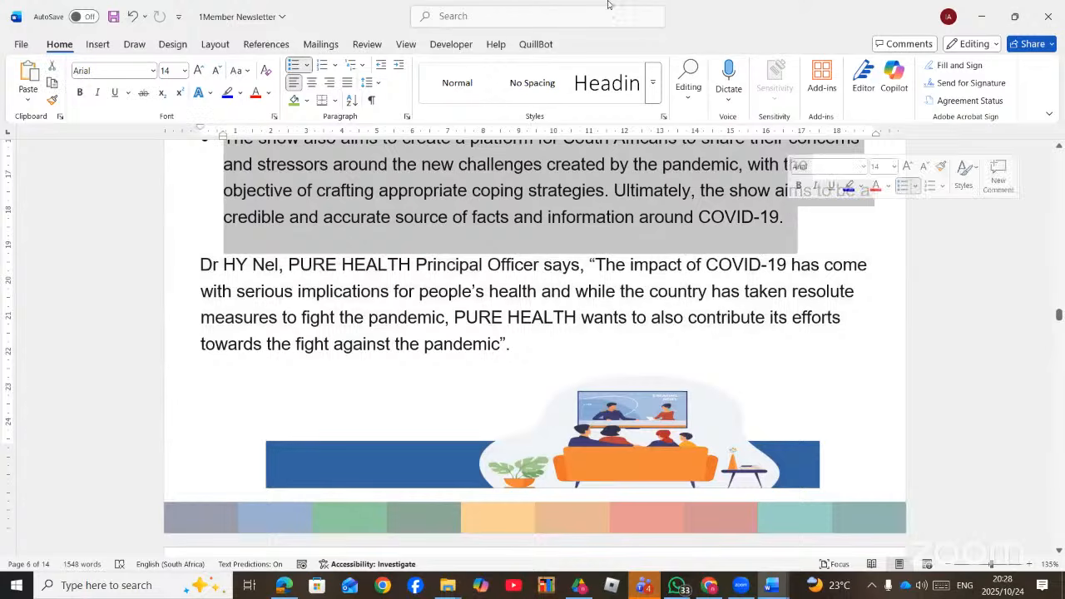
scroll(485, 337, up, 6)
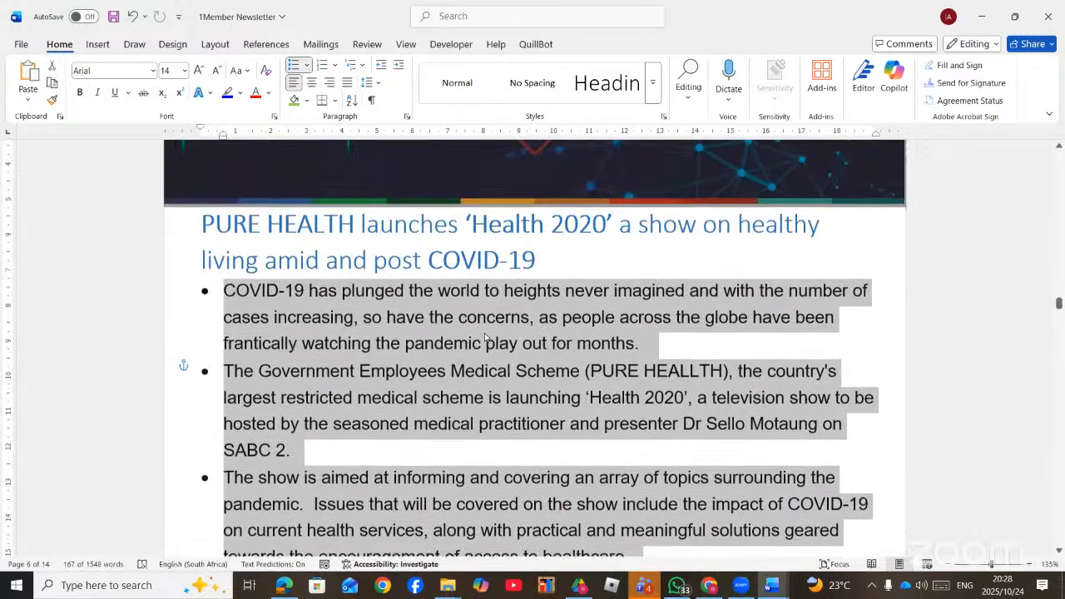
- Search 'MUL' and choose Define New Multilevel List
click(458, 17)
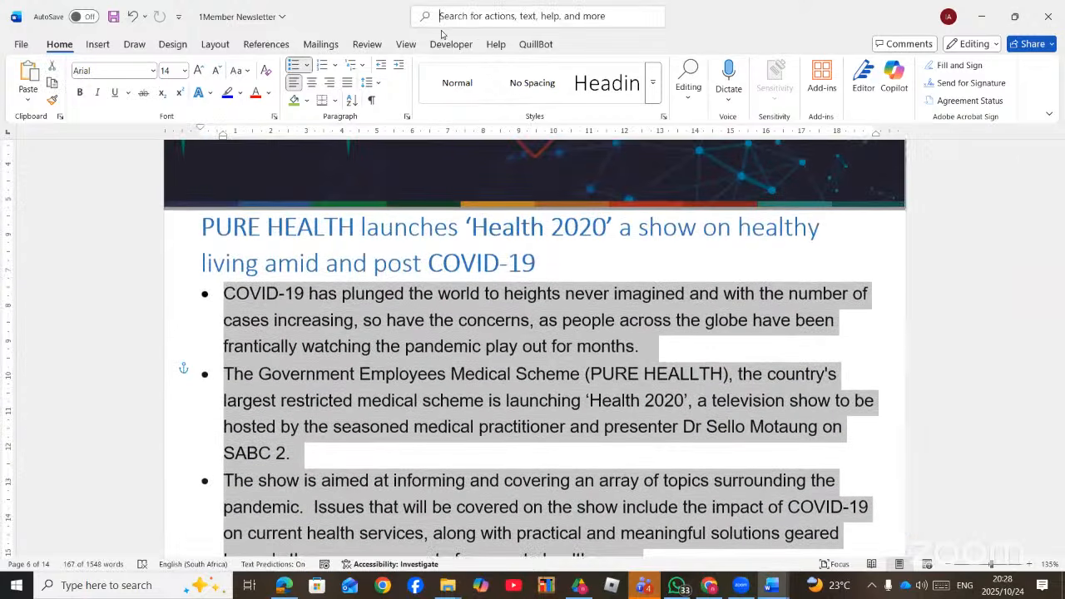
text(MUL)
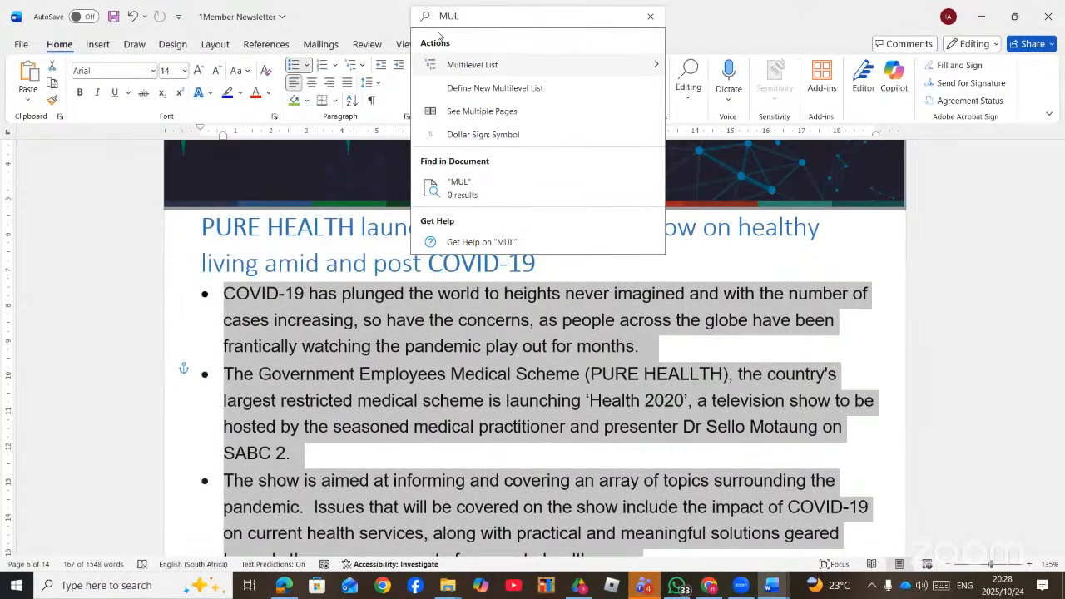
click(579, 87)
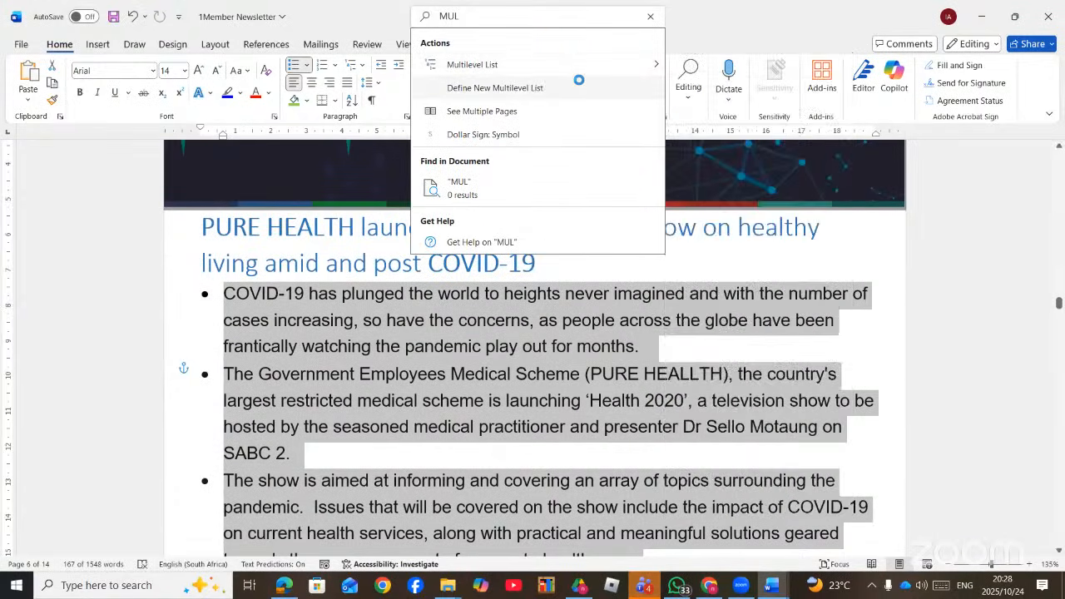
mouse_move(638, 64)
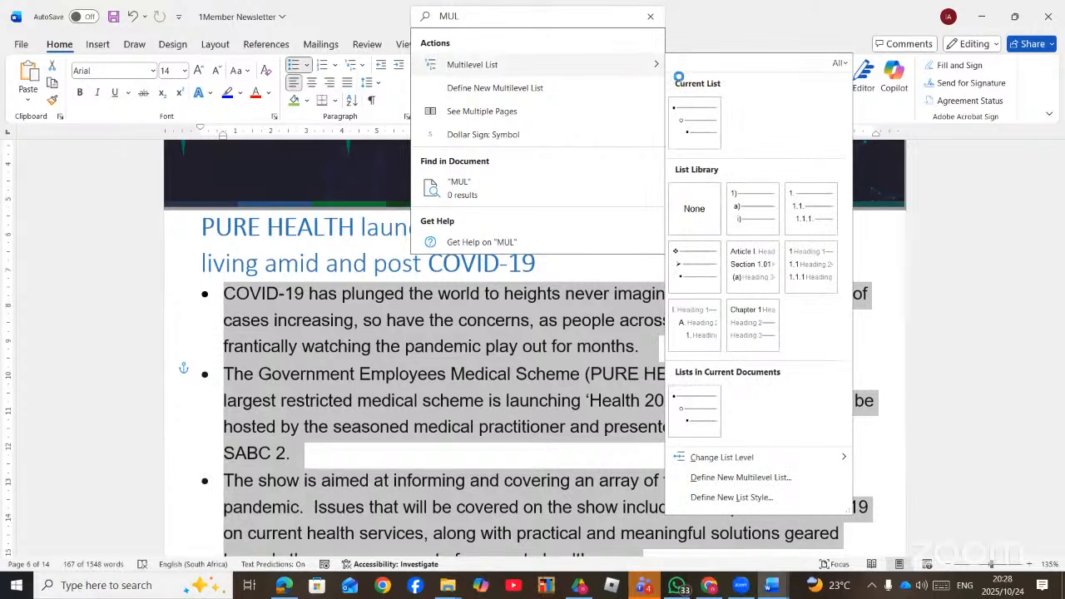
click(781, 476)
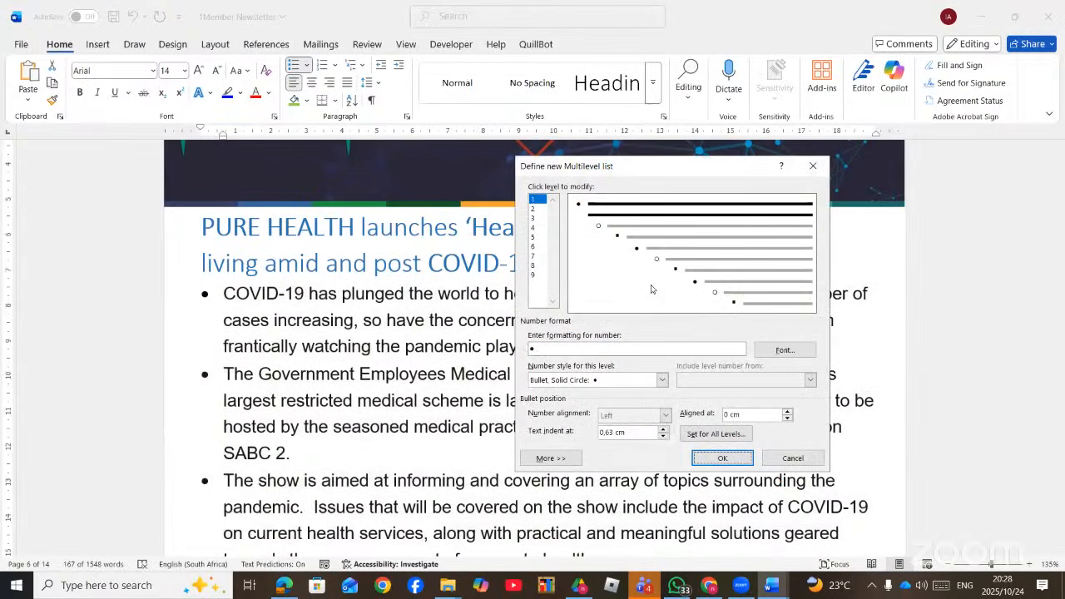
- Select list level 1 and choose New Picture... from its Number style list
click(533, 200)
click(662, 382)
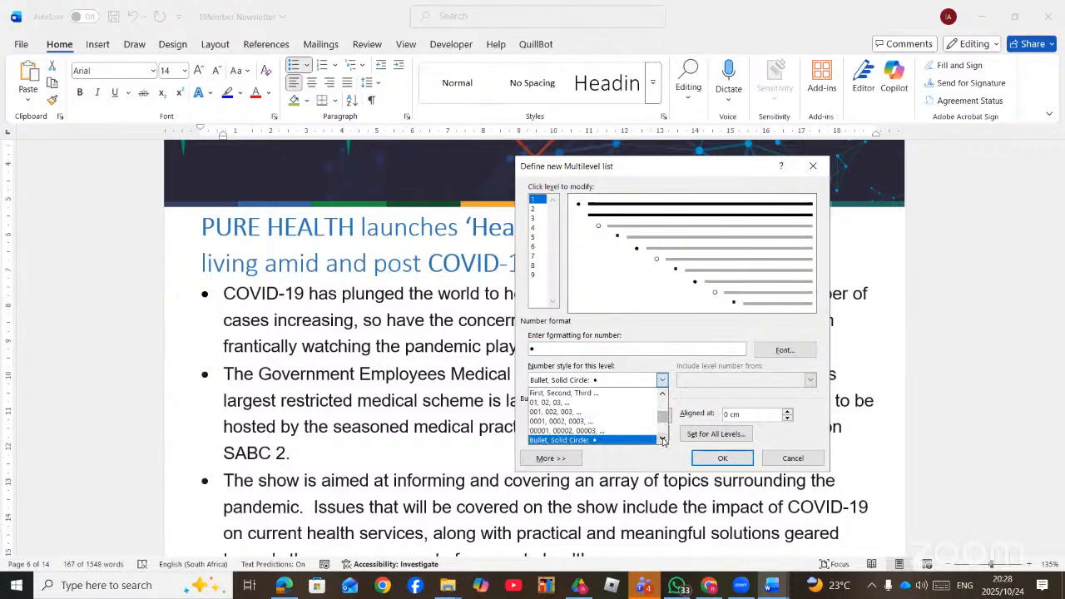
click(664, 439)
click(663, 439)
click(663, 439)
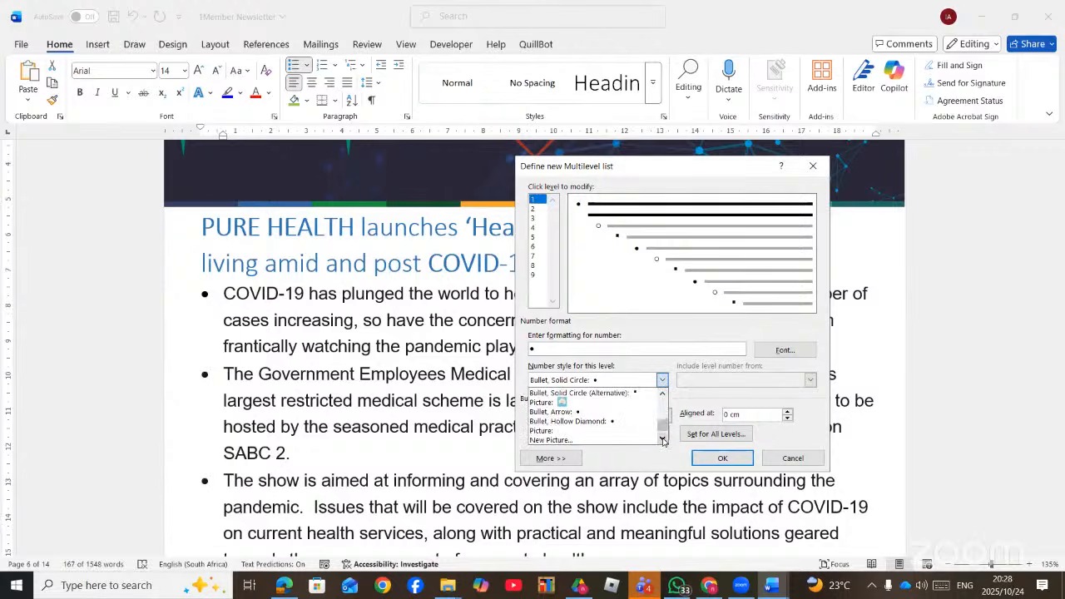
click(664, 439)
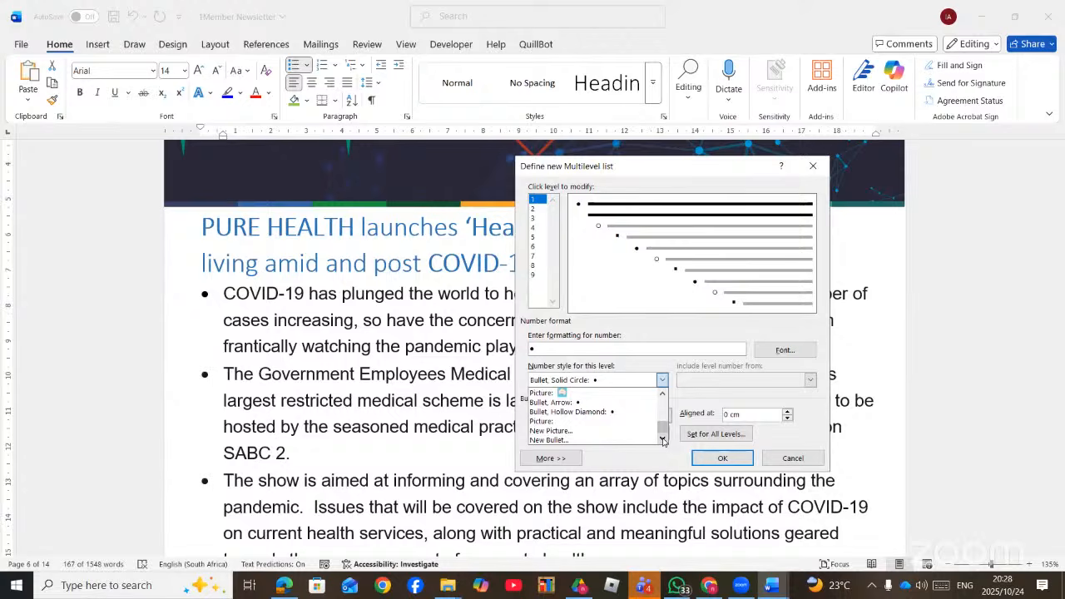
click(584, 432)
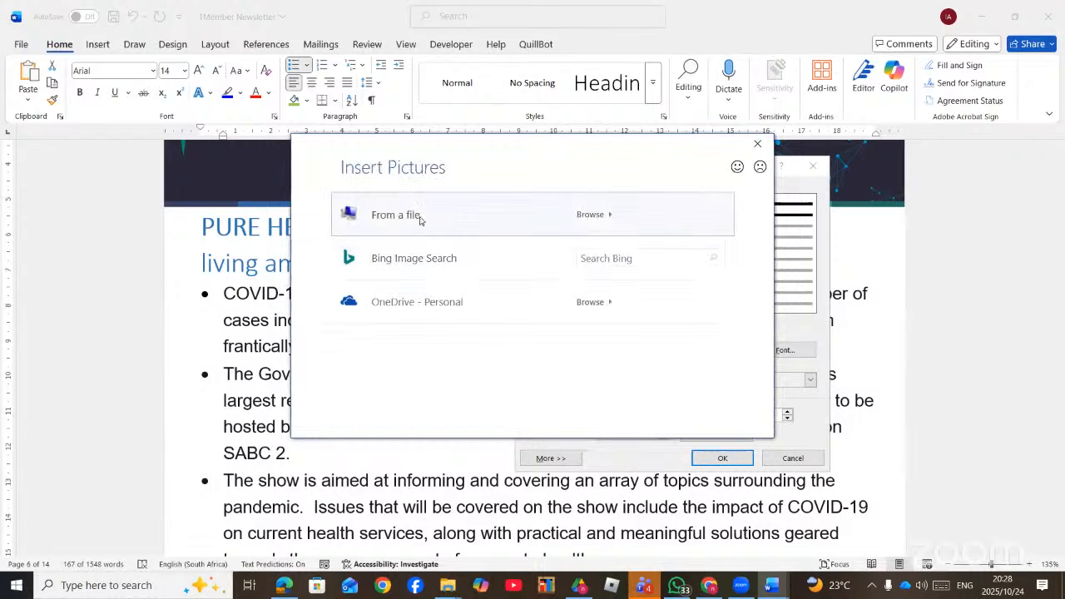
- Insert 1Bullet from the MS Word folder as the level 1 picture bullet
click(421, 218)
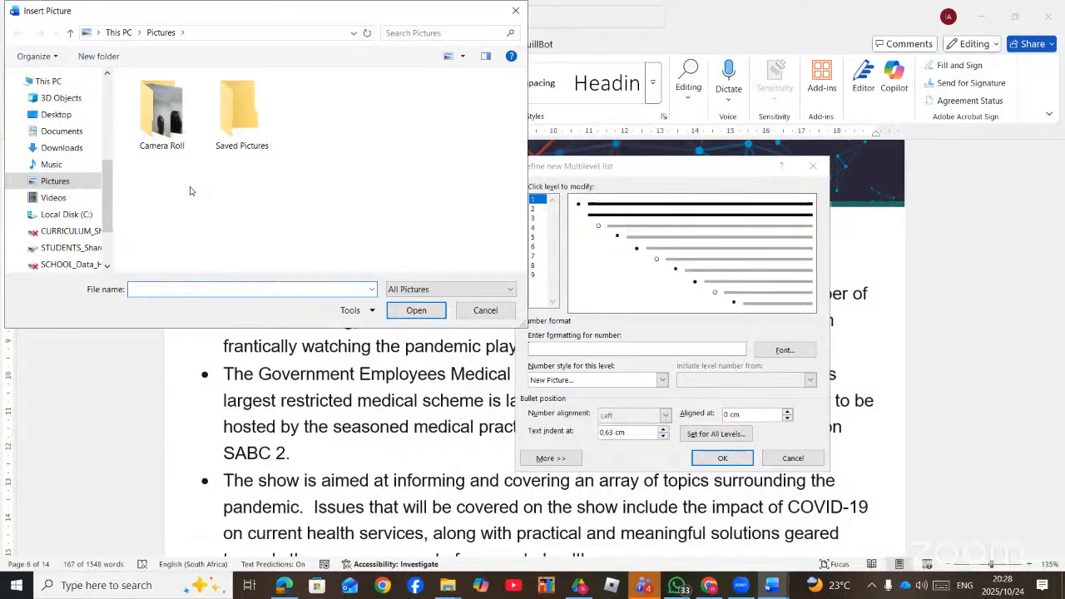
scroll(56, 191, up, 3)
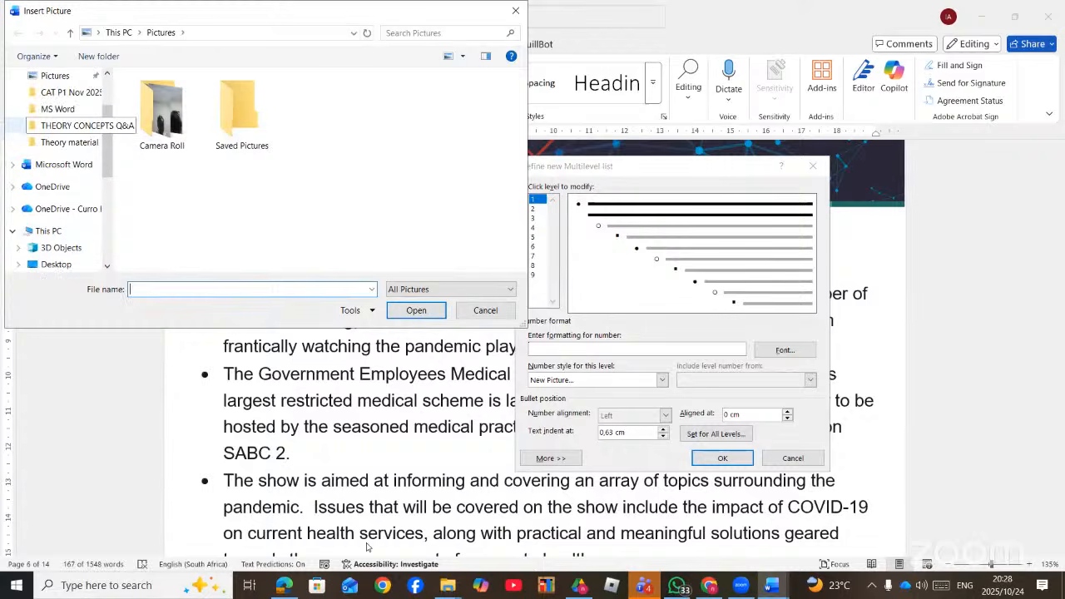
click(58, 109)
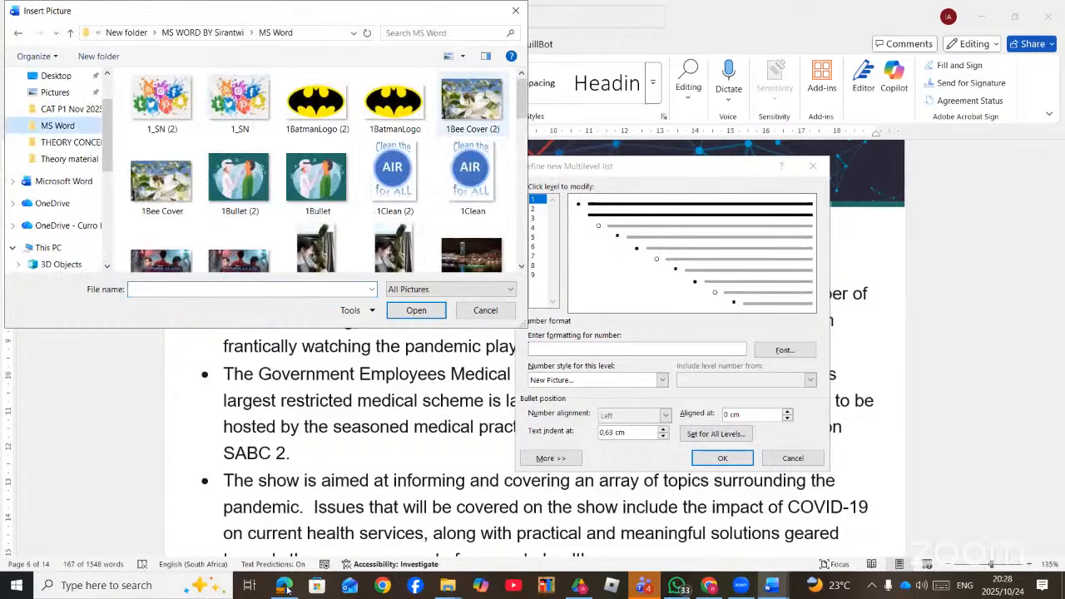
double_click(316, 178)
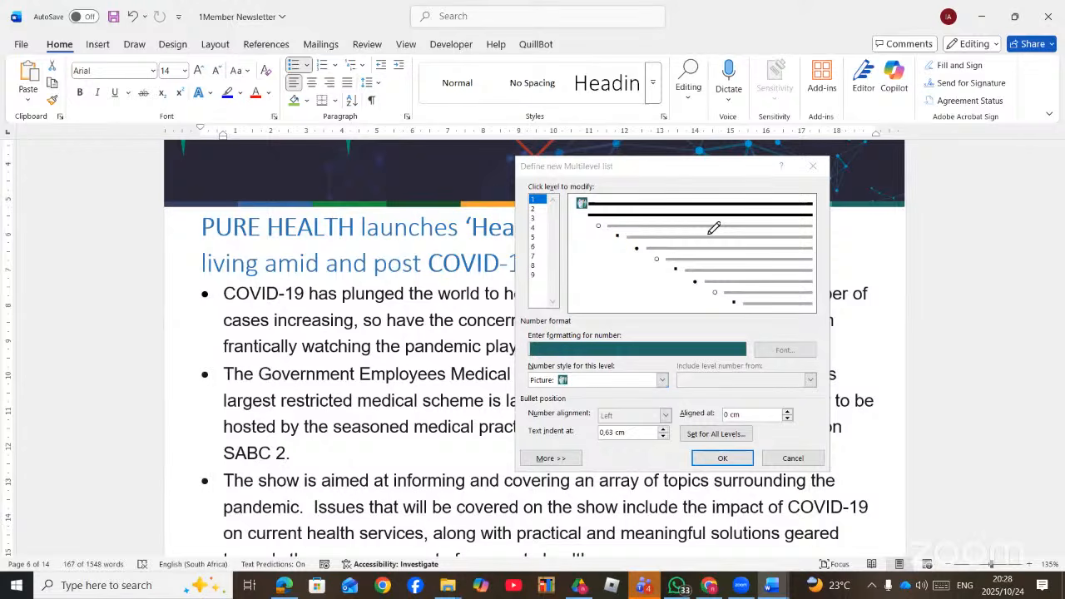
key(alt+Tab)
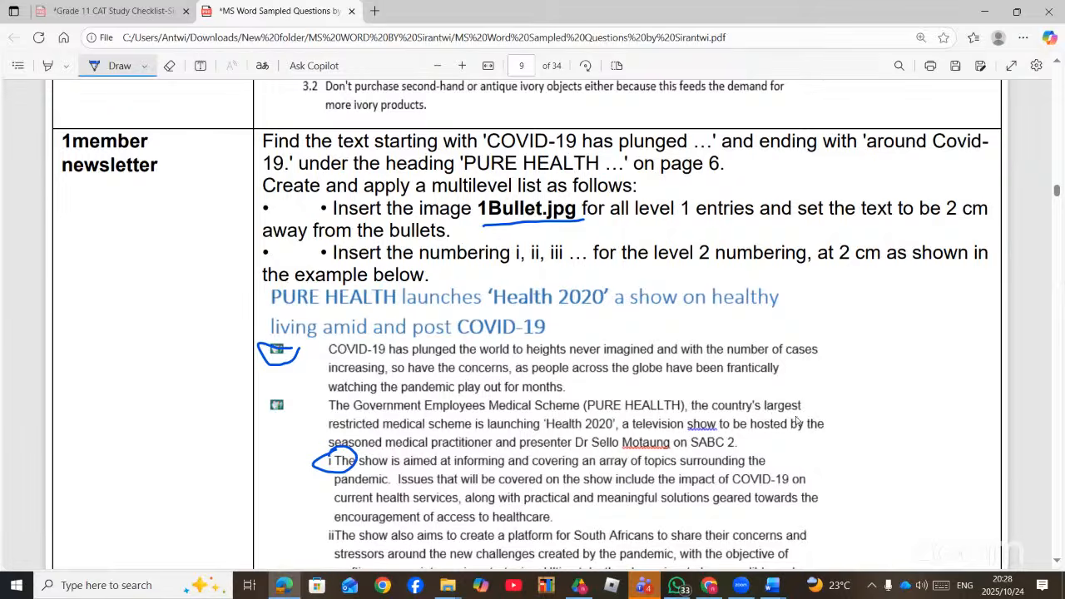
key(alt+Tab)
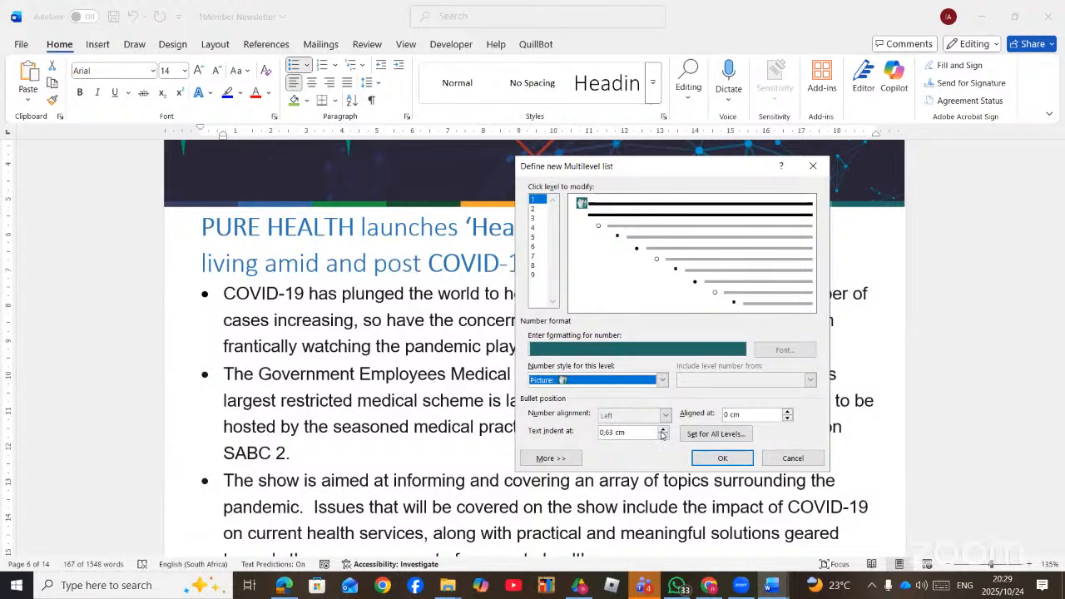
- Raise the level 1 text indent to 2 cm, checking the PDF instructions
click(663, 432)
click(663, 431)
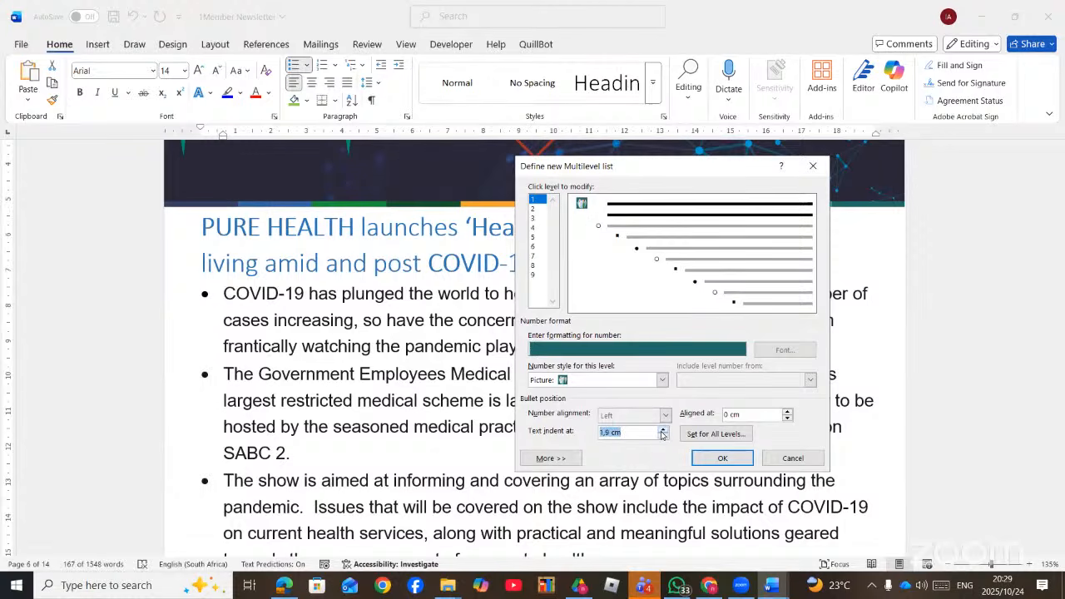
click(663, 431)
click(283, 586)
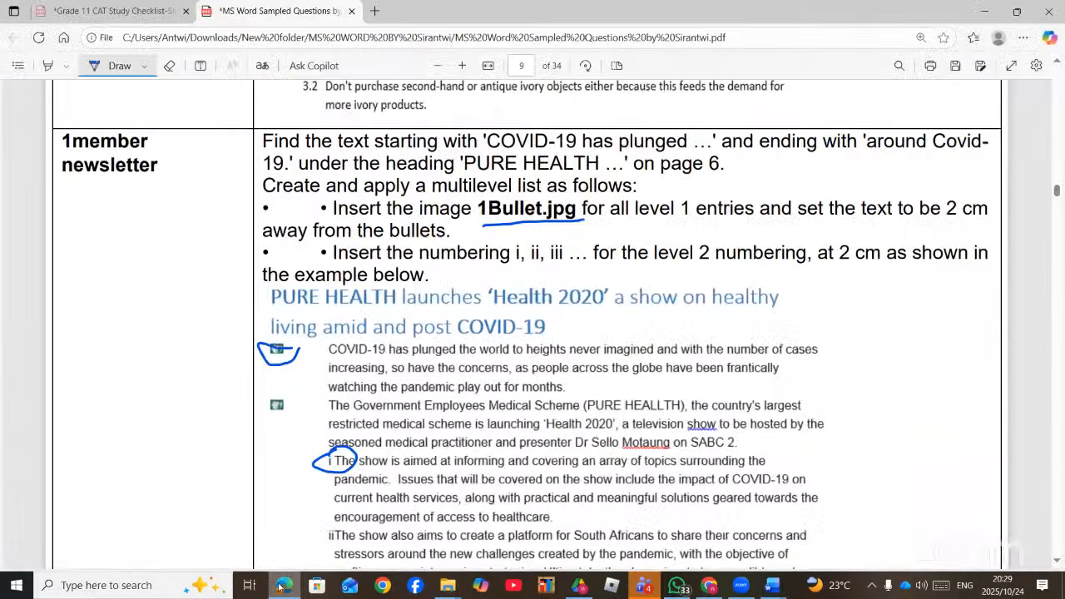
click(281, 586)
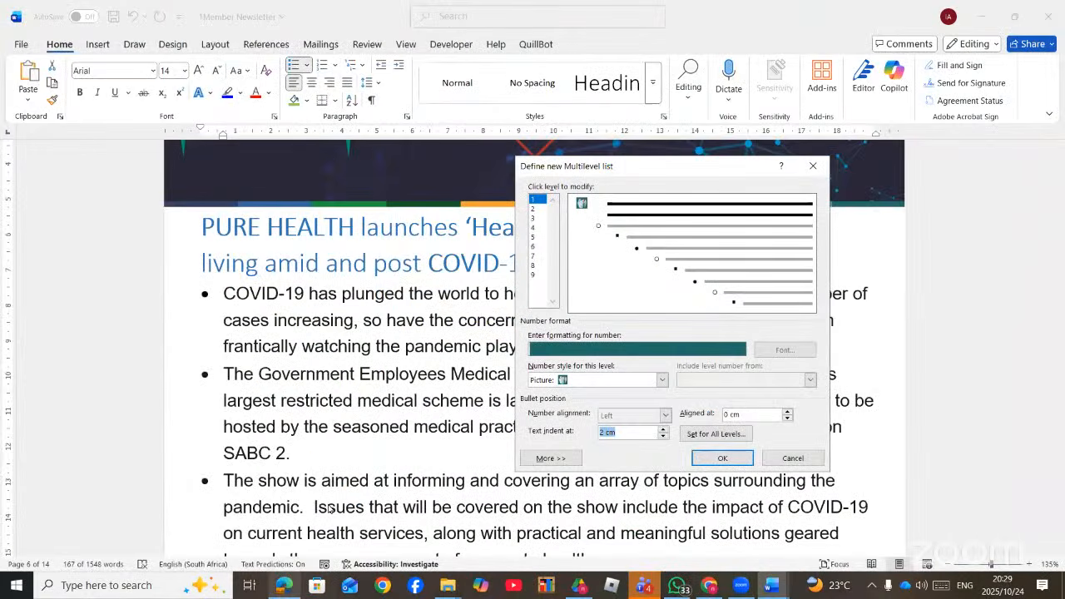
- Give level 2 i, ii, iii numbering with a 2 cm indent and apply the list
click(537, 209)
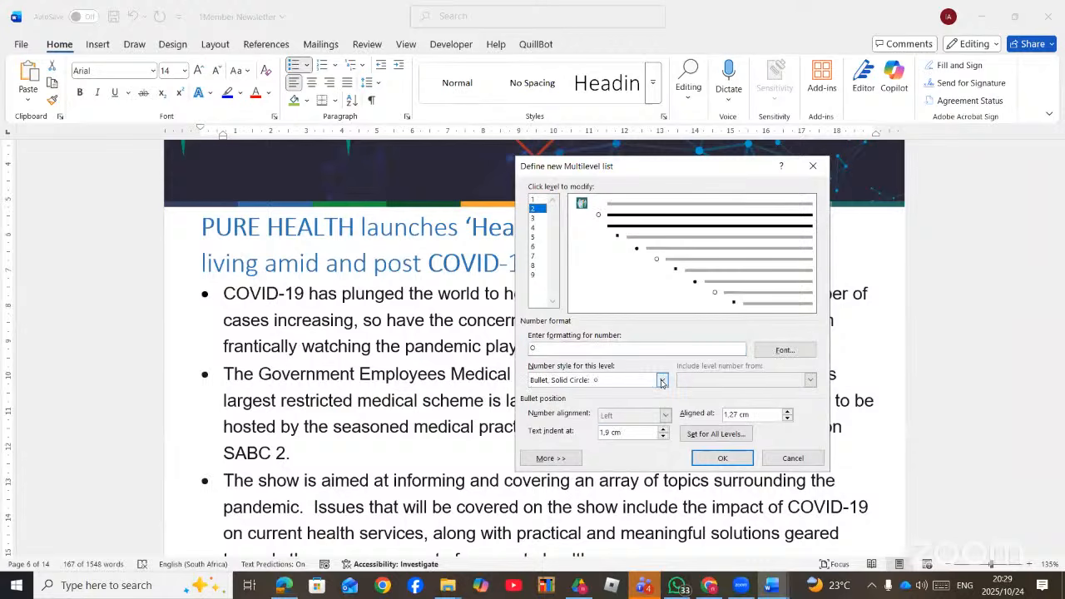
click(662, 382)
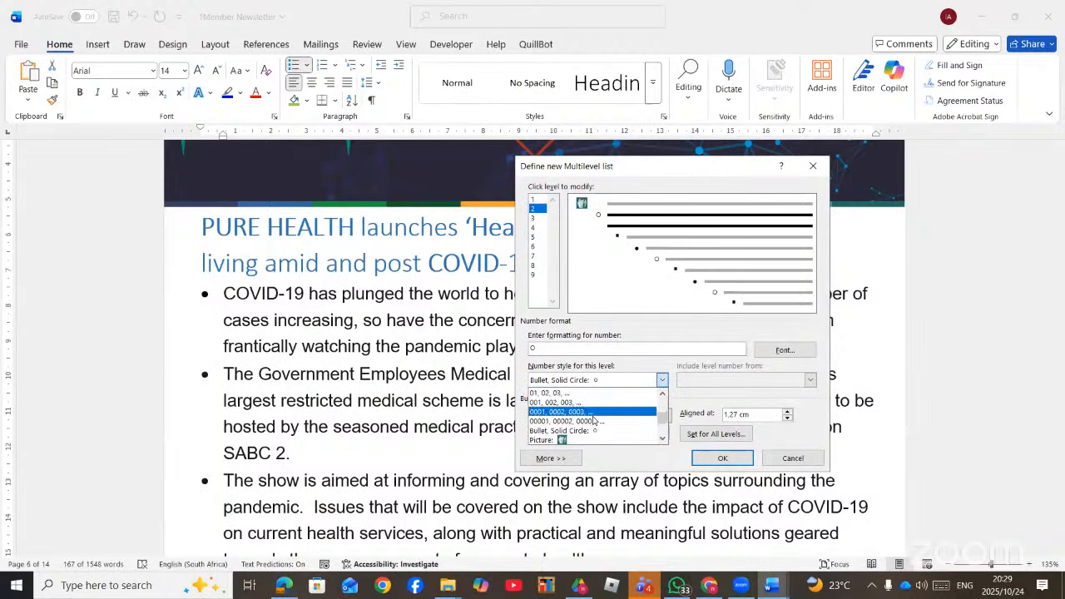
scroll(594, 420, down, 5)
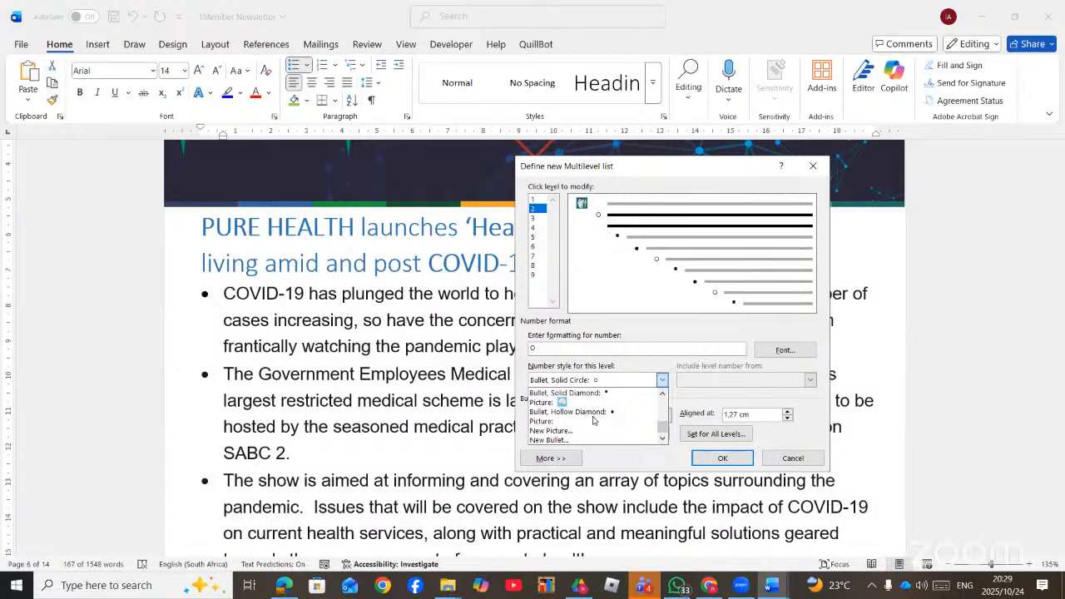
scroll(594, 420, up, 5)
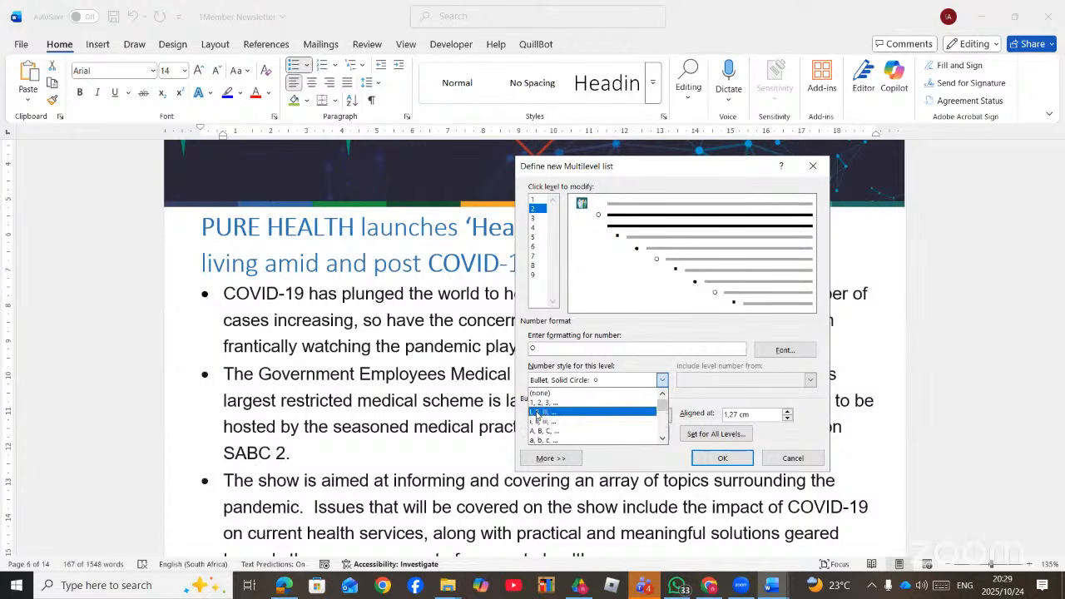
click(544, 422)
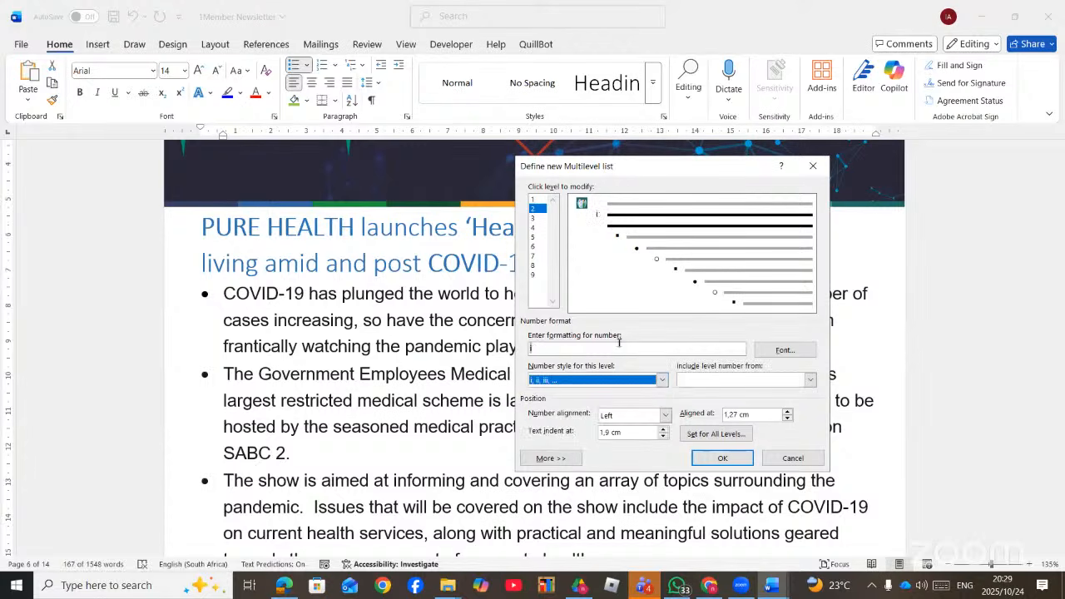
click(664, 430)
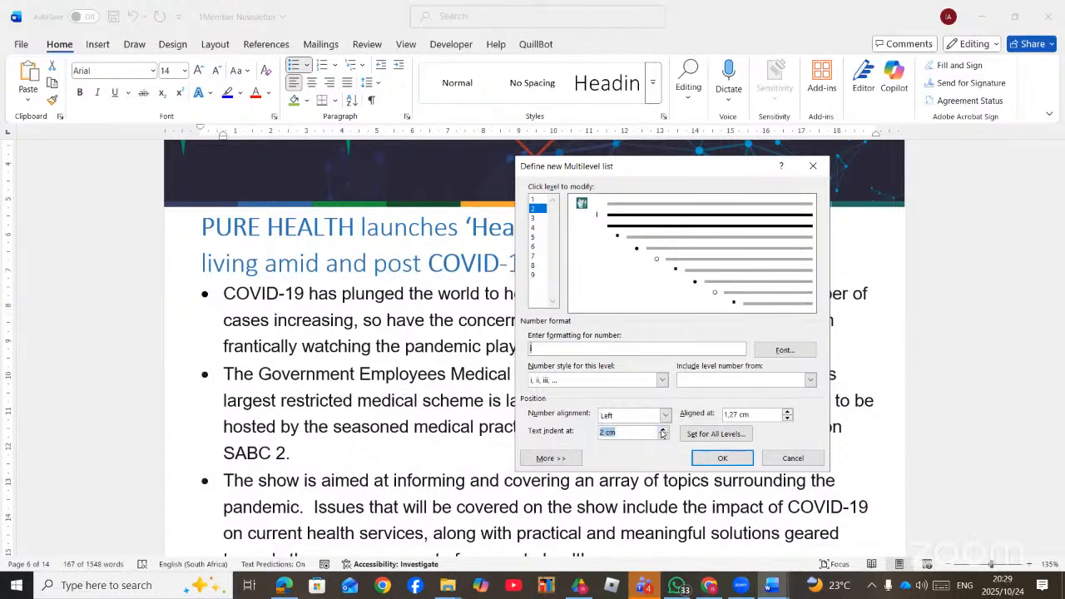
click(533, 219)
click(532, 237)
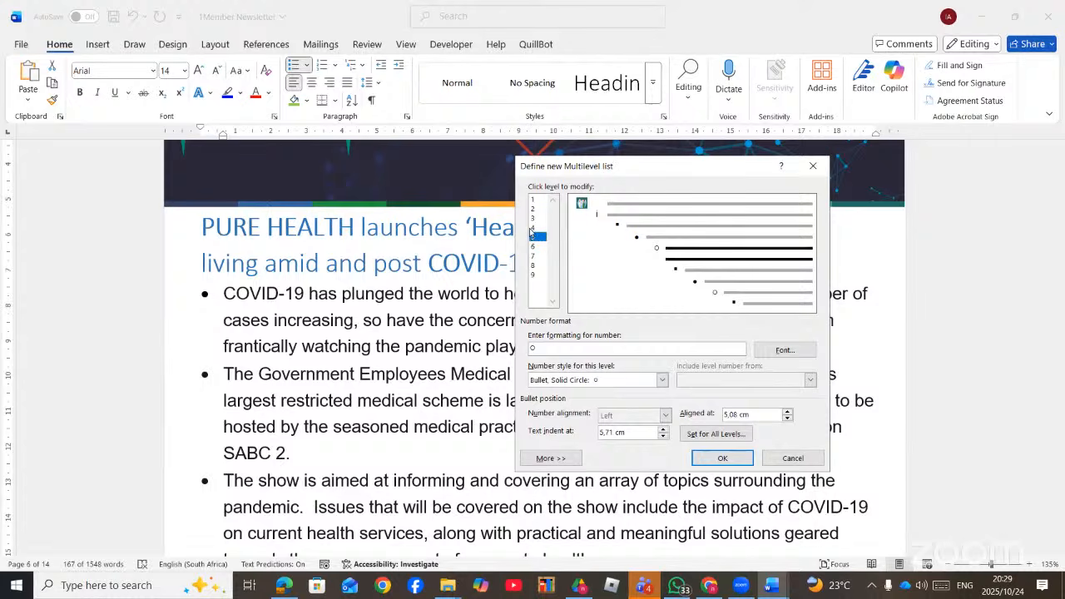
click(534, 218)
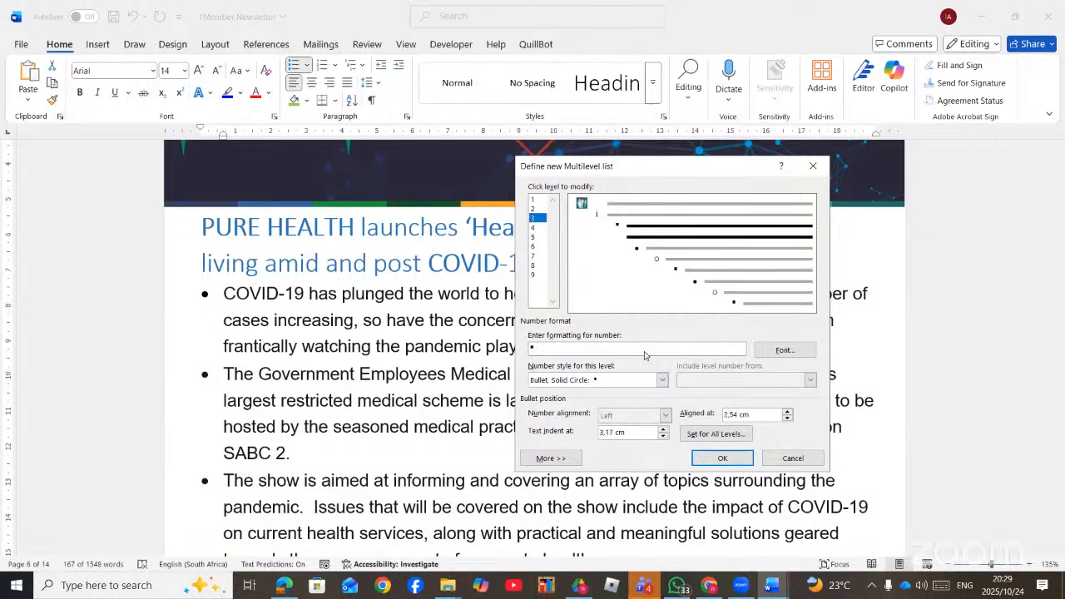
click(724, 459)
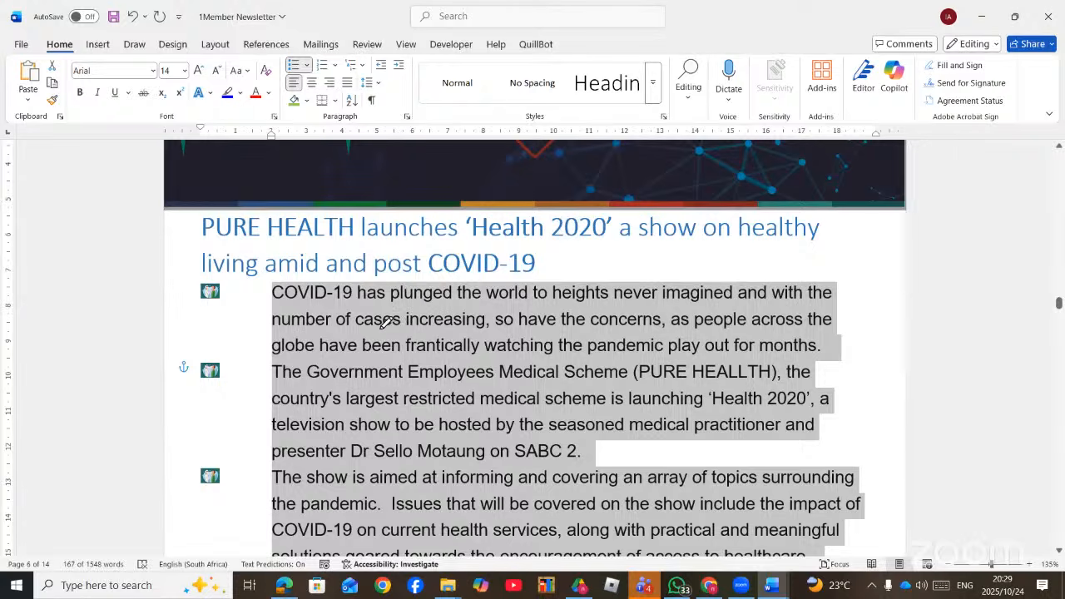
- Compare with the PDF example, then apply numbering to the two 'The show' paragraphs
key(alt+Tab)
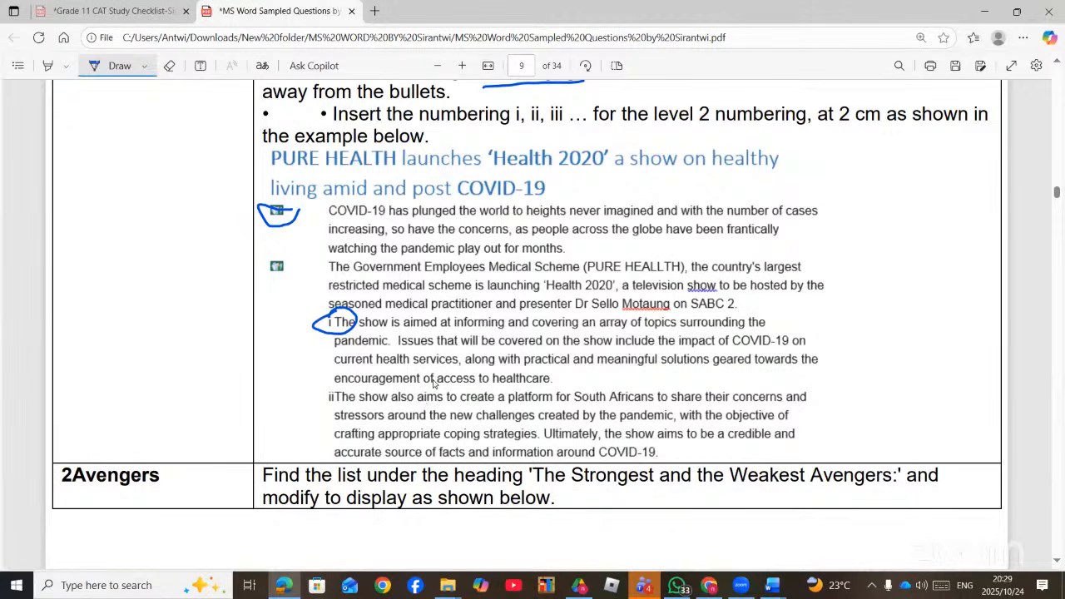
key(alt+Tab)
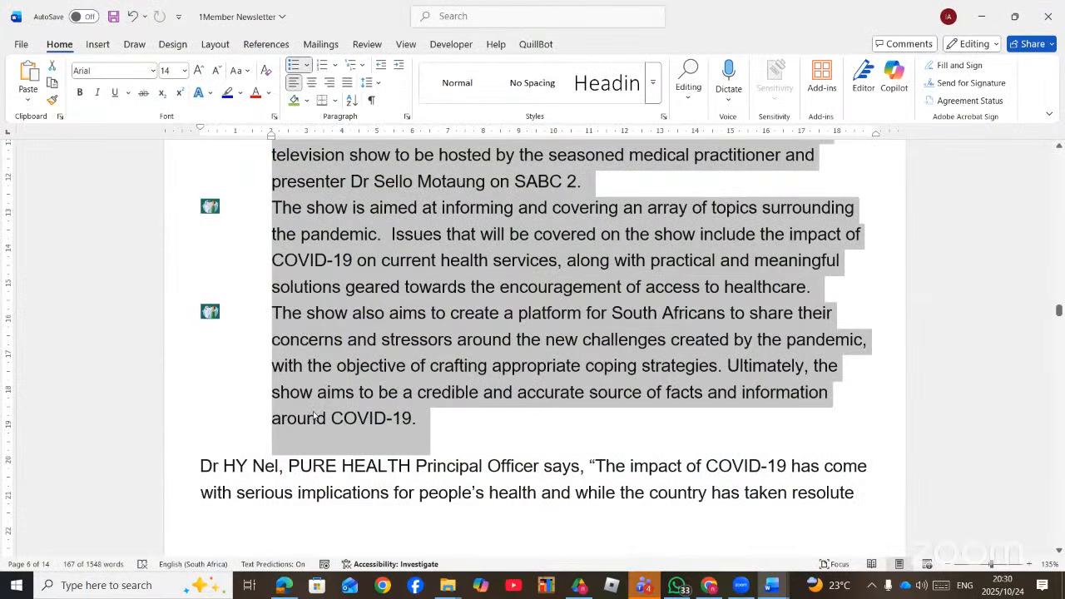
scroll(341, 421, down, 1)
scroll(341, 419, up, 2)
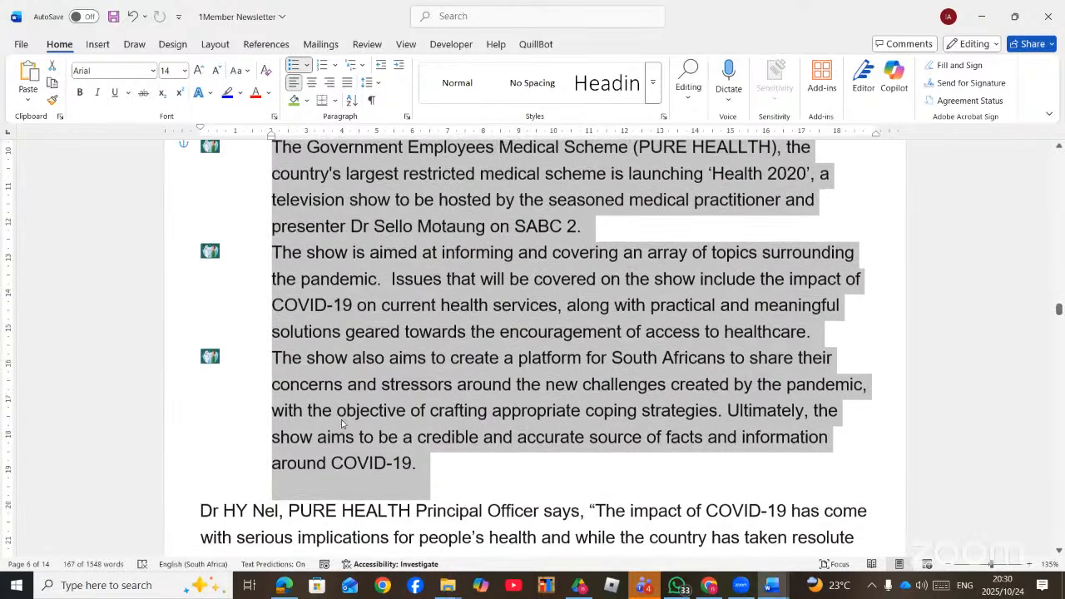
click(273, 253)
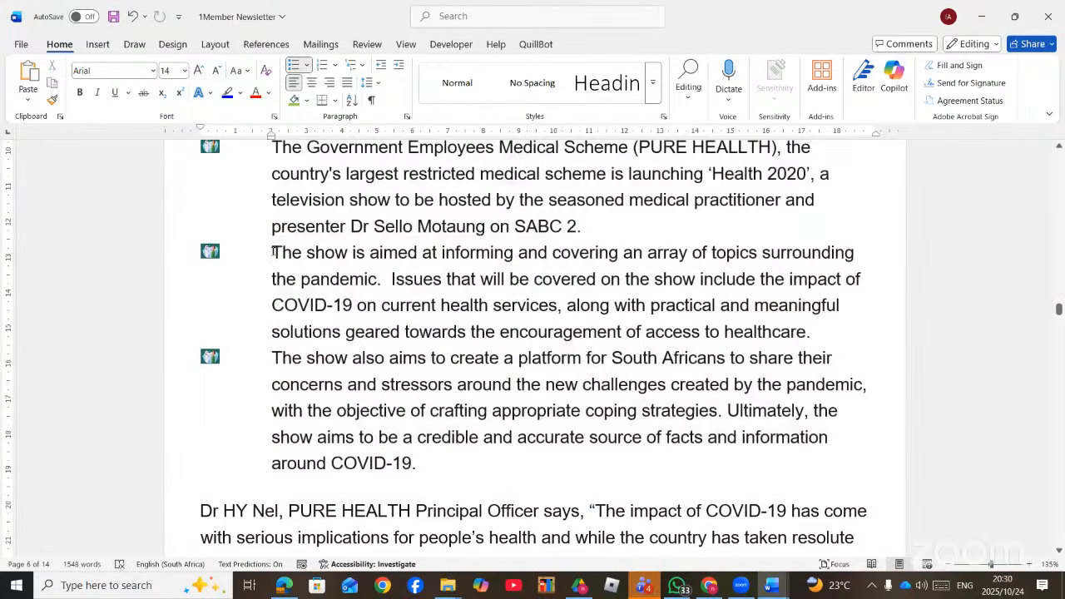
drag(273, 253, 301, 460)
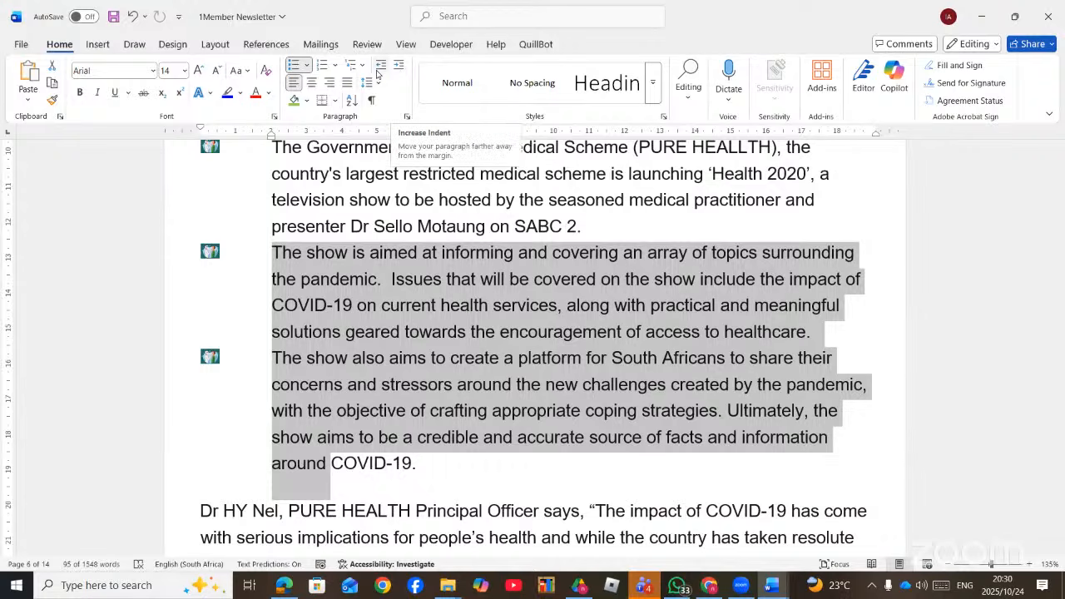
click(323, 65)
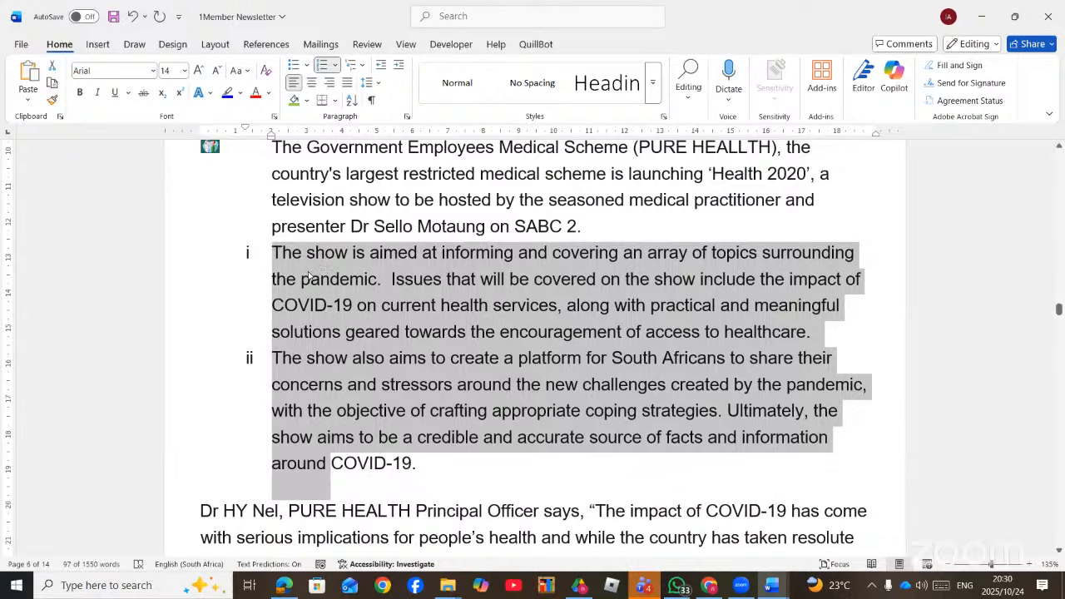
- Adjust the two paragraphs' list level until they show level 2 i, ii numbering
click(398, 66)
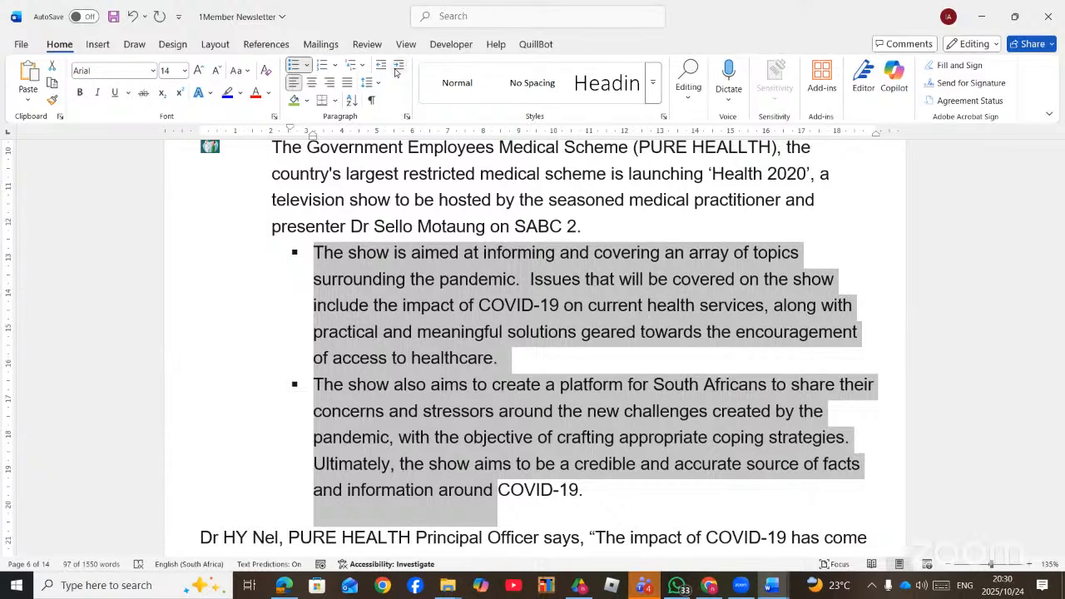
click(396, 70)
click(395, 72)
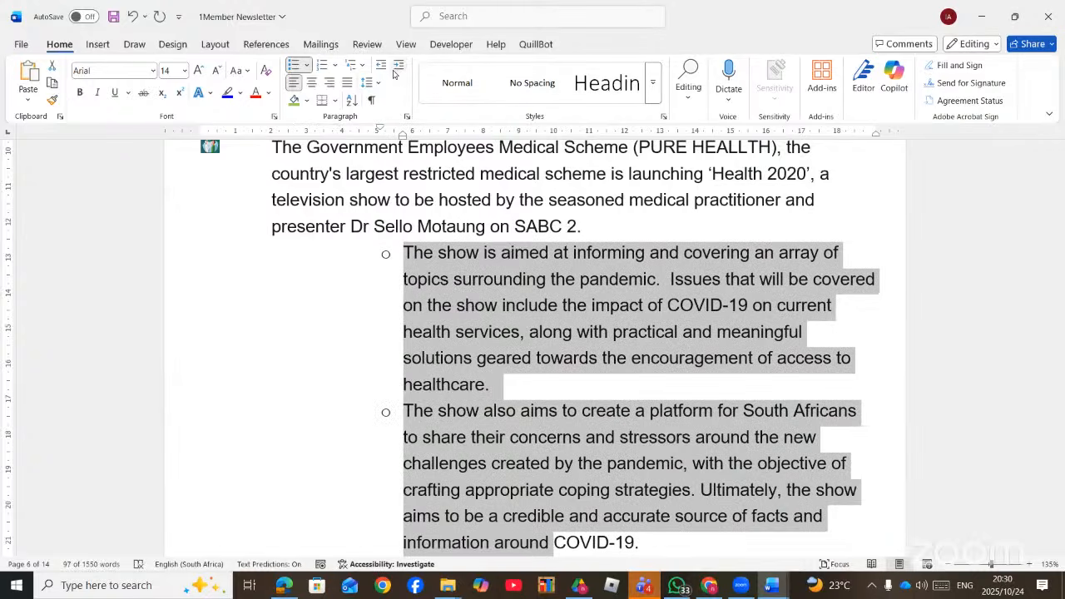
click(381, 66)
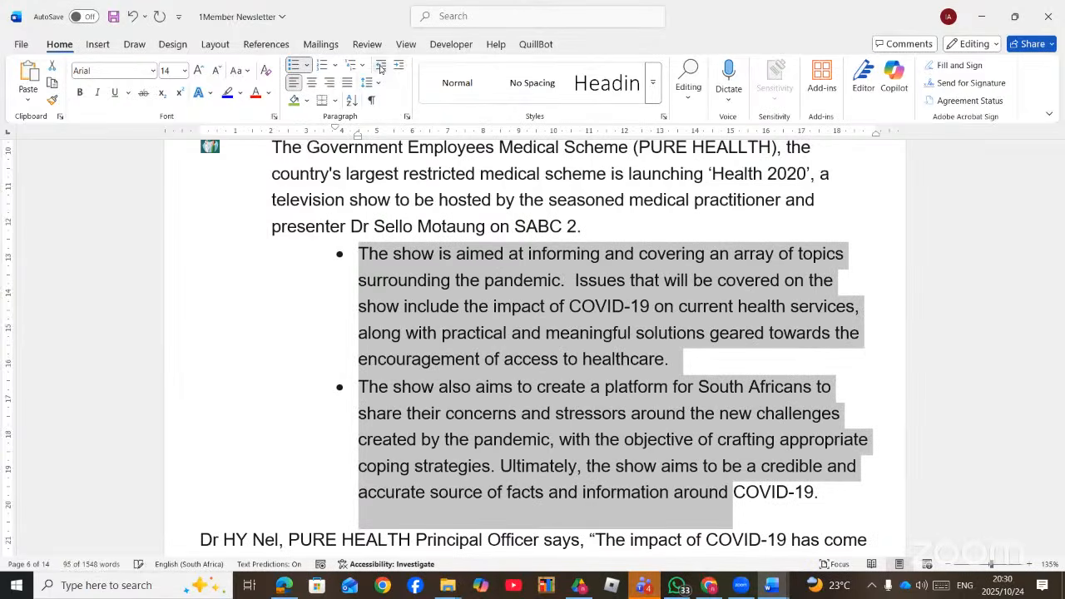
click(380, 68)
click(379, 69)
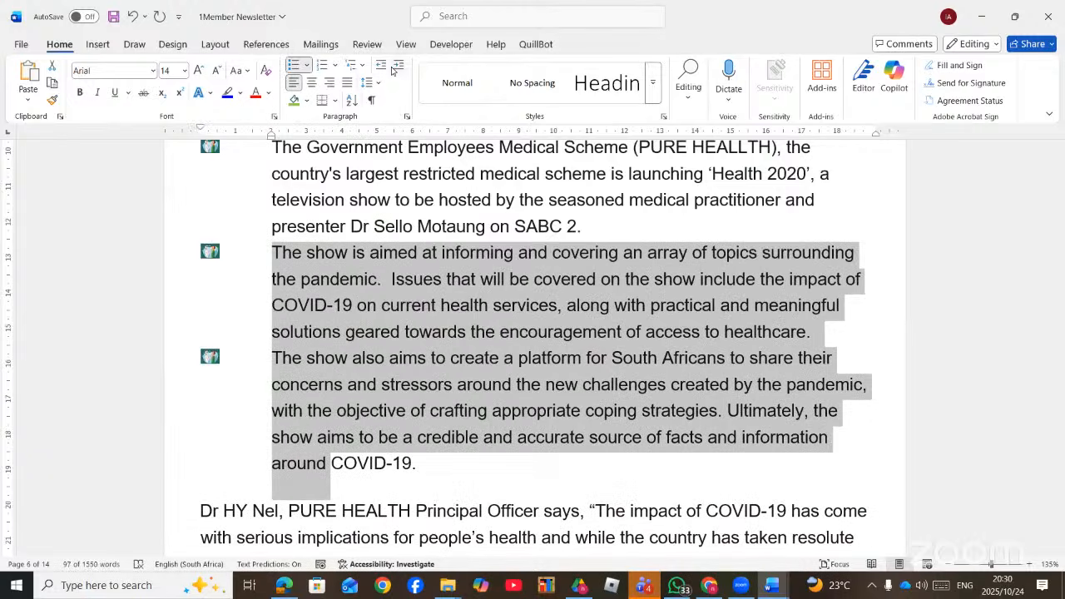
click(398, 66)
- Close the newsletter and 1Victims, choosing Don't Save for both
scroll(446, 255, up, 3)
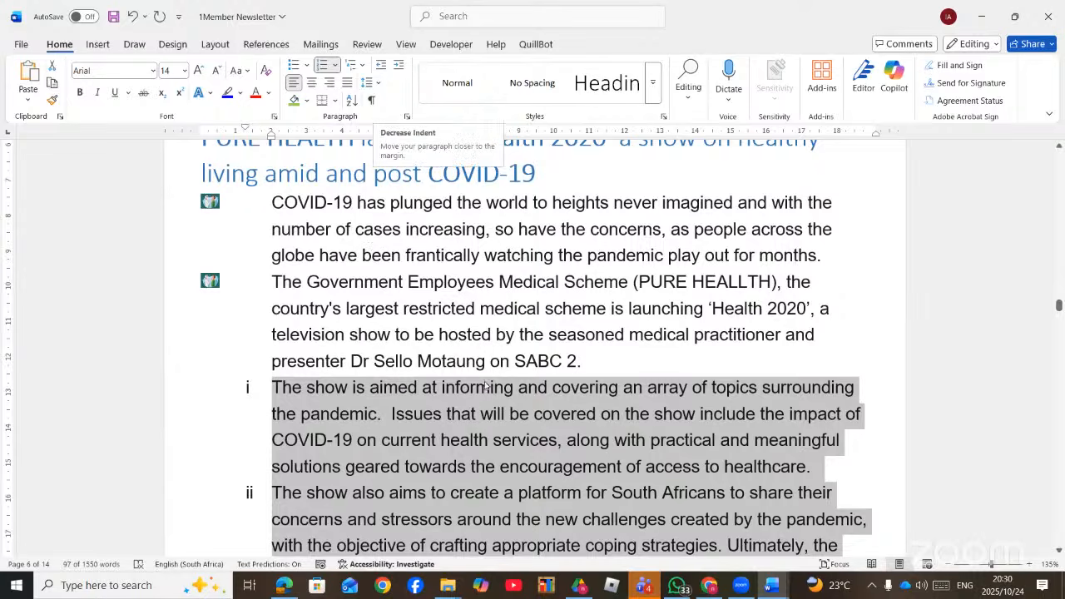
scroll(485, 381, up, 2)
scroll(486, 381, up, 2)
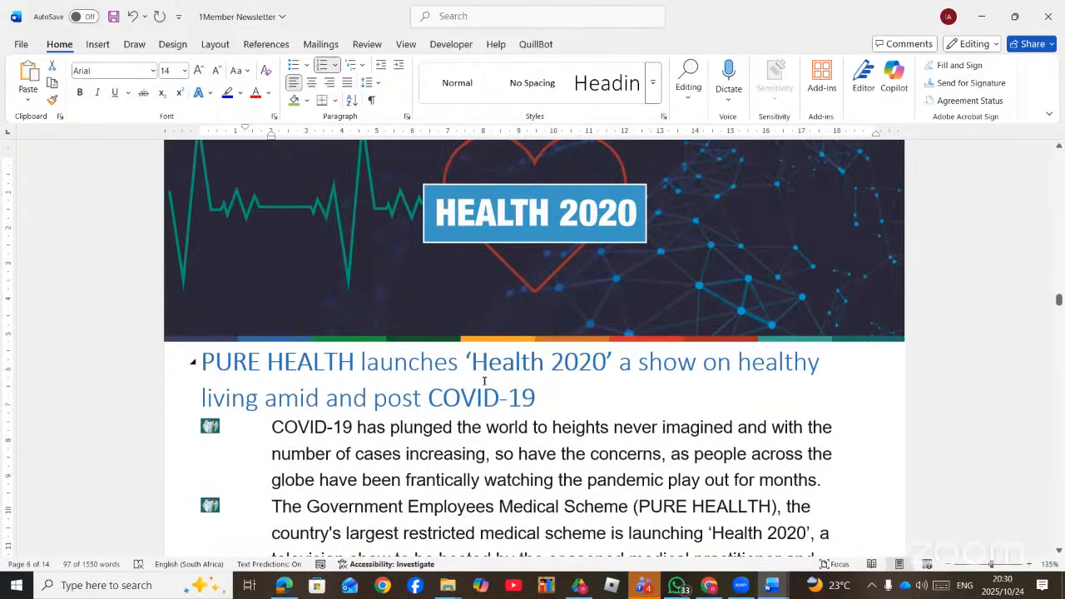
scroll(487, 380, down, 5)
scroll(421, 387, down, 2)
click(1047, 16)
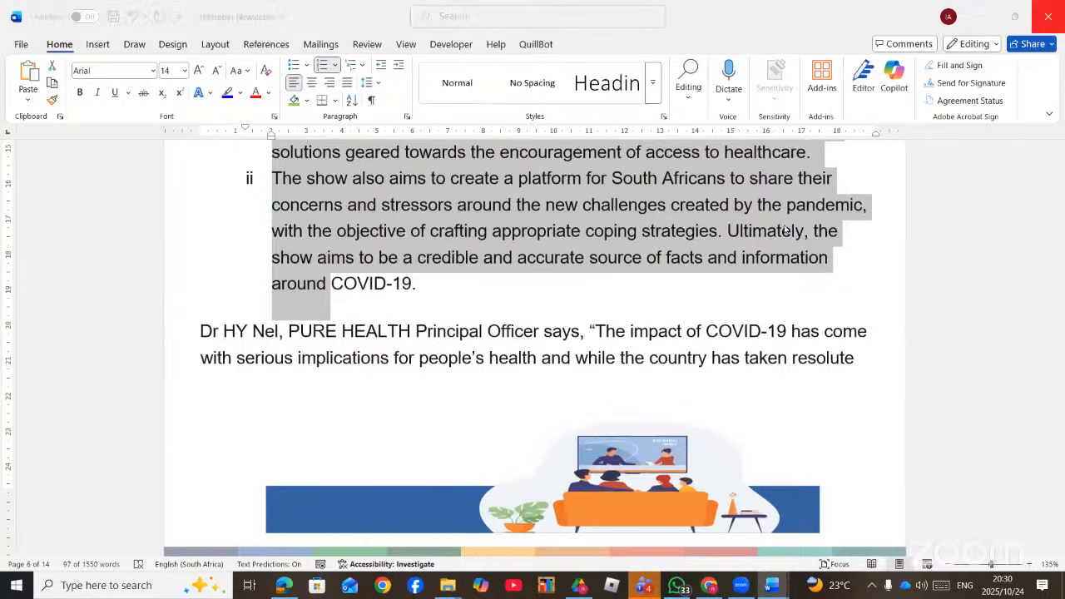
click(588, 481)
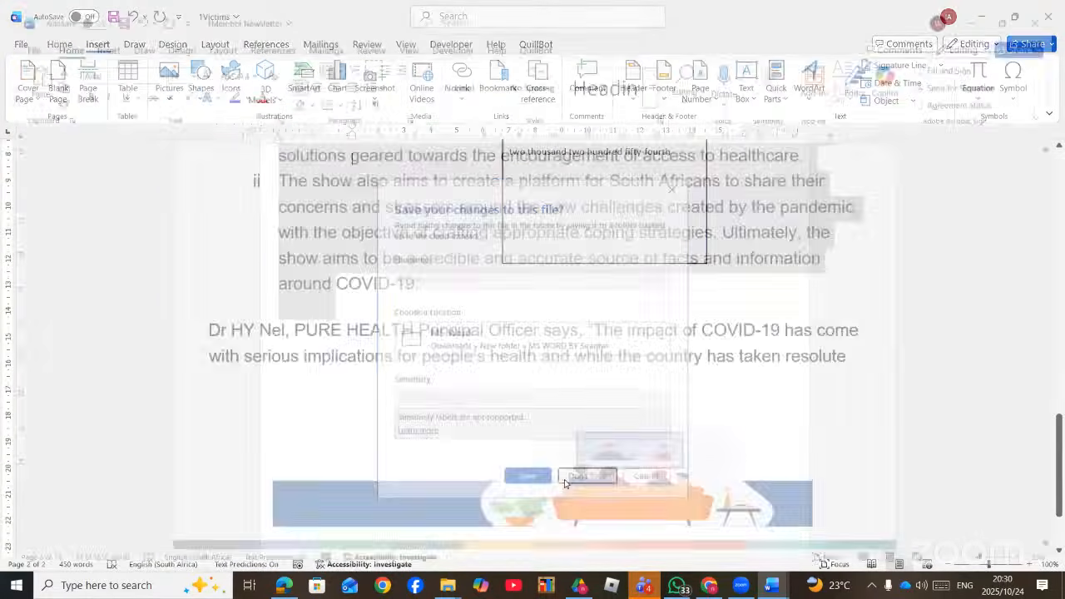
click(1047, 19)
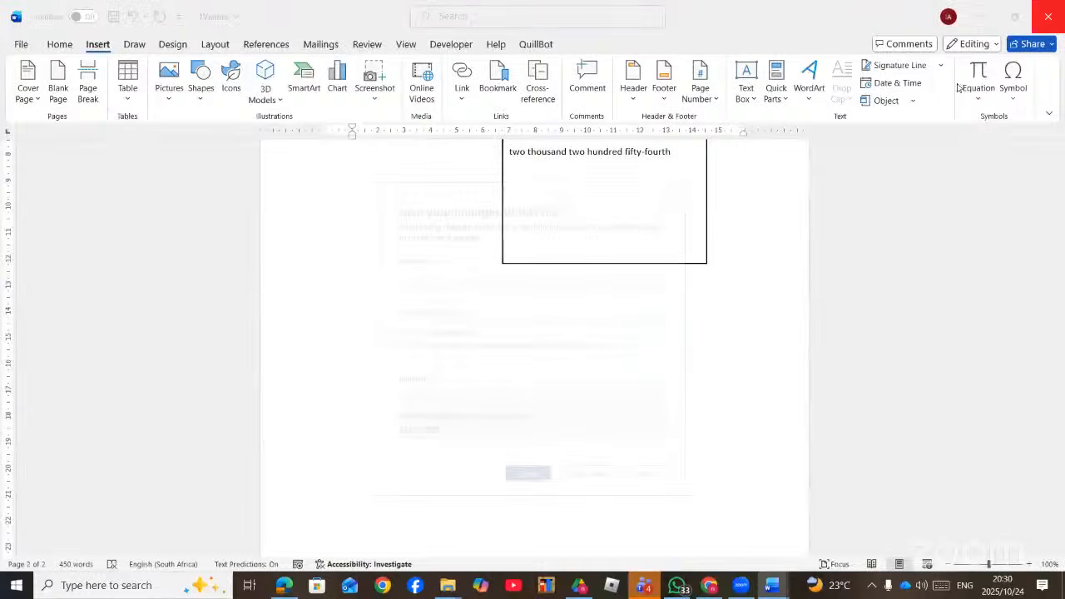
click(589, 480)
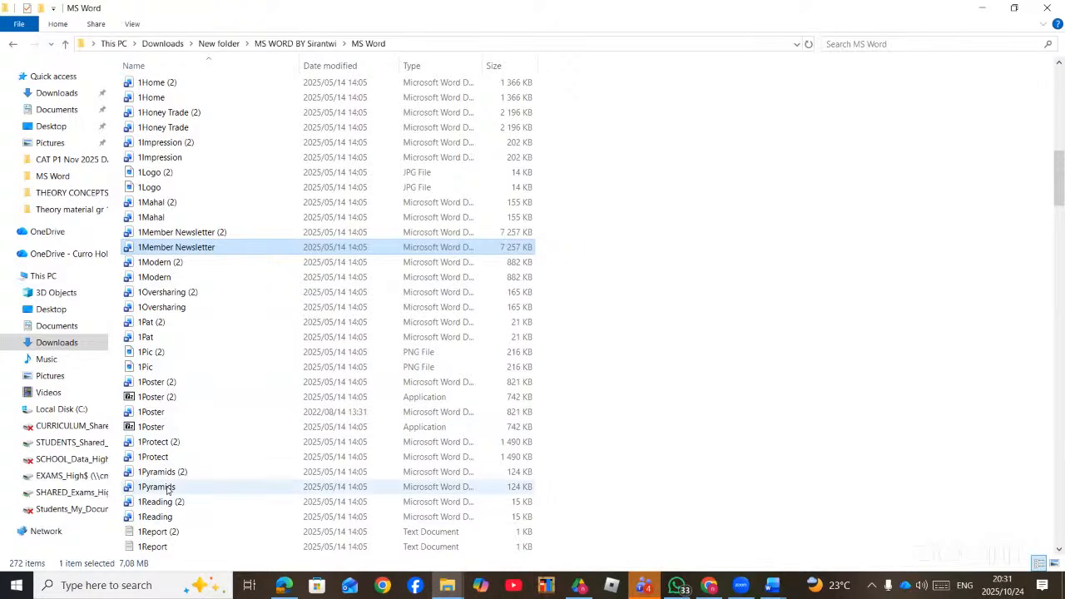
- Bring Edge's sampled-questions PDF to the front from the taskbar
click(284, 588)
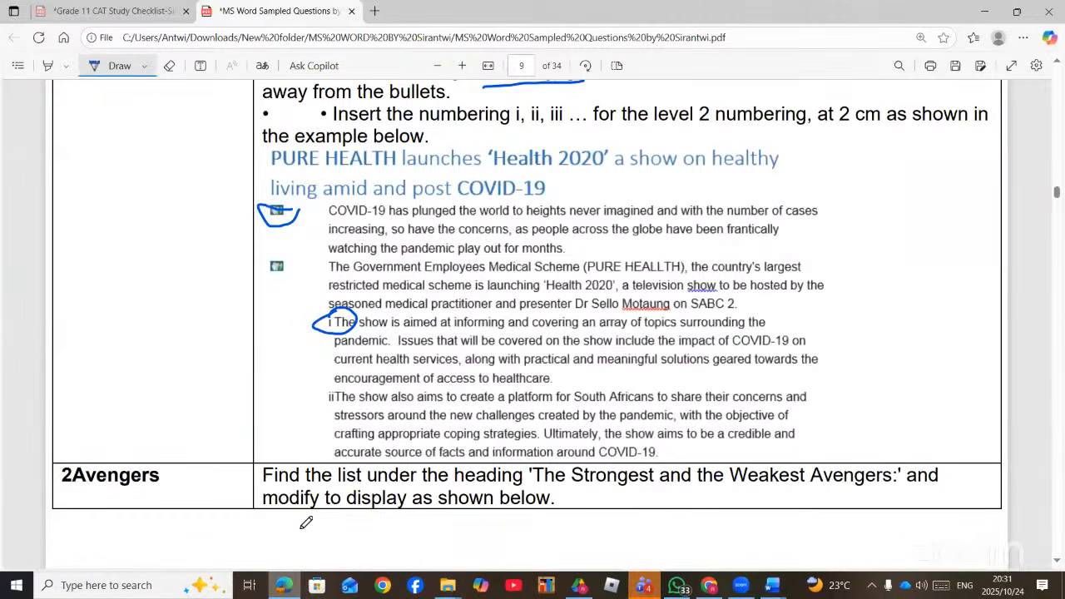
- Scroll the PDF to page 7's 7Form mail merge task, then bring up File Explorer
scroll(391, 254, up, 10)
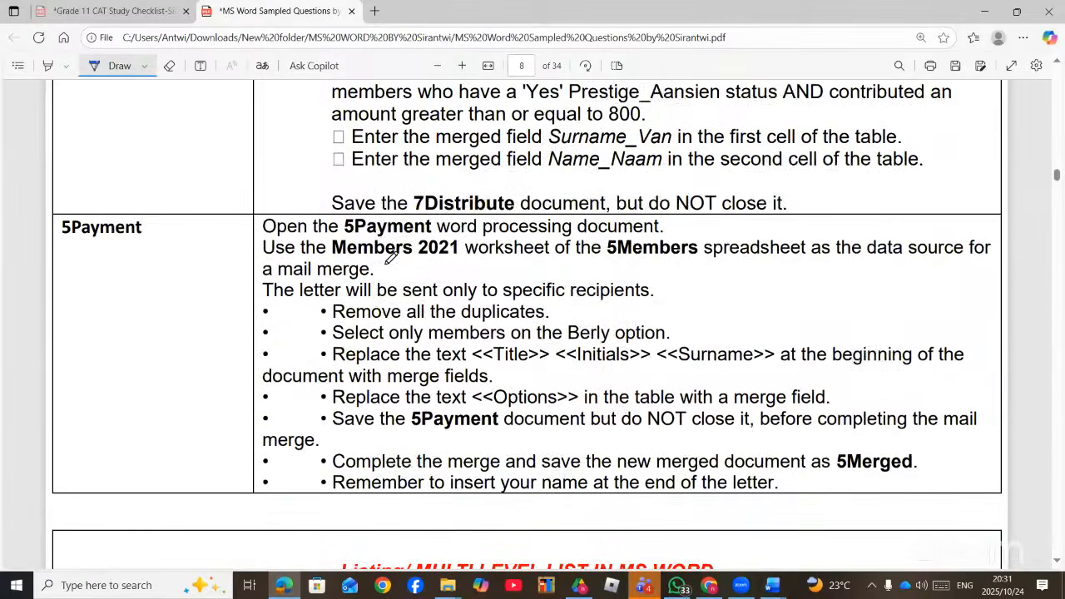
scroll(391, 258, up, 5)
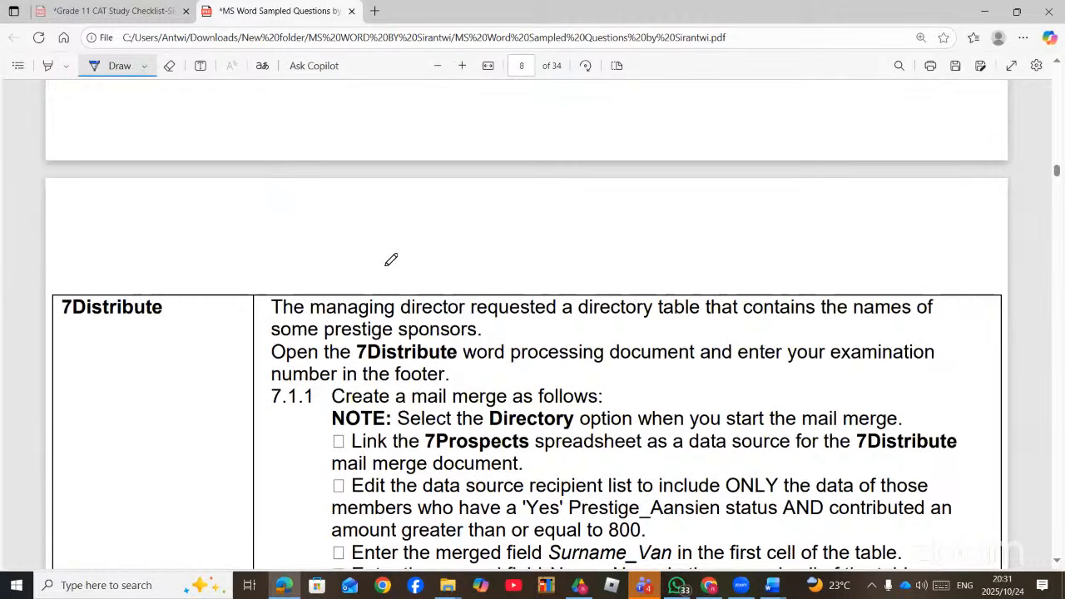
scroll(391, 260, up, 8)
scroll(389, 263, down, 3)
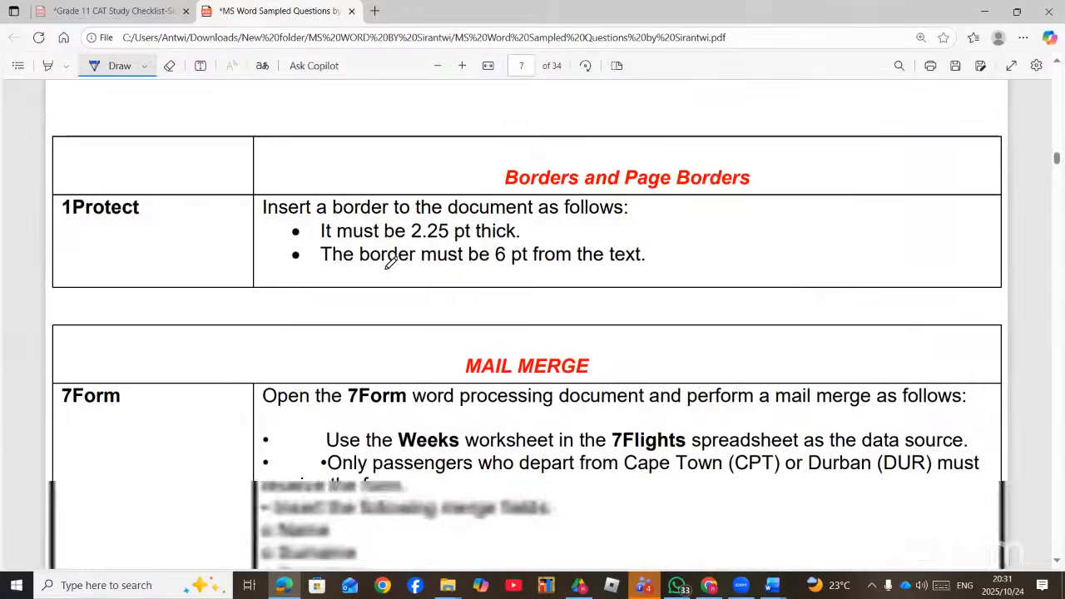
scroll(388, 261, down, 1)
scroll(391, 258, up, 1)
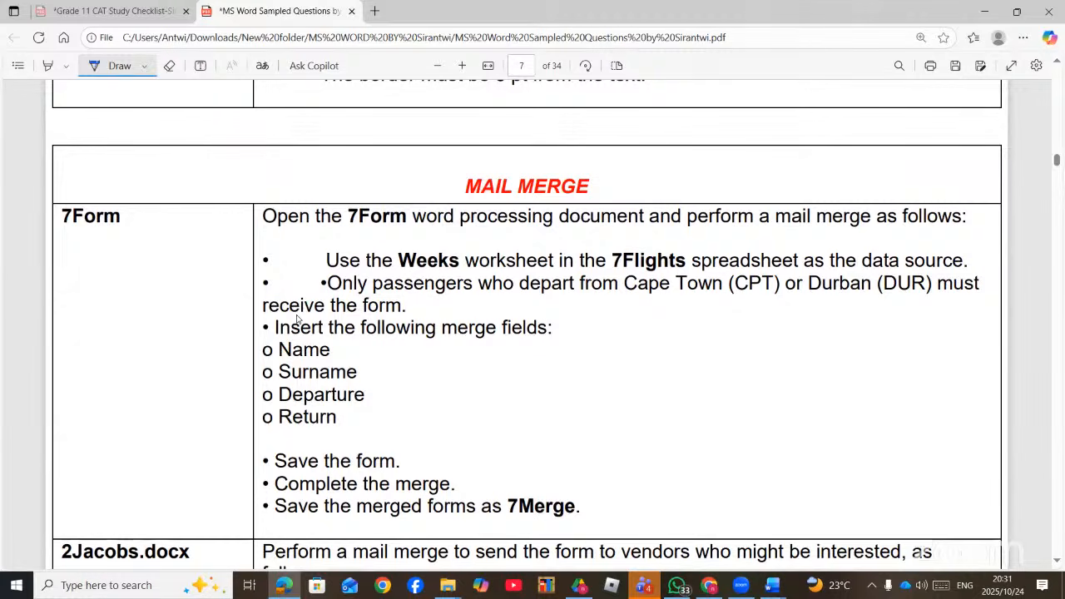
click(448, 585)
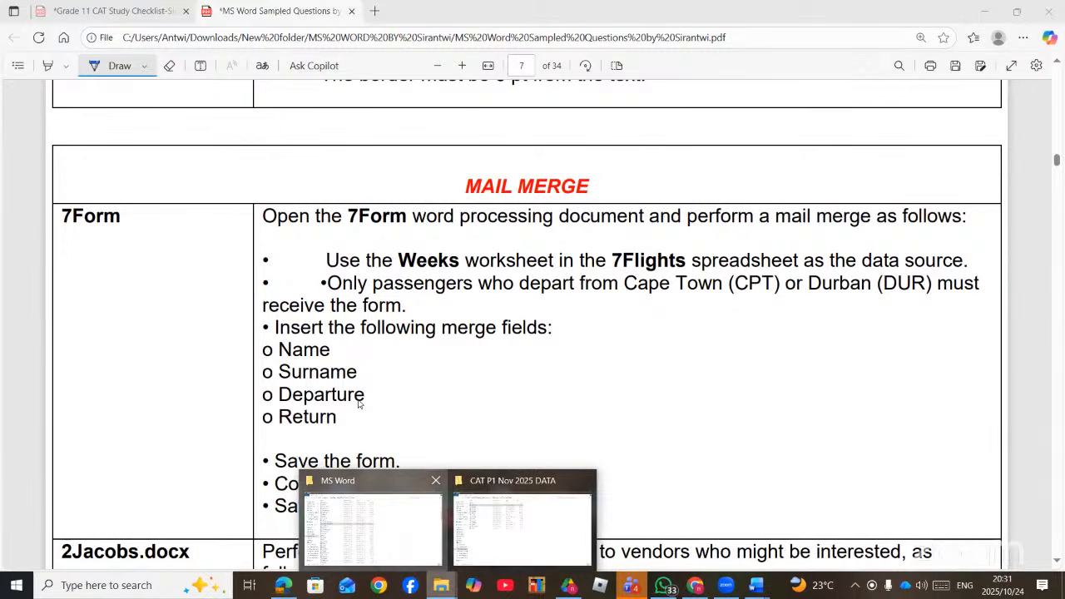
- Open 7Form from the MS Word folder and return to the question PDF
scroll(359, 406, down, 9)
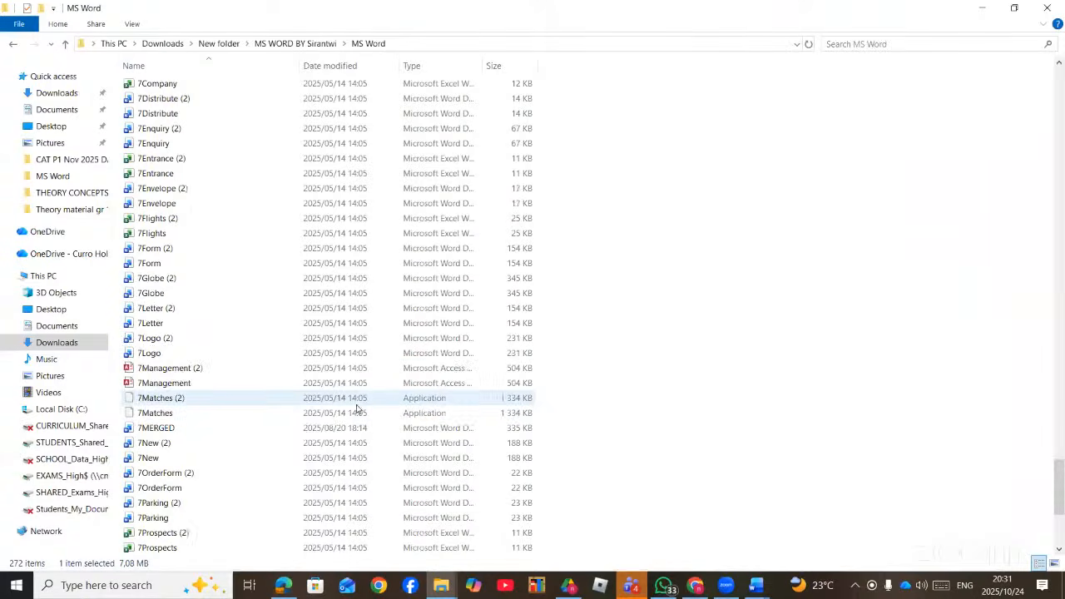
scroll(177, 523, down, 4)
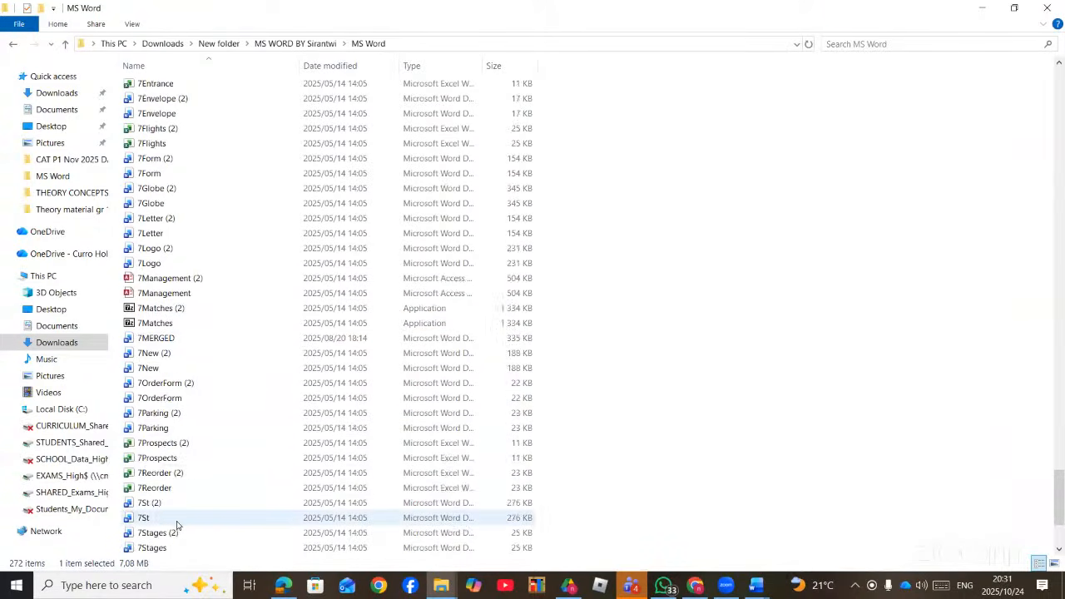
scroll(175, 524, down, 1)
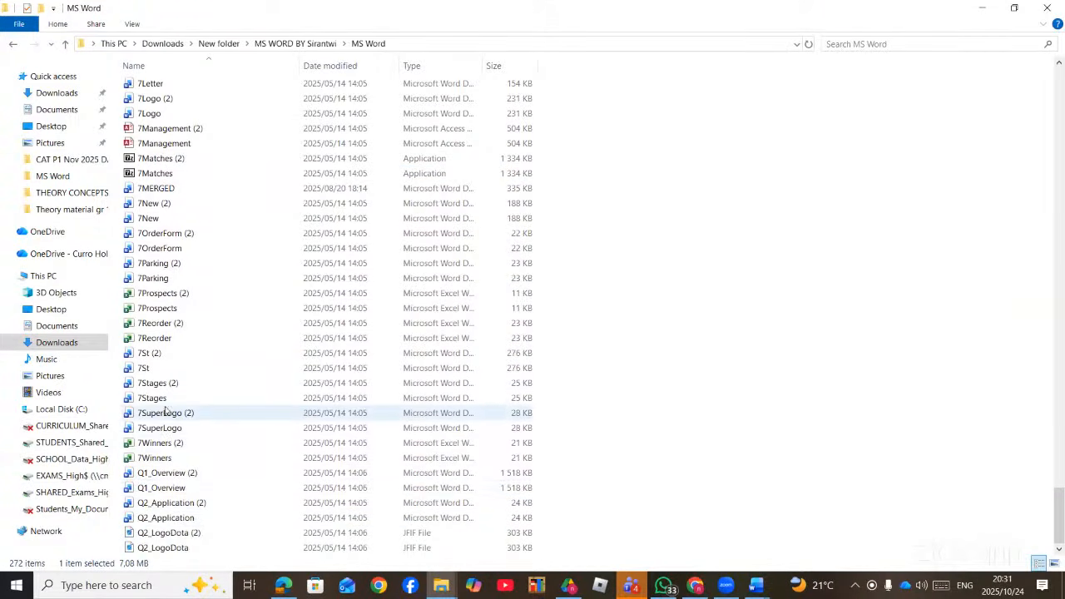
scroll(169, 391, up, 4)
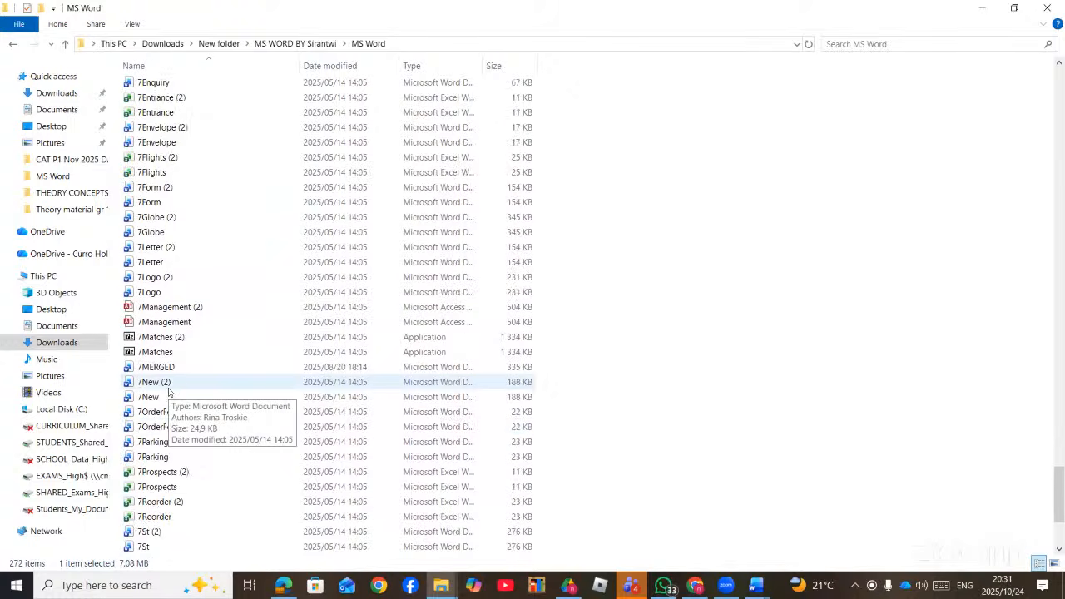
scroll(169, 391, up, 2)
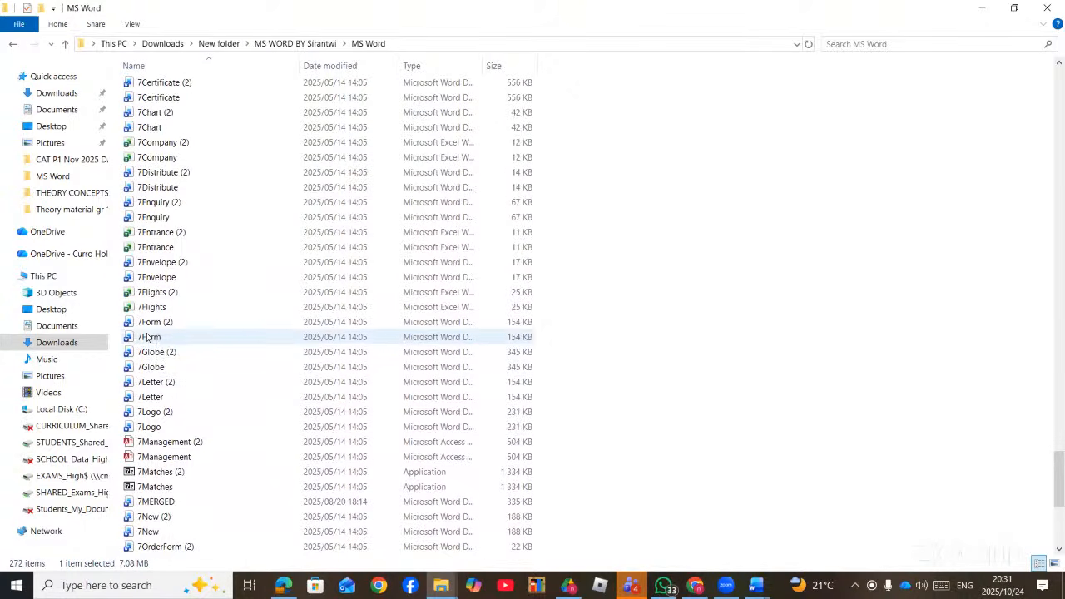
click(149, 337)
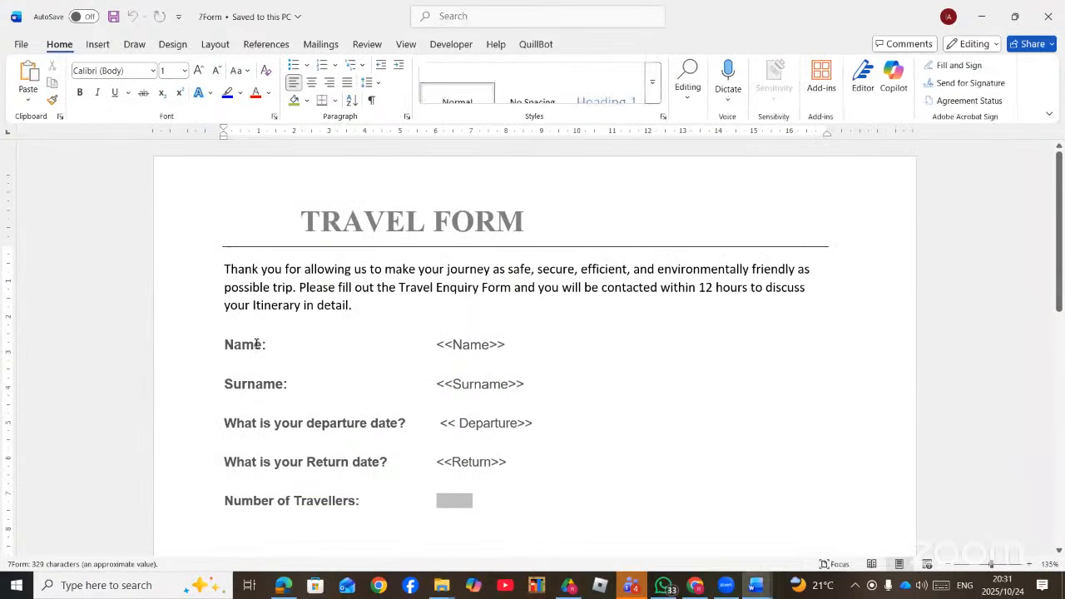
click(282, 585)
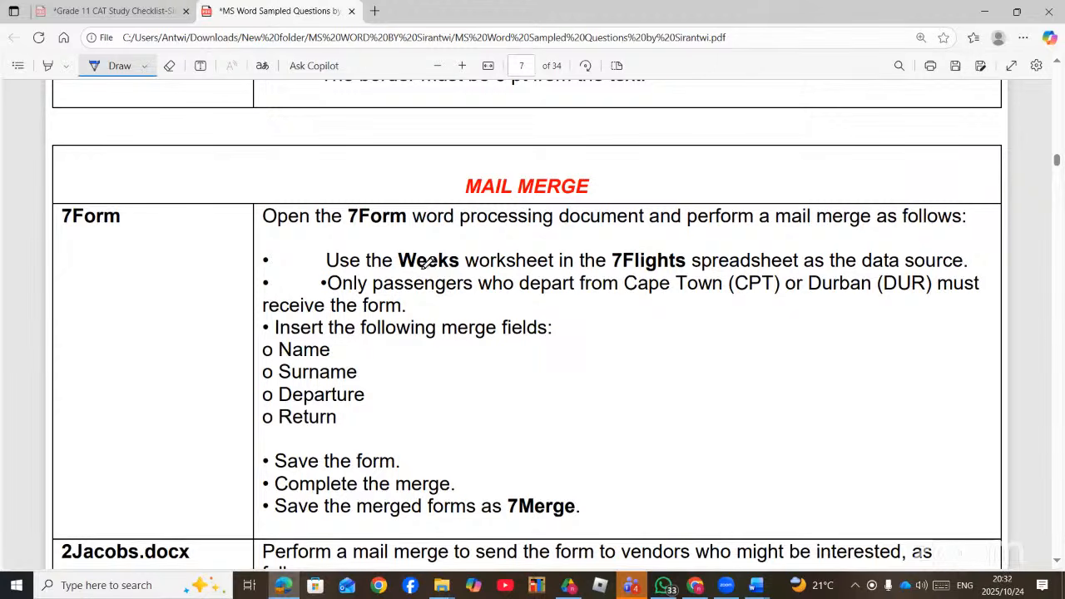
- Ink-underline Weeks and 7Flights in the PDF, then return to 7Form in Word
drag(399, 268, 480, 267)
drag(612, 268, 691, 267)
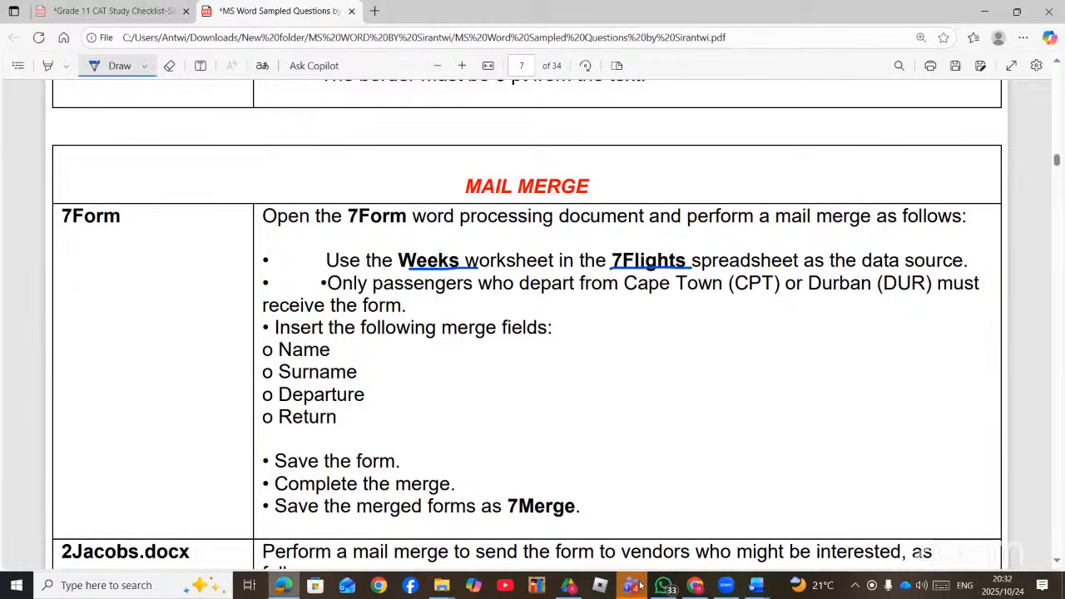
click(756, 585)
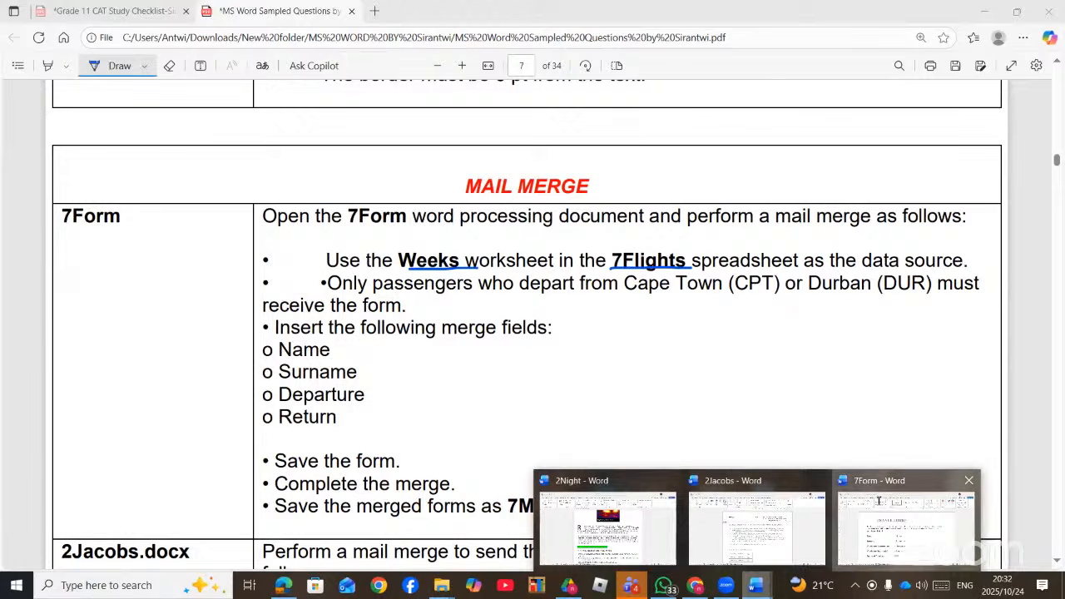
click(877, 500)
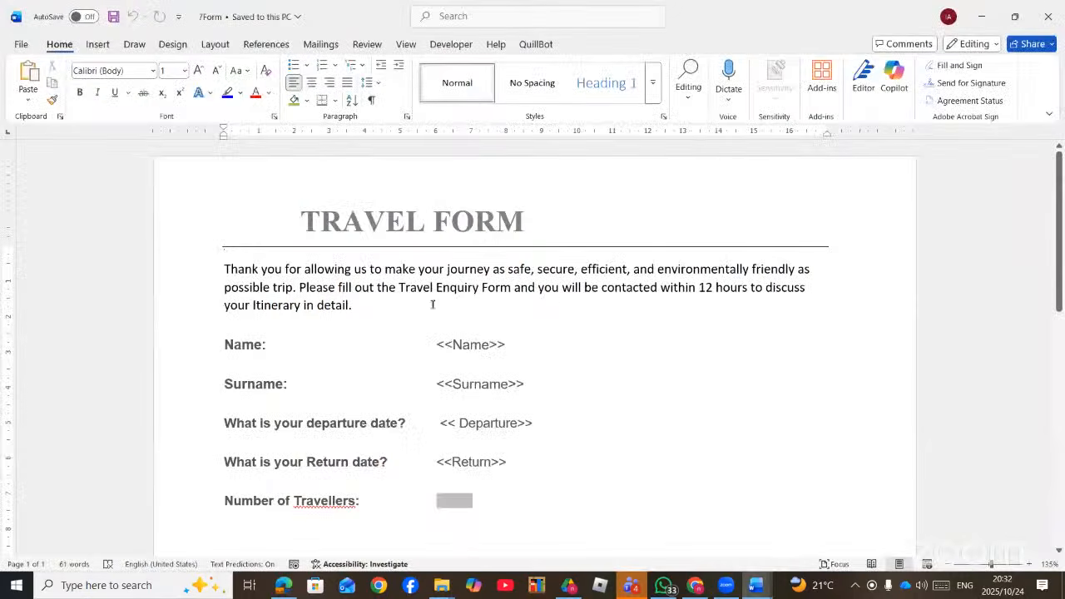
- Start a Letters mail merge and choose Use an Existing List for recipients
click(319, 43)
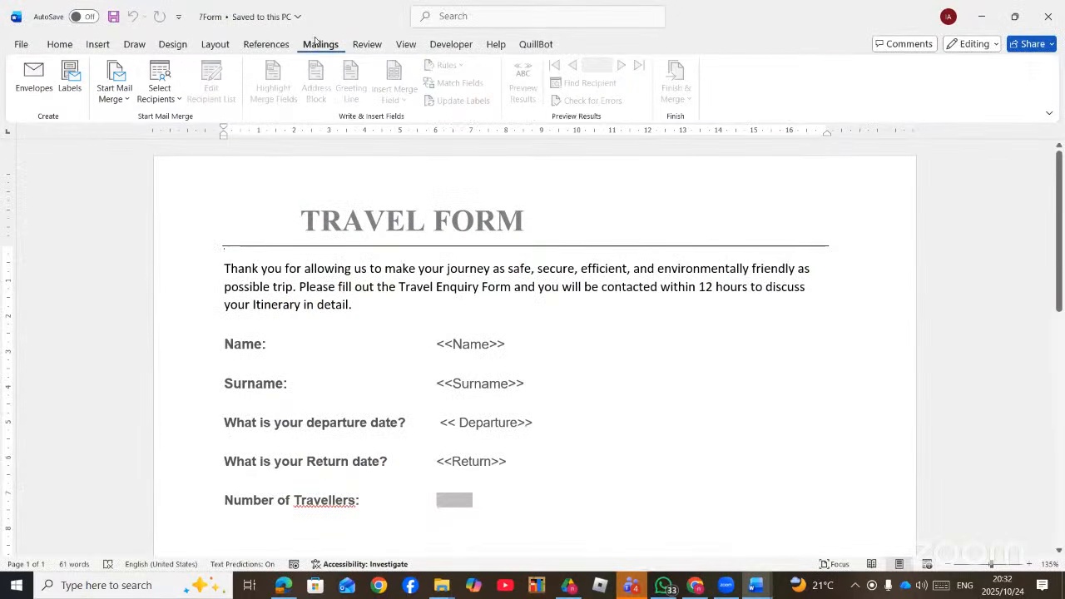
click(122, 102)
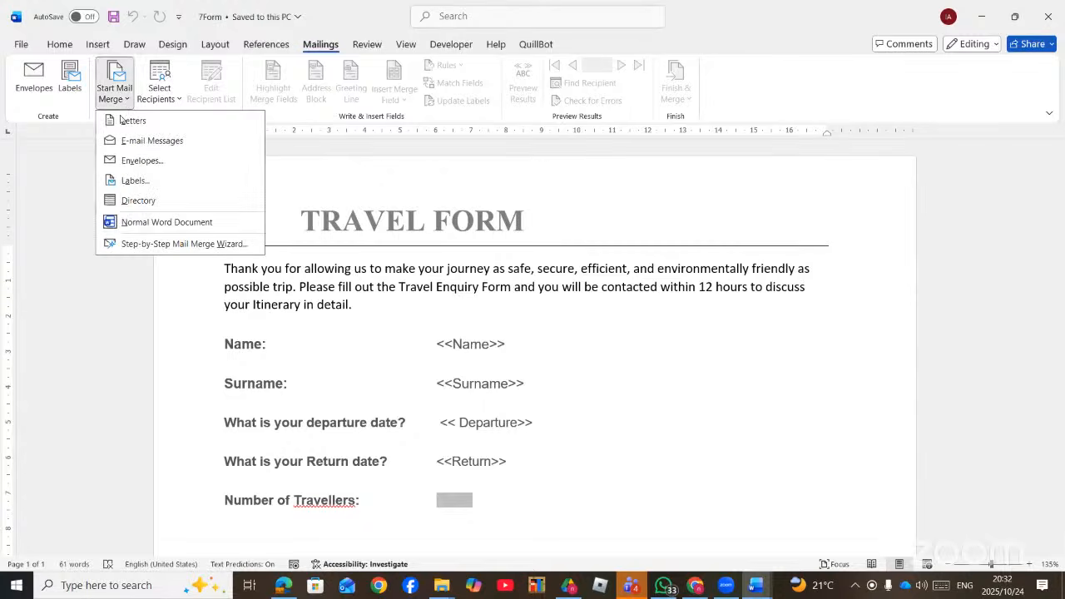
click(124, 124)
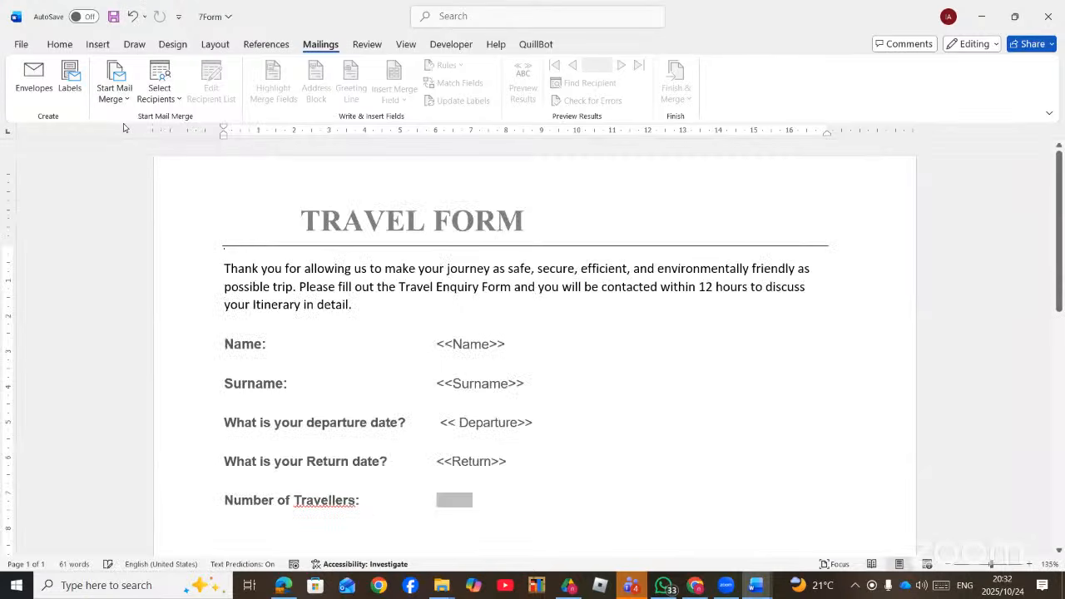
click(167, 99)
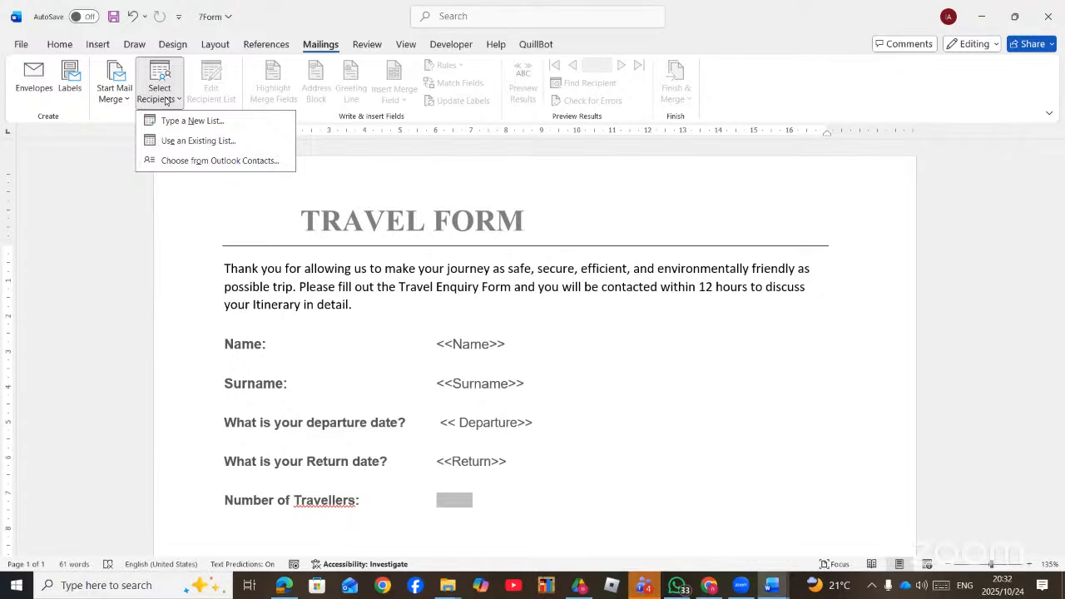
click(188, 141)
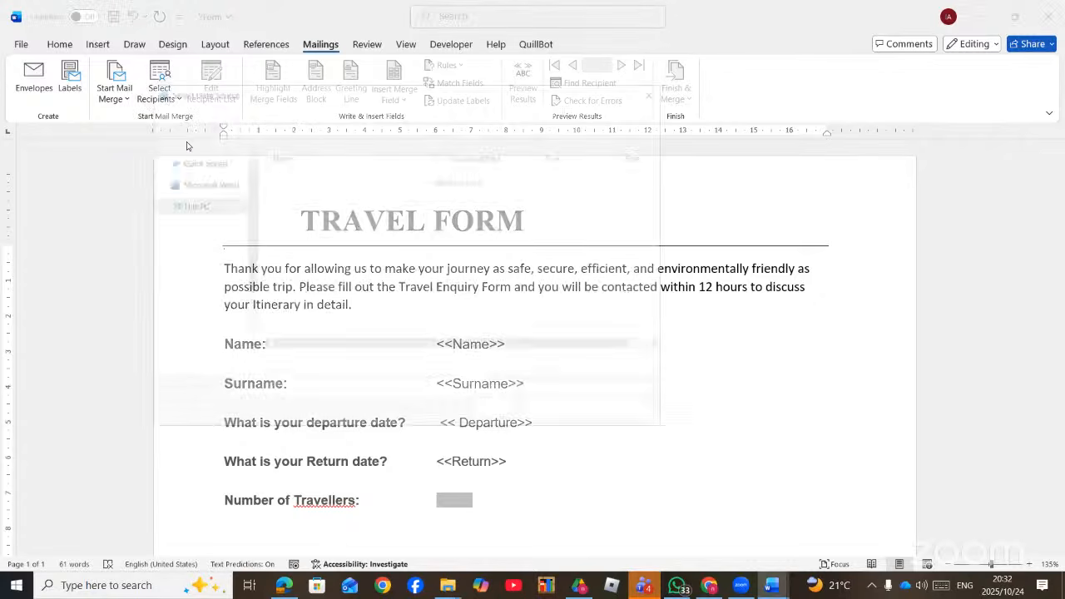
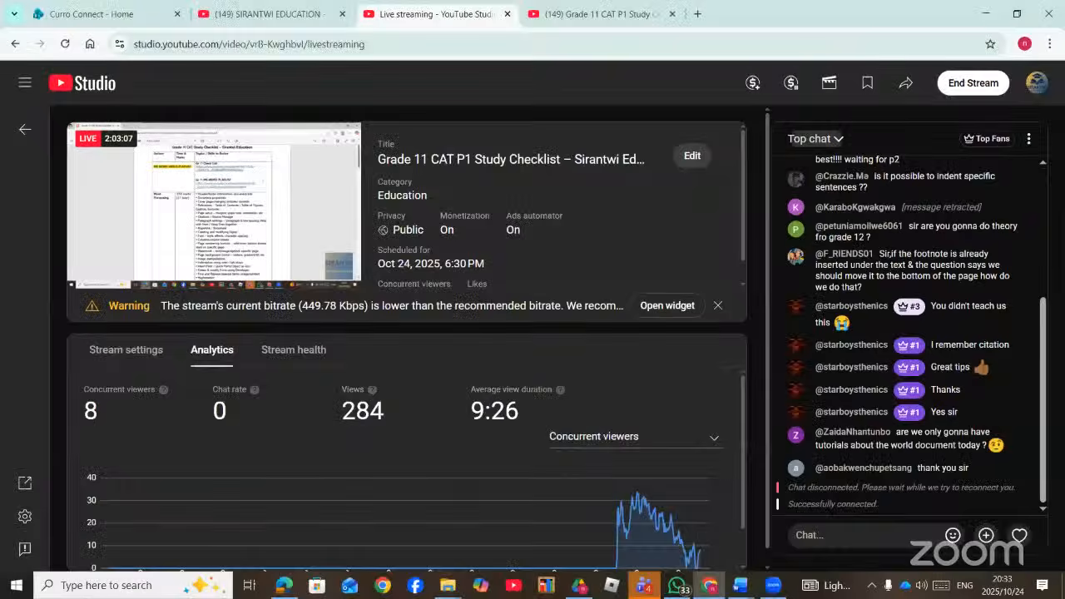
- Switch the YouTube Studio chat to Live chat, then return to 7Form and cancel Select Table
click(817, 146)
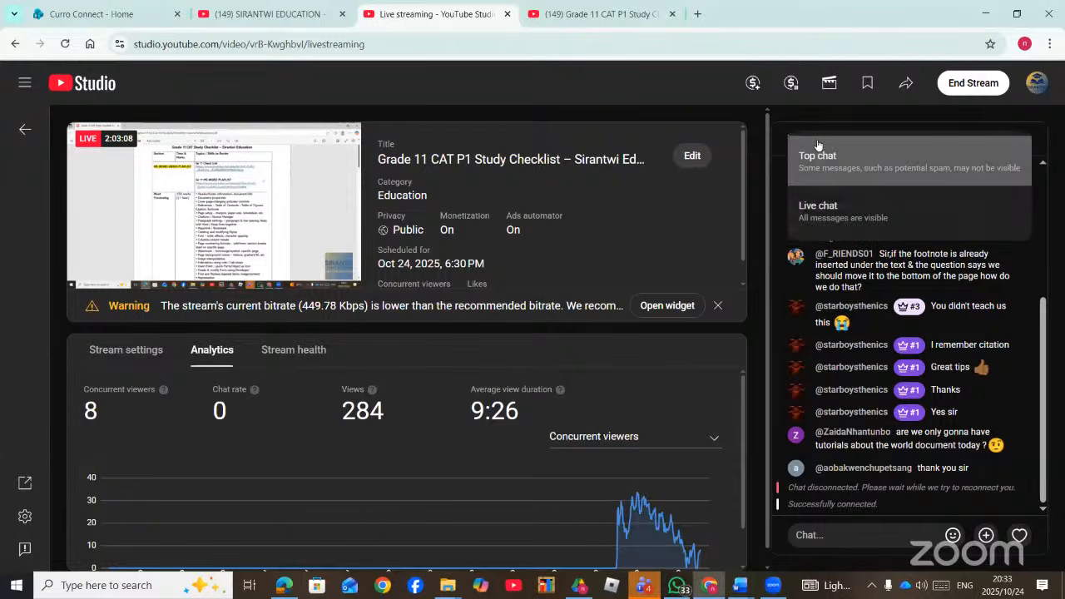
click(826, 205)
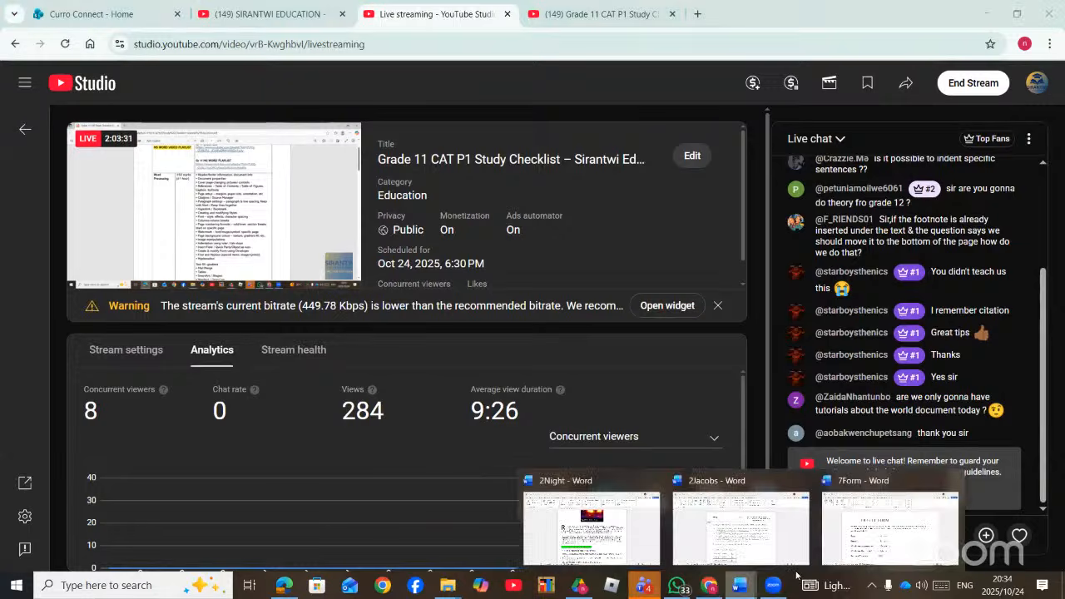
click(891, 524)
click(676, 344)
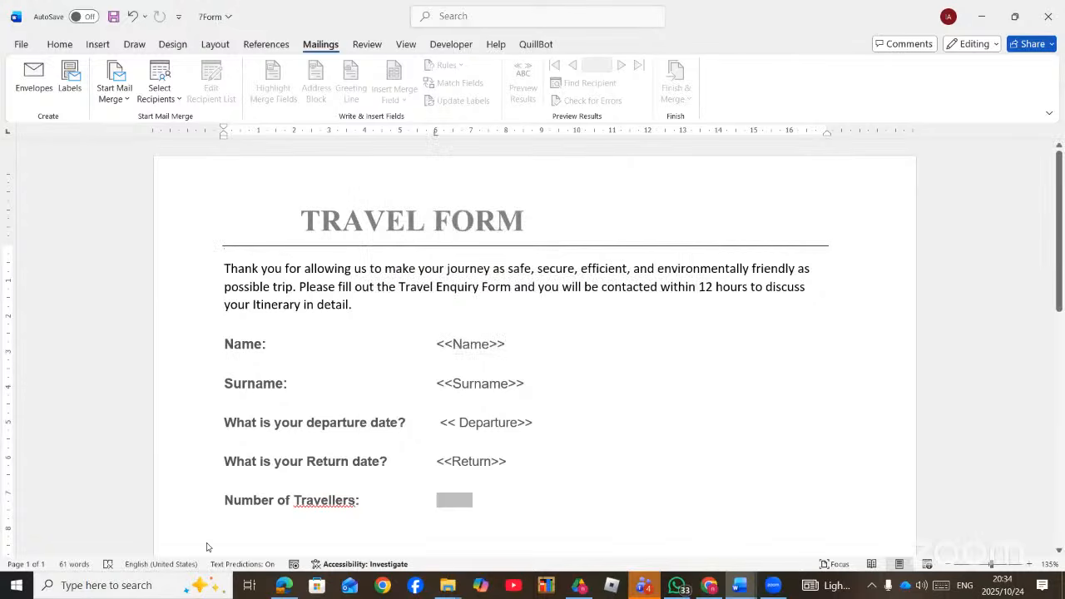
- Check the mail merge instructions, then bring the 7Form document back
key(alt+Tab)
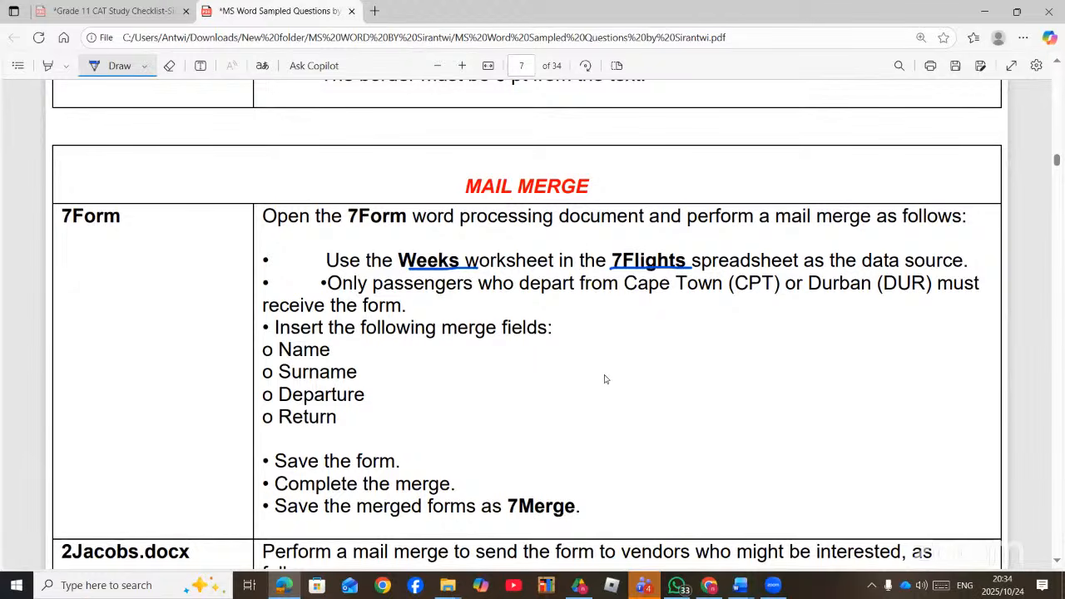
click(776, 588)
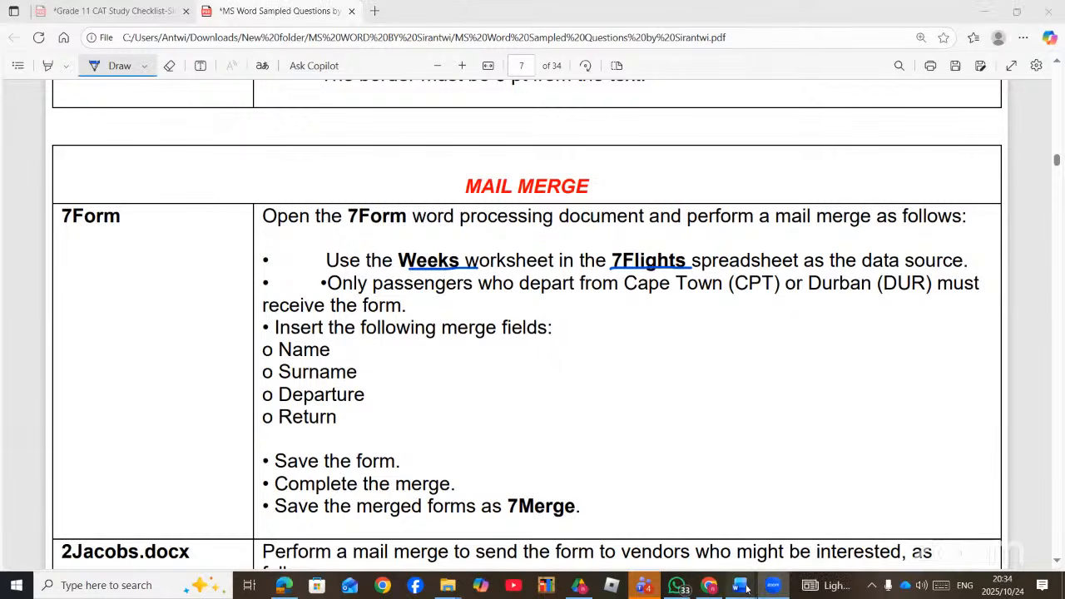
mouse_move(747, 587)
click(872, 519)
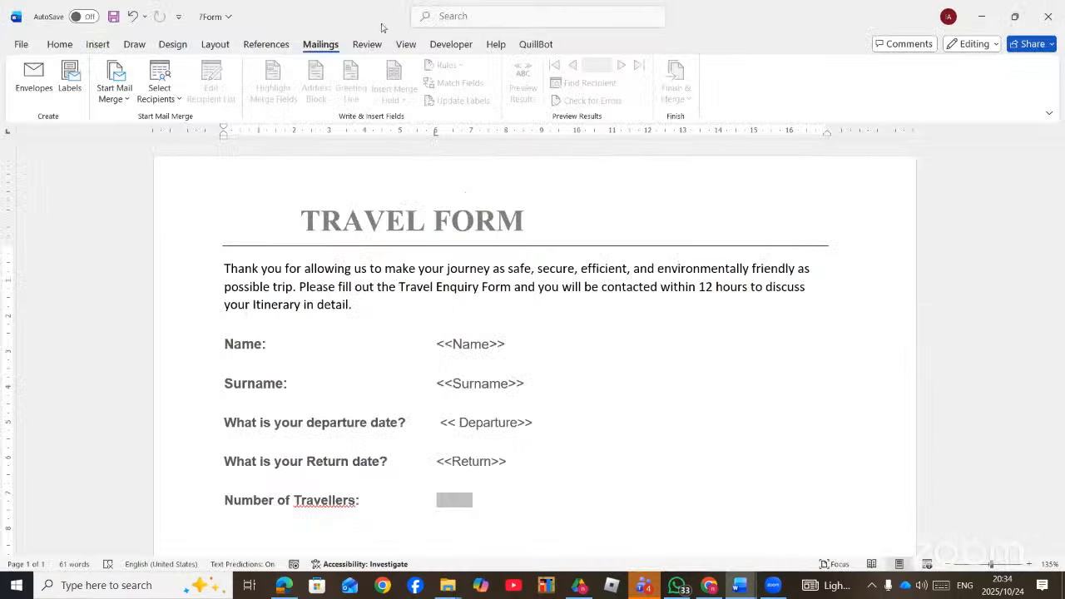
- Start a Letters mail merge and bring up the recipient source choices
click(111, 94)
click(137, 120)
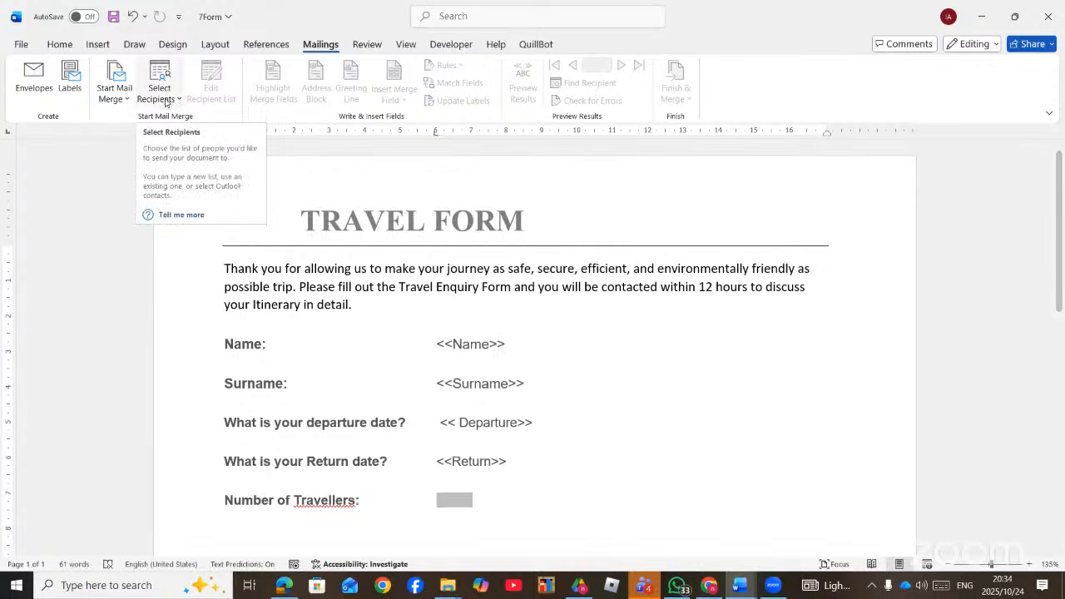
click(166, 101)
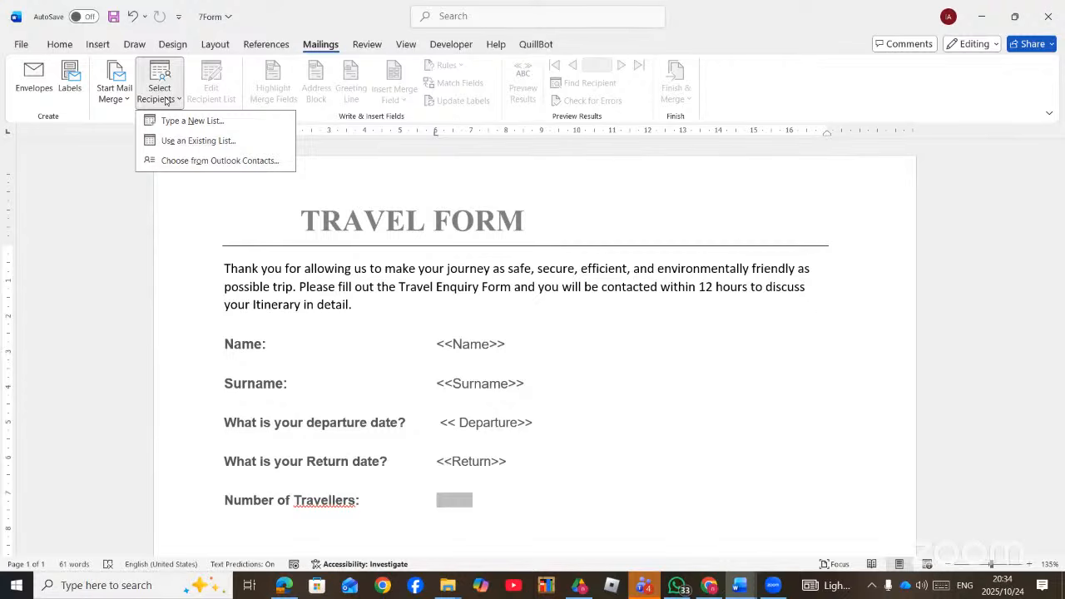
- Use 7Flights from the MS Word folder as the existing recipient list, confirming its sheet
click(191, 141)
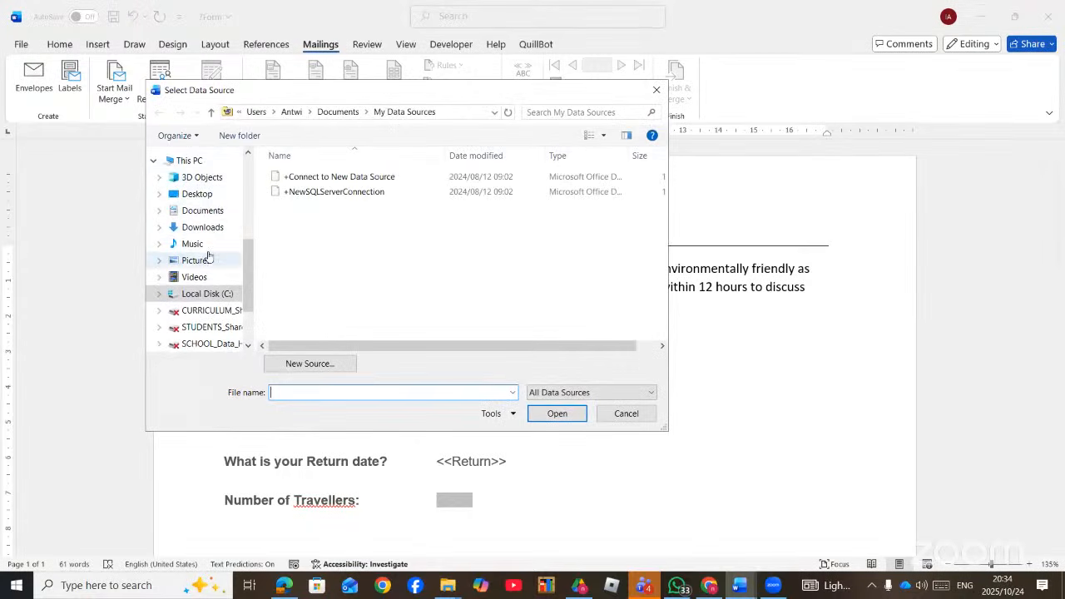
scroll(208, 256, up, 2)
scroll(210, 249, up, 1)
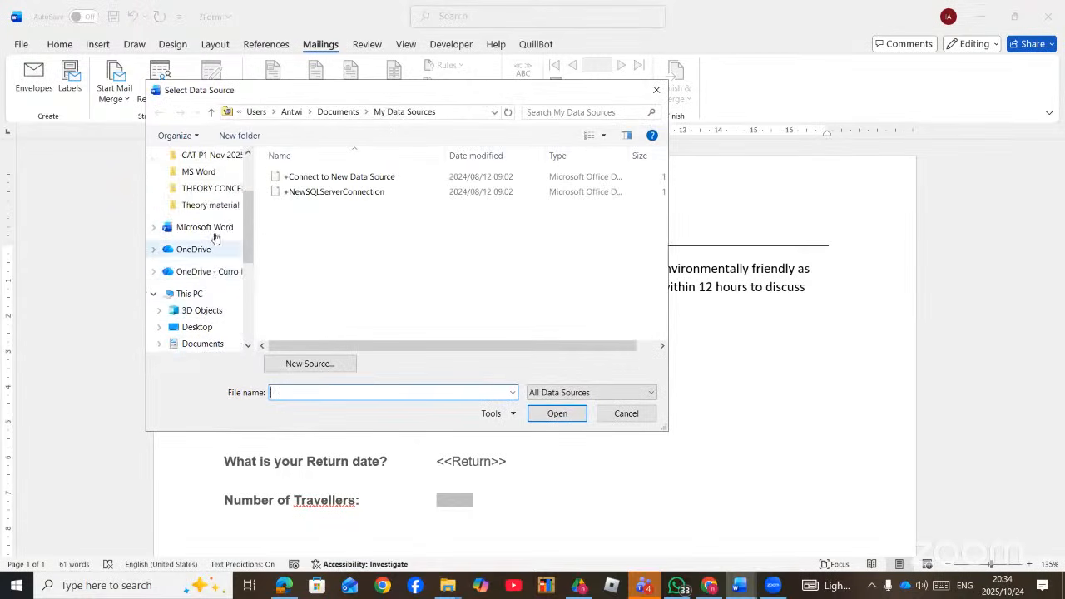
click(204, 178)
scroll(344, 269, down, 5)
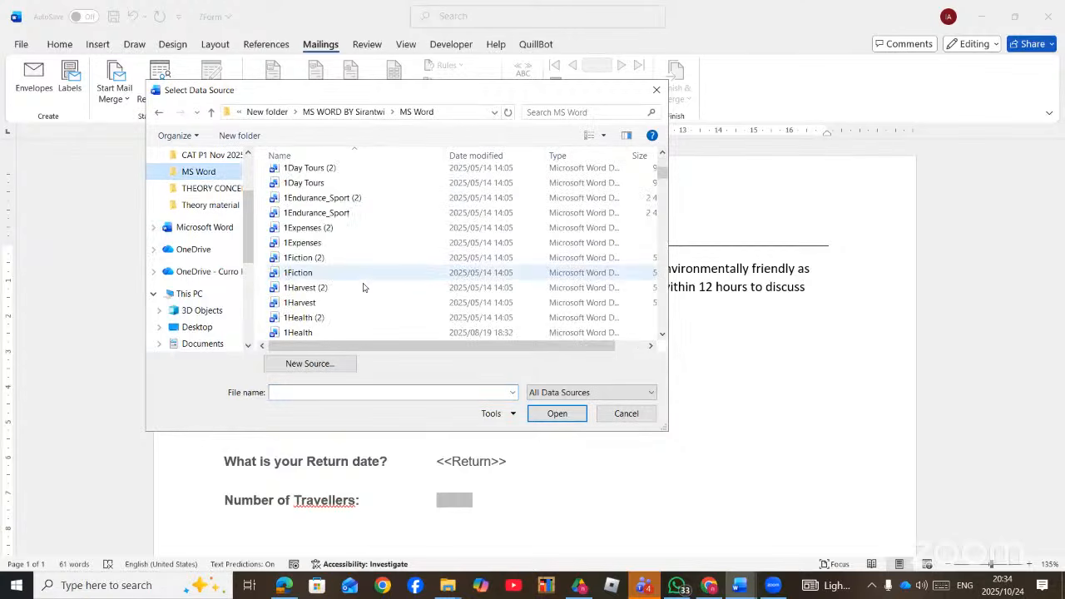
click(283, 586)
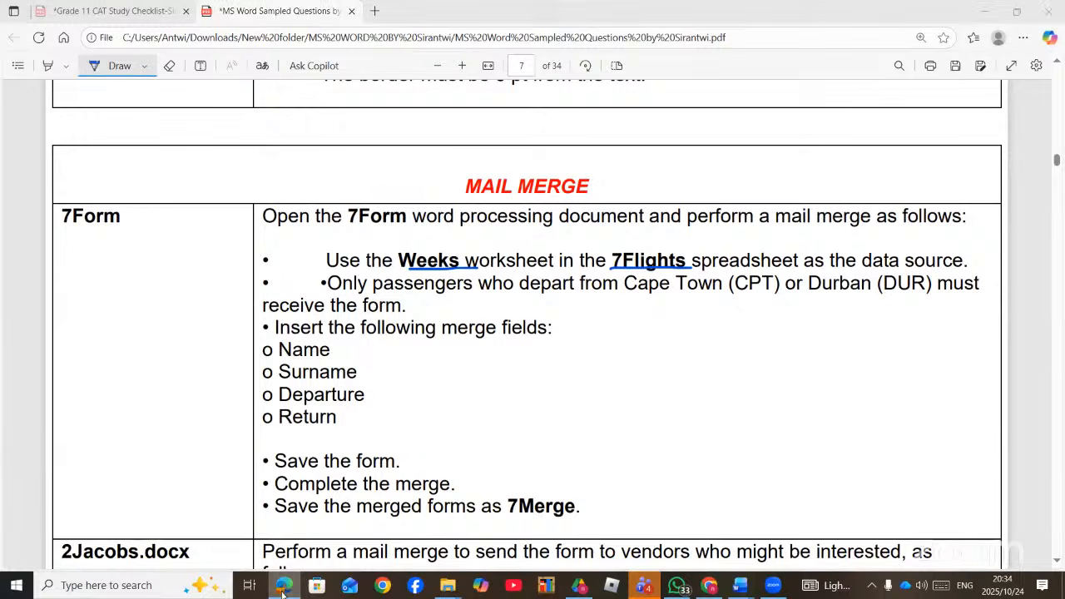
click(740, 587)
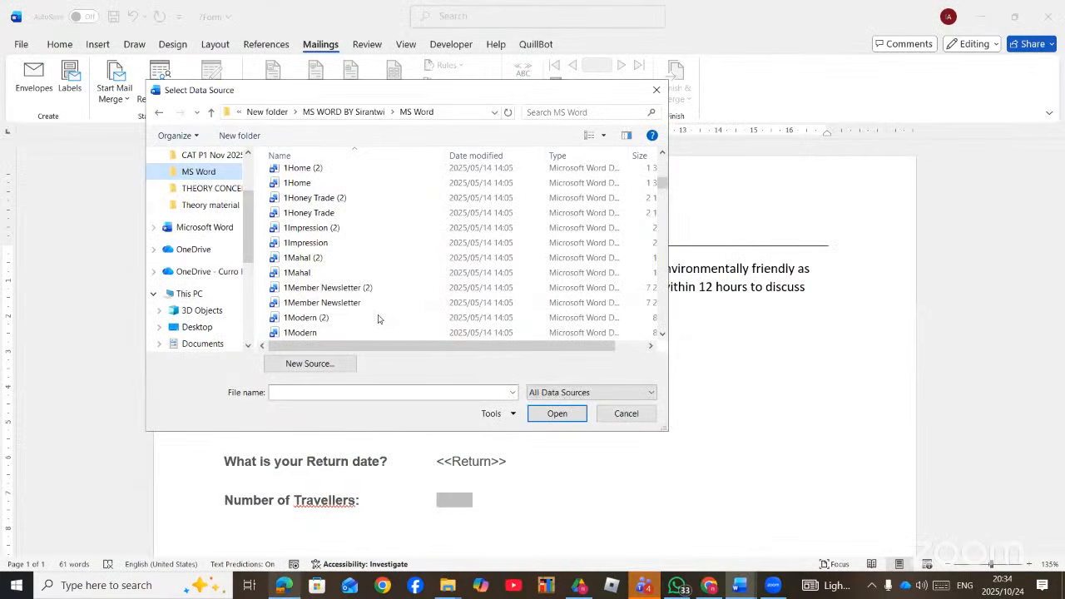
scroll(376, 321, down, 15)
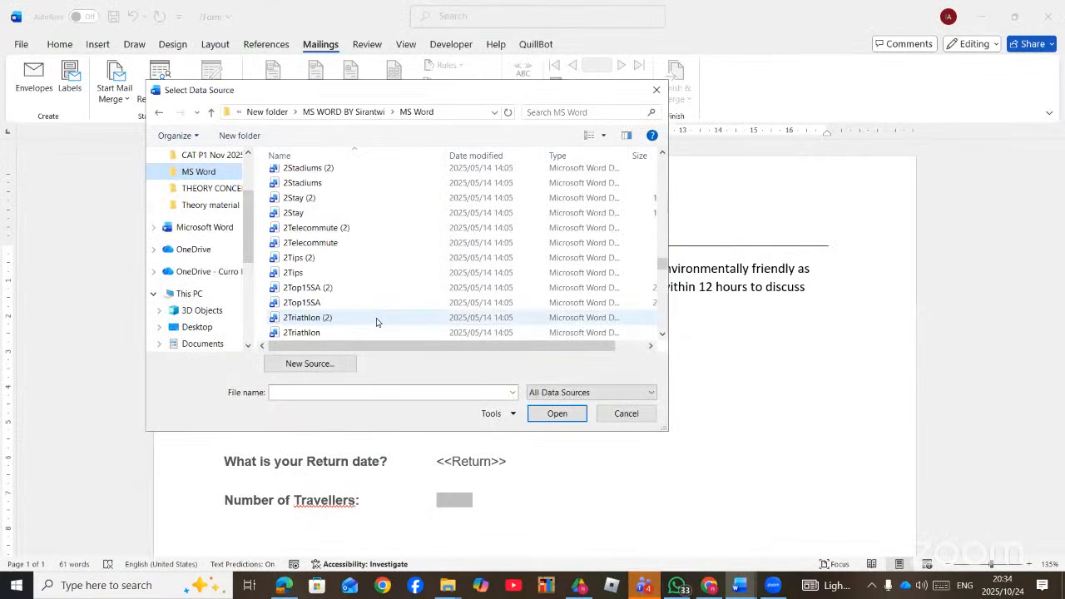
scroll(376, 321, down, 20)
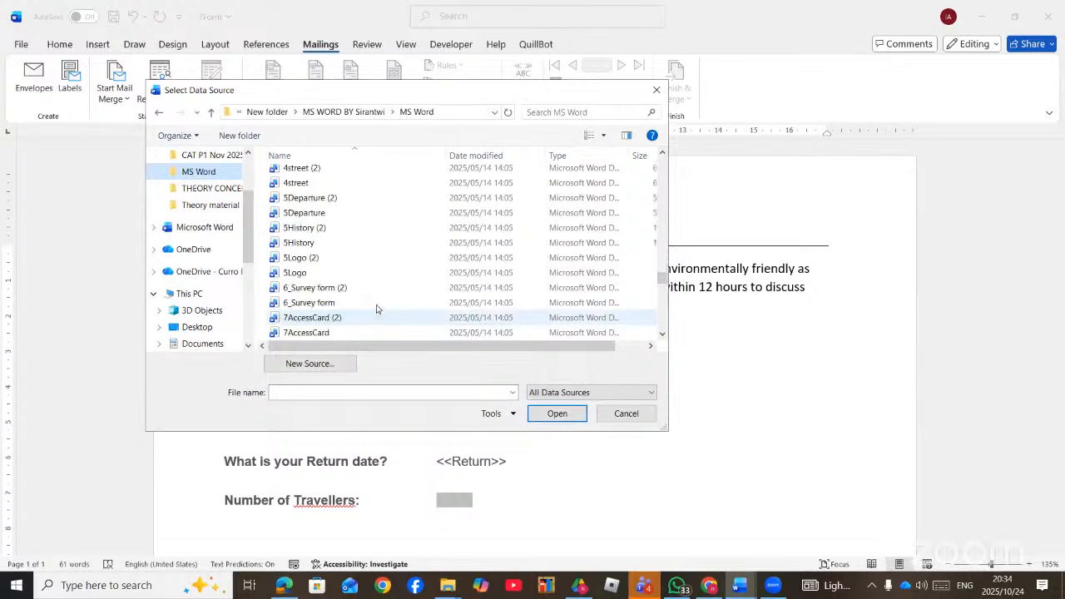
scroll(320, 272, down, 2)
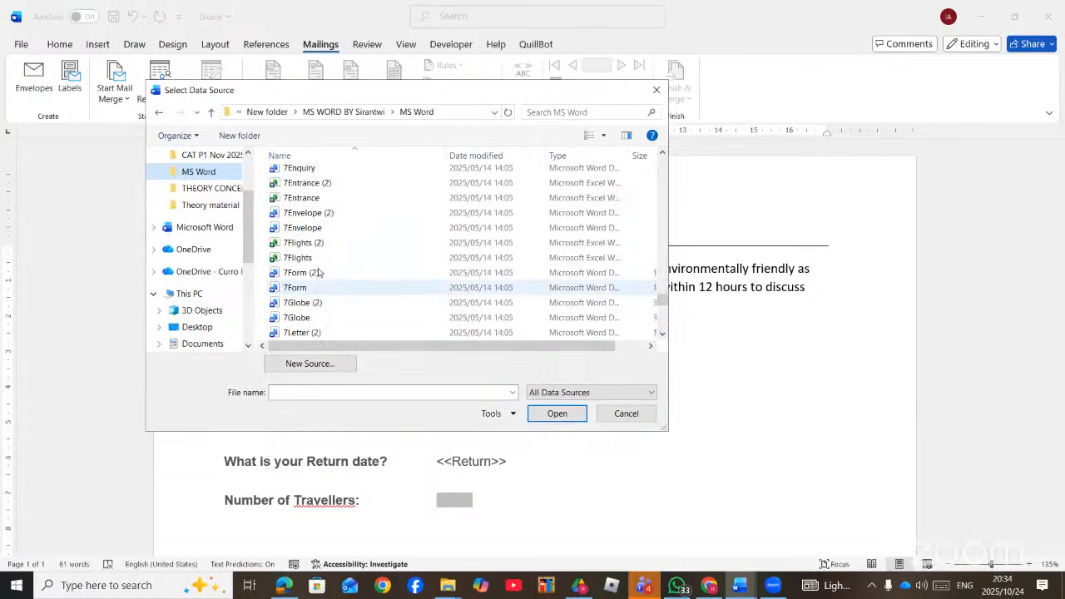
double_click(315, 258)
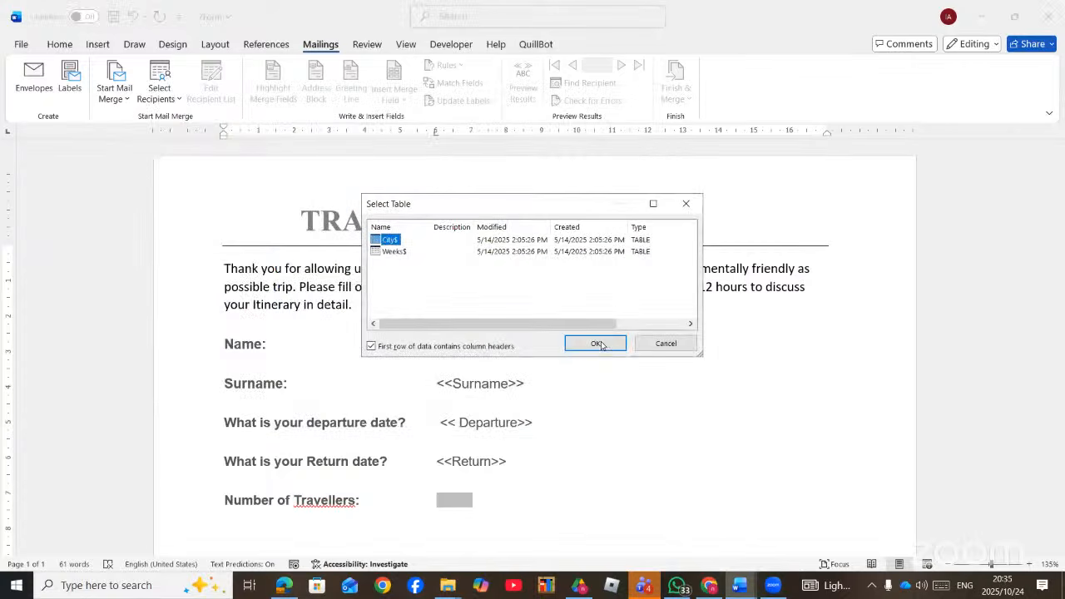
click(596, 343)
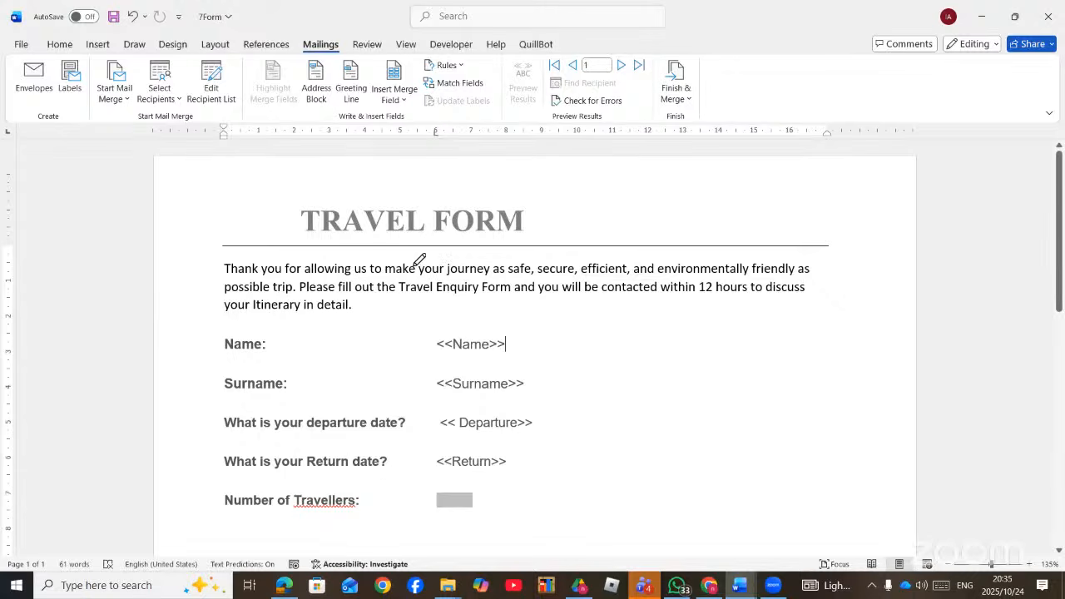
- Underline 'from Cape Town' and 'Durban' in the instructions PDF, then return to 7Form
key(alt+Tab)
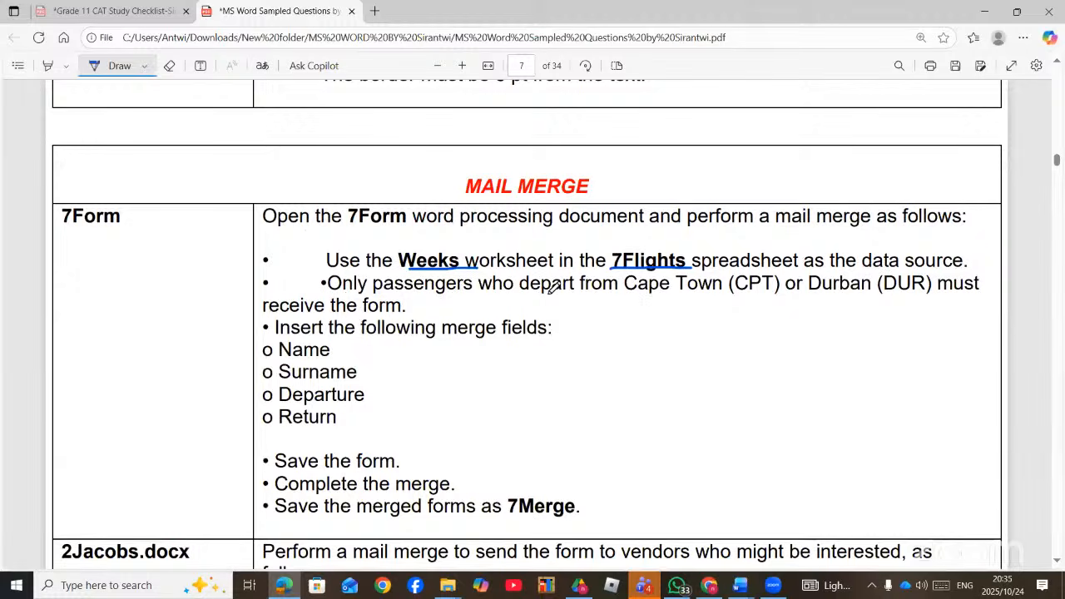
drag(580, 291, 721, 287)
drag(809, 291, 886, 291)
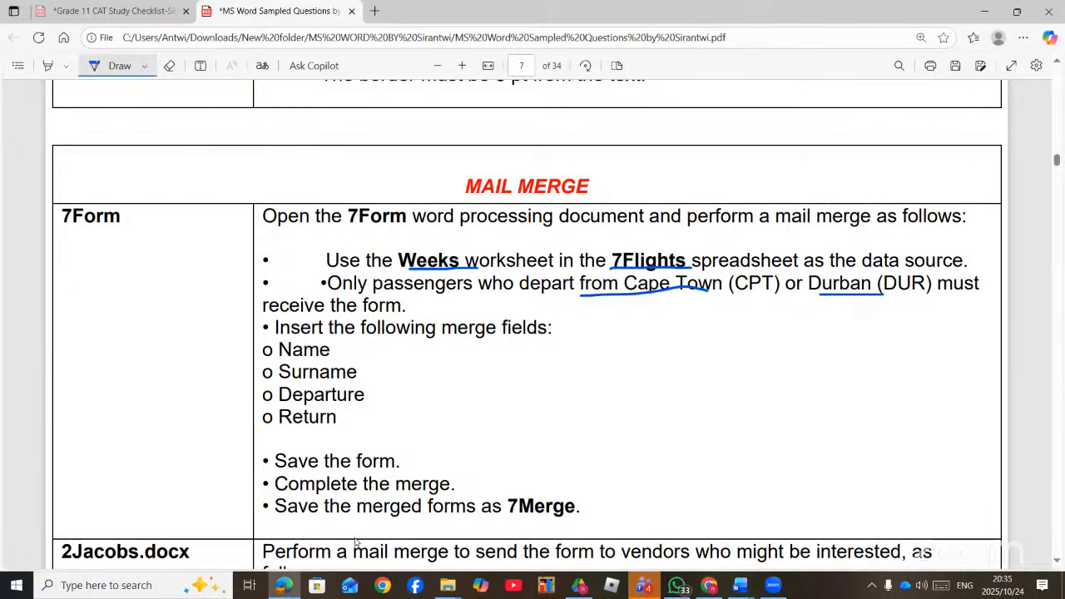
key(alt+Tab)
- Filter the recipient list to origin (F4) equal to CPT, then open Filter and Sort
click(211, 83)
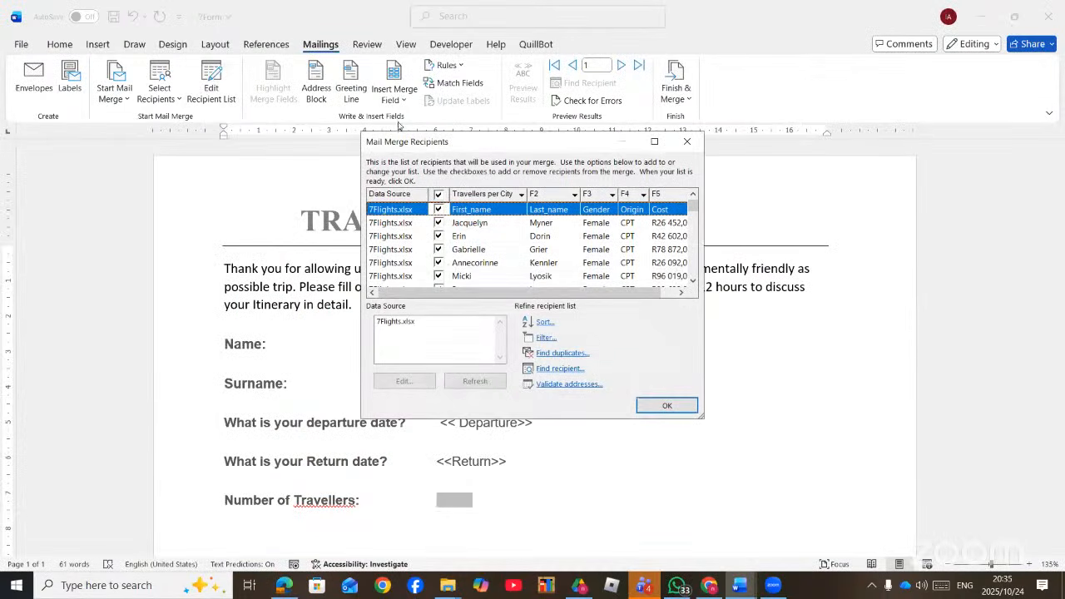
click(682, 294)
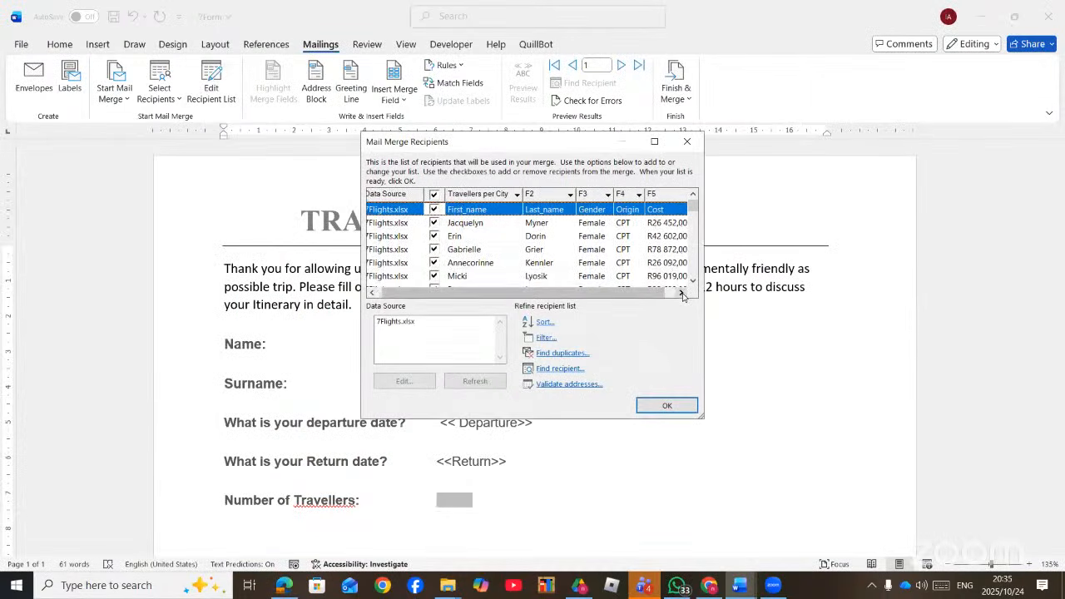
click(683, 294)
click(682, 294)
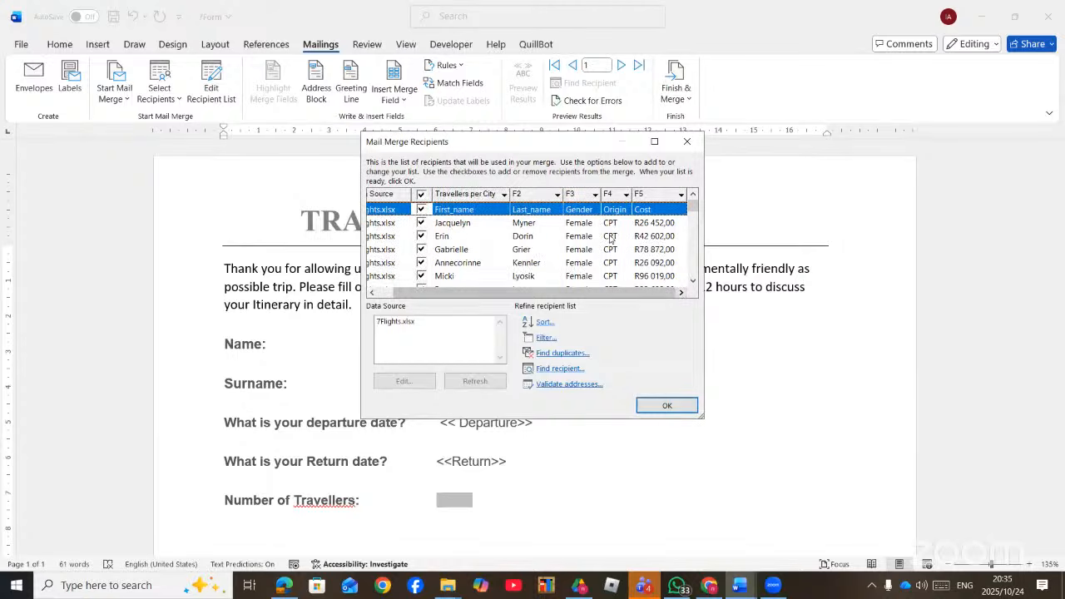
scroll(609, 277, down, 5)
scroll(609, 277, up, 8)
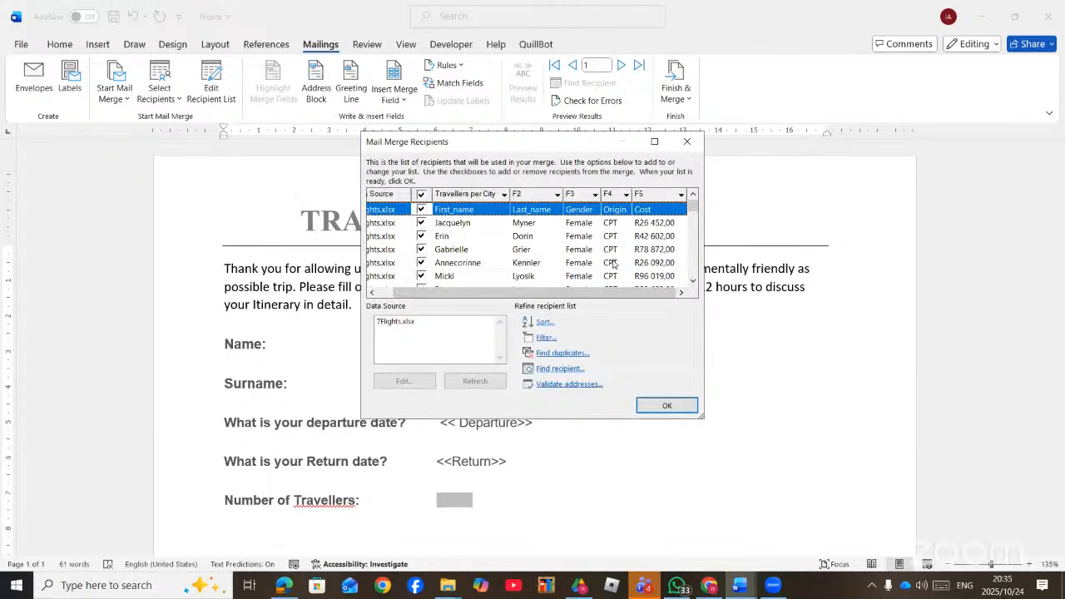
click(627, 196)
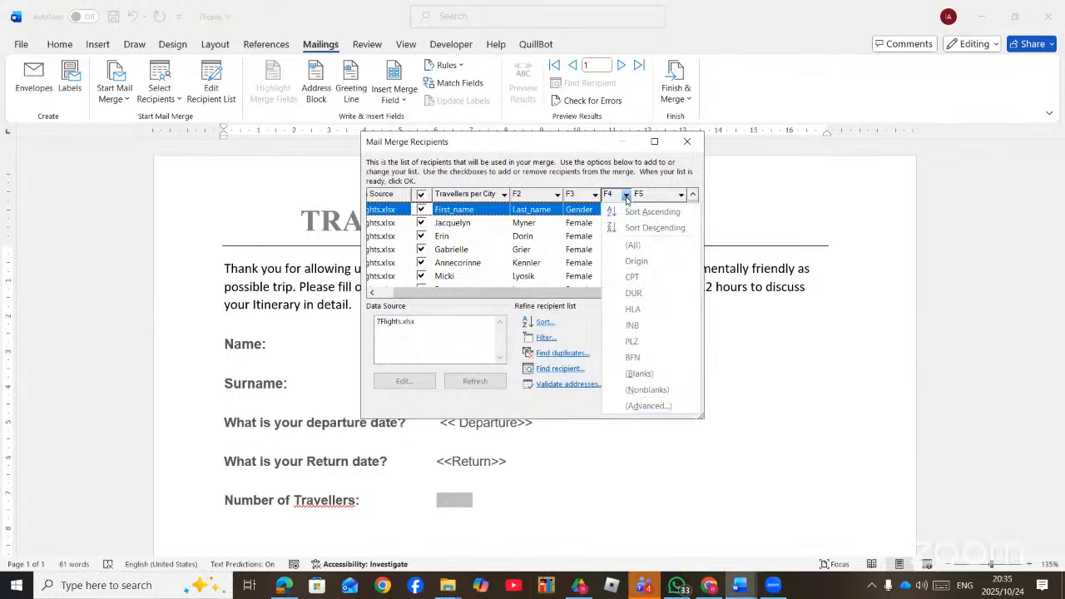
click(632, 277)
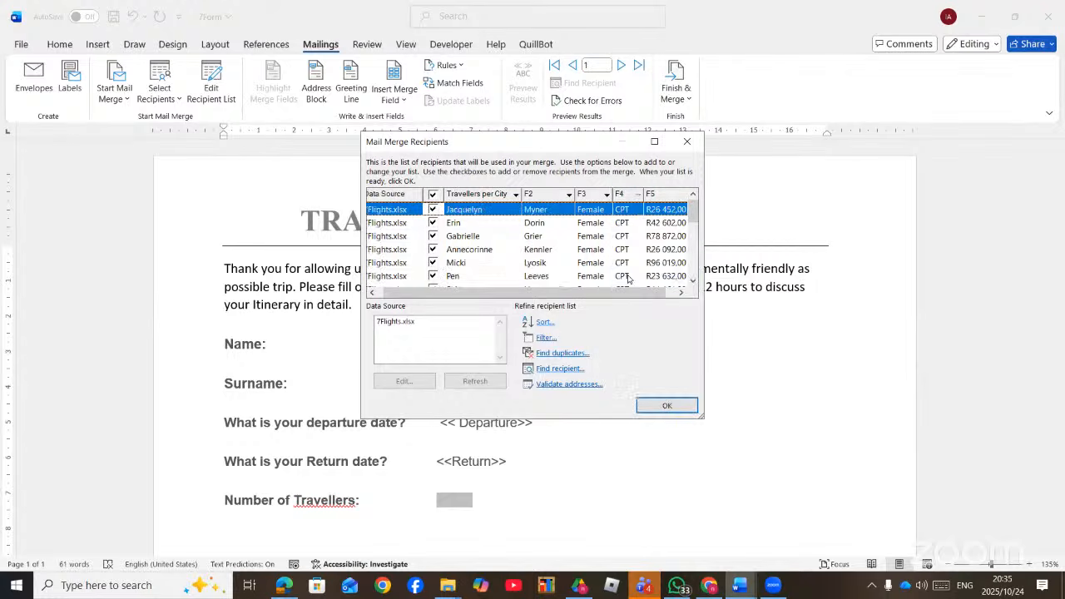
scroll(622, 250, down, 5)
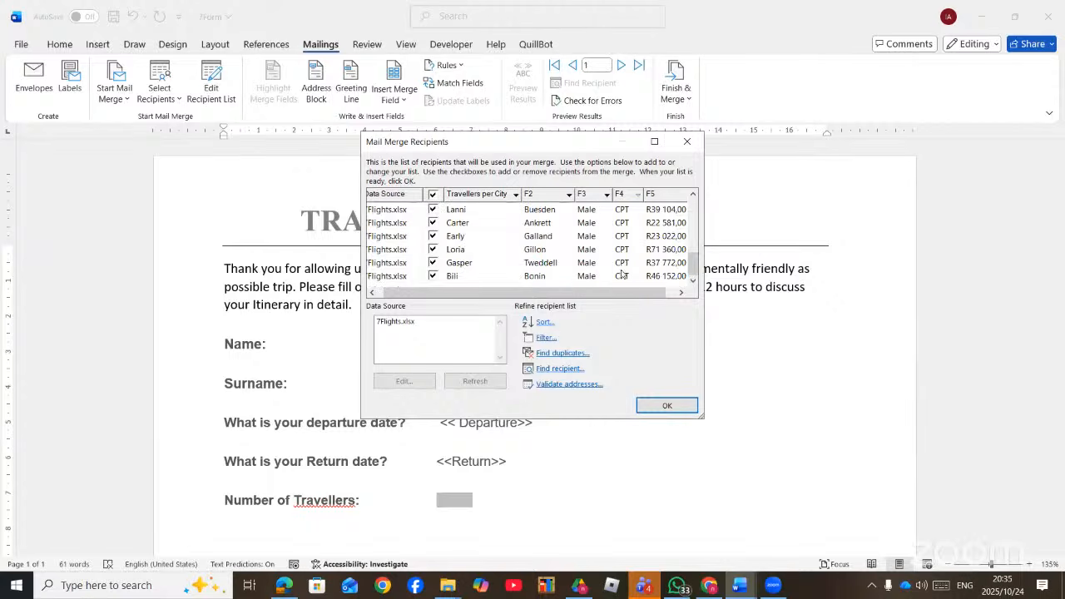
scroll(621, 277, up, 5)
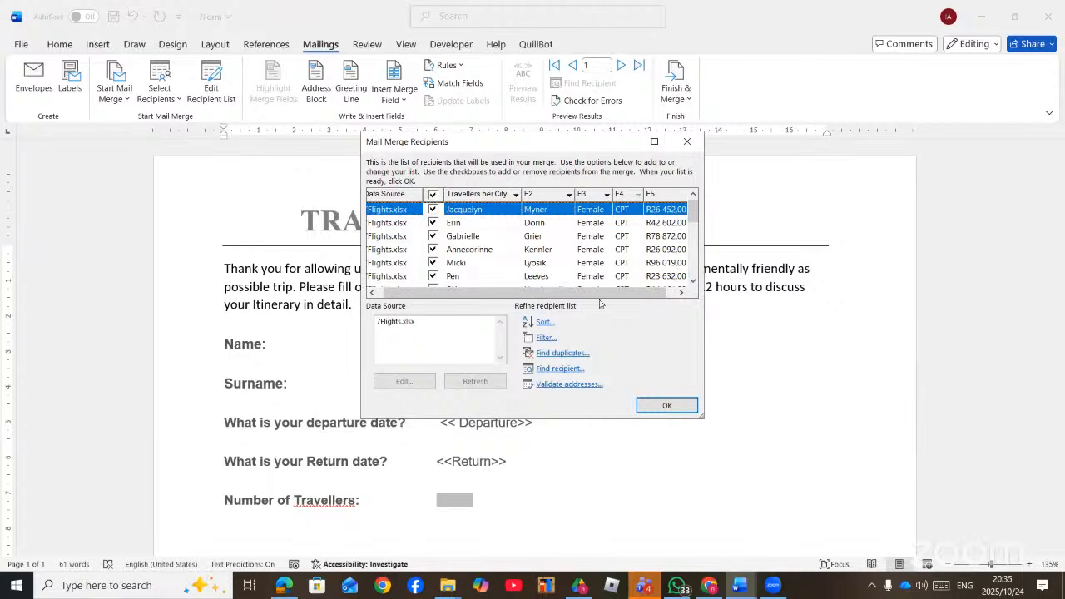
click(538, 340)
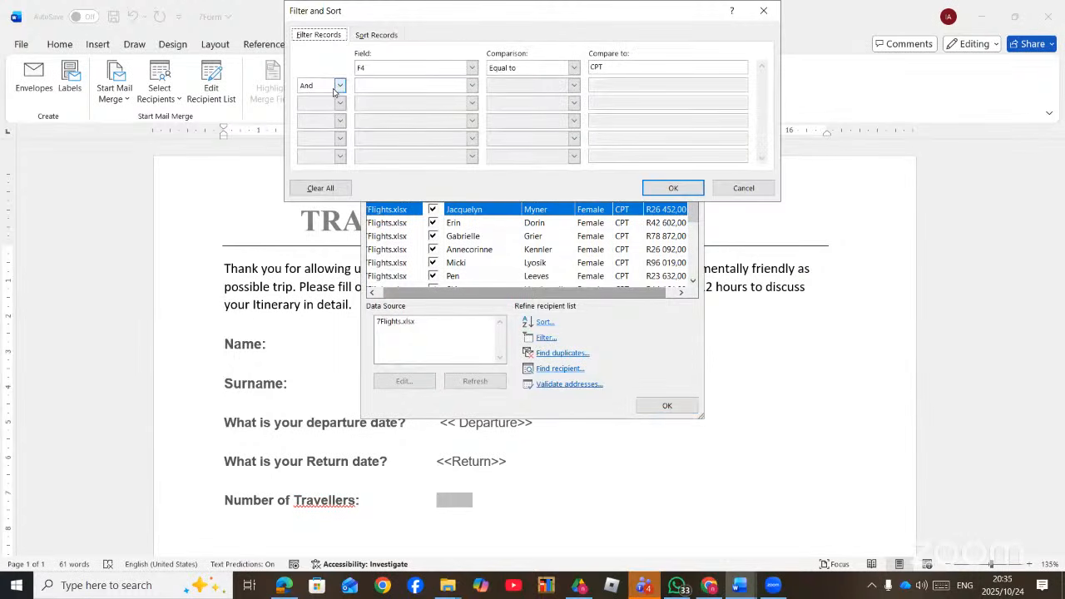
- Add a second filter condition: Or F4 equal to DUR
click(340, 86)
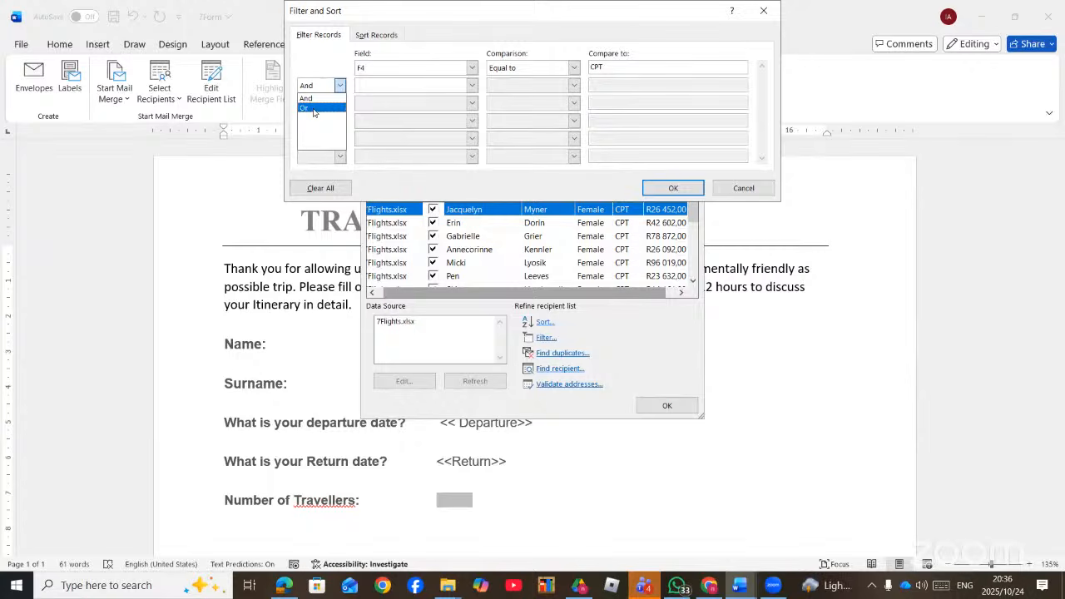
click(313, 109)
click(472, 85)
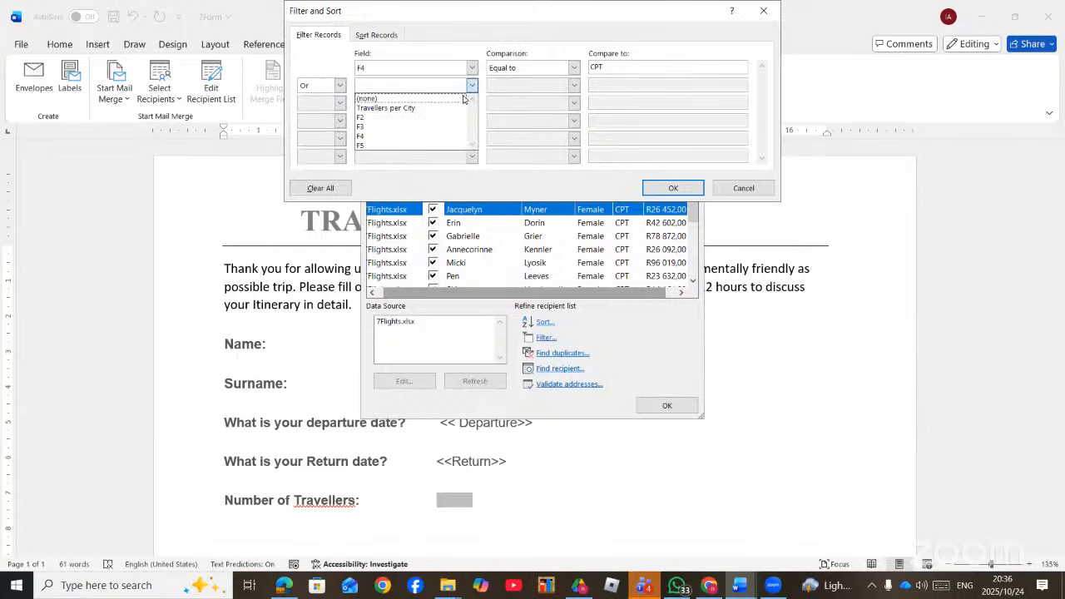
click(416, 136)
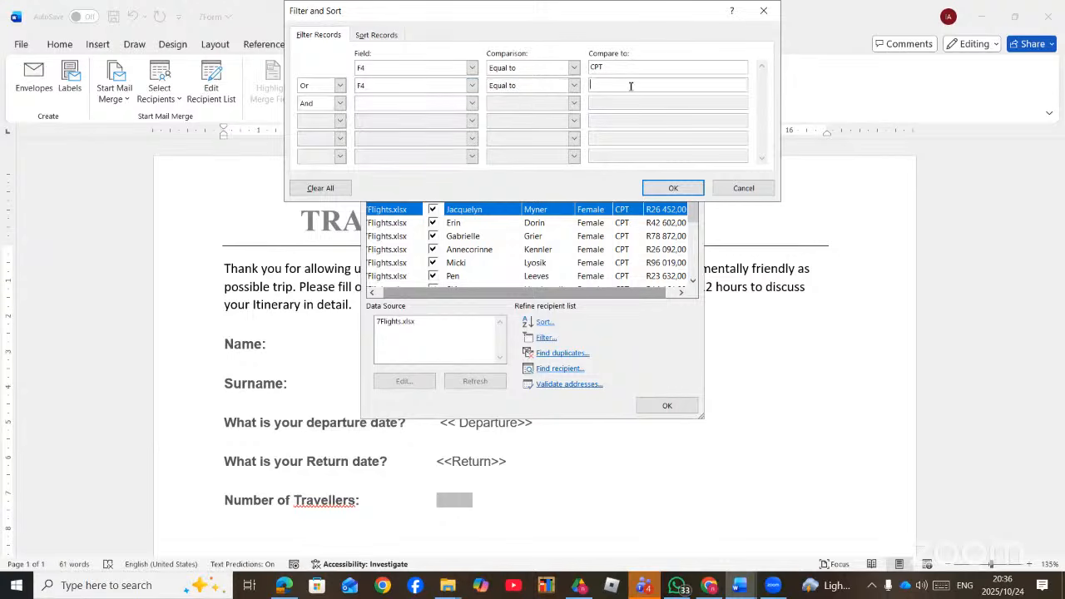
text(DUR)
click(674, 188)
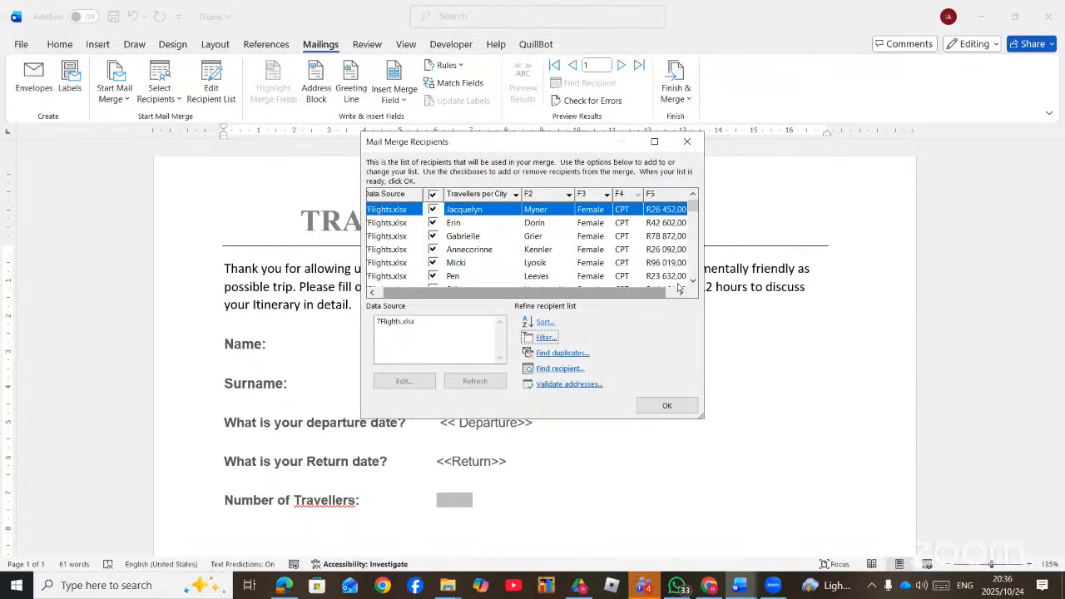
drag(693, 282, 693, 282)
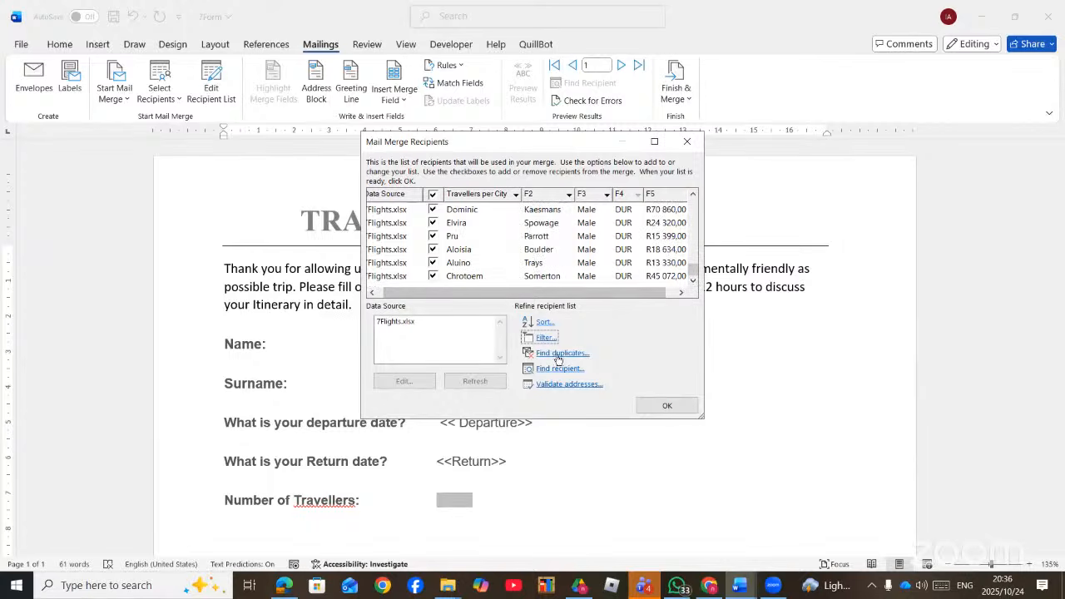
- Sort the merge recipients by F4 in ascending order
click(543, 323)
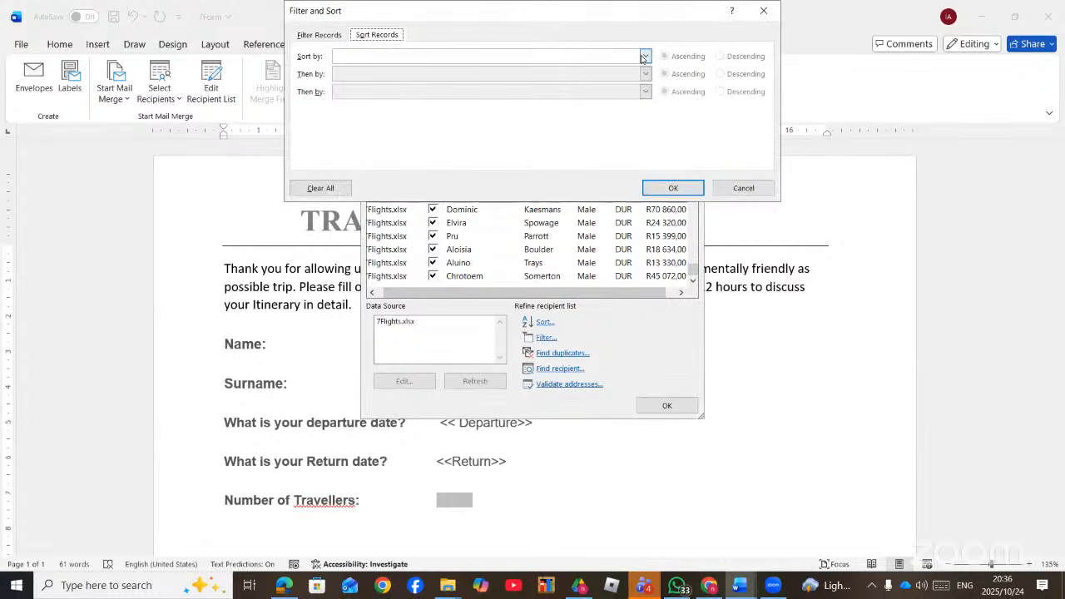
click(645, 56)
click(426, 107)
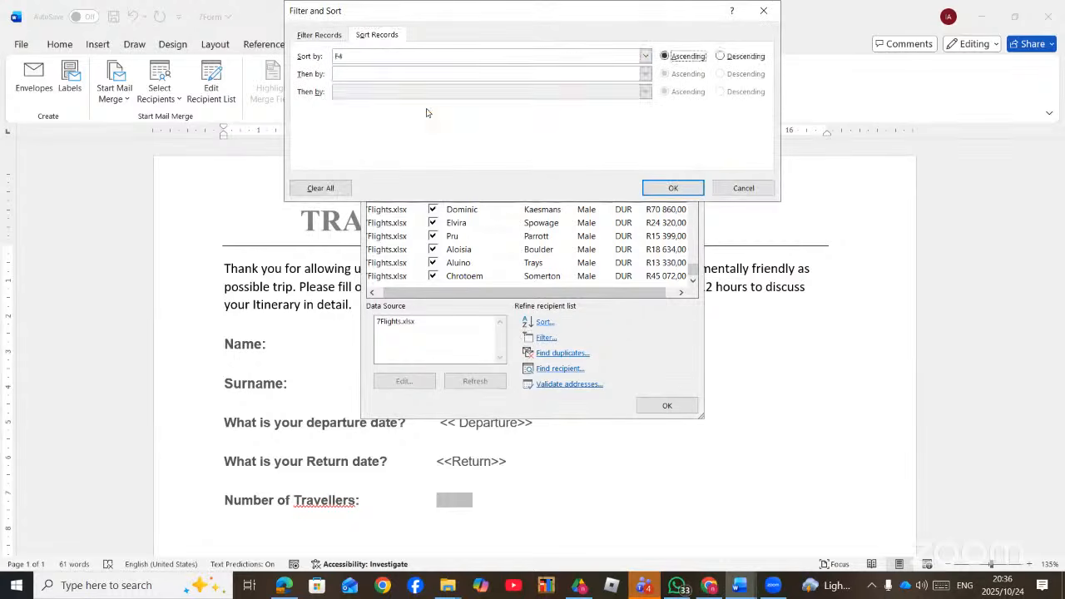
click(657, 186)
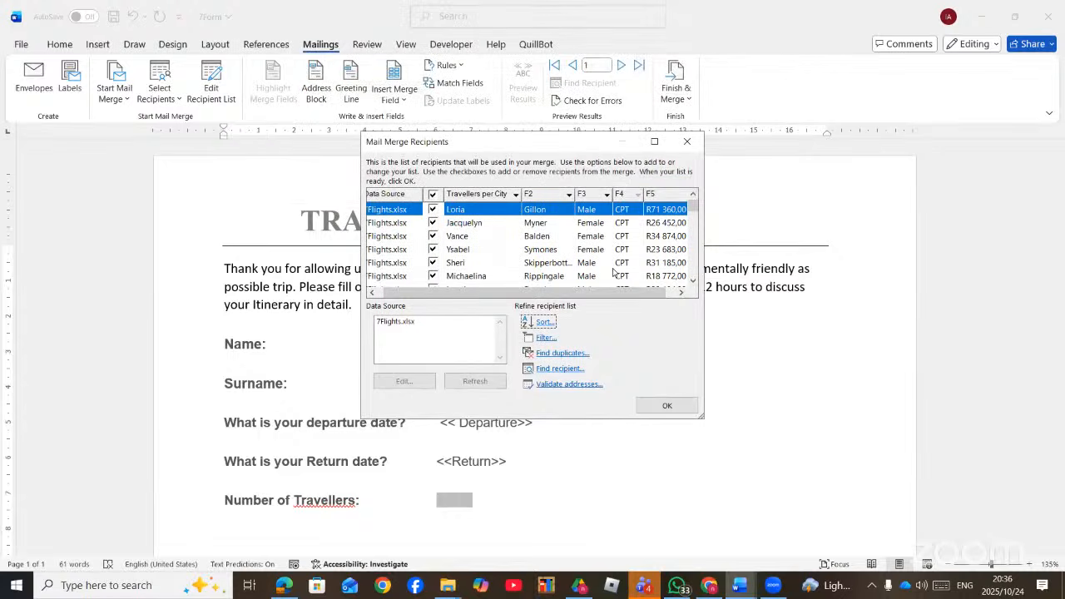
- Close the recipient list and select the Name placeholder on the Travel Form
click(664, 405)
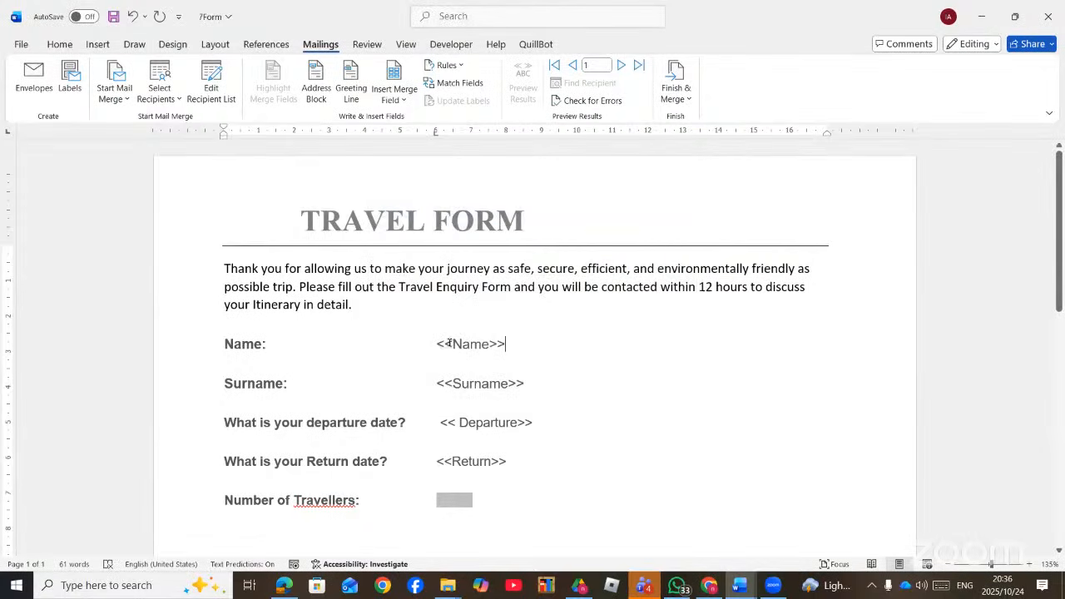
drag(452, 343, 437, 343)
drag(506, 343, 489, 342)
drag(524, 383, 512, 384)
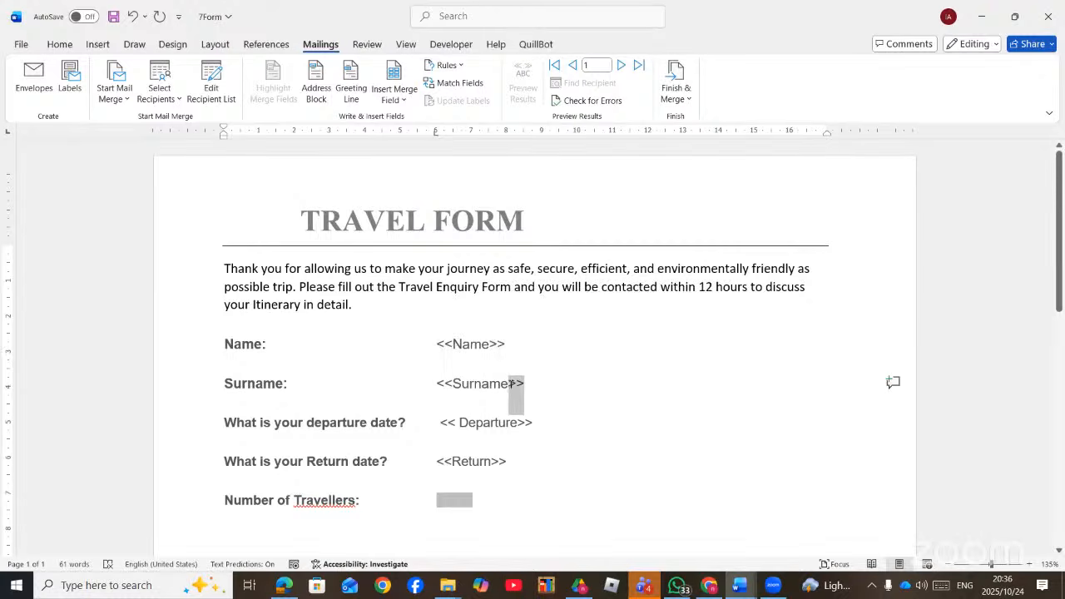
drag(514, 343, 433, 344)
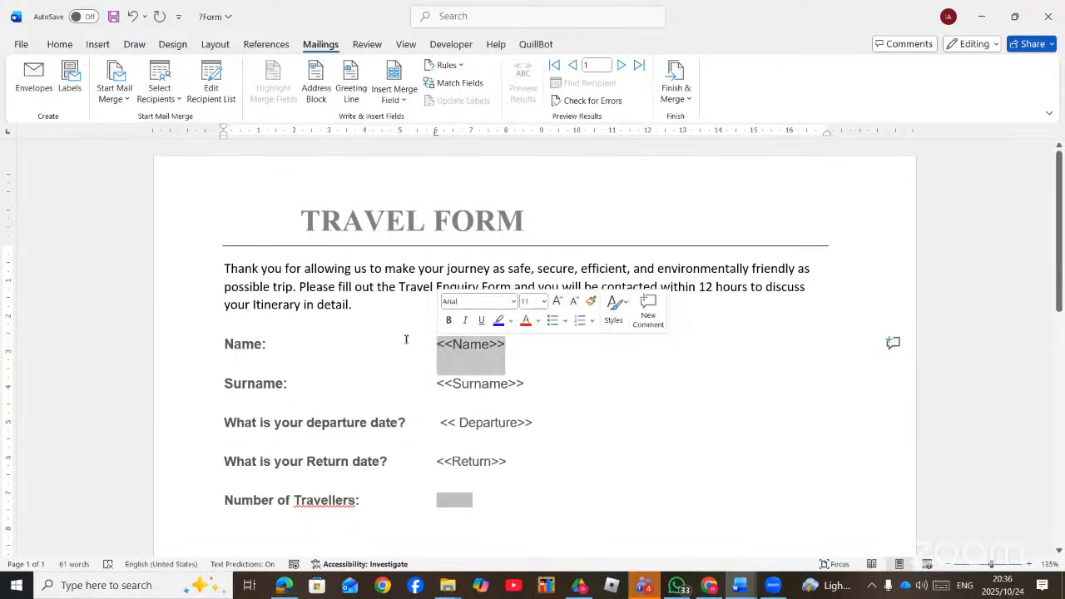
click(405, 101)
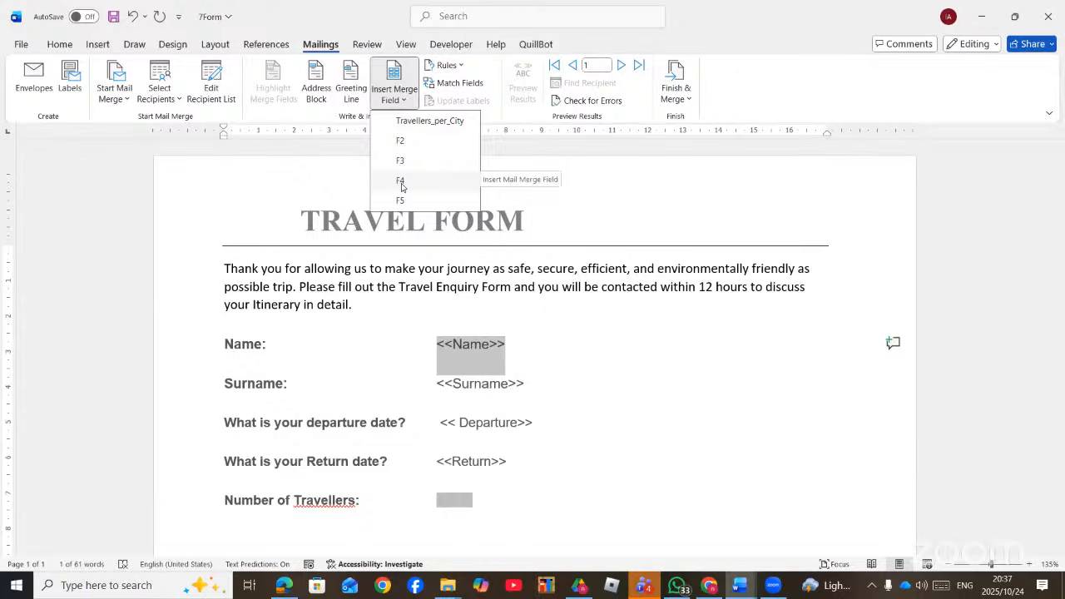
click(362, 337)
click(613, 352)
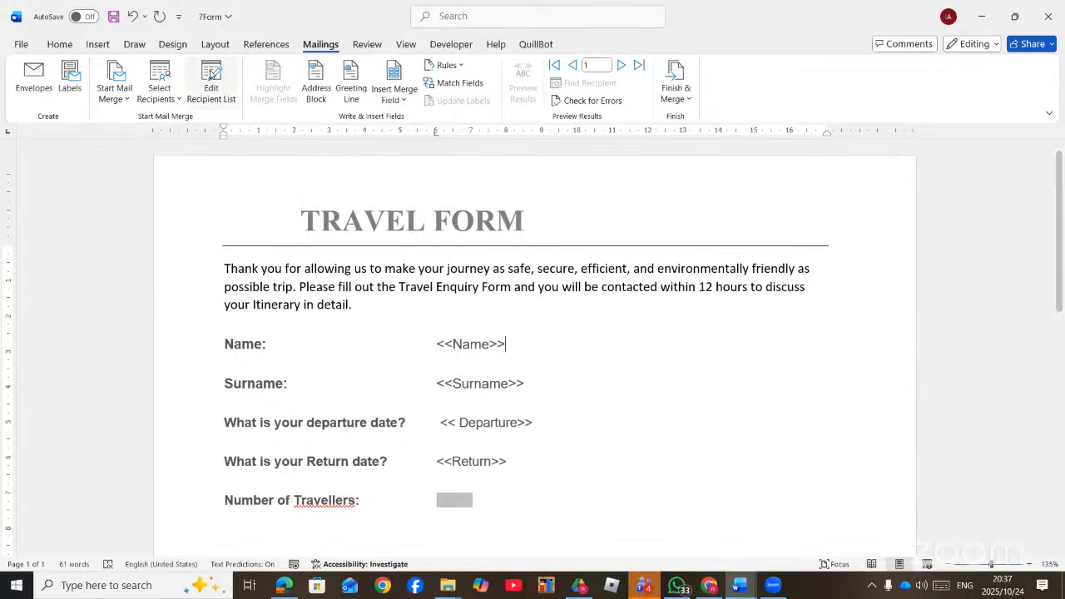
- Review the recipient list columns to identify which fields hold names
click(212, 91)
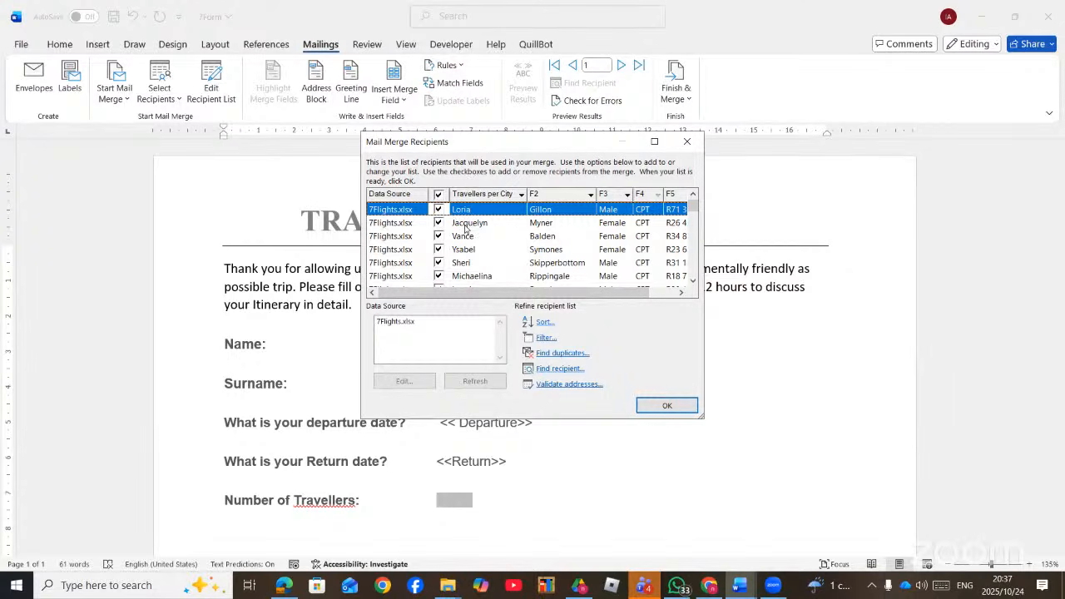
drag(571, 294, 473, 290)
drag(516, 292, 544, 293)
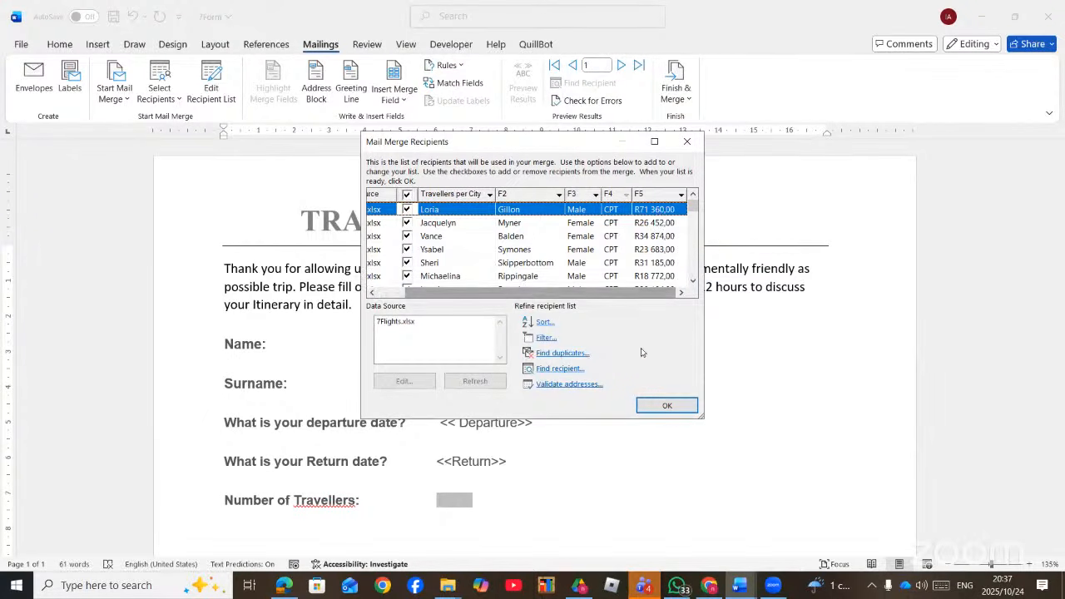
click(667, 405)
- Replace Name with «Travellers_per_City» and Surname with «F2» merge fields
drag(516, 347, 421, 334)
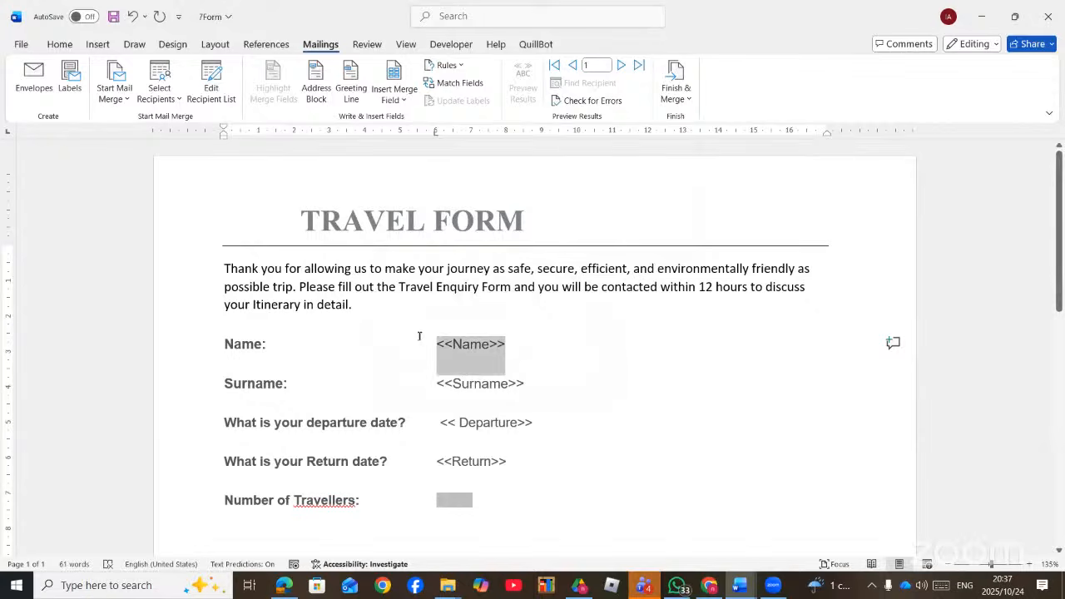
click(393, 94)
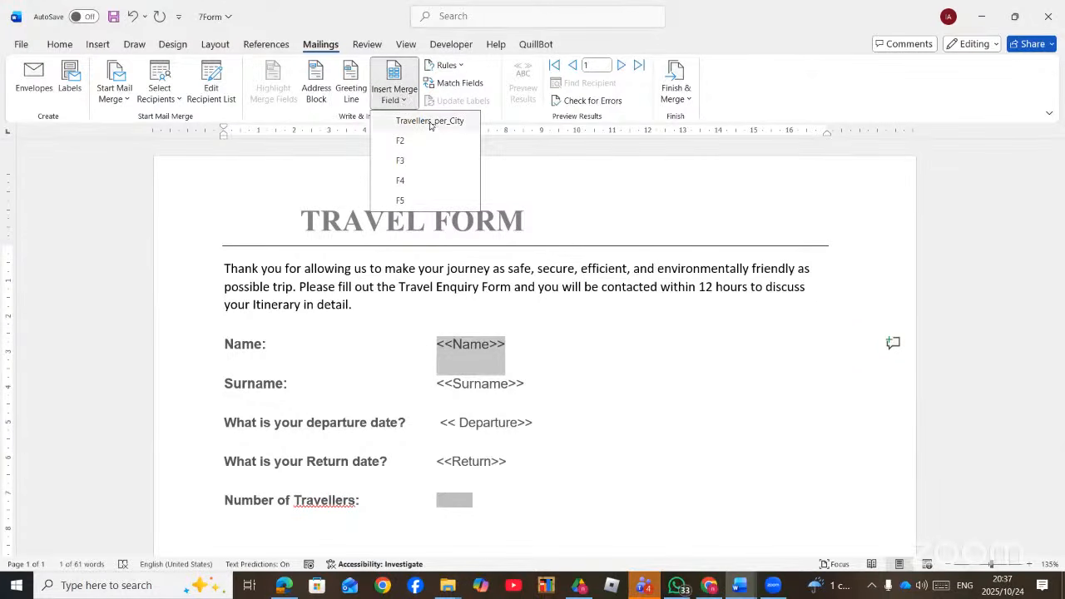
click(431, 123)
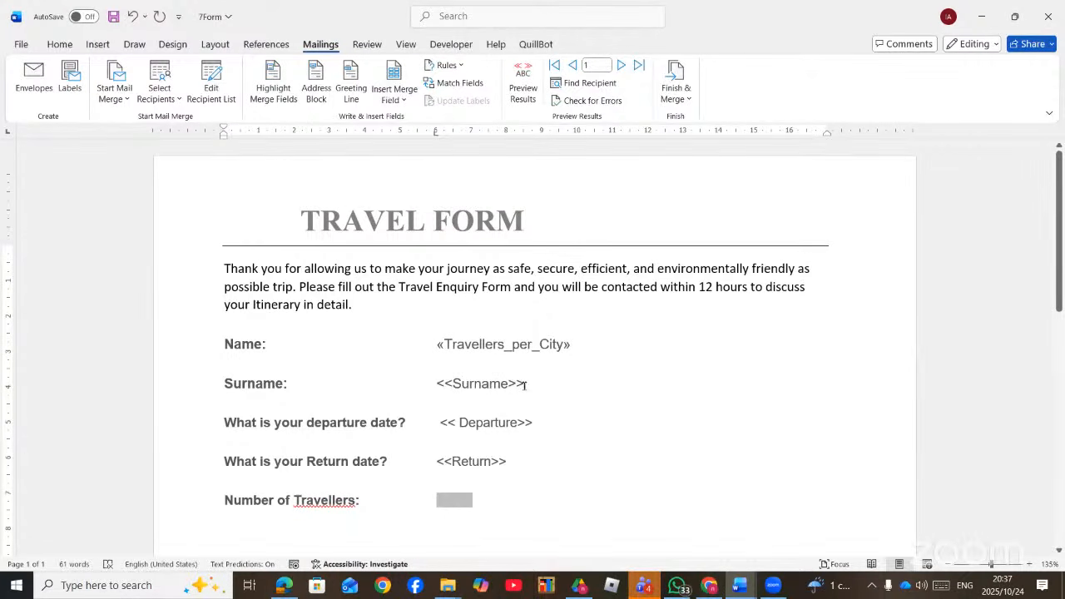
drag(527, 383, 436, 385)
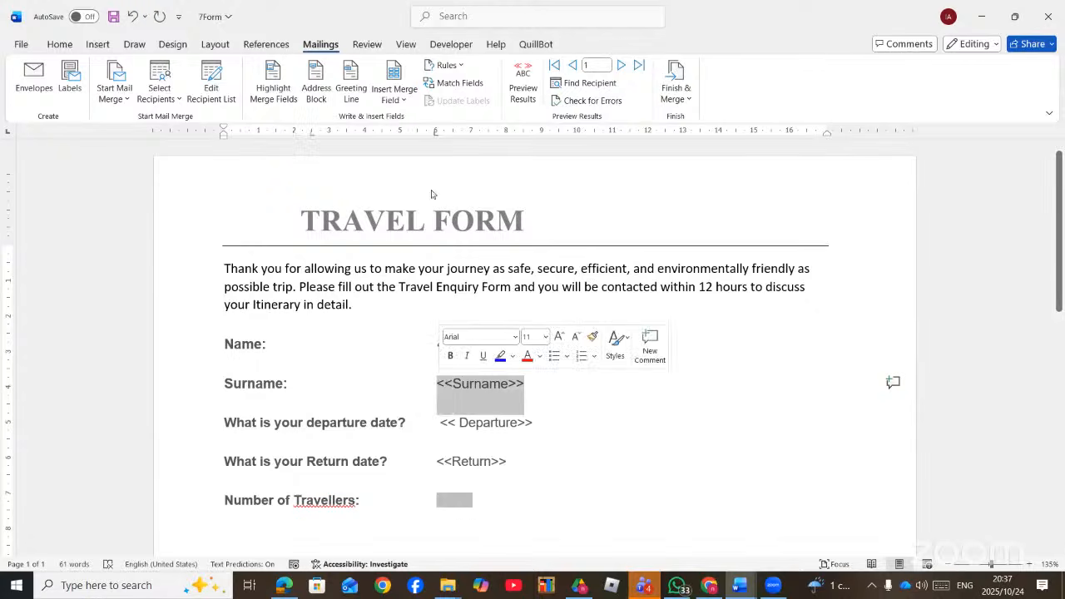
click(406, 99)
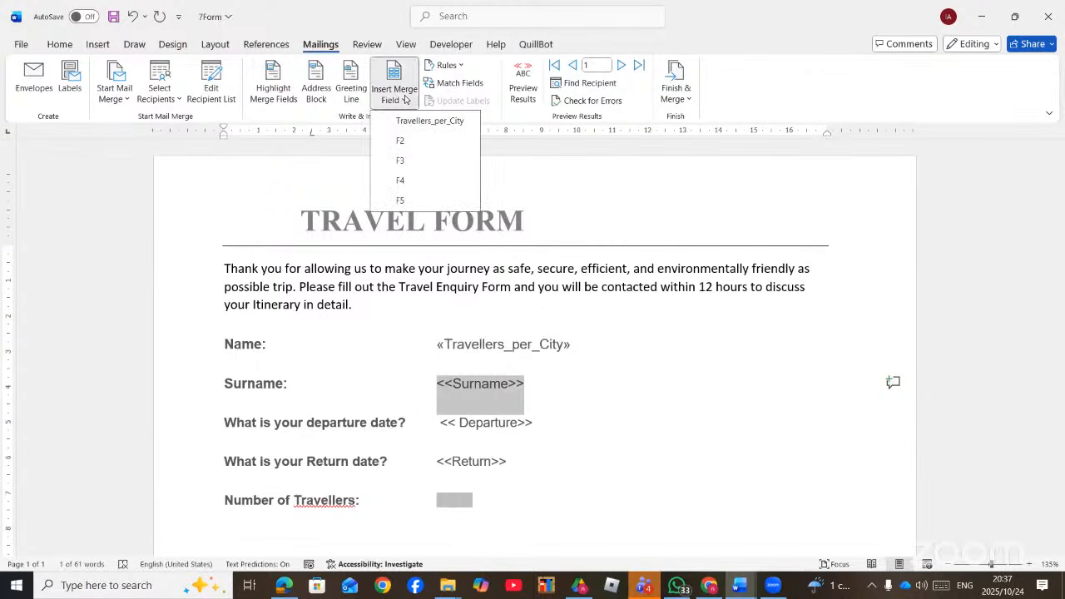
click(401, 141)
drag(516, 422, 450, 427)
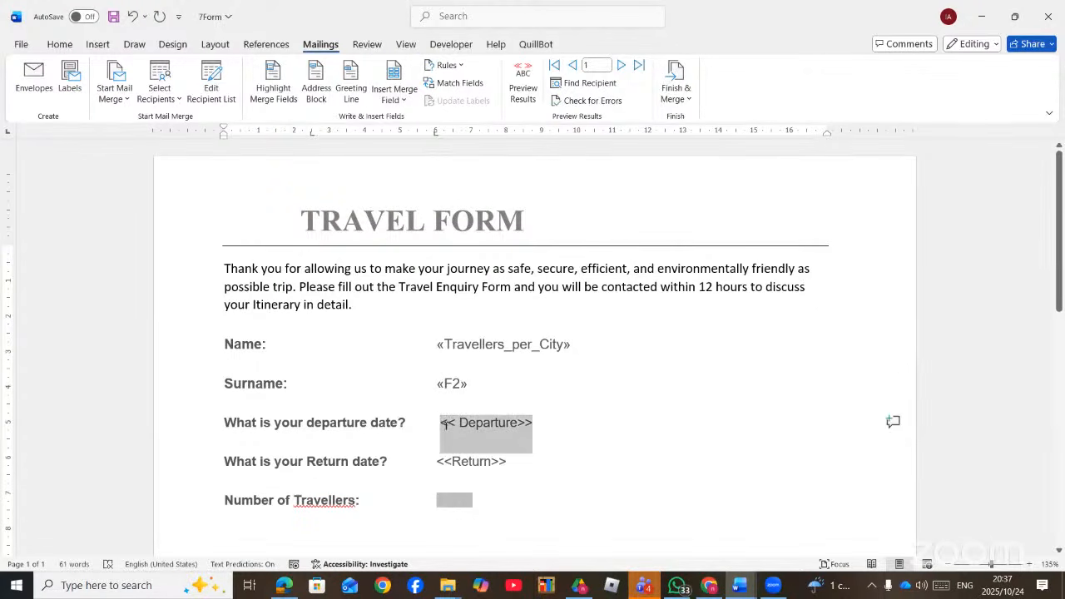
click(403, 98)
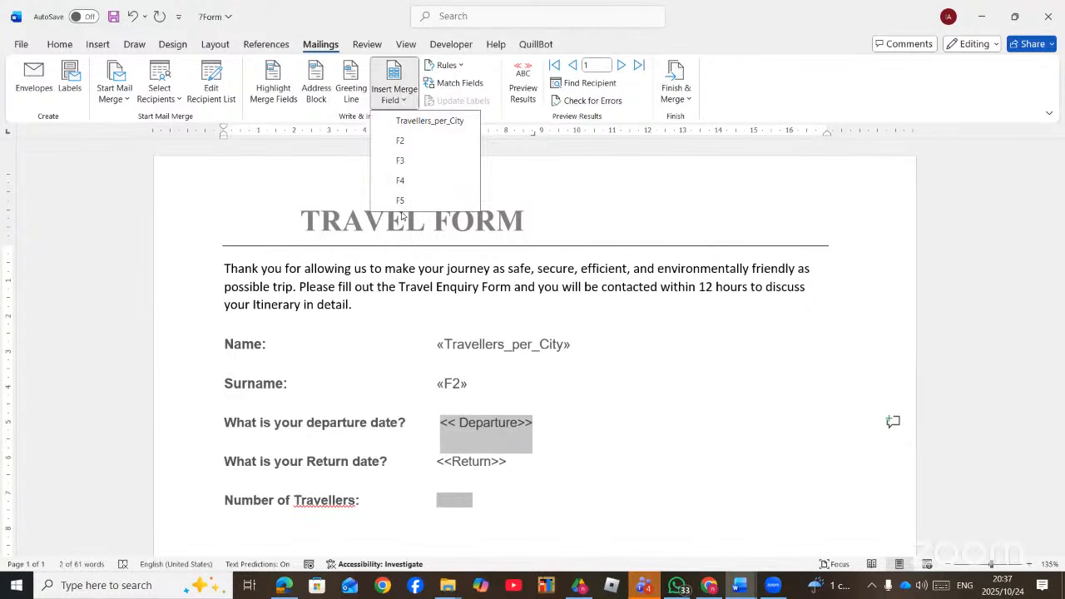
key(Escape)
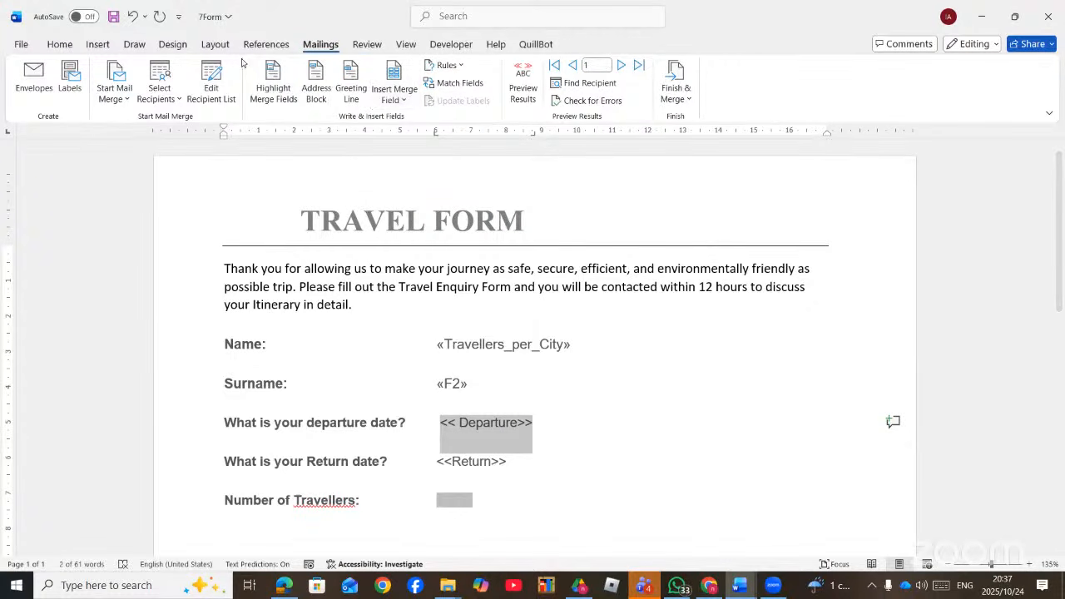
- Review the recipient list data to find the departure and return columns
click(205, 99)
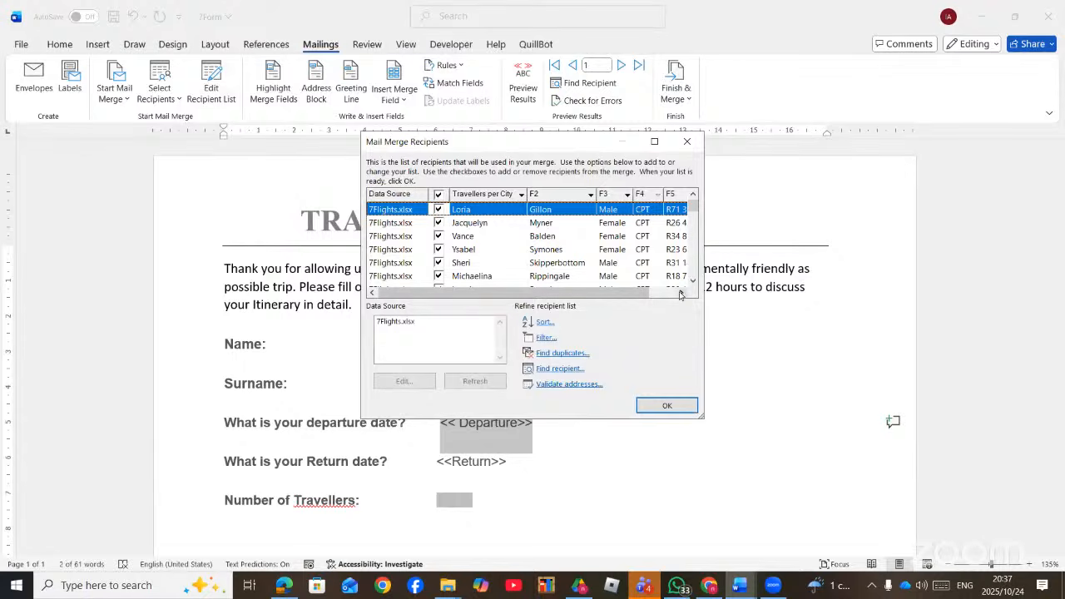
click(679, 293)
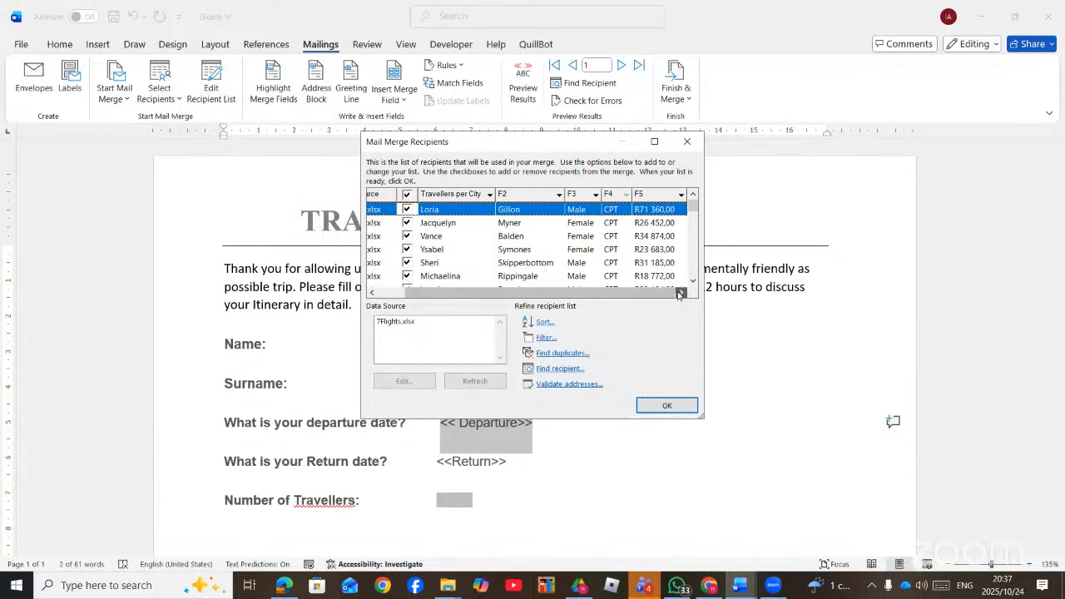
drag(608, 290, 492, 297)
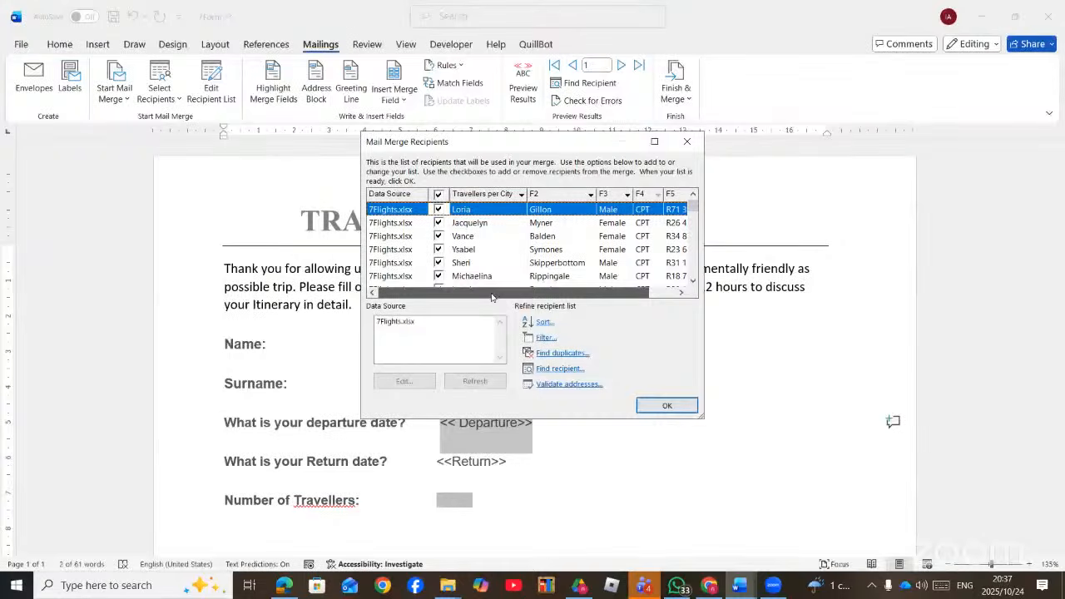
drag(525, 295, 630, 294)
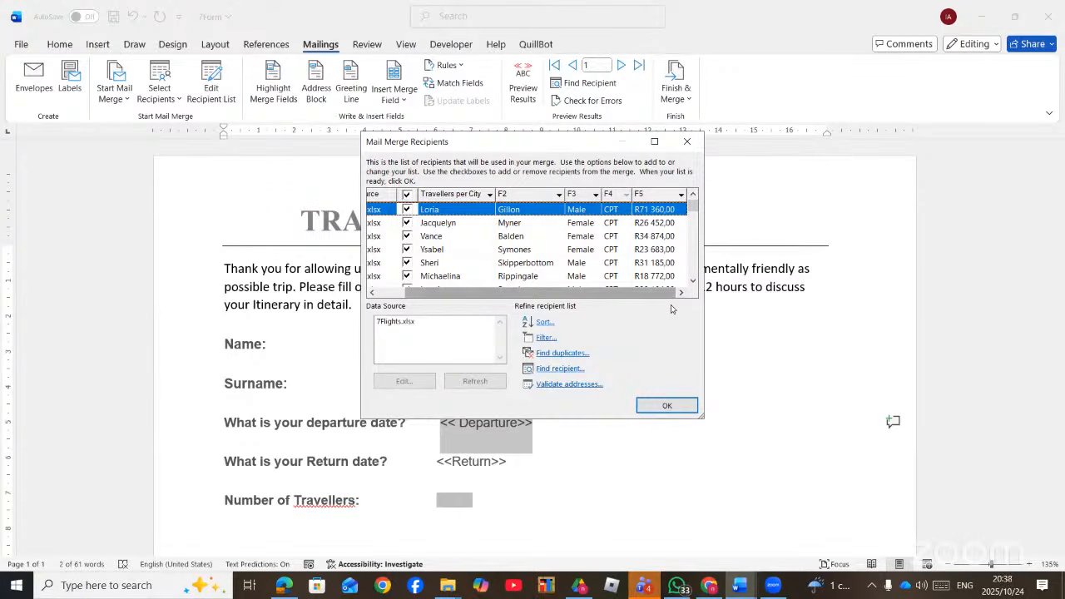
click(687, 141)
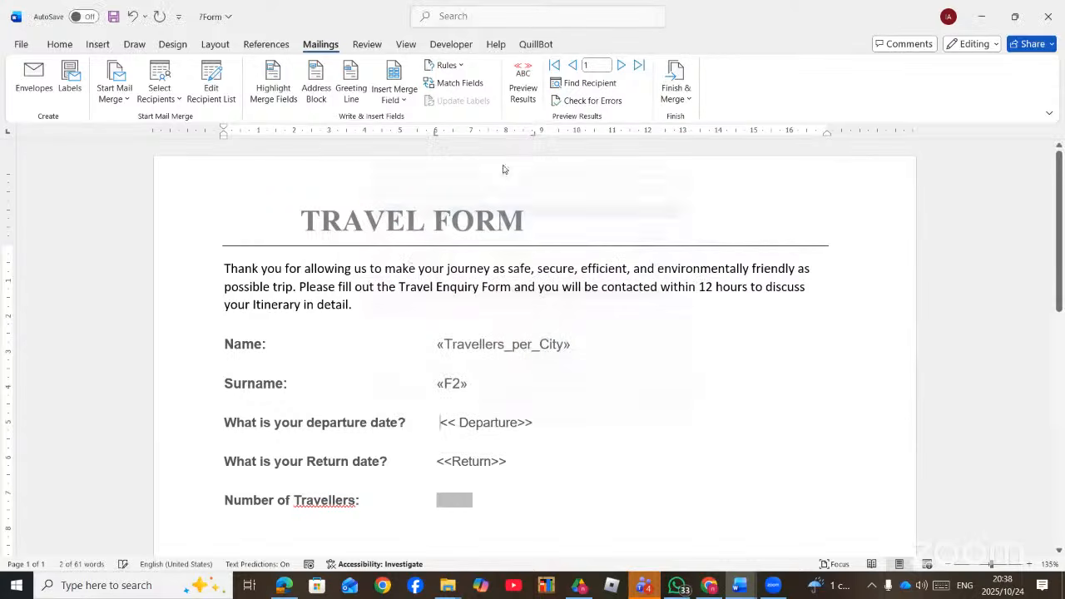
click(164, 79)
click(227, 84)
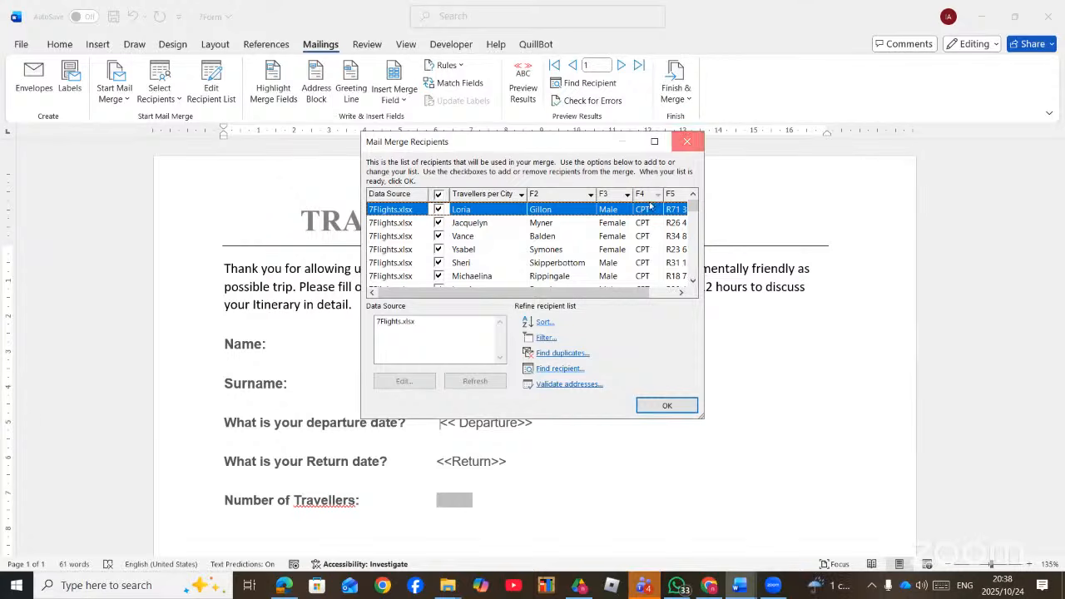
click(687, 141)
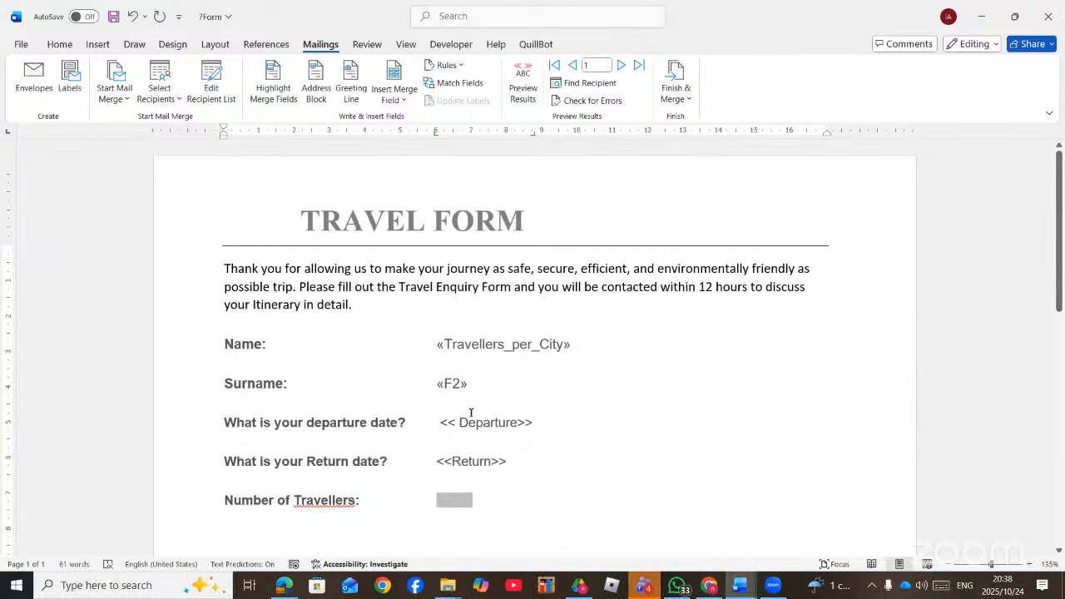
- Replace Departure with the «F4» field and Return with the «F5» field
triple_click(489, 422)
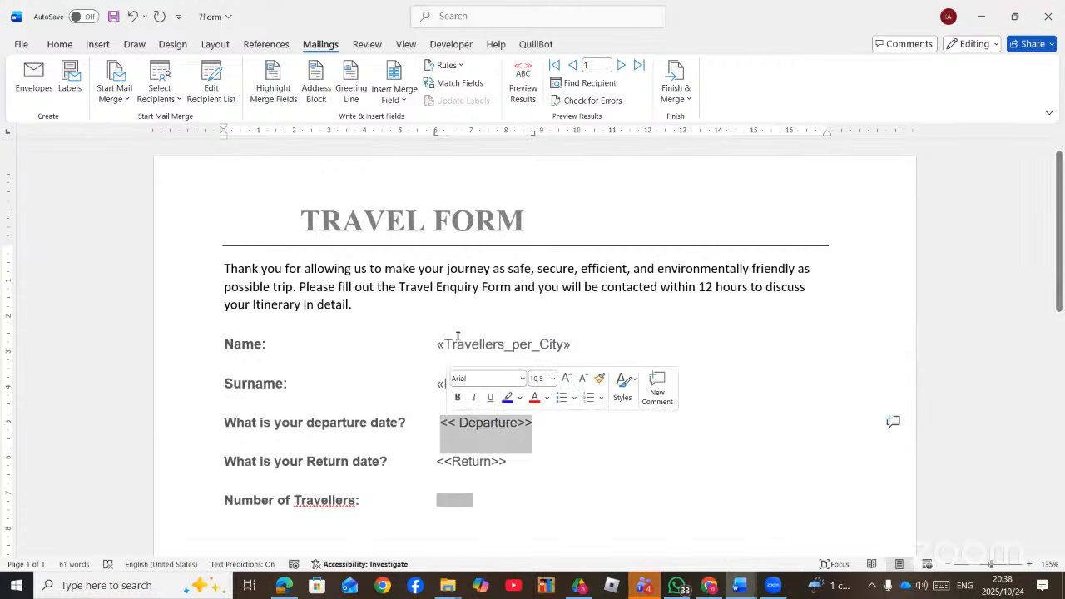
click(403, 98)
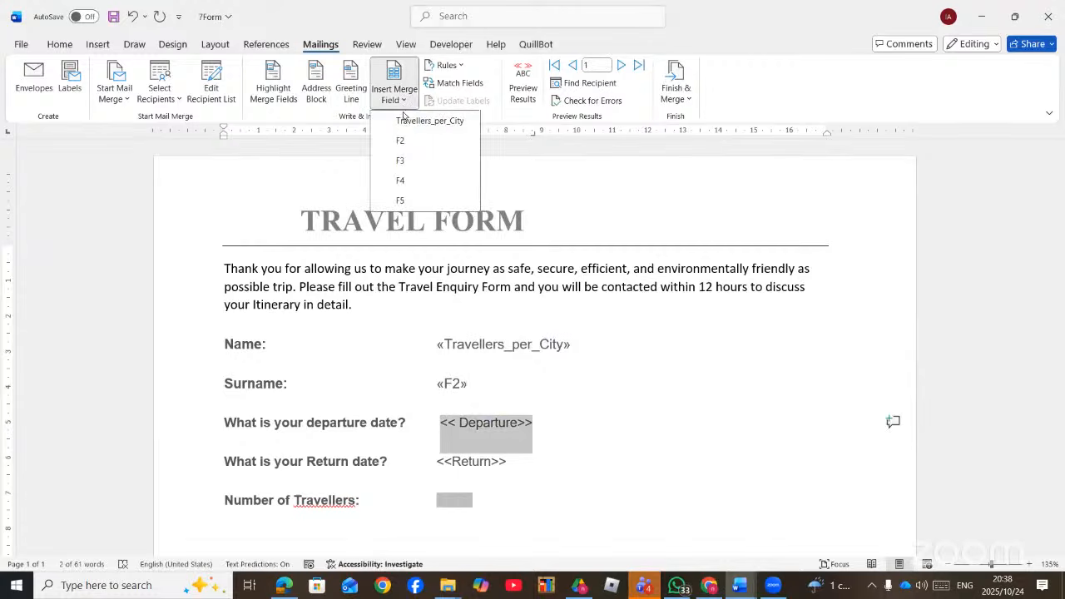
click(401, 179)
drag(510, 460, 436, 463)
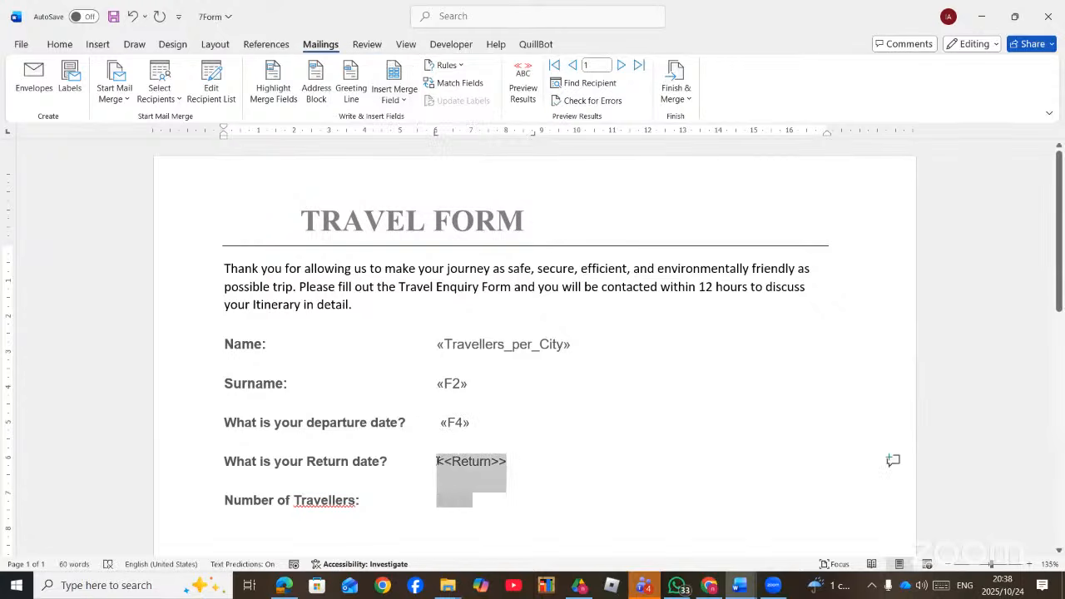
click(398, 101)
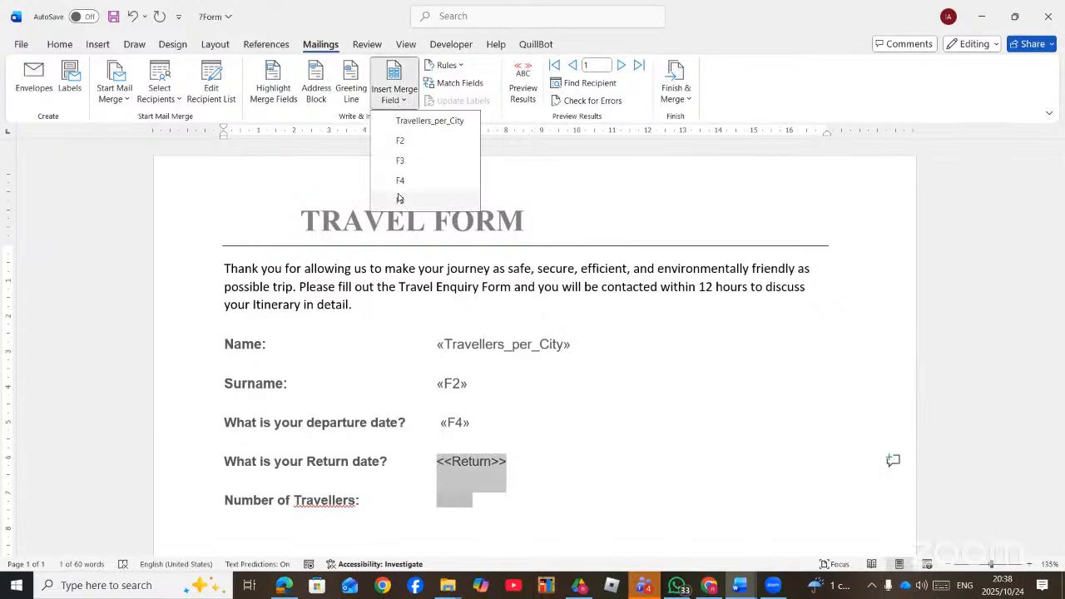
click(401, 199)
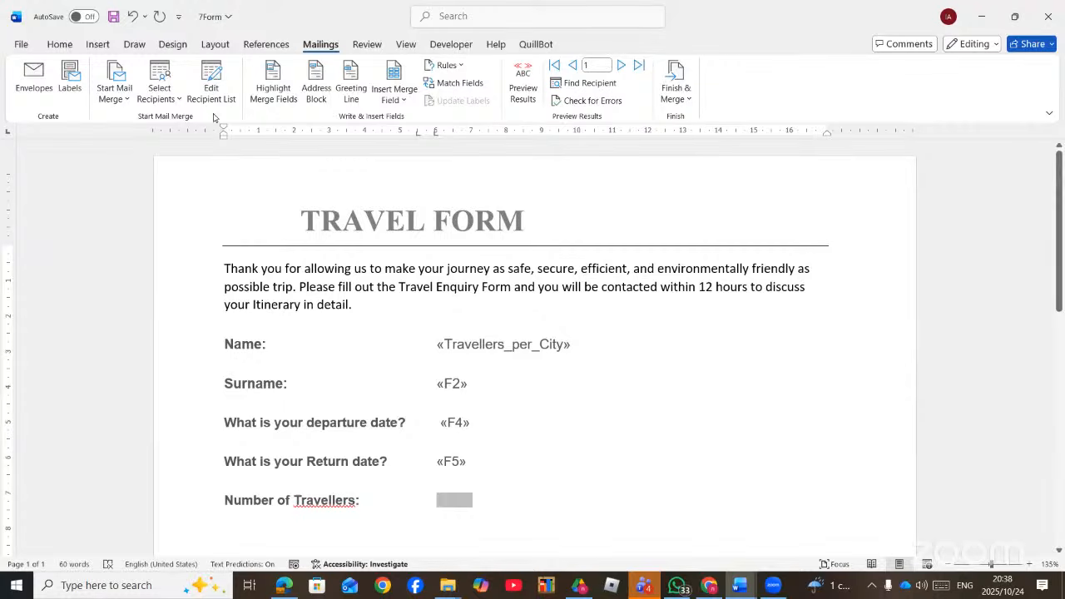
- Merge all records into individual documents and scroll through the per-traveller forms
click(676, 94)
click(706, 122)
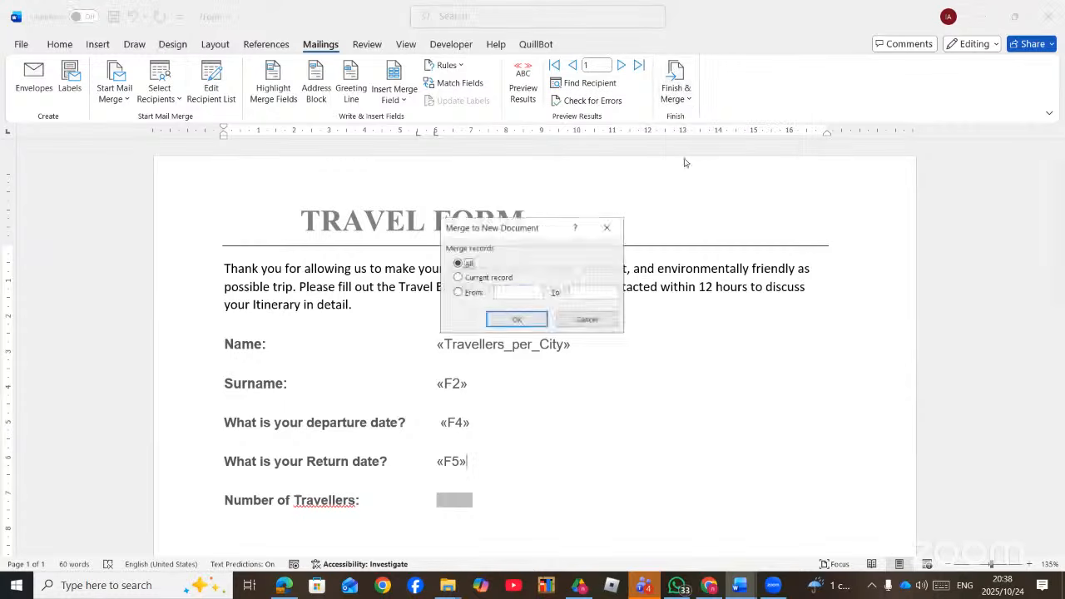
click(523, 318)
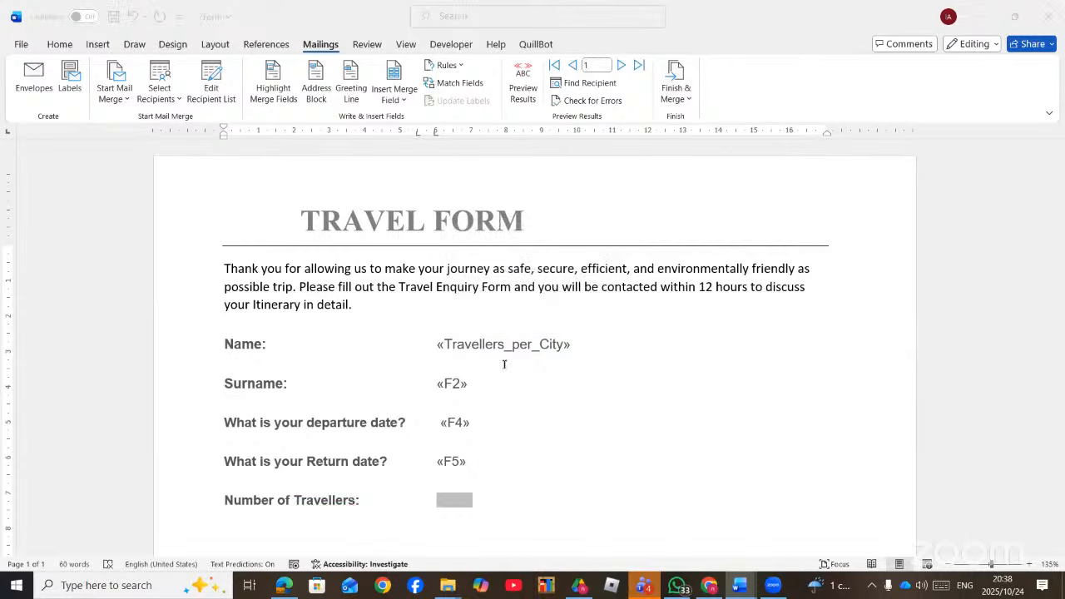
scroll(508, 358, down, 10)
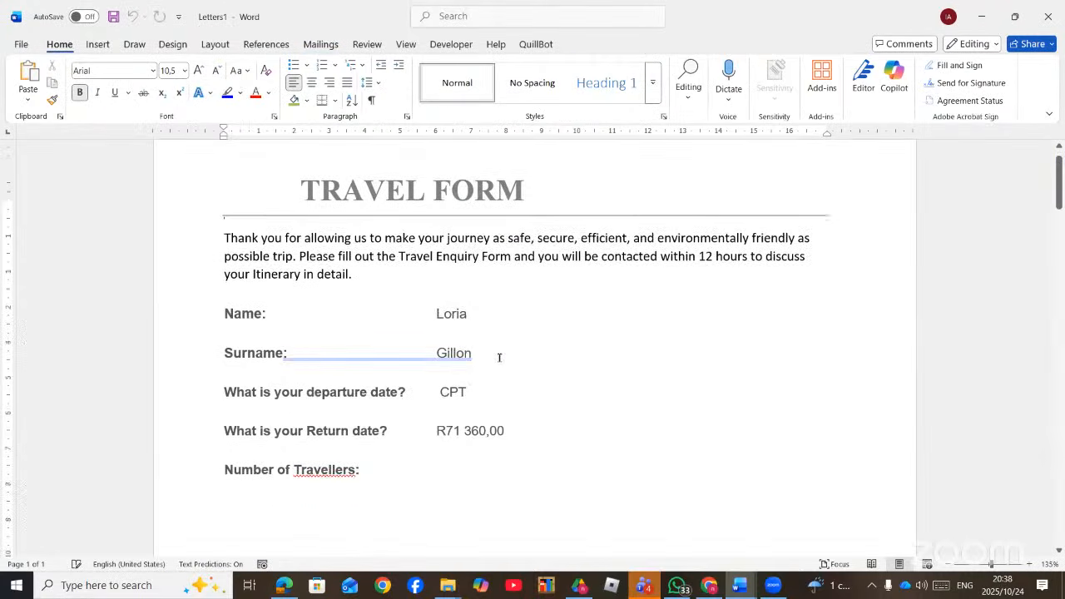
scroll(516, 351, down, 15)
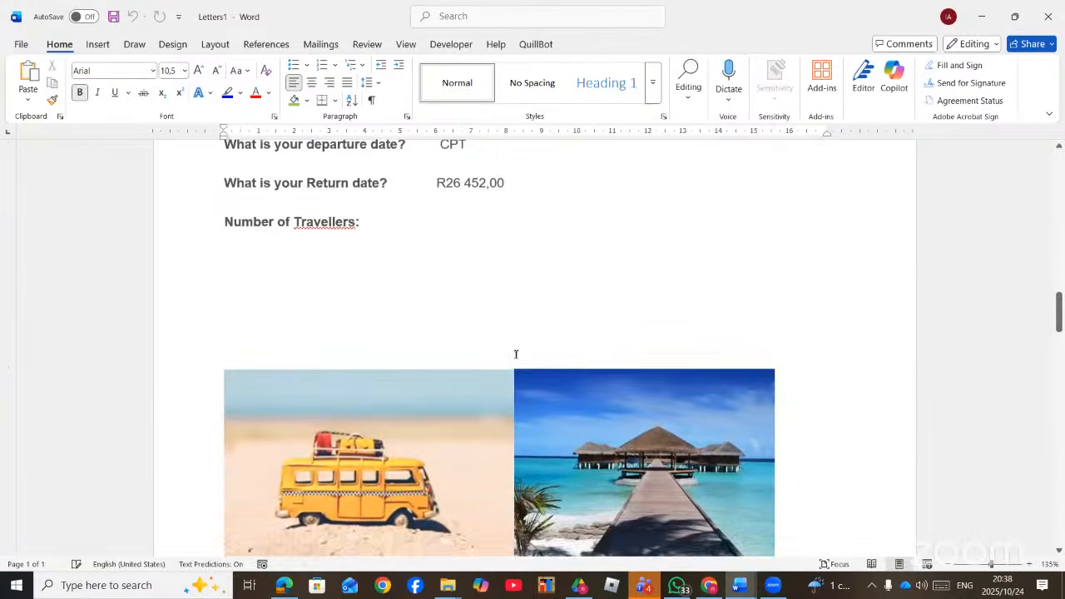
scroll(516, 357, down, 15)
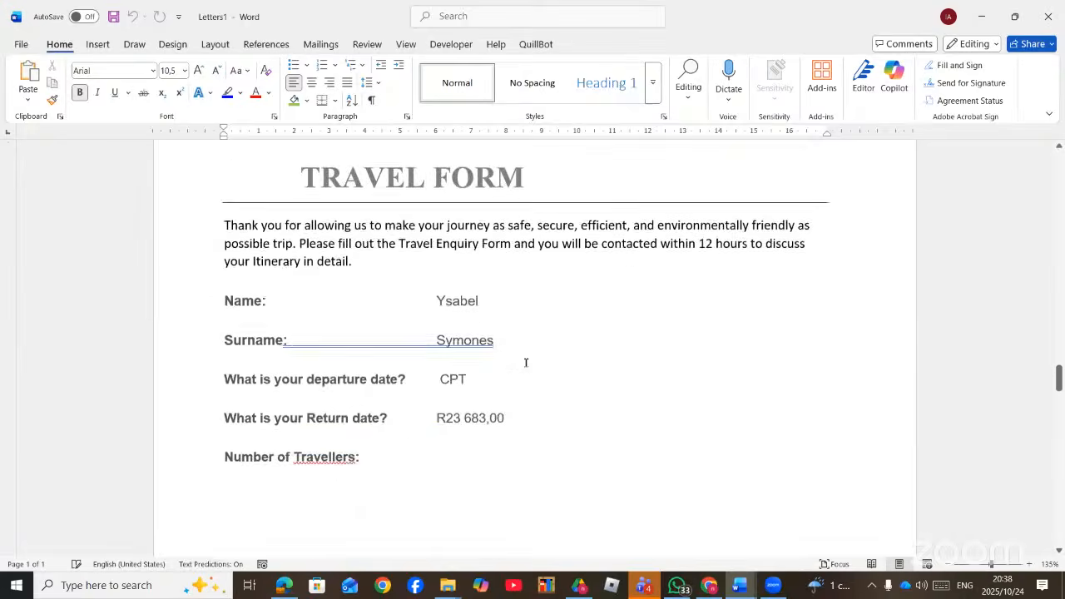
scroll(523, 375, down, 5)
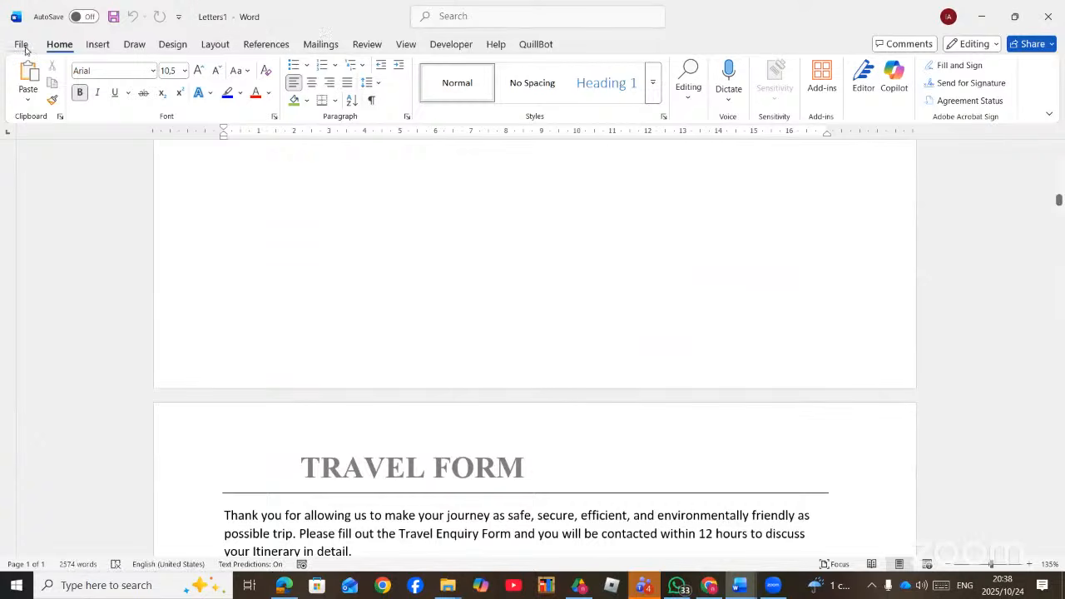
click(24, 47)
- Open the Save As dialog for the merged letters, then switch to the instructions PDF
click(99, 254)
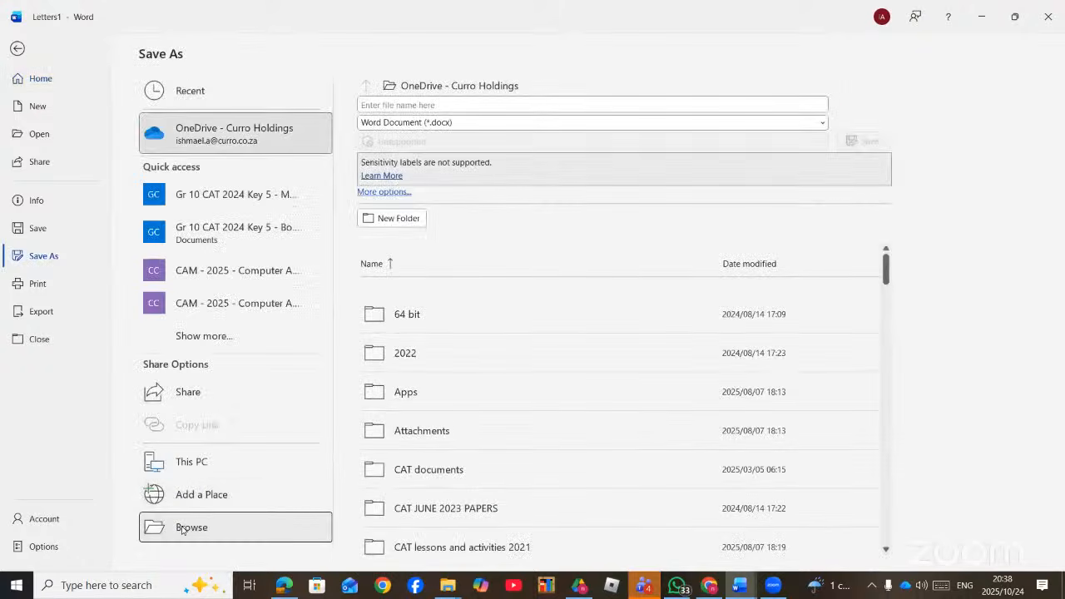
click(183, 527)
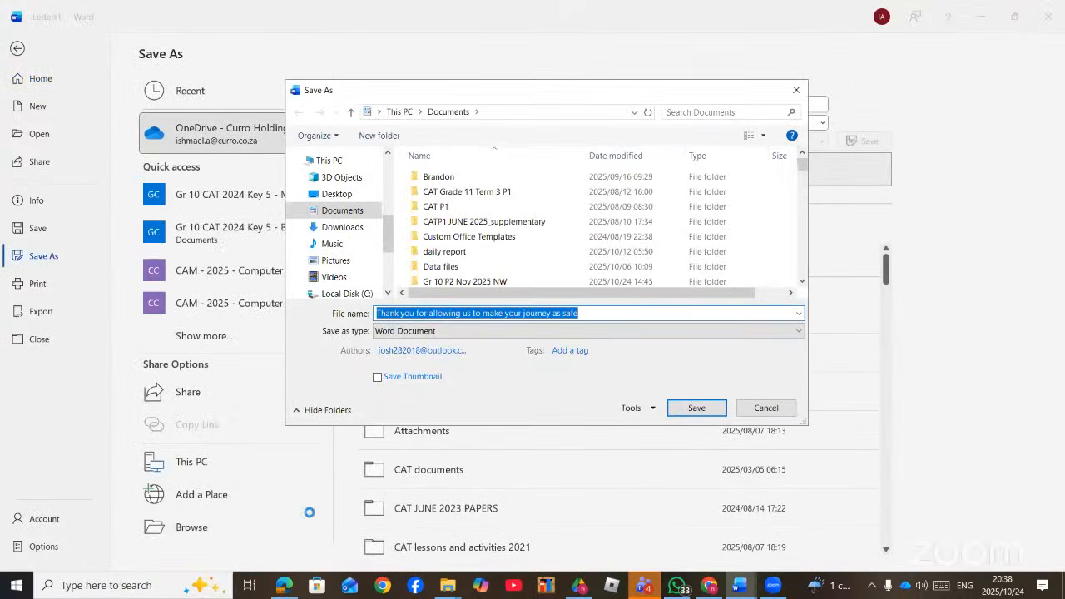
click(283, 586)
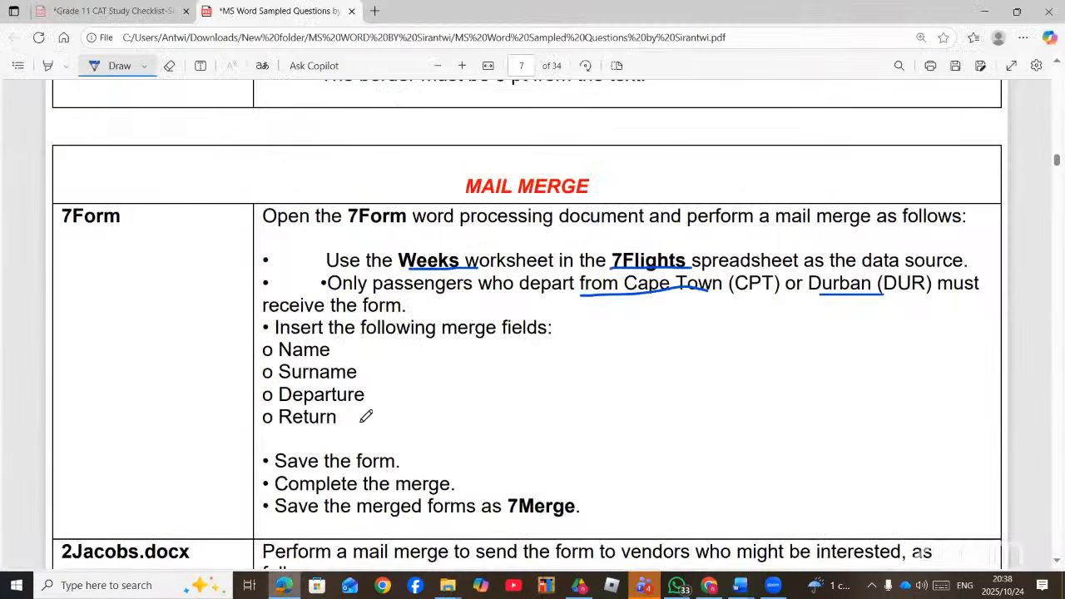
- Scroll the instructions PDF and ink-circle '7Merge' and the '2telecommute' task heading
scroll(524, 366, down, 3)
drag(533, 333, 538, 335)
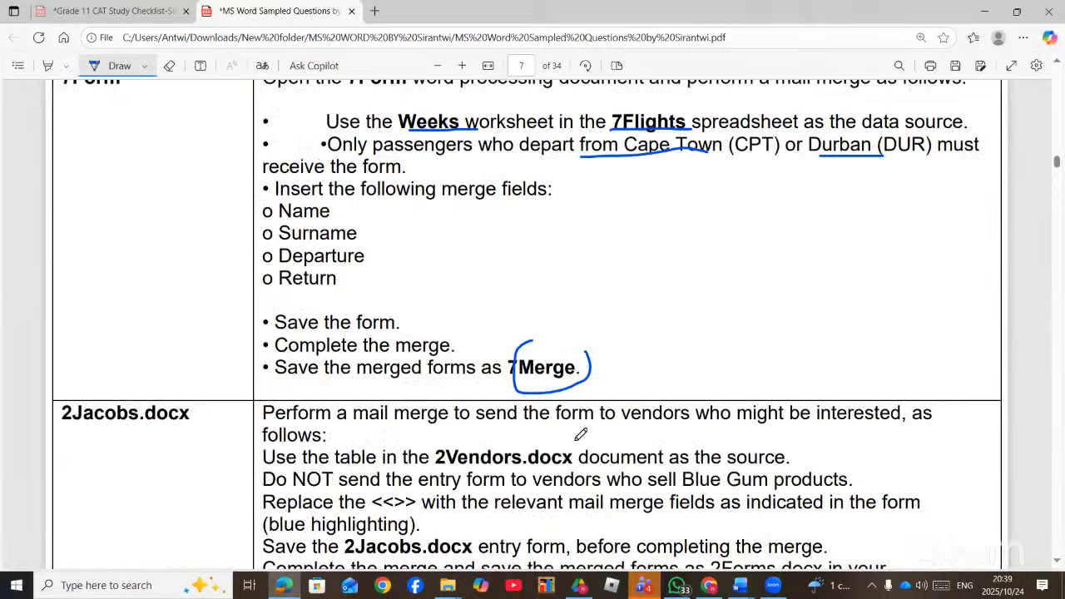
scroll(578, 441, down, 3)
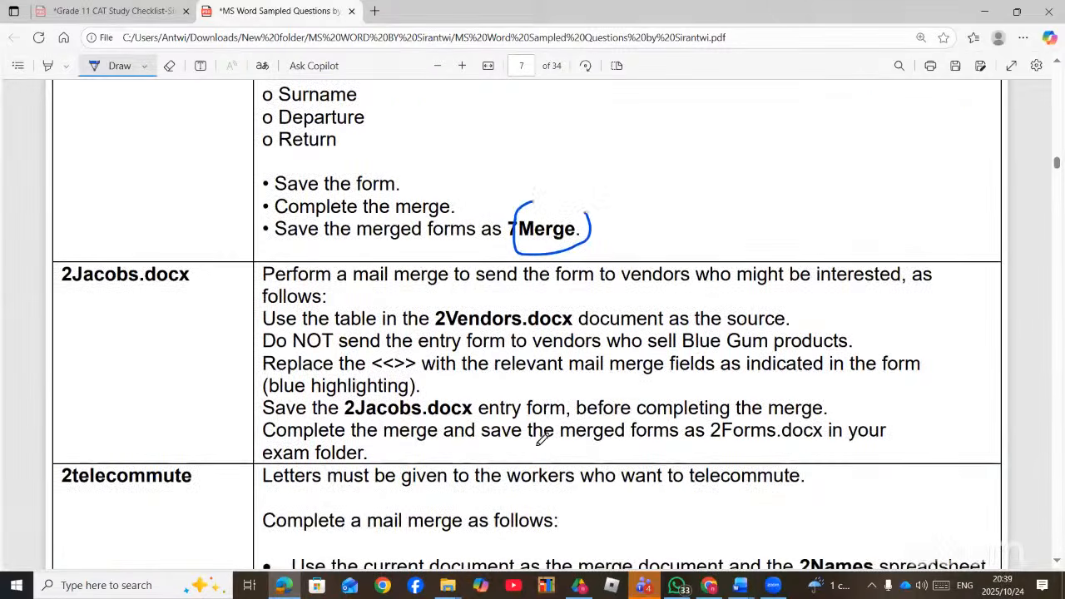
scroll(421, 413, down, 3)
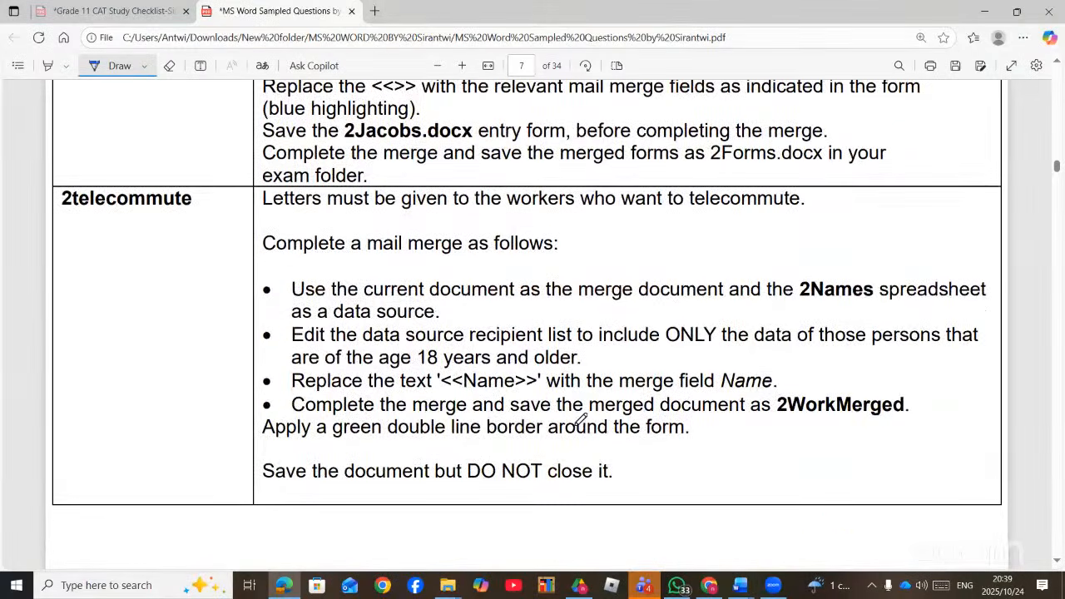
scroll(561, 438, down, 2)
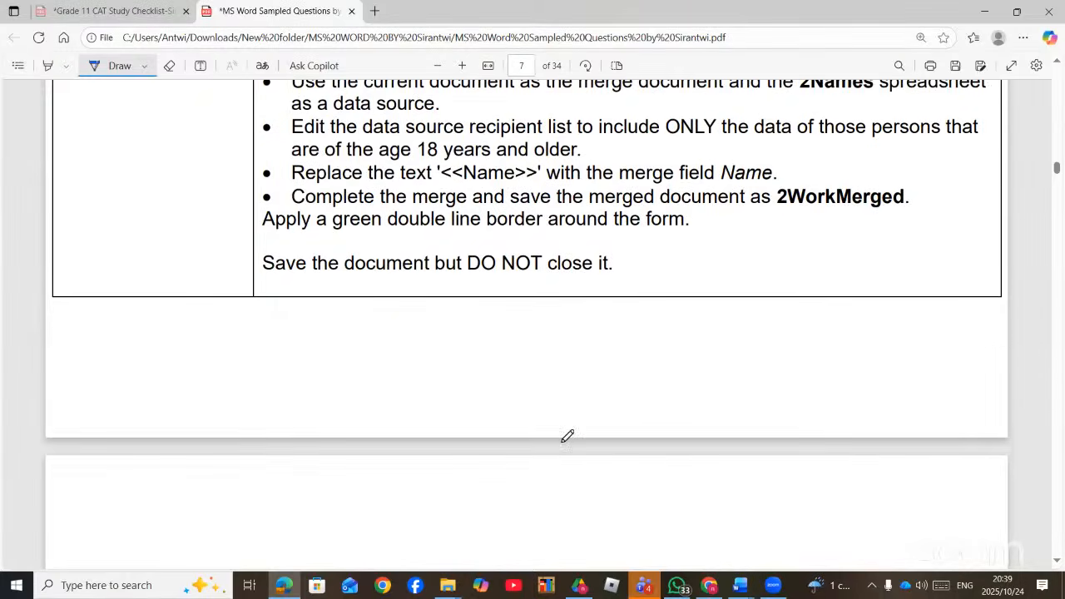
scroll(566, 435, up, 2)
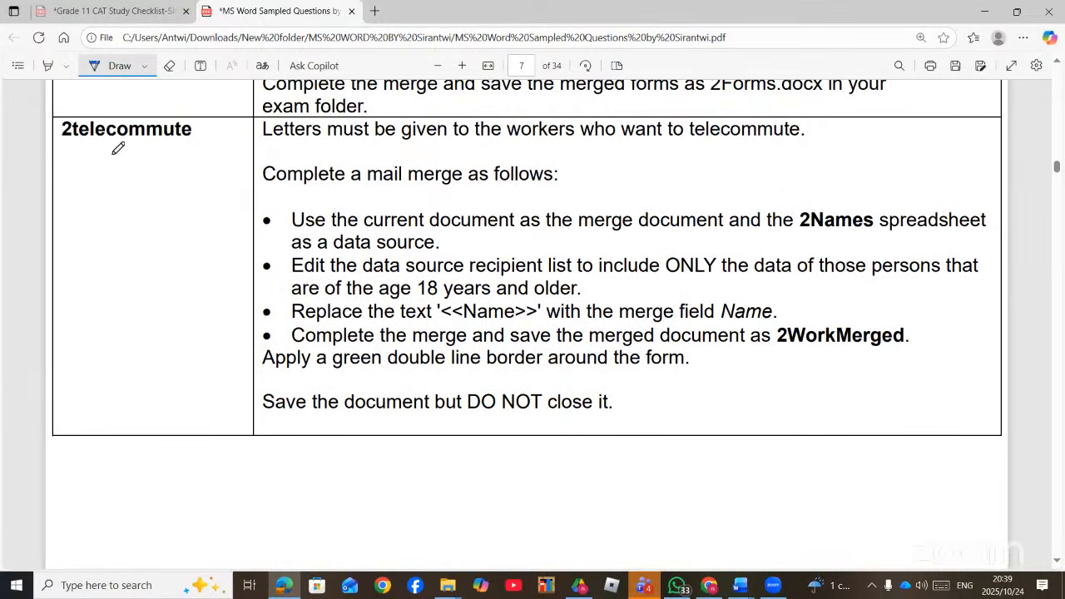
mouse_move(68, 154)
mouse_down()
mouse_move(239, 146)
mouse_move(134, 94)
mouse_move(60, 134)
mouse_up()
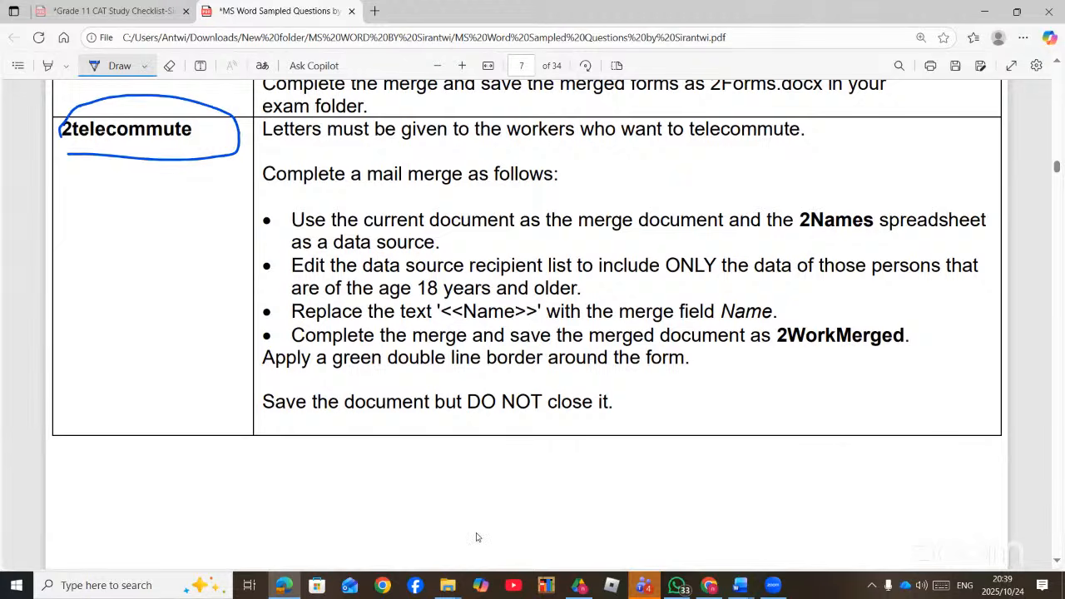
- Abandon saving the merged Letters1 document and close the Save As window
mouse_move(741, 587)
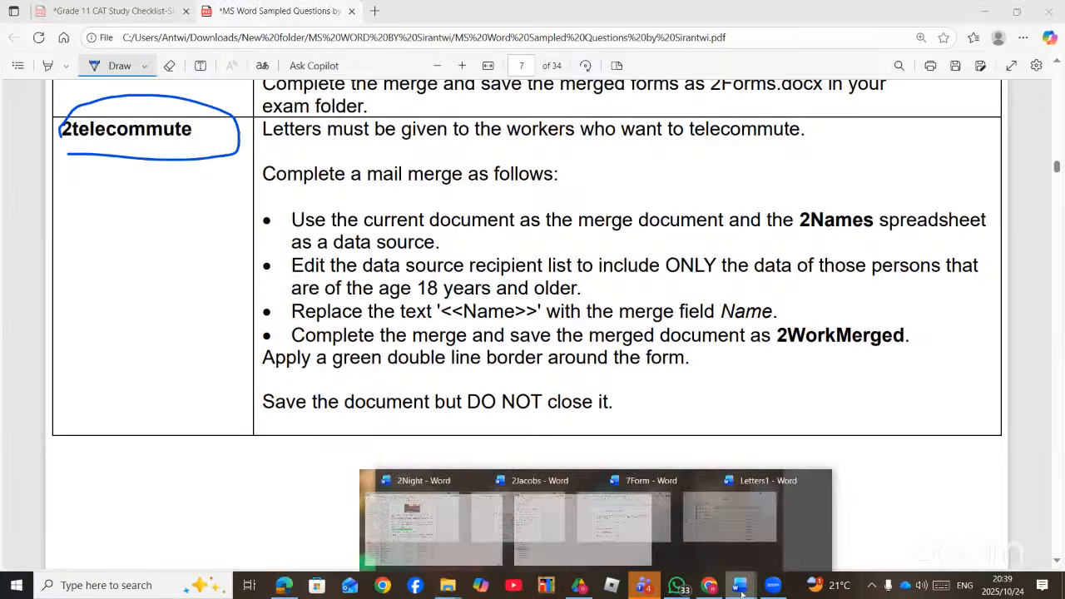
click(945, 507)
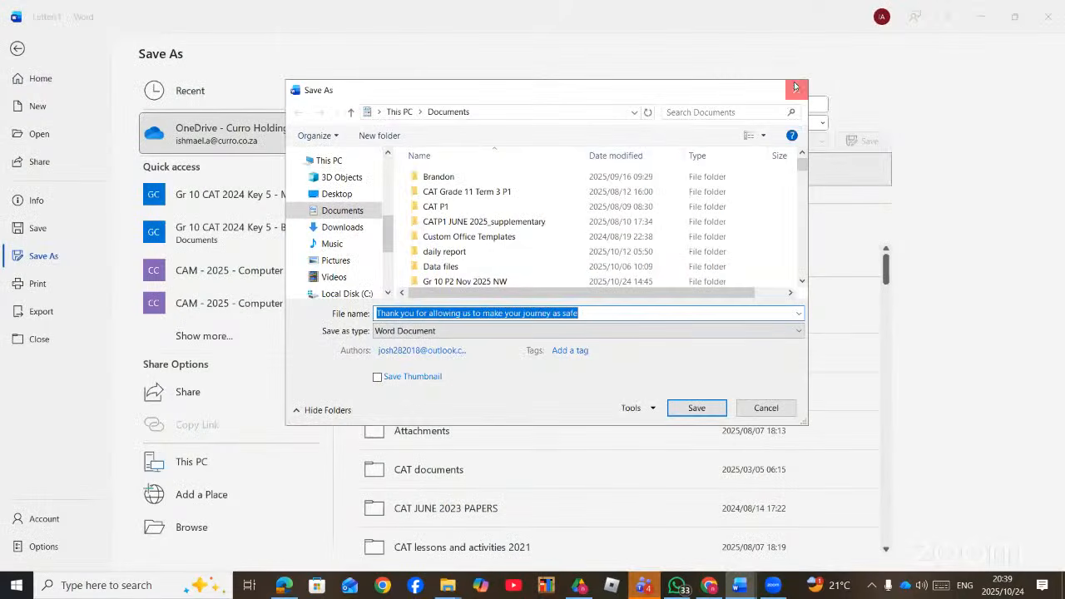
click(796, 89)
click(16, 48)
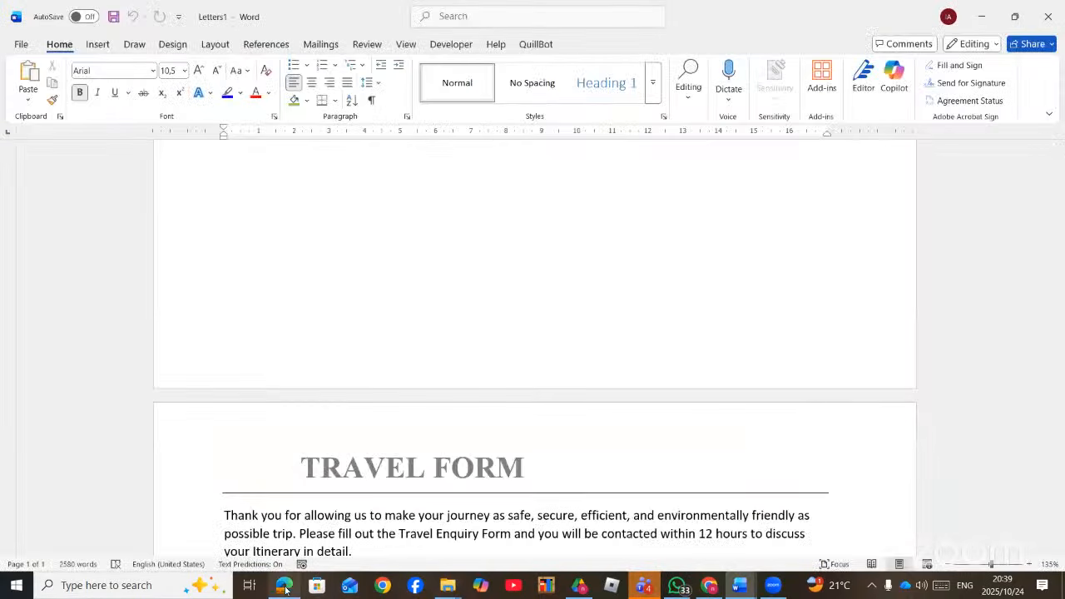
- Open the 2Telecommute document from the MS Word folder in File Explorer
mouse_move(447, 585)
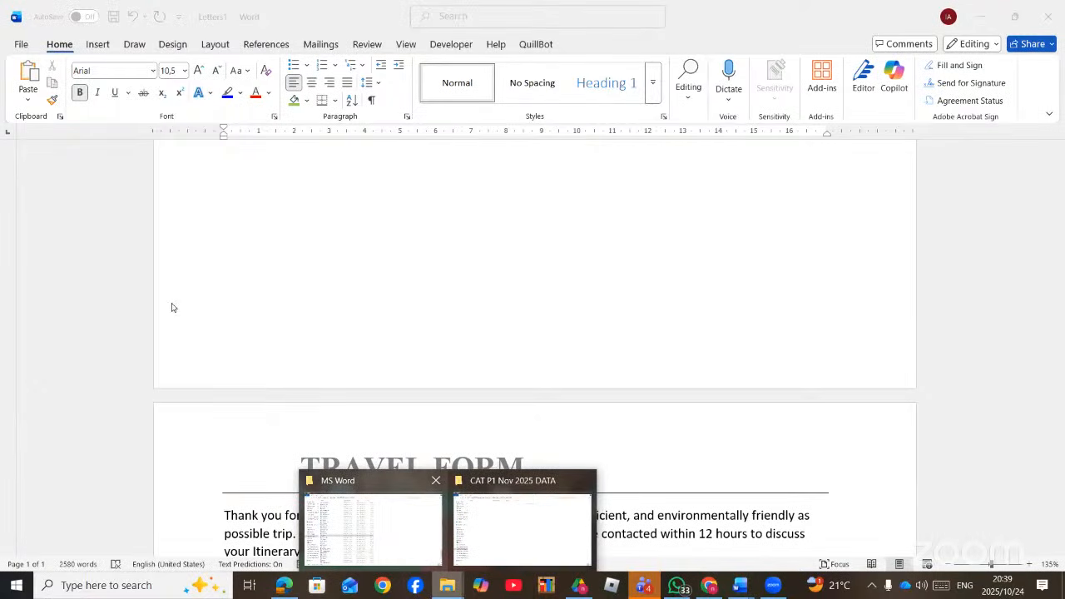
click(372, 520)
scroll(193, 416, down, 10)
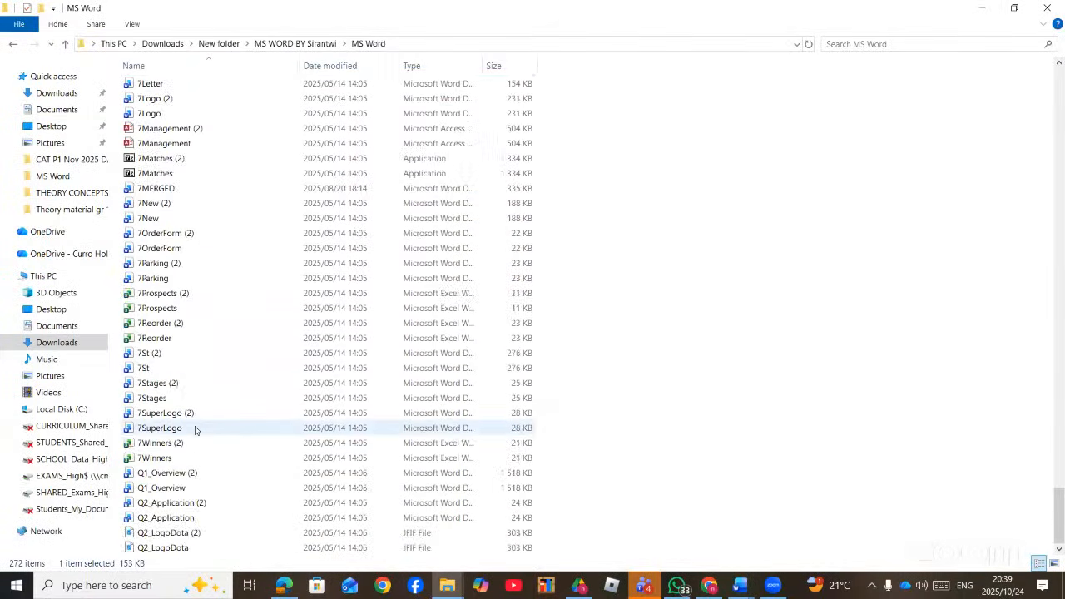
scroll(196, 430, up, 20)
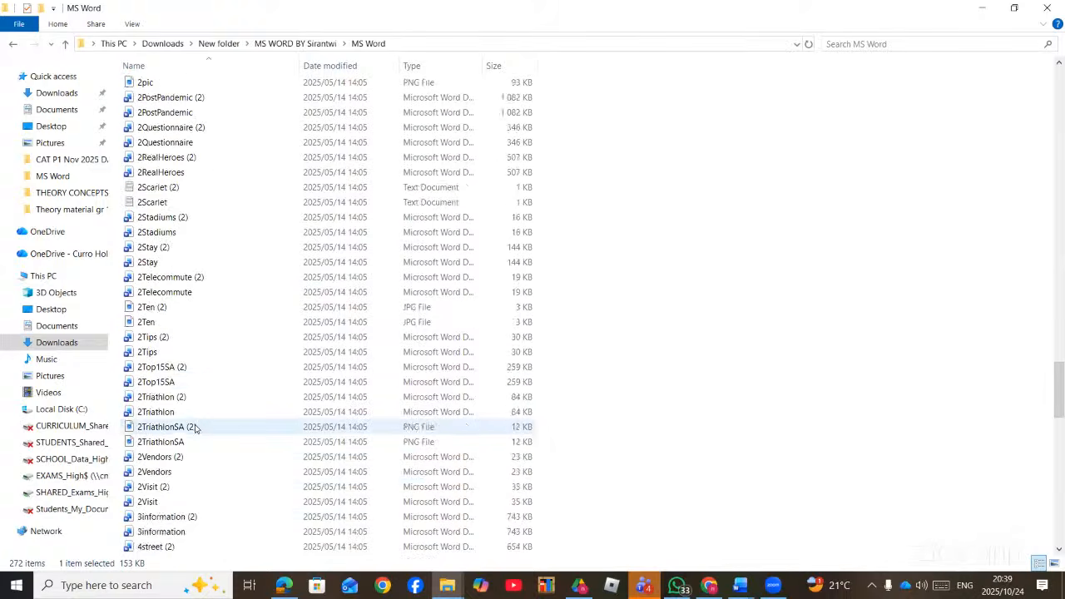
scroll(195, 428, up, 4)
scroll(195, 428, down, 3)
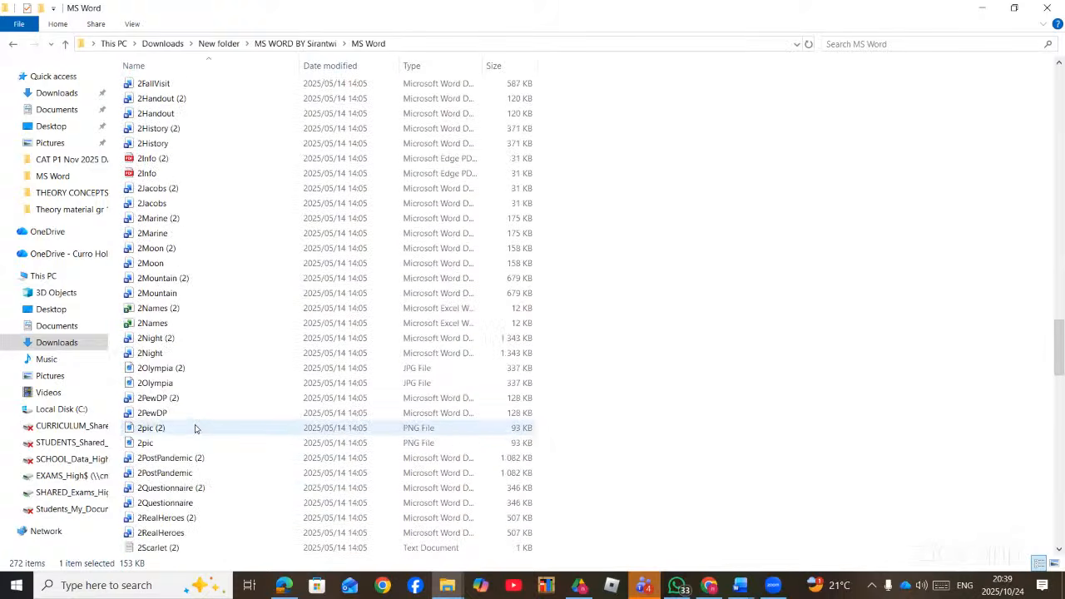
scroll(181, 488, down, 2)
scroll(204, 454, down, 1)
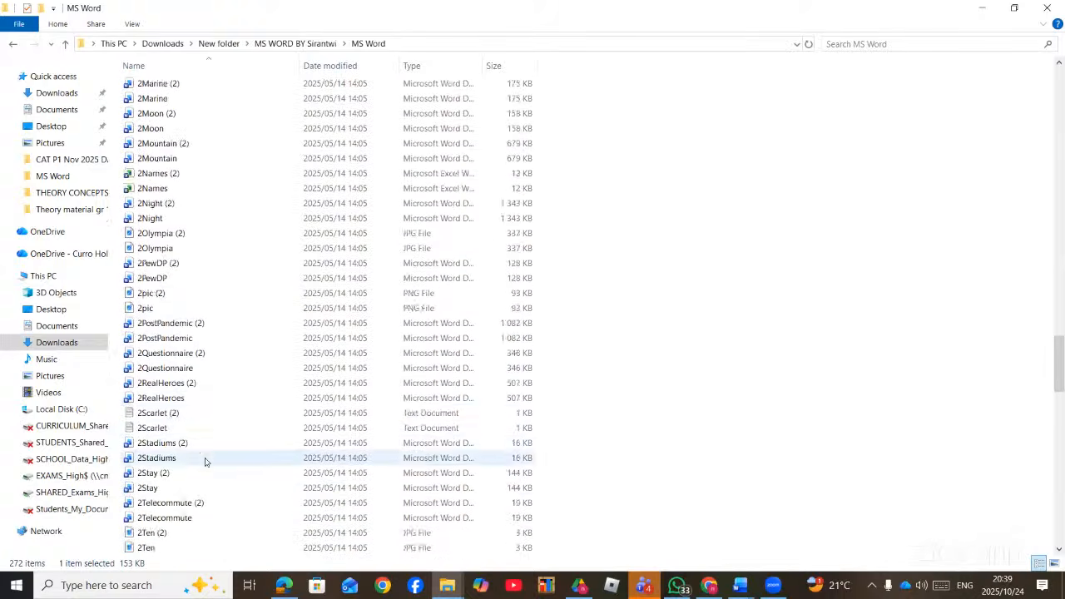
scroll(202, 462, down, 1)
click(201, 476)
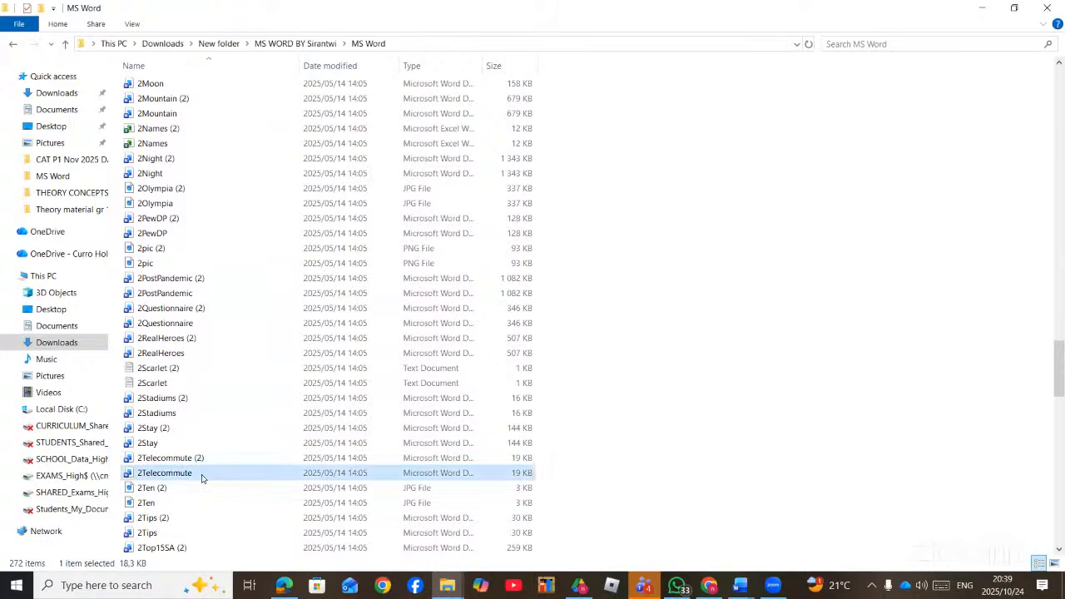
double_click(201, 476)
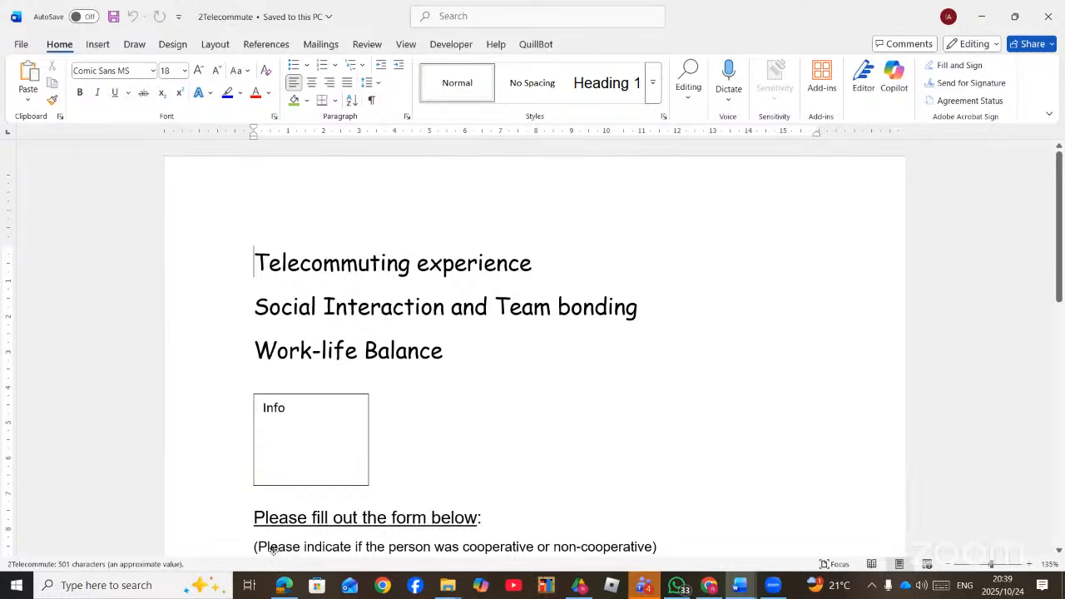
click(284, 585)
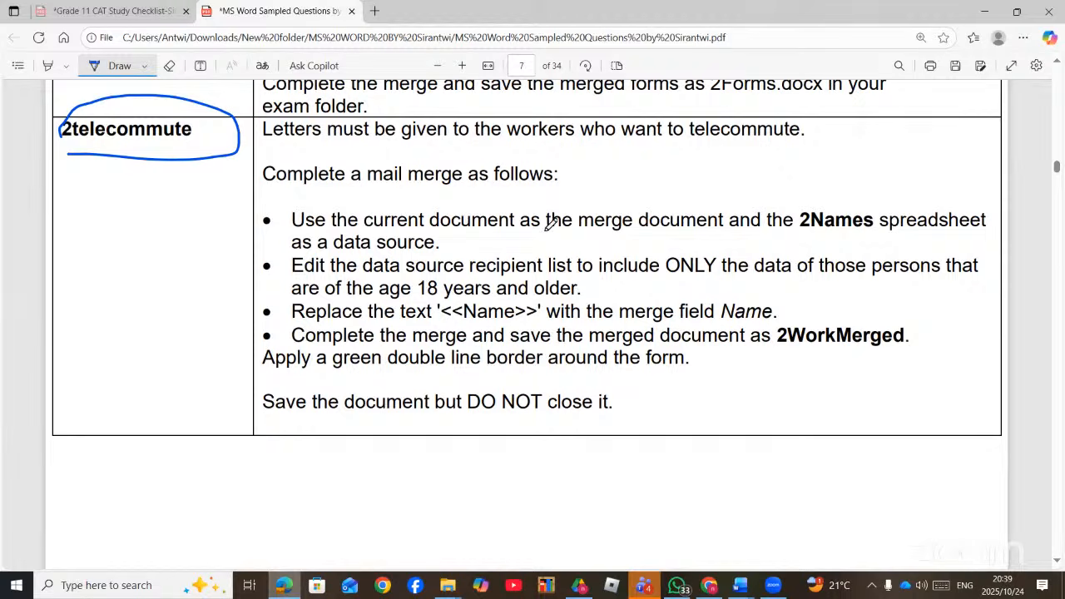
- Underline 'merge document', '2Names' and 'data source' in the PDF, then bring up 2Telecommute in Word
drag(610, 236, 699, 235)
drag(812, 237, 860, 236)
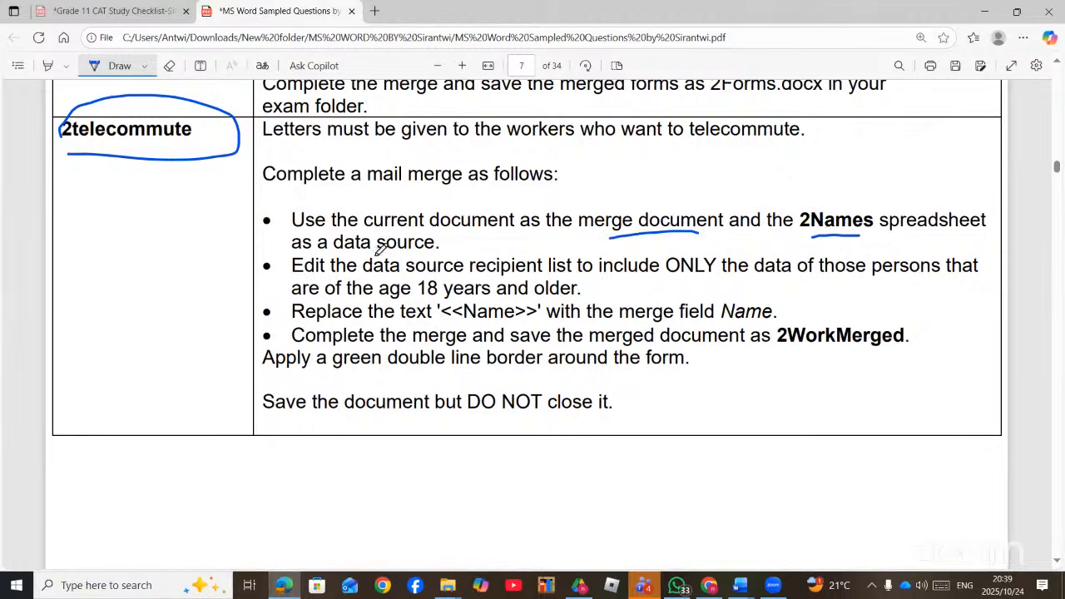
drag(365, 263, 469, 265)
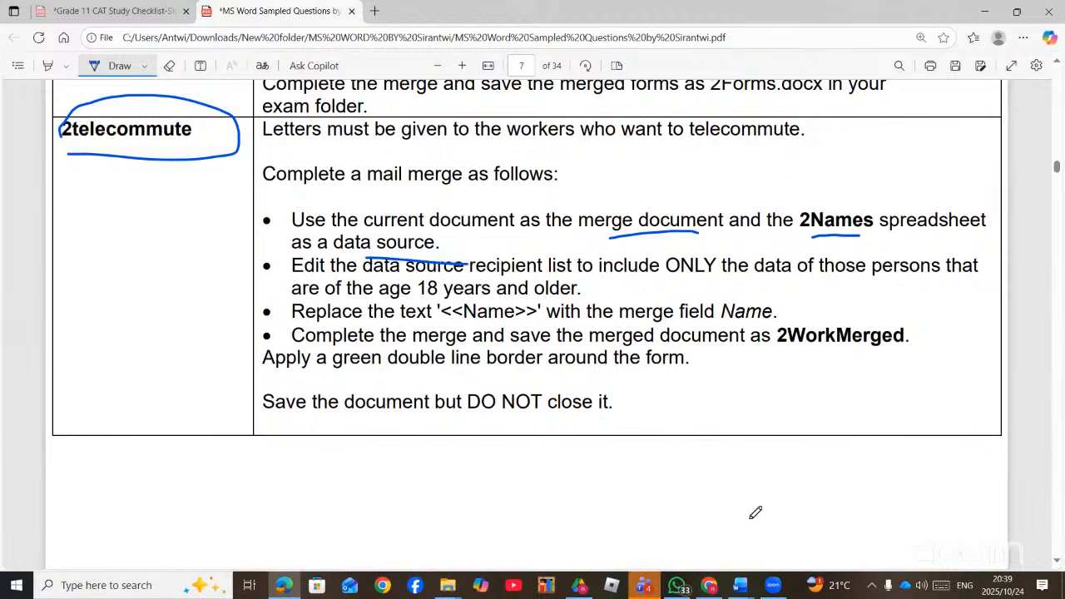
click(740, 587)
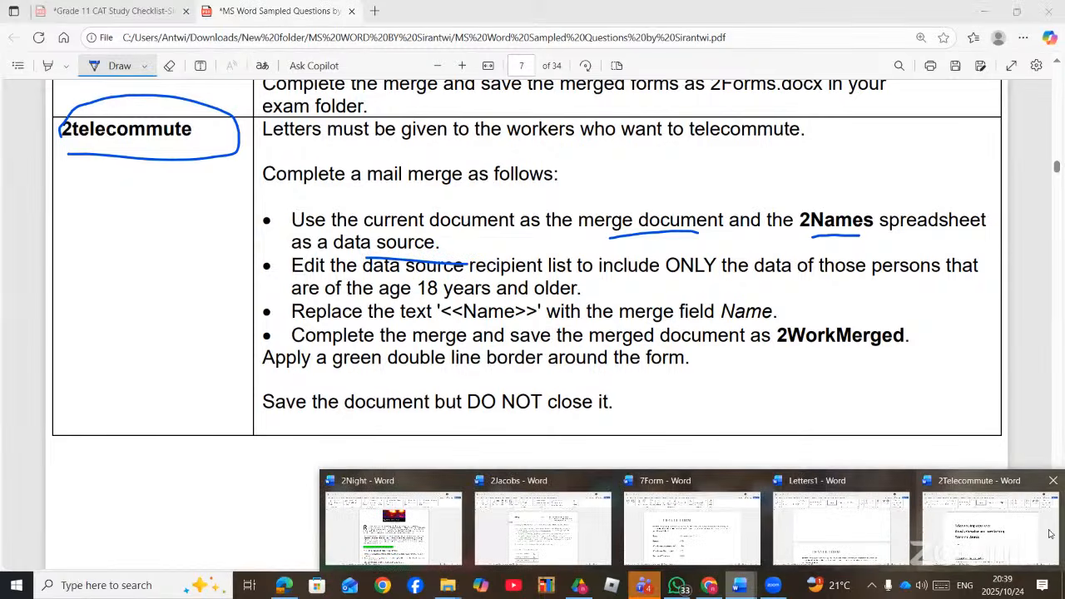
click(989, 532)
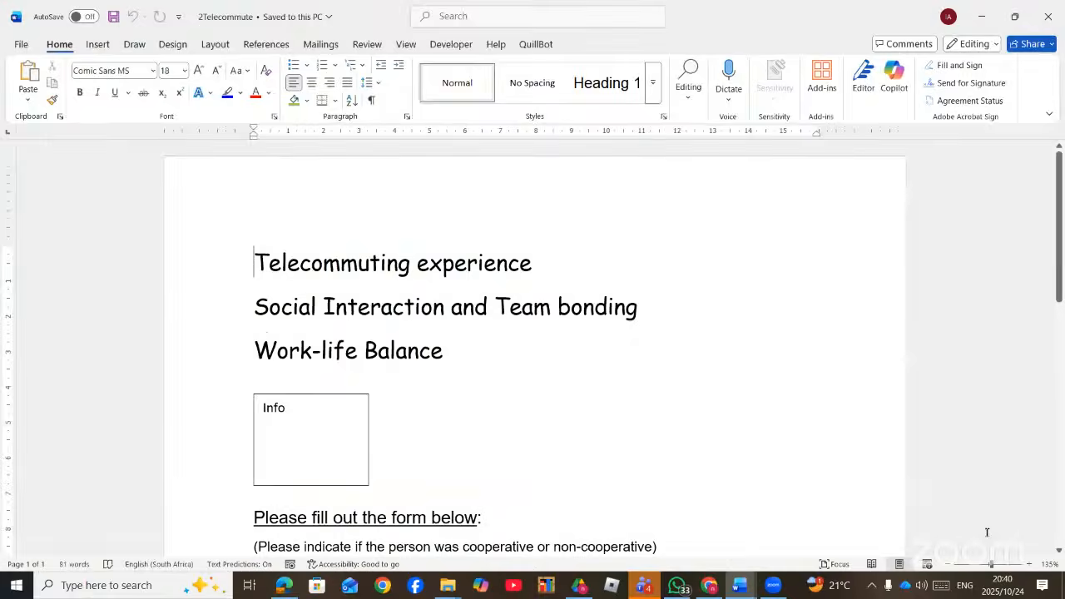
- Start a Letters mail merge on 2Telecommute
click(318, 44)
click(116, 98)
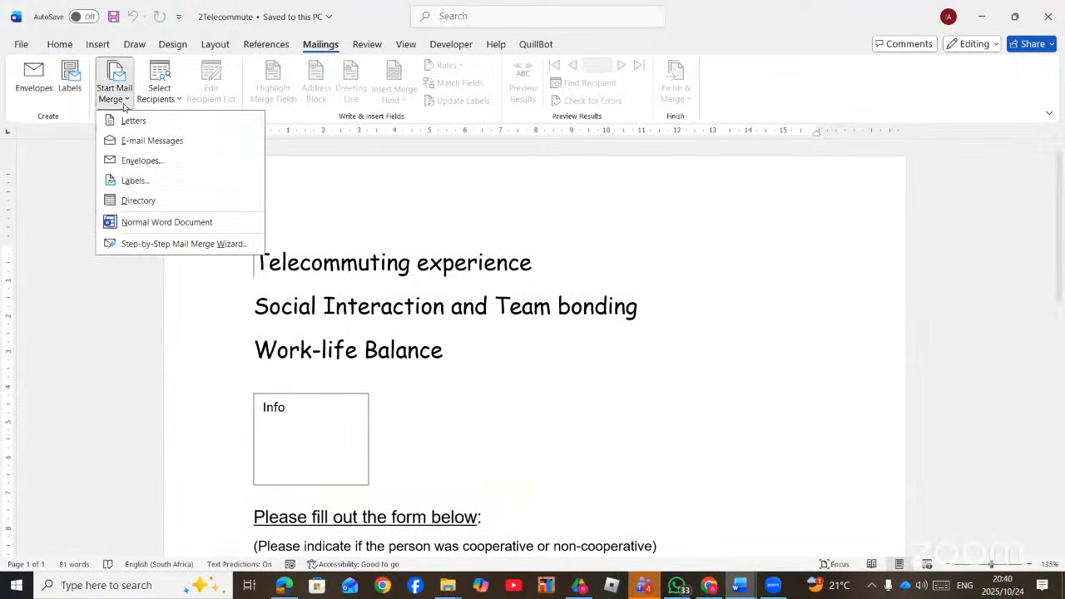
click(164, 123)
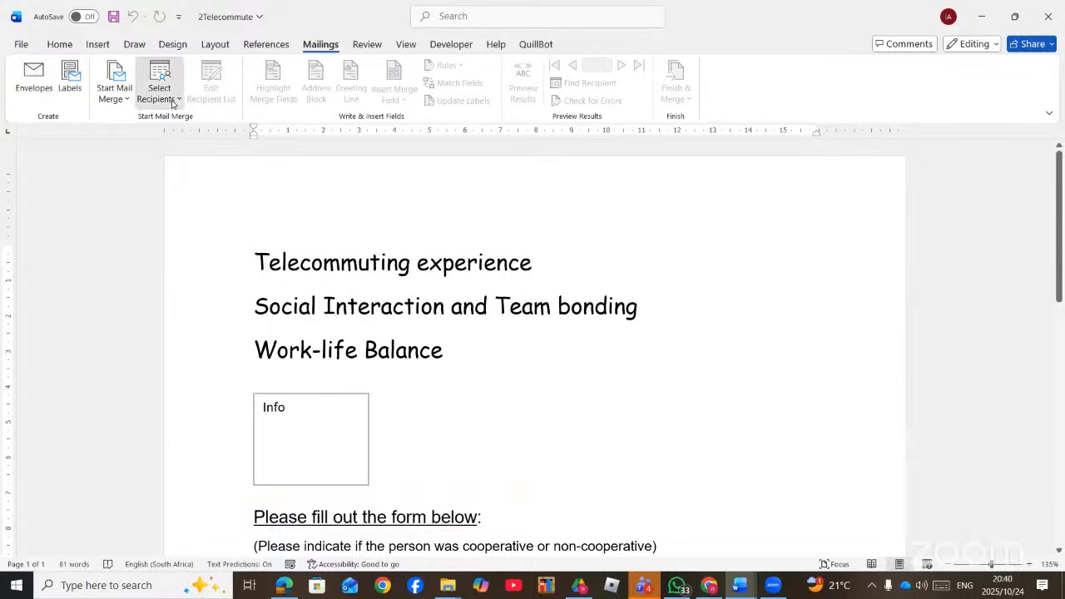
- Use the Devices$ table of the 2Names spreadsheet in the MS Word folder as the recipient list
click(170, 100)
click(189, 141)
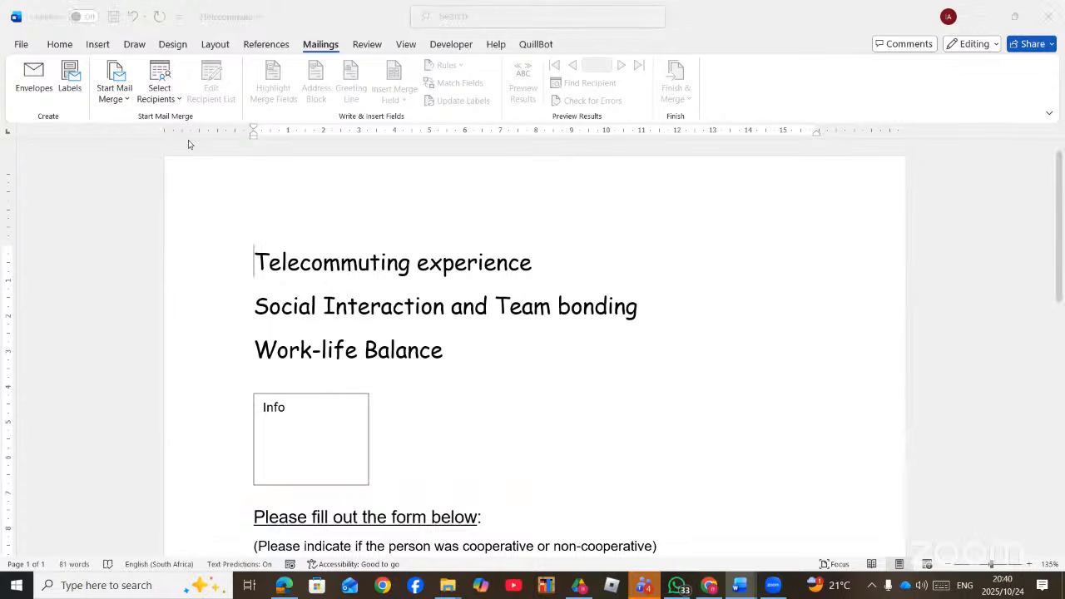
scroll(201, 219, up, 3)
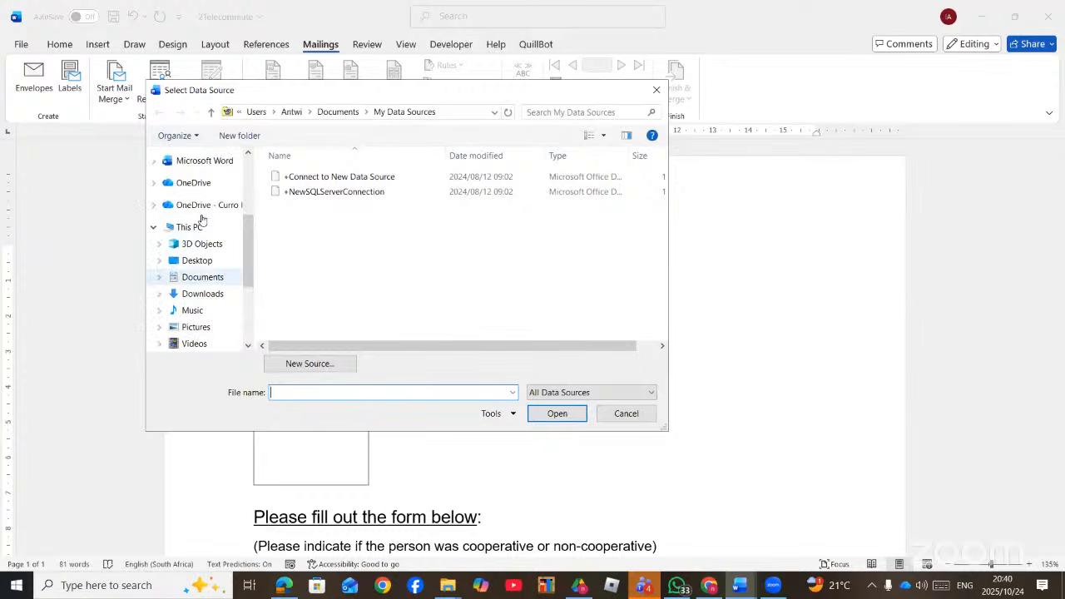
click(210, 189)
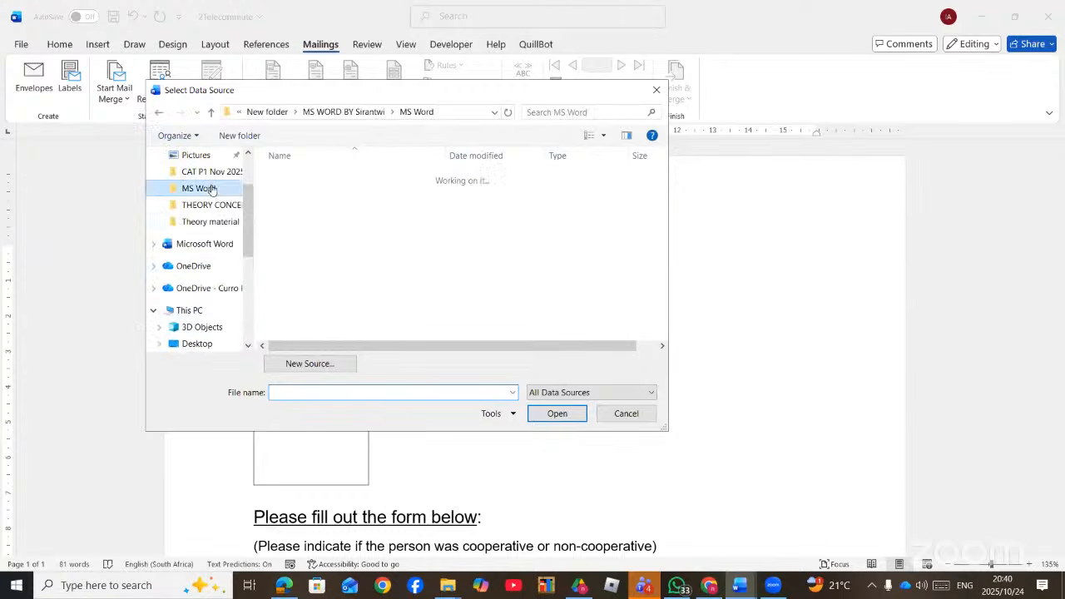
scroll(337, 300, down, 2)
scroll(333, 308, down, 15)
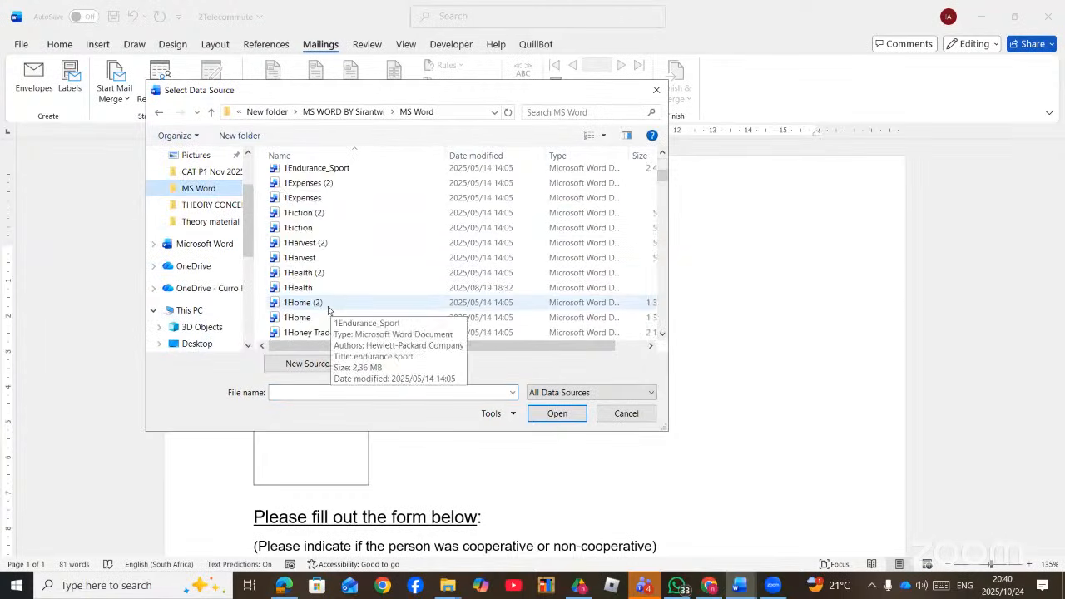
scroll(329, 310, down, 10)
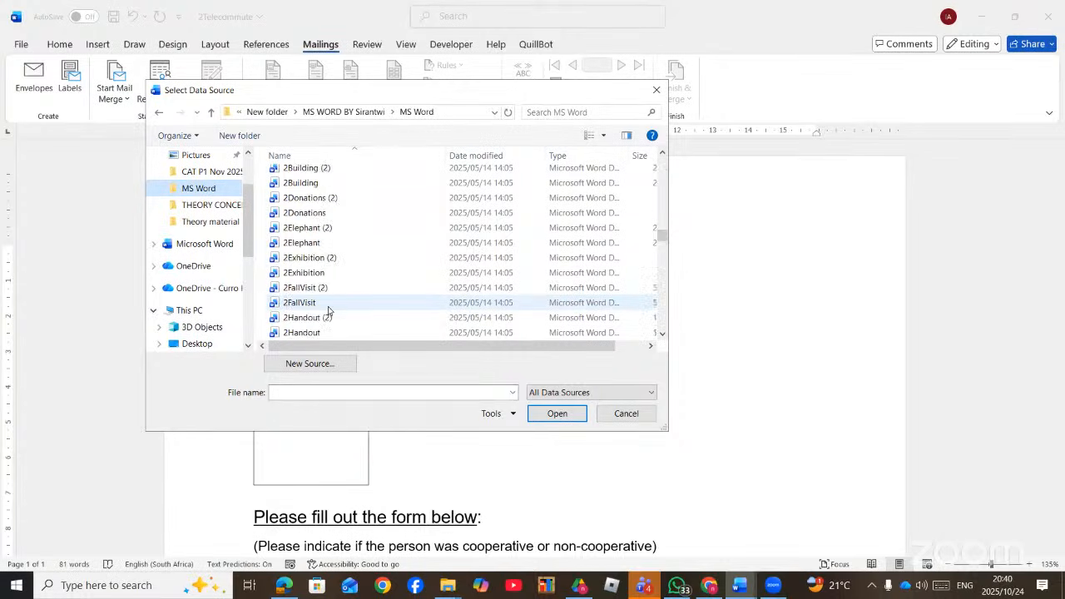
scroll(327, 308, up, 2)
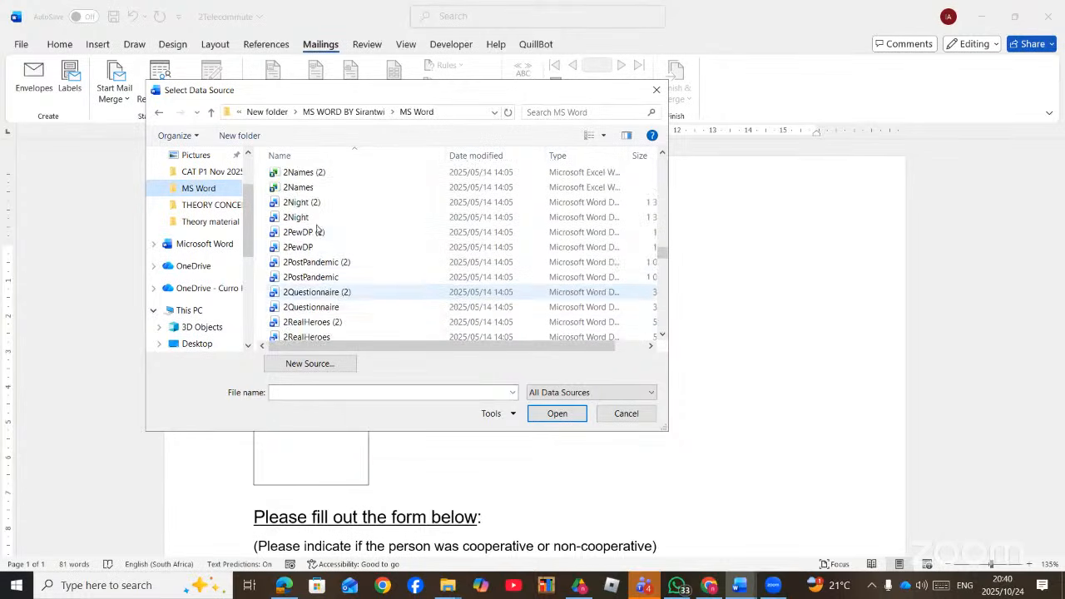
double_click(306, 187)
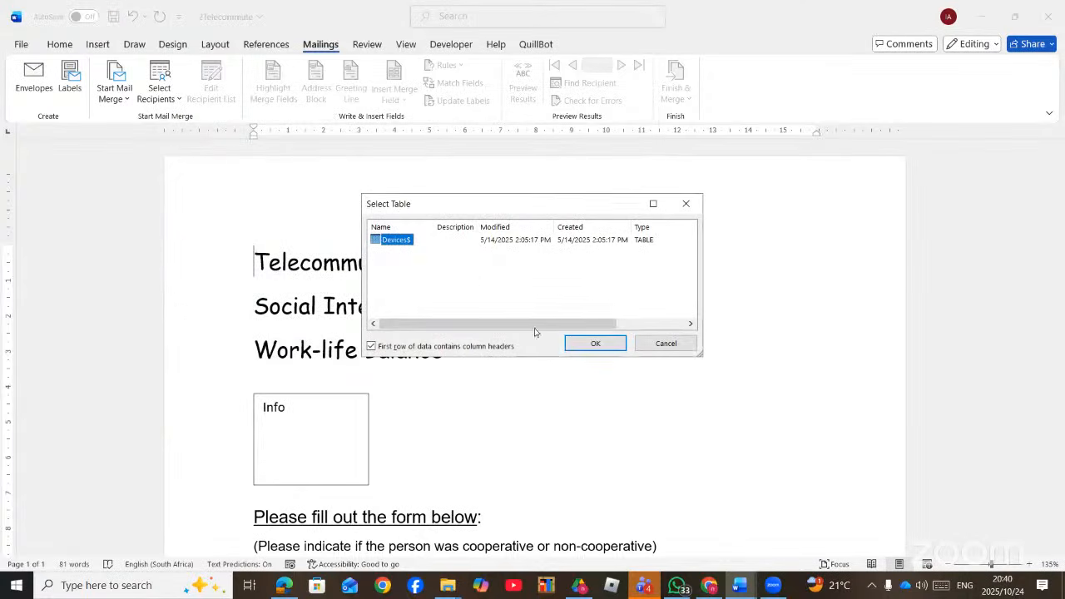
click(596, 346)
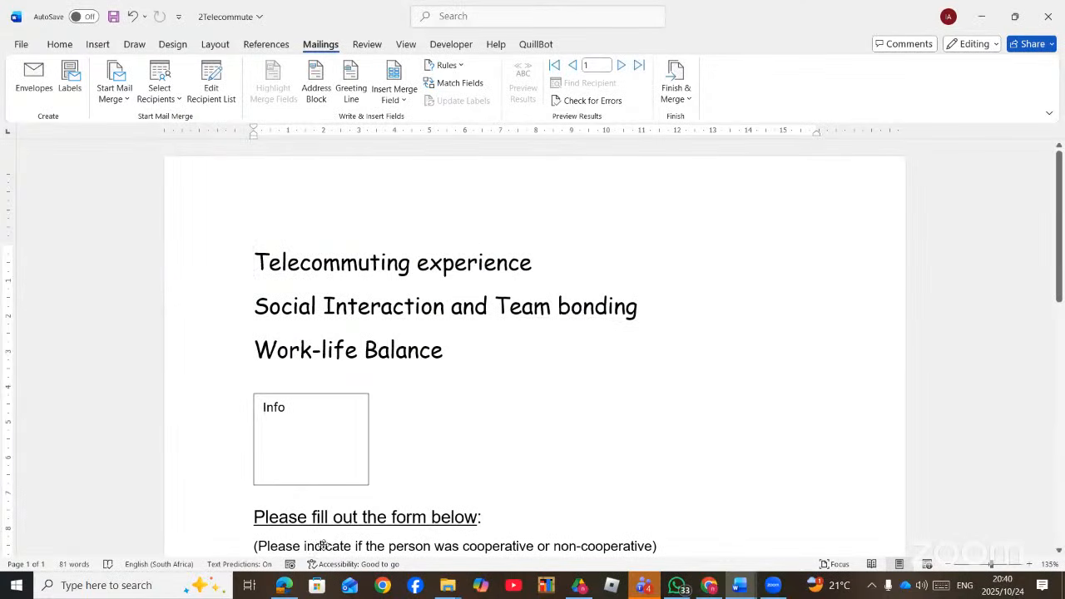
- Underline '18 years' in the instructions PDF and return to Word
click(276, 592)
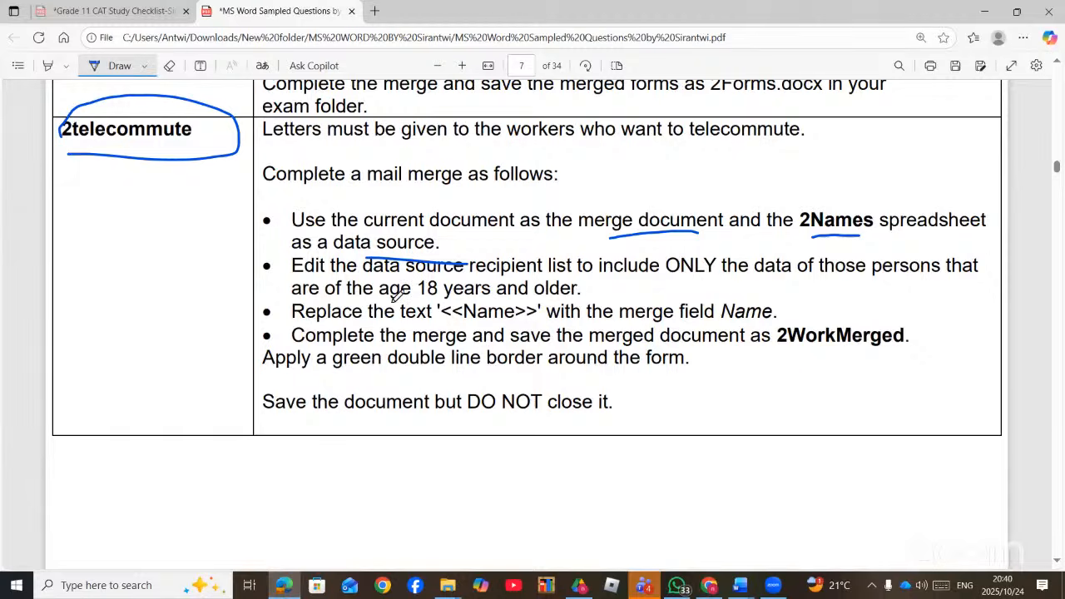
drag(400, 298, 500, 296)
key(alt+Tab)
- Filter the recipient list so only records with Age greater than or equal to 18 remain
click(211, 87)
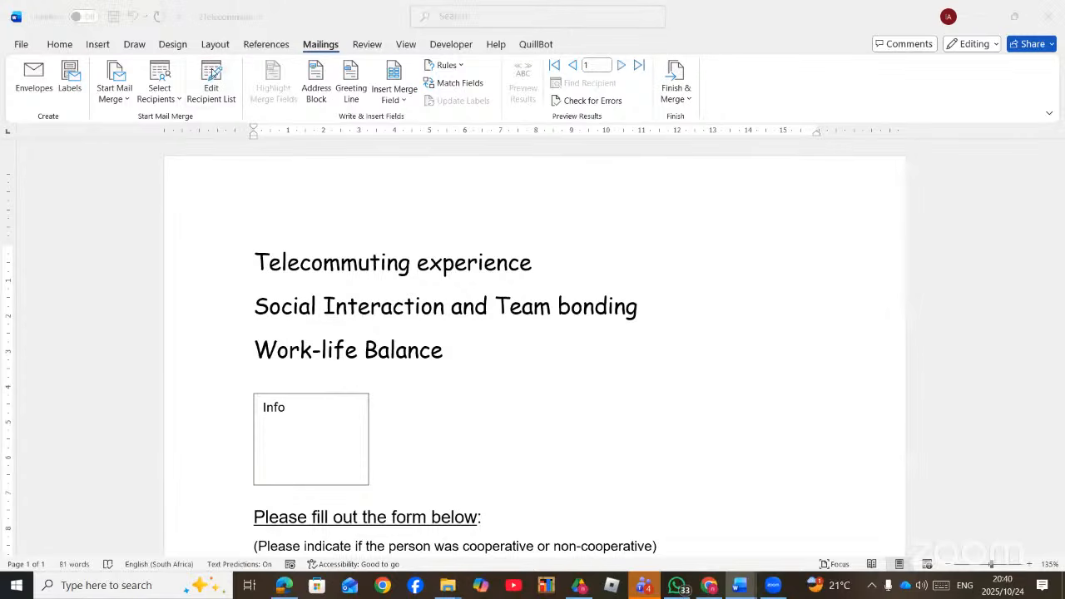
click(682, 294)
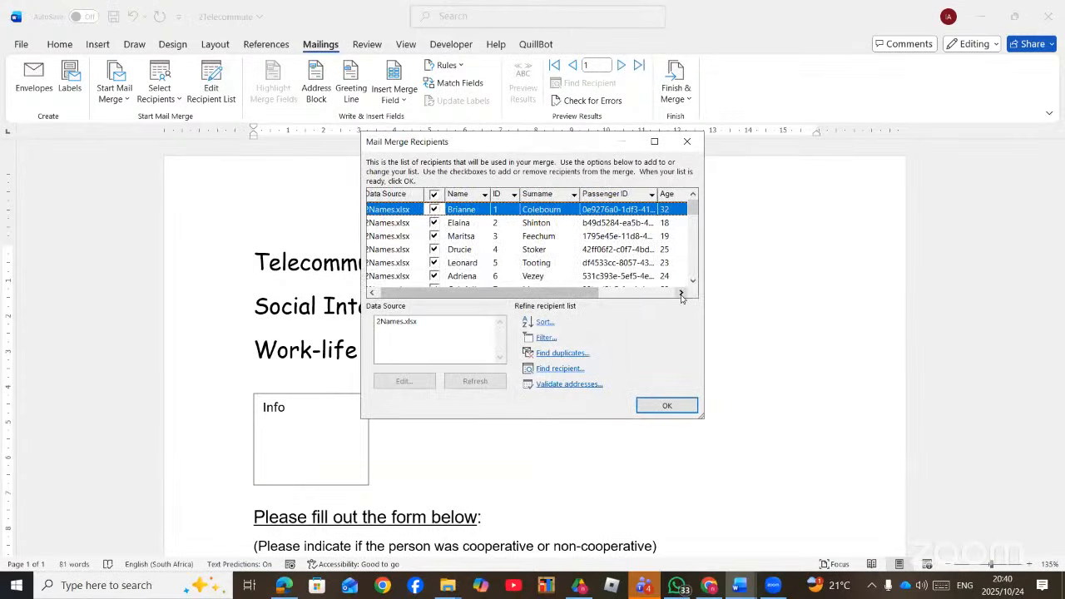
click(682, 295)
click(683, 294)
click(683, 294)
click(681, 294)
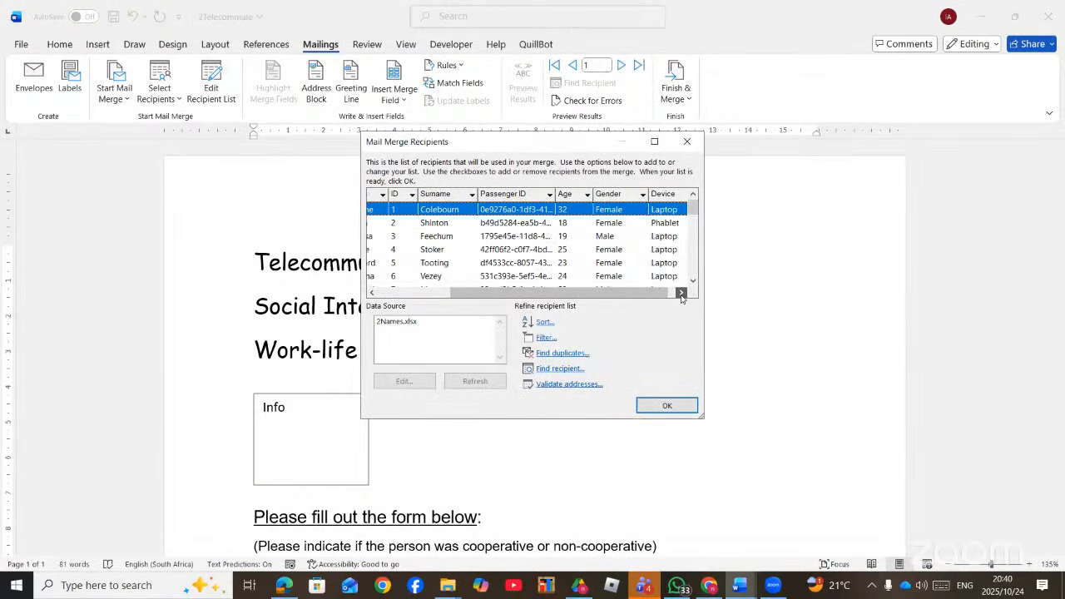
click(682, 294)
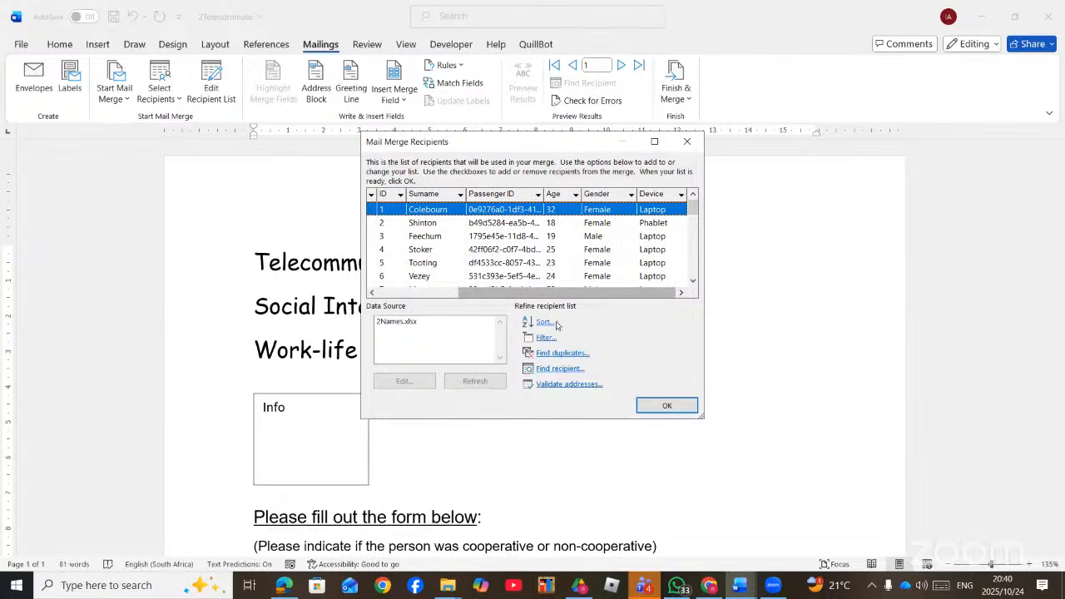
click(537, 338)
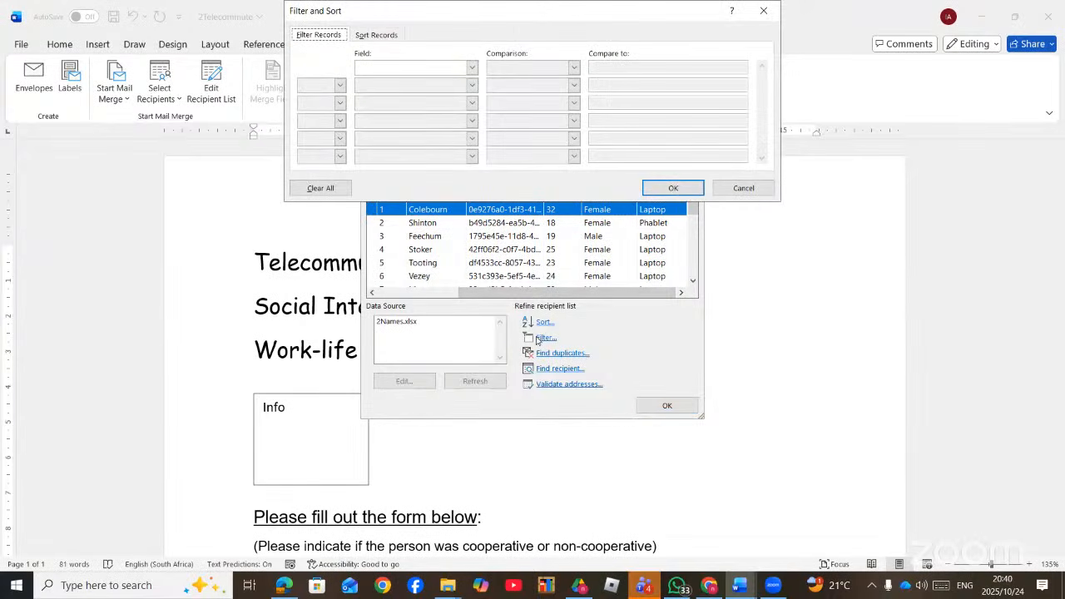
click(472, 67)
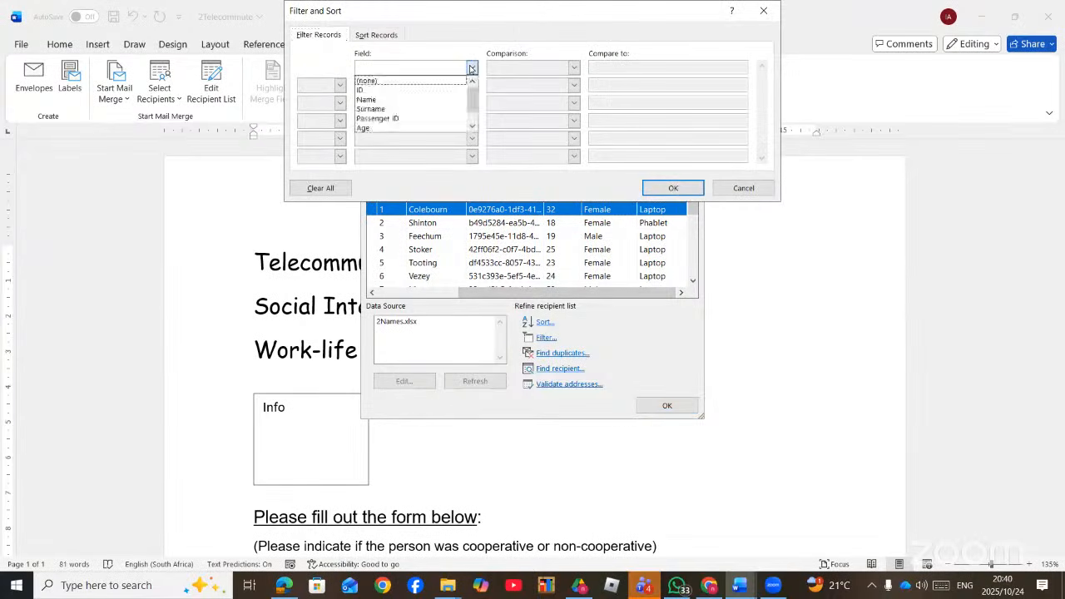
click(421, 127)
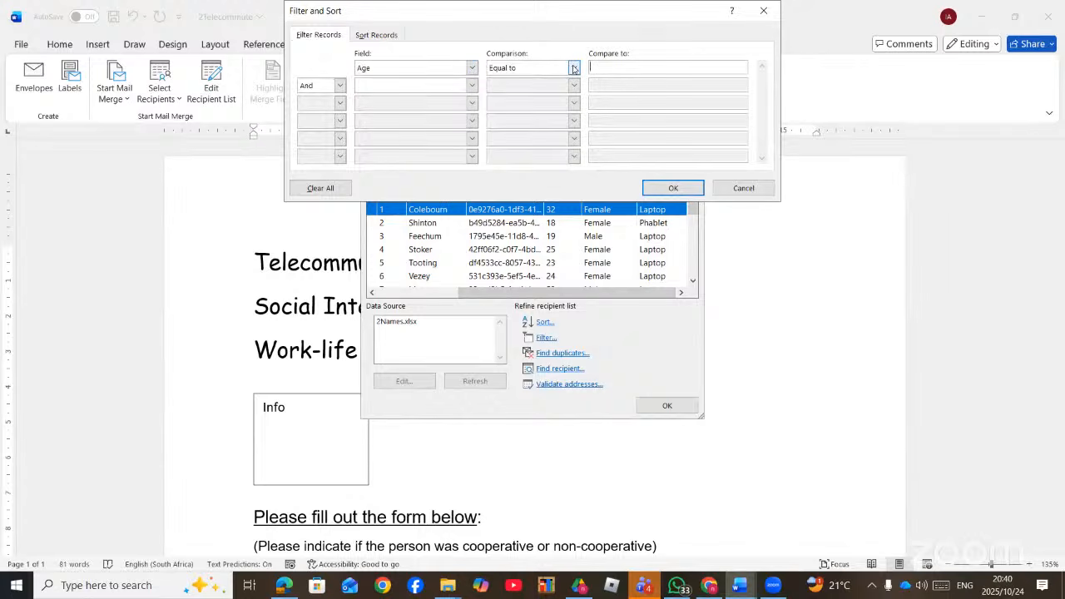
click(573, 68)
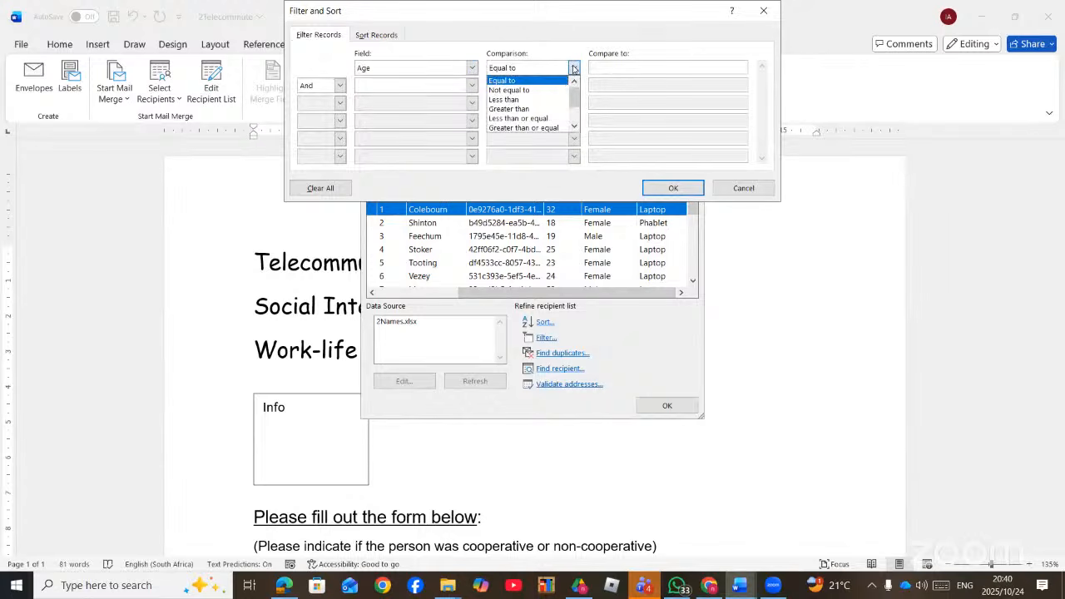
click(539, 128)
click(617, 68)
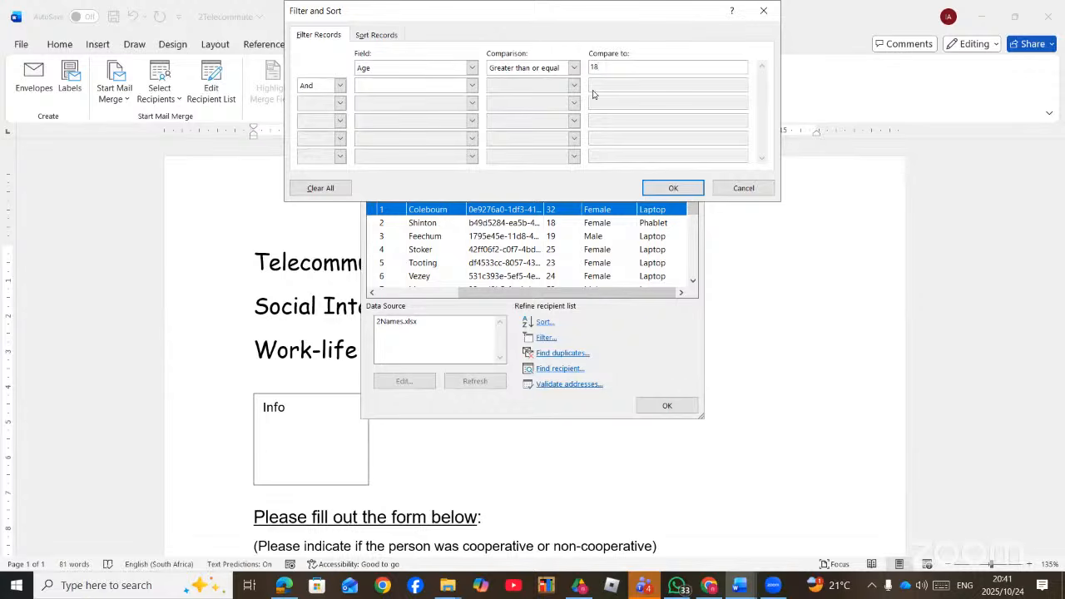
click(673, 187)
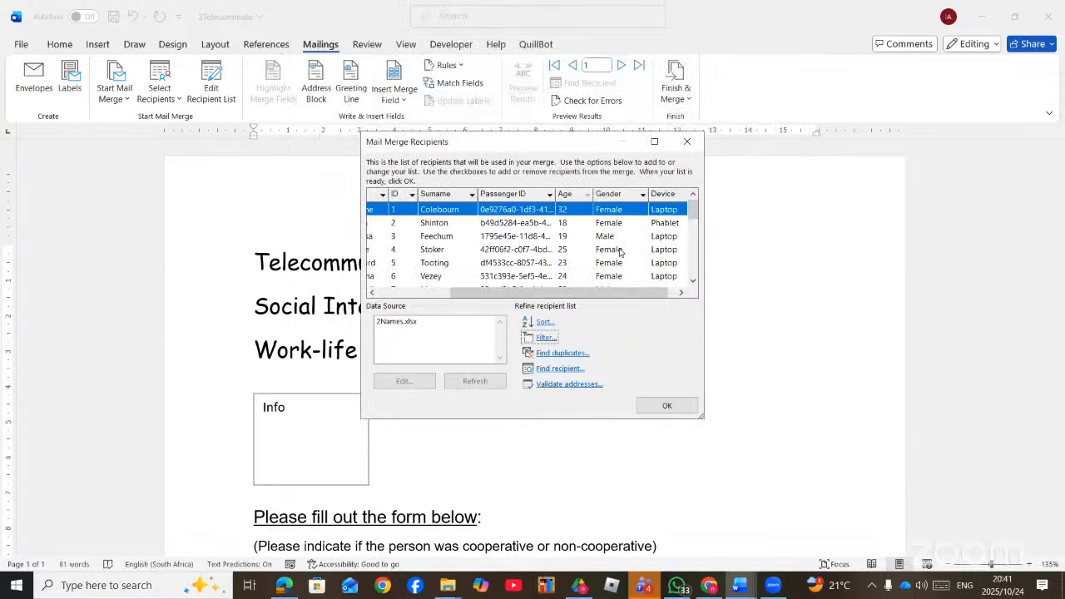
click(667, 407)
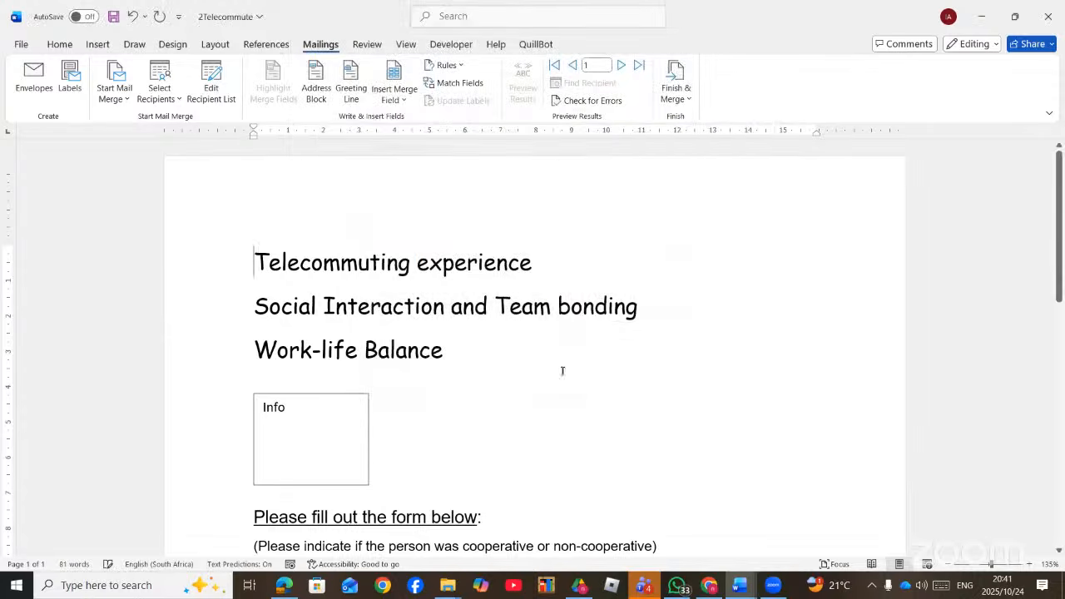
- Replace the <<Name>>, <<Surname>> and <<Device>> placeholders with the Name, Surname and Device merge fields
scroll(559, 375, down, 10)
scroll(553, 384, up, 3)
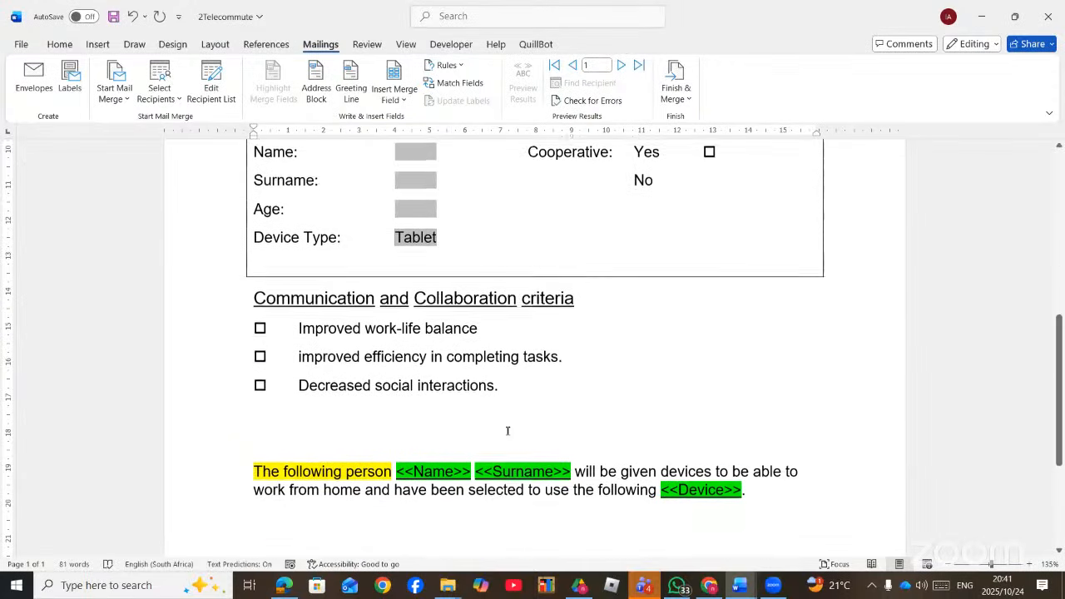
scroll(434, 476, down, 1)
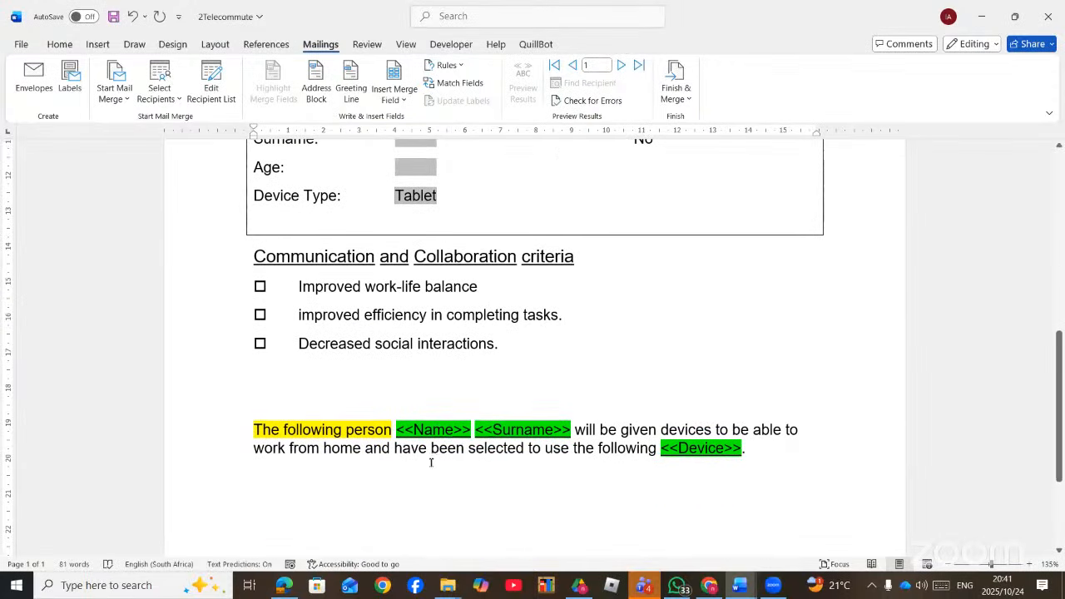
click(416, 430)
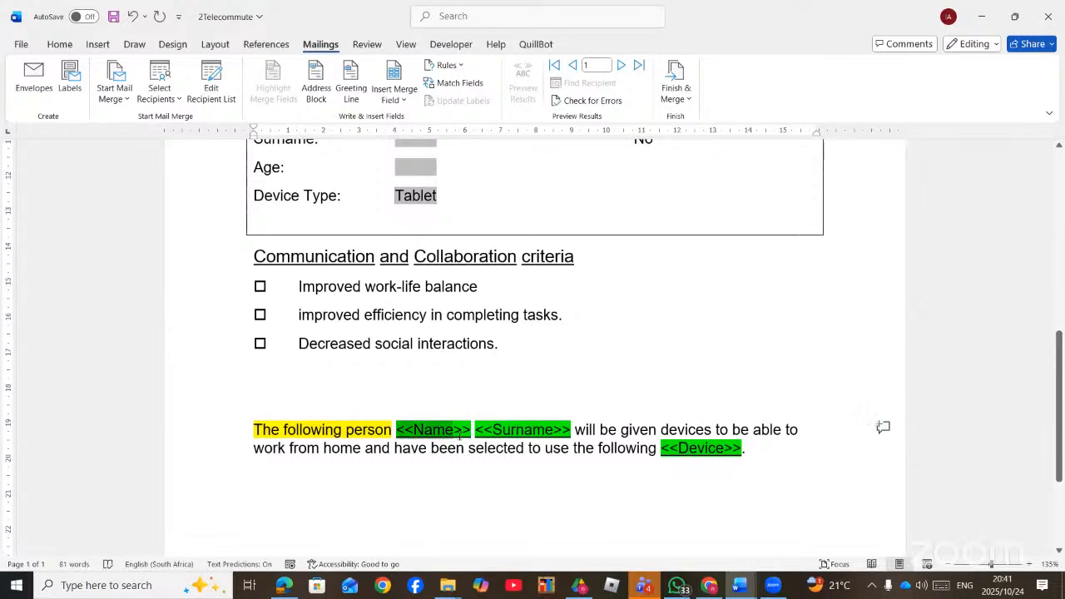
click(403, 99)
click(407, 140)
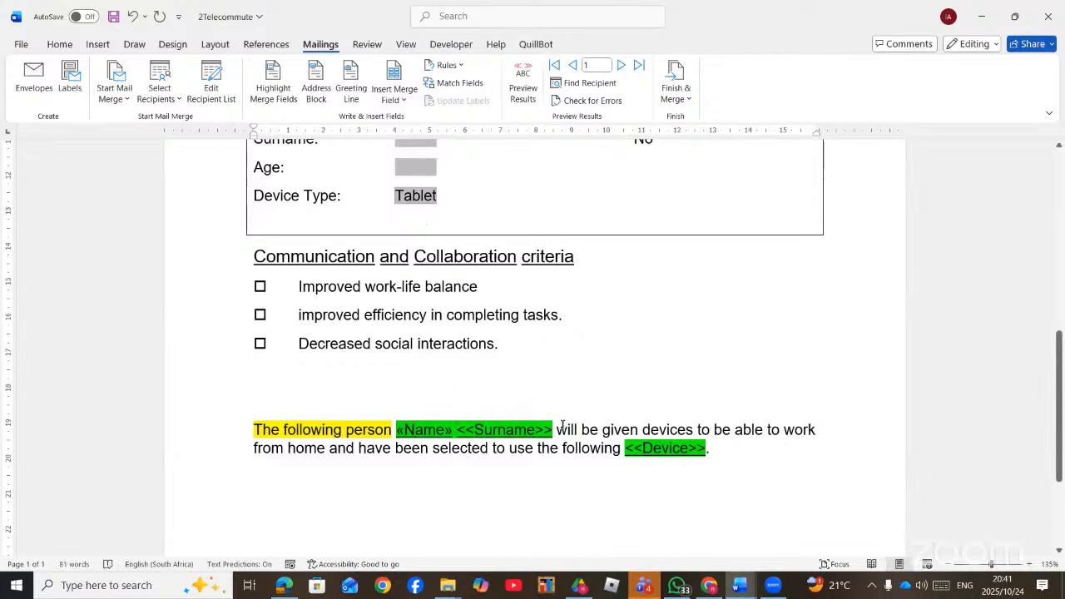
drag(551, 429, 456, 429)
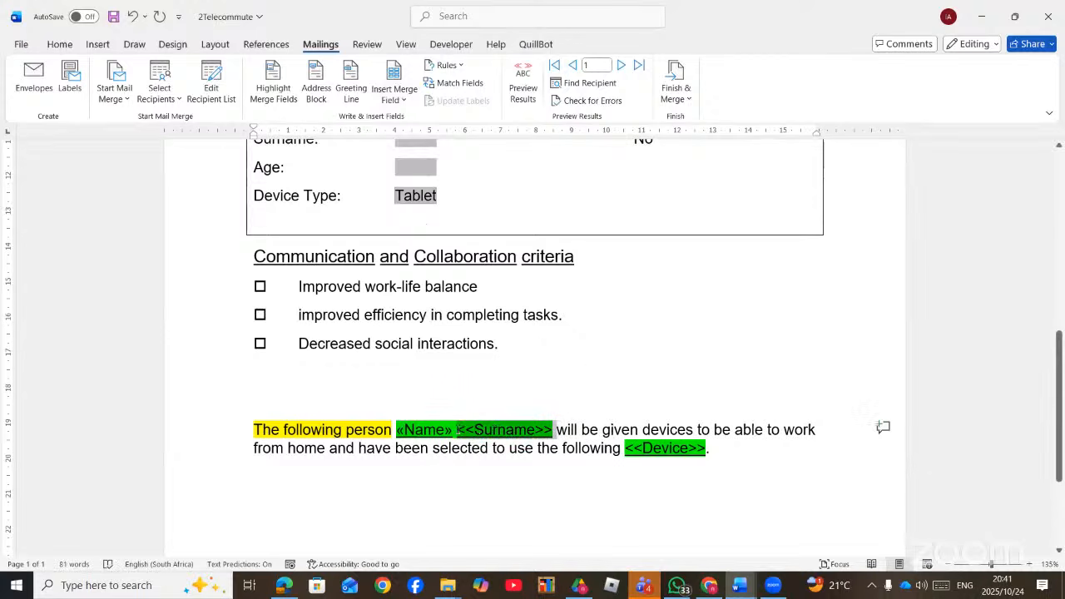
click(391, 93)
click(424, 161)
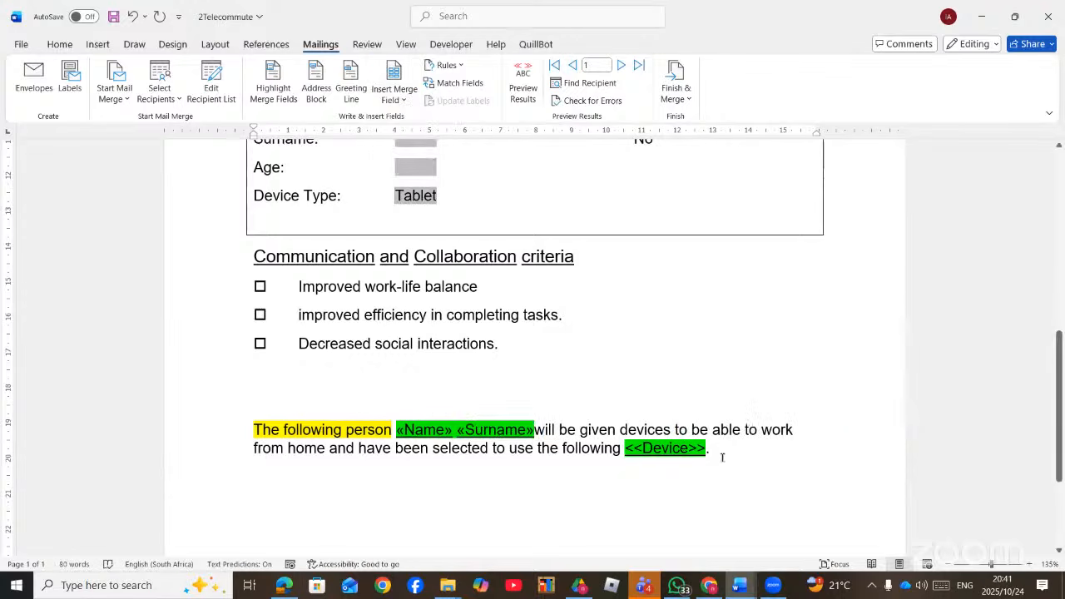
drag(708, 448, 625, 448)
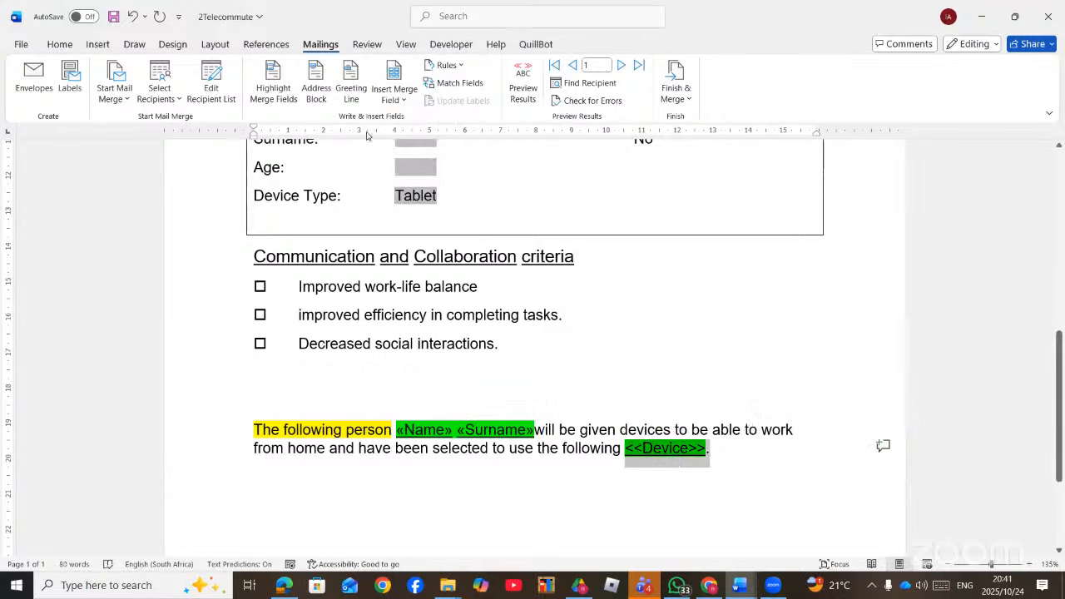
click(401, 100)
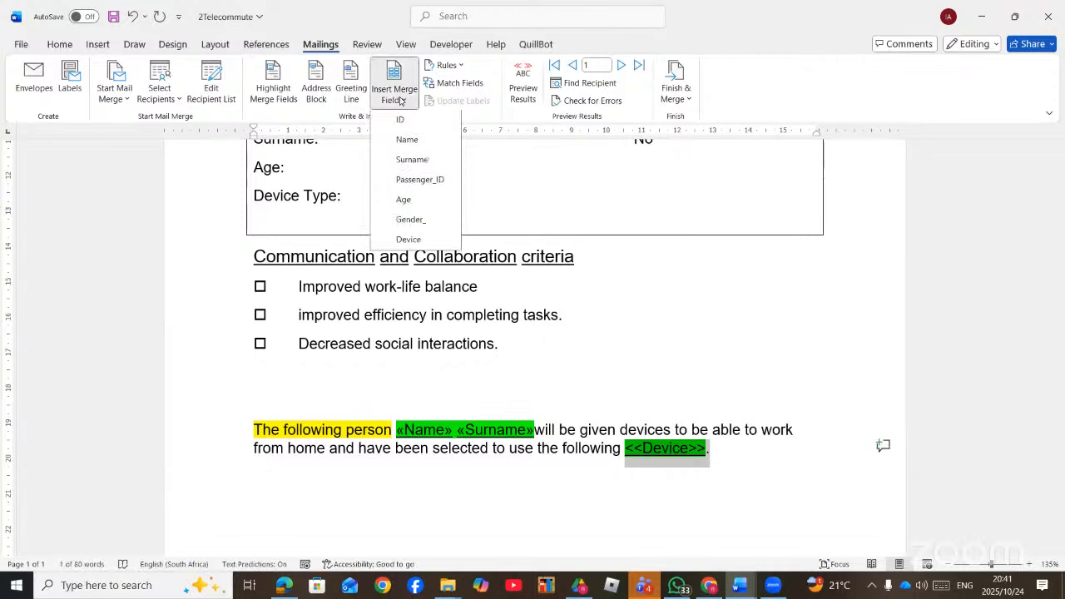
click(409, 239)
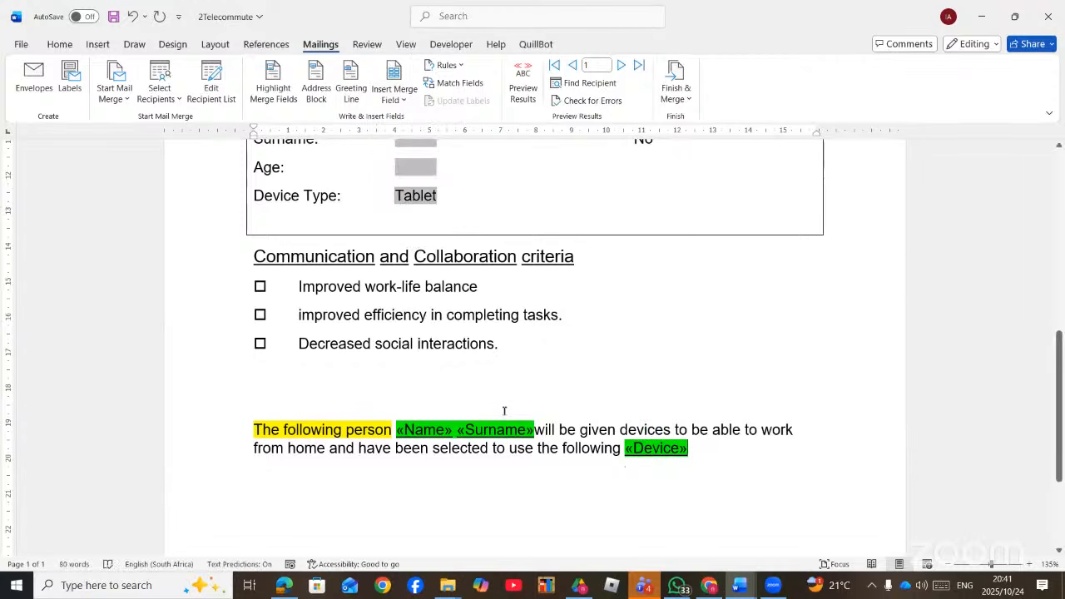
scroll(505, 412, down, 3)
scroll(505, 418, up, 7)
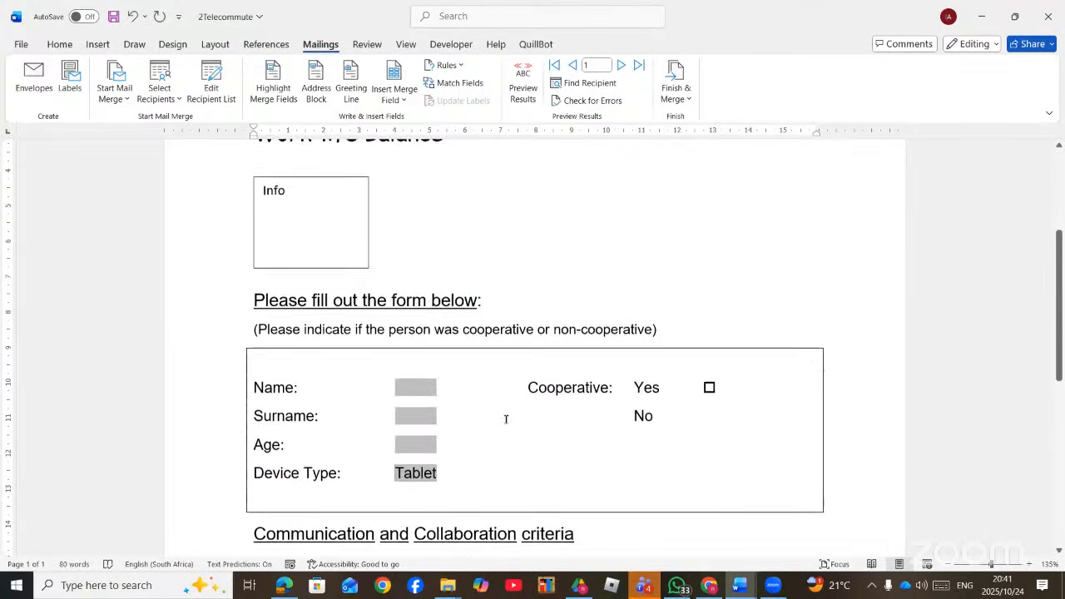
scroll(454, 402, down, 3)
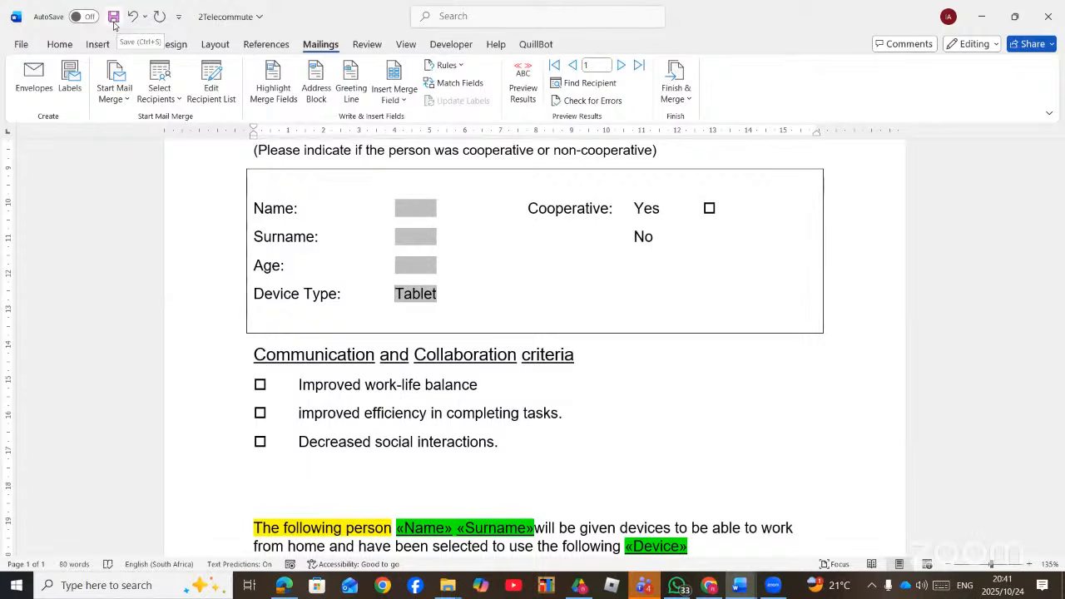
- Merge all records into the new 23-page Letters2 document and scroll through the letters
click(682, 83)
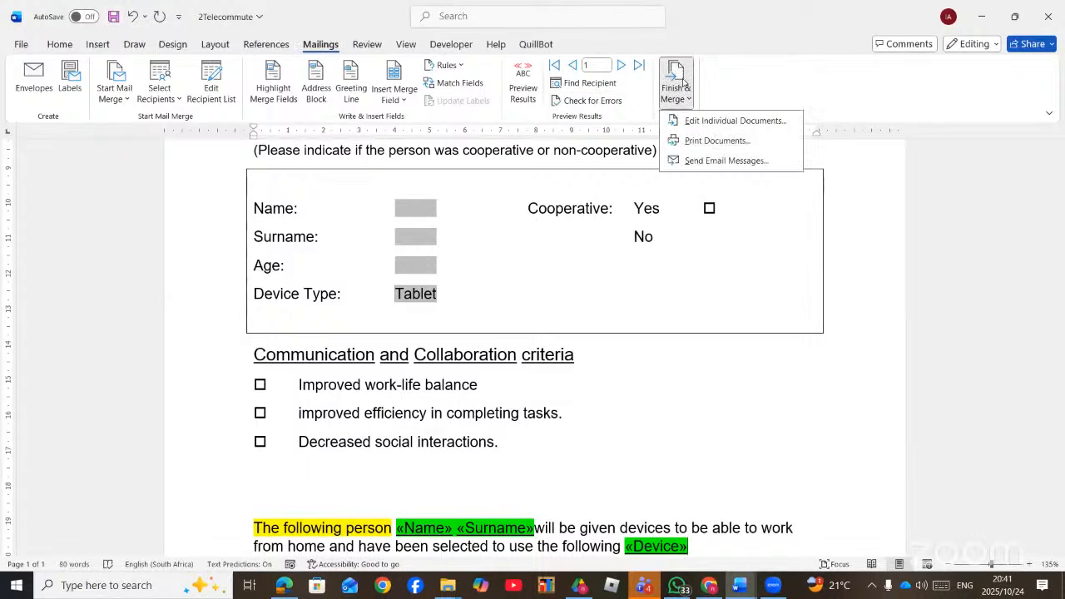
click(719, 121)
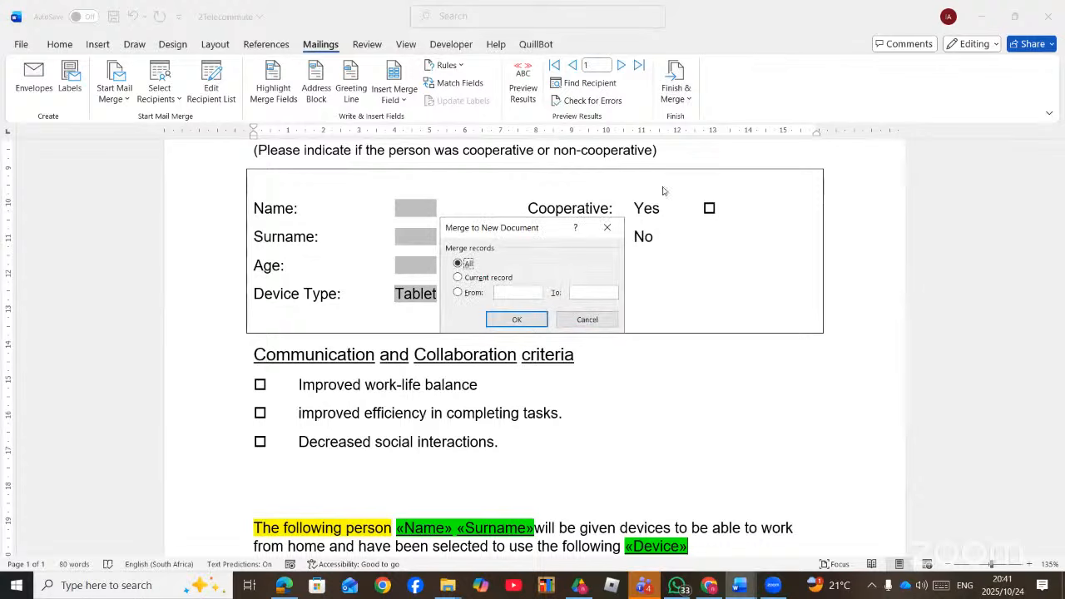
click(529, 318)
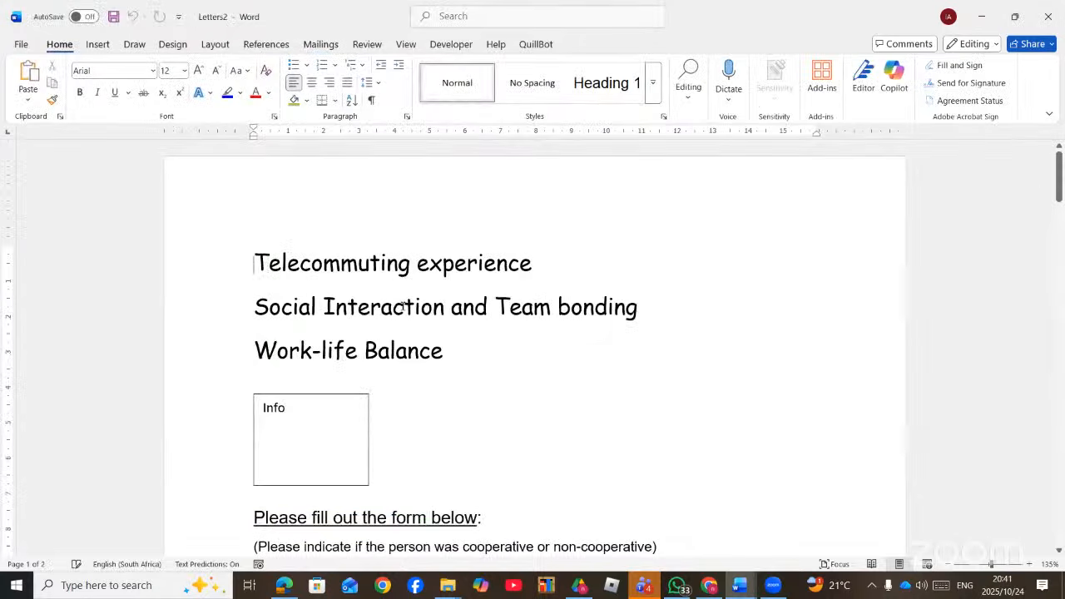
scroll(403, 312, down, 3)
scroll(406, 320, down, 7)
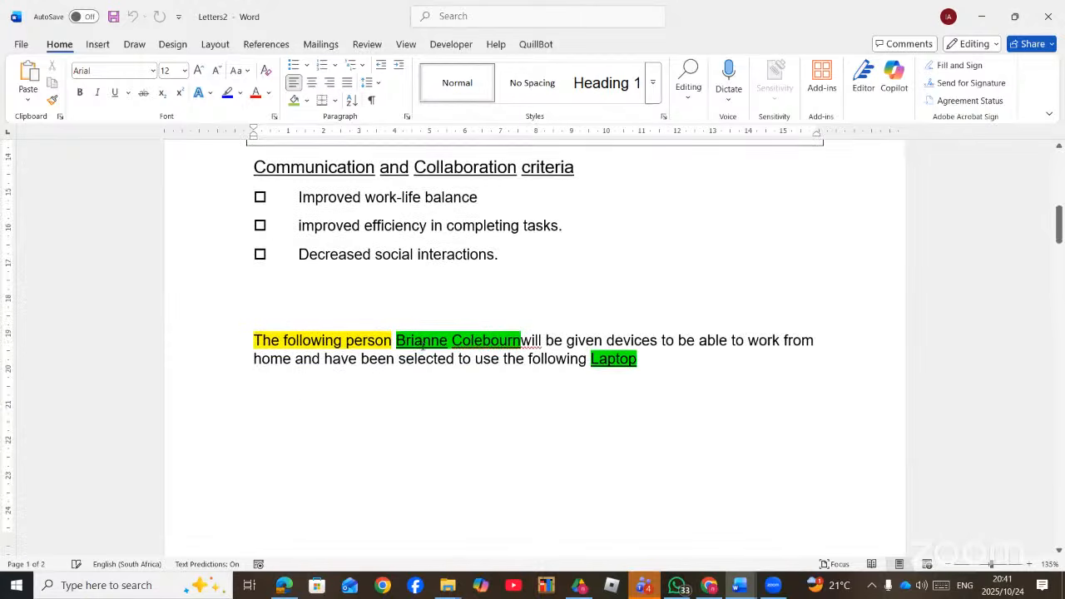
scroll(563, 360, down, 20)
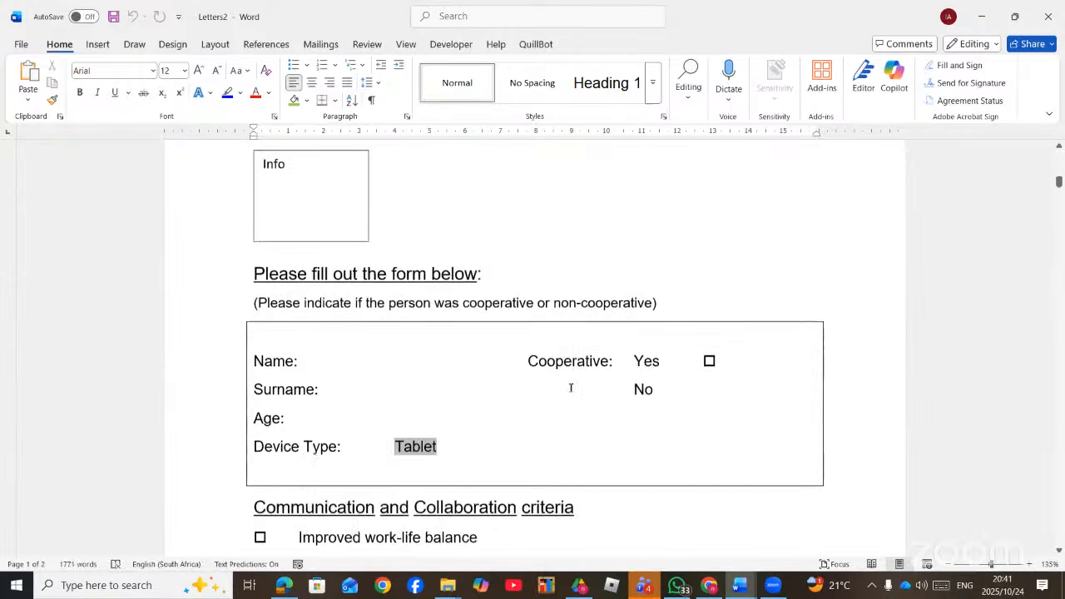
scroll(603, 345, down, 12)
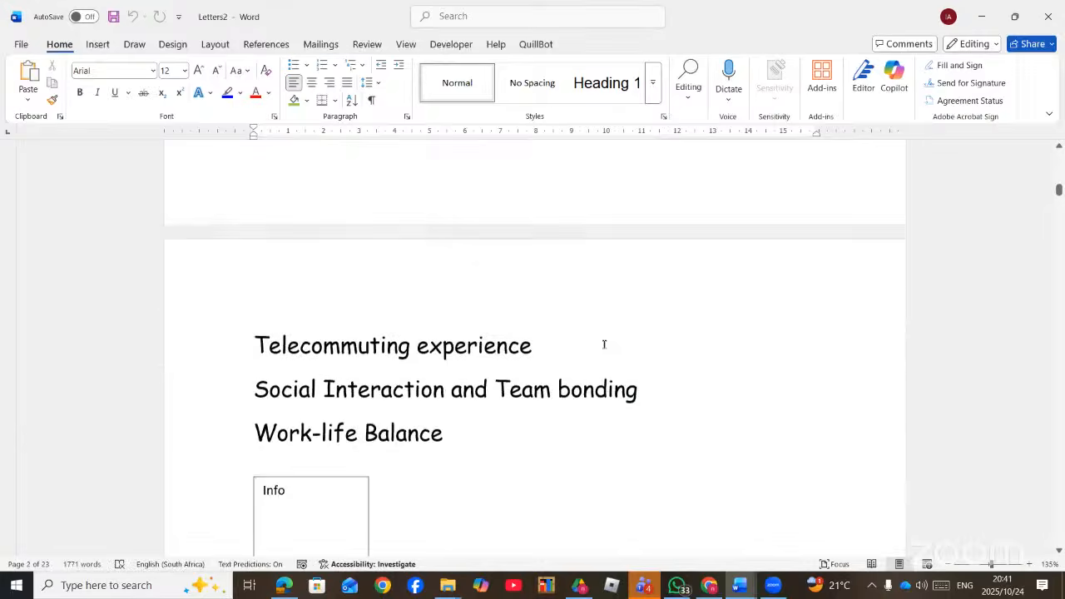
scroll(604, 348, down, 12)
scroll(588, 241, up, 2)
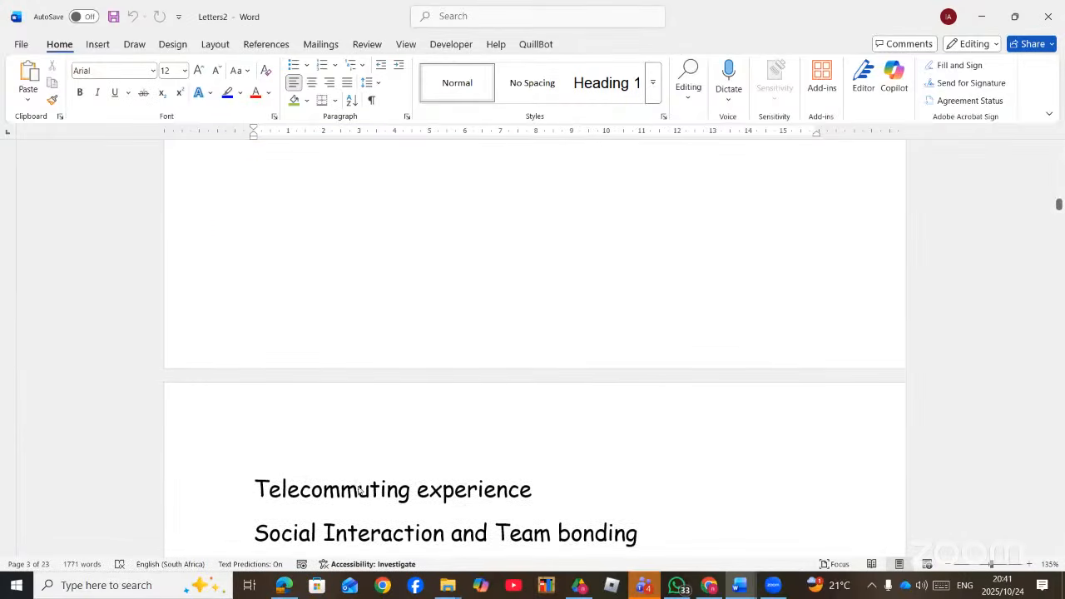
key(alt+Tab)
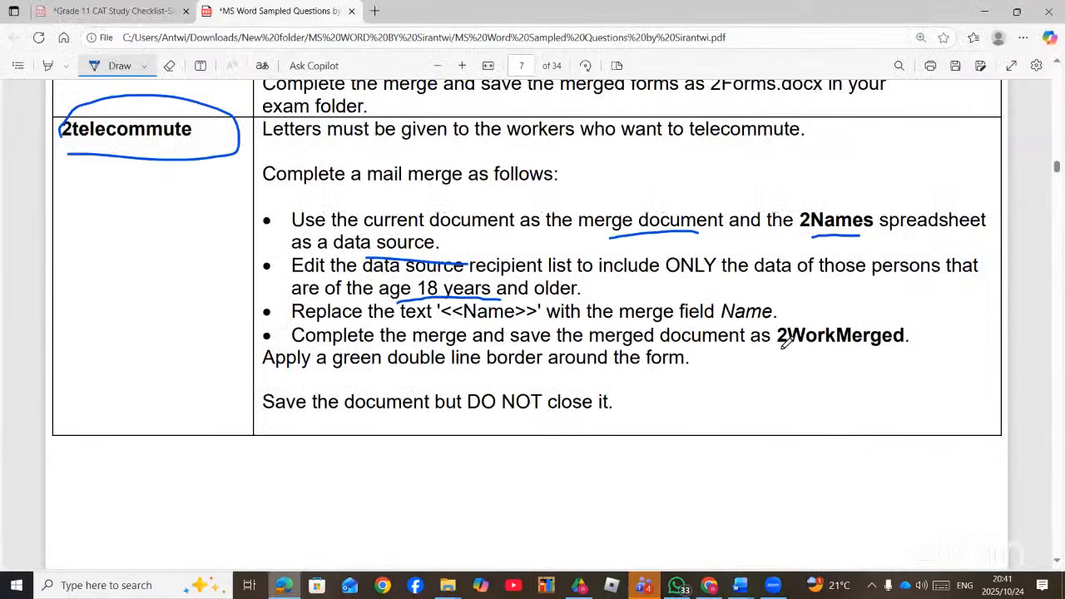
- Circle '2WorkMerged' in the instructions PDF and return to the merged Letters2 document
mouse_move(782, 346)
mouse_down()
mouse_move(852, 366)
mouse_move(936, 330)
mouse_move(853, 312)
mouse_move(770, 343)
mouse_move(794, 367)
mouse_up()
click(740, 585)
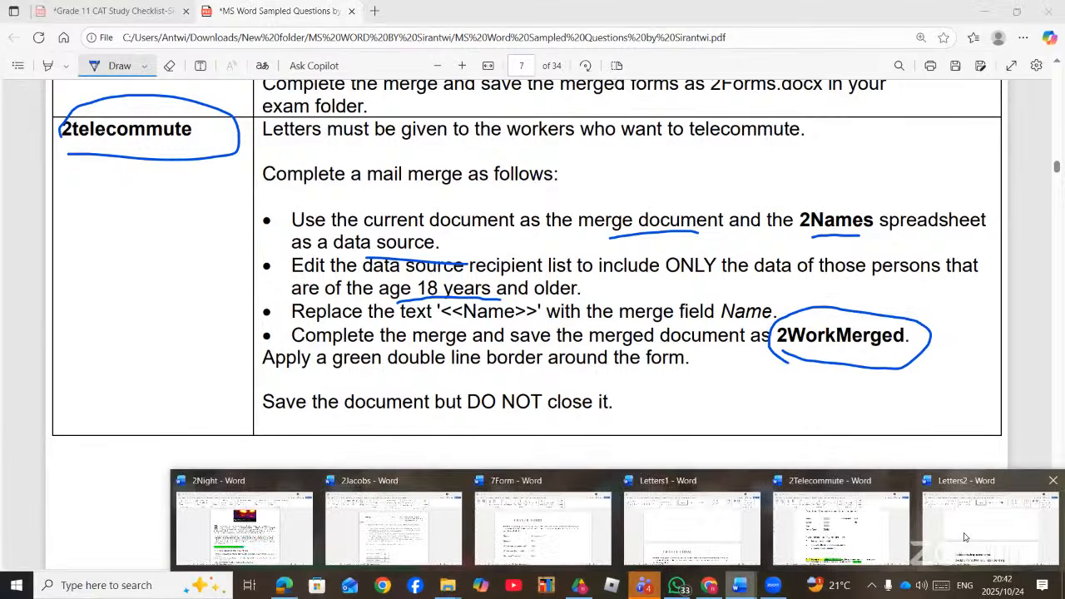
click(982, 521)
click(21, 44)
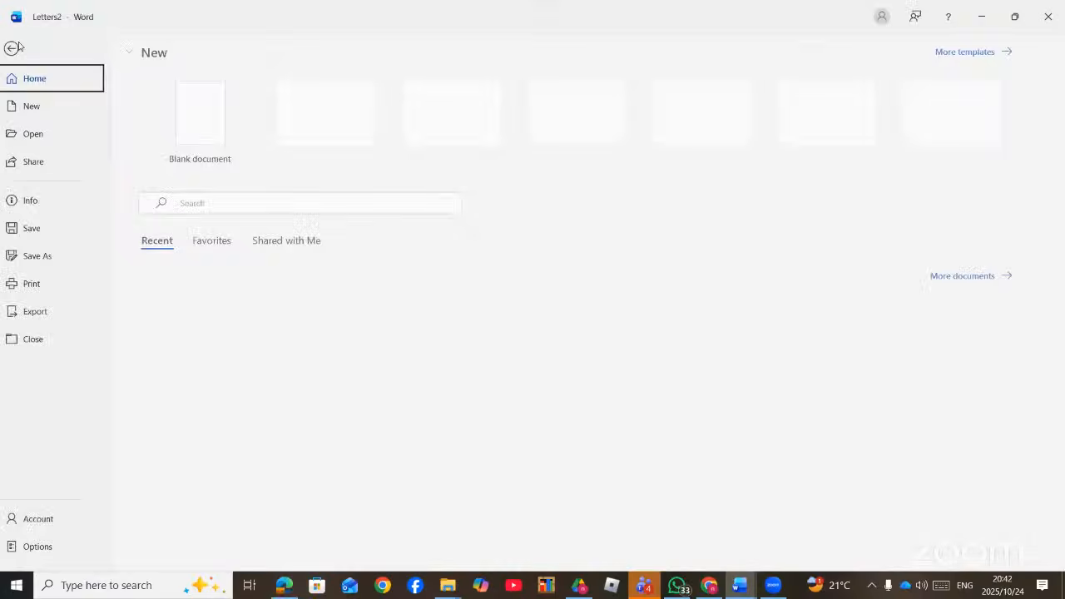
click(44, 256)
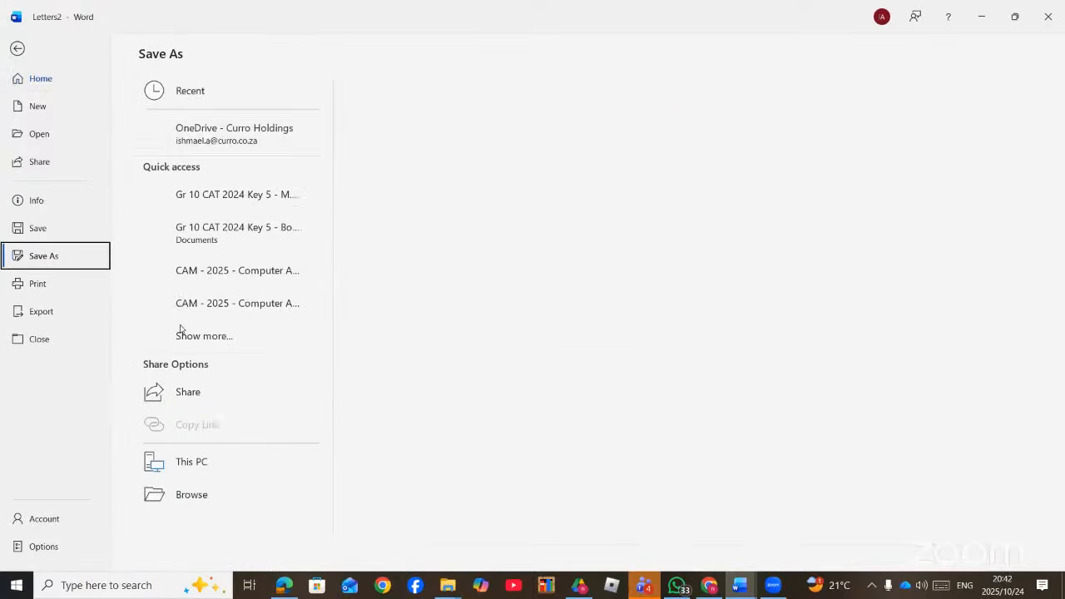
click(180, 531)
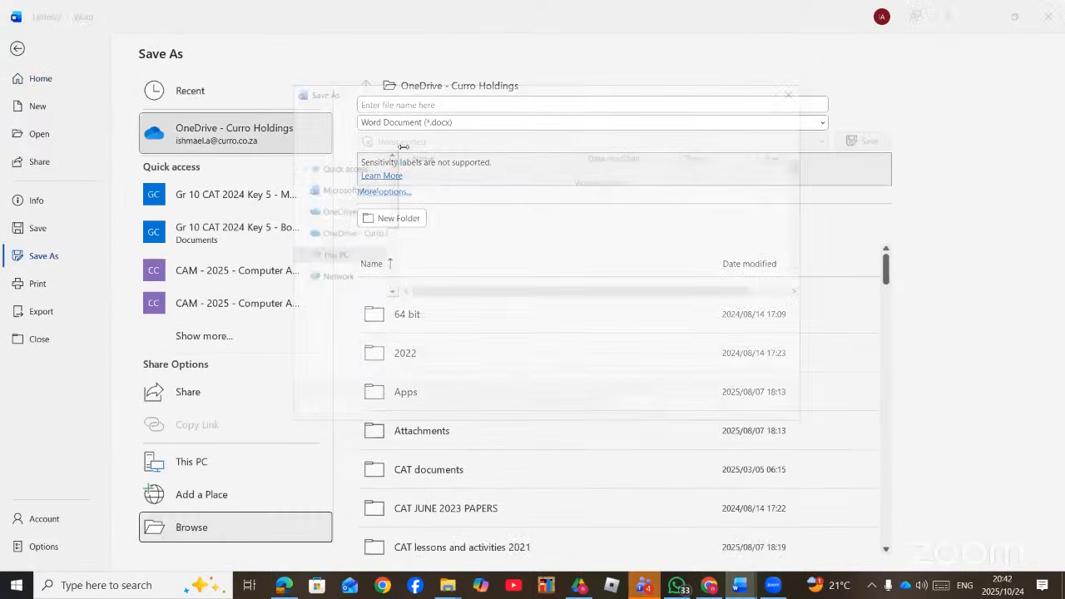
scroll(337, 224, up, 5)
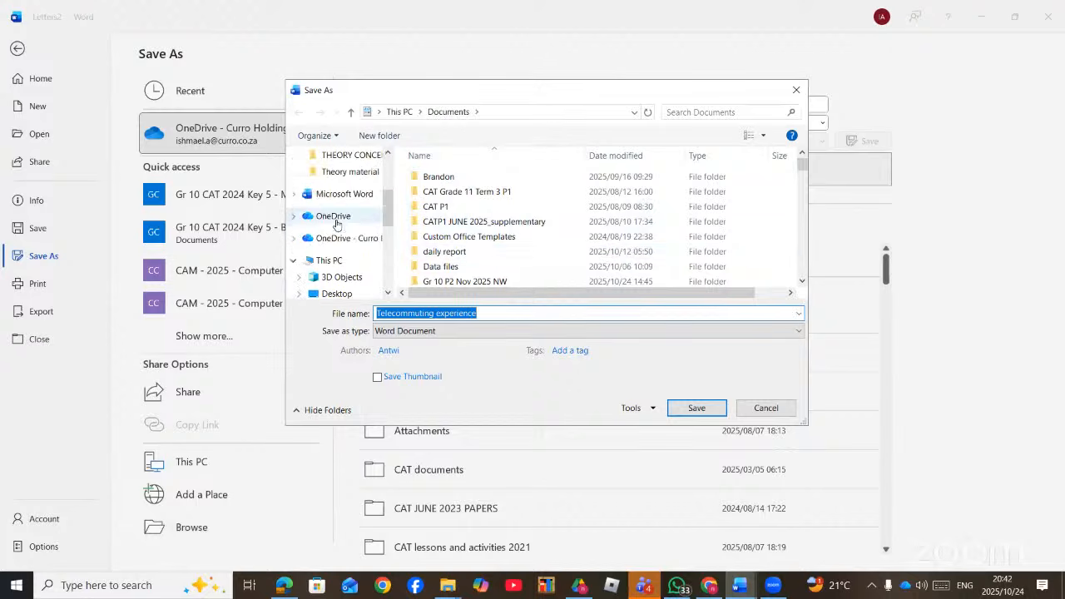
click(356, 206)
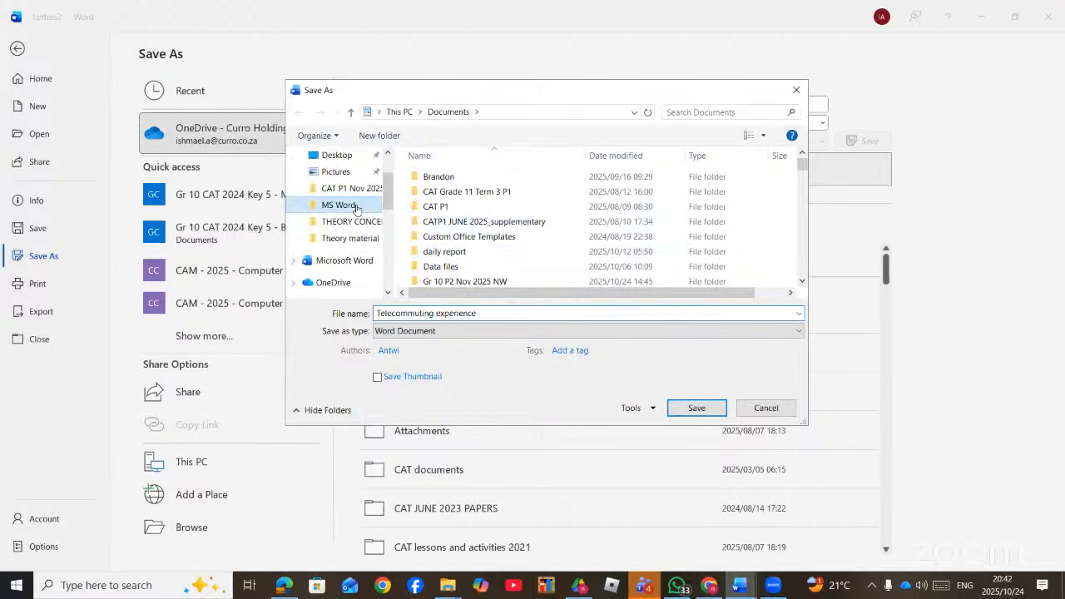
click(460, 313)
double_click(460, 313)
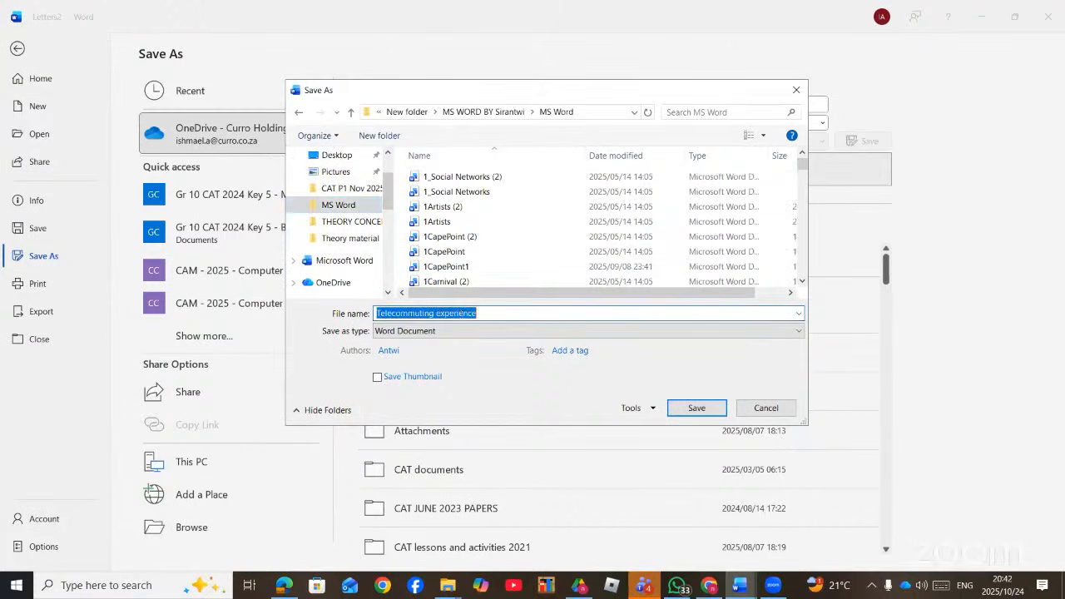
text(2WOR)
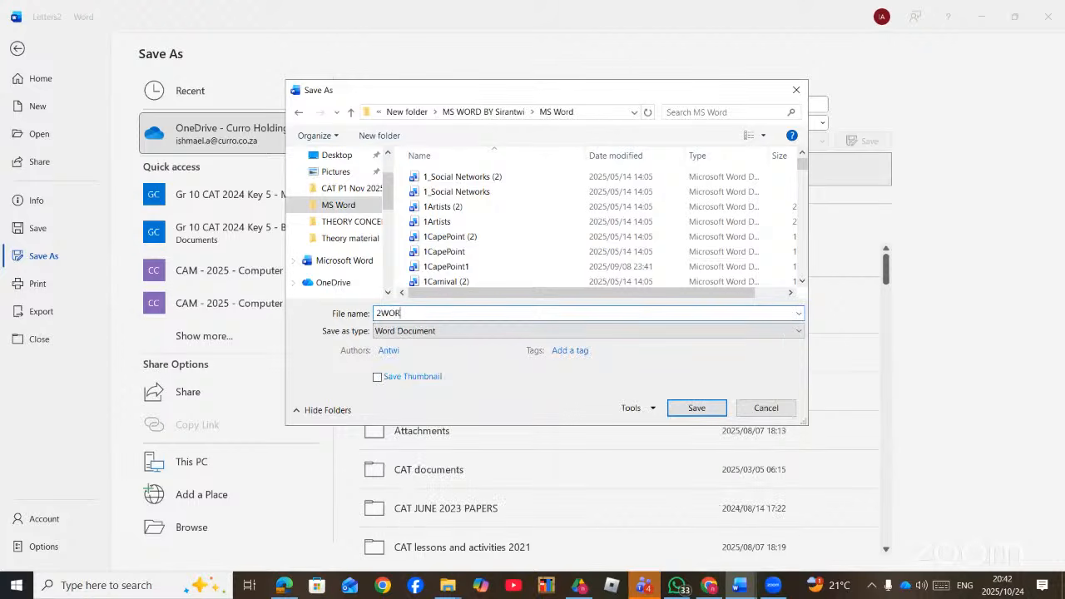
text(KMERGED)
click(797, 90)
click(20, 50)
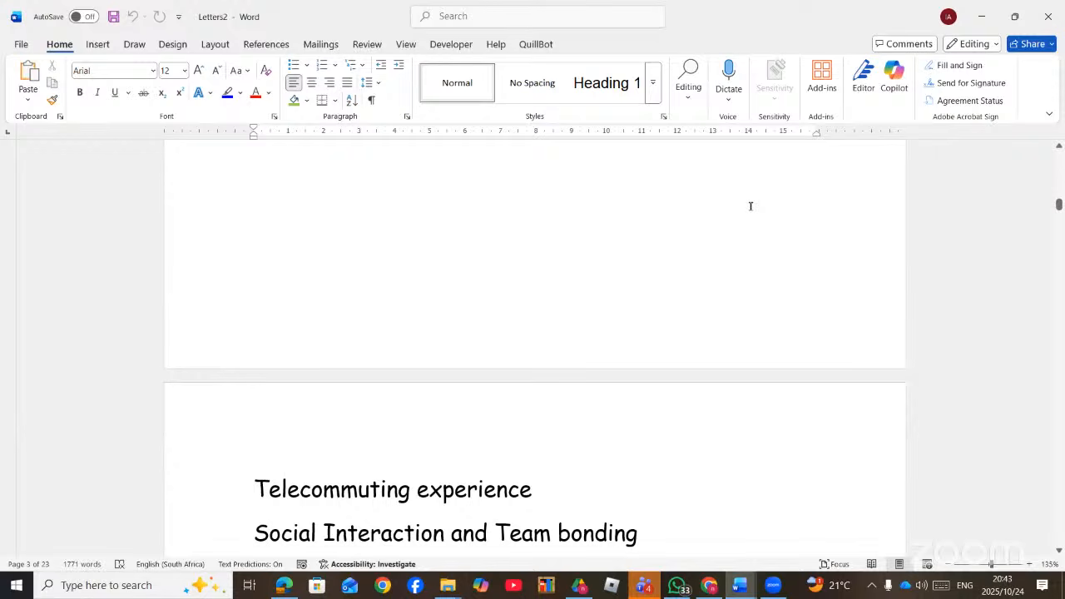
- End the YouTube live stream and confirm, reaching the summary with 290 views and 18 chats
click(708, 587)
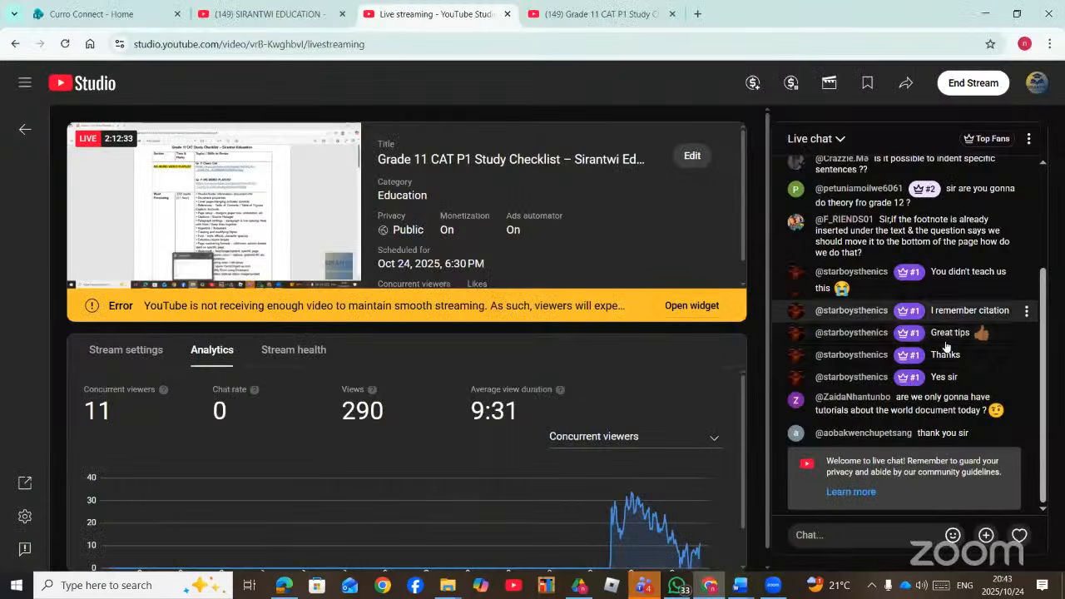
click(970, 83)
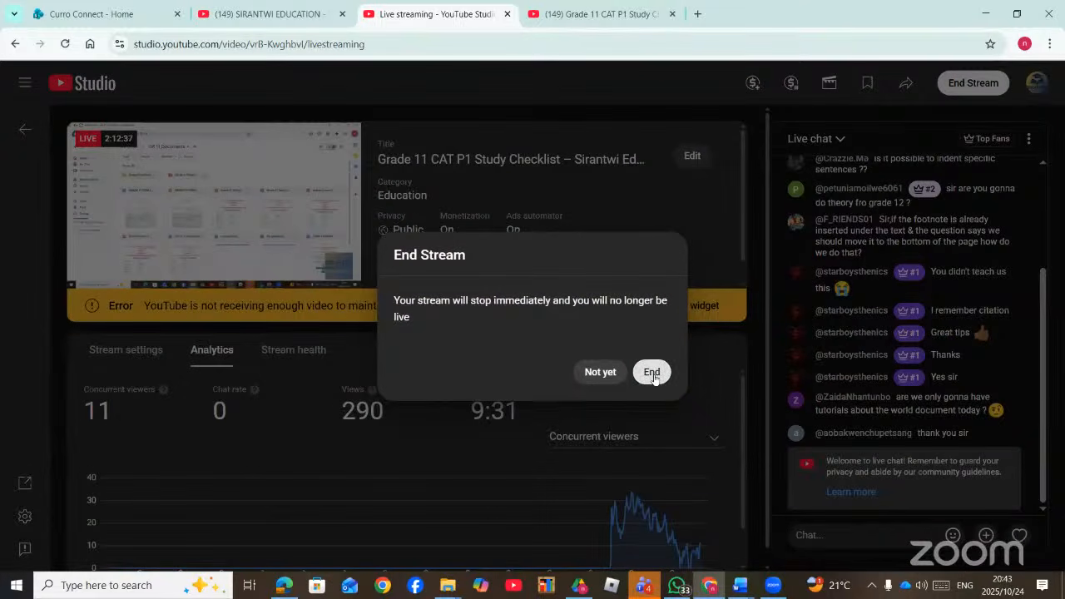
click(650, 372)
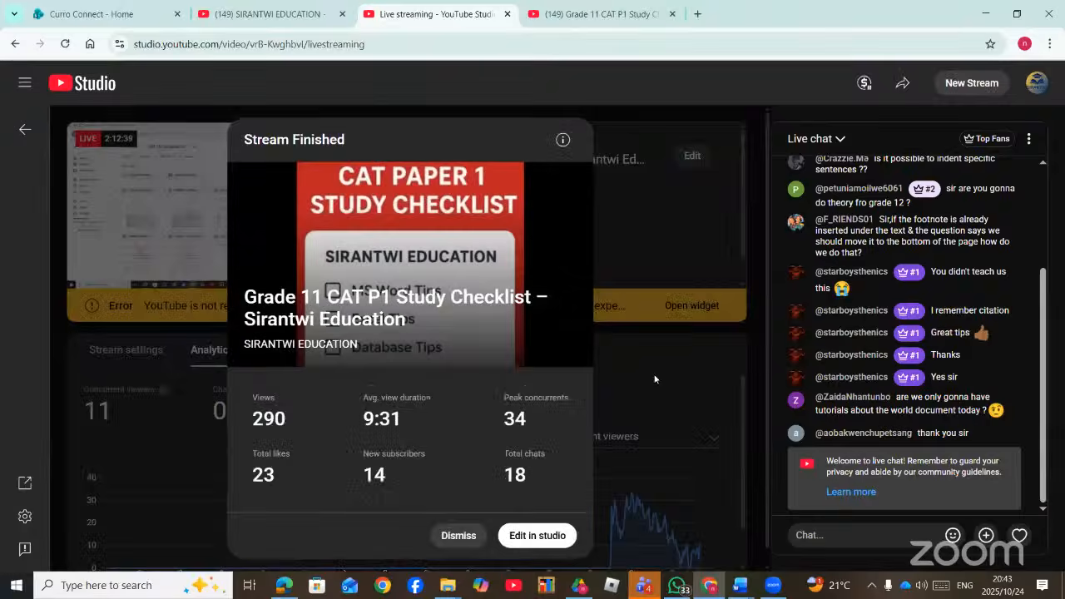